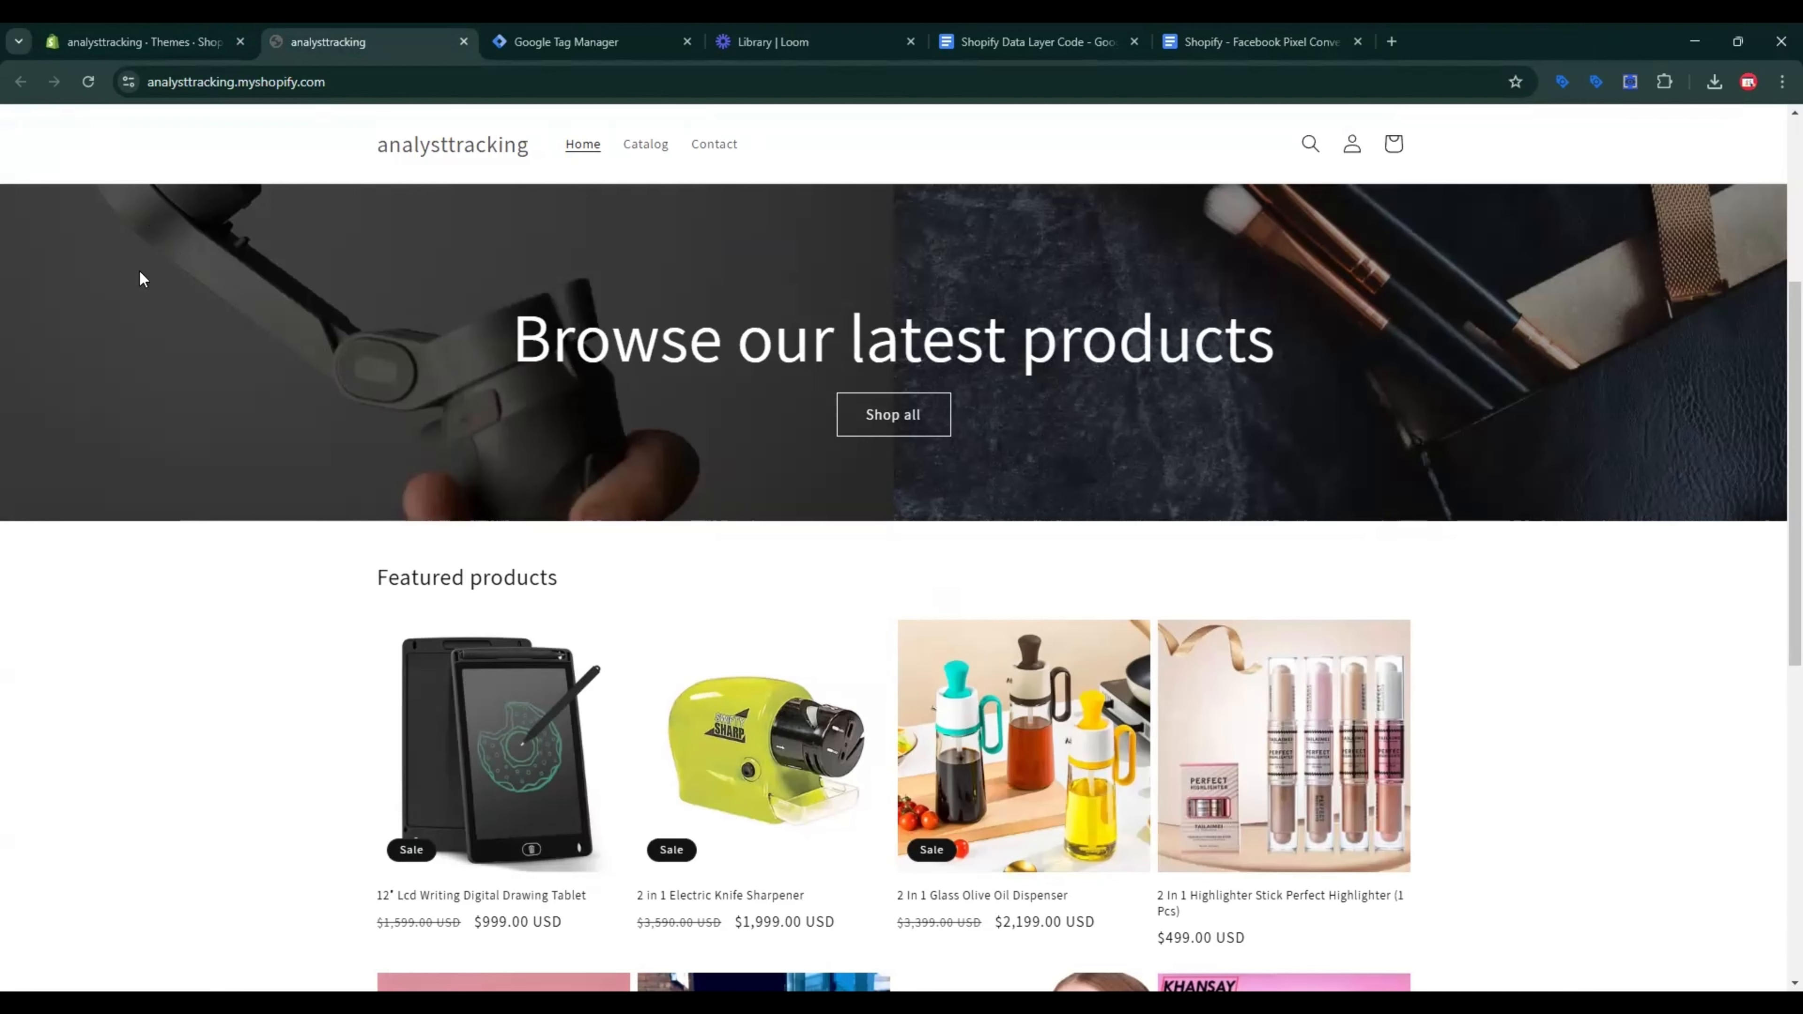
# Step: In the Shopify admin's customer events settings, add a custom pixel named "Data Layer"
pyautogui.click(141, 42)
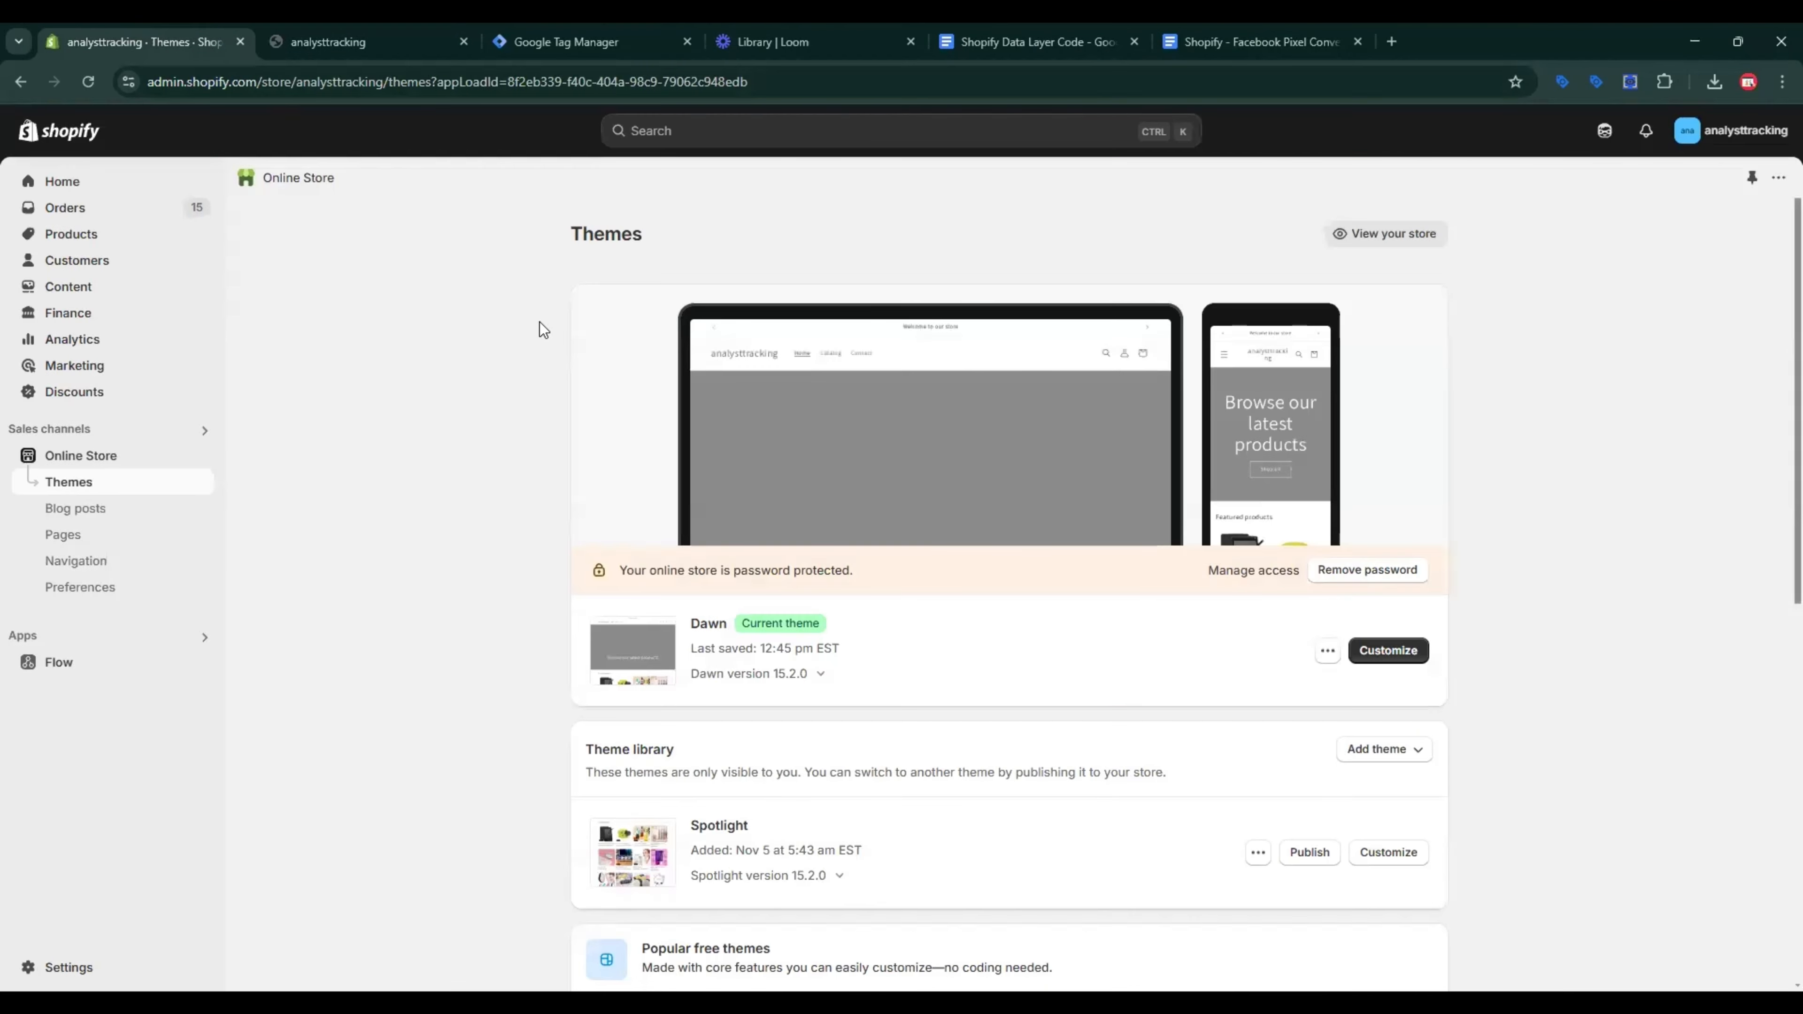
pyautogui.click(909, 41)
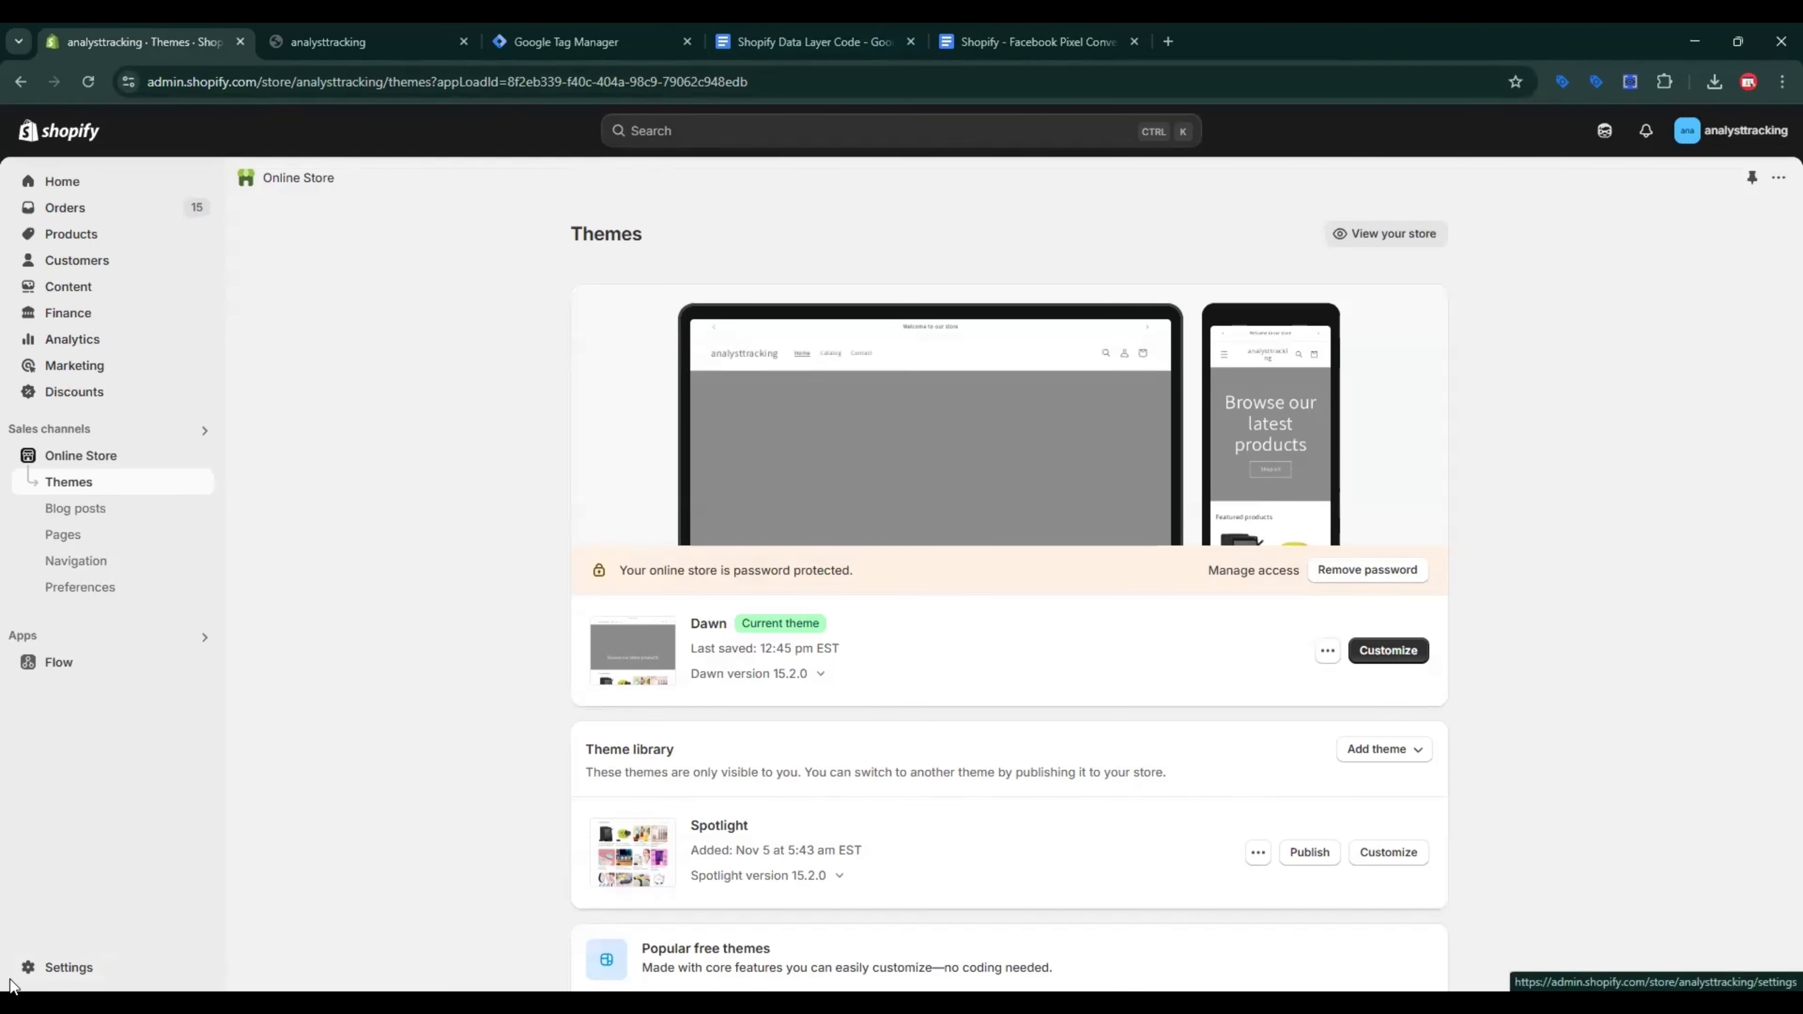
pyautogui.click(66, 978)
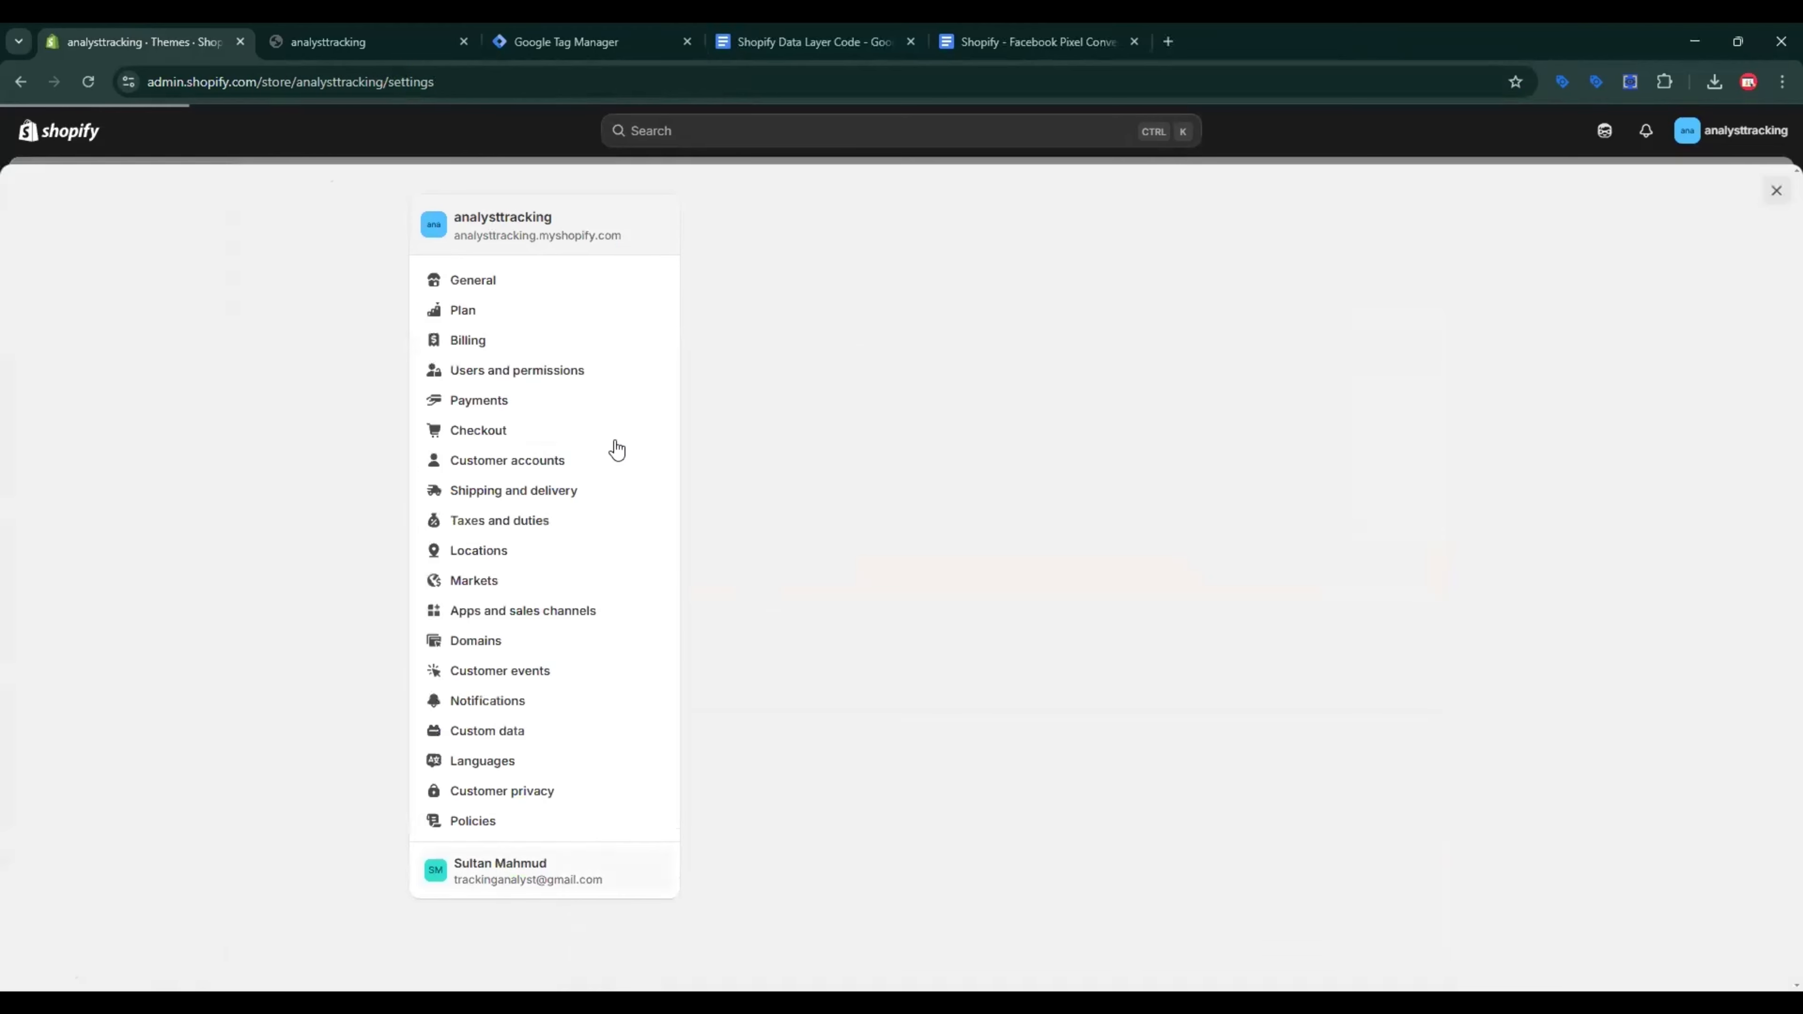
pyautogui.click(536, 674)
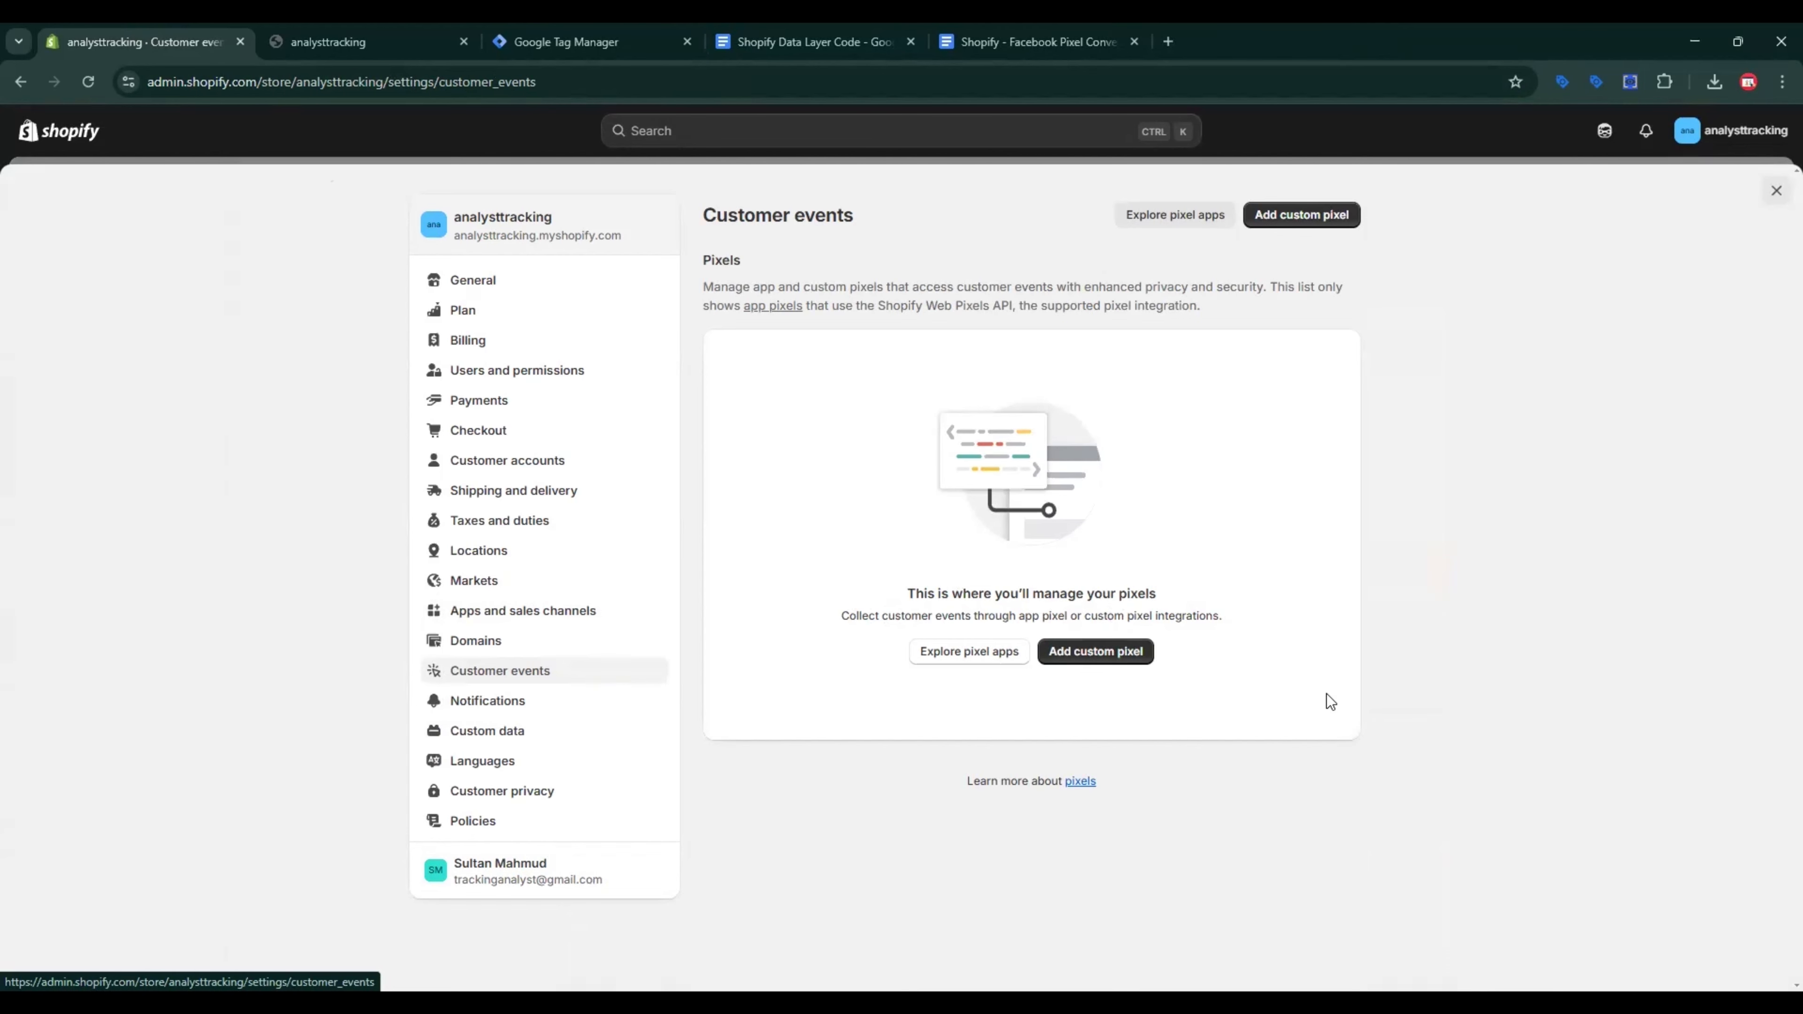
pyautogui.click(1113, 661)
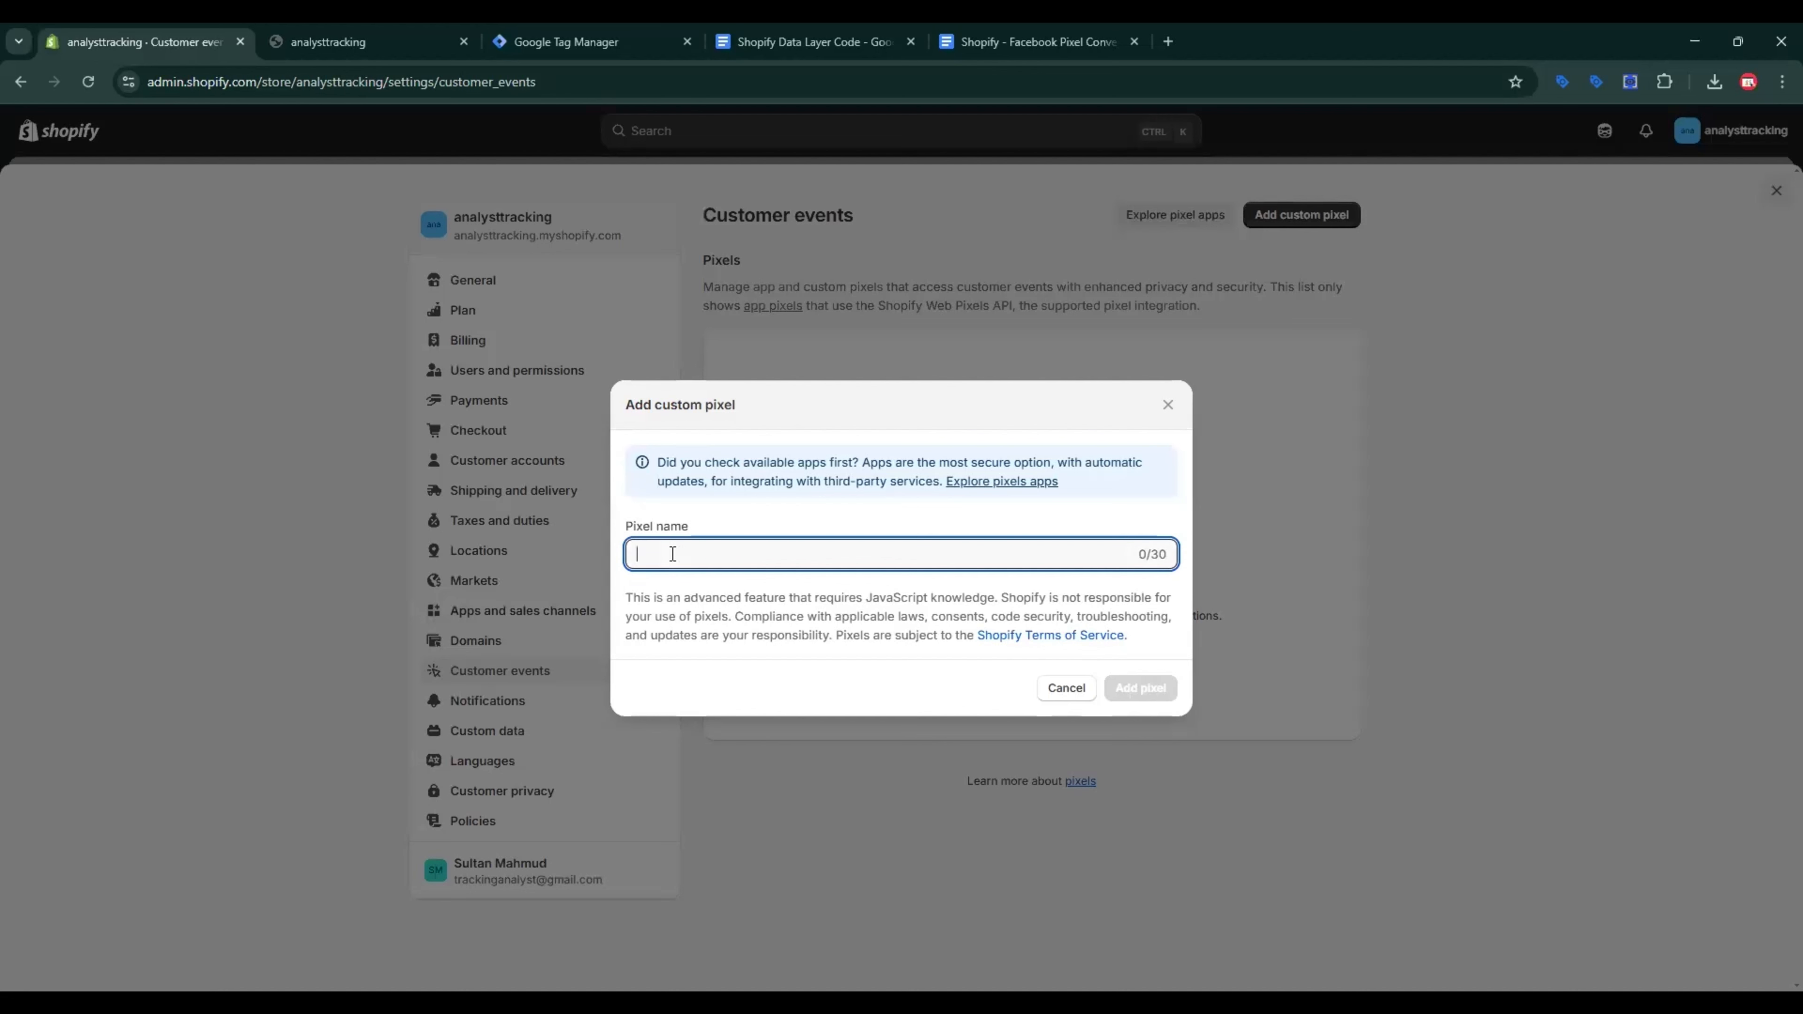
pyautogui.write('d')
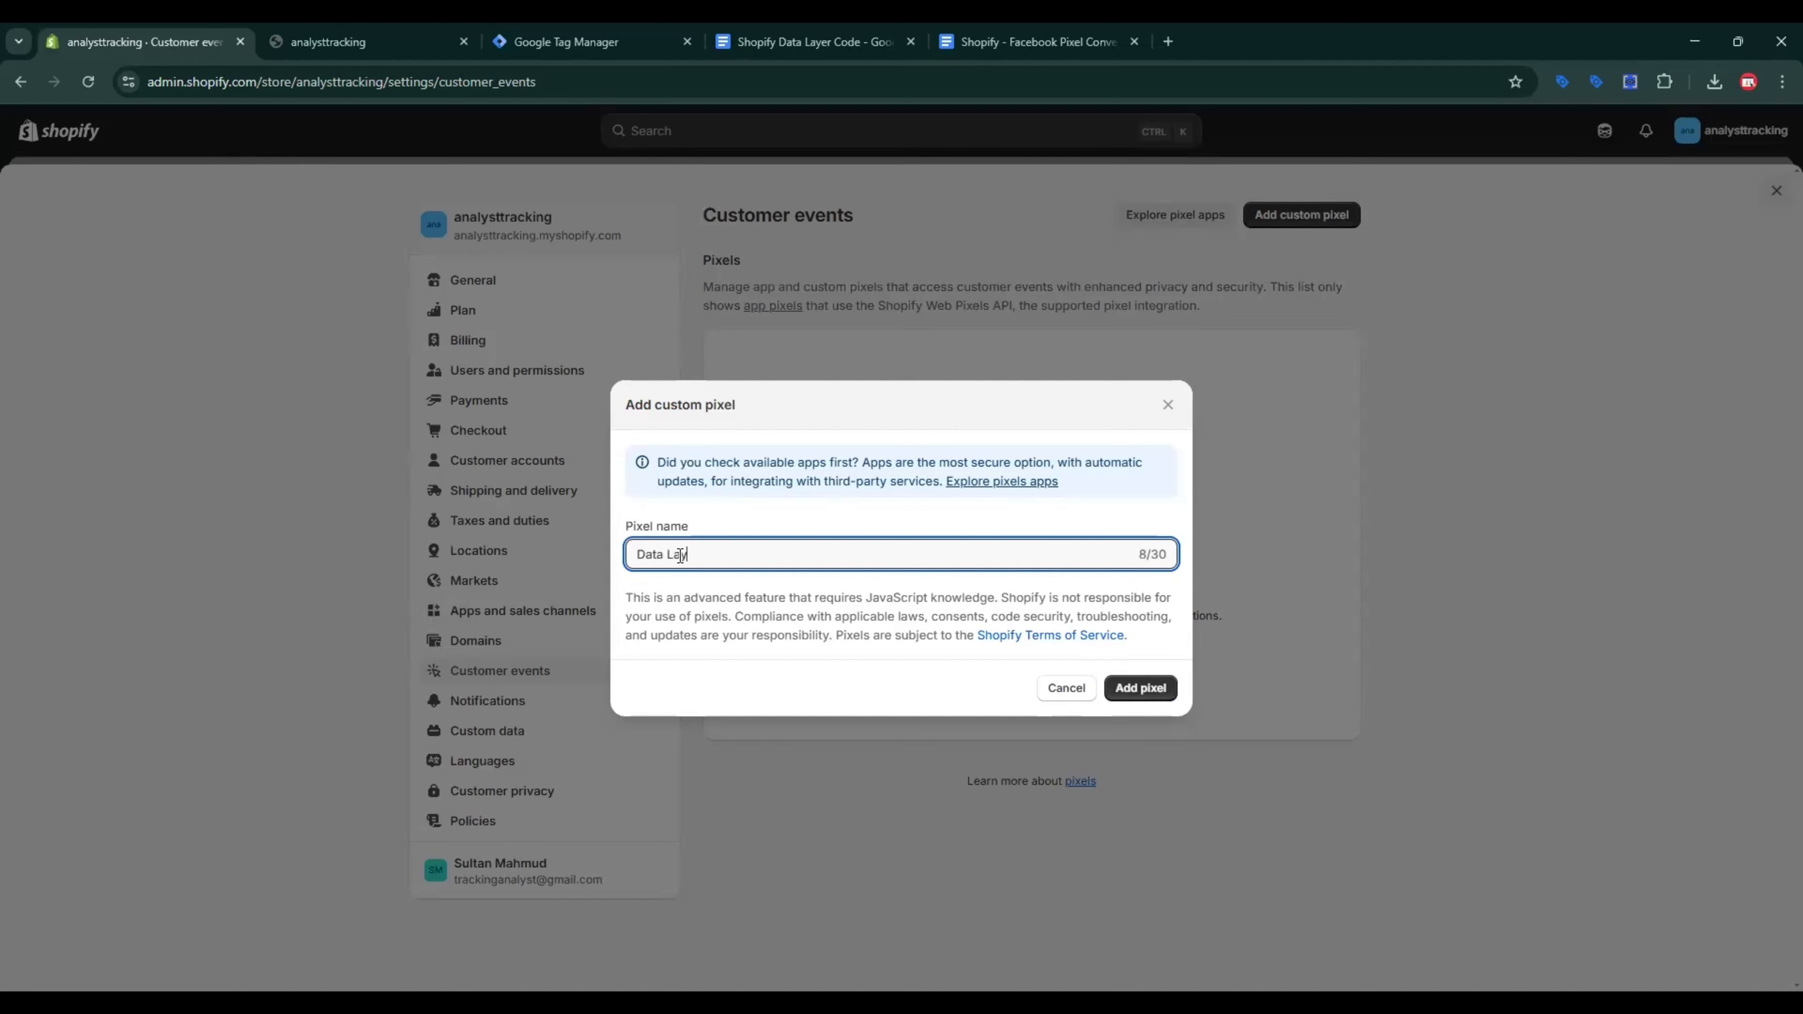
pyautogui.click(1141, 688)
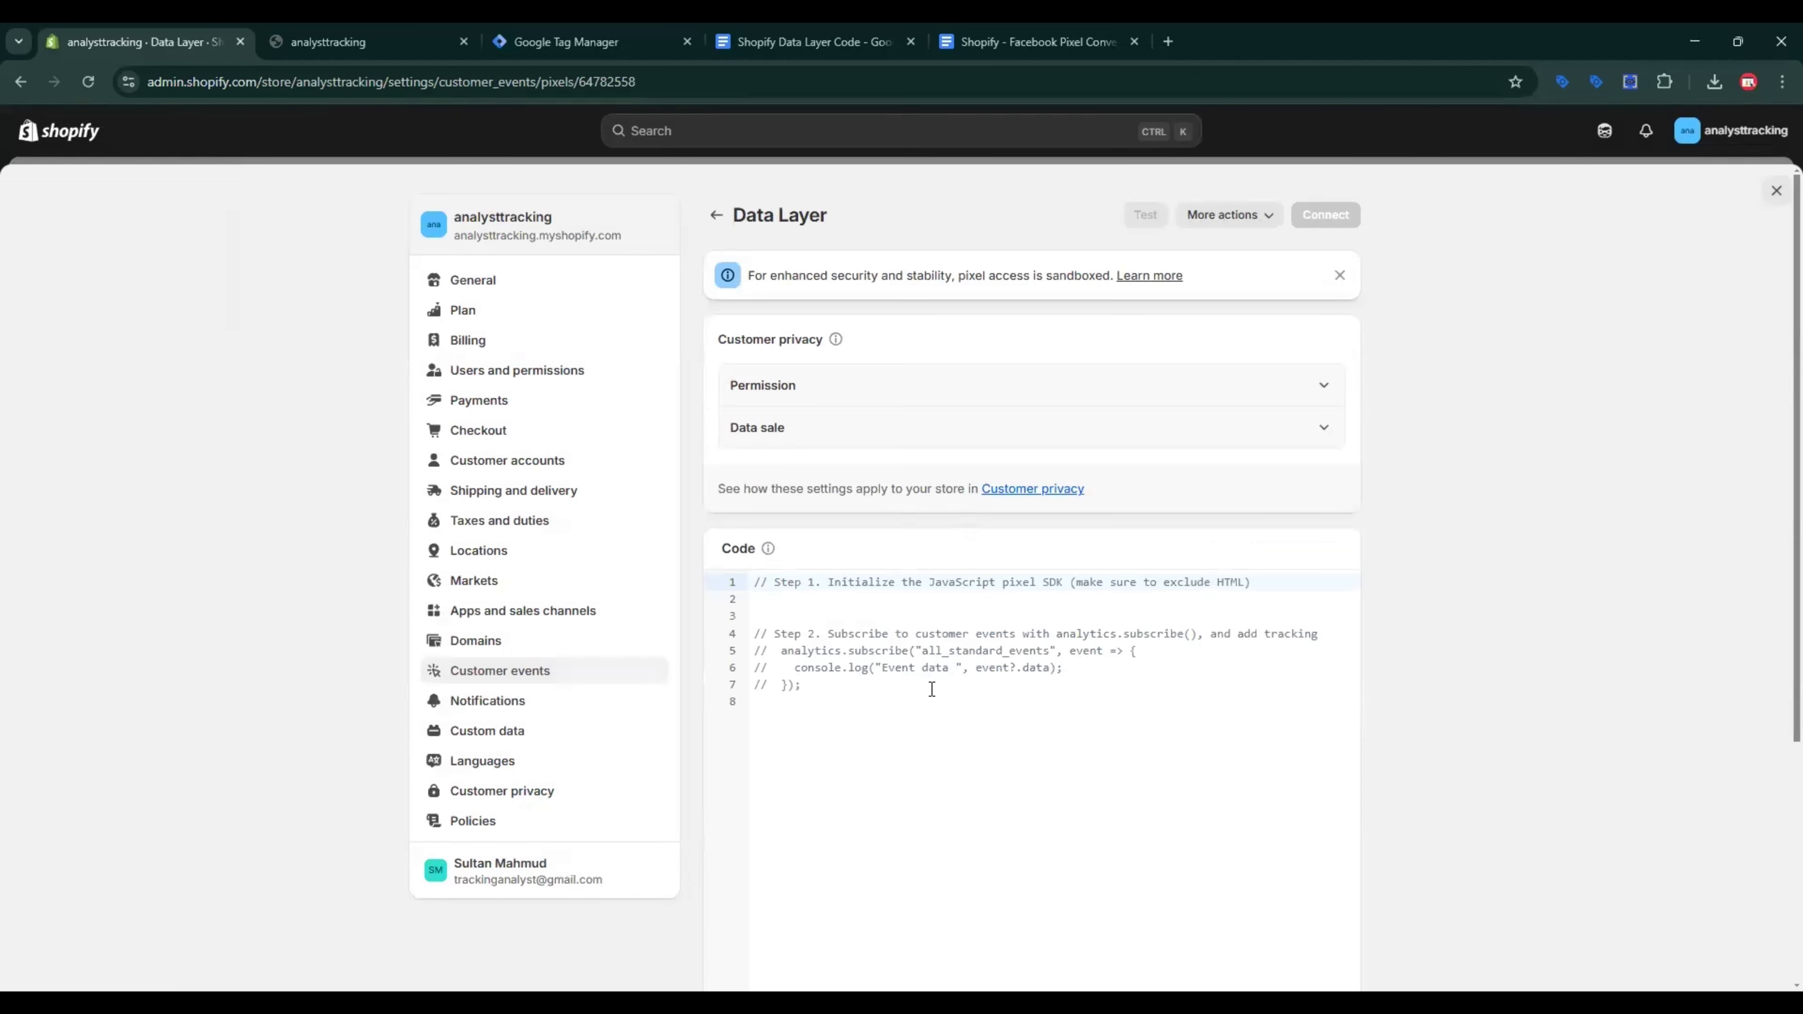
# Step: Replace the pixel's default code with the data layer code copied from the Shopify Data Layer Code document
pyautogui.moveTo(864, 698); pyautogui.dragTo(745, 579)
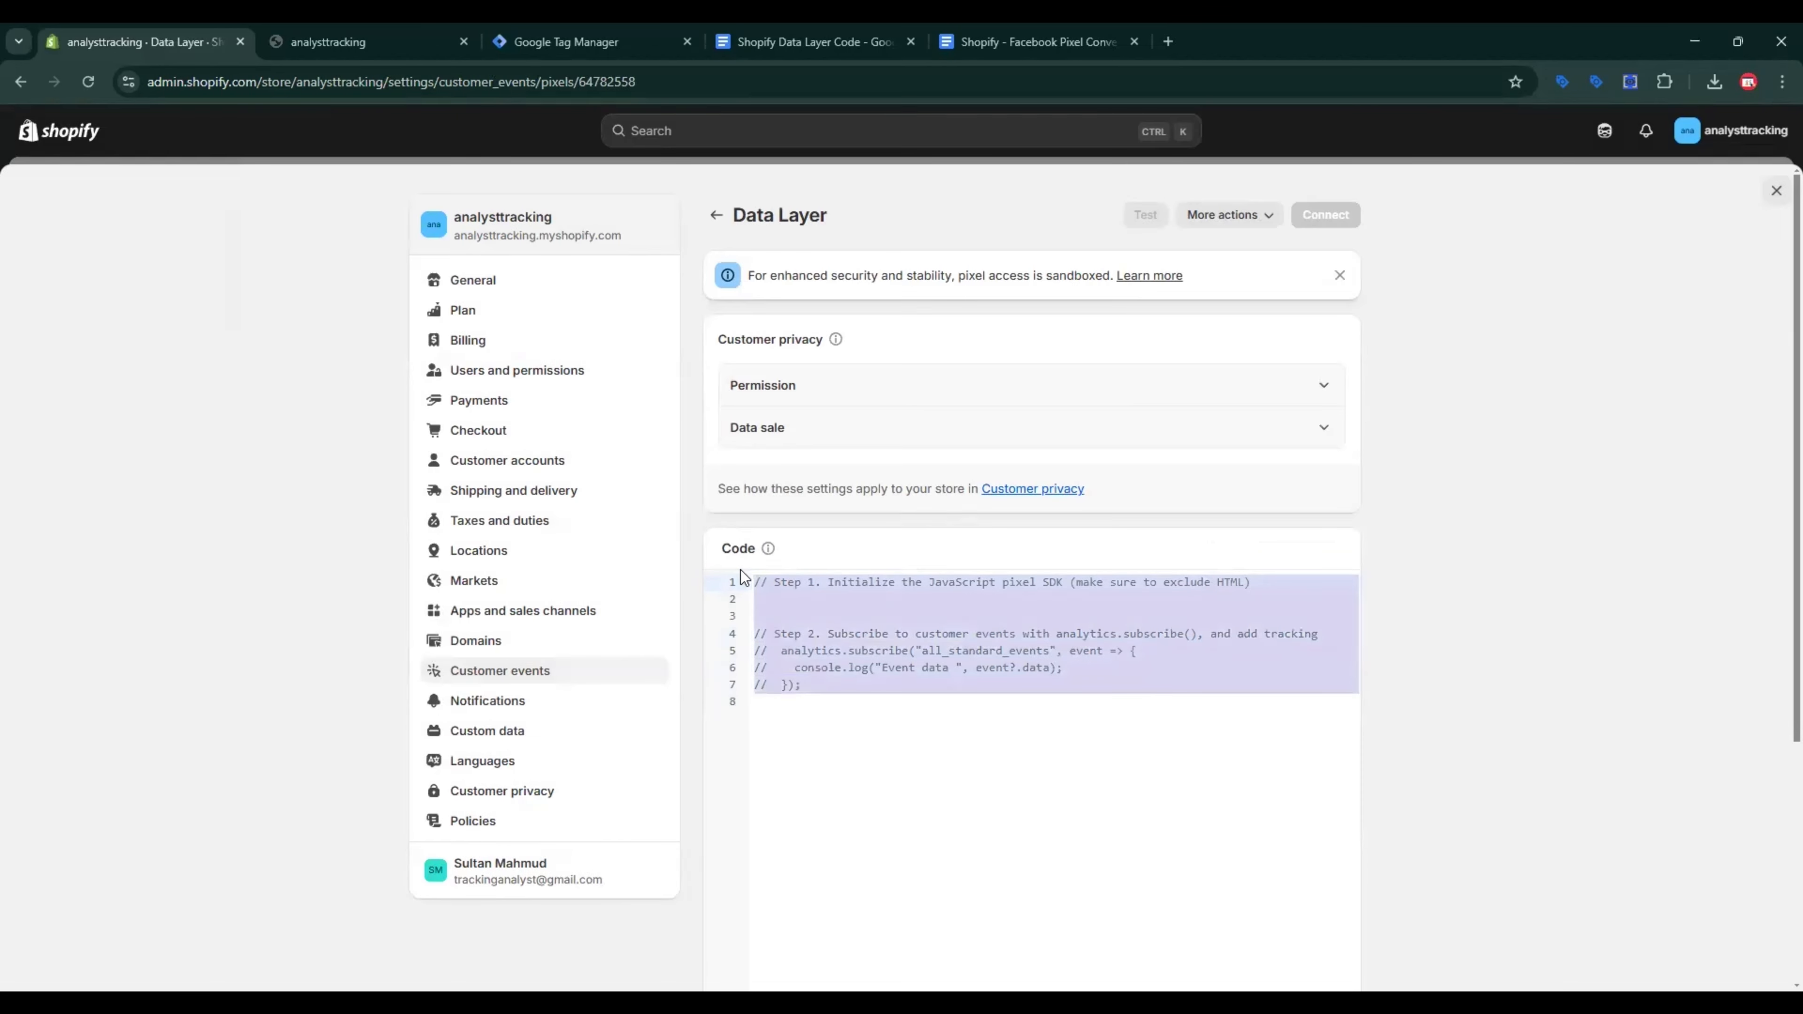
pyautogui.press('Delete')
pyautogui.press('F11')
pyautogui.press('F11')
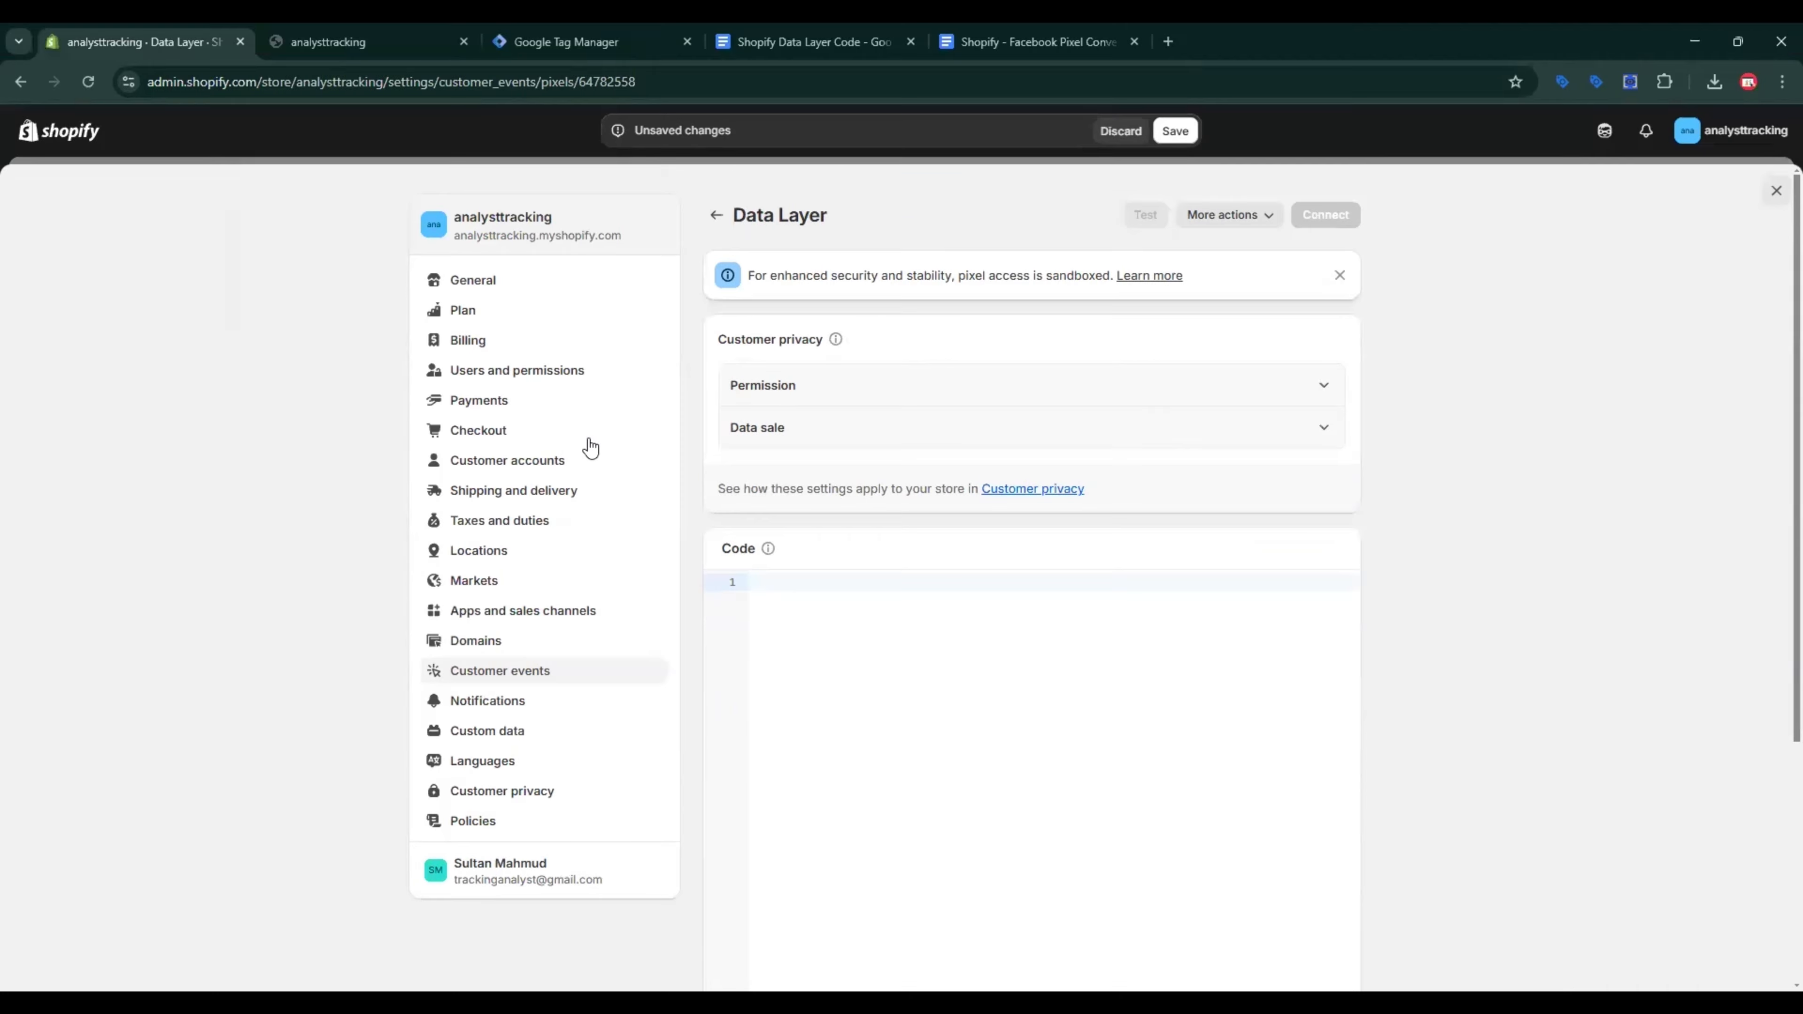
pyautogui.click(812, 29)
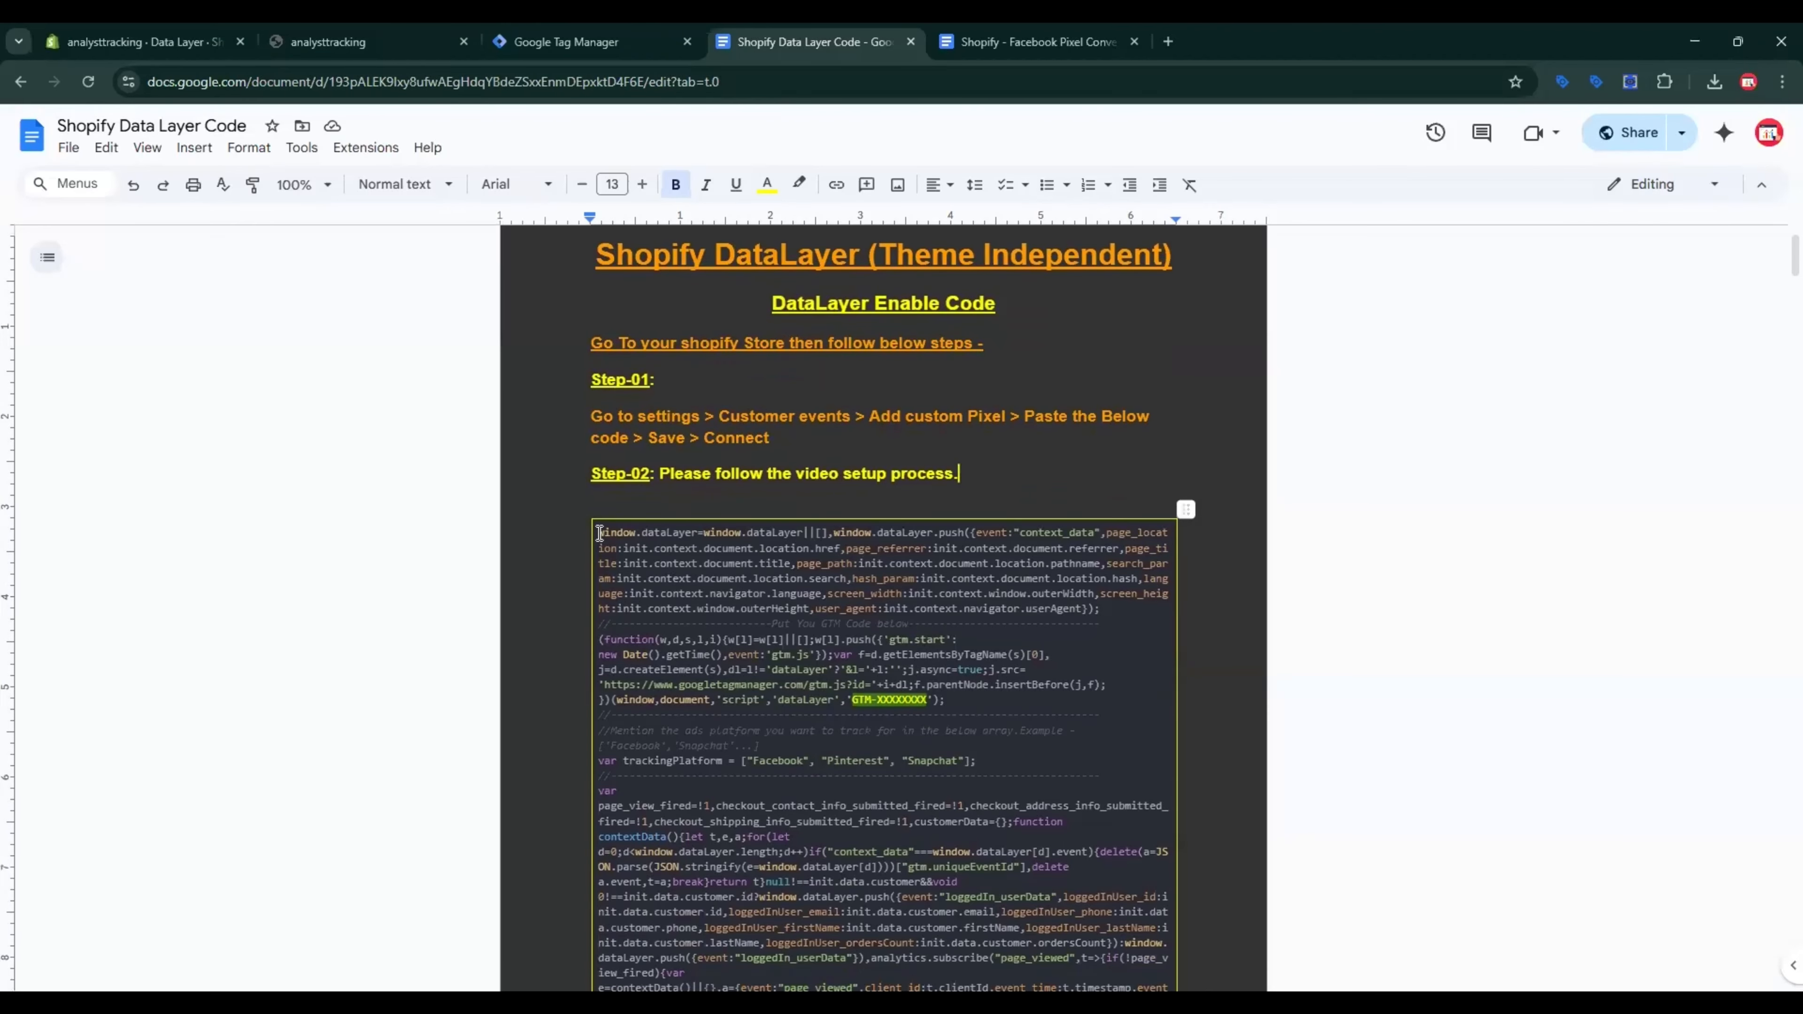
pyautogui.moveTo(599, 532); pyautogui.dragTo(880, 991)
pyautogui.click(88, 30)
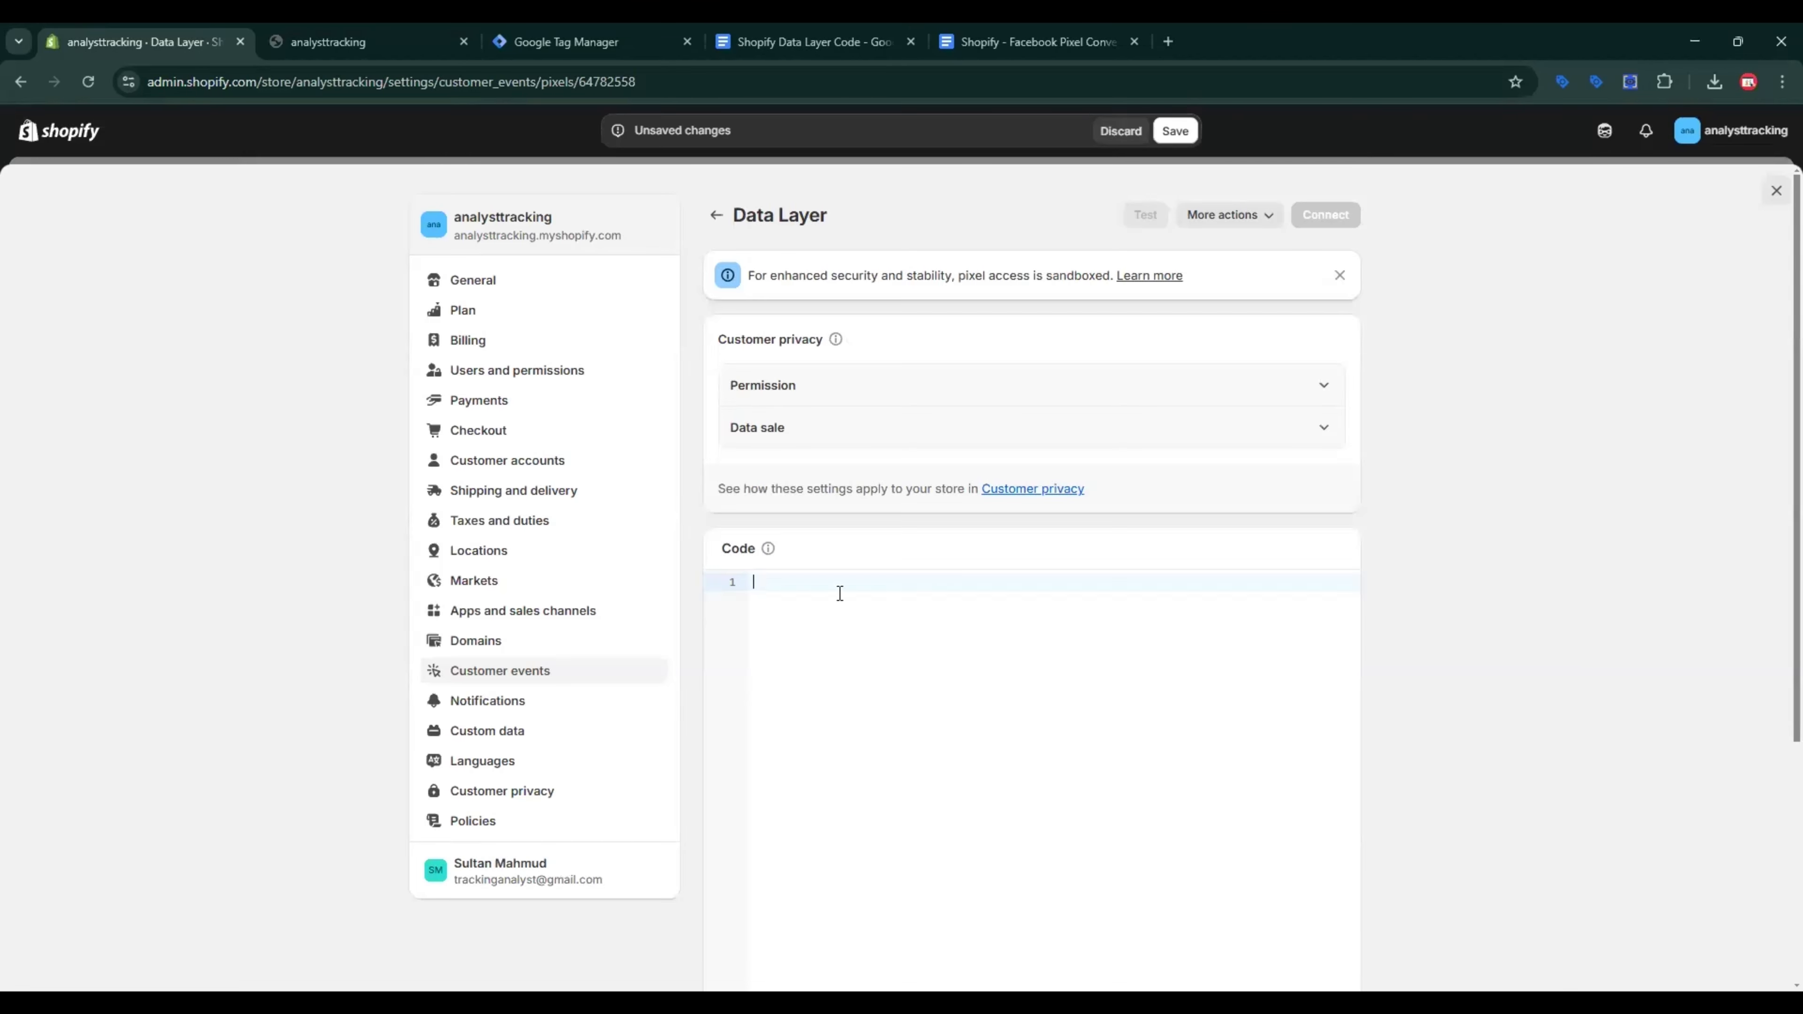
pyautogui.hotkey('ctrl', 'v')
# Step: In Google Tag Manager, name the new account "Shopify Facebook Conversion Tracking" and enable anonymous data sharing with Google and others
pyautogui.click(566, 41)
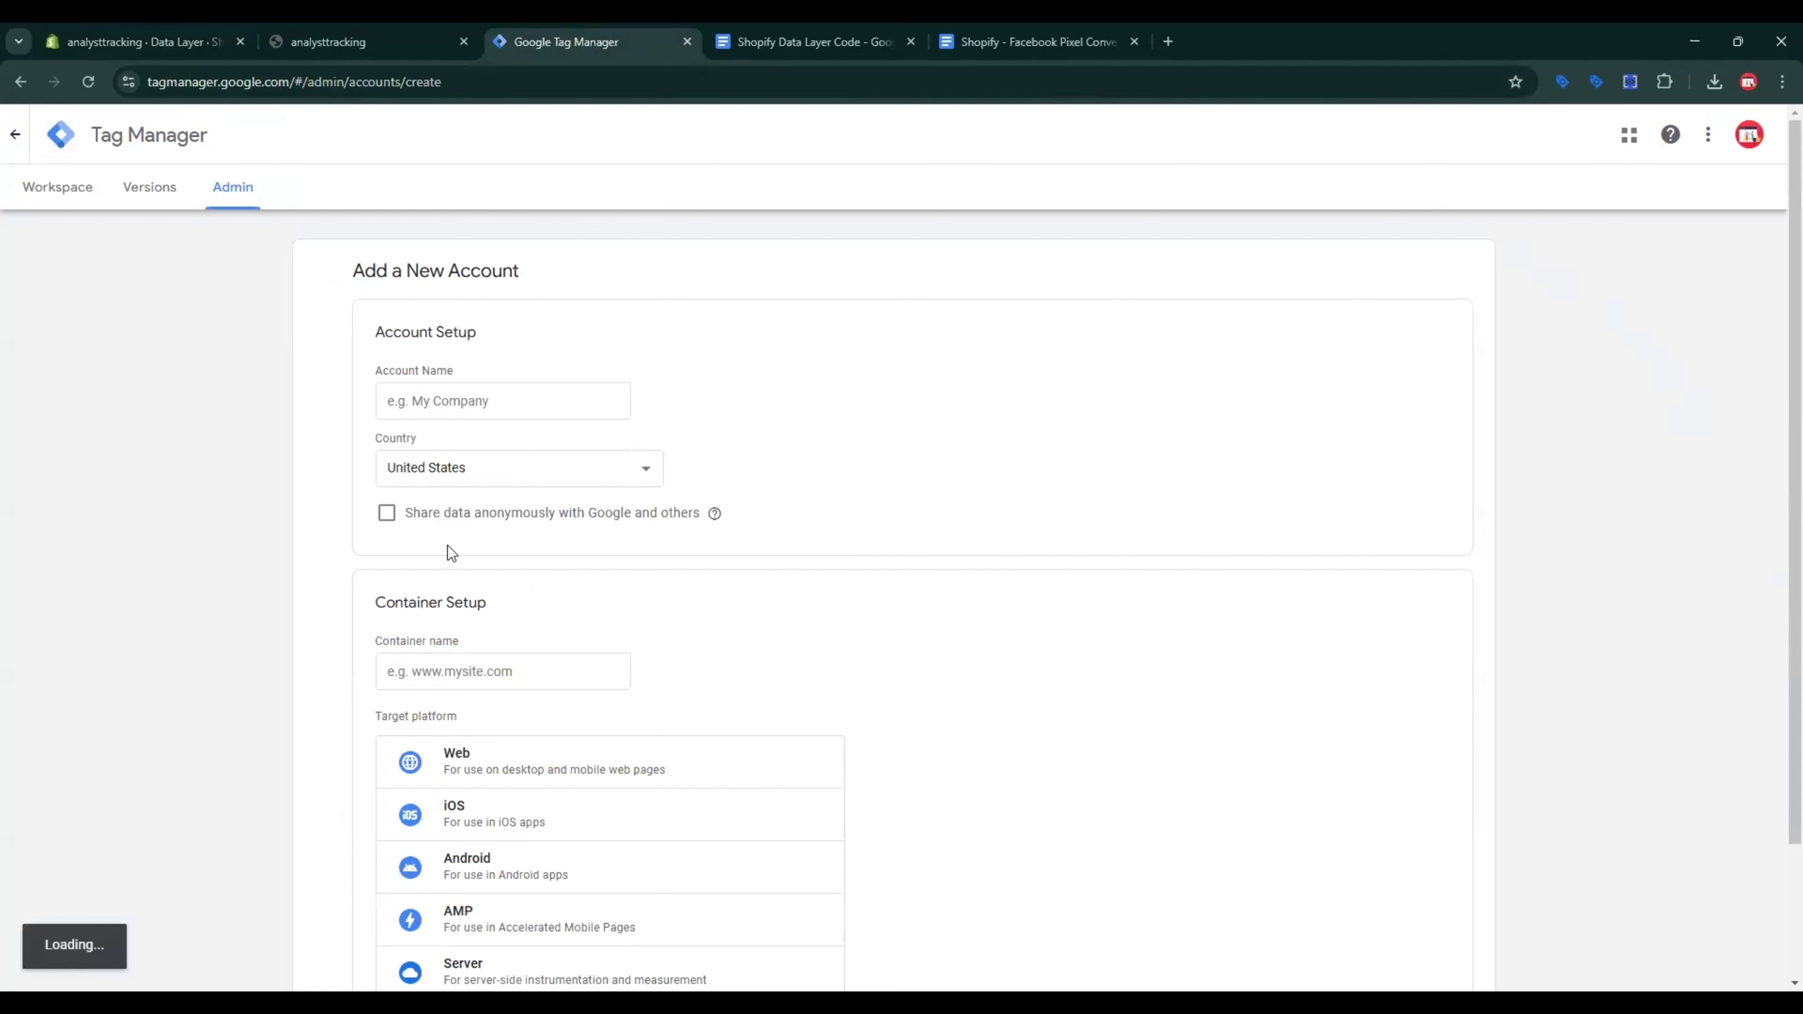
pyautogui.click(462, 409)
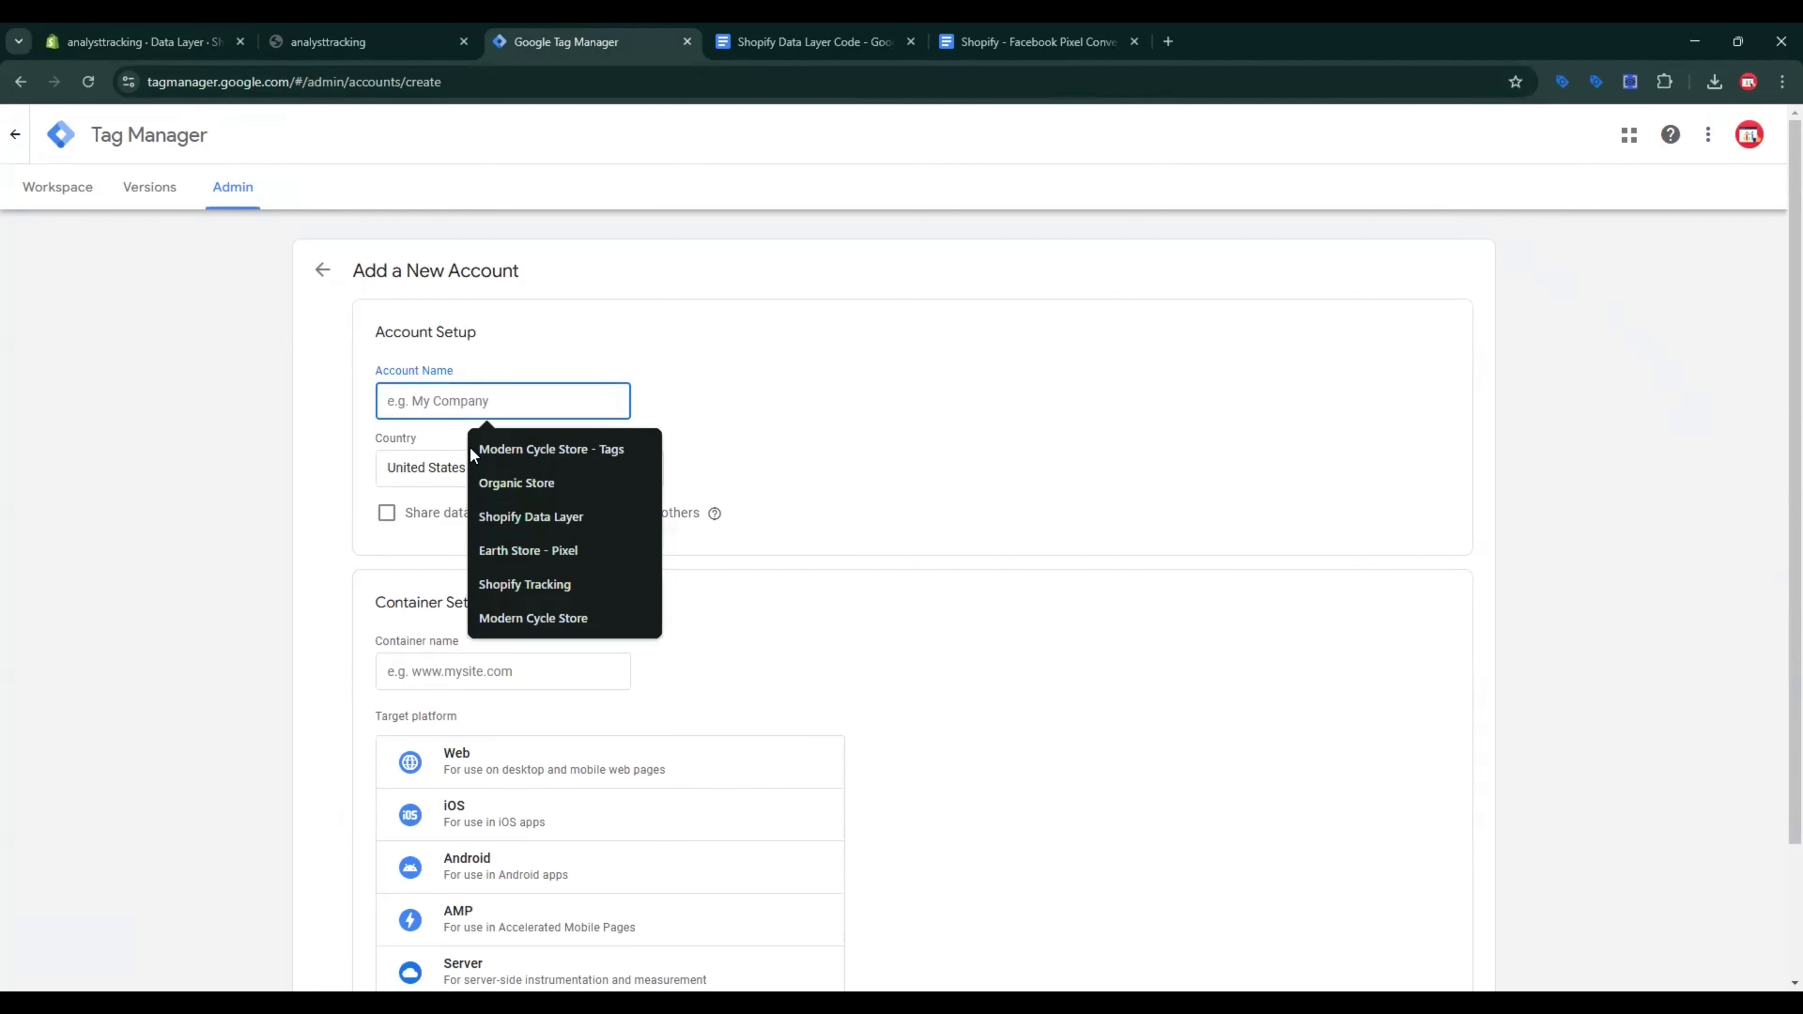
pyautogui.click(524, 583)
pyautogui.click(437, 402)
pyautogui.write('Facebook Conversion Tracking')
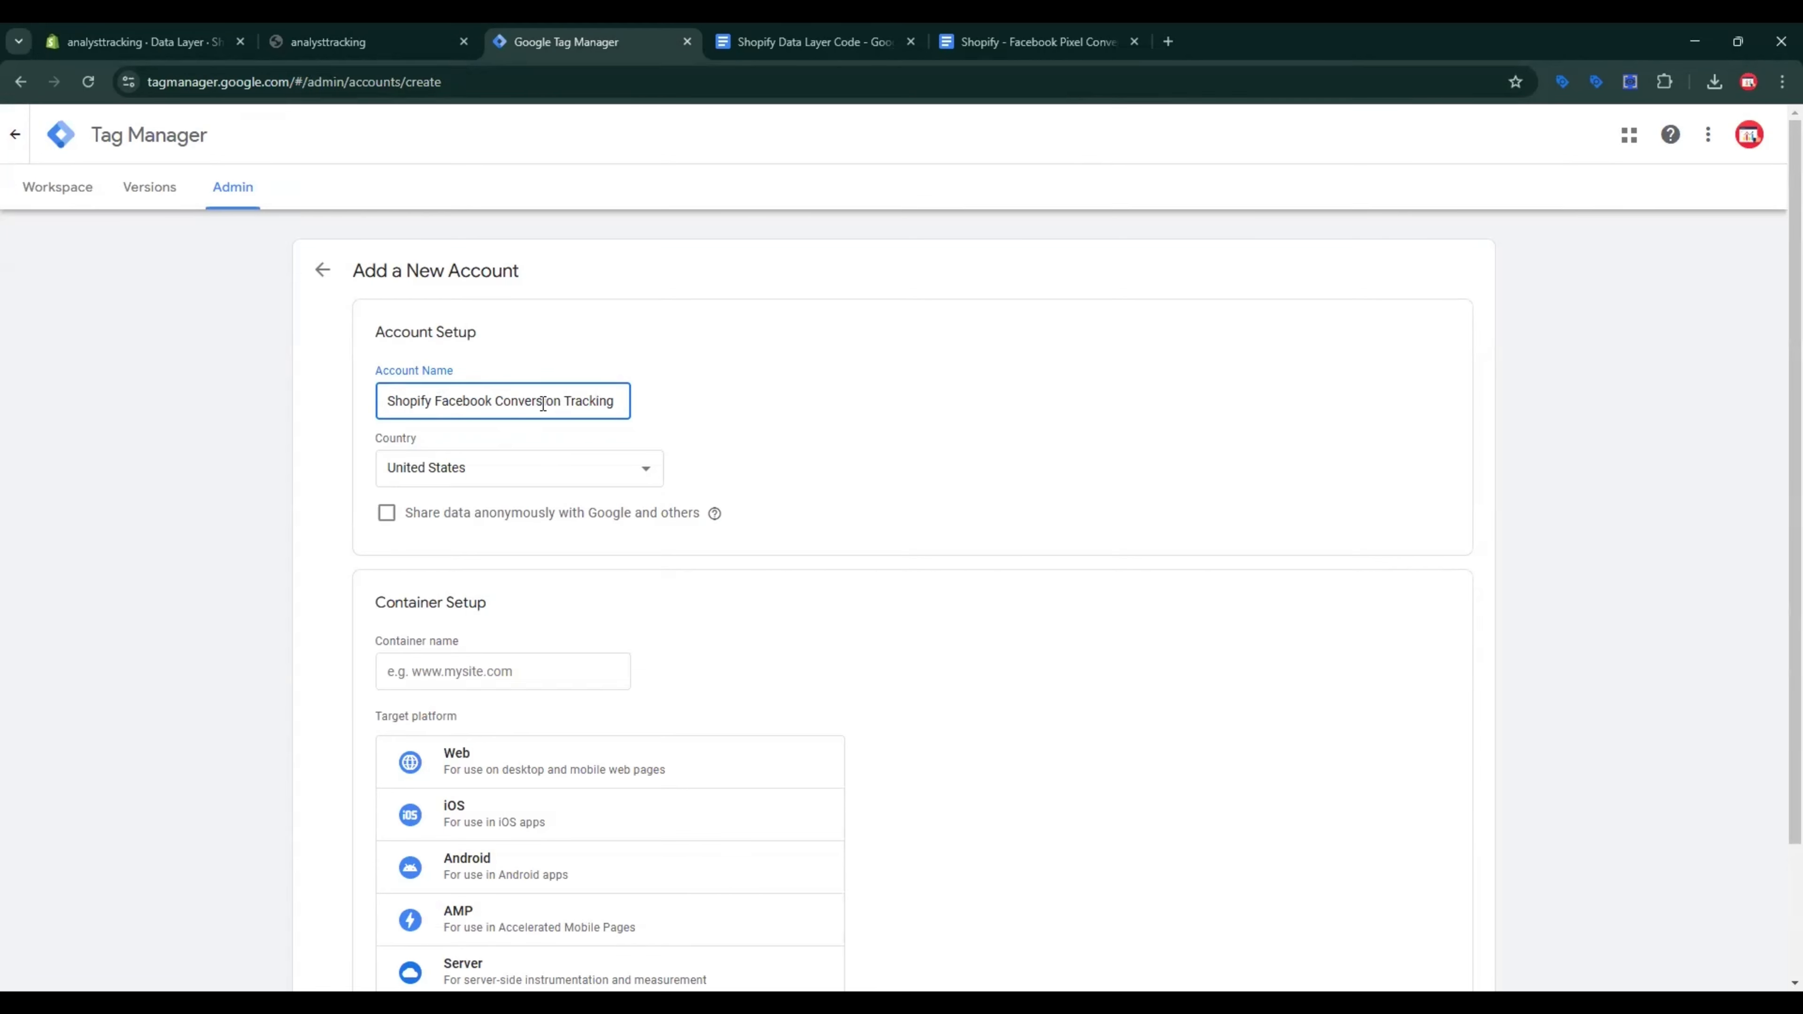
pyautogui.click(440, 430)
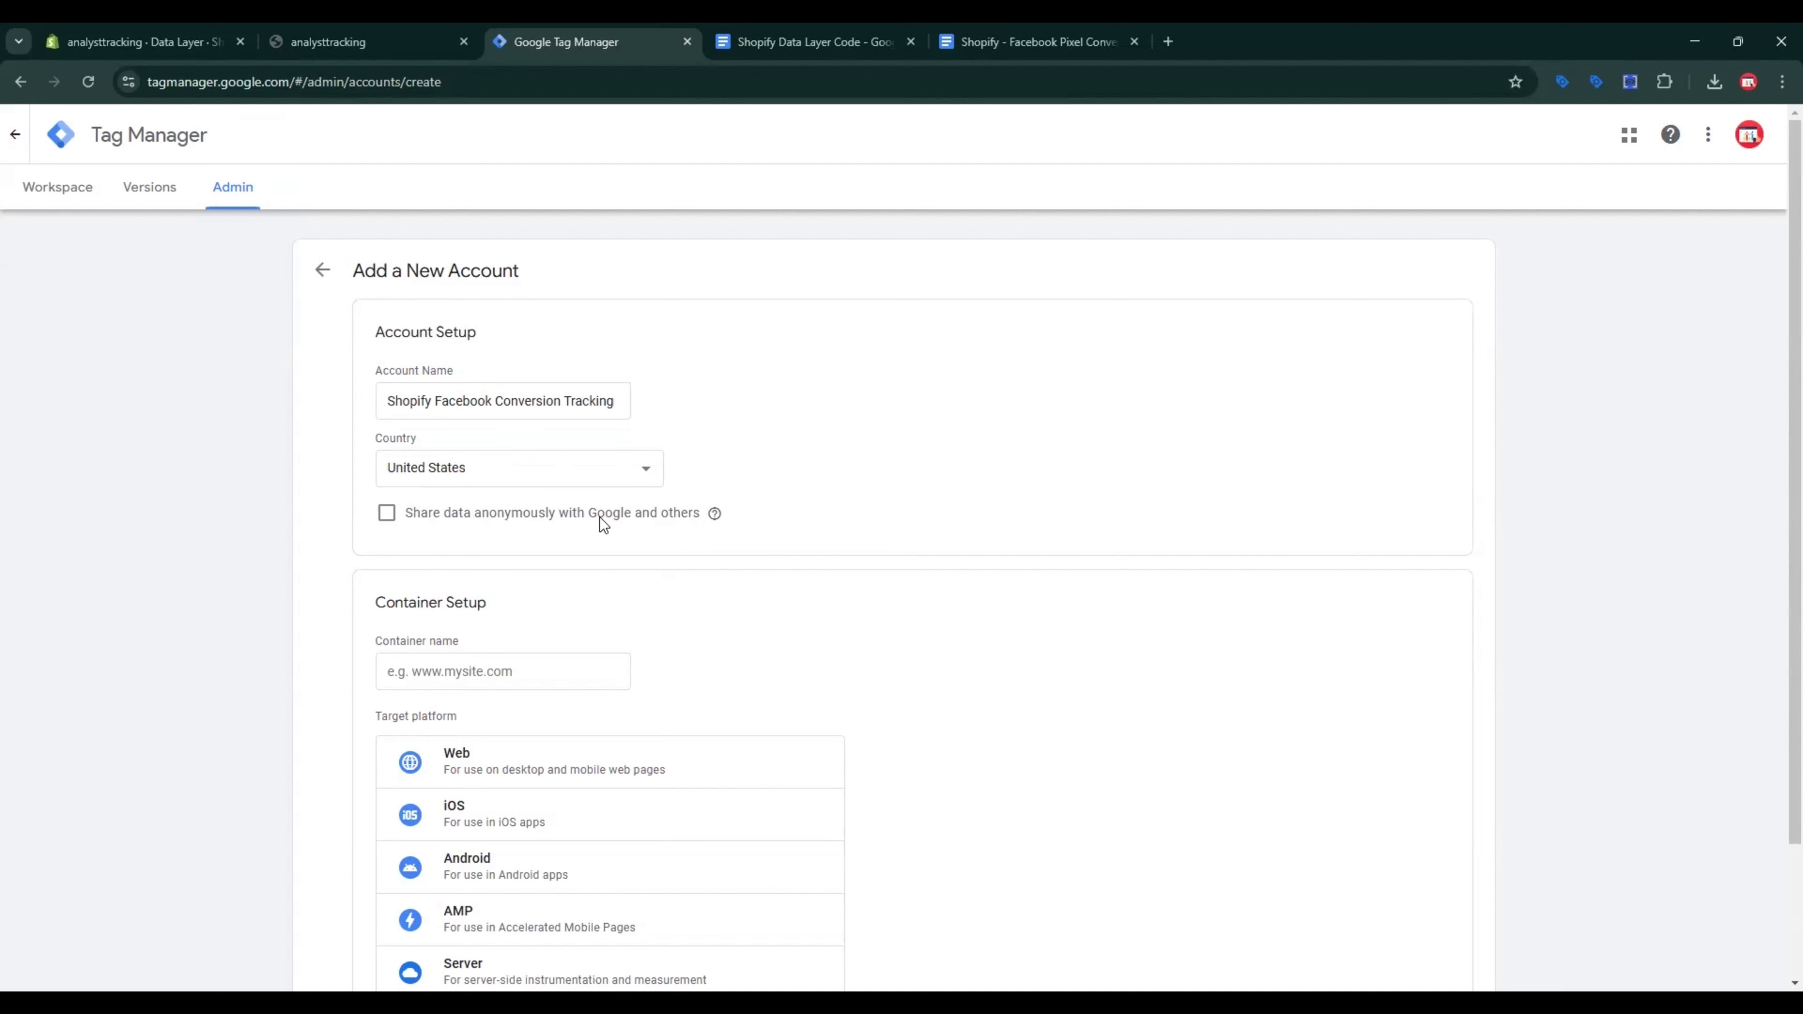
pyautogui.moveTo(709, 511)
pyautogui.click(386, 513)
# Step: Name the container "Shopify Facebook Conversion - web" and choose Web as its target platform
pyautogui.click(439, 667)
pyautogui.write('Shopify Facebook Conversion')
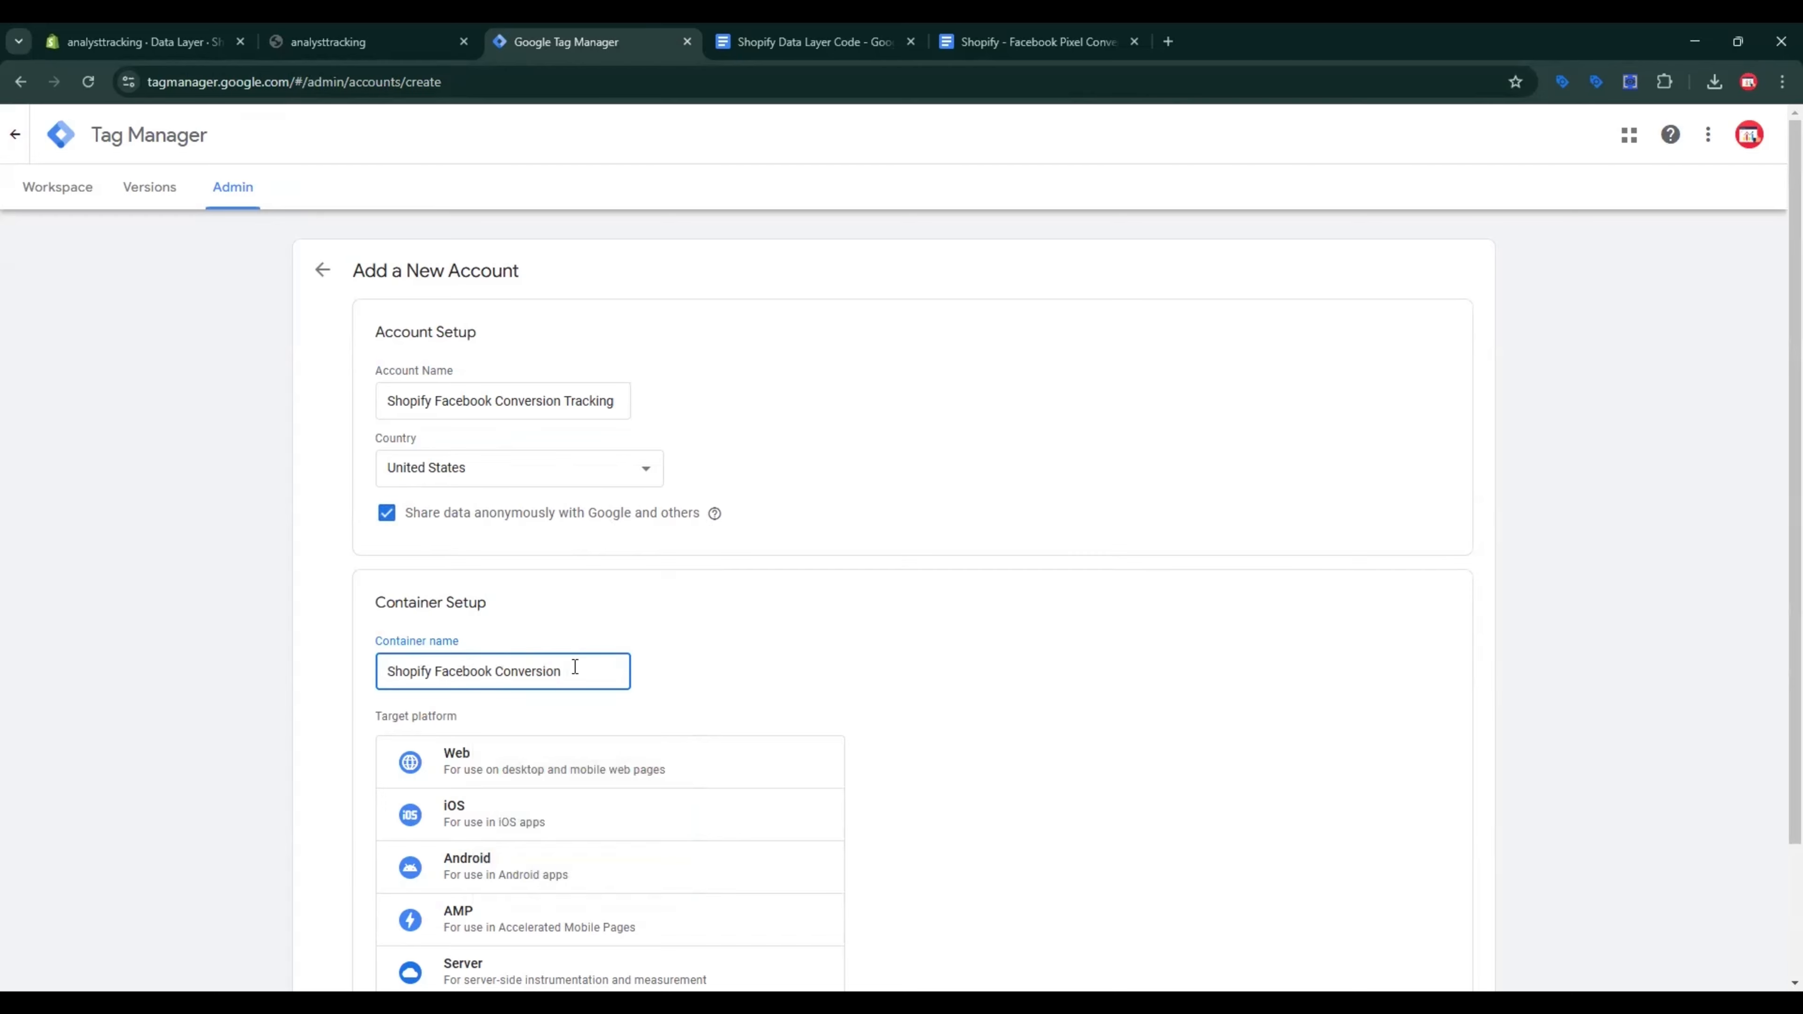
pyautogui.write('- web')
pyautogui.click(553, 753)
pyautogui.scroll(-2, 933, 664)
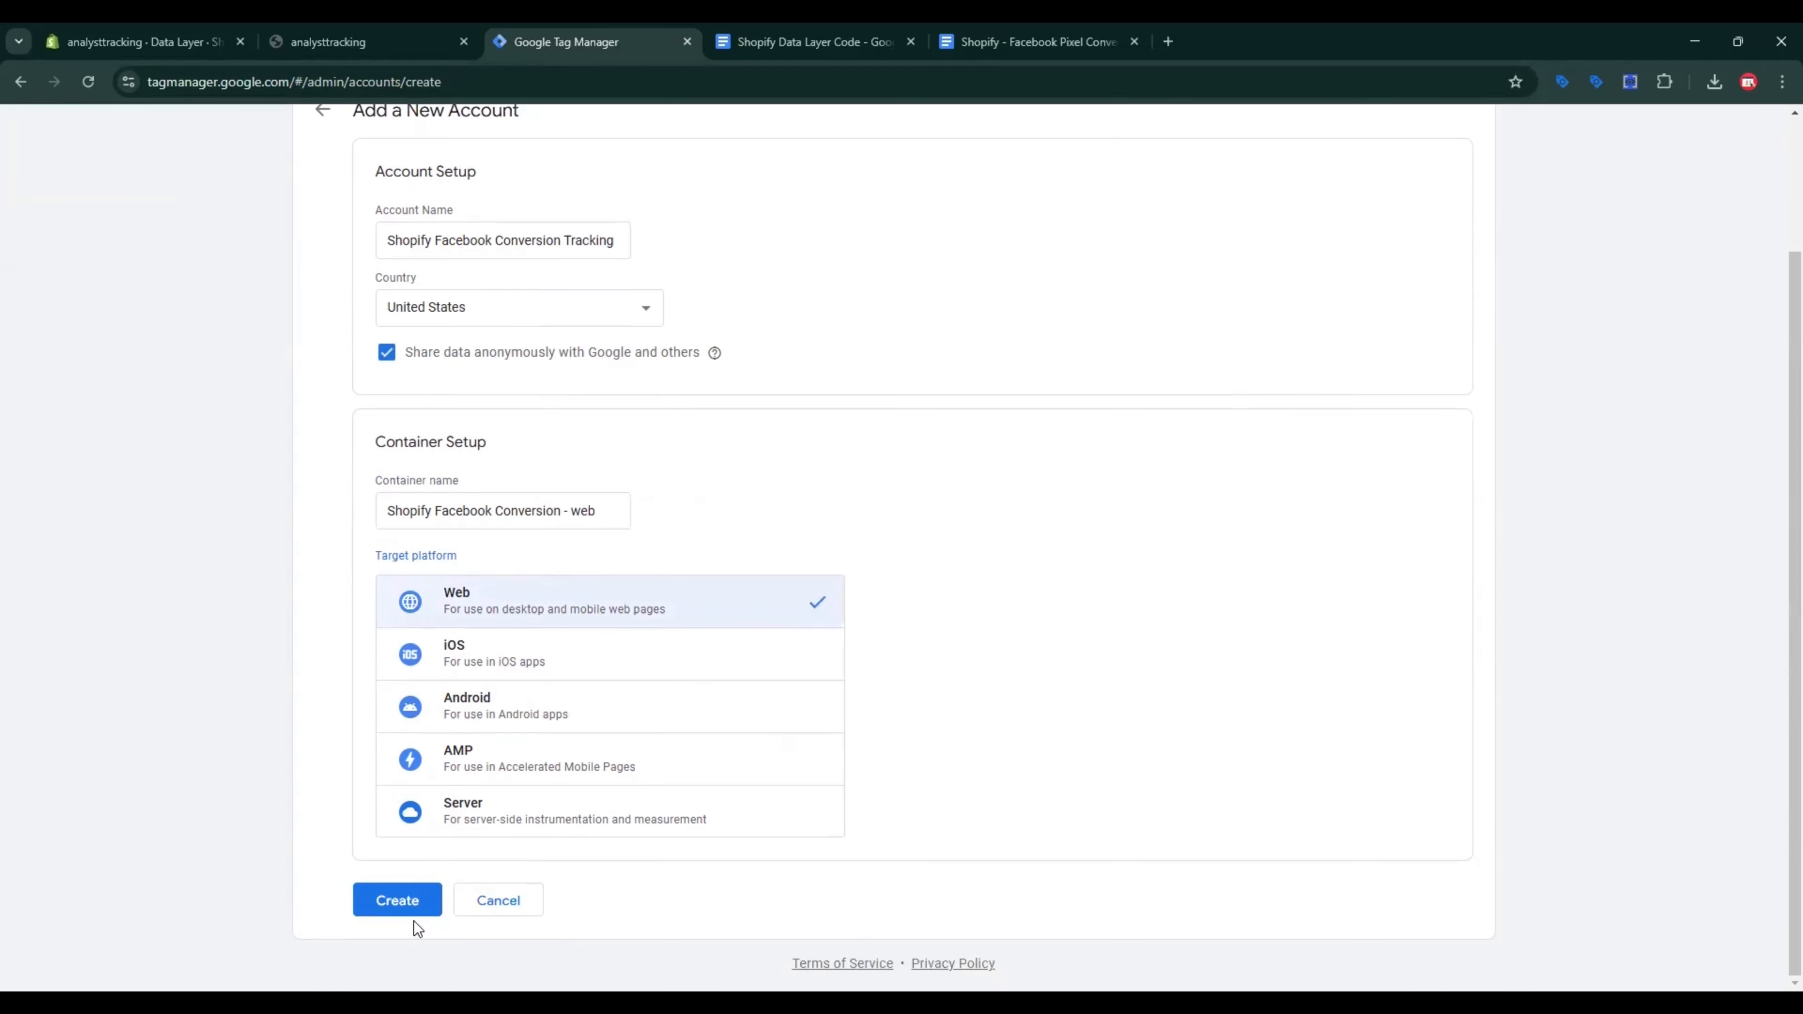
# Step: Create the account and container, accepting the Terms of Service and the GDPR Data Processing Terms
pyautogui.click(406, 903)
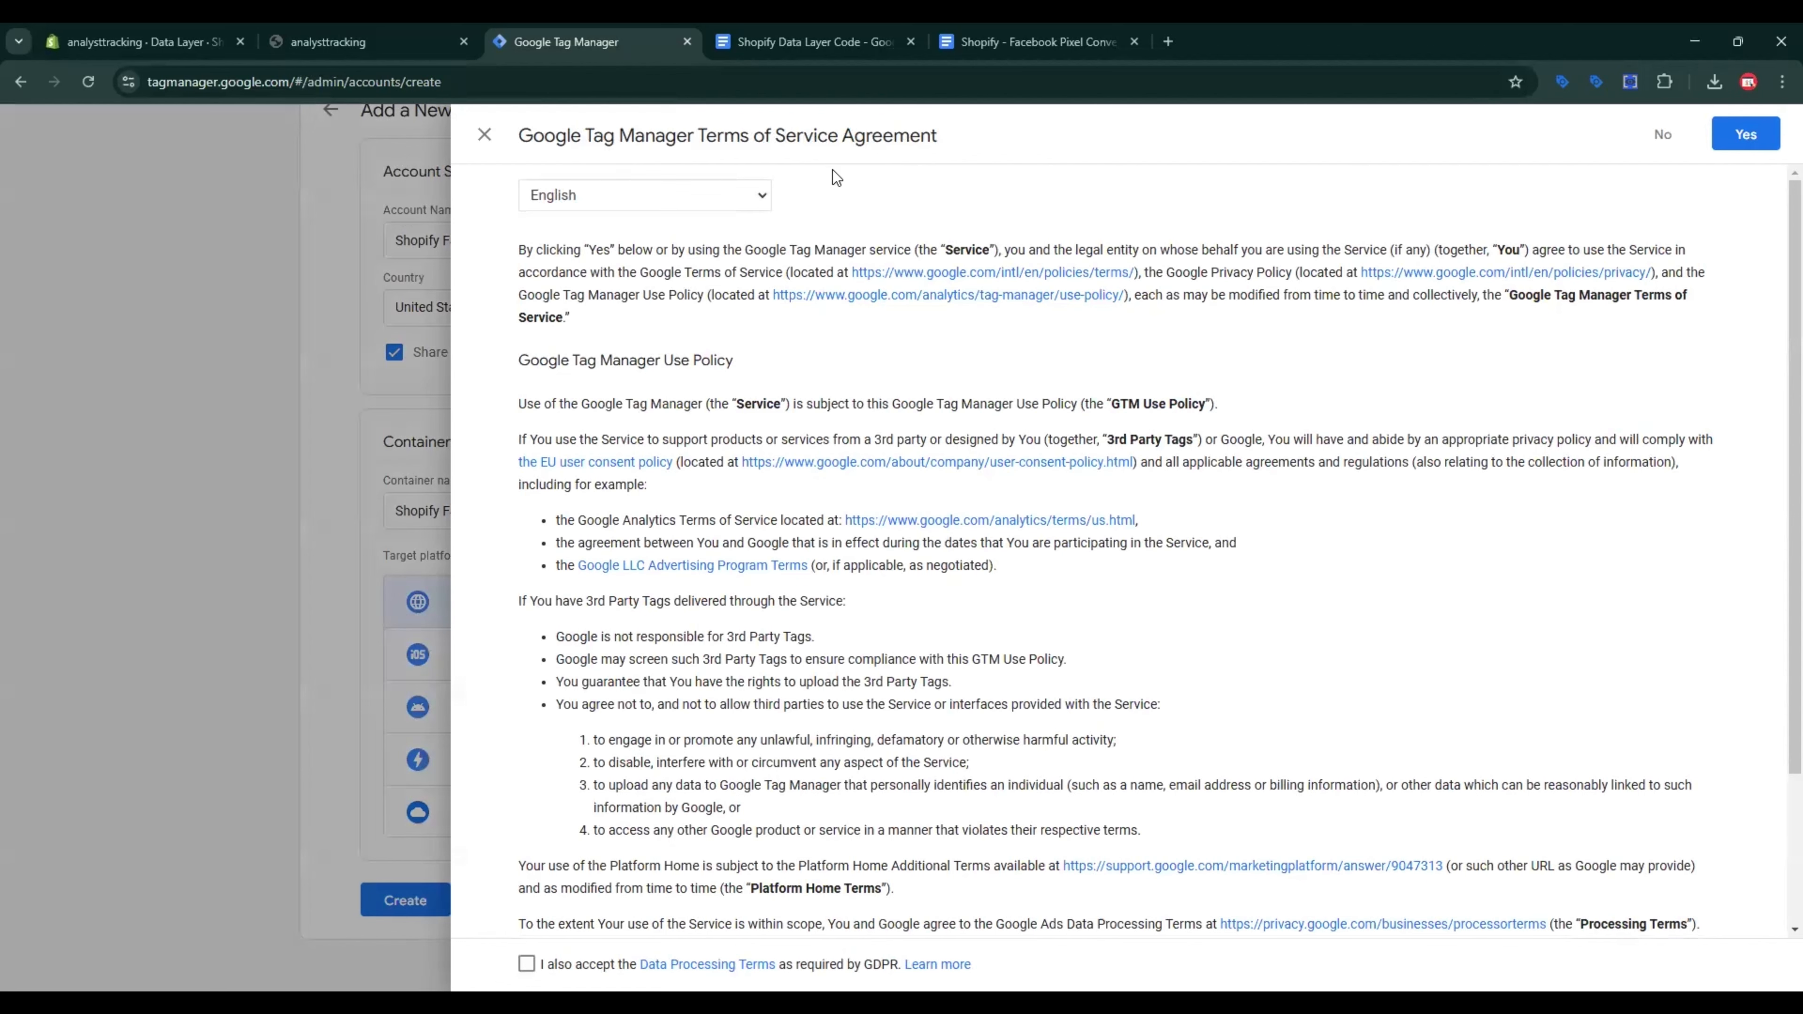
pyautogui.scroll(-3, 703, 781)
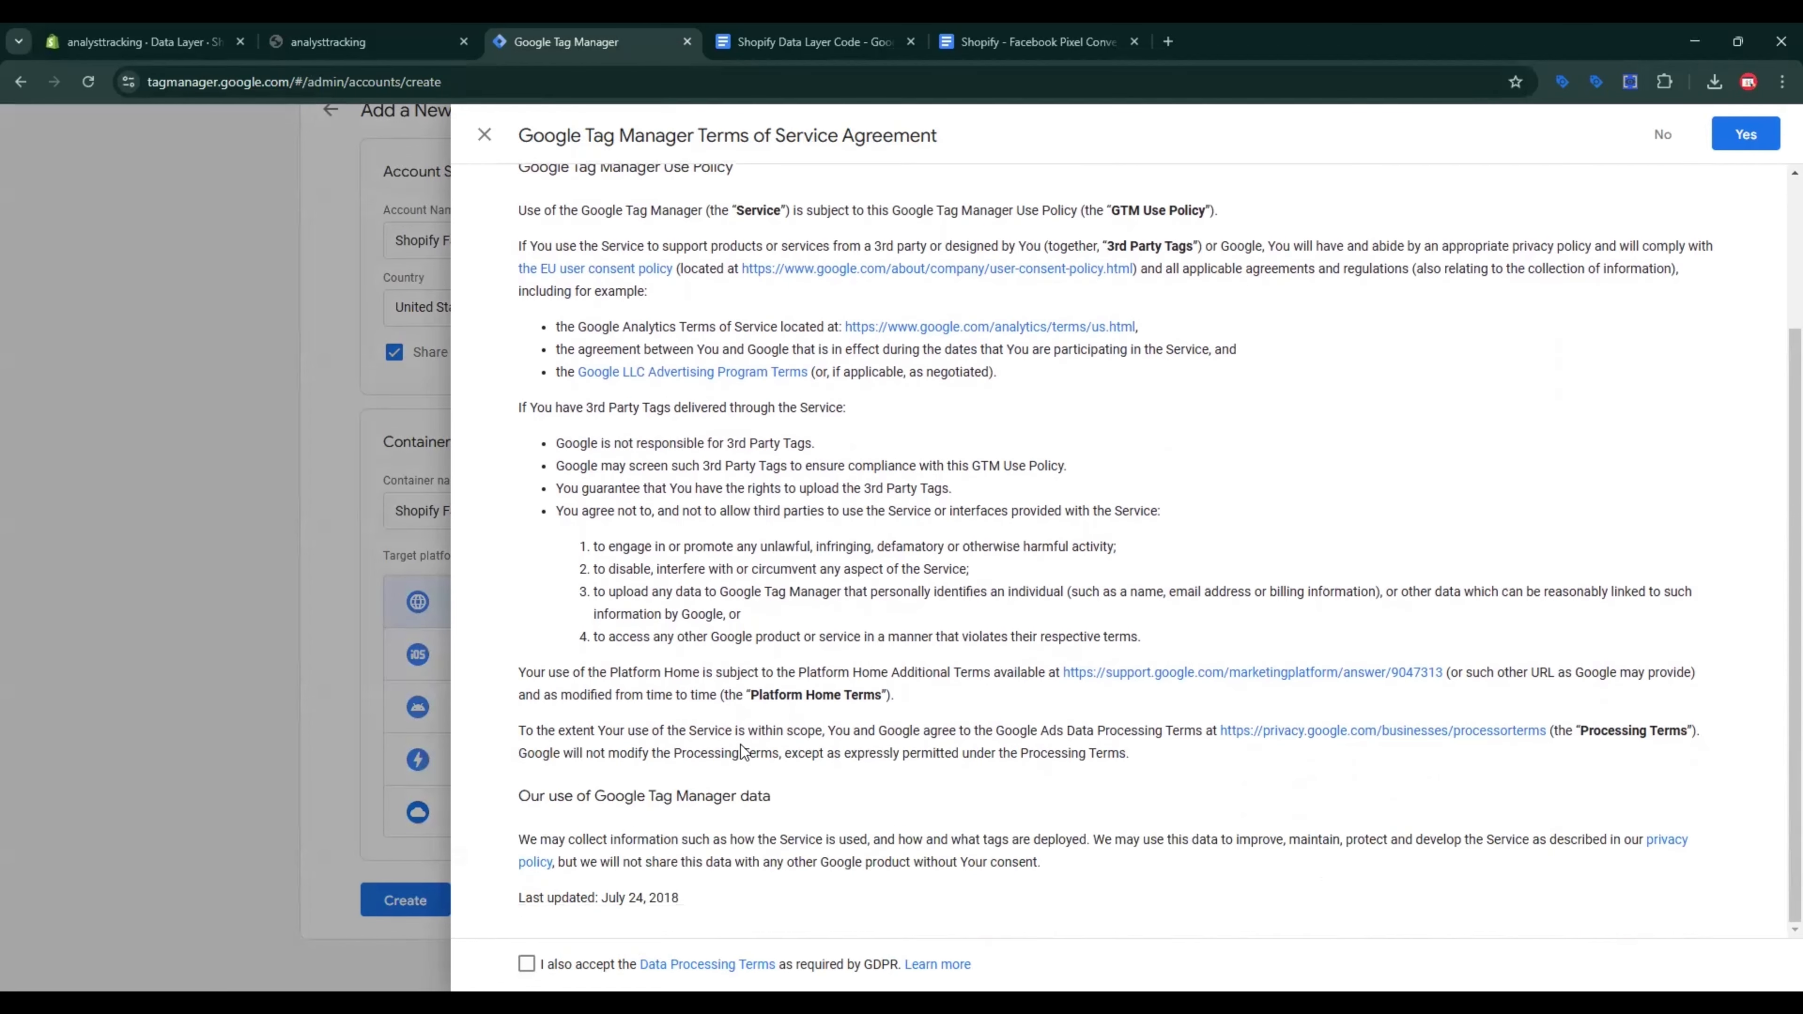
pyautogui.click(525, 966)
pyautogui.click(1754, 143)
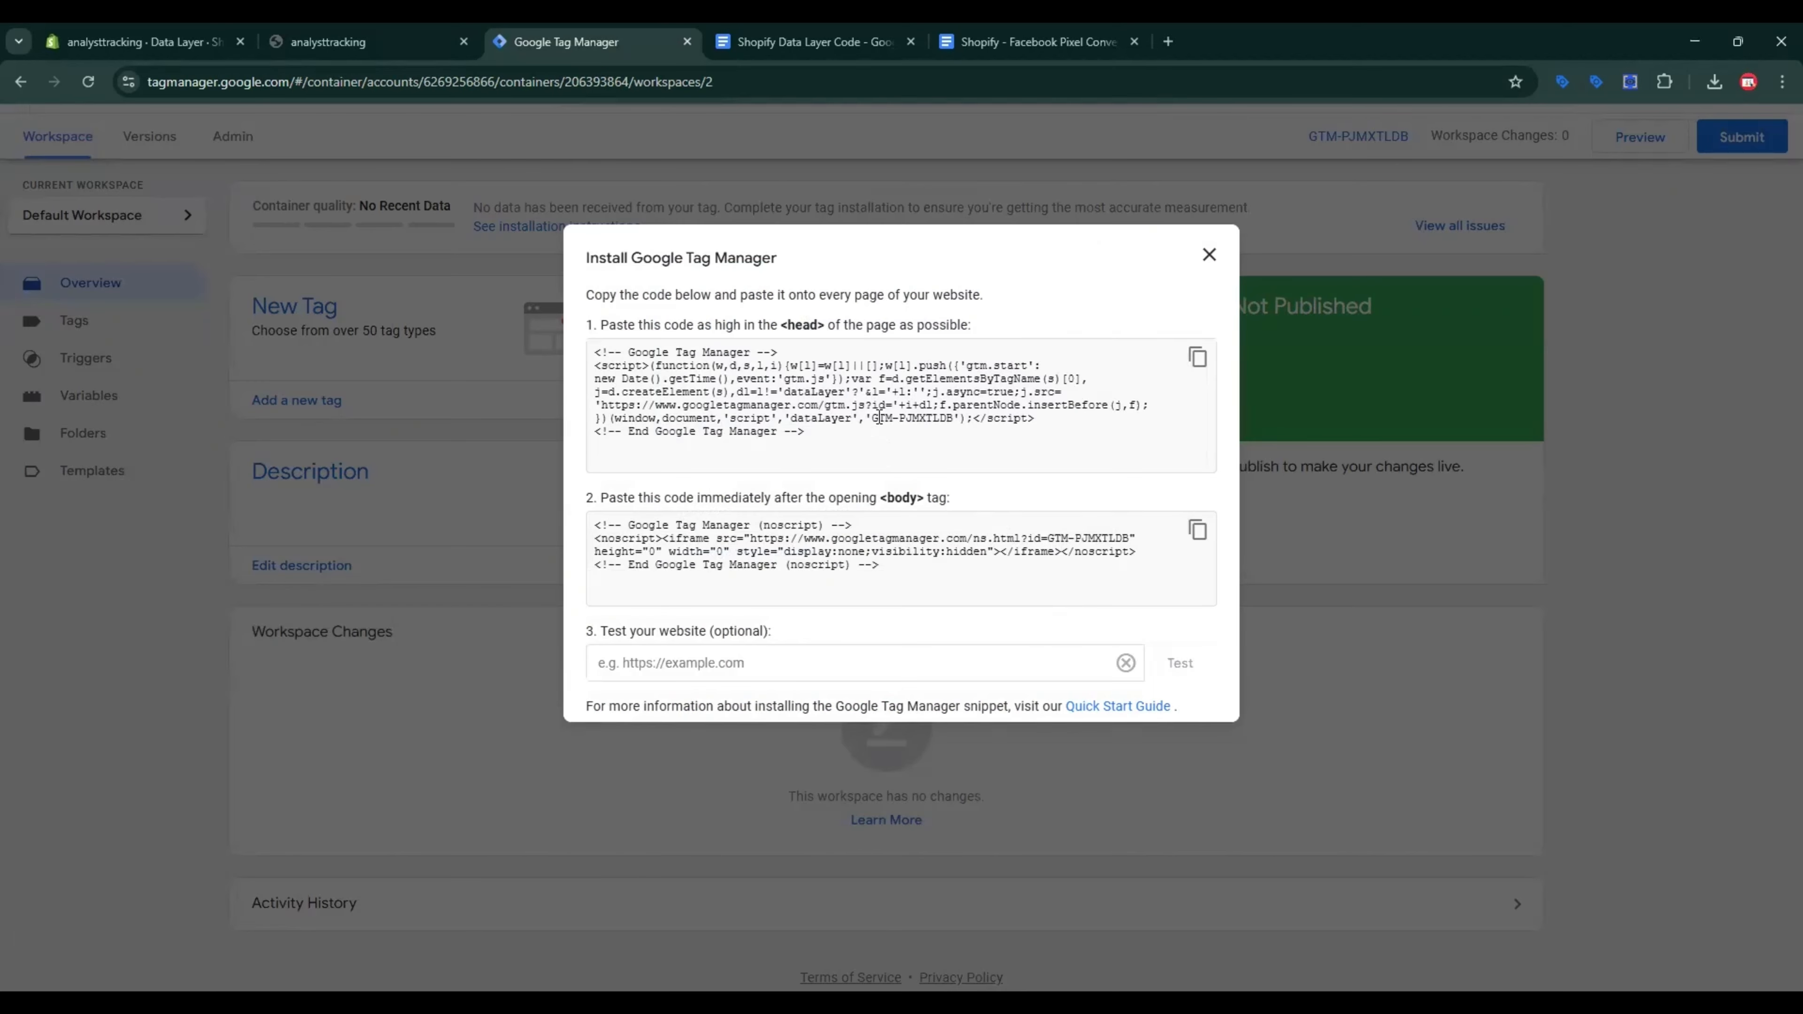
# Step: Copy the new container's ID over the GTM-XXXXXXXX placeholder in the Shopify Data Layer pixel code and save the pixel
pyautogui.moveTo(874, 418); pyautogui.dragTo(953, 418)
pyautogui.hotkey('ctrl', 'c')
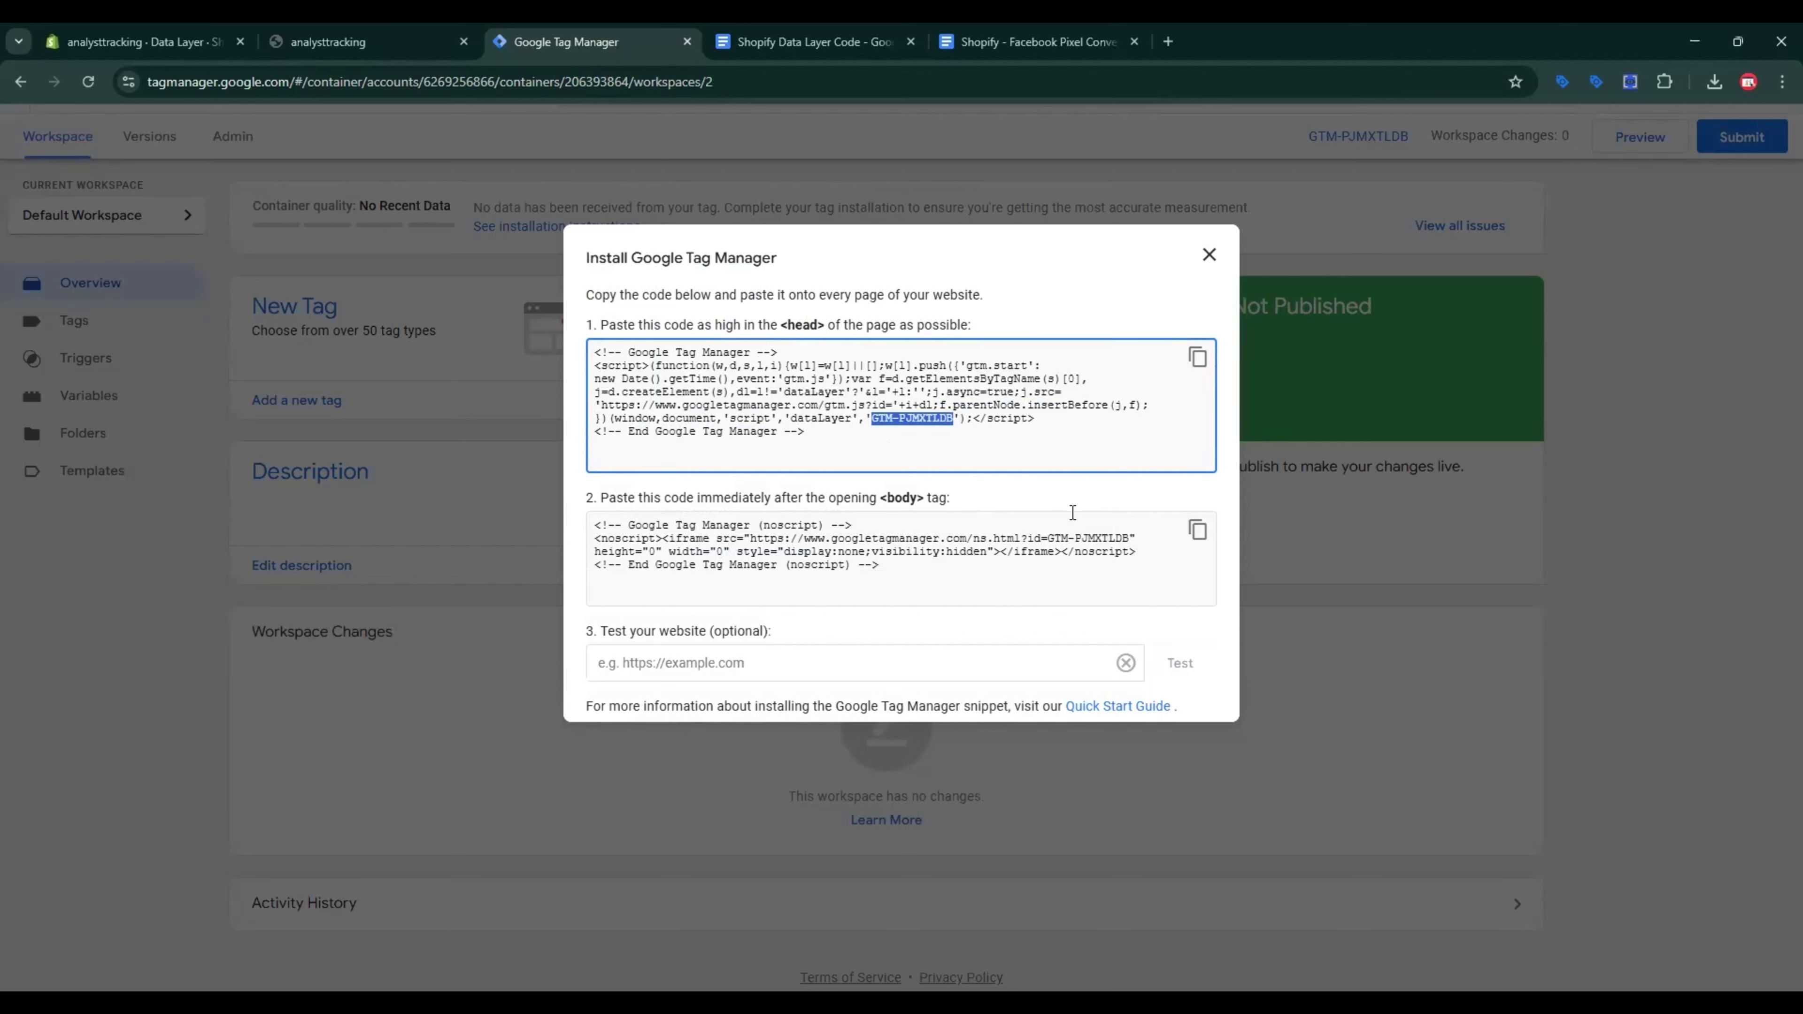
pyautogui.hotkey('ctrl', '1')
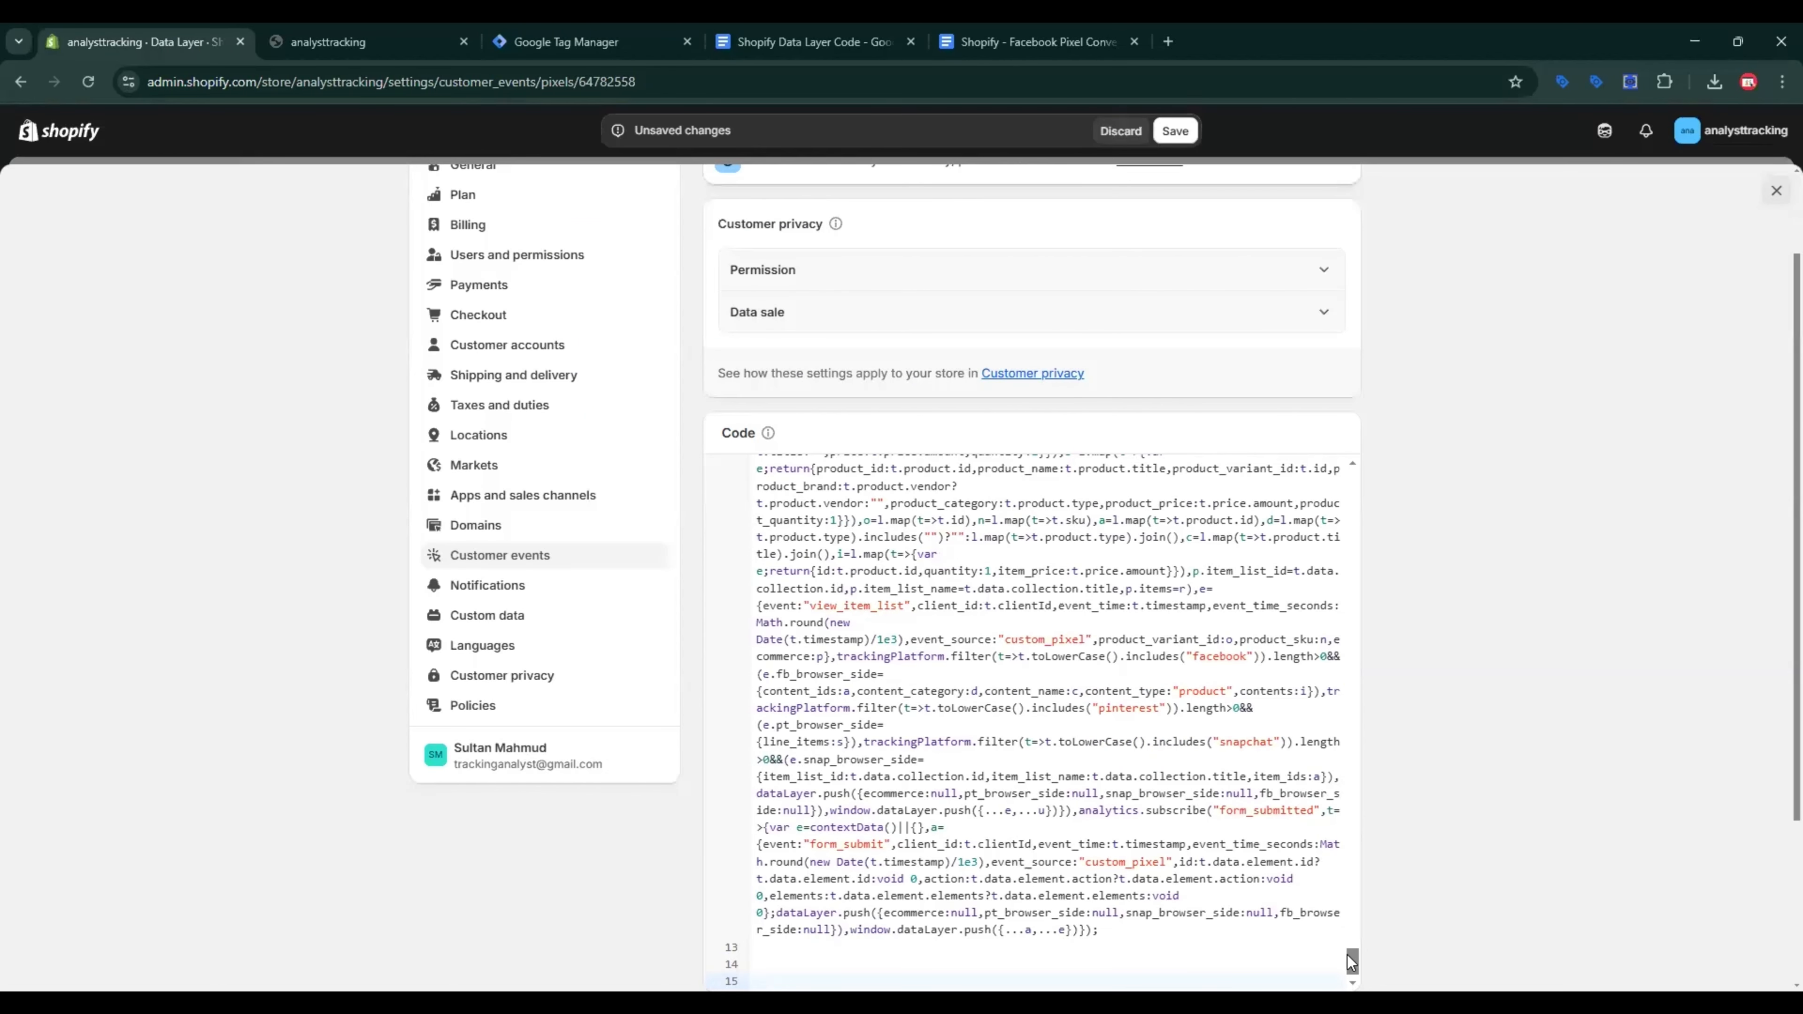
pyautogui.moveTo(1352, 963); pyautogui.dragTo(1425, 334)
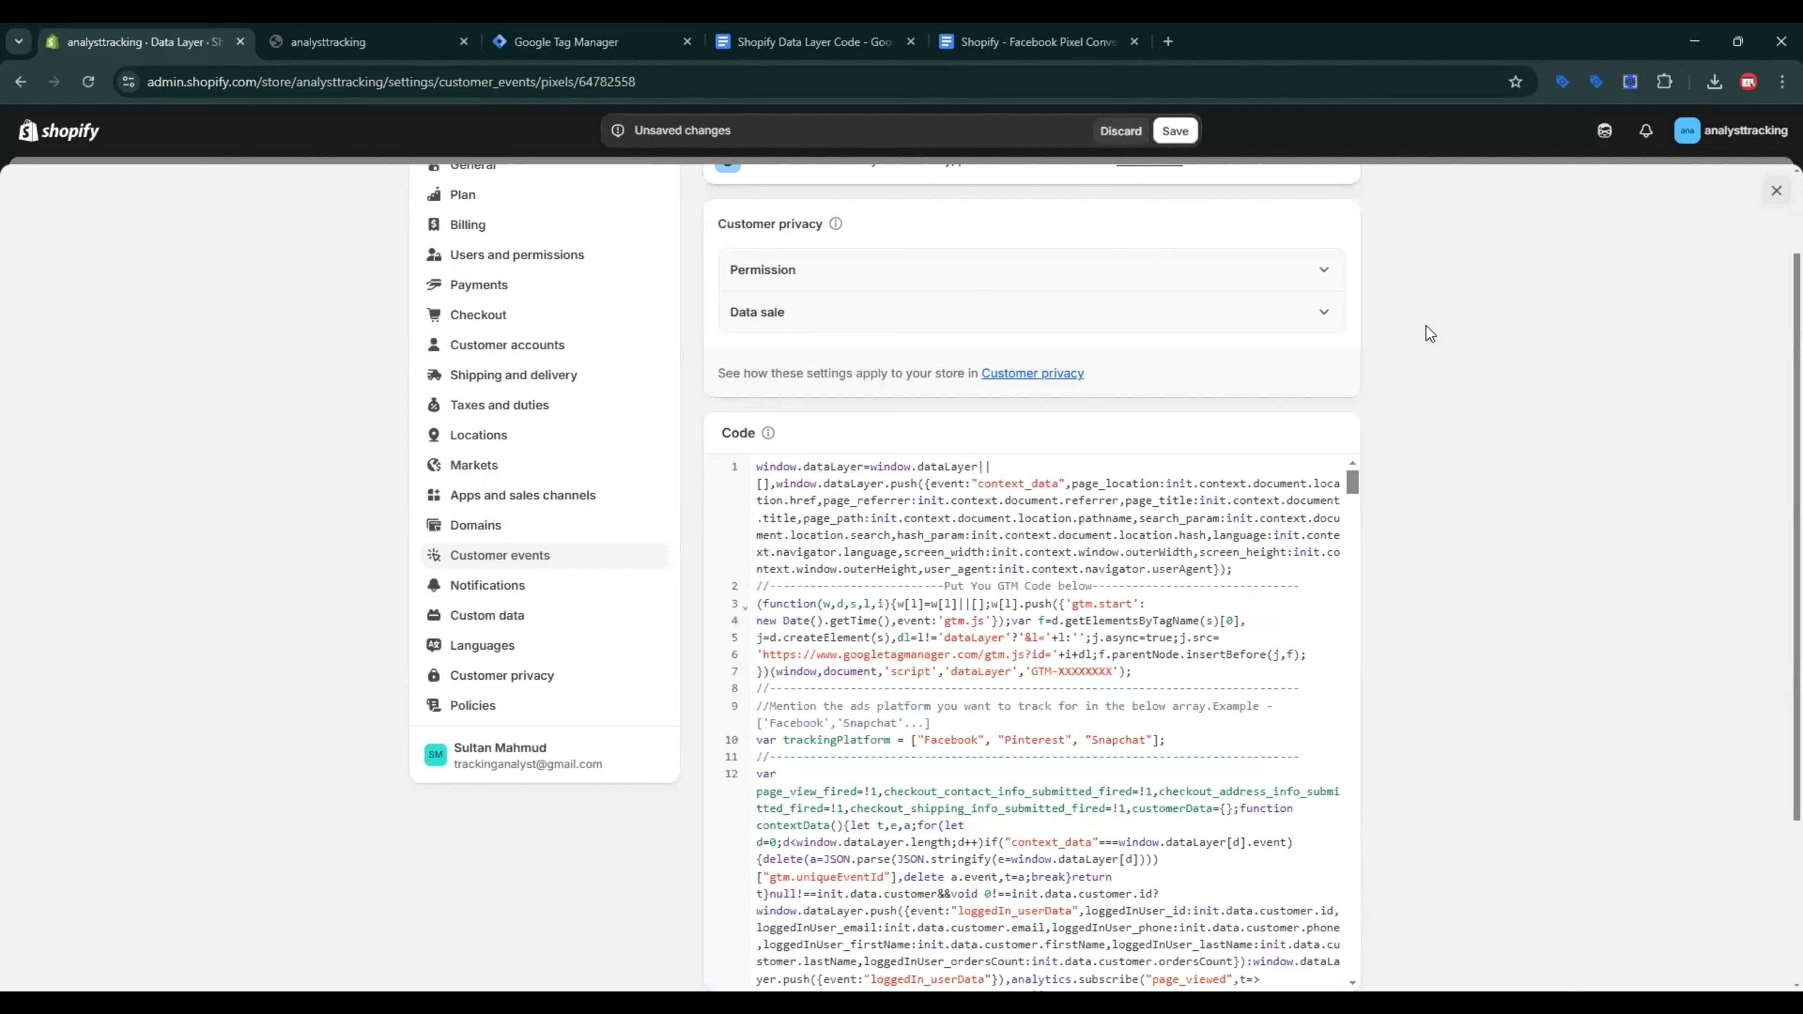
pyautogui.moveTo(1030, 671); pyautogui.dragTo(1115, 671)
pyautogui.hotkey('ctrl', 'v')
pyautogui.click(1184, 134)
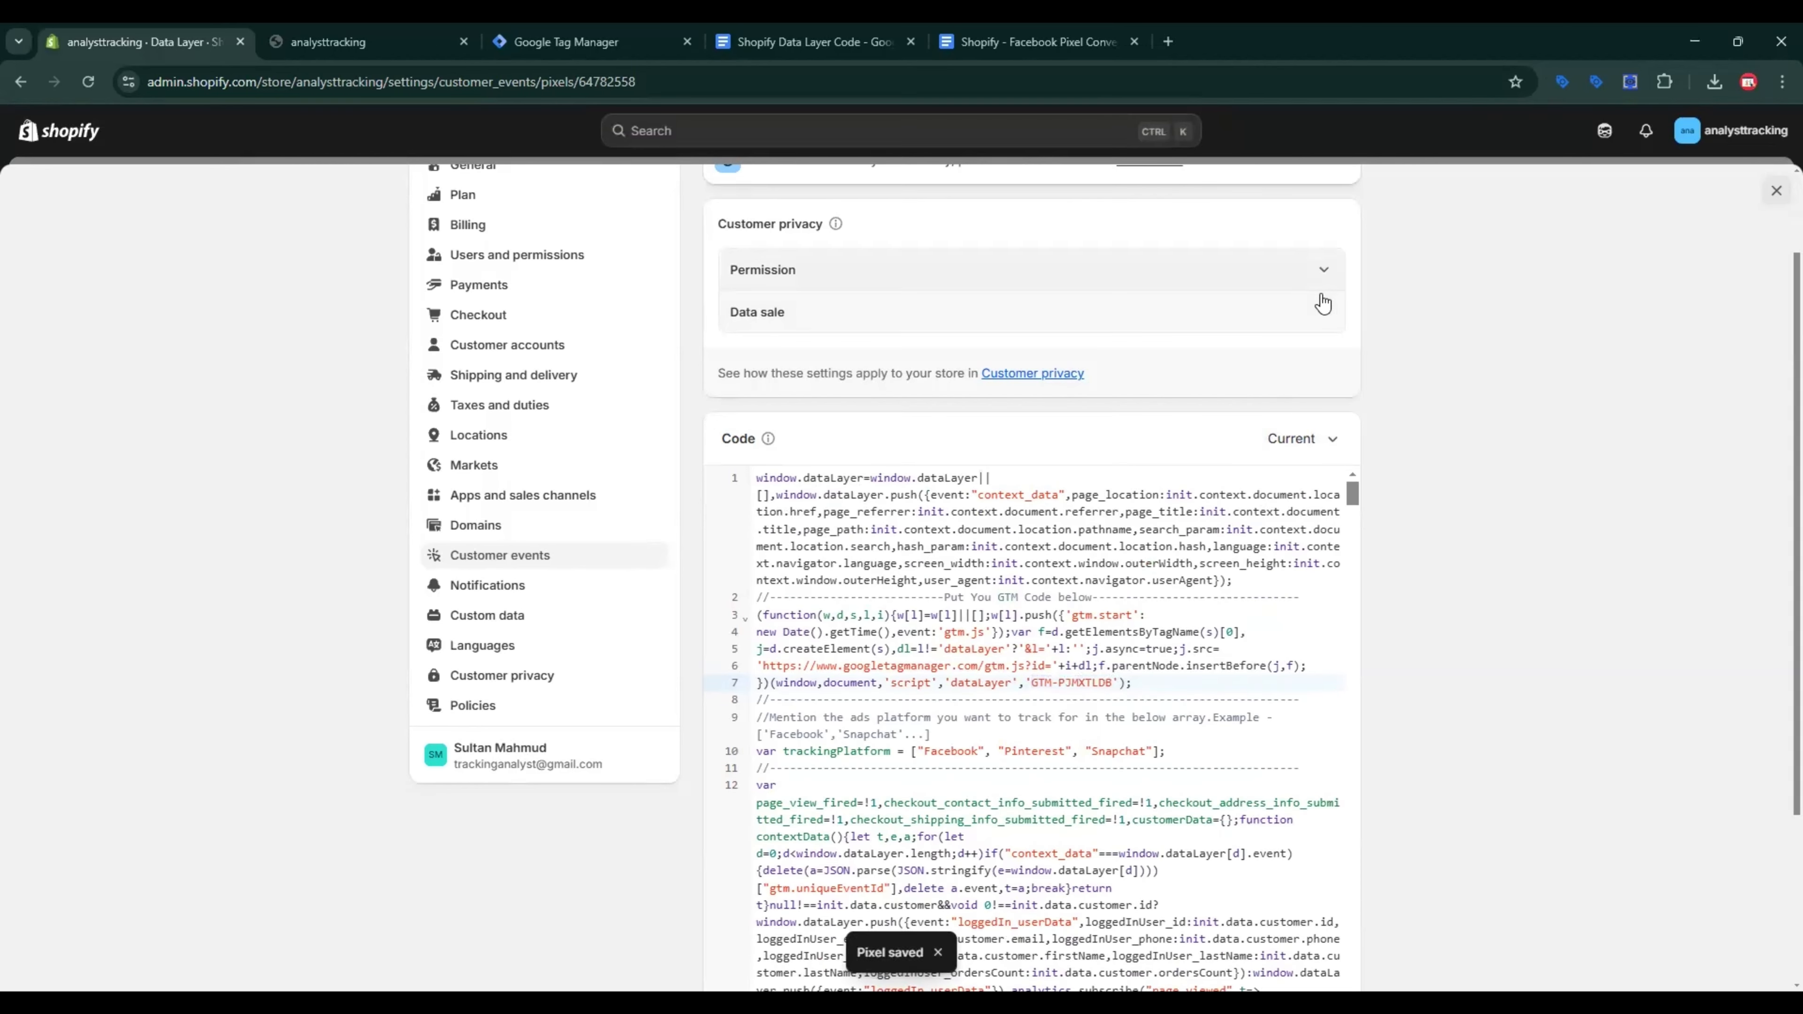
# Step: Set the pixel's data sale option to "Data collected does not qualify as data sale" and save
pyautogui.click(1323, 277)
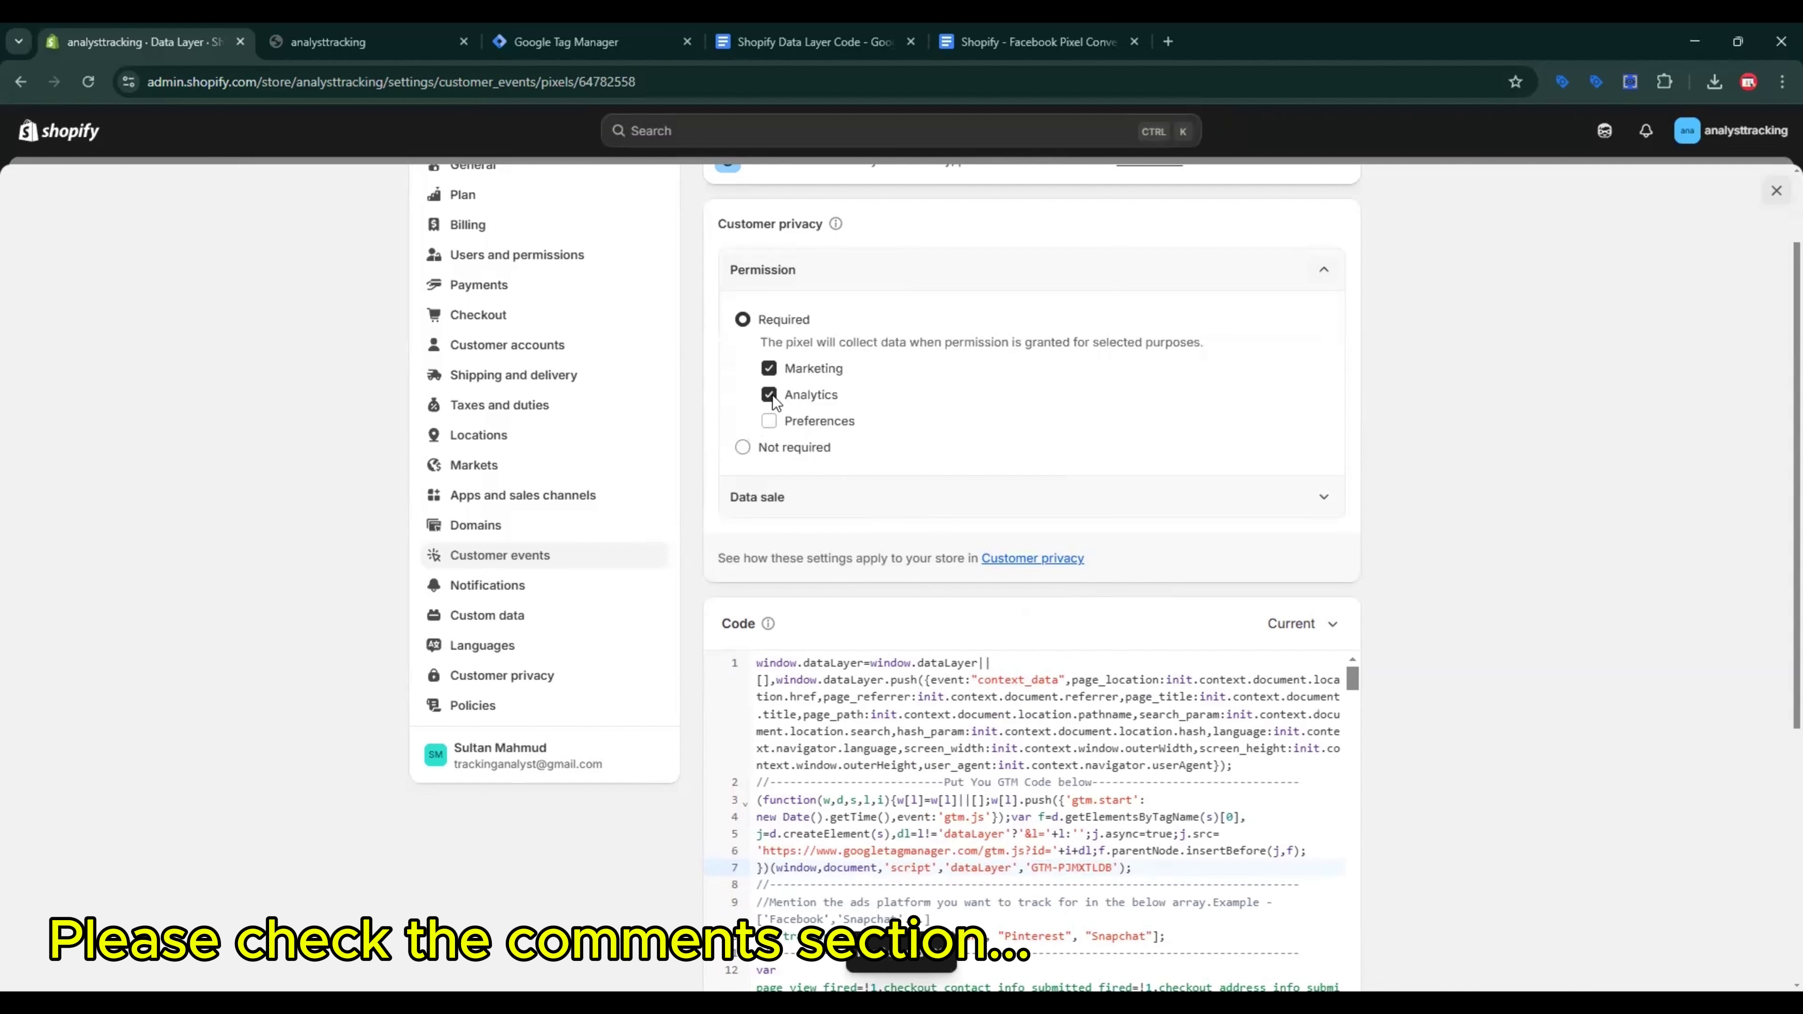
pyautogui.click(1323, 498)
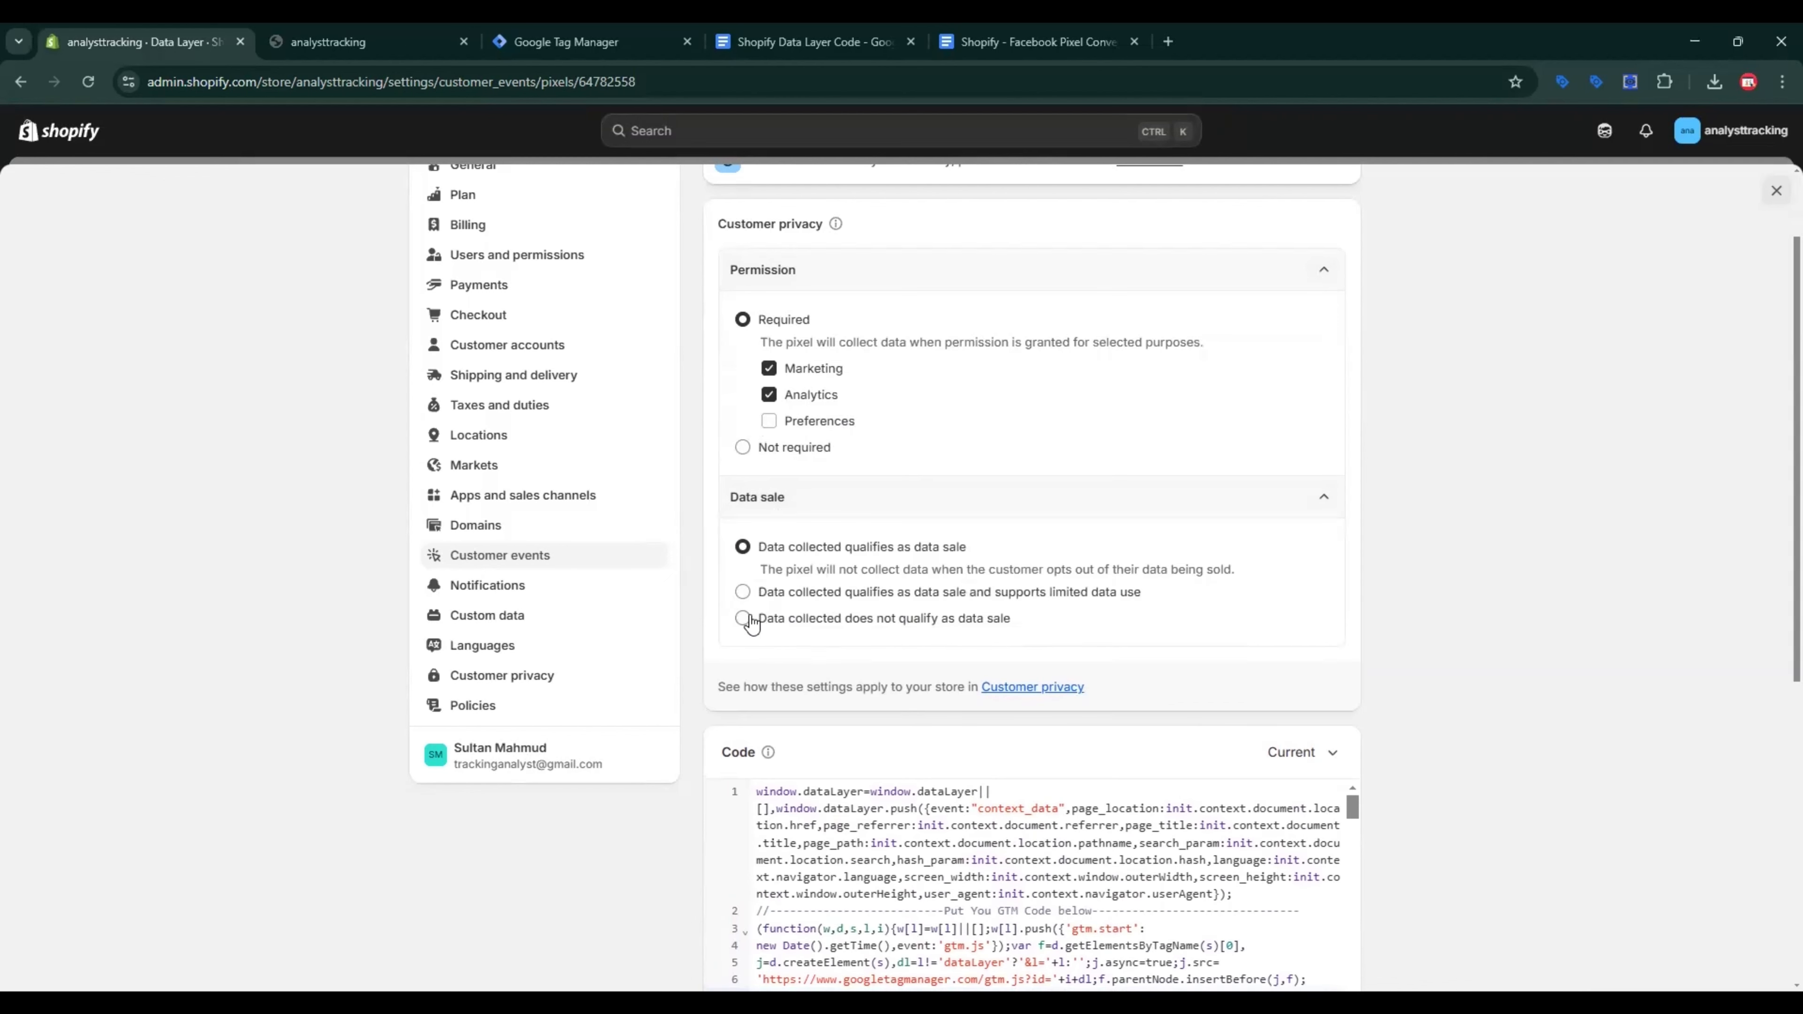
pyautogui.click(994, 623)
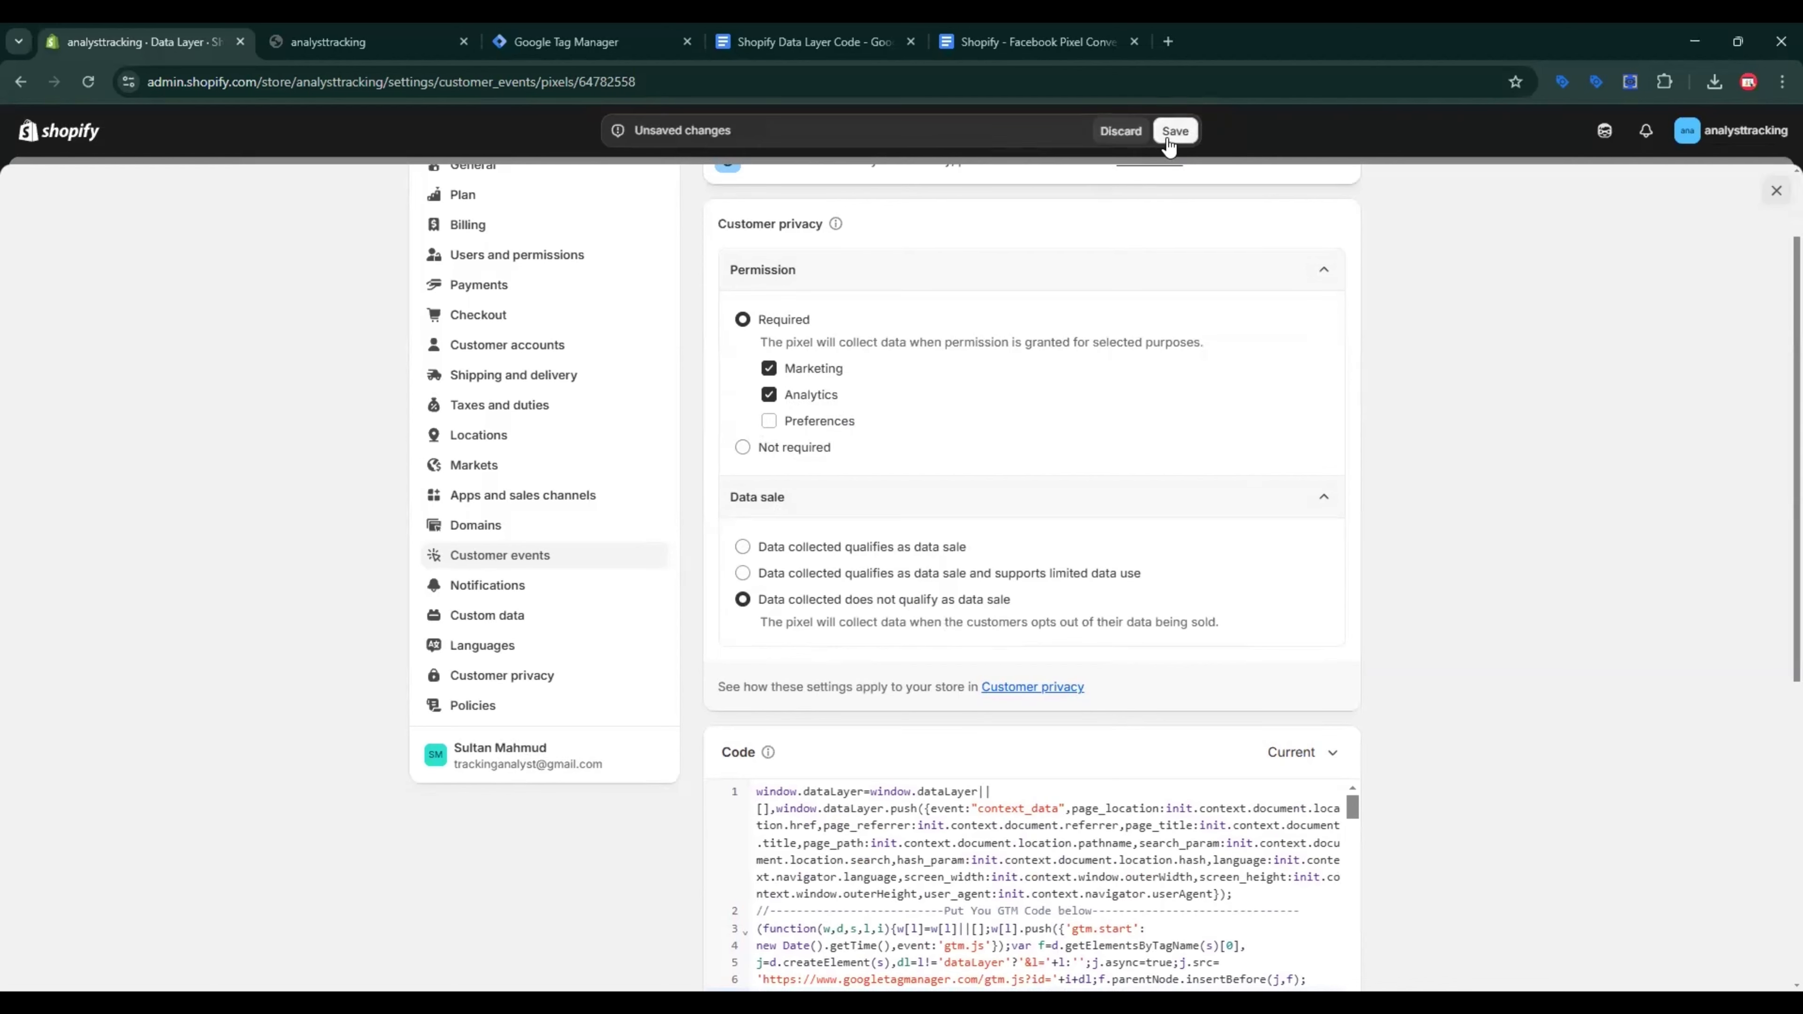
pyautogui.click(1174, 132)
# Step: Connect the Data Layer pixel to the store and confirm the connection
pyautogui.scroll(-8, 1621, 455)
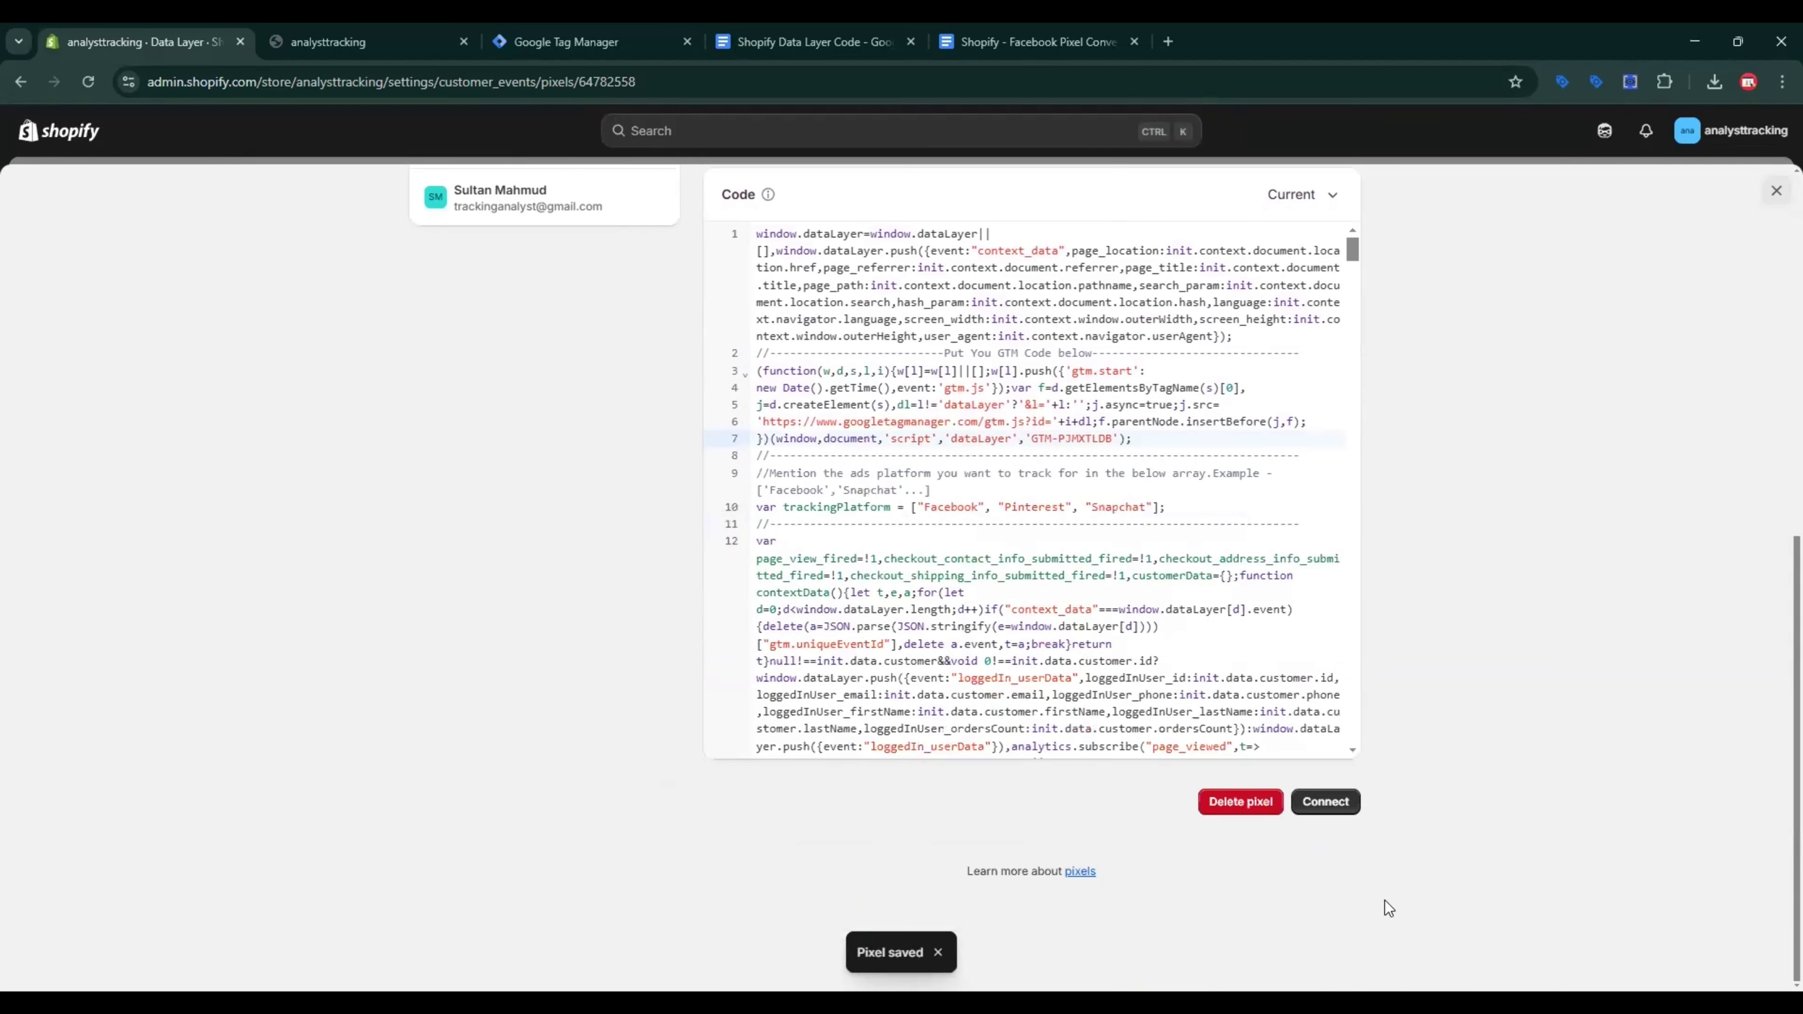
pyautogui.click(1325, 802)
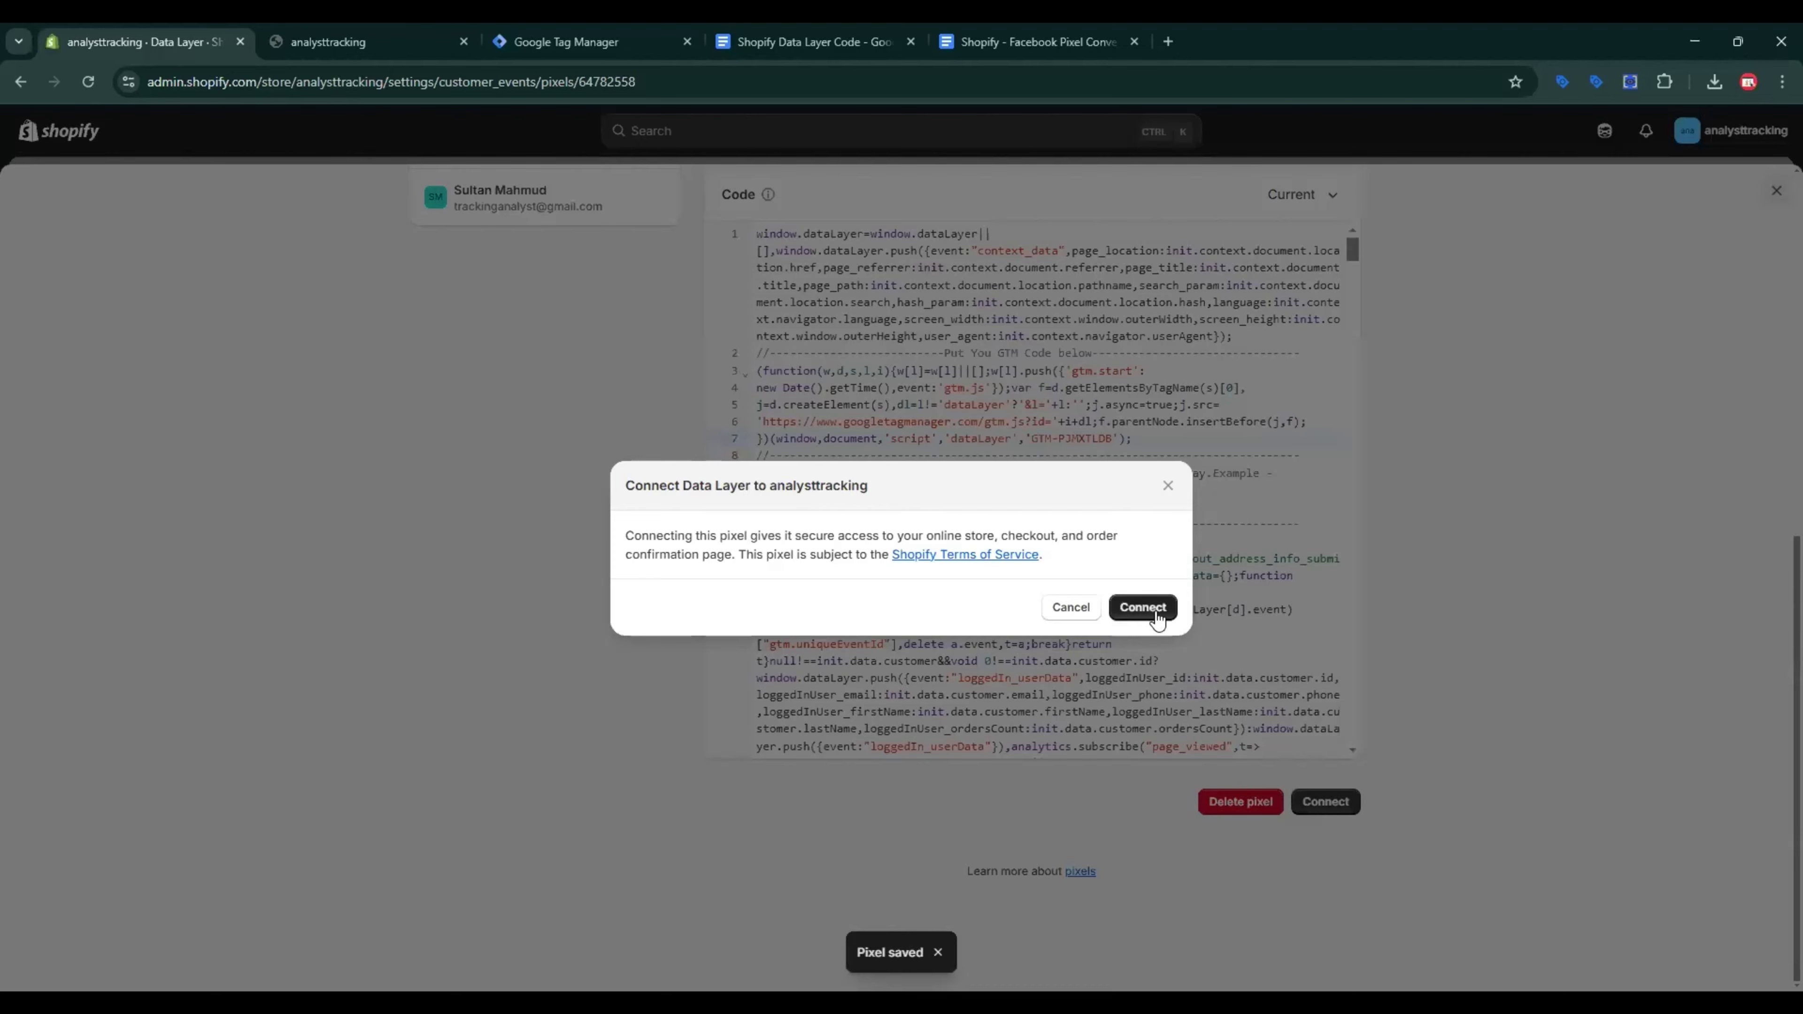
pyautogui.click(1144, 607)
# Step: Reload the storefront, then start preview mode for the new container in Google Tag Manager
pyautogui.click(308, 44)
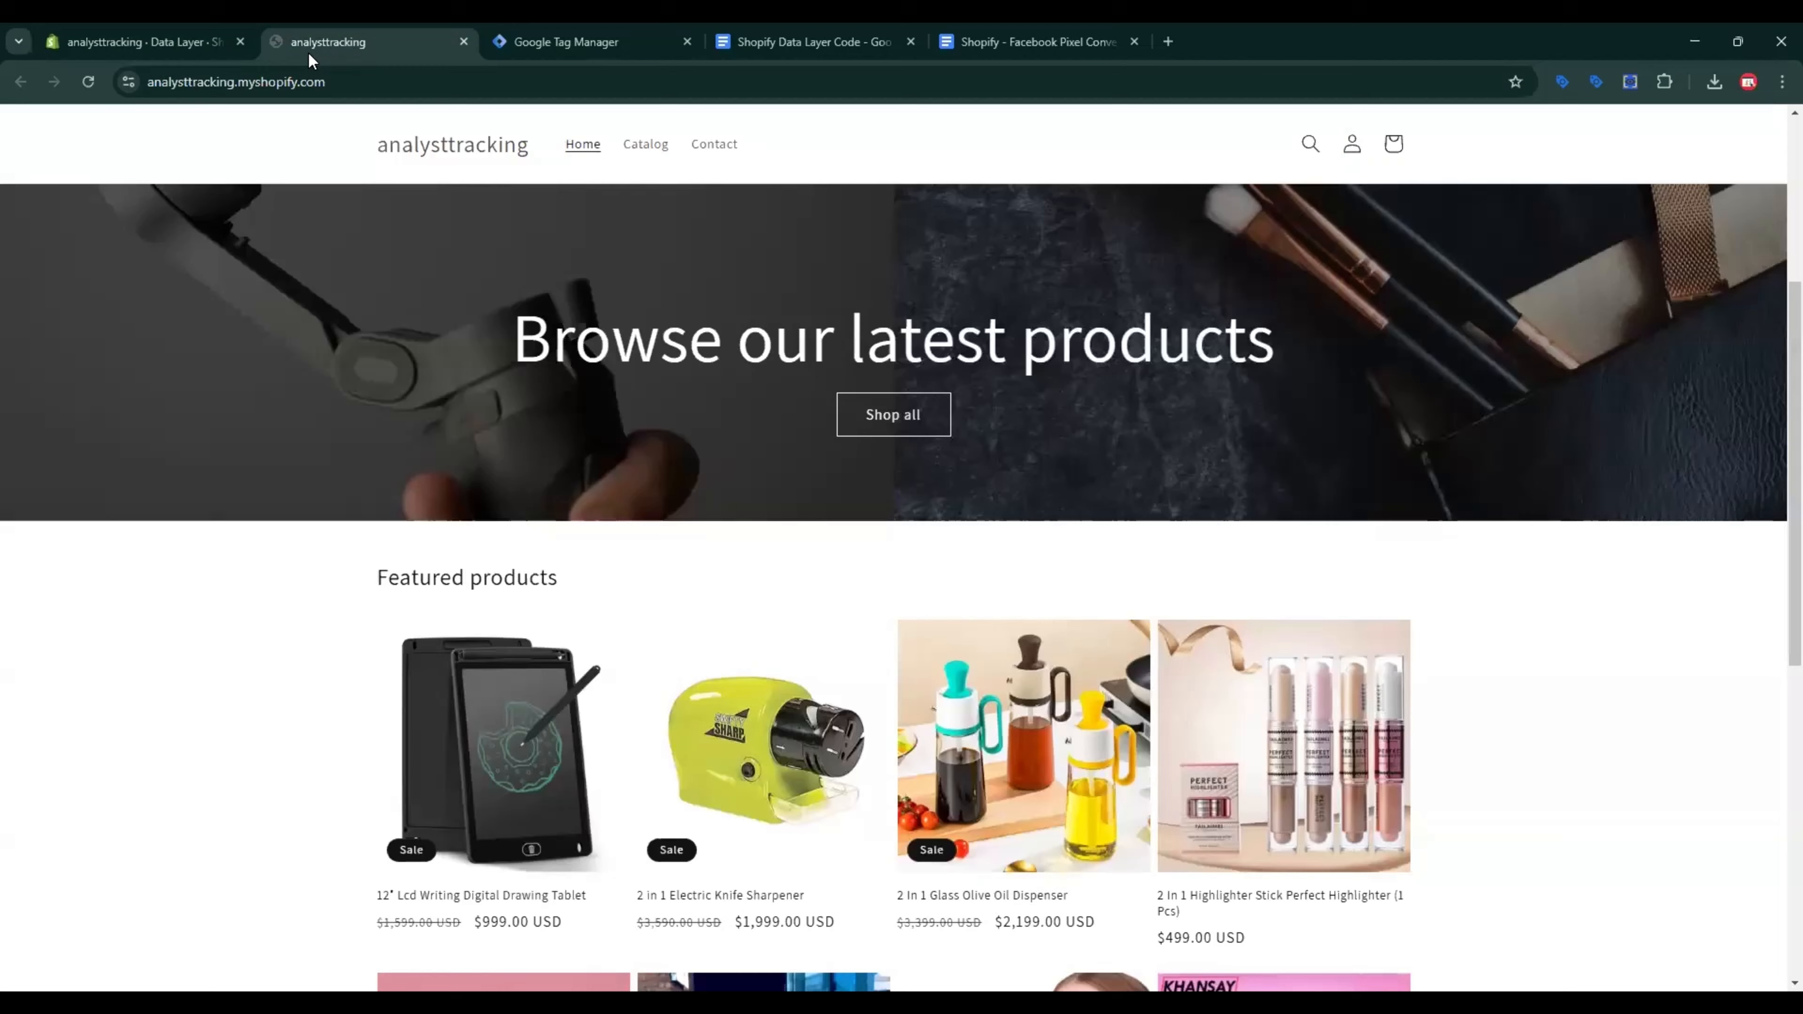
pyautogui.press('F5')
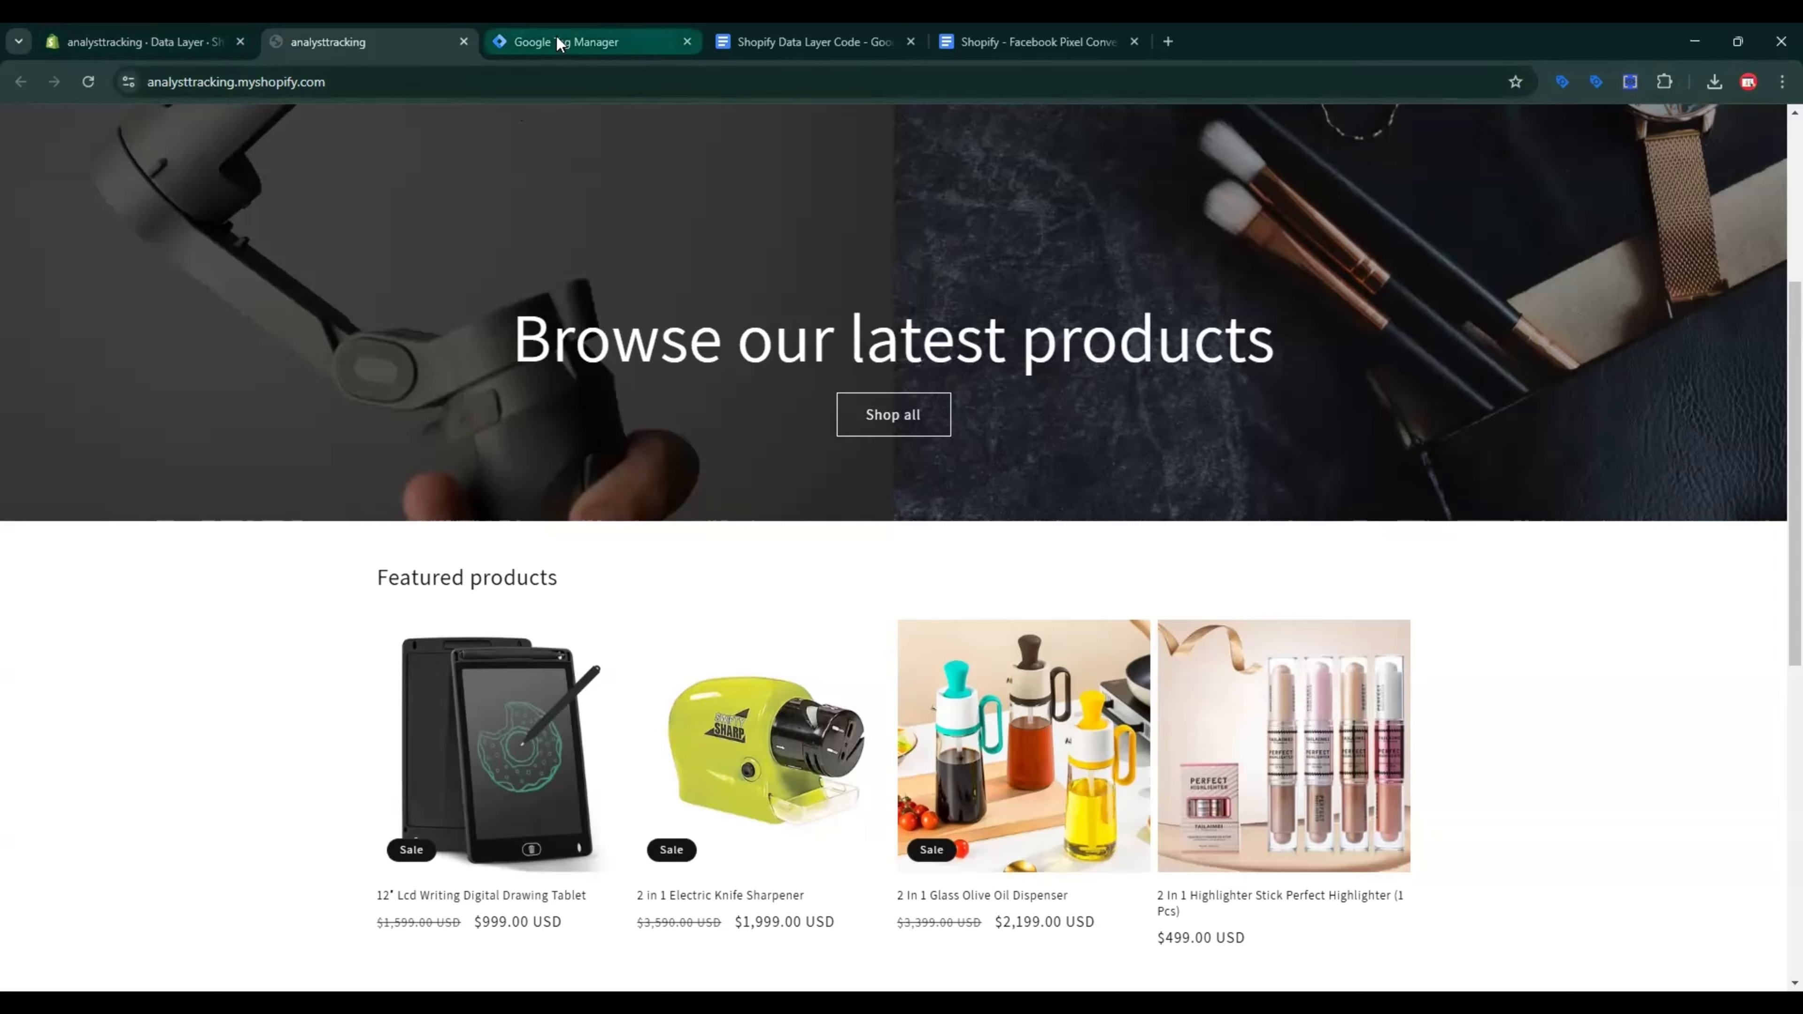
pyautogui.click(563, 41)
pyautogui.click(1335, 308)
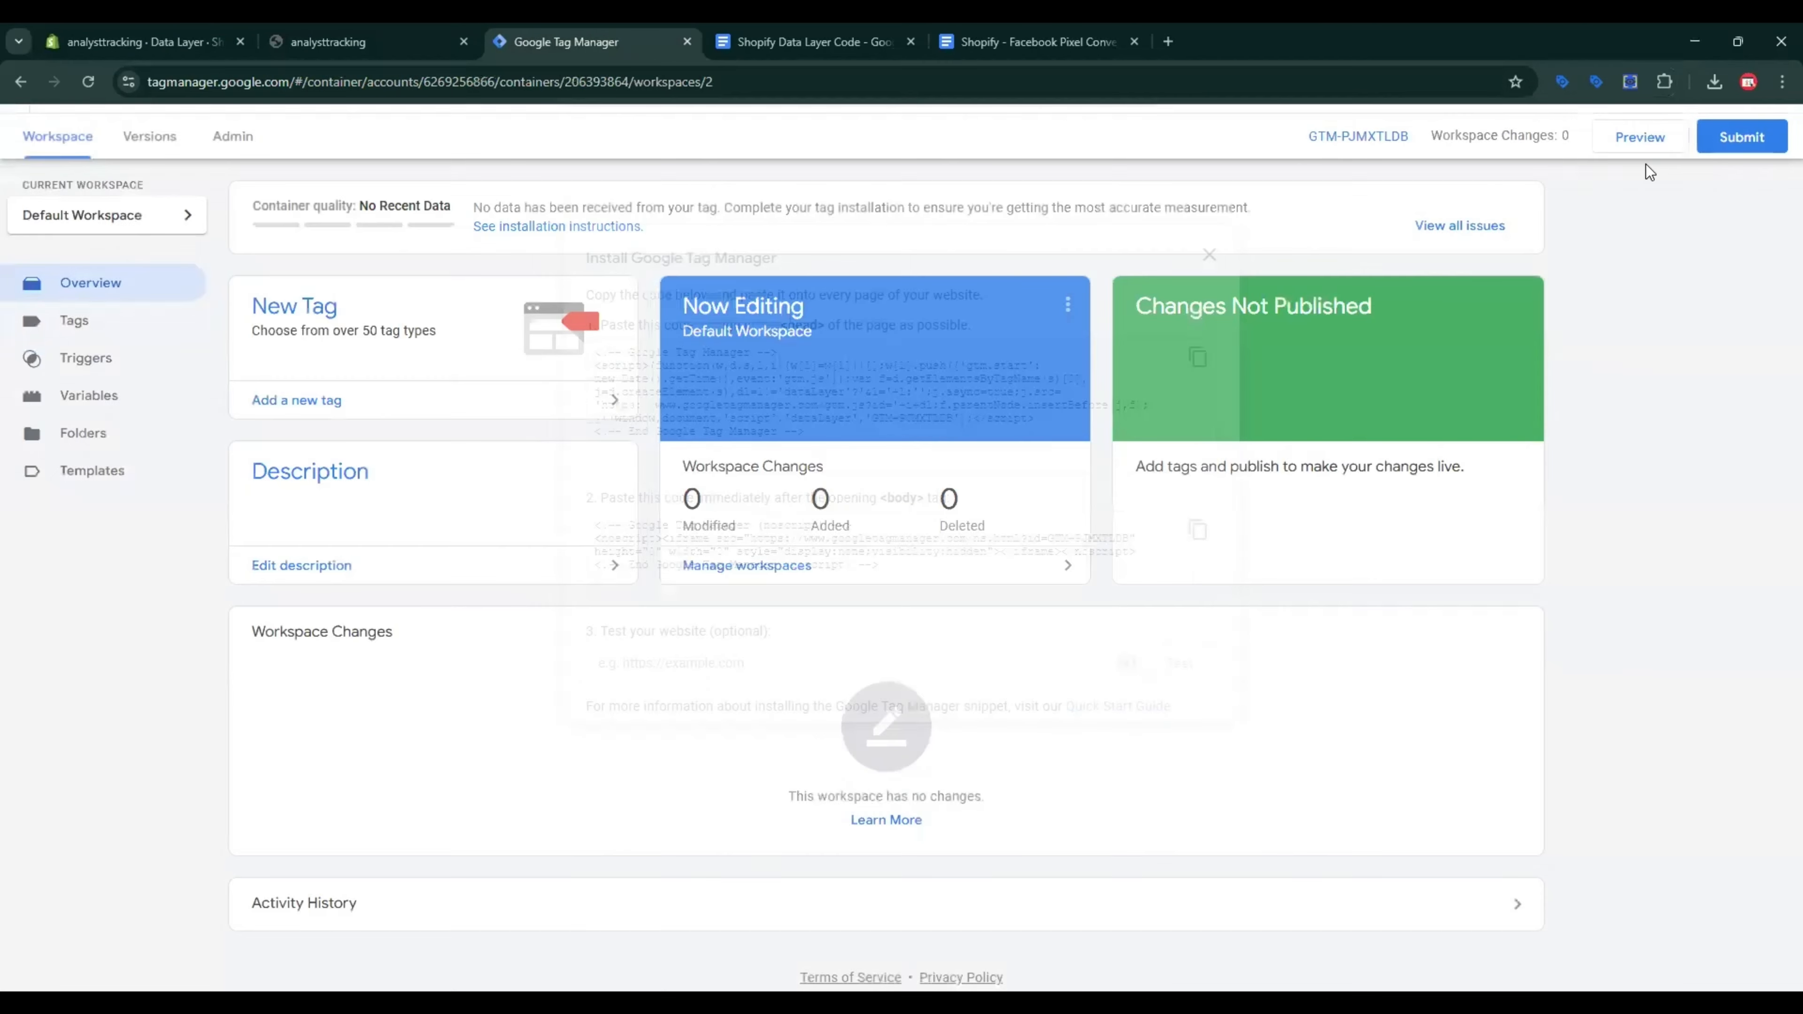
pyautogui.click(1627, 145)
# Step: Copy the storefront URL analysttracking.myshopify.com into Tag Assistant as the website's URL and connect the container preview
pyautogui.click(334, 41)
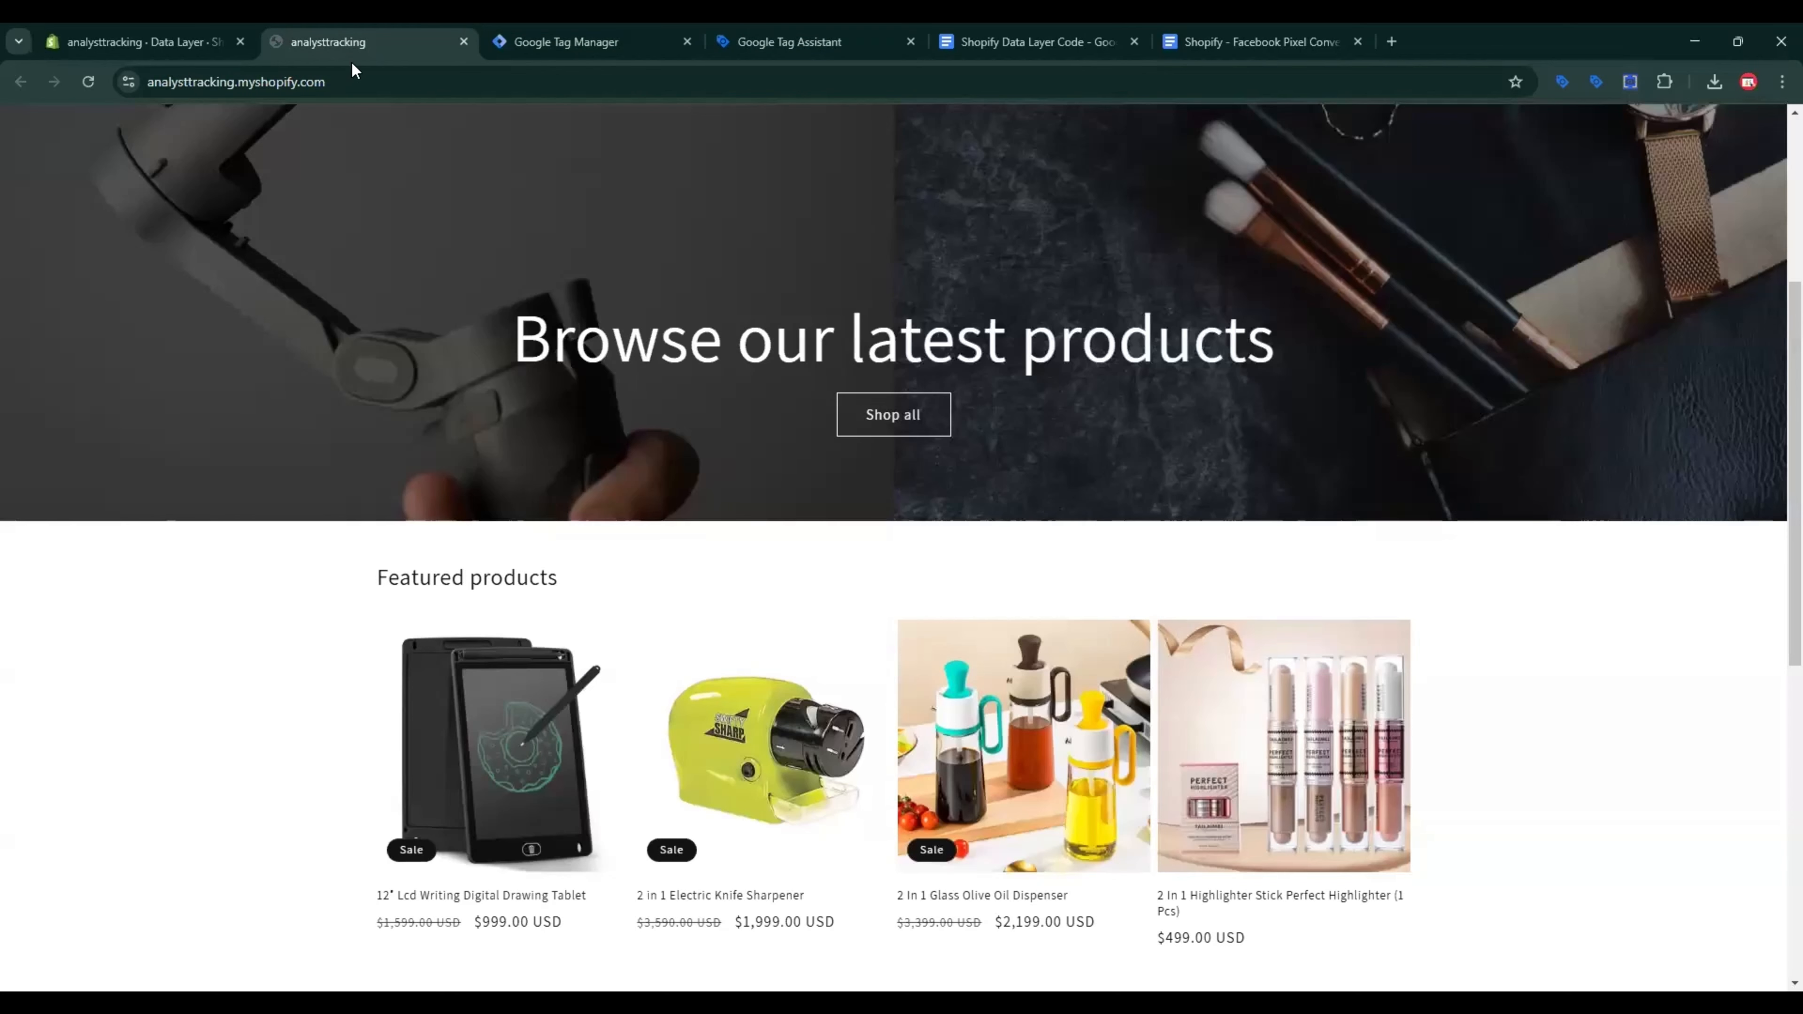
pyautogui.click(337, 78)
pyautogui.click(753, 35)
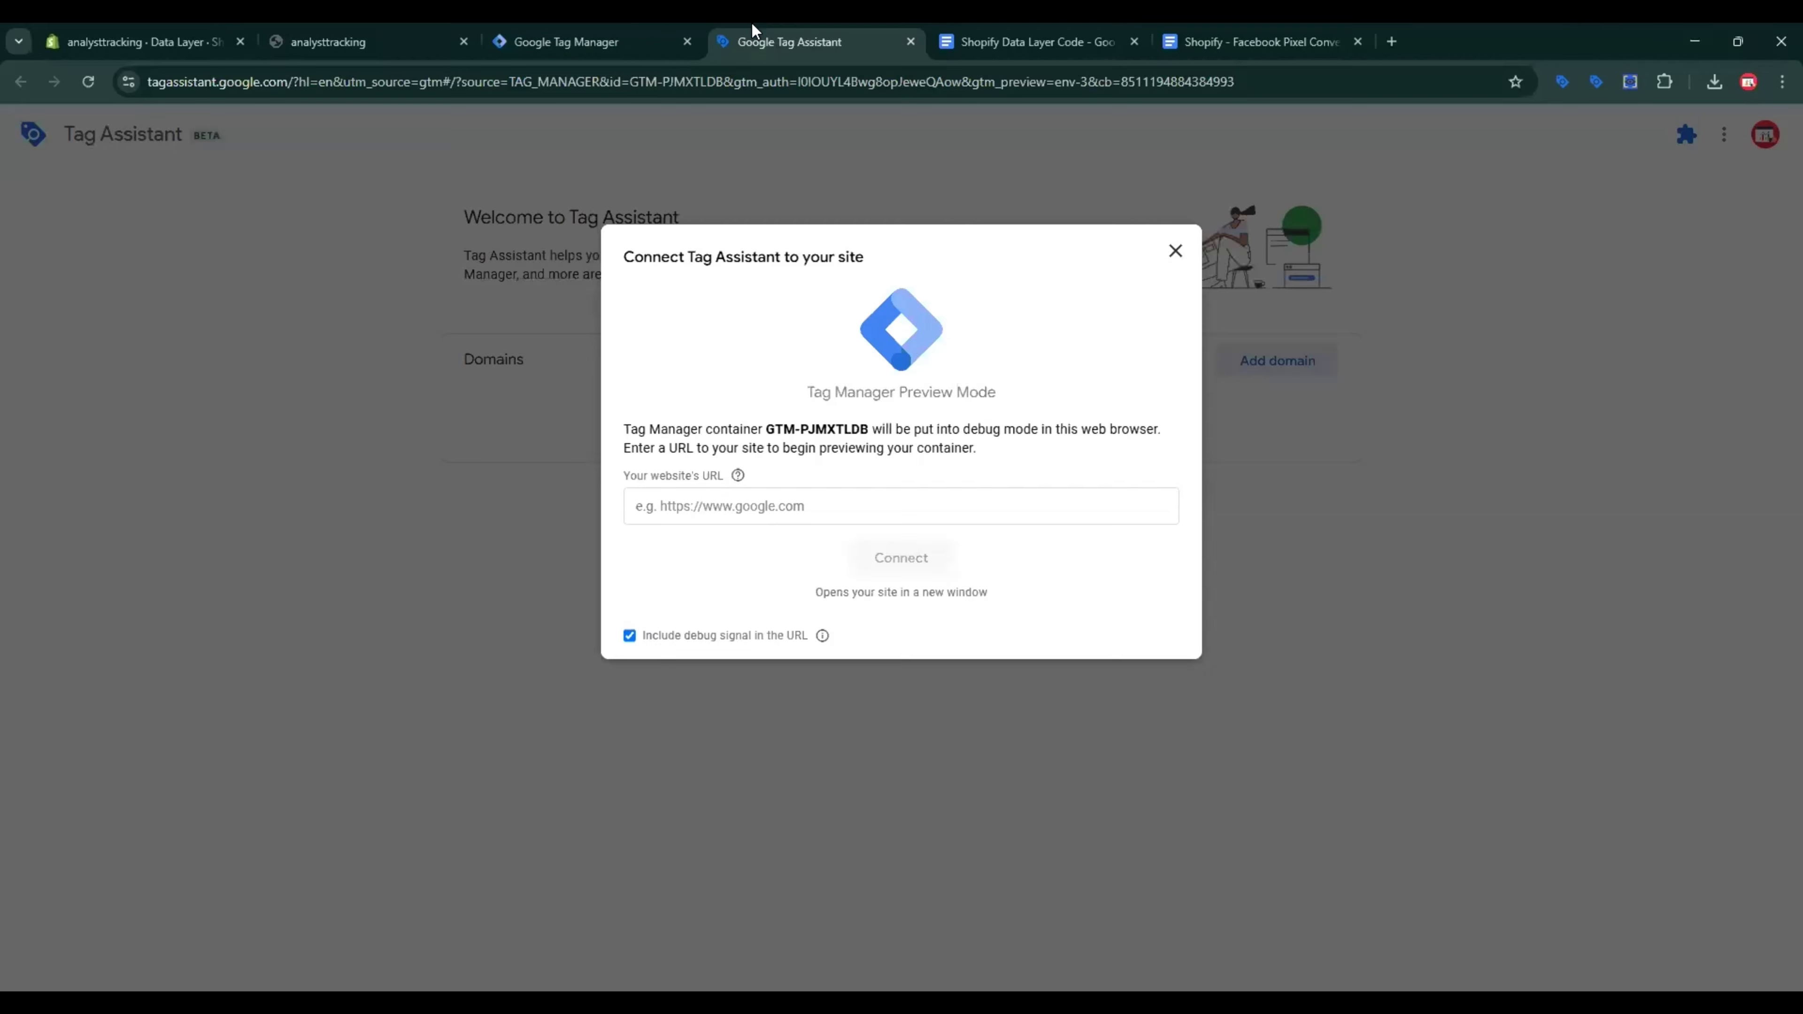
pyautogui.click(706, 505)
pyautogui.click(815, 588)
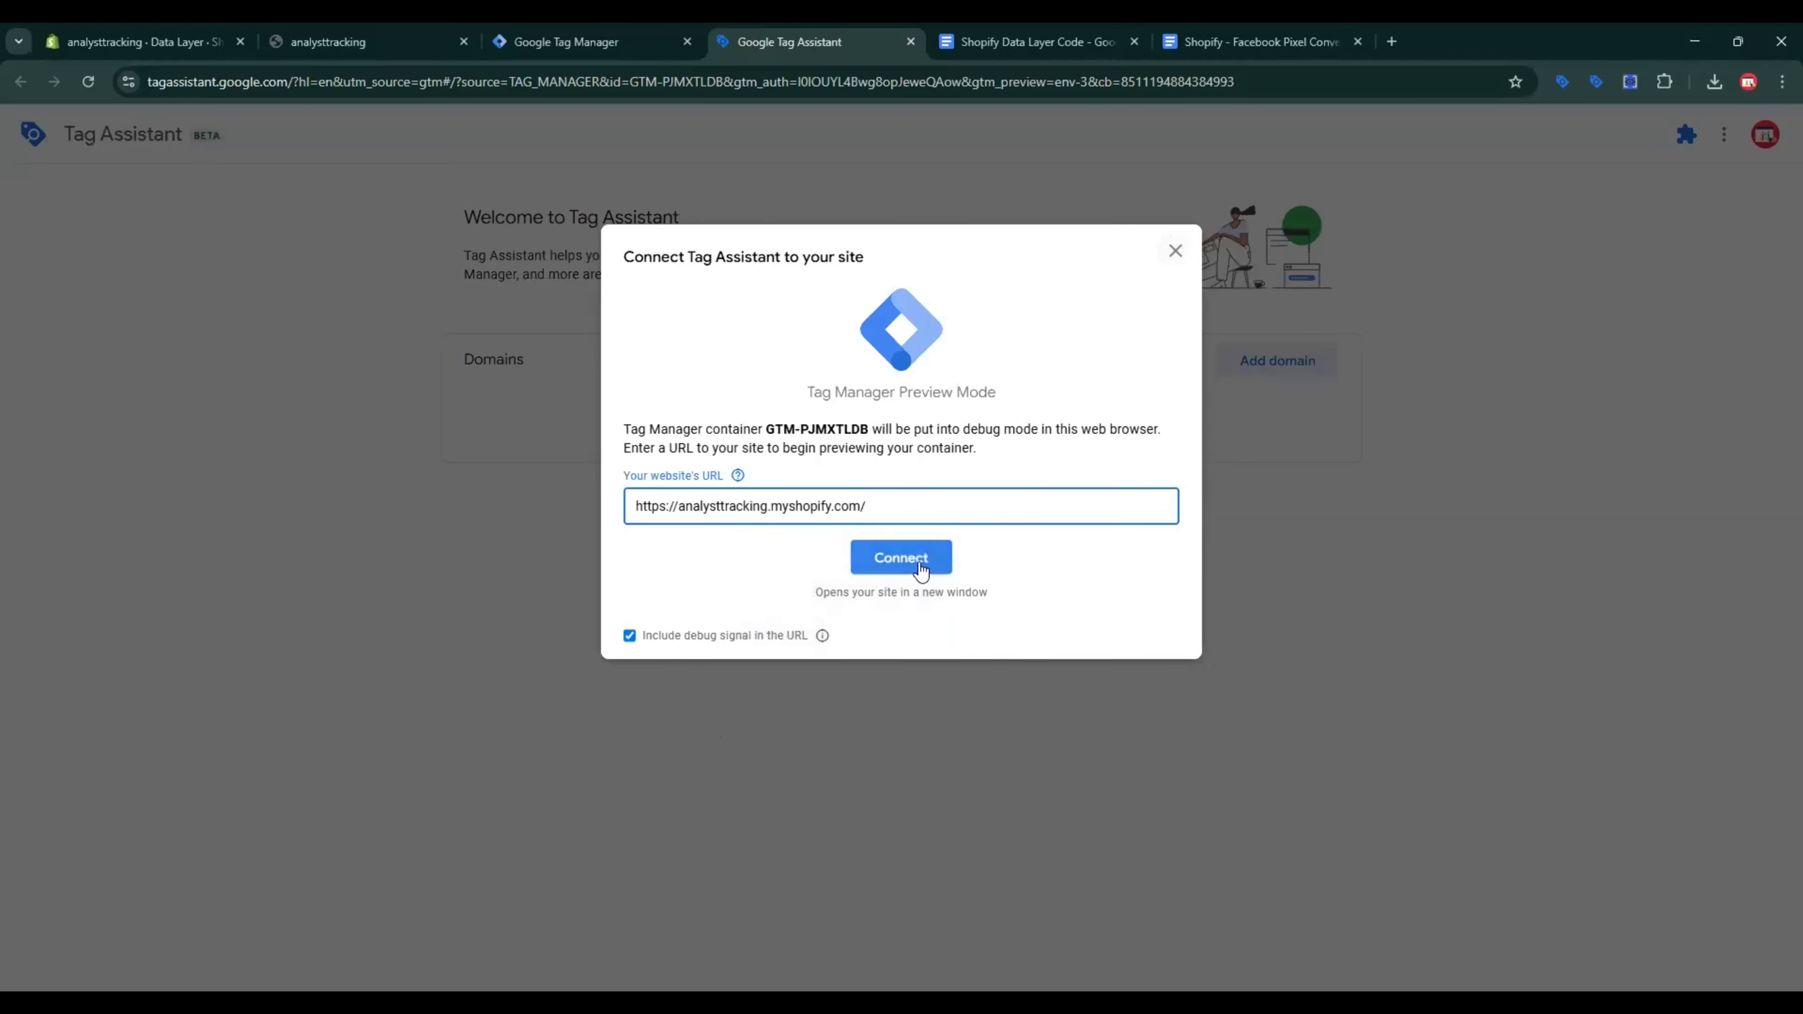
pyautogui.click(896, 561)
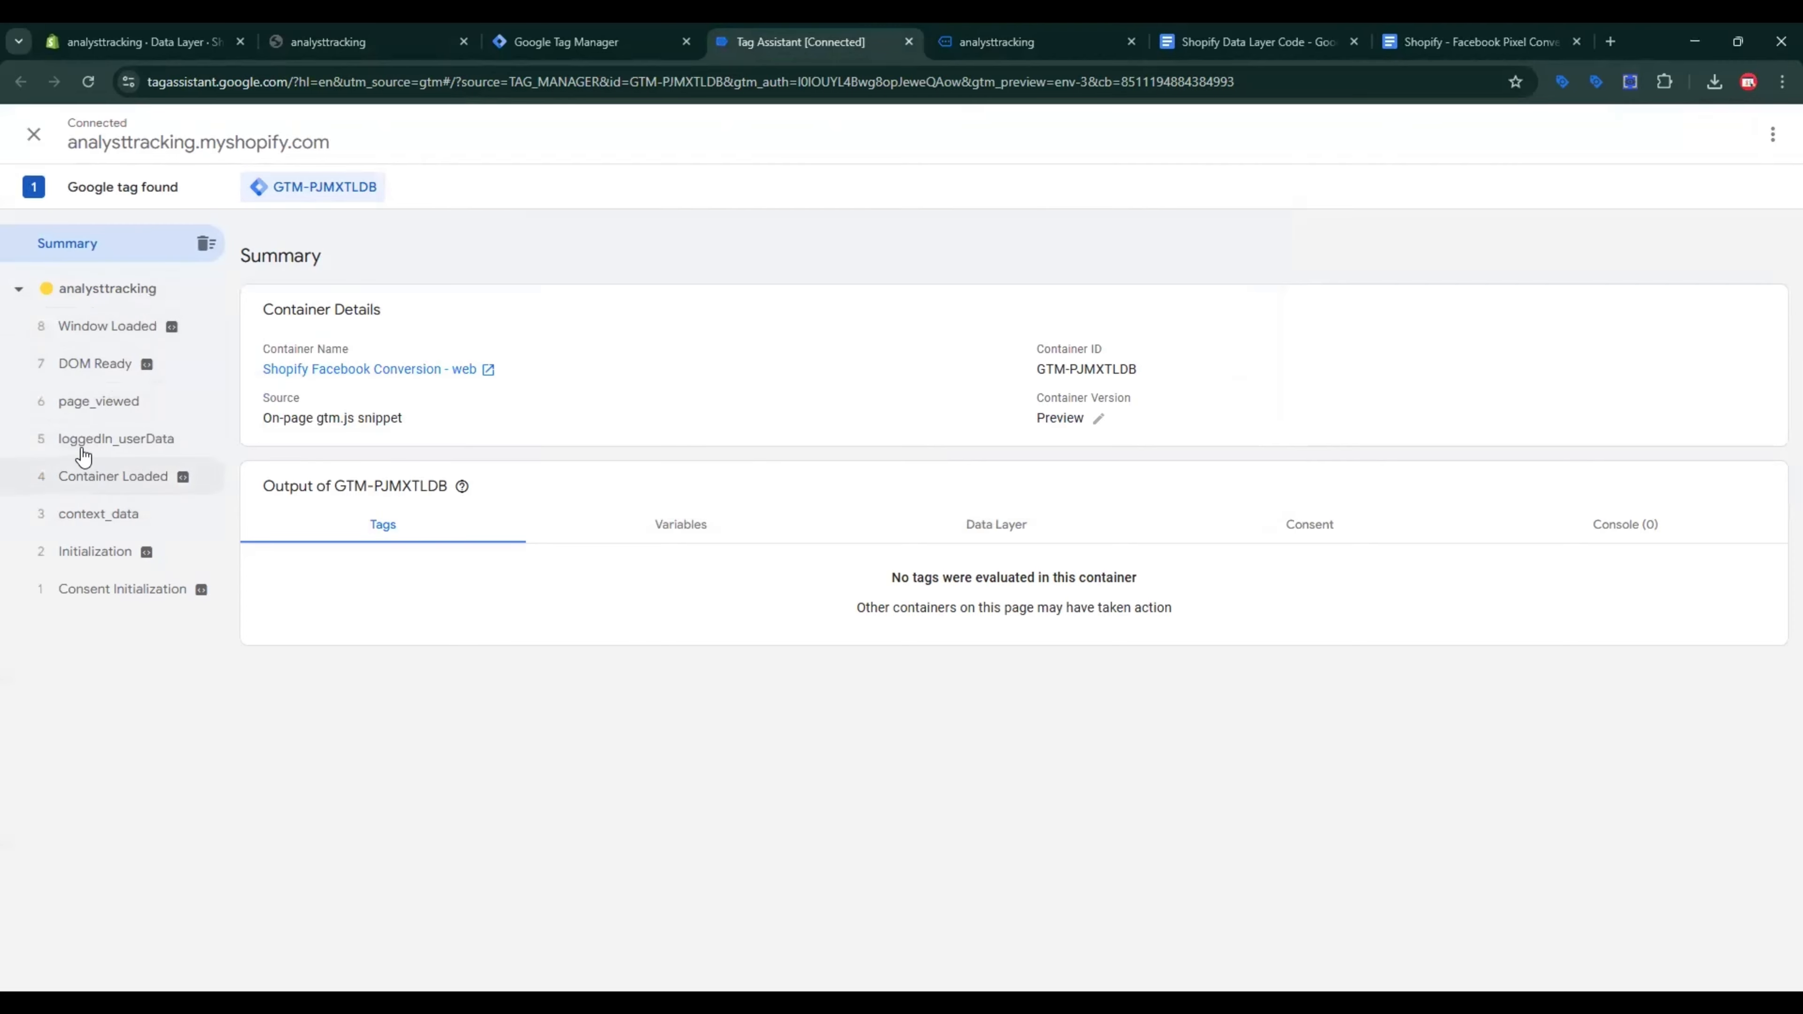
# Step: In the connected storefront, open the featured 12" Lcd Writing Digital Drawing Tablet product page
pyautogui.click(997, 41)
pyautogui.scroll(-5, 710, 568)
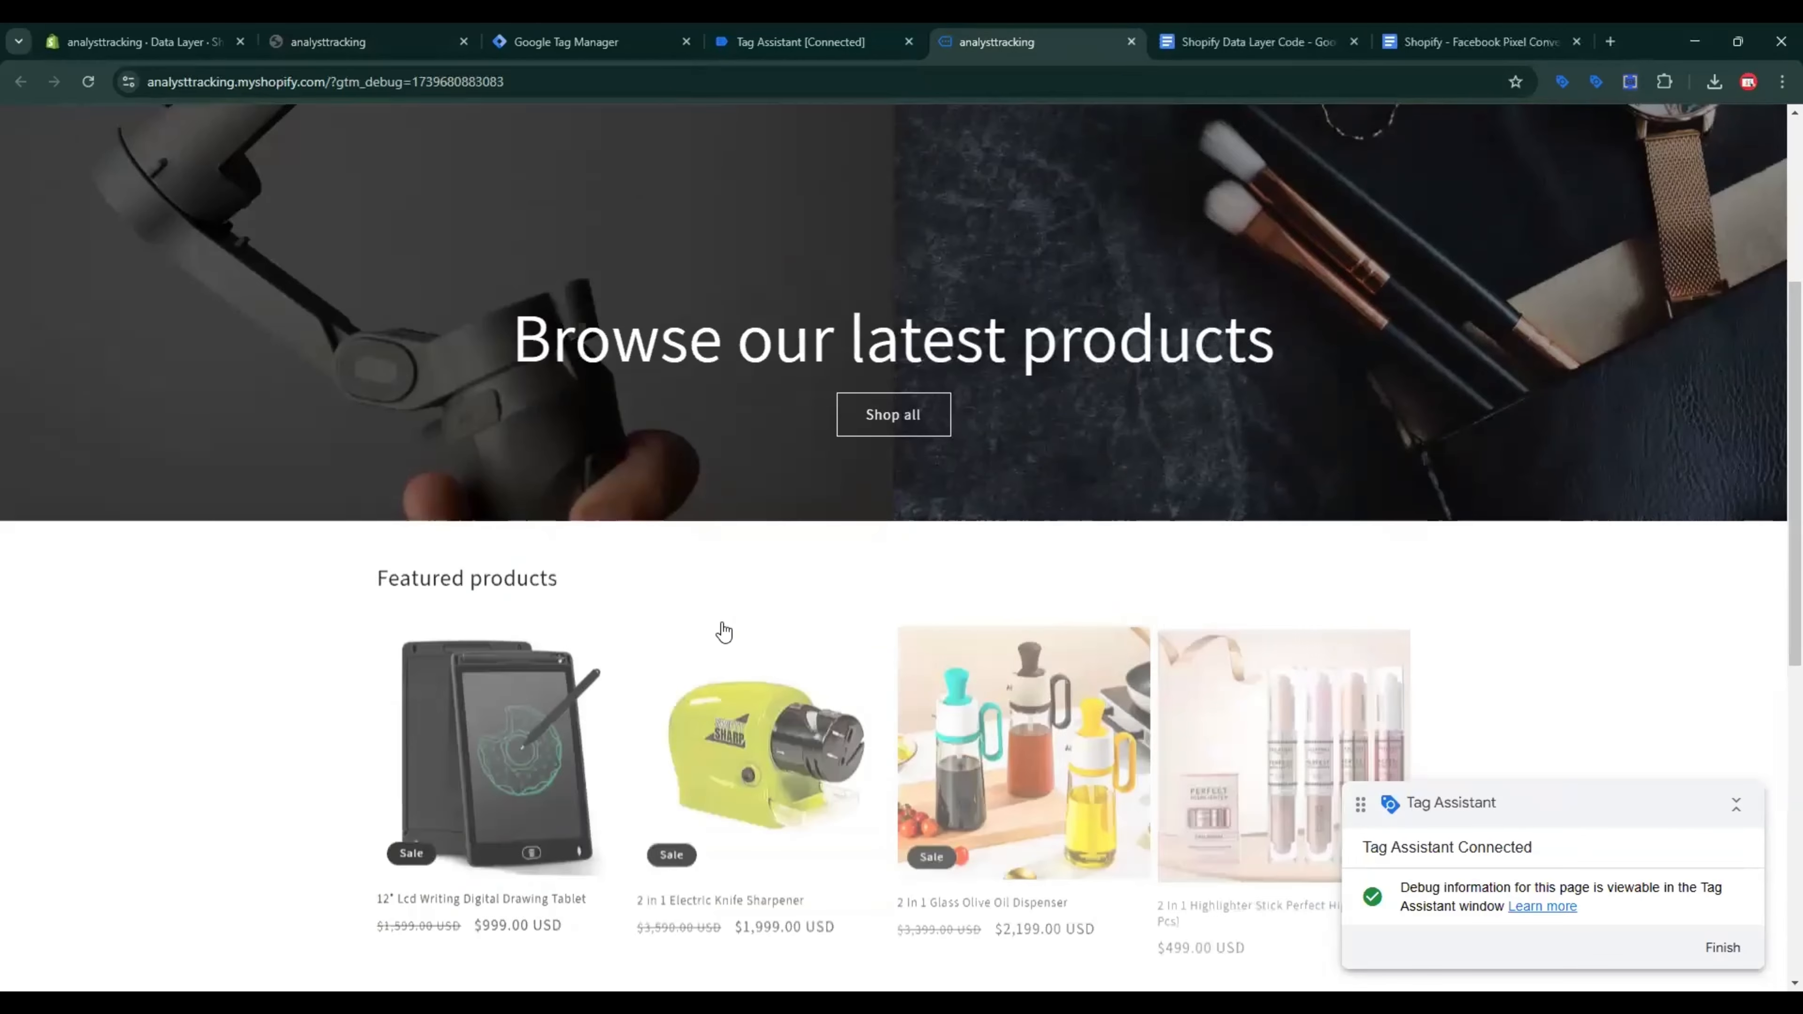
pyautogui.scroll(-3, 724, 632)
pyautogui.click(540, 557)
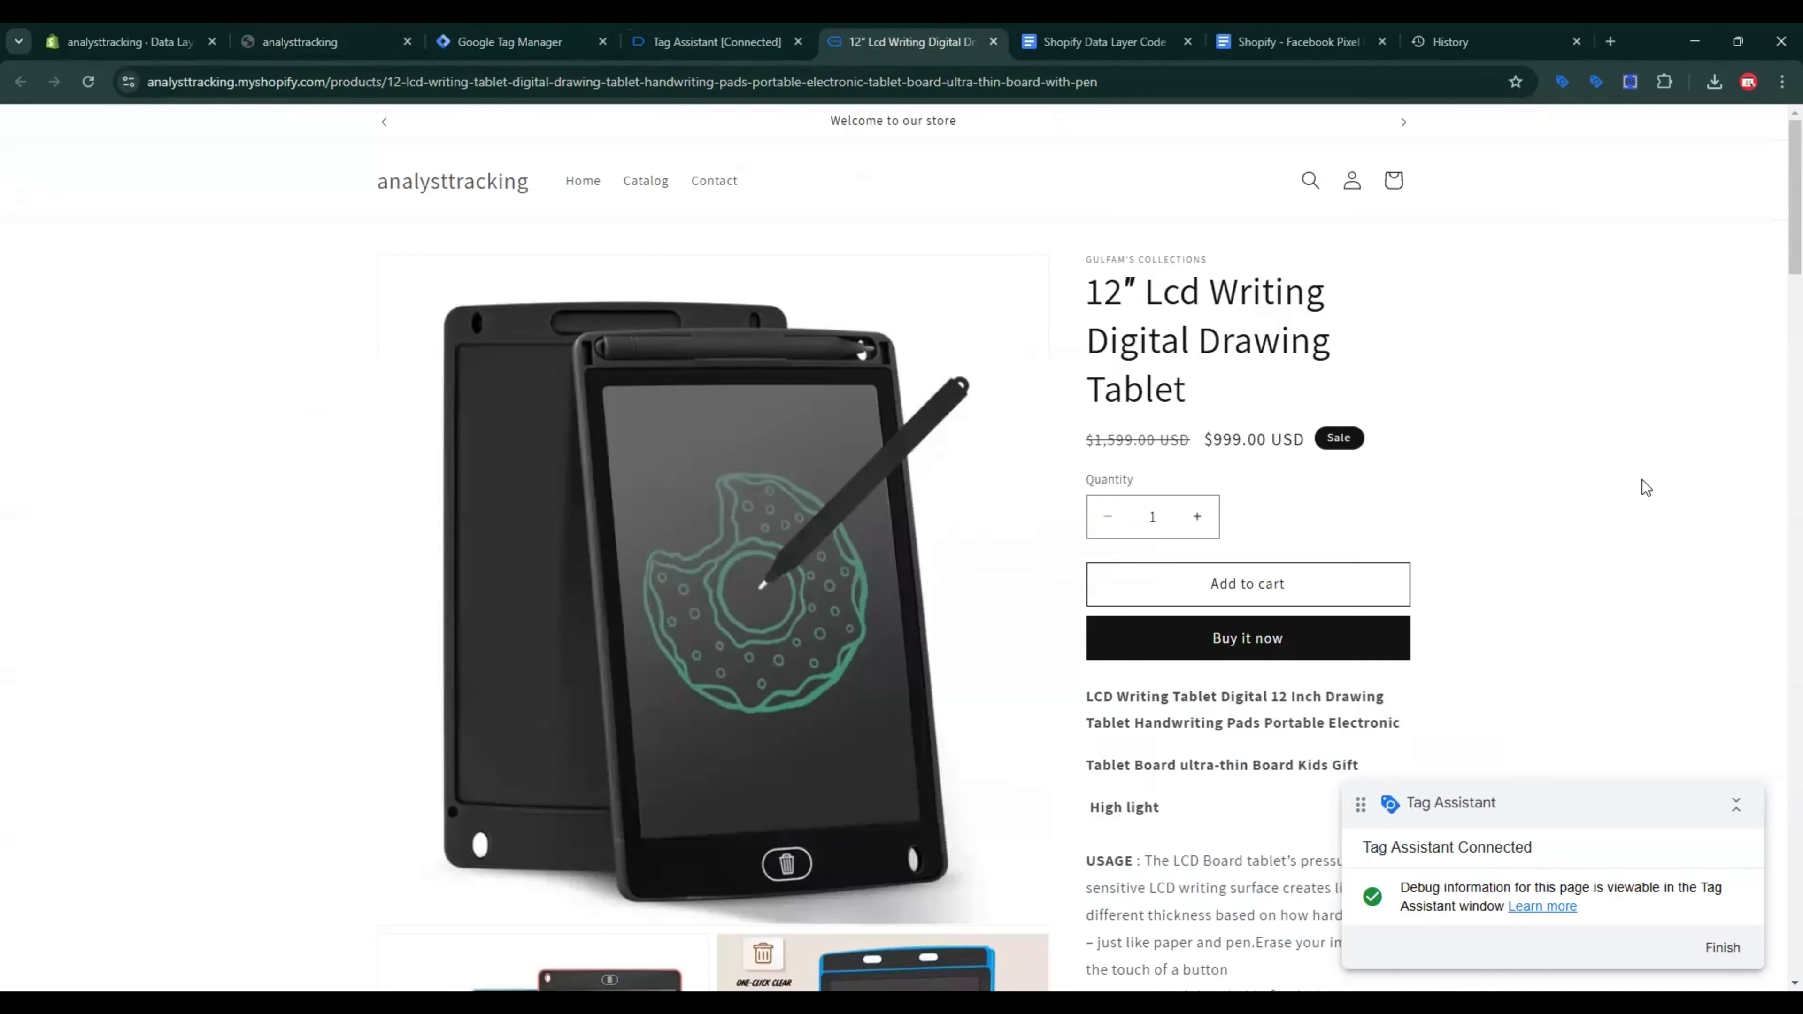
# Step: Examine the data layer values of the product page's view_item event in Tag Assistant
pyautogui.click(767, 39)
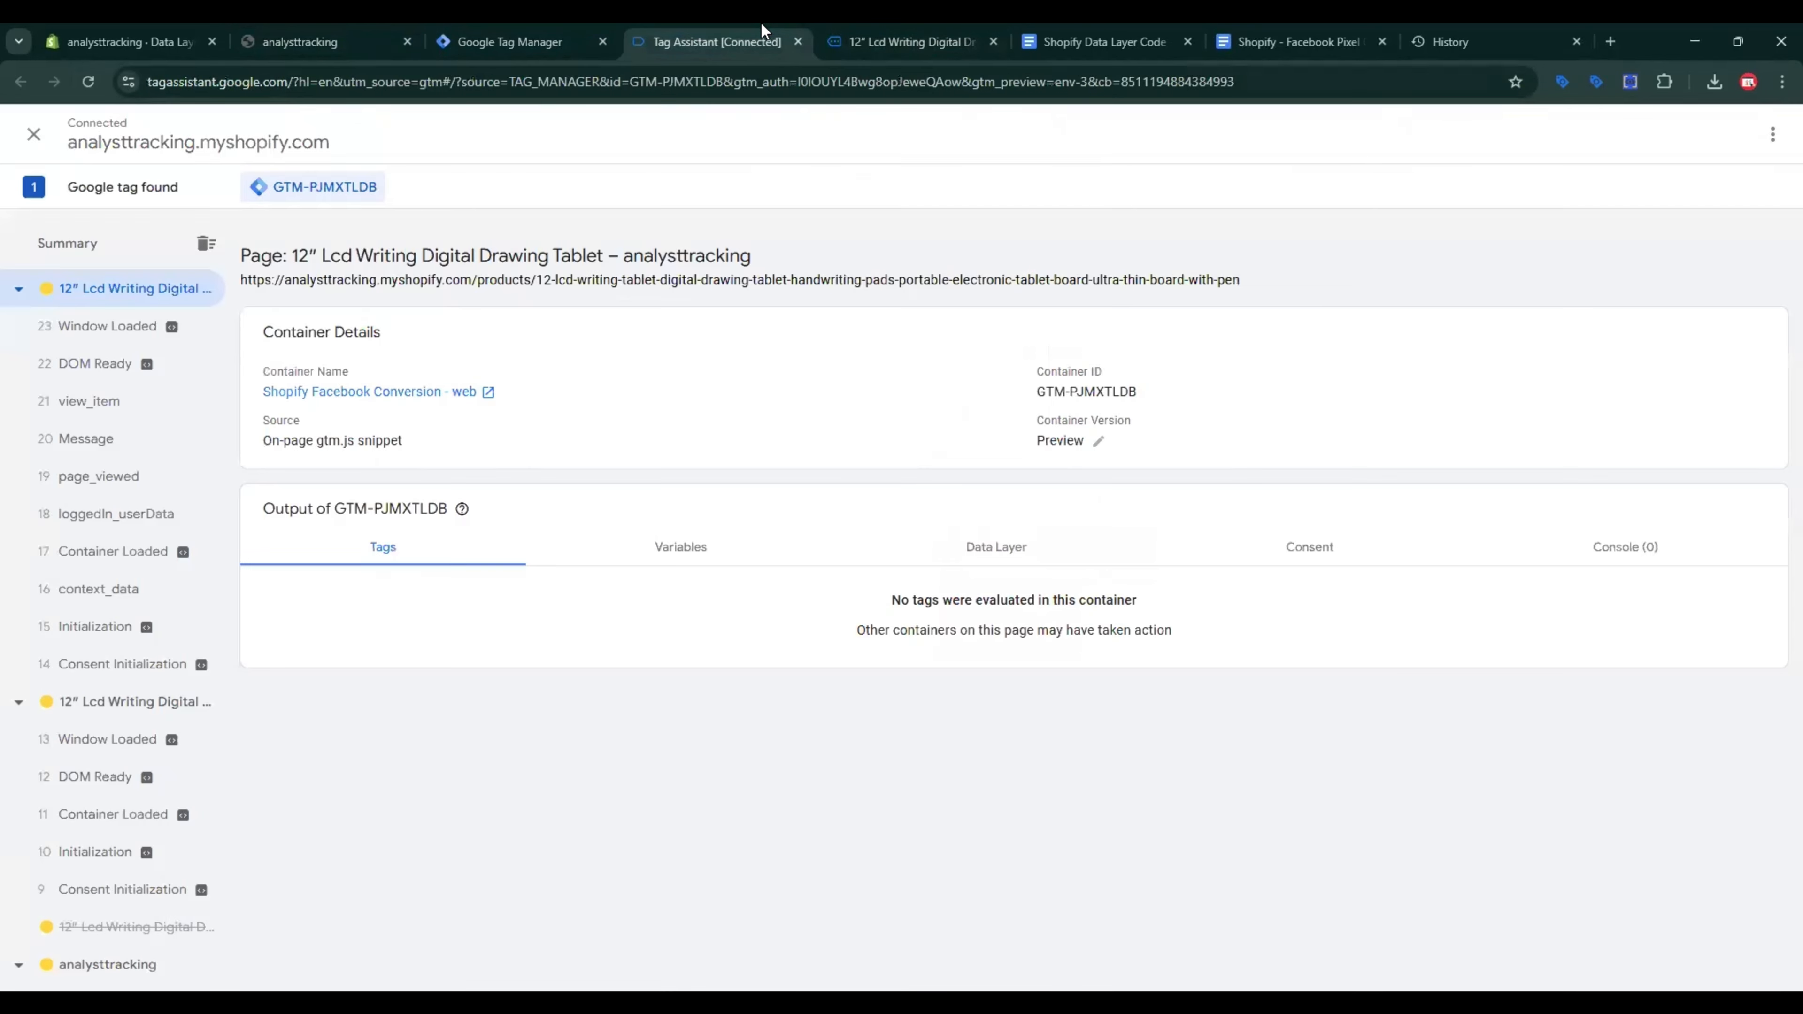
pyautogui.click(164, 402)
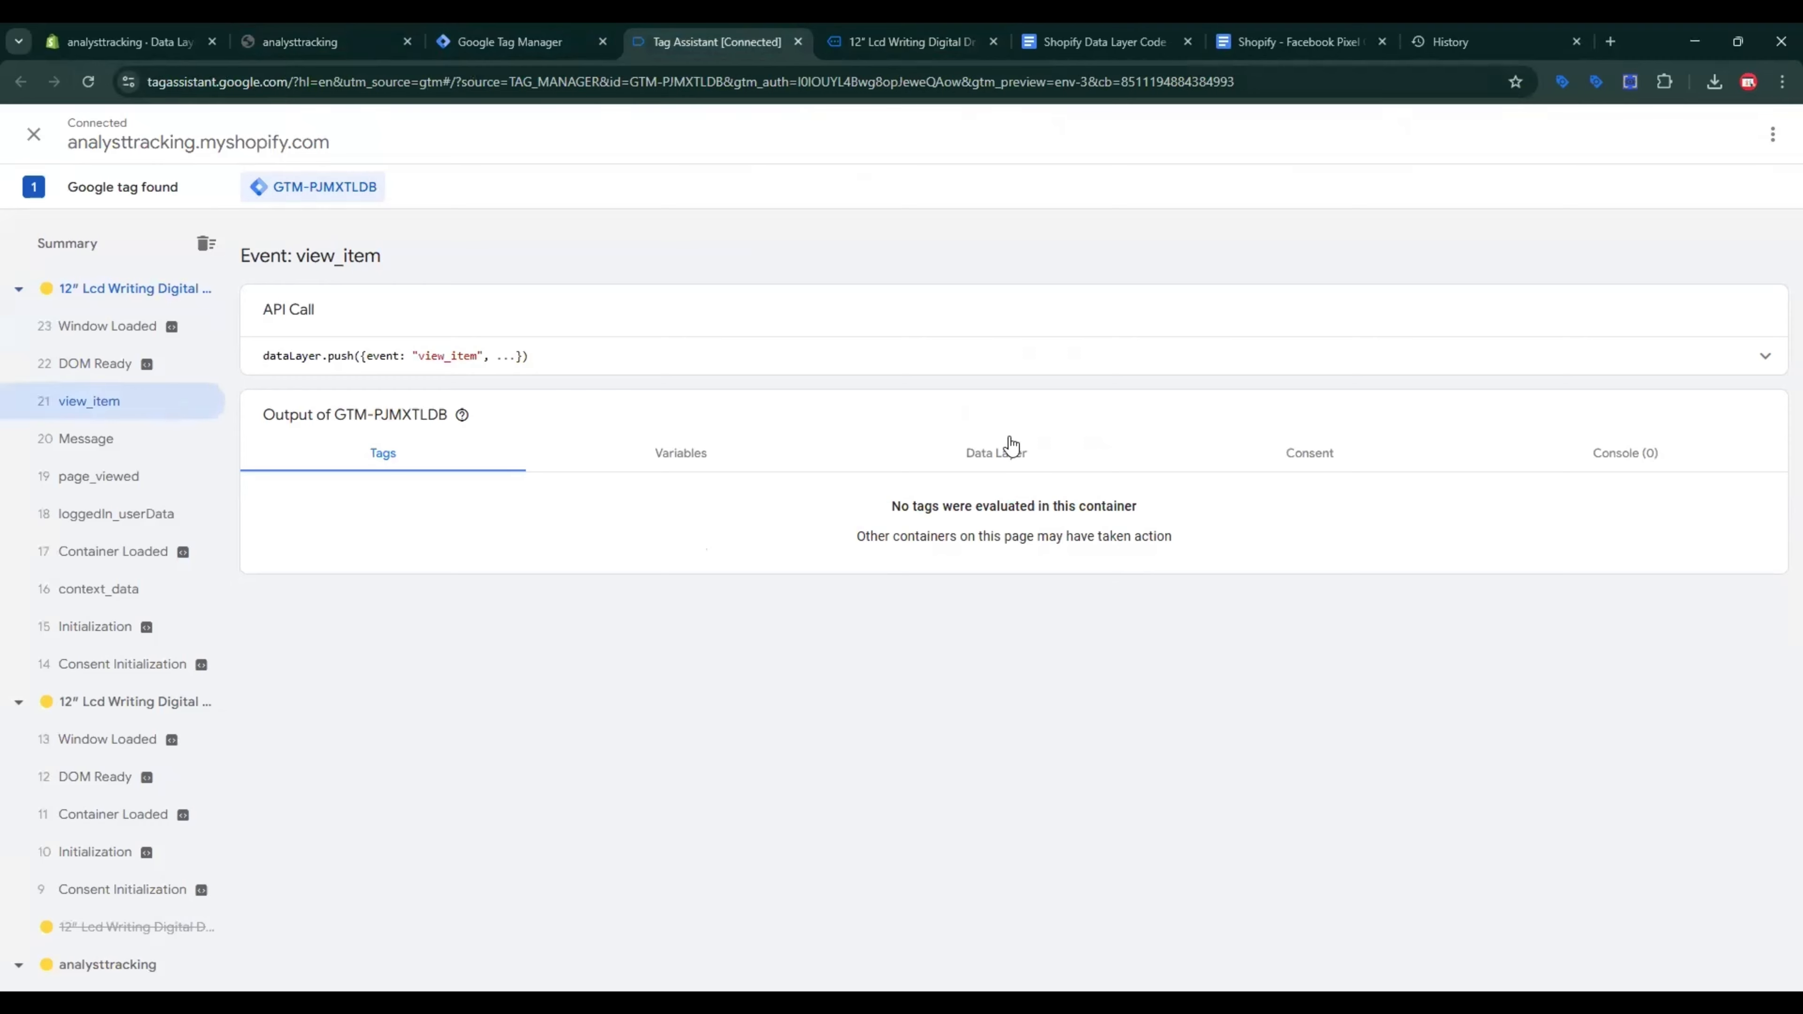
pyautogui.click(1012, 456)
pyautogui.scroll(-5, 593, 771)
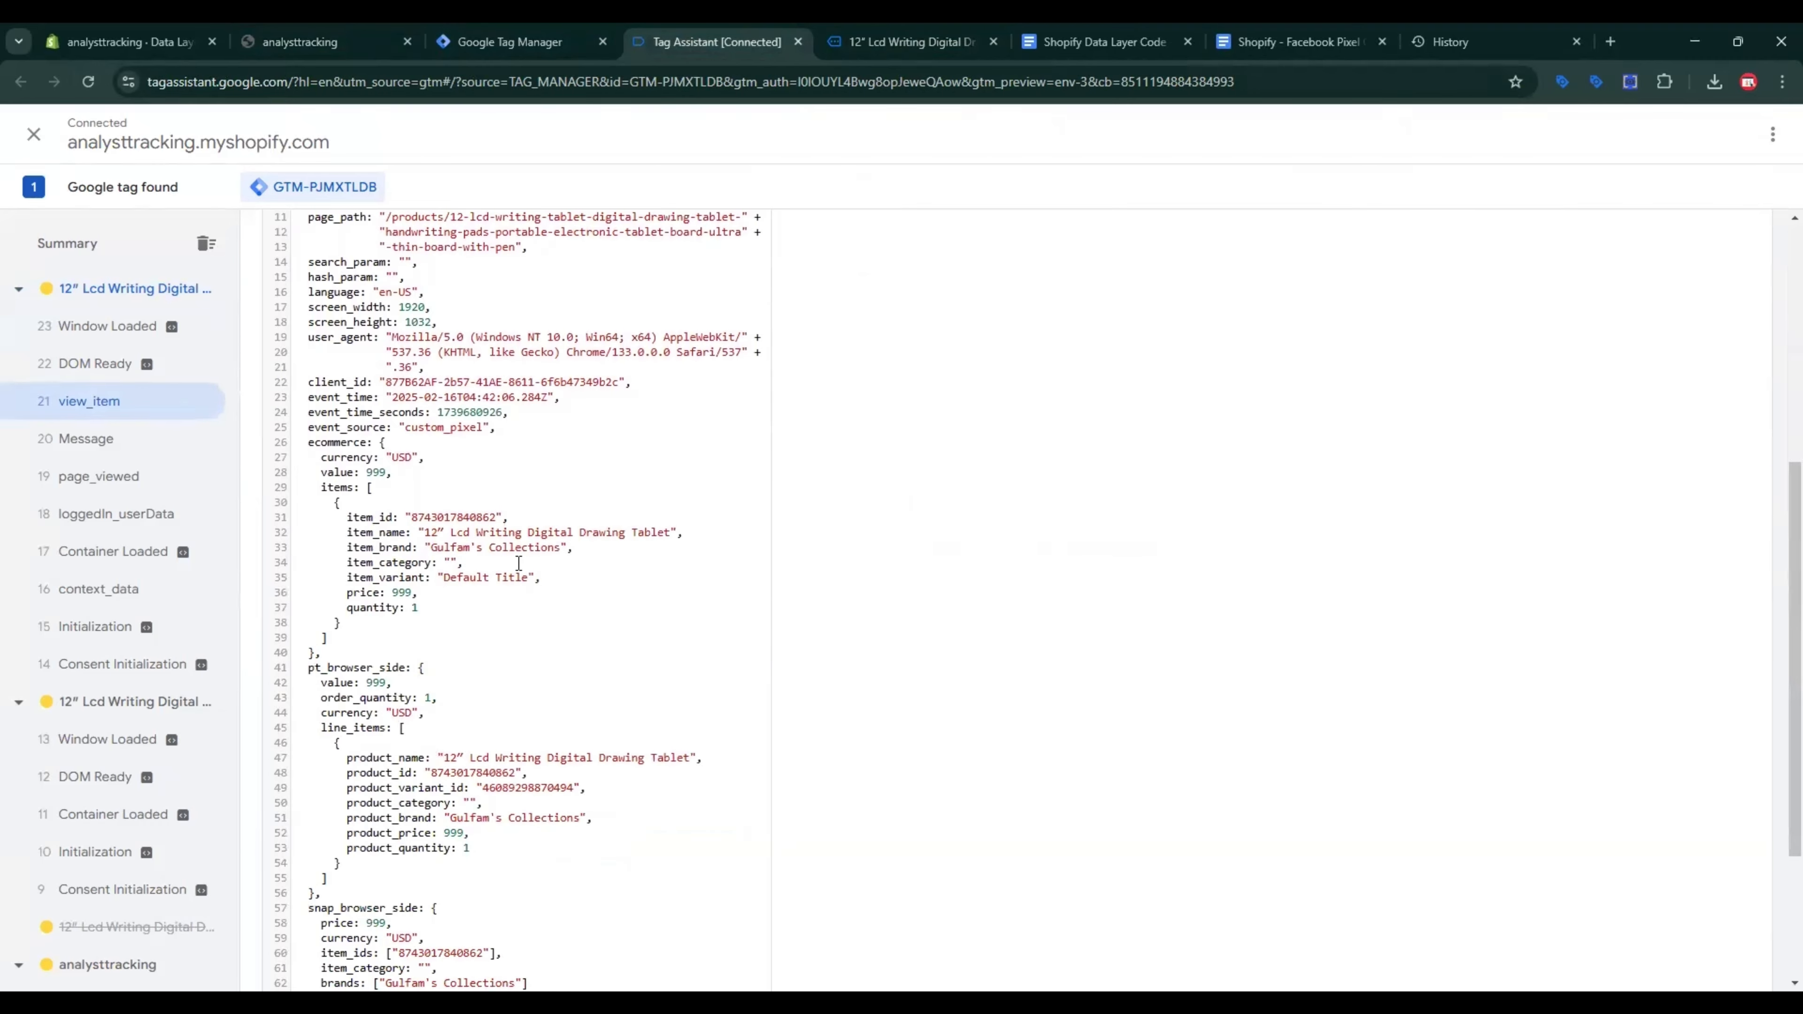
pyautogui.scroll(-3, 519, 562)
pyautogui.scroll(10, 504, 582)
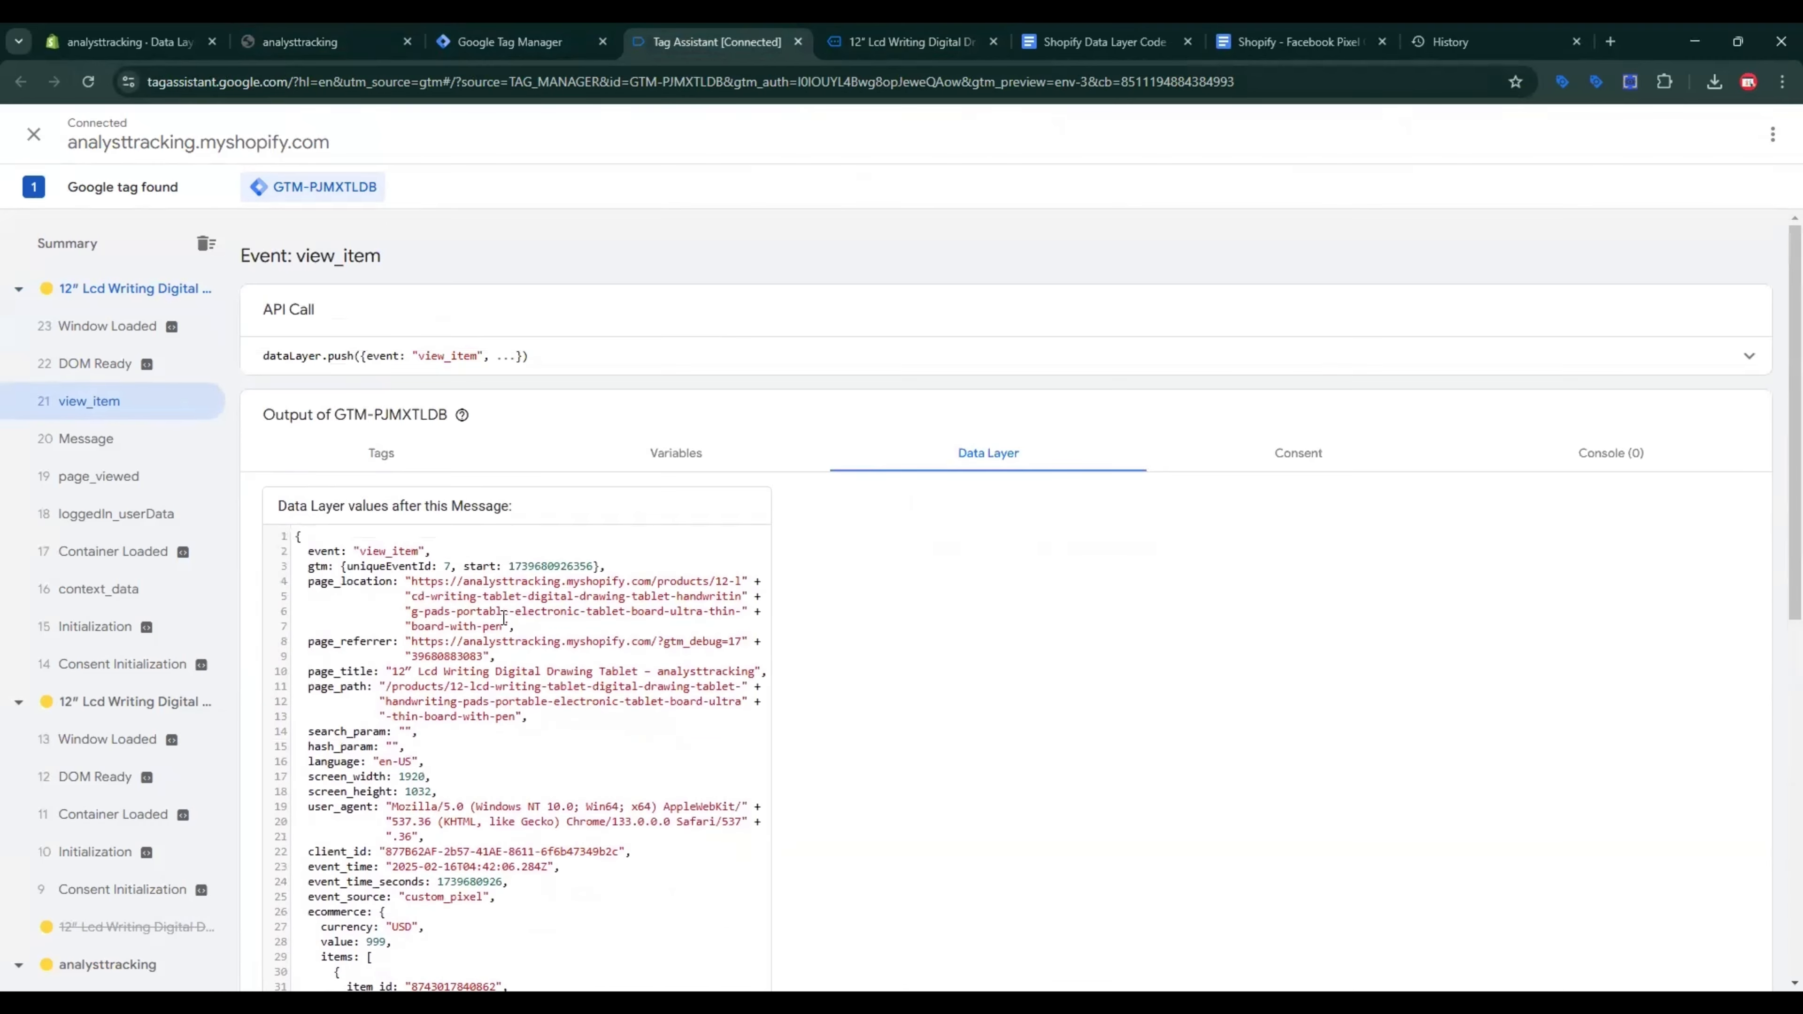
# Step: Expand the view_item event's API call and review its ecommerce and browser-side payload
pyautogui.click(1741, 360)
pyautogui.moveTo(336, 462); pyautogui.dragTo(510, 866)
pyautogui.click(513, 815)
pyautogui.scroll(-5, 518, 800)
pyautogui.scroll(-6, 517, 781)
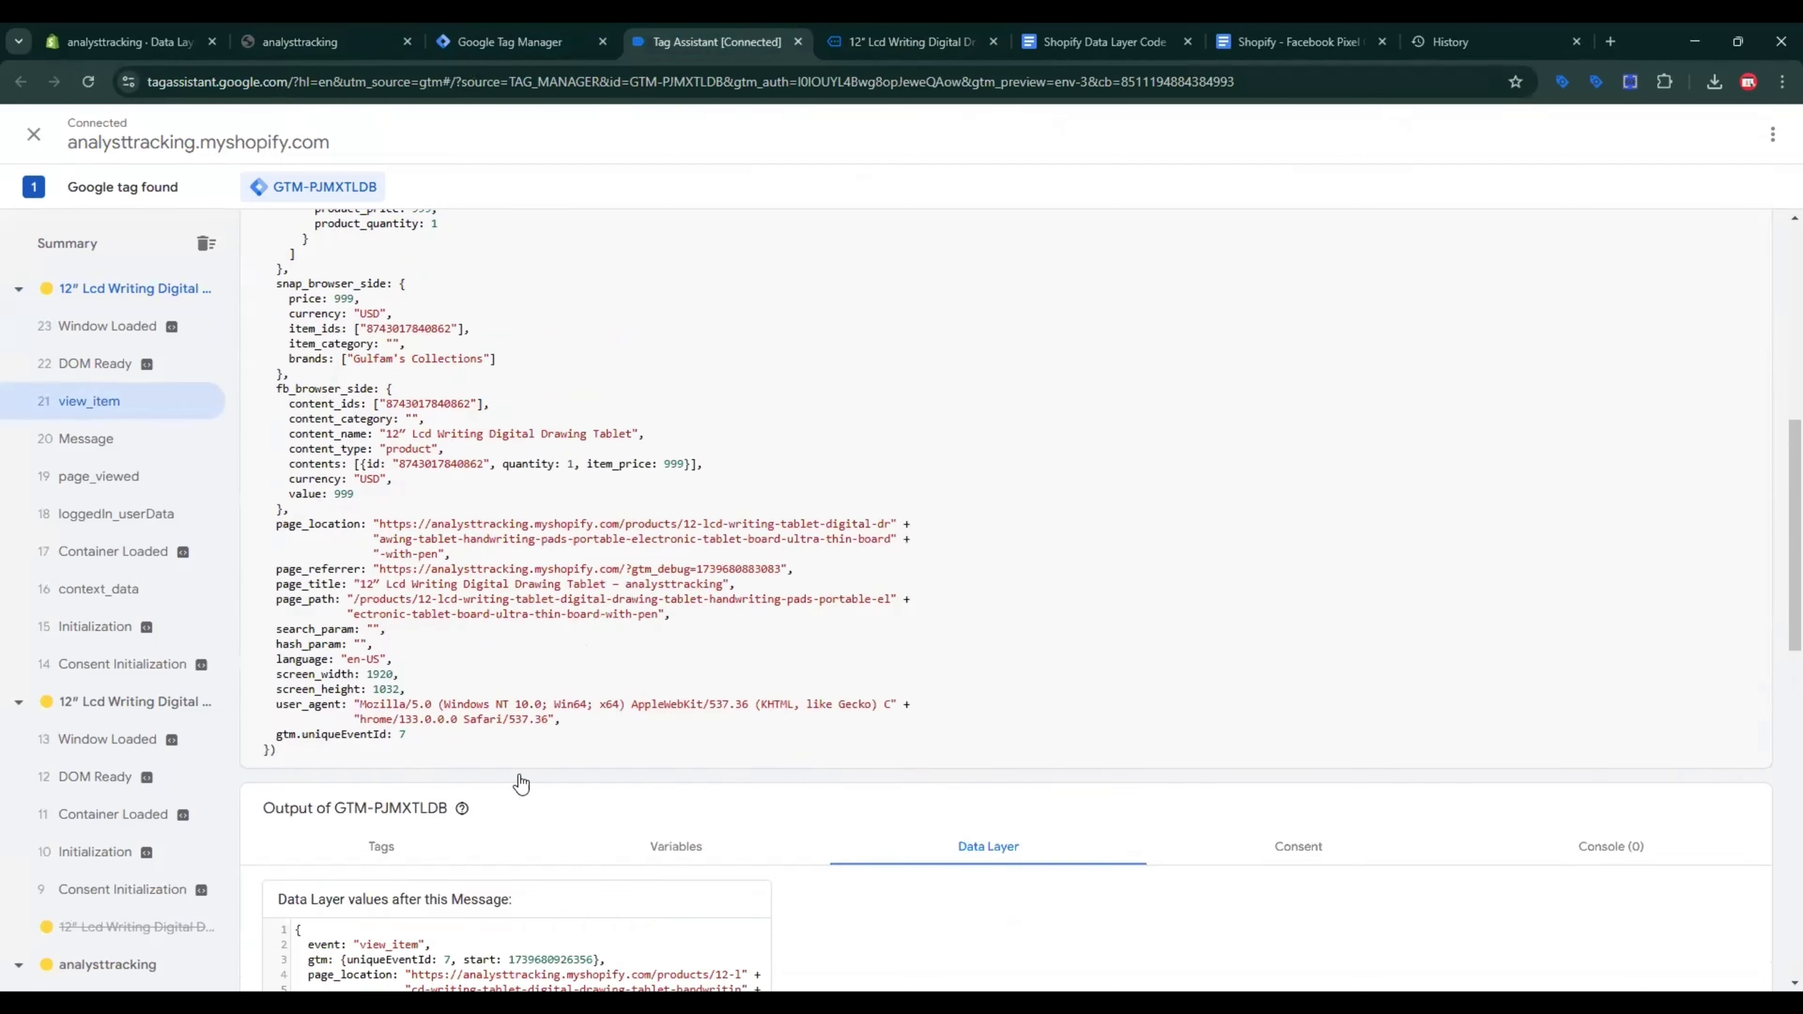
pyautogui.scroll(6, 583, 522)
# Step: Add the drawing tablet to the cart in the storefront, and examine the add_to_cart event's payload in Tag Assistant
pyautogui.click(945, 32)
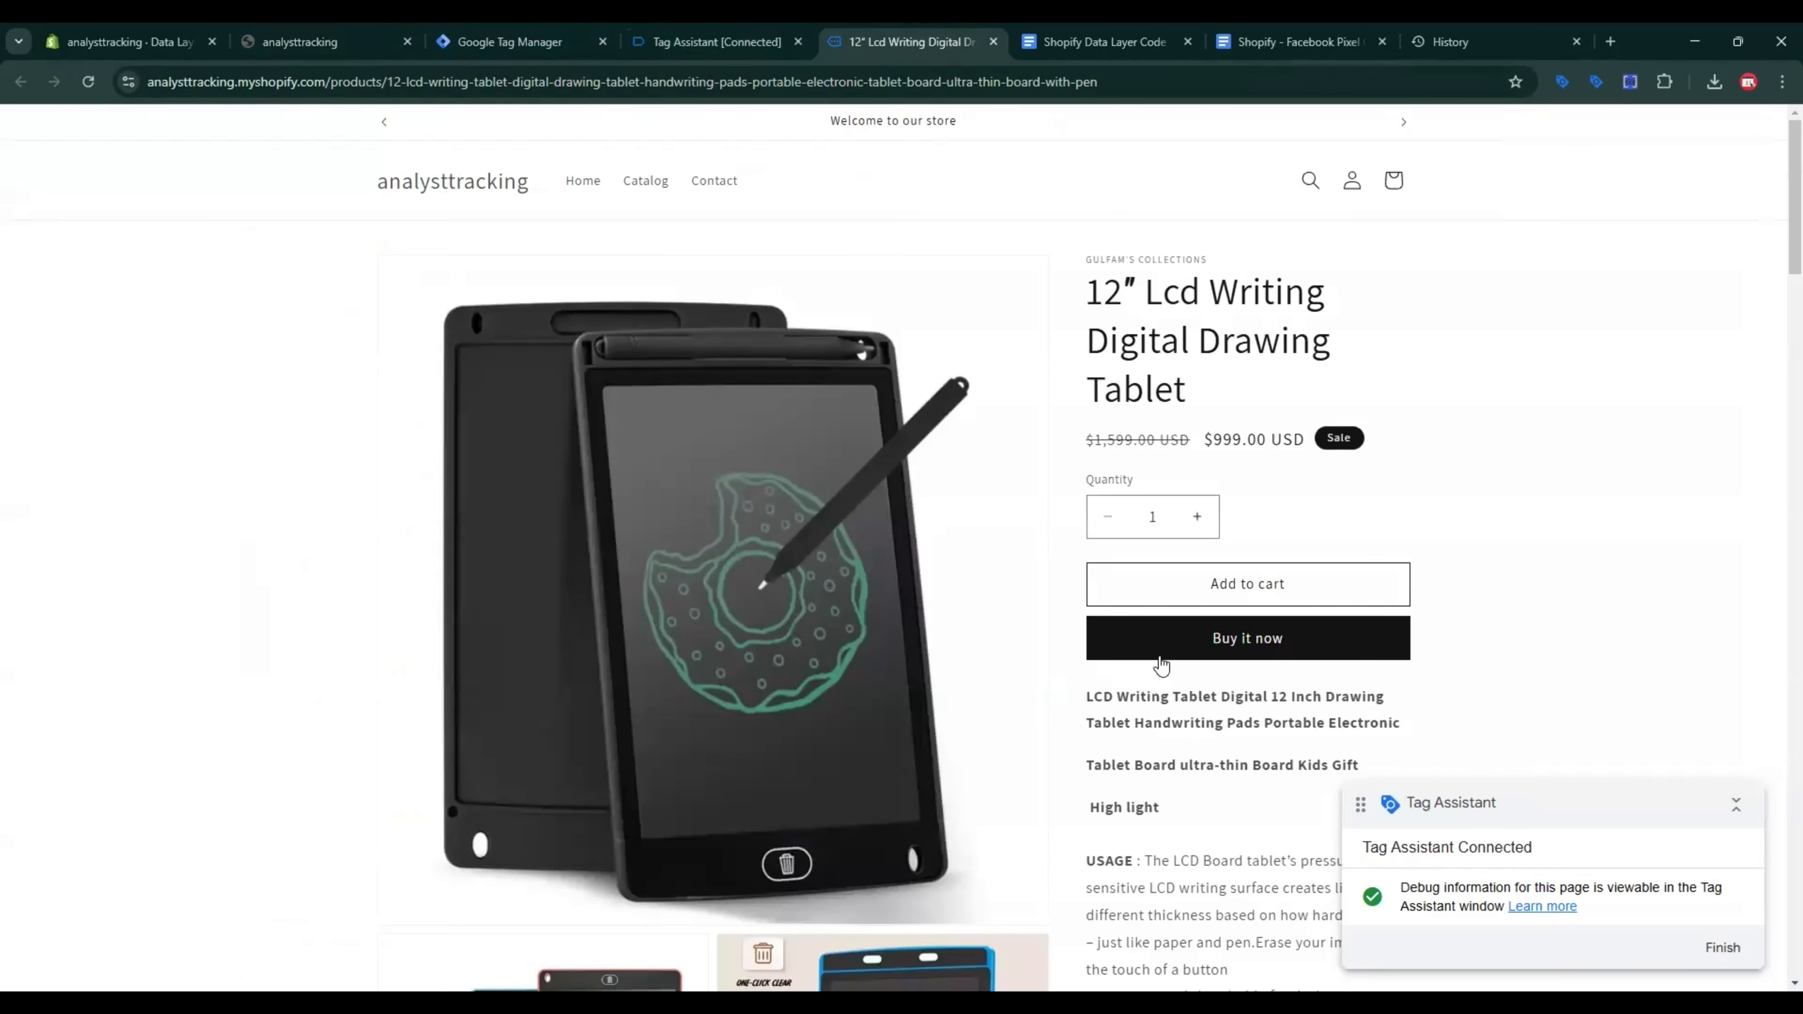
pyautogui.click(1218, 590)
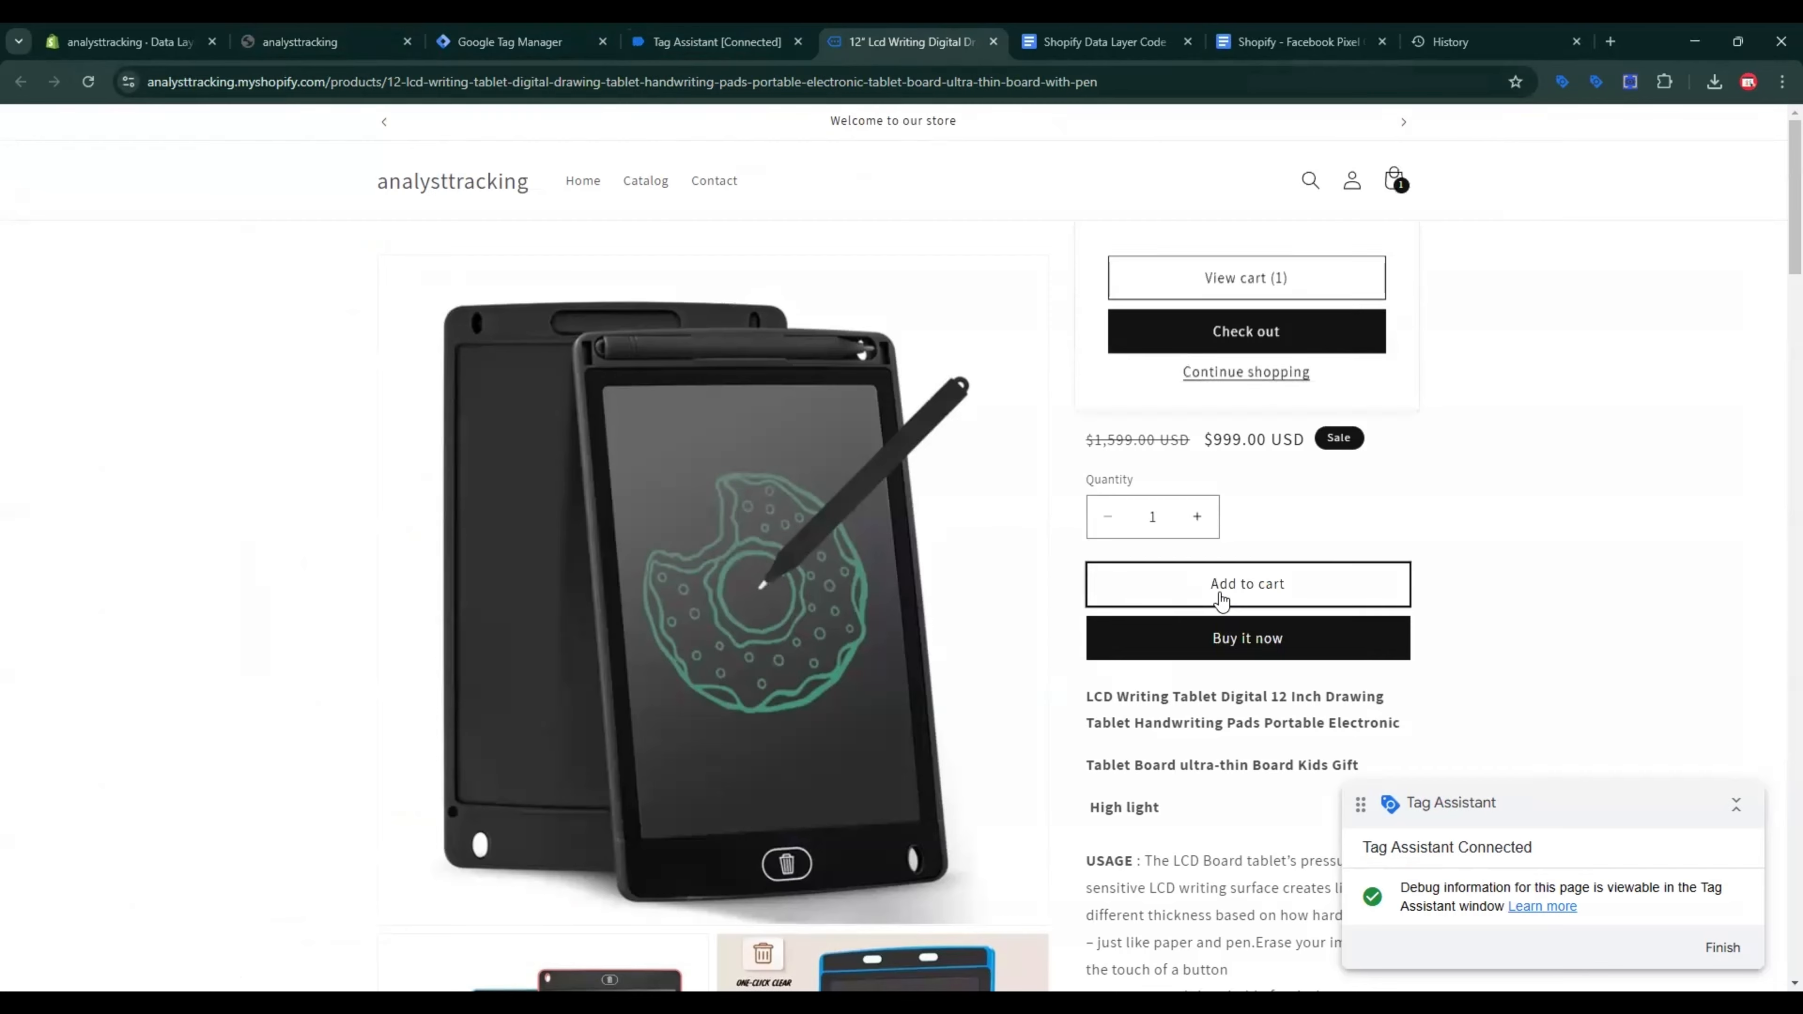
pyautogui.click(710, 41)
pyautogui.click(106, 328)
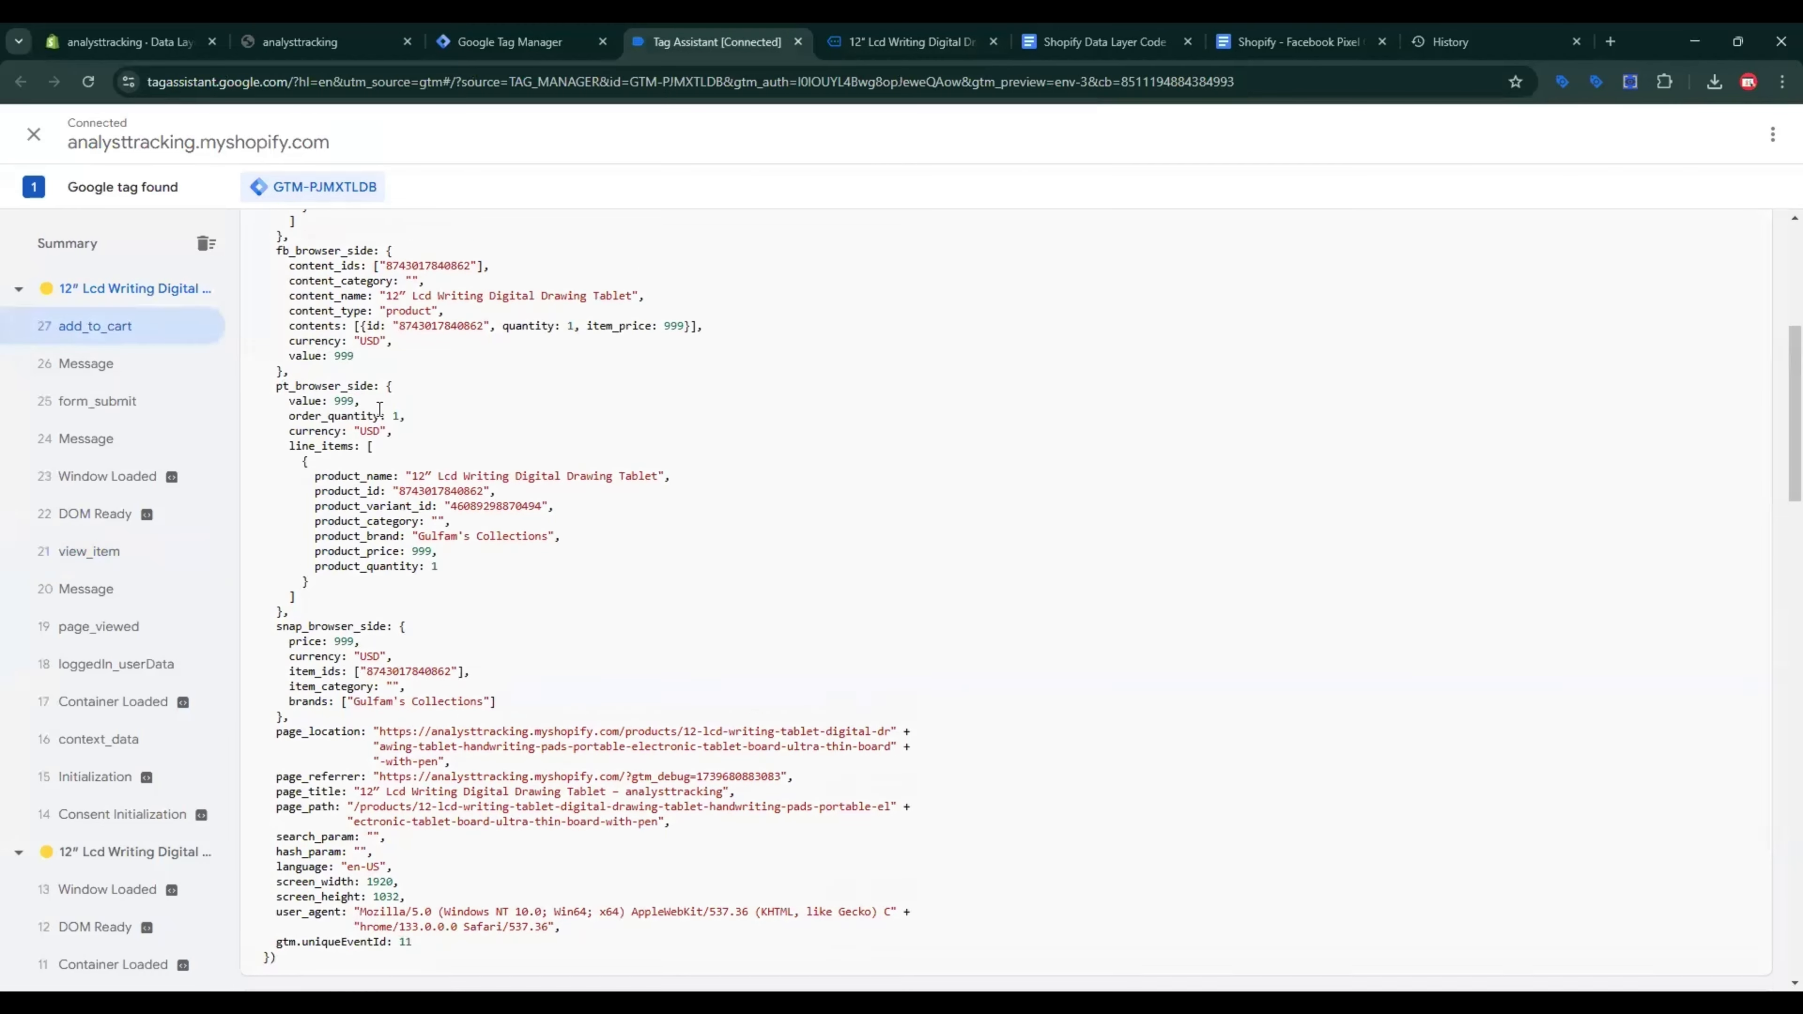
pyautogui.scroll(-5, 672, 505)
pyautogui.scroll(-10, 672, 504)
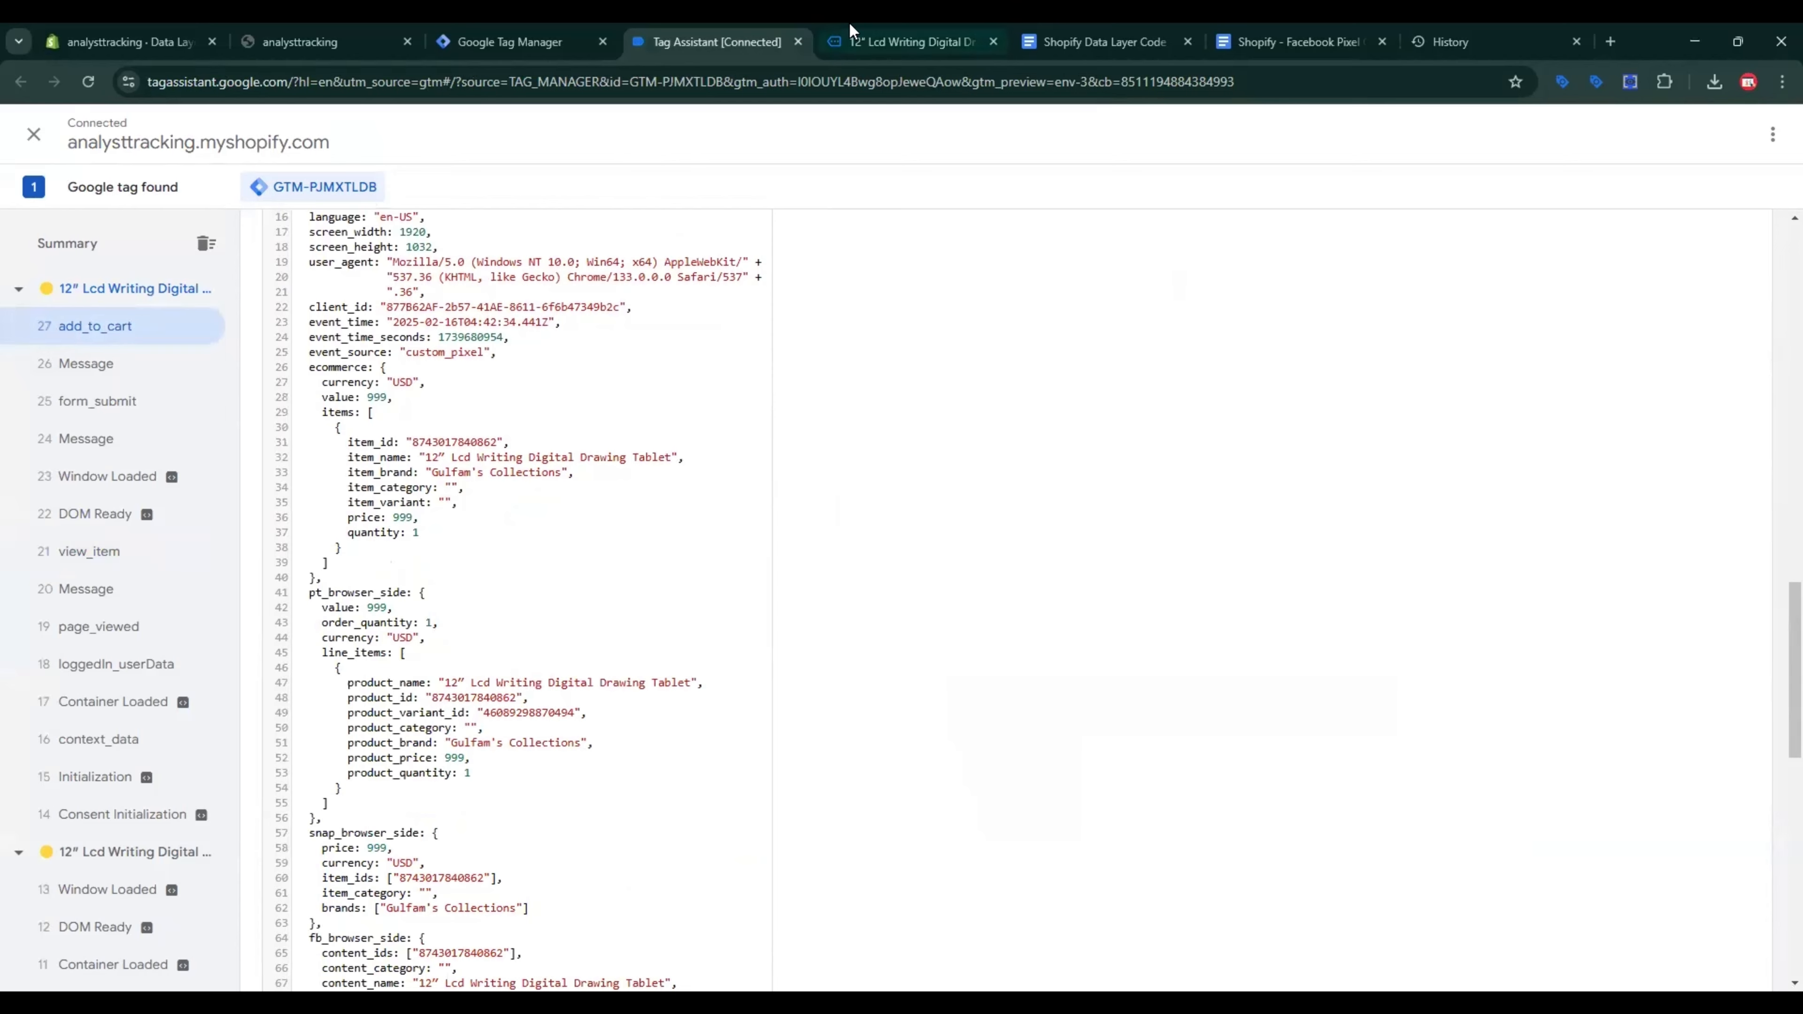
# Step: Open the cart page in the storefront, and examine the view_cart event's payload in Tag Assistant
pyautogui.click(902, 42)
pyautogui.click(1276, 420)
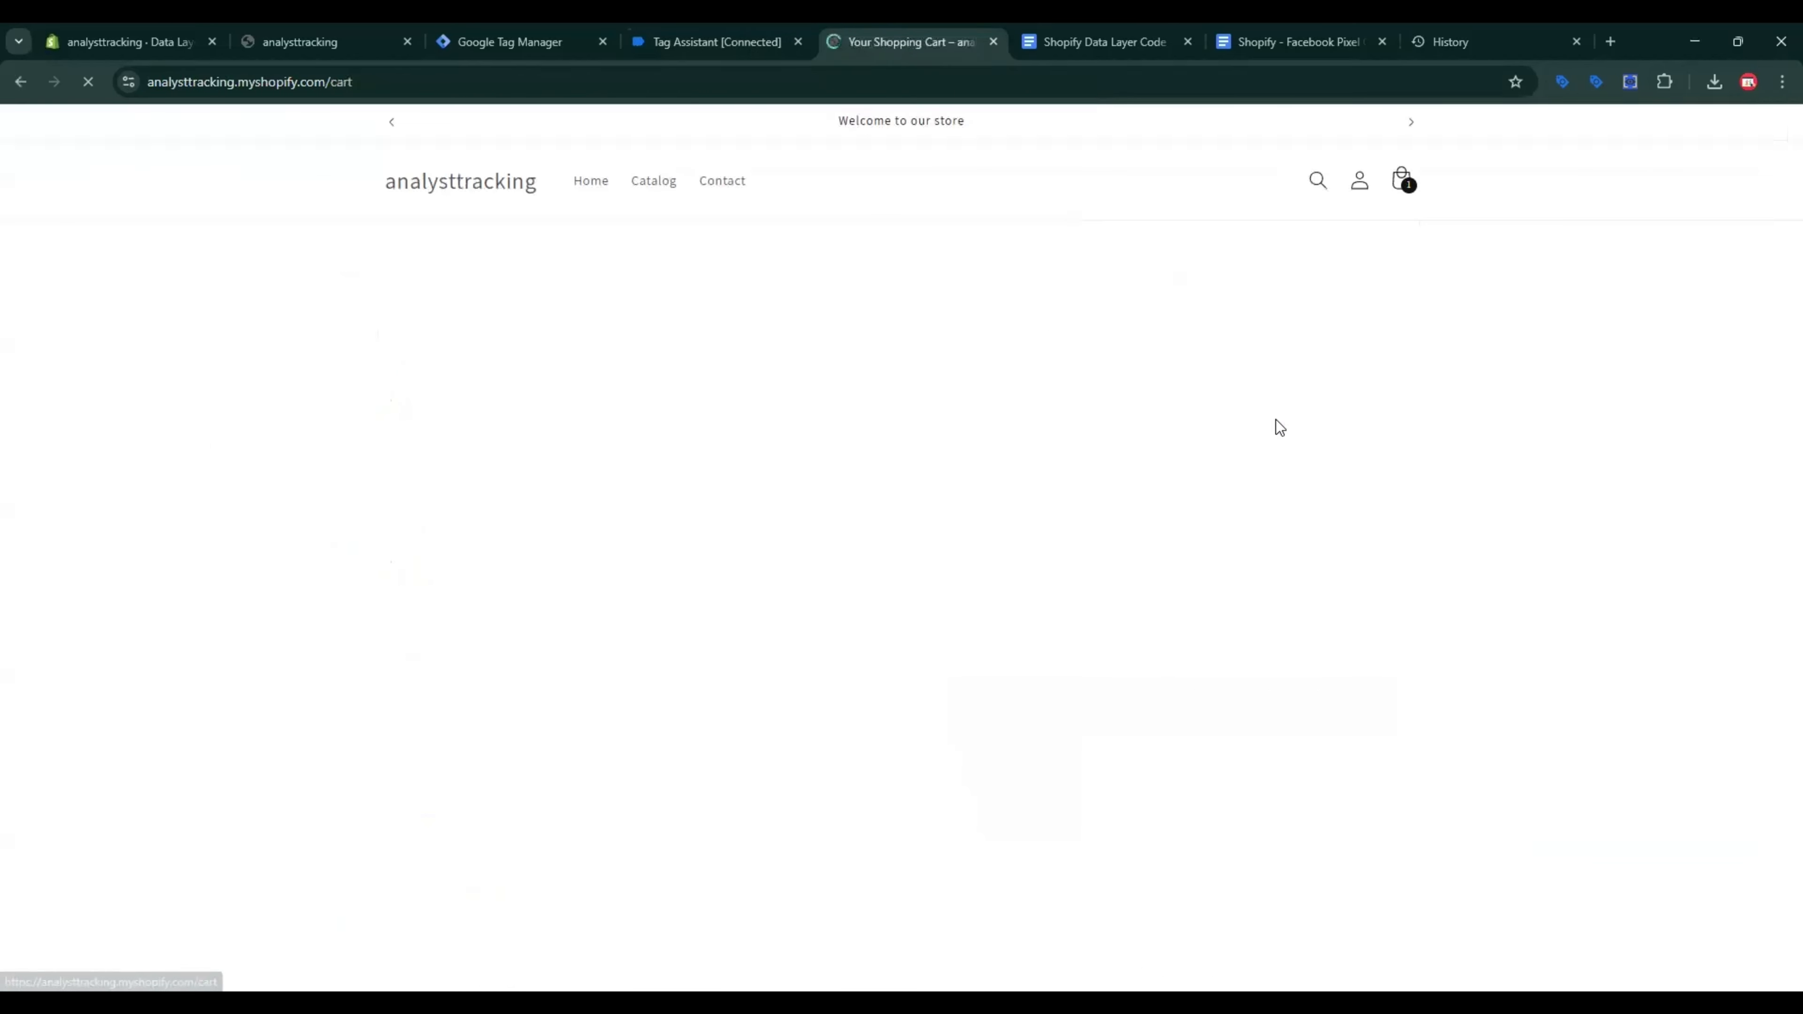
pyautogui.click(731, 41)
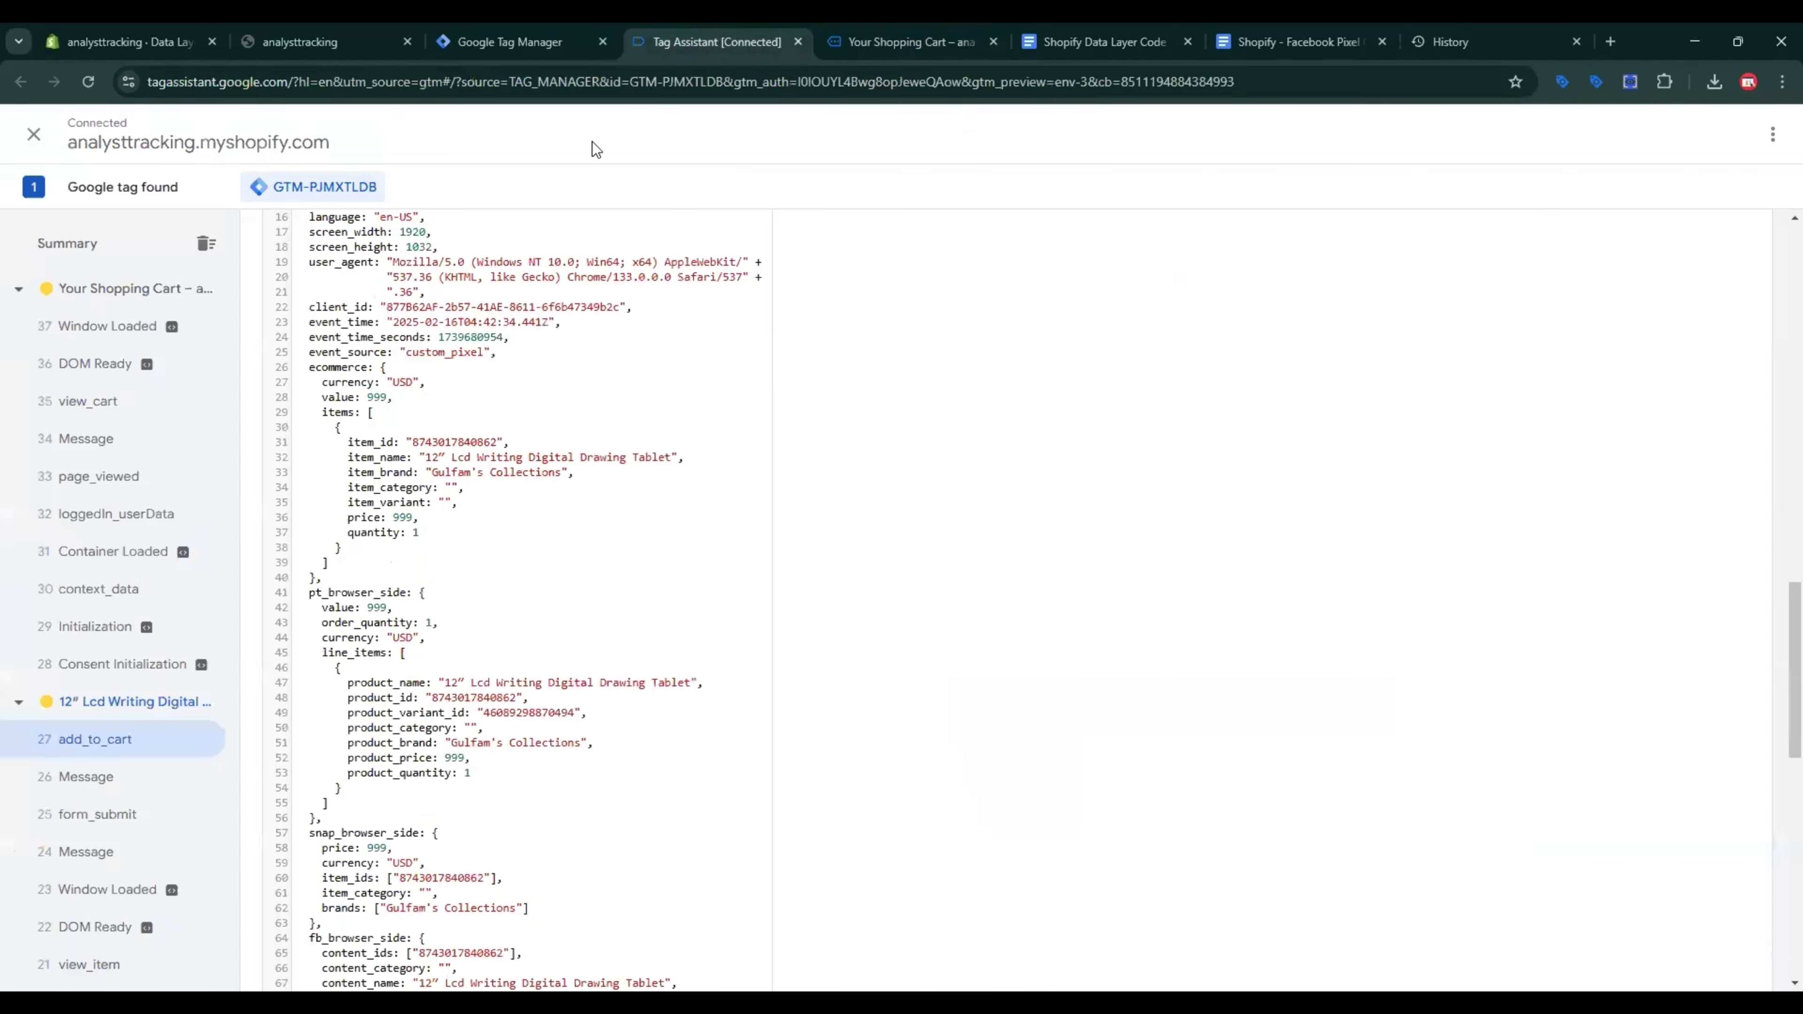
pyautogui.click(127, 406)
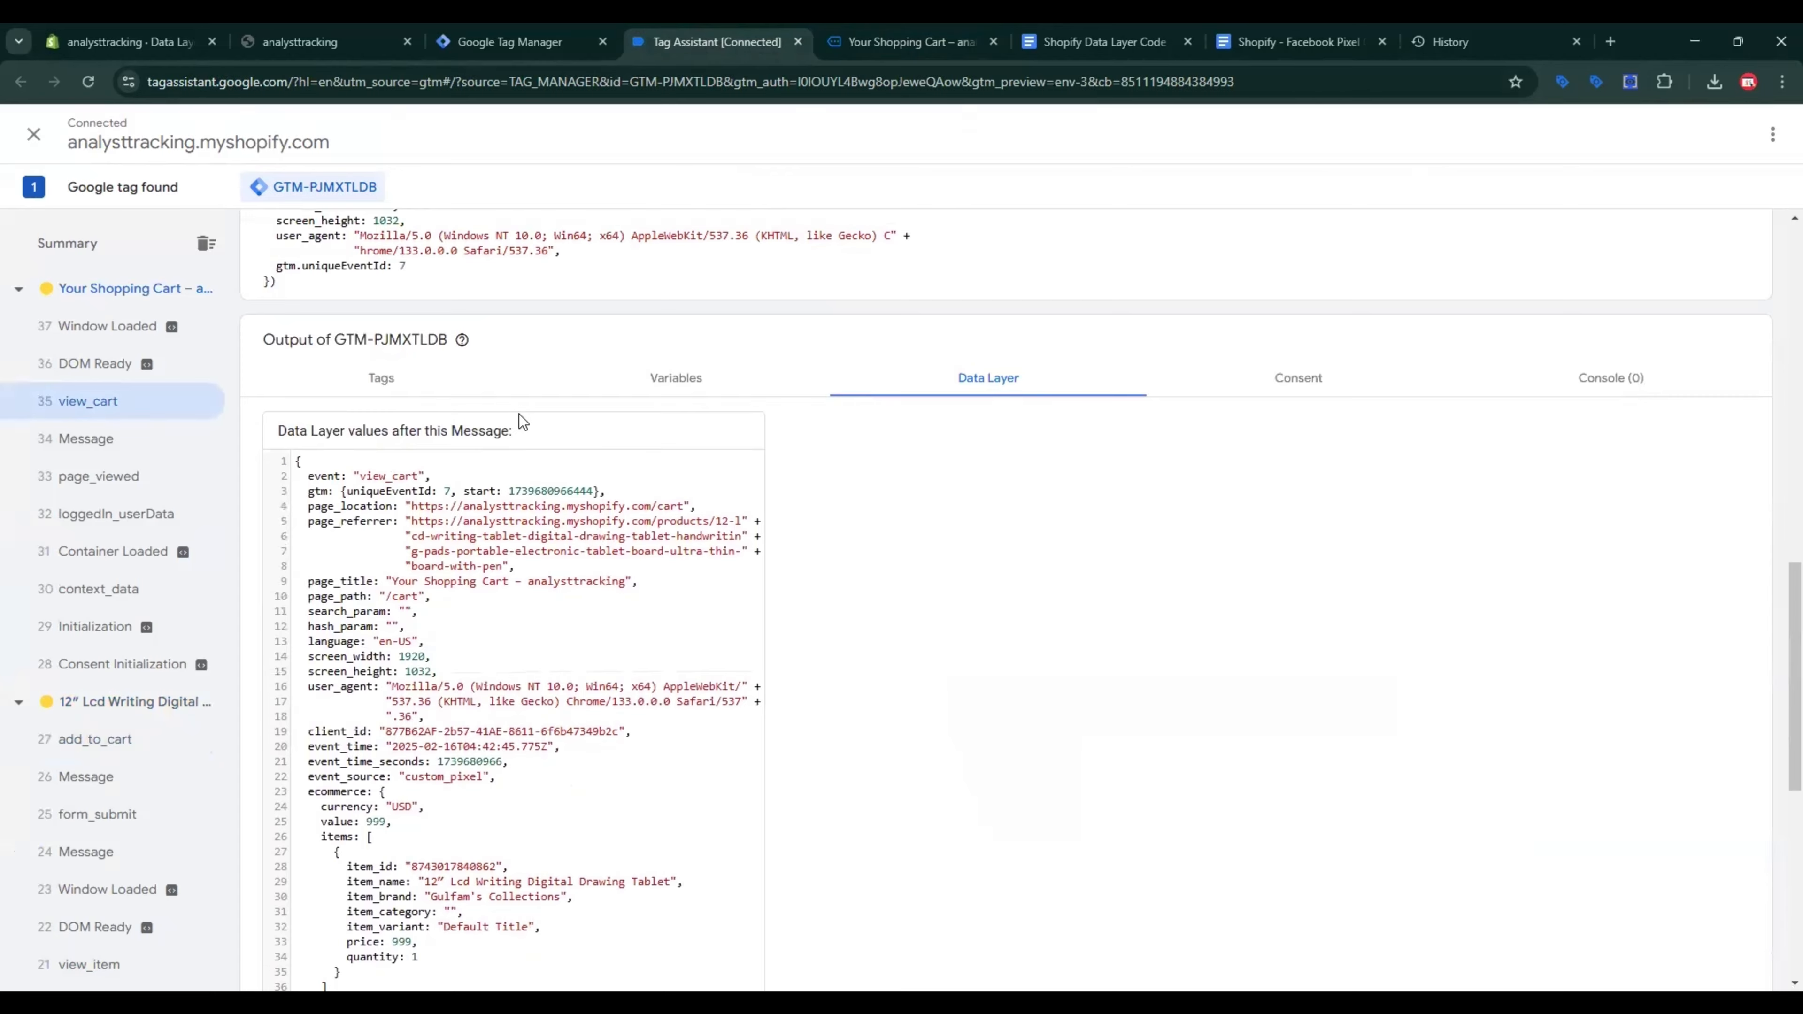
pyautogui.scroll(10, 519, 414)
pyautogui.scroll(5, 460, 547)
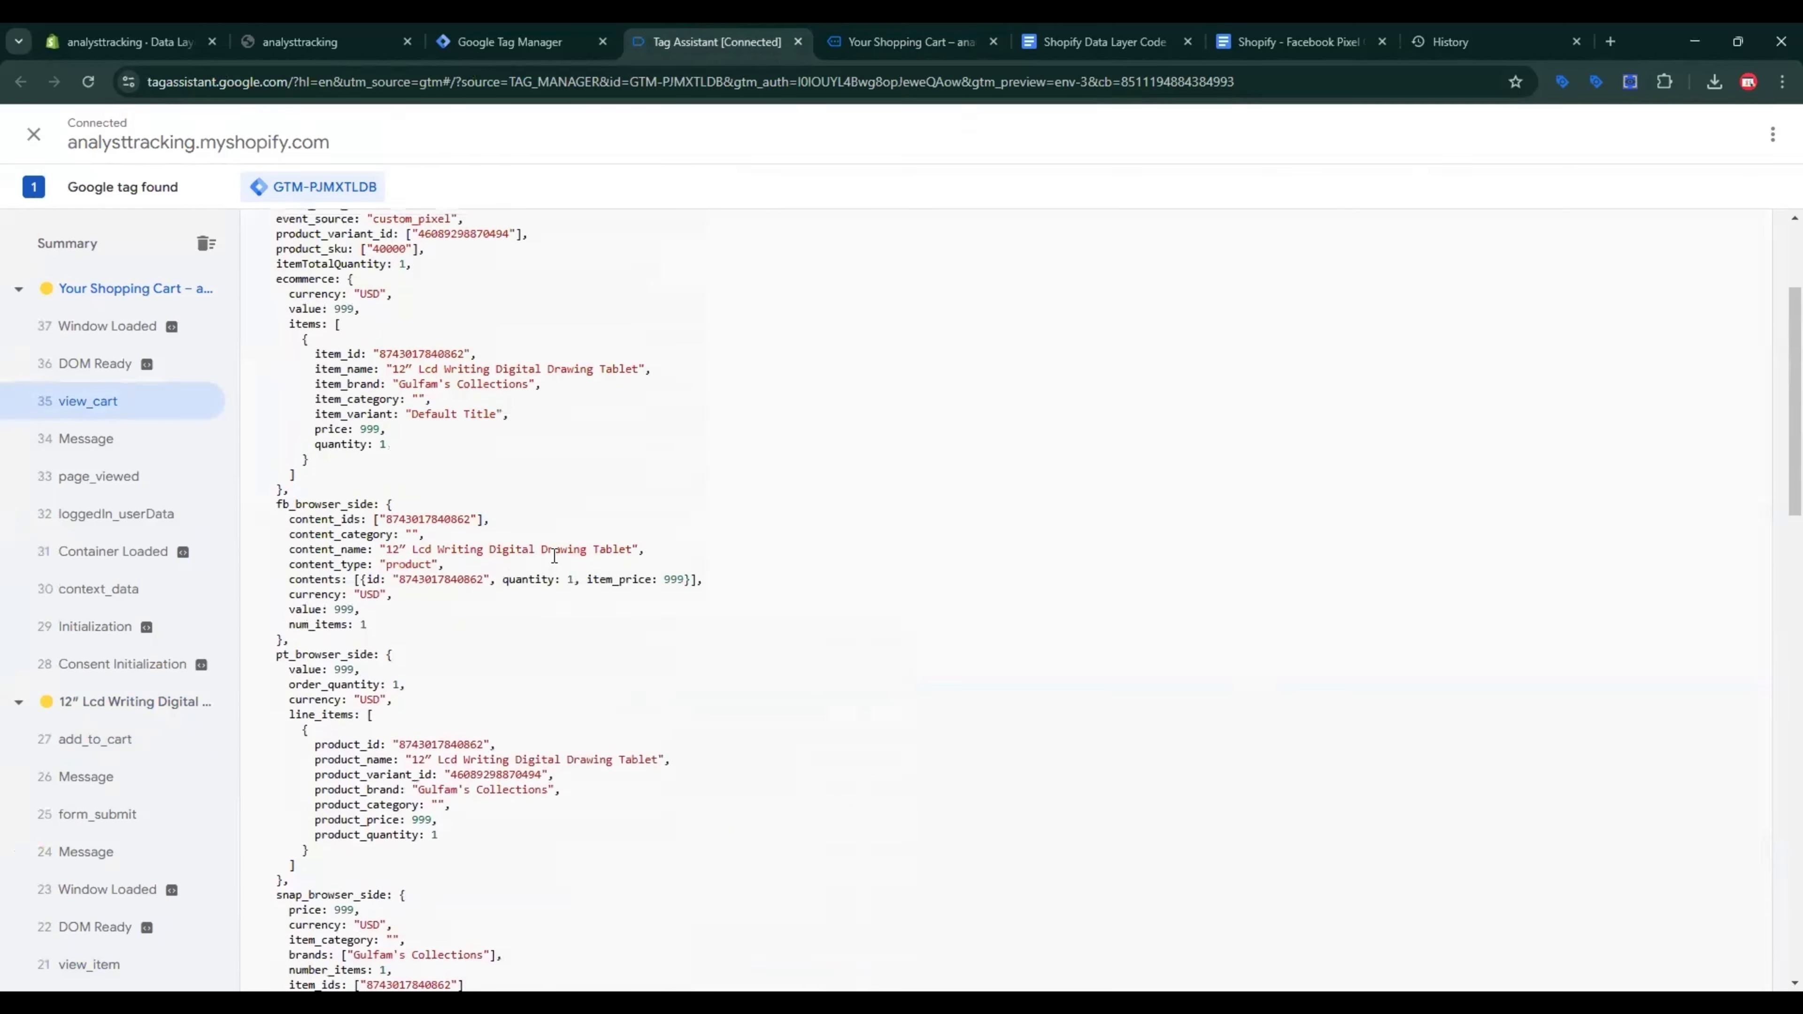
# Step: Proceed from the cart to checkout, and examine the begin_checkout event's API call and data layer values in Tag Assistant
pyautogui.click(902, 41)
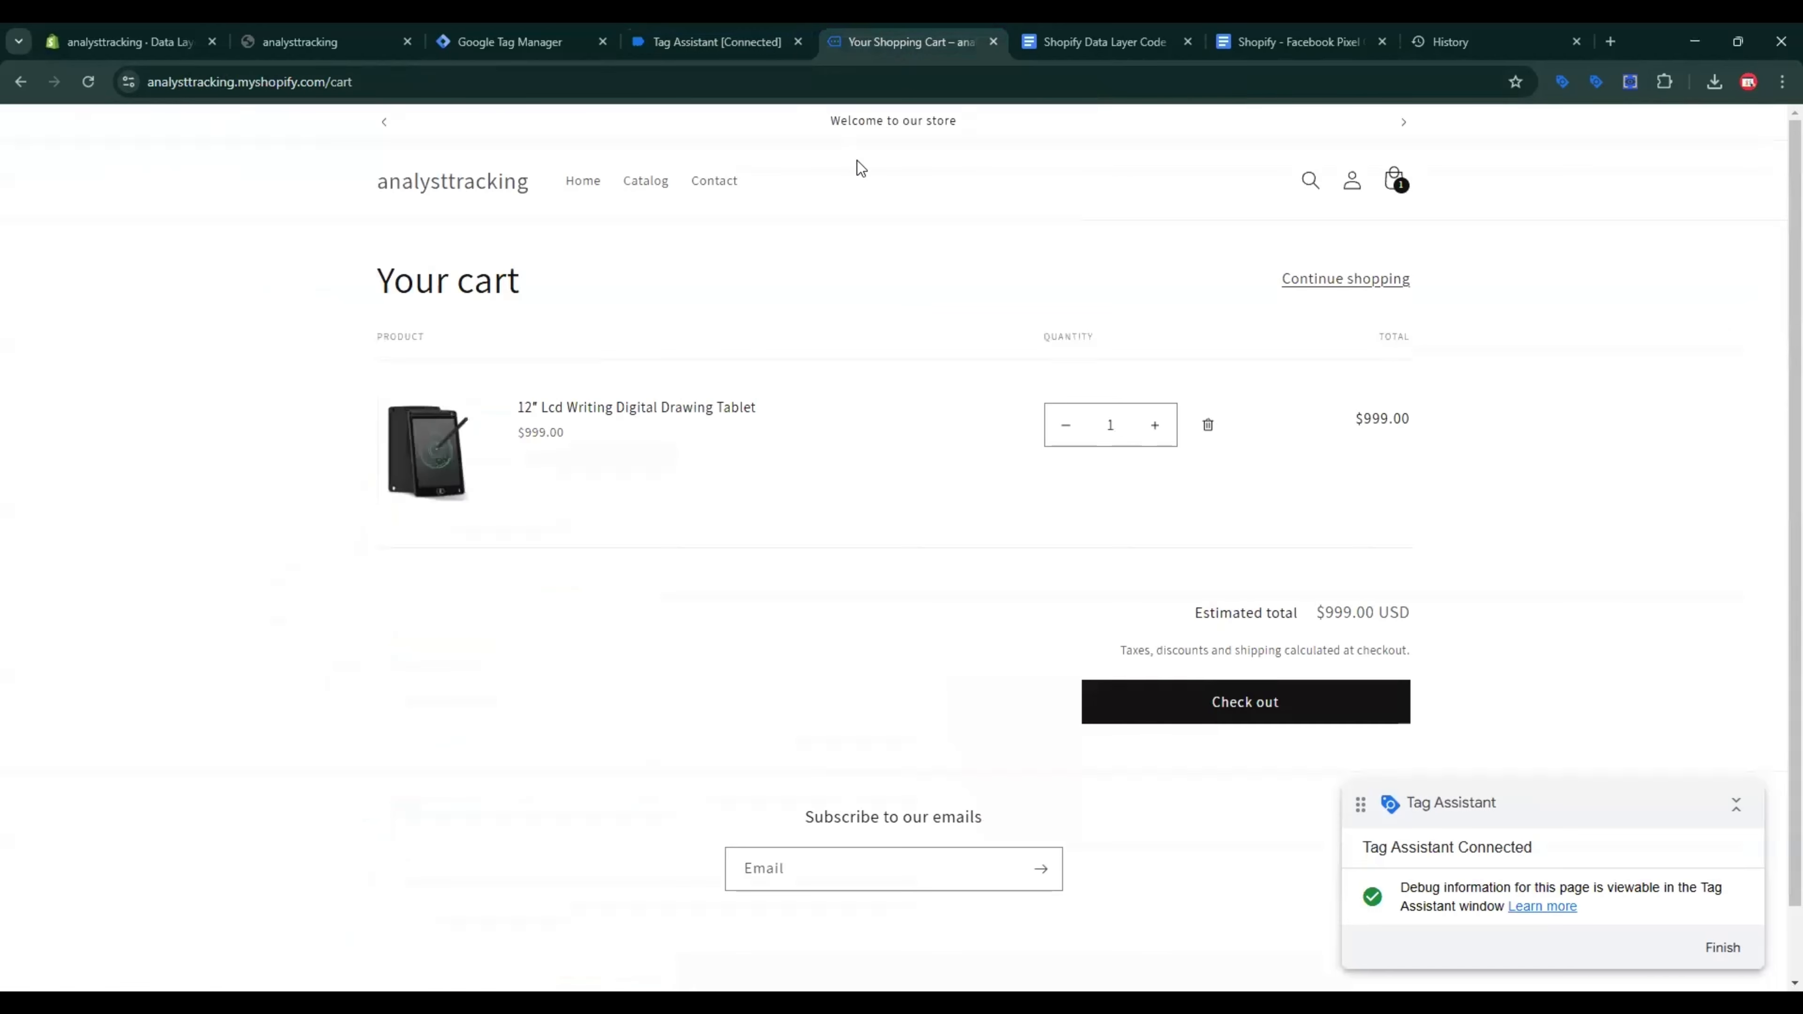
pyautogui.click(1168, 703)
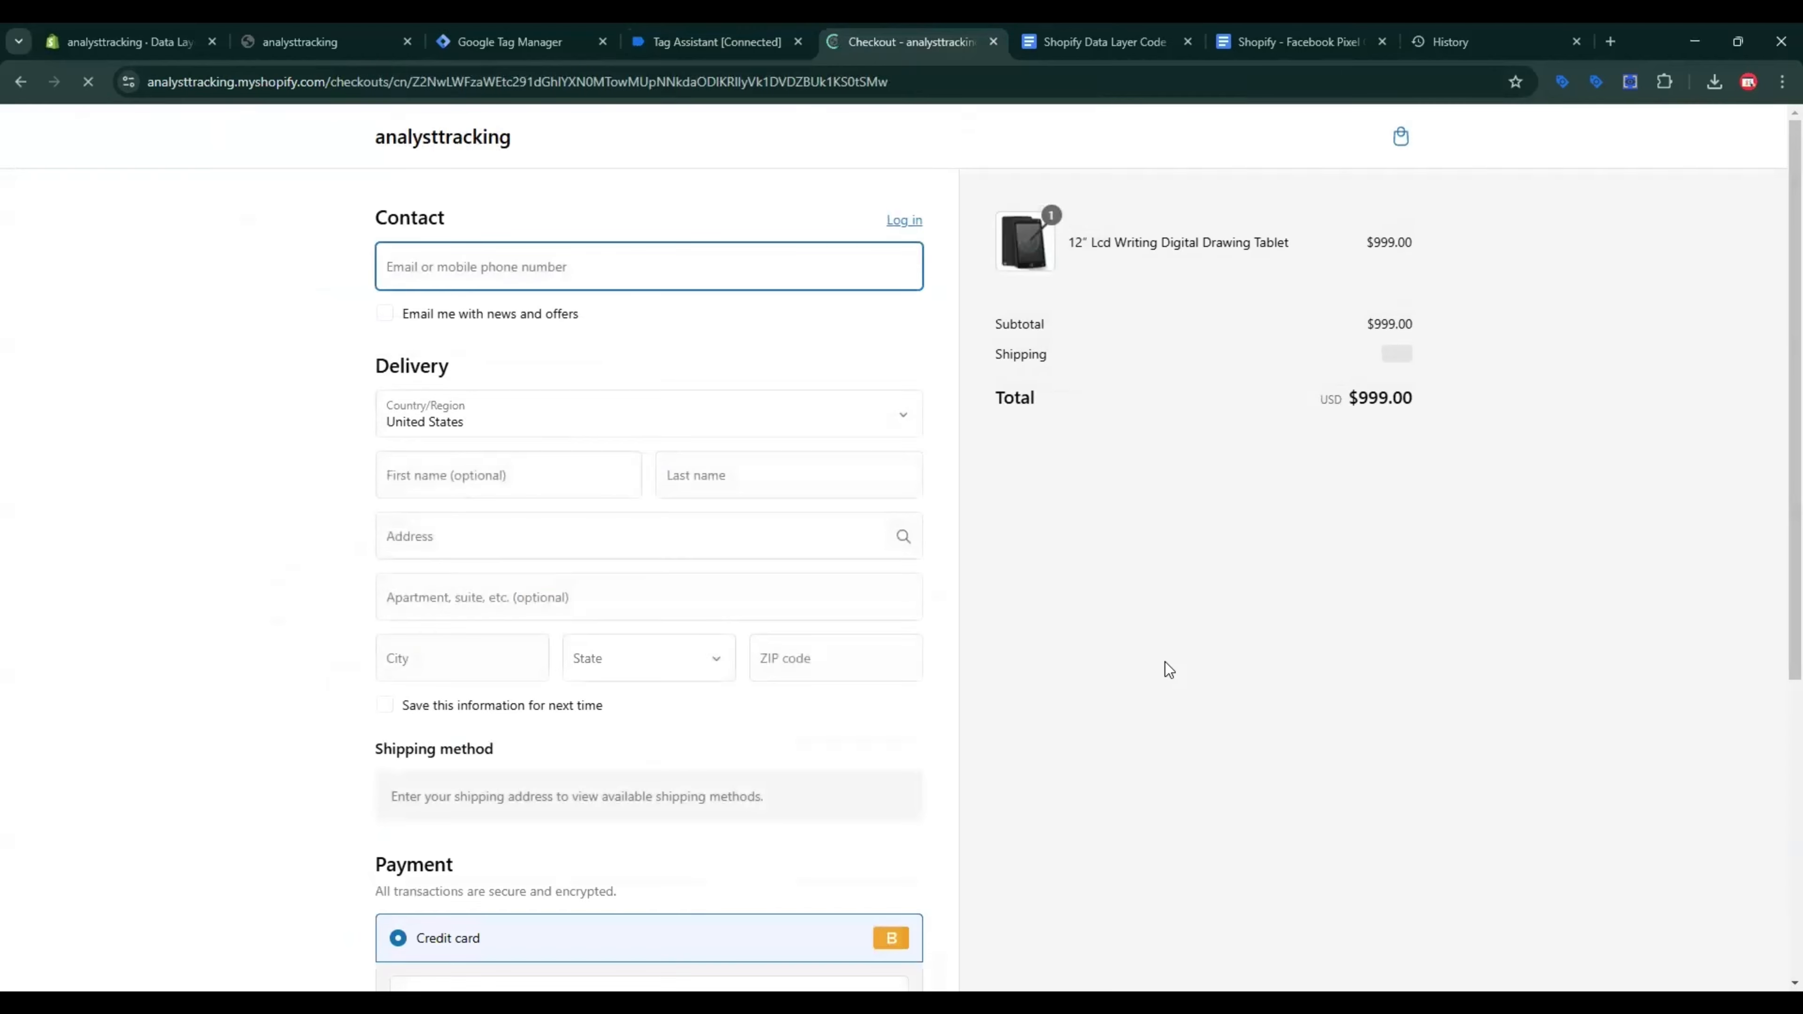
pyautogui.click(714, 39)
pyautogui.click(139, 402)
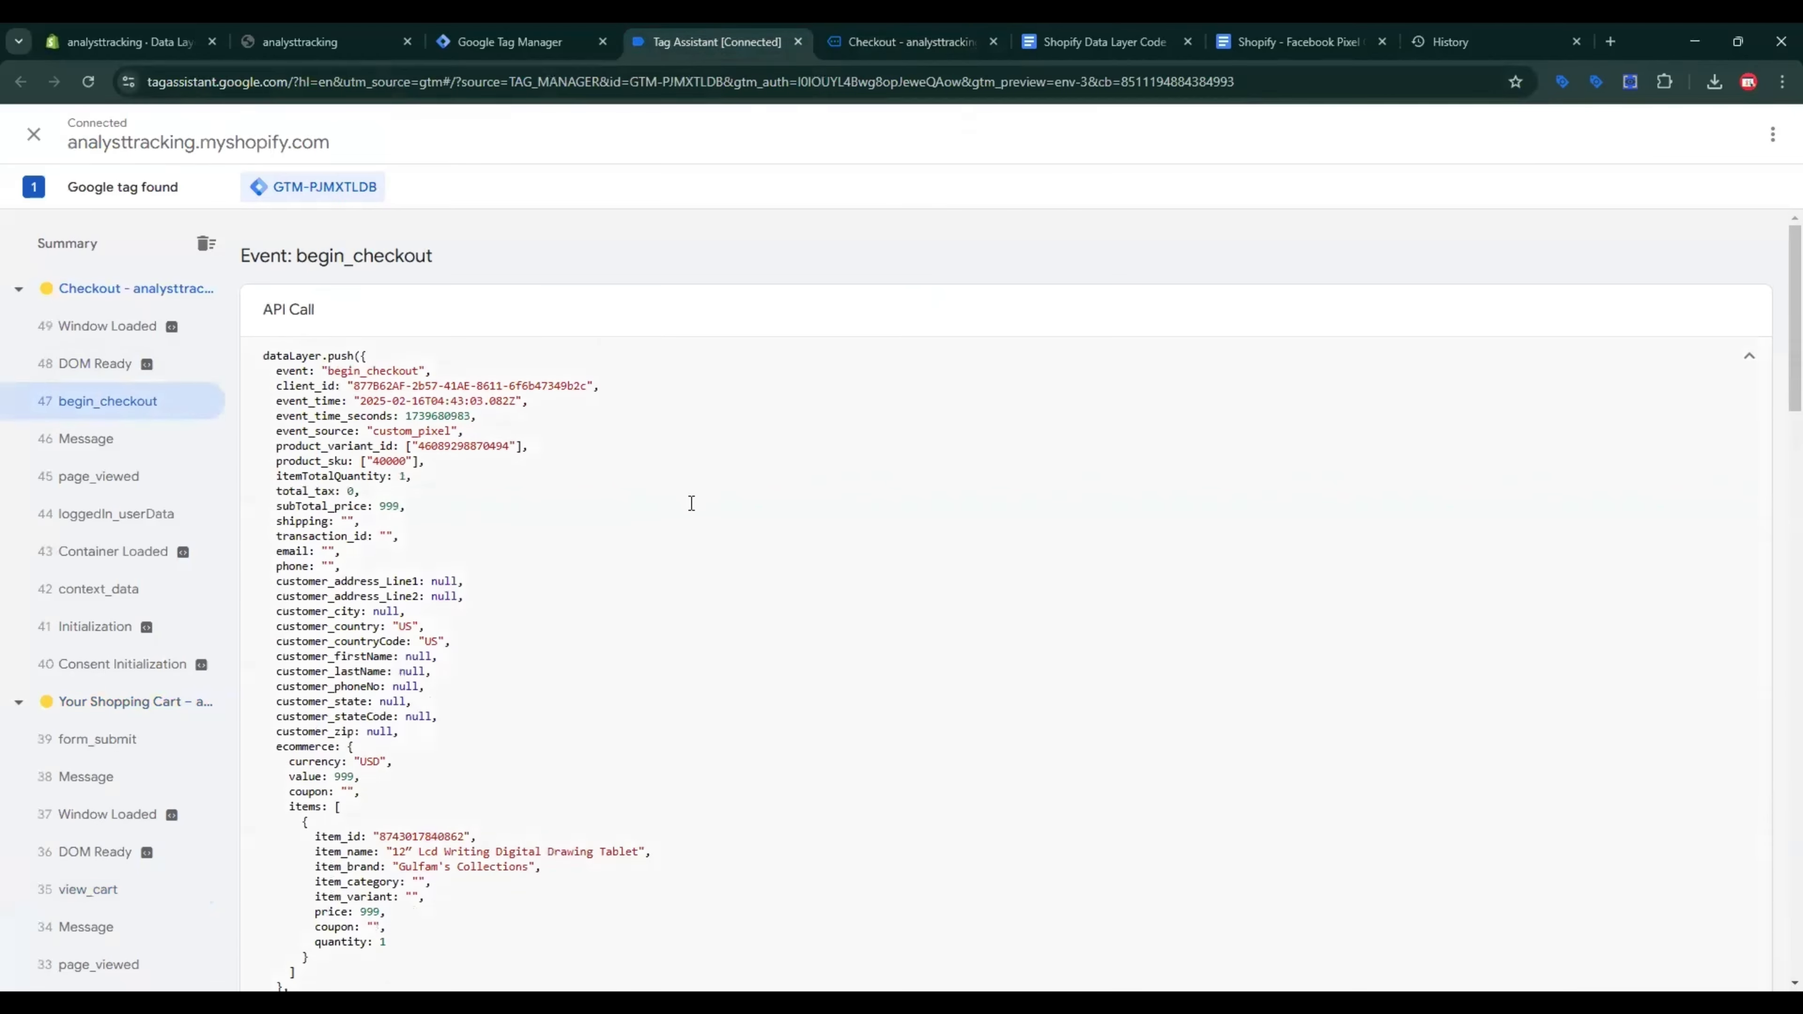
pyautogui.scroll(-10, 691, 502)
pyautogui.scroll(10, 692, 503)
pyautogui.scroll(-10, 1022, 648)
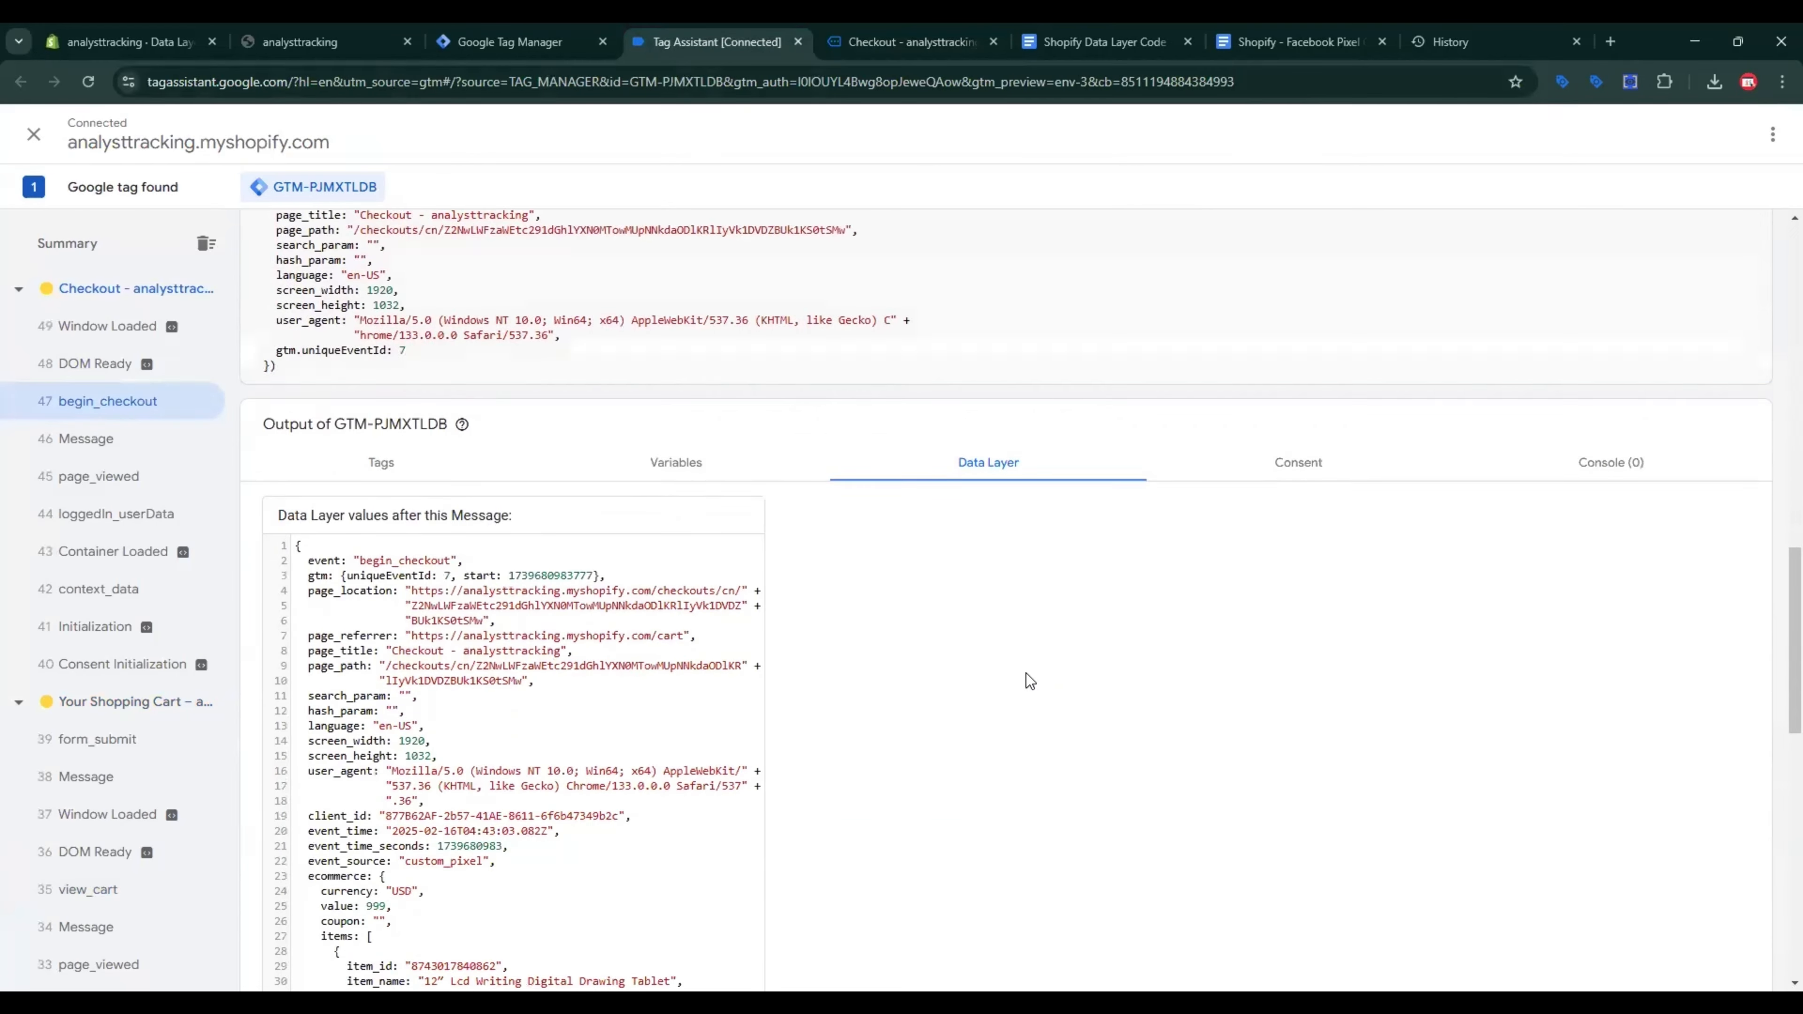
pyautogui.scroll(-1, 1030, 681)
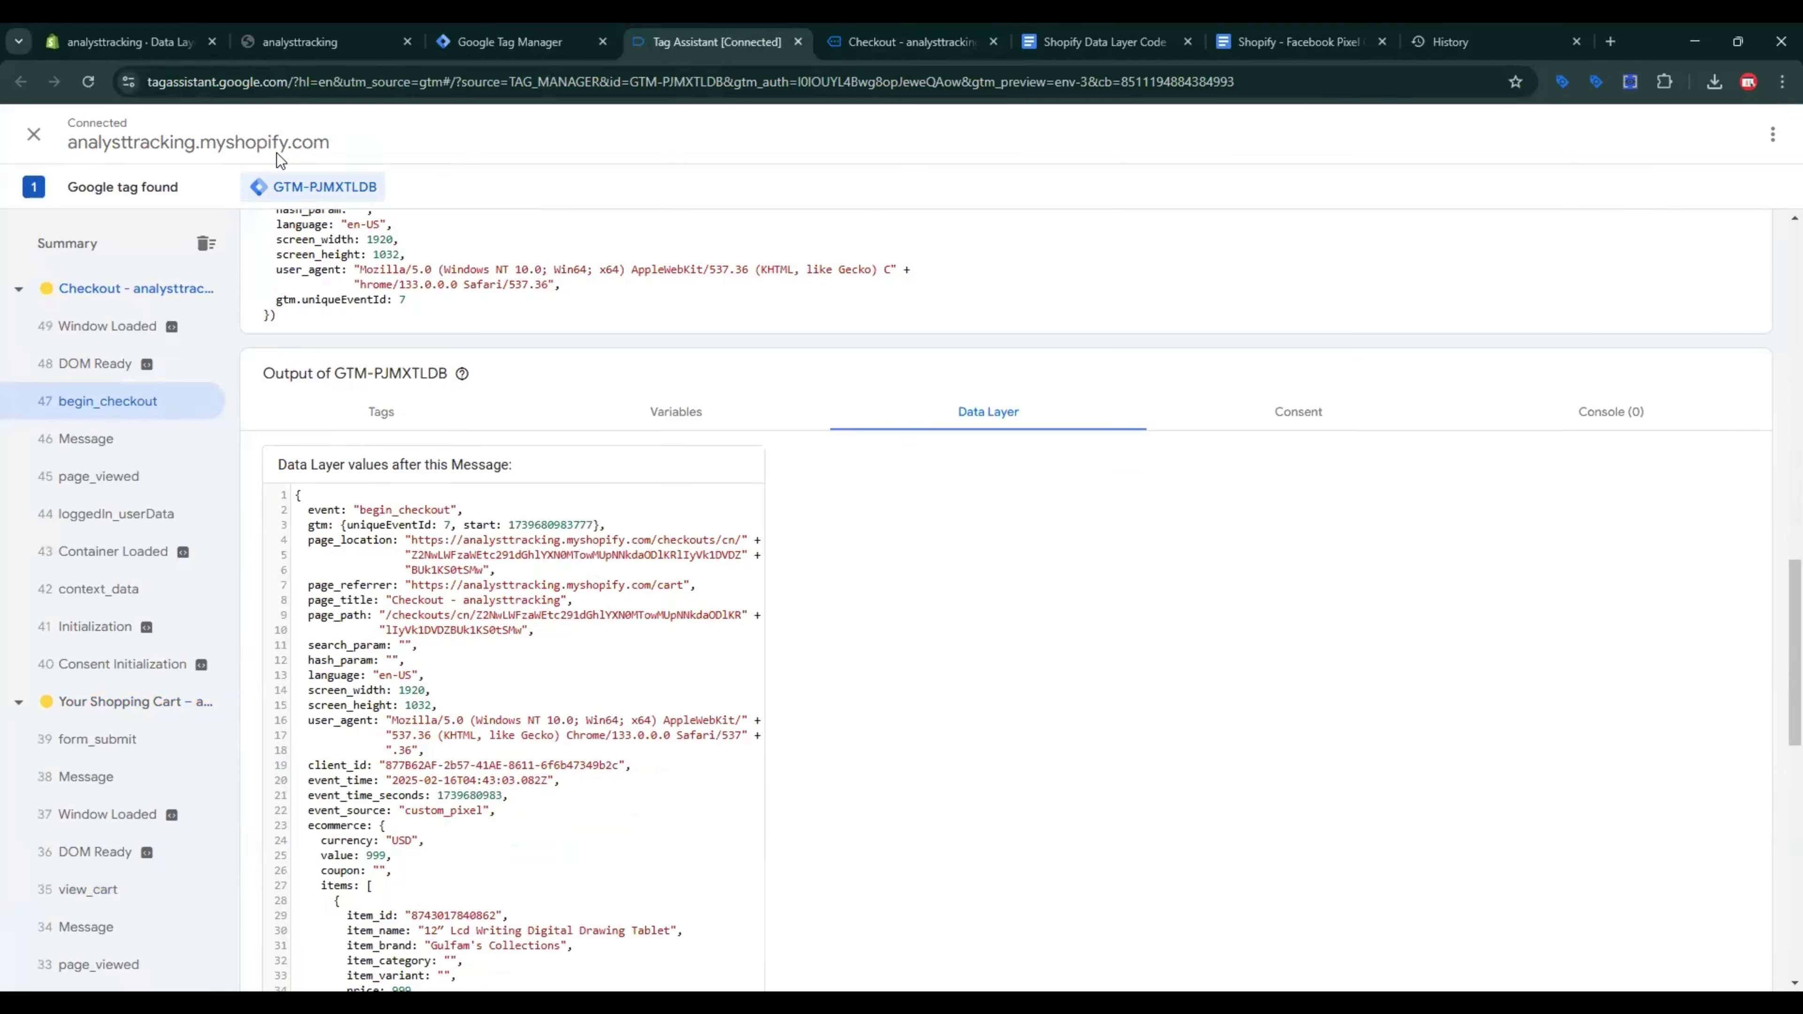
# Step: Complete the checkout form with test customer details, Economy shipping and the credit card details, then pay for the order
pyautogui.click(906, 41)
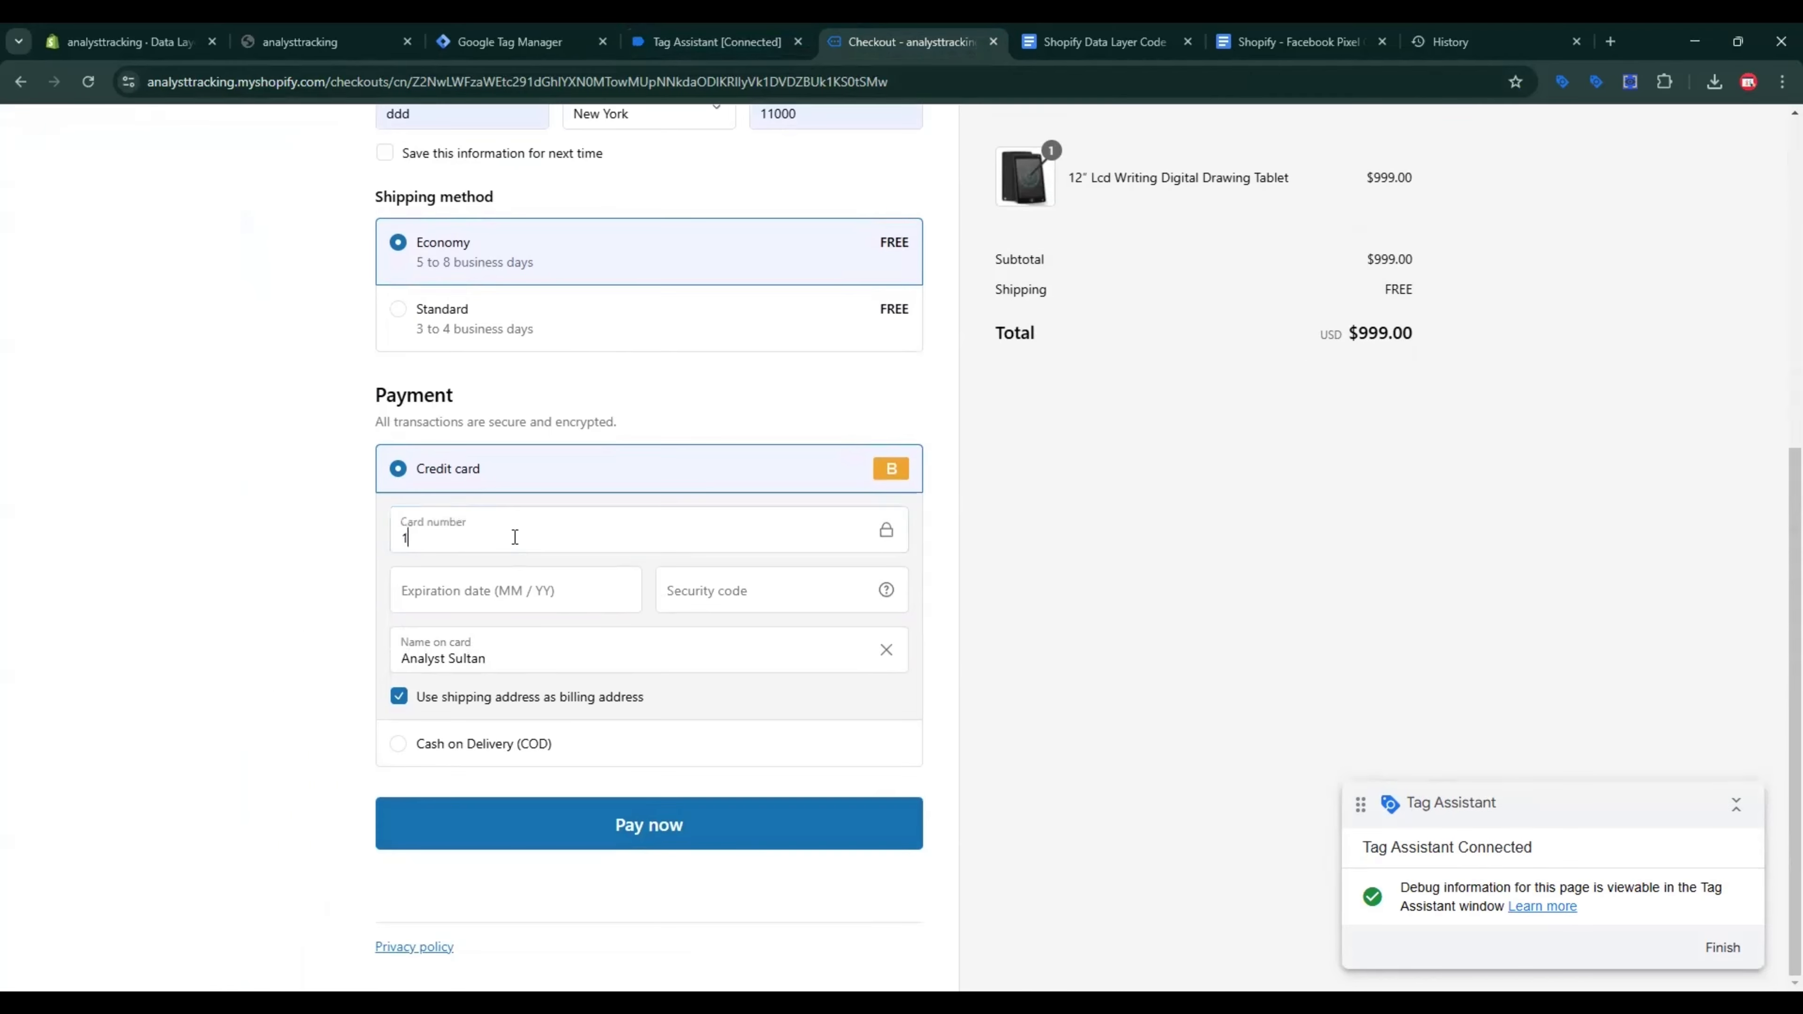
pyautogui.click(494, 582)
pyautogui.write('0')
pyautogui.click(652, 826)
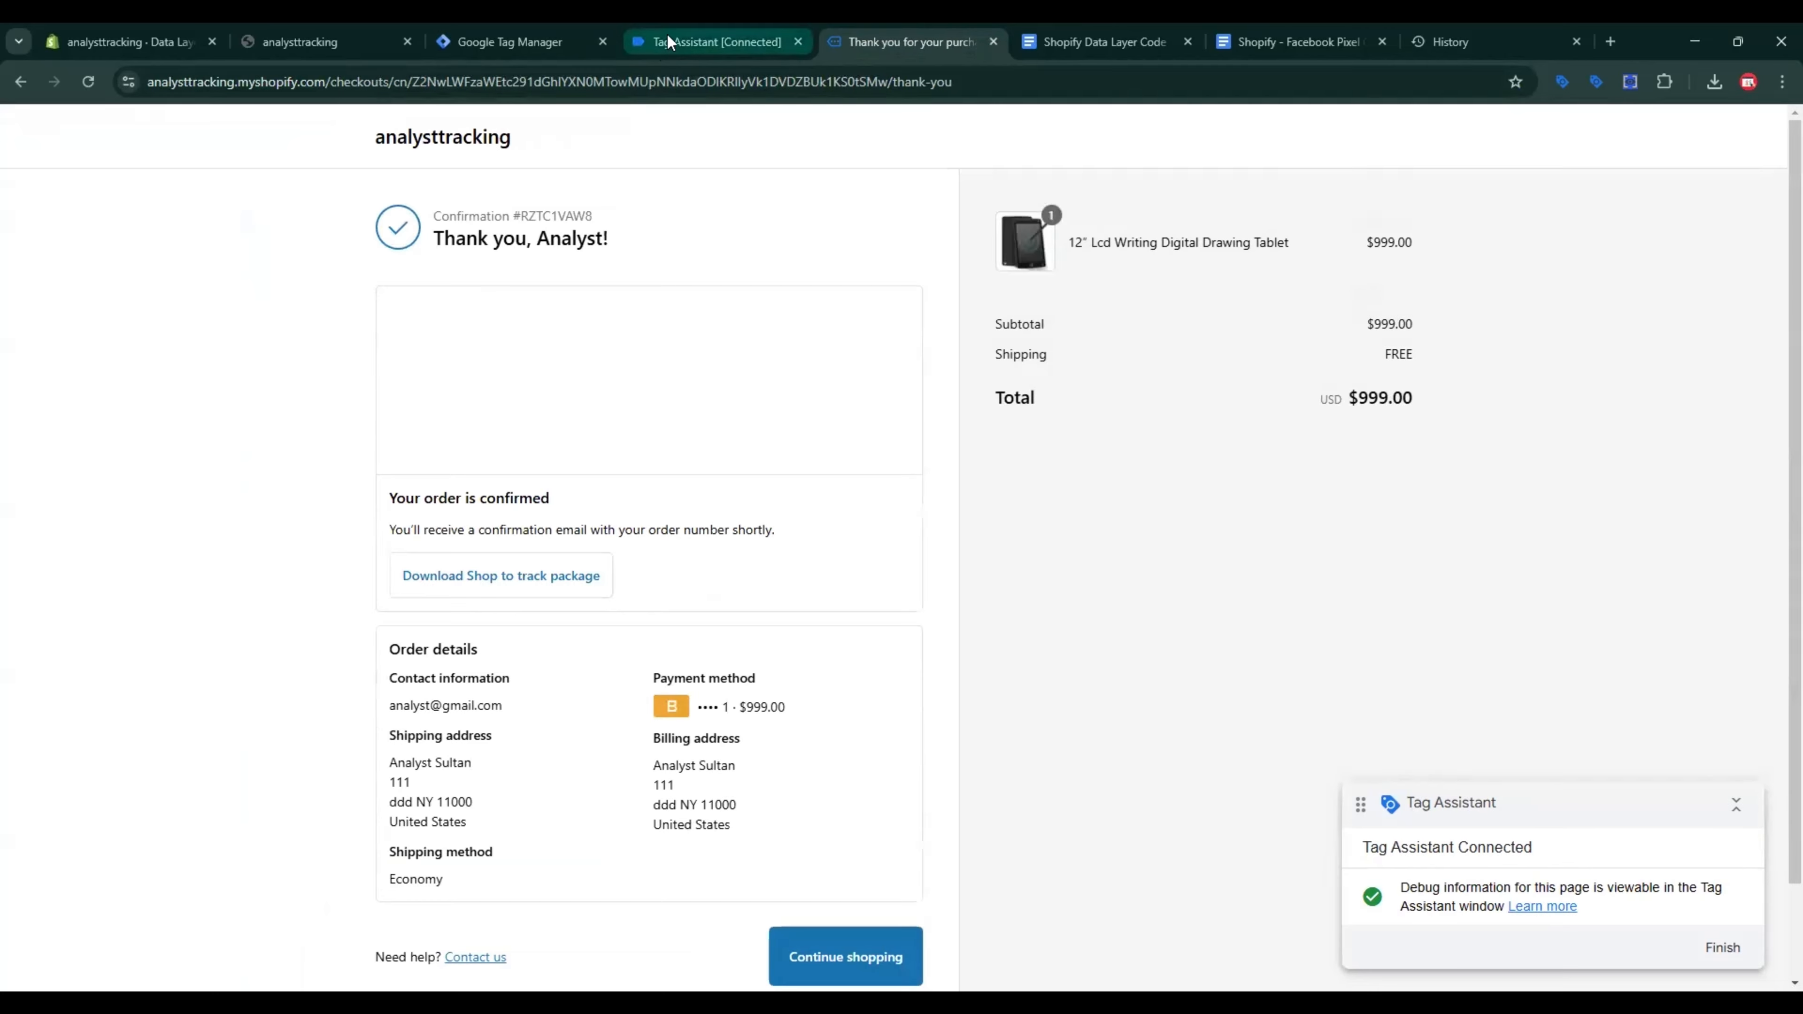
# Step: Examine the purchase event's API call in Tag Assistant, including its customer, product and transaction fields
pyautogui.click(709, 41)
pyautogui.click(135, 328)
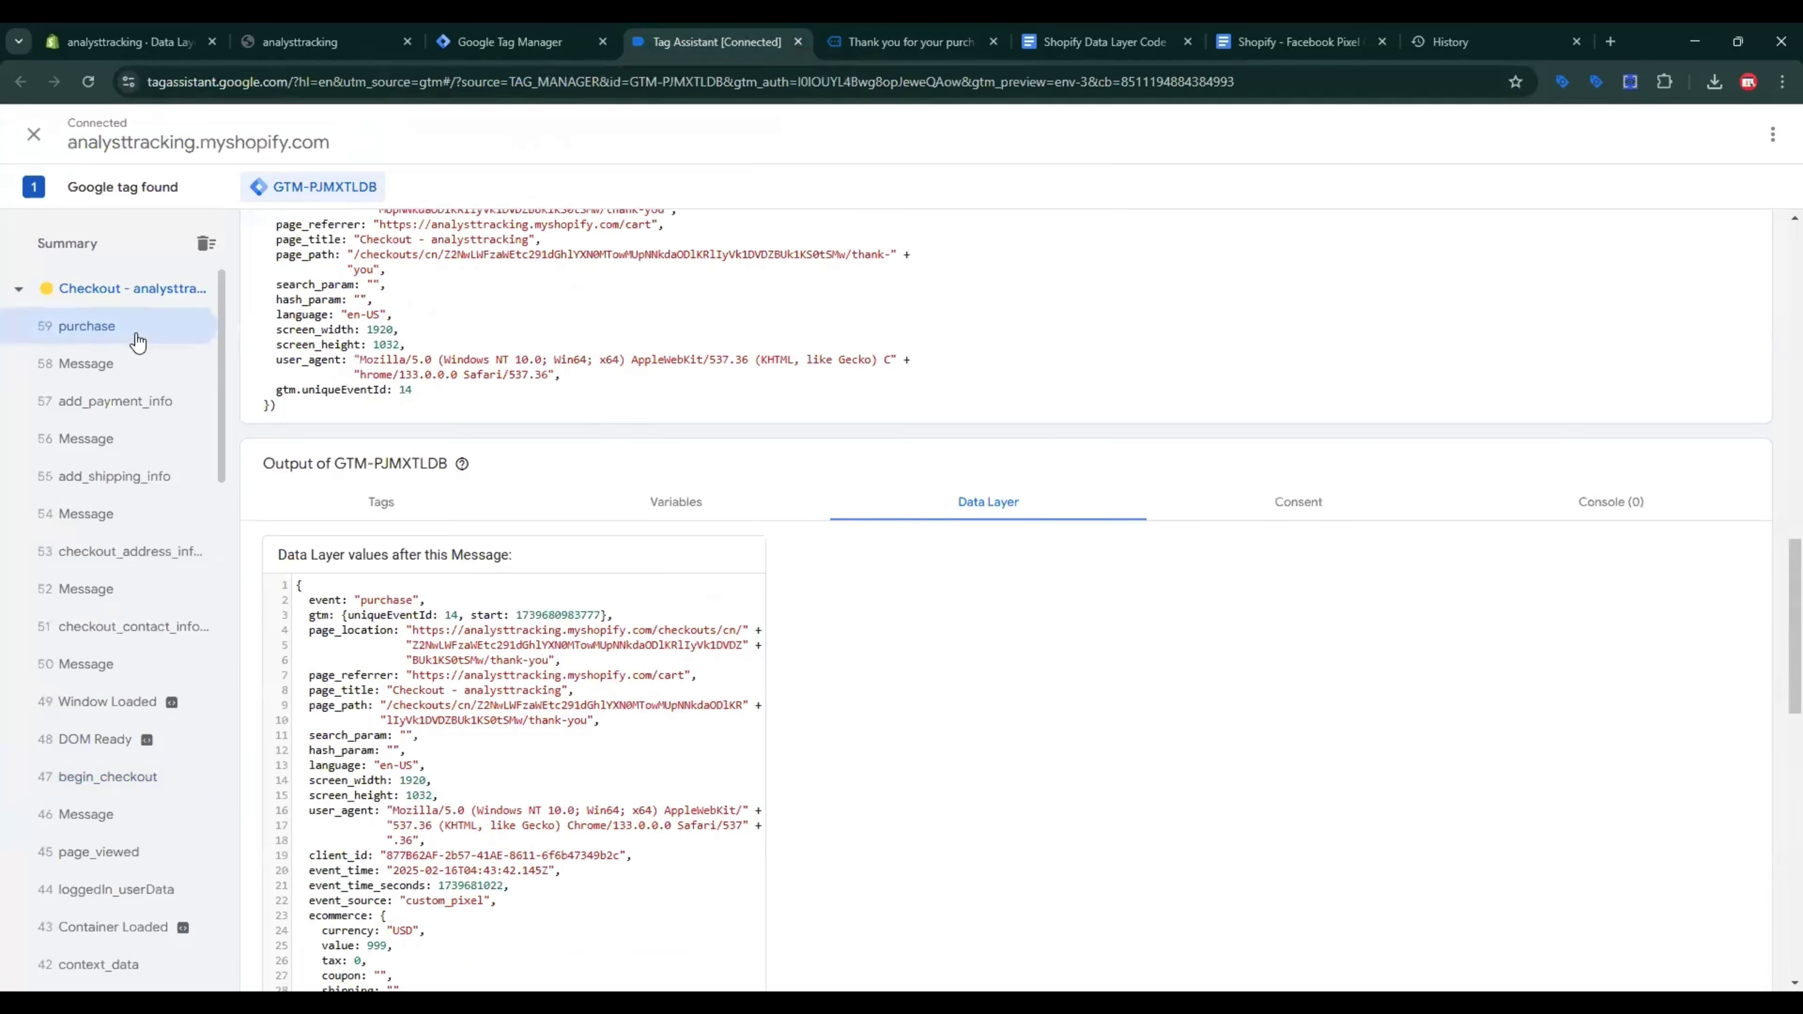
pyautogui.scroll(5, 827, 572)
pyautogui.scroll(15, 712, 782)
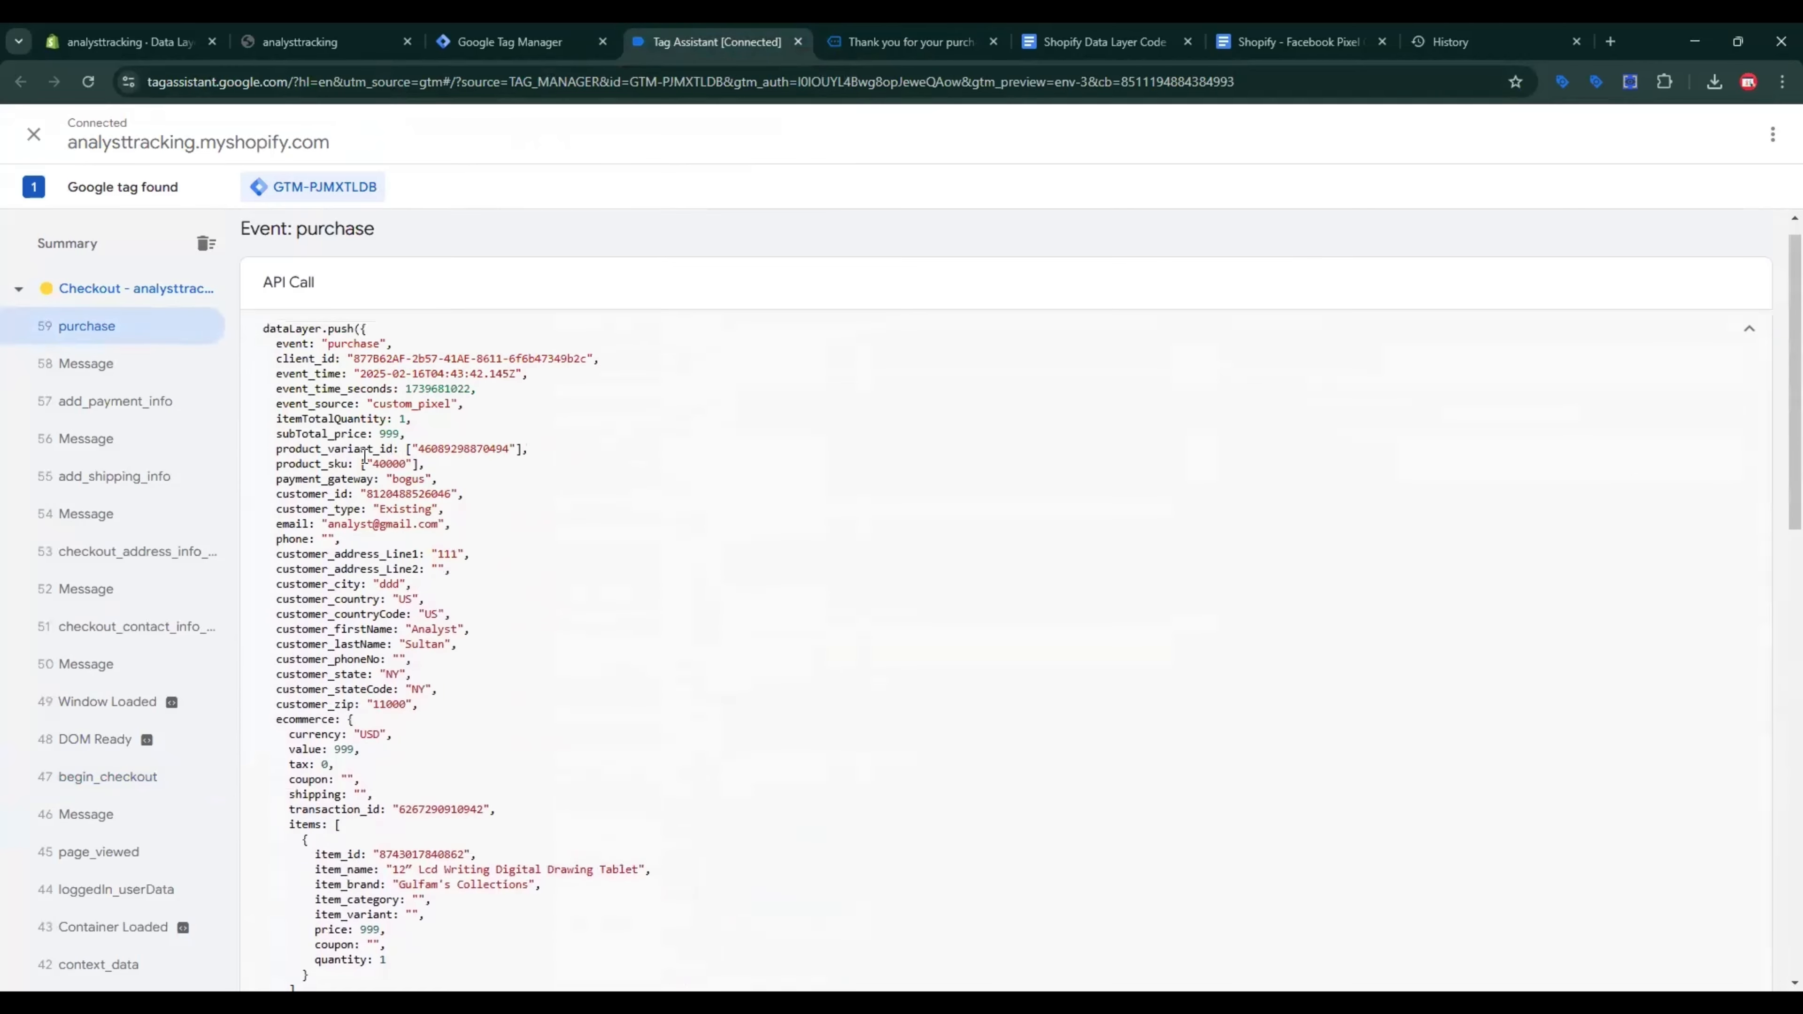
pyautogui.moveTo(365, 455); pyautogui.dragTo(398, 738)
pyautogui.click(387, 673)
# Step: Review the purchase event's Data Layer values in the container output, including the browser-side objects and customer fields
pyautogui.scroll(-10, 408, 742)
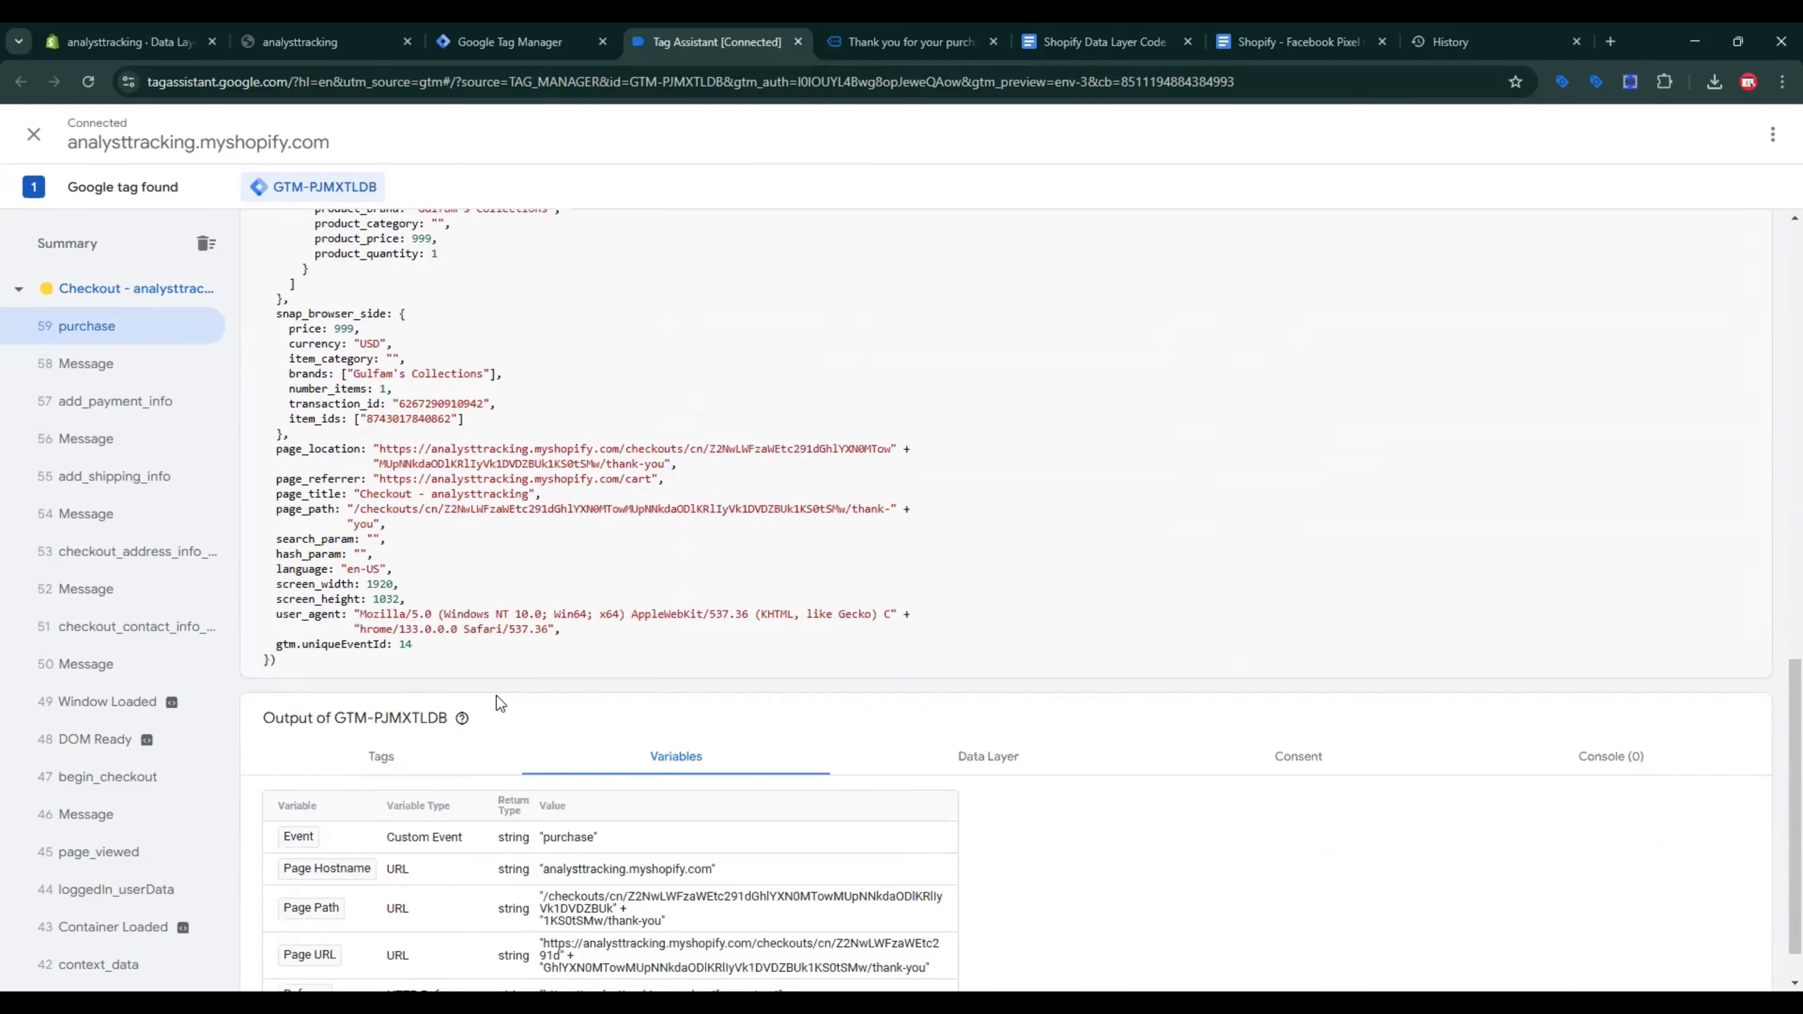
pyautogui.scroll(-4, 1036, 696)
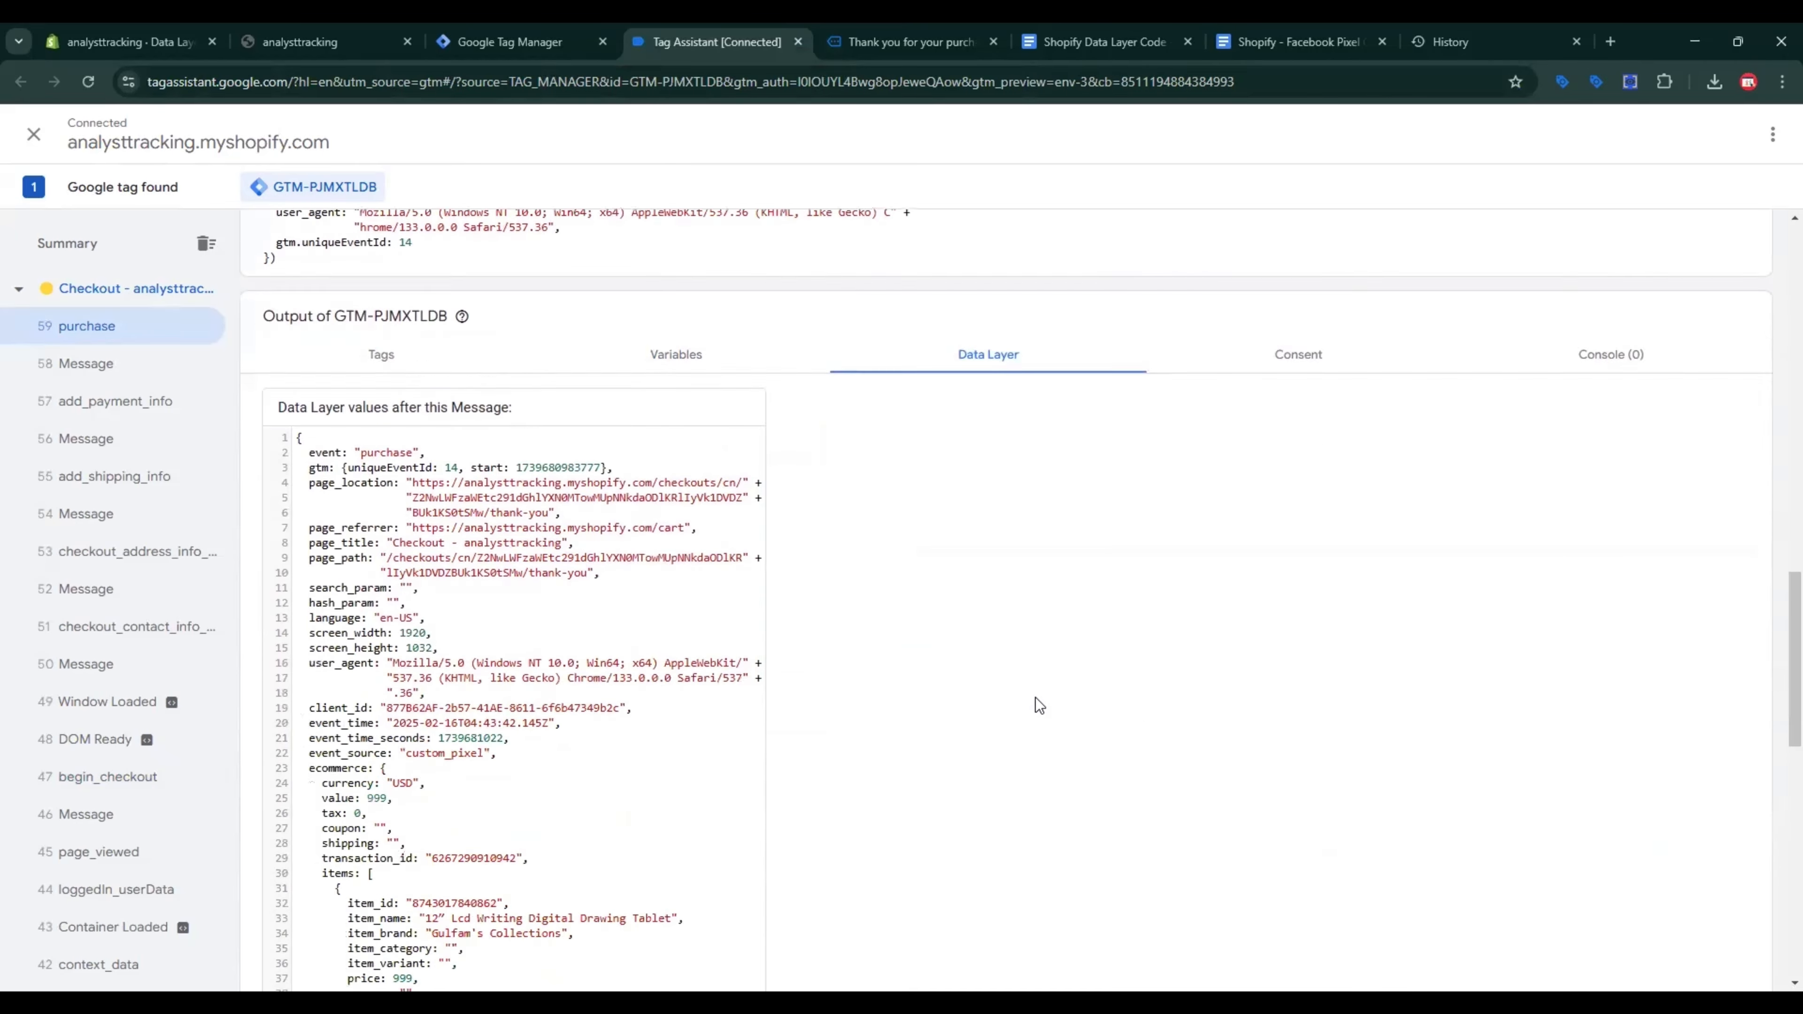
pyautogui.scroll(-11, 615, 692)
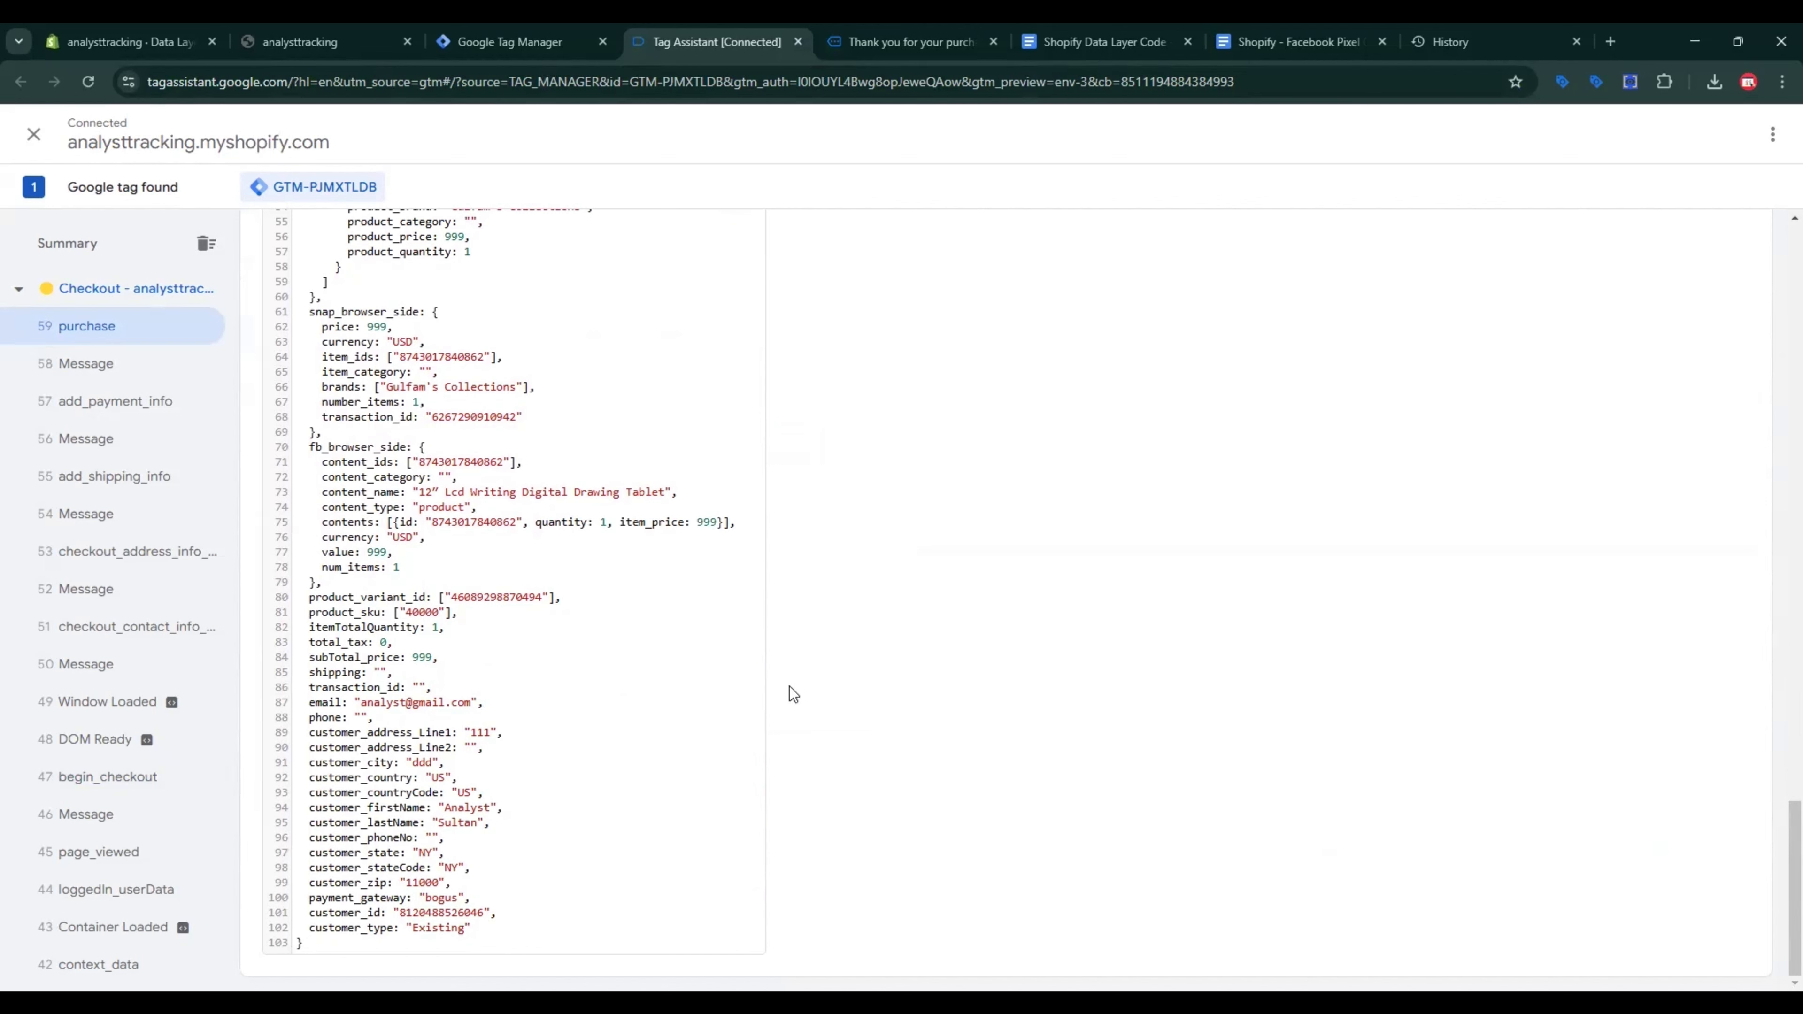
pyautogui.scroll(12, 724, 532)
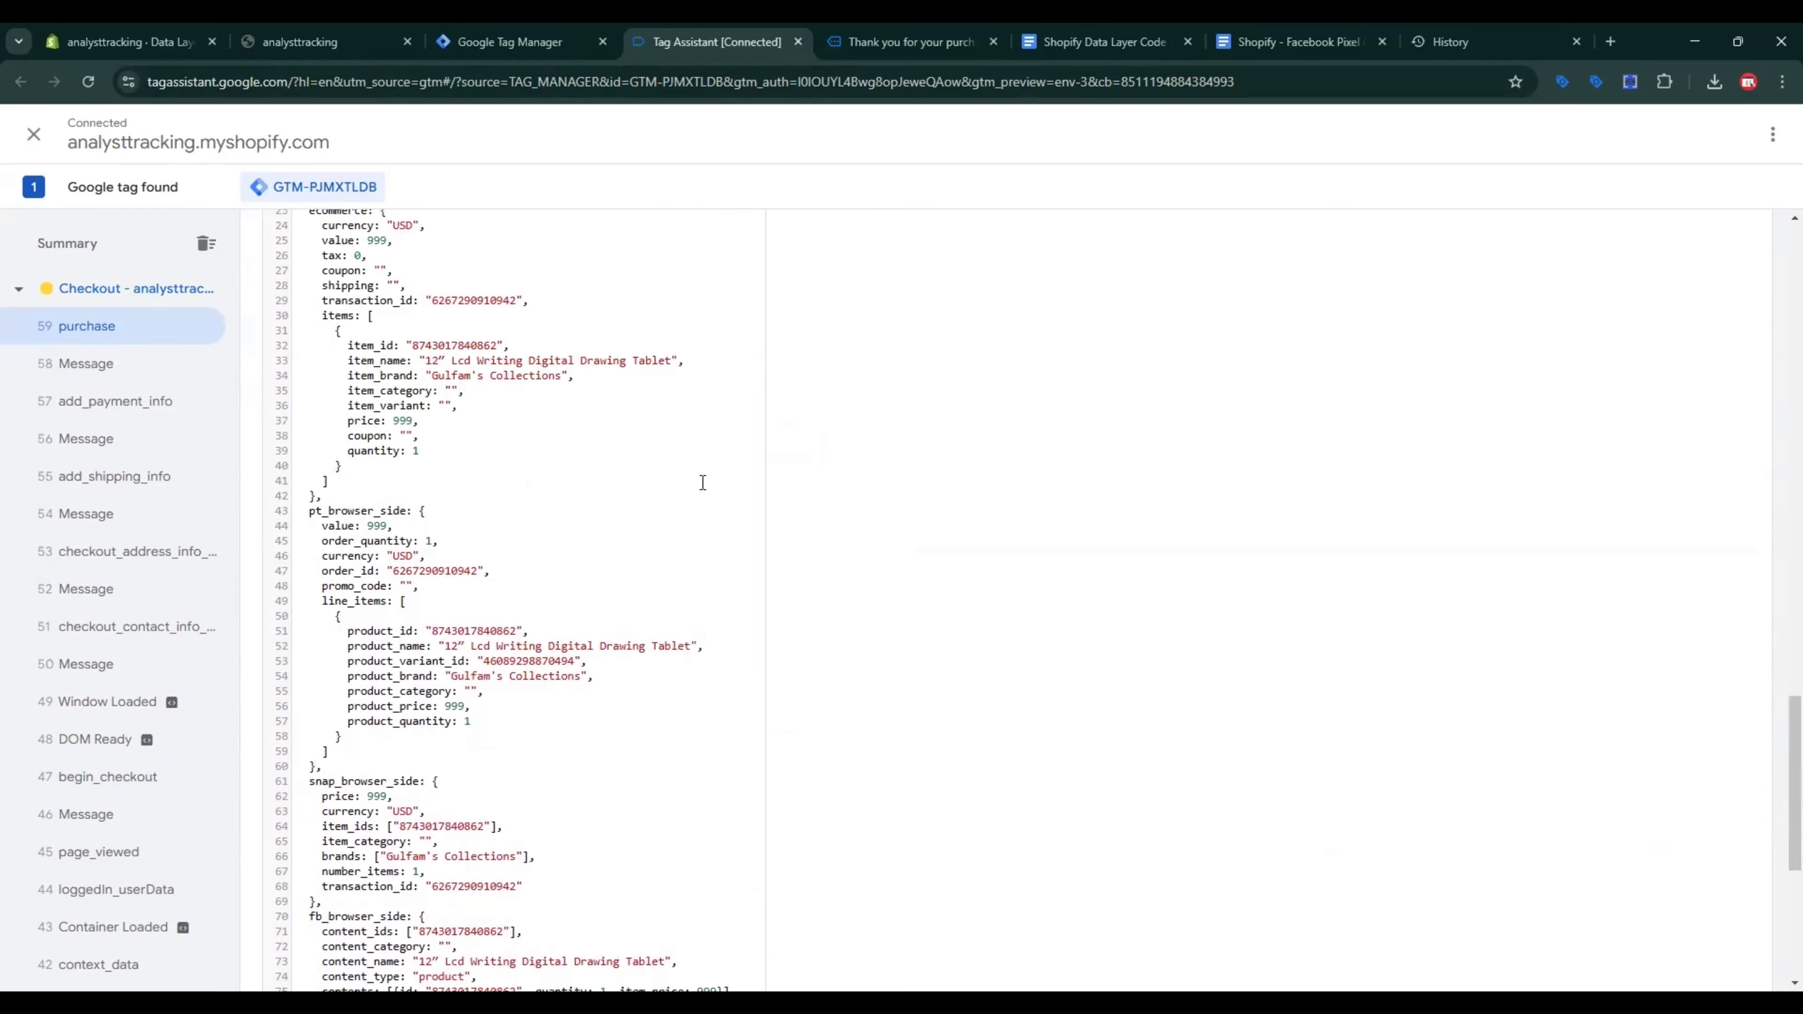
# Step: Switch to Meta Events Manager and start connecting a new data source of type Web
pyautogui.click(545, 29)
pyautogui.click(186, 334)
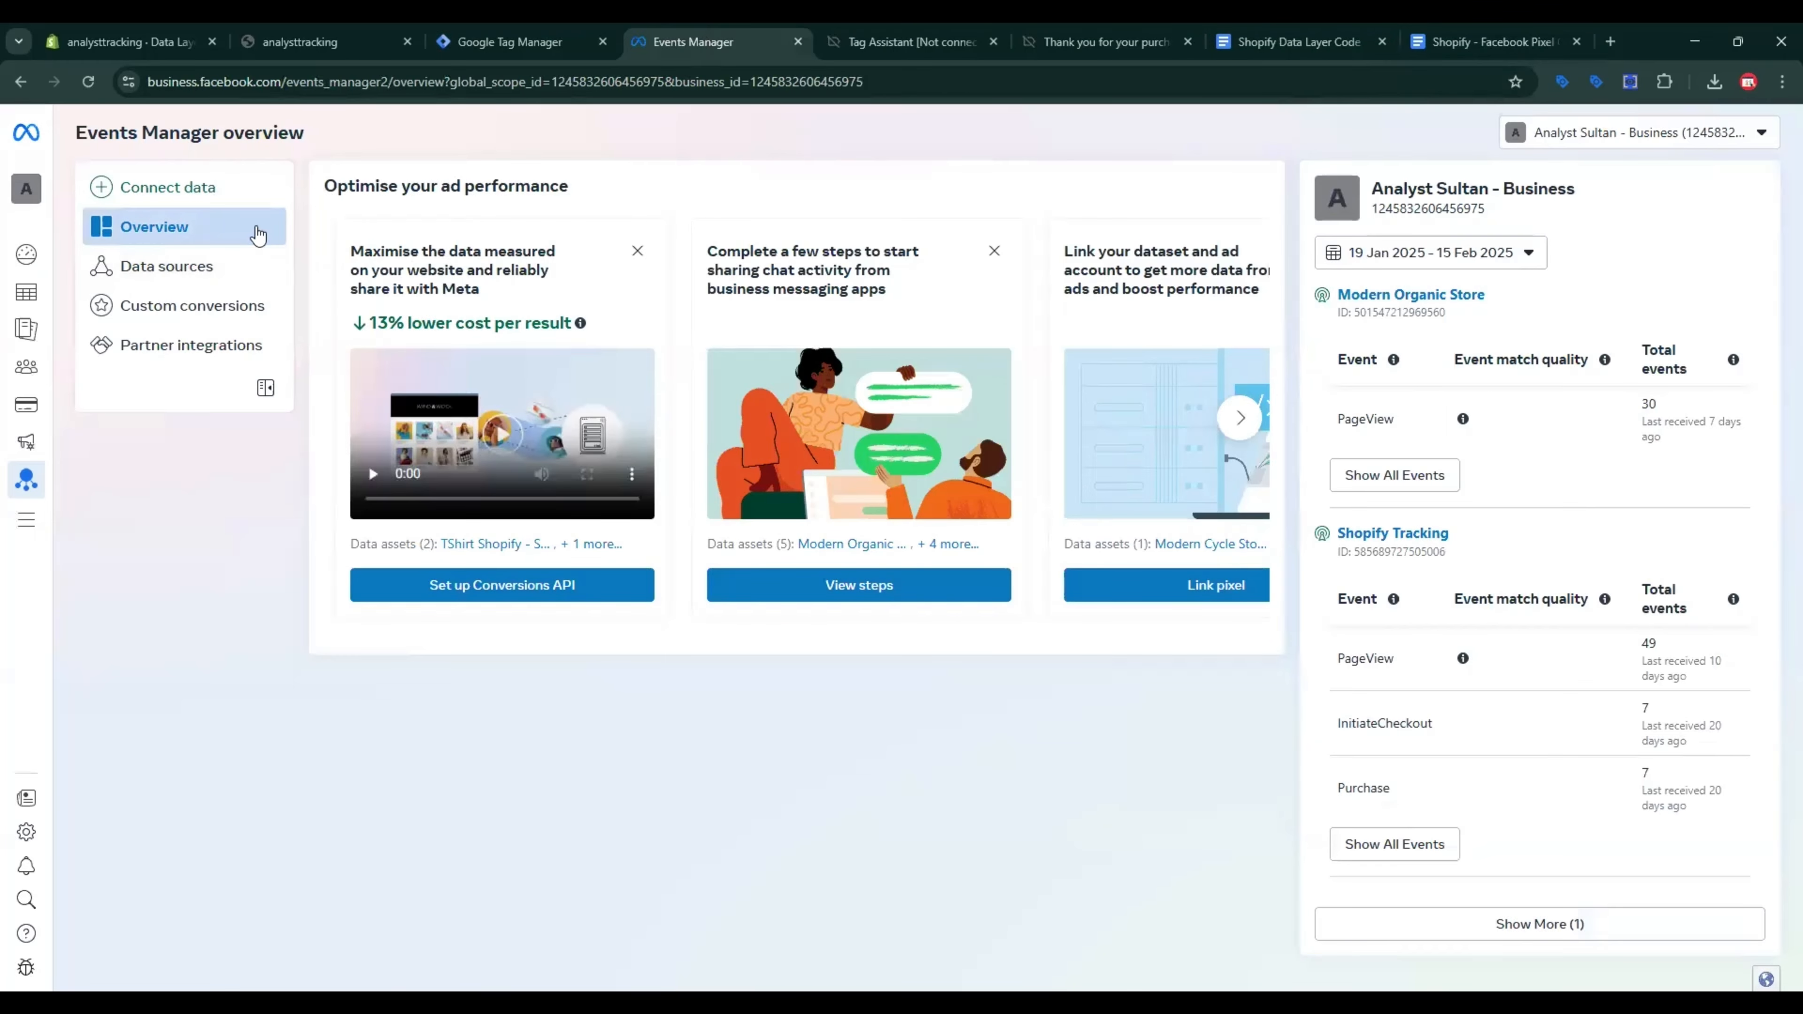
pyautogui.click(198, 199)
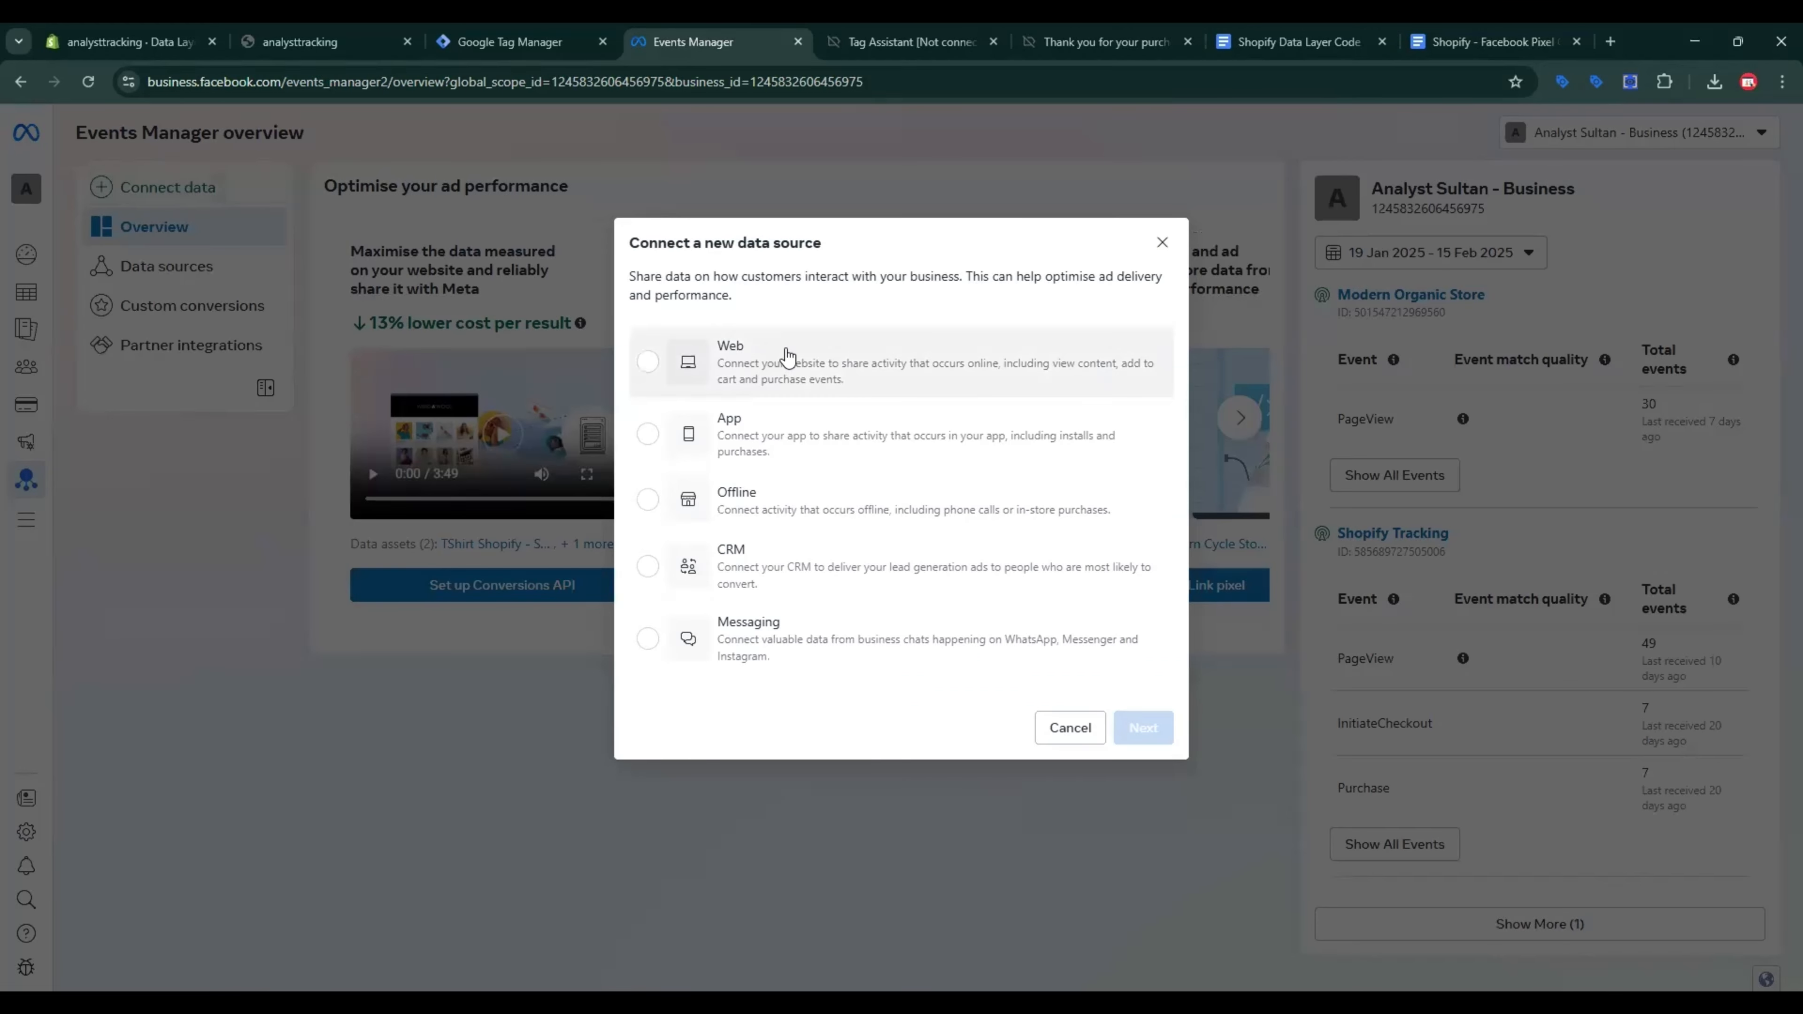
pyautogui.click(766, 359)
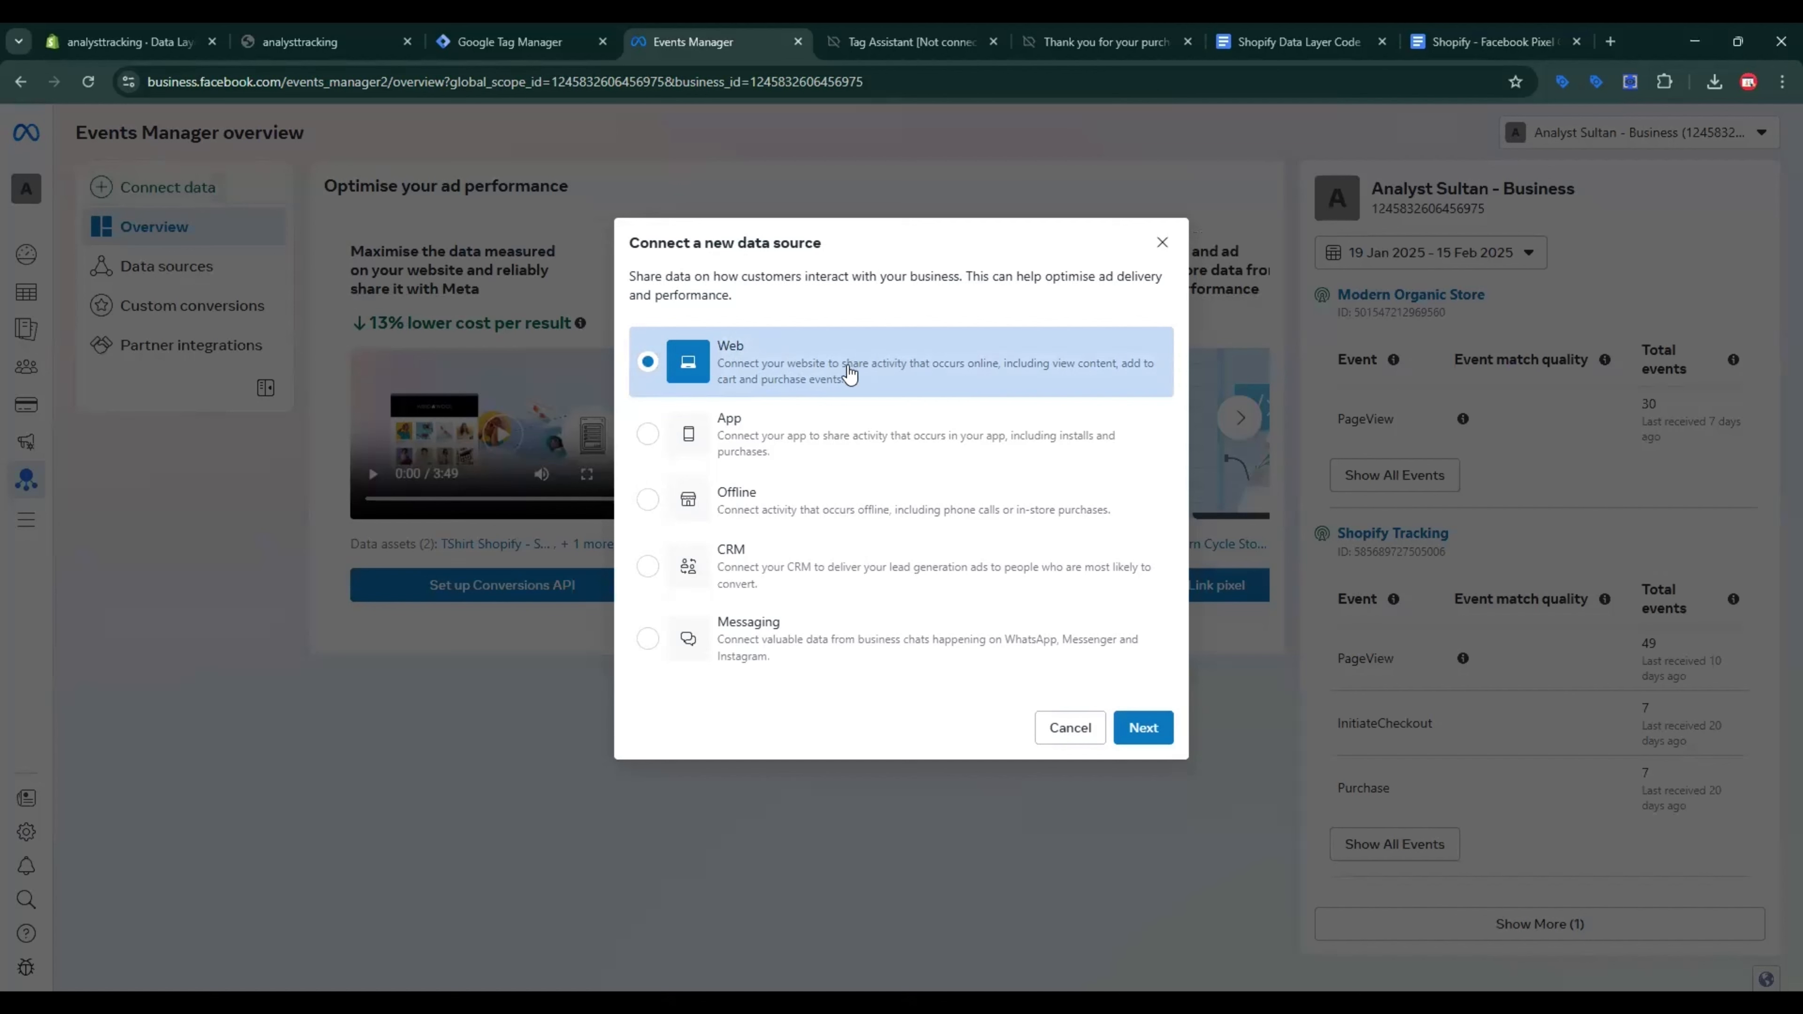
pyautogui.click(1154, 732)
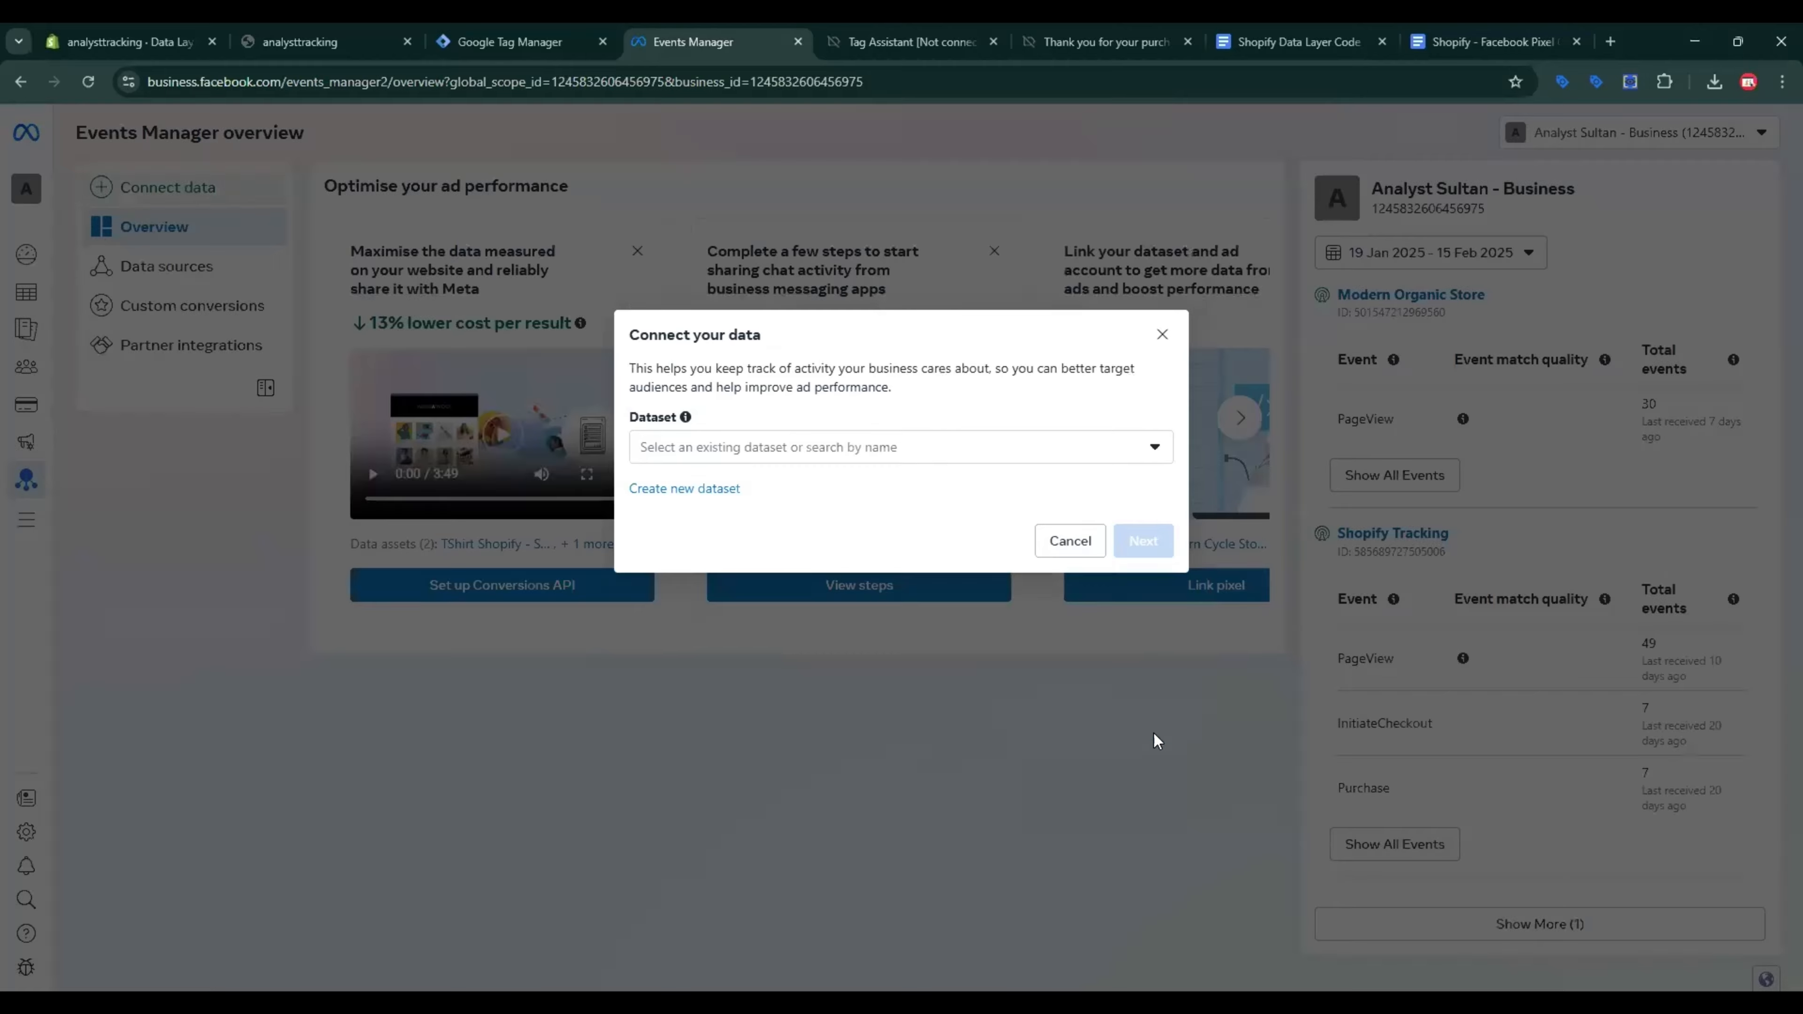
# Step: Create a new dataset named Shopify Conversion API for the web data source
pyautogui.click(704, 490)
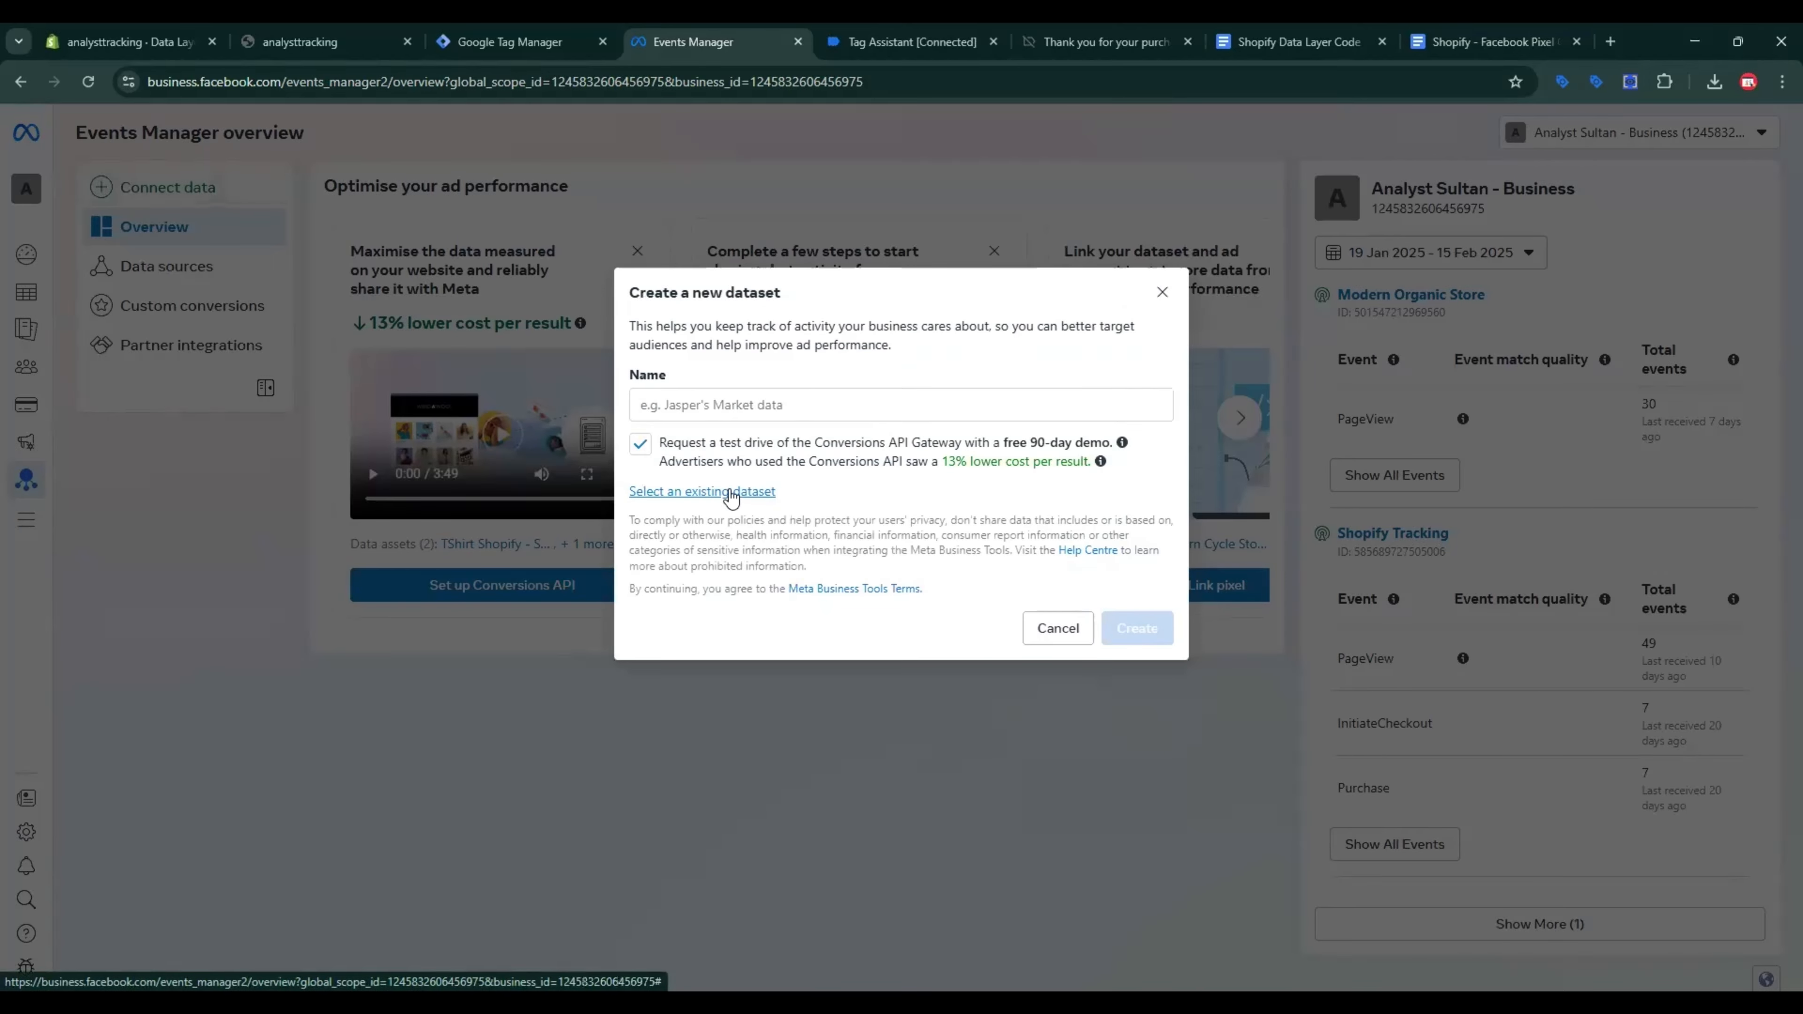
pyautogui.click(728, 410)
pyautogui.write('Shopify Conversion API')
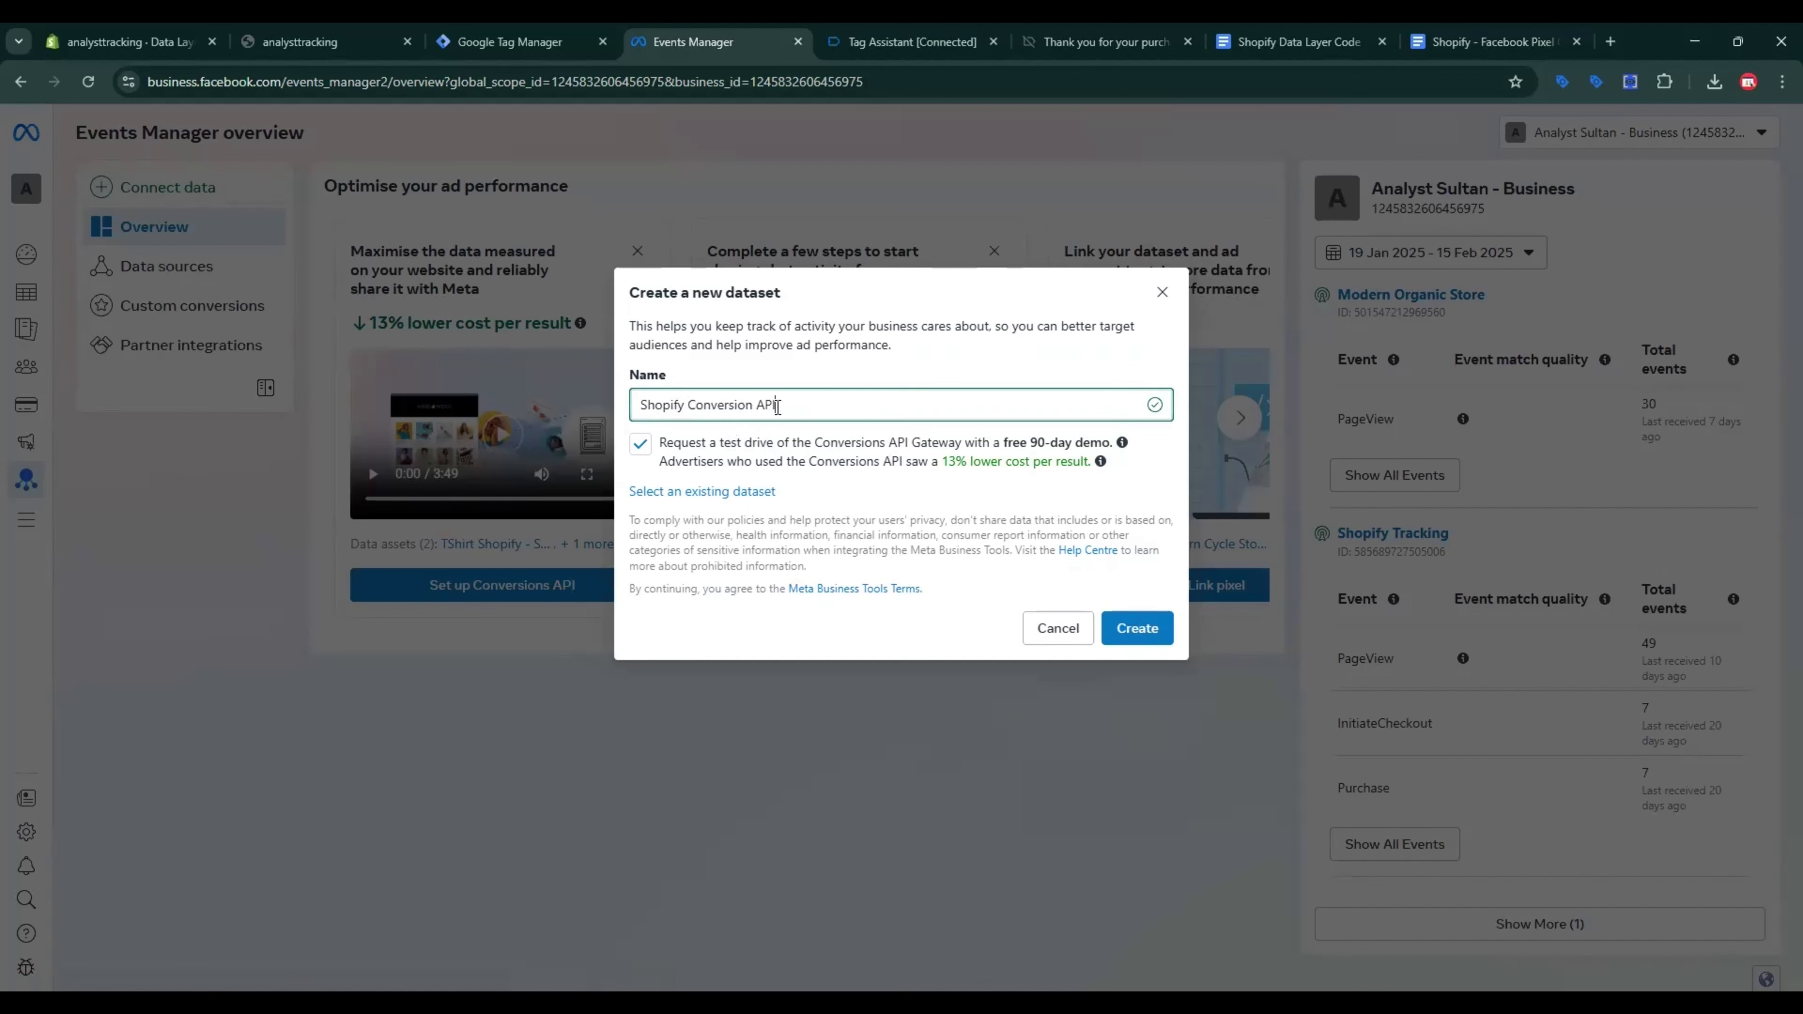
pyautogui.click(1150, 629)
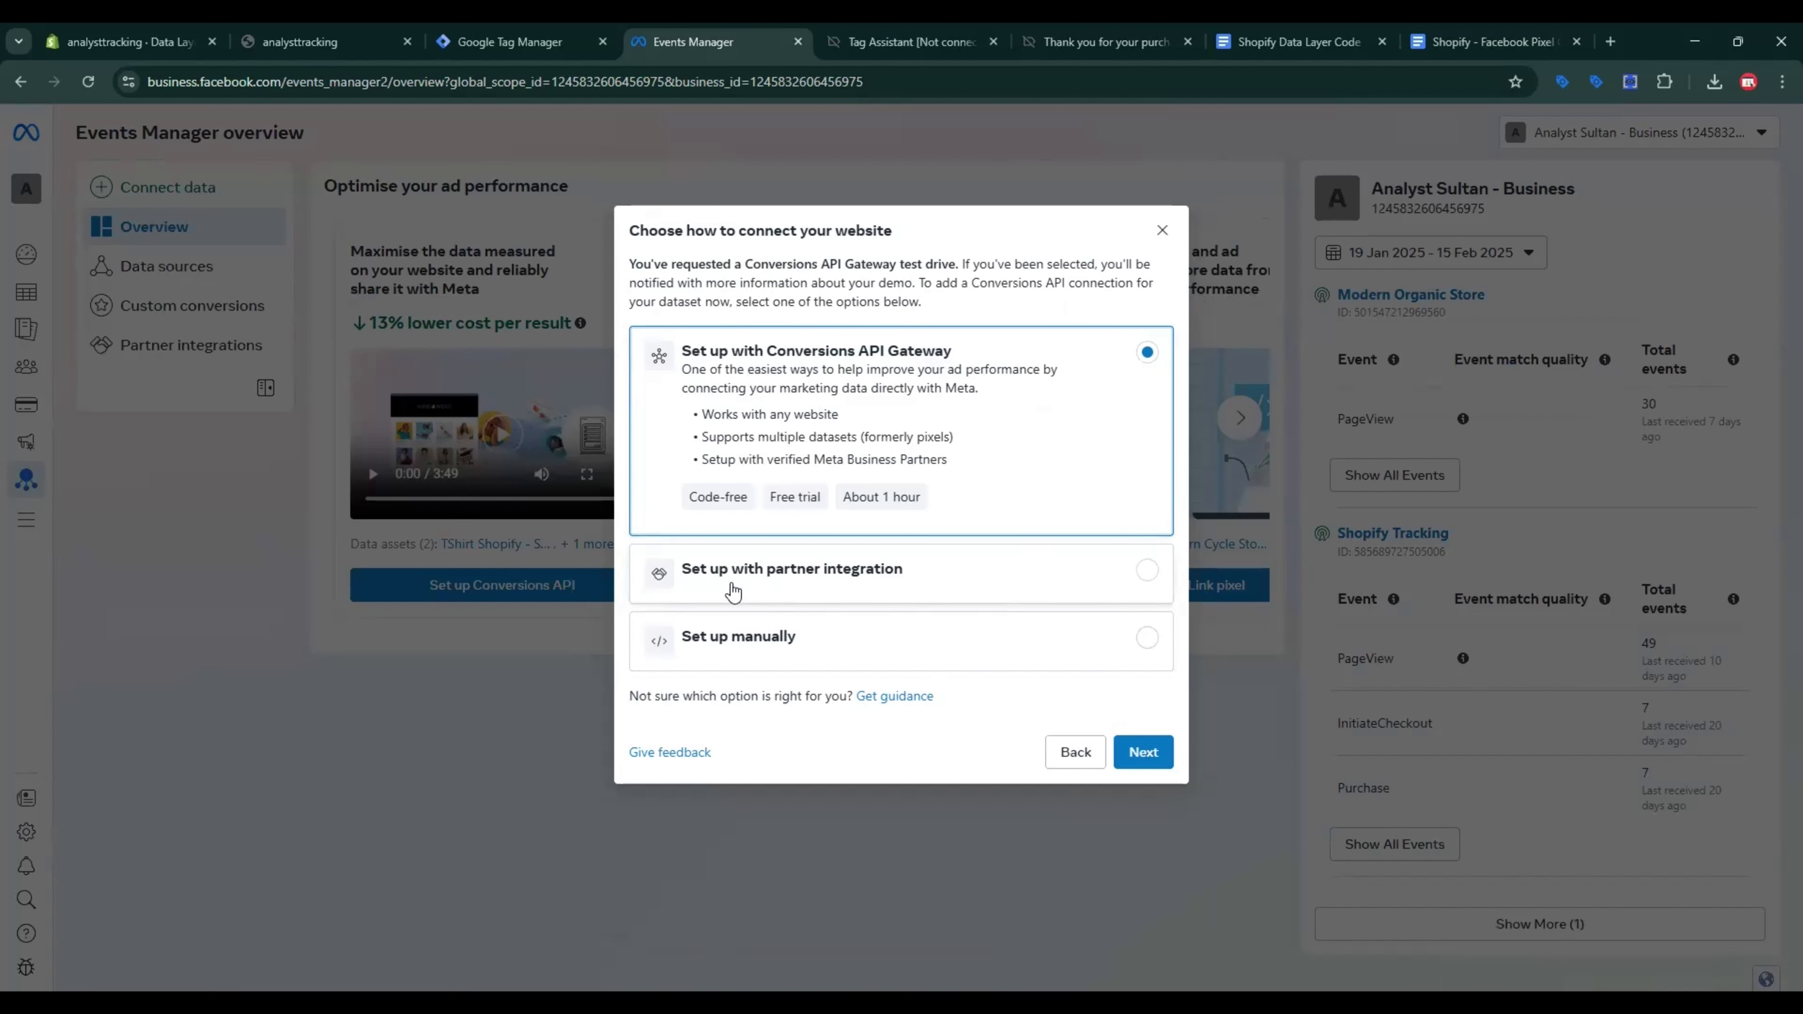
# Step: Choose manual setup with the Meta pixel as the website connection method and finish the setup
pyautogui.click(1008, 590)
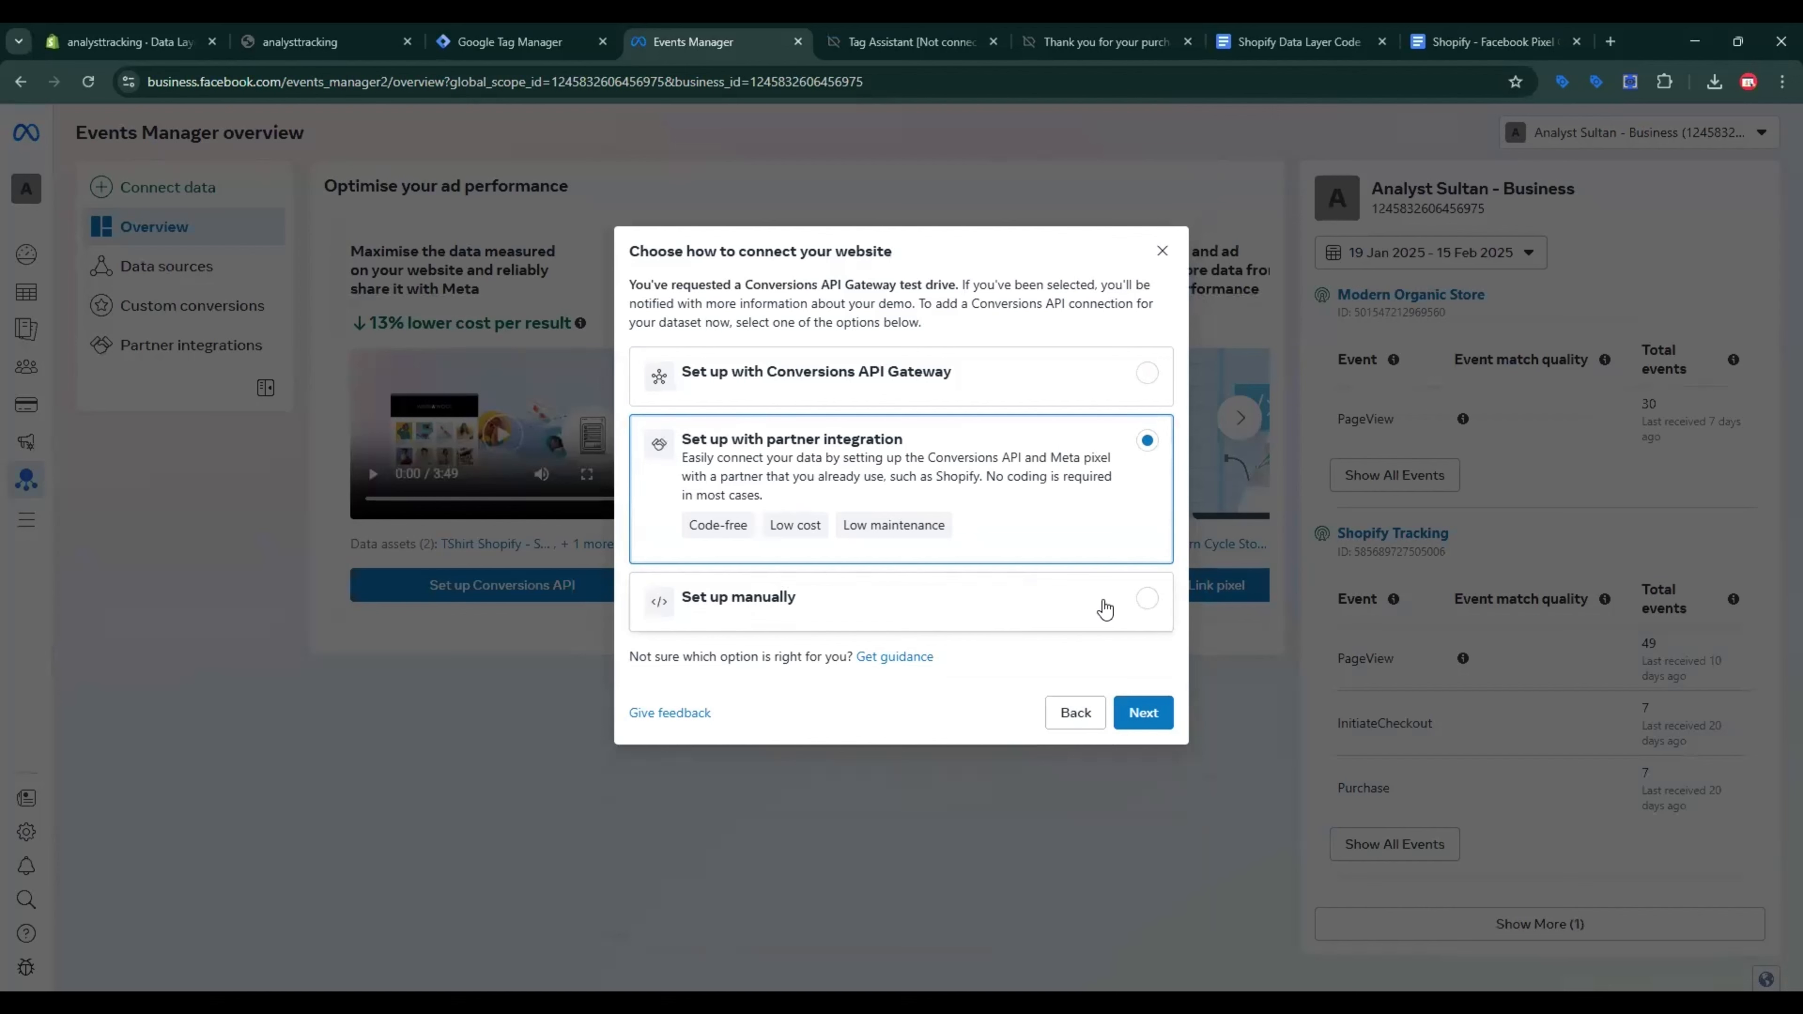
pyautogui.click(1152, 601)
pyautogui.click(1155, 700)
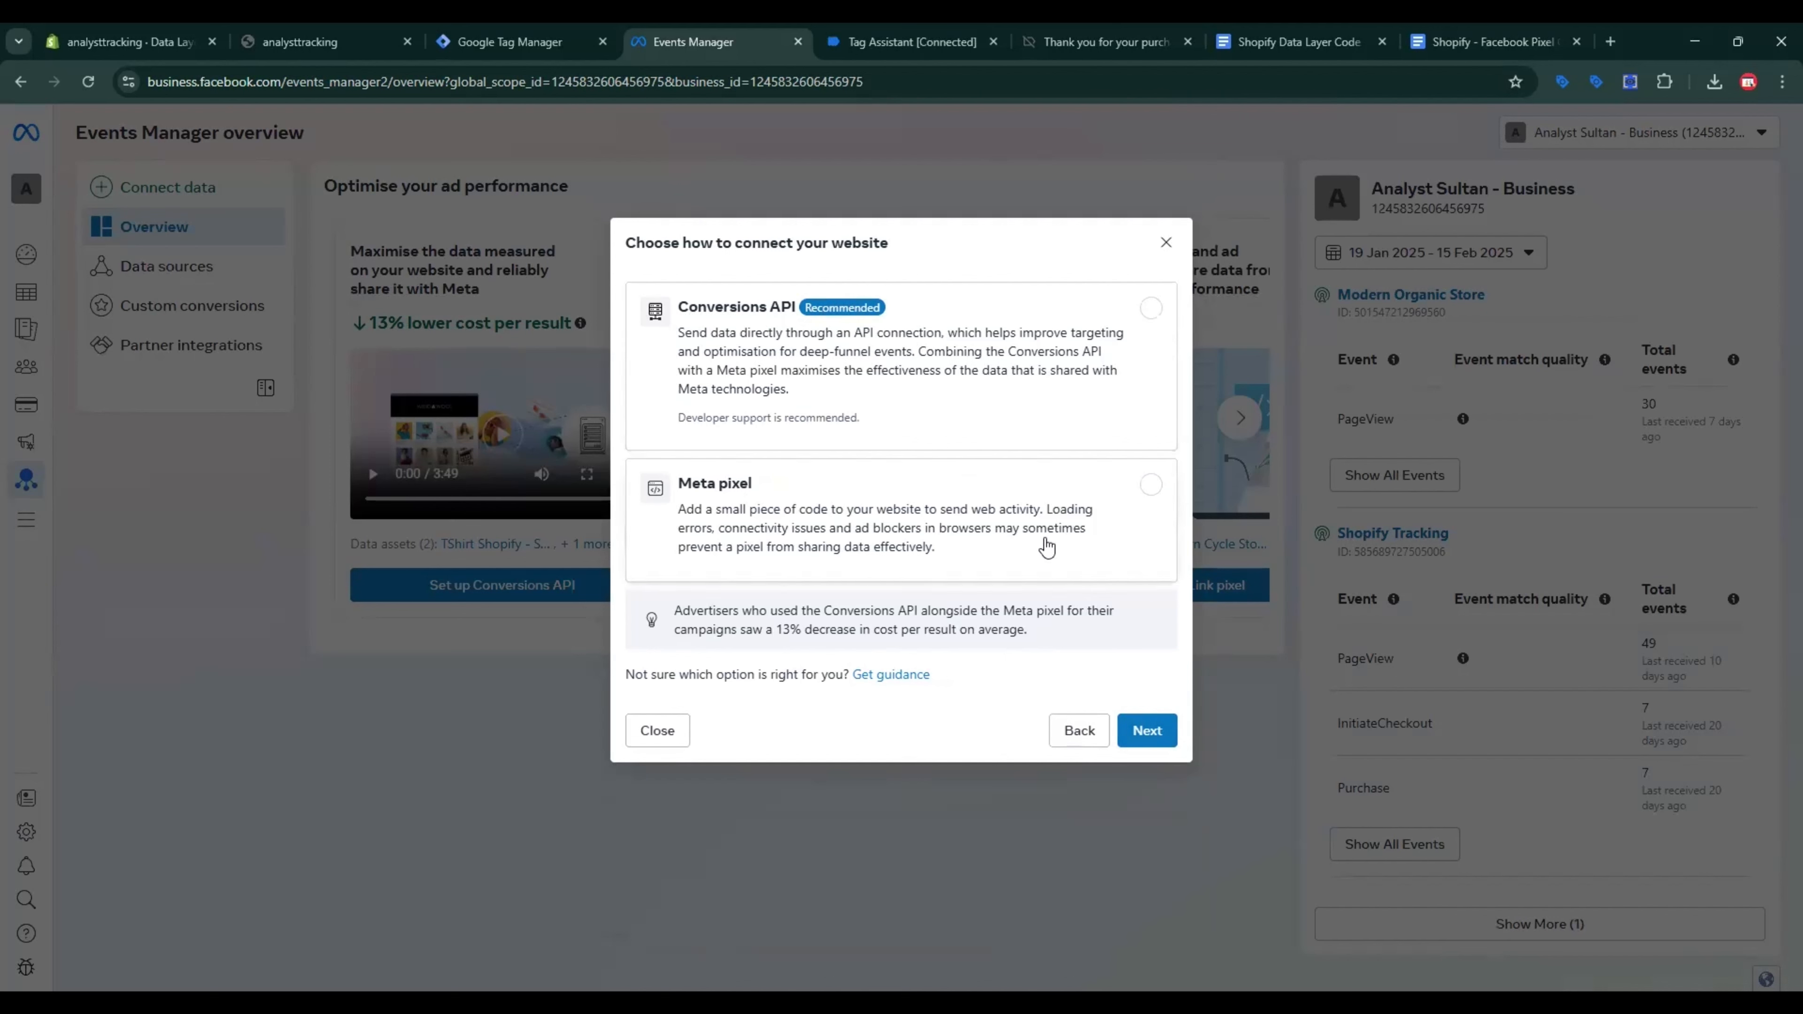
pyautogui.click(1147, 489)
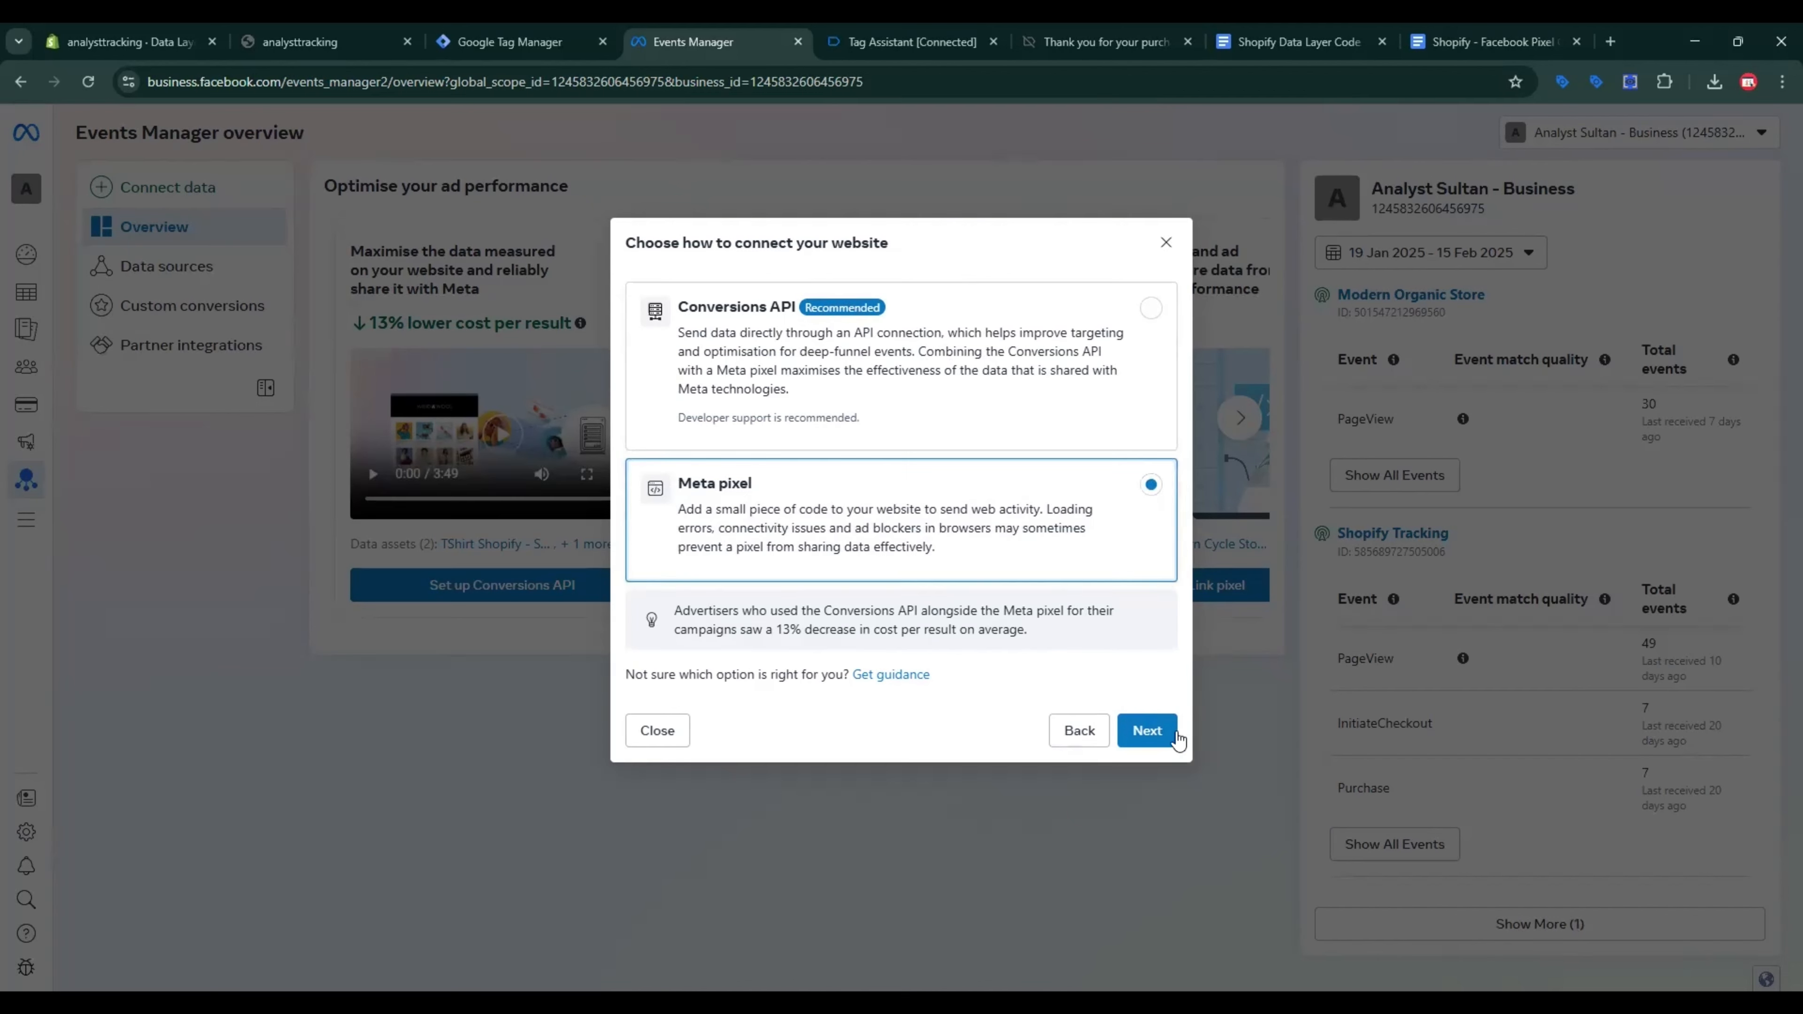
pyautogui.click(1148, 732)
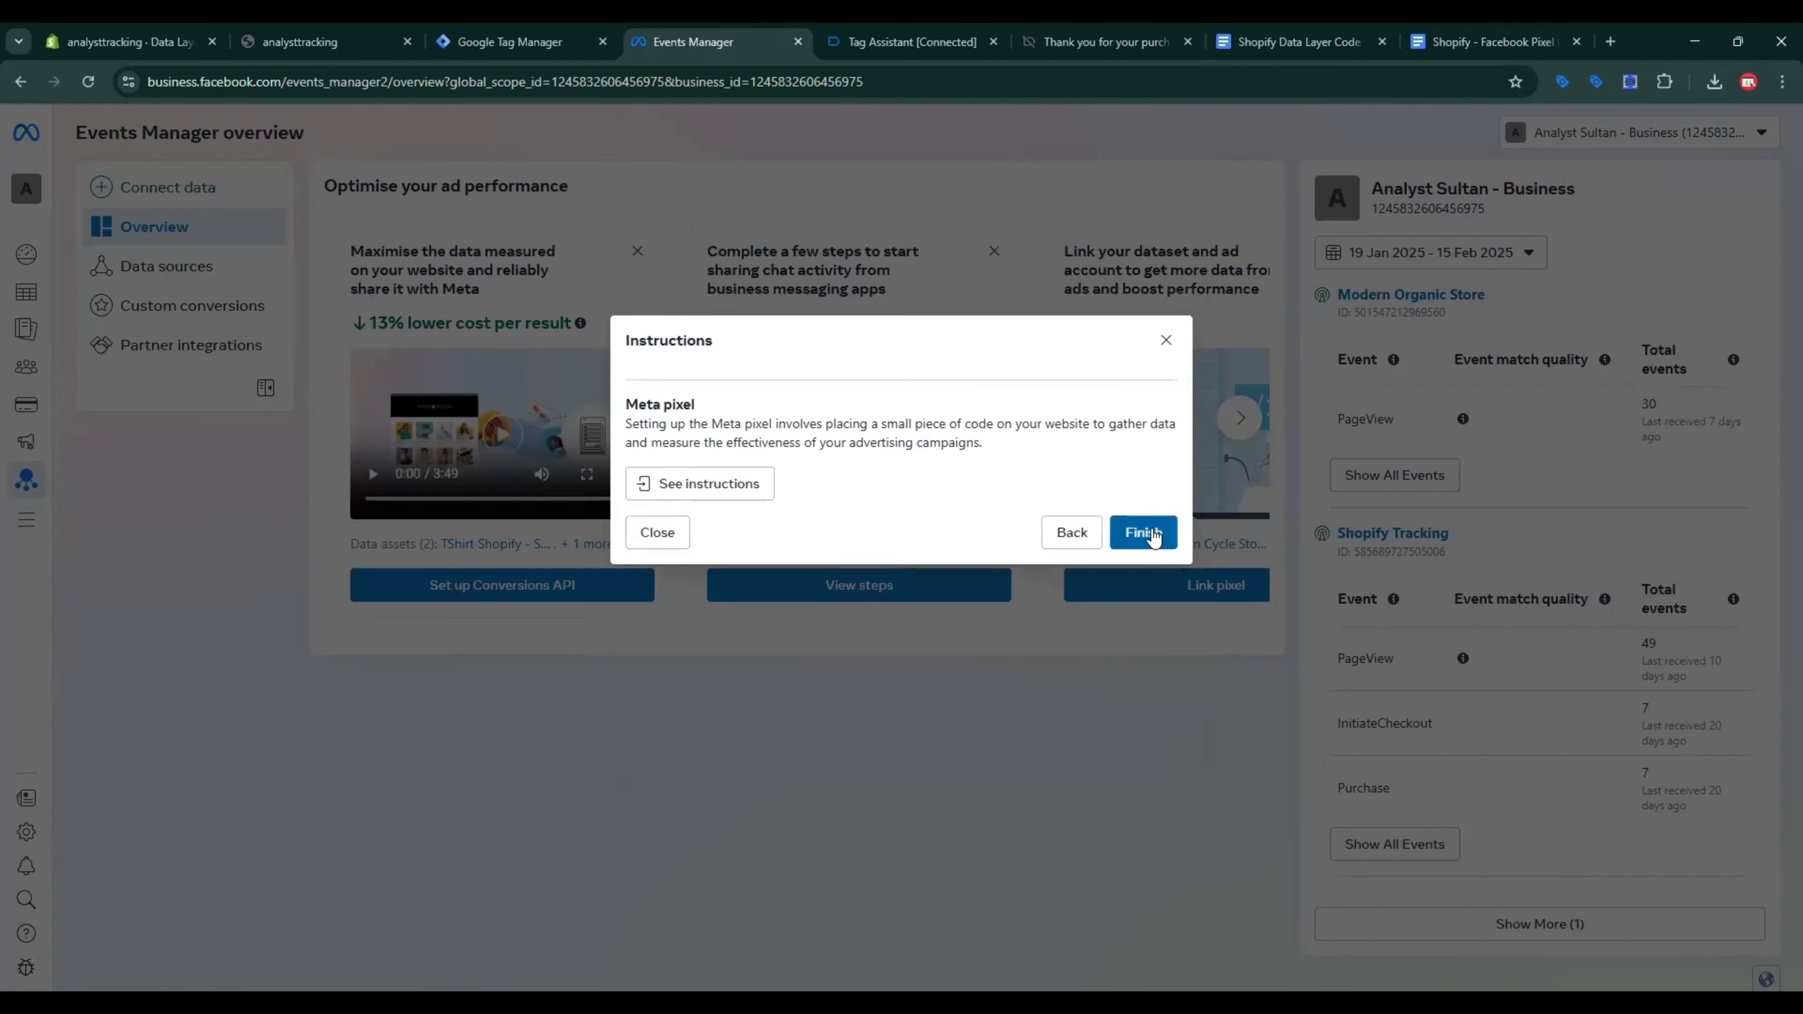
pyautogui.click(1143, 532)
# Step: Copy the dataset ID from the settings of the Shopify Conversion API data source
pyautogui.click(227, 284)
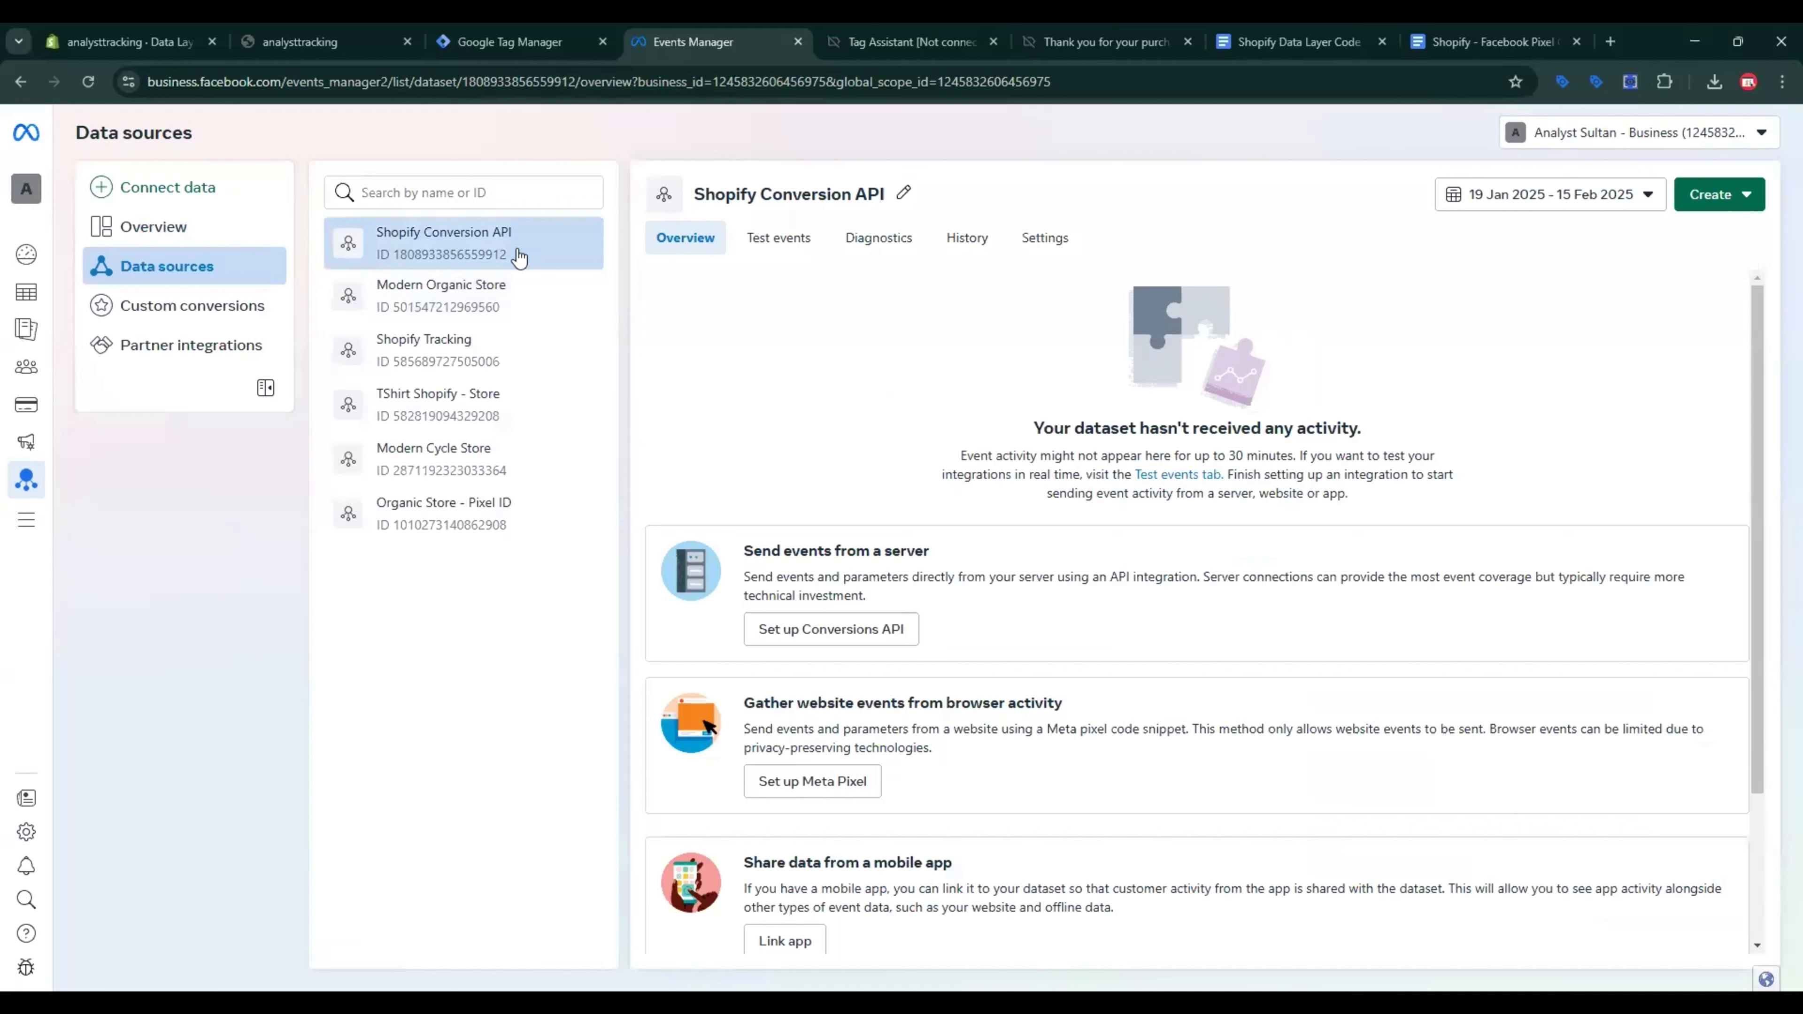
pyautogui.click(774, 237)
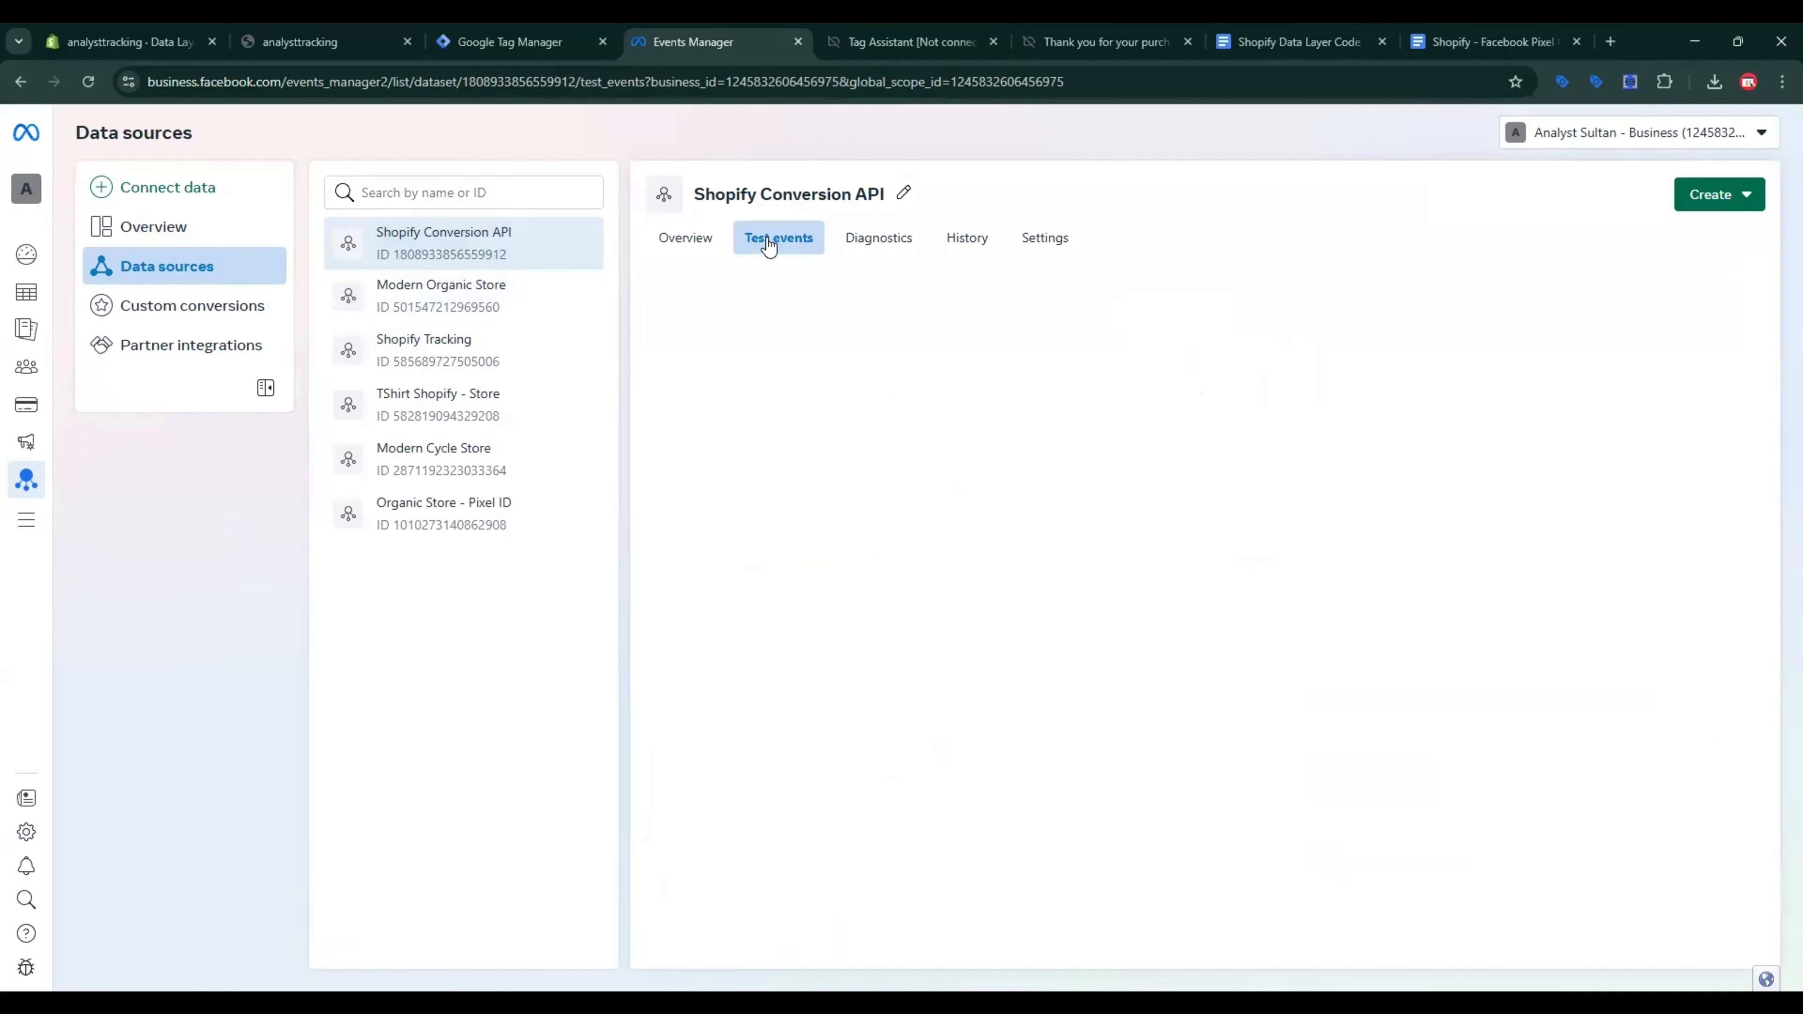
pyautogui.click(1055, 241)
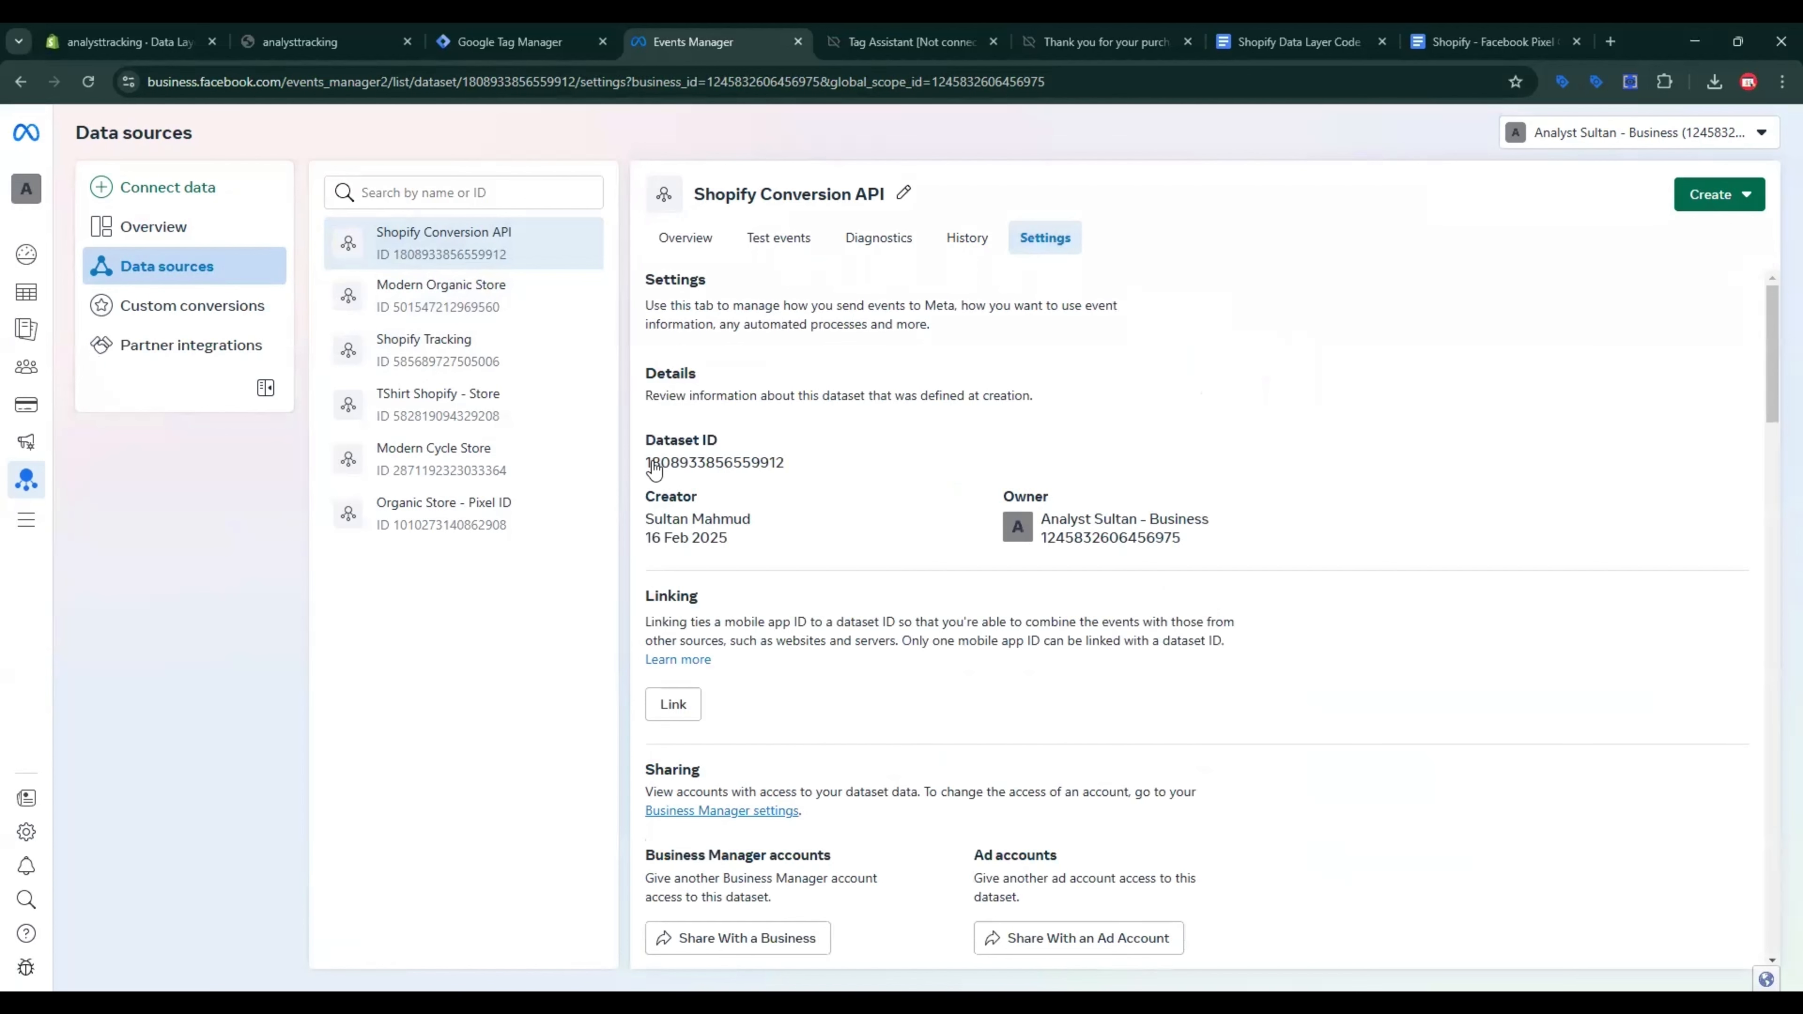
pyautogui.click(746, 466)
# Step: Switch to Google Tag Manager and create a tag with the Facebook Pixel template by facebookarchive, adding it from the Community Template Gallery
pyautogui.click(531, 31)
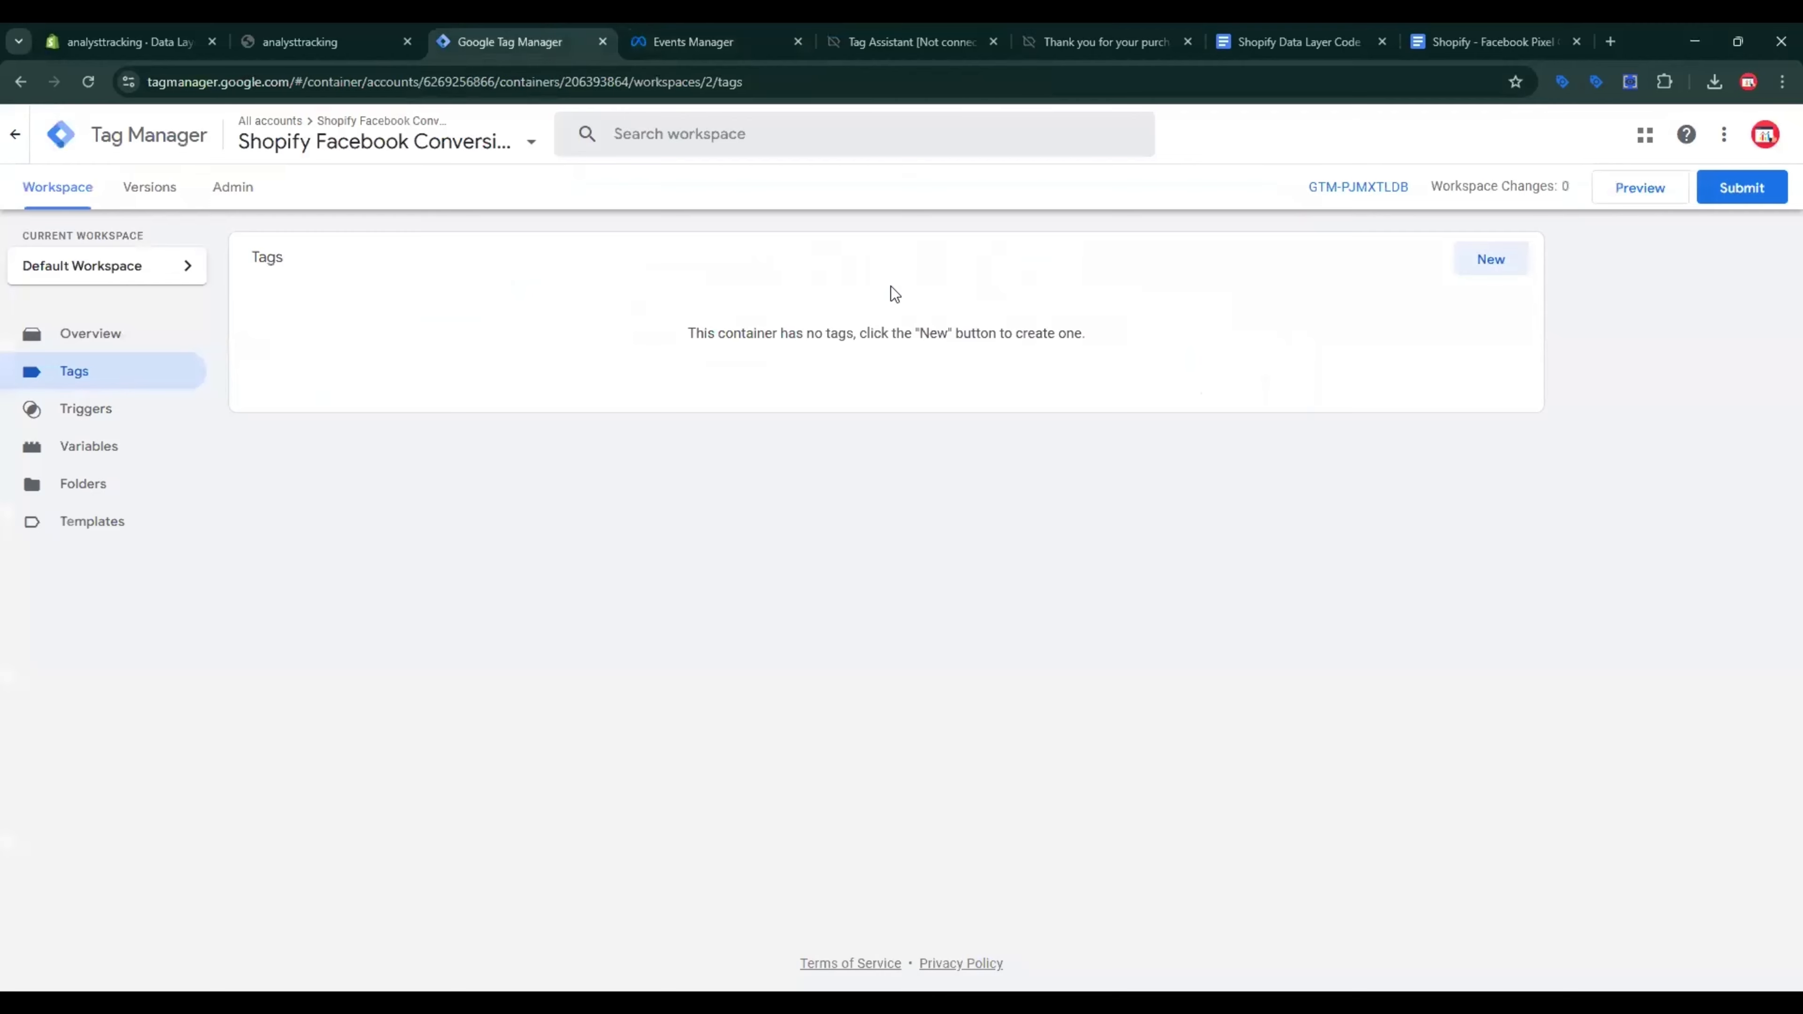
pyautogui.click(1519, 269)
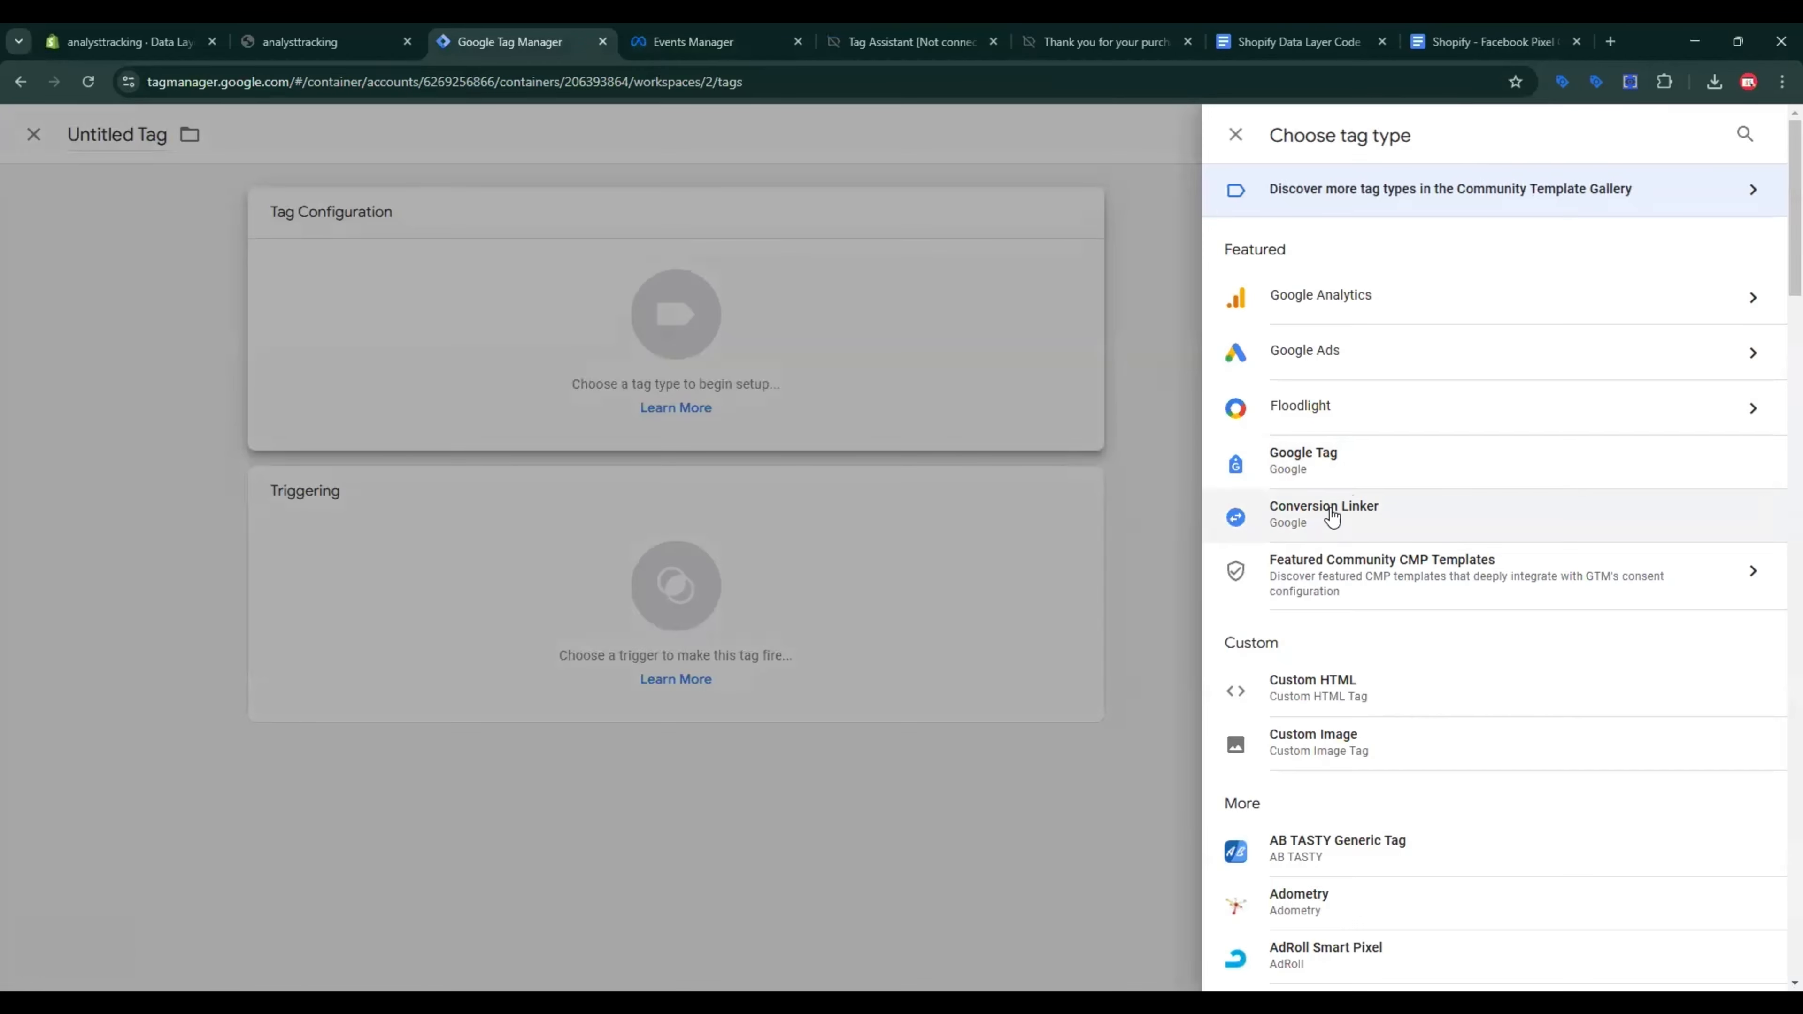
pyautogui.scroll(-15, 1348, 532)
pyautogui.scroll(-10, 1373, 545)
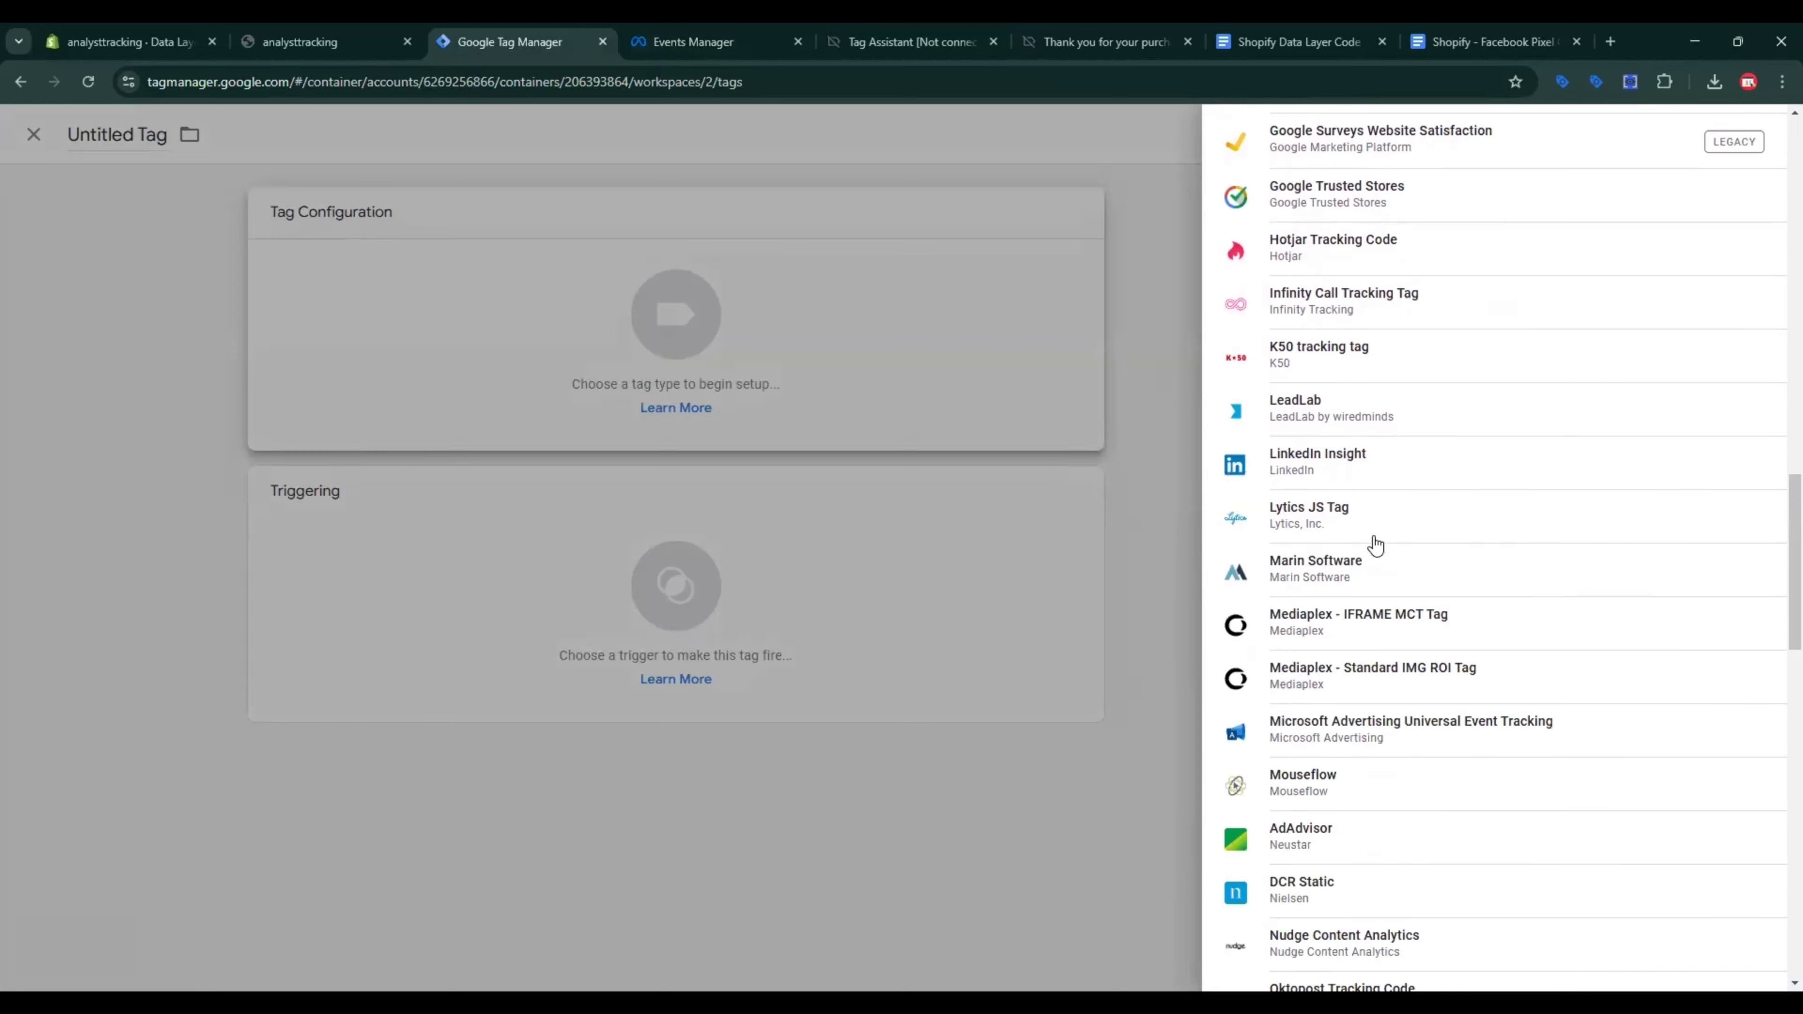
pyautogui.scroll(20, 1380, 528)
pyautogui.scroll(2, 1452, 453)
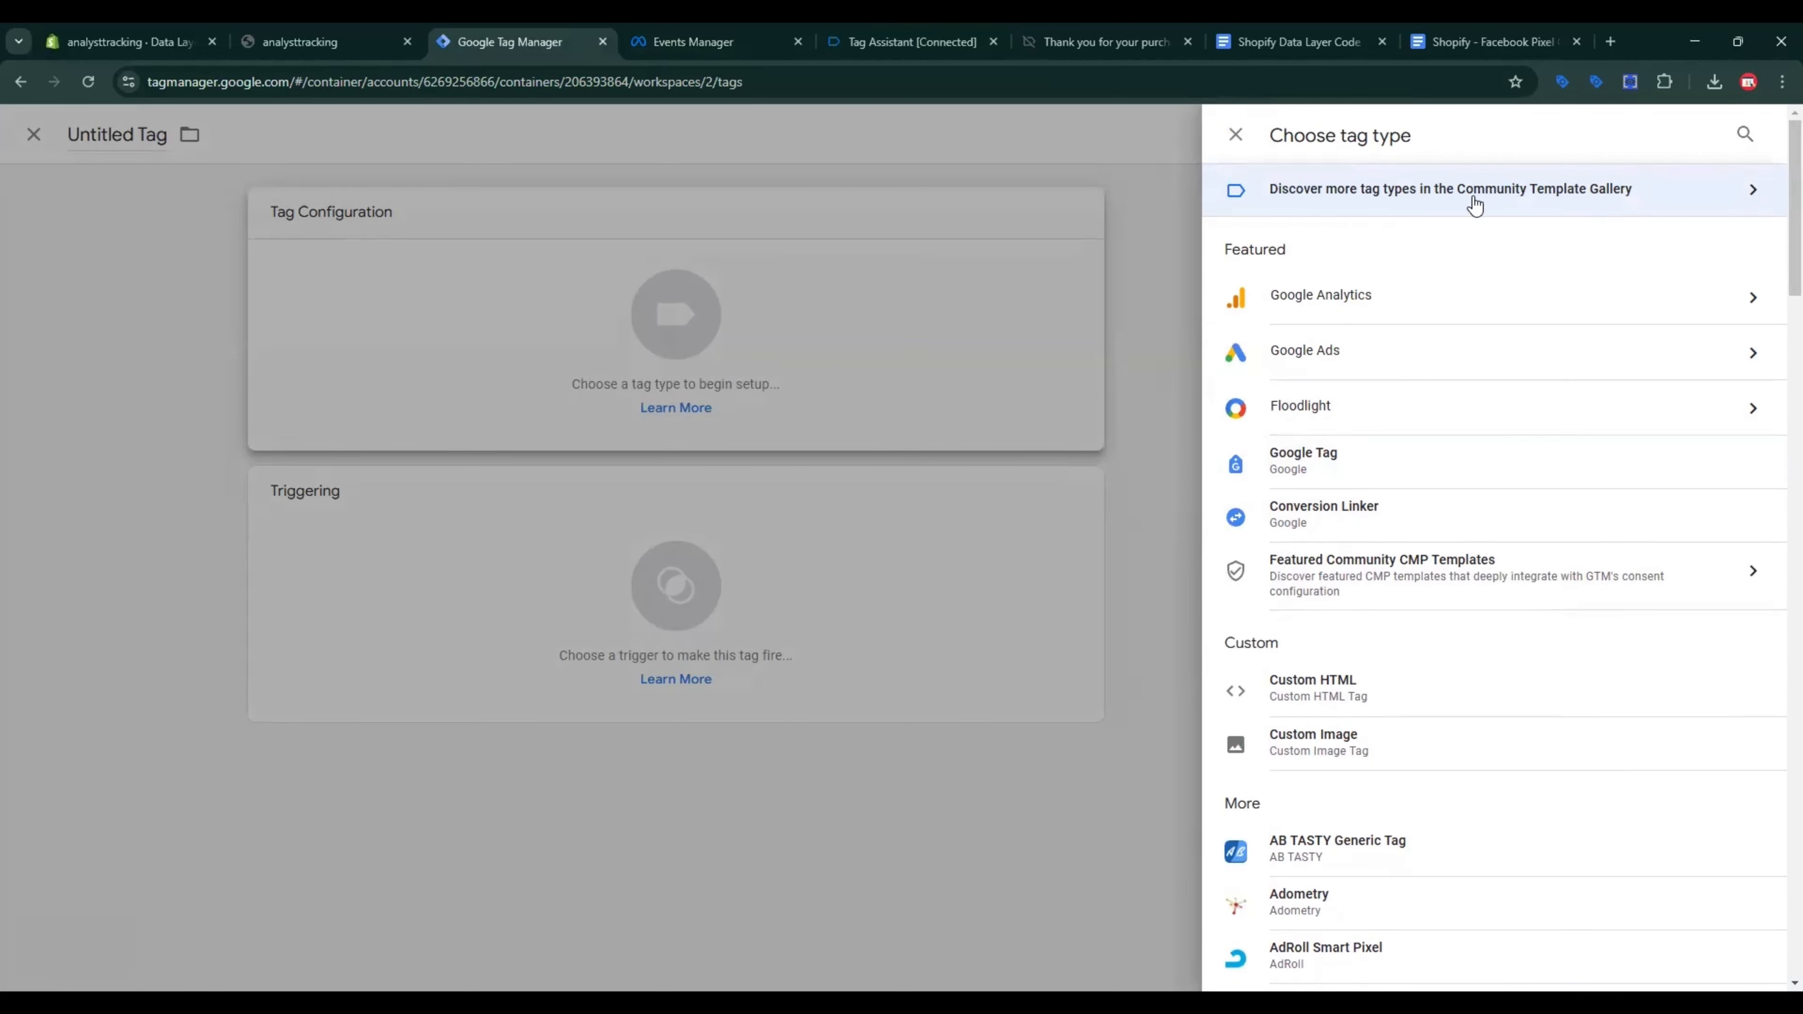
pyautogui.click(1627, 203)
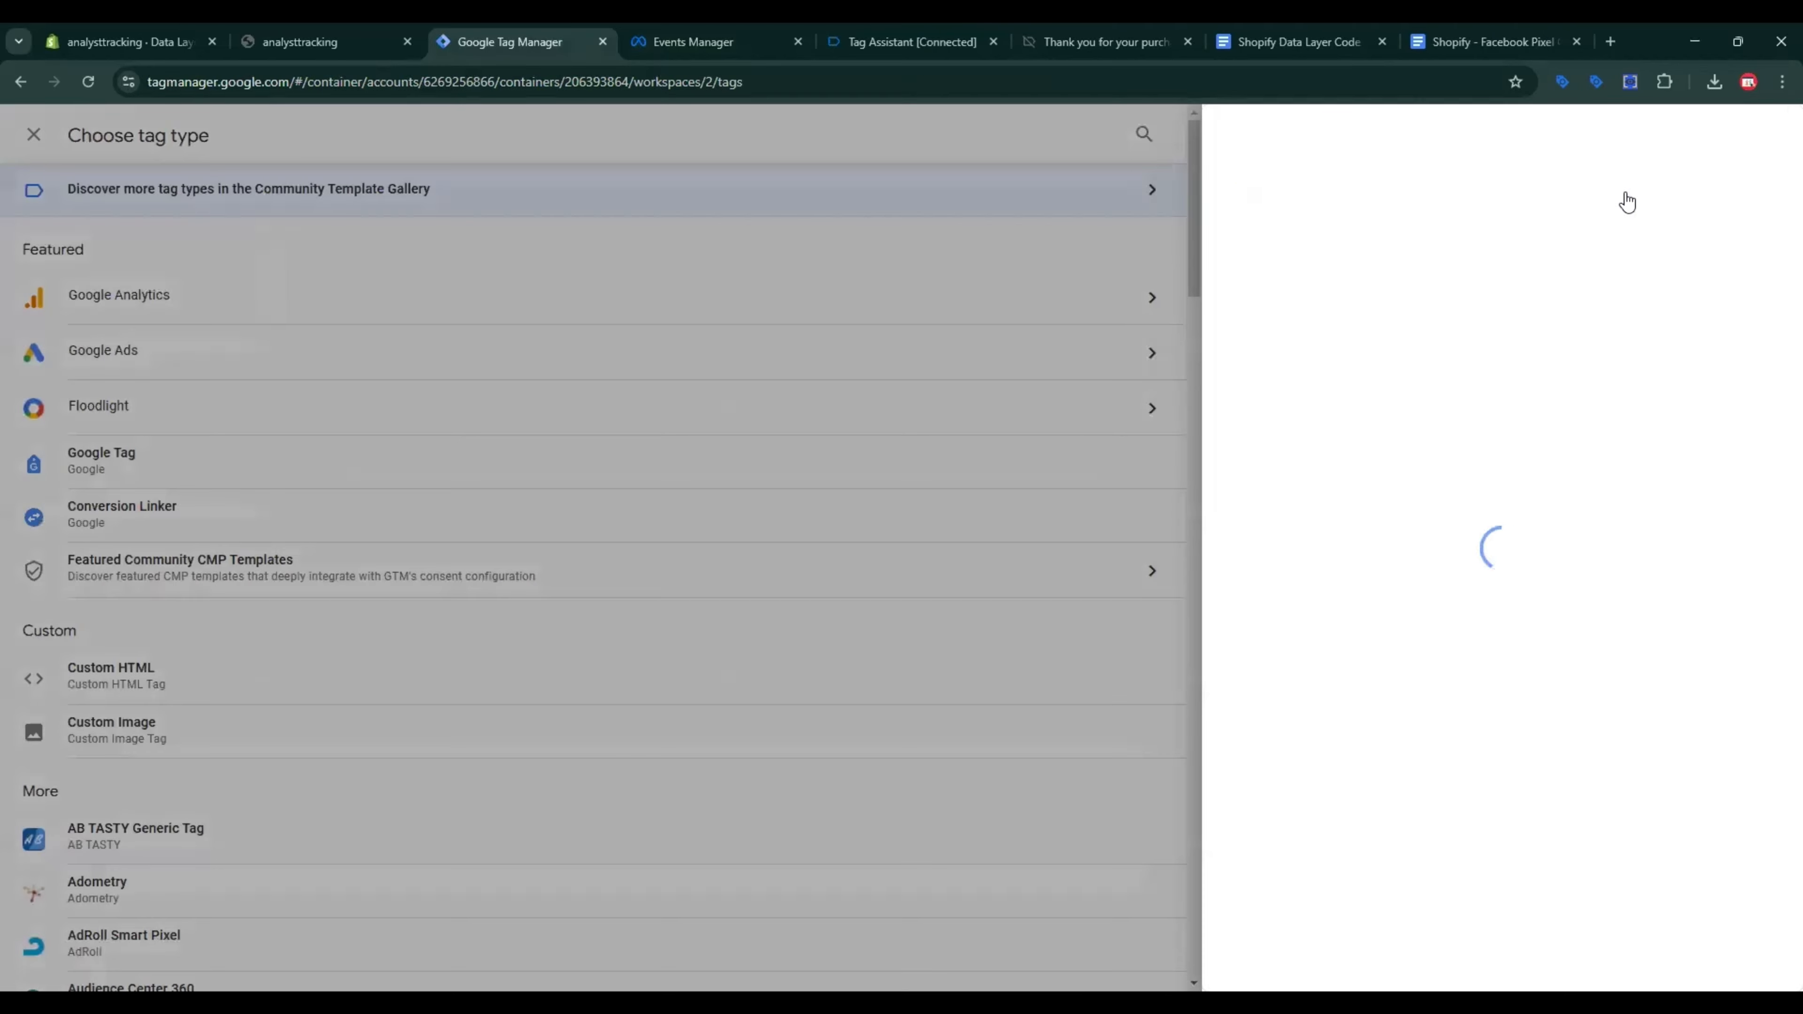
pyautogui.click(1761, 140)
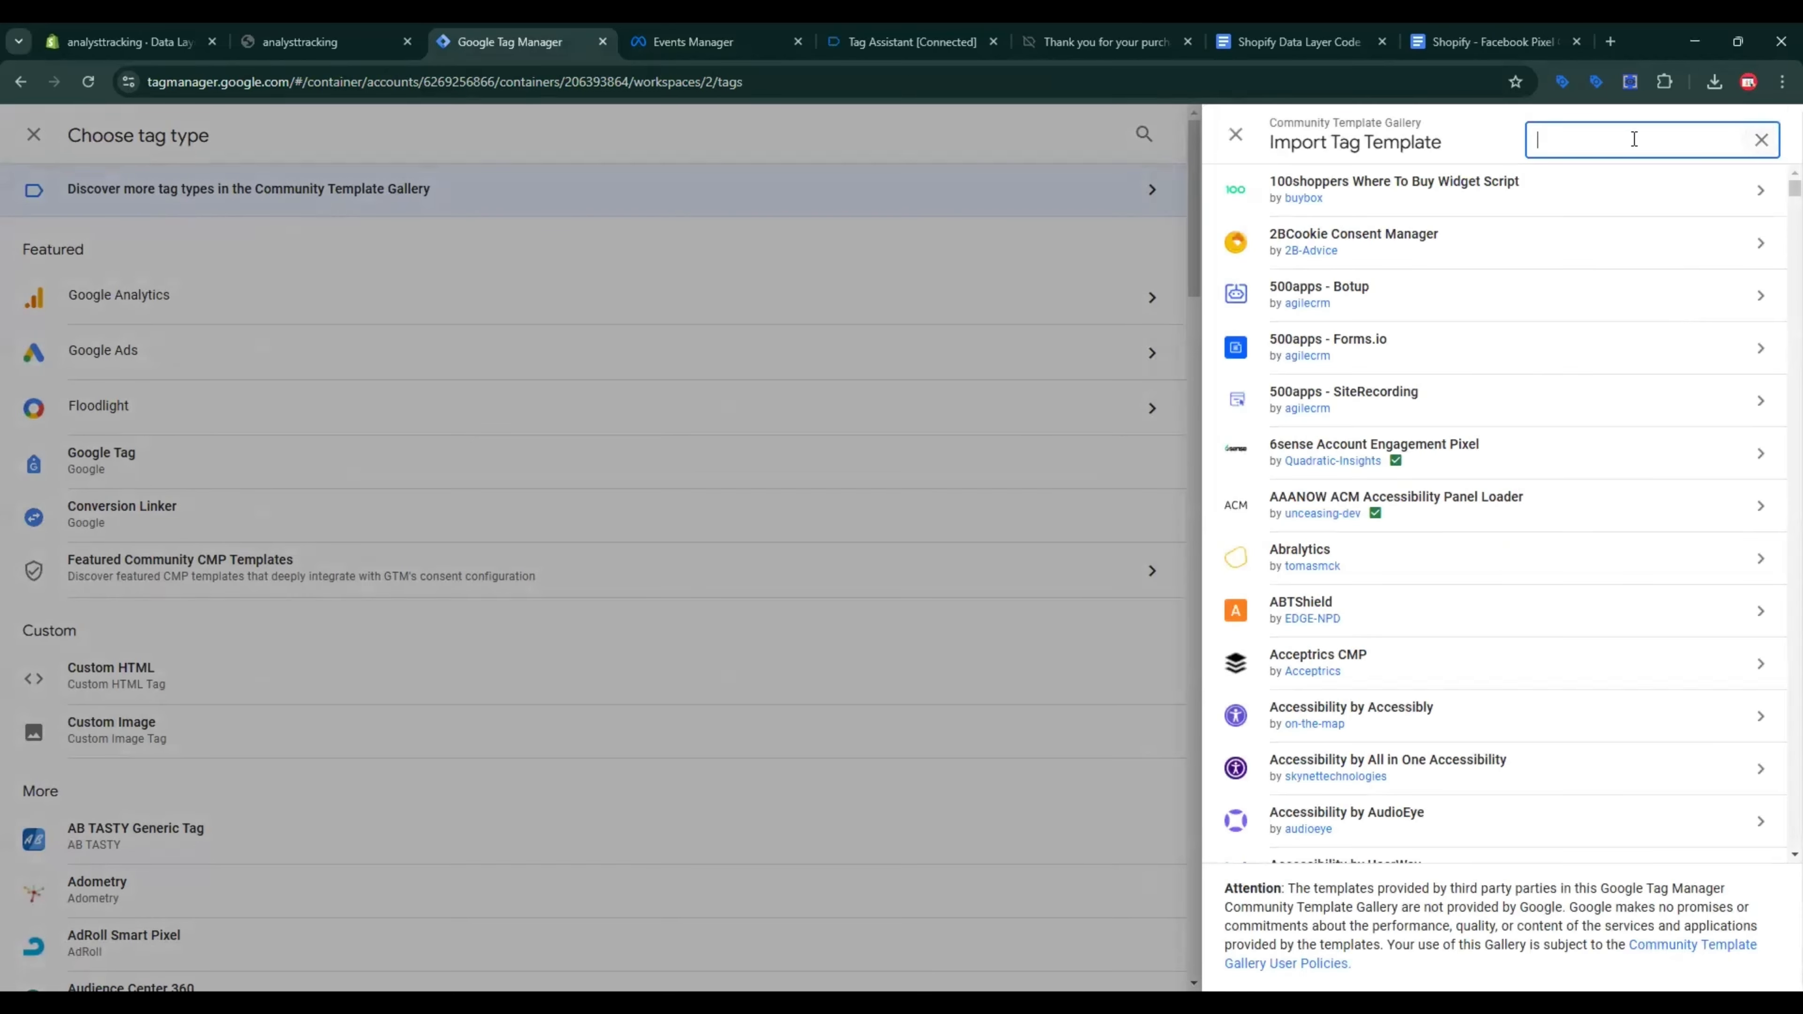
pyautogui.write('facebook')
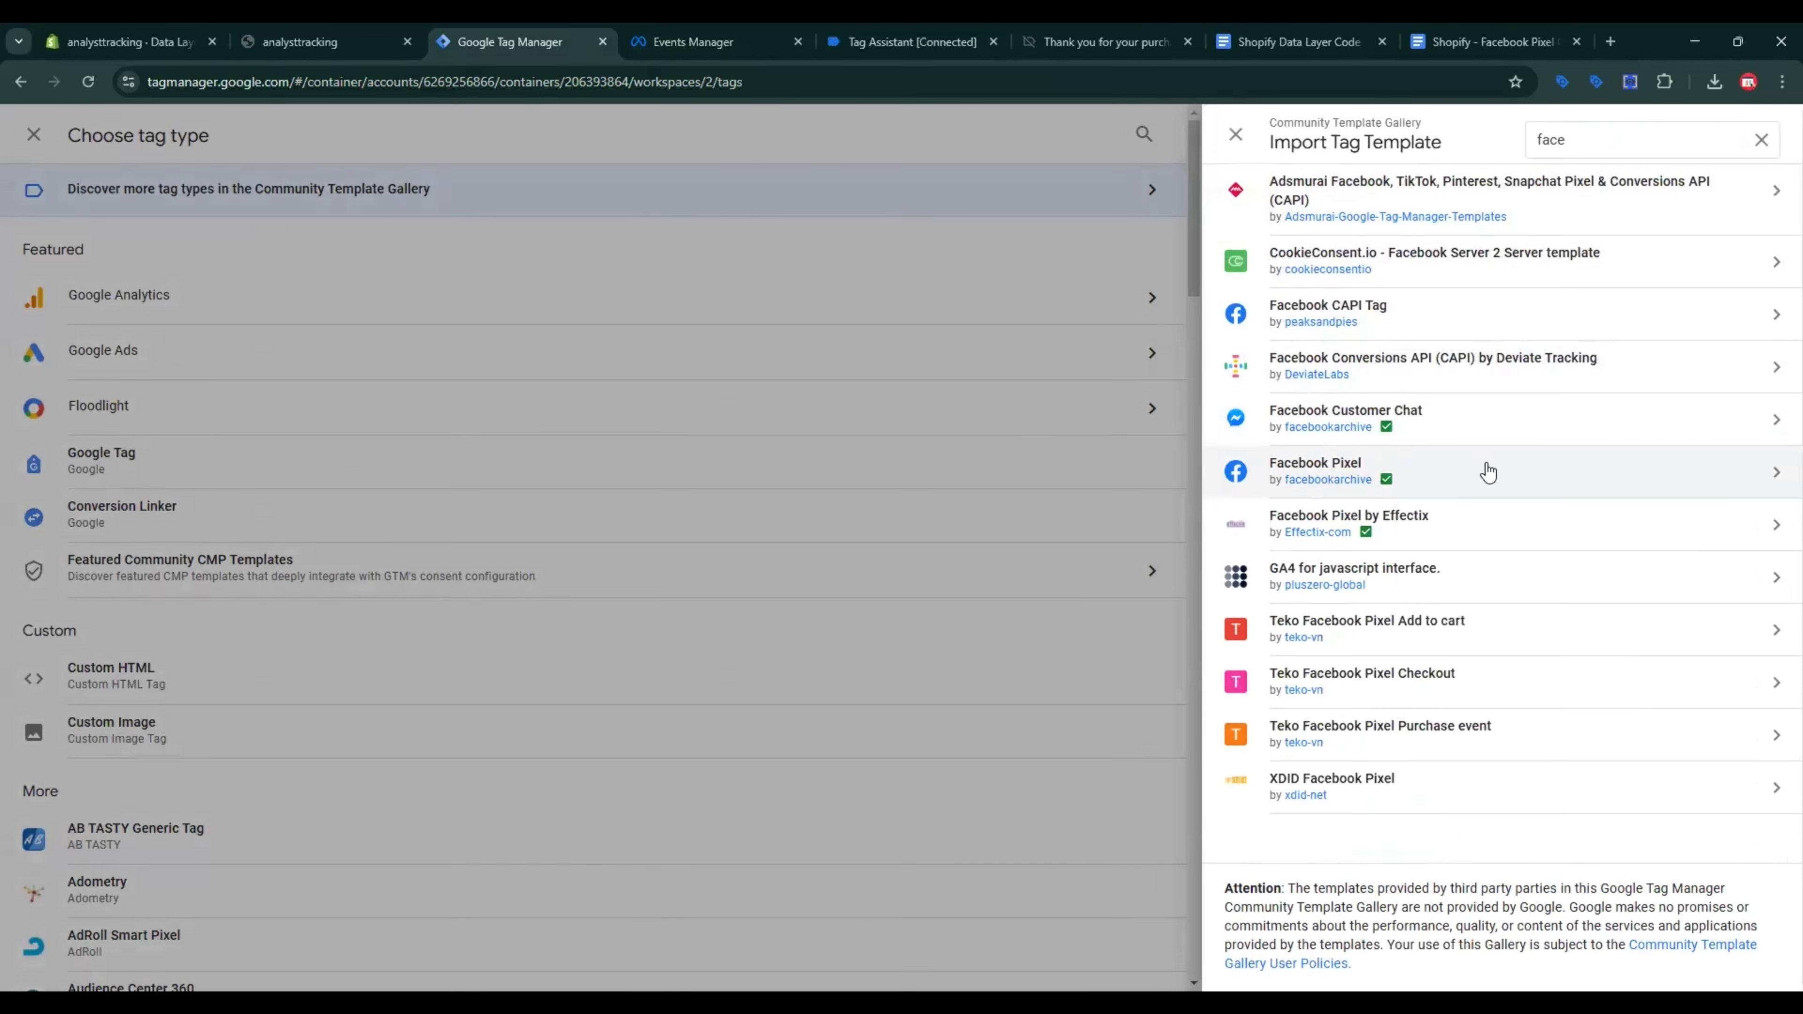
pyautogui.click(1503, 472)
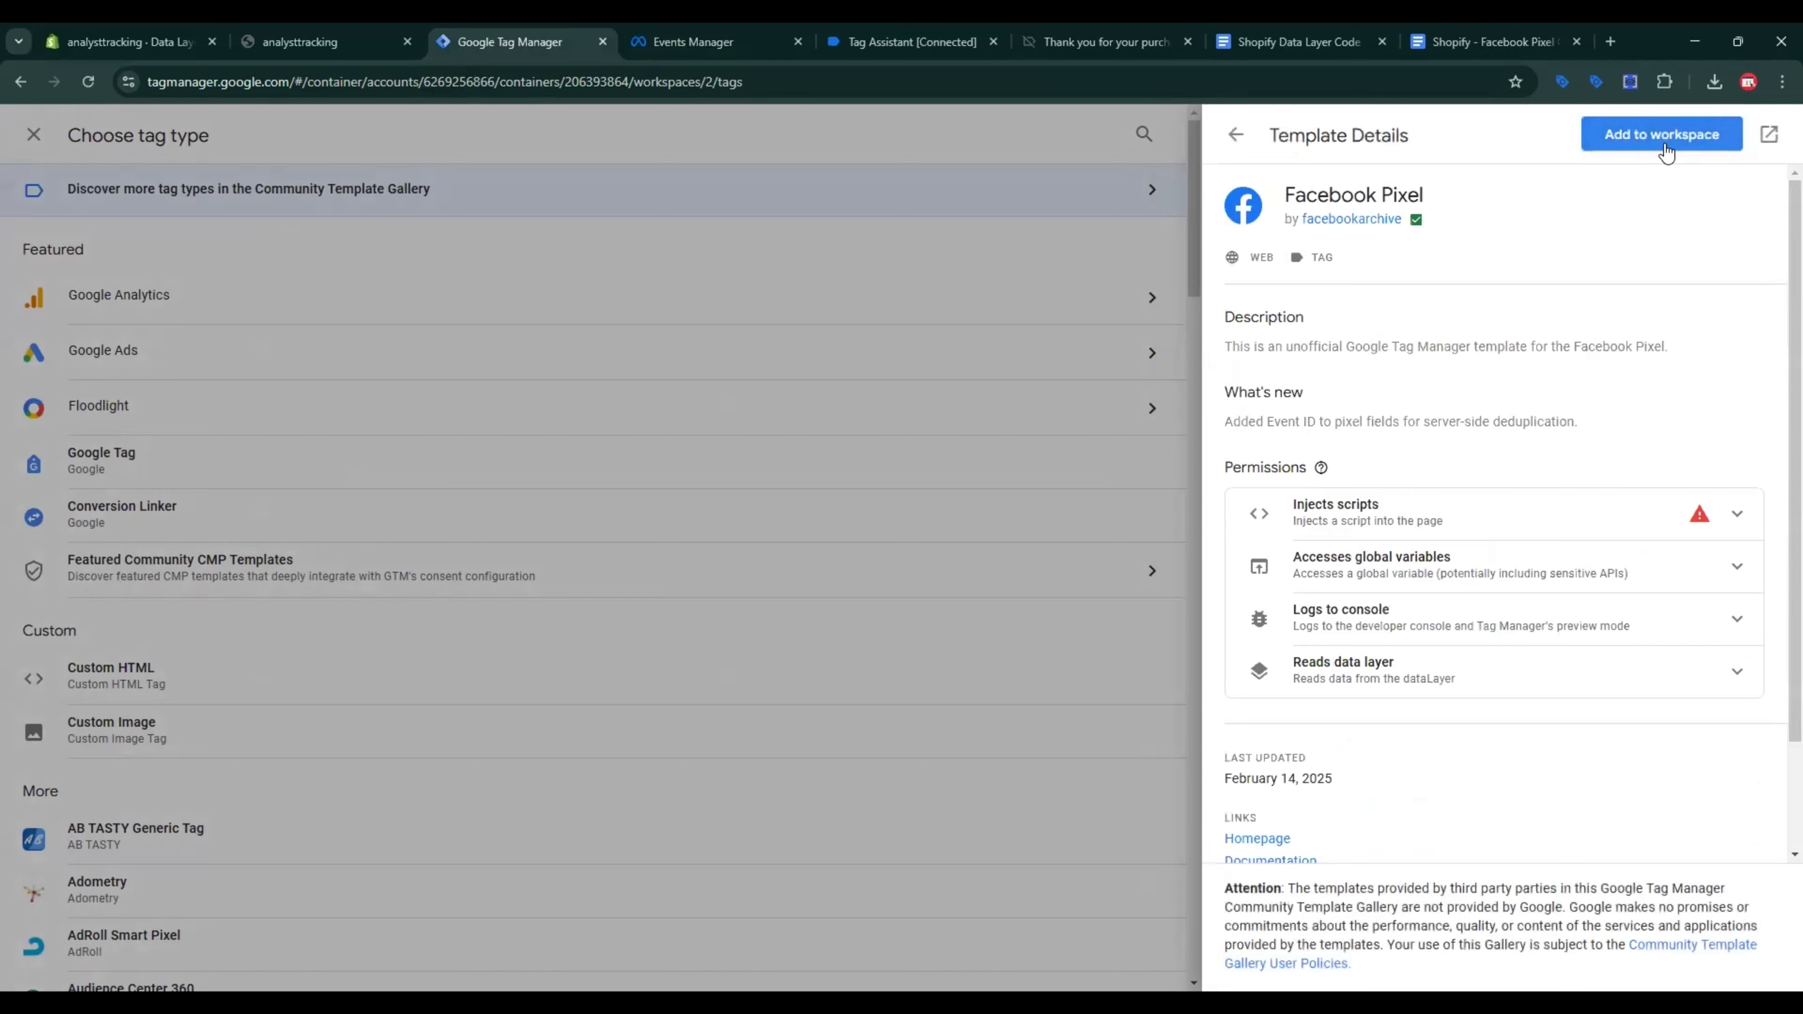
pyautogui.click(1663, 139)
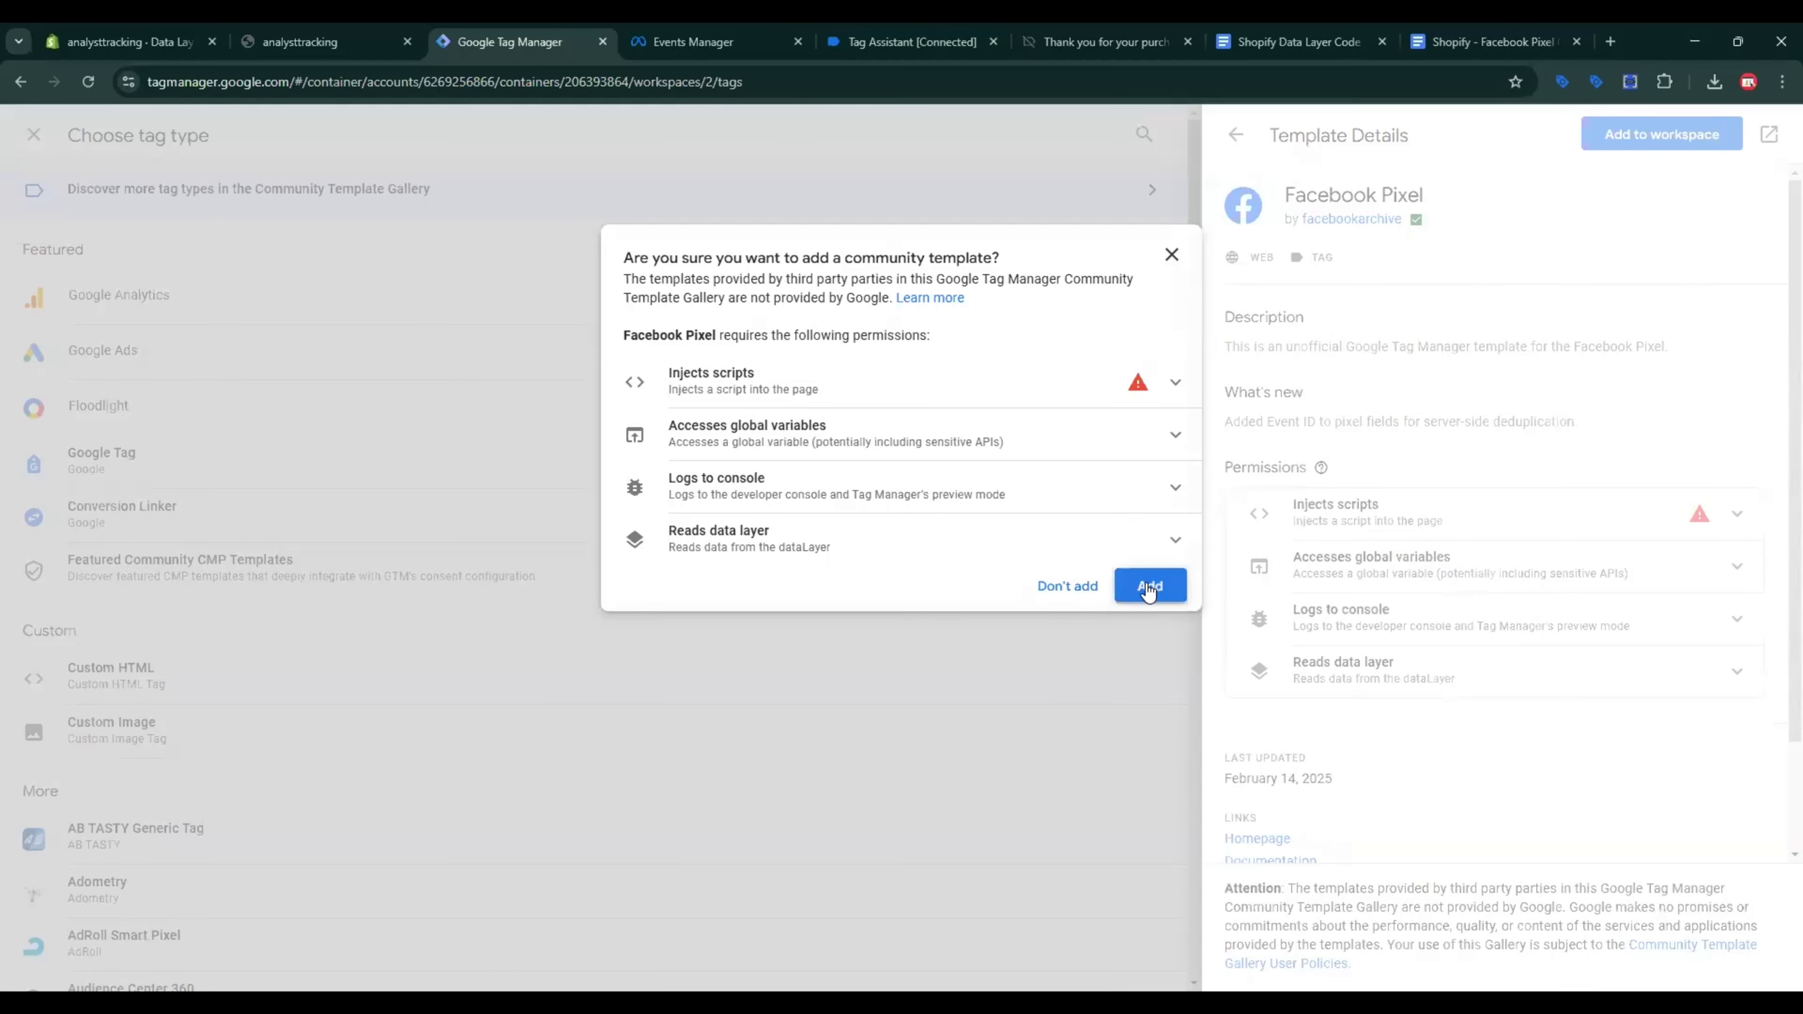
pyautogui.click(1150, 584)
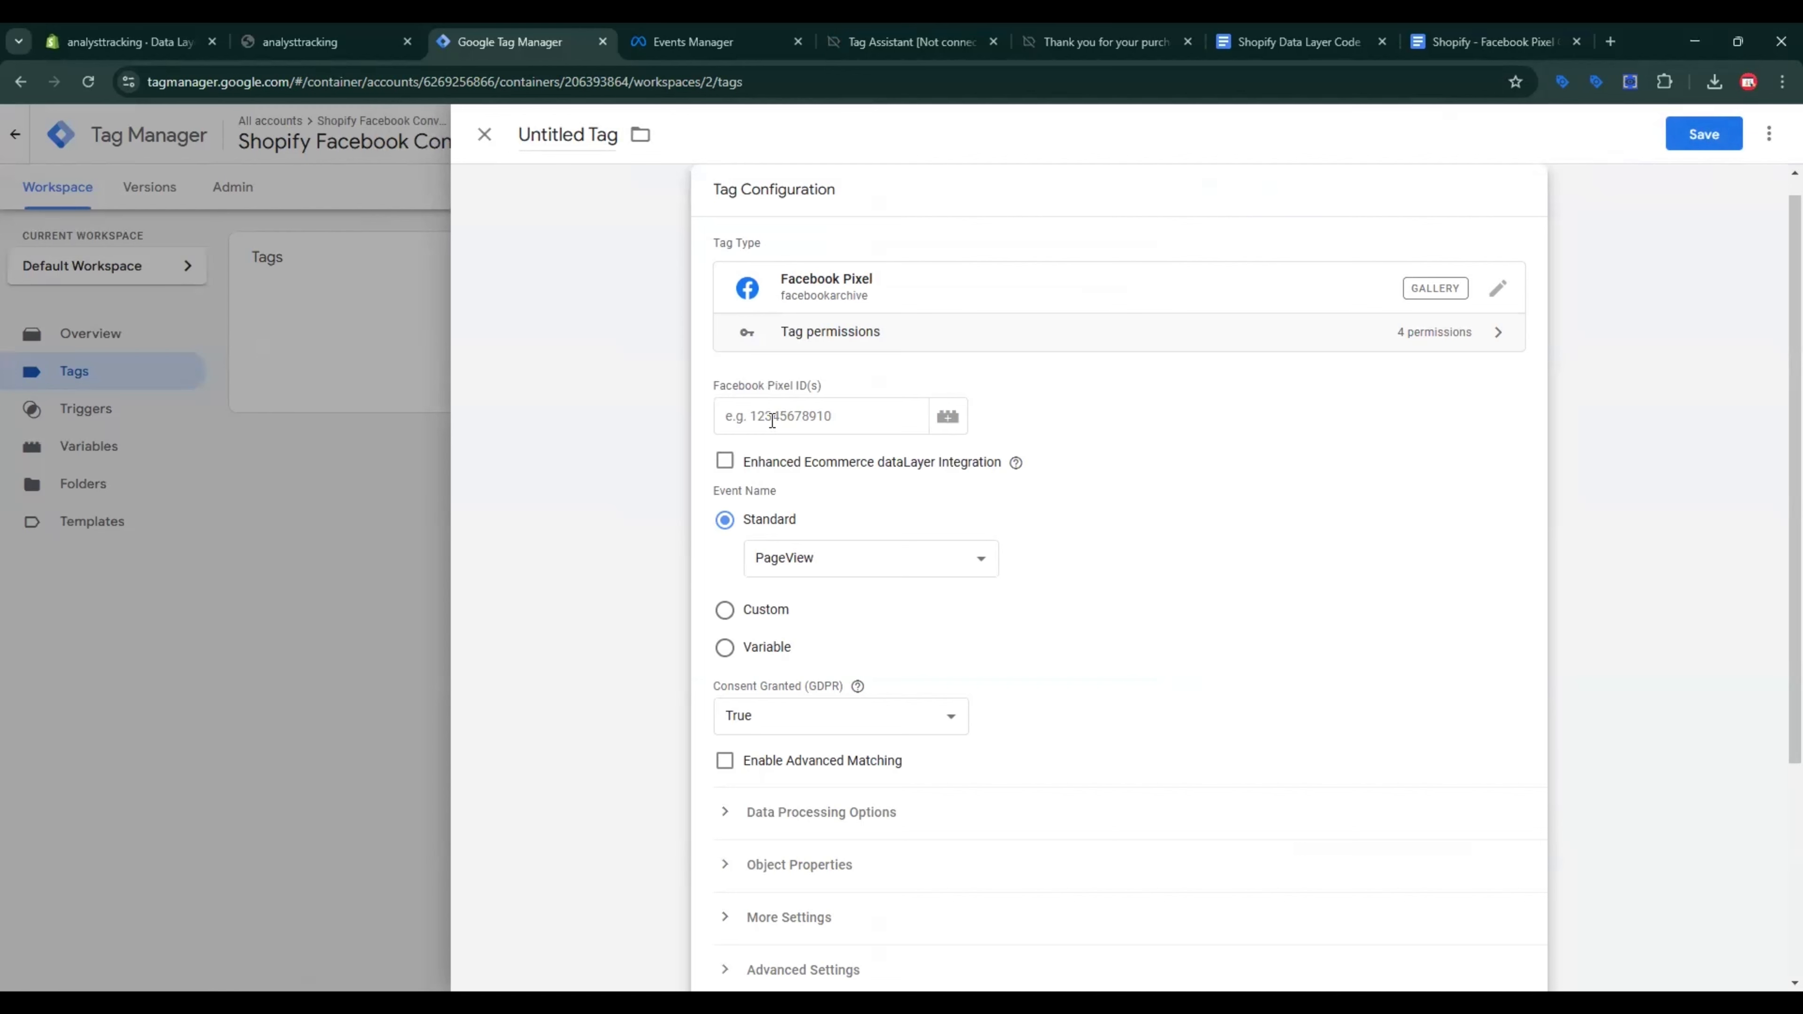
# Step: Create a Constant variable named FB Pixel ID holding the copied dataset ID and use it as the tag's Facebook Pixel ID
pyautogui.click(948, 420)
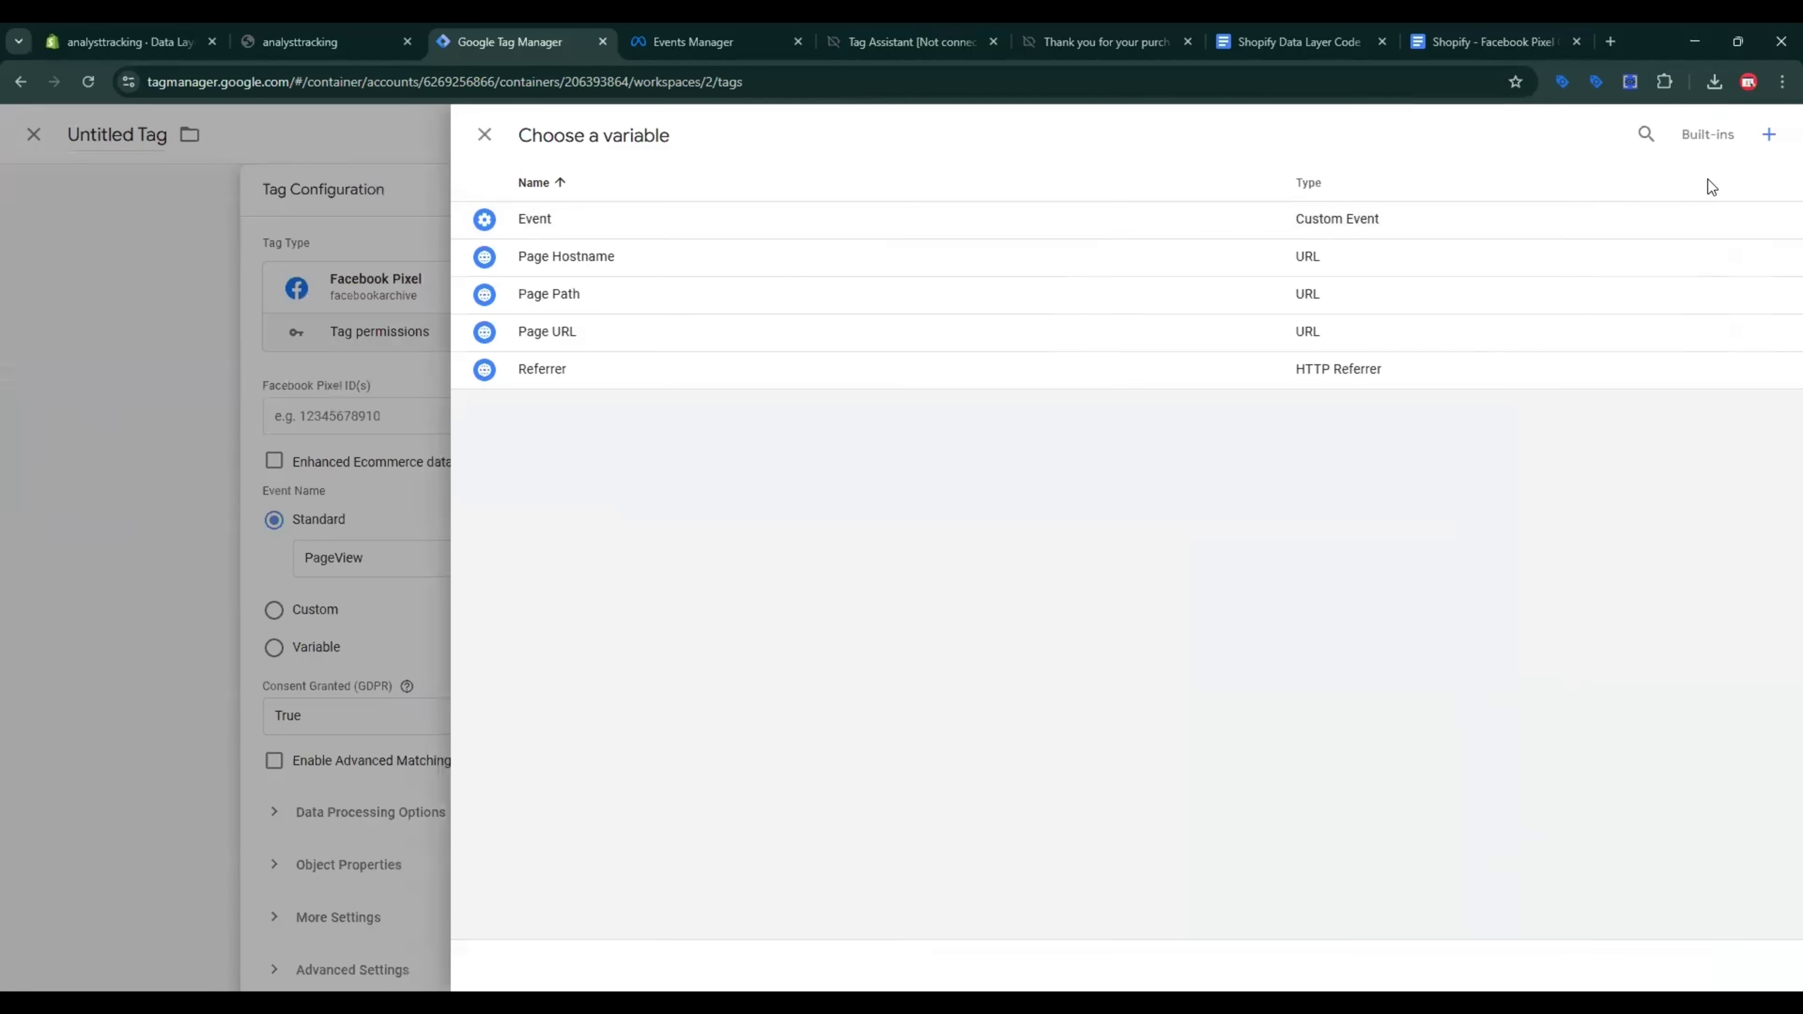
pyautogui.click(1768, 135)
pyautogui.click(1481, 292)
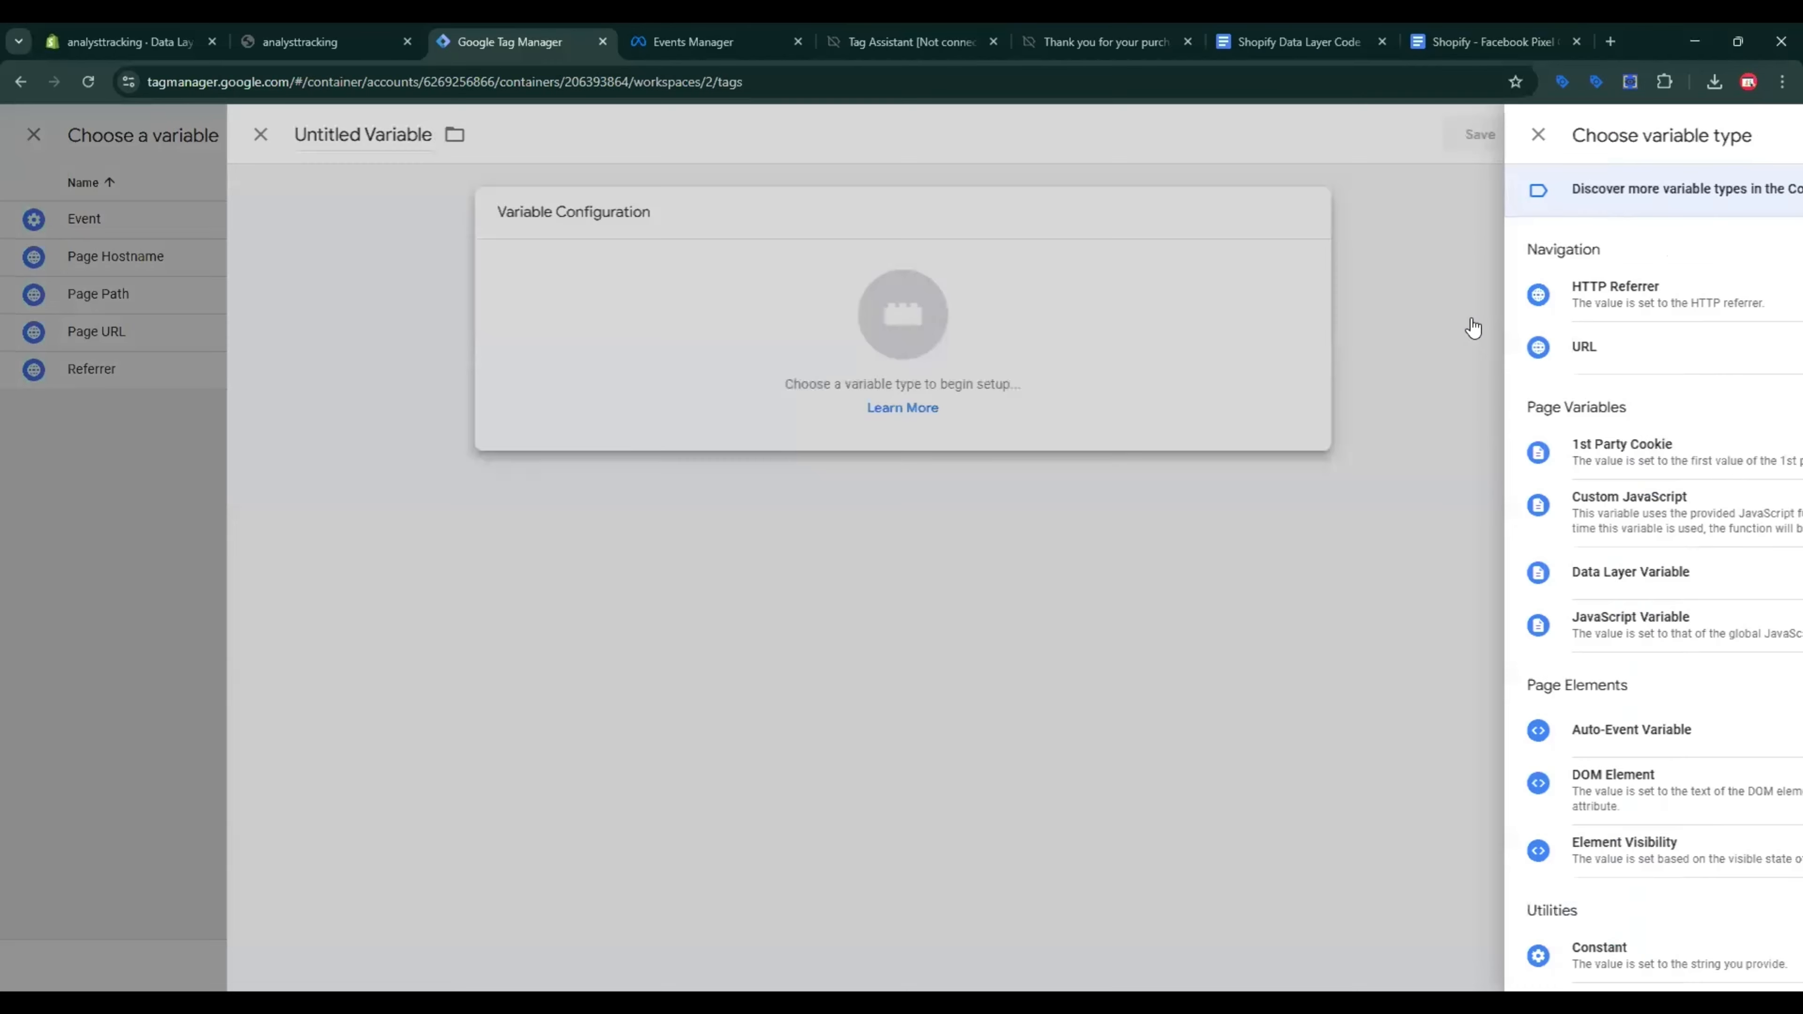
pyautogui.scroll(-5, 1452, 555)
pyautogui.click(1401, 578)
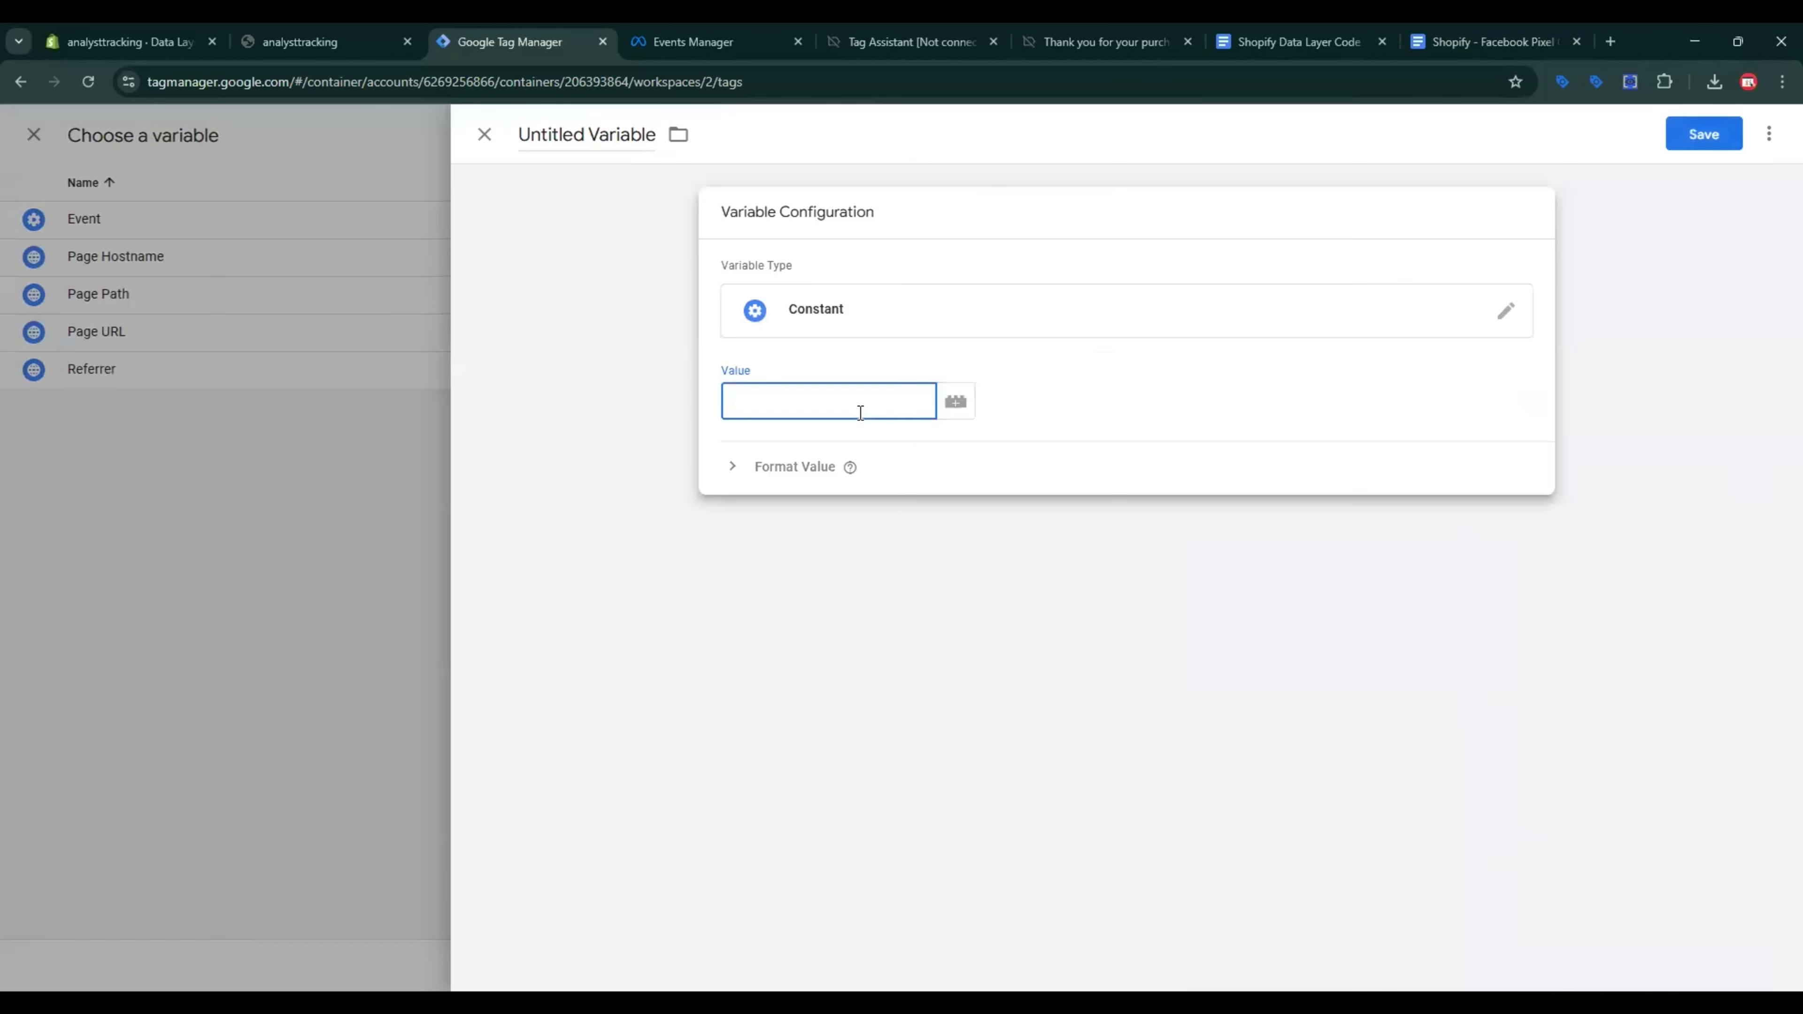
pyautogui.hotkey('ctrl', 'v')
pyautogui.click(634, 241)
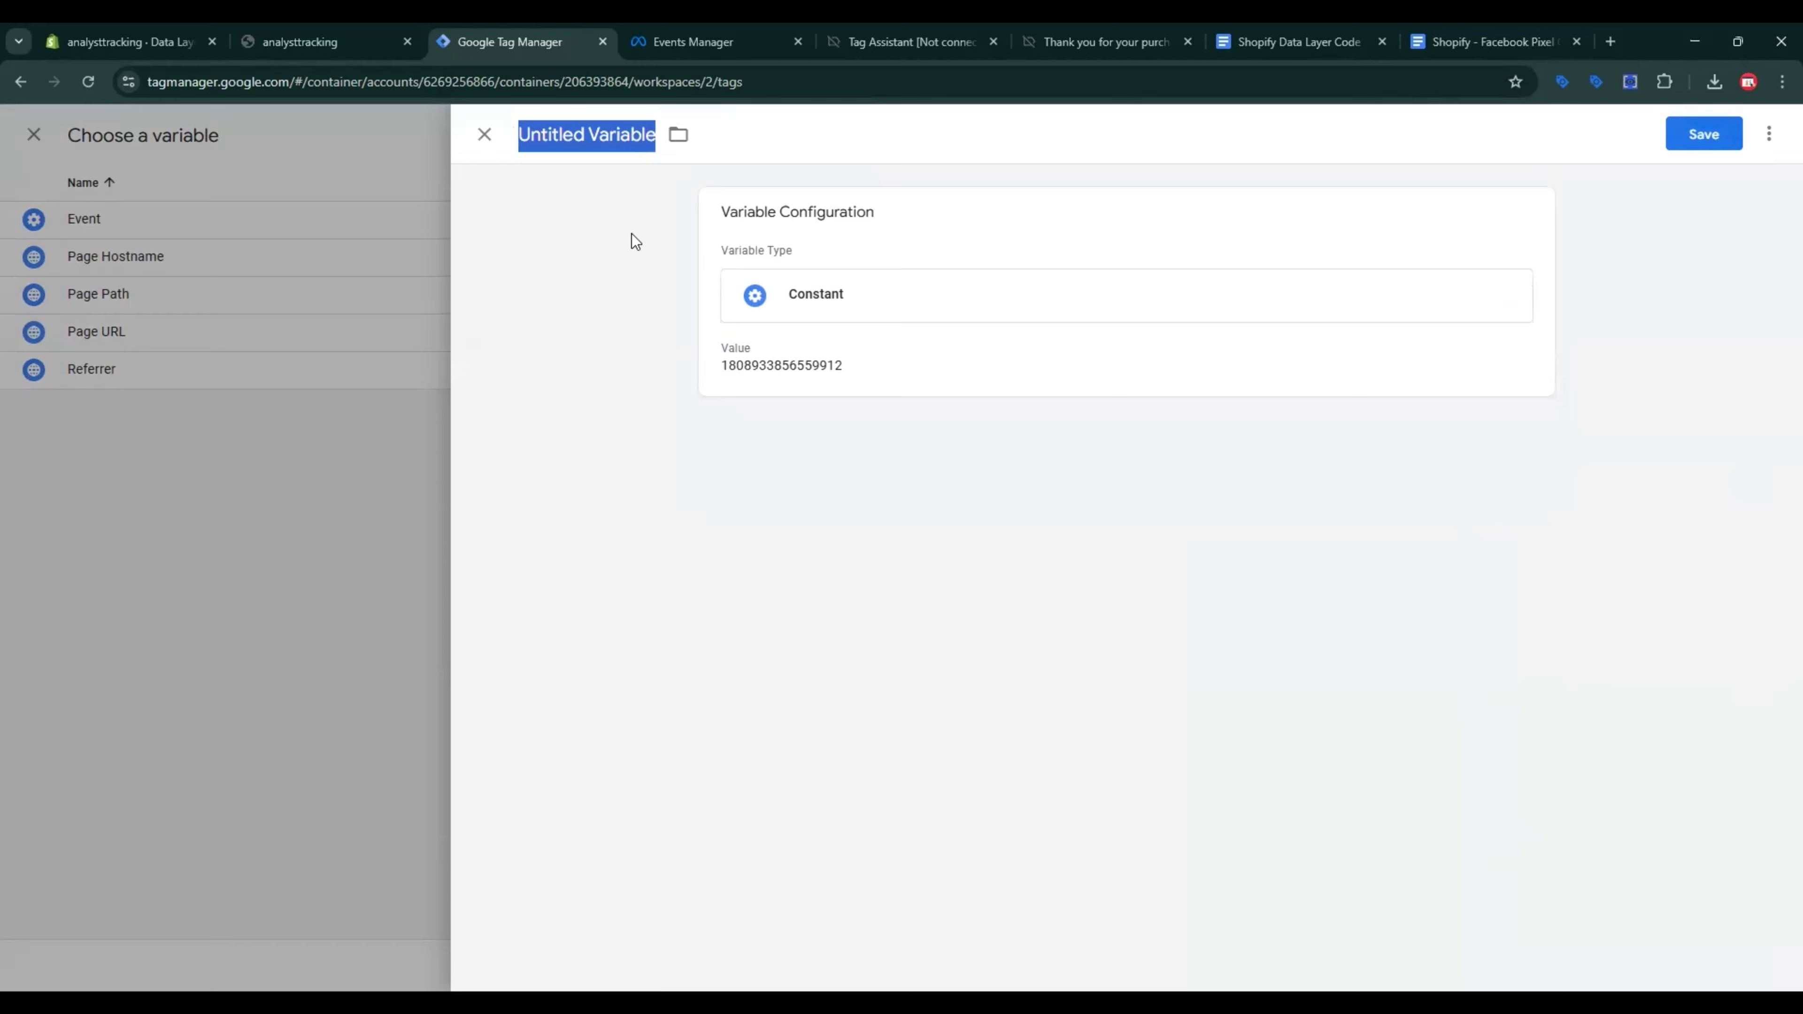
pyautogui.write('FB Pixel ID')
pyautogui.click(1704, 134)
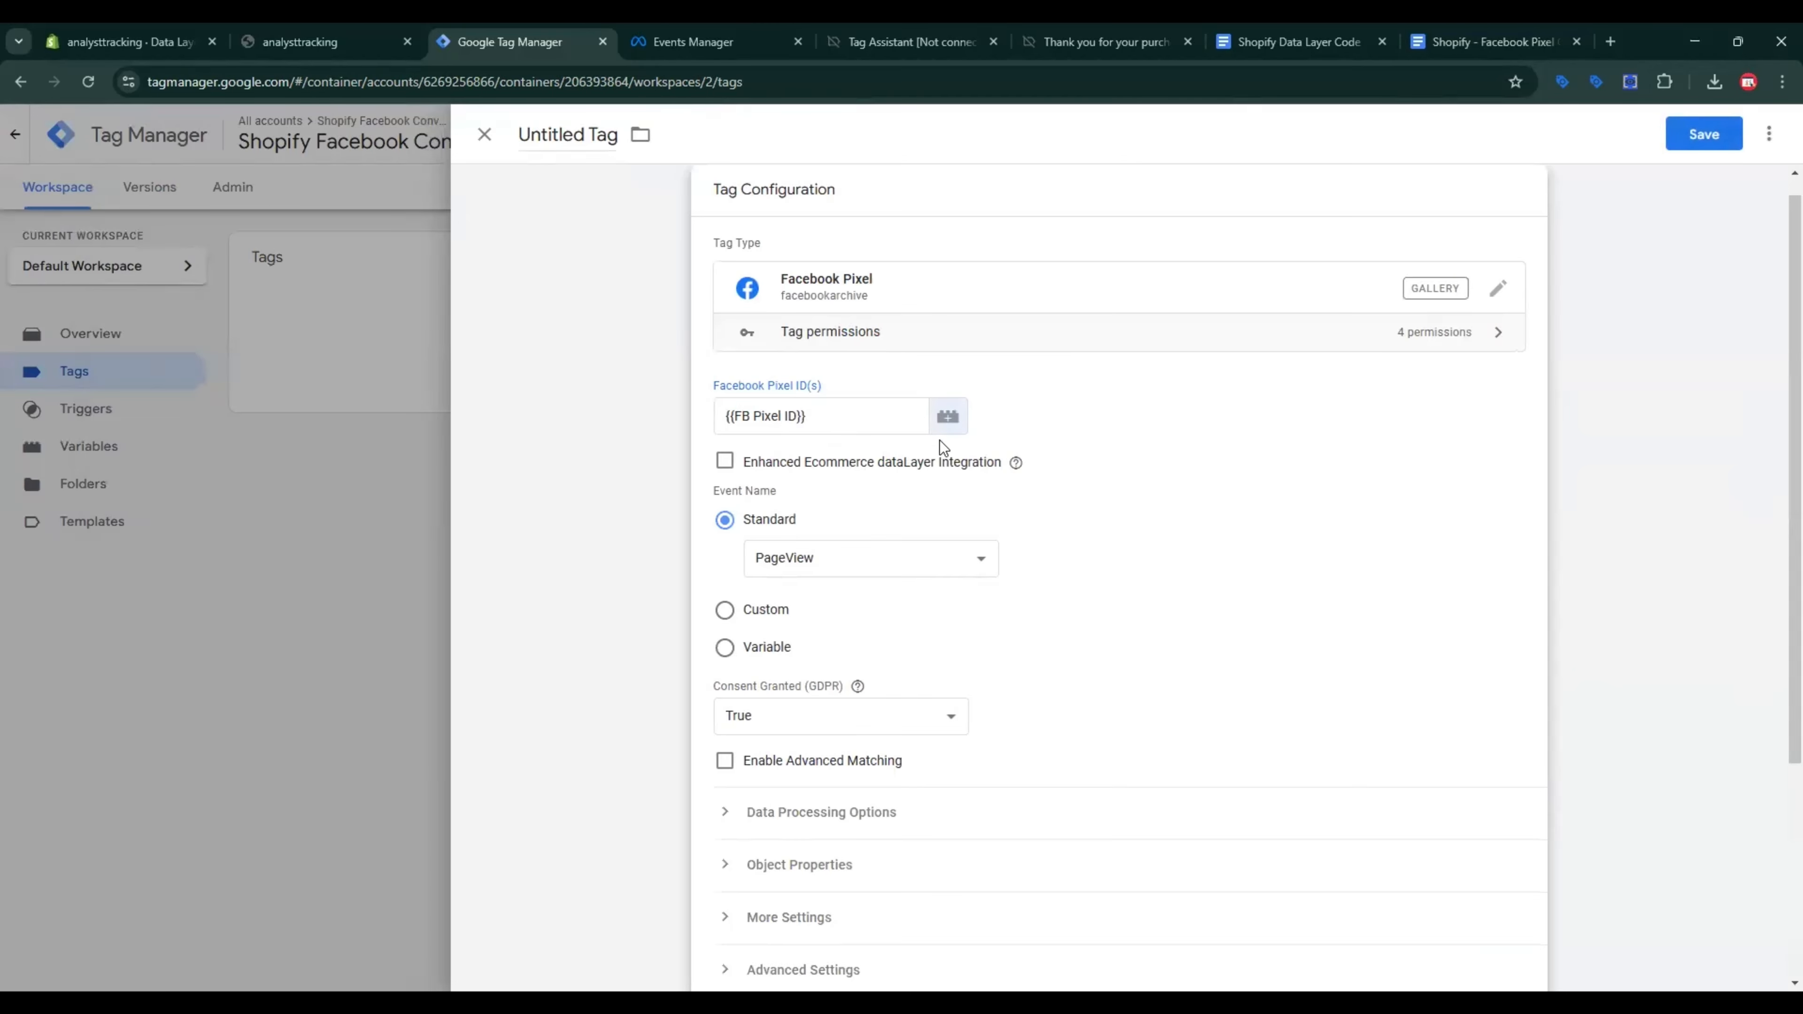
# Step: Start a new variable for the tag's Event ID under More Settings and go to its variable type choices
pyautogui.scroll(-4, 1093, 654)
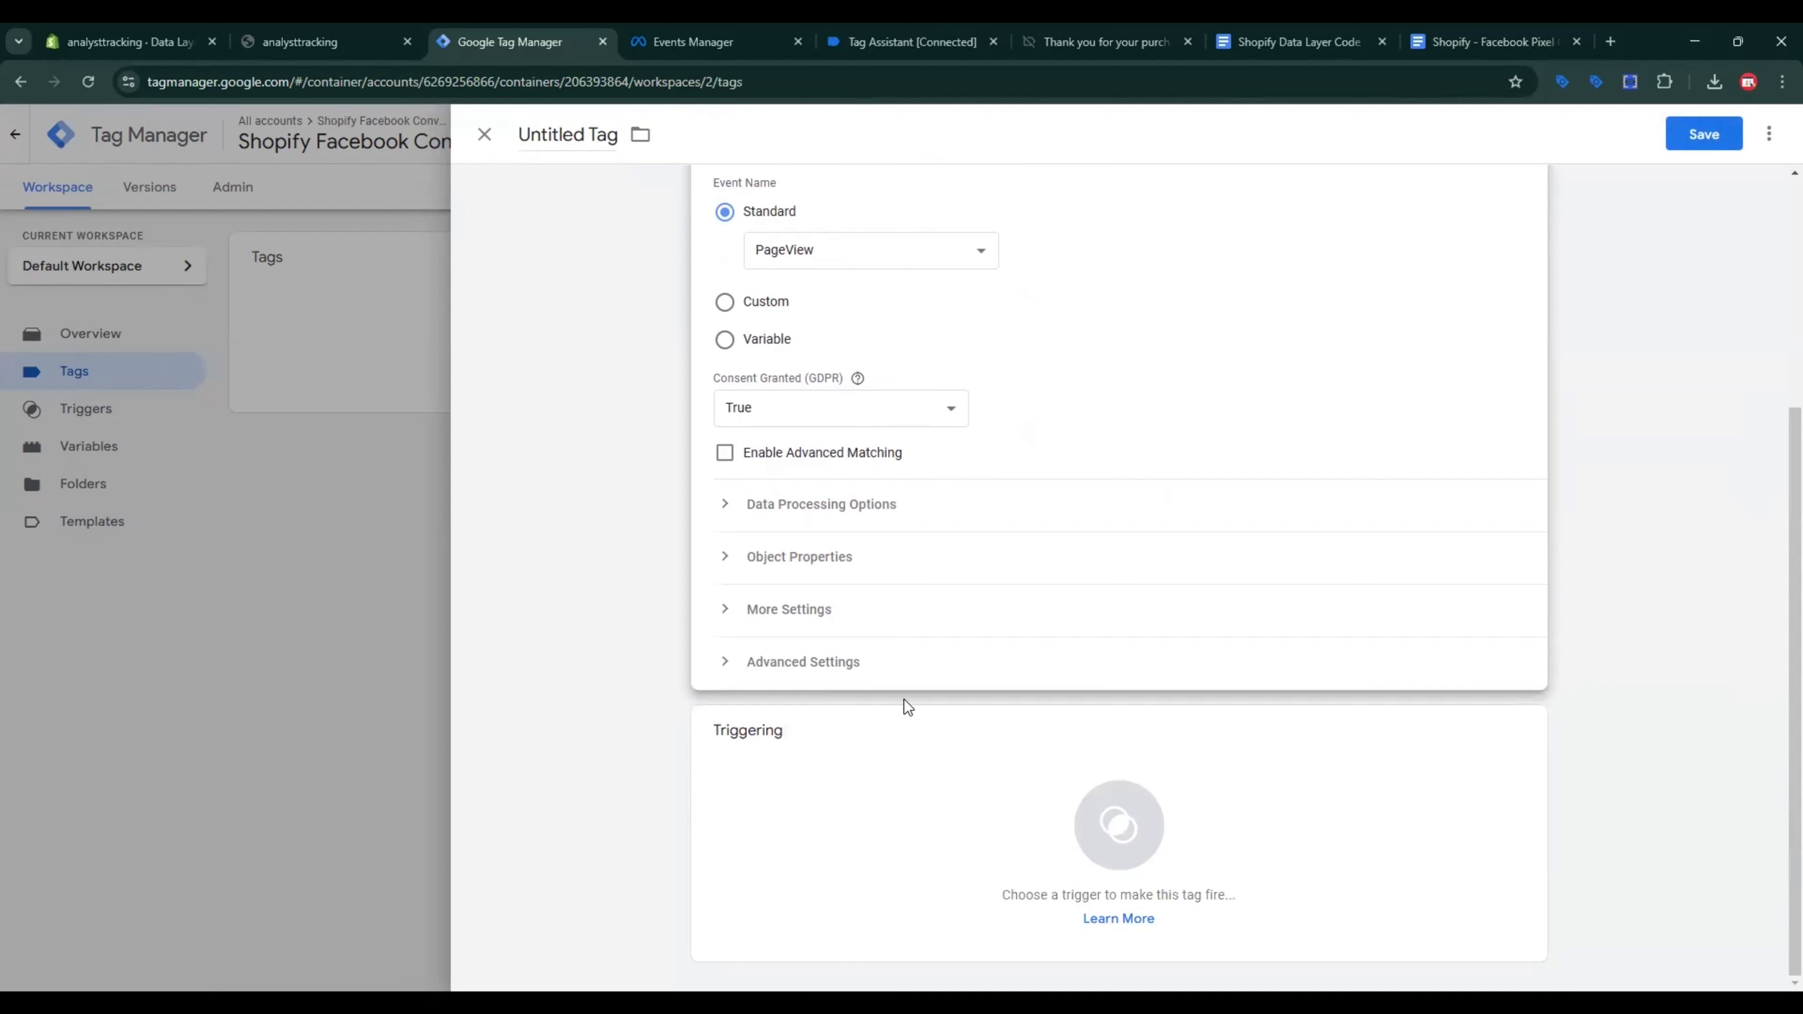
pyautogui.click(789, 618)
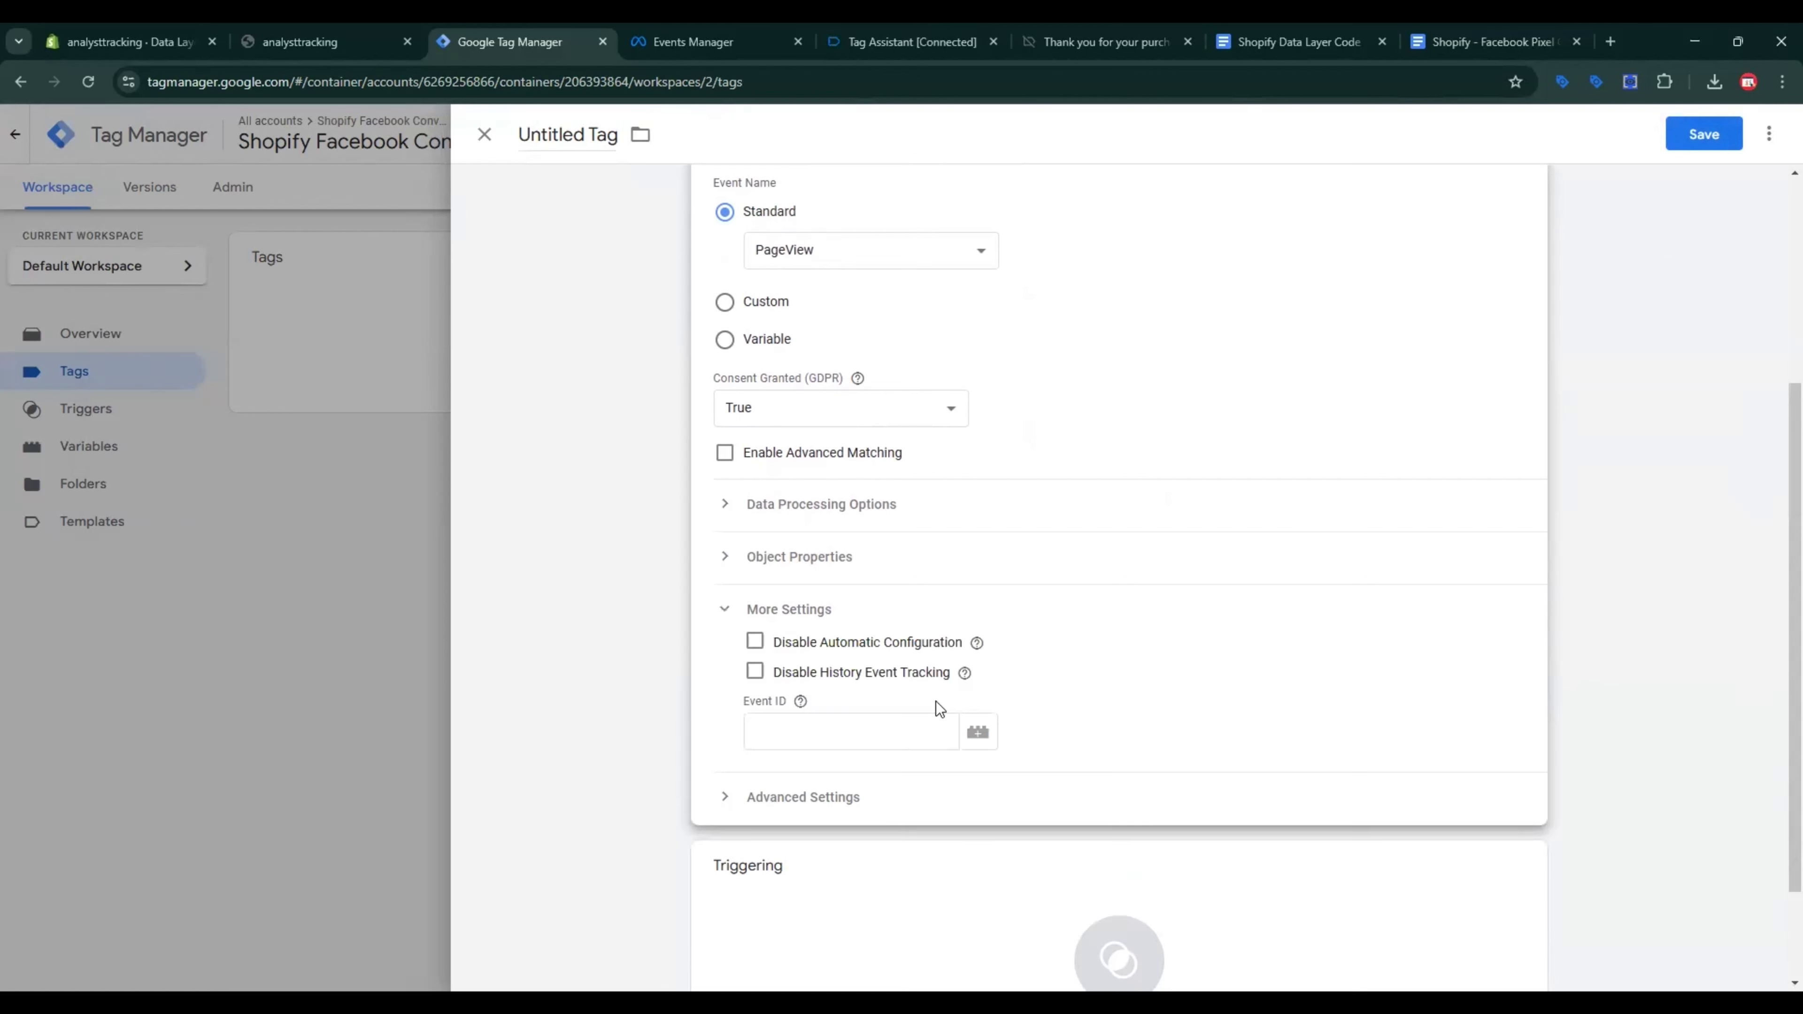
pyautogui.moveTo(797, 700)
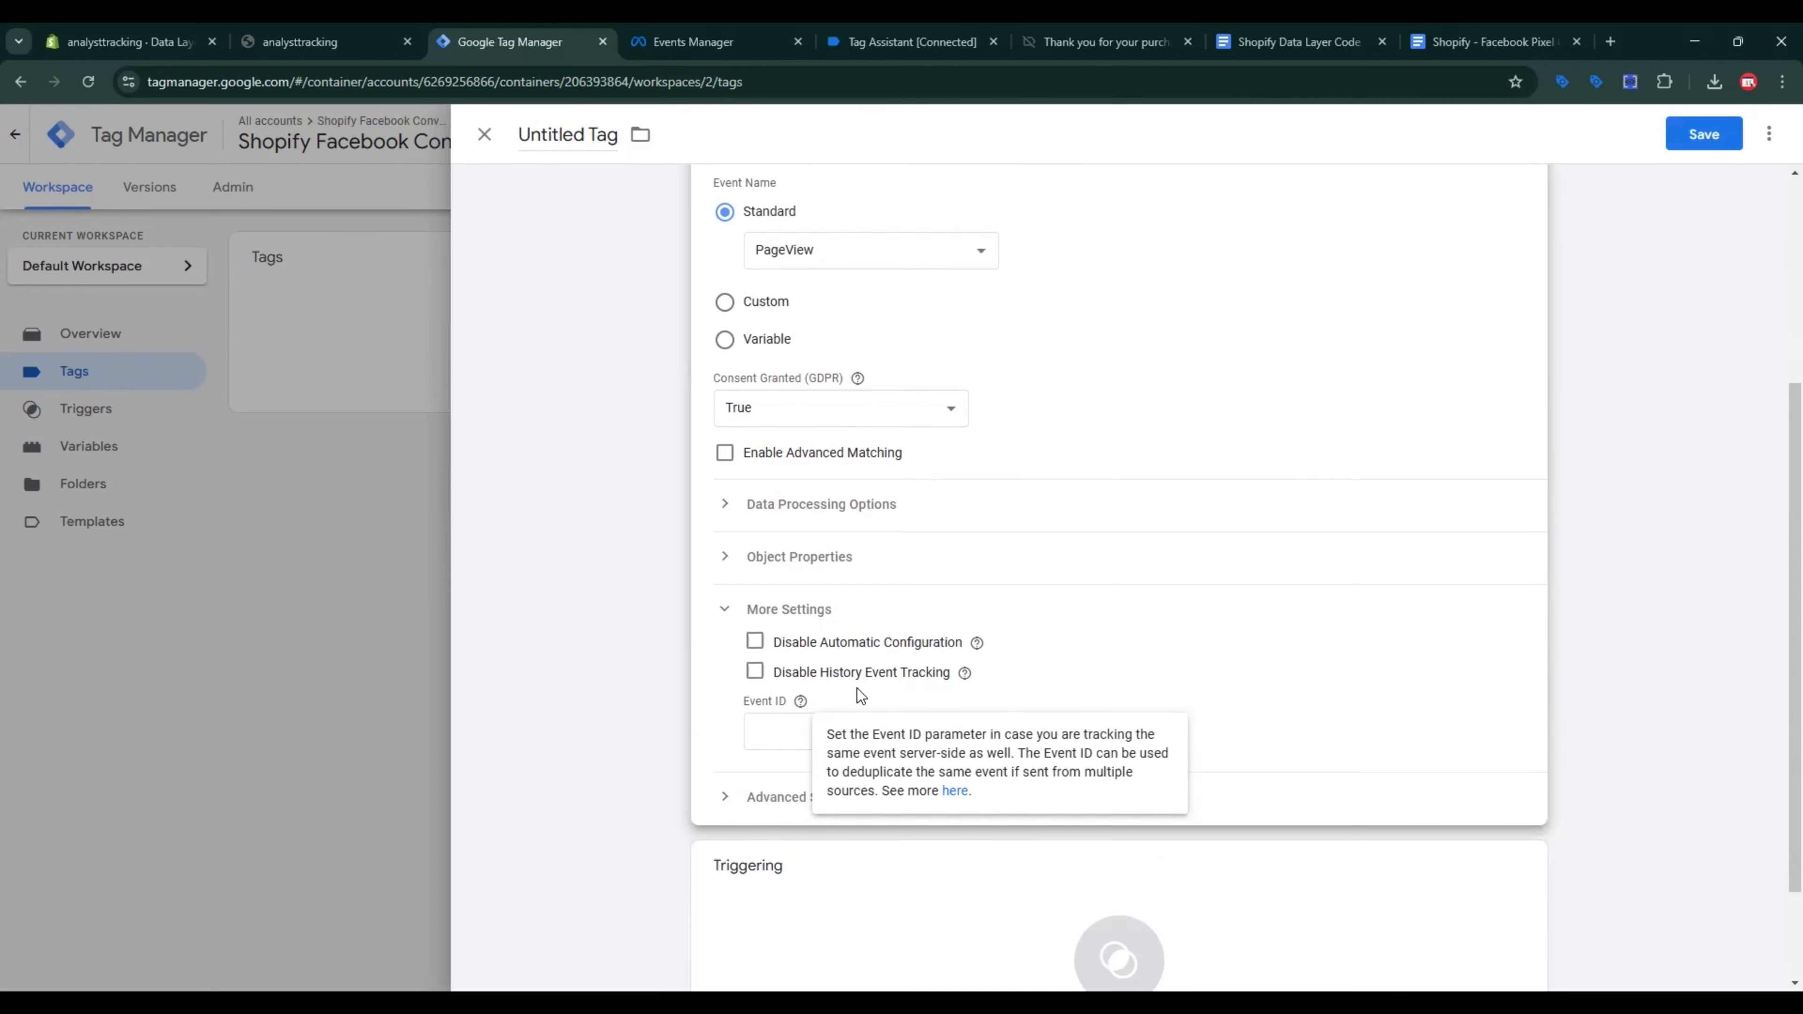
pyautogui.click(974, 732)
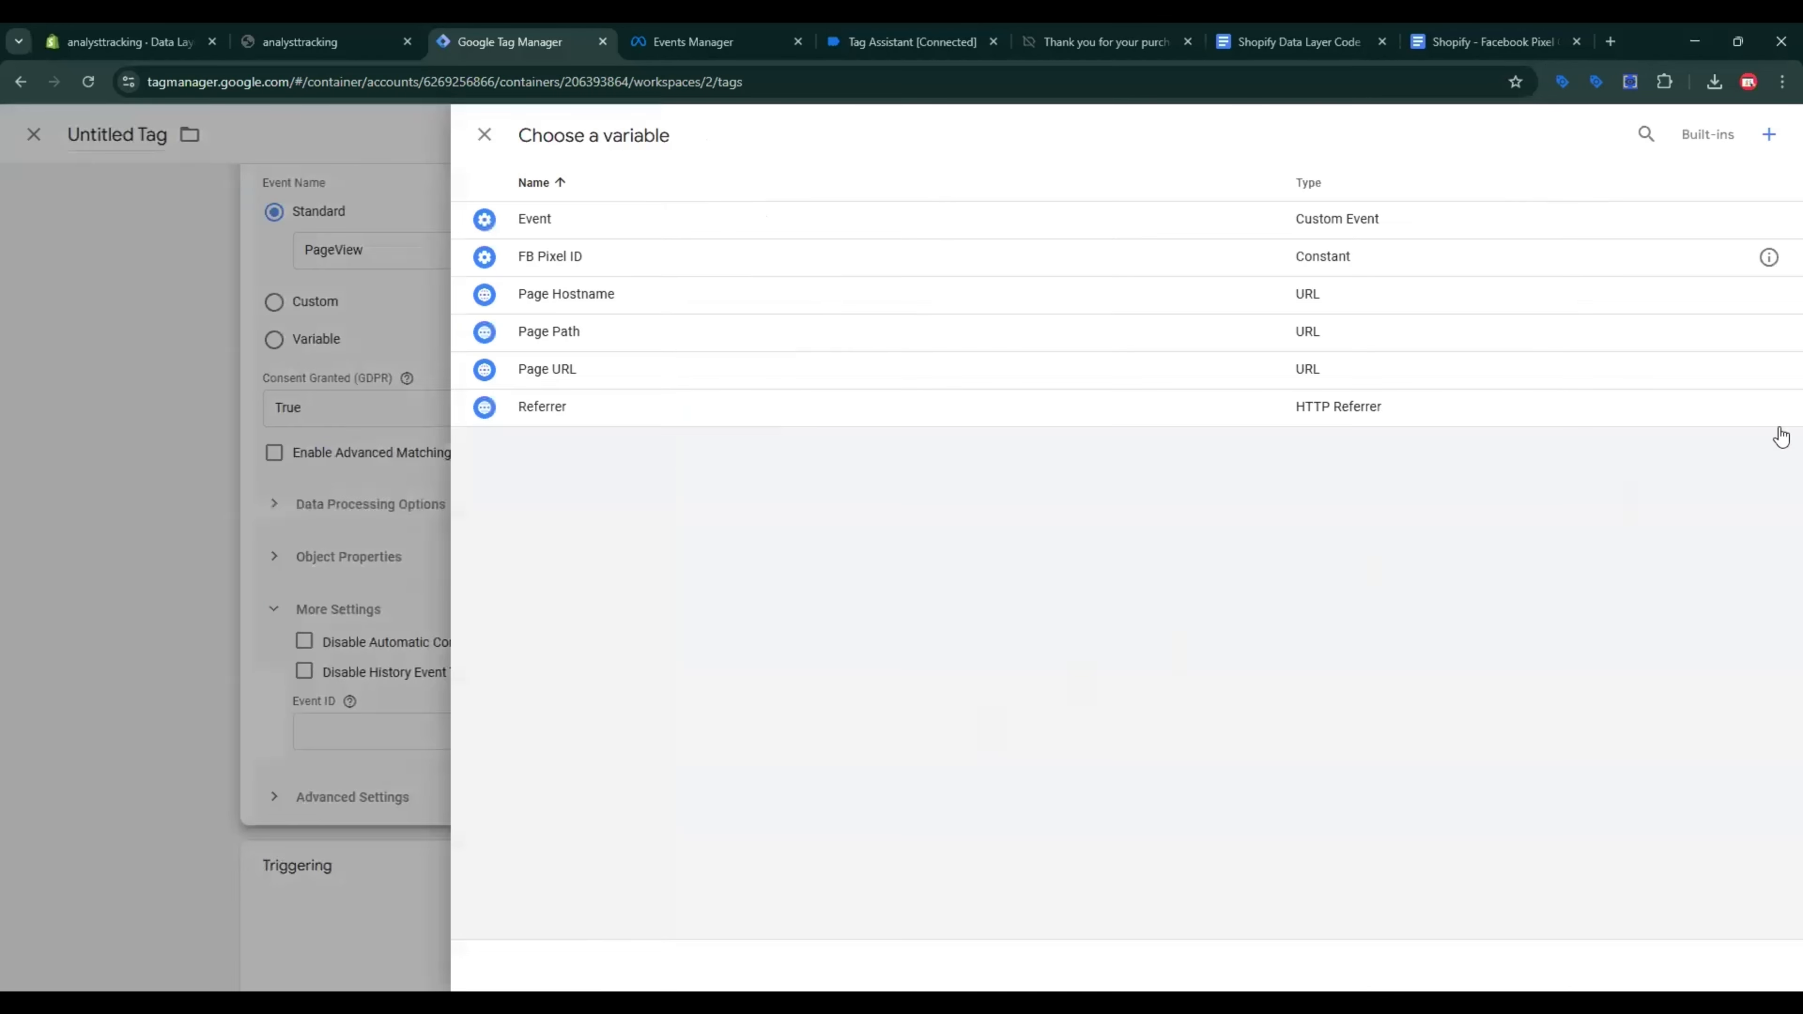
pyautogui.click(1758, 141)
pyautogui.click(1455, 320)
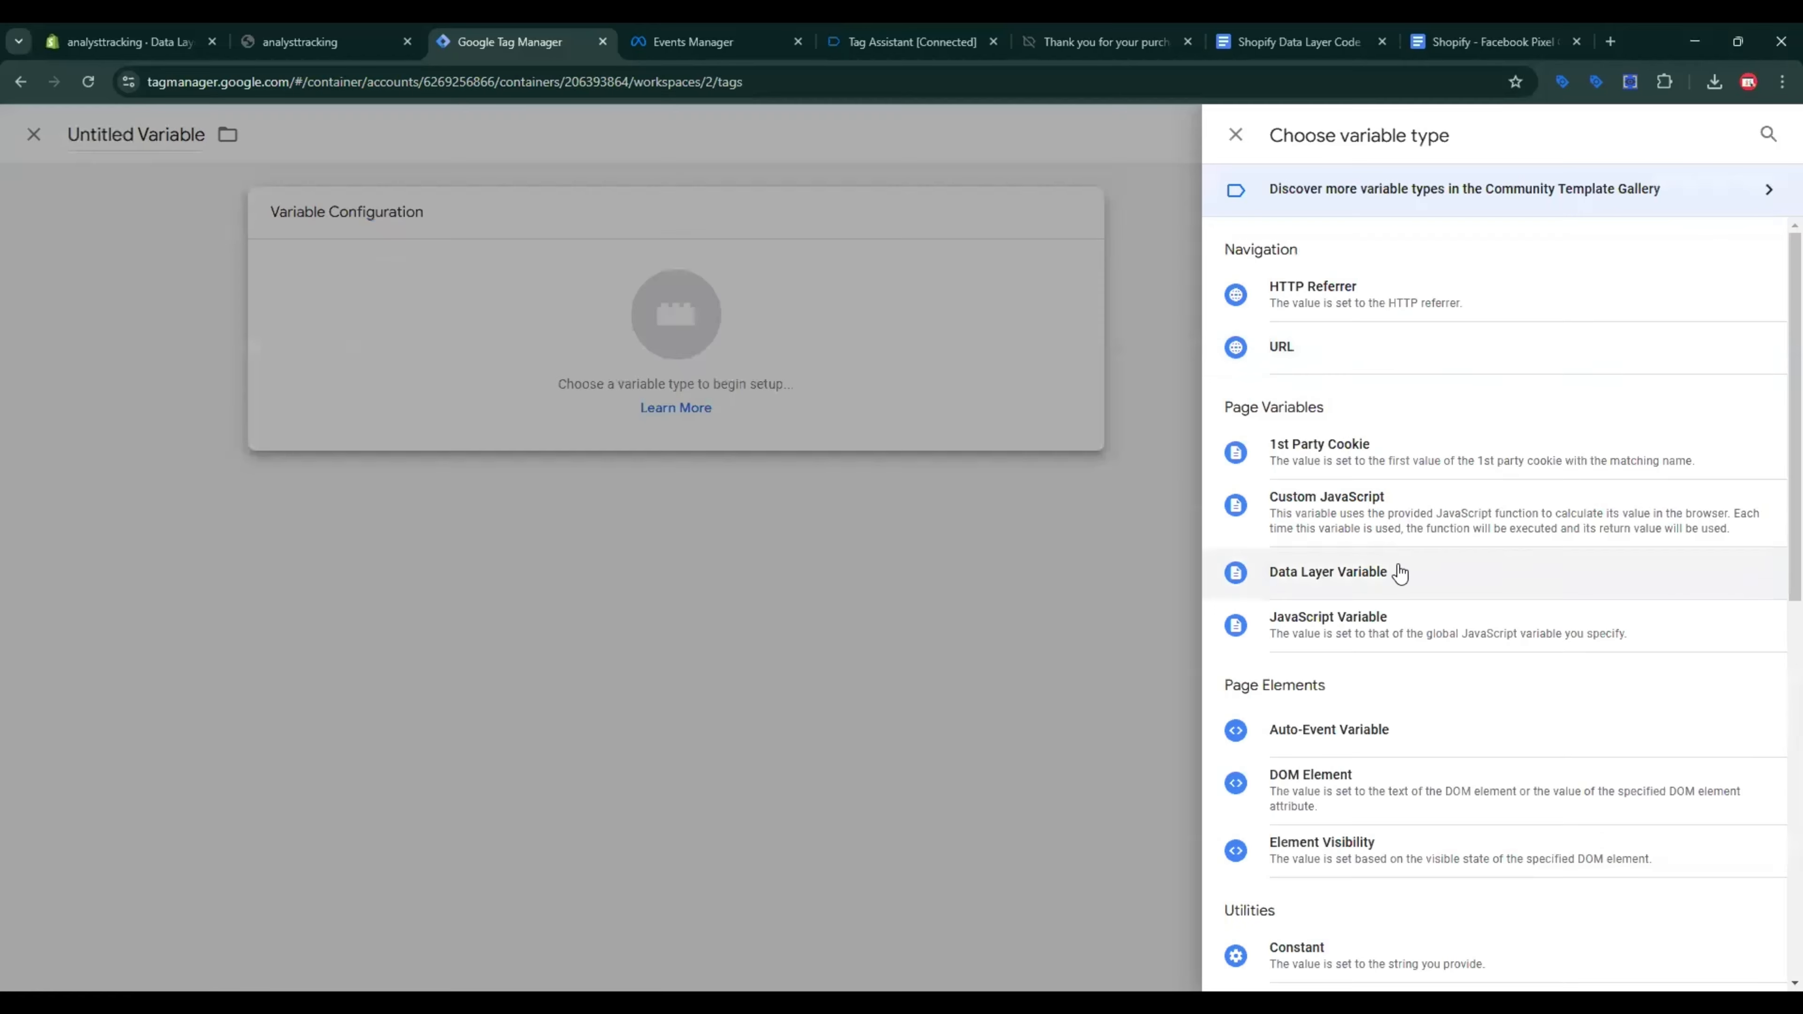
# Step: Find the Unique Event ID variable template by stape-io in the Community Template Gallery and add it to the workspace
pyautogui.scroll(-5, 1400, 574)
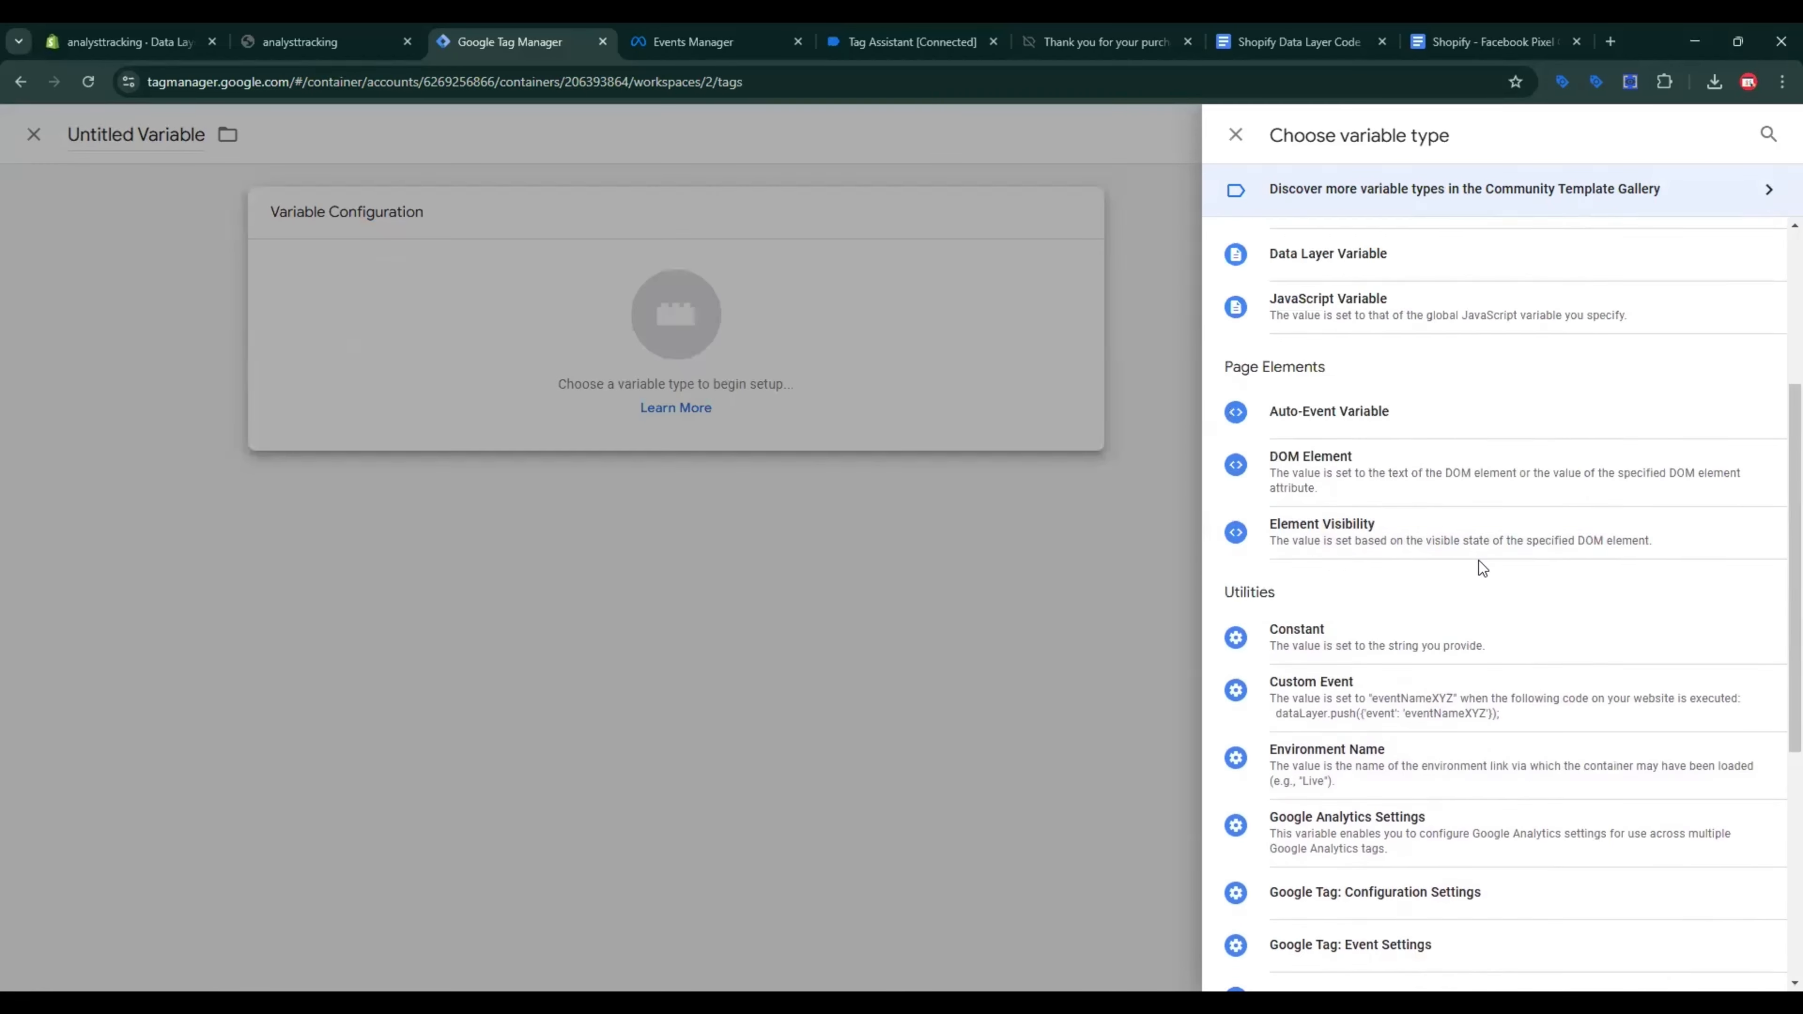
pyautogui.scroll(5, 1479, 561)
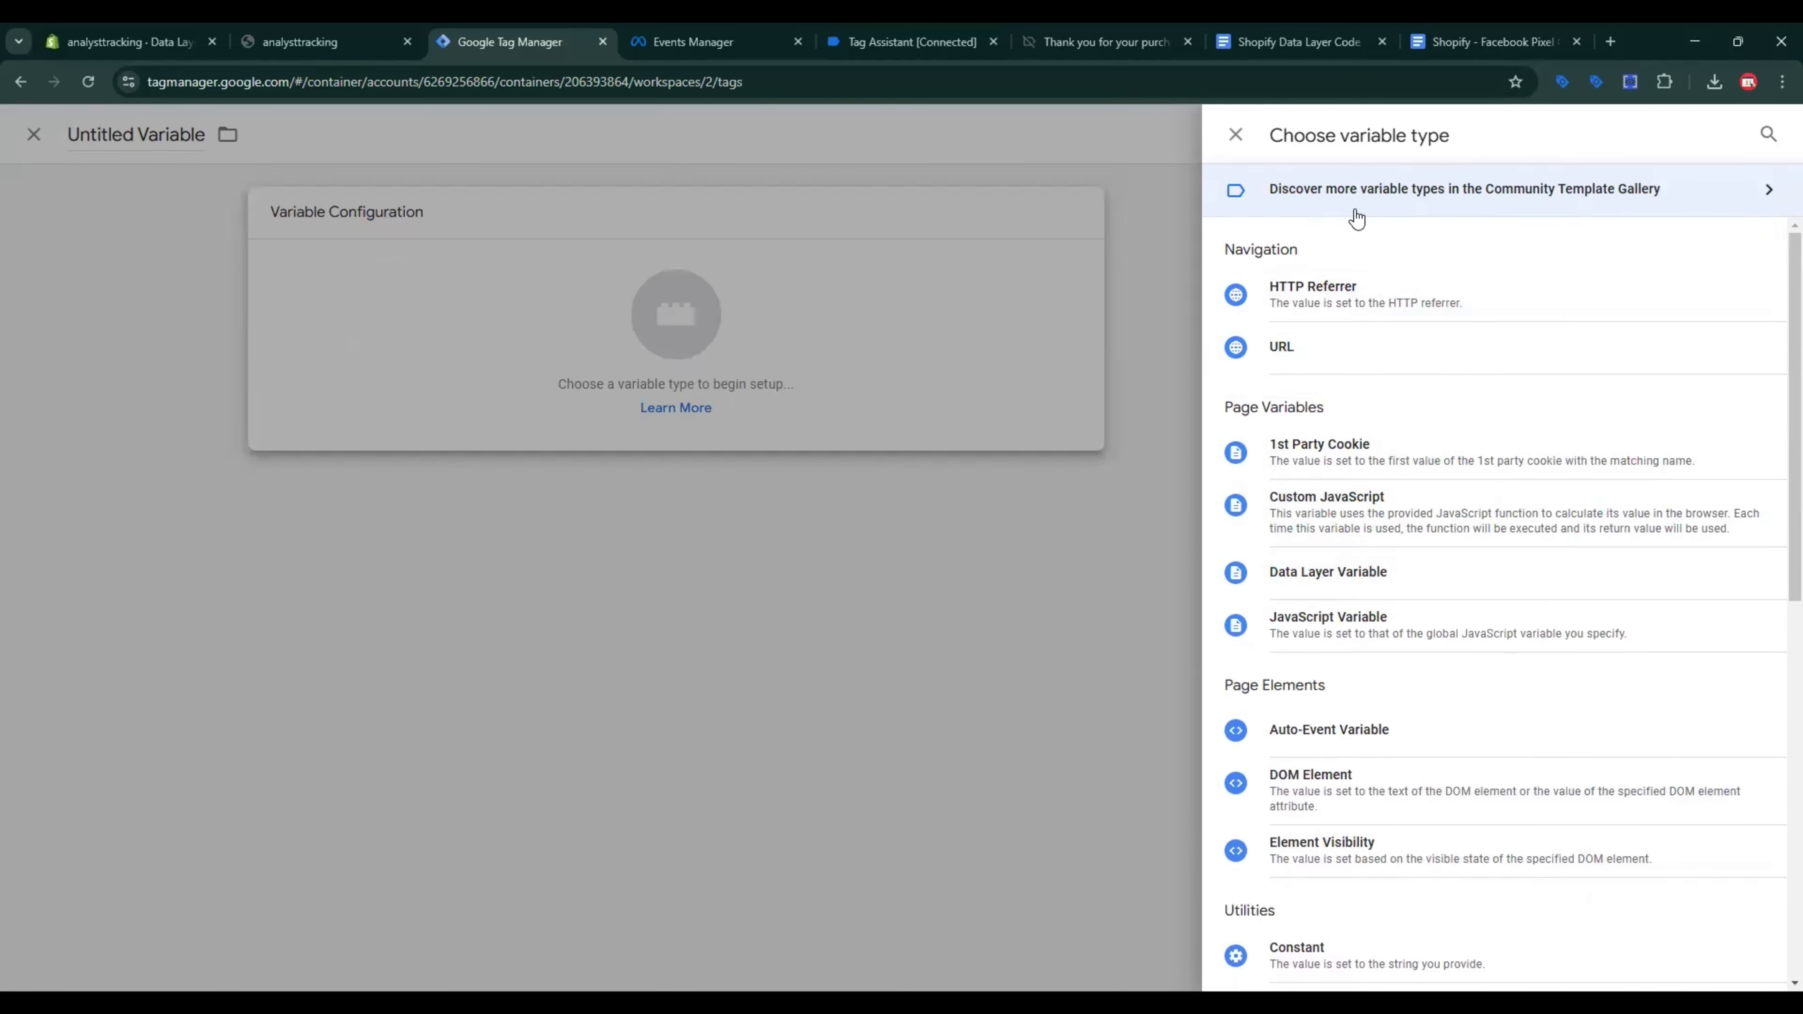
pyautogui.click(1710, 197)
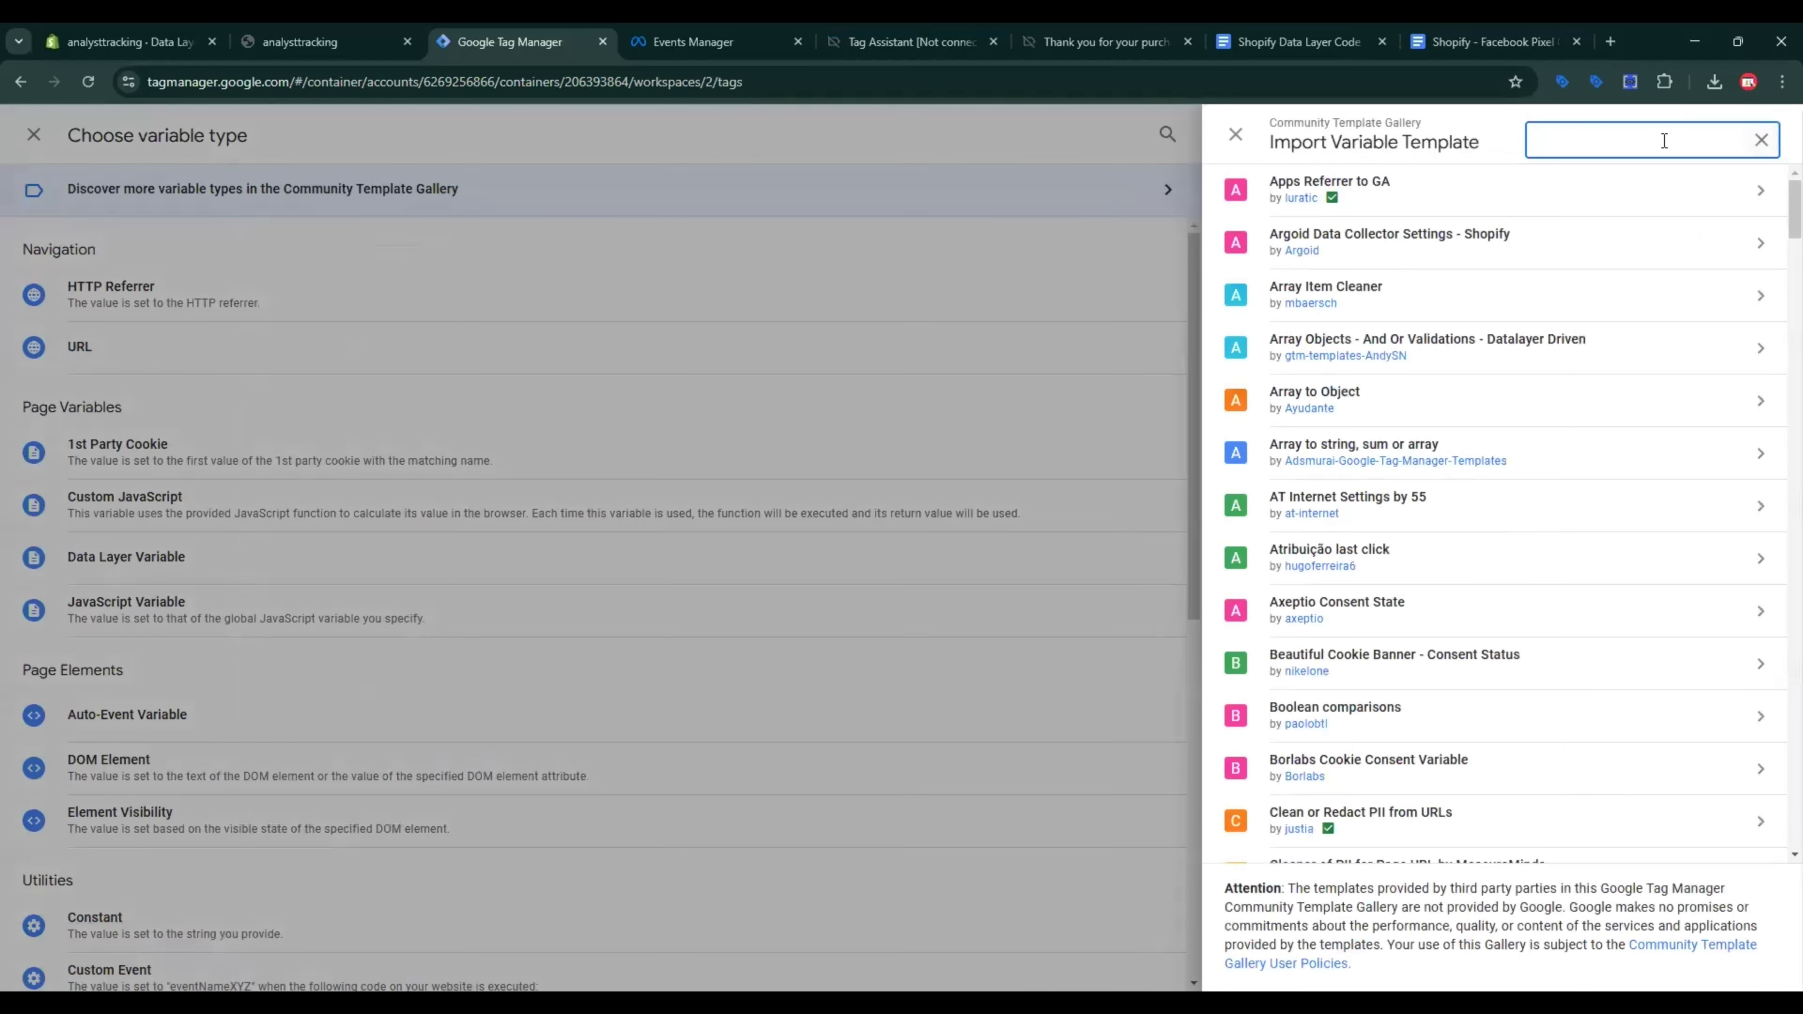
pyautogui.click(1663, 140)
pyautogui.write('EVENT')
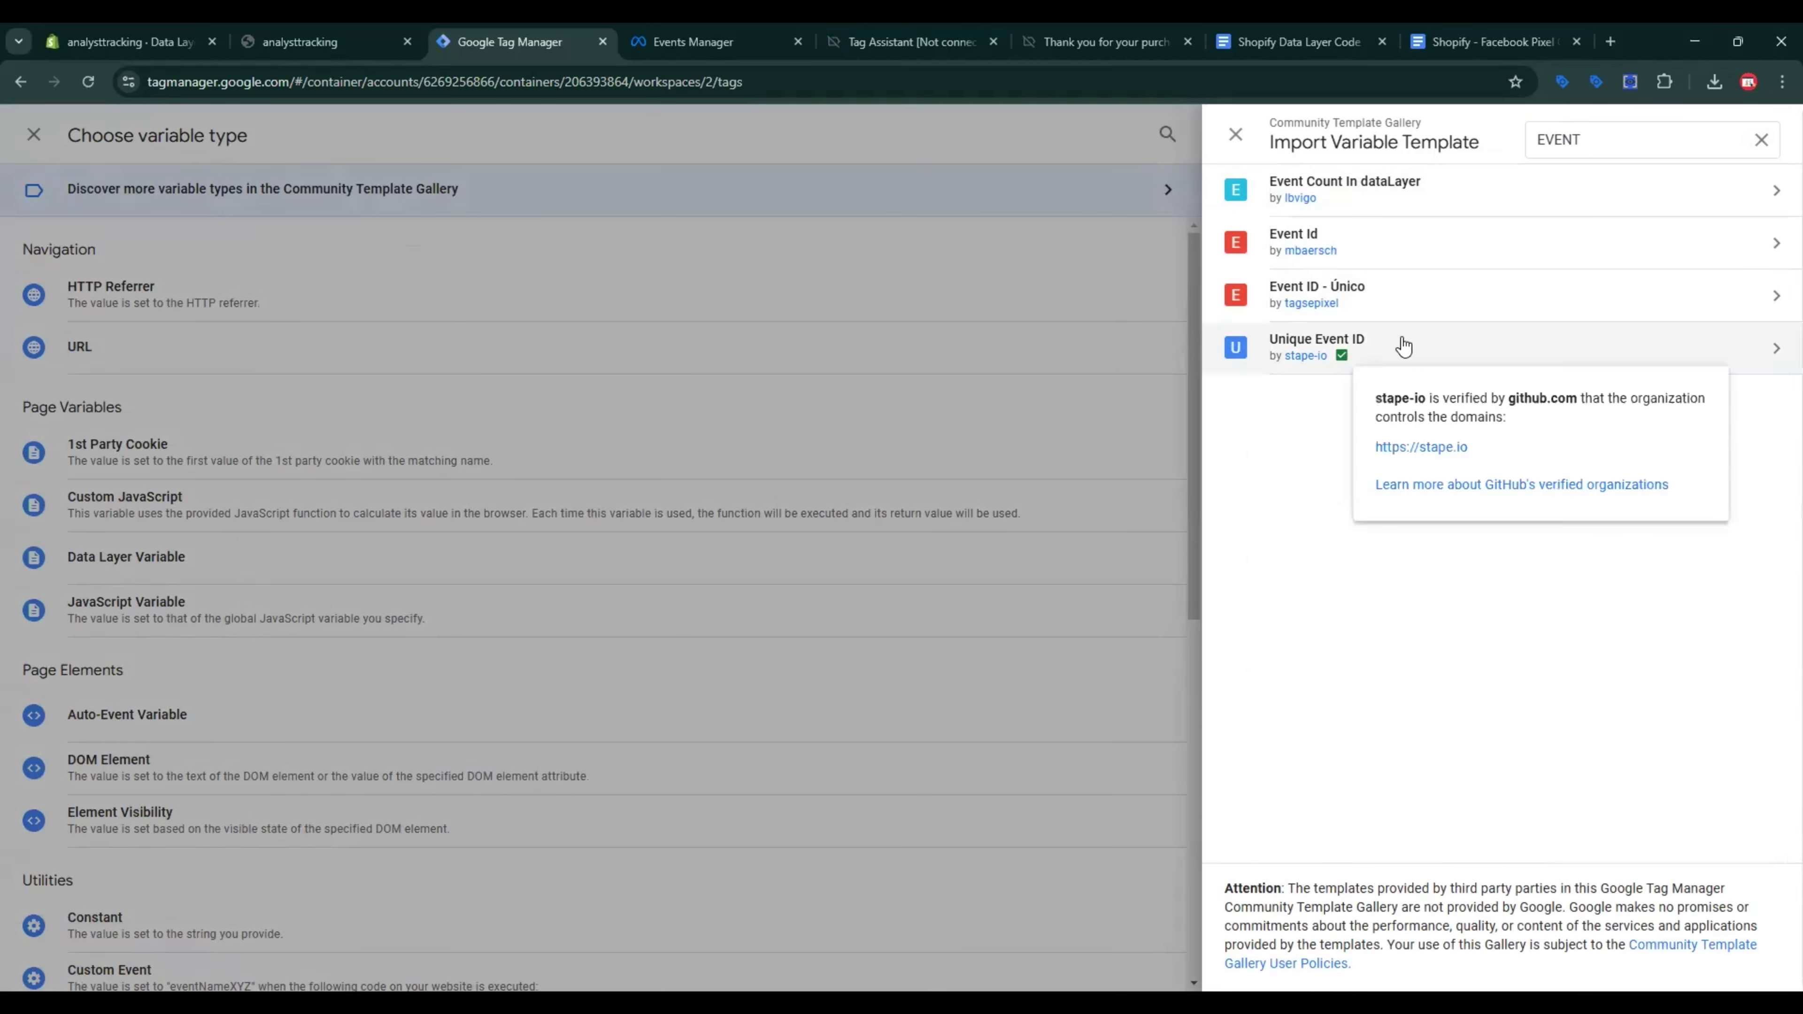
pyautogui.click(1464, 354)
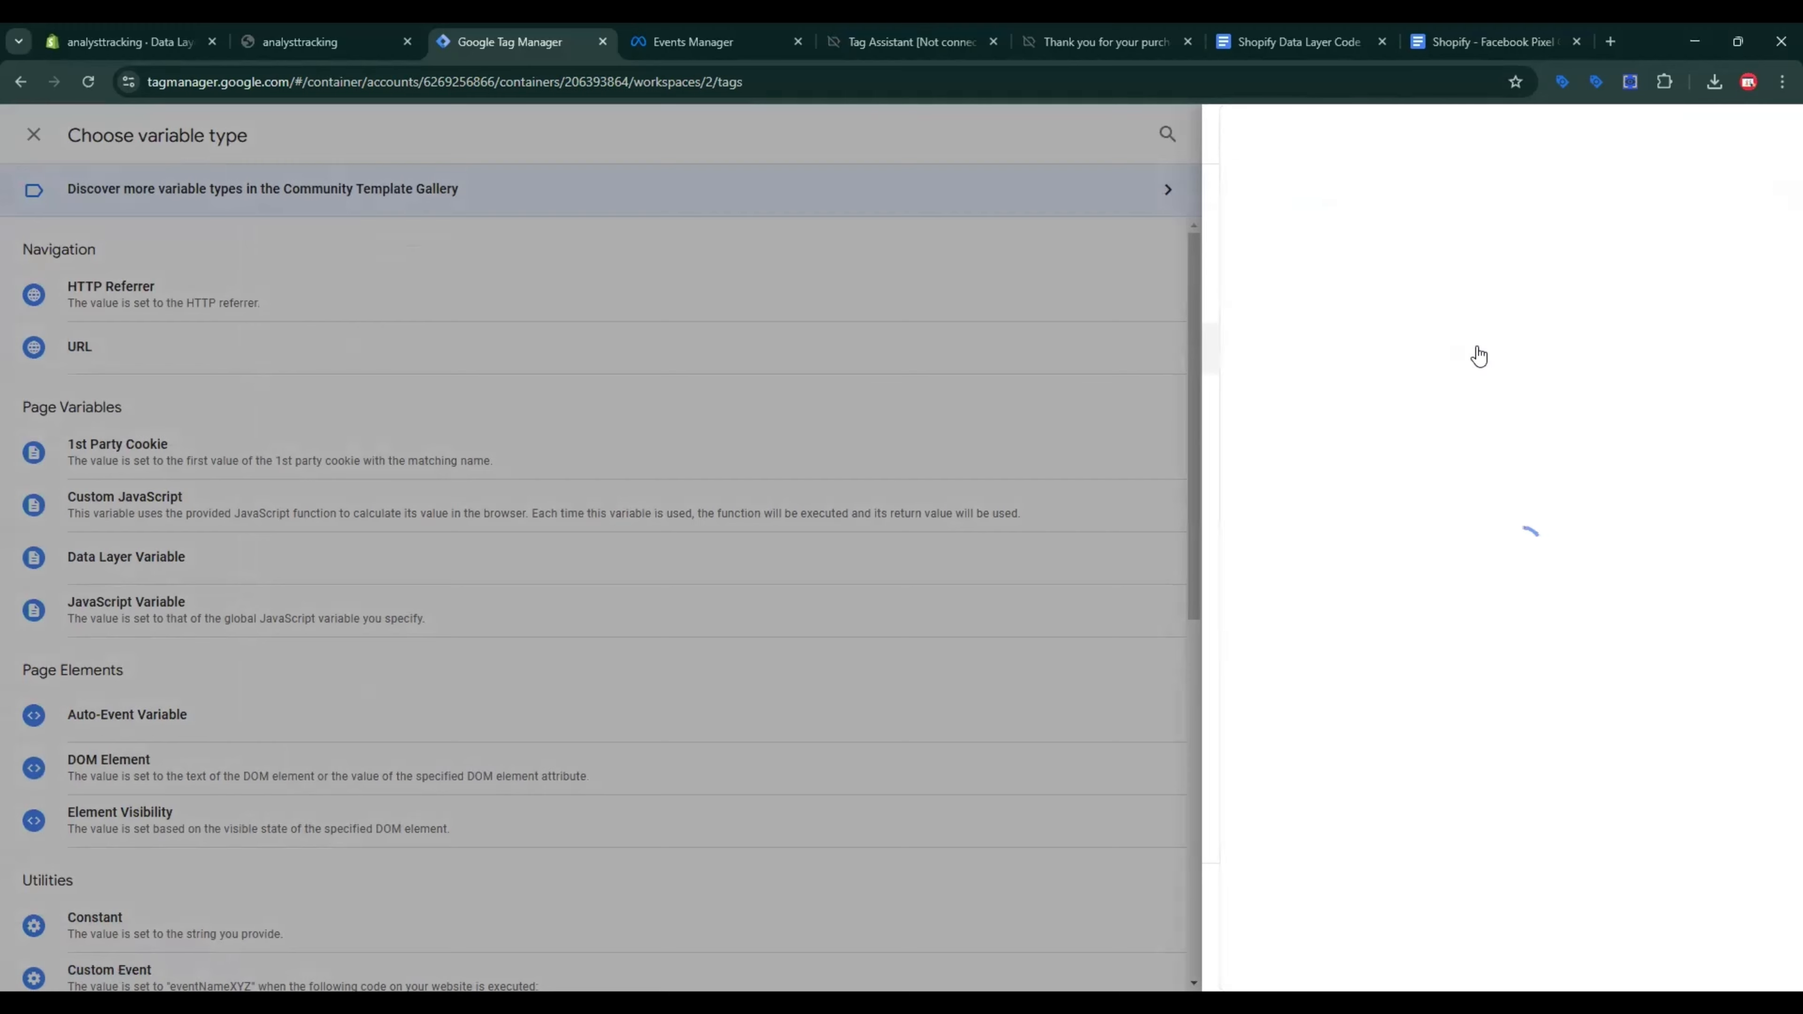
pyautogui.click(1638, 142)
pyautogui.click(1152, 481)
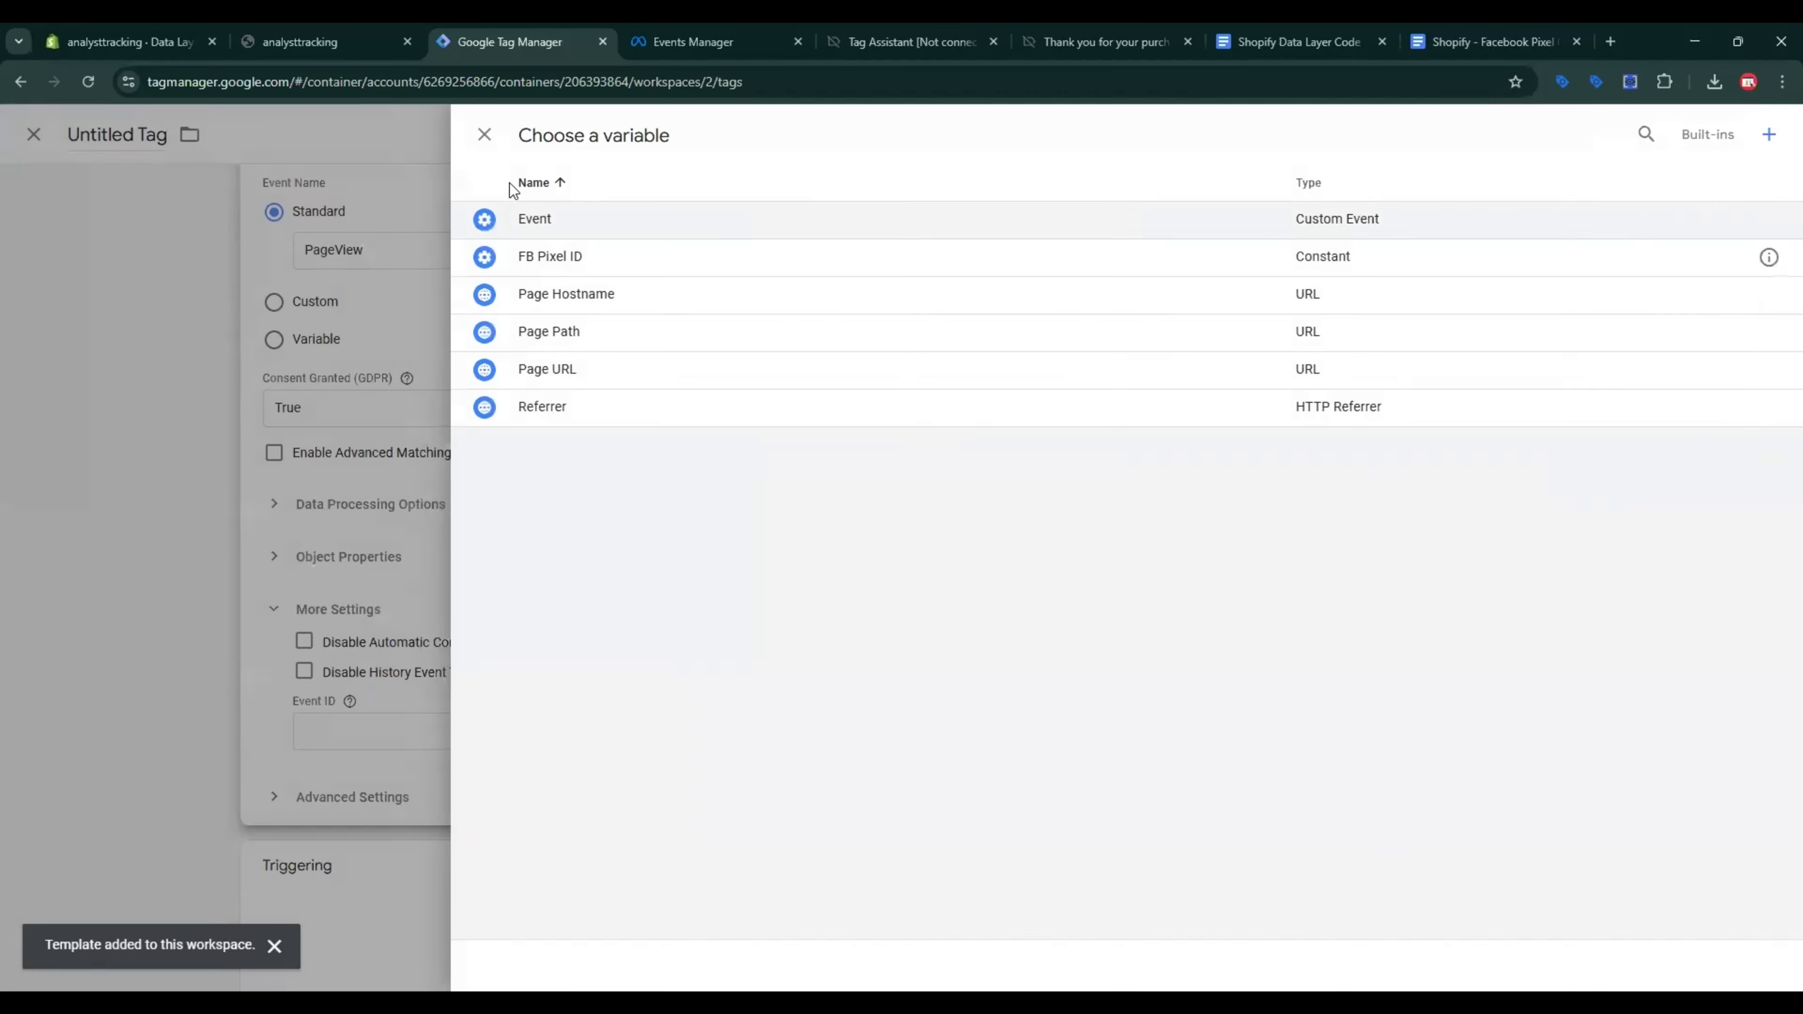
# Step: Create a variable of type Unique Event ID, save it as Unique Event ID, and use it as the tag's Event ID
pyautogui.click(485, 138)
pyautogui.click(973, 731)
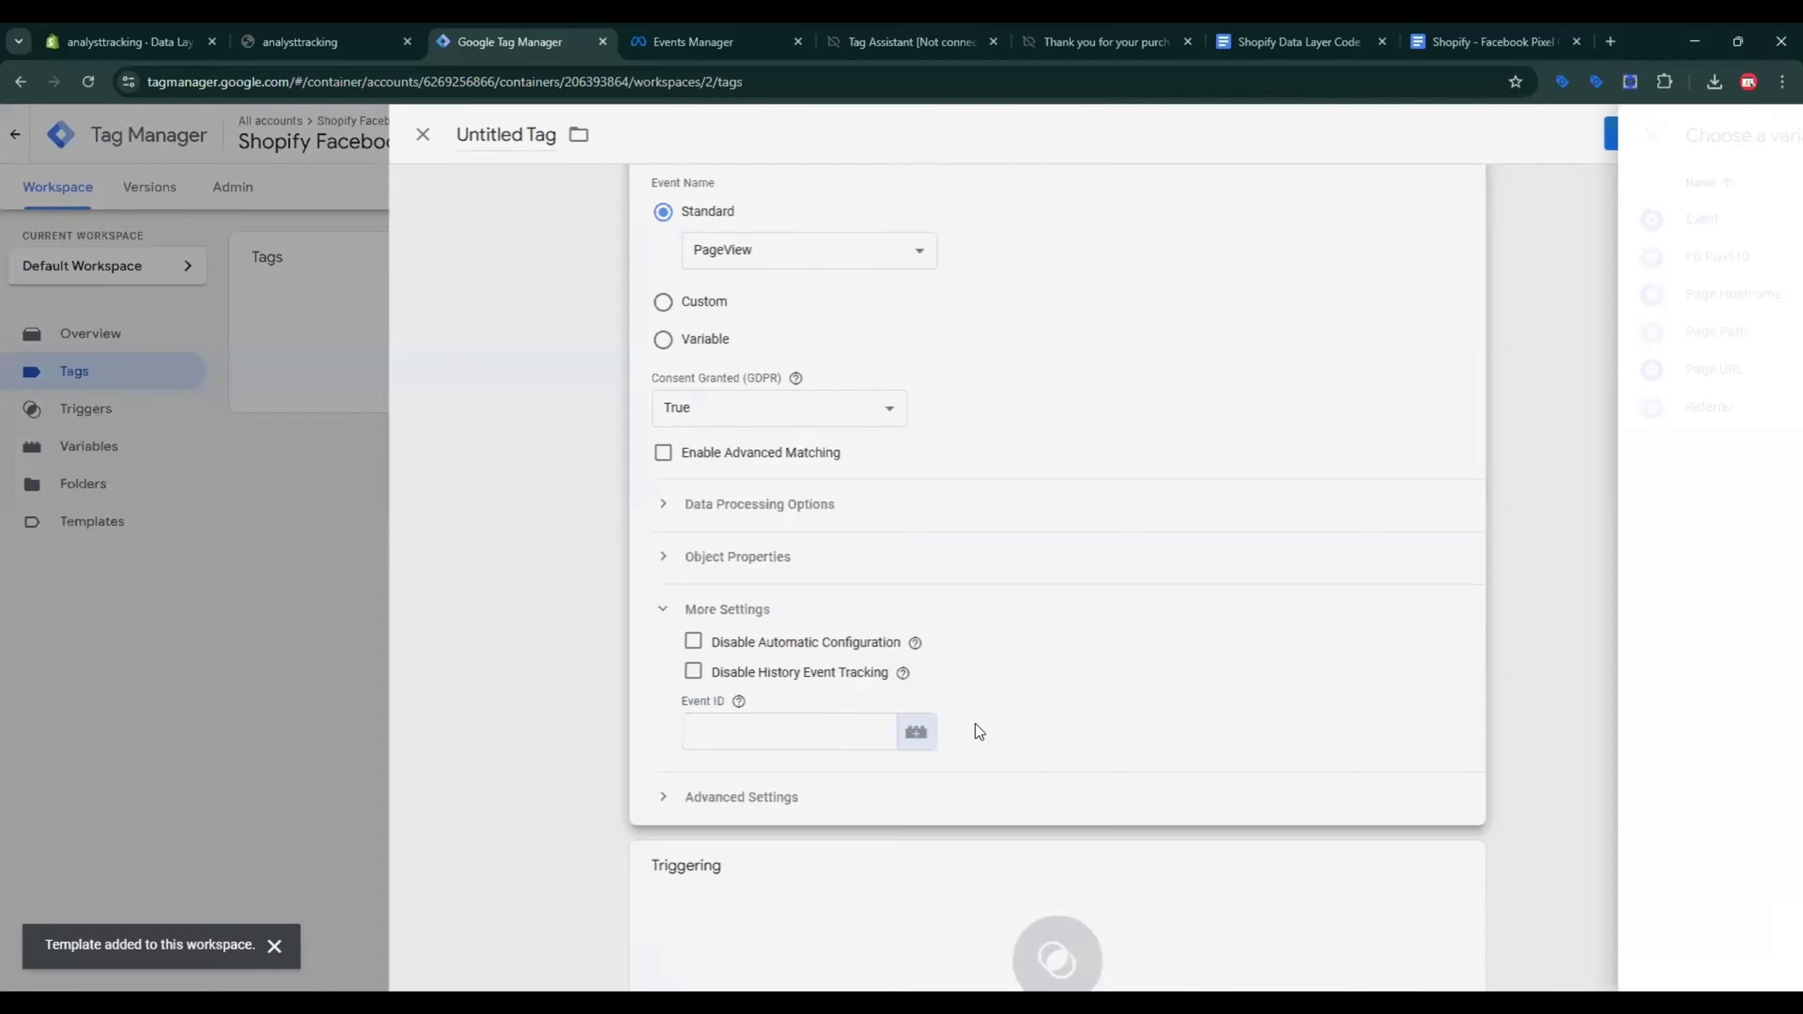
pyautogui.click(1763, 135)
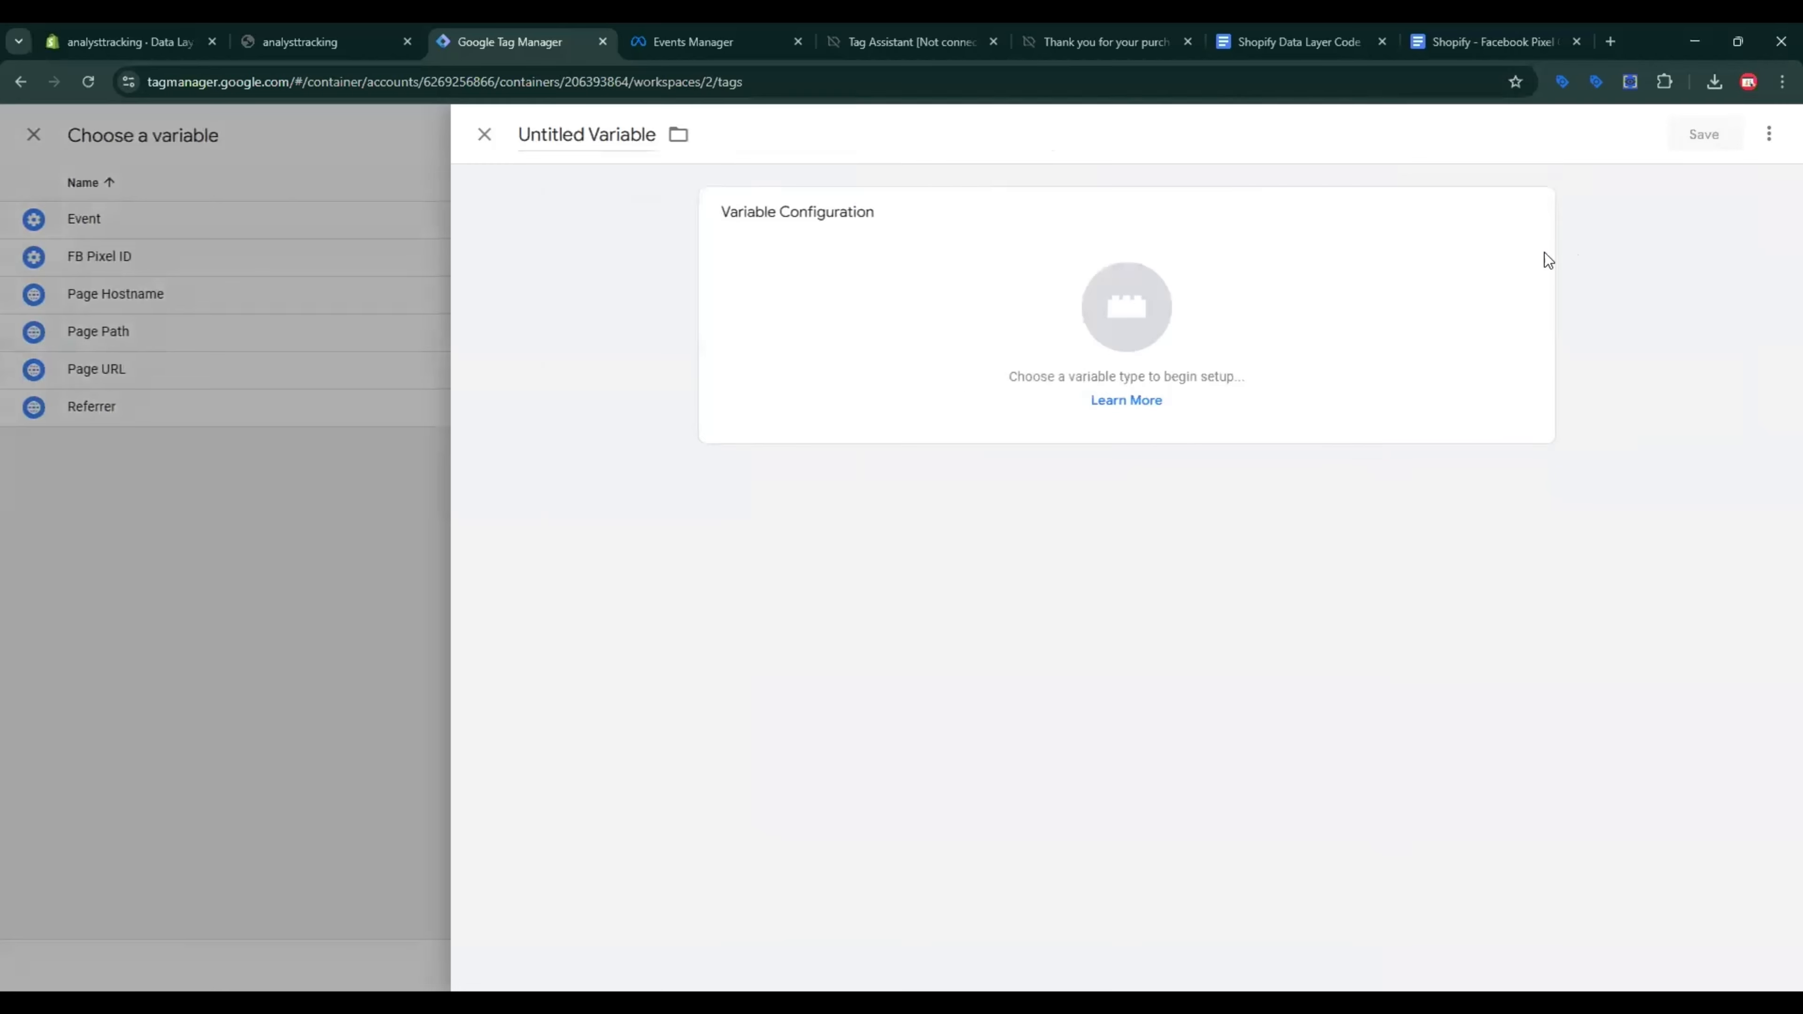
pyautogui.click(1424, 294)
pyautogui.click(1430, 301)
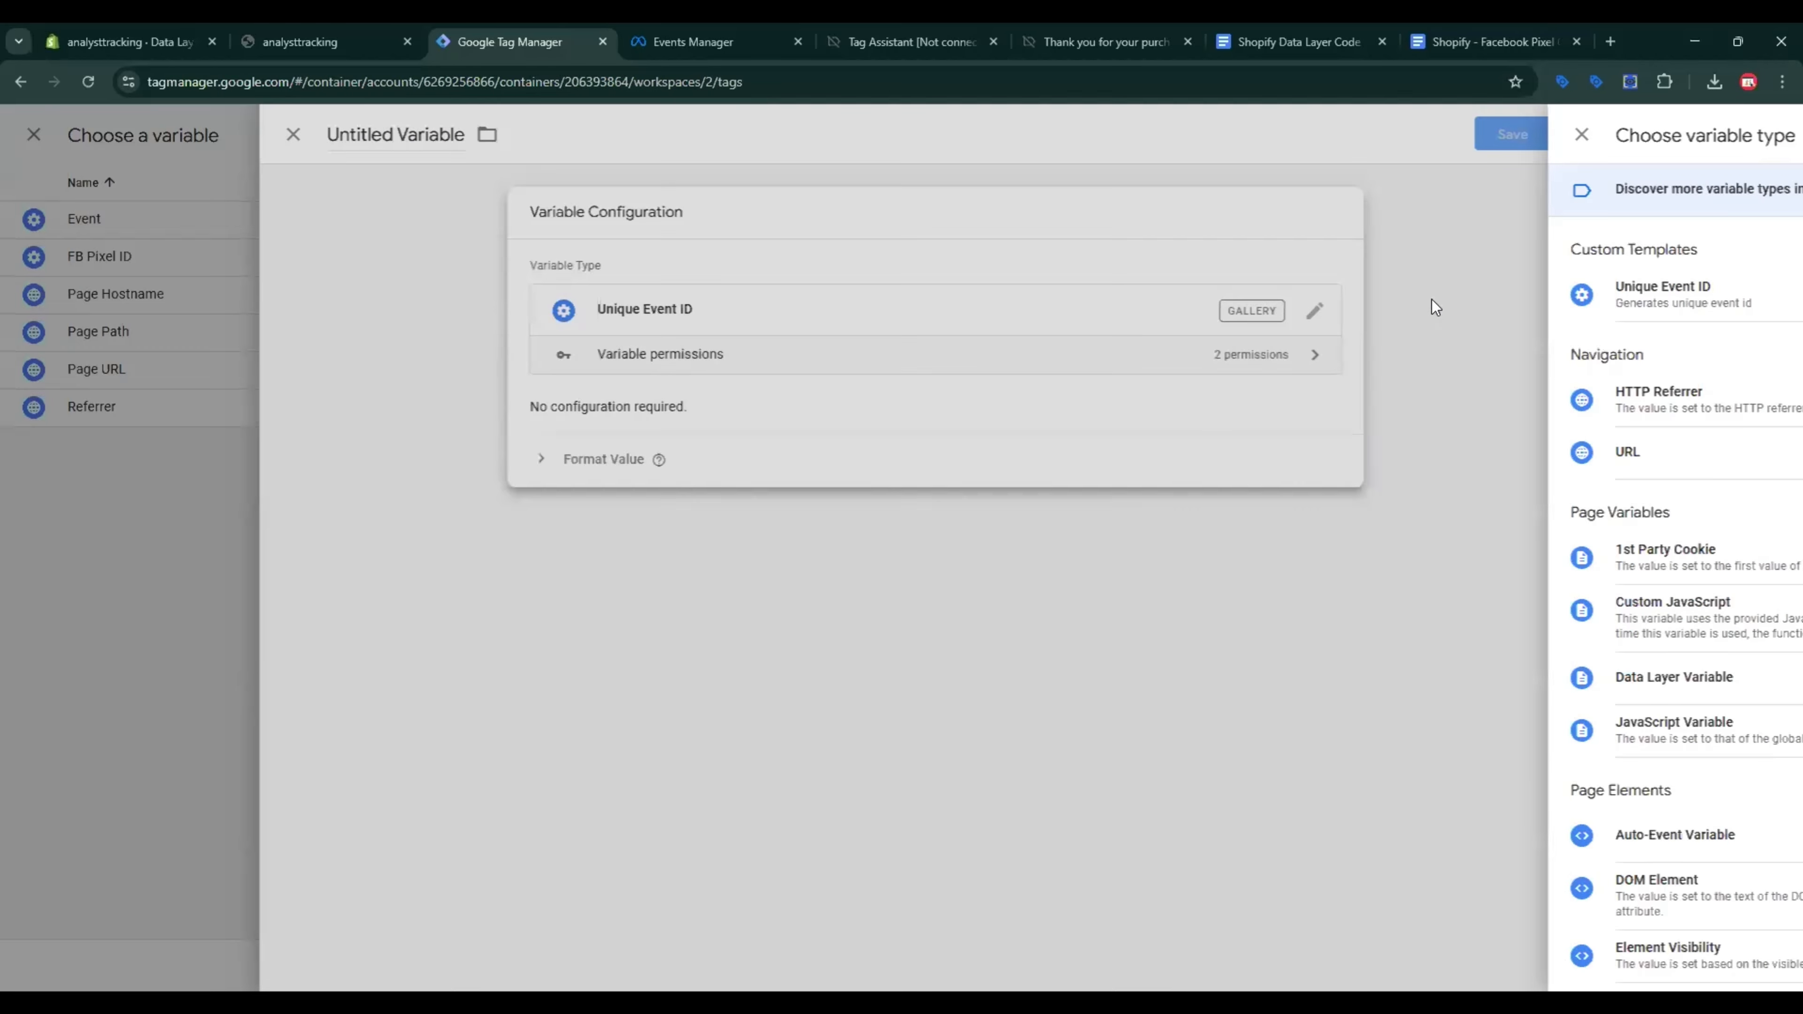
pyautogui.click(1690, 142)
pyautogui.click(1058, 413)
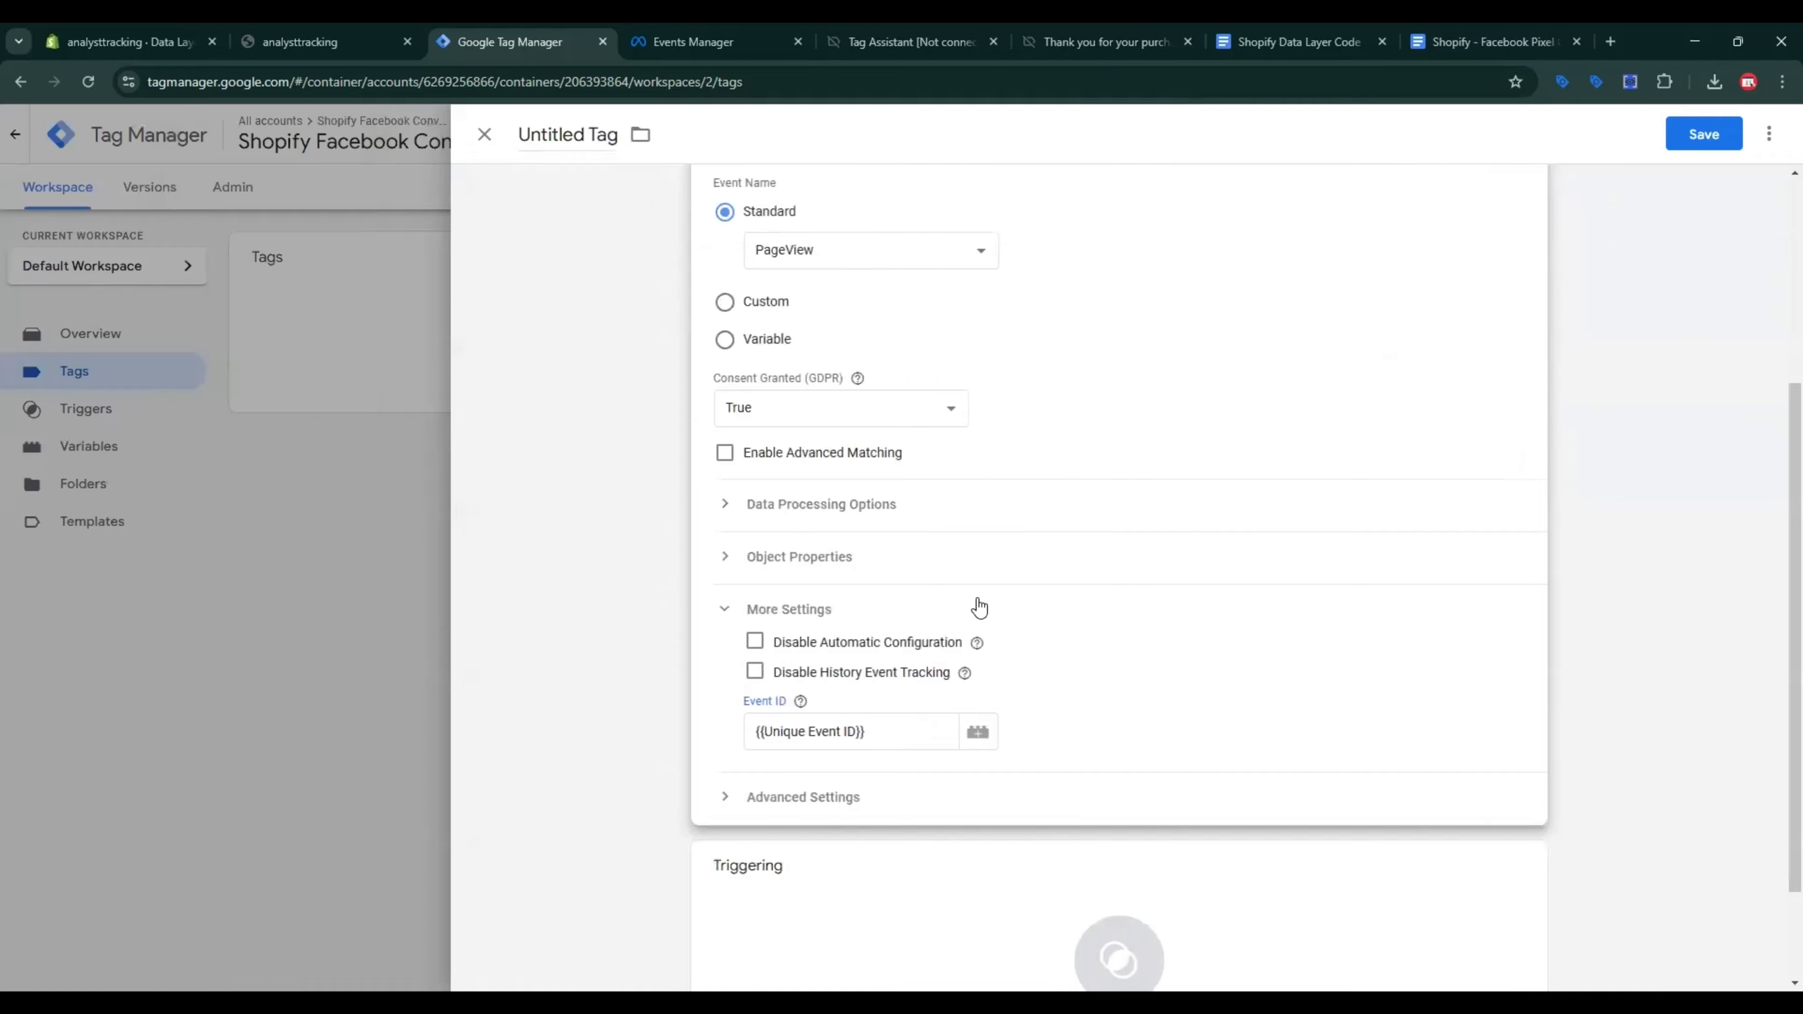
# Step: Set the All Pages trigger as the tag's firing trigger
pyautogui.scroll(-2, 978, 639)
pyautogui.scroll(5, 930, 737)
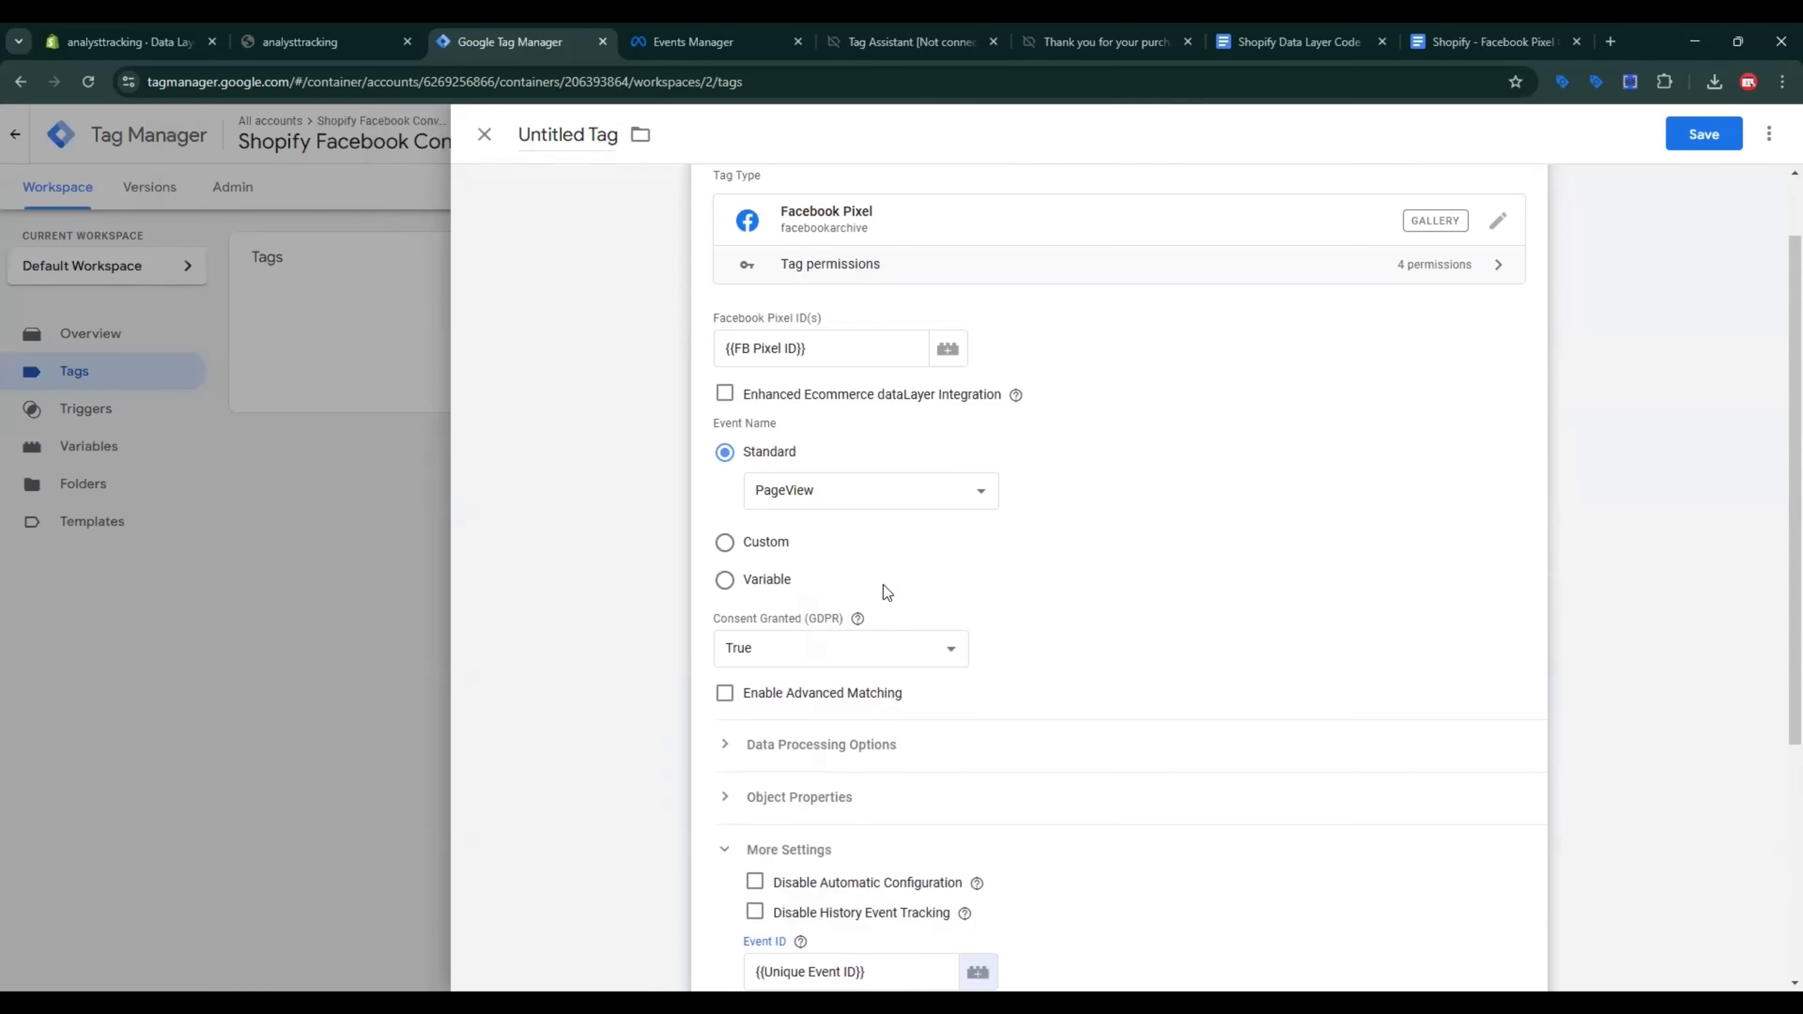
pyautogui.scroll(-5, 806, 502)
pyautogui.click(894, 817)
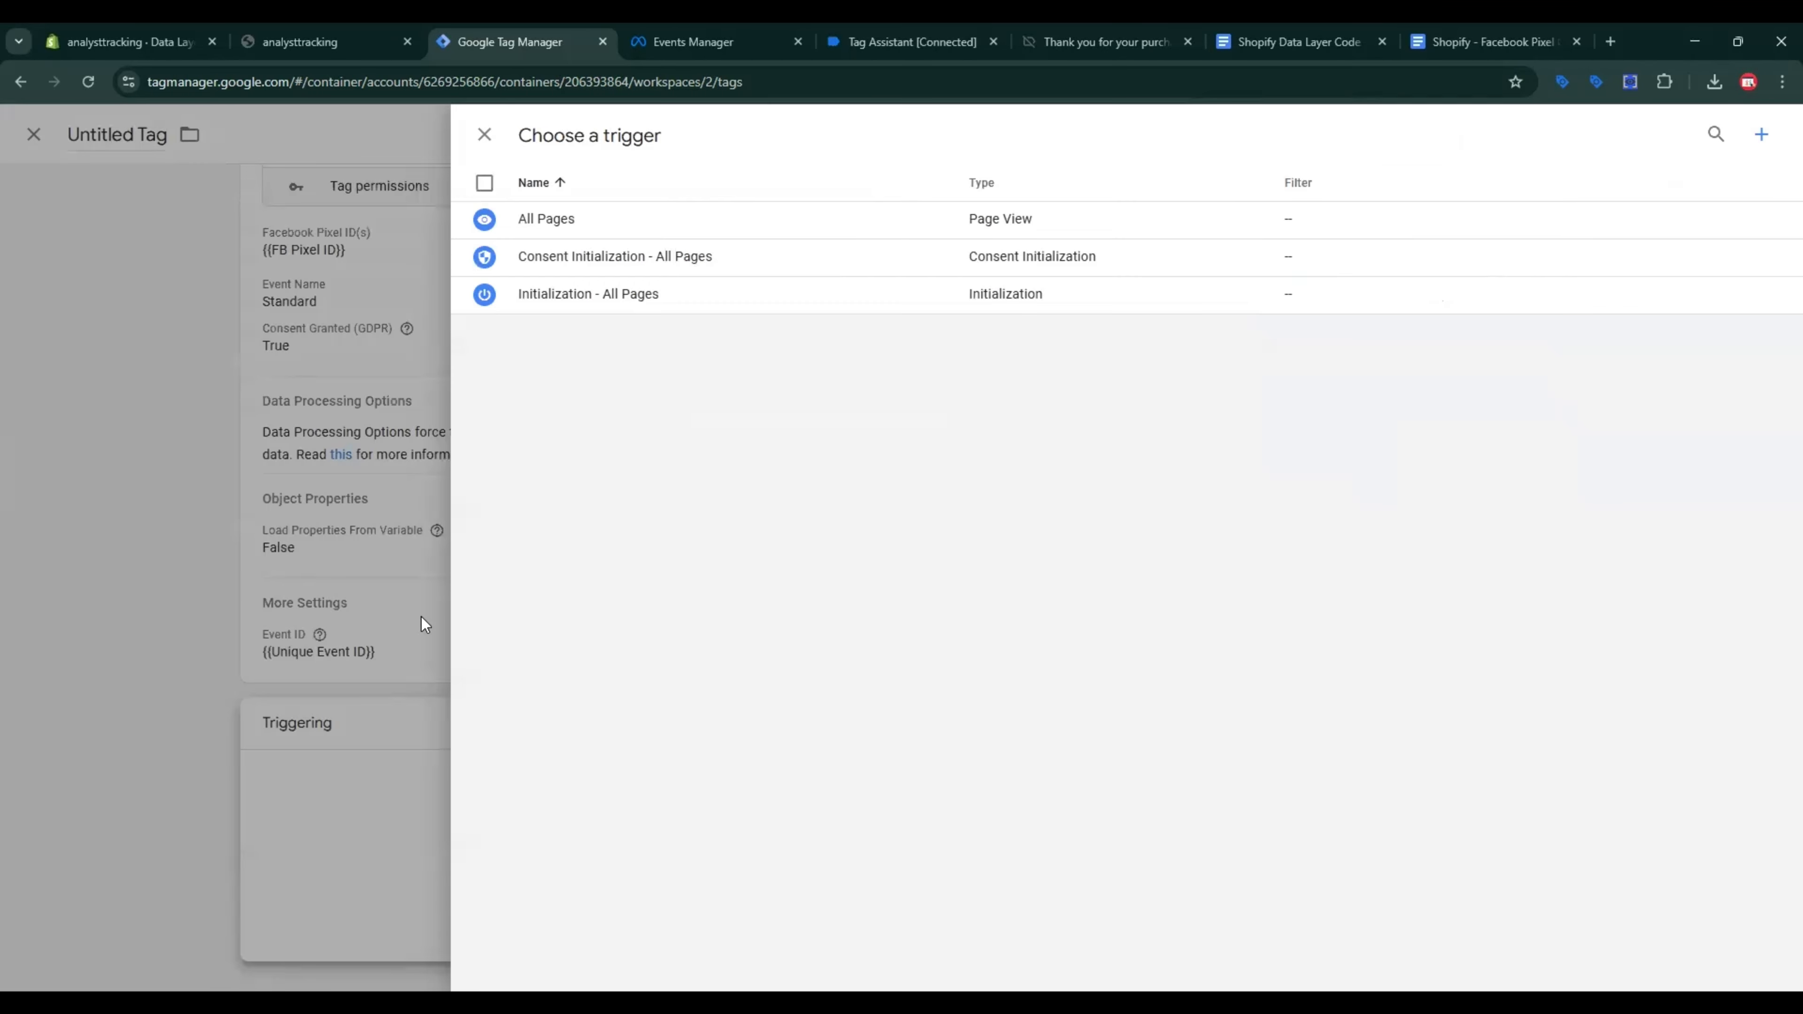
pyautogui.click(567, 221)
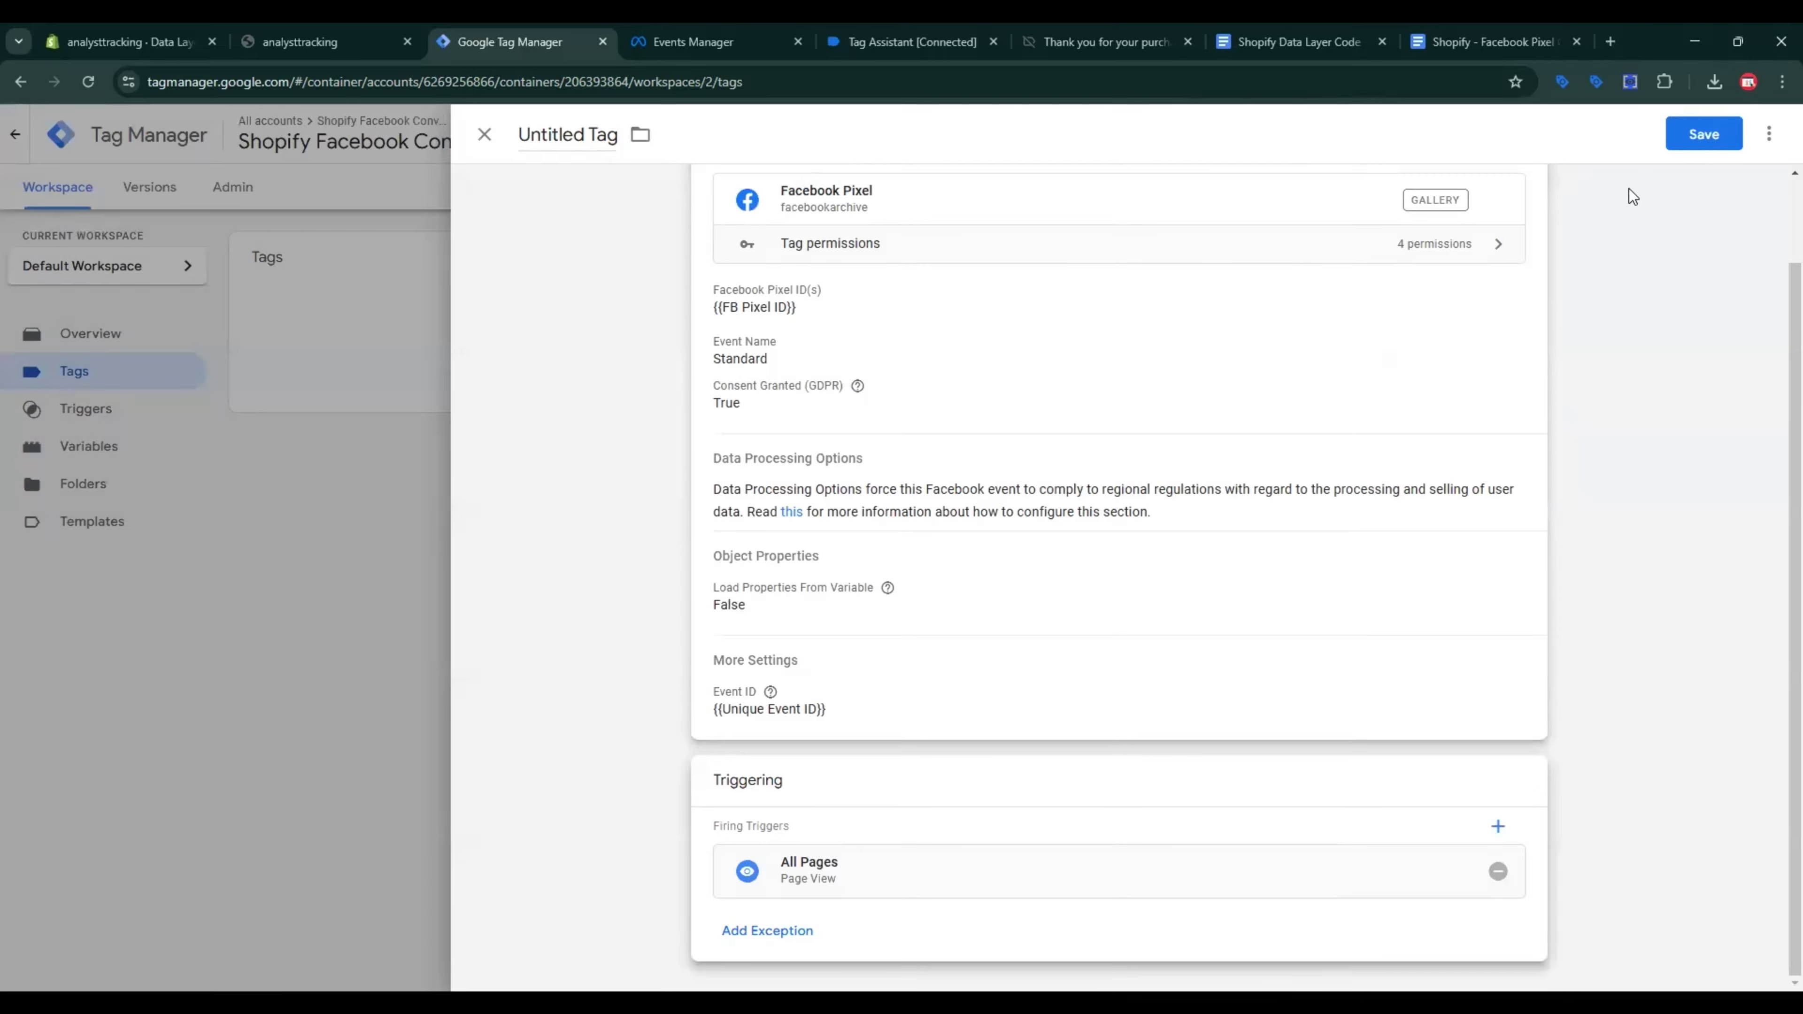
# Step: Save the tag with the name Facebook Pixel - Page View
pyautogui.click(1680, 144)
pyautogui.click(919, 361)
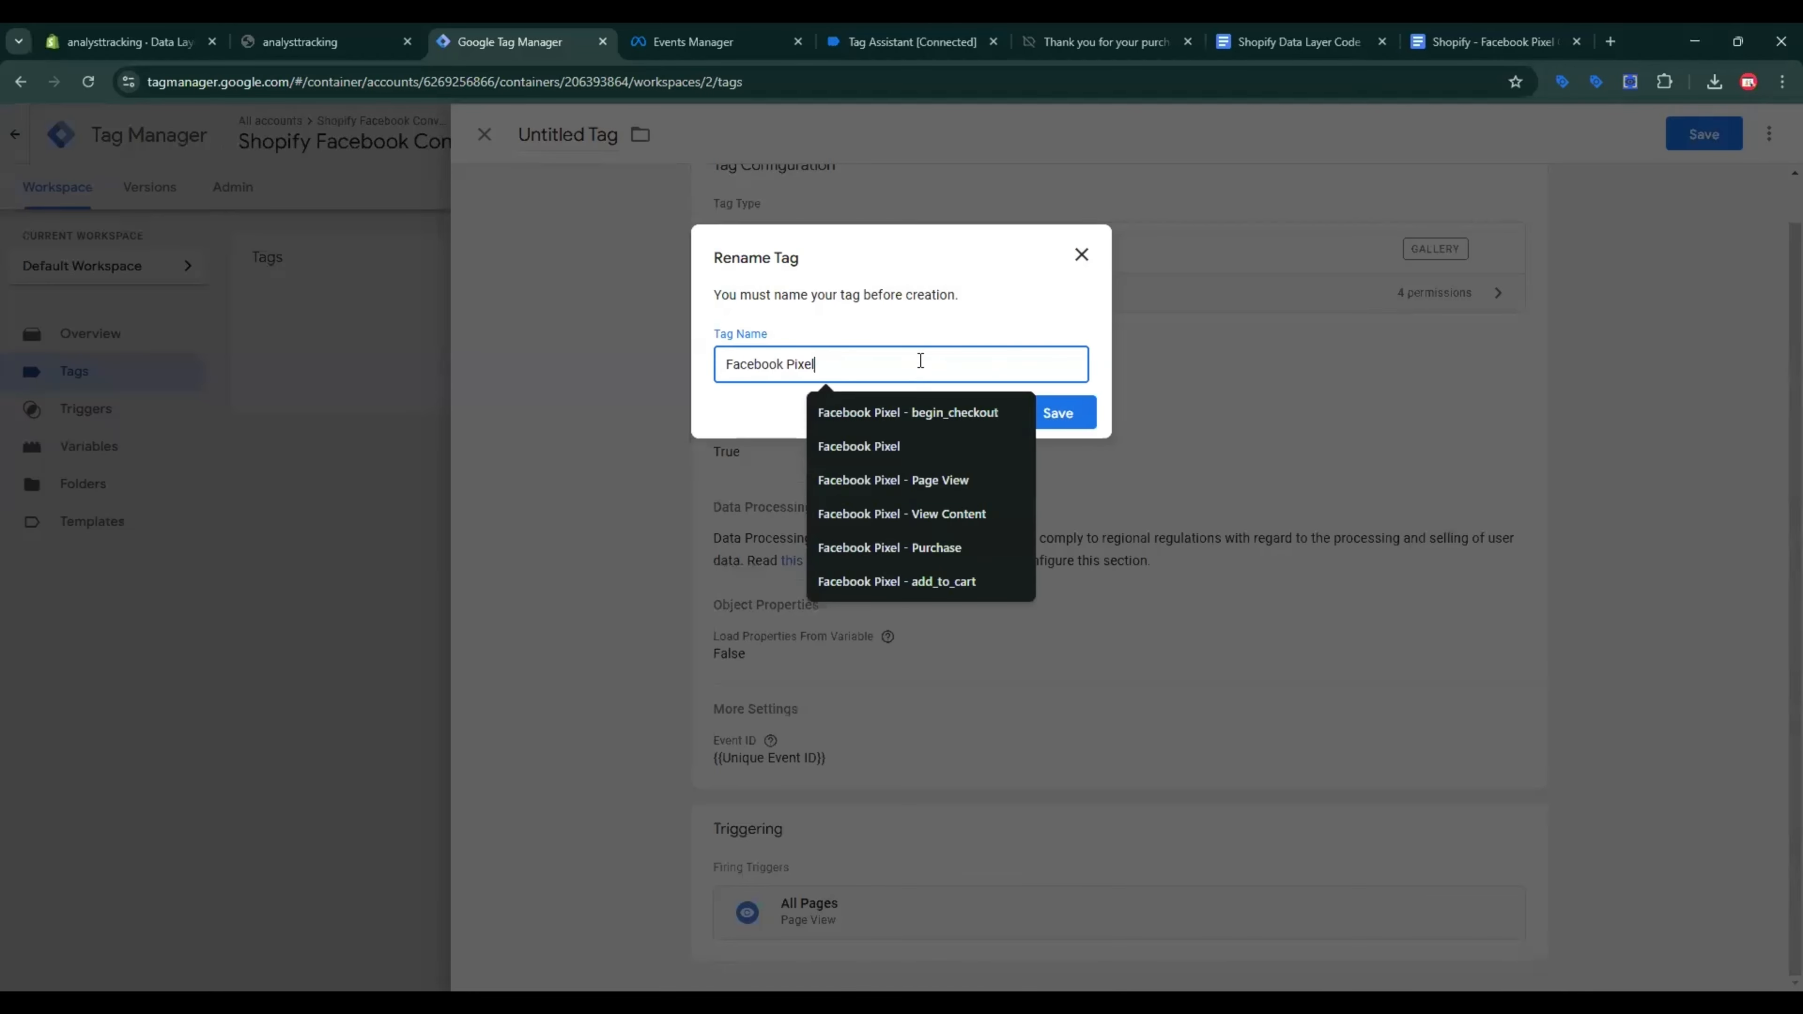
pyautogui.click(953, 483)
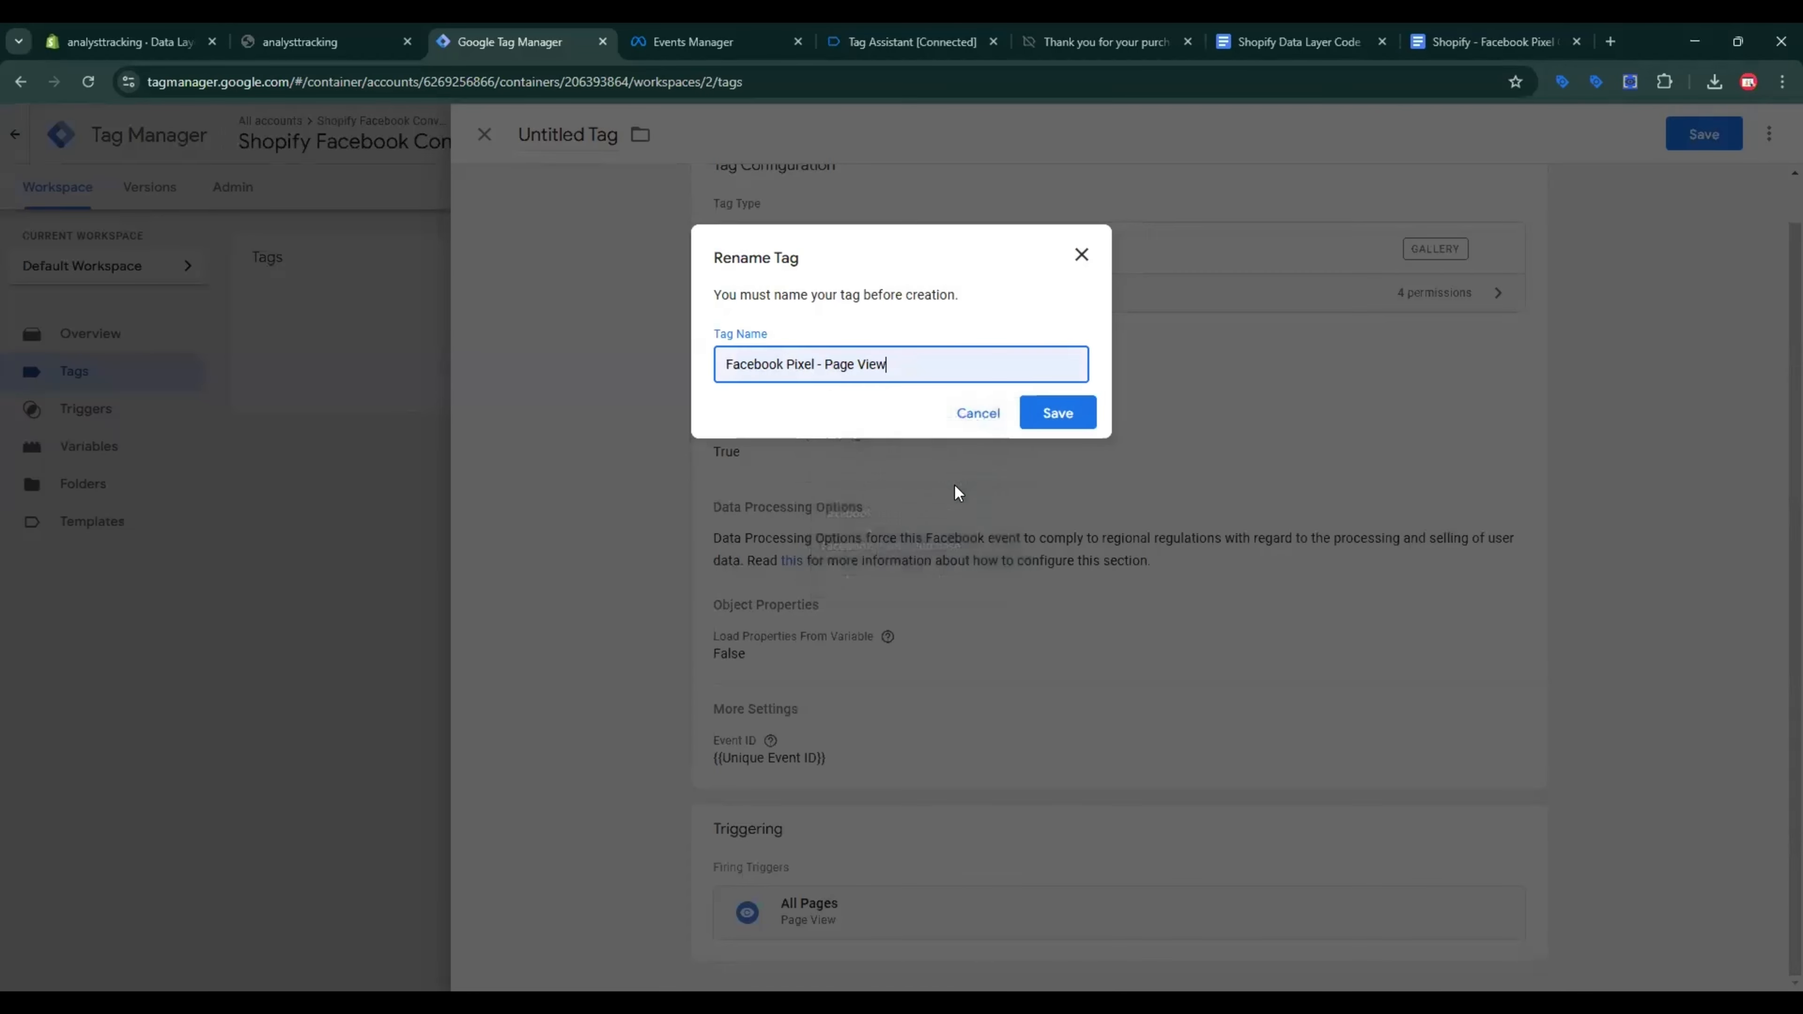
pyautogui.click(1079, 417)
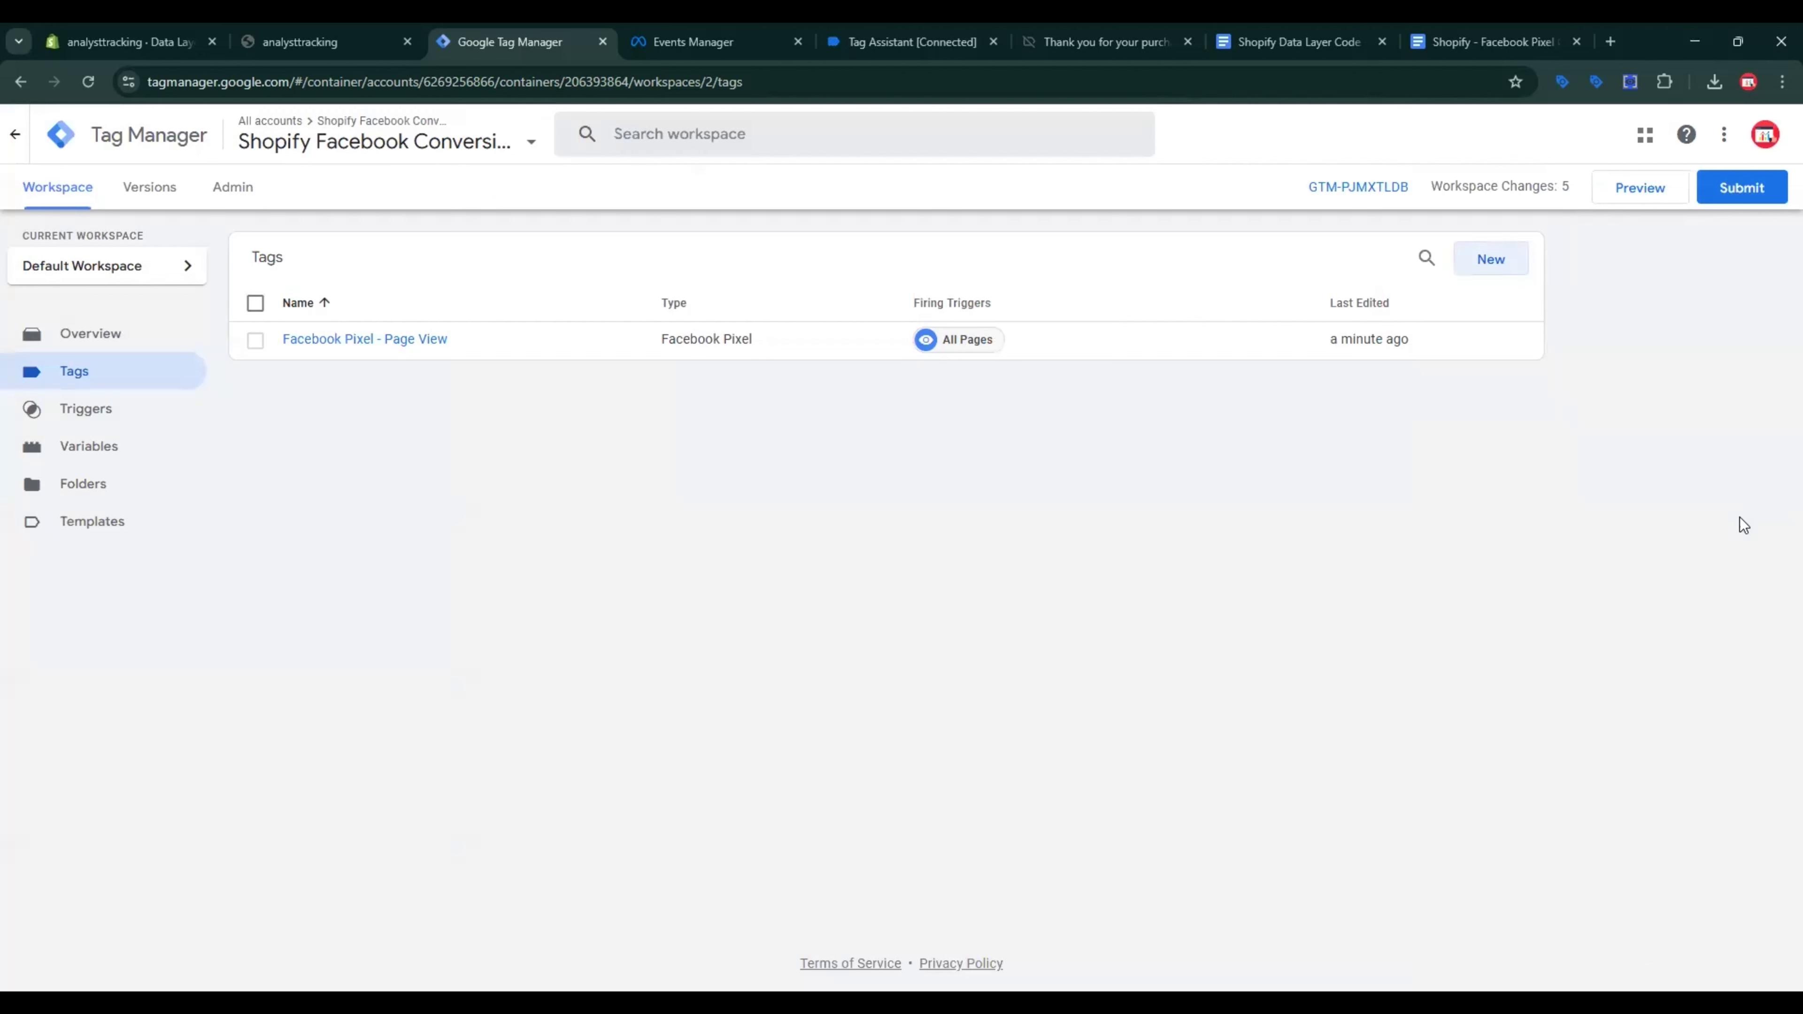
# Step: Preview the container in Tag Assistant, check the fired tags, and switch to the connected store page
pyautogui.click(1634, 200)
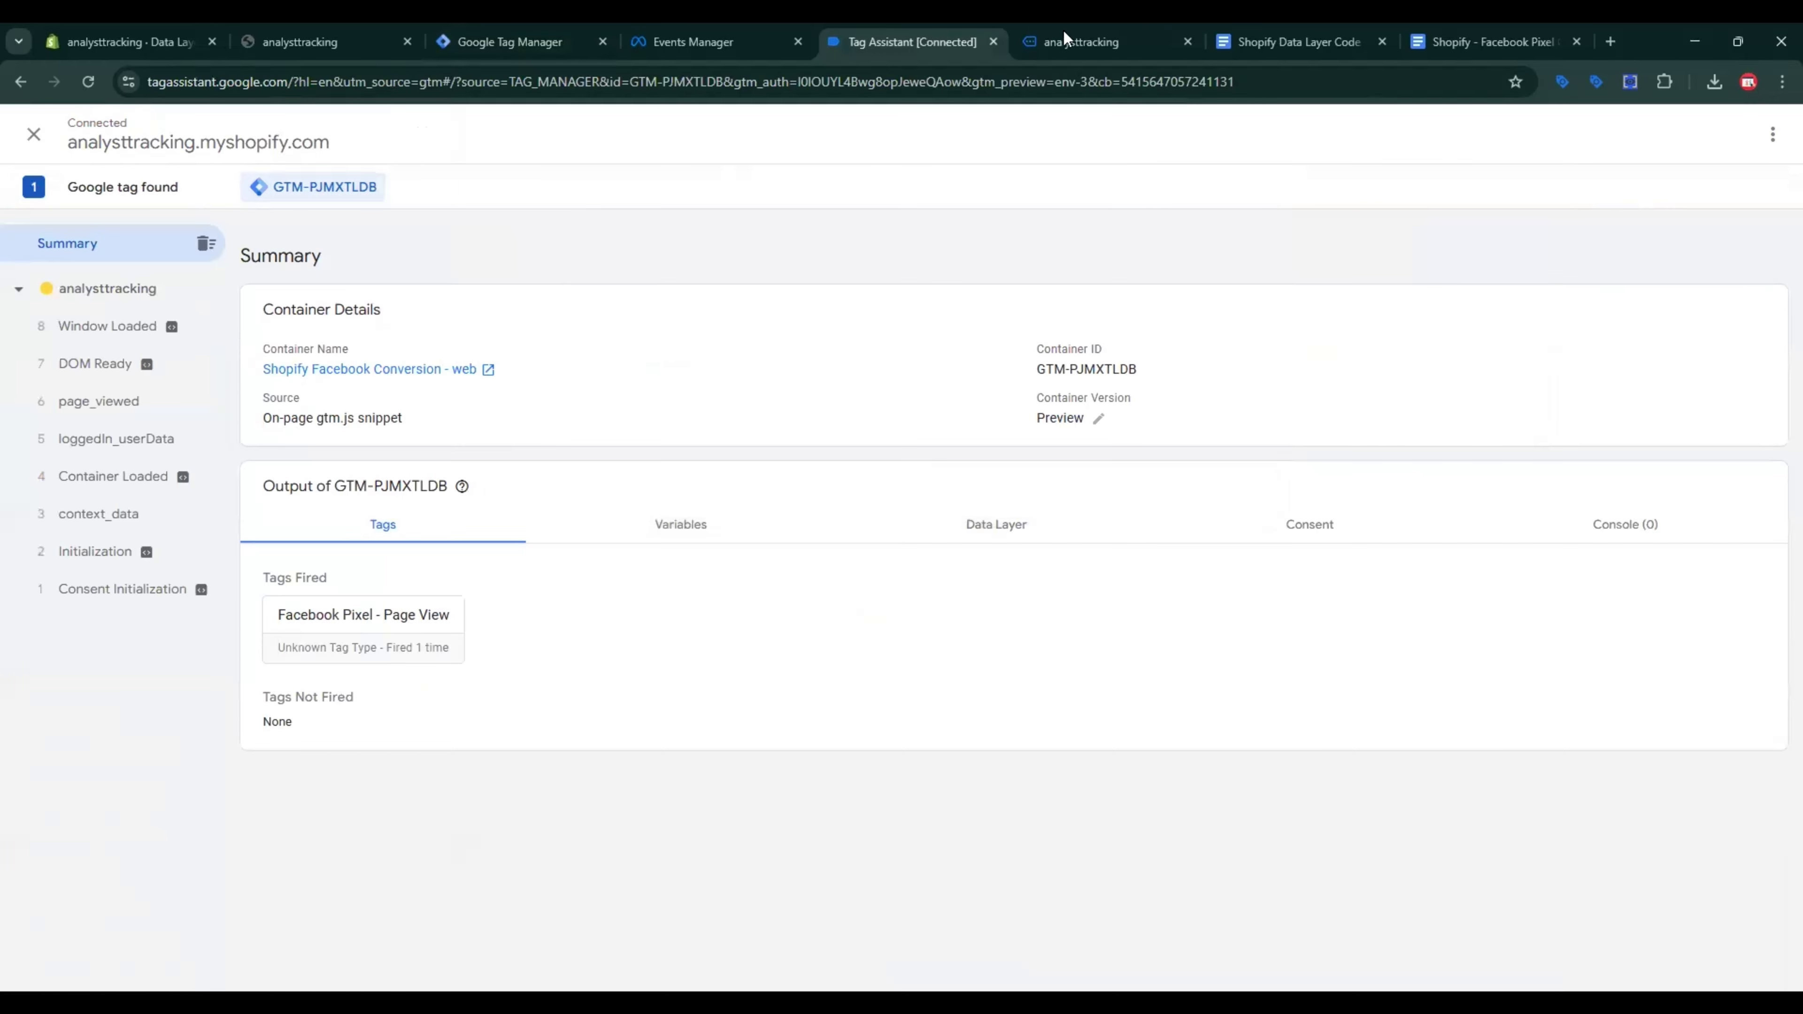
pyautogui.click(1063, 34)
pyautogui.scroll(-1, 1264, 512)
pyautogui.click(936, 28)
pyautogui.click(1093, 41)
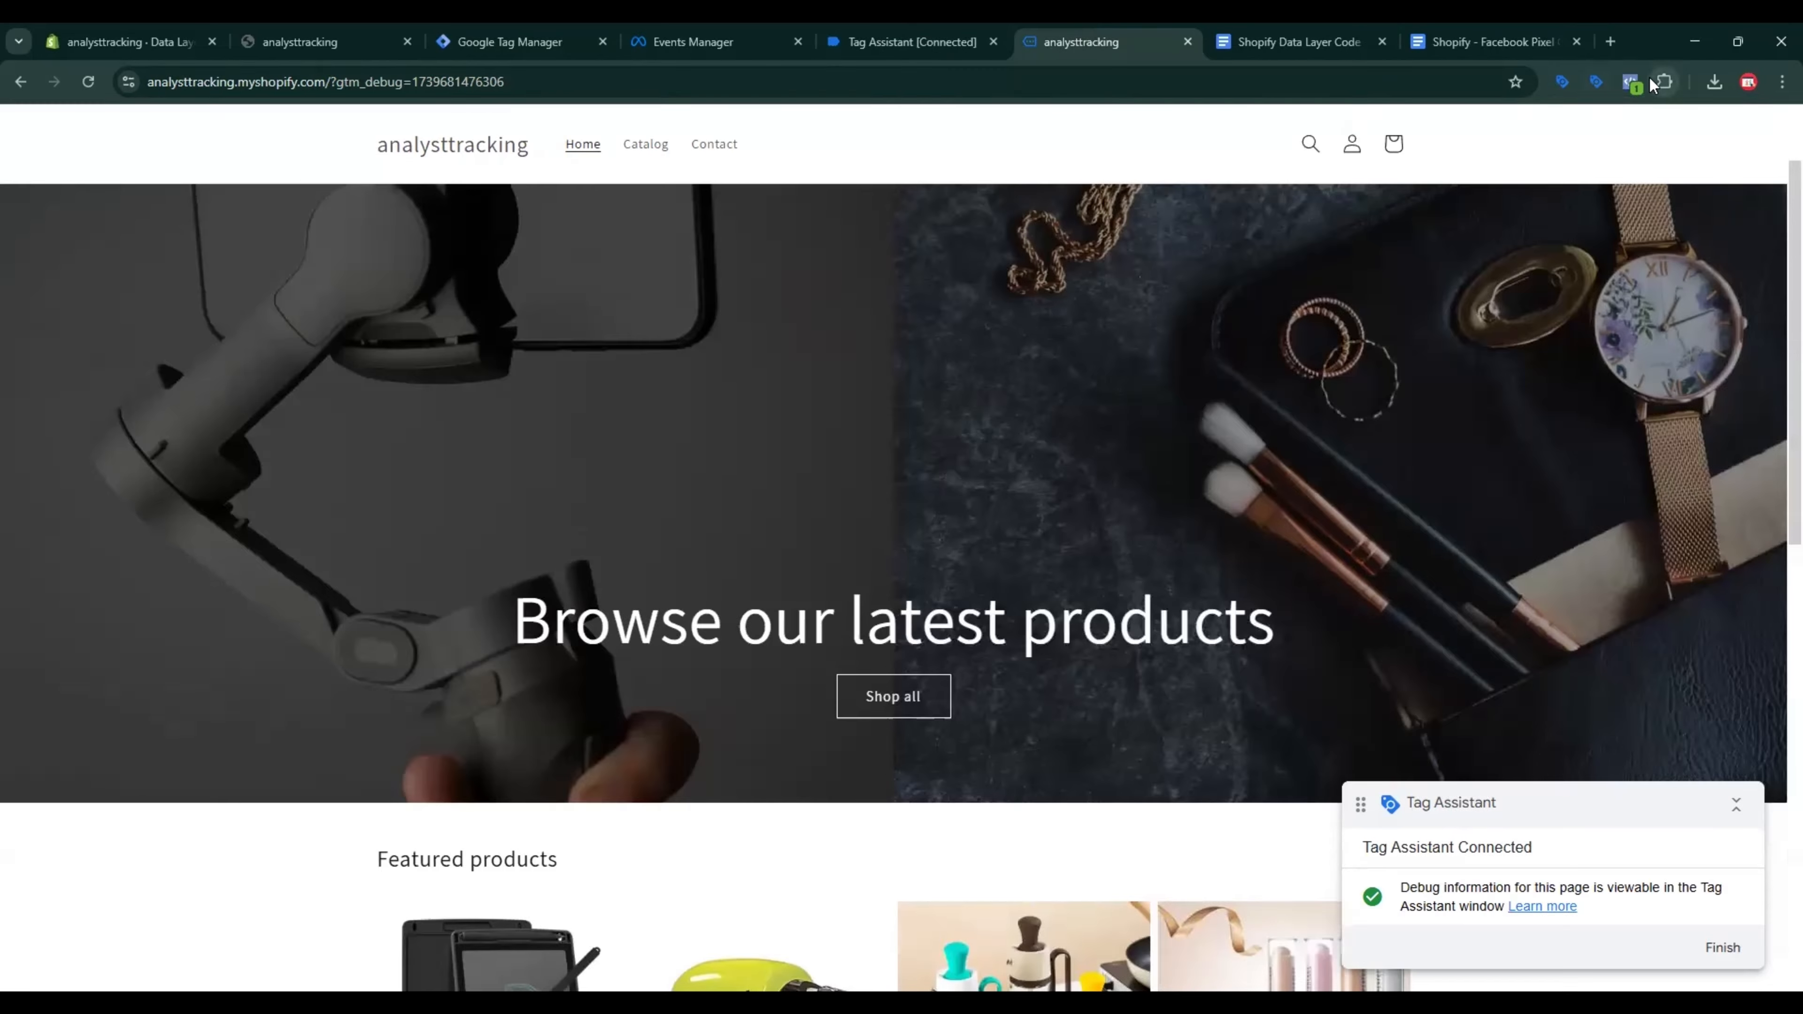
# Step: Inspect the PageView event details for the store page with Meta Pixel Helper
pyautogui.click(1633, 82)
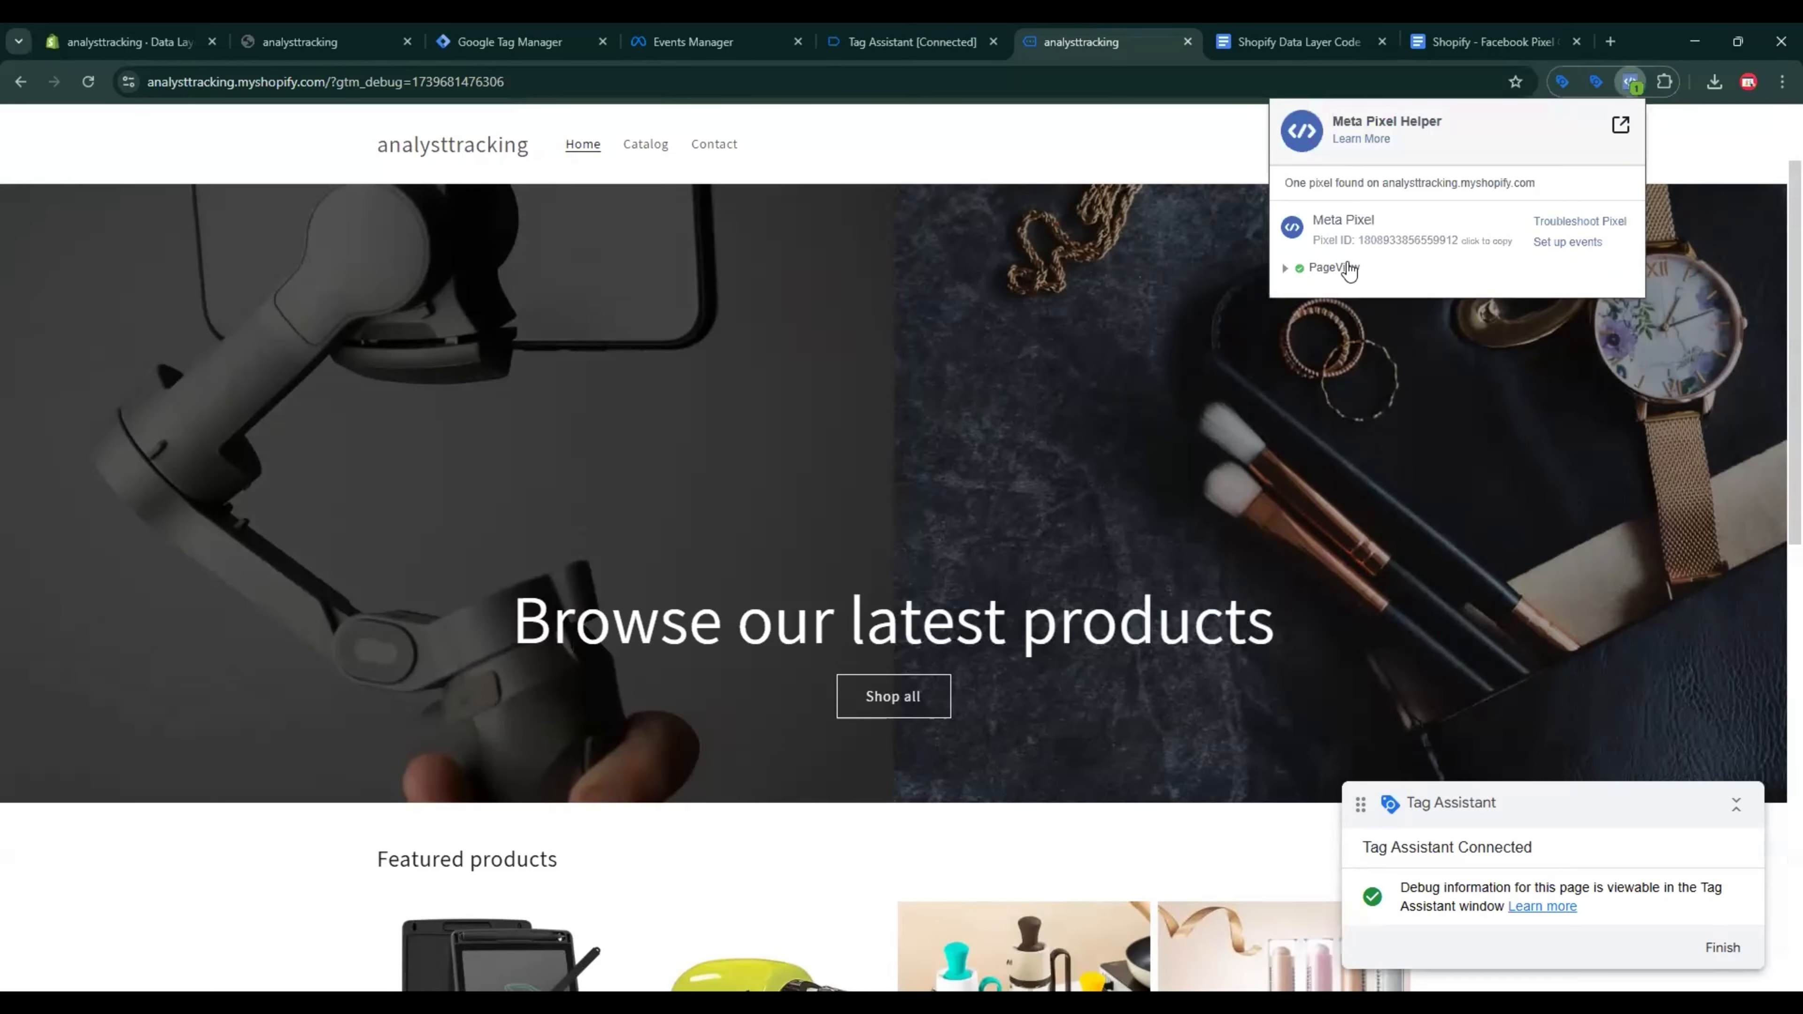
pyautogui.click(1334, 268)
pyautogui.moveTo(1331, 268); pyautogui.dragTo(1413, 260)
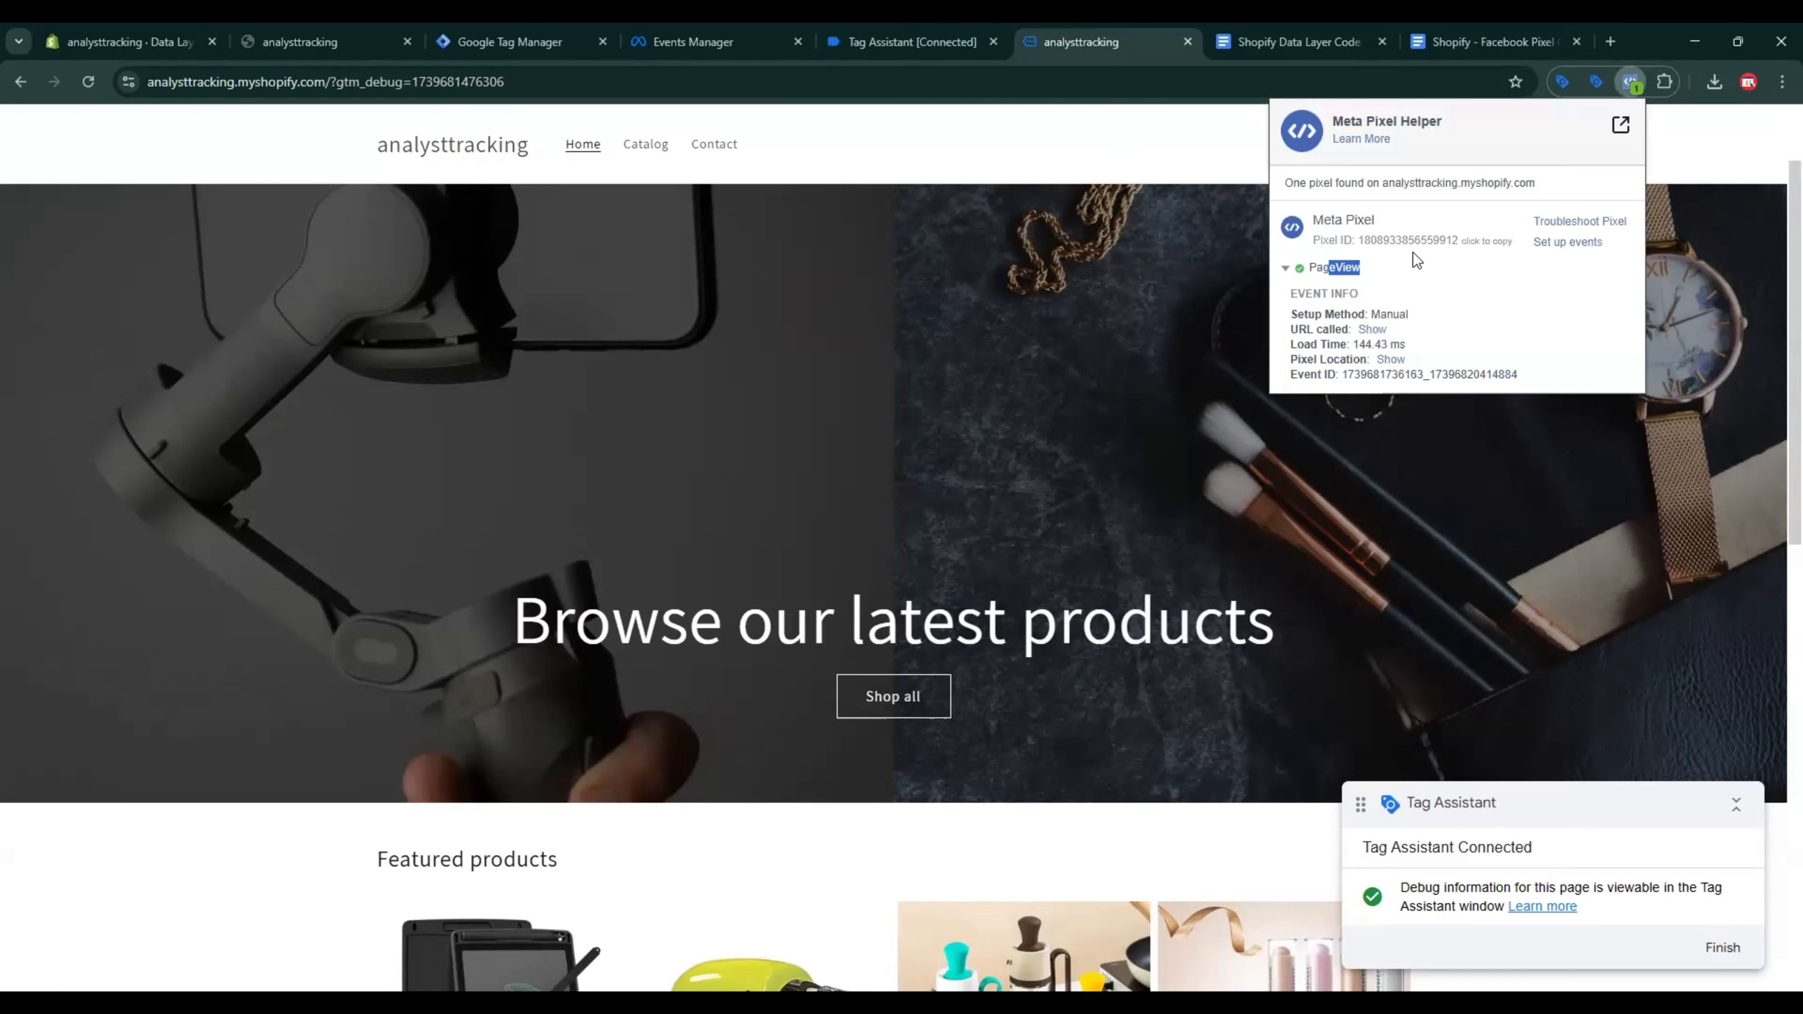
pyautogui.tripleClick(1340, 268)
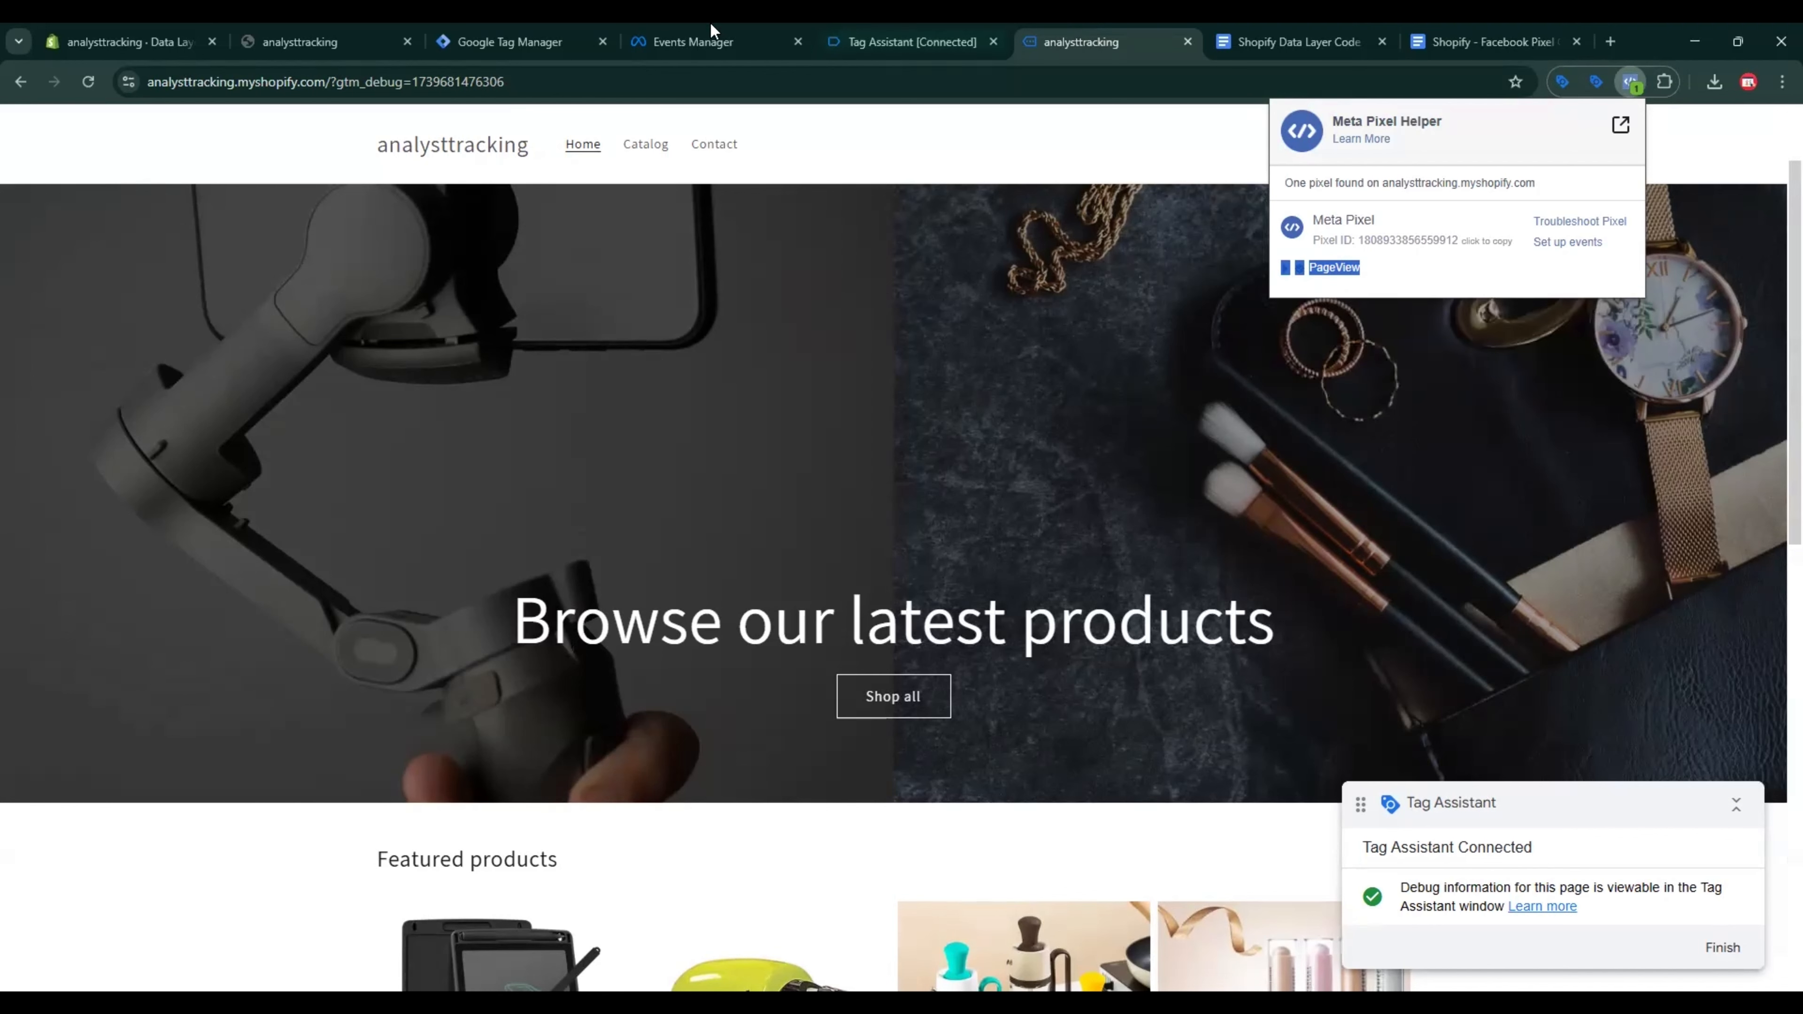
# Step: Return to Google Tag Manager and create another Facebook Pixel tag, using the FB Pixel ID variable as its pixel ID
pyautogui.click(552, 37)
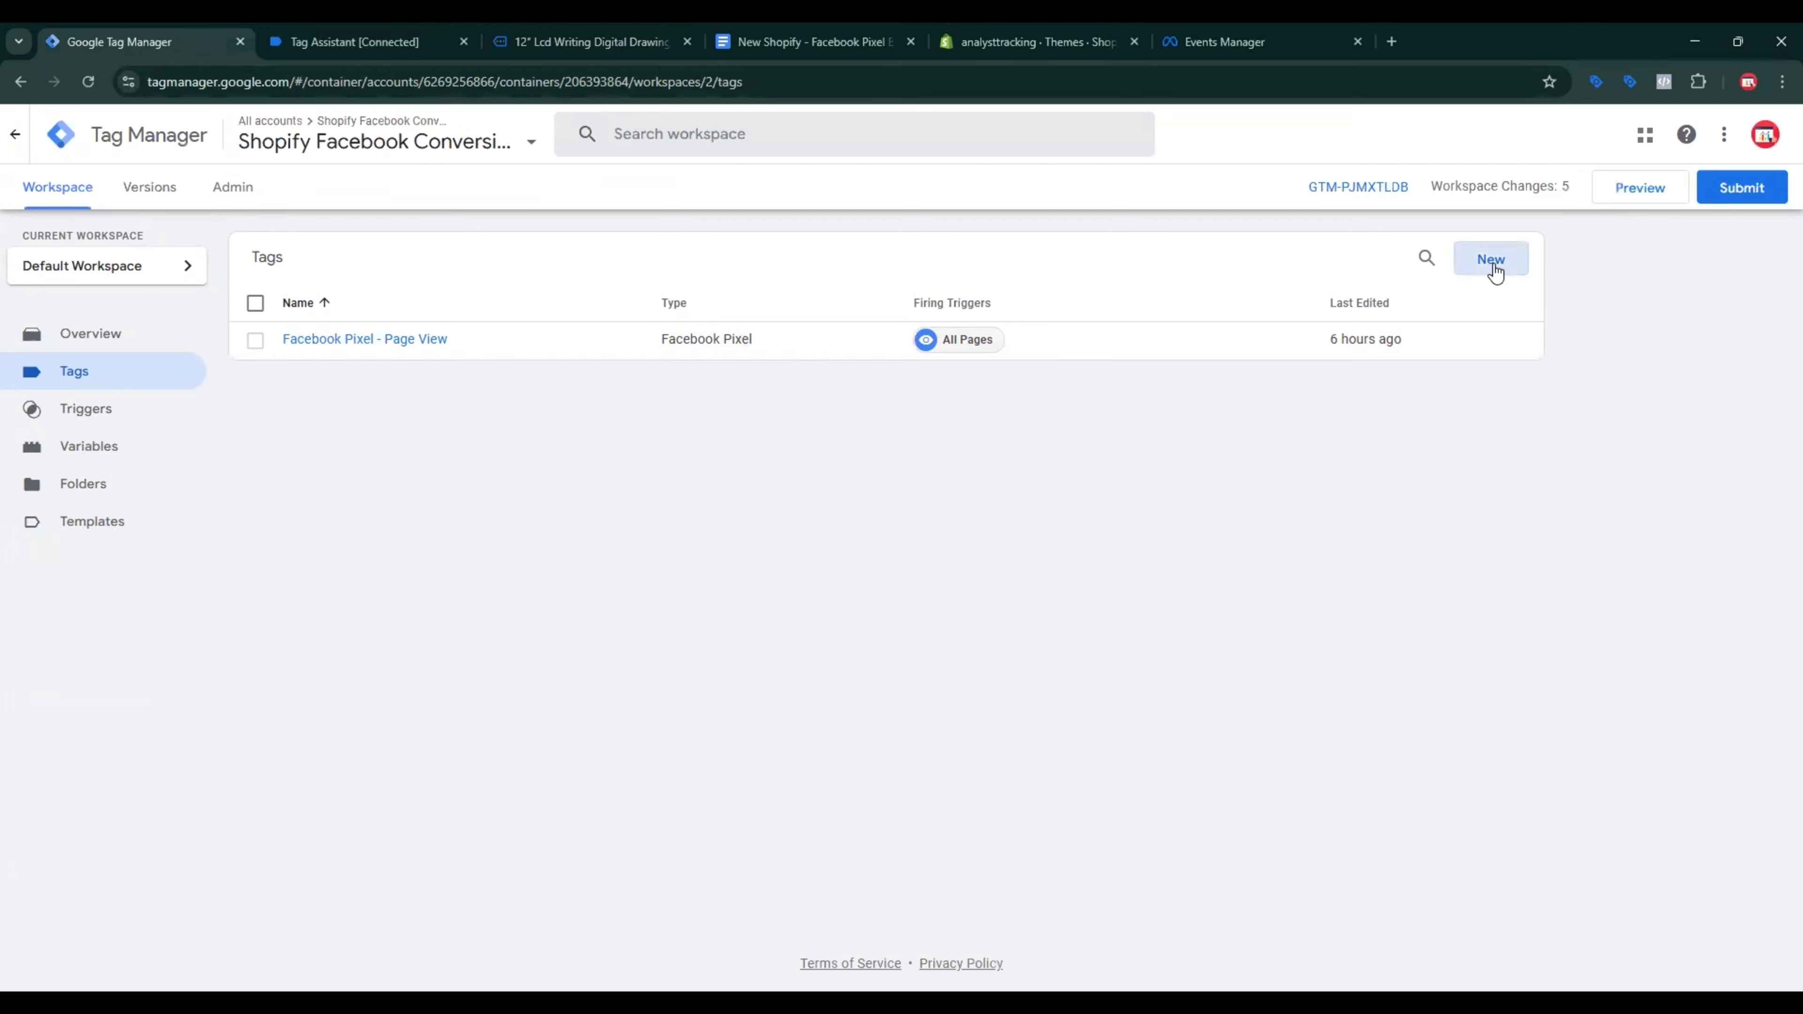
pyautogui.click(1489, 266)
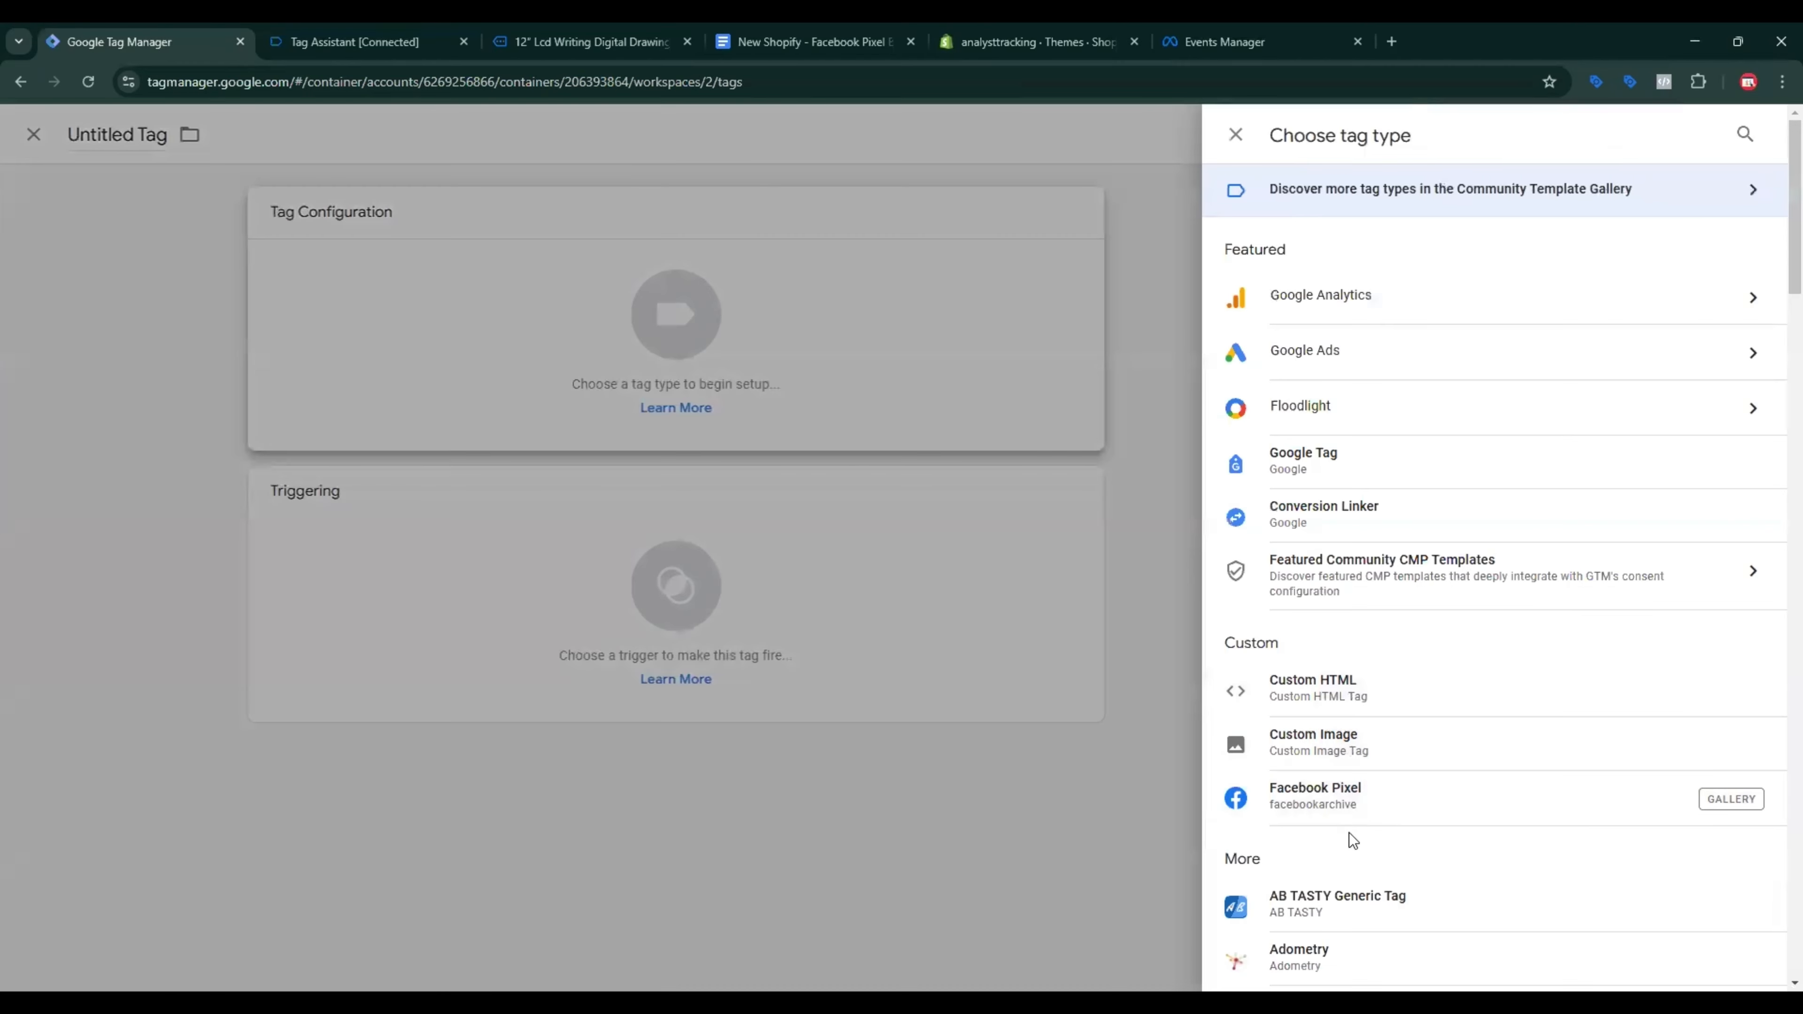
pyautogui.click(1358, 800)
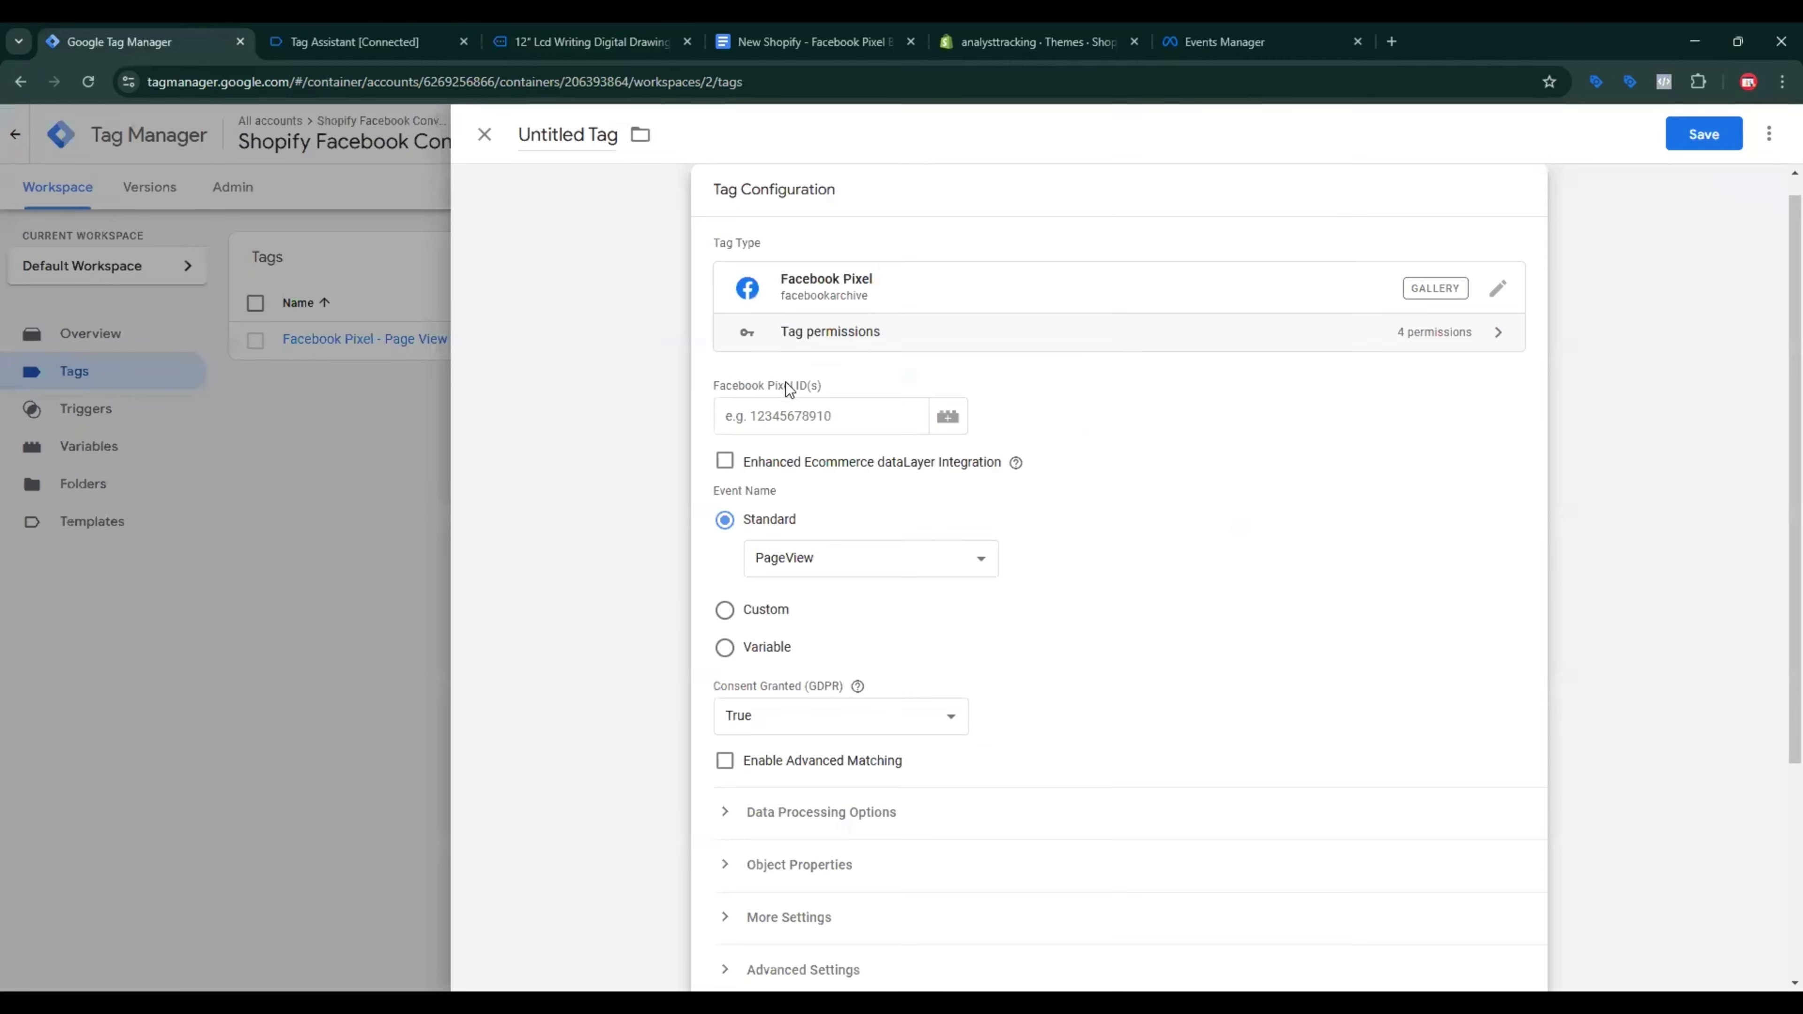
pyautogui.click(837, 411)
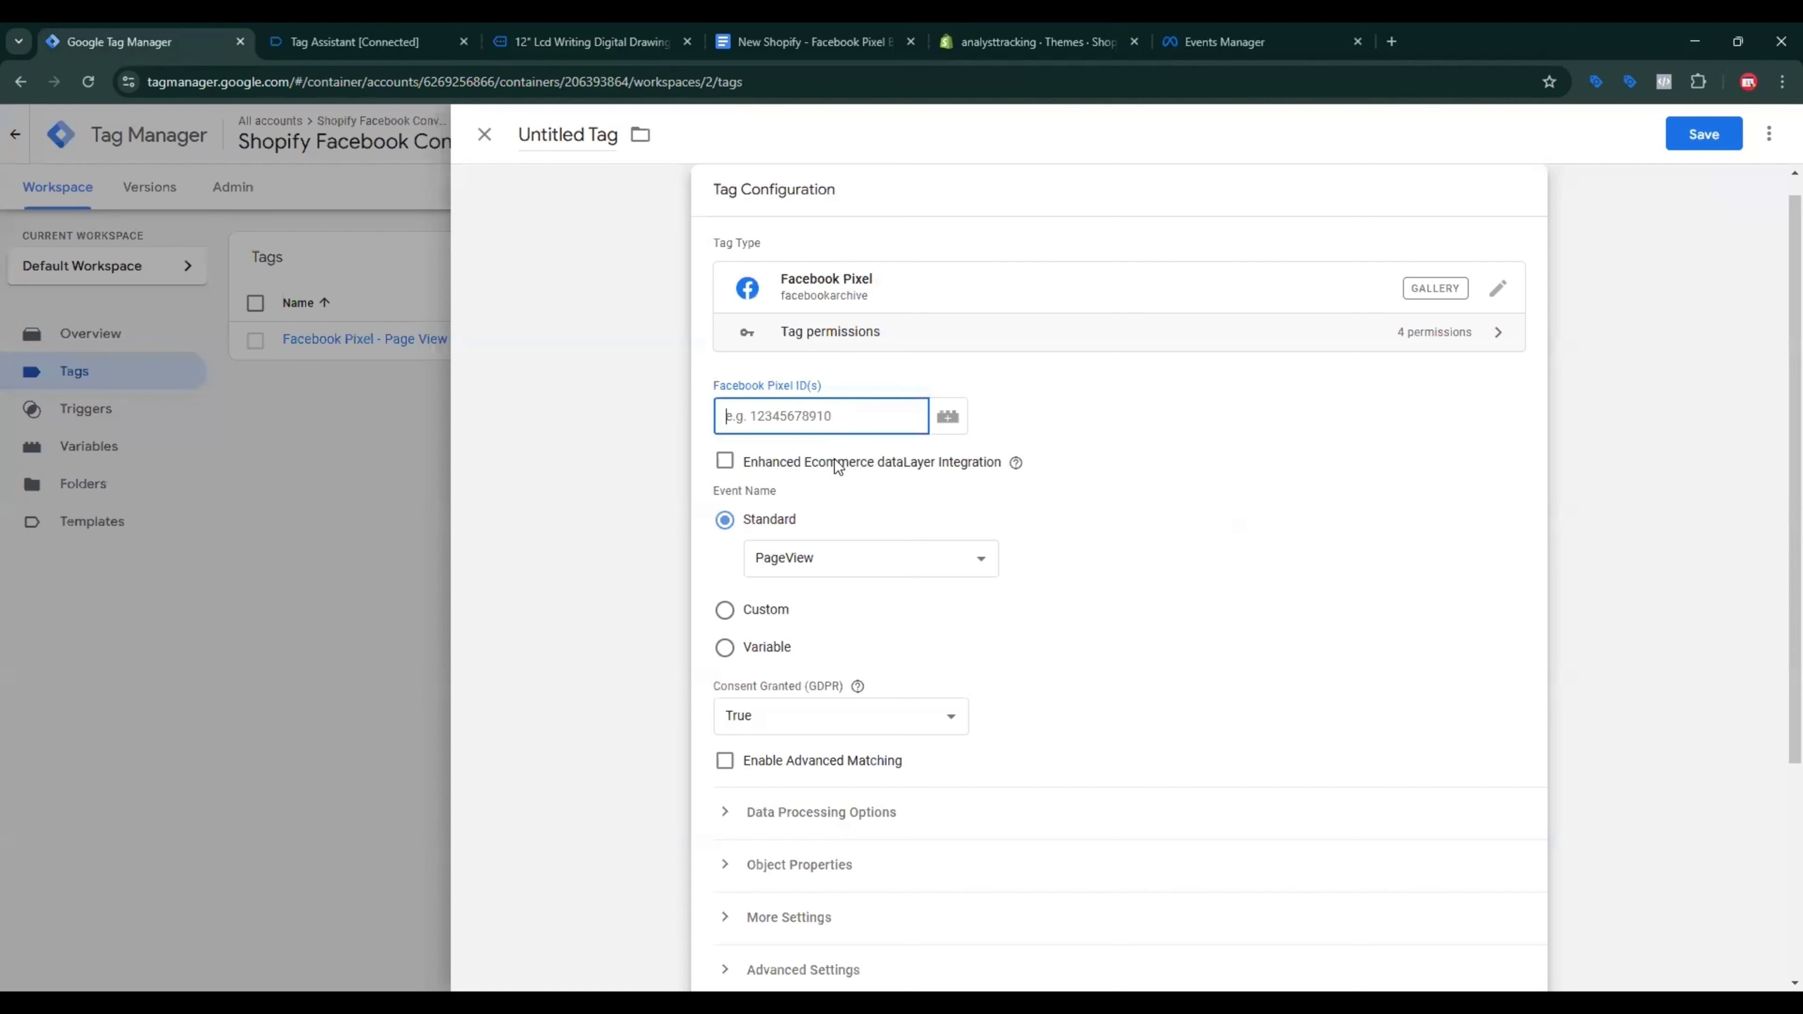
pyautogui.click(947, 416)
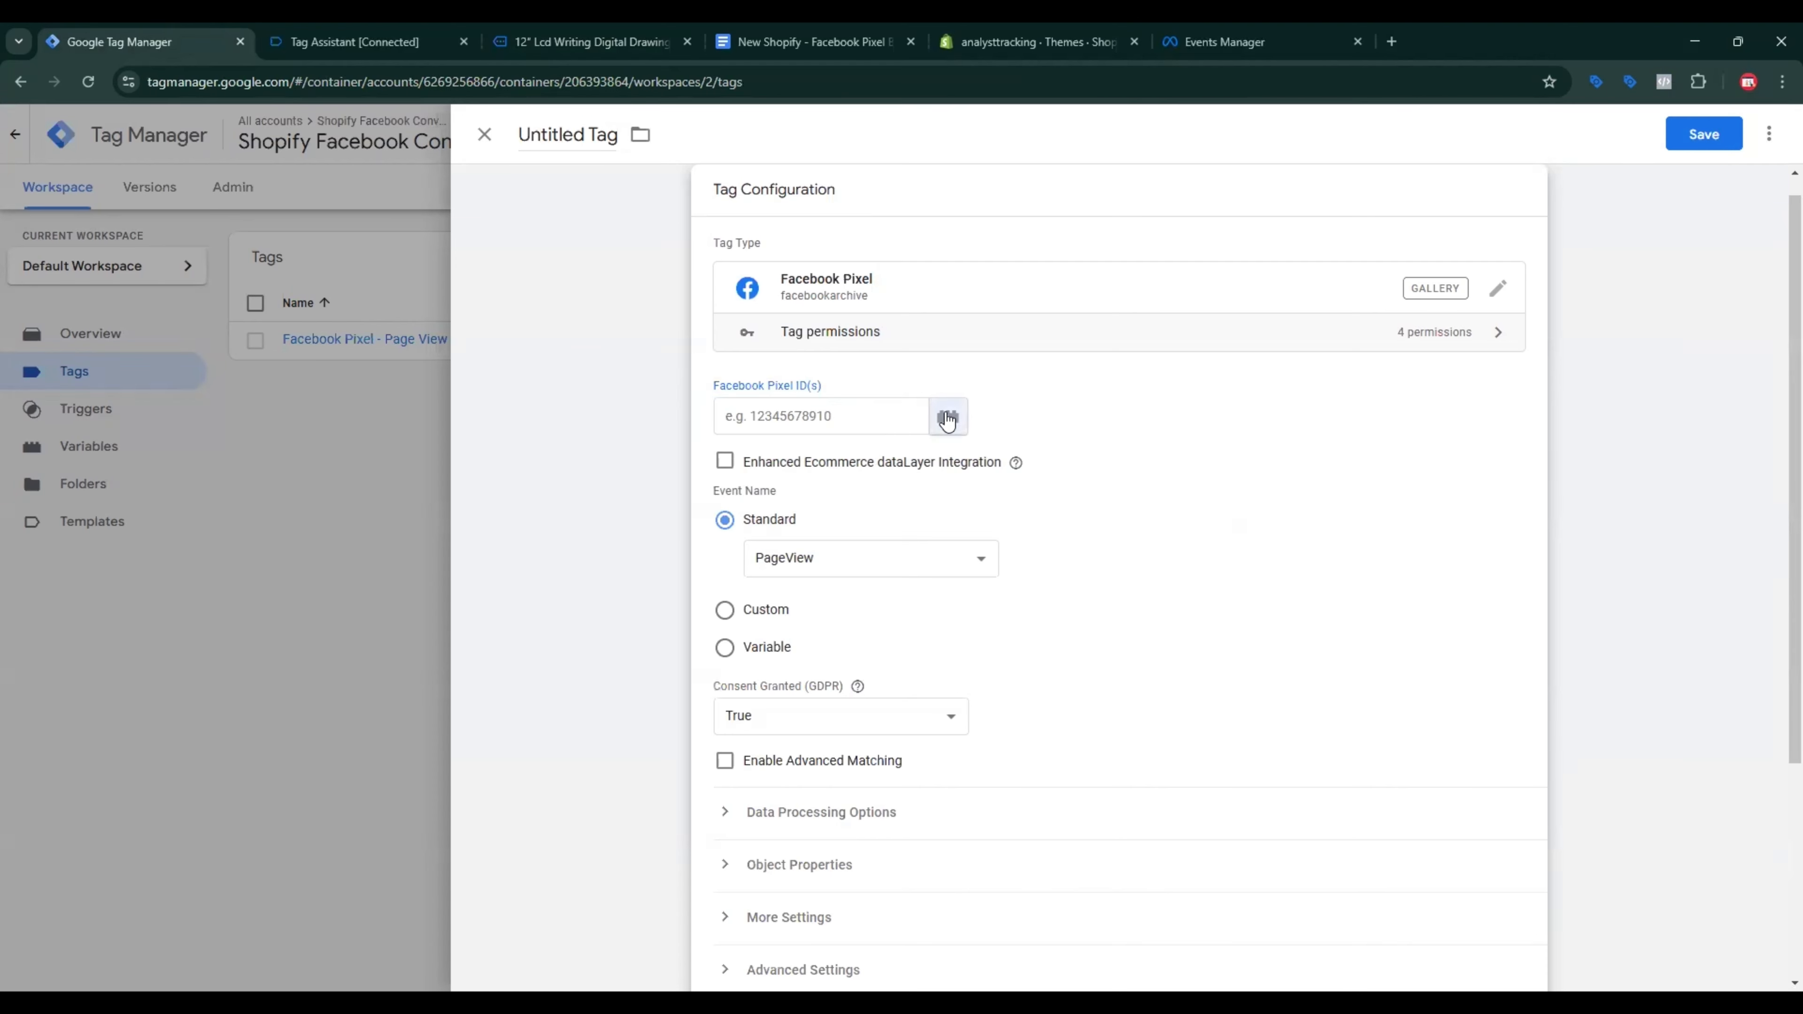
pyautogui.click(589, 262)
# Step: Set the new tag's standard event name to ViewContent
pyautogui.click(806, 546)
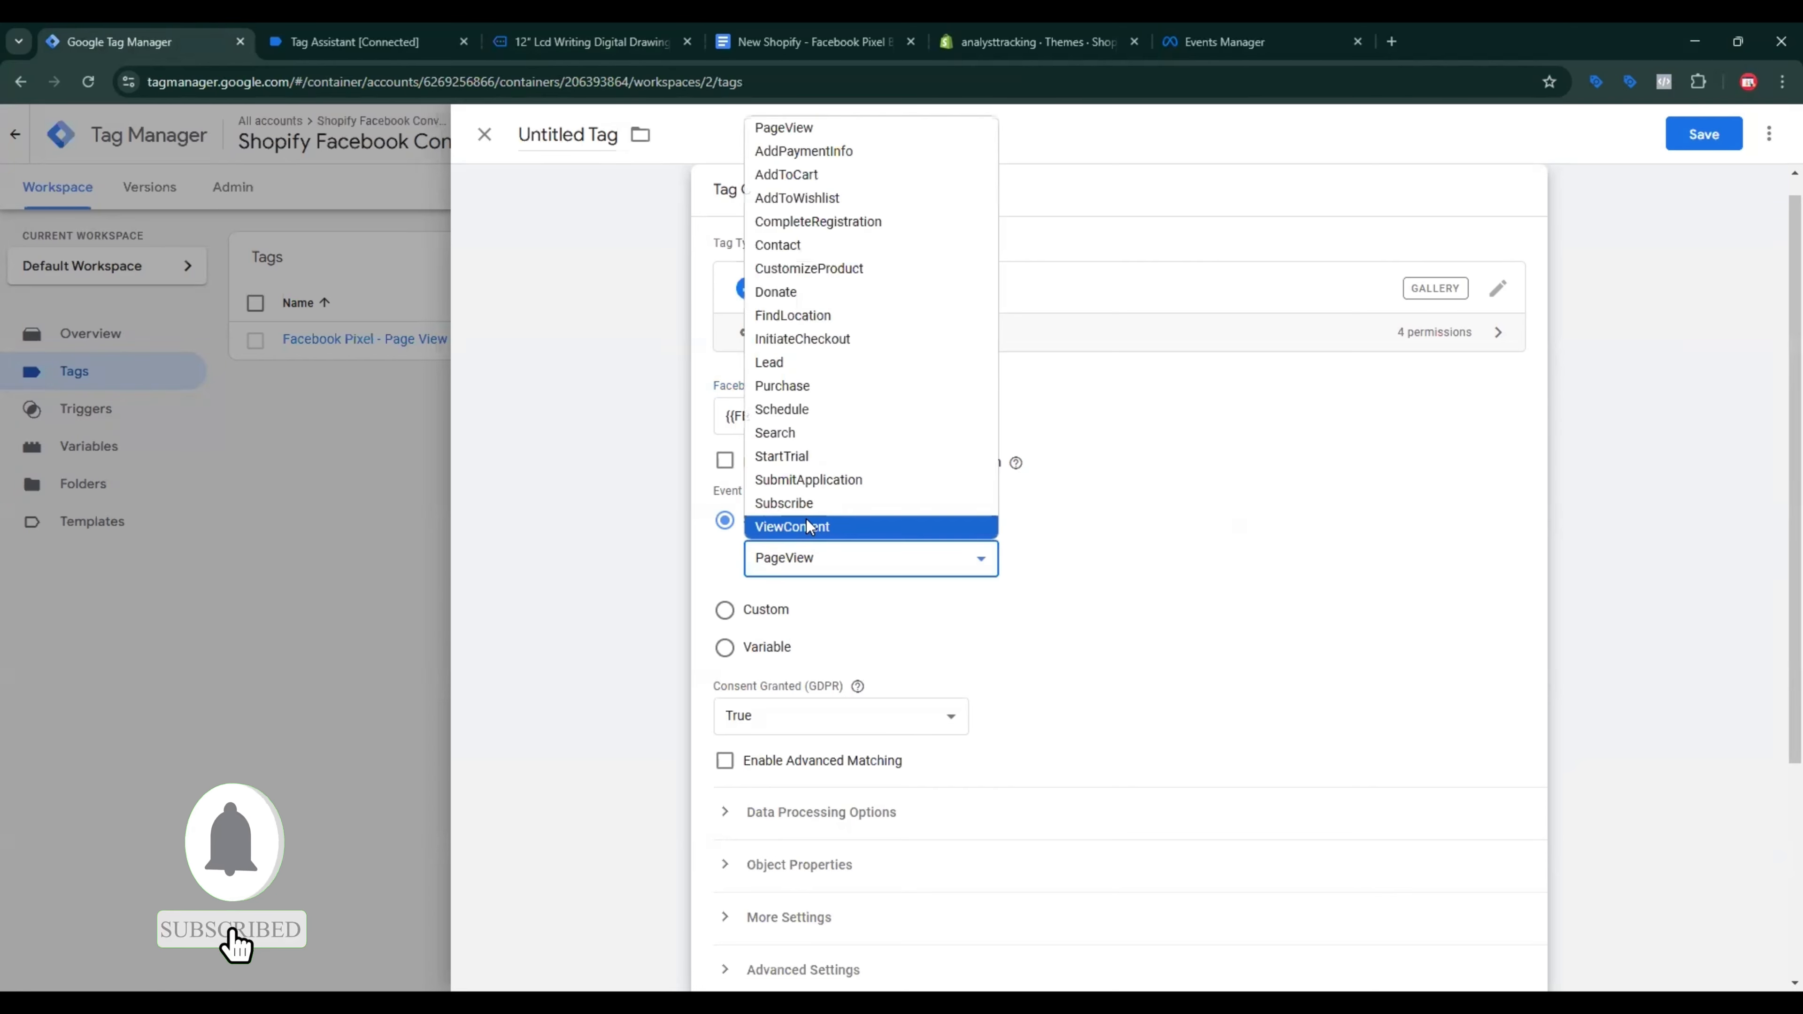
pyautogui.click(806, 525)
pyautogui.scroll(-3, 926, 554)
# Step: Switch to the Google Docs tracking guide and review the object property parameters and variables for the ViewContent tag
pyautogui.click(772, 37)
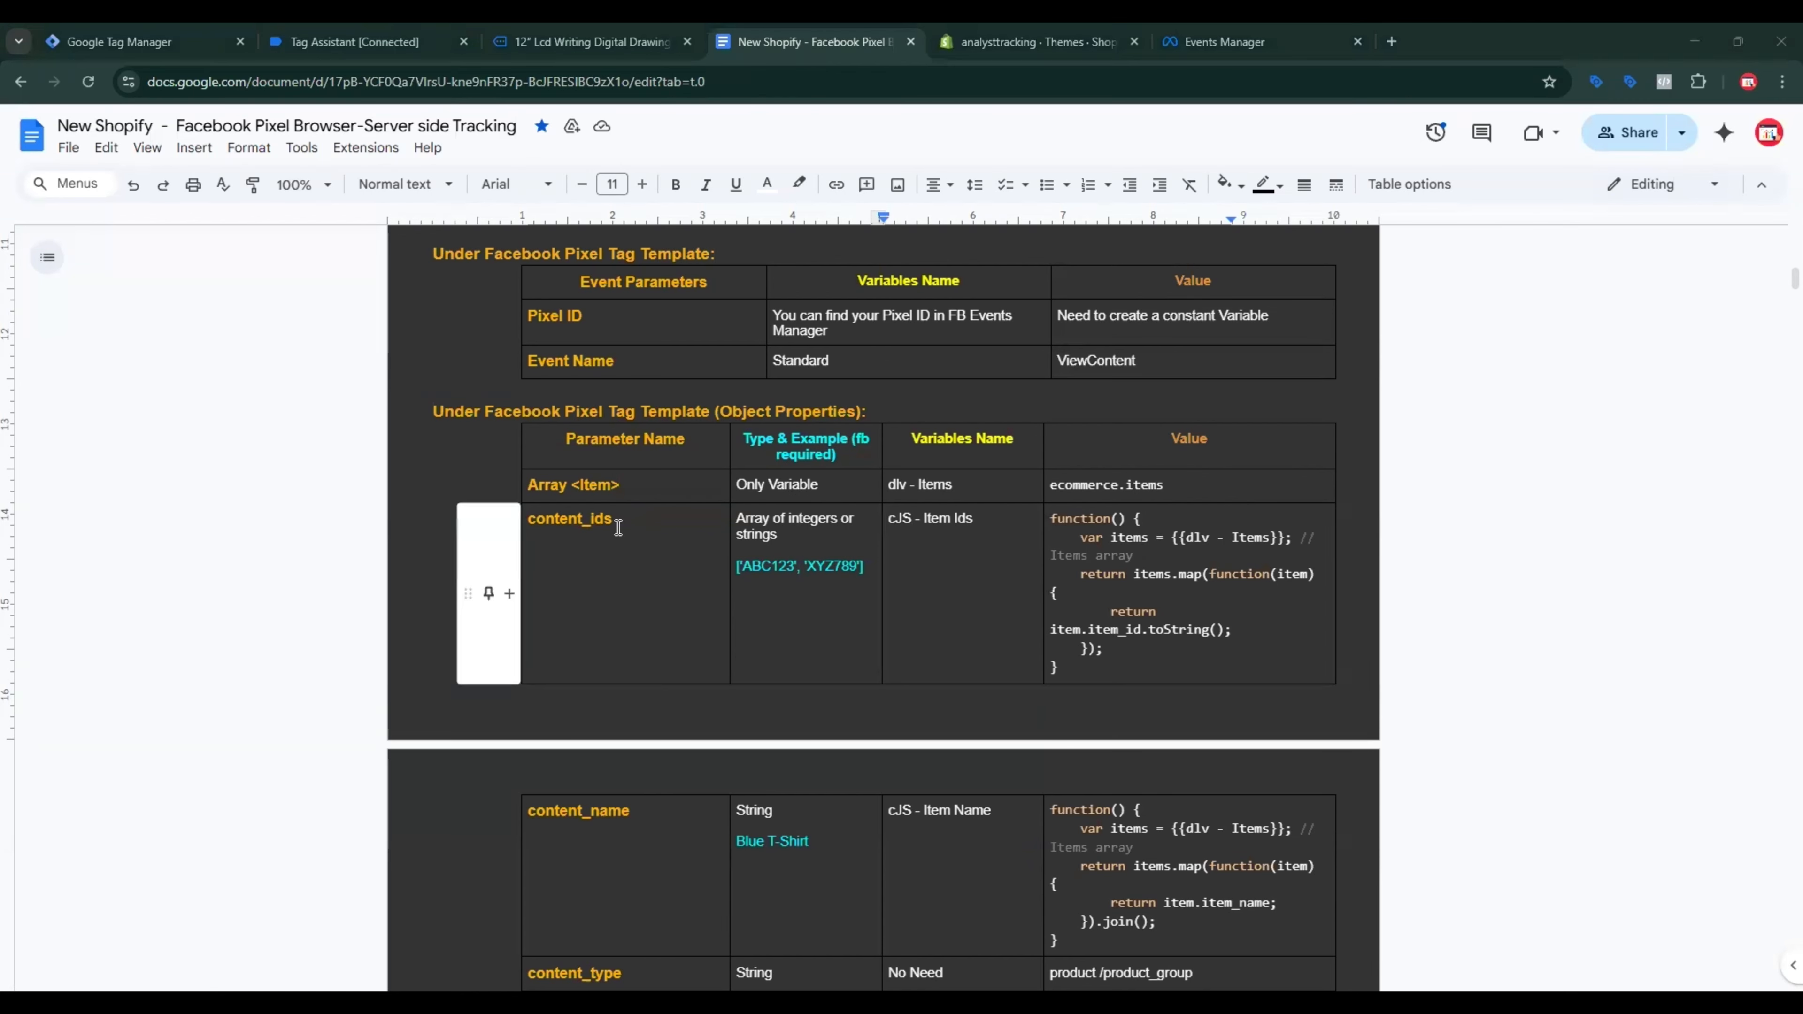
pyautogui.scroll(-4, 610, 781)
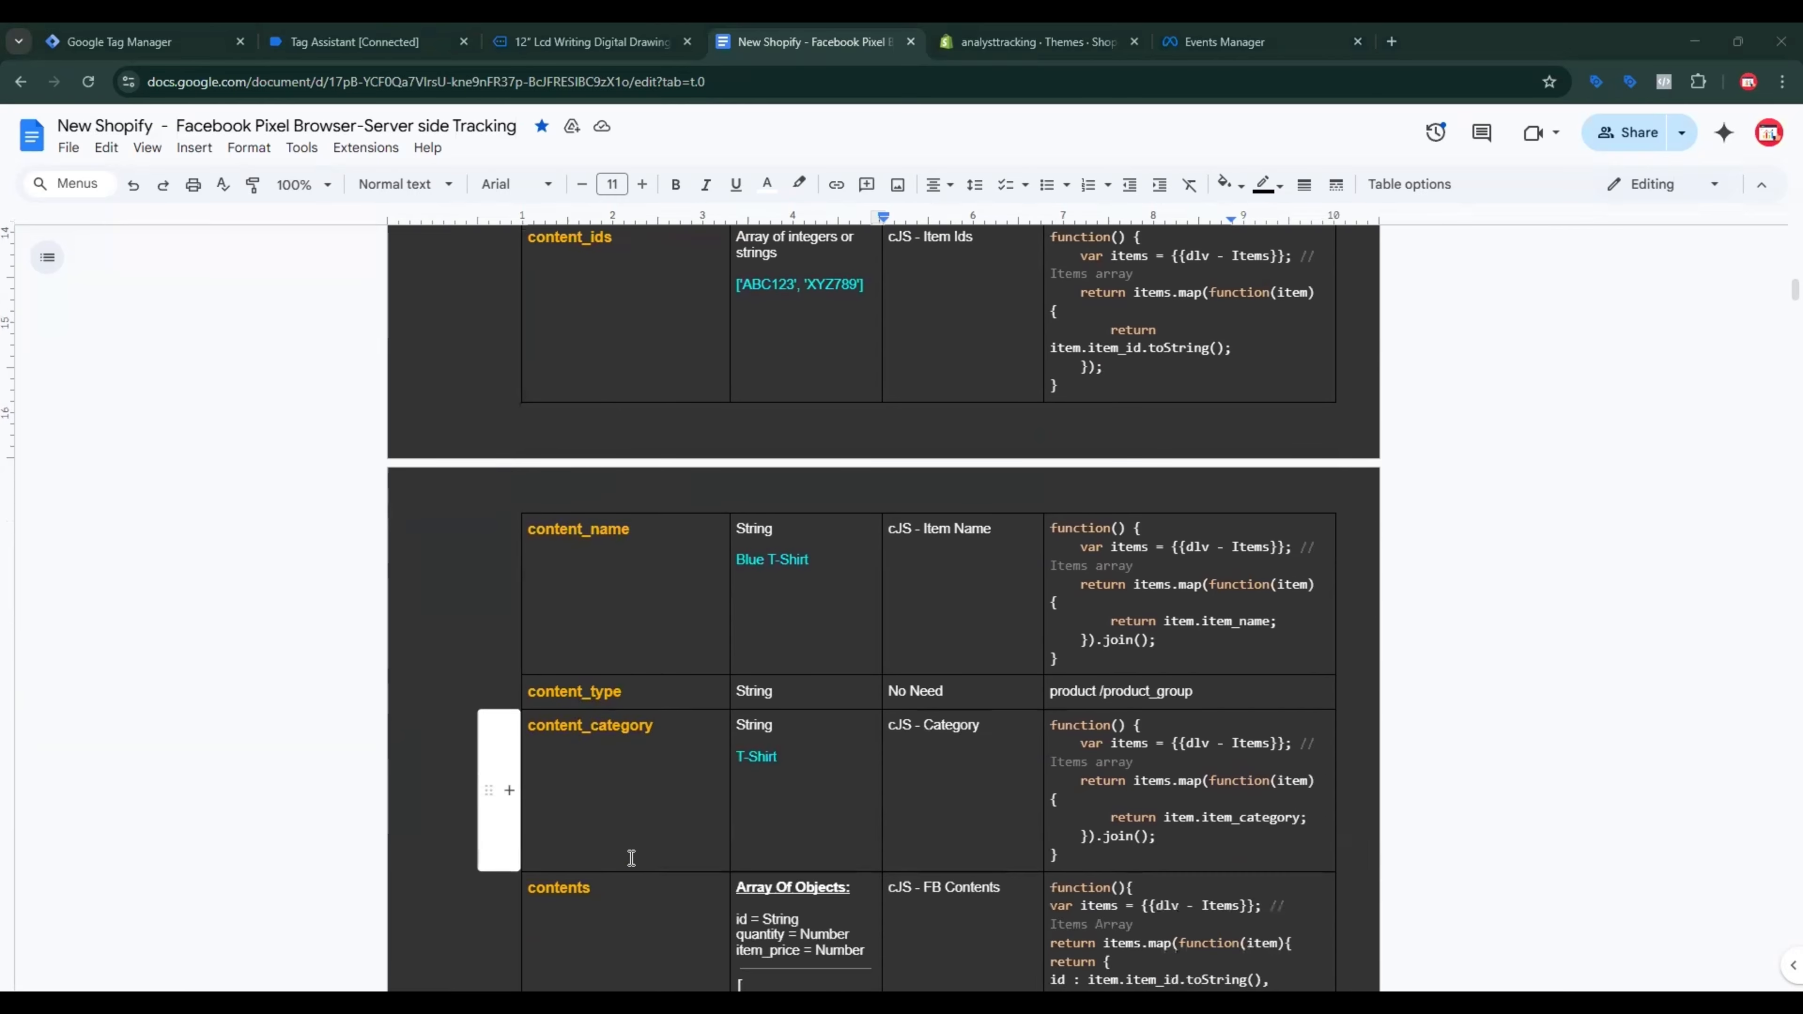
pyautogui.scroll(-6, 684, 809)
pyautogui.scroll(15, 692, 757)
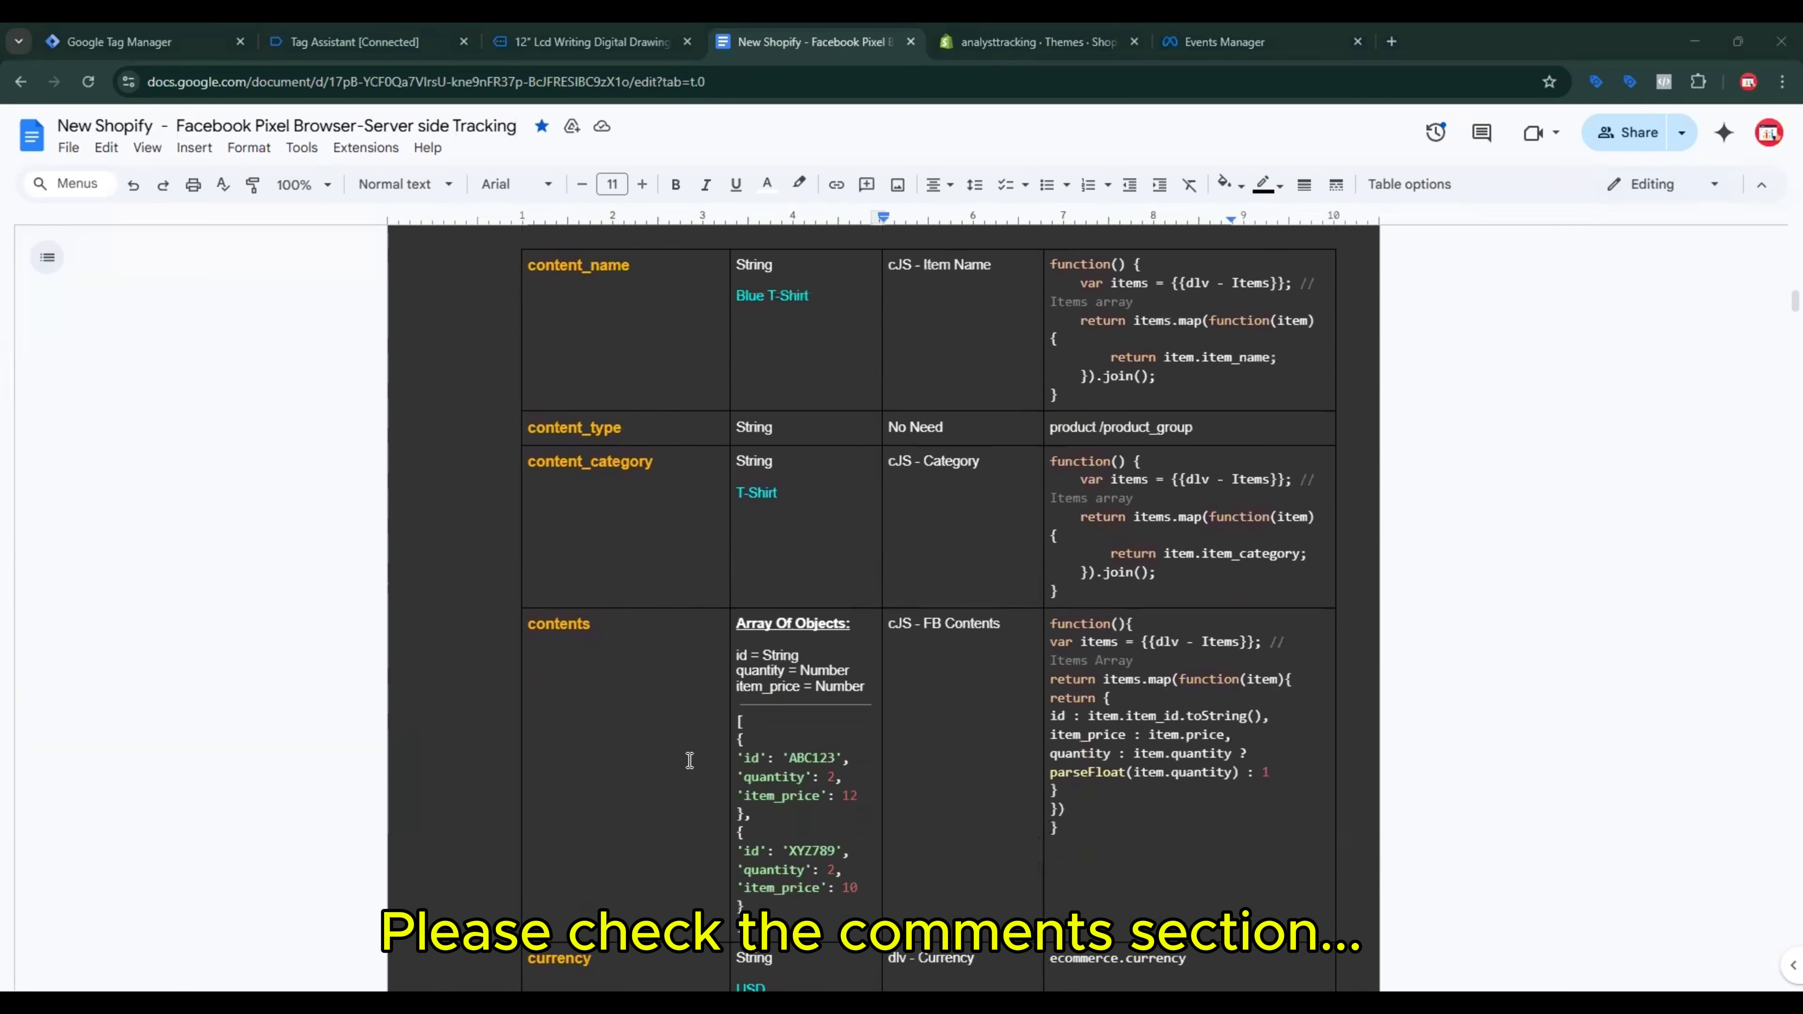
# Step: Open the Meta Pixel reference linked in the tracking guide and find the ViewContent entry among the standard events
pyautogui.click(774, 376)
pyautogui.click(800, 403)
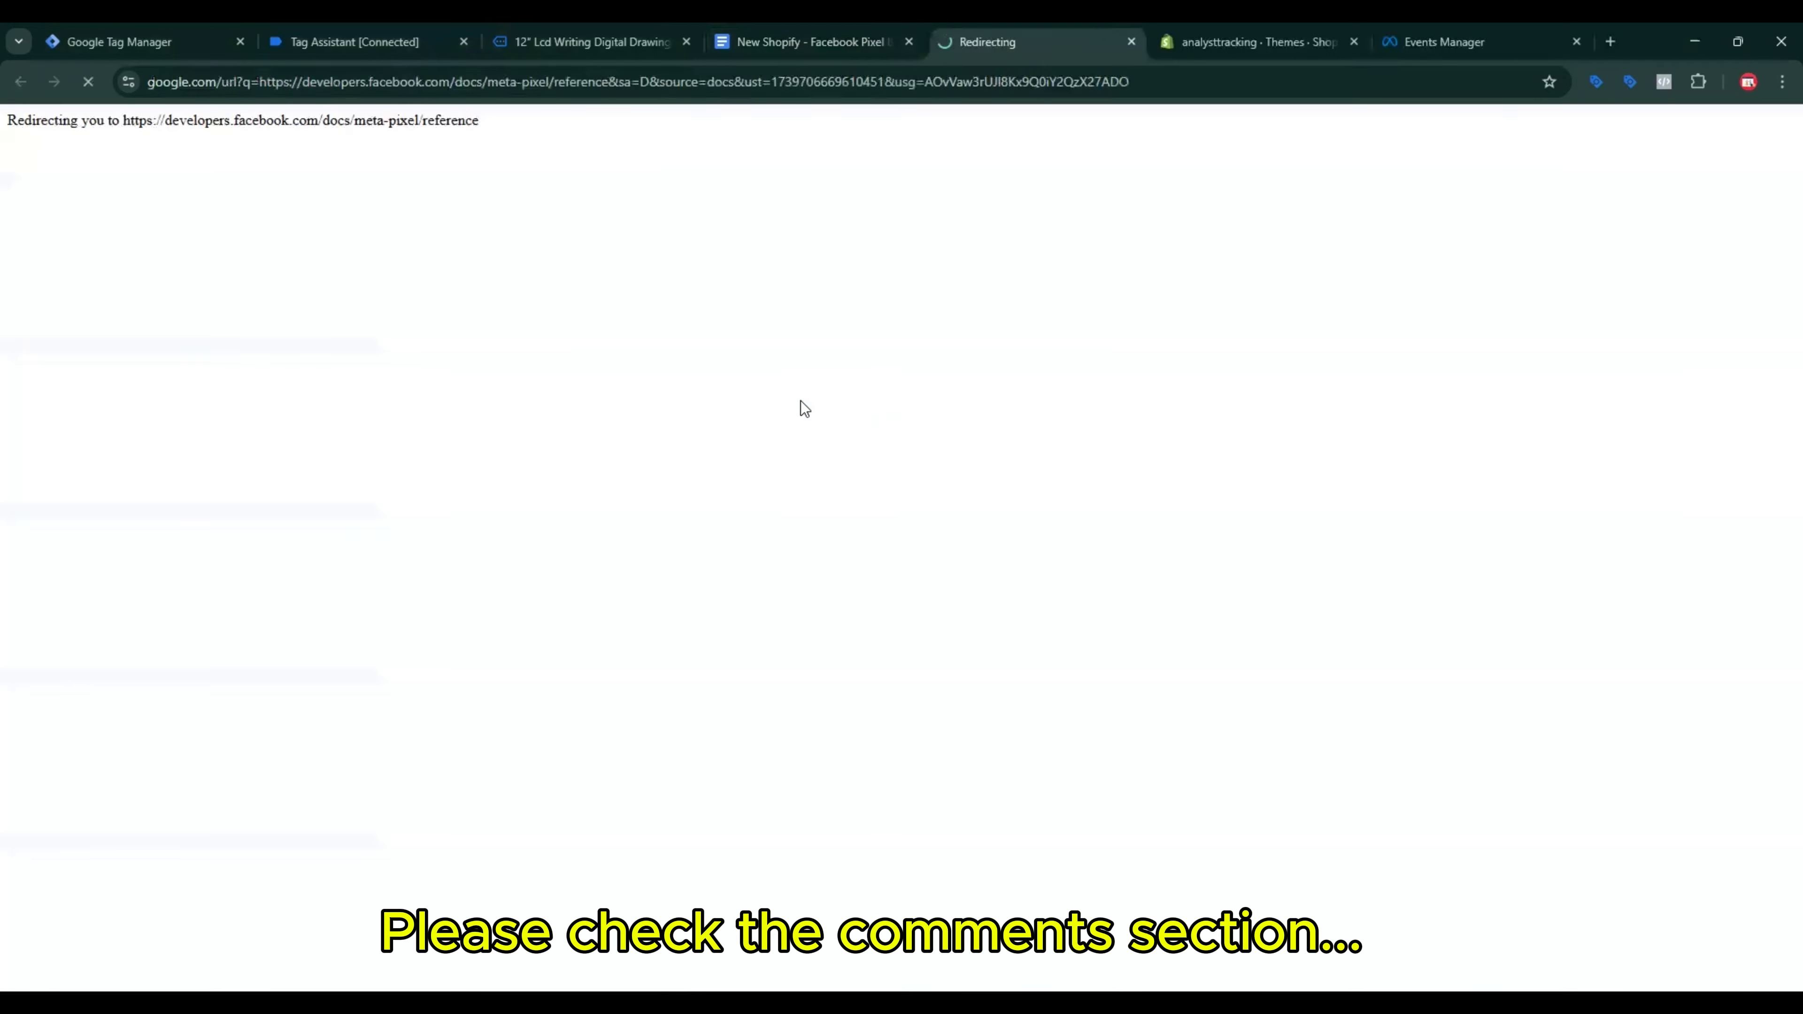
pyautogui.scroll(-6, 799, 426)
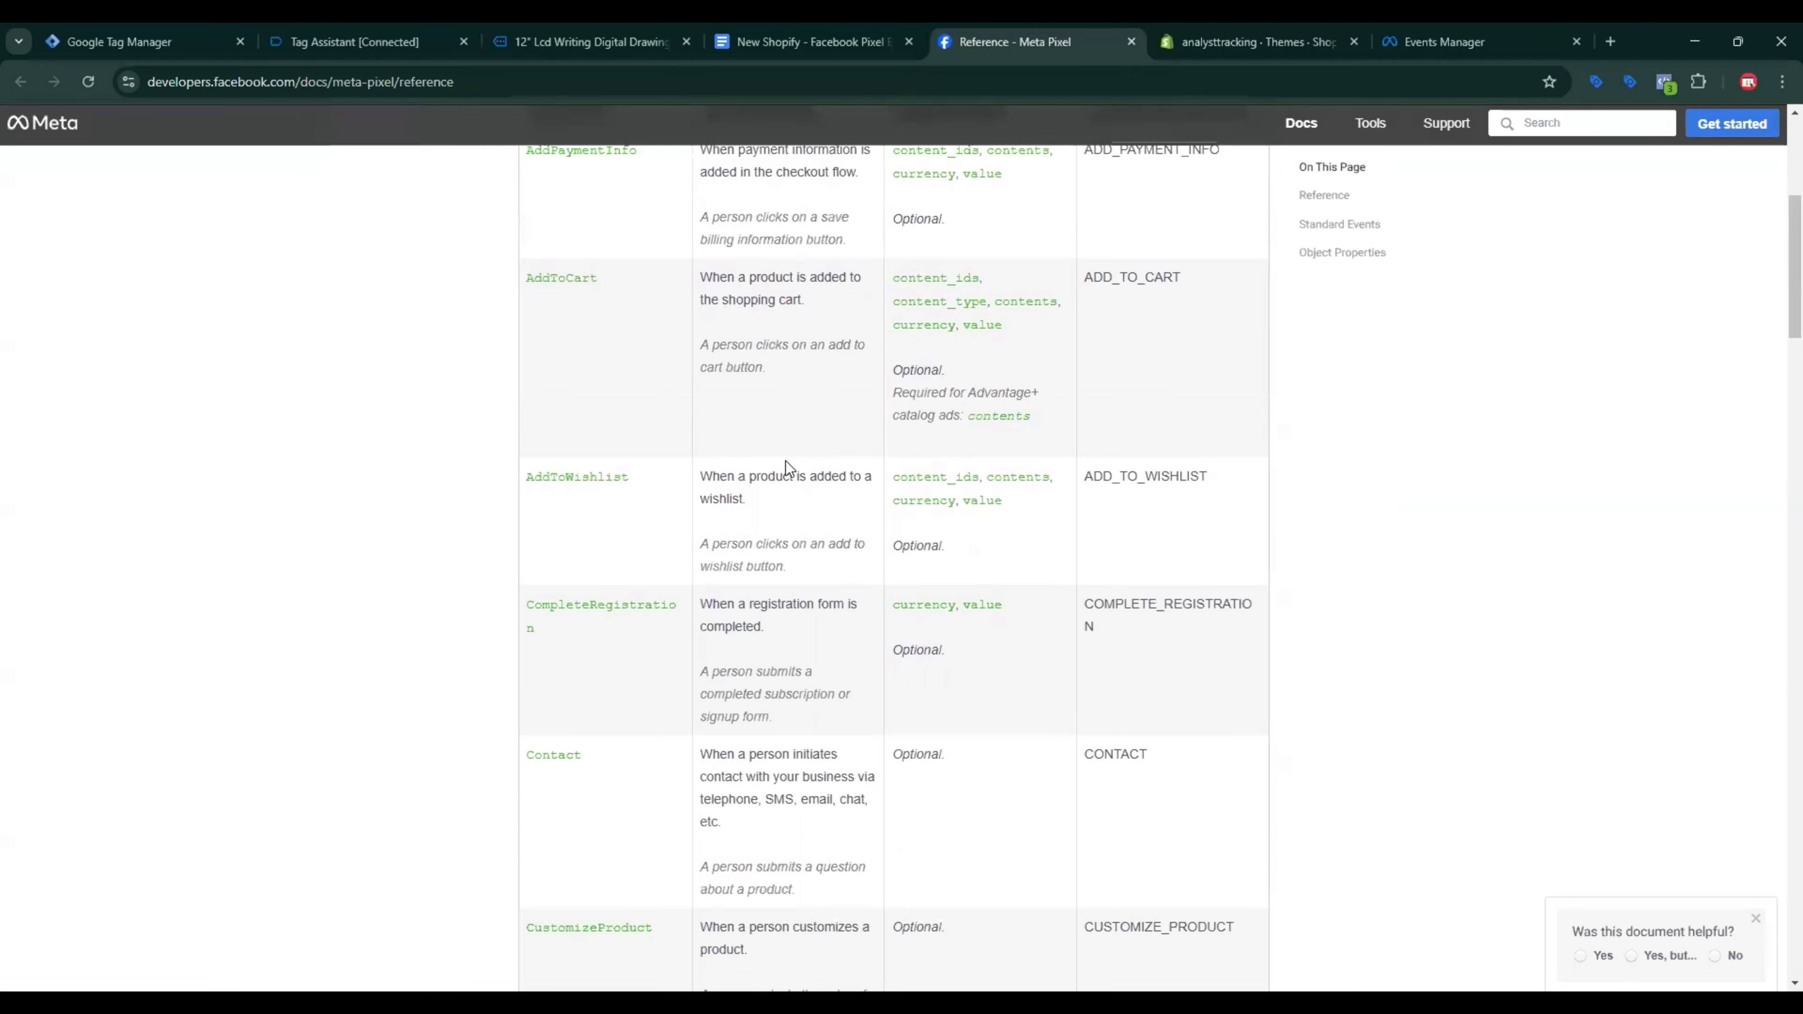
pyautogui.scroll(-8, 777, 471)
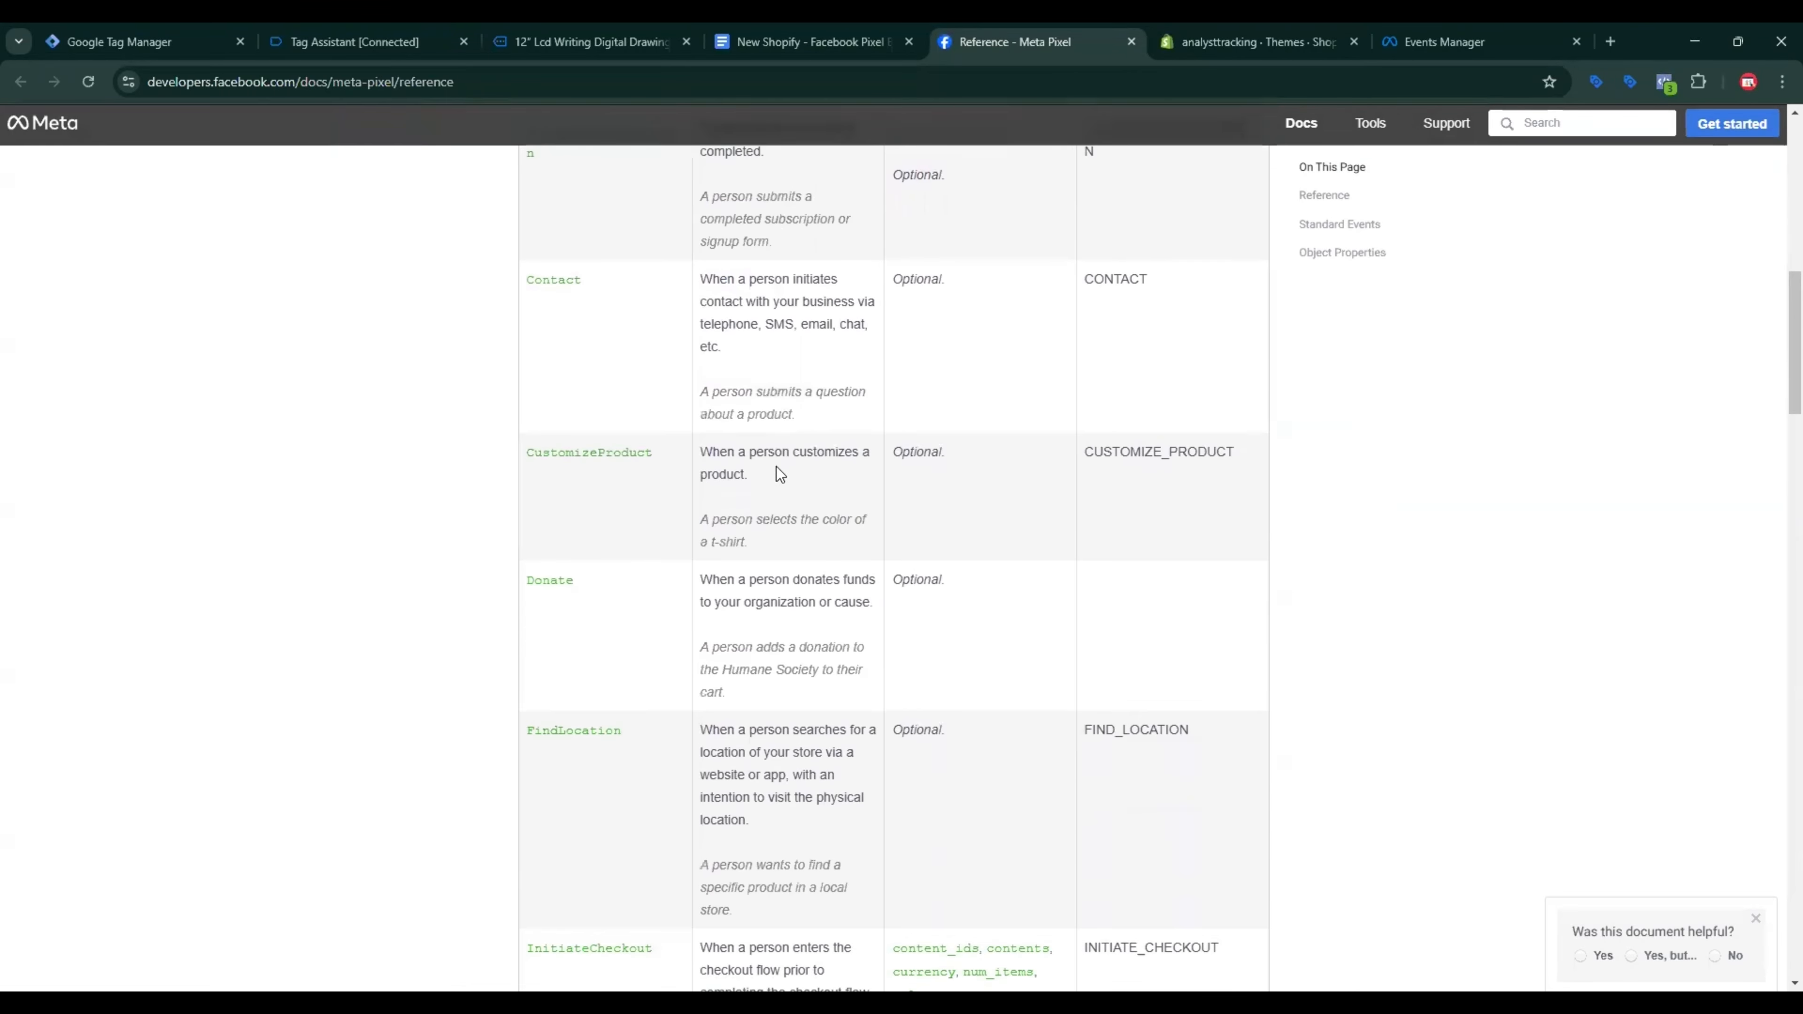
pyautogui.scroll(-14, 774, 464)
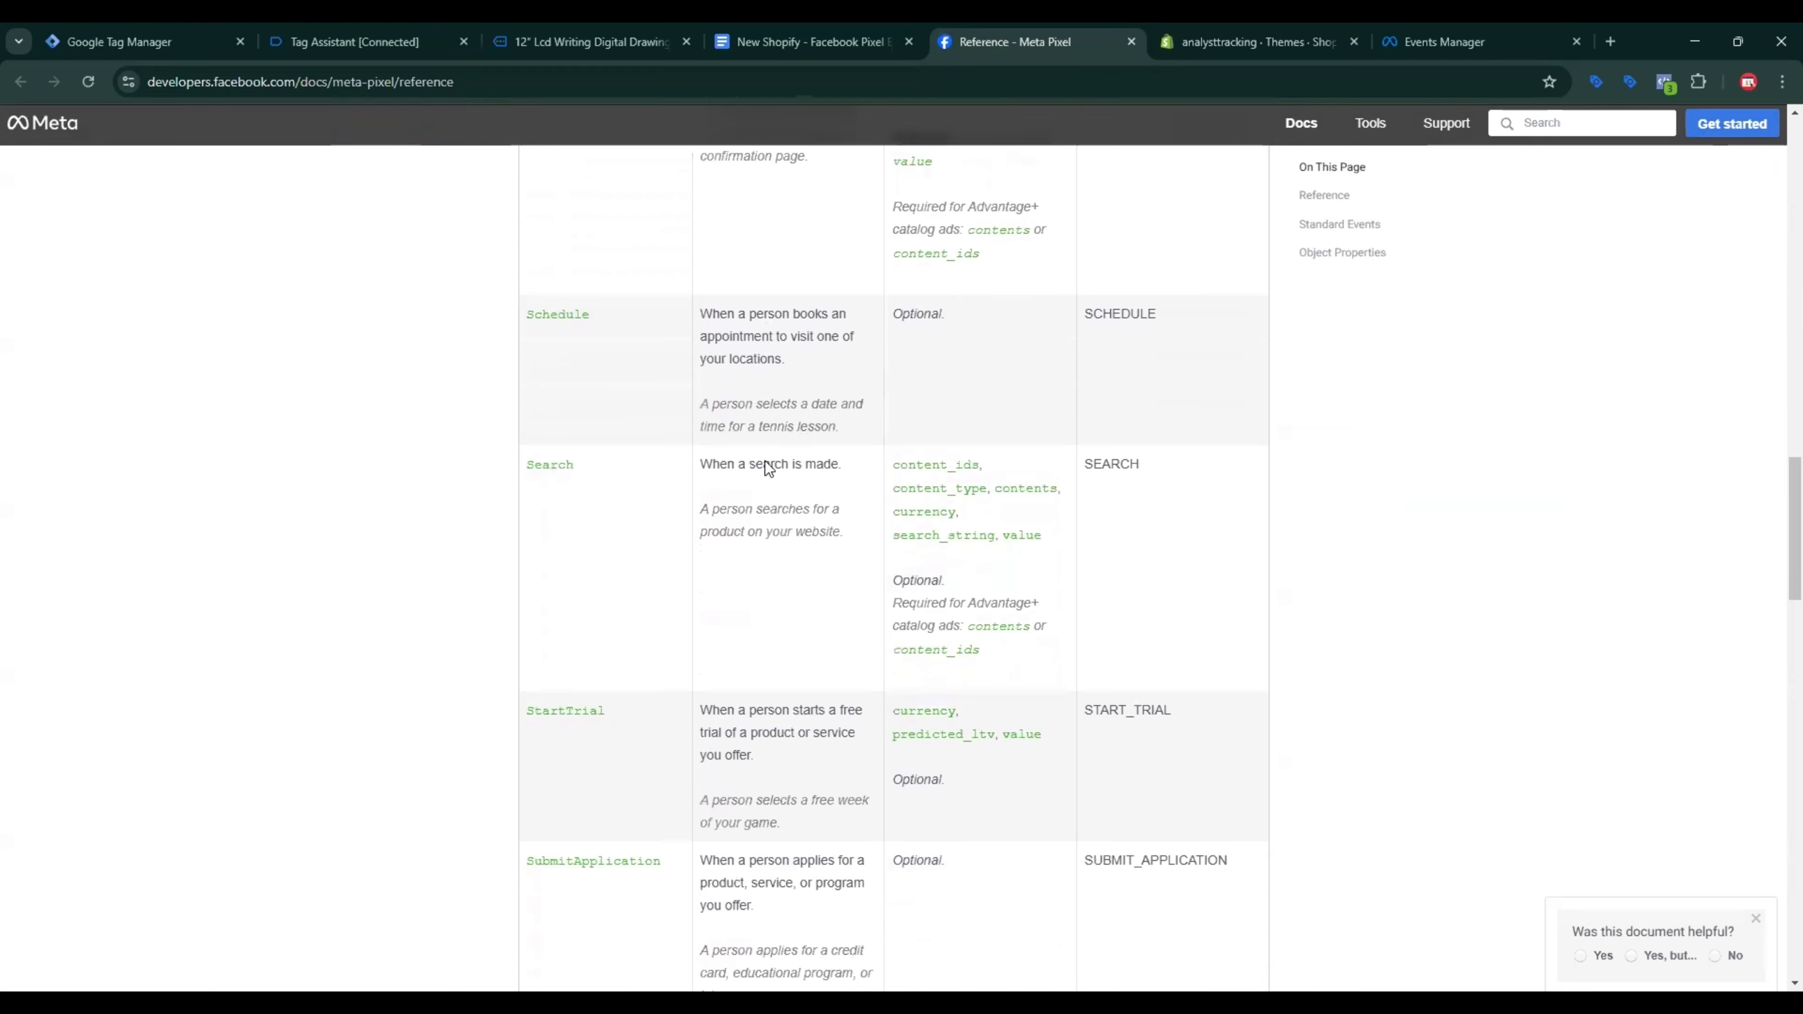
pyautogui.scroll(-4, 766, 461)
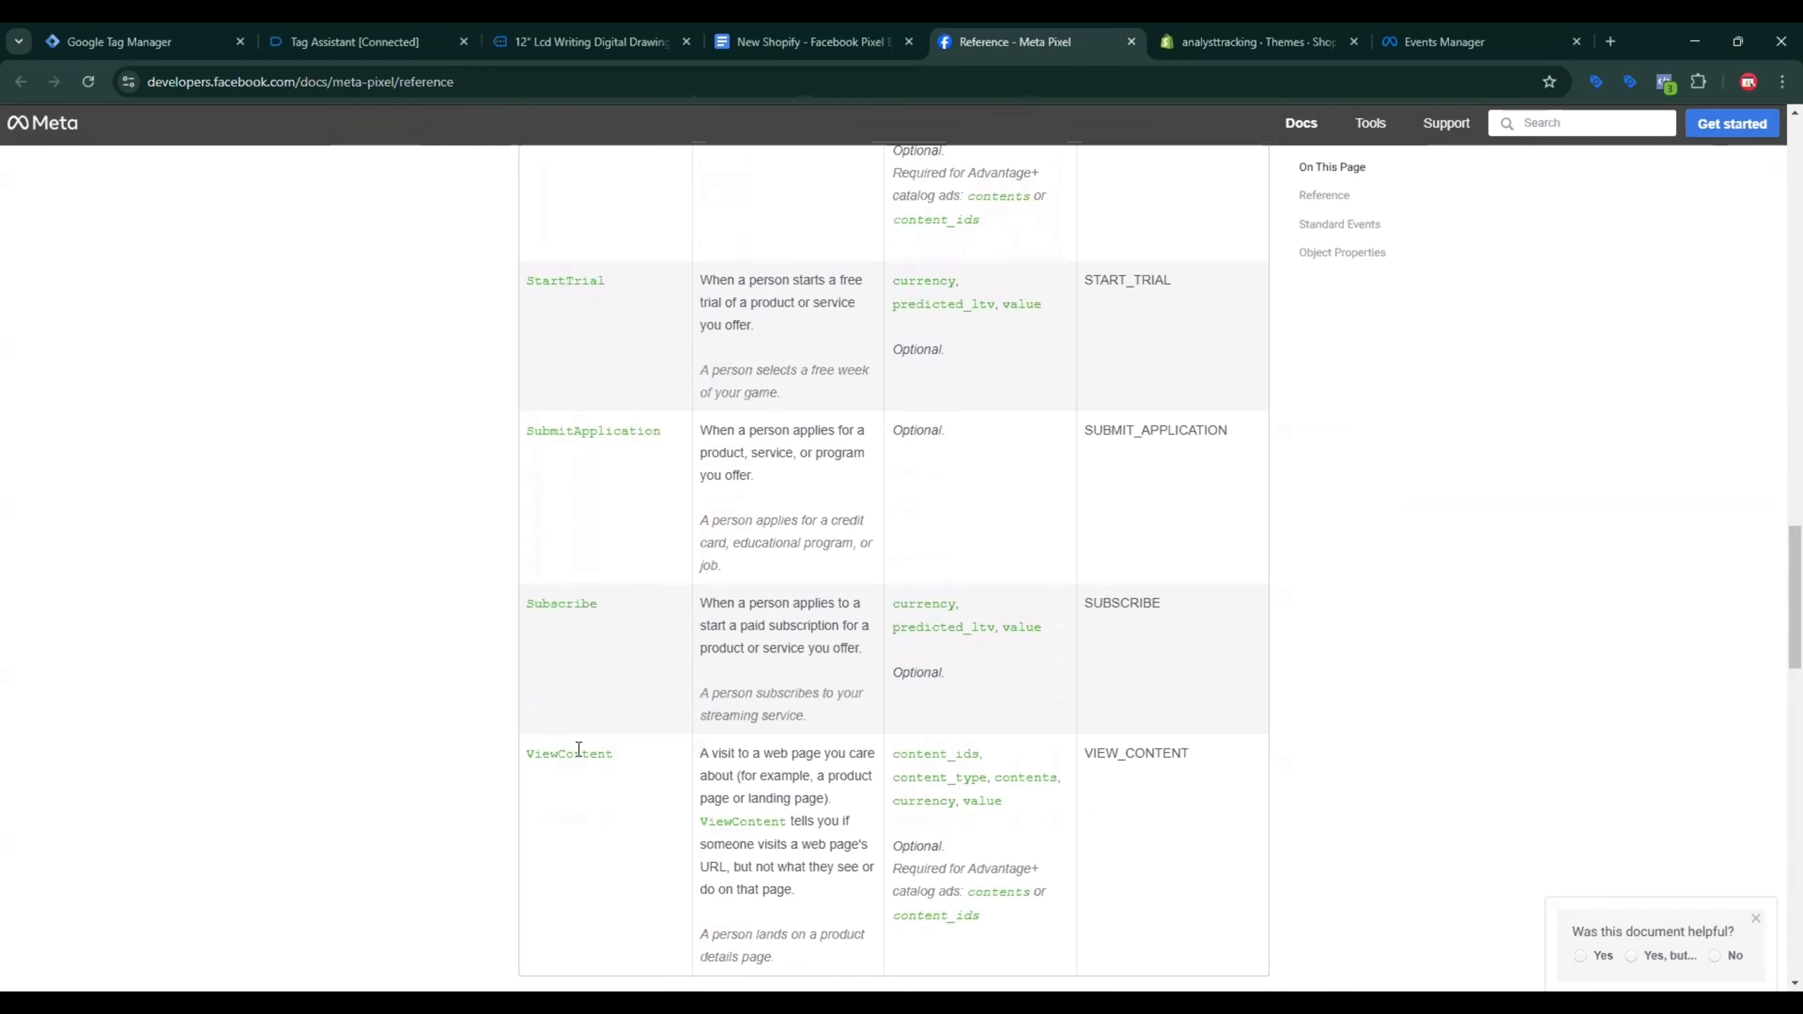
# Step: Review the ViewContent event's description and its object properties content_ids, content_type, contents, currency and value
pyautogui.doubleClick(579, 753)
pyautogui.click(579, 749)
pyautogui.scroll(-1, 839, 888)
pyautogui.tripleClick(793, 854)
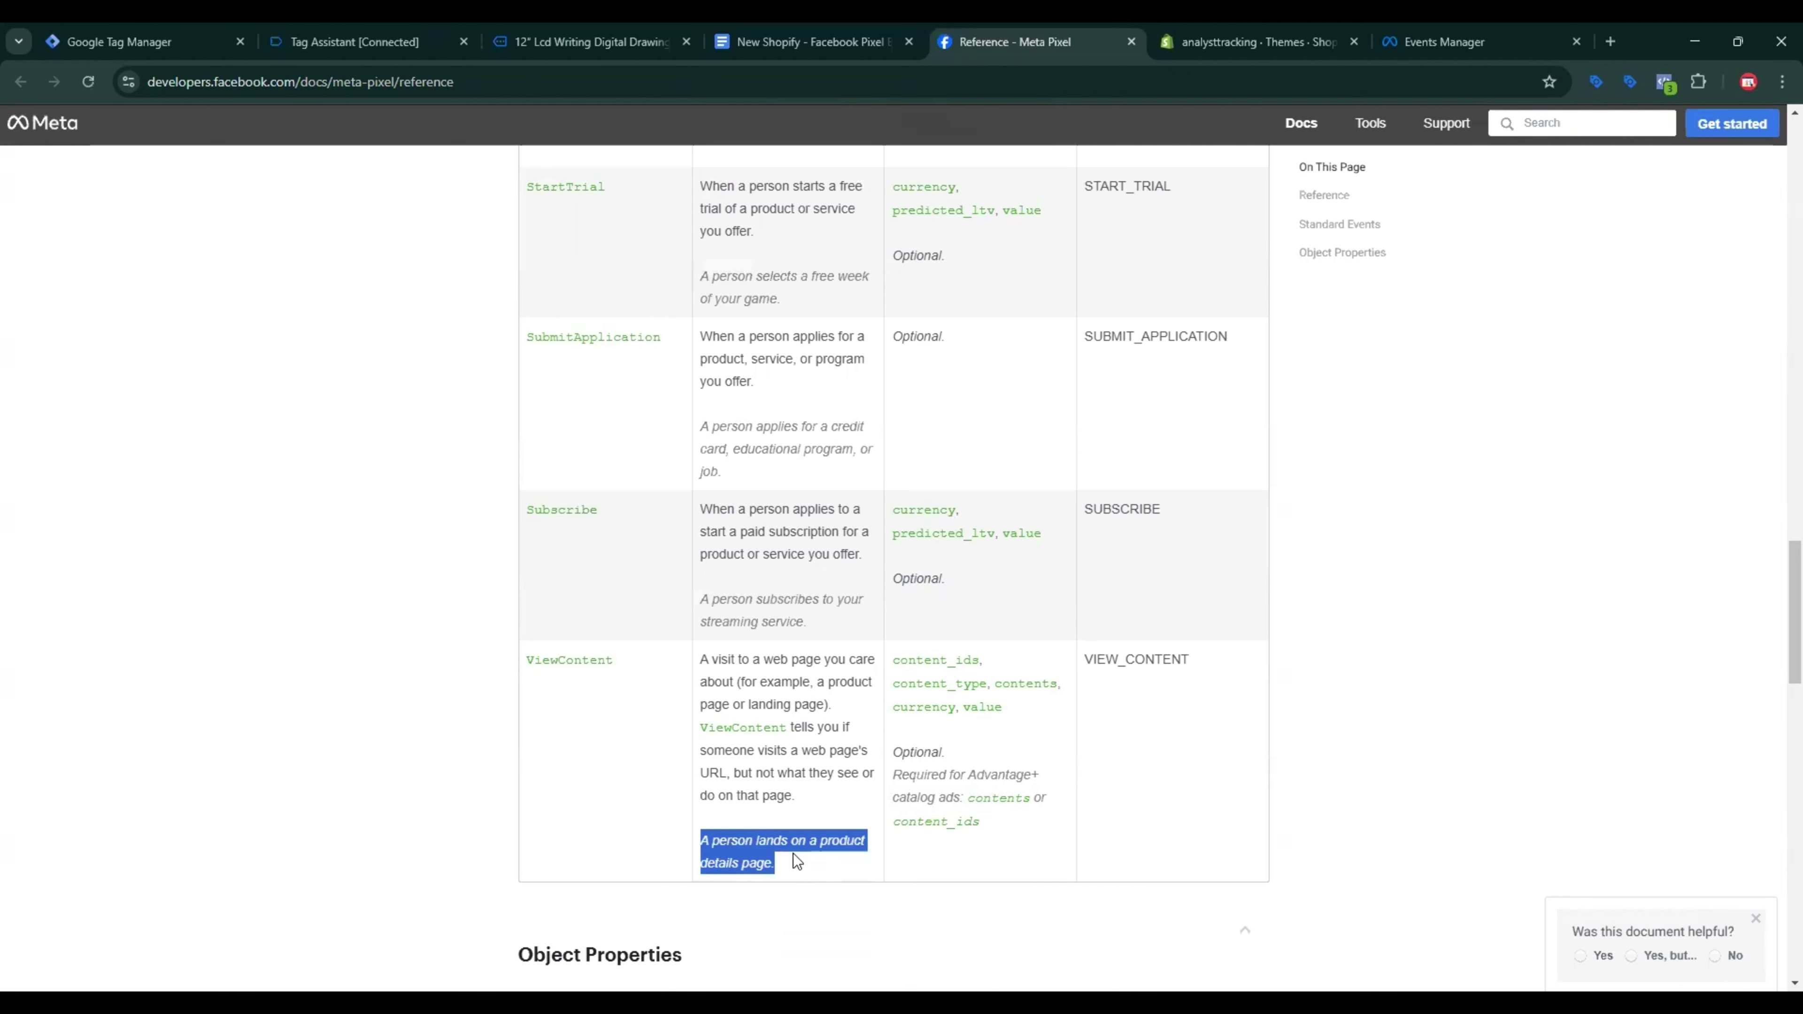
pyautogui.click(949, 659)
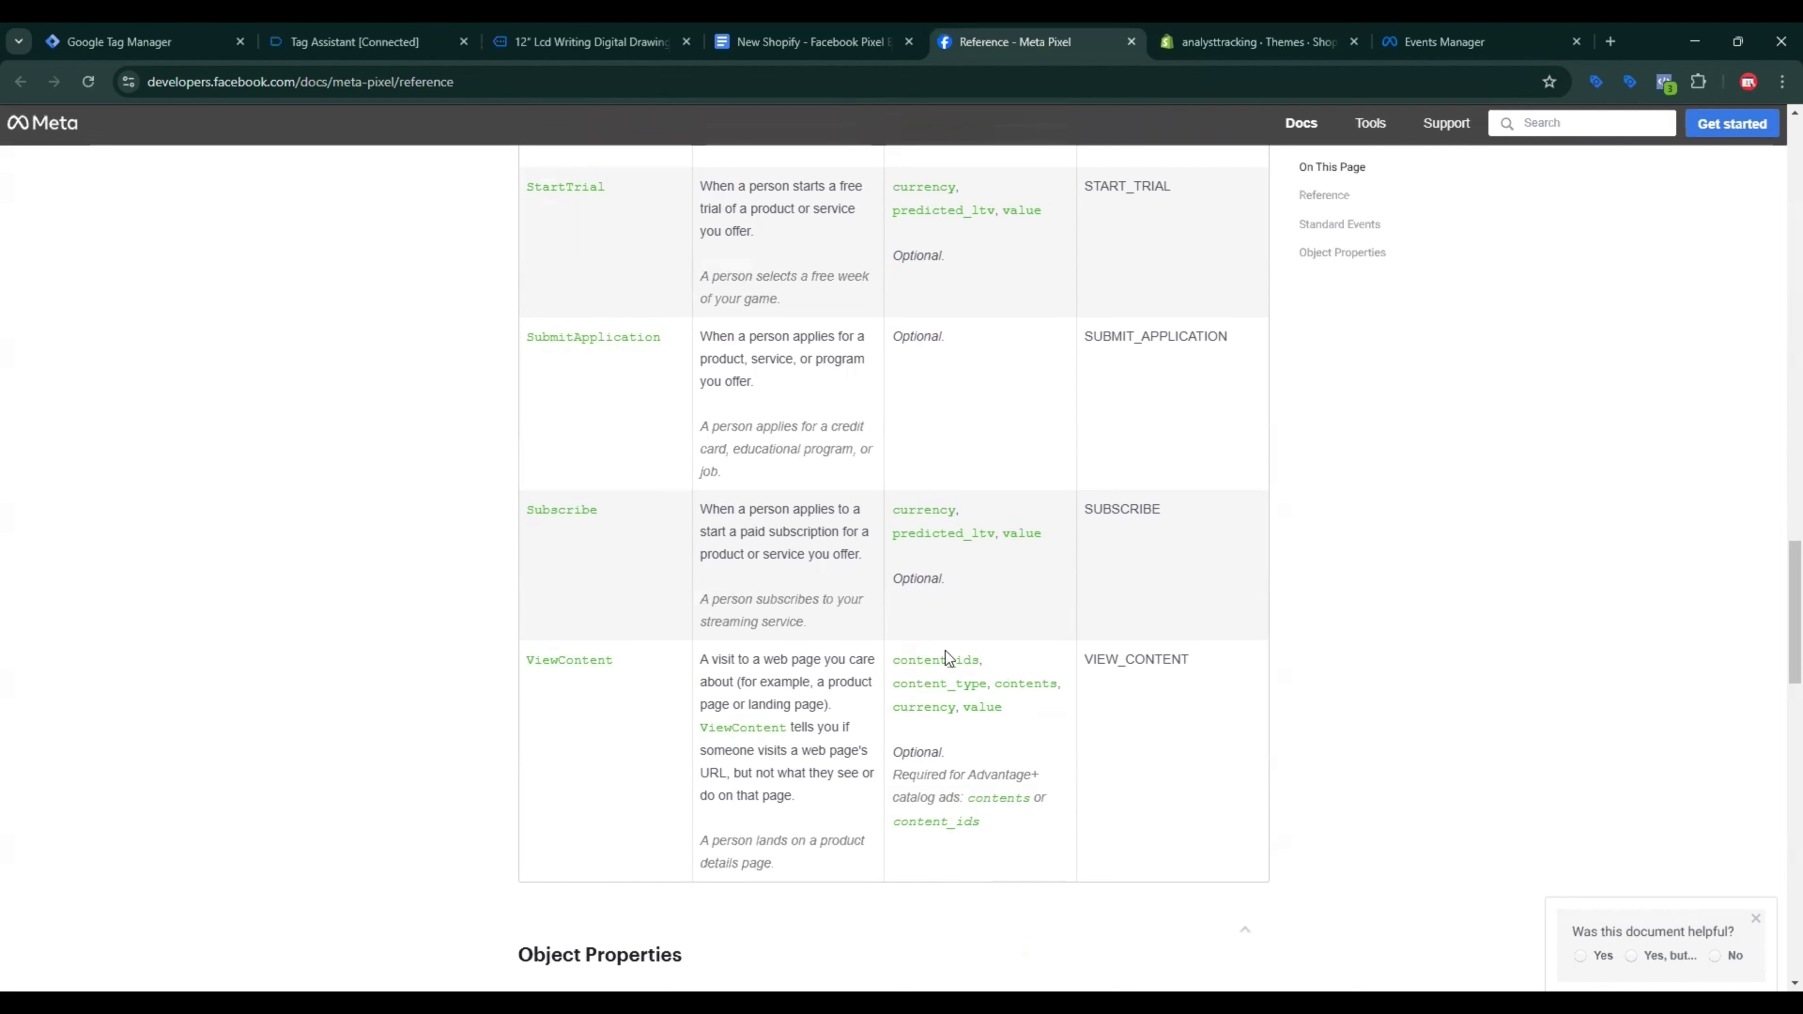
pyautogui.doubleClick(949, 659)
pyautogui.doubleClick(940, 683)
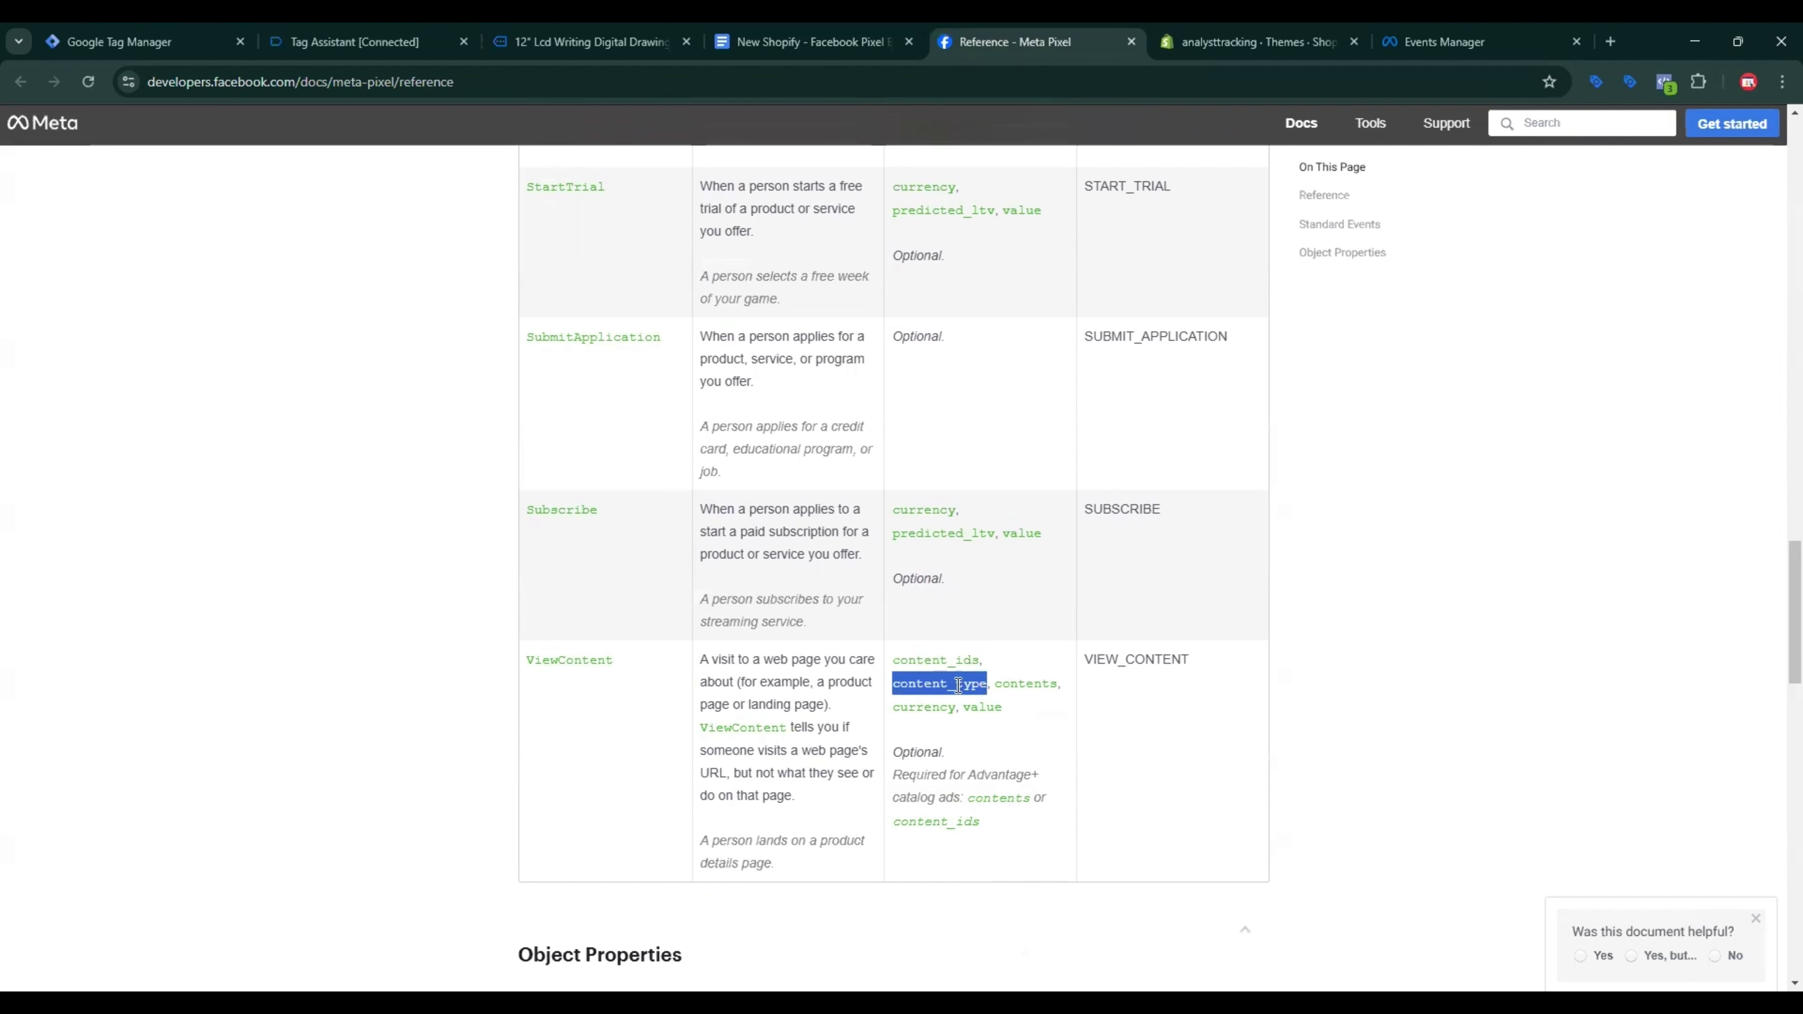
pyautogui.click(999, 683)
pyautogui.doubleClick(934, 701)
pyautogui.click(933, 701)
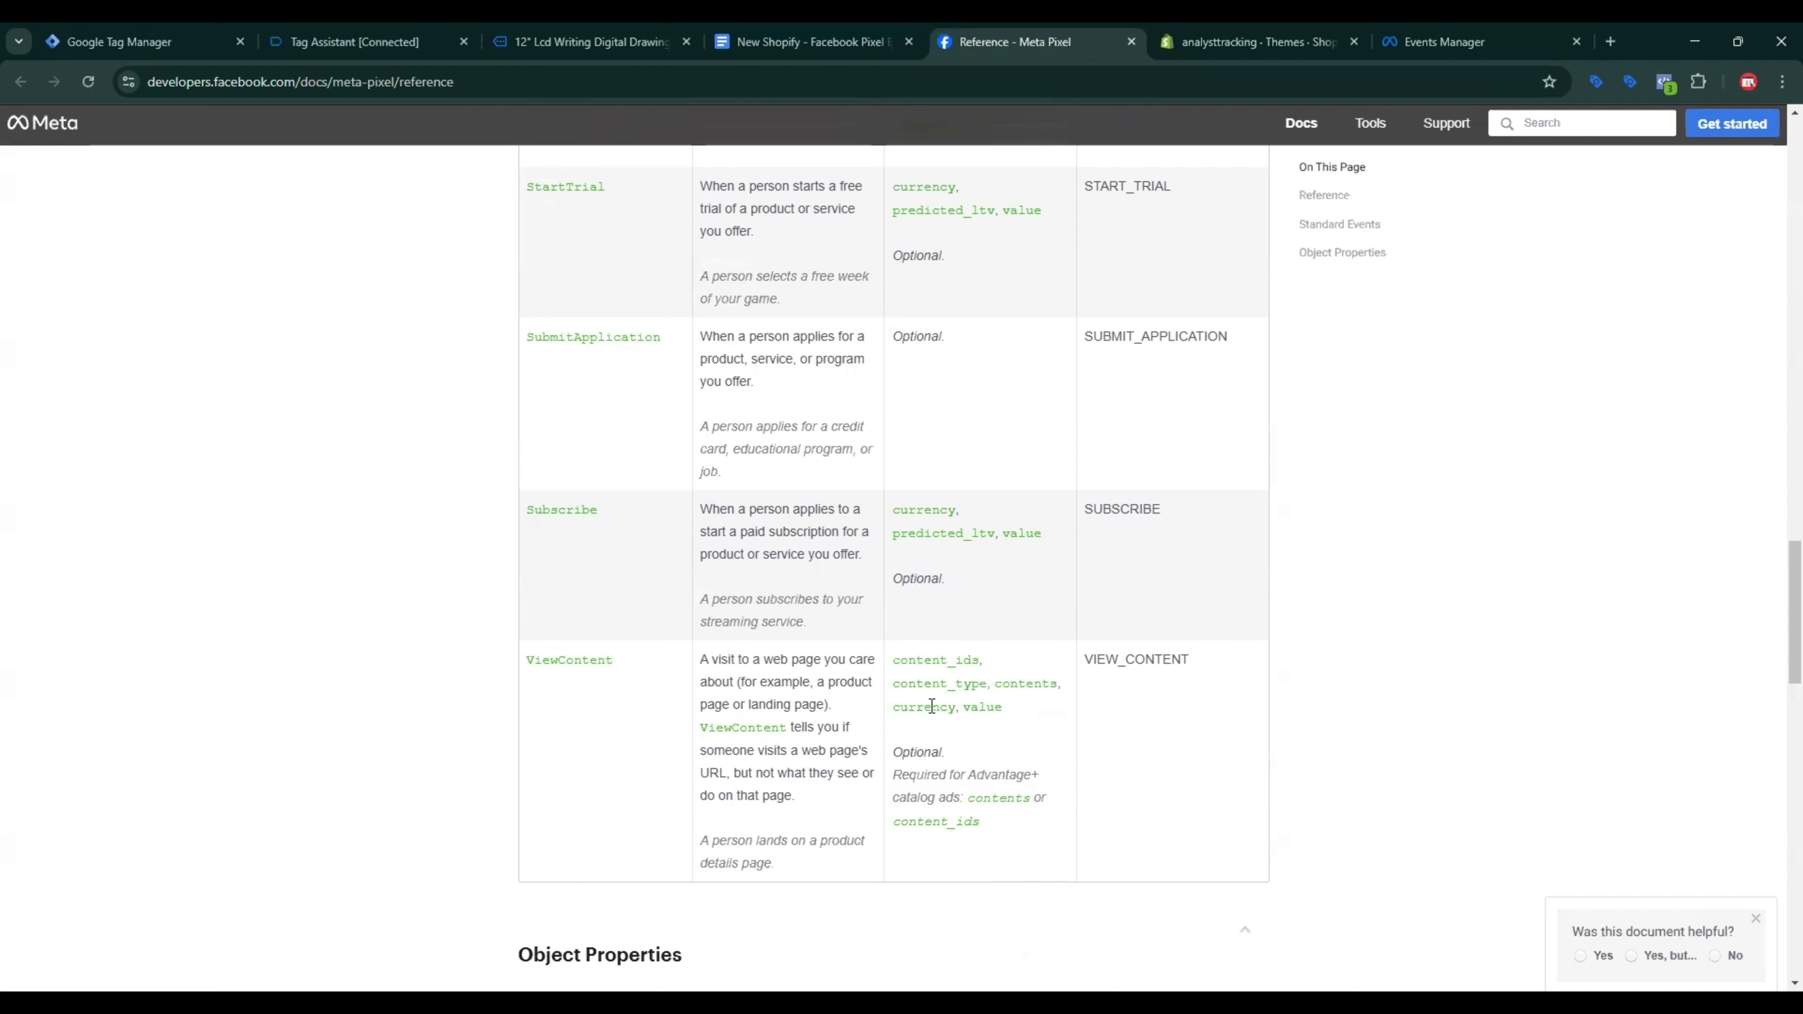
pyautogui.doubleClick(971, 708)
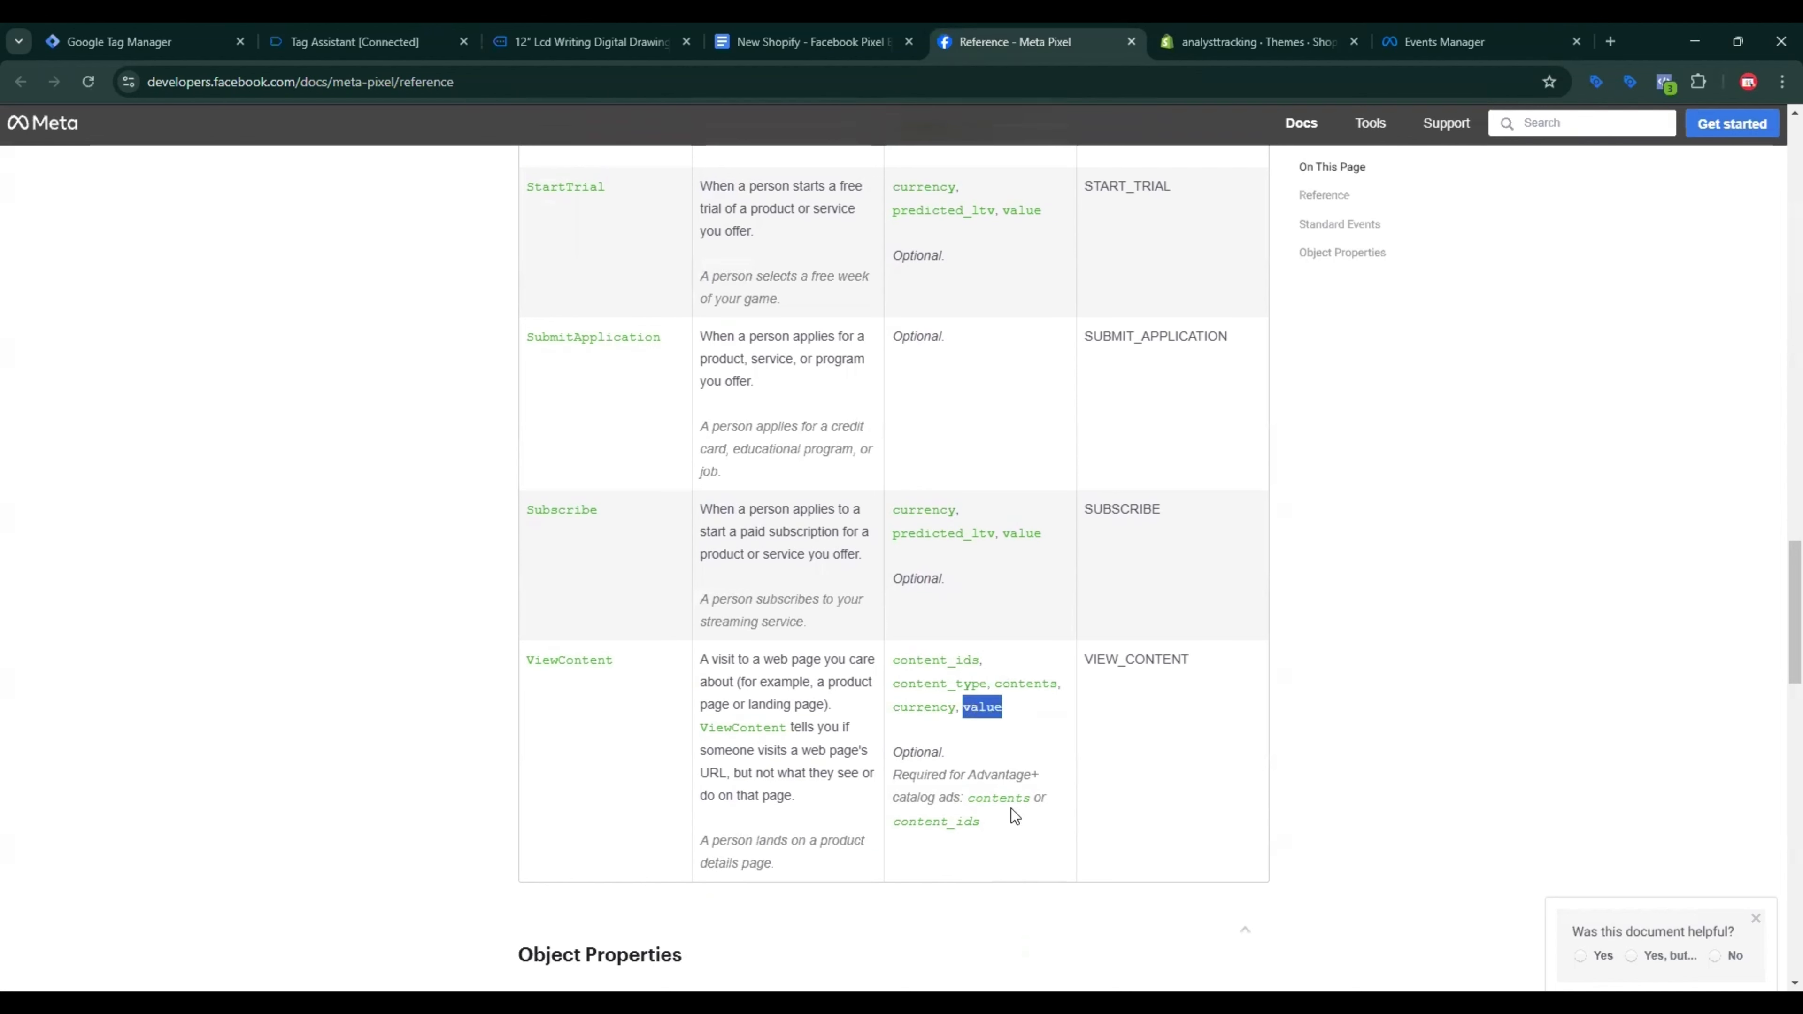
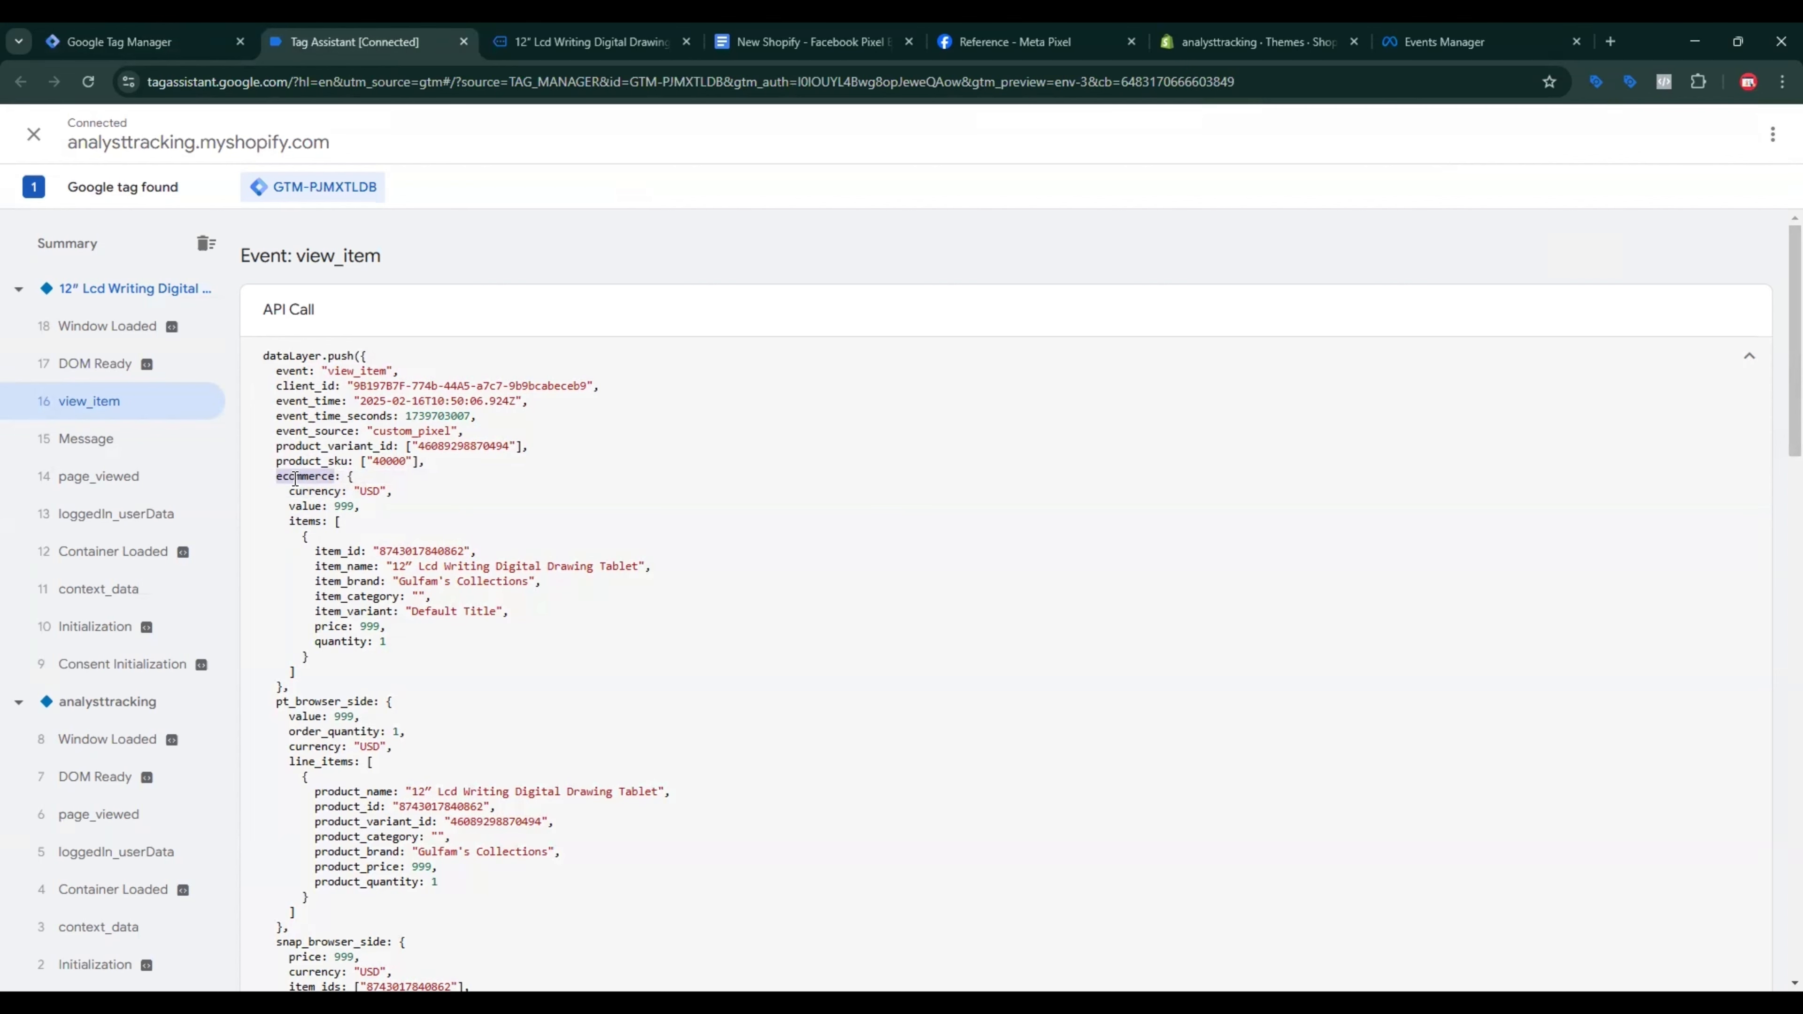
# Step: Return to Google Tag Manager and set the new variable's data layer variable name to ecommerce.currency, following the view_item data layer
pyautogui.click(152, 43)
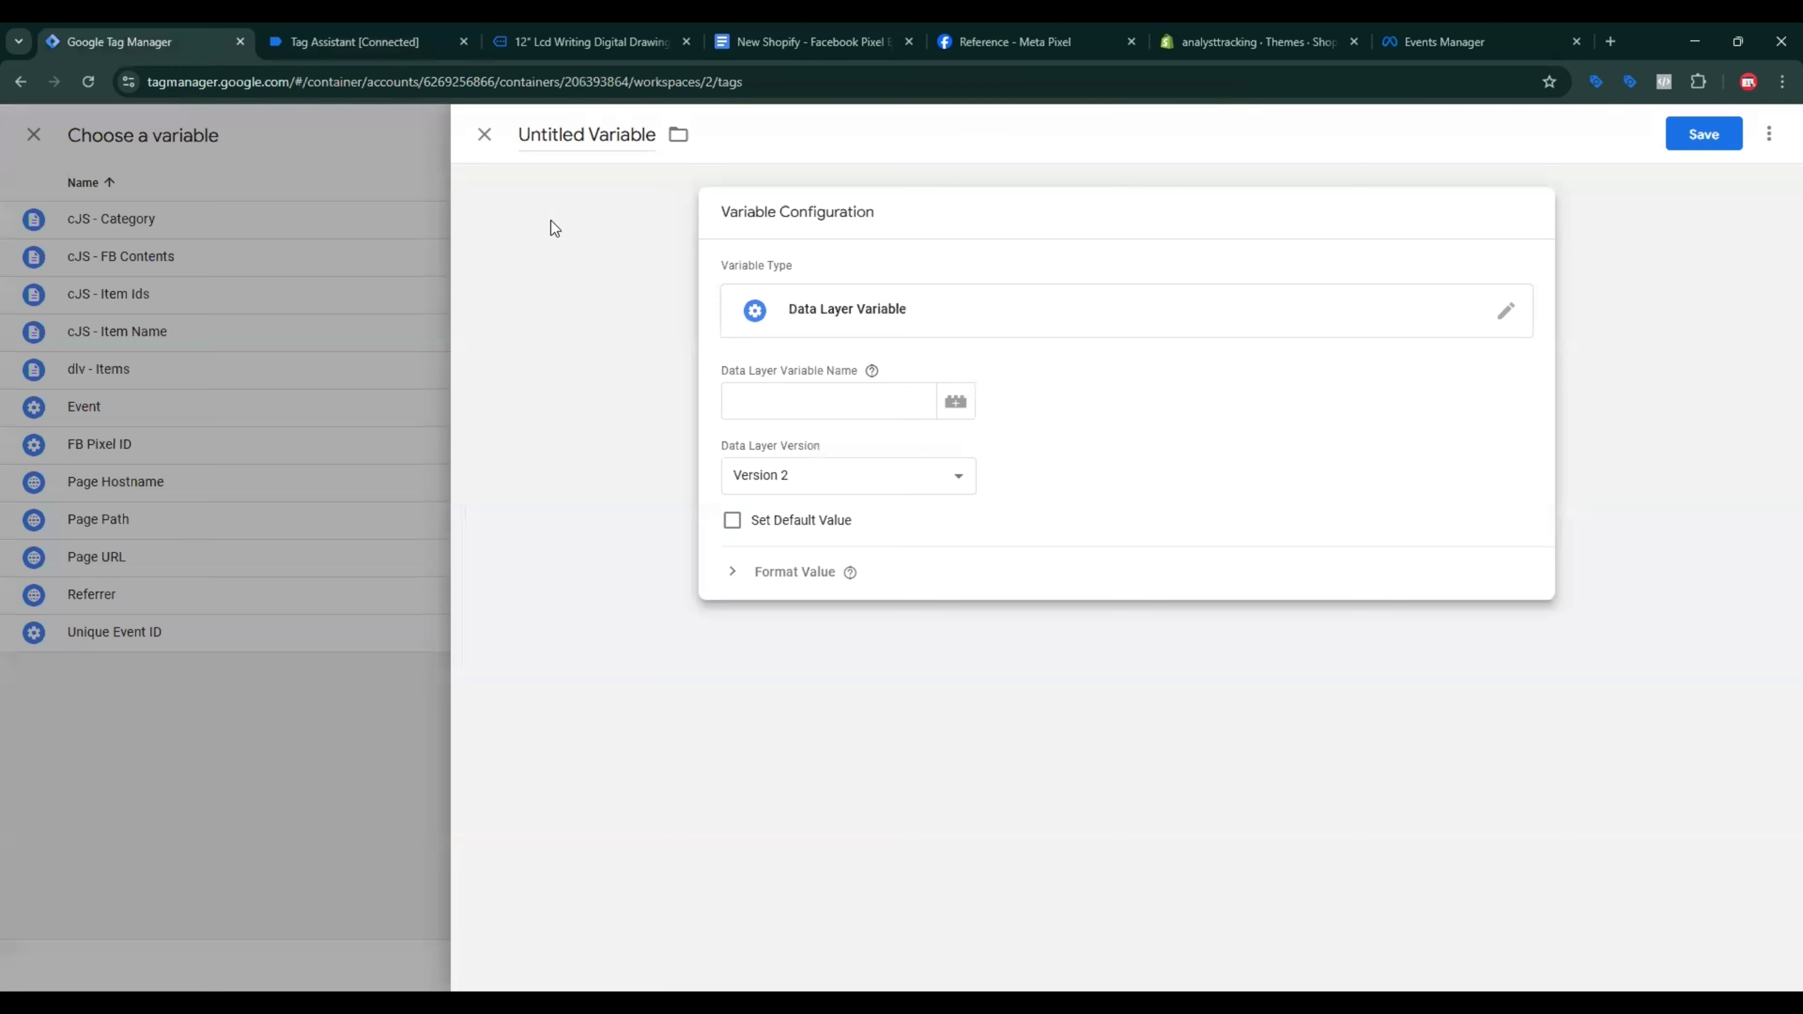
pyautogui.click(793, 388)
pyautogui.write('ecommerce')
pyautogui.write('.')
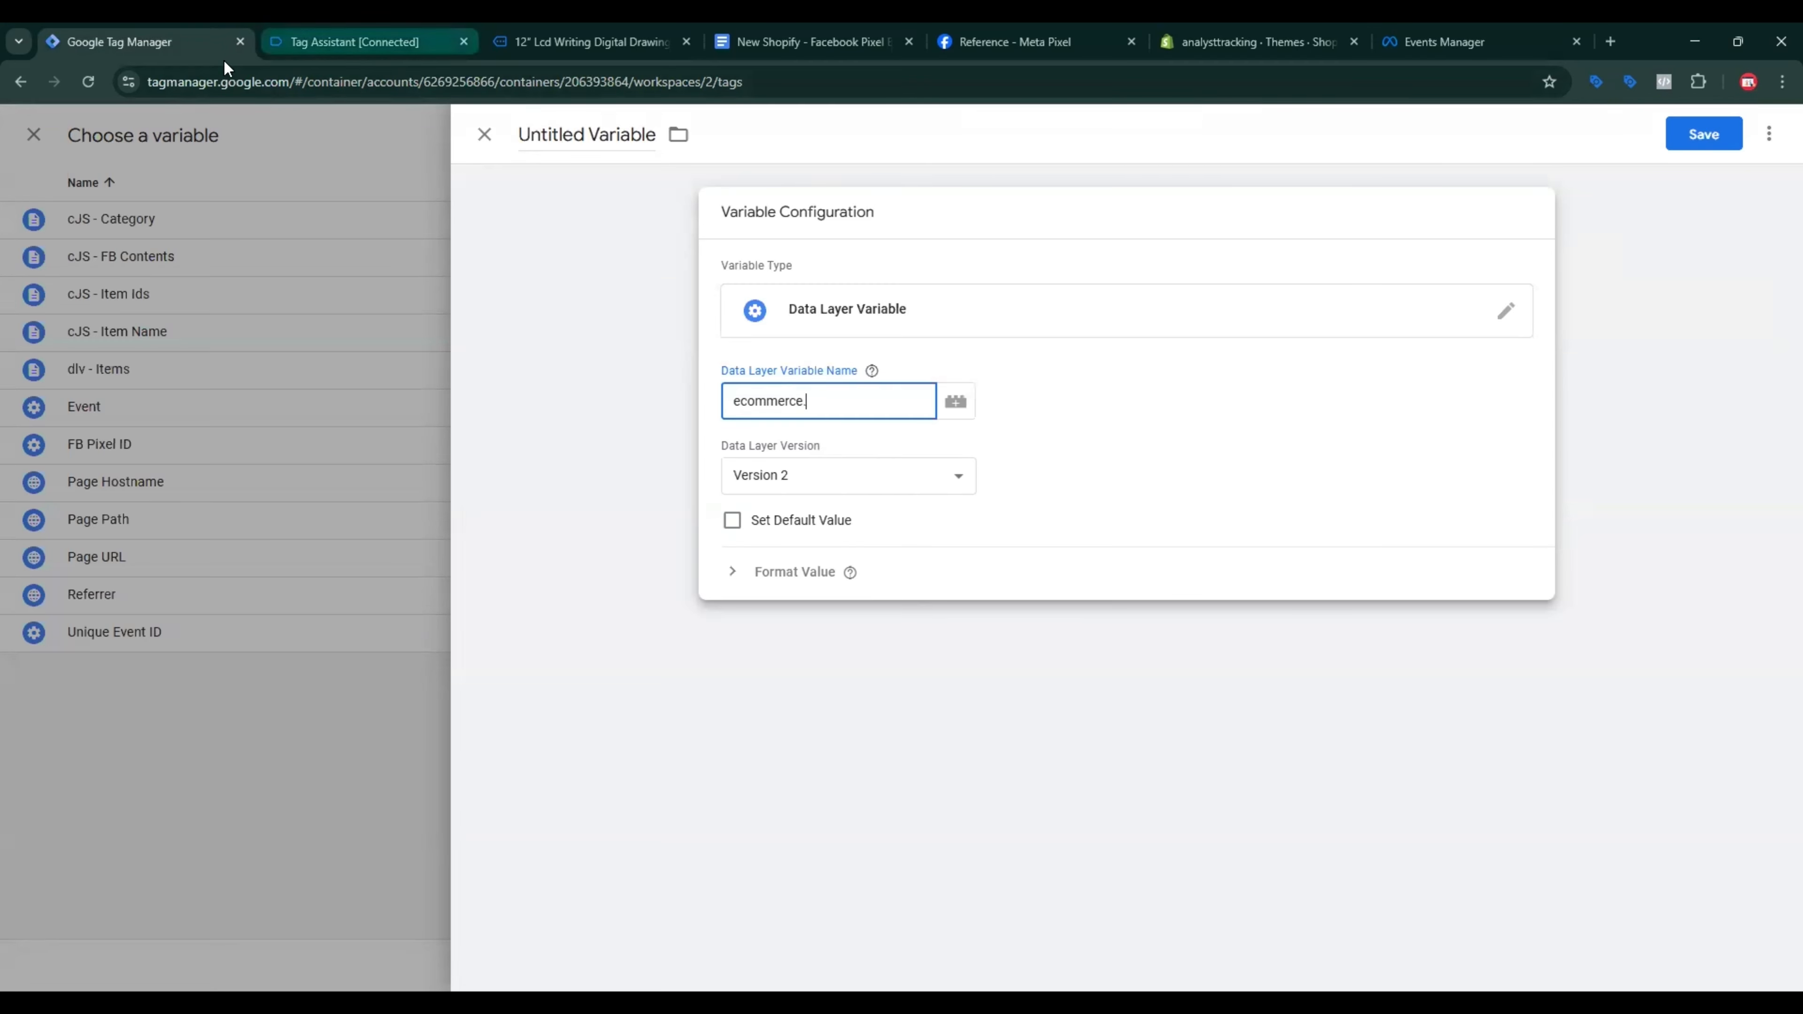
pyautogui.click(312, 43)
pyautogui.click(152, 43)
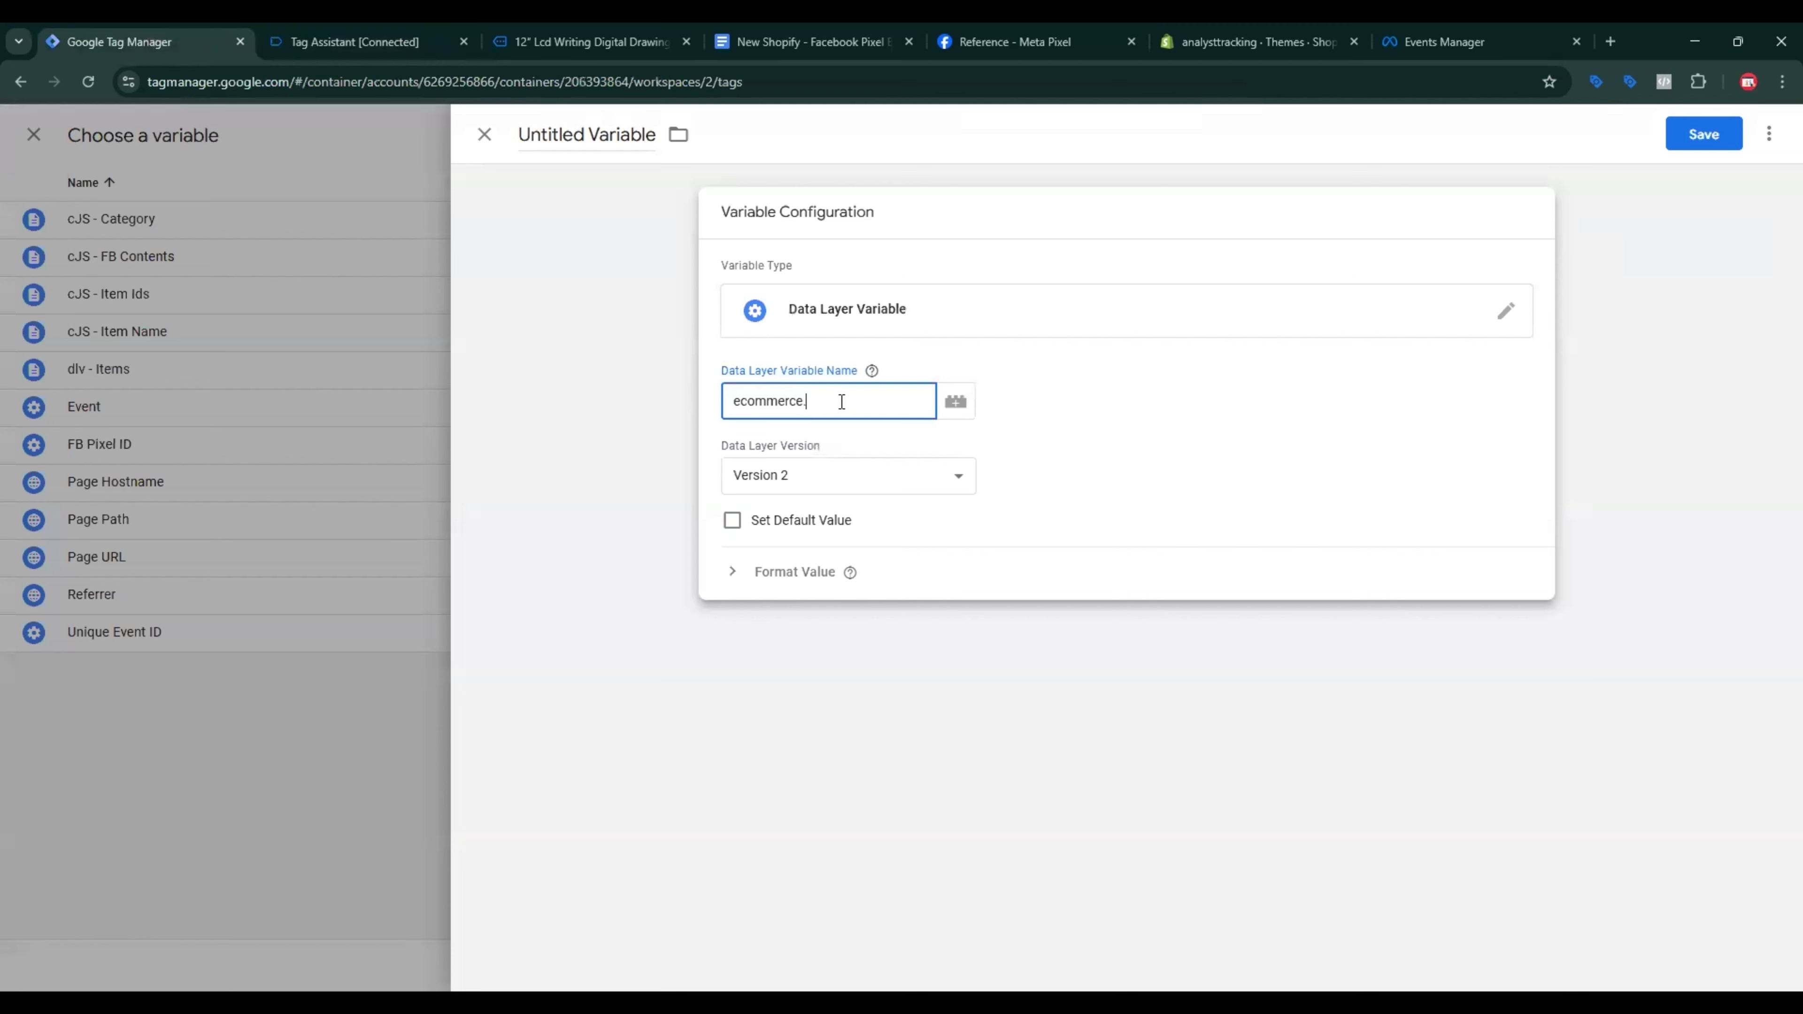
pyautogui.write('currency')
# Step: Copy the variable name "dlv - Currency" from the tracking guide, give it to the ecommerce.currency variable and save it
pyautogui.click(794, 33)
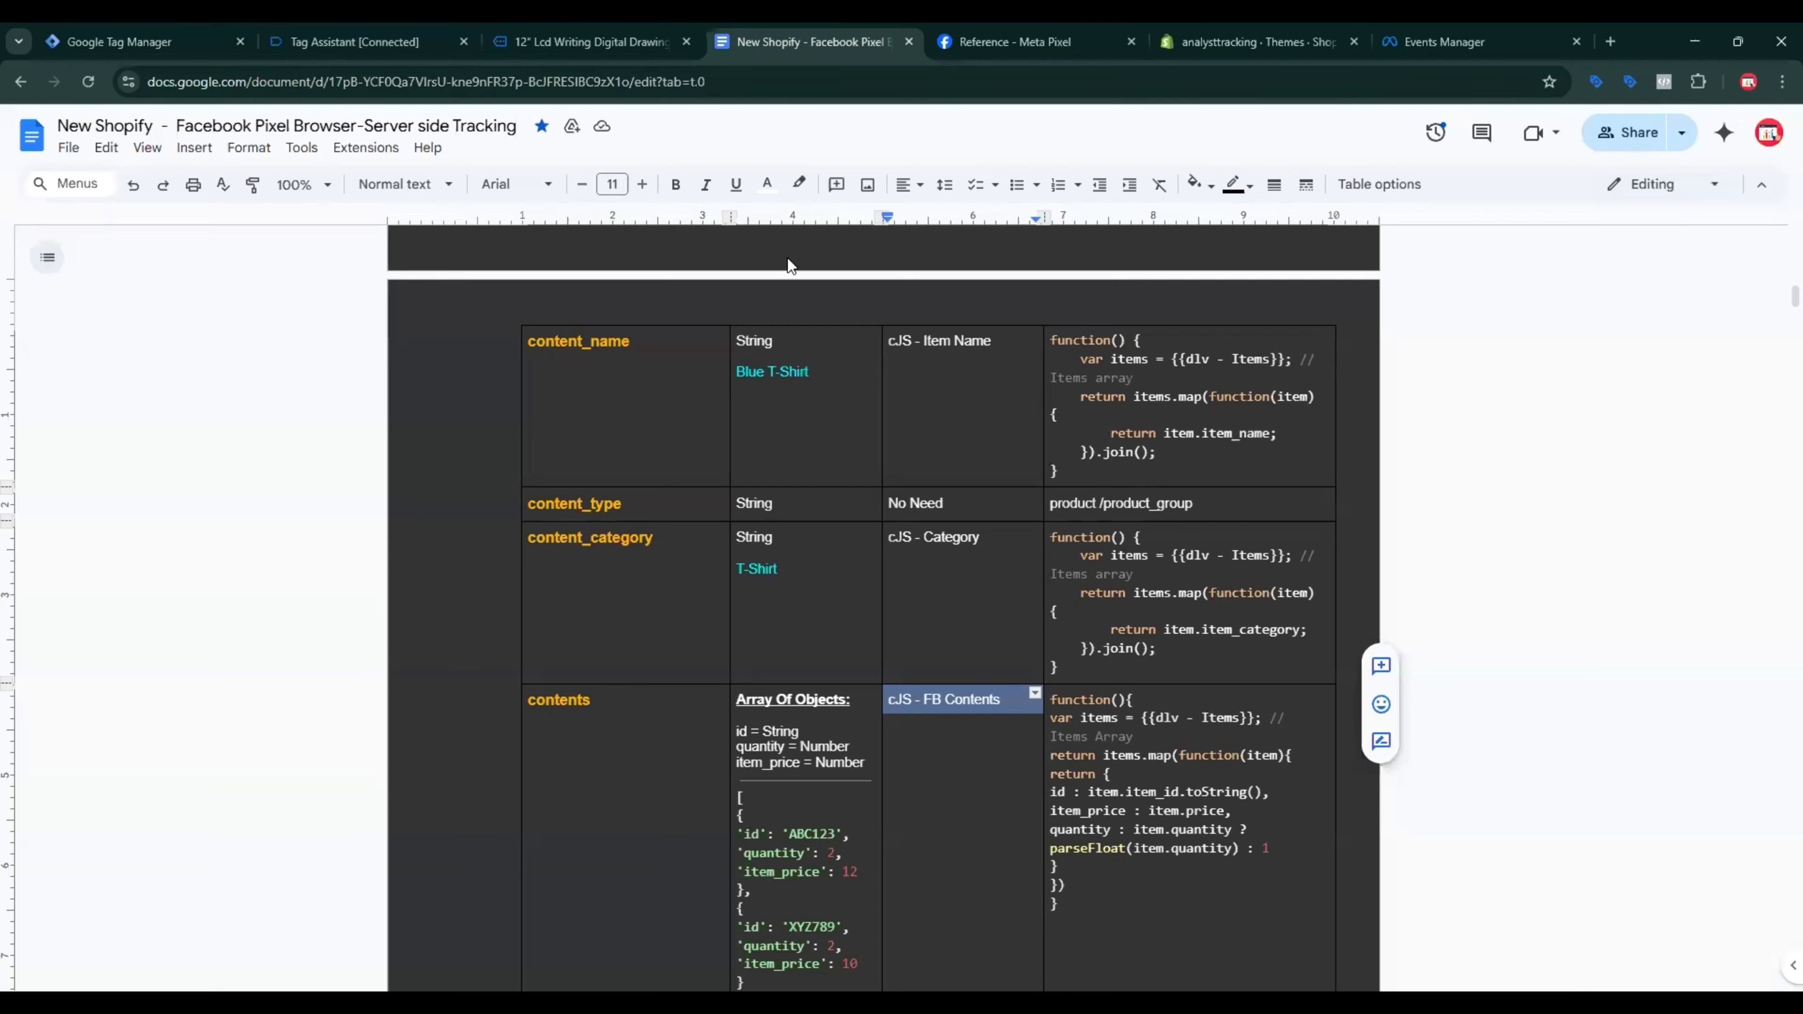
pyautogui.scroll(-5, 934, 631)
pyautogui.doubleClick(936, 574)
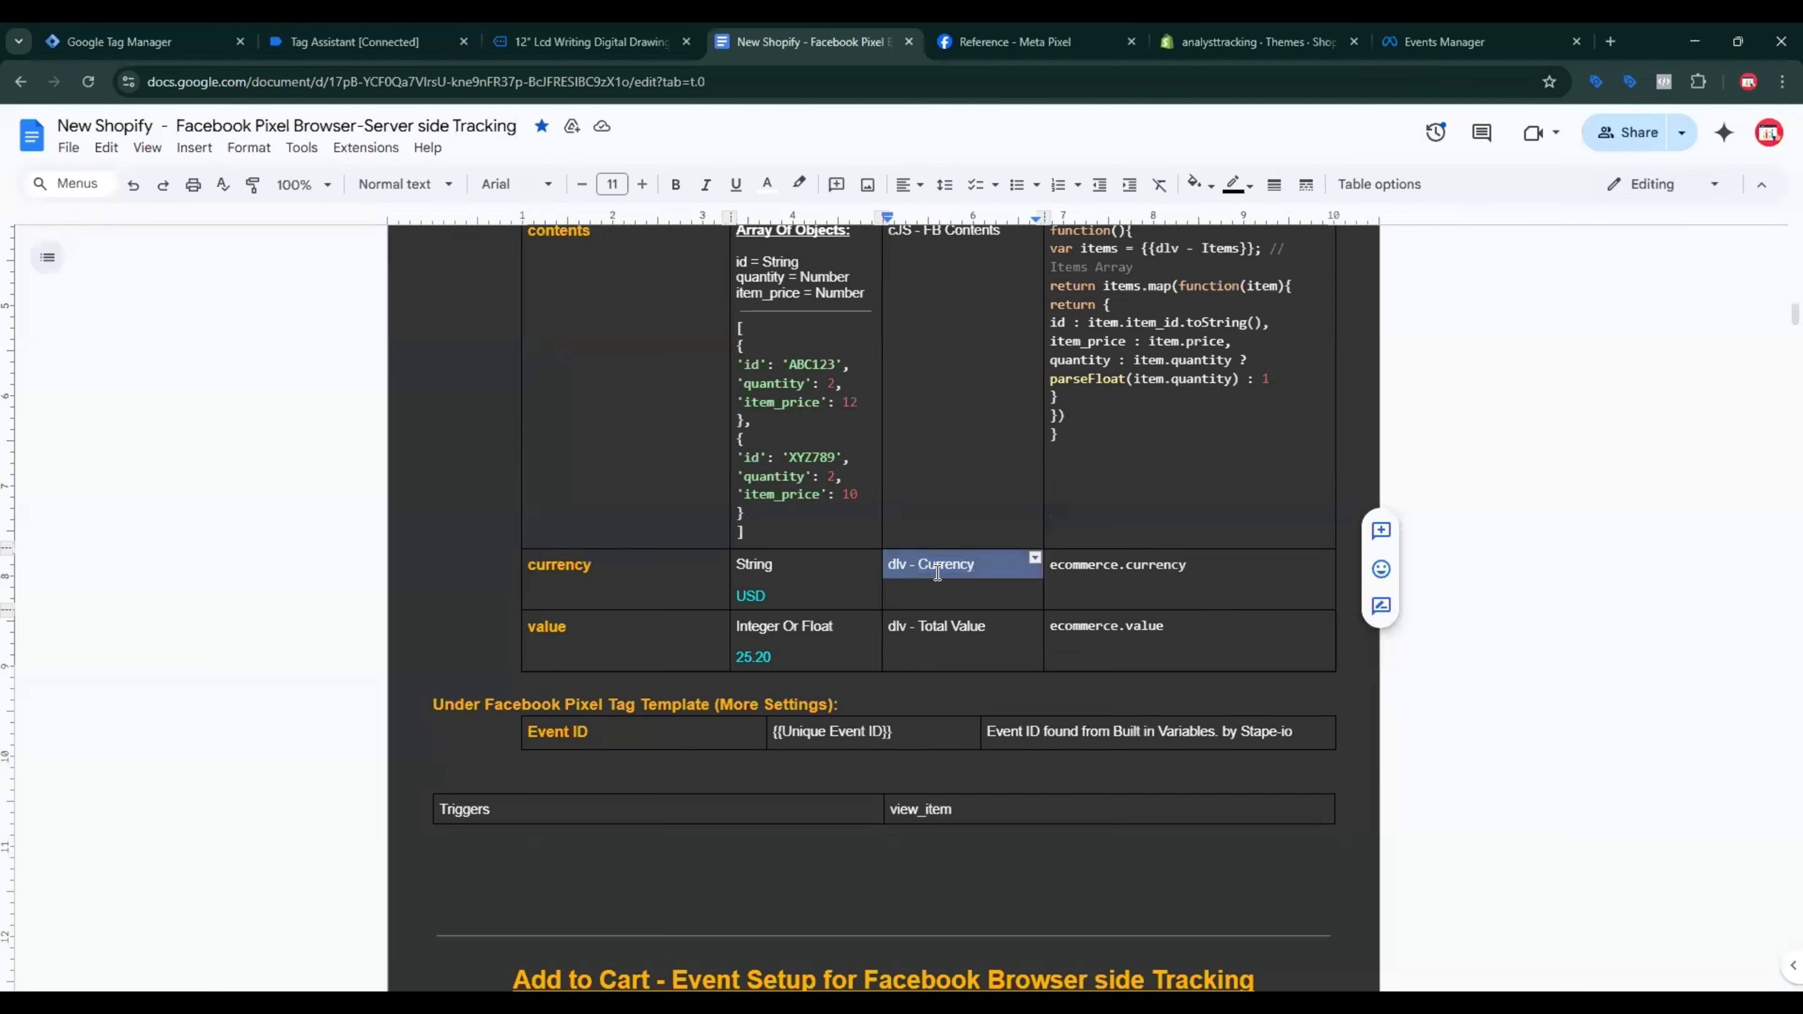
pyautogui.hotkey('ctrl', 'c')
pyautogui.click(119, 41)
pyautogui.click(507, 133)
pyautogui.hotkey('ctrl', 'v')
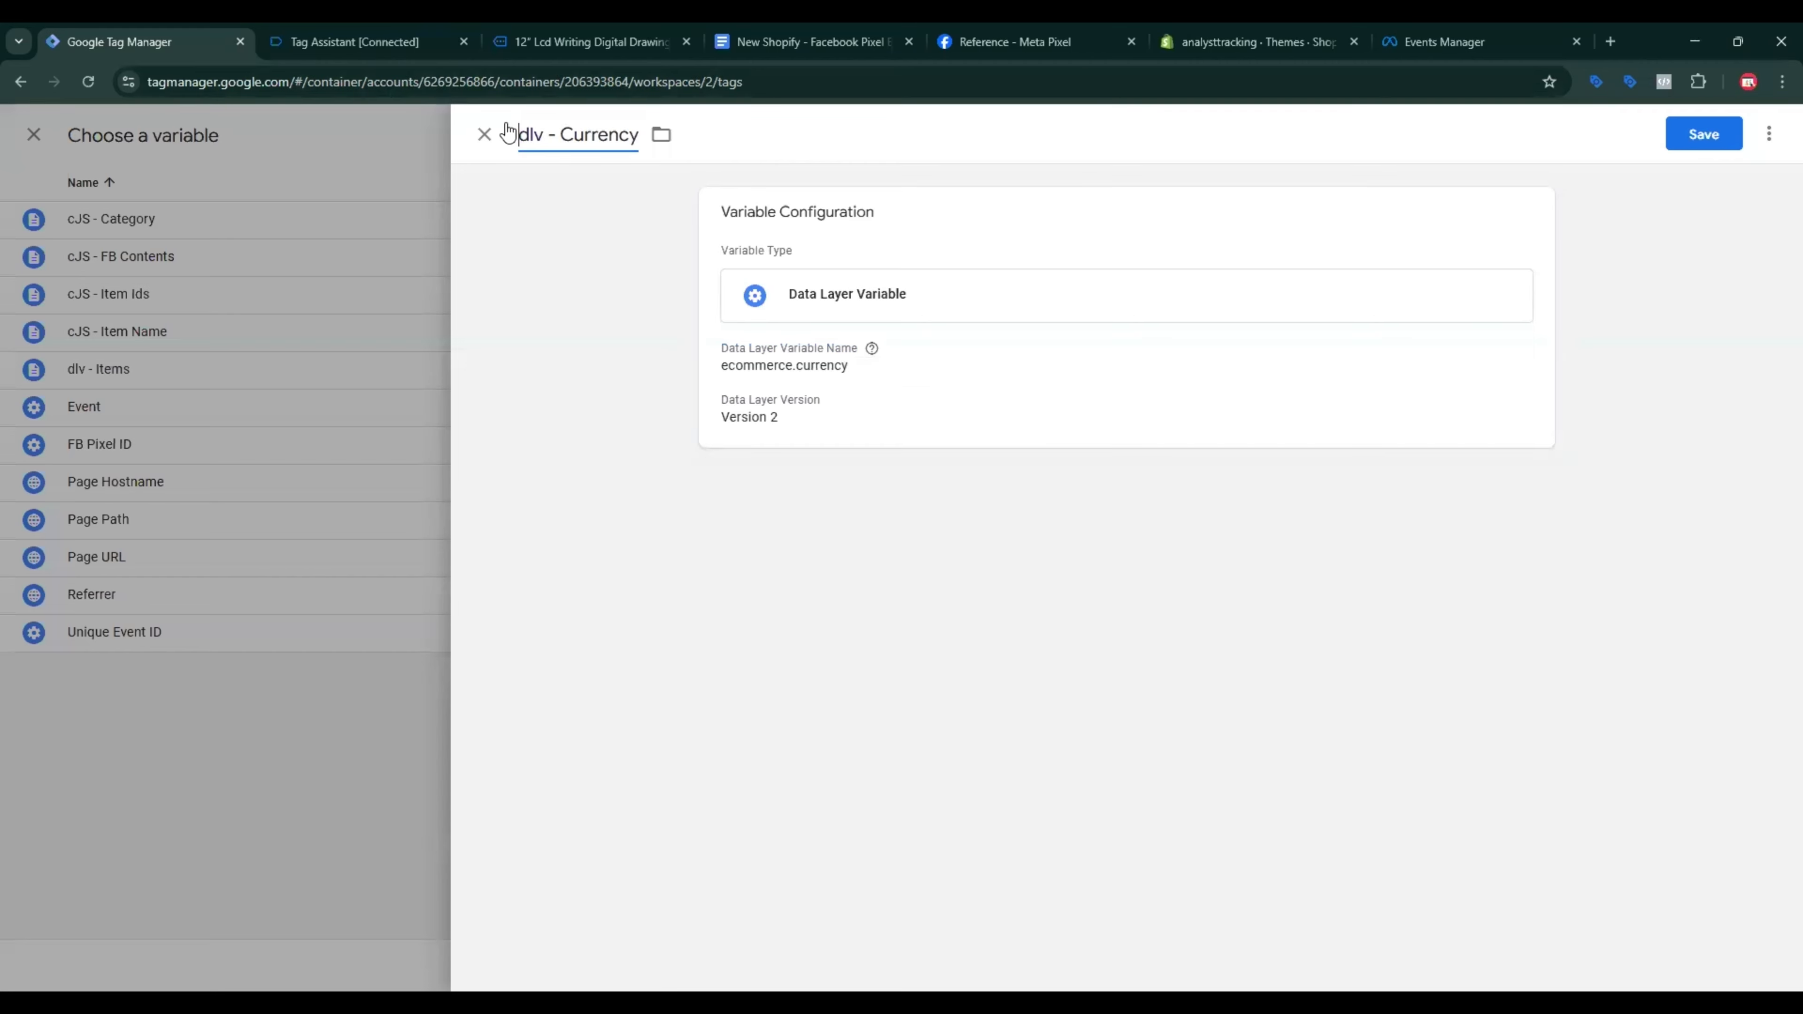
pyautogui.click(1676, 135)
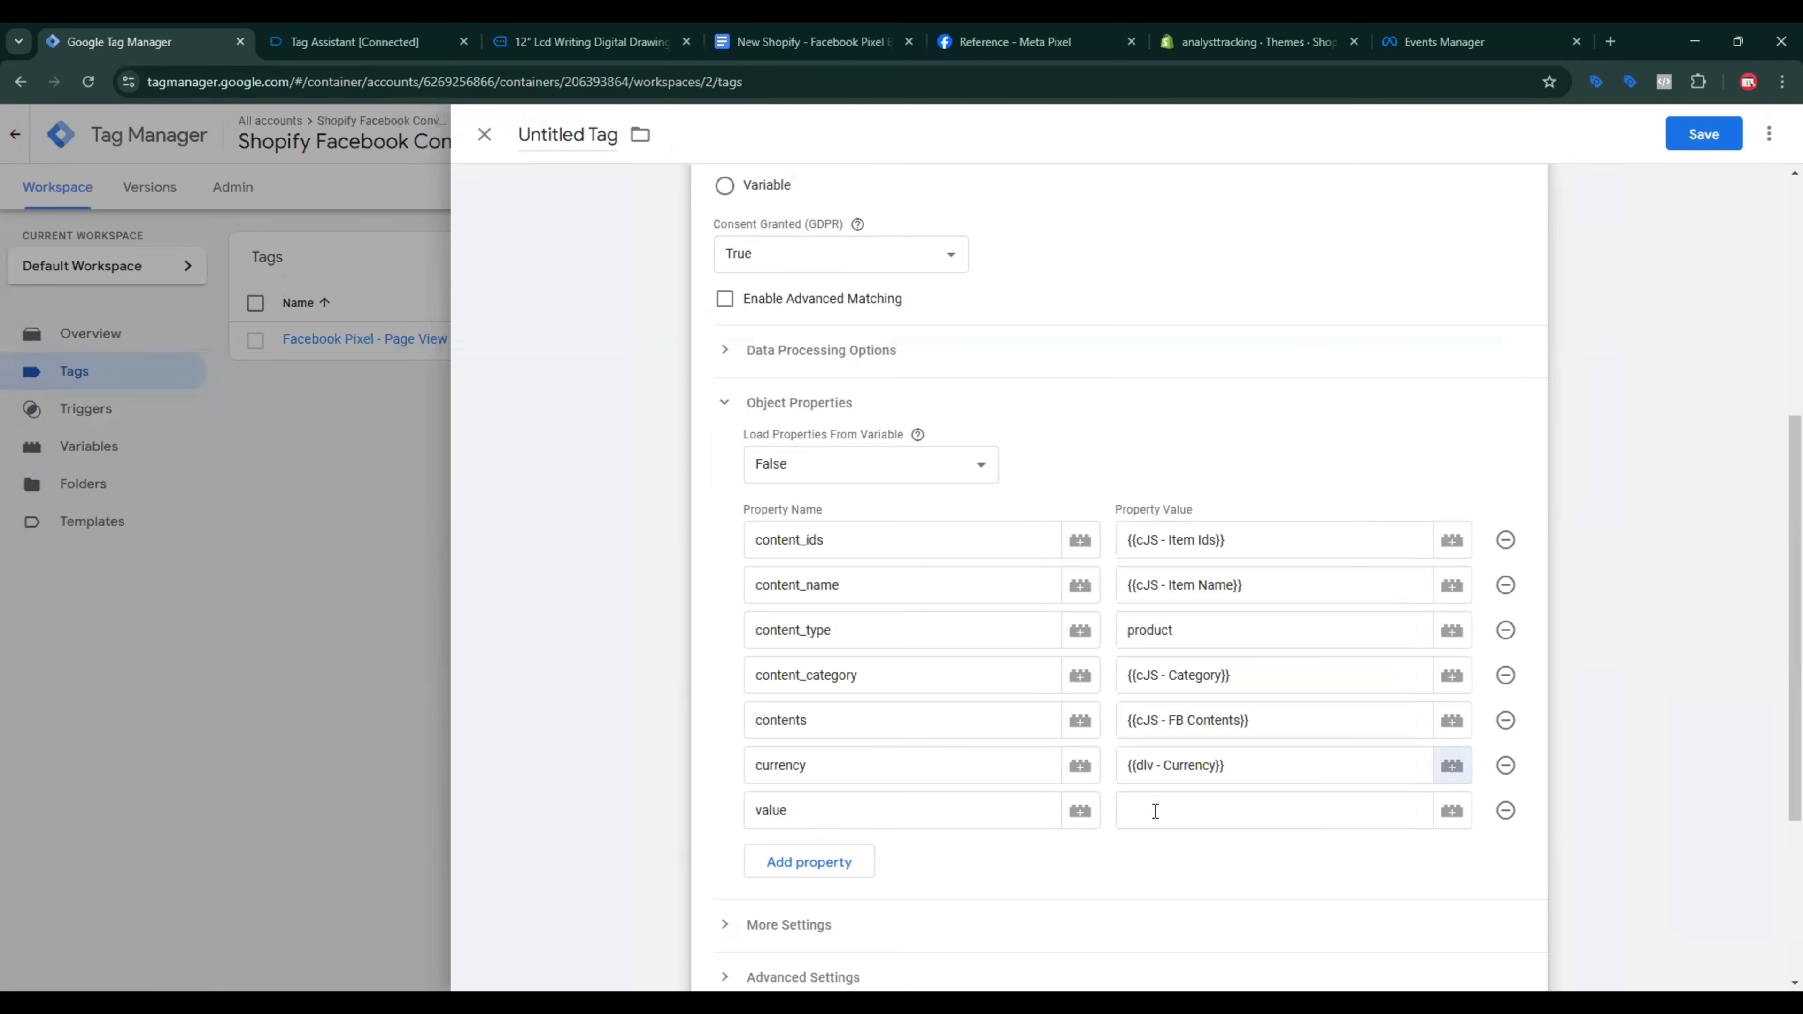
# Step: Create a new variable of type Data Layer Variable for the tag's value property
pyautogui.click(1155, 811)
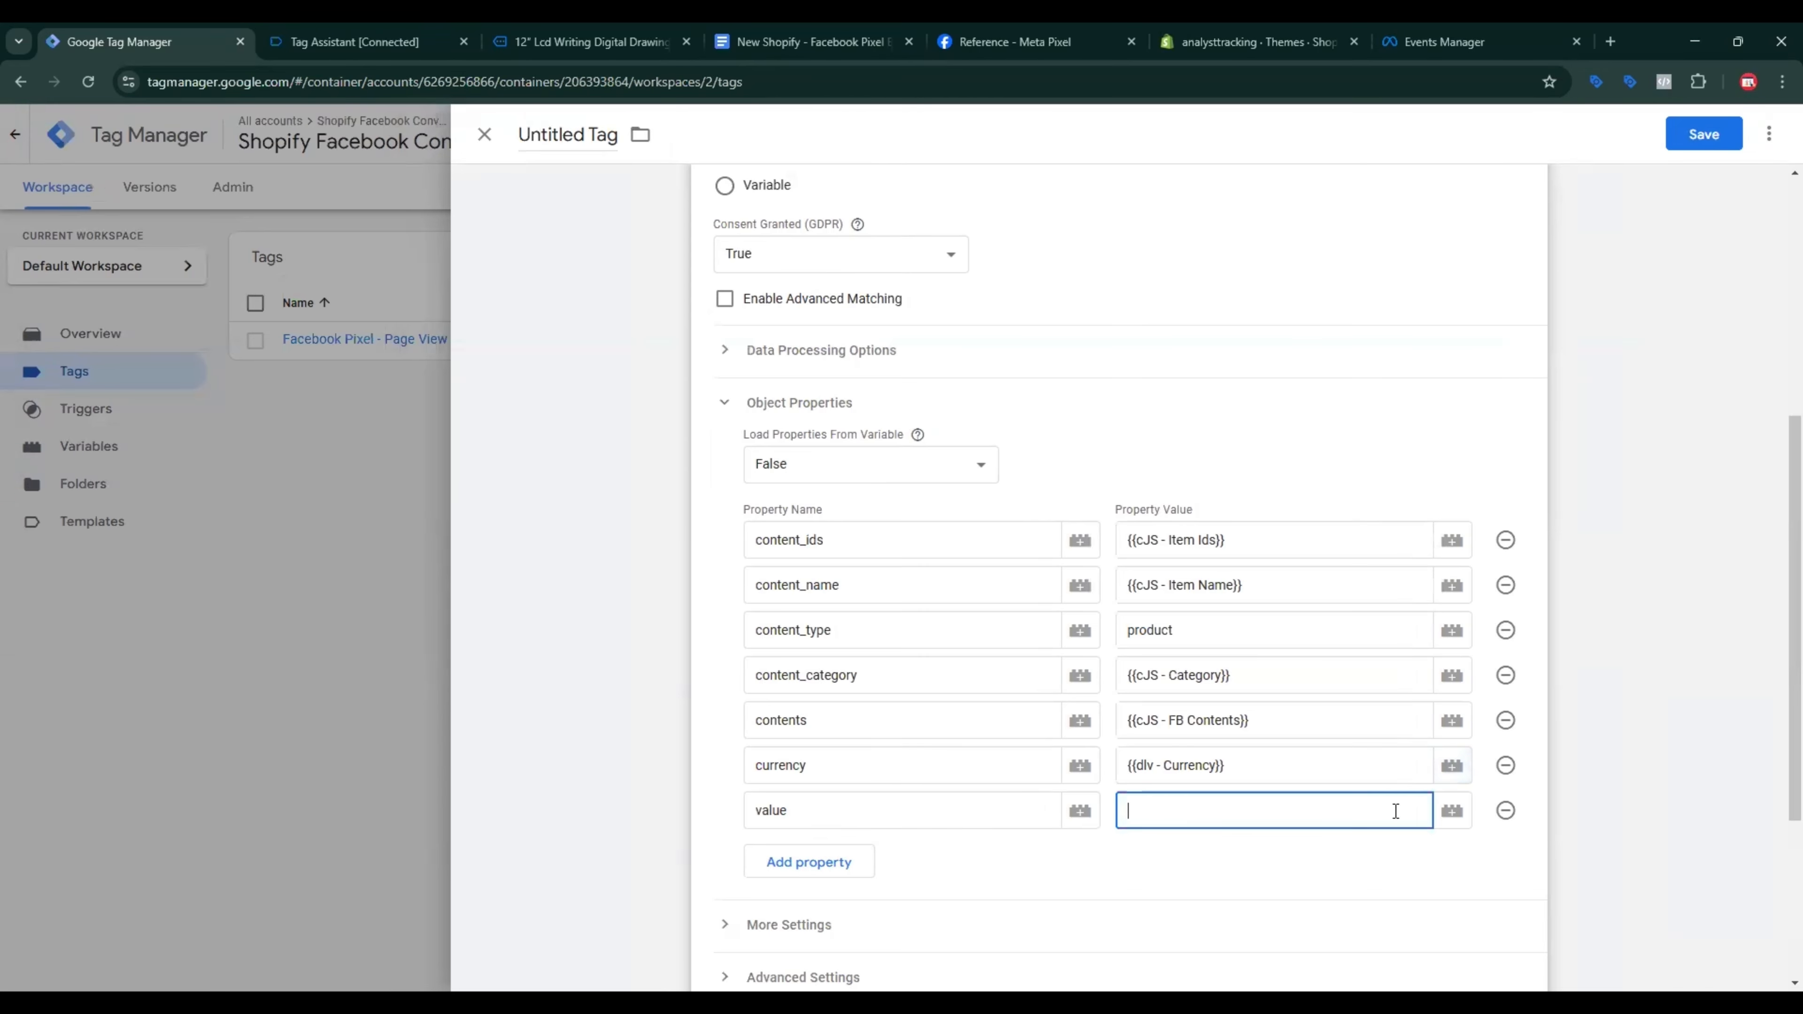
pyautogui.click(1453, 809)
pyautogui.click(1764, 135)
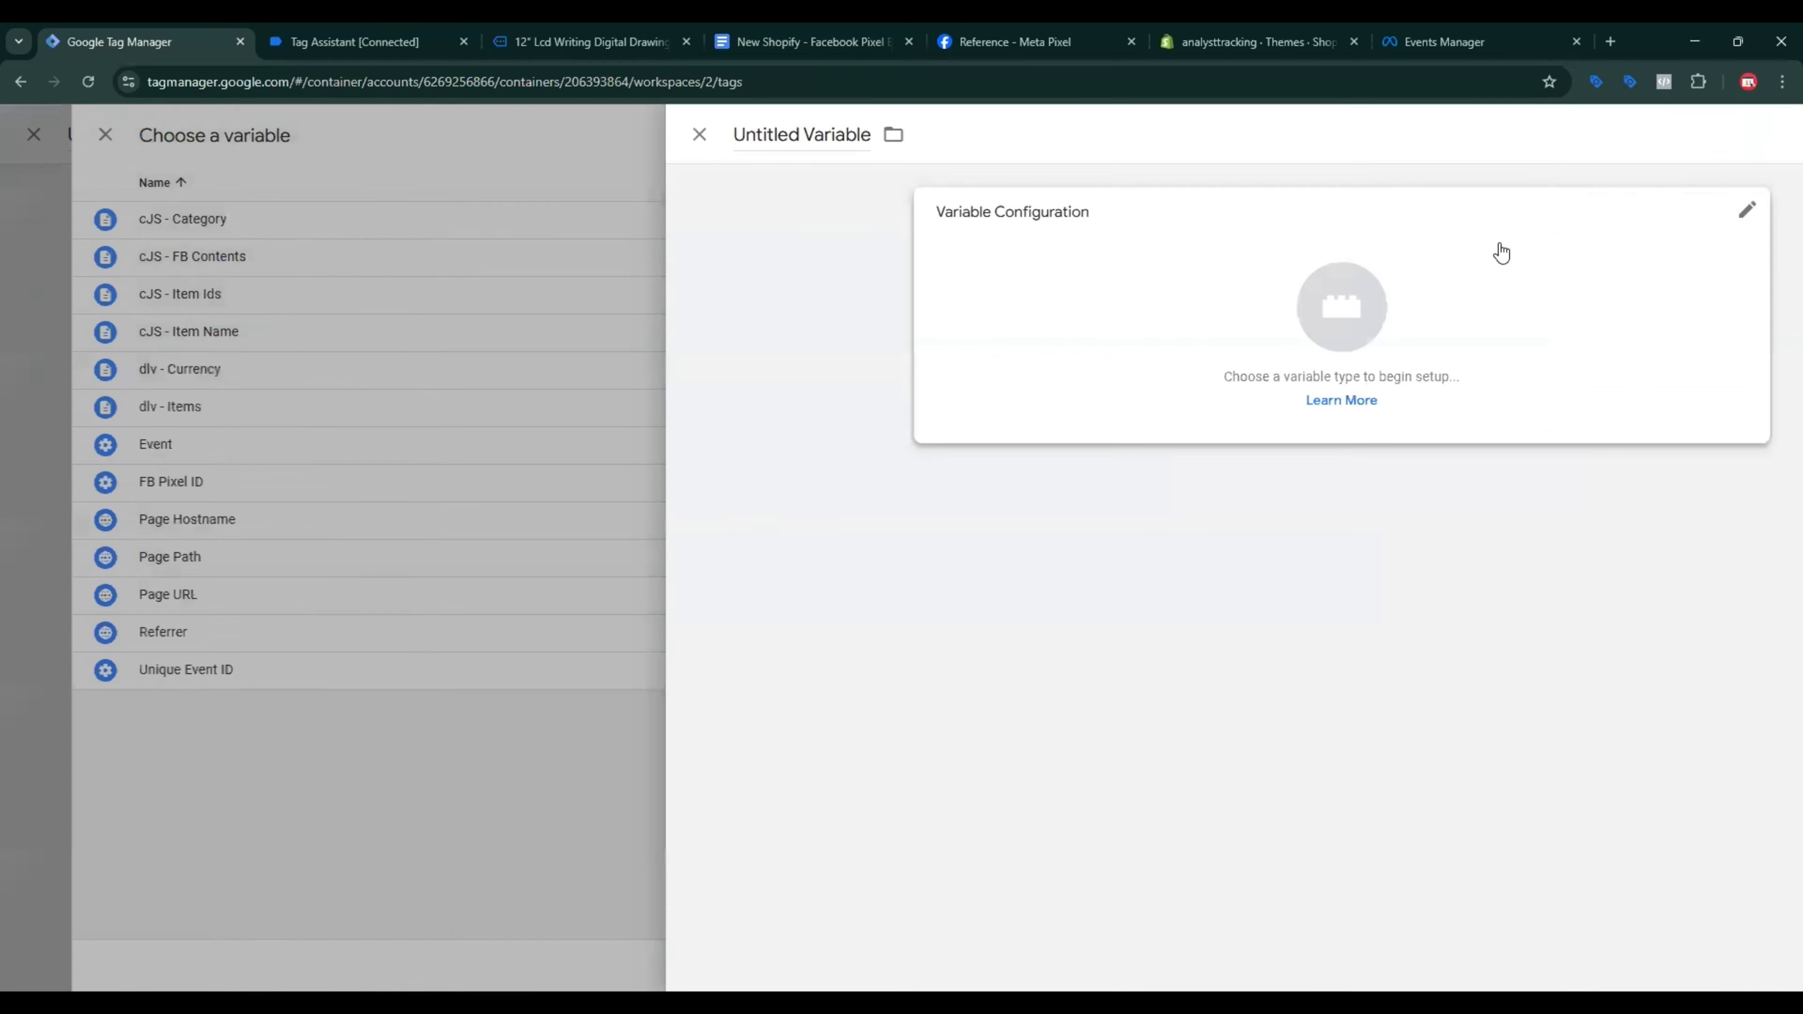
pyautogui.click(1497, 249)
pyautogui.click(1310, 682)
# Step: Set the data layer variable name to ecommerce.value, copying both key names from the view_item event in Tag Assistant
pyautogui.click(295, 46)
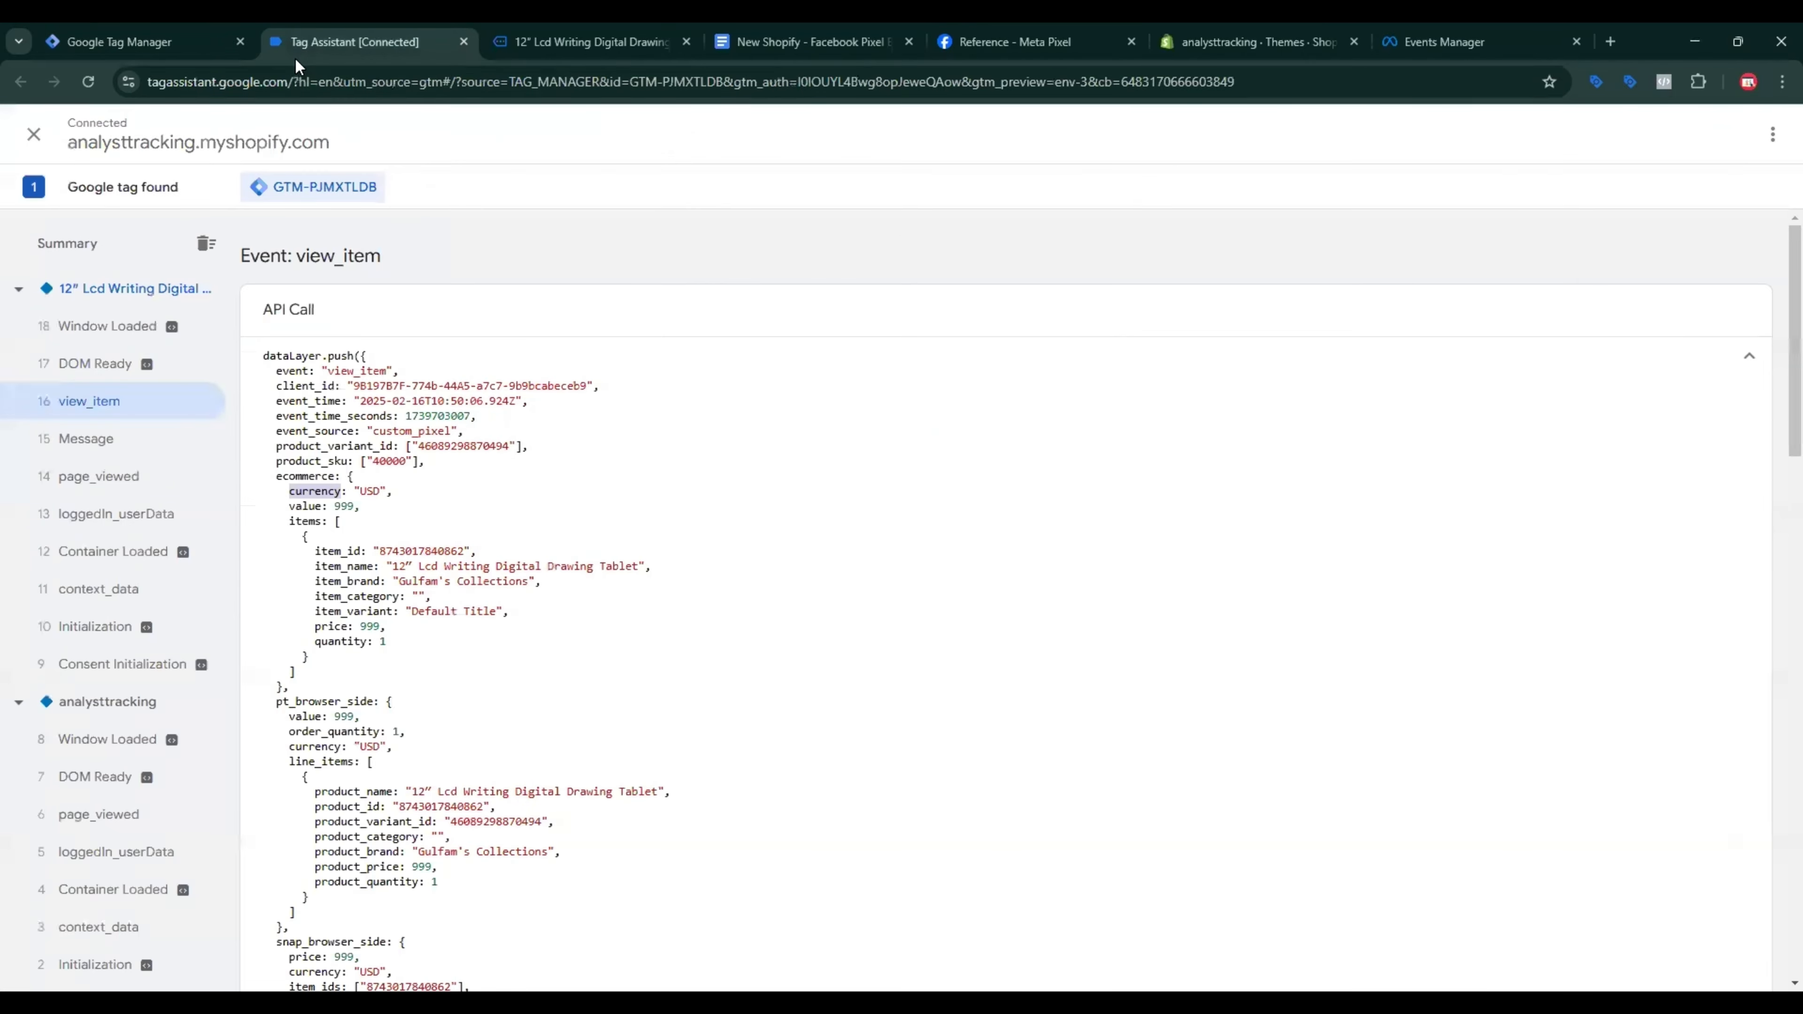
pyautogui.doubleClick(302, 478)
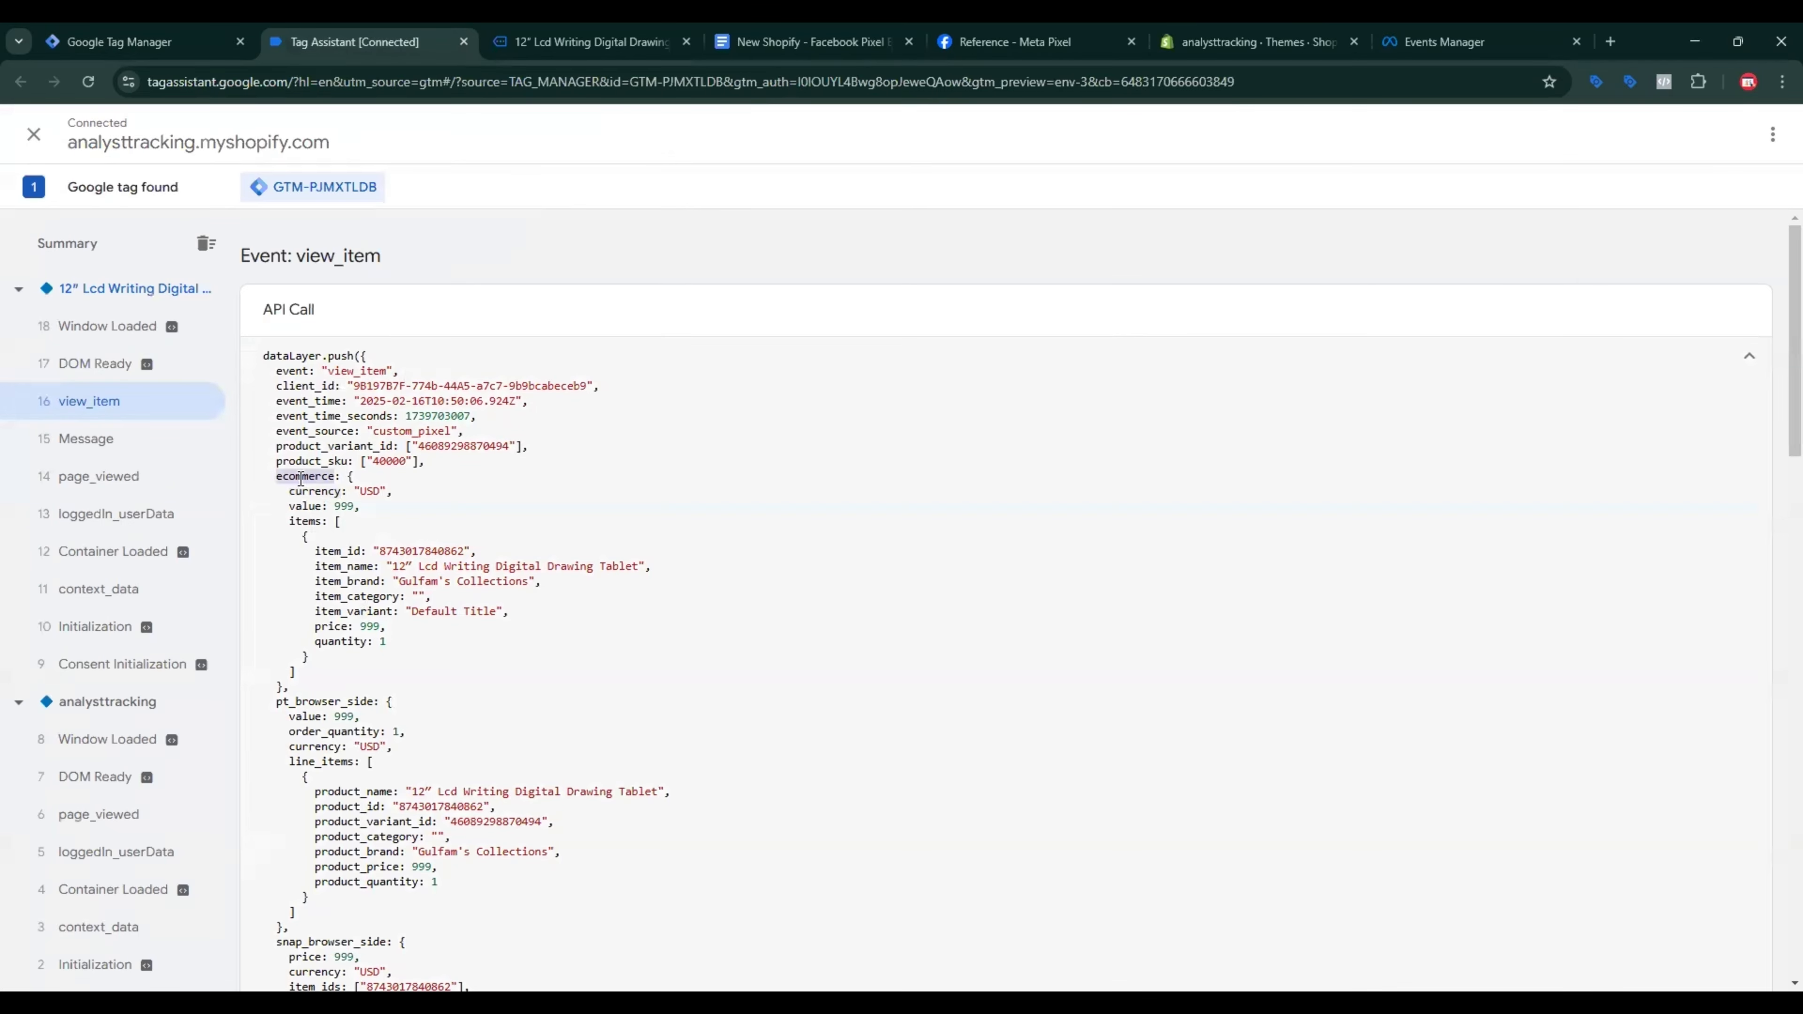
pyautogui.click(161, 34)
pyautogui.click(744, 410)
pyautogui.hotkey('ctrl', 'v')
pyautogui.write('.')
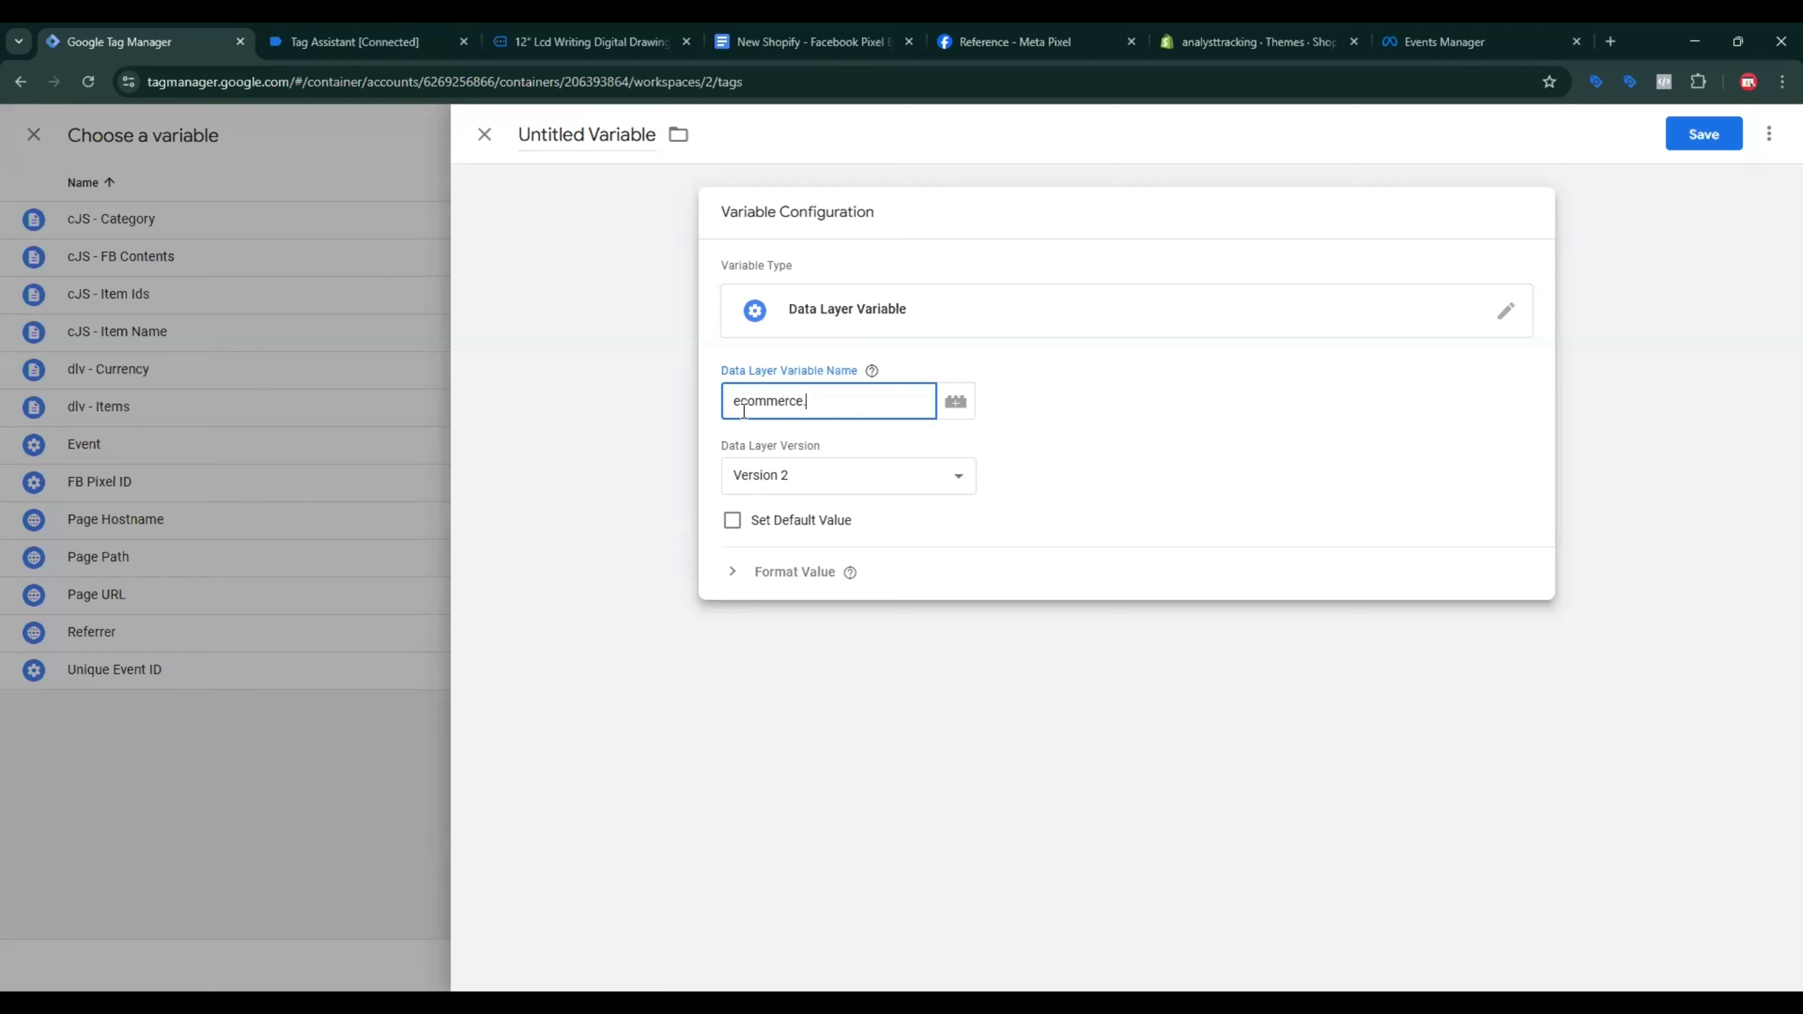
pyautogui.click(355, 41)
pyautogui.doubleClick(305, 506)
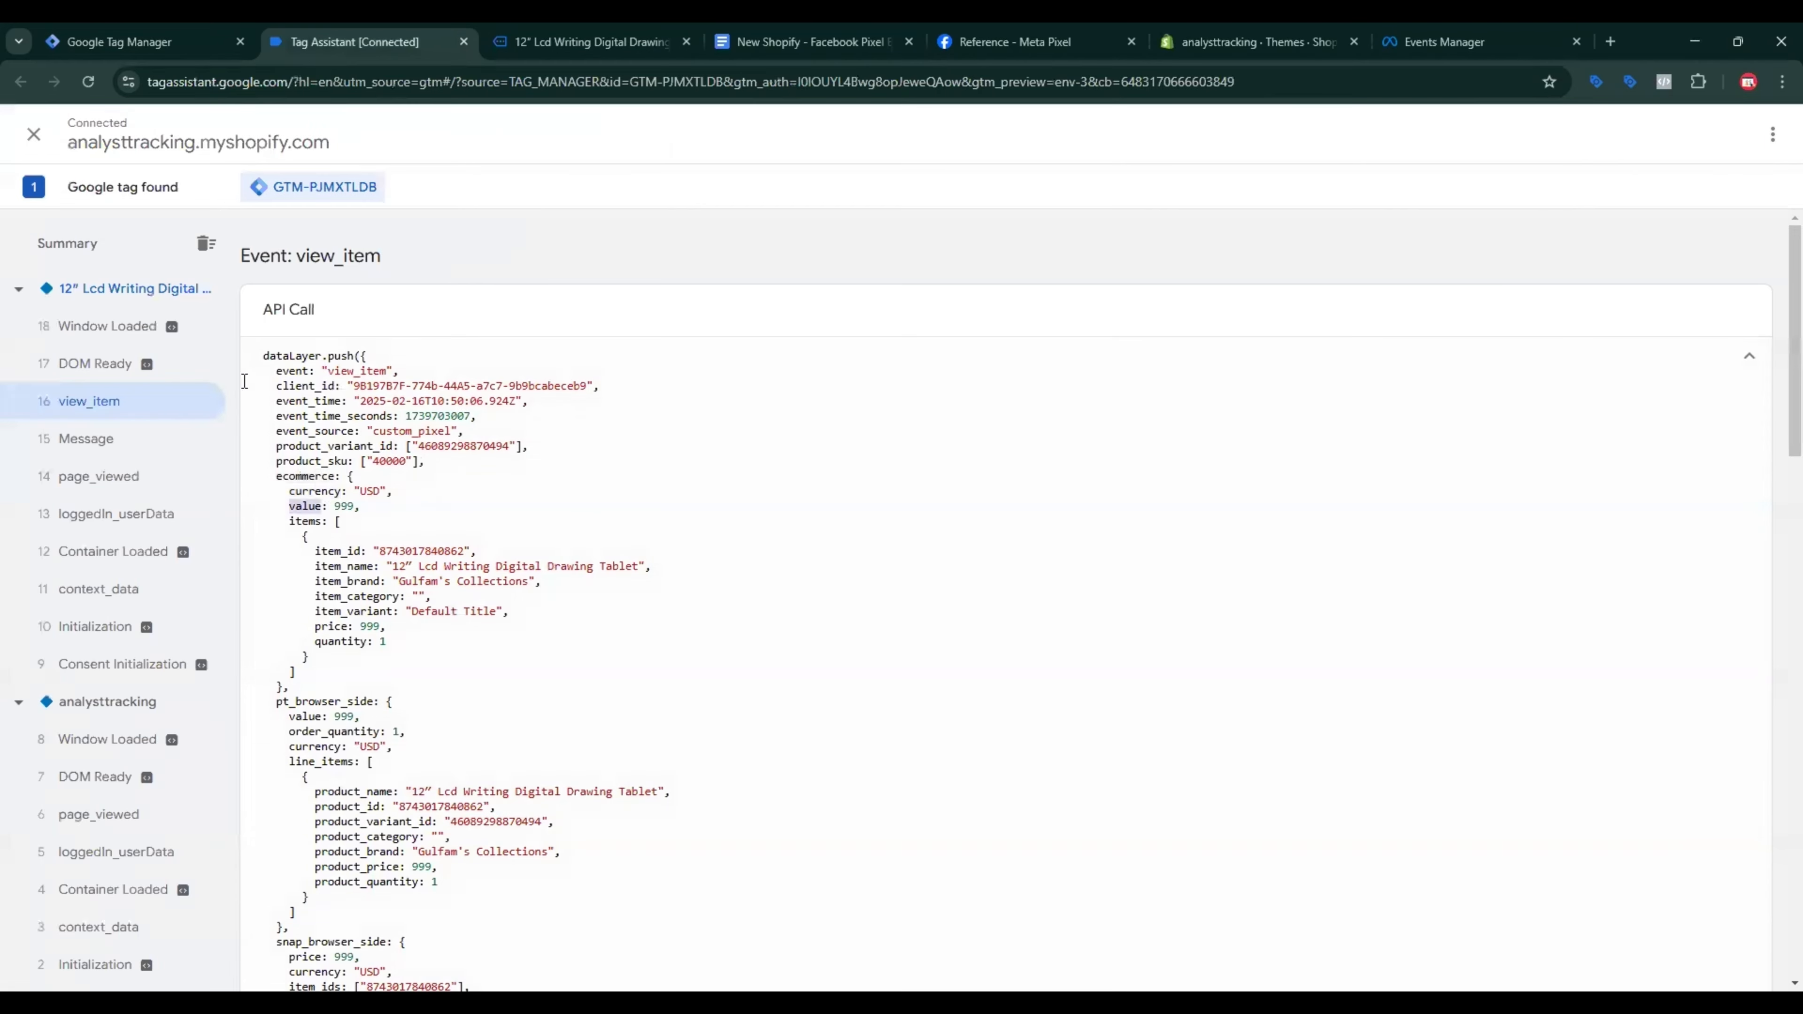
pyautogui.click(142, 41)
pyautogui.hotkey('ctrl', 'v')
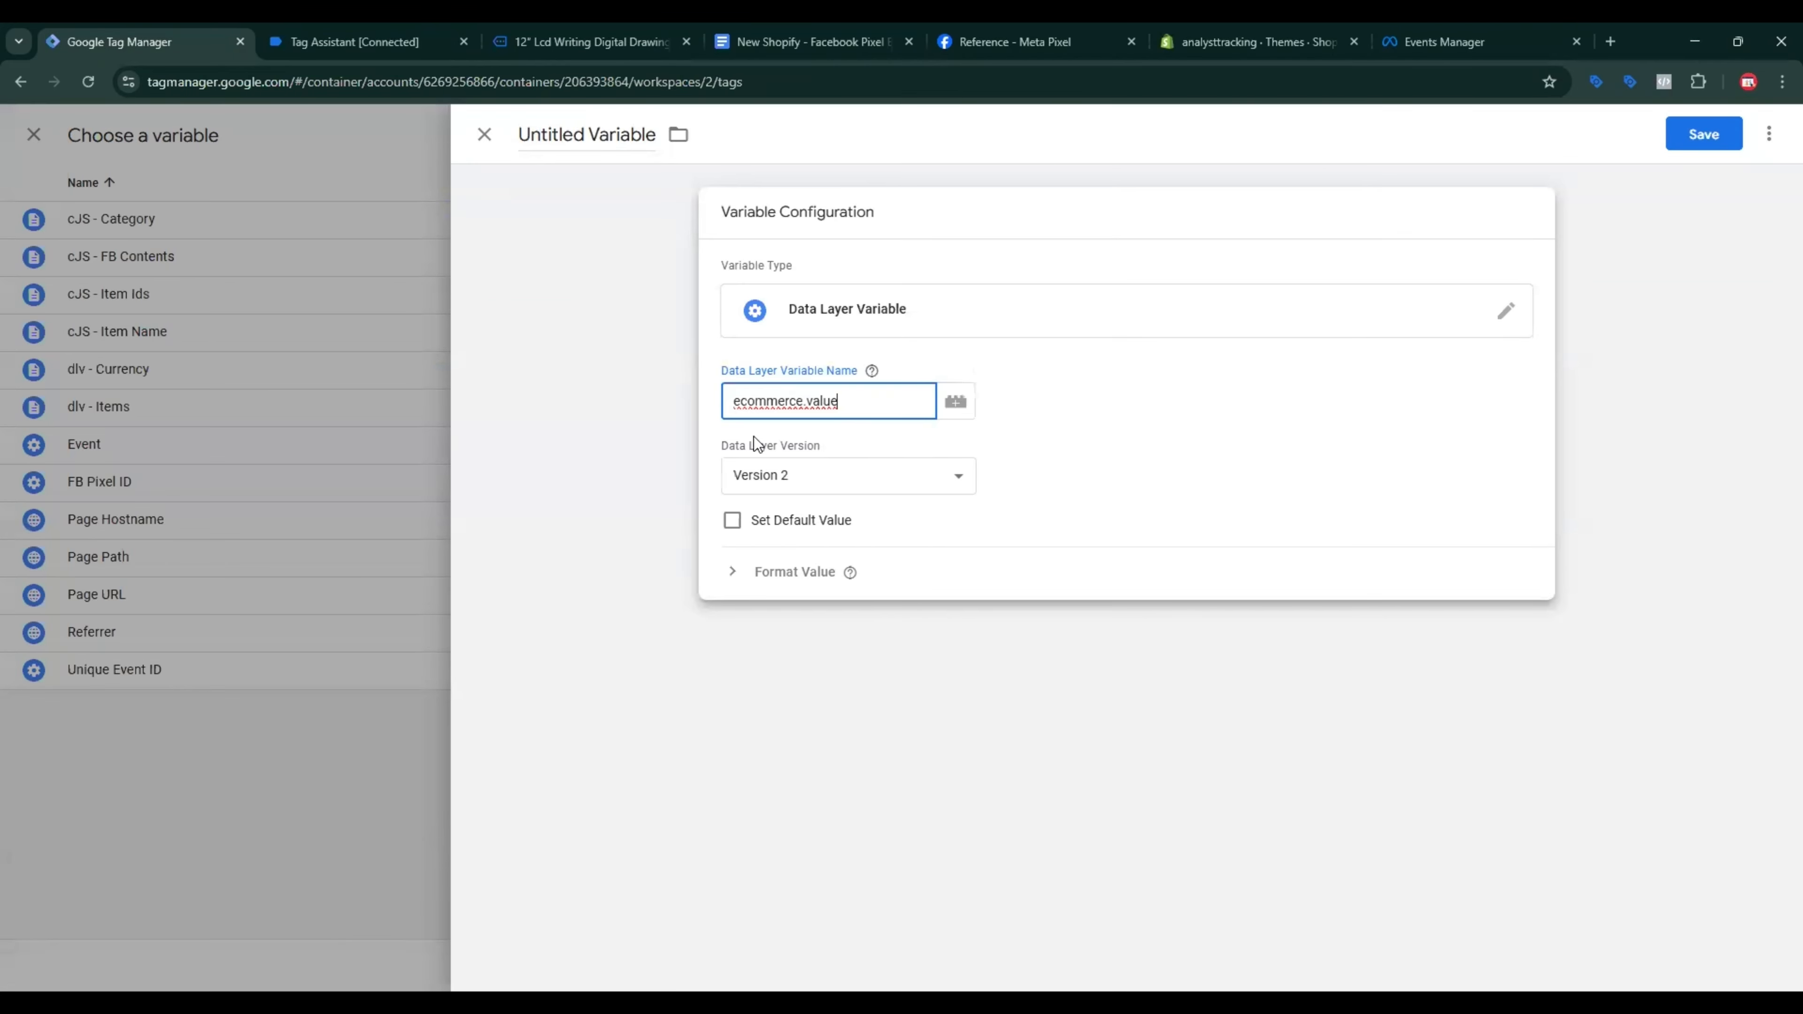
# Step: Name the ecommerce.value variable "dlv - Total Value", copying the name from the tracking guide, and save it
pyautogui.click(809, 41)
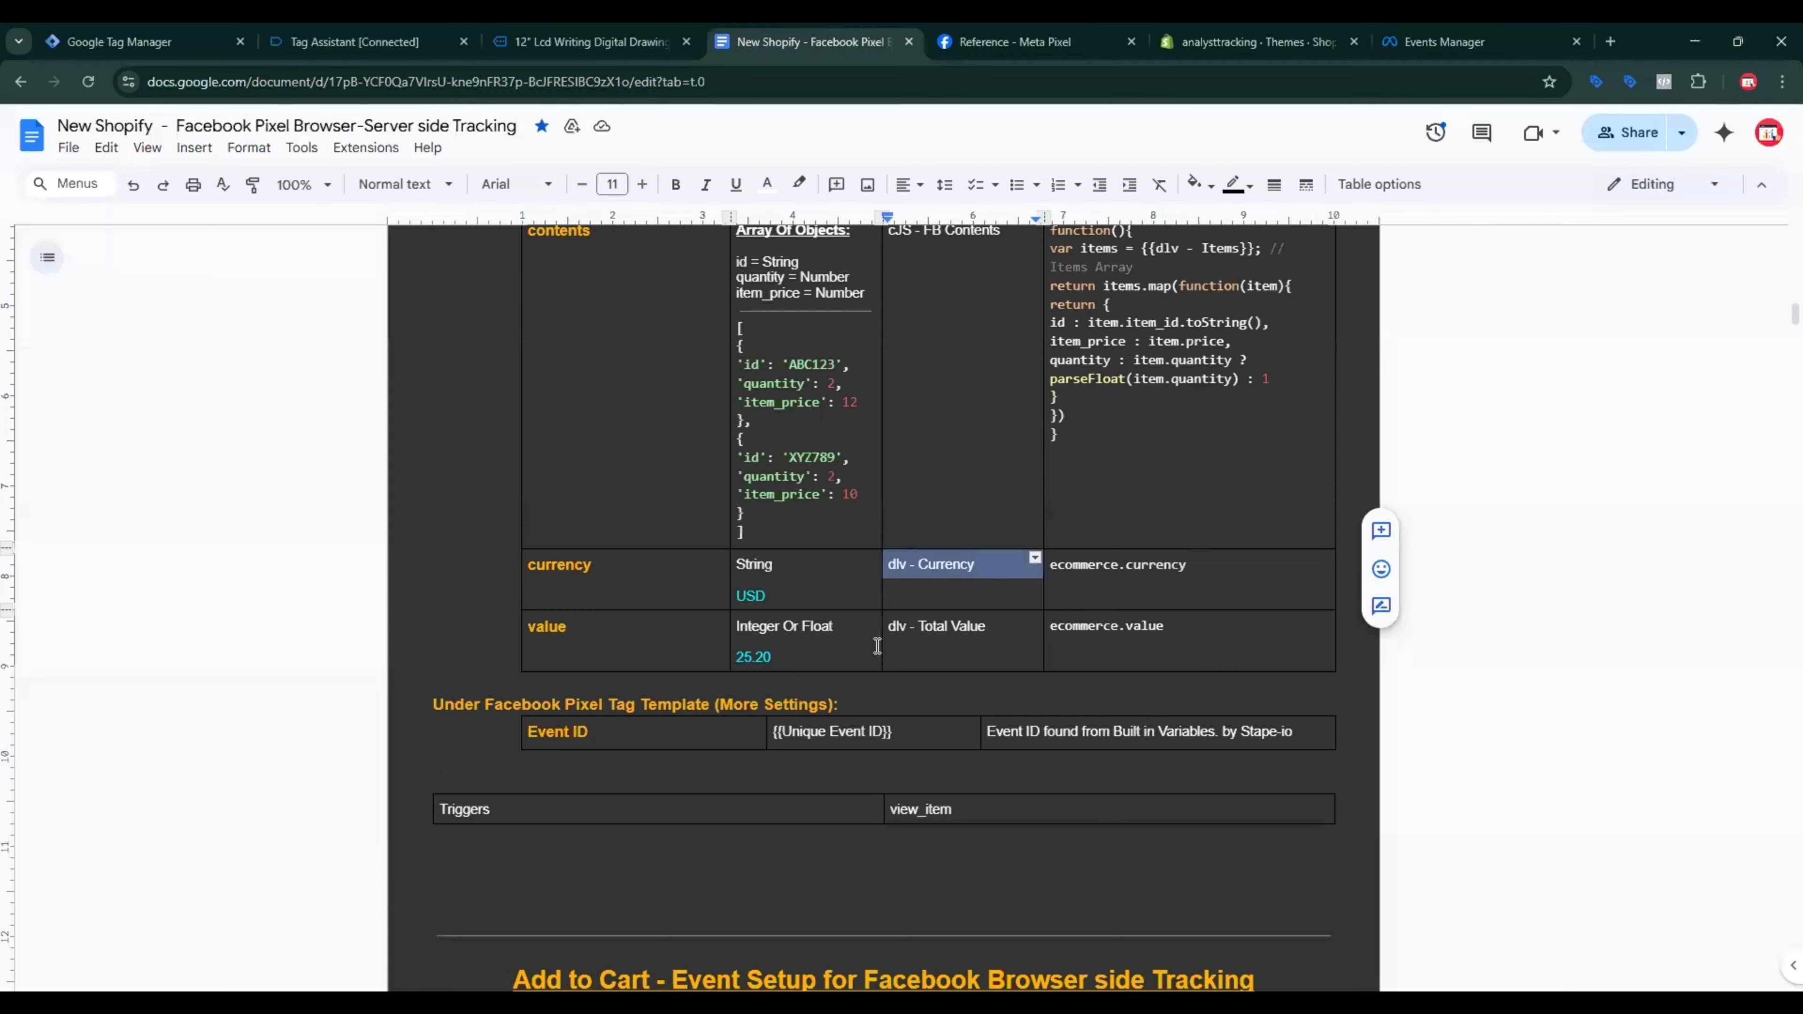
pyautogui.tripleClick(913, 637)
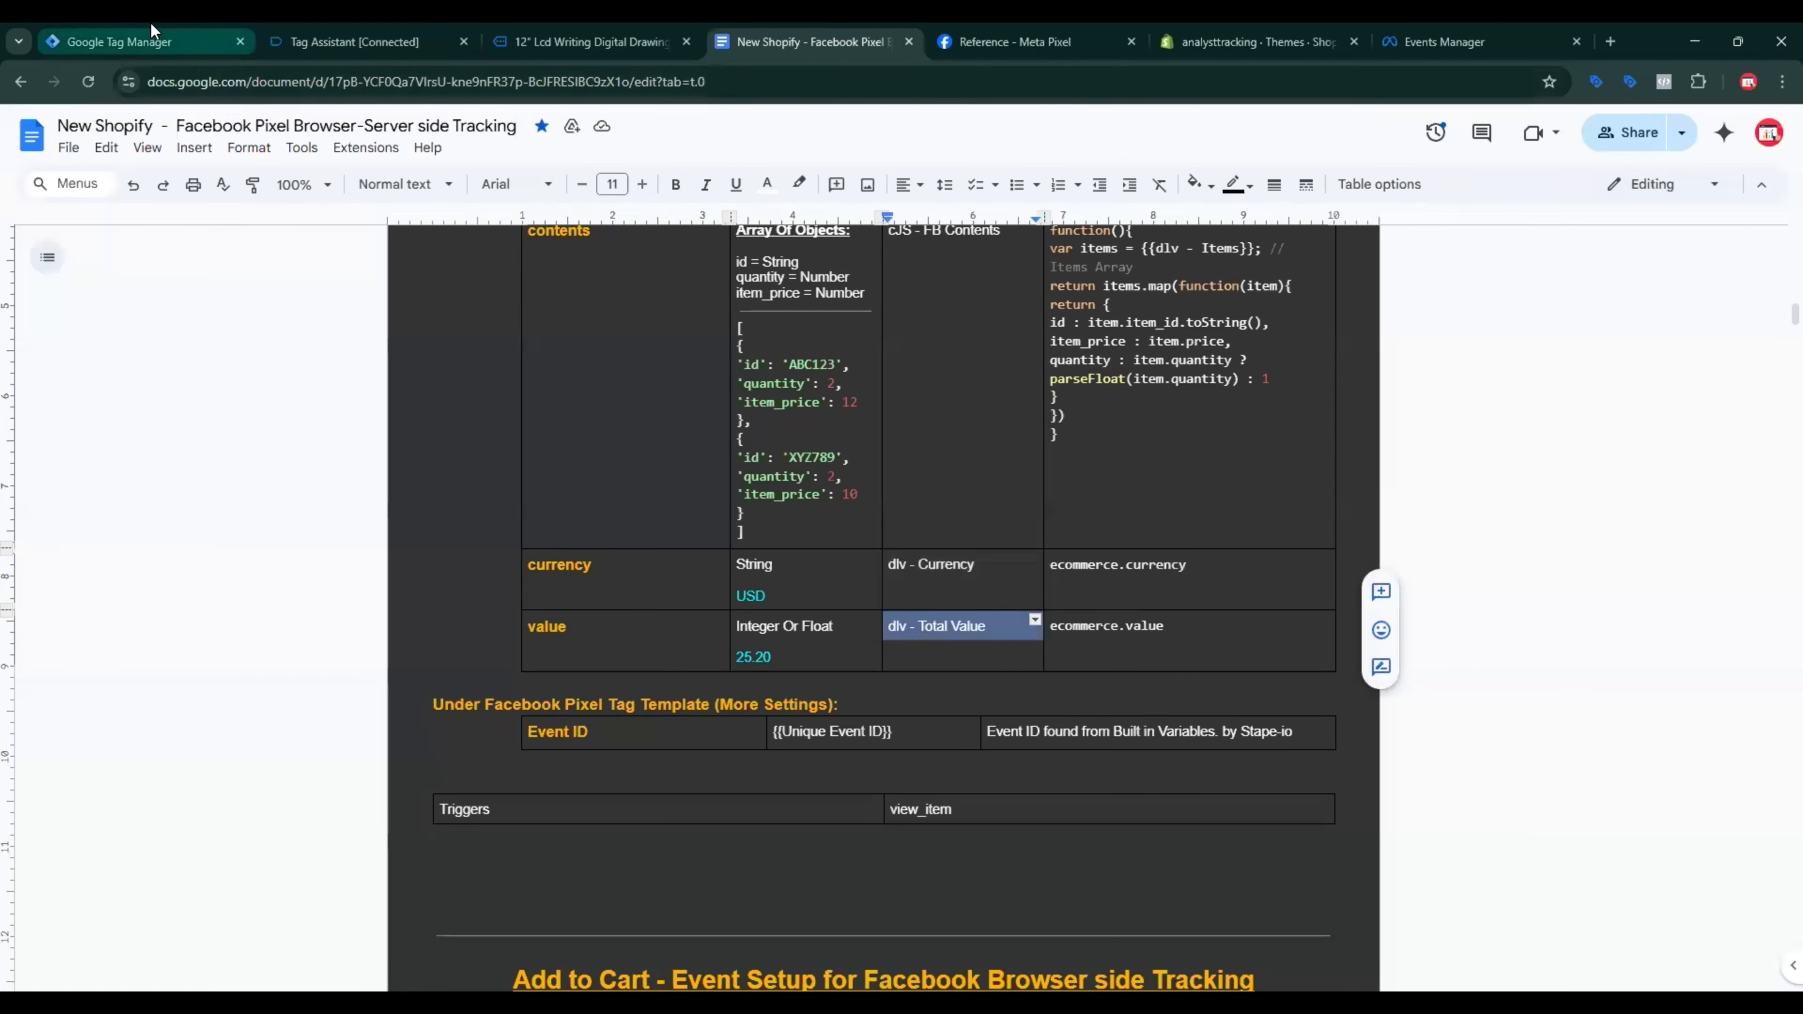
pyautogui.click(141, 41)
pyautogui.click(1718, 136)
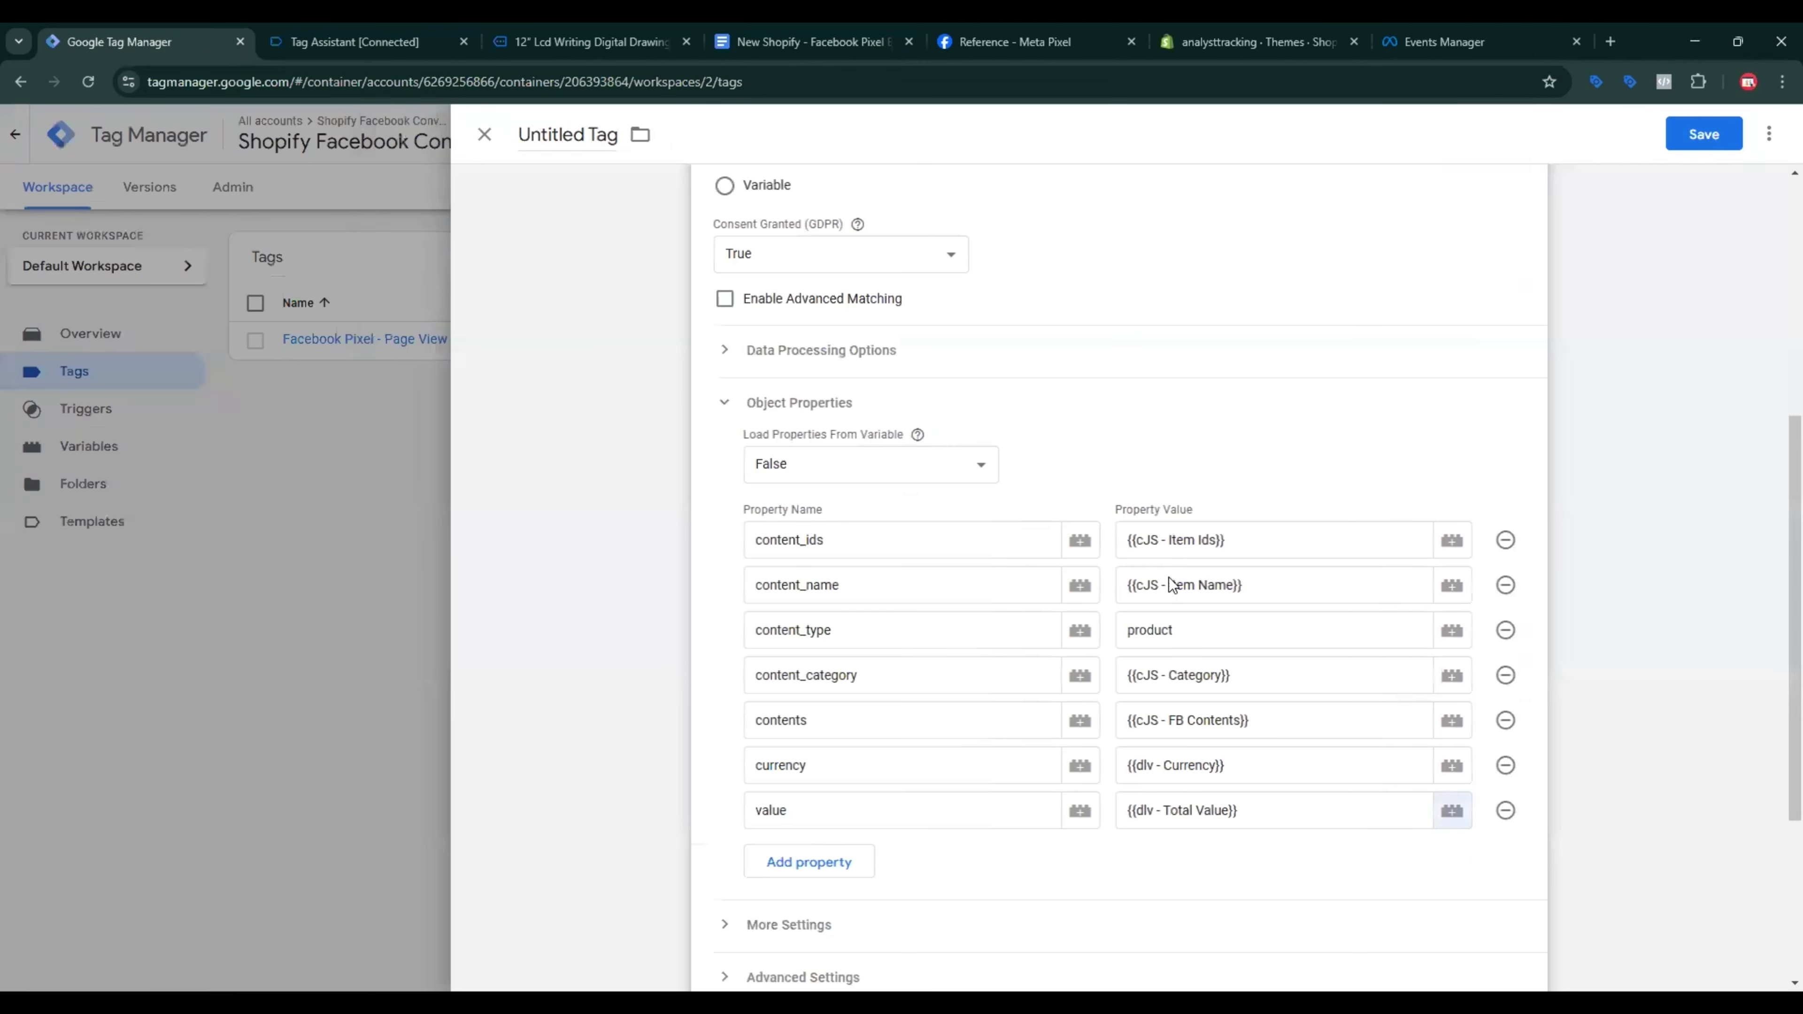
# Step: Set the tag's Event ID to the Unique Event ID variable
pyautogui.scroll(-3, 1119, 732)
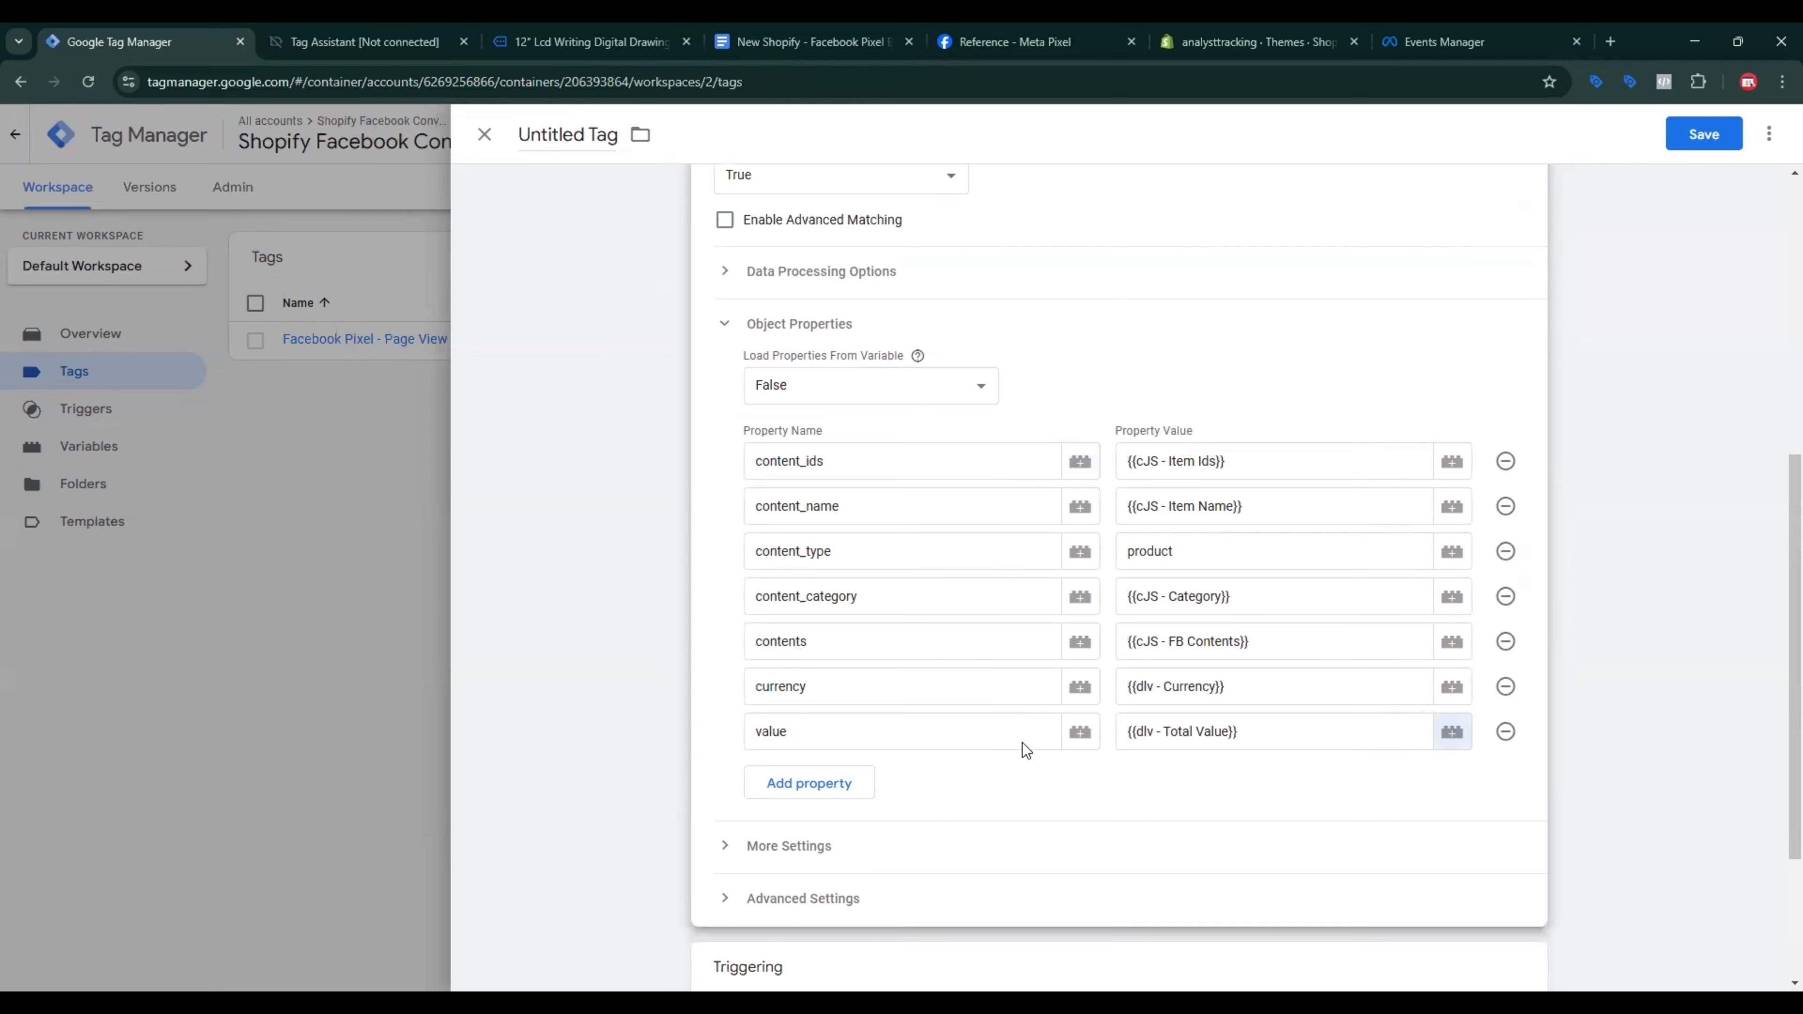
pyautogui.click(828, 739)
pyautogui.click(811, 856)
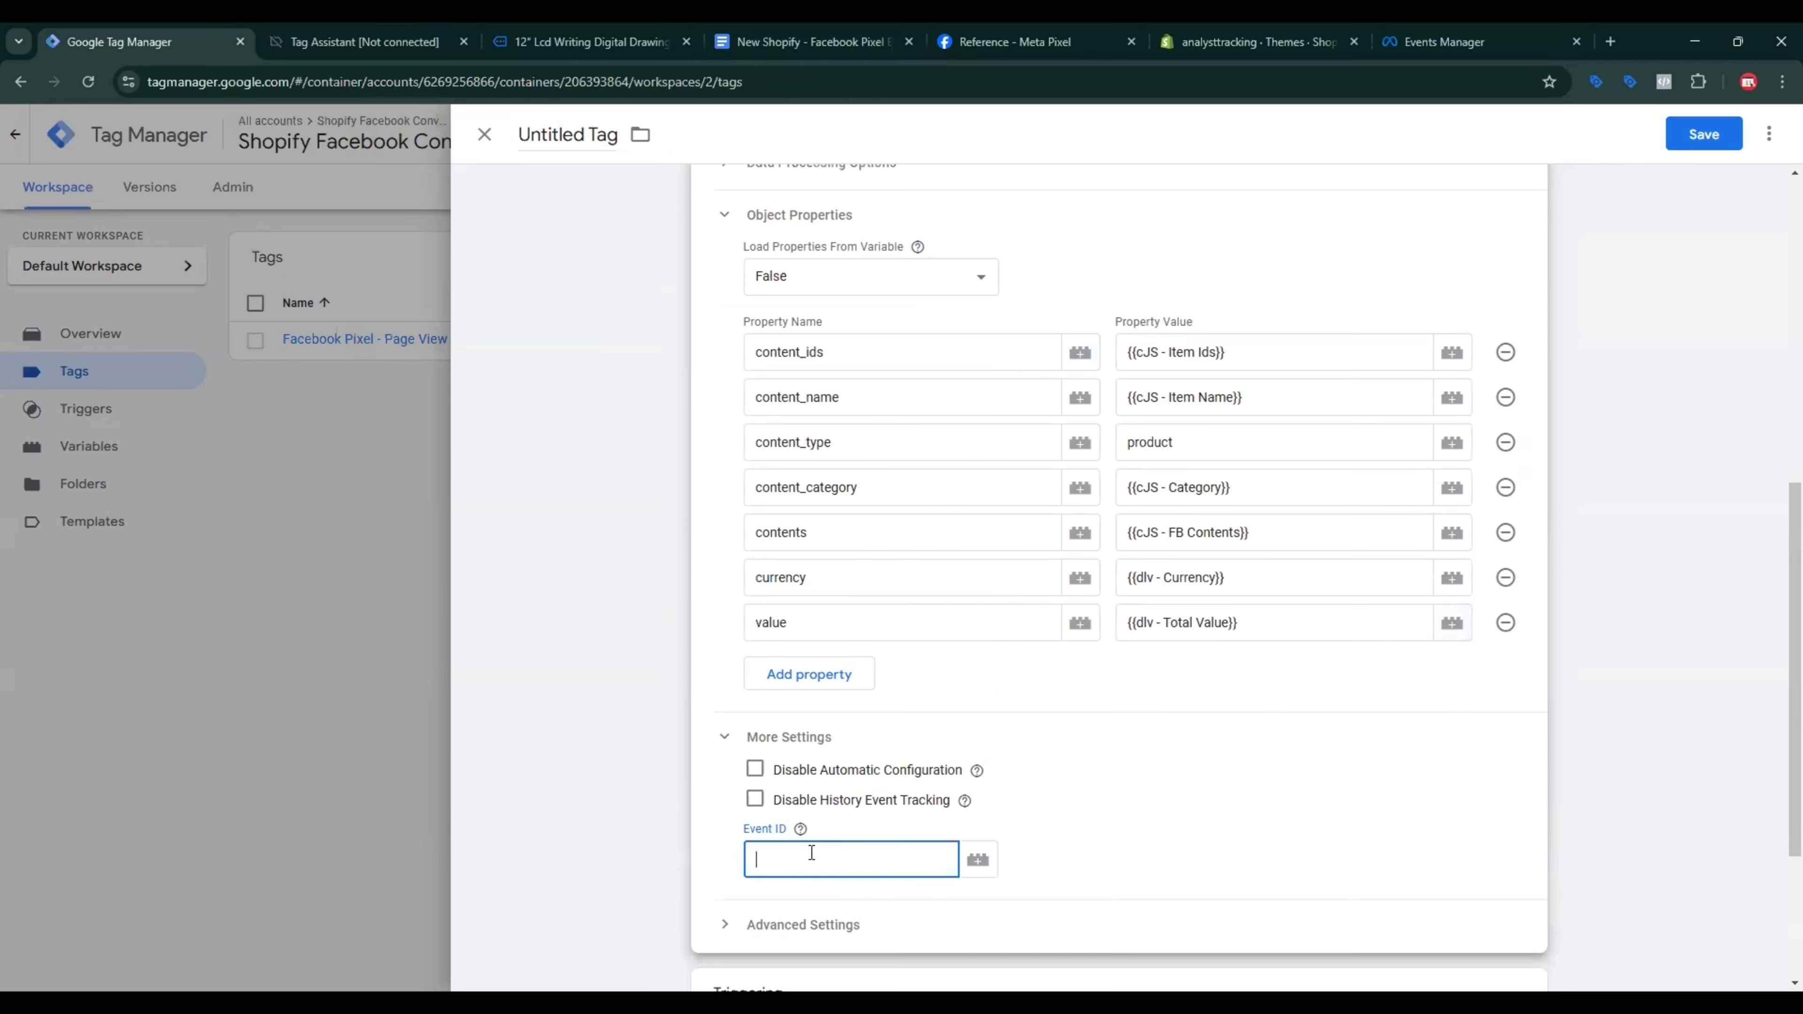
pyautogui.click(981, 865)
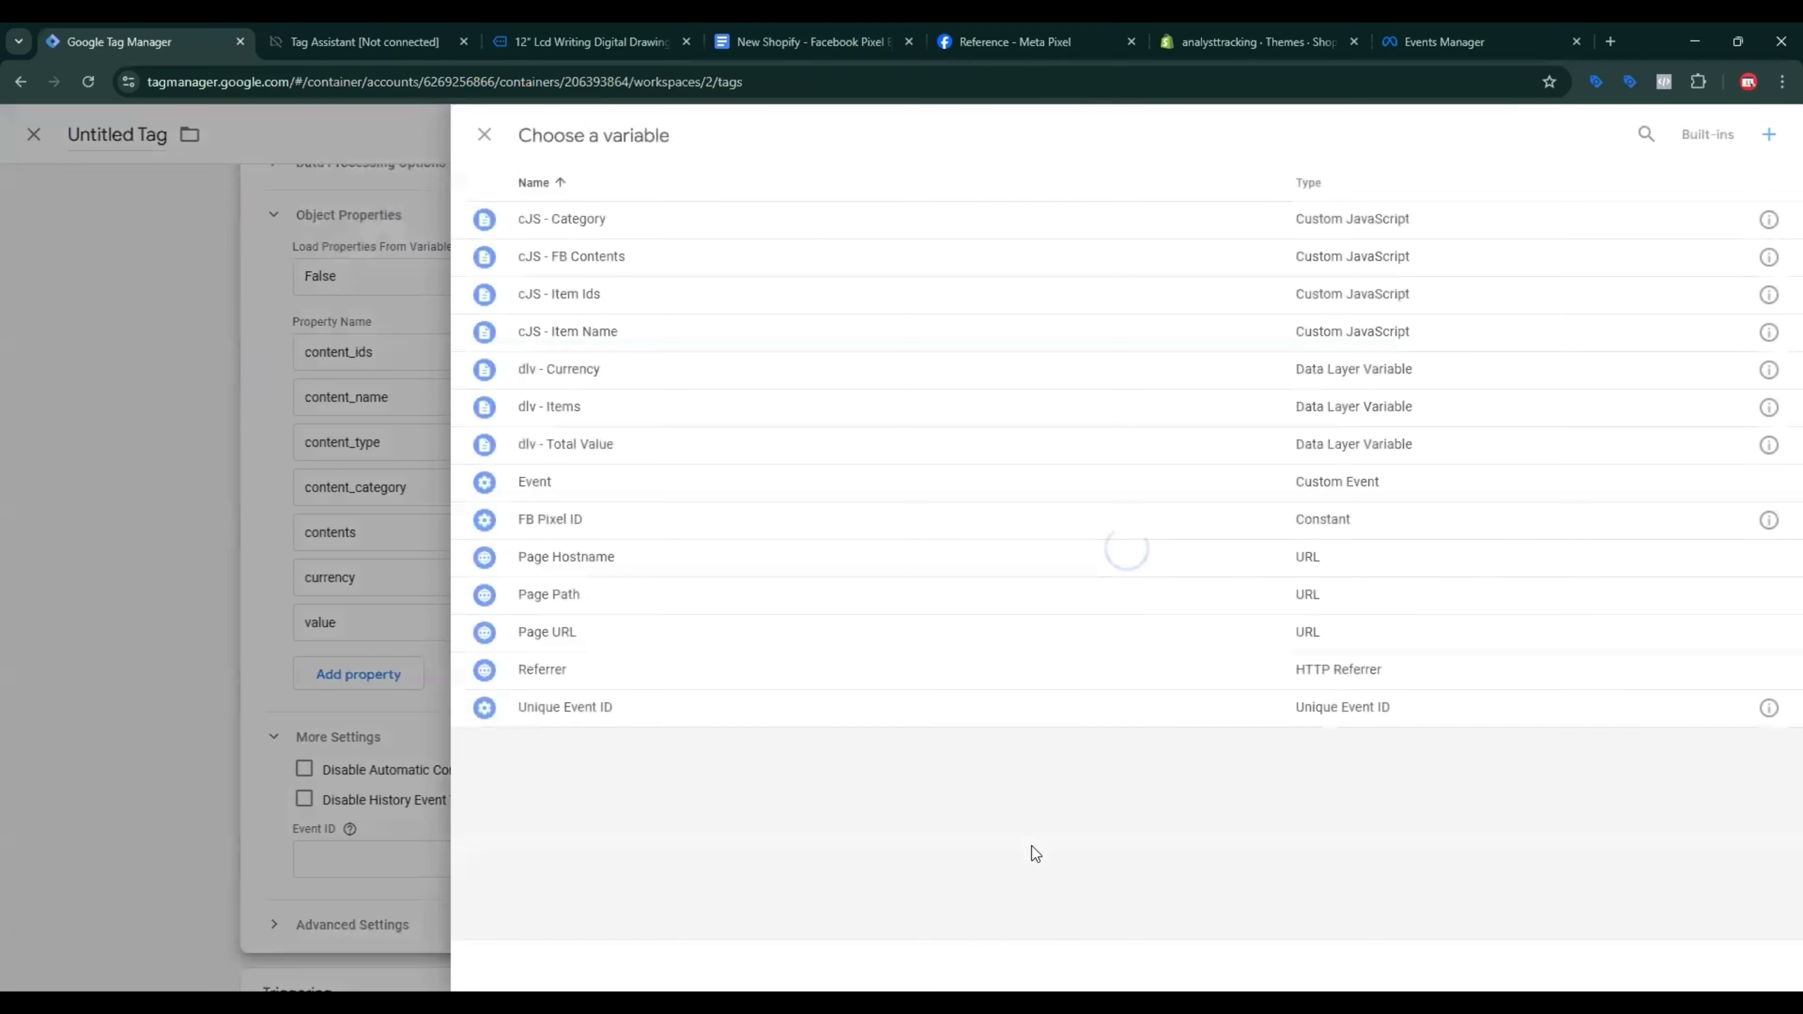
pyautogui.click(595, 710)
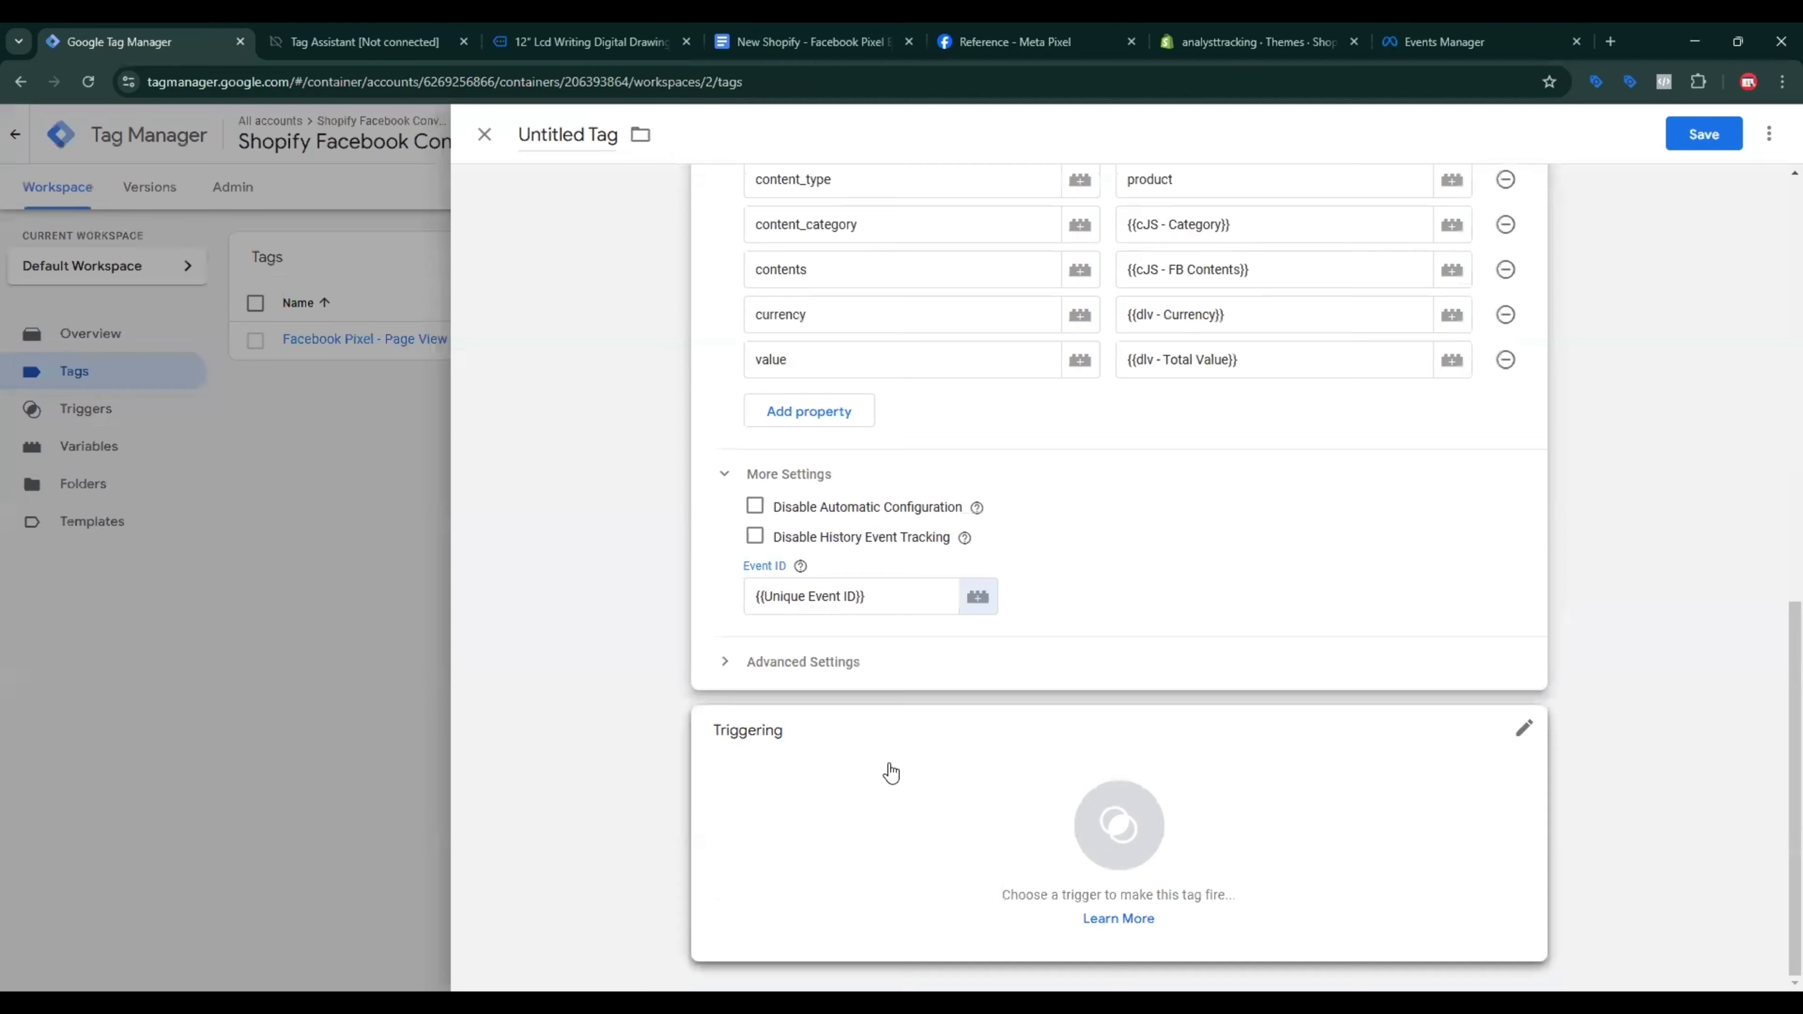
# Step: Add a new trigger to the tag and set its trigger type to Custom Event
pyautogui.click(891, 773)
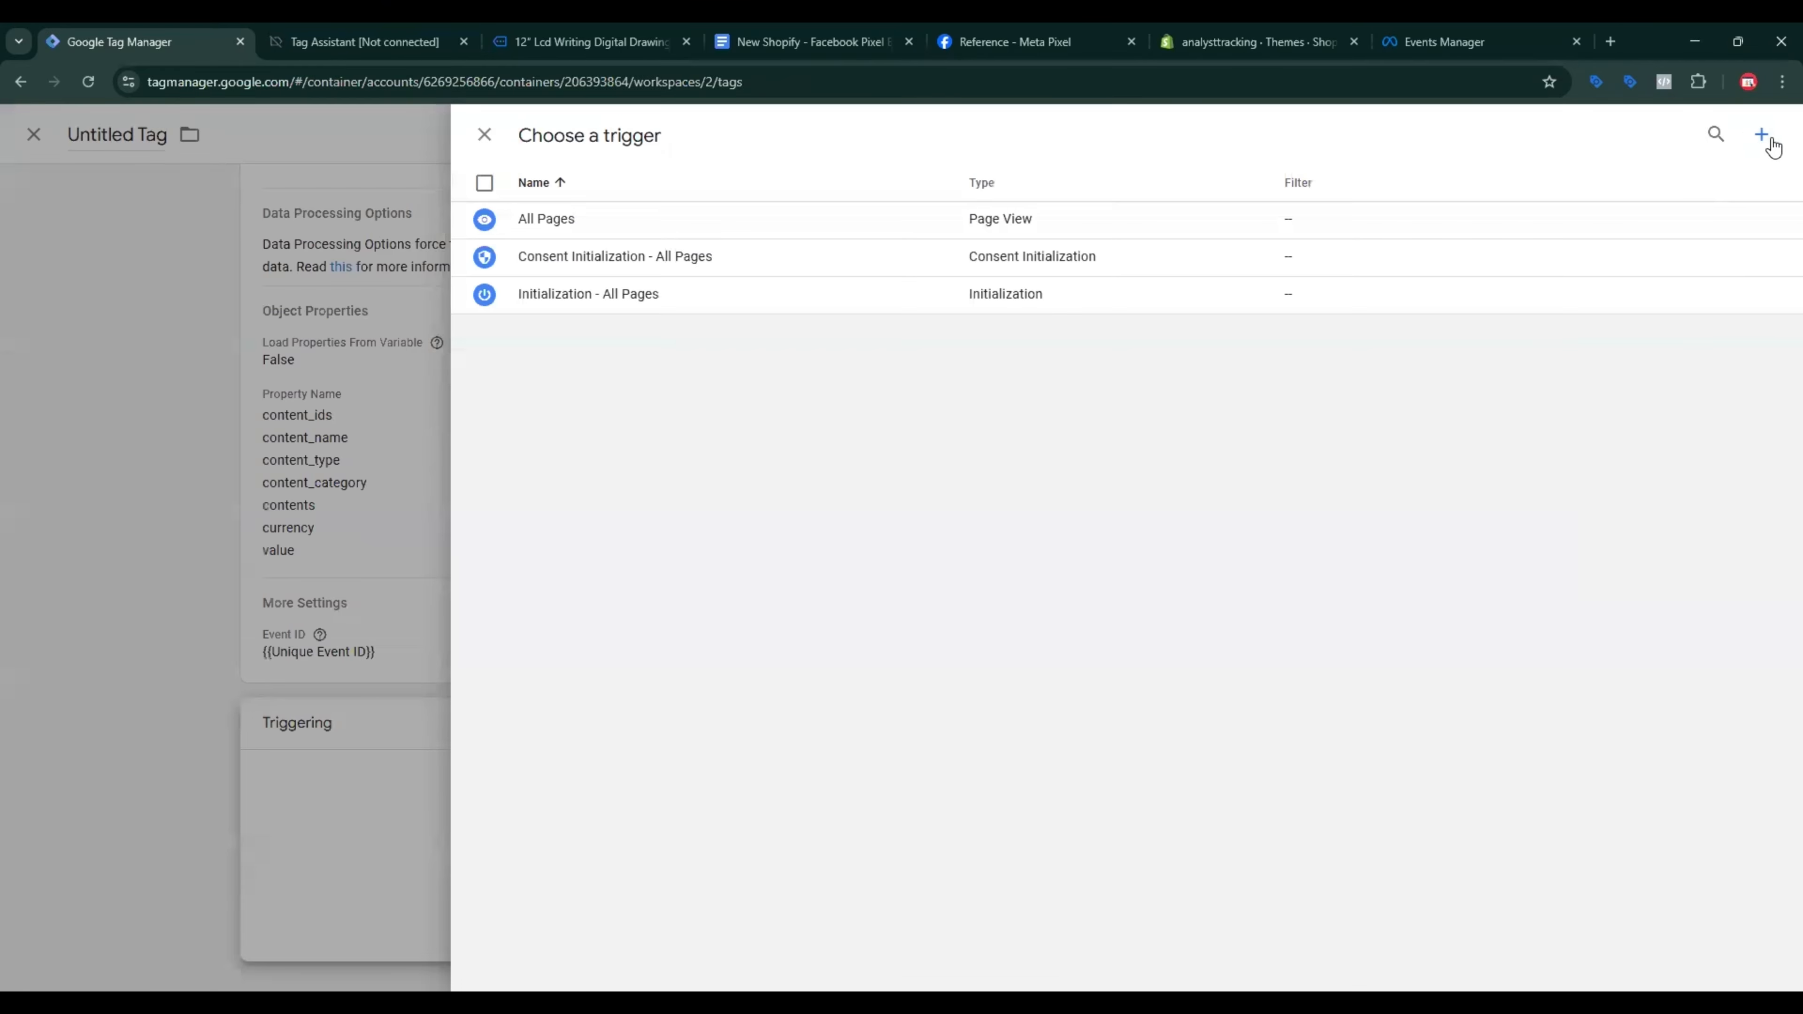
pyautogui.click(1761, 137)
pyautogui.click(1279, 314)
pyautogui.scroll(-3, 1392, 686)
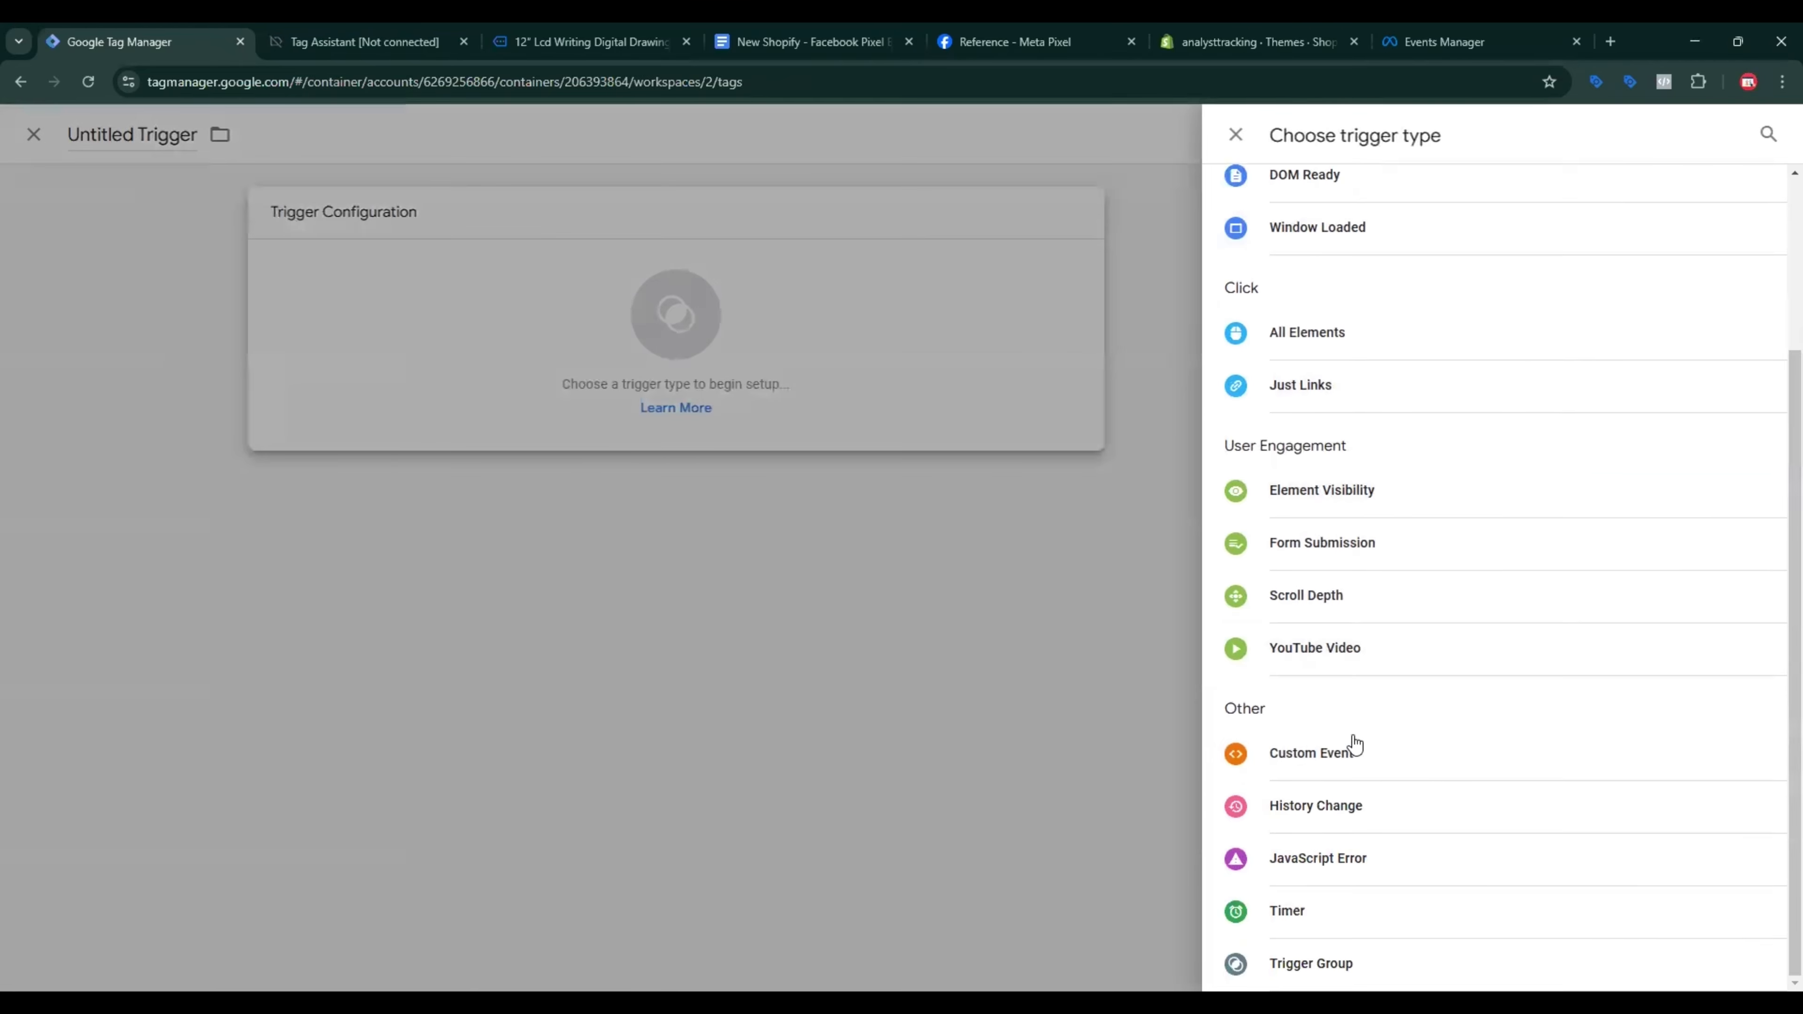
pyautogui.click(1311, 766)
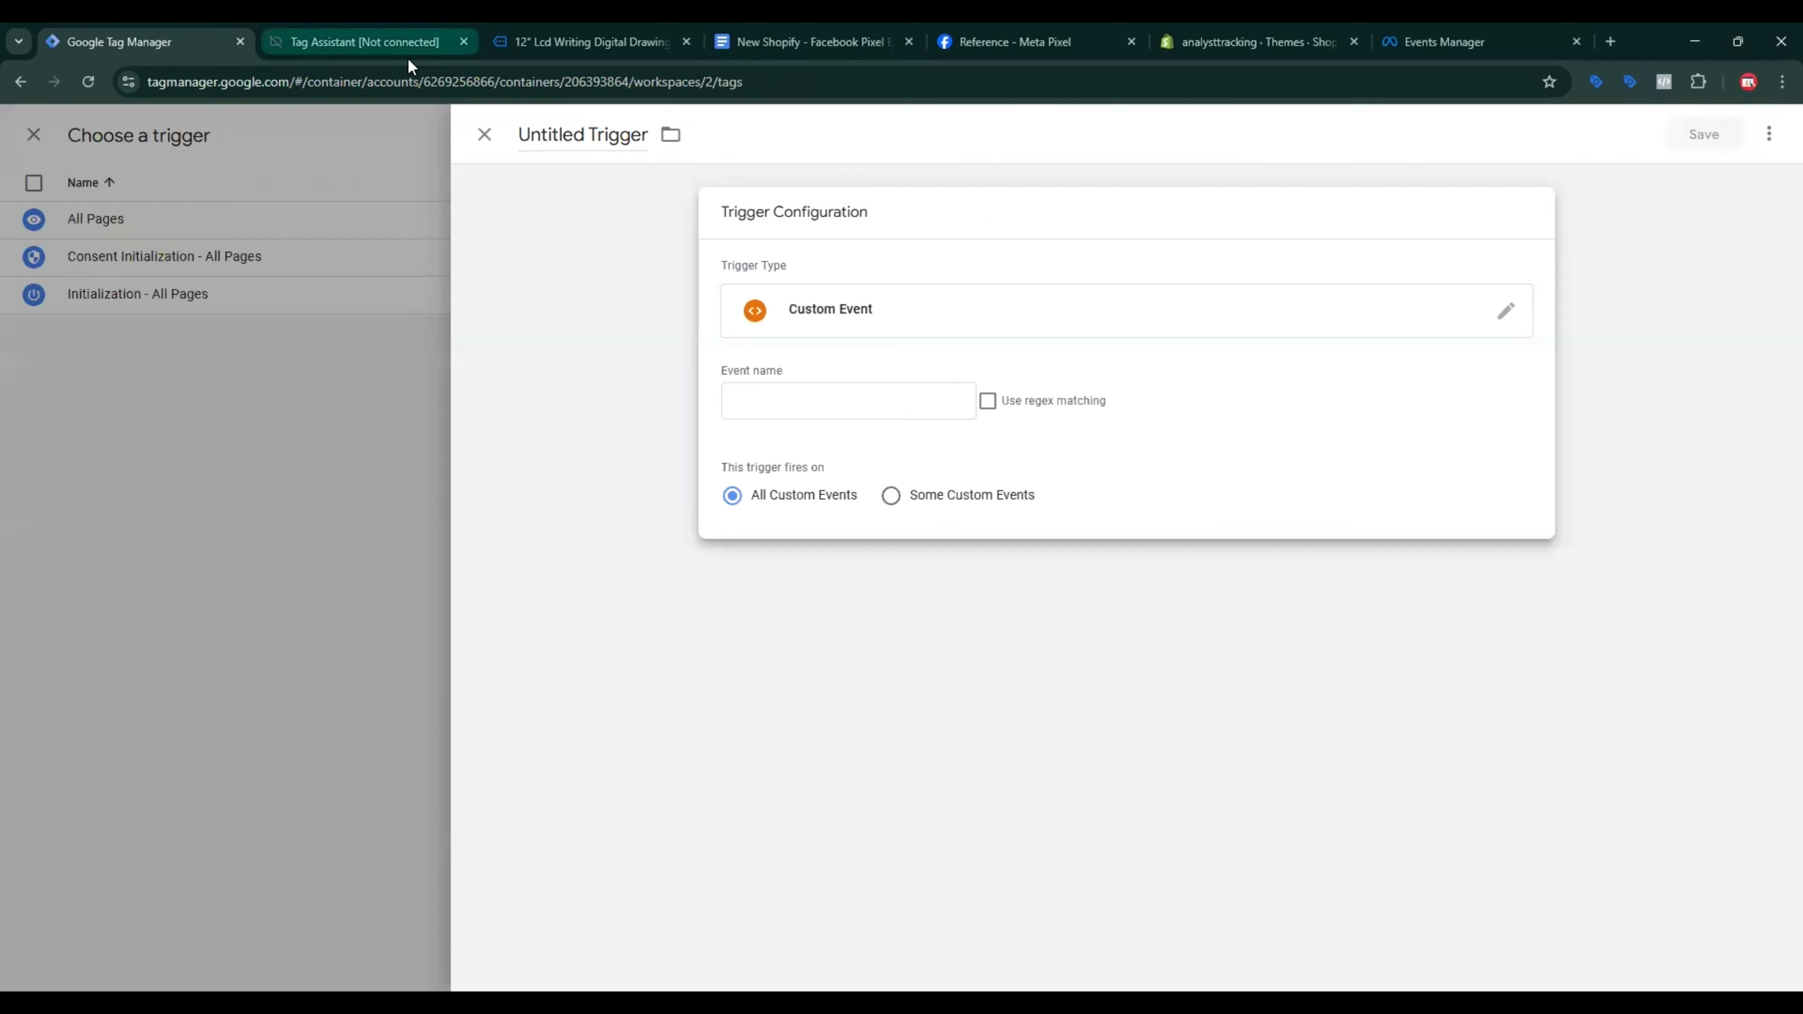
# Step: Set the custom event trigger's event name to view_item, name the trigger "view_item - Trigger", and save it
pyautogui.click(401, 44)
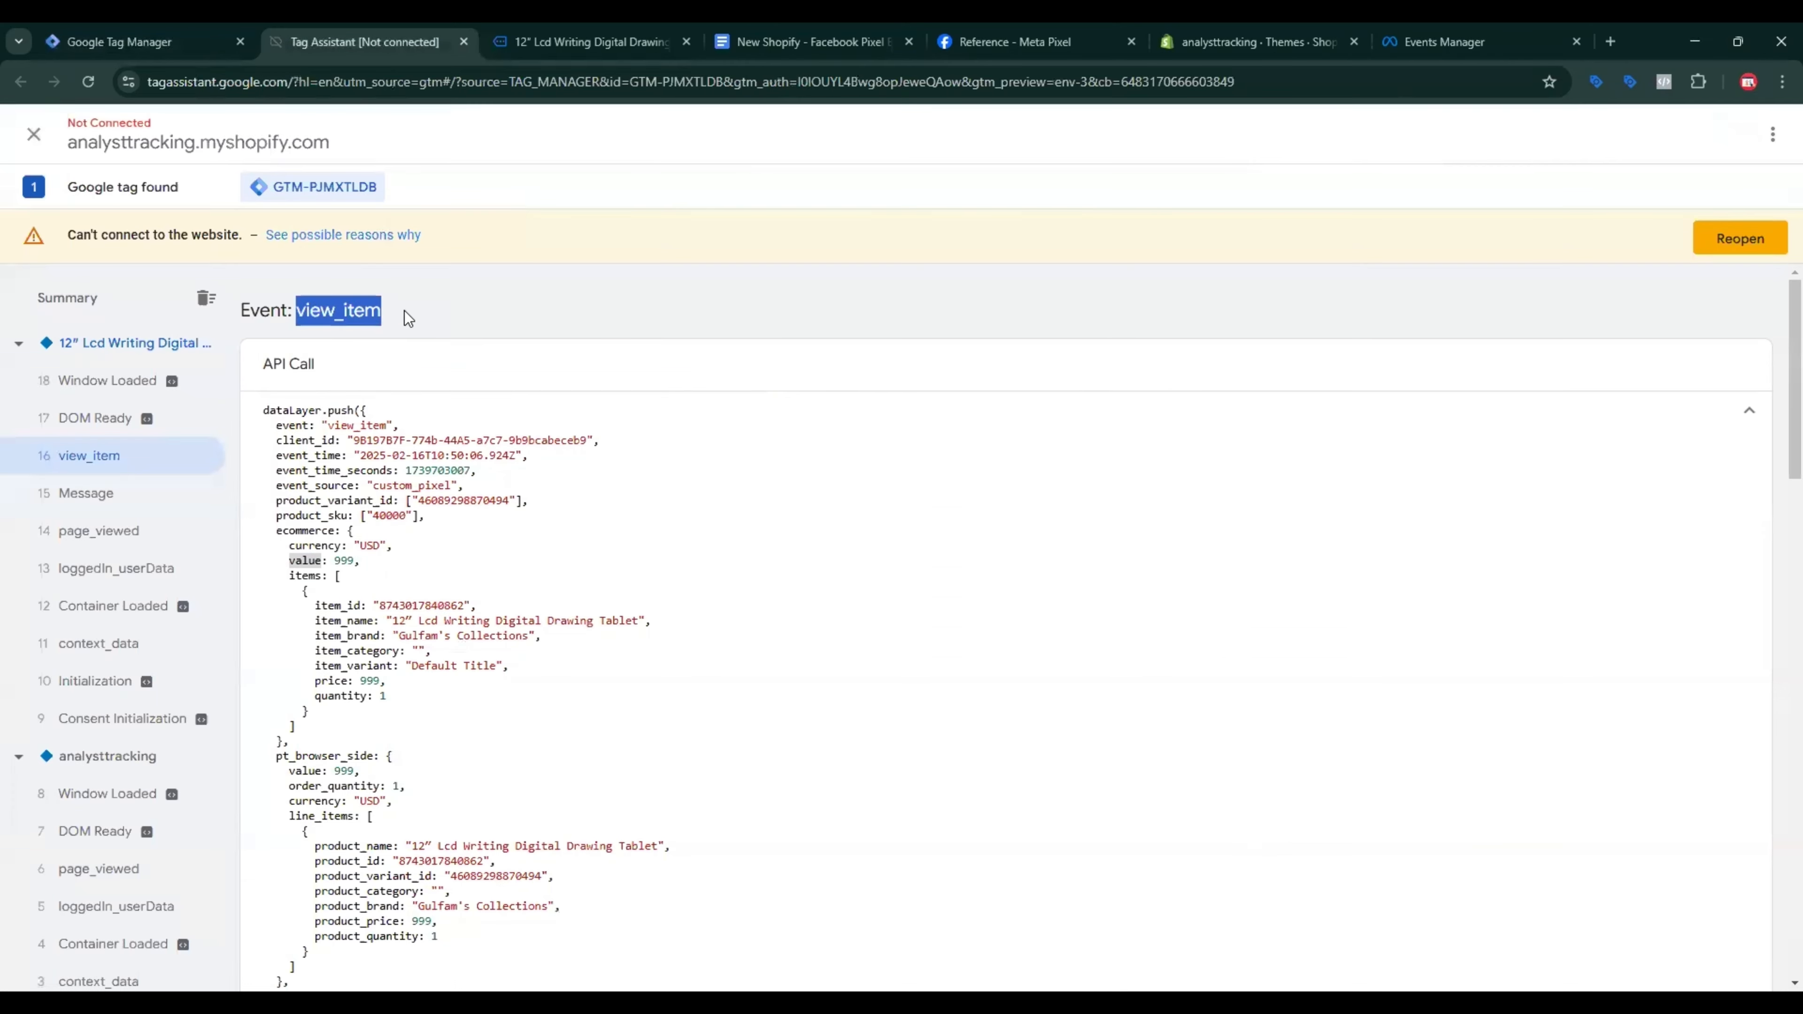
pyautogui.click(142, 41)
pyautogui.click(753, 401)
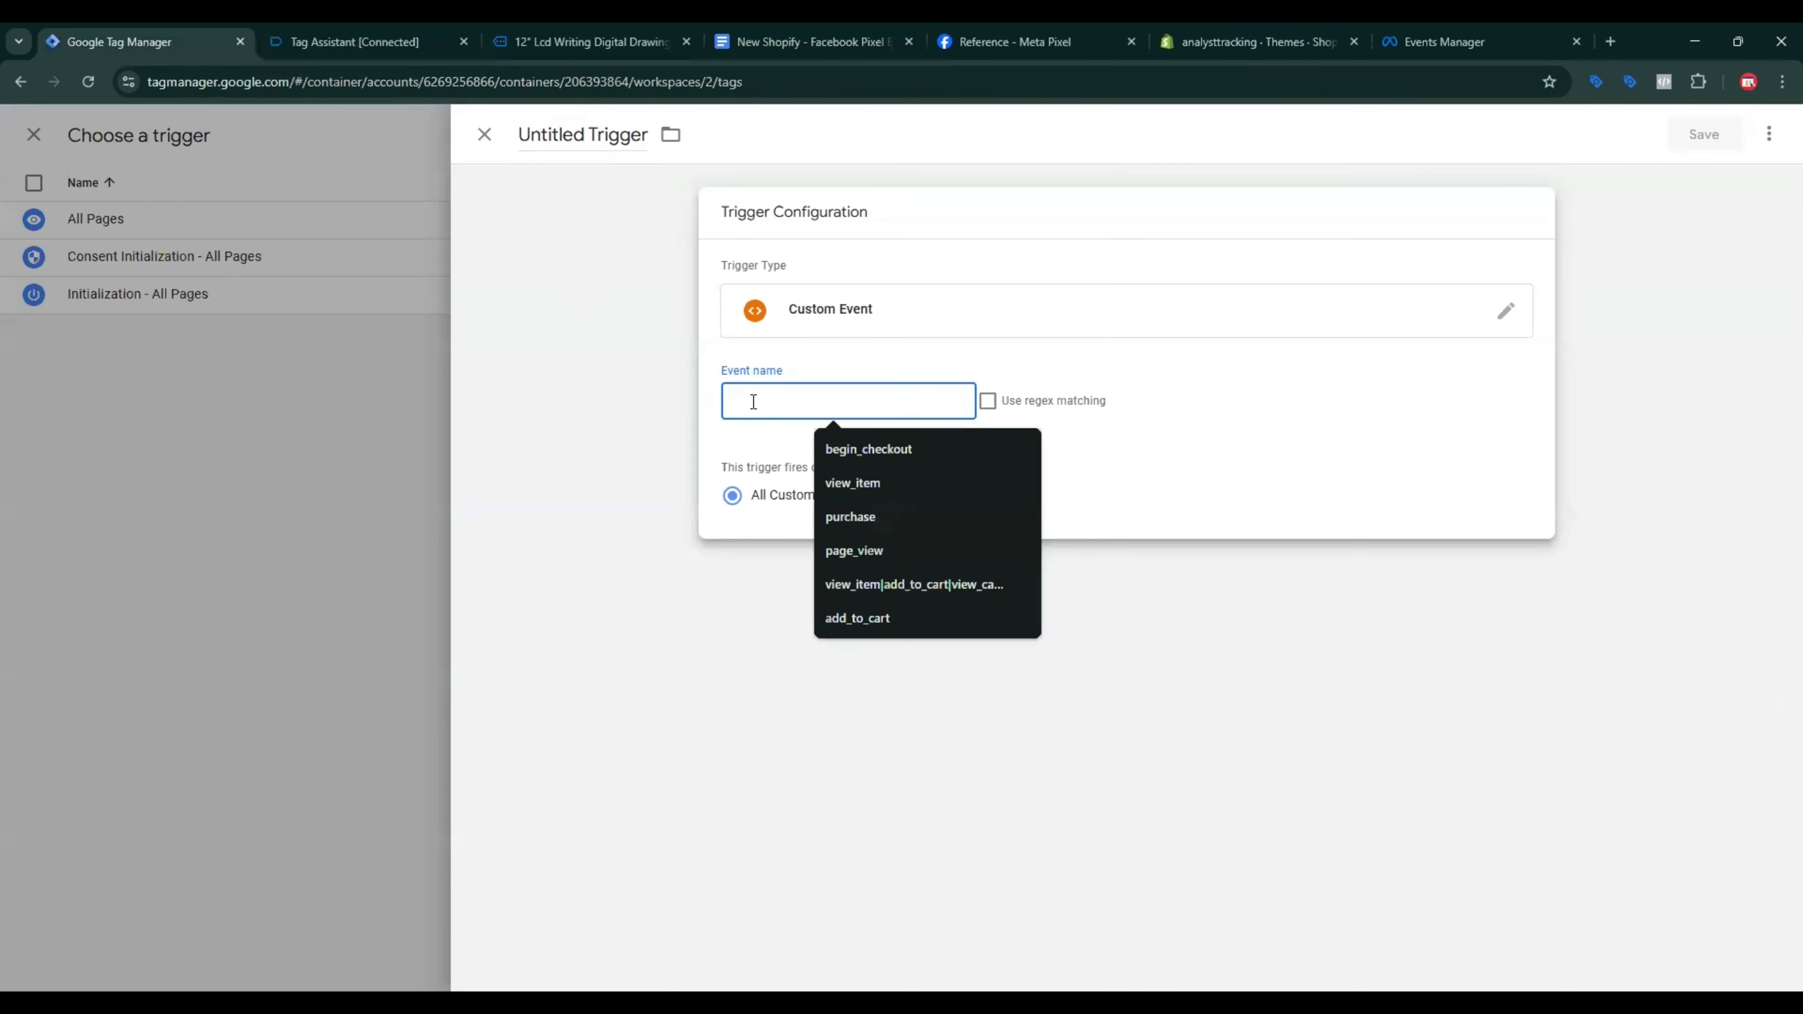
pyautogui.click(853, 482)
pyautogui.doubleClick(531, 134)
pyautogui.write('view_item -')
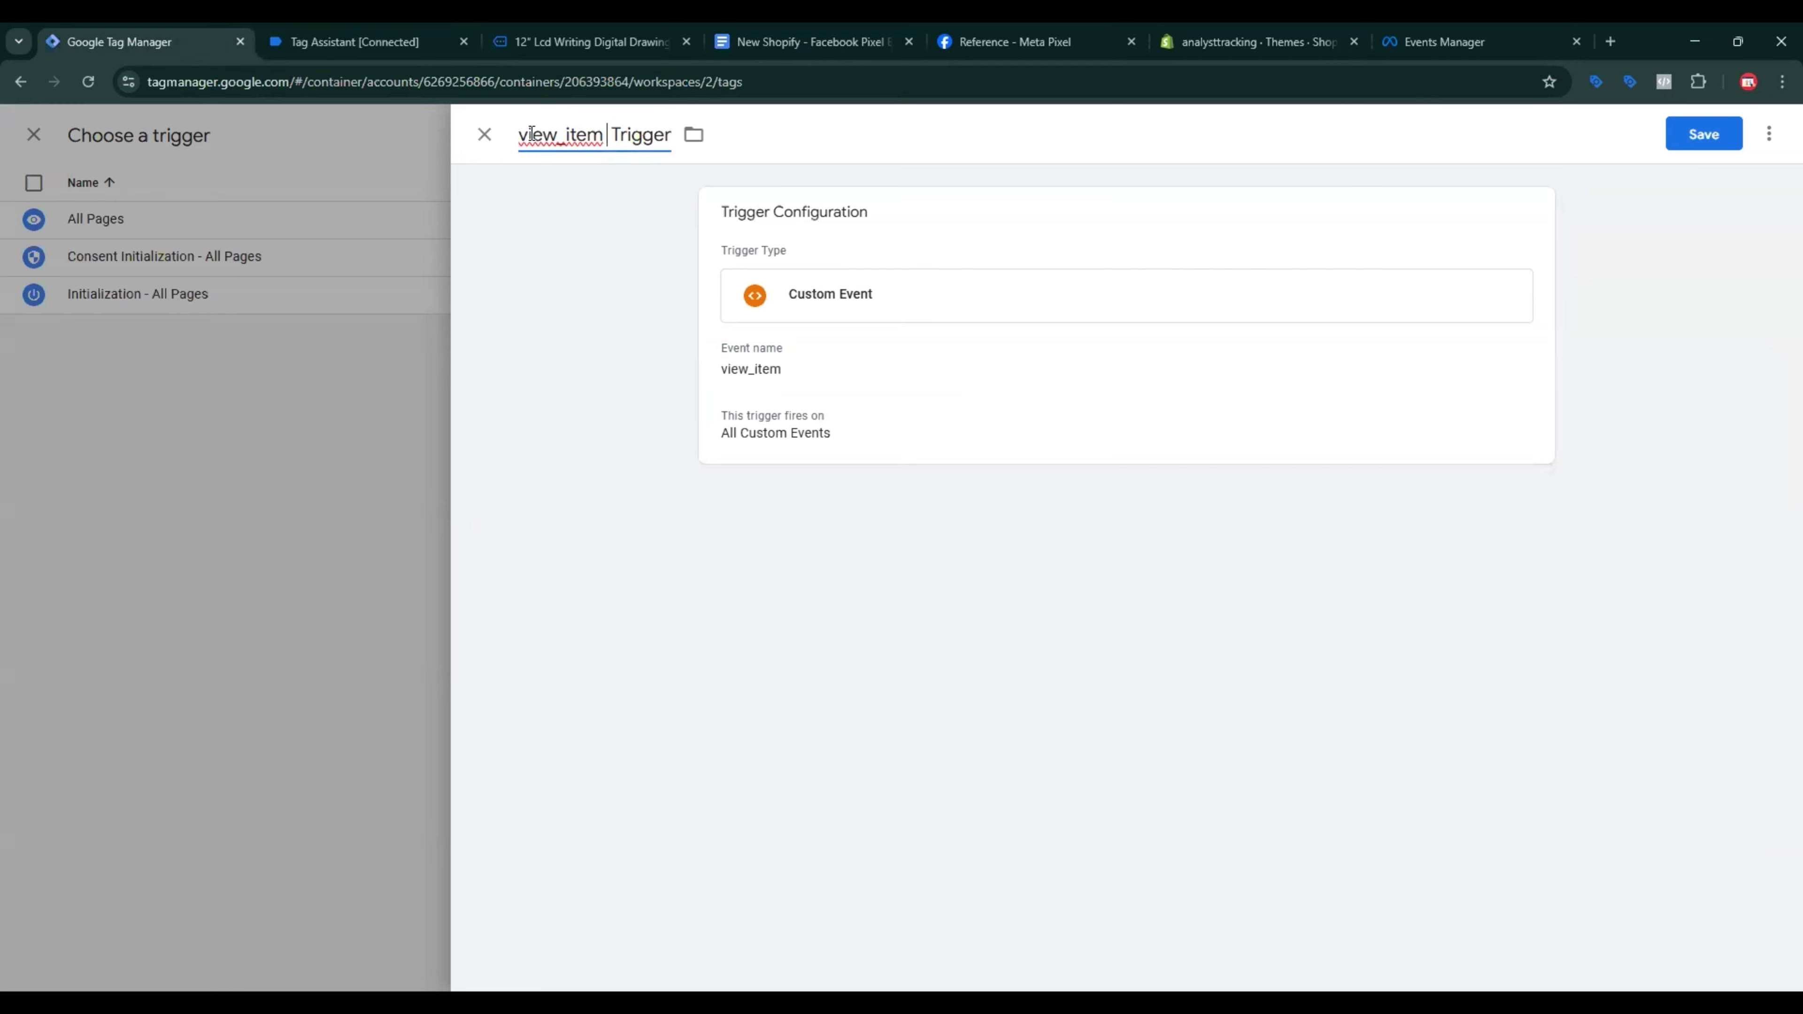
pyautogui.click(1704, 134)
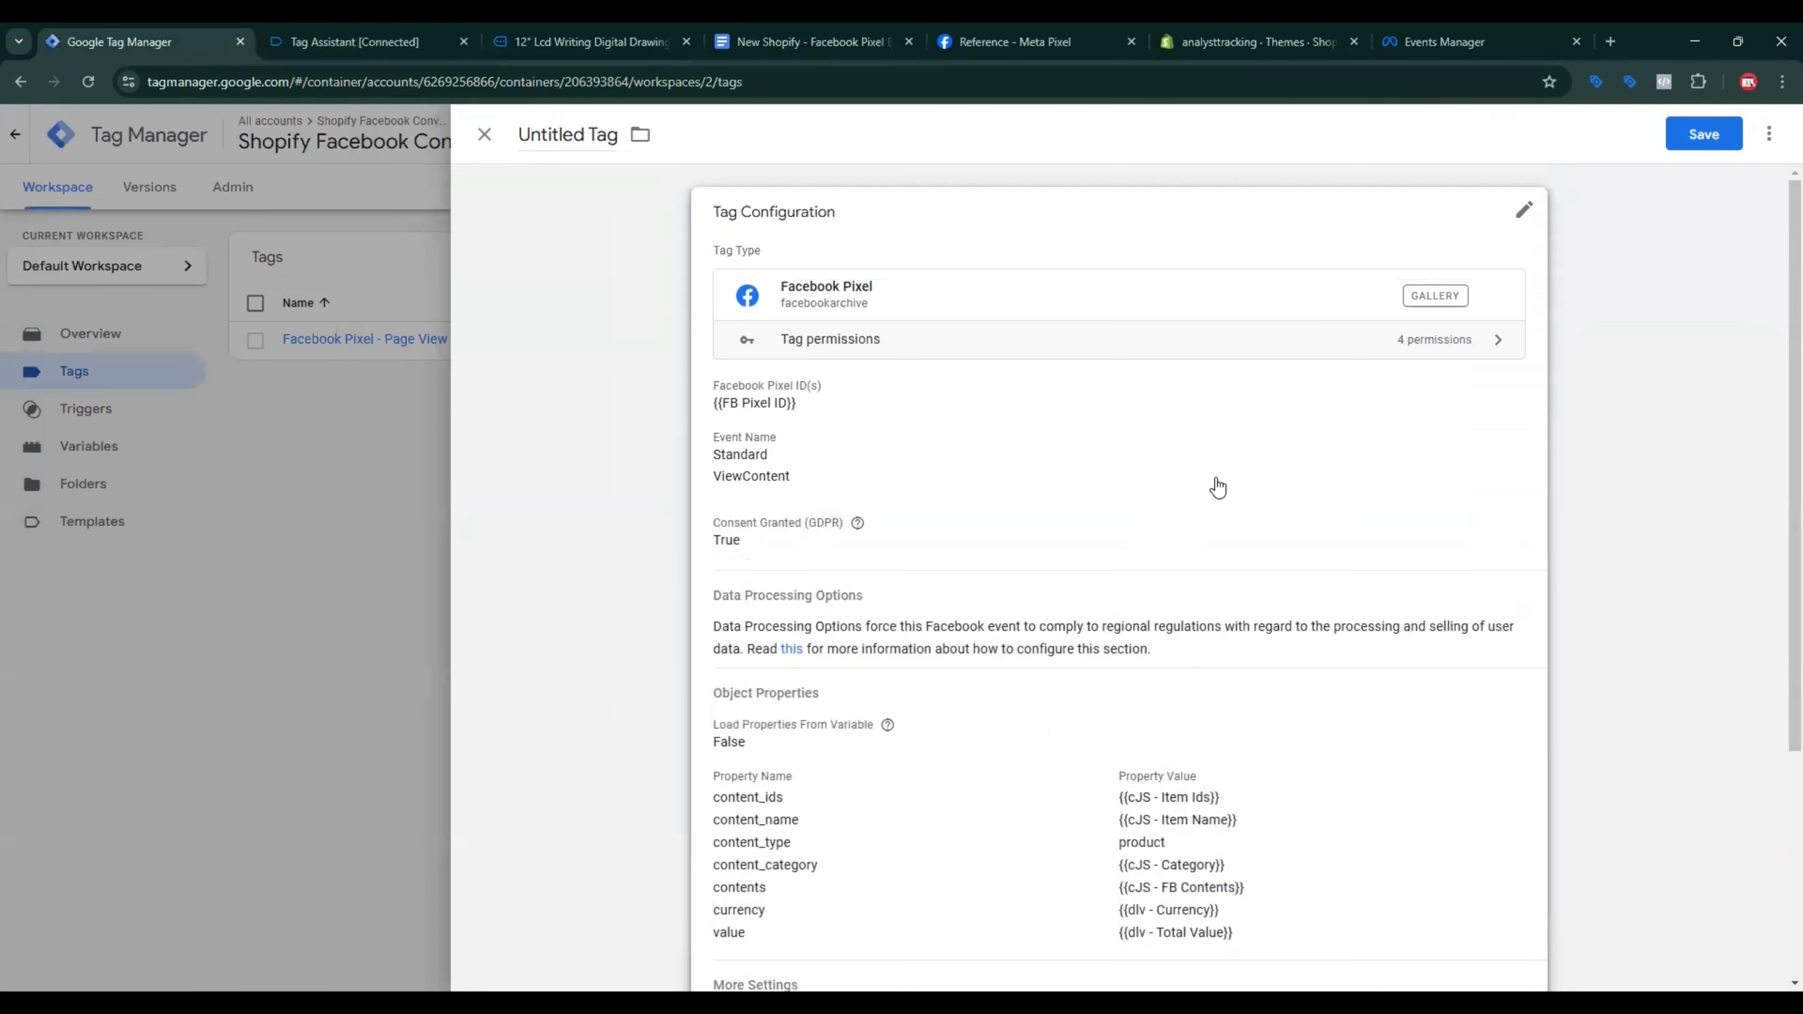
# Step: Save the new ViewContent tag under the name "Facebook Pixel - View Content"
pyautogui.scroll(-4, 1079, 592)
pyautogui.scroll(4, 1083, 575)
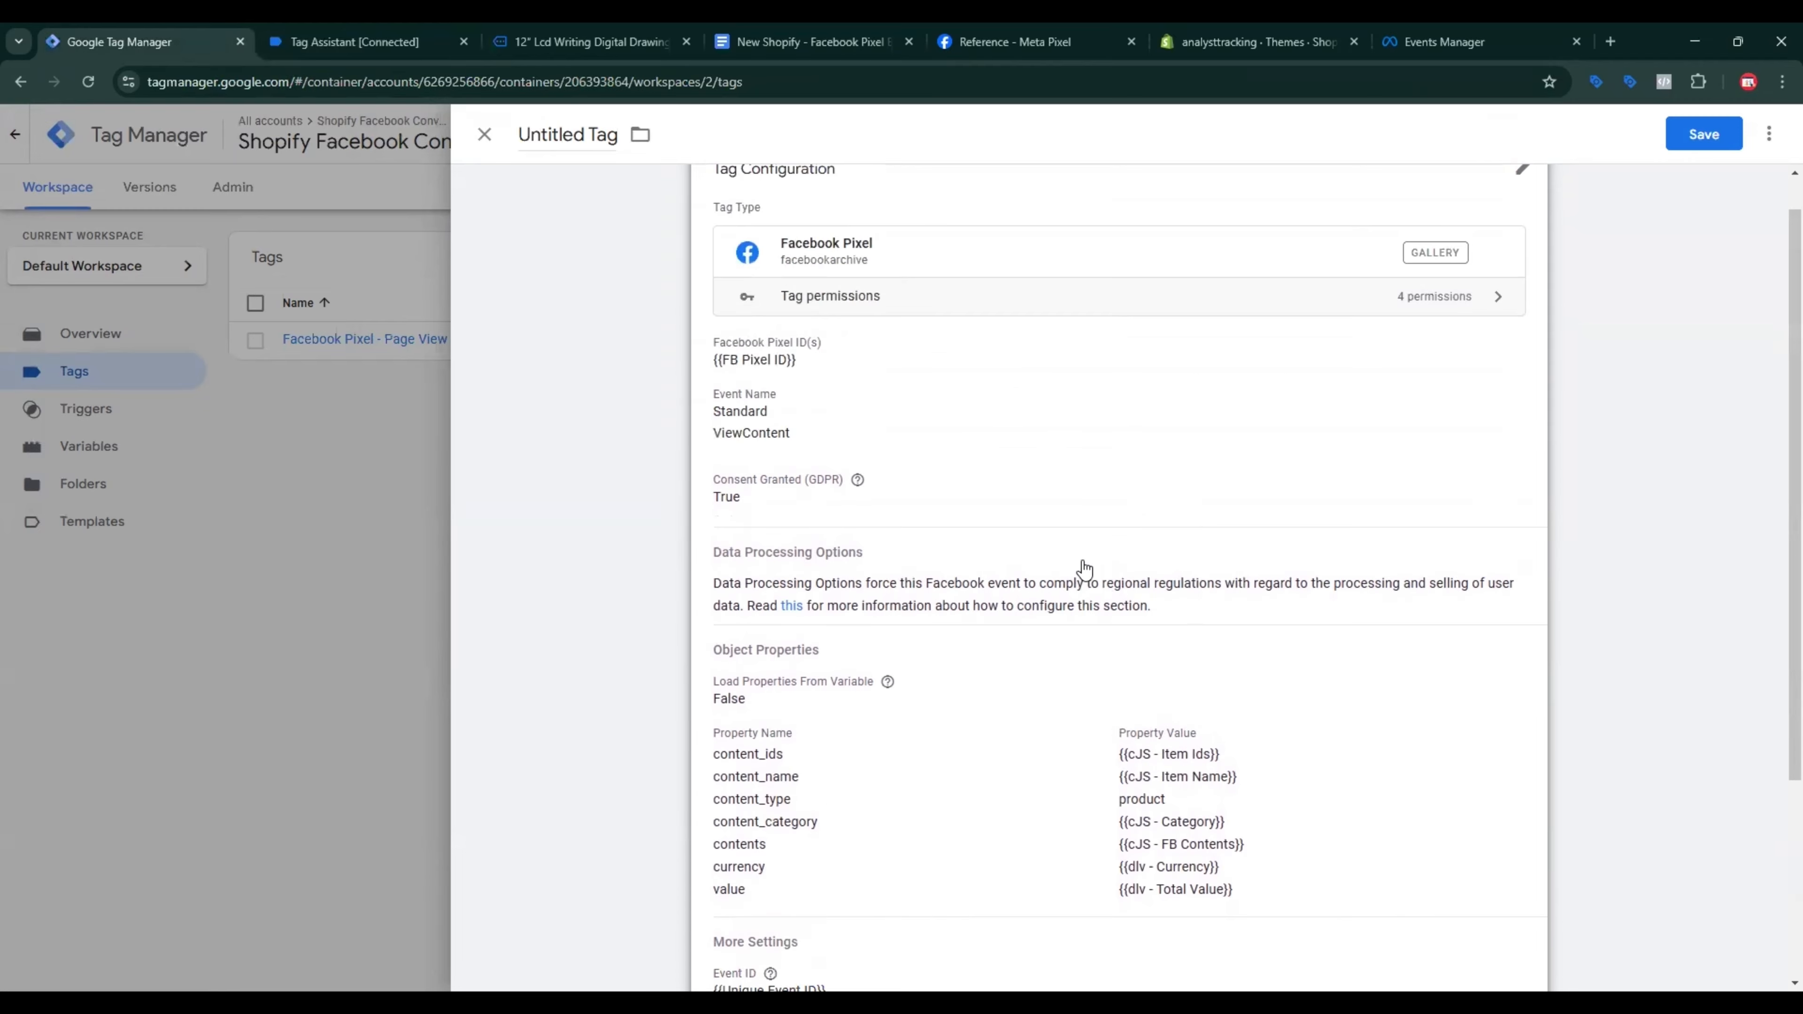
pyautogui.click(1702, 135)
pyautogui.write('Facebook Pixel - View Content')
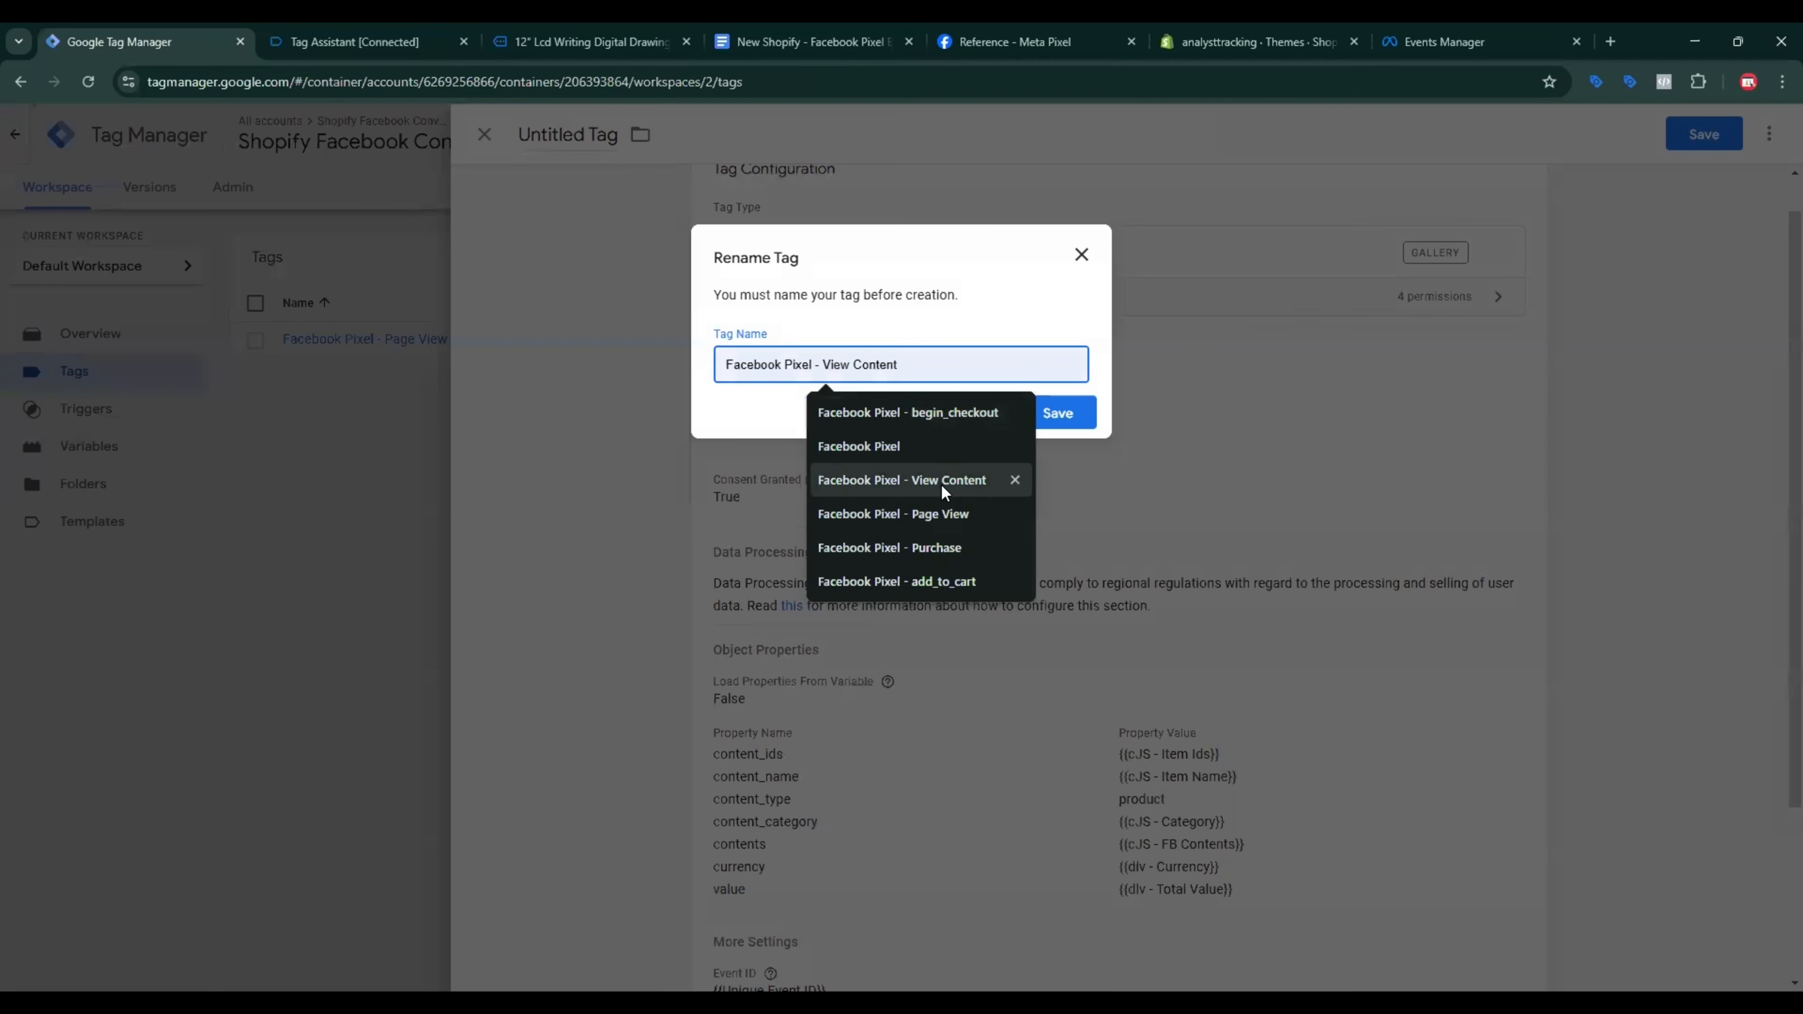
pyautogui.click(902, 481)
pyautogui.click(1058, 413)
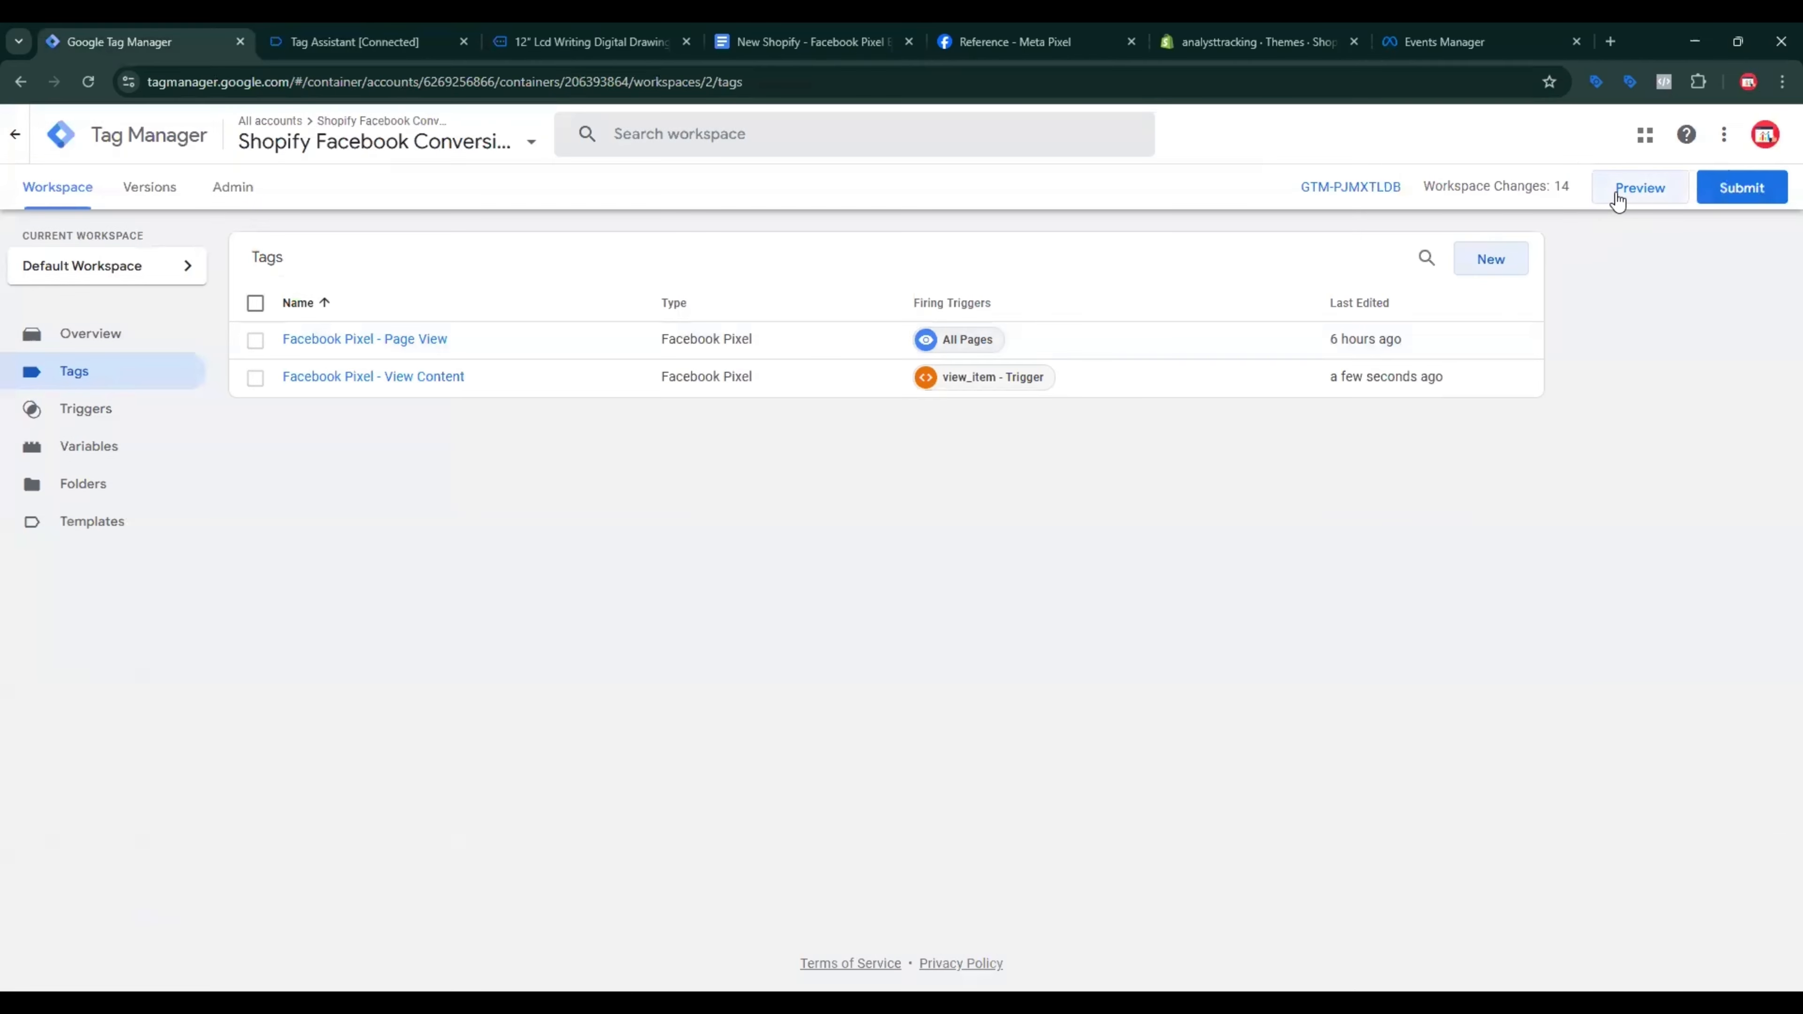
# Step: Preview the container and open the 12" Lcd Writing Digital Drawing Tablet product page in the connected store
pyautogui.click(1619, 192)
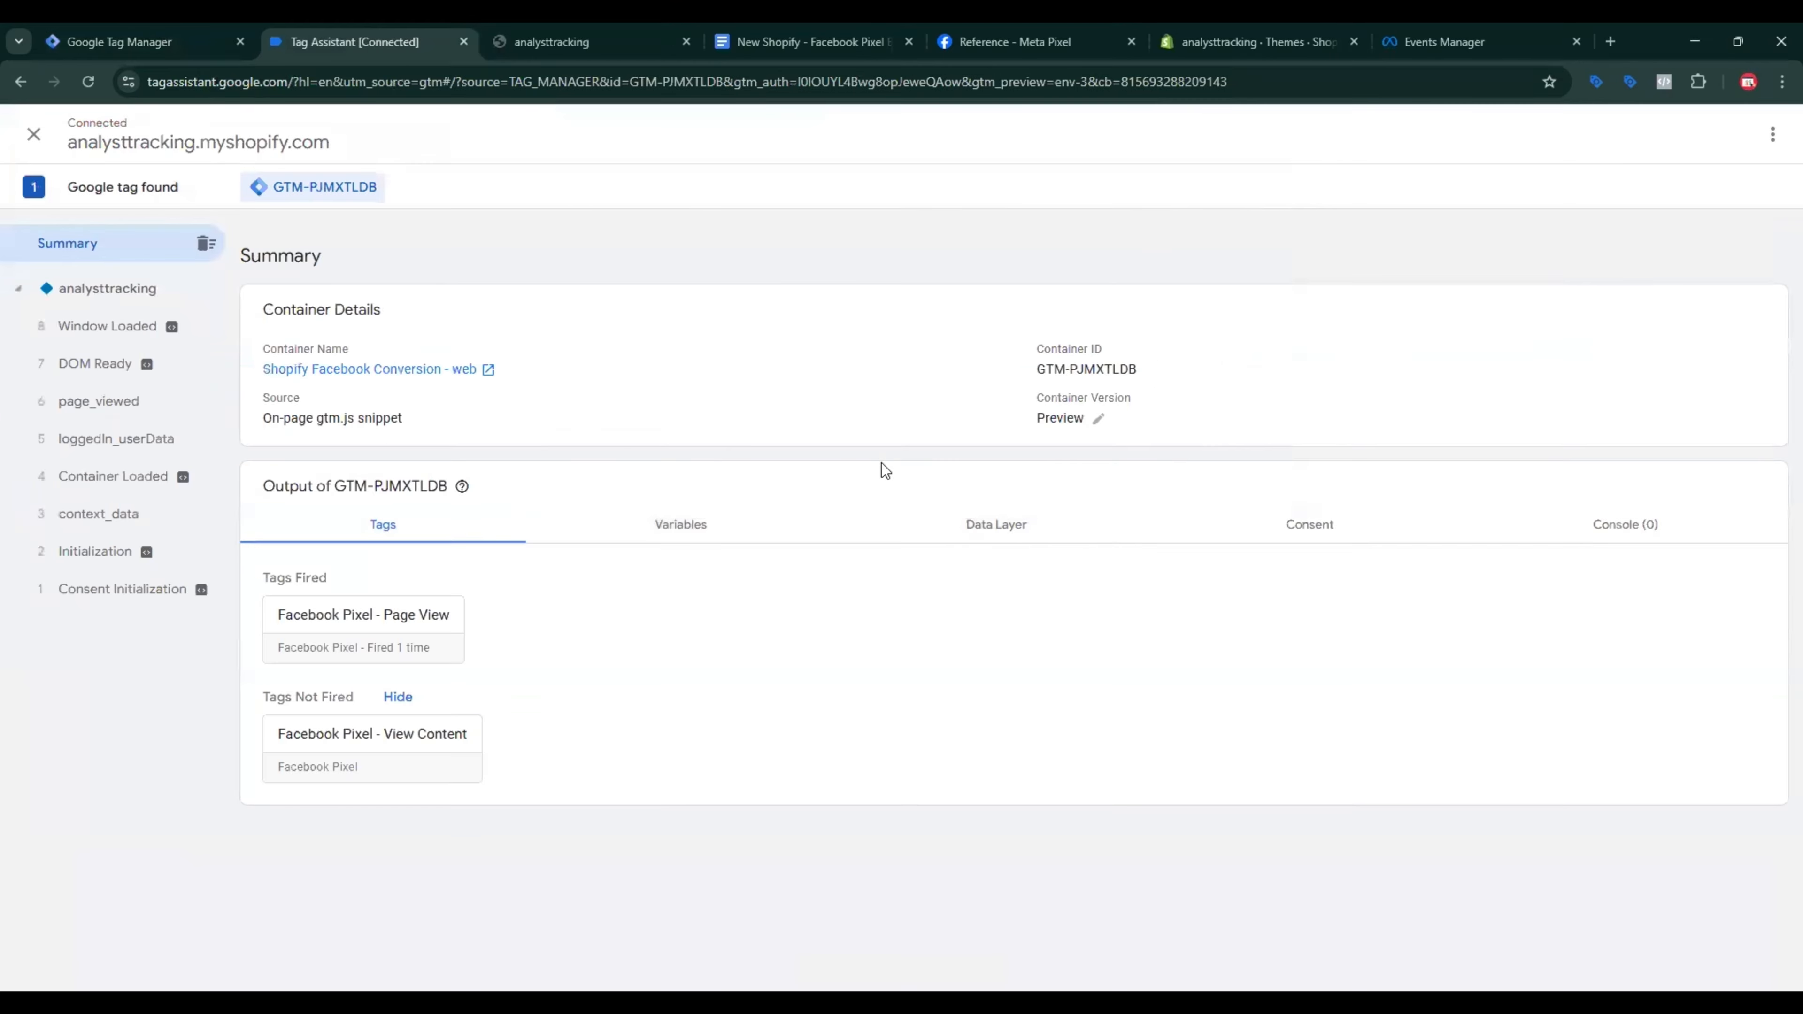
pyautogui.click(581, 26)
pyautogui.scroll(-8, 742, 571)
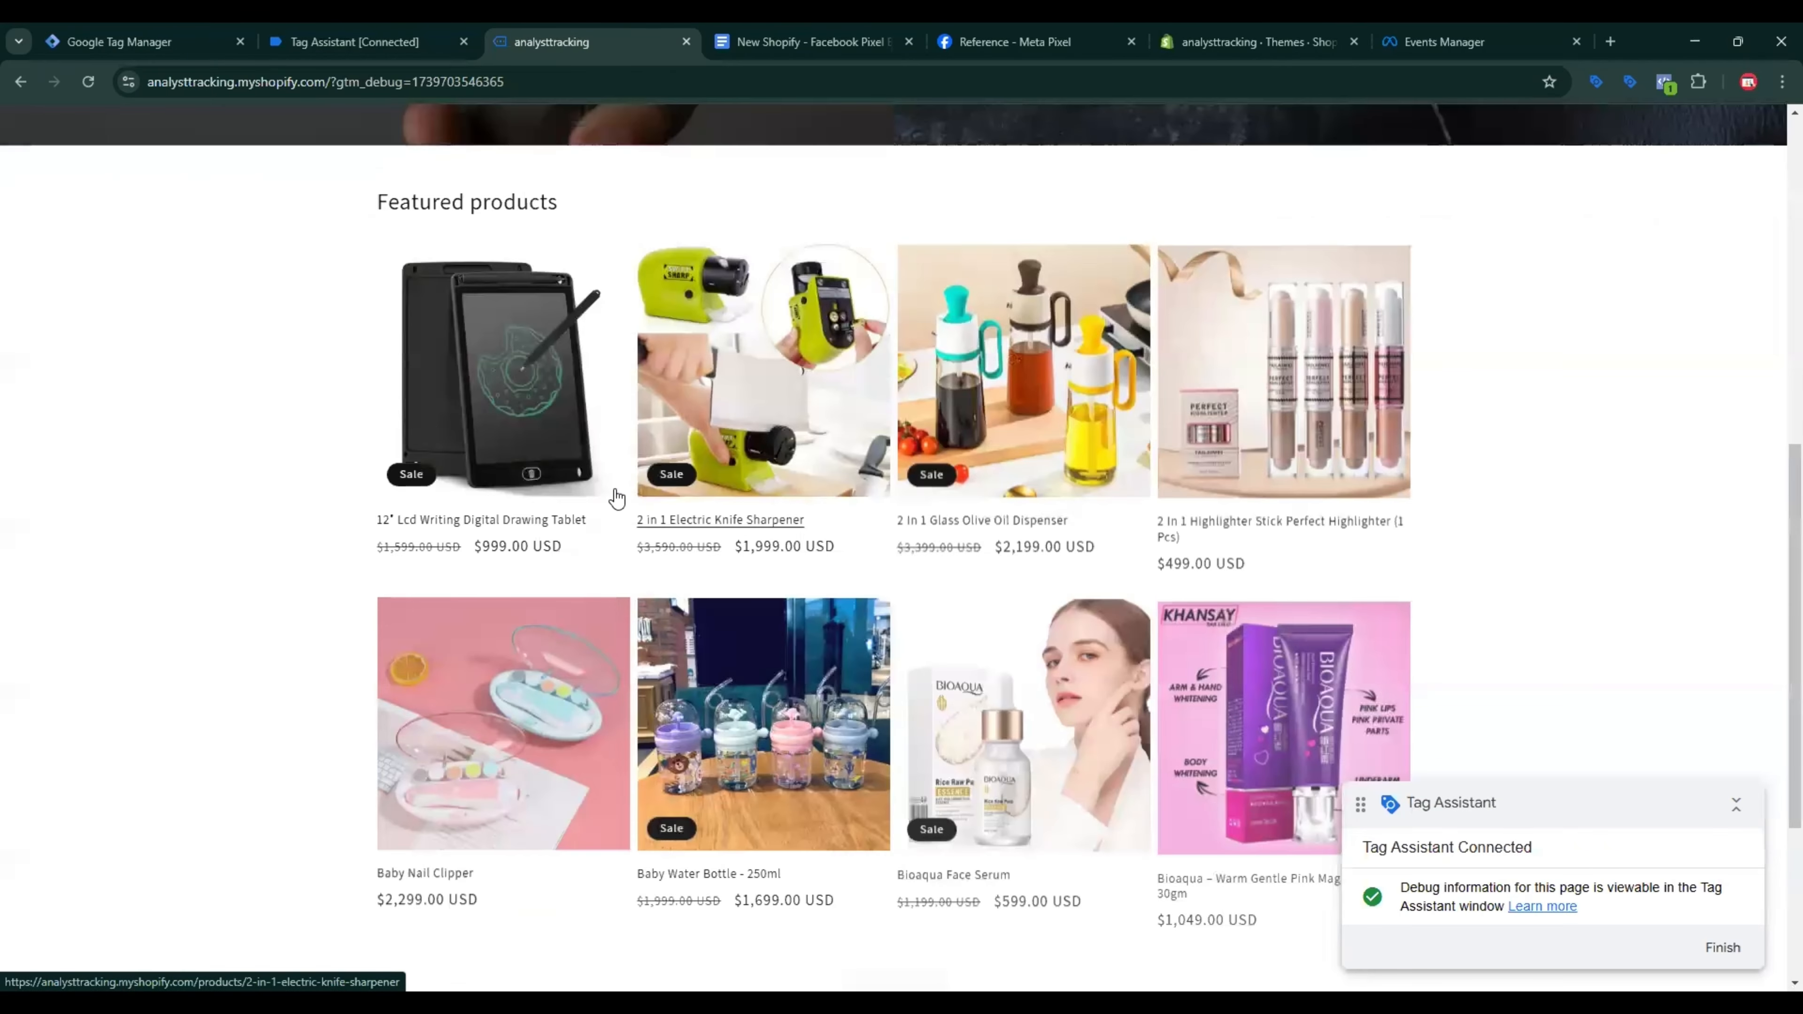
pyautogui.click(519, 432)
# Step: Inspect the ViewContent event's custom parameters, including content_name and contents, in Meta Pixel Helper and check the fired tags in Tag Assistant
pyautogui.click(1665, 81)
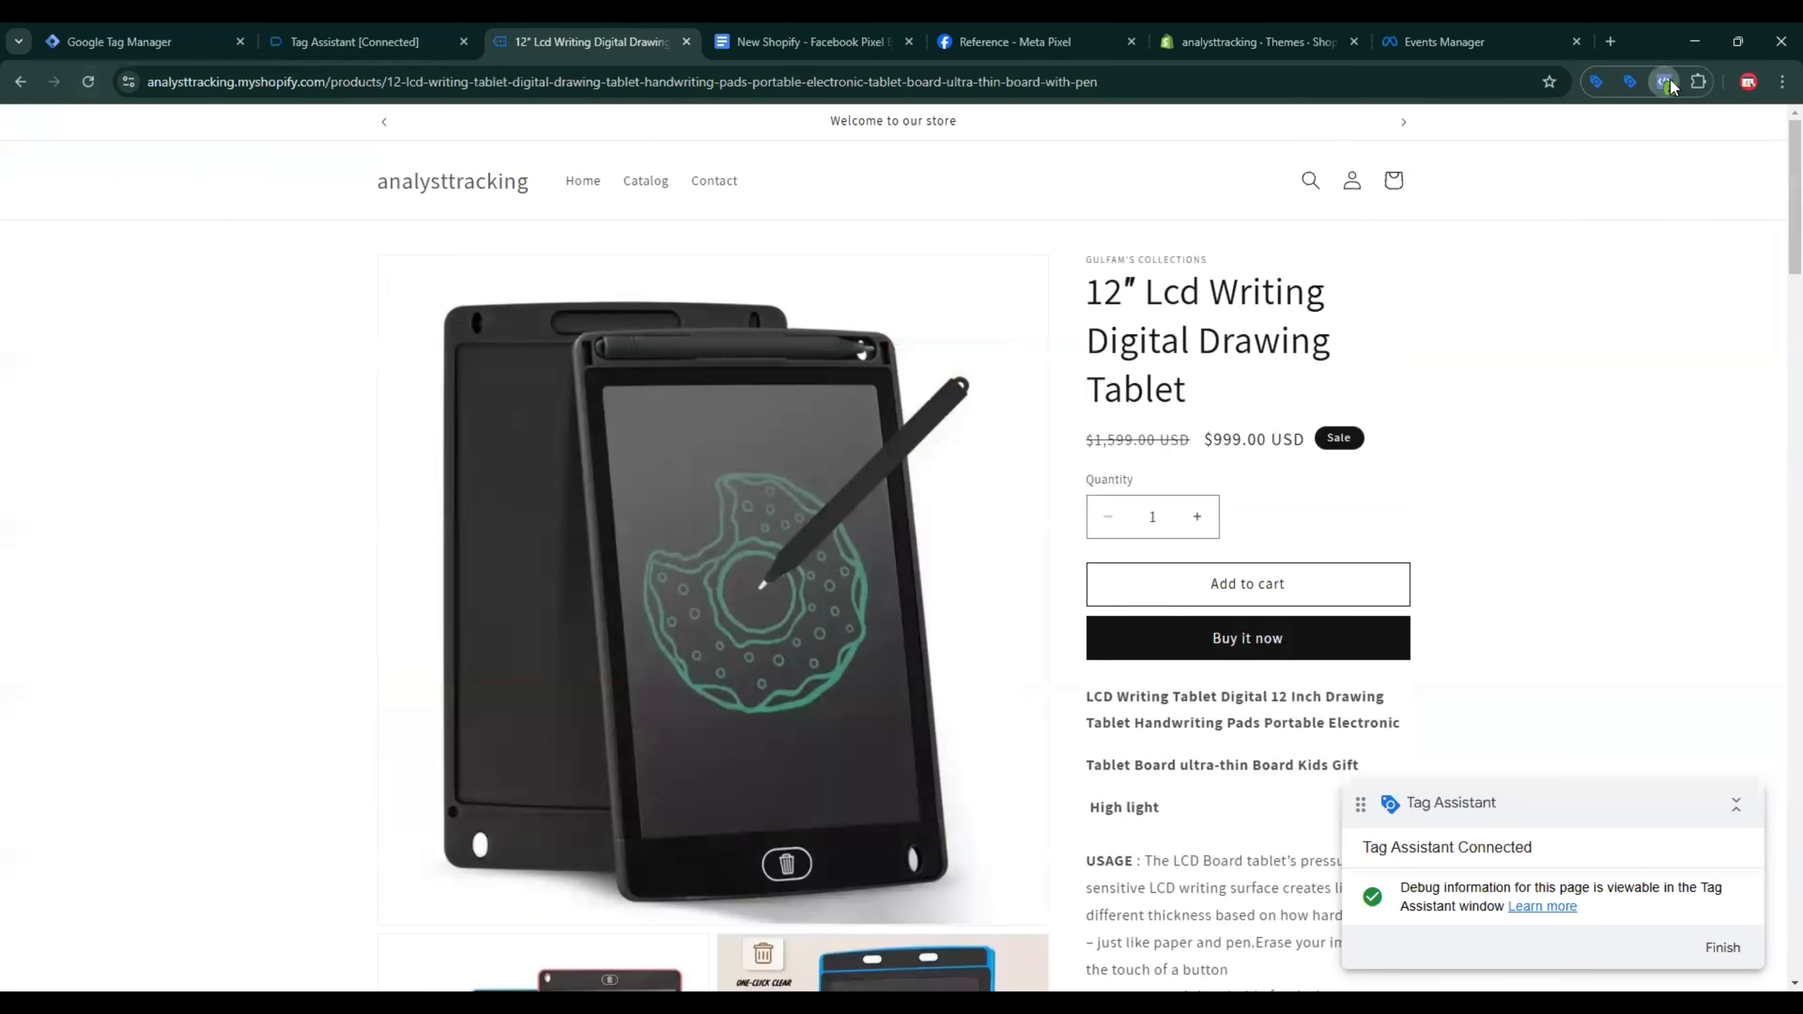
pyautogui.click(1362, 301)
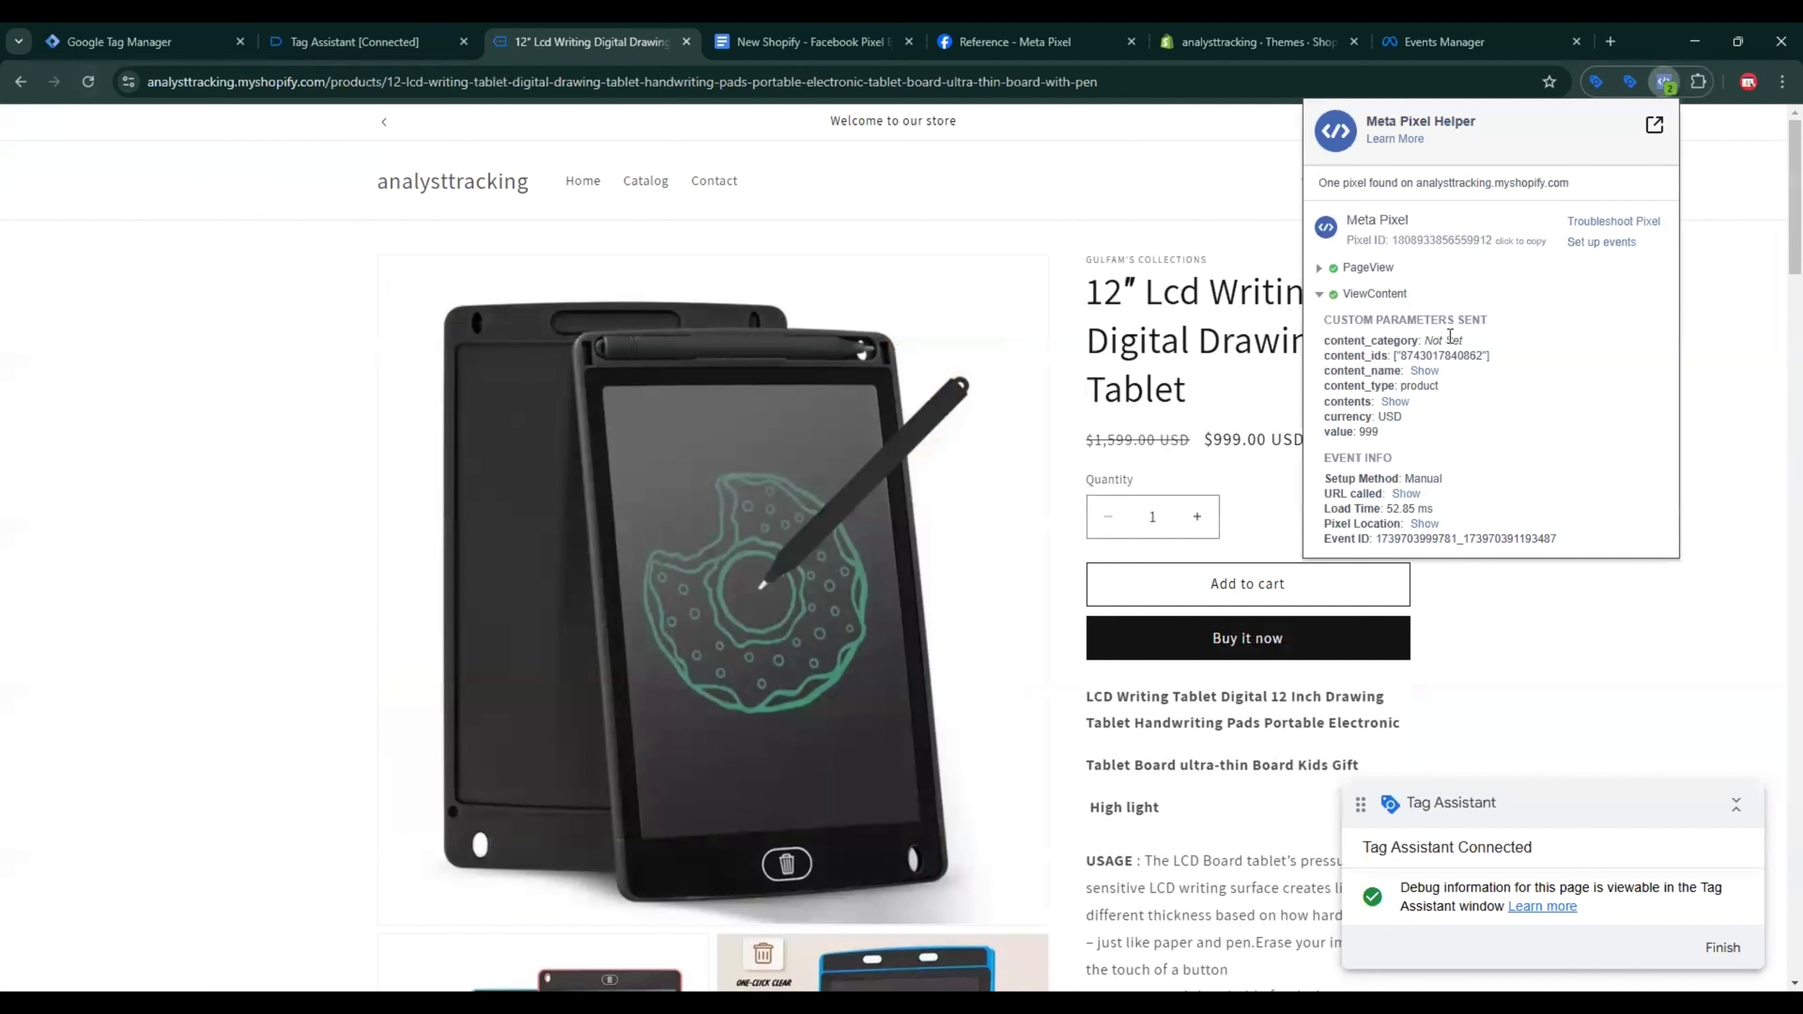
pyautogui.moveTo(1434, 338); pyautogui.dragTo(1483, 340)
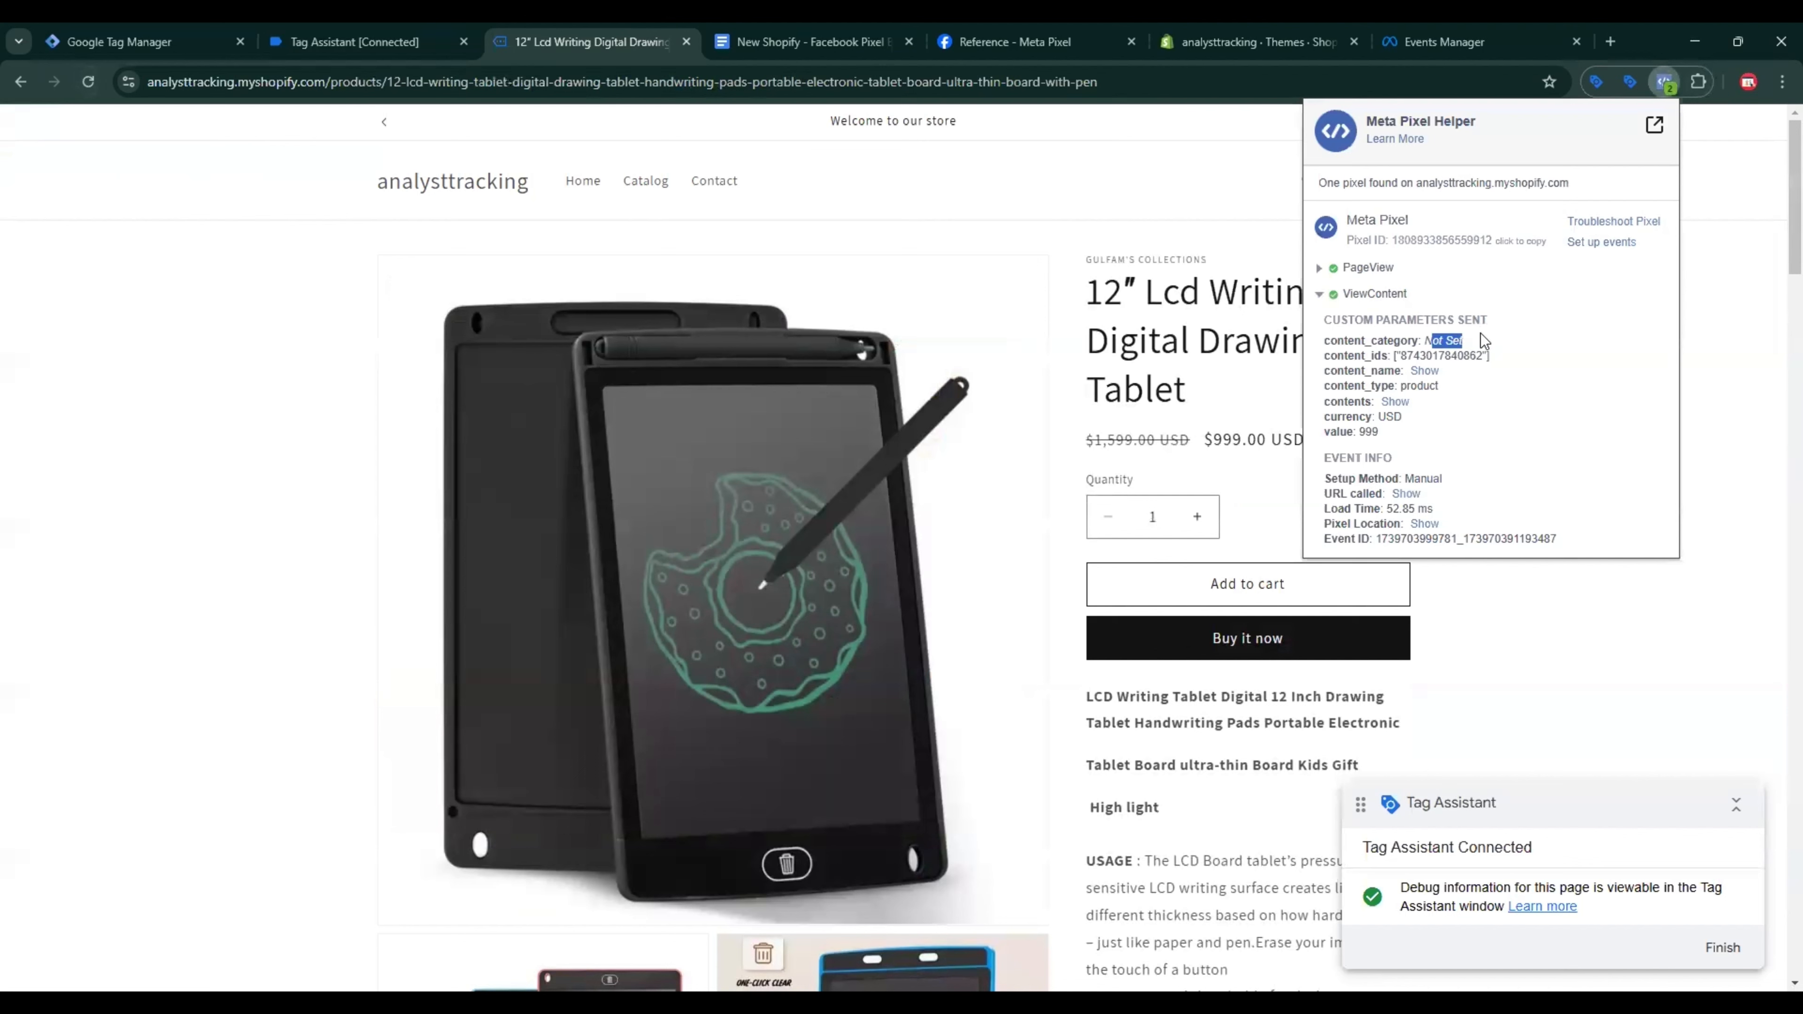
pyautogui.click(1422, 371)
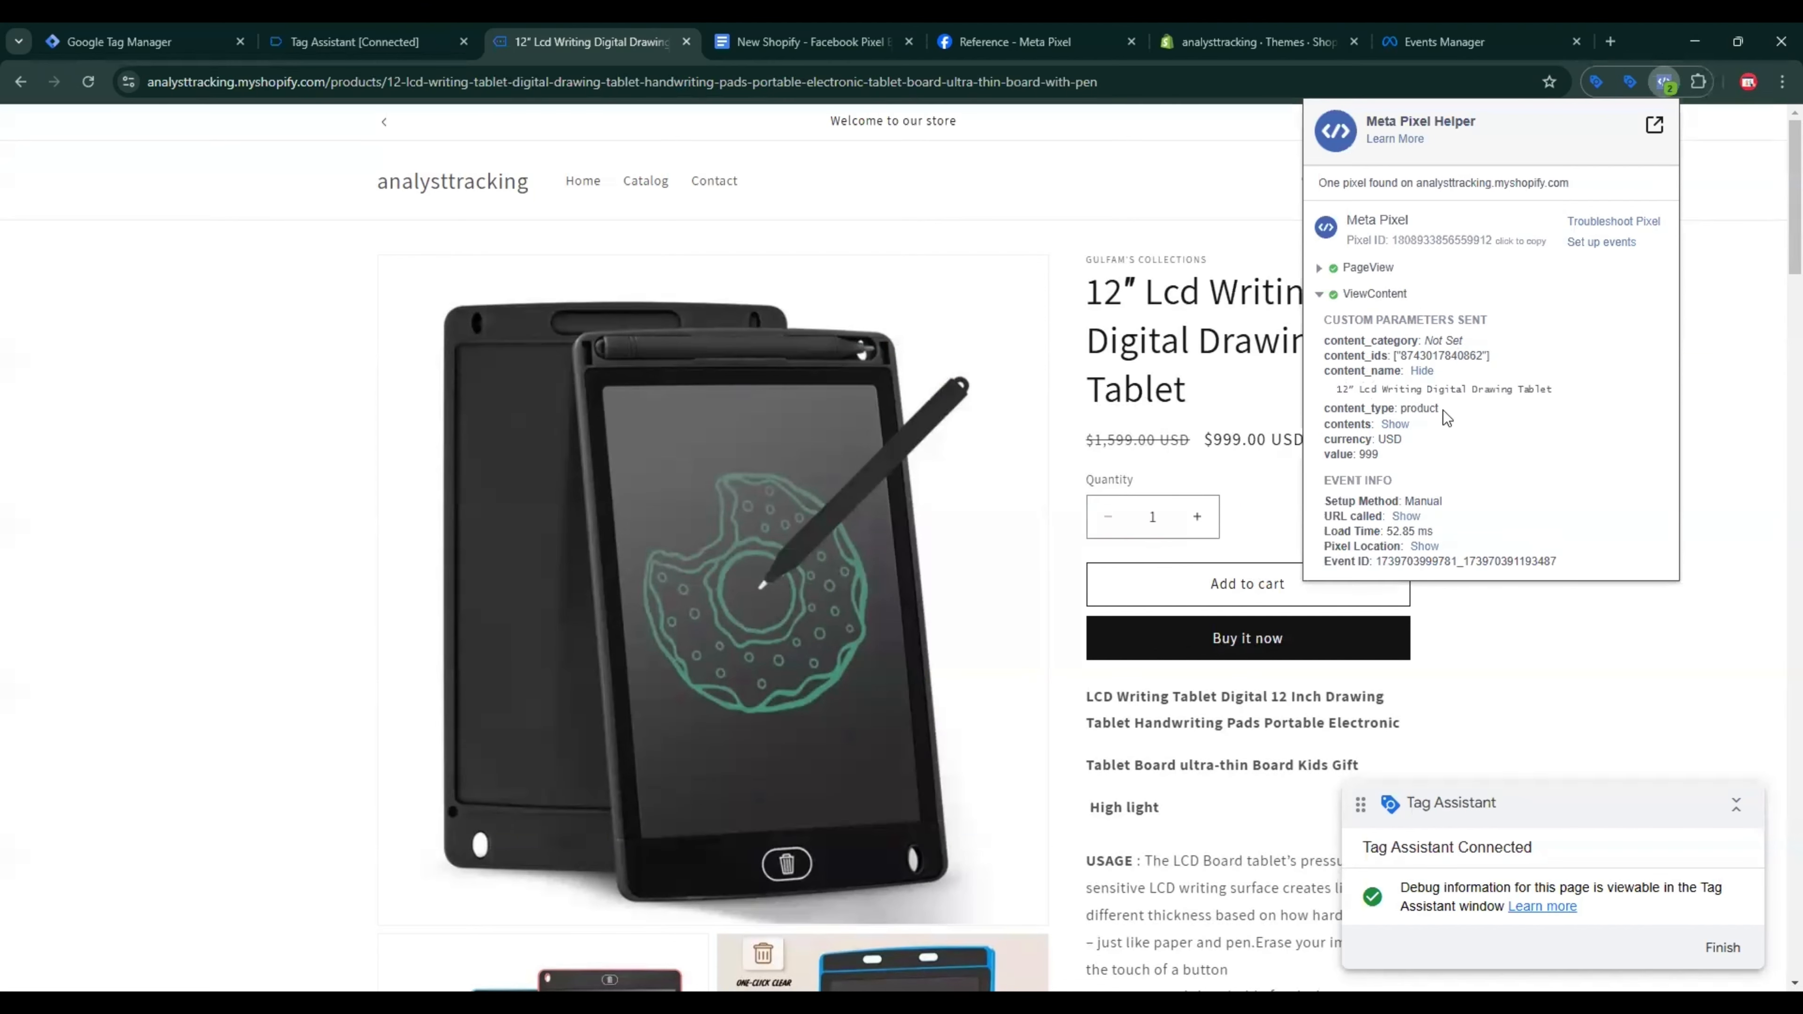
pyautogui.click(1393, 425)
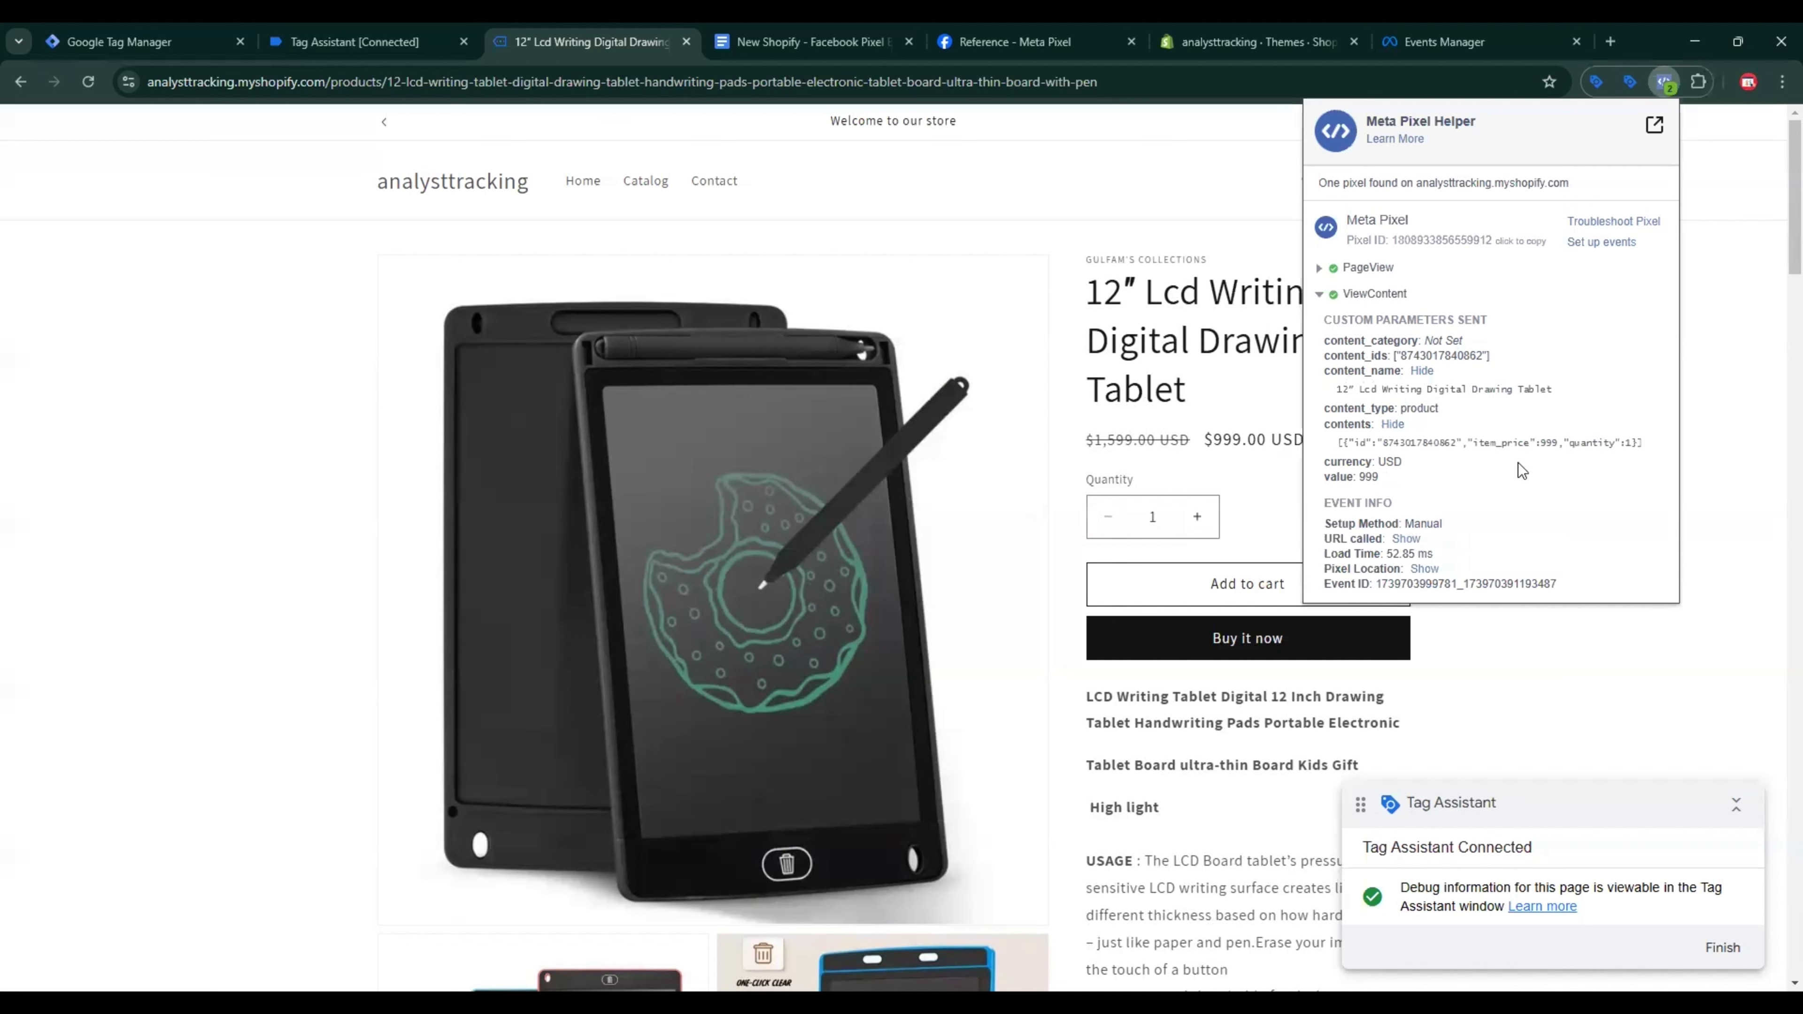
pyautogui.click(482, 40)
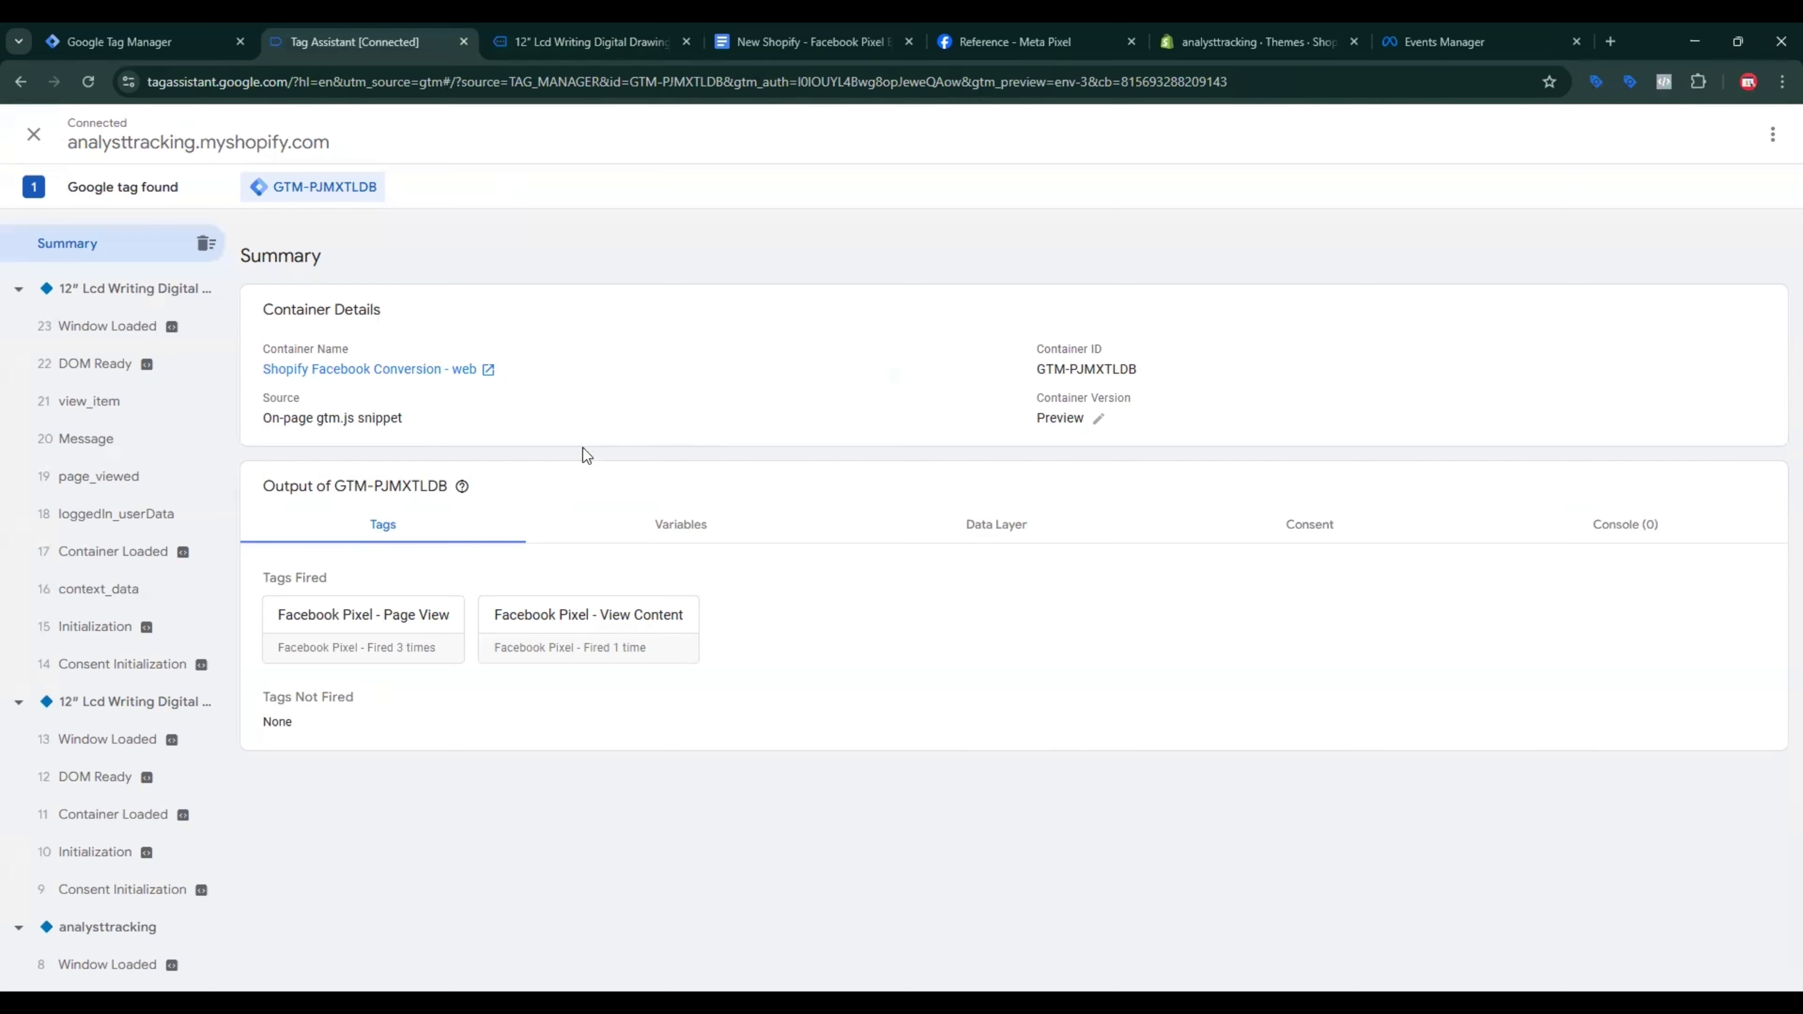
# Step: Copy the Facebook Pixel - View Content tag in Tag Manager and rename the copy "Facebook Pixel - Add To Cart"
pyautogui.hotkey('ctrl', 'shift', 'Tab')
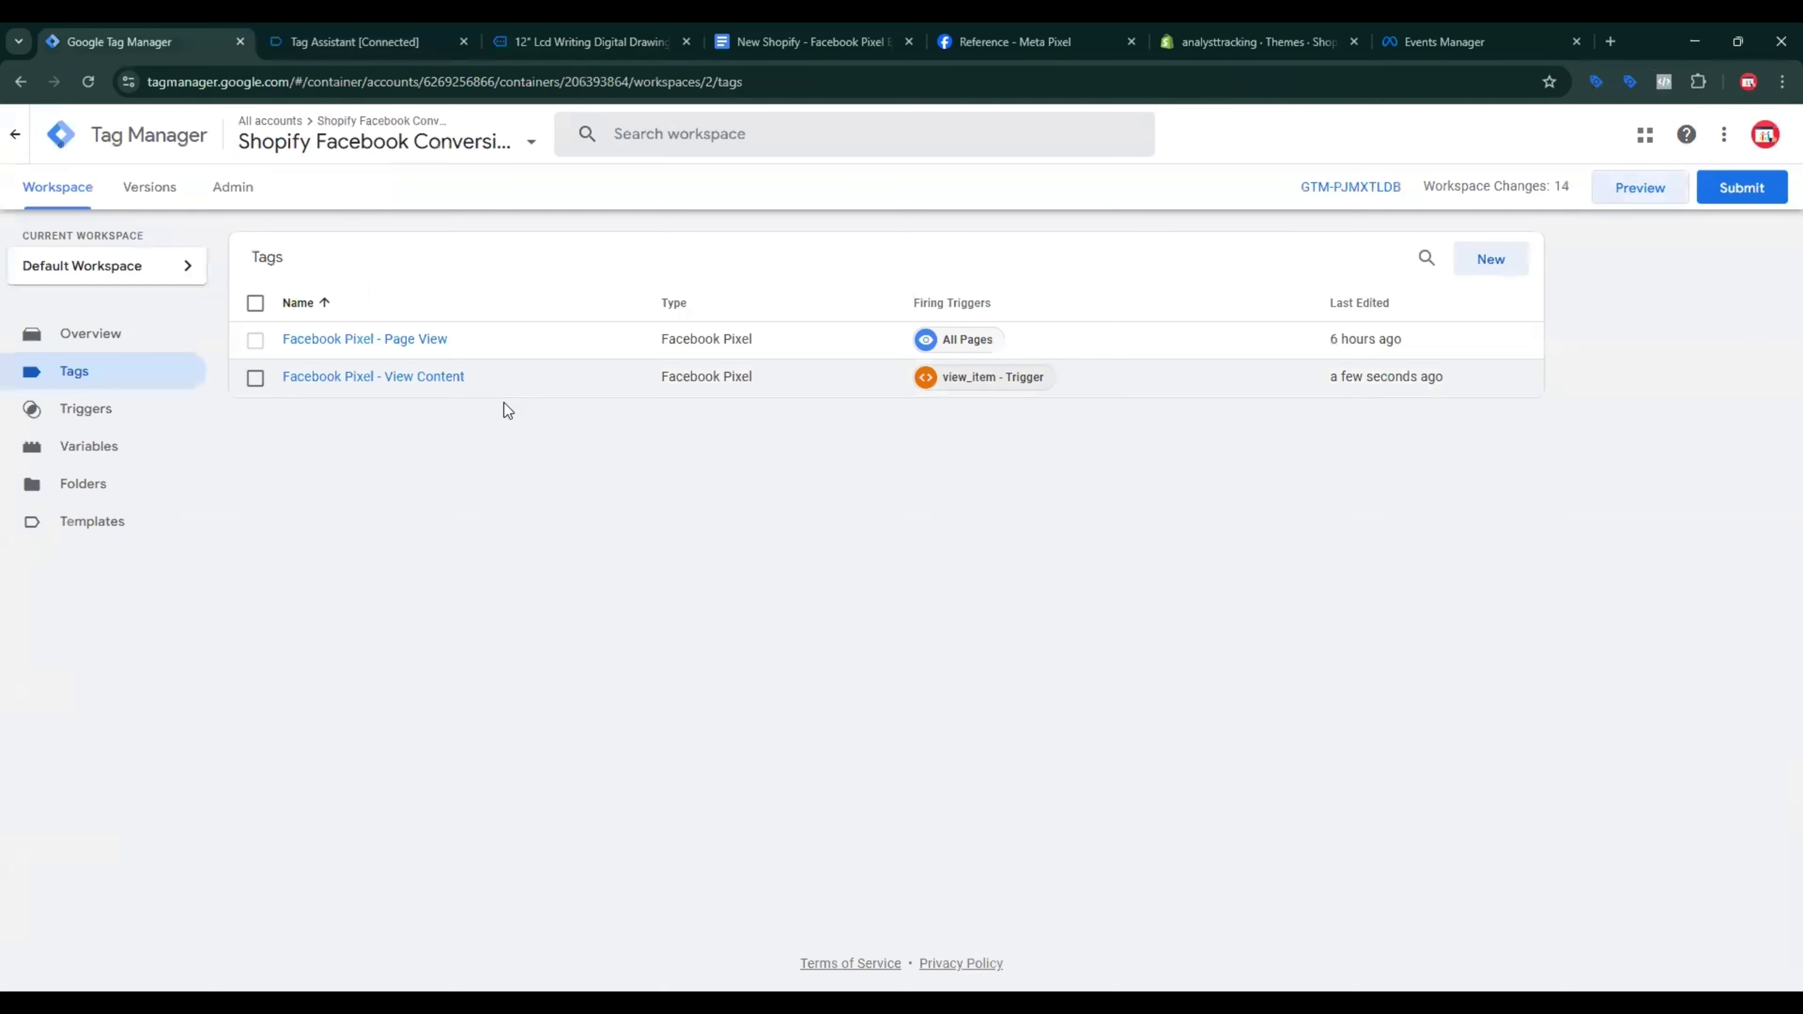
pyautogui.click(420, 387)
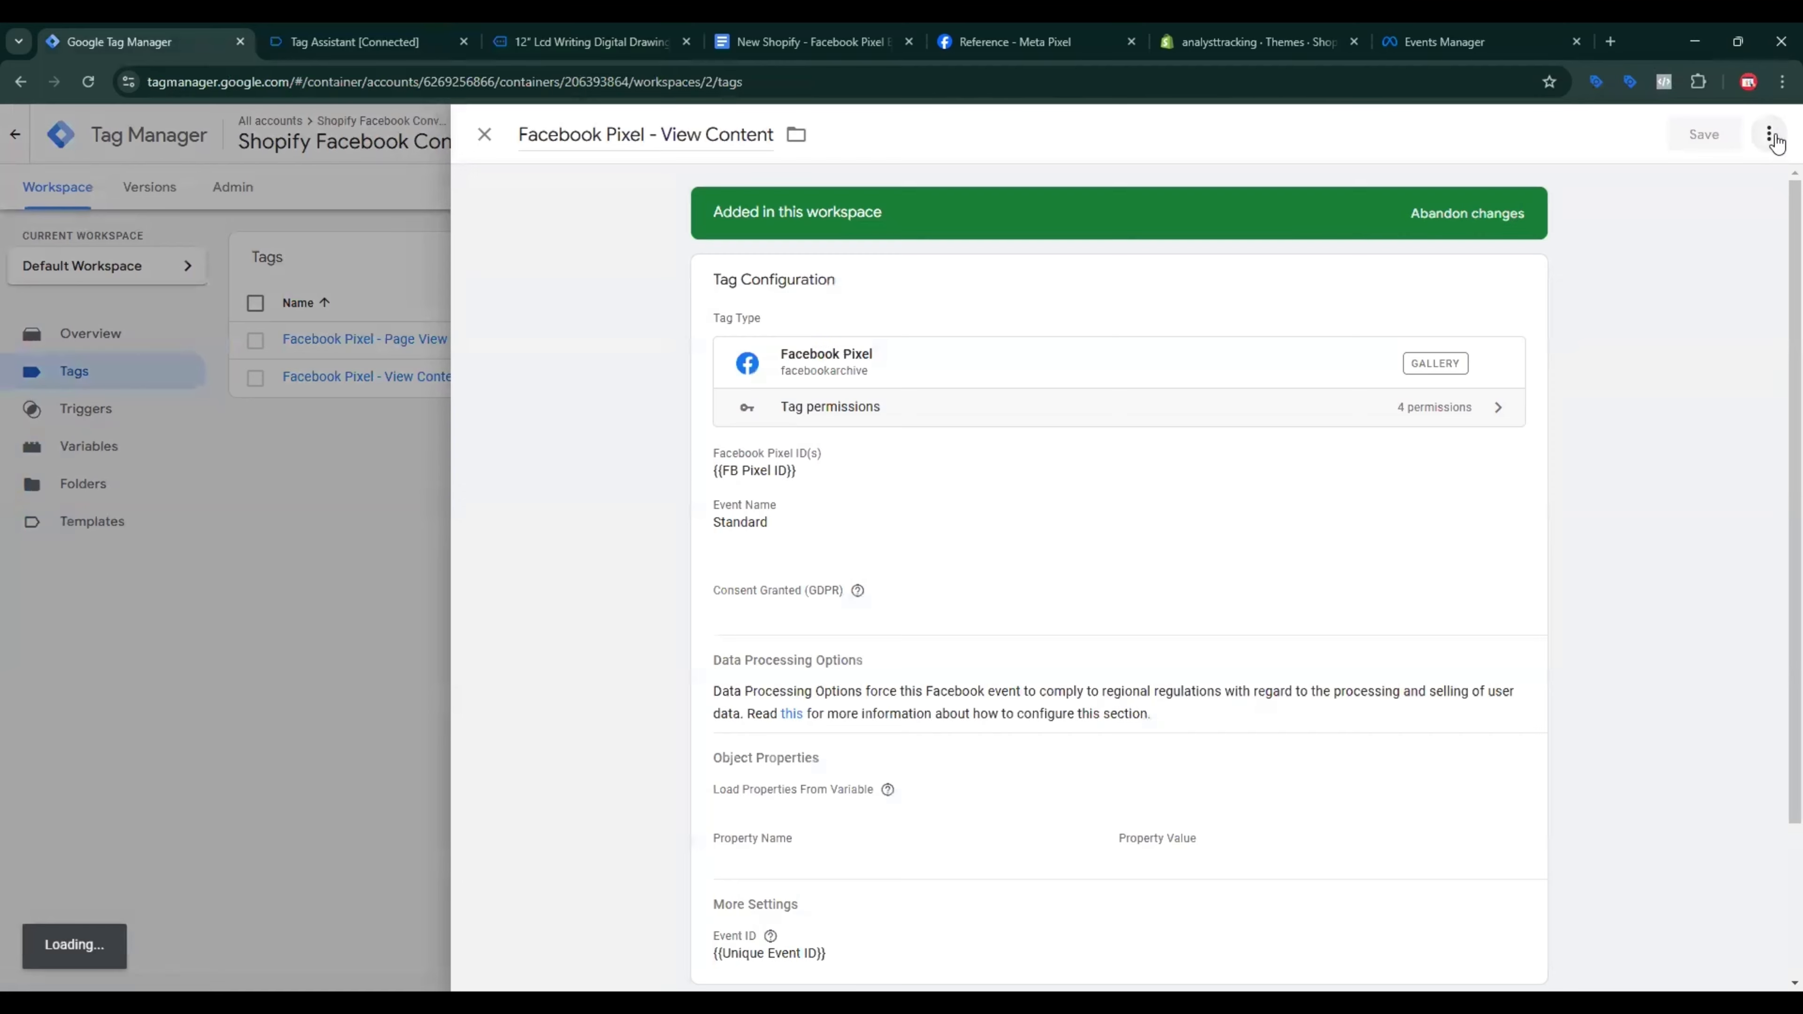
pyautogui.click(1768, 135)
pyautogui.click(1723, 177)
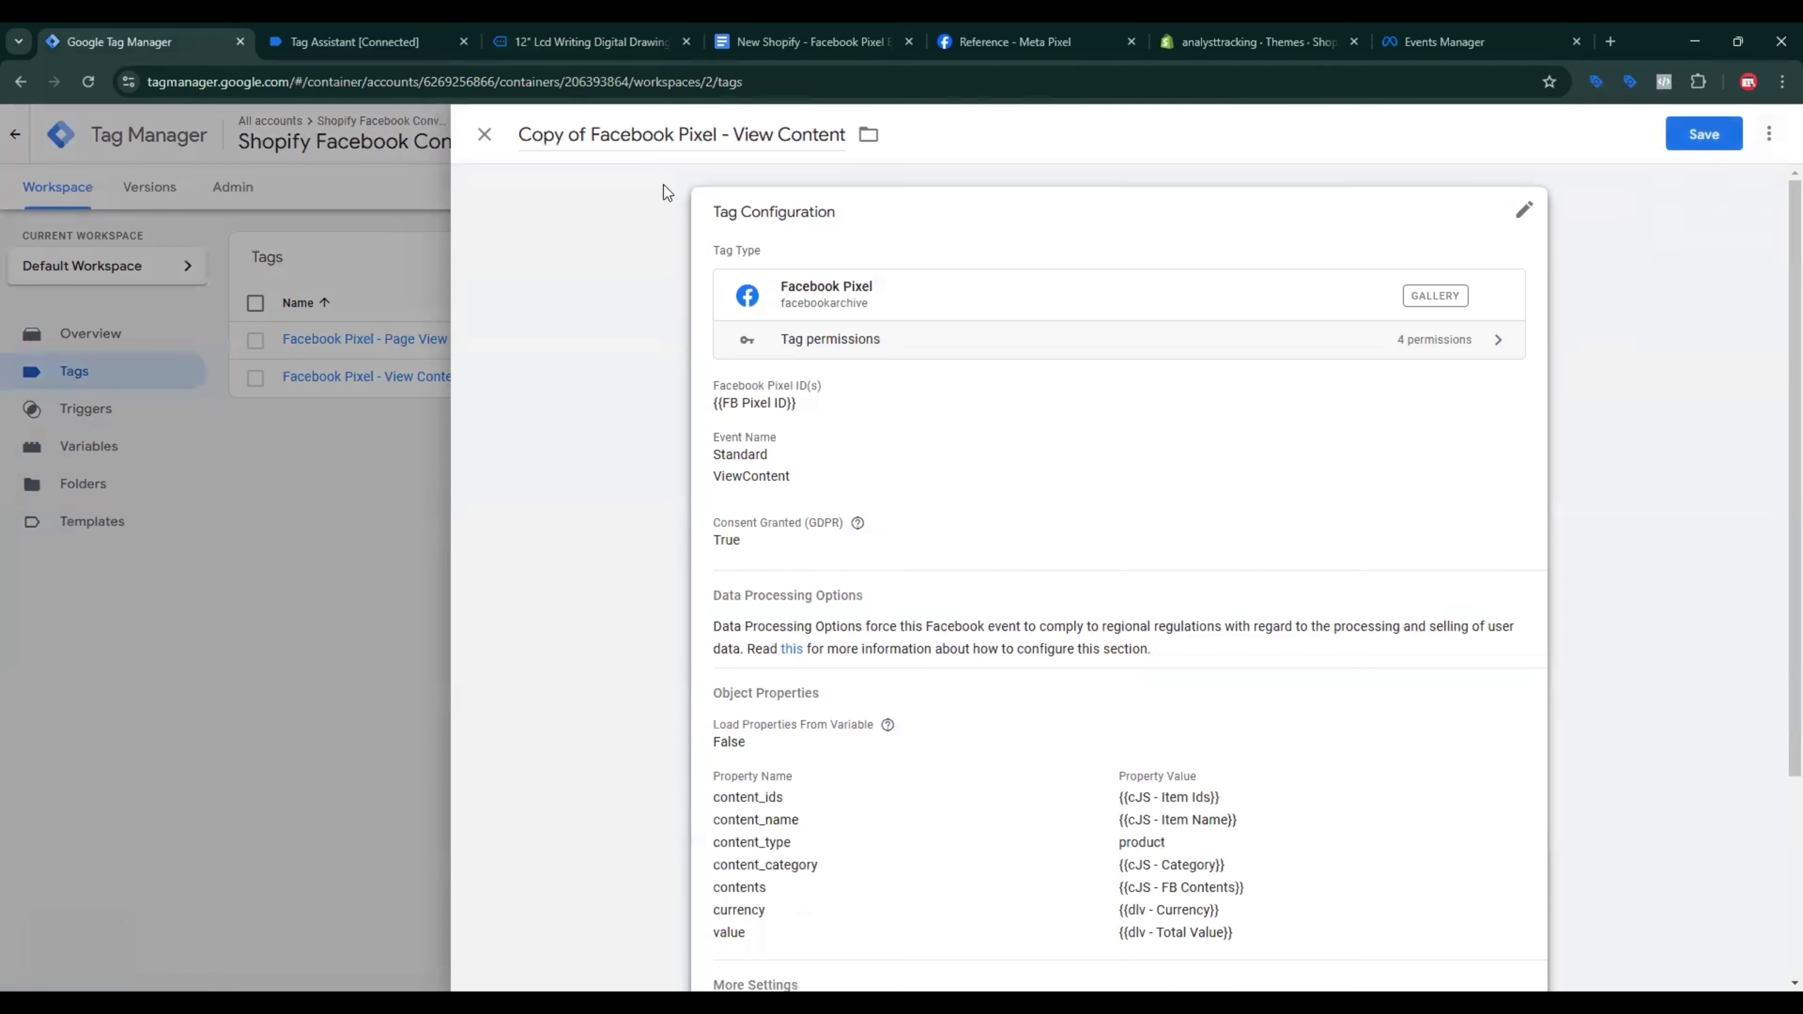
pyautogui.moveTo(590, 135); pyautogui.dragTo(523, 126)
pyautogui.press('BackSpace')
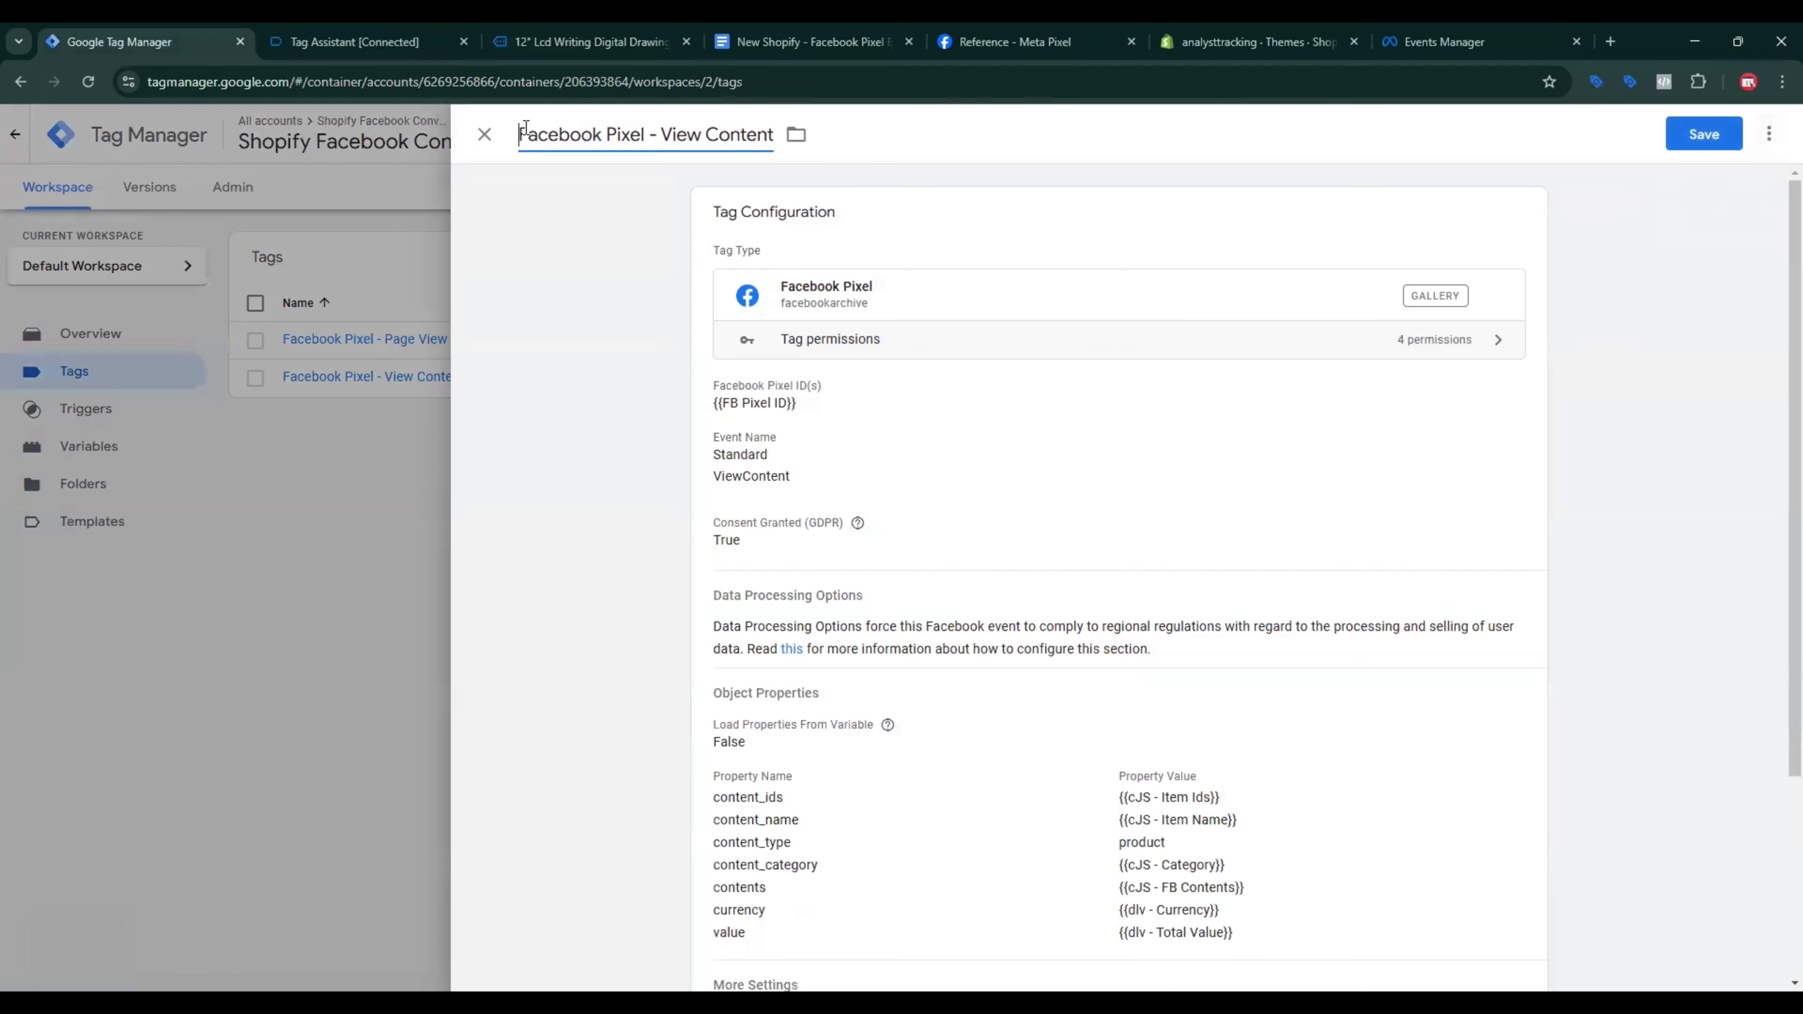
pyautogui.press('End')
pyautogui.hotkey('ctrl', 'shift', 'Left')
pyautogui.hotkey('ctrl', 'shift', 'Left')
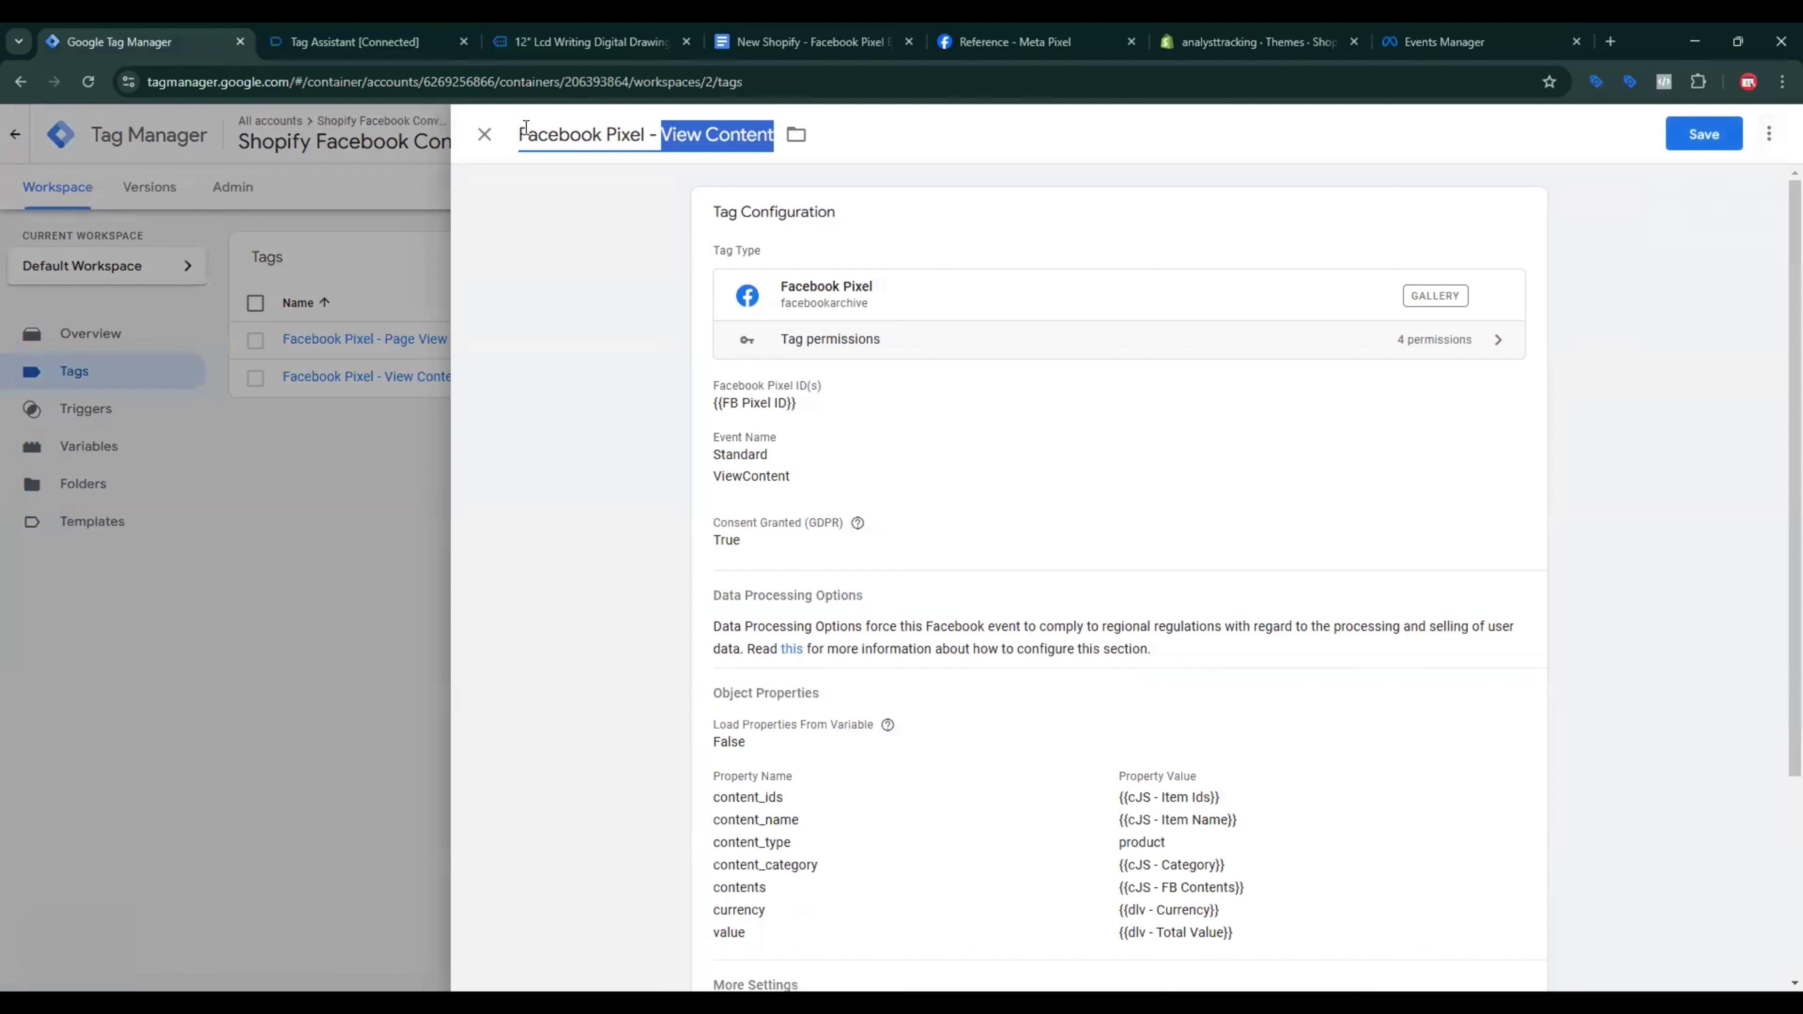
pyautogui.write('Add To Cart')
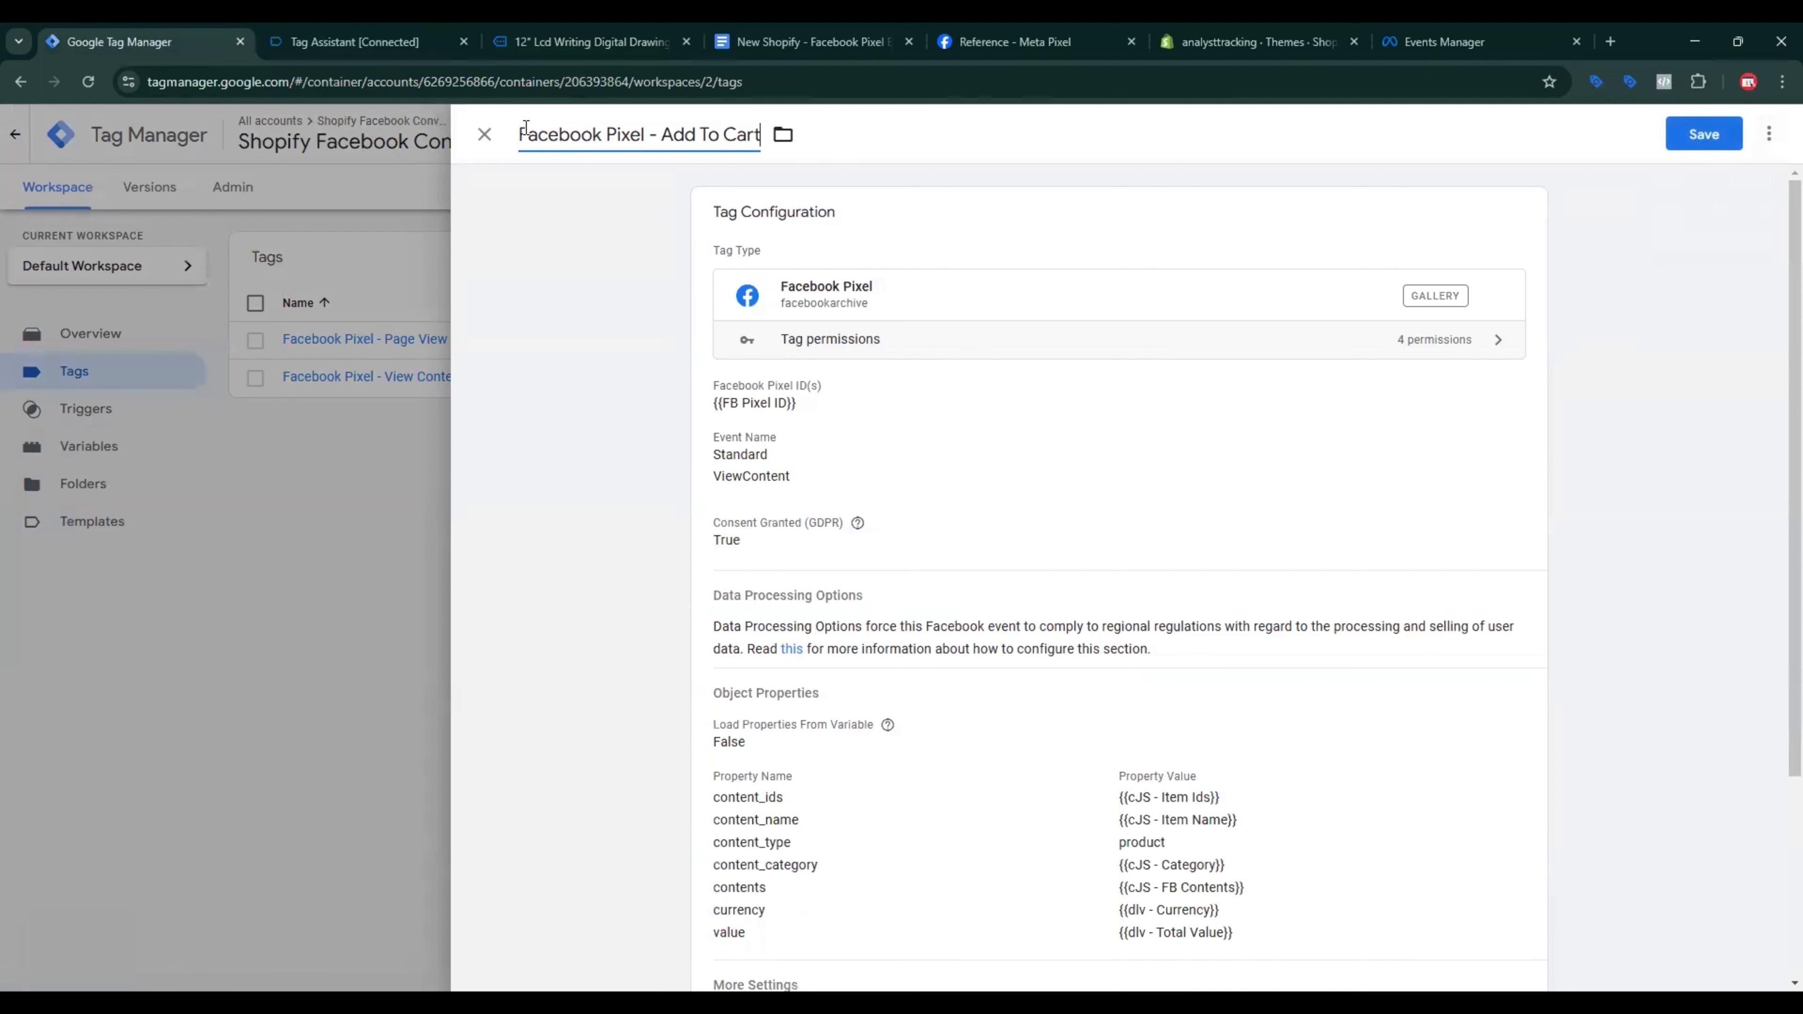
# Step: Change the copied tag's standard event name to AddToCart
pyautogui.click(787, 477)
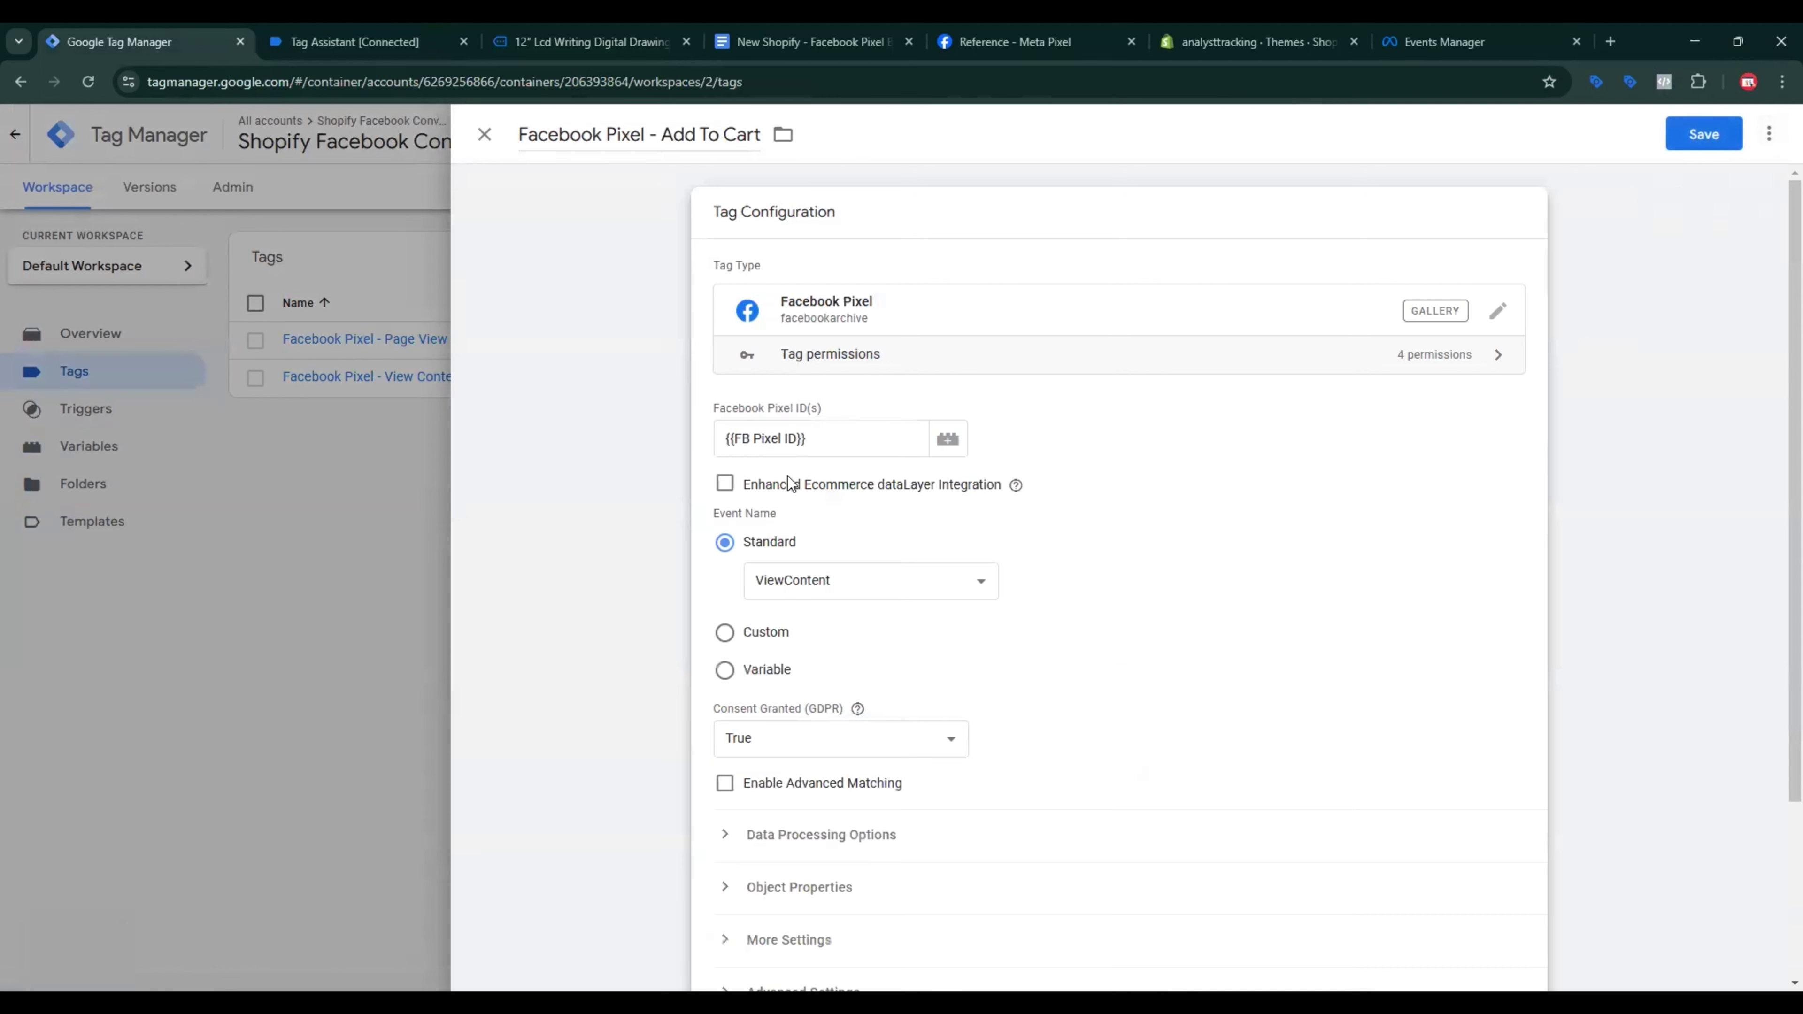
pyautogui.click(839, 589)
pyautogui.click(778, 206)
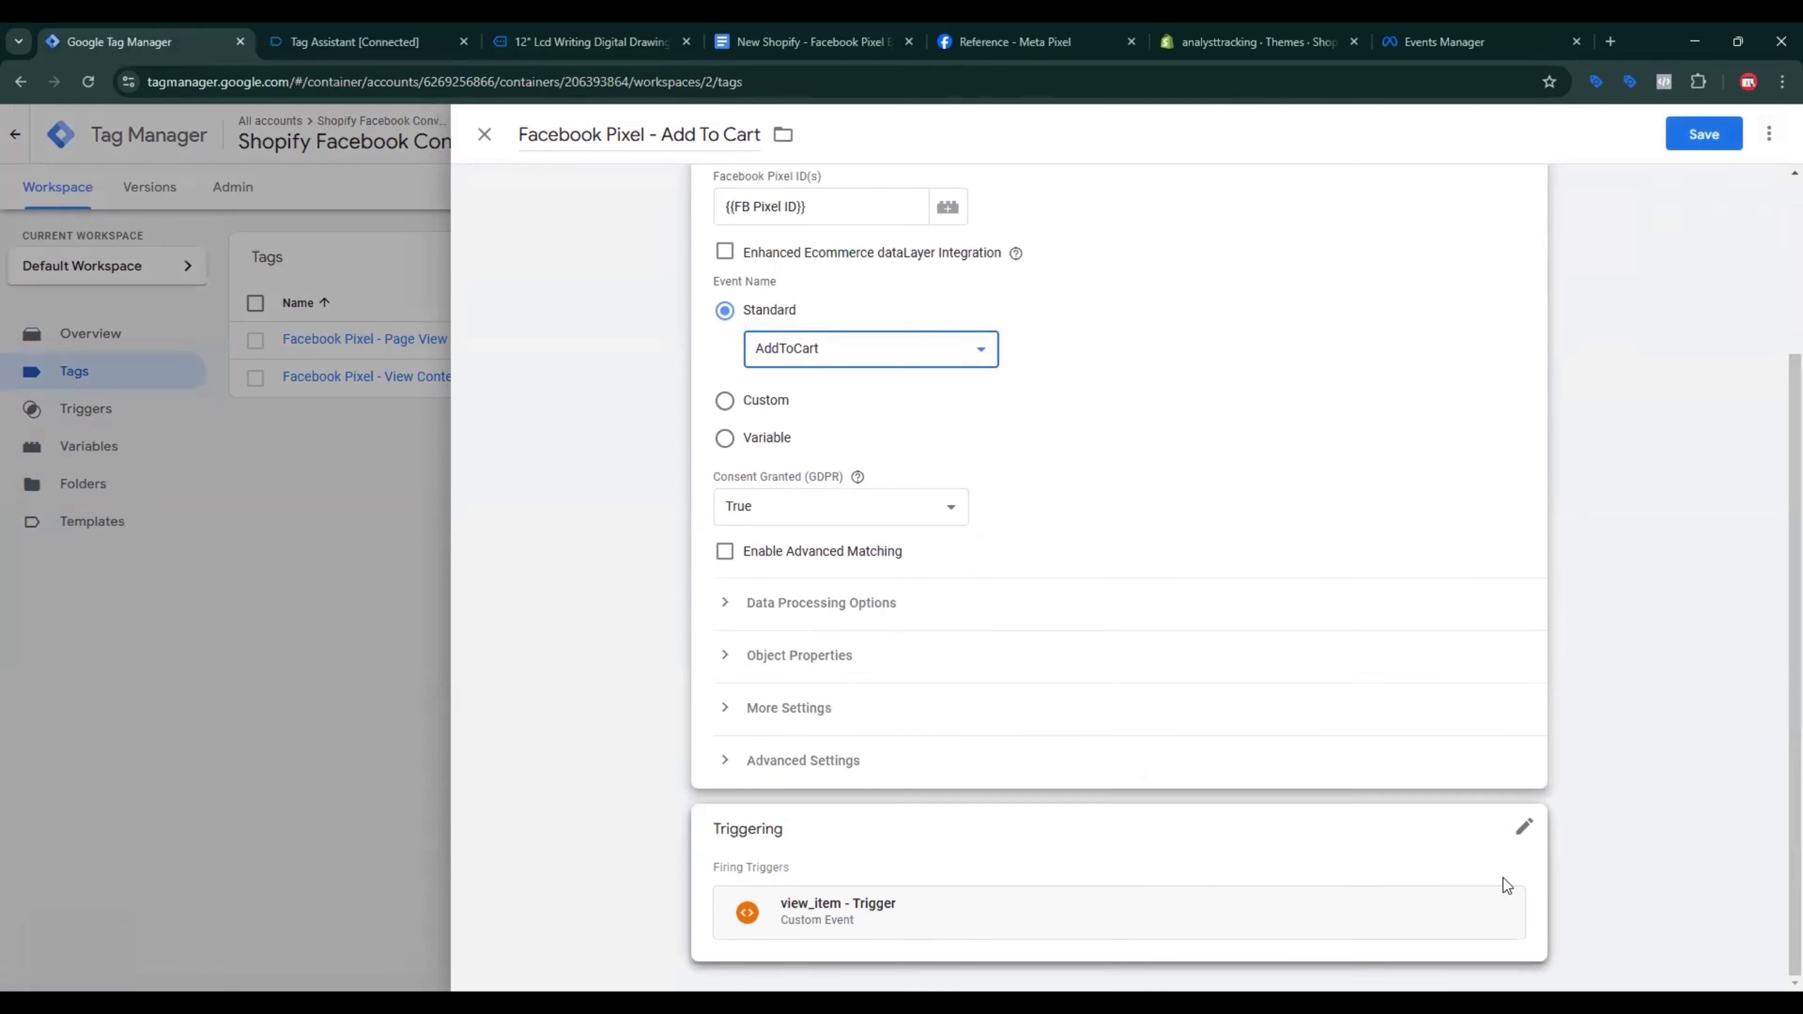
# Step: Remove the view_item trigger from the Add To Cart tag and start a new trigger of type Custom Event
pyautogui.click(1527, 825)
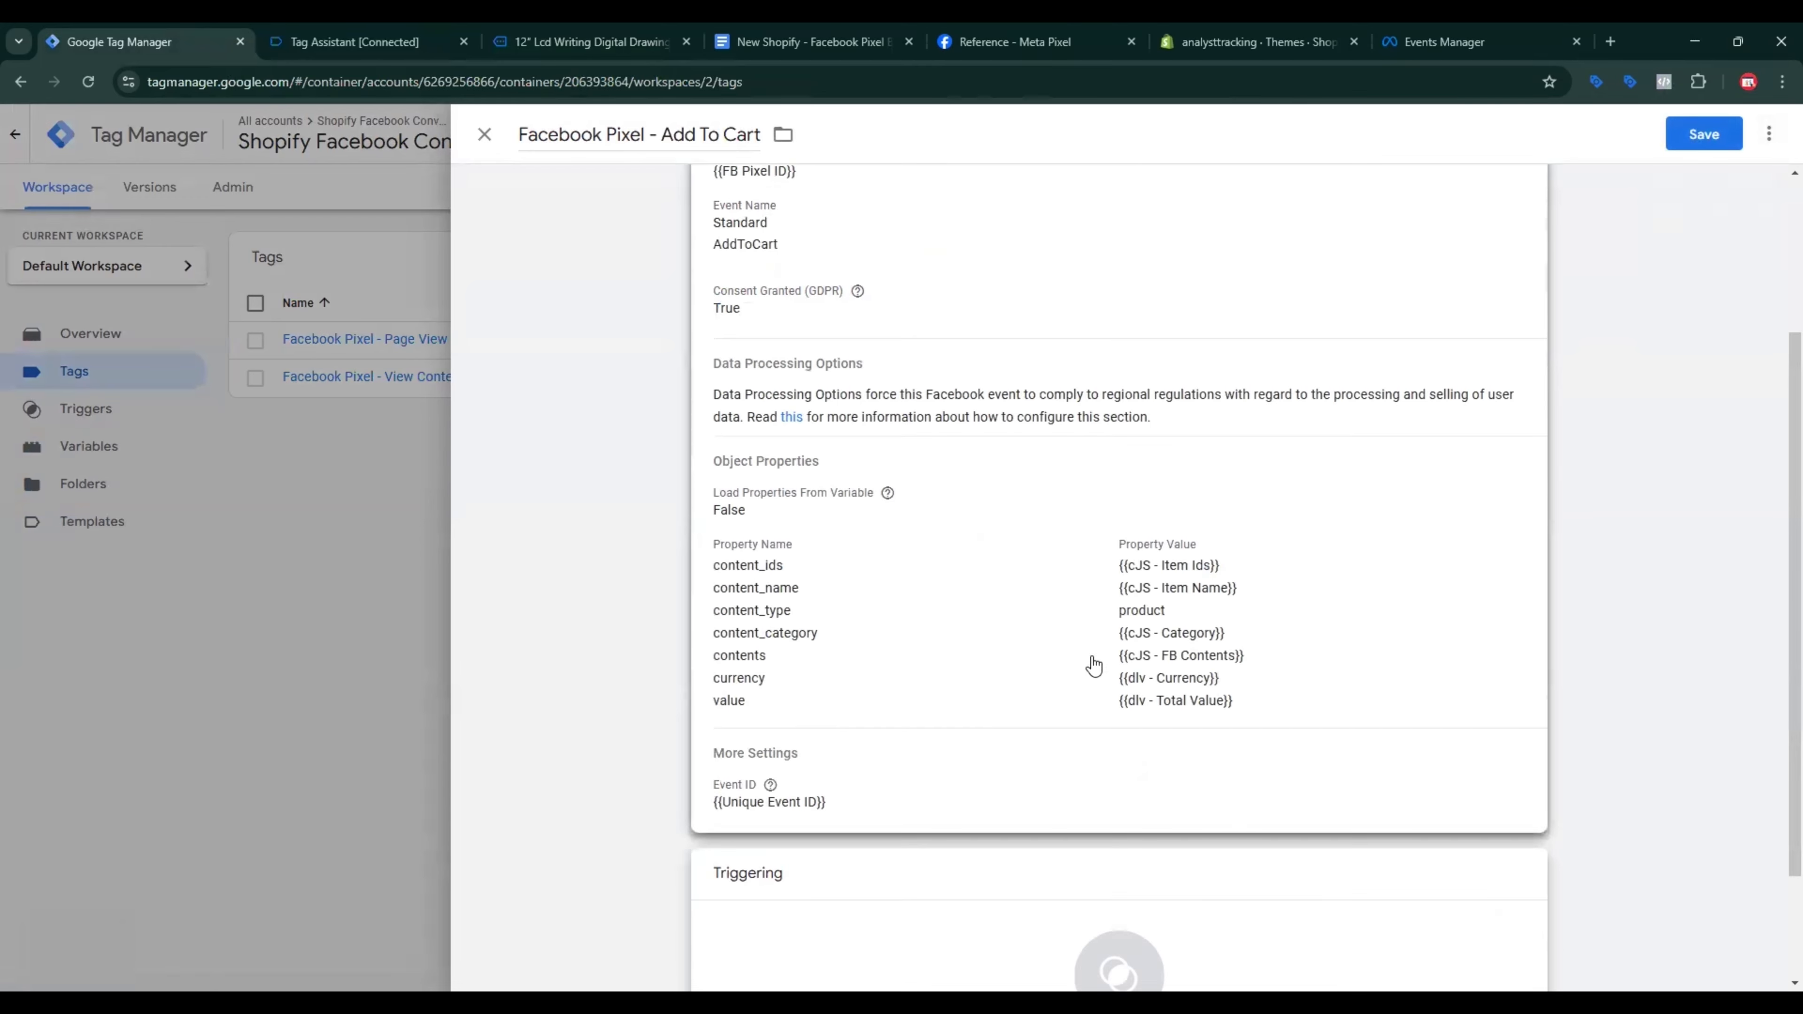
pyautogui.click(1219, 926)
pyautogui.click(1767, 149)
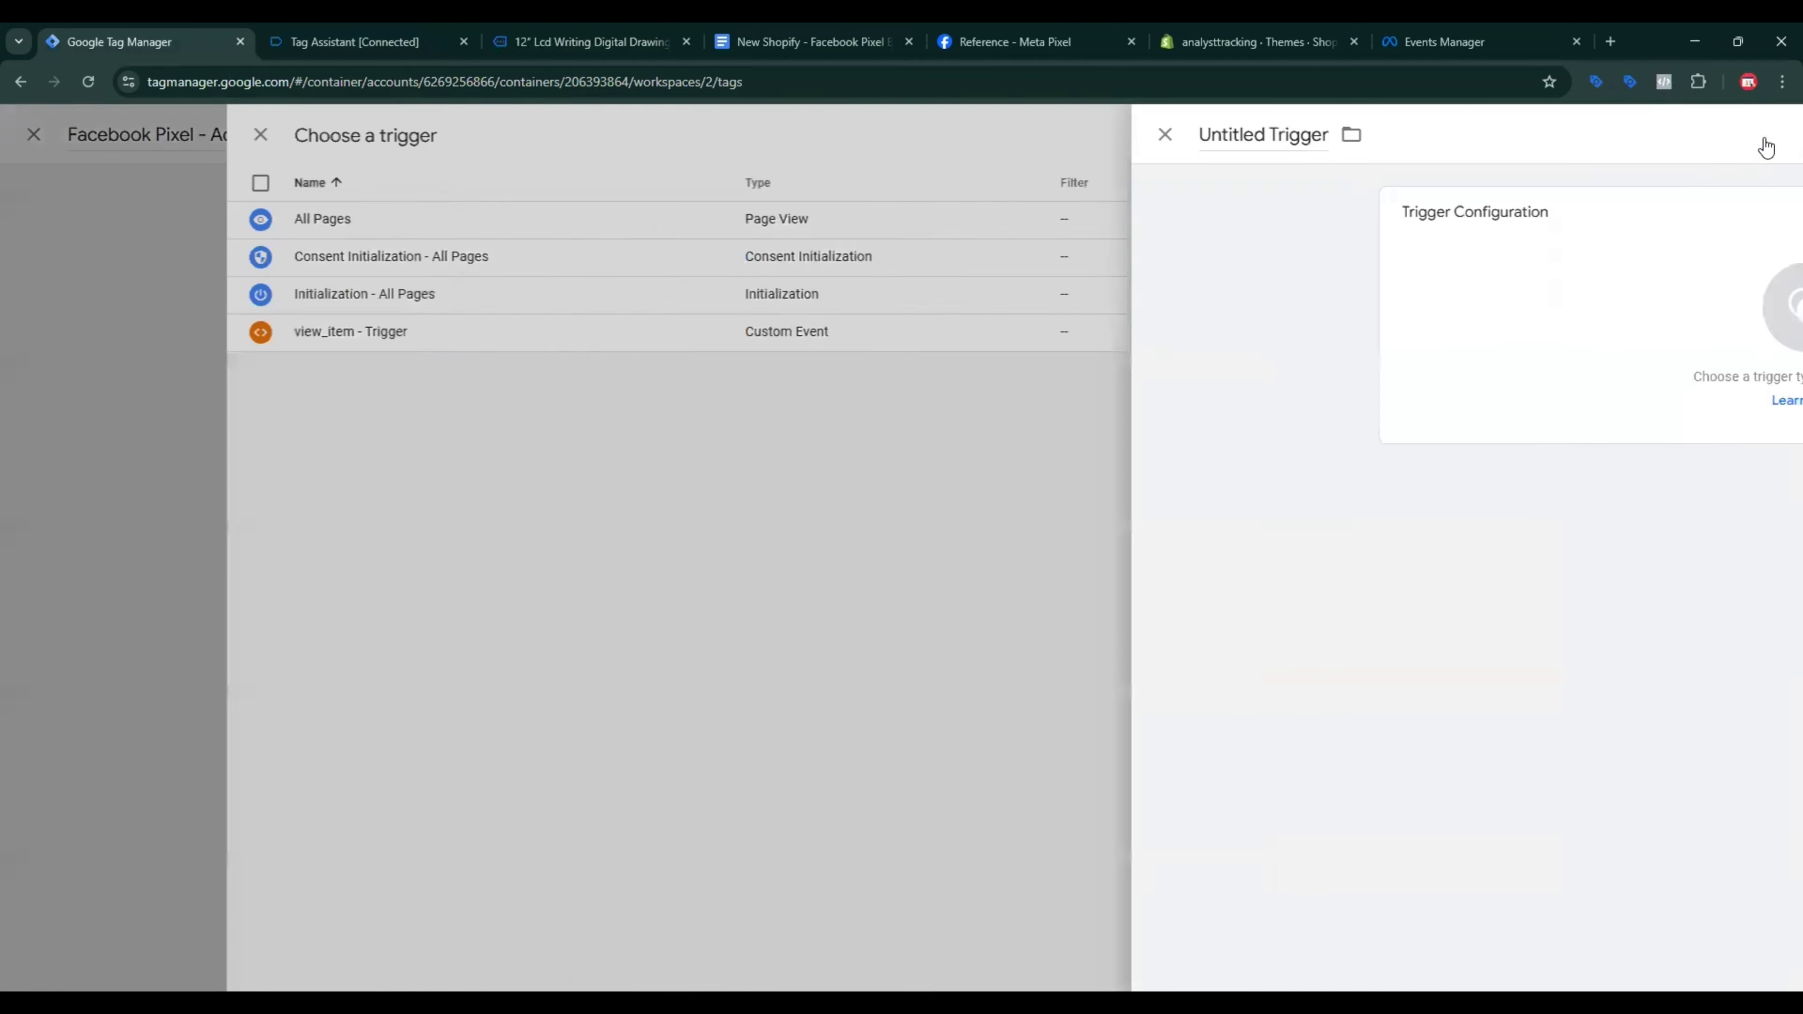
pyautogui.click(1718, 334)
pyautogui.scroll(-3, 1372, 733)
pyautogui.click(1316, 821)
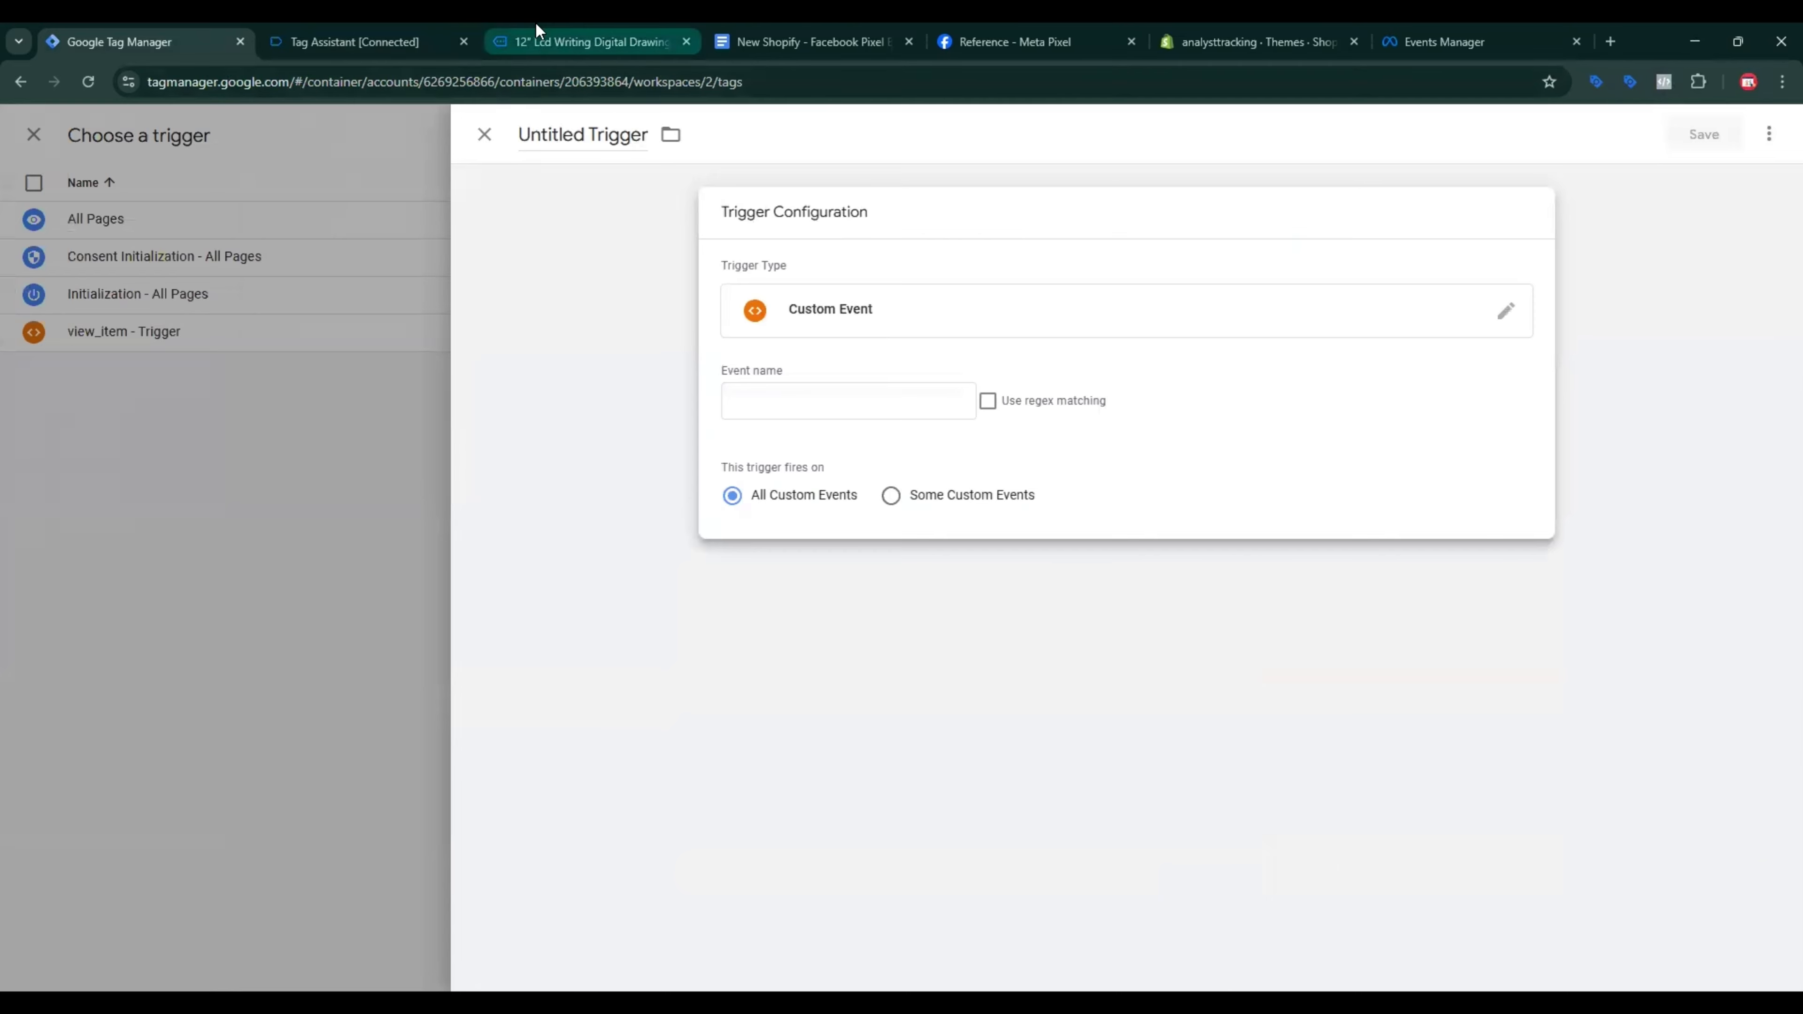
# Step: Add the drawing tablet to the store cart and copy the add_to_cart event name from Tag Assistant
pyautogui.click(541, 41)
pyautogui.click(1243, 584)
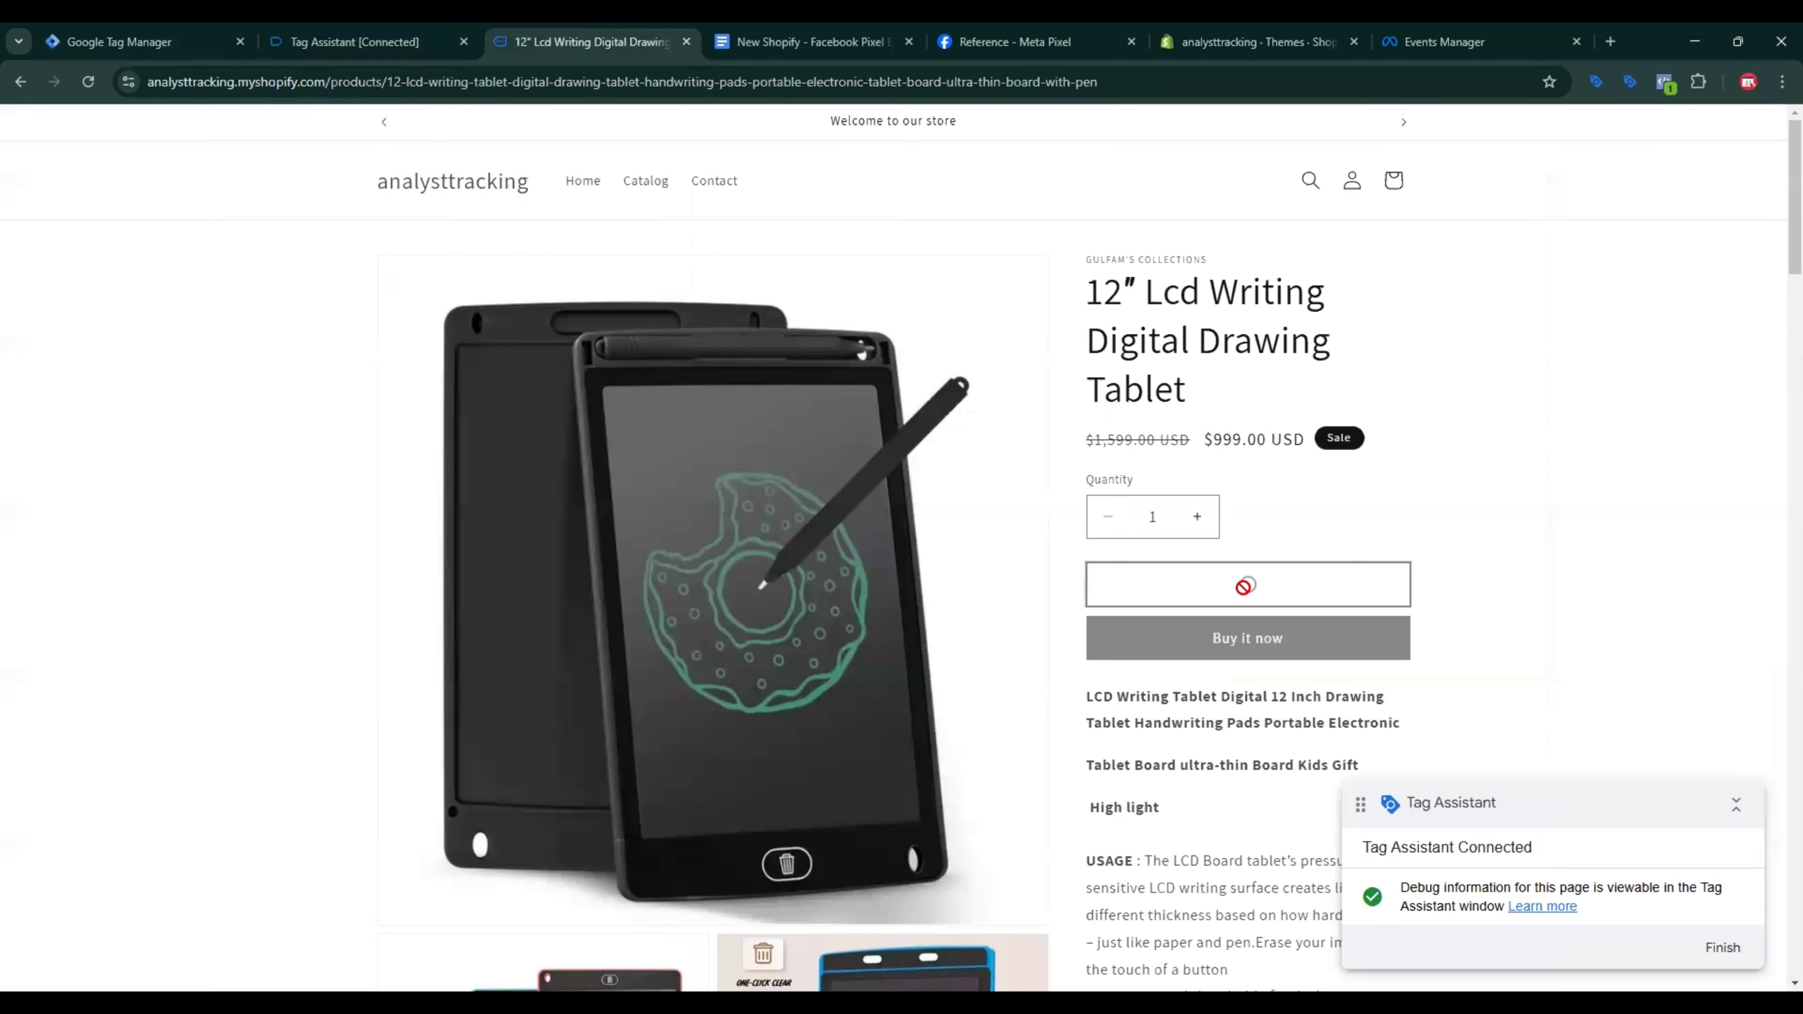
pyautogui.click(355, 41)
pyautogui.click(116, 327)
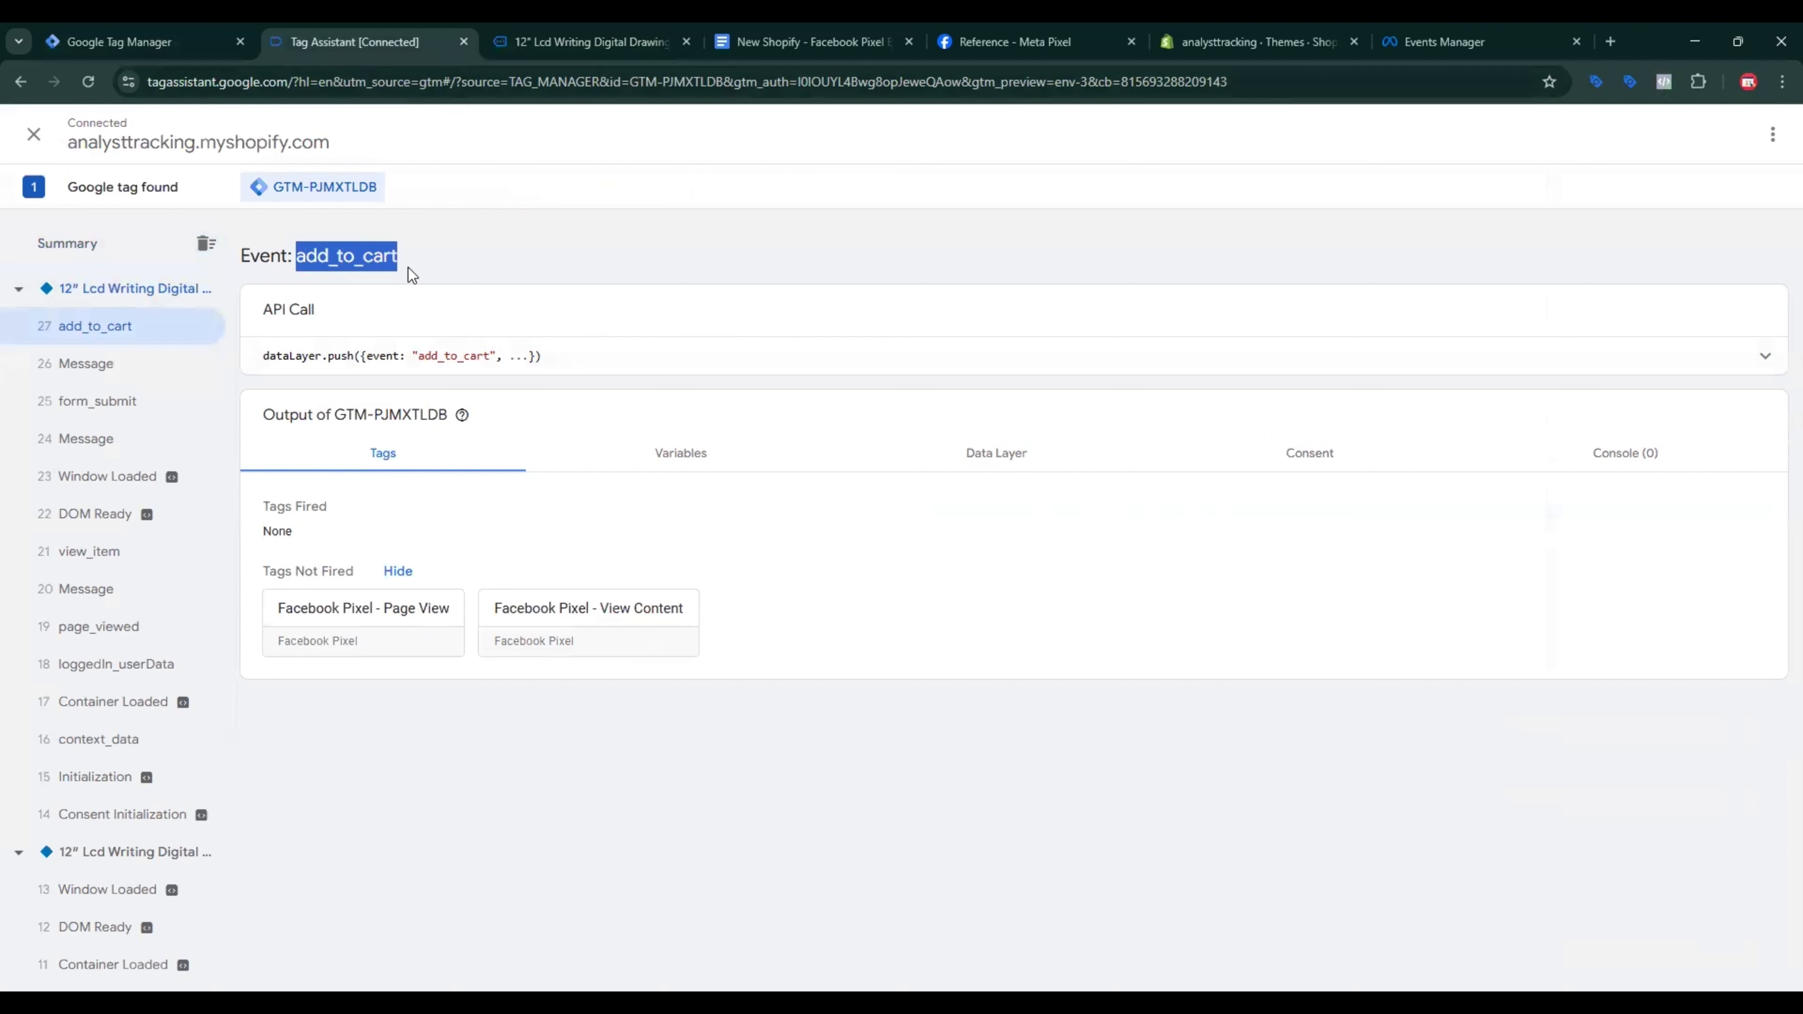
# Step: Set the trigger's event name to add_to_cart, save it as "add_to_cart - Trigger", and save the Add To Cart tag
pyautogui.click(178, 44)
pyautogui.click(815, 392)
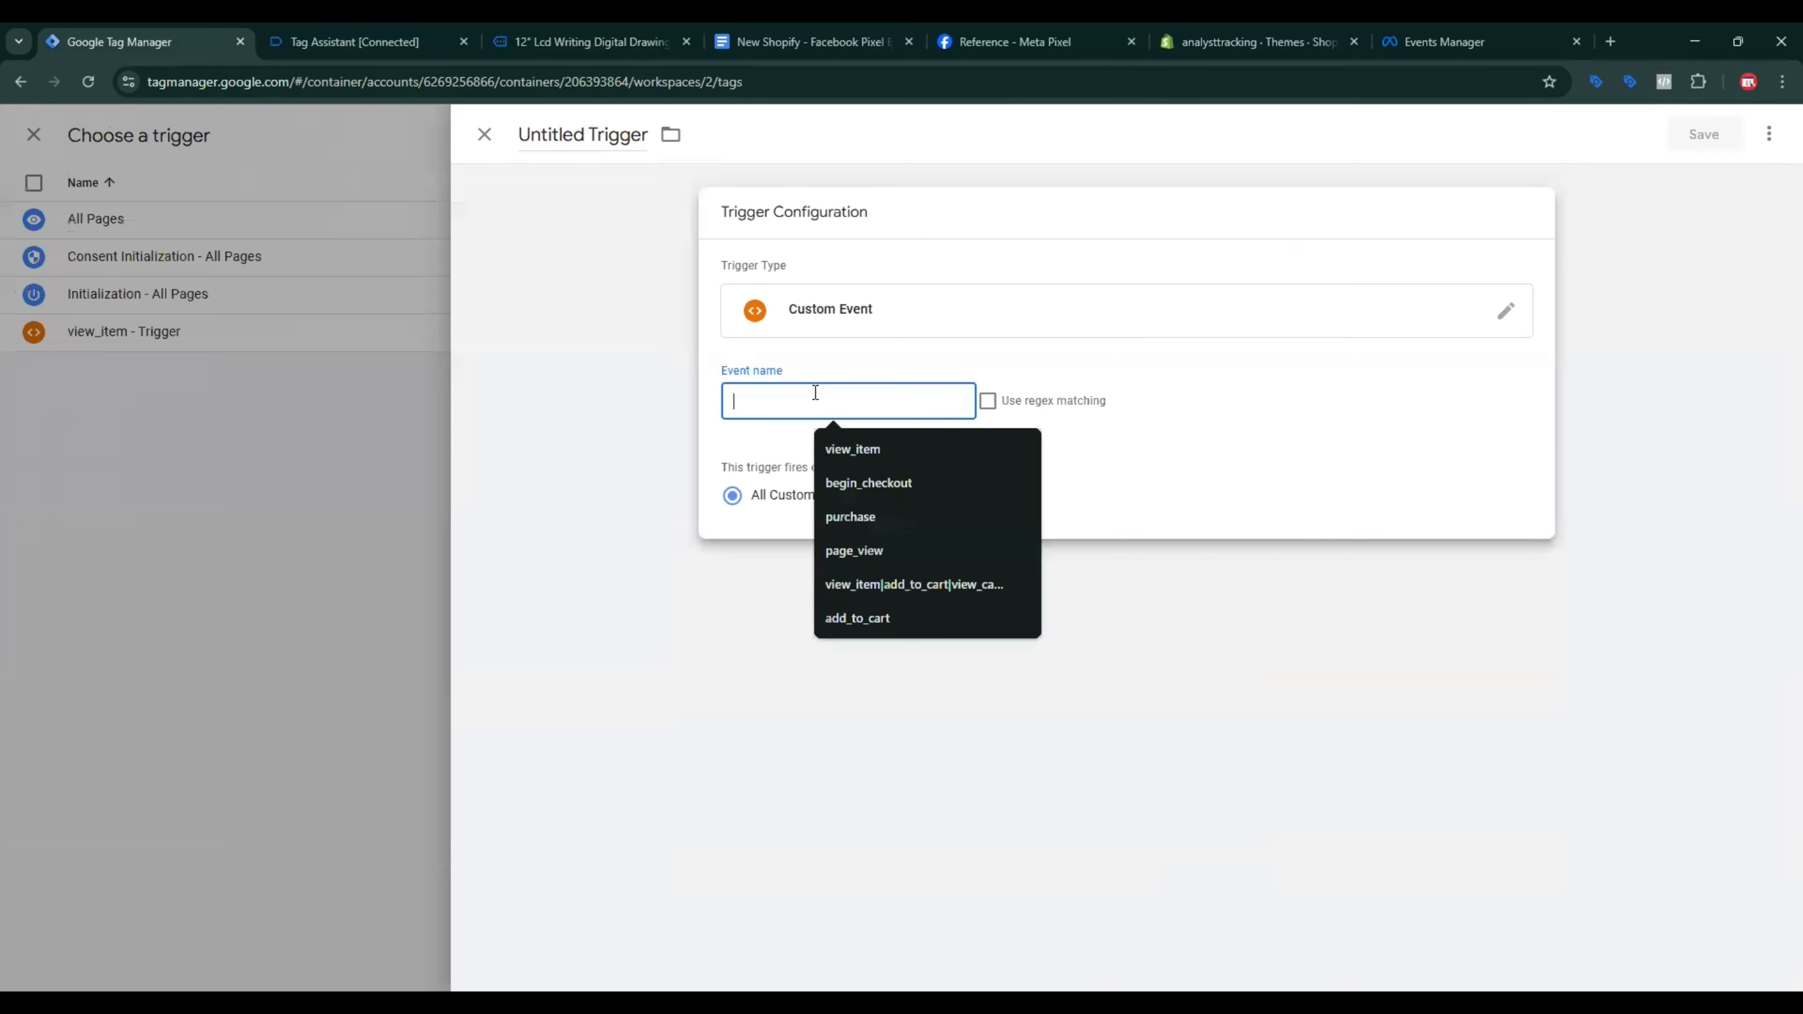
pyautogui.click(857, 618)
pyautogui.doubleClick(546, 134)
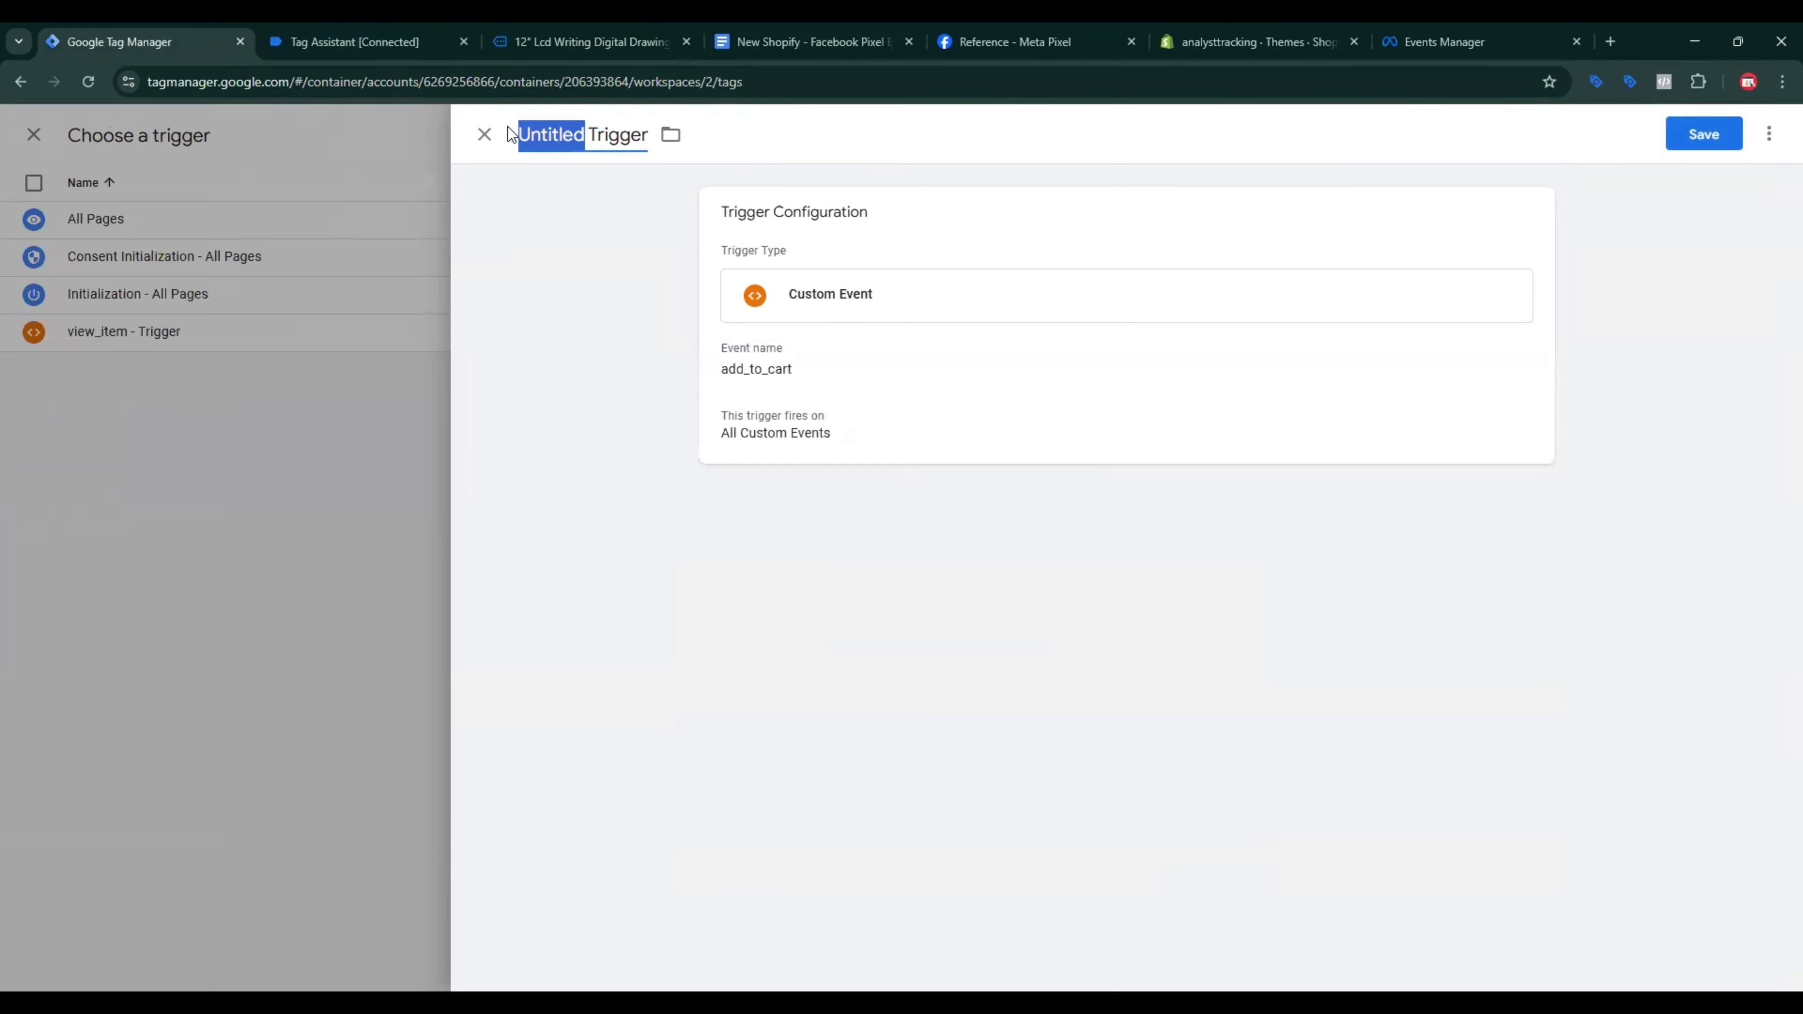
pyautogui.write('add_to_cart -')
pyautogui.click(1684, 131)
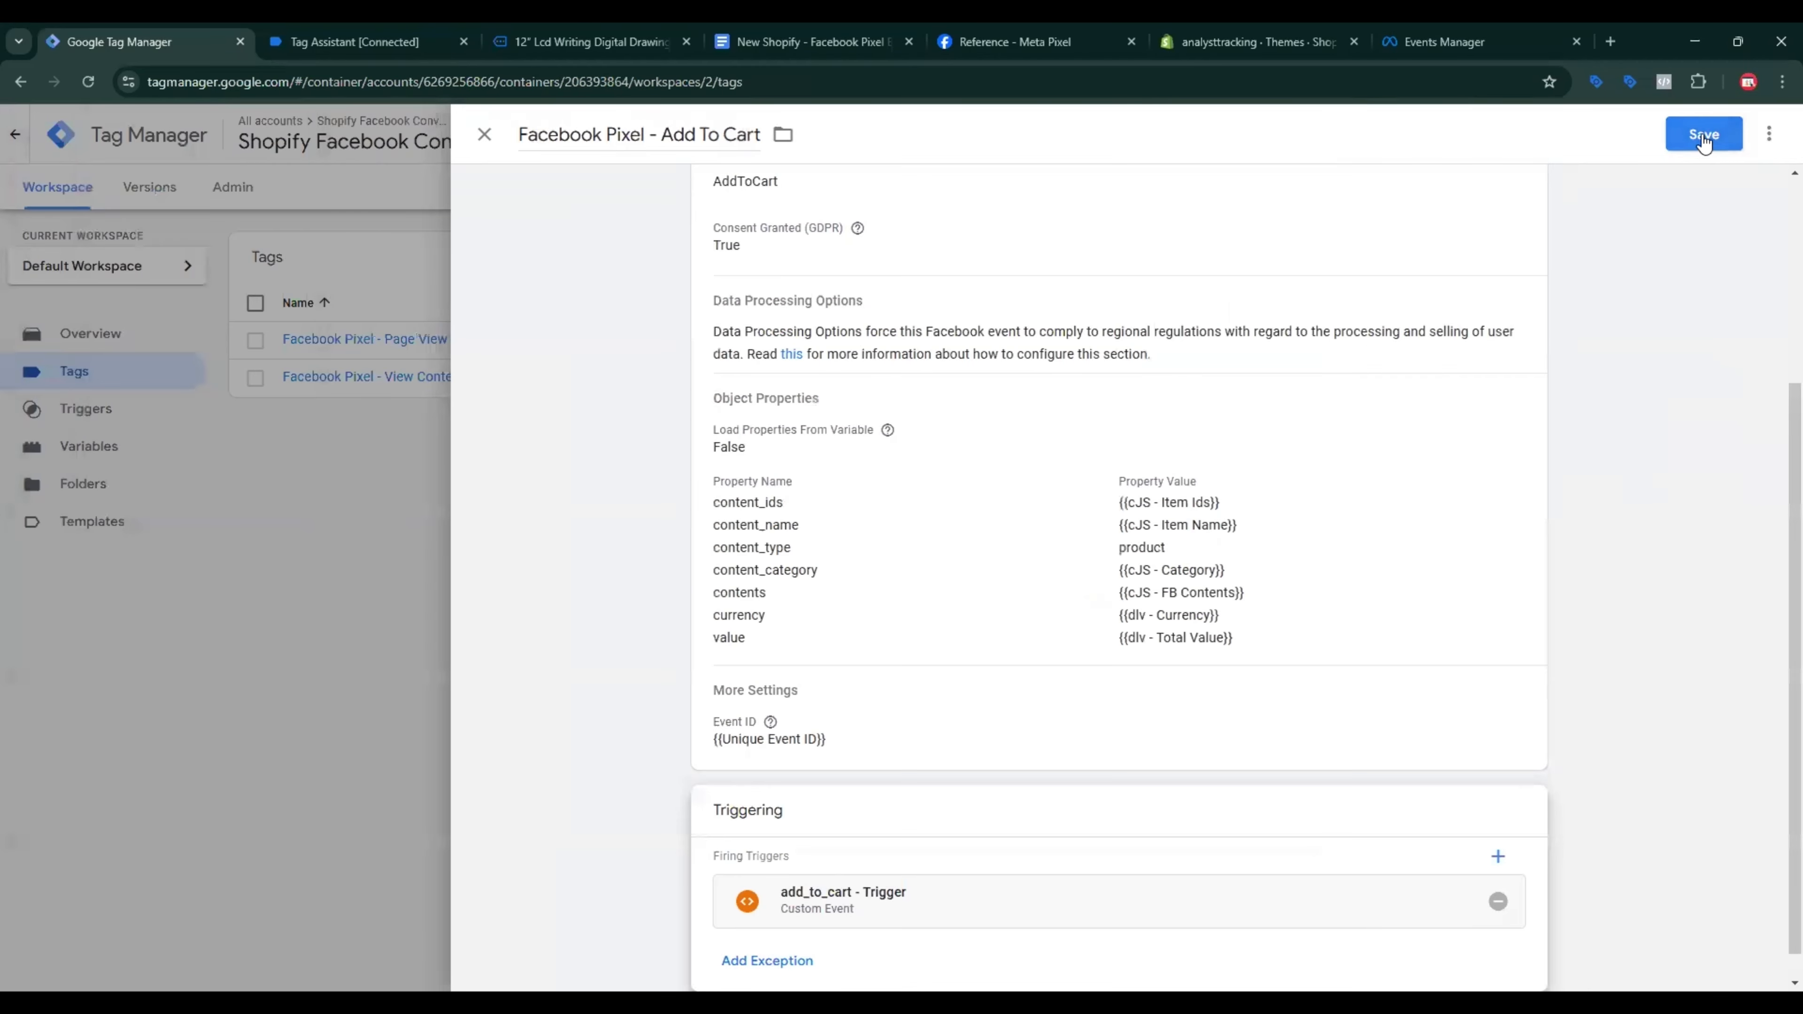
pyautogui.click(1702, 134)
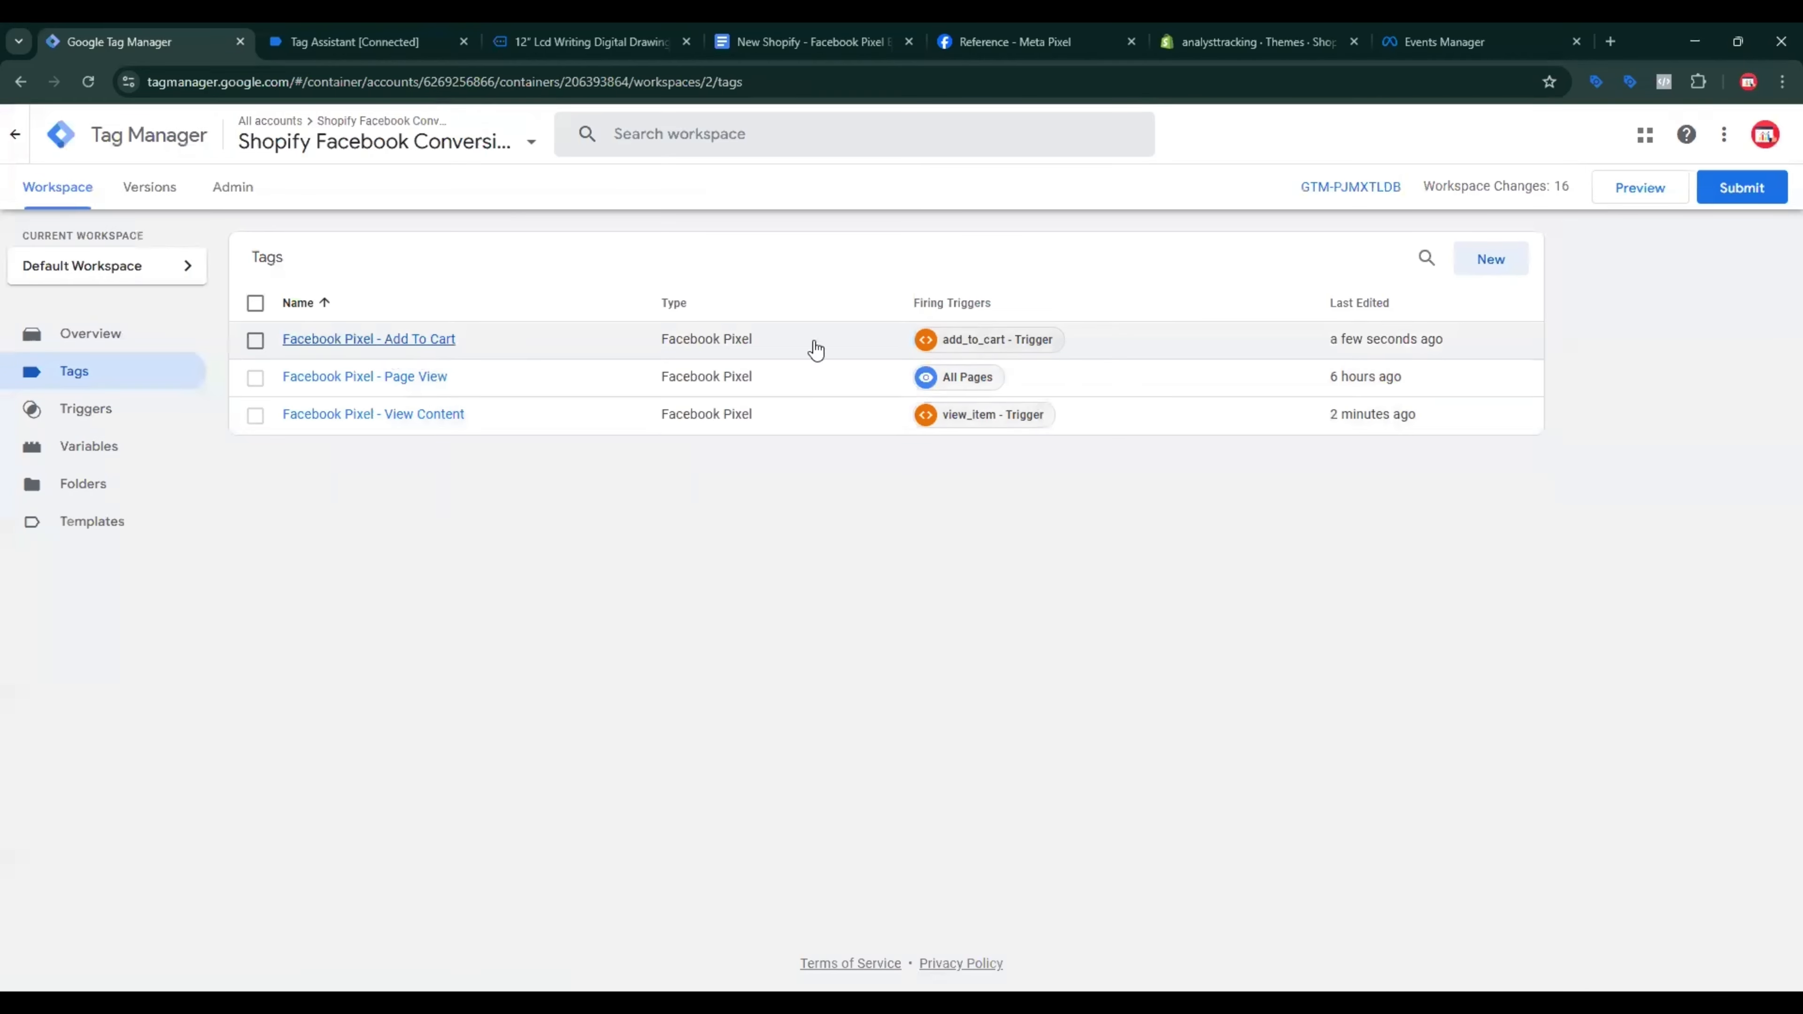
# Step: Start a new container preview with the Add To Cart tag and open the drawing tablet's product page for testing
pyautogui.click(1639, 195)
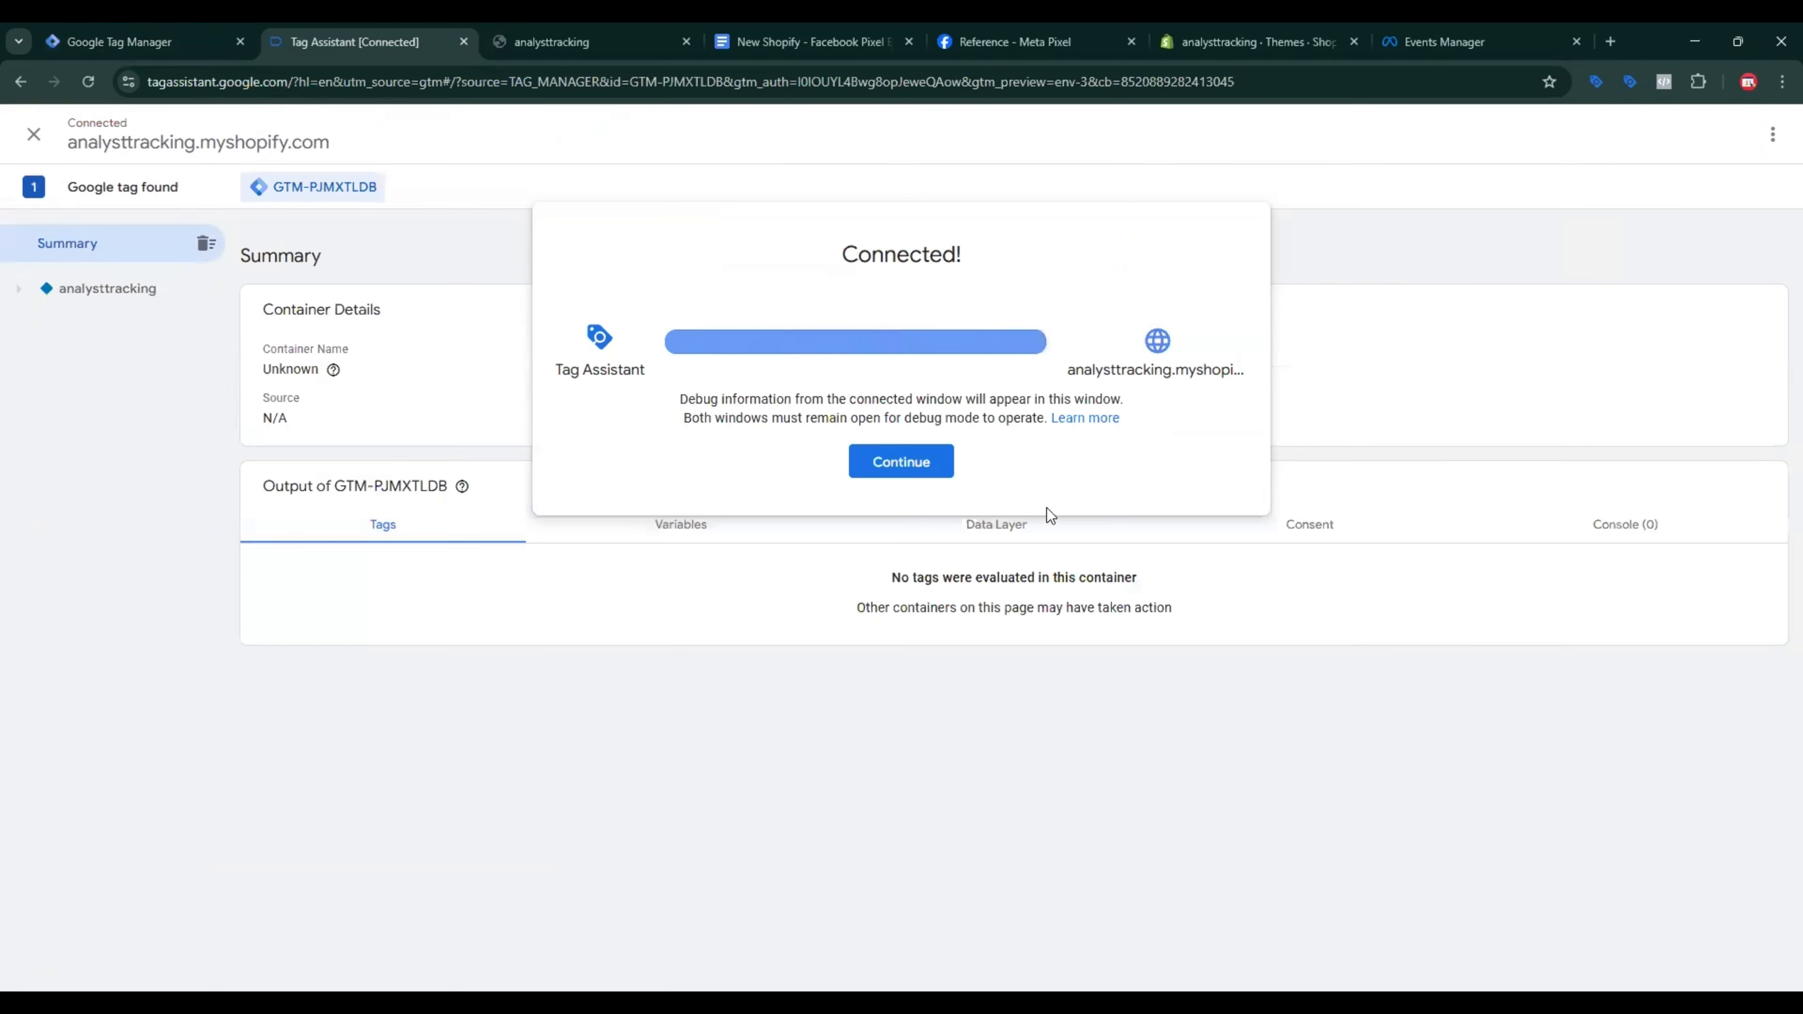
pyautogui.click(933, 471)
pyautogui.click(579, 39)
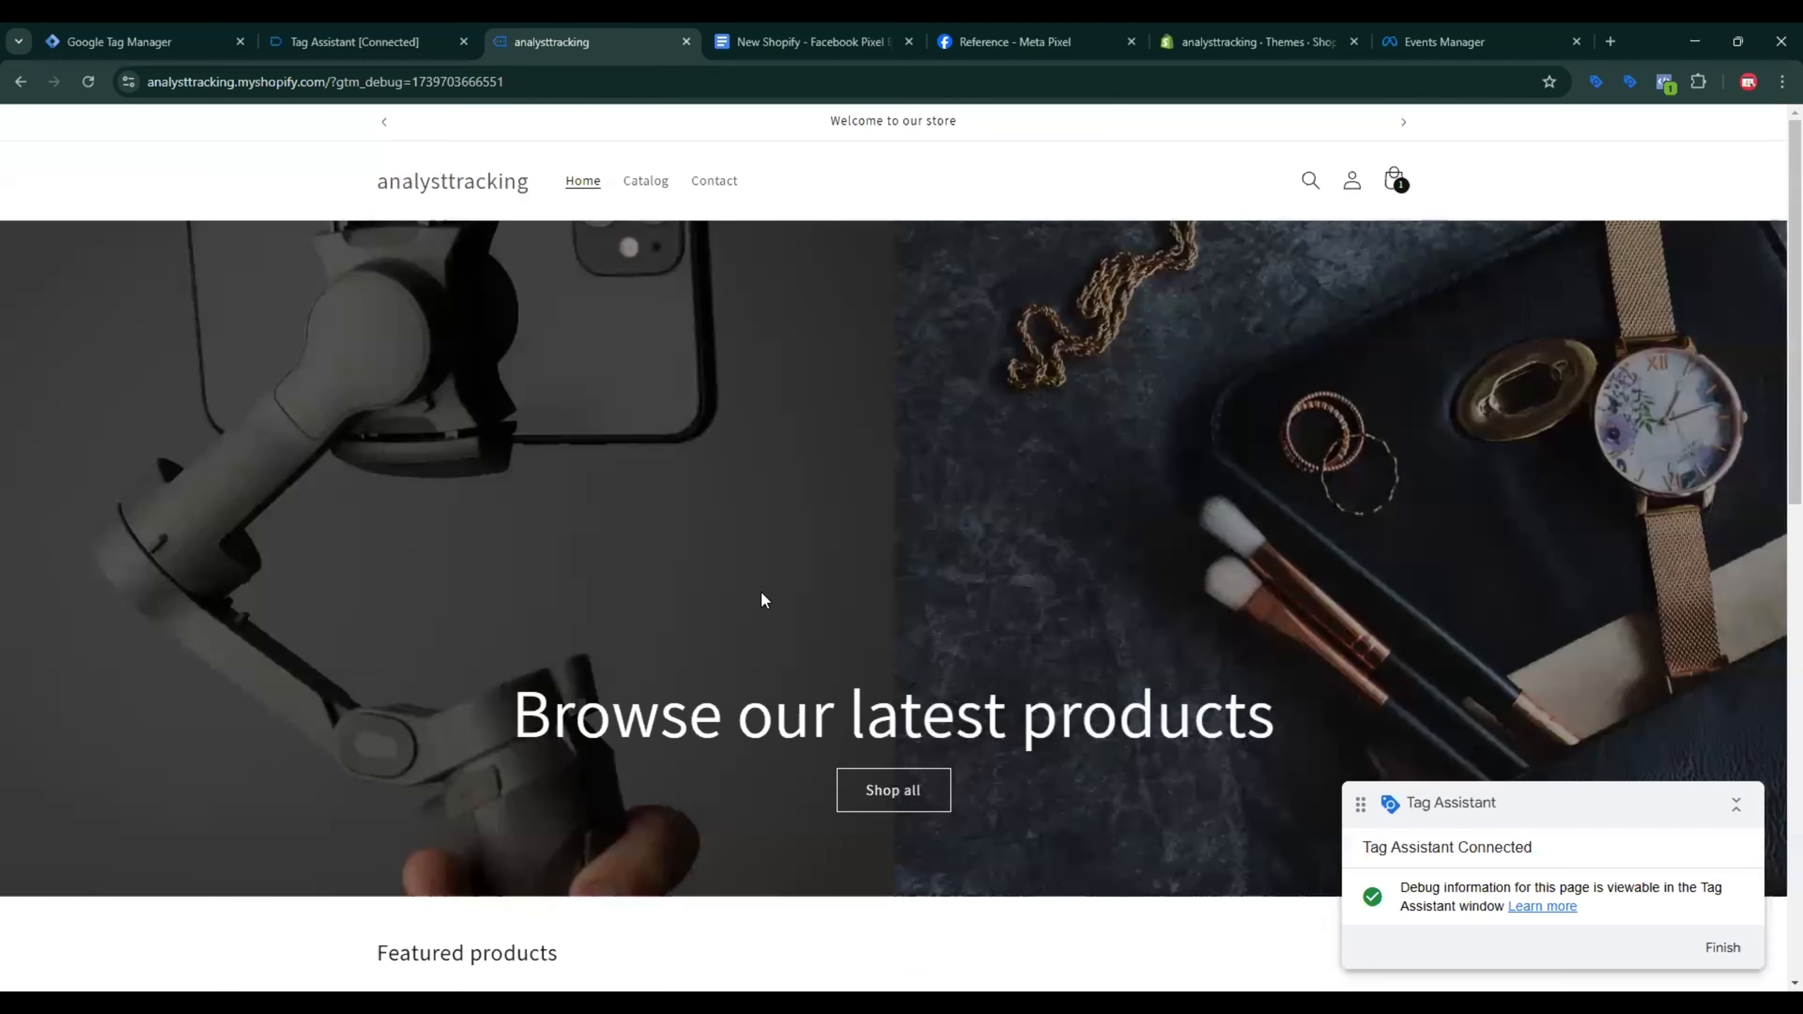
pyautogui.scroll(-8, 763, 600)
pyautogui.click(501, 533)
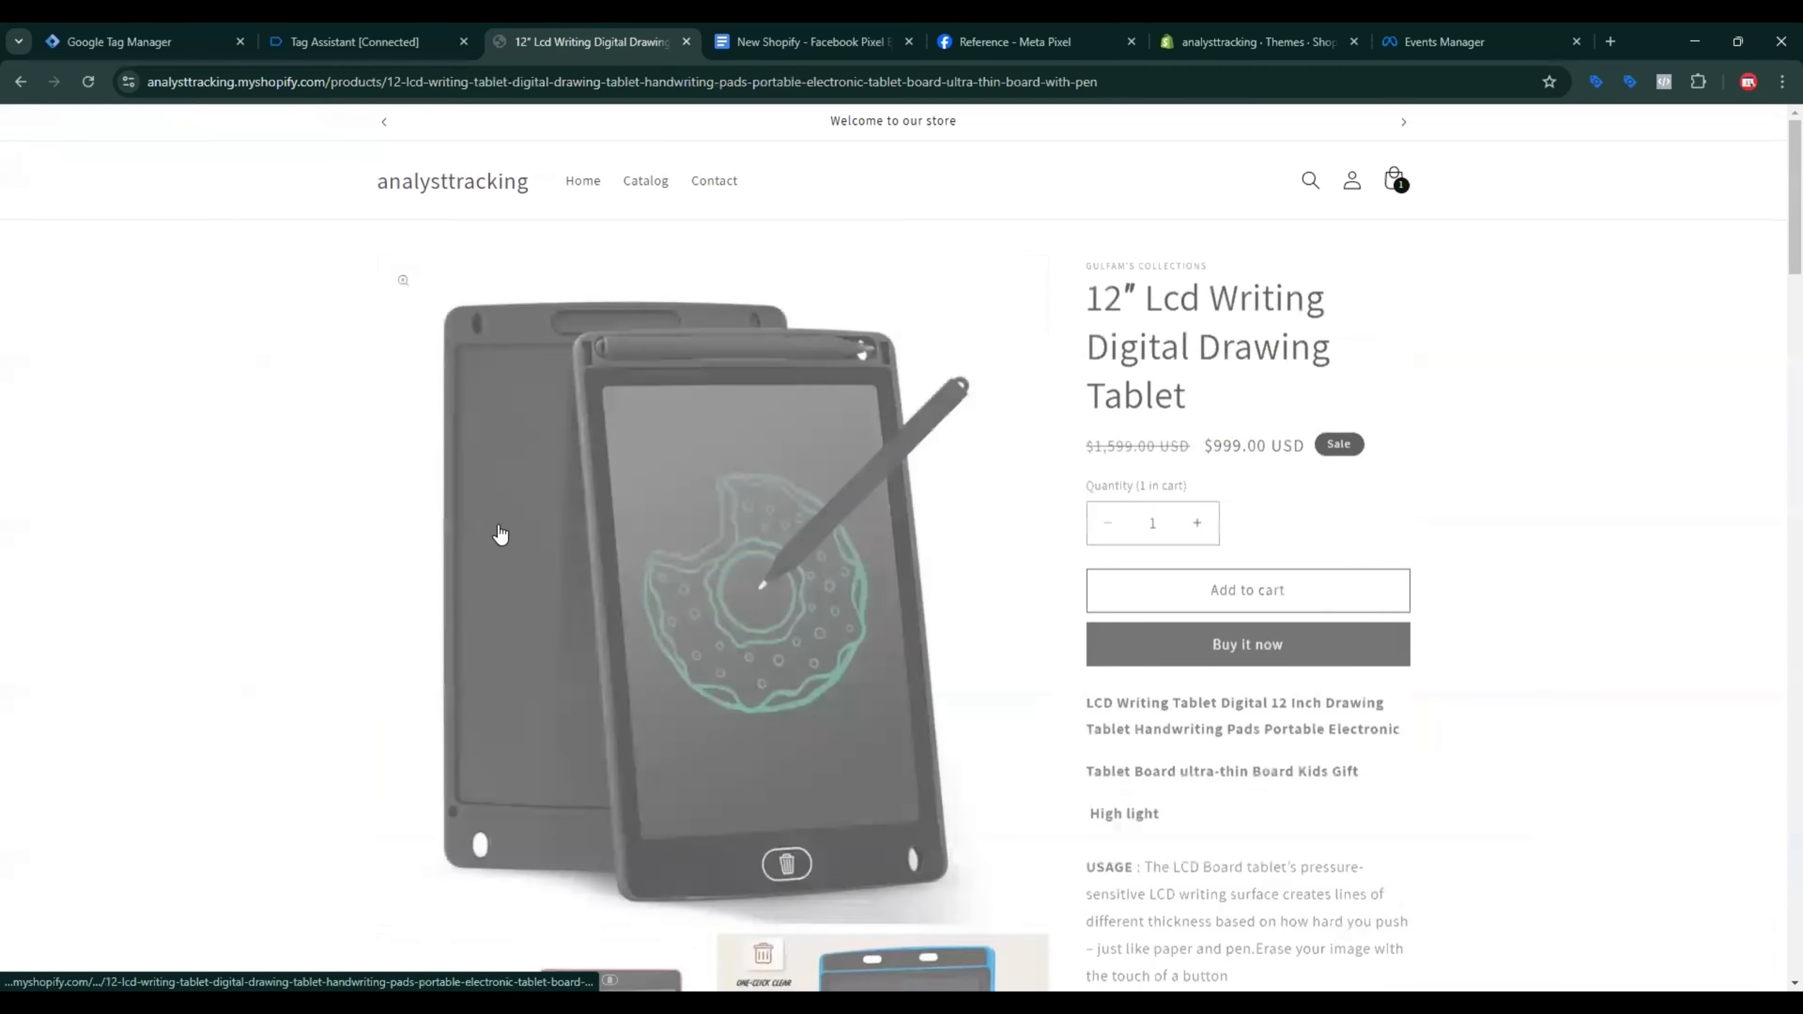
# Step: Add the drawing tablet to the cart and examine the AddToCart event's parameters in Meta Pixel Helper and the fired tags in Tag Assistant
pyautogui.click(1241, 589)
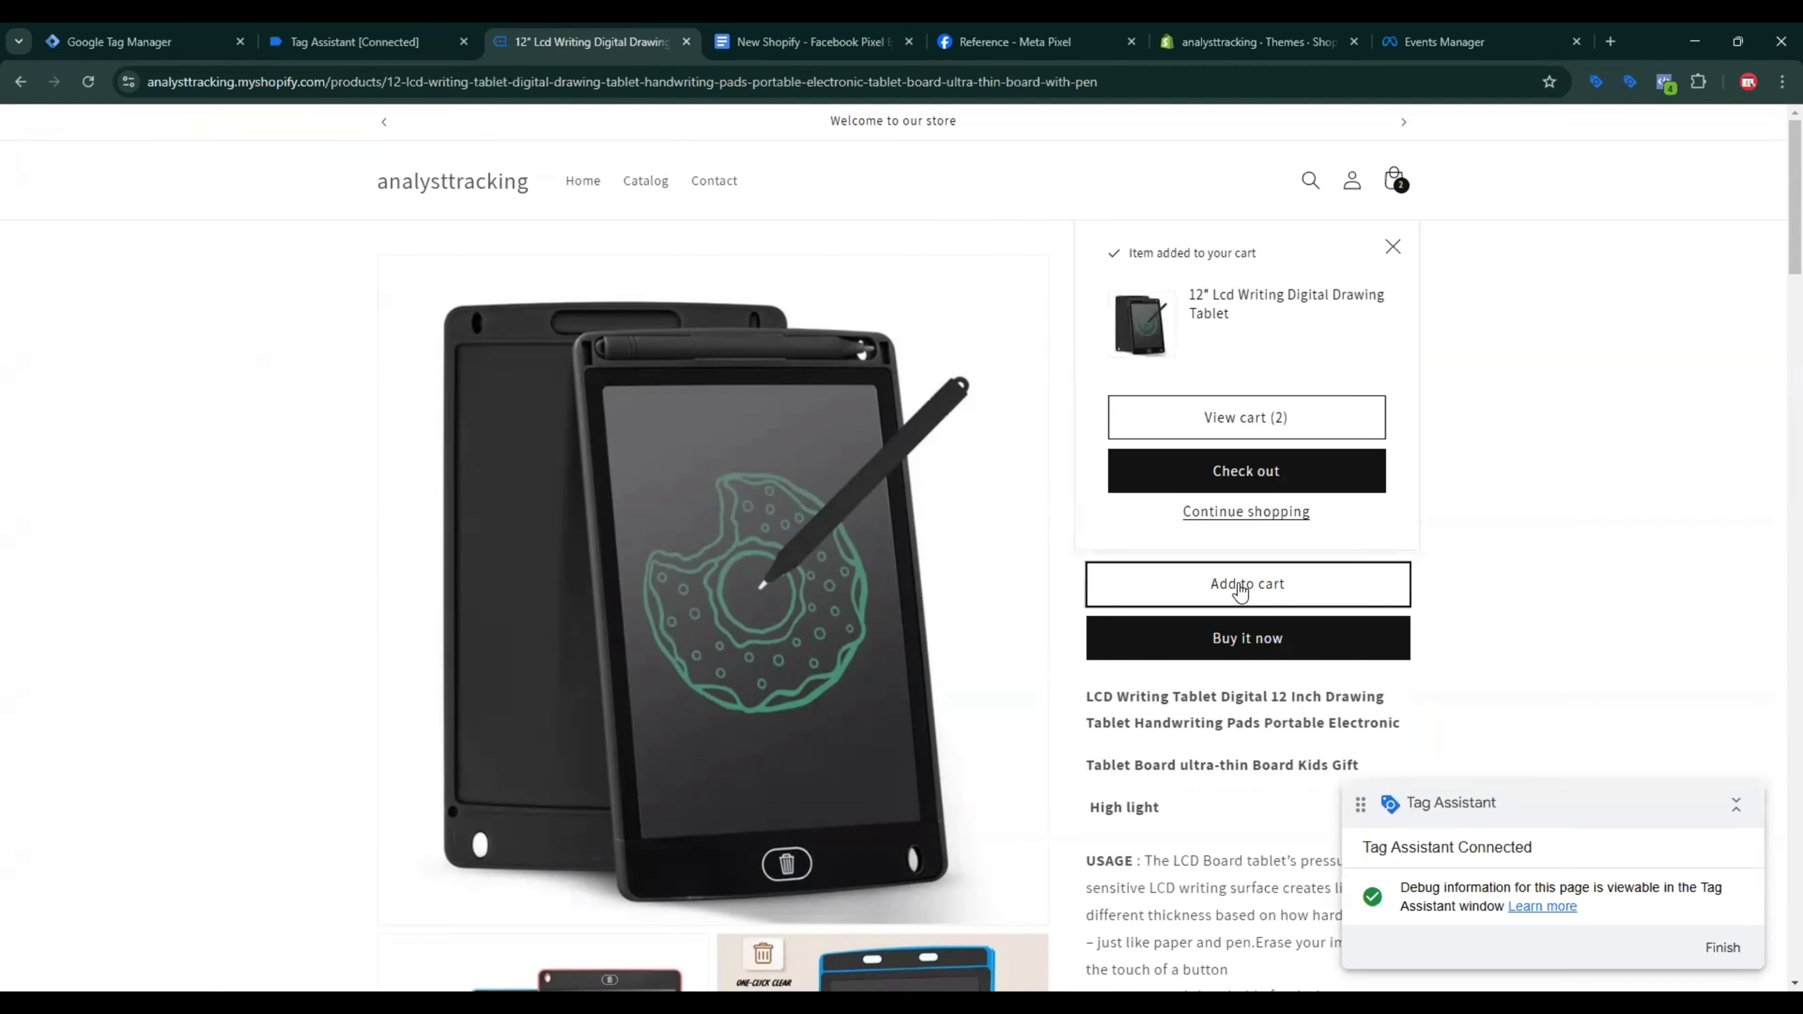
pyautogui.click(1664, 82)
pyautogui.click(1369, 268)
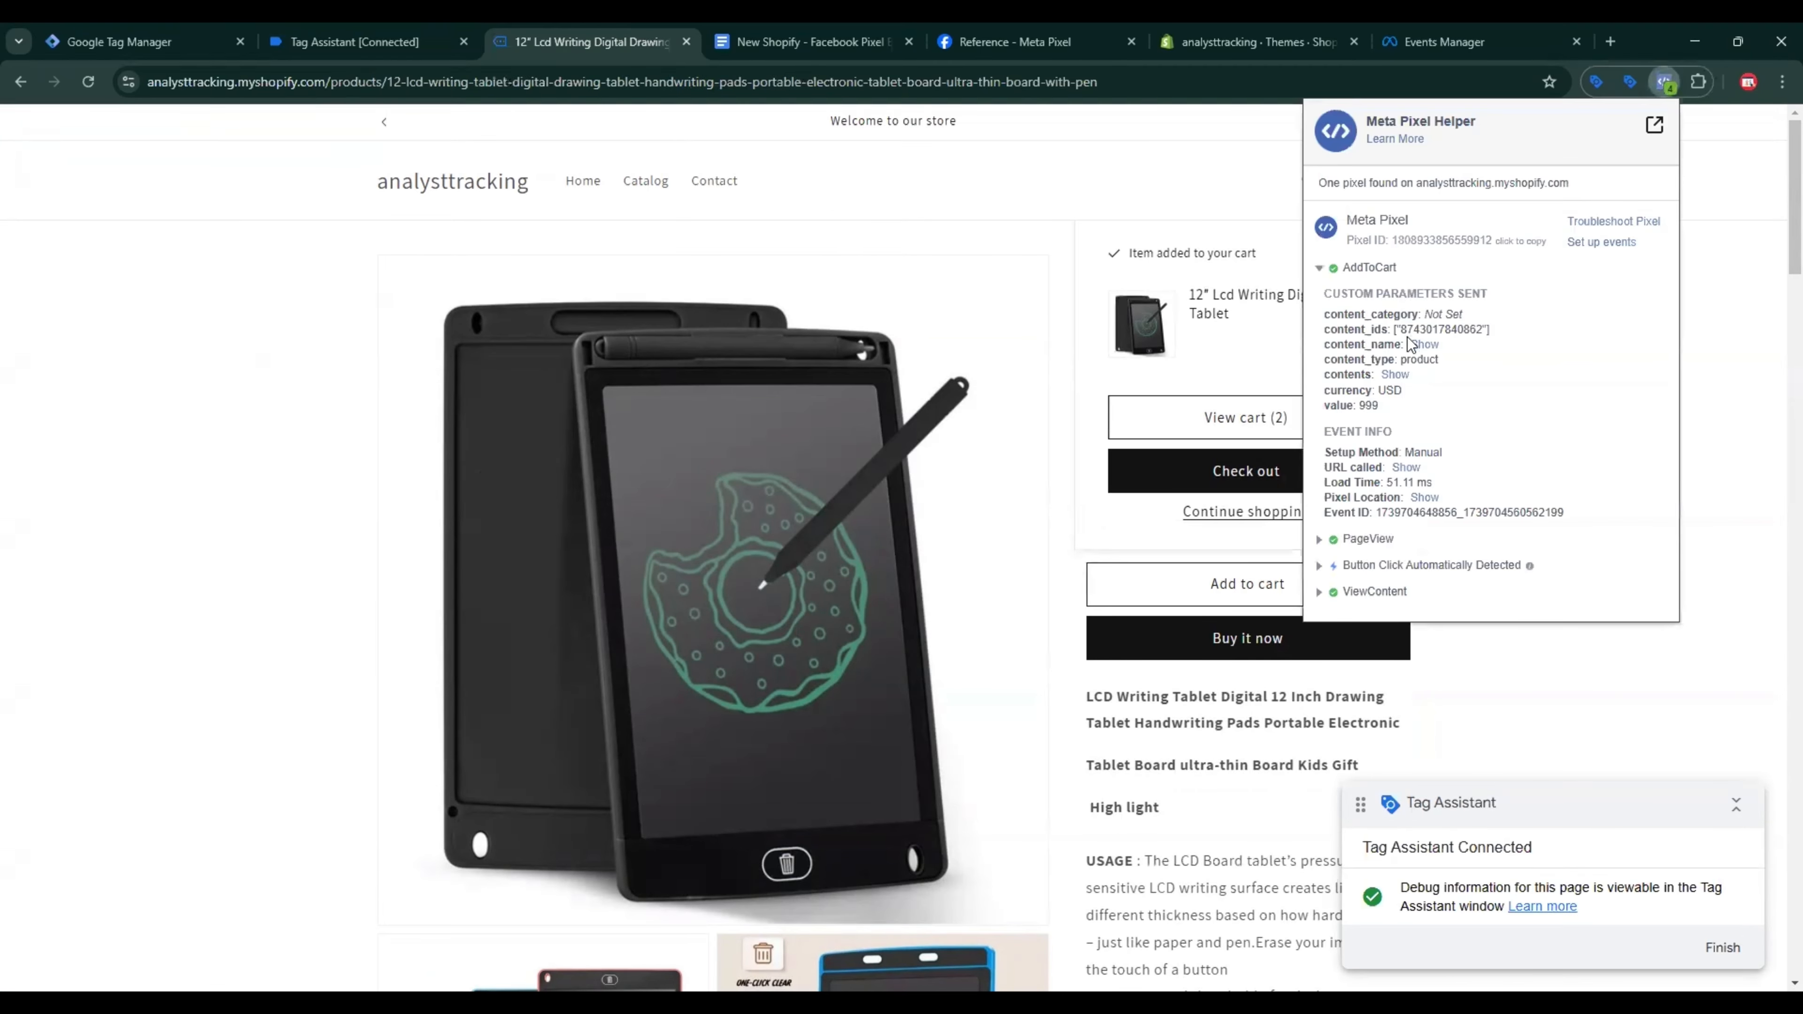
pyautogui.click(1423, 346)
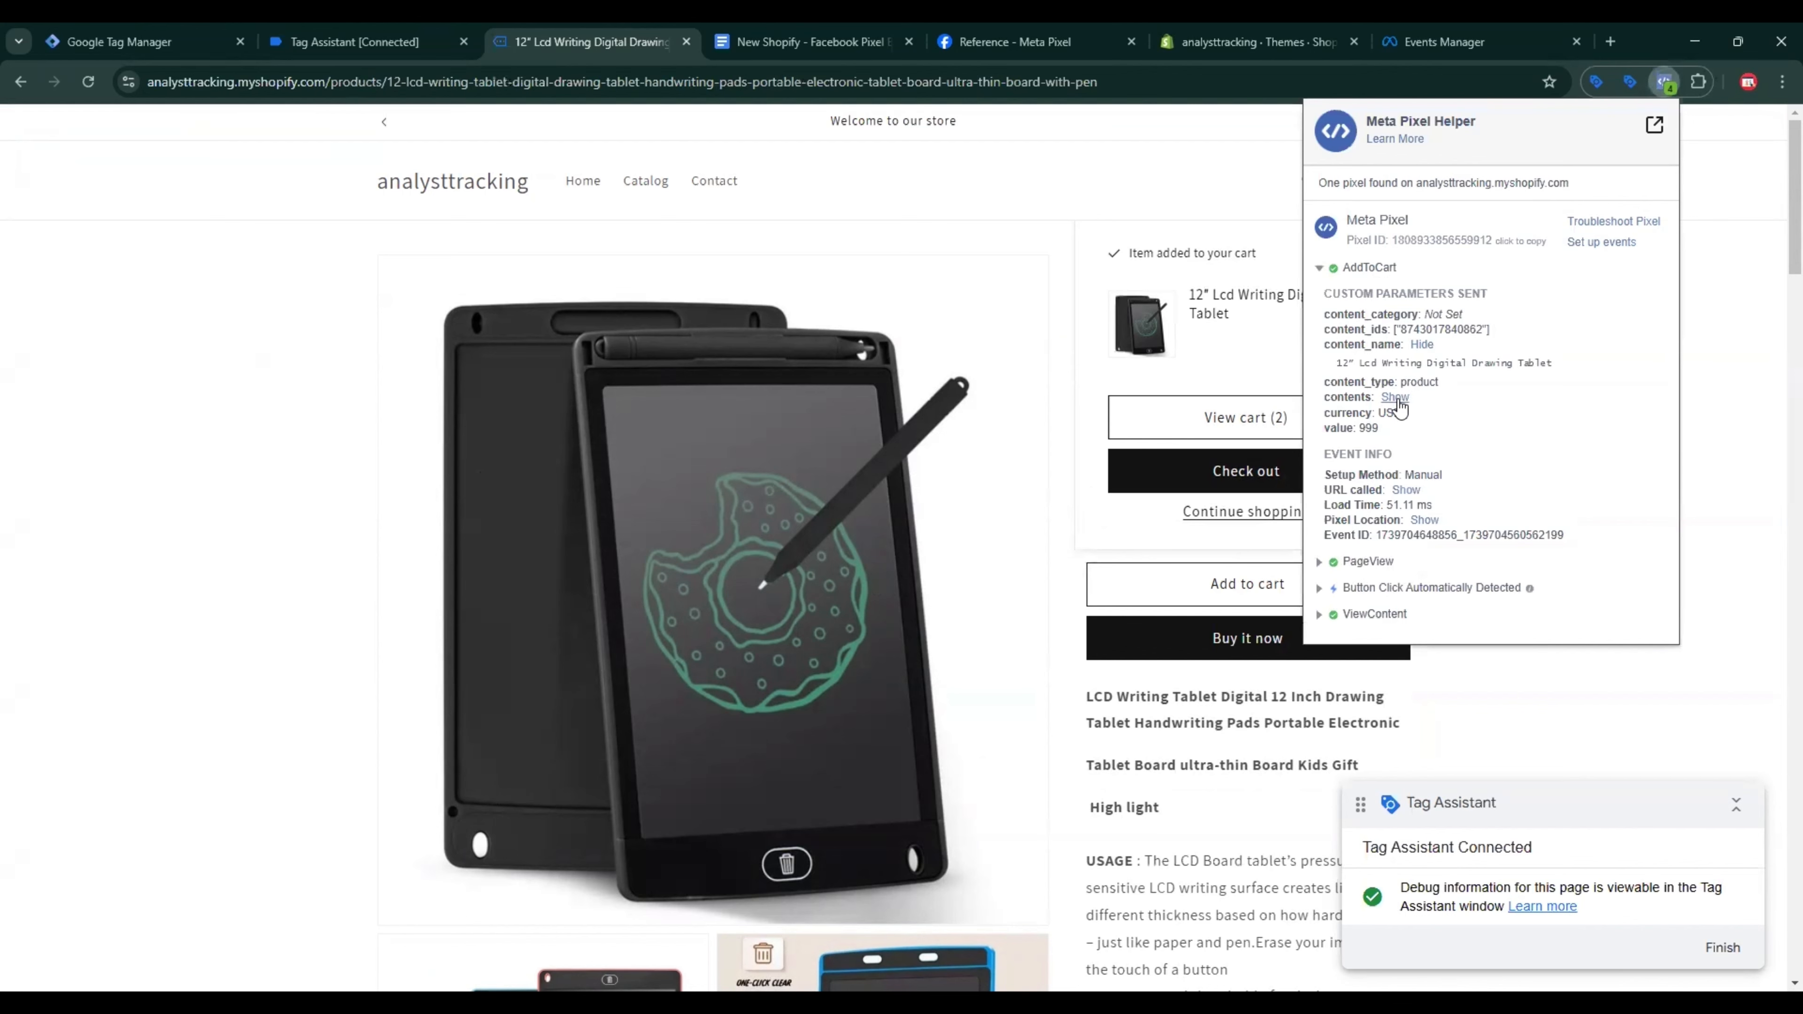
pyautogui.click(1395, 398)
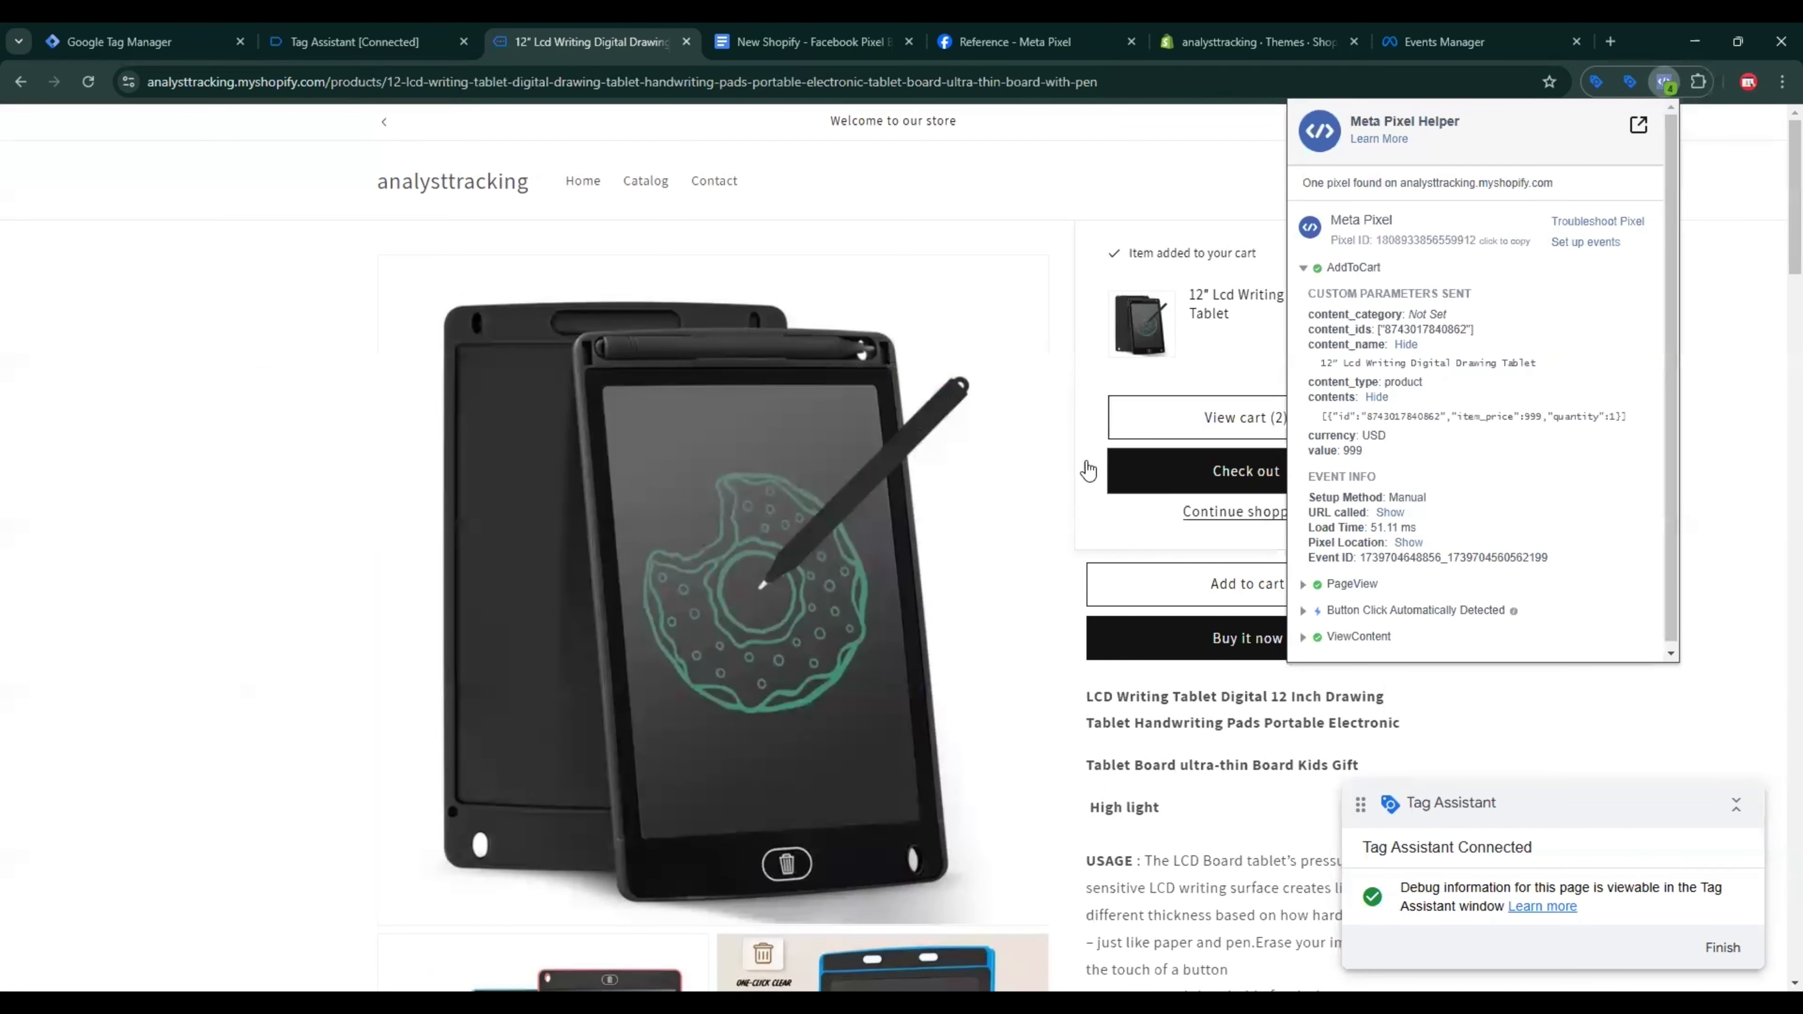
pyautogui.click(365, 57)
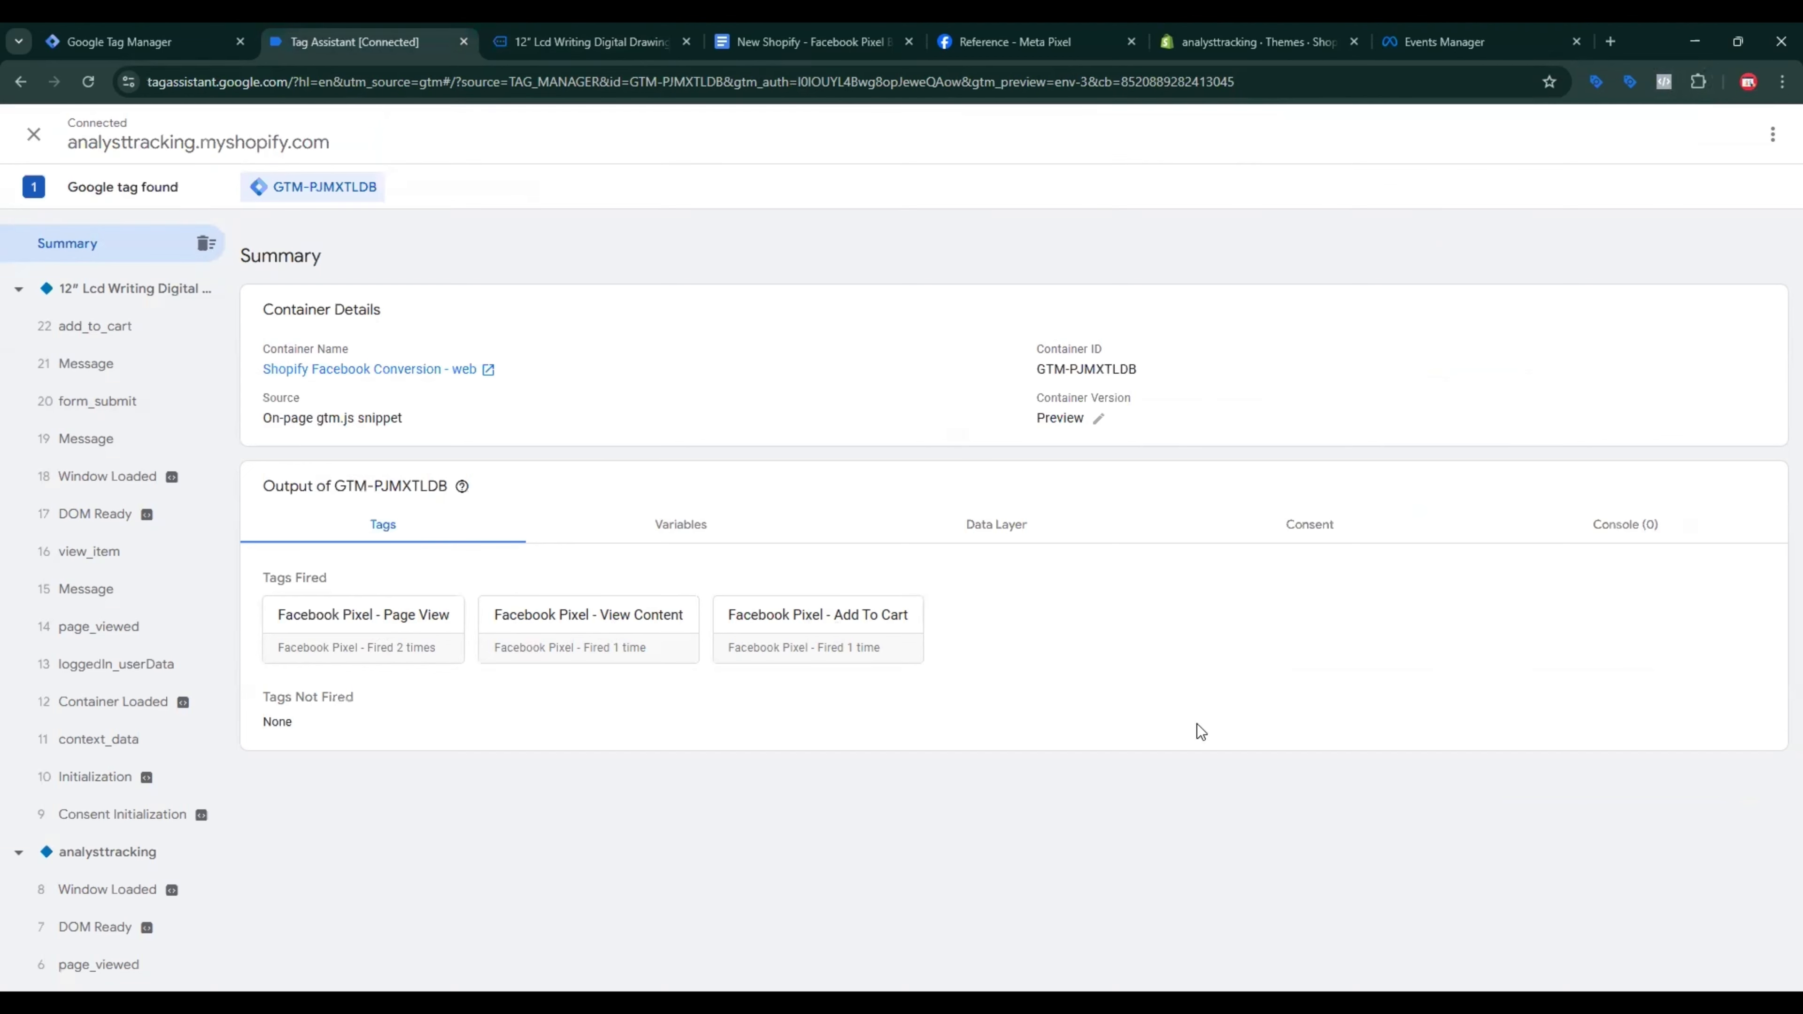
# Step: Duplicate the Facebook Pixel - Add To Cart tag in Google Tag Manager and name the copy "Facebook Pixel - Initiate Checkout"
pyautogui.click(79, 27)
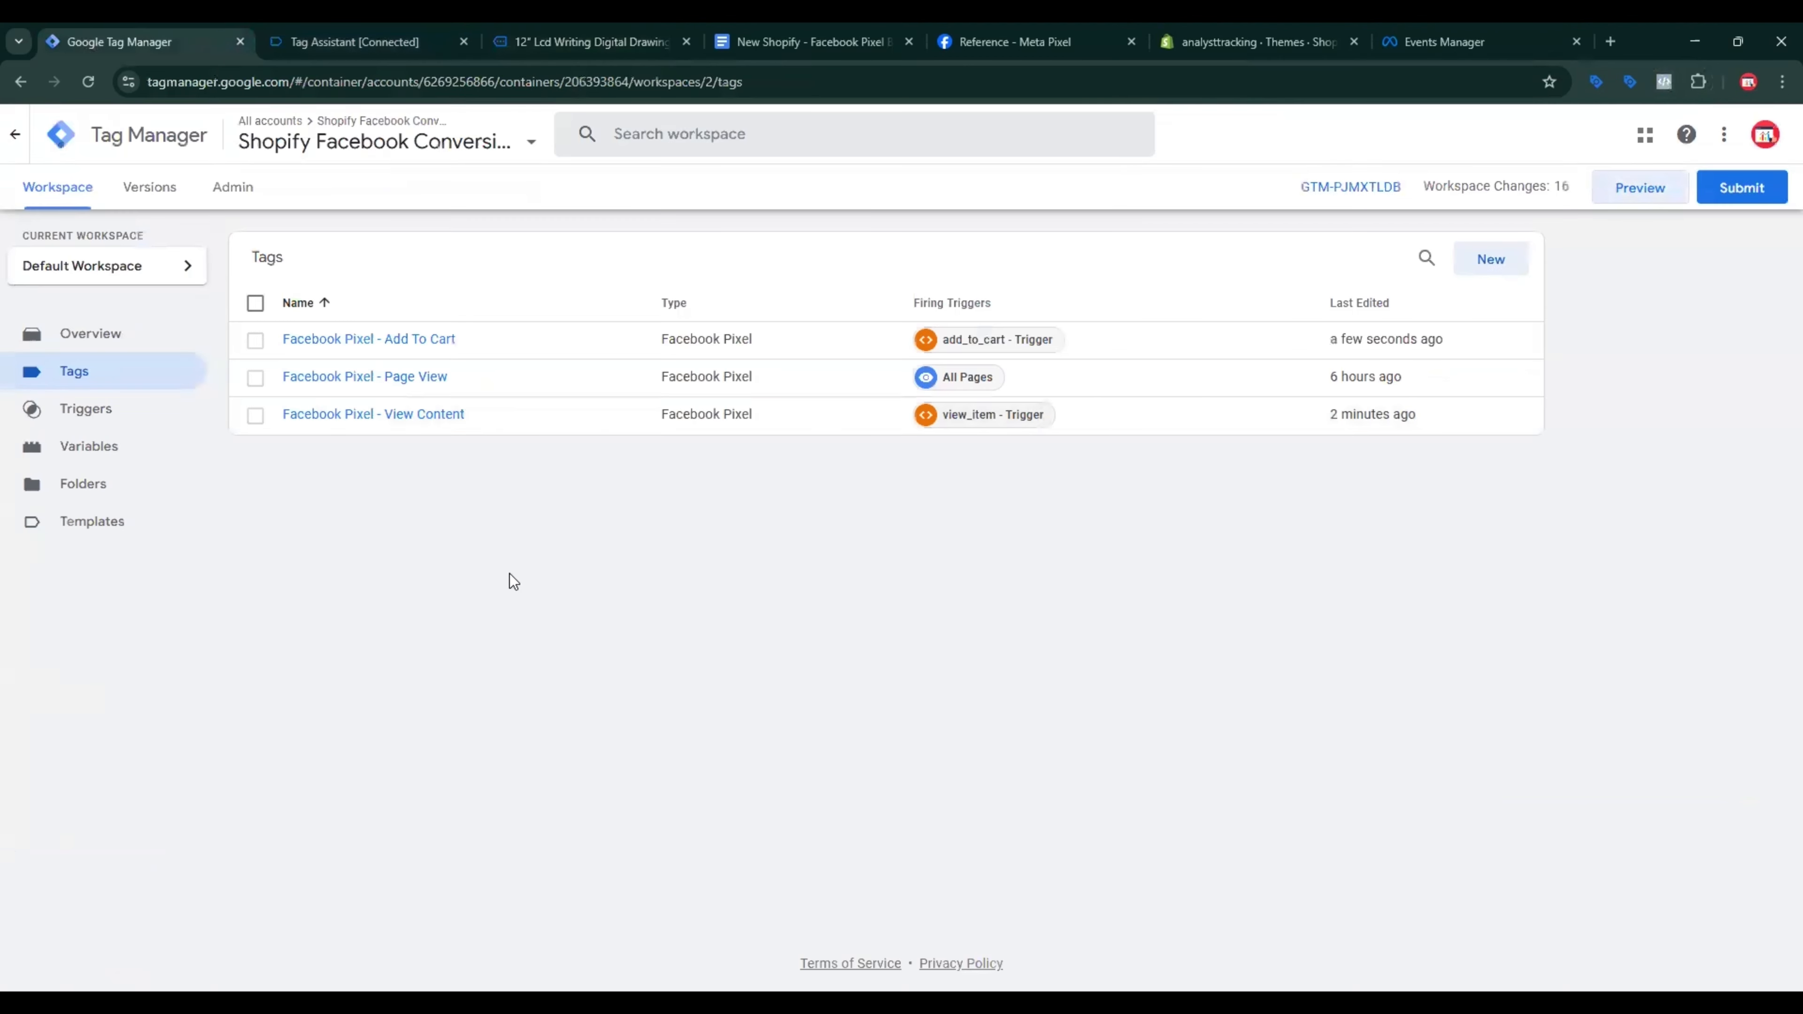
pyautogui.click(426, 347)
pyautogui.click(1769, 133)
pyautogui.click(1719, 175)
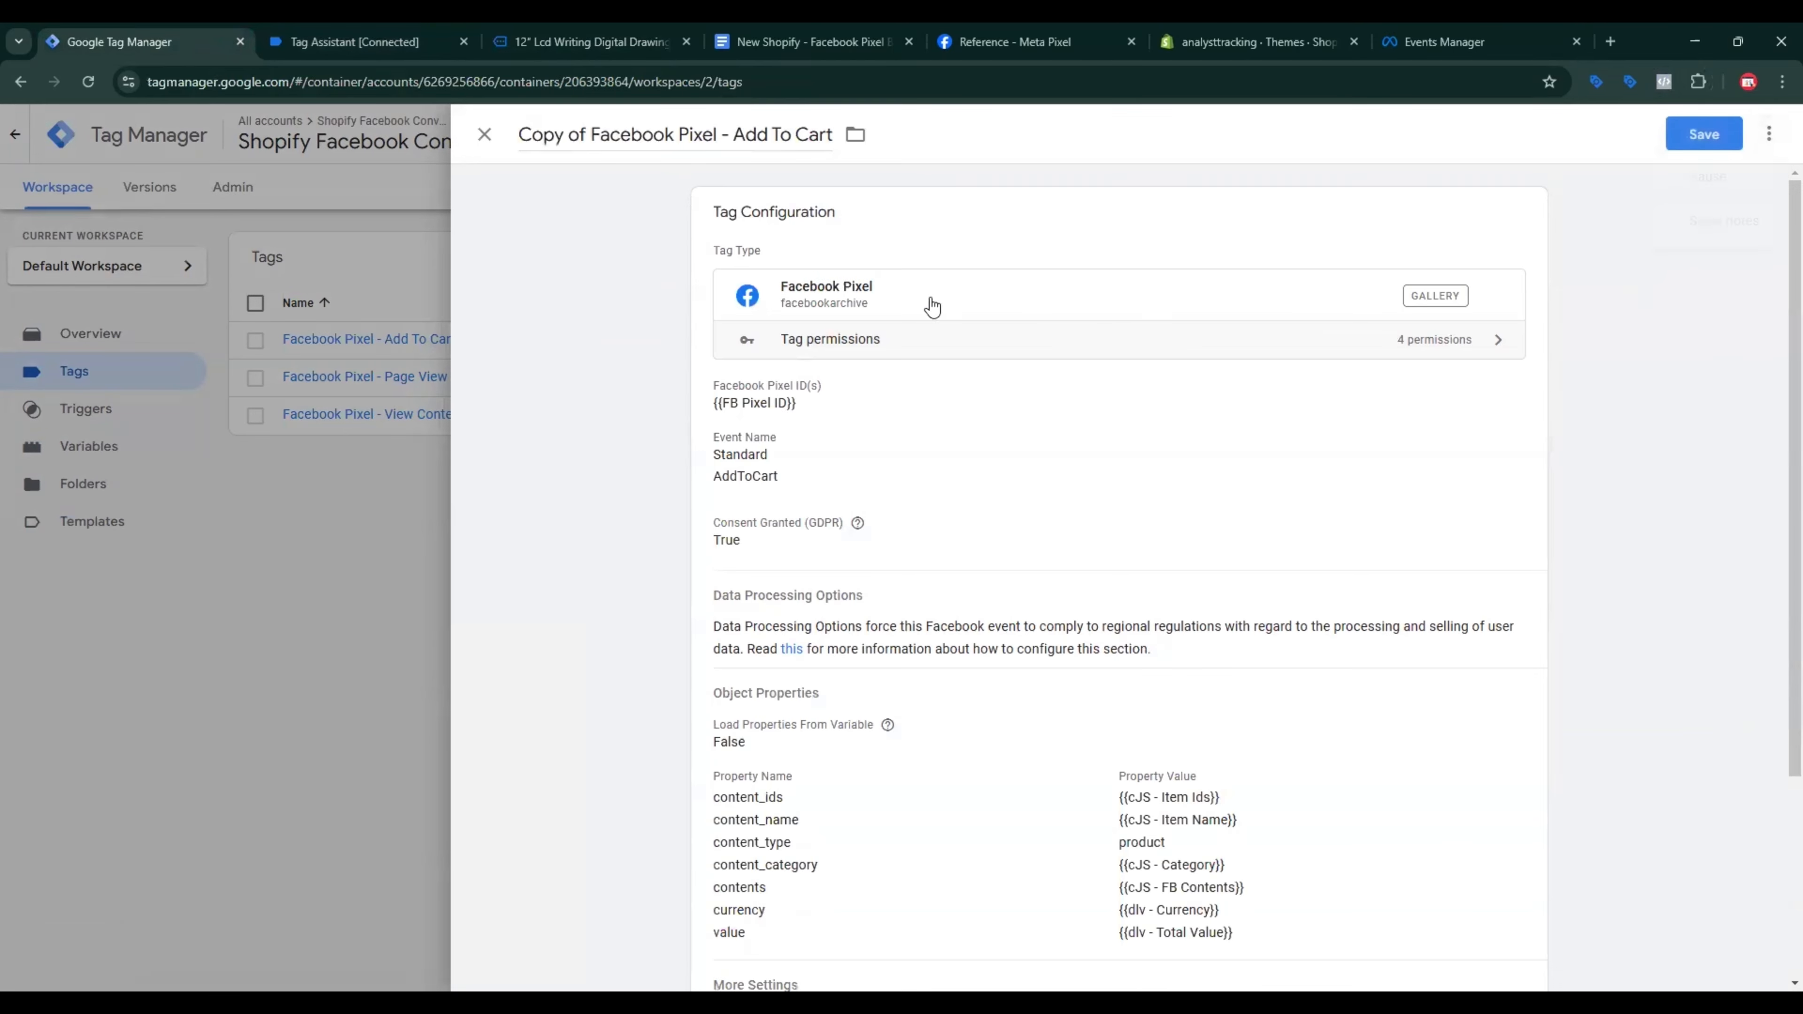
pyautogui.moveTo(590, 134); pyautogui.dragTo(495, 150)
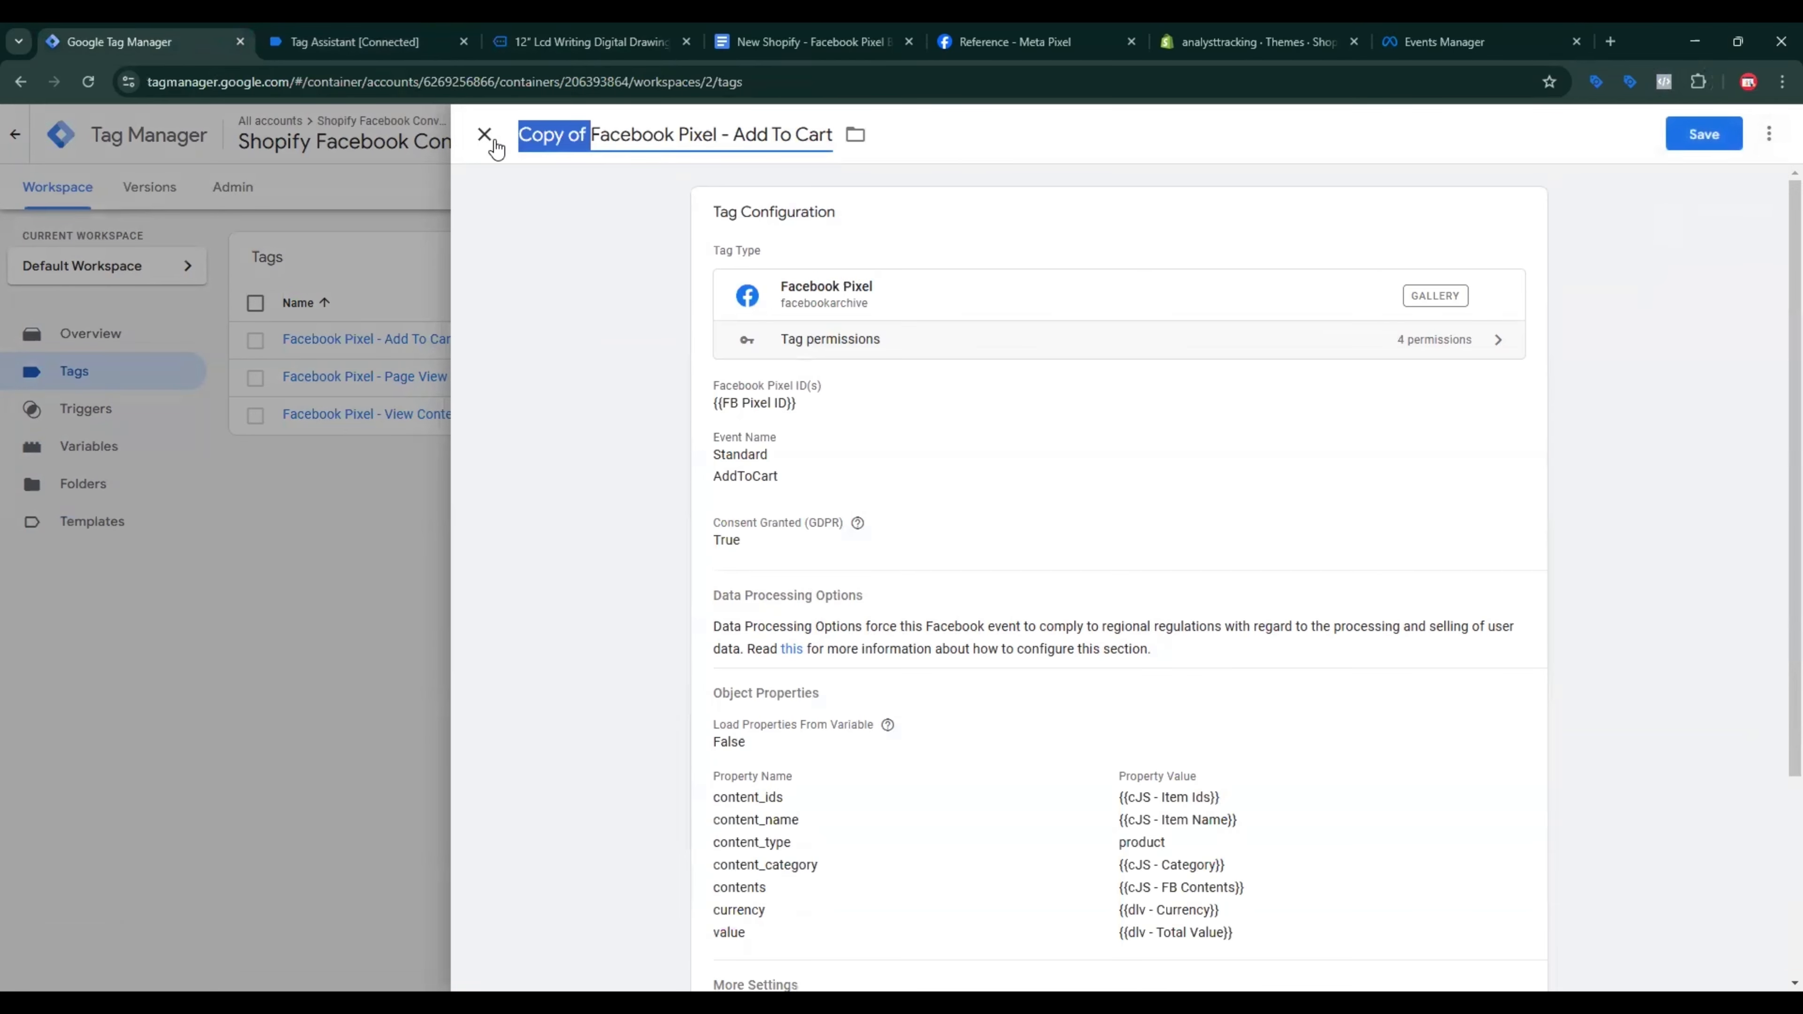
pyautogui.press('BackSpace')
pyautogui.moveTo(661, 135); pyautogui.dragTo(754, 135)
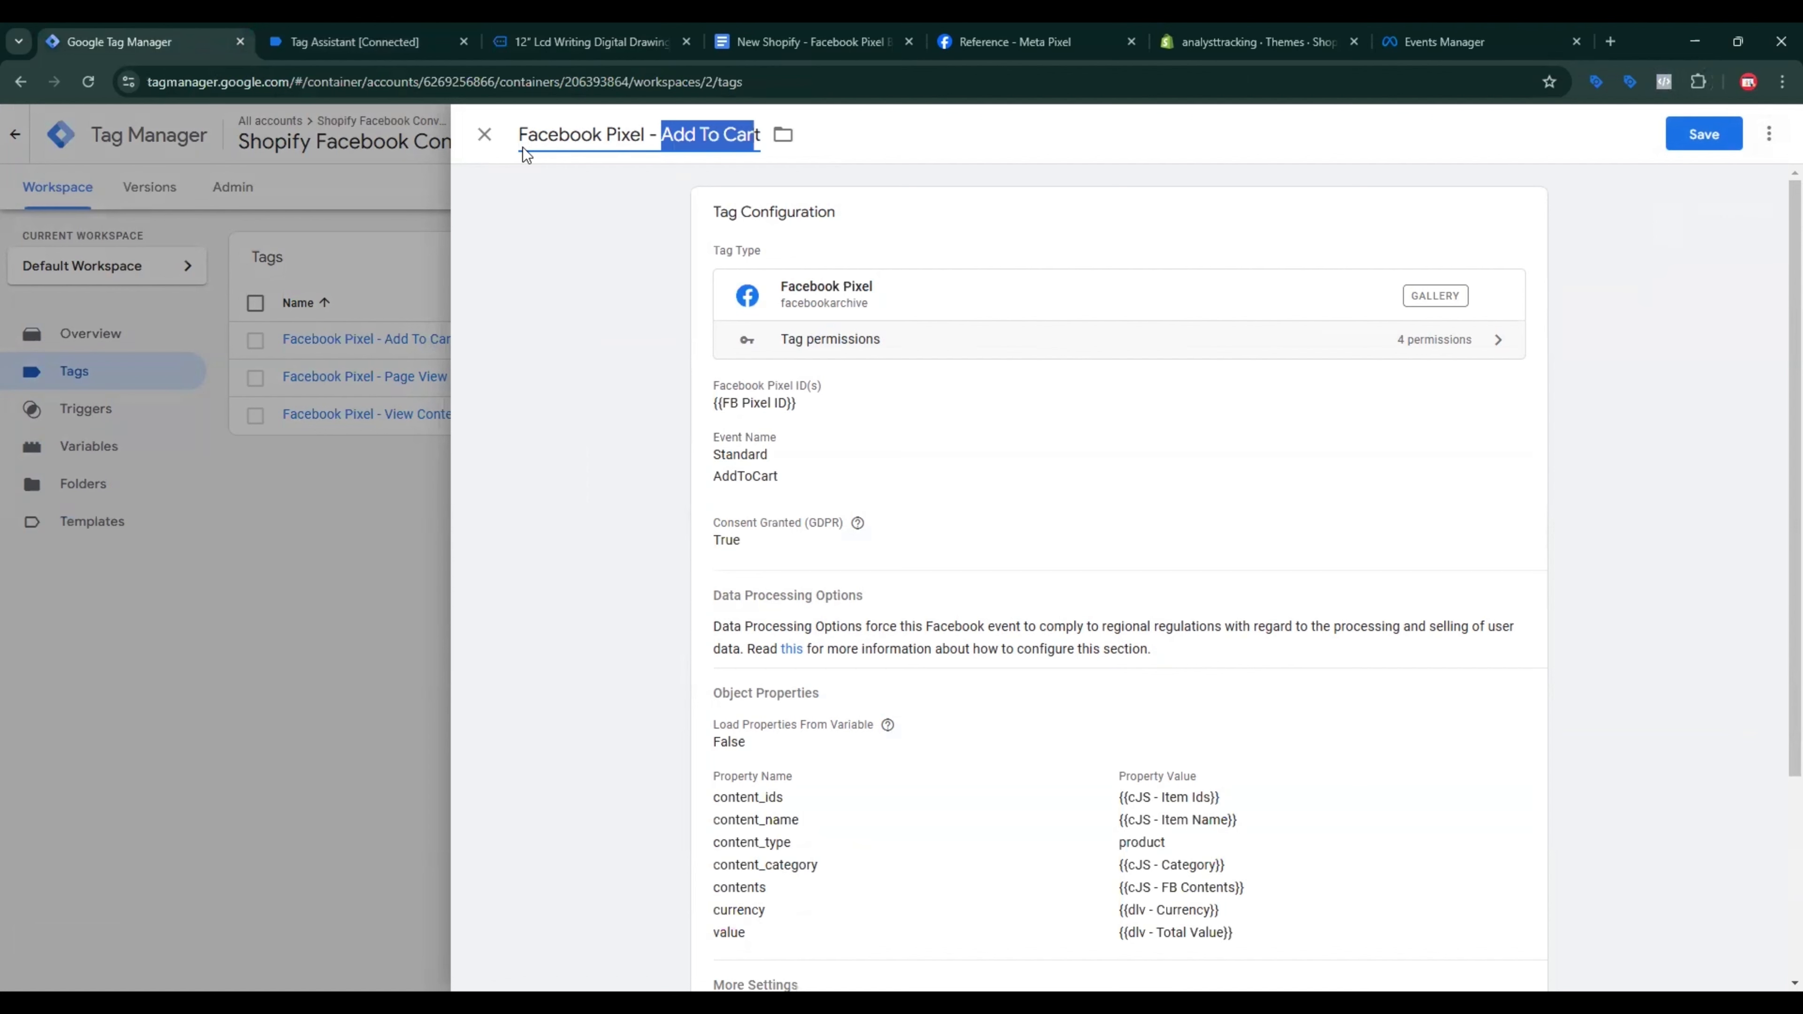
pyautogui.write('Initiate')
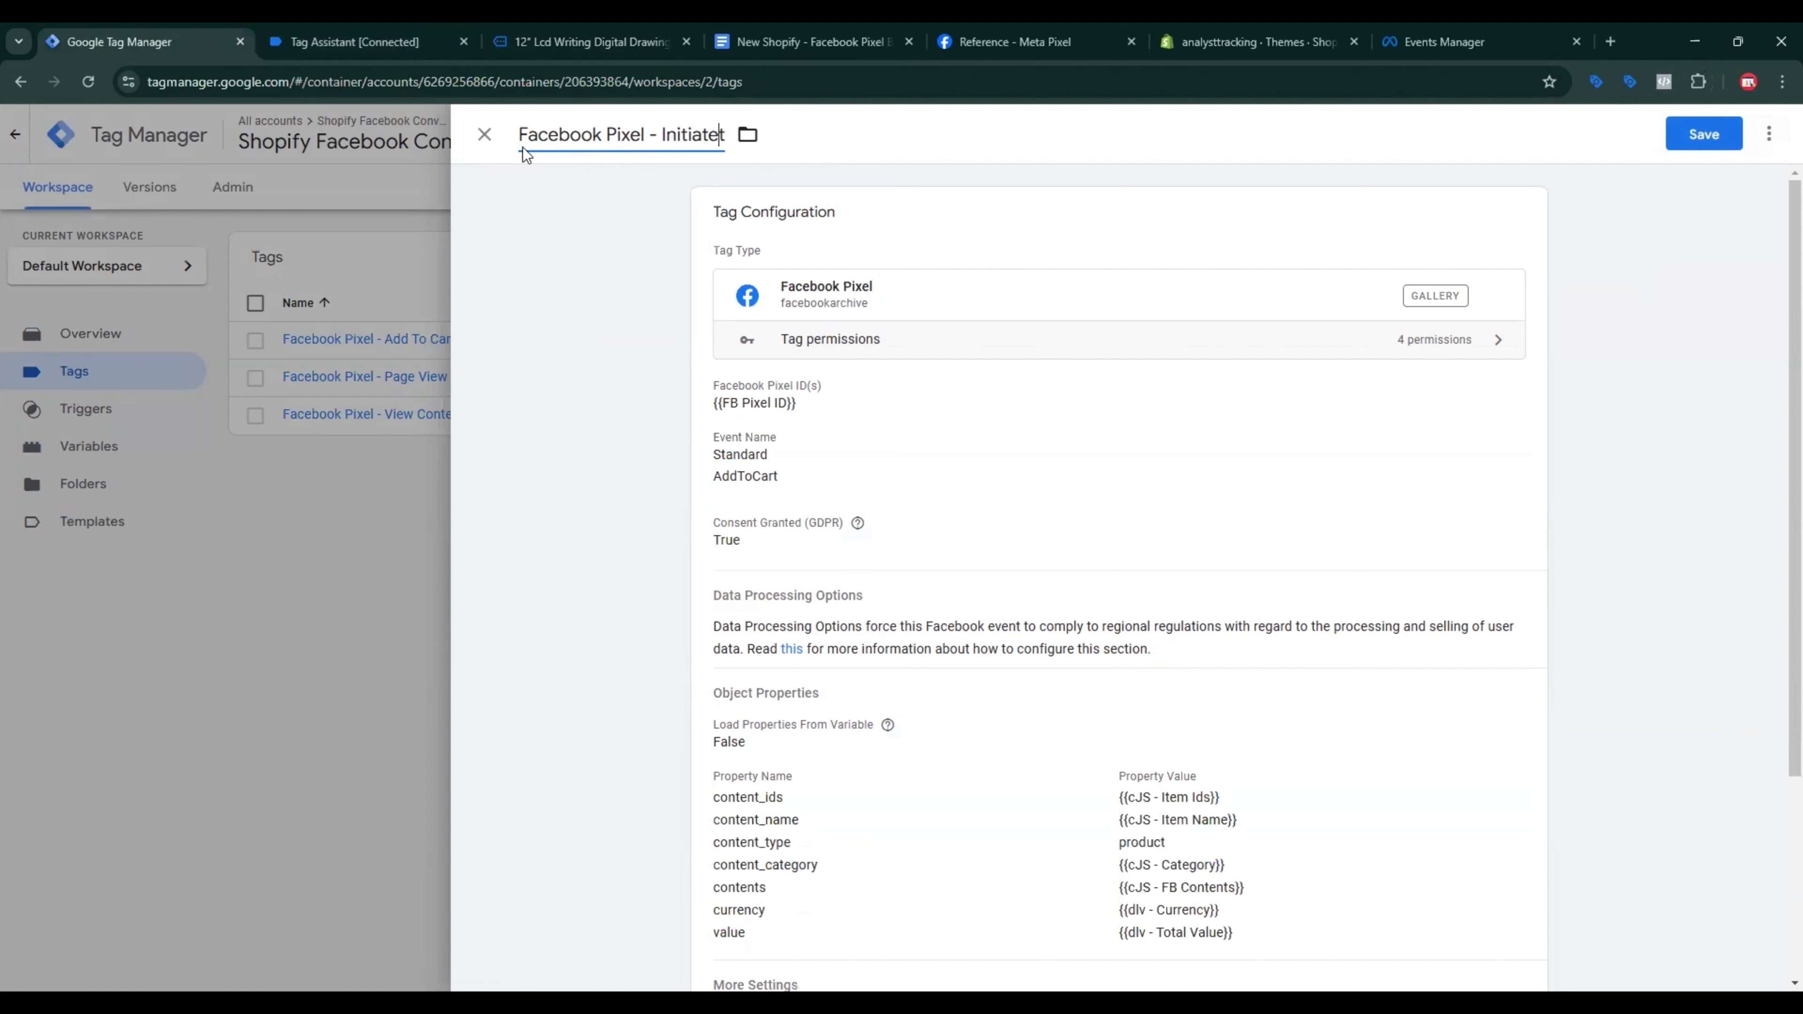
pyautogui.write(' Checkout')
# Step: Set the Initiate Checkout tag's standard event name to InitiateCheckout
pyautogui.click(839, 589)
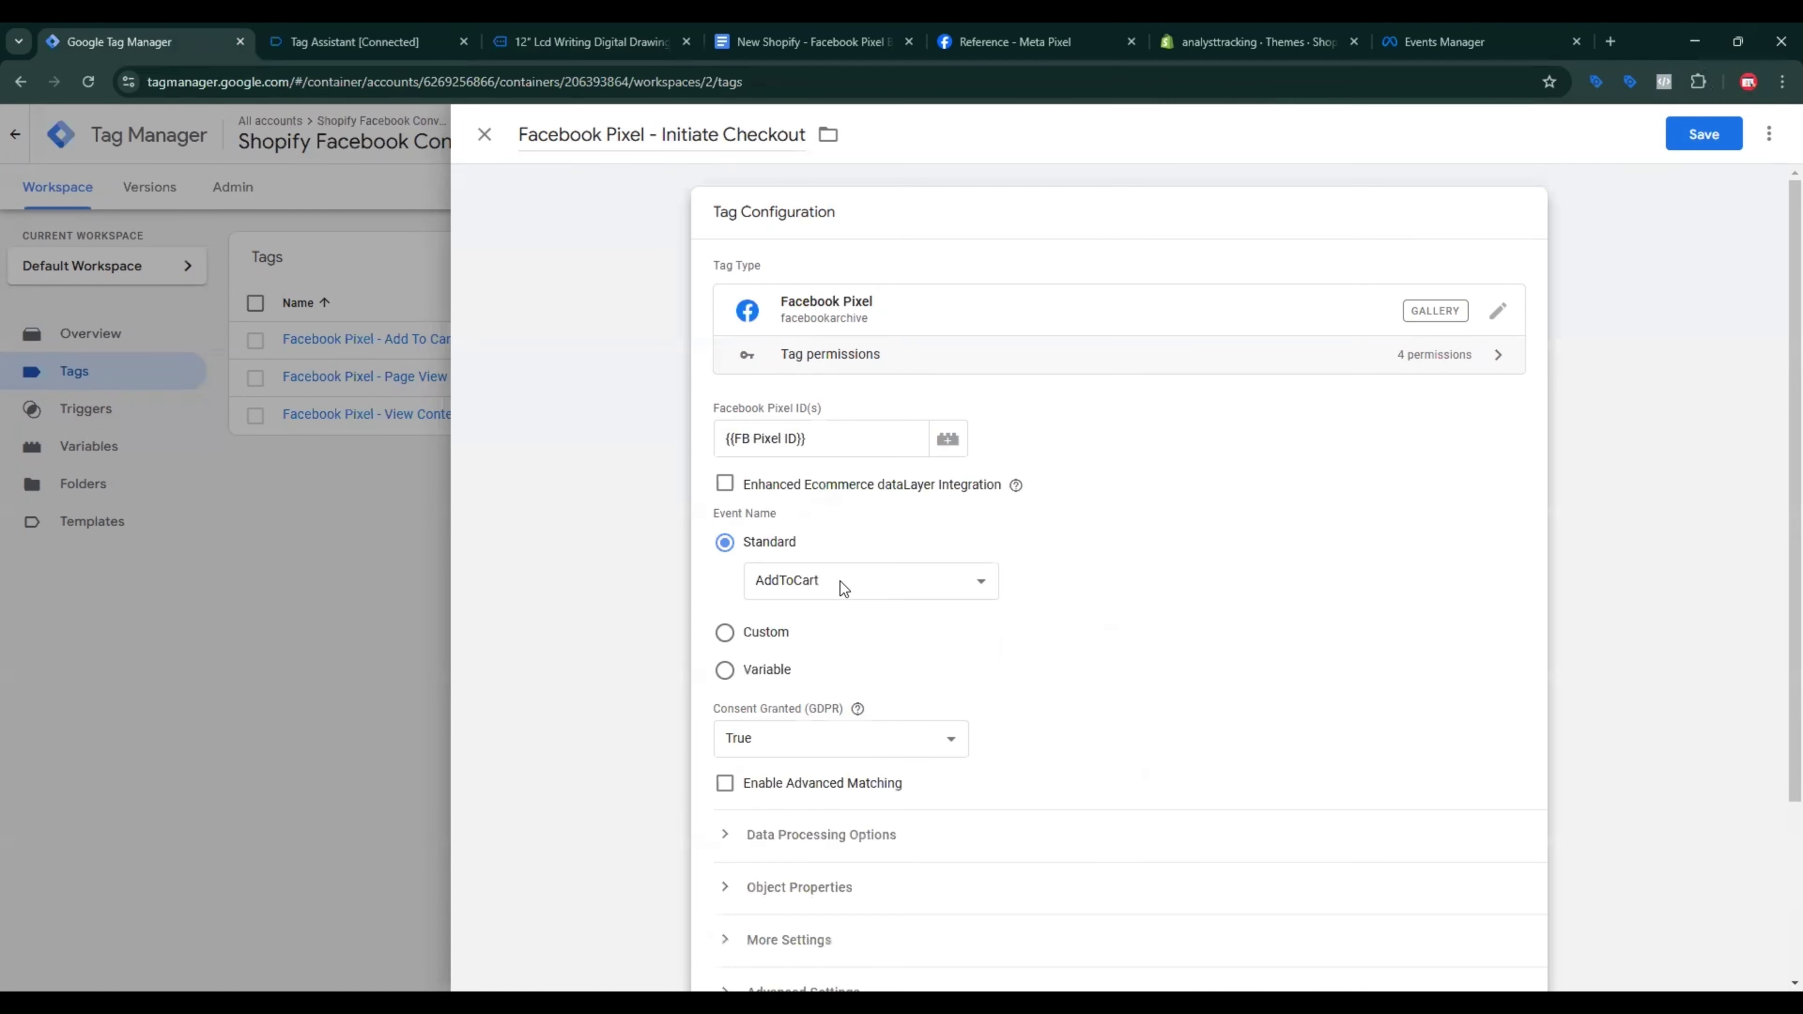
pyautogui.click(839, 581)
pyautogui.click(831, 371)
# Step: Add an object property named num_items to the Initiate Checkout tag, copying the name from the tracking setup document
pyautogui.scroll(-3, 1018, 644)
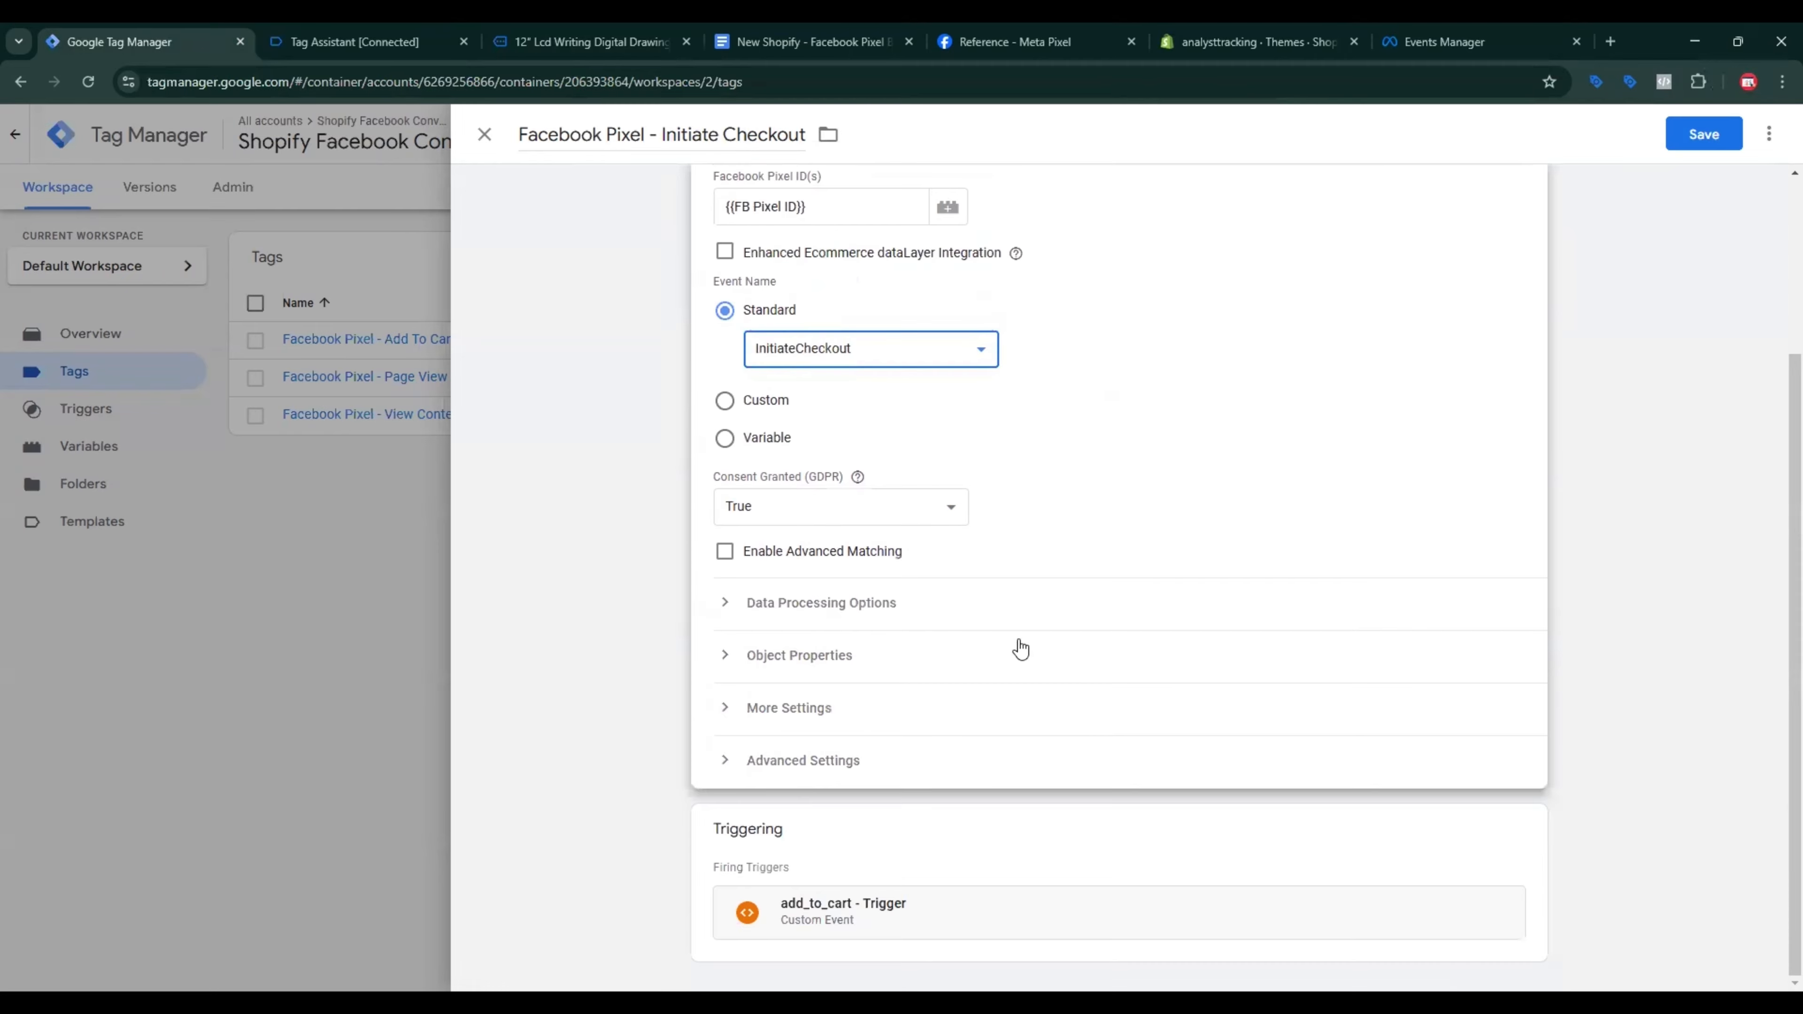
pyautogui.click(810, 657)
pyautogui.scroll(-5, 923, 711)
pyautogui.click(844, 740)
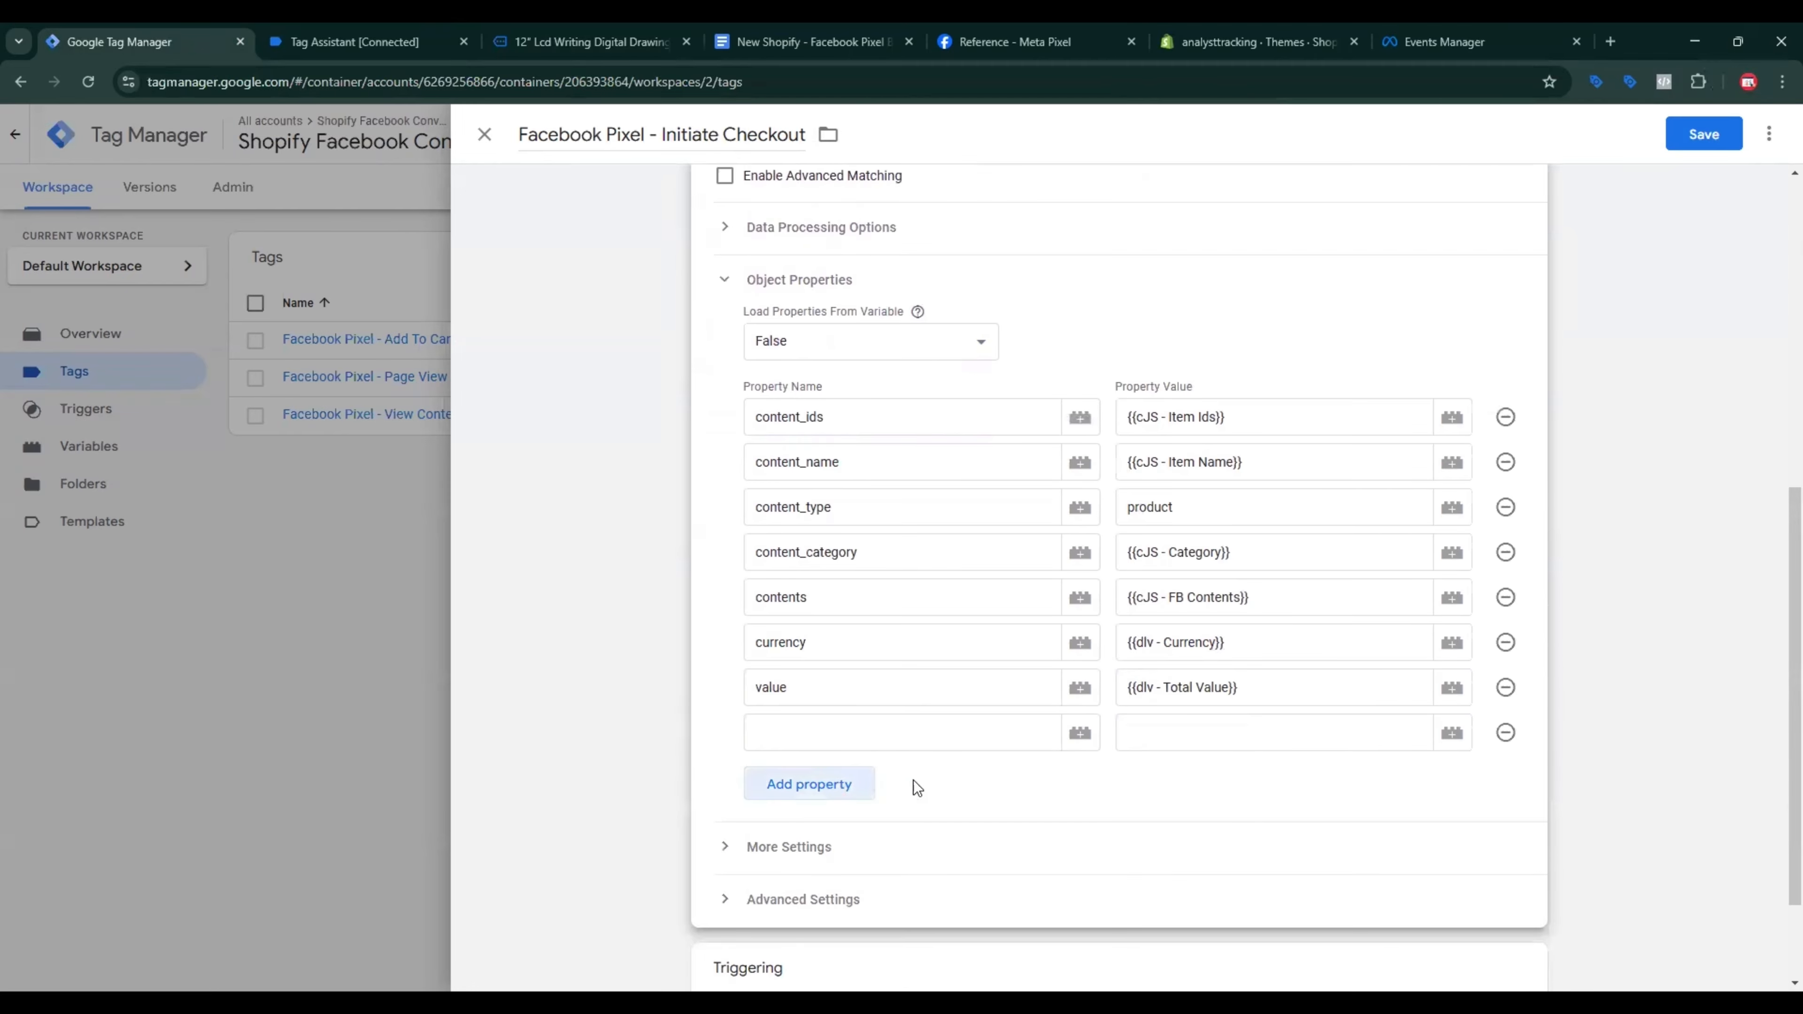
pyautogui.hotkey('ctrl', '4')
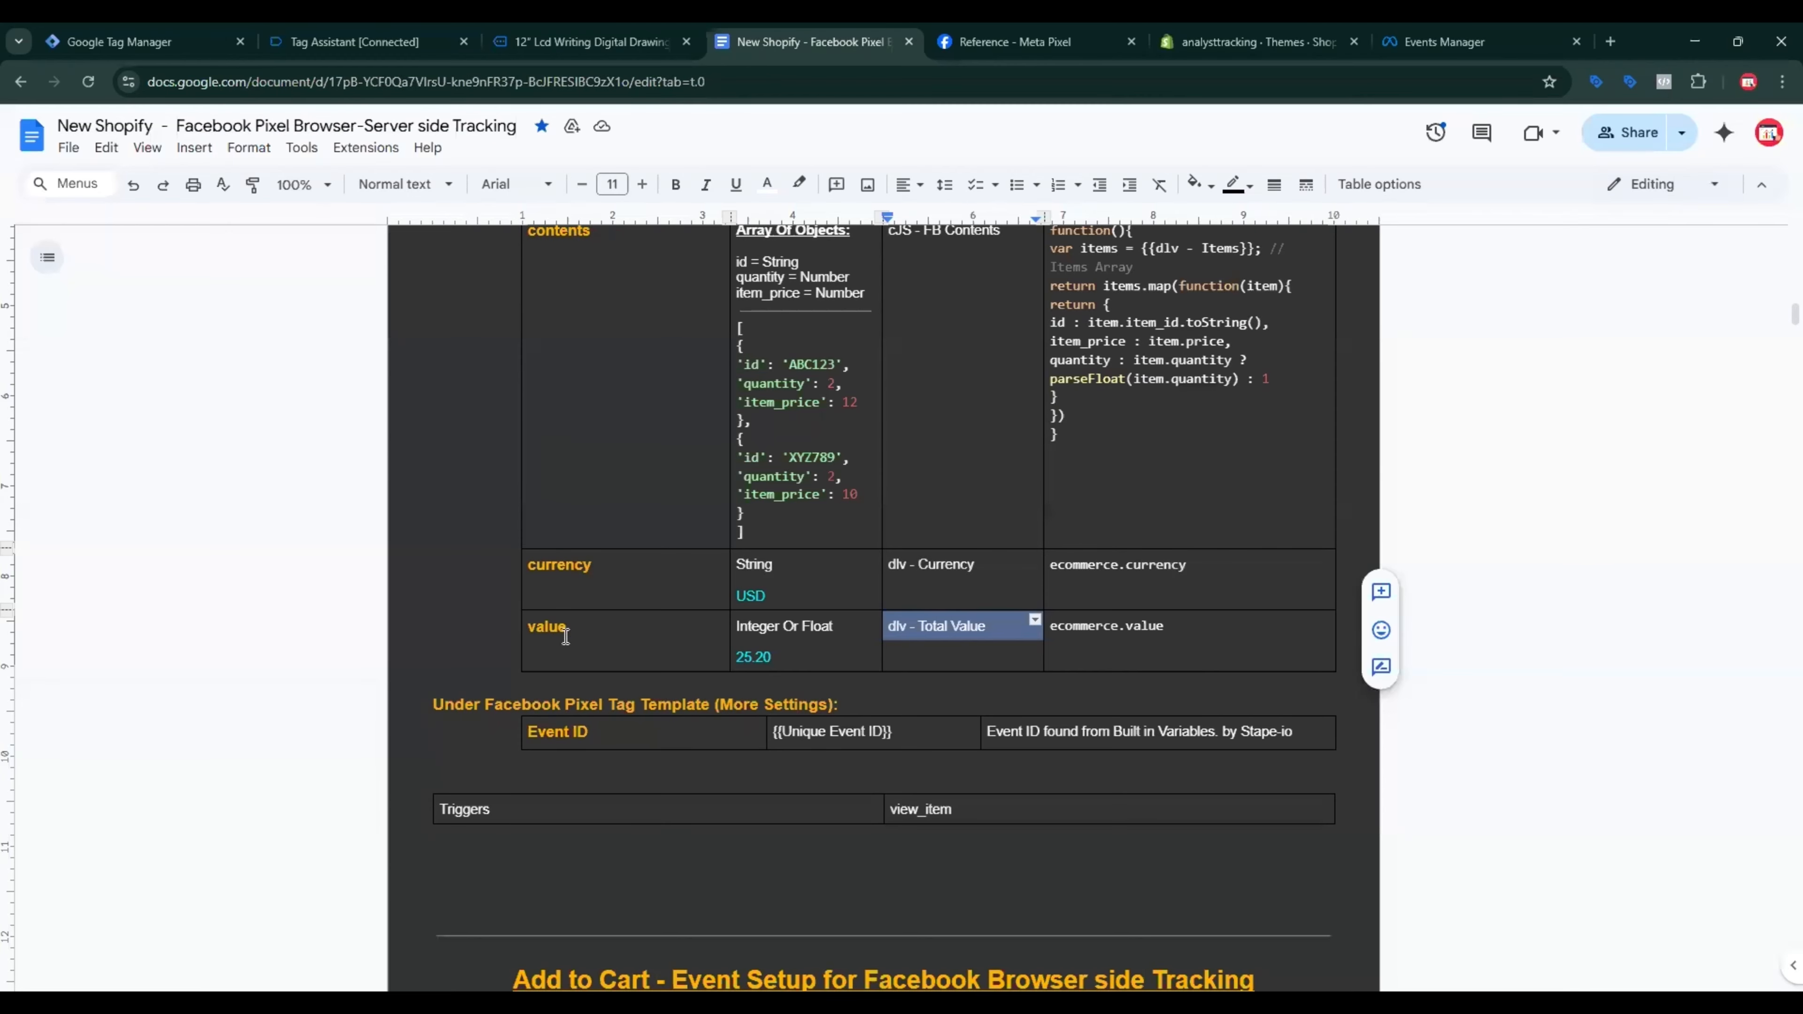
pyautogui.scroll(-10, 684, 685)
pyautogui.scroll(-15, 699, 697)
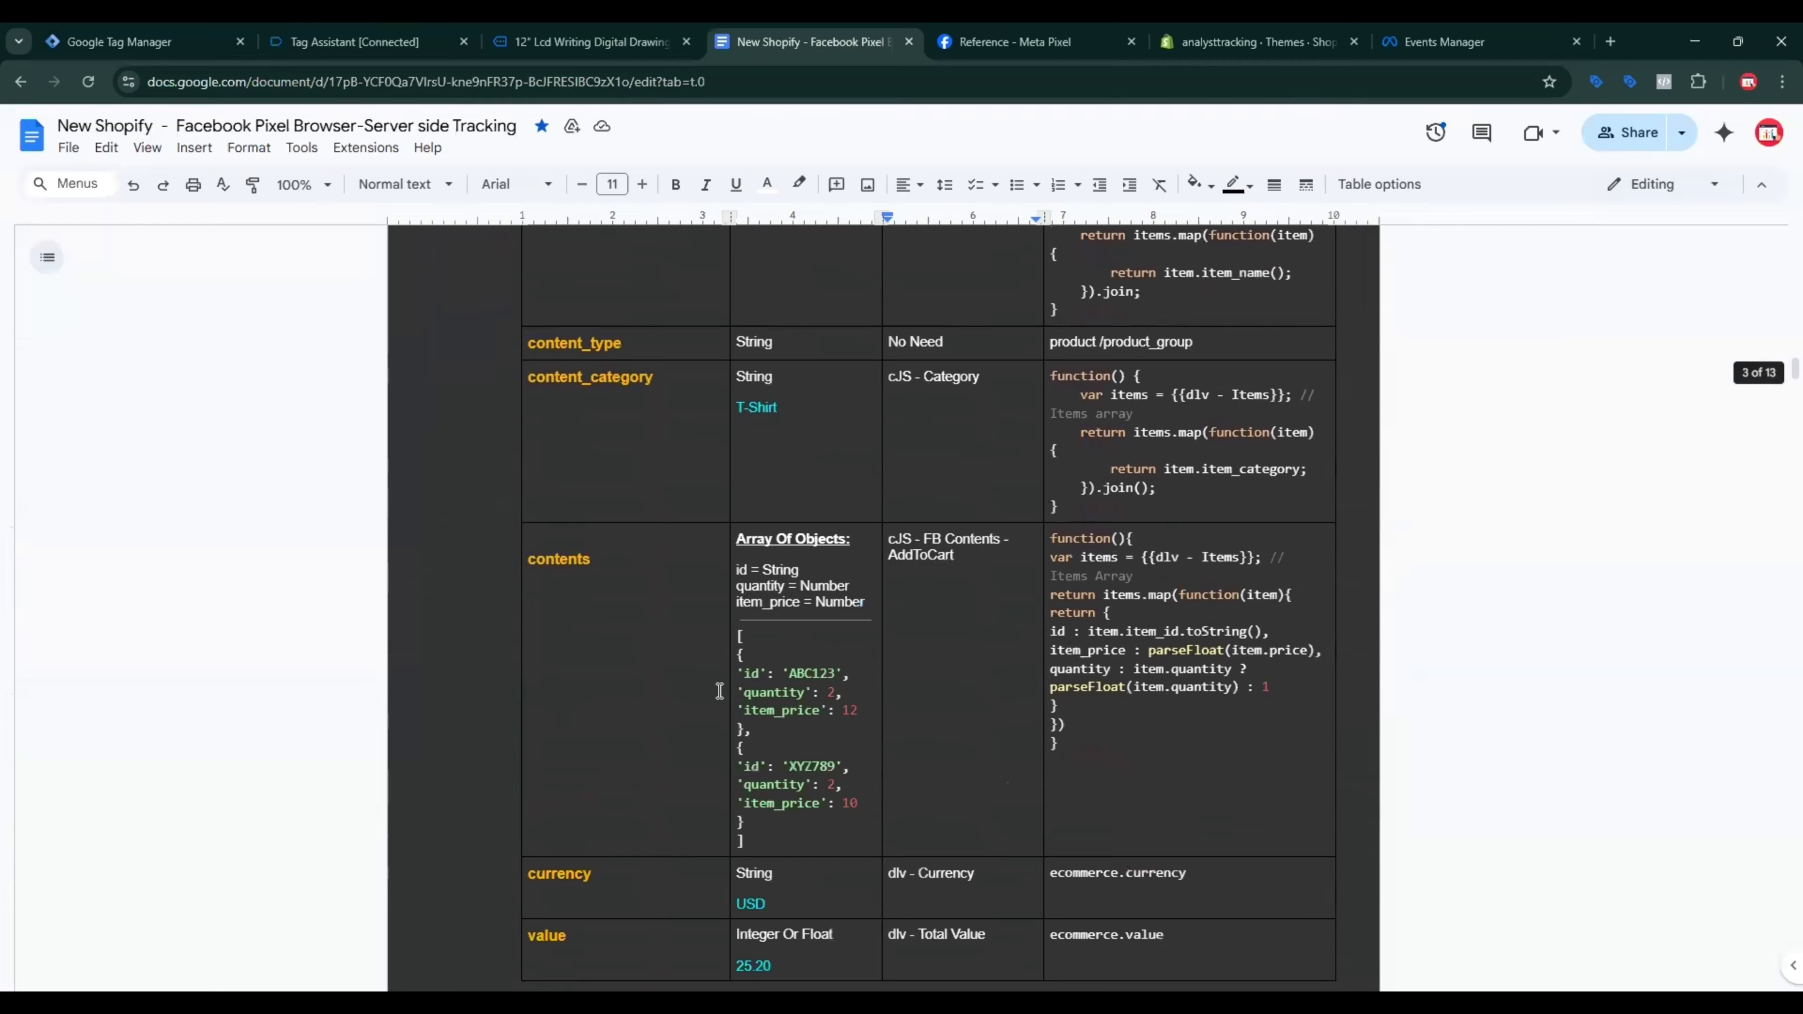
pyautogui.scroll(-20, 902, 634)
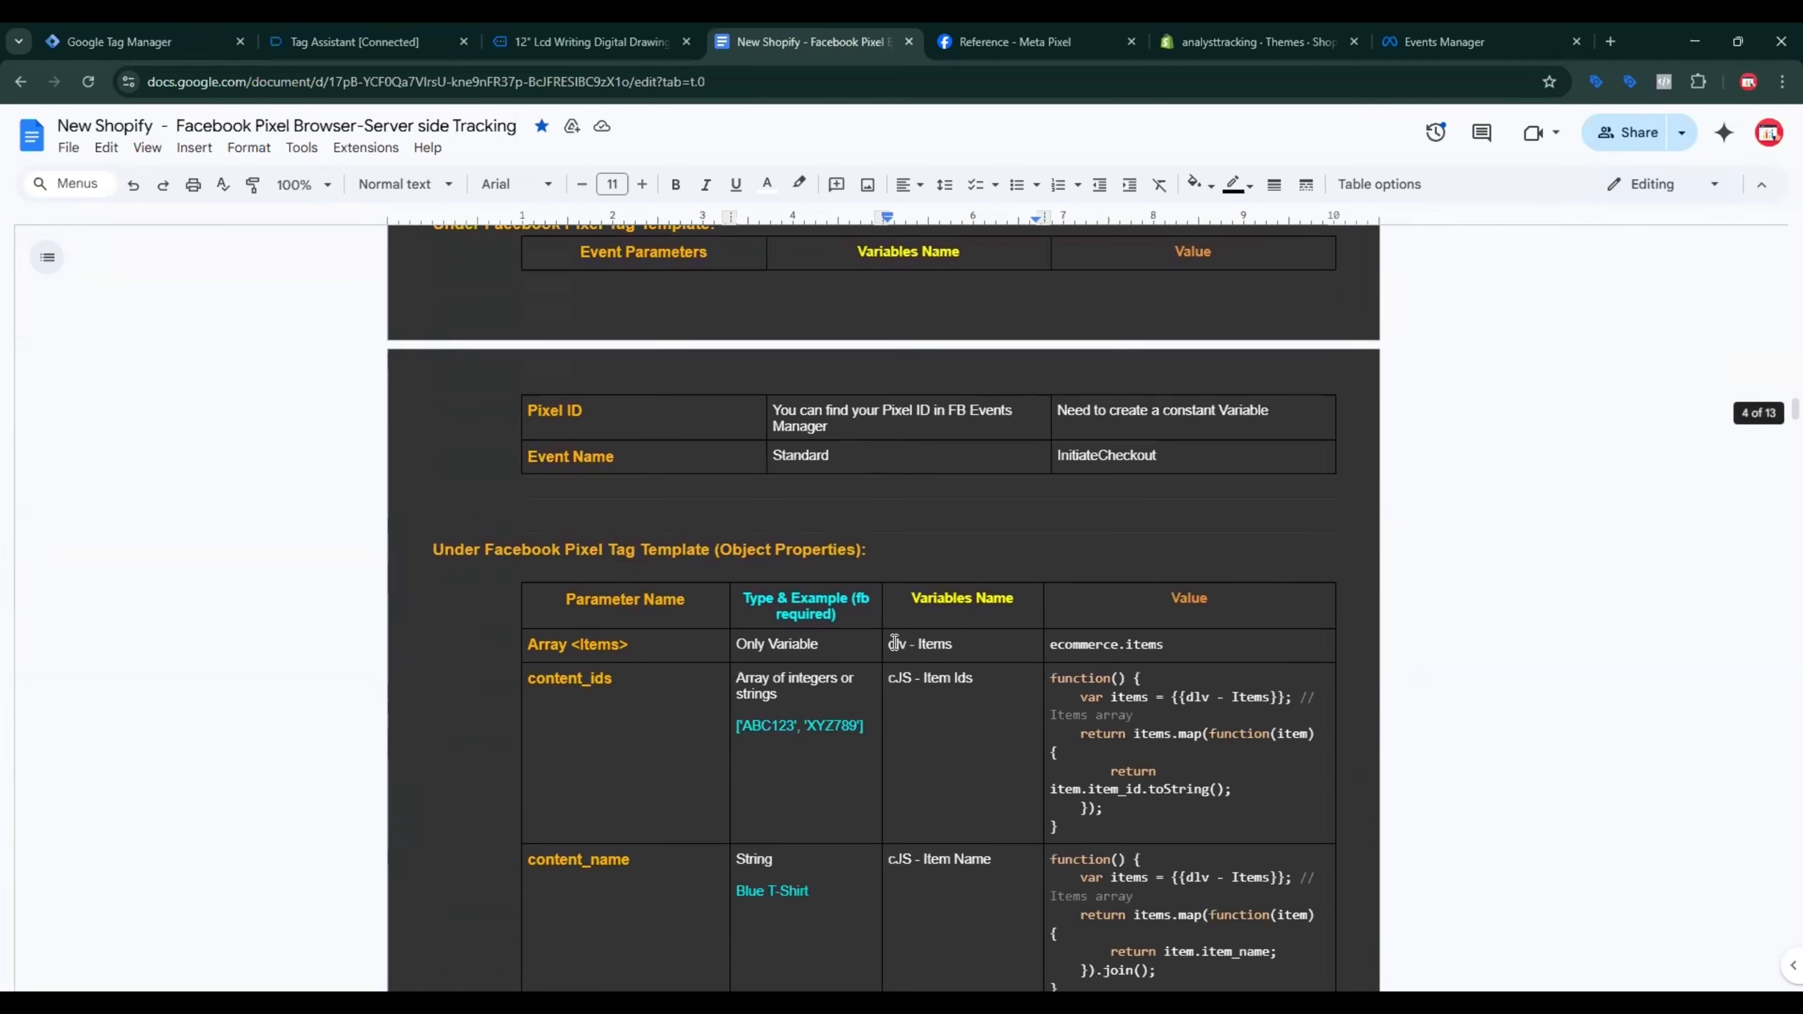
pyautogui.doubleClick(575, 748)
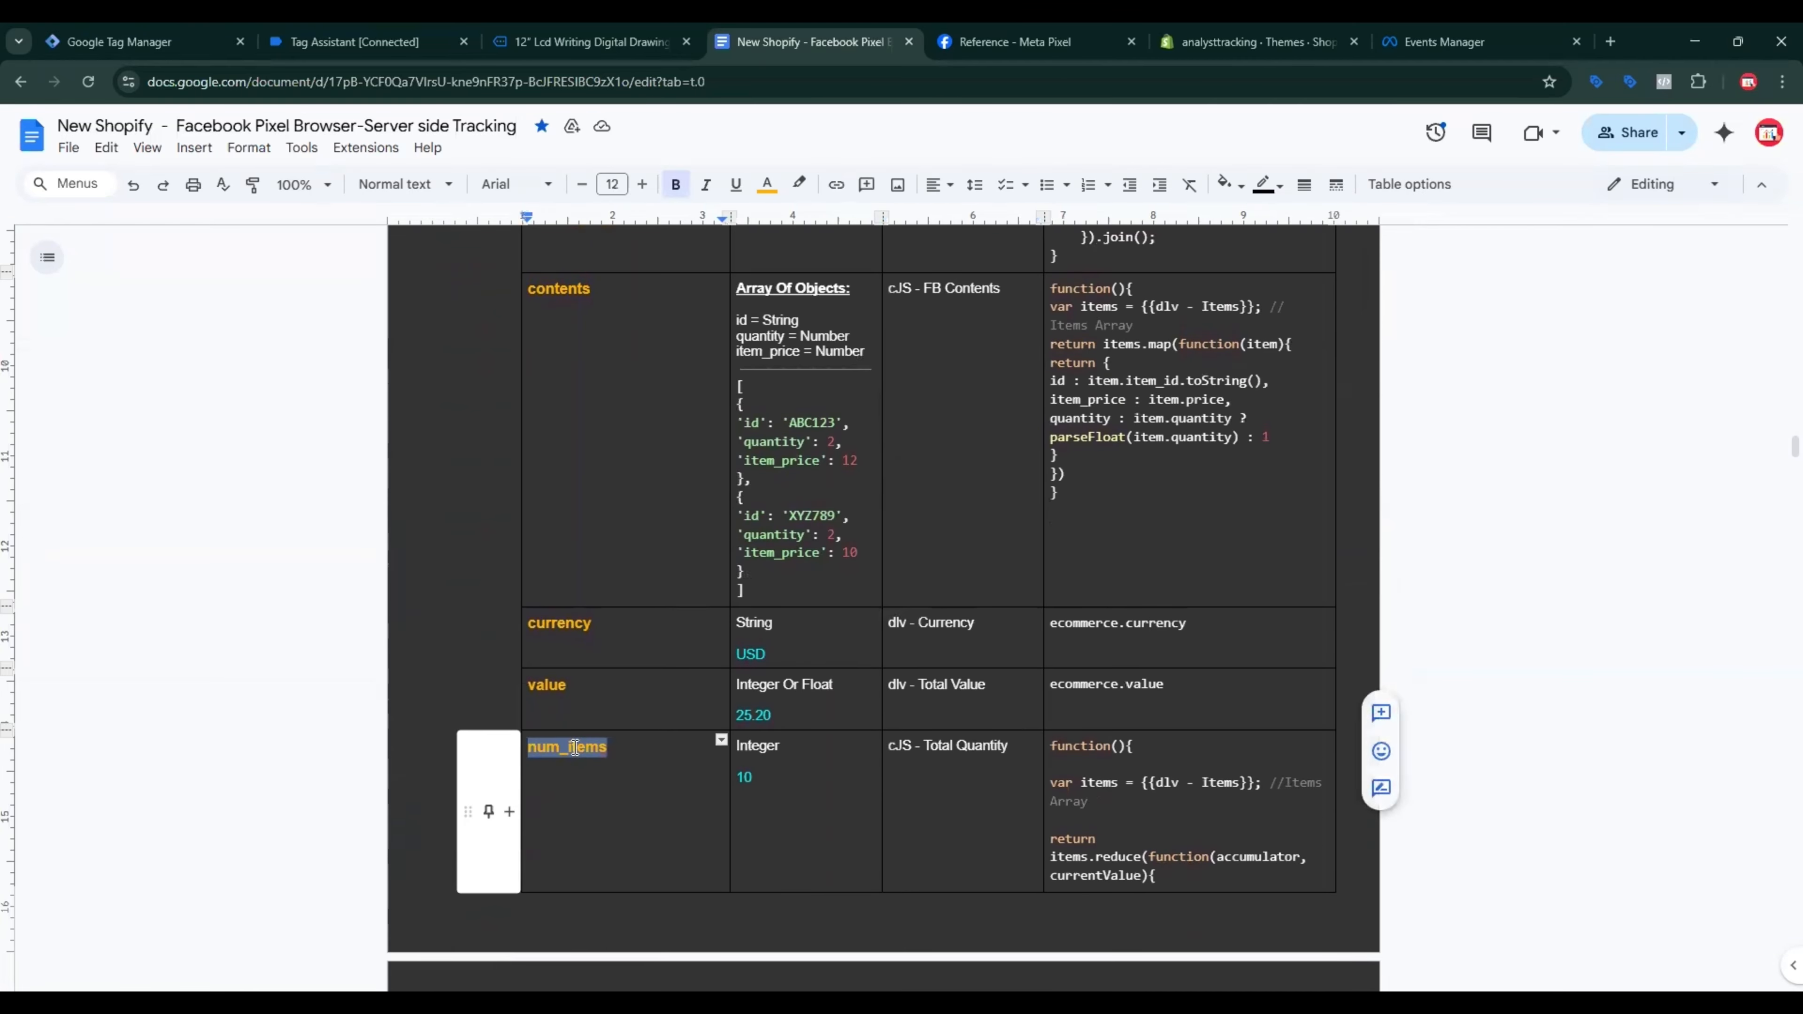
pyautogui.click(170, 53)
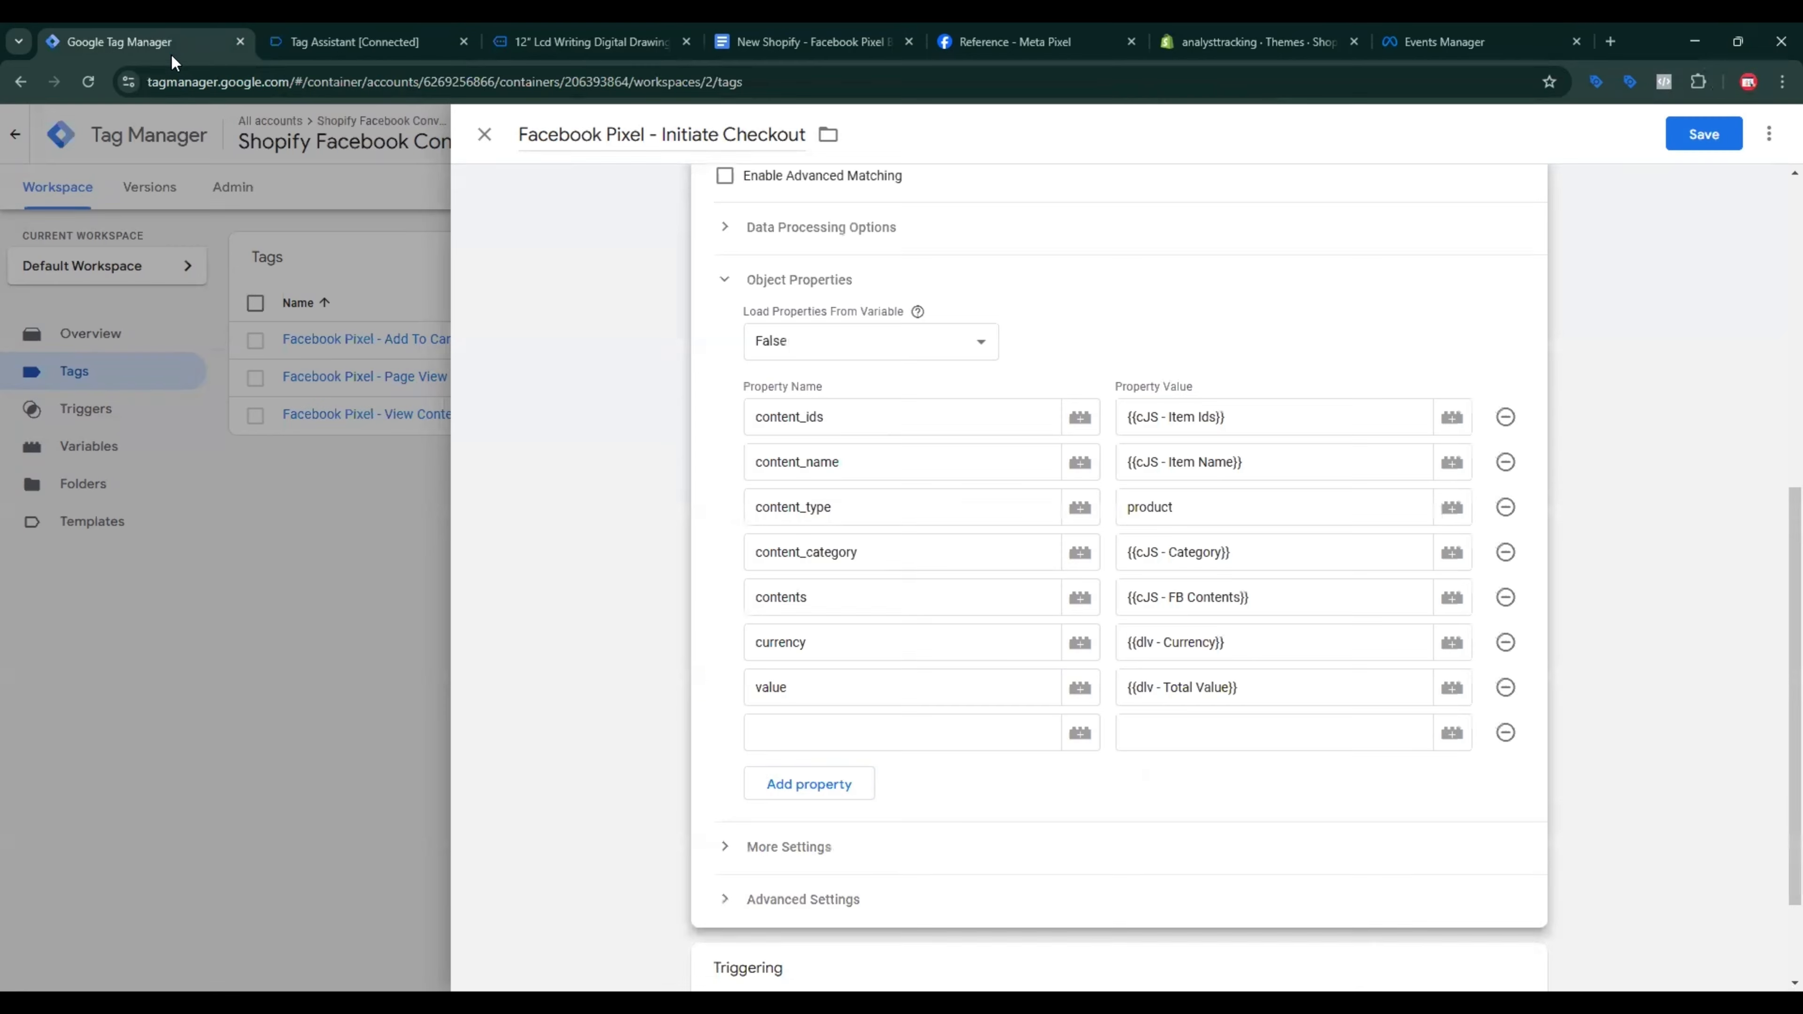
pyautogui.click(824, 732)
pyautogui.hotkey('ctrl', 'v')
# Step: Start a new Custom JavaScript variable for the num_items property value
pyautogui.click(1279, 723)
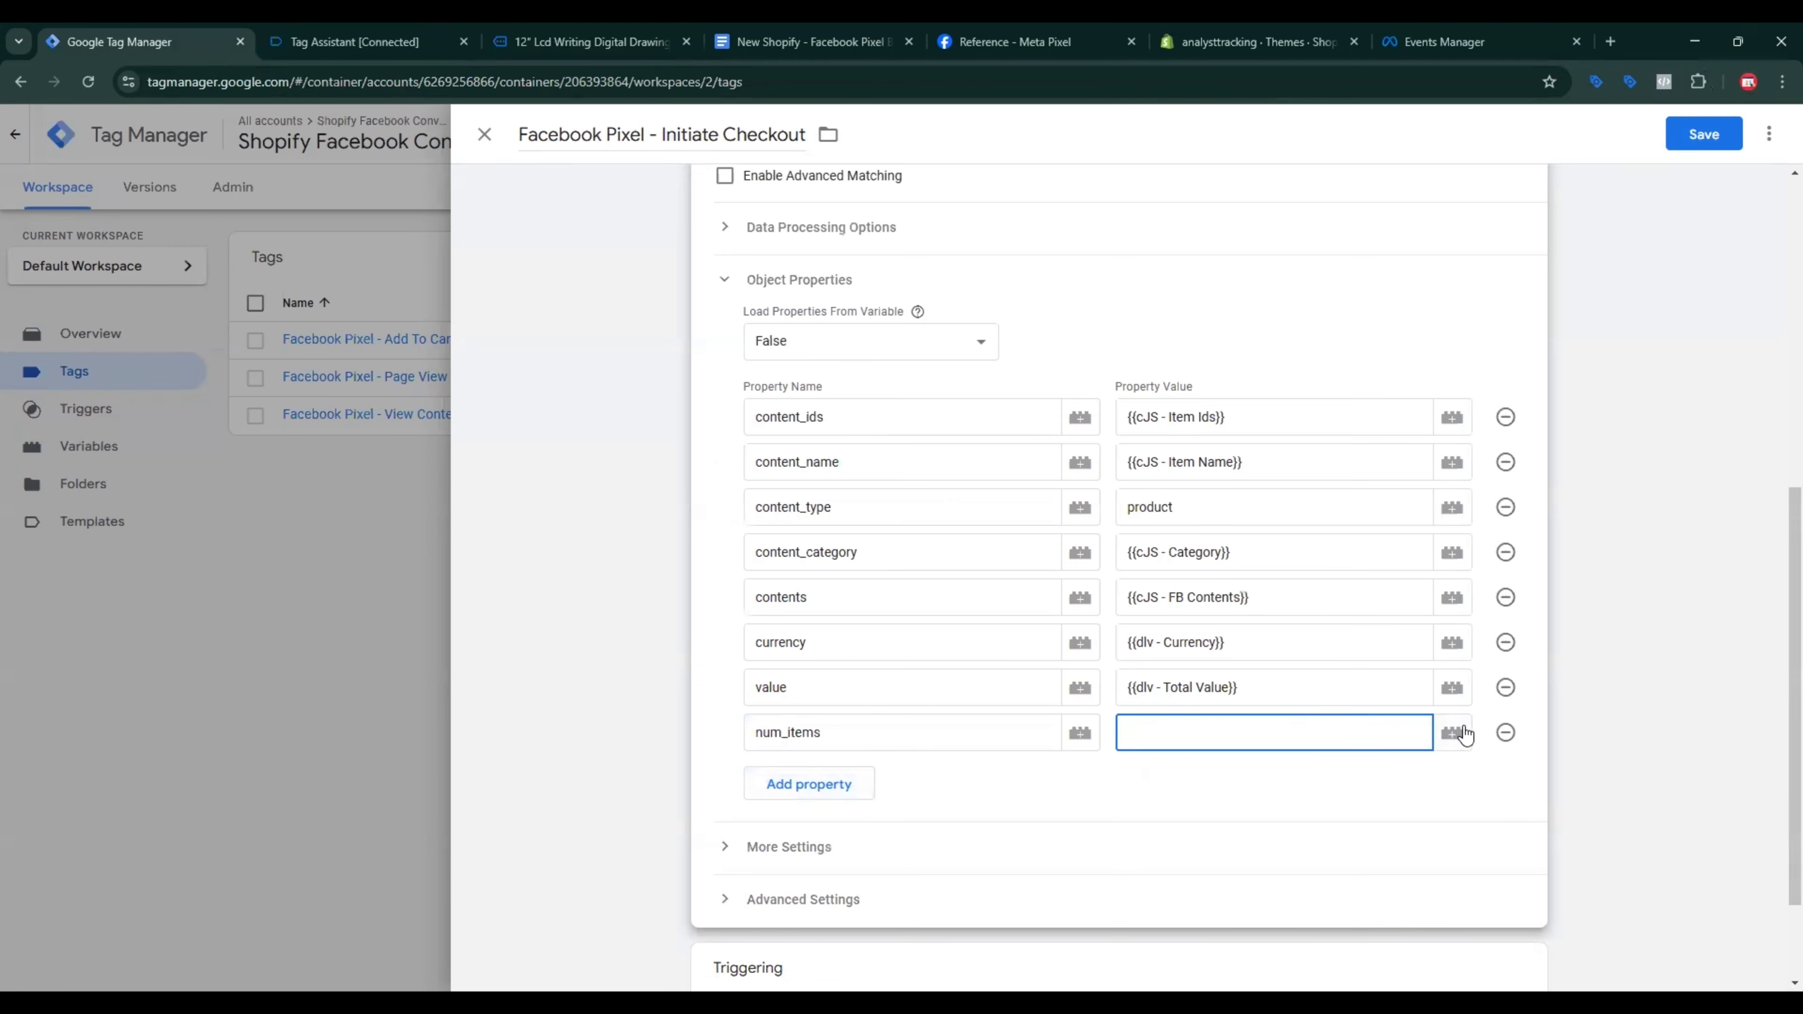
pyautogui.click(1452, 732)
pyautogui.click(1765, 134)
pyautogui.click(1400, 325)
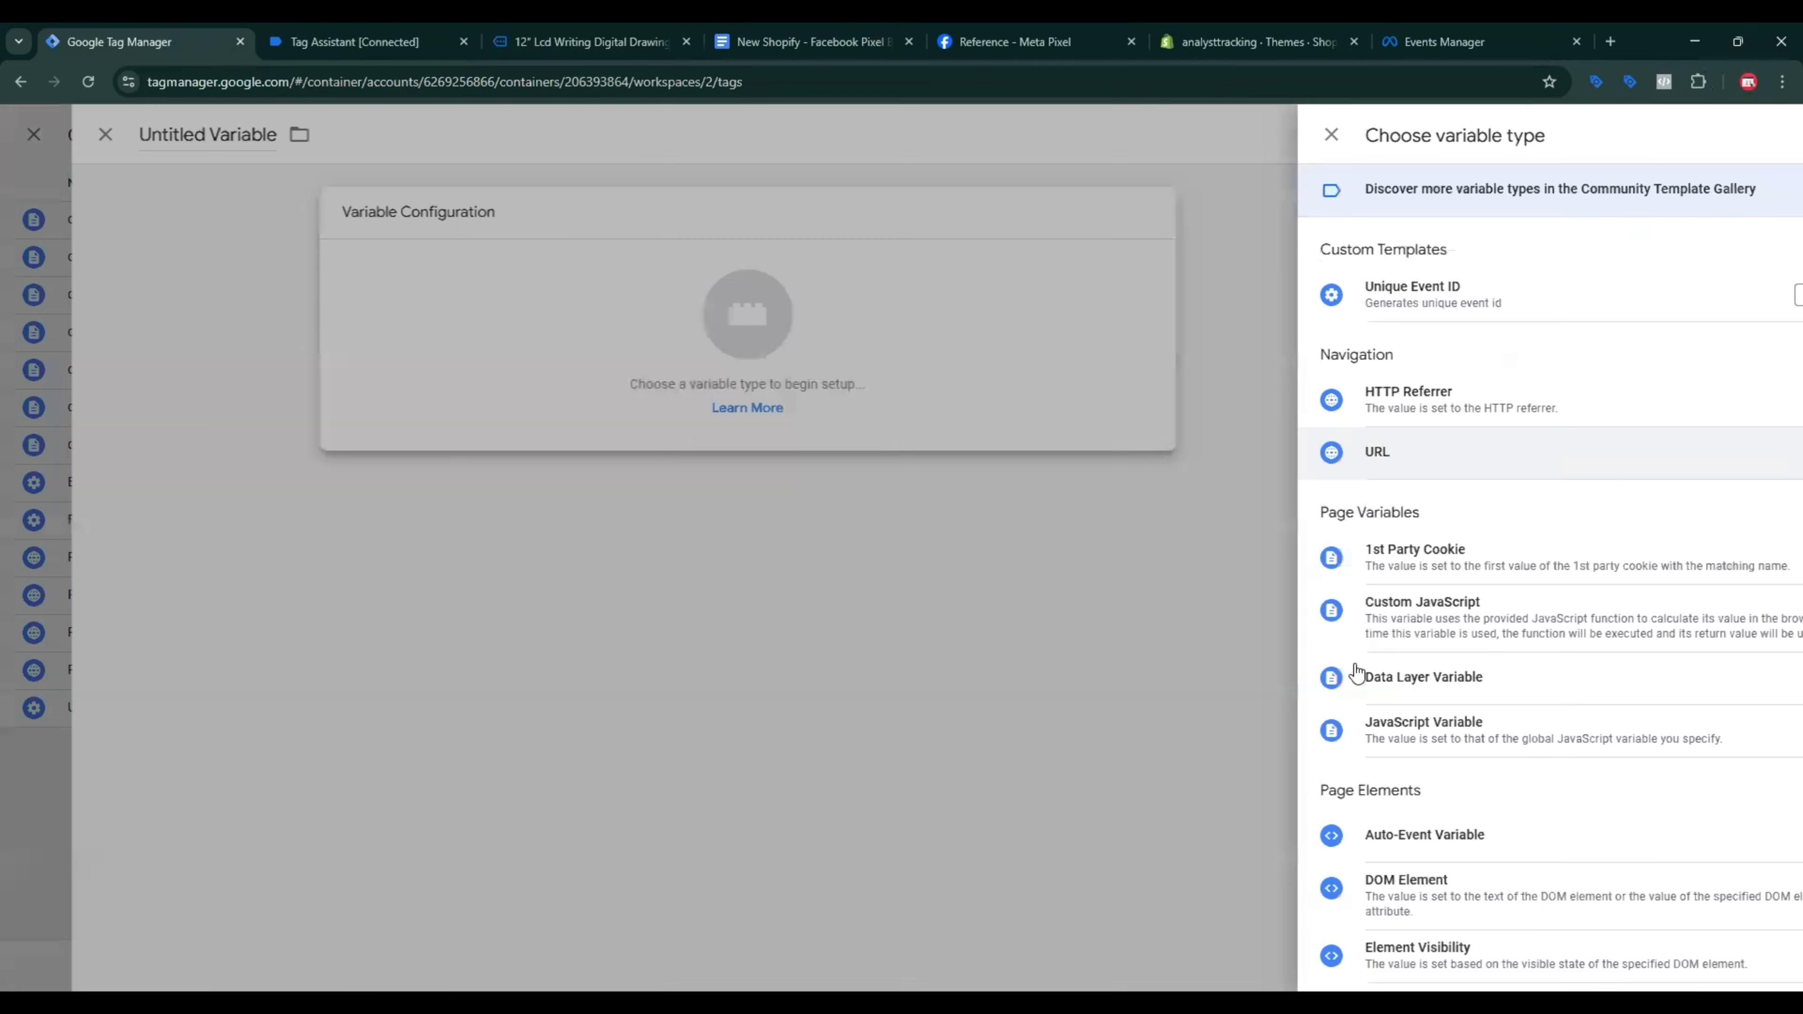
pyautogui.scroll(-3, 1352, 689)
pyautogui.click(1368, 419)
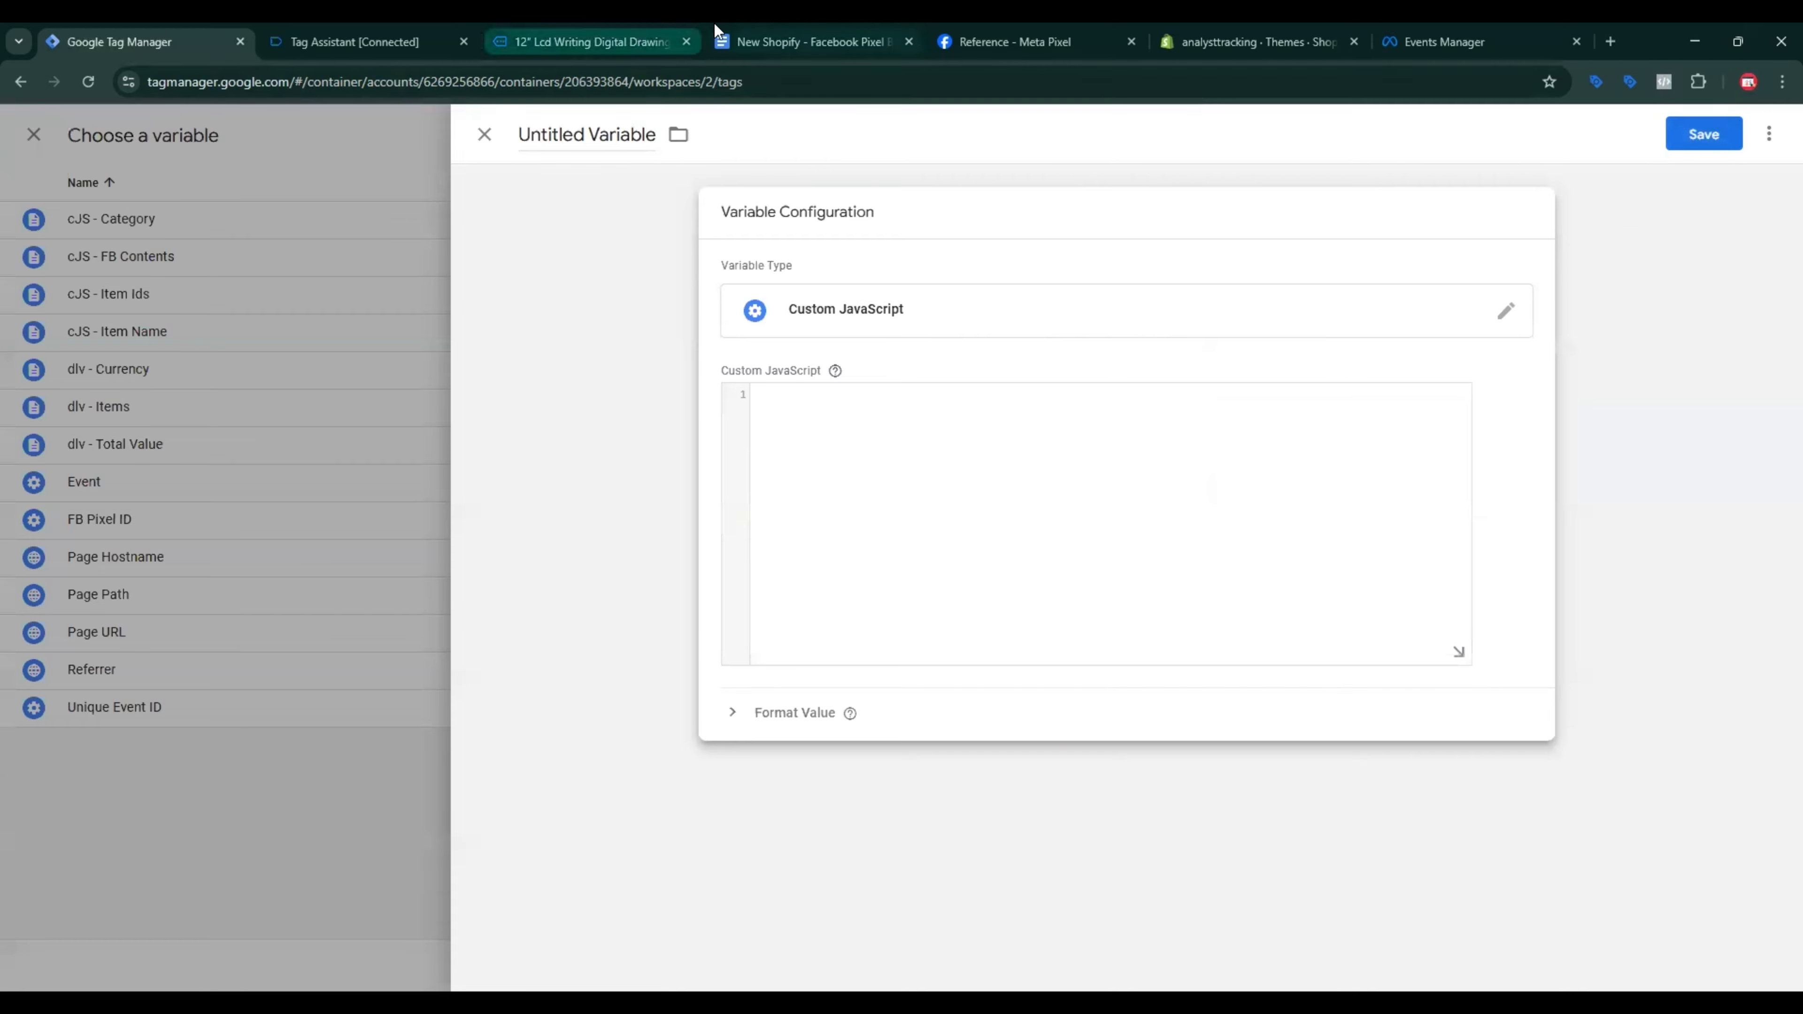
# Step: Copy the num_items function from the setup document into the new variable's Custom JavaScript code
pyautogui.click(809, 41)
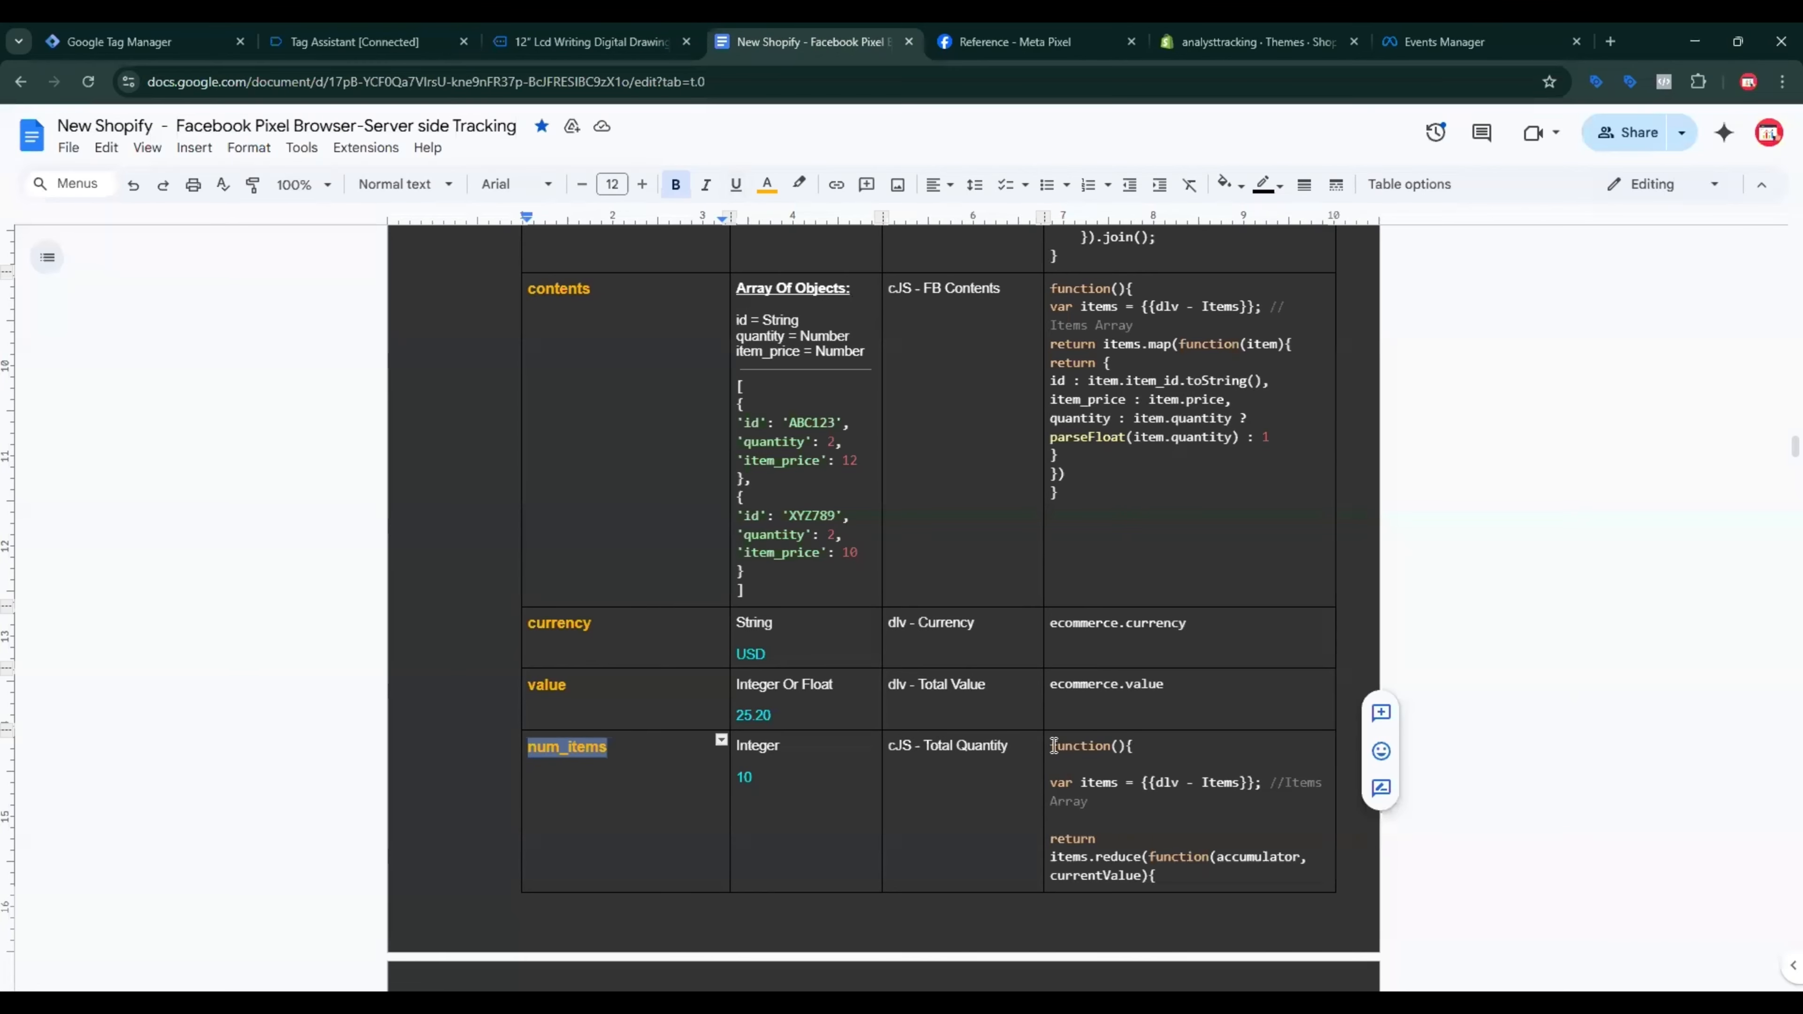
pyautogui.moveTo(1054, 745); pyautogui.dragTo(1138, 730)
pyautogui.click(145, 41)
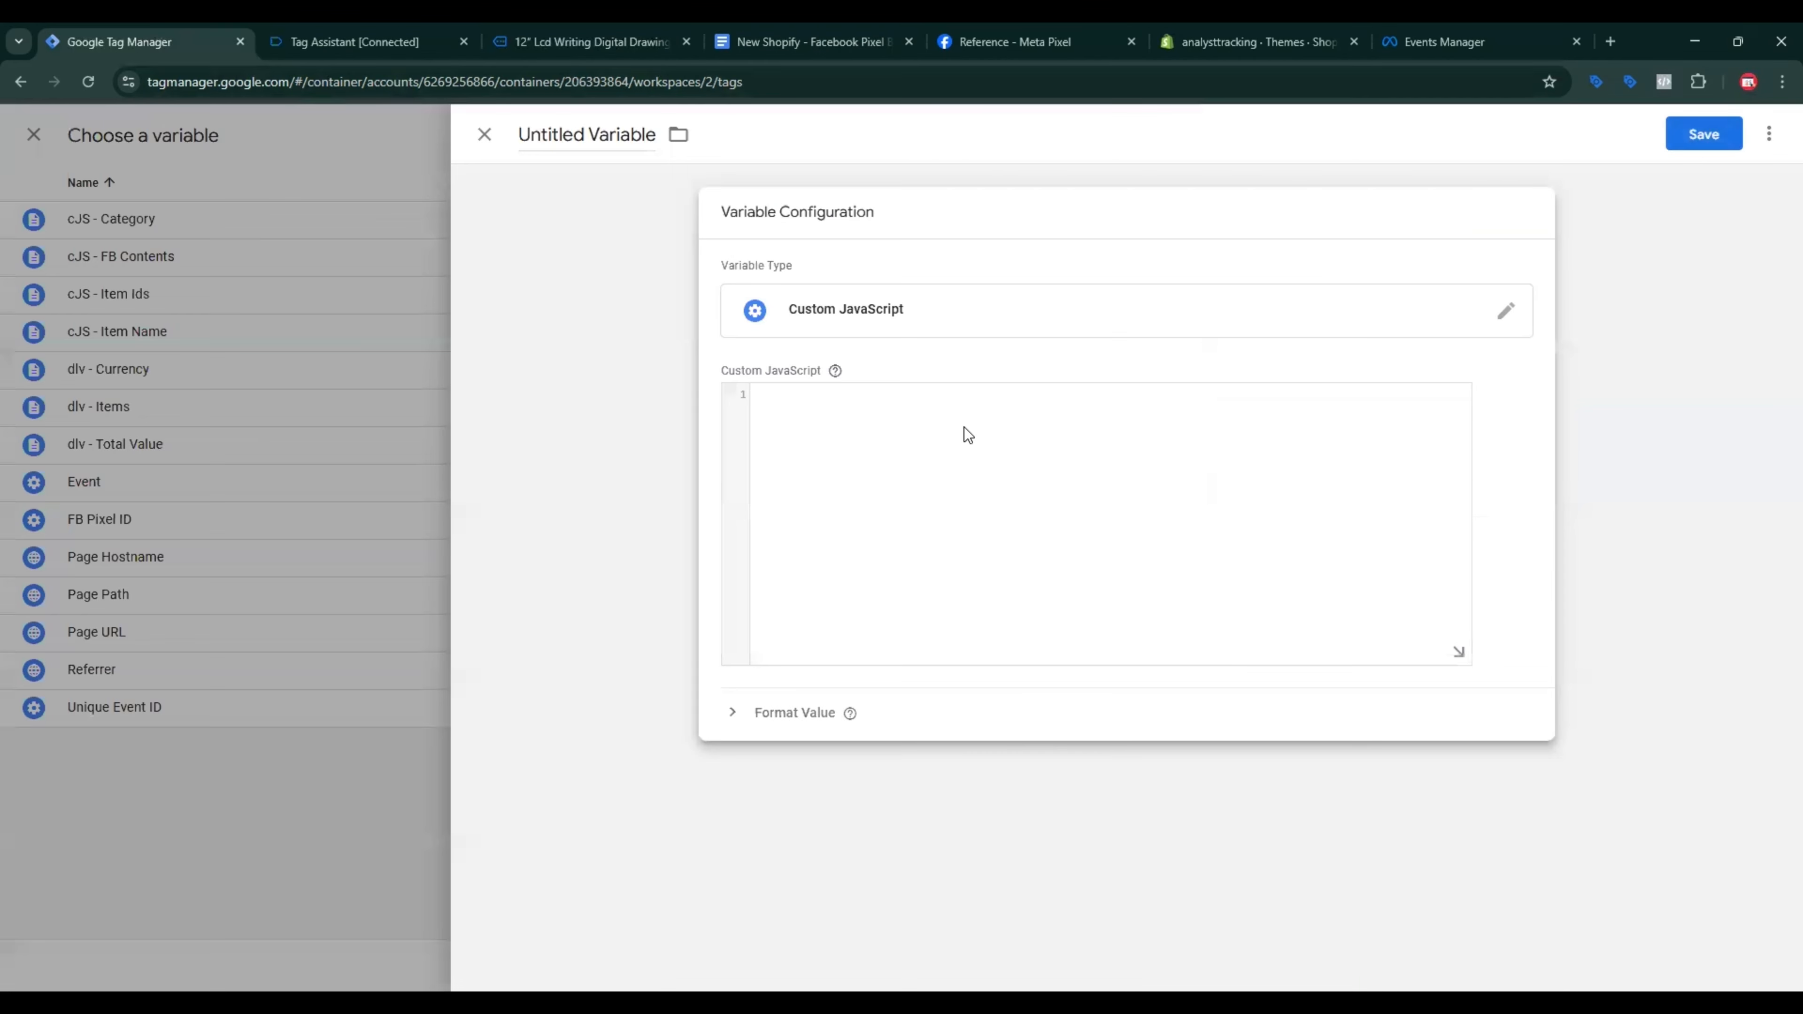
pyautogui.hotkey('ctrl', 'v')
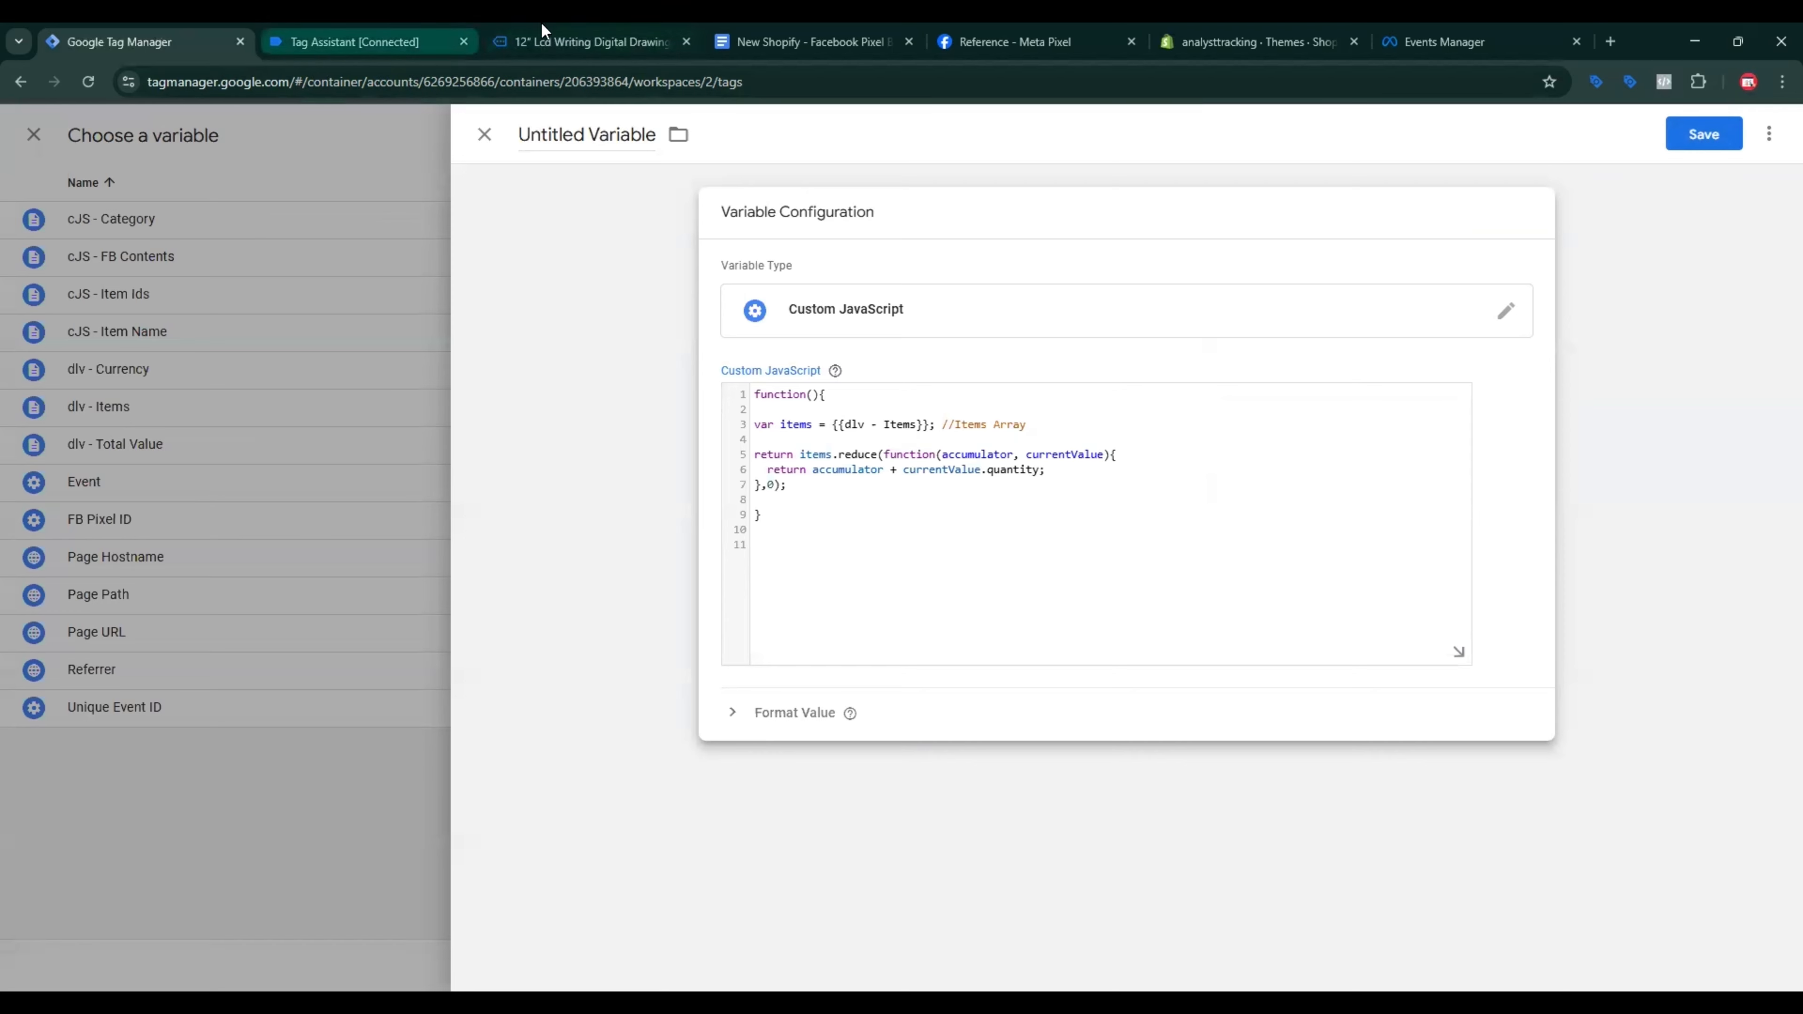
# Step: Name the variable "cJS - Total Quantity", copied from the setup document, and save it as the num_items value
pyautogui.click(808, 35)
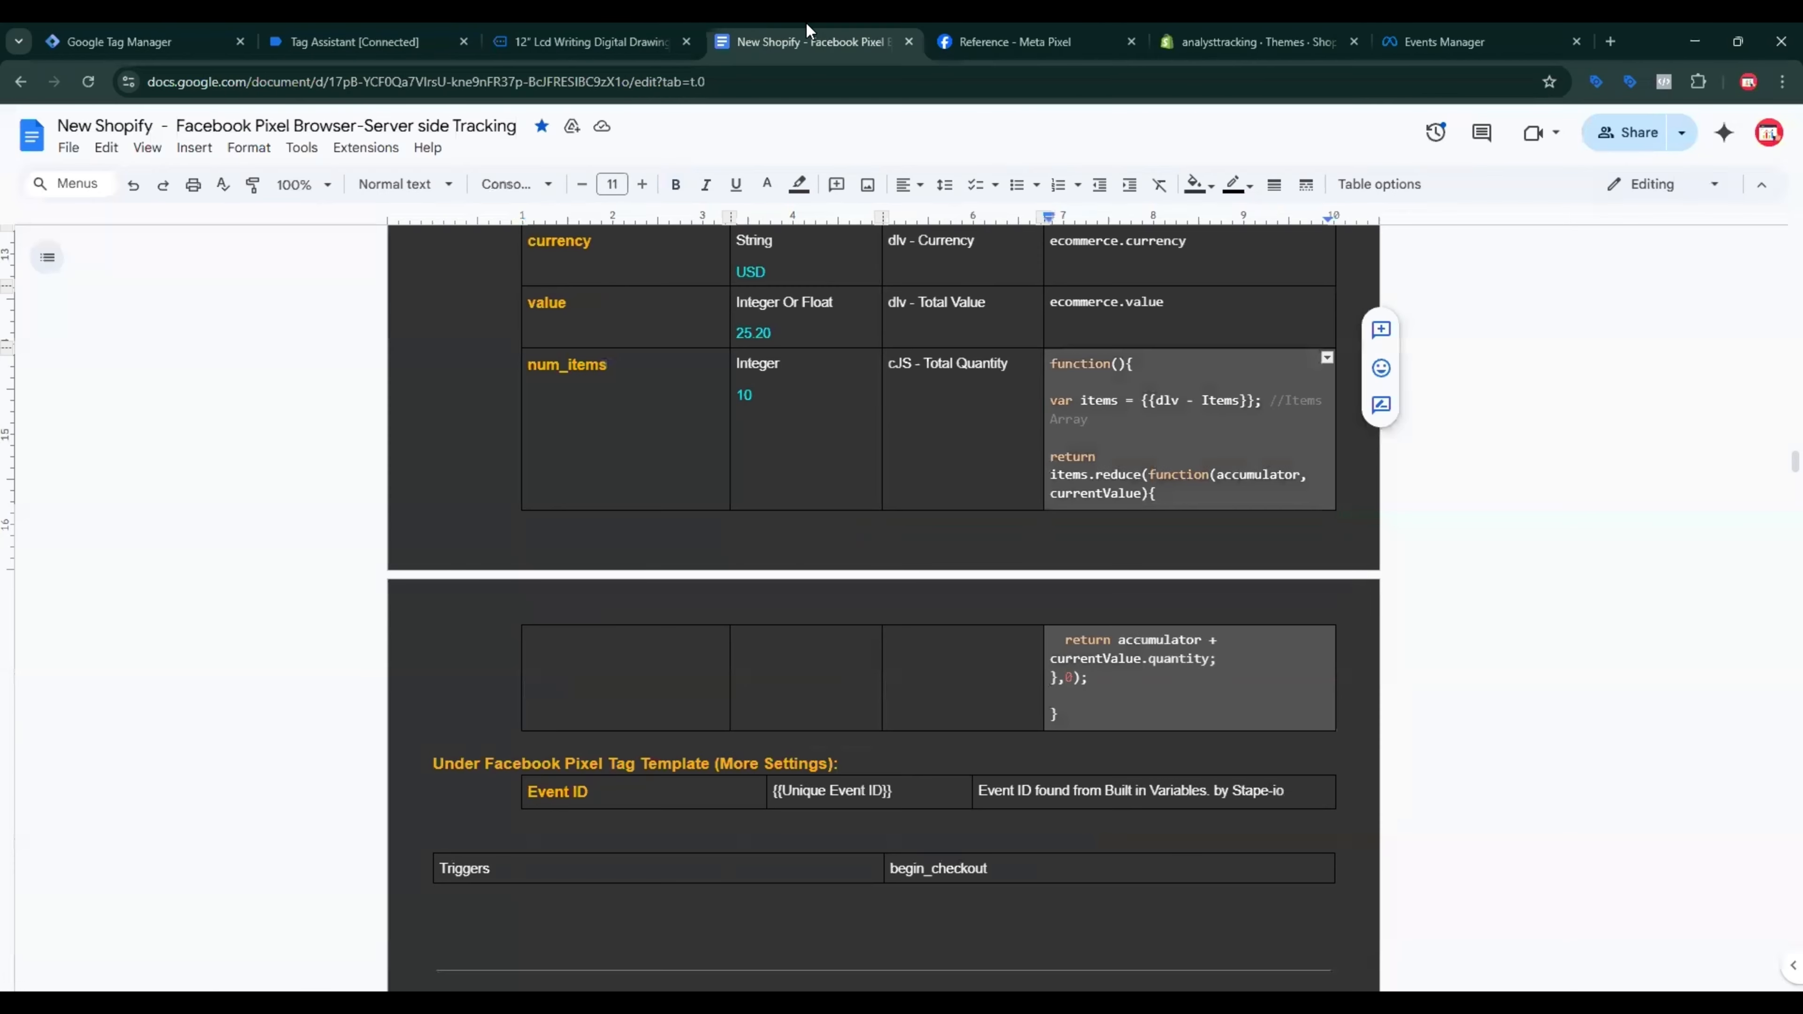
pyautogui.tripleClick(924, 359)
pyautogui.hotkey('ctrl', 'c')
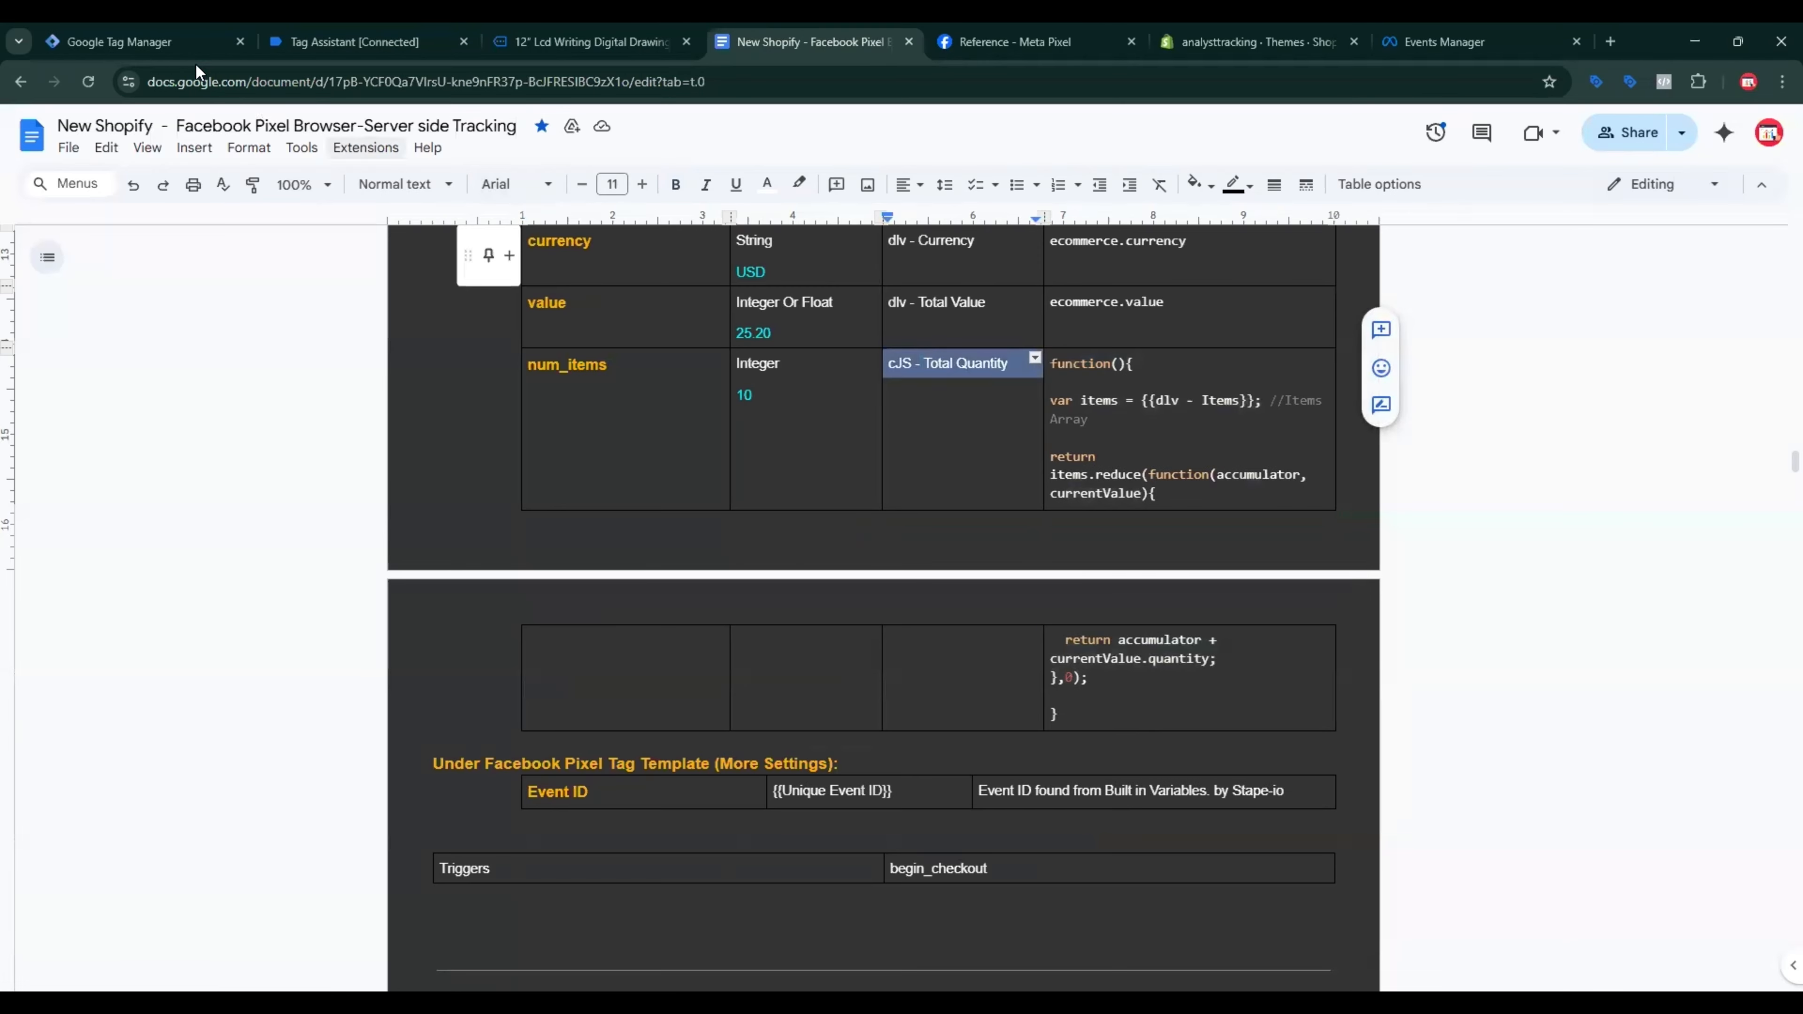
pyautogui.click(142, 41)
pyautogui.click(567, 135)
pyautogui.hotkey('ctrl', 'v')
pyautogui.click(1735, 137)
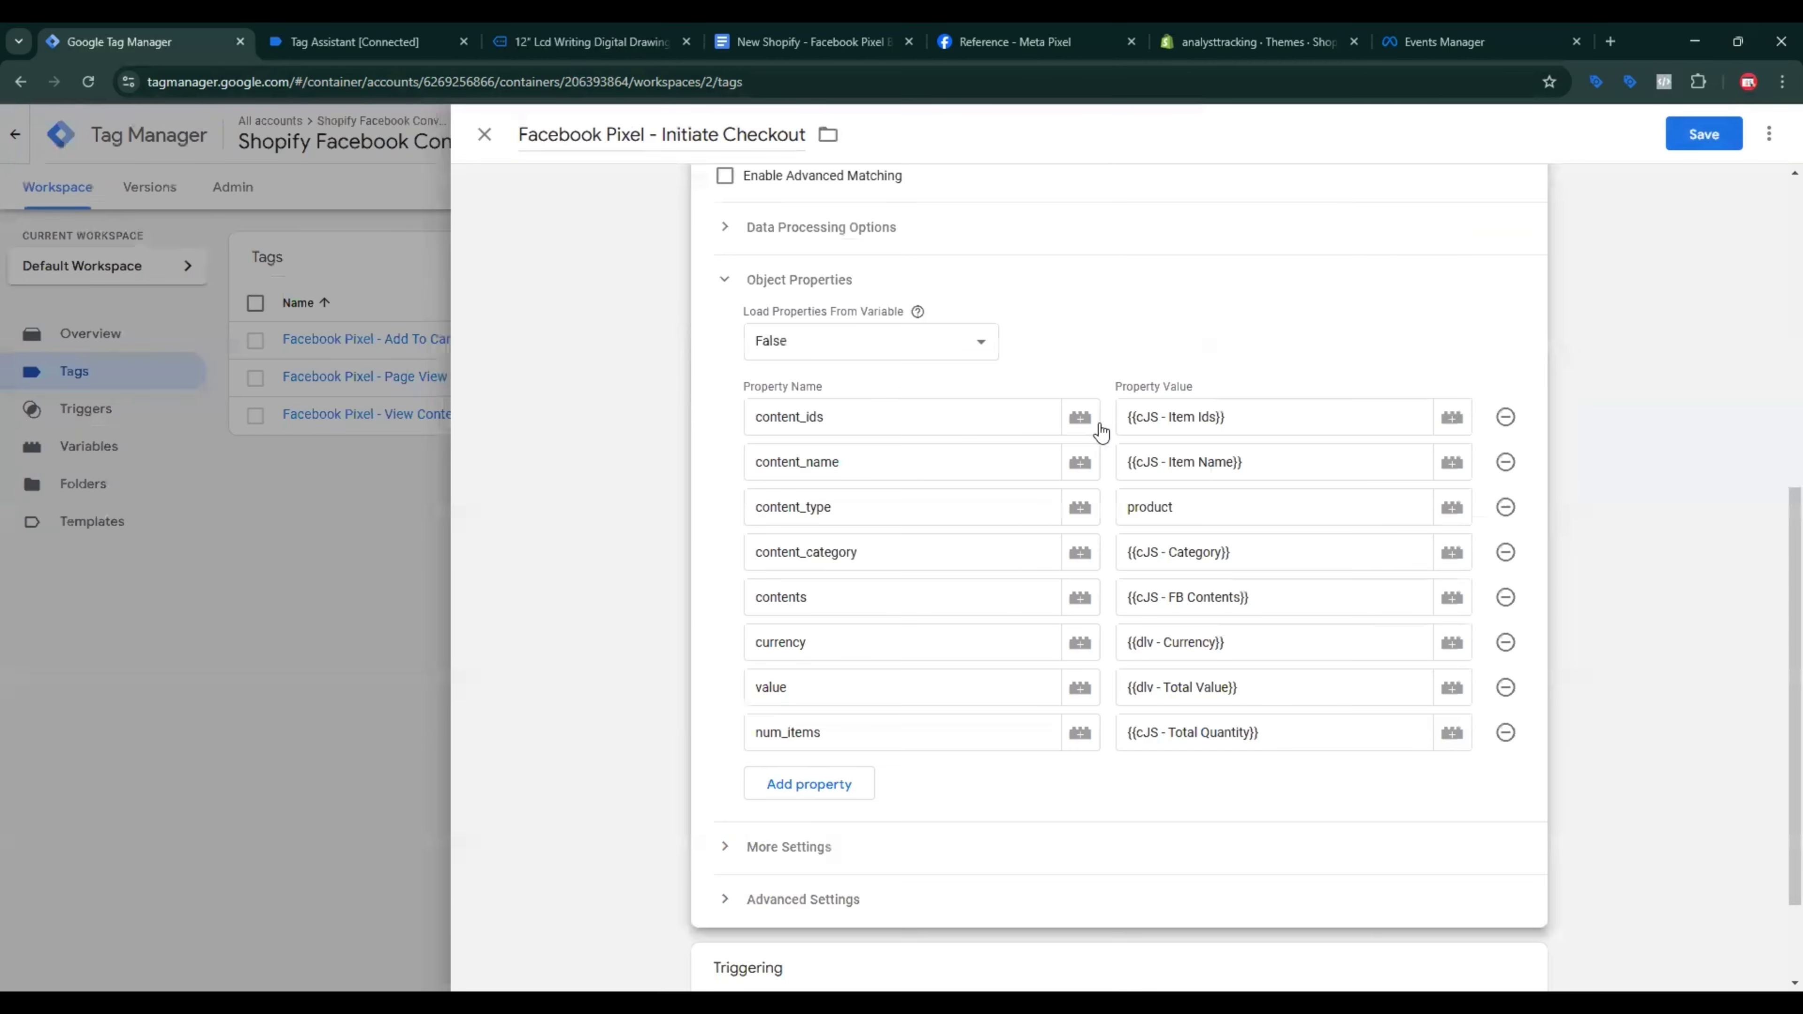
# Step: Proceed to checkout in the store and copy the begin_checkout event name from Tag Assistant
pyautogui.click(589, 41)
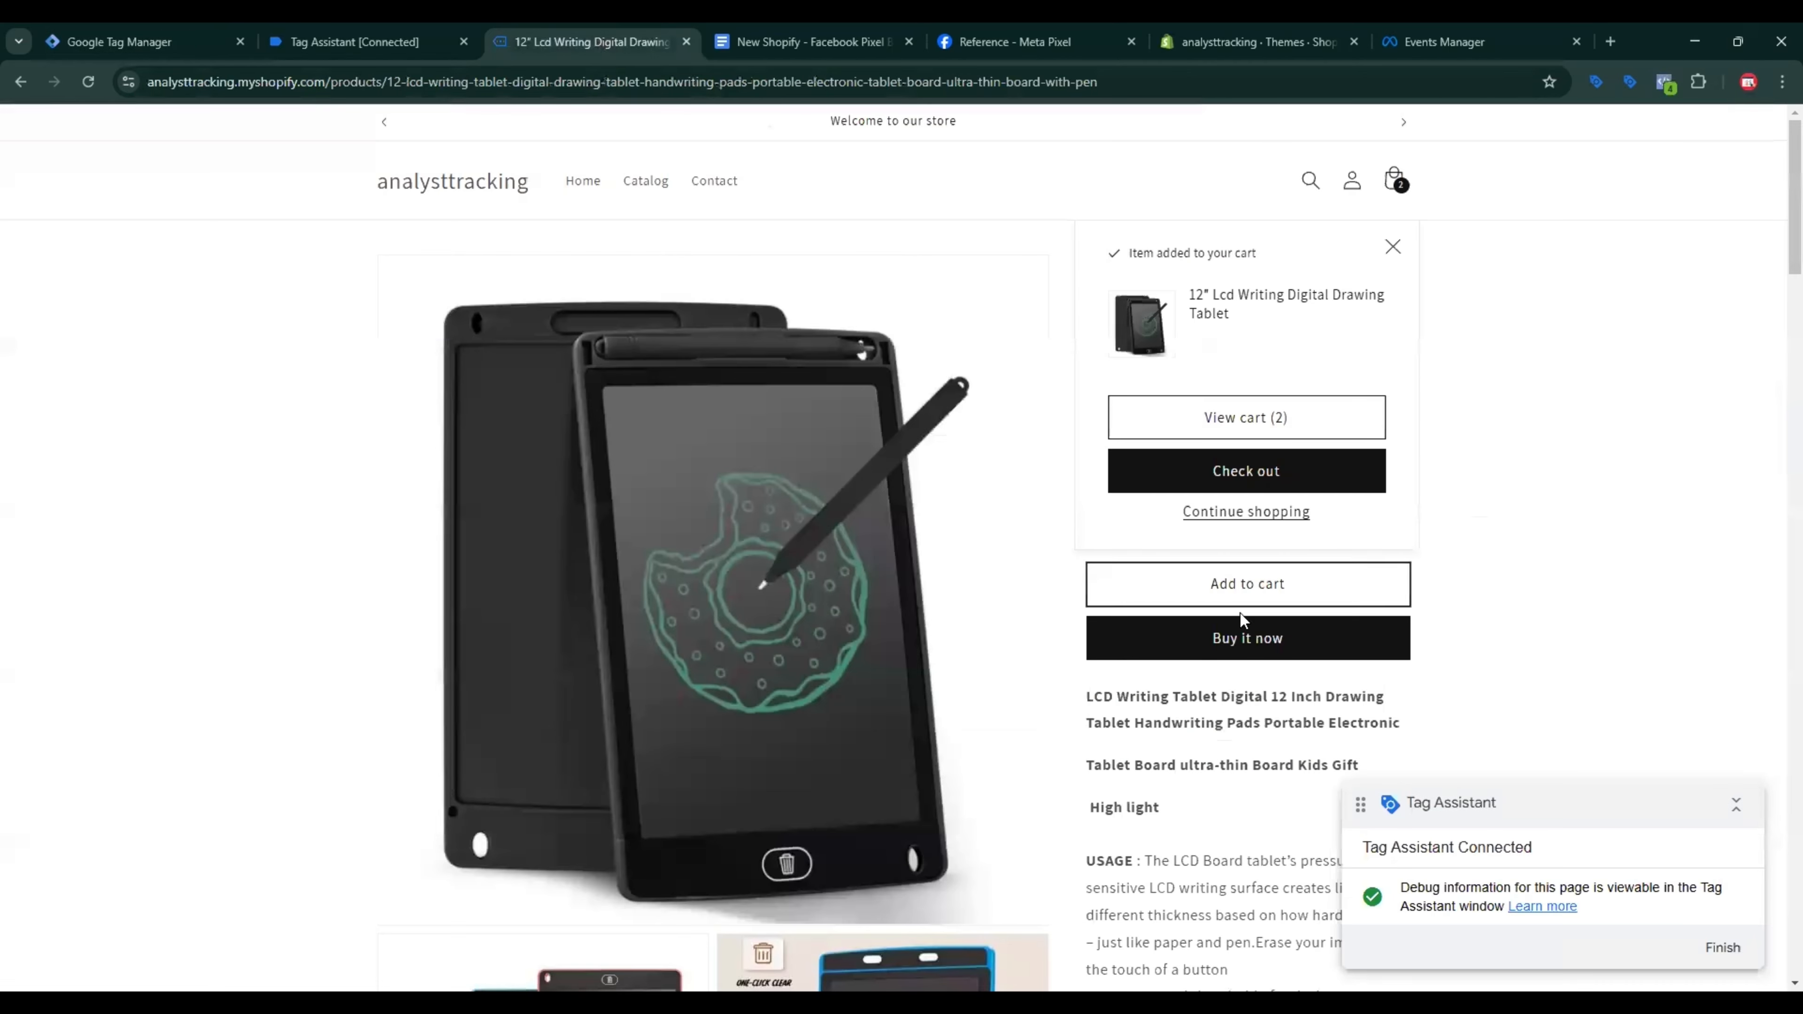
pyautogui.click(1268, 473)
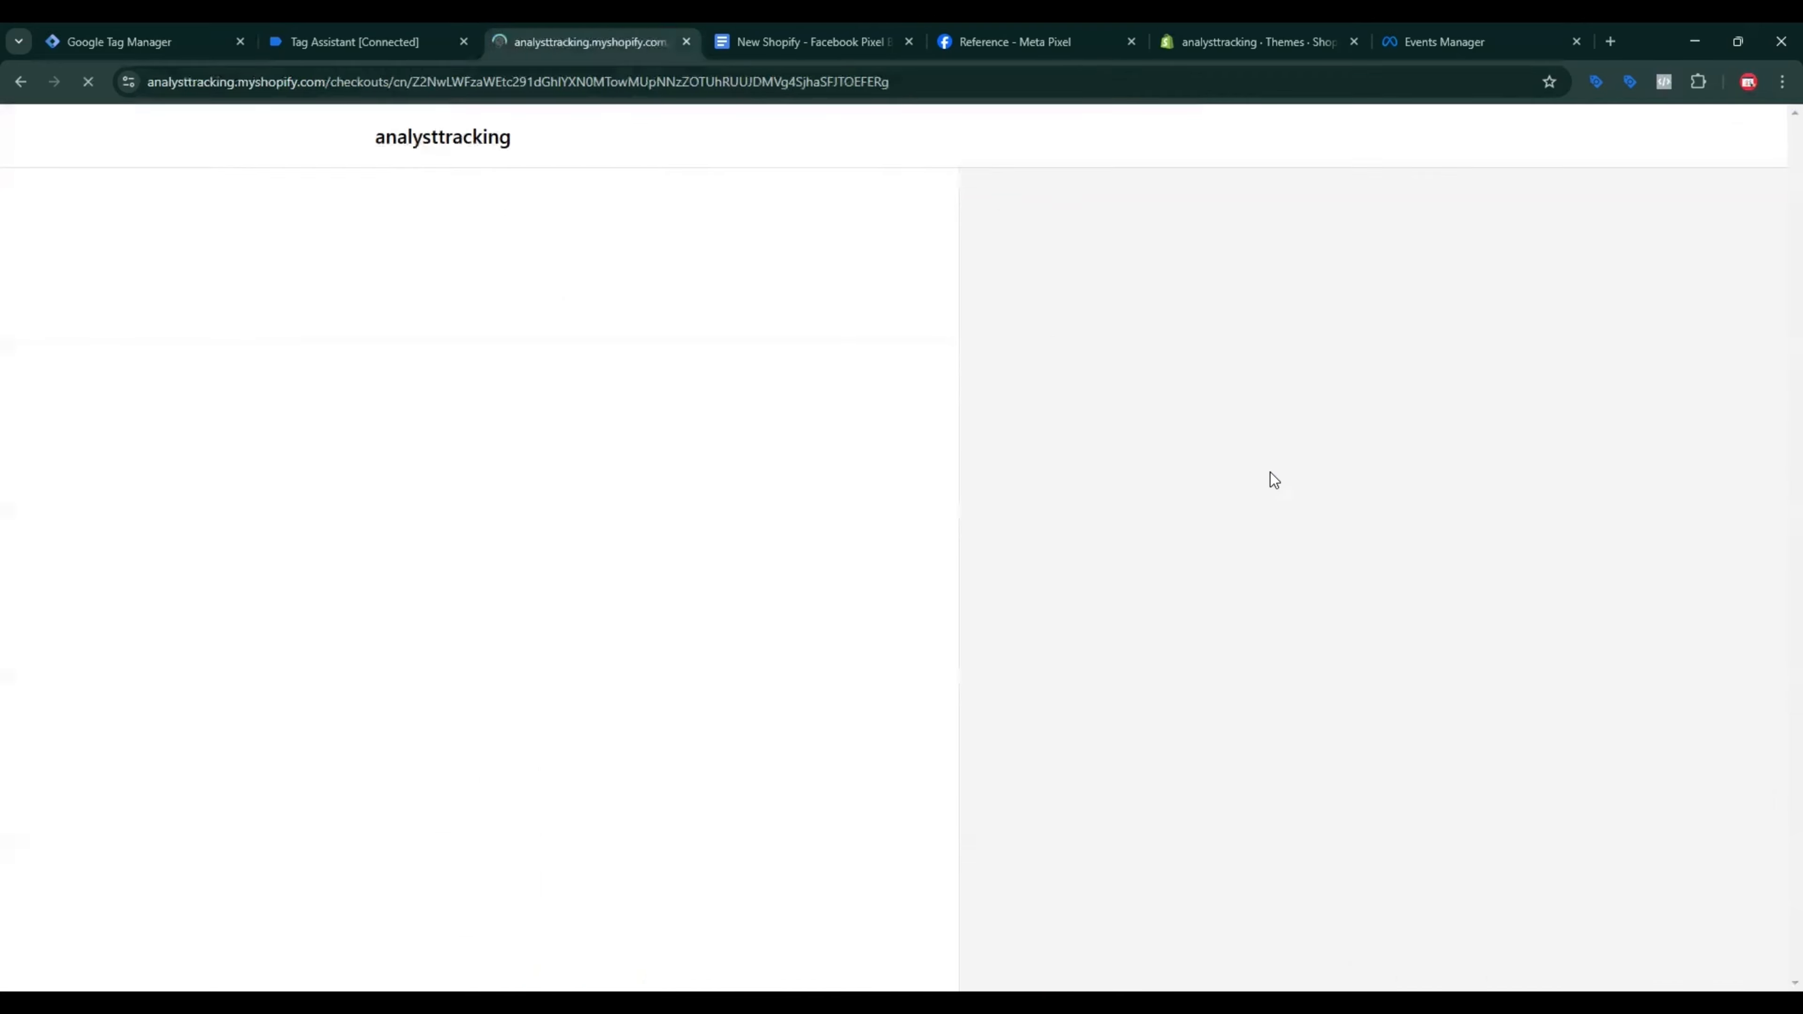
pyautogui.click(361, 55)
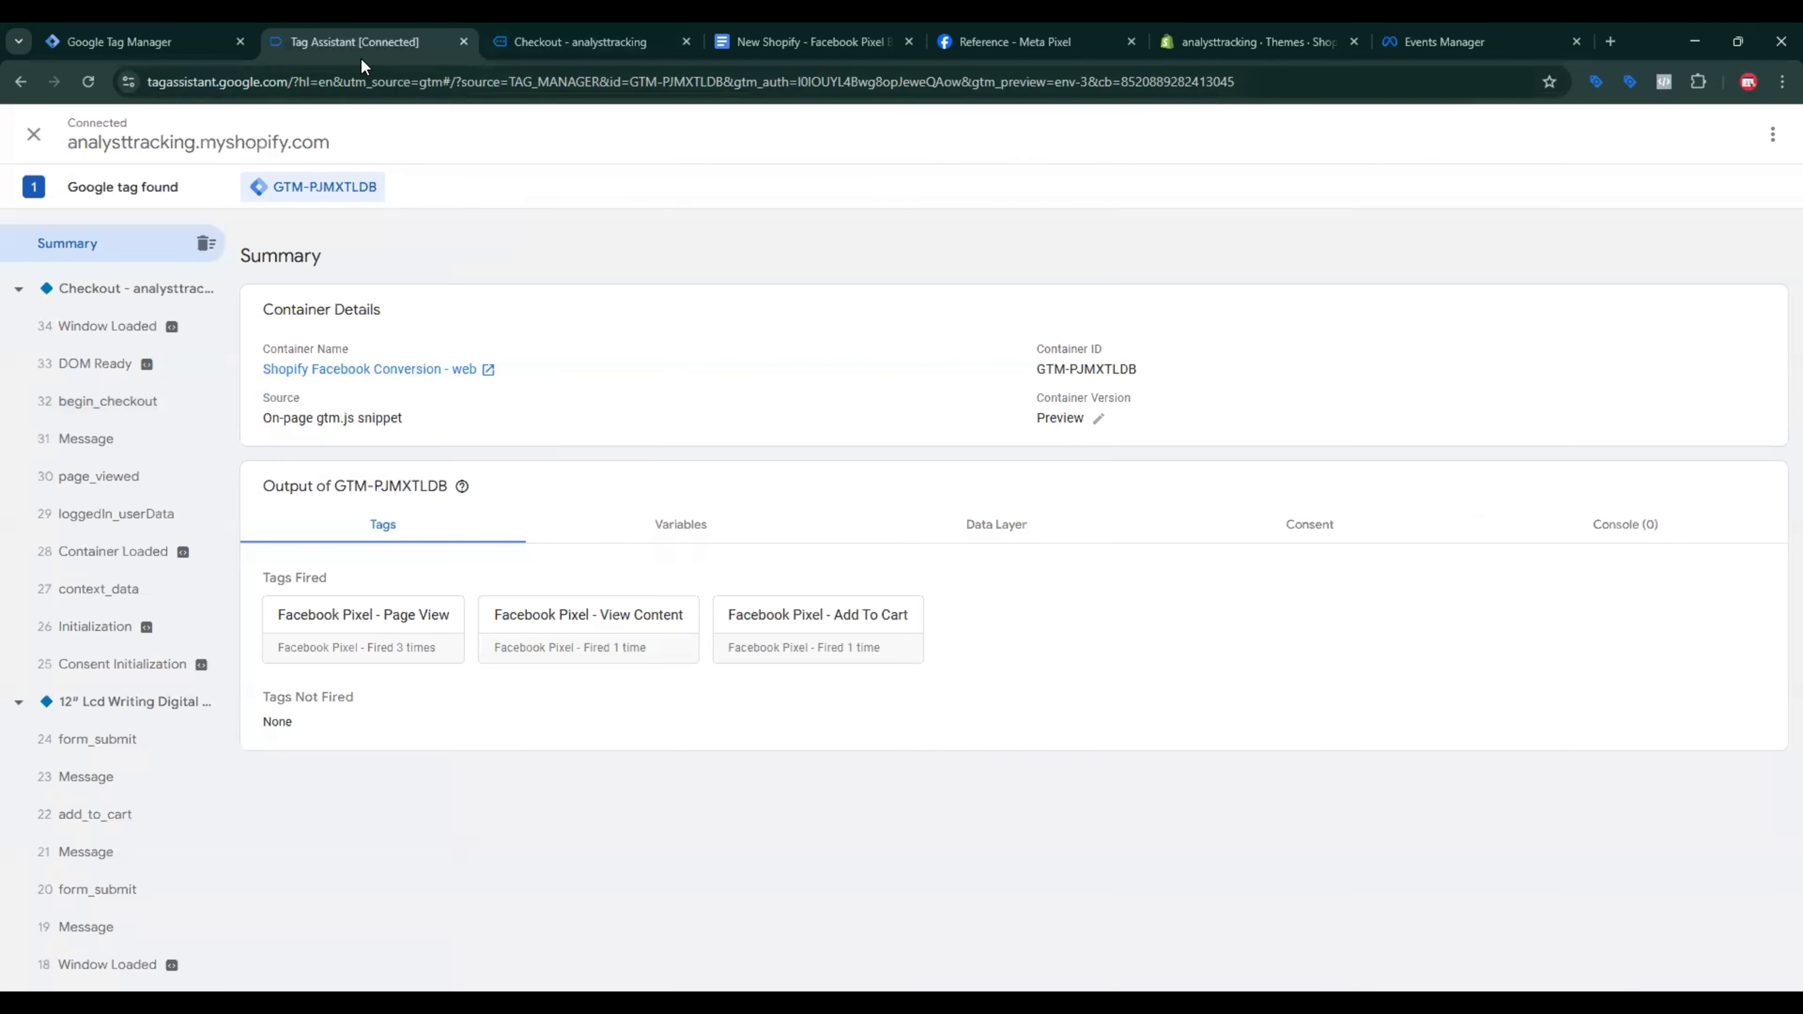
pyautogui.click(139, 410)
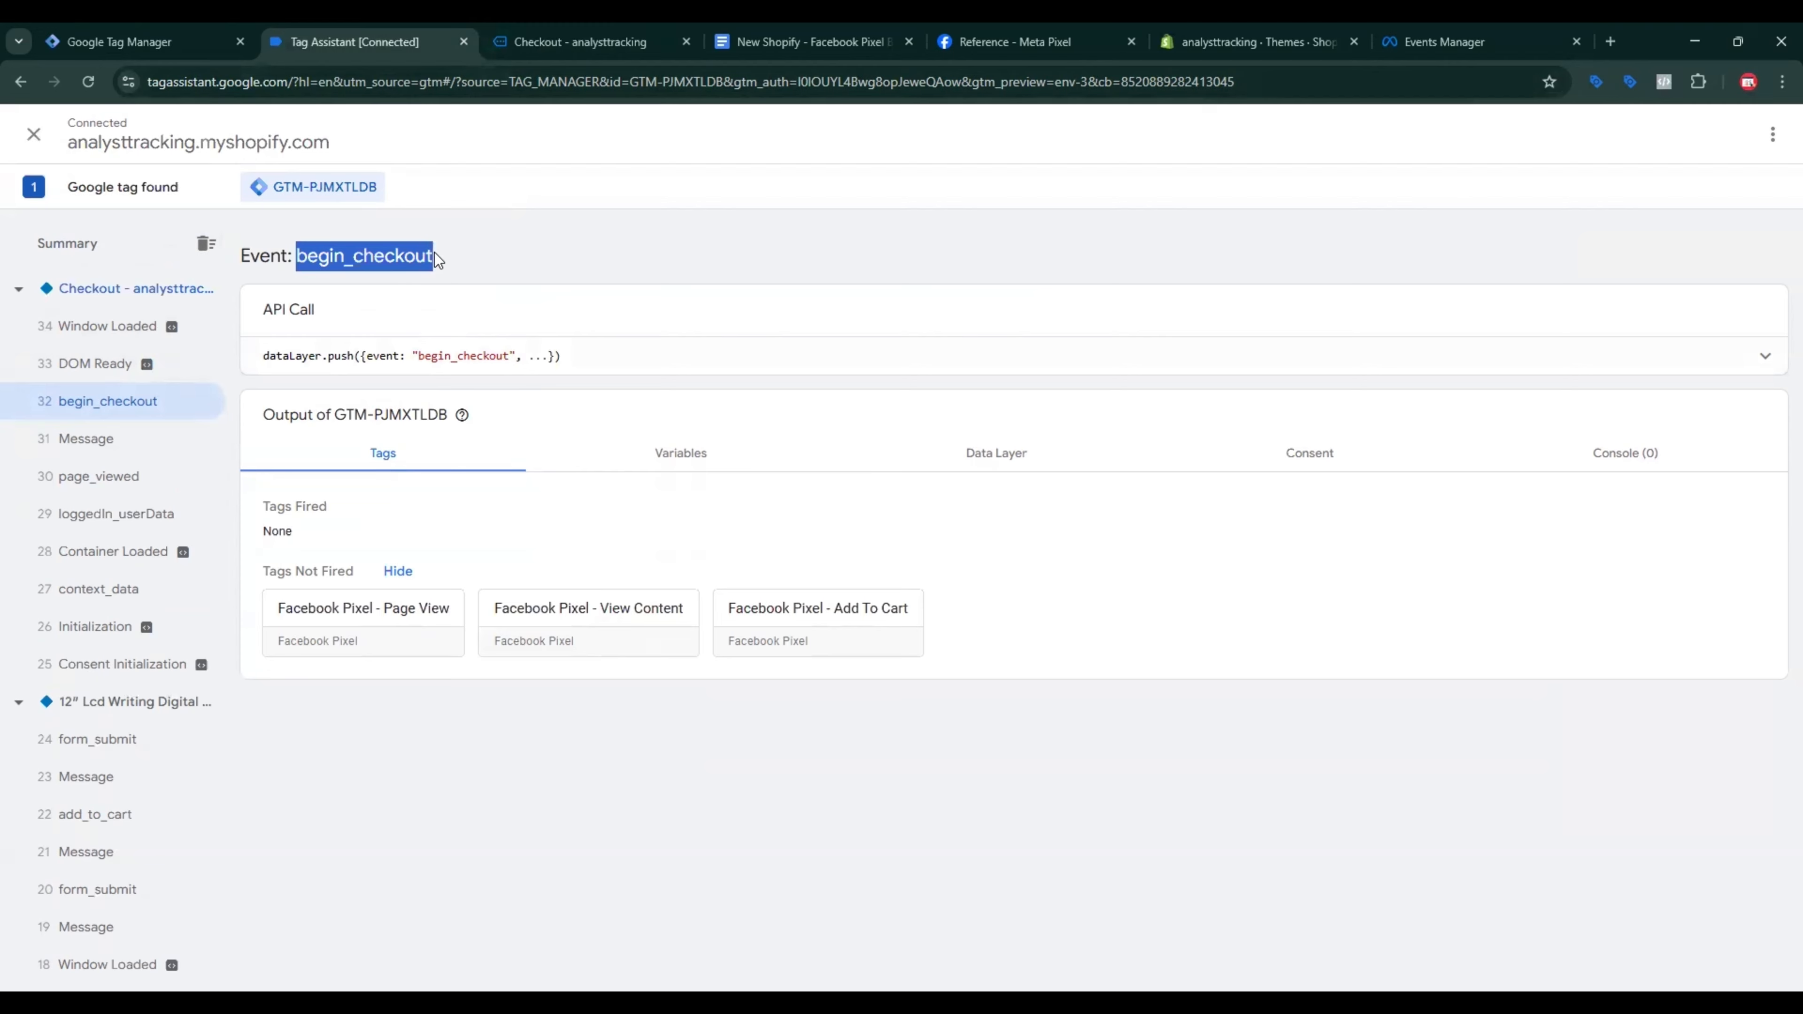
# Step: Remove the add_to_cart trigger from the Facebook Pixel - Initiate Checkout tag in Google Tag Manager
pyautogui.click(121, 42)
pyautogui.scroll(-3, 1002, 821)
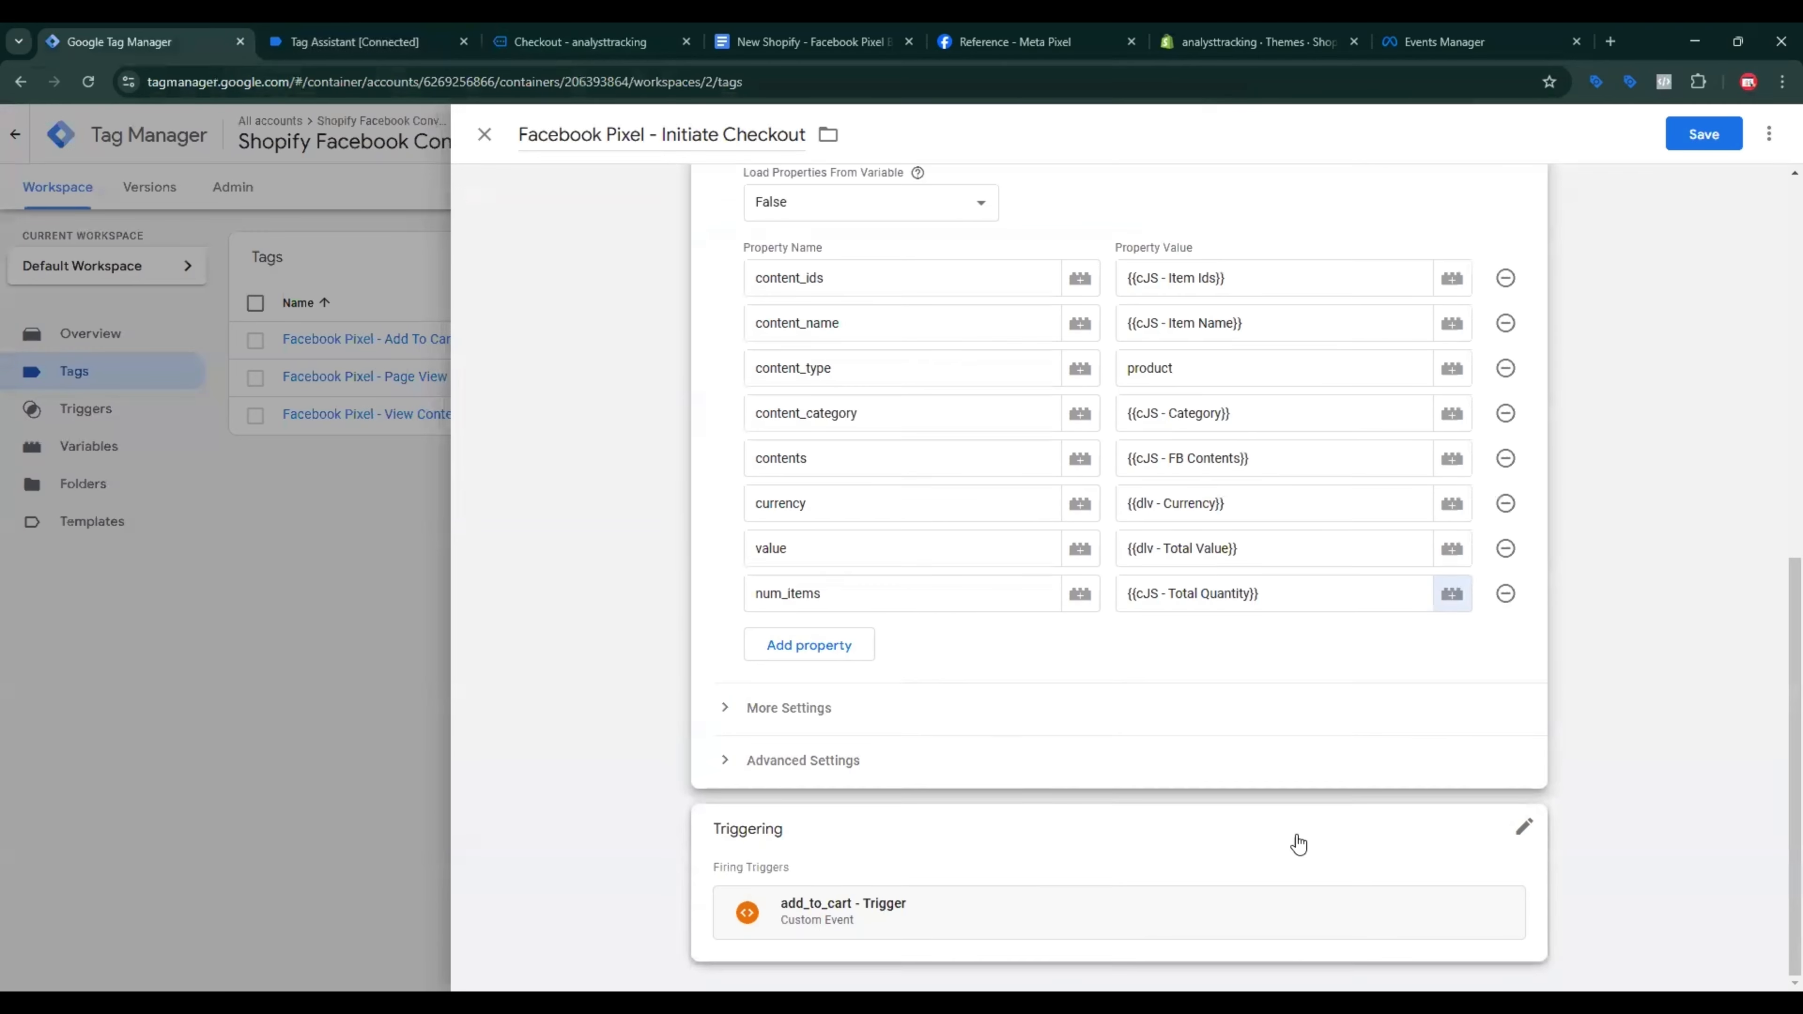
pyautogui.click(1523, 834)
pyautogui.click(1504, 880)
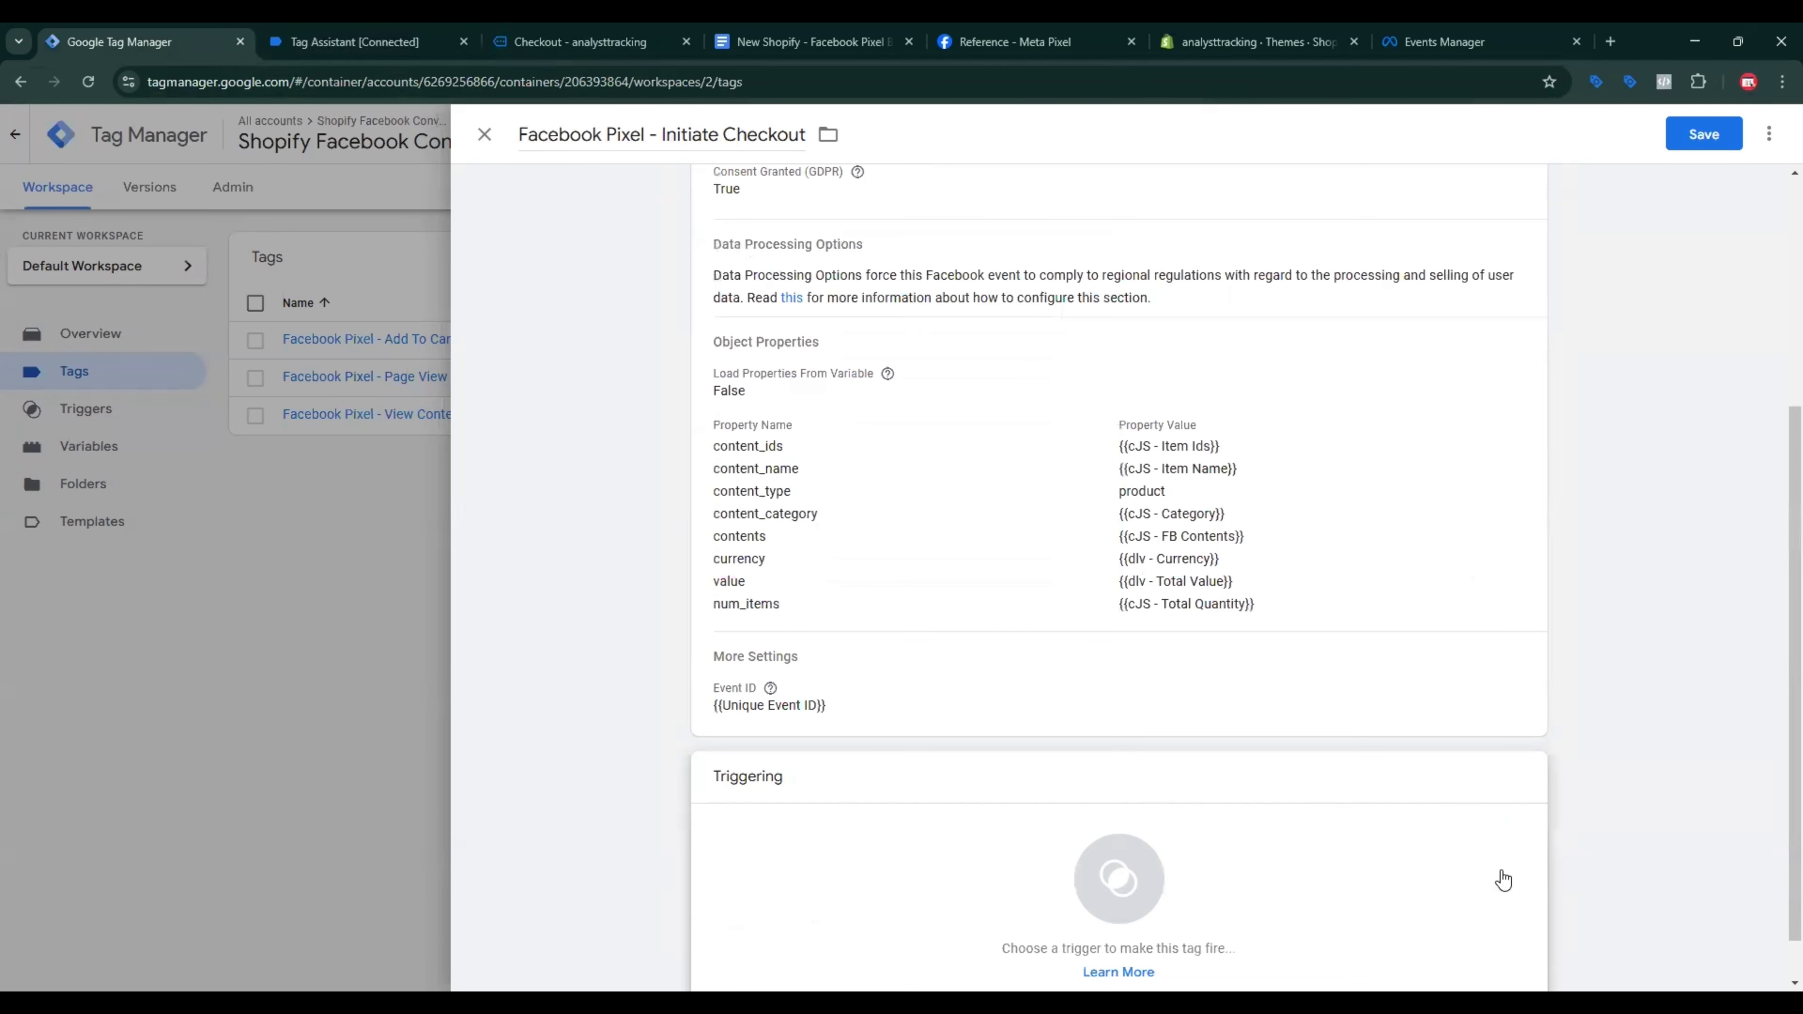
# Step: Create a new Custom Event trigger for the tag with the event name begin_checkout
pyautogui.click(1463, 881)
pyautogui.click(1762, 144)
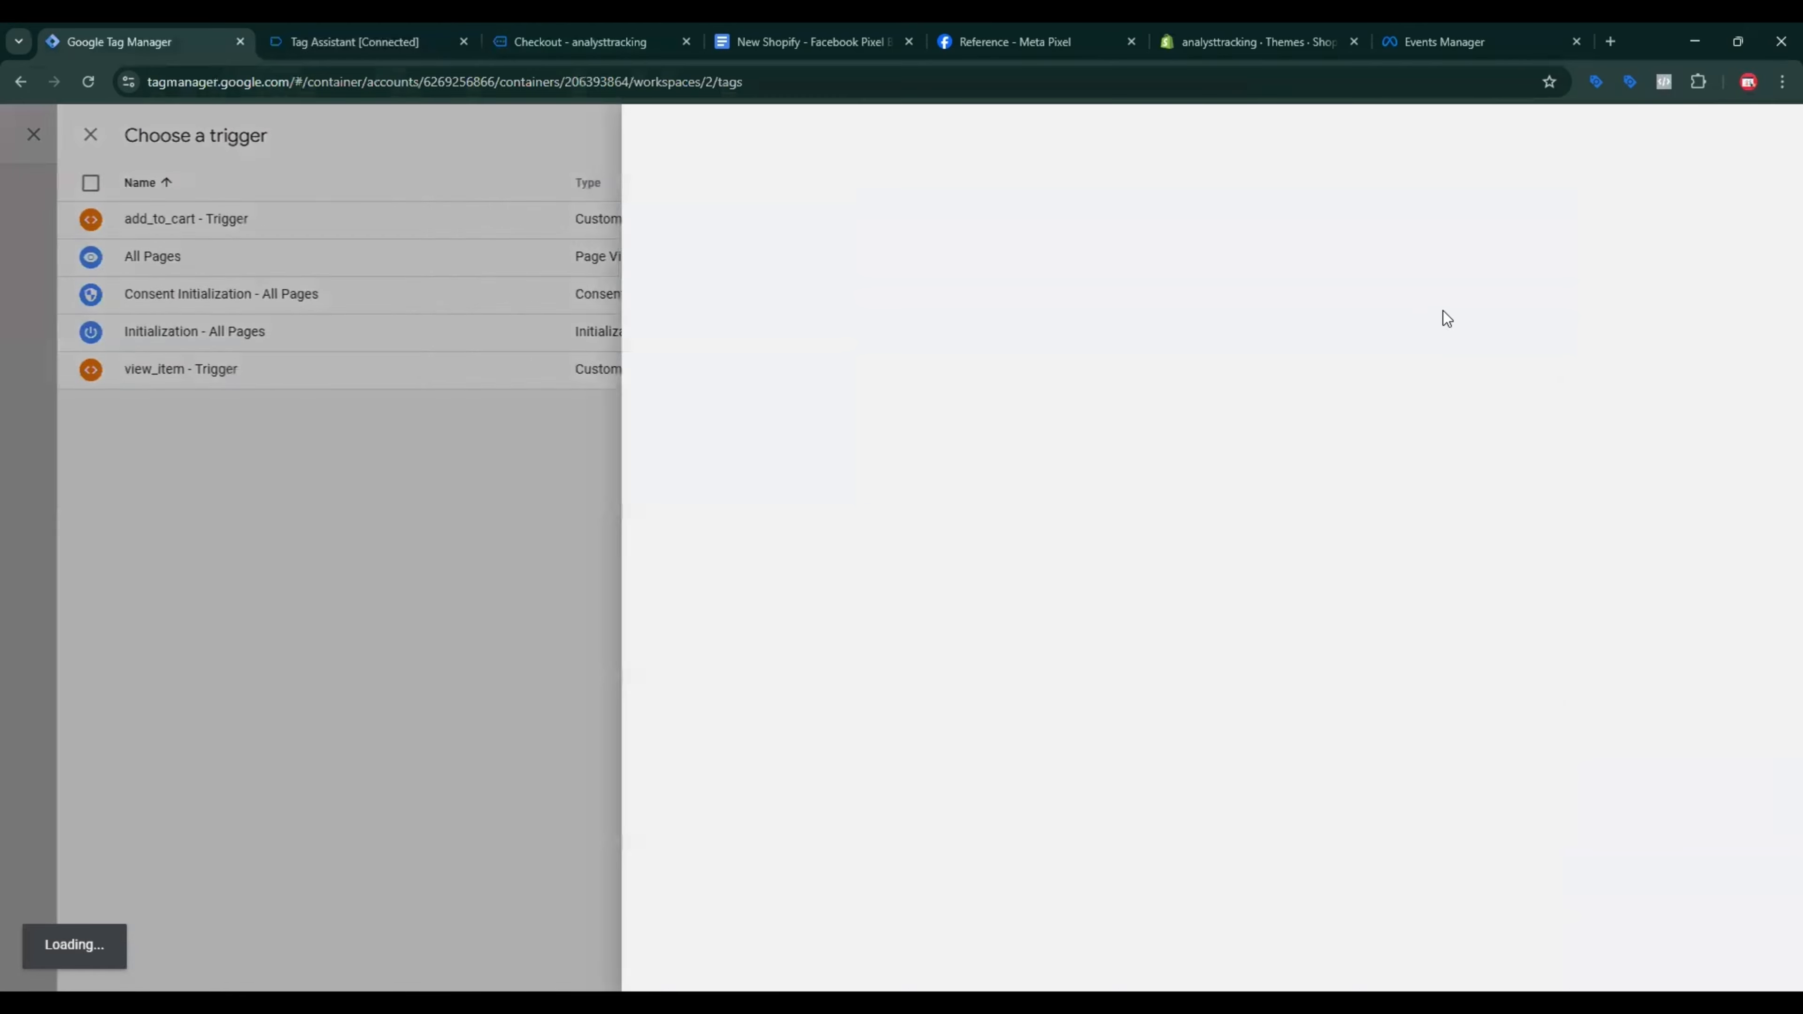
pyautogui.click(1352, 303)
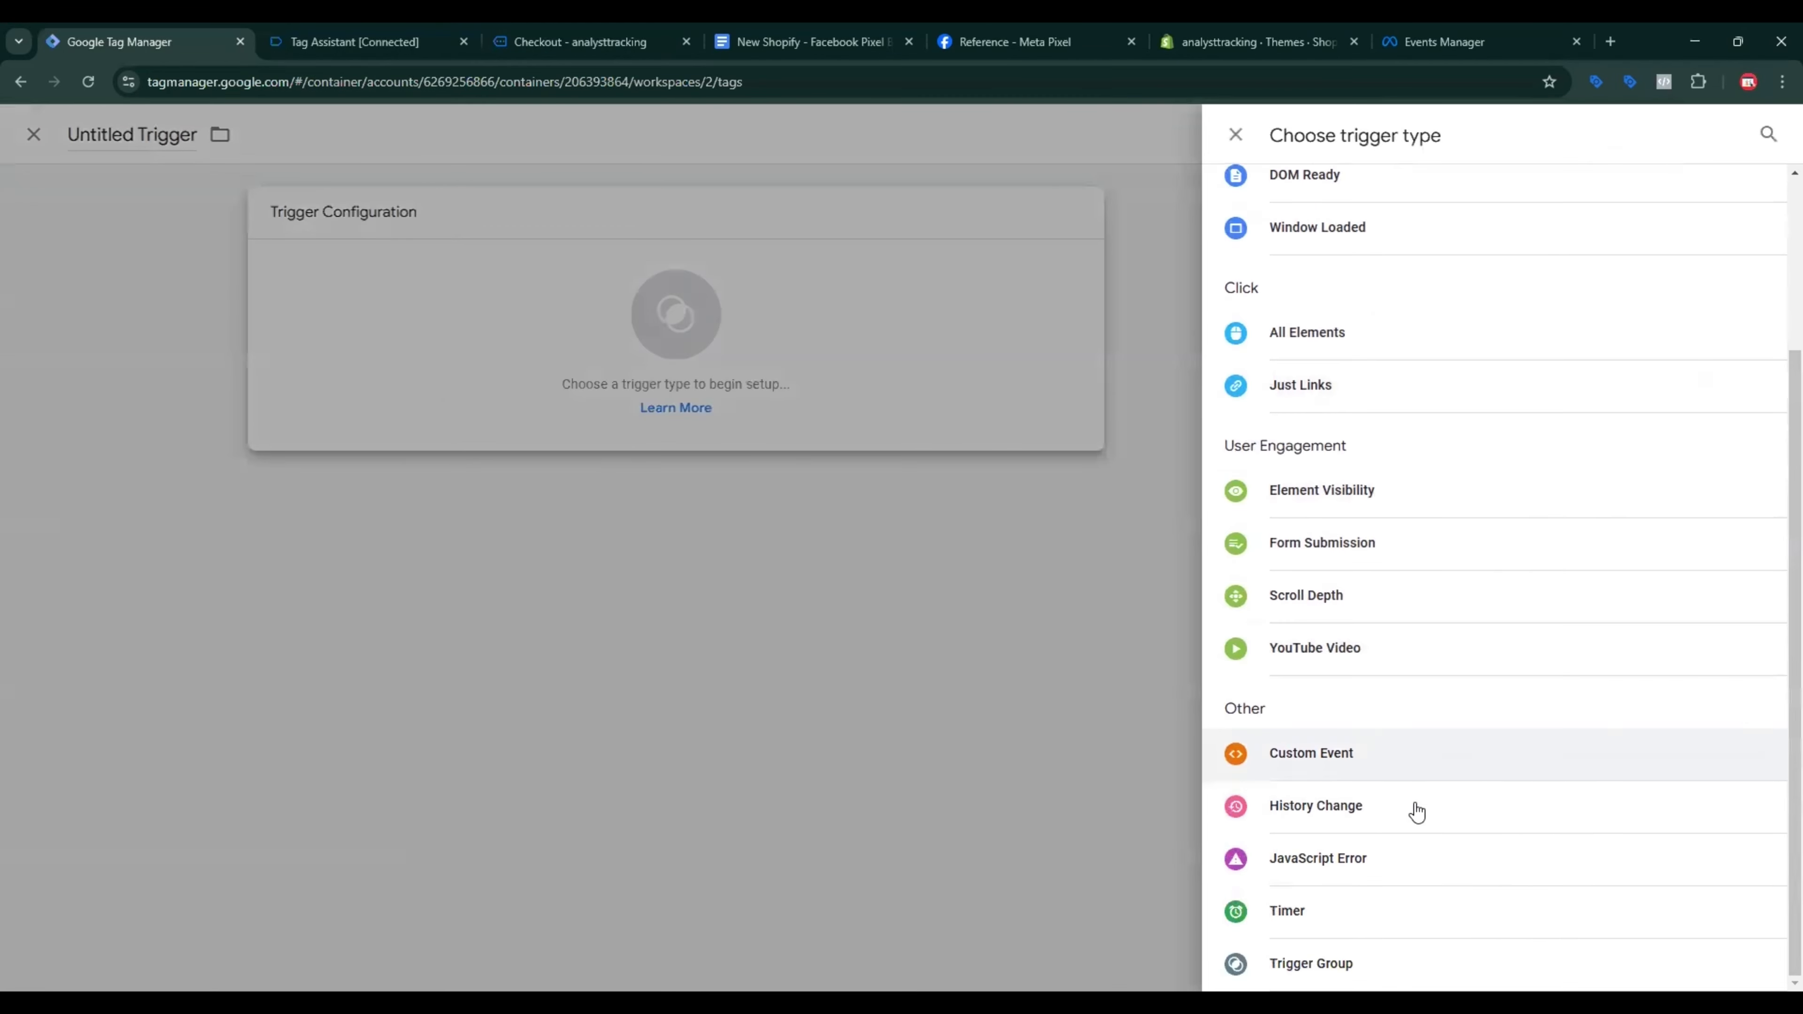
pyautogui.click(1352, 760)
pyautogui.click(800, 404)
pyautogui.hotkey('ctrl', 'v')
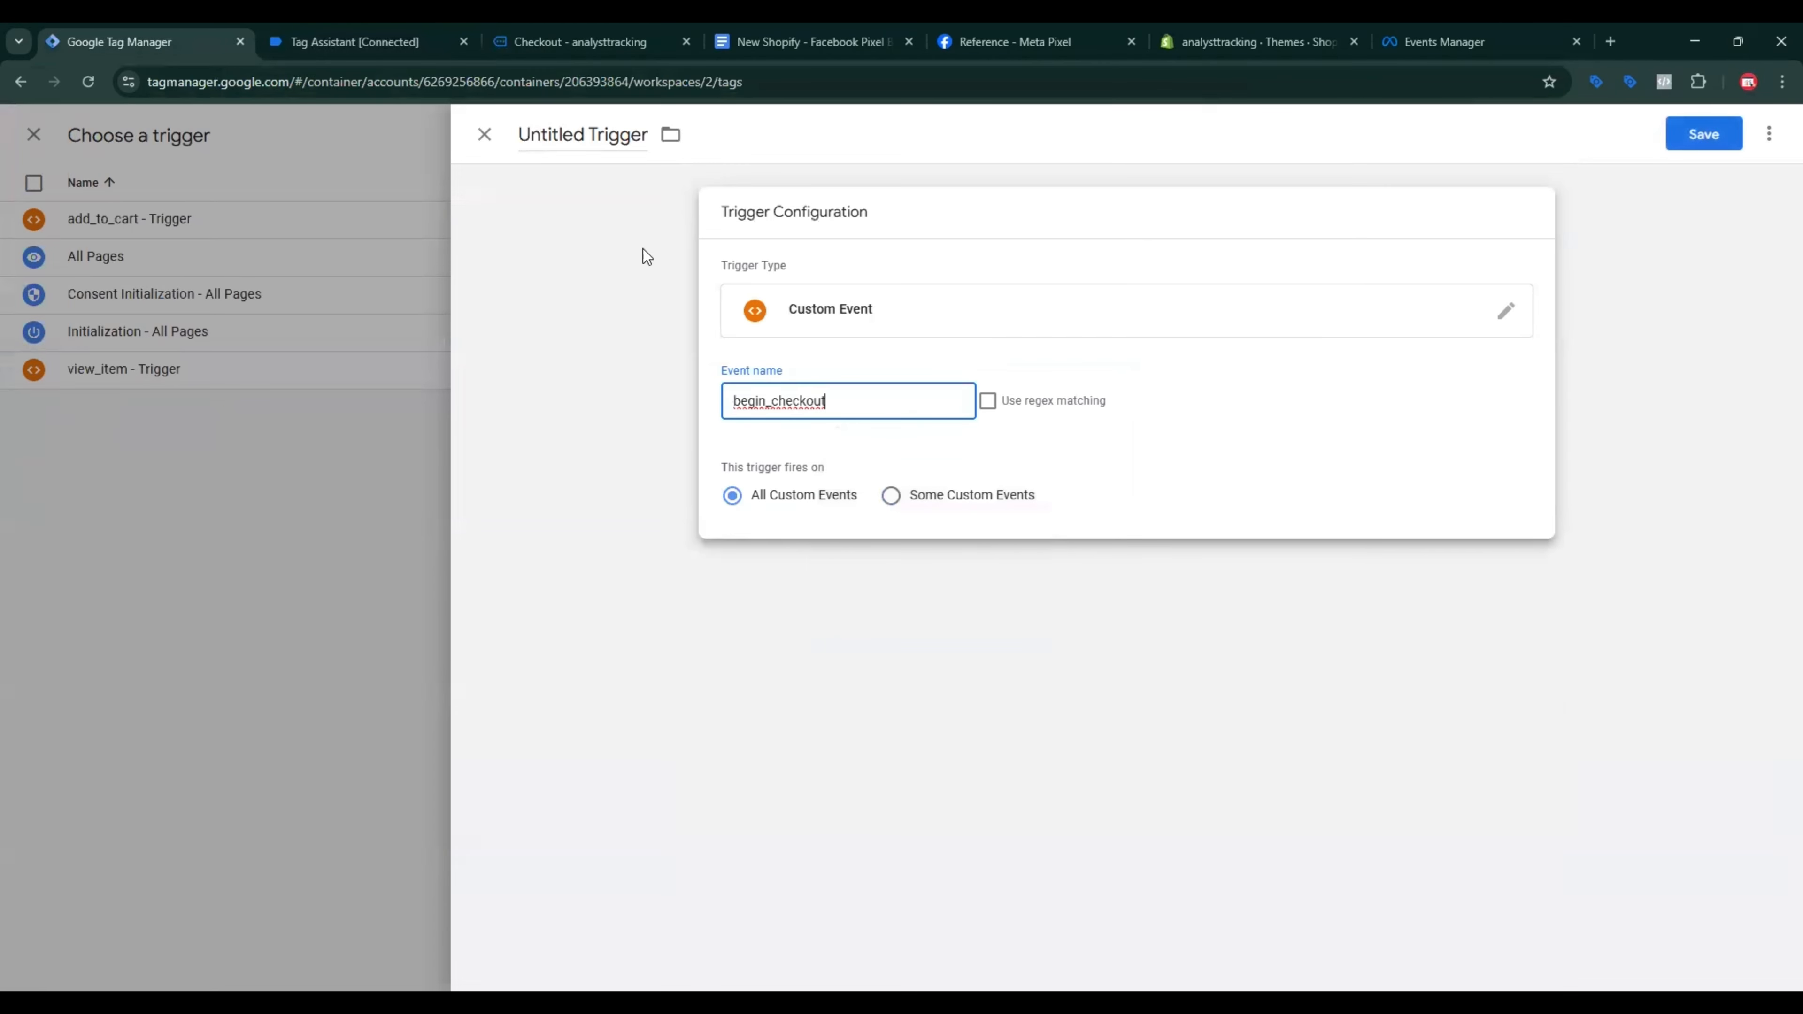
# Step: Name the trigger "begin_checkout - Trigger", then save it and the Initiate Checkout tag
pyautogui.moveTo(585, 135); pyautogui.dragTo(524, 125)
pyautogui.hotkey('ctrl', 'v')
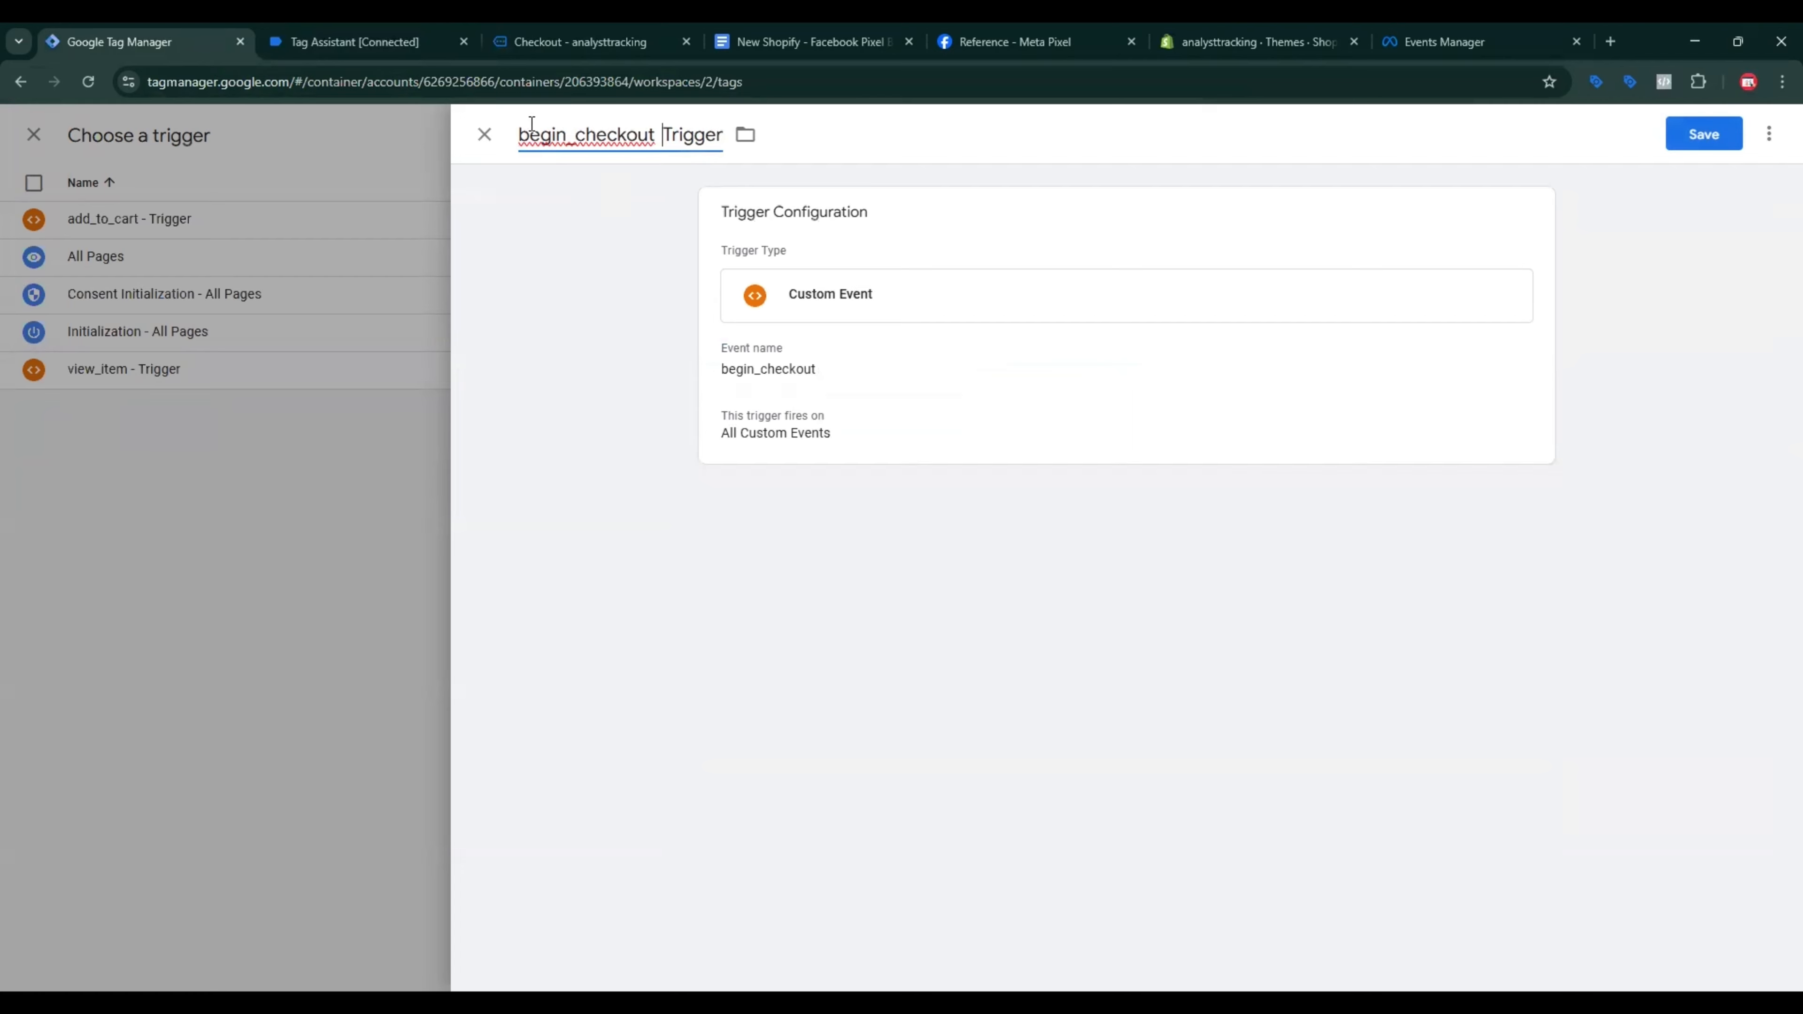
pyautogui.click(1708, 138)
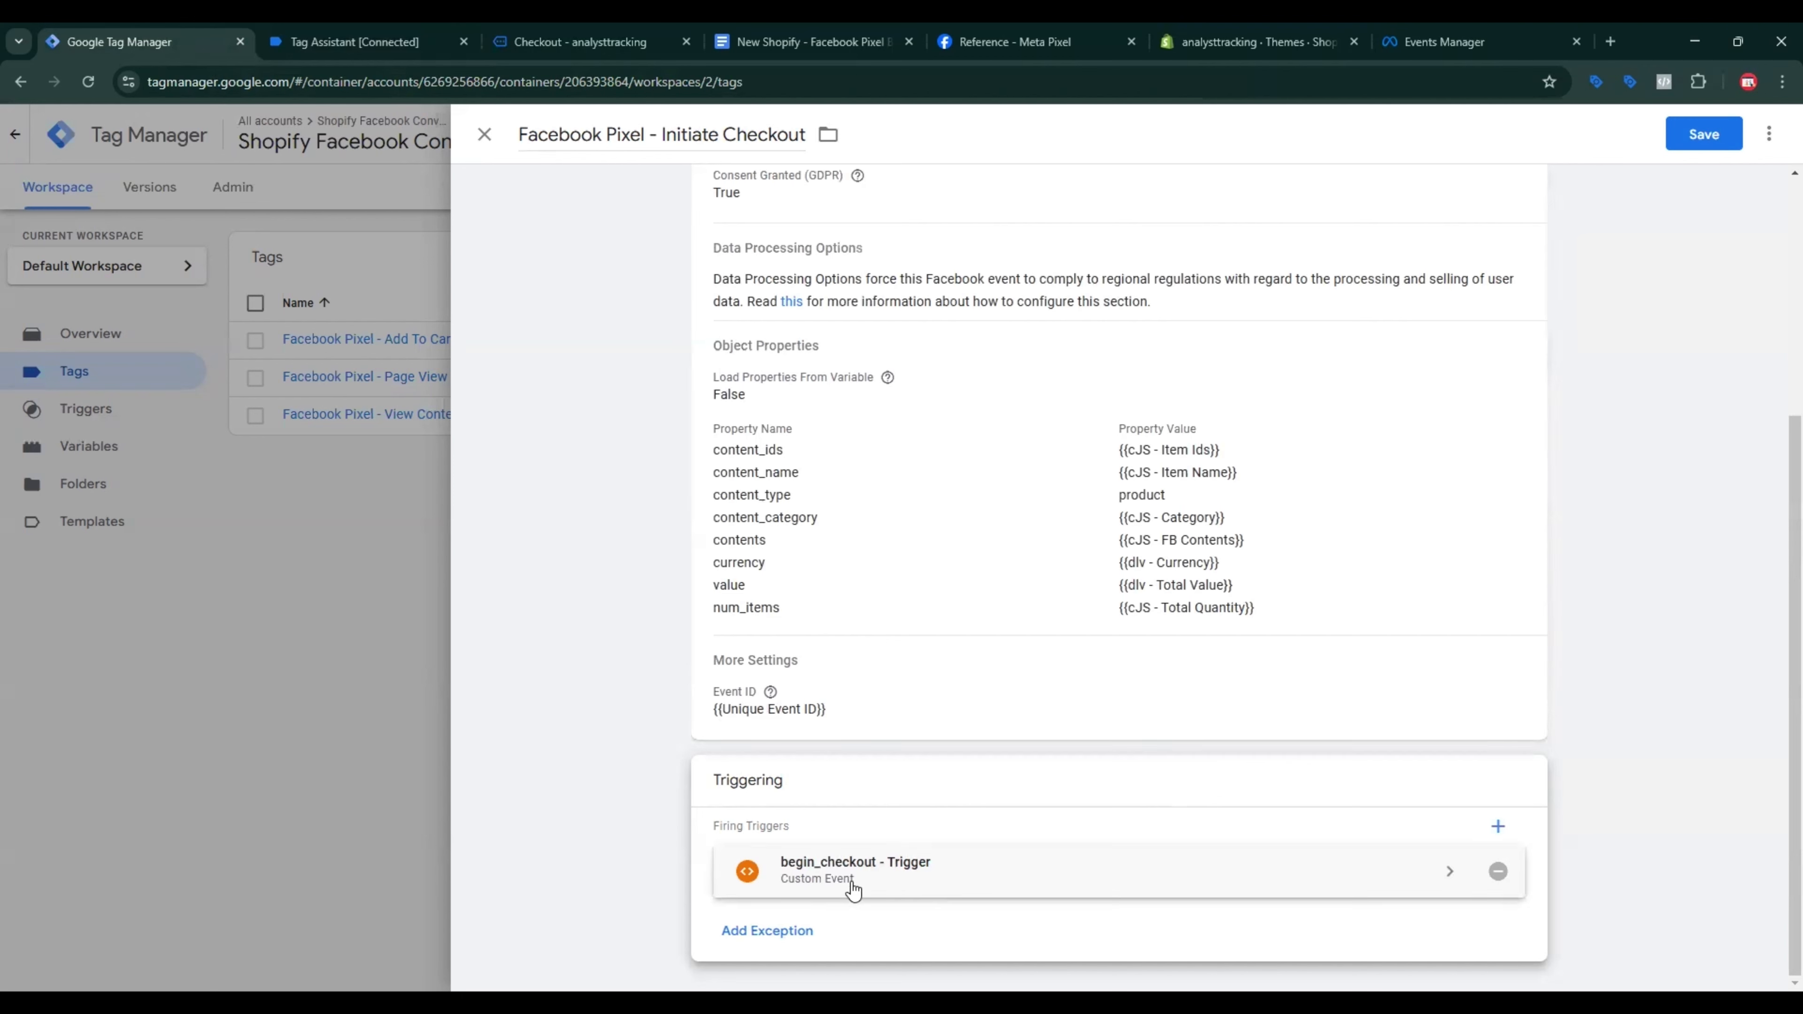
pyautogui.click(1706, 135)
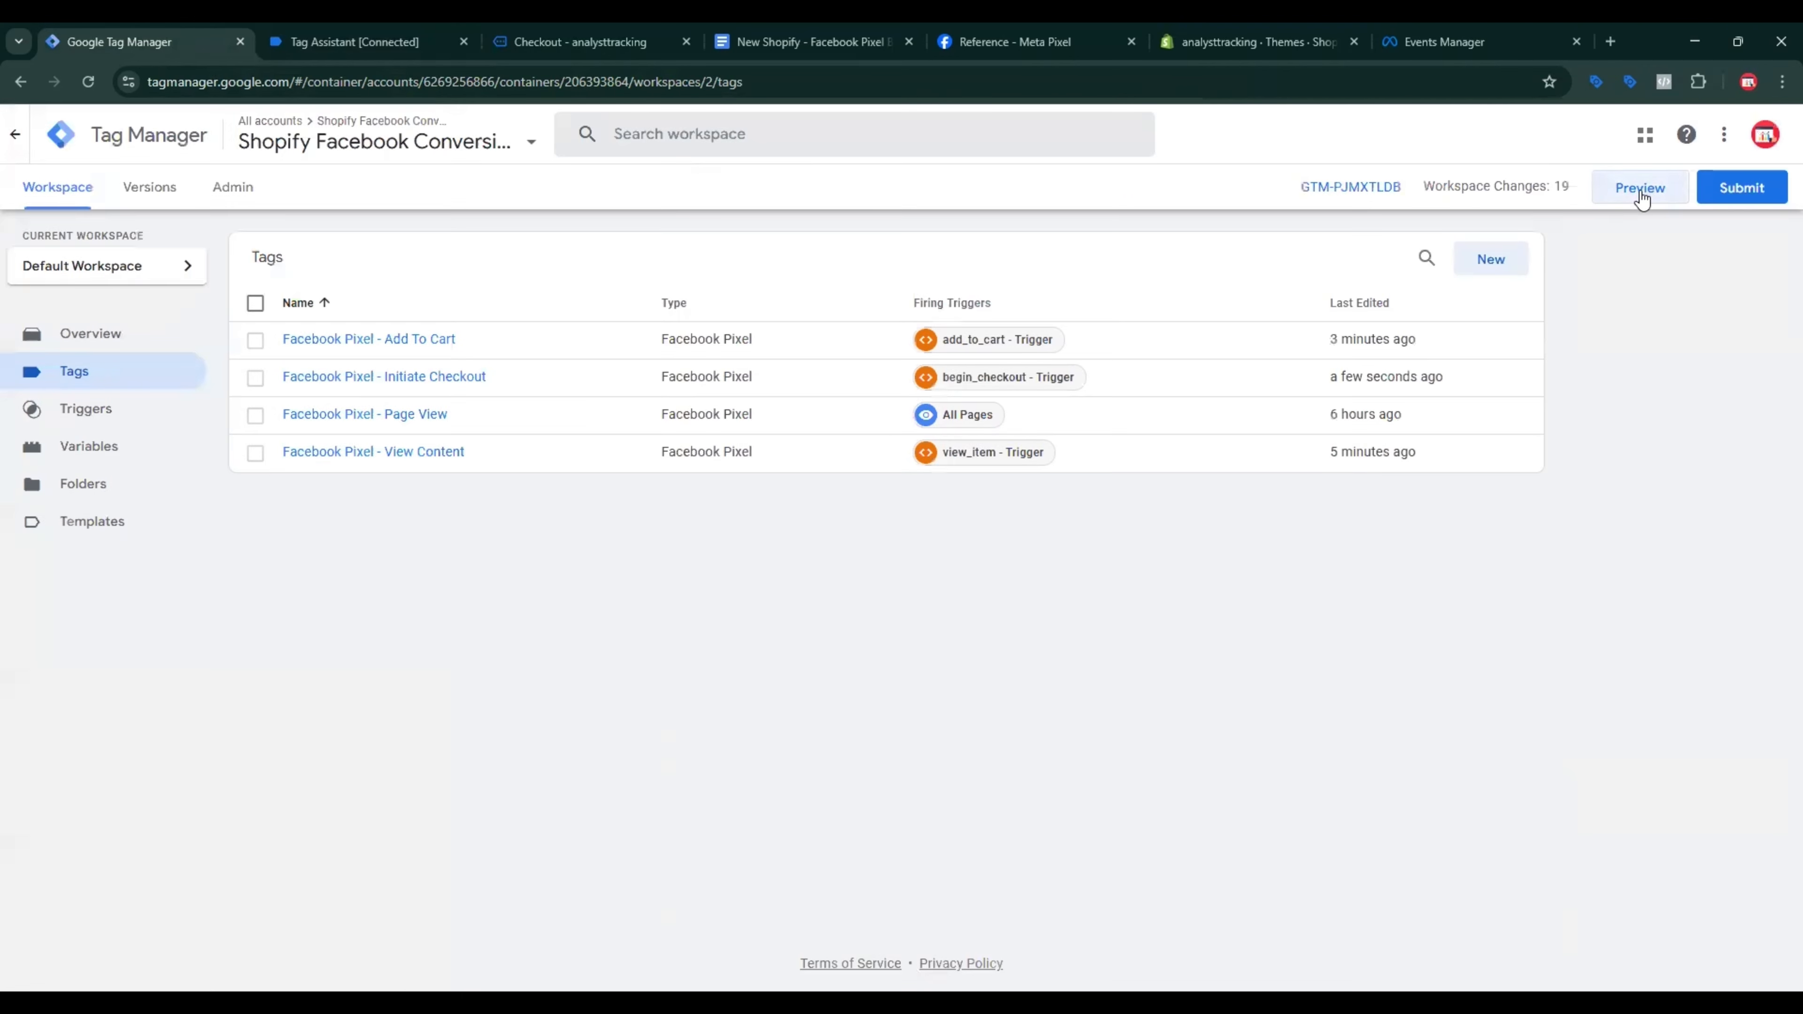
# Step: Preview the container, take the 12" Lcd Writing Digital Drawing Tablet to checkout in the store, and check the fired tags in Tag Assistant
pyautogui.click(1639, 189)
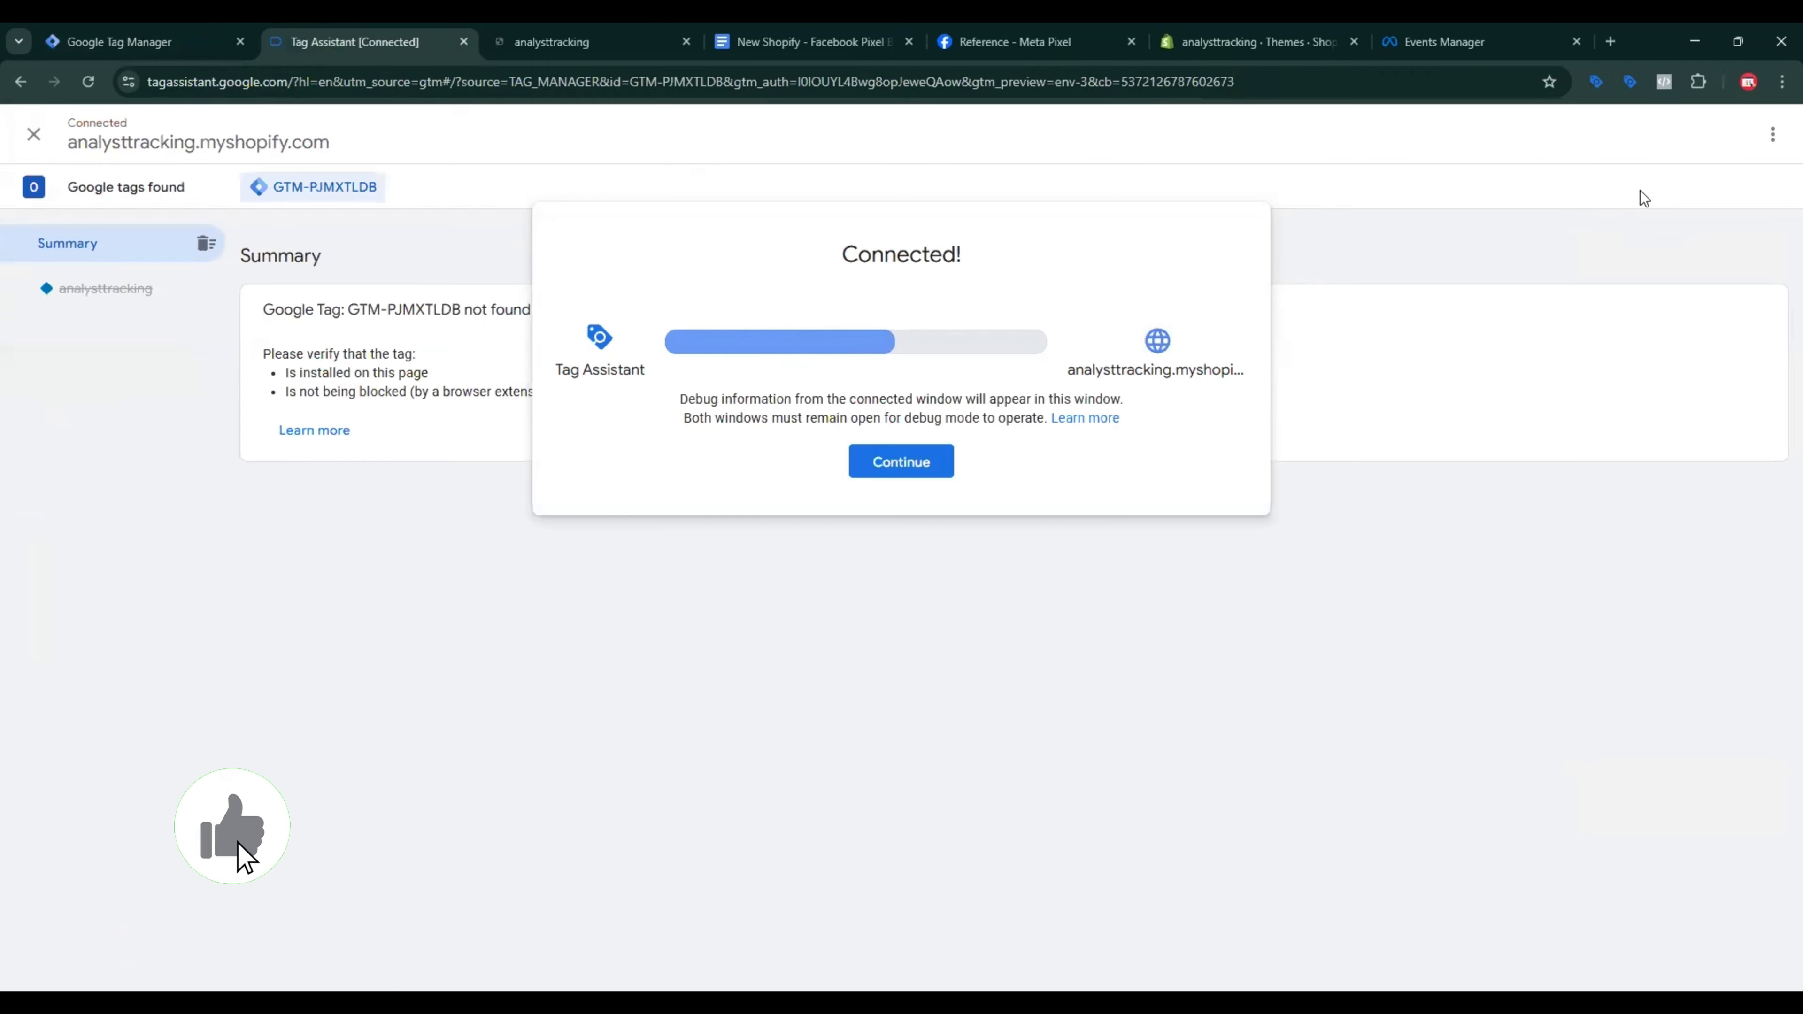
pyautogui.scroll(-5, 644, 295)
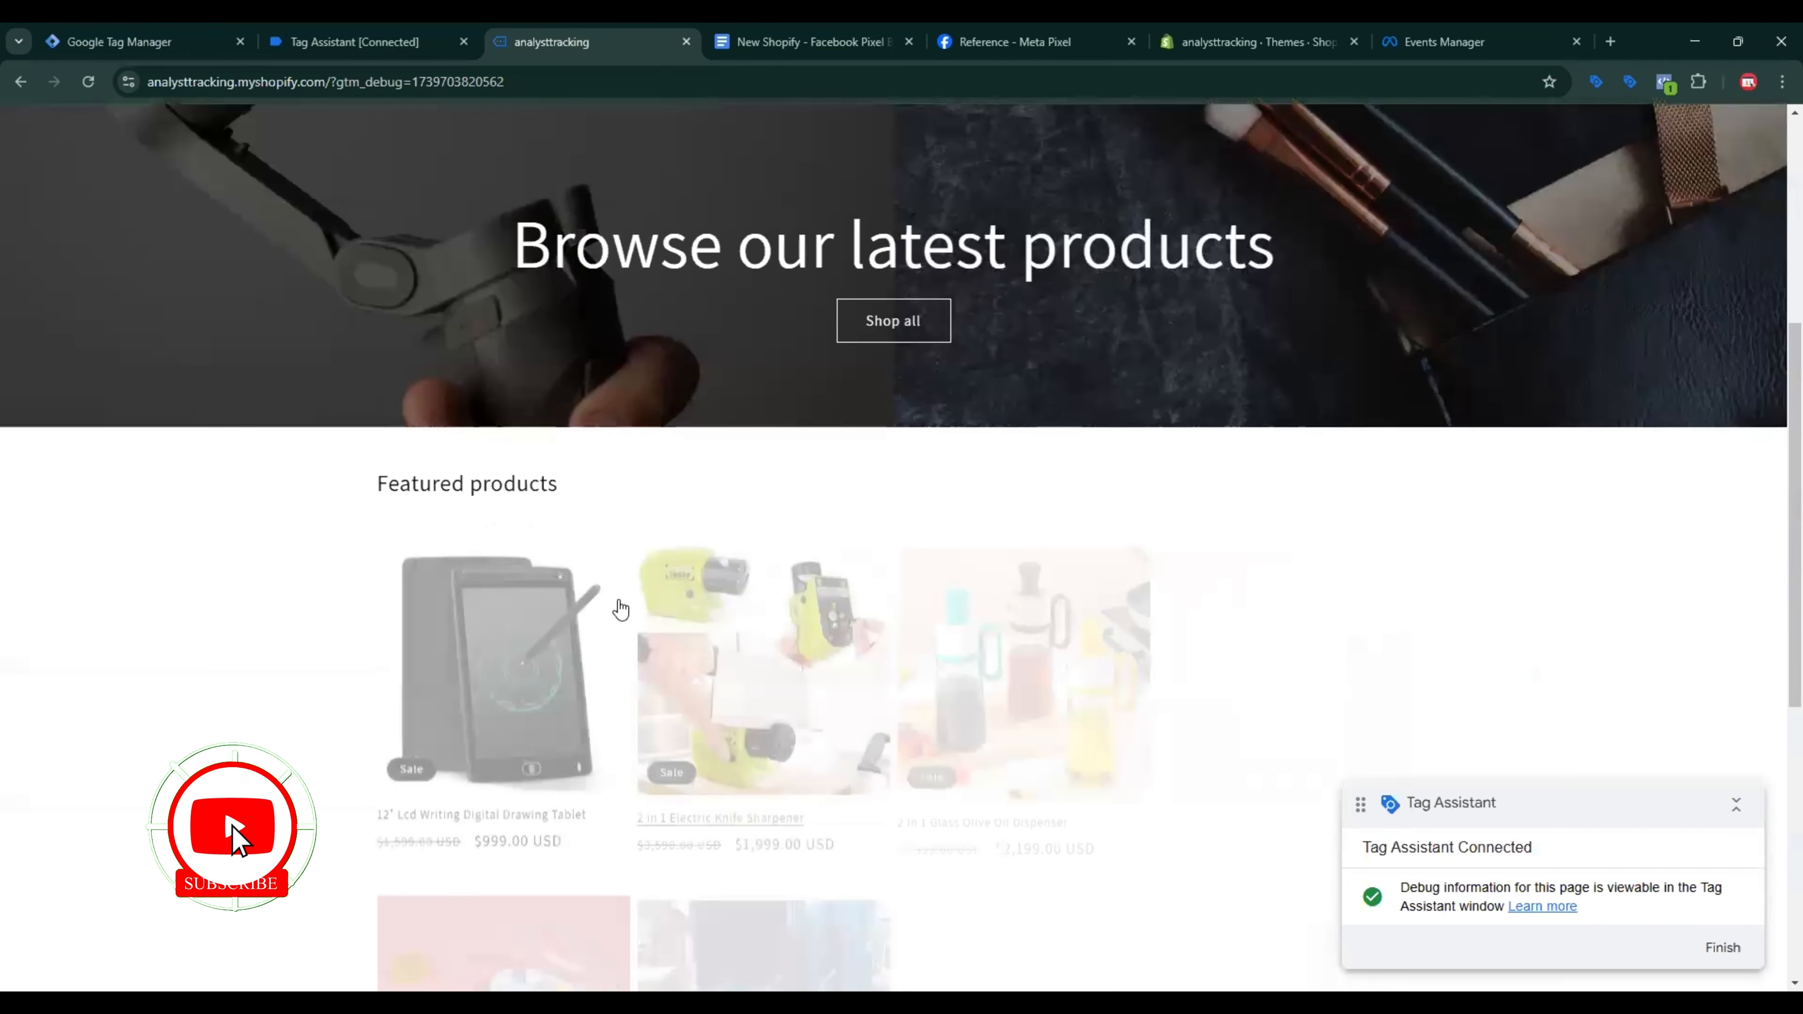
pyautogui.click(544, 666)
pyautogui.click(1282, 597)
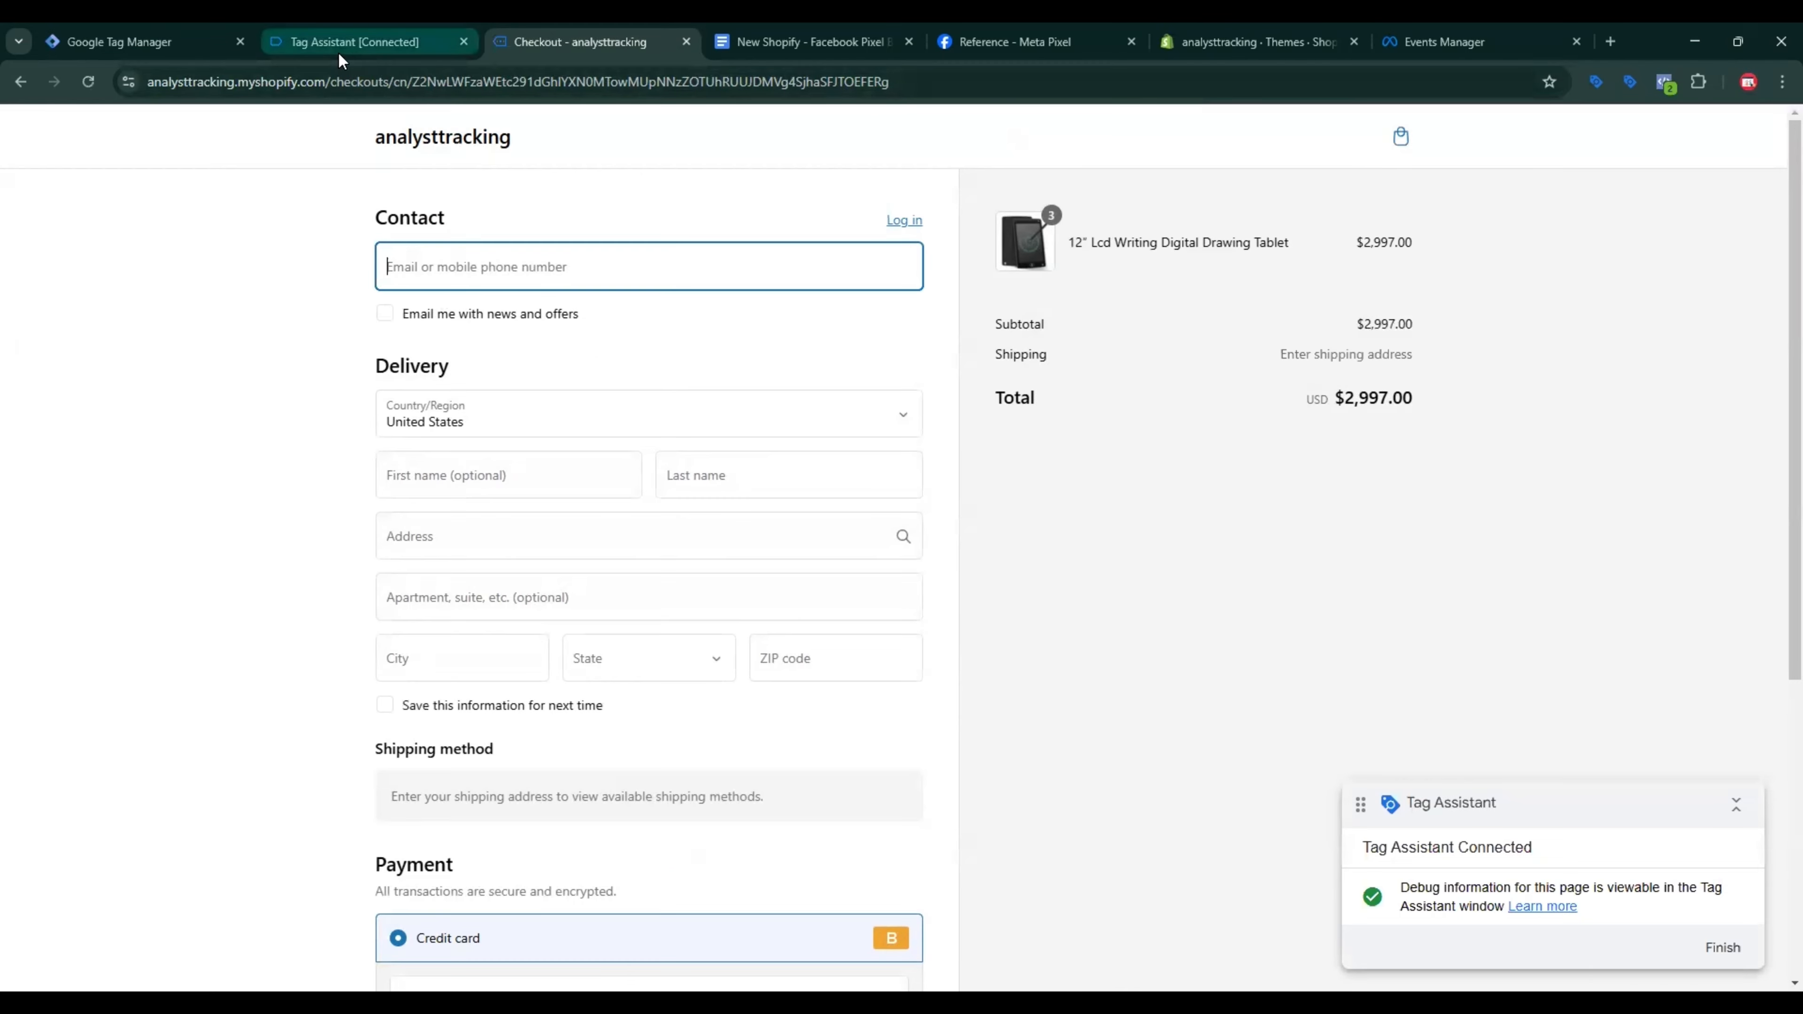
pyautogui.click(341, 44)
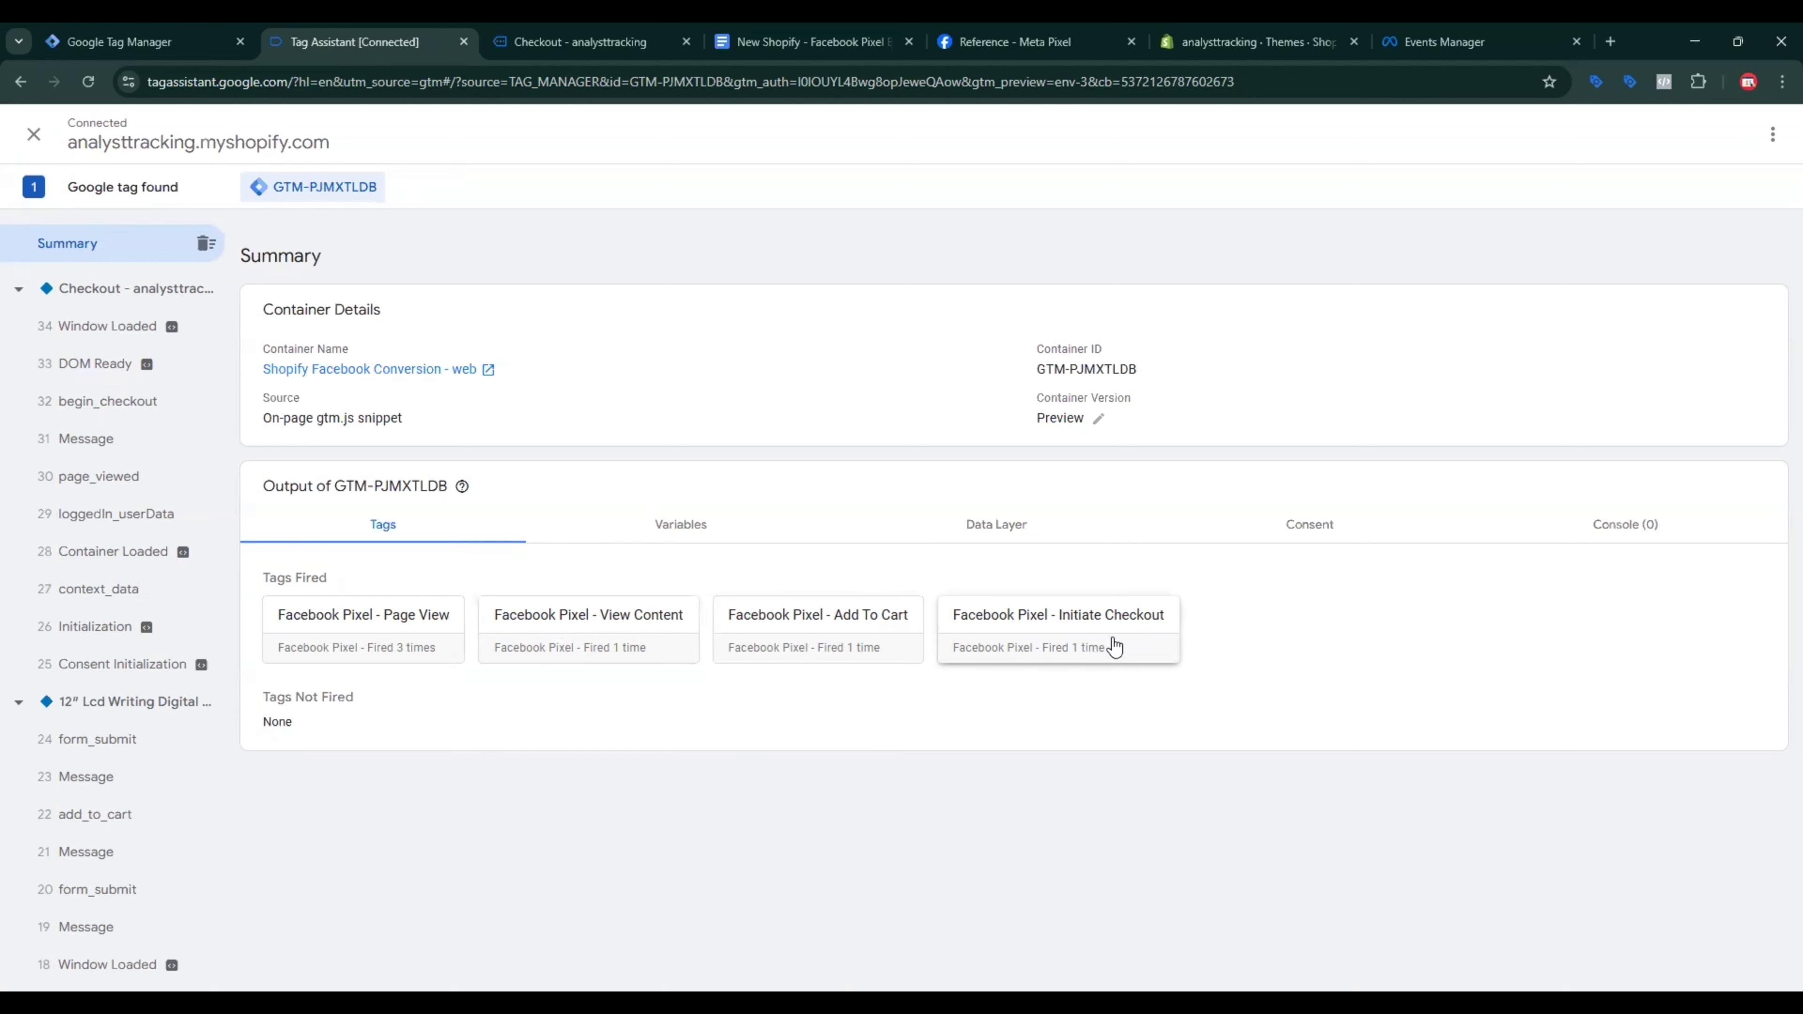
# Step: Duplicate the Initiate Checkout tag in Google Tag Manager and name the copy "Facebook Pixel - Purchase"
pyautogui.hotkey('ctrl', 'shift', 'Tab')
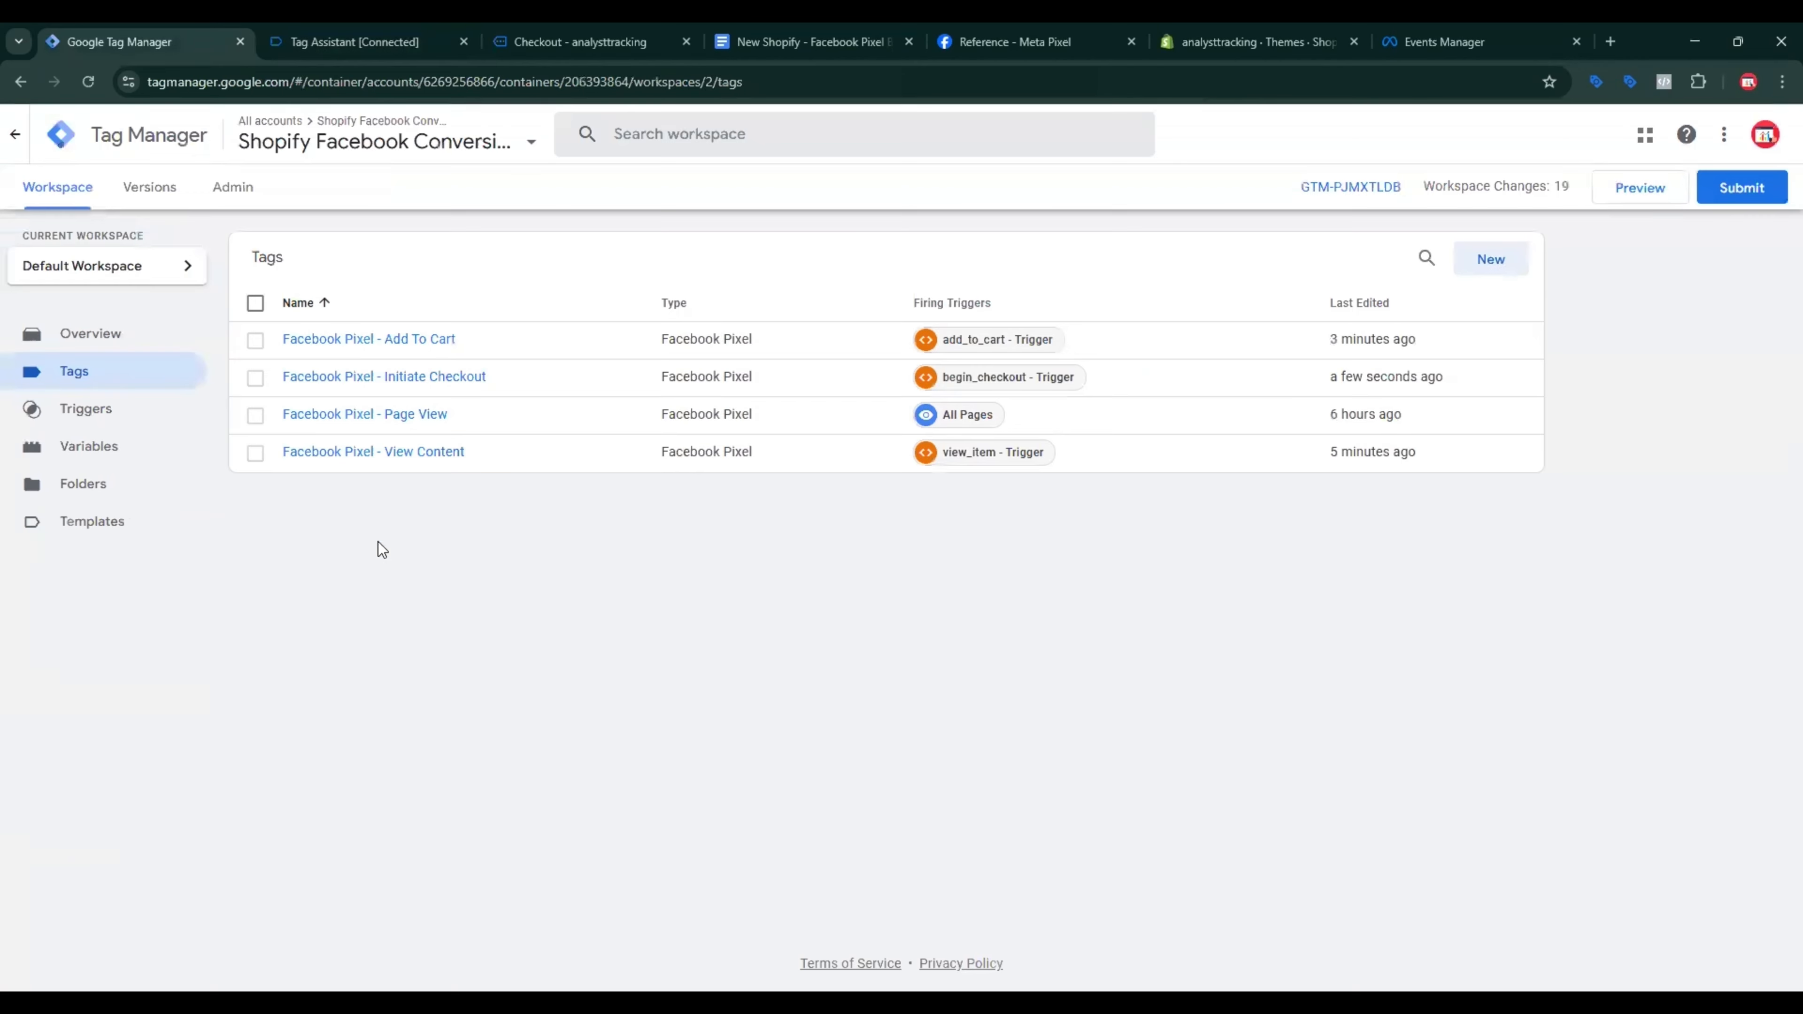
pyautogui.click(477, 377)
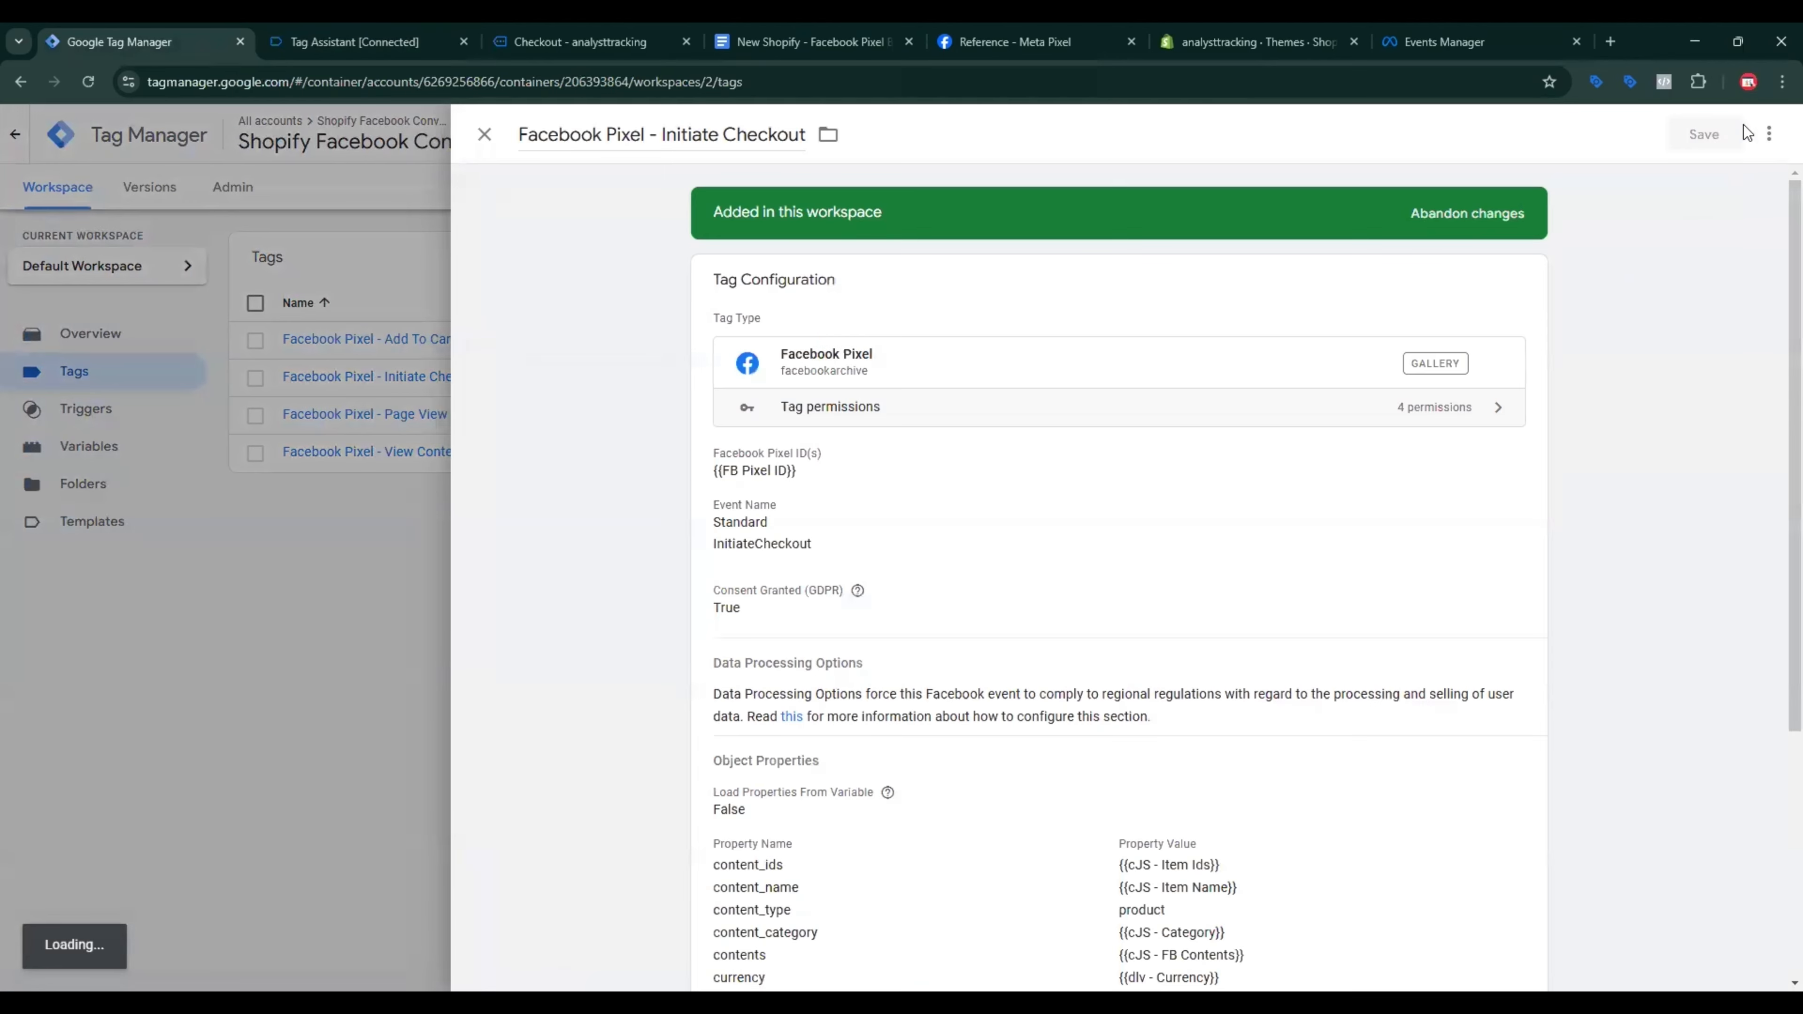
pyautogui.click(1768, 133)
pyautogui.click(1700, 175)
pyautogui.moveTo(587, 134); pyautogui.dragTo(497, 146)
pyautogui.press('BackSpace')
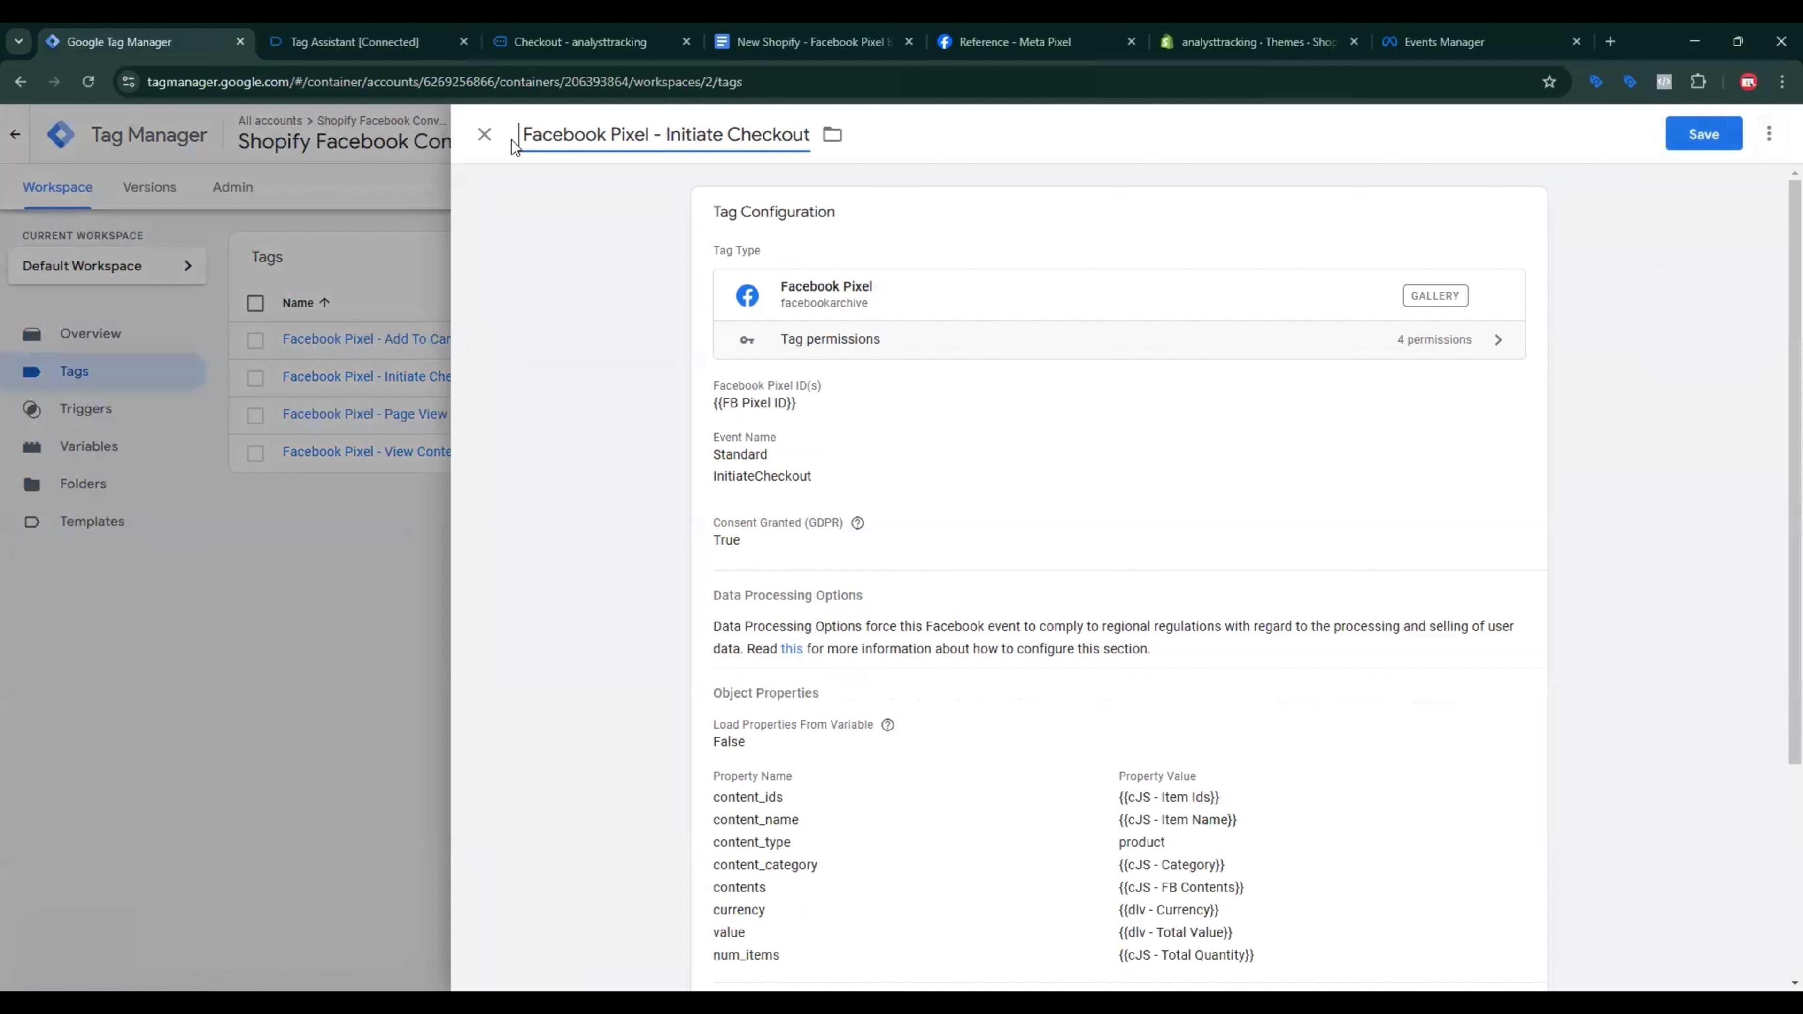
pyautogui.press('Delete')
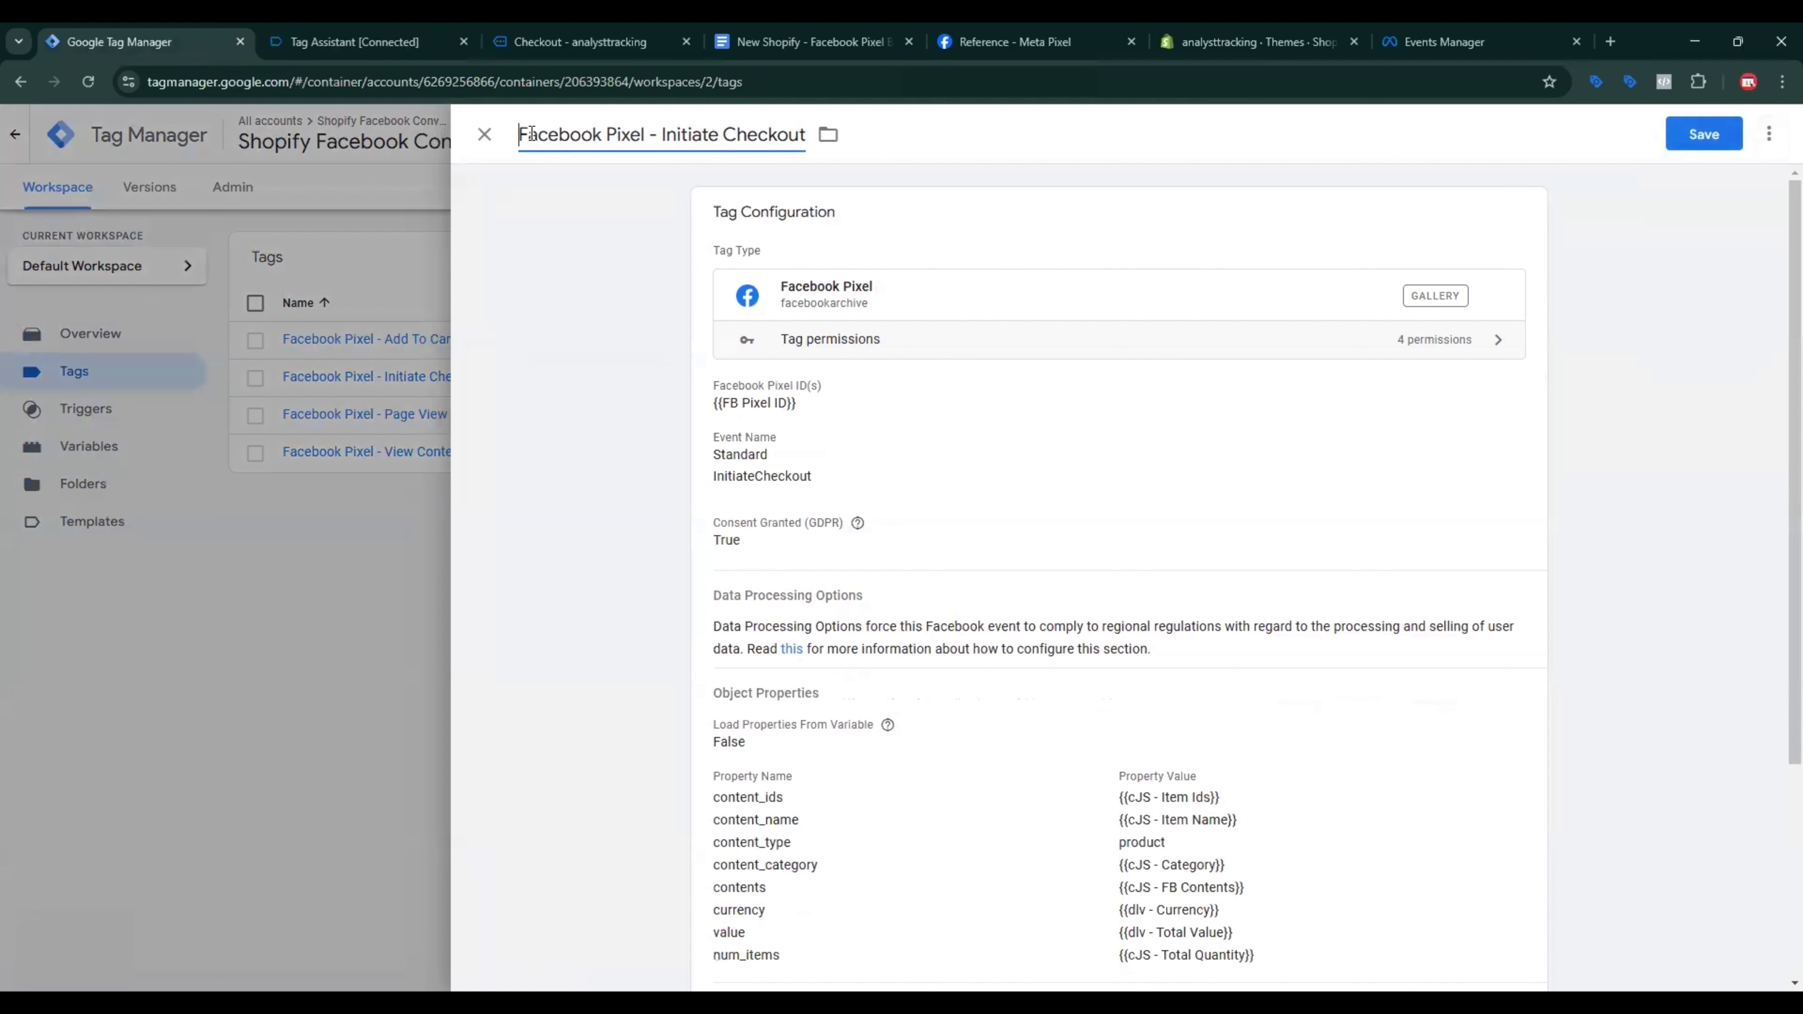
pyautogui.press('End')
pyautogui.hotkey('ctrl', 'shift', 'Left')
pyautogui.hotkey('ctrl', 'shift', 'Left')
pyautogui.write('Purchase')
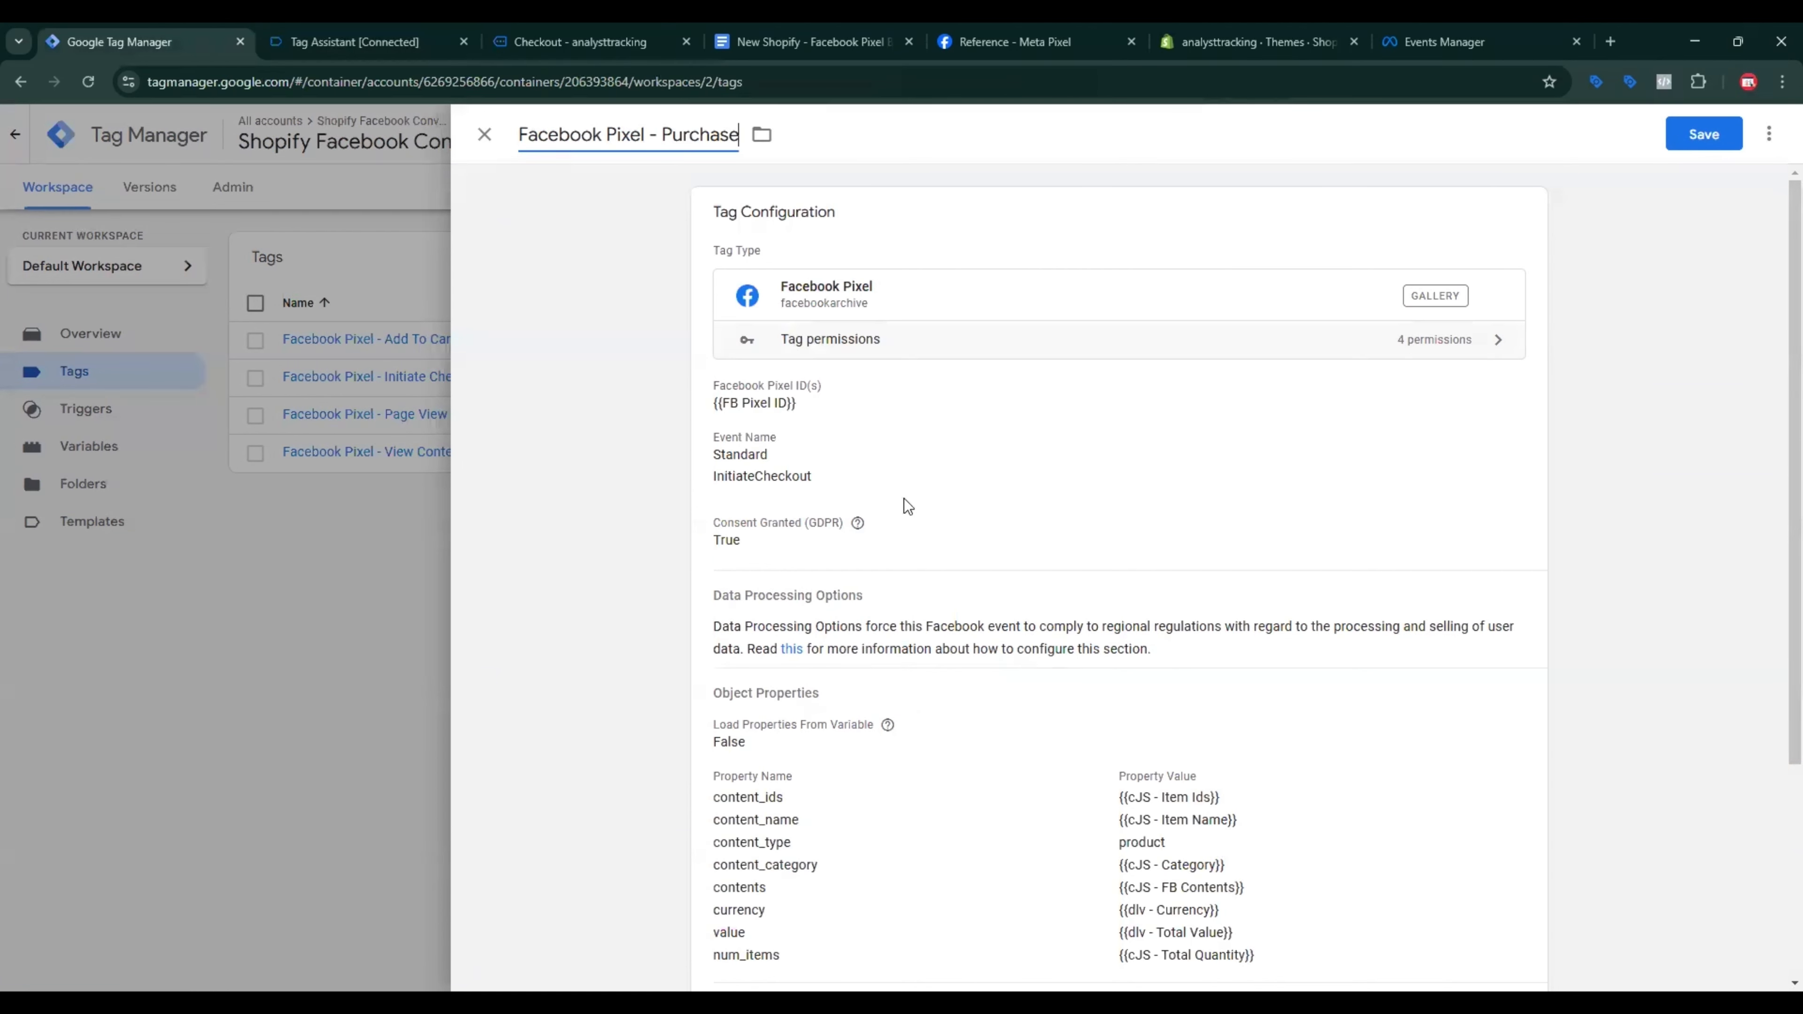
# Step: Set the Purchase tag's standard event name to Purchase
pyautogui.click(729, 517)
pyautogui.click(823, 600)
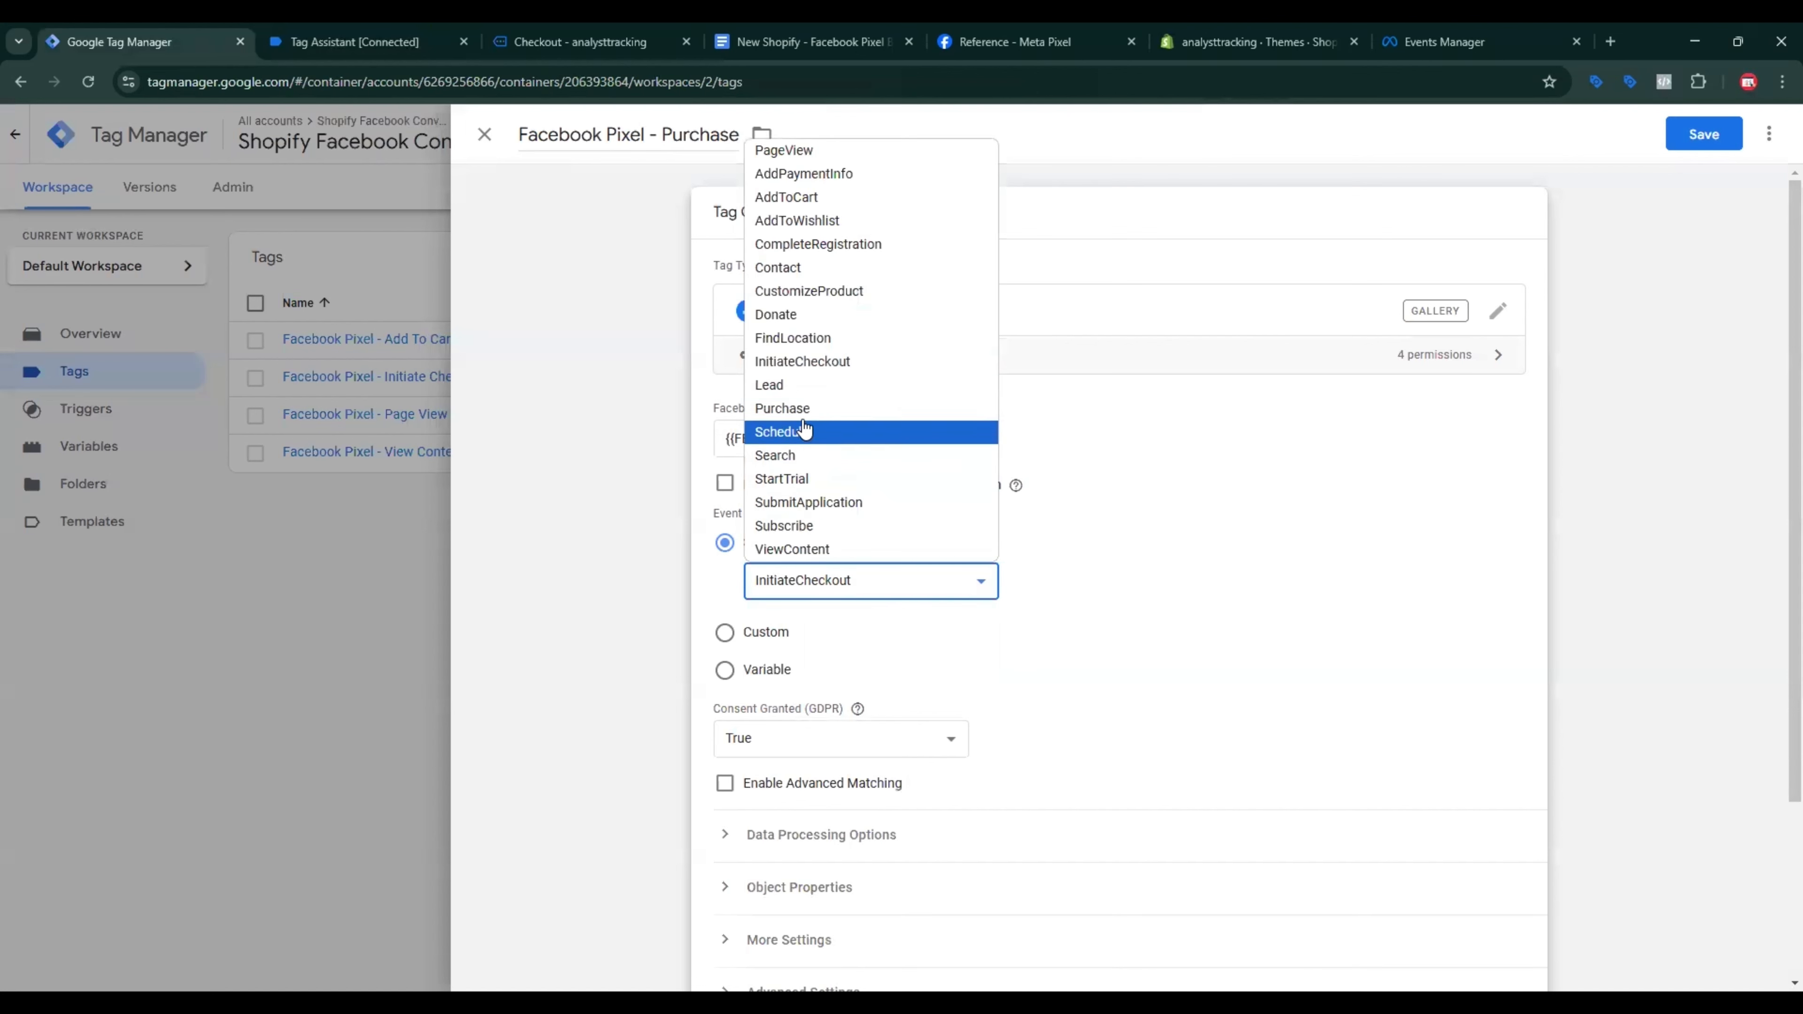
pyautogui.click(824, 408)
# Step: Add an object property to the Purchase tag and name it order_id, copied from the purchase section of the setup document
pyautogui.scroll(-3, 1066, 587)
pyautogui.click(884, 663)
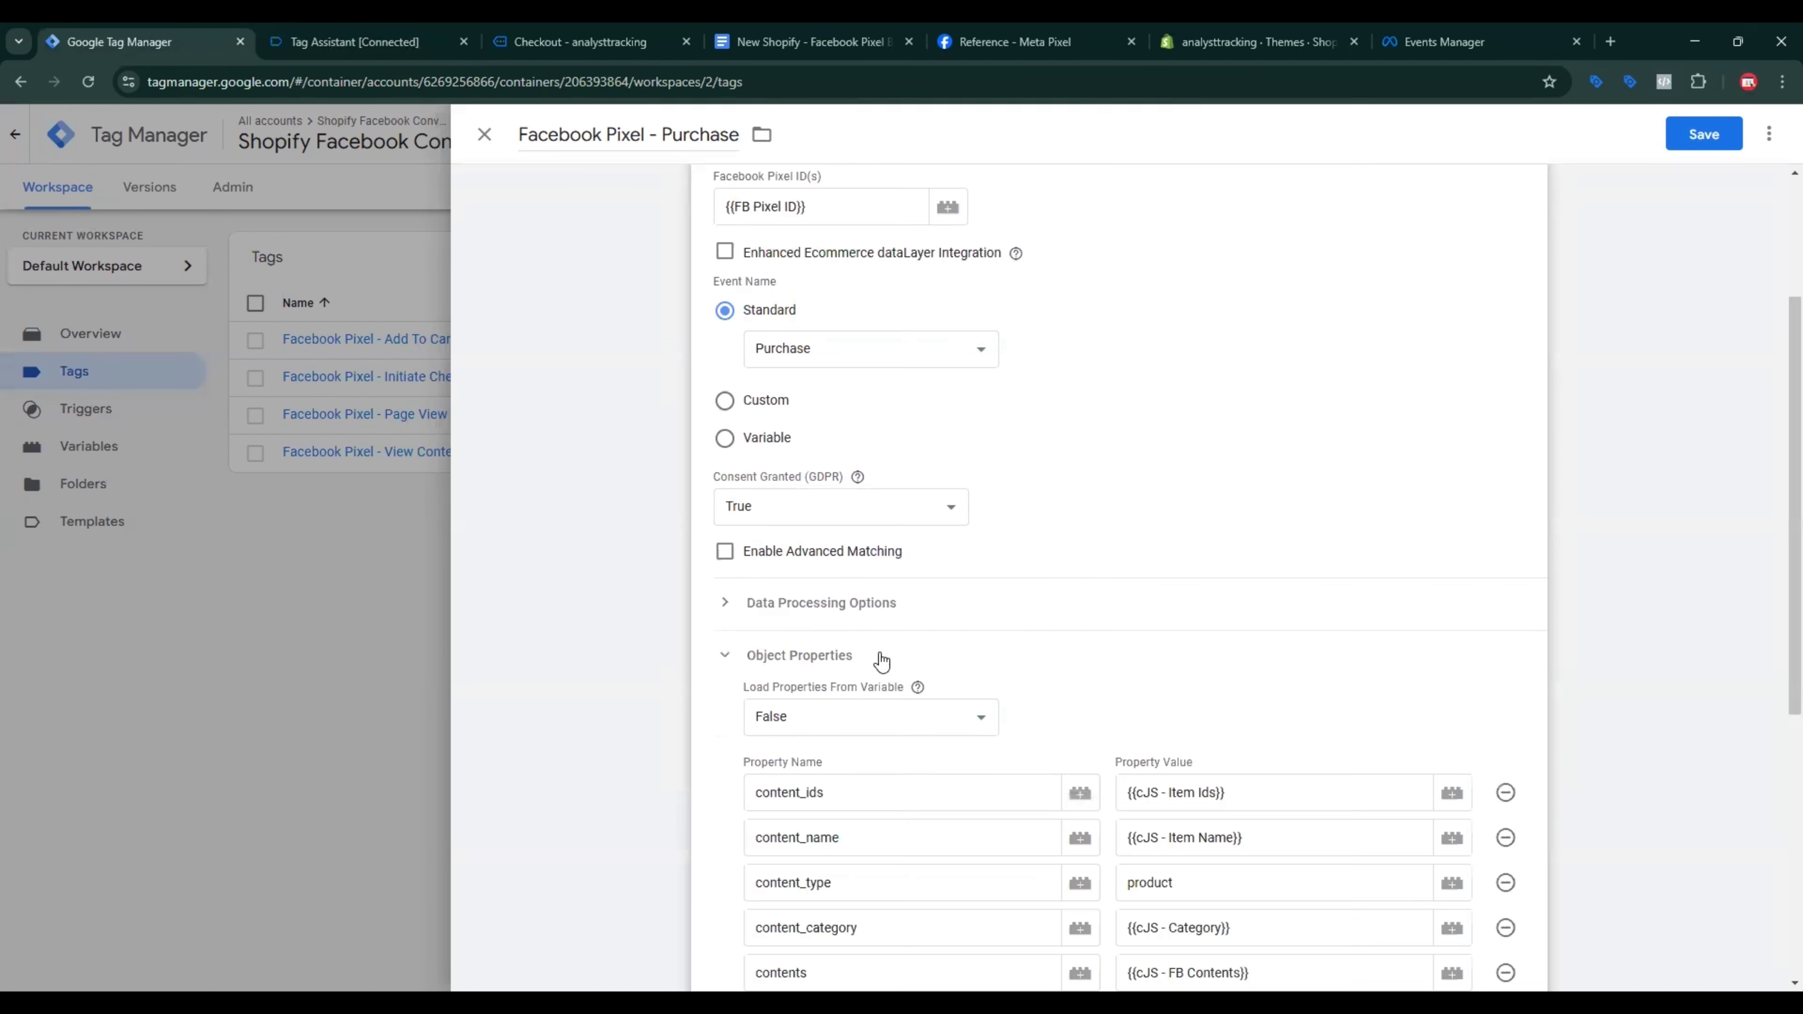
pyautogui.scroll(-5, 884, 662)
pyautogui.click(848, 787)
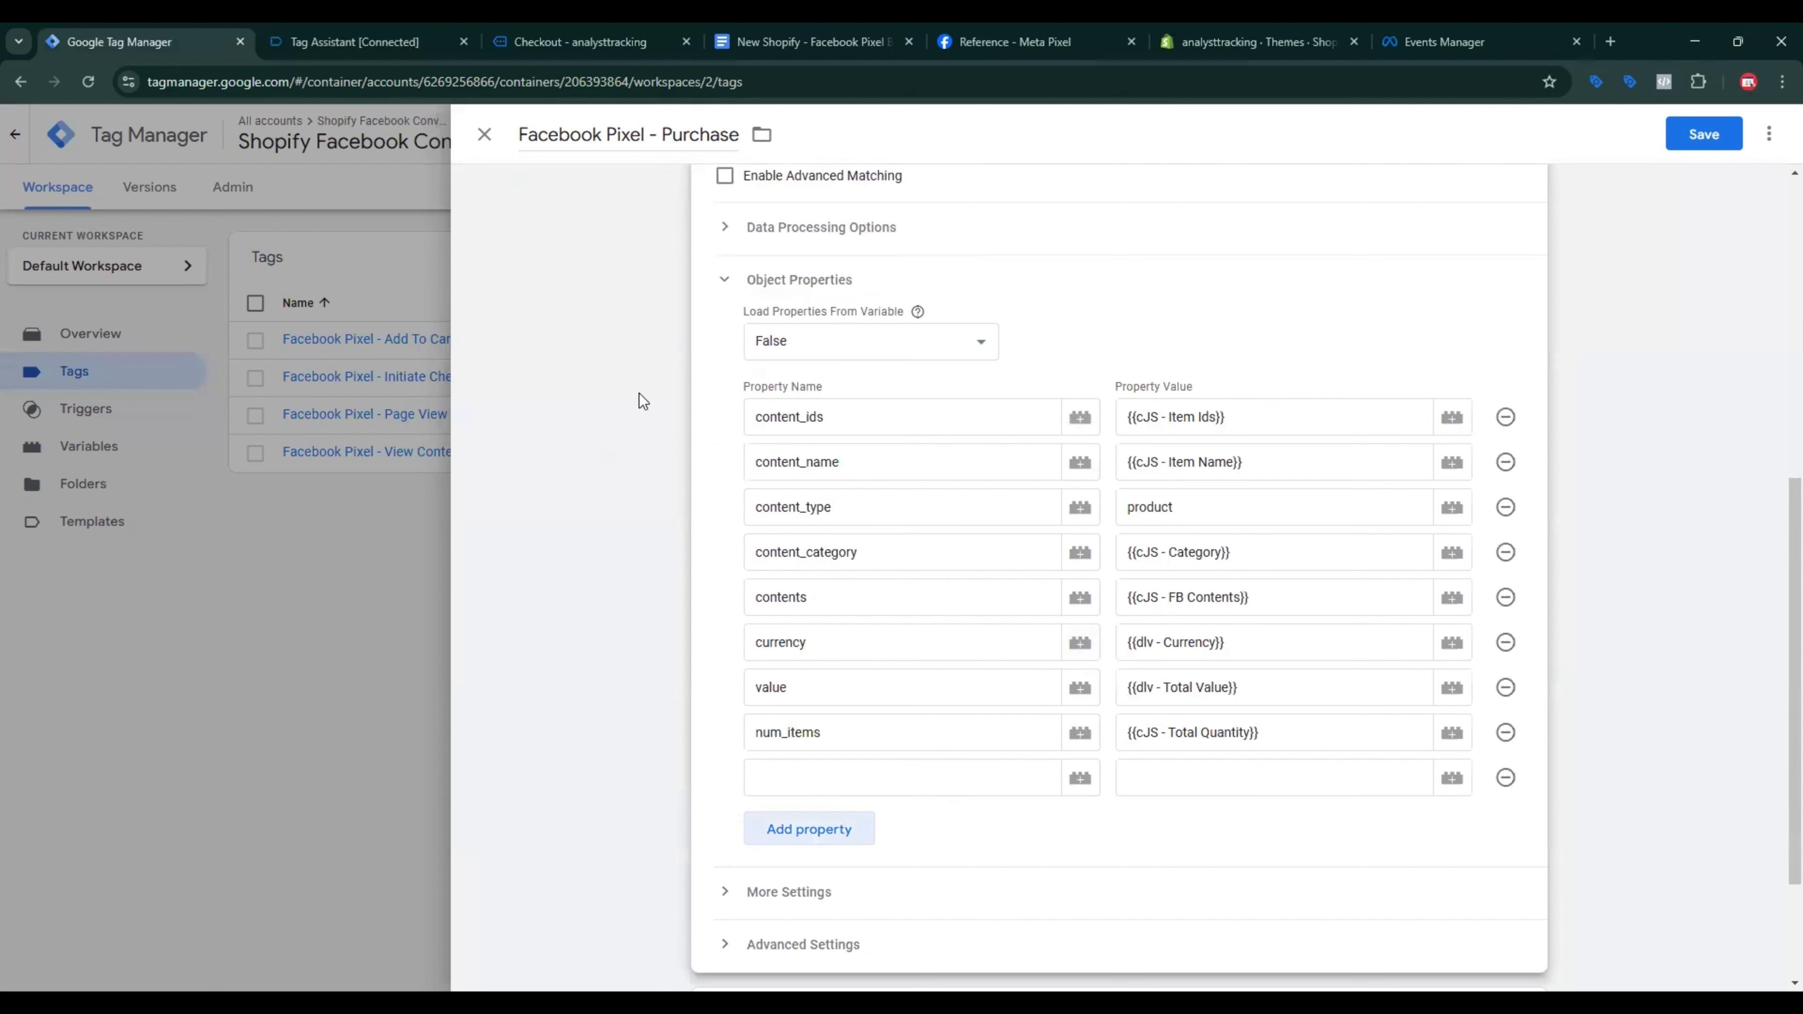
pyautogui.click(809, 42)
pyautogui.scroll(-6, 731, 643)
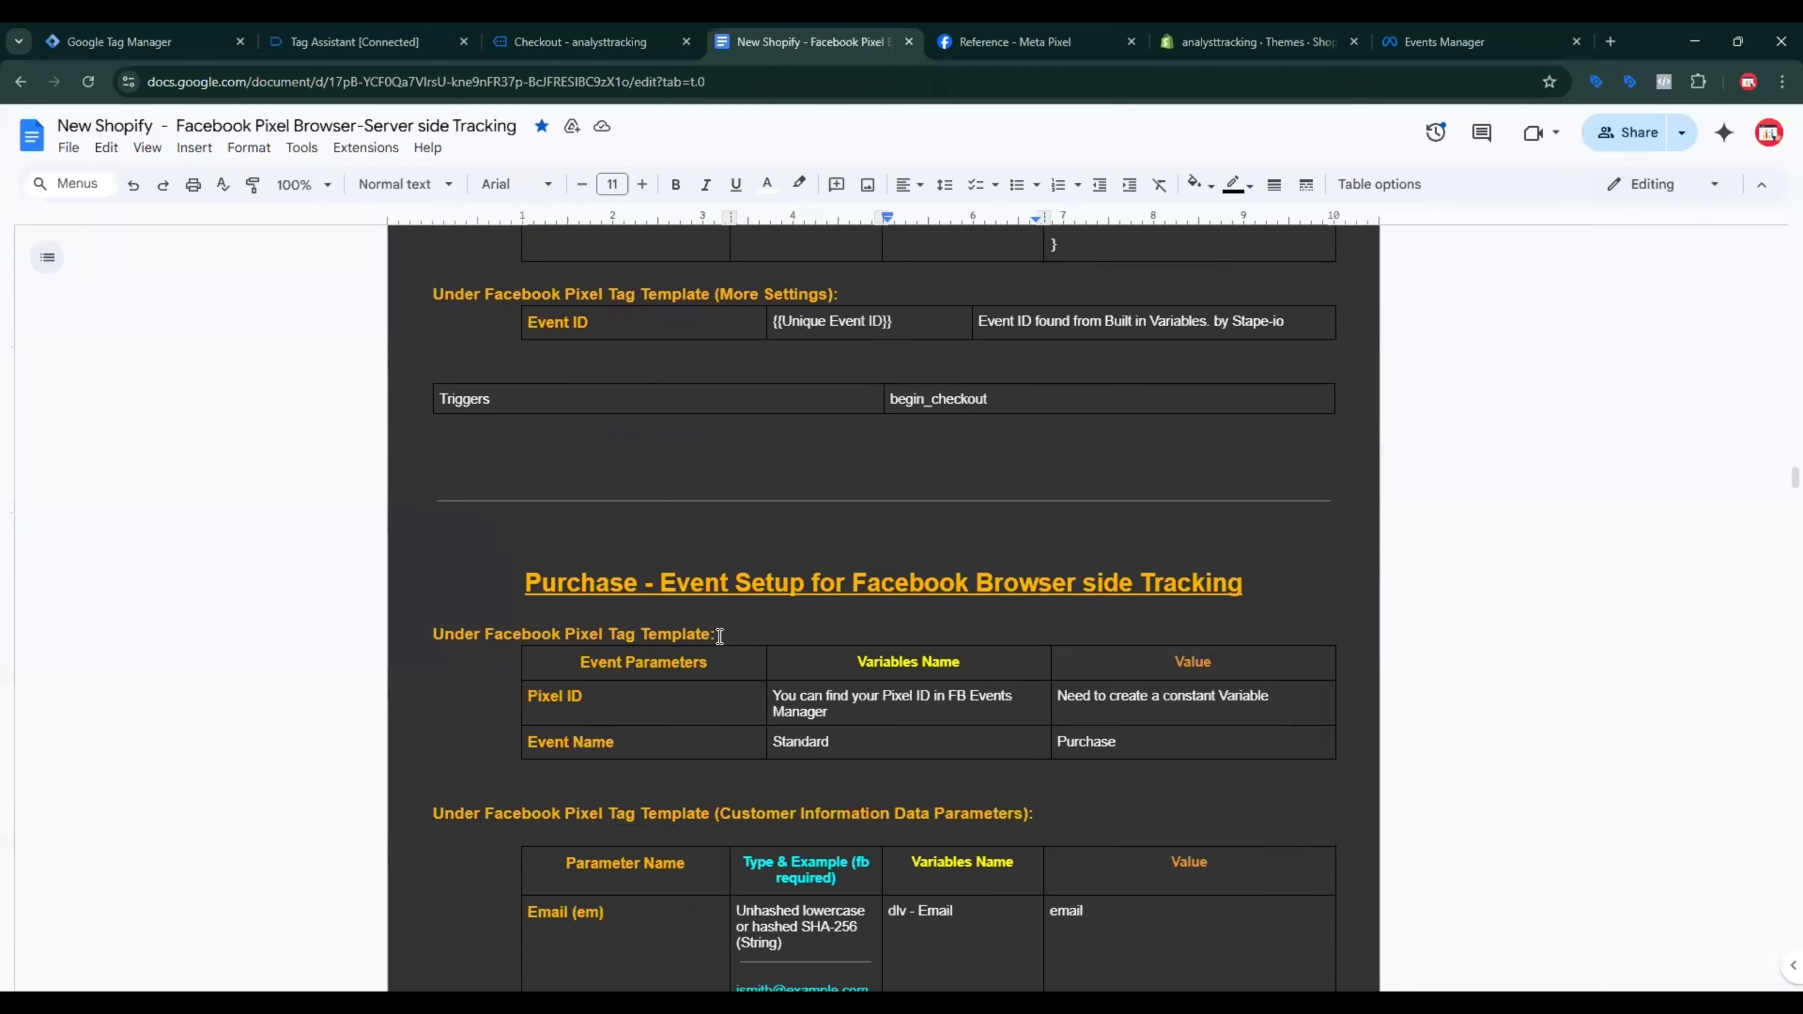
pyautogui.scroll(-15, 719, 636)
pyautogui.doubleClick(558, 787)
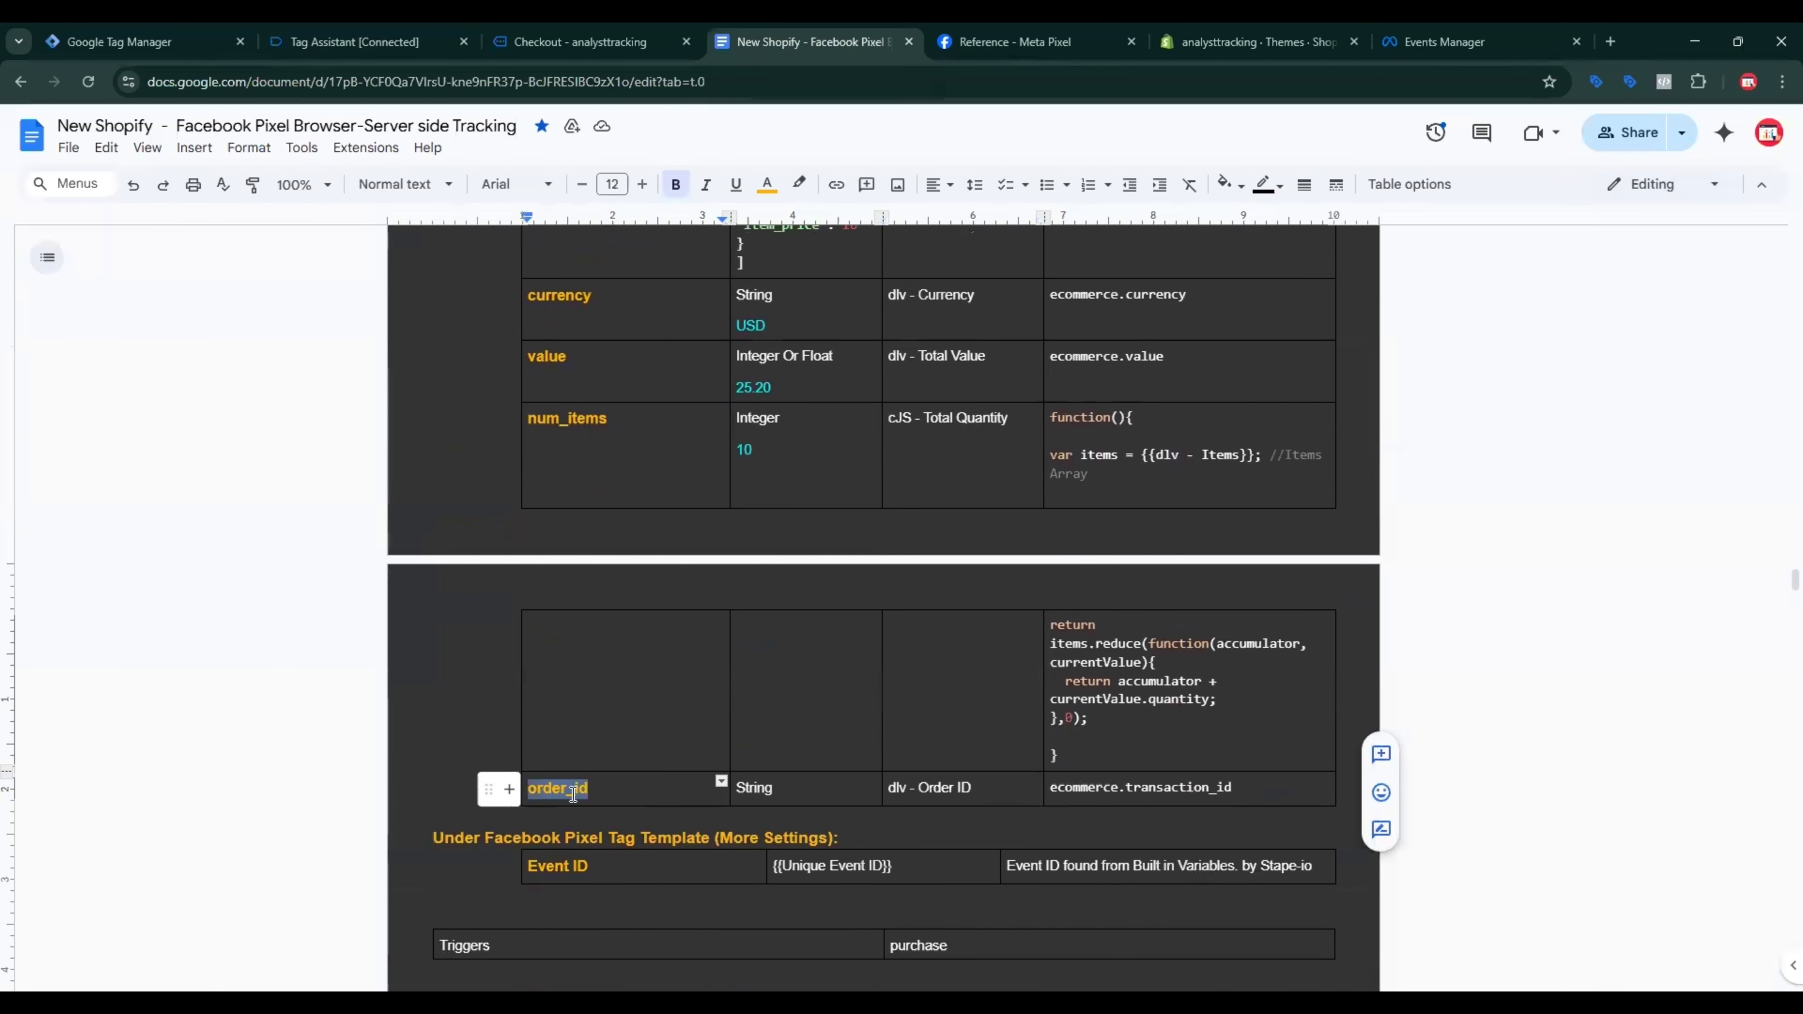
pyautogui.click(215, 57)
pyautogui.click(776, 775)
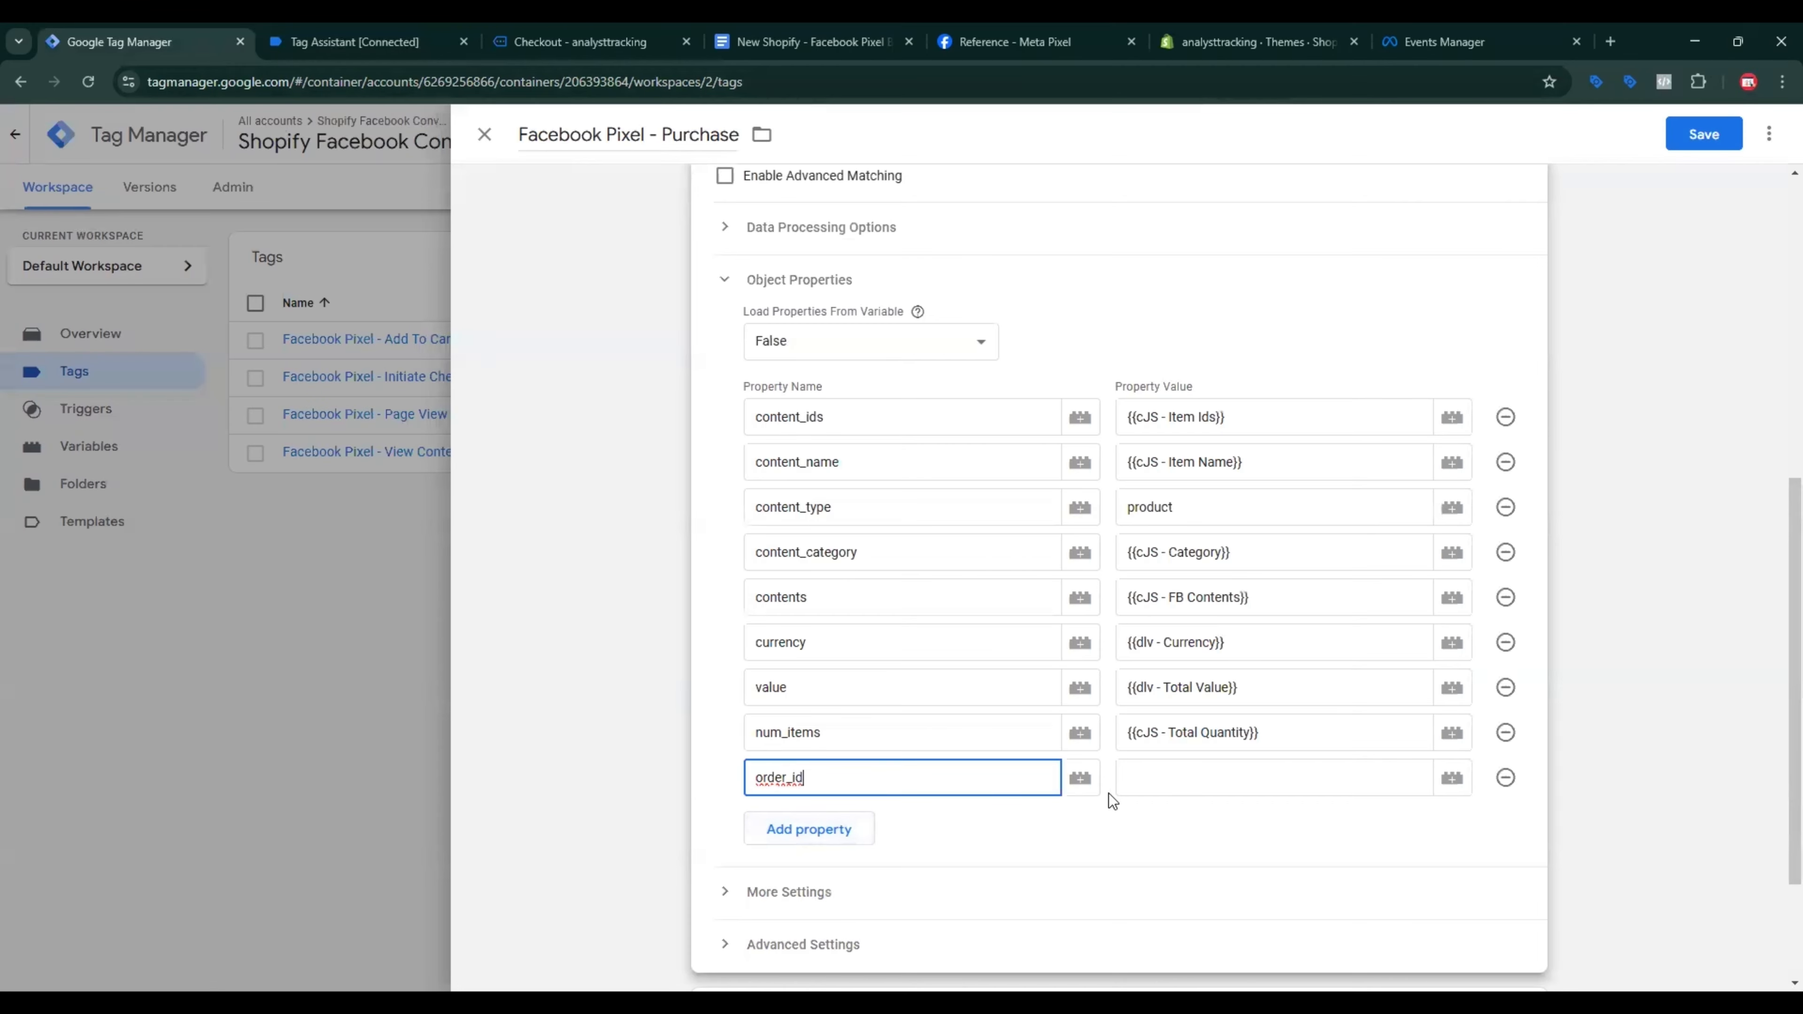
# Step: Copy ecommerce.transaction_id from the order_id row of the setup document
pyautogui.click(1132, 787)
pyautogui.hotkey('ctrl', '4')
pyautogui.click(1122, 788)
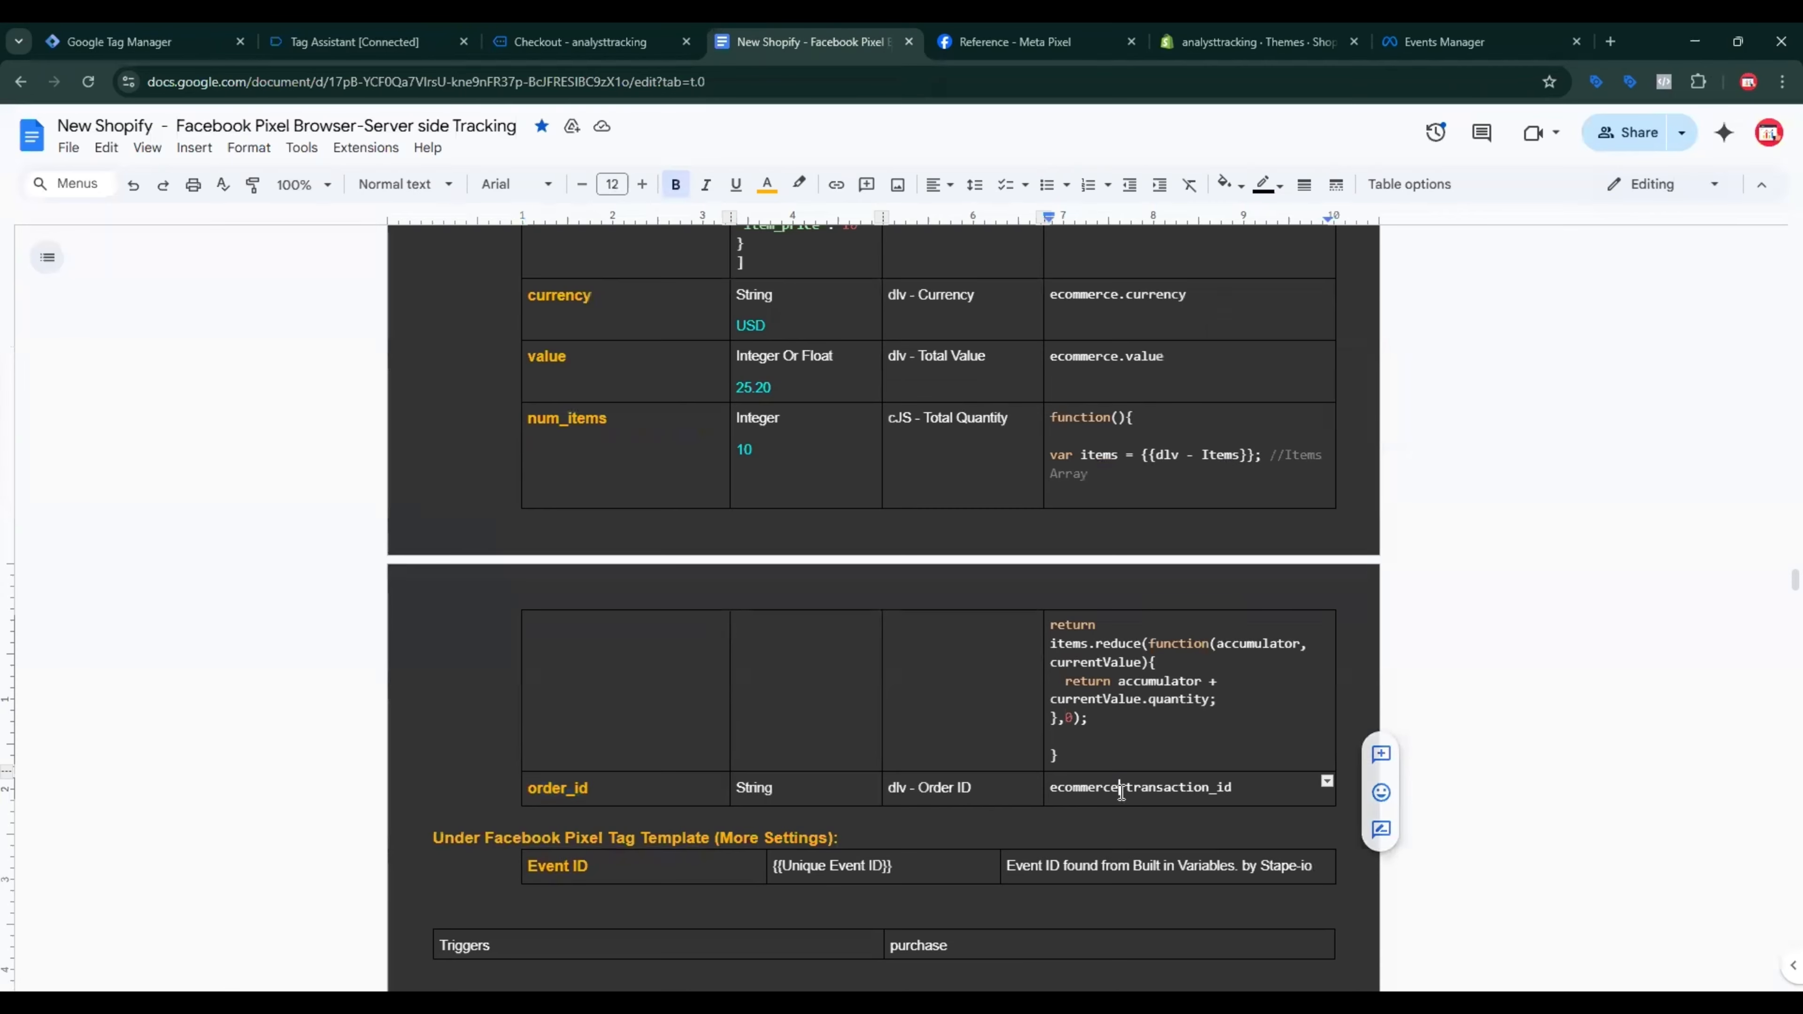
pyautogui.tripleClick(1122, 790)
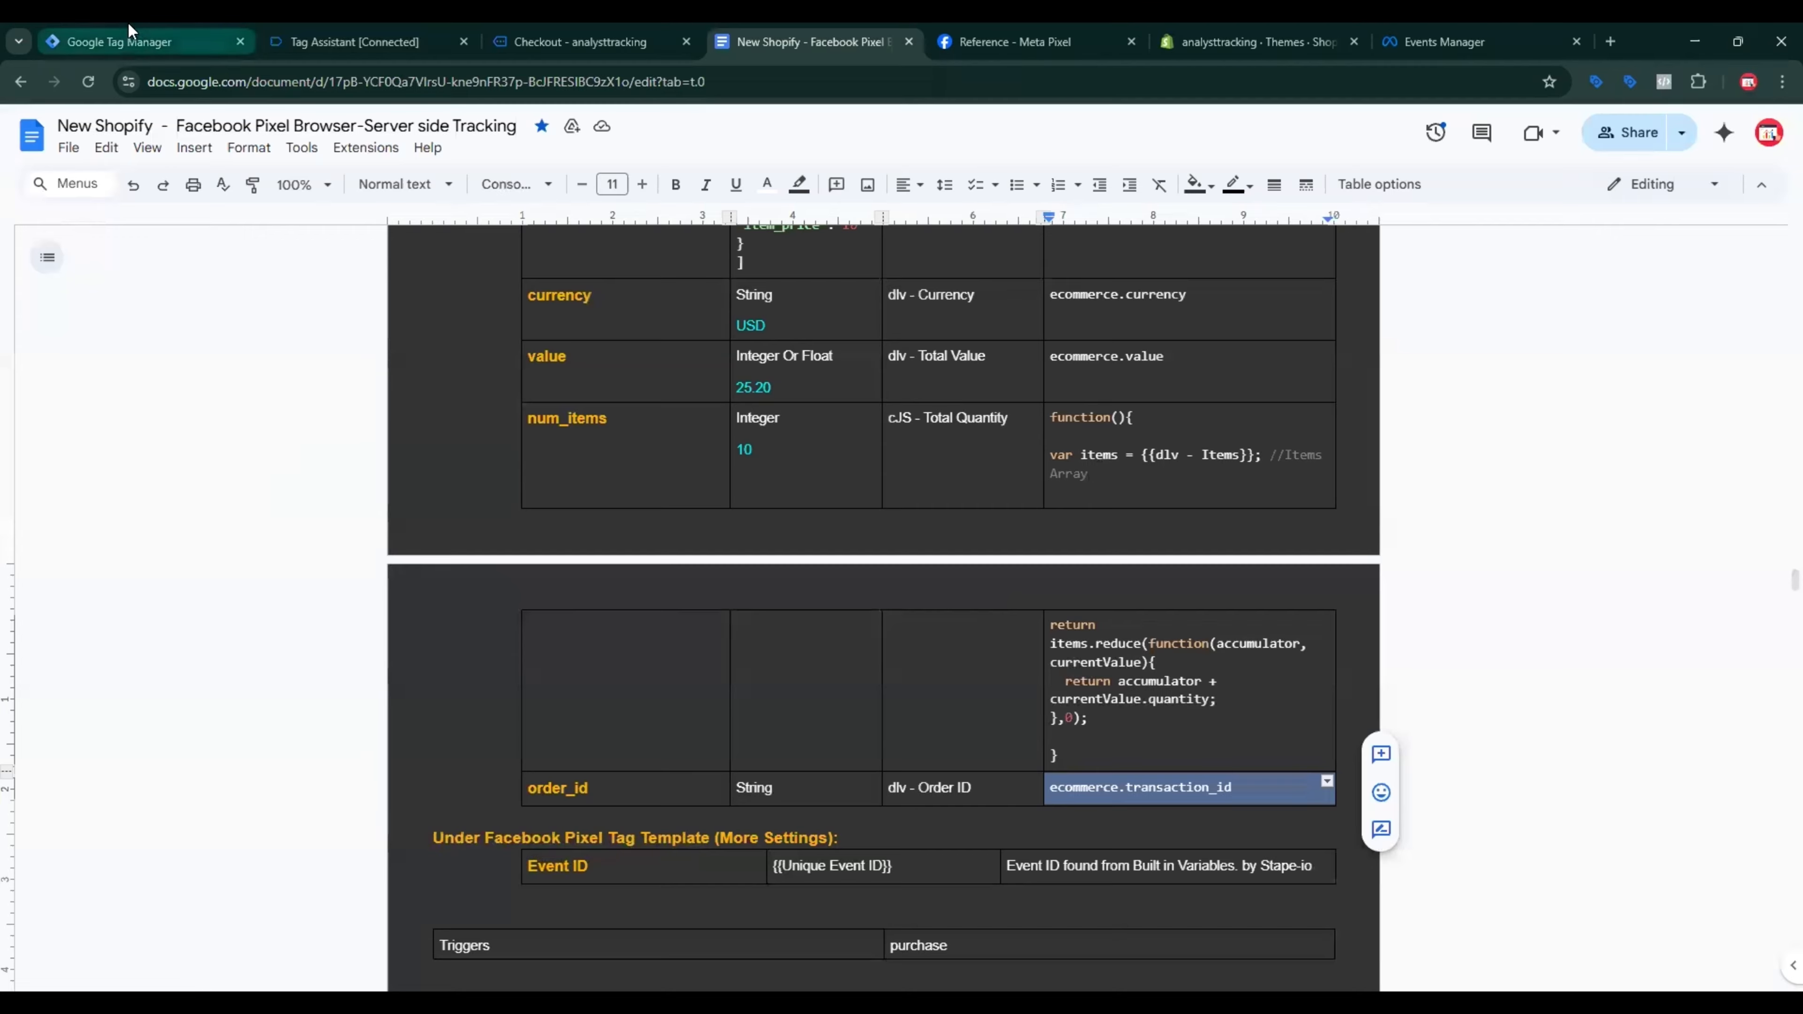
pyautogui.click(121, 41)
# Step: Create a Data Layer Variable for the order_id property value with the data layer name ecommerce.transaction_id
pyautogui.click(1466, 784)
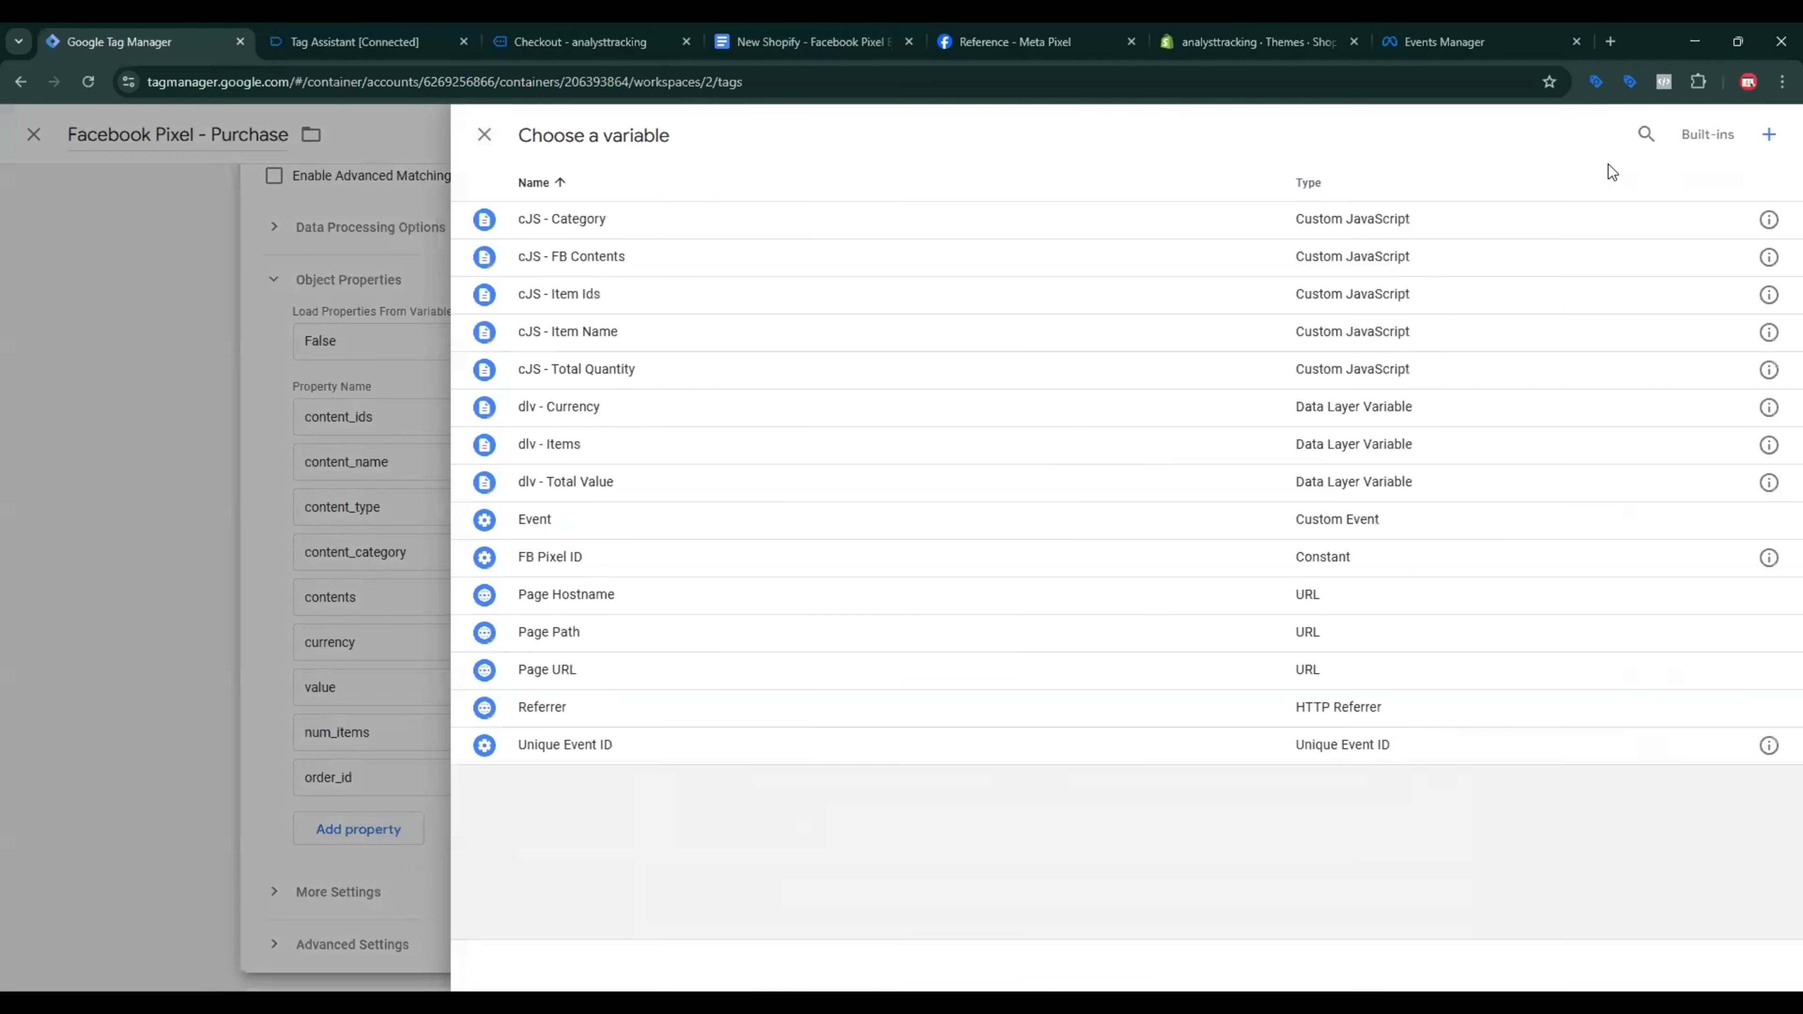
pyautogui.click(1767, 138)
pyautogui.click(1481, 282)
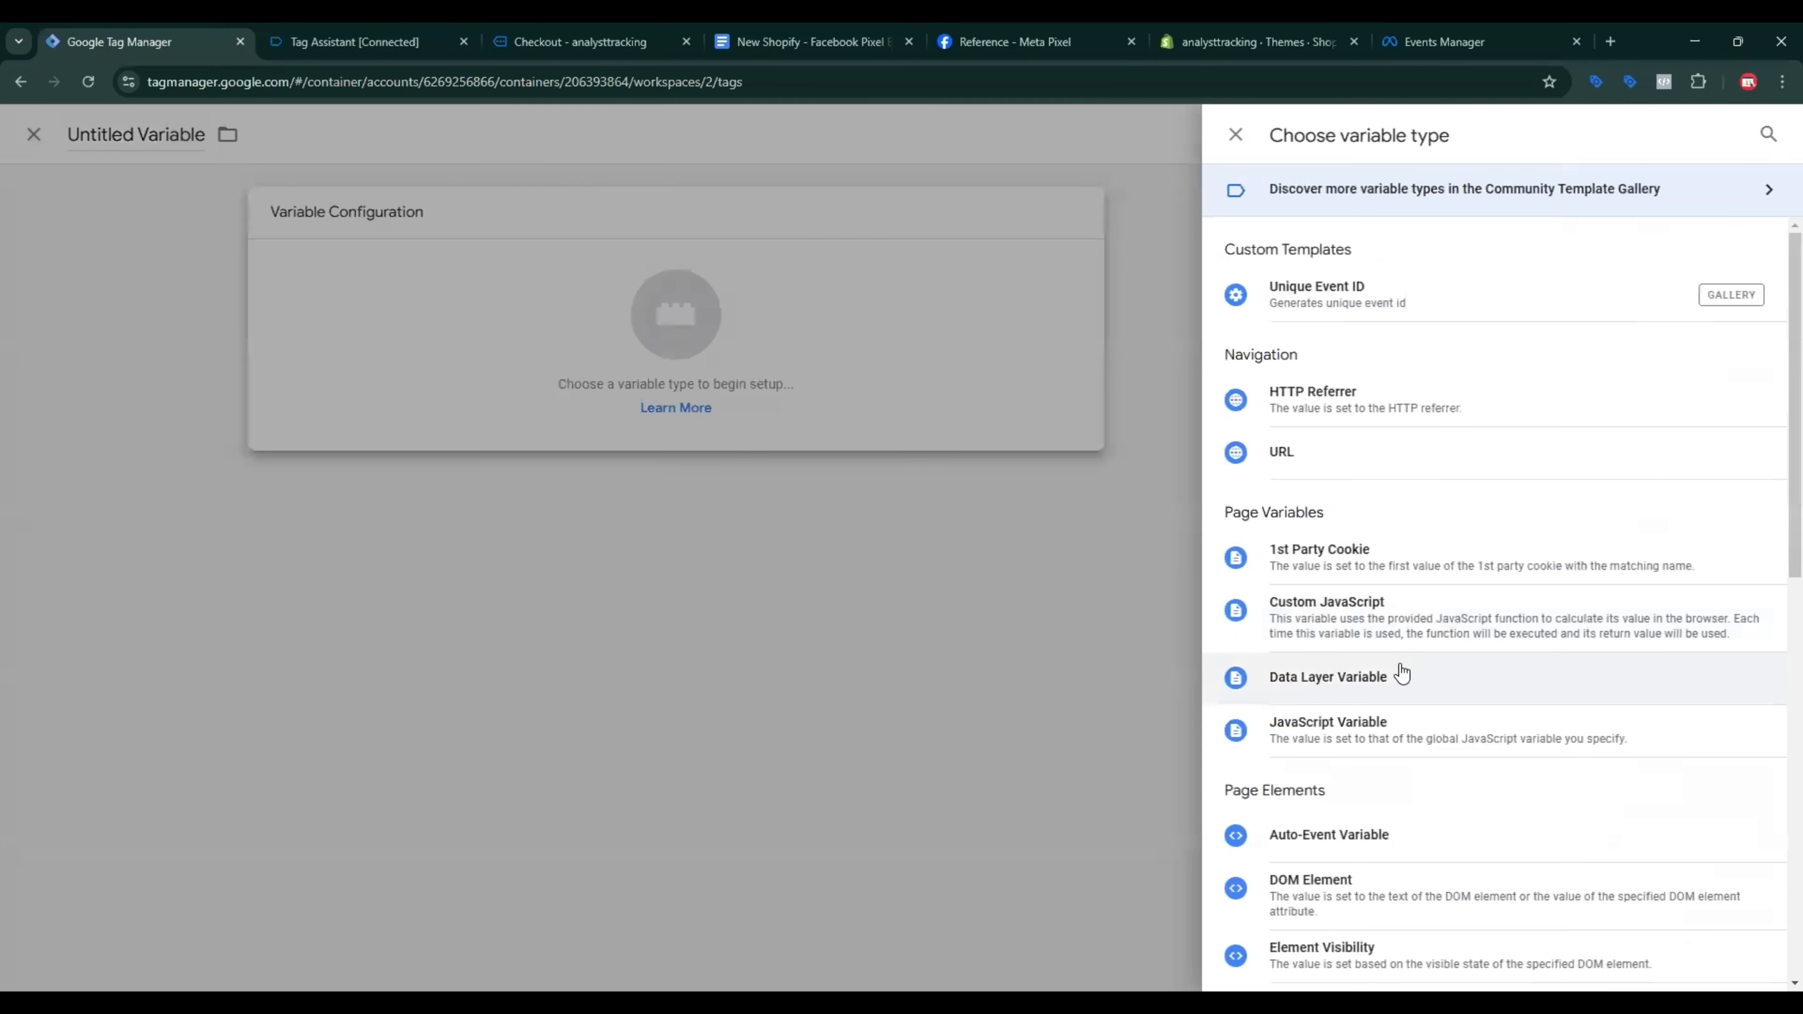
pyautogui.click(1401, 676)
pyautogui.click(810, 402)
pyautogui.hotkey('ctrl', 'v')
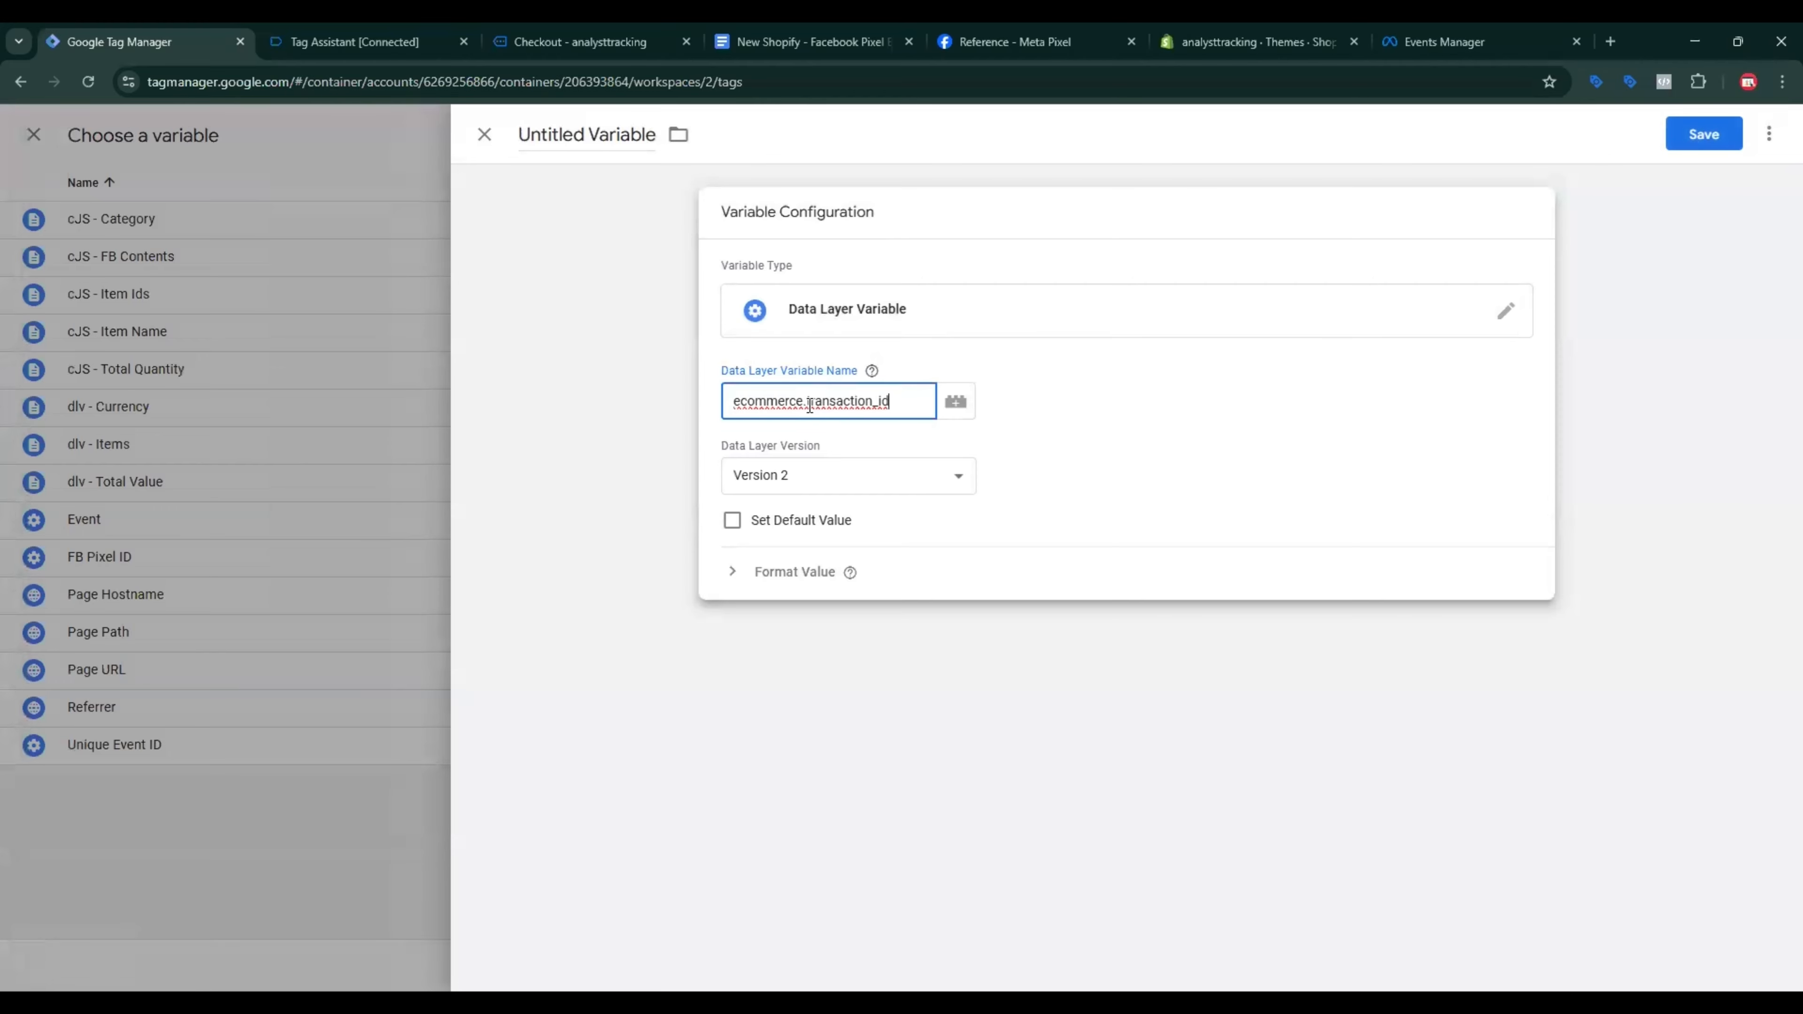
# Step: Name the variable "dlv - Order ID", copied from the setup document, and save it as the order_id value
pyautogui.click(807, 31)
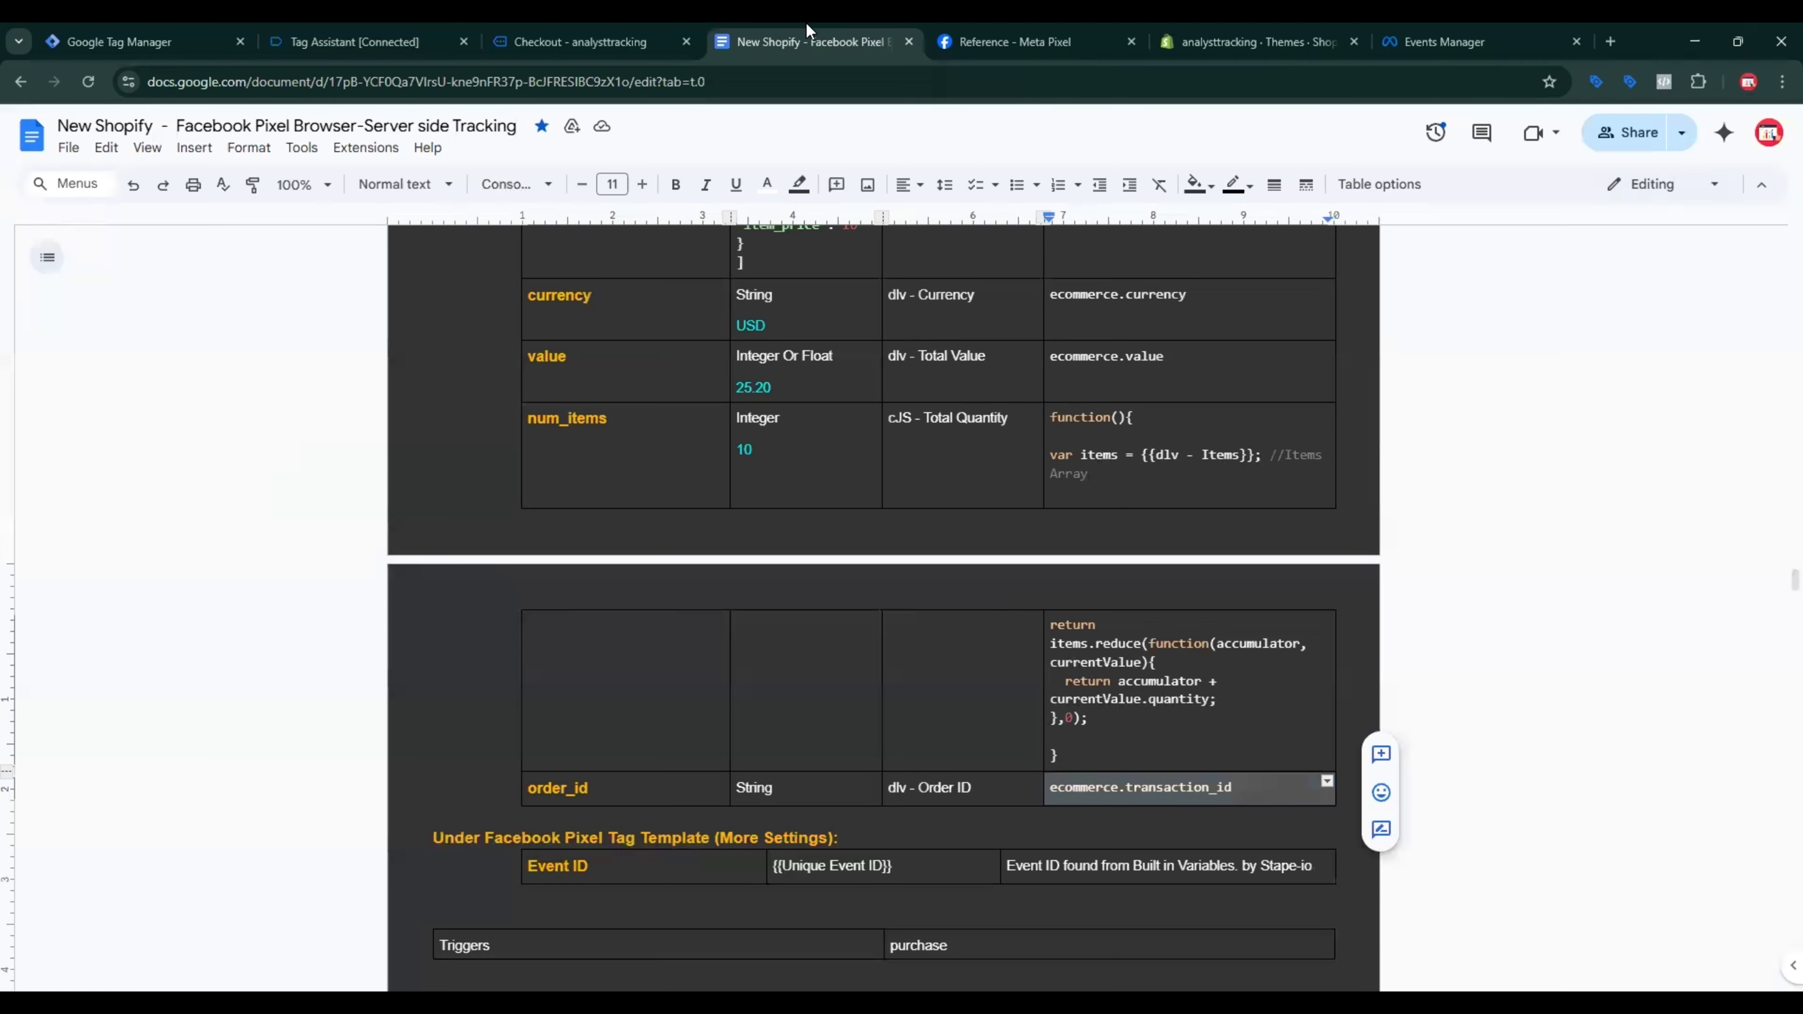
pyautogui.tripleClick(928, 788)
pyautogui.click(337, 44)
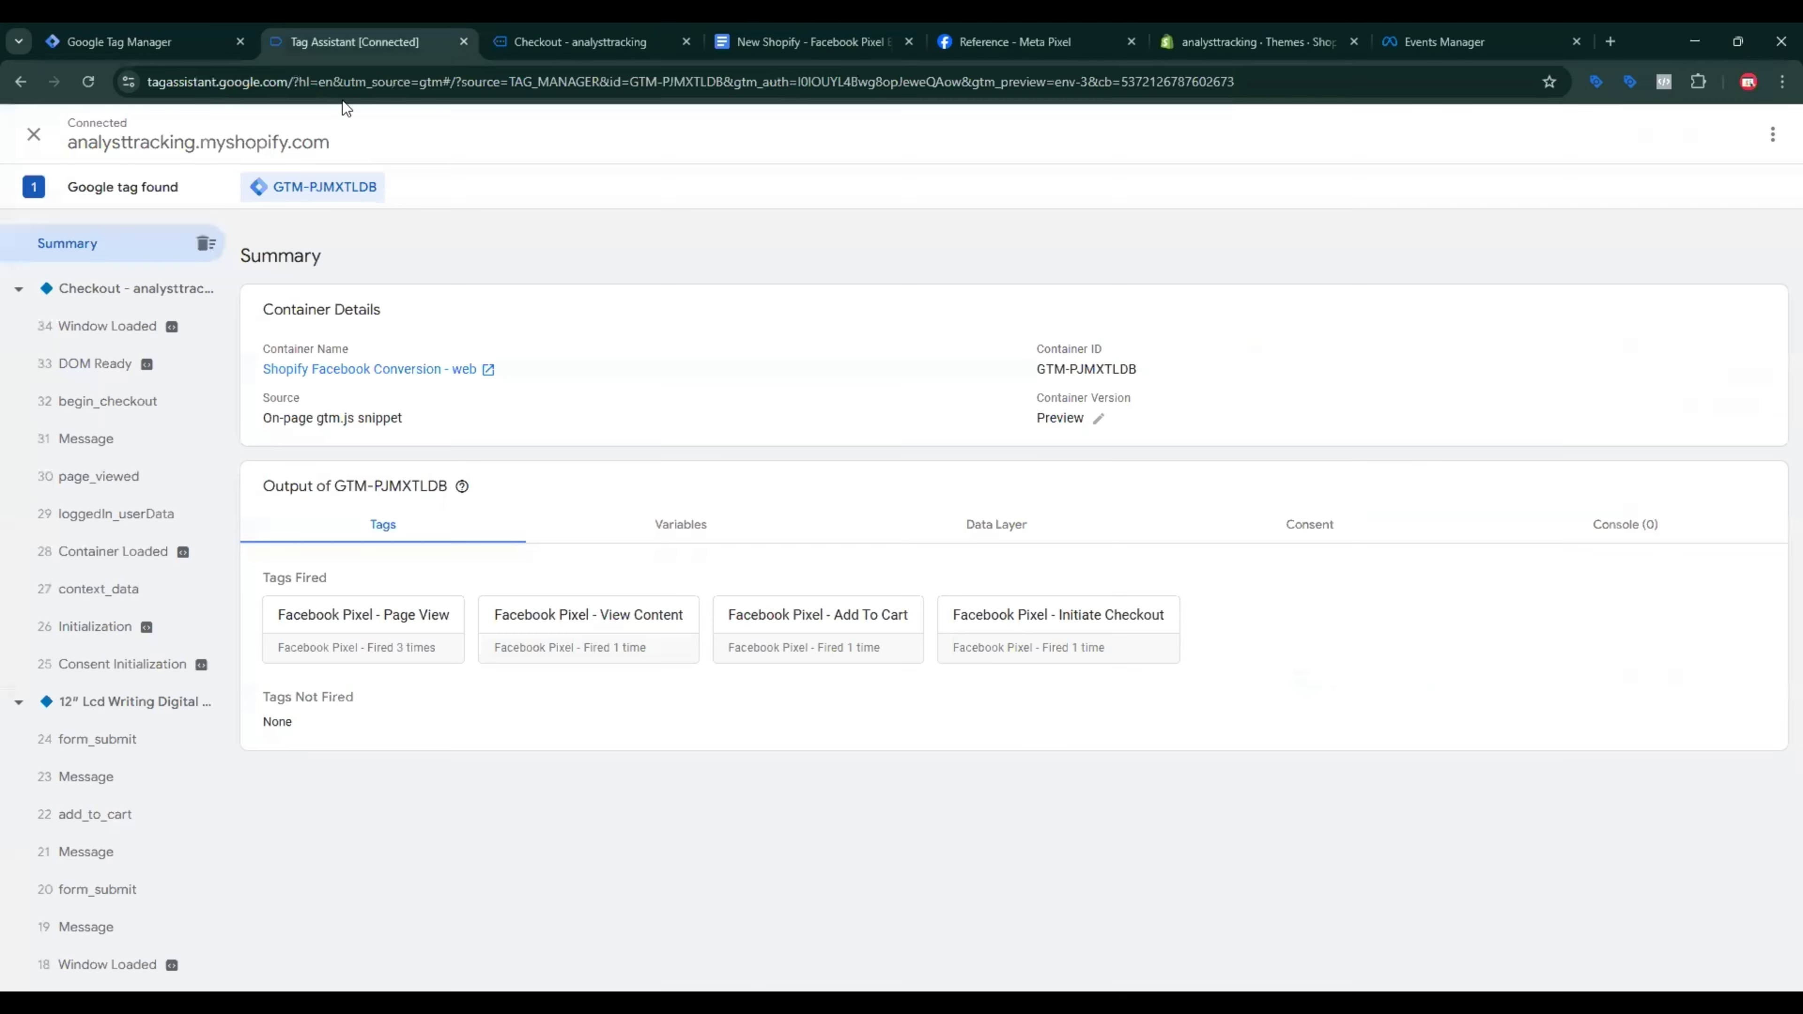
pyautogui.click(156, 34)
pyautogui.click(596, 136)
pyautogui.hotkey('ctrl', 'v')
pyautogui.click(1718, 132)
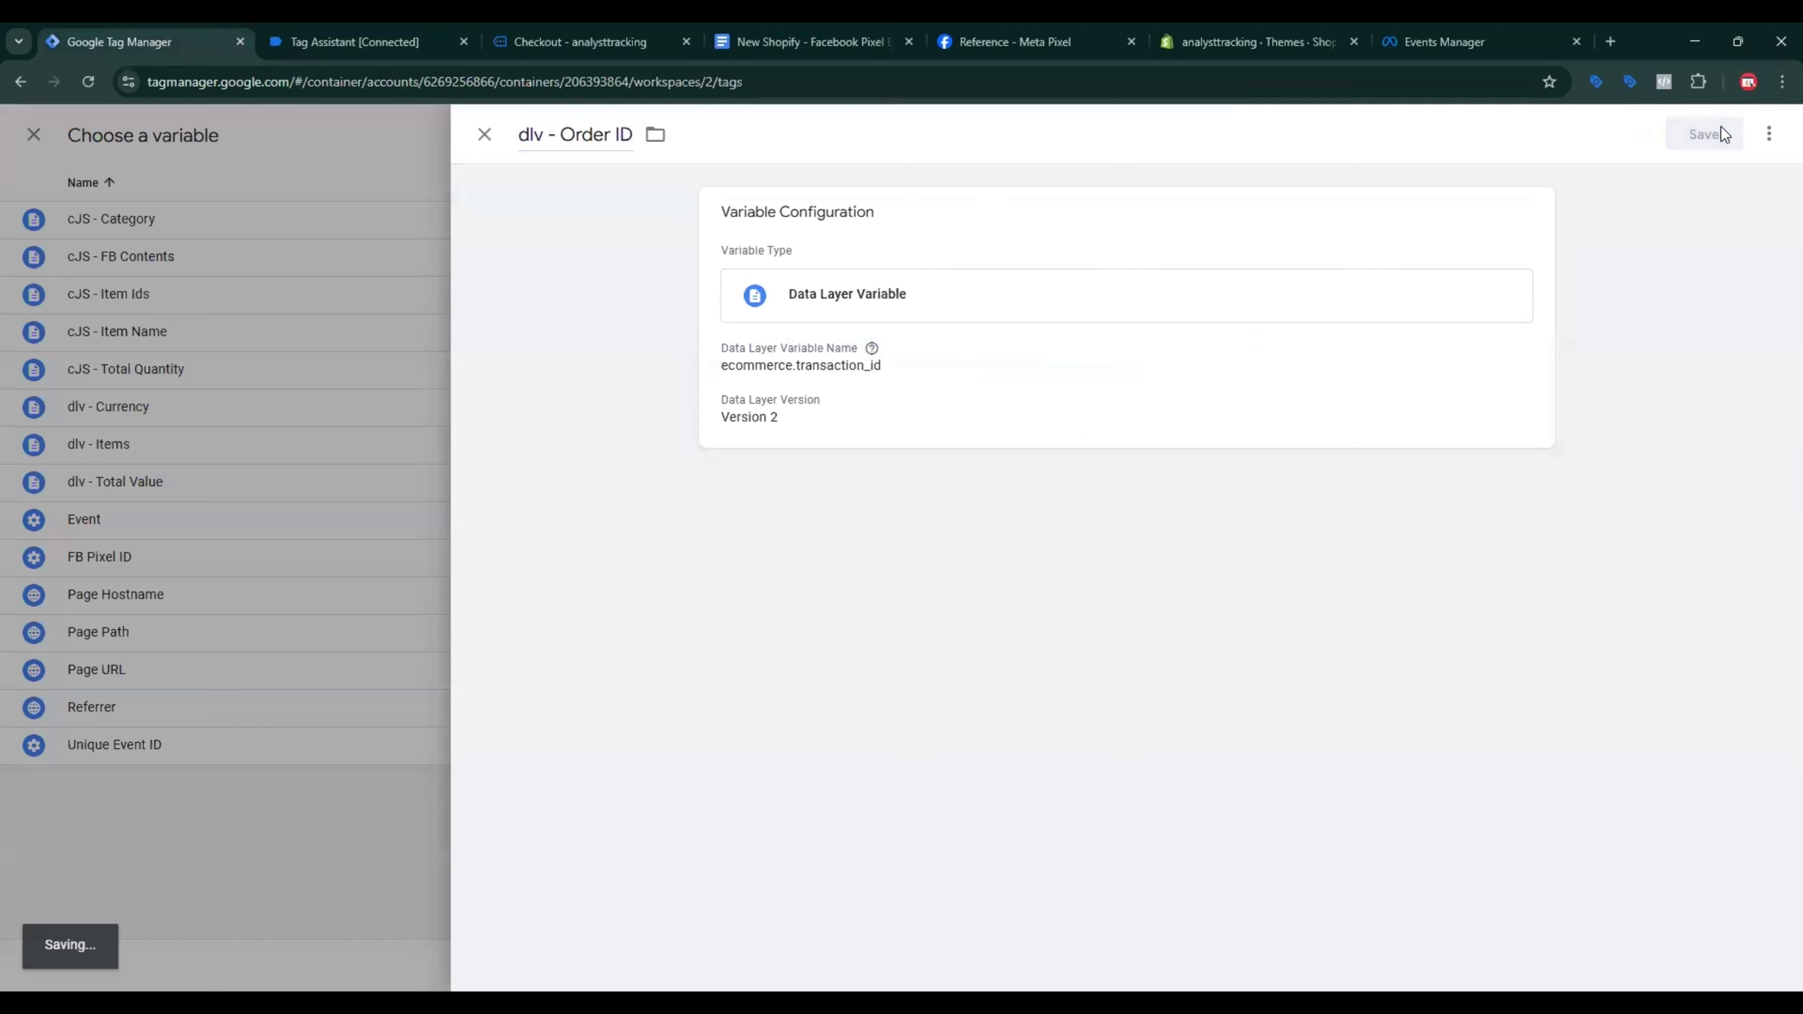
# Step: Remove the begin_checkout trigger from the Facebook Pixel - Purchase tag
pyautogui.scroll(2, 950, 583)
pyautogui.scroll(-6, 1002, 575)
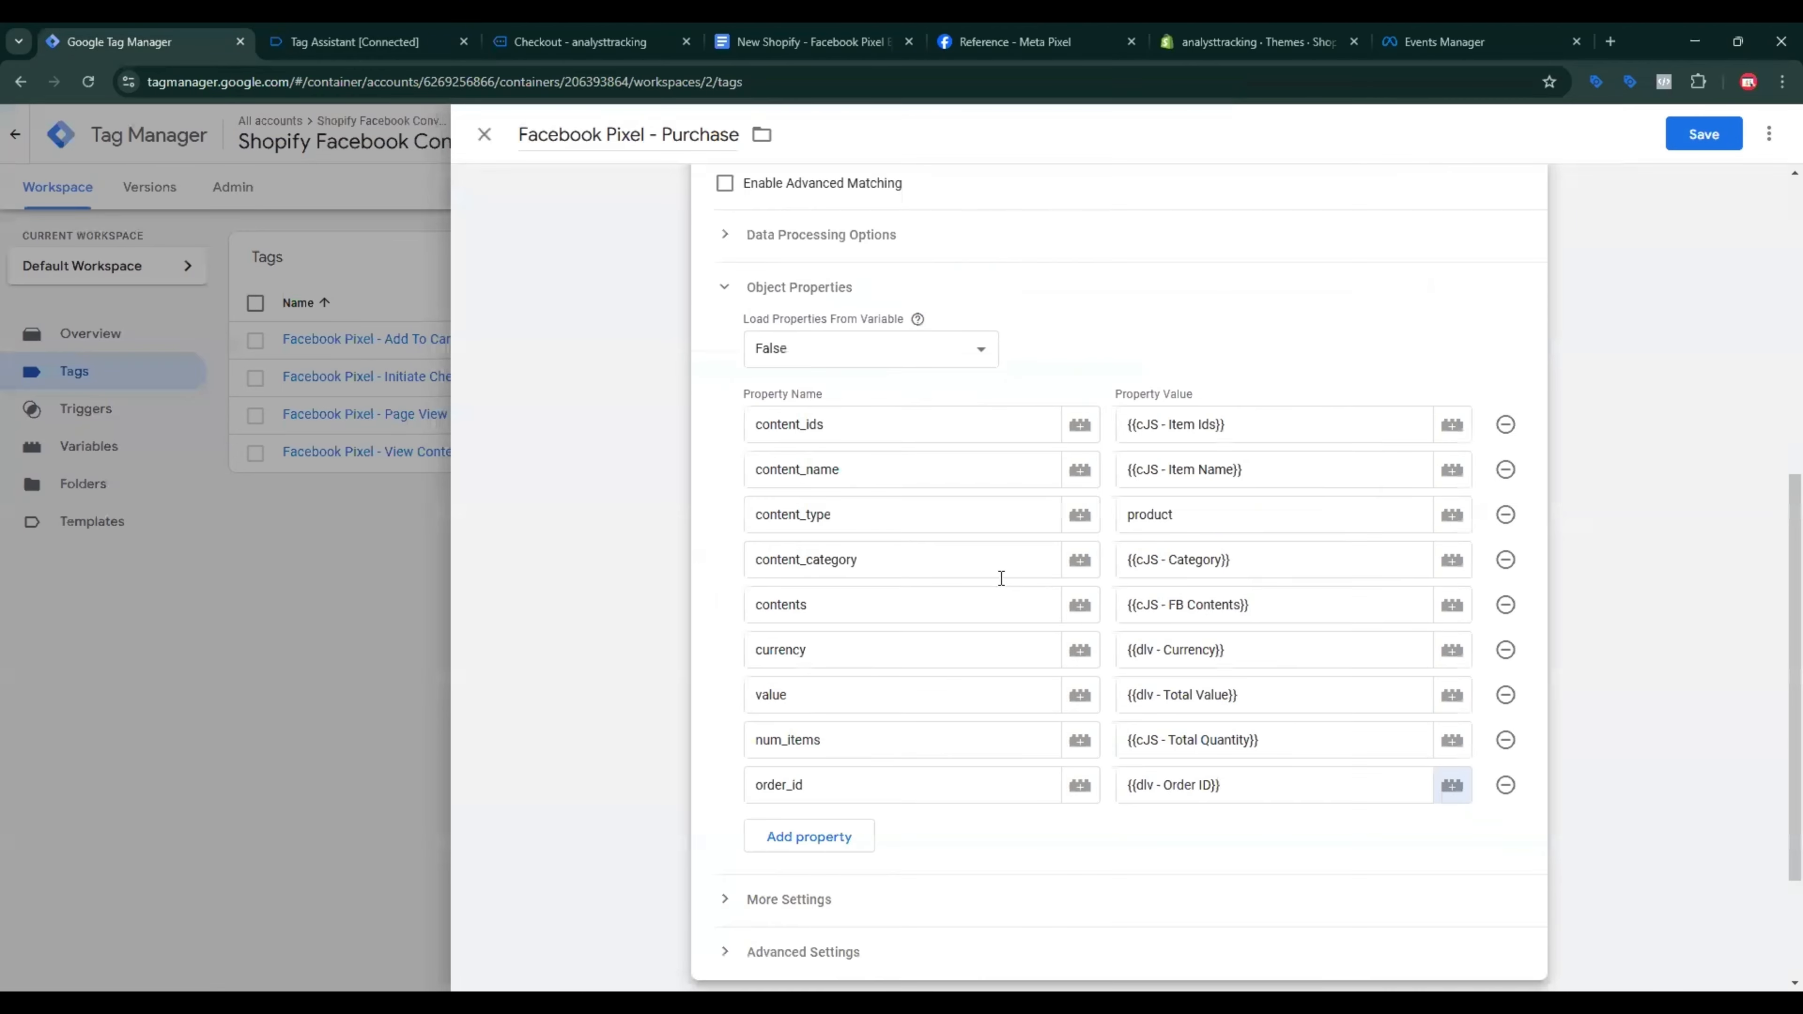
pyautogui.click(1523, 849)
pyautogui.click(1501, 870)
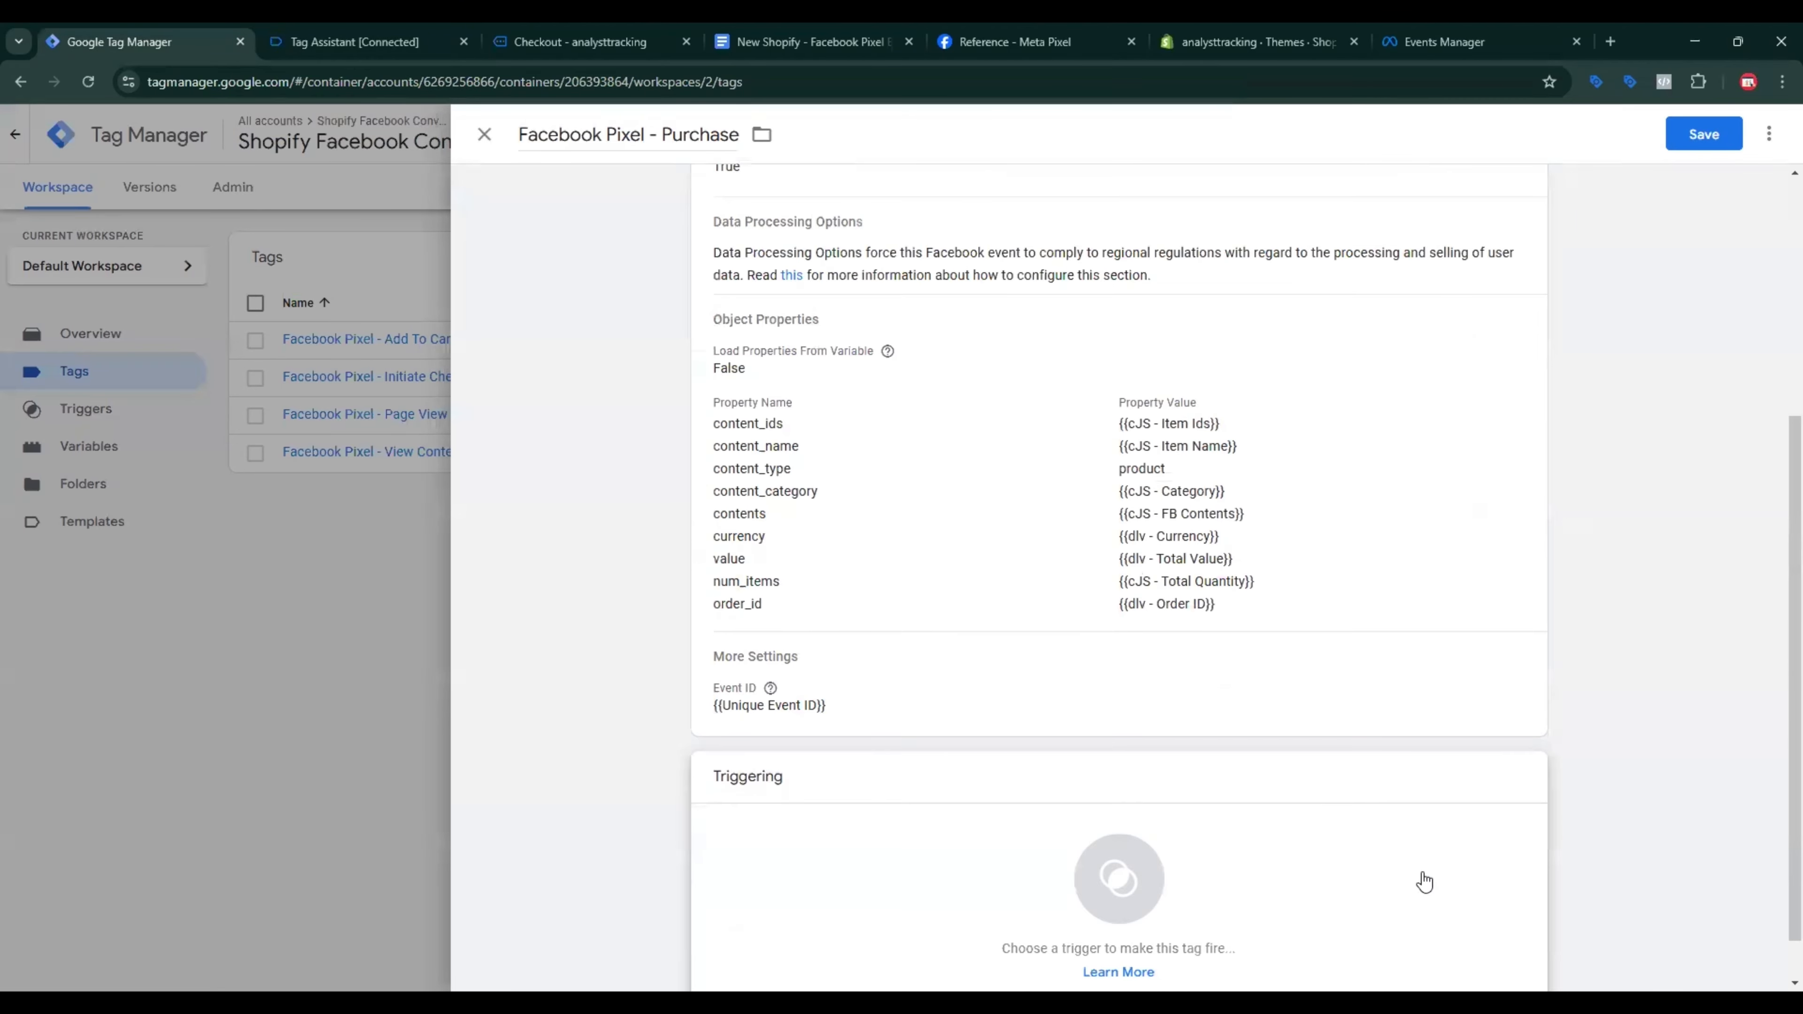
# Step: Create a Custom Event trigger for the Facebook Pixel - Purchase tag with event name purchase, firing on all custom events
pyautogui.click(1420, 879)
pyautogui.click(1770, 133)
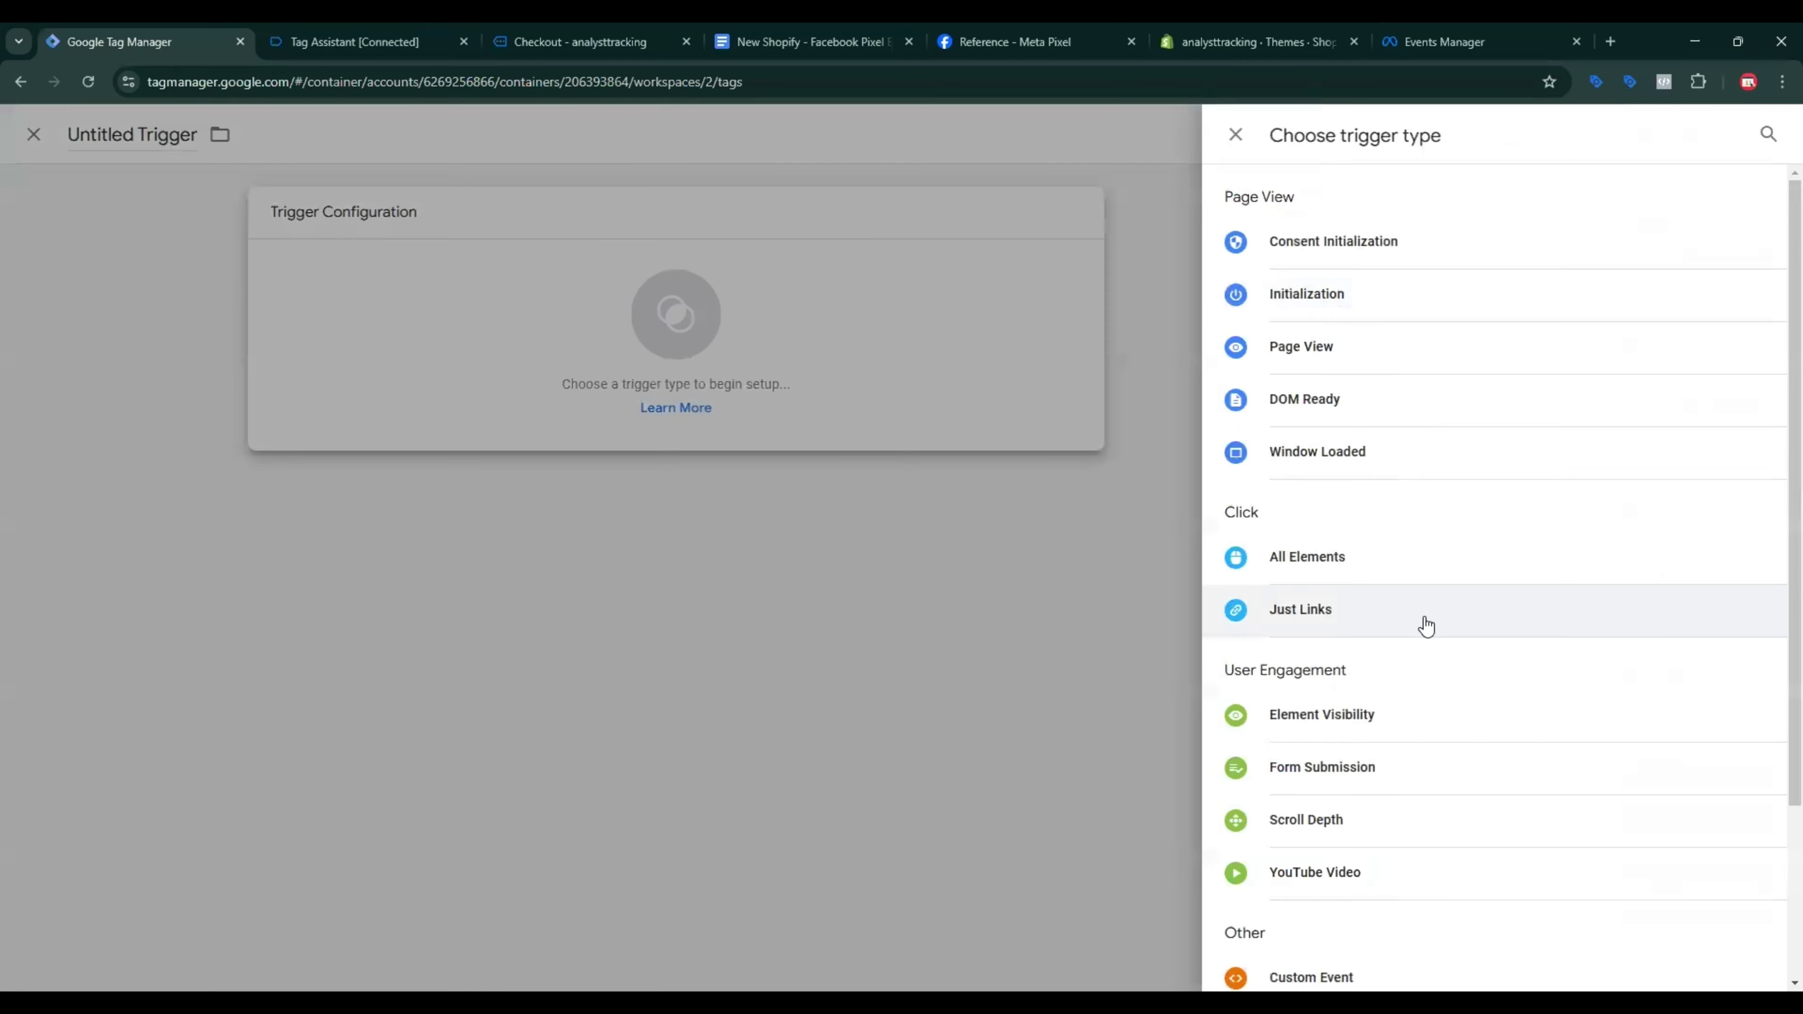
pyautogui.scroll(-3, 1369, 639)
pyautogui.click(1335, 752)
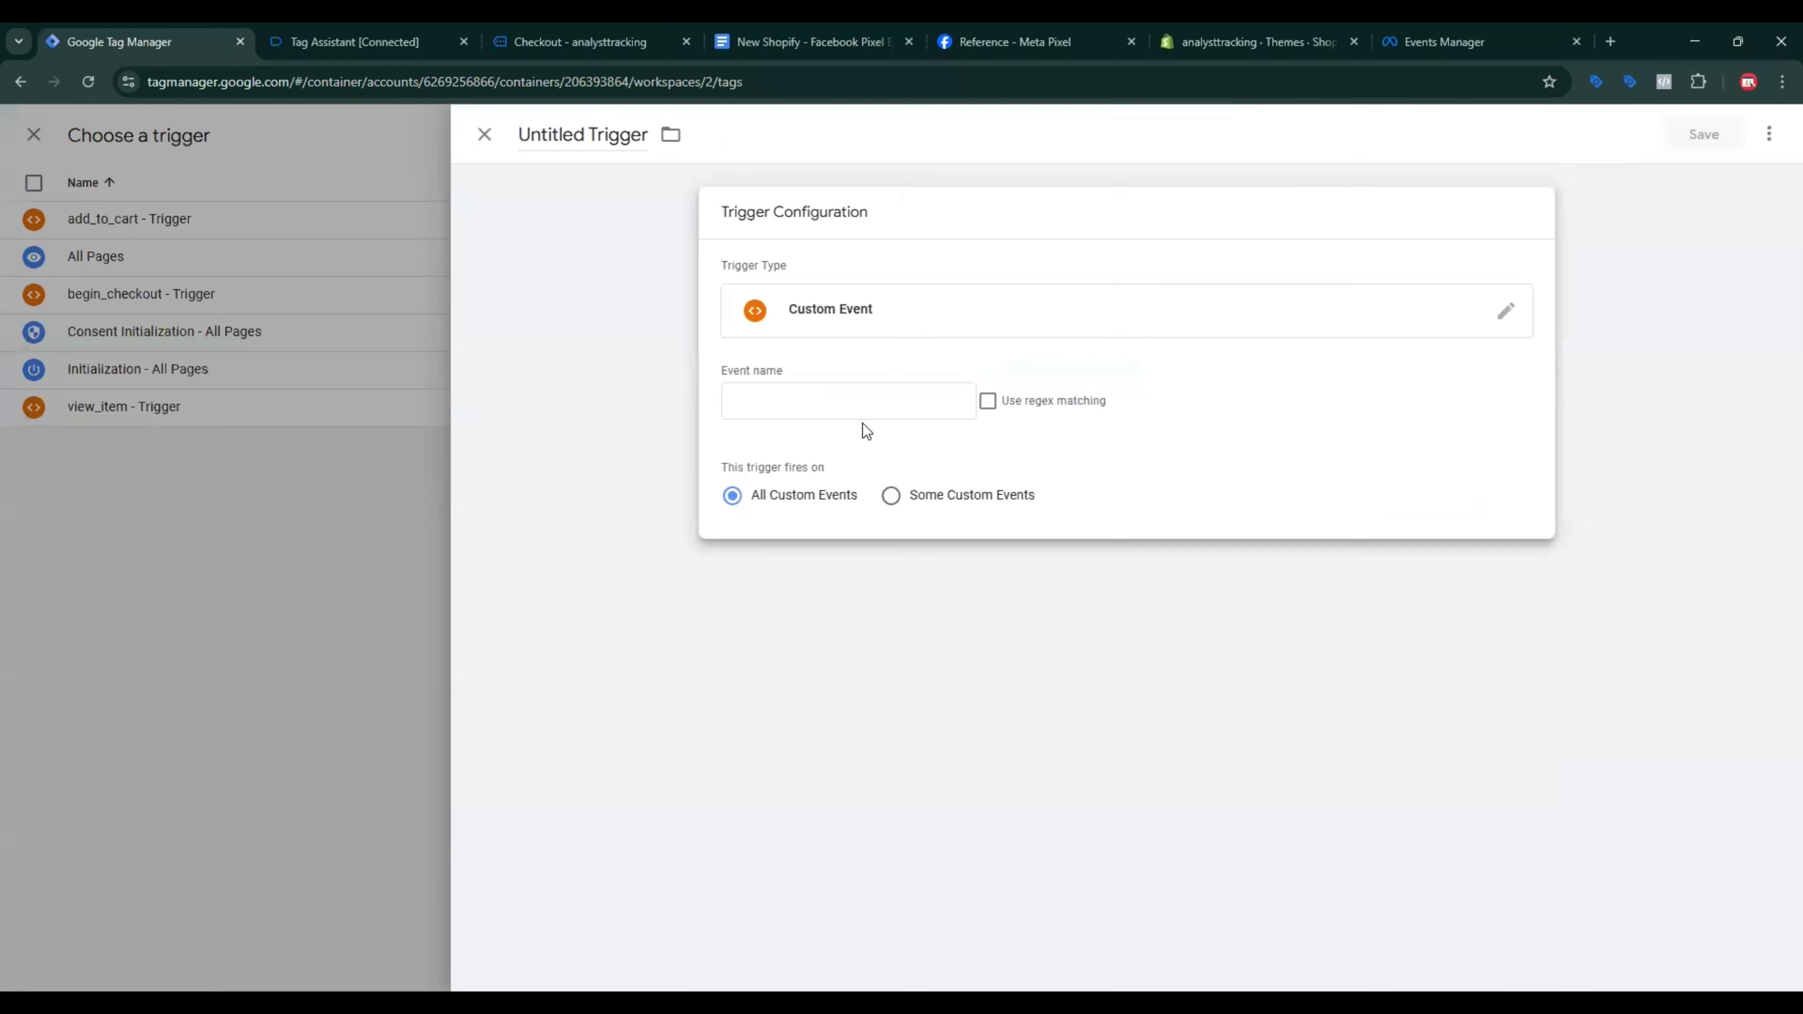
pyautogui.click(861, 413)
pyautogui.click(867, 551)
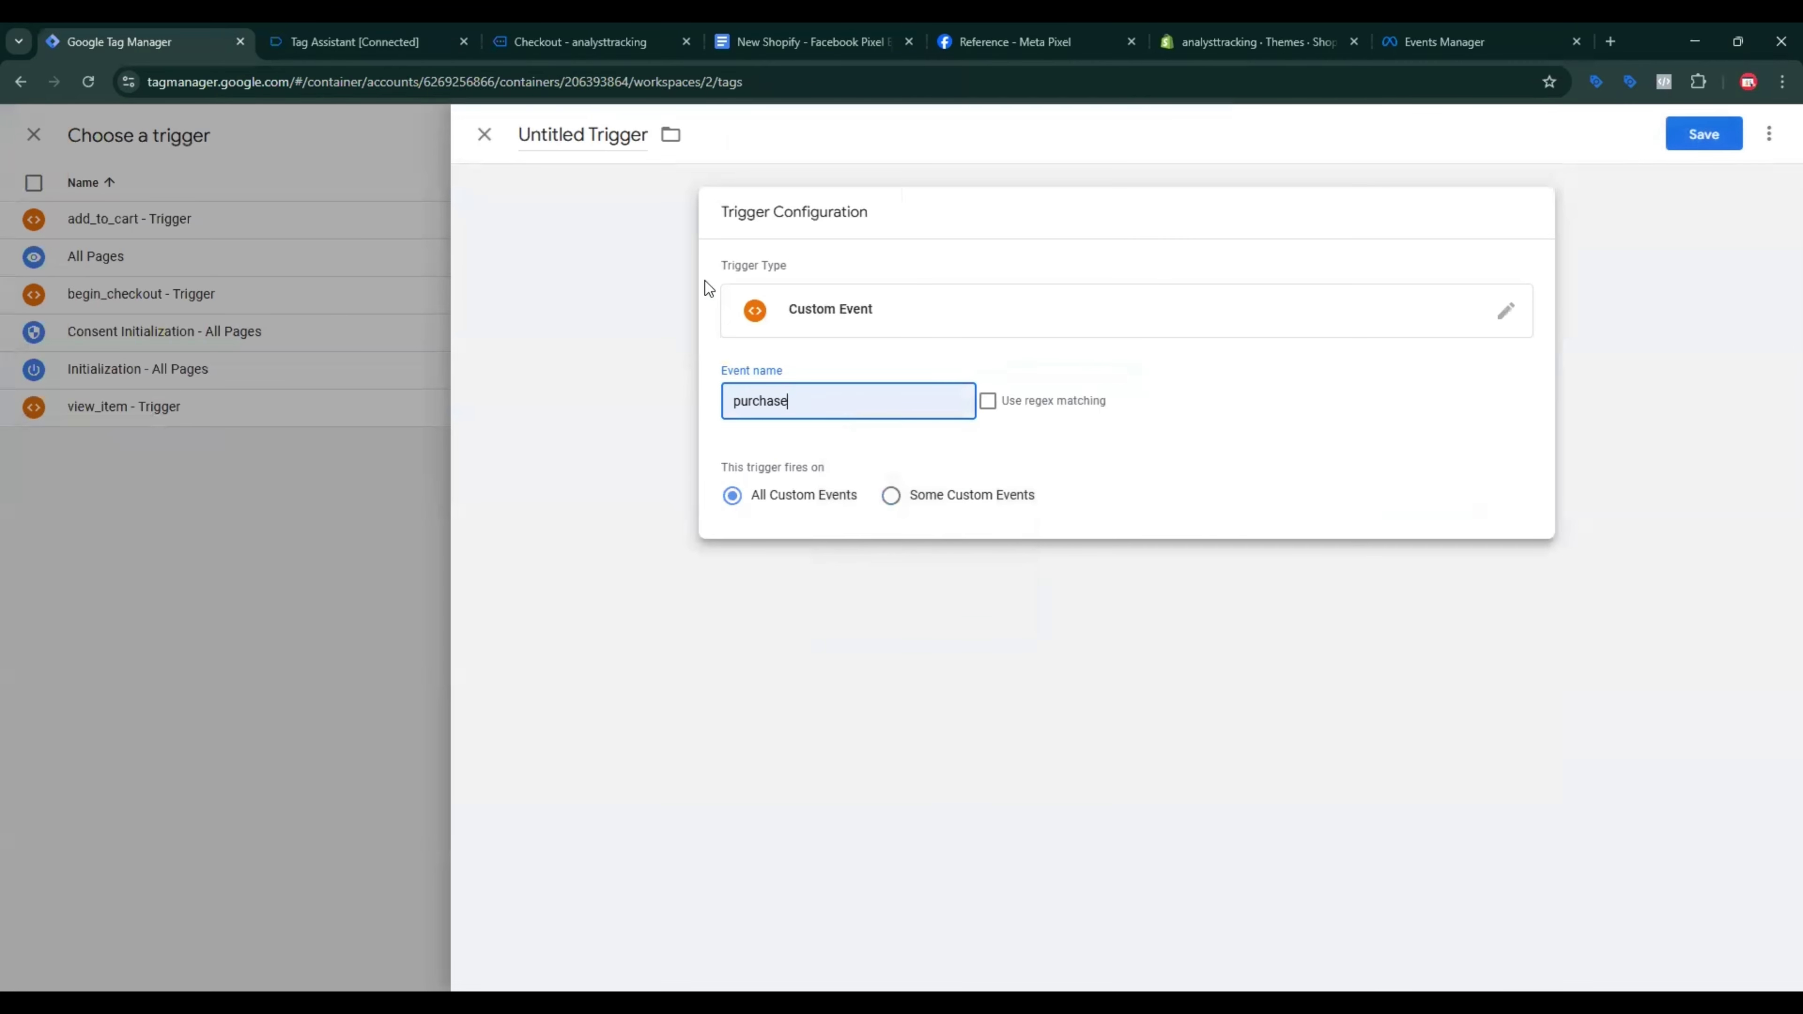
# Step: Name the trigger "purchase - Trigger" and save it to the tag
pyautogui.doubleClick(550, 135)
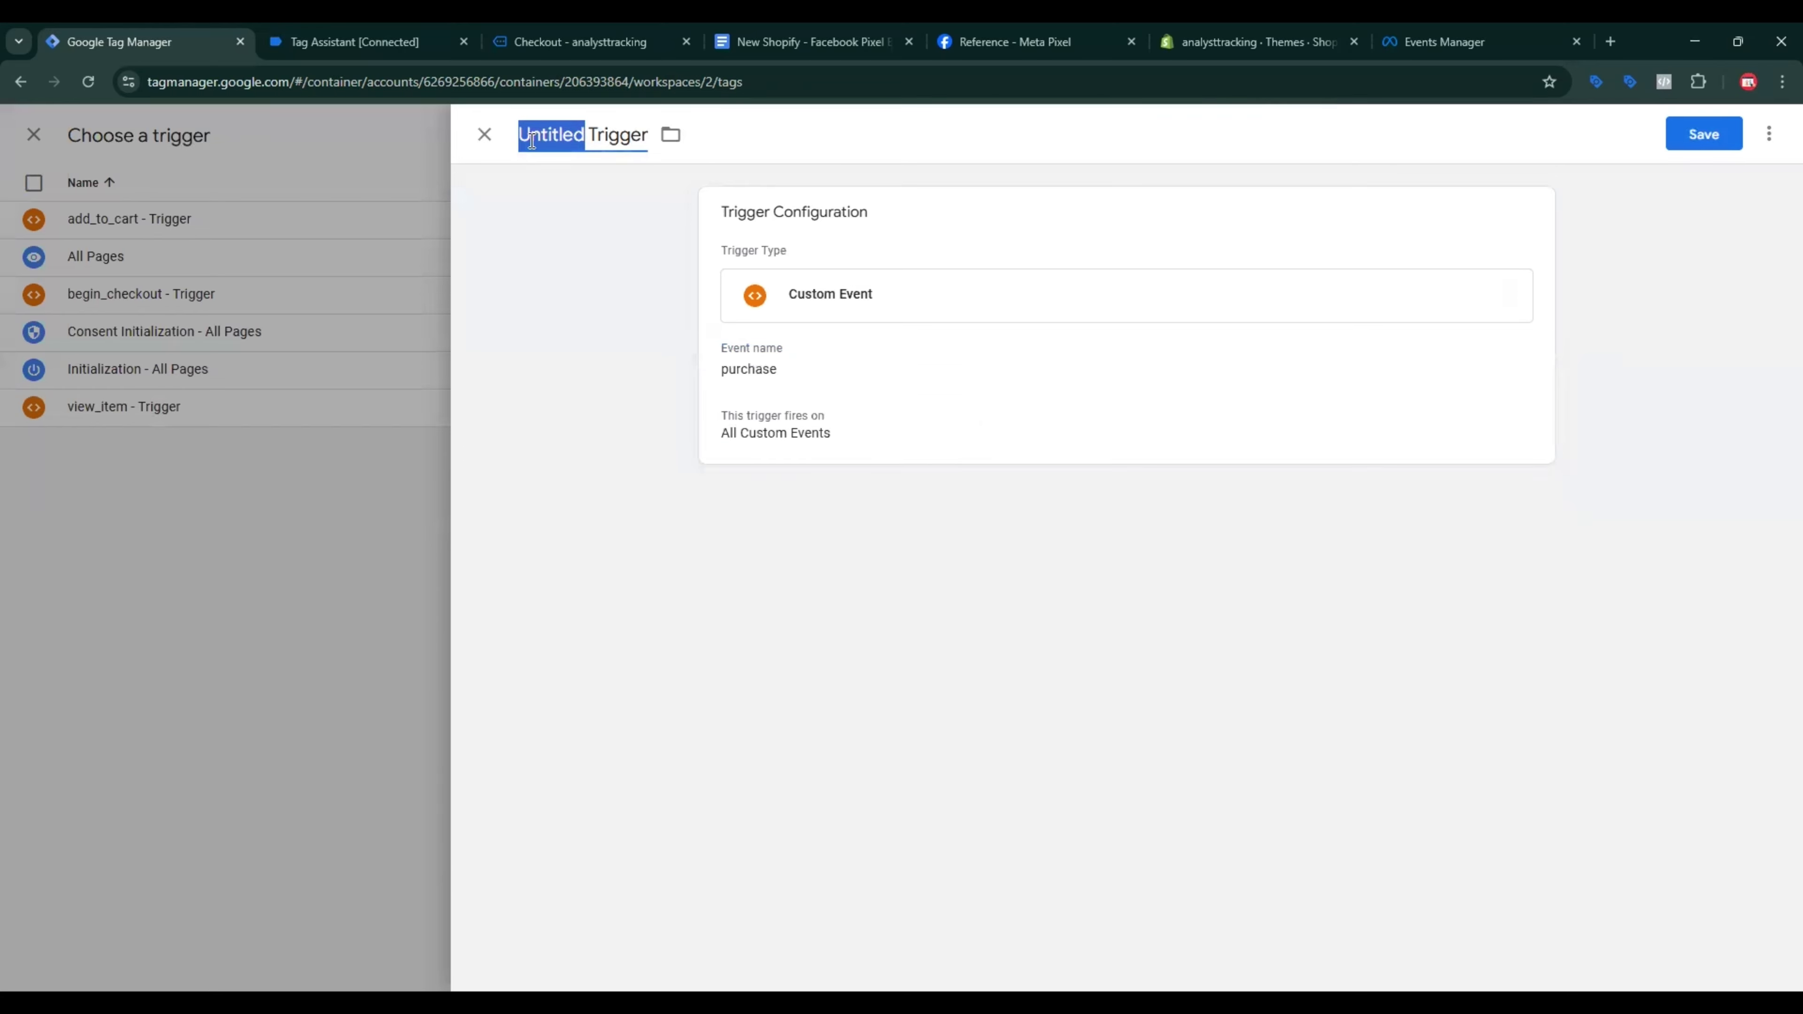
pyautogui.write('purchase -')
pyautogui.click(1699, 142)
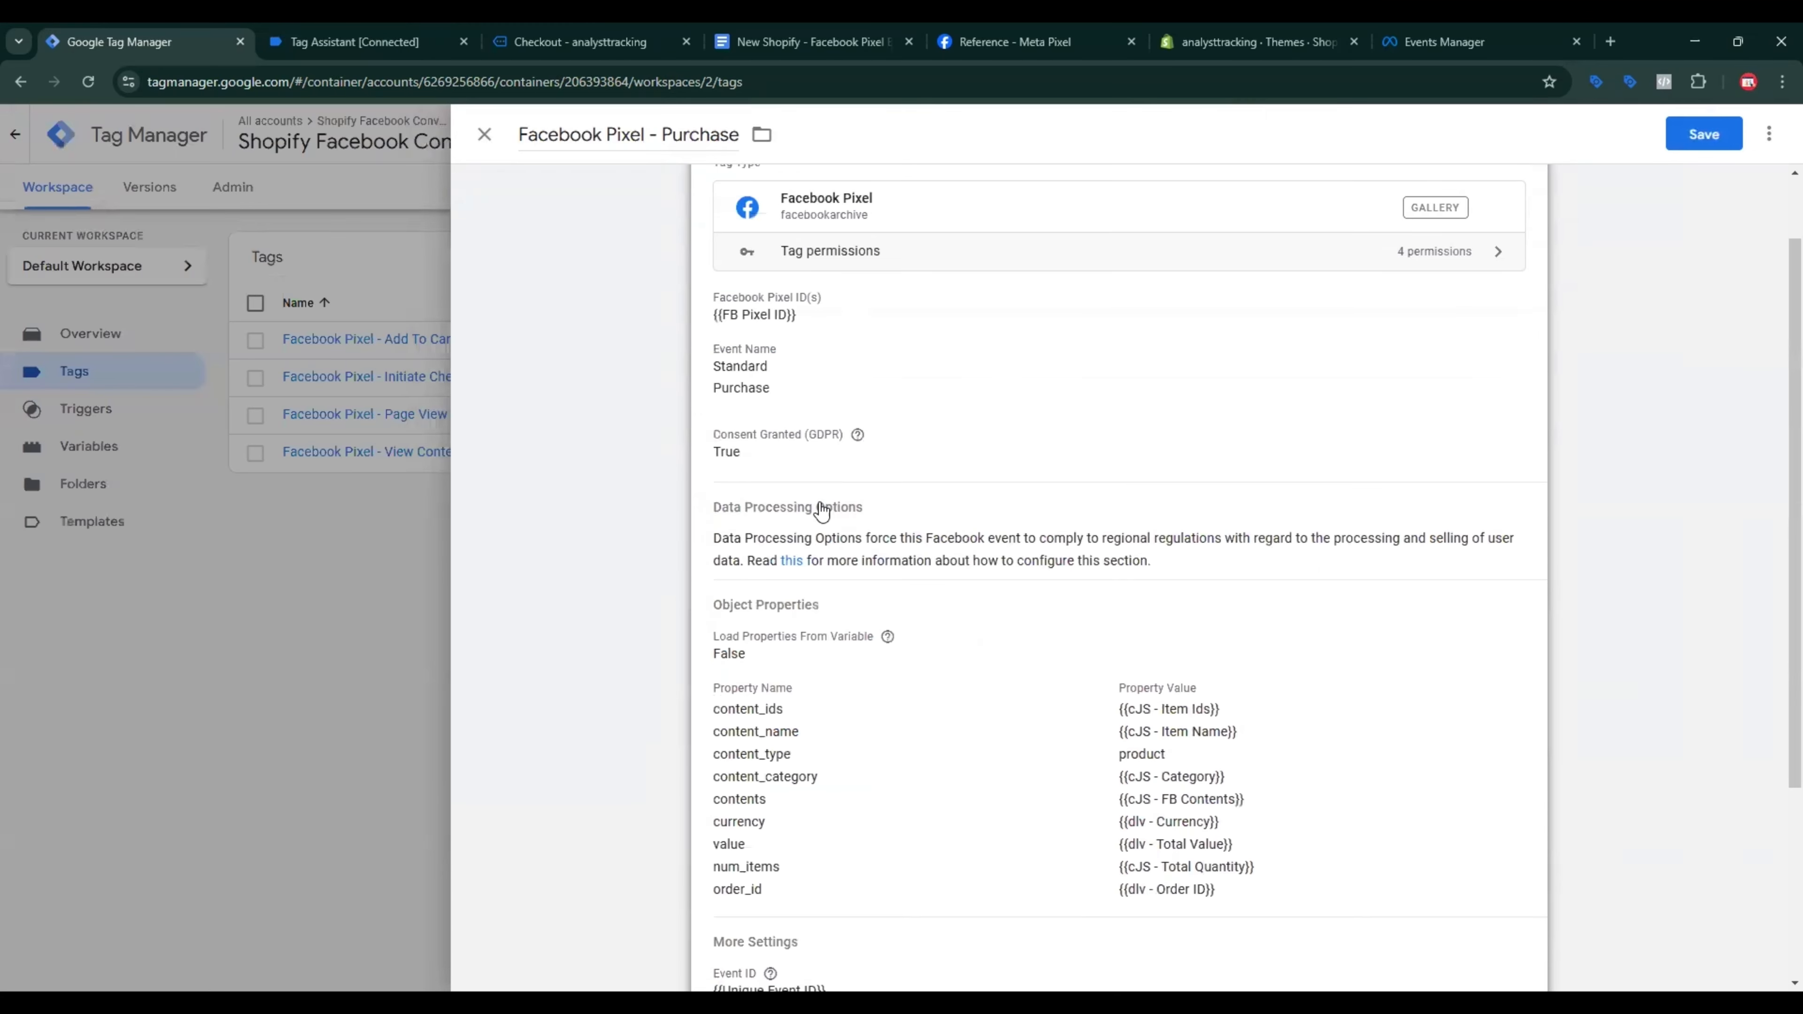
# Step: Enable Advanced Matching in the Facebook Pixel - Purchase tag and expand its Customer Information Data Parameters
pyautogui.click(822, 509)
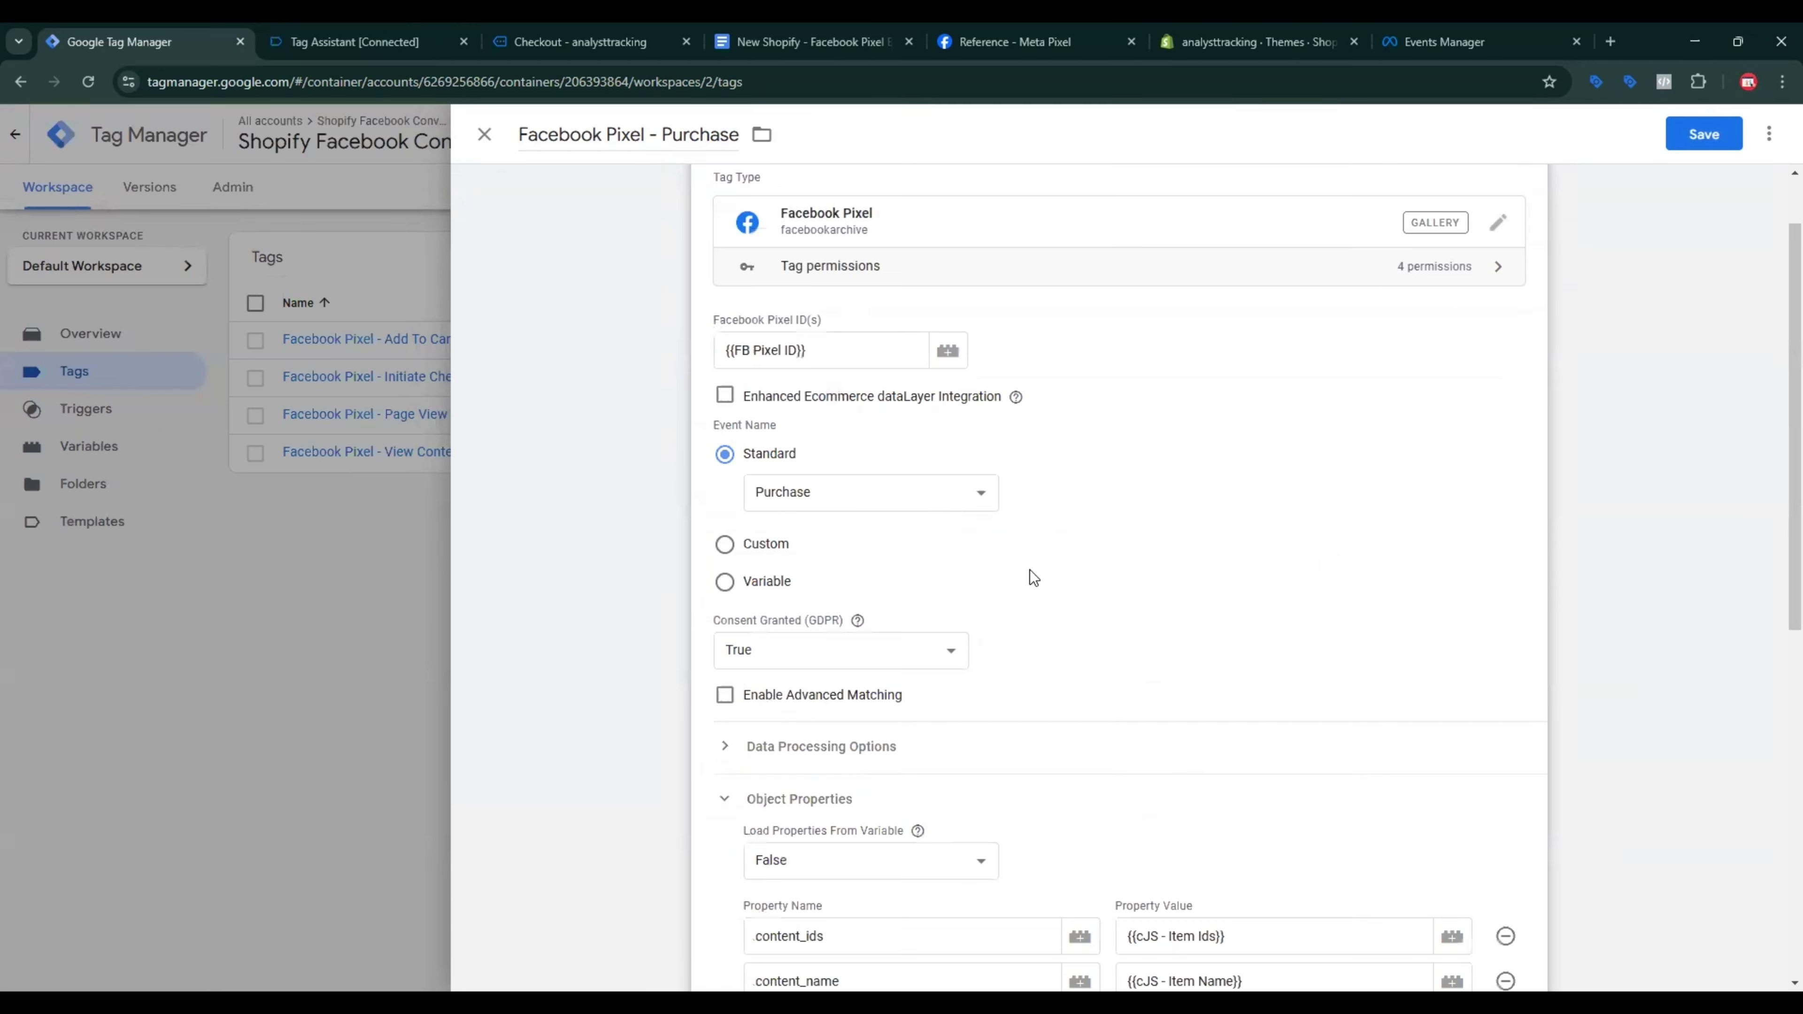
pyautogui.scroll(-1, 854, 675)
pyautogui.click(725, 602)
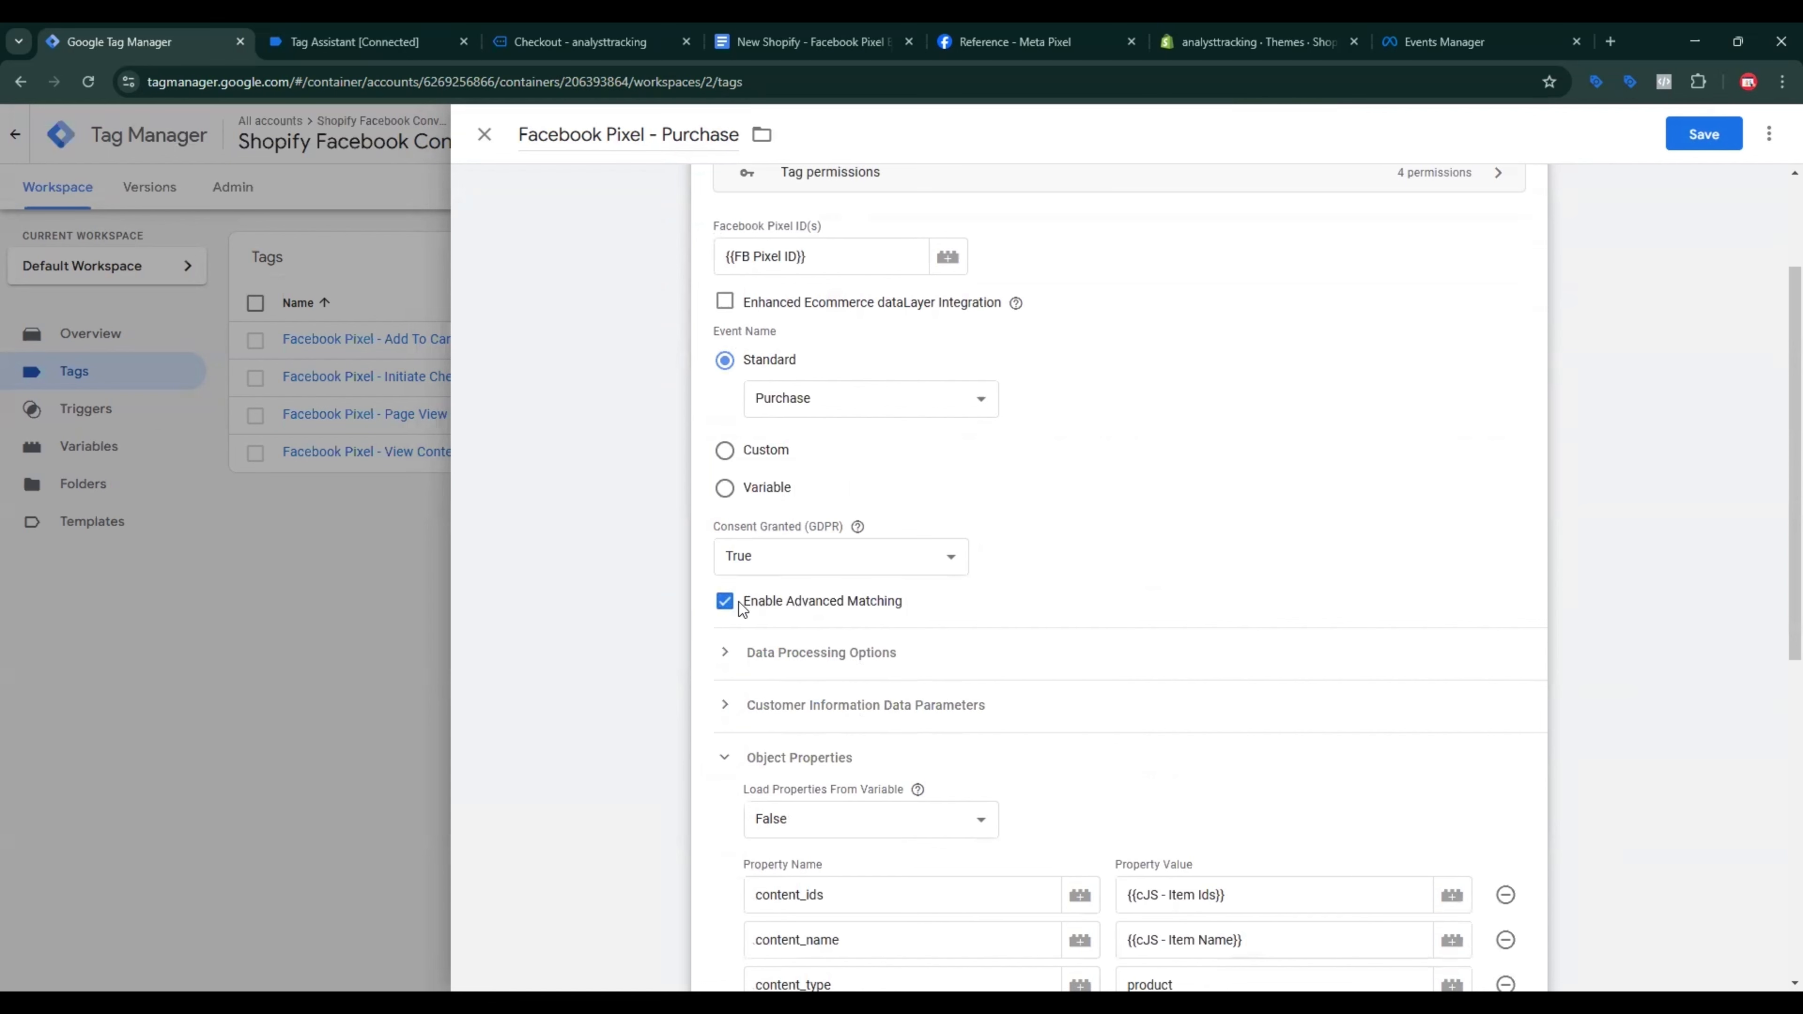
pyautogui.click(792, 706)
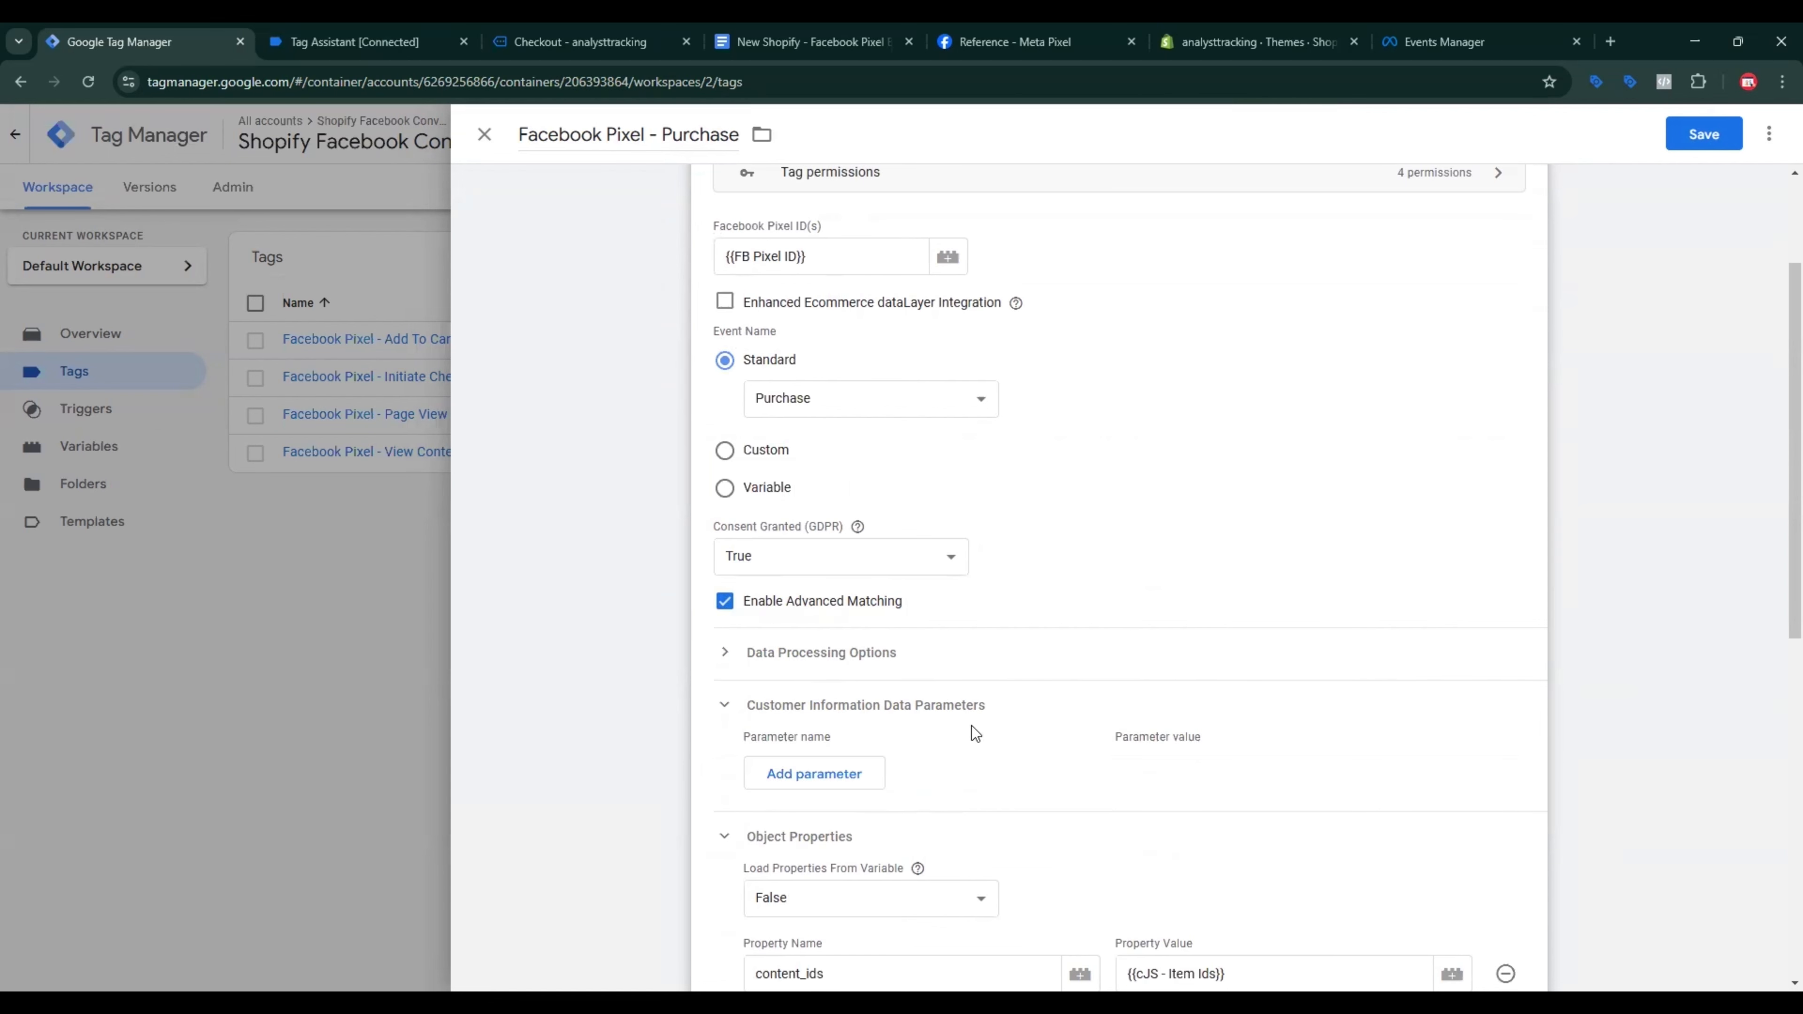
# Step: Add five empty parameter rows to the Customer Information Data Parameters
pyautogui.scroll(-3, 979, 728)
pyautogui.click(791, 485)
pyautogui.click(833, 529)
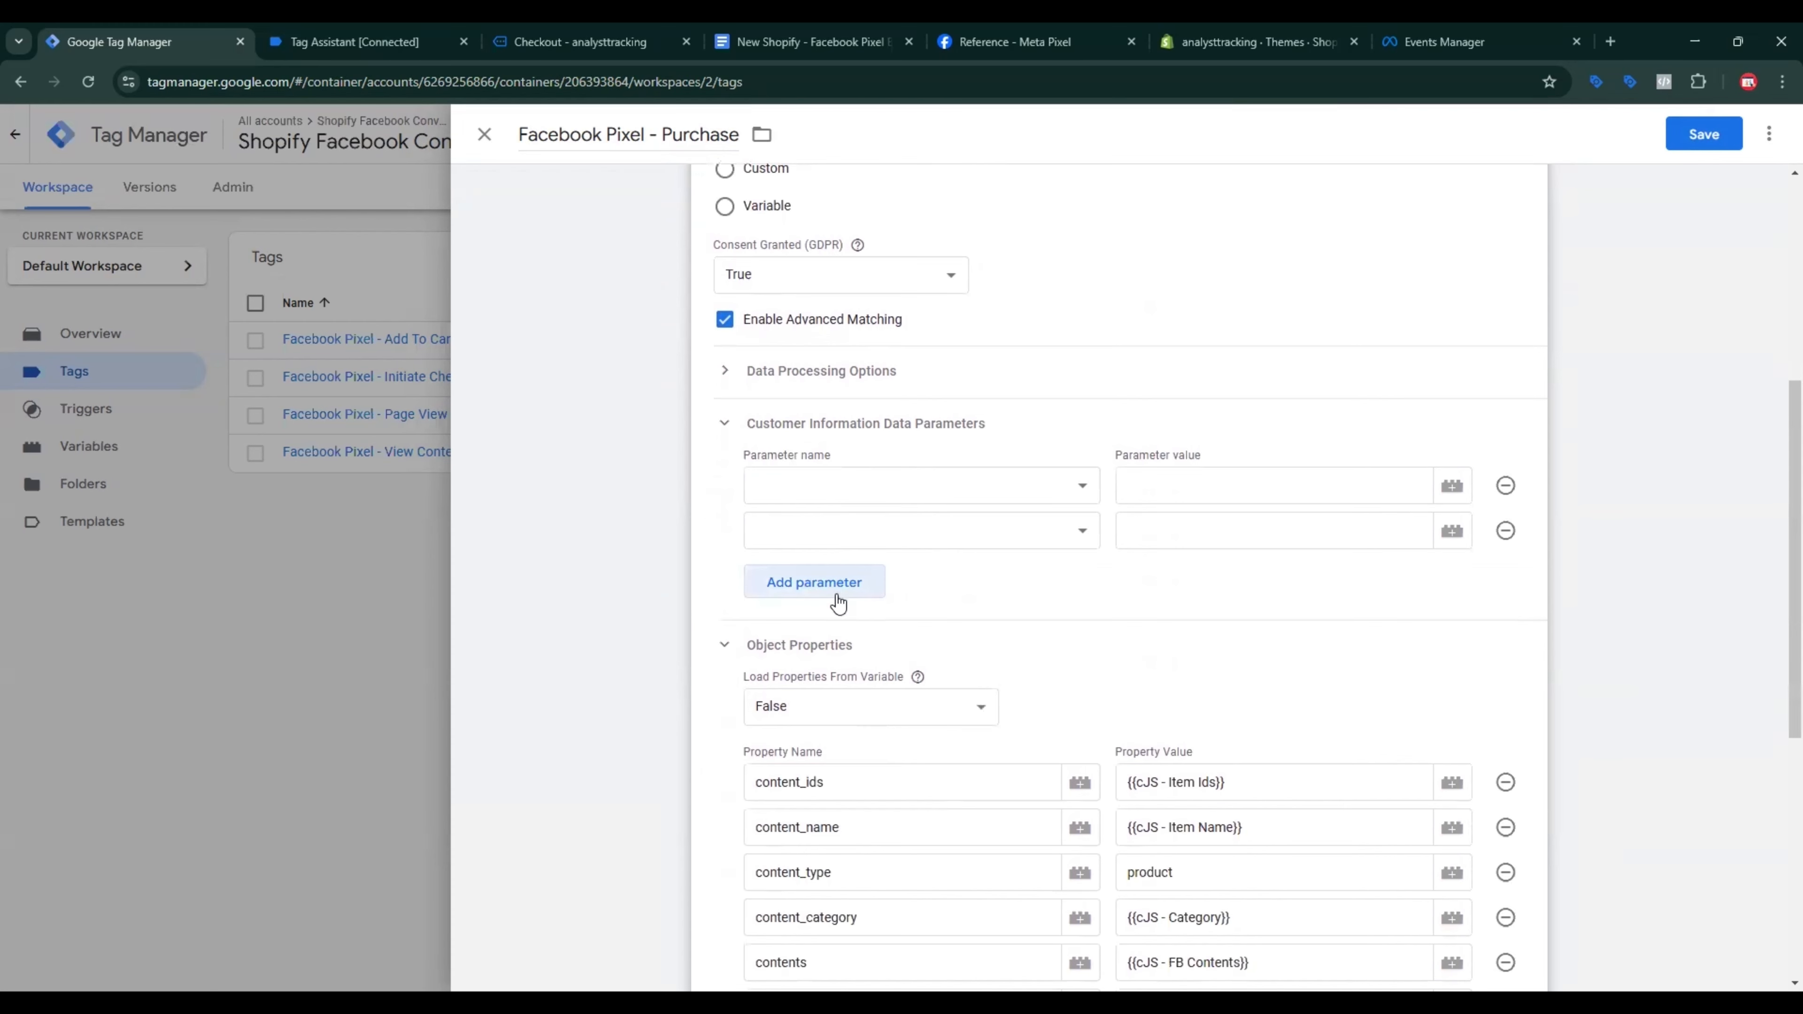
pyautogui.click(839, 600)
pyautogui.click(838, 629)
pyautogui.click(838, 671)
# Step: Set the first four customer information parameter names to Email, Phone, First Name and Last Name
pyautogui.click(915, 497)
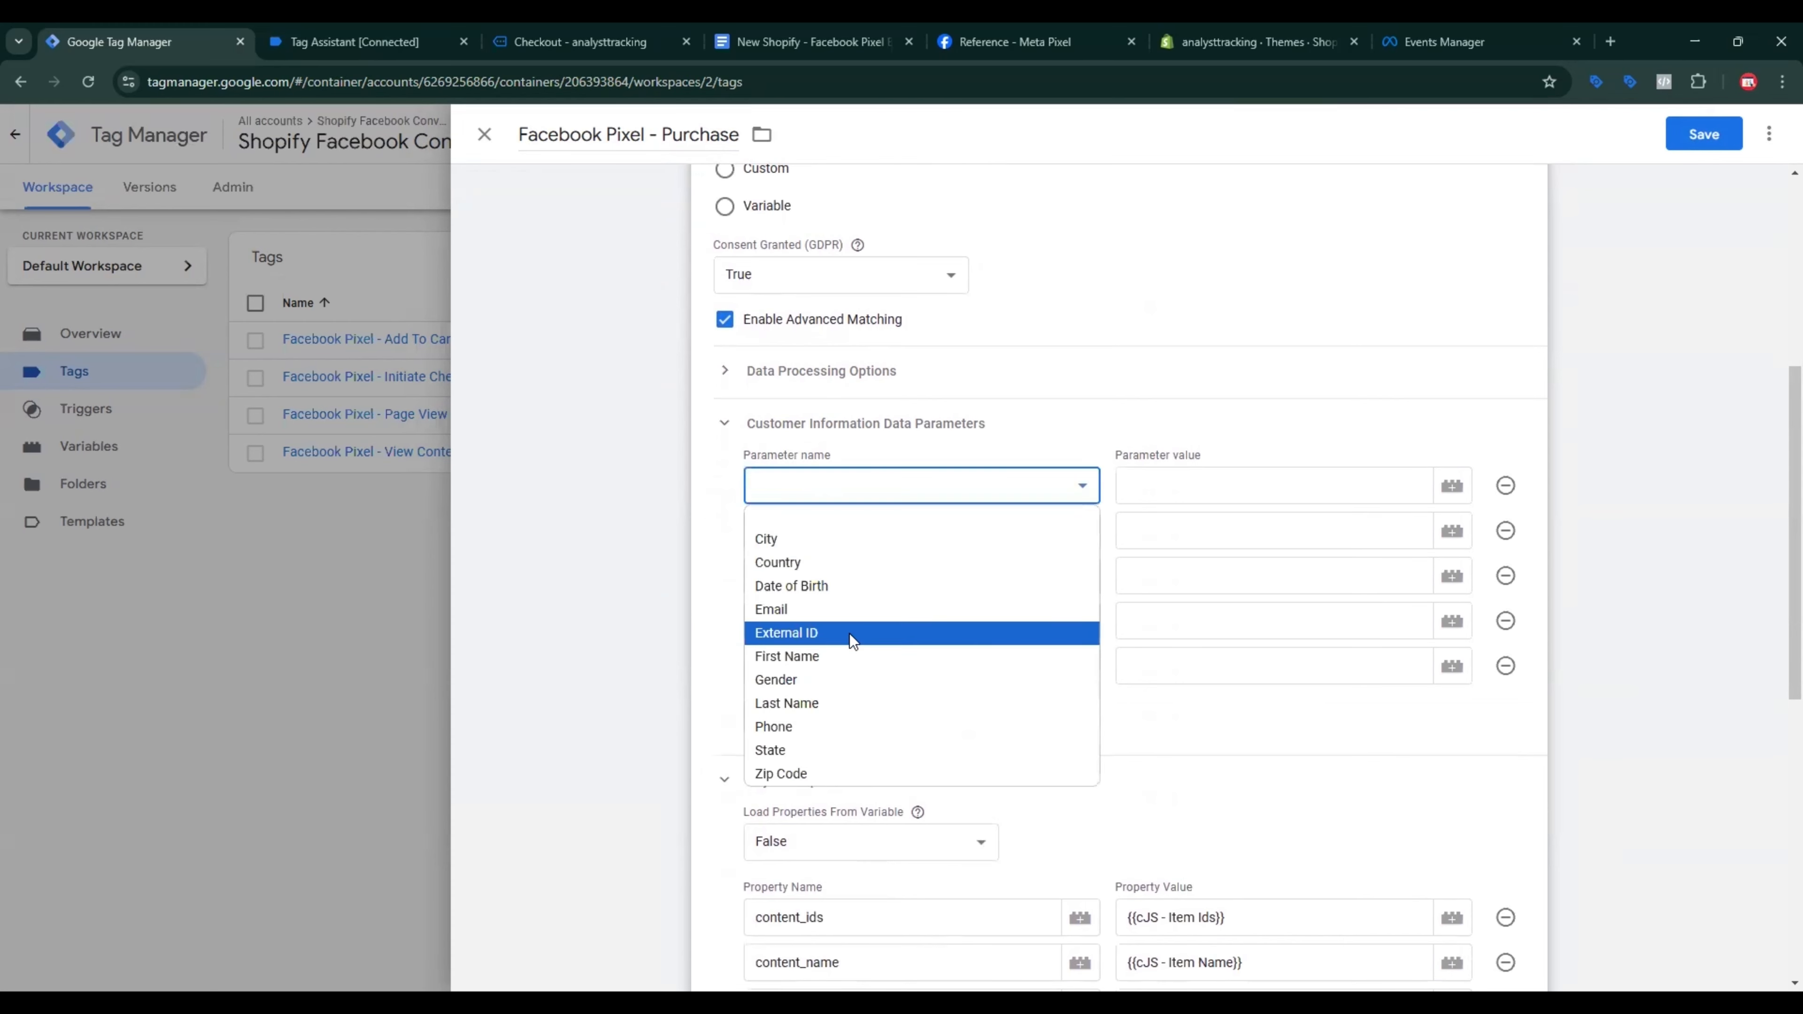
pyautogui.click(852, 611)
pyautogui.click(899, 531)
pyautogui.click(820, 770)
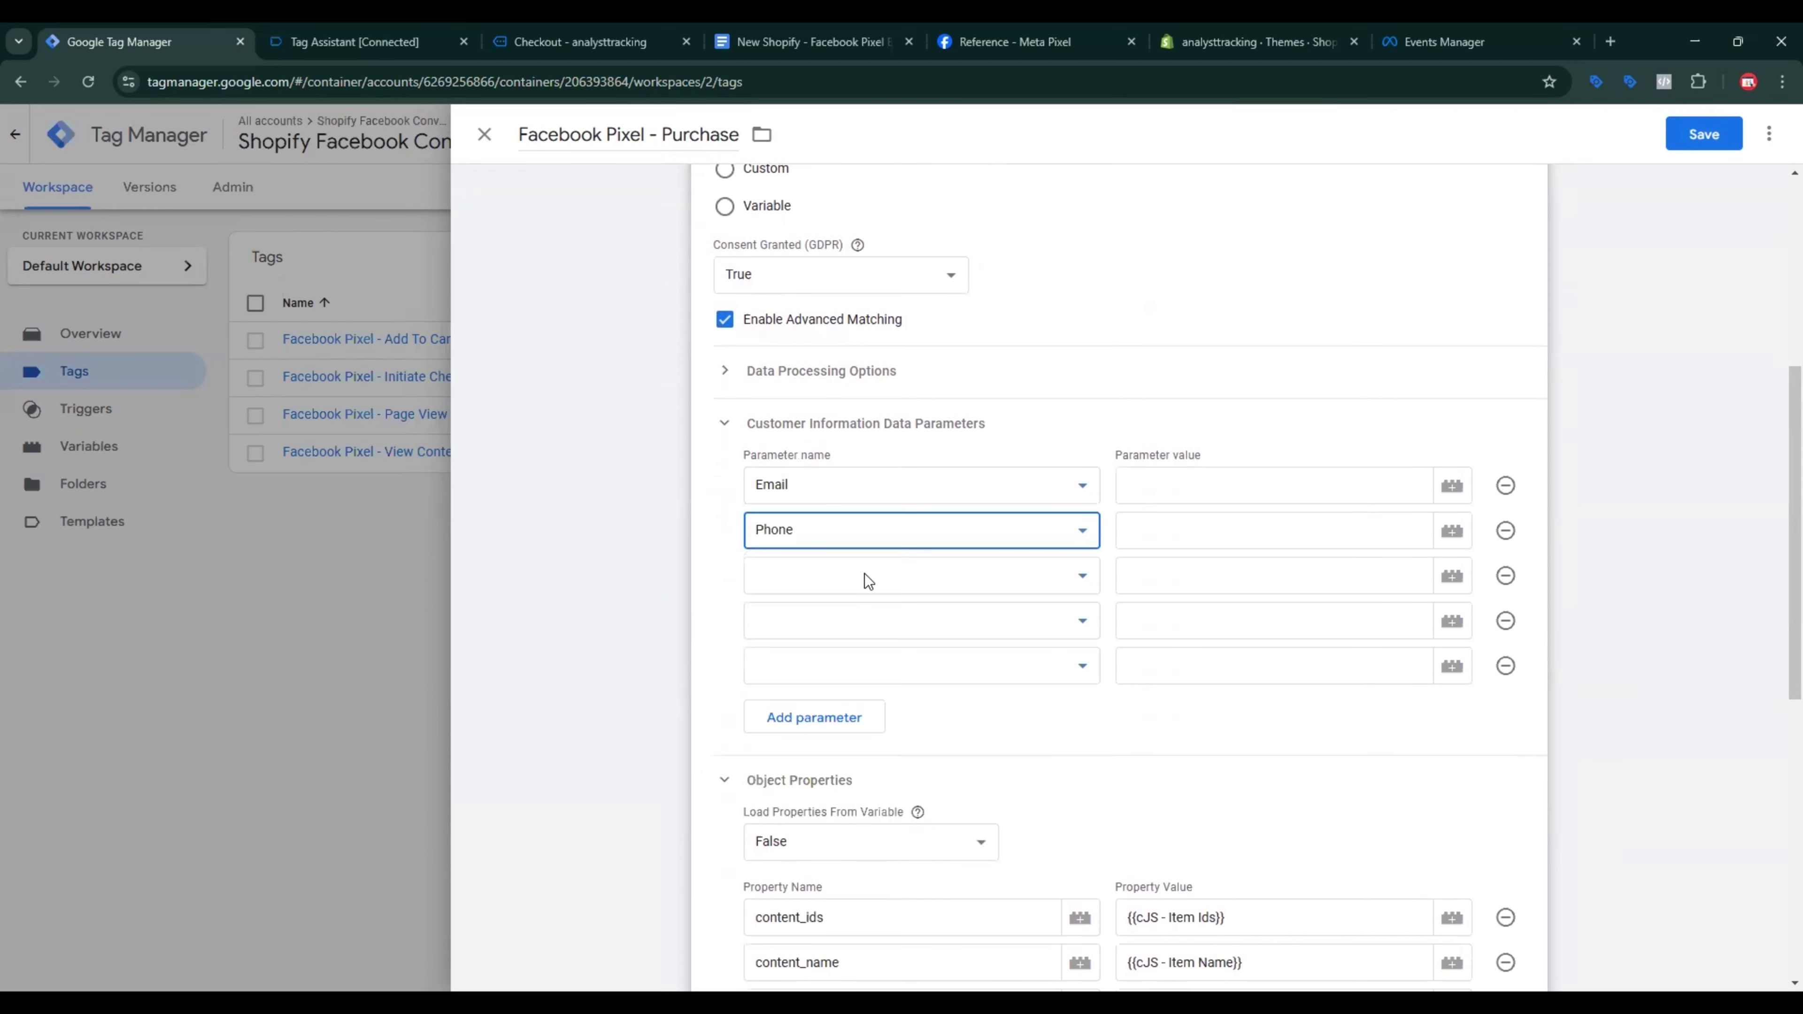
pyautogui.click(865, 574)
pyautogui.click(818, 746)
pyautogui.click(864, 619)
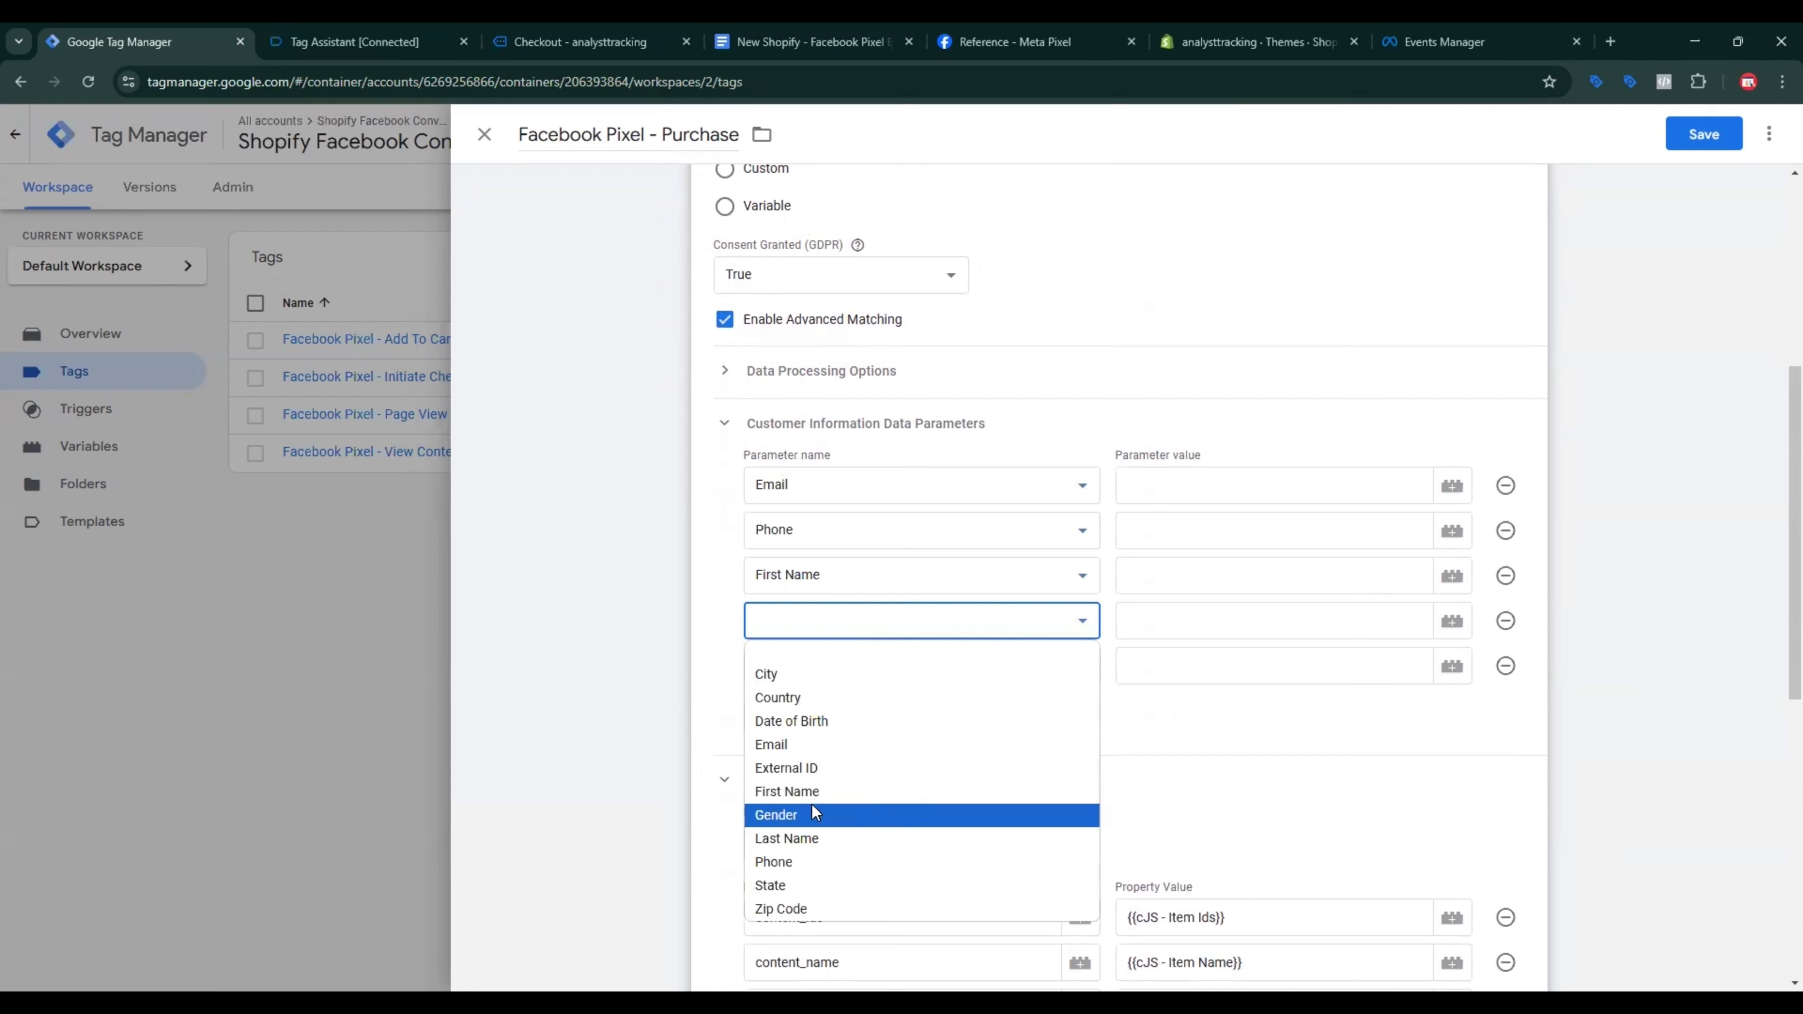
pyautogui.click(812, 838)
# Step: Add the remaining customer information rows and set their parameter names to State, City, Zip Code and Country
pyautogui.scroll(-3, 885, 622)
pyautogui.click(839, 543)
pyautogui.click(856, 485)
pyautogui.click(809, 743)
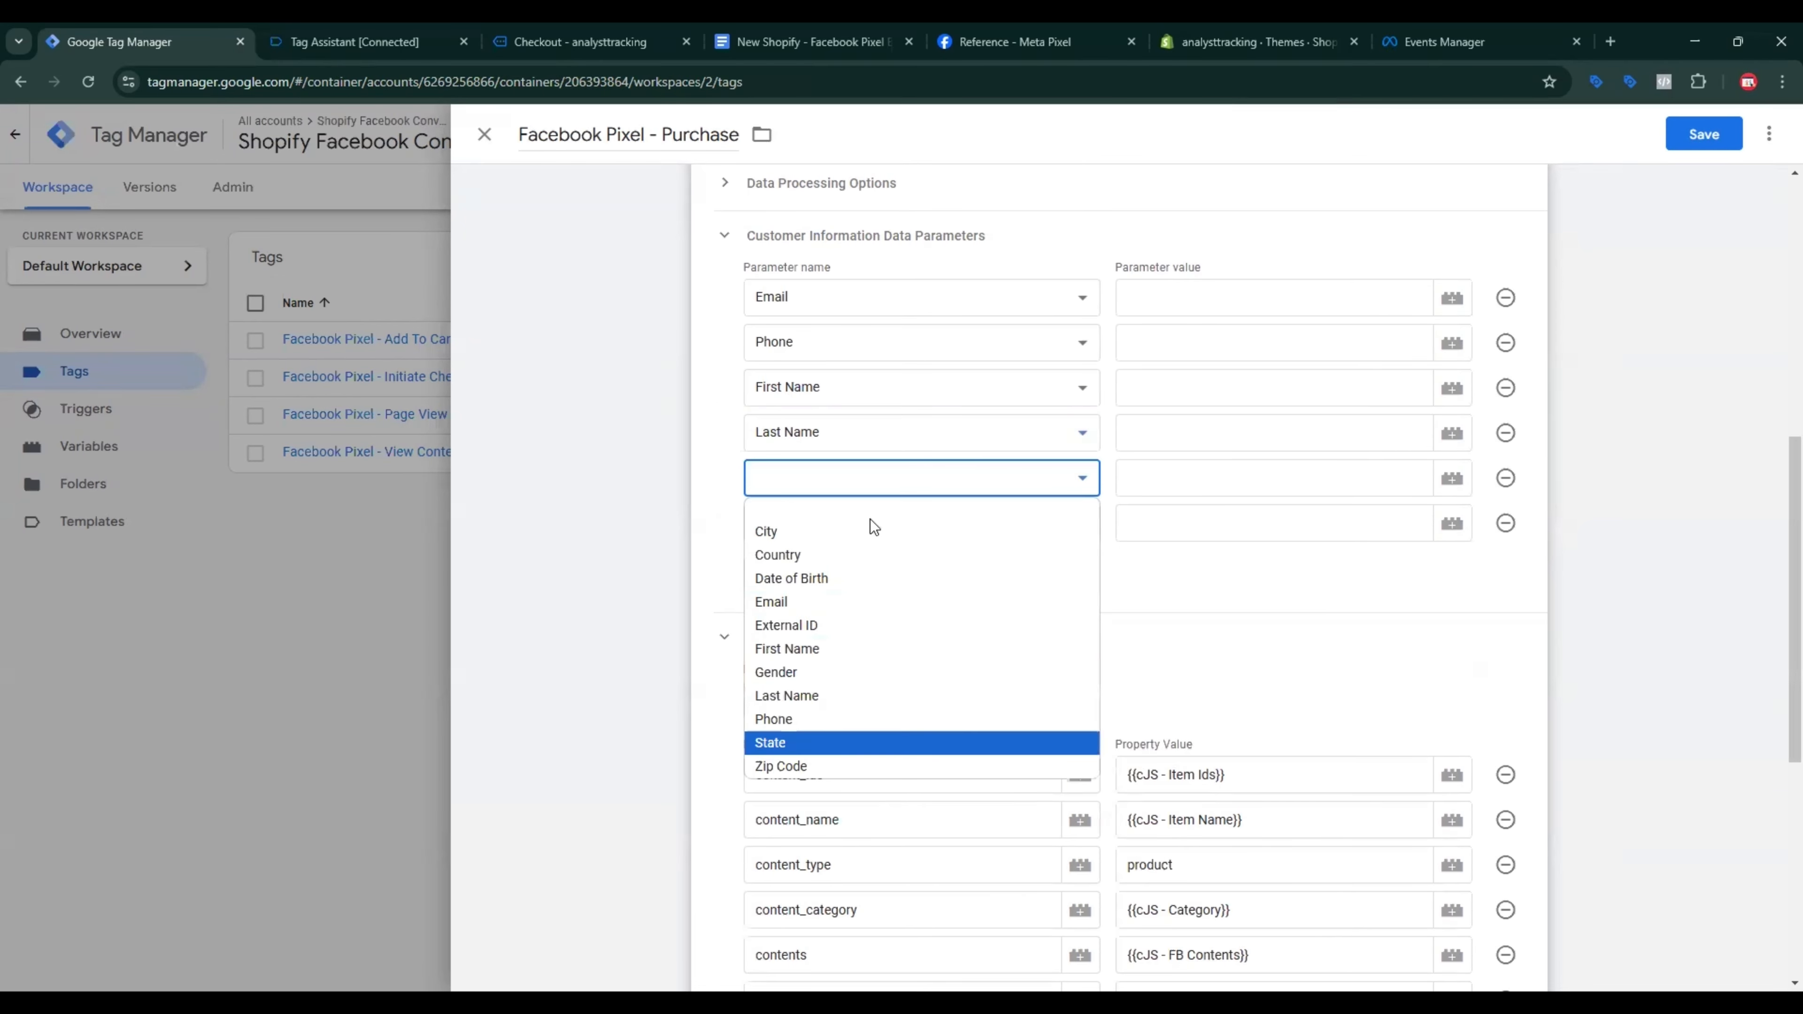
pyautogui.click(869, 522)
pyautogui.click(849, 576)
pyautogui.click(845, 574)
pyautogui.click(852, 568)
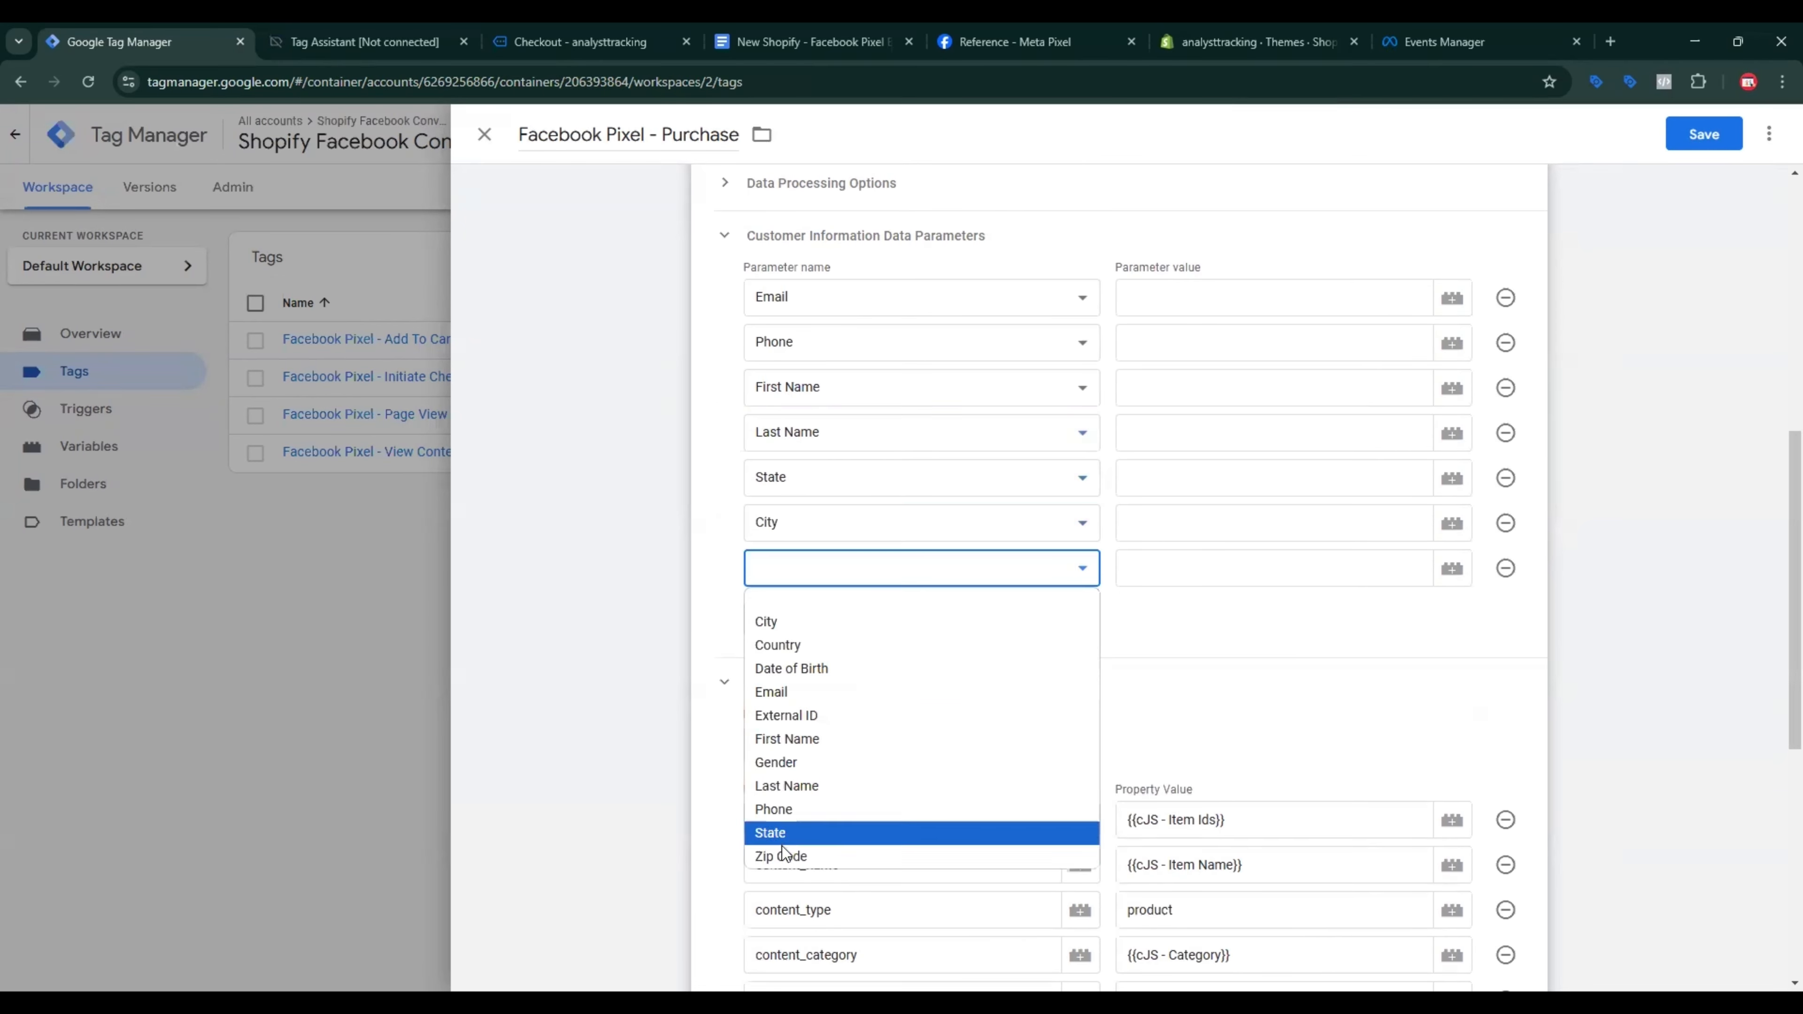
pyautogui.click(824, 853)
pyautogui.click(814, 618)
pyautogui.click(814, 613)
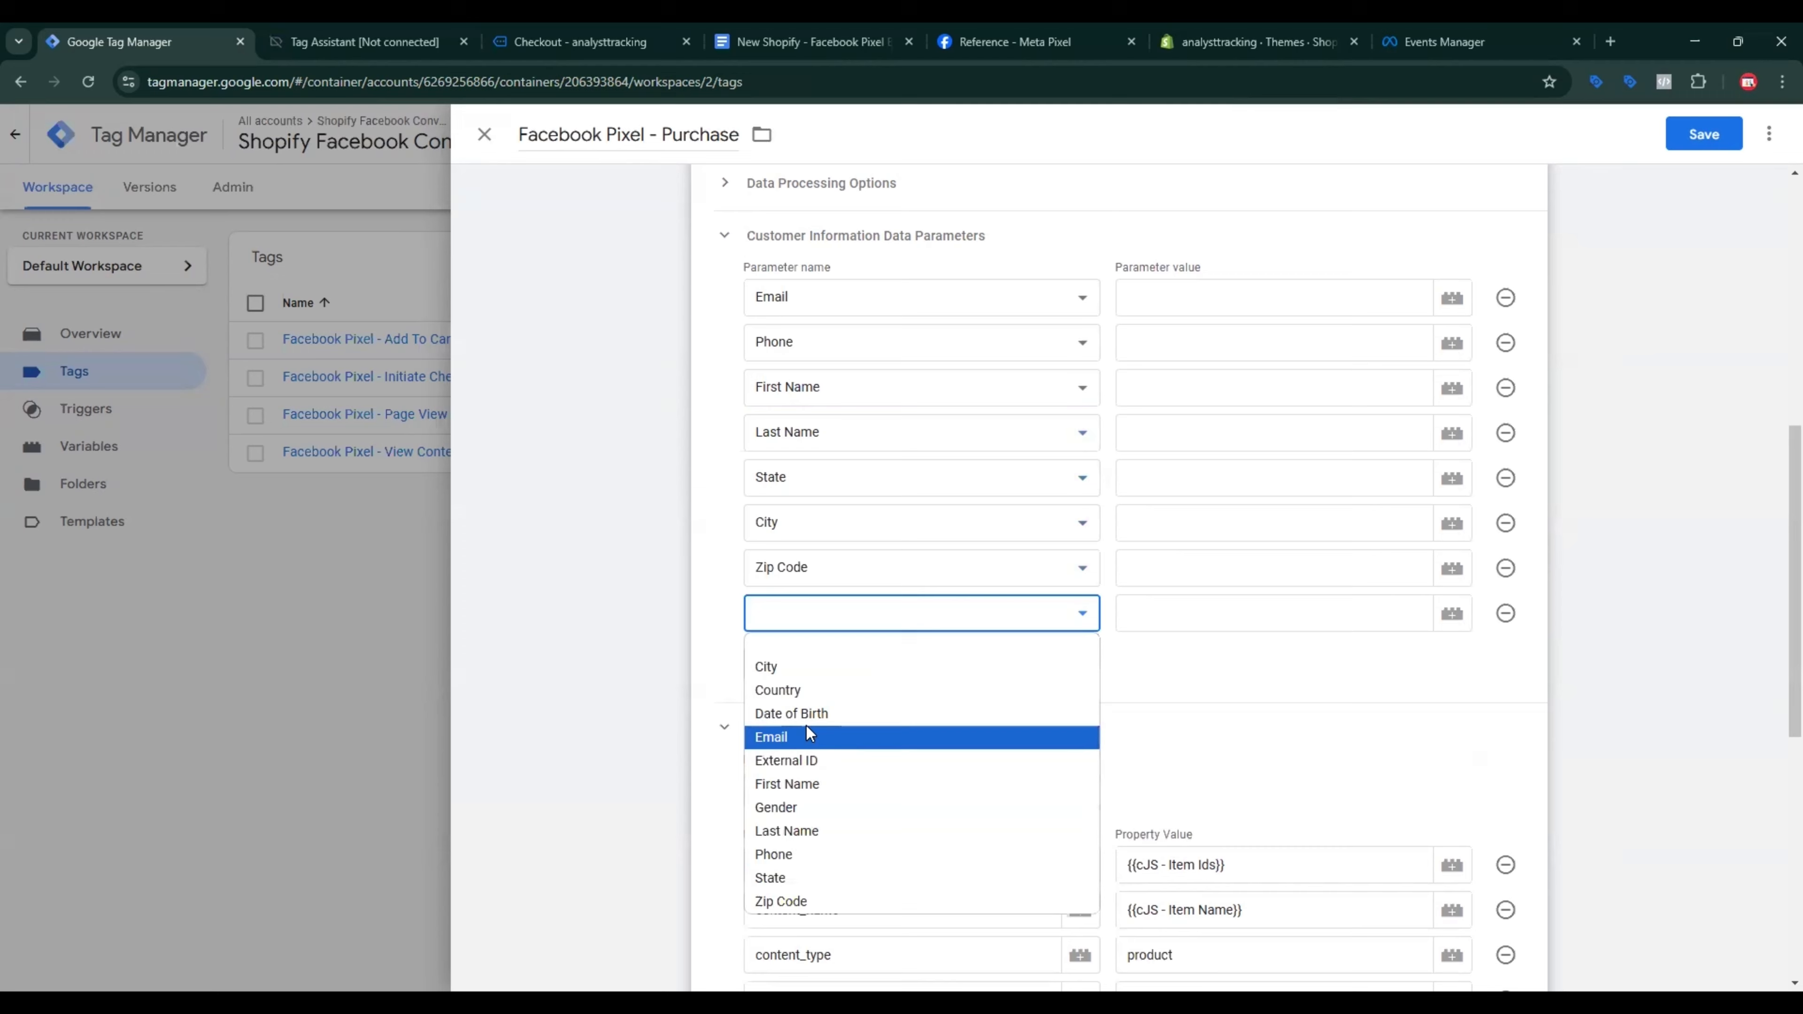
pyautogui.click(814, 683)
# Step: Start a new variable for the Email parameter's value
pyautogui.click(1443, 302)
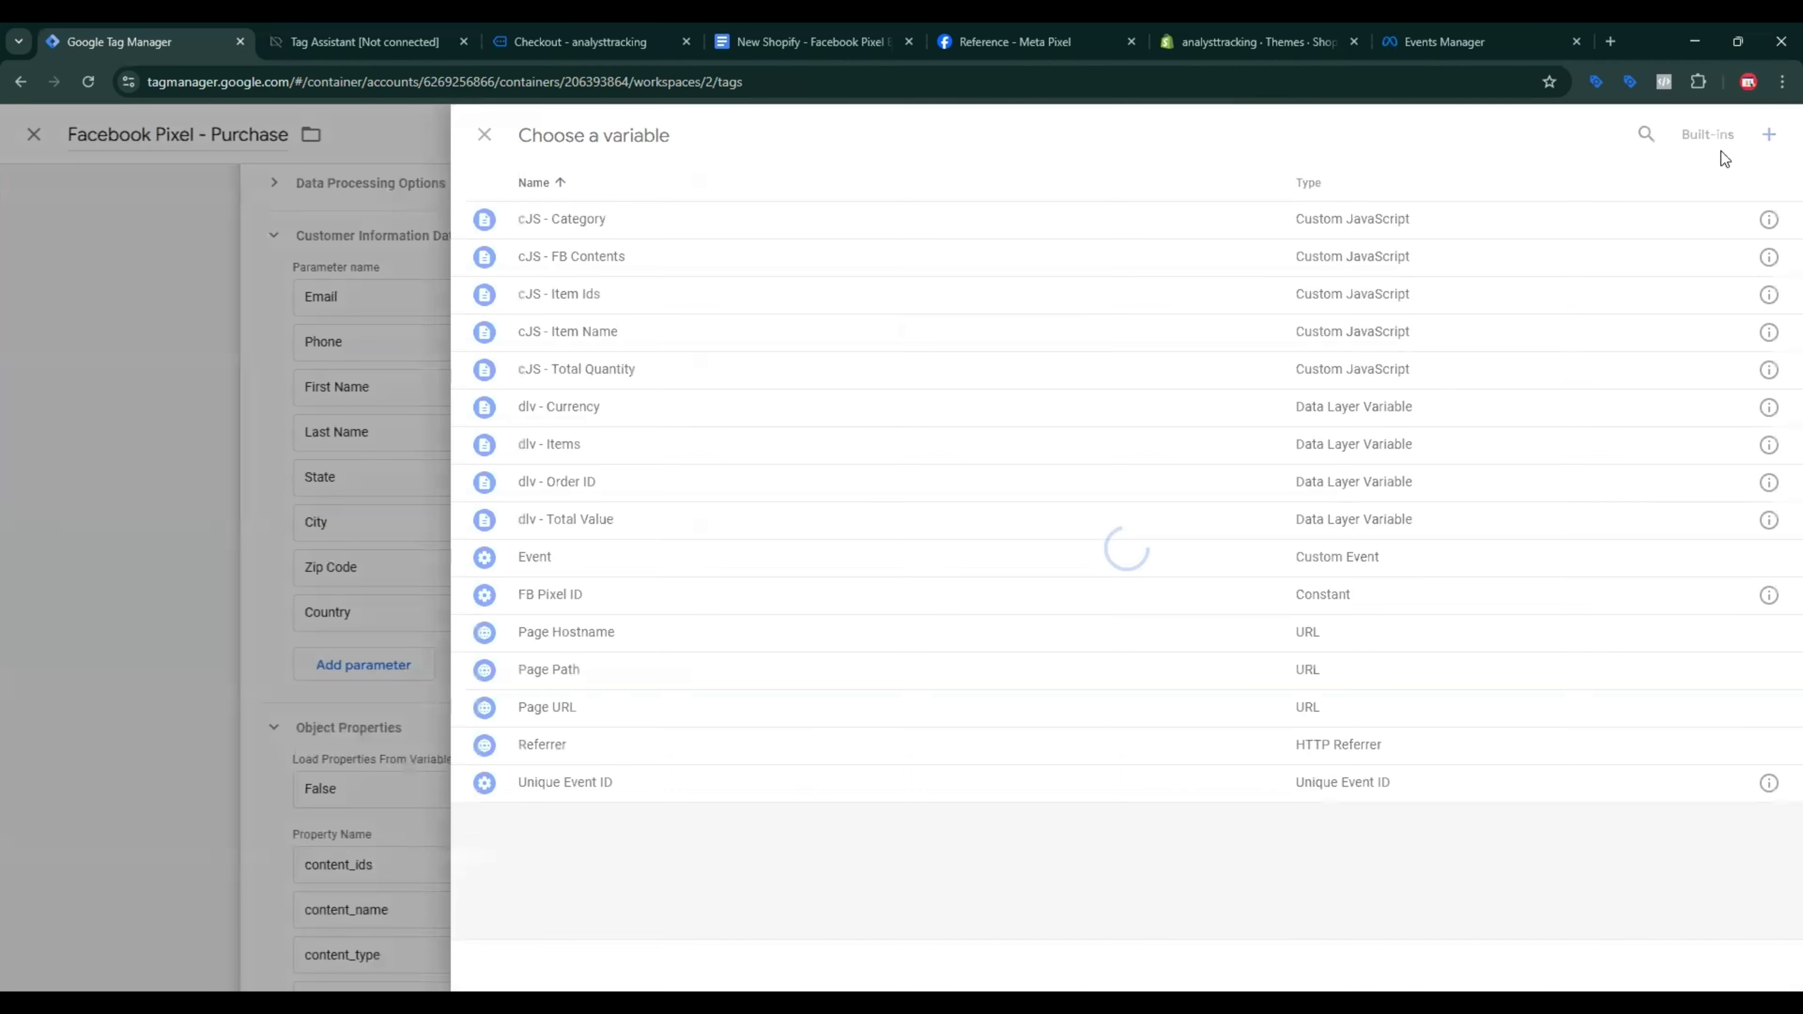
pyautogui.click(1756, 133)
pyautogui.click(1357, 279)
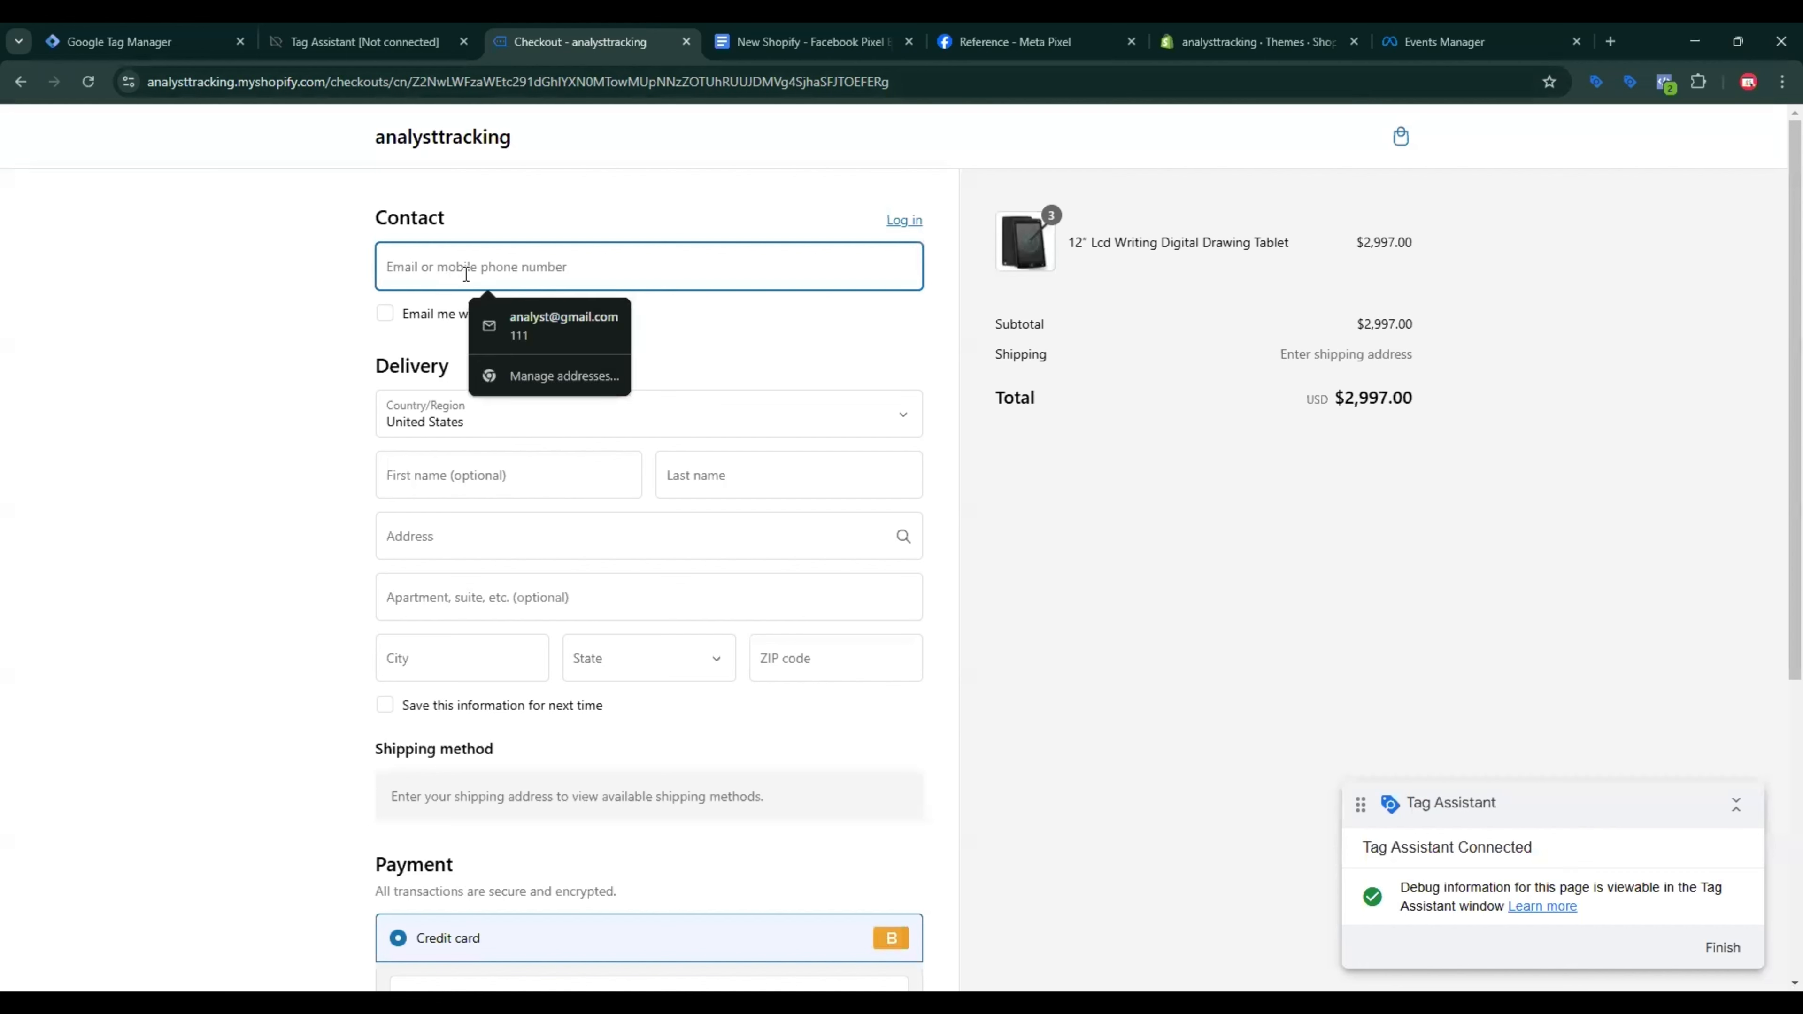
# Step: In the Shopify checkout, fill the contact and delivery form with the saved customer details
pyautogui.click(497, 313)
pyautogui.scroll(-3, 727, 637)
pyautogui.scroll(-2, 726, 644)
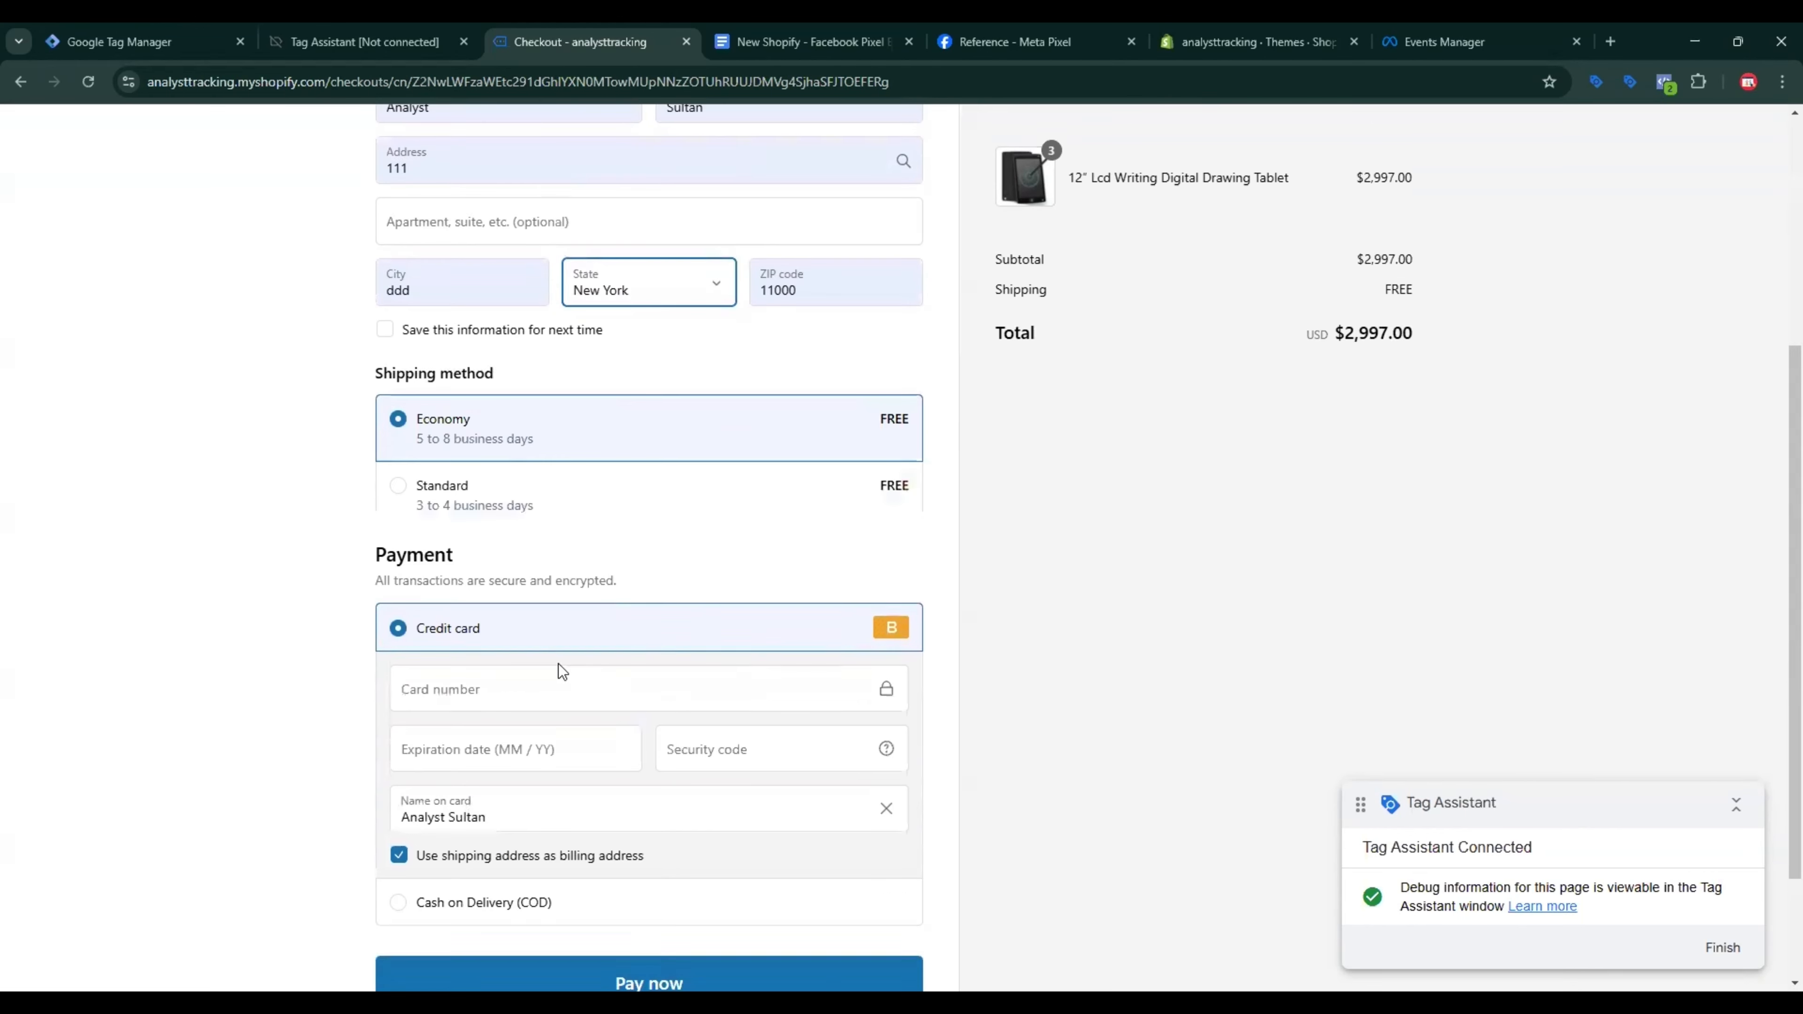
# Step: Enter the test card's number, expiration date and security code, and submit the order payment
pyautogui.click(501, 706)
pyautogui.write('1')
pyautogui.click(498, 768)
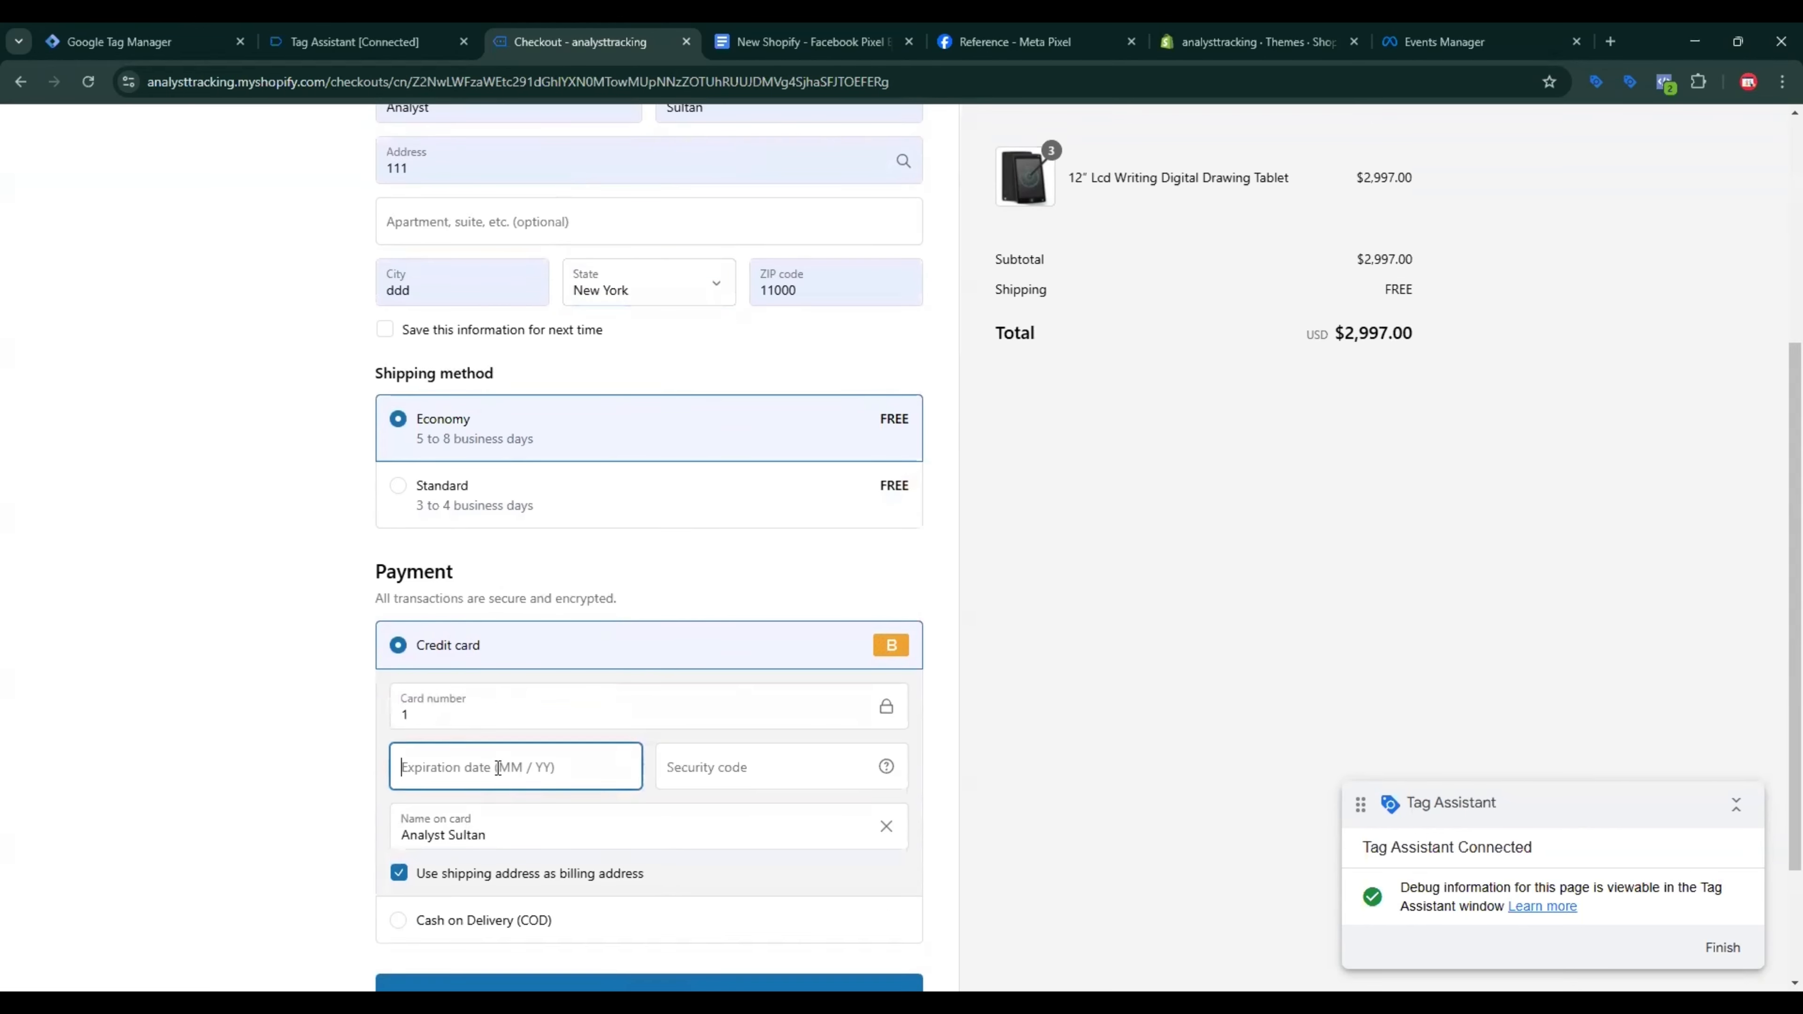
pyautogui.write('02')
pyautogui.write('28')
pyautogui.click(731, 767)
pyautogui.write('111')
pyautogui.scroll(-3, 727, 767)
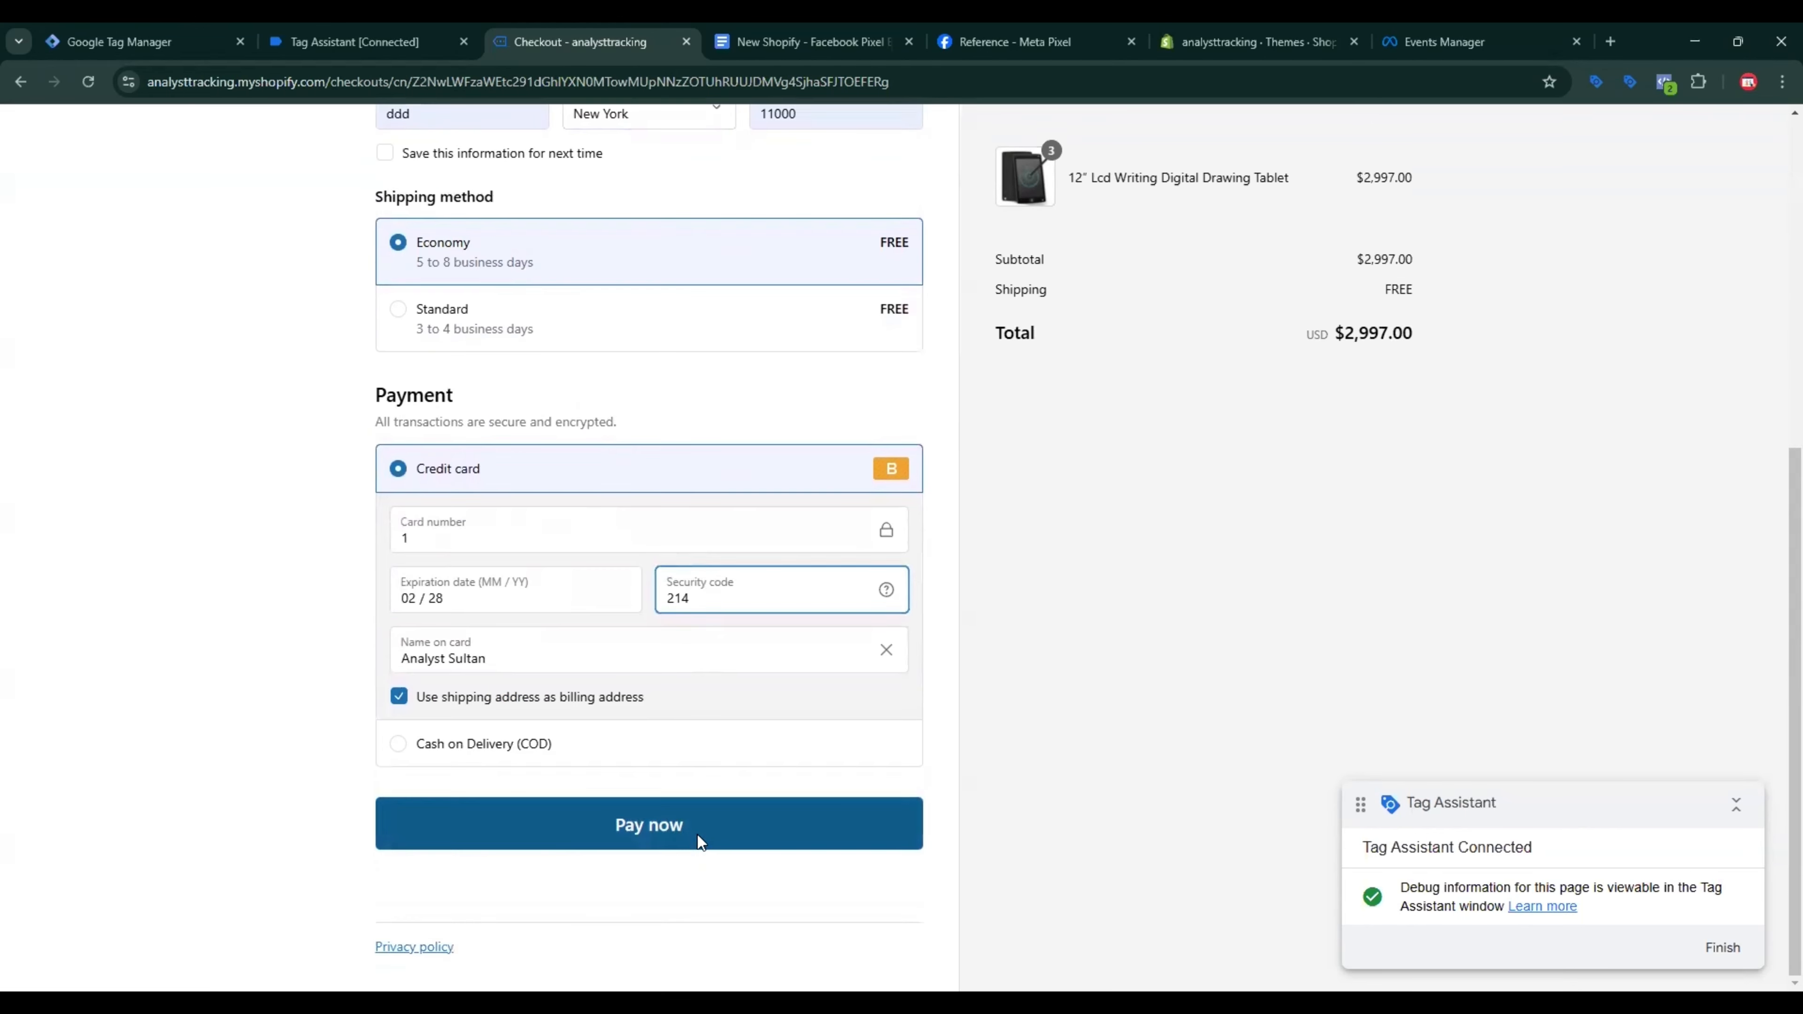
pyautogui.click(697, 834)
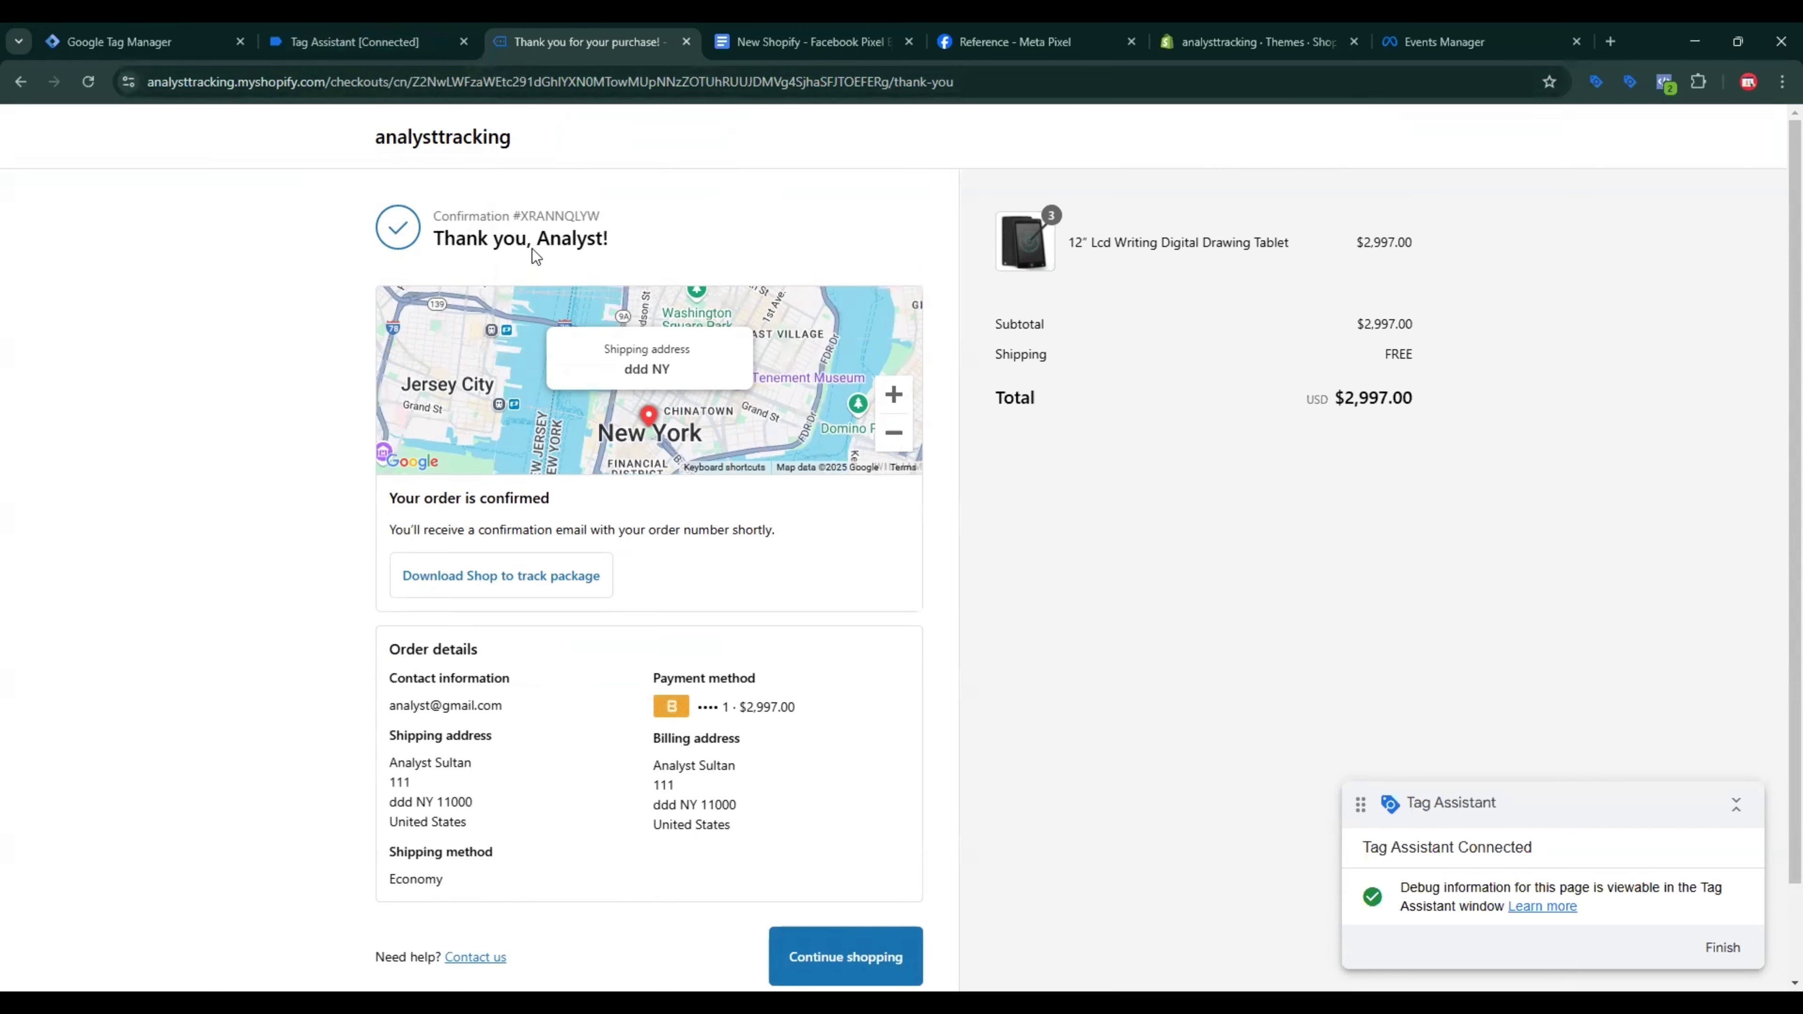
# Step: In Tag Assistant, examine the purchase event's data layer for the customer's email, city, country code, name and phone fields
pyautogui.click(358, 56)
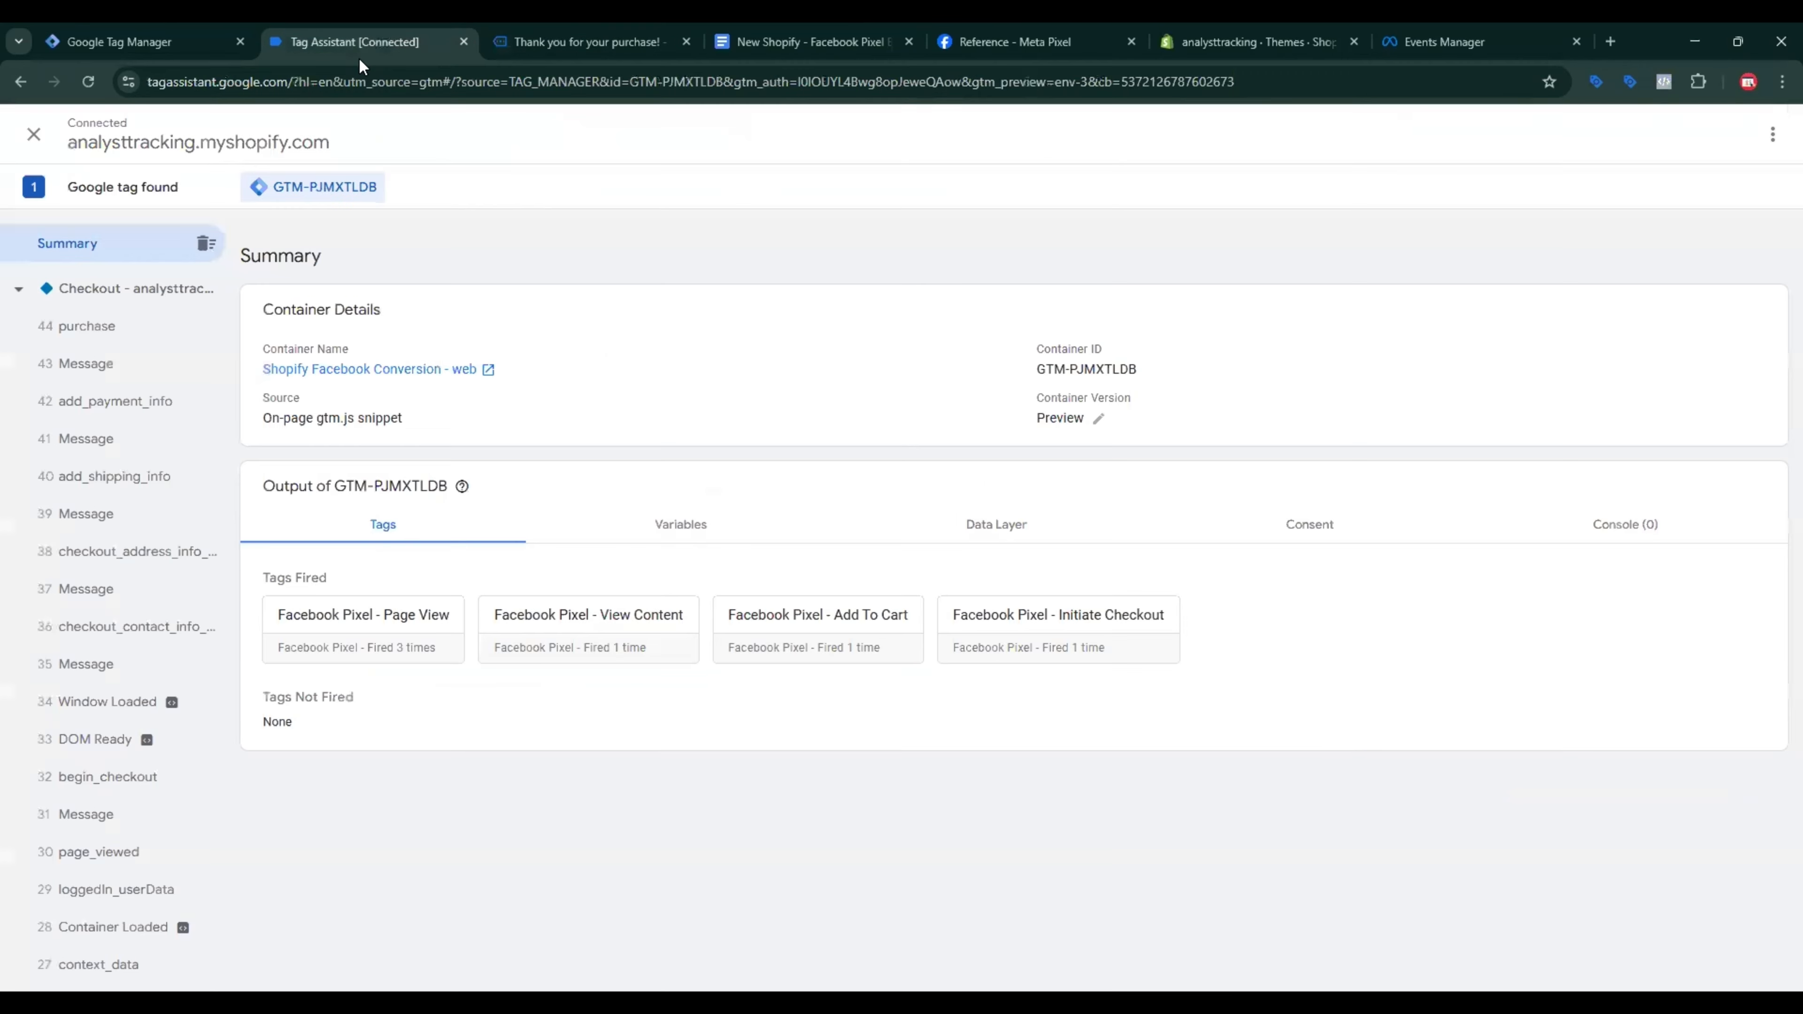
pyautogui.click(122, 326)
pyautogui.click(994, 454)
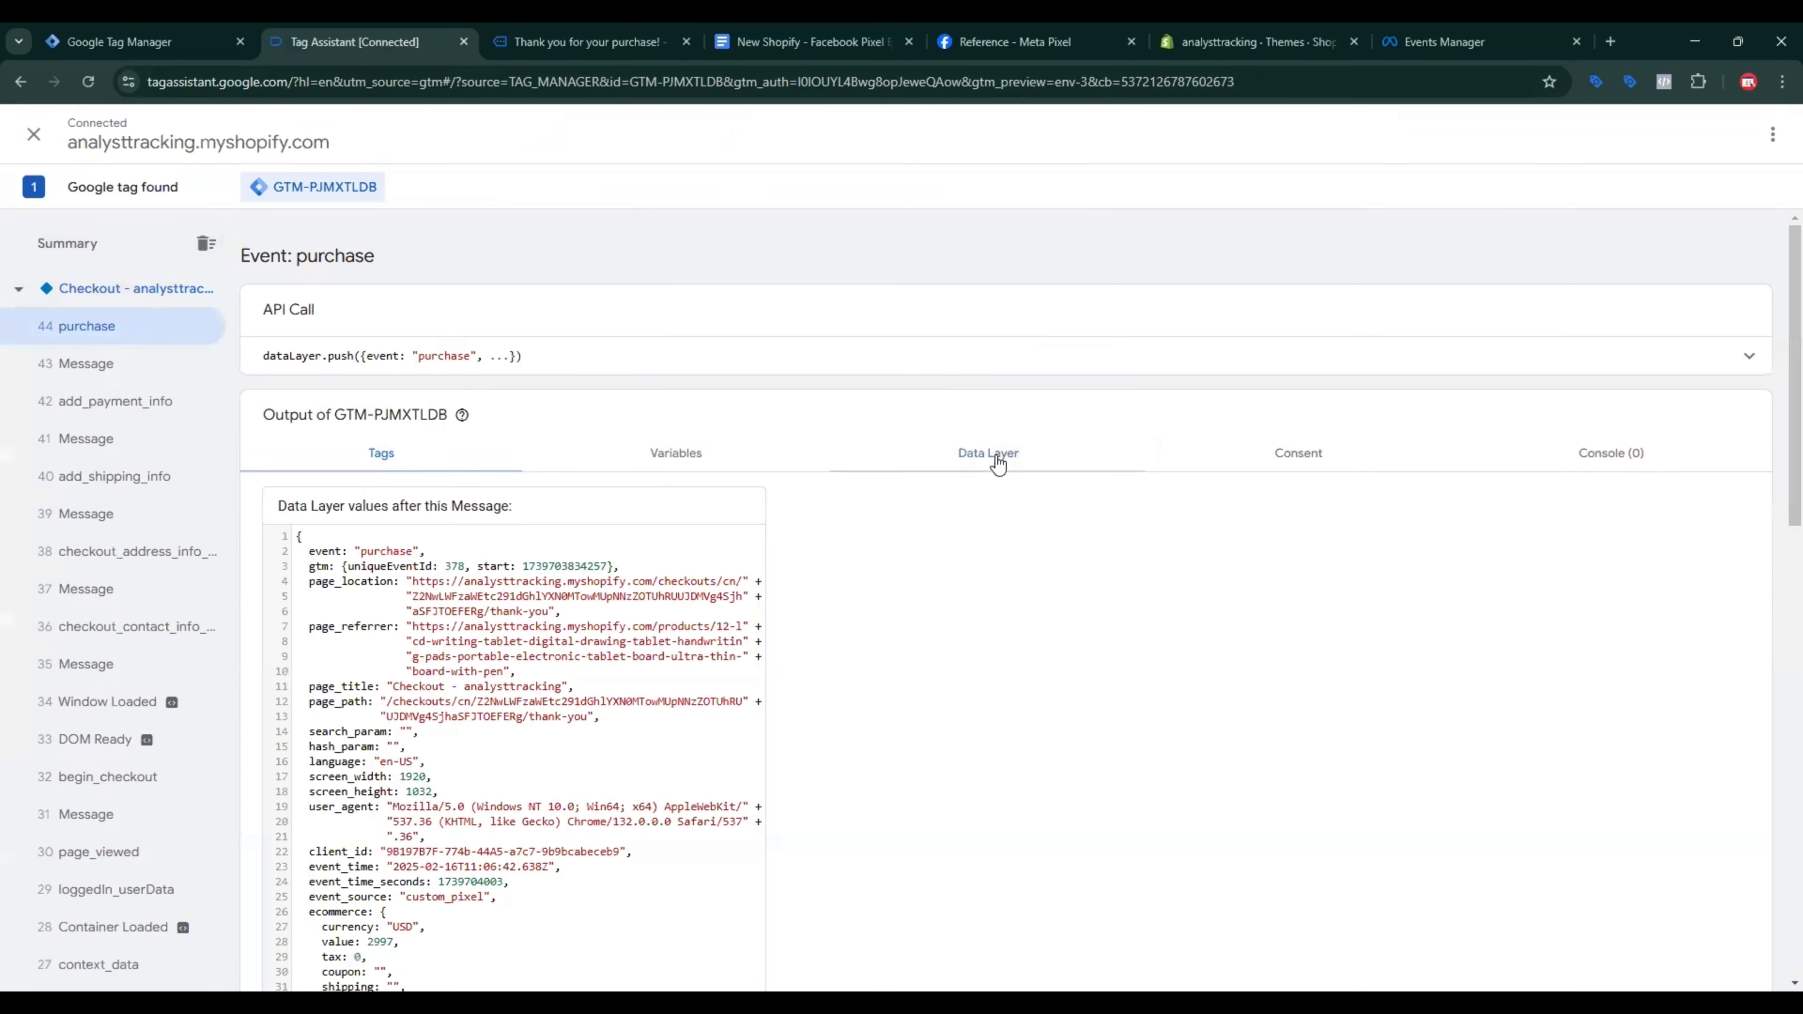
pyautogui.scroll(-10, 566, 625)
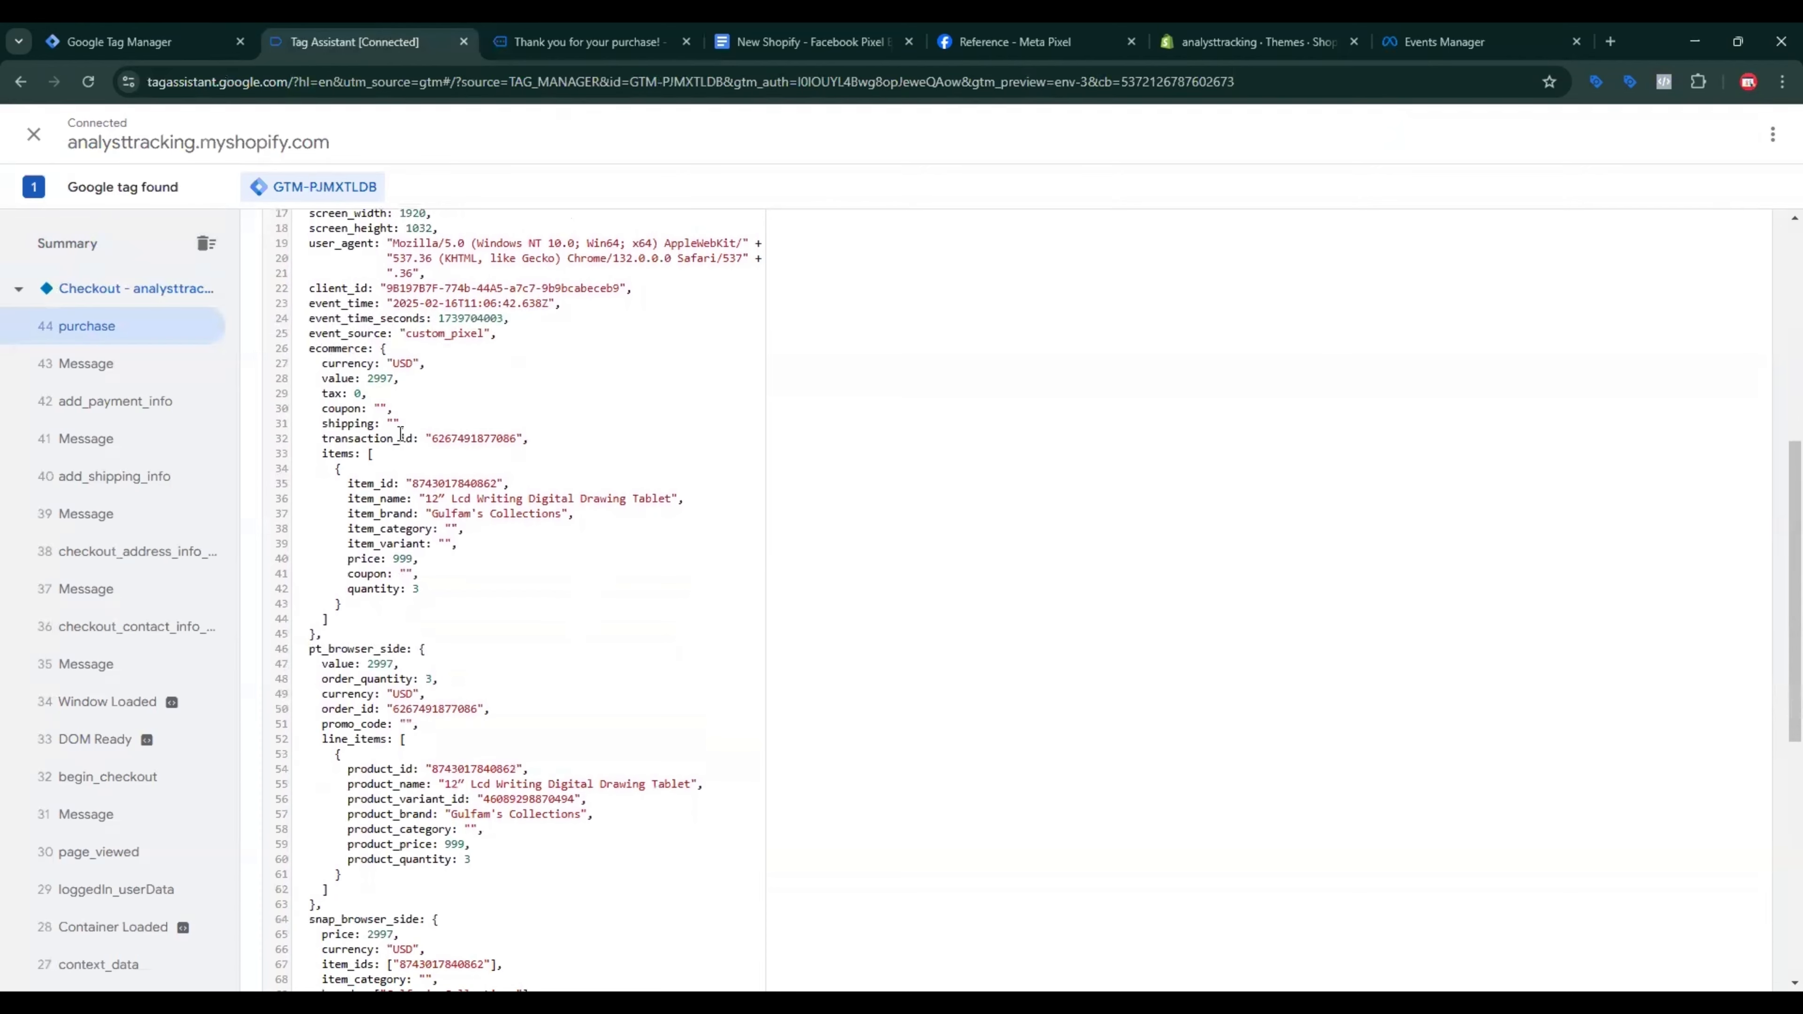
pyautogui.scroll(-5, 401, 434)
pyautogui.moveTo(328, 747); pyautogui.dragTo(389, 777)
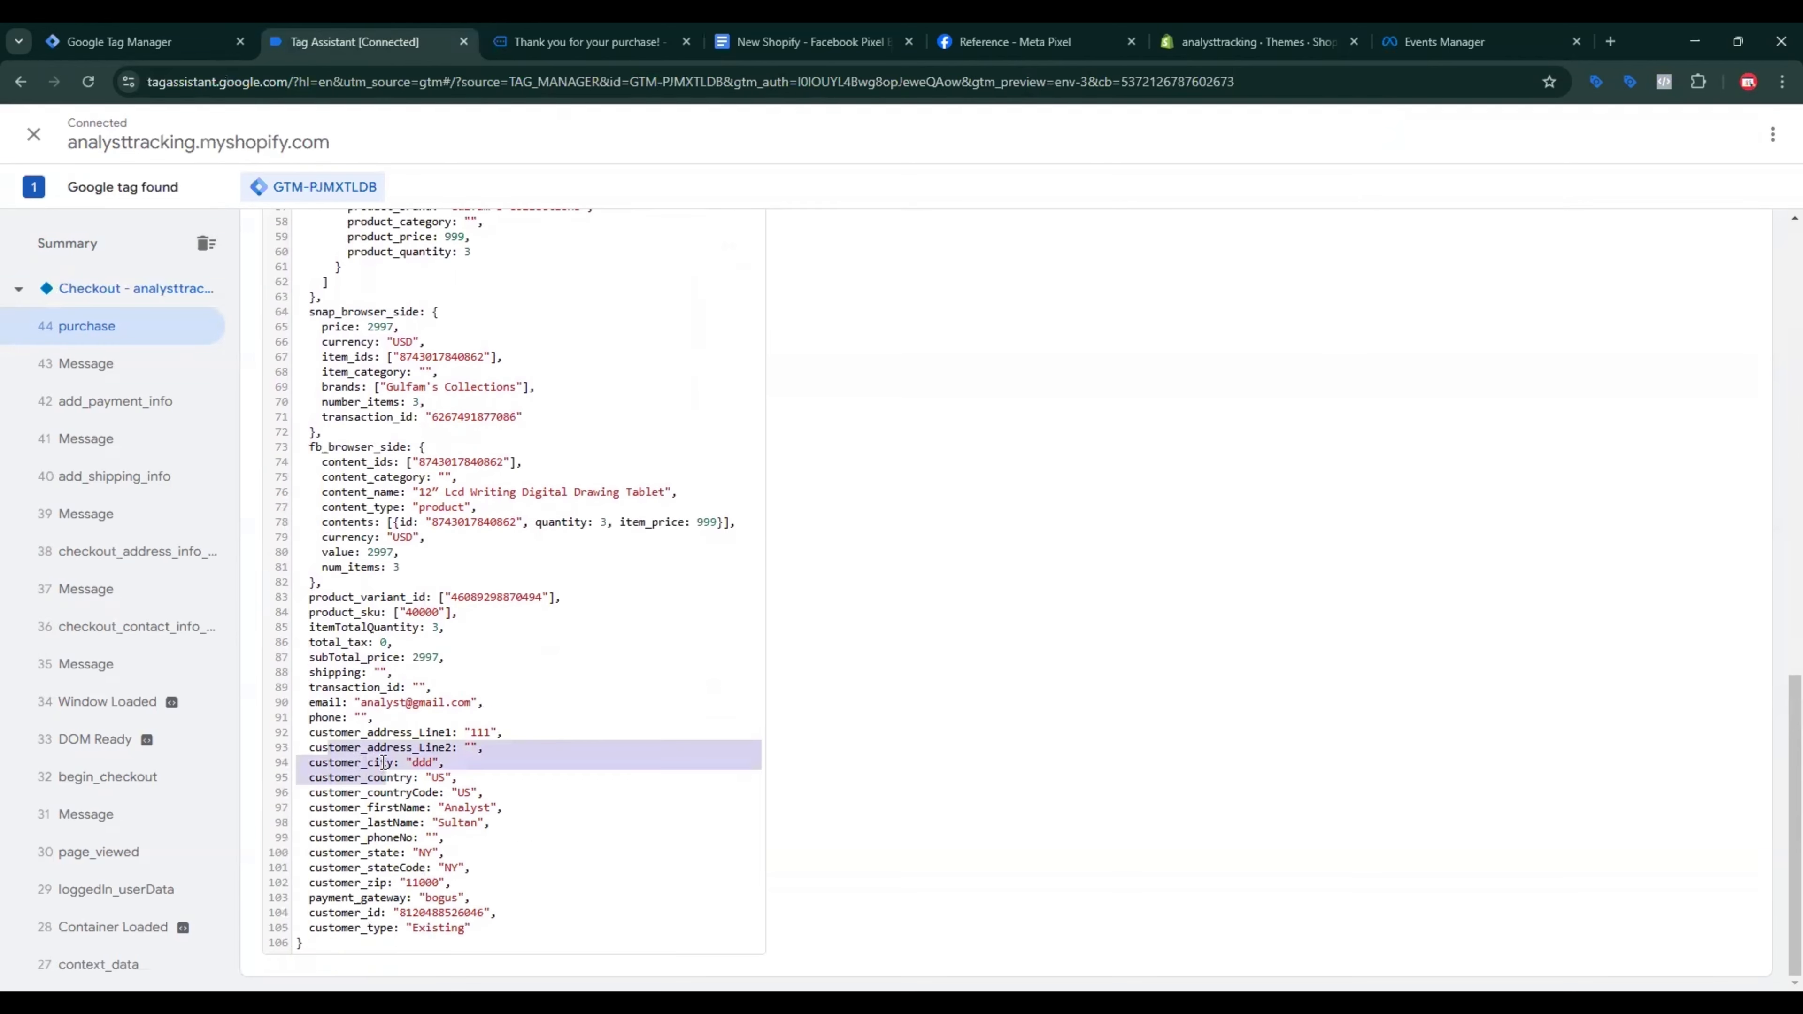
pyautogui.click(383, 762)
pyautogui.doubleClick(338, 790)
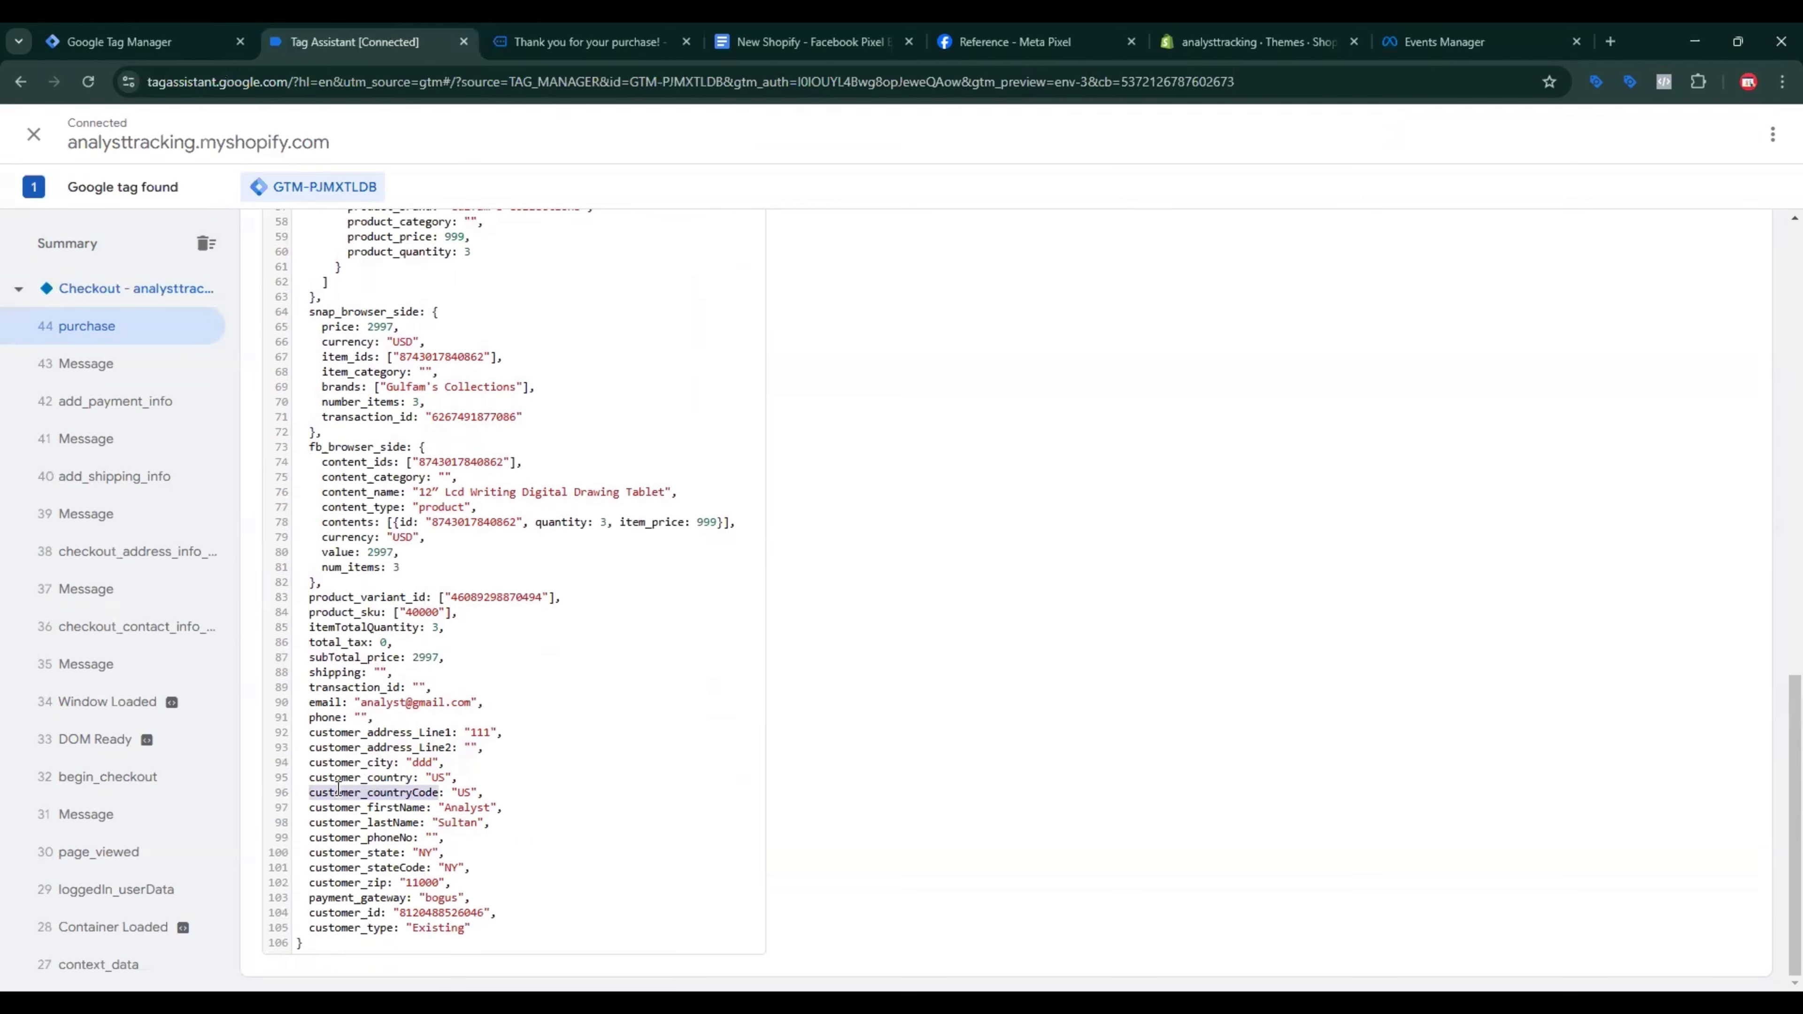
pyautogui.doubleClick(370, 808)
pyautogui.click(374, 822)
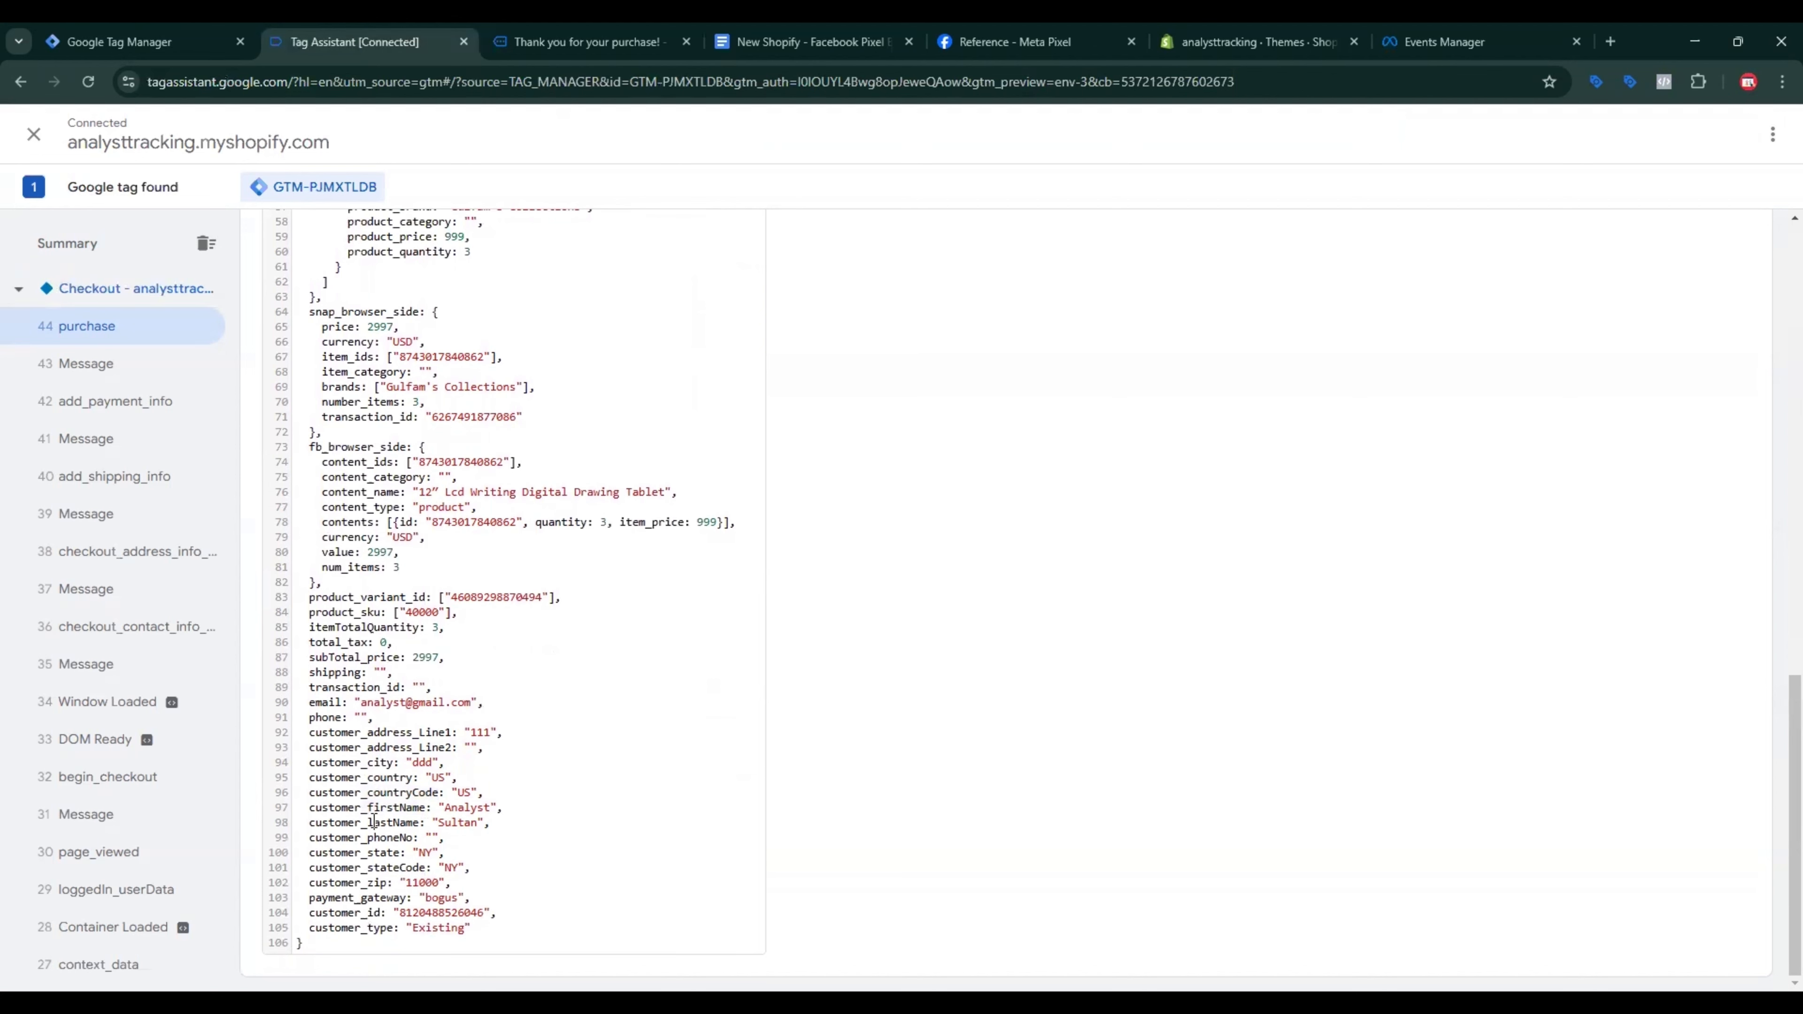
pyautogui.click(375, 838)
# Step: Make the new Tag Manager variable a Data Layer Variable with the data layer name email, copied from the setup document
pyautogui.click(136, 26)
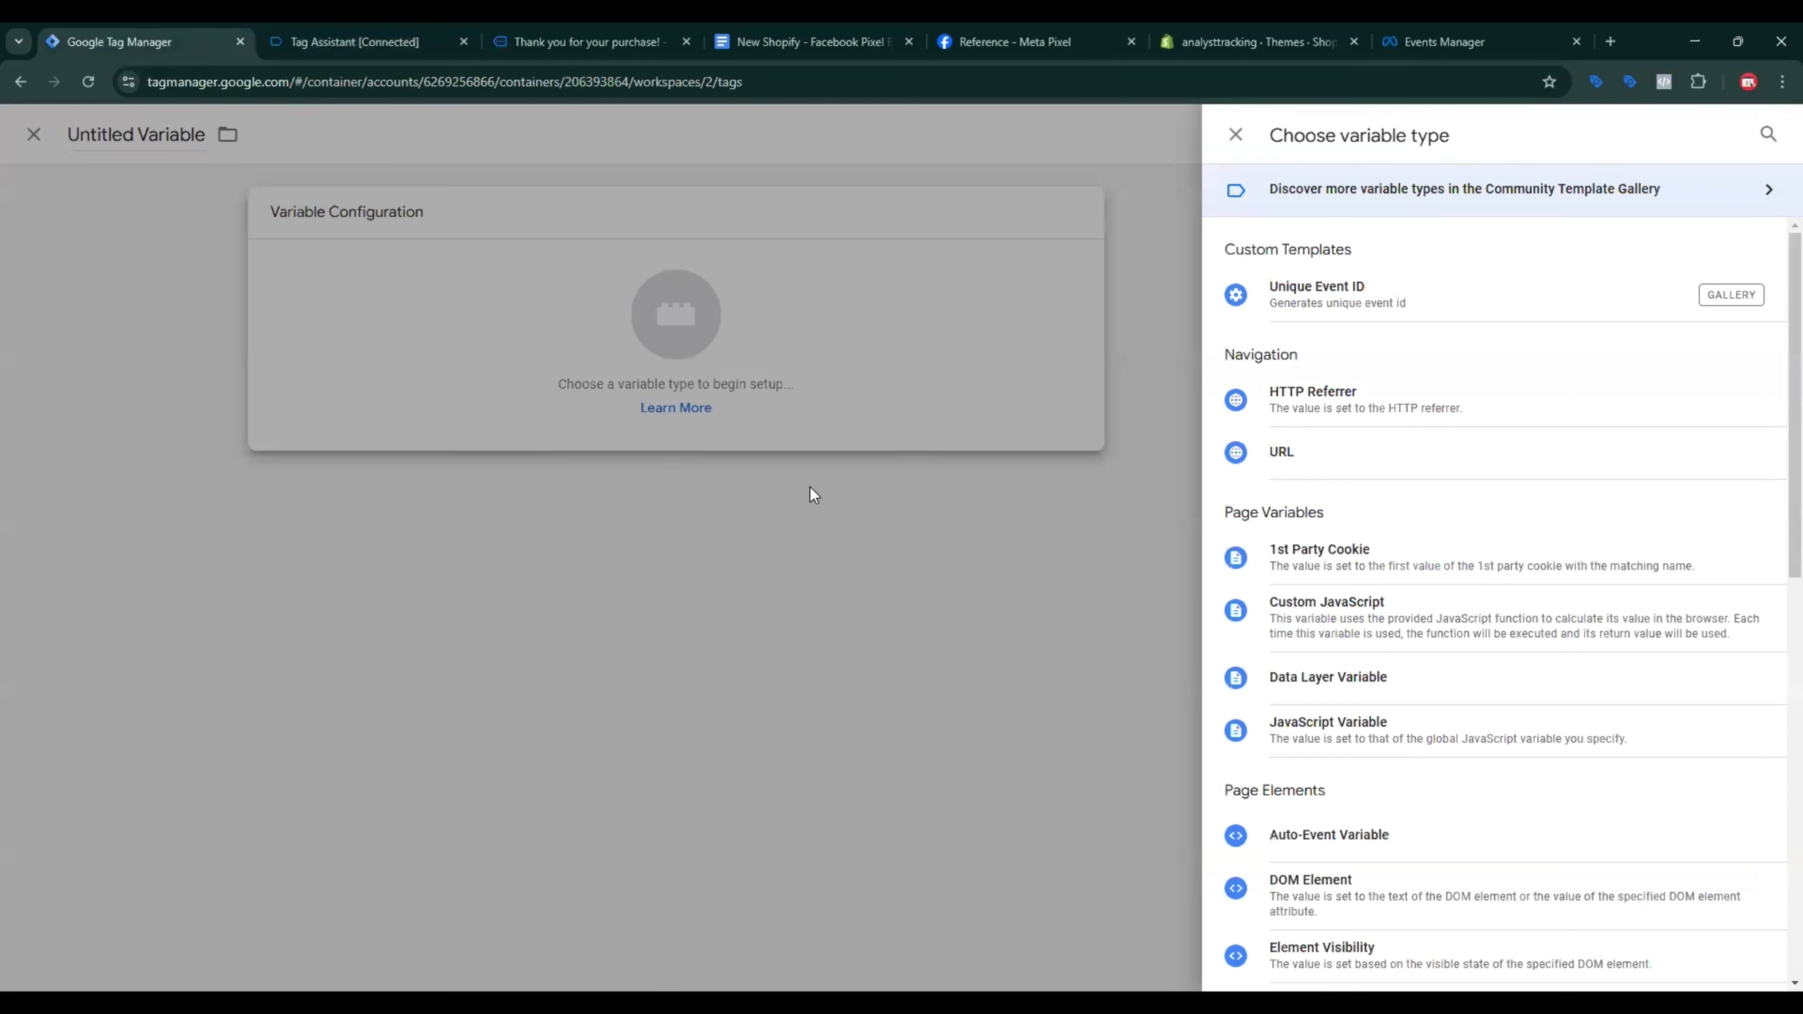
pyautogui.click(1371, 677)
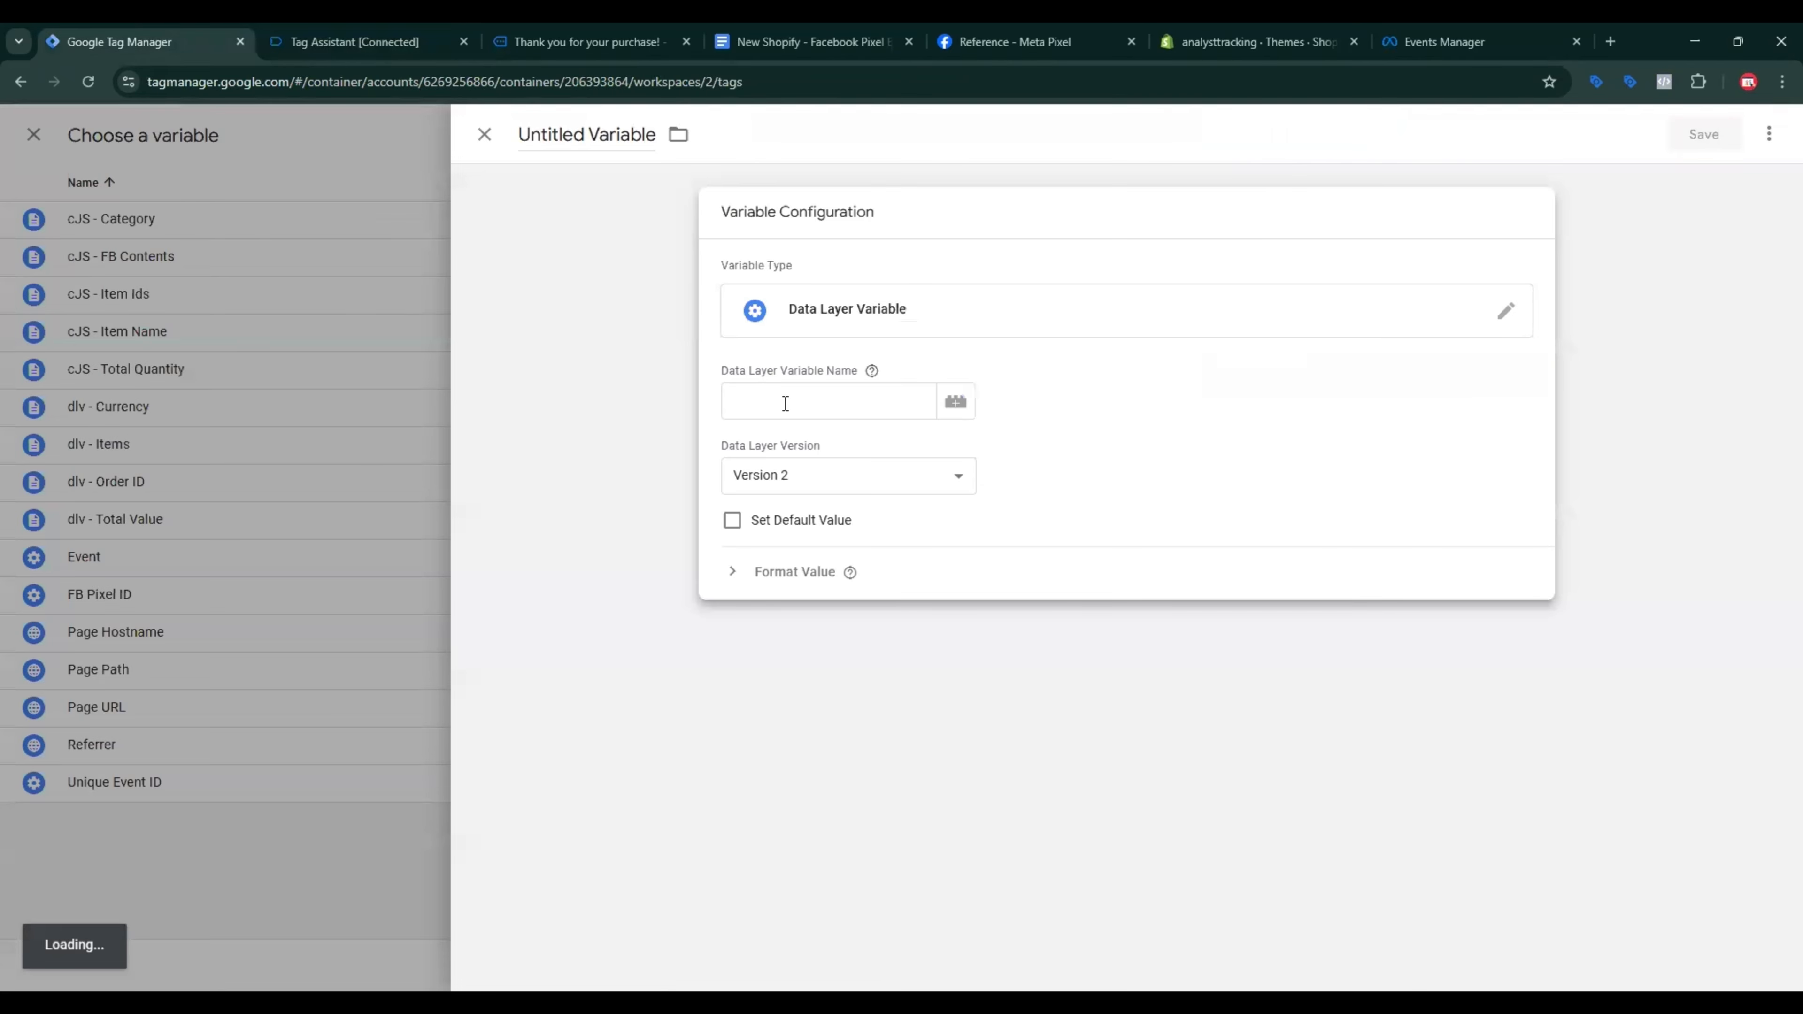
pyautogui.click(767, 24)
pyautogui.scroll(15, 789, 528)
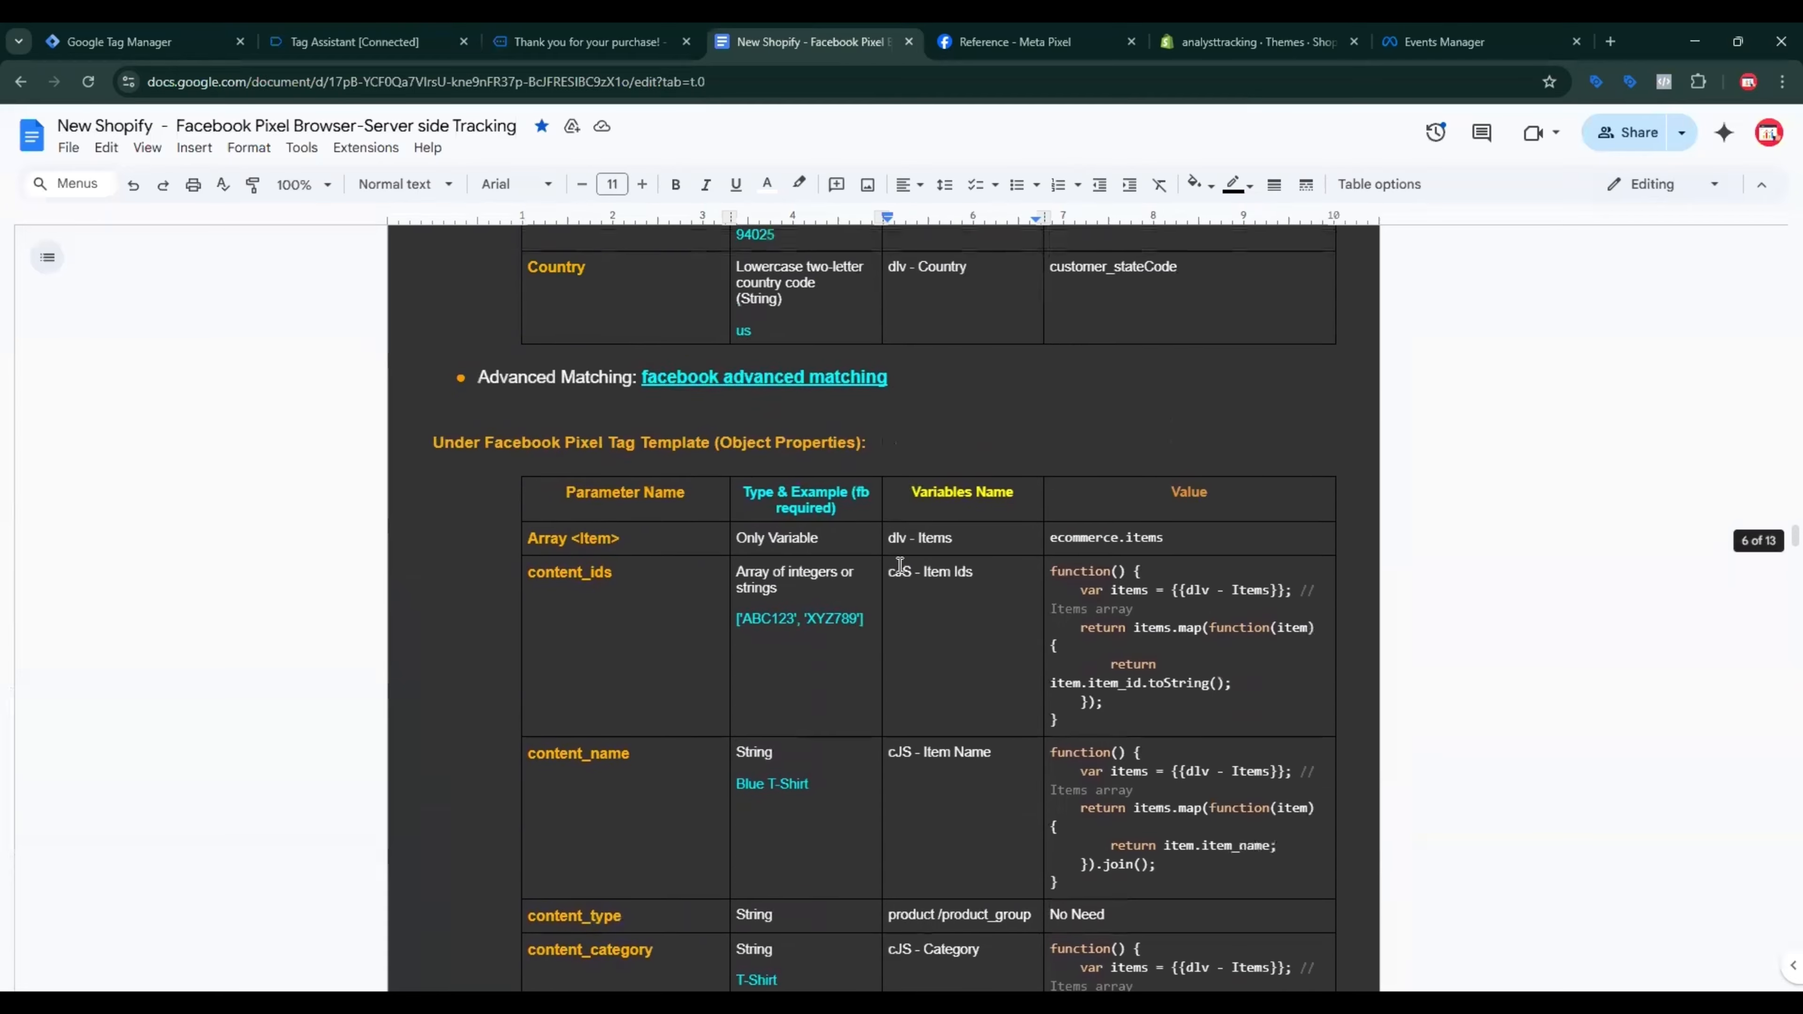
pyautogui.scroll(10, 994, 497)
pyautogui.doubleClick(1072, 446)
pyautogui.hotkey('ctrl', 'c')
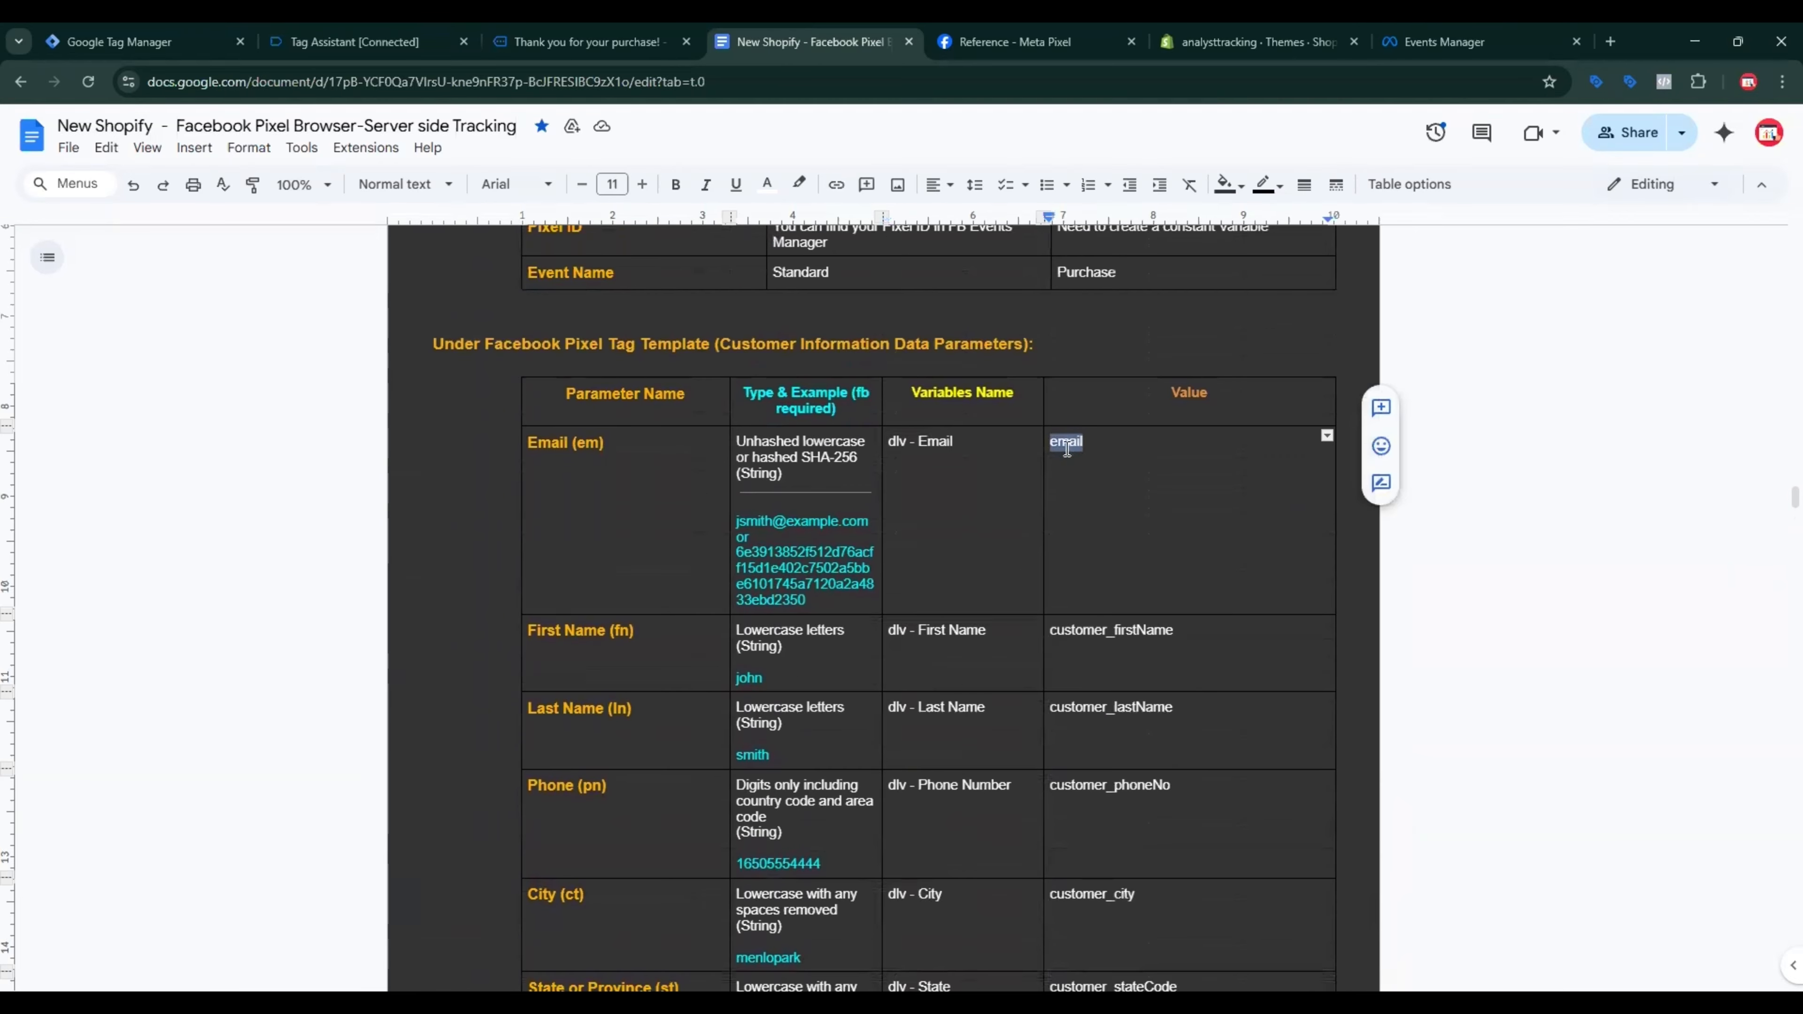
pyautogui.click(164, 41)
pyautogui.click(749, 401)
pyautogui.hotkey('ctrl', 'v')
# Step: Move the setup document tab beside Tag Assistant and name the variable "dlv - Email", copied from the document's Email row
pyautogui.moveTo(770, 36); pyautogui.dragTo(578, 37)
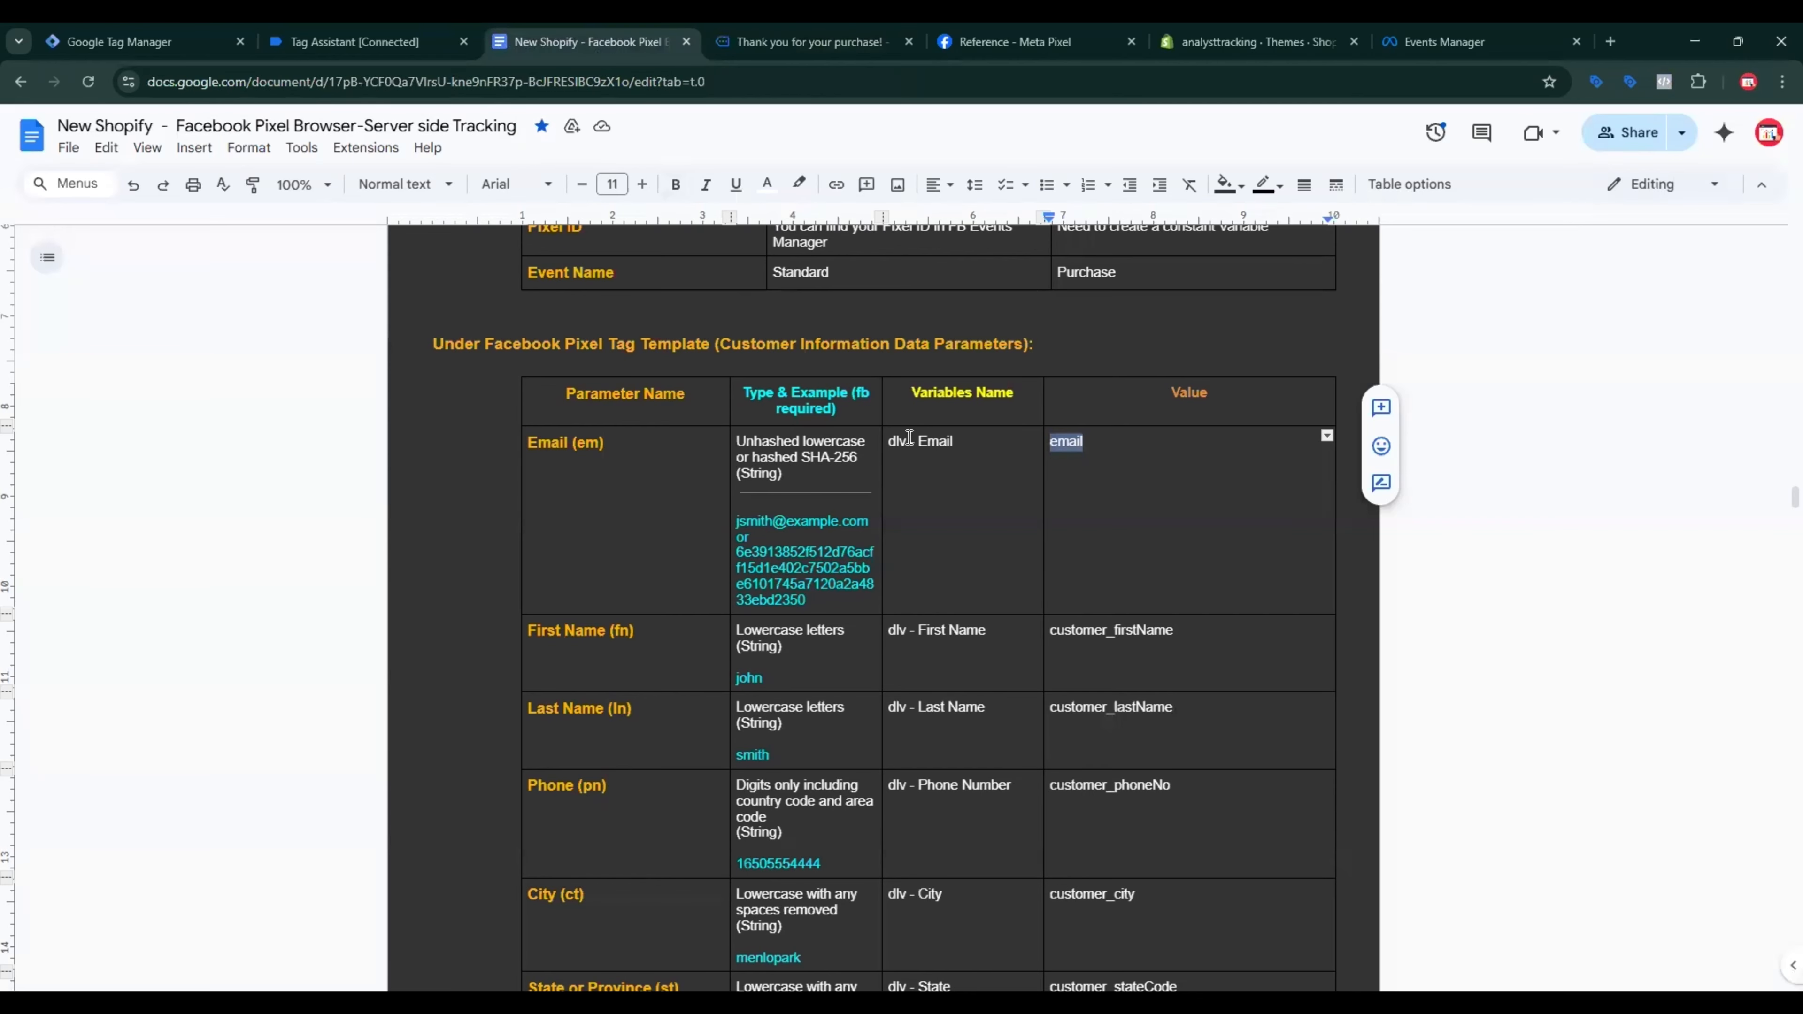
pyautogui.tripleClick(909, 438)
pyautogui.hotkey('ctrl', 'c')
pyautogui.click(110, 30)
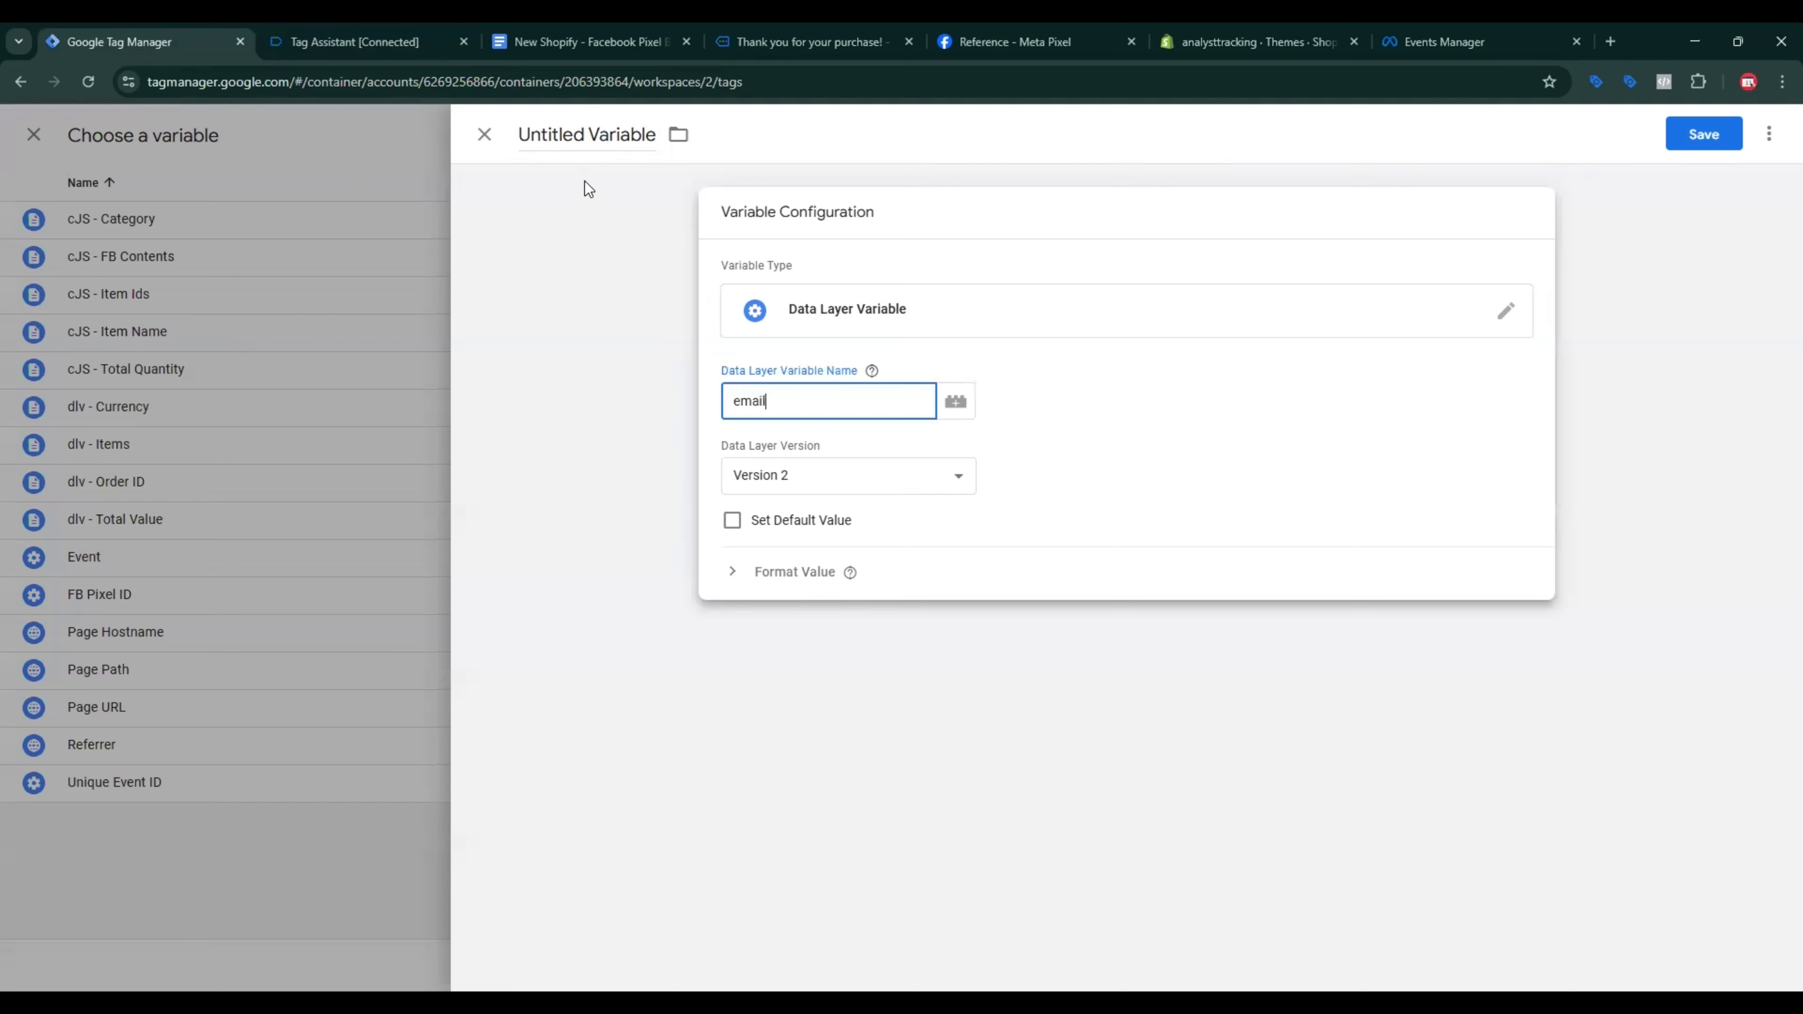
pyautogui.click(587, 136)
pyautogui.hotkey('ctrl', 'v')
# Step: Check the email key in the purchase event's data layer in Tag Assistant and save the email variable in Tag Manager
pyautogui.click(347, 56)
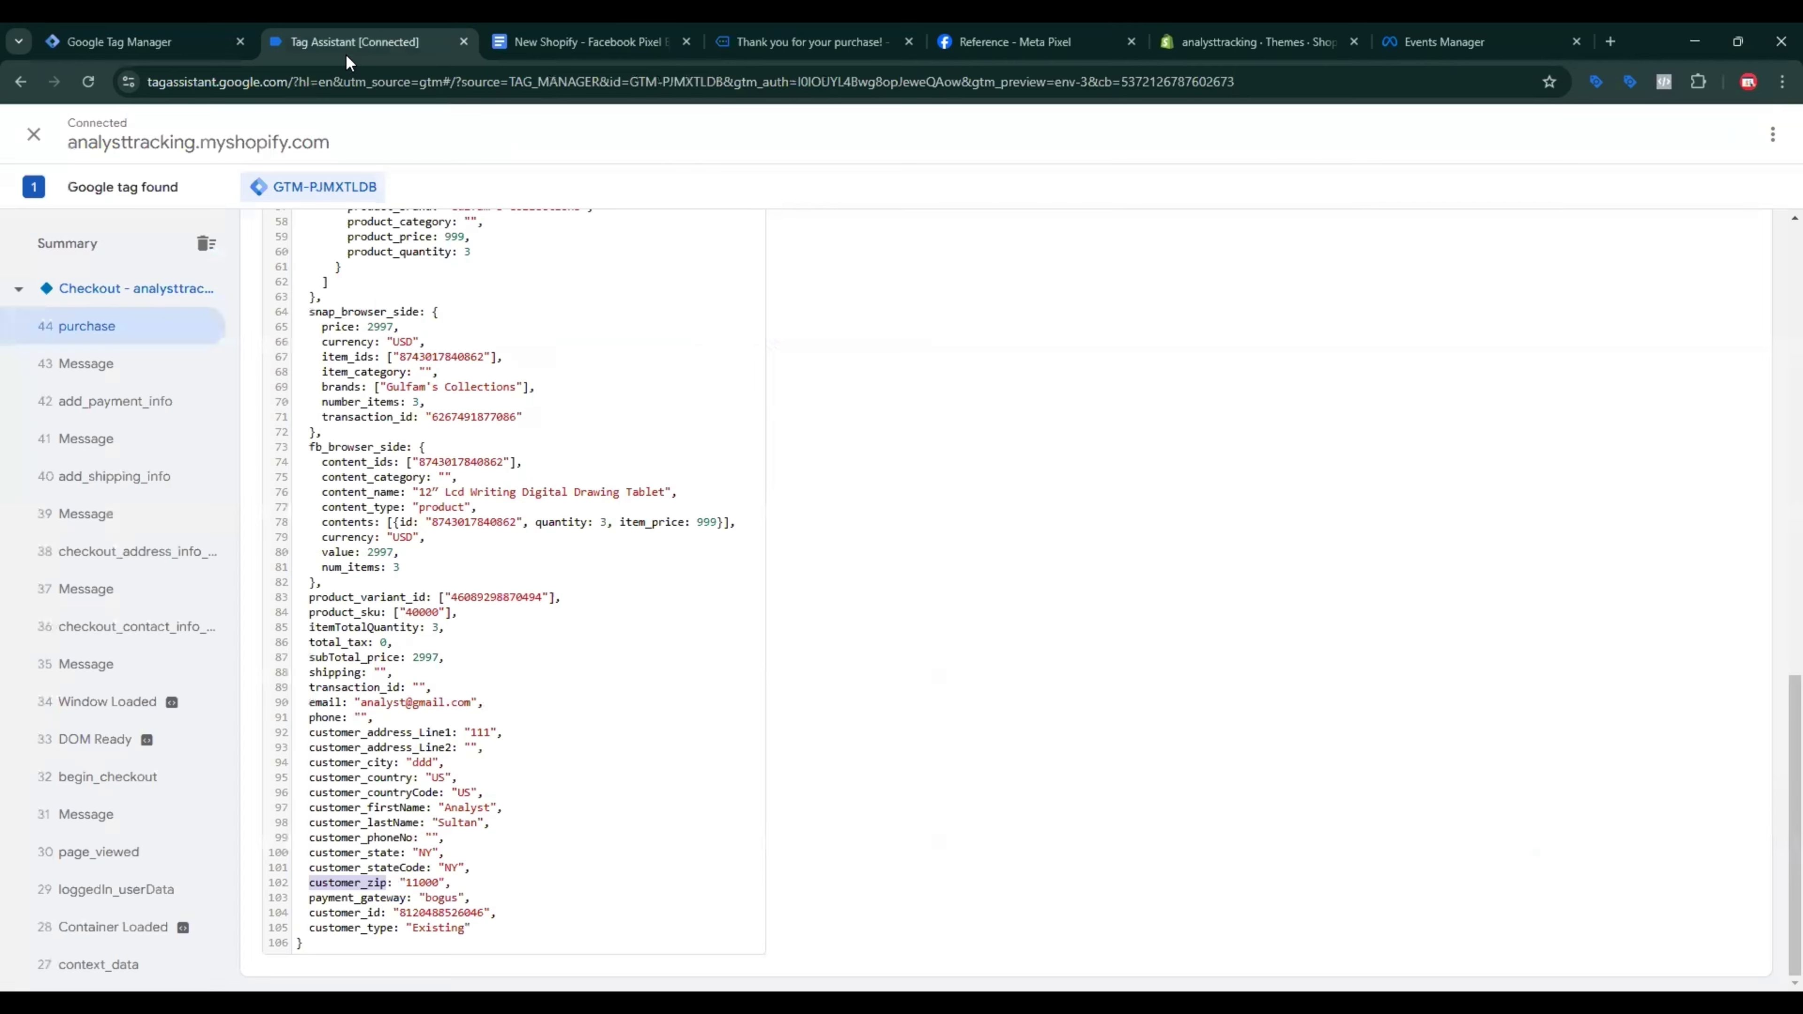
pyautogui.scroll(15, 572, 611)
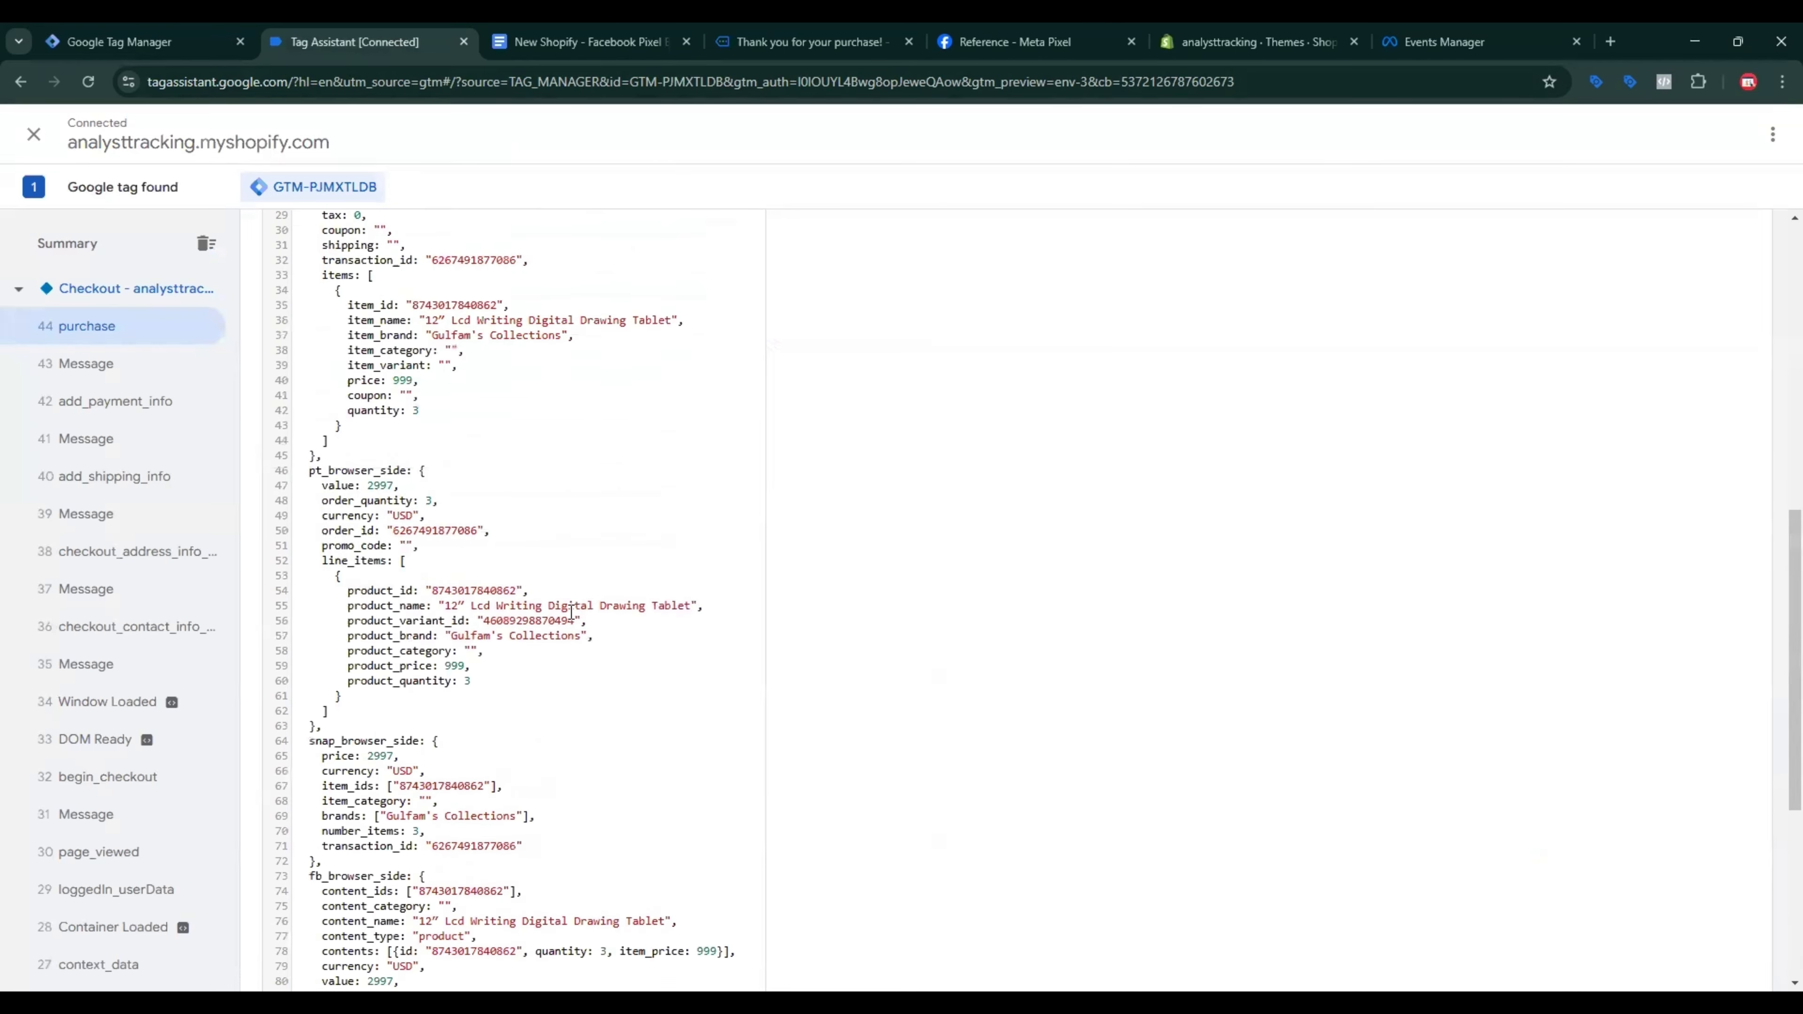
pyautogui.click(1686, 371)
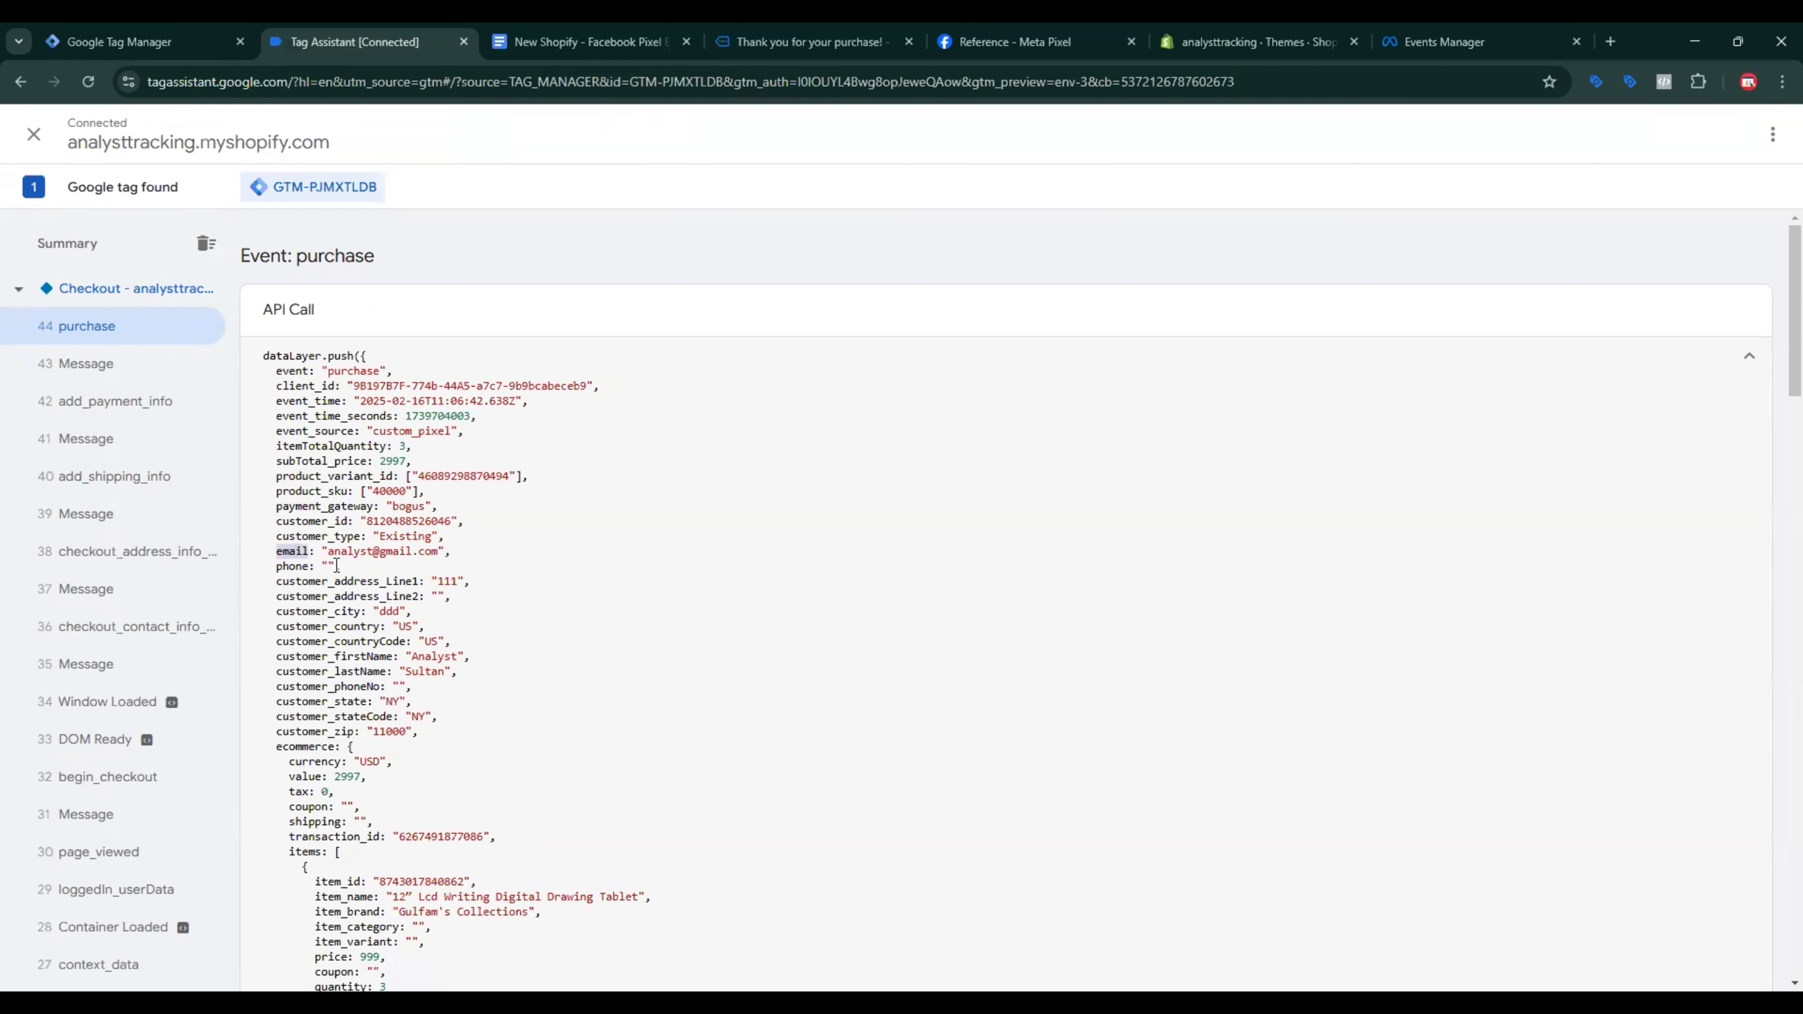
pyautogui.click(135, 41)
pyautogui.click(1707, 133)
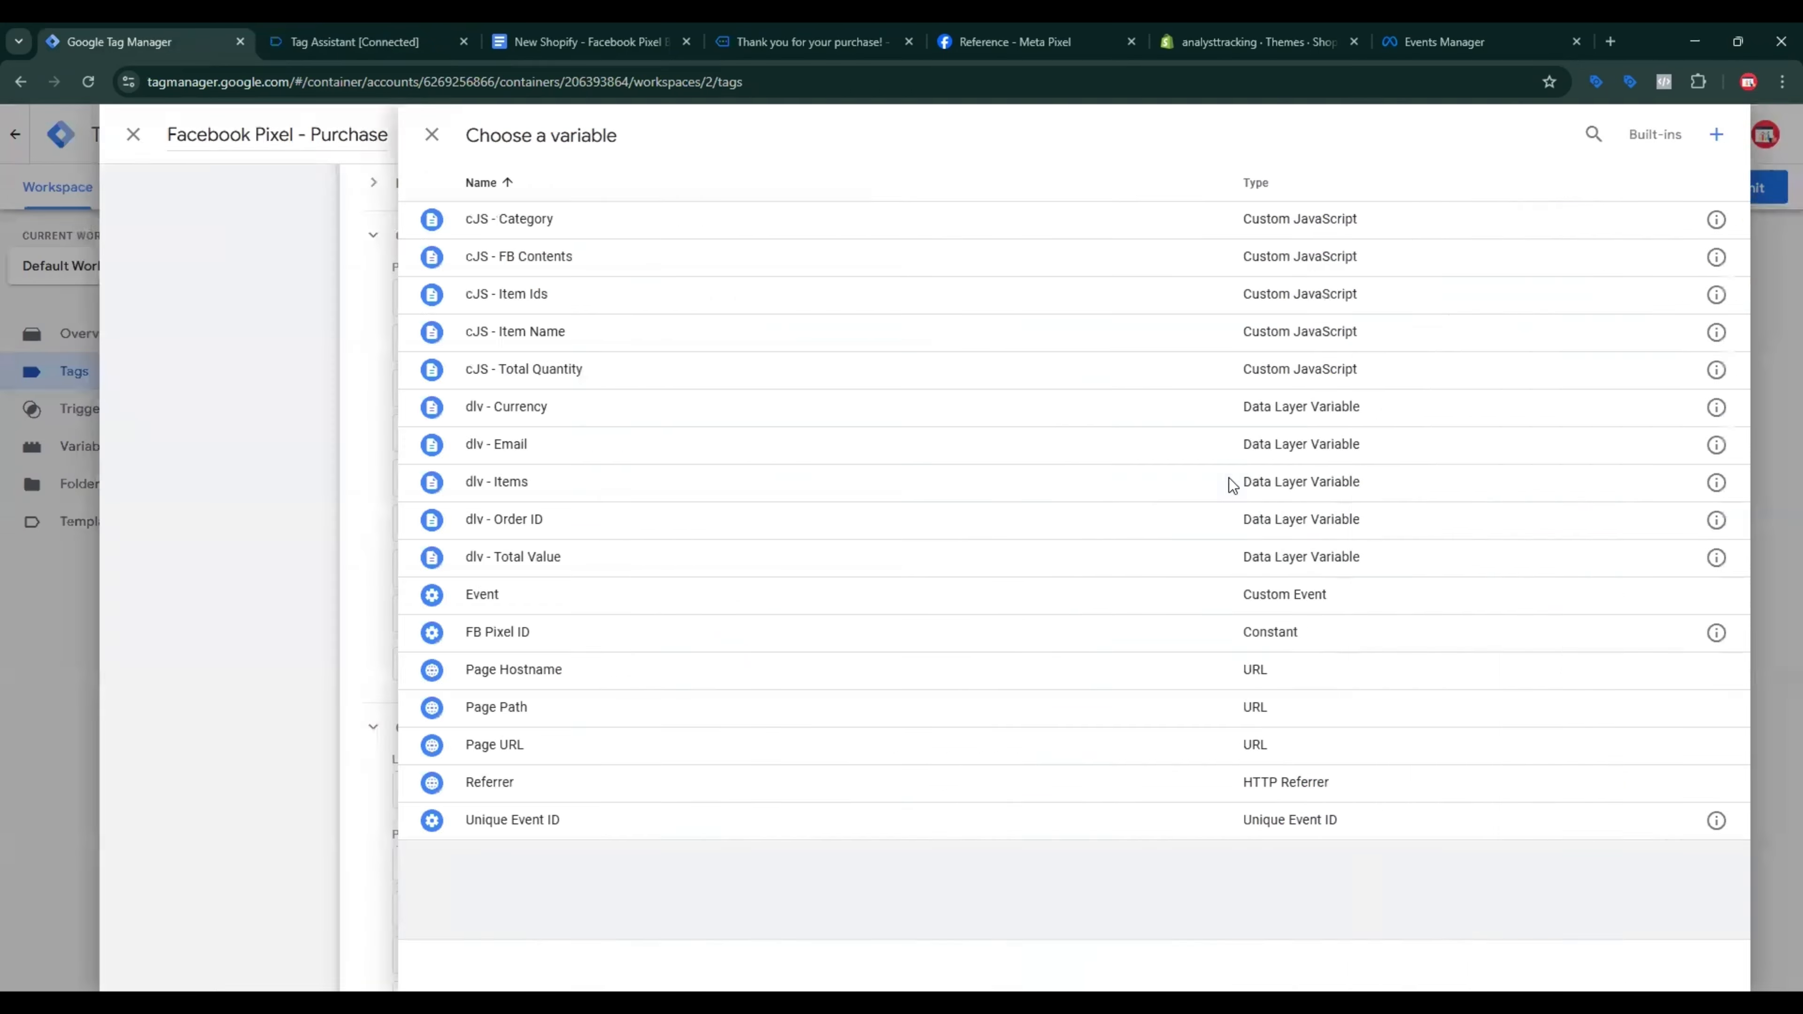
# Step: Create a new variable of type Data Layer Variable for the Purchase tag's Phone parameter
pyautogui.click(1280, 250)
pyautogui.click(1451, 247)
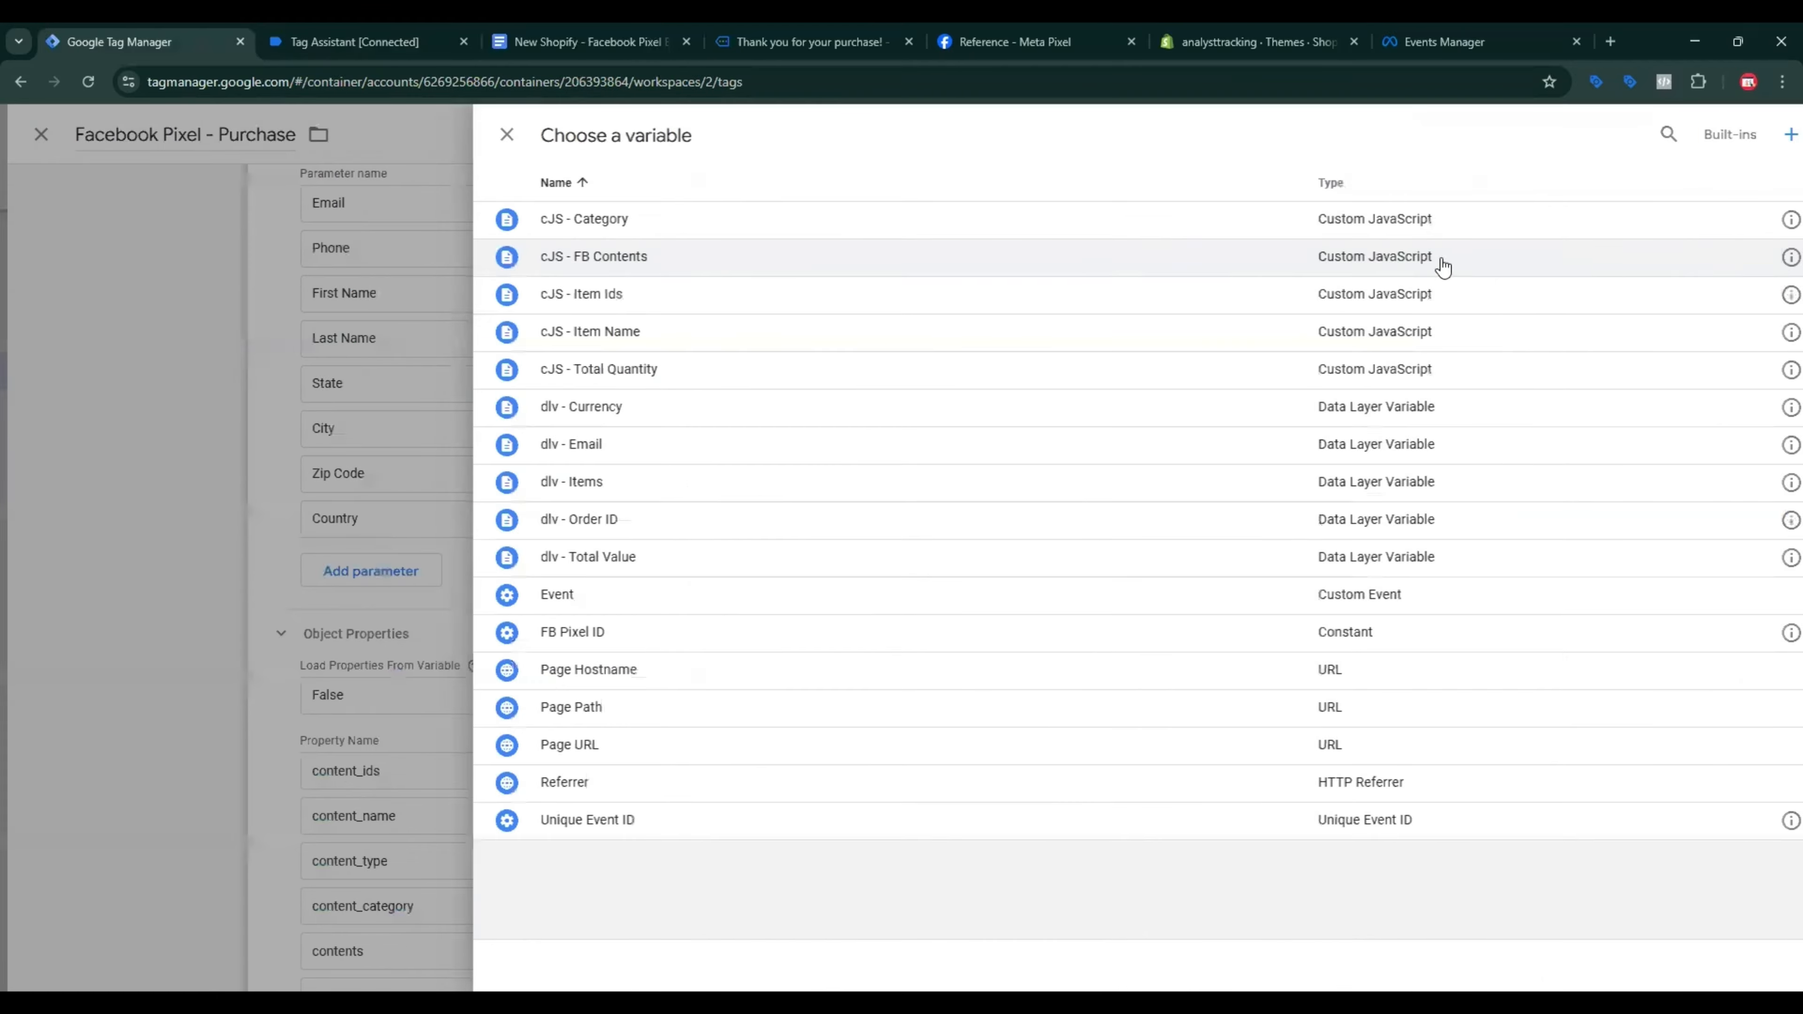
pyautogui.click(1789, 134)
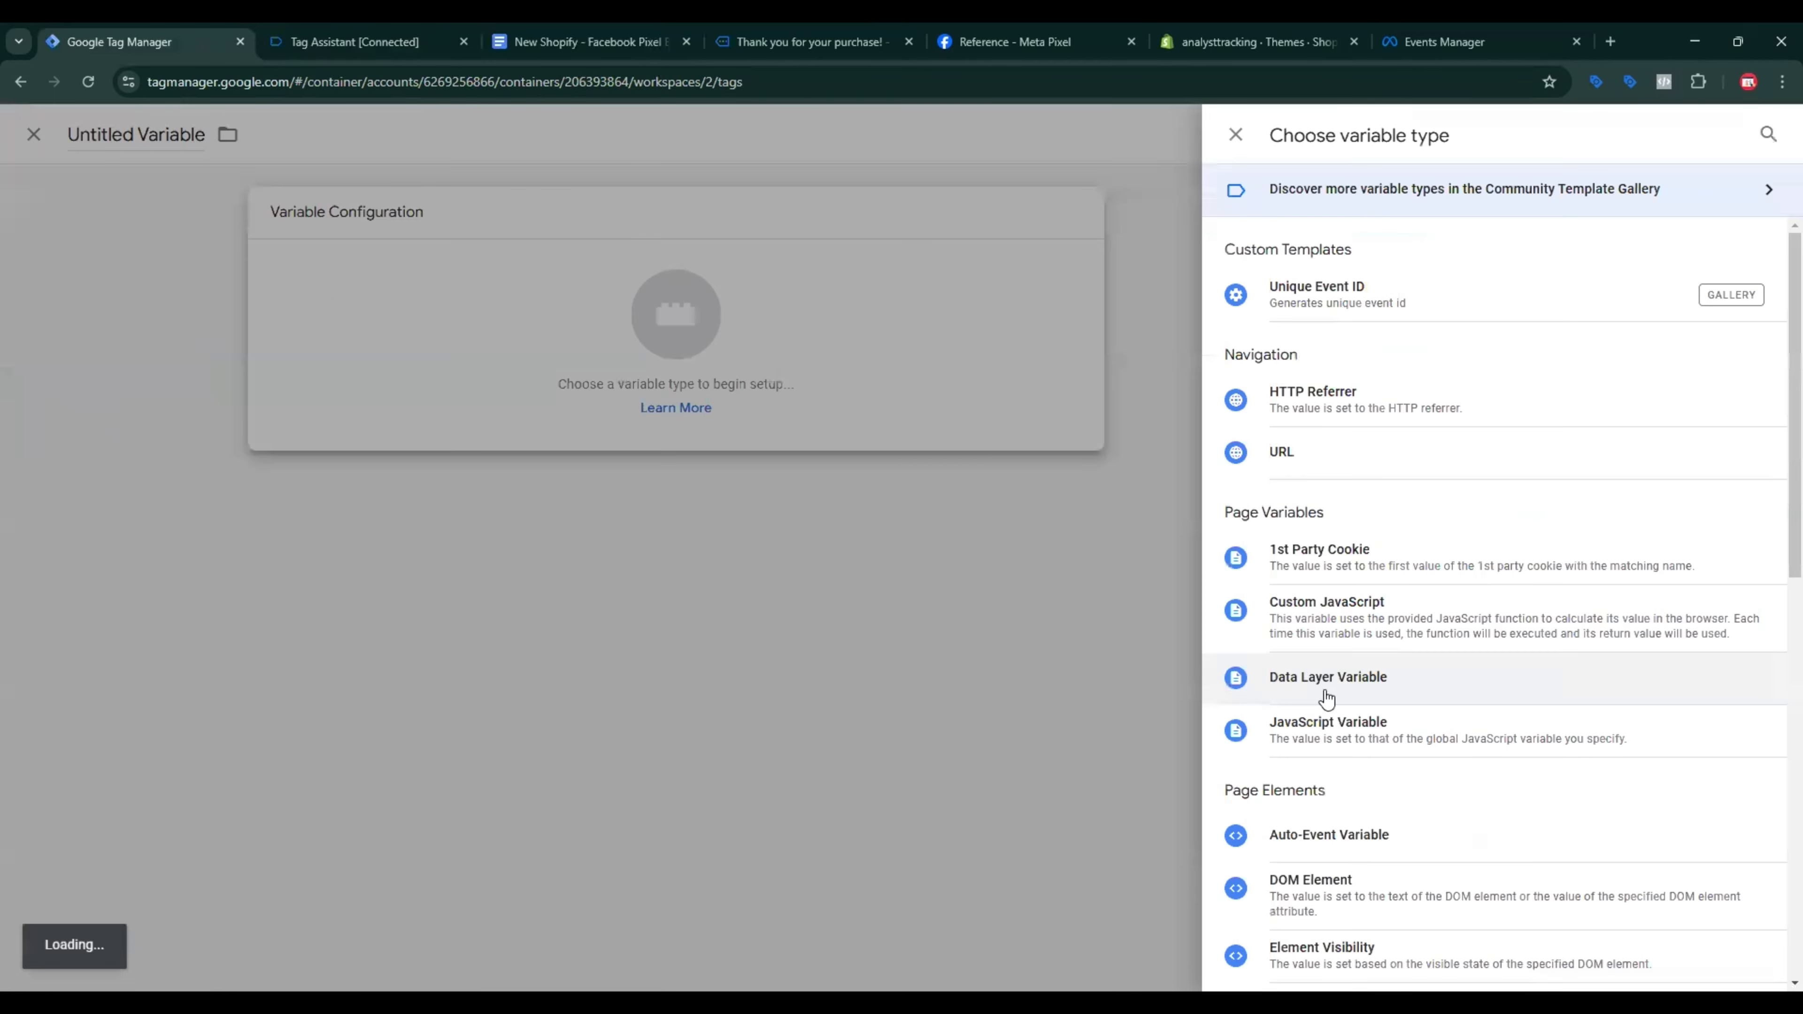
pyautogui.click(1322, 676)
# Step: Set the data layer name to customer_phoneNo from the setup document, name the variable "dlv - Phone Number" and save it
pyautogui.click(582, 41)
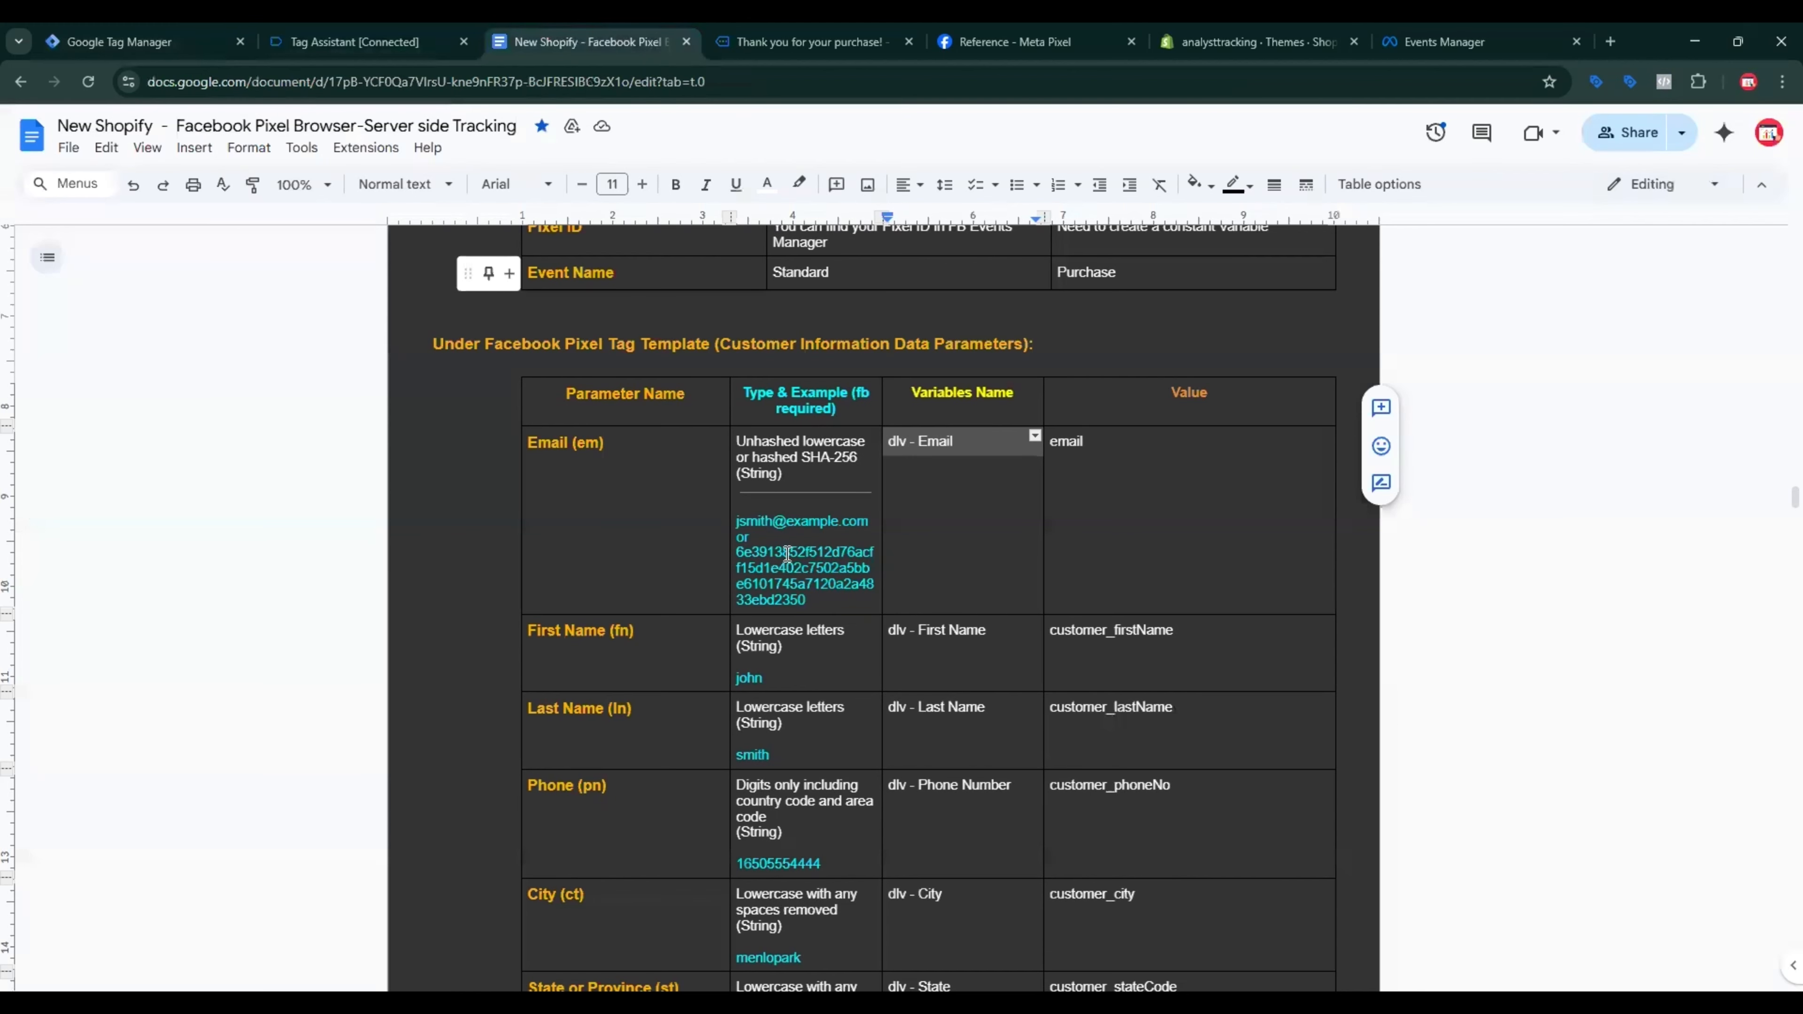
pyautogui.doubleClick(1099, 631)
pyautogui.scroll(-1, 1095, 644)
pyautogui.doubleClick(1113, 698)
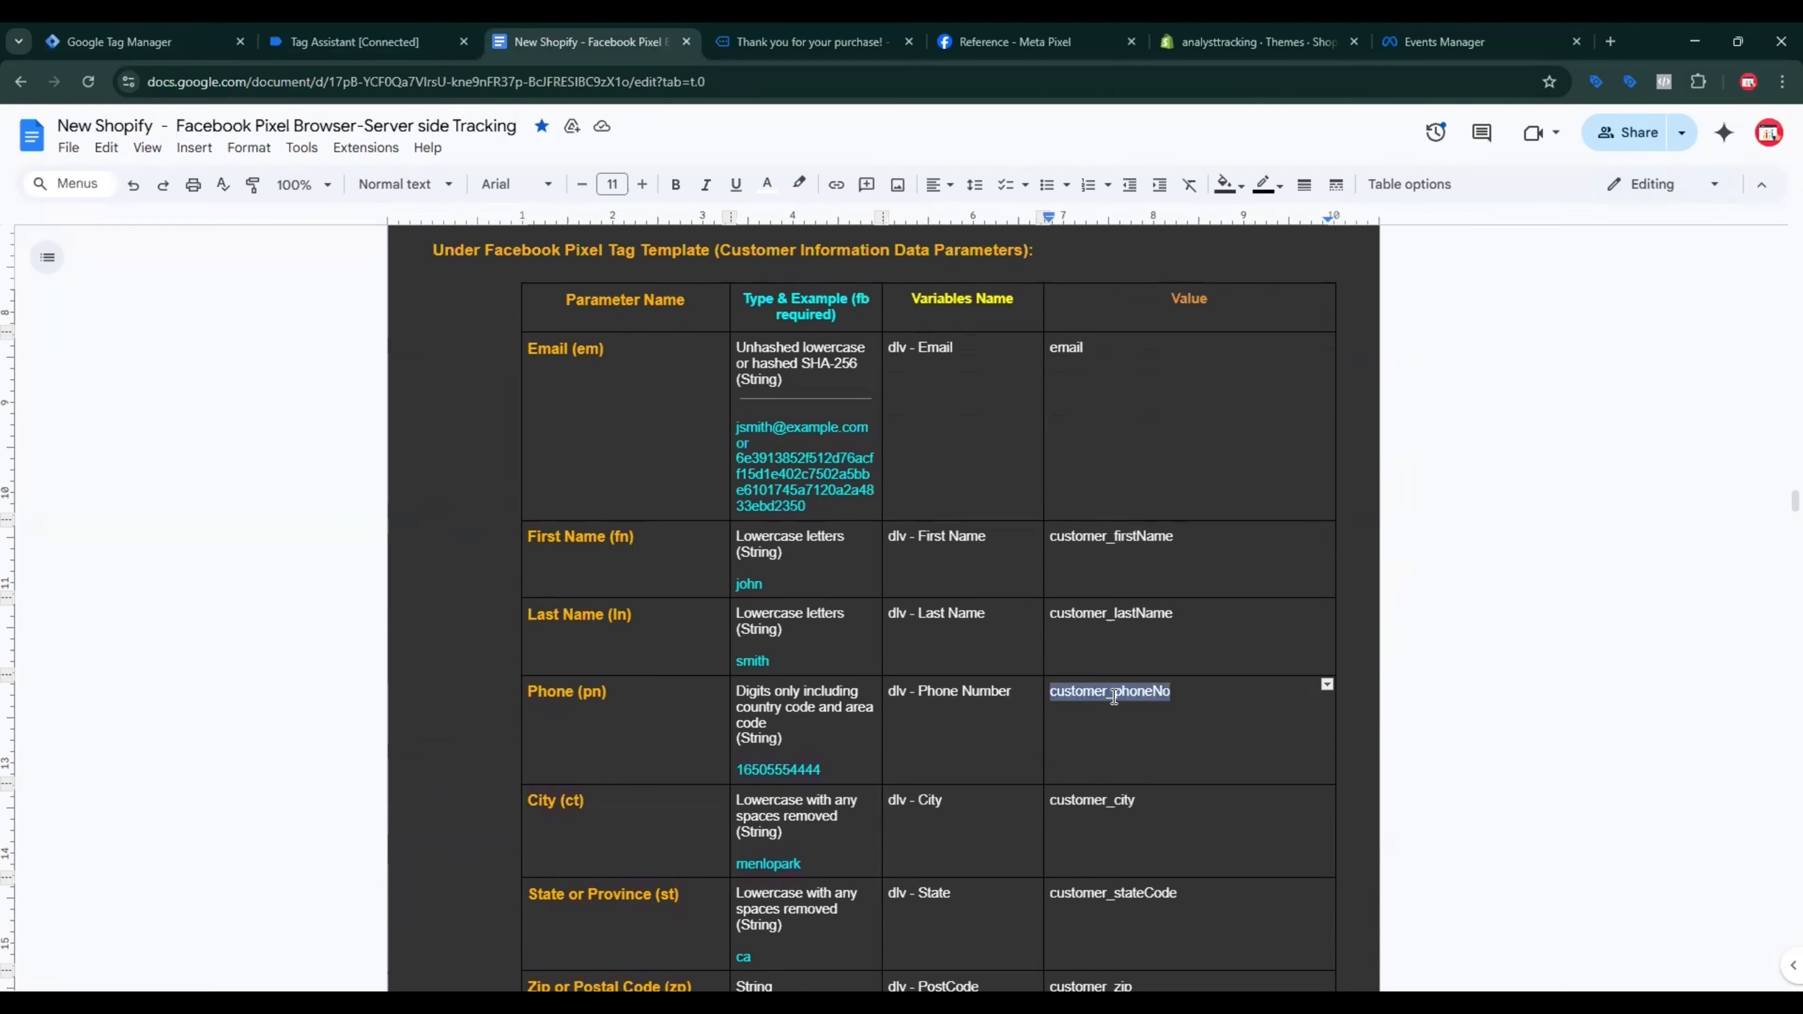
pyautogui.click(142, 41)
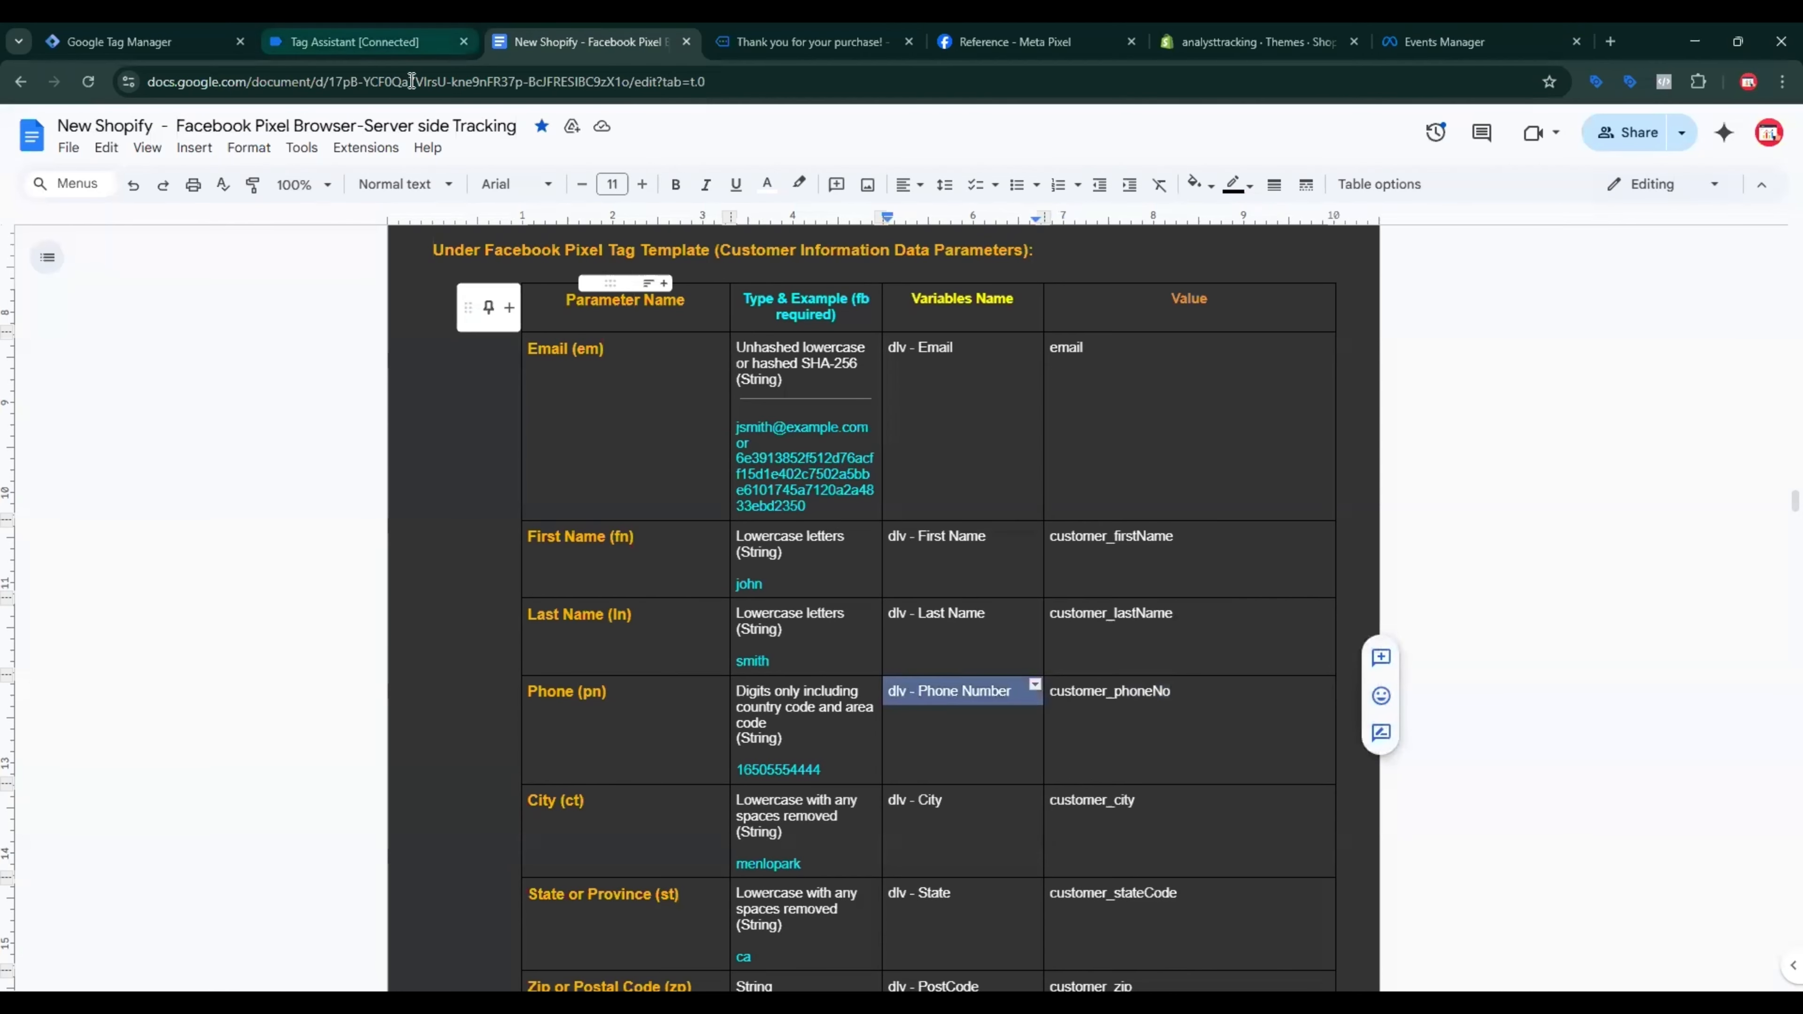
pyautogui.click(142, 41)
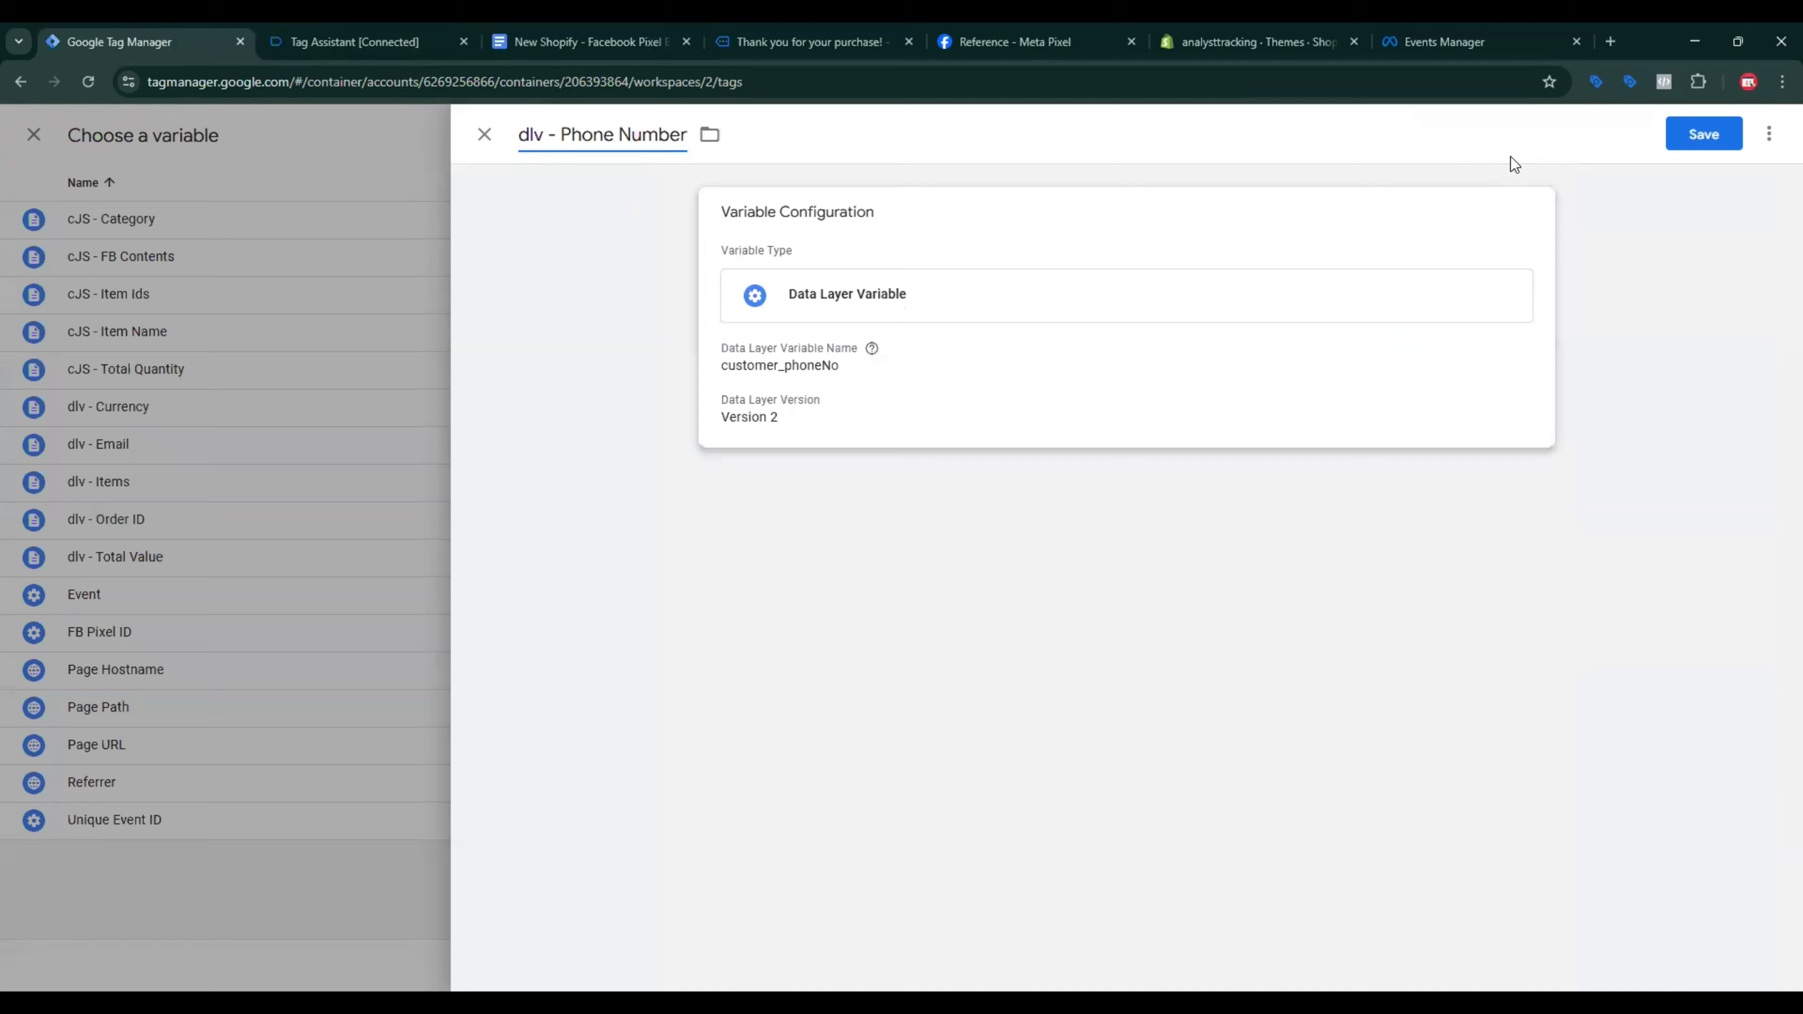
pyautogui.click(1703, 134)
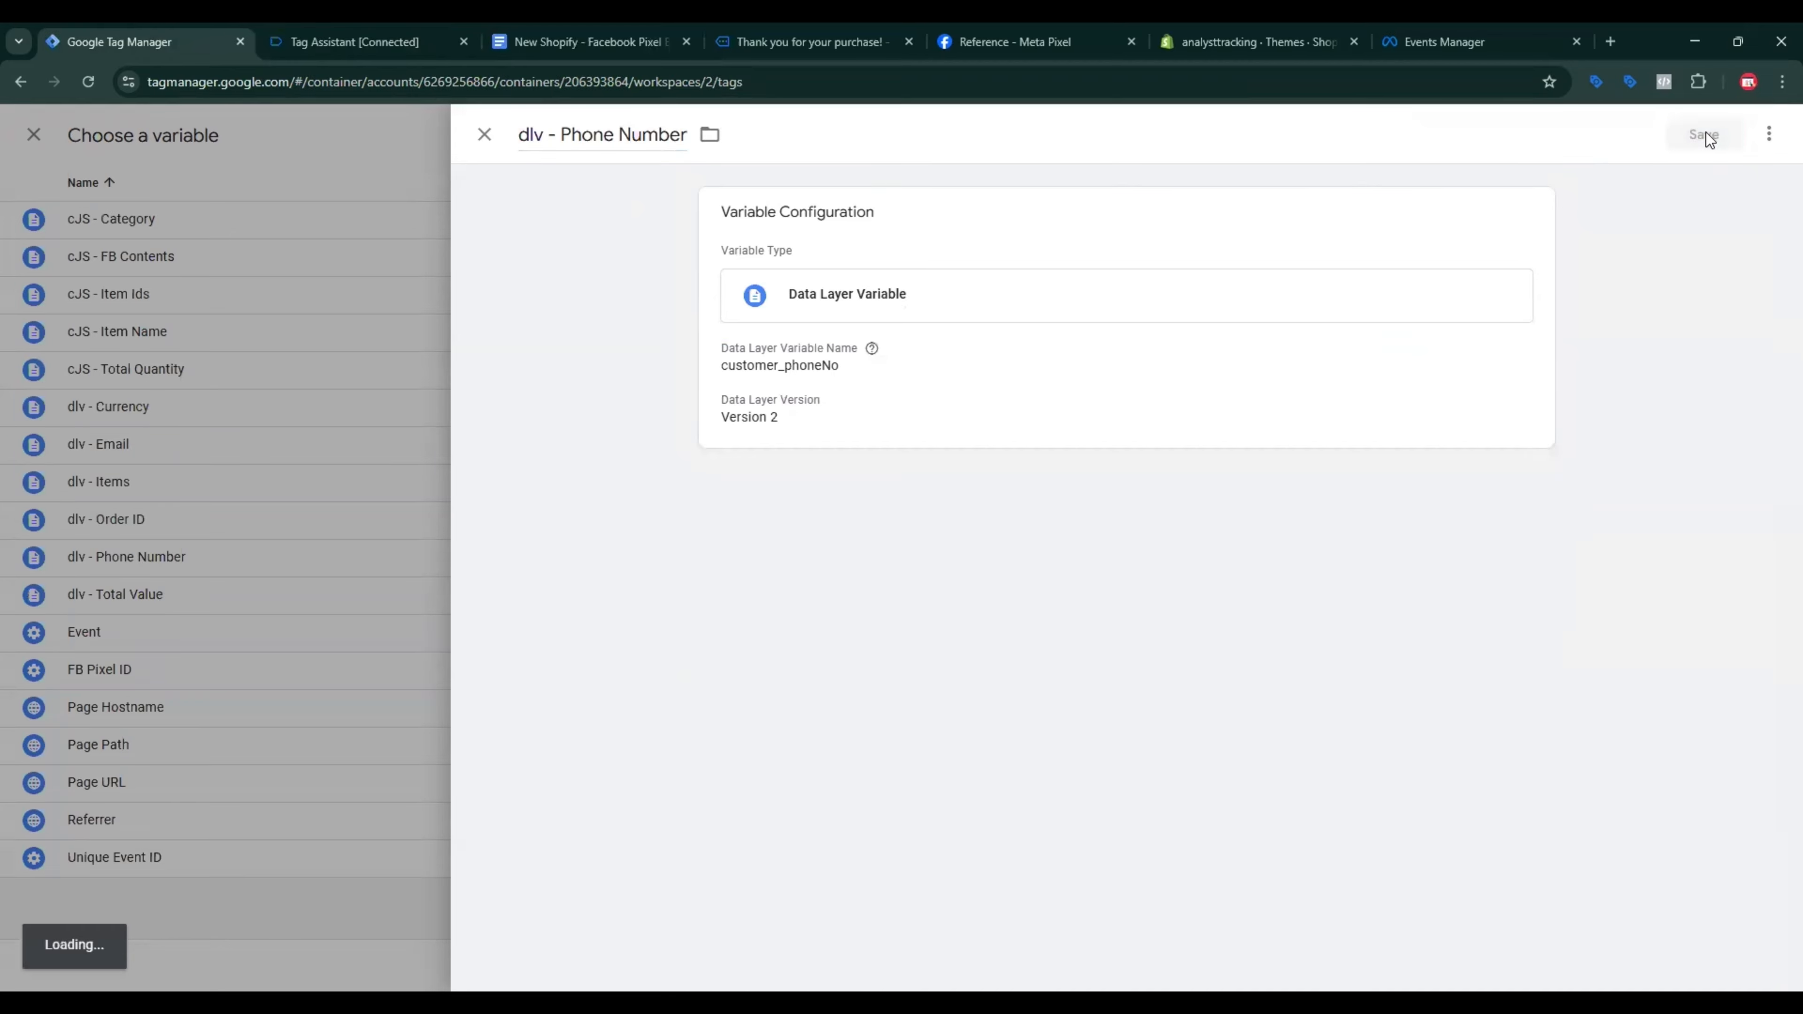
# Step: Create a new variable of type Data Layer Variable for the Purchase tag's First Name parameter
pyautogui.click(1204, 297)
pyautogui.click(1448, 298)
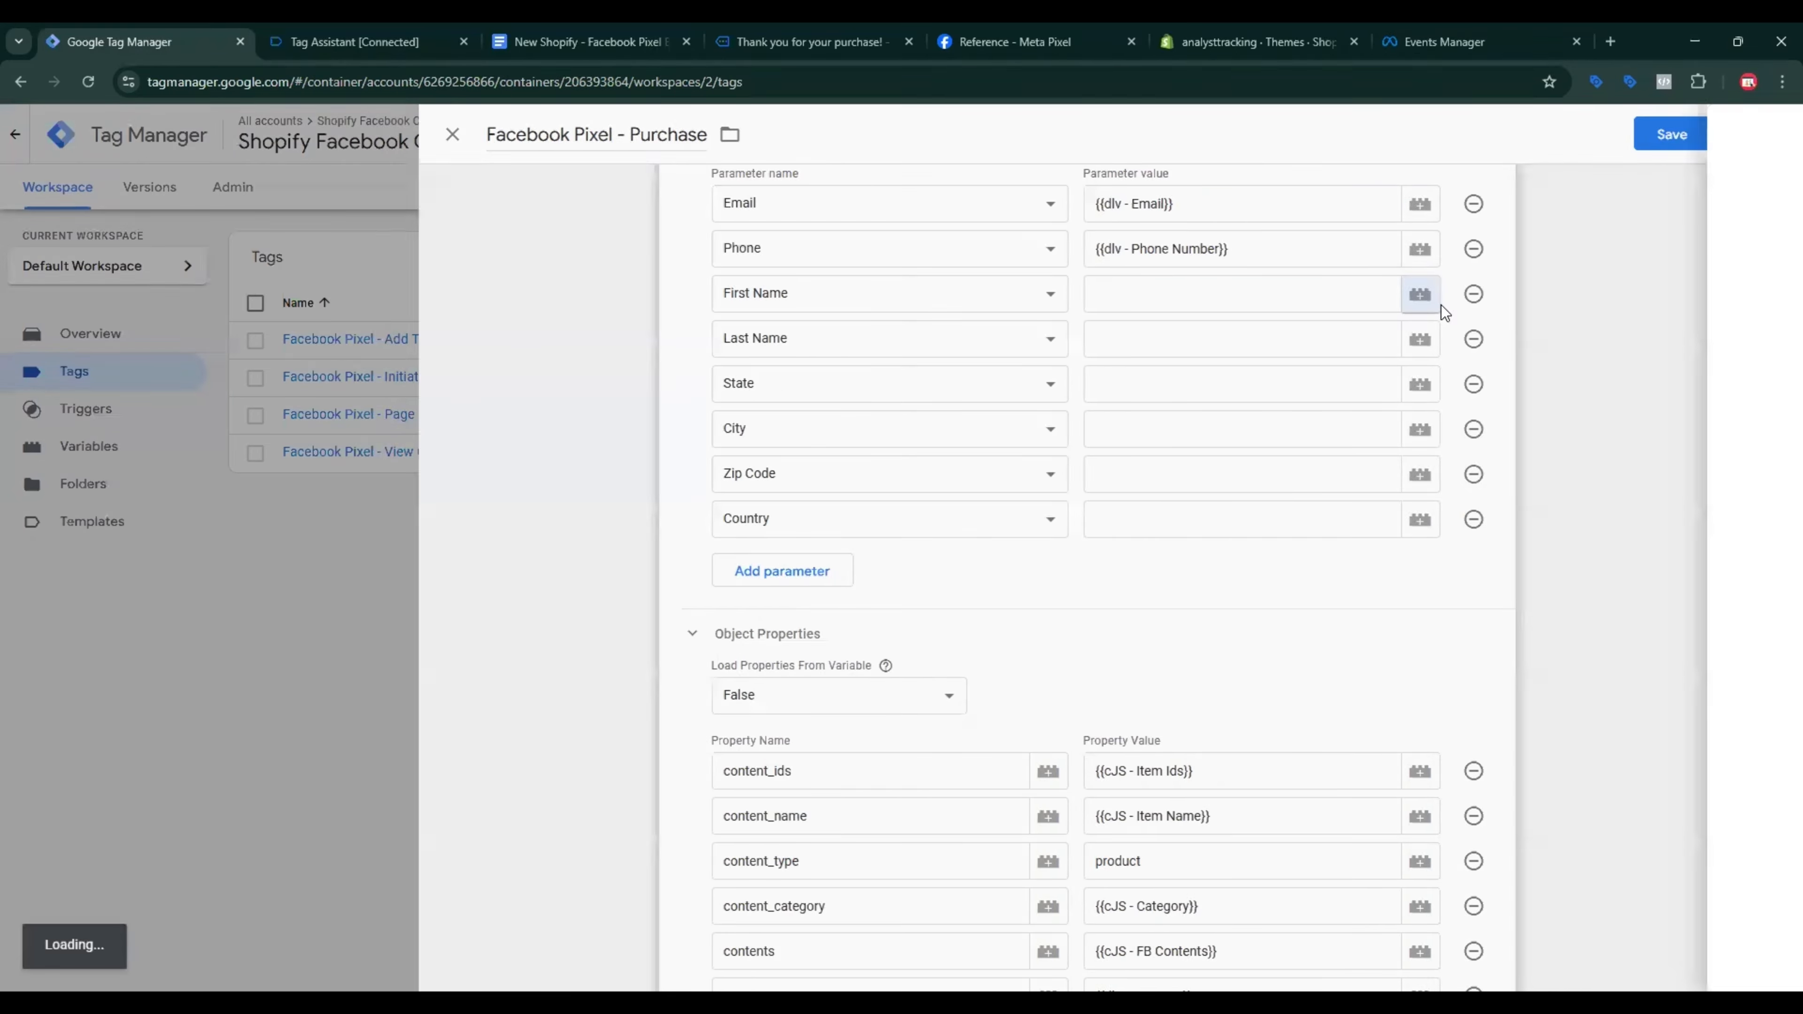
pyautogui.click(1769, 134)
pyautogui.click(1357, 314)
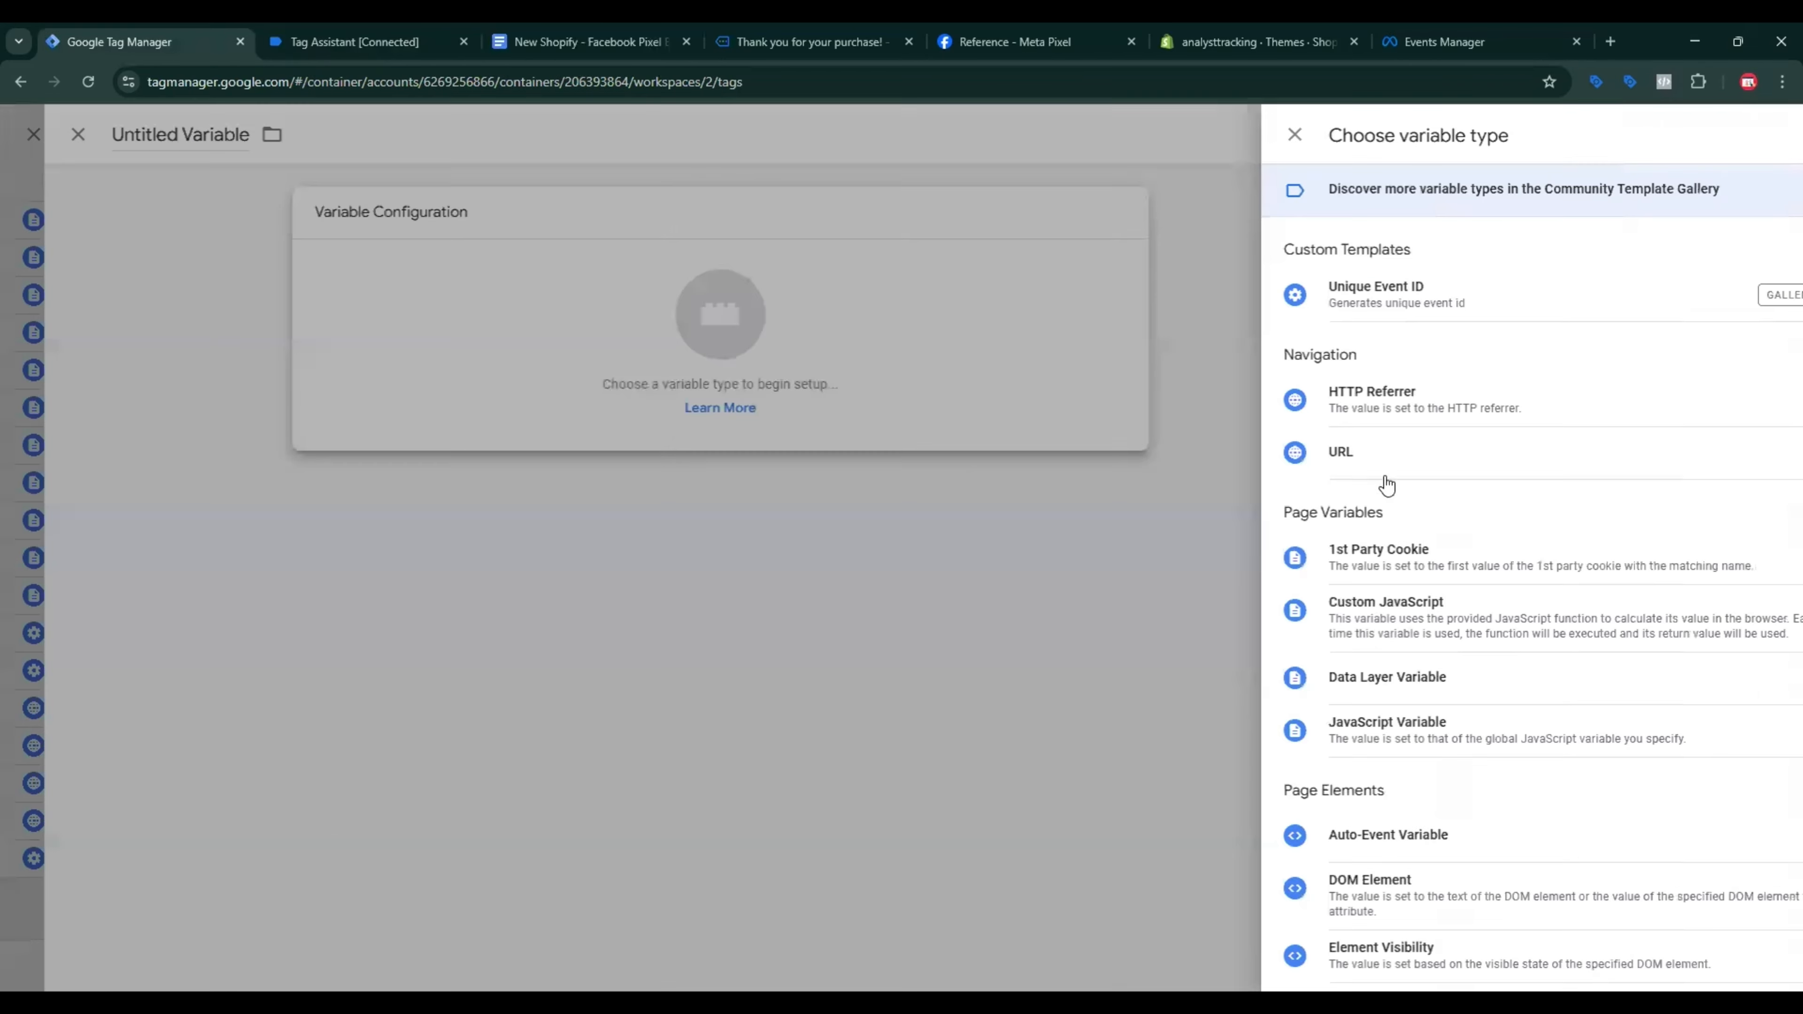
pyautogui.click(1352, 680)
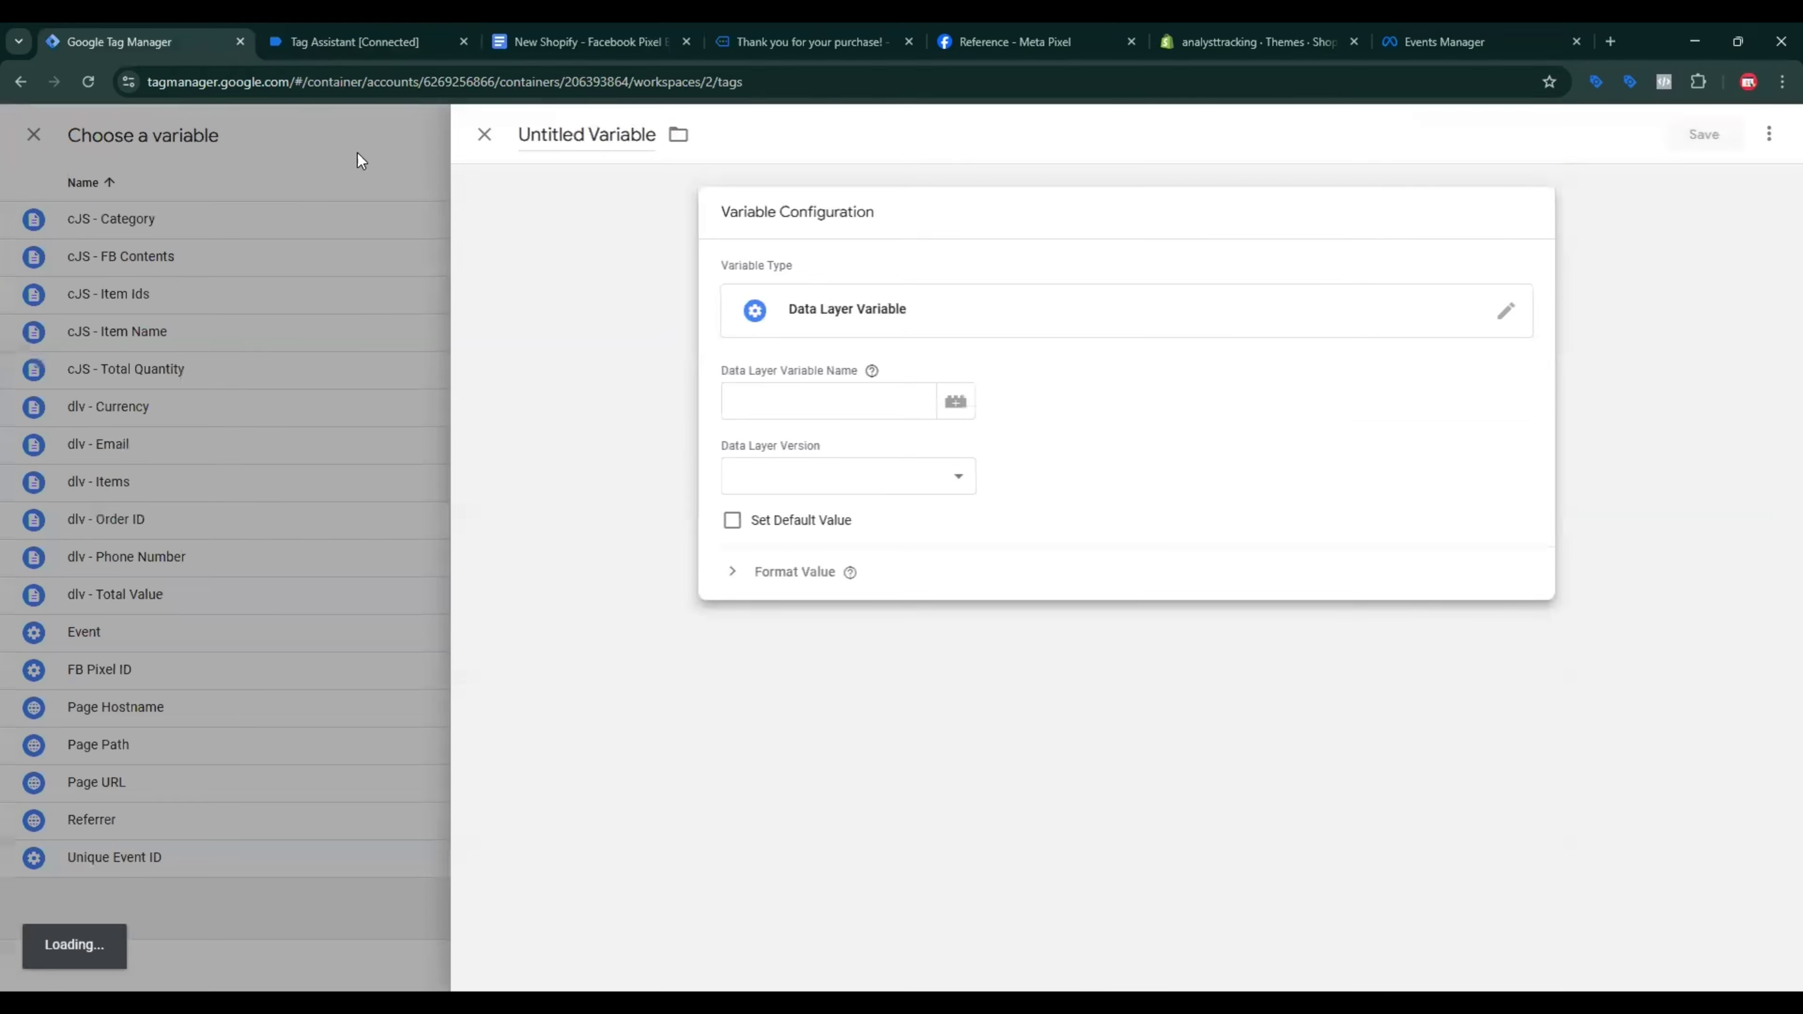
# Step: Set the data layer name to customer_firstName from the setup document, name the variable "dlv - First Name" and save it
pyautogui.click(621, 37)
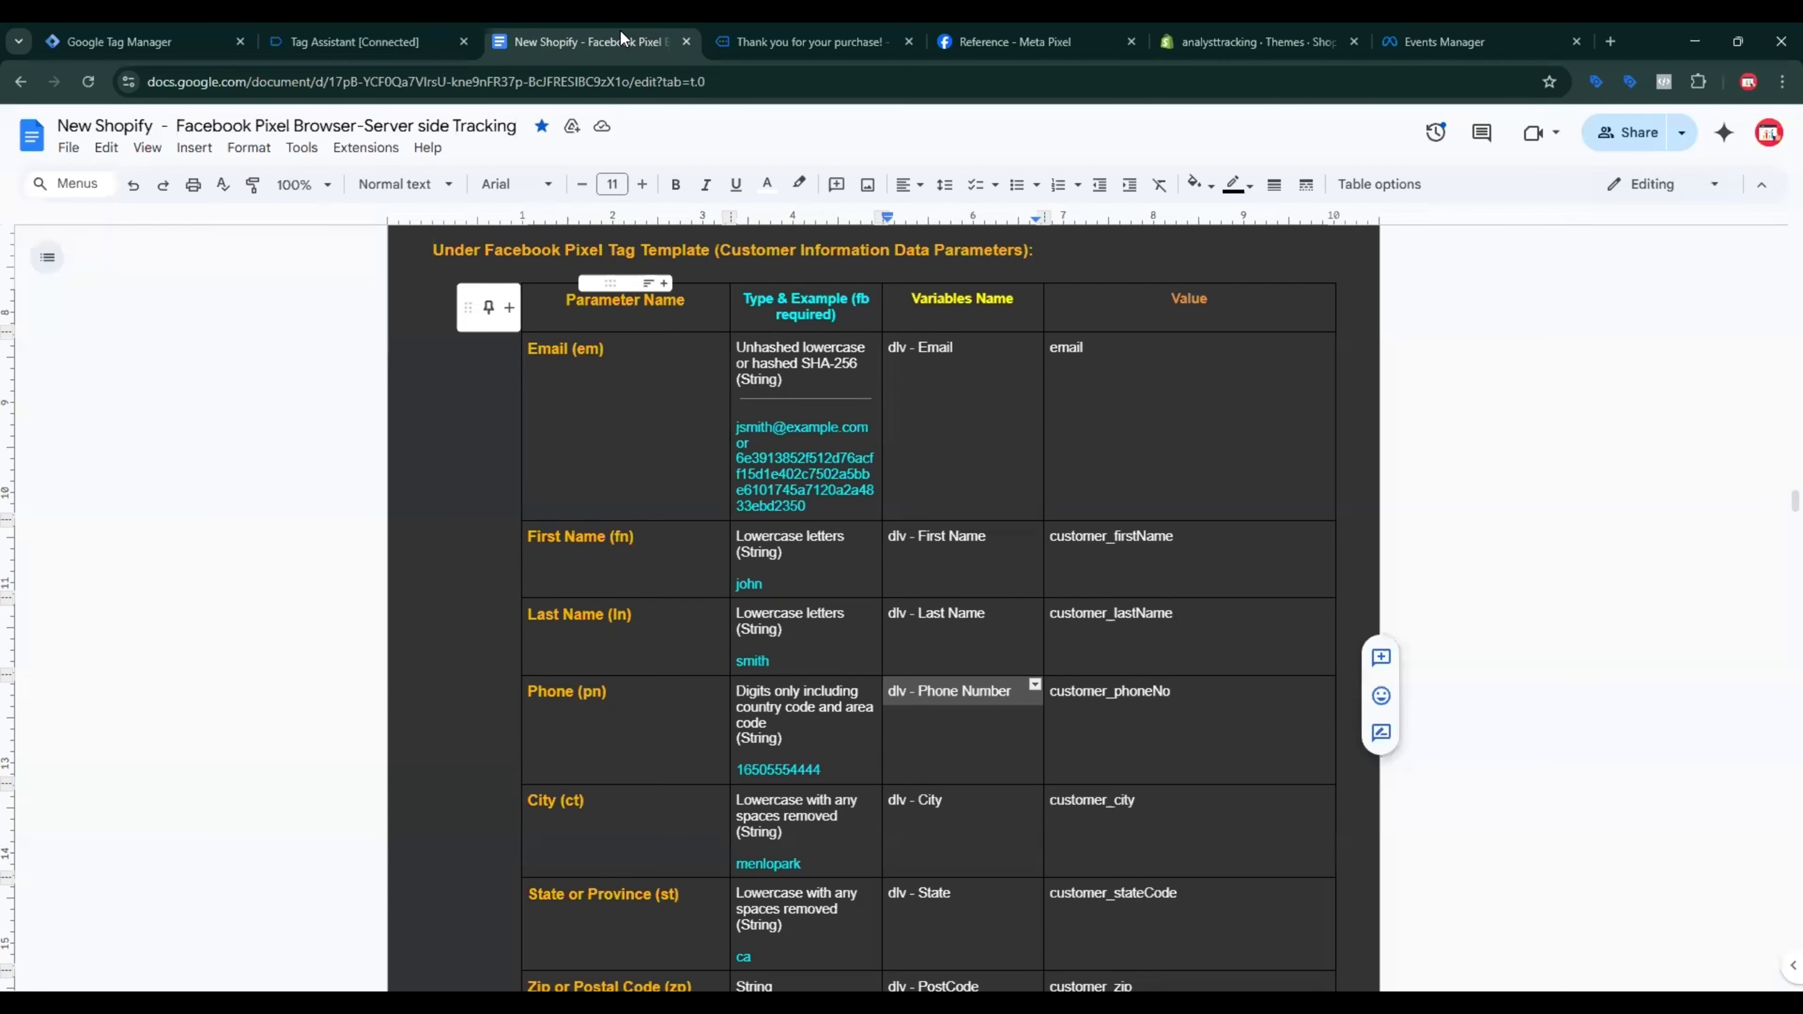
pyautogui.tripleClick(1127, 537)
pyautogui.hotkey('ctrl', 'c')
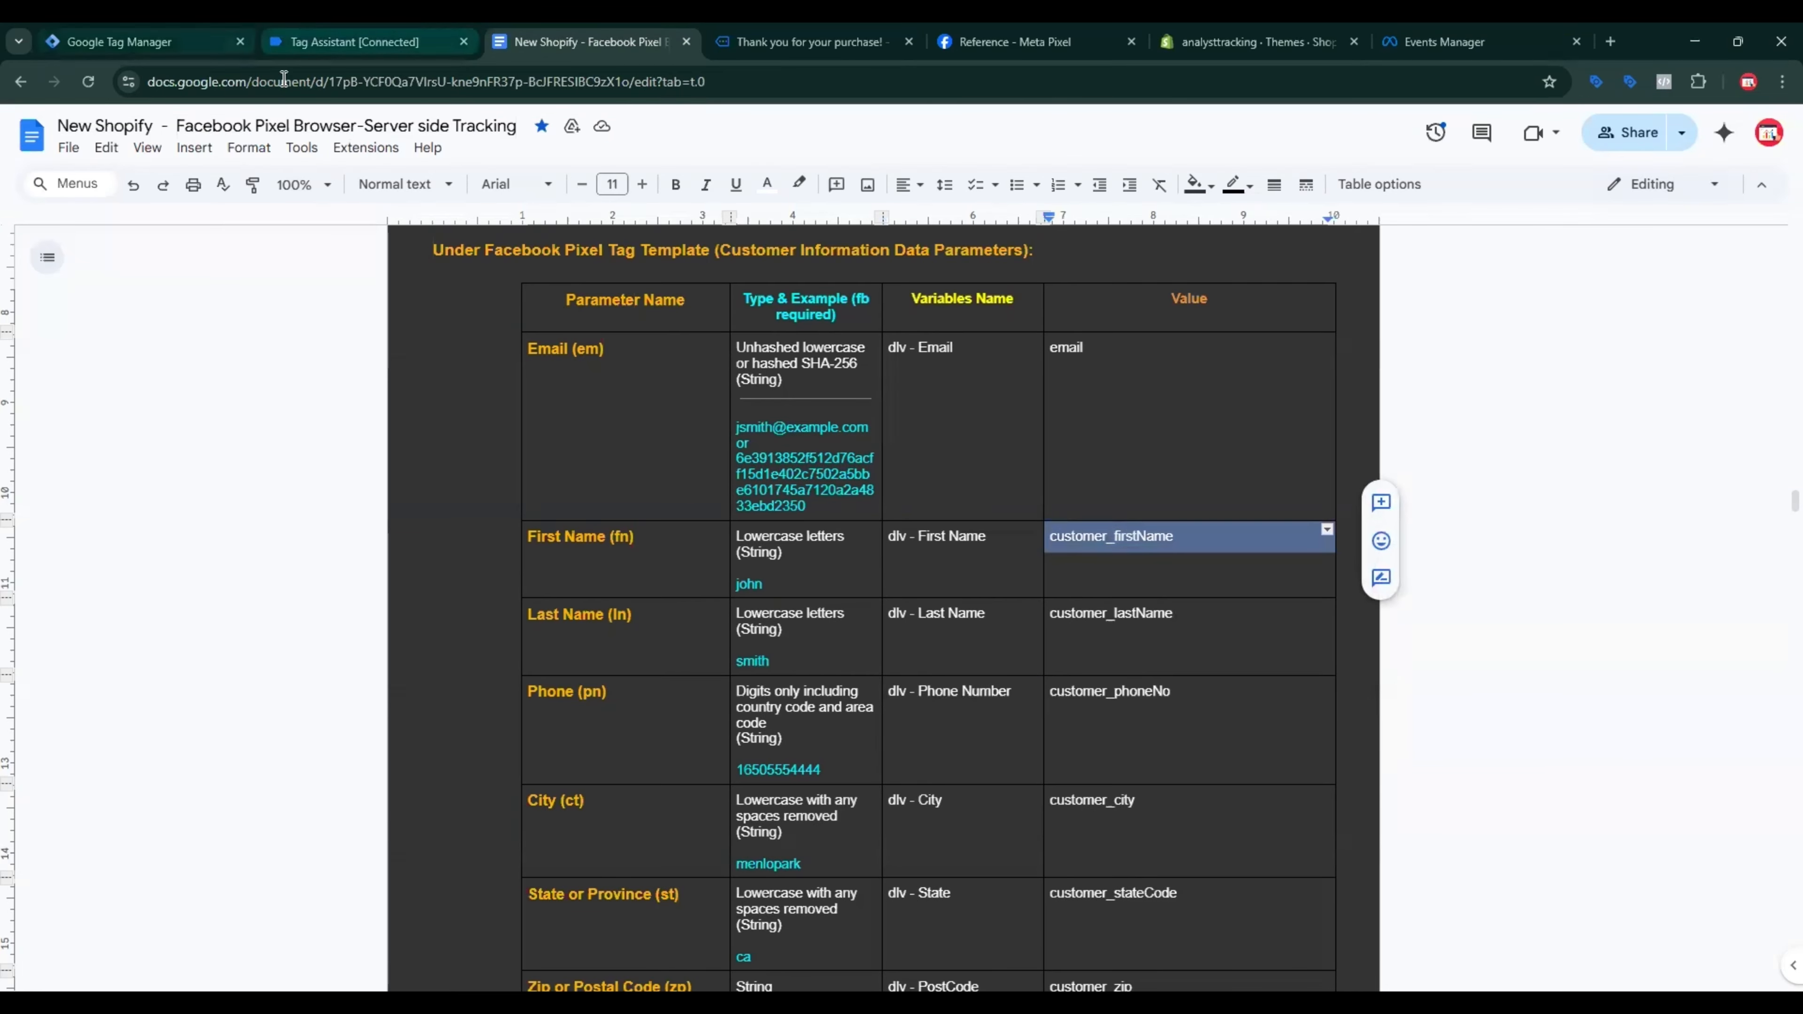
pyautogui.click(135, 41)
pyautogui.hotkey('ctrl', 'v')
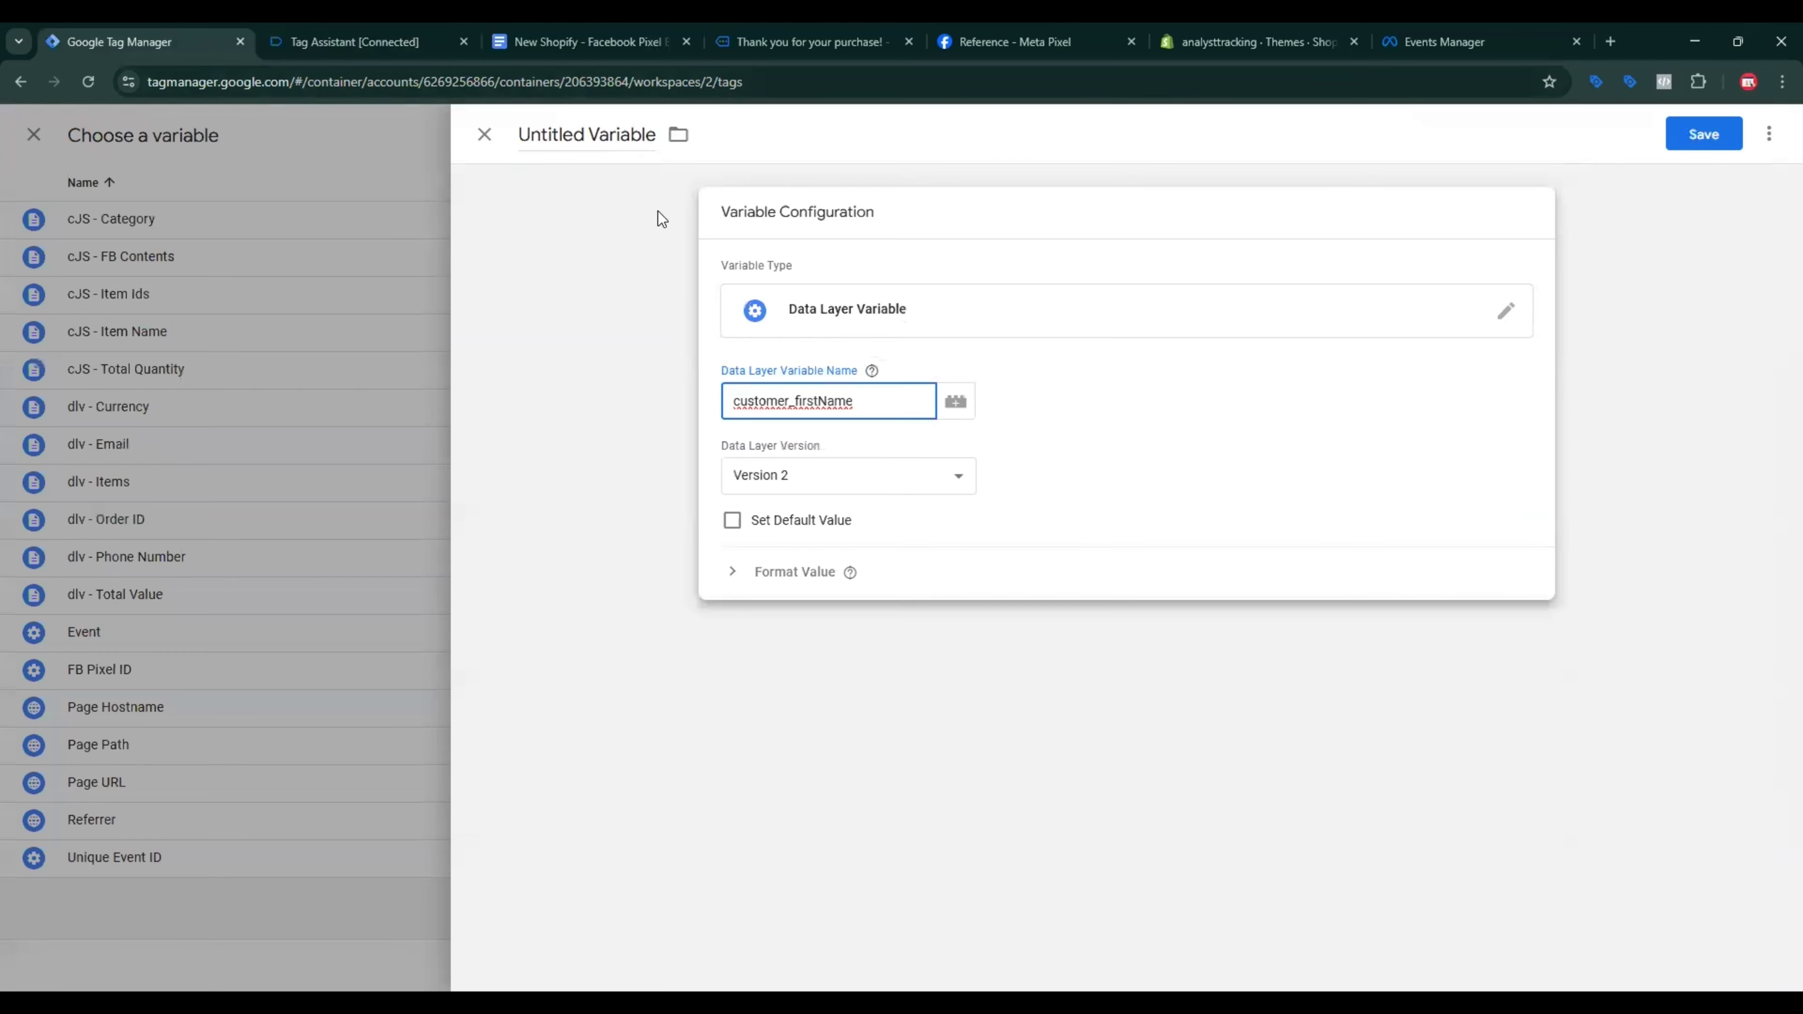
pyautogui.click(658, 212)
pyautogui.click(1721, 139)
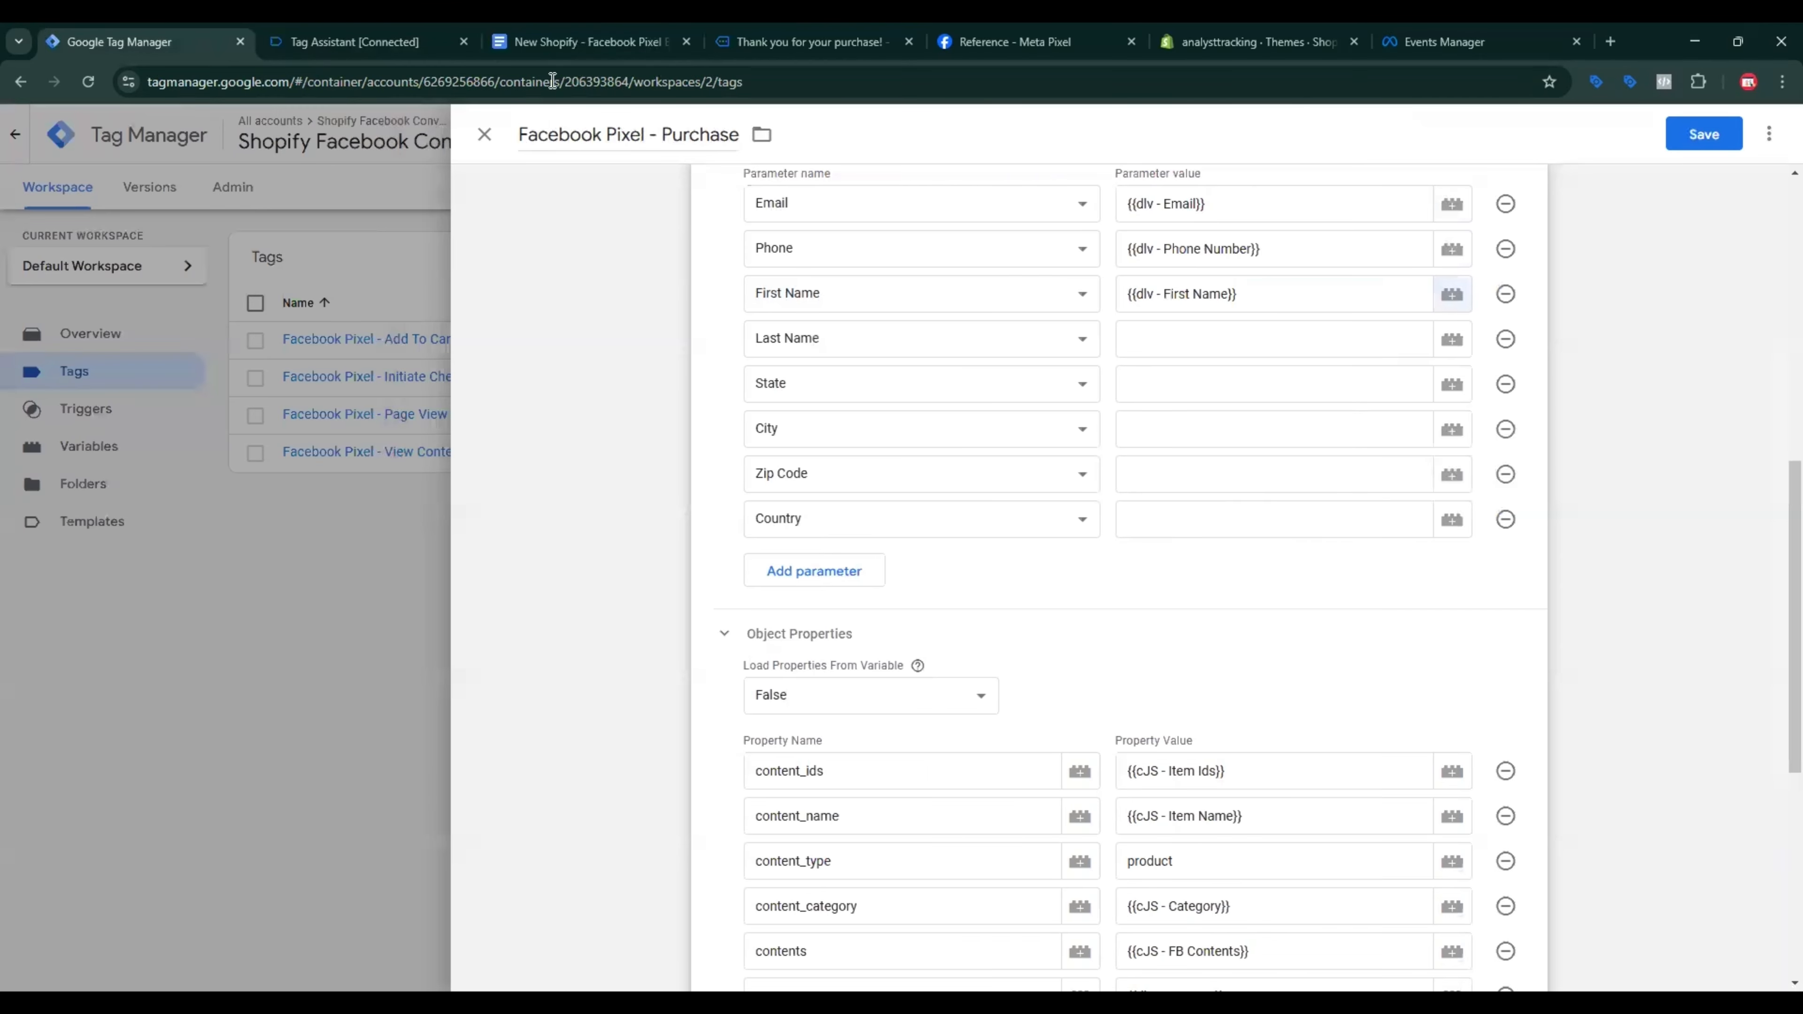
# Step: Create a new variable of type Data Layer Variable for the Purchase tag's Last Name parameter
pyautogui.click(1374, 339)
pyautogui.click(1451, 339)
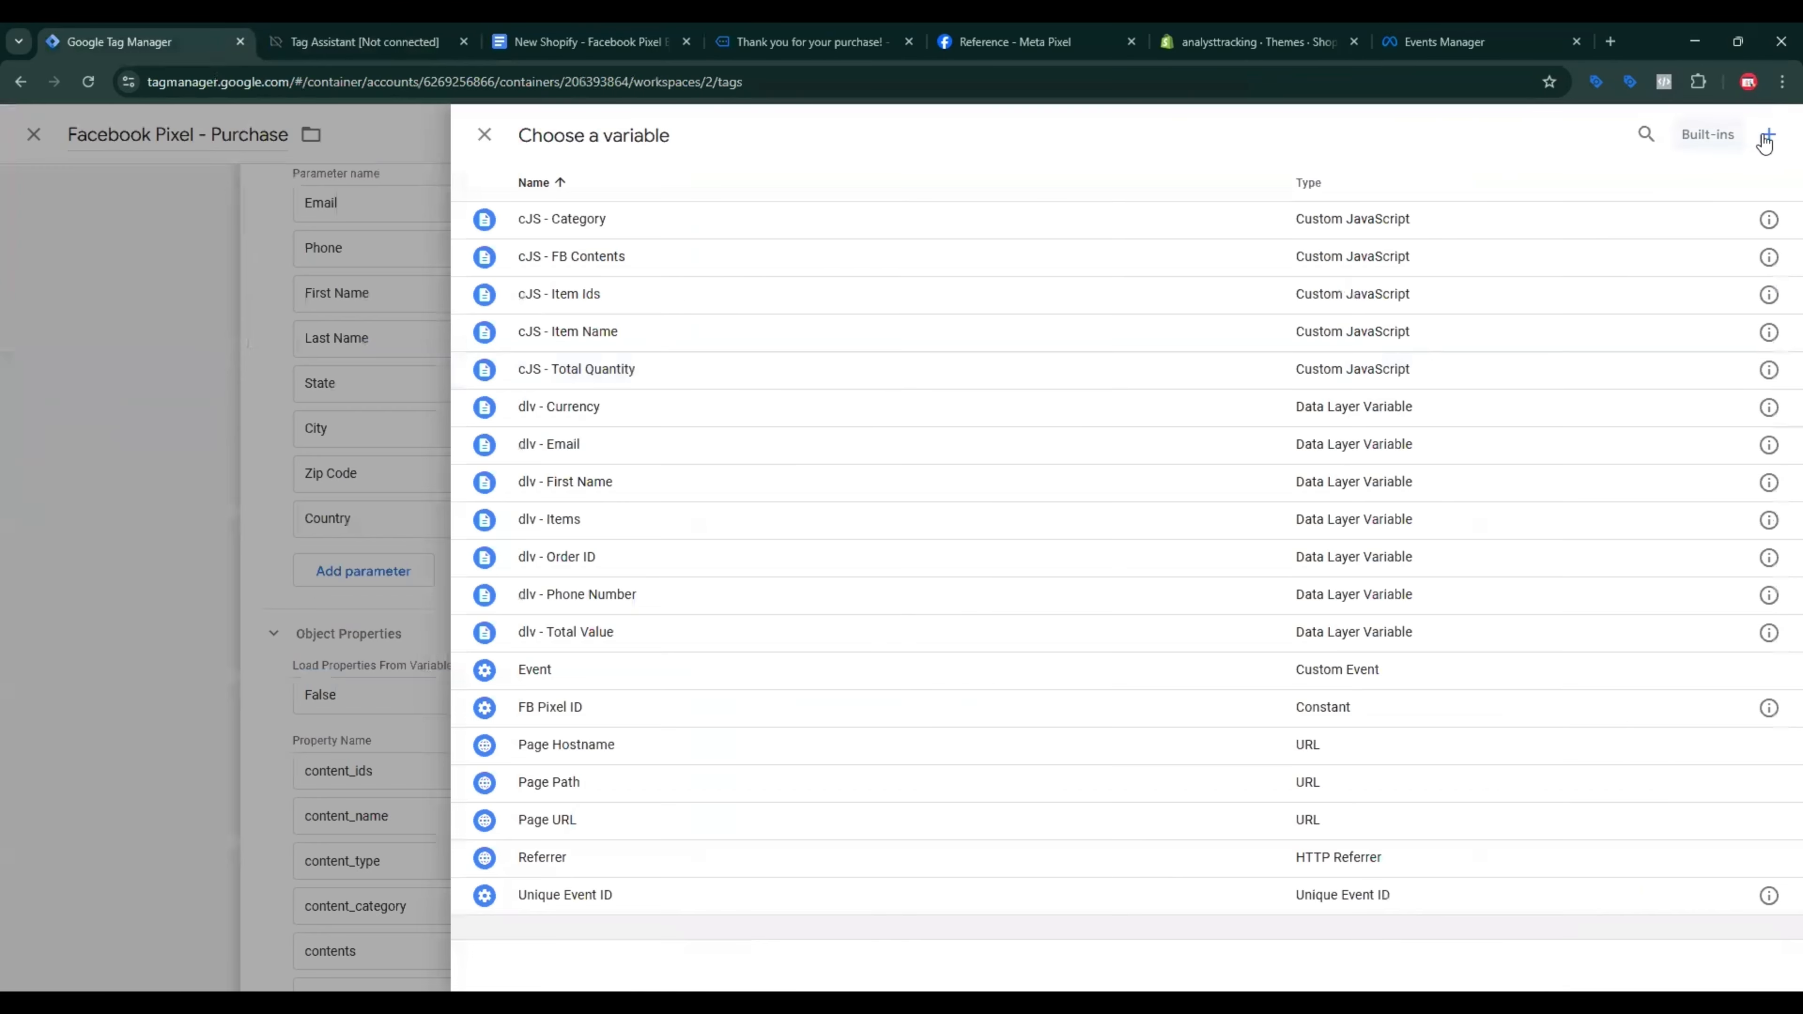
pyautogui.click(1759, 140)
pyautogui.click(1409, 306)
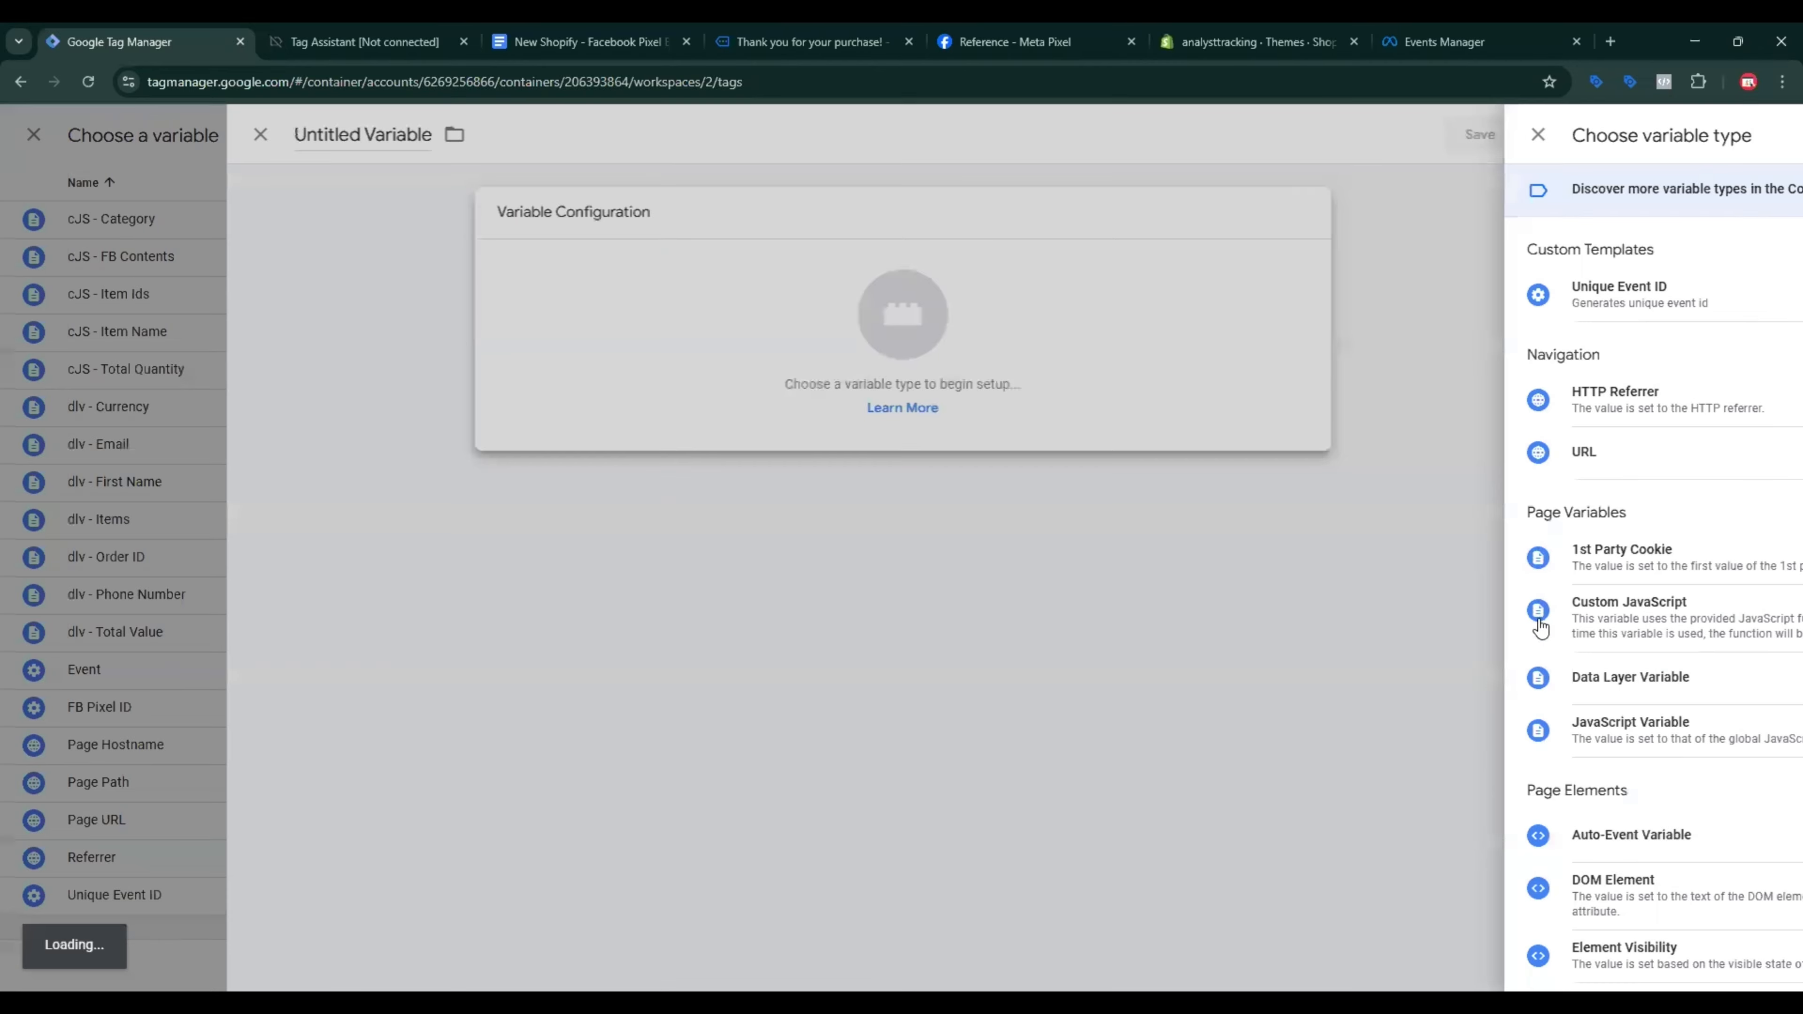
pyautogui.click(1347, 675)
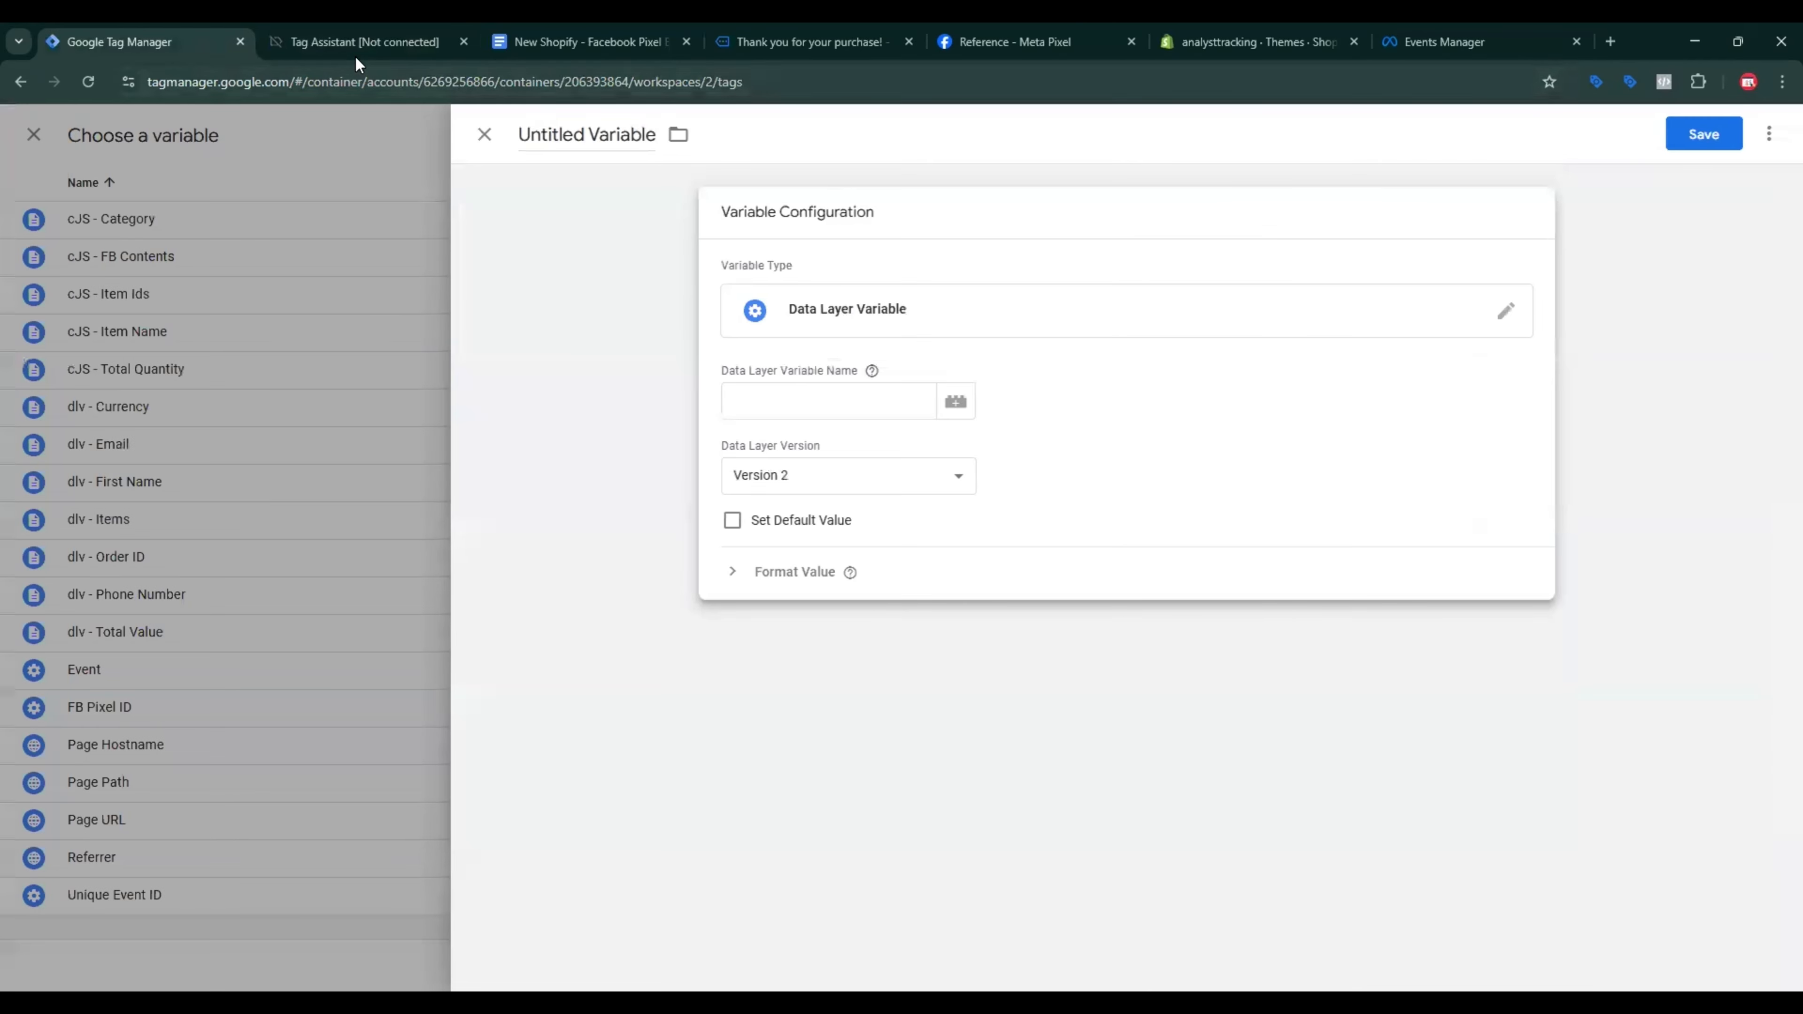
# Step: Copy the customer_lastName key from the purchase event in Tag Assistant and use it as the new variable's data layer name
pyautogui.click(355, 54)
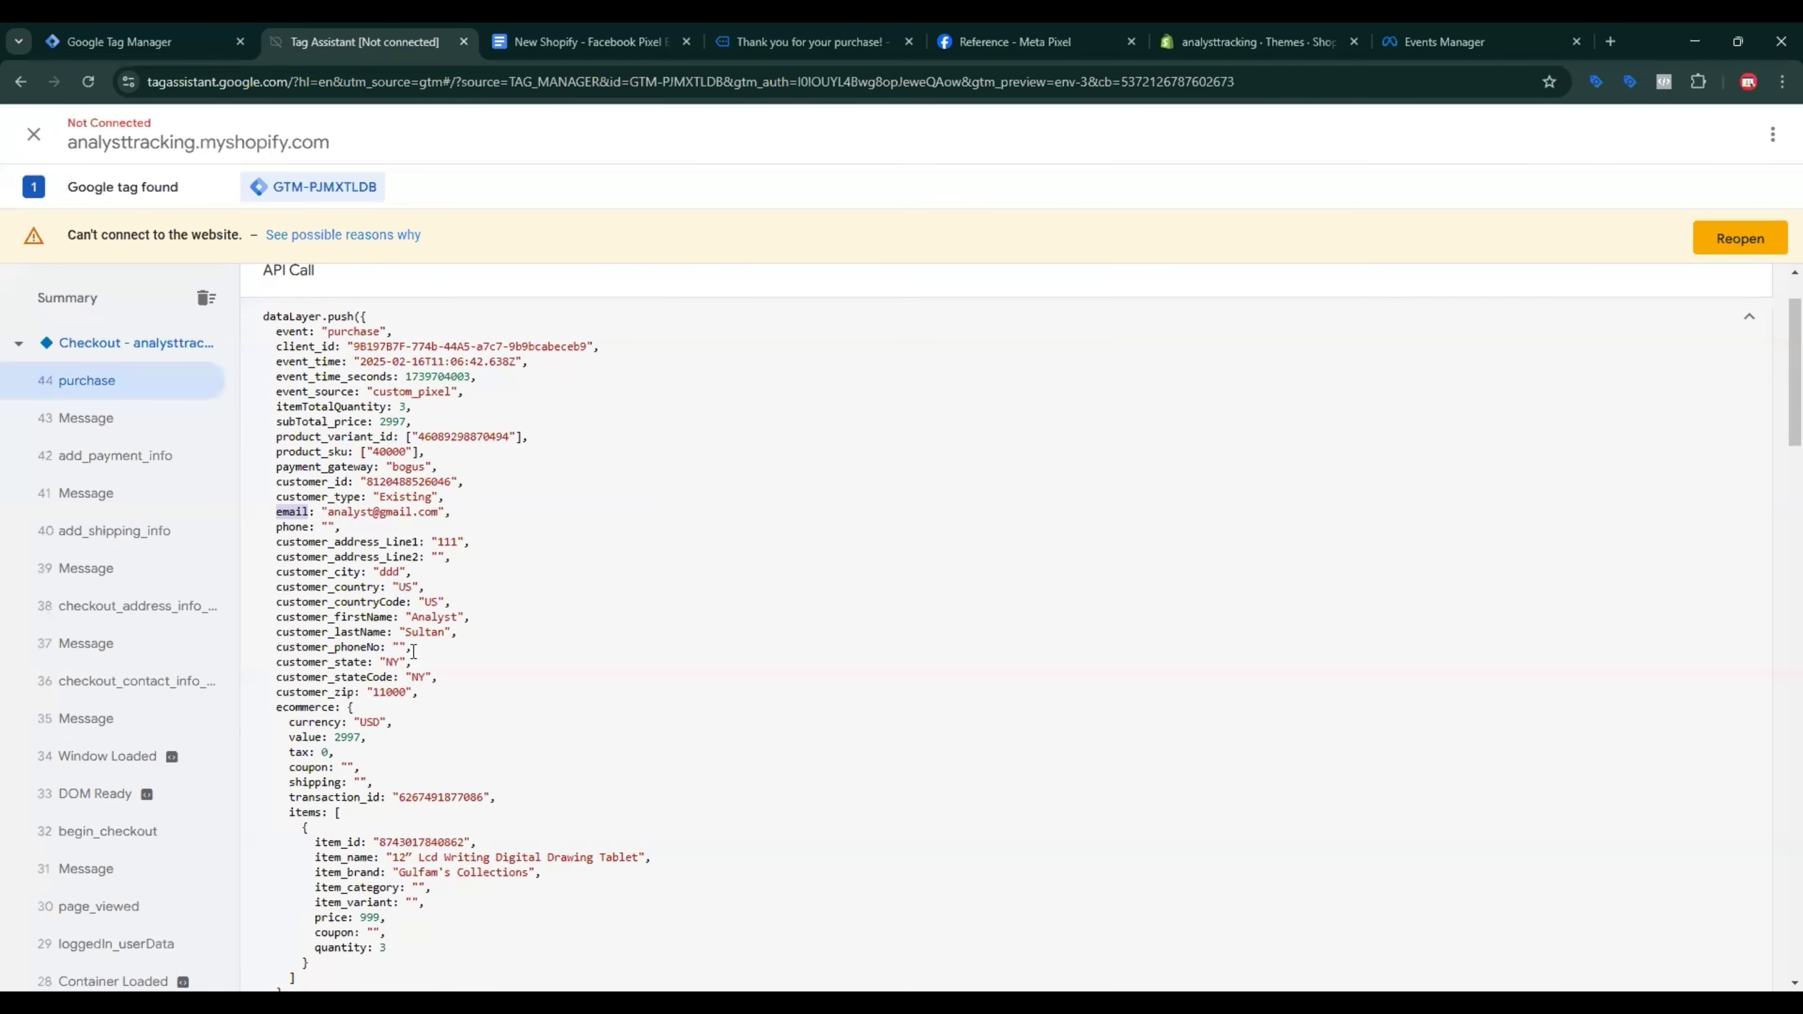
pyautogui.doubleClick(357, 632)
pyautogui.hotkey('ctrl', 'c')
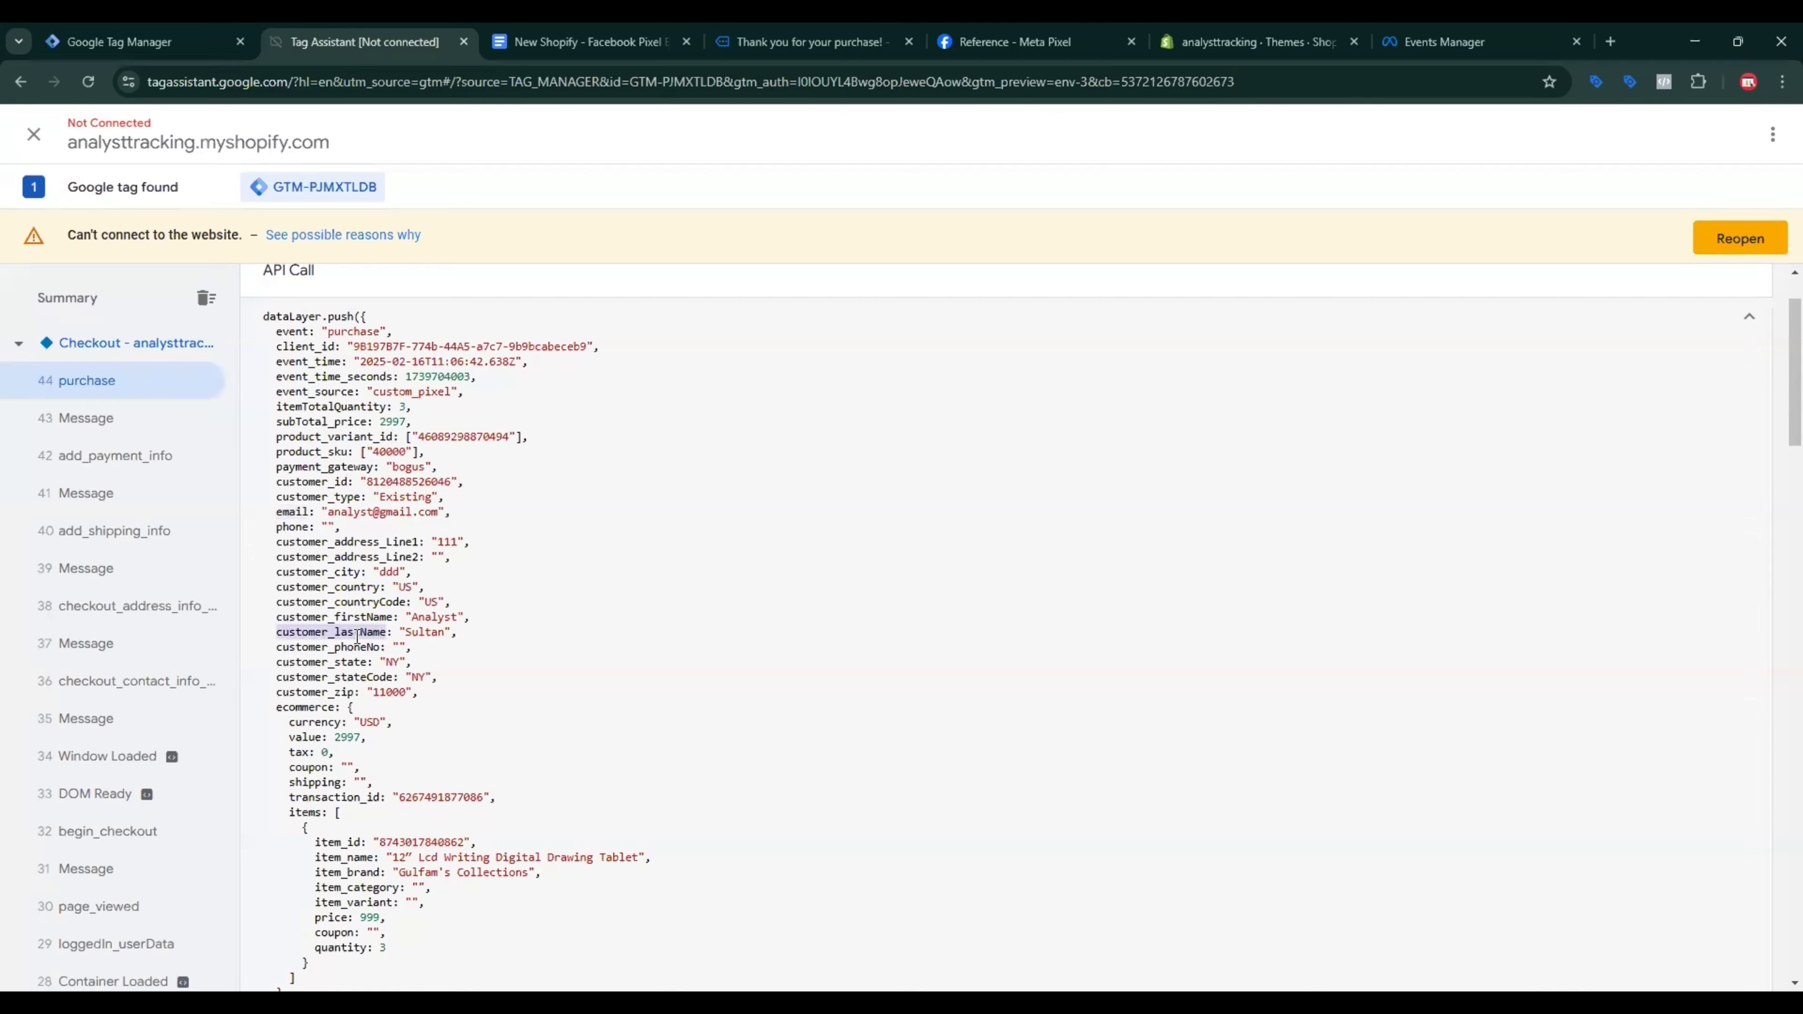
pyautogui.click(120, 39)
pyautogui.click(735, 392)
pyautogui.hotkey('ctrl', 'v')
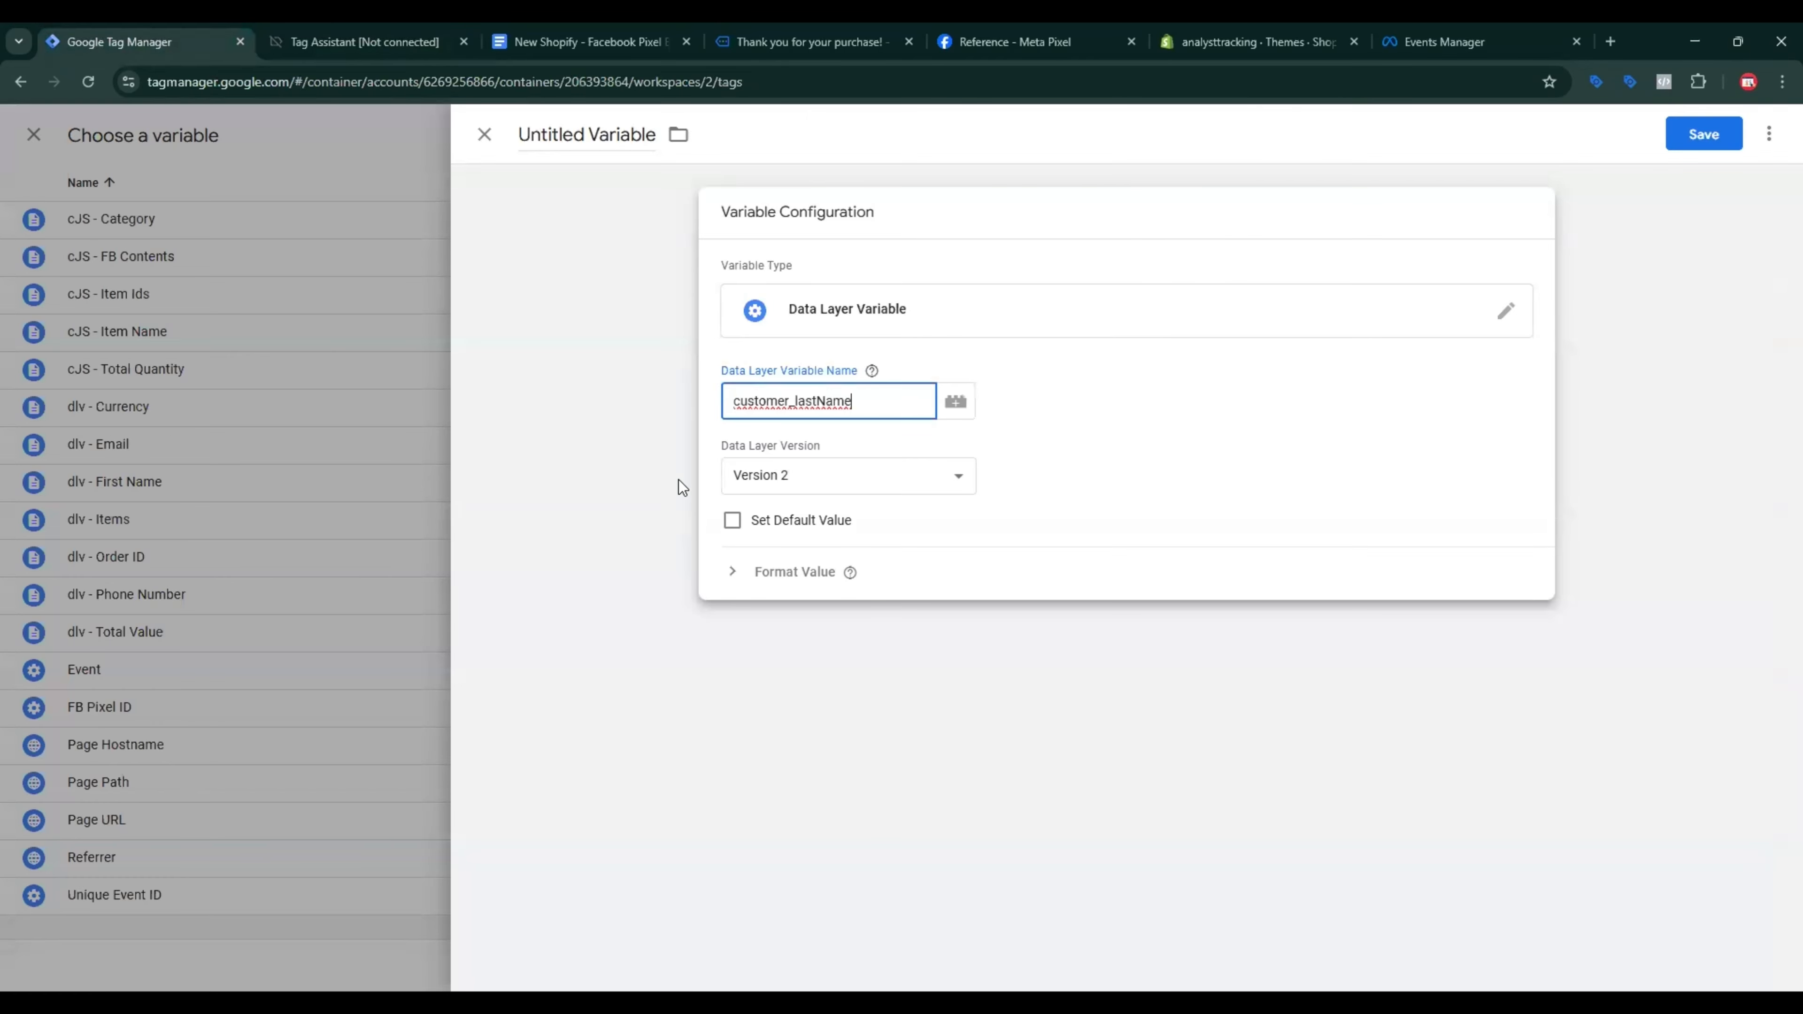
# Step: Name the variable "dlv - Last Name", copied from the setup document's Last Name row, and save it
pyautogui.click(495, 31)
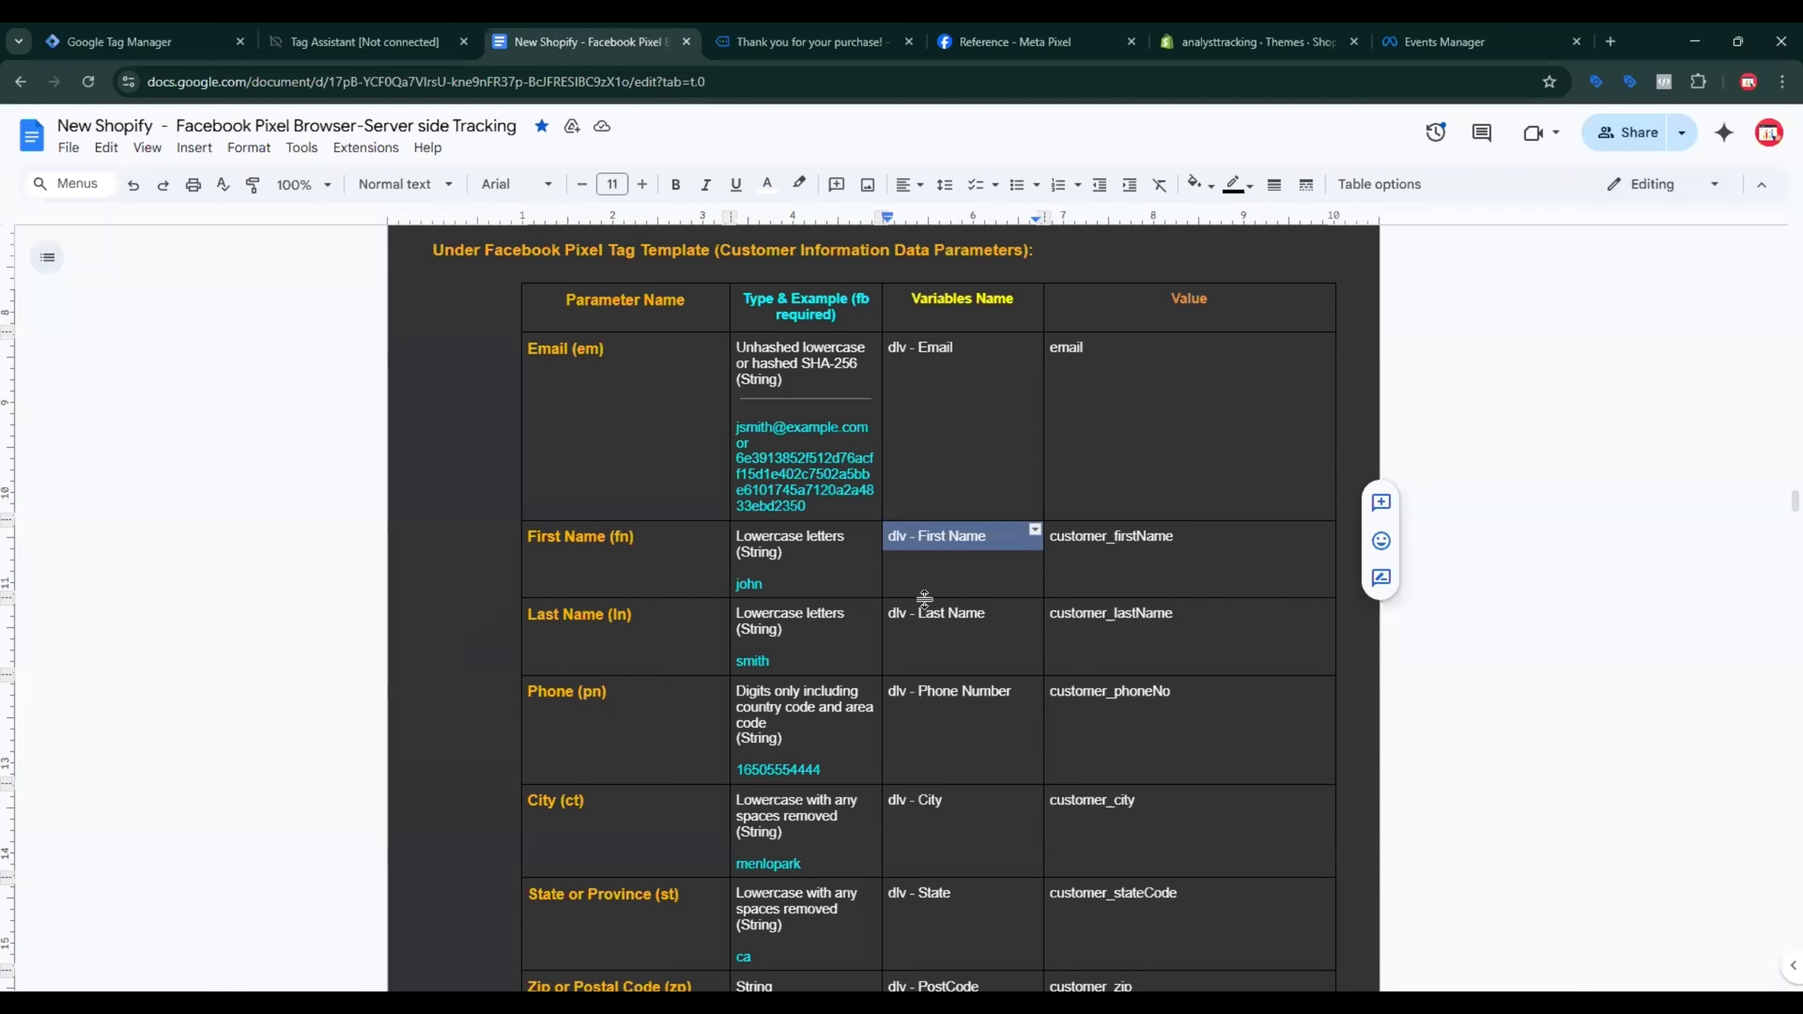
pyautogui.tripleClick(934, 617)
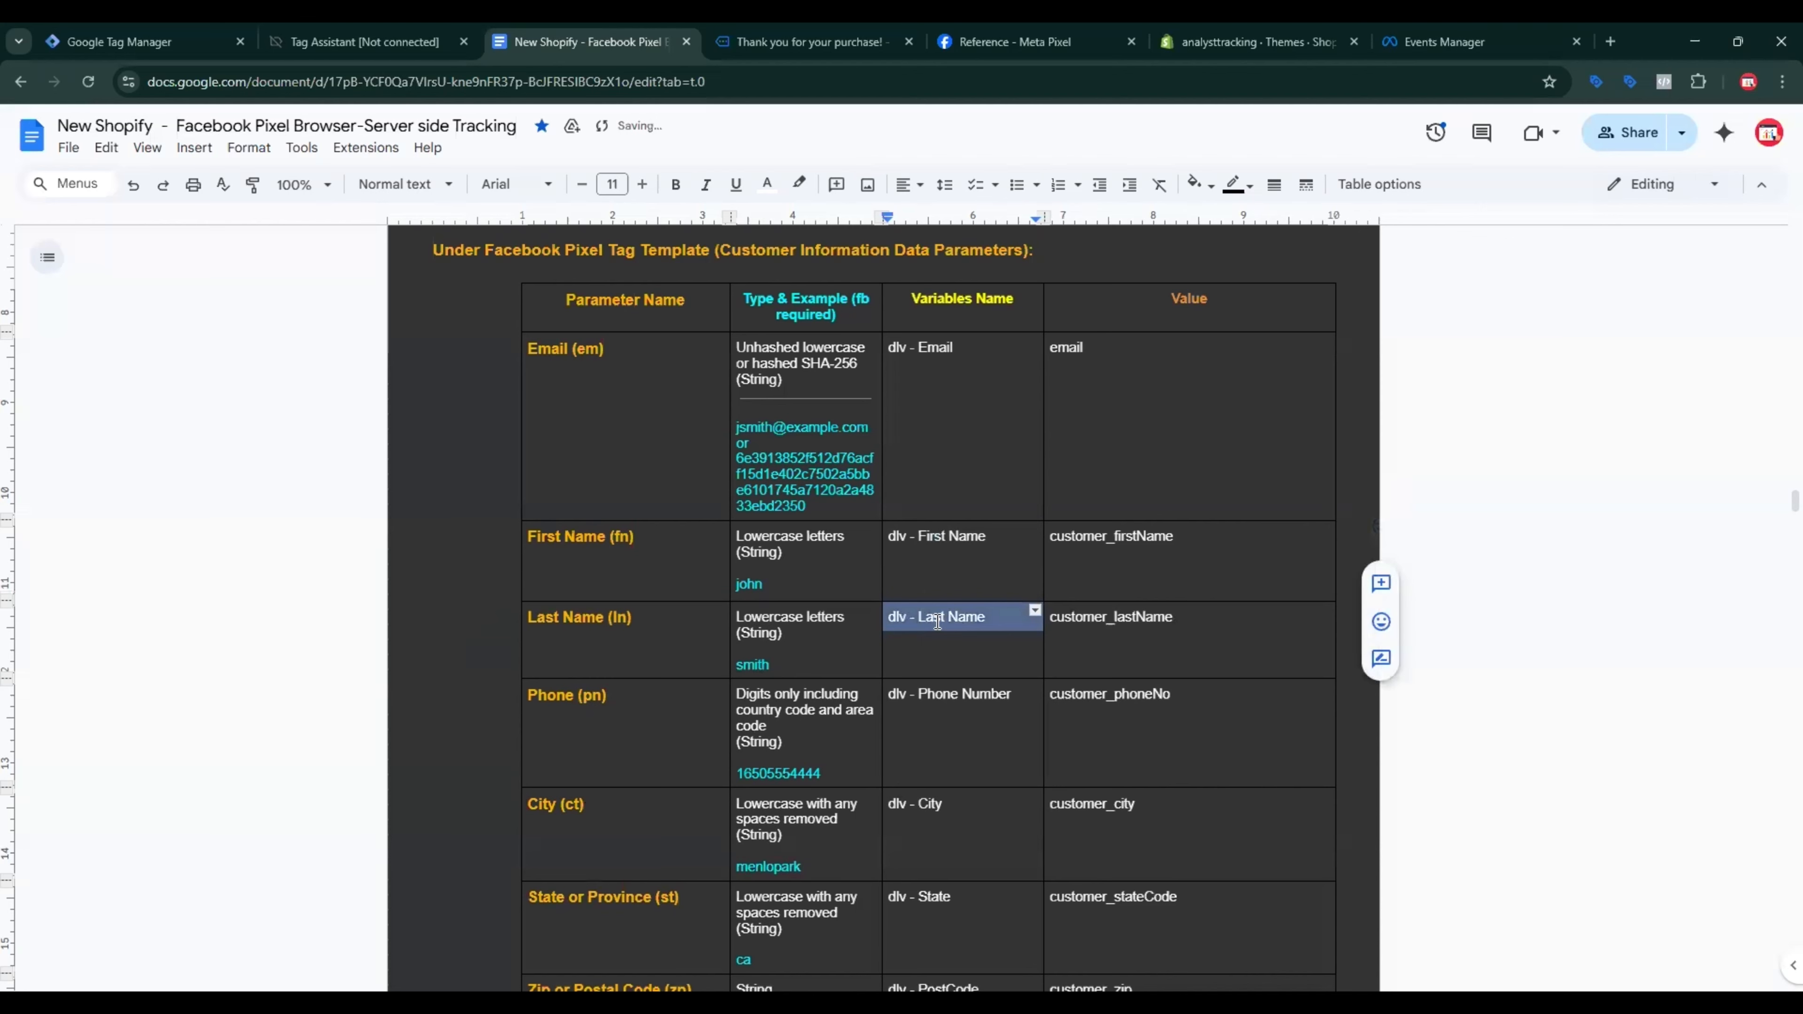
pyautogui.hotkey('ctrl', 'c')
pyautogui.click(135, 41)
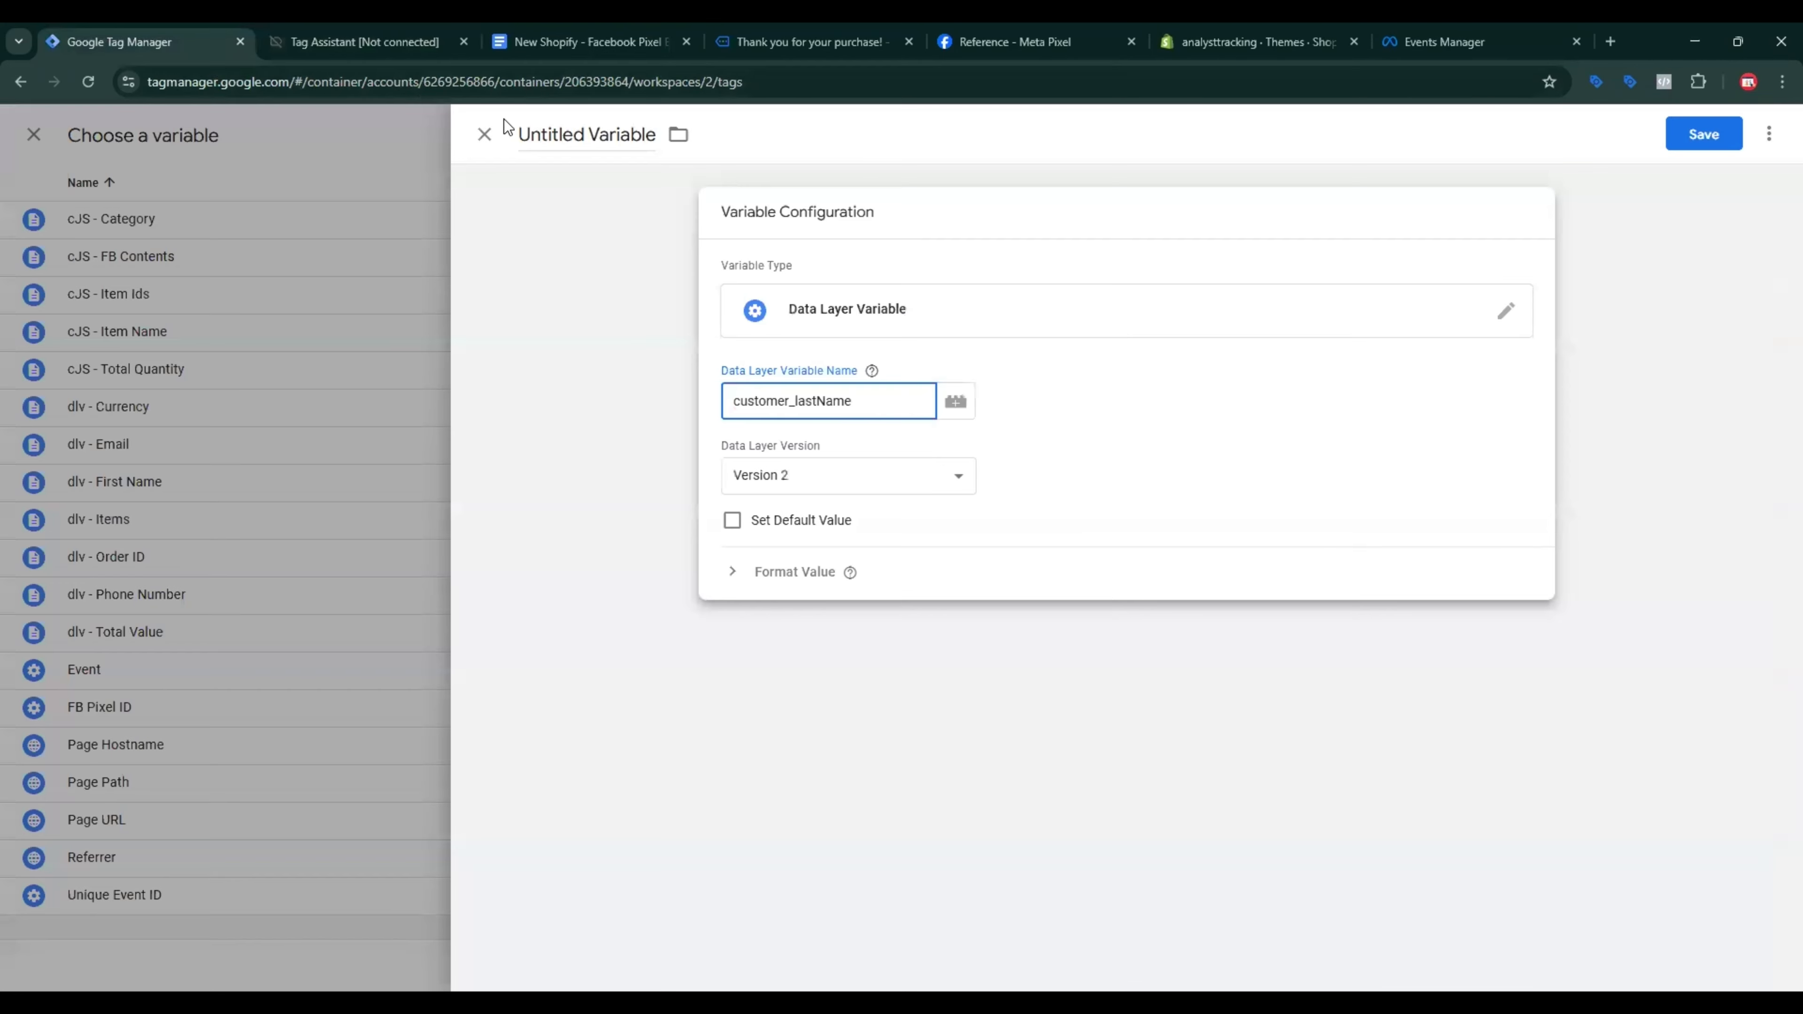
pyautogui.doubleClick(506, 125)
pyautogui.hotkey('ctrl', 'a')
pyautogui.hotkey('ctrl', 'v')
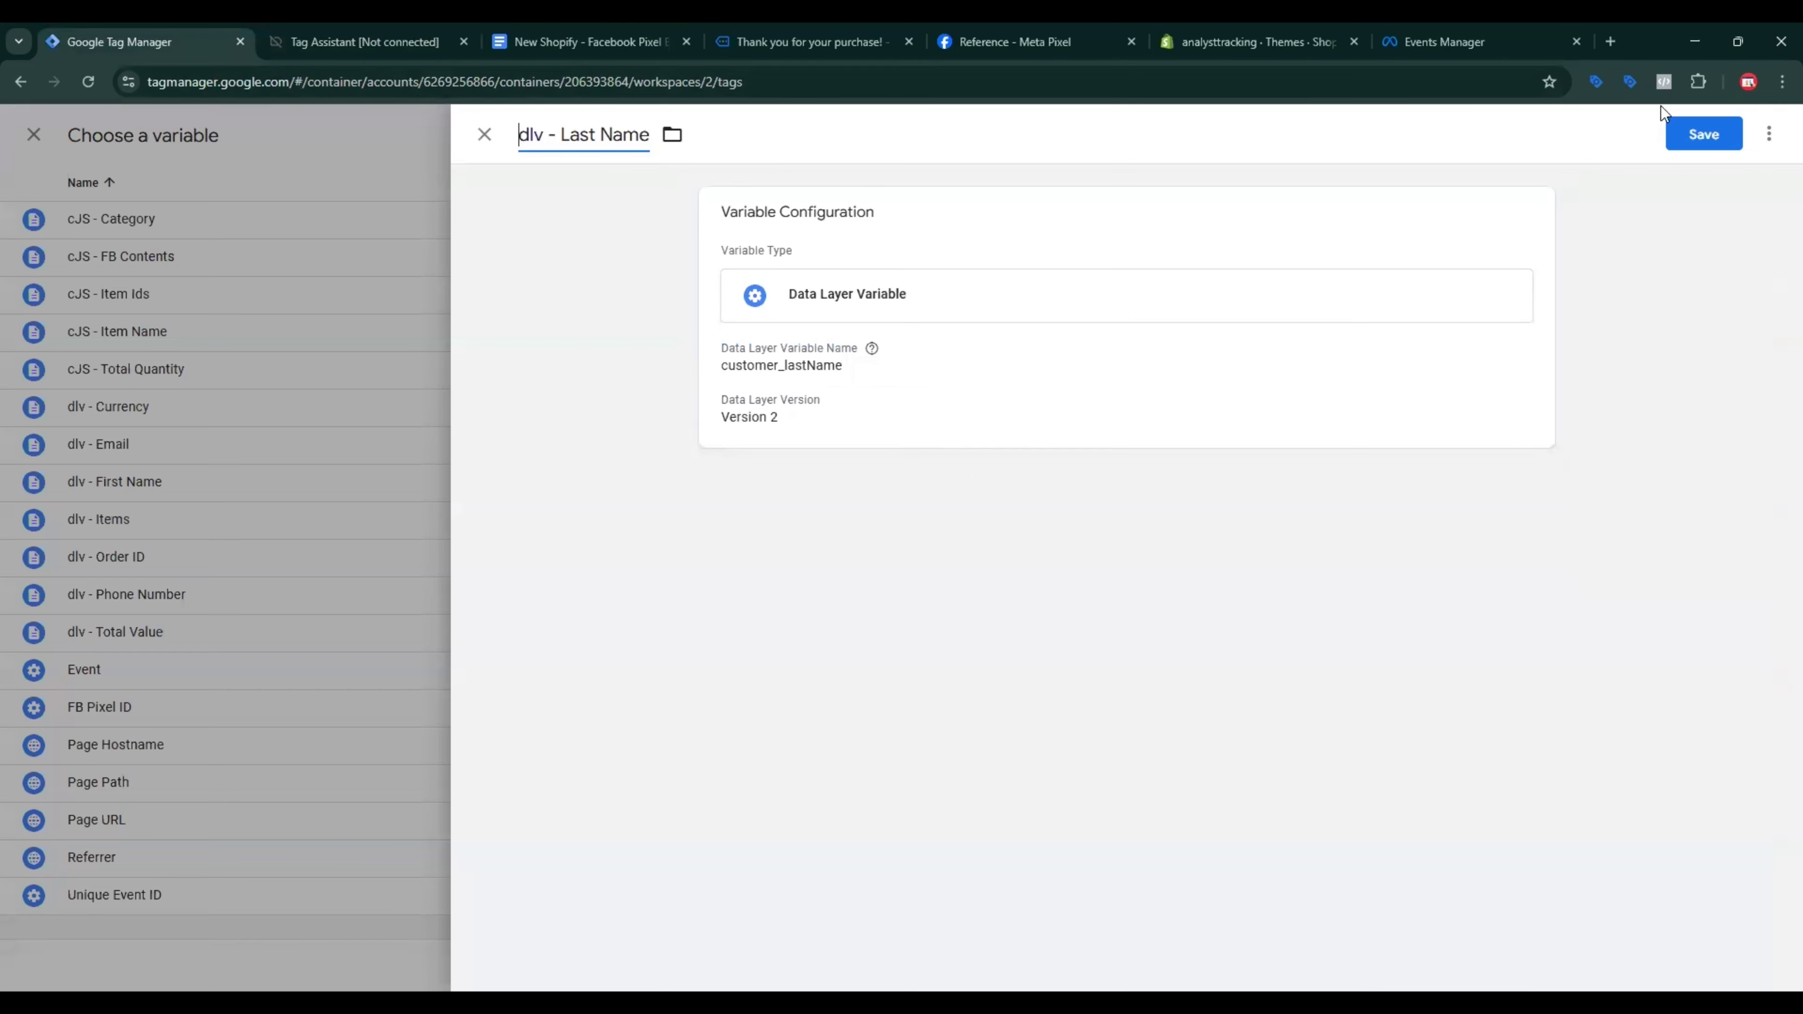
pyautogui.click(1672, 124)
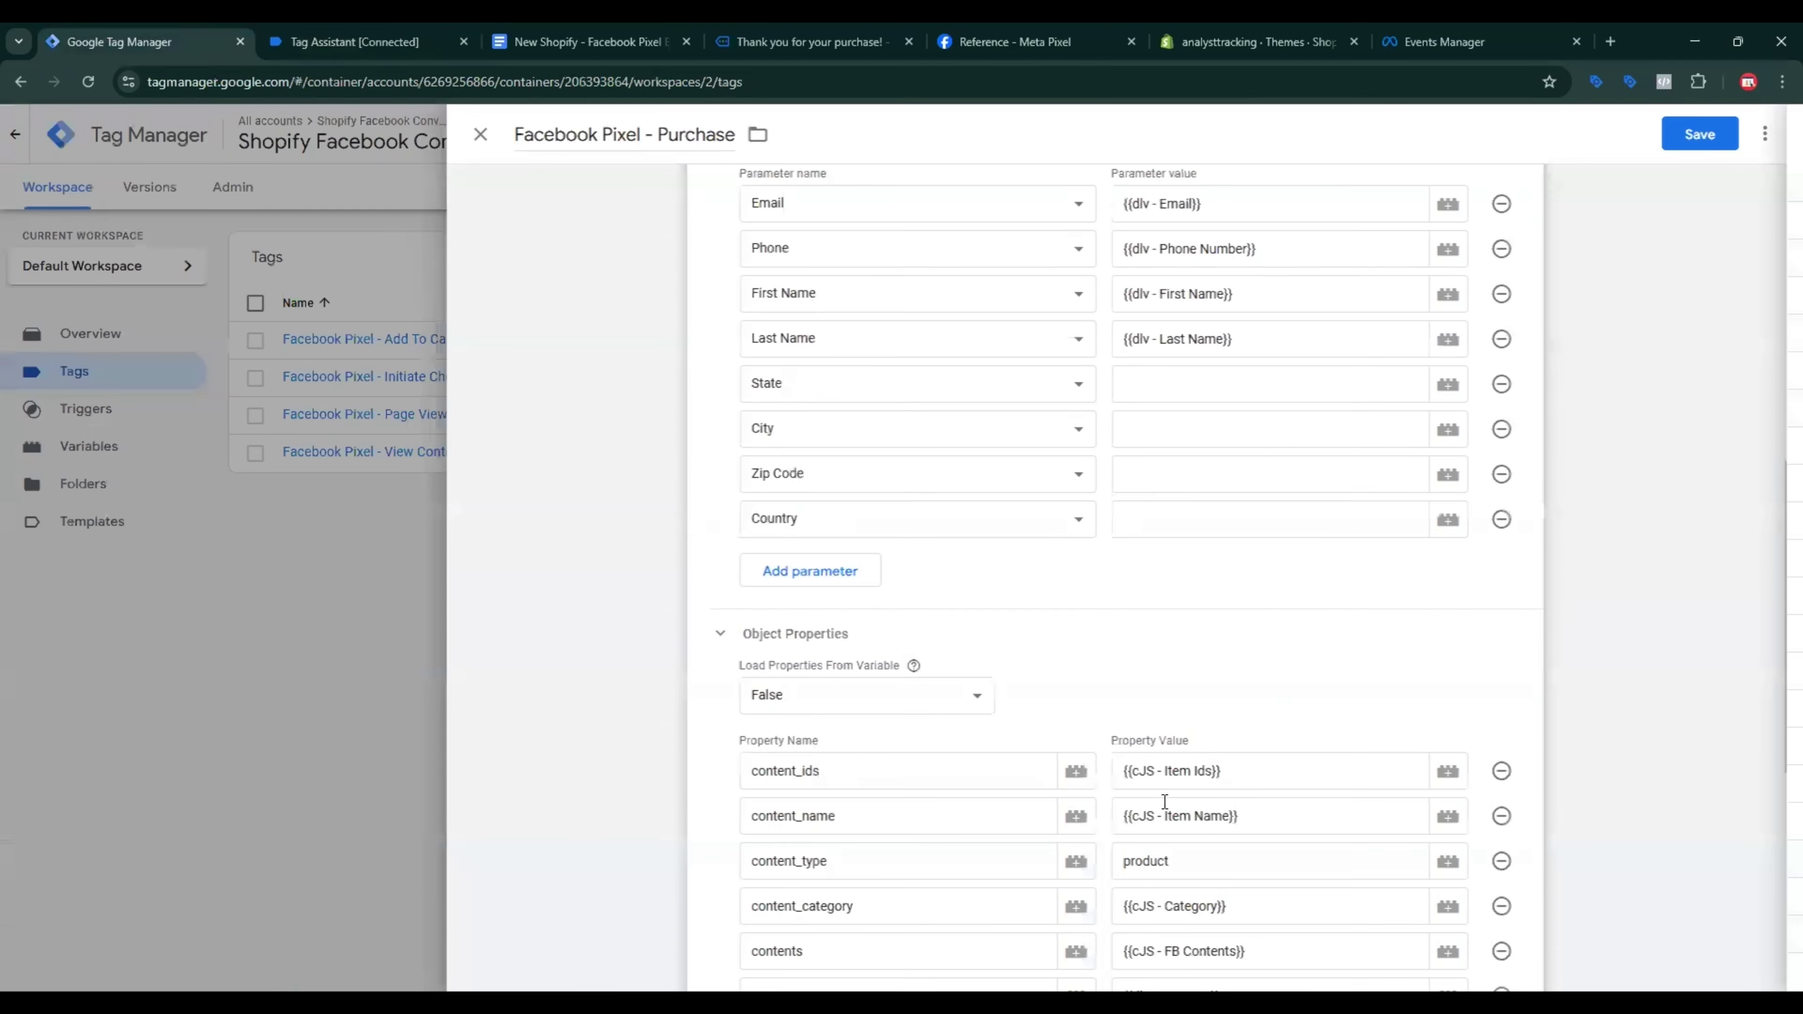
# Step: Copy the customer_stateCode value from the State or Province row of the setup document and return to the Purchase tag
pyautogui.scroll(-3, 1179, 789)
pyautogui.scroll(3, 1246, 731)
pyautogui.click(1136, 383)
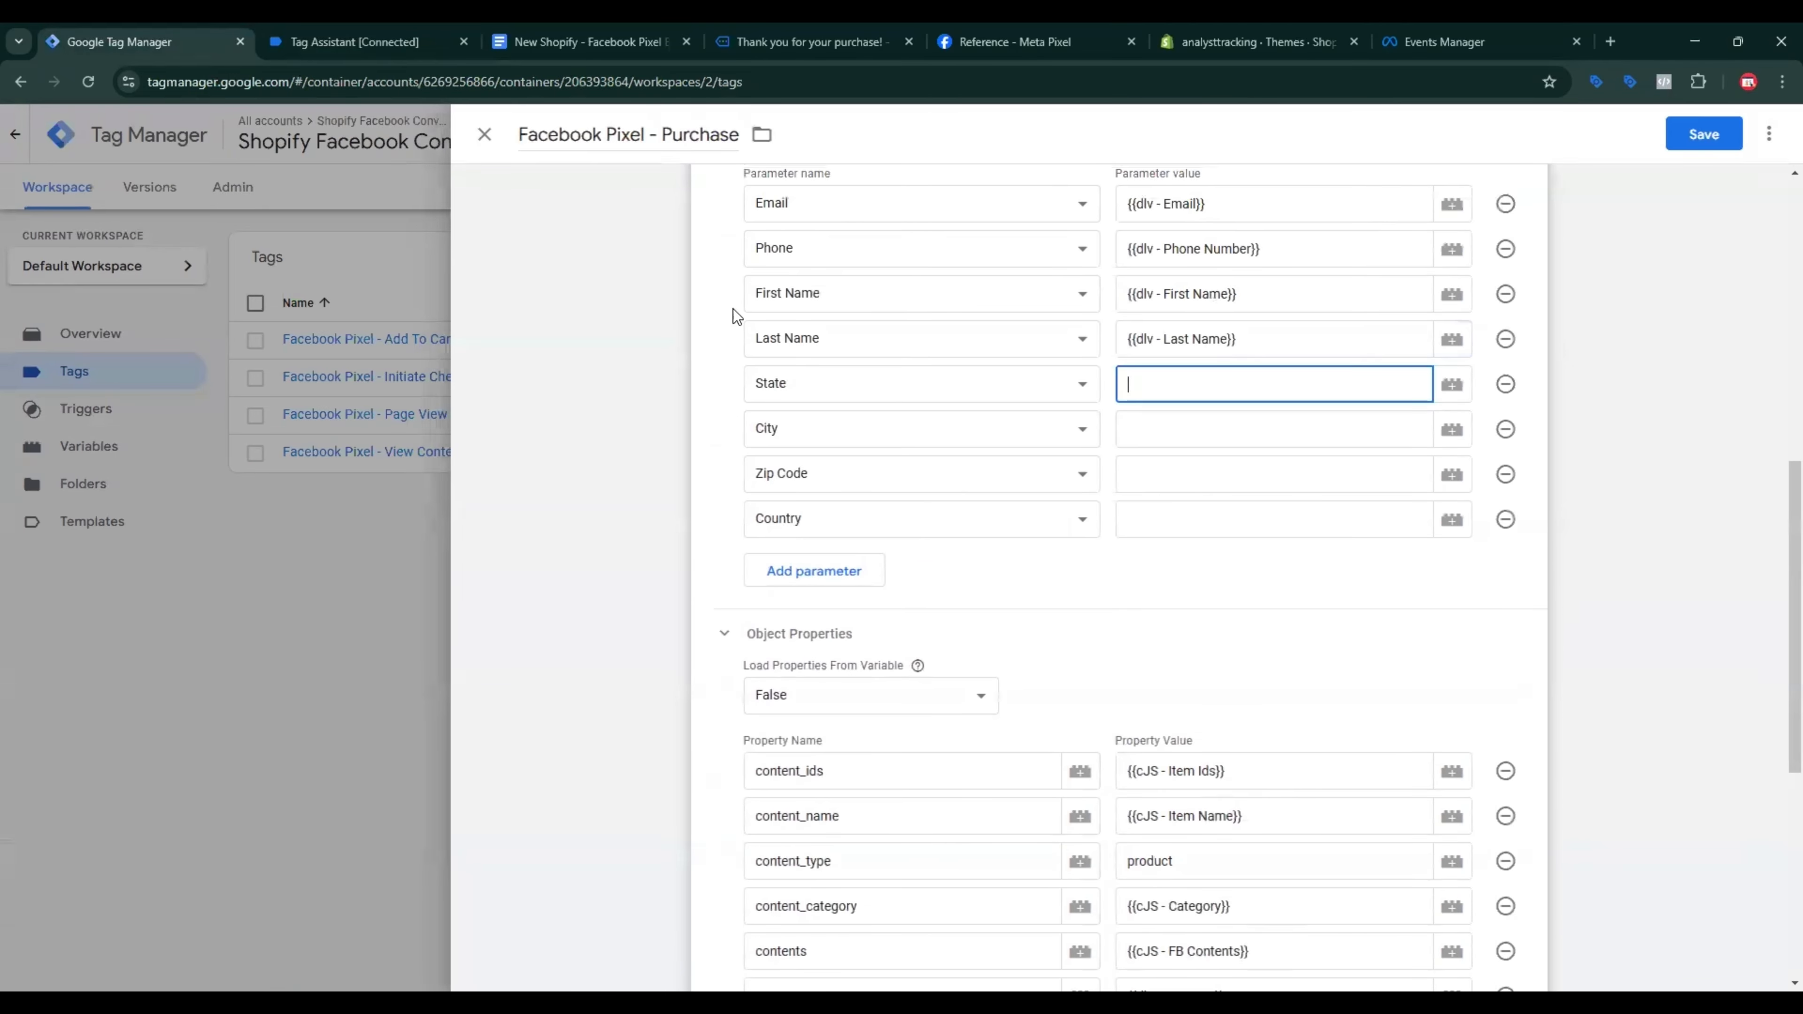
pyautogui.click(610, 40)
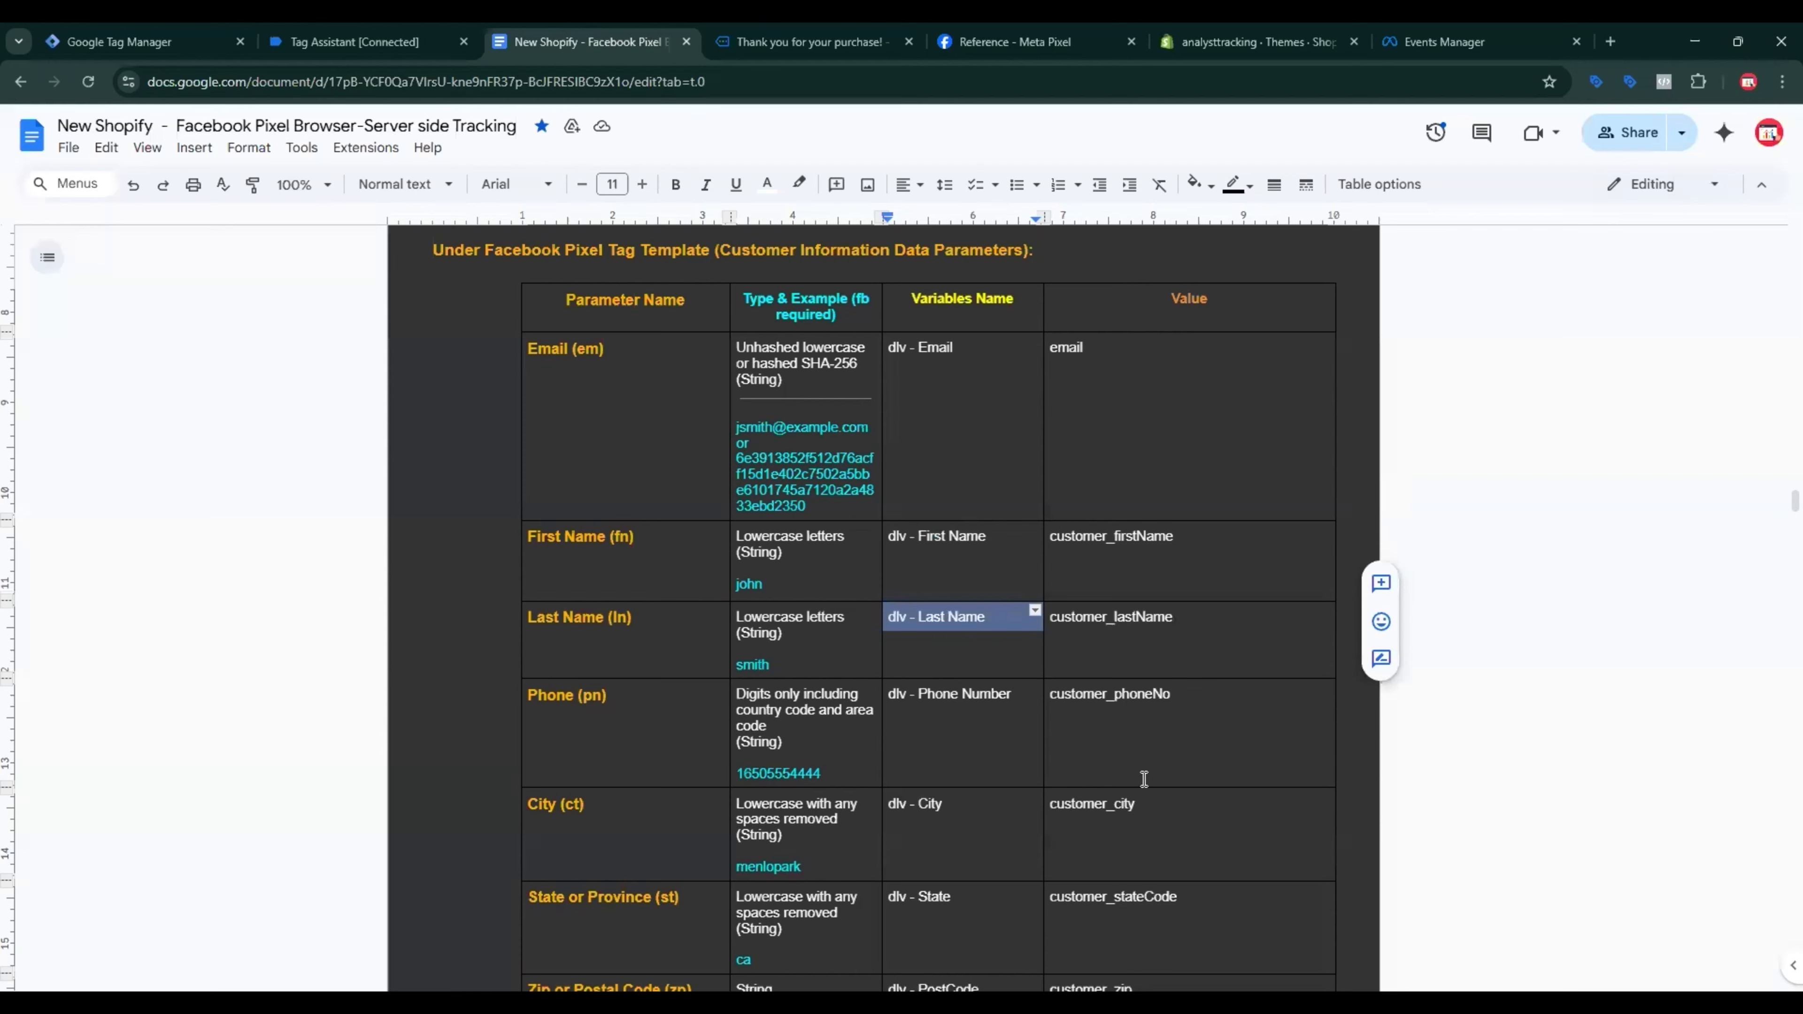
pyautogui.scroll(-1, 1140, 753)
pyautogui.tripleClick(1129, 801)
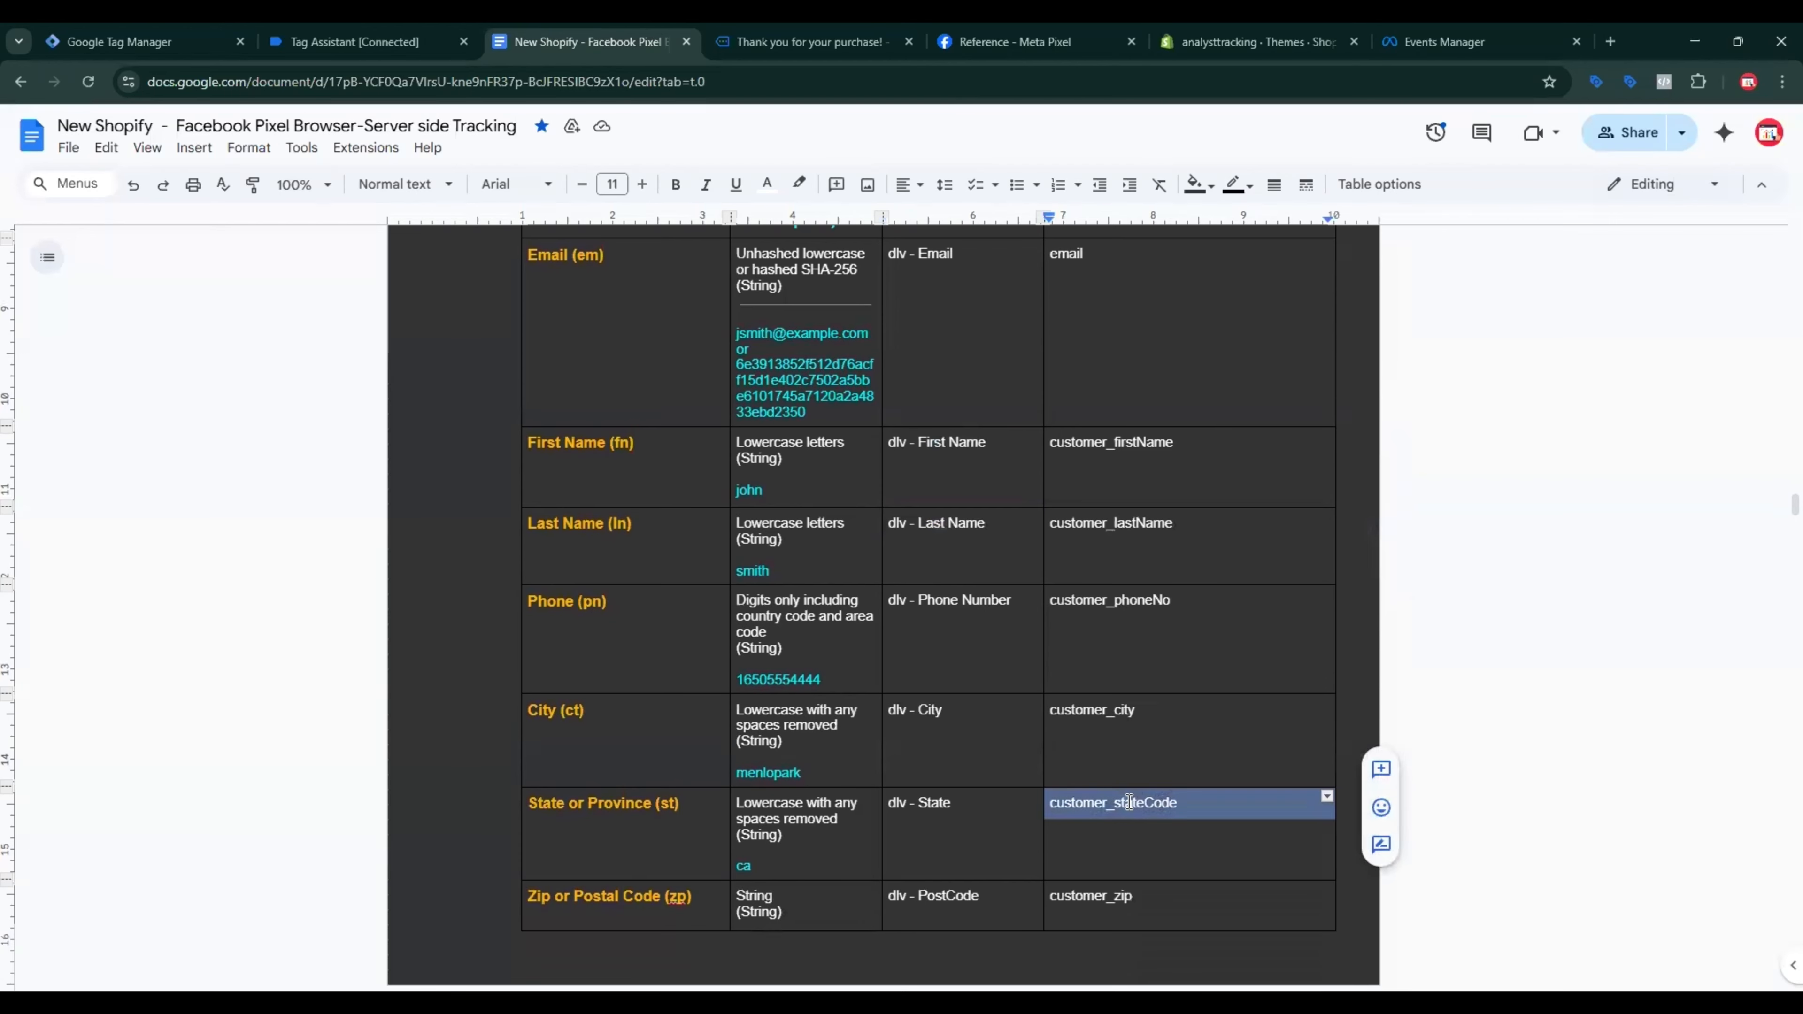
pyautogui.click(51, 29)
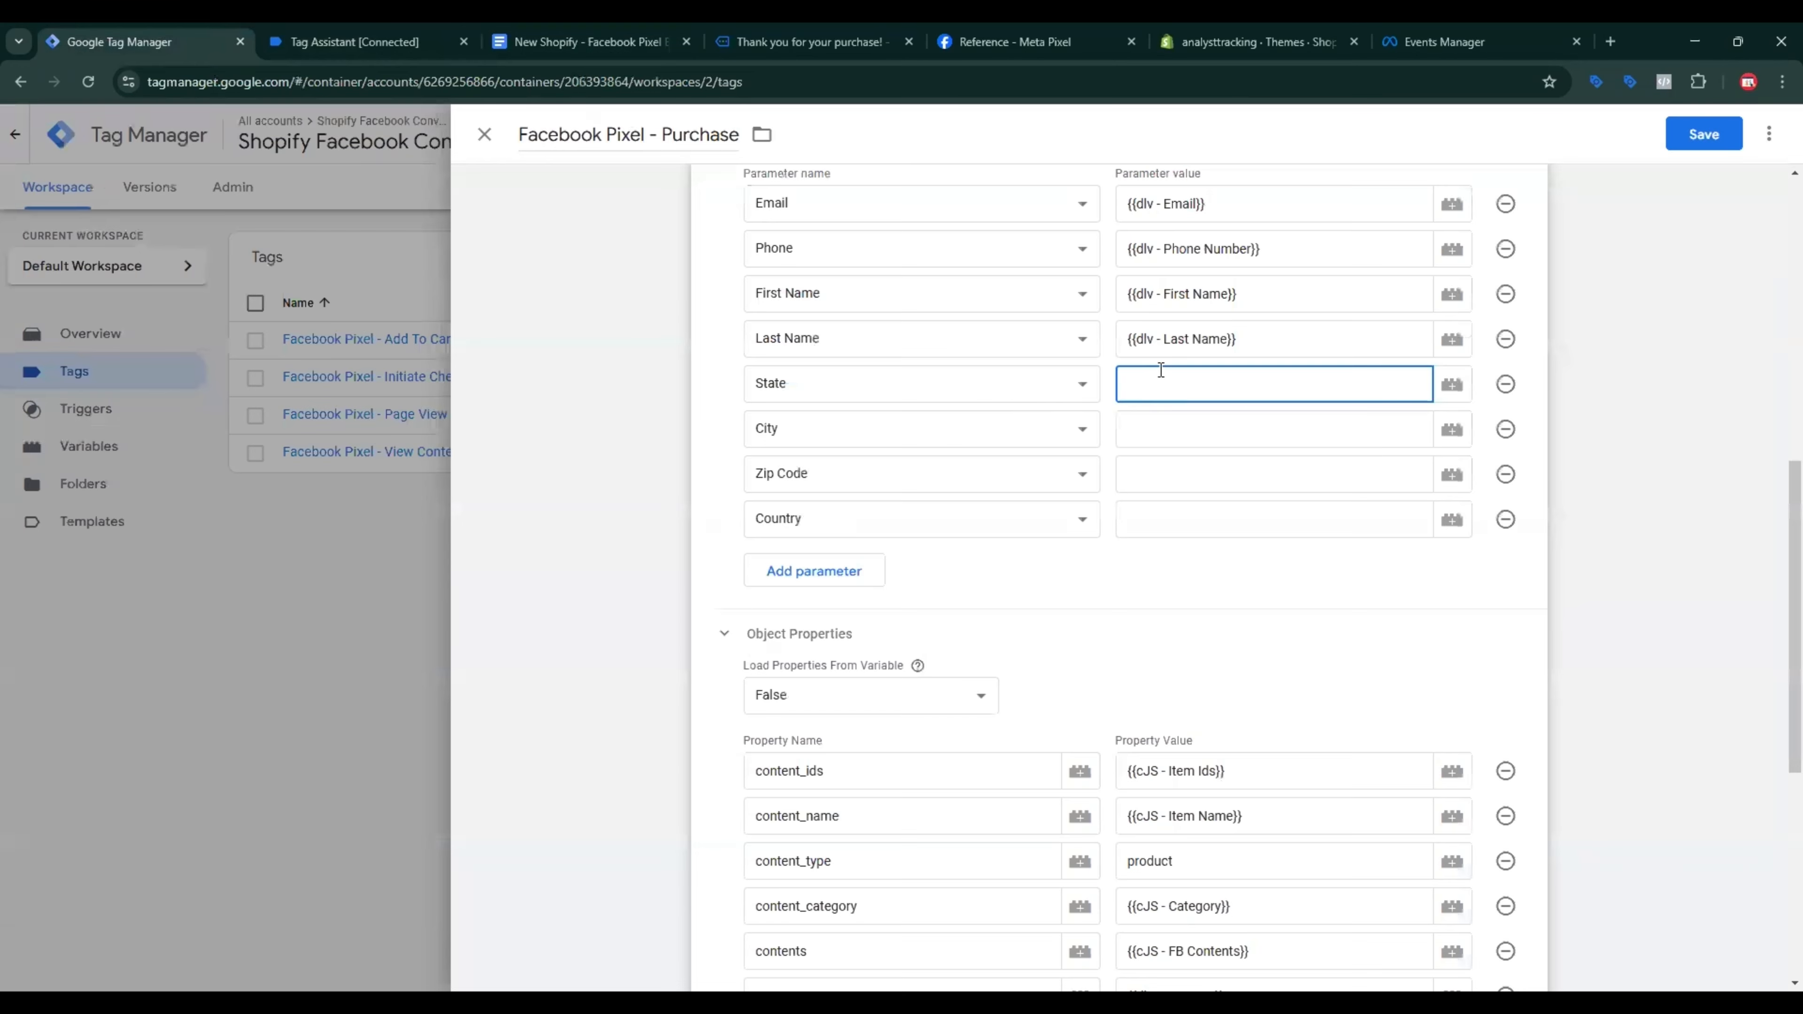
# Step: Create a Data Layer Variable for the Purchase tag's State parameter with customer_stateCode as its data layer name
pyautogui.click(1452, 384)
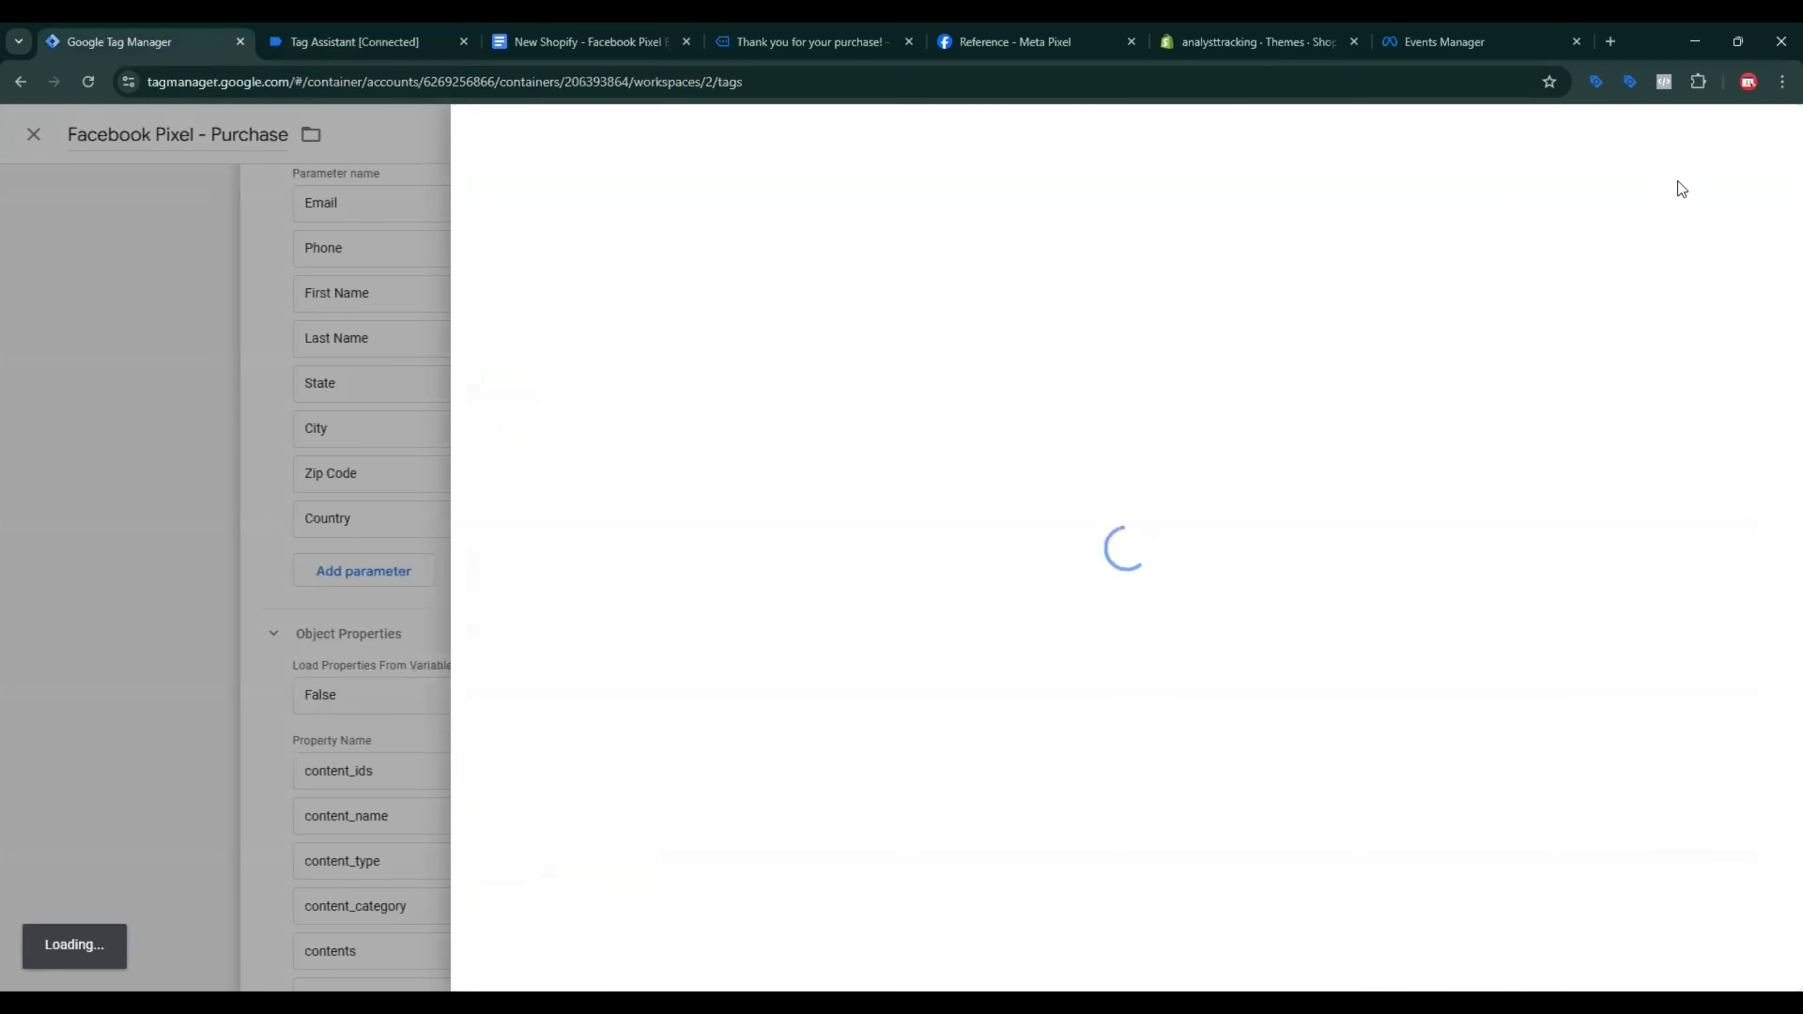
pyautogui.click(1767, 136)
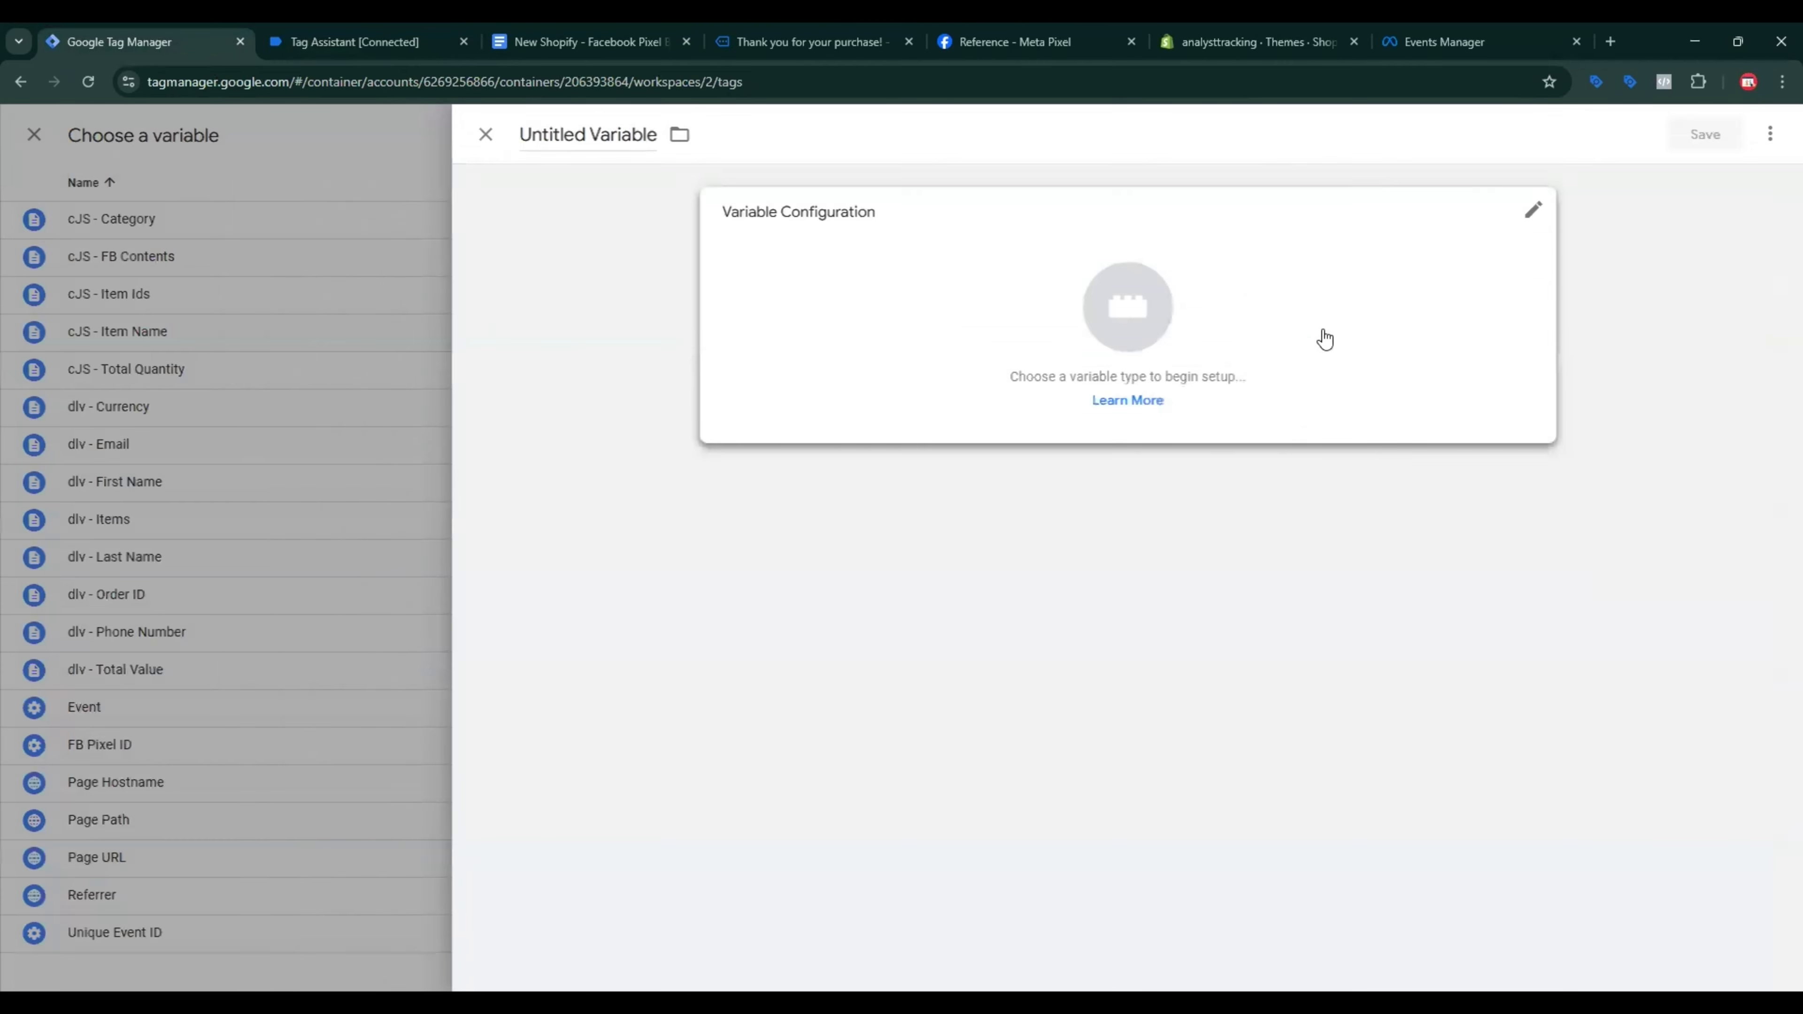
pyautogui.click(1321, 338)
pyautogui.click(1338, 677)
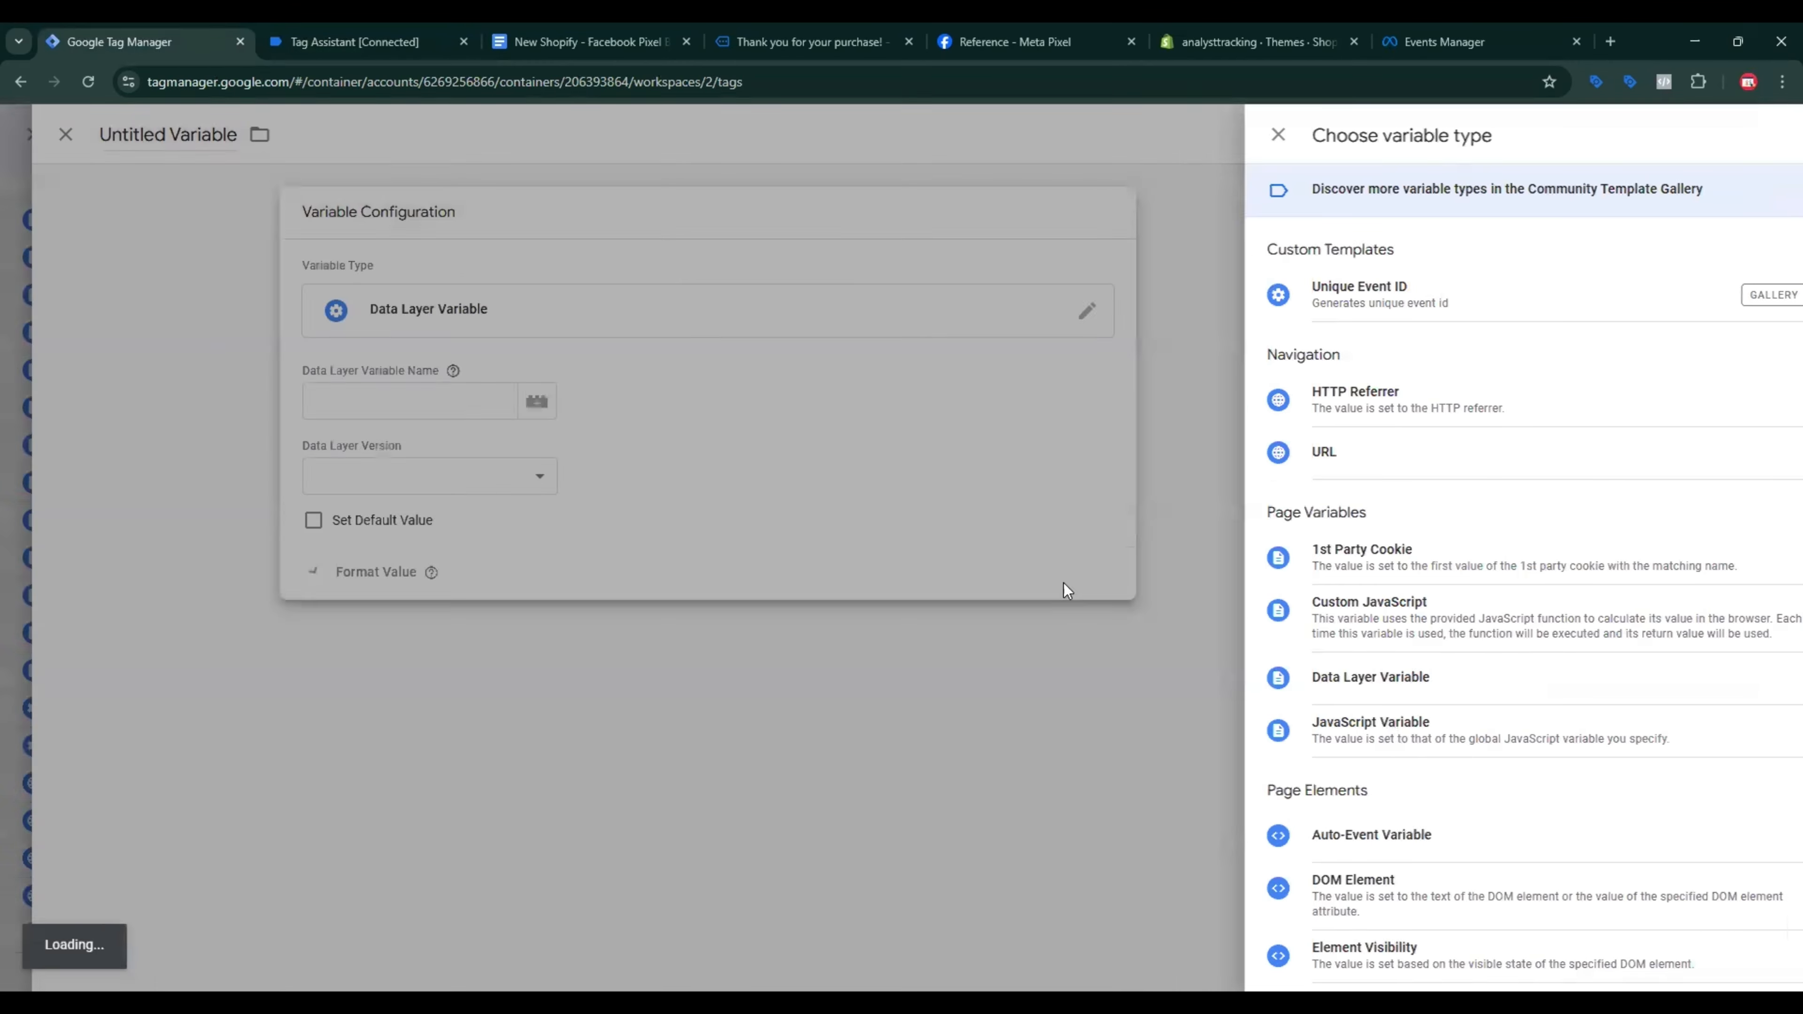
pyautogui.click(825, 409)
pyautogui.hotkey('ctrl', 'v')
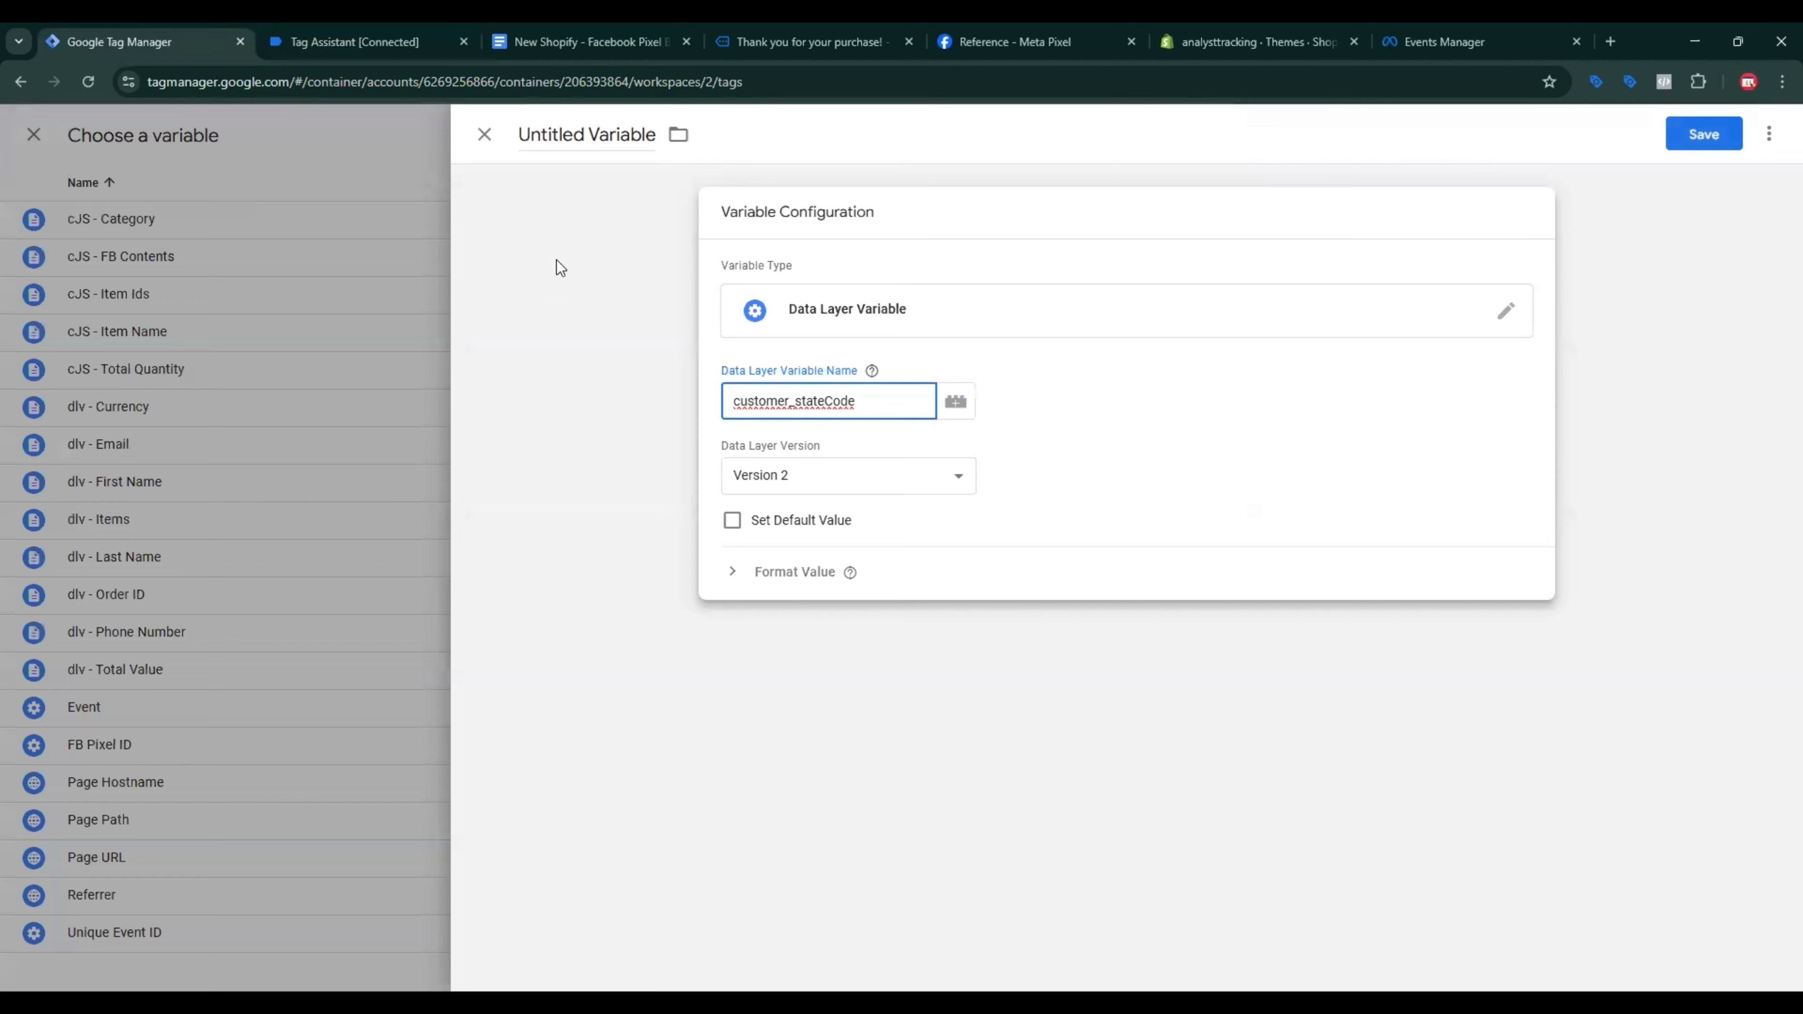
# Step: Name the variable "dlv - State", copied from the setup document's State row, and save it
pyautogui.click(576, 35)
pyautogui.tripleClick(939, 798)
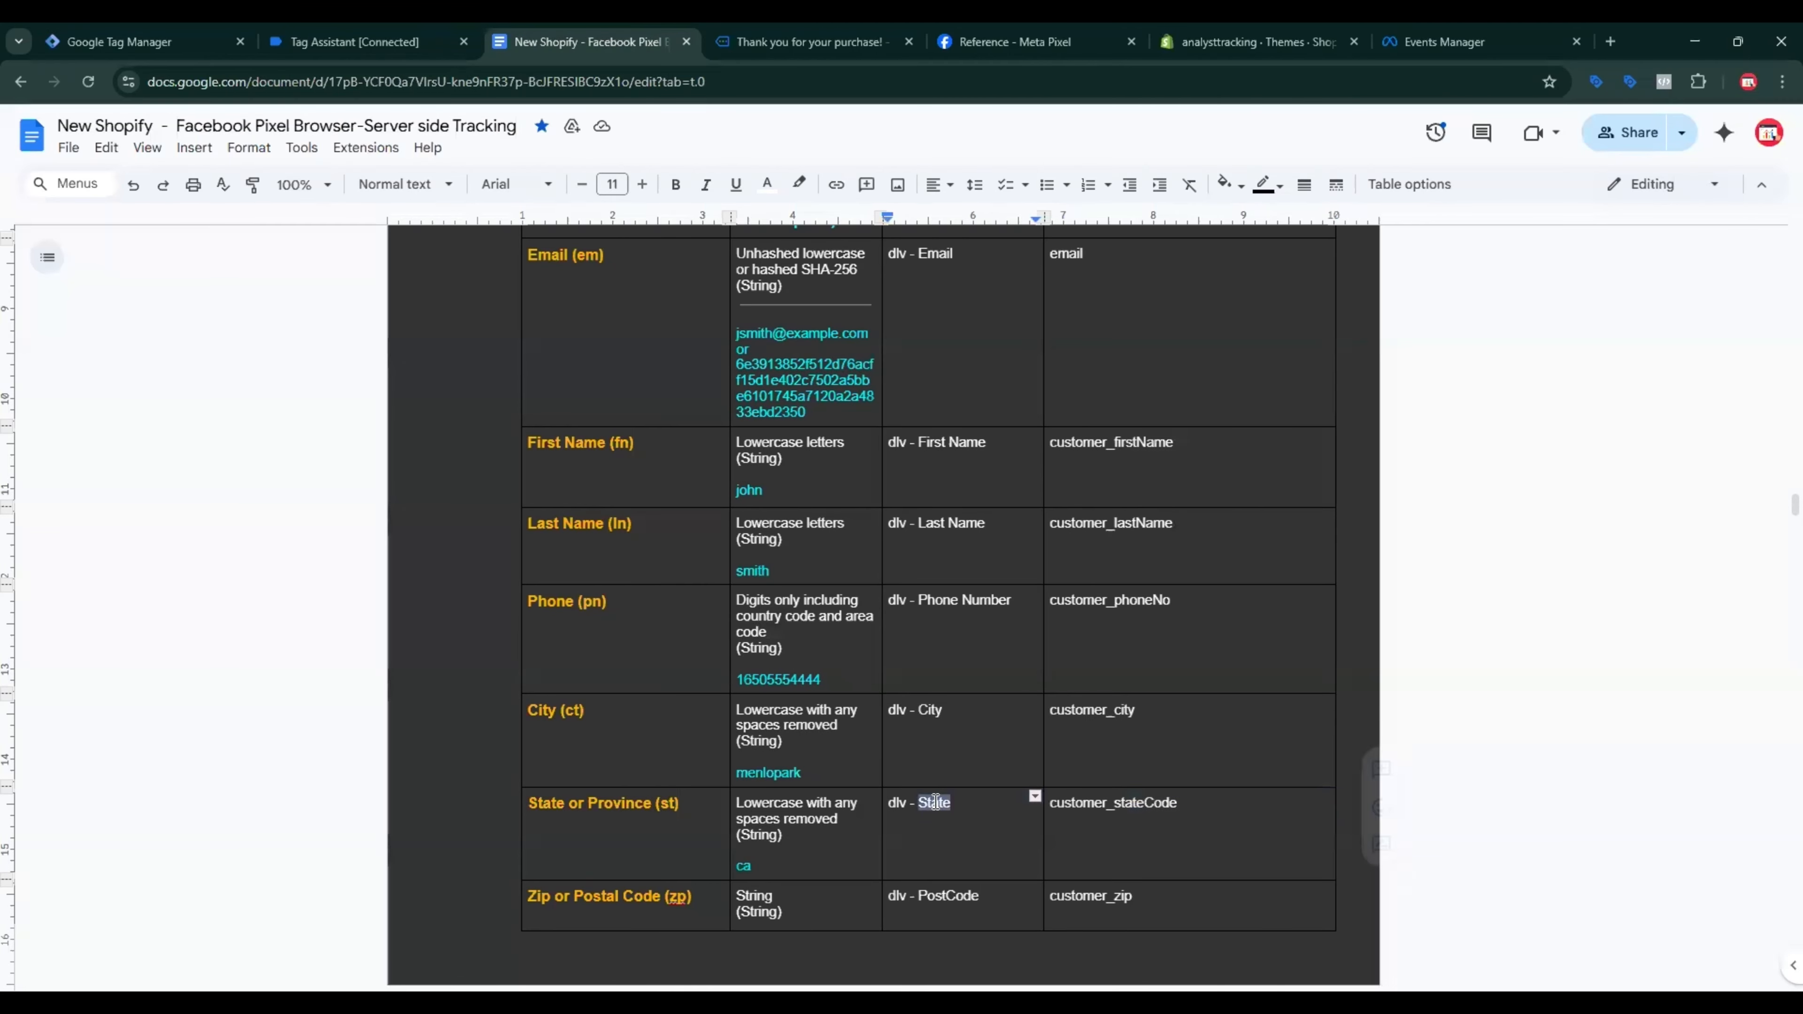
pyautogui.click(199, 56)
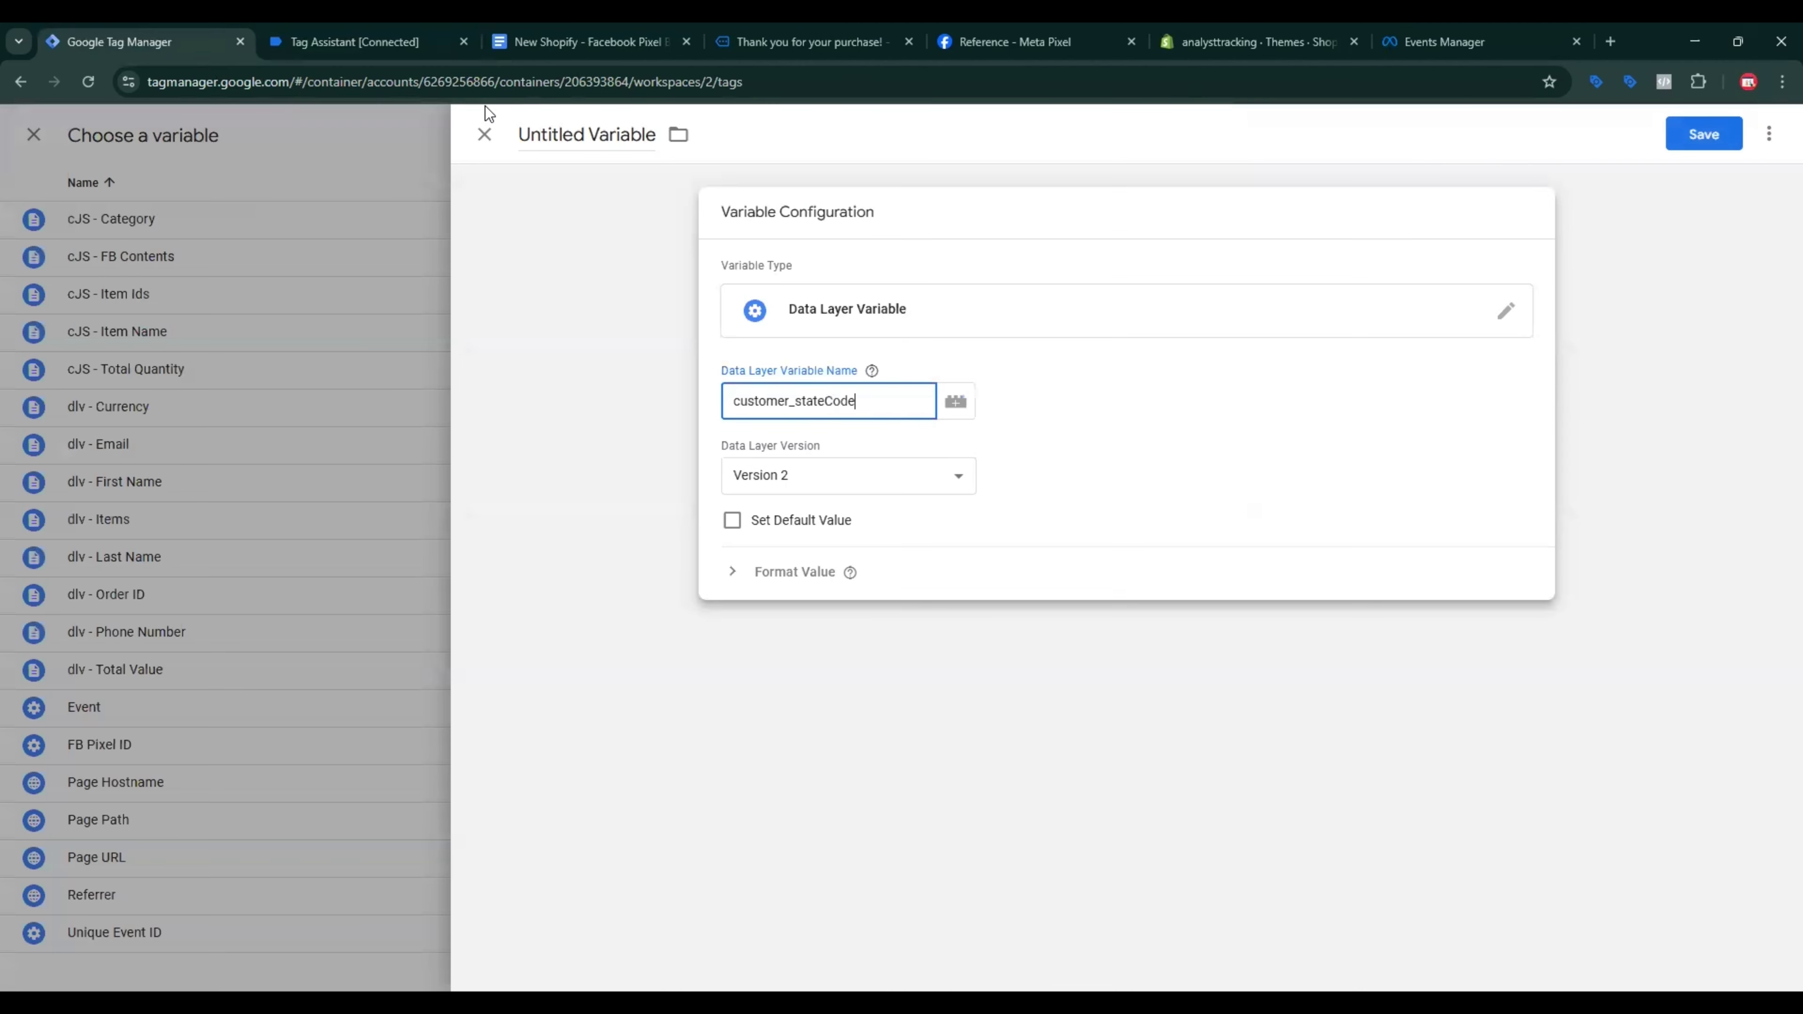
pyautogui.tripleClick(583, 134)
pyautogui.hotkey('ctrl', 'v')
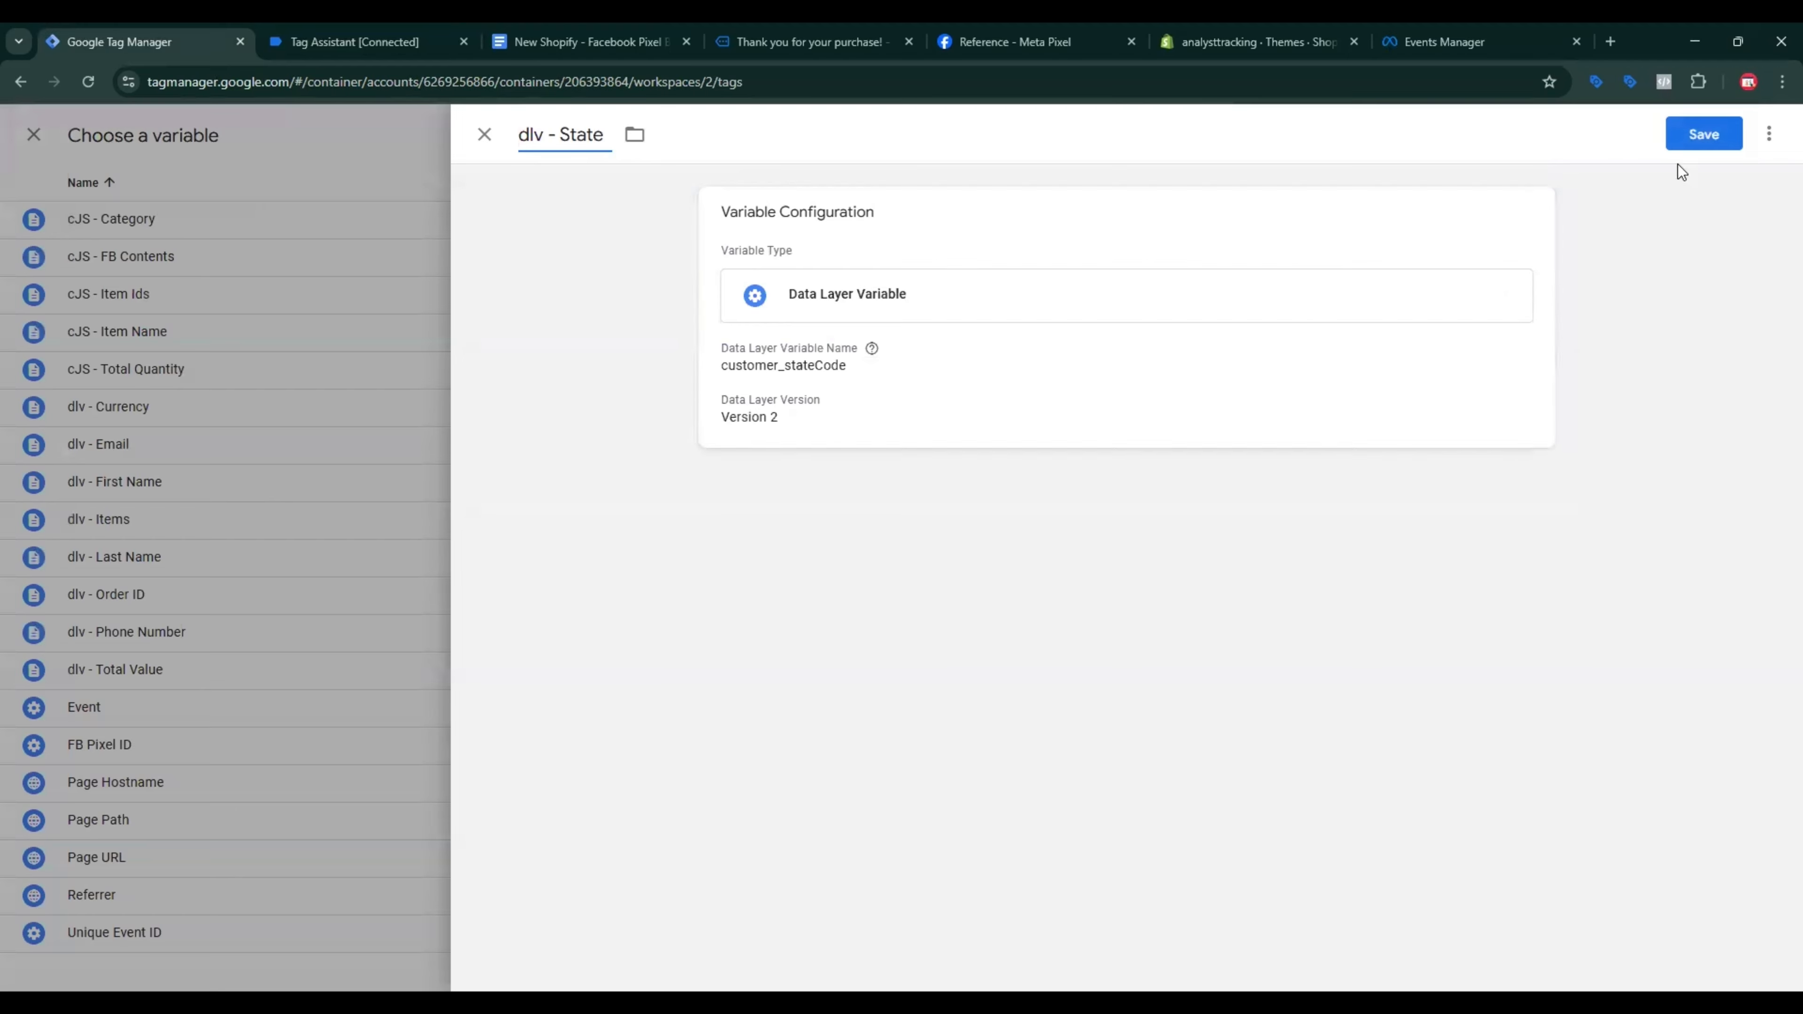
pyautogui.click(1670, 146)
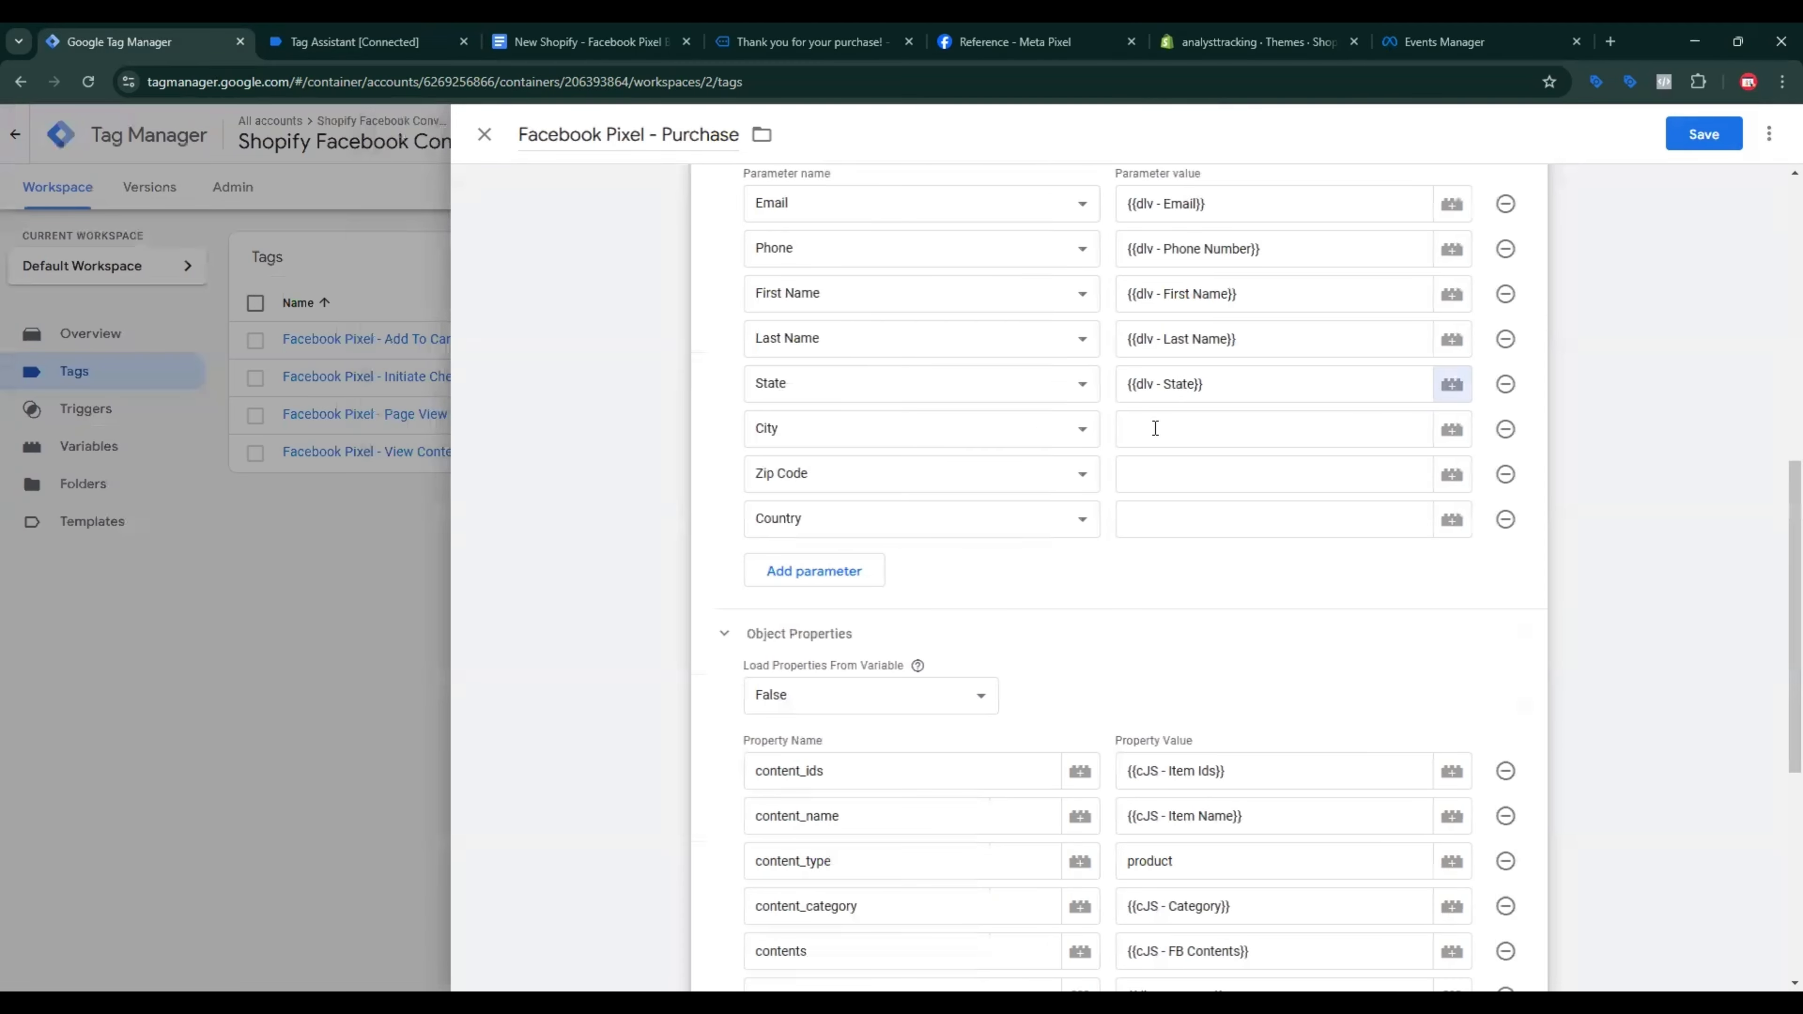
# Step: Create a new variable of type Data Layer Variable for the Purchase tag's City parameter
pyautogui.click(1155, 428)
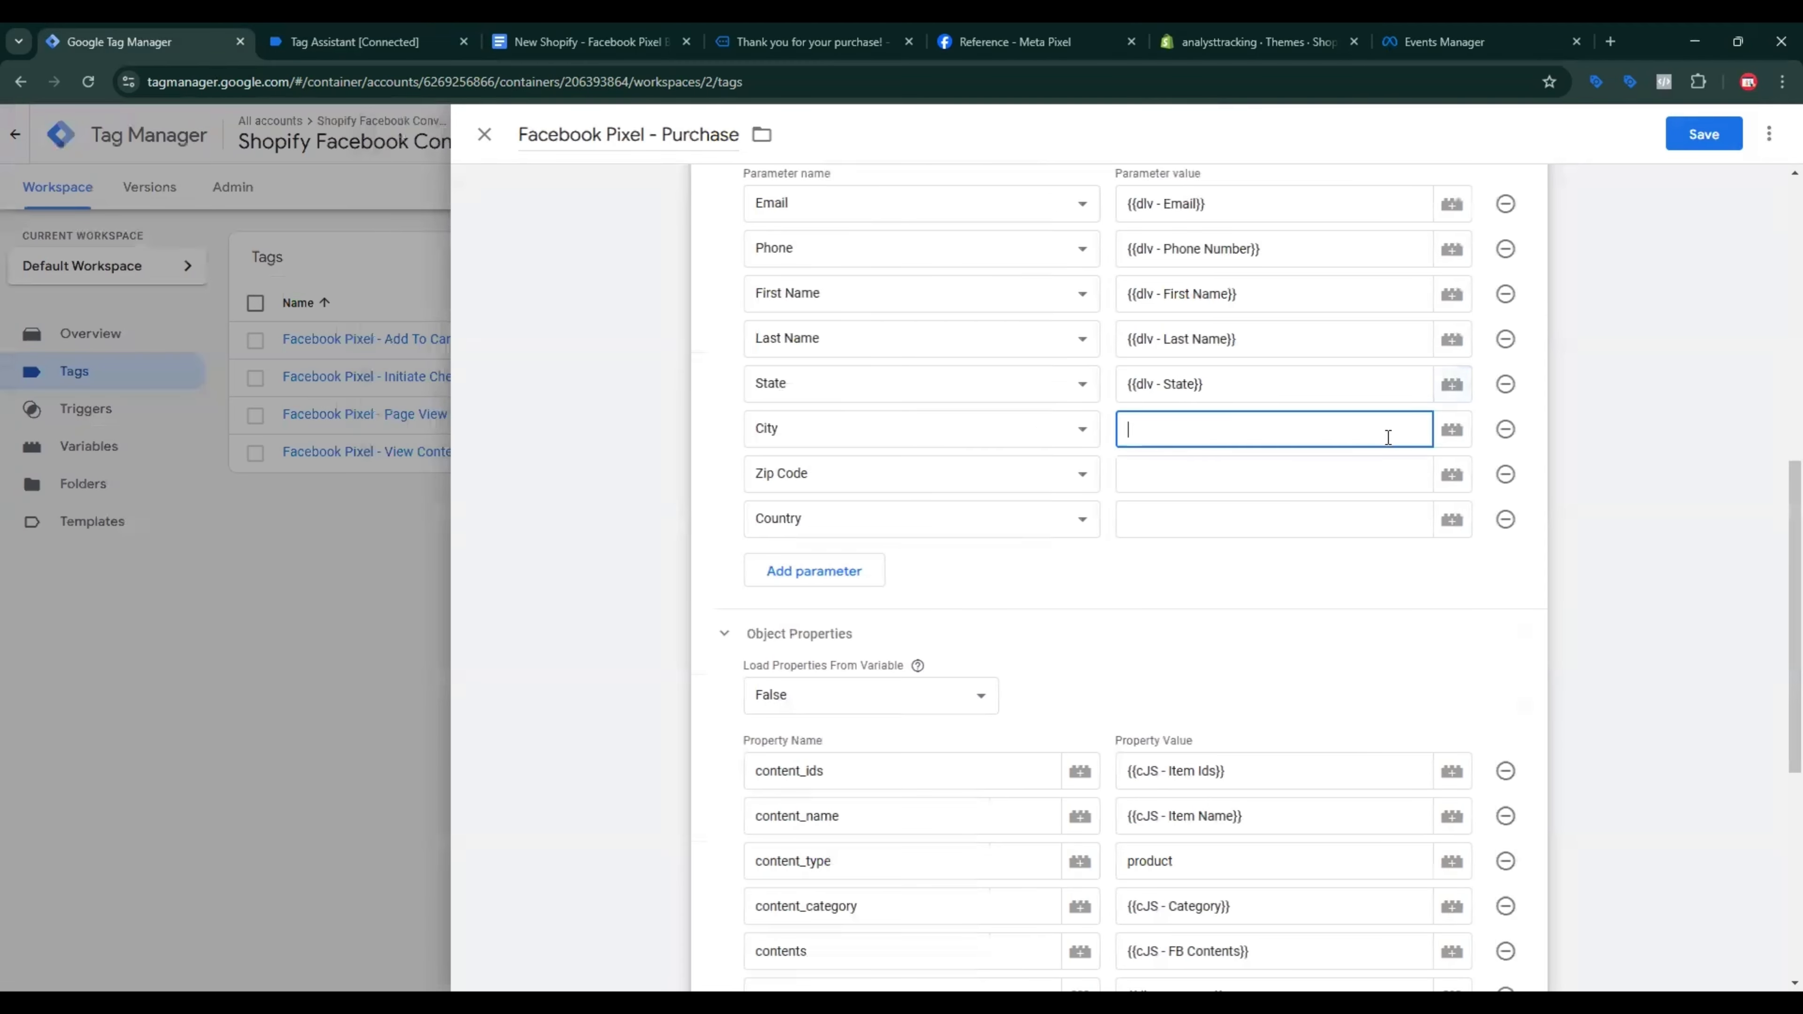
pyautogui.click(1452, 429)
pyautogui.click(1542, 135)
pyautogui.click(1384, 348)
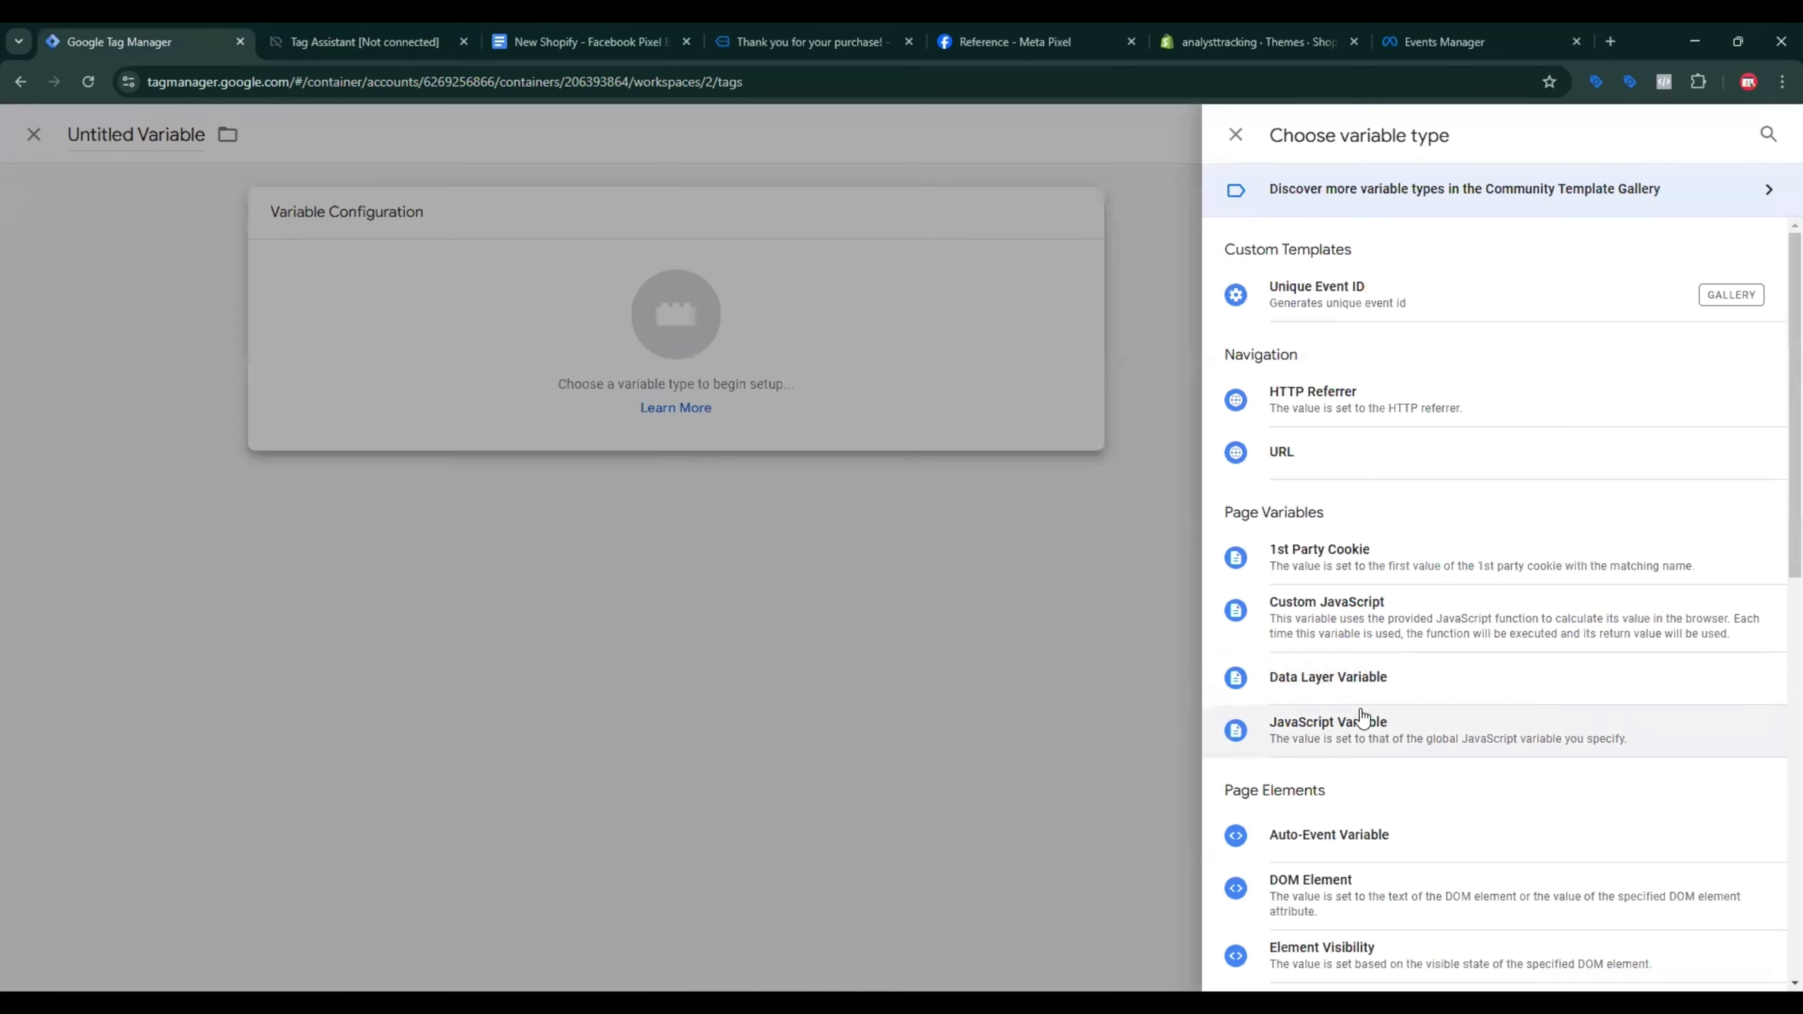
pyautogui.click(1346, 669)
# Step: Set the new variable's data layer name to customer_city, copied from the setup document's City row
pyautogui.click(591, 42)
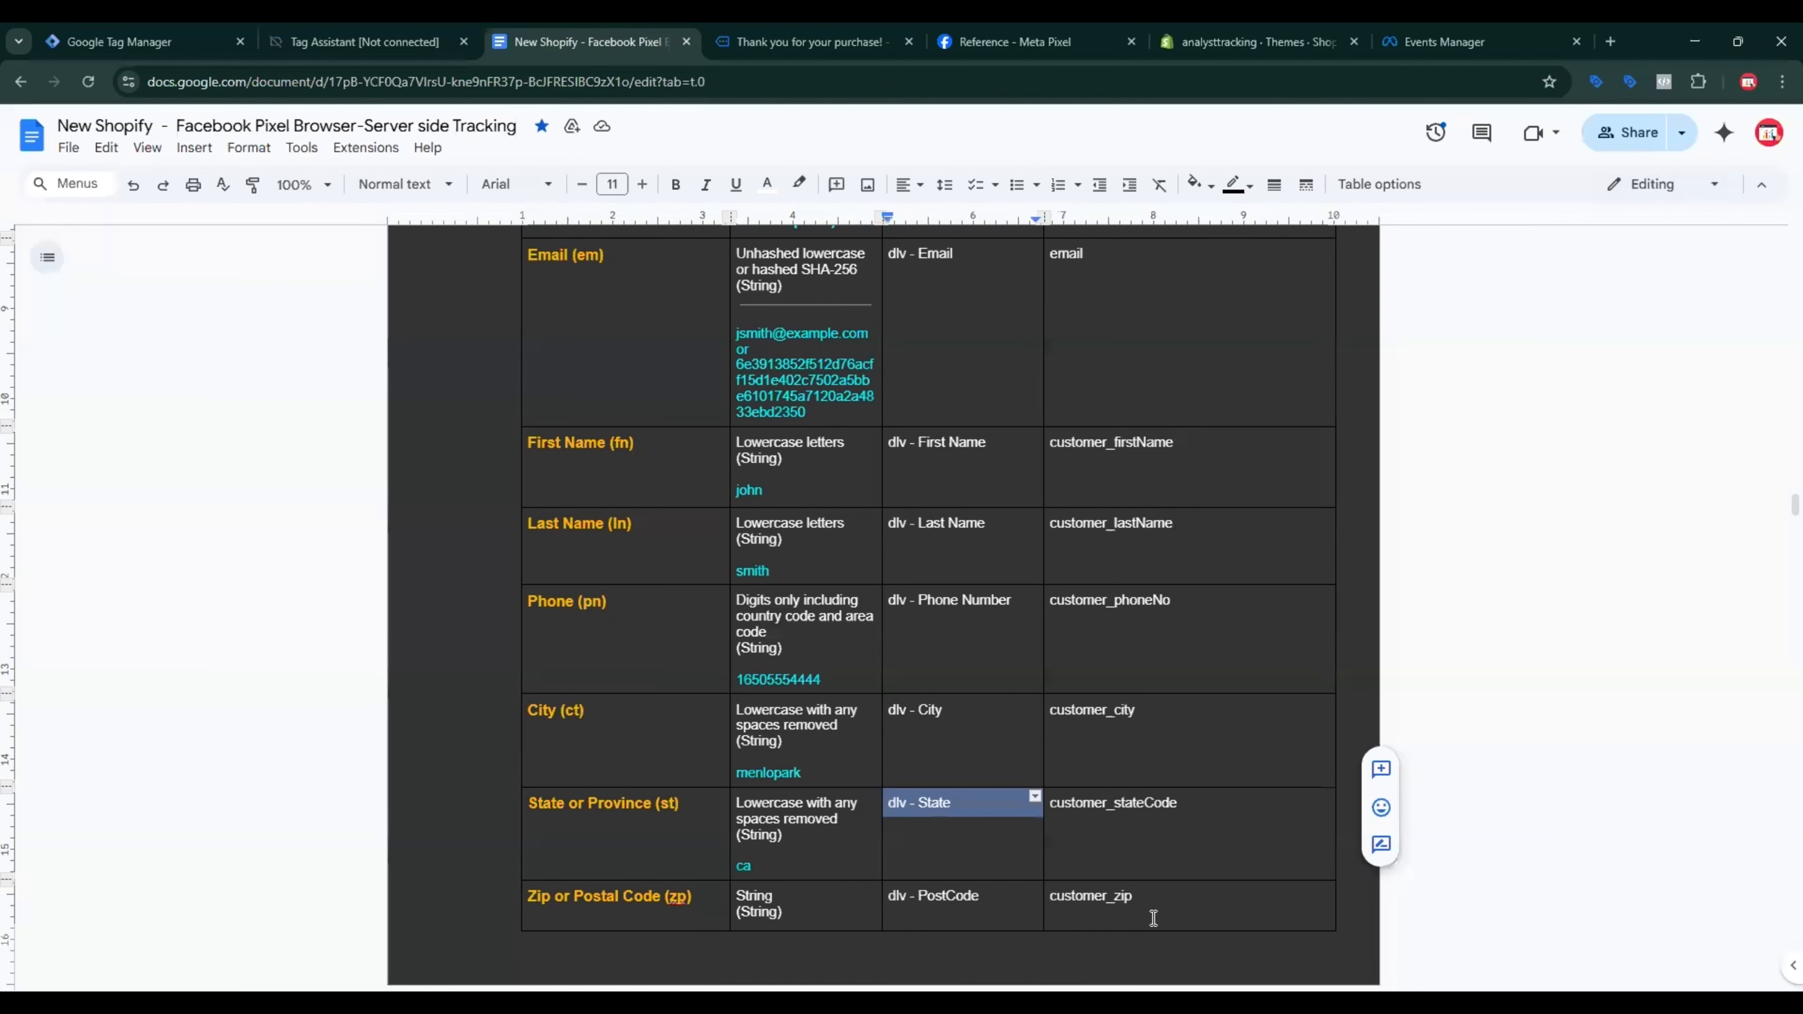
pyautogui.doubleClick(1114, 716)
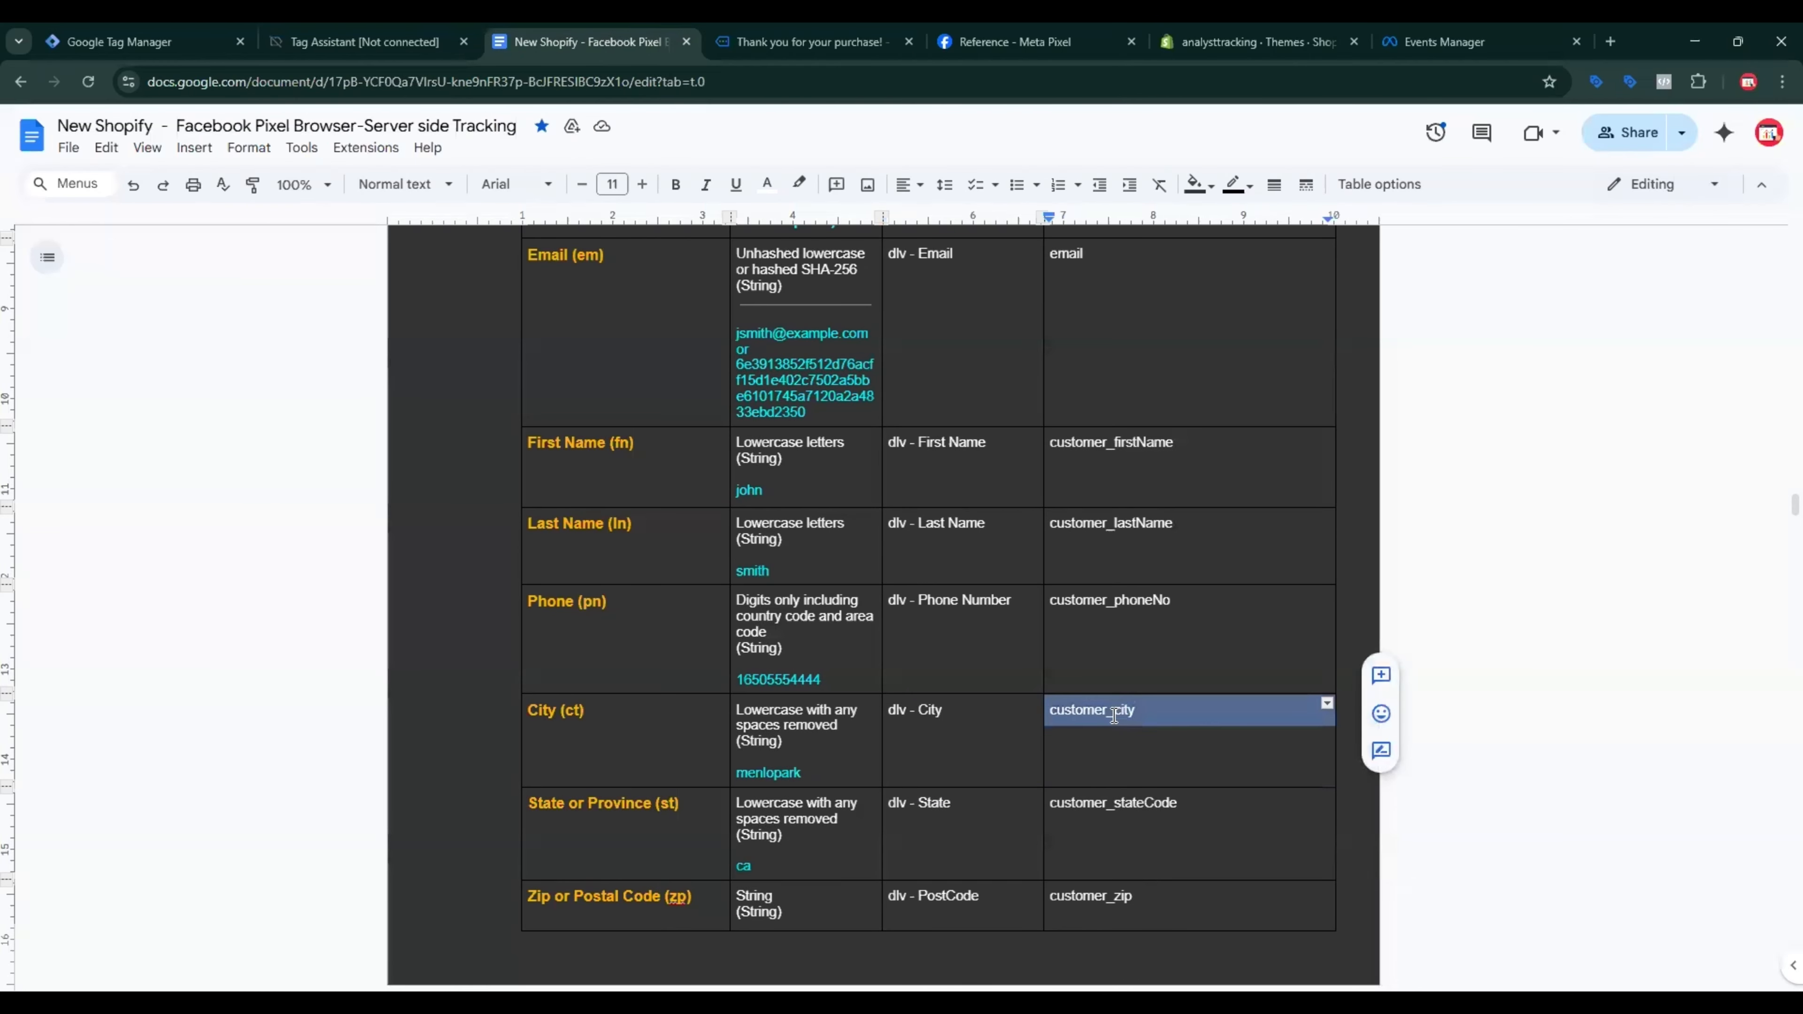
pyautogui.click(147, 30)
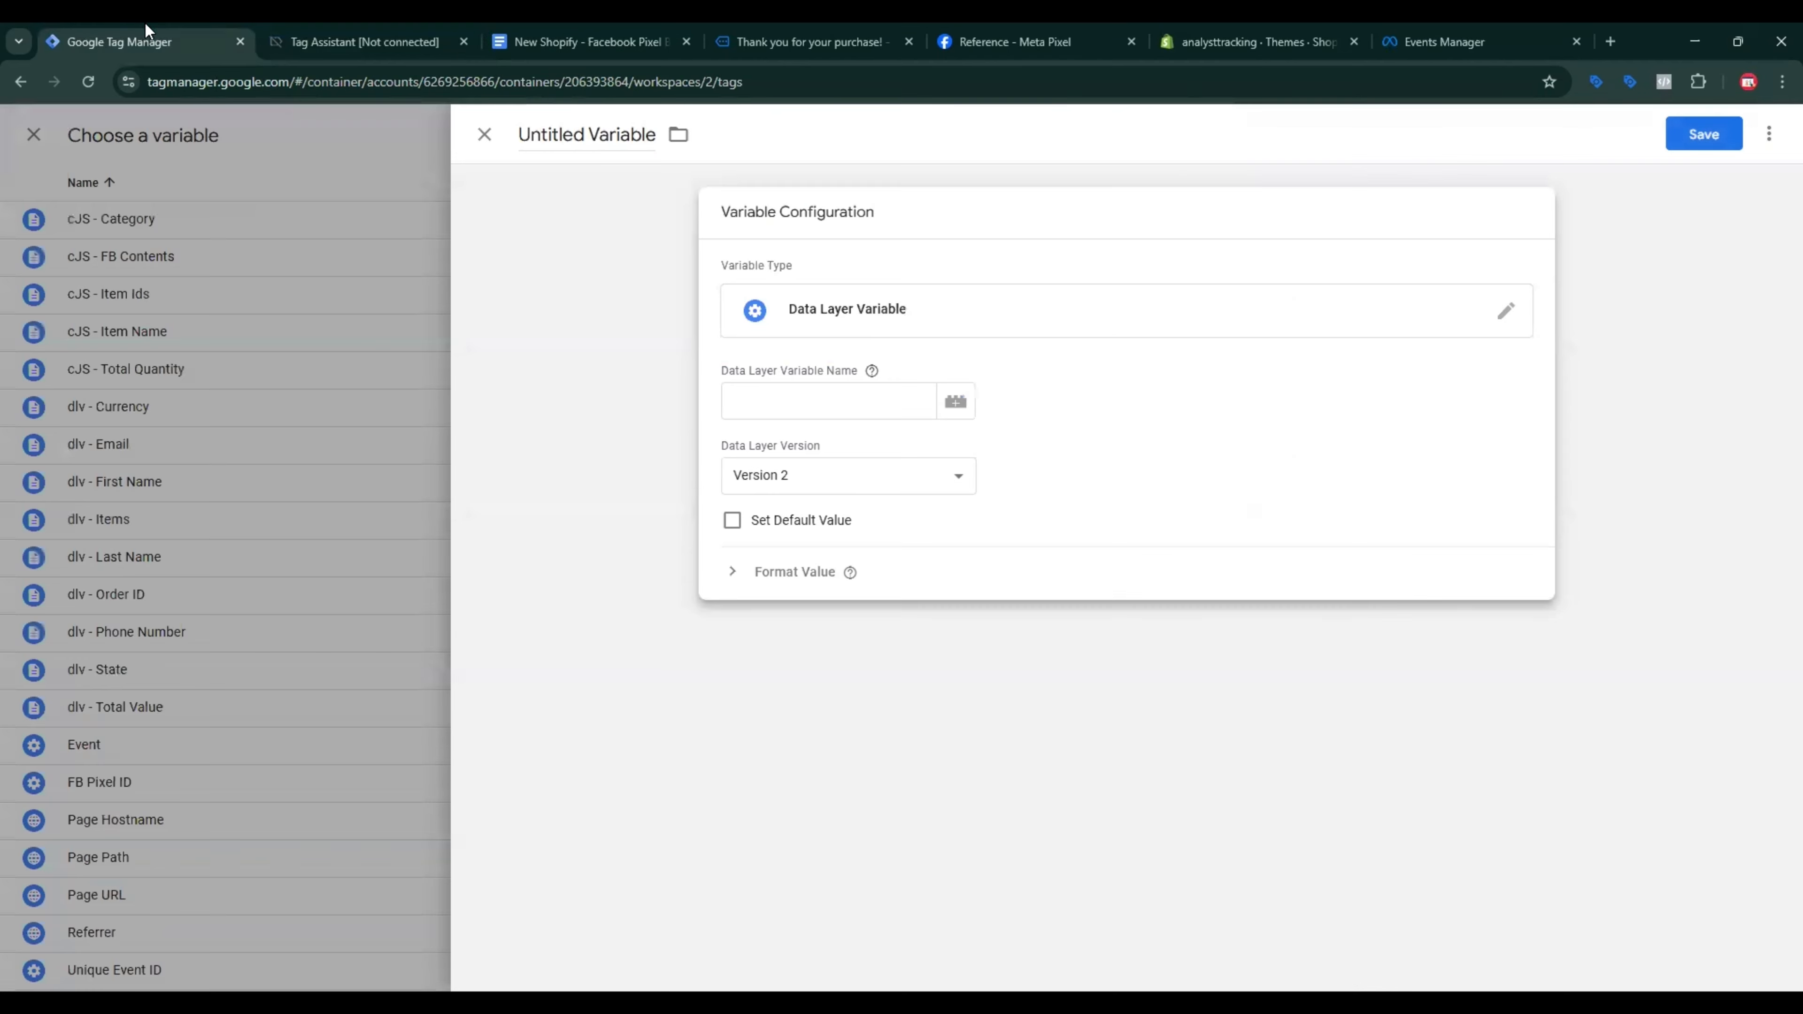
pyautogui.click(784, 387)
pyautogui.hotkey('ctrl', 'v')
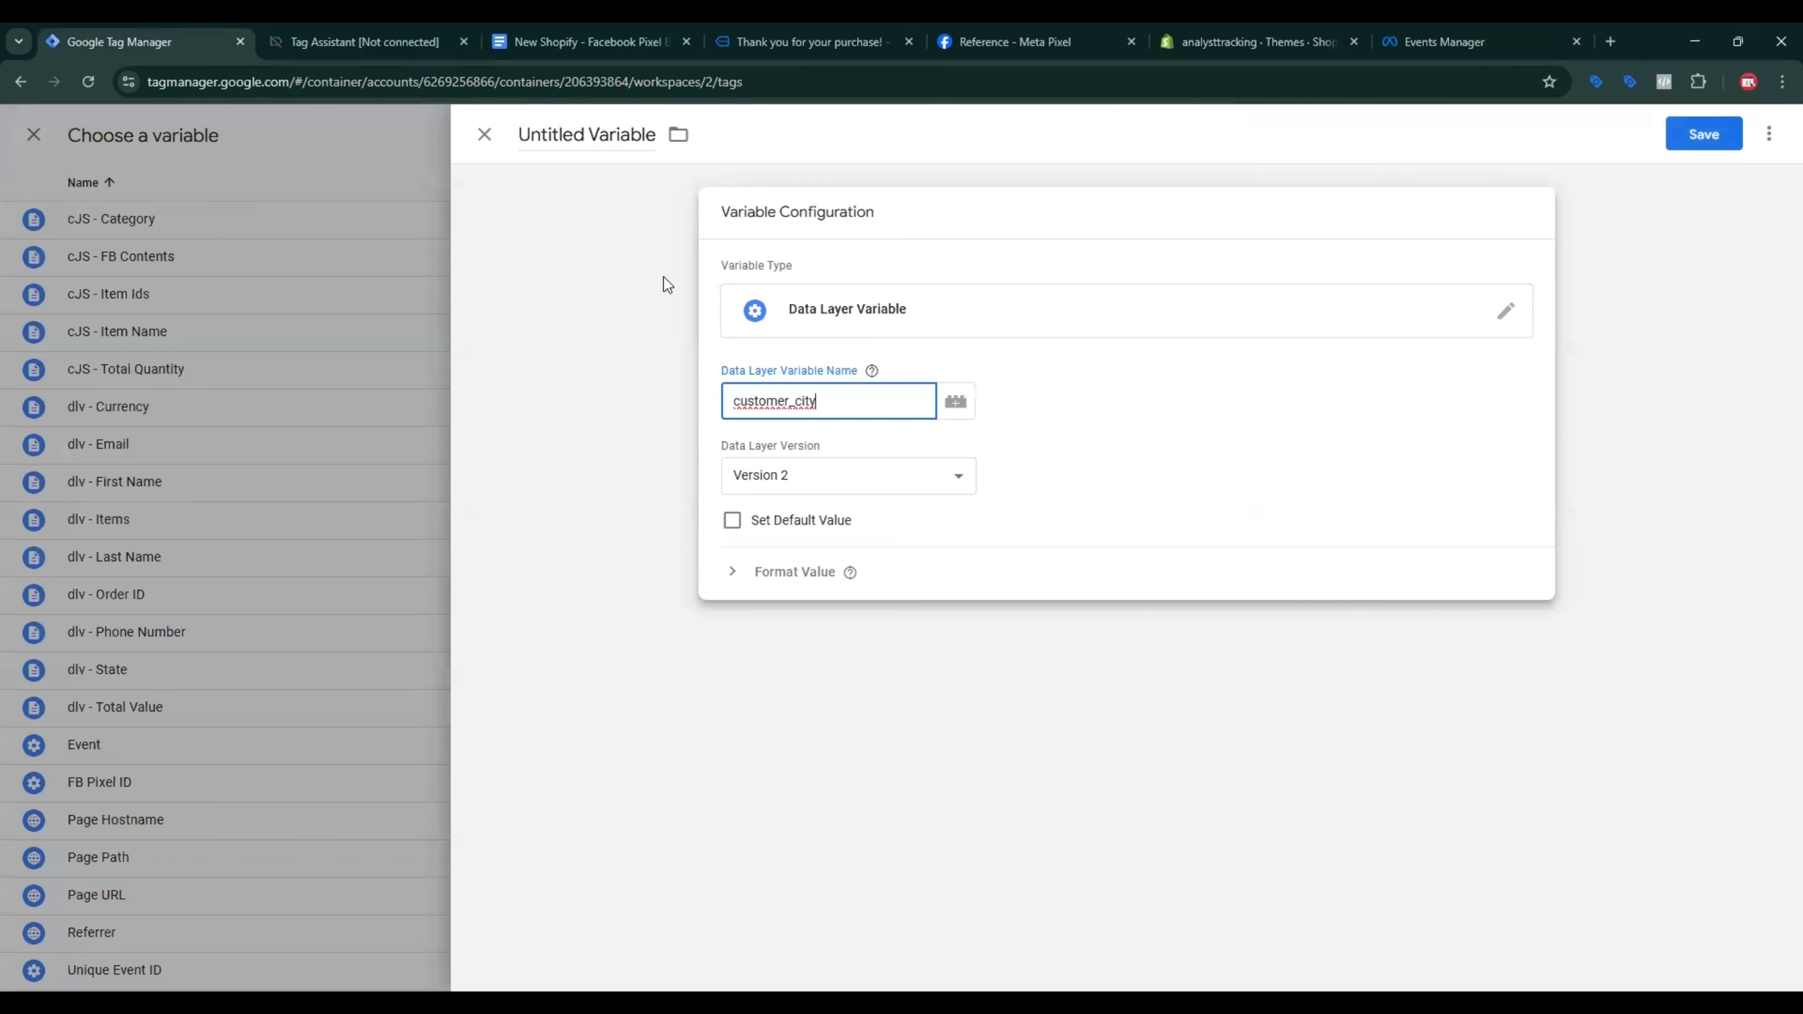
# Step: Name the variable "dlv - City", copied from the City row of the setup document
pyautogui.click(612, 37)
pyautogui.tripleClick(896, 718)
pyautogui.hotkey('ctrl', 'c')
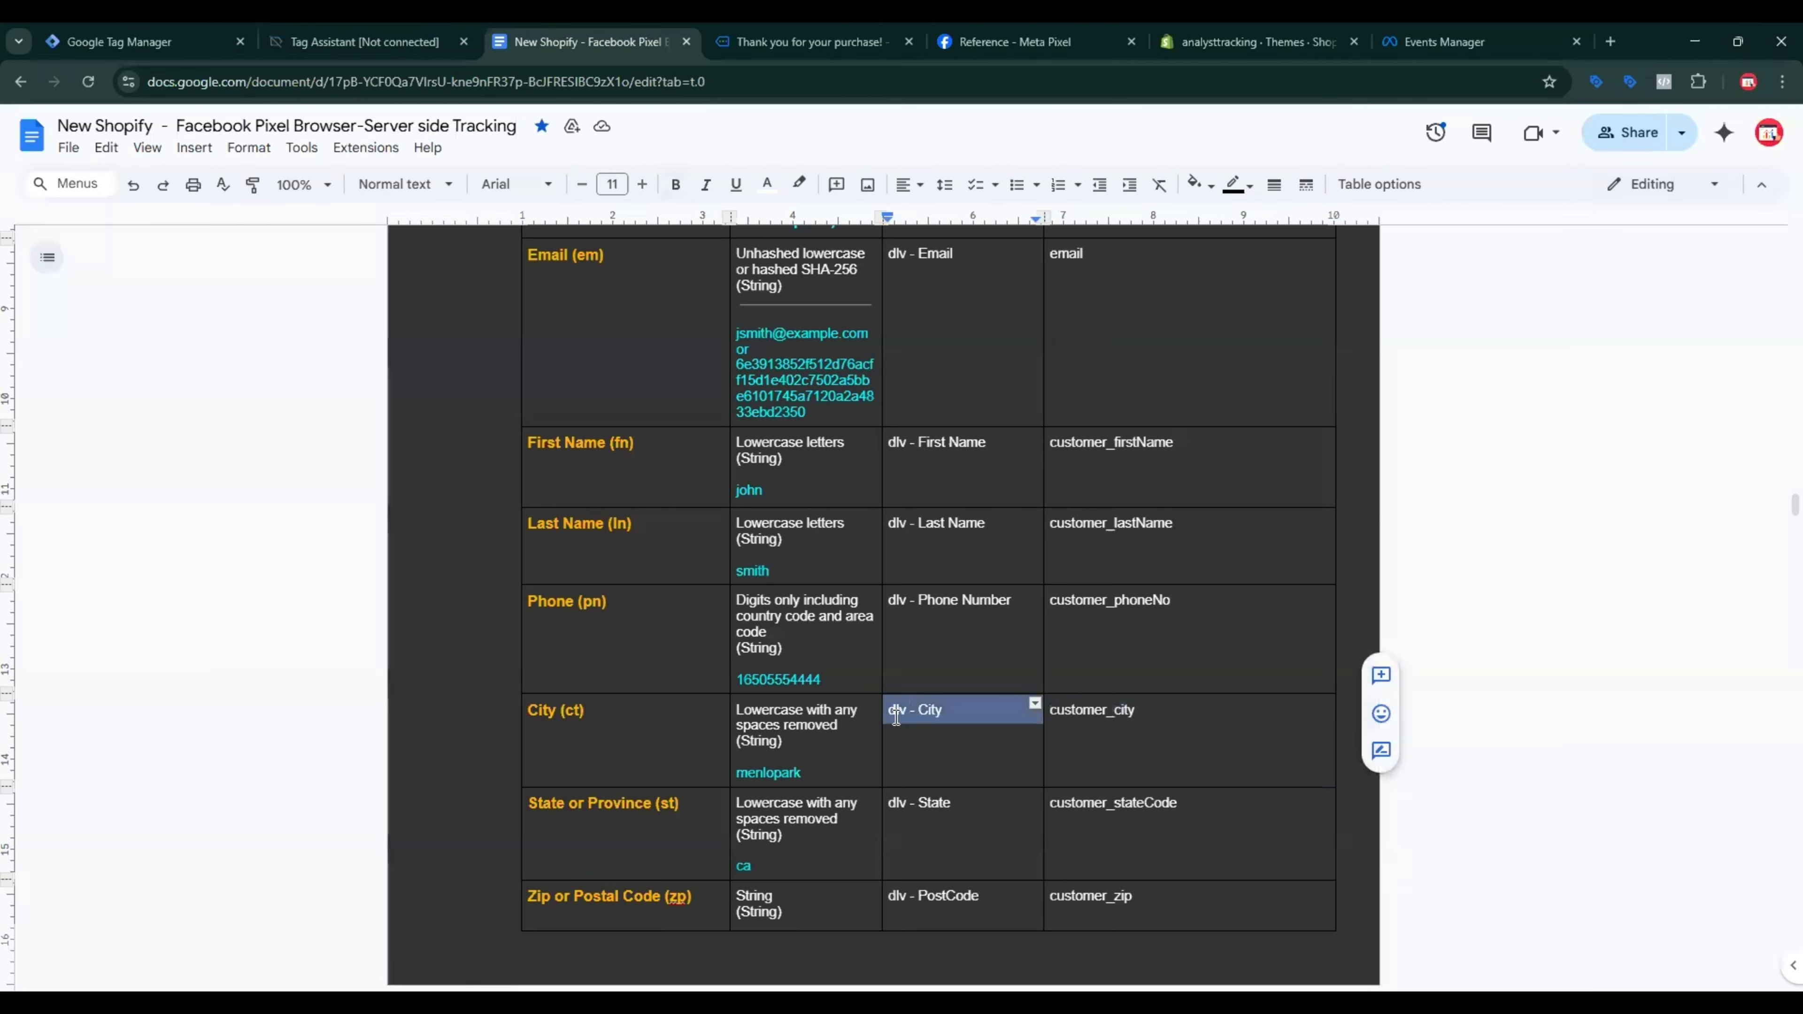
pyautogui.click(141, 41)
pyautogui.click(530, 162)
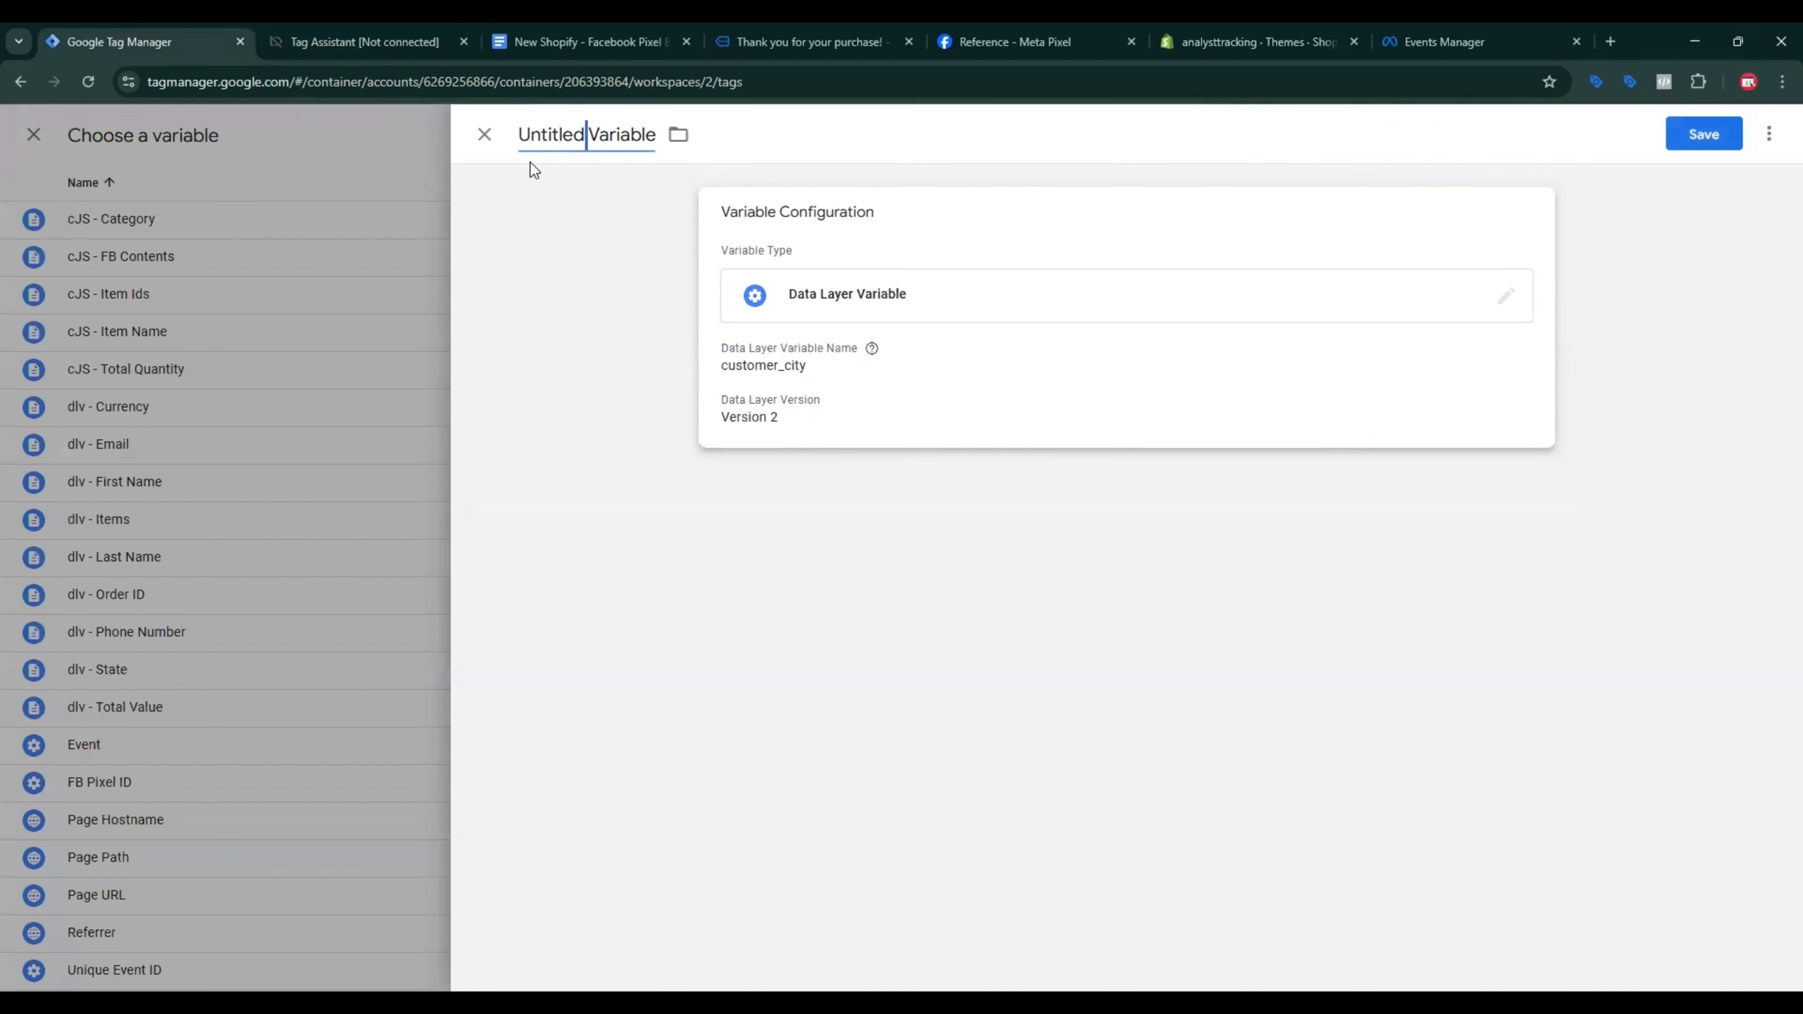
pyautogui.hotkey('ctrl', 'v')
# Step: Check the customer_city key in Tag Assistant's purchase event and save the City variable
pyautogui.click(363, 41)
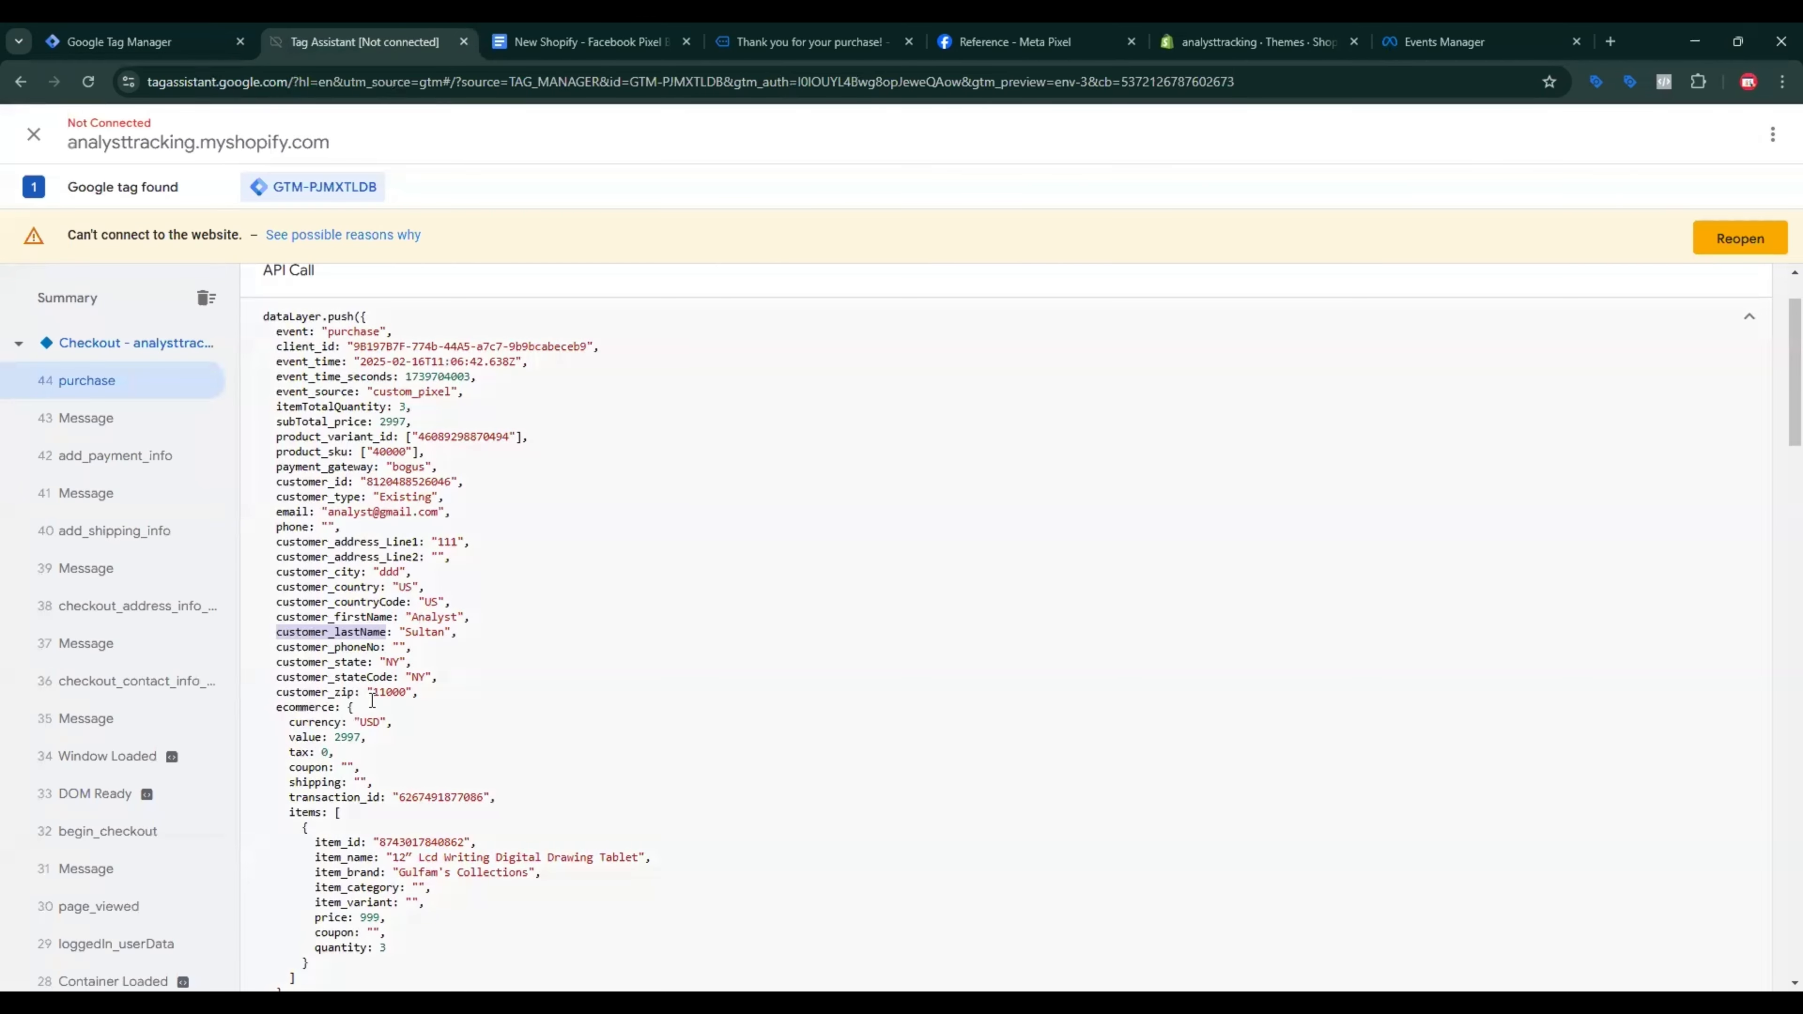
pyautogui.doubleClick(334, 572)
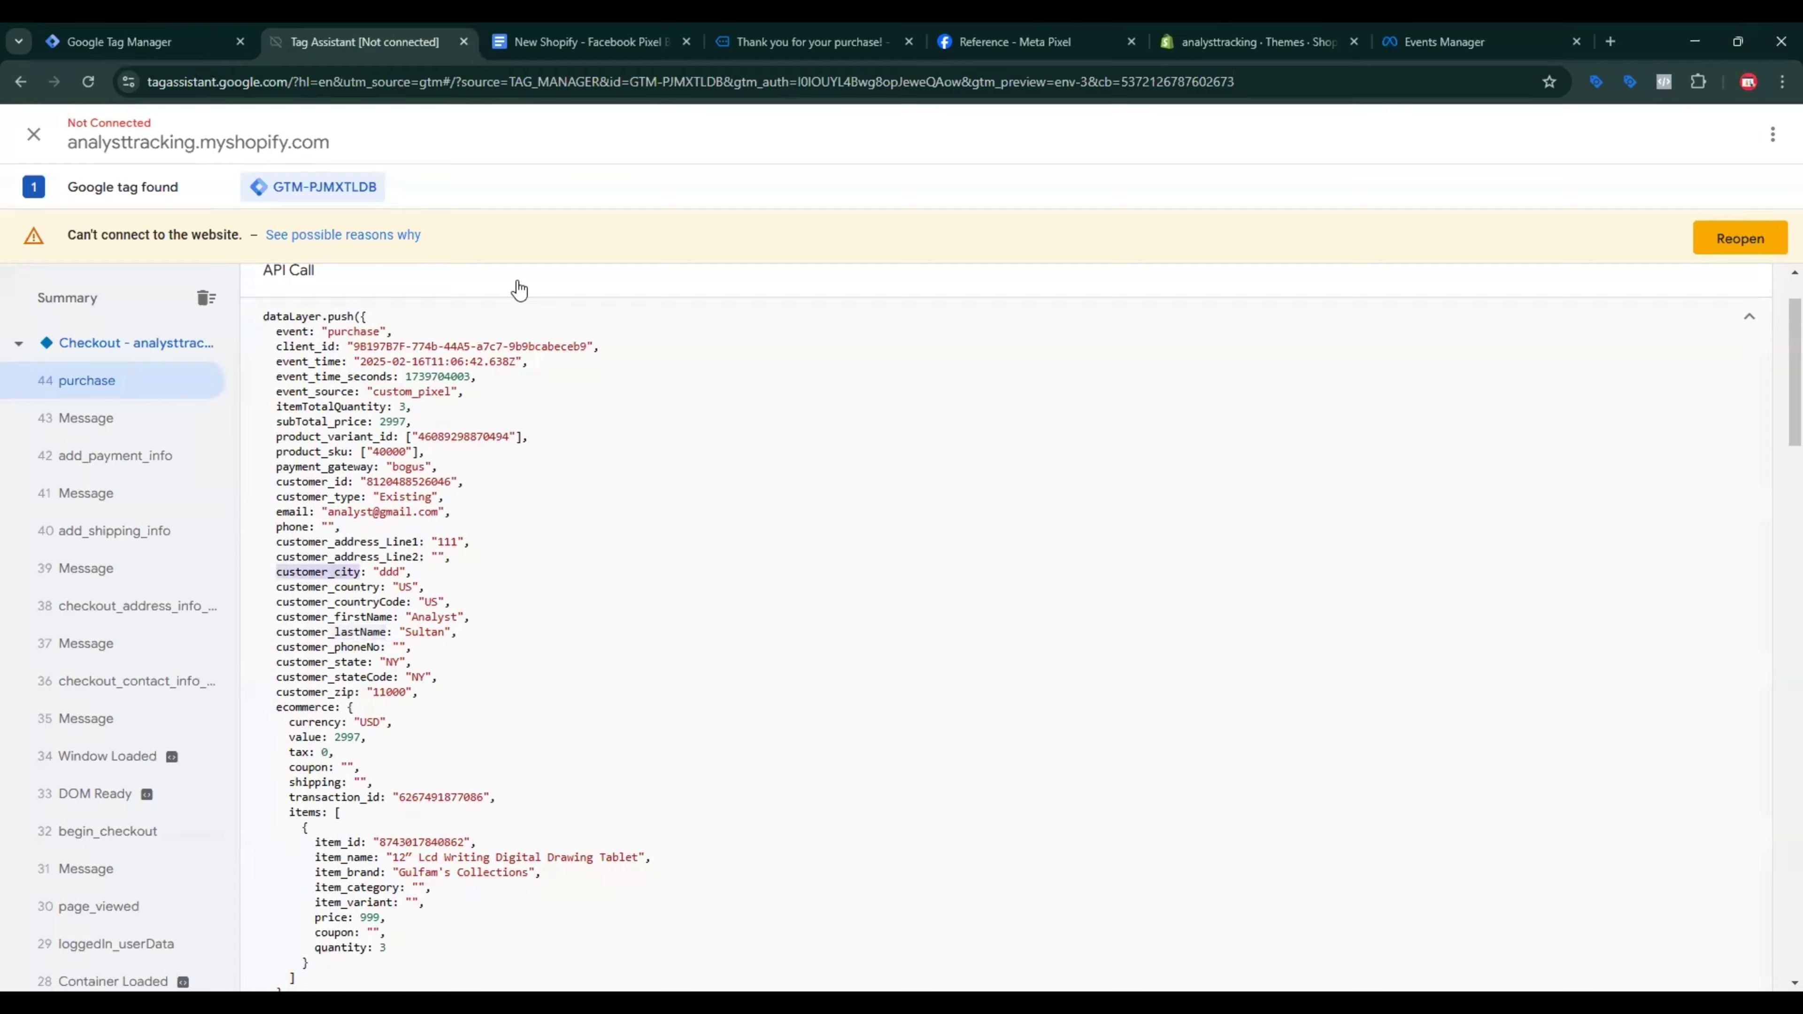
pyautogui.hotkey('ctrl', '1')
pyautogui.click(1671, 134)
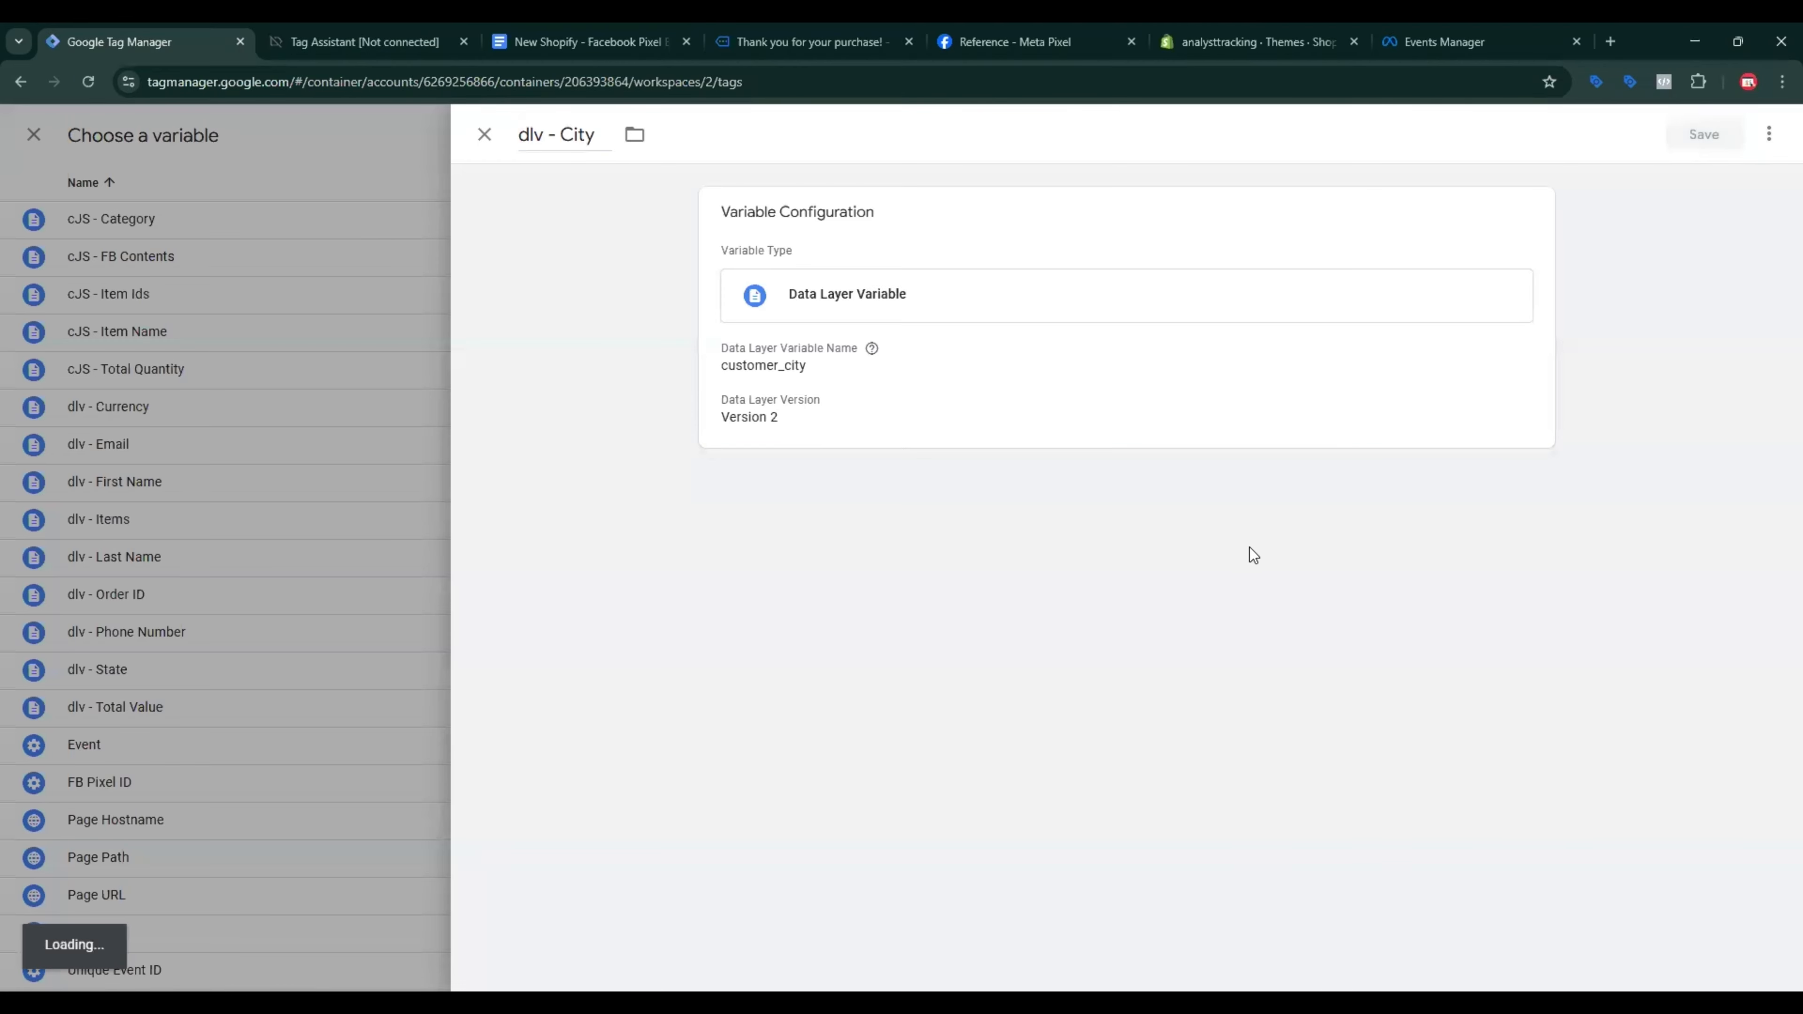
# Step: Create a new variable of type Data Layer Variable for the Purchase tag's Zip Code parameter
pyautogui.click(1316, 471)
pyautogui.click(1449, 471)
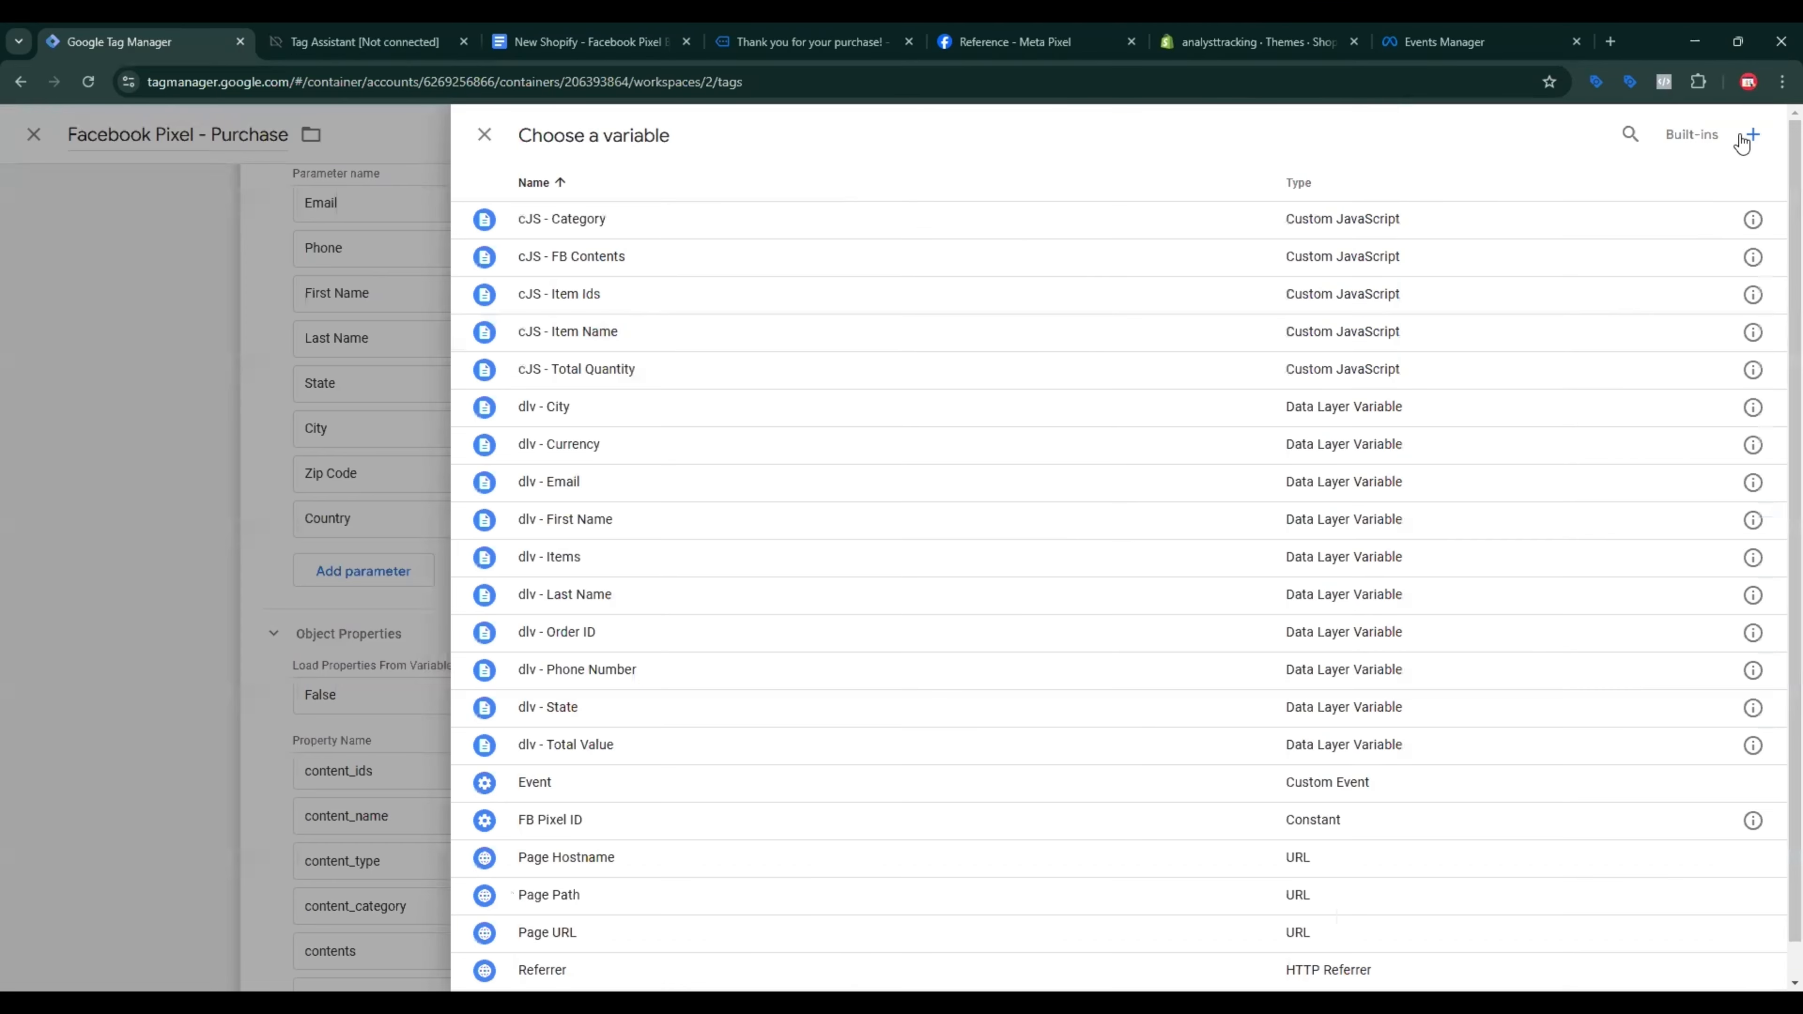
pyautogui.click(1750, 136)
pyautogui.click(1300, 322)
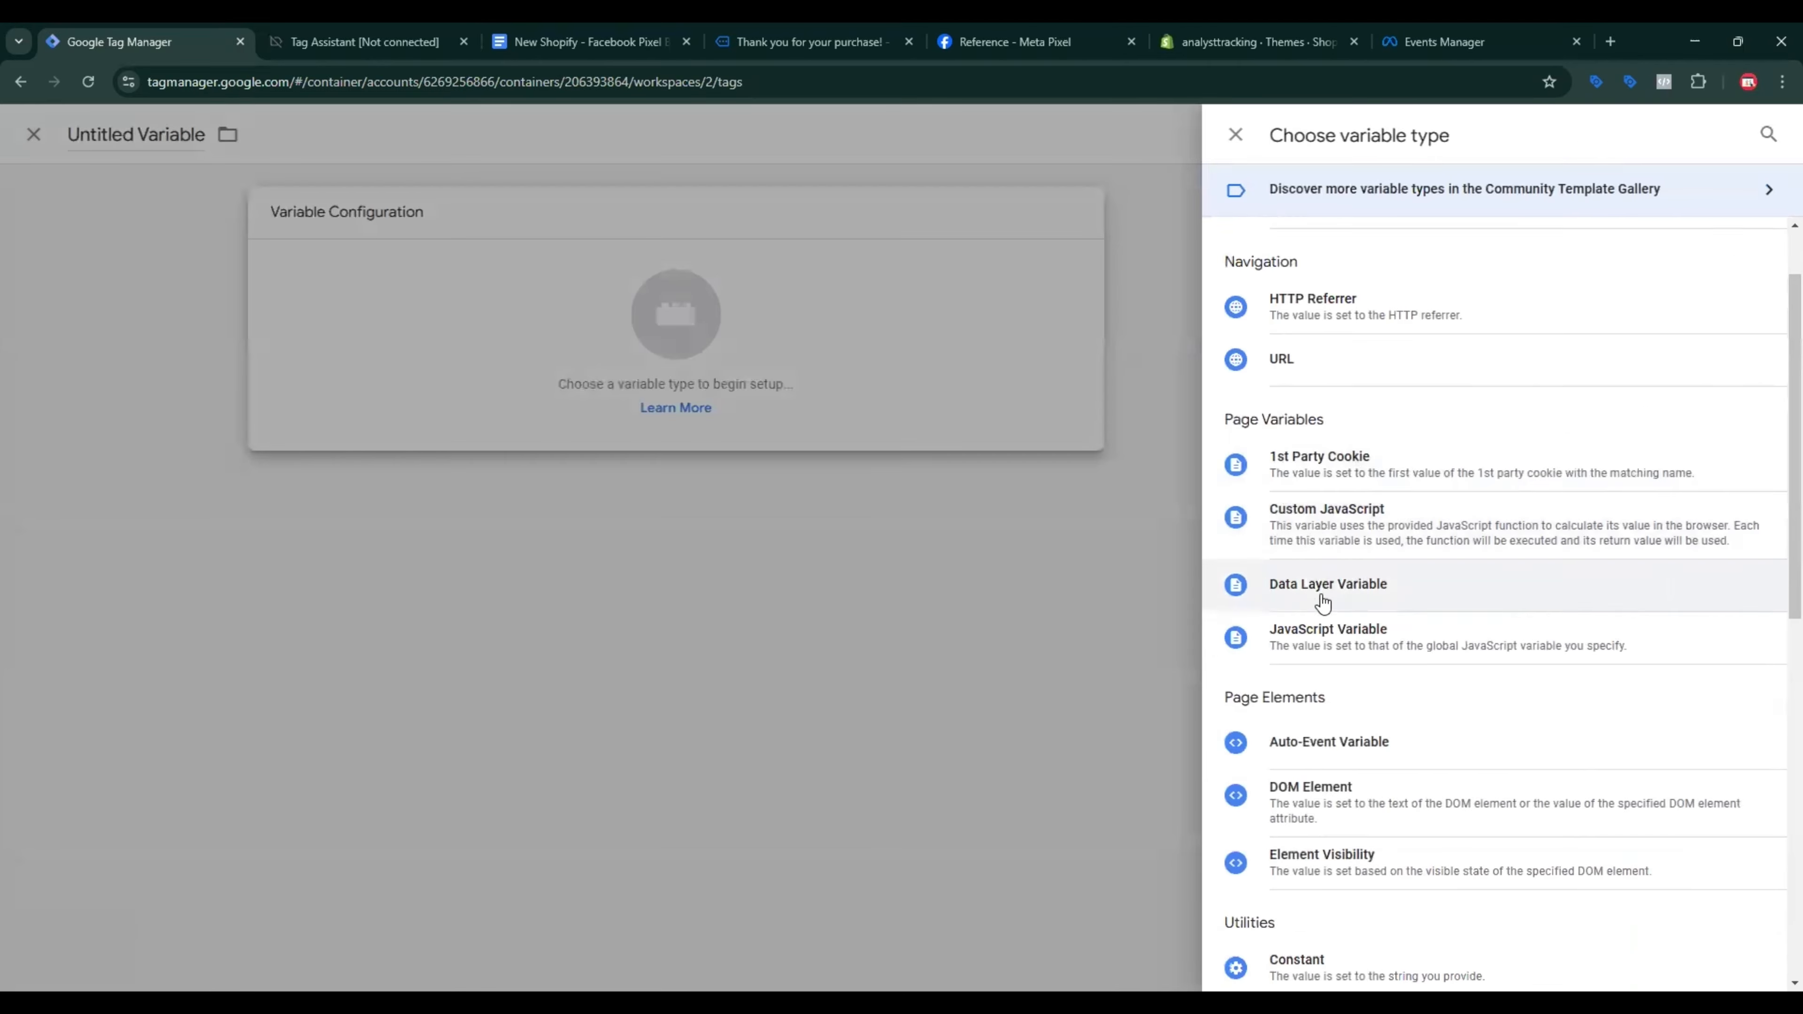
pyautogui.click(1323, 603)
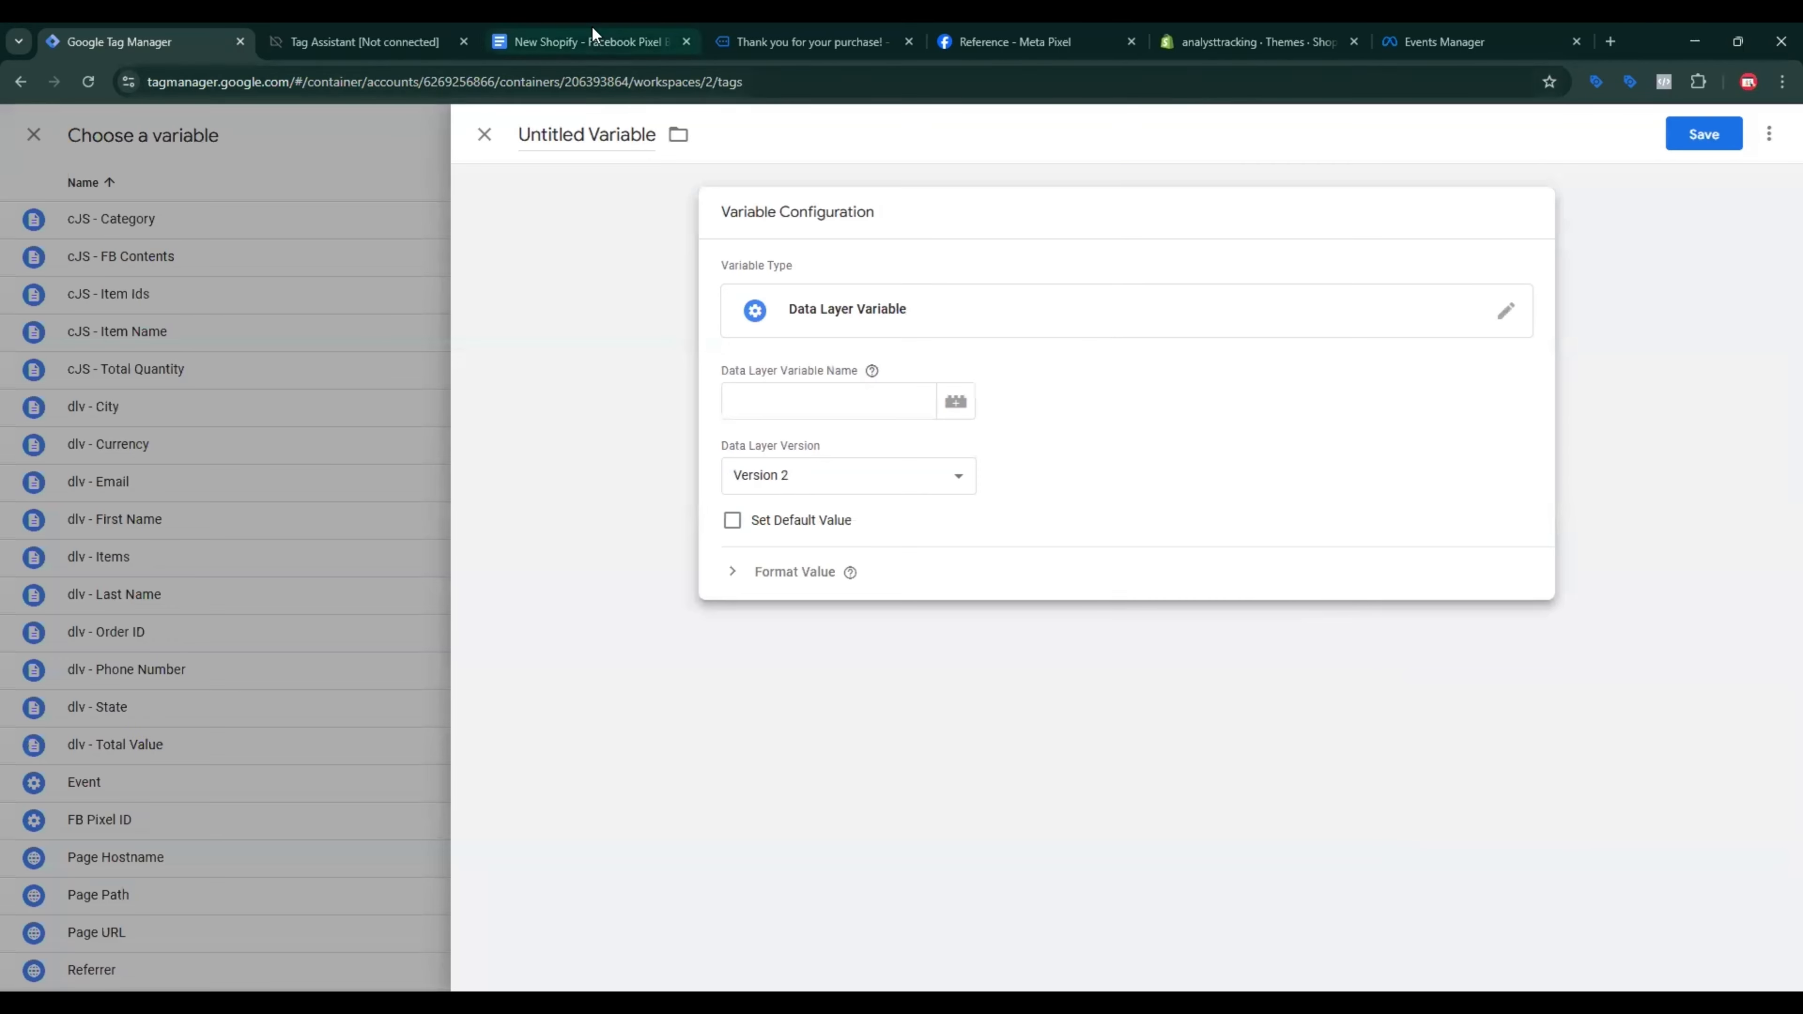
# Step: Set the new variable's data layer name to customer_zip, copied from the setup document's Zip or Postal Code row
pyautogui.click(598, 44)
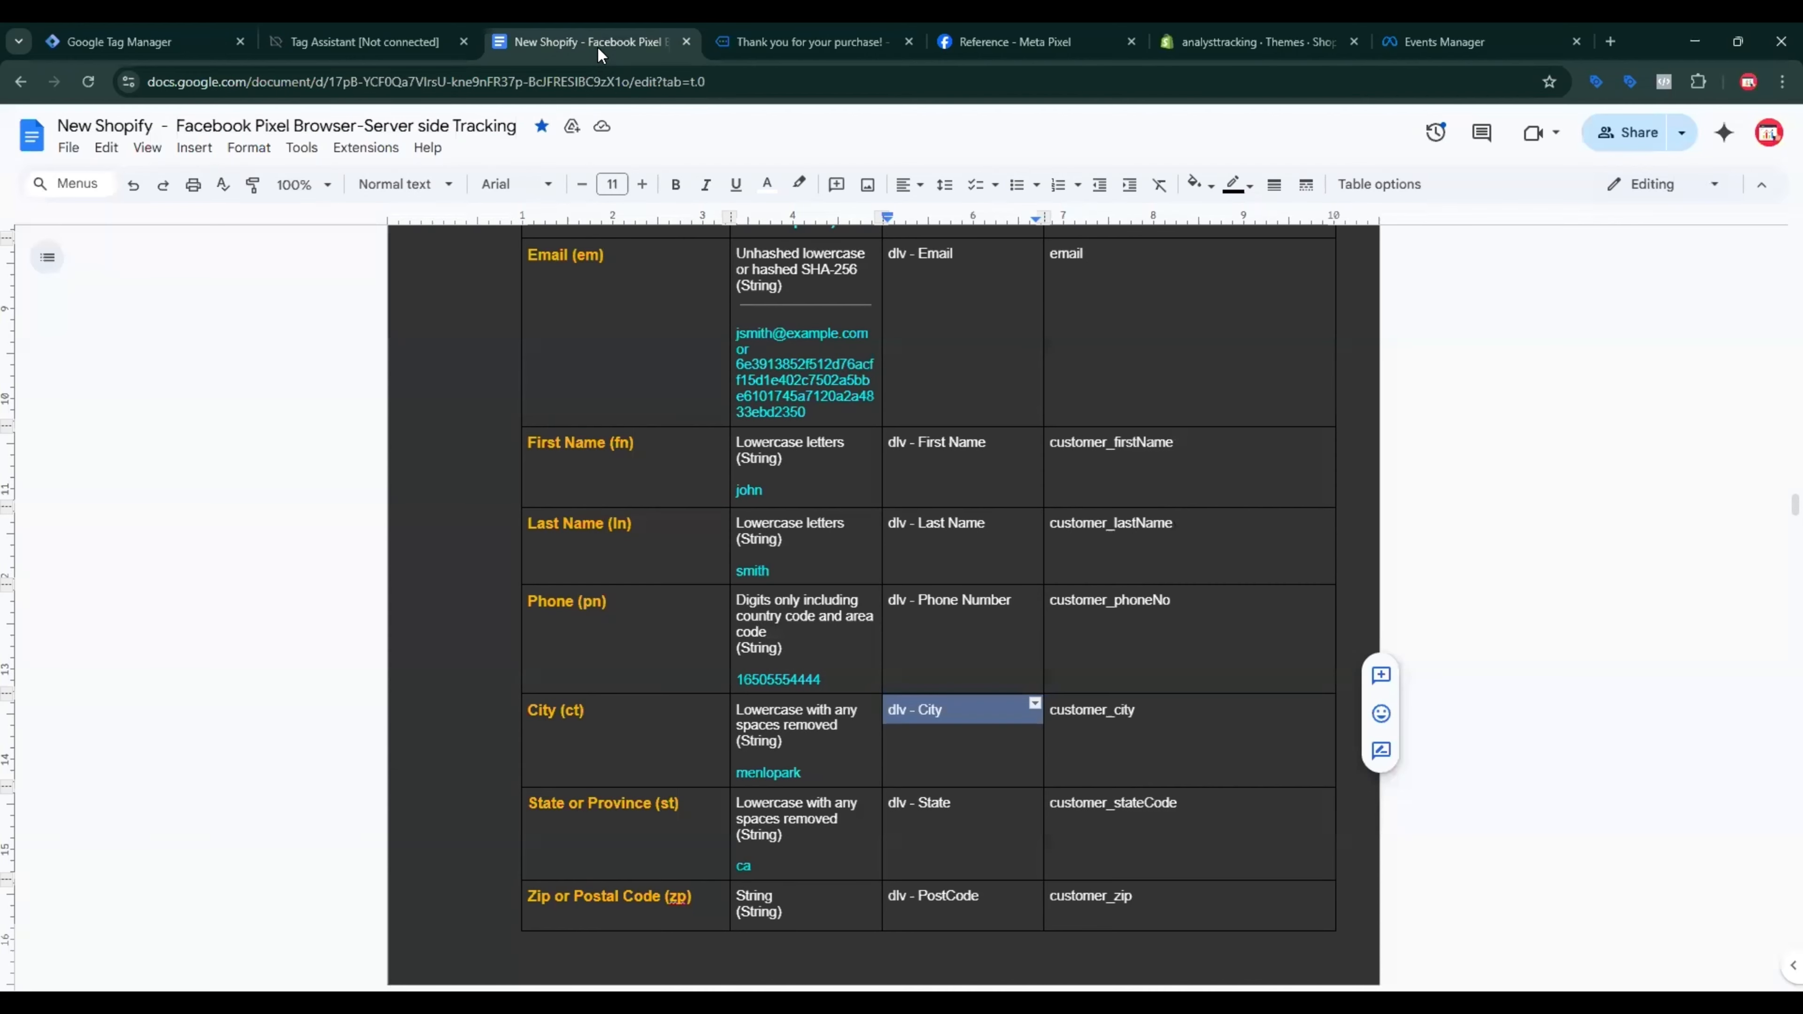
pyautogui.doubleClick(1094, 902)
pyautogui.hotkey('ctrl', 'c')
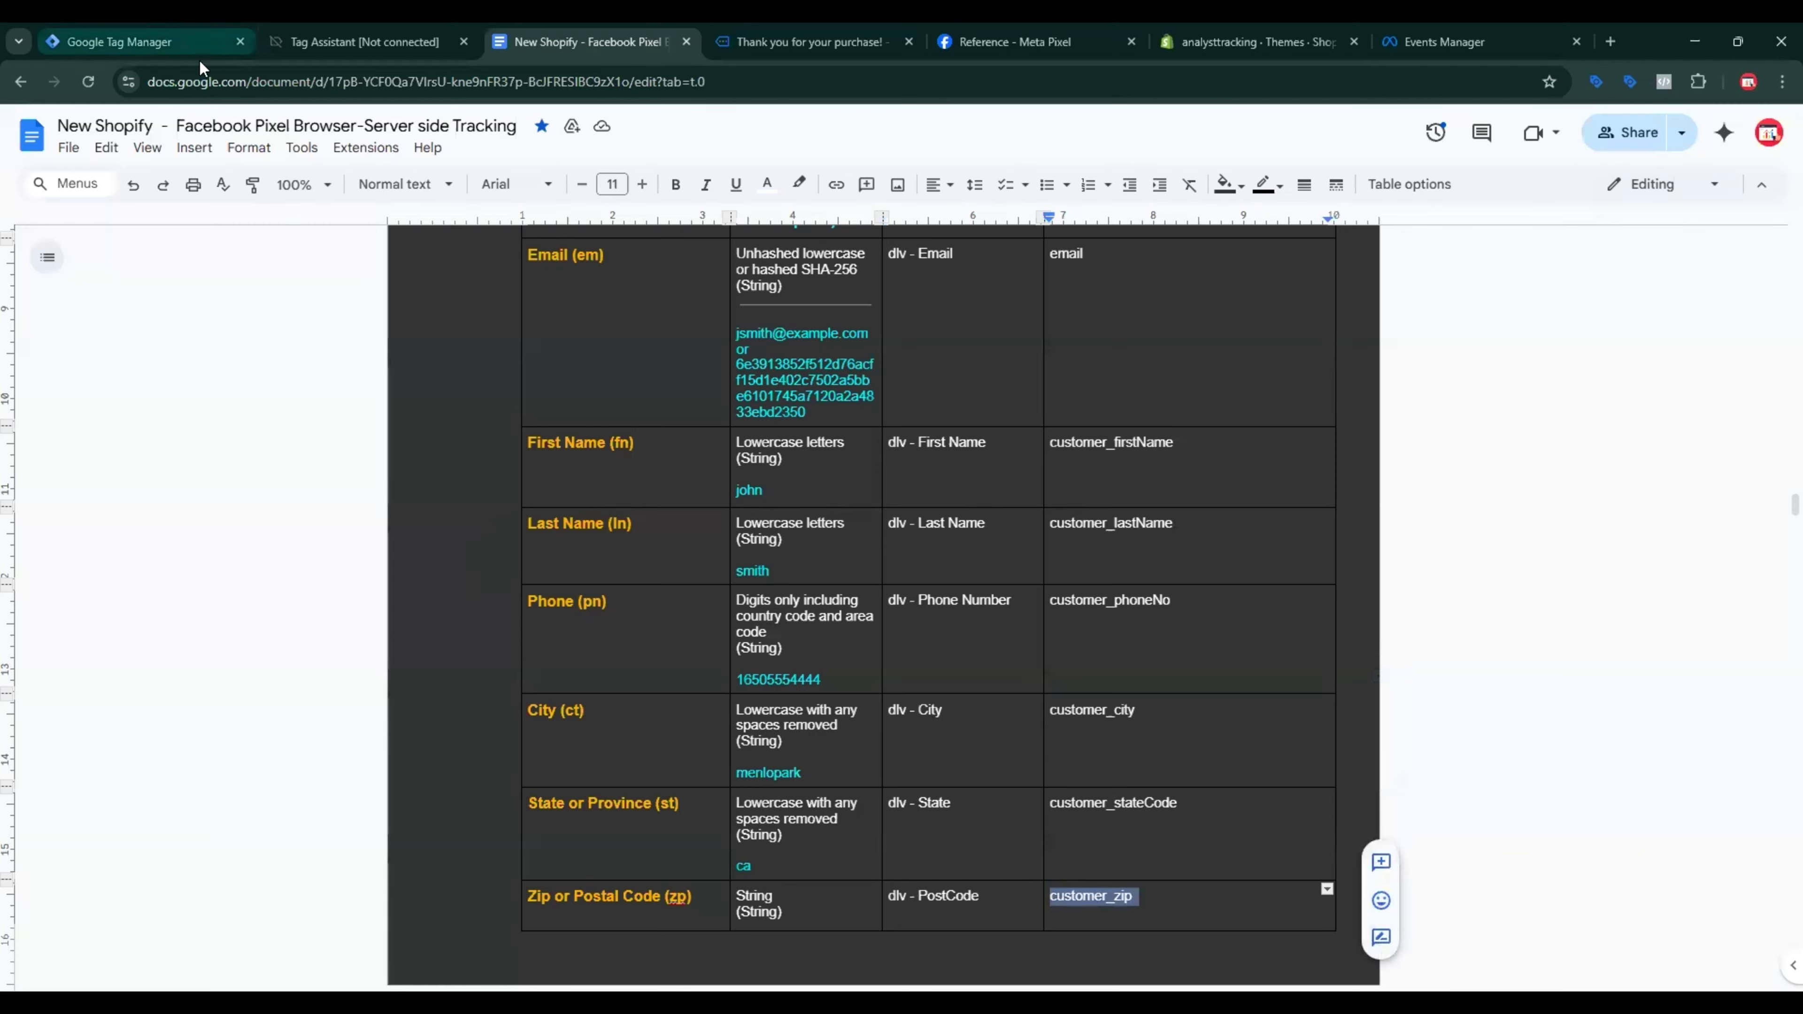
pyautogui.click(149, 41)
pyautogui.hotkey('ctrl', 'v')
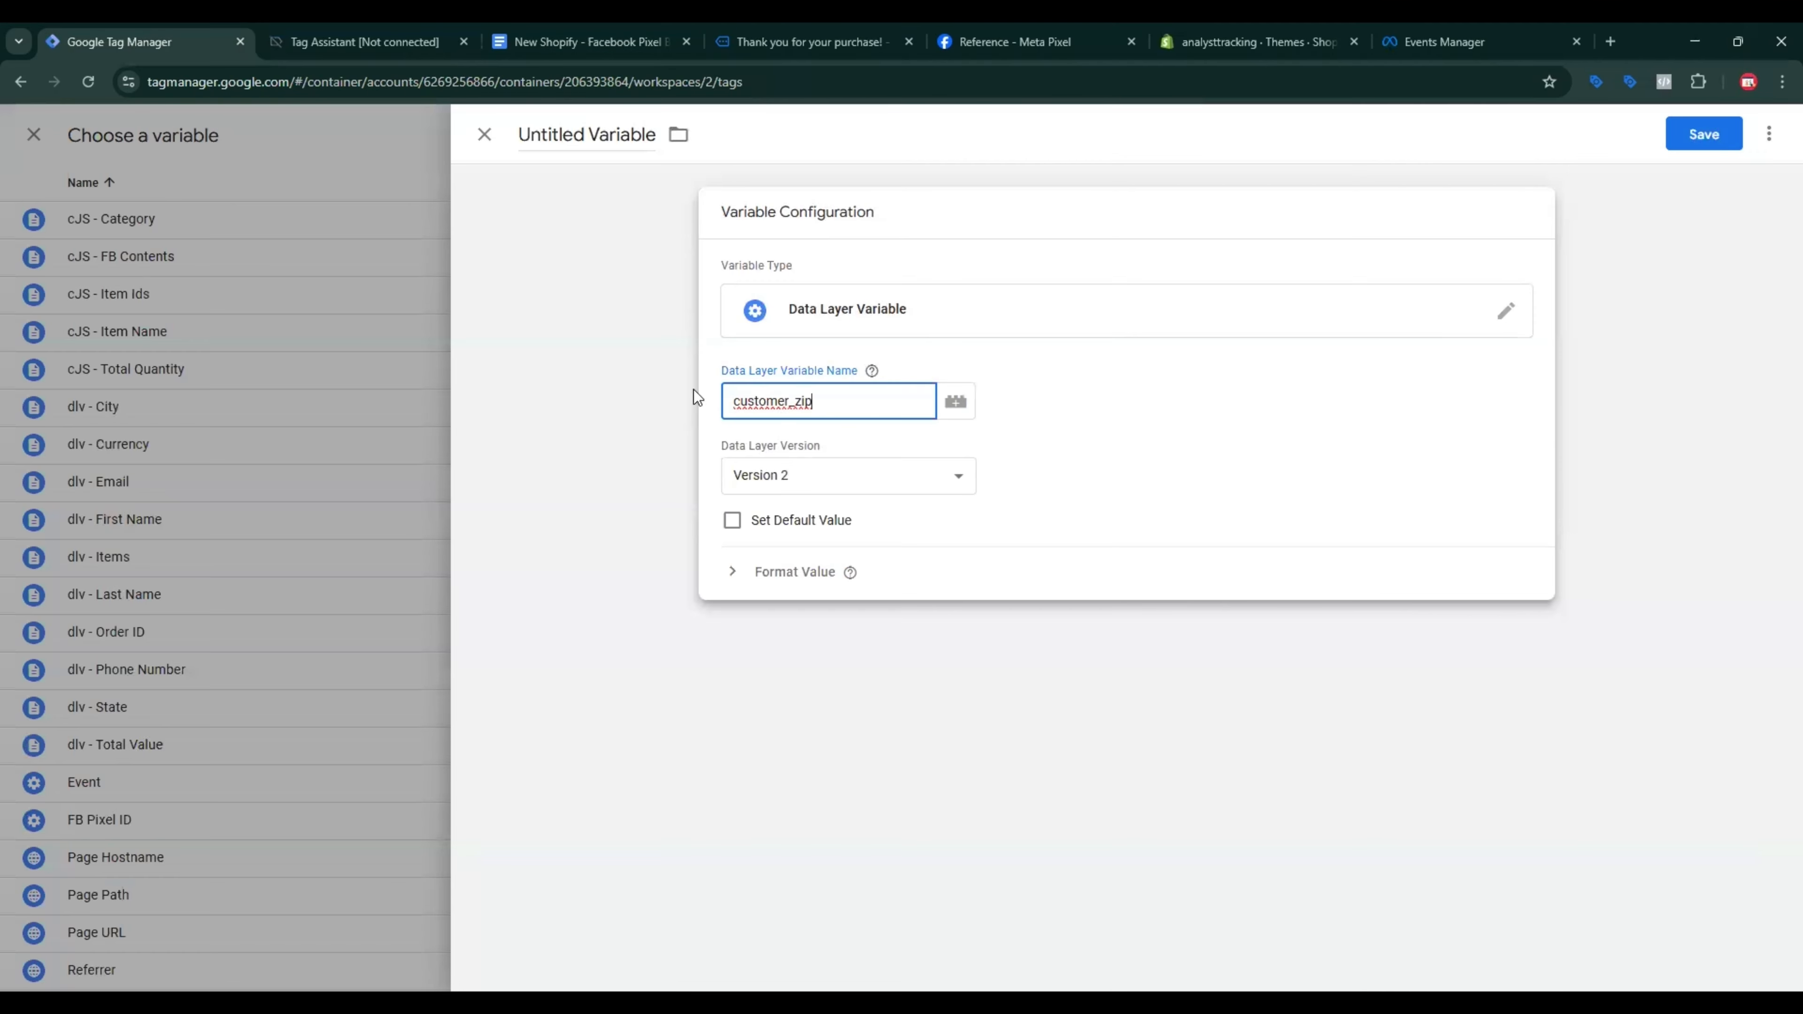
# Step: Name the variable "dlv - PostCode", copied from the setup document's Zip or Postal Code row, and save it
pyautogui.click(531, 36)
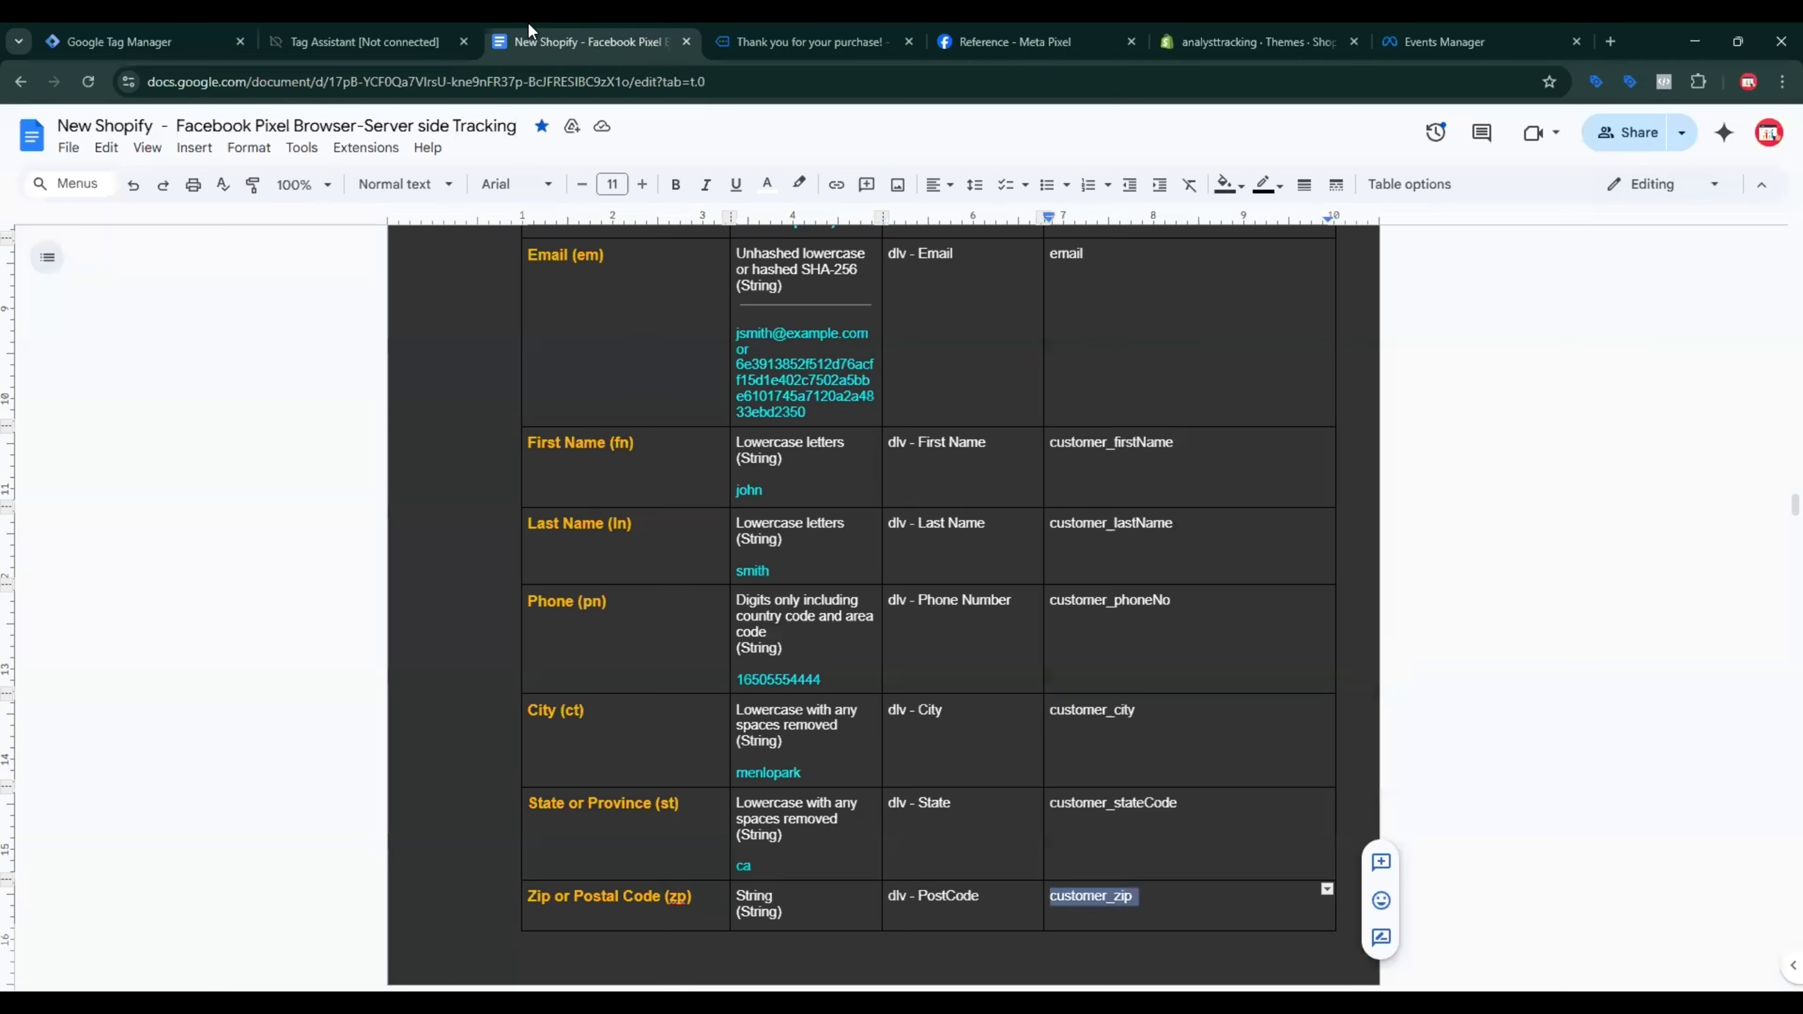
pyautogui.tripleClick(942, 889)
pyautogui.hotkey('ctrl', 'c')
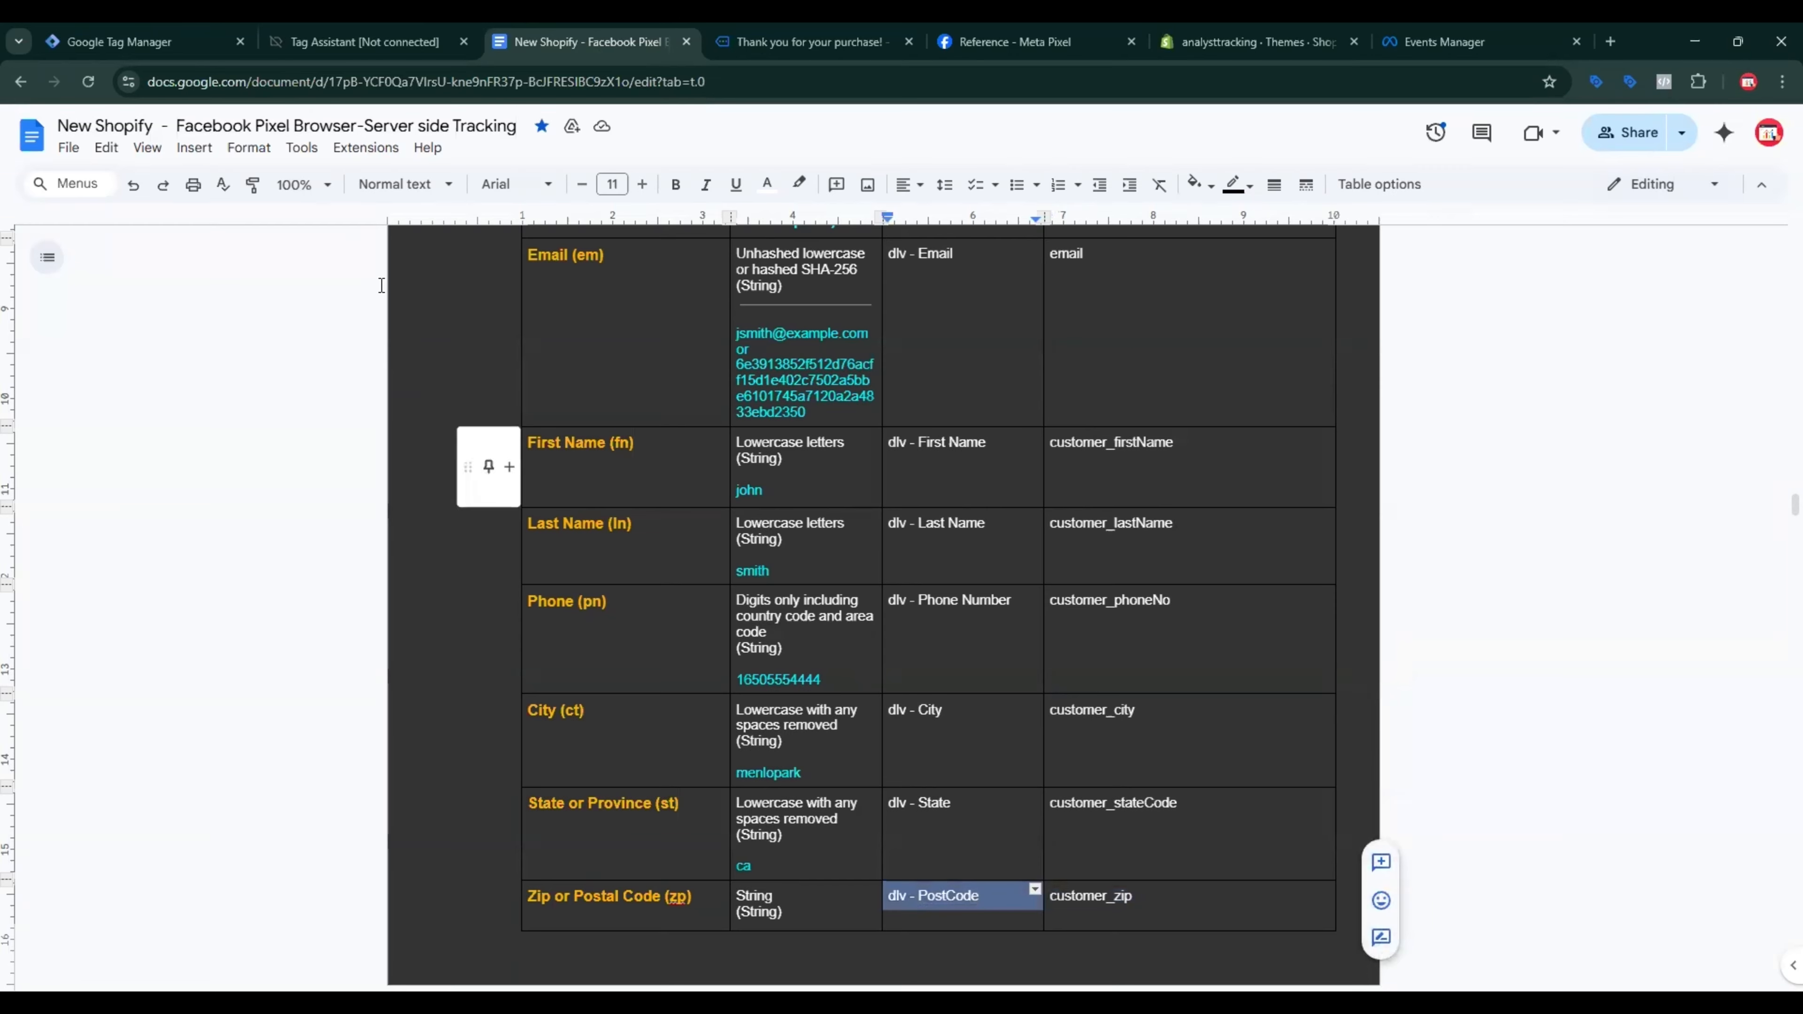
pyautogui.hotkey('ctrl', '1')
pyautogui.click(703, 211)
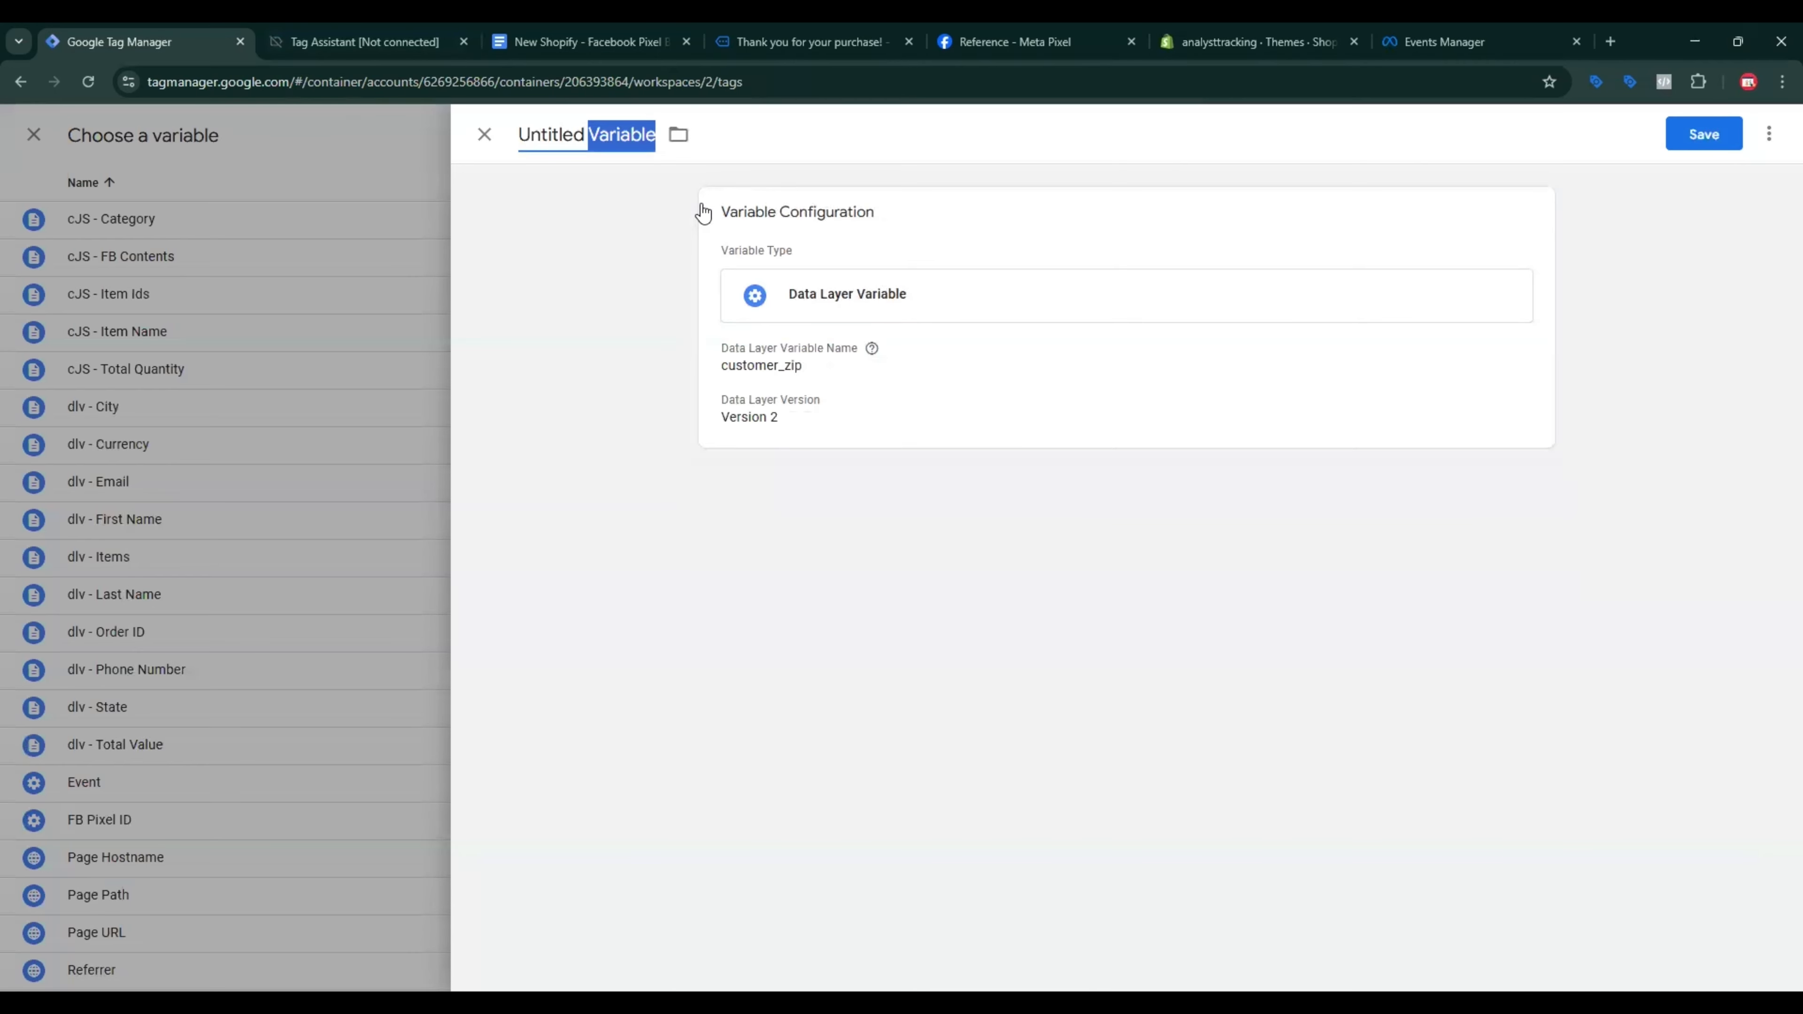
pyautogui.hotkey('ctrl', 'a')
pyautogui.hotkey('ctrl', 'v')
pyautogui.click(1711, 132)
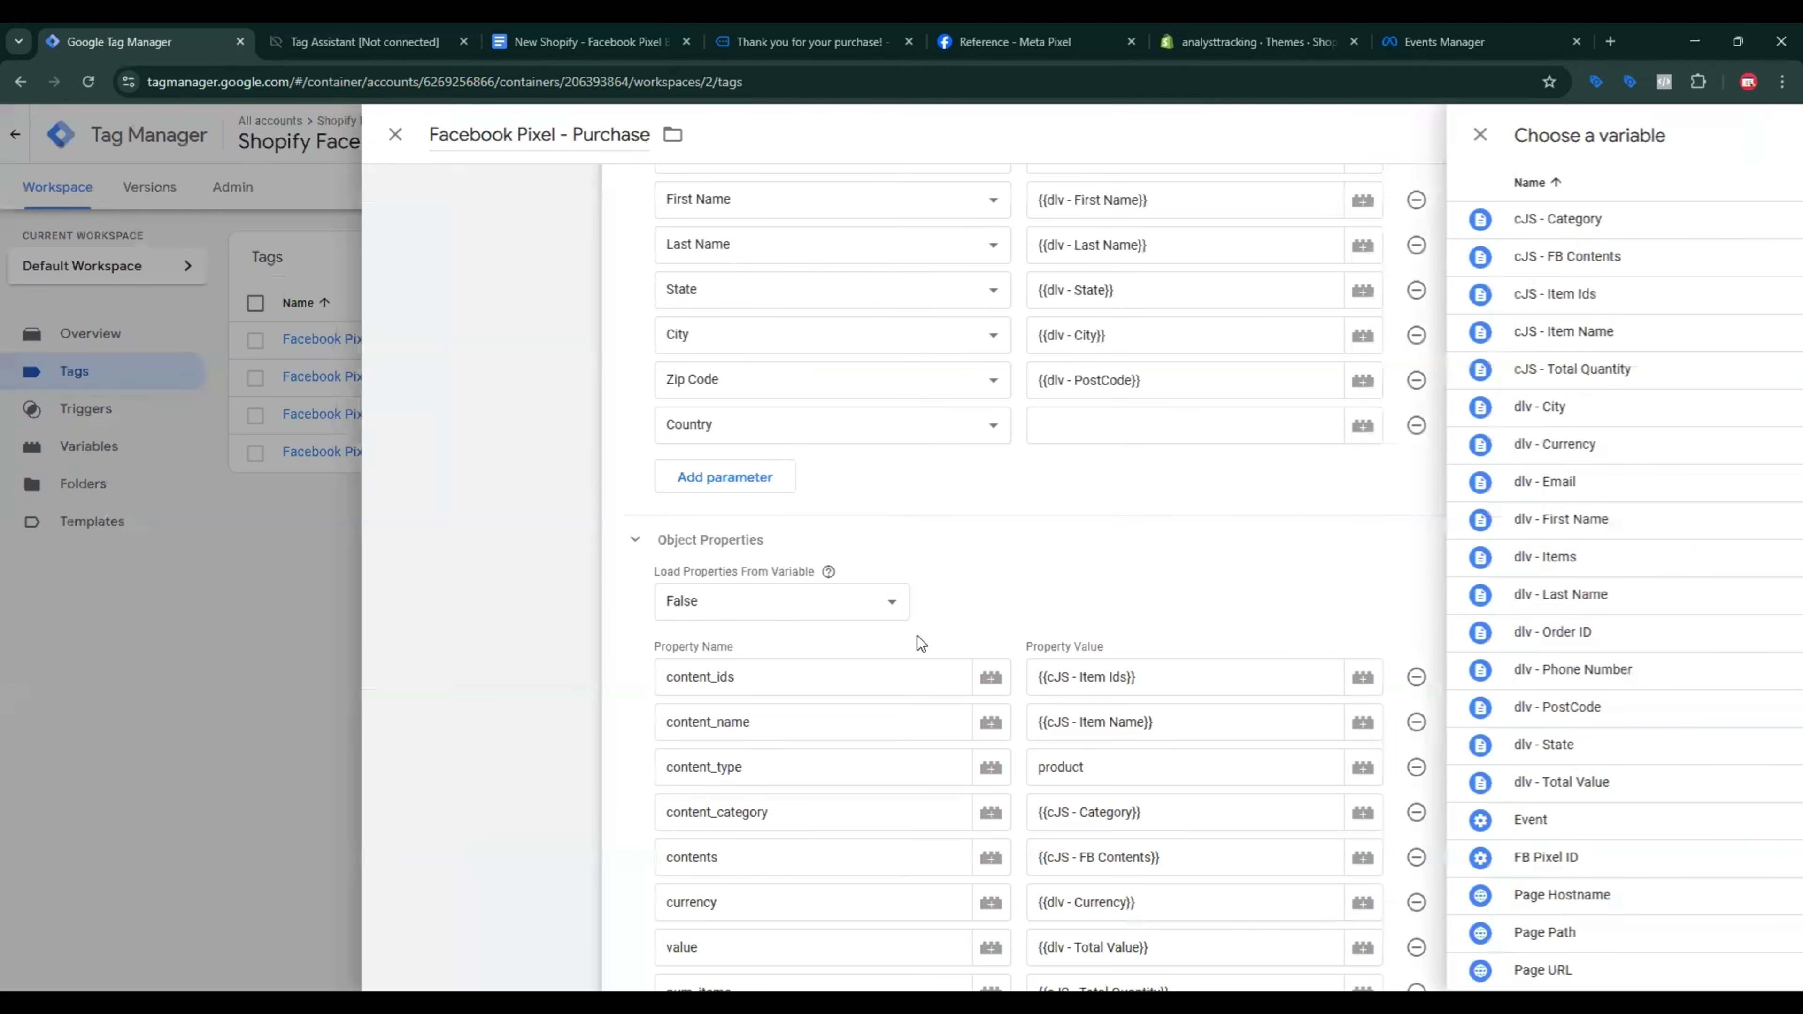
# Step: Create a new variable of type Data Layer Variable for the Purchase tag's Country parameter
pyautogui.click(1144, 425)
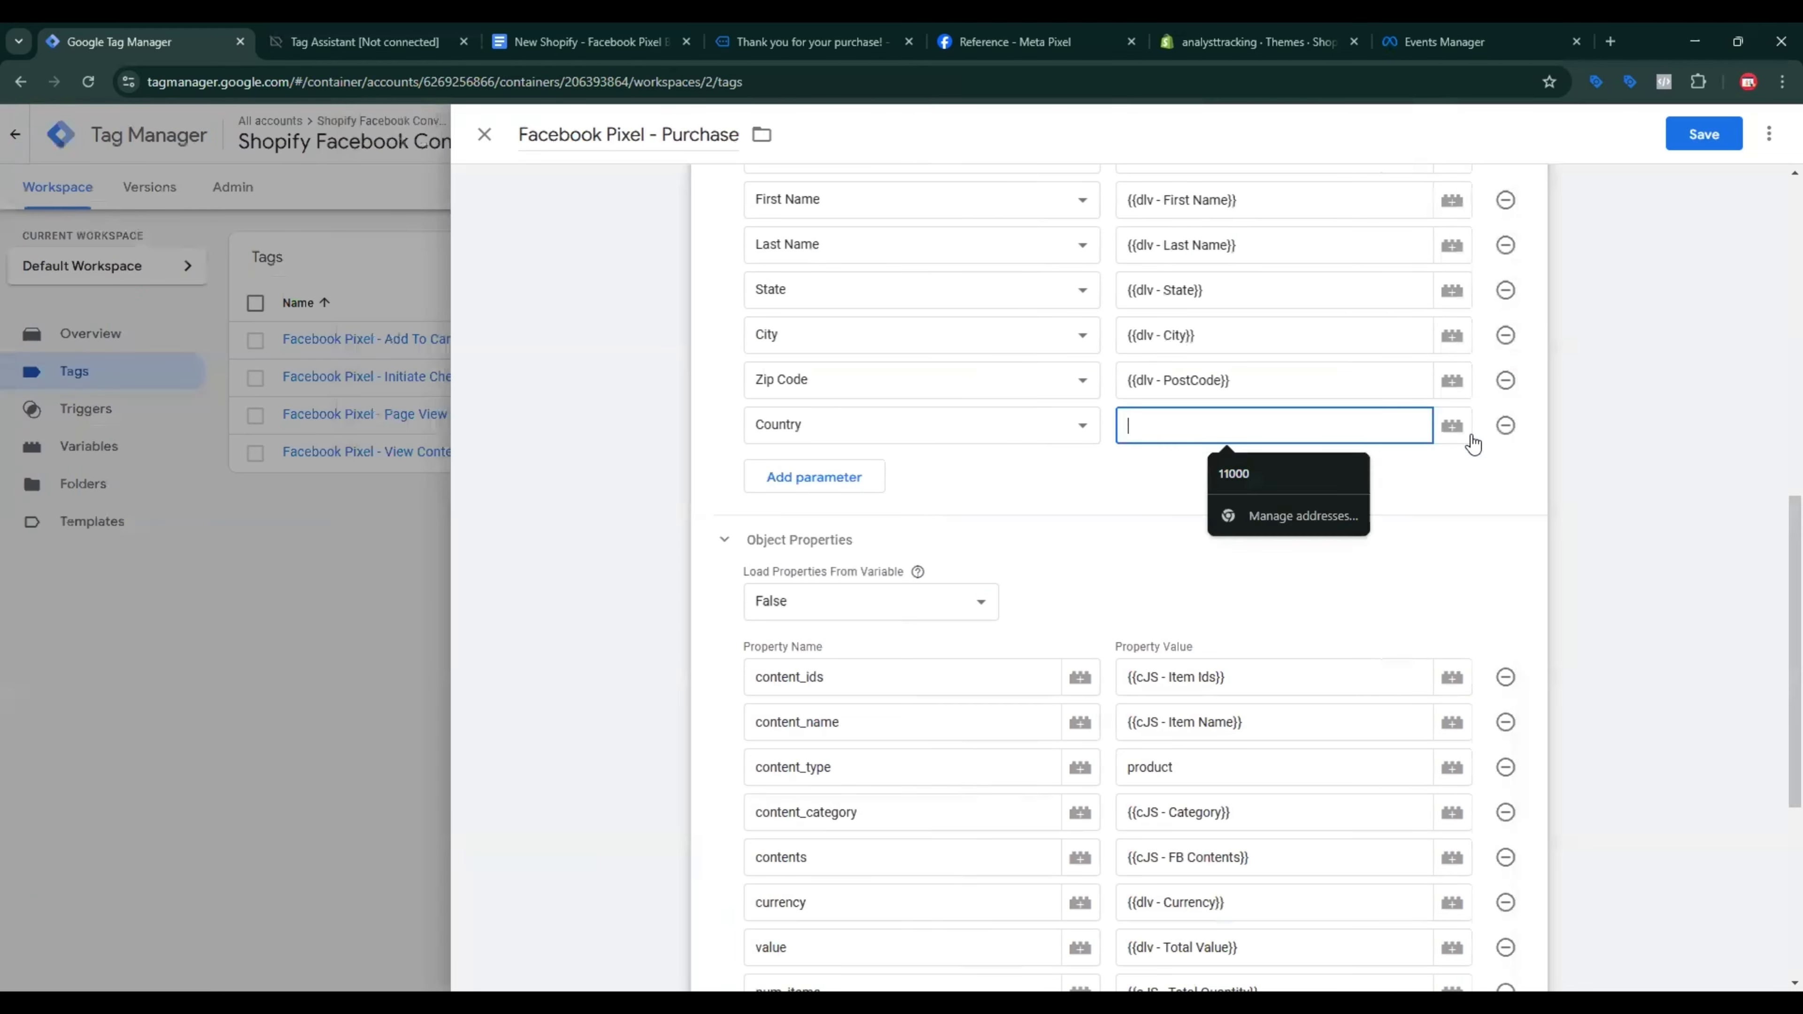
pyautogui.click(1451, 424)
pyautogui.click(1756, 135)
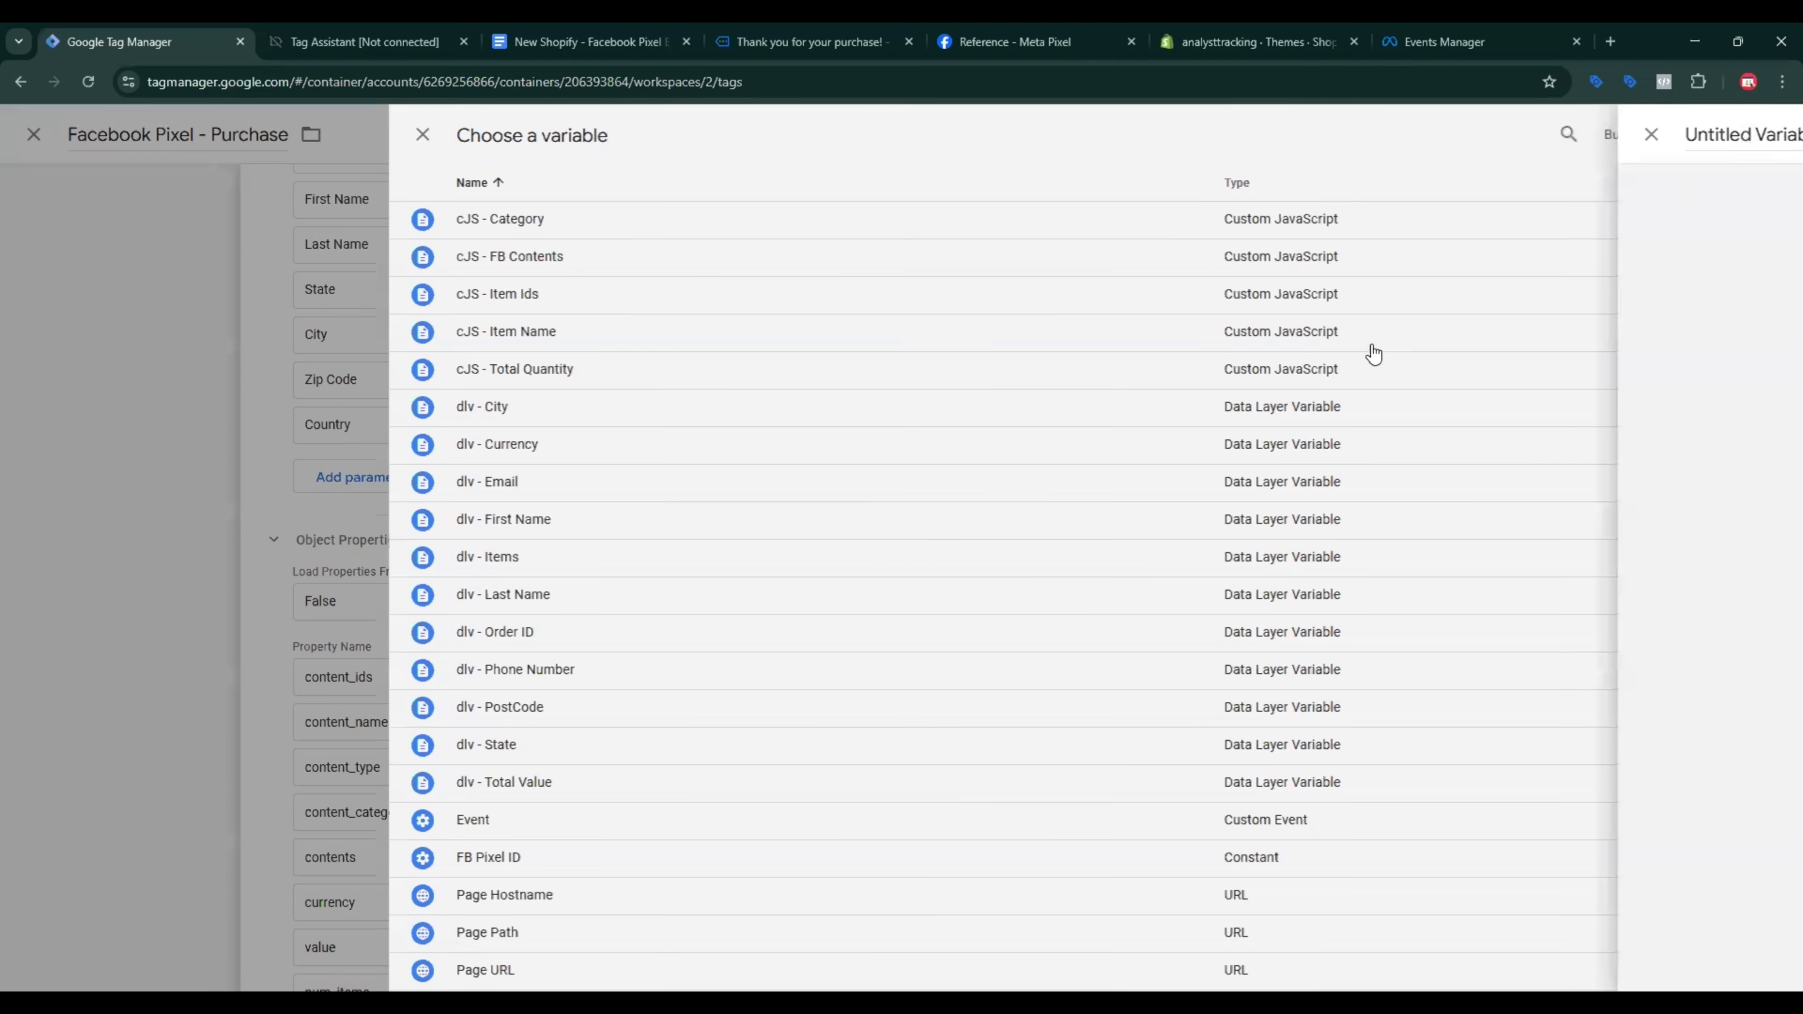
pyautogui.click(1339, 437)
pyautogui.click(1336, 675)
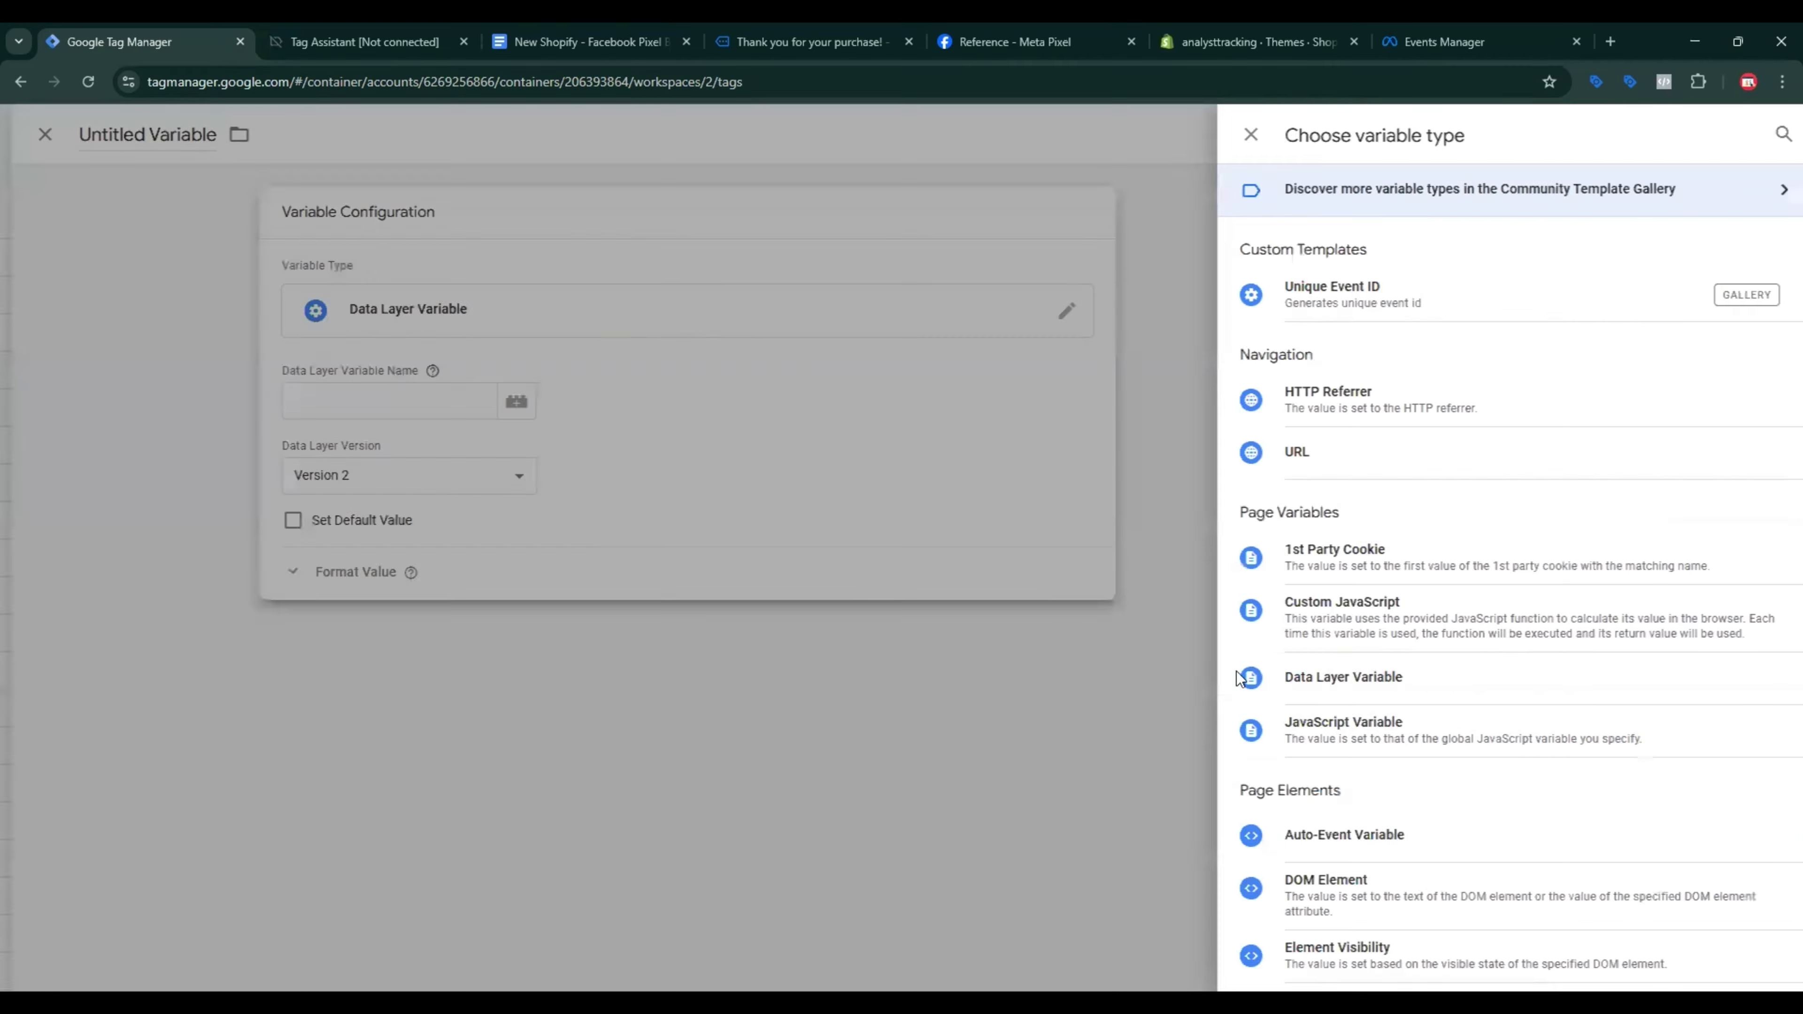
# Step: Set the new variable's data layer name to customer_countryCode, copied from the purchase event's data layer in Tag Assistant
pyautogui.click(423, 32)
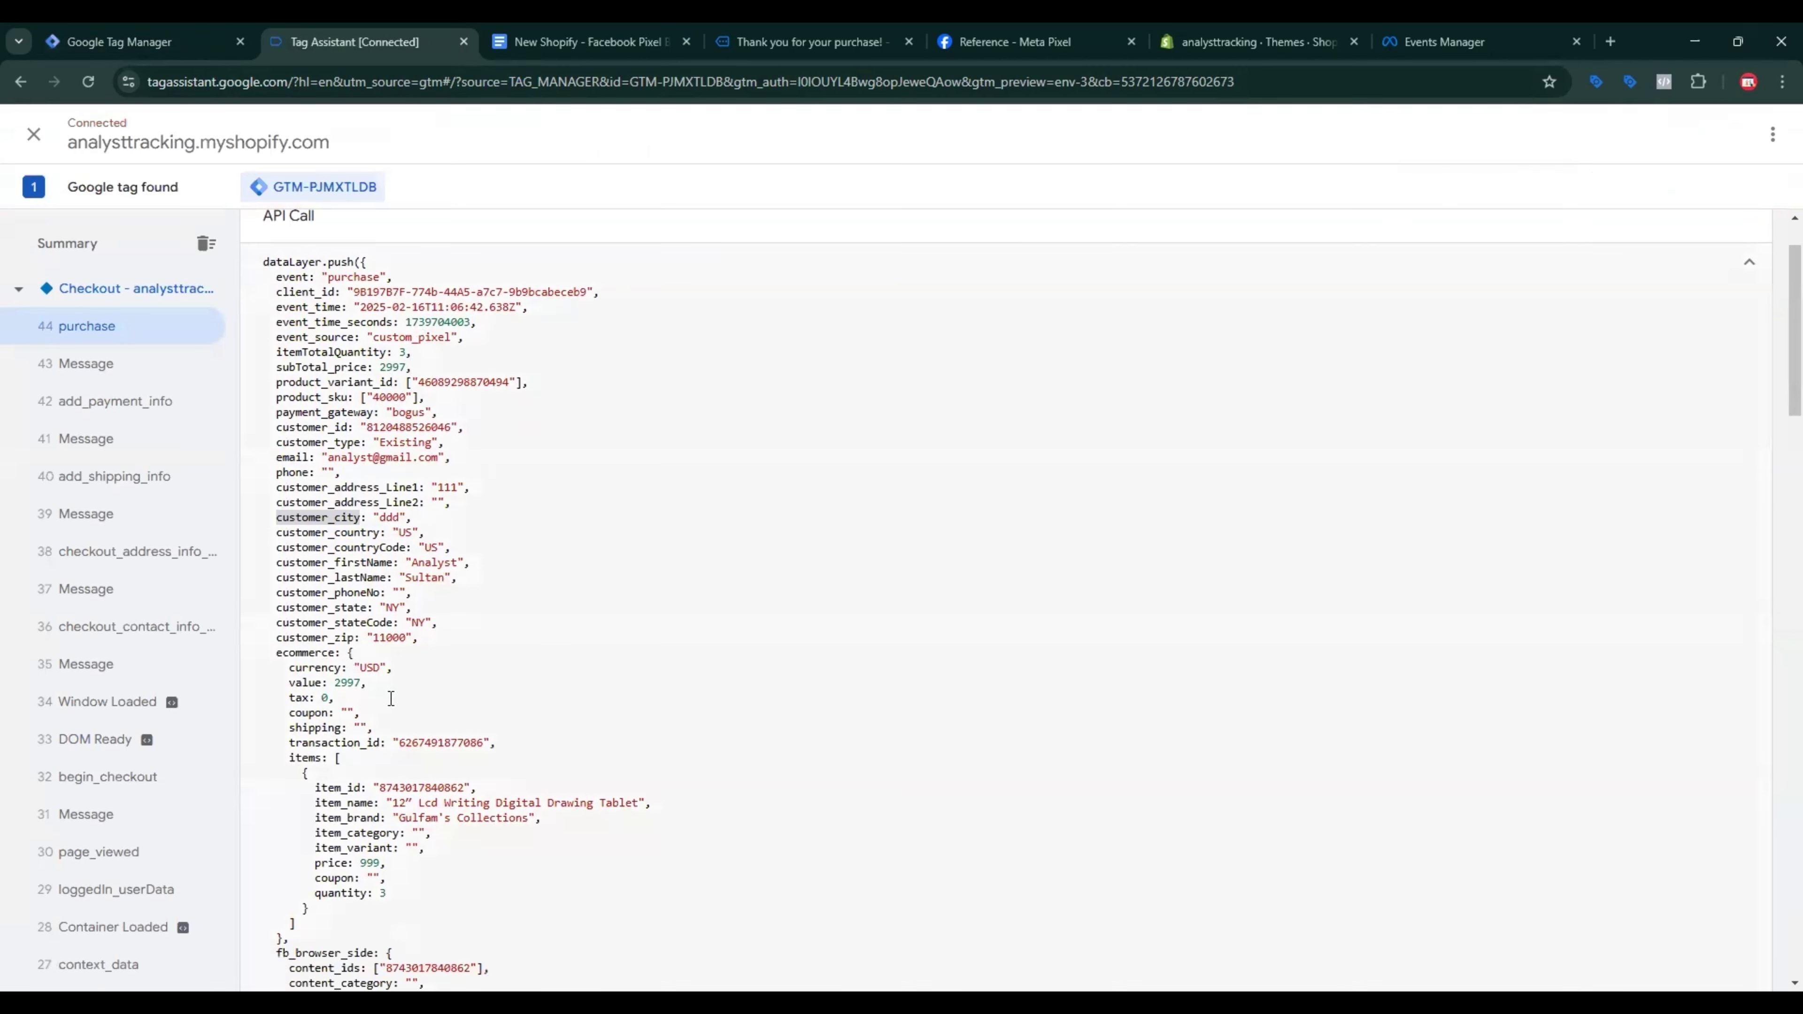
pyautogui.doubleClick(339, 547)
pyautogui.hotkey('ctrl', 'c')
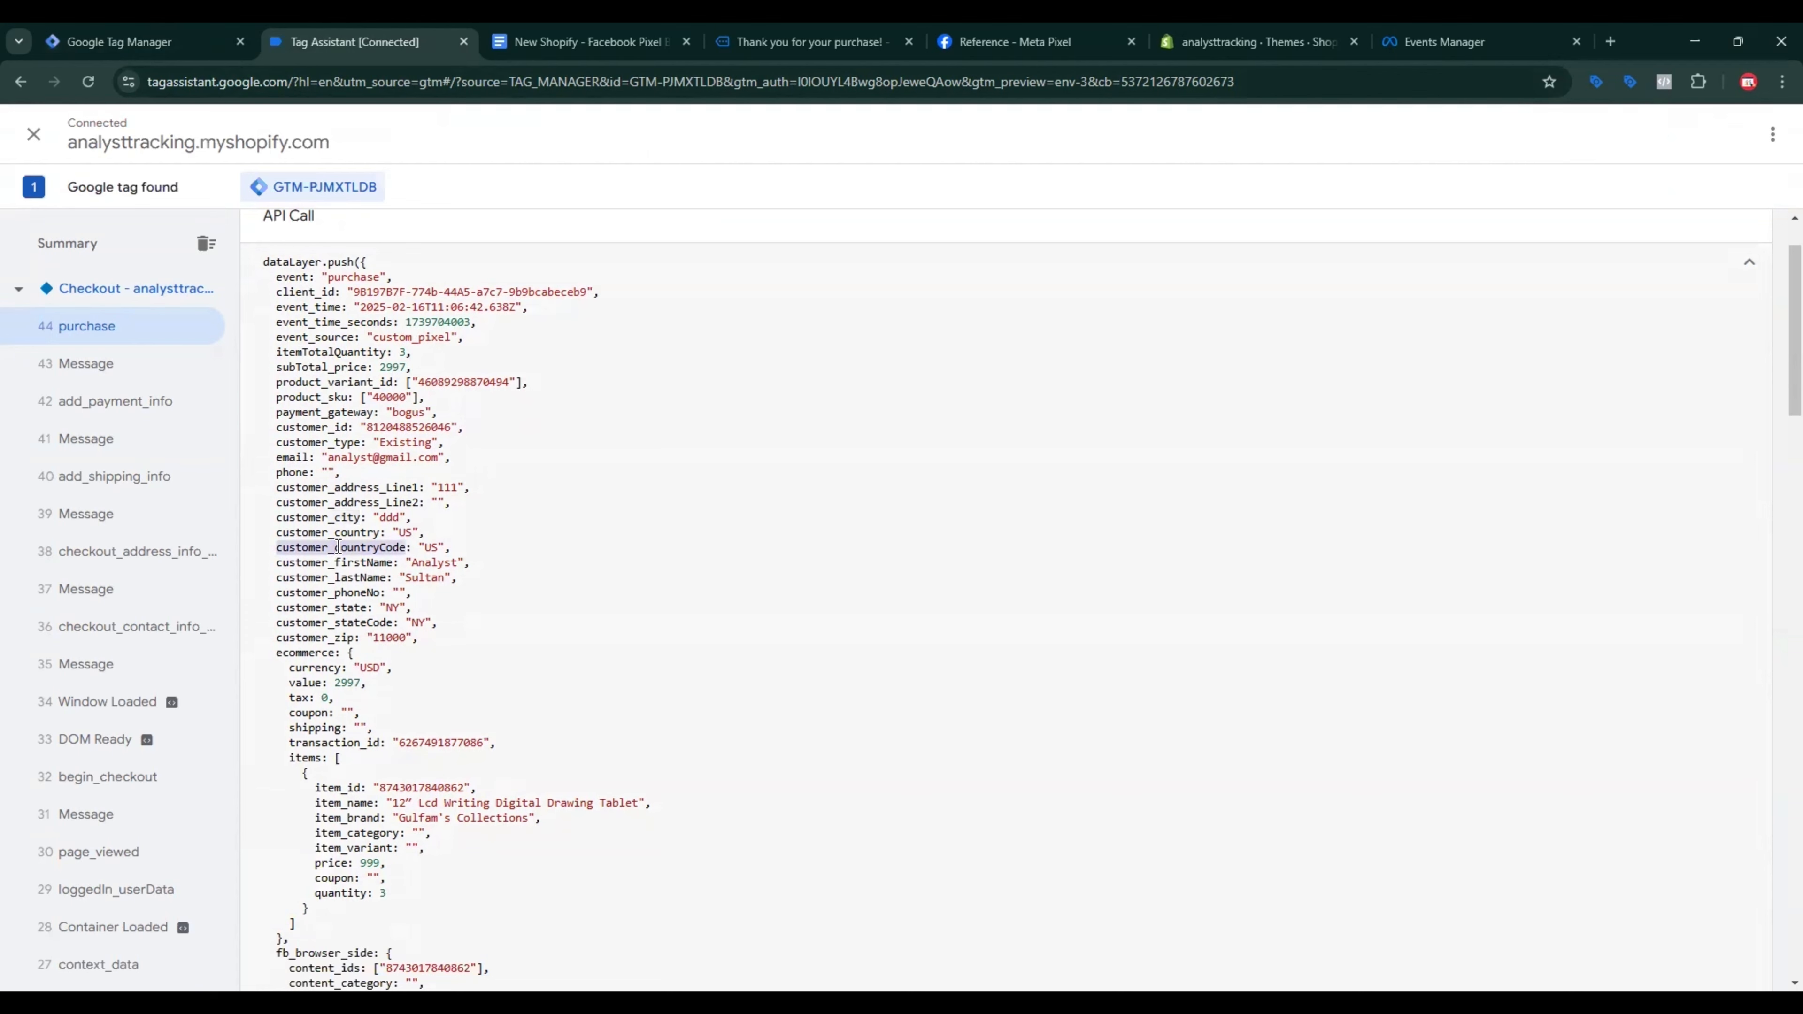
pyautogui.hotkey('ctrl', 'shift', 'Tab')
pyautogui.click(805, 411)
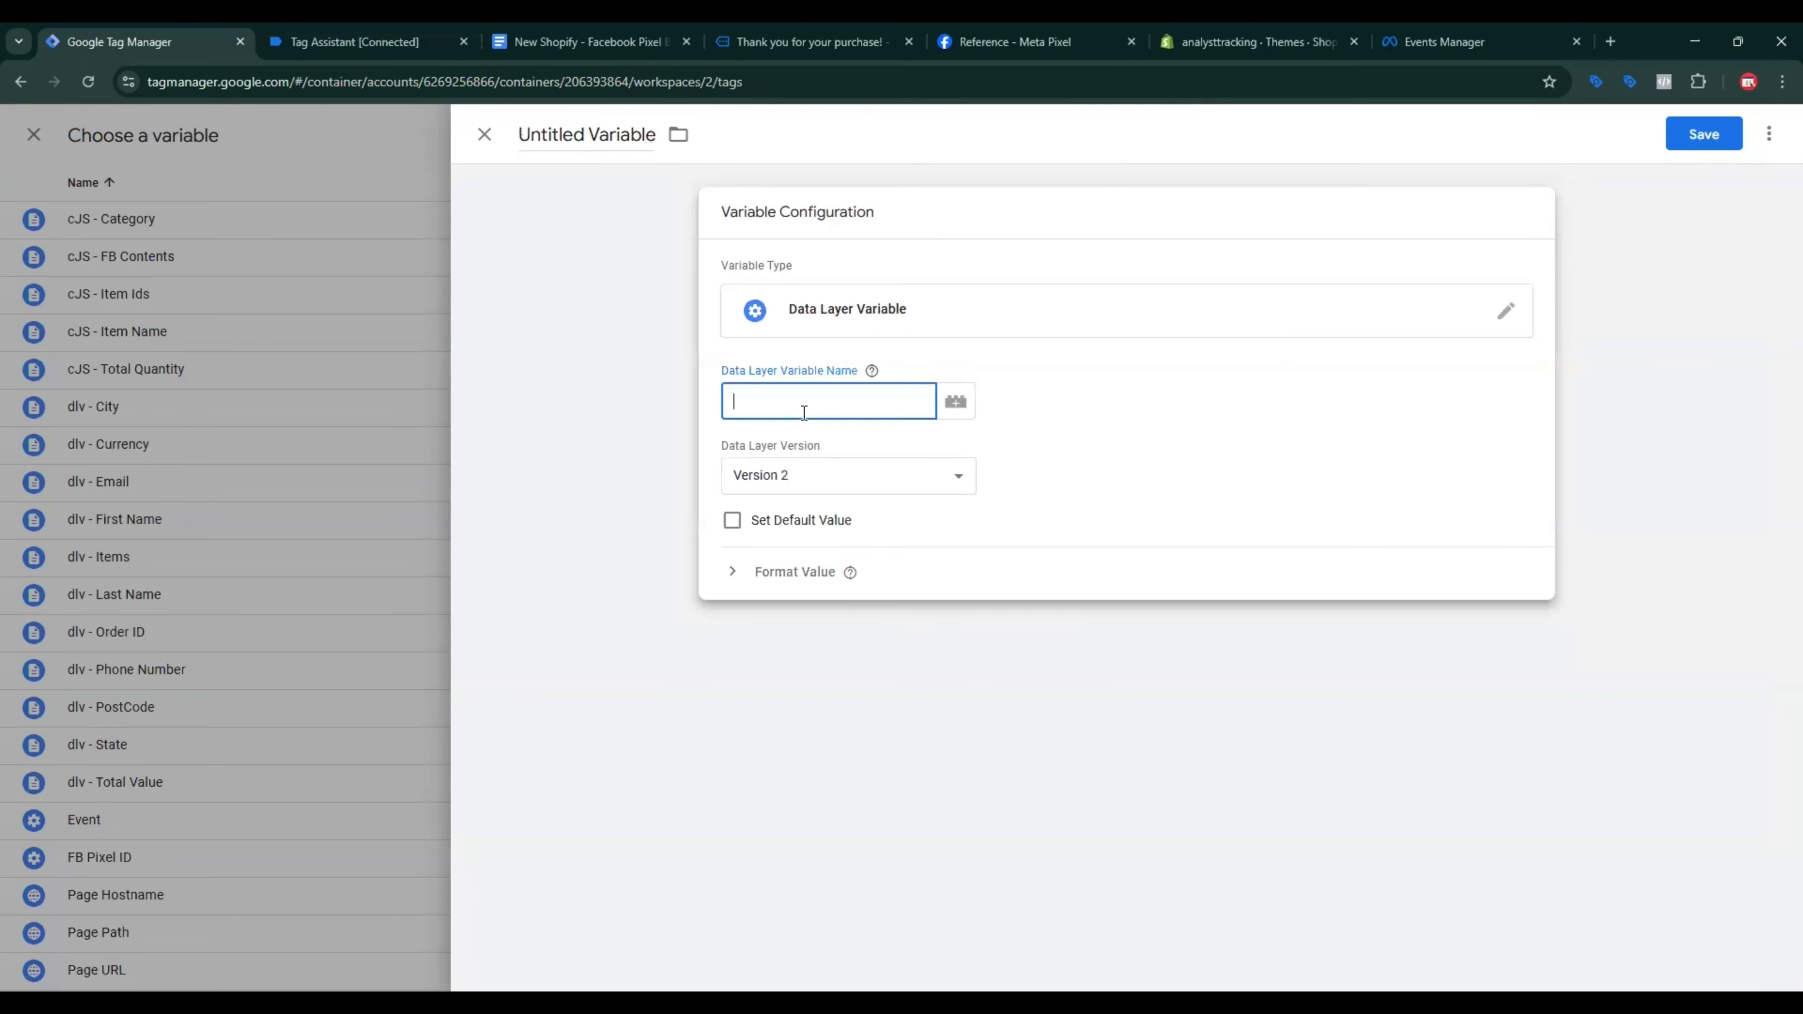
pyautogui.hotkey('ctrl', 'v')
# Step: Name the variable "dlv - Country", copied from the setup document's Country row, and save it
pyautogui.click(561, 41)
pyautogui.scroll(-4, 956, 852)
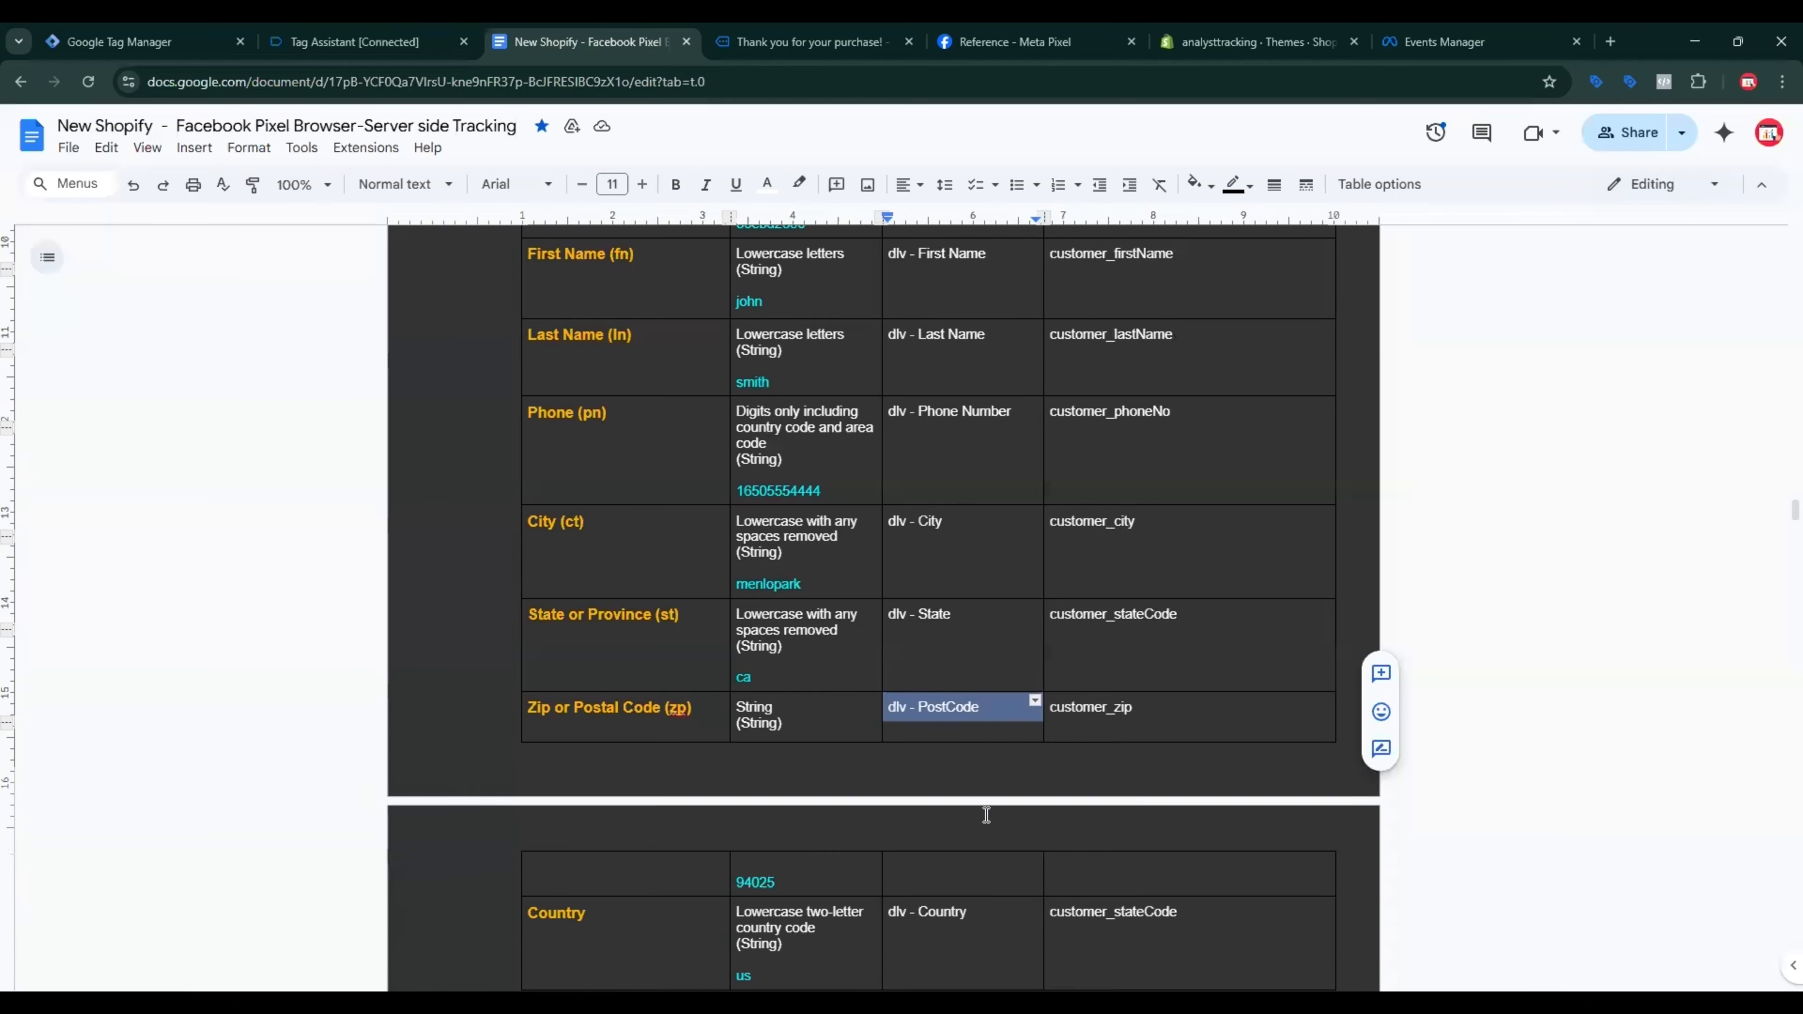
pyautogui.tripleClick(910, 824)
pyautogui.hotkey('ctrl', 'c')
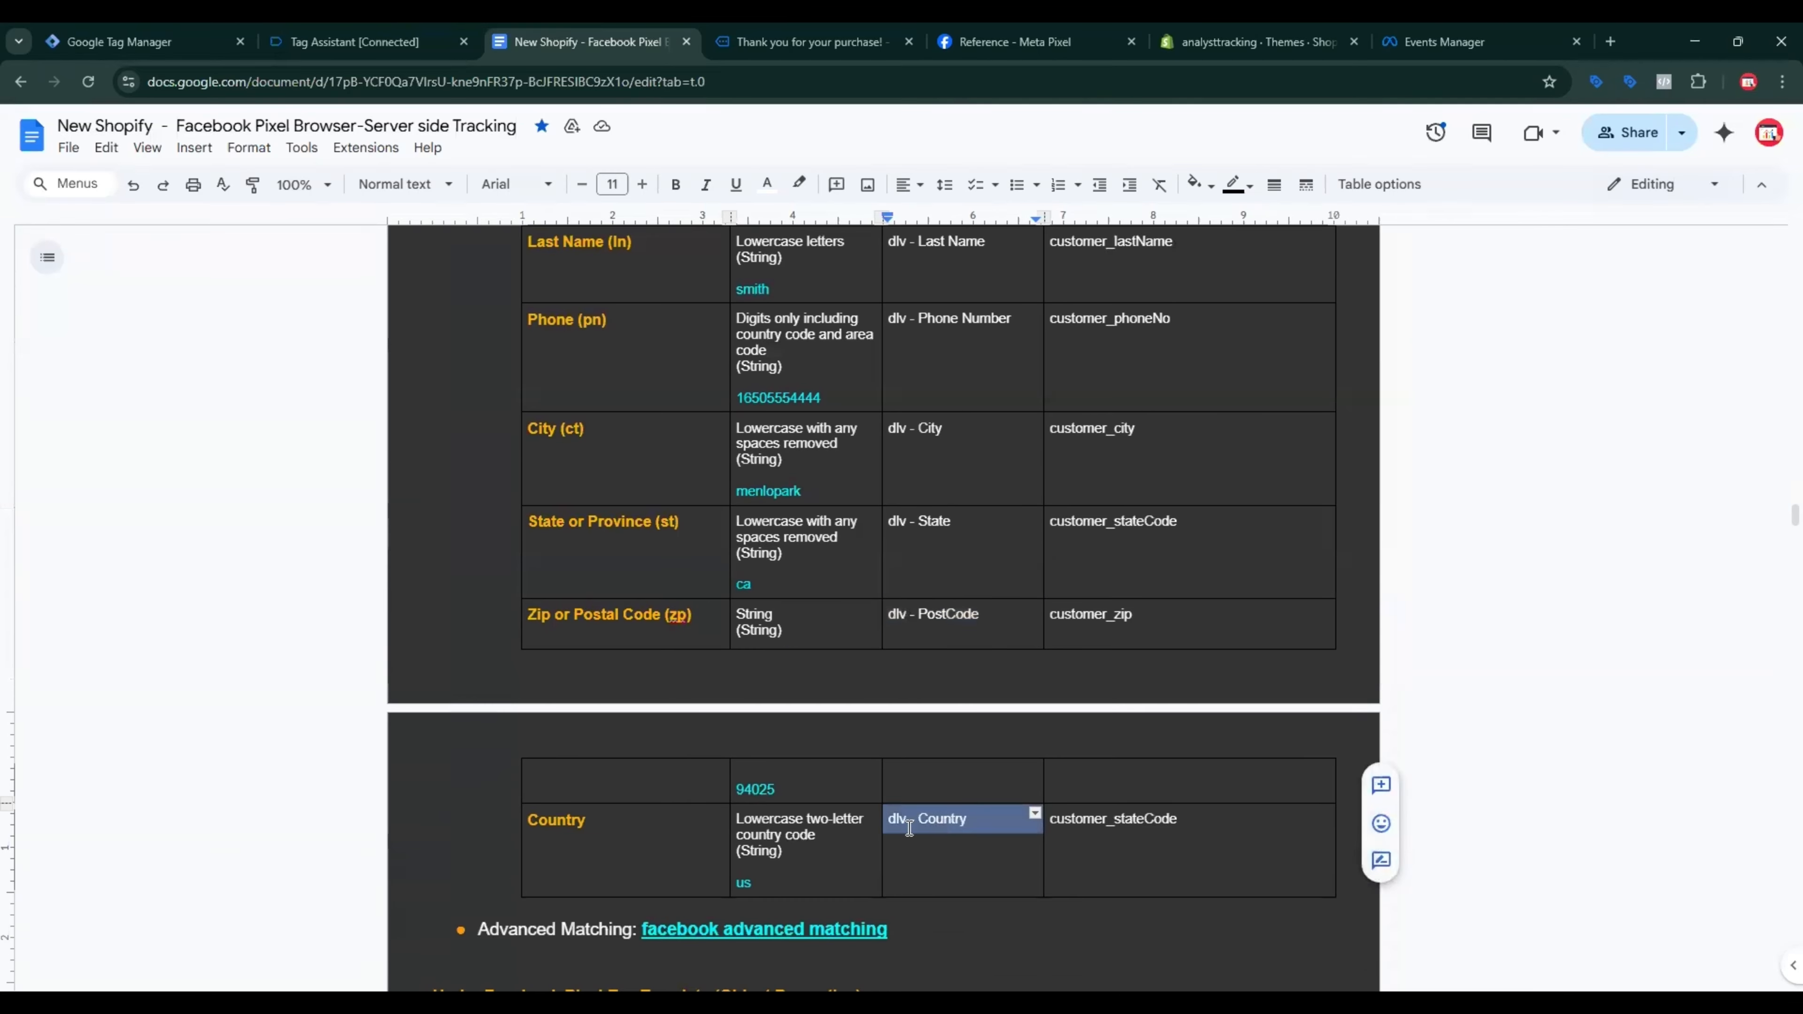
pyautogui.click(205, 45)
pyautogui.click(562, 135)
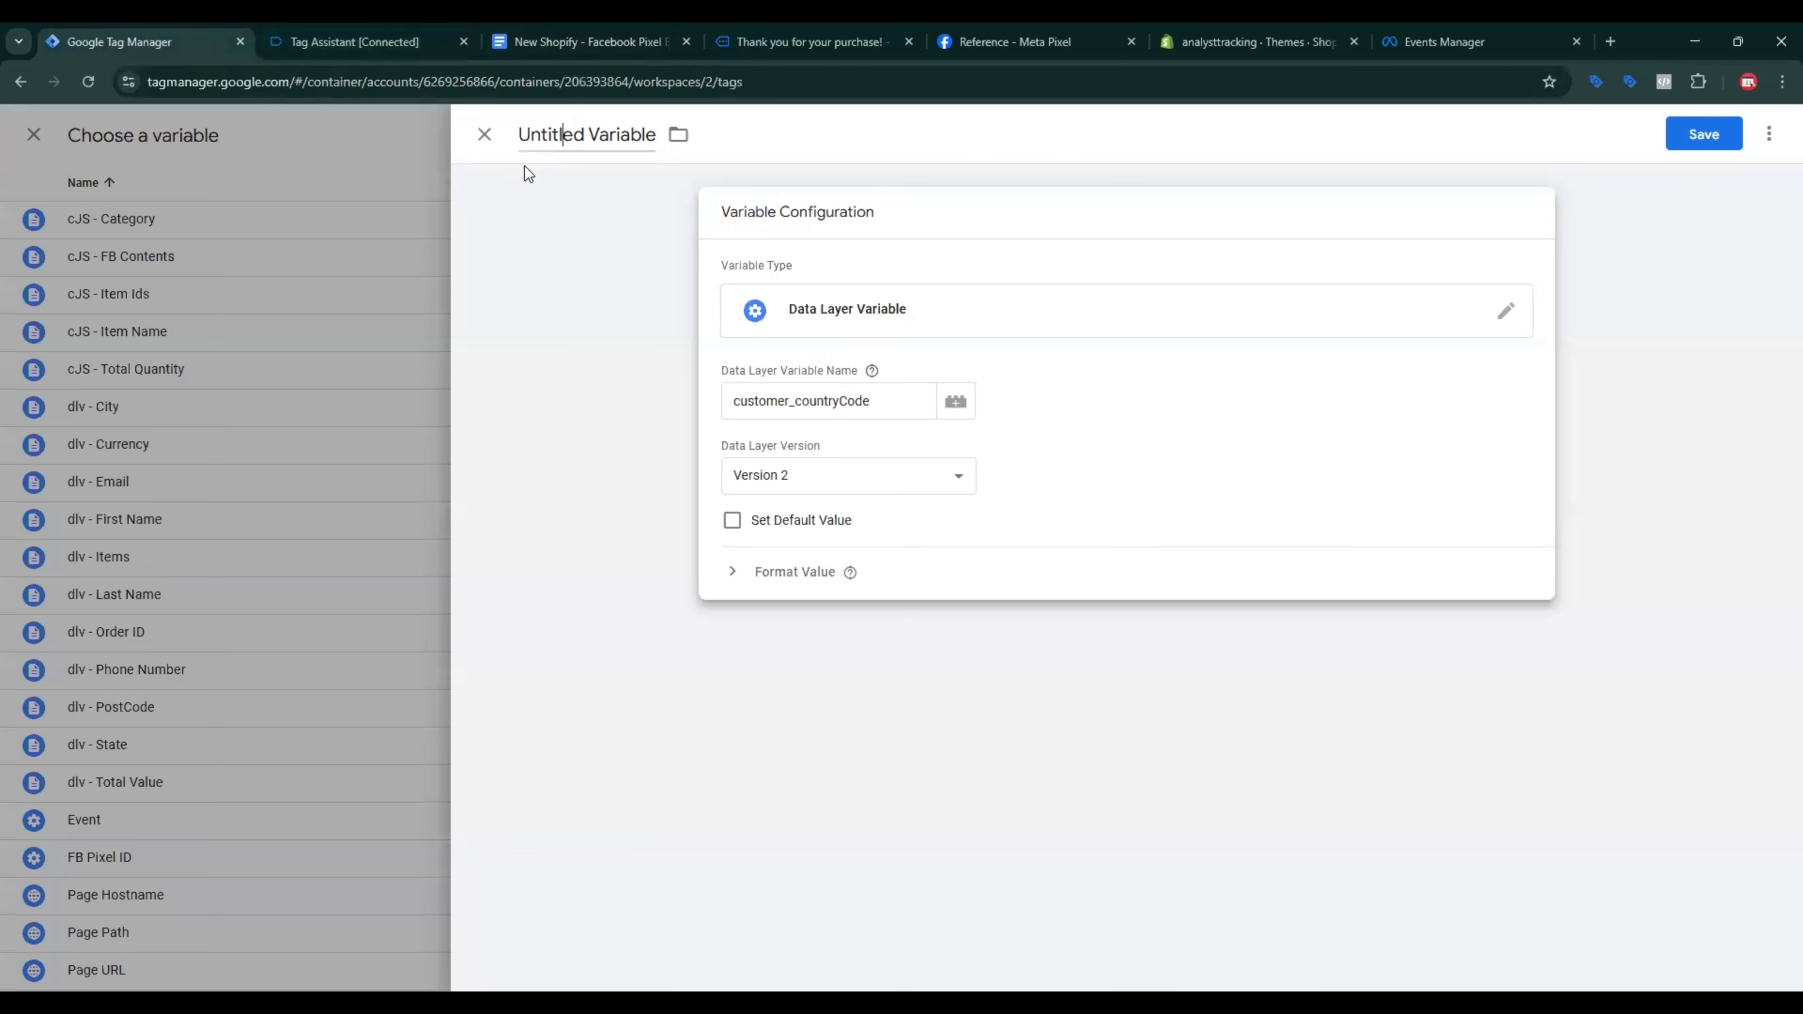
pyautogui.hotkey('ctrl', 'a')
pyautogui.hotkey('ctrl', 'v')
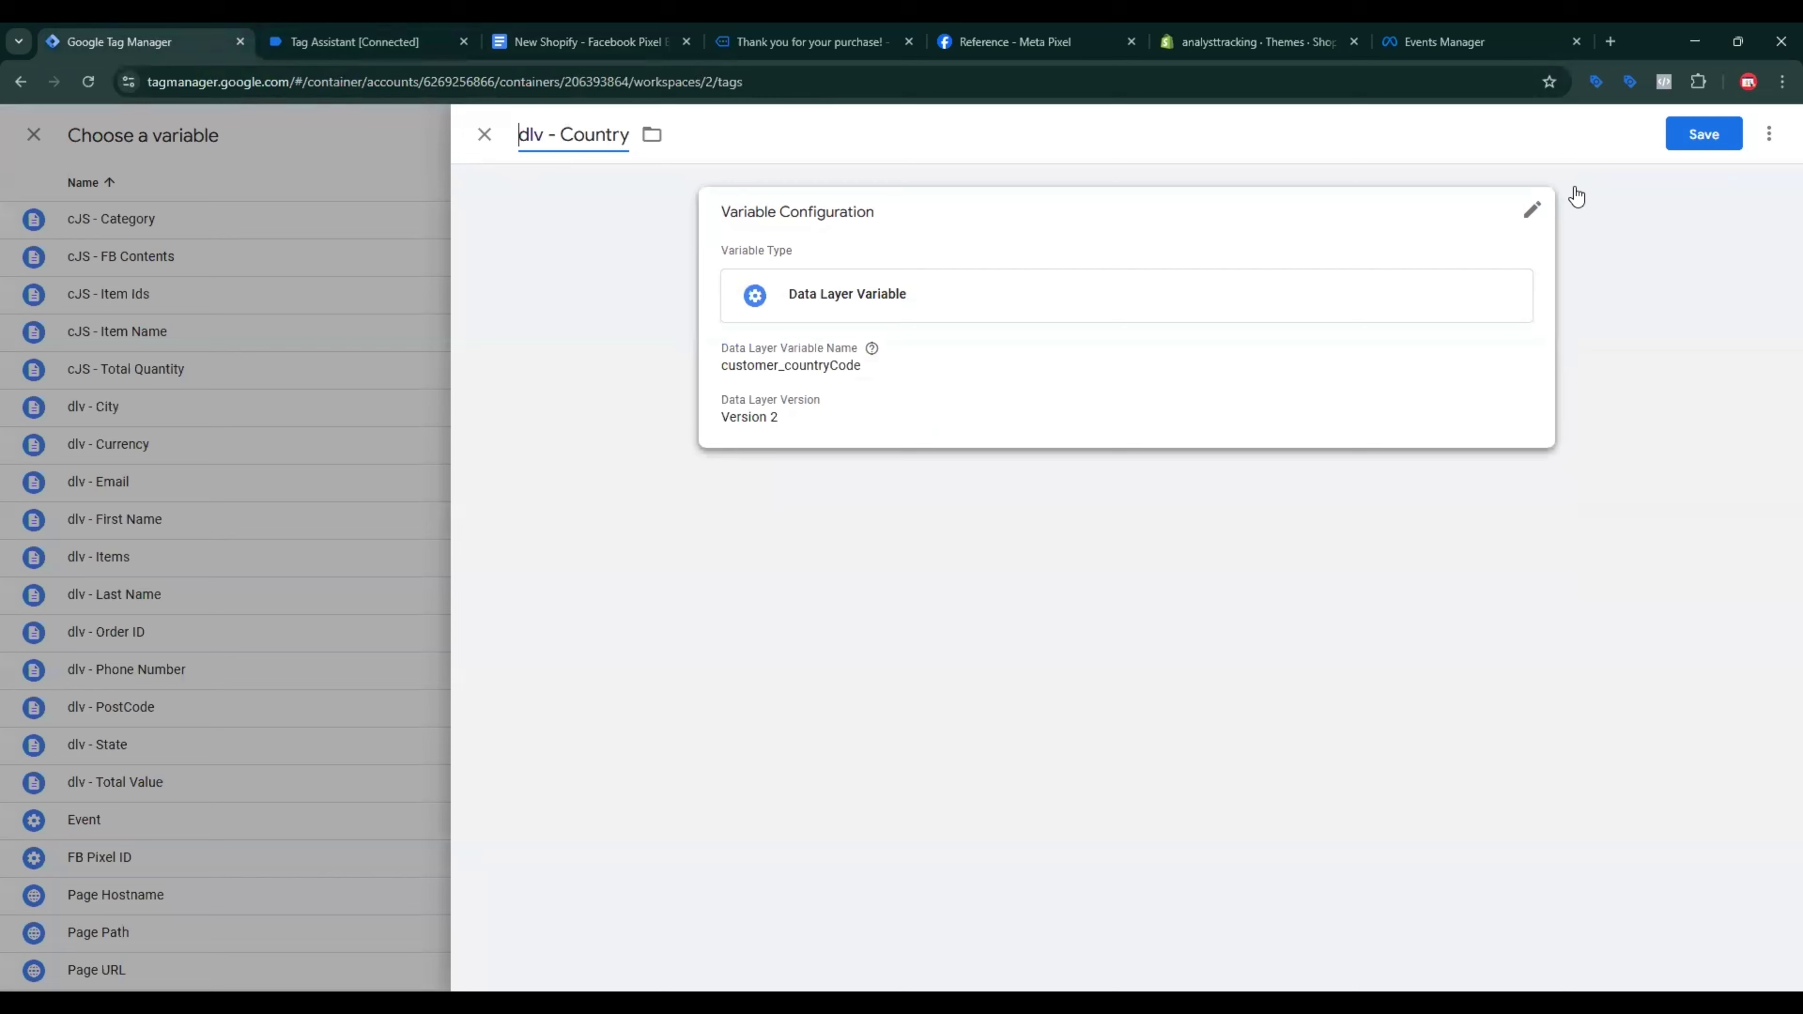
pyautogui.click(1674, 137)
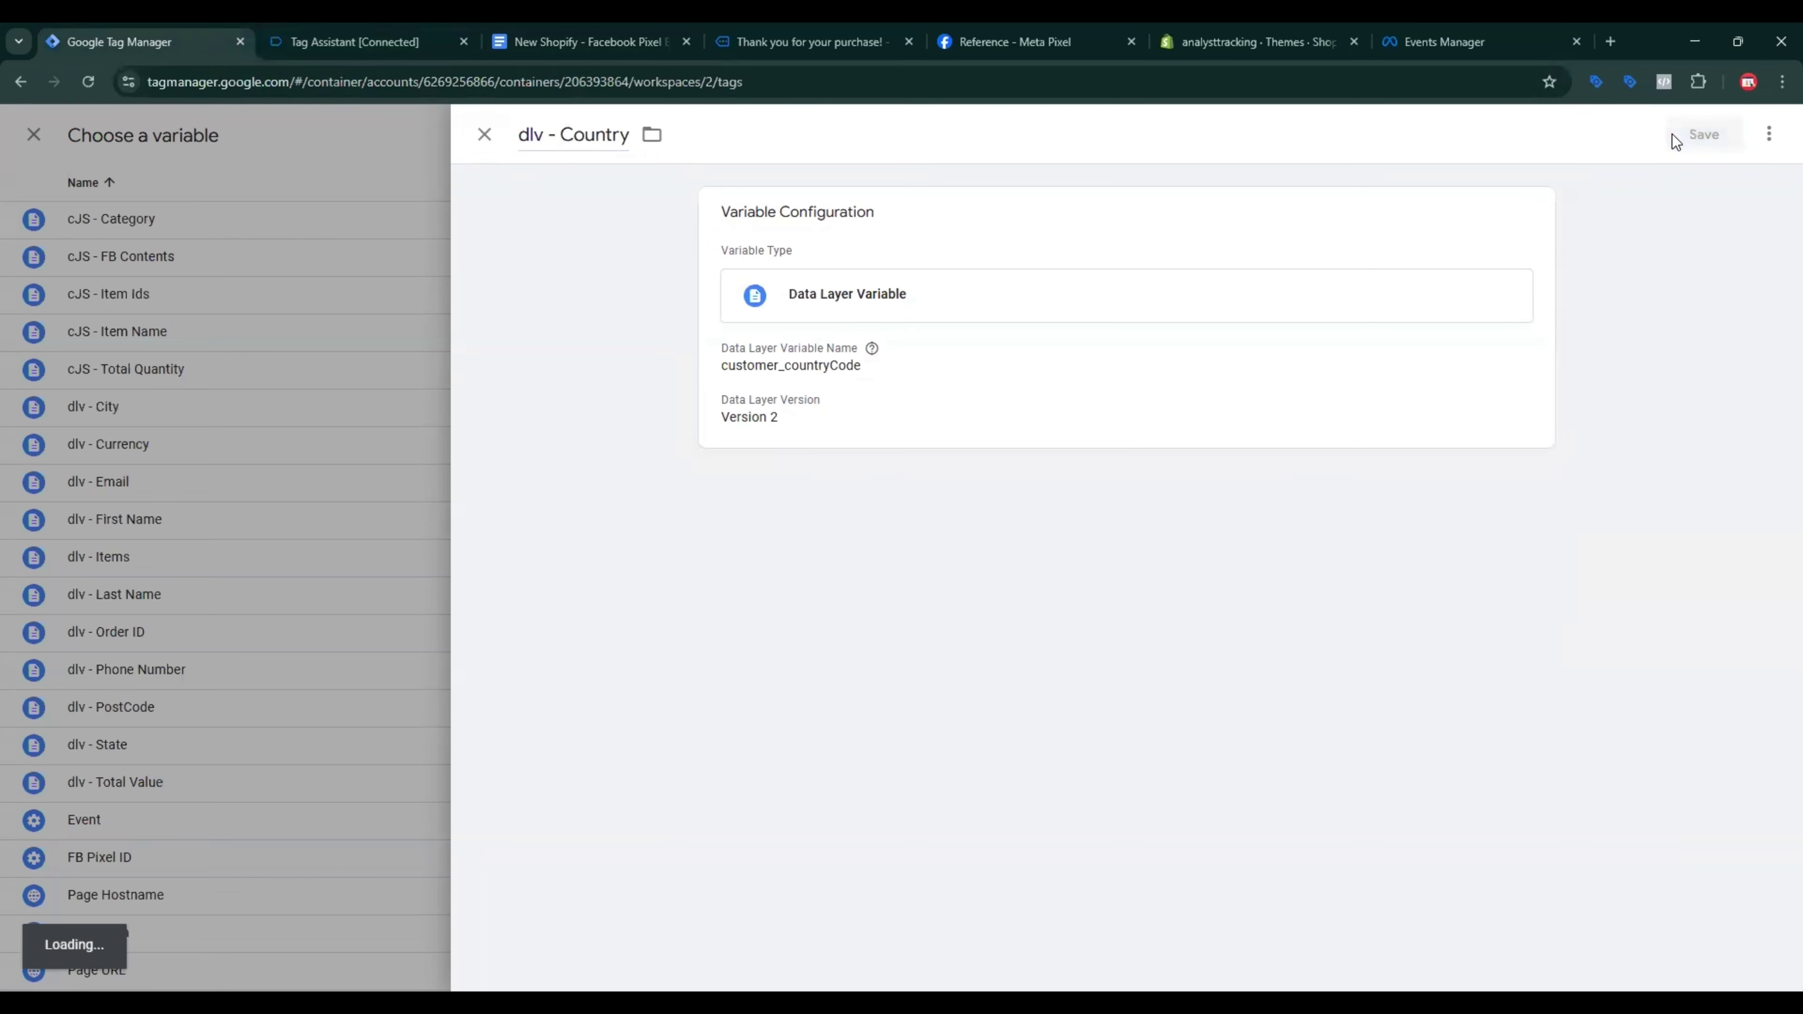
# Step: Save the Facebook Pixel - Purchase tag and start preview mode for the container
pyautogui.scroll(-5, 1167, 430)
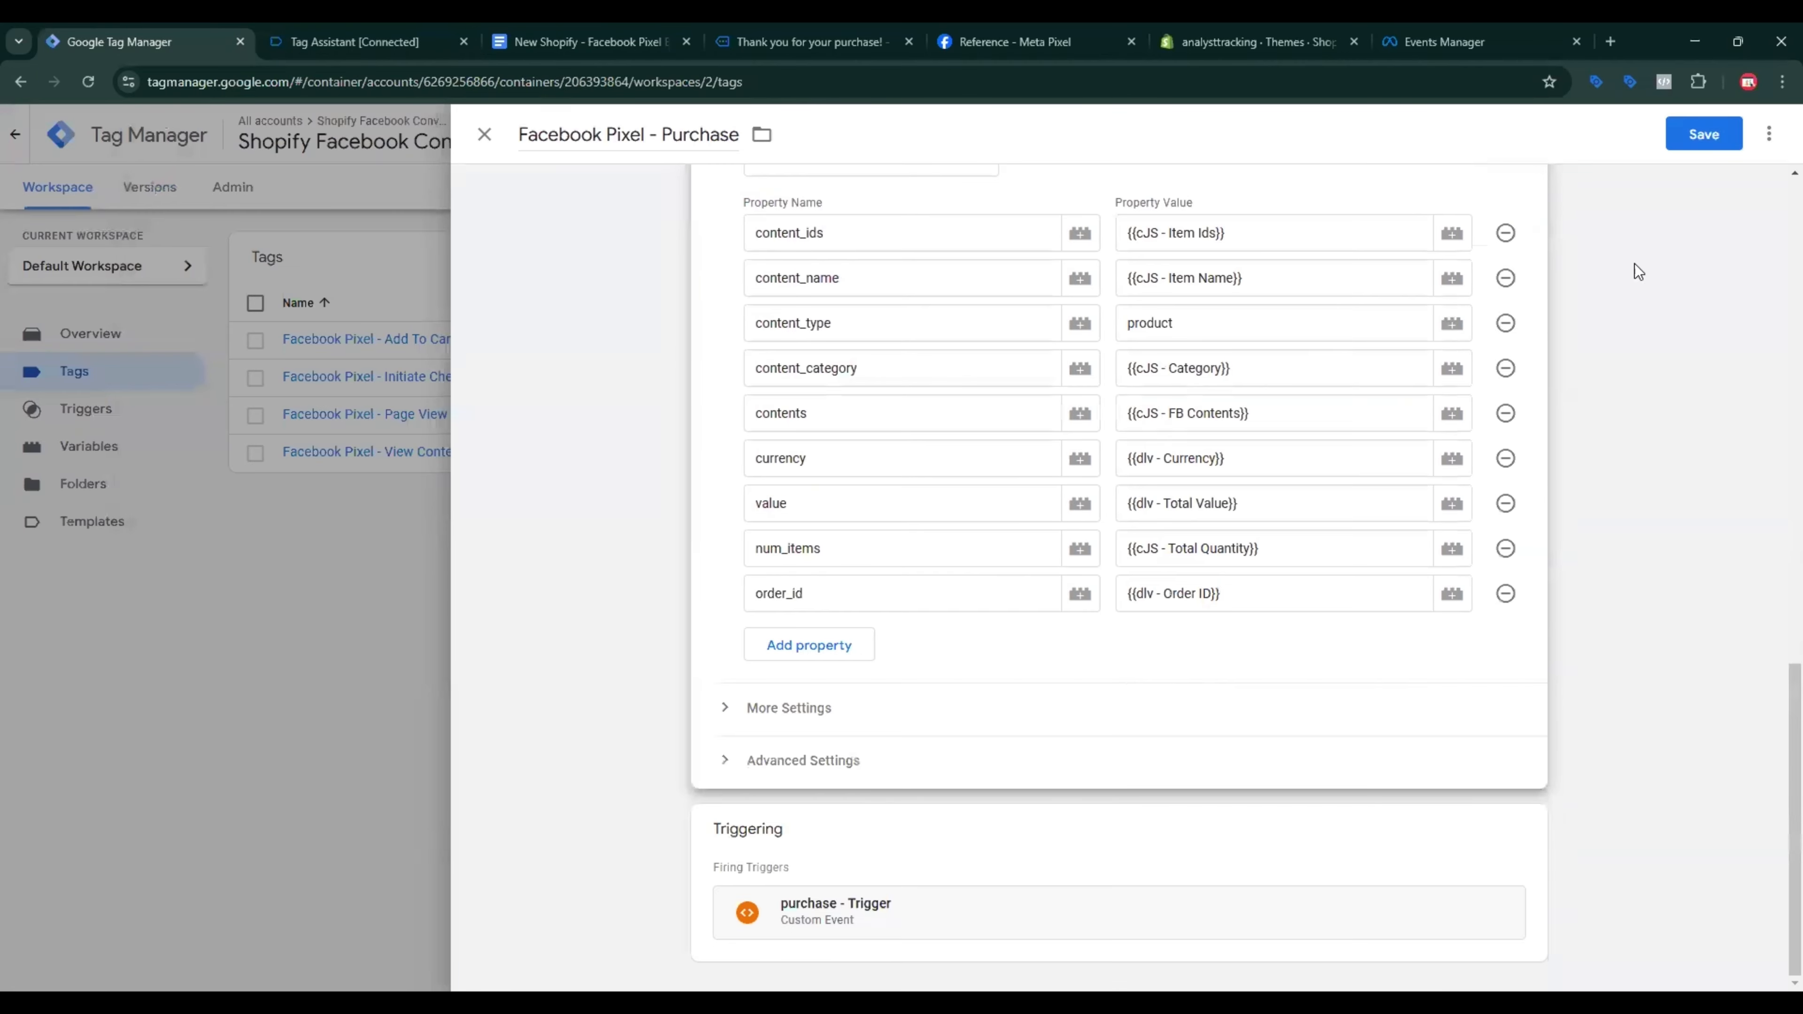
pyautogui.click(1692, 134)
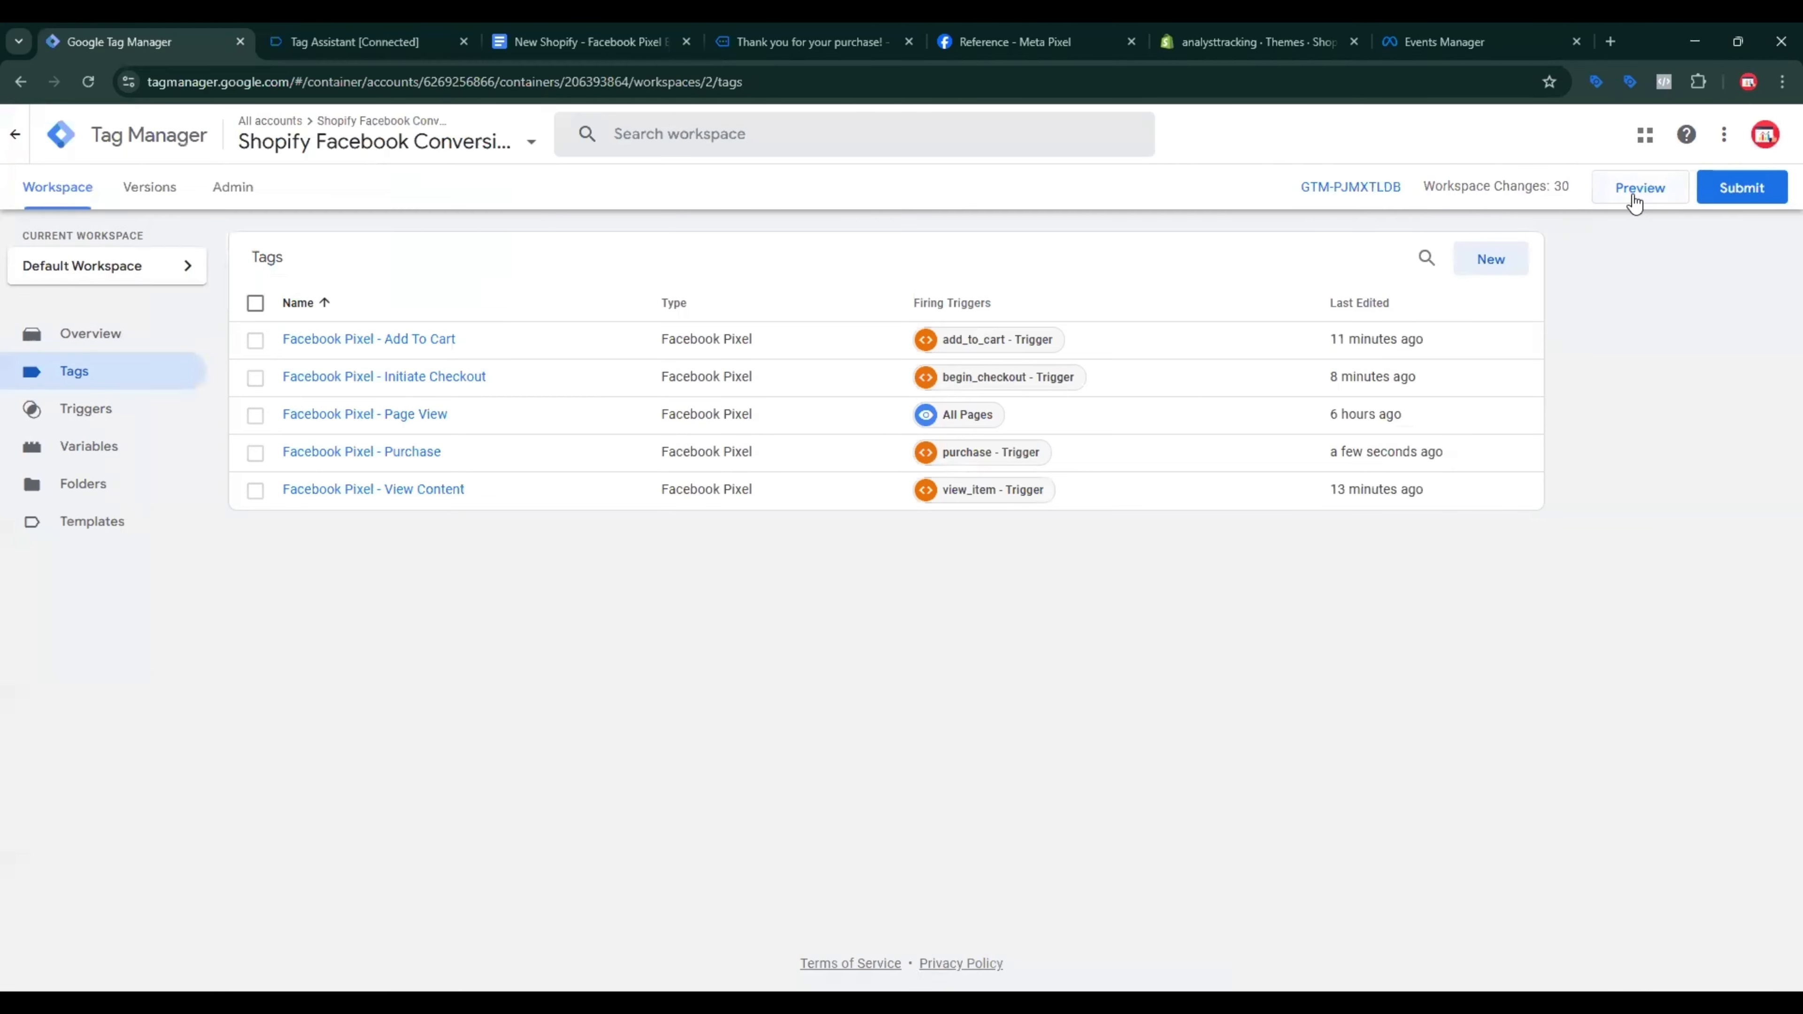
pyautogui.click(1635, 201)
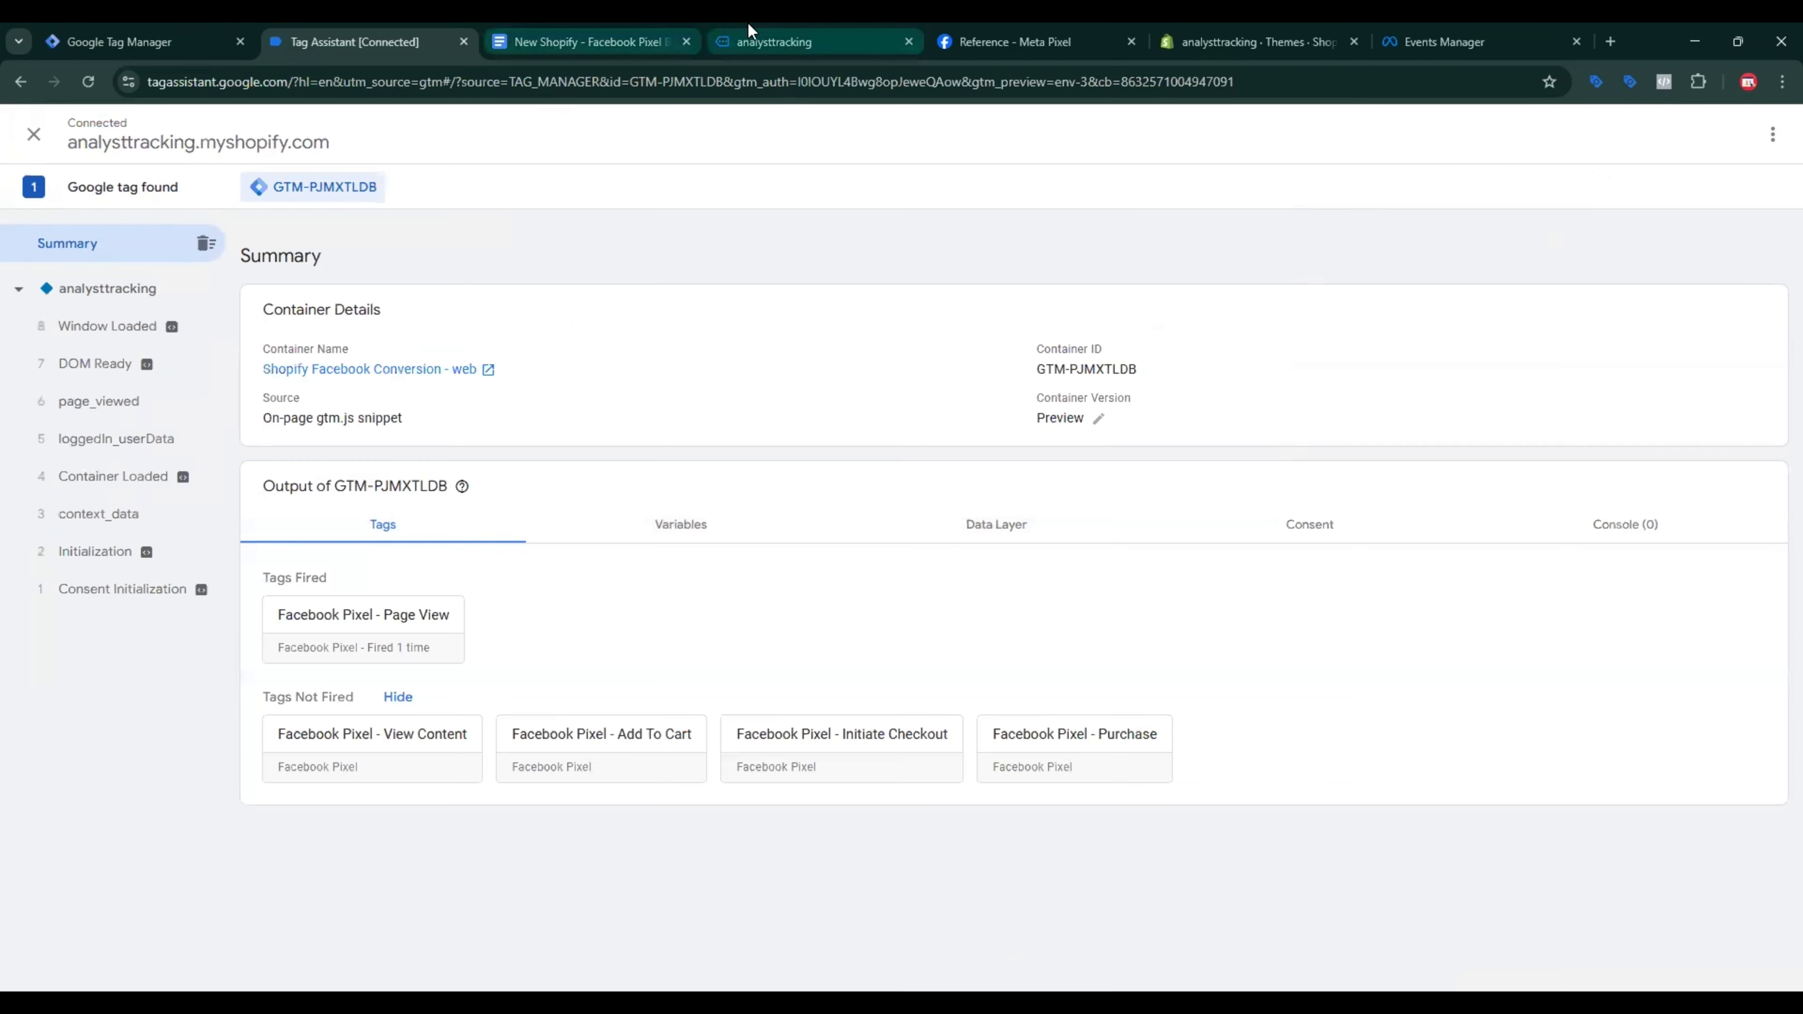
# Step: In the analysttracking store, add the 12″ Lcd Writing Digital Drawing Tablet to the cart and proceed from the cart to checkout
pyautogui.click(745, 41)
pyautogui.scroll(-5, 714, 478)
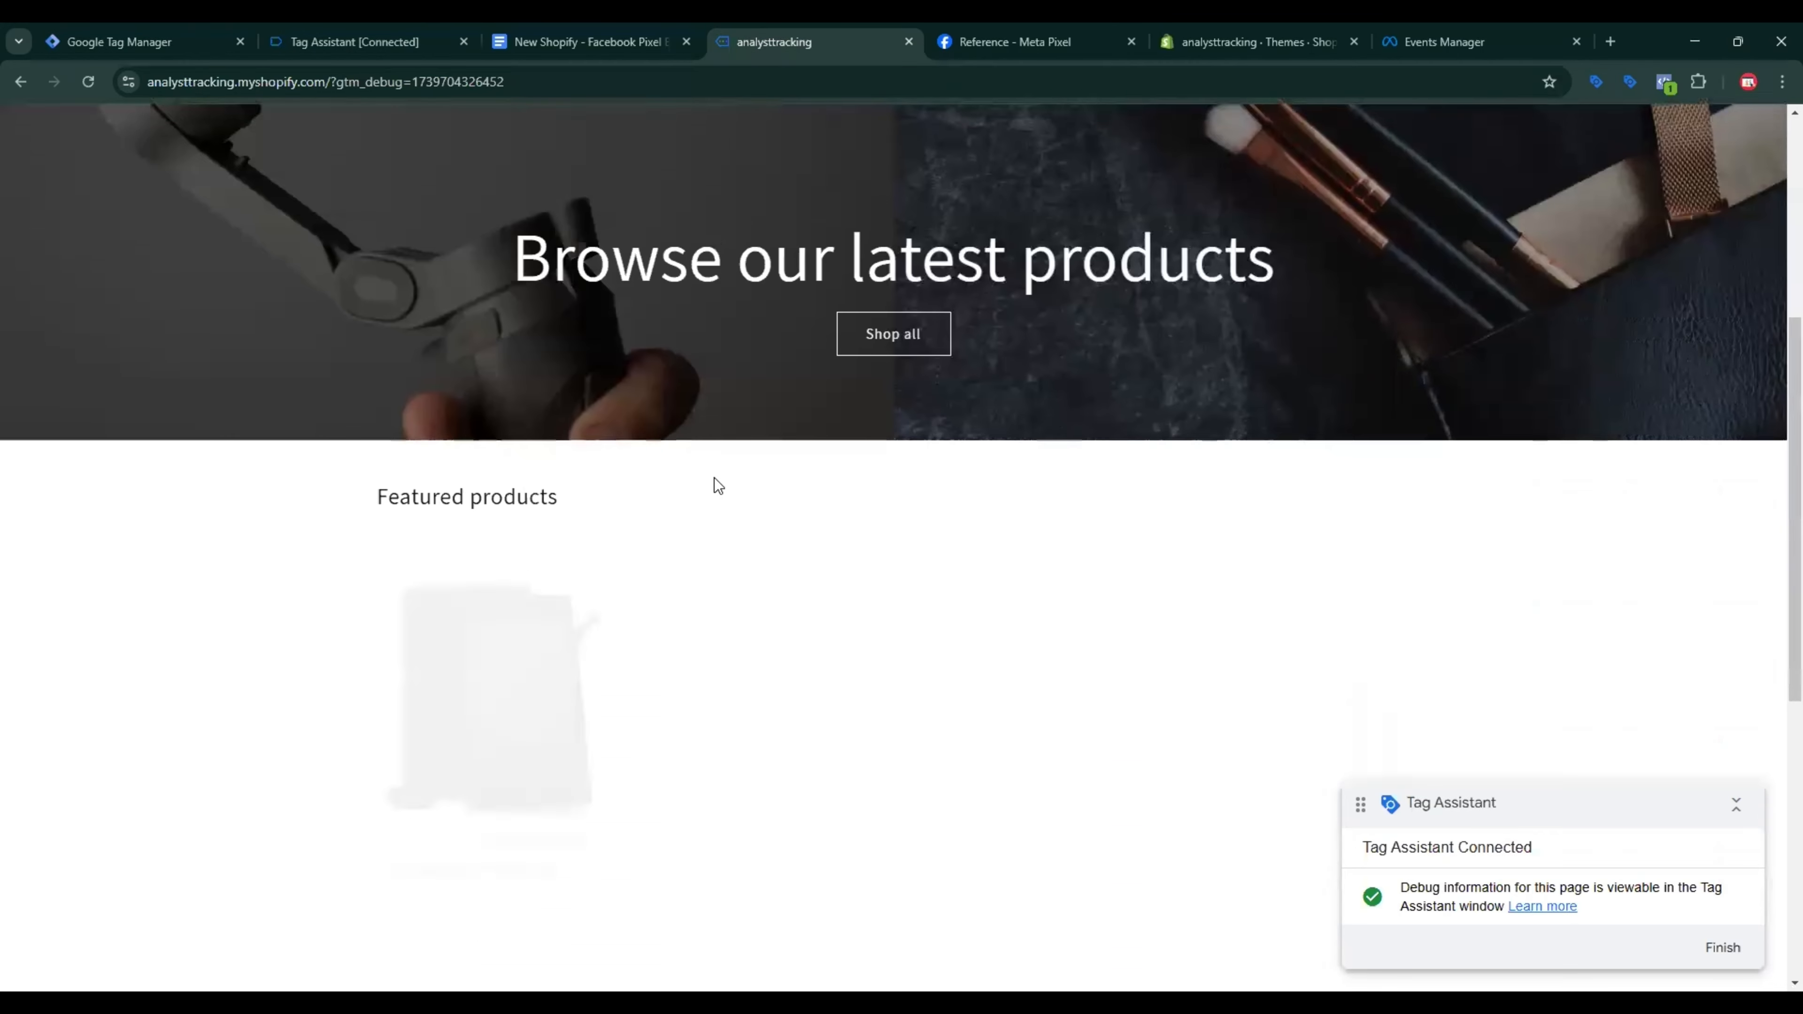
pyautogui.scroll(-3, 716, 475)
pyautogui.click(559, 413)
pyautogui.click(1316, 592)
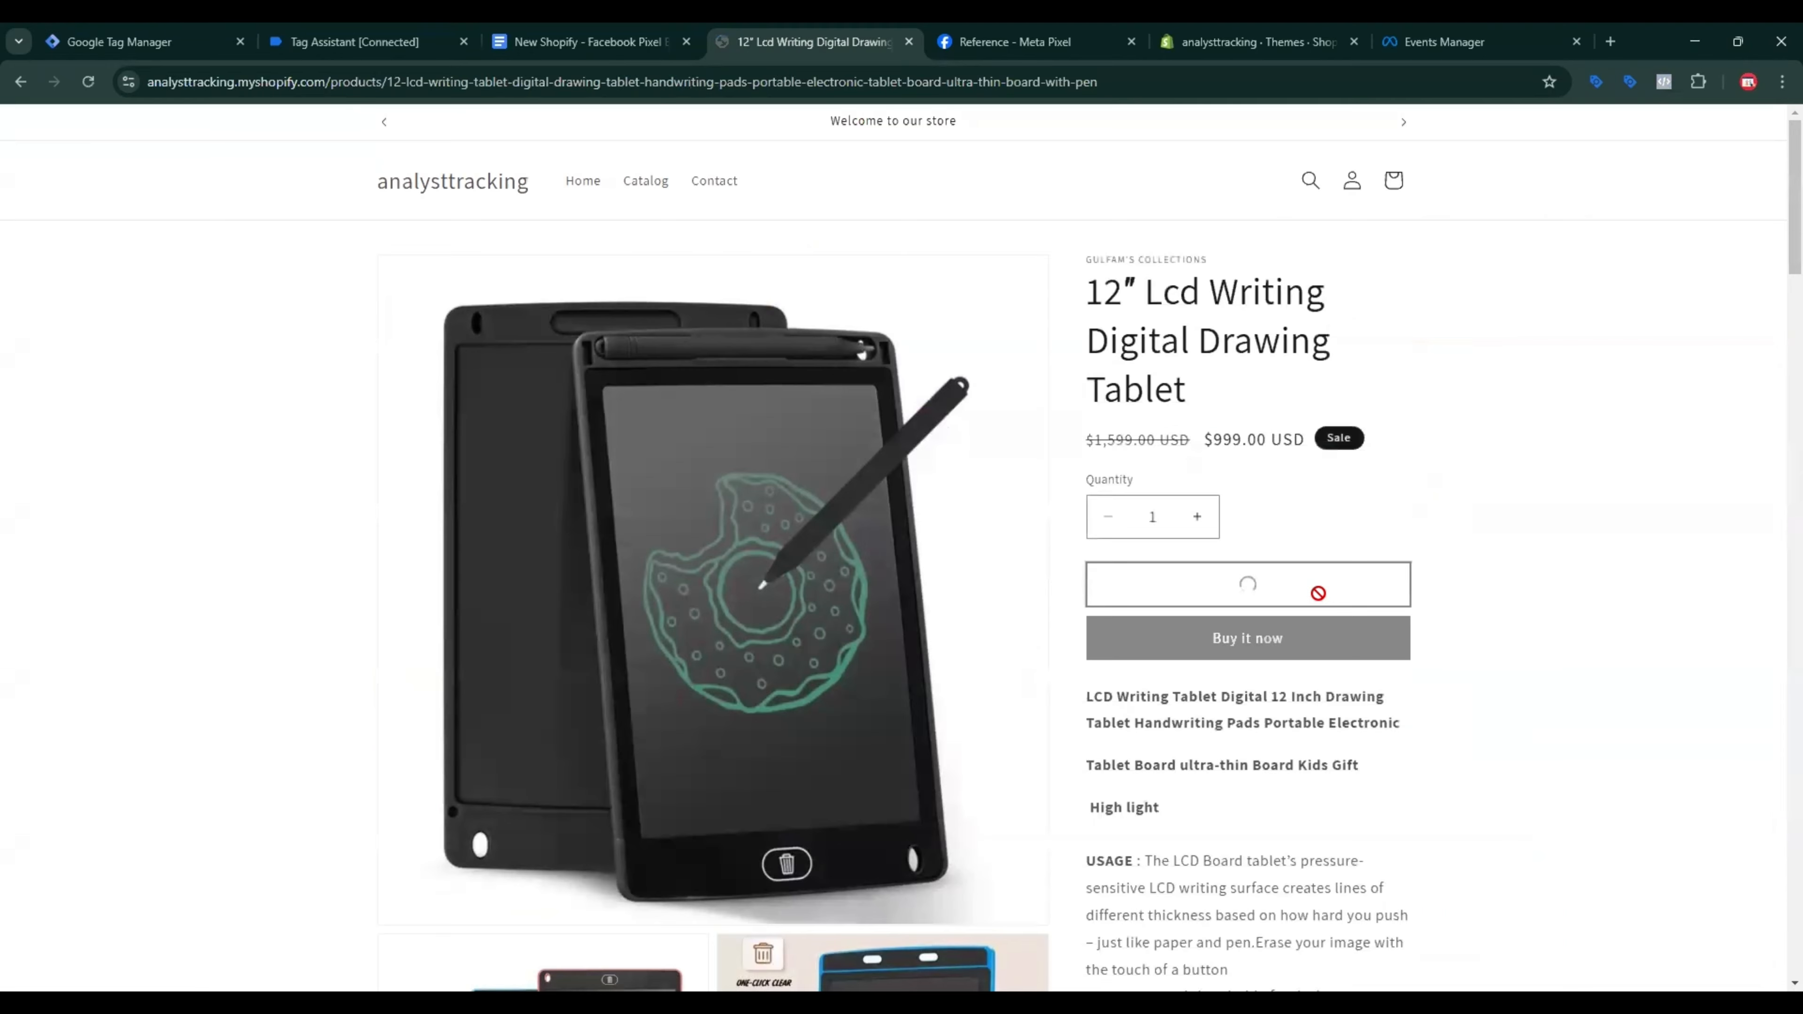
pyautogui.scroll(-5, 1251, 347)
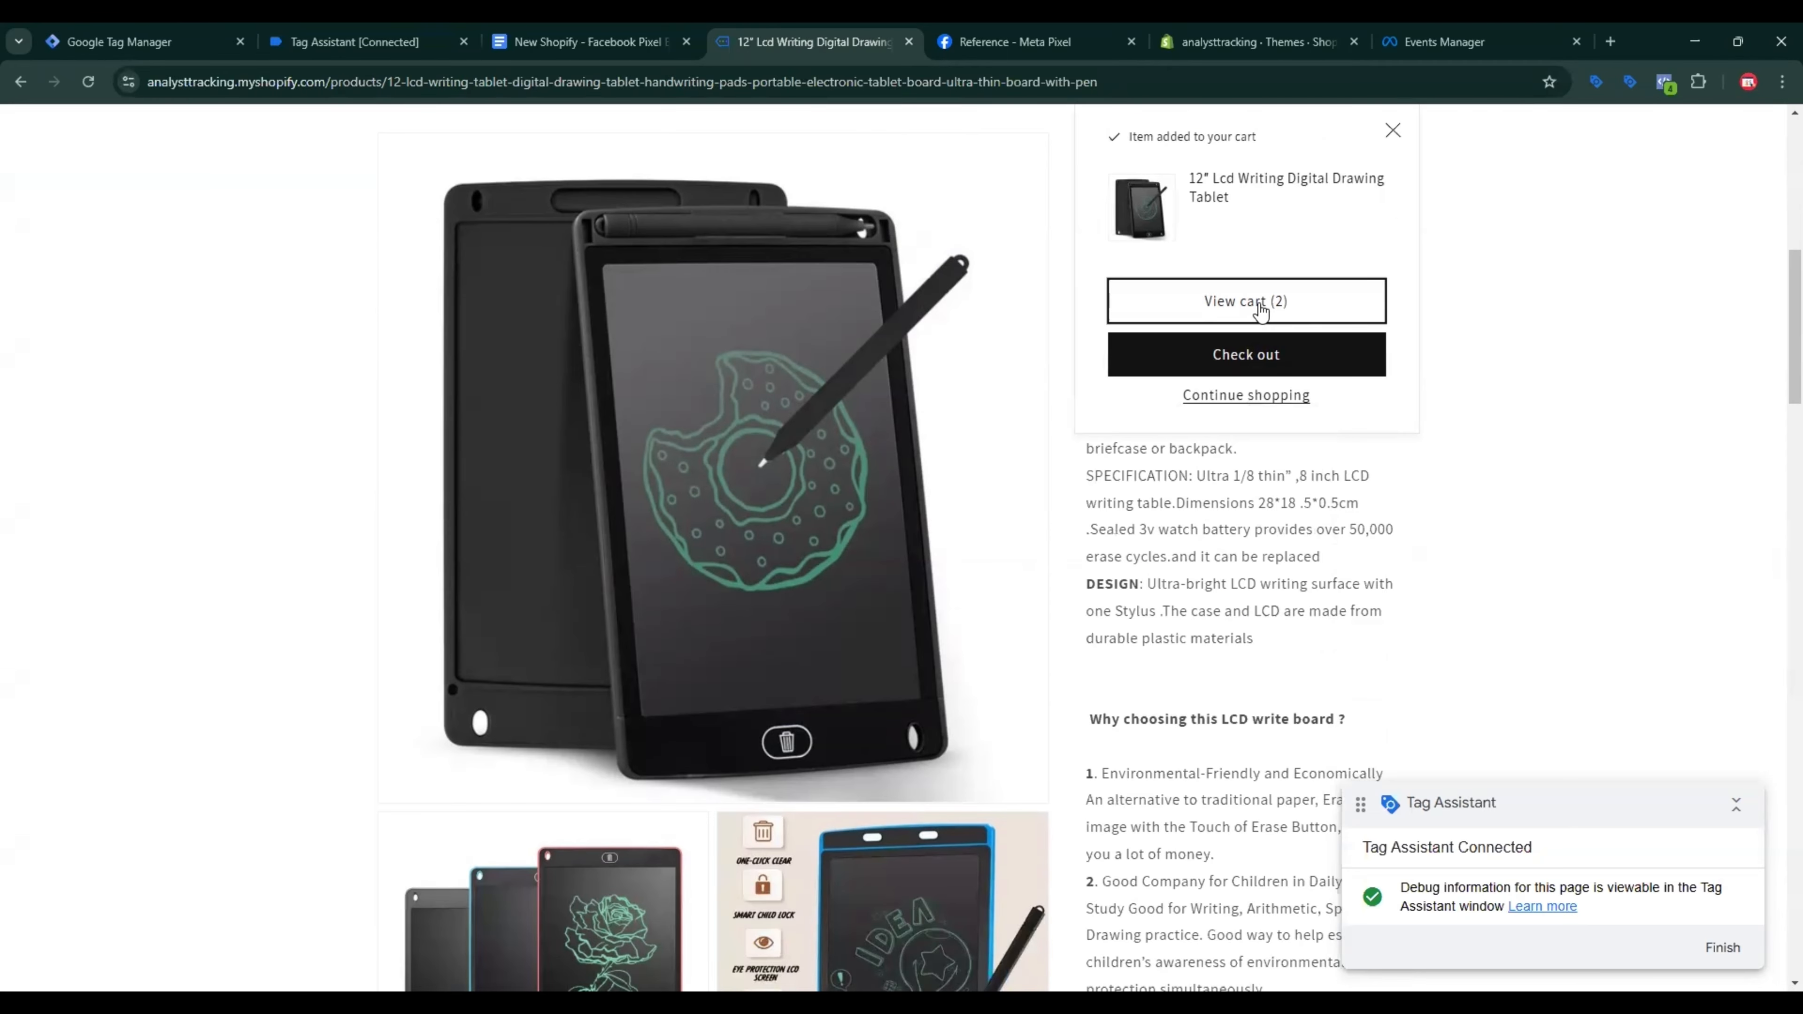
pyautogui.click(1277, 304)
pyautogui.click(1241, 711)
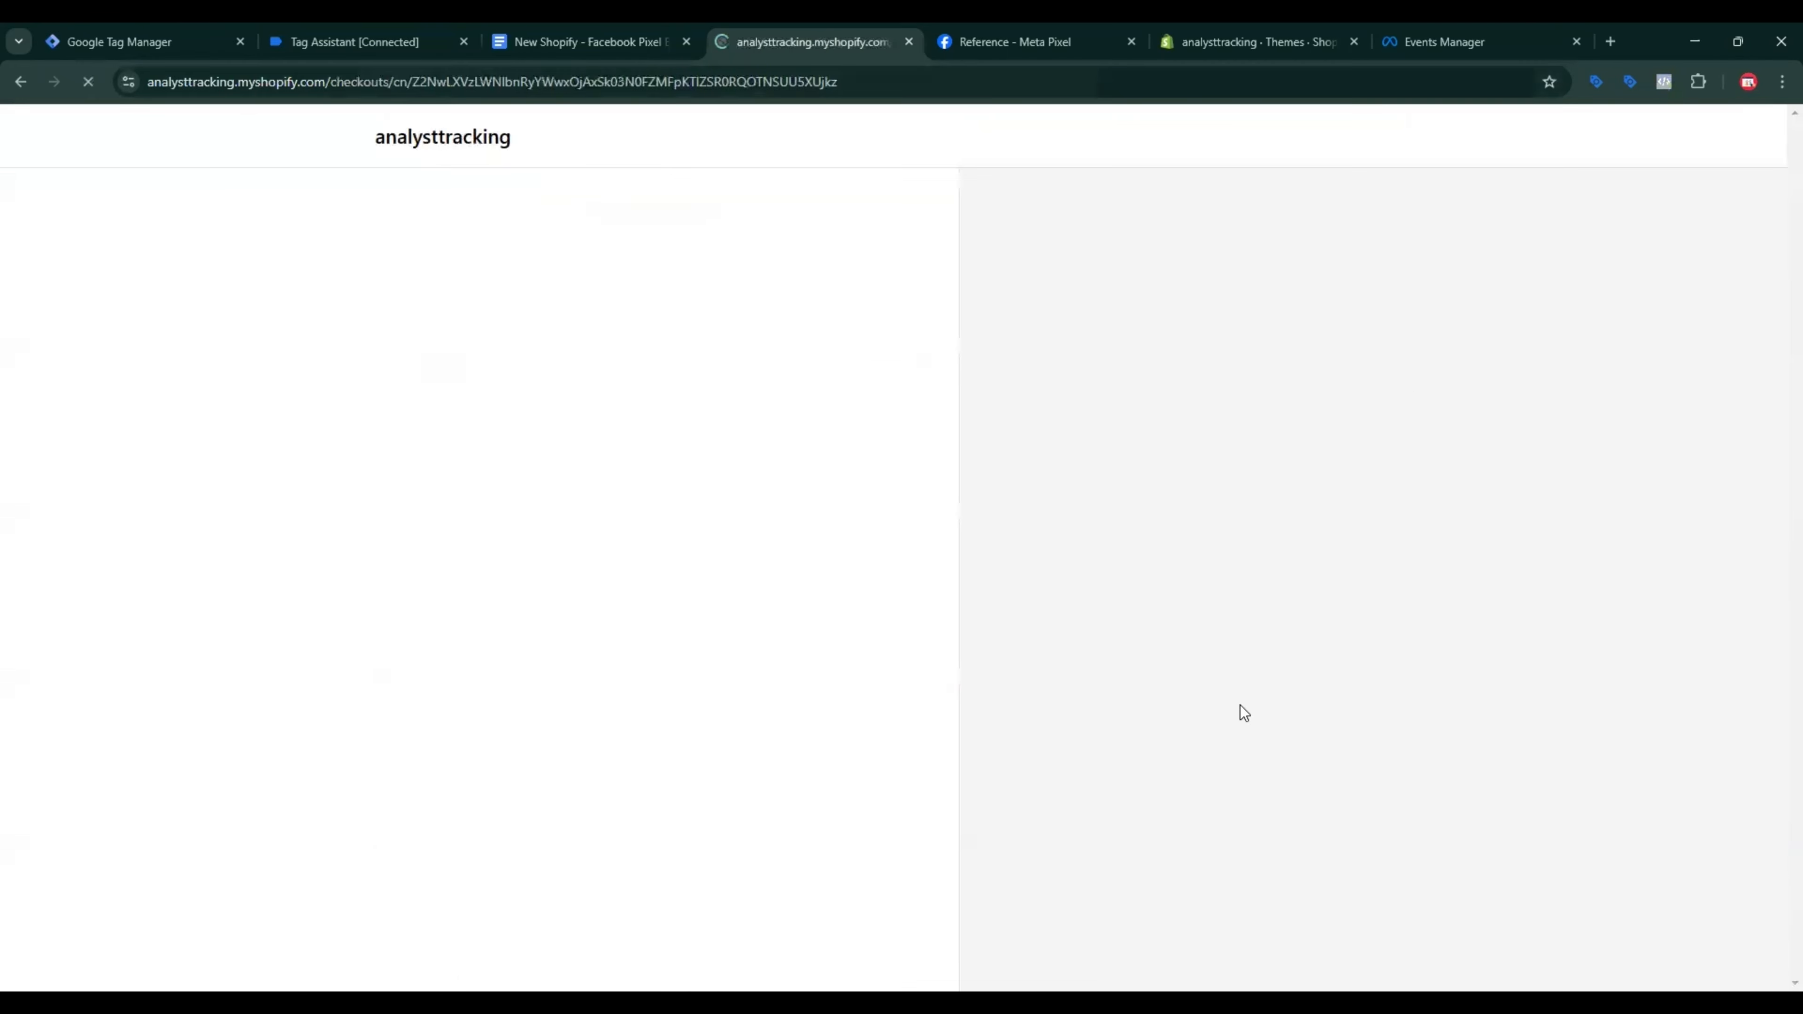
# Step: Fill in the contact e-mail, delivery address, card number, expiration date and security code, and place the test order
pyautogui.click(483, 266)
pyautogui.click(519, 334)
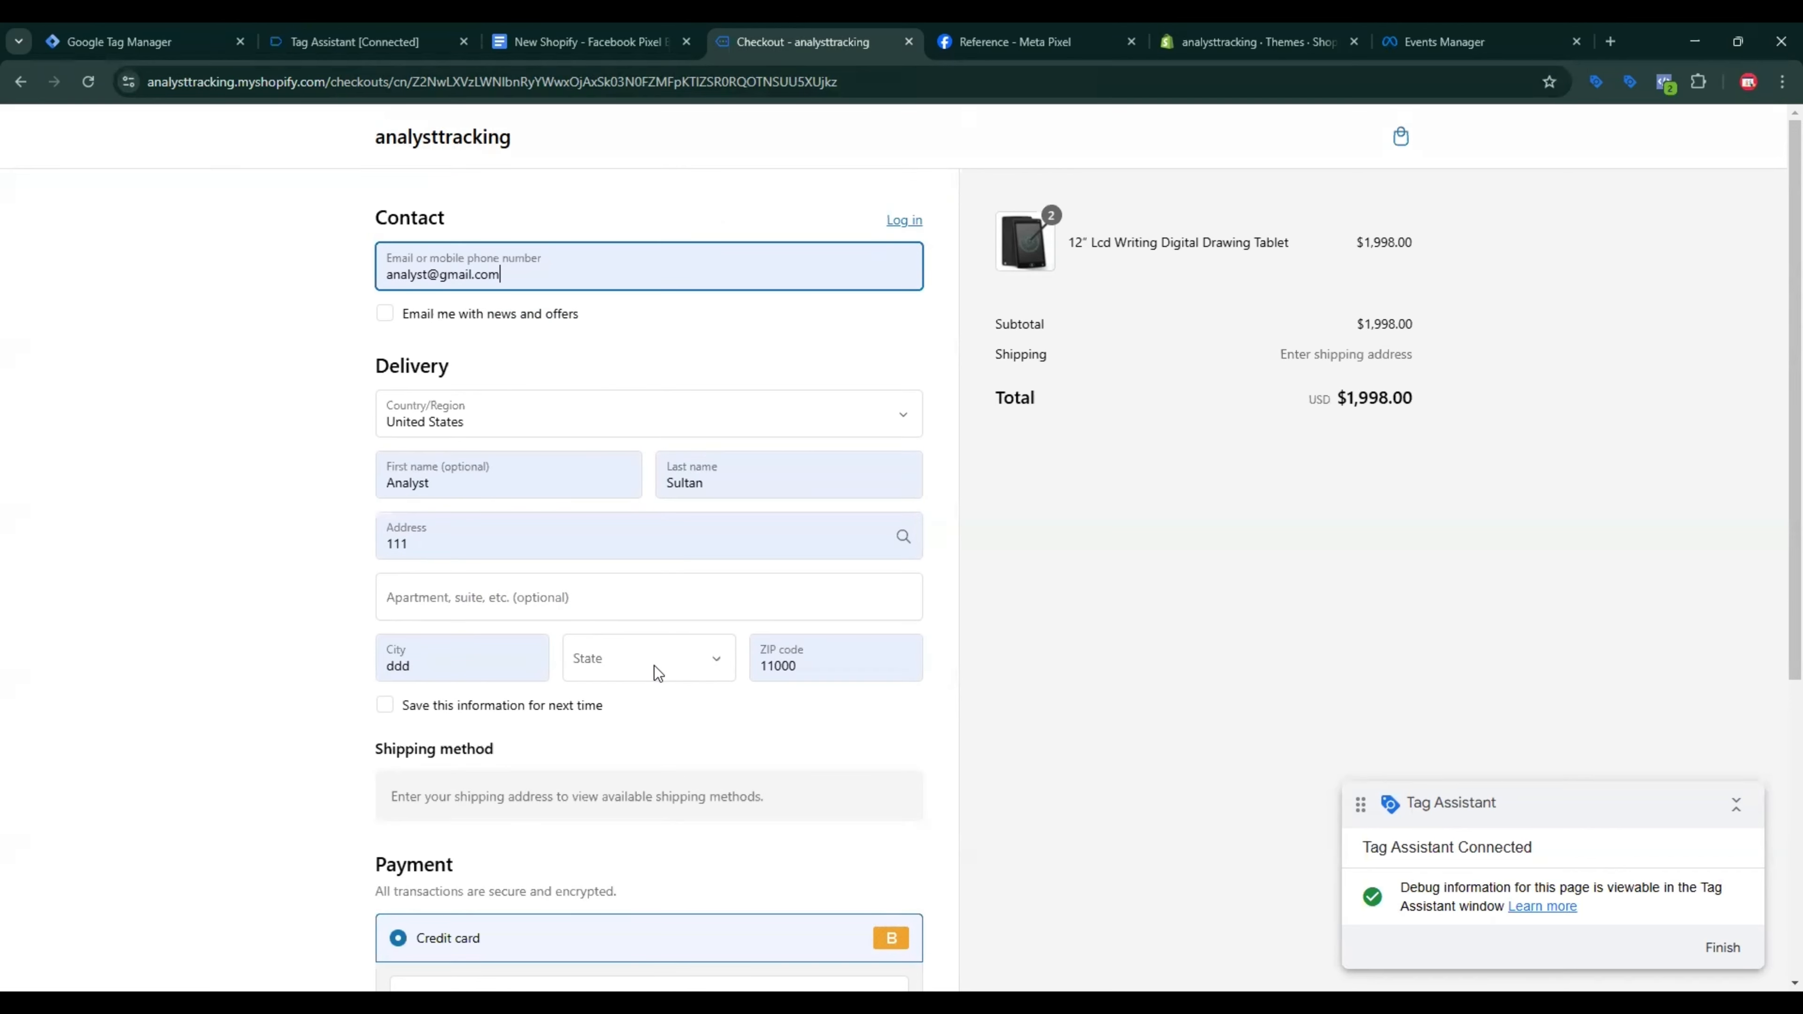
pyautogui.write('1')
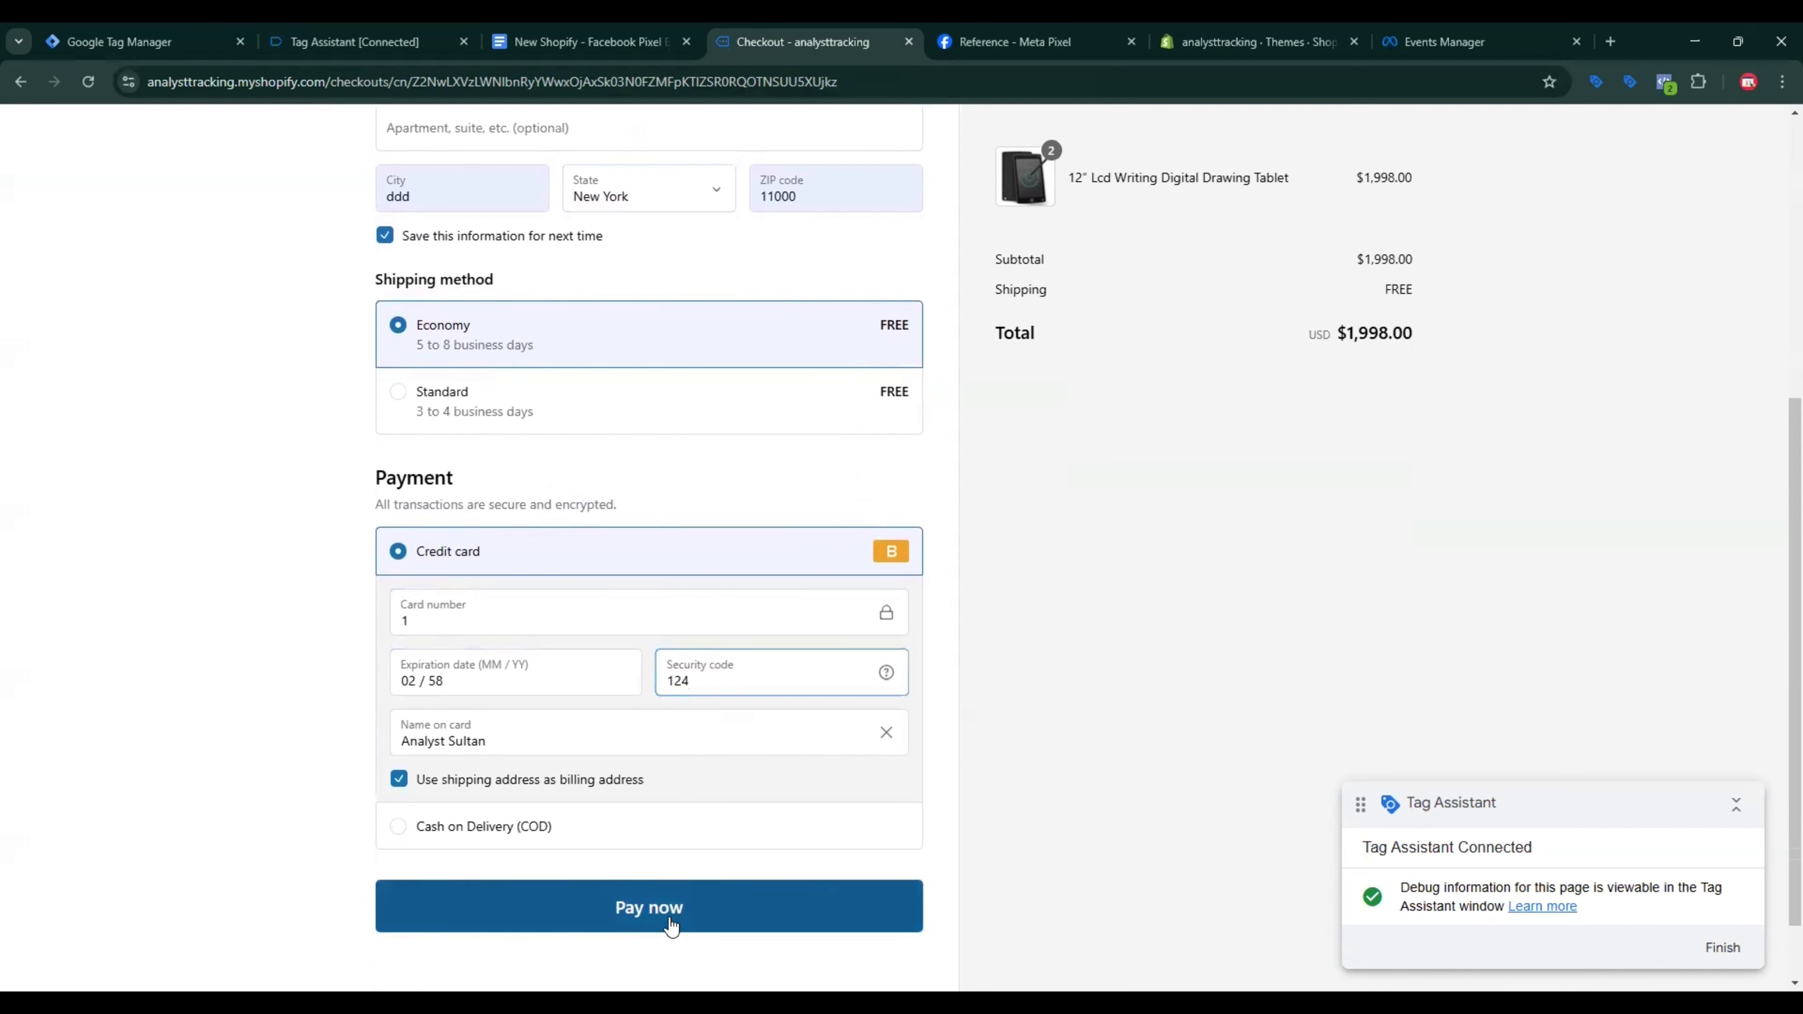
pyautogui.click(669, 913)
# Step: Inspect the Purchase event's parameters in Meta Pixel Helper, including content name, contents, currency and value
pyautogui.click(1664, 84)
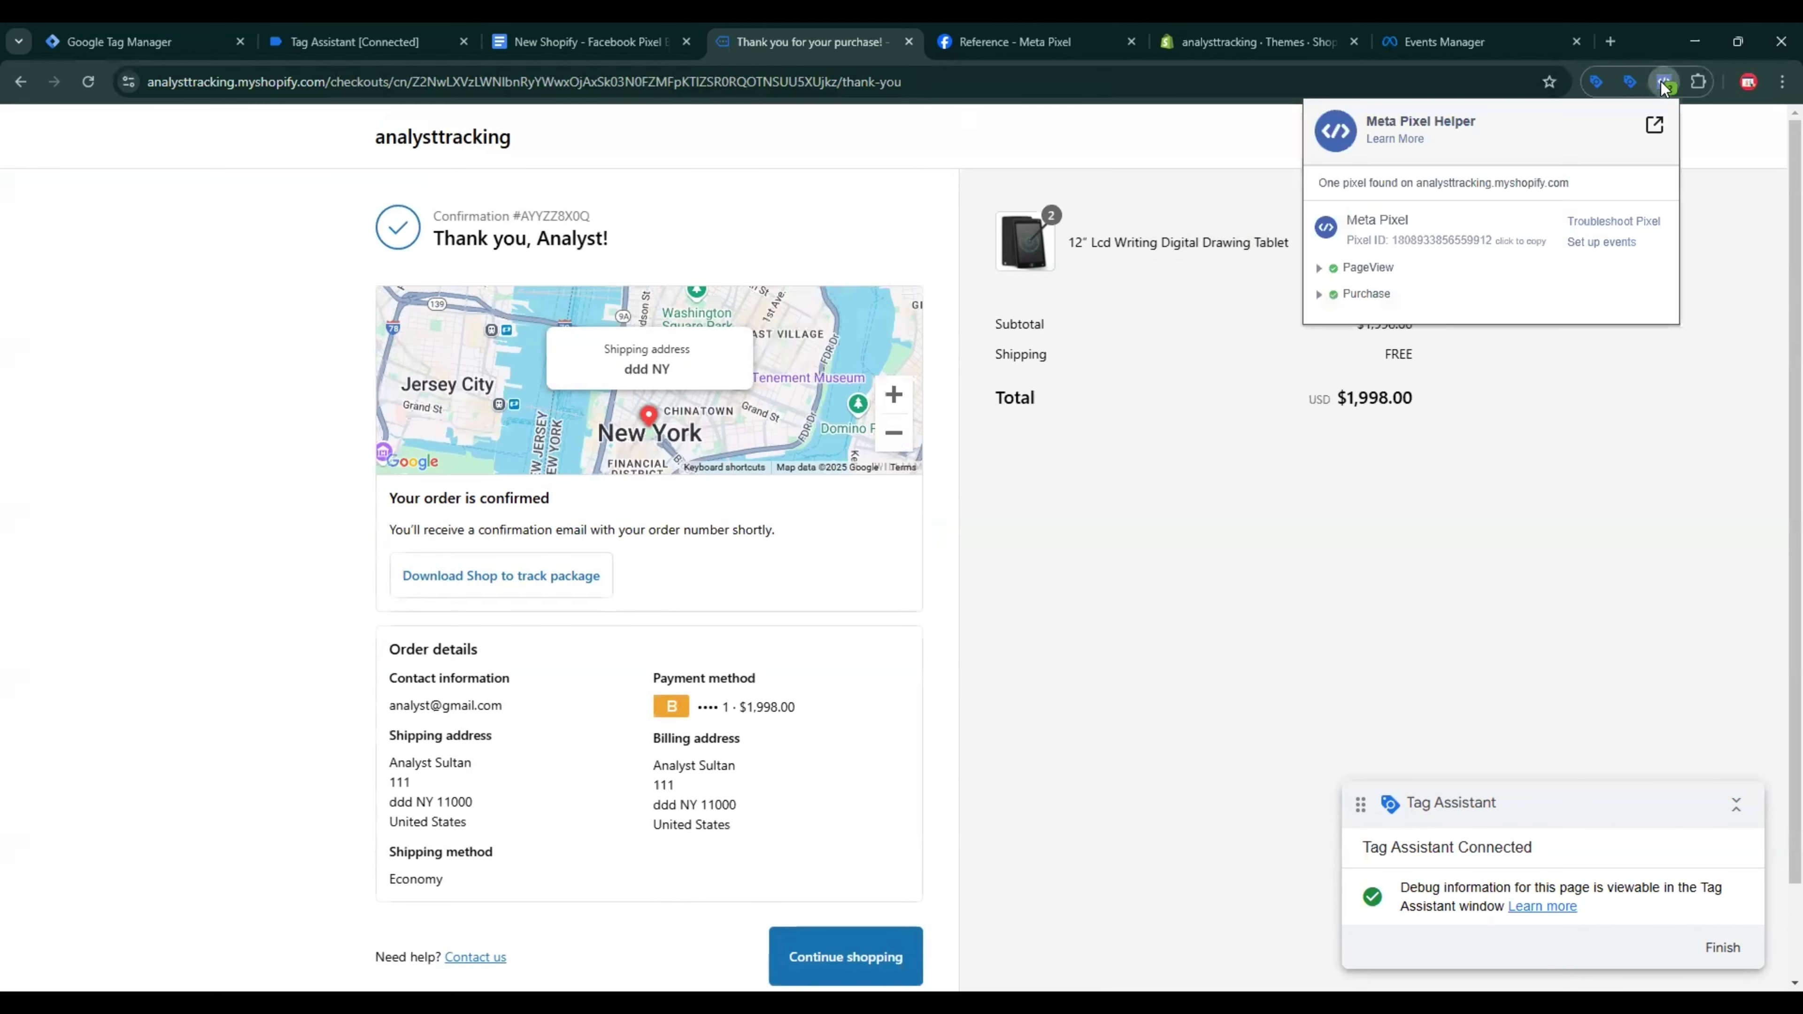
pyautogui.click(1366, 294)
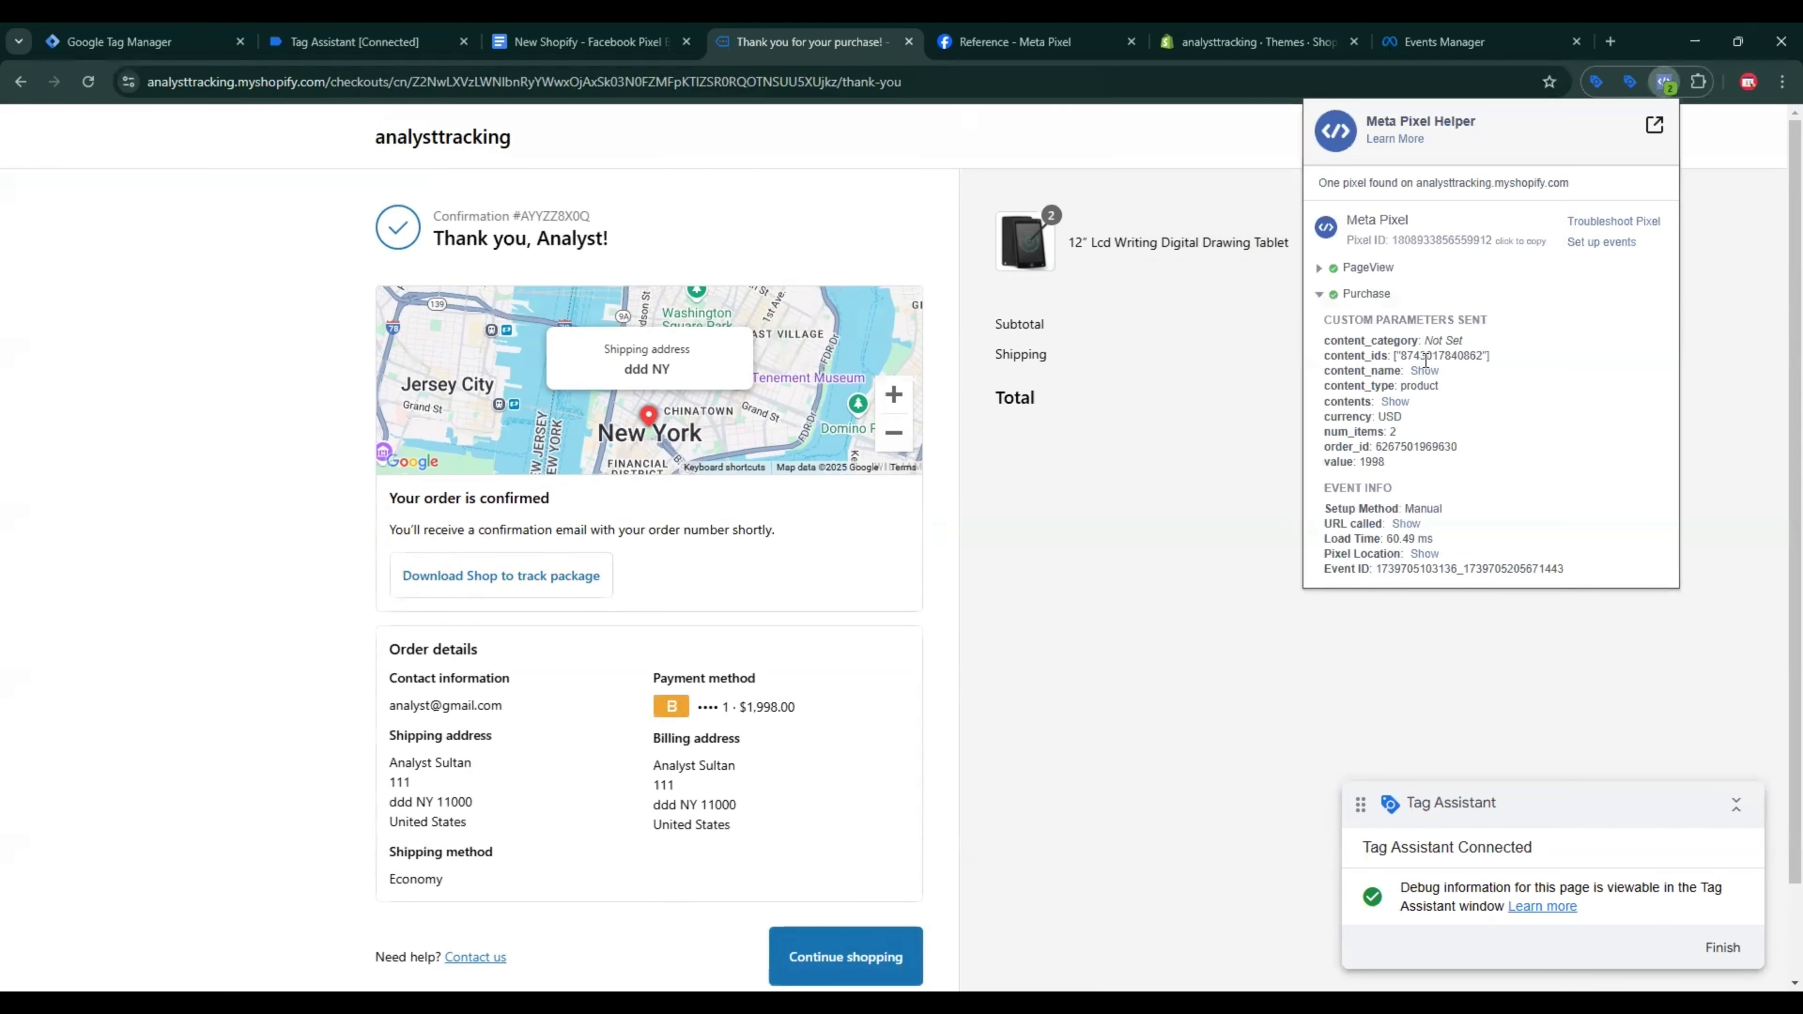
pyautogui.click(1424, 371)
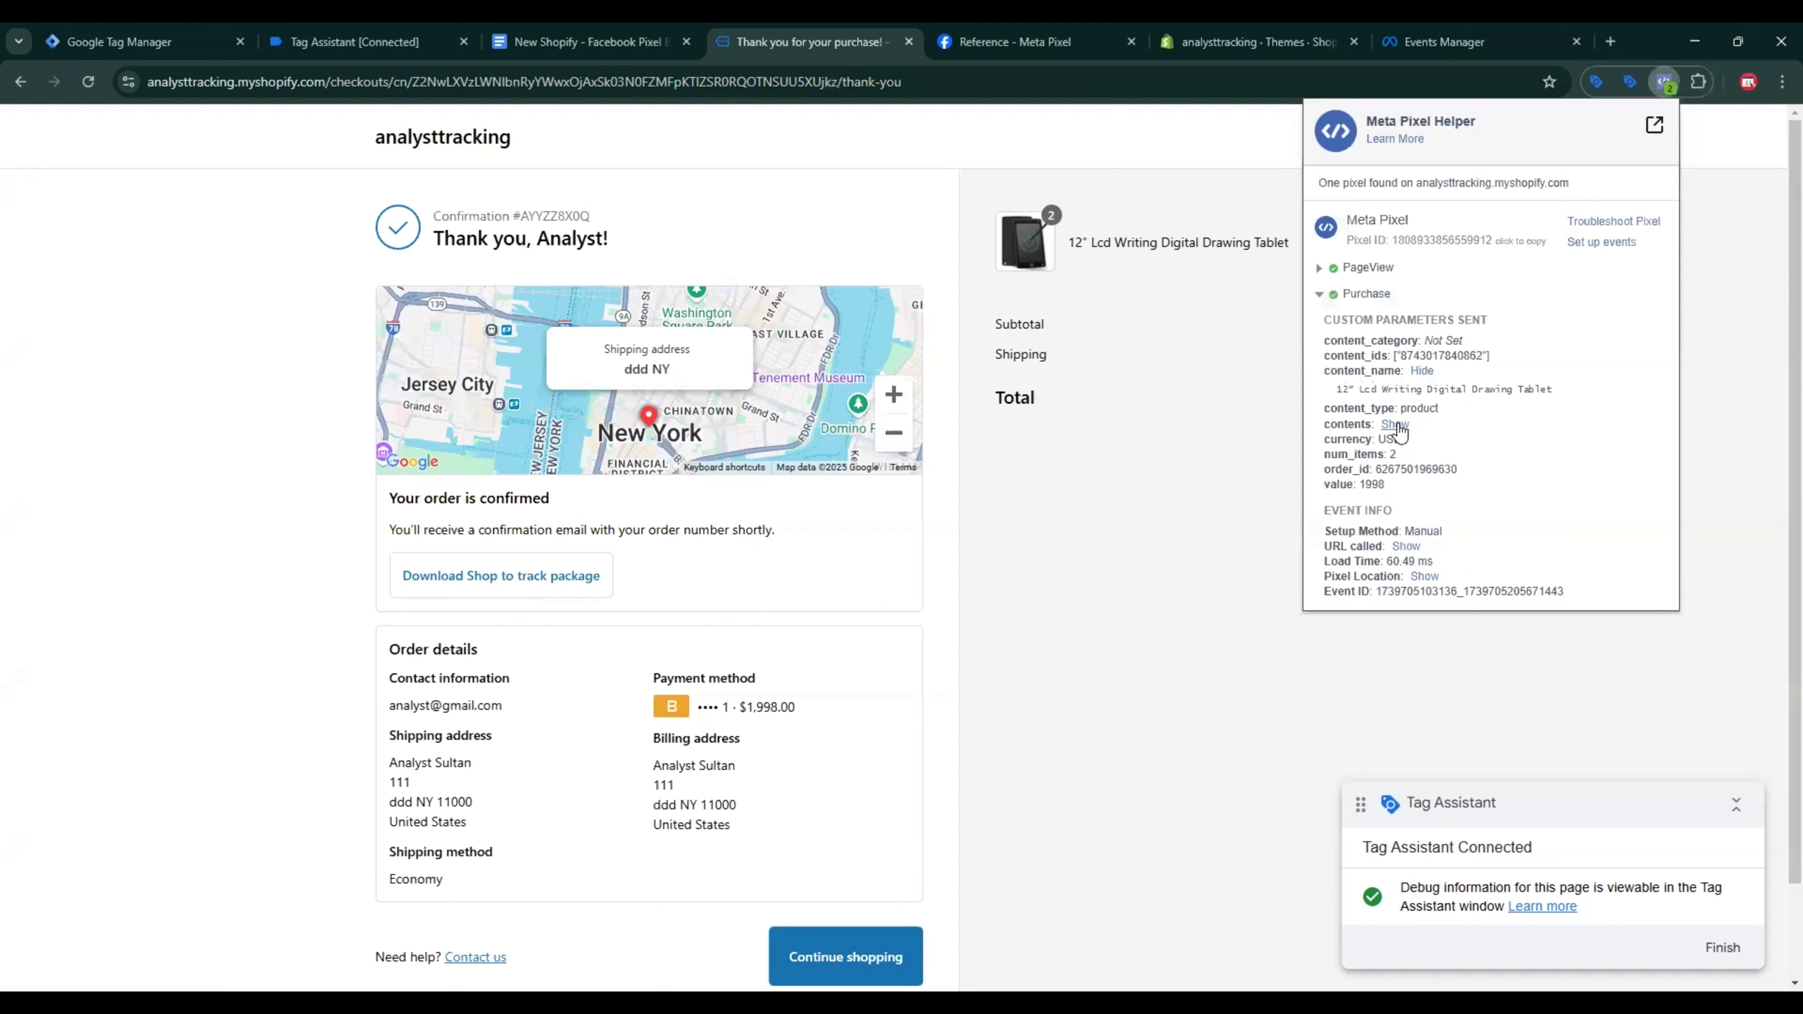
pyautogui.click(1395, 425)
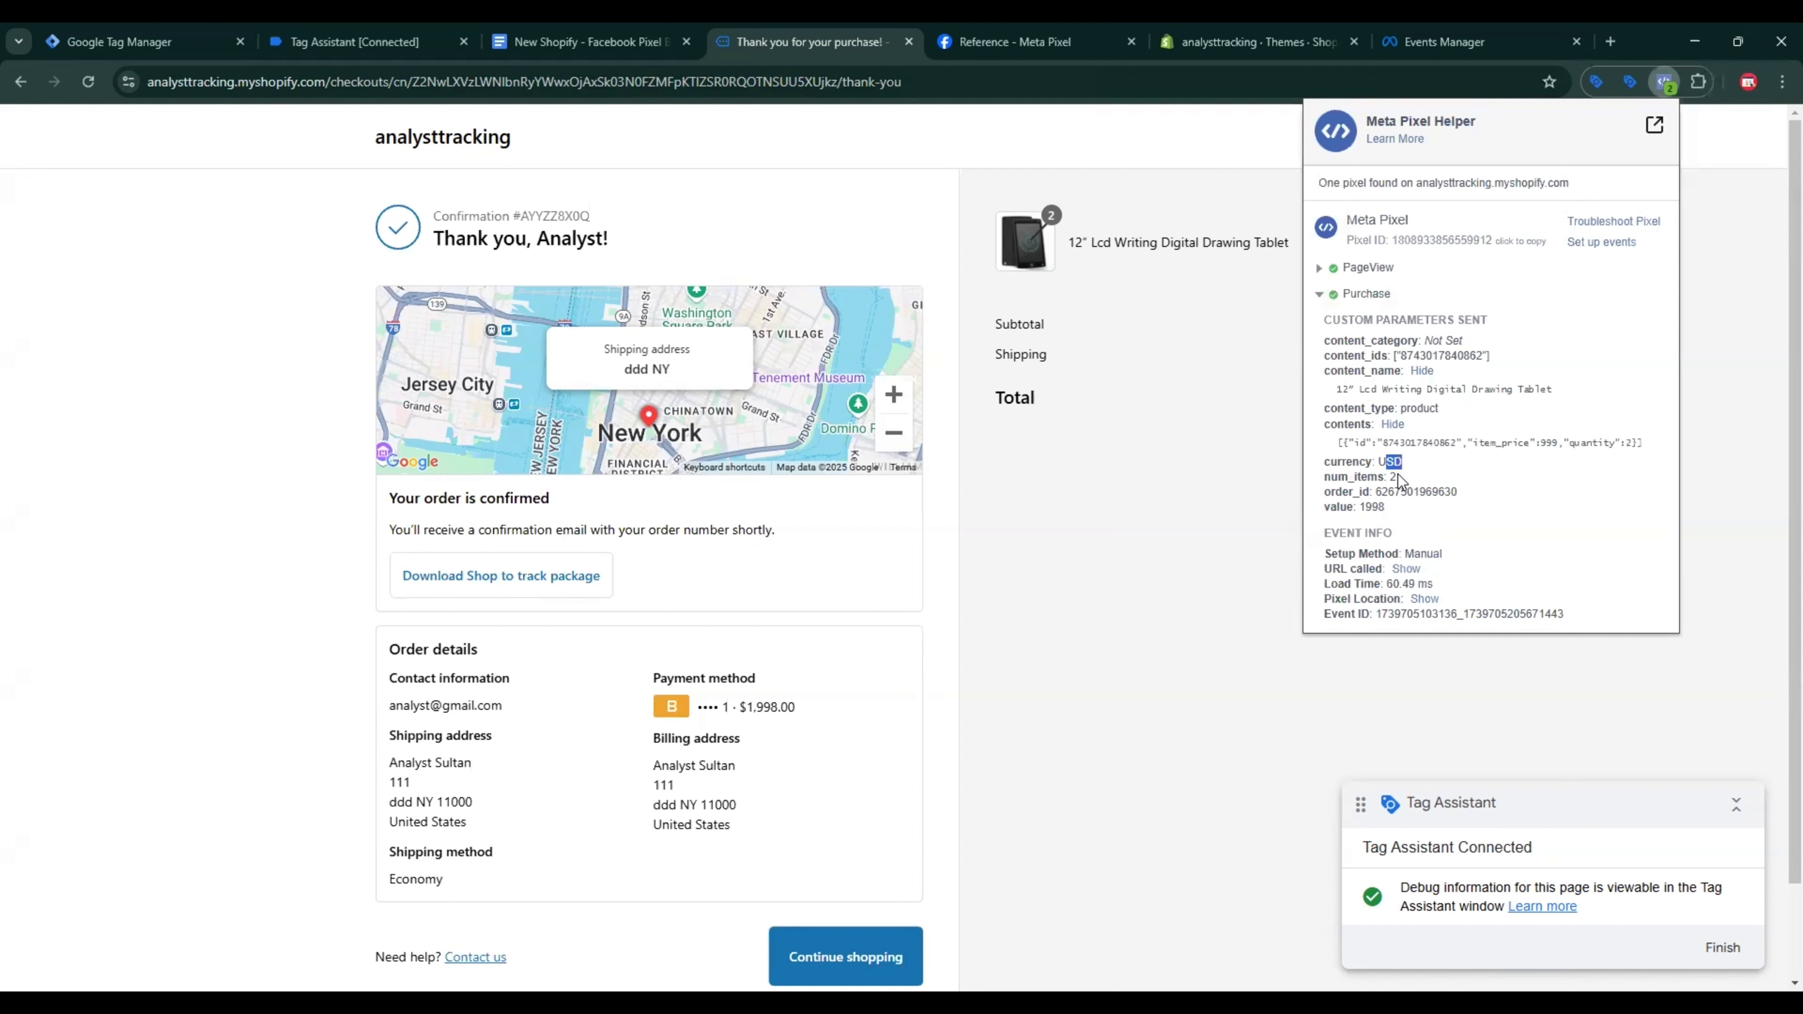
pyautogui.moveTo(1365, 507); pyautogui.dragTo(1411, 511)
pyautogui.click(387, 64)
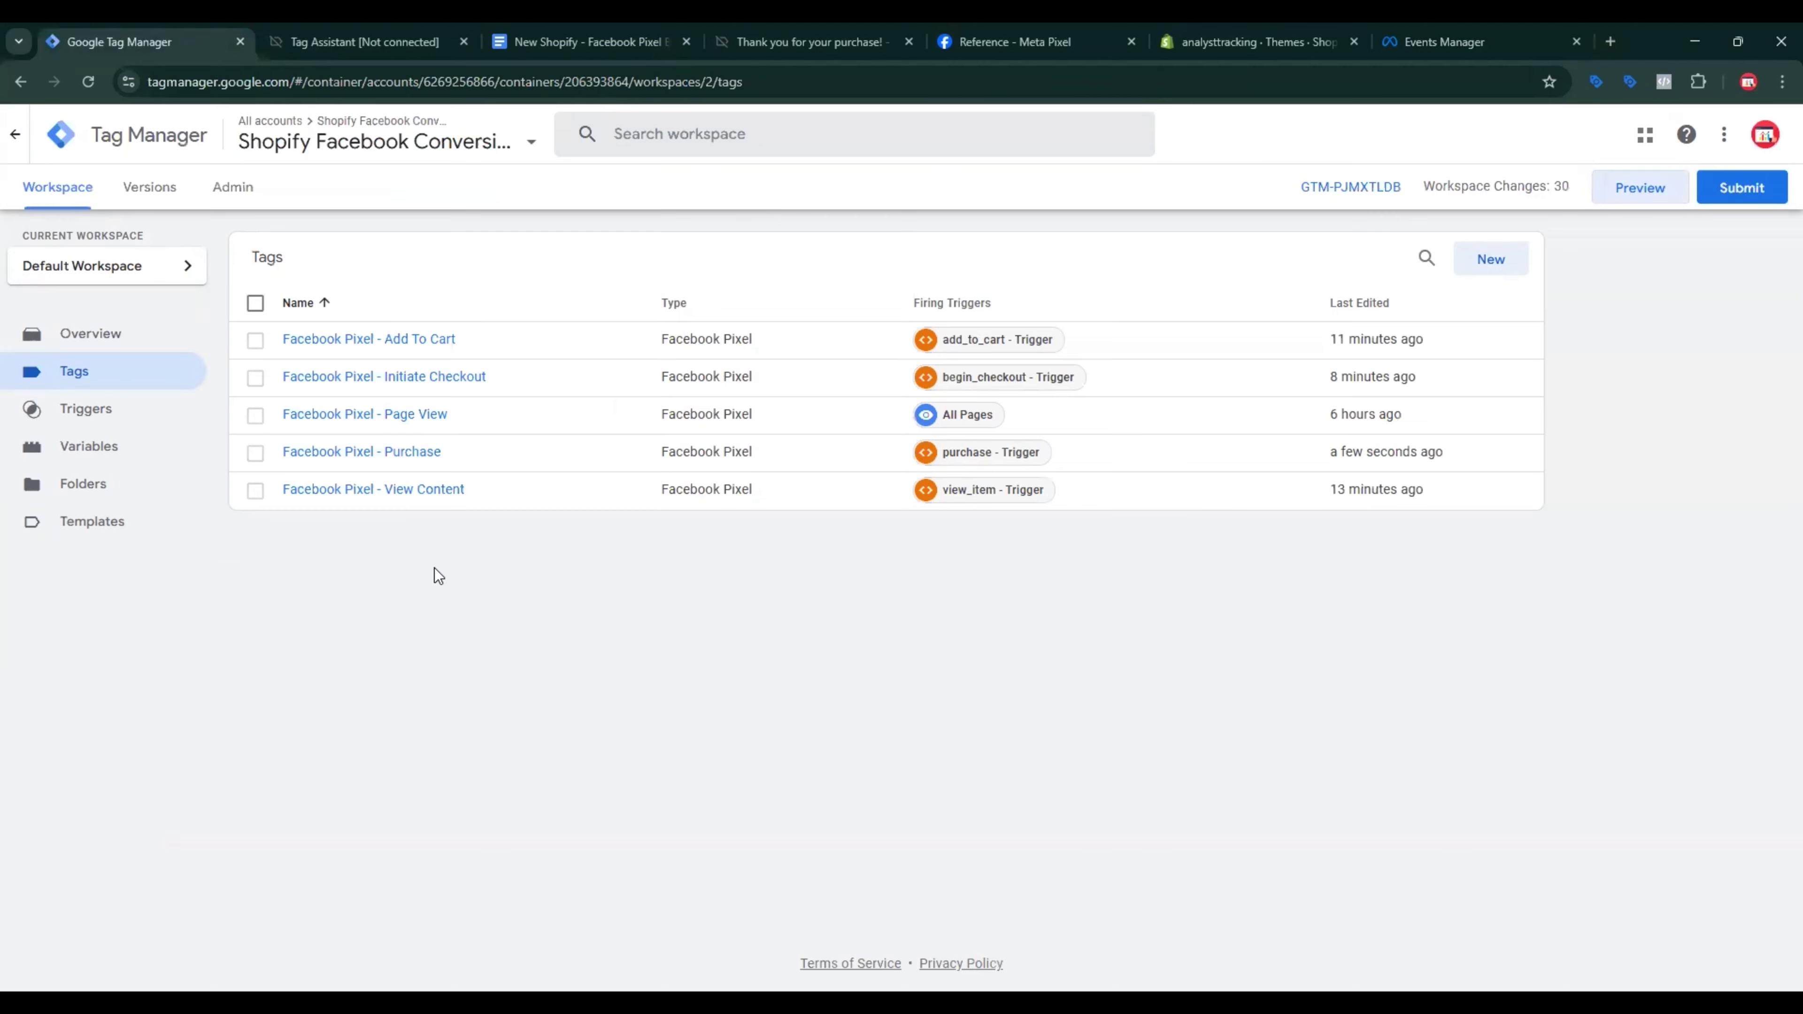
# Step: Create a new tag in Google Tag Manager with the Google Tag type from Google Analytics
pyautogui.click(1489, 260)
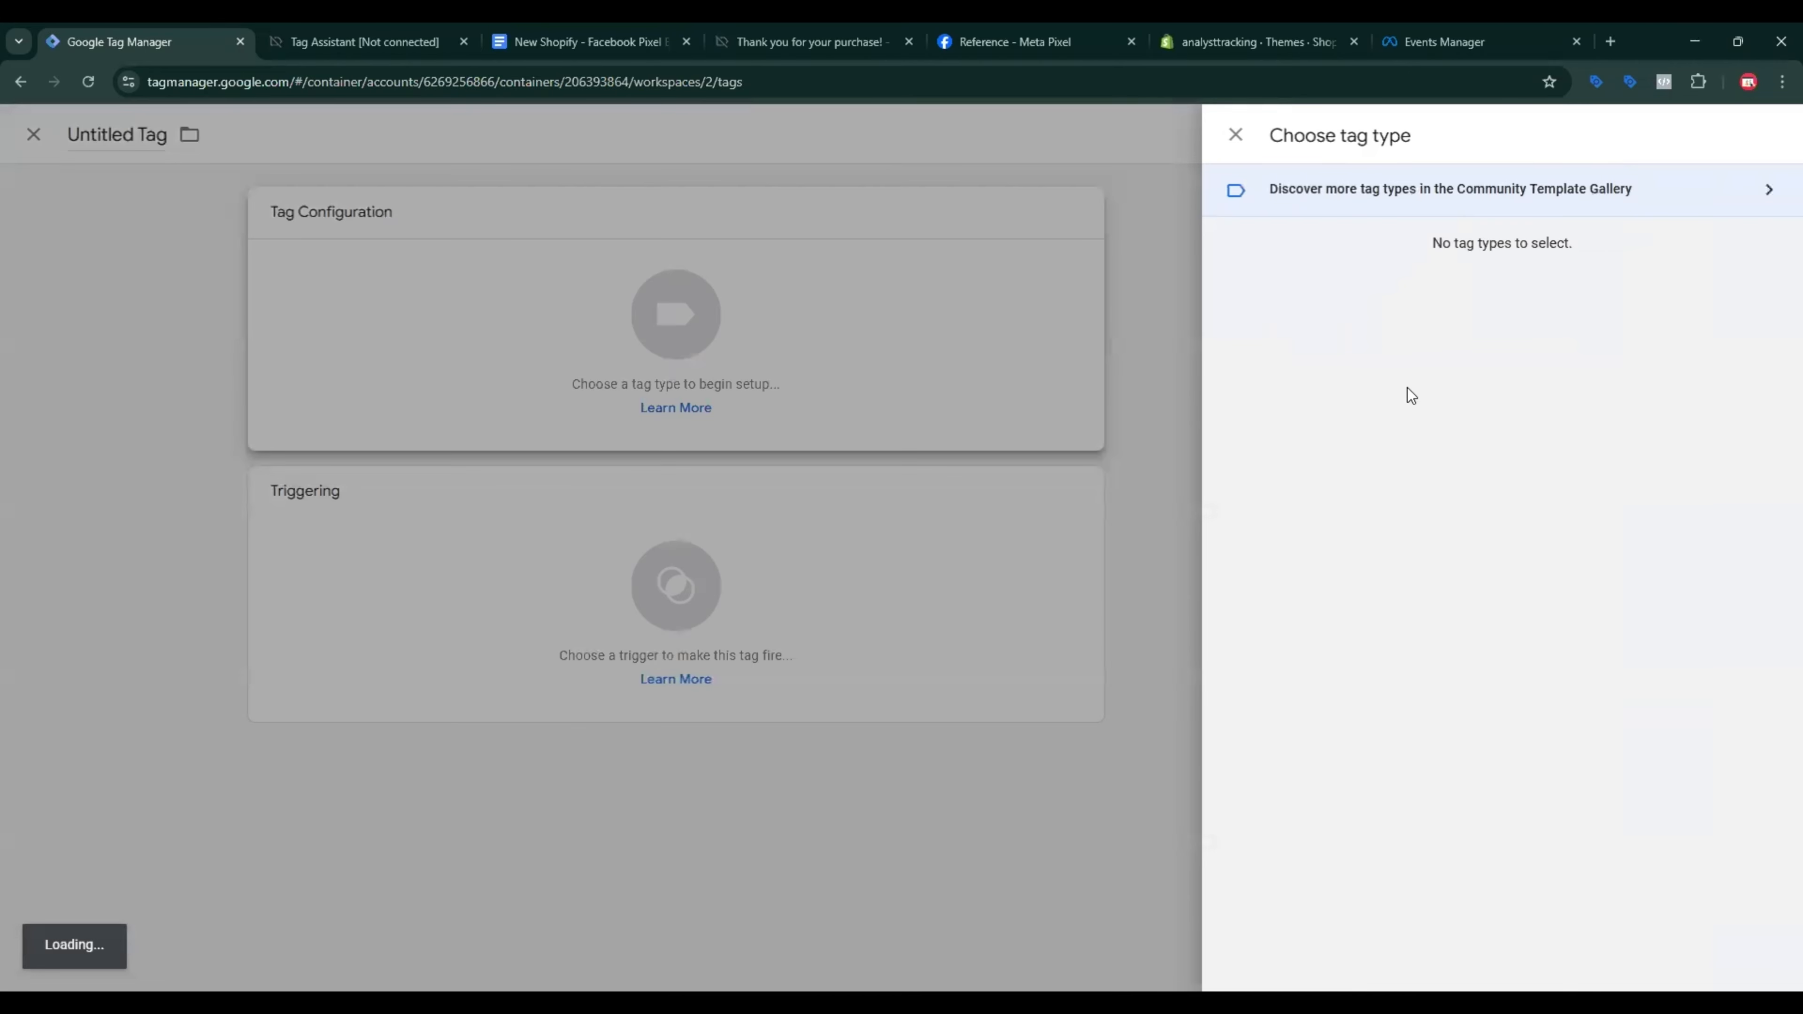
pyautogui.click(1421, 298)
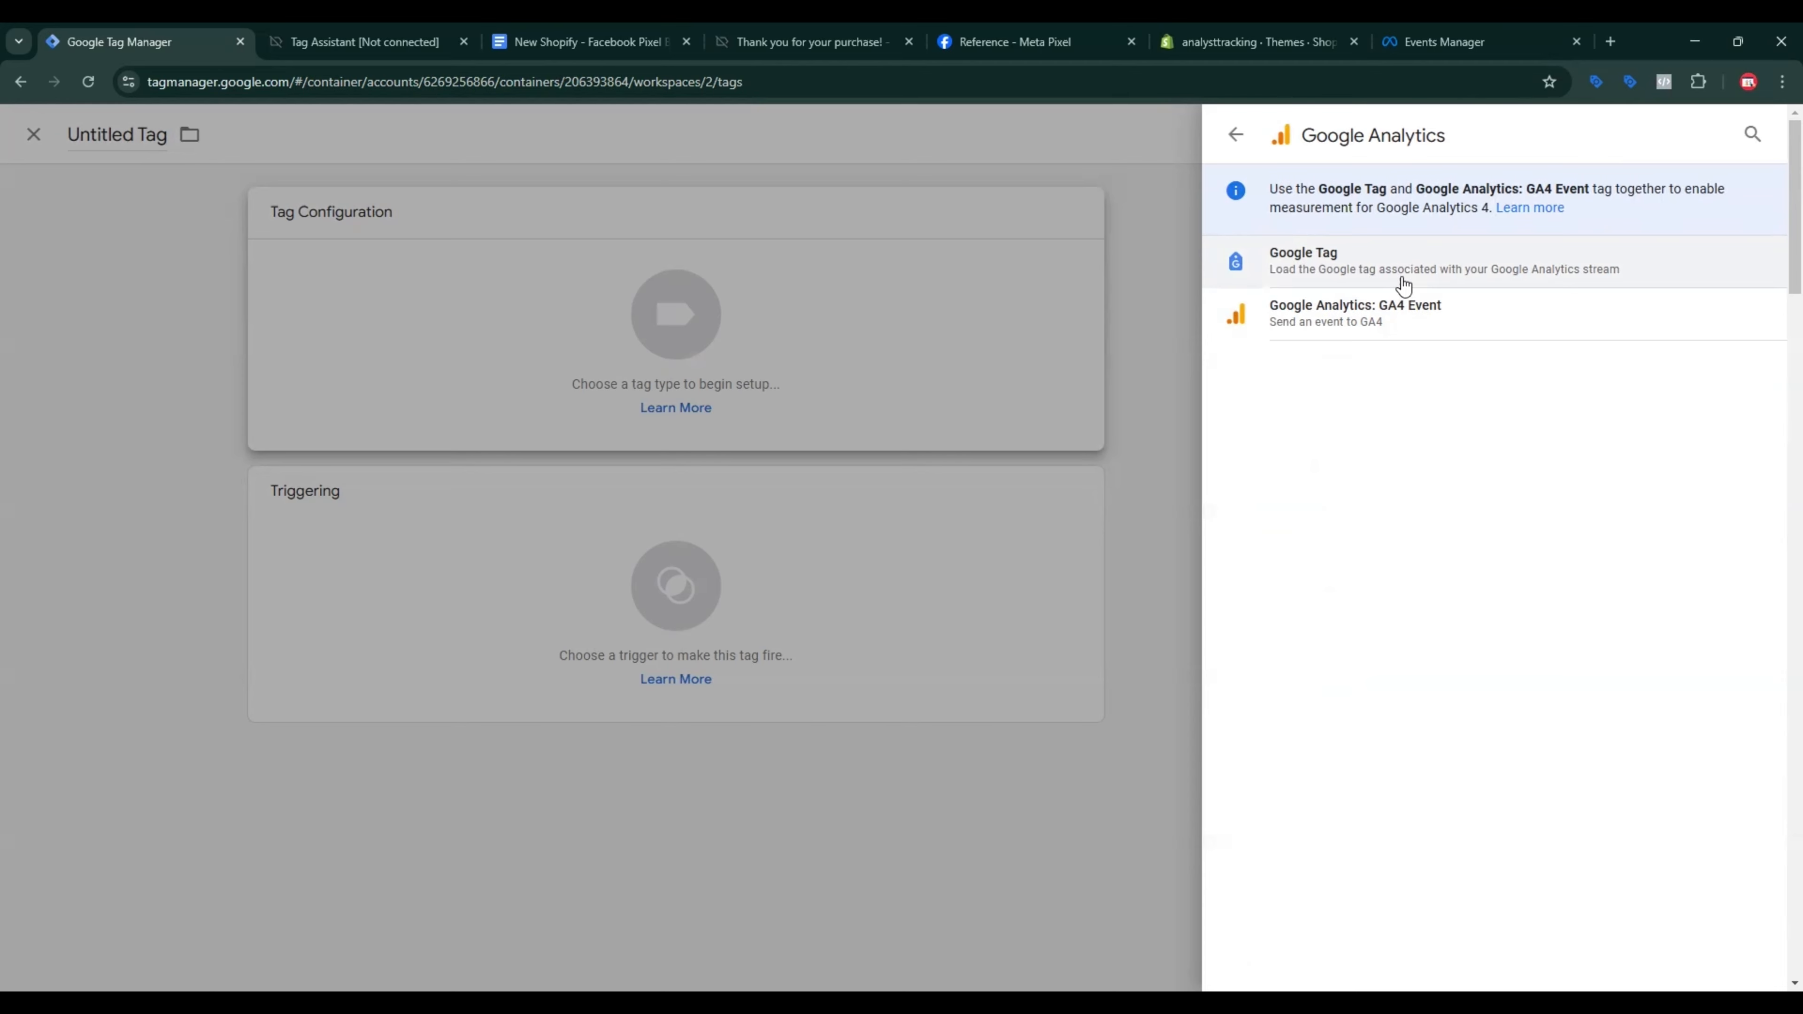
pyautogui.click(1576, 248)
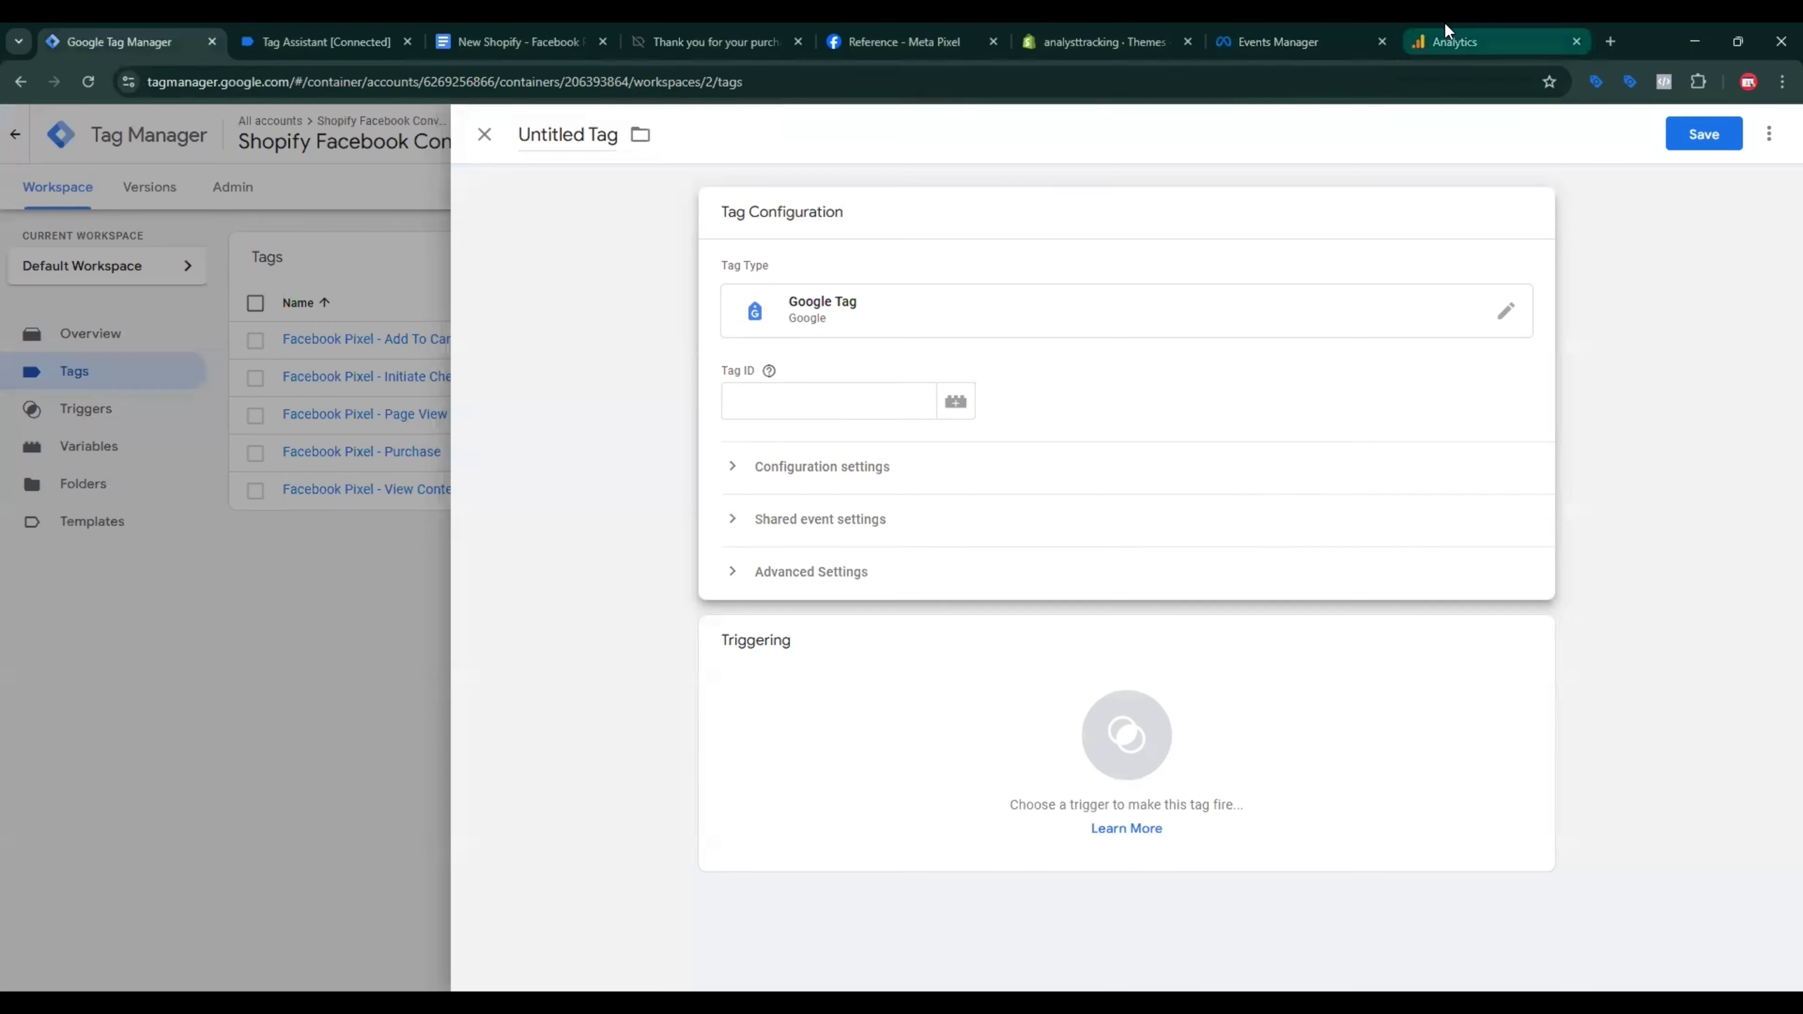
# Step: Switch to Google Analytics and name the new property "Shopify Pixel Conversion API", continuing to the business details
pyautogui.click(1448, 37)
pyautogui.click(776, 544)
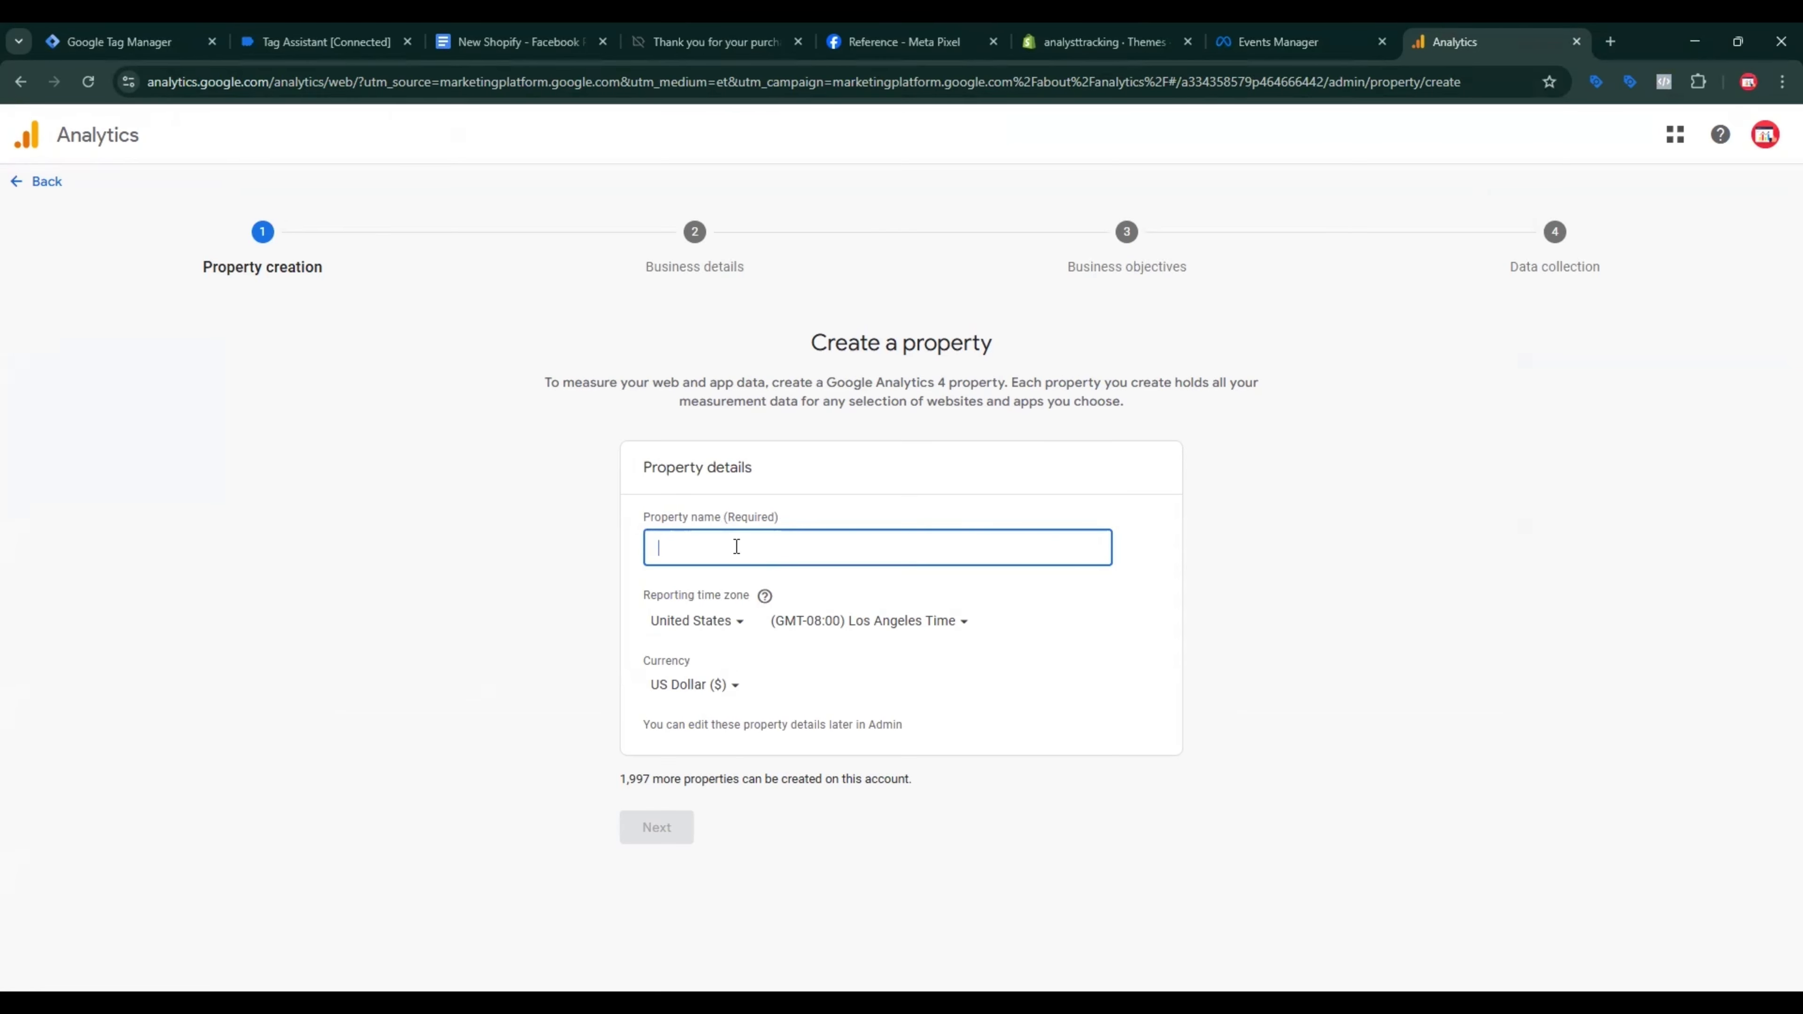
pyautogui.write('Shopify Pixel Conversion API')
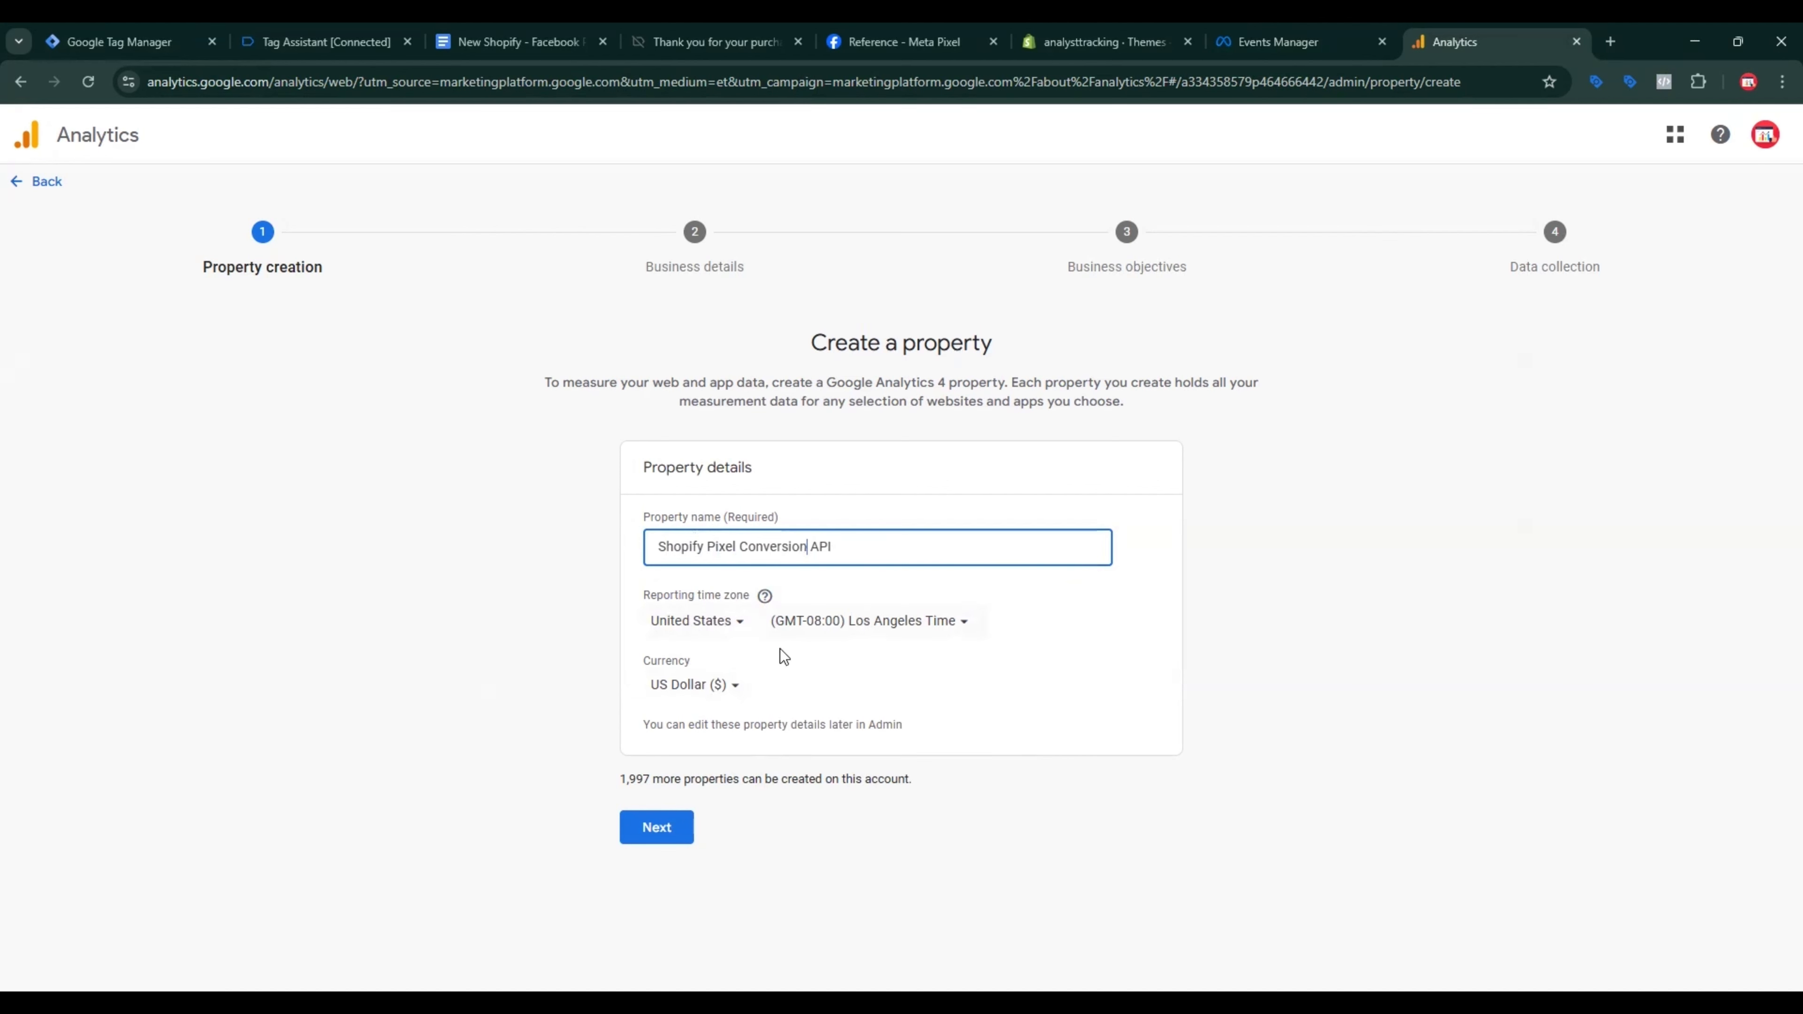
pyautogui.click(660, 828)
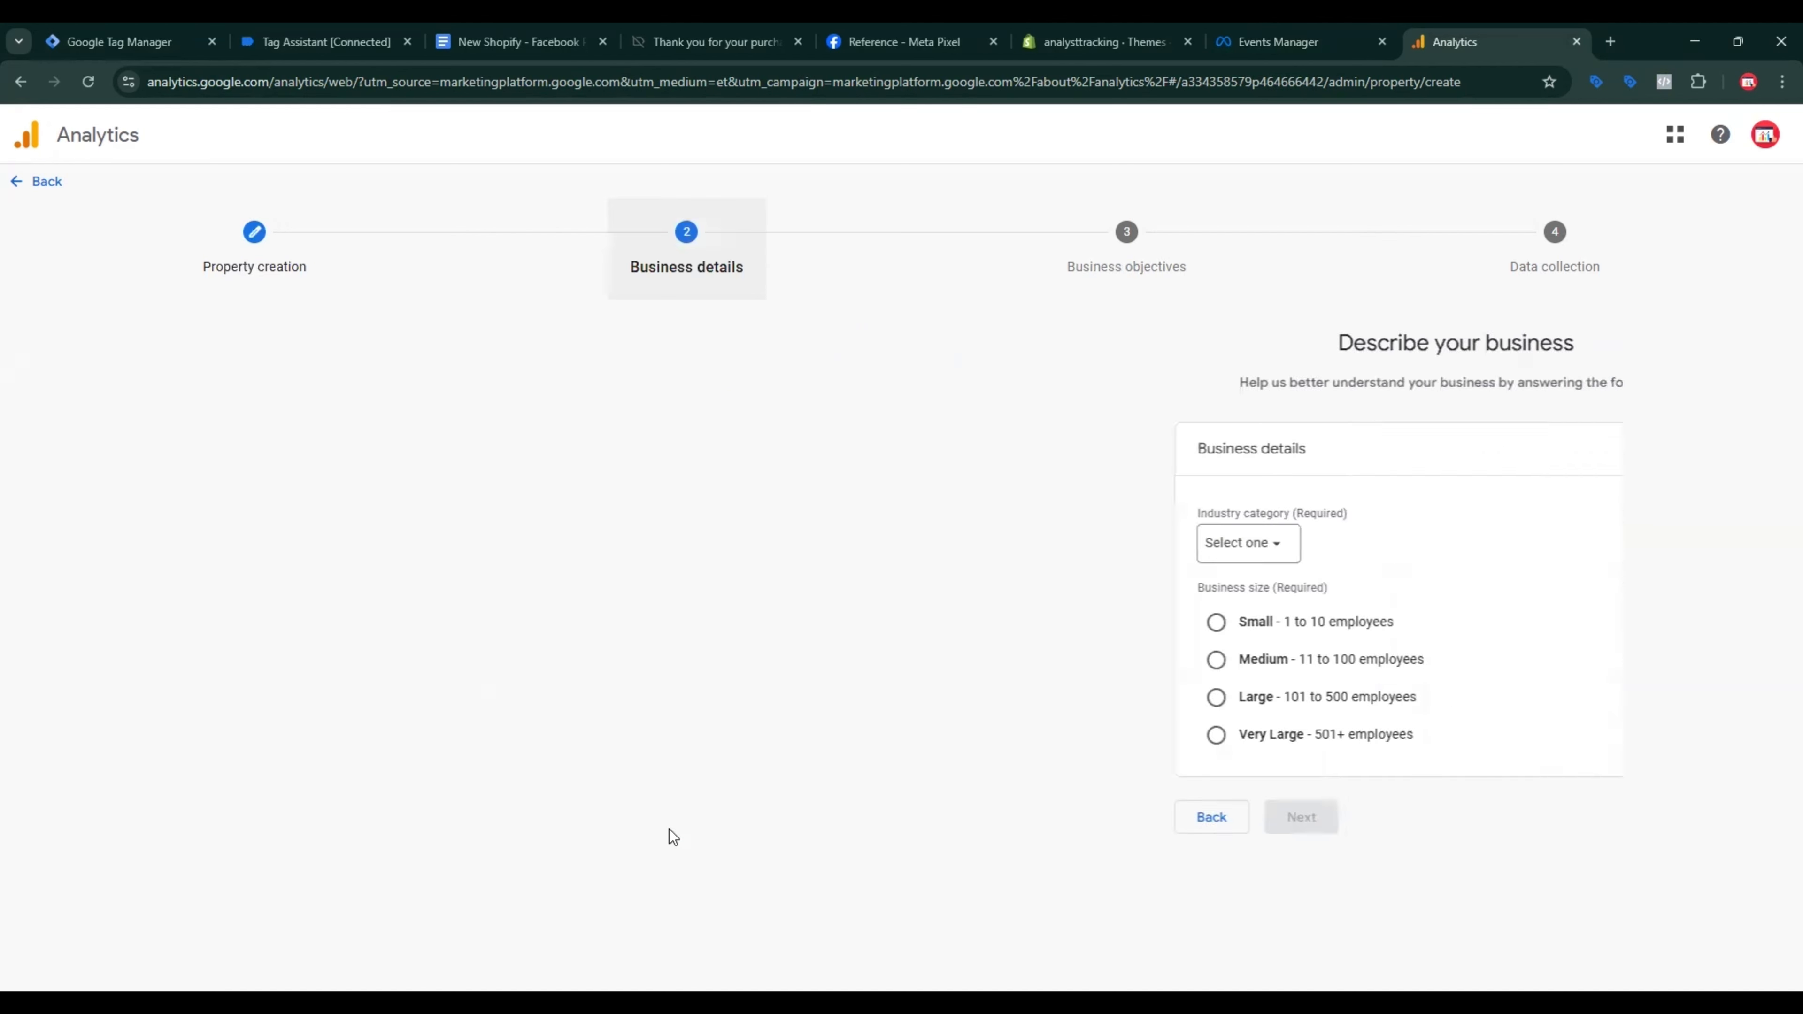
# Step: Set the industry category to Shopping and the business size to Medium, and continue to the business objectives
pyautogui.click(693, 547)
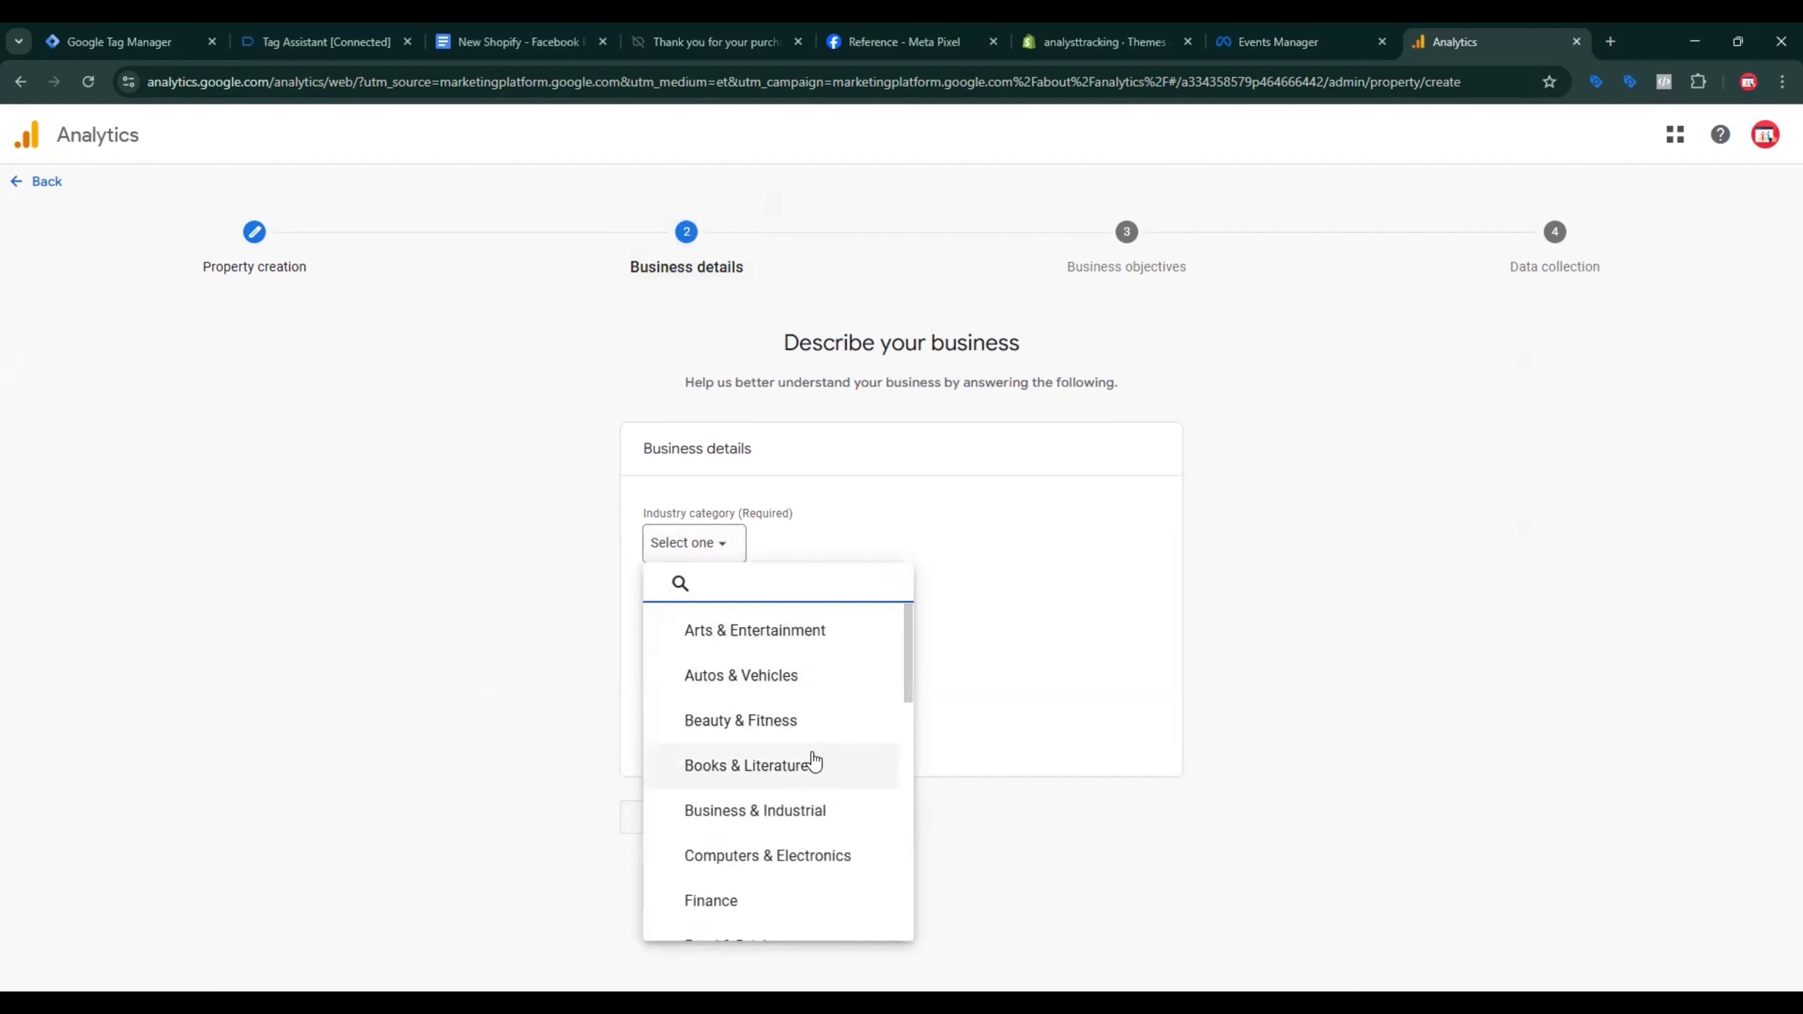
pyautogui.scroll(-5, 802, 802)
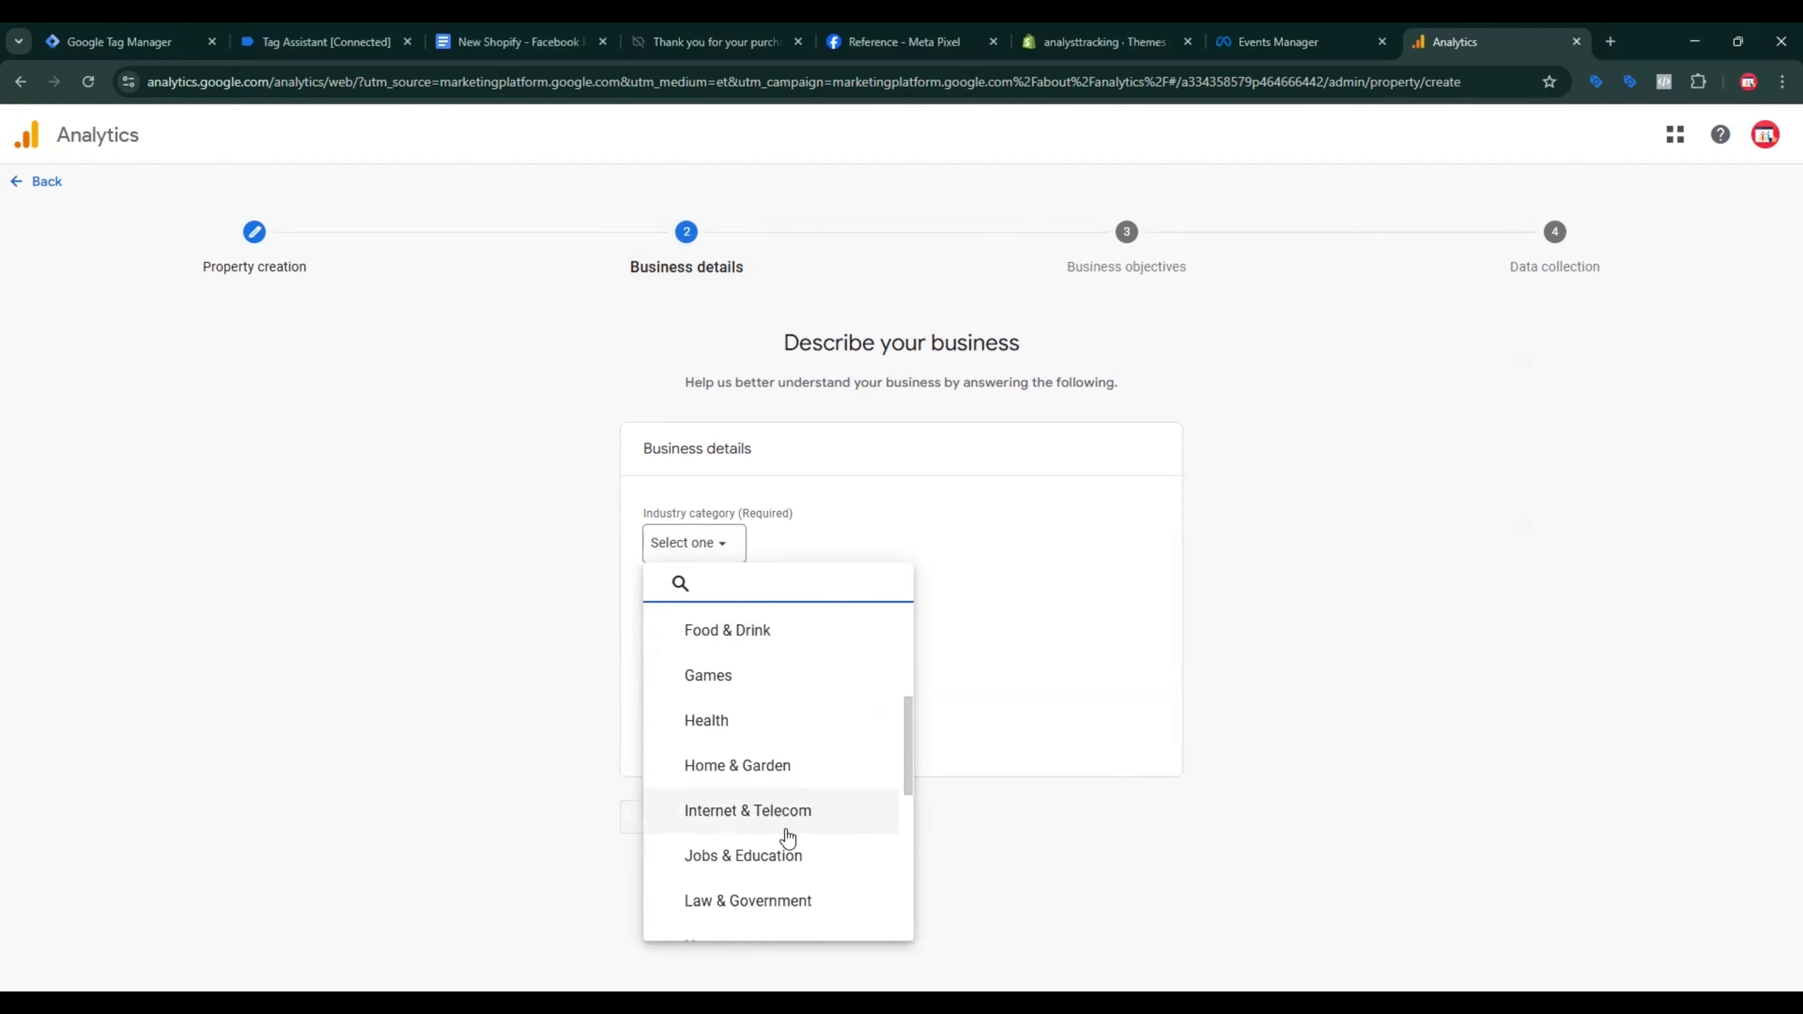
pyautogui.scroll(-8, 788, 838)
pyautogui.click(784, 778)
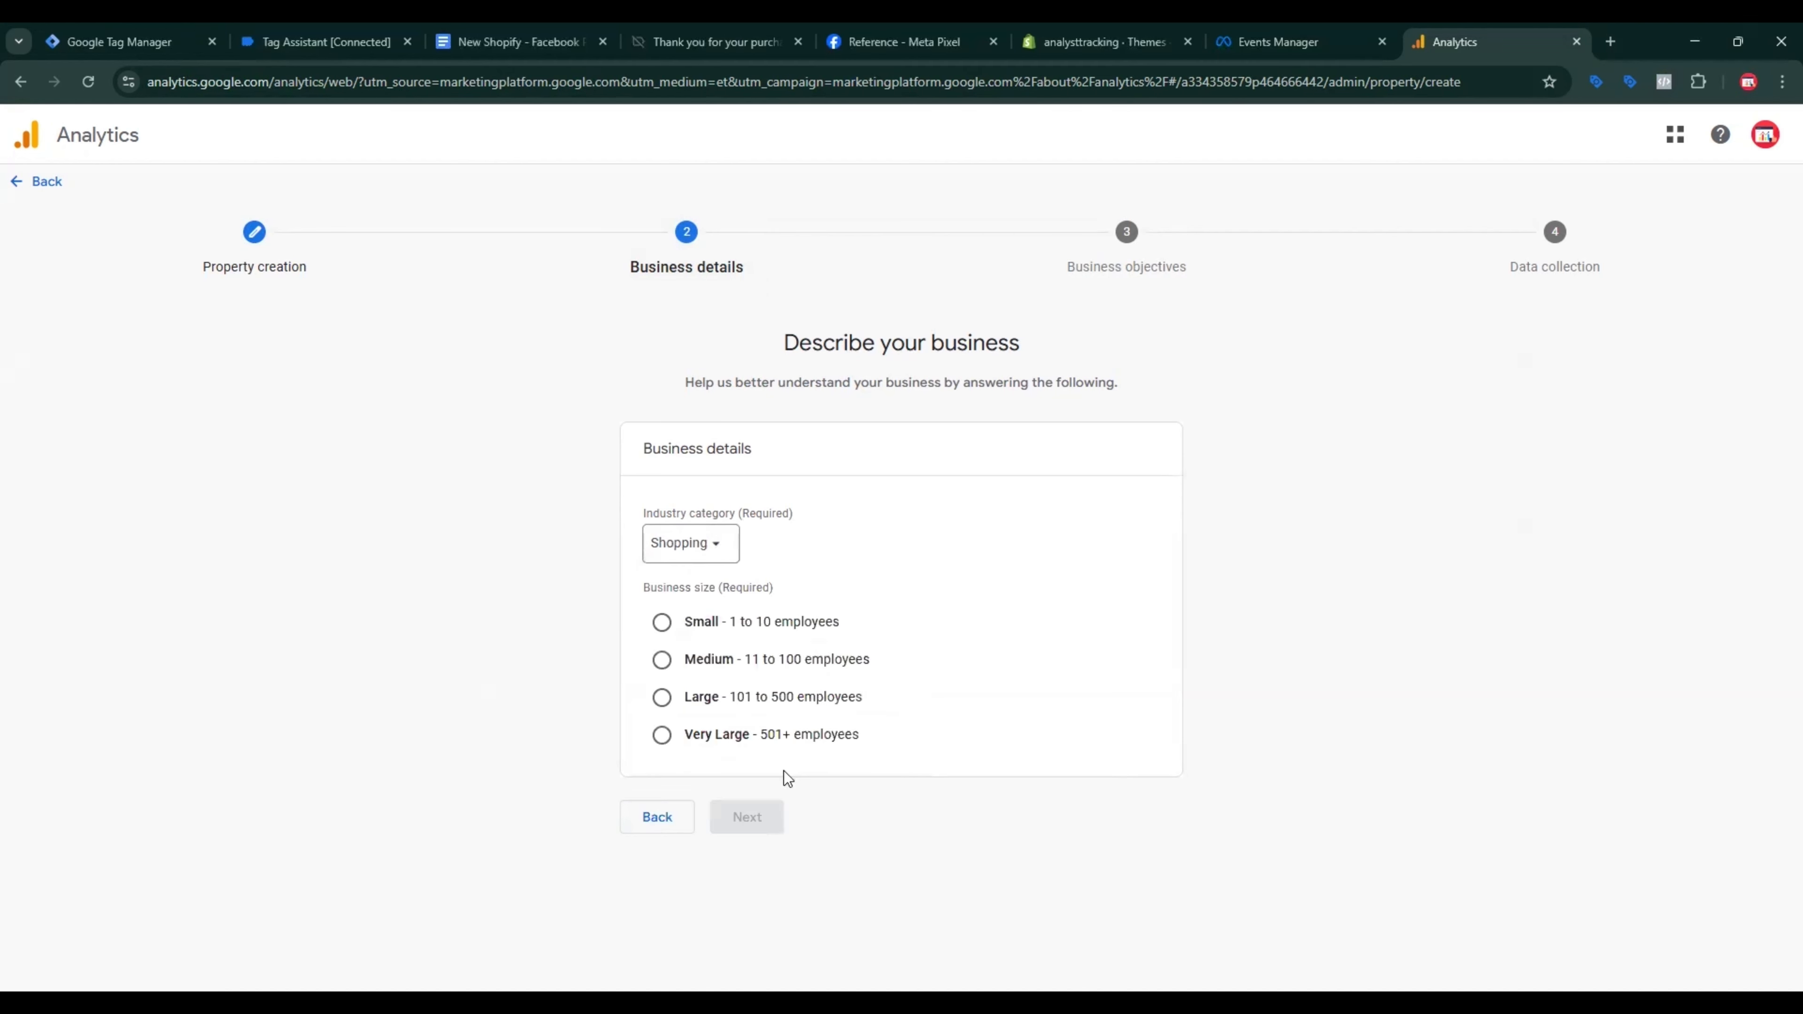
pyautogui.click(699, 668)
pyautogui.click(745, 822)
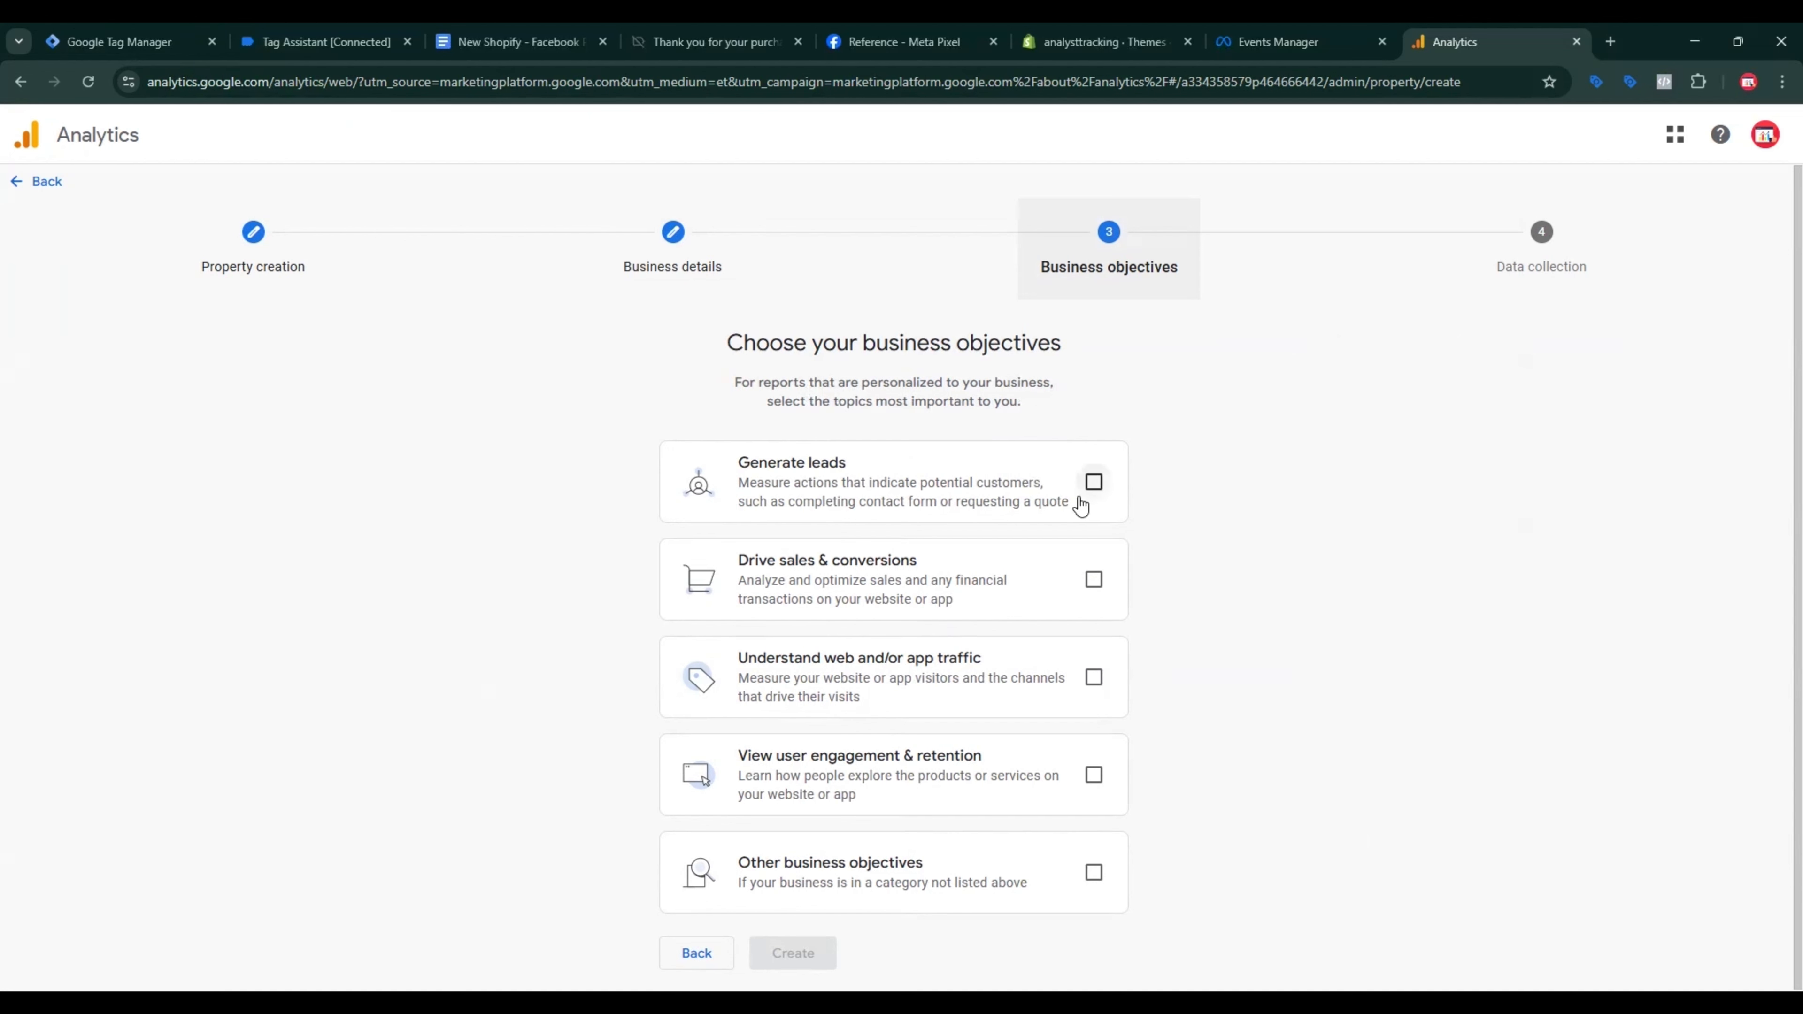
# Step: Select the leads, sales & conversions, web/app traffic and user engagement & retention objectives, and create the property
pyautogui.click(1093, 482)
pyautogui.click(1093, 579)
pyautogui.click(1094, 677)
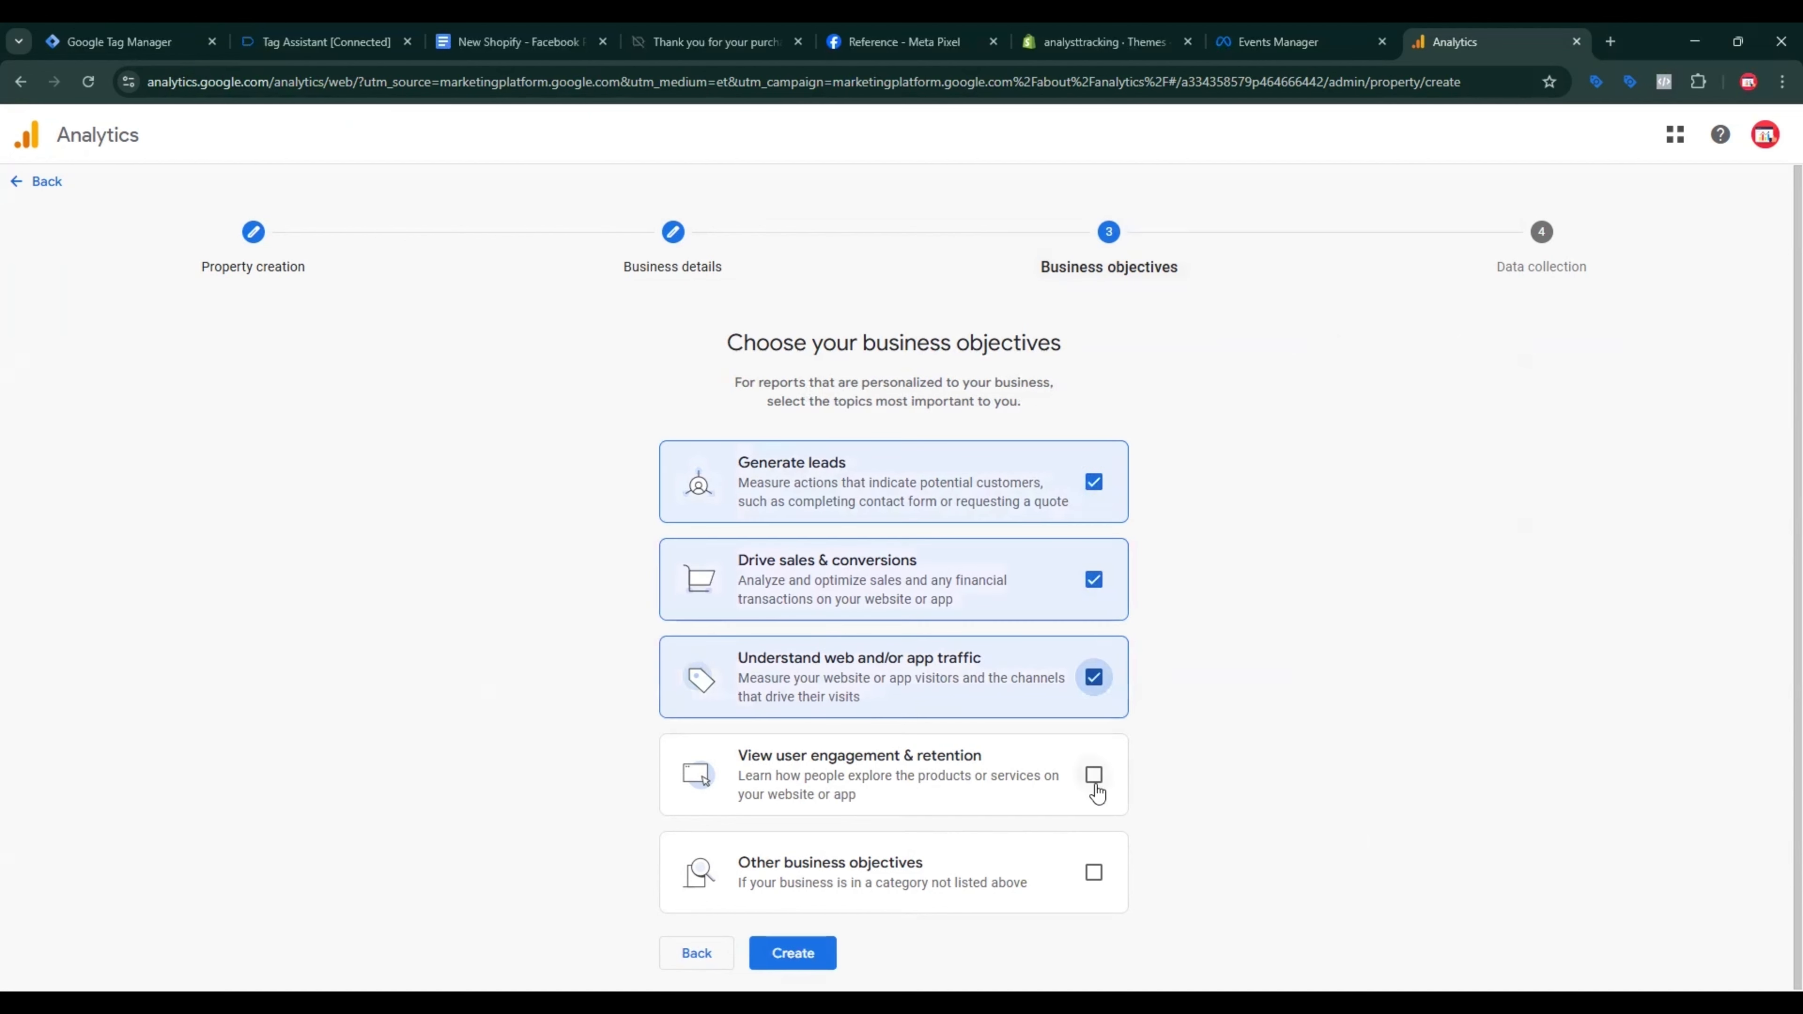
pyautogui.click(1094, 774)
pyautogui.click(793, 953)
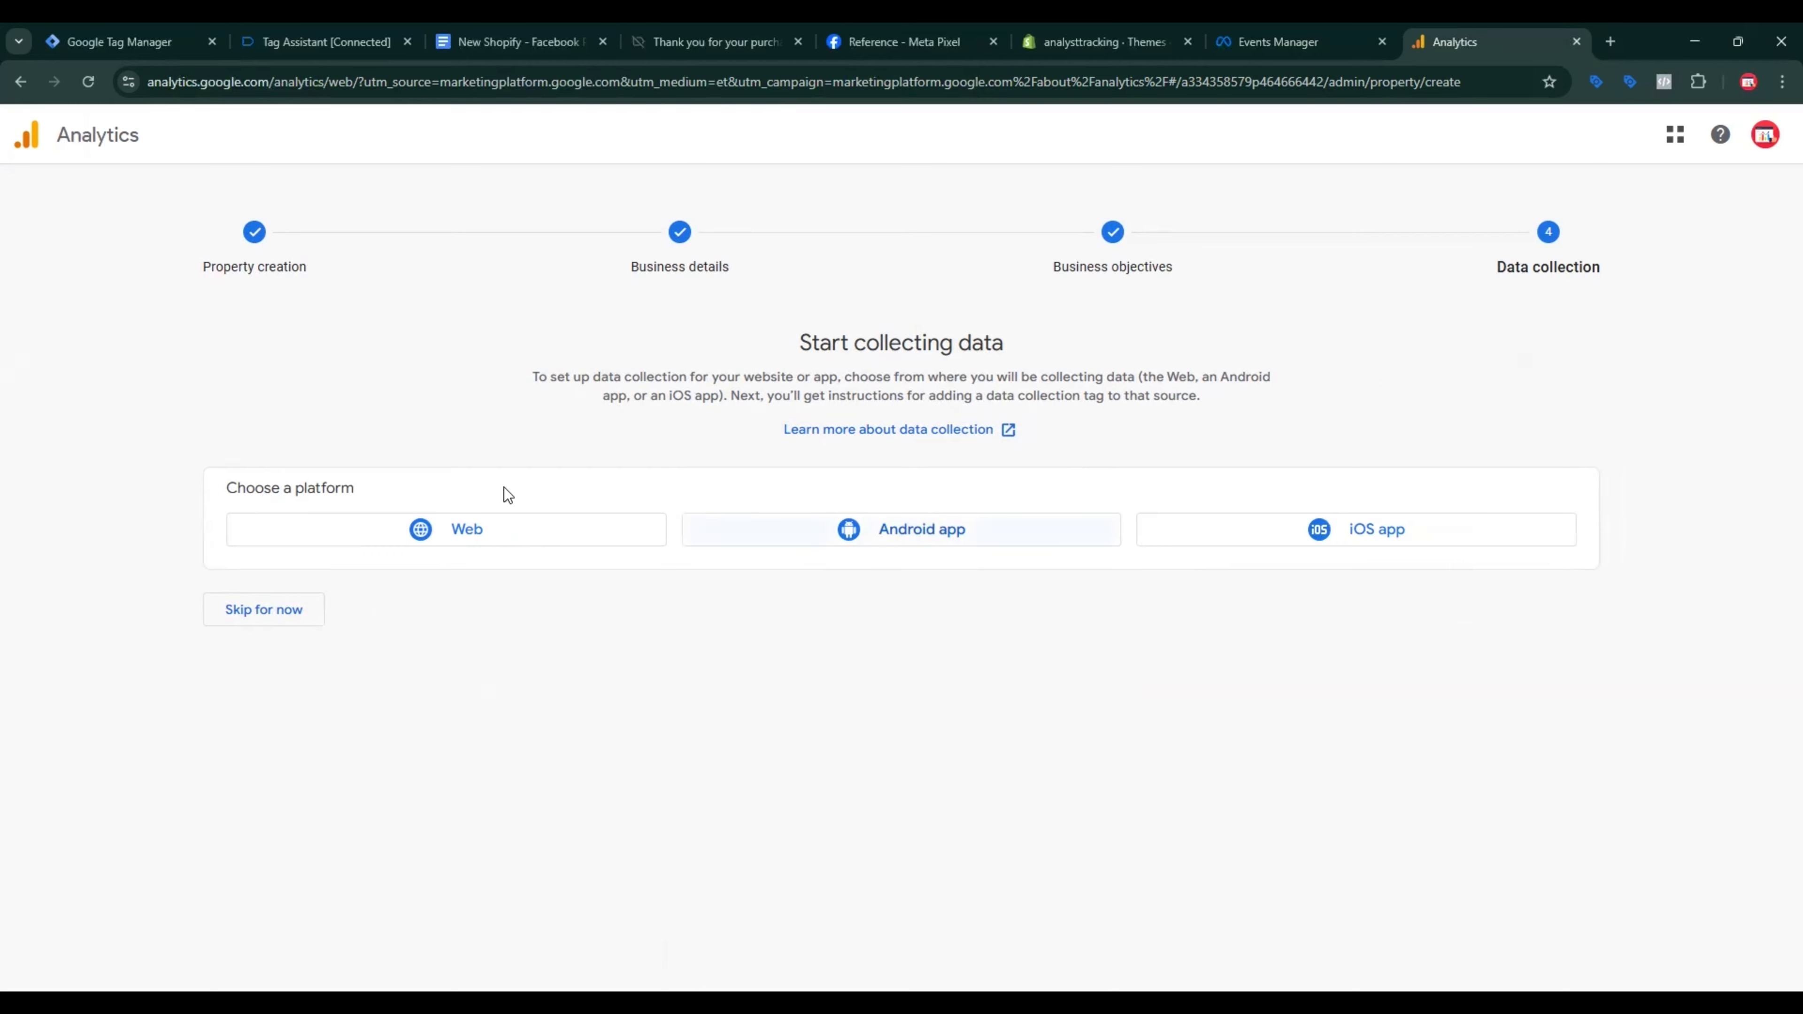
# Step: Set up a Web data stream with analysttracking.myshopify.com, copied from the open store page, as the website URL
pyautogui.click(437, 530)
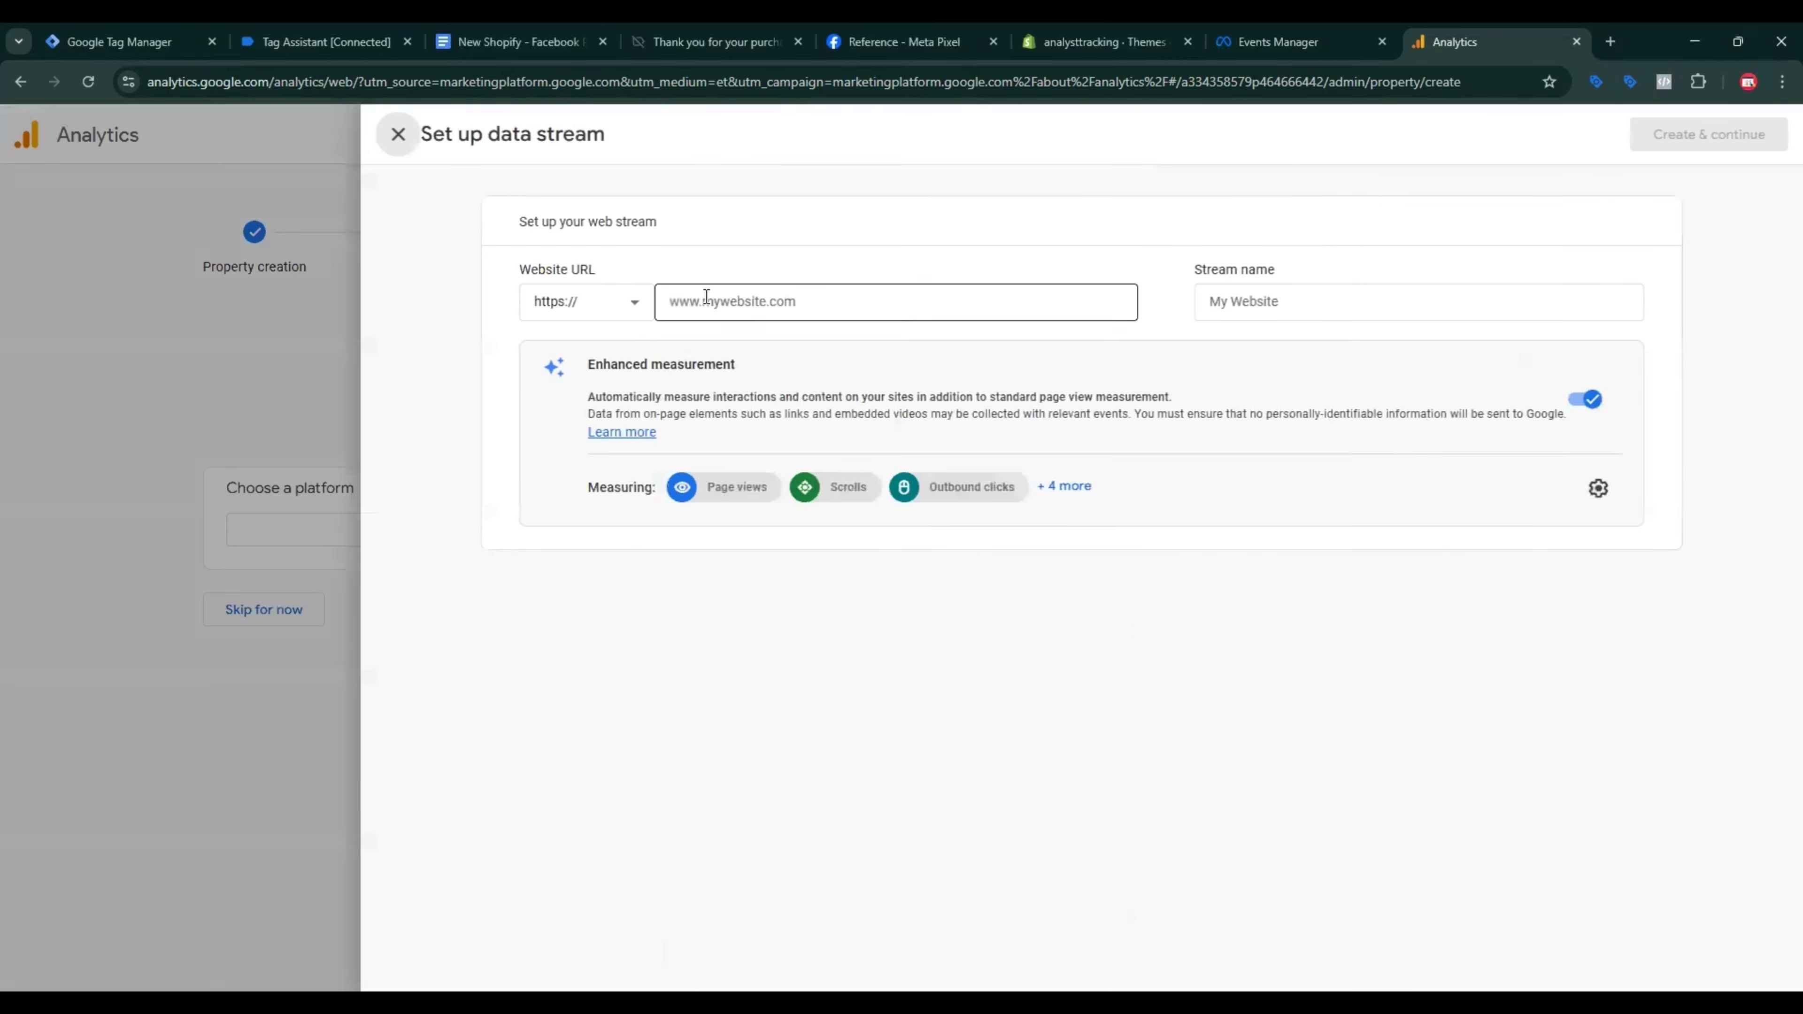
pyautogui.click(1050, 32)
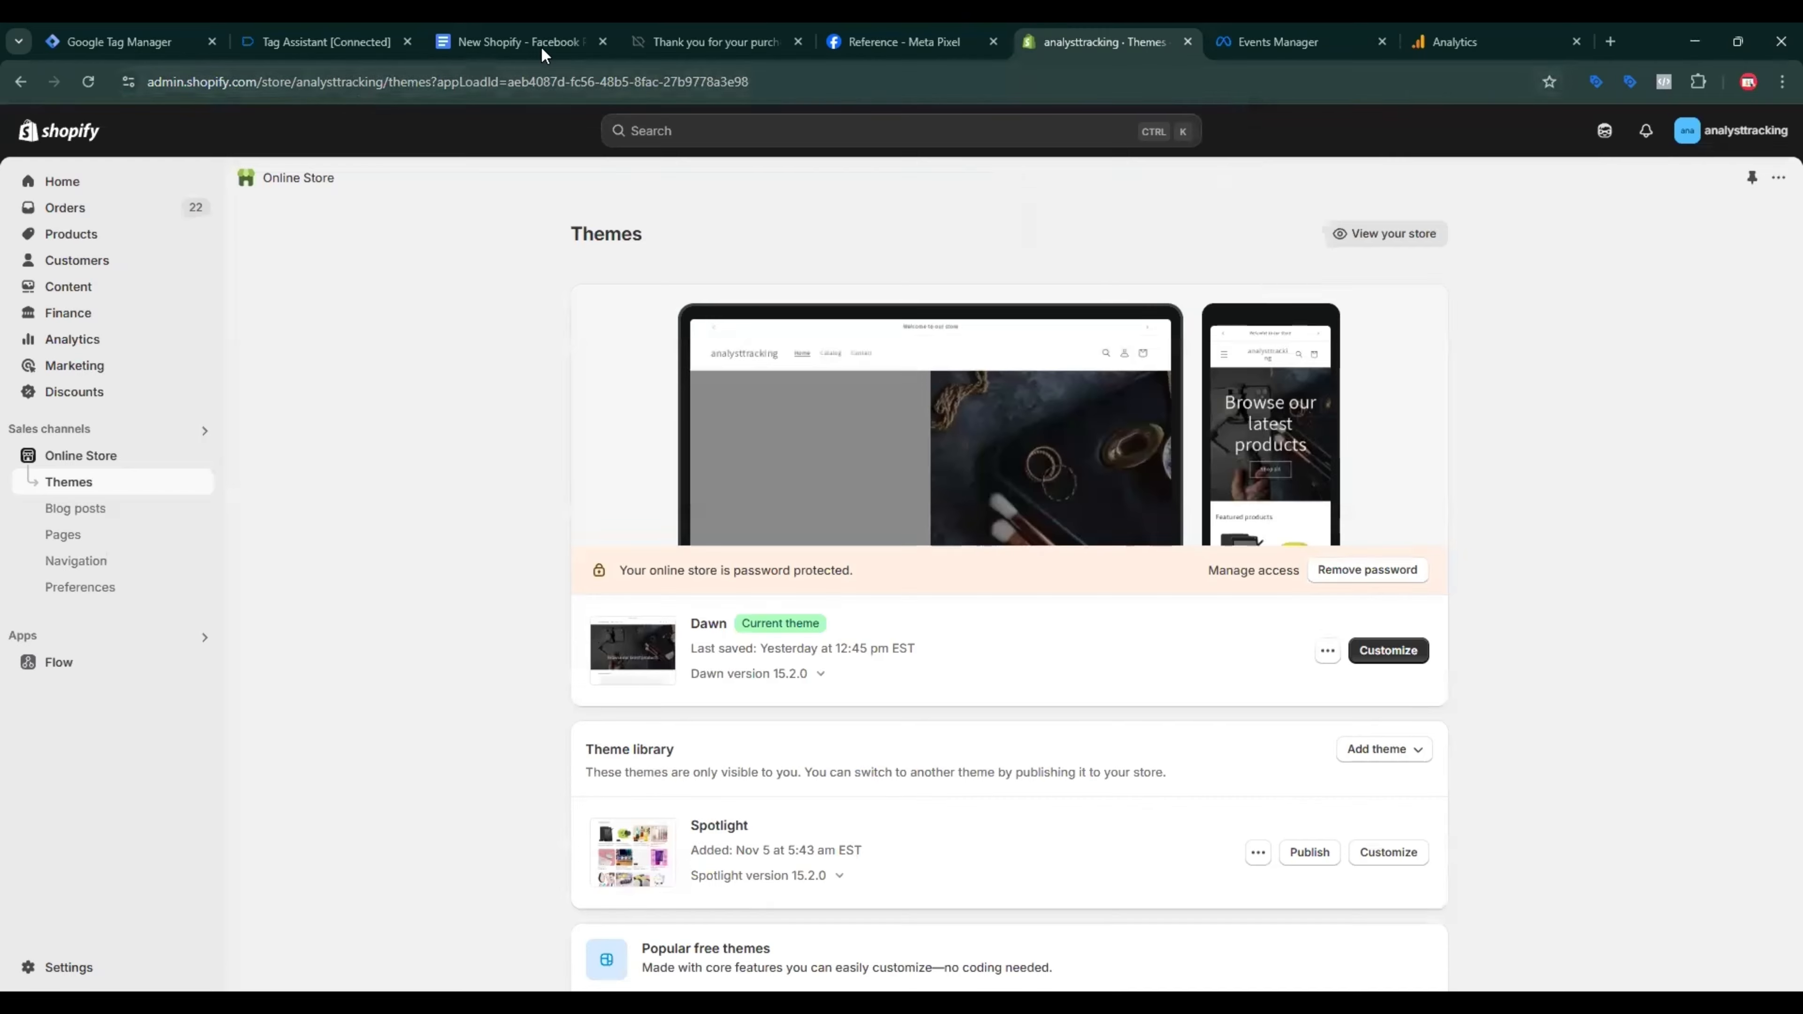
pyautogui.hotkey('ctrl', '4')
pyautogui.doubleClick(323, 80)
pyautogui.hotkey('ctrl', 'c')
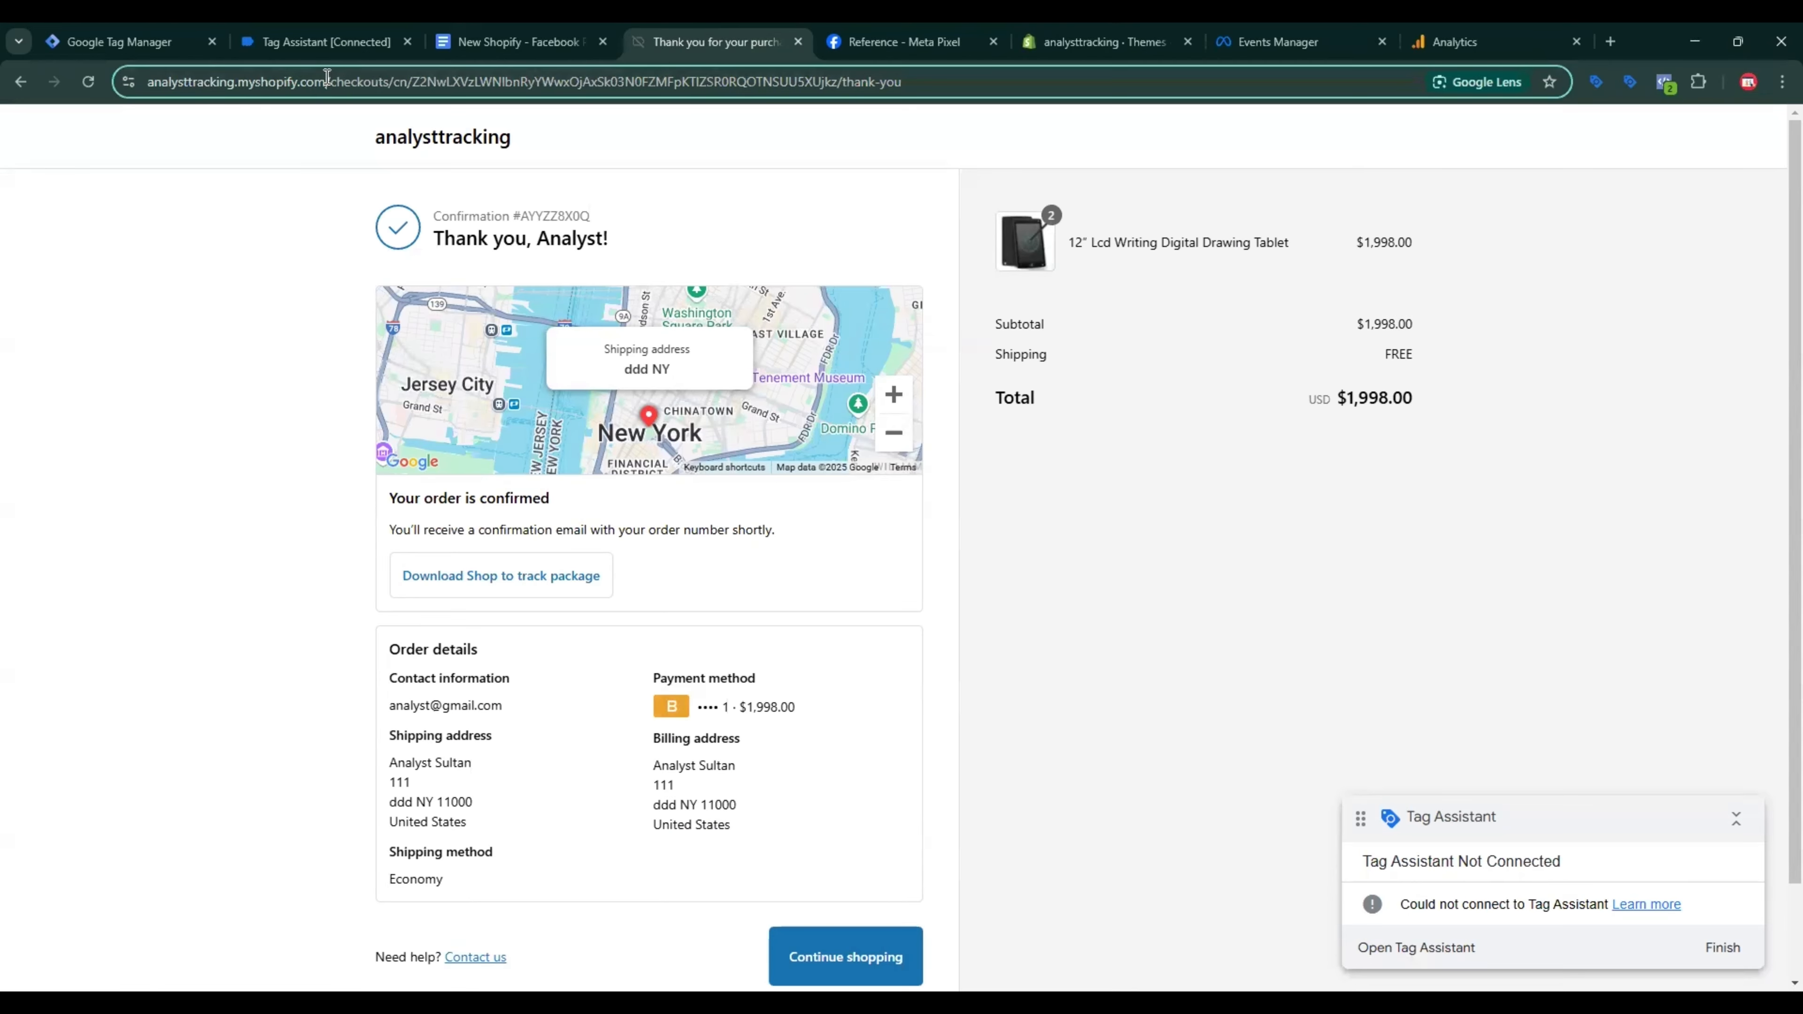
pyautogui.click(121, 42)
pyautogui.click(1462, 41)
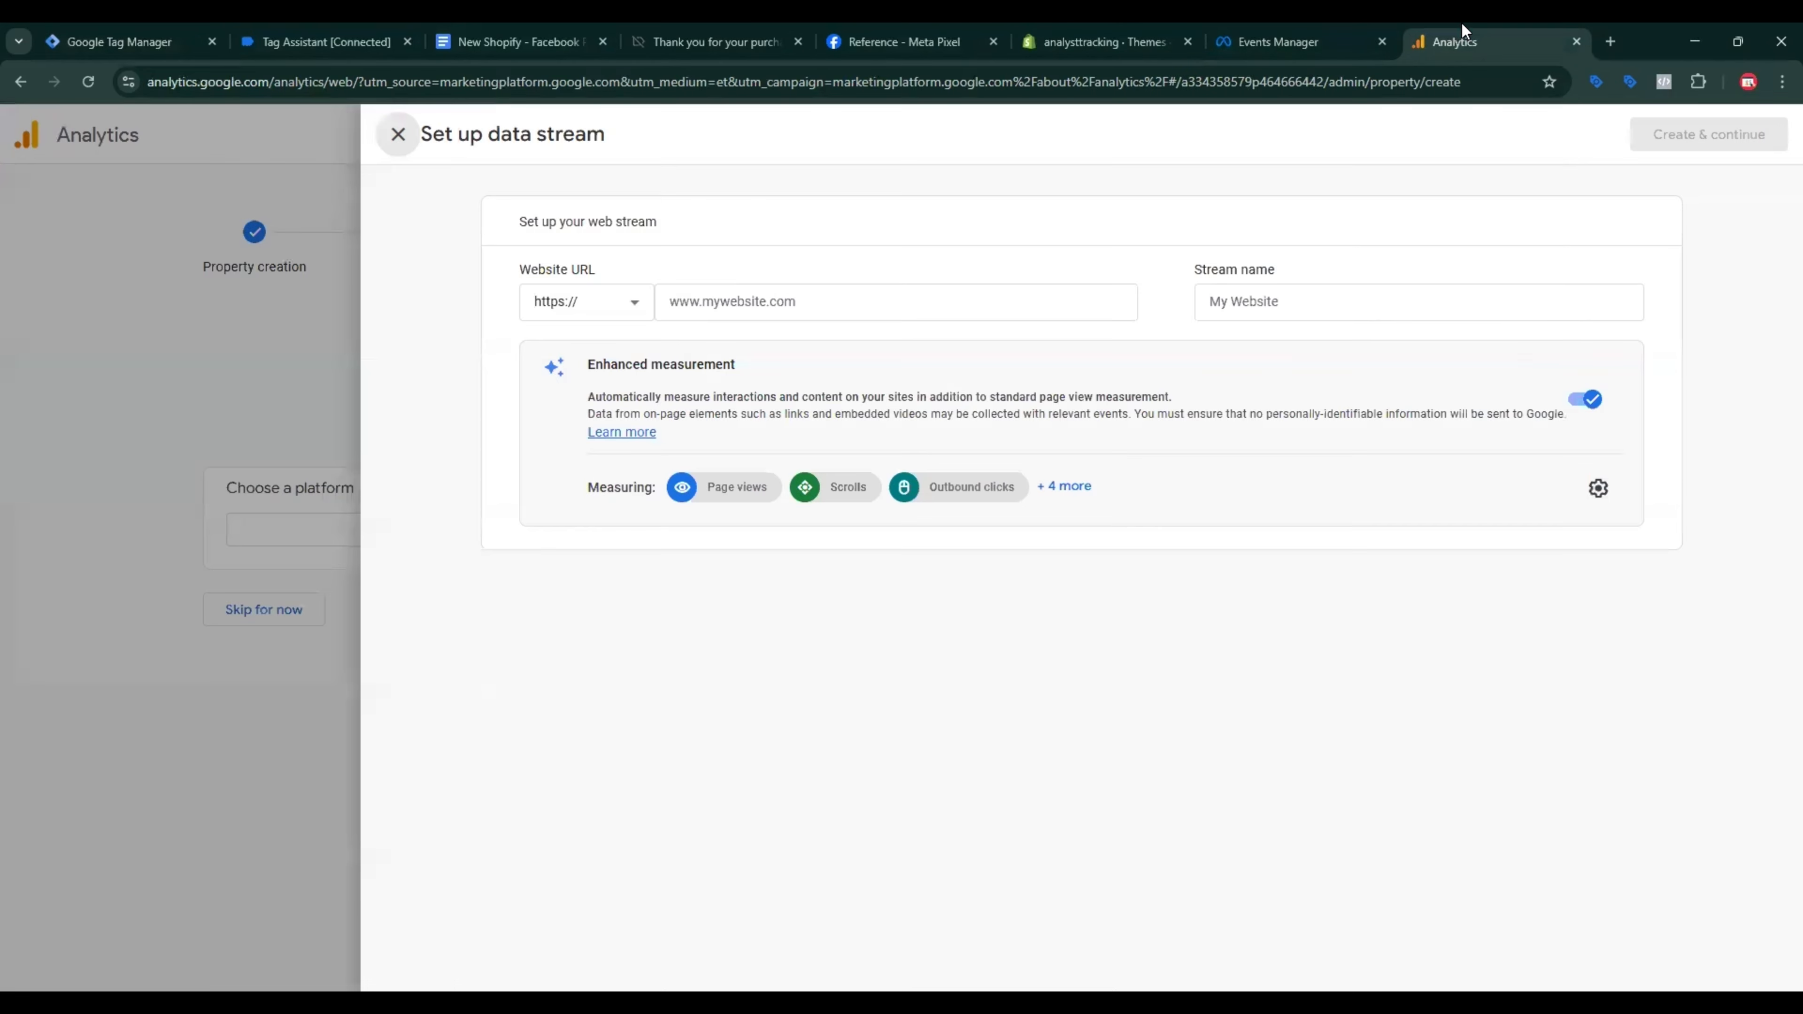
pyautogui.click(774, 305)
pyautogui.hotkey('ctrl', 'v')
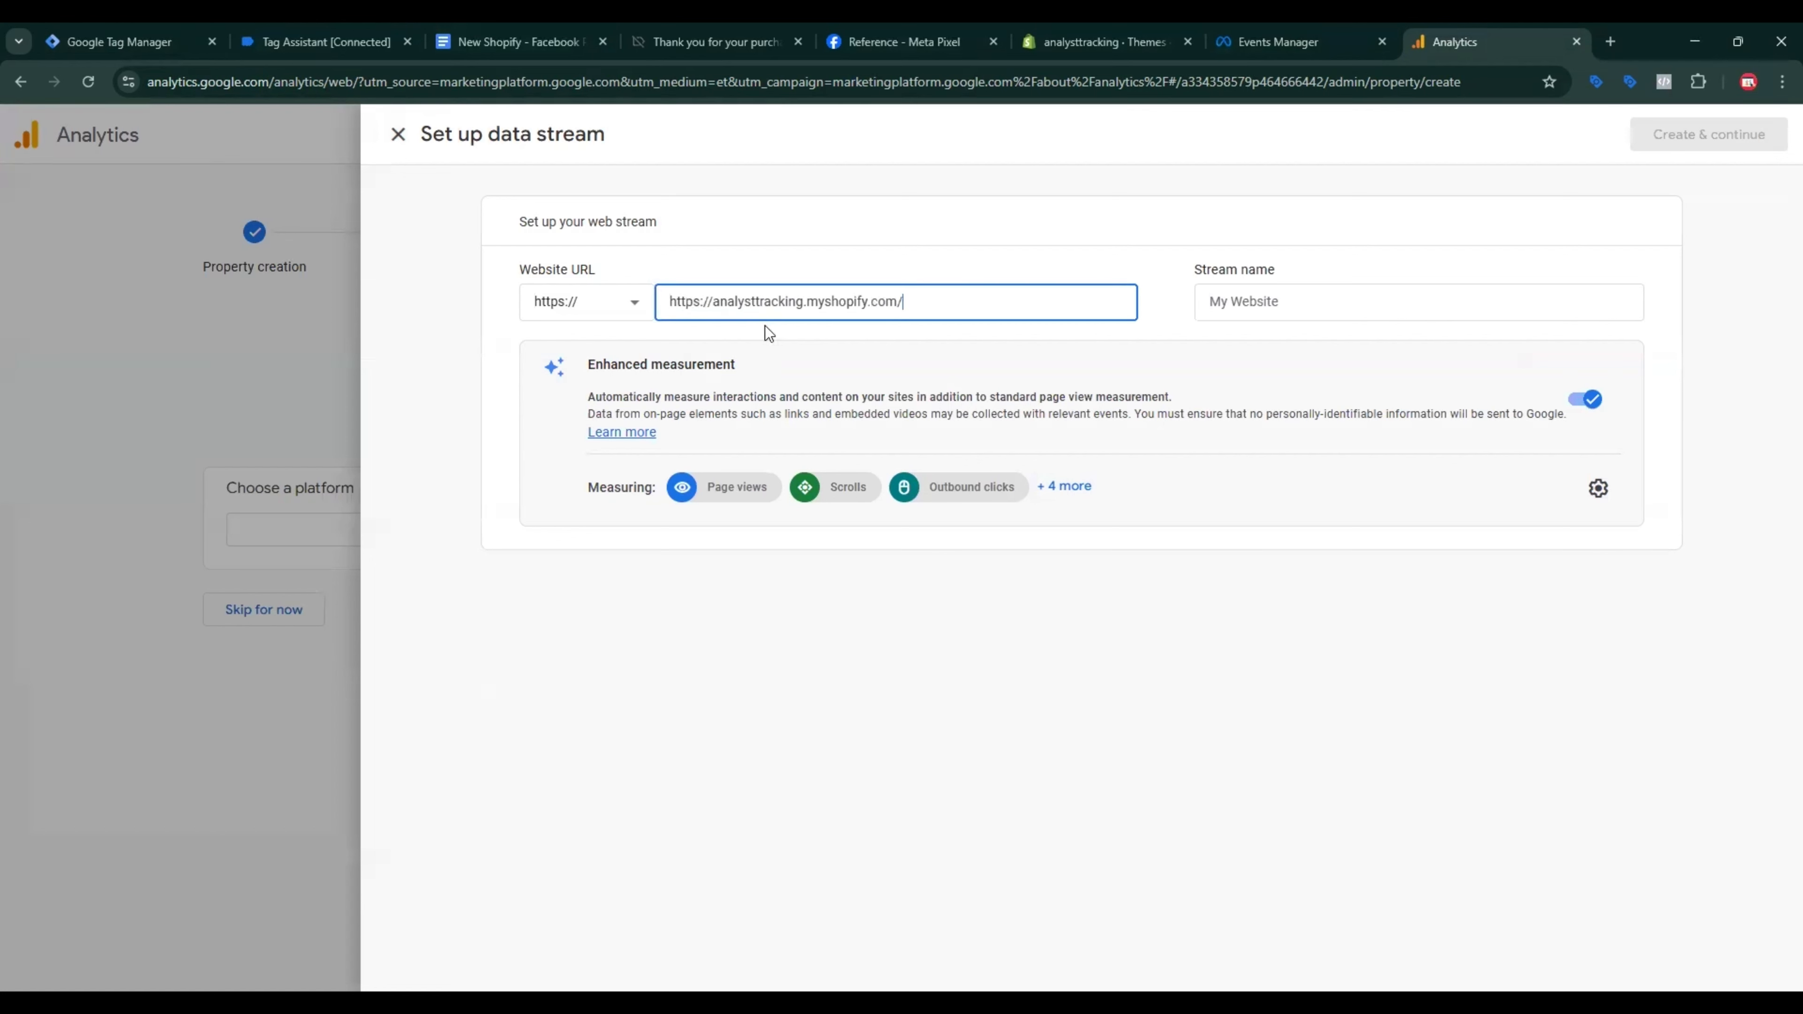
pyautogui.press('BackSpace')
# Step: Name the data stream "Shopify" and create it
pyautogui.click(1207, 301)
pyautogui.write('s')
pyautogui.press('BackSpace')
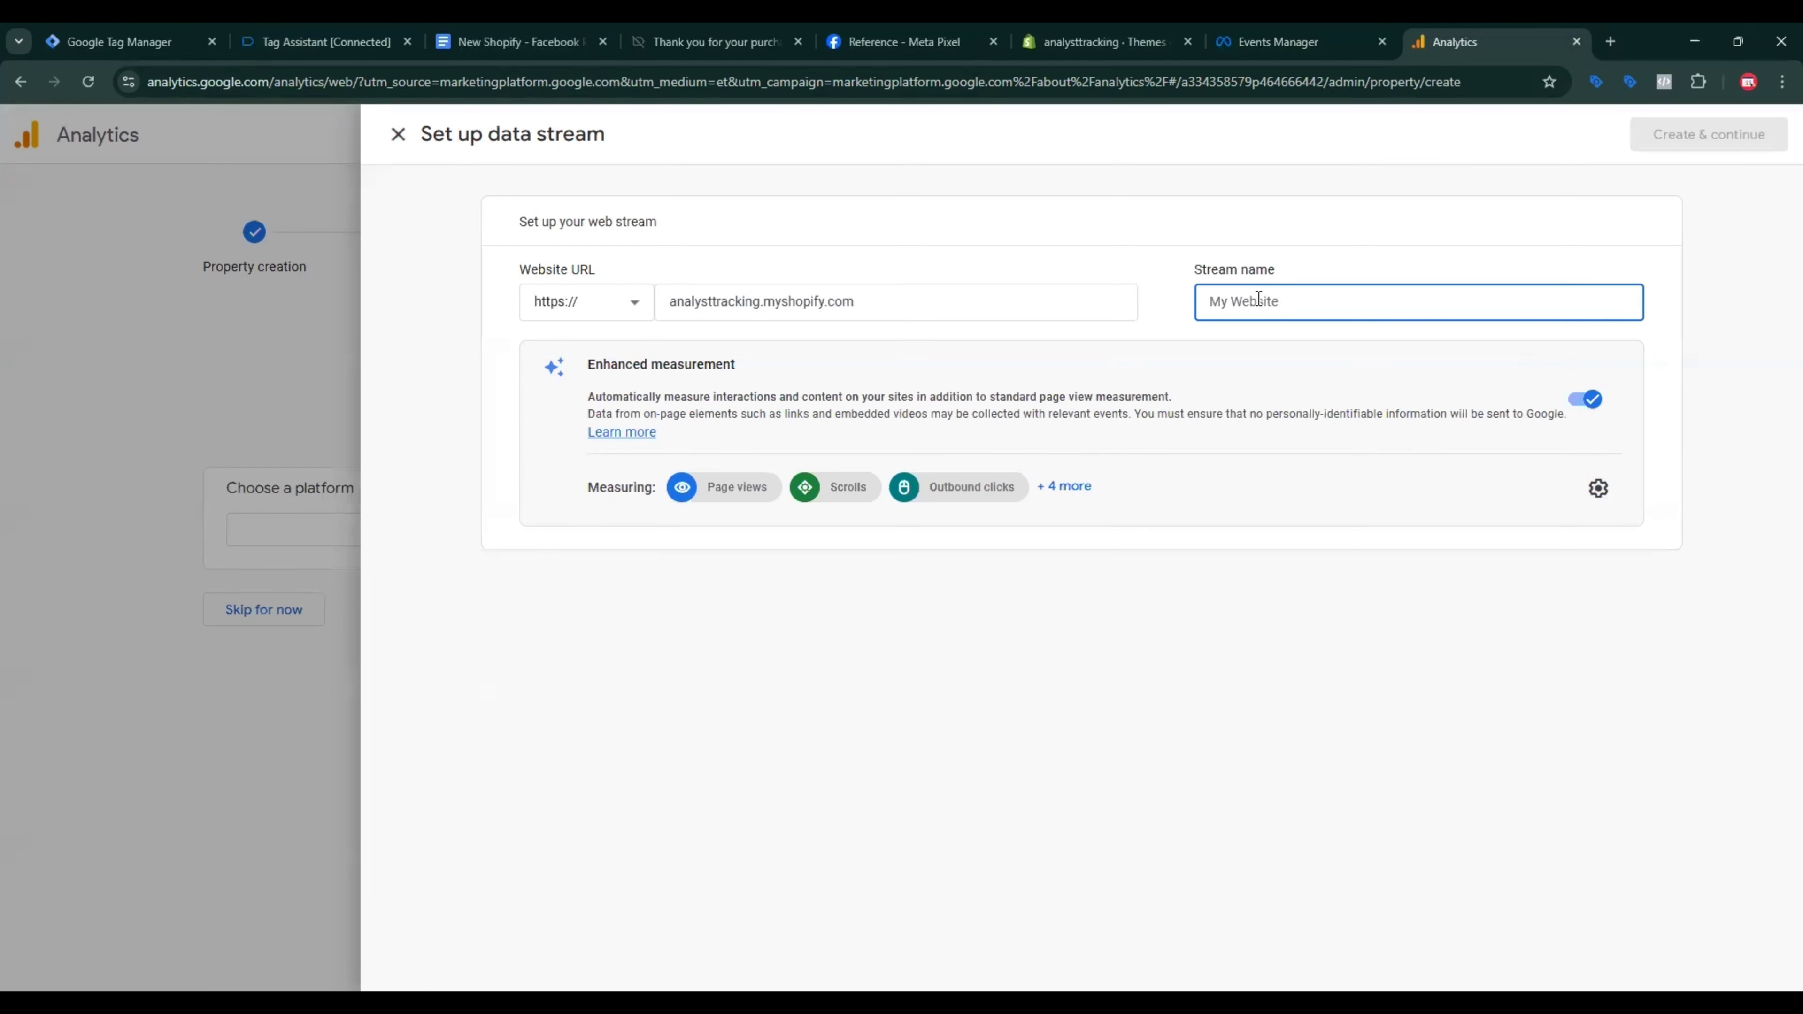
pyautogui.write('Shopify')
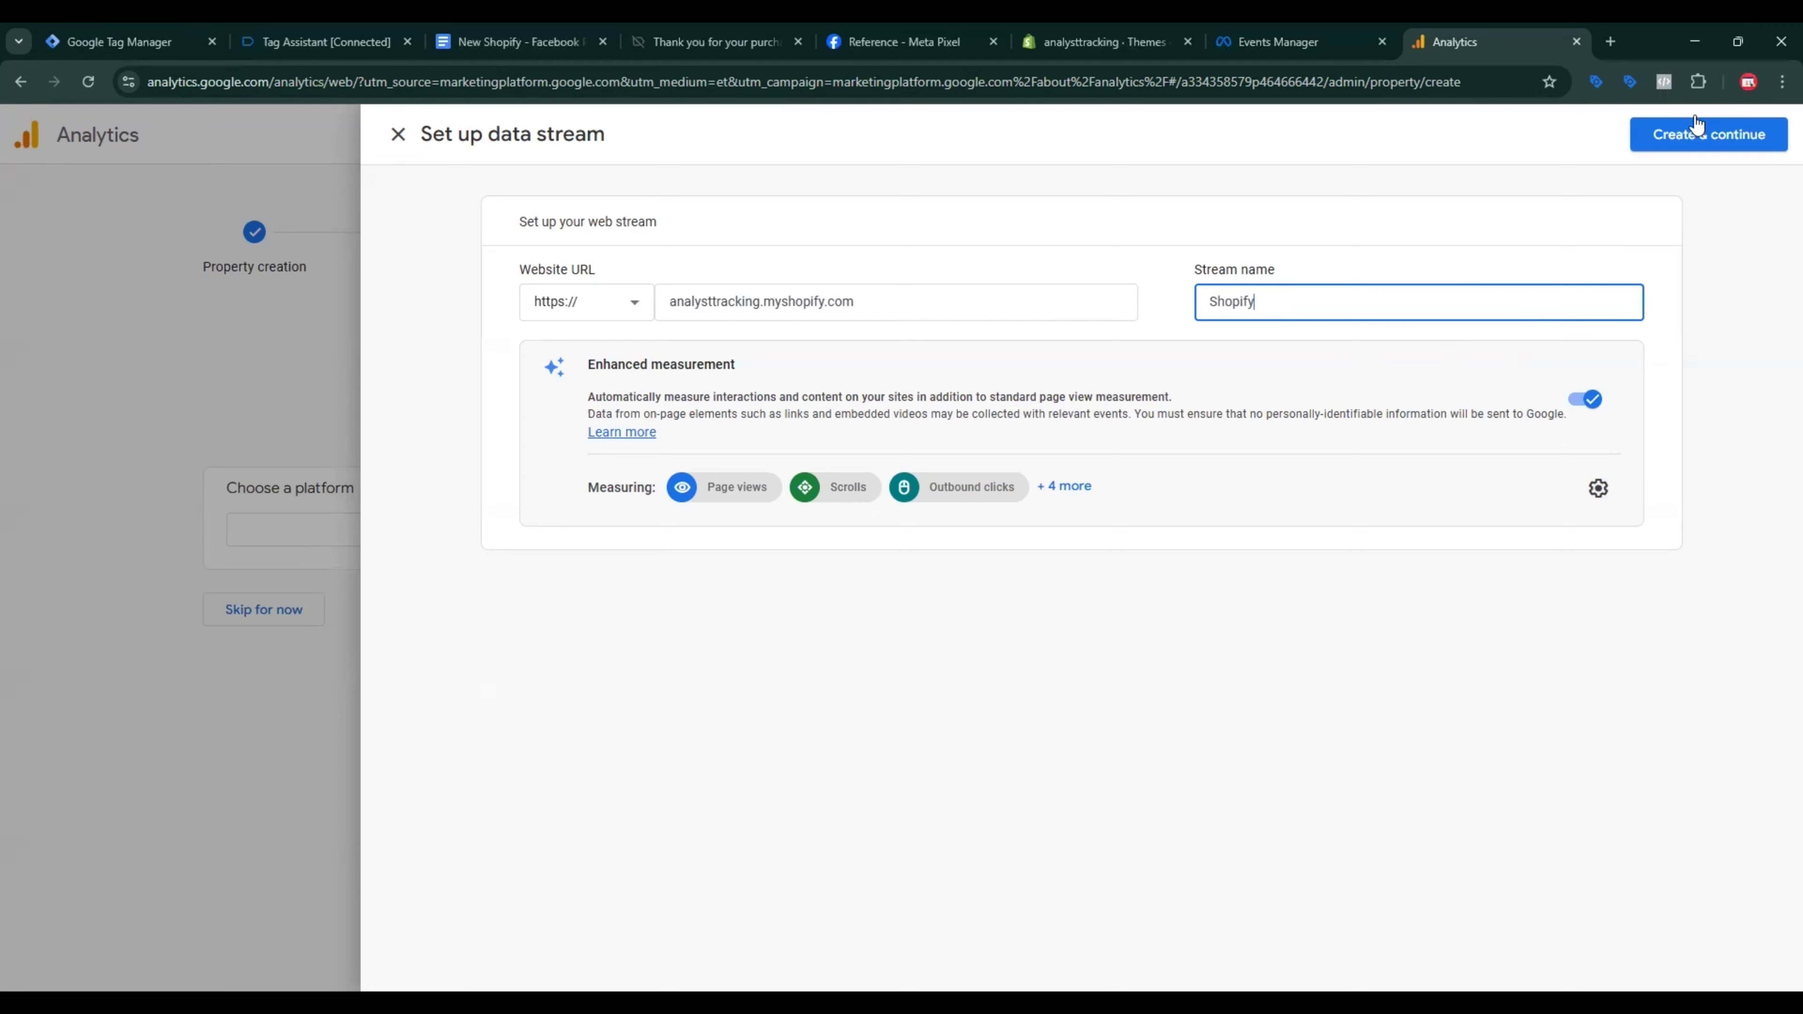
pyautogui.click(1733, 134)
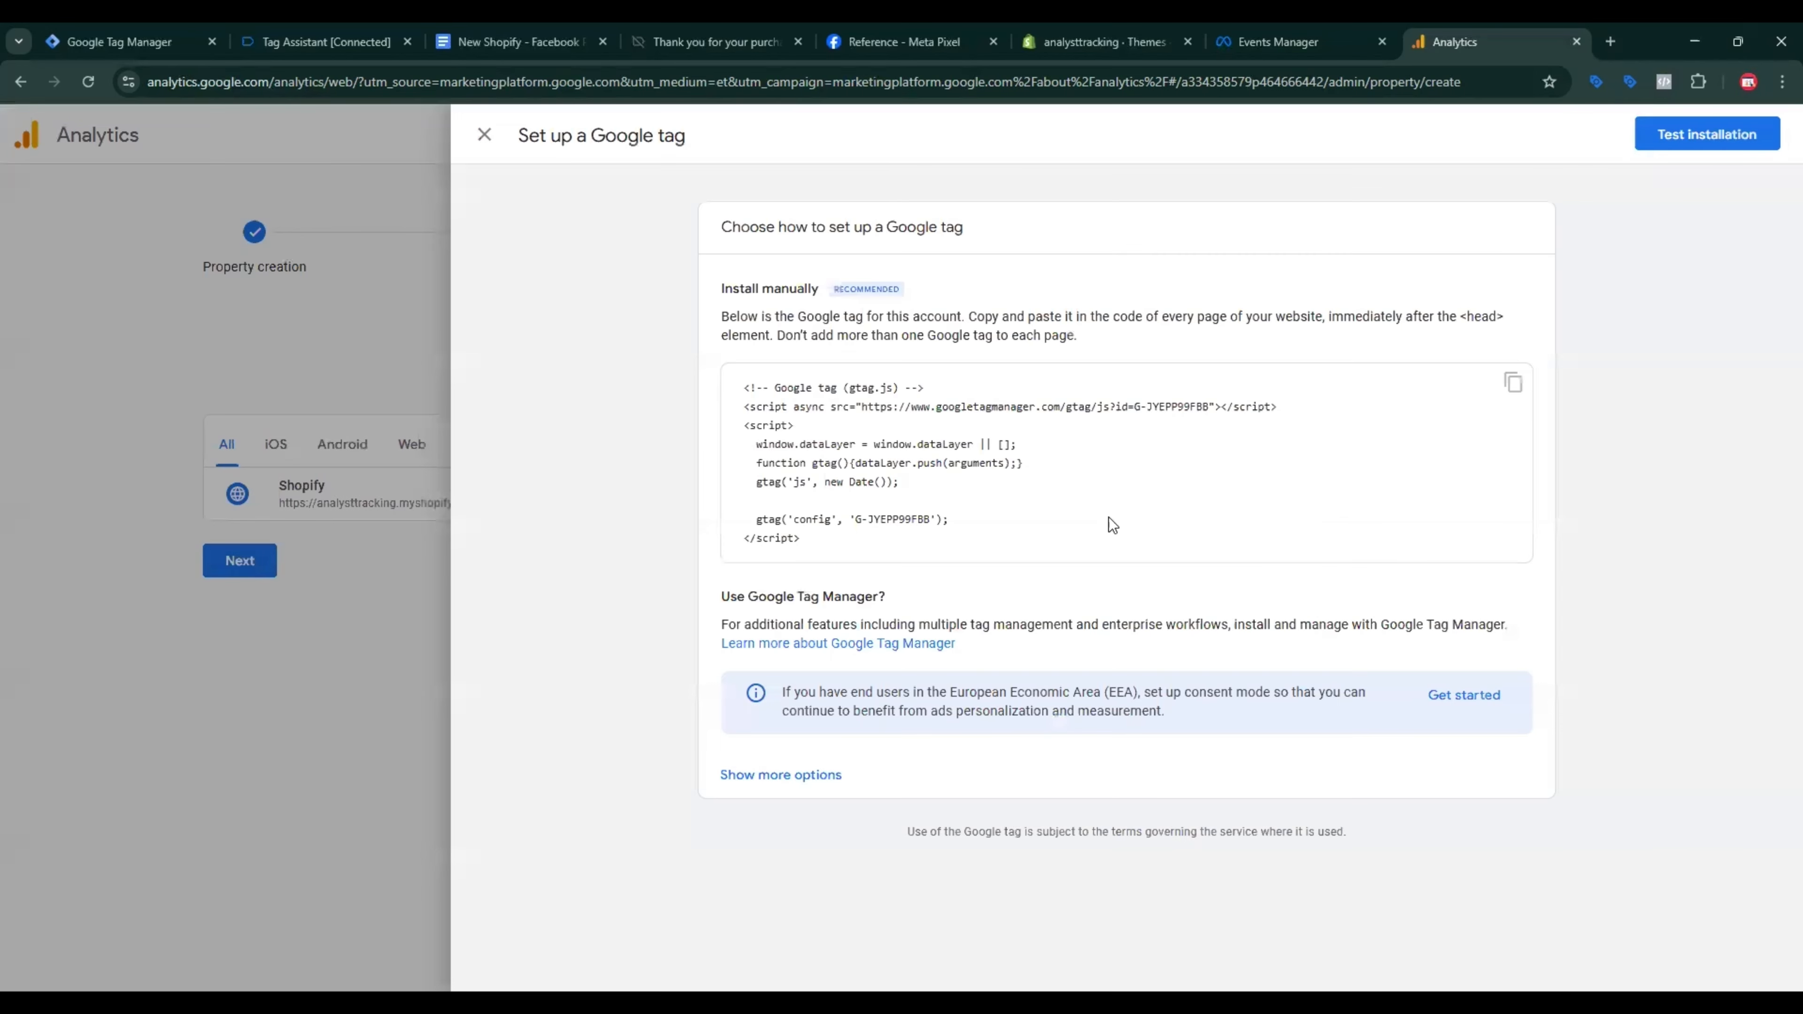
# Step: Close the Google tag setup instructions to get to the Shopify web stream's details
pyautogui.moveTo(855, 519); pyautogui.dragTo(930, 519)
pyautogui.click(485, 134)
pyautogui.click(885, 461)
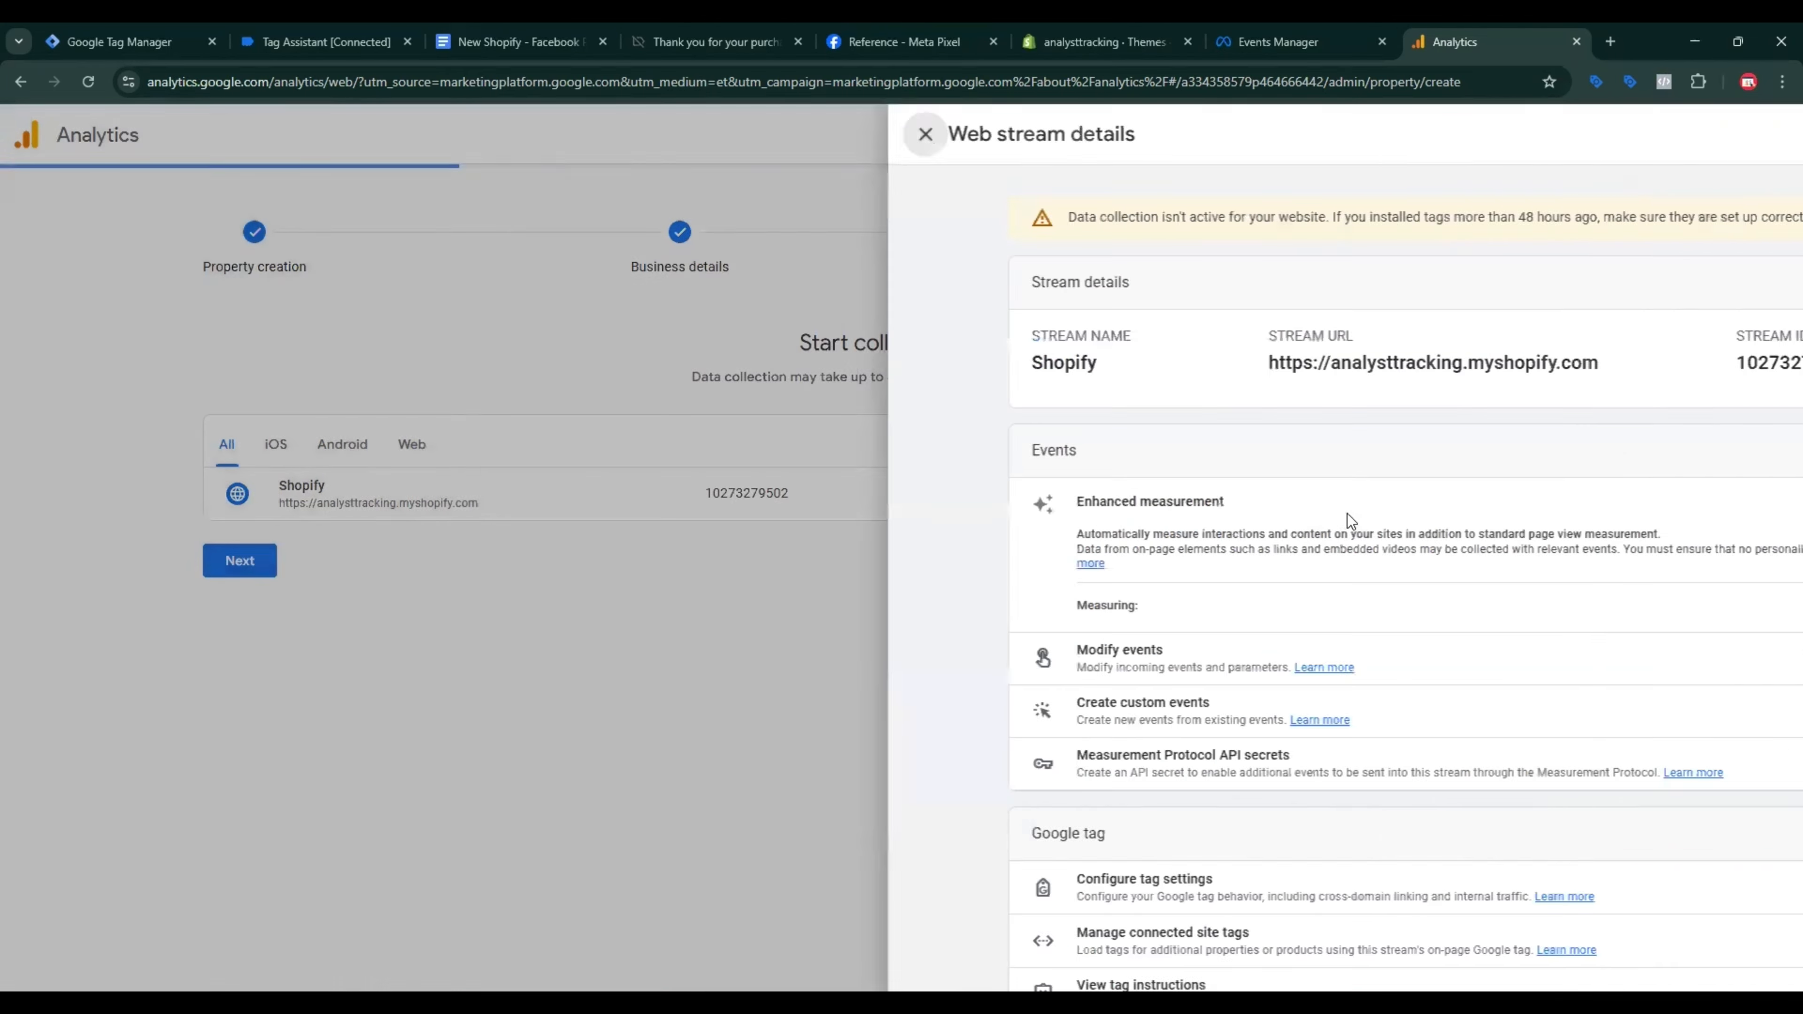
# Step: Copy the Shopify web stream's measurement ID and switch to the unfinished Google Tag in Tag Manager
pyautogui.click(1638, 364)
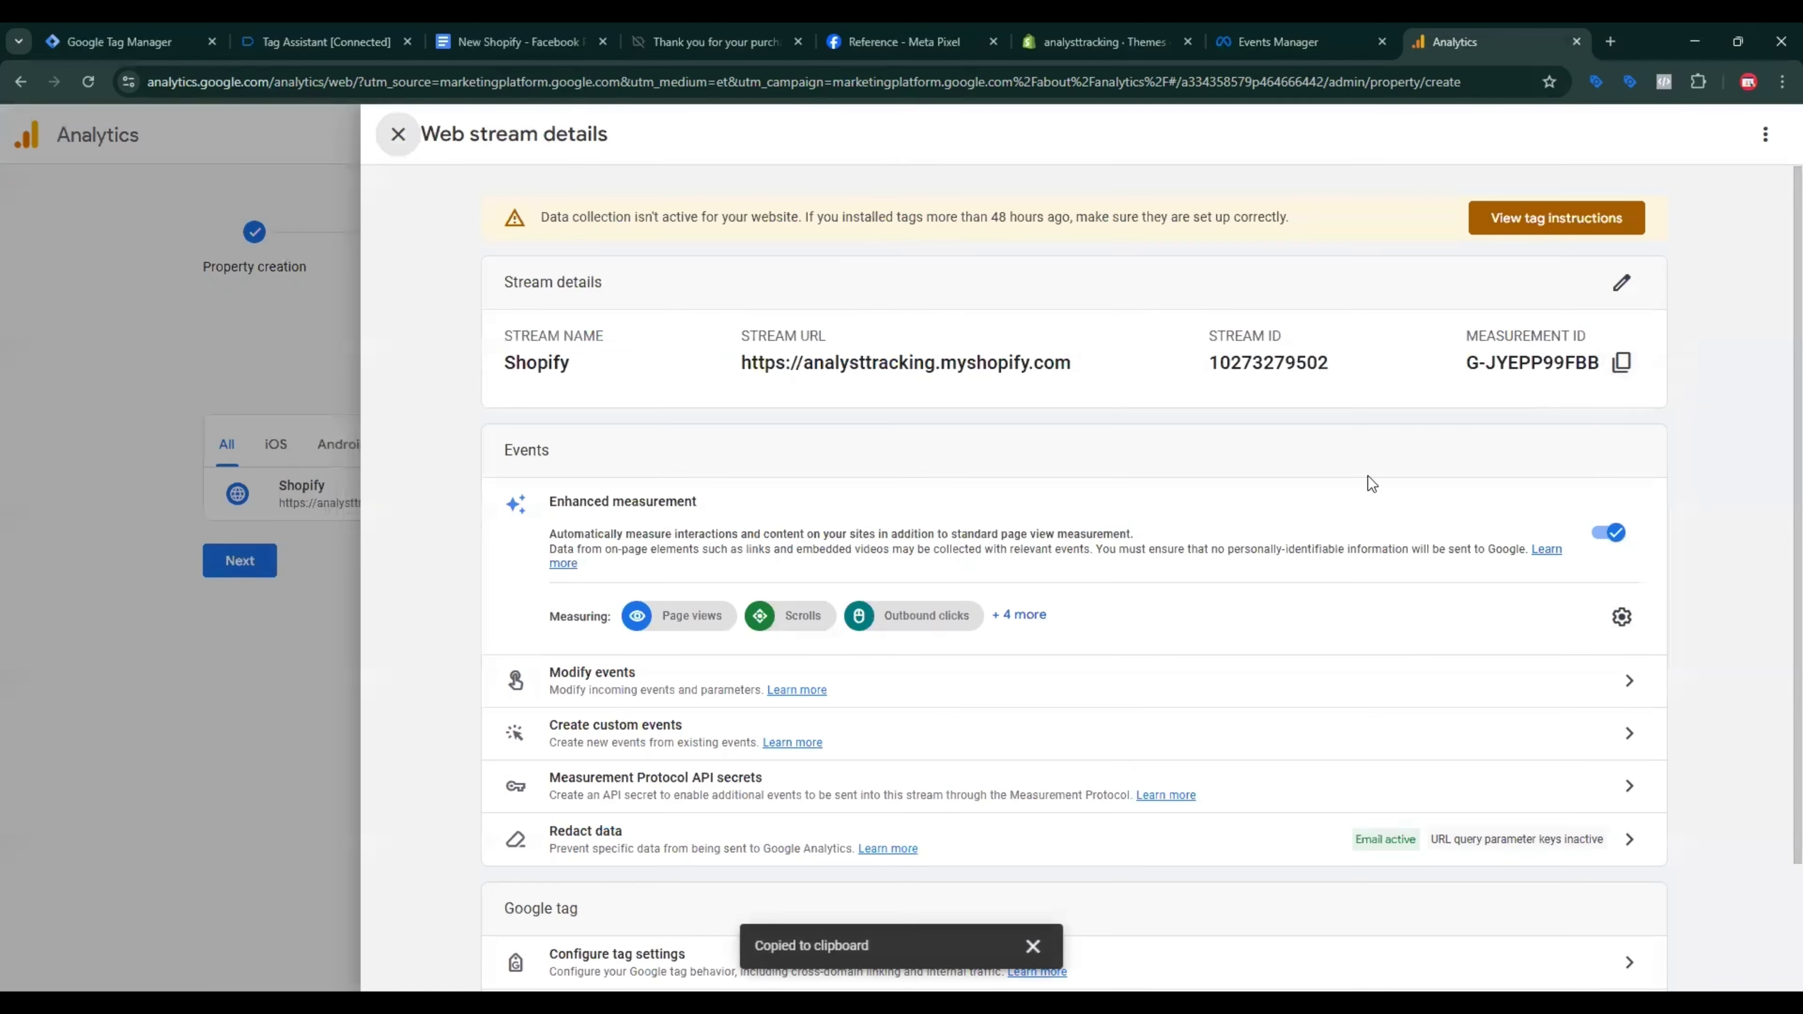
pyautogui.click(134, 25)
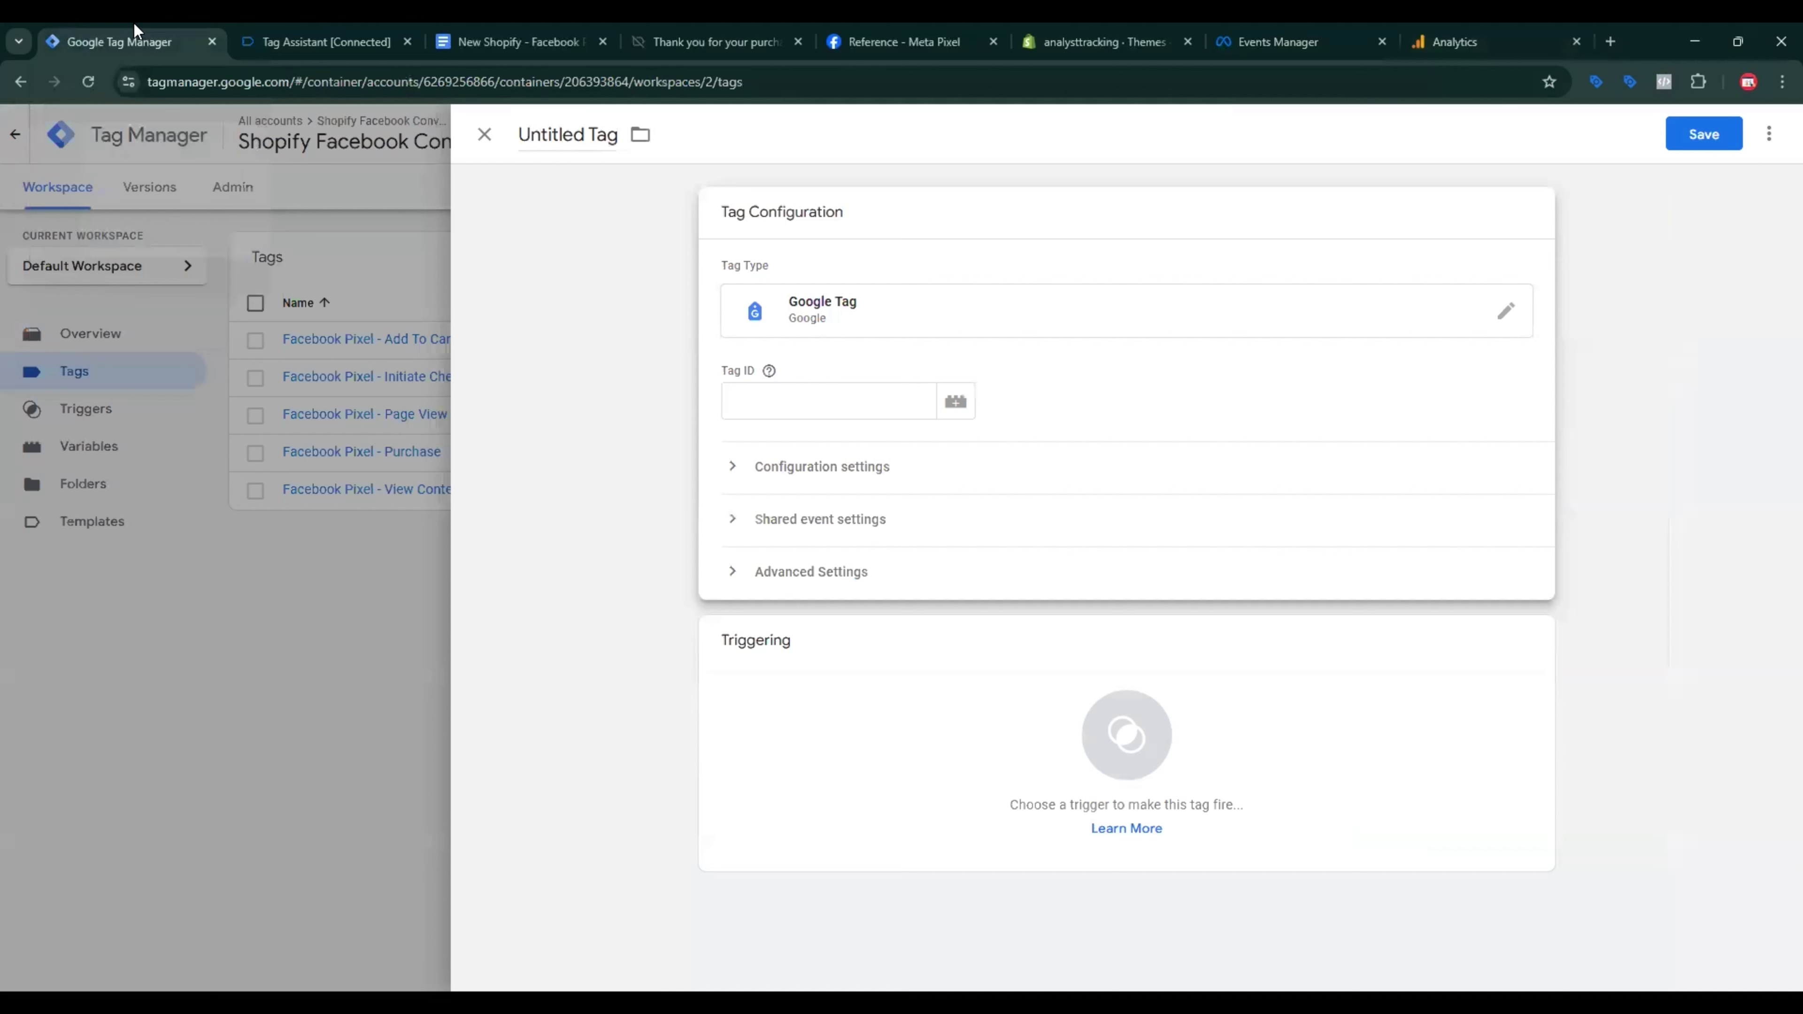
pyautogui.click(806, 409)
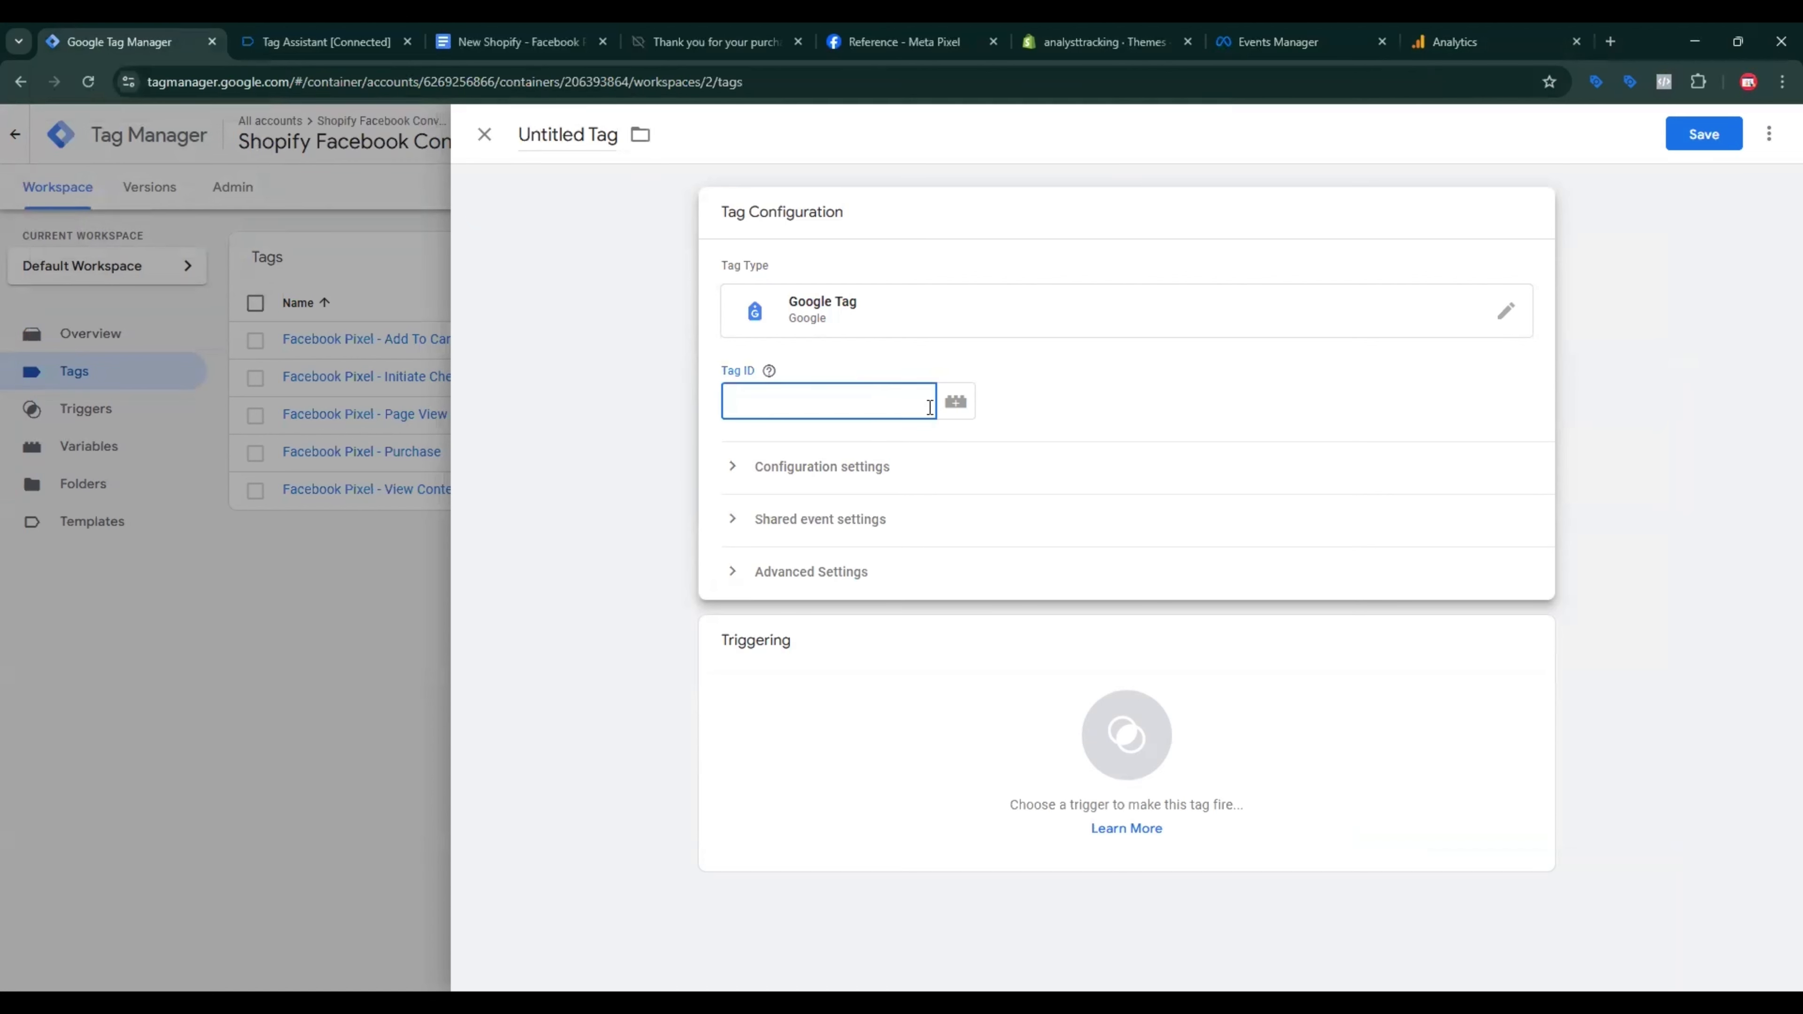
pyautogui.hotkey('ctrl', 'v')
pyautogui.doubleClick(769, 399)
pyautogui.press('BackSpace')
# Step: Create a Constant variable named "GA4 Measurement ID" with the copied measurement ID as its value, and use it as the Tag ID
pyautogui.click(964, 408)
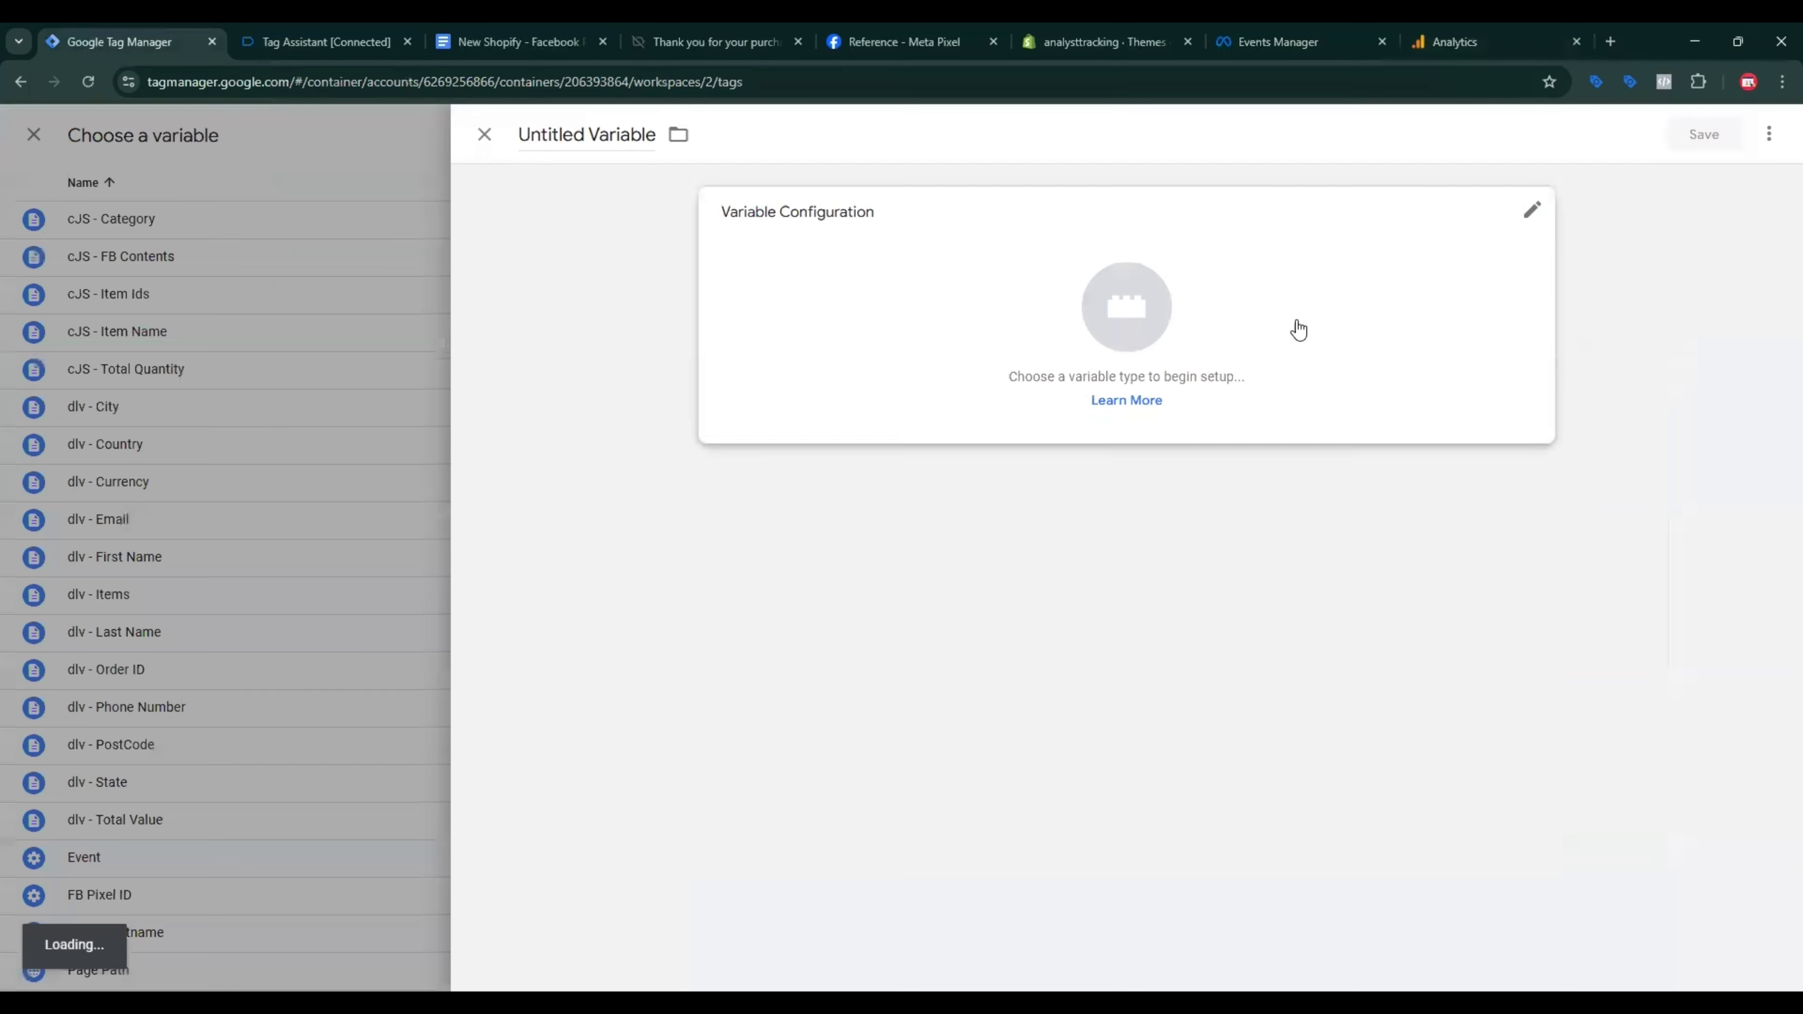
pyautogui.click(1296, 330)
pyautogui.scroll(-5, 1323, 640)
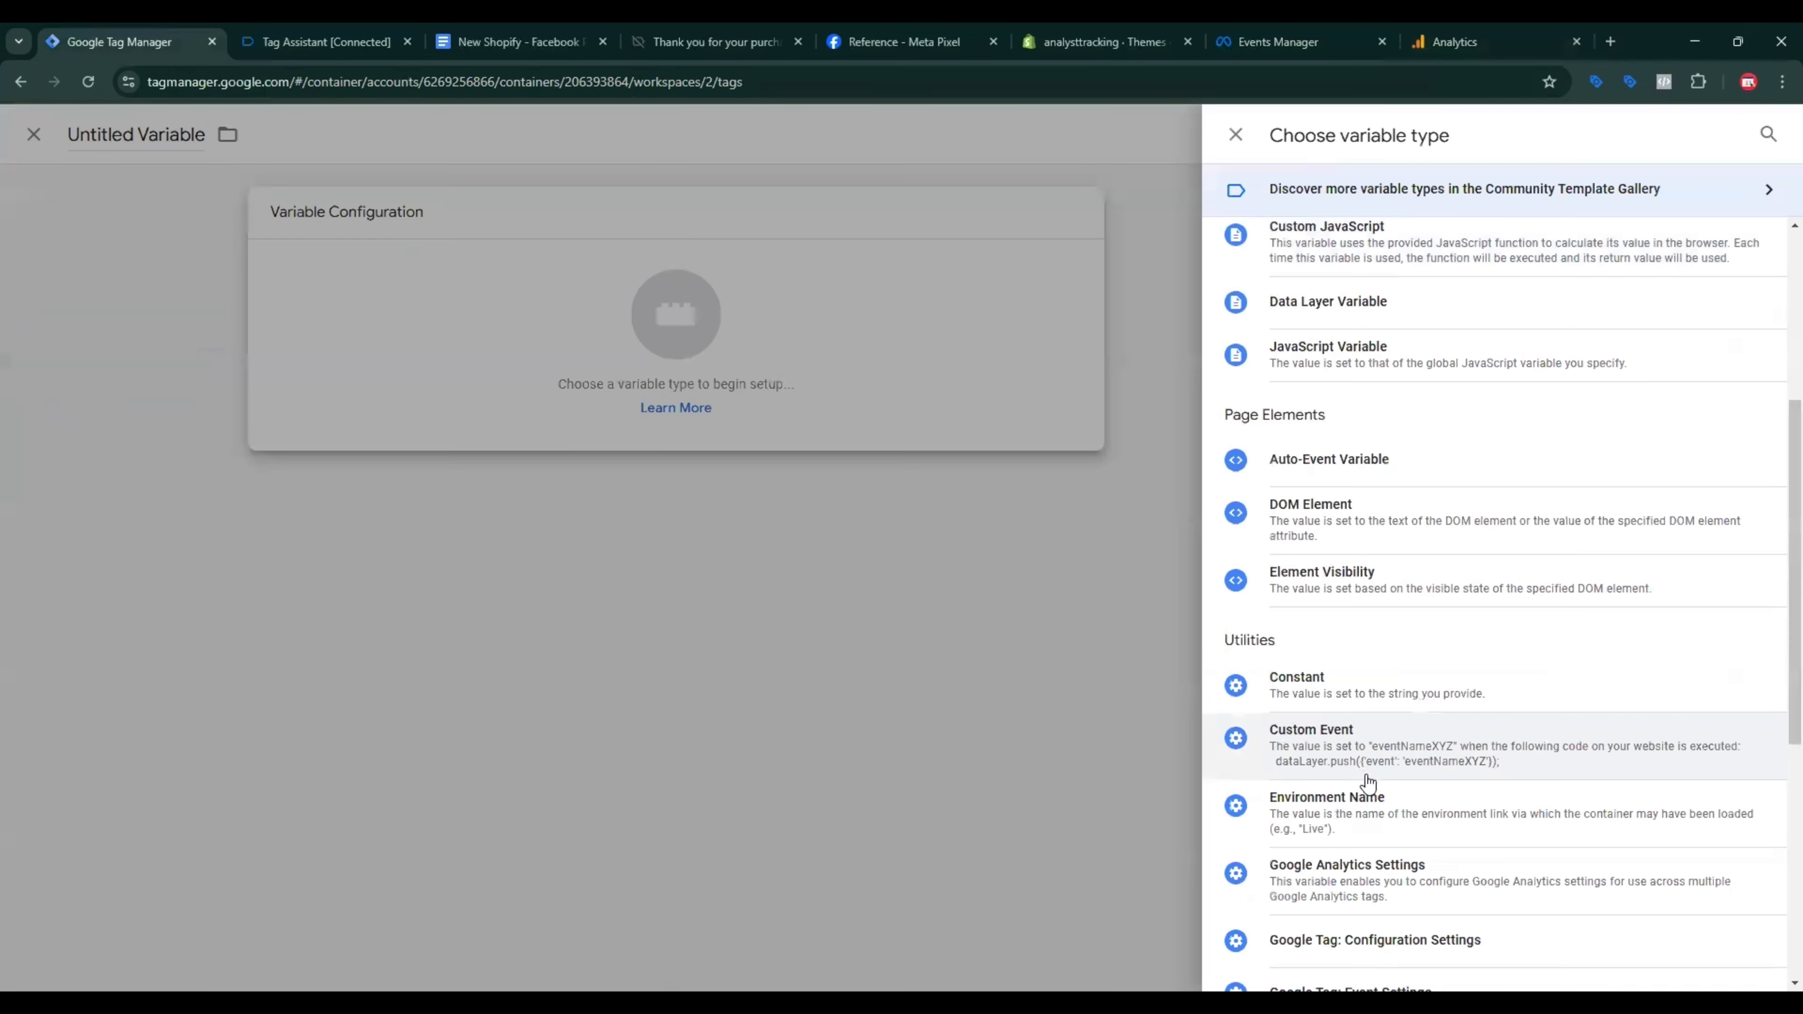
pyautogui.click(1300, 678)
pyautogui.hotkey('ctrl', 'v')
pyautogui.click(591, 190)
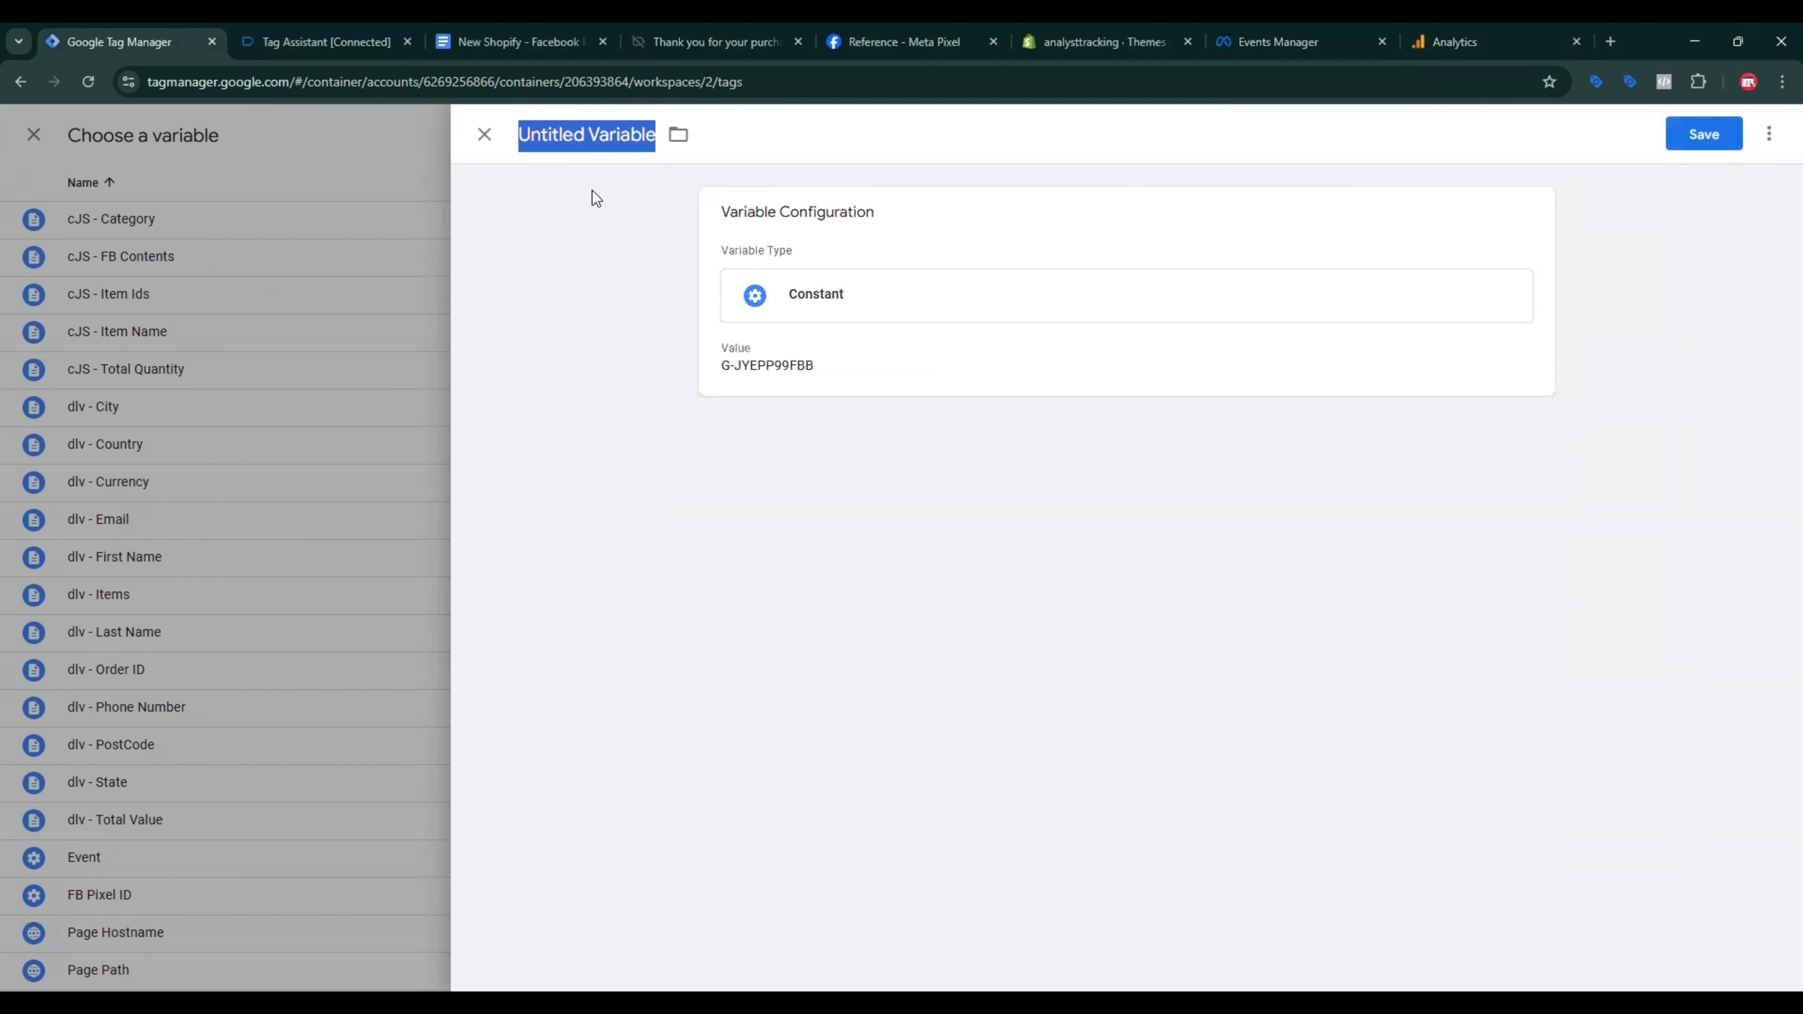
pyautogui.write('GA4 Measurement ID')
pyautogui.click(1711, 133)
# Step: Add three configuration parameters to the Google Tag and name the first two server_container_url and send_page_view, copied from the tracking document
pyautogui.click(766, 466)
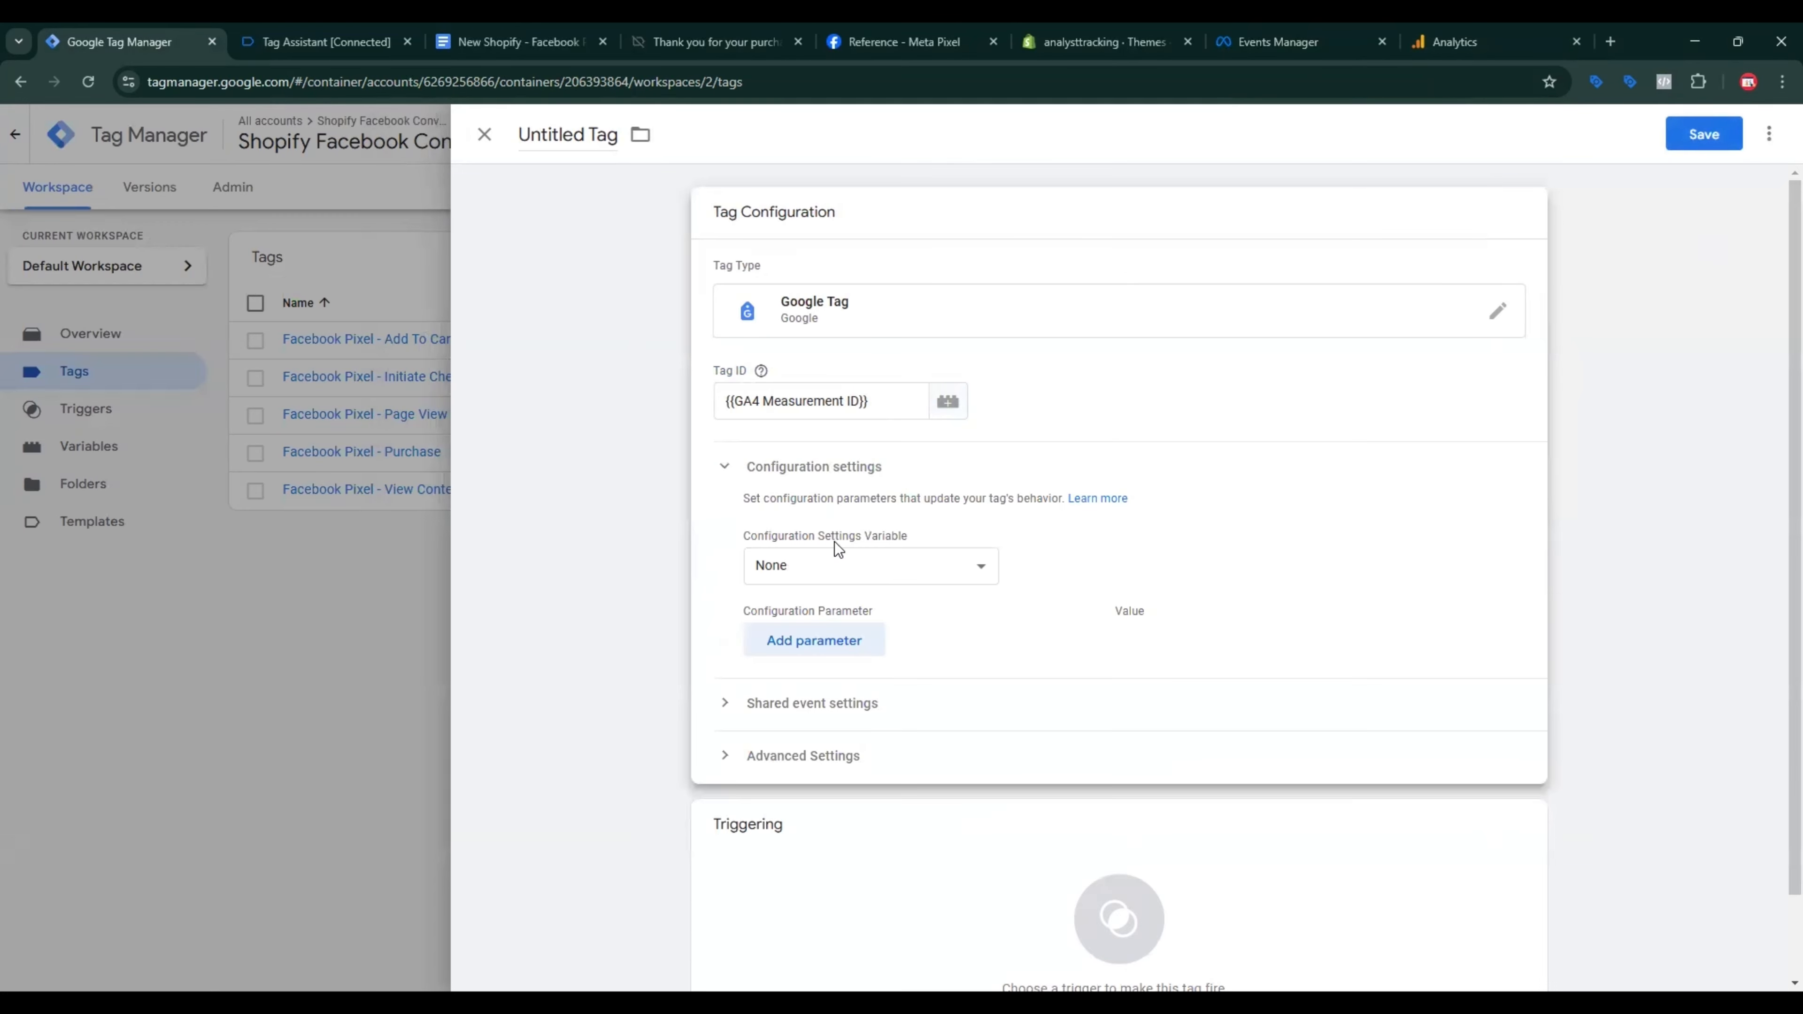
pyautogui.click(837, 652)
pyautogui.click(836, 703)
pyautogui.click(839, 745)
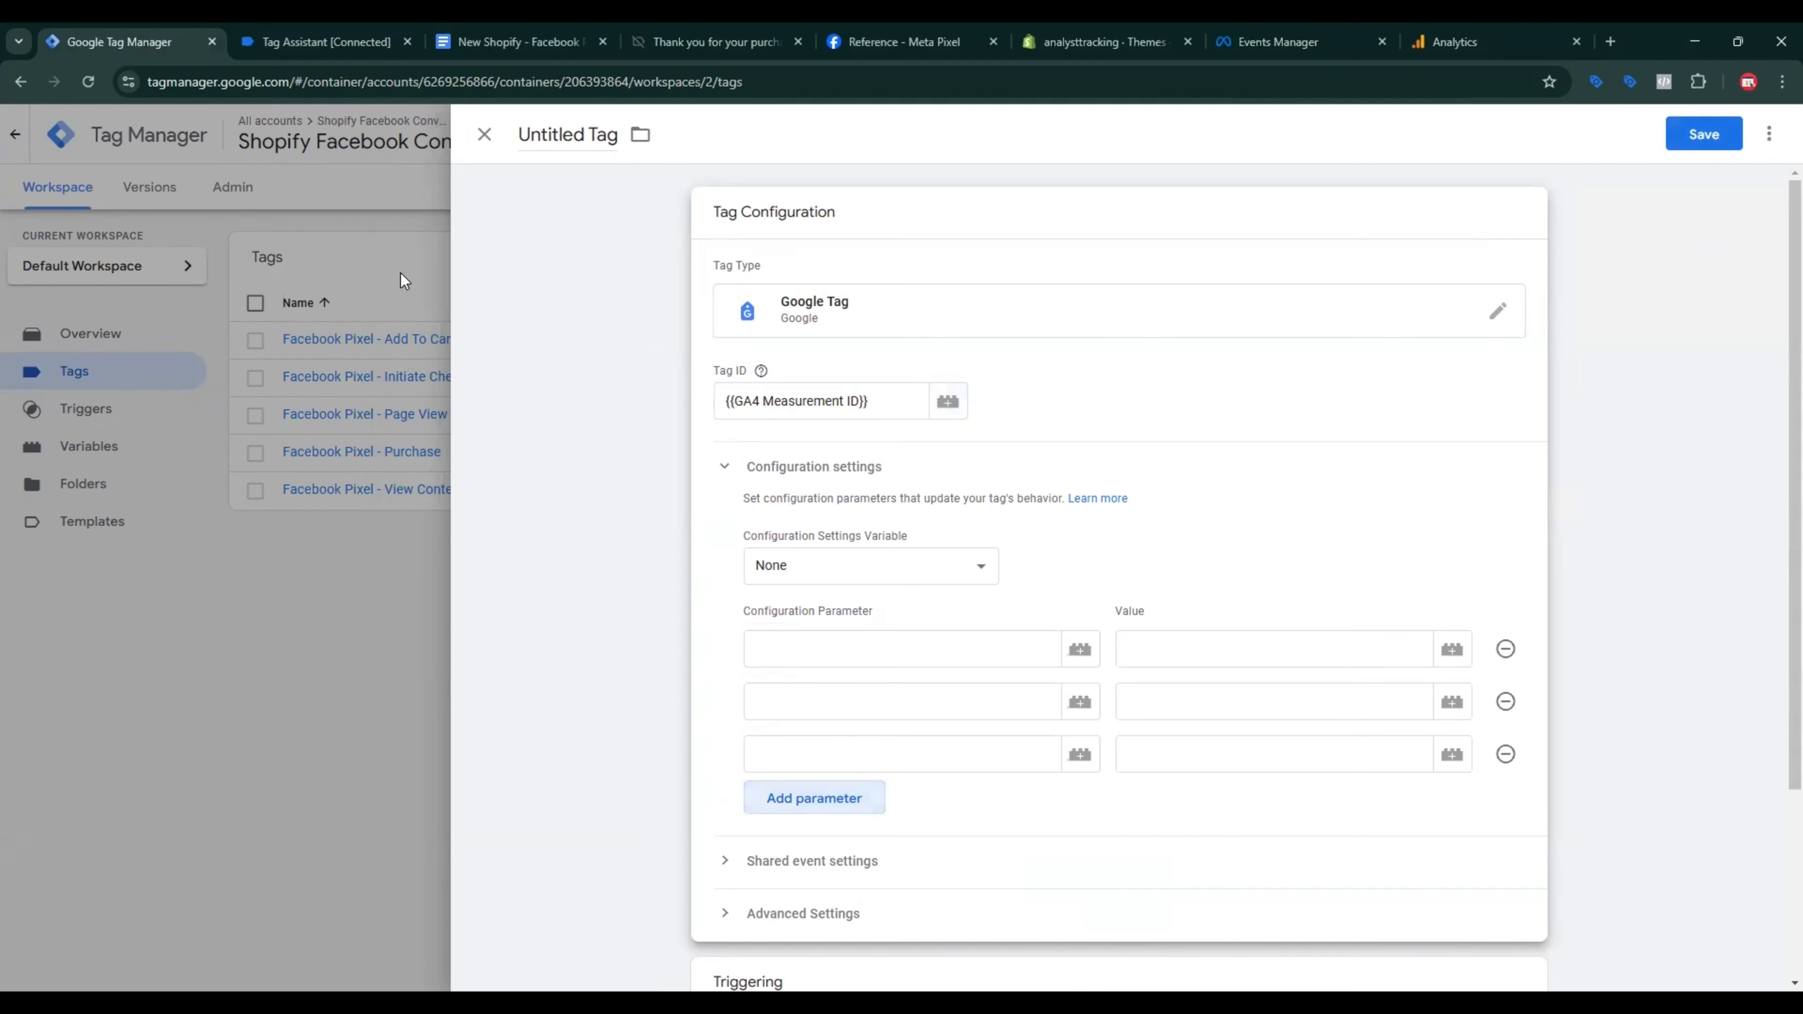
pyautogui.click(459, 30)
pyautogui.doubleClick(605, 703)
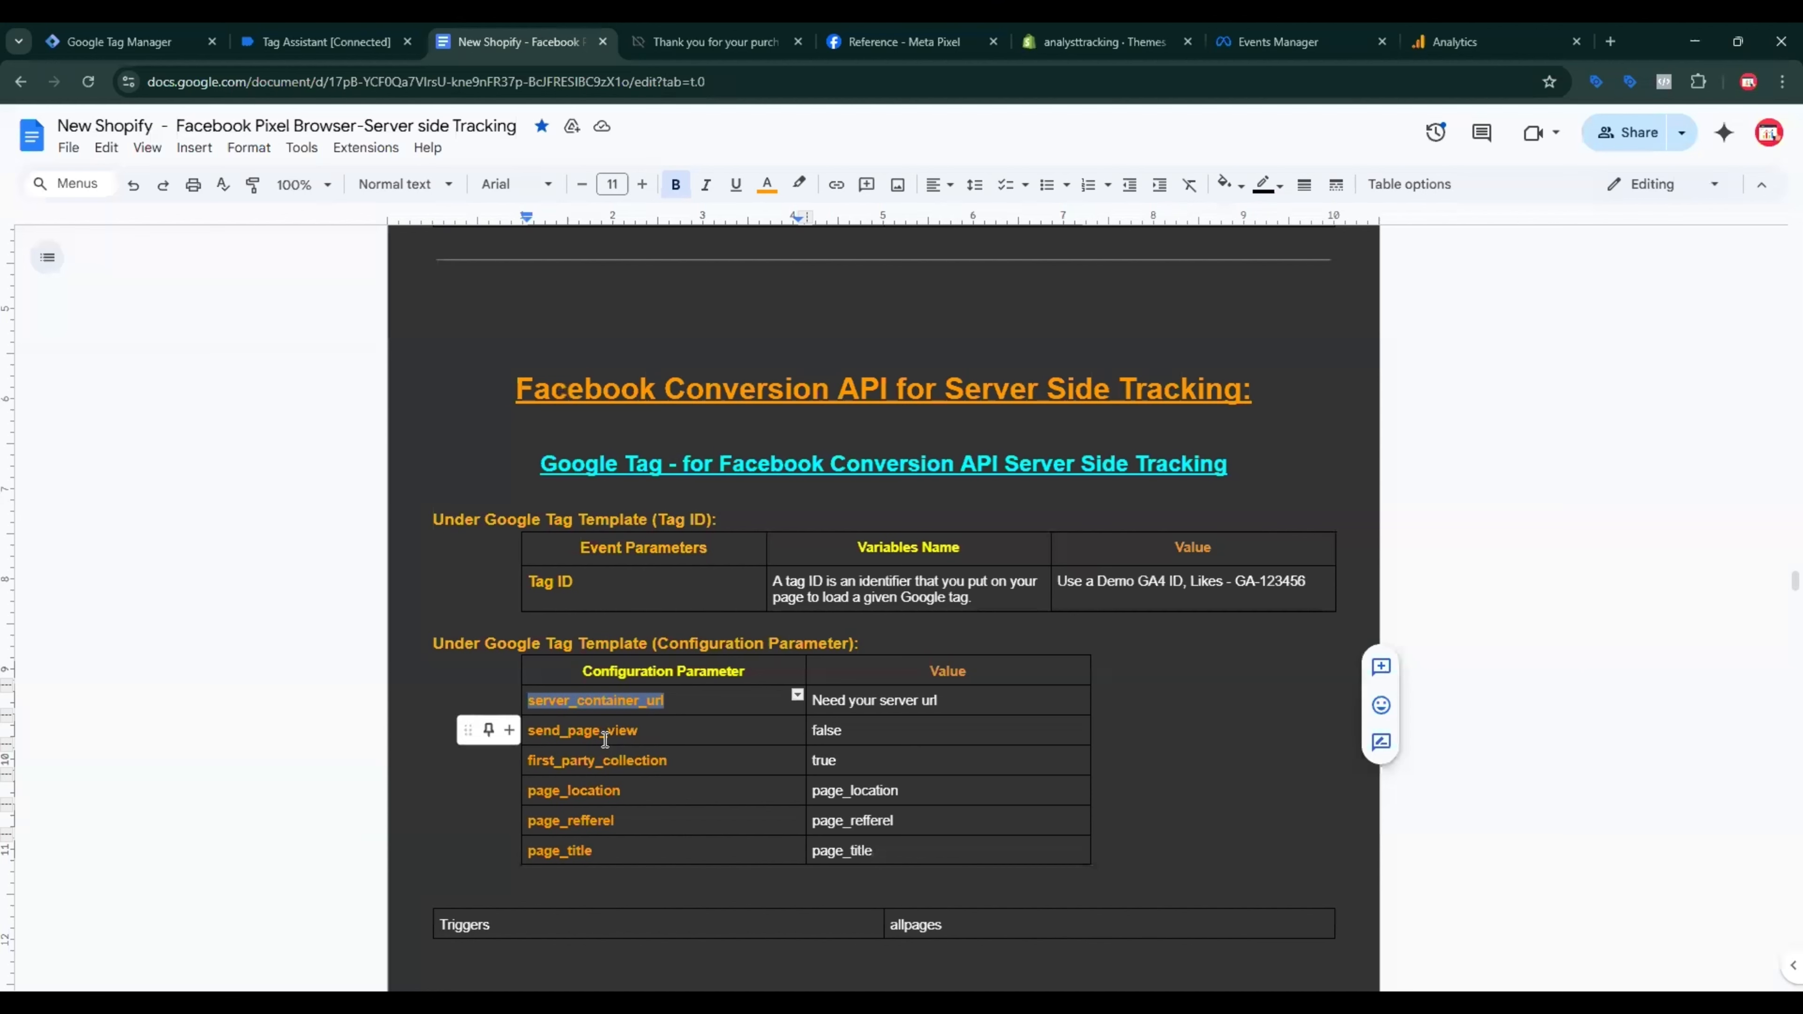
pyautogui.doubleClick(605, 736)
pyautogui.click(118, 36)
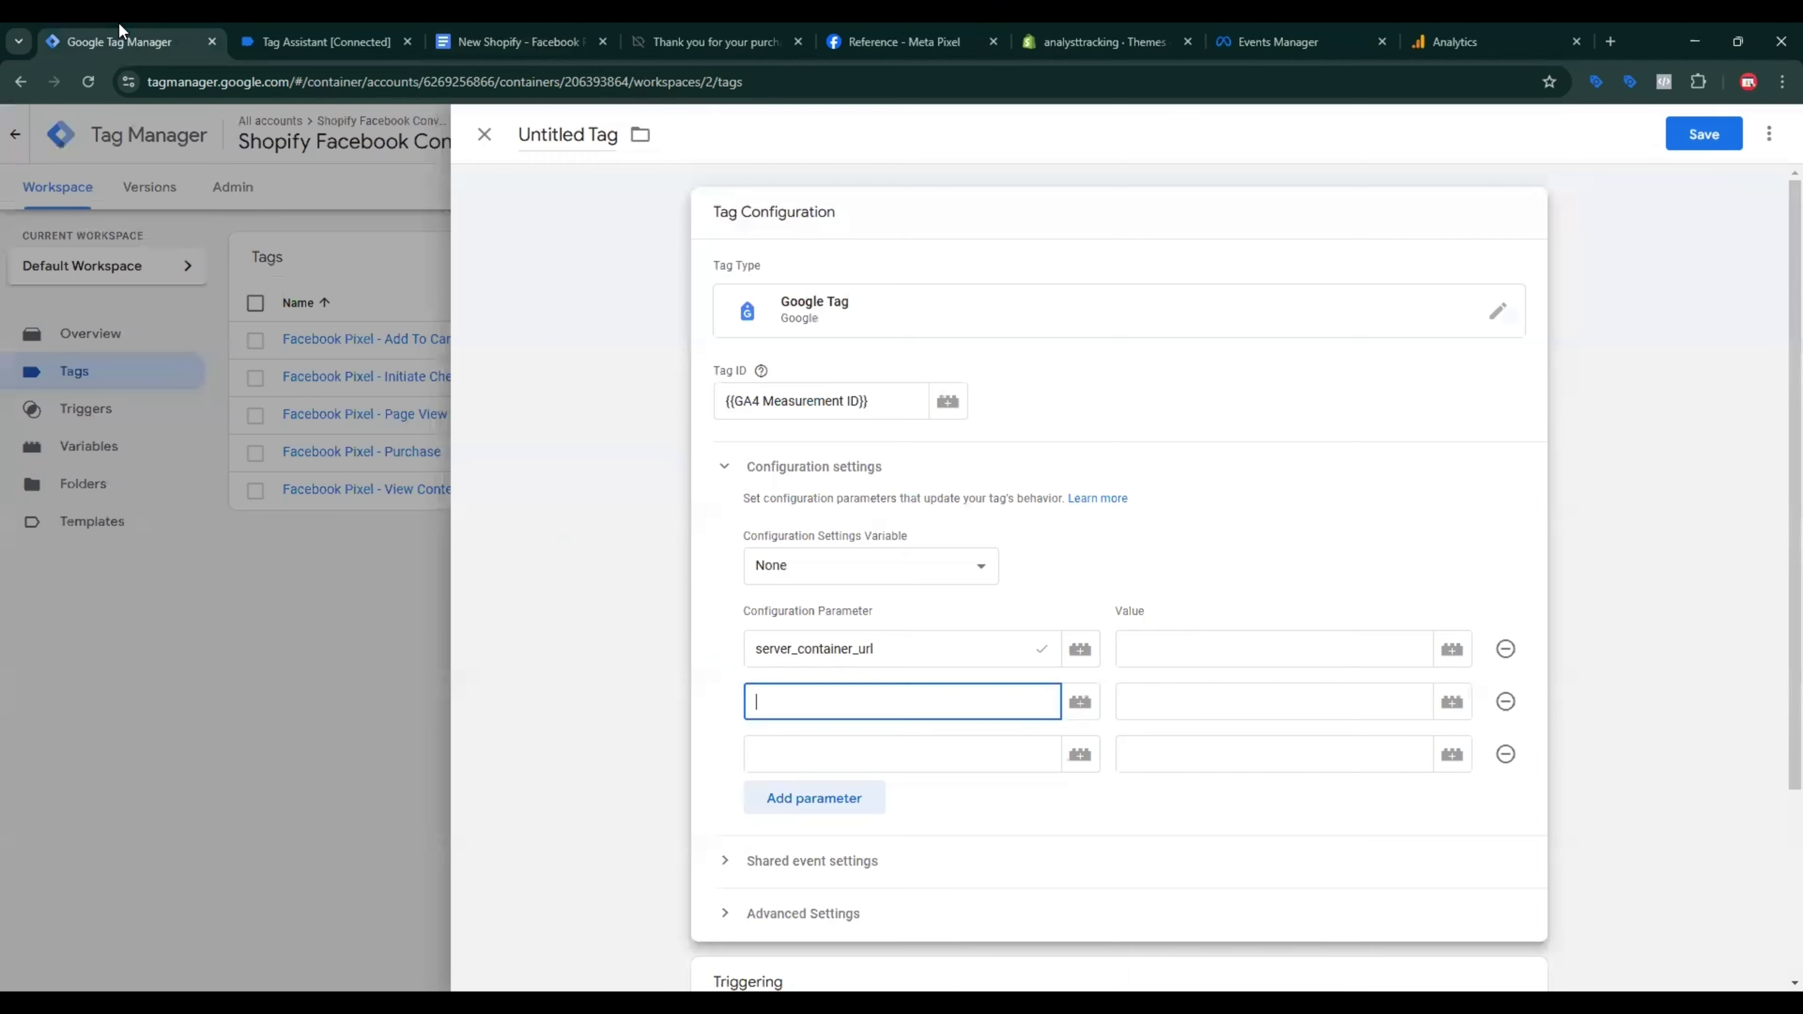
# Step: Name the third configuration parameter first_party_collection, copied from the tracking document
pyautogui.click(487, 32)
pyautogui.click(600, 764)
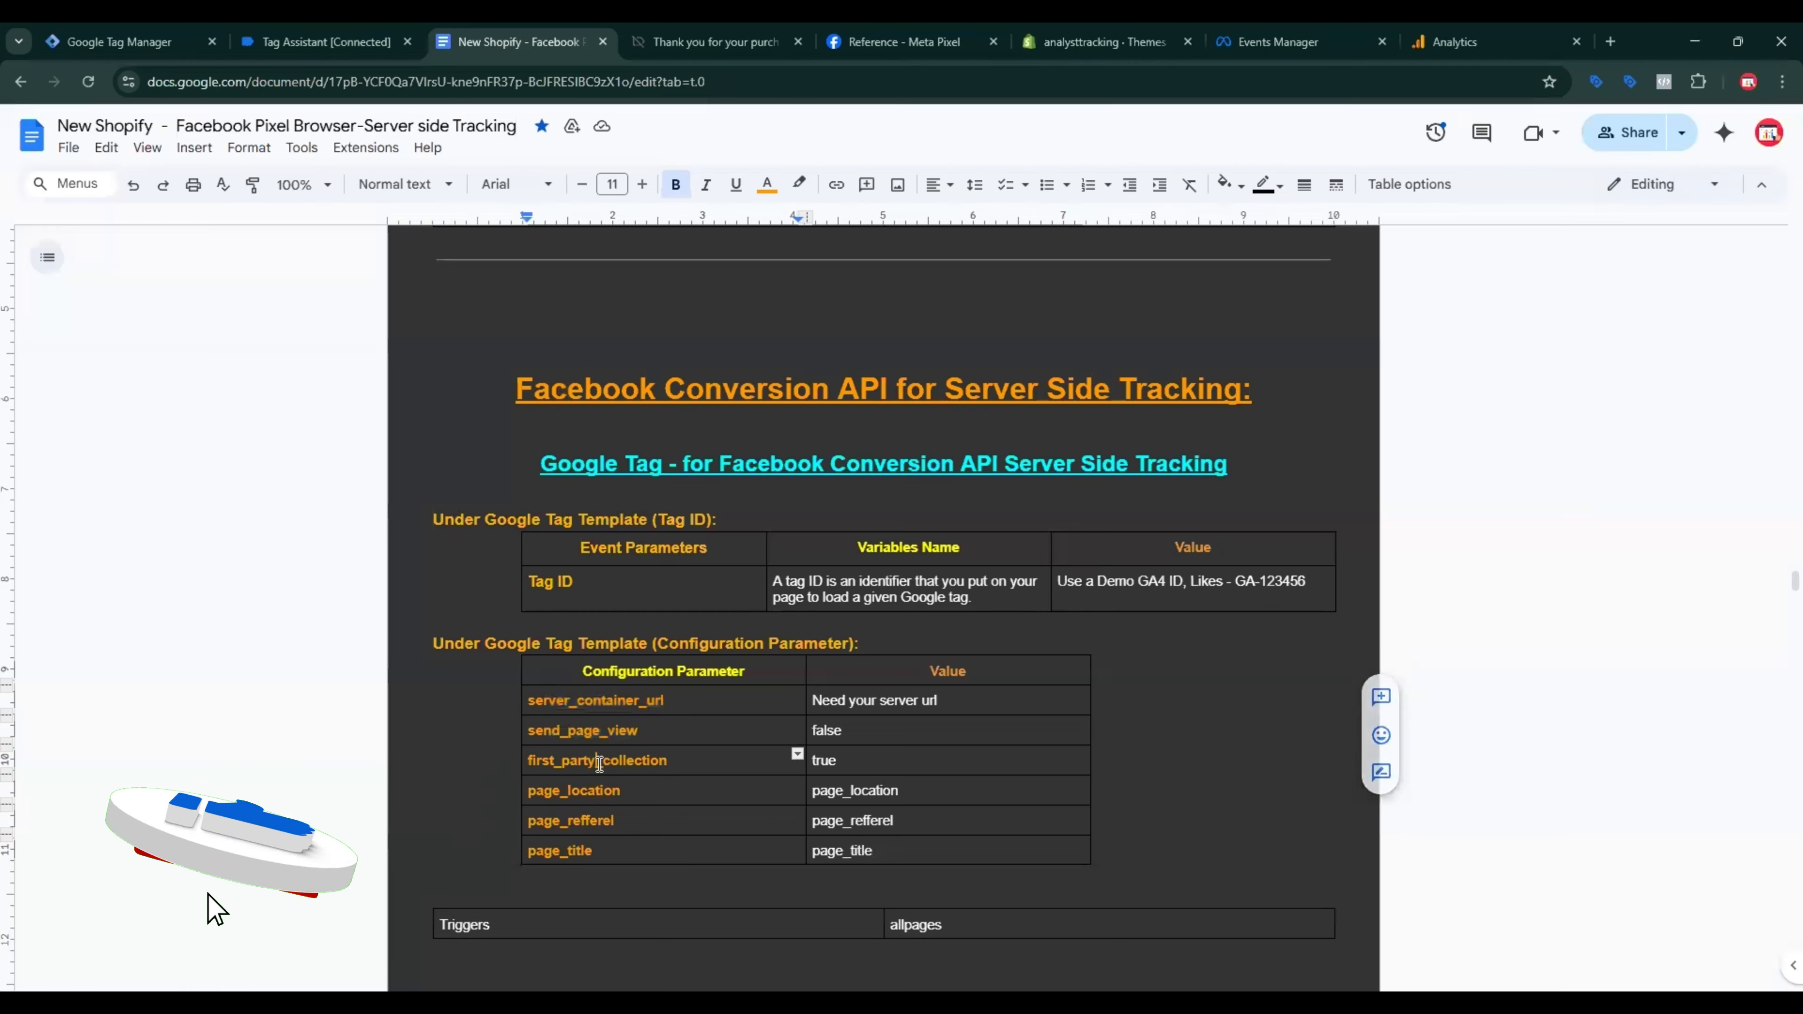
pyautogui.doubleClick(600, 763)
pyautogui.hotkey('ctrl', 'c')
pyautogui.click(118, 41)
pyautogui.hotkey('ctrl', 'v')
# Step: Add three more configuration parameters and name the fourth one page_location, copied from the tracking document
pyautogui.click(828, 802)
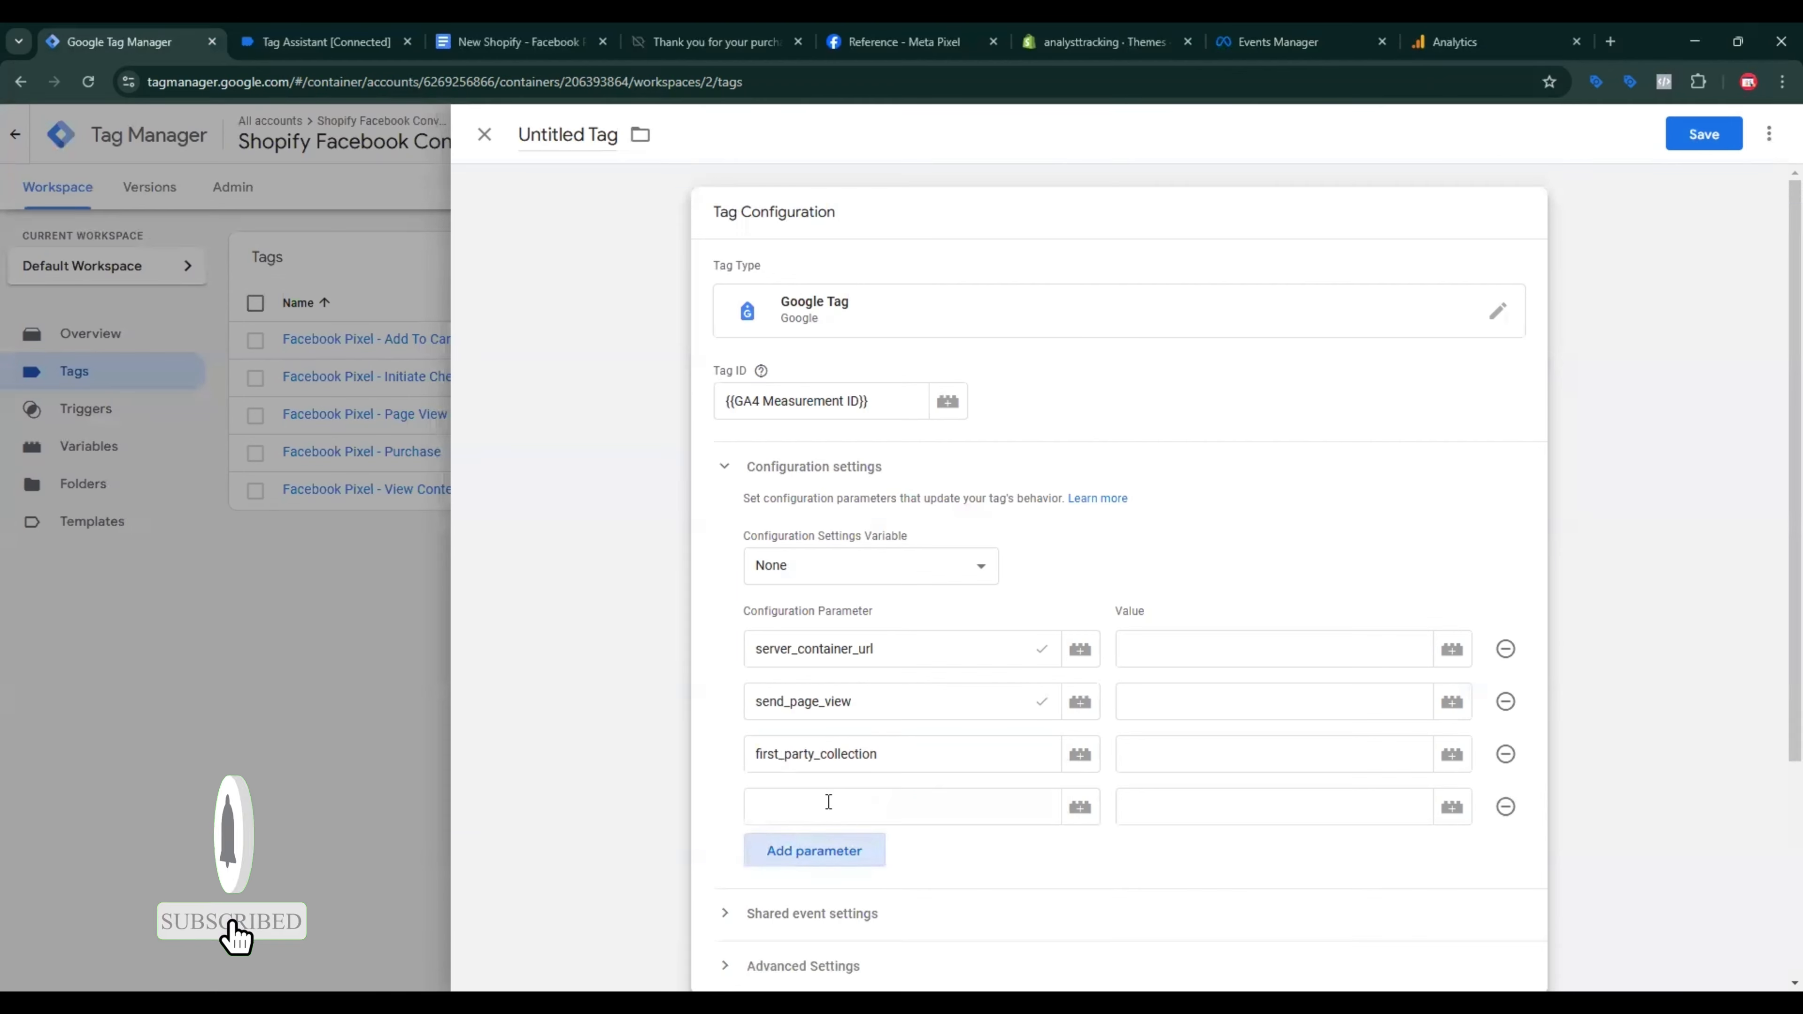
pyautogui.click(824, 851)
pyautogui.click(518, 42)
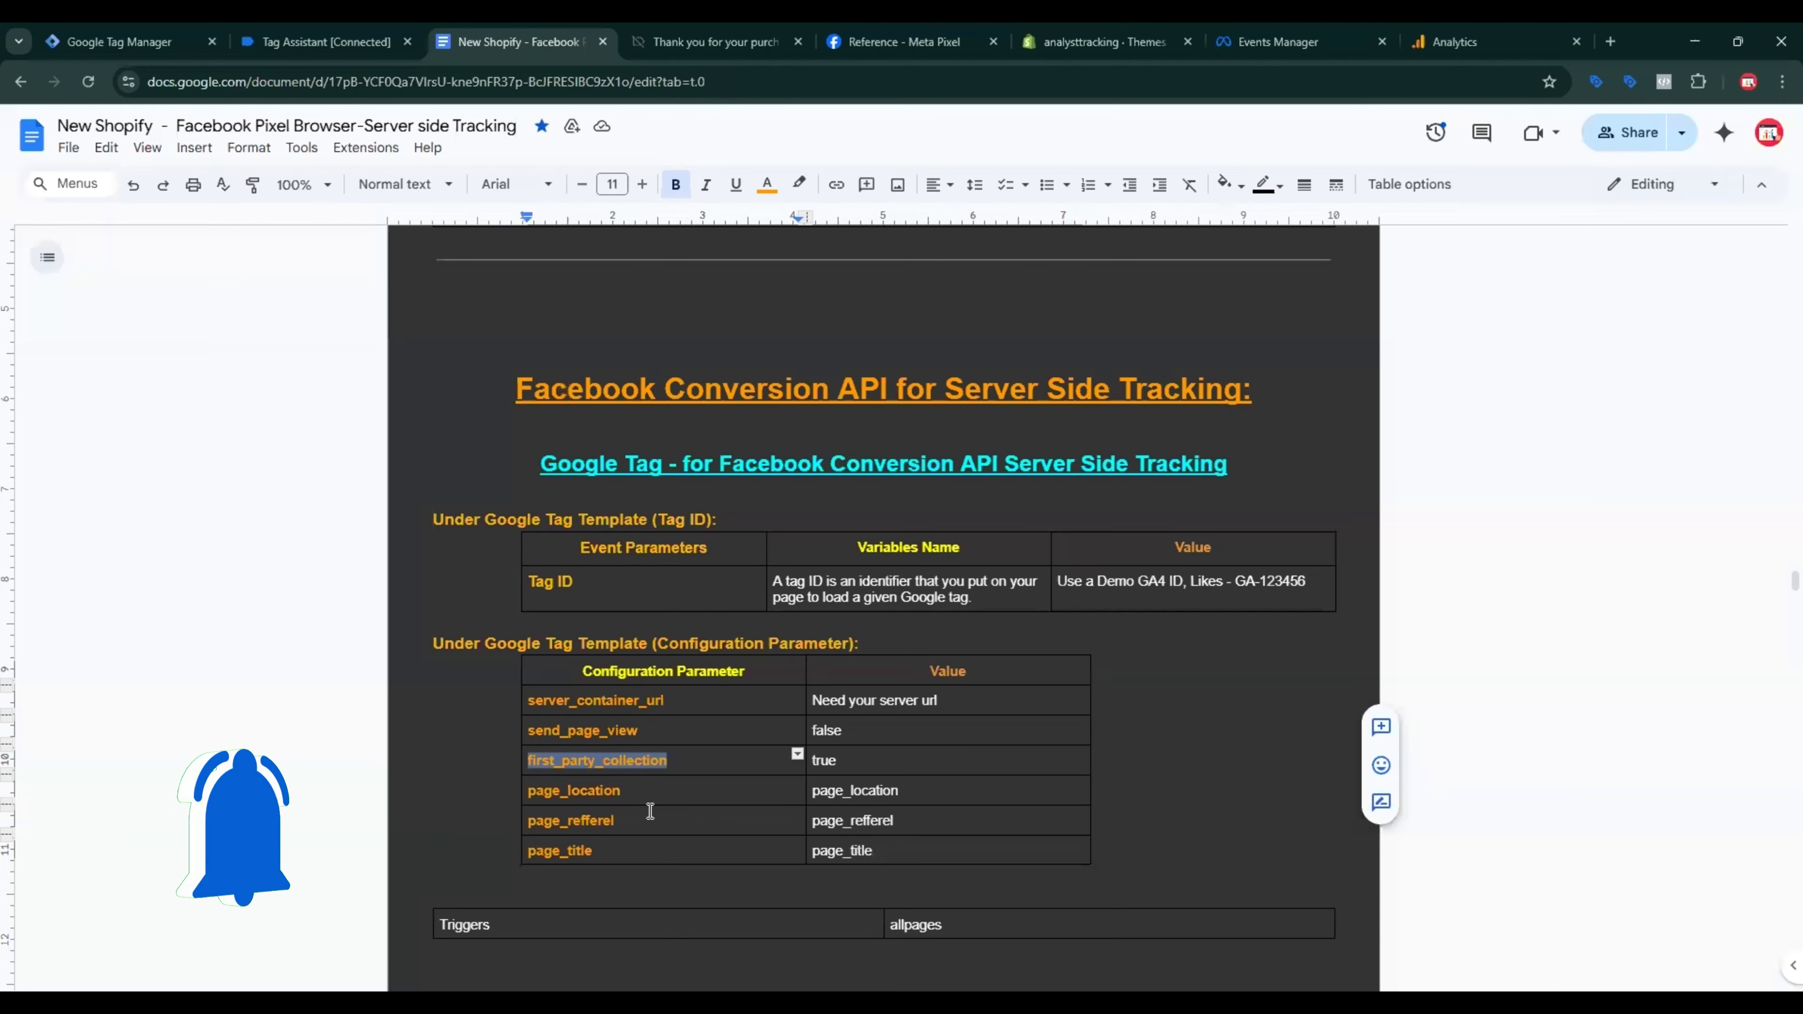
pyautogui.scroll(-1, 651, 811)
pyautogui.doubleClick(582, 696)
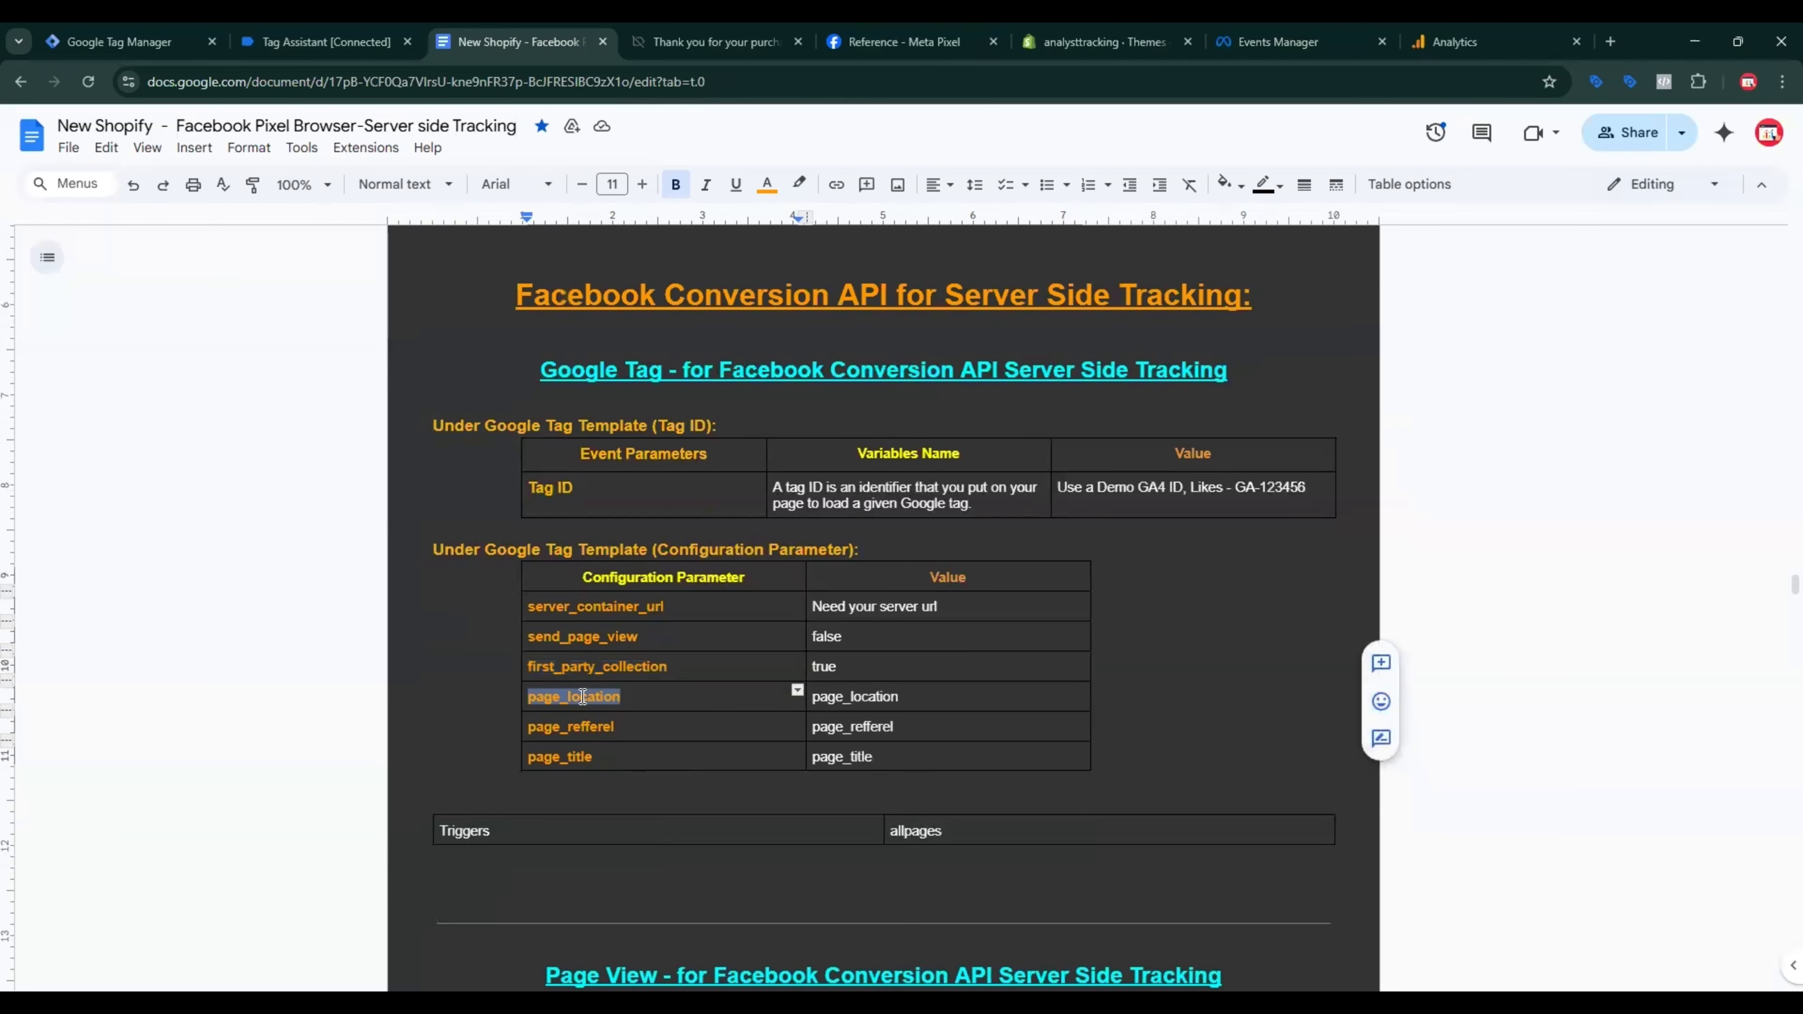
pyautogui.hotkey('ctrl', 'c')
pyautogui.click(177, 44)
pyautogui.click(772, 810)
pyautogui.hotkey('ctrl', 'v')
# Step: Name the fifth configuration parameter page_refferel, copied from the tracking document, and the sixth page_title
pyautogui.click(774, 859)
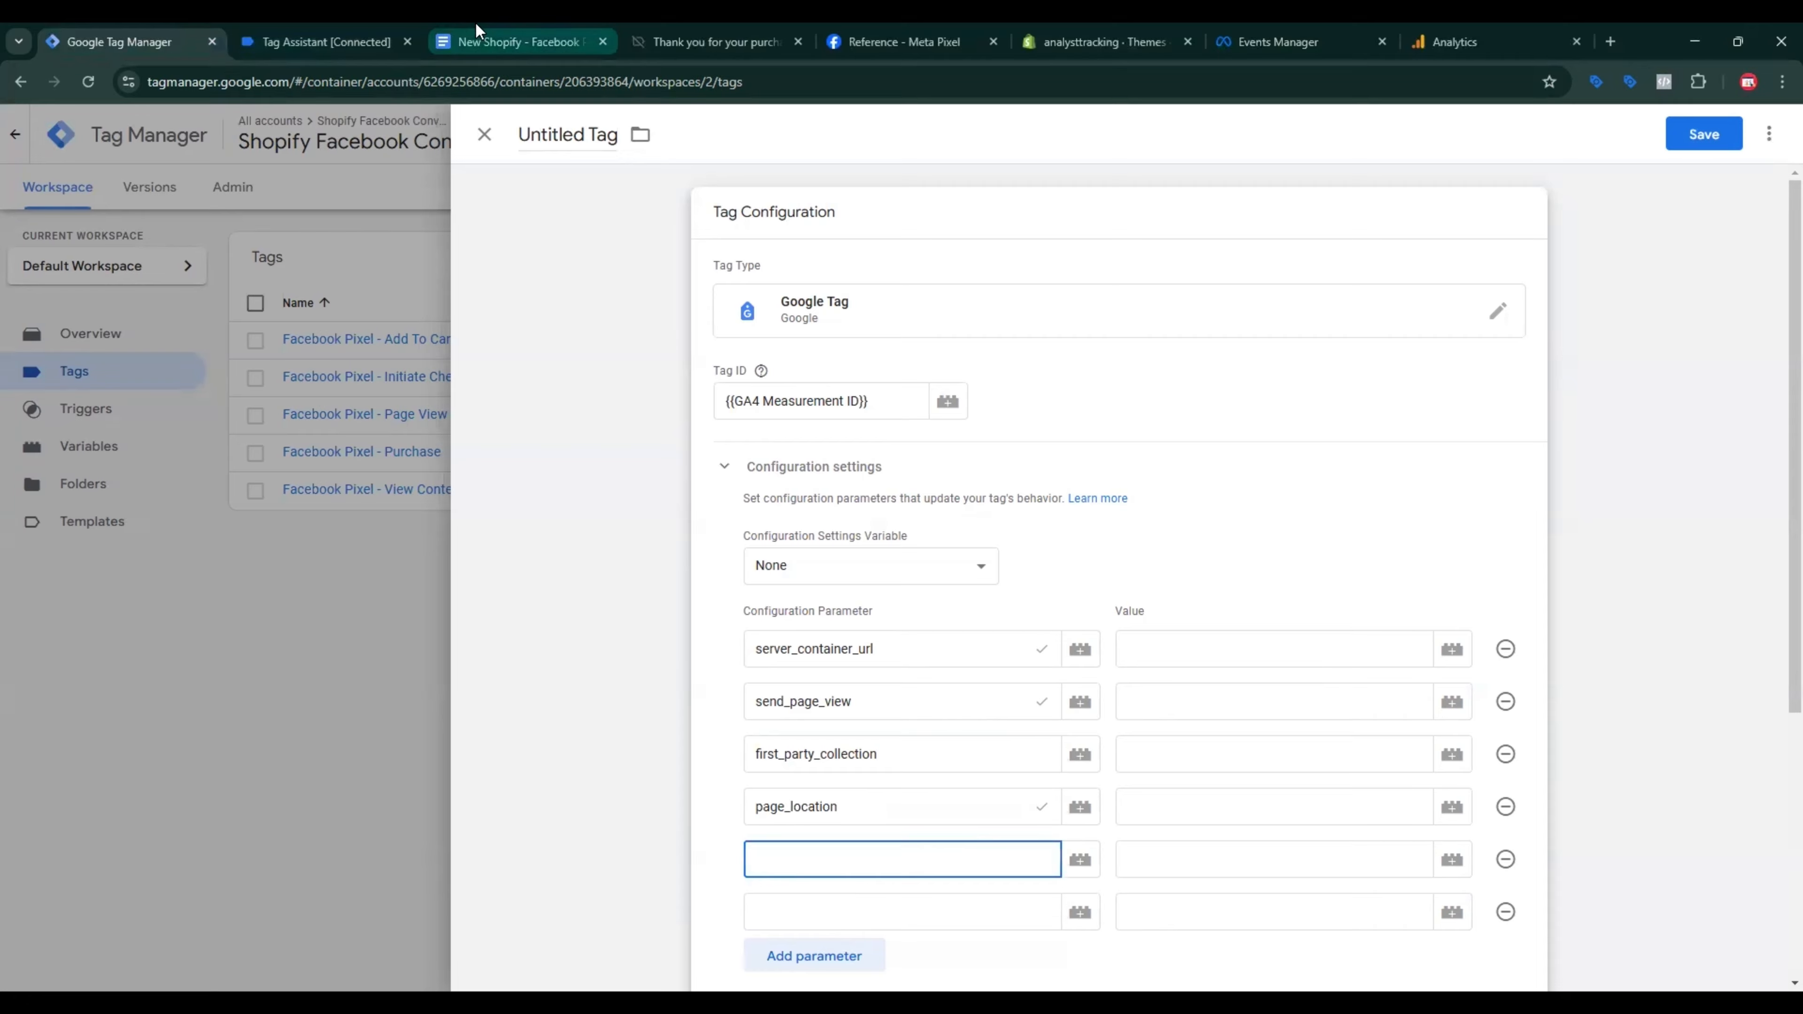
pyautogui.click(477, 30)
pyautogui.doubleClick(593, 727)
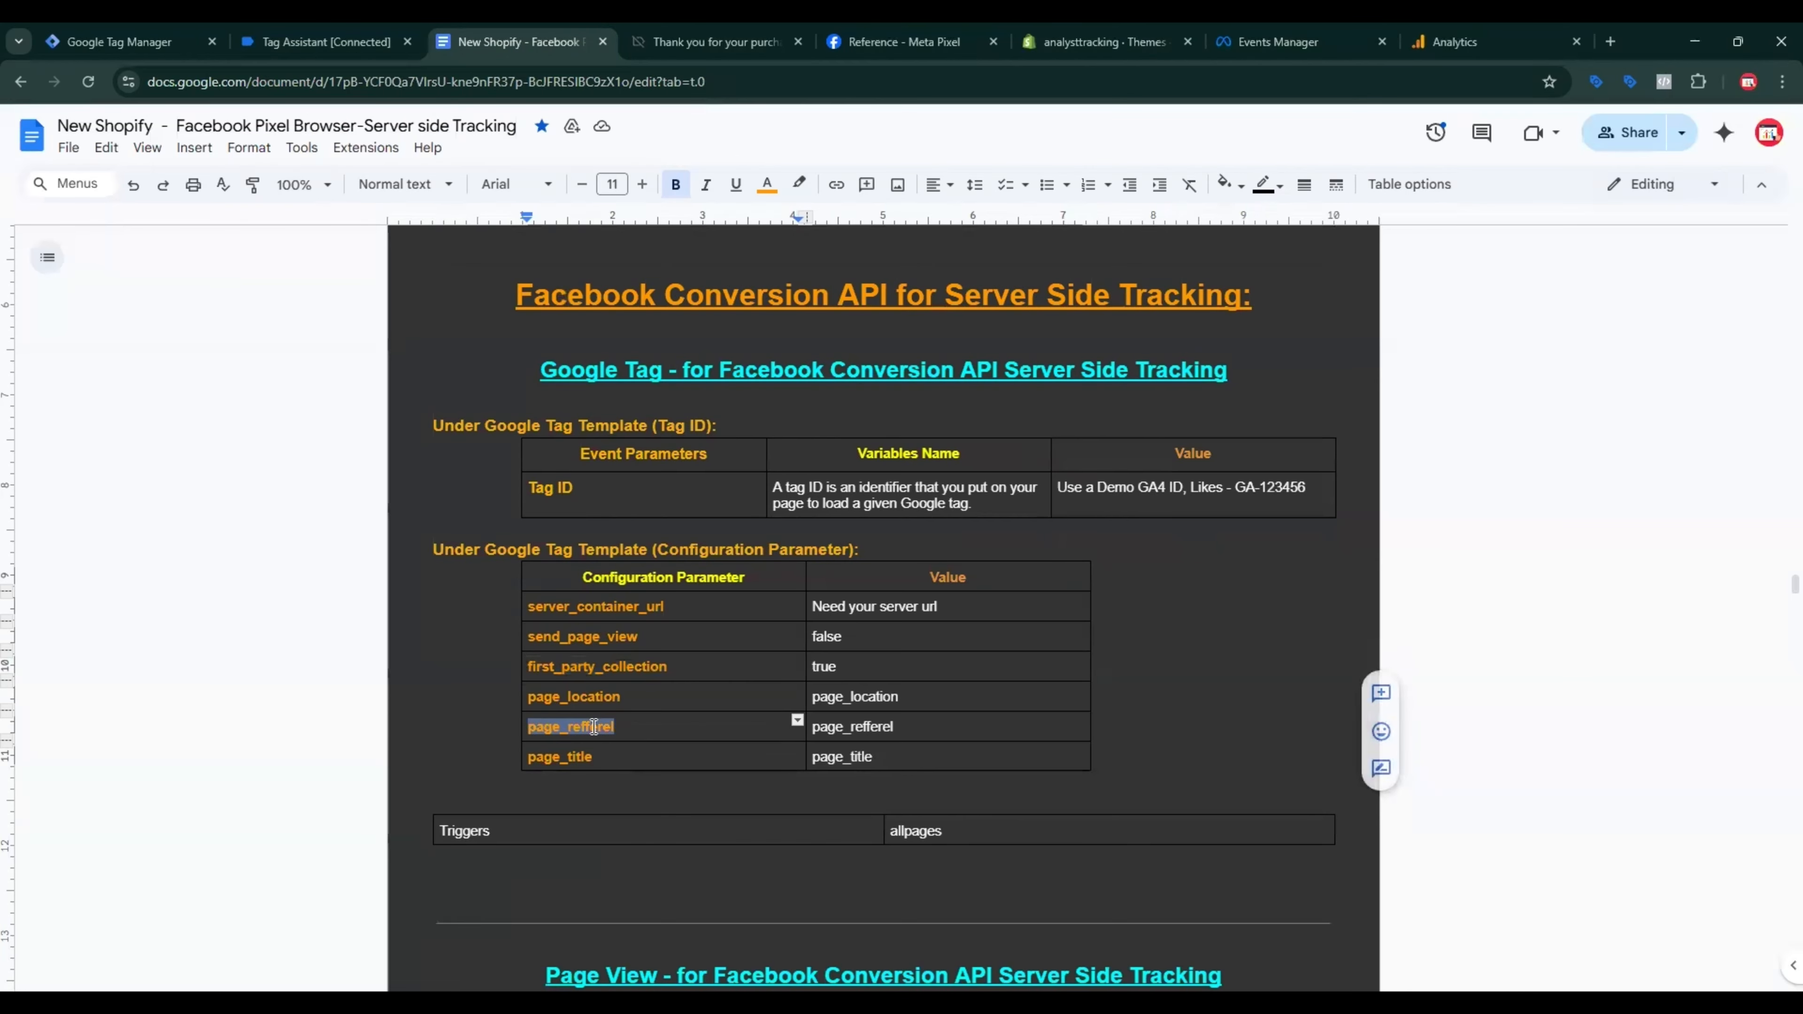
pyautogui.hotkey('ctrl', 'c')
pyautogui.click(120, 41)
pyautogui.hotkey('ctrl', 'v')
pyautogui.click(856, 918)
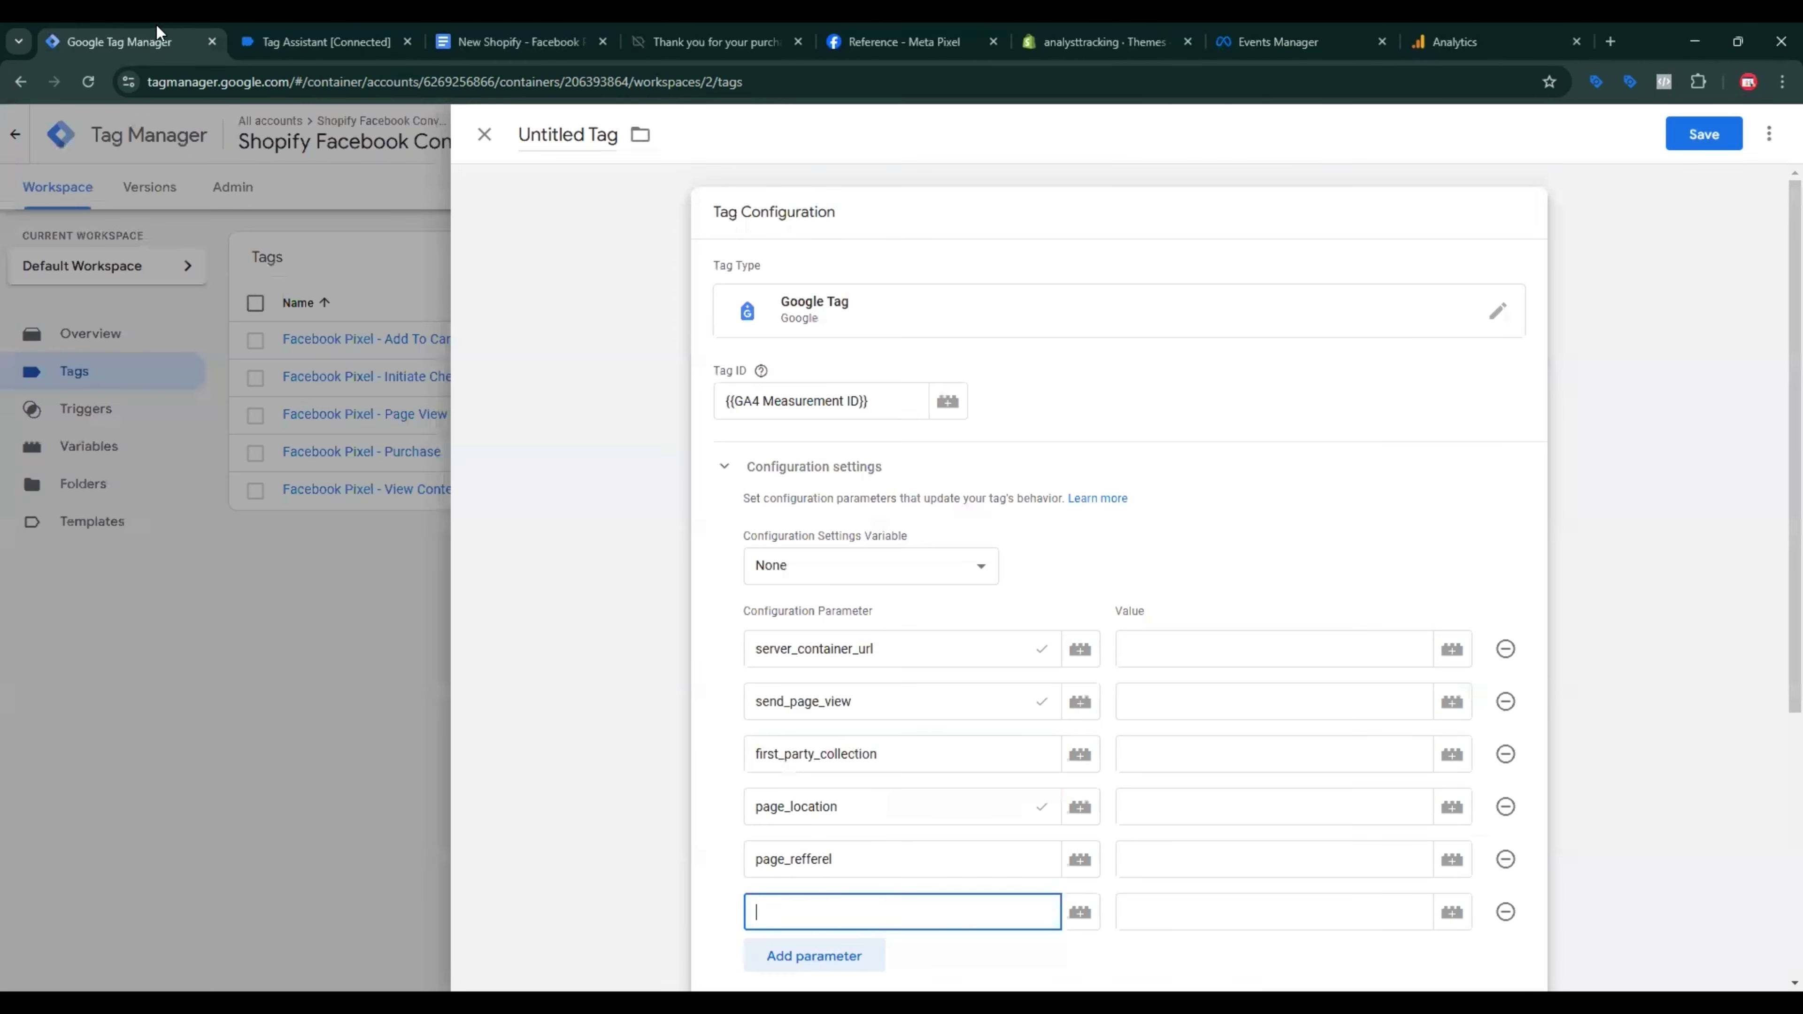
pyautogui.write('page_title')
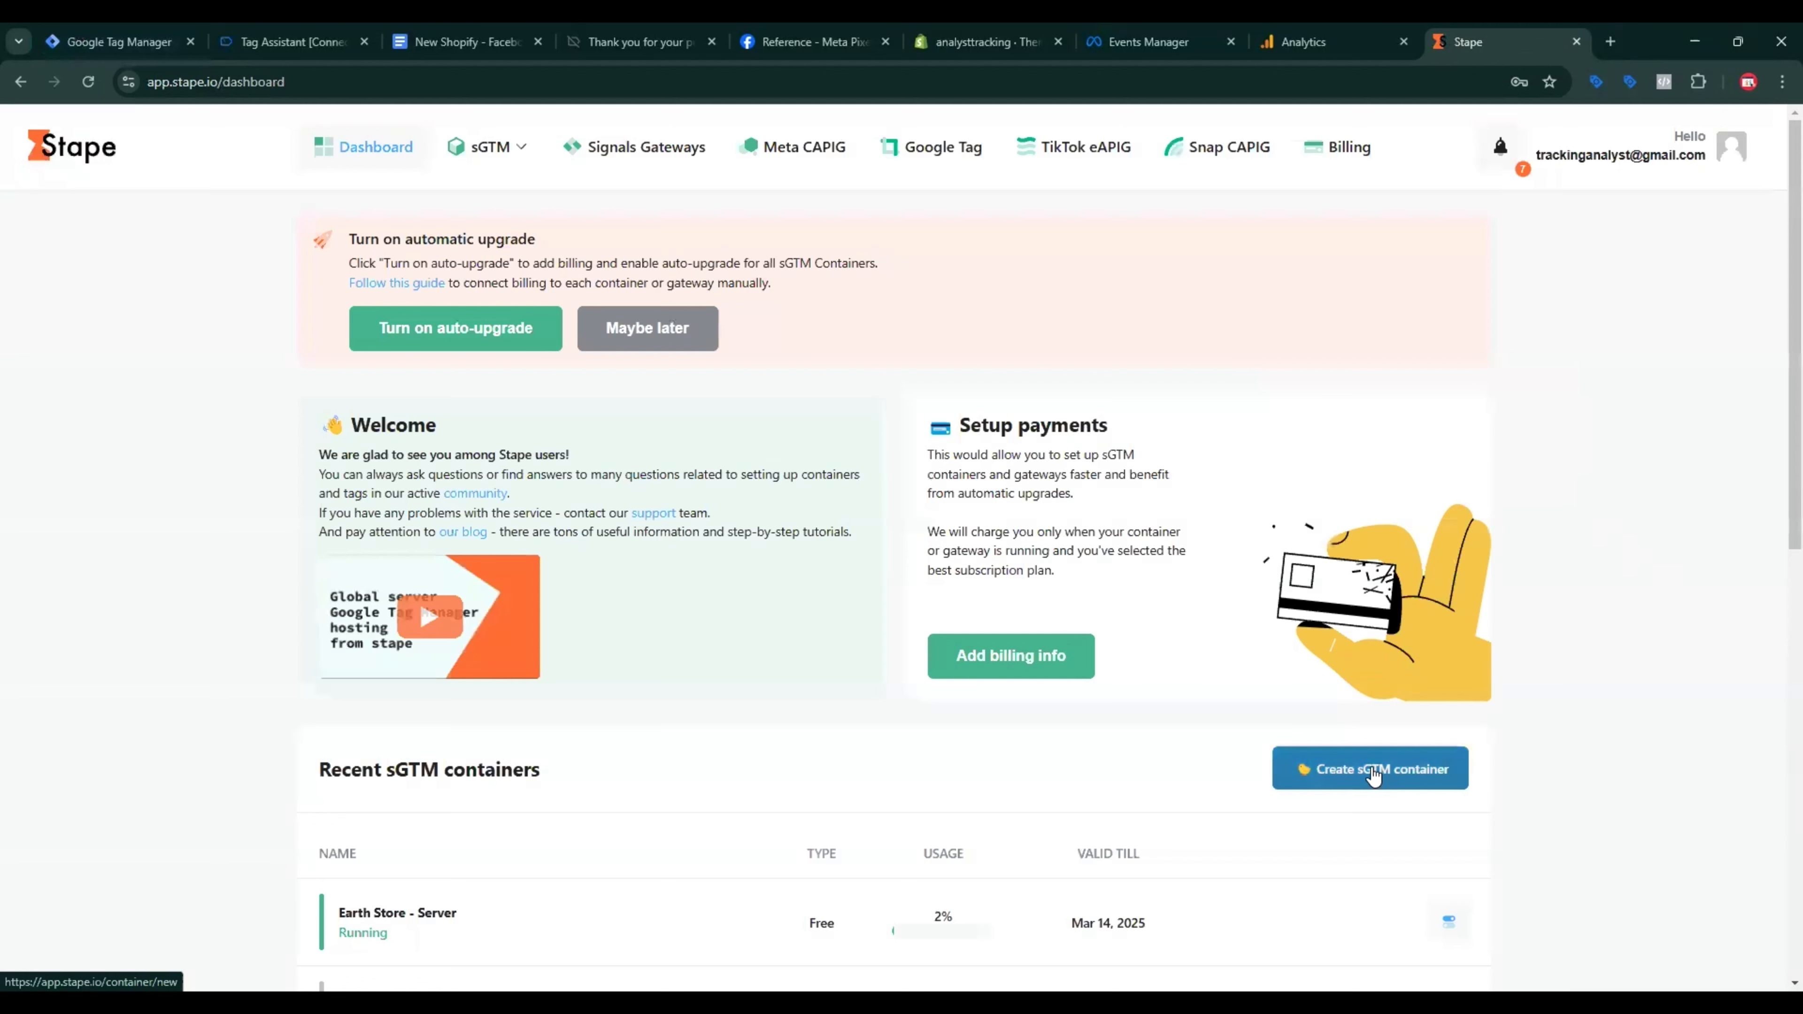
# Step: Start a new sGTM container in Stape with the container name "Shopify Facebook Conversion API"
pyautogui.click(1376, 776)
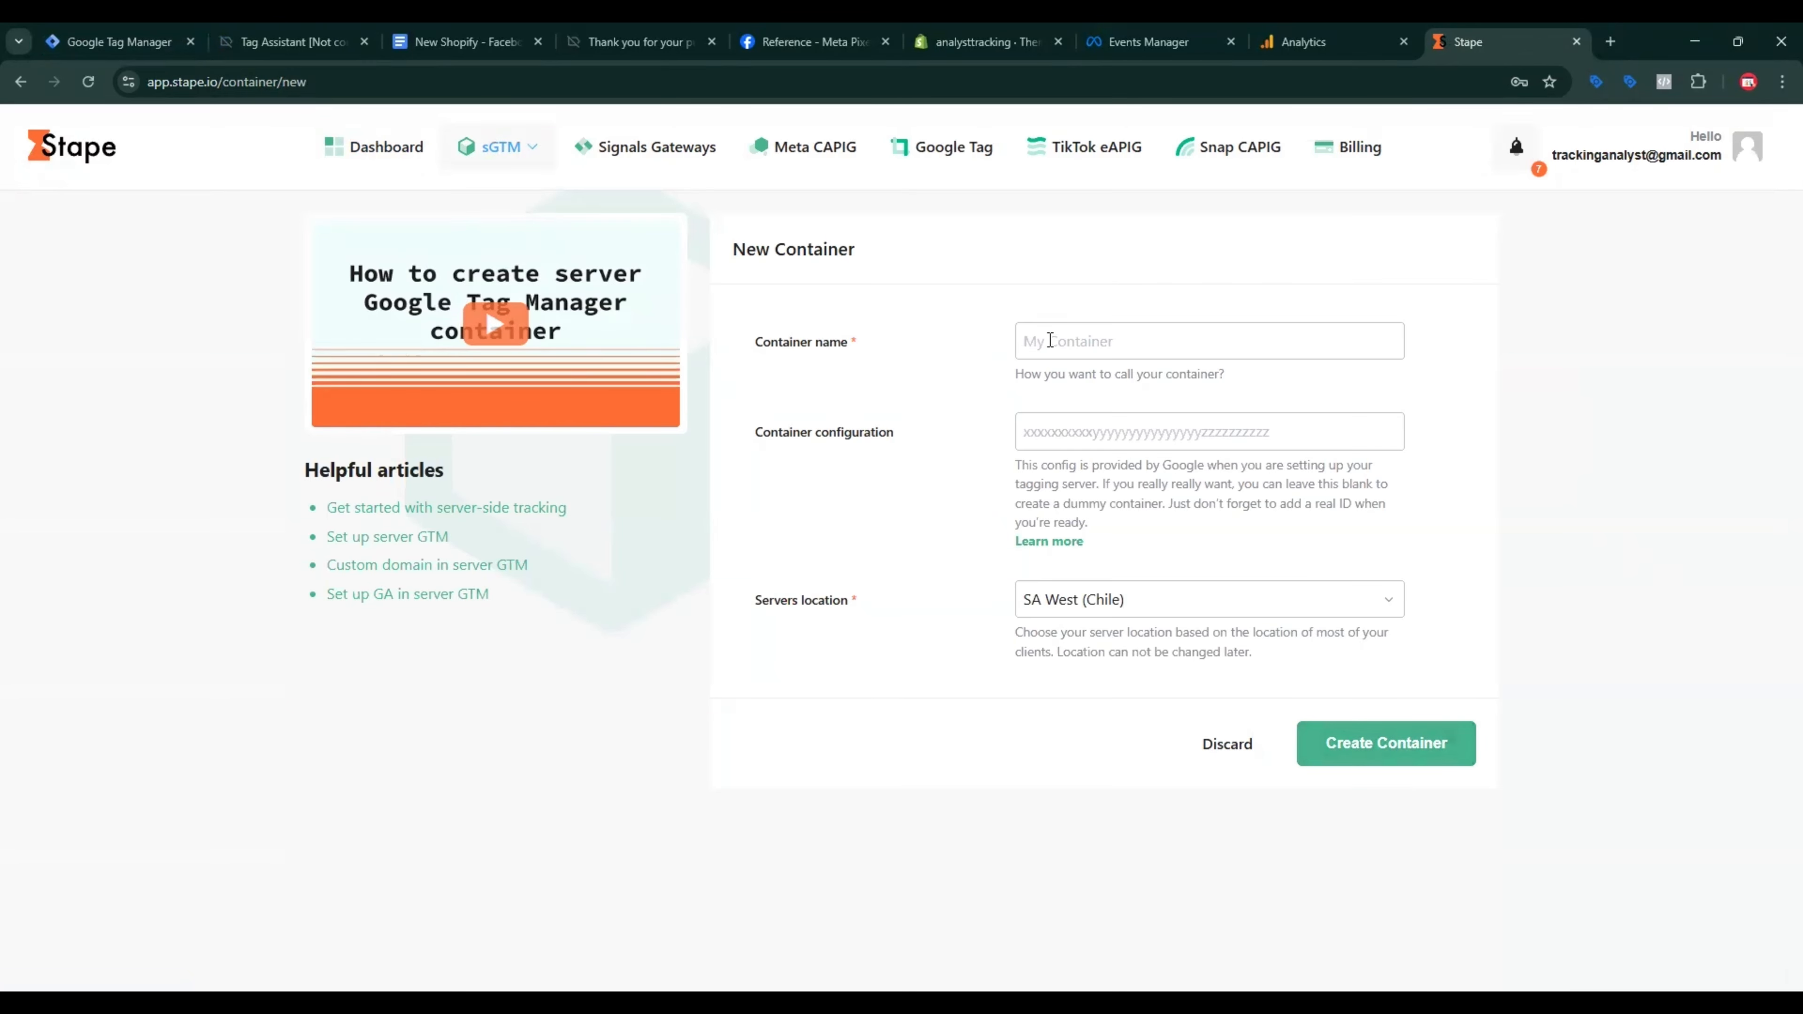
pyautogui.click(1050, 341)
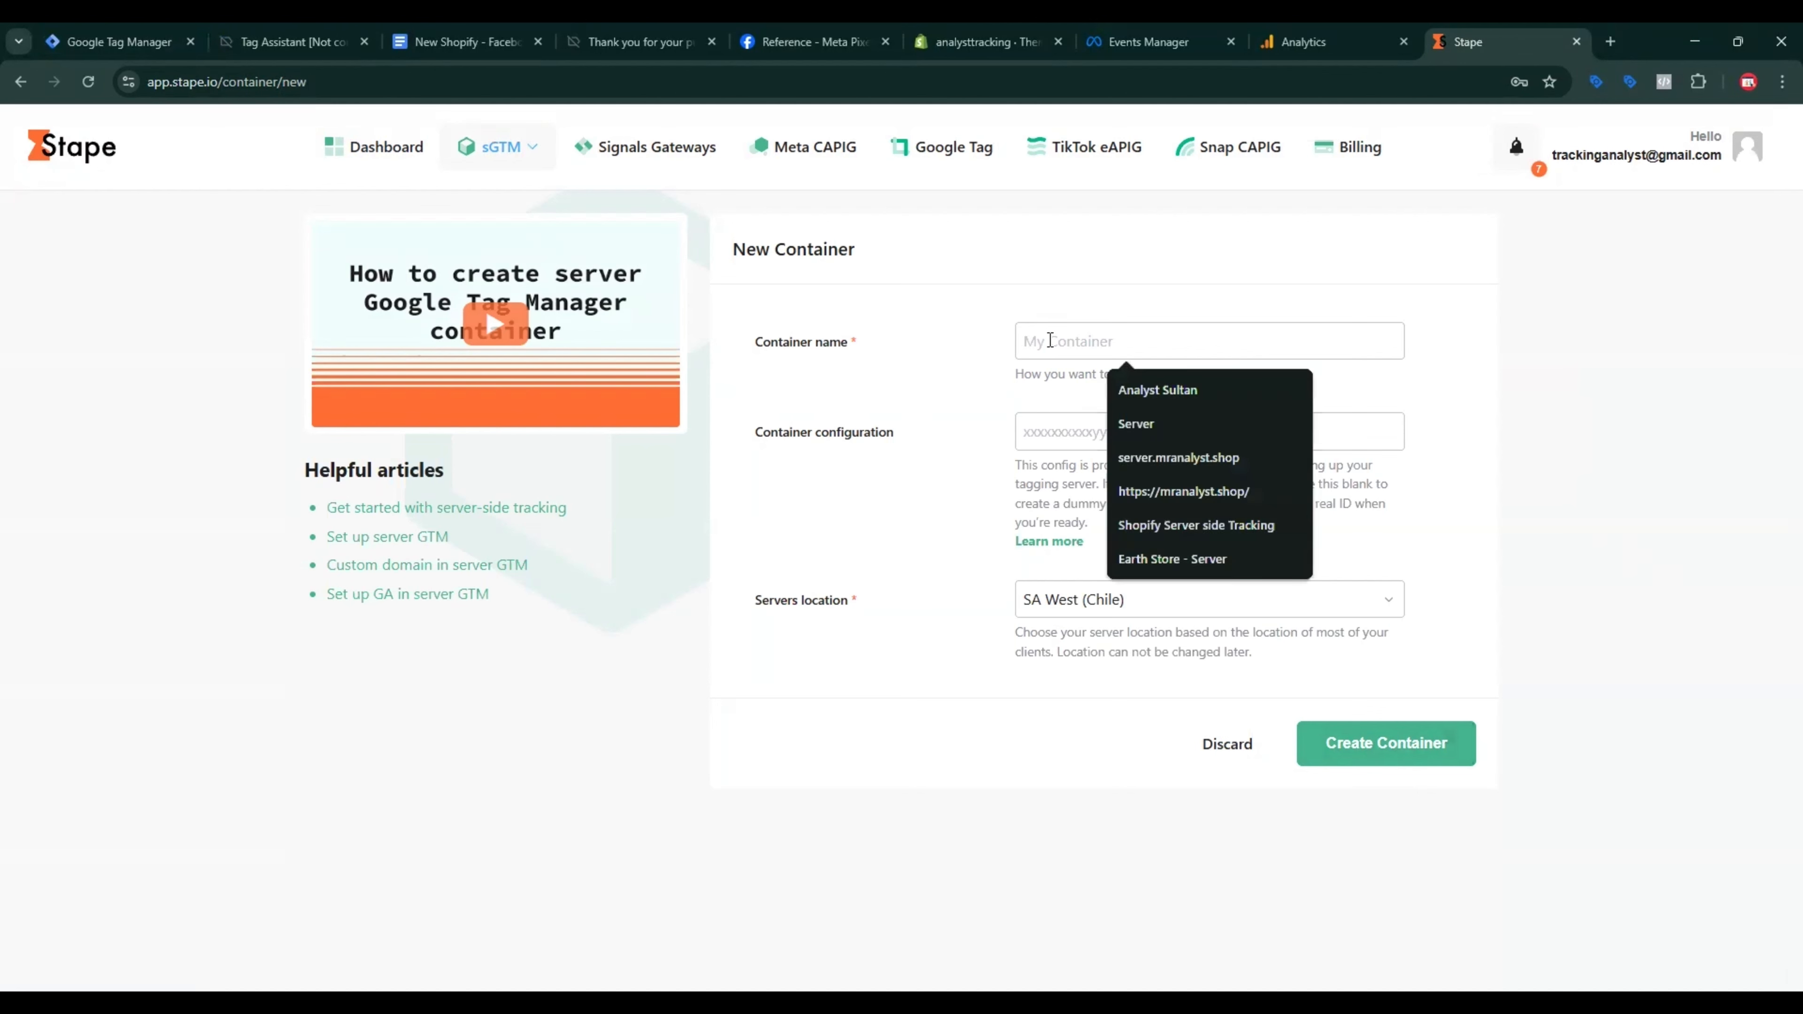
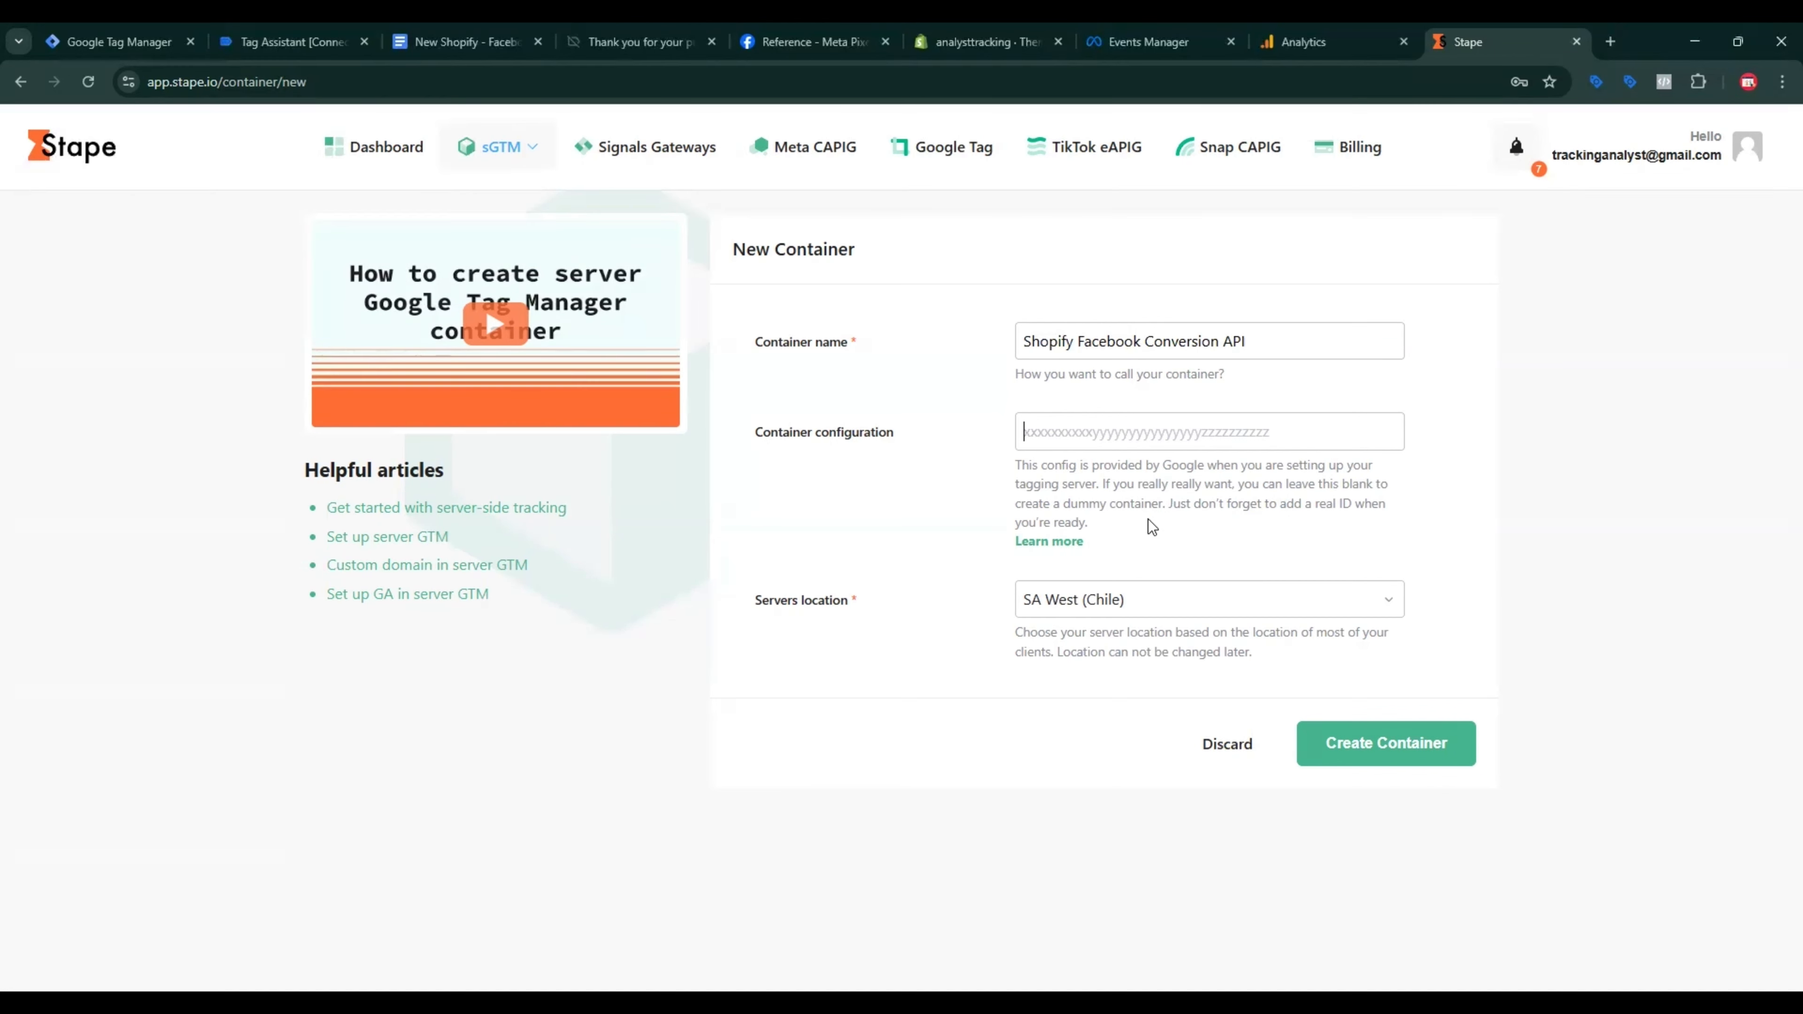
# Step: Search for Google Tag Manager in a new browser tab and open the "Shopify Facebook Conversion - web" container there
pyautogui.click(1610, 43)
pyautogui.click(1017, 80)
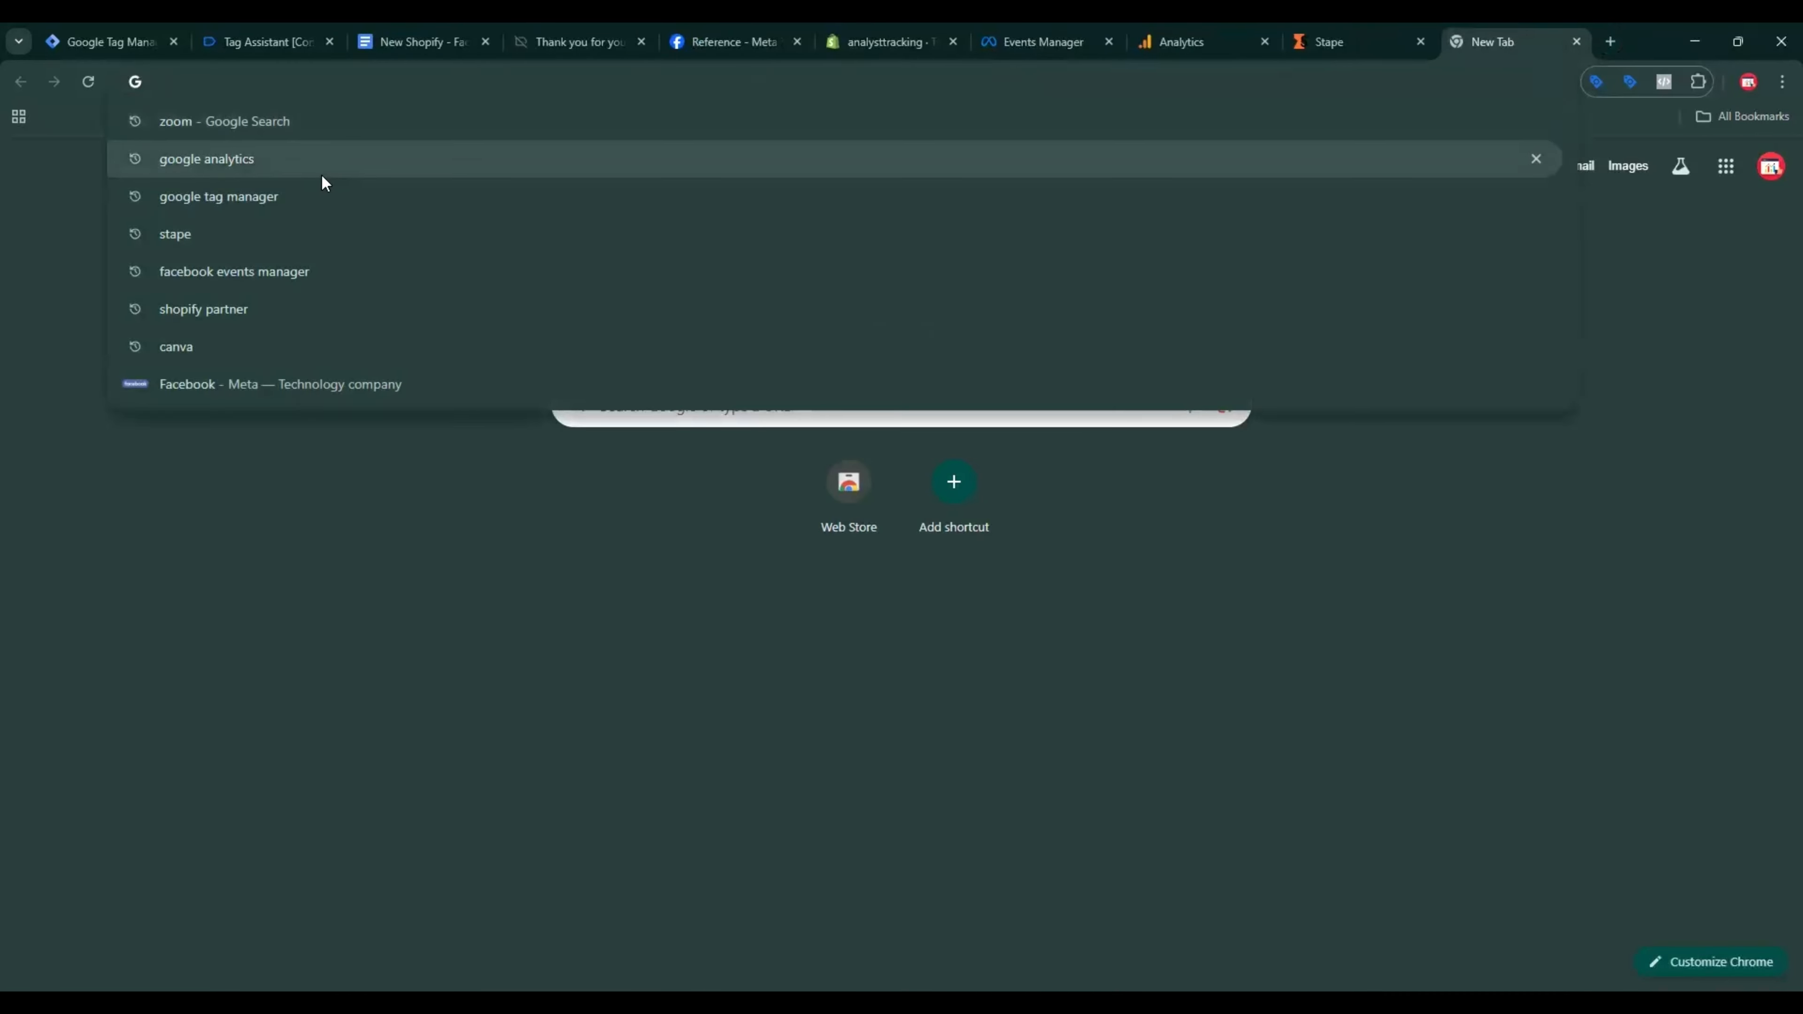
pyautogui.click(306, 193)
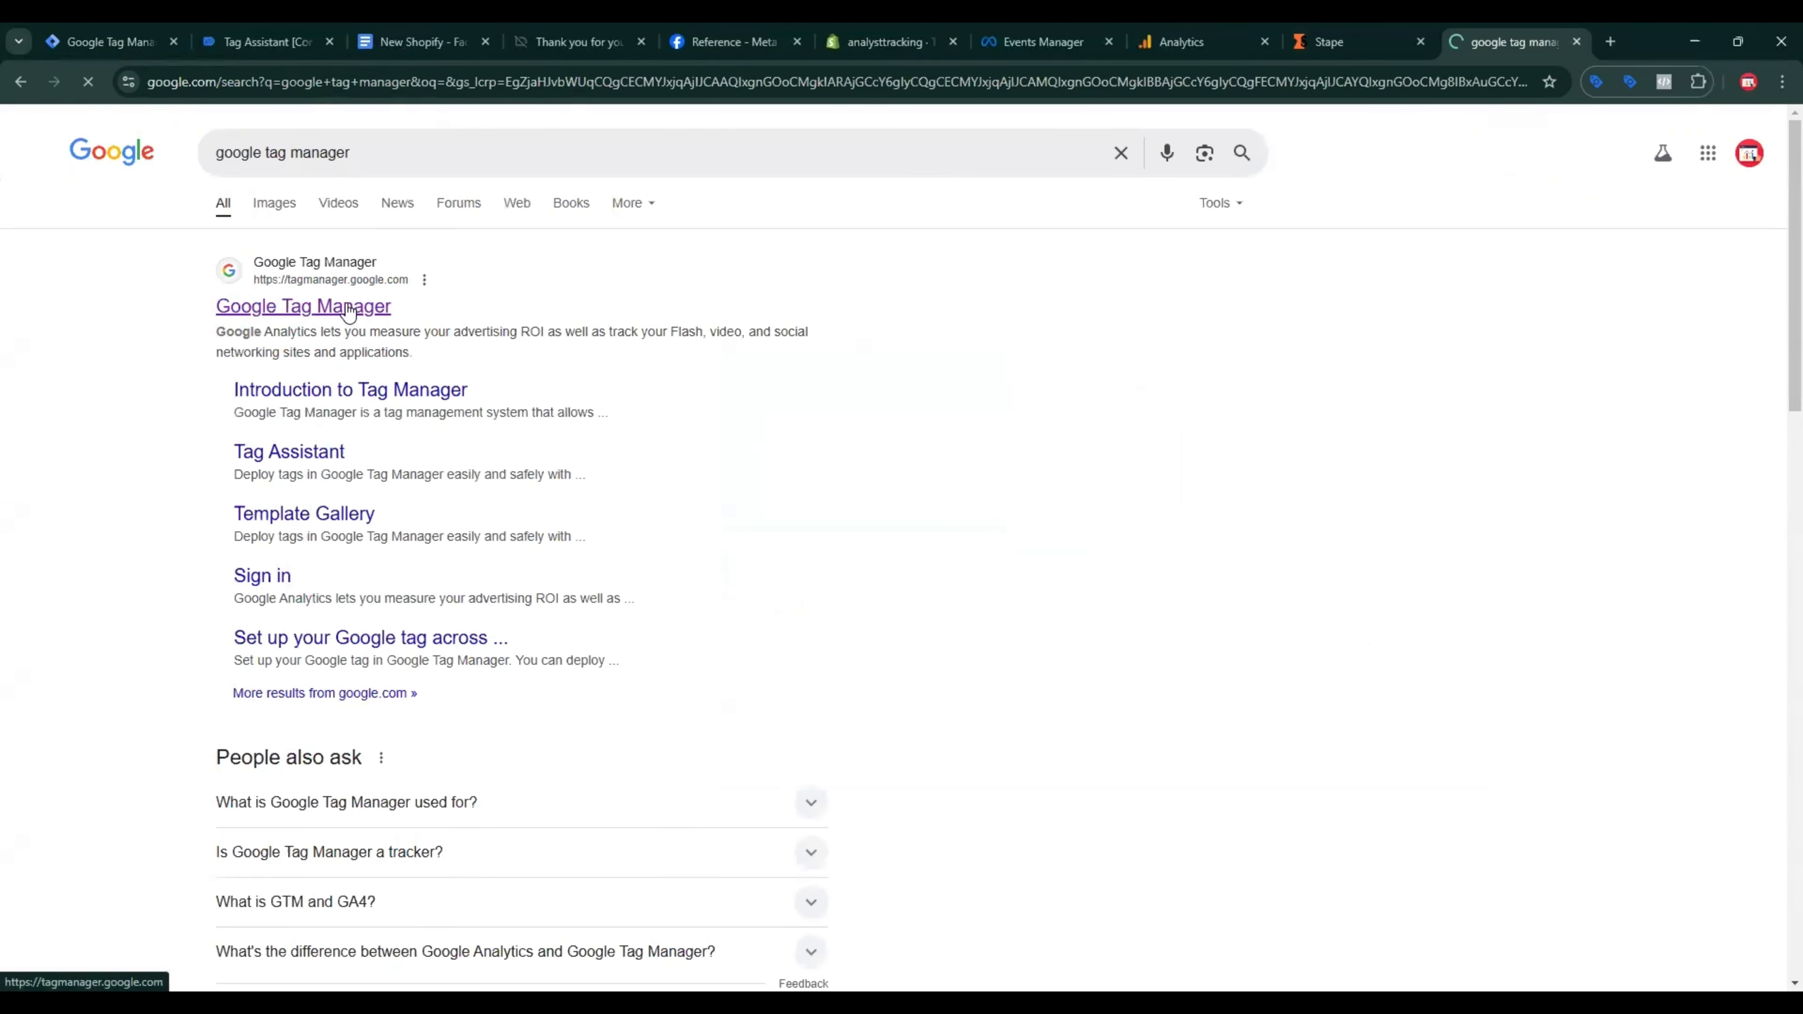
pyautogui.click(347, 308)
pyautogui.scroll(-9, 540, 693)
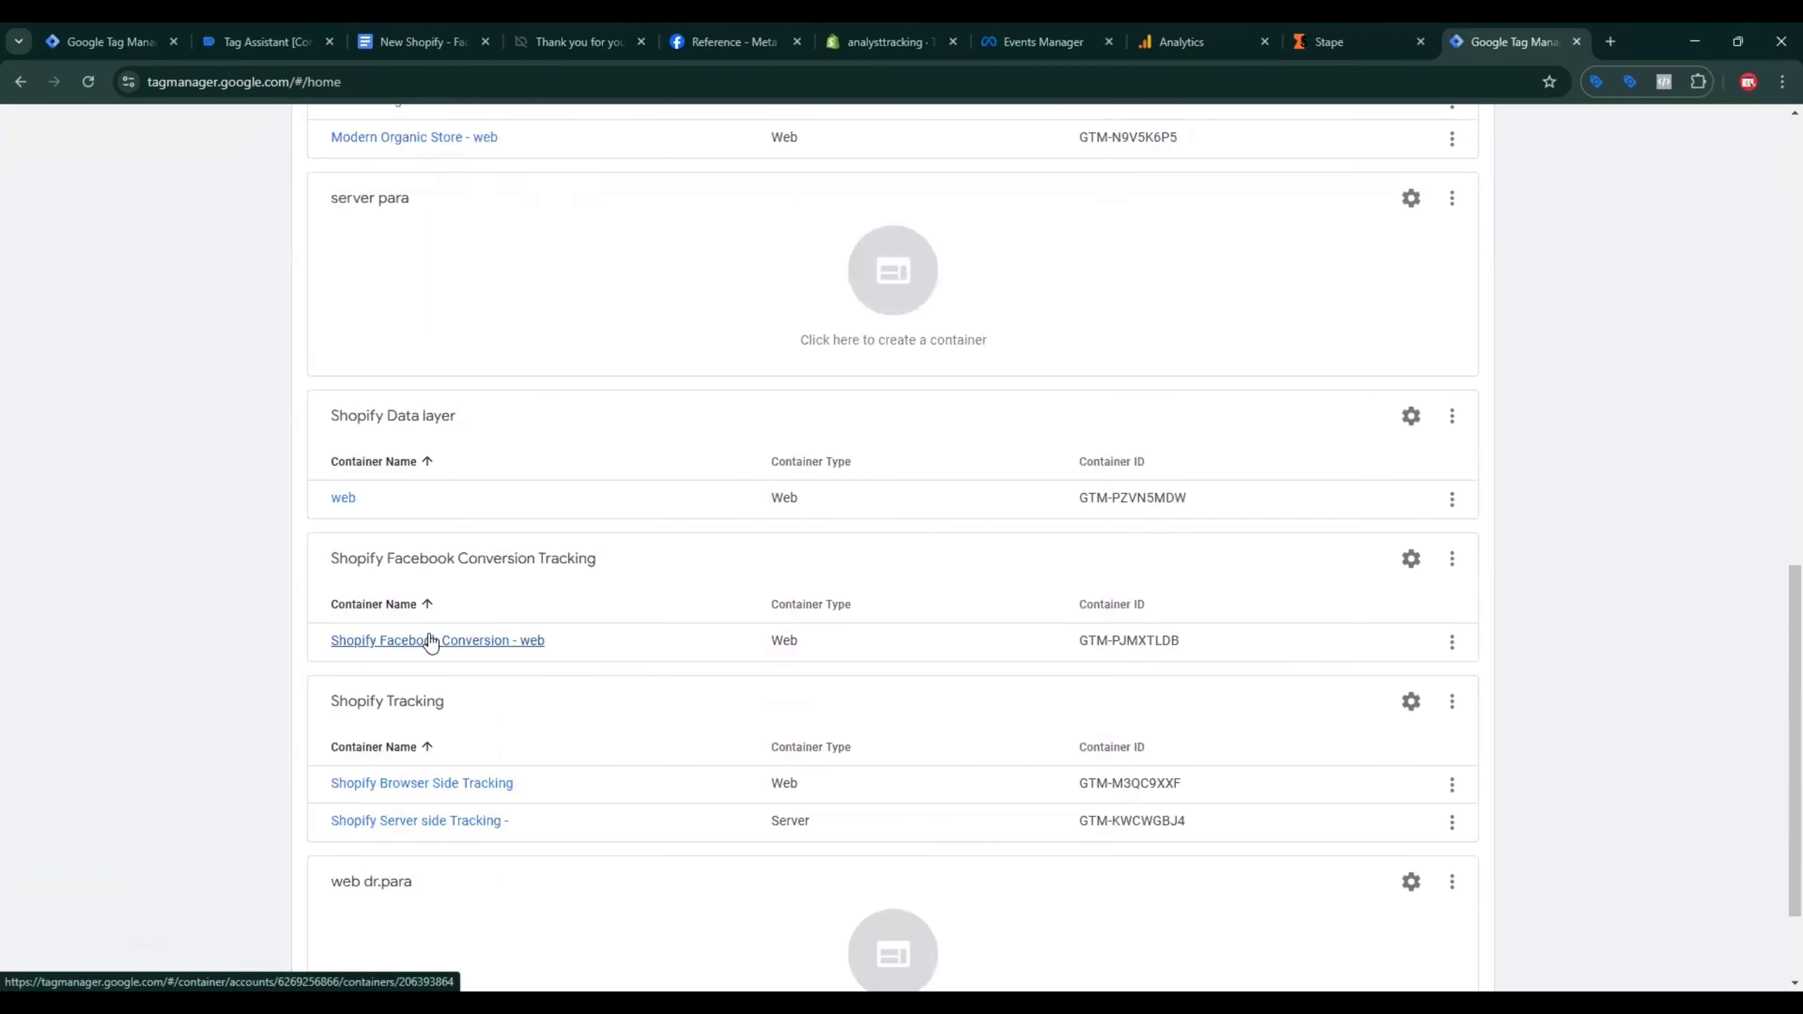
pyautogui.click(530, 643)
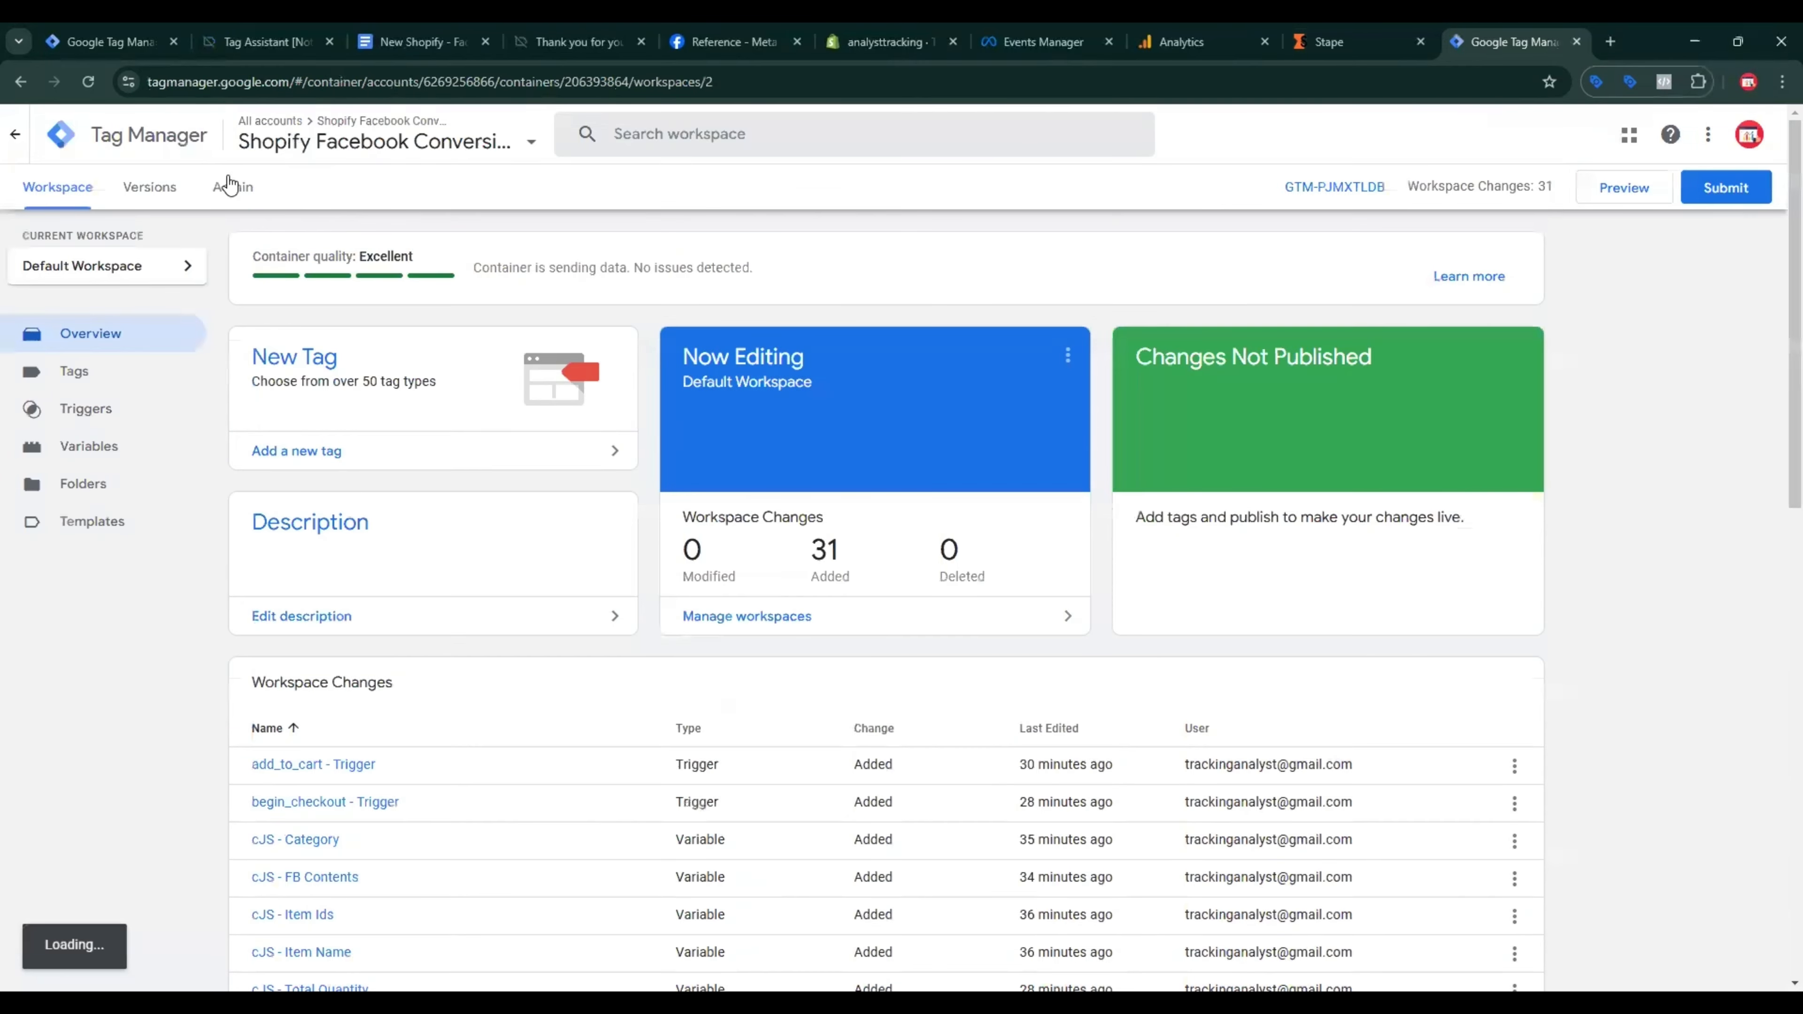
# Step: Create a container named "Shopify Facebook Conversion - Server" with Server as target platform in the same Tag Manager account
pyautogui.click(231, 187)
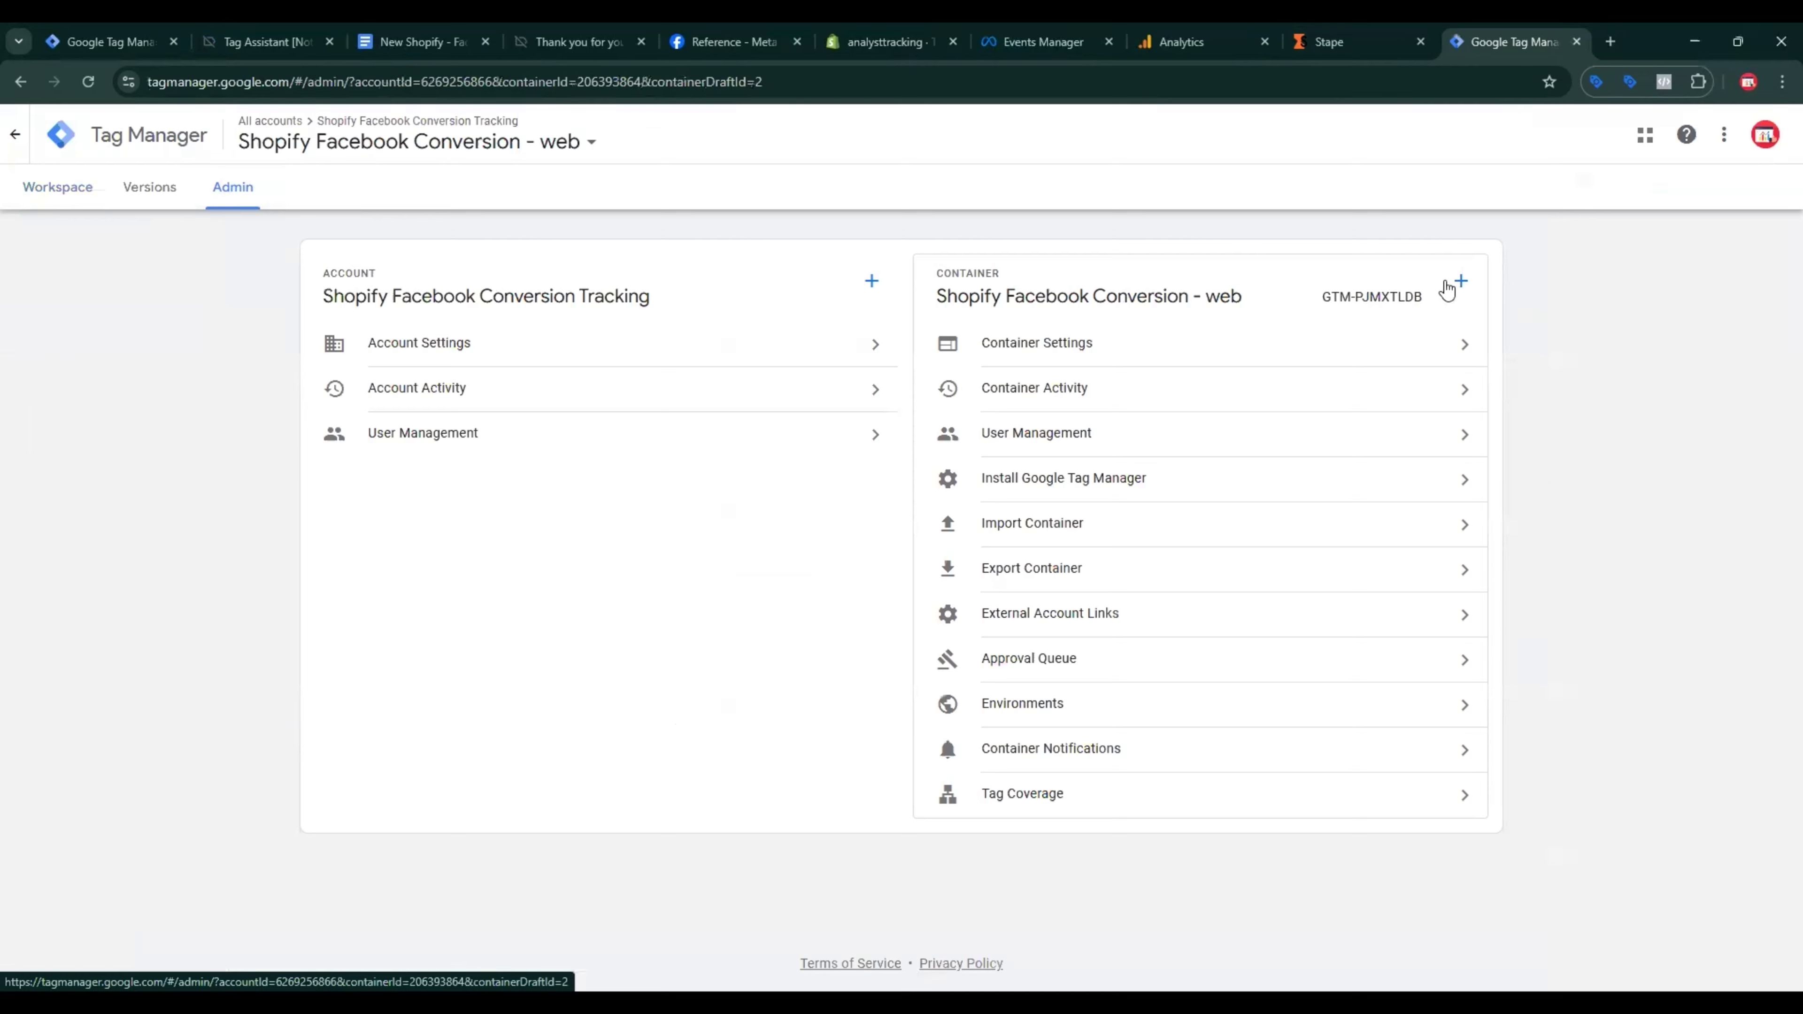
pyautogui.click(1460, 280)
pyautogui.click(831, 306)
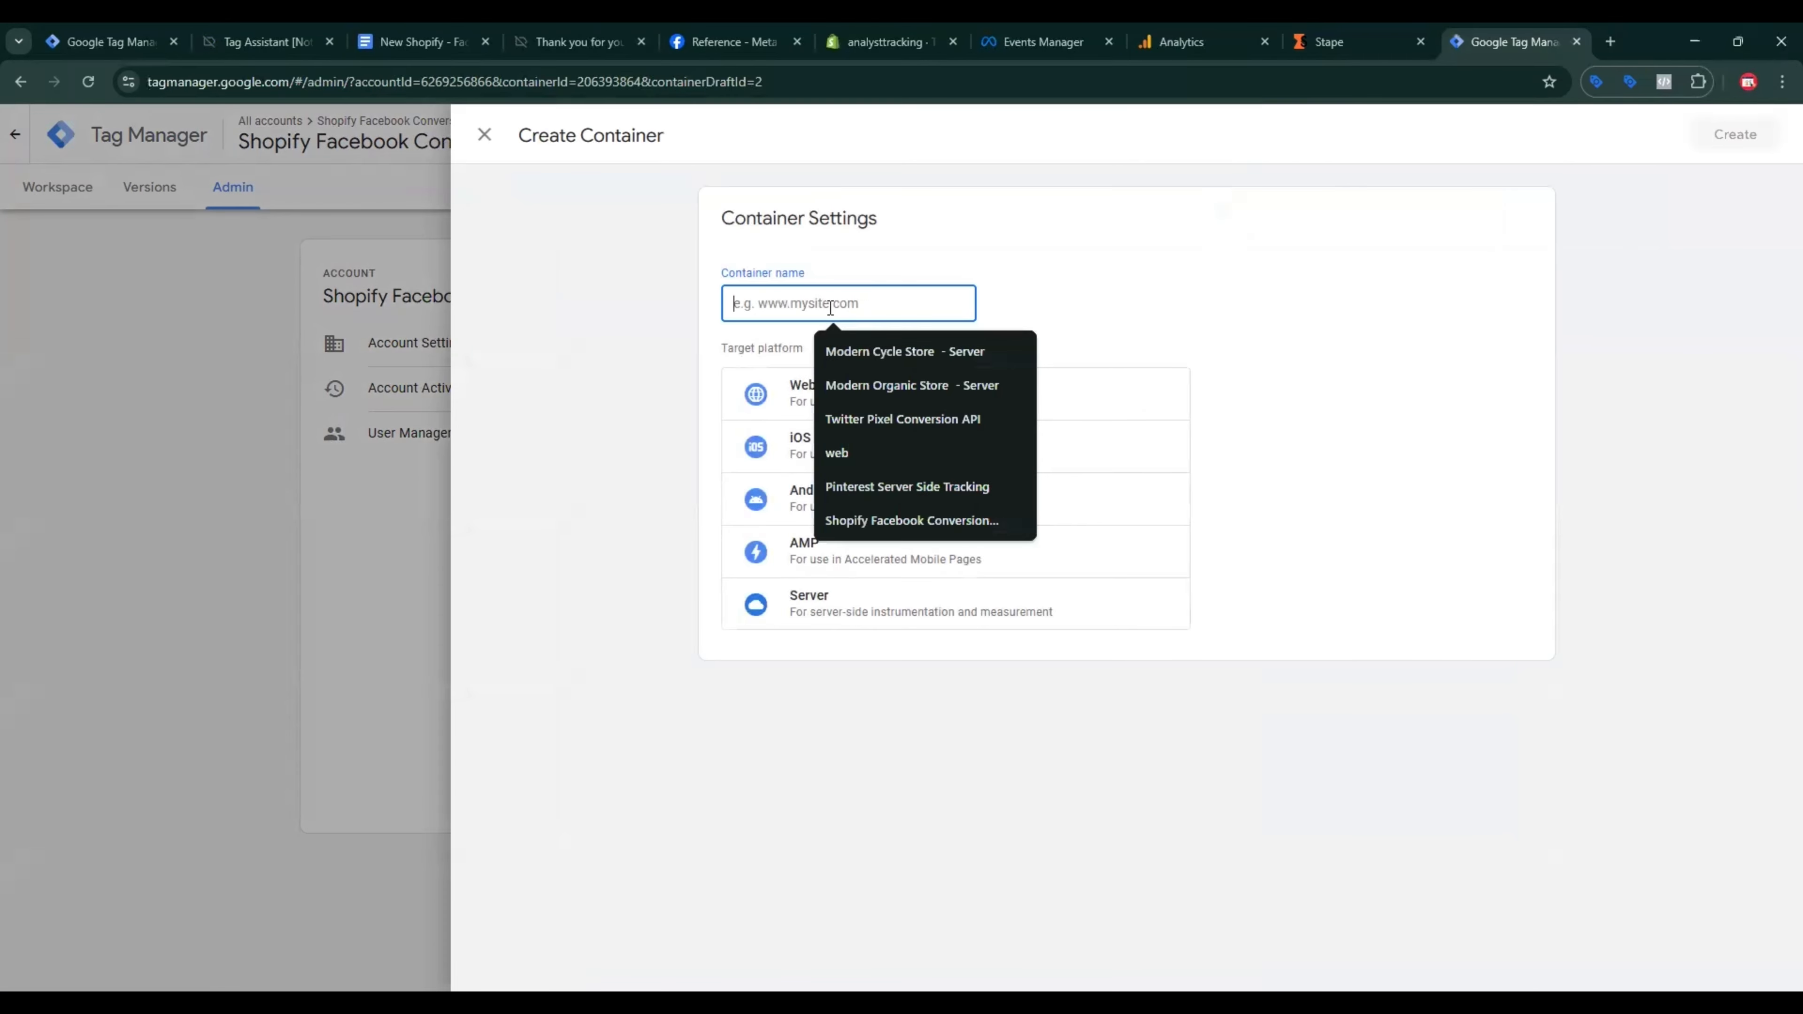
pyautogui.click(952, 521)
pyautogui.moveTo(917, 305); pyautogui.dragTo(977, 308)
pyautogui.write('sE')
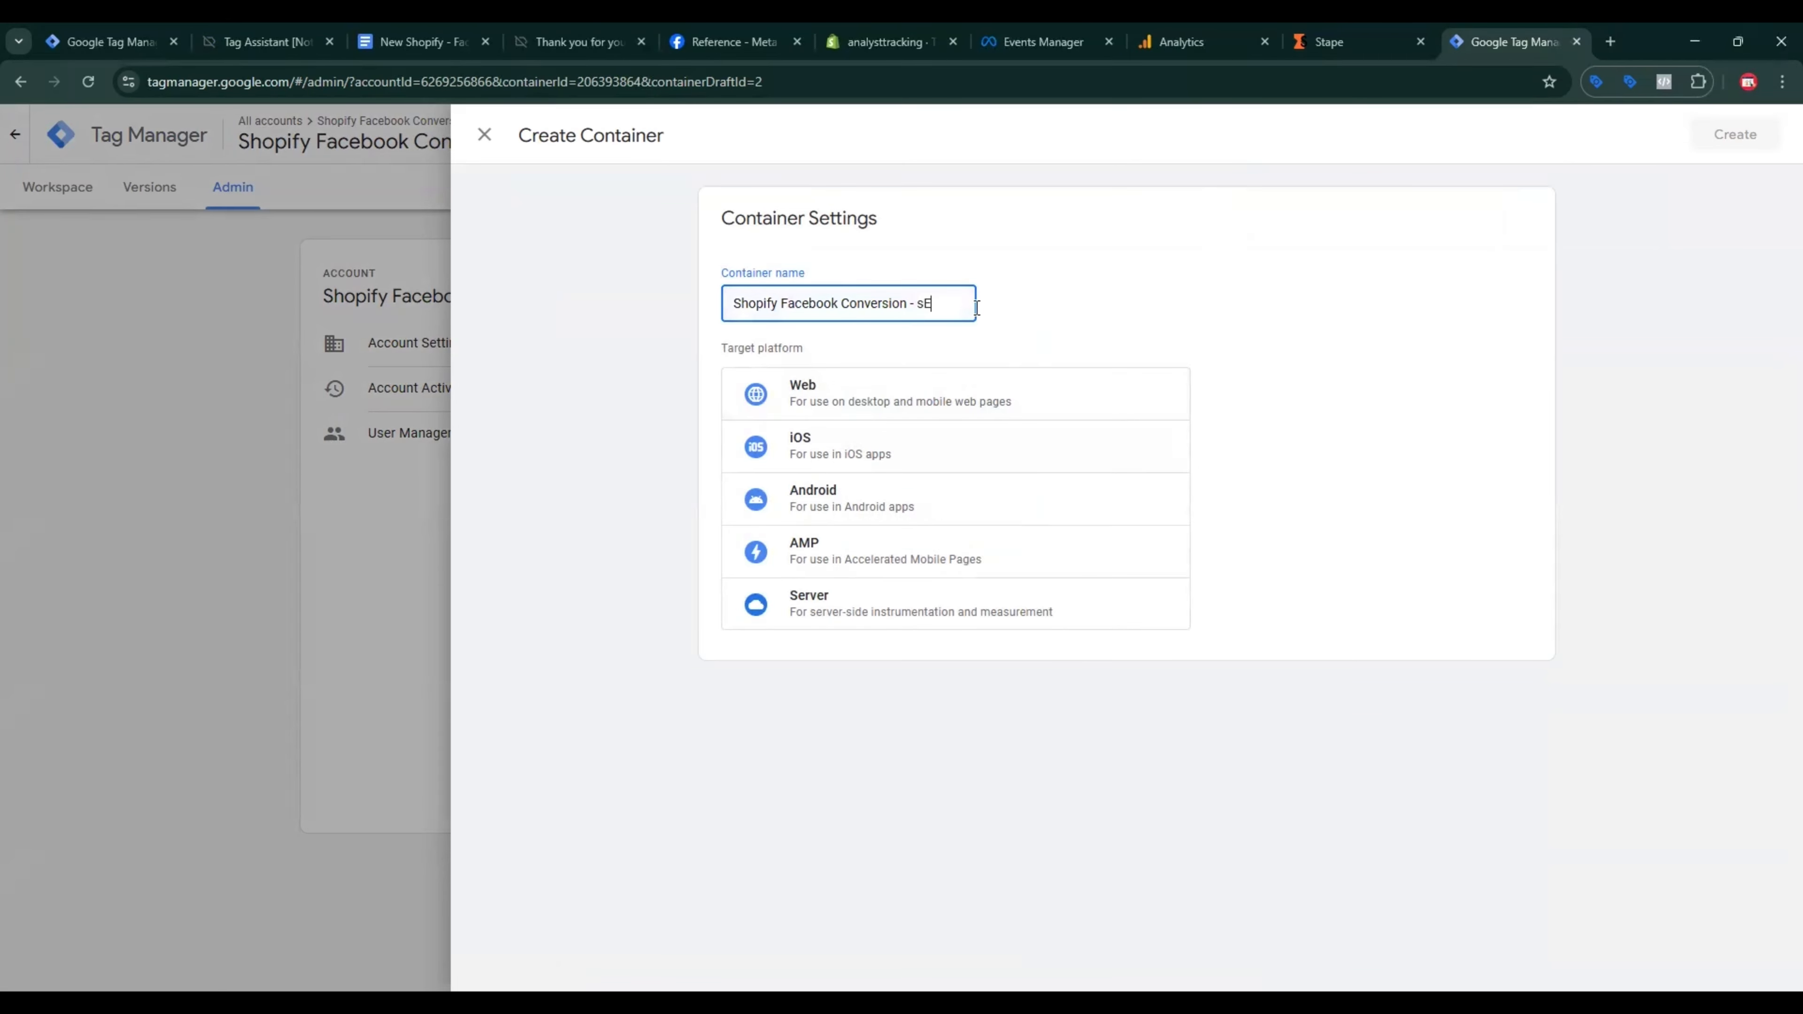
pyautogui.write('RVER')
pyautogui.press('BackSpace')
pyautogui.press('BackSpace')
pyautogui.press('BackSpace')
pyautogui.press('BackSpace')
pyautogui.press('BackSpace')
pyautogui.press('BackSpace')
pyautogui.write('Server')
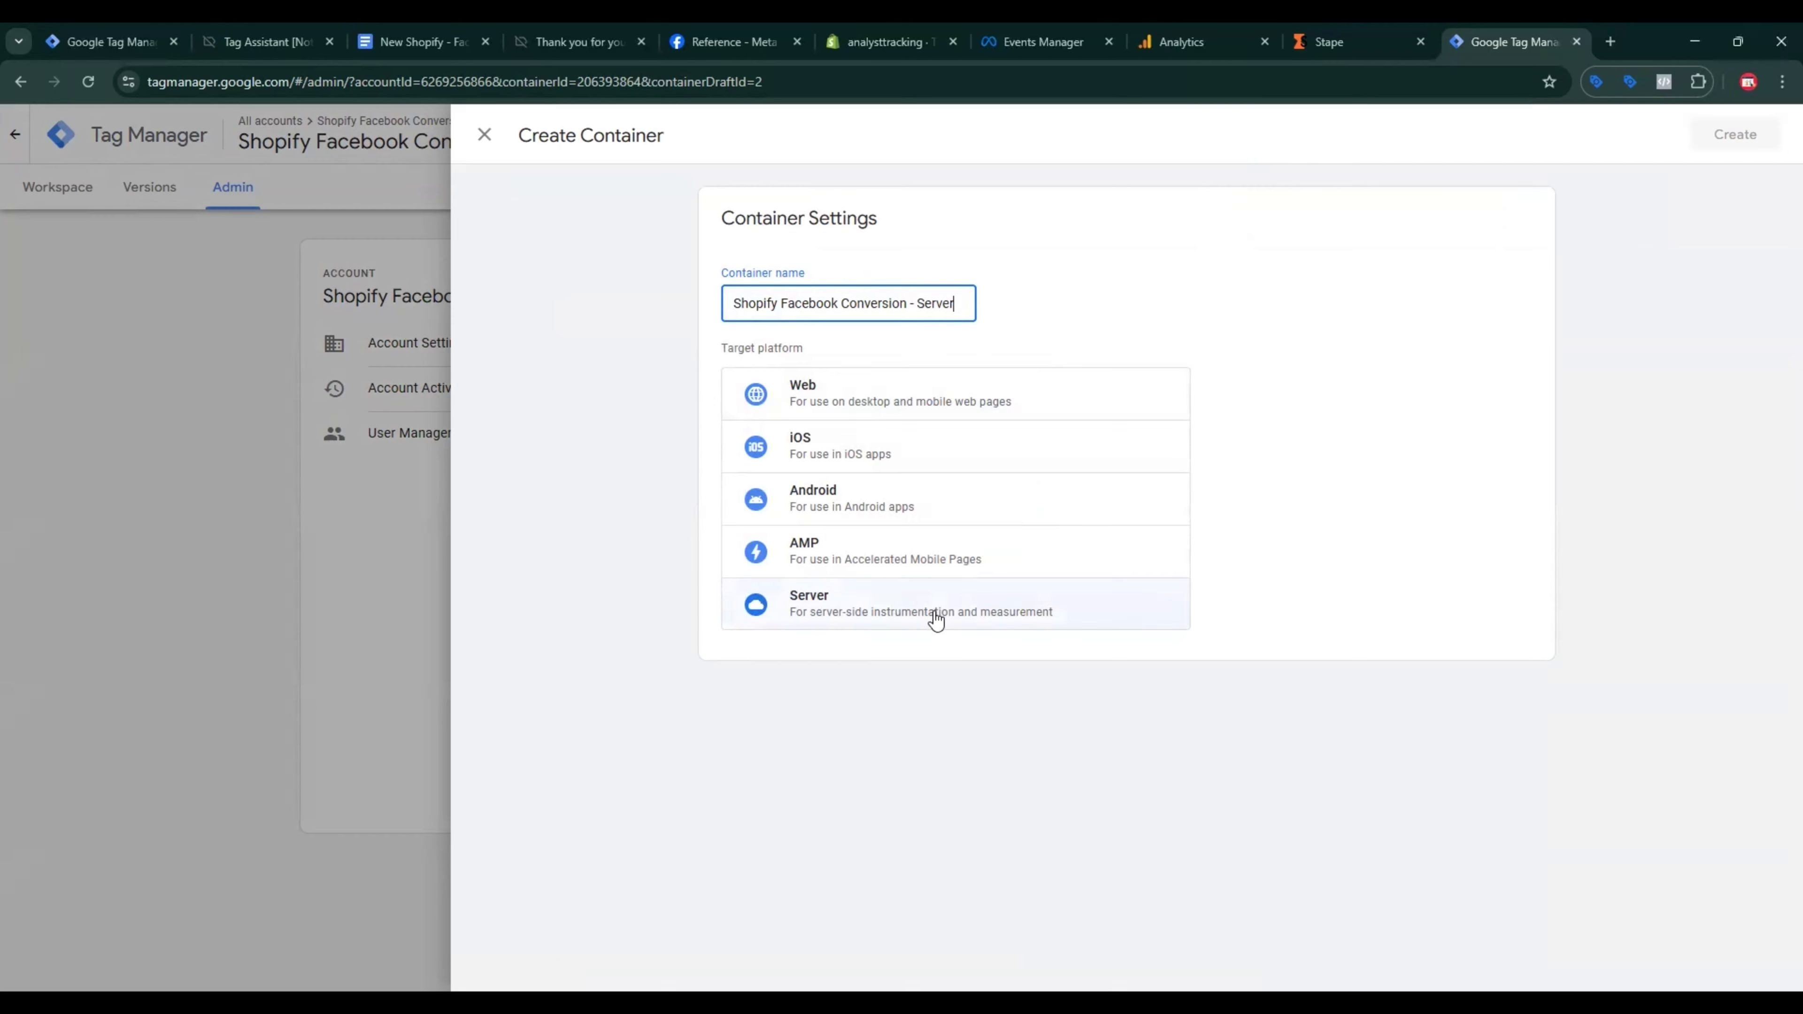
pyautogui.click(935, 617)
pyautogui.click(1722, 140)
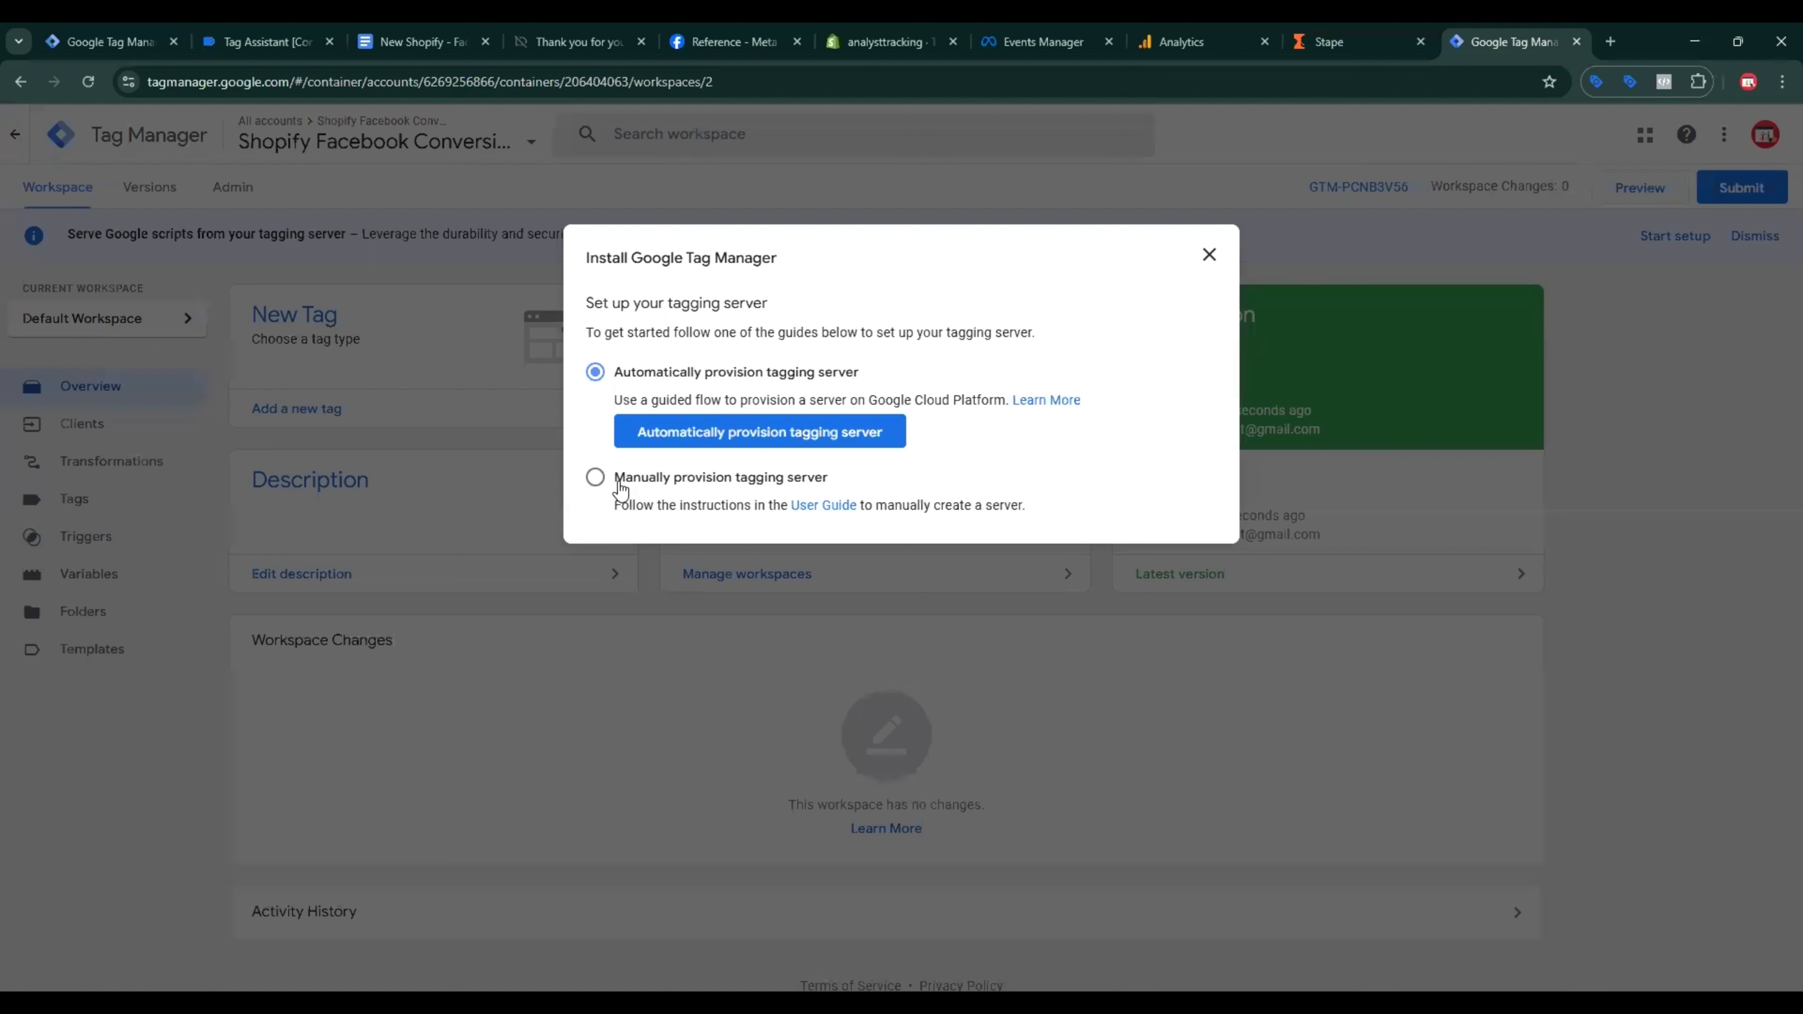
# Step: Choose manual provisioning of the tagging server, copy the container config and paste it as the container configuration in Stape
pyautogui.click(596, 477)
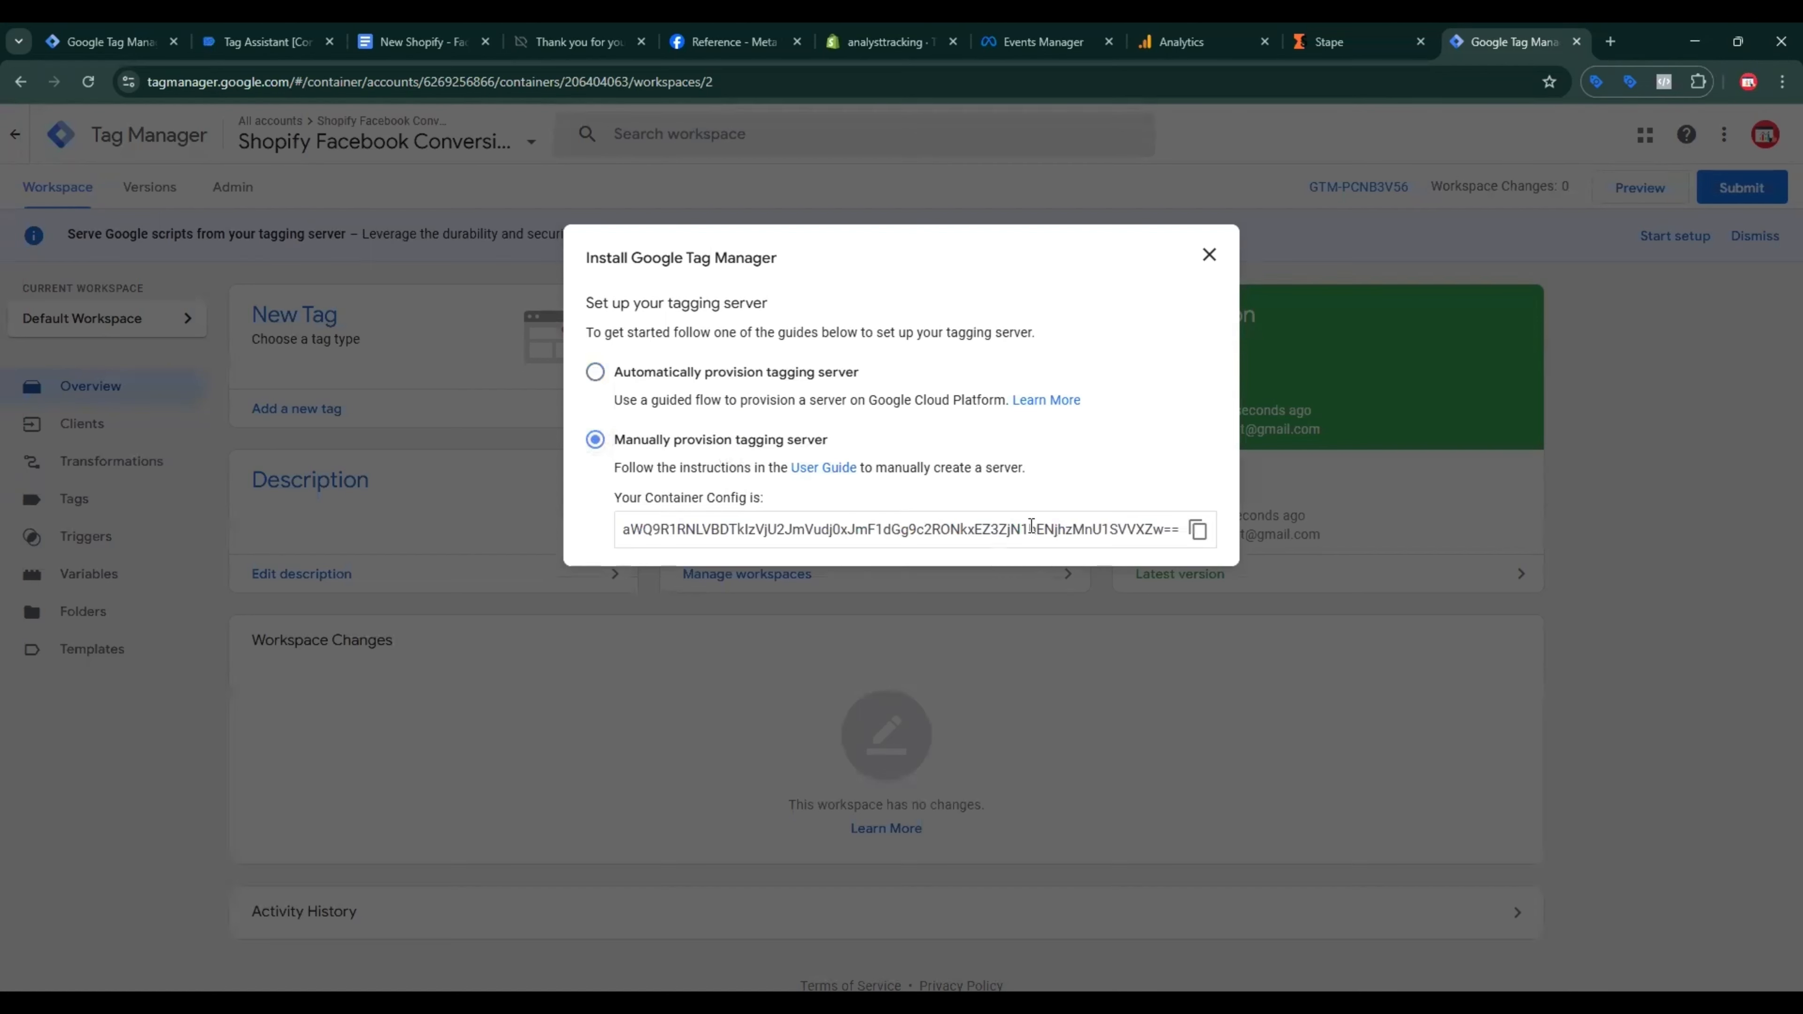
pyautogui.click(1199, 532)
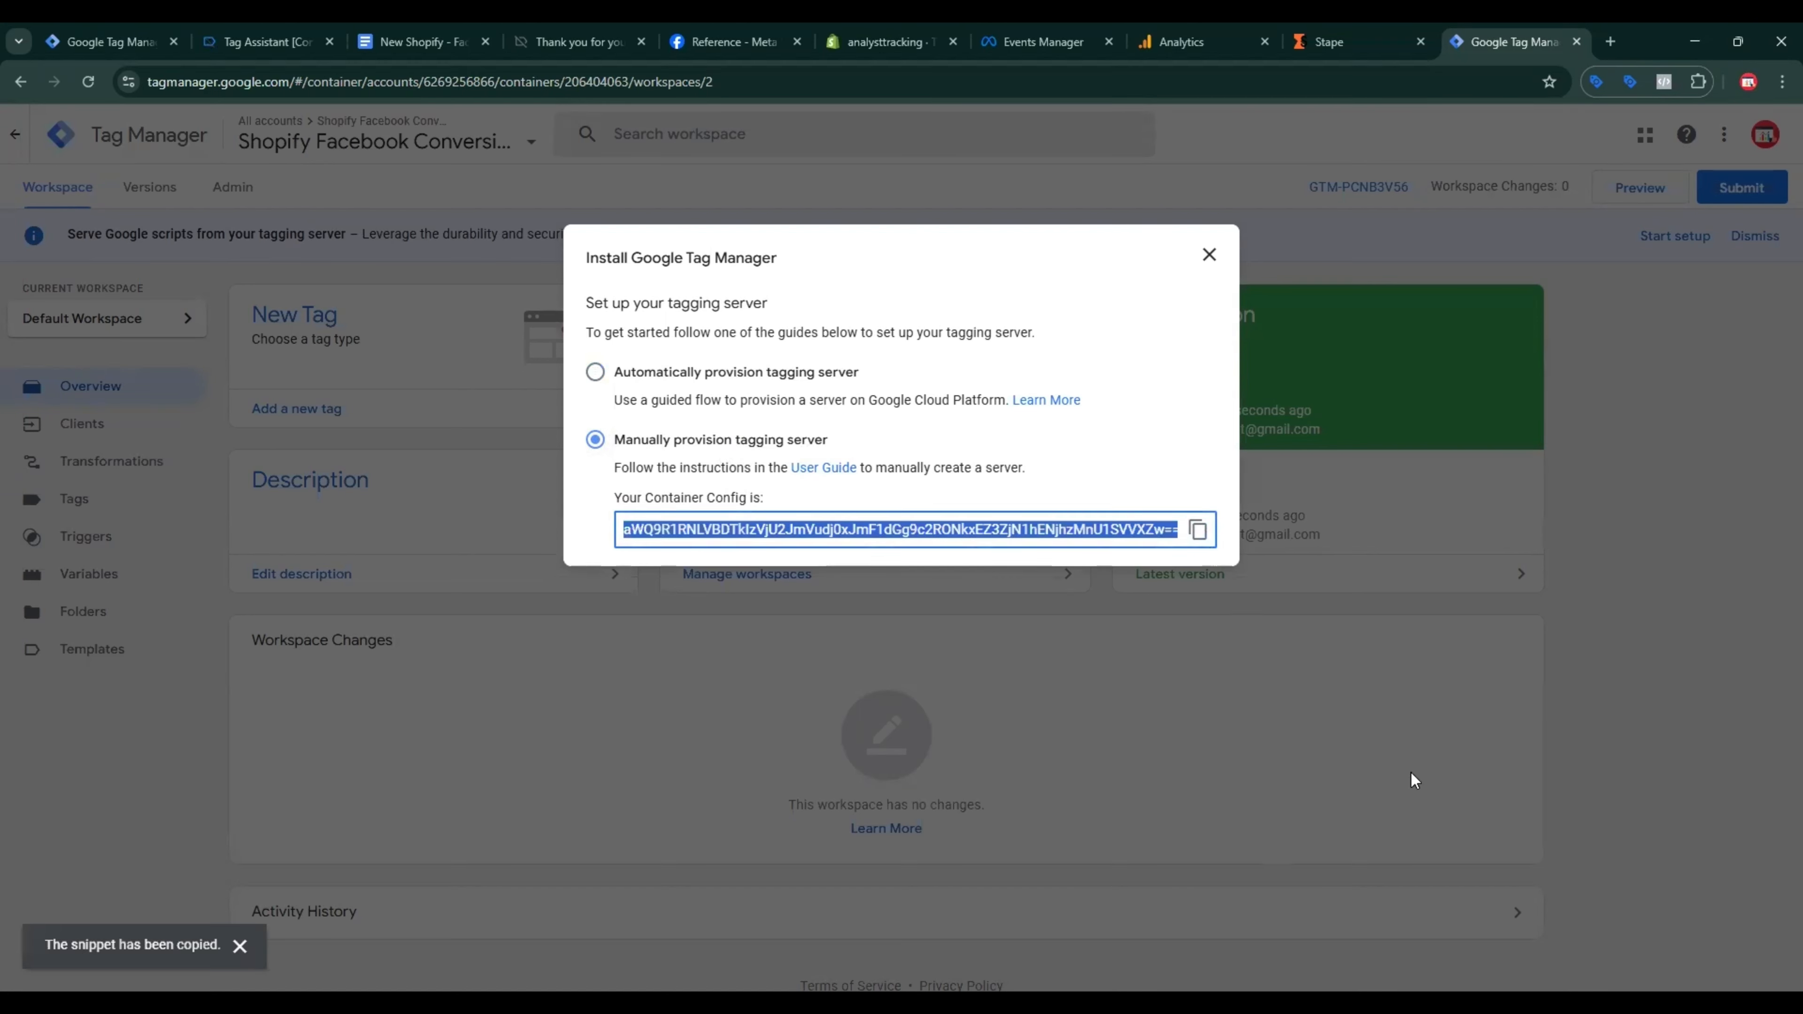
pyautogui.click(1348, 34)
pyautogui.click(1085, 431)
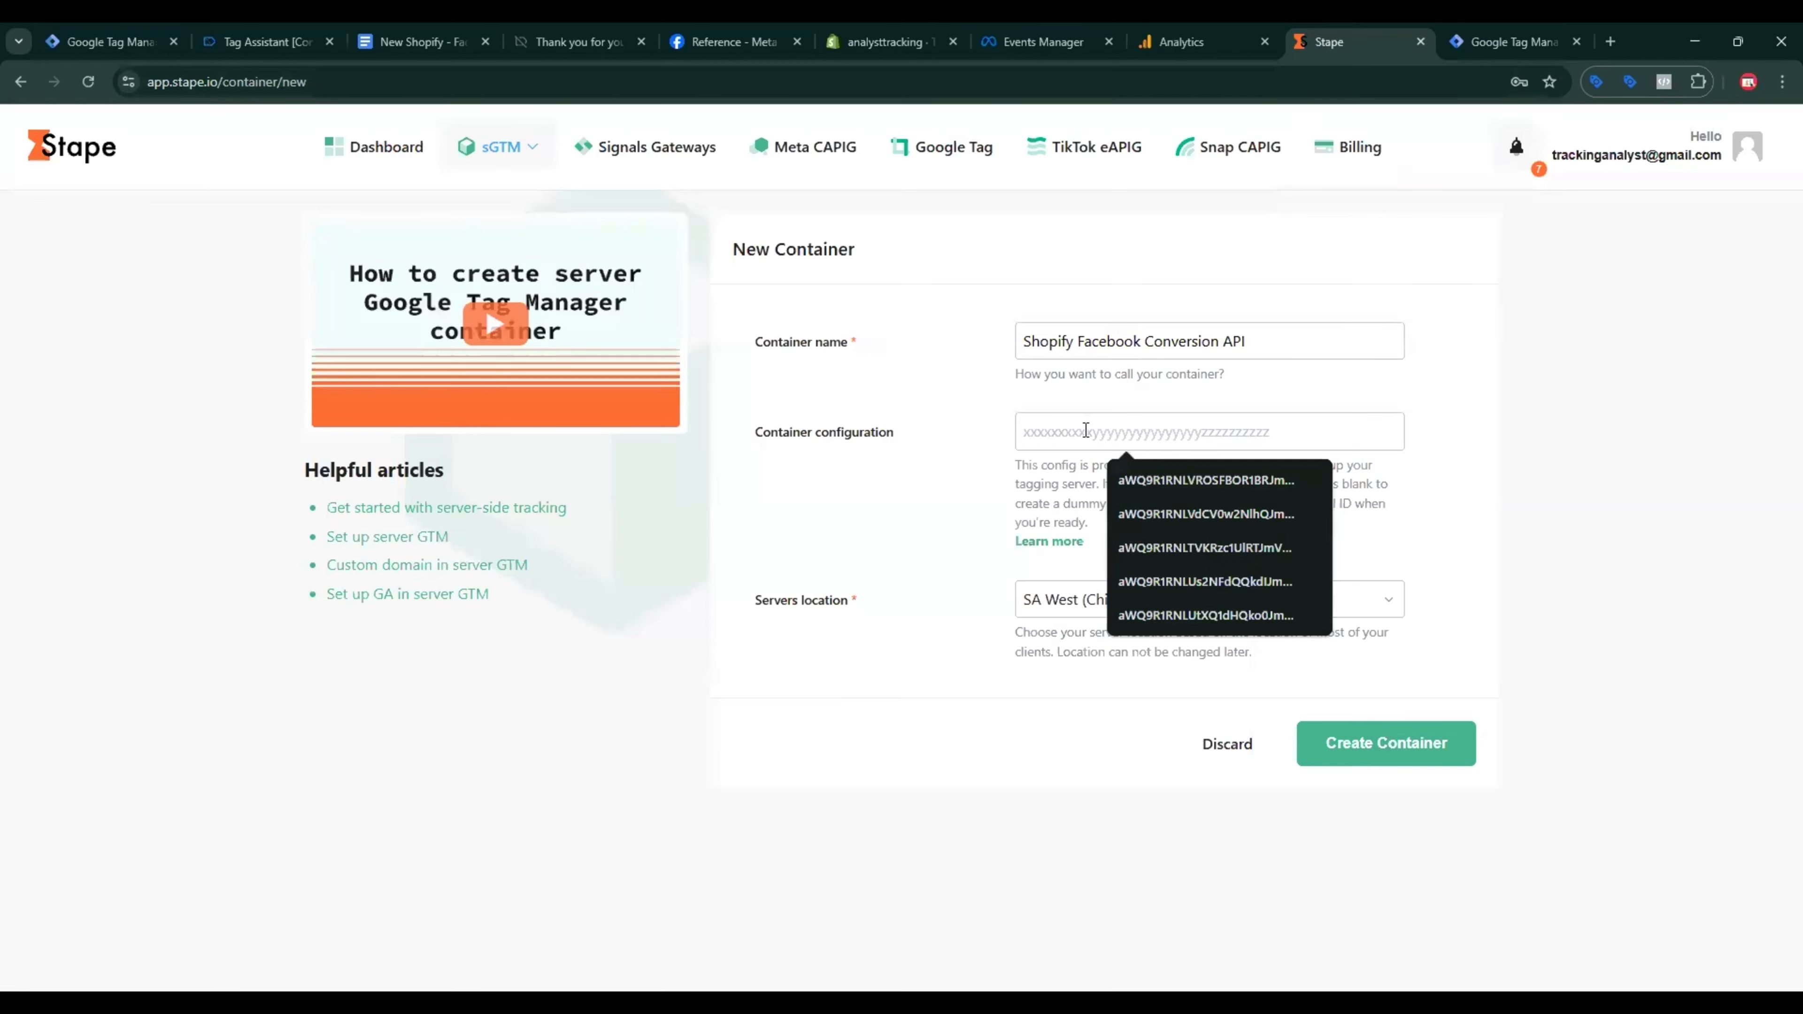
pyautogui.hotkey('ctrl', 'v')
# Step: Set the new Stape container's servers location to SA West (Chile)
pyautogui.click(1109, 604)
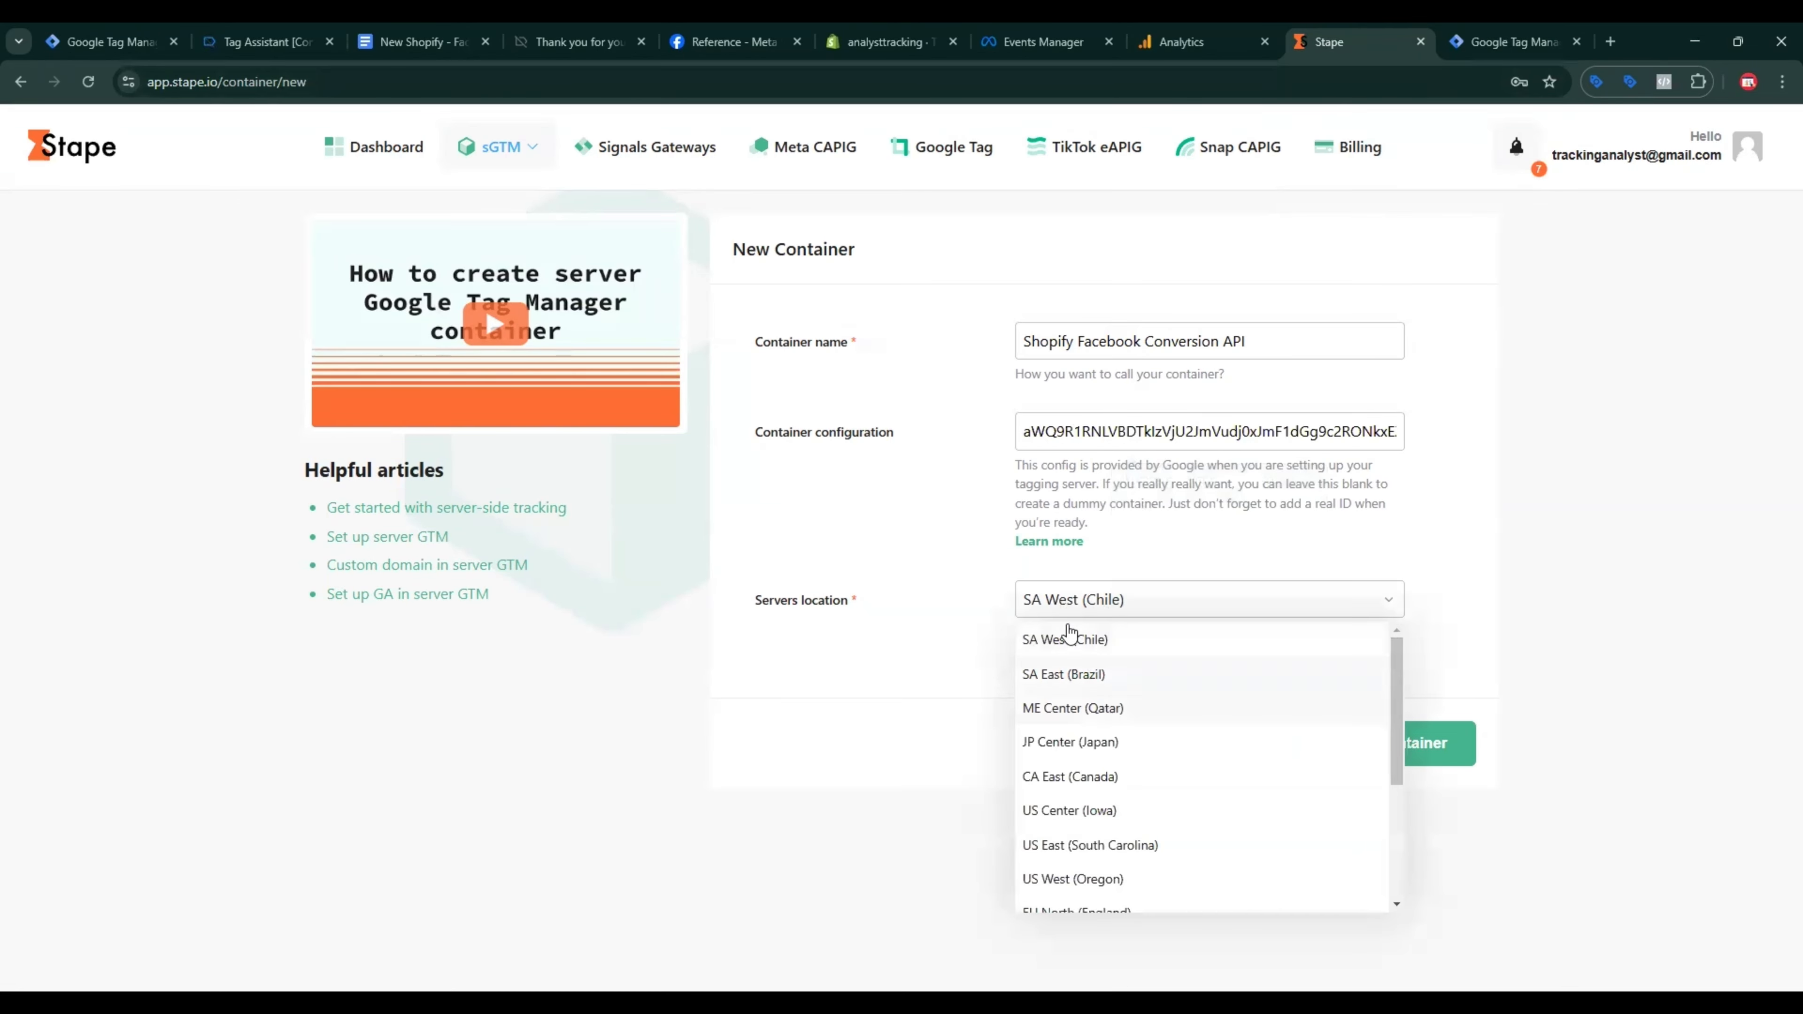
pyautogui.scroll(-3, 1191, 723)
pyautogui.click(1148, 641)
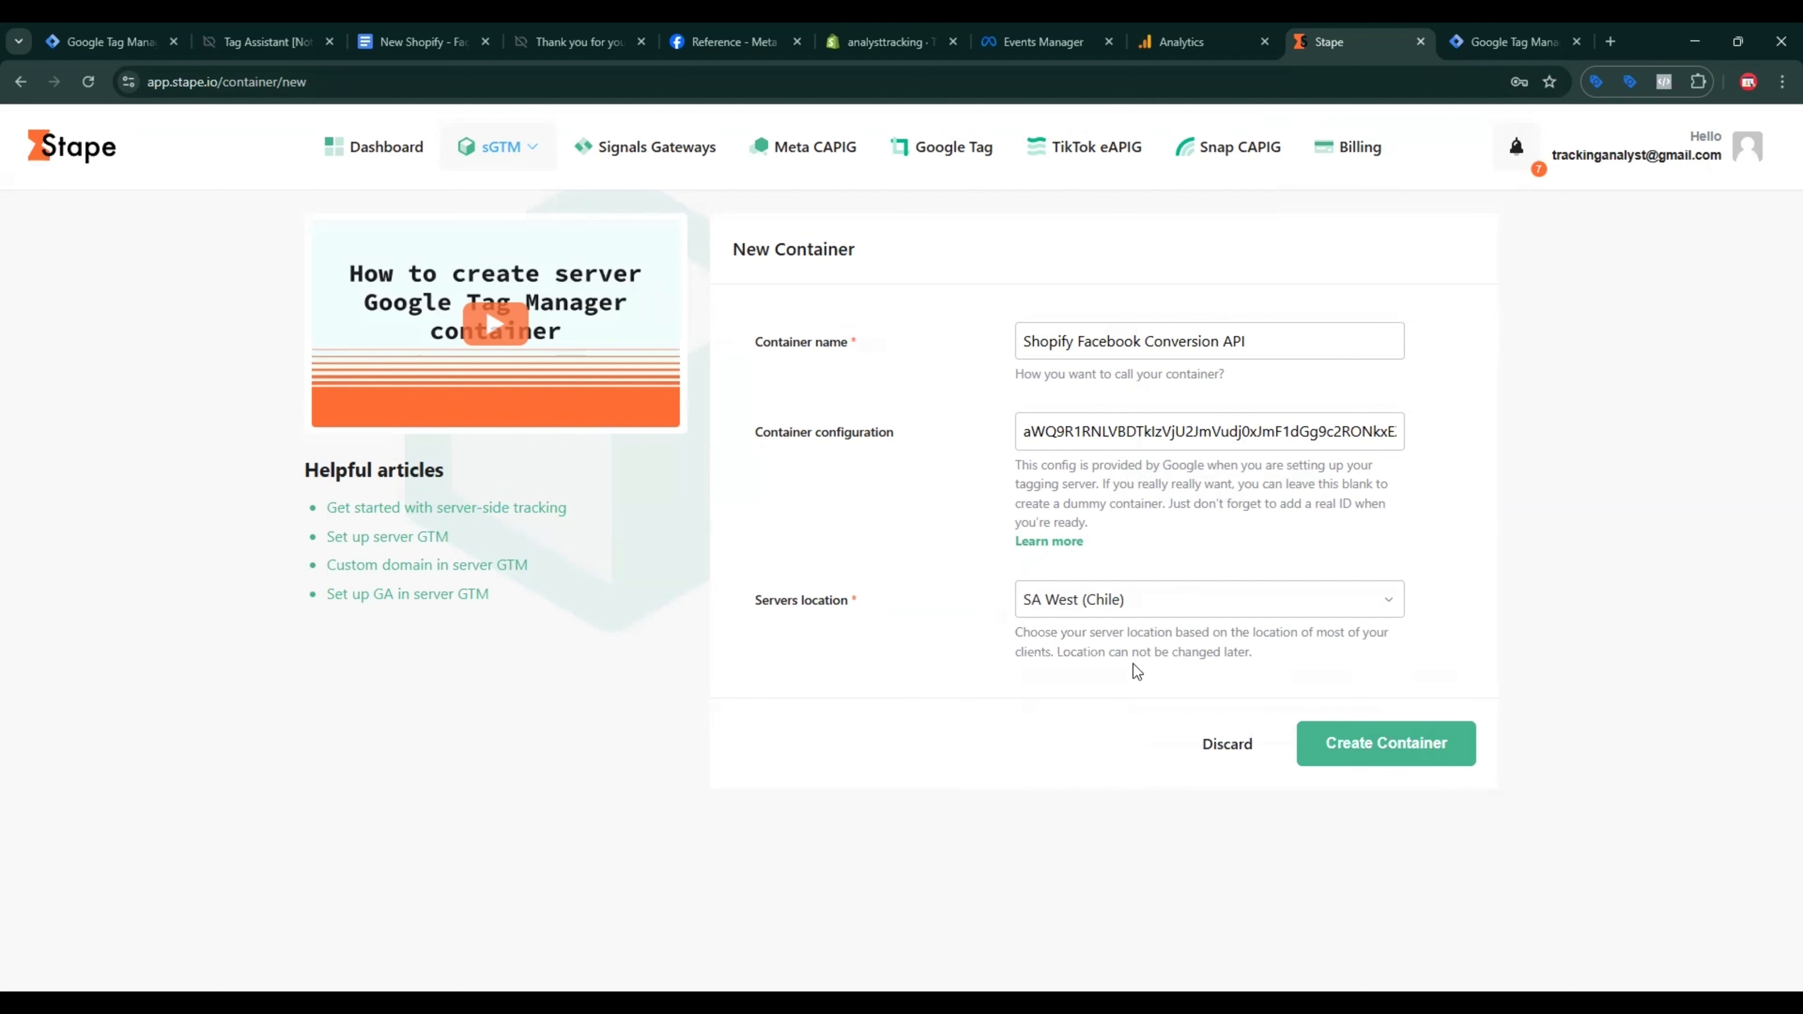
# Step: Set the servers location to AP East (Singapore) and create the Stape container
pyautogui.click(1136, 604)
pyautogui.scroll(-3, 1136, 825)
pyautogui.click(1107, 897)
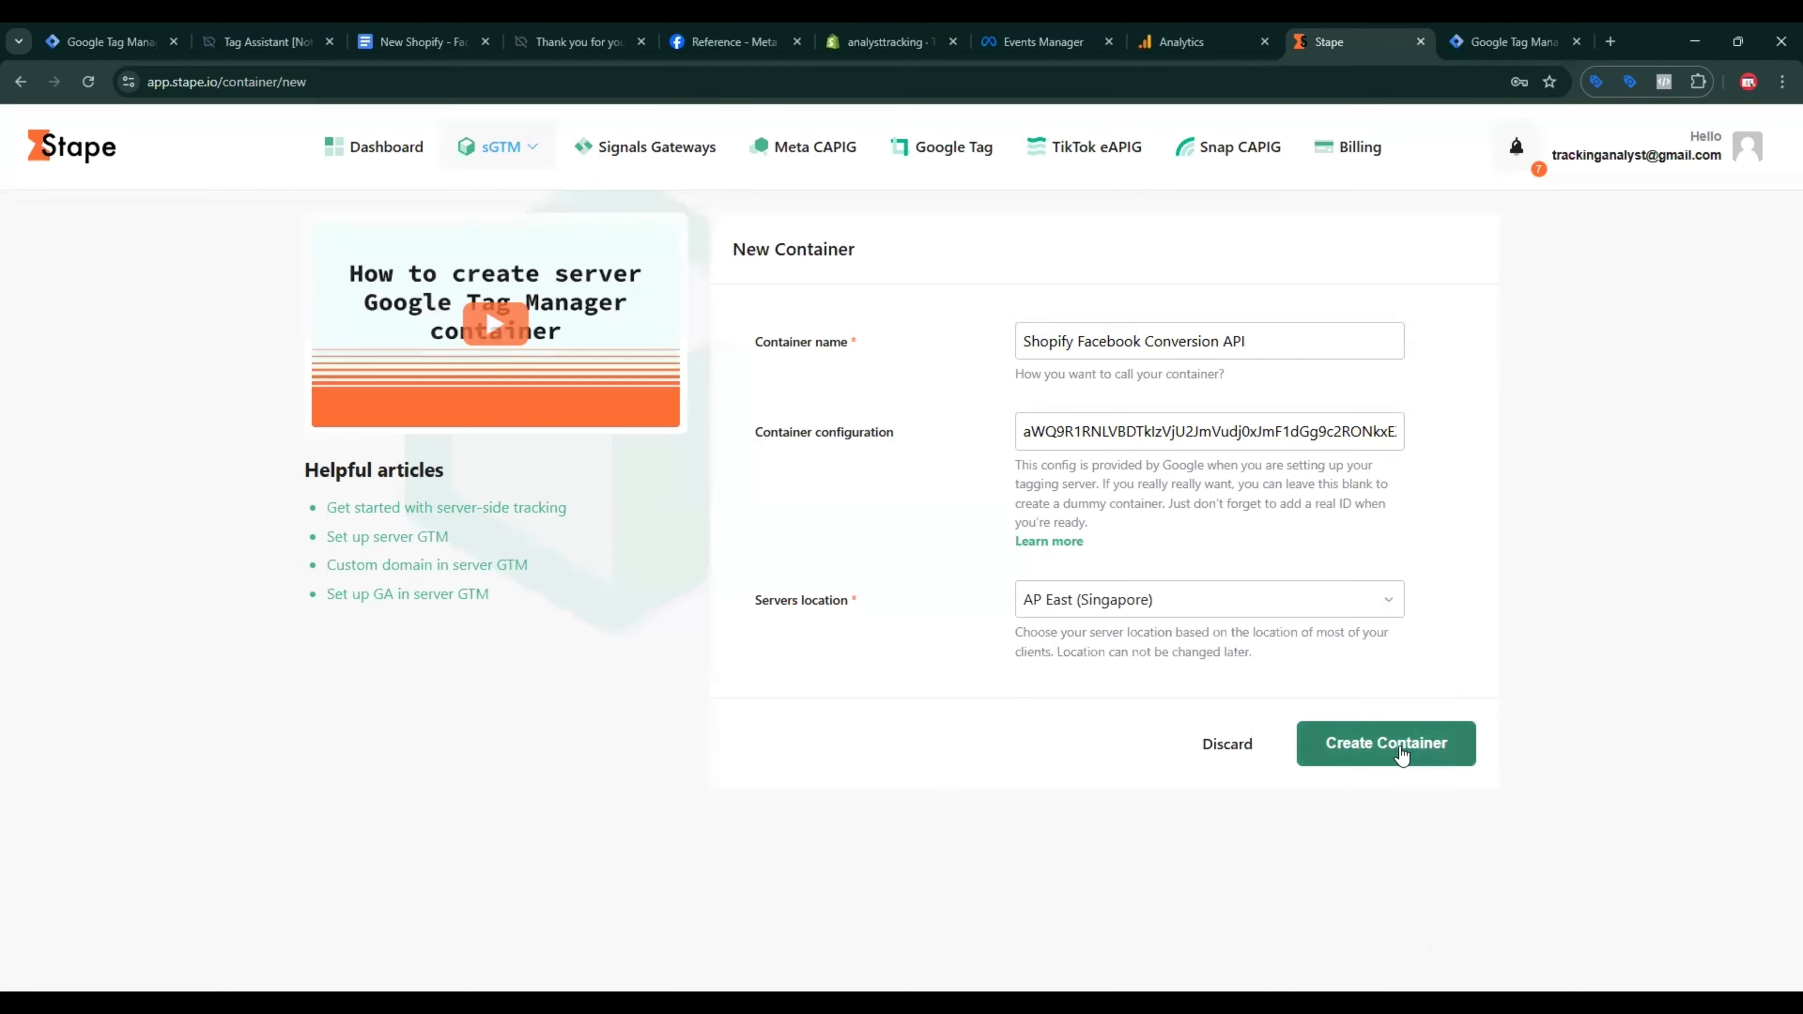
pyautogui.click(1403, 755)
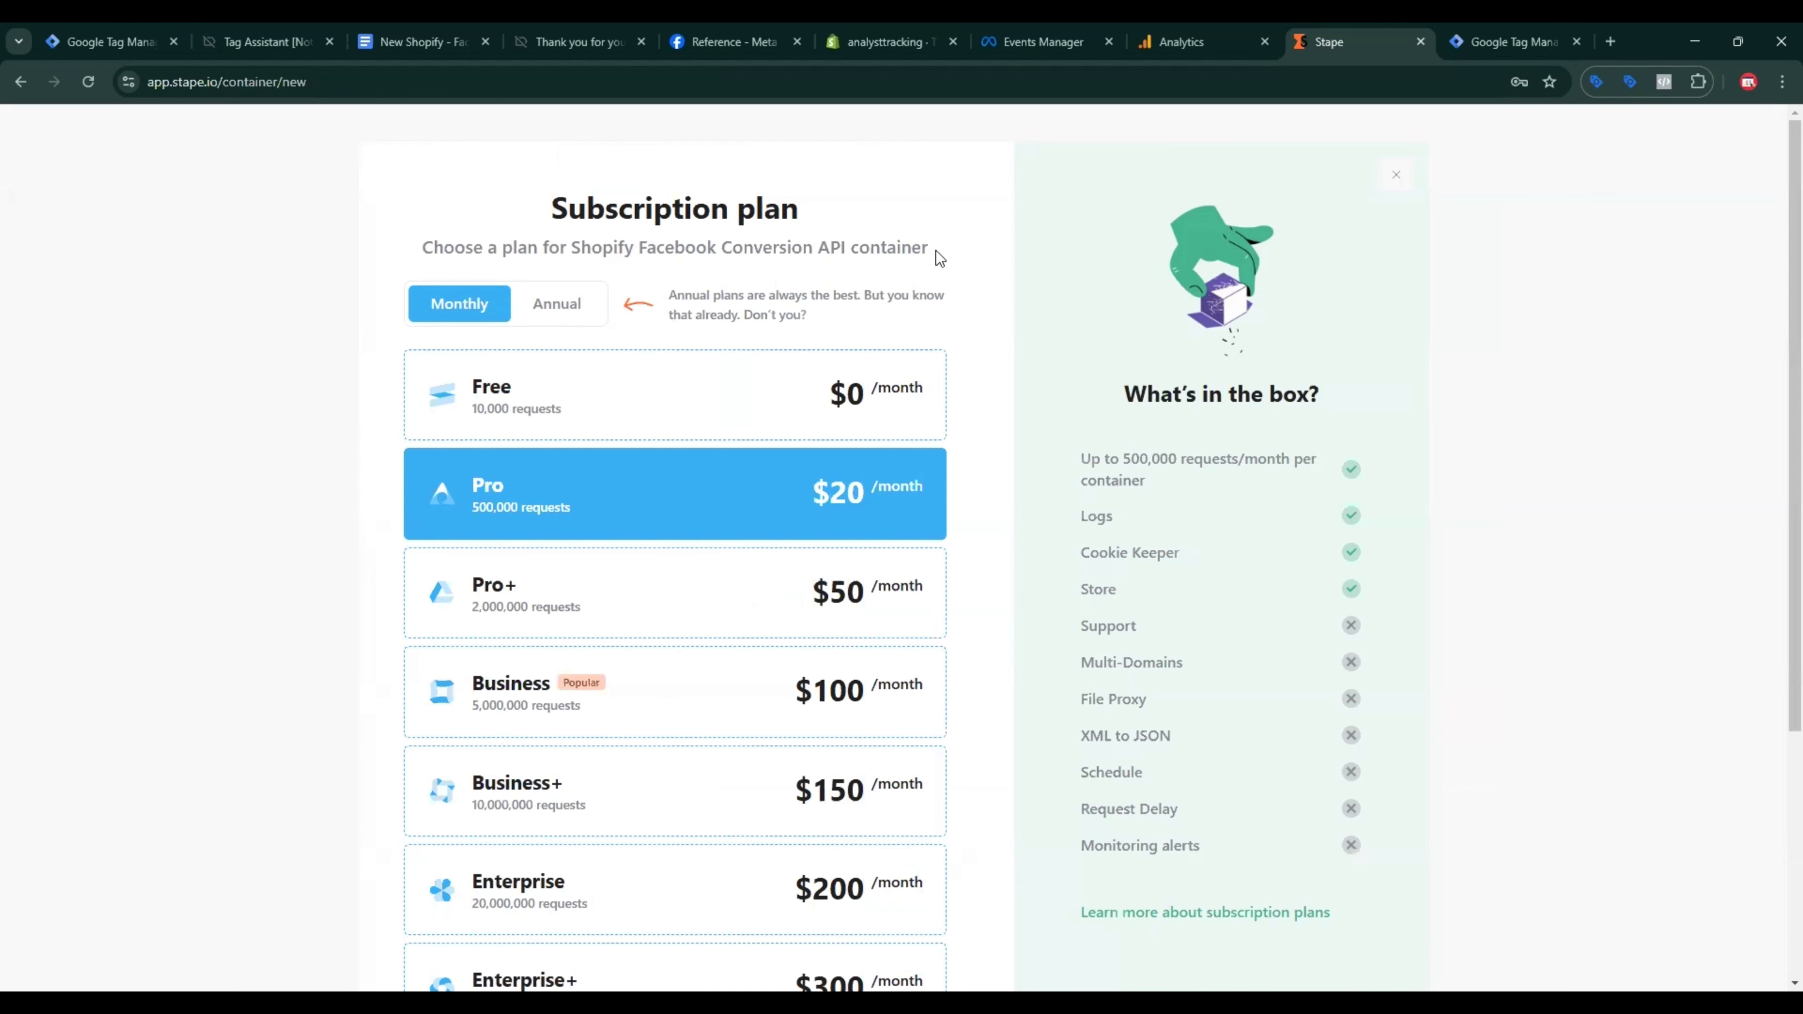
# Step: Continue with the Free subscription plan and return from the billing page to the sGTM container
pyautogui.click(588, 402)
pyautogui.scroll(-5, 668, 872)
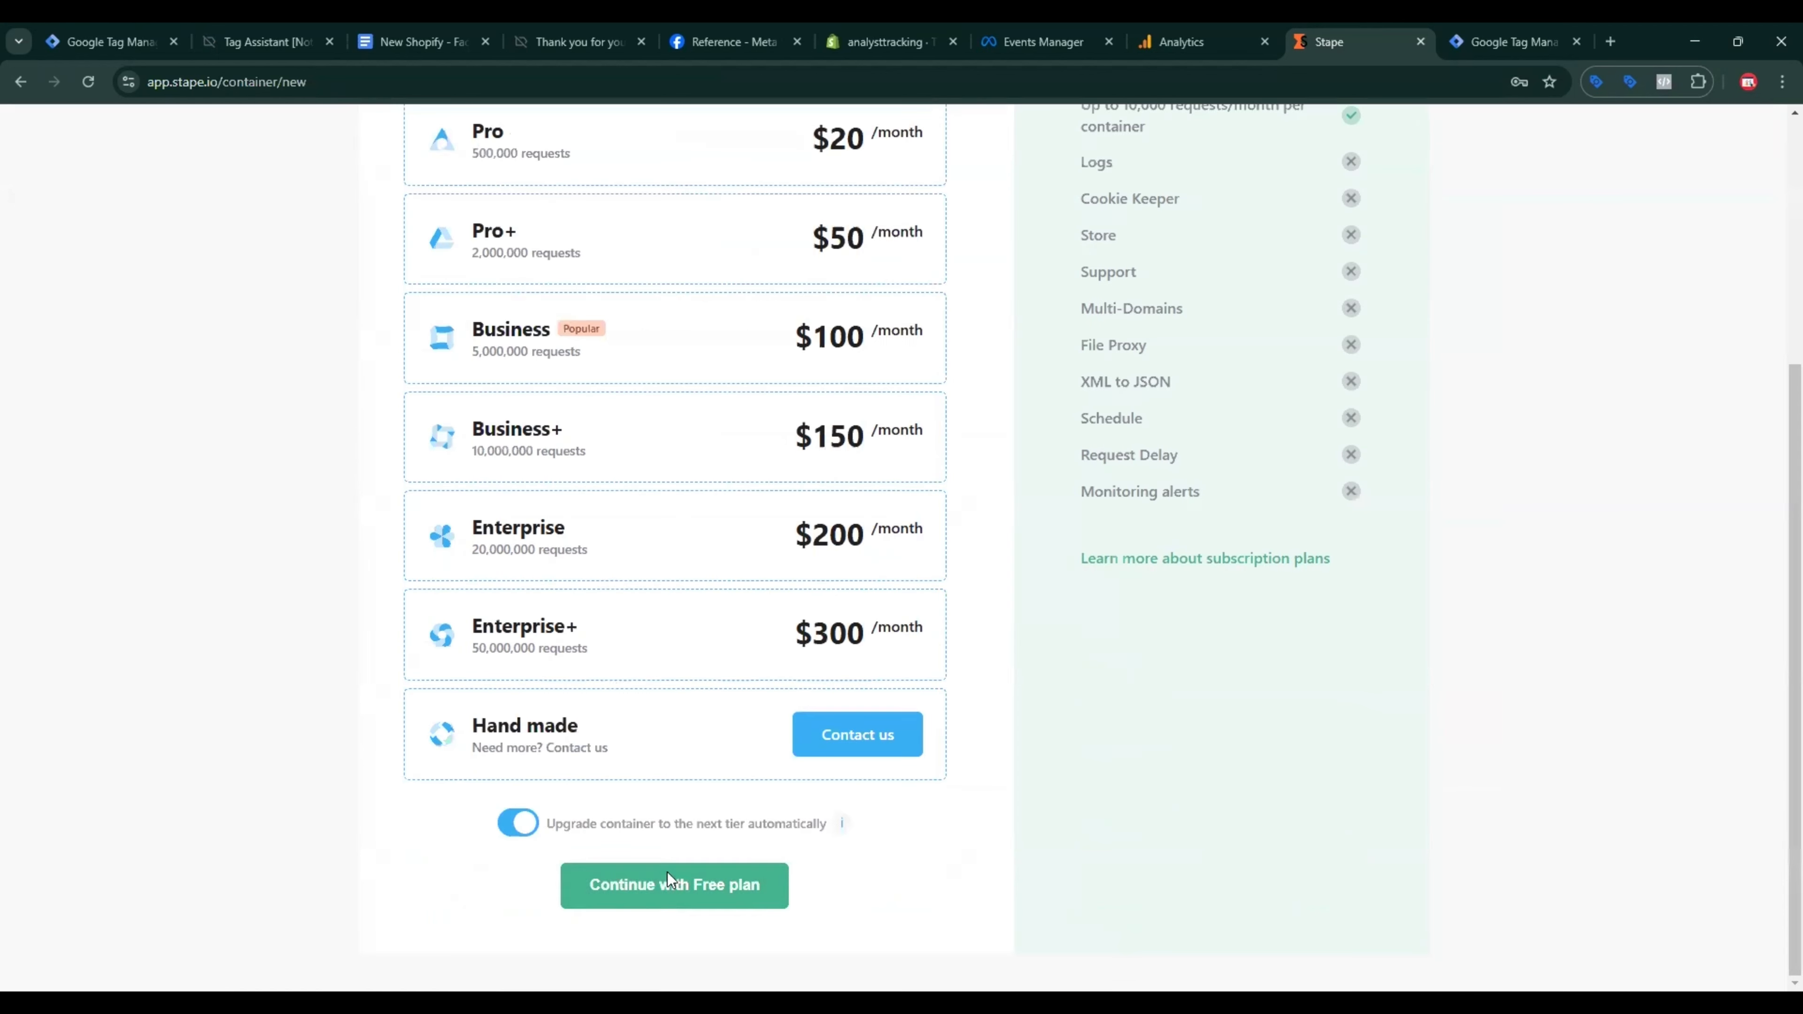
pyautogui.click(664, 888)
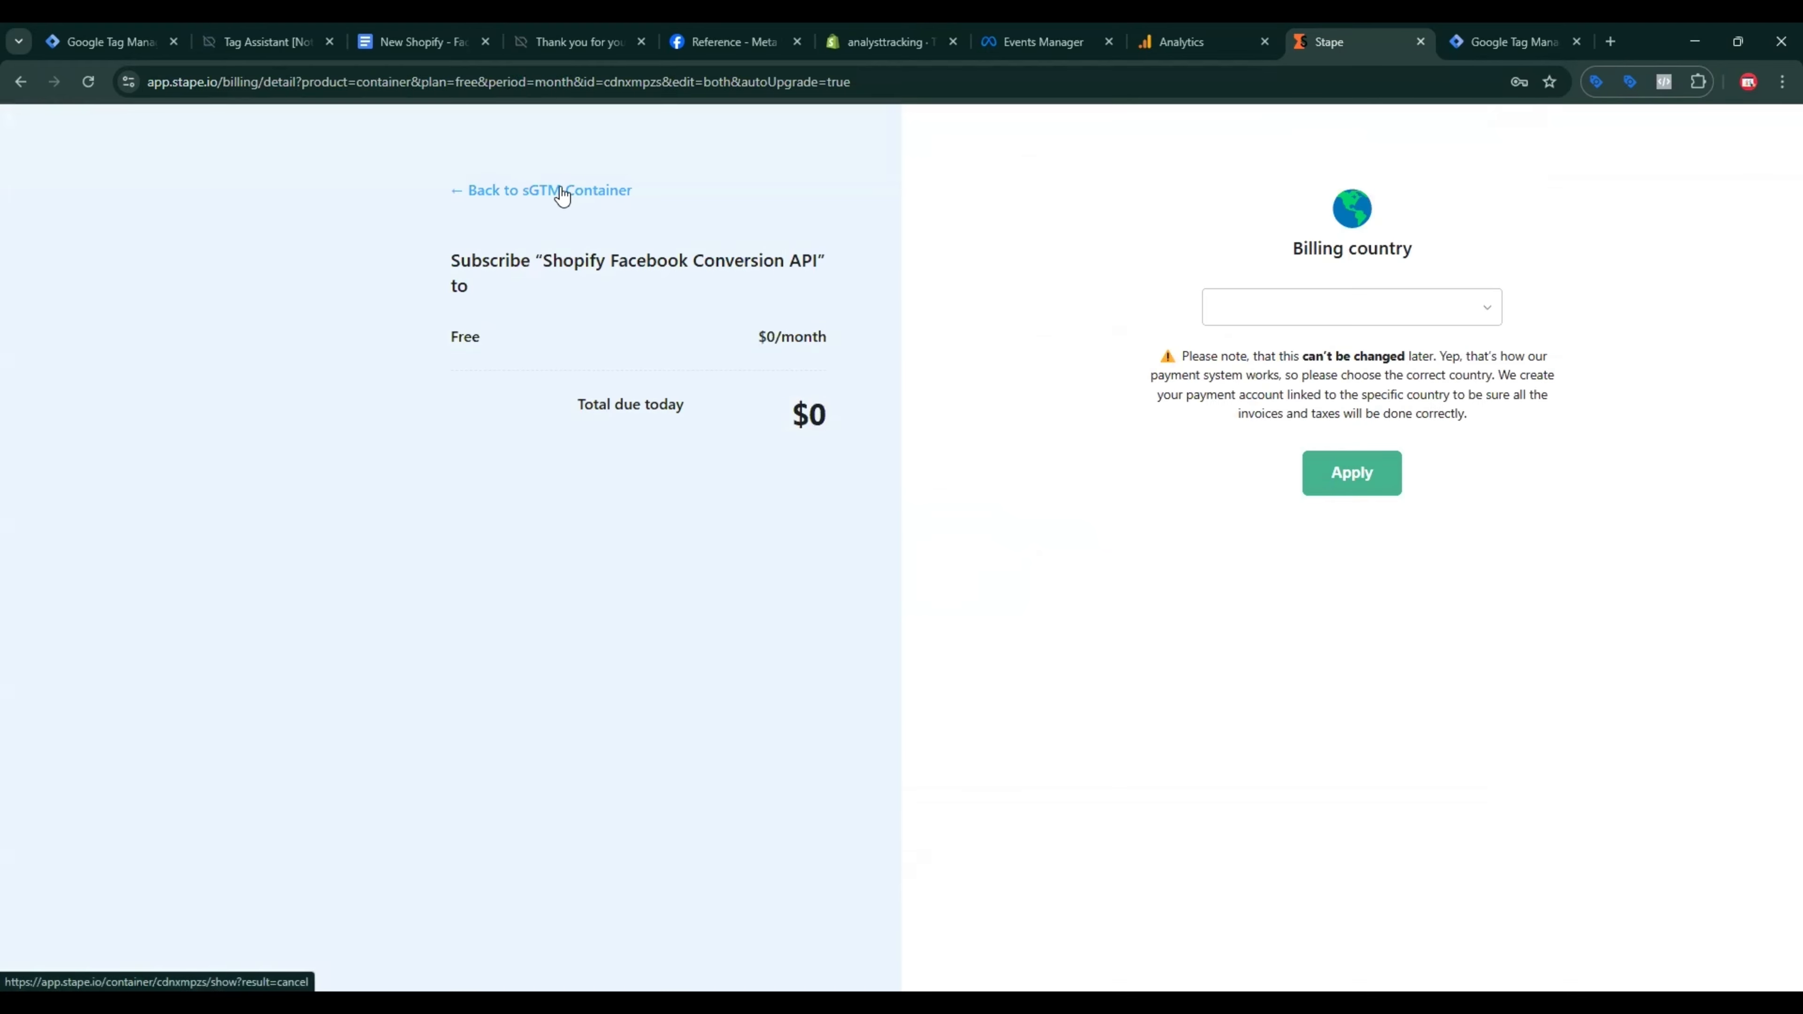
pyautogui.click(561, 191)
# Step: Copy the Stape domain URL, add it as server container URL in the Tag Manager server container's settings, and save
pyautogui.scroll(-3, 759, 679)
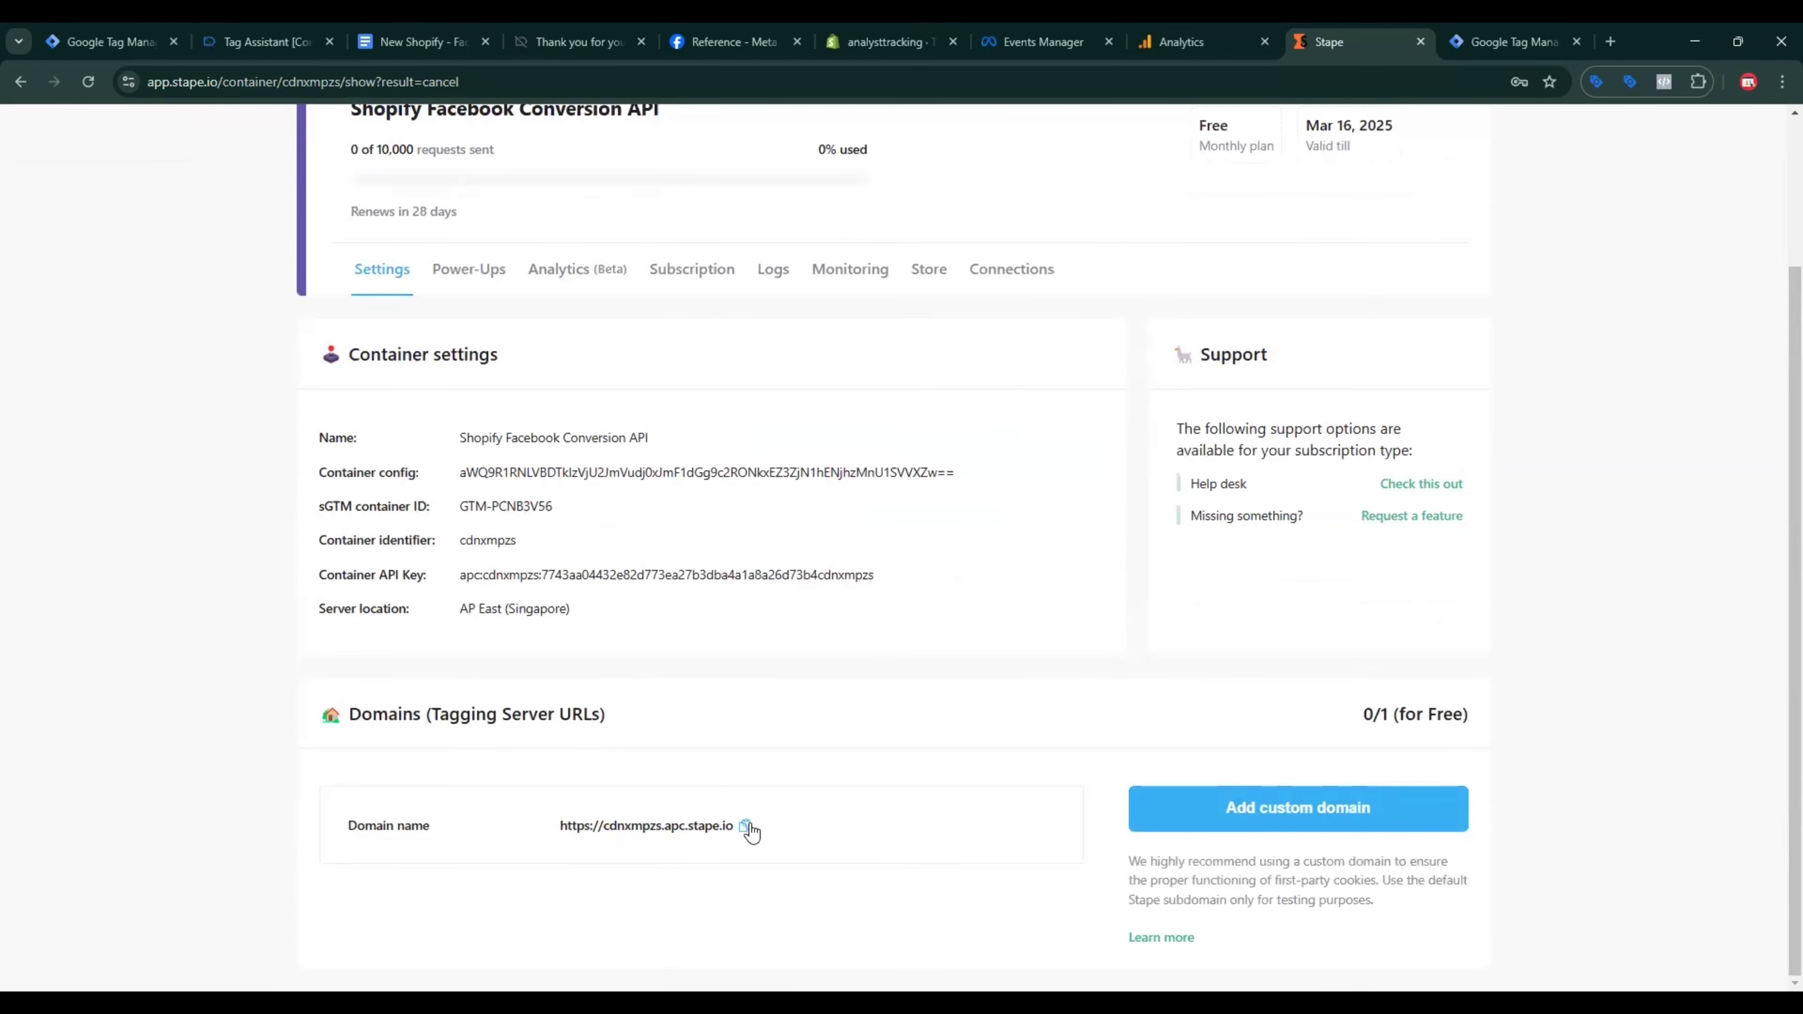
pyautogui.click(745, 828)
pyautogui.click(1505, 41)
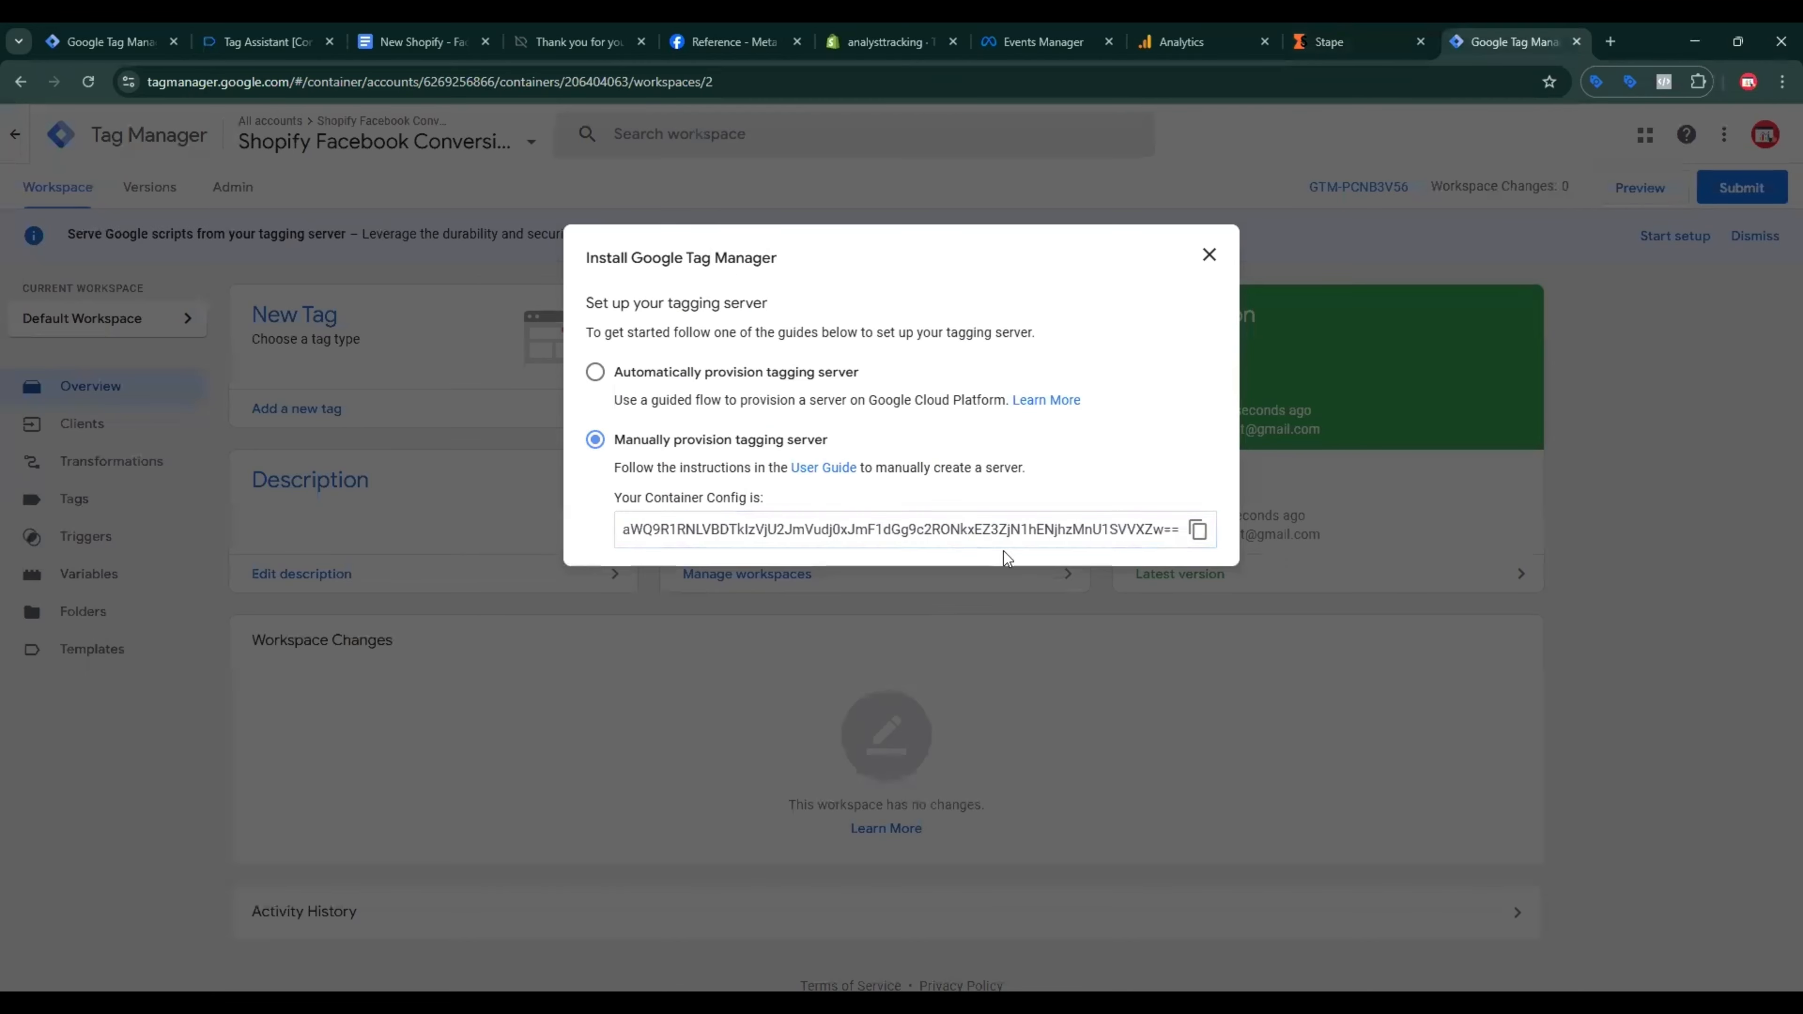
pyautogui.click(1209, 255)
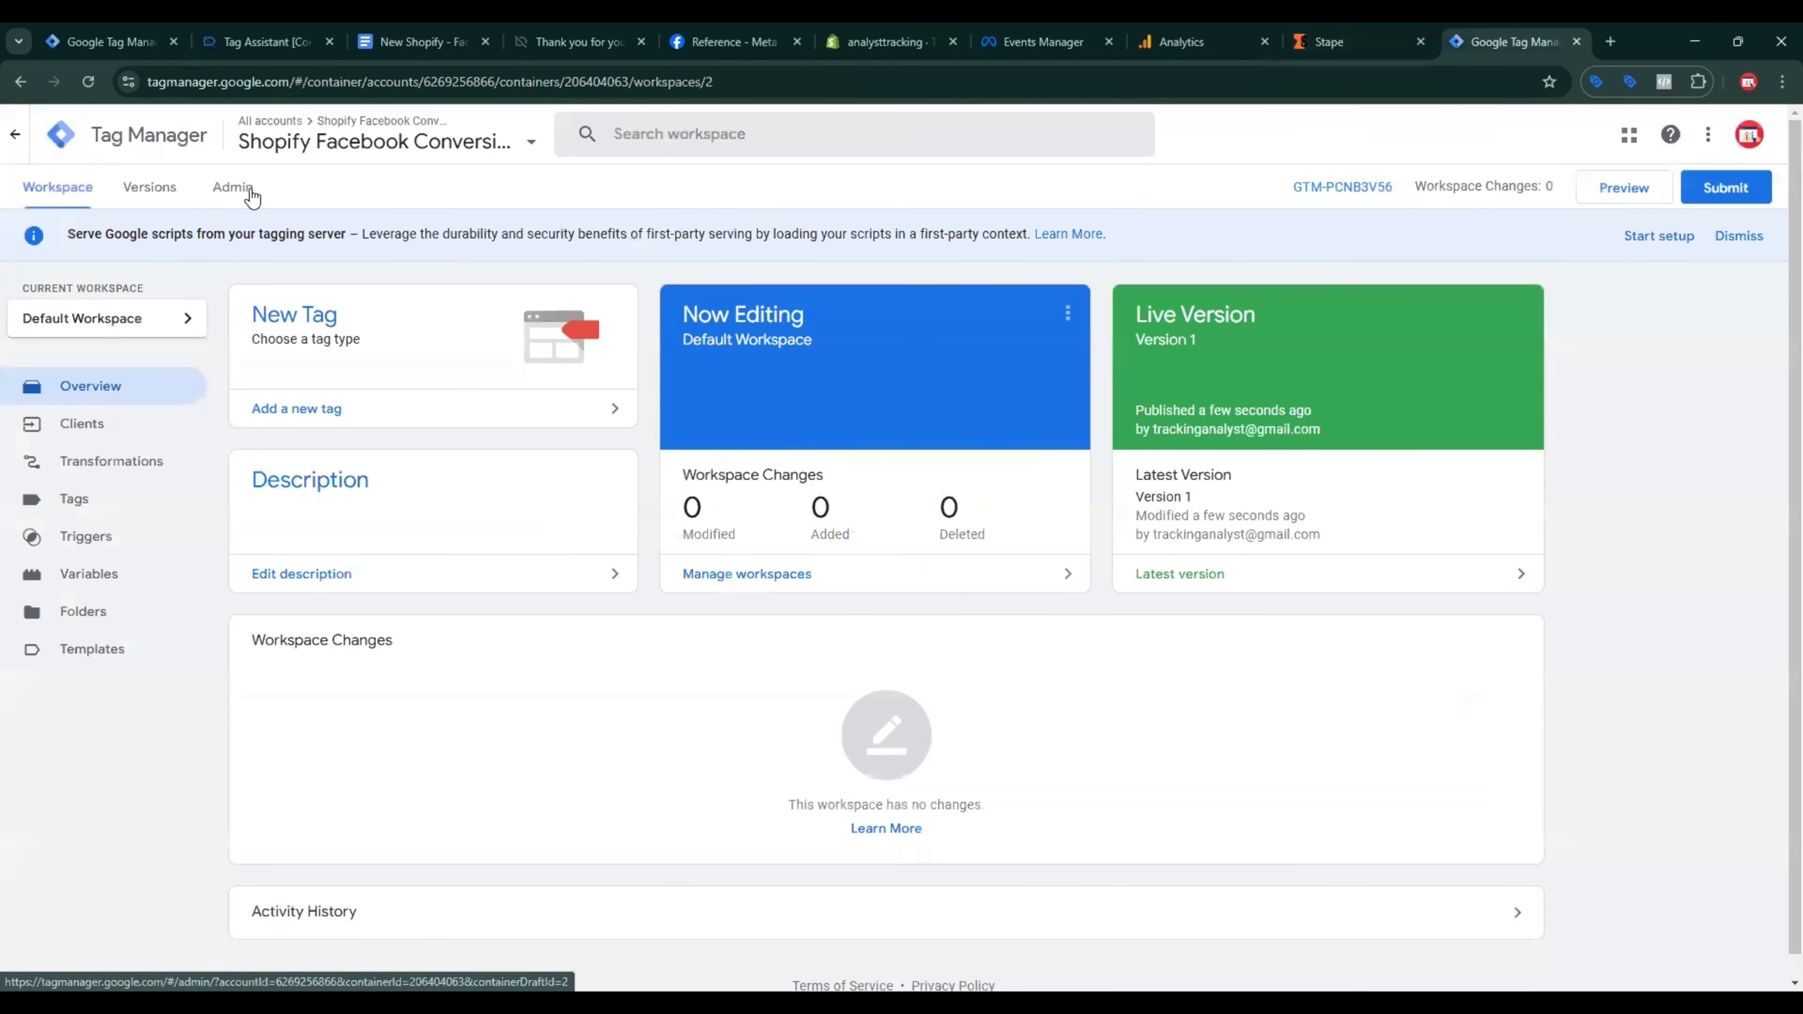
pyautogui.click(250, 188)
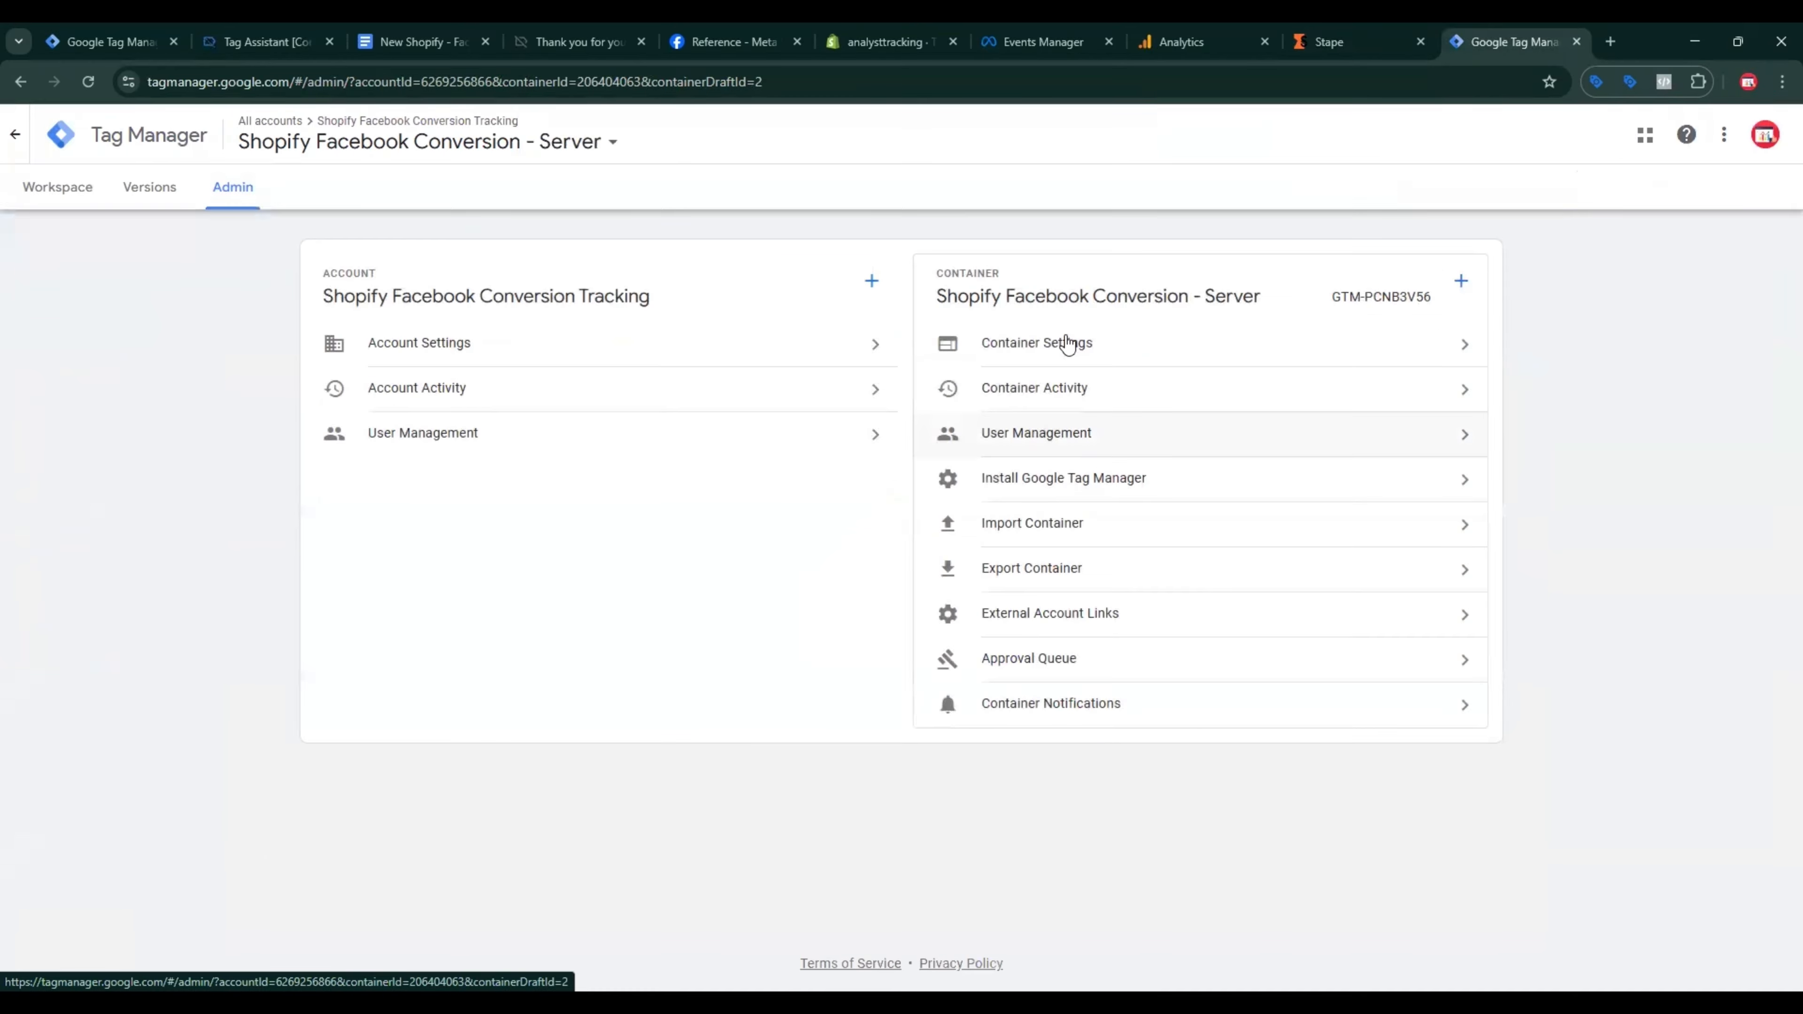
pyautogui.click(1068, 342)
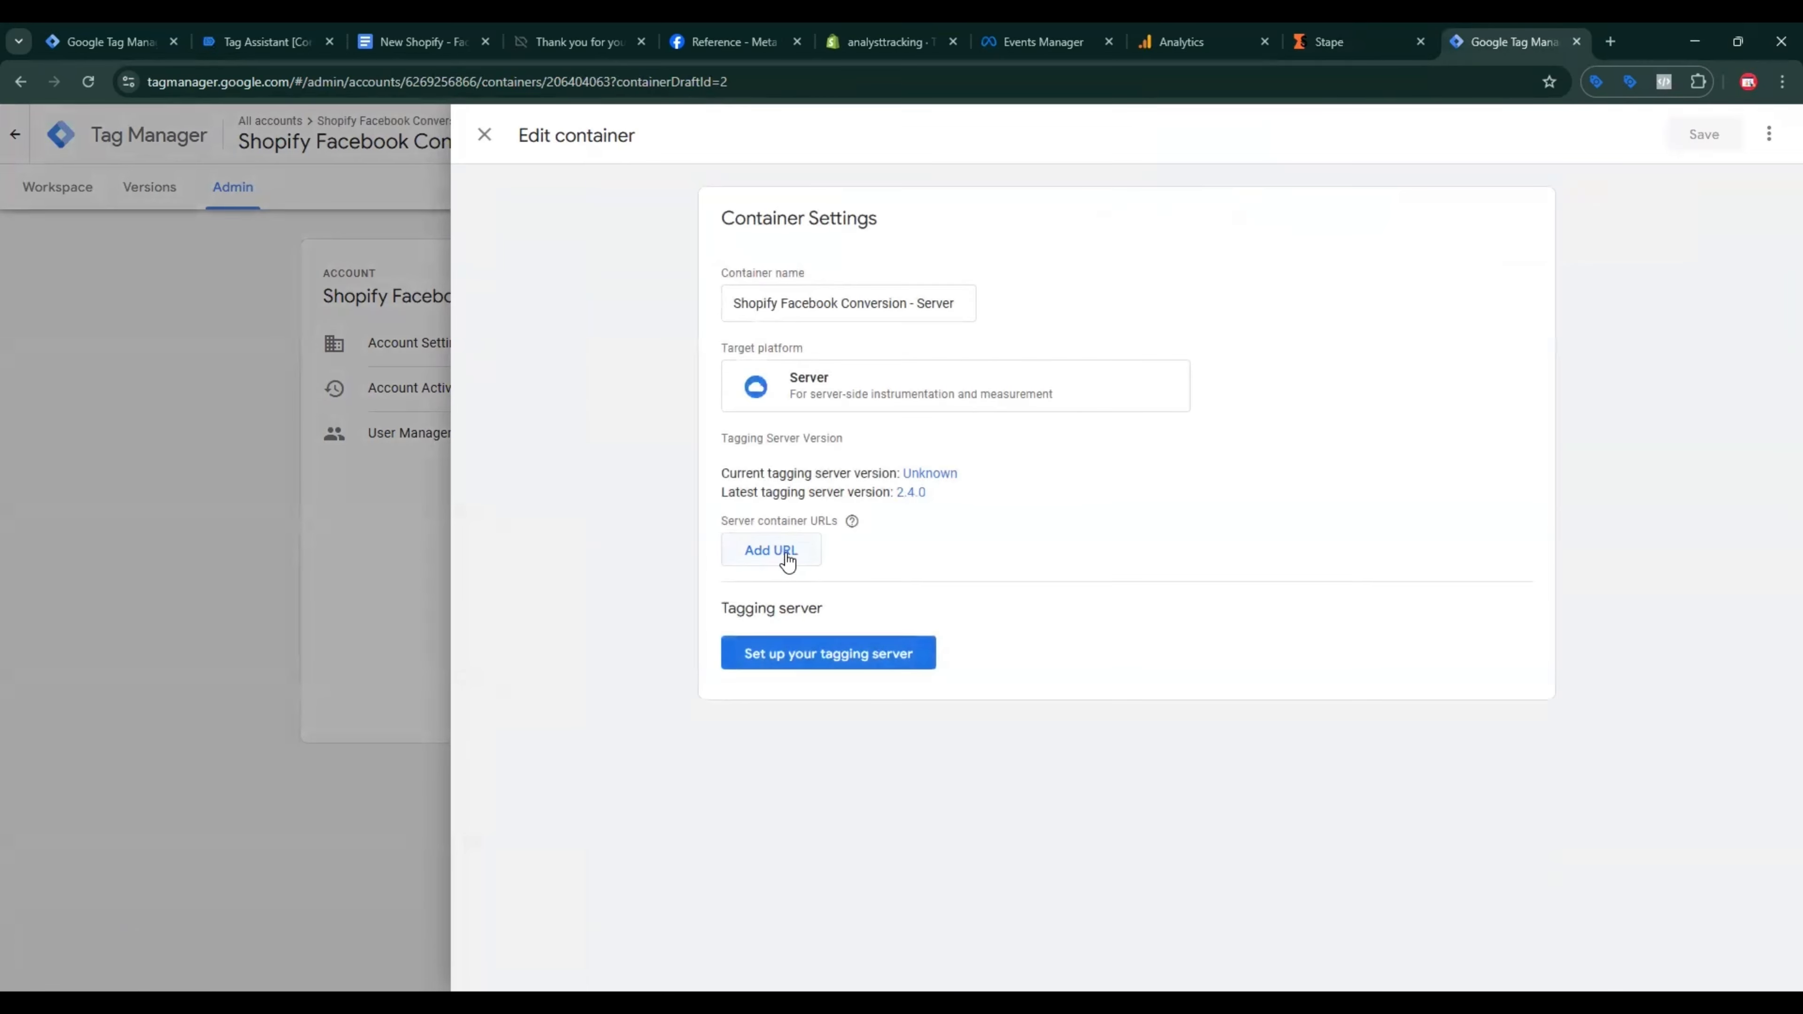
pyautogui.click(787, 543)
pyautogui.click(894, 705)
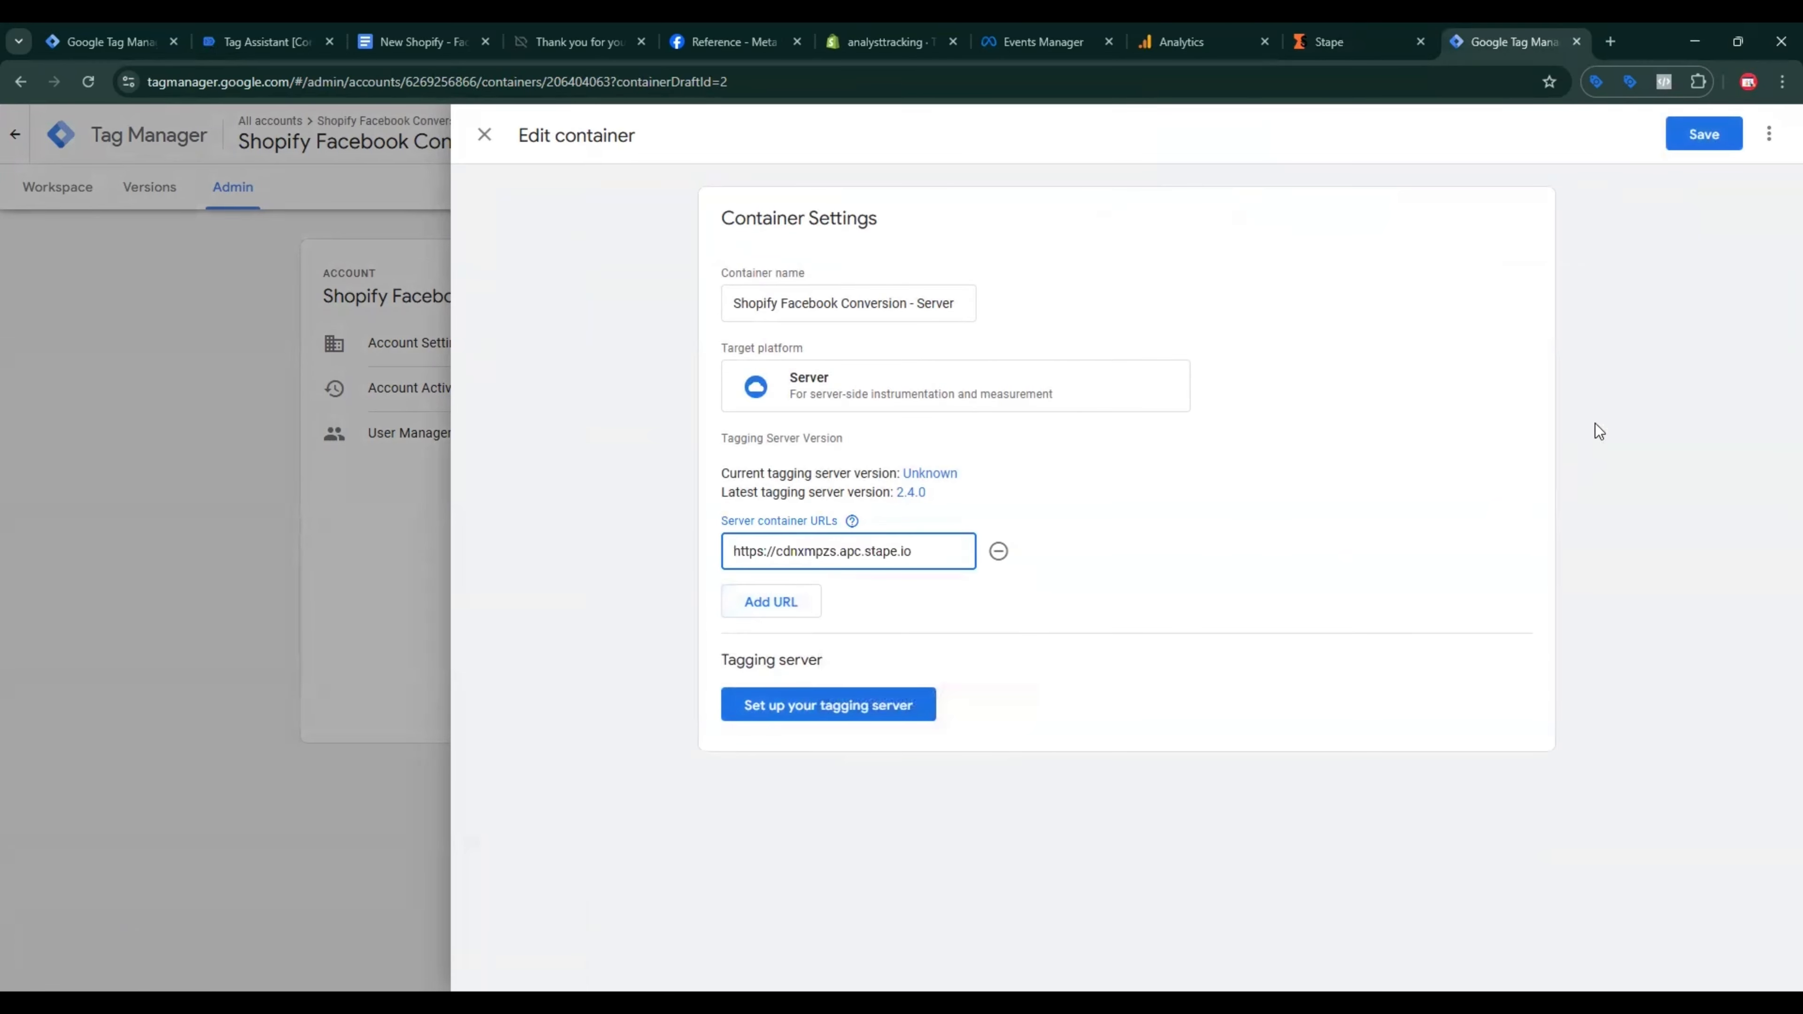
pyautogui.click(1704, 134)
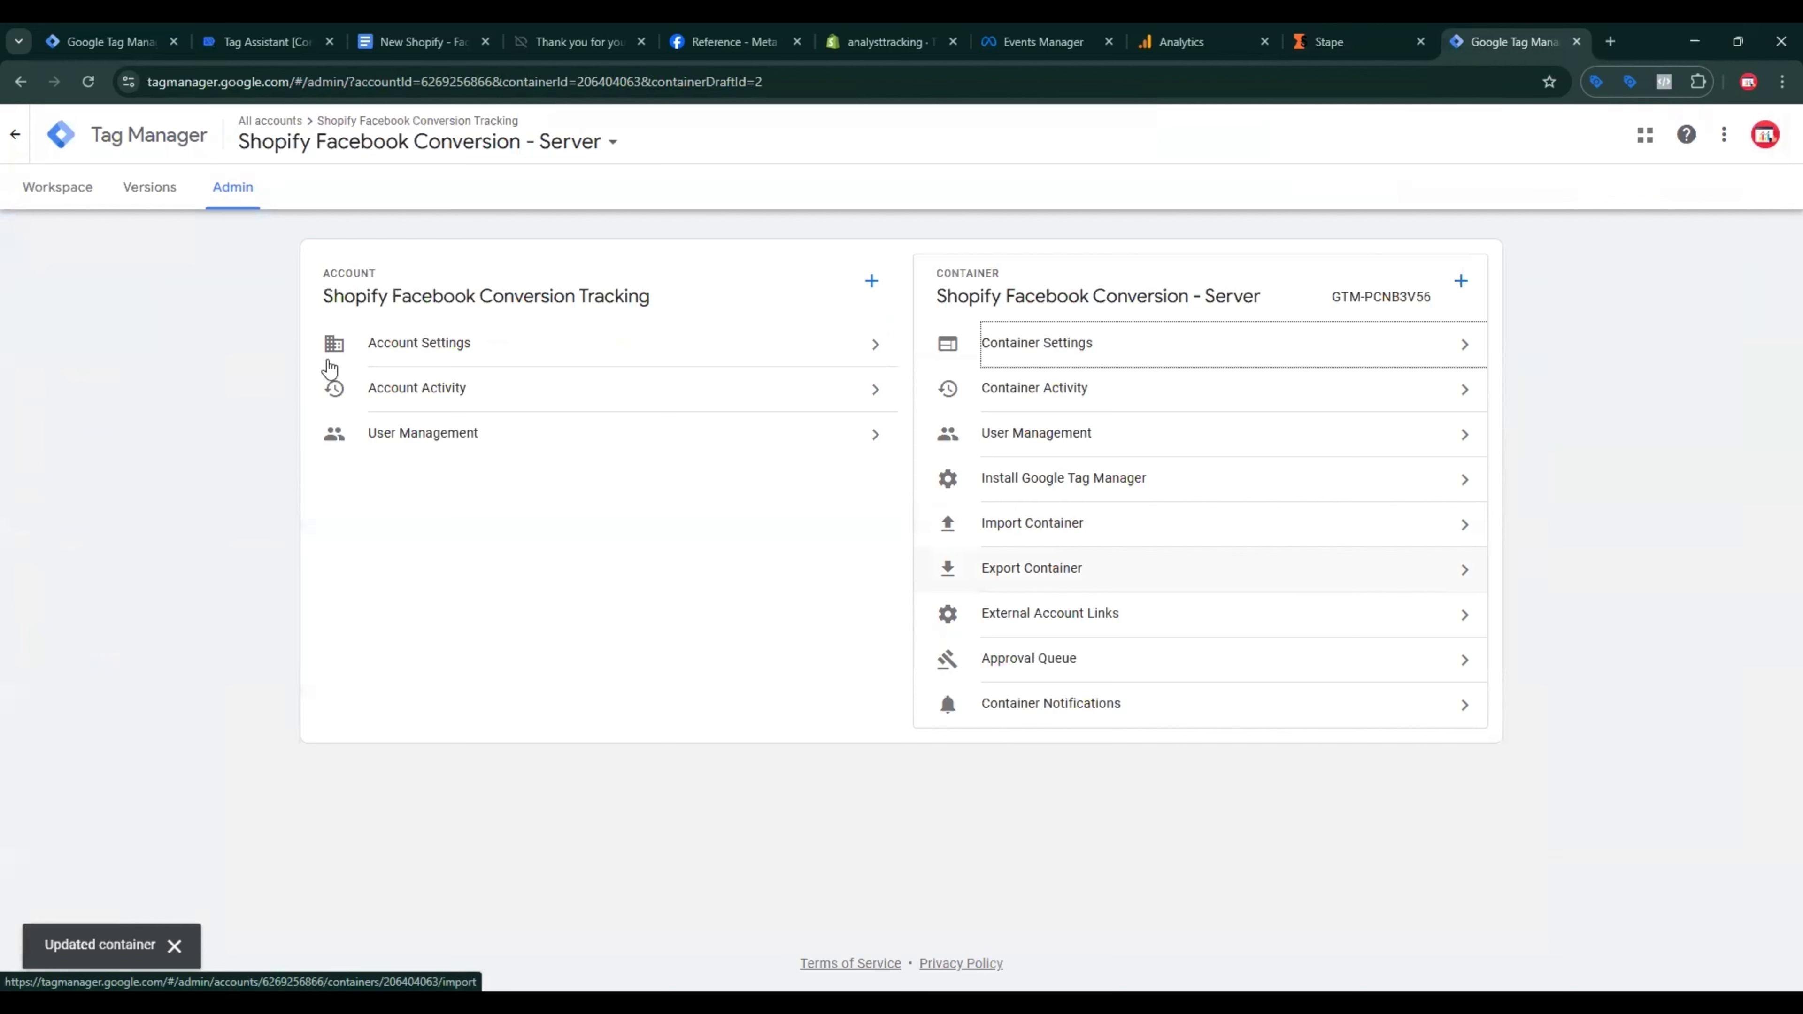
pyautogui.click(107, 42)
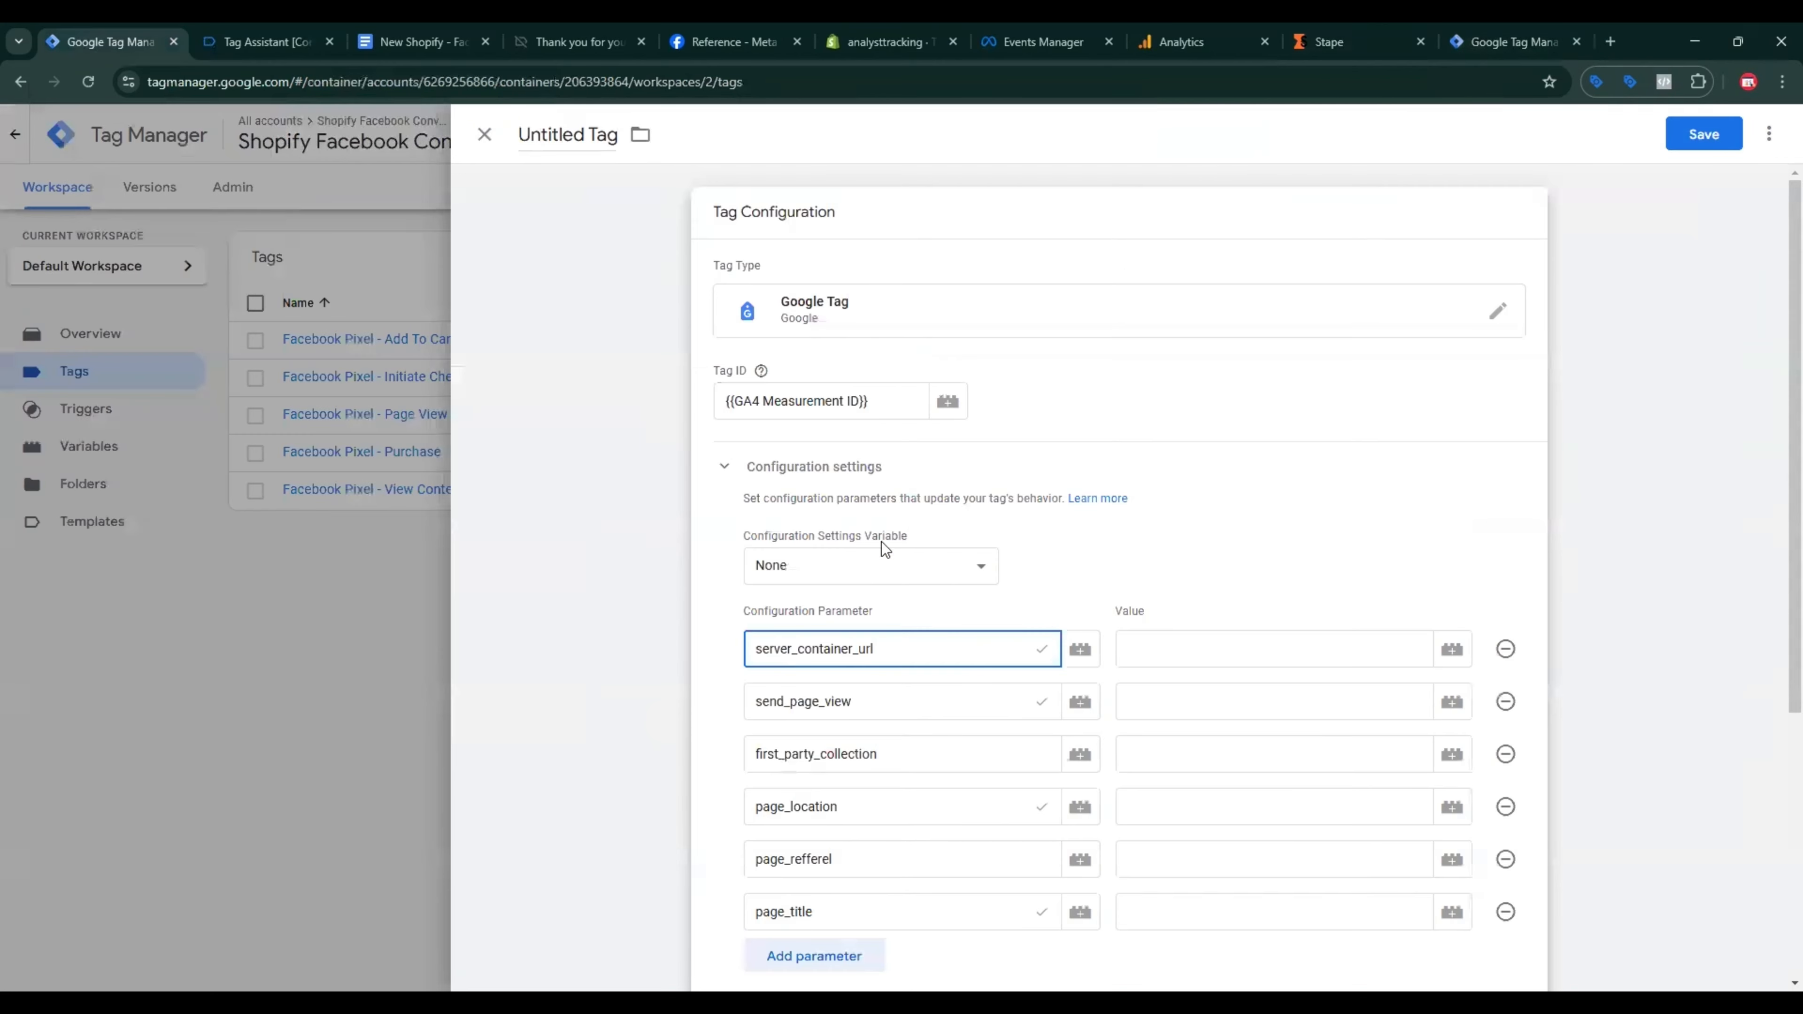
pyautogui.click(1178, 651)
pyautogui.hotkey('ctrl', 'v')
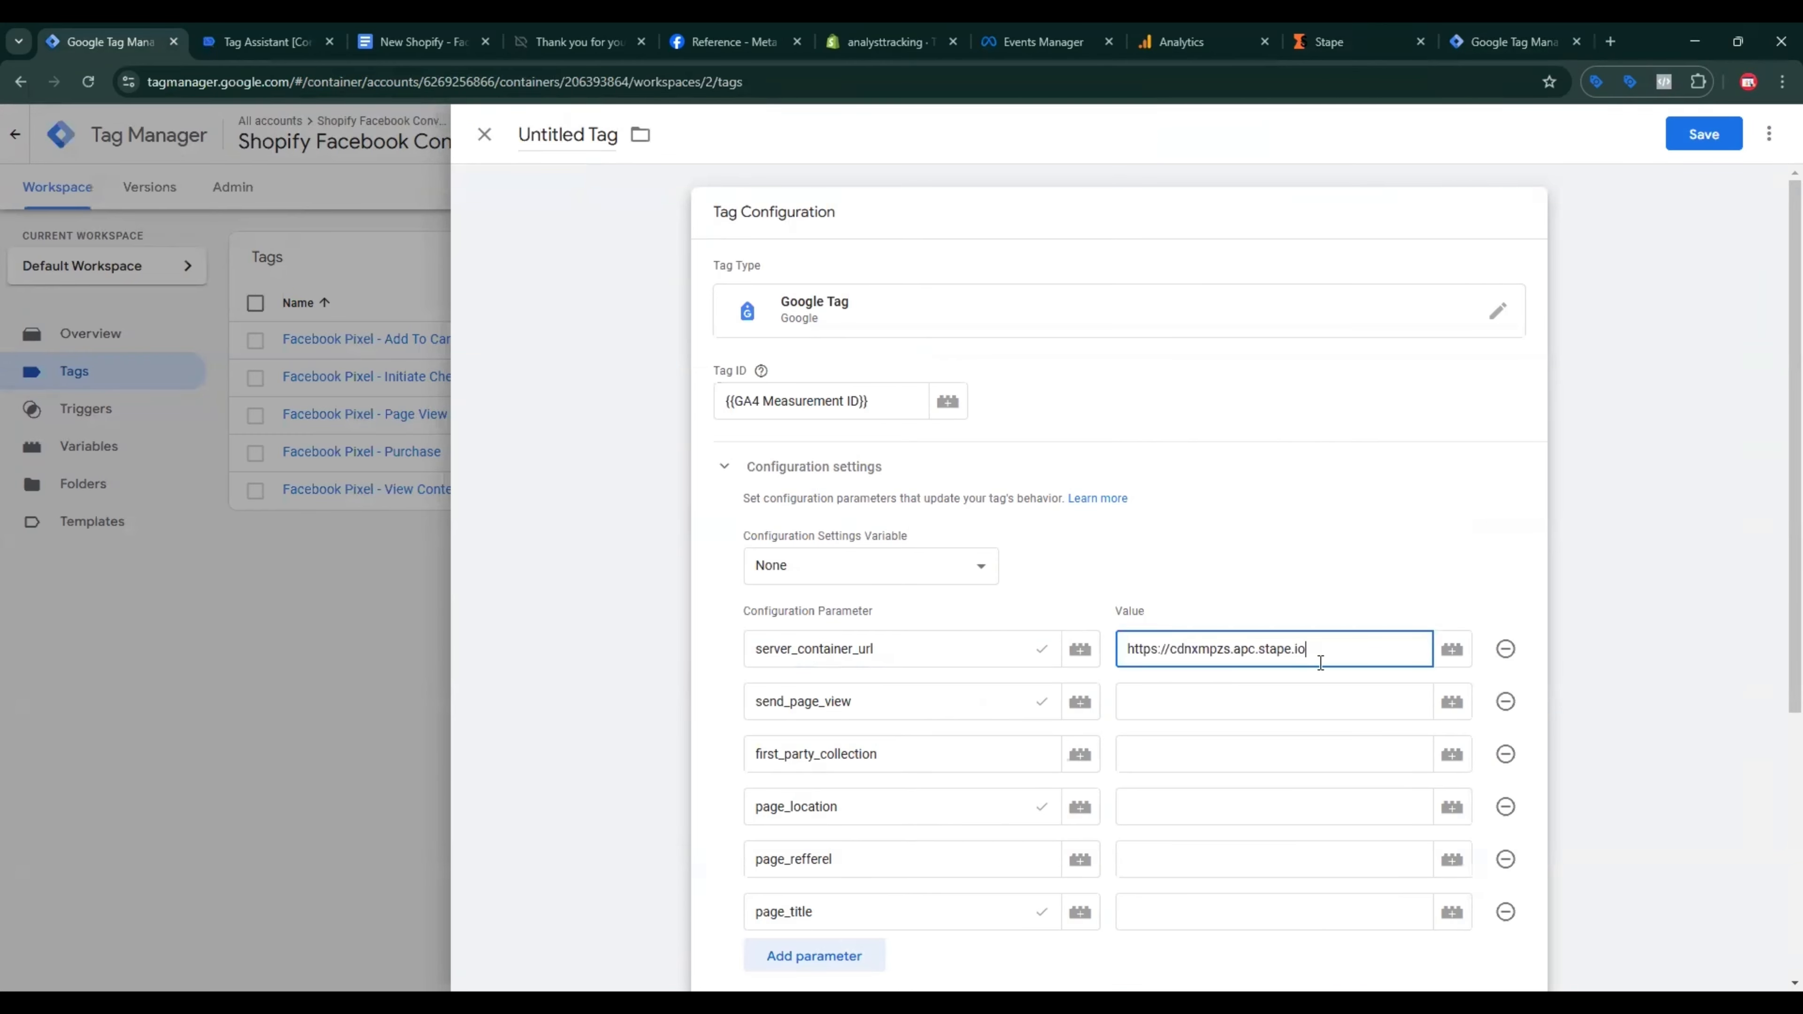
# Step: Rename the send_page_view parameter to send_page_viewed with value false, and set first_party_collection to true
pyautogui.click(1247, 703)
pyautogui.hotkey('shift', 'Tab')
pyautogui.write('ed')
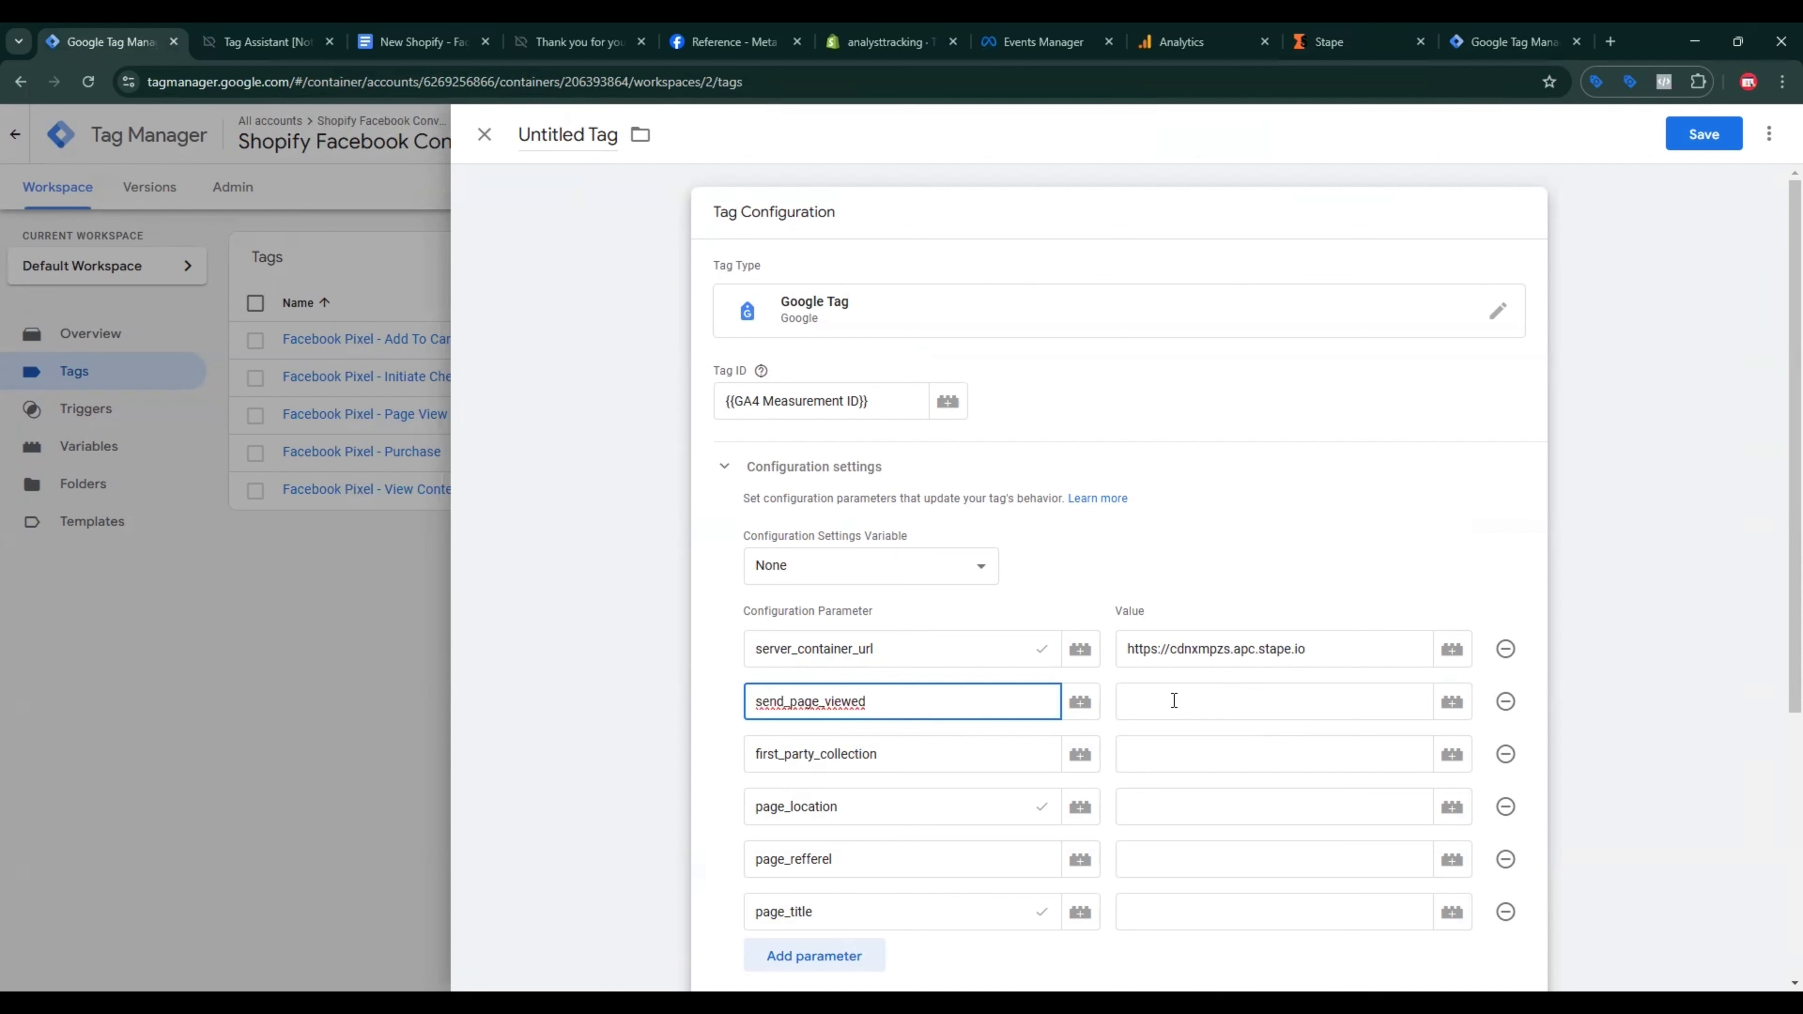
pyautogui.click(1175, 700)
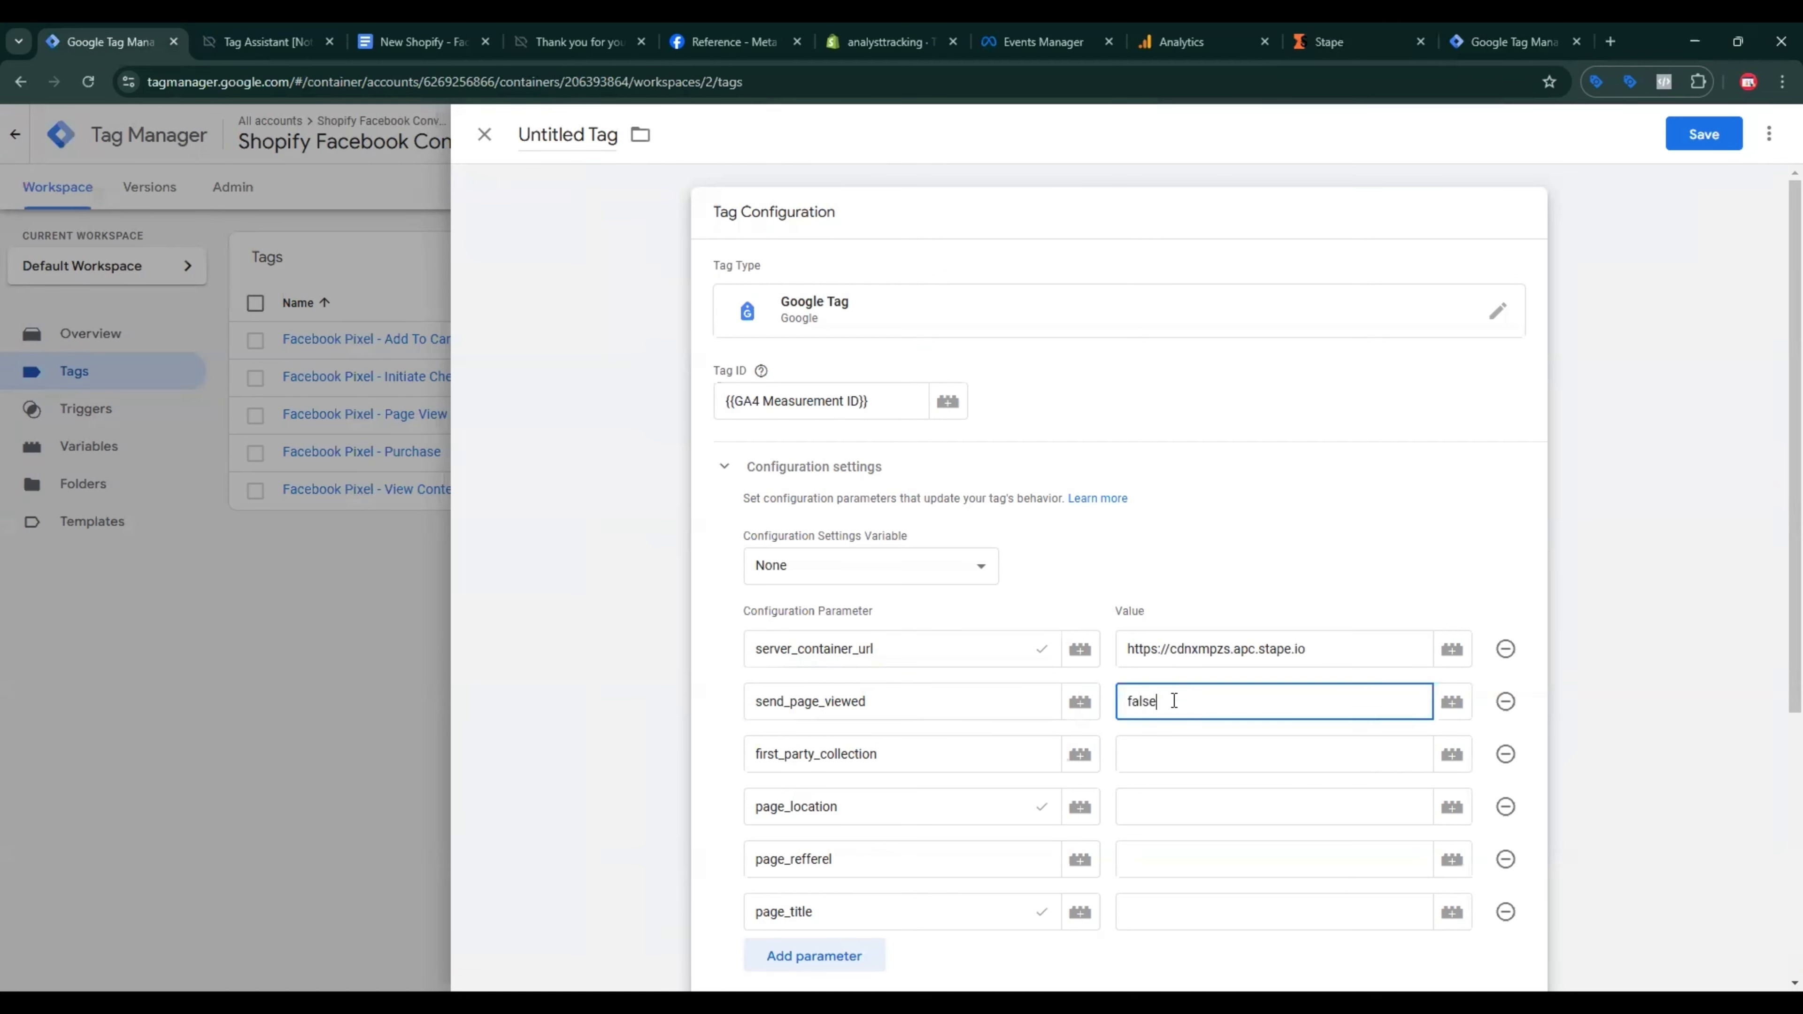
pyautogui.click(1160, 754)
pyautogui.write('true')
pyautogui.press('Tab')
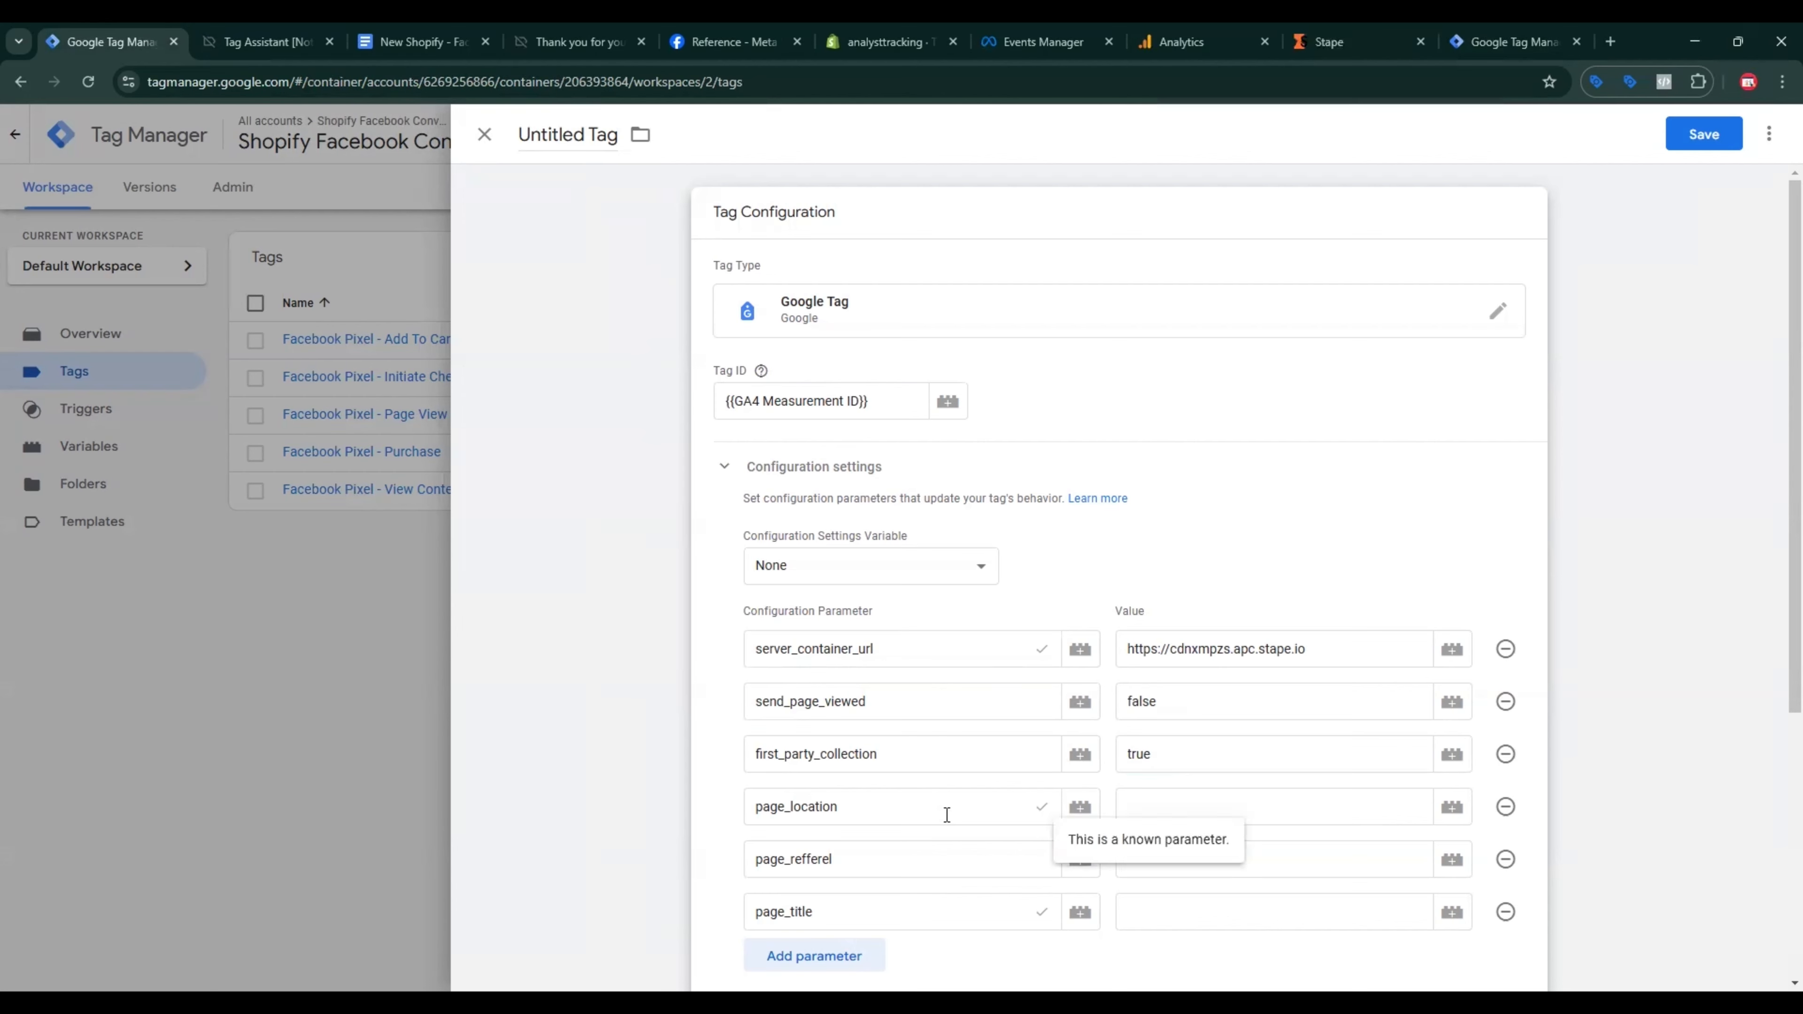
# Step: In Tag Assistant, expand the purchase event's API call and copy the page_location key name
pyautogui.click(276, 57)
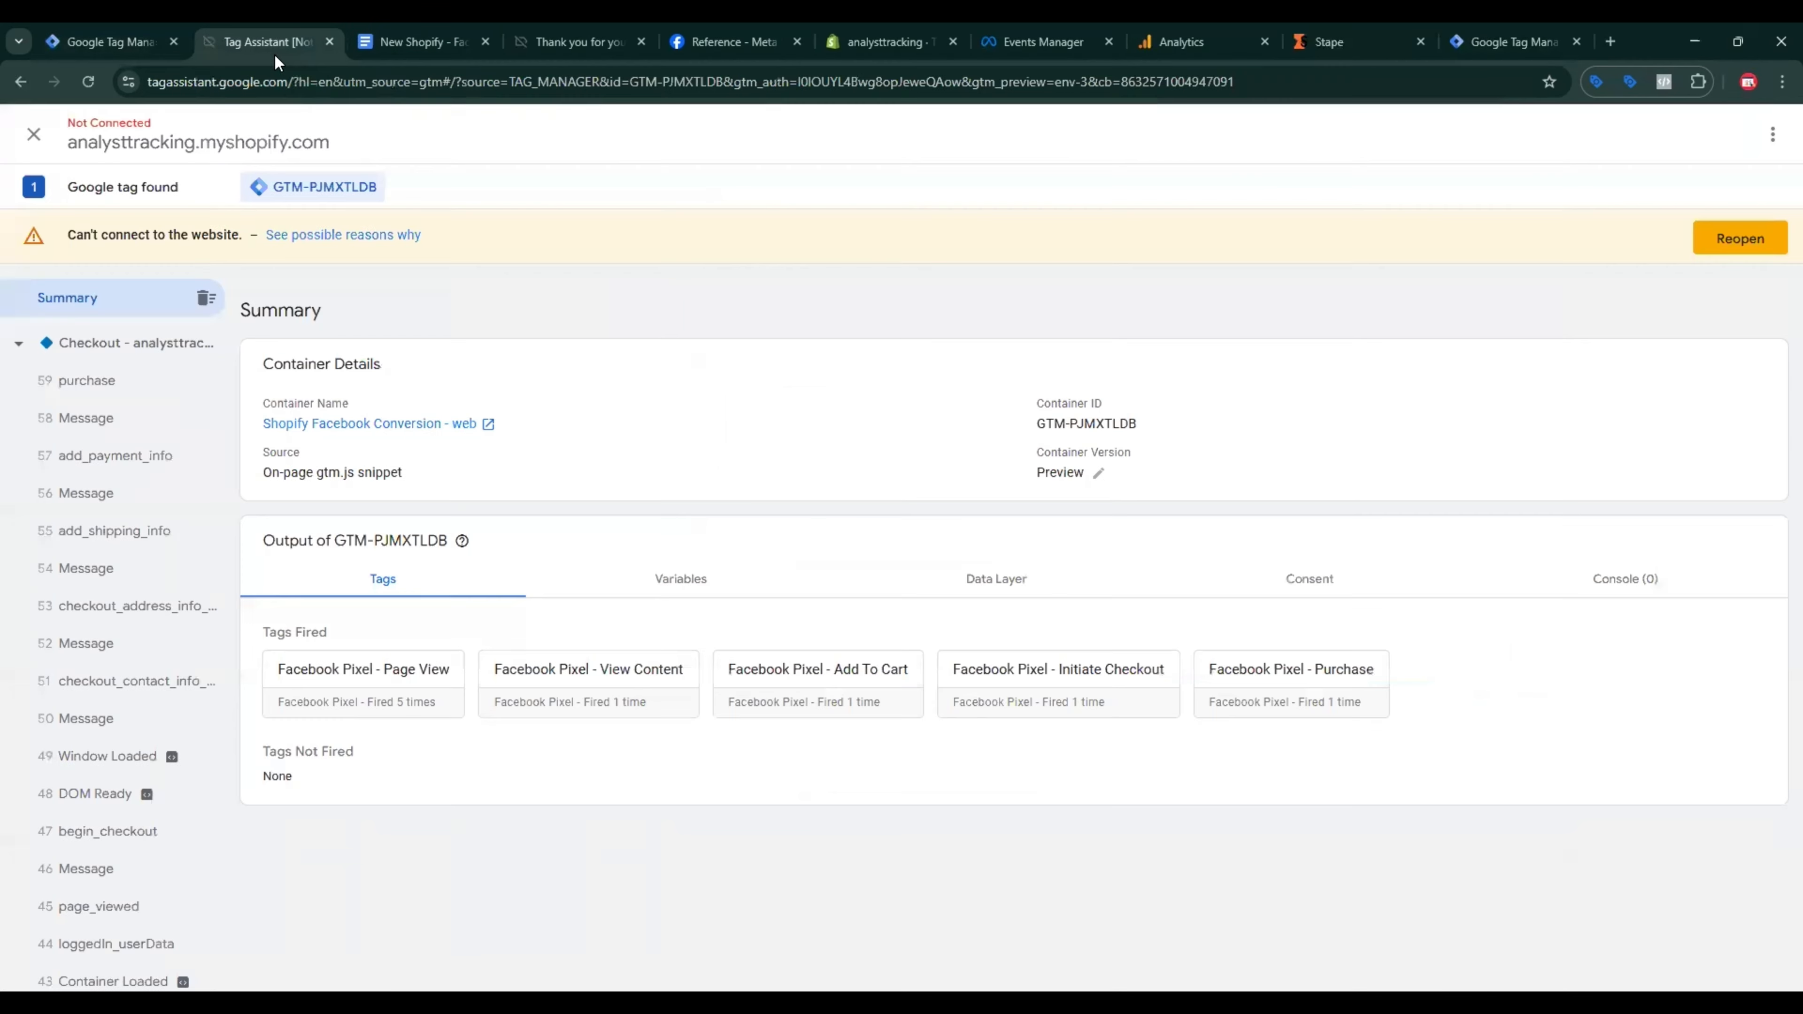
pyautogui.click(145, 389)
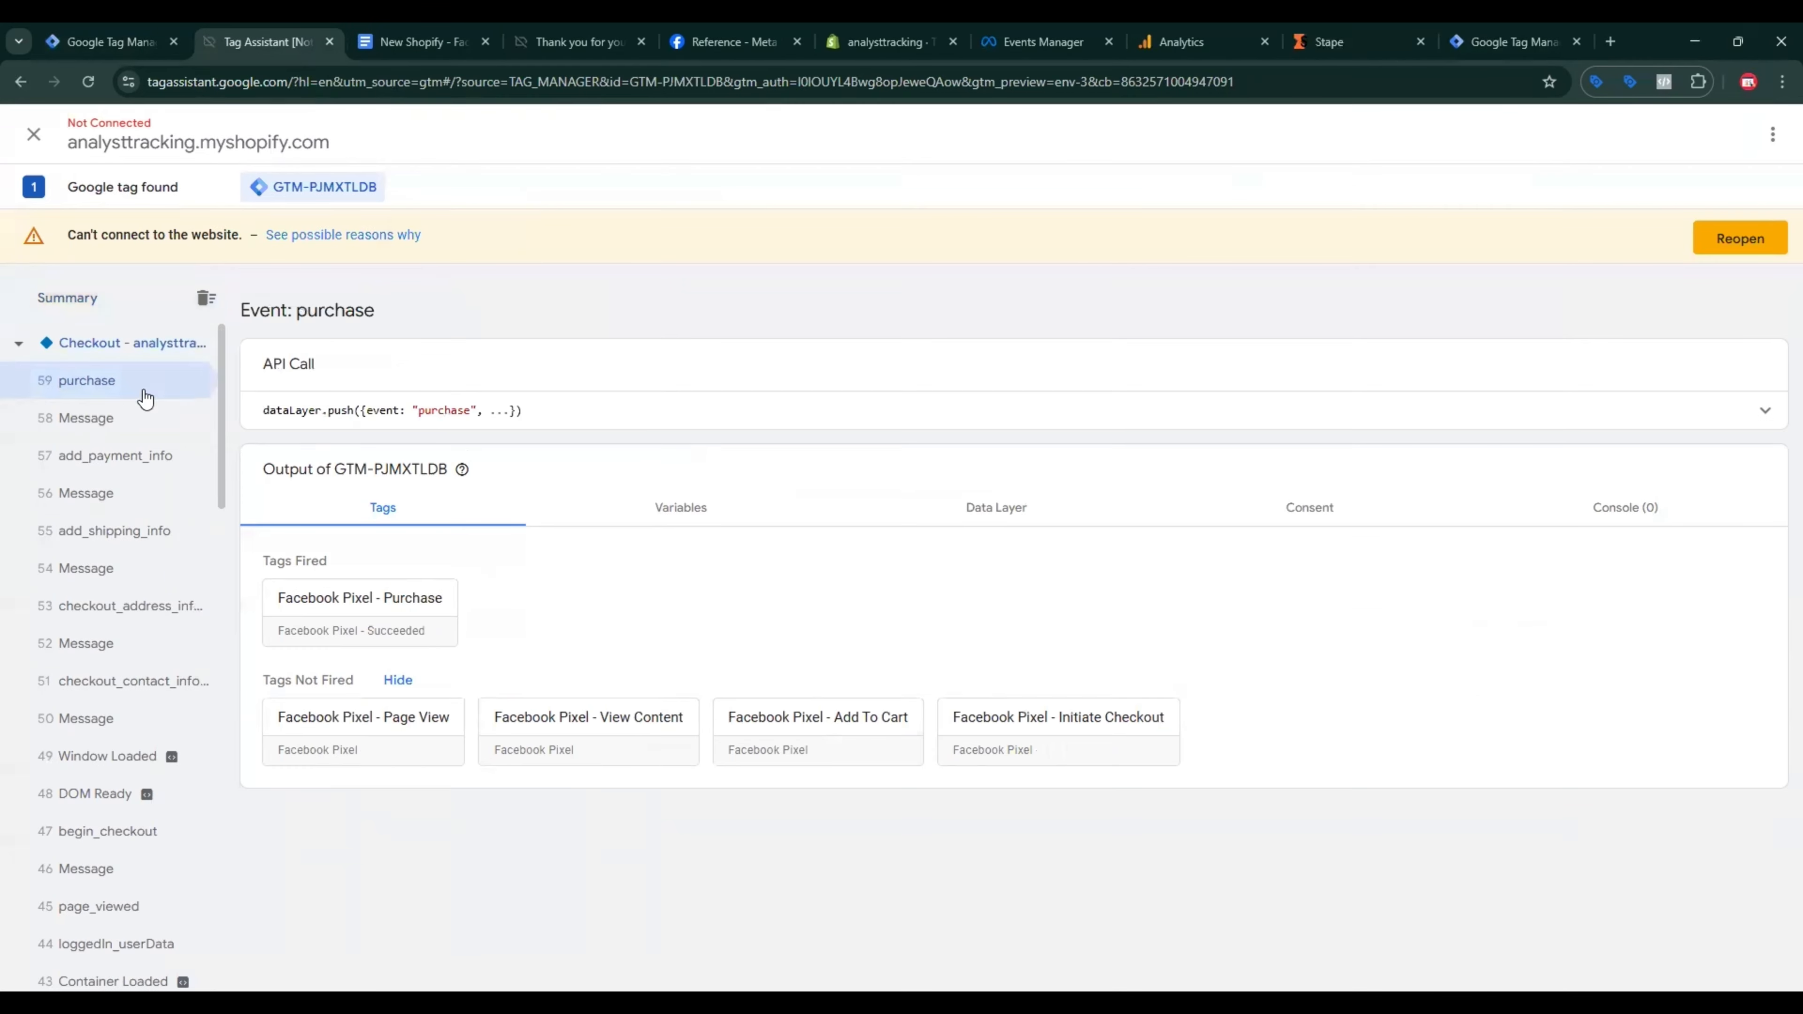
pyautogui.click(1763, 411)
pyautogui.scroll(-10, 365, 583)
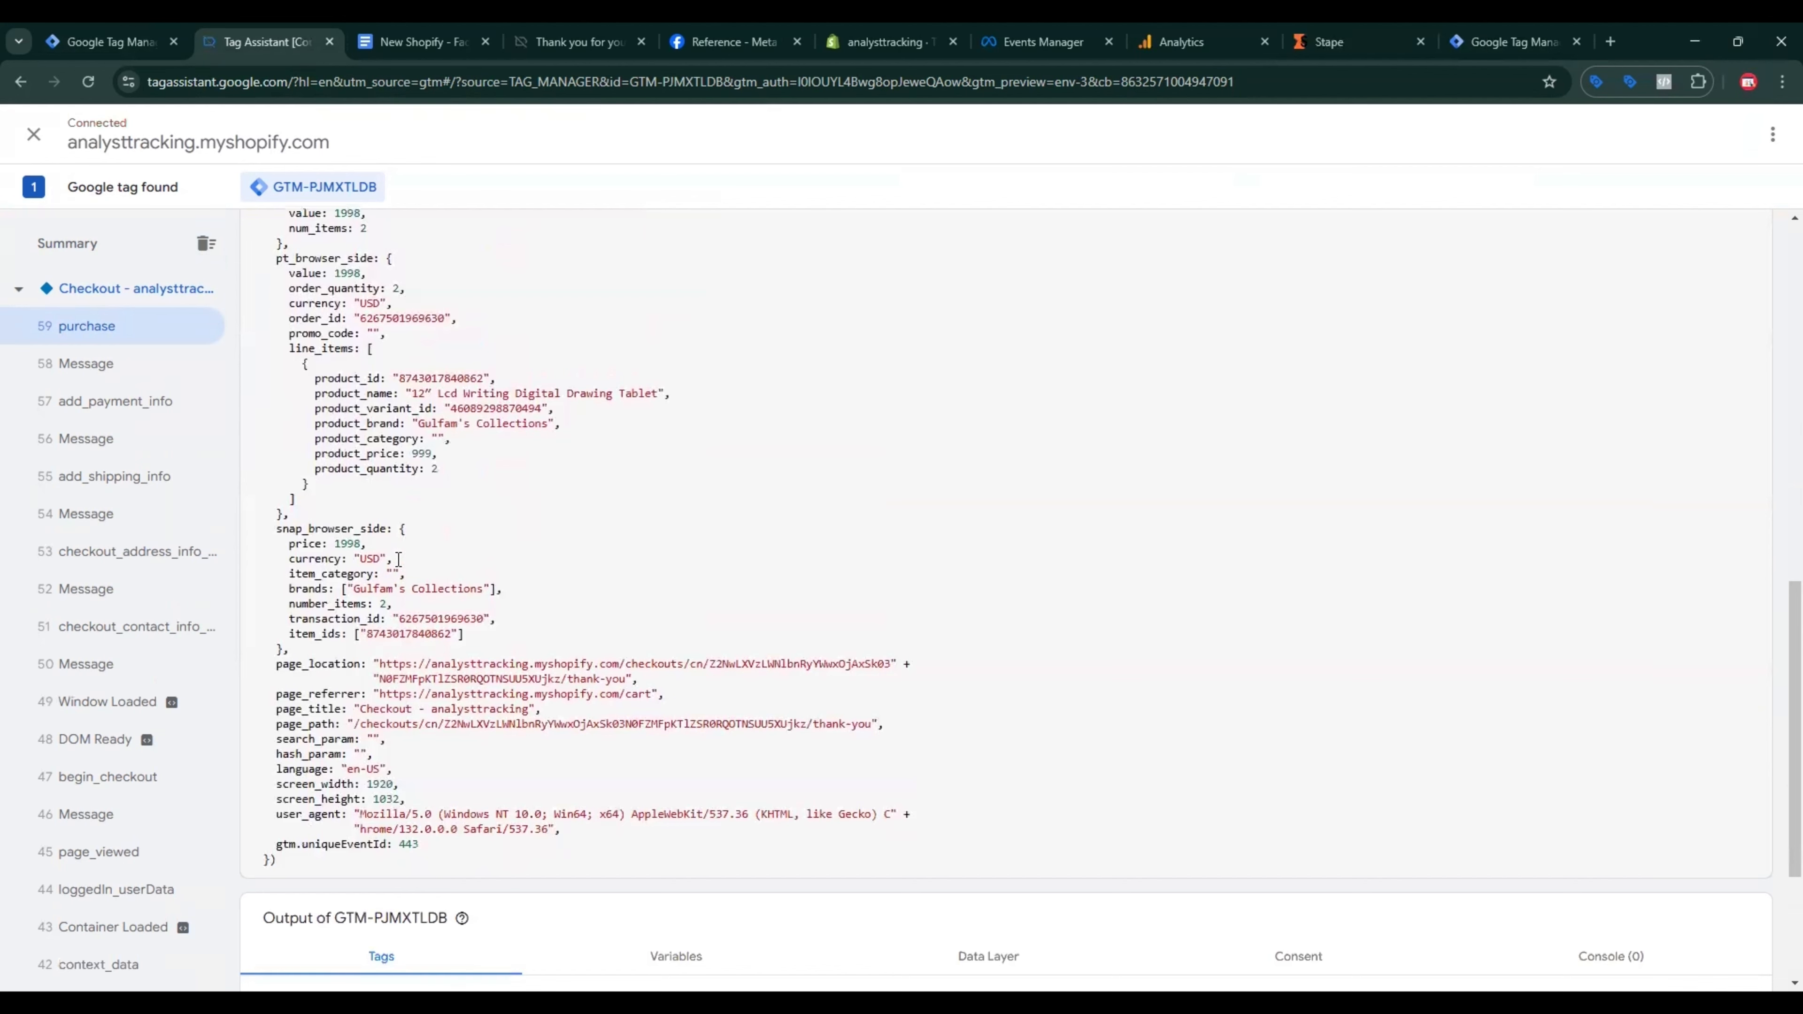
pyautogui.doubleClick(329, 664)
# Step: Create a Data Layer Variable named page_location, reading page_location, as the value of the Google Tag's page_location parameter
pyautogui.click(122, 44)
pyautogui.click(1151, 794)
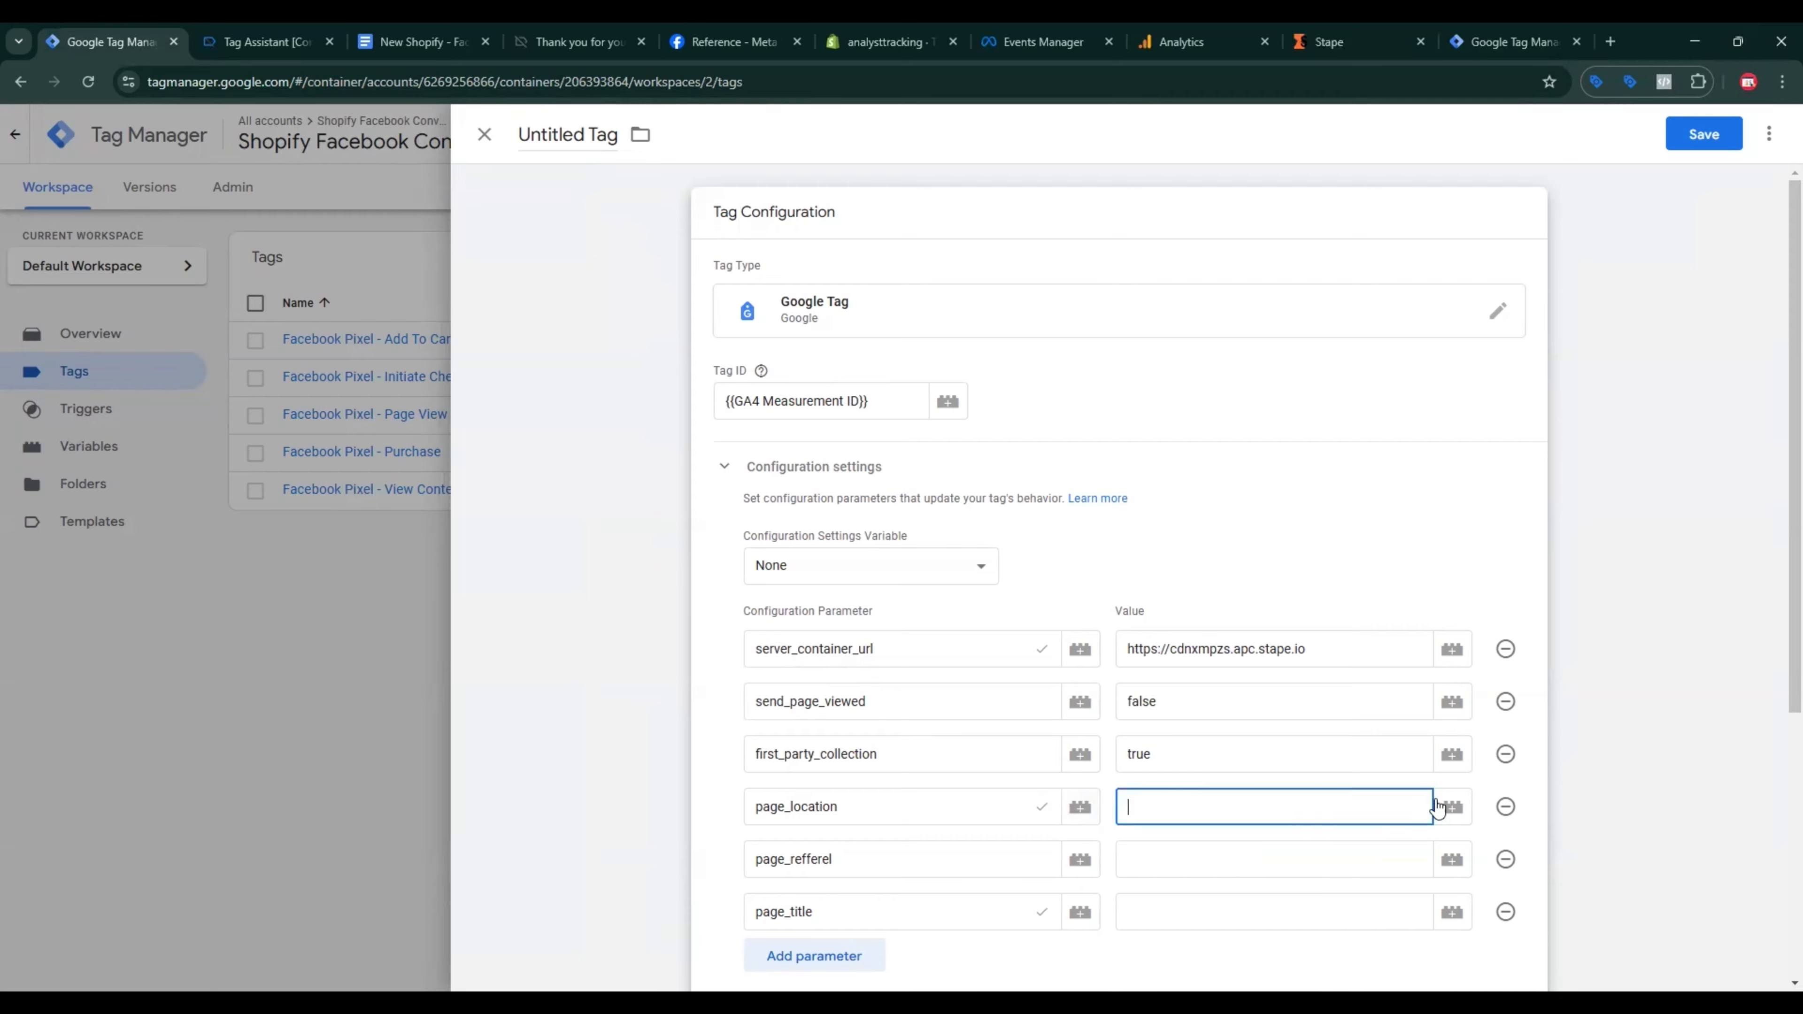
pyautogui.click(1452, 807)
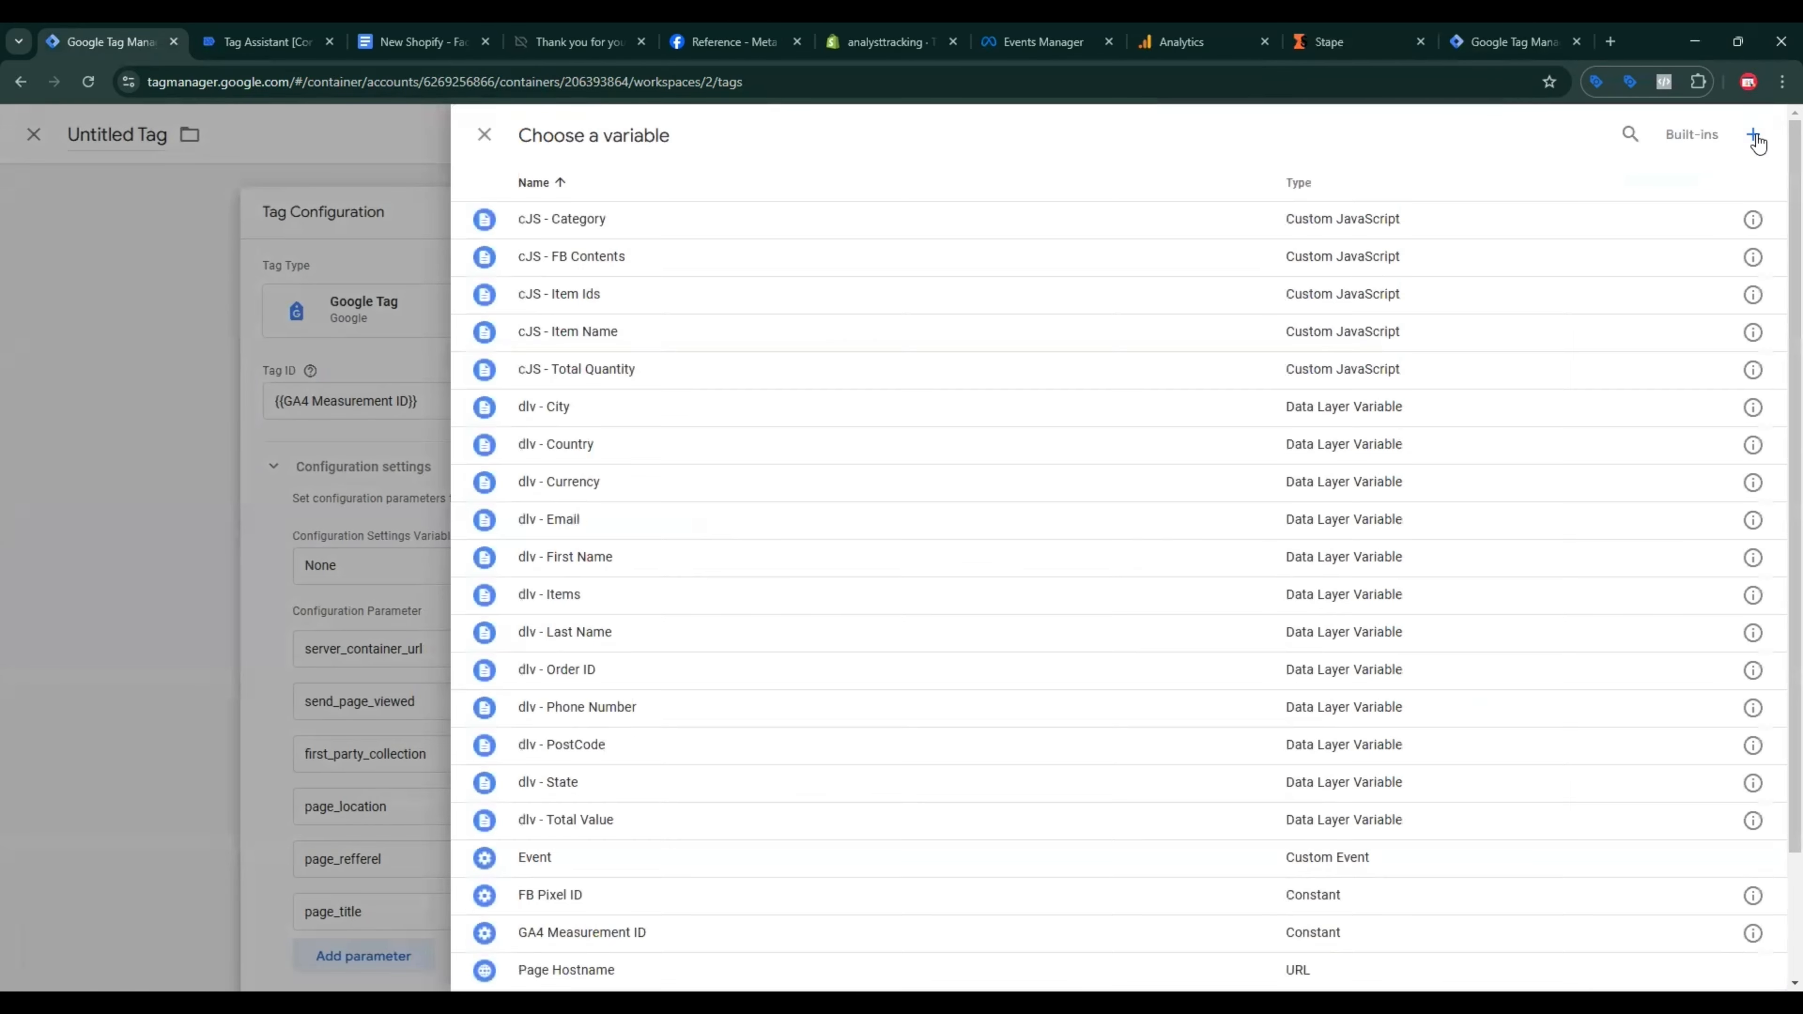
pyautogui.click(1757, 139)
pyautogui.click(1485, 290)
pyautogui.click(1367, 682)
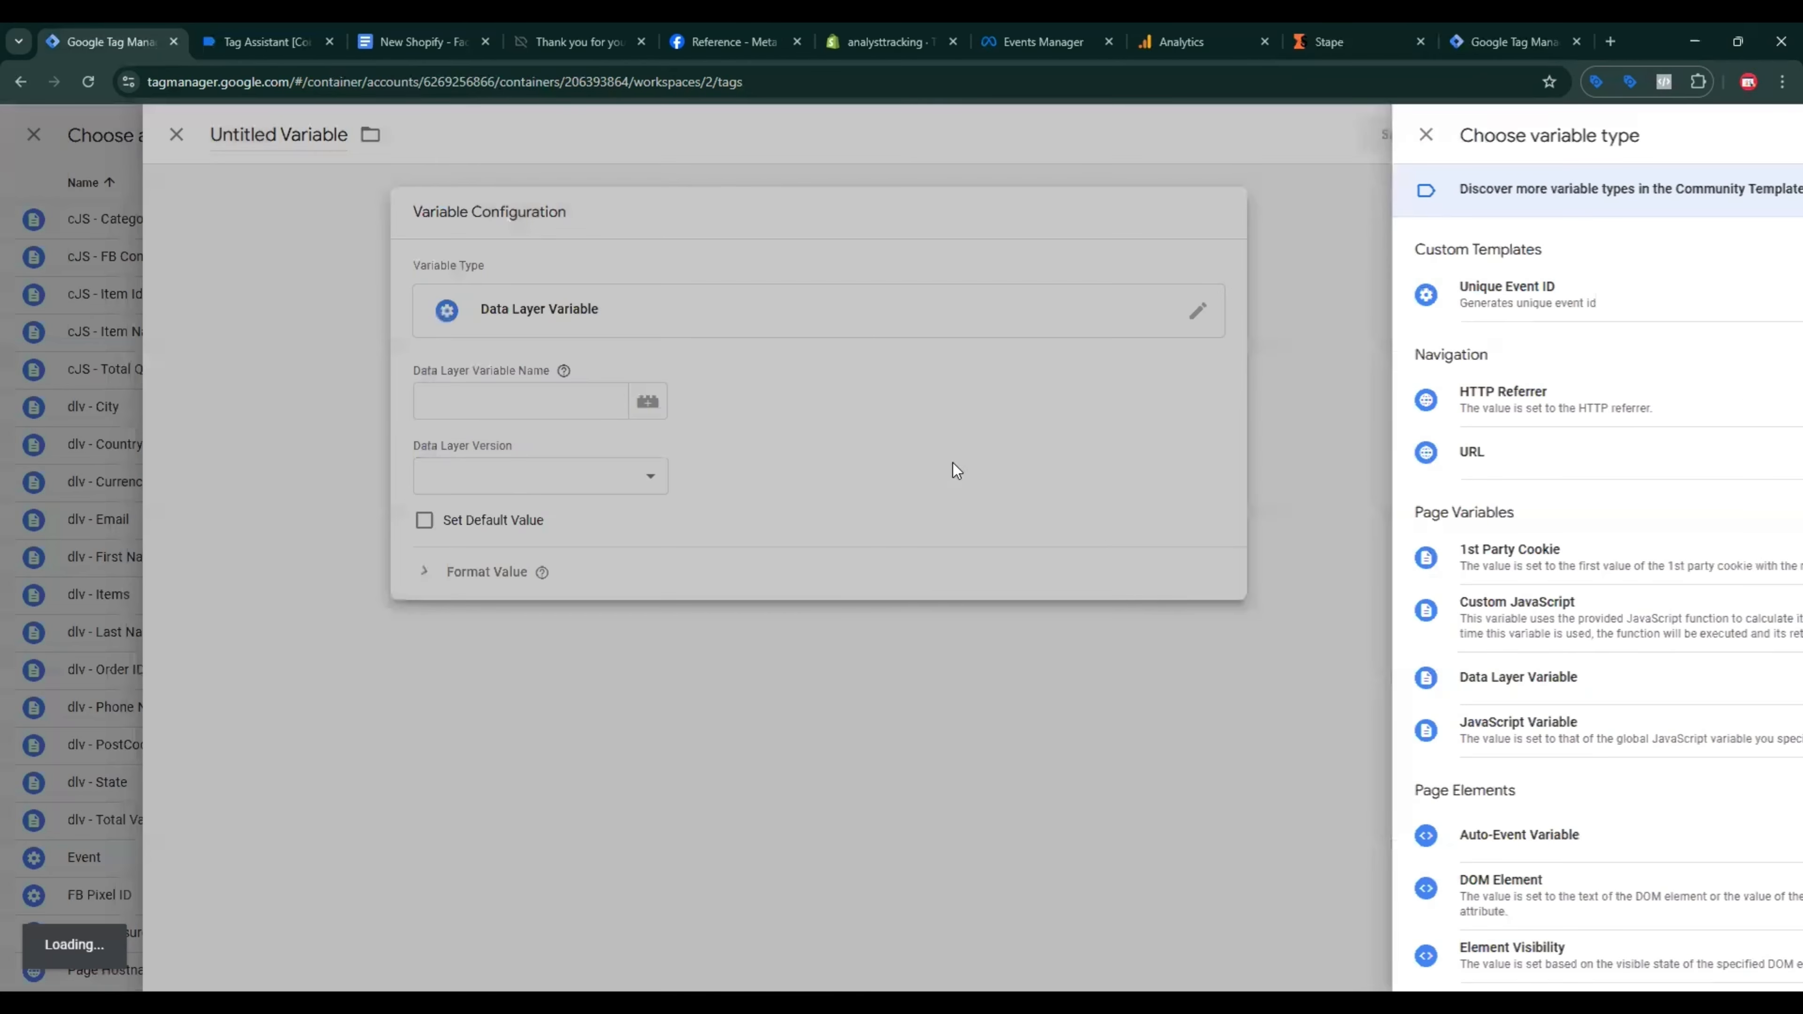
pyautogui.hotkey('ctrl', 'v')
pyautogui.click(624, 134)
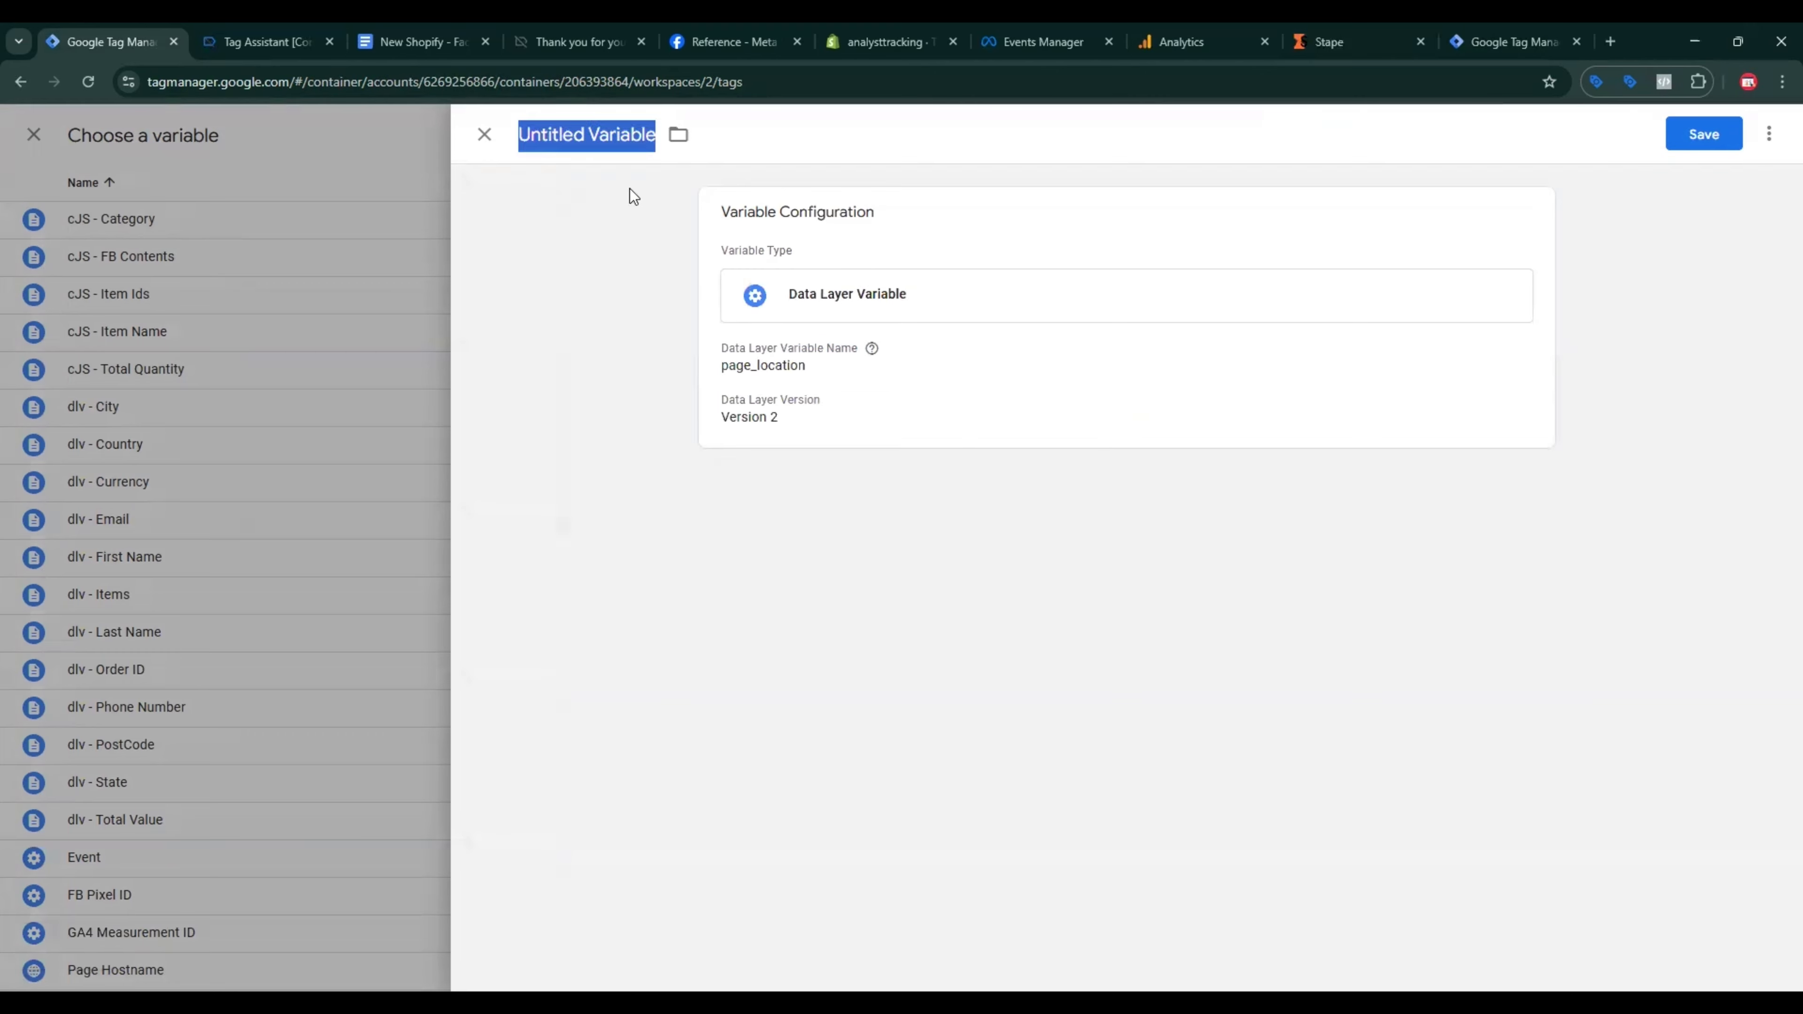
pyautogui.hotkey('ctrl', 'v')
pyautogui.click(1703, 134)
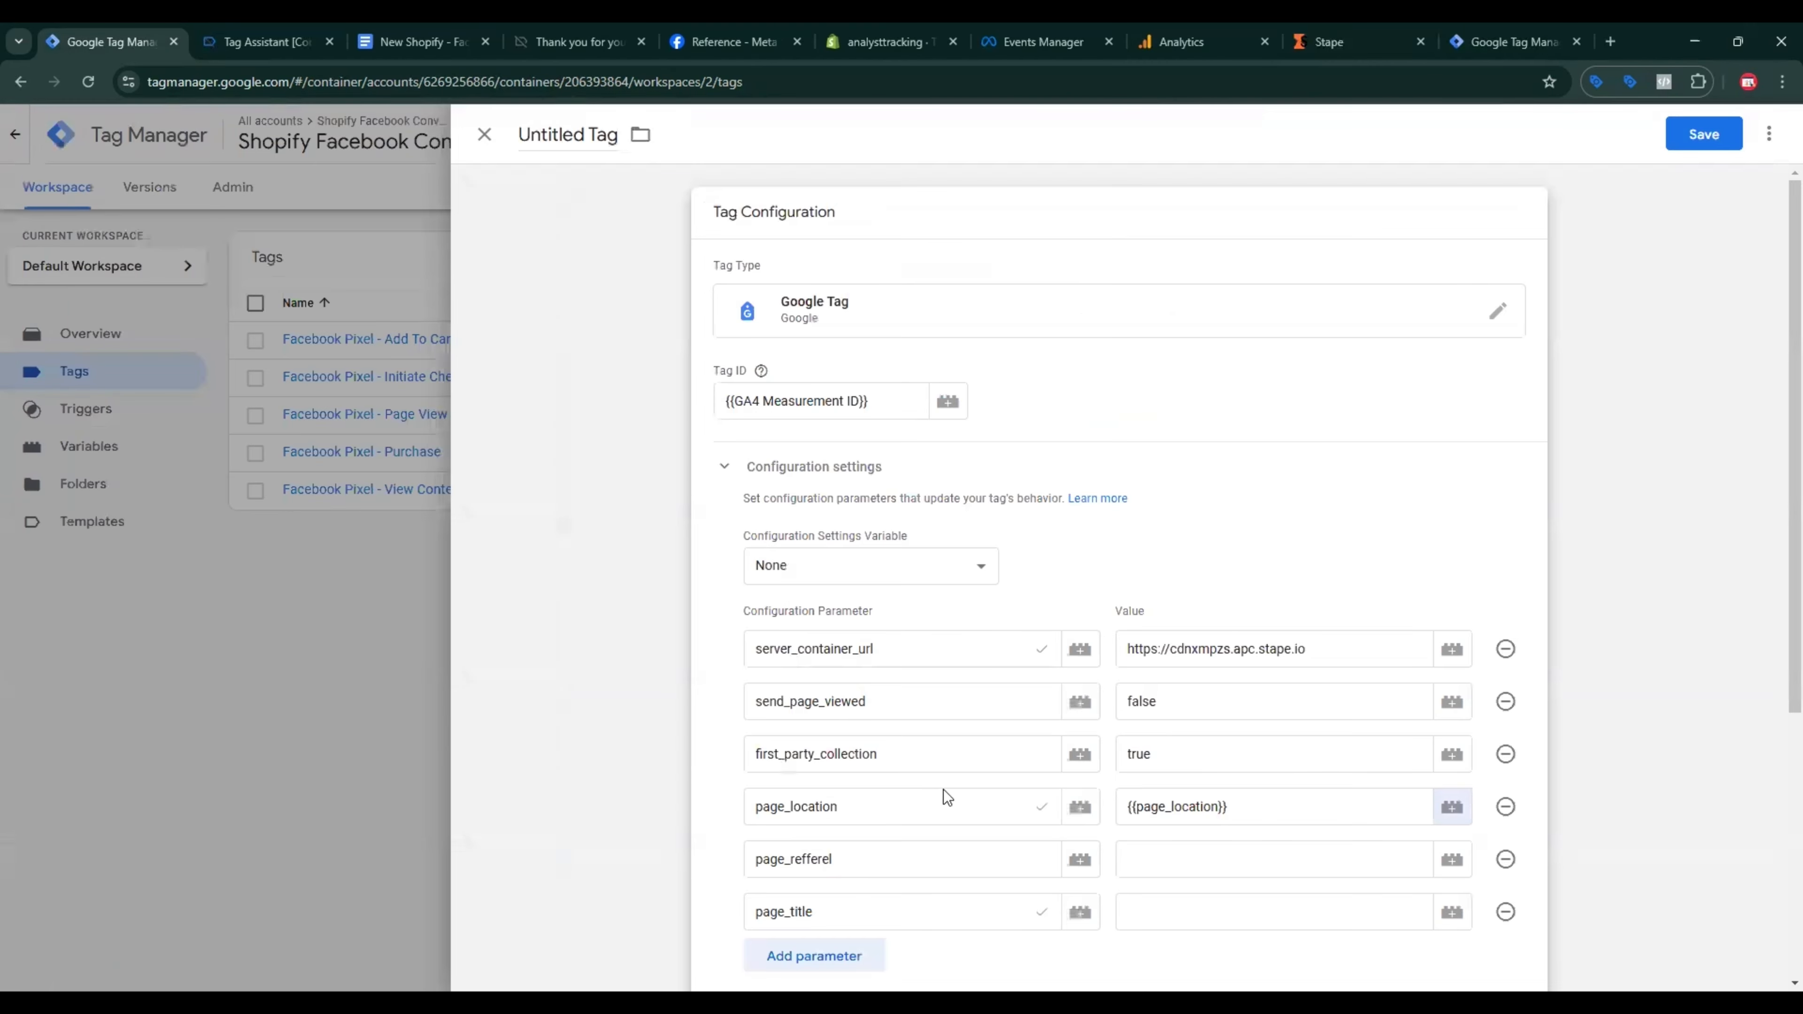
# Step: Copy the page_refferel value from the configuration parameter table in the Google Docs document
pyautogui.click(428, 42)
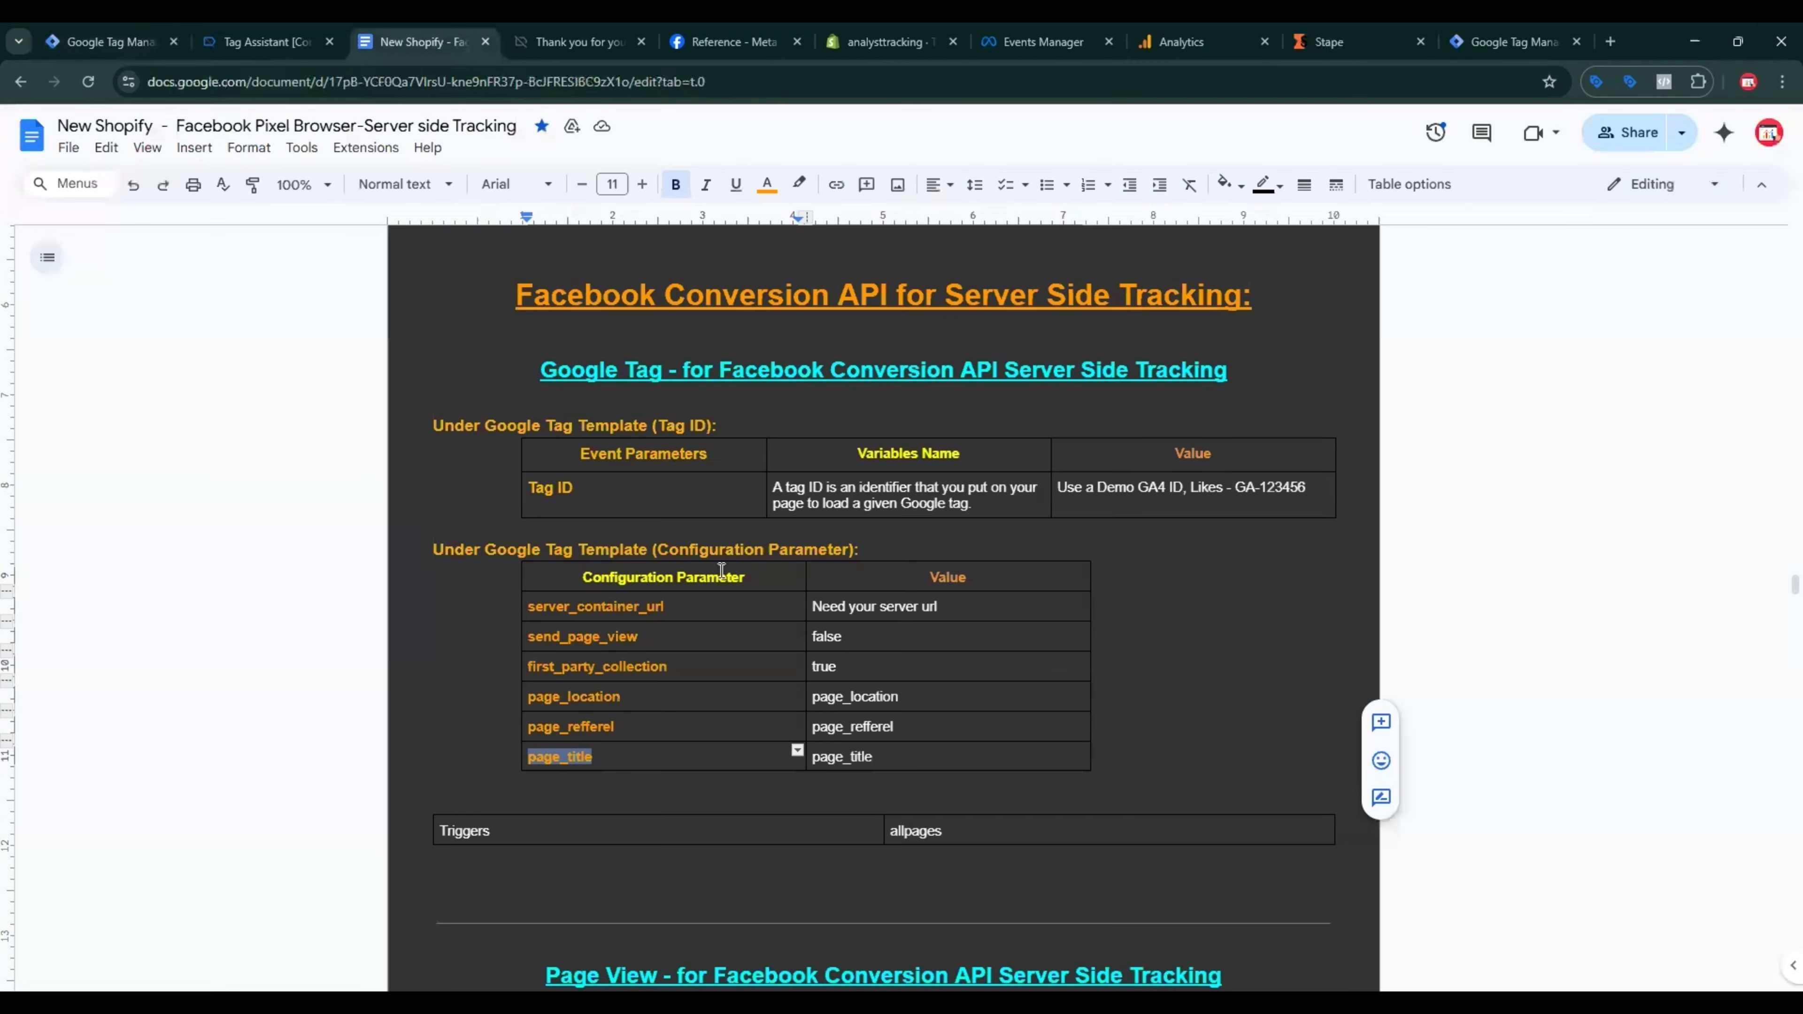
pyautogui.doubleClick(853, 726)
pyautogui.hotkey('ctrl', 'c')
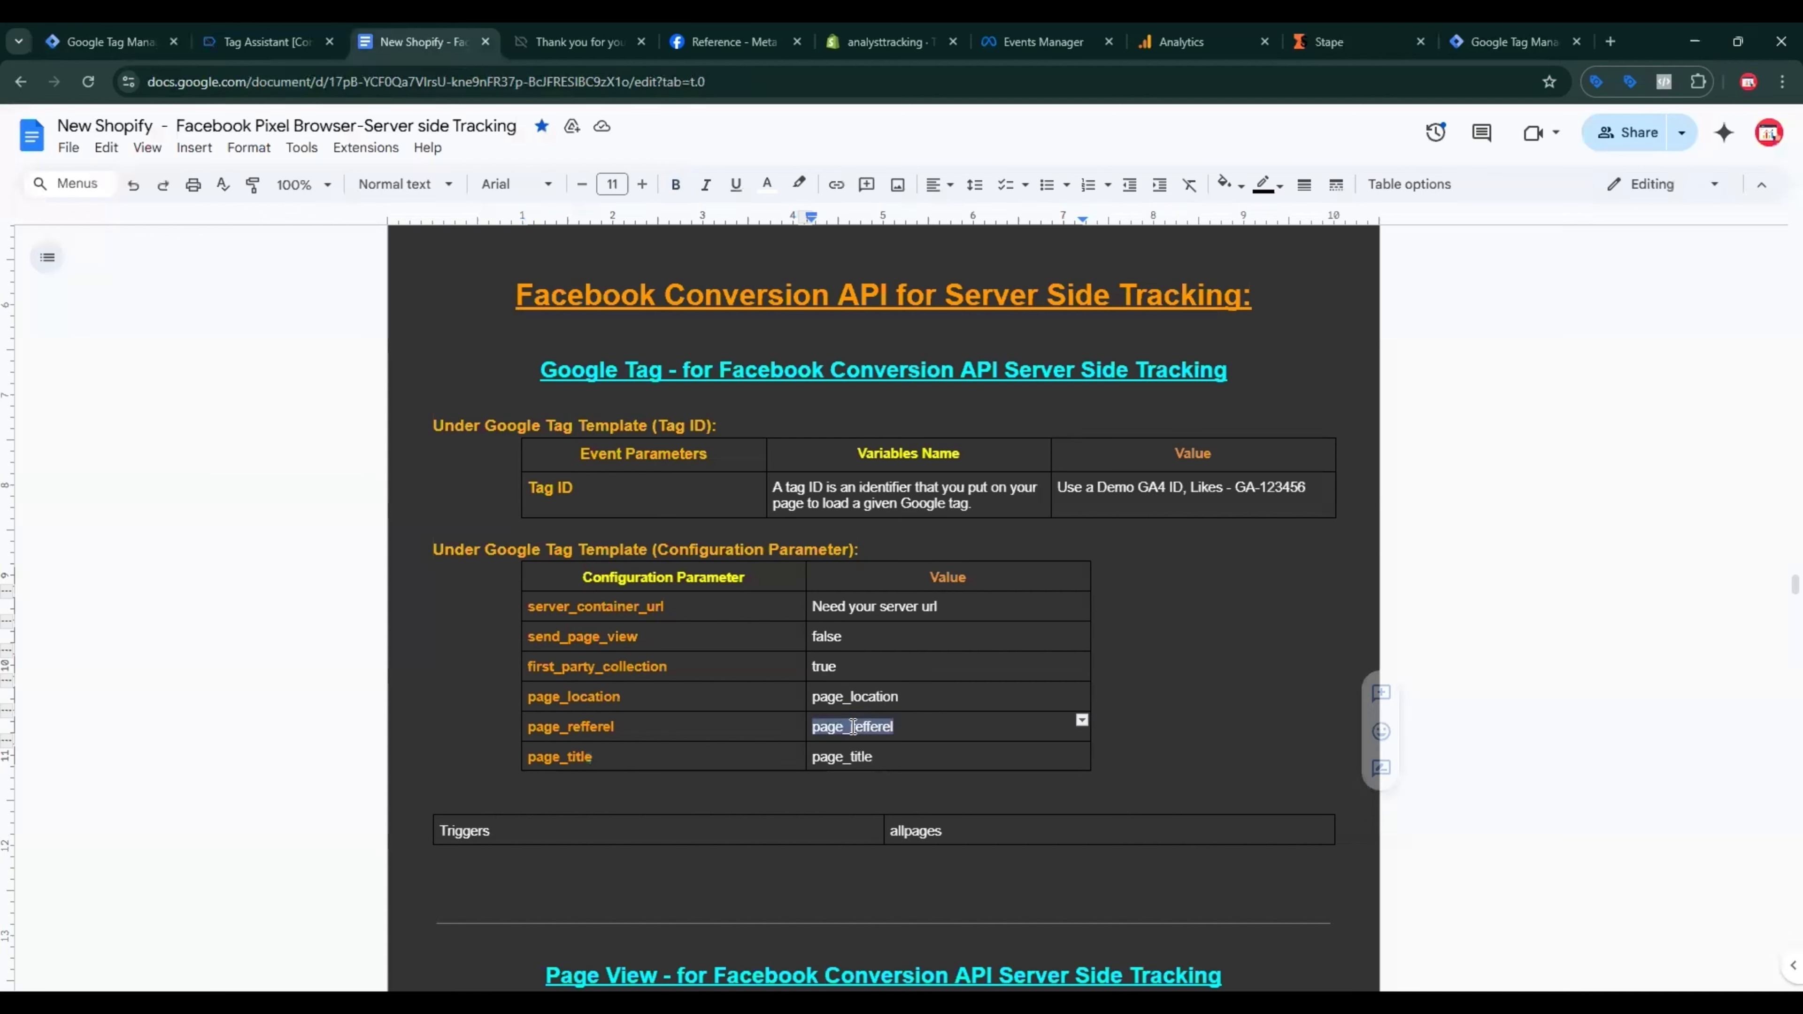
# Step: Create a Data Layer Variable named page_refferel, reading page_refferel, as the value of the Google Tag's page_refferel parameter
pyautogui.click(112, 41)
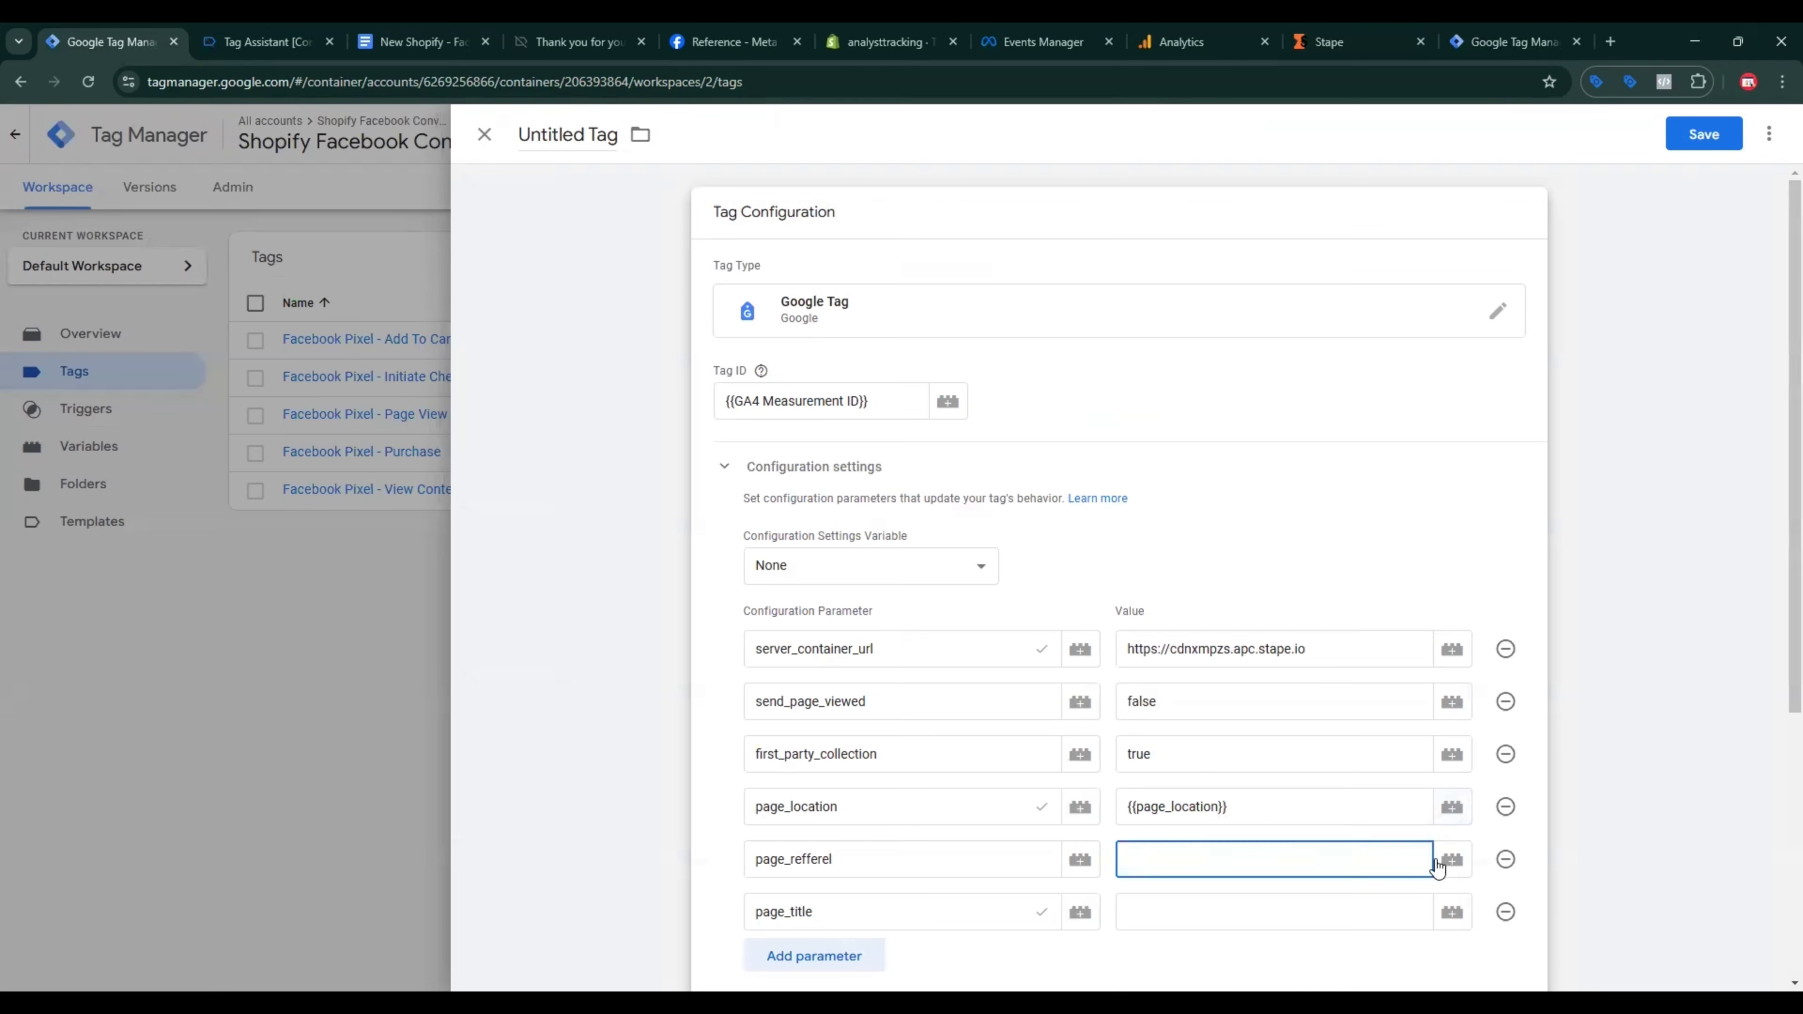
pyautogui.click(1451, 859)
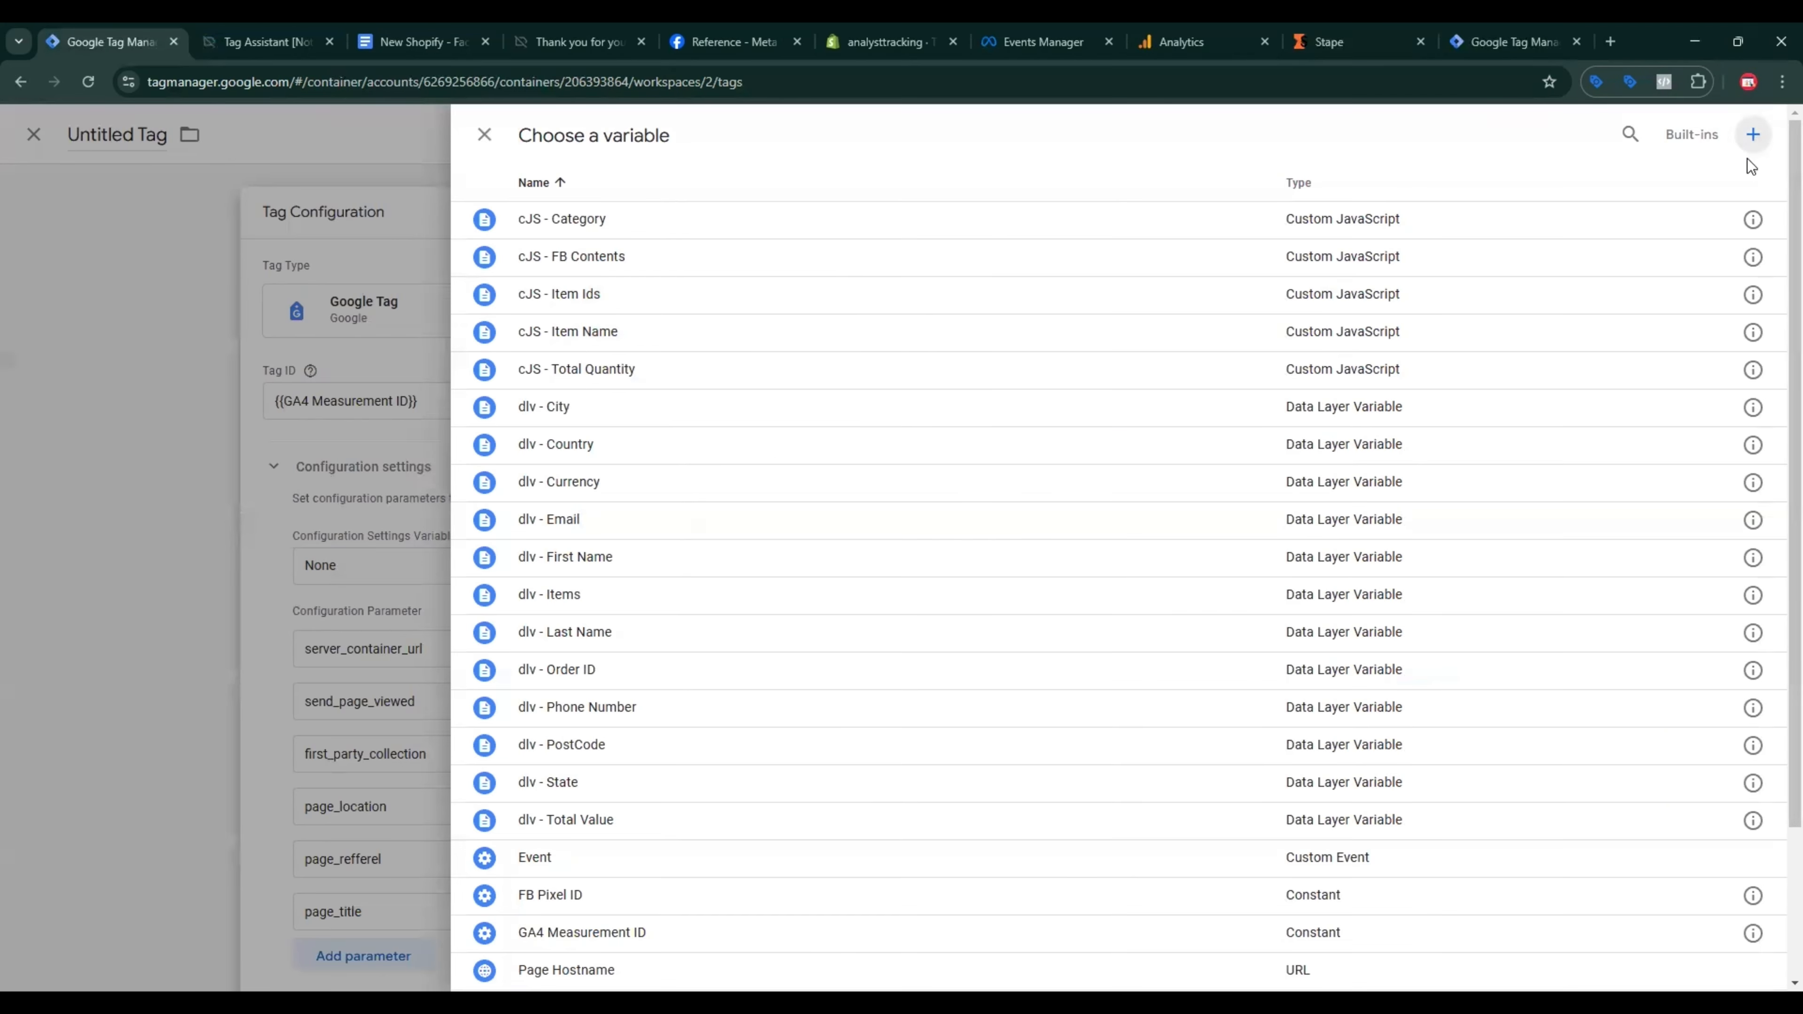
pyautogui.click(1753, 134)
pyautogui.click(1355, 685)
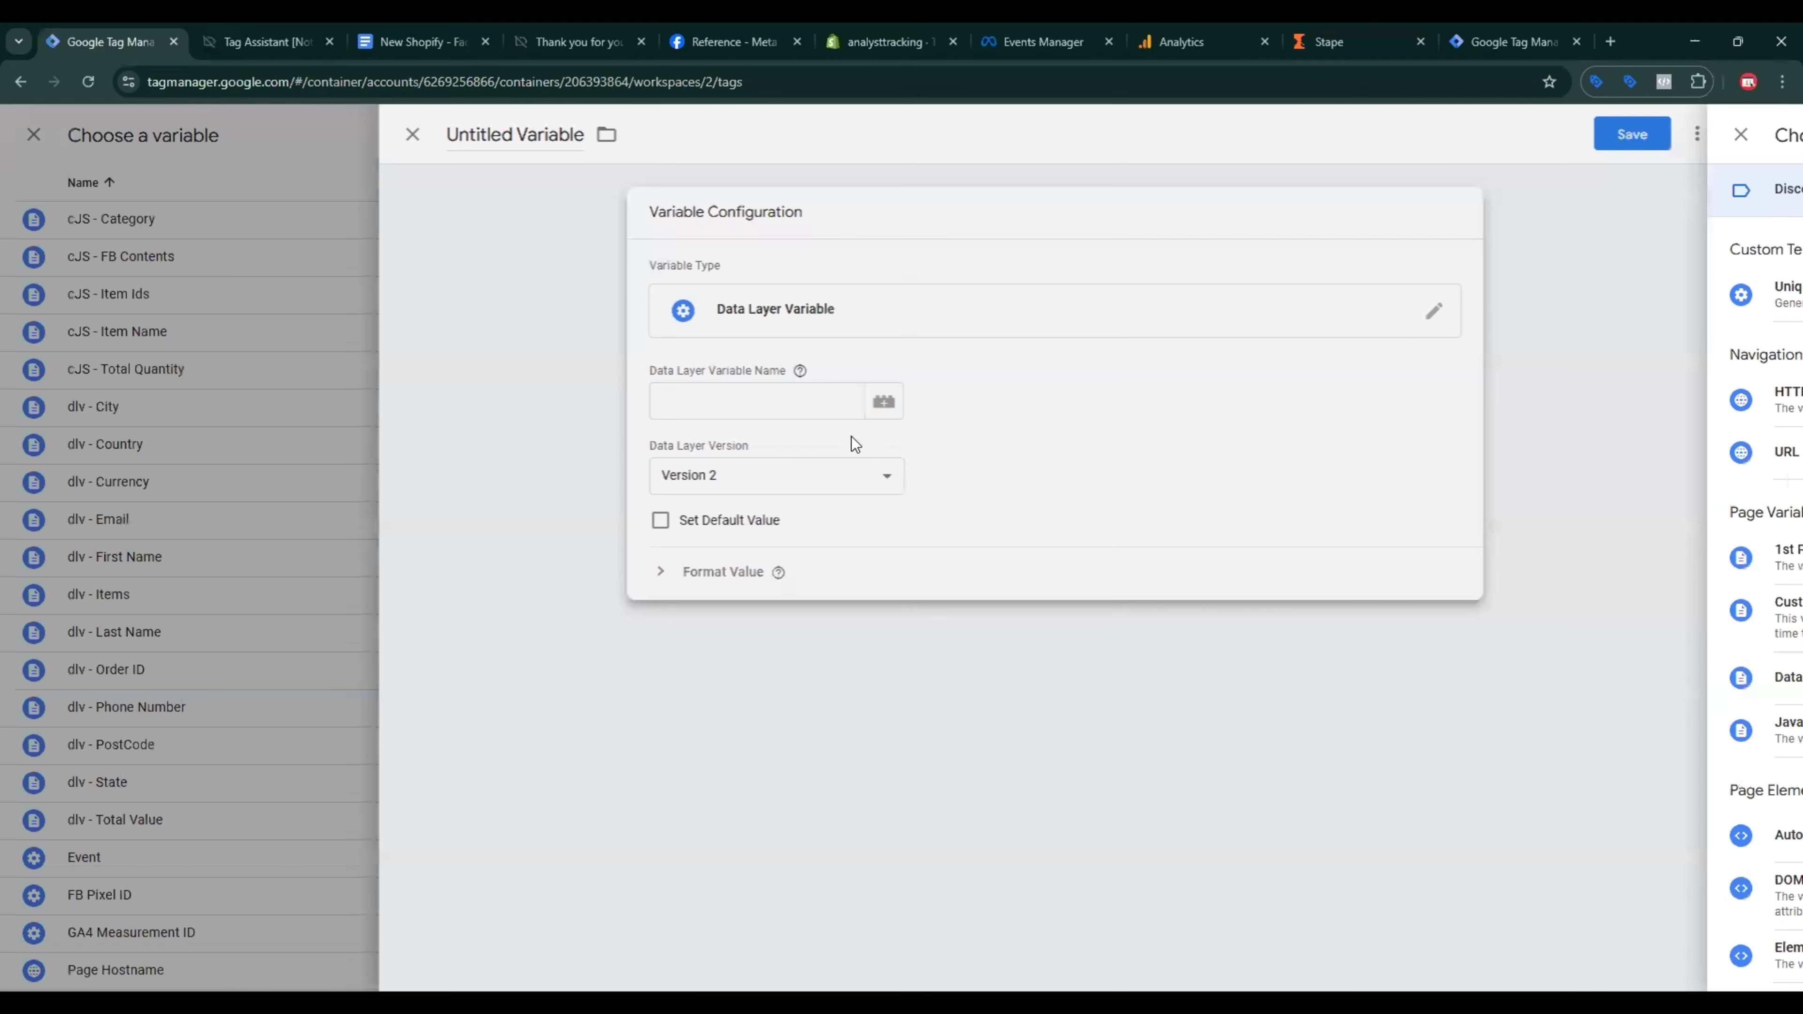
pyautogui.hotkey('ctrl', 'v')
pyautogui.click(631, 183)
pyautogui.hotkey('ctrl', 'v')
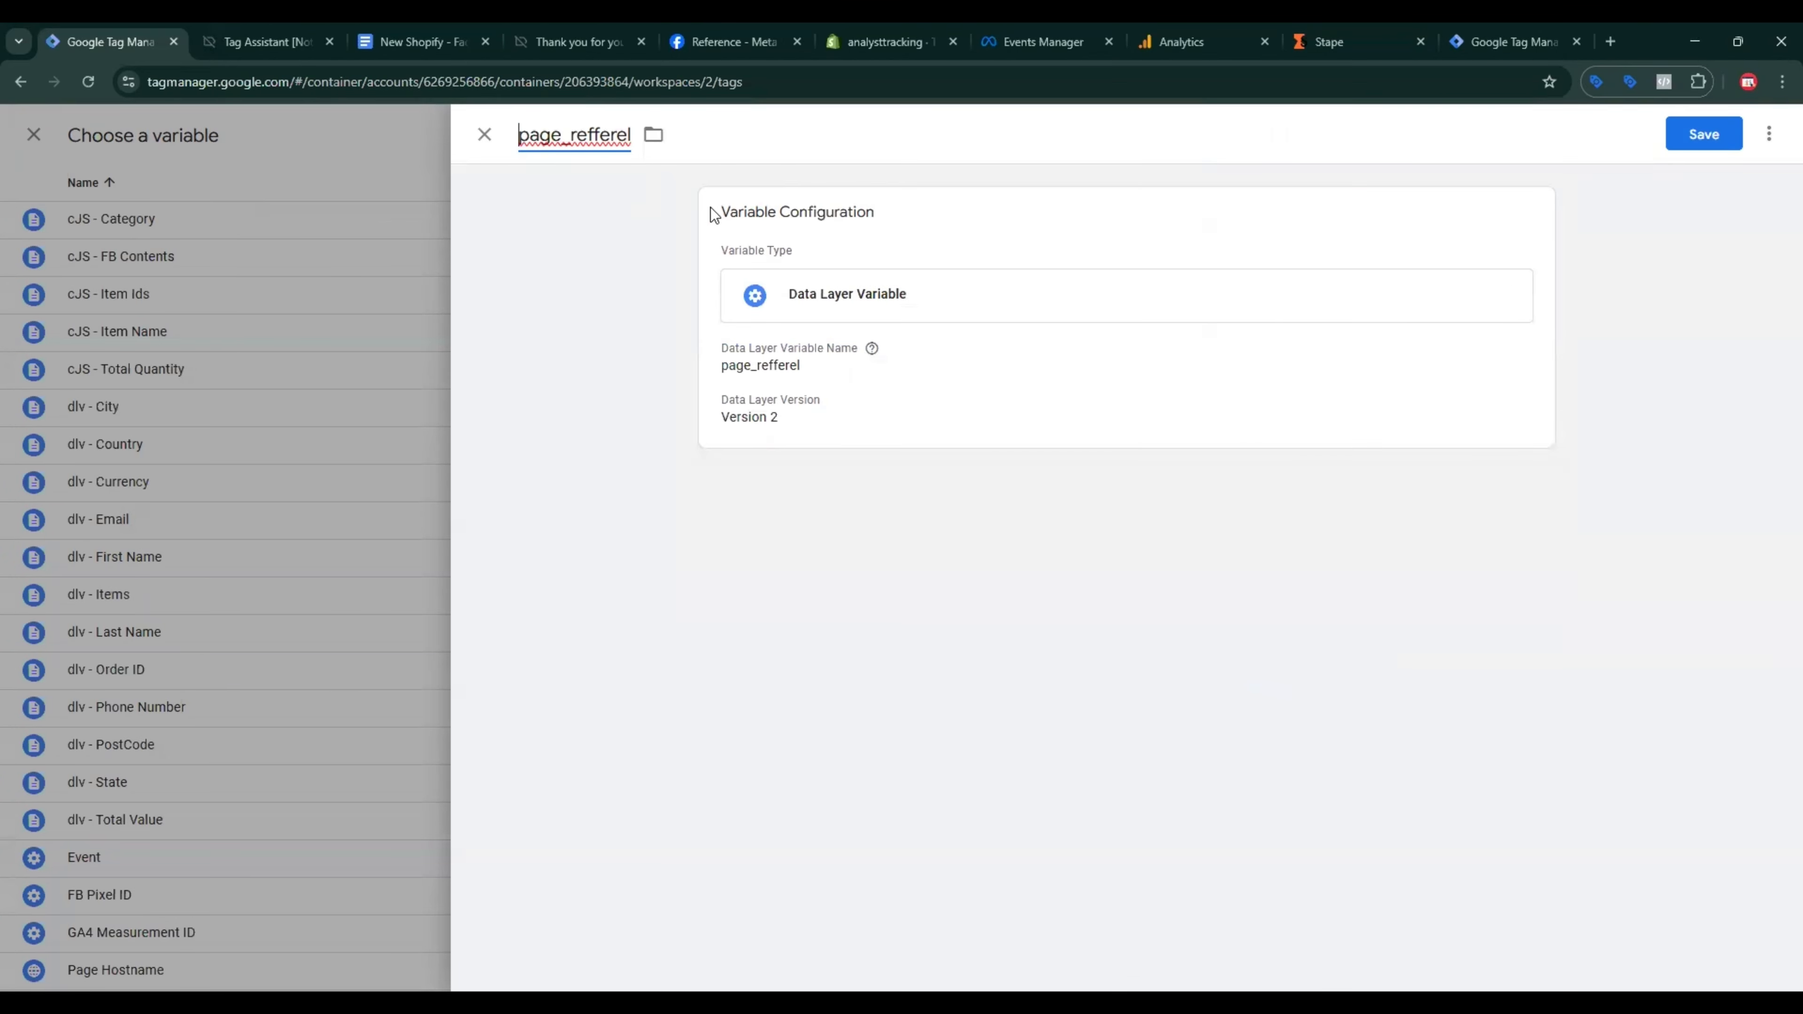
pyautogui.click(1723, 133)
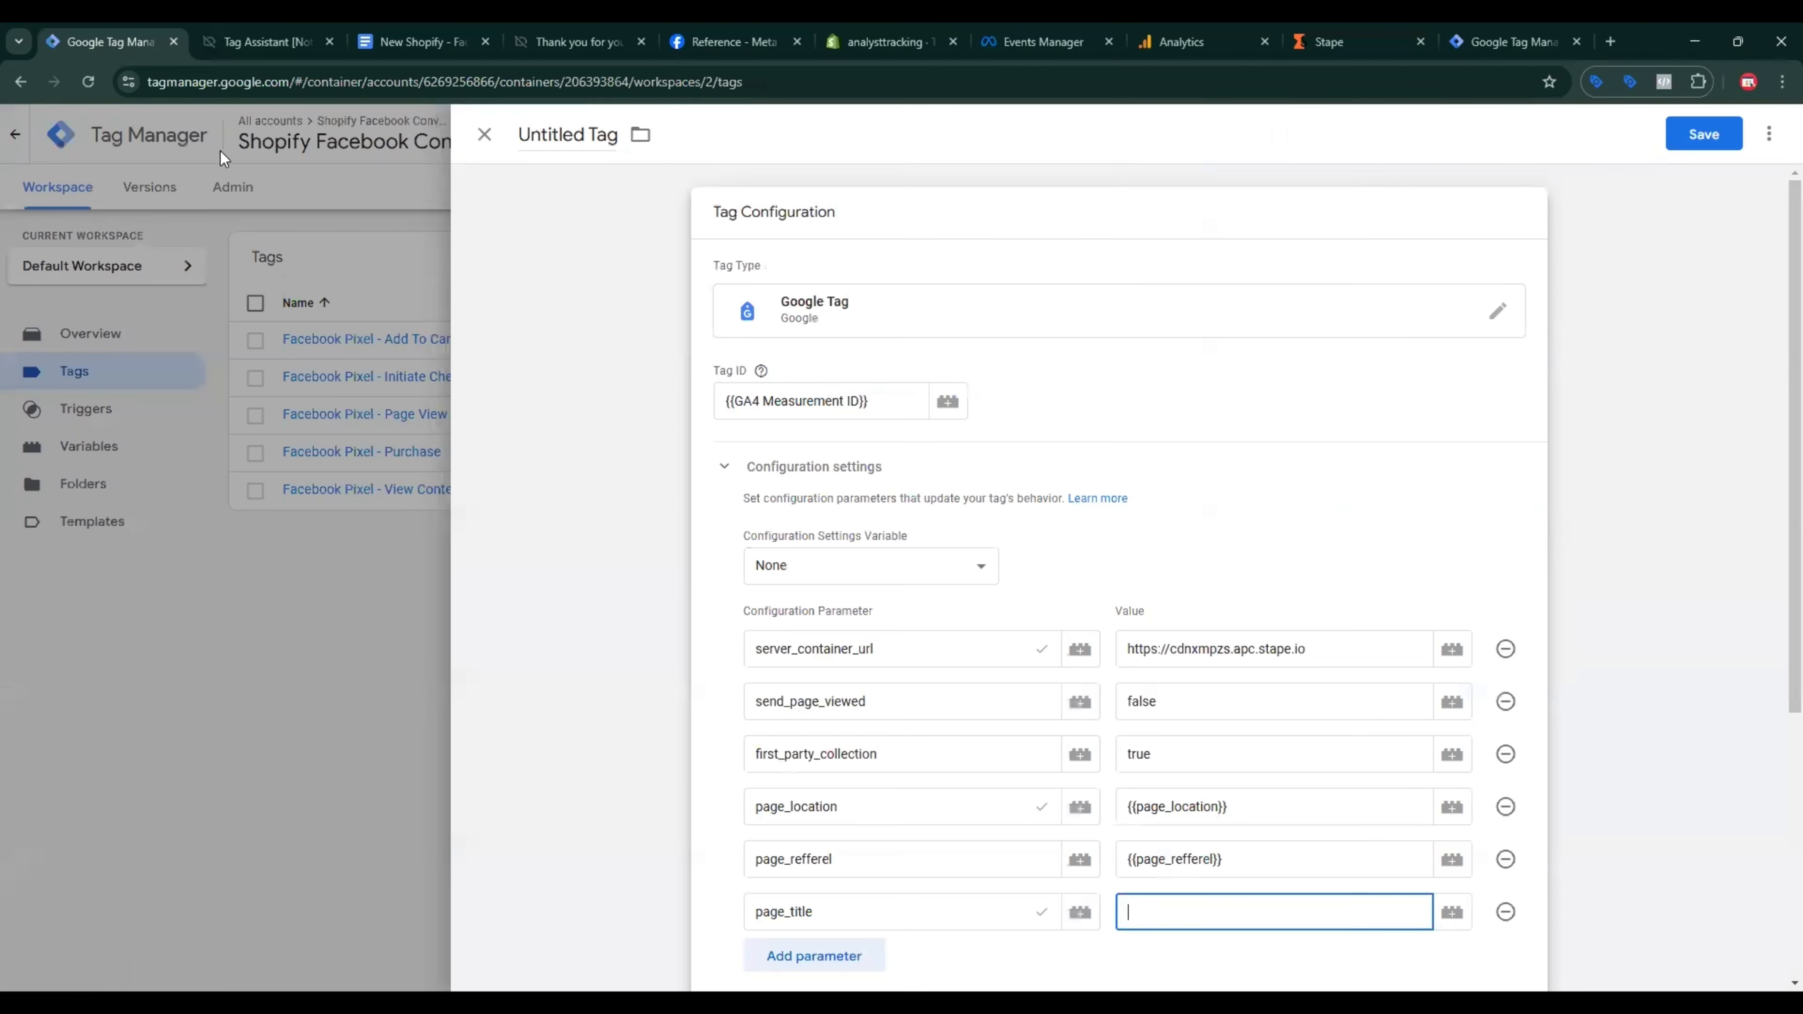
# Step: Copy the page_title key name from the purchase event's API call in Tag Assistant
pyautogui.click(237, 47)
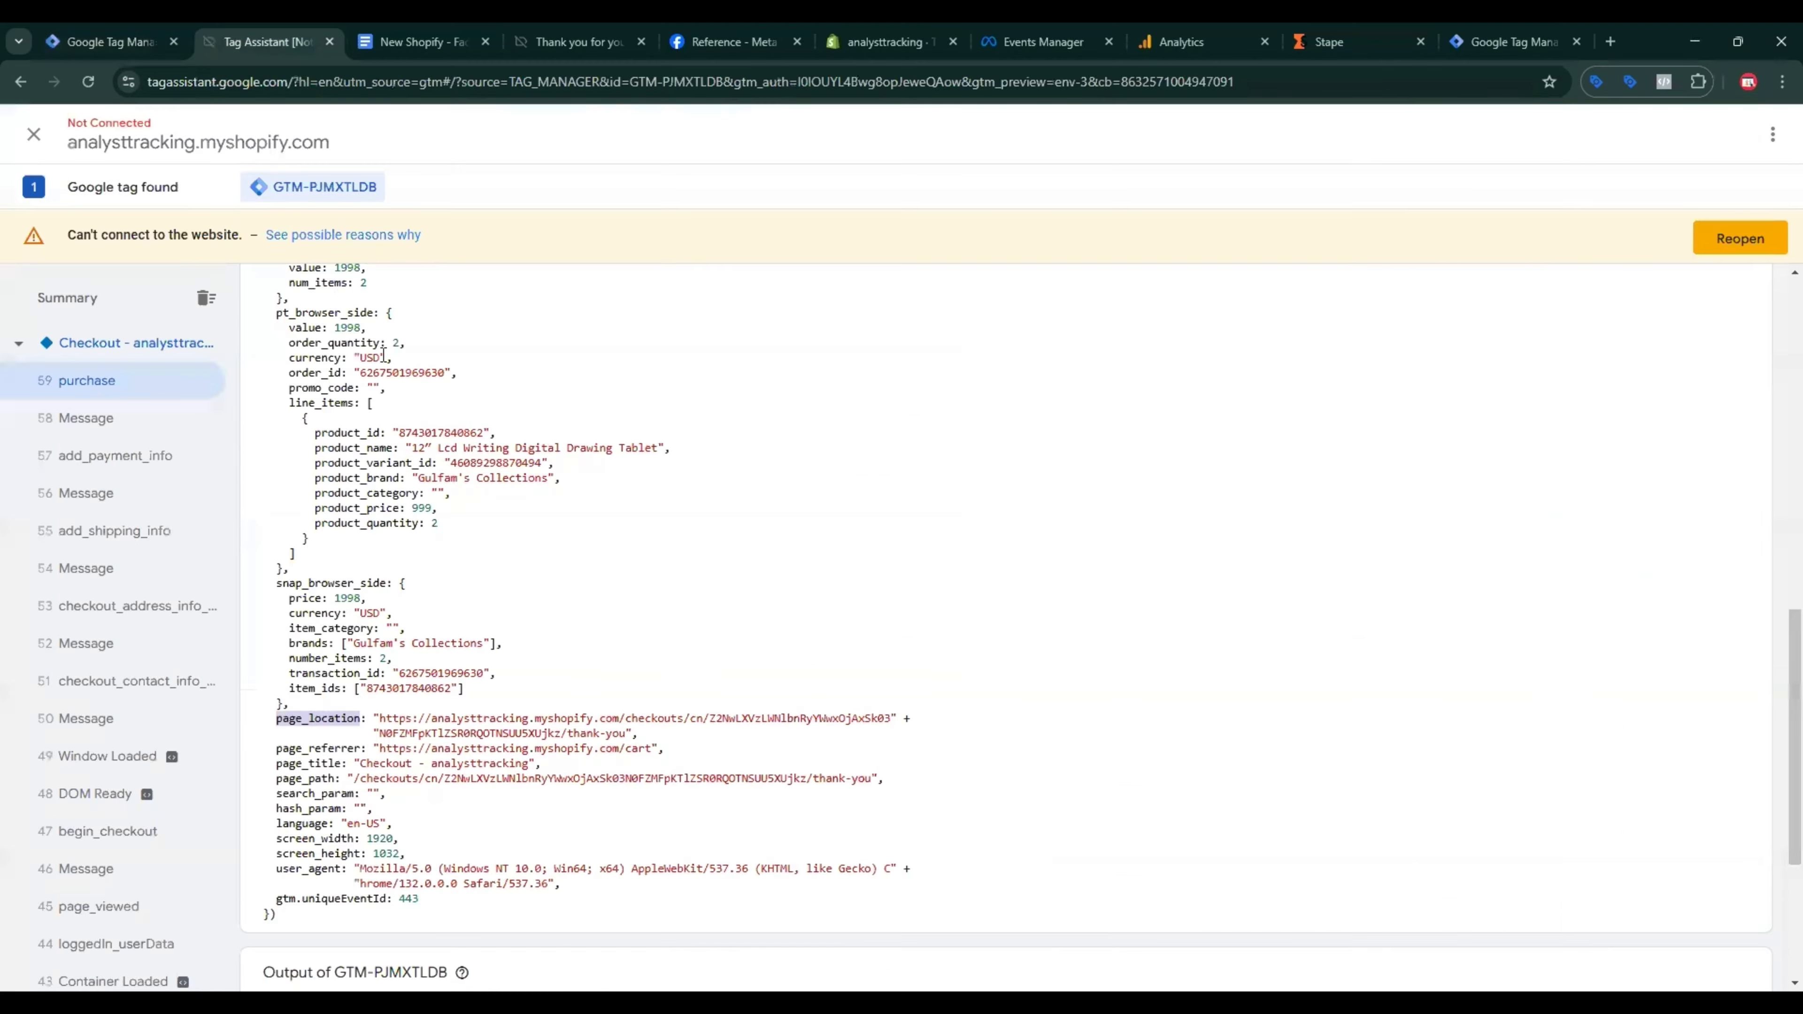
pyautogui.doubleClick(308, 768)
pyautogui.hotkey('ctrl', 'c')
# Step: Create a Data Layer Variable named page_title, reading page_title, as the value of the Google Tag's page_title parameter
pyautogui.click(110, 41)
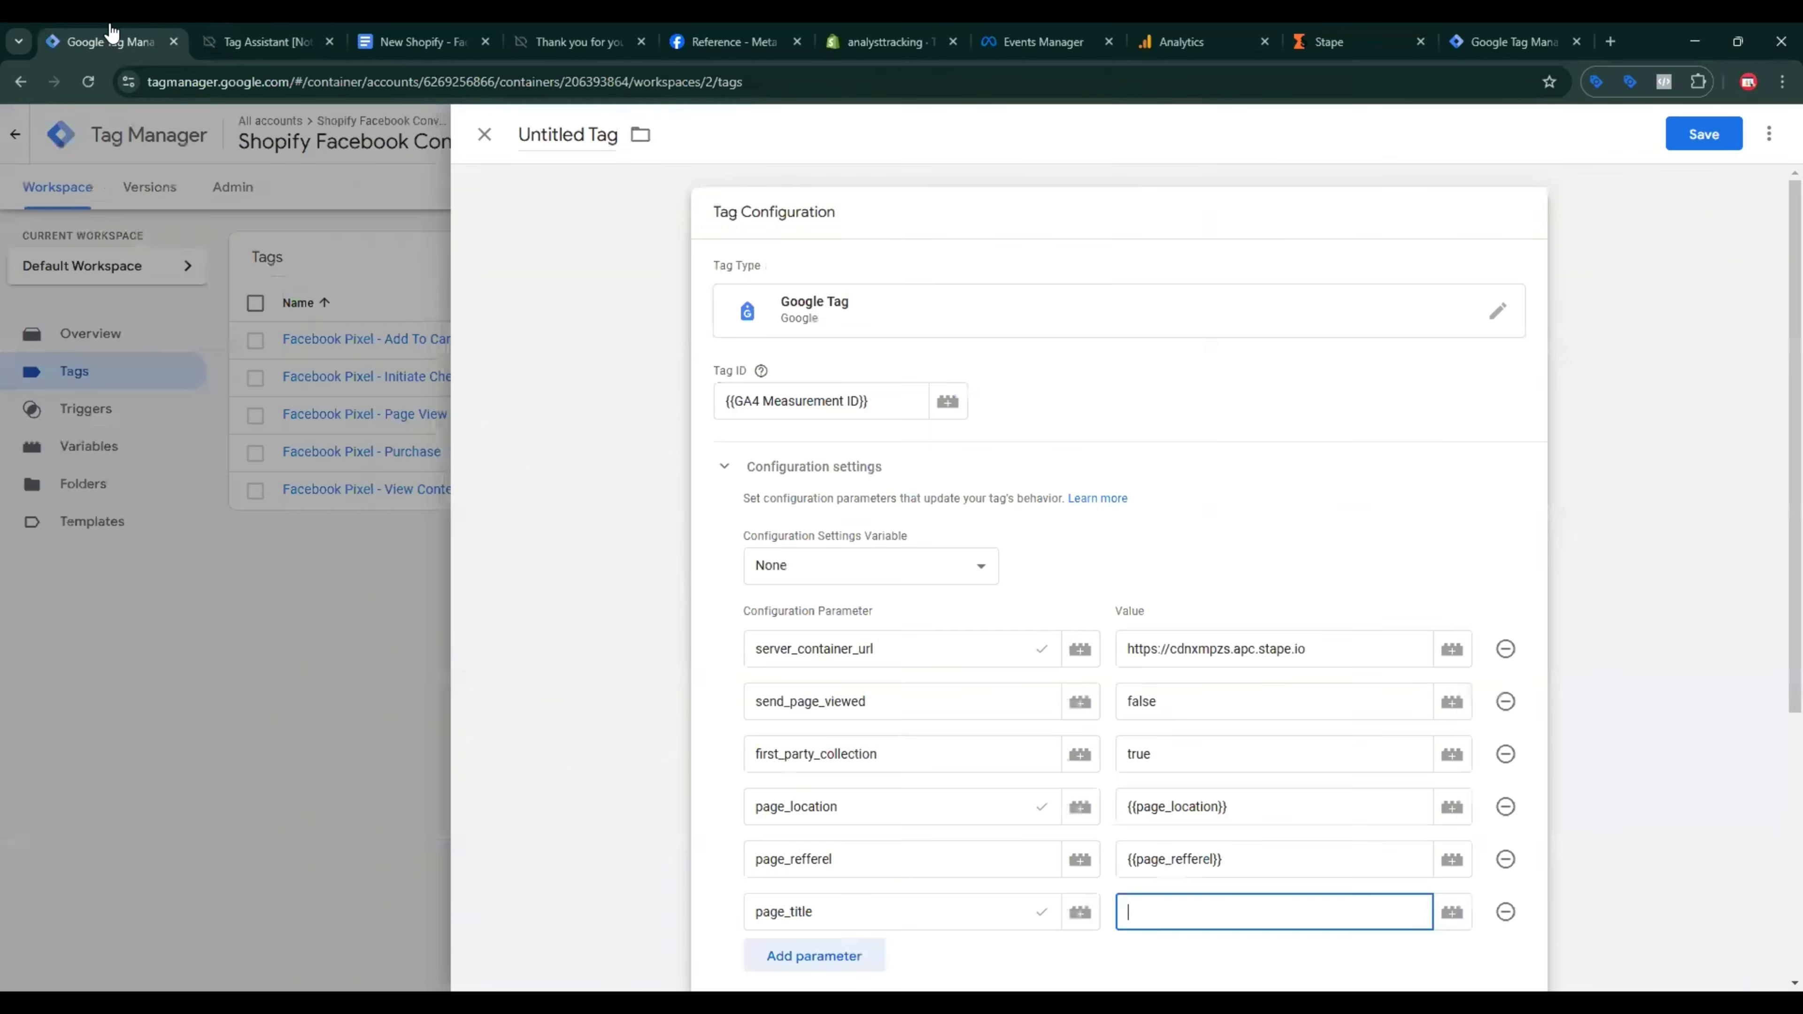
pyautogui.click(1451, 916)
pyautogui.click(1753, 134)
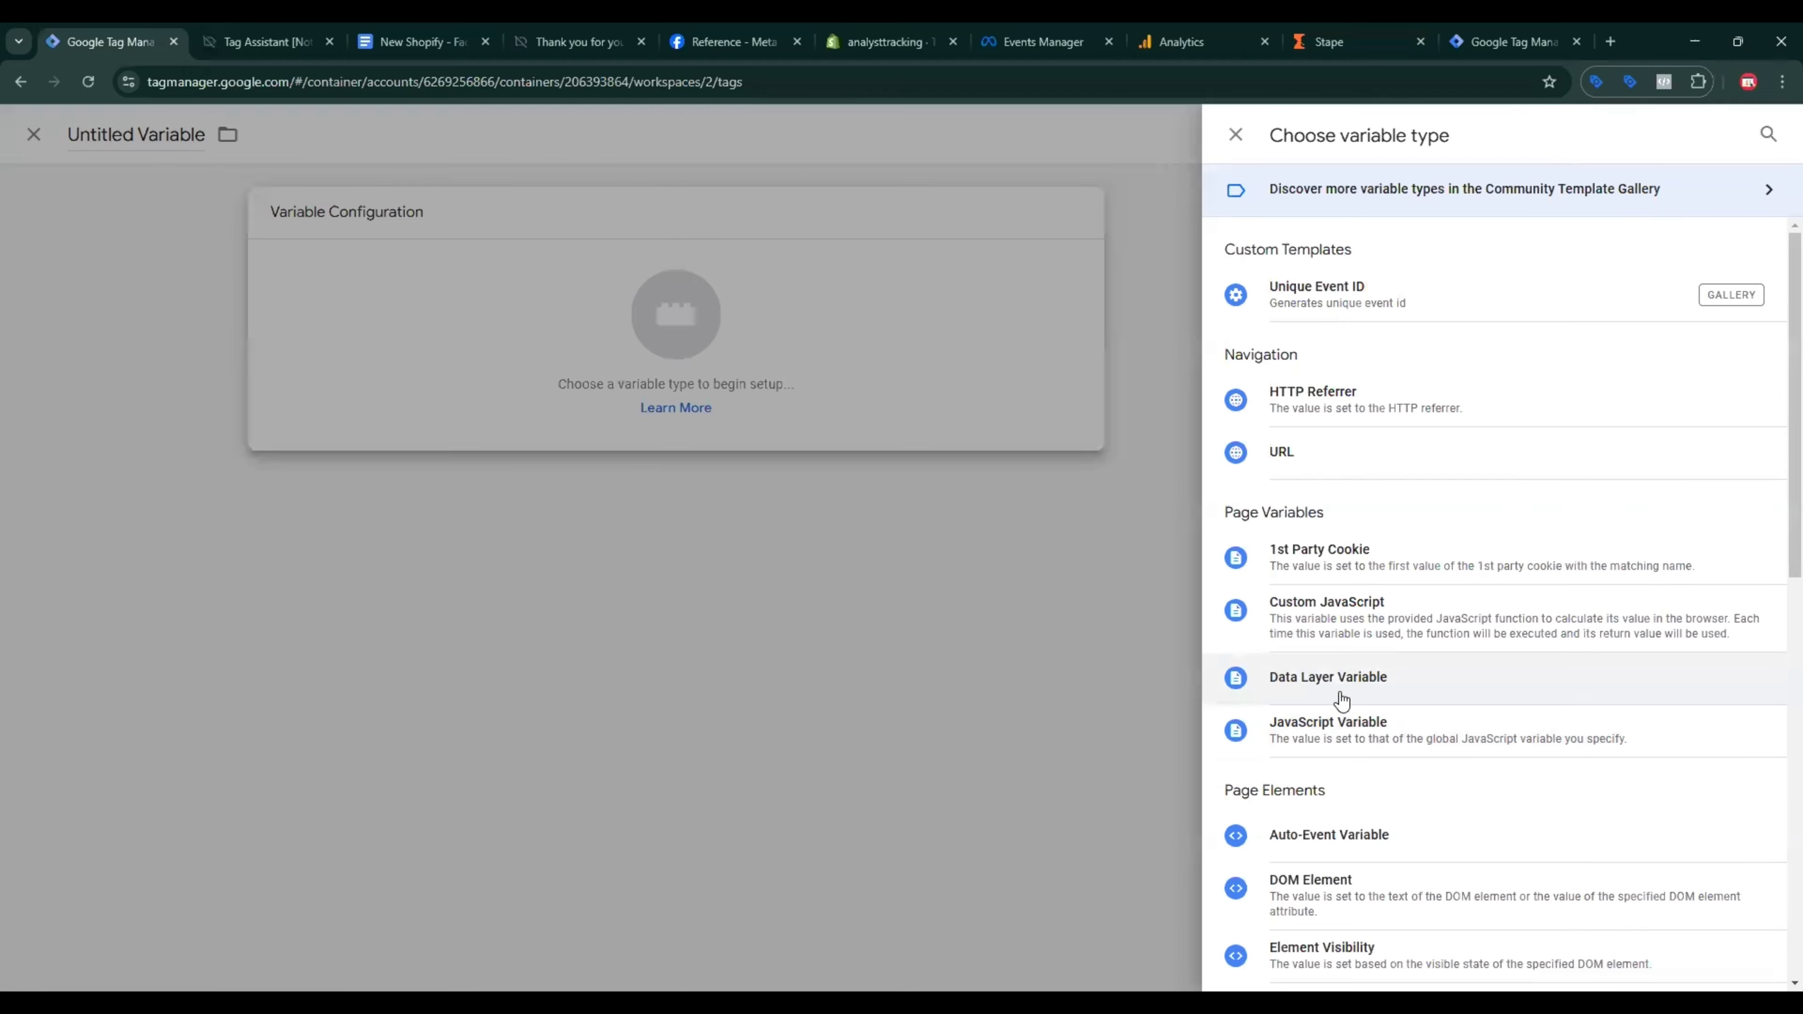
pyautogui.click(1341, 679)
pyautogui.click(830, 402)
pyautogui.hotkey('ctrl', 'v')
pyautogui.click(591, 183)
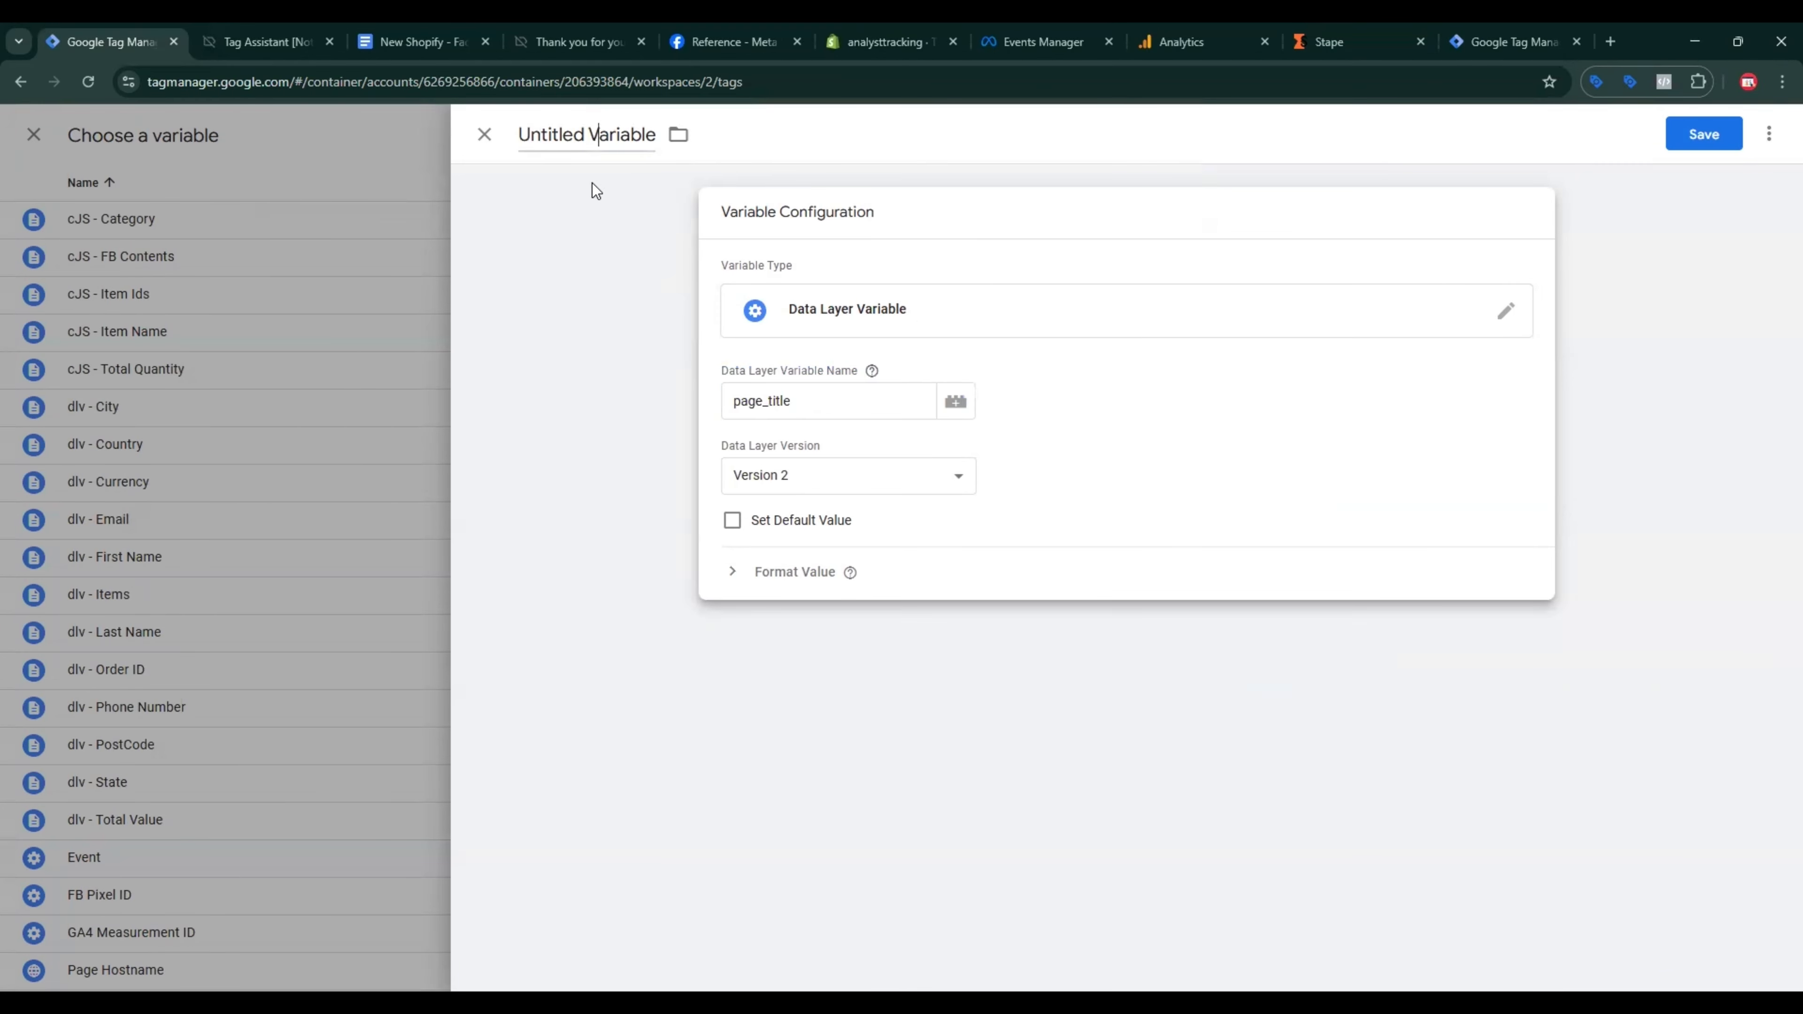
pyautogui.hotkey('ctrl', 'v')
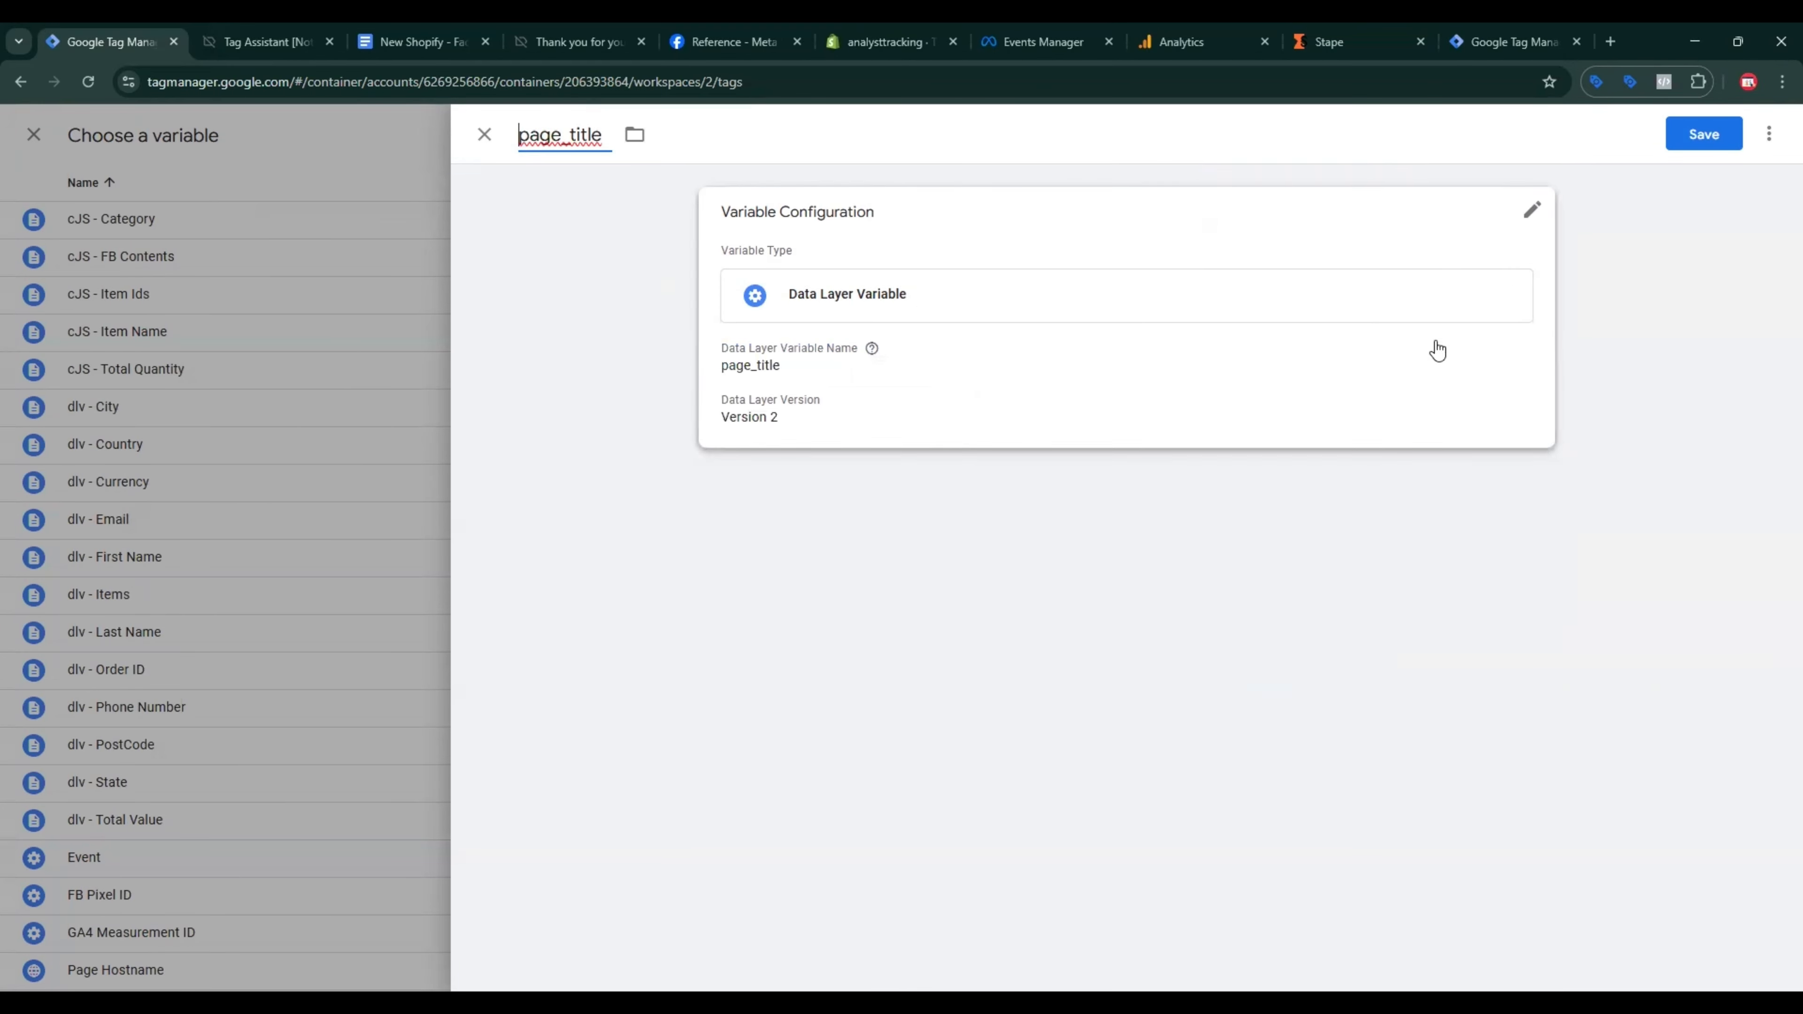
pyautogui.click(1717, 146)
# Step: Assign the All Pages trigger to the Google Tag and save it as "Facebook Server side - Google Tag"
pyautogui.scroll(-3, 838, 628)
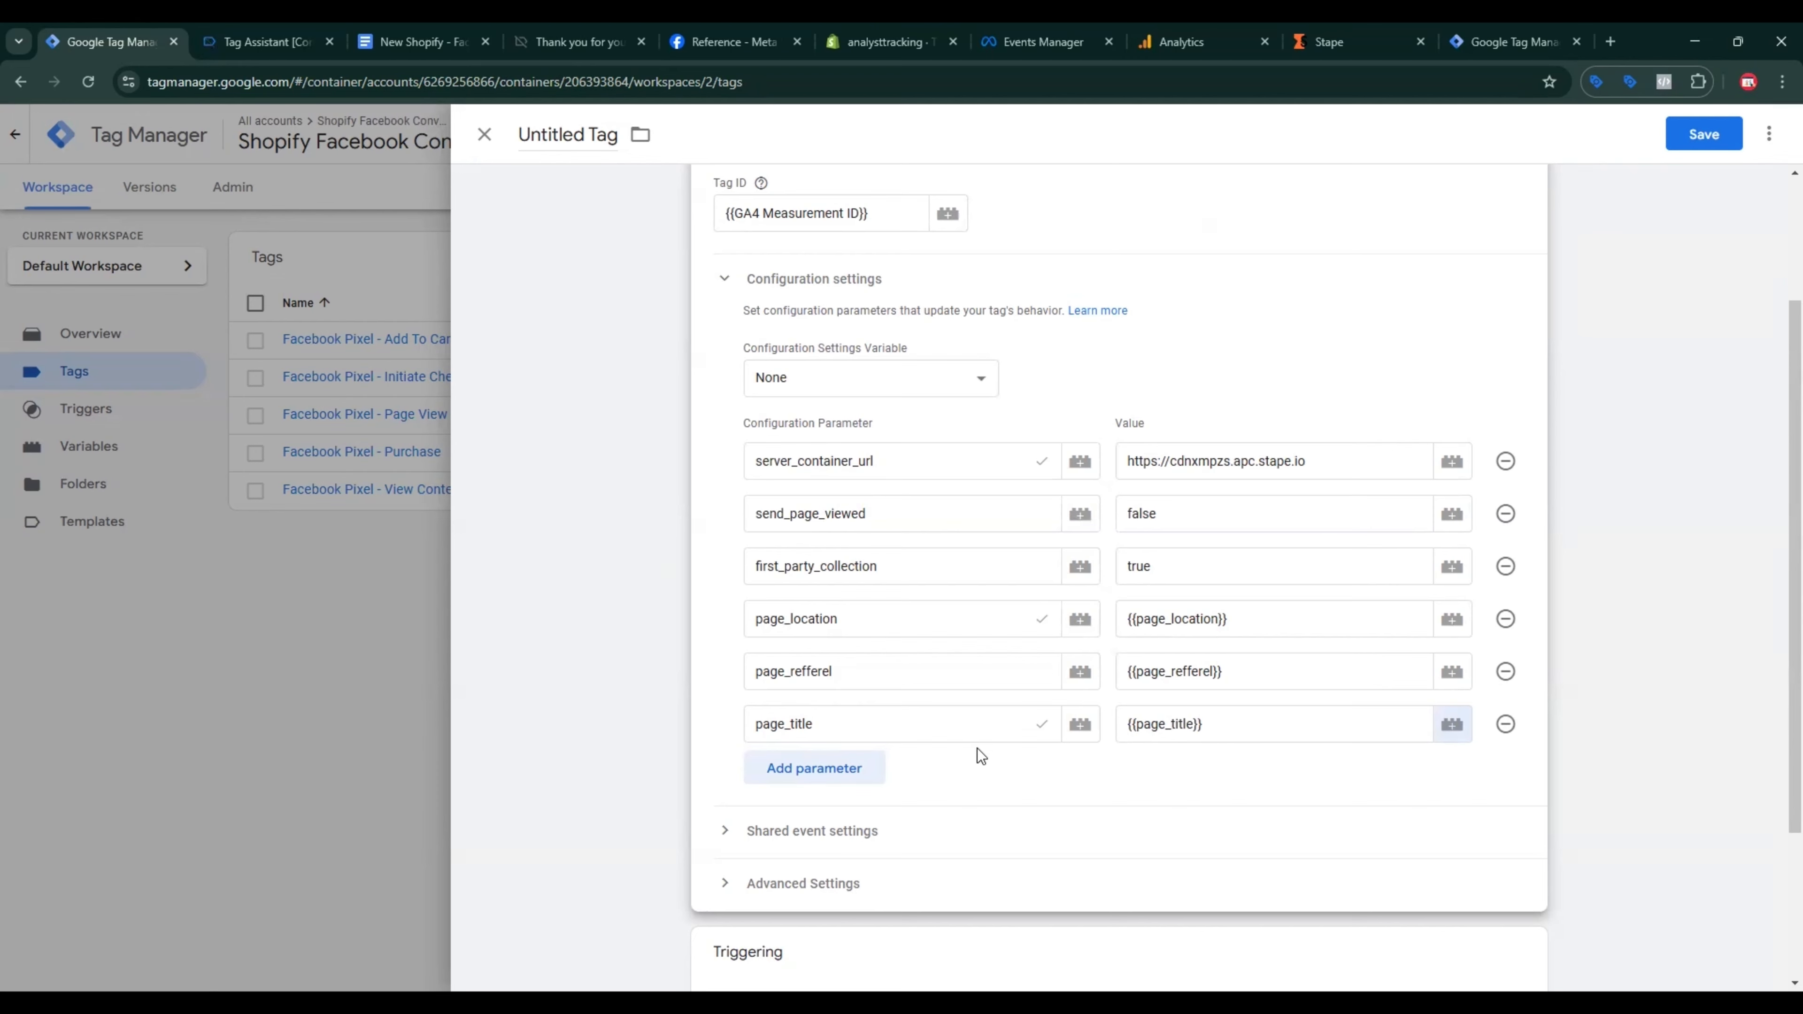
pyautogui.scroll(-3, 1018, 737)
pyautogui.click(1224, 838)
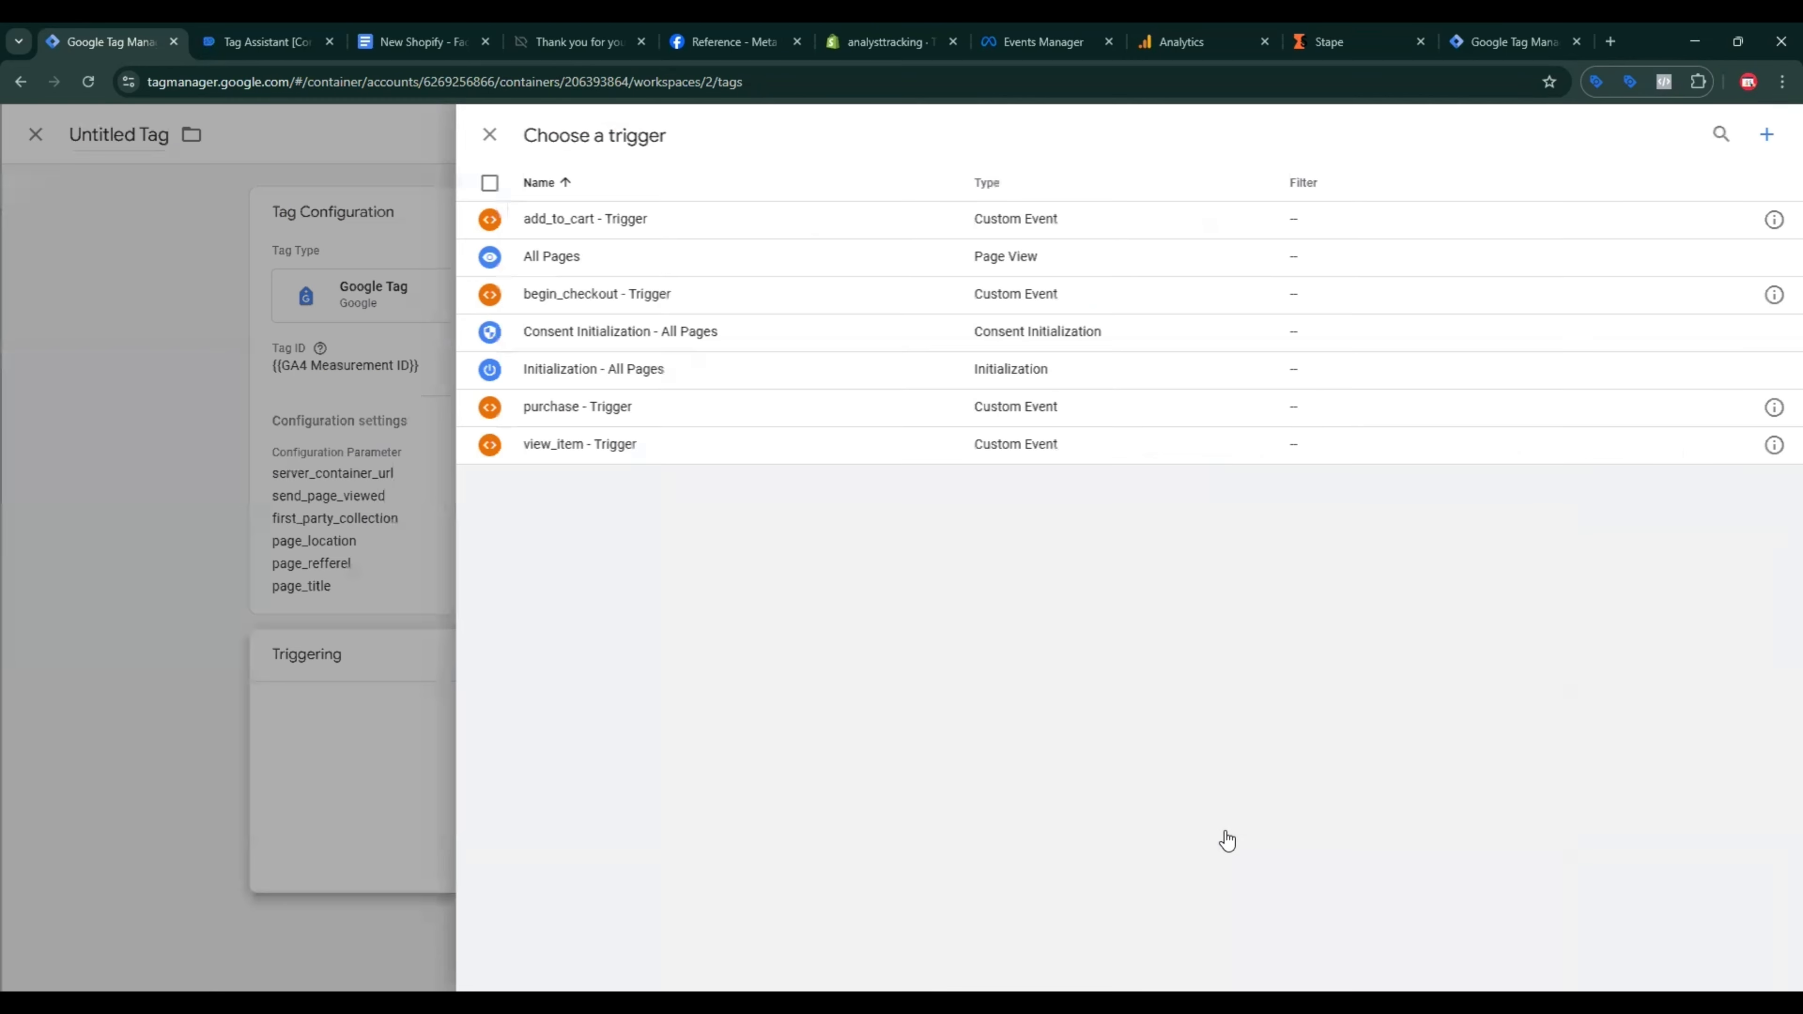
pyautogui.click(602, 262)
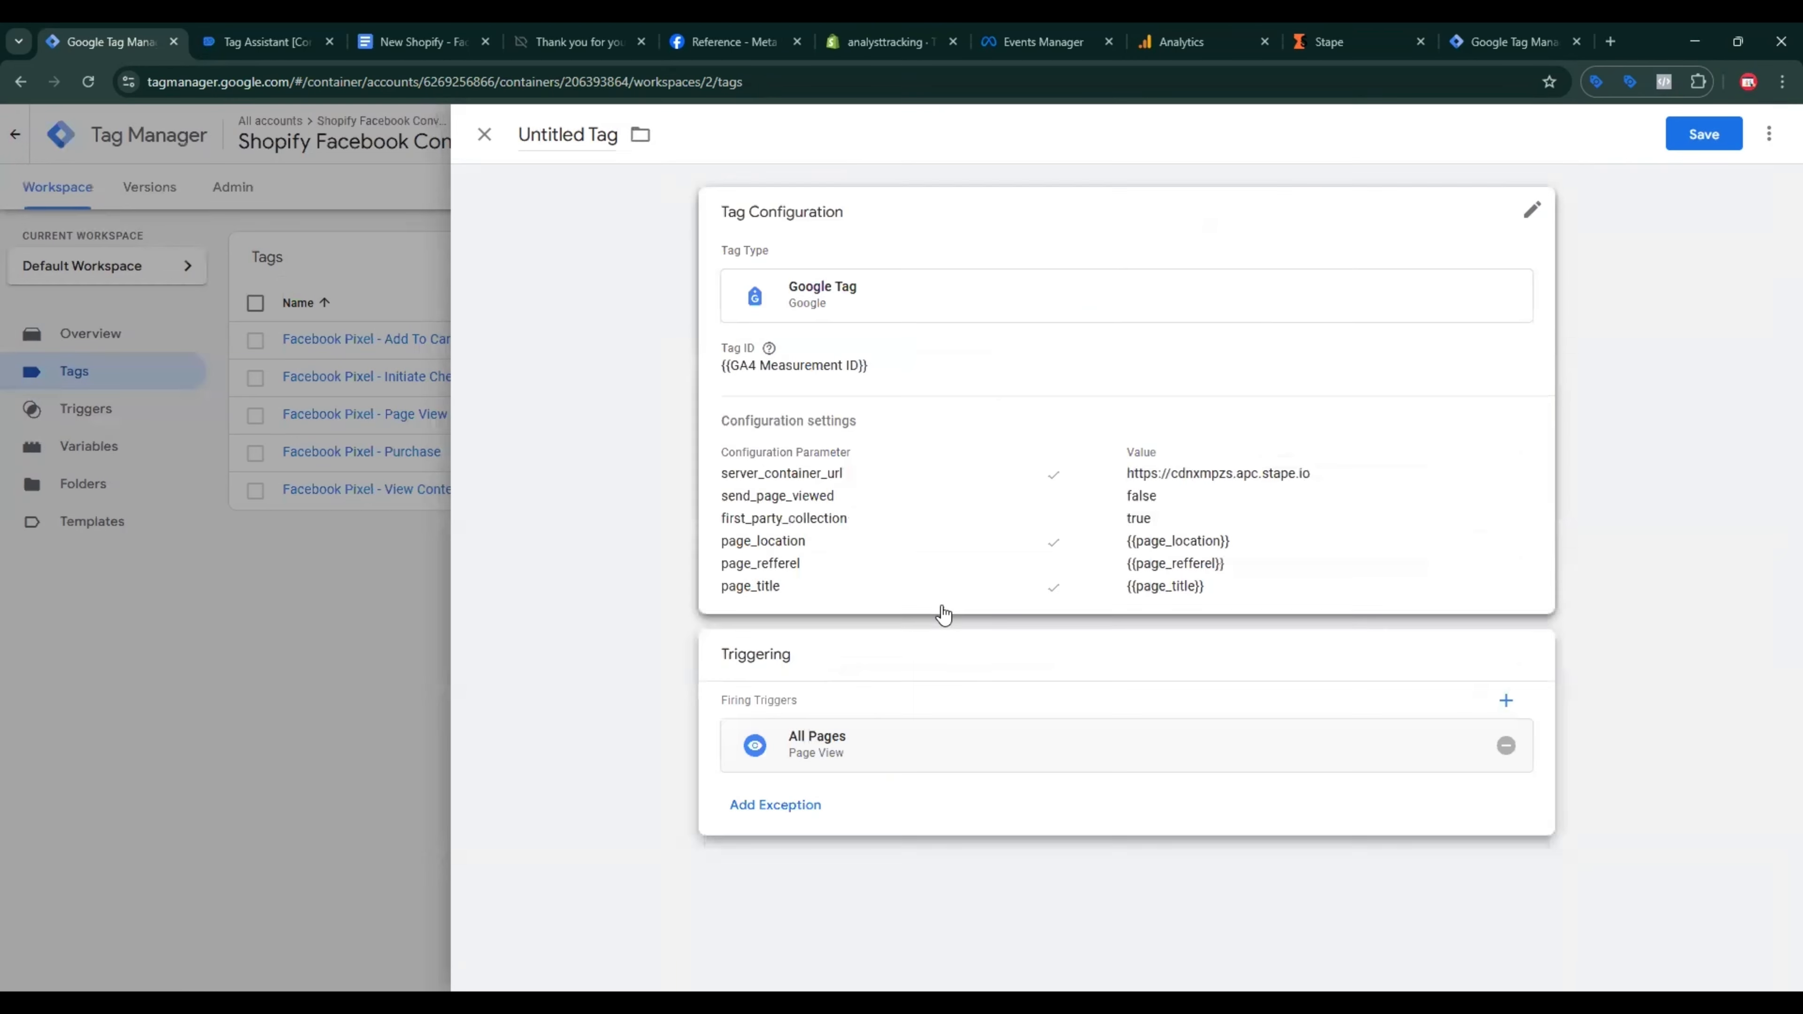
pyautogui.click(1687, 146)
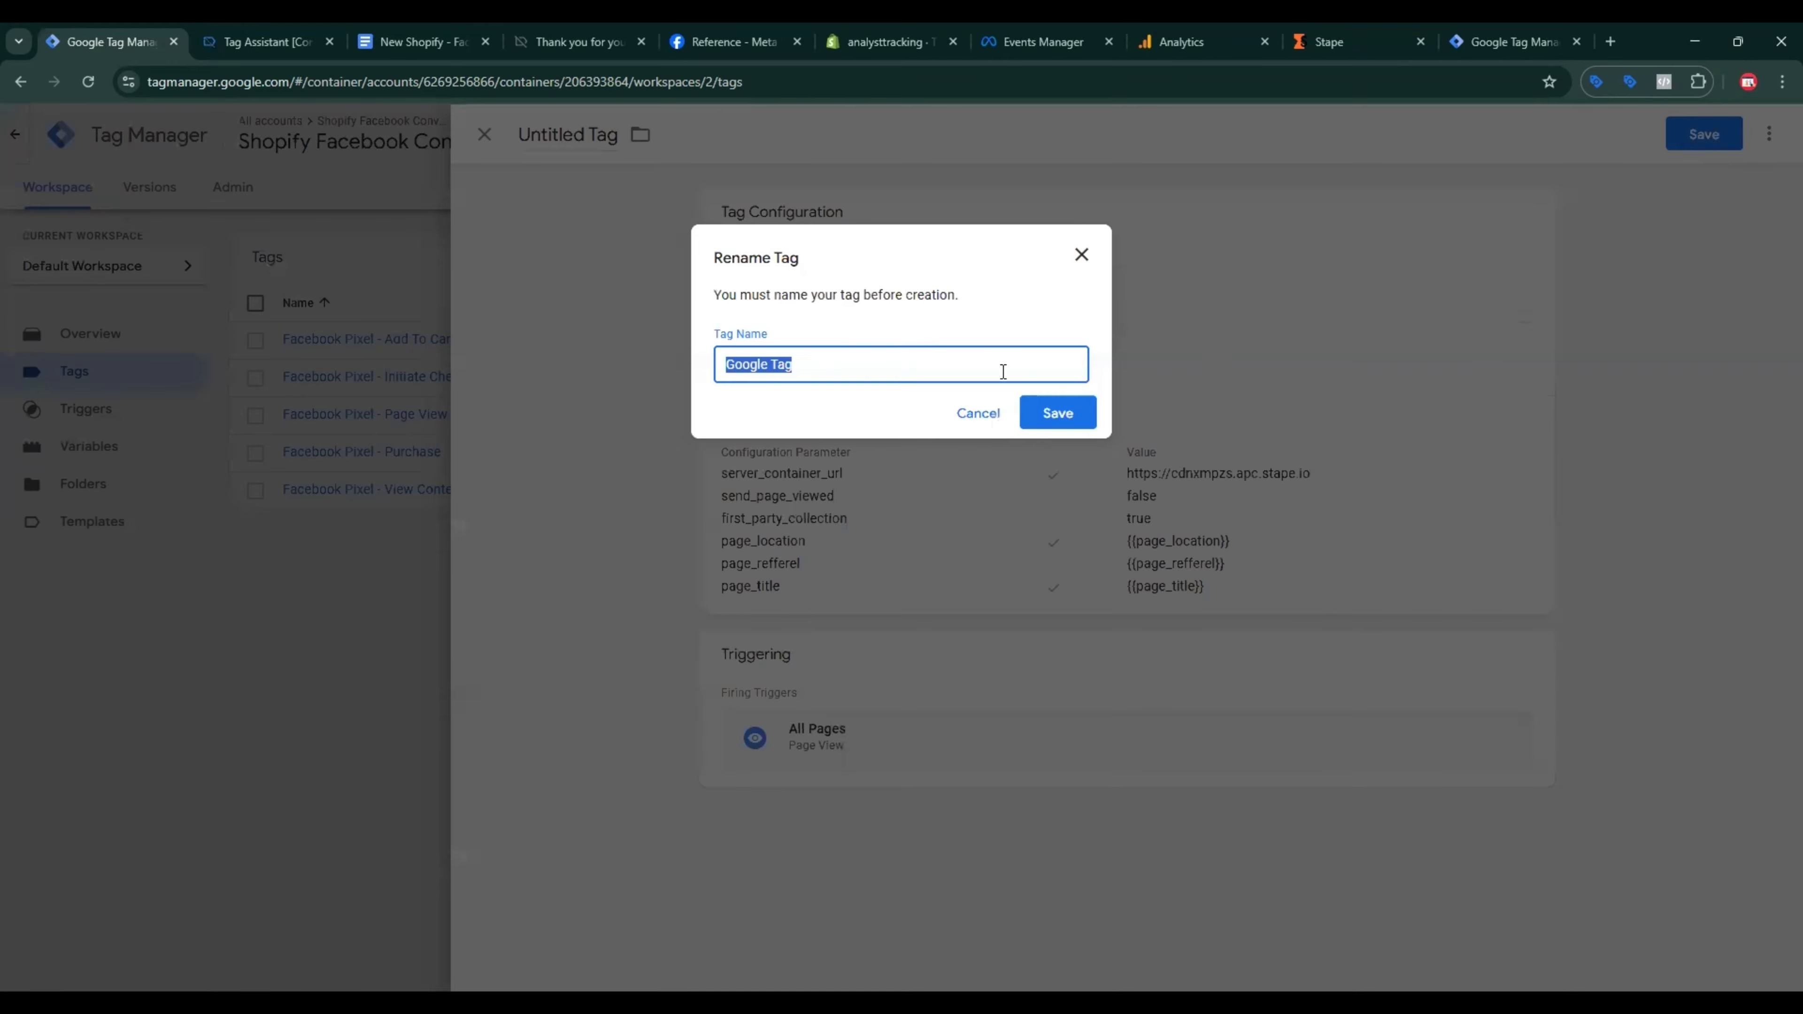
pyautogui.write('Facebook Server side - Google Tag')
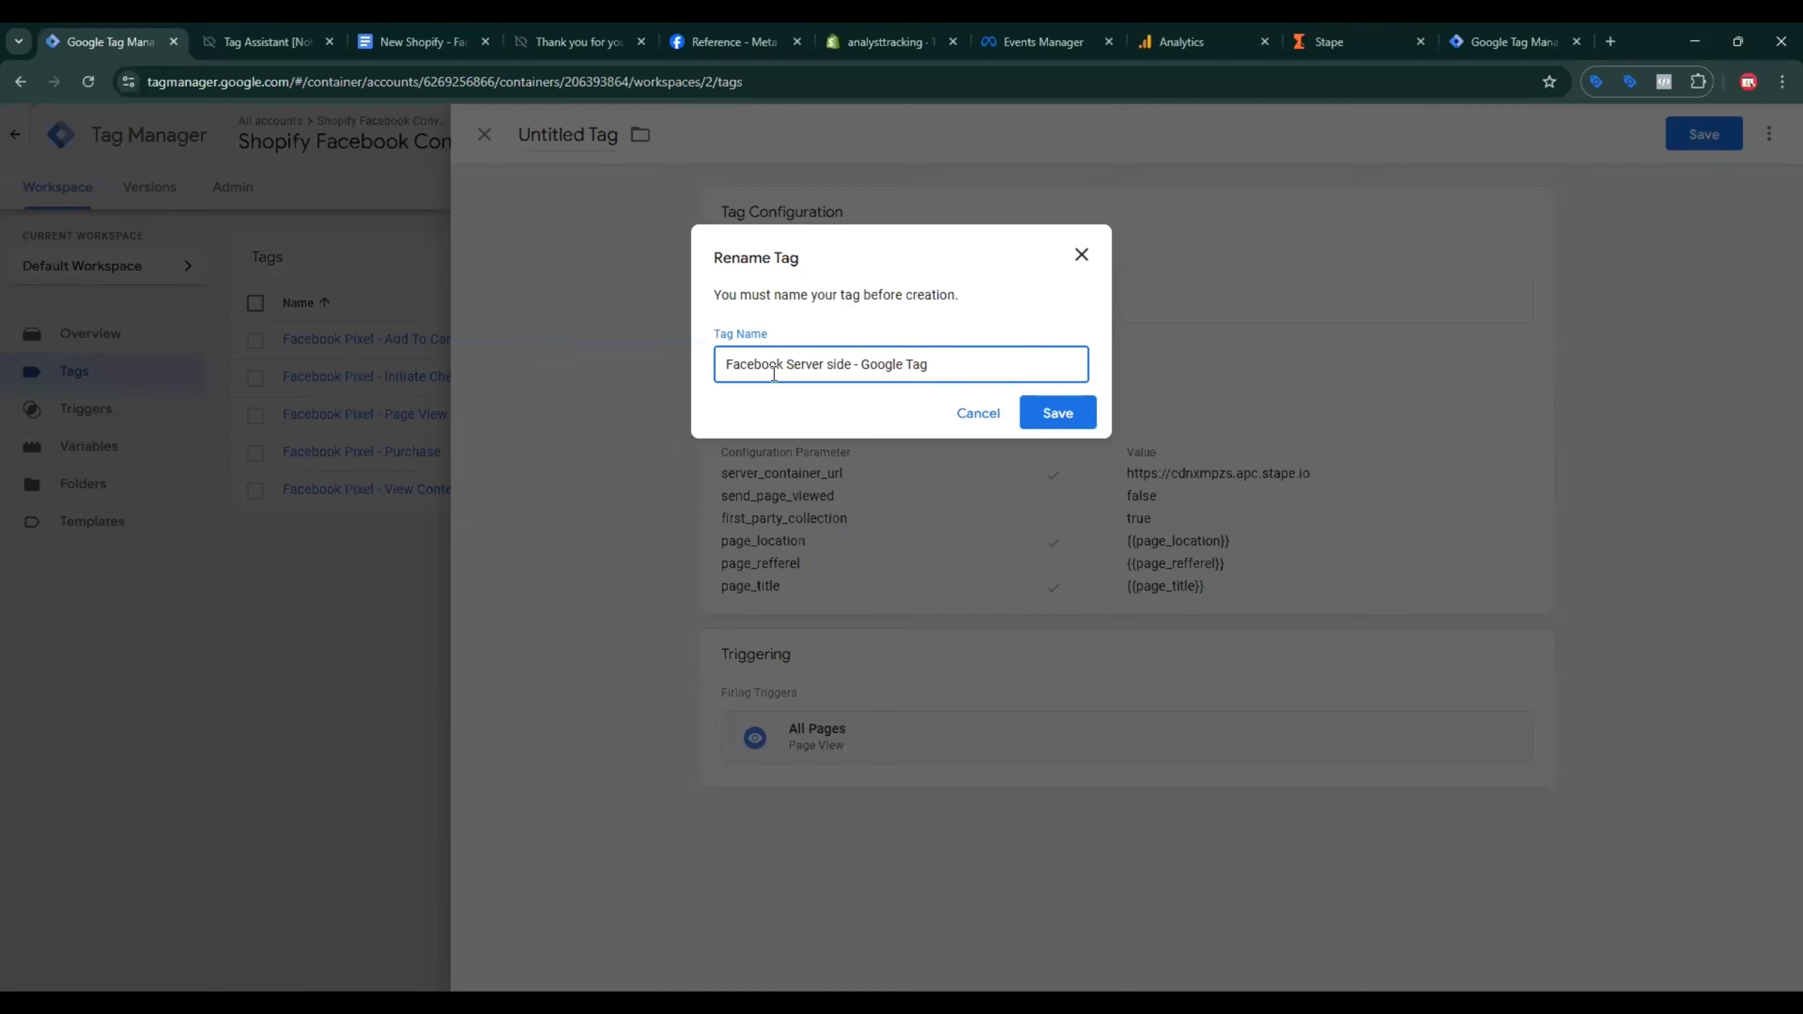
pyautogui.click(1059, 421)
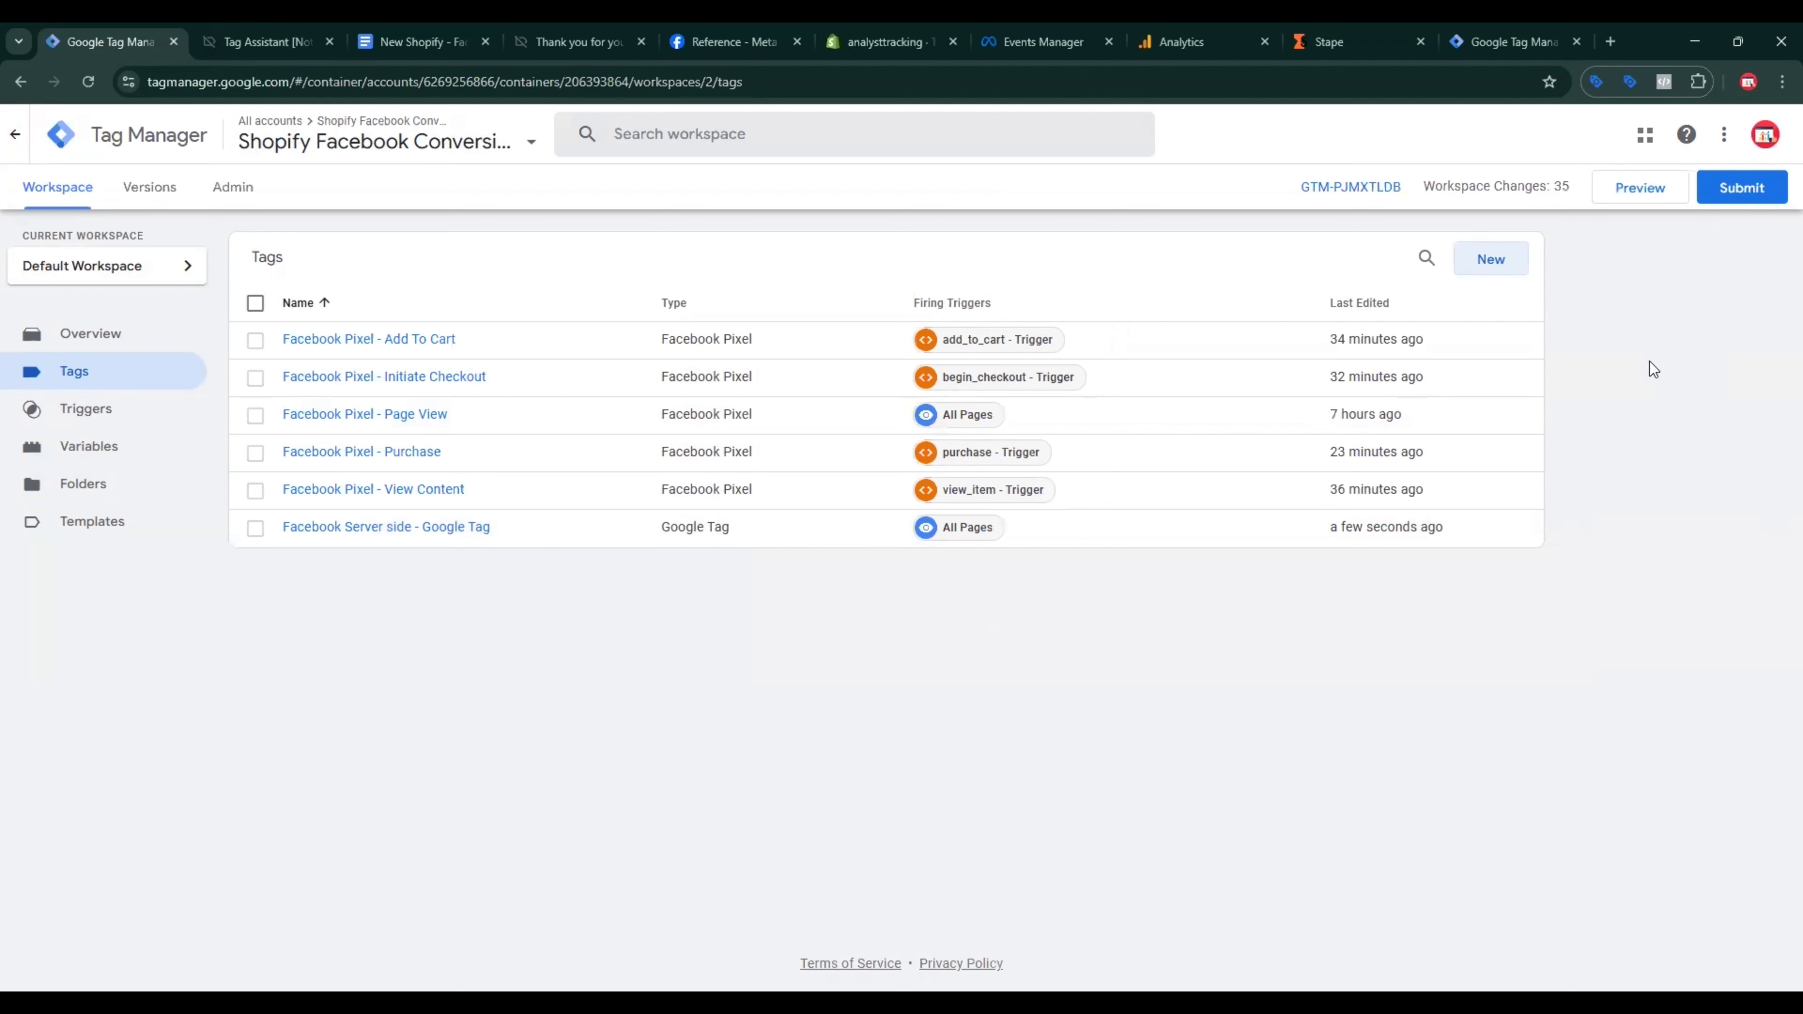
# Step: Start a new Google Analytics: GA4 Event tag with the GA4 Measurement ID variable as its measurement ID
pyautogui.click(1506, 272)
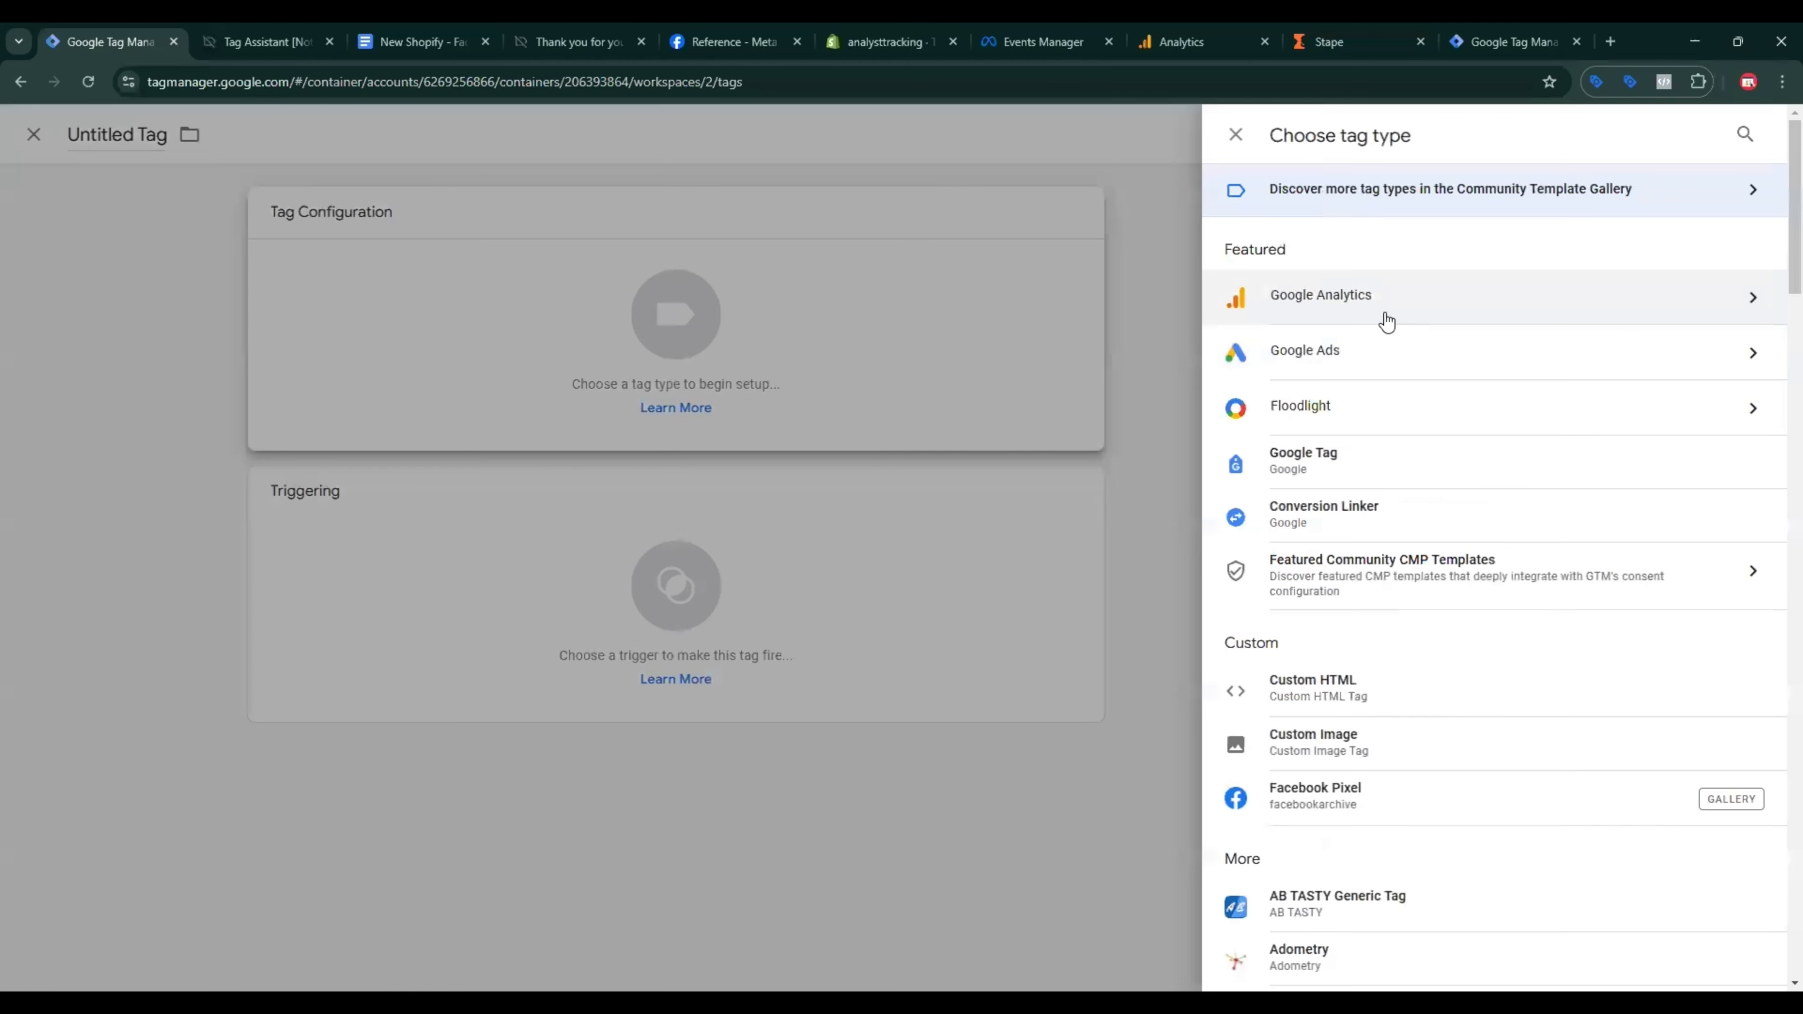
pyautogui.click(1387, 322)
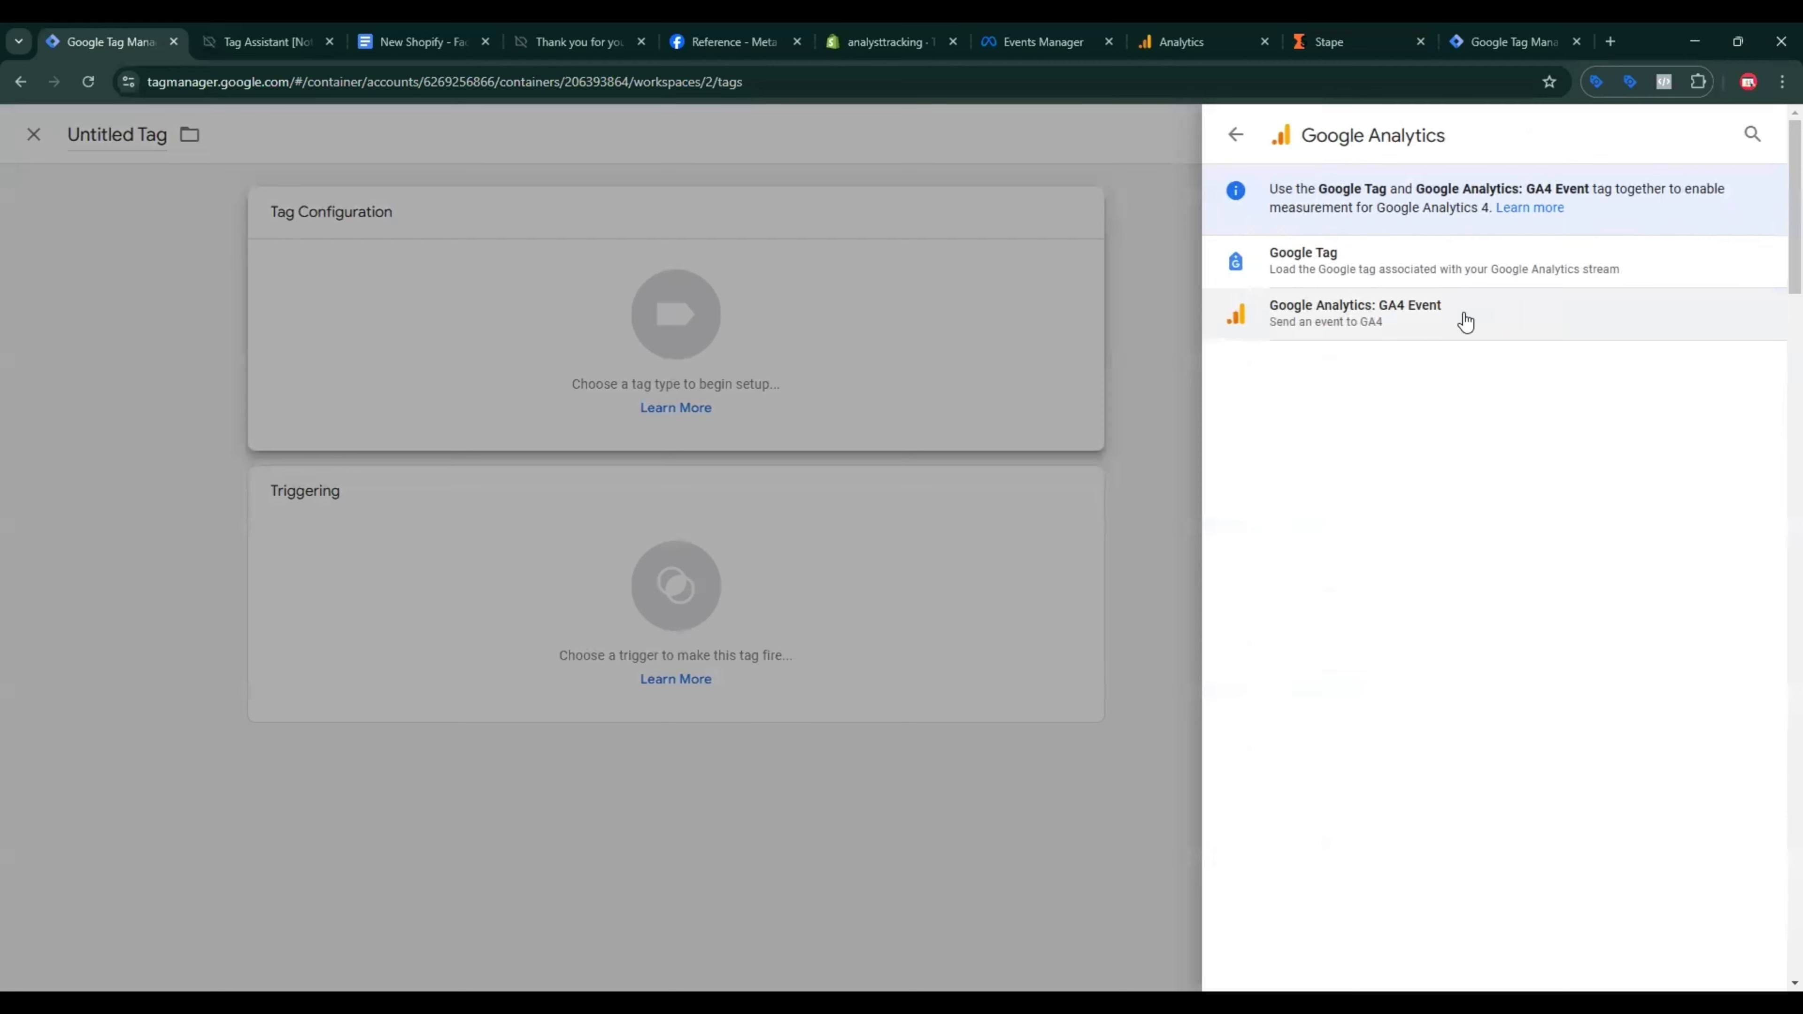
pyautogui.click(1442, 324)
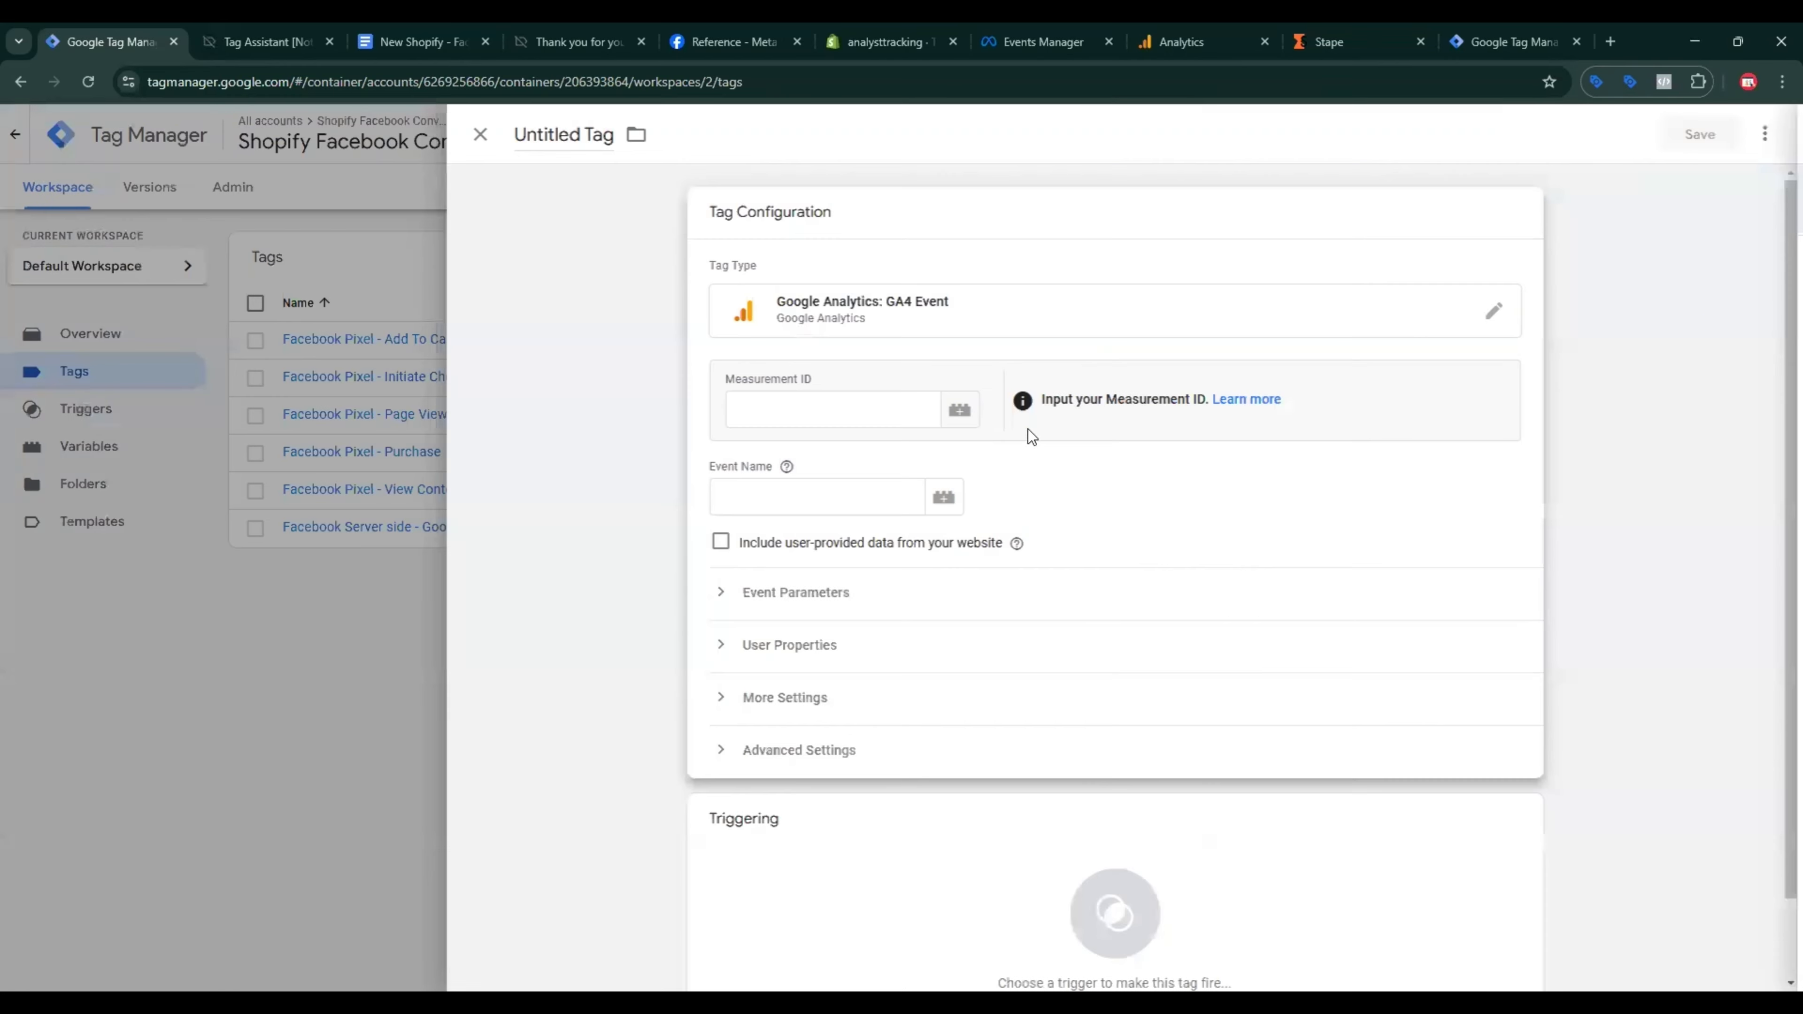
pyautogui.click(818, 413)
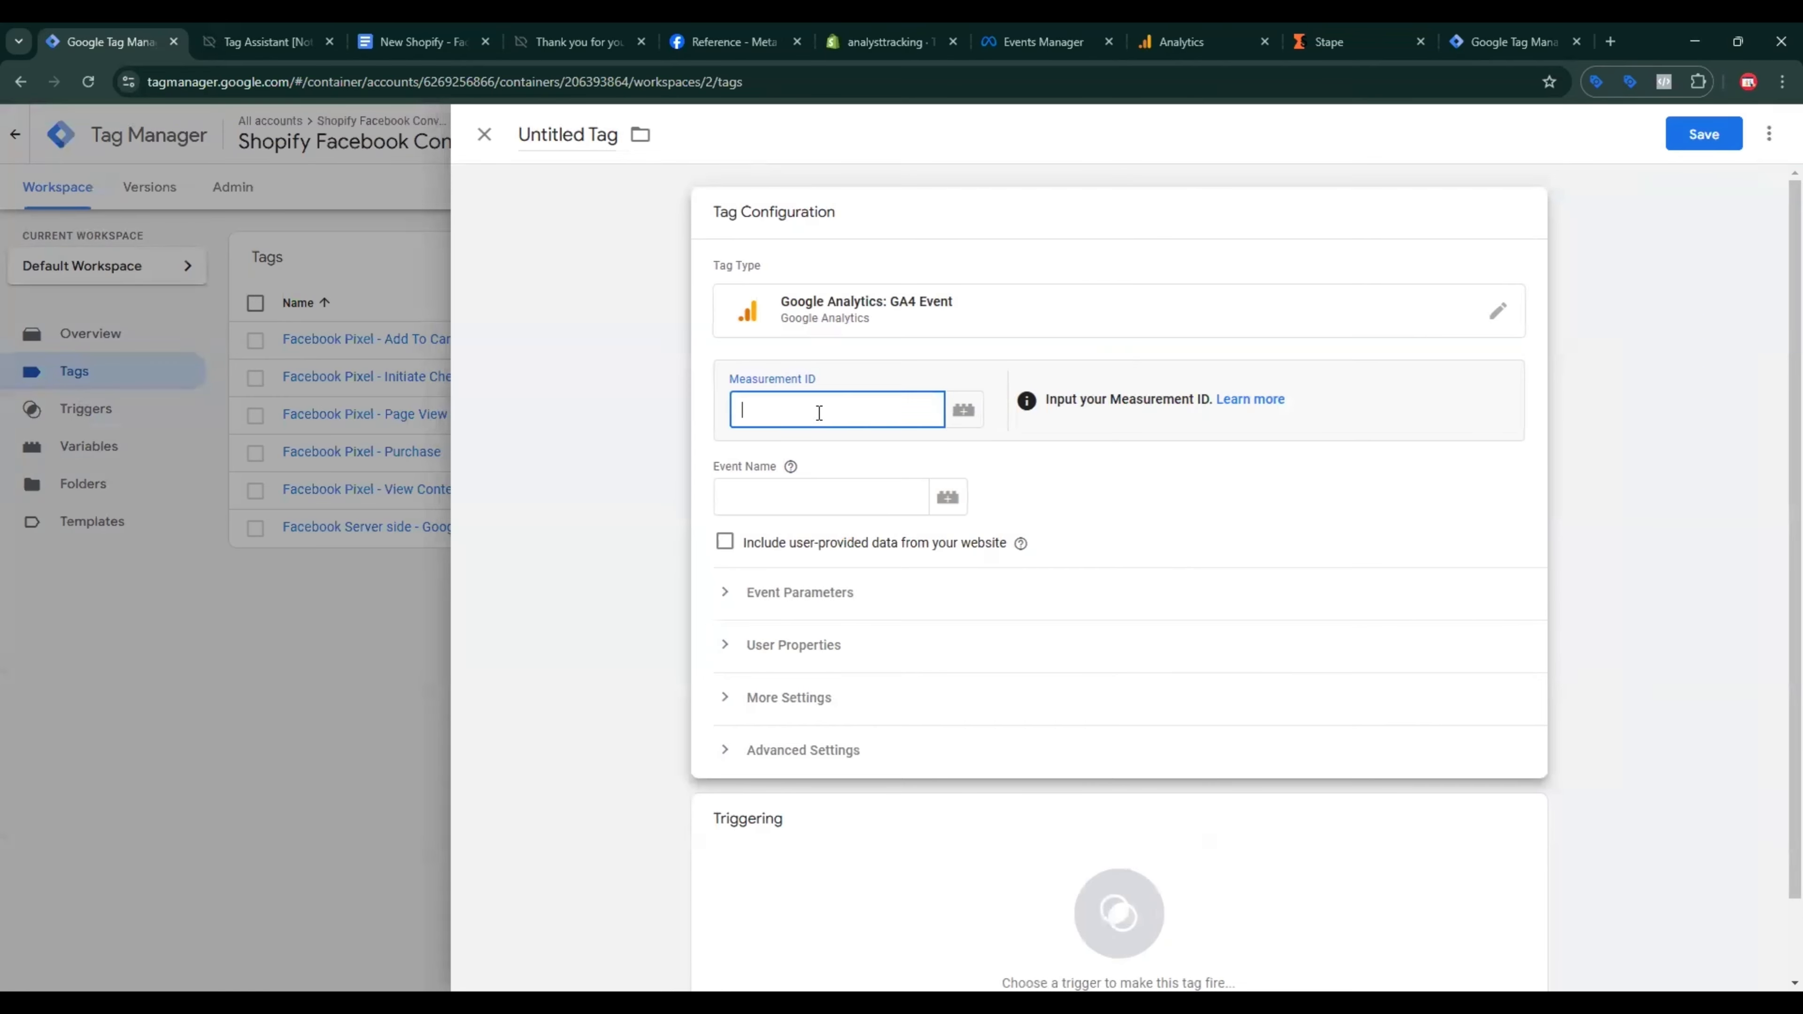
pyautogui.click(963, 412)
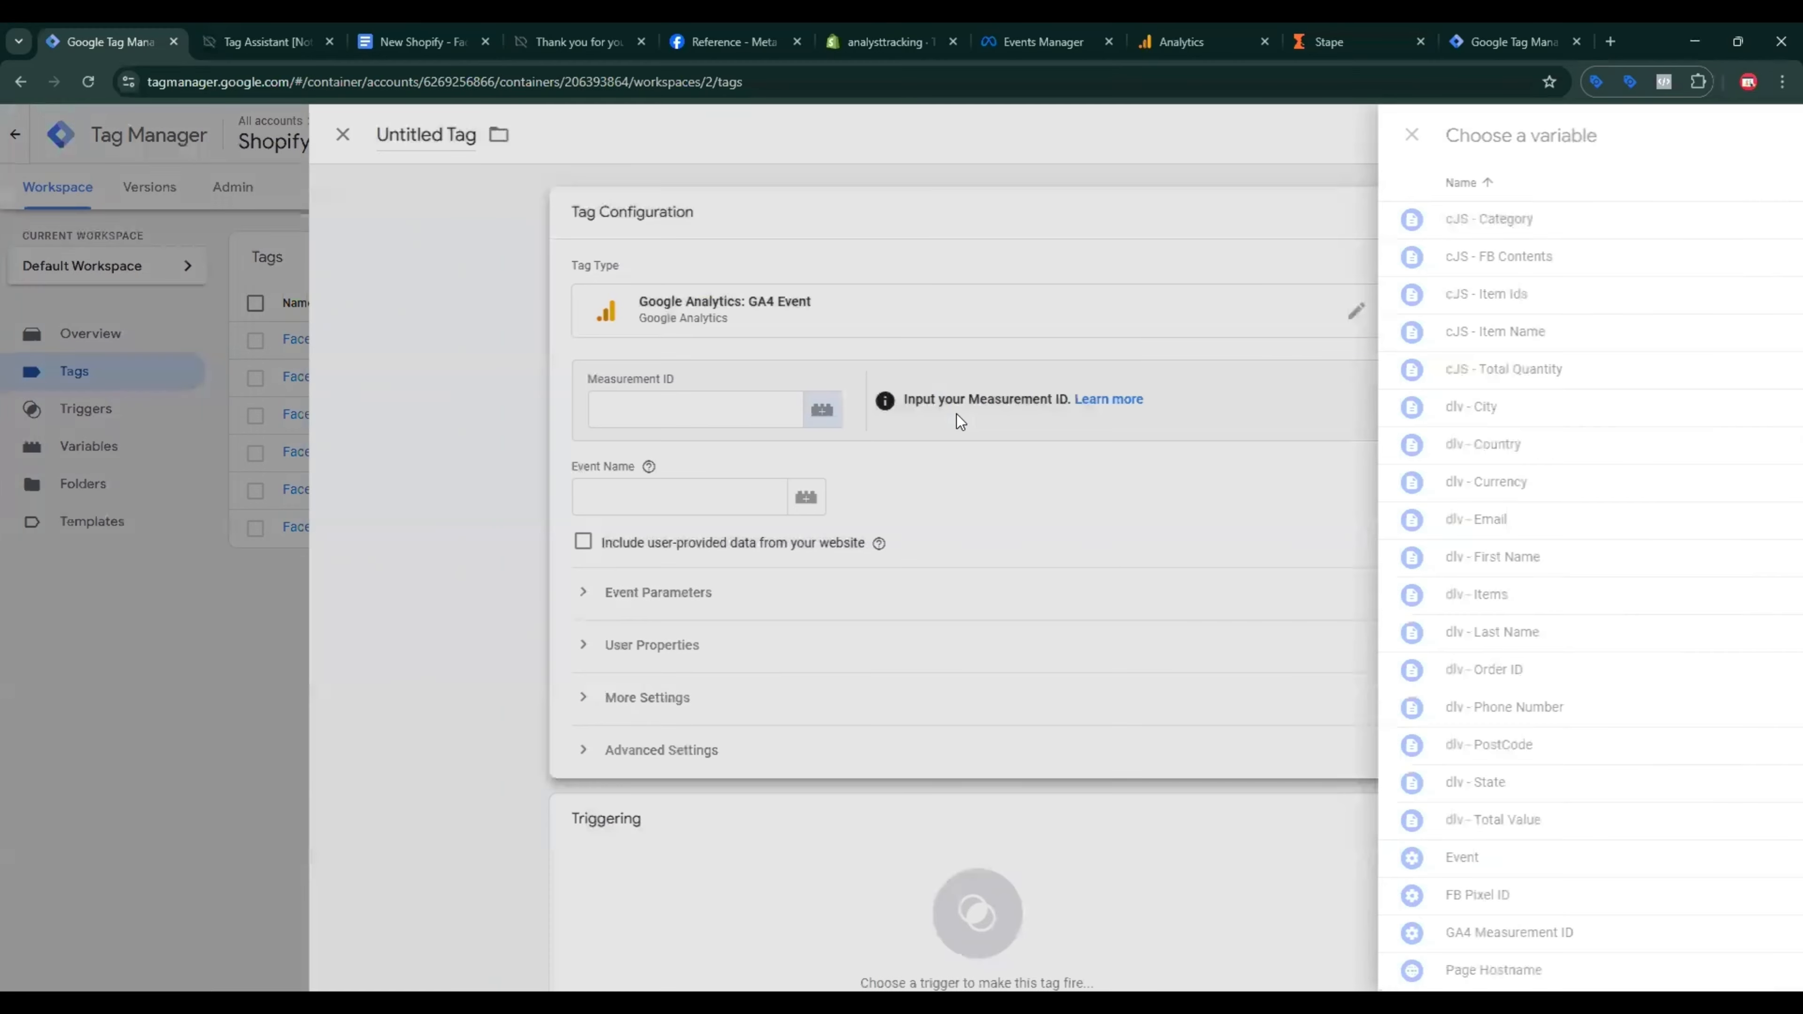
pyautogui.scroll(-5, 551, 639)
pyautogui.click(600, 670)
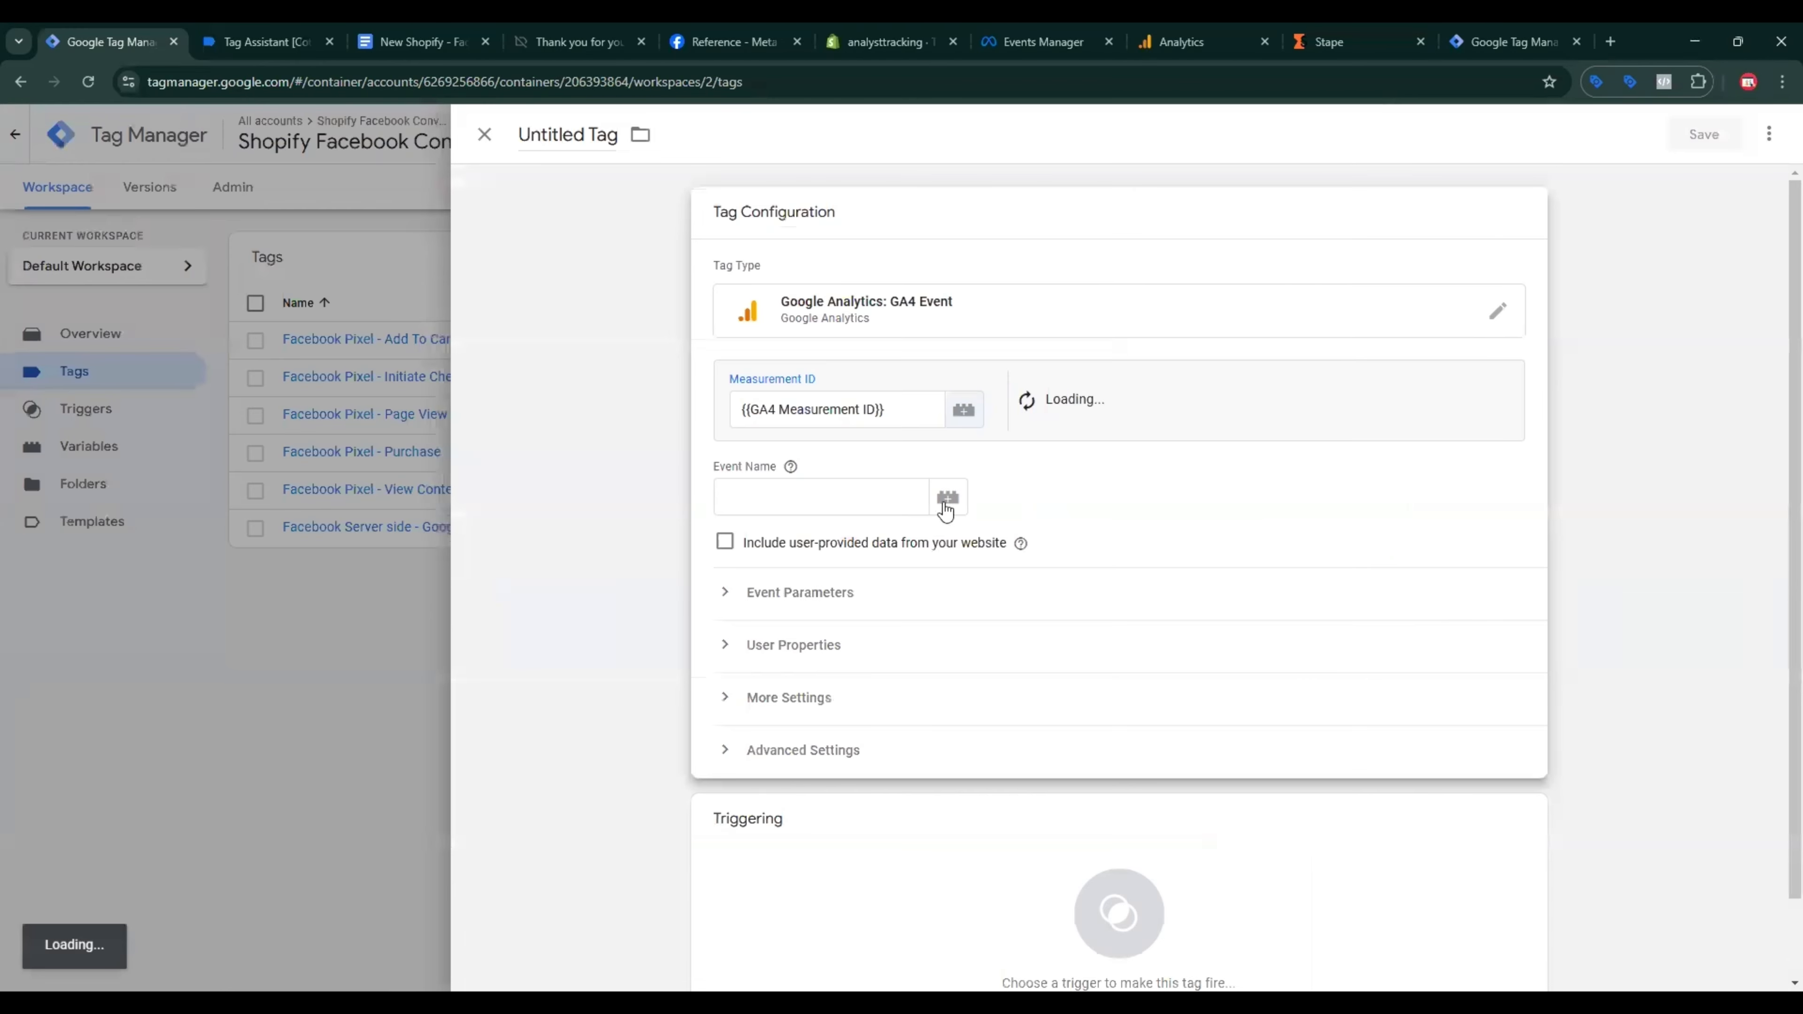
# Step: Set the GA4 event tag's event name to page_viewed, copied from the Page View table in the Google Docs document
pyautogui.click(424, 42)
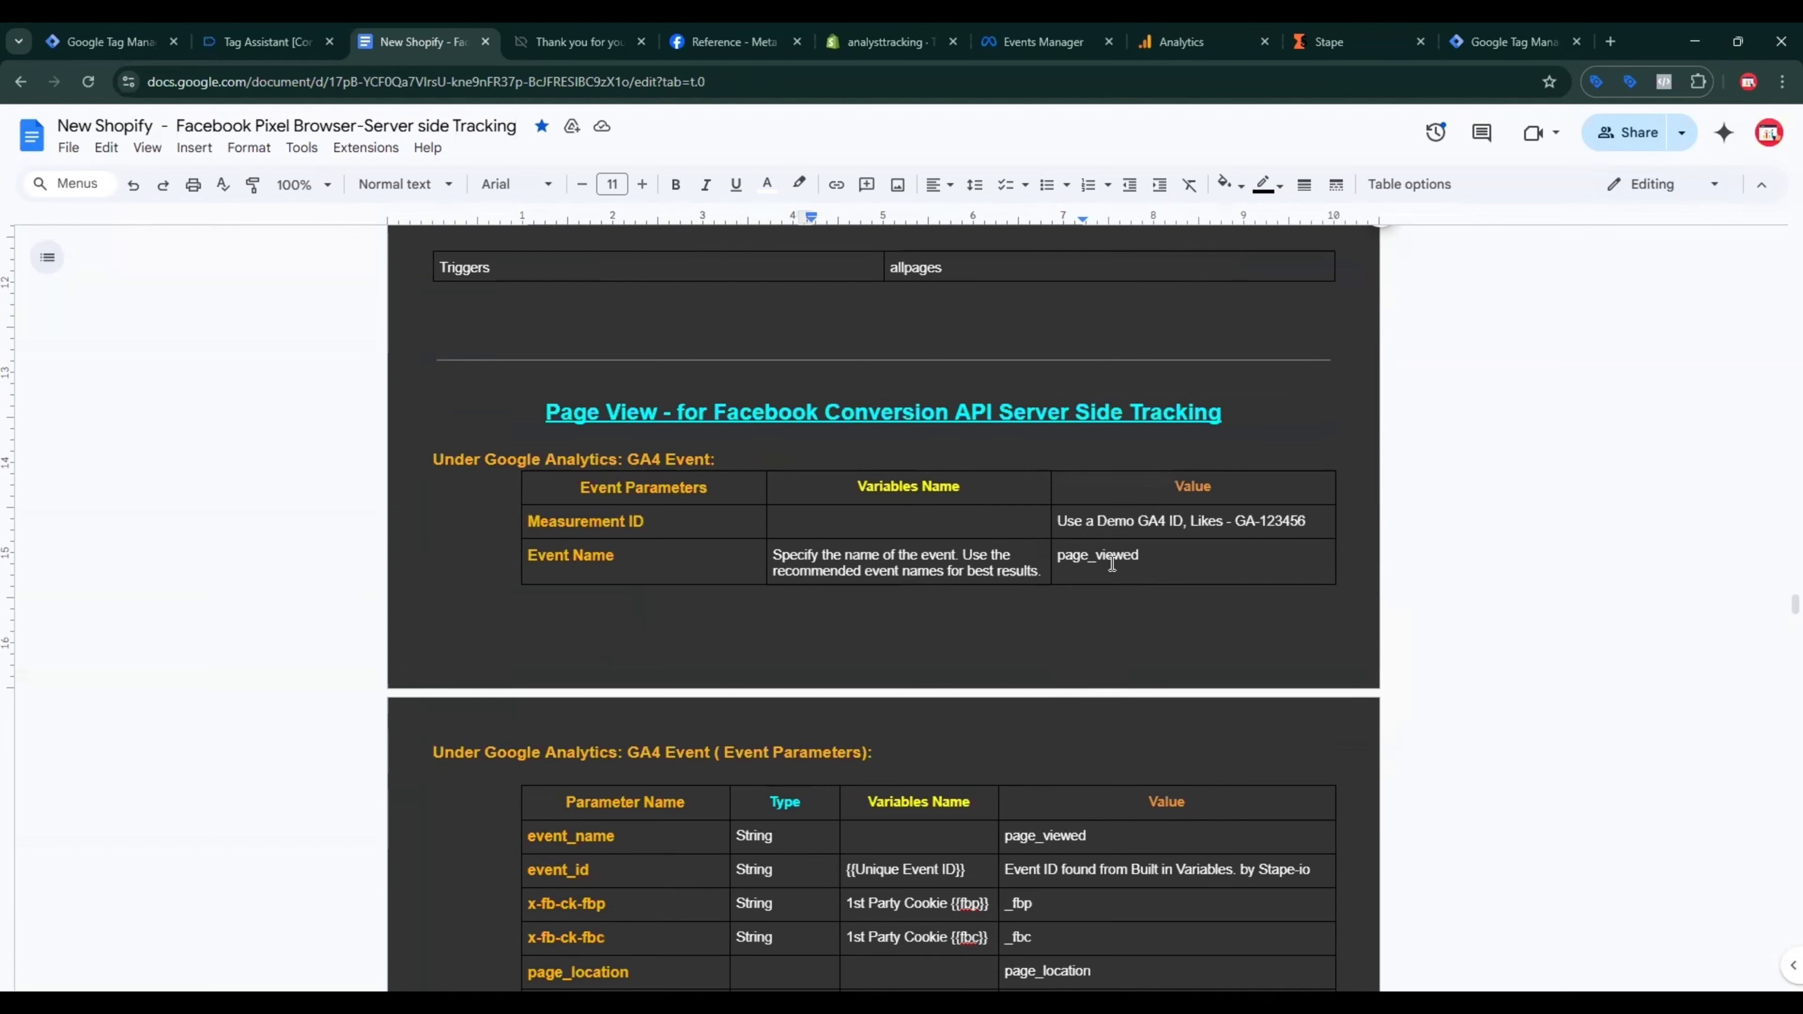
pyautogui.doubleClick(1112, 558)
pyautogui.hotkey('ctrl', 'c')
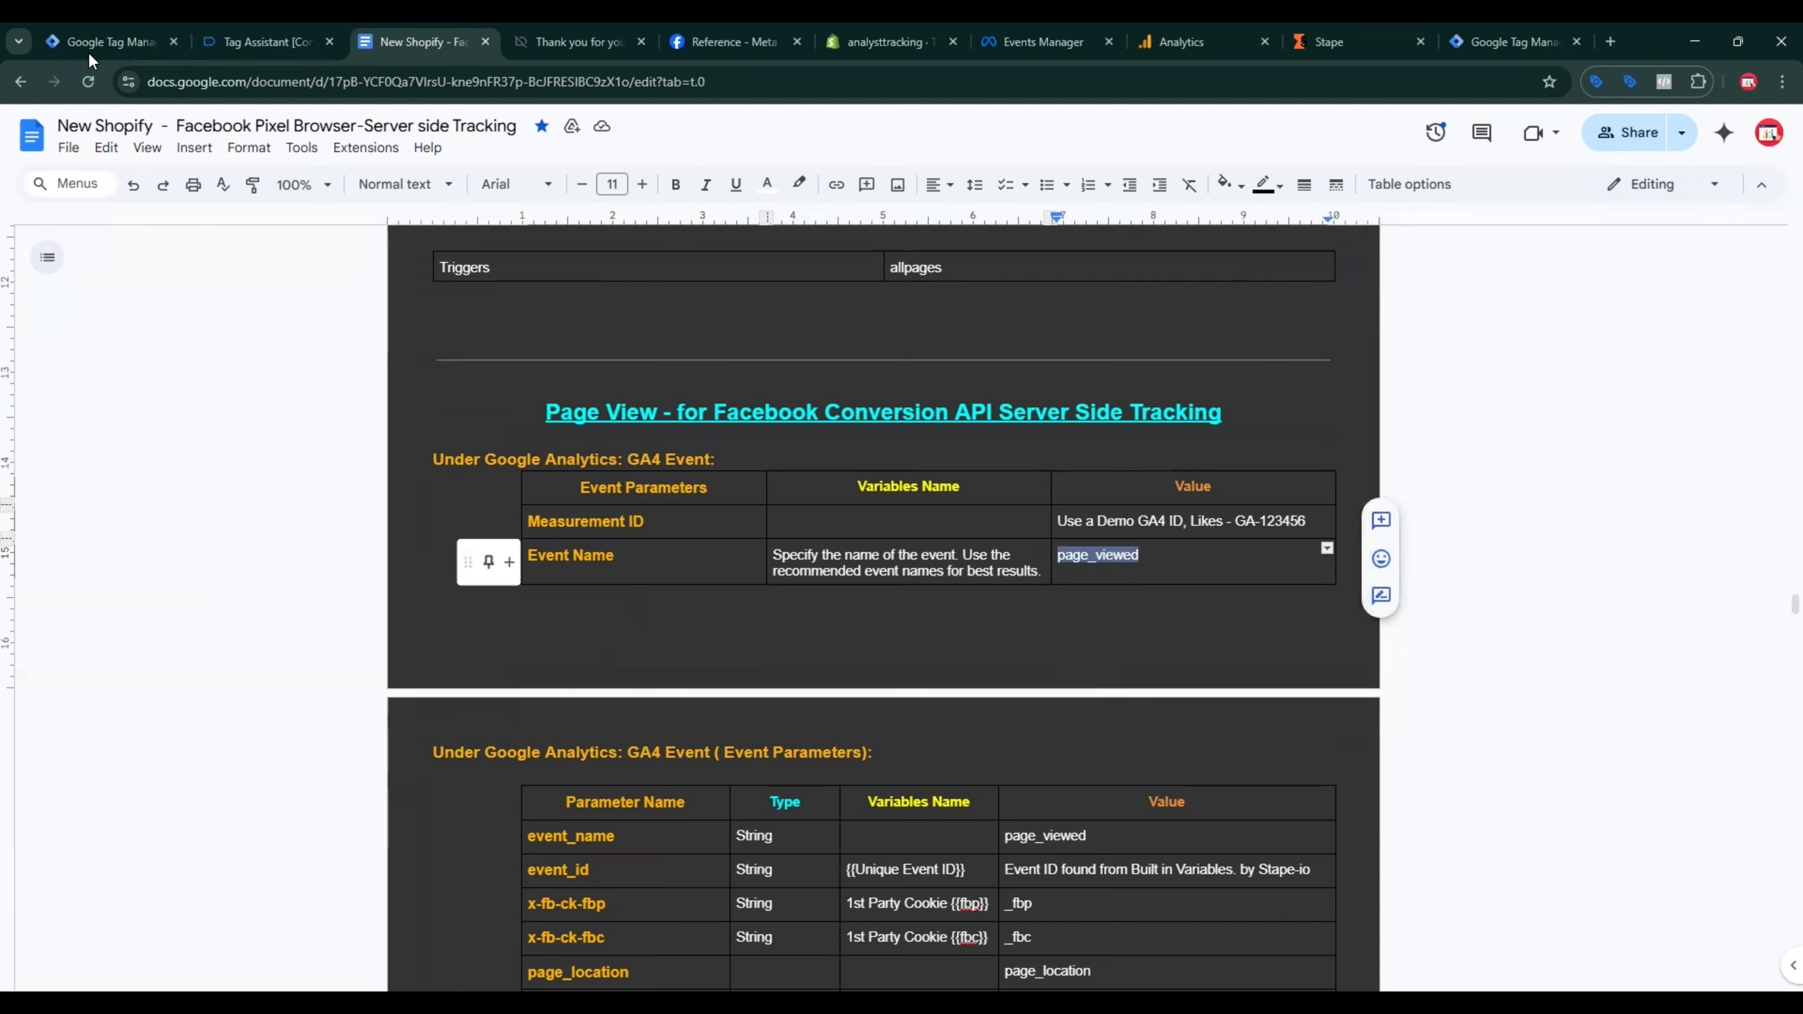
pyautogui.click(110, 42)
# Step: Add eight empty event parameter rows to the GA4 event tag
pyautogui.click(802, 592)
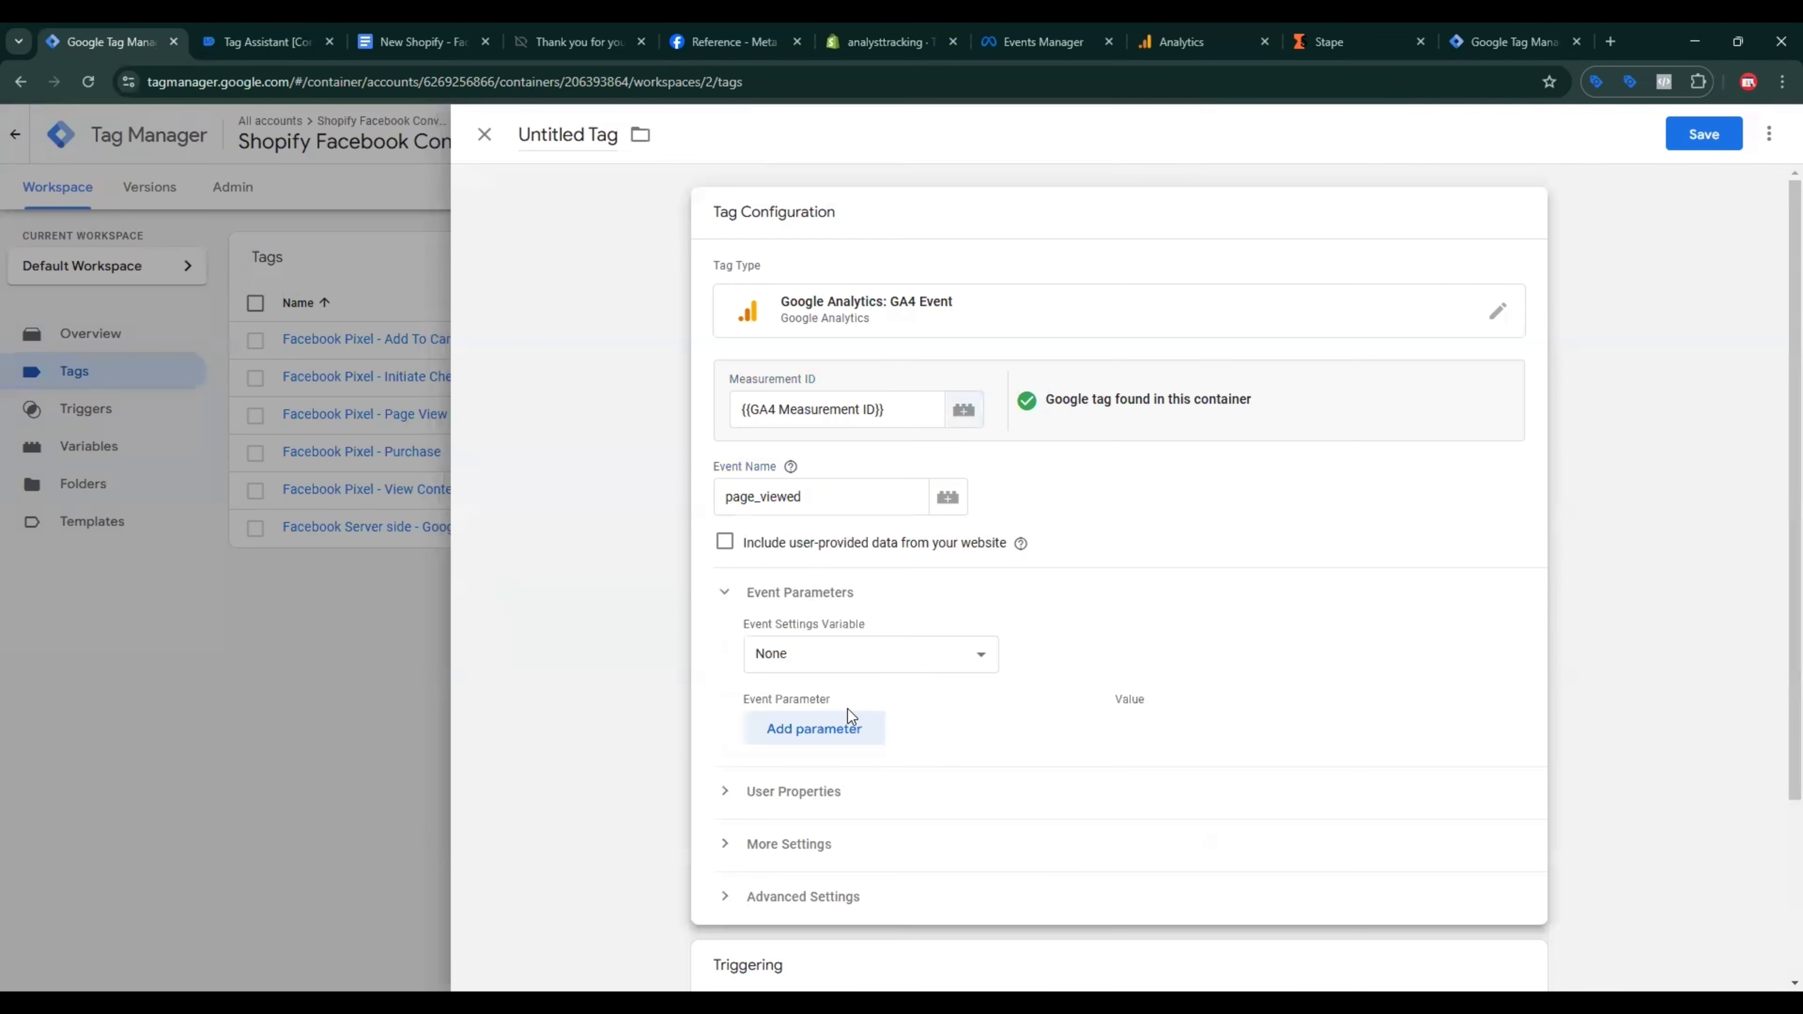
pyautogui.click(844, 725)
pyautogui.click(829, 785)
pyautogui.click(829, 824)
pyautogui.click(832, 882)
pyautogui.scroll(-3, 837, 711)
pyautogui.click(837, 661)
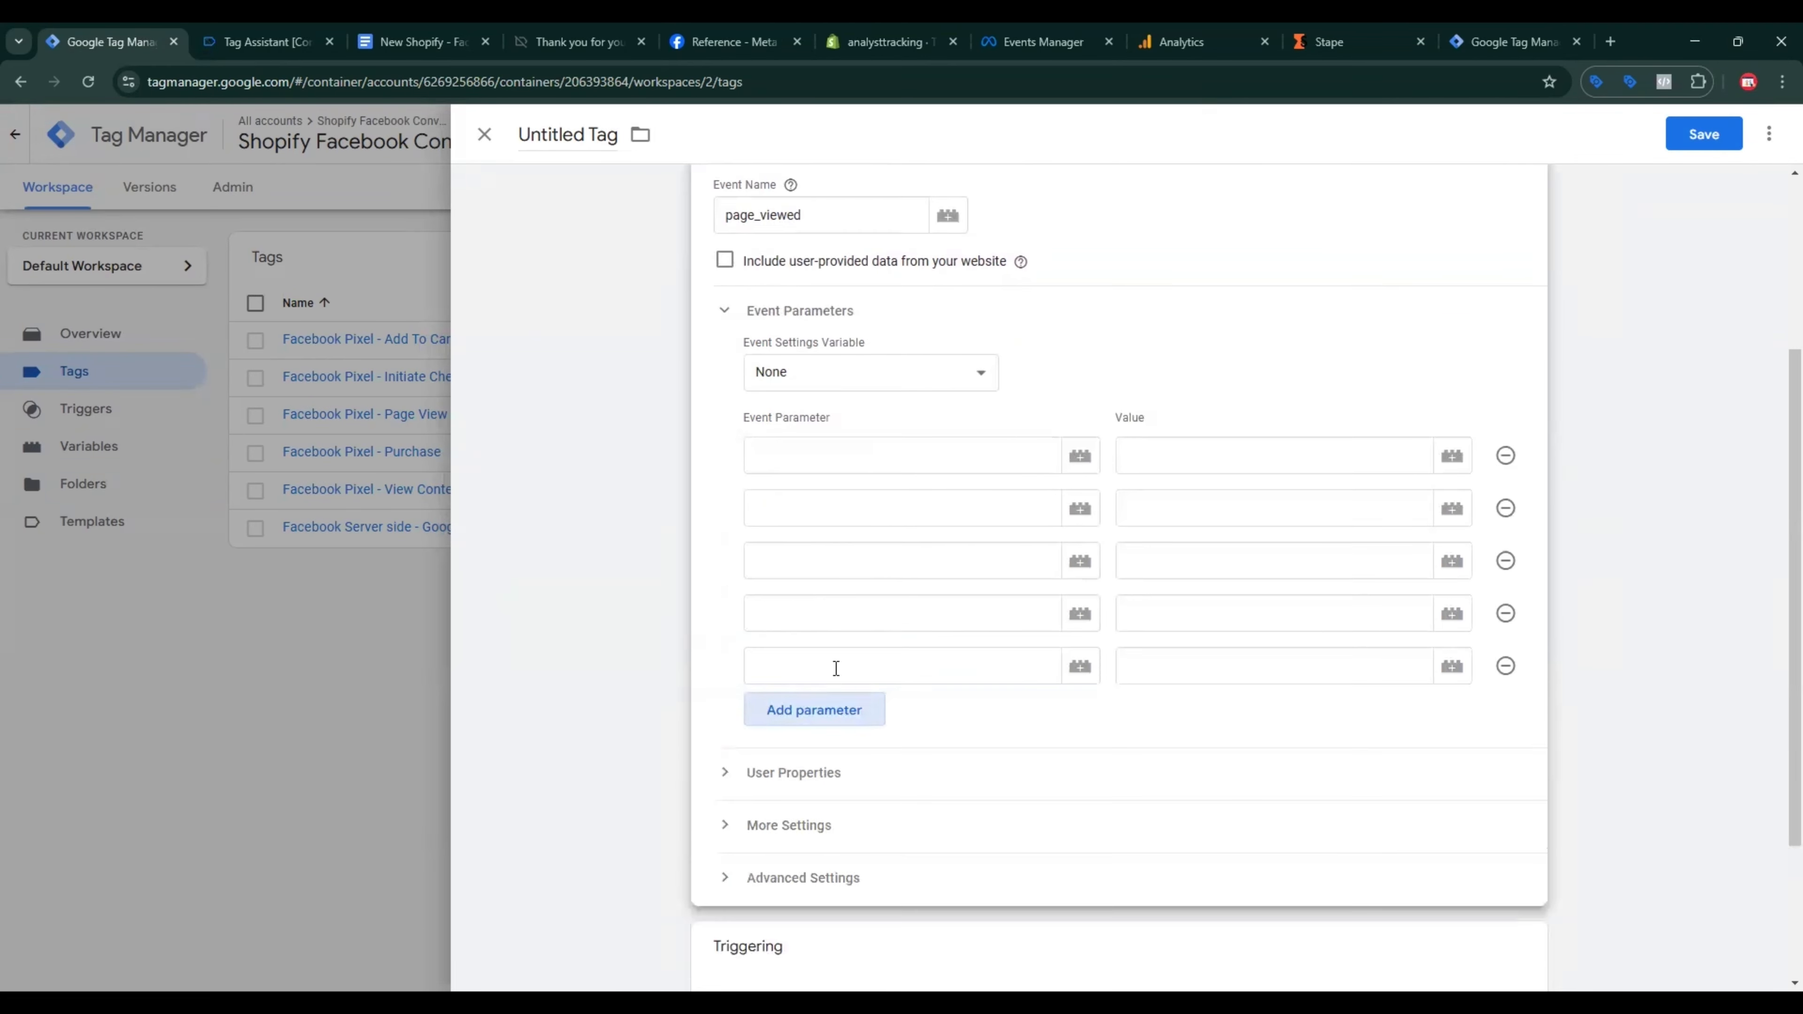
pyautogui.click(834, 711)
pyautogui.click(836, 754)
pyautogui.click(837, 814)
# Step: Fill the first event parameter with name event_name and value page_viewed, copied from the event parameters table in Google Docs
pyautogui.click(426, 30)
pyautogui.scroll(-3, 711, 764)
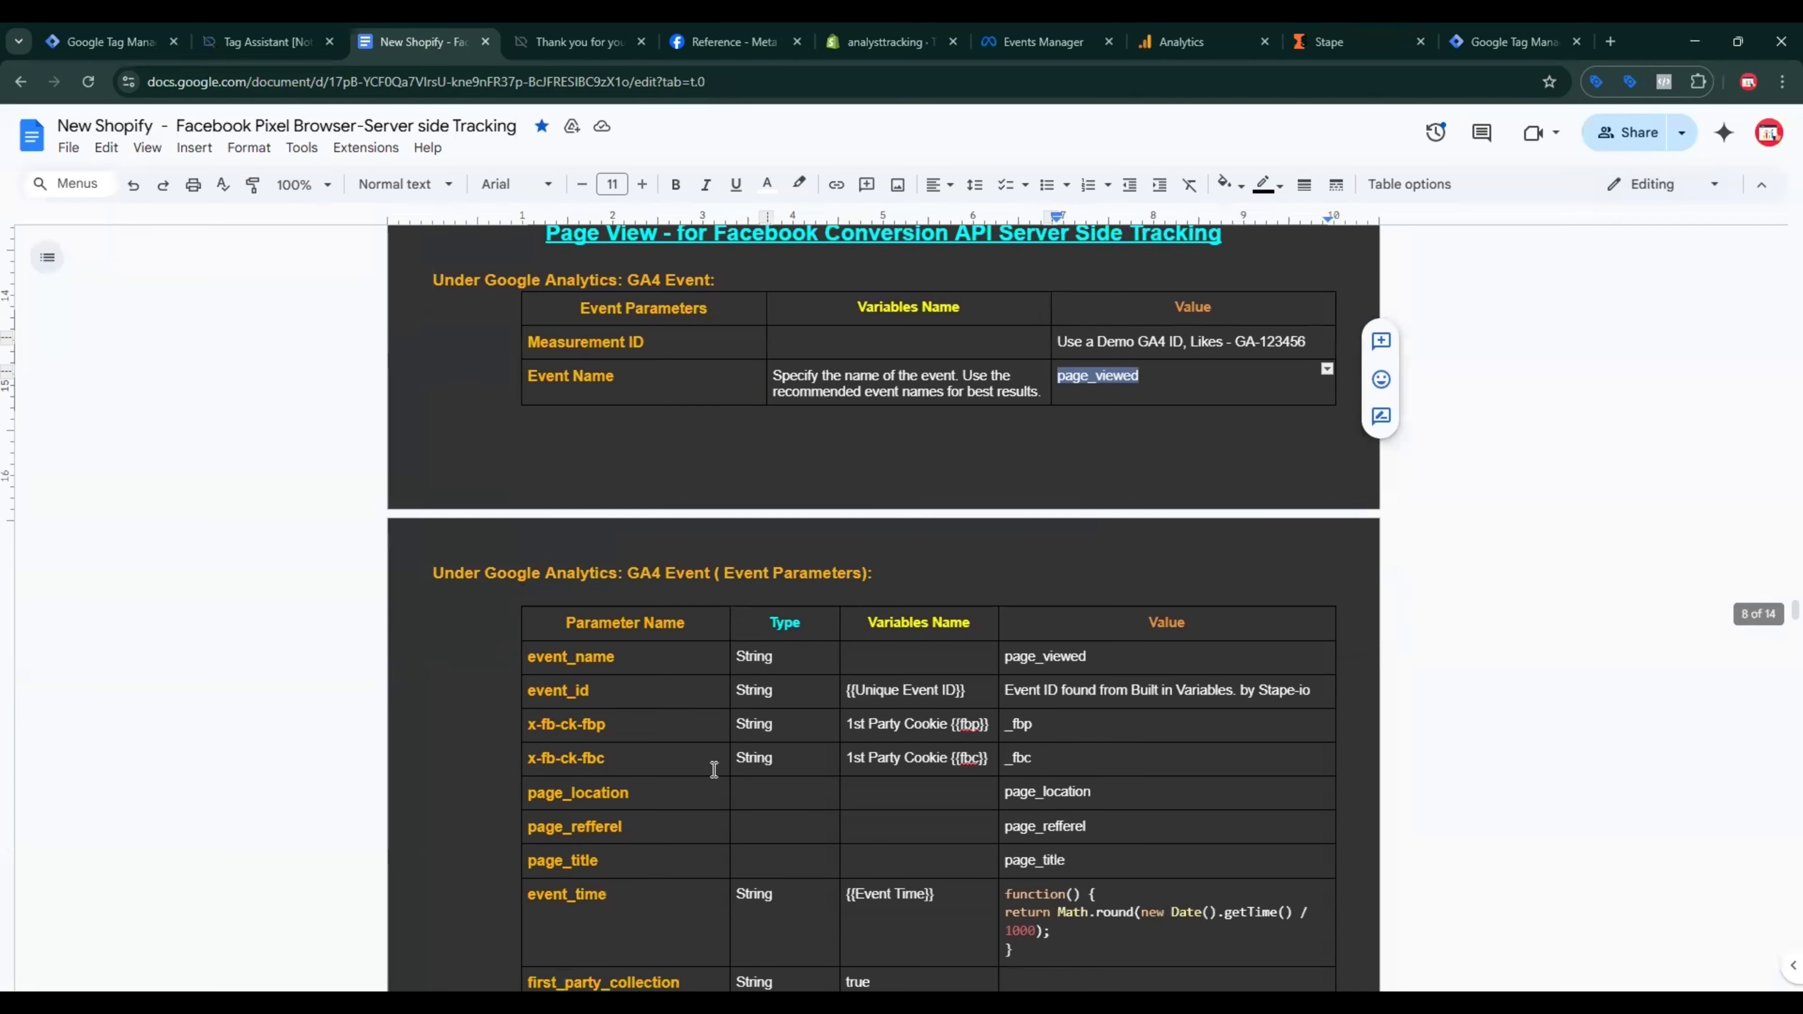
pyautogui.doubleClick(603, 646)
pyautogui.click(69, 30)
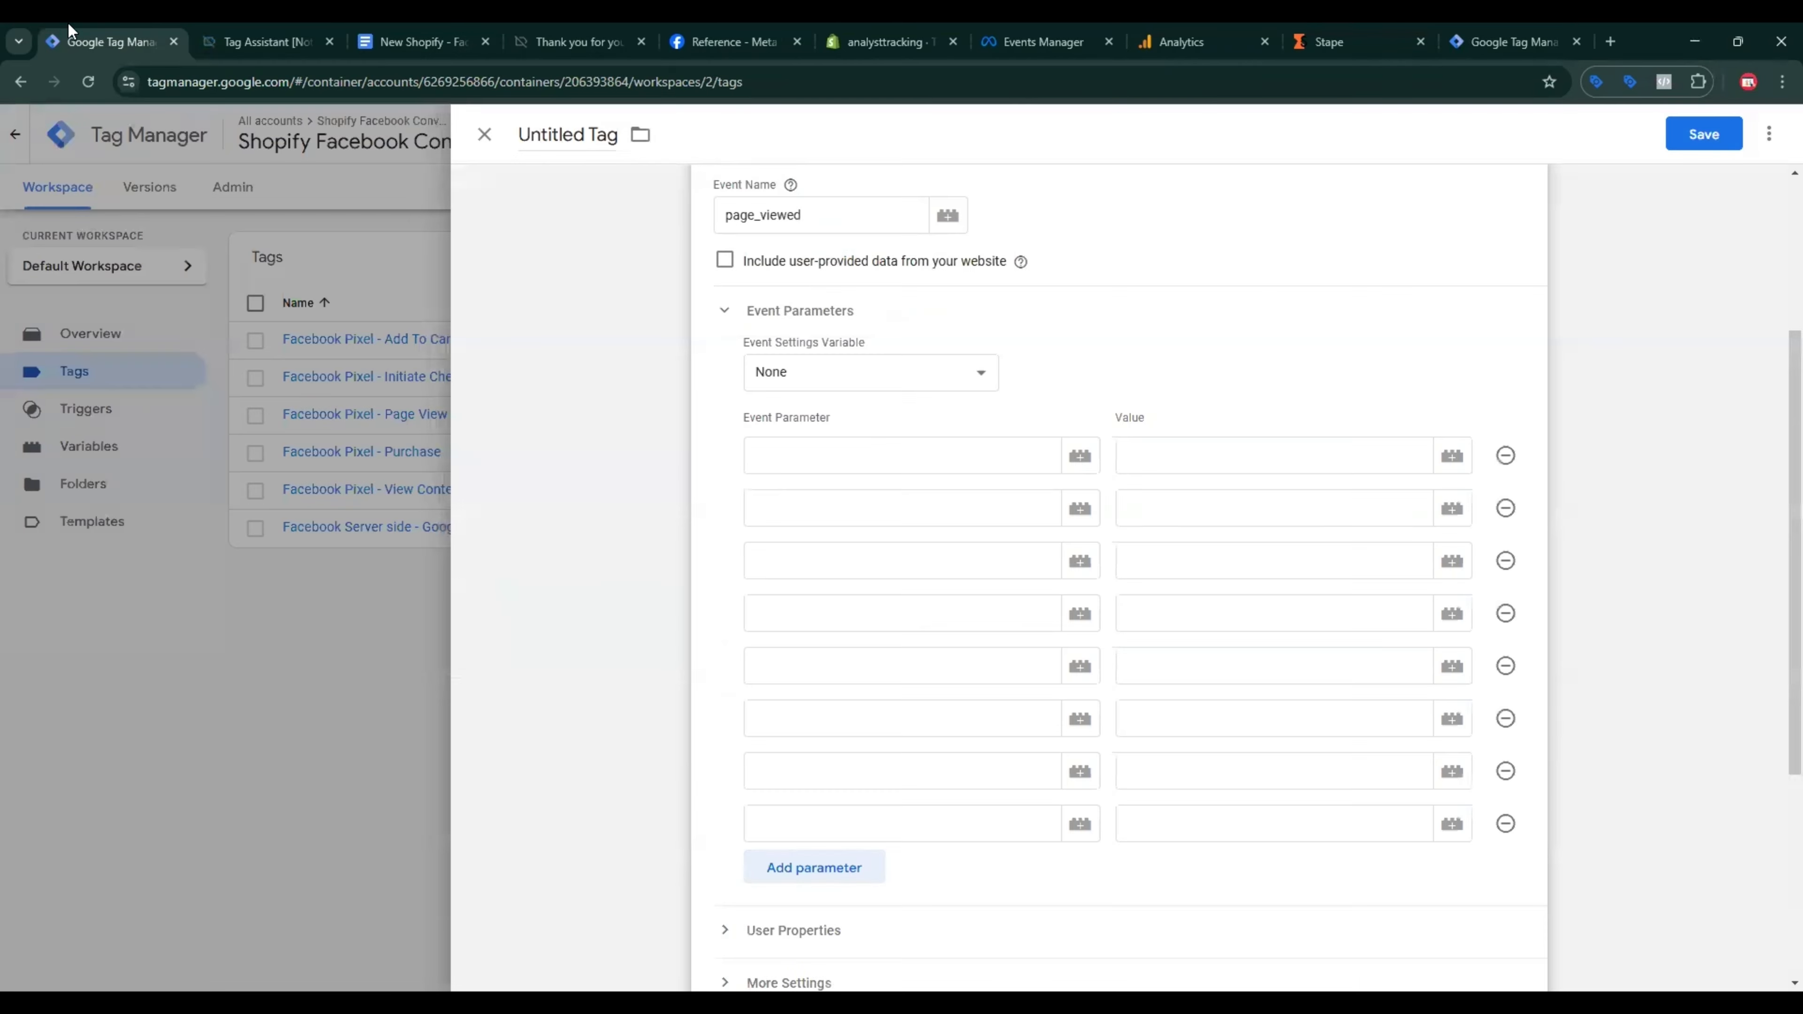
pyautogui.click(759, 455)
pyautogui.hotkey('ctrl', 'v')
pyautogui.click(425, 39)
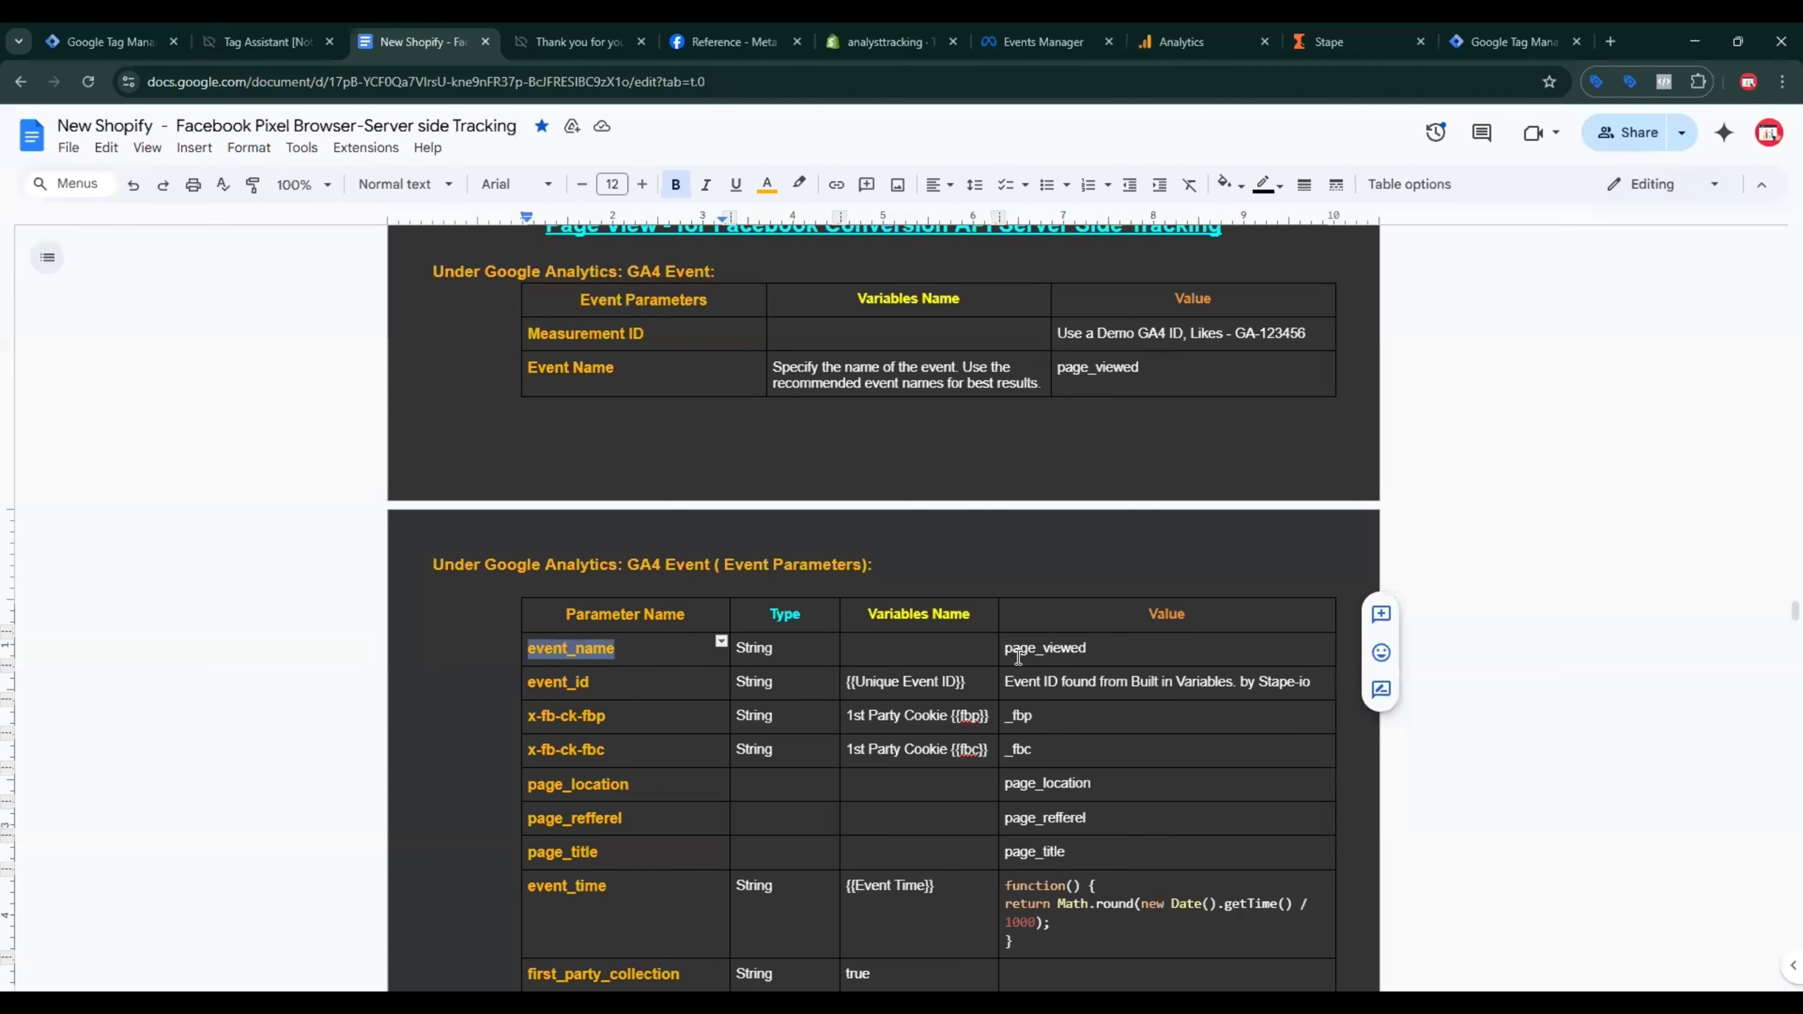
pyautogui.doubleClick(1035, 647)
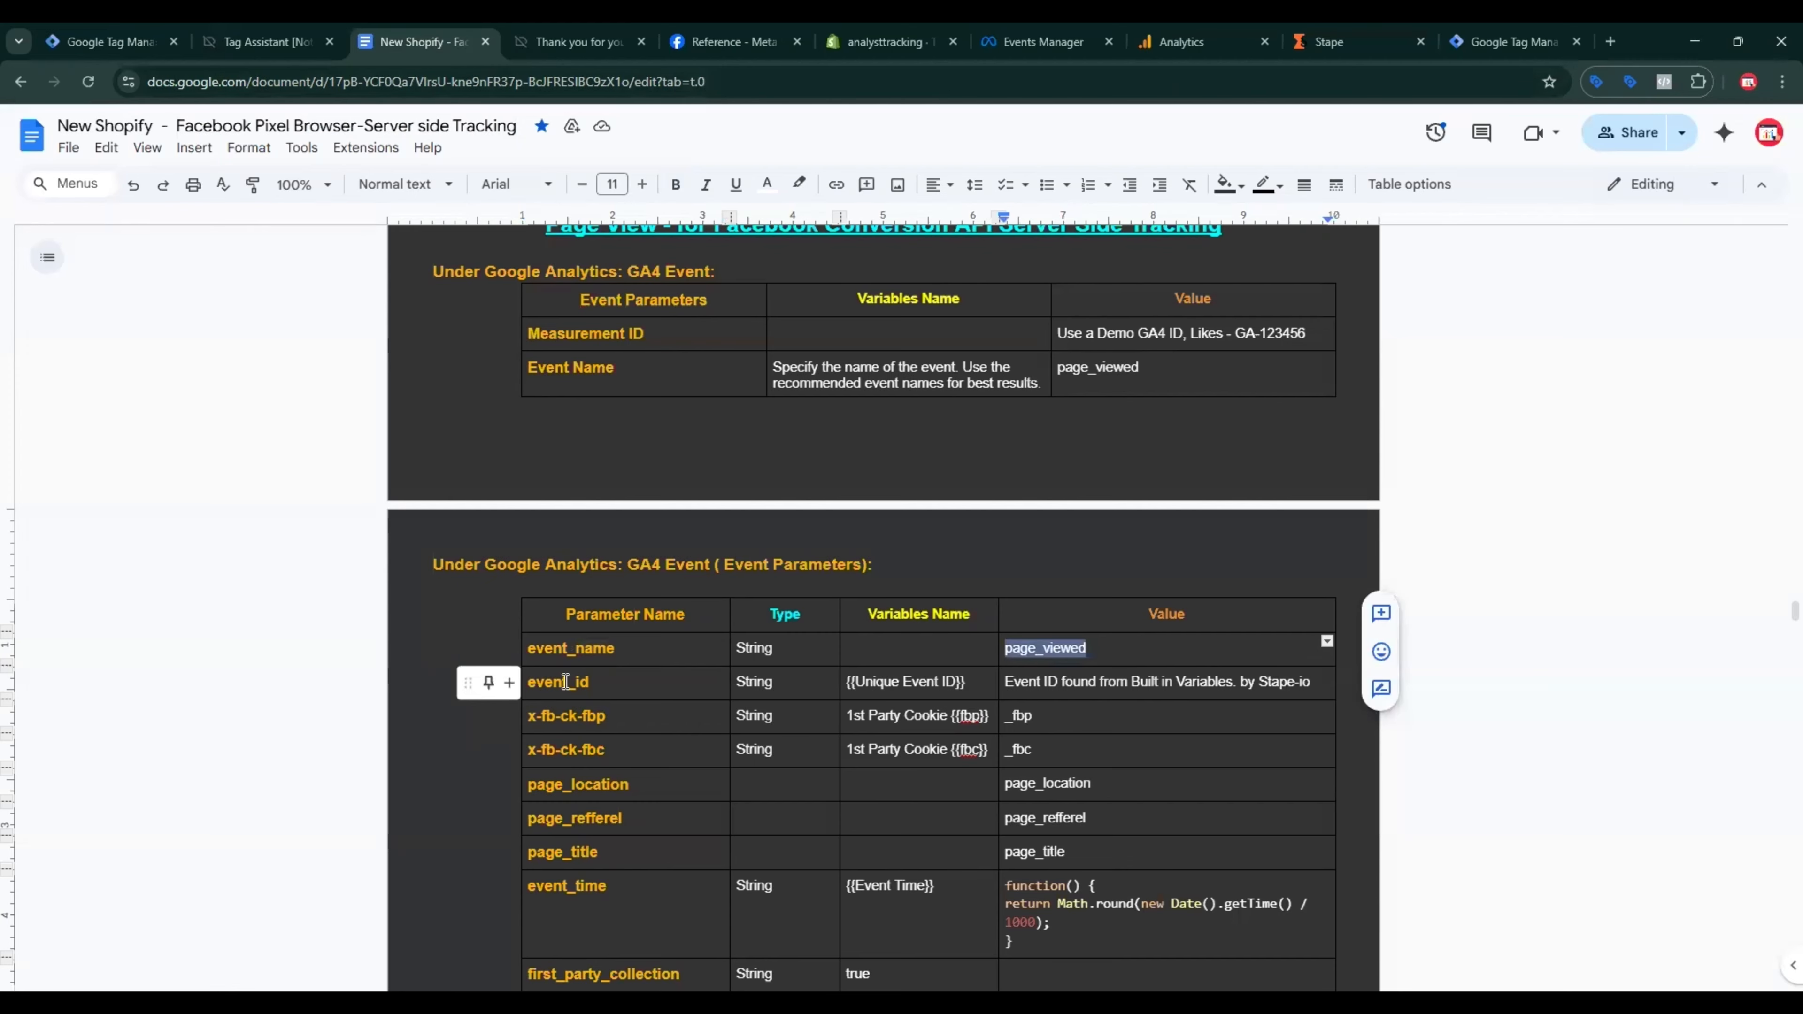
# Step: Fill the second event parameter with the name event_id from the document and the Unique Event ID variable as value
pyautogui.doubleClick(565, 682)
pyautogui.click(107, 42)
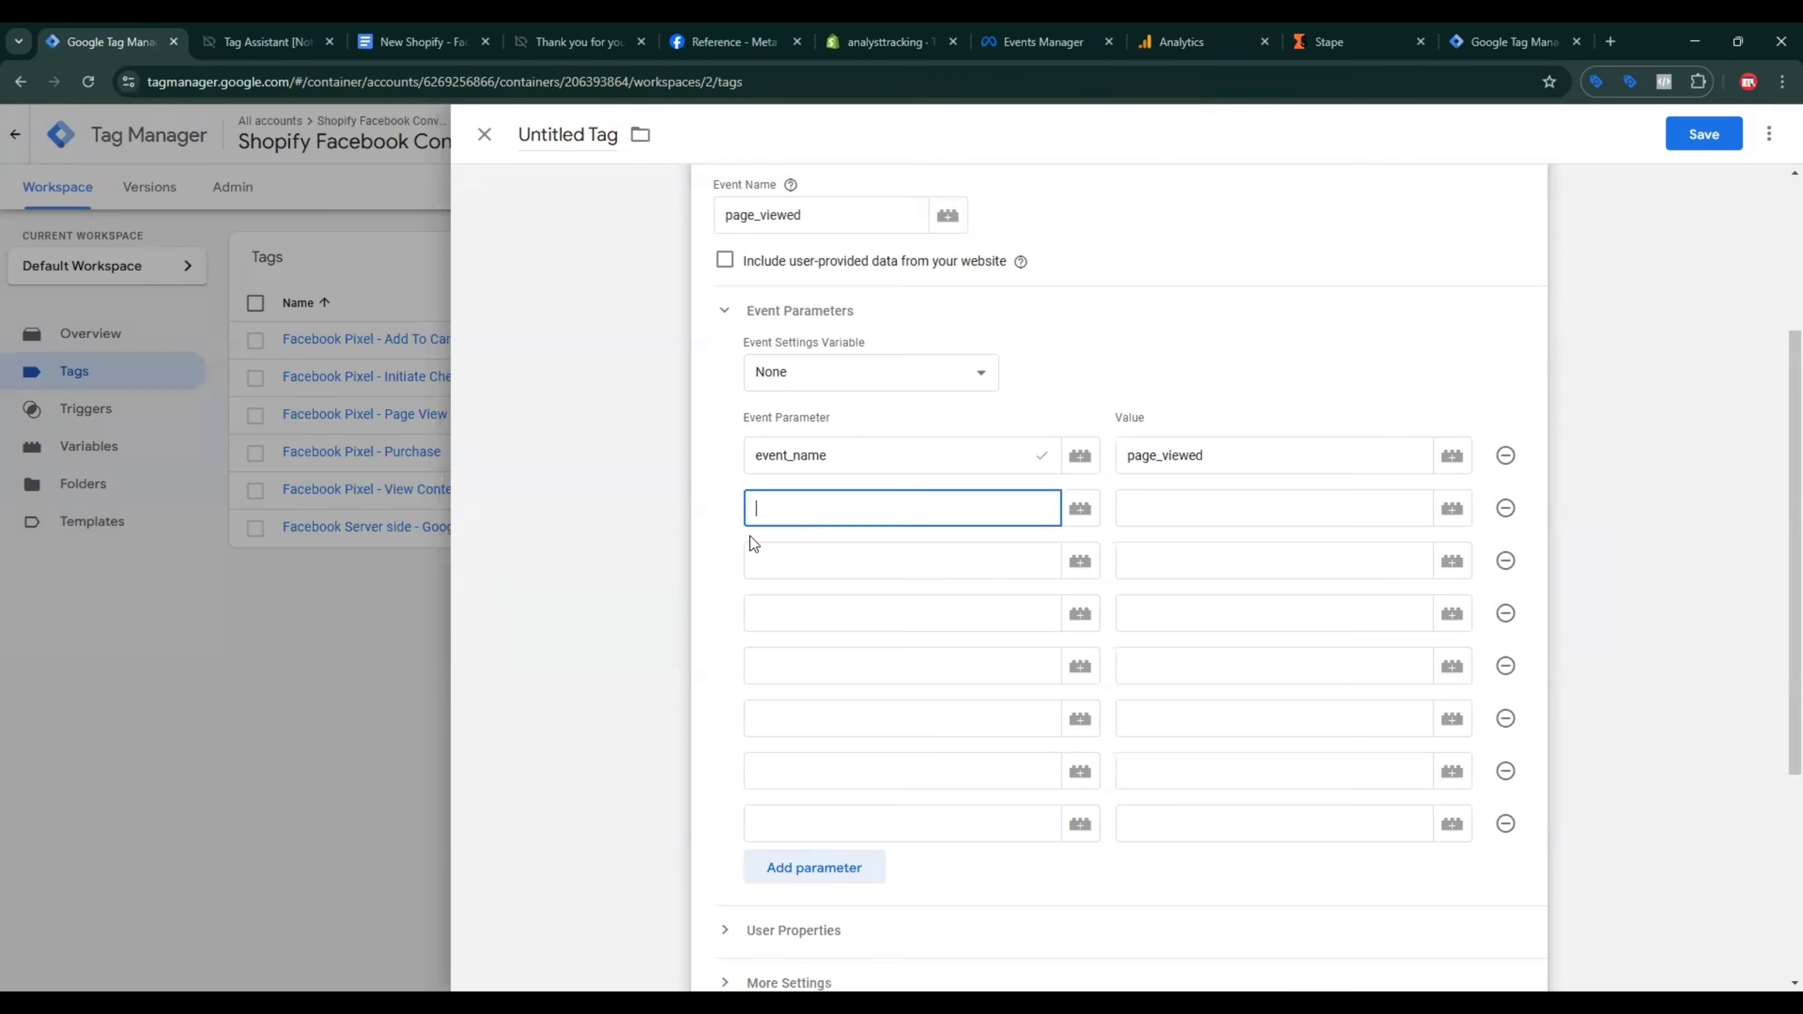
pyautogui.hotkey('ctrl', 'v')
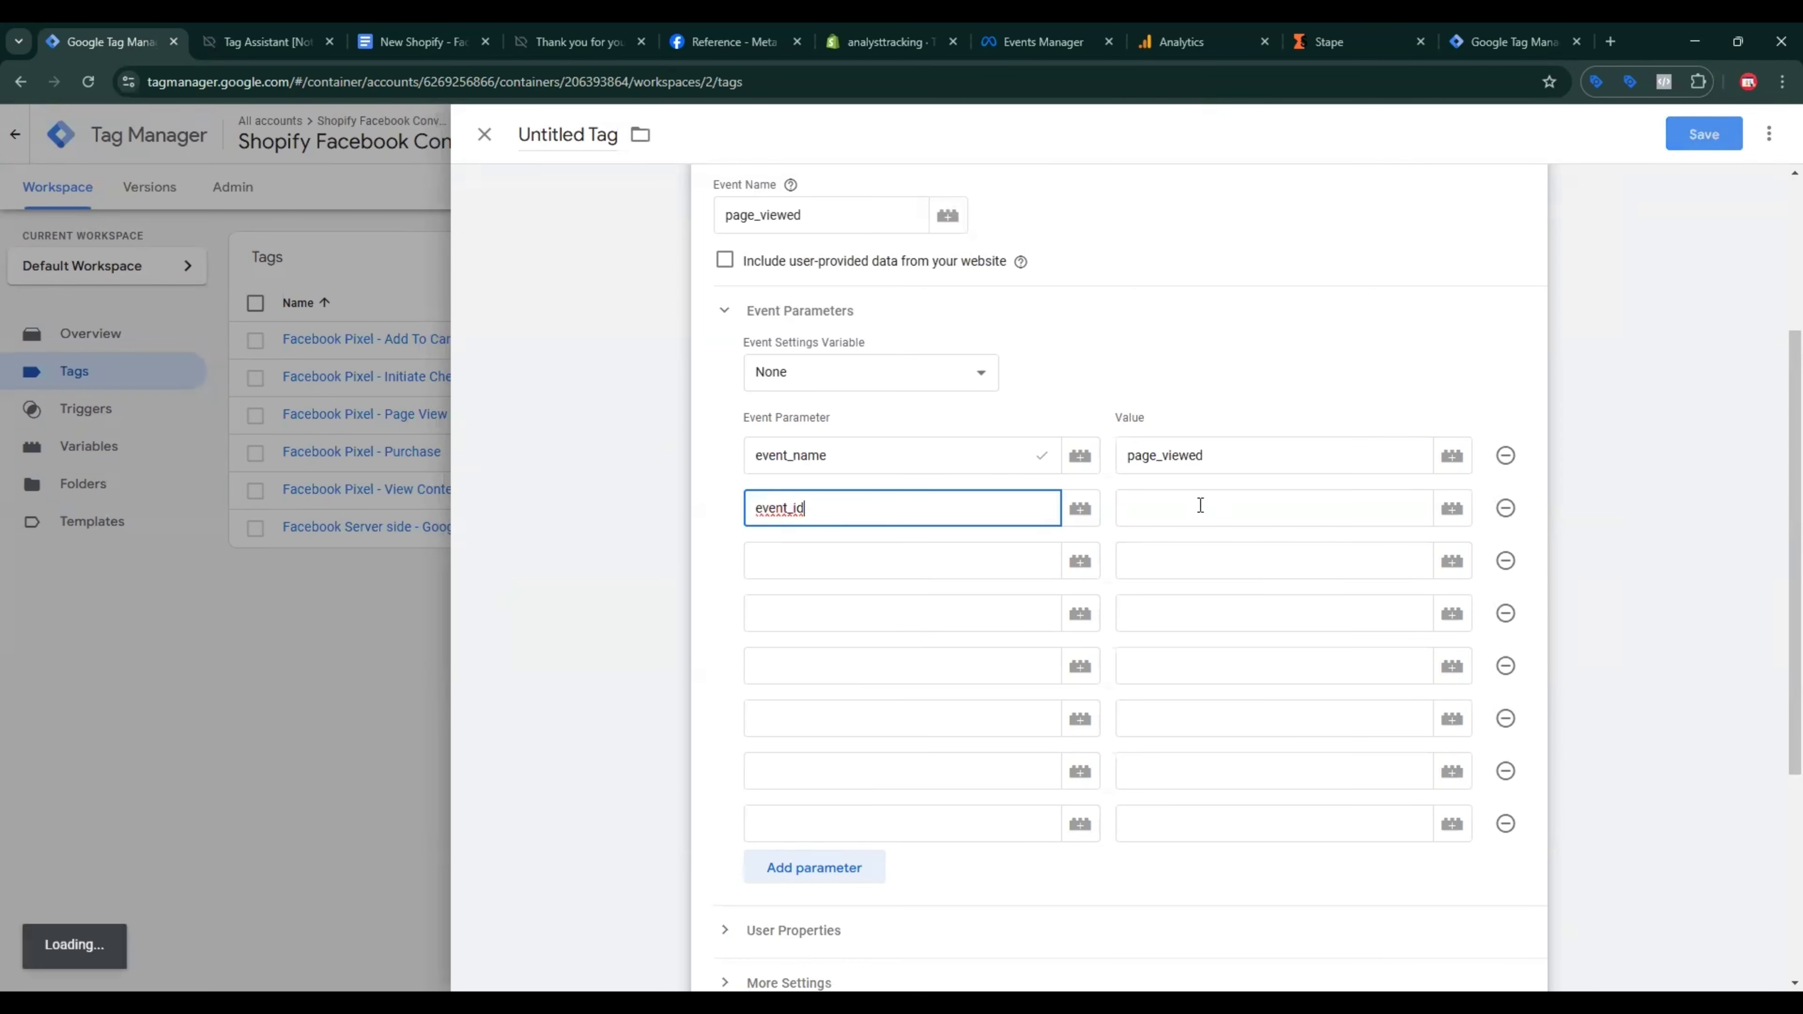
pyautogui.click(1452, 508)
pyautogui.scroll(-5, 968, 585)
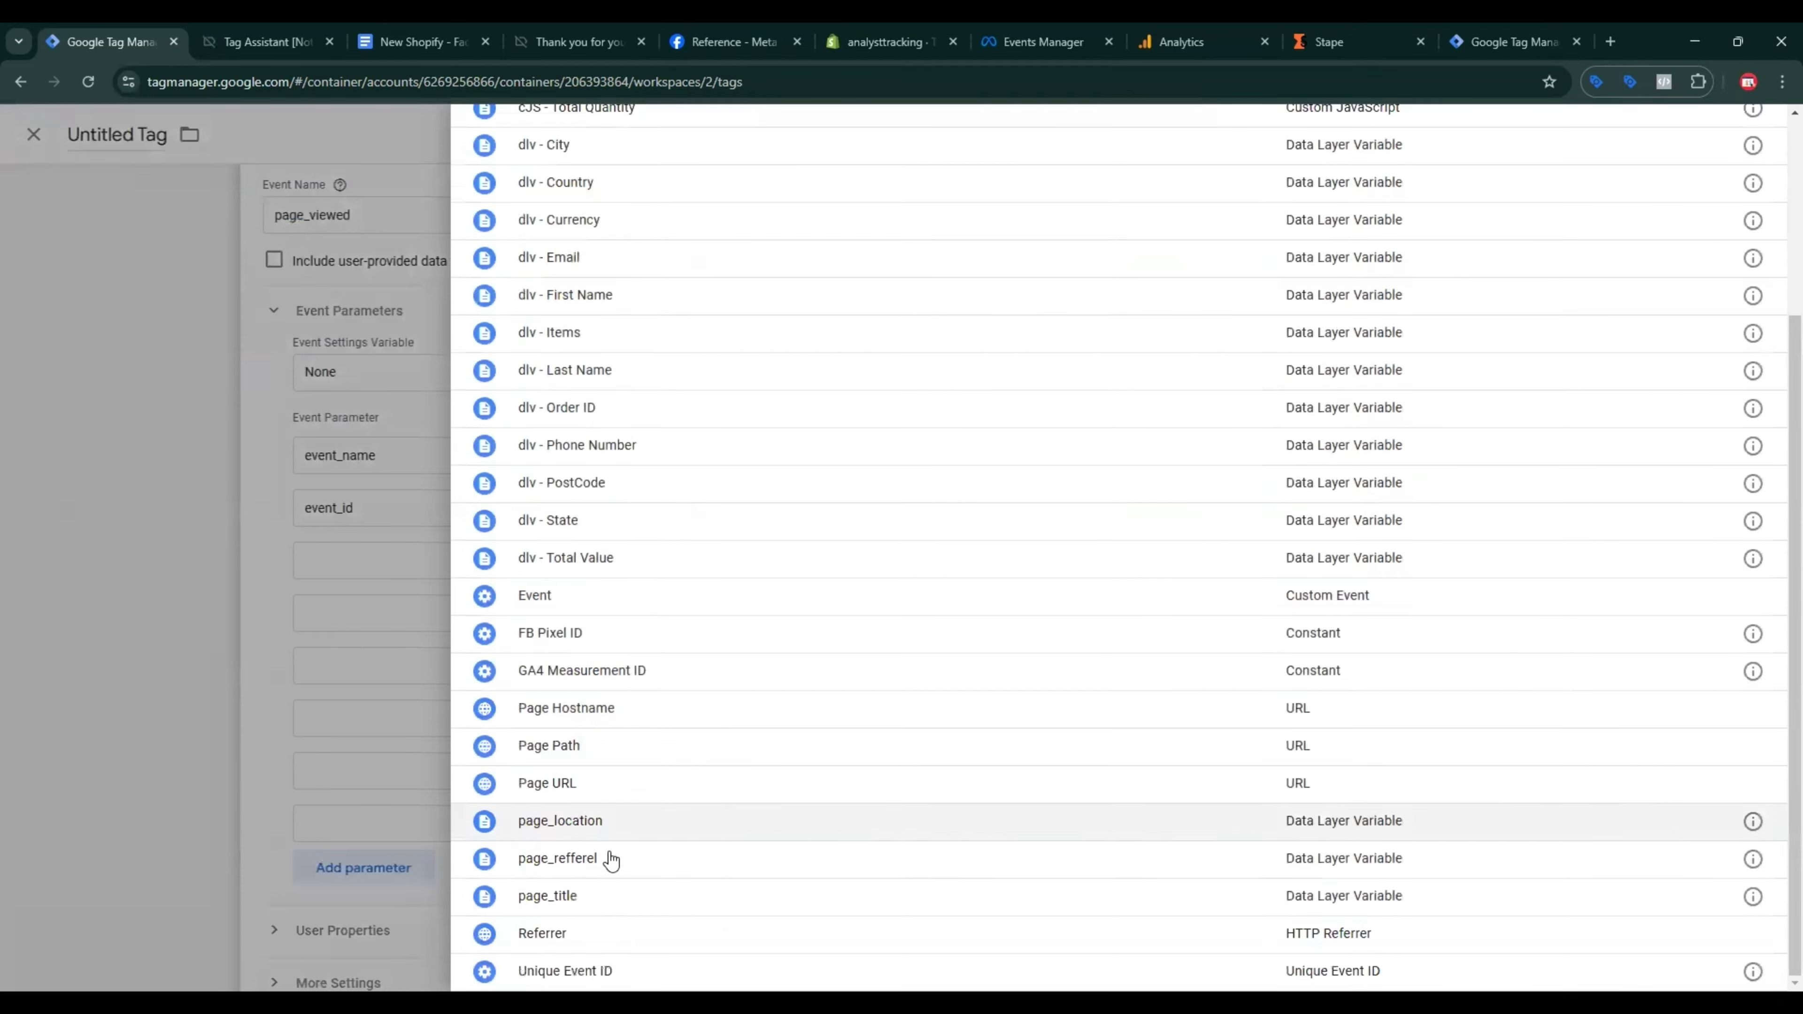
pyautogui.click(567, 970)
# Step: Copy the parameter name x-fb-ck-fbp from the Google Docs table into the GA4 event tag's third event parameter
pyautogui.hotkey('ctrl', '3')
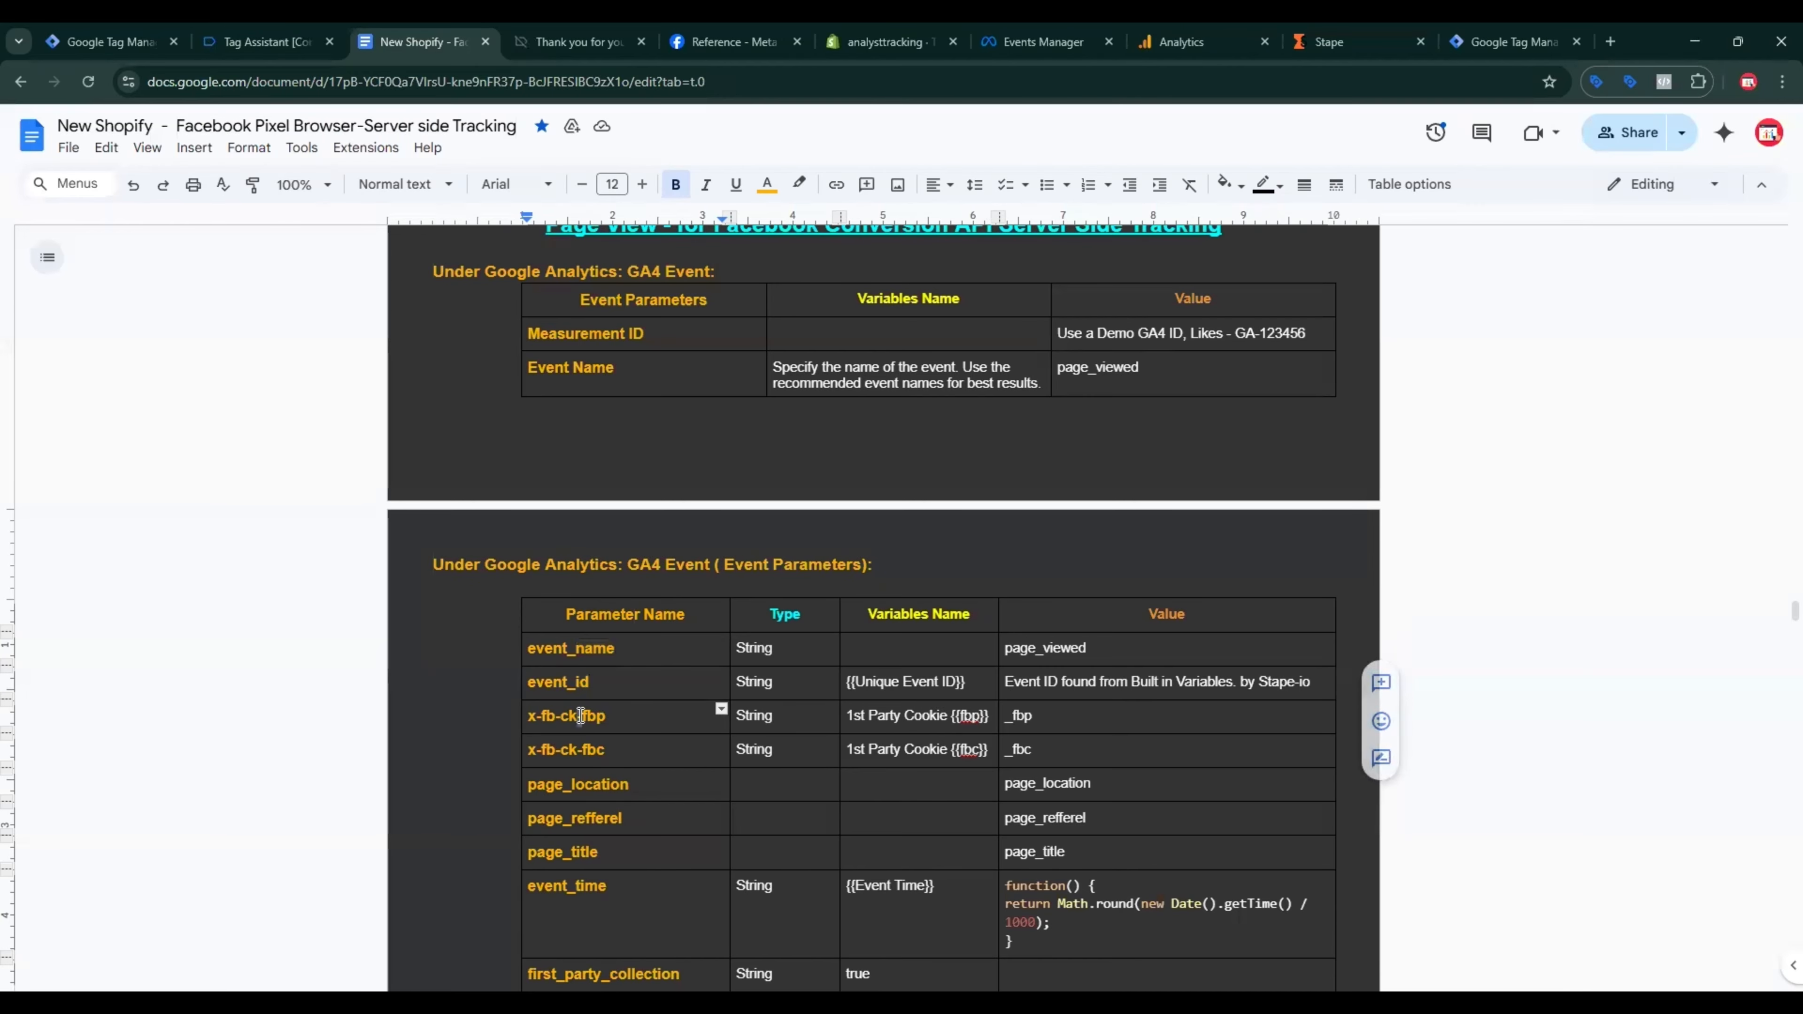
pyautogui.tripleClick(582, 716)
pyautogui.hotkey('ctrl', 'c')
pyautogui.hotkey('ctrl', '1')
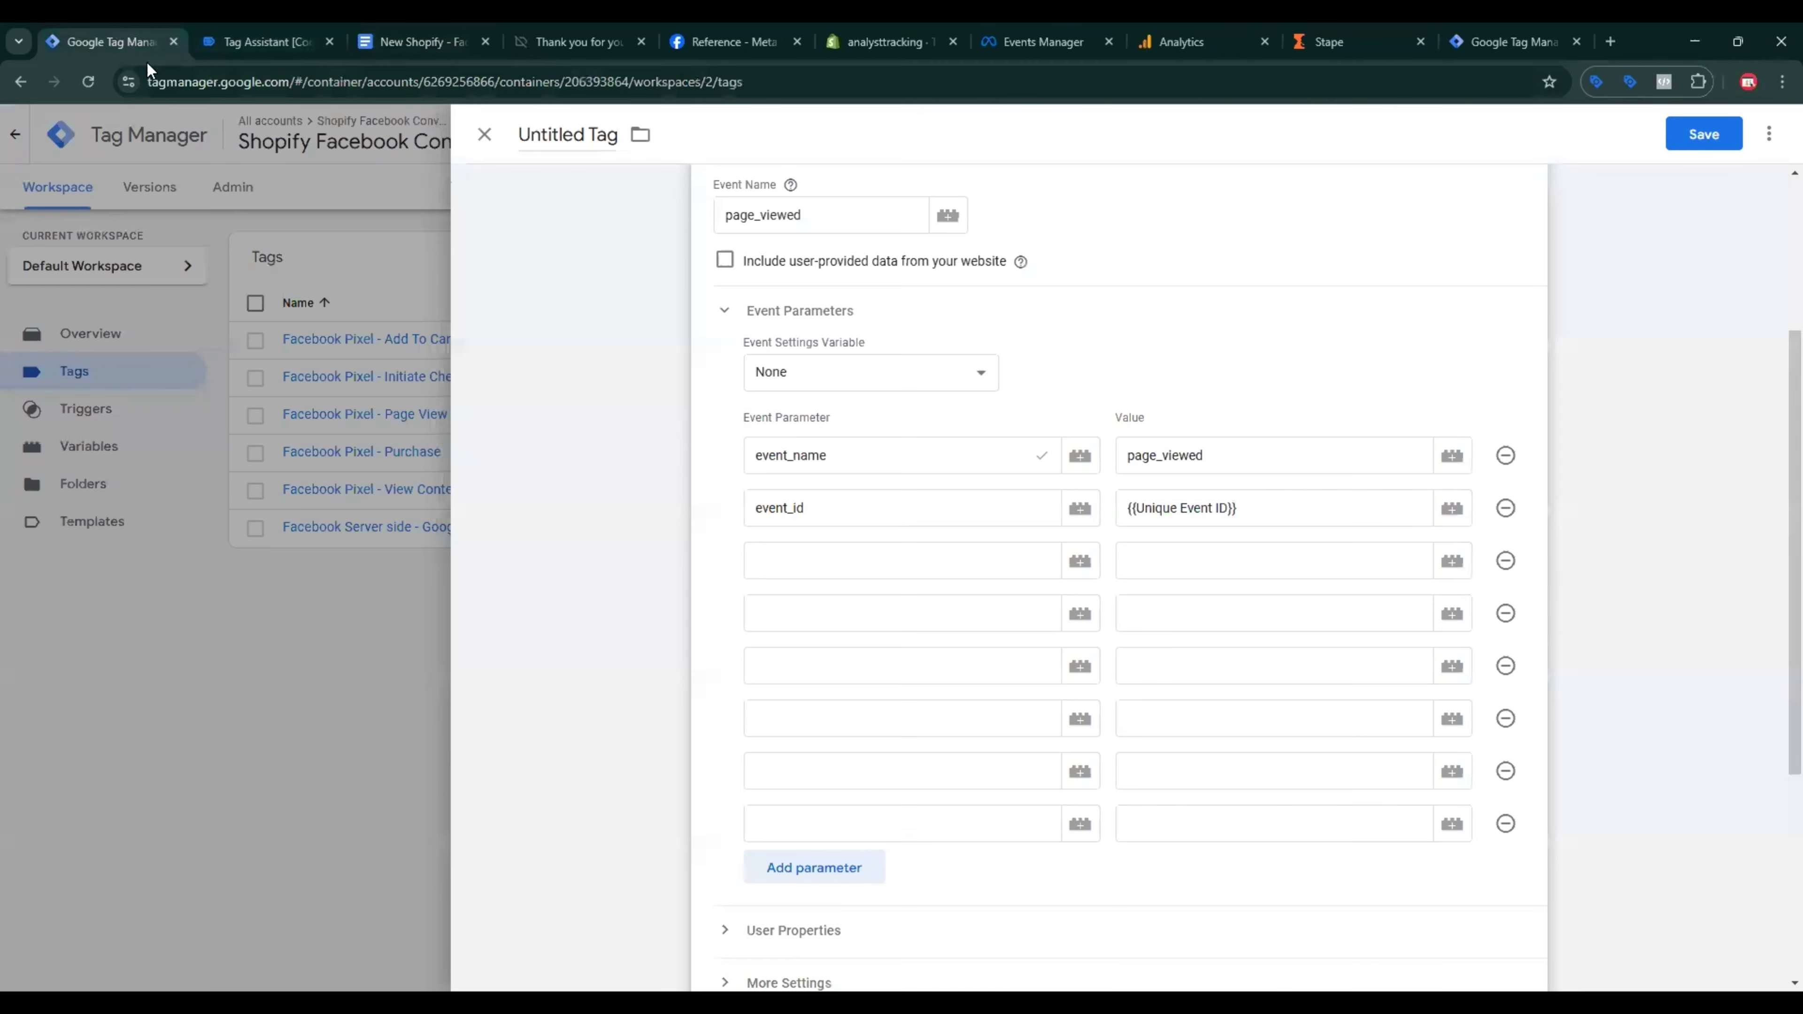
pyautogui.hotkey('ctrl', 'v')
# Step: Copy the parameter name x-fb-ck-fbc from the Google Docs table into the GA4 event tag's fourth event parameter
pyautogui.hotkey('ctrl', '3')
pyautogui.tripleClick(568, 750)
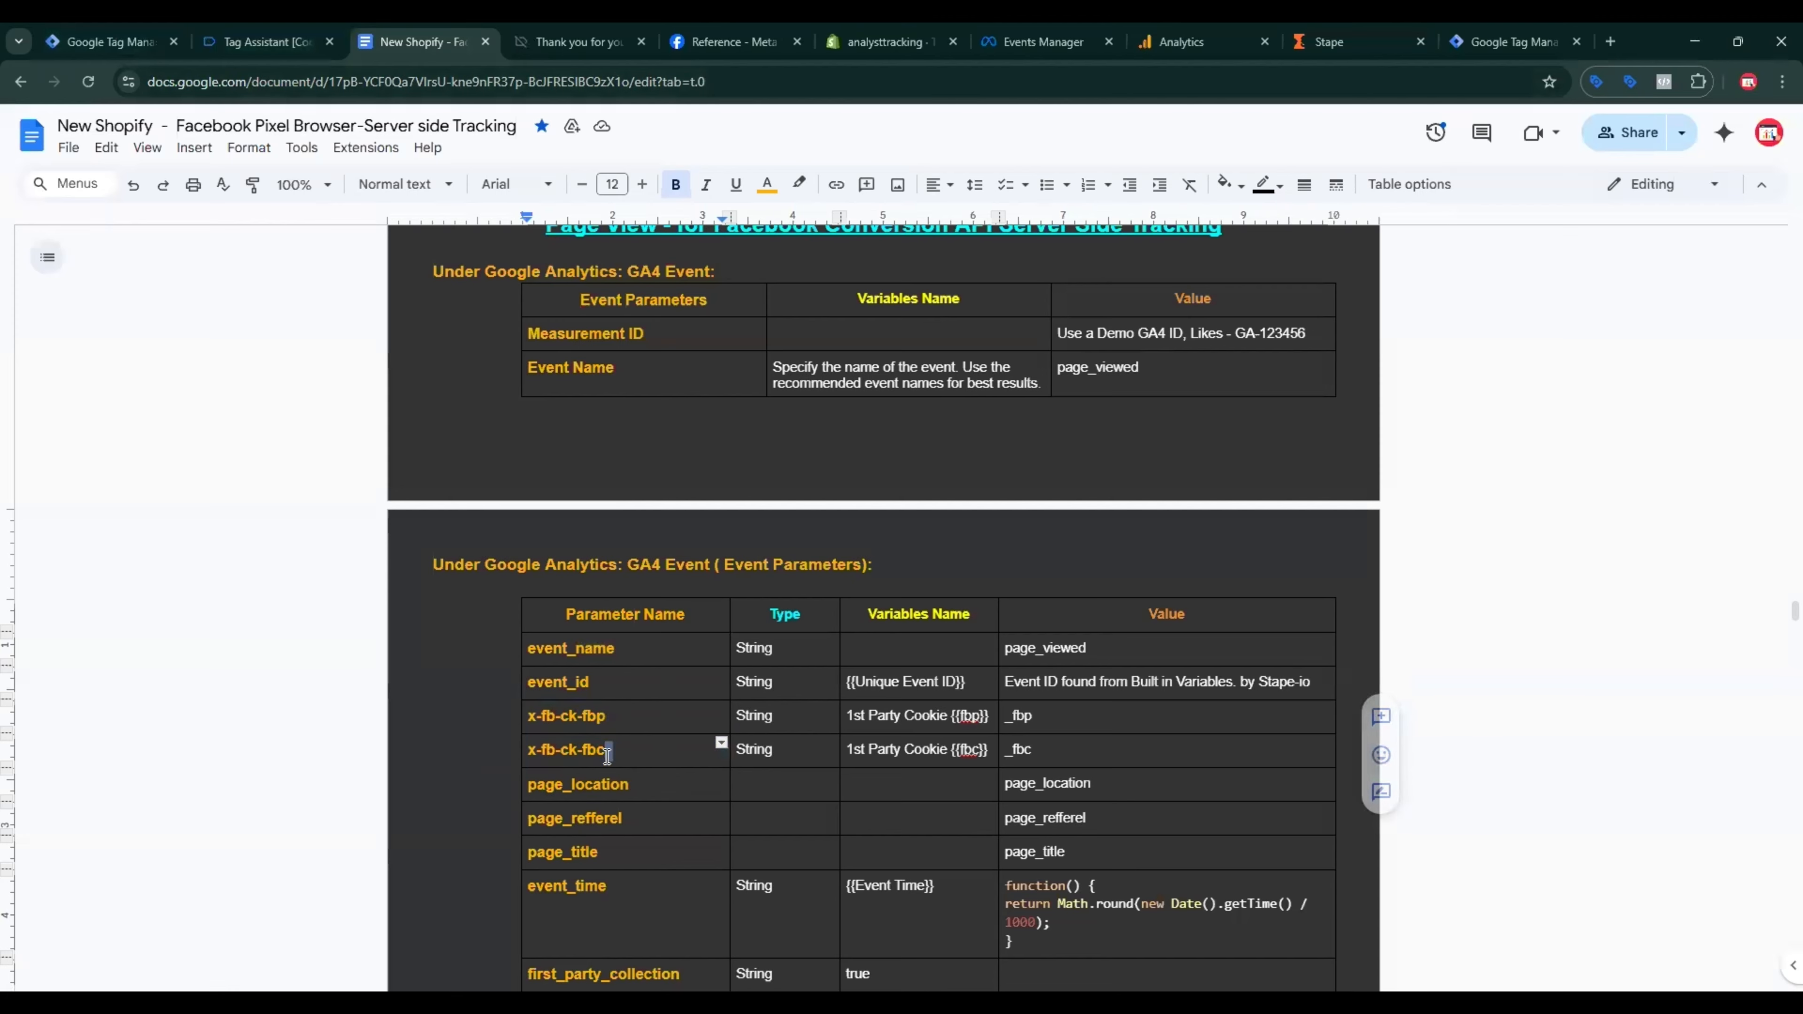
pyautogui.hotkey('ctrl', 'c')
pyautogui.hotkey('ctrl', '1')
pyautogui.click(817, 612)
pyautogui.hotkey('ctrl', 'v')
# Step: Copy the parameter name page_location from the Google Docs table into the GA4 event tag's fifth event parameter
pyautogui.hotkey('ctrl', '3')
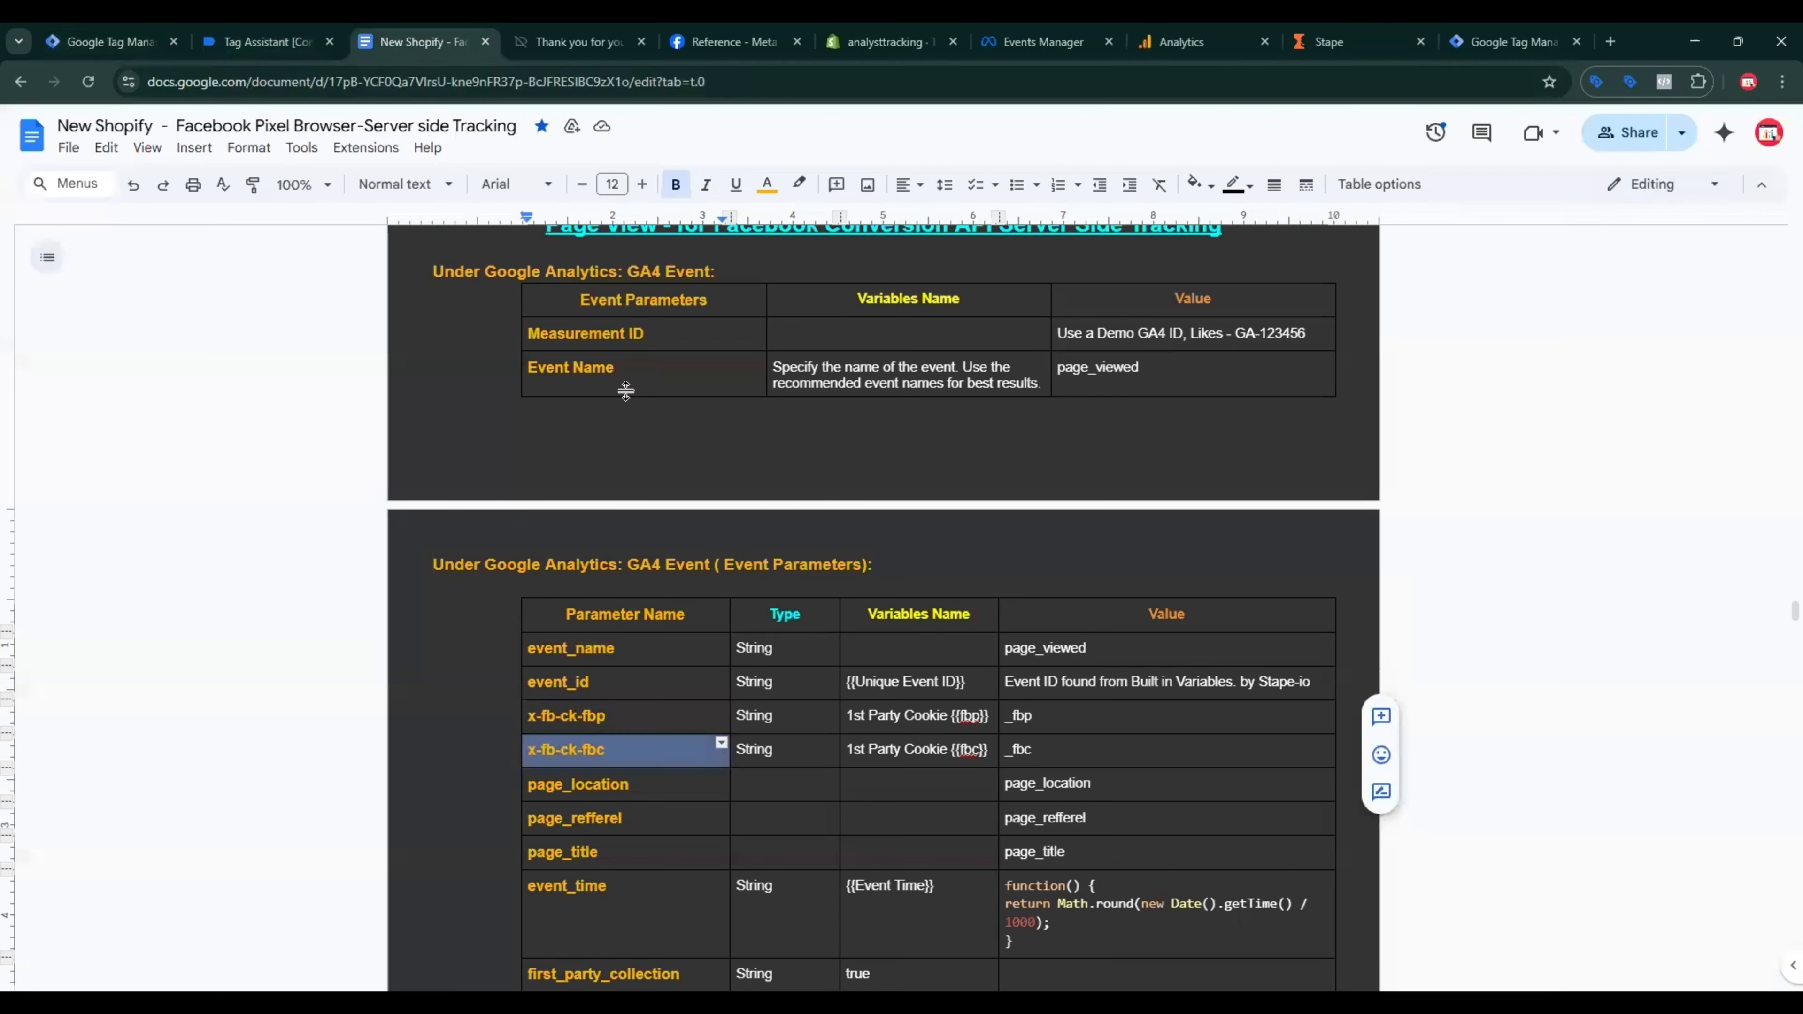
pyautogui.scroll(-3, 594, 584)
pyautogui.tripleClick(594, 585)
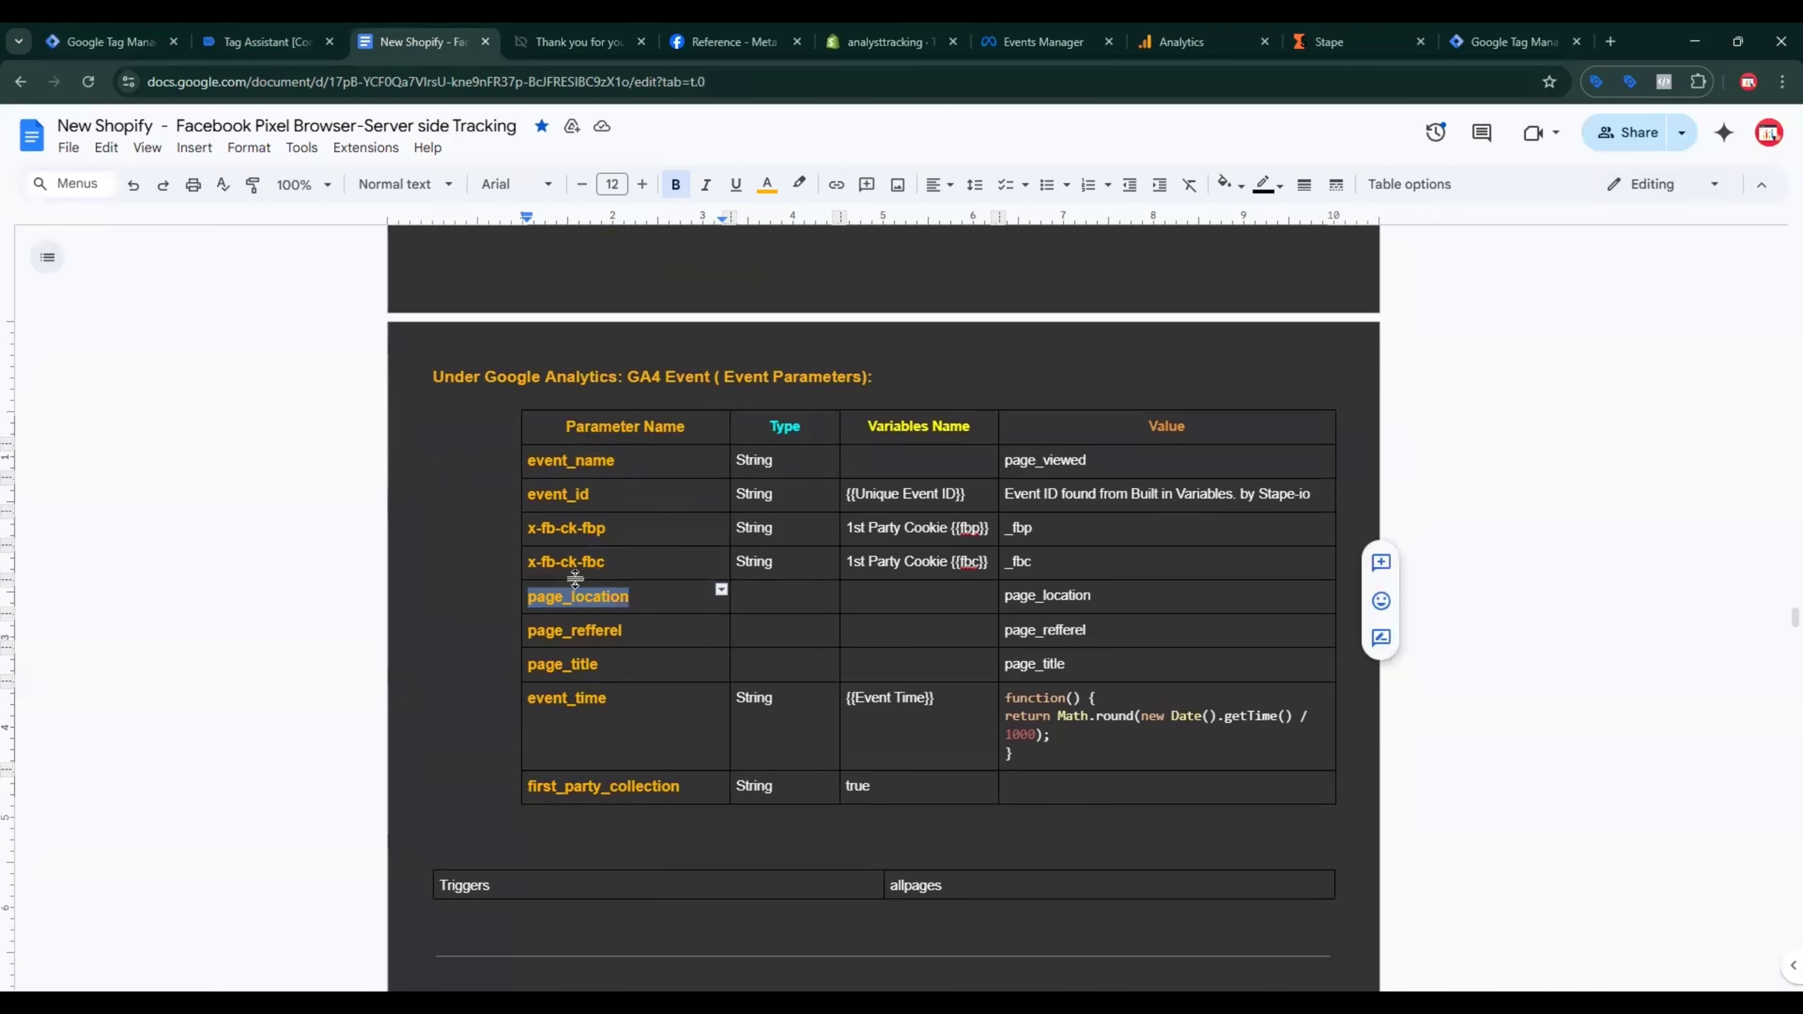
pyautogui.hotkey('ctrl', 'c')
pyautogui.hotkey('ctrl', '1')
pyautogui.click(787, 666)
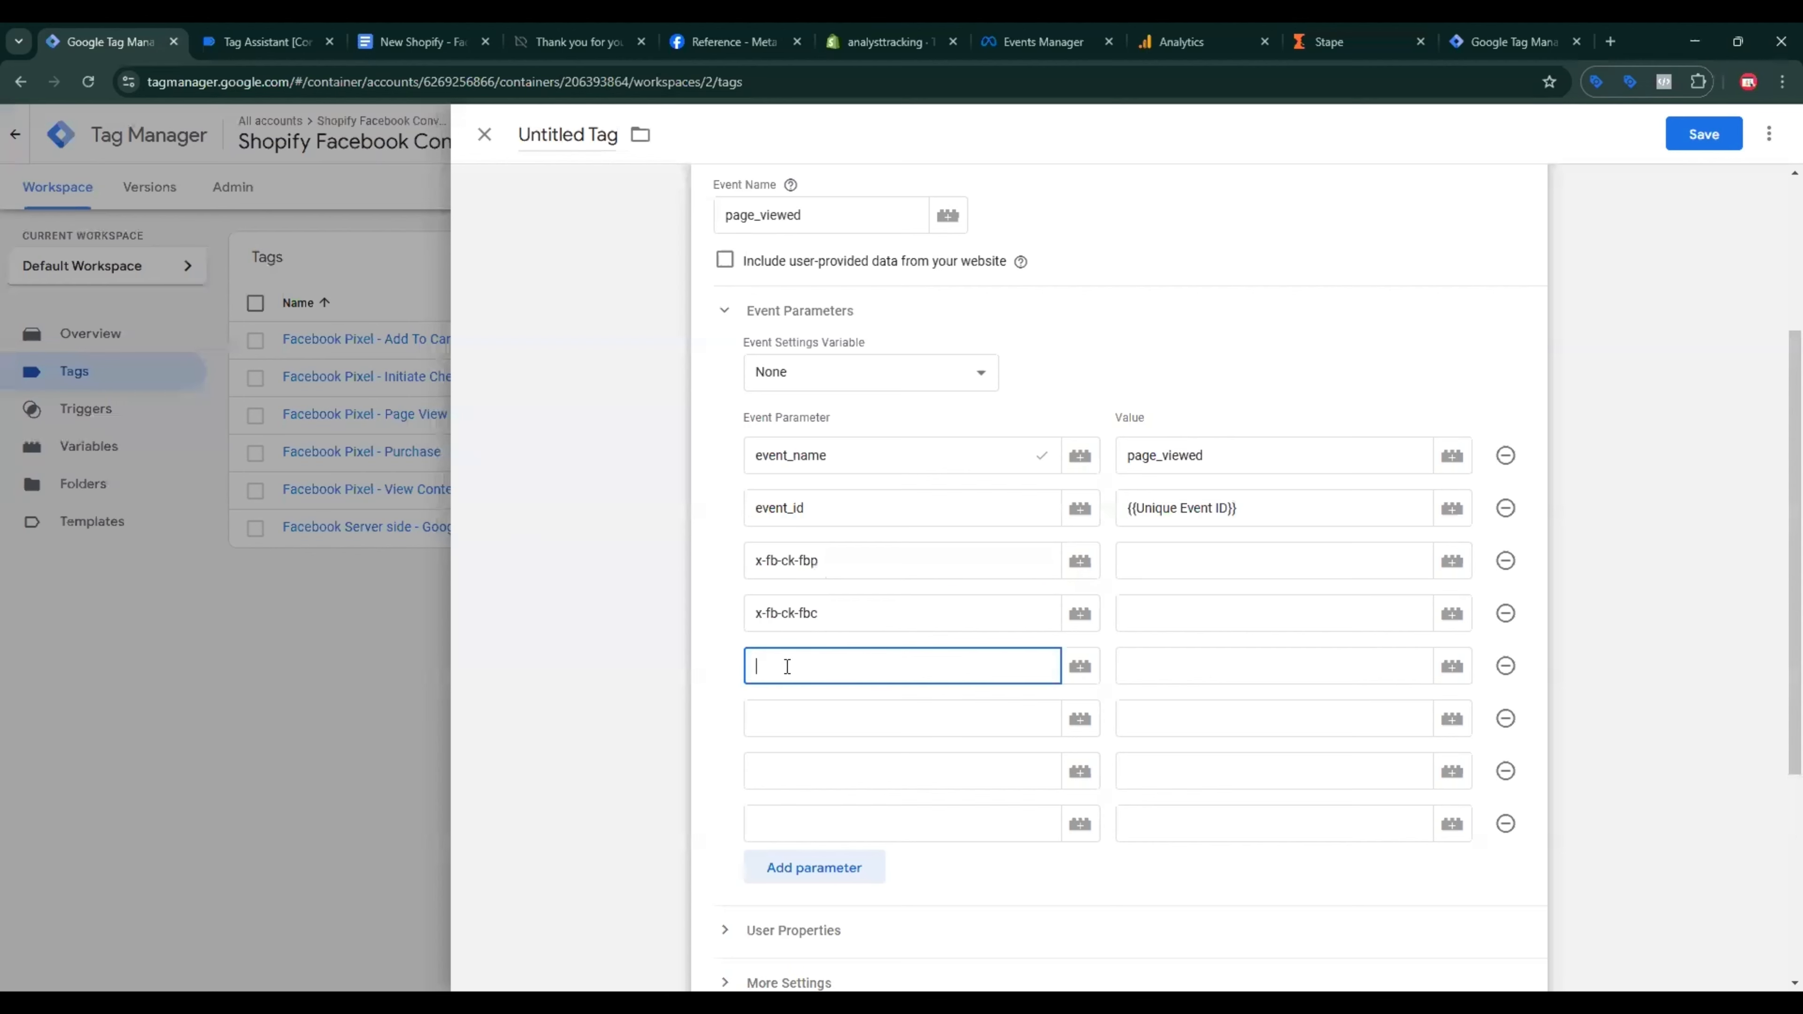
pyautogui.hotkey('ctrl', 'v')
# Step: Copy the parameter name page_refferel from the Google Docs table into the GA4 event tag's sixth event parameter
pyautogui.click(422, 41)
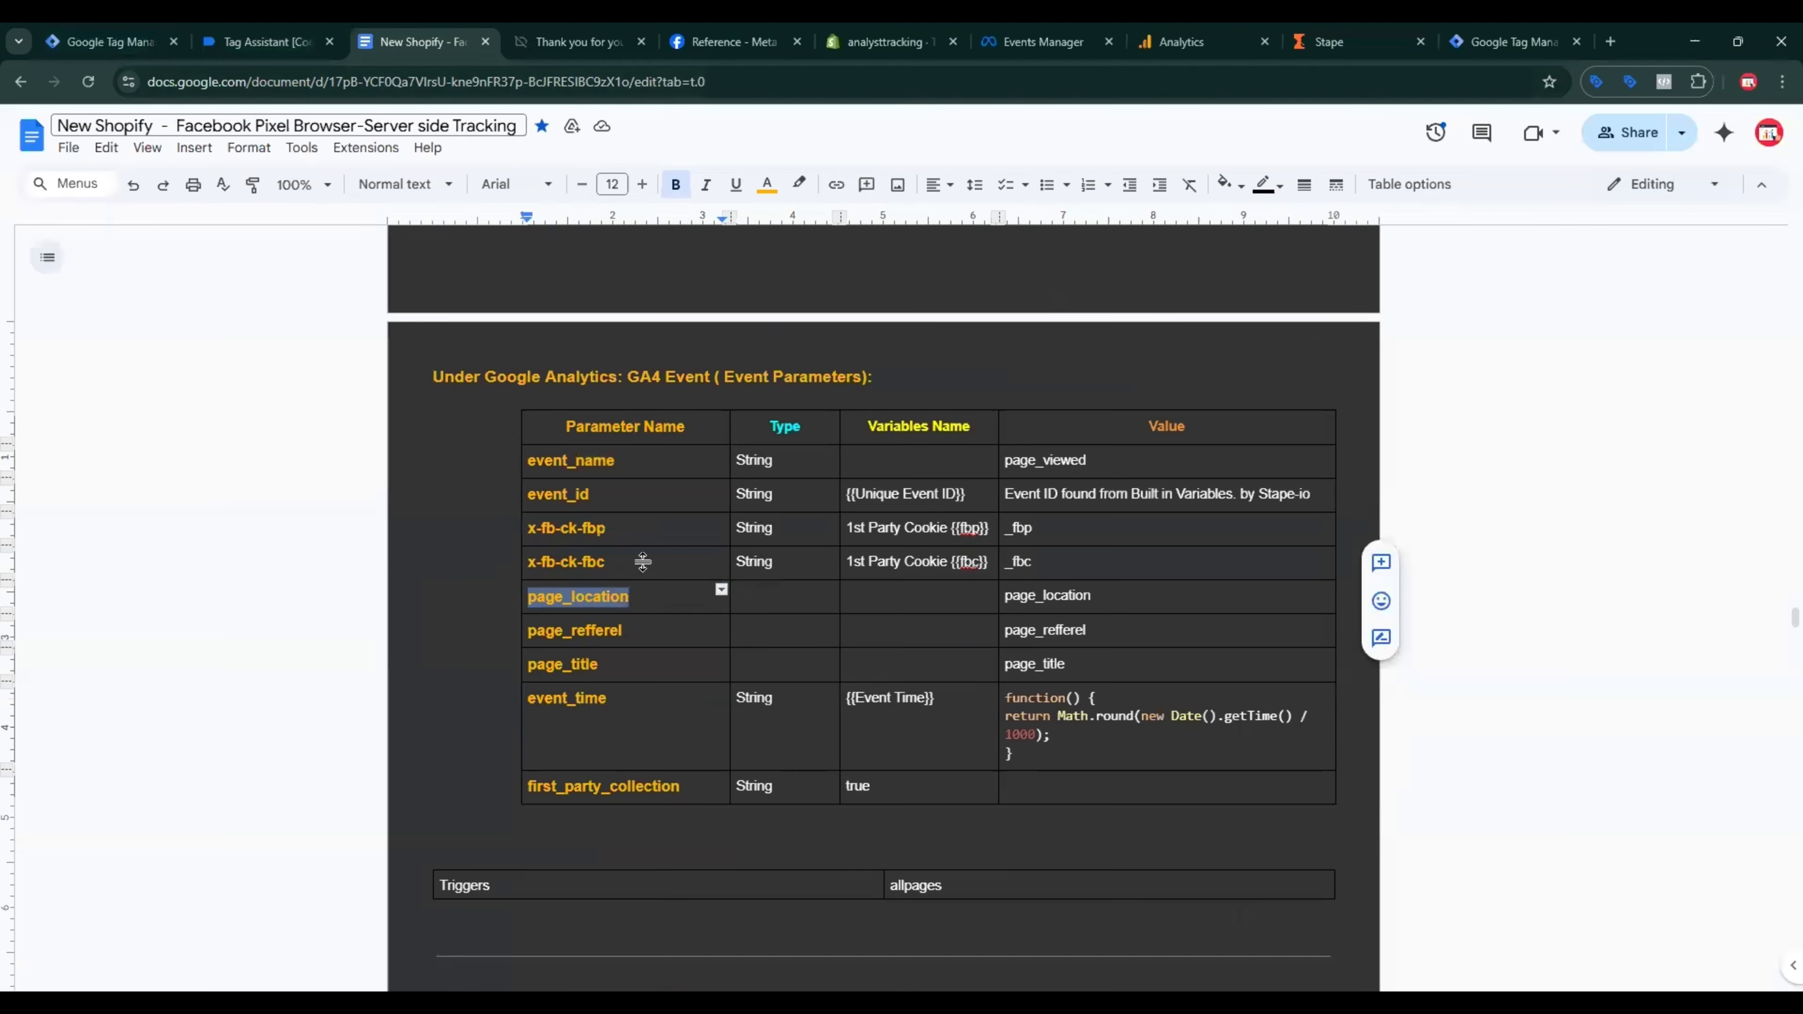
pyautogui.tripleClick(577, 631)
pyautogui.hotkey('ctrl', 'c')
pyautogui.hotkey('ctrl', '1')
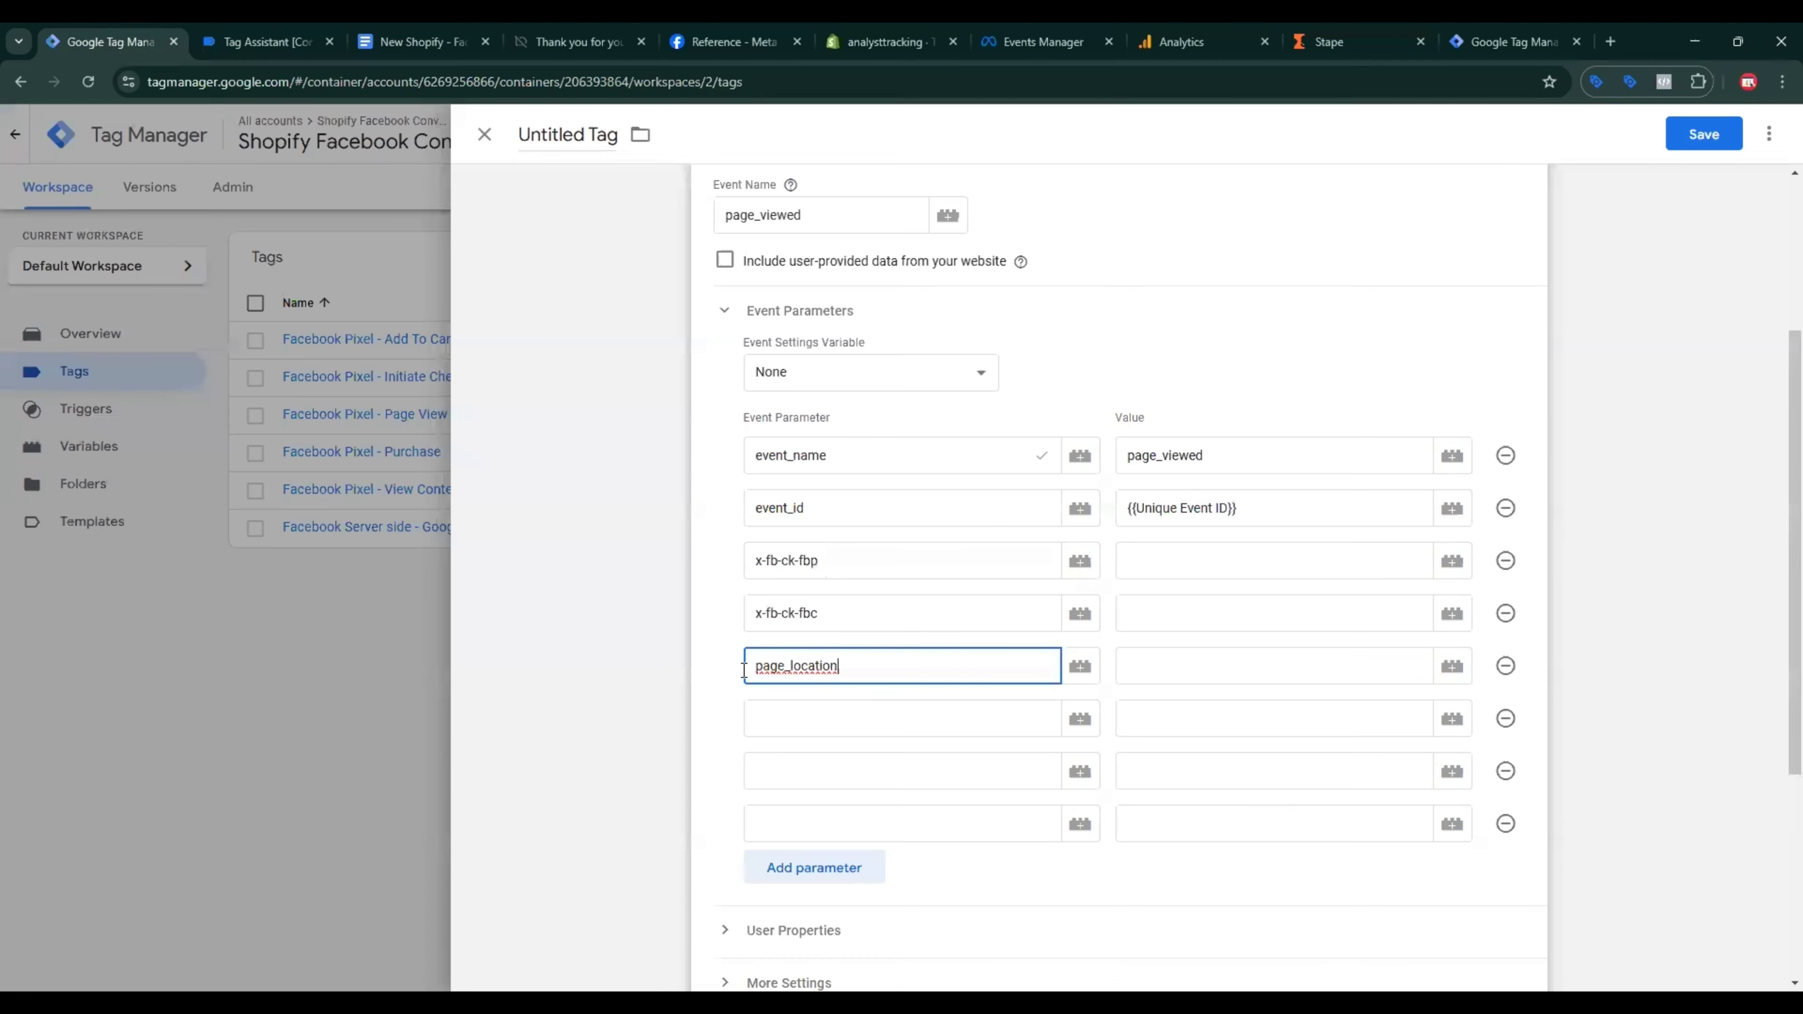
pyautogui.click(794, 716)
pyautogui.hotkey('ctrl', 'v')
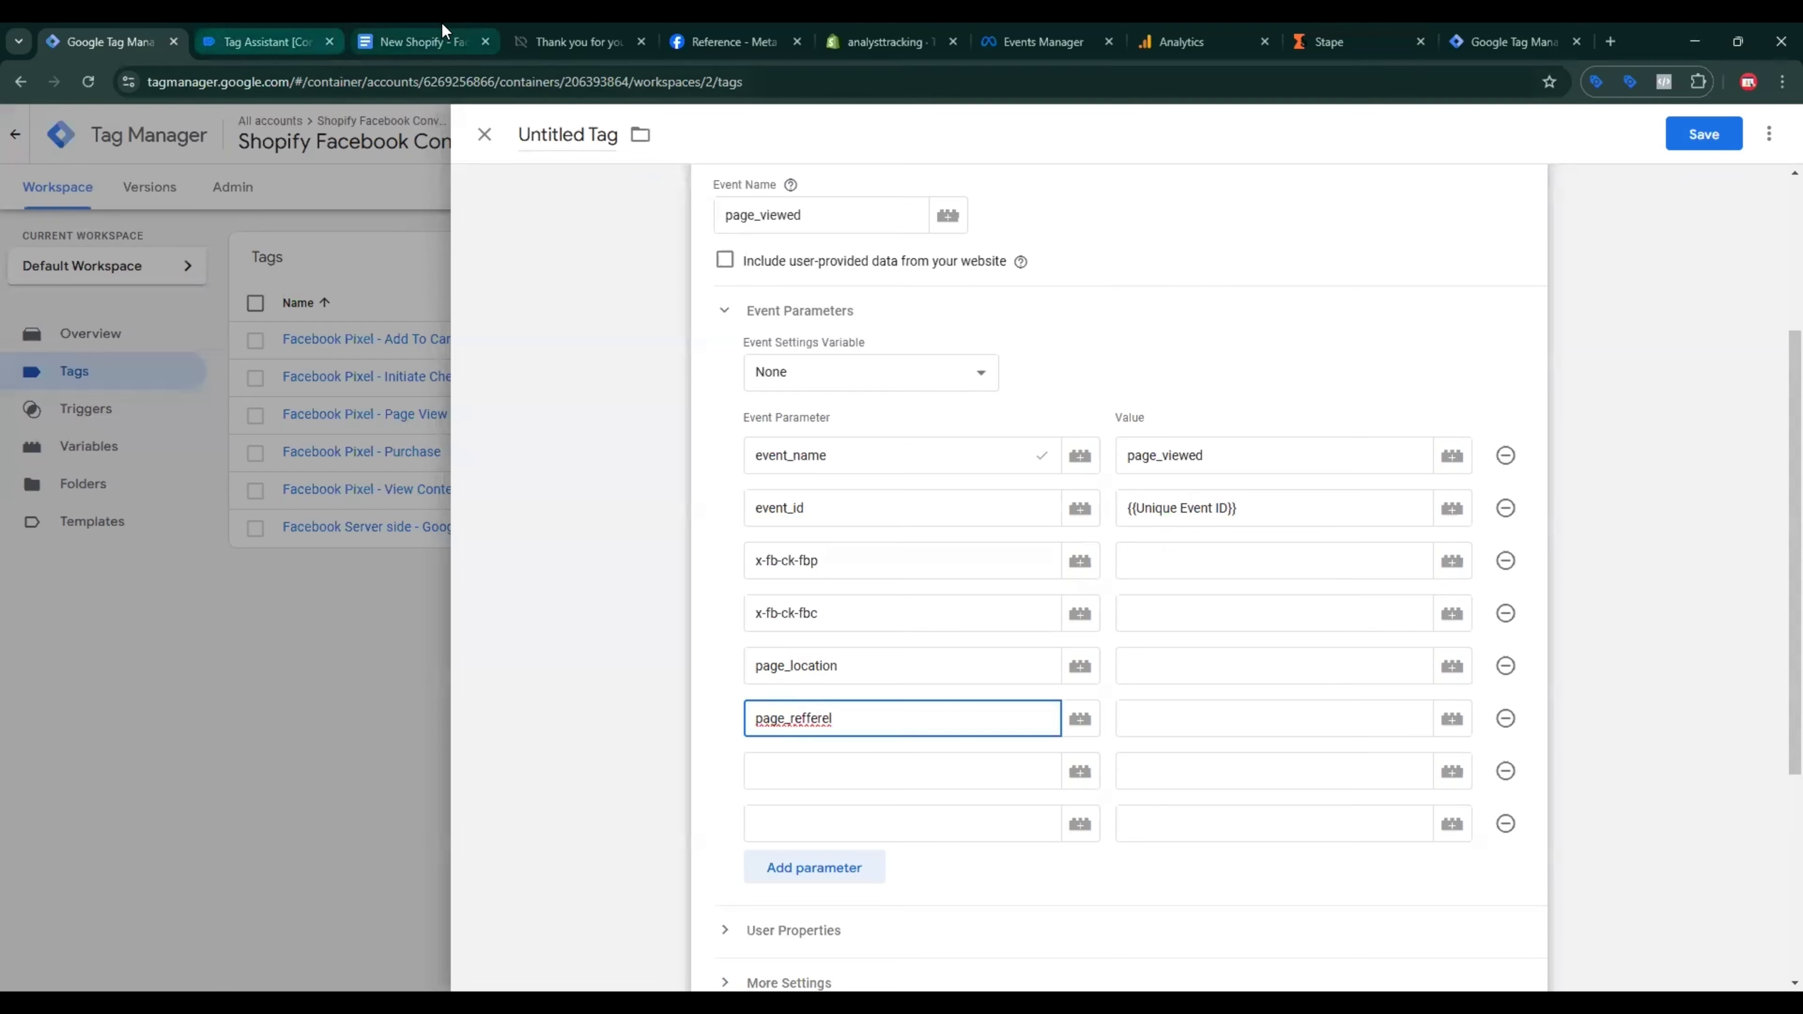
# Step: Copy the parameter name page_title from the Google Docs table into the GA4 event tag's seventh event parameter
pyautogui.click(422, 42)
pyautogui.tripleClick(578, 672)
pyautogui.hotkey('ctrl', 'c')
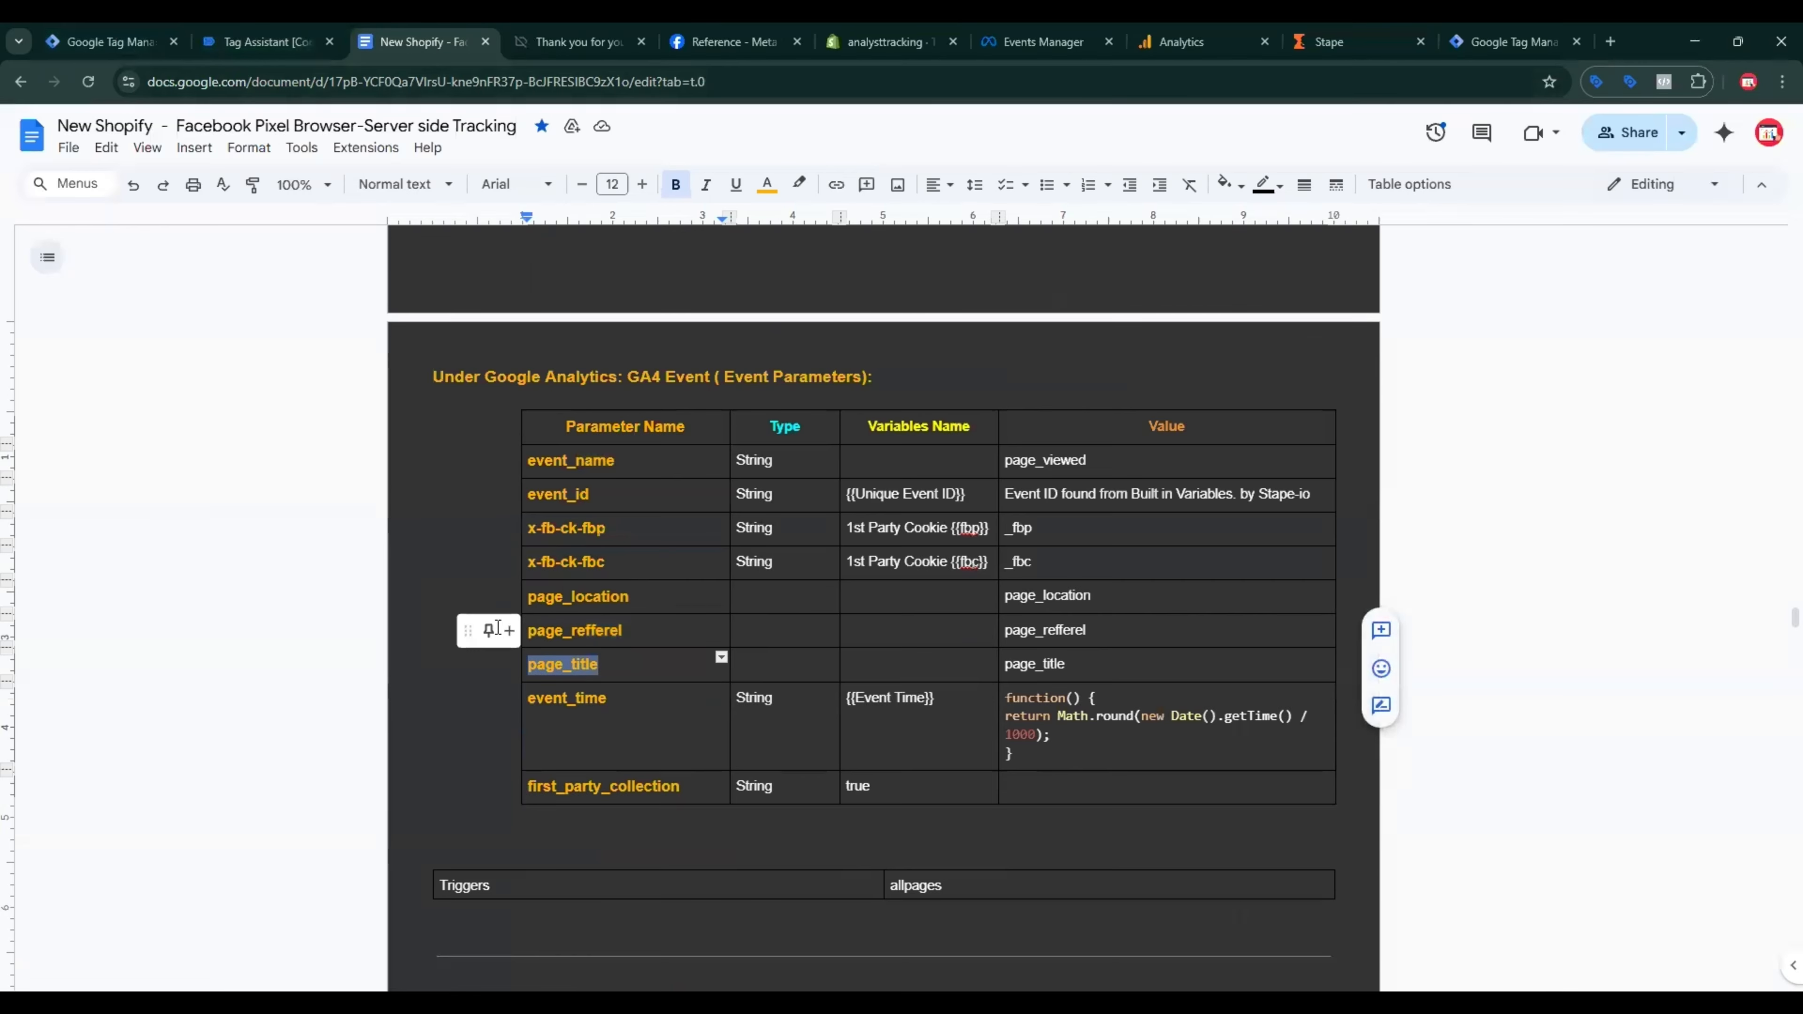
pyautogui.hotkey('ctrl', '1')
pyautogui.click(802, 769)
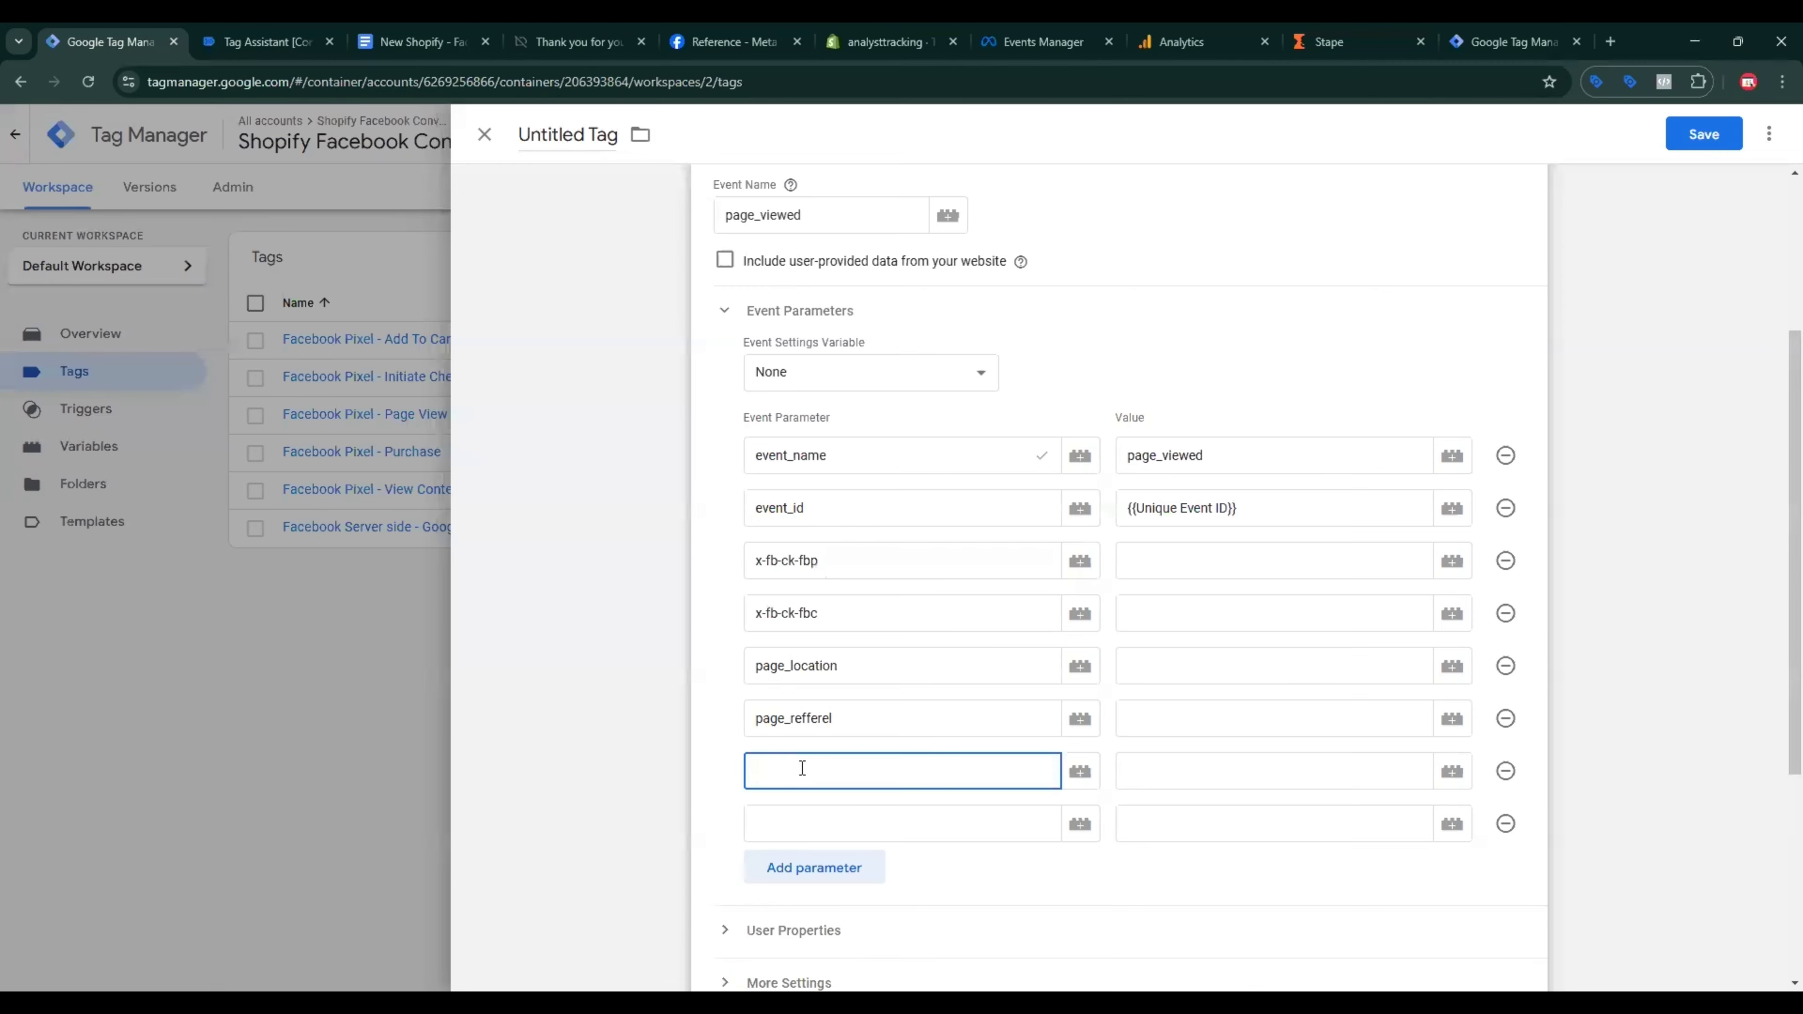
pyautogui.hotkey('ctrl', 'v')
# Step: Copy the parameter name event_time from the Google Docs table into the GA4 event tag's eighth event parameter
pyautogui.click(368, 51)
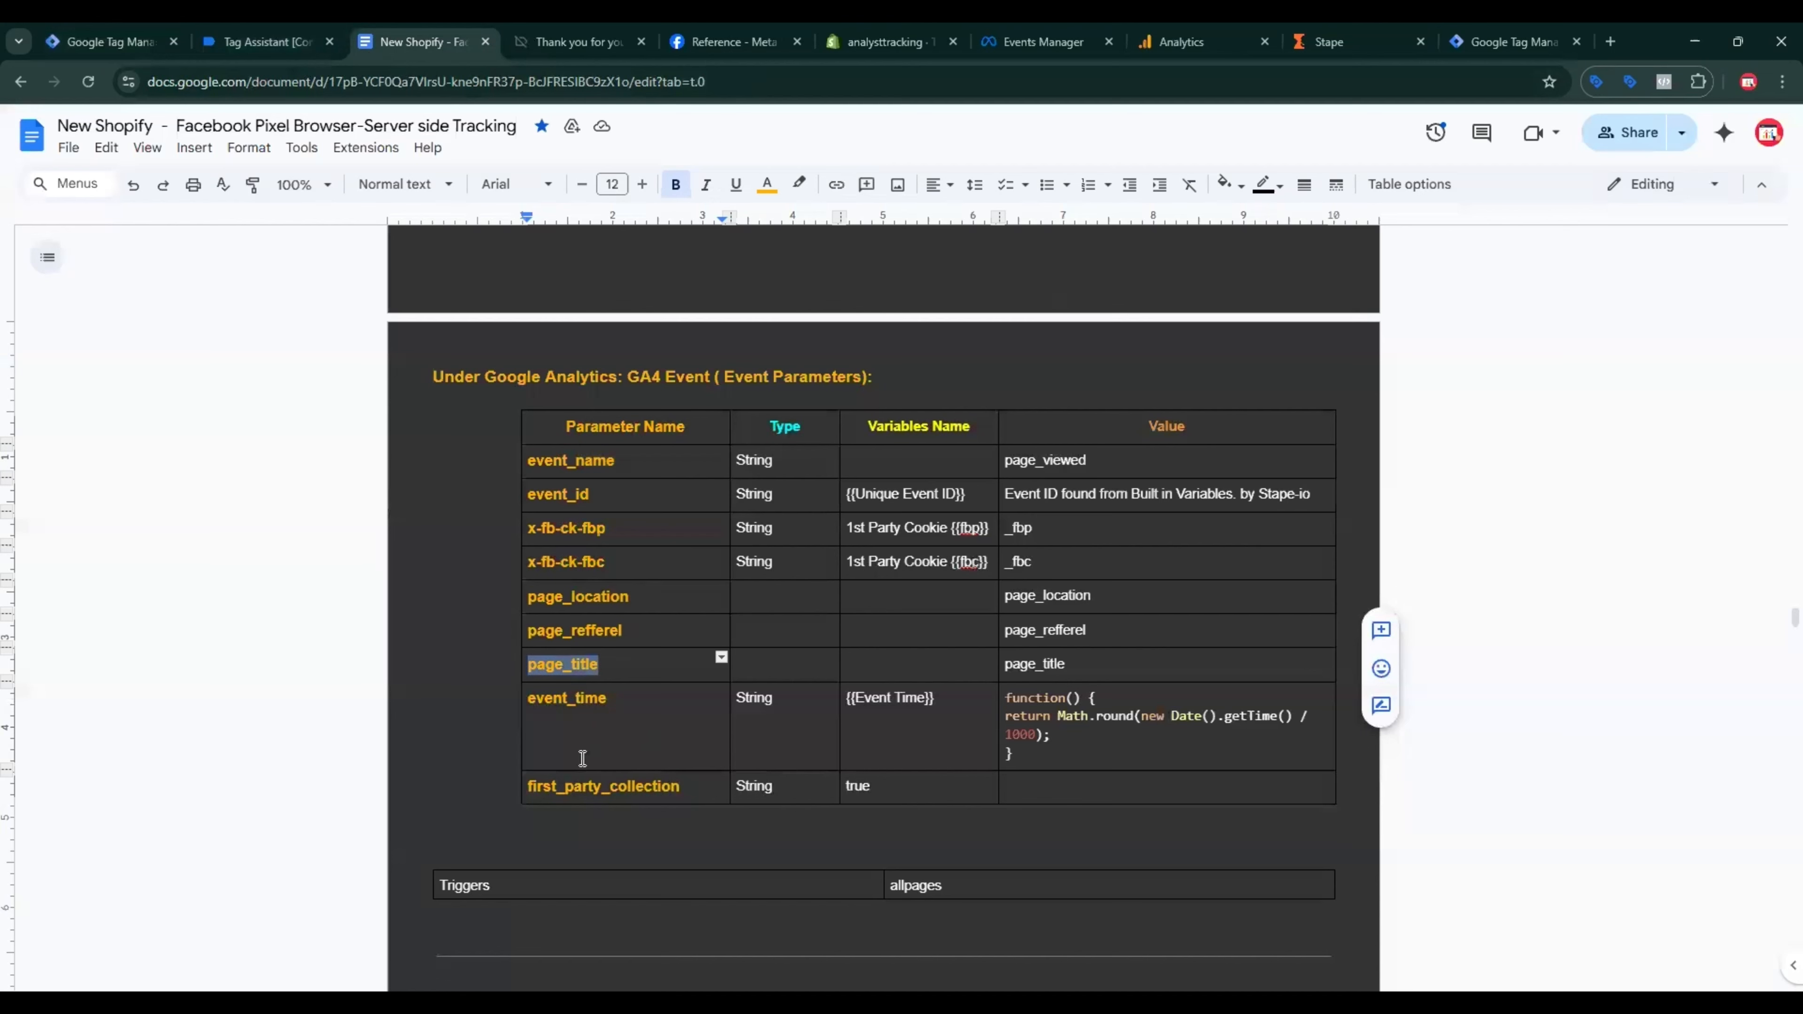
pyautogui.tripleClick(577, 693)
pyautogui.click(158, 44)
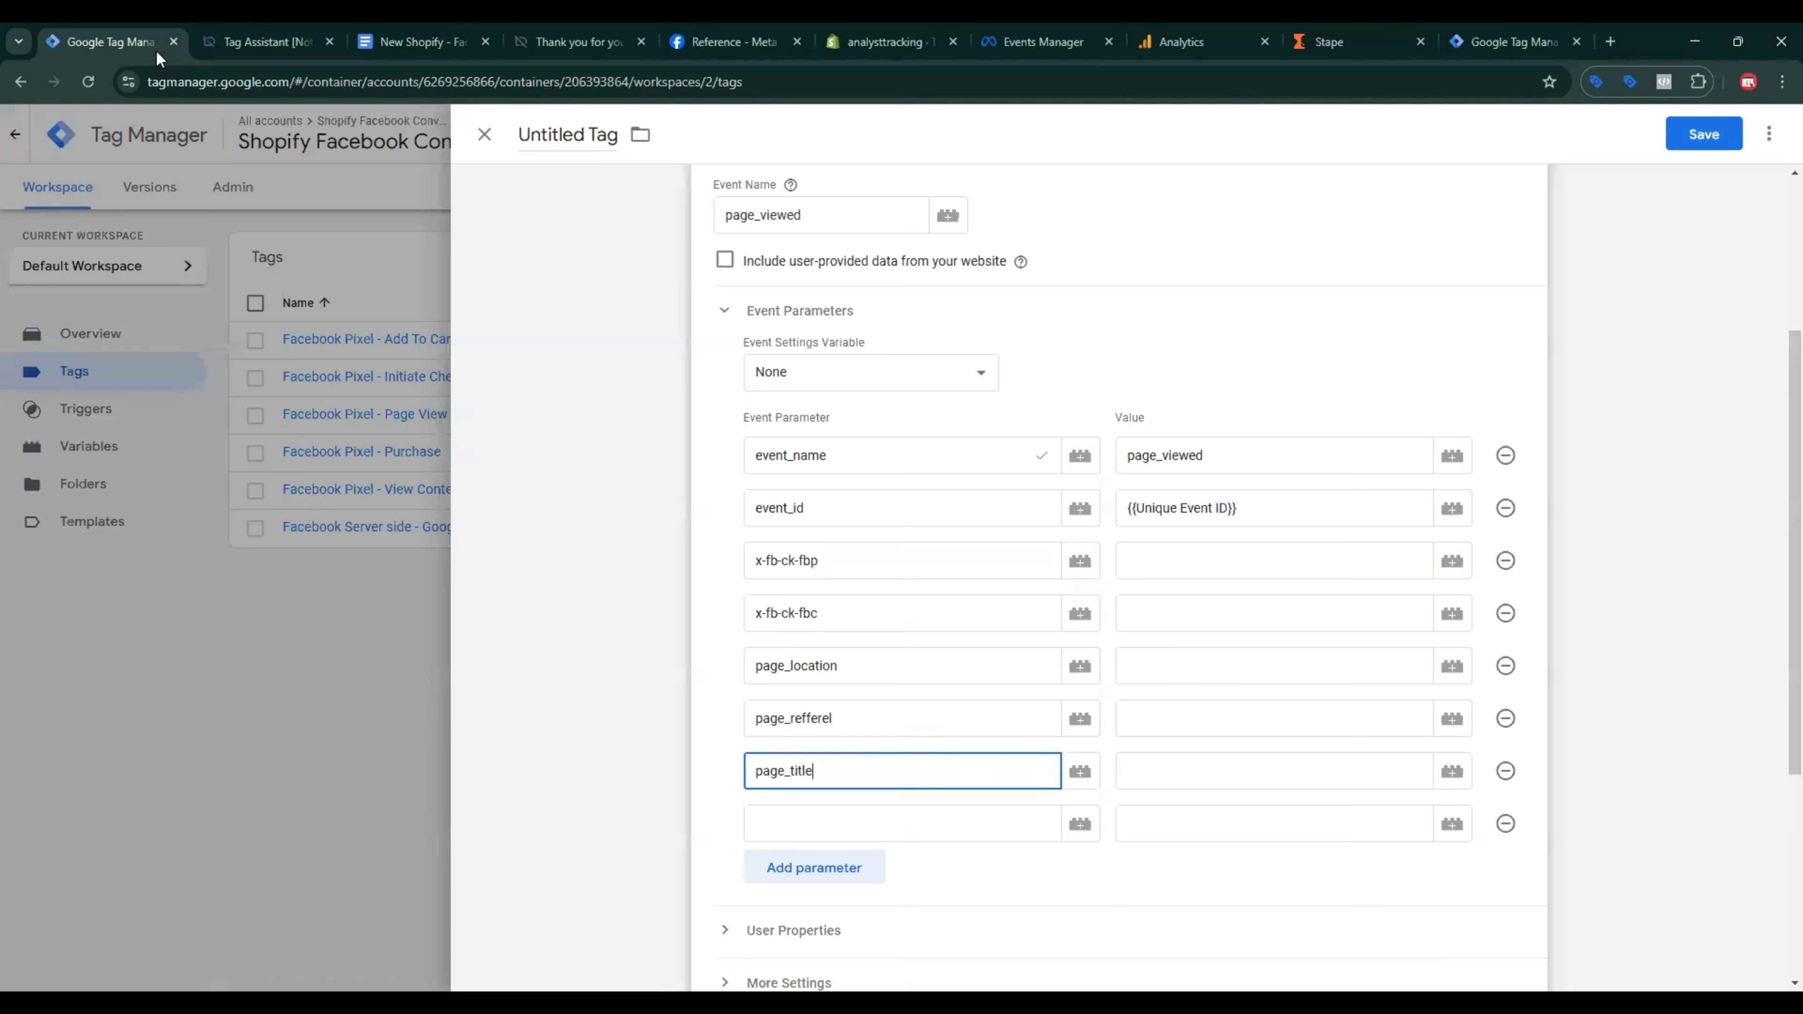
pyautogui.click(854, 826)
pyautogui.hotkey('ctrl', 'v')
# Step: Add a ninth event parameter named first_party_collection, copied from the document, and set its value to true
pyautogui.click(840, 866)
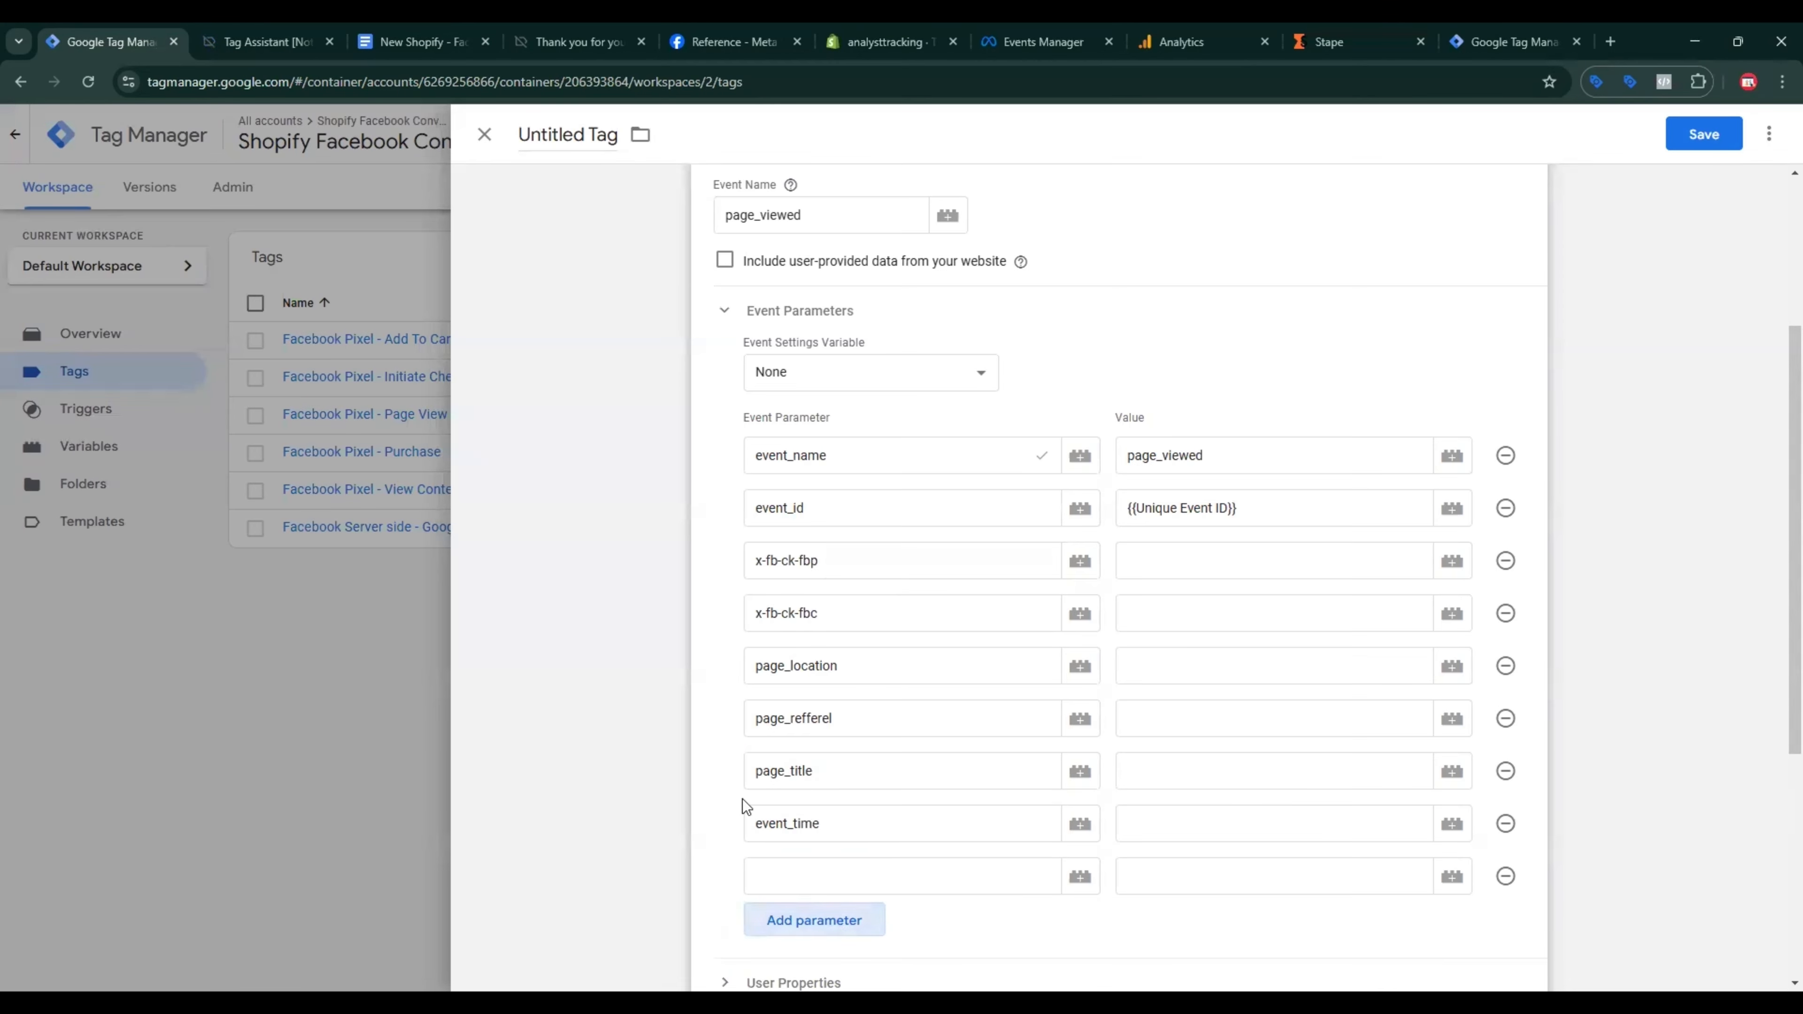
pyautogui.click(421, 30)
pyautogui.tripleClick(592, 793)
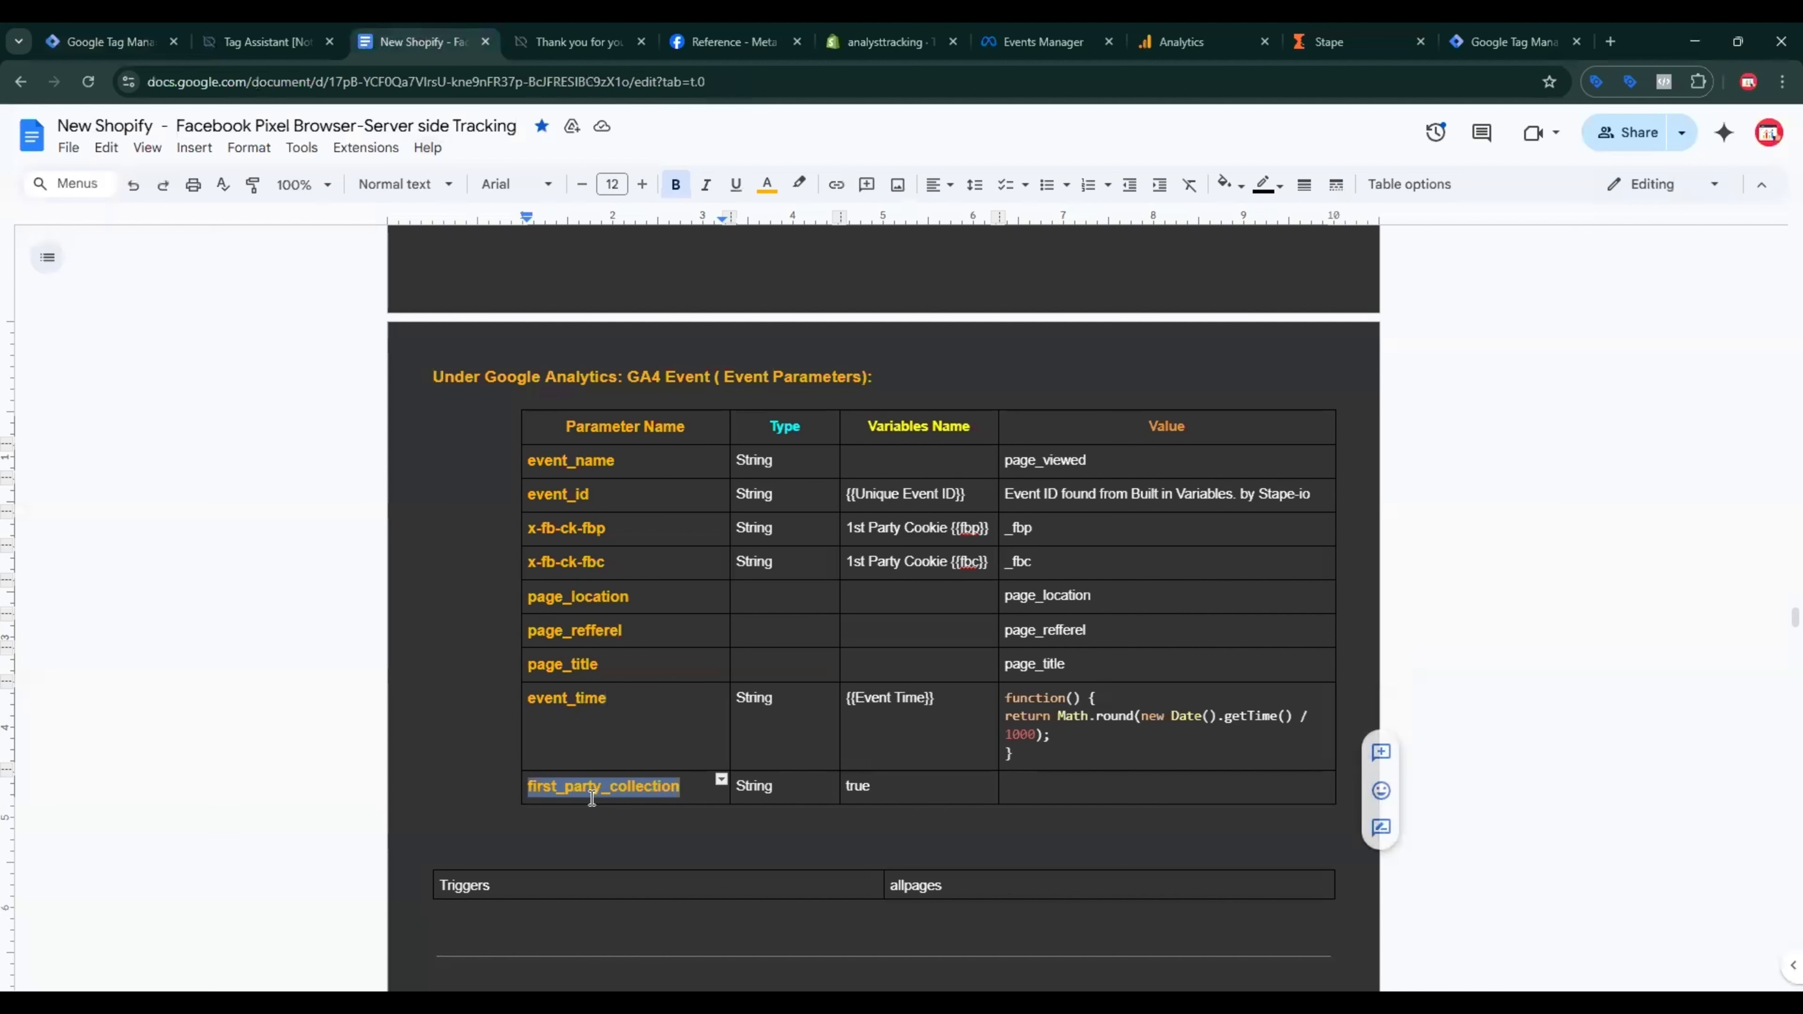
pyautogui.click(142, 43)
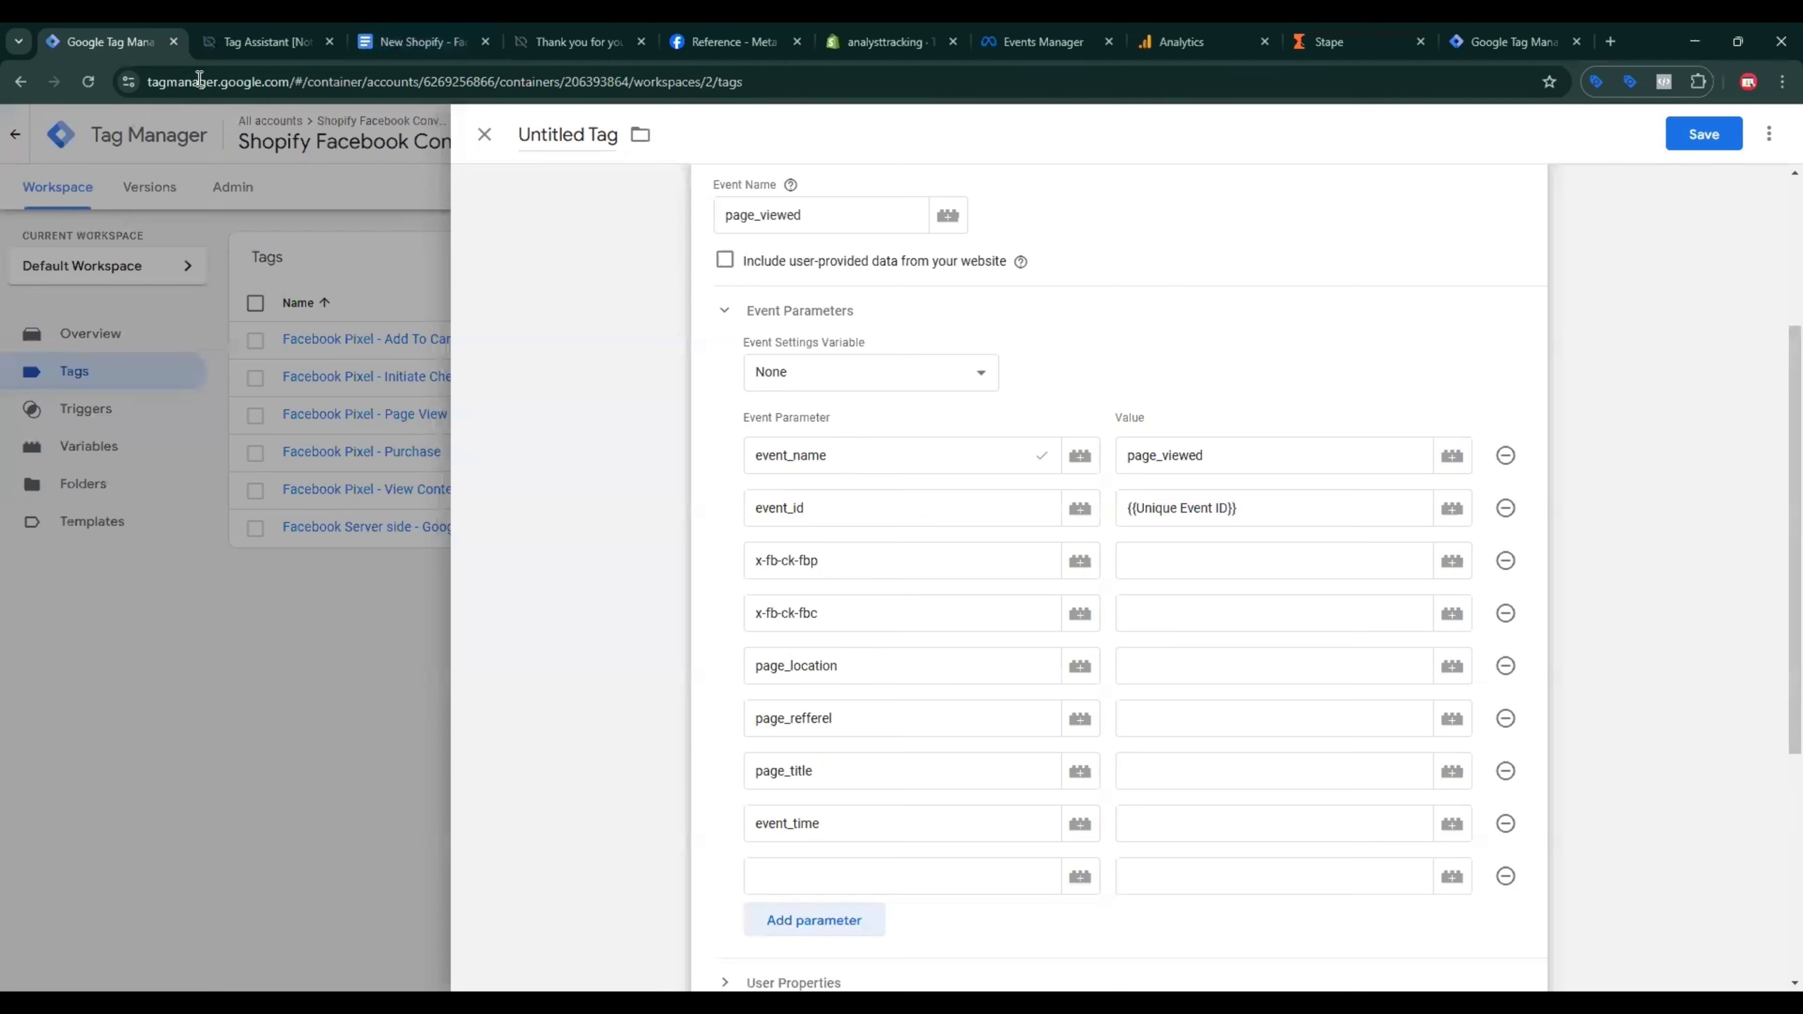
pyautogui.click(763, 866)
pyautogui.hotkey('ctrl', 'v')
pyautogui.click(1166, 883)
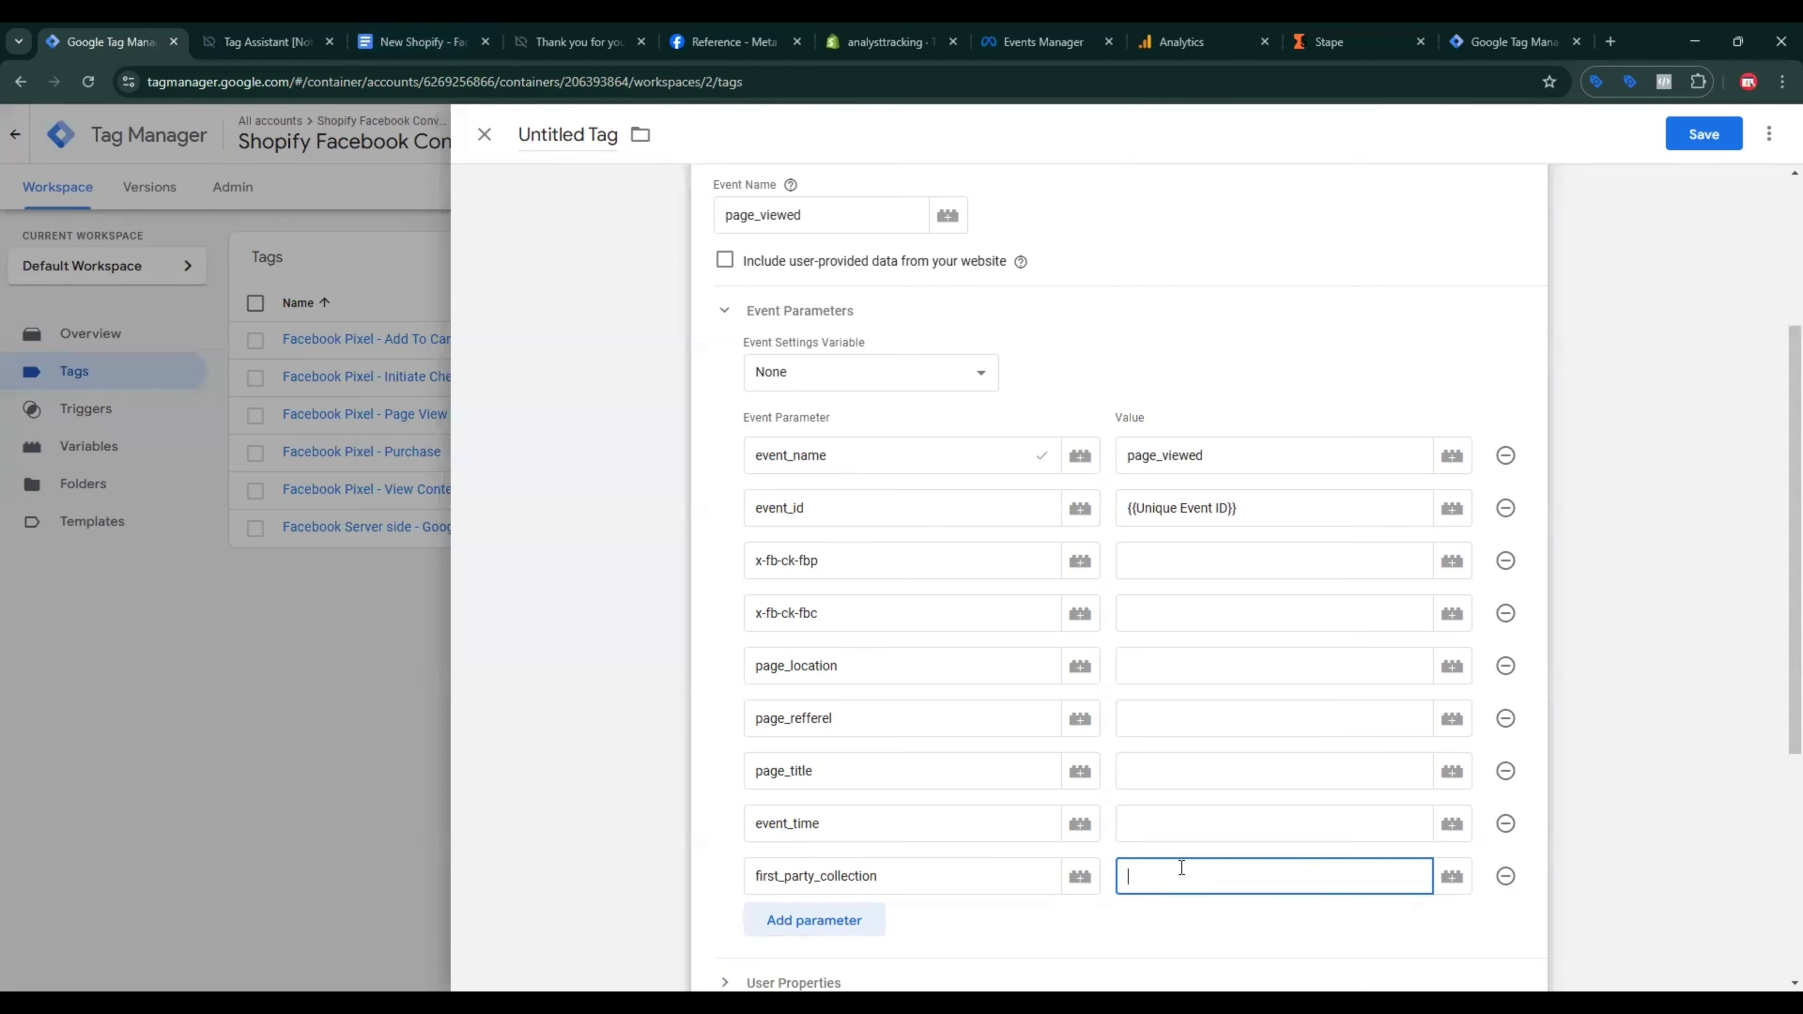
pyautogui.write('true')
# Step: Create a Custom JavaScript variable named Event Time with the document's getTime function and save it as the event_time parameter's value
pyautogui.click(1146, 815)
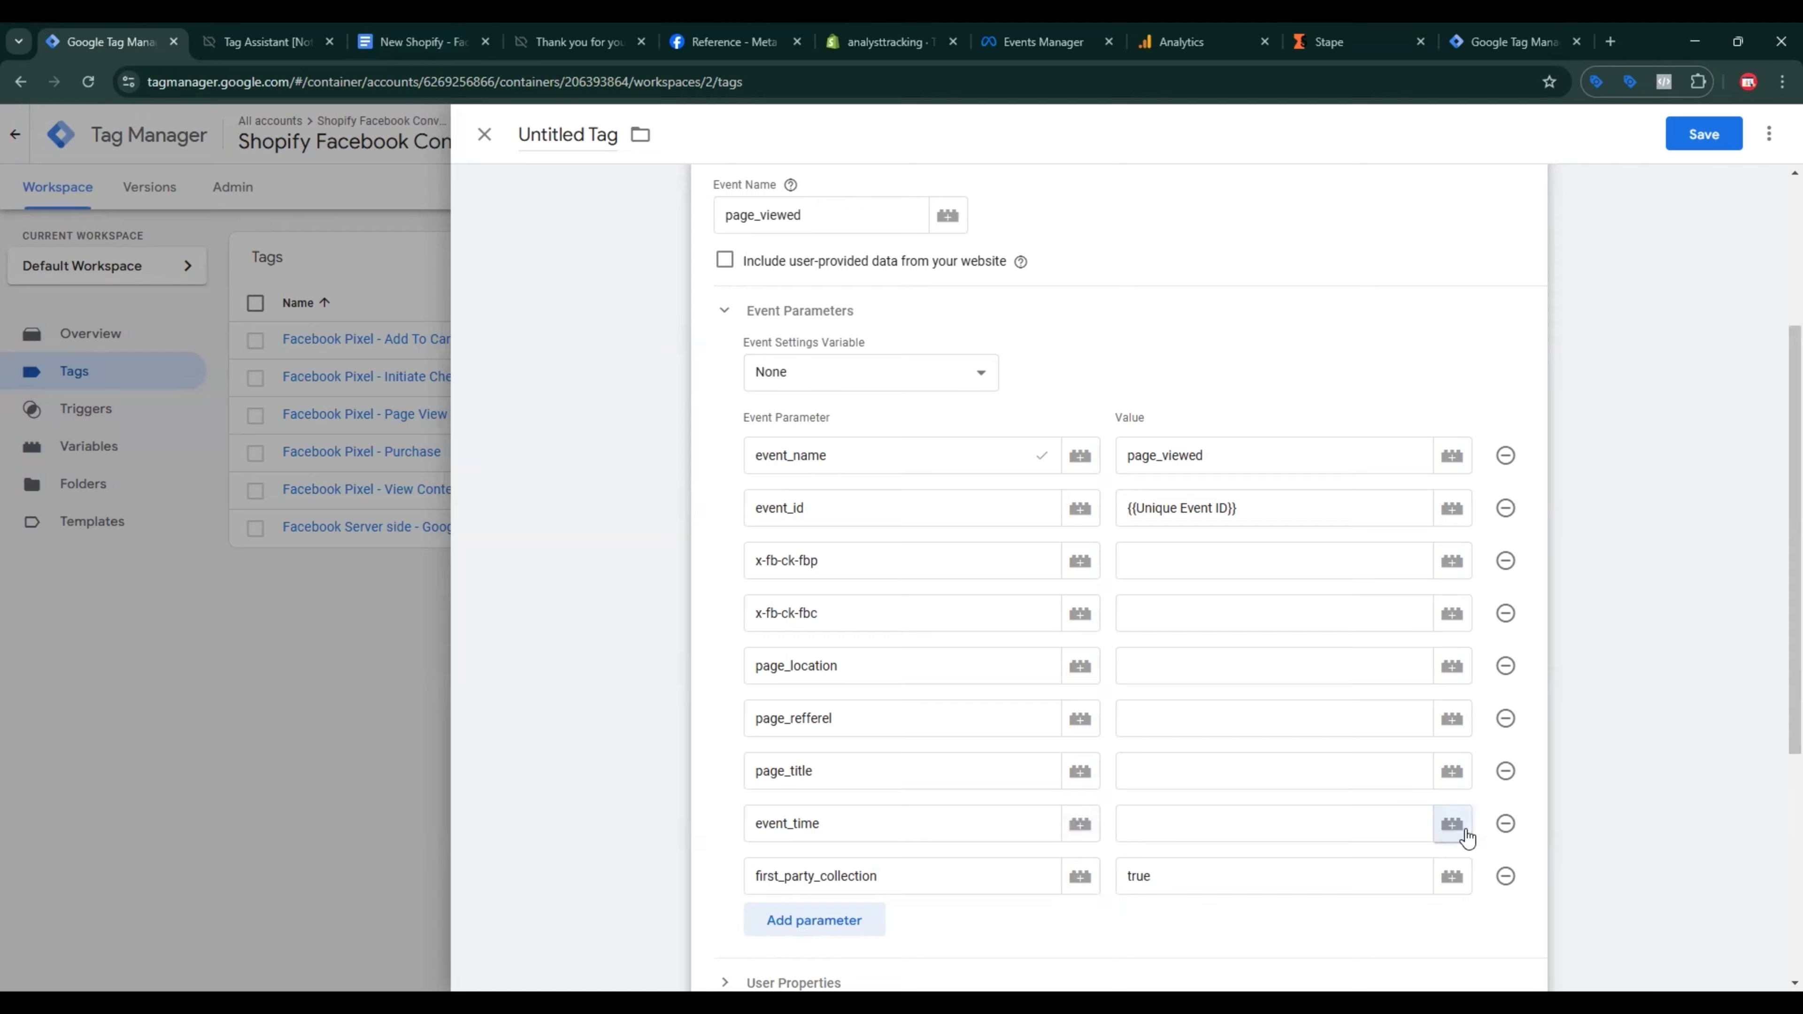
pyautogui.click(1452, 826)
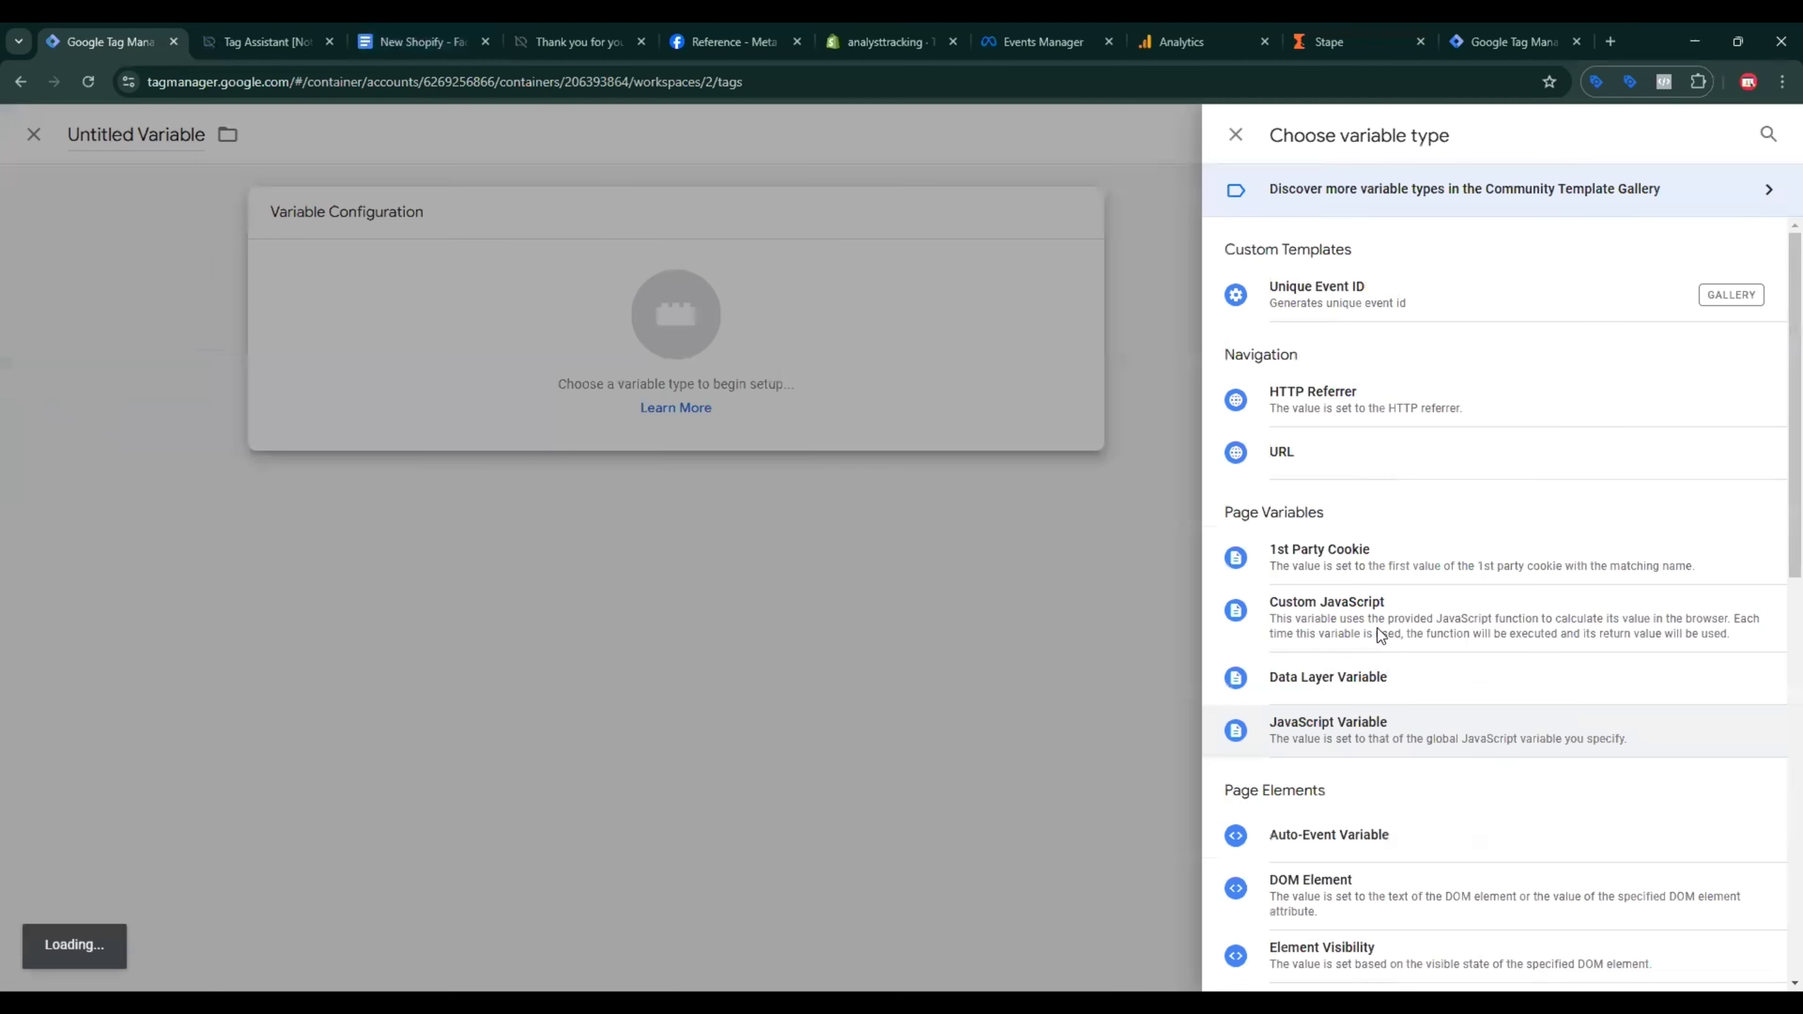
pyautogui.click(1378, 628)
pyautogui.click(447, 33)
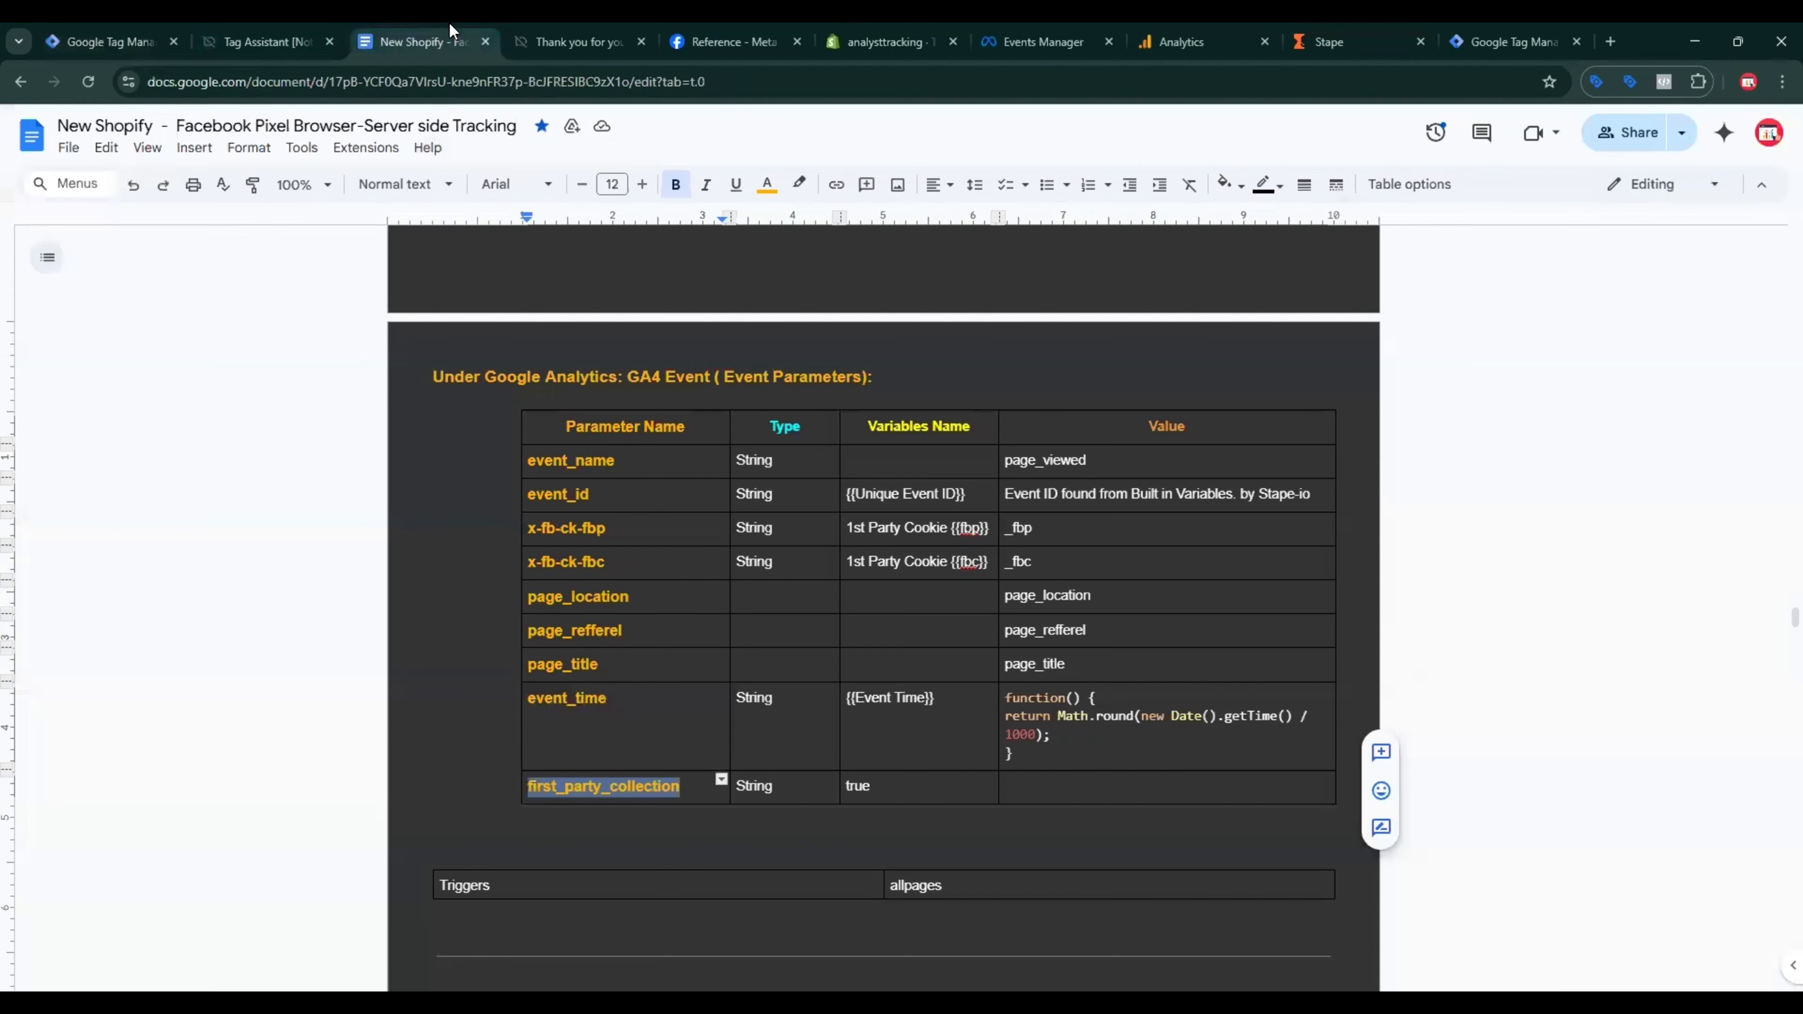
pyautogui.moveTo(1006, 694); pyautogui.dragTo(1014, 754)
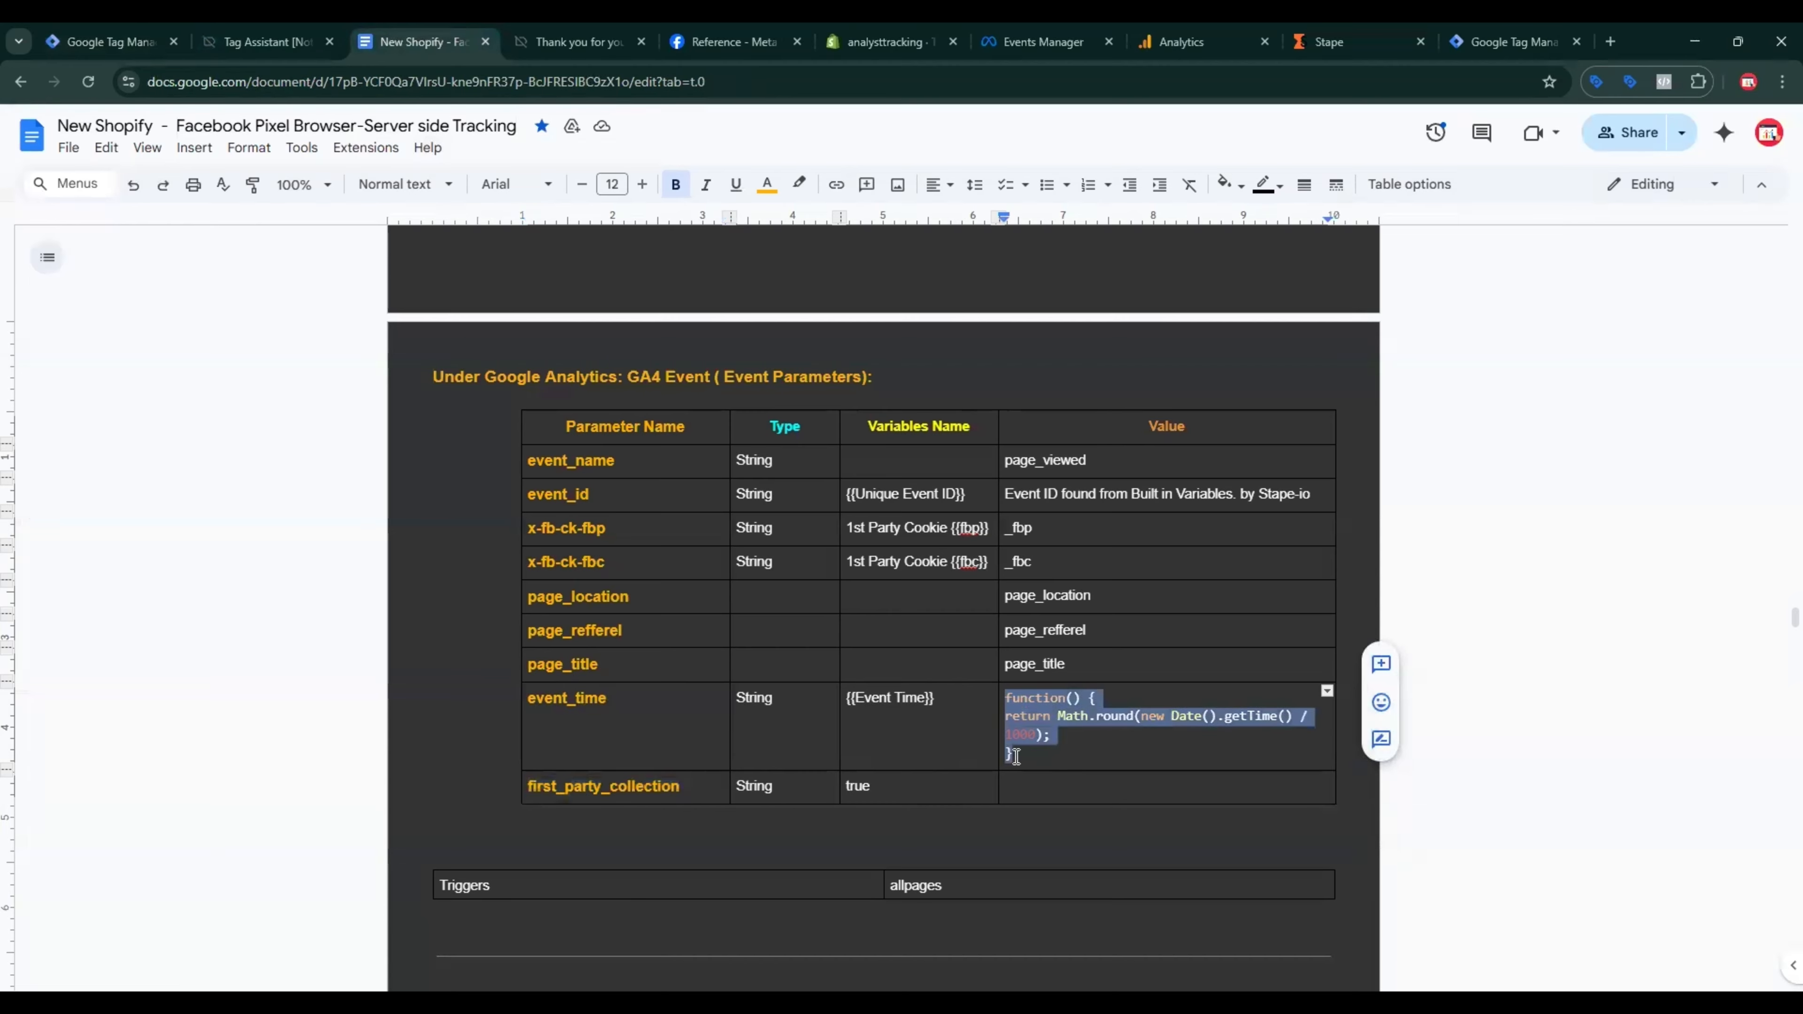
pyautogui.hotkey('ctrl', 'c')
pyautogui.click(147, 30)
pyautogui.hotkey('ctrl', 'v')
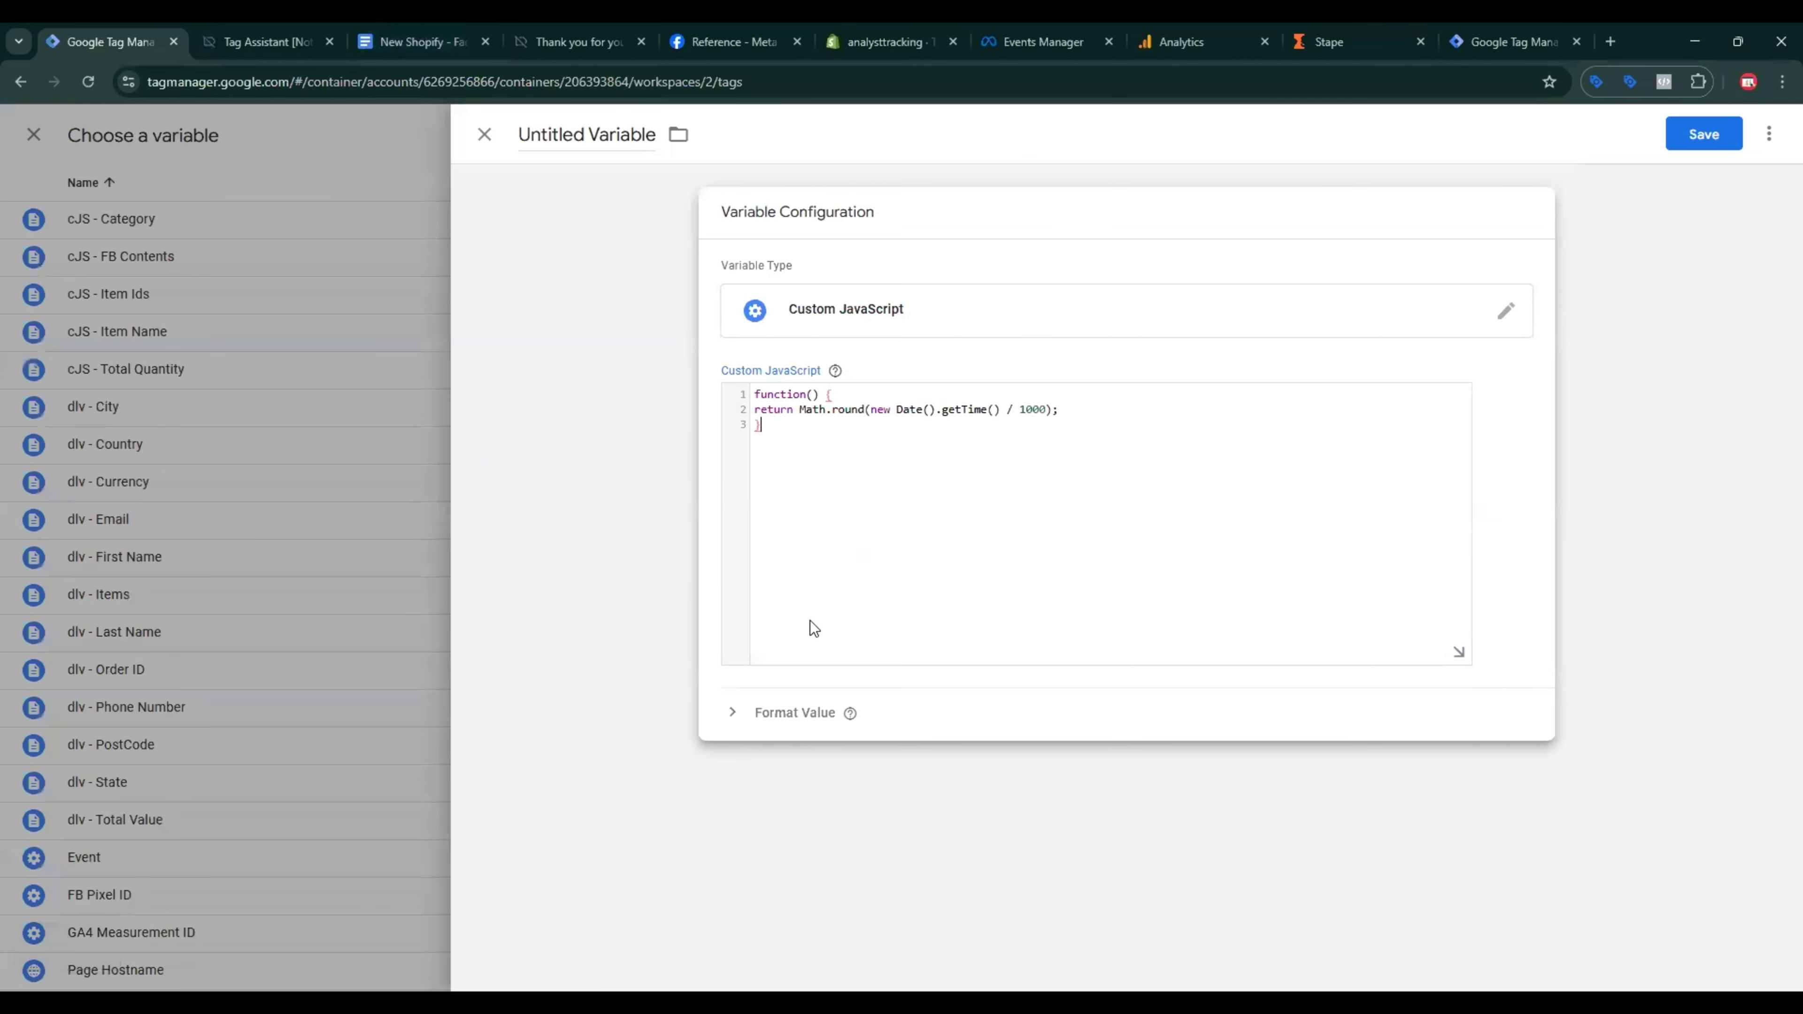
pyautogui.click(675, 209)
pyautogui.write('Event Time')
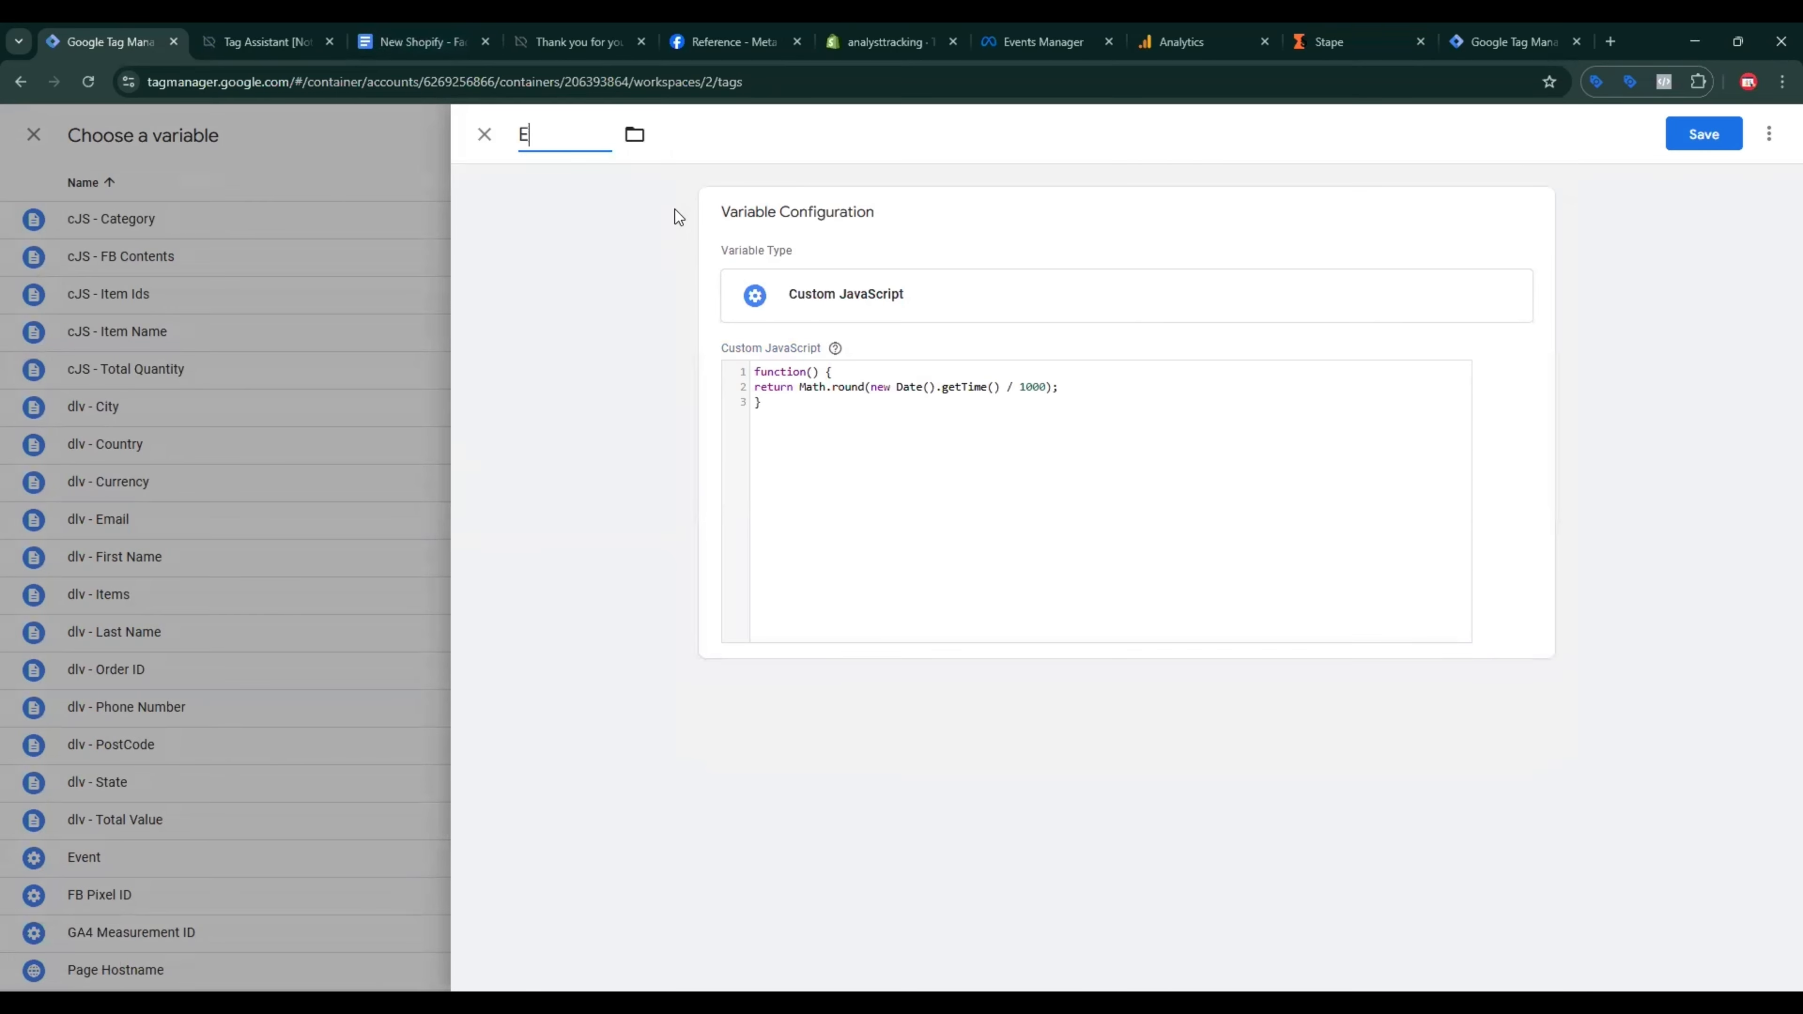
pyautogui.click(1730, 144)
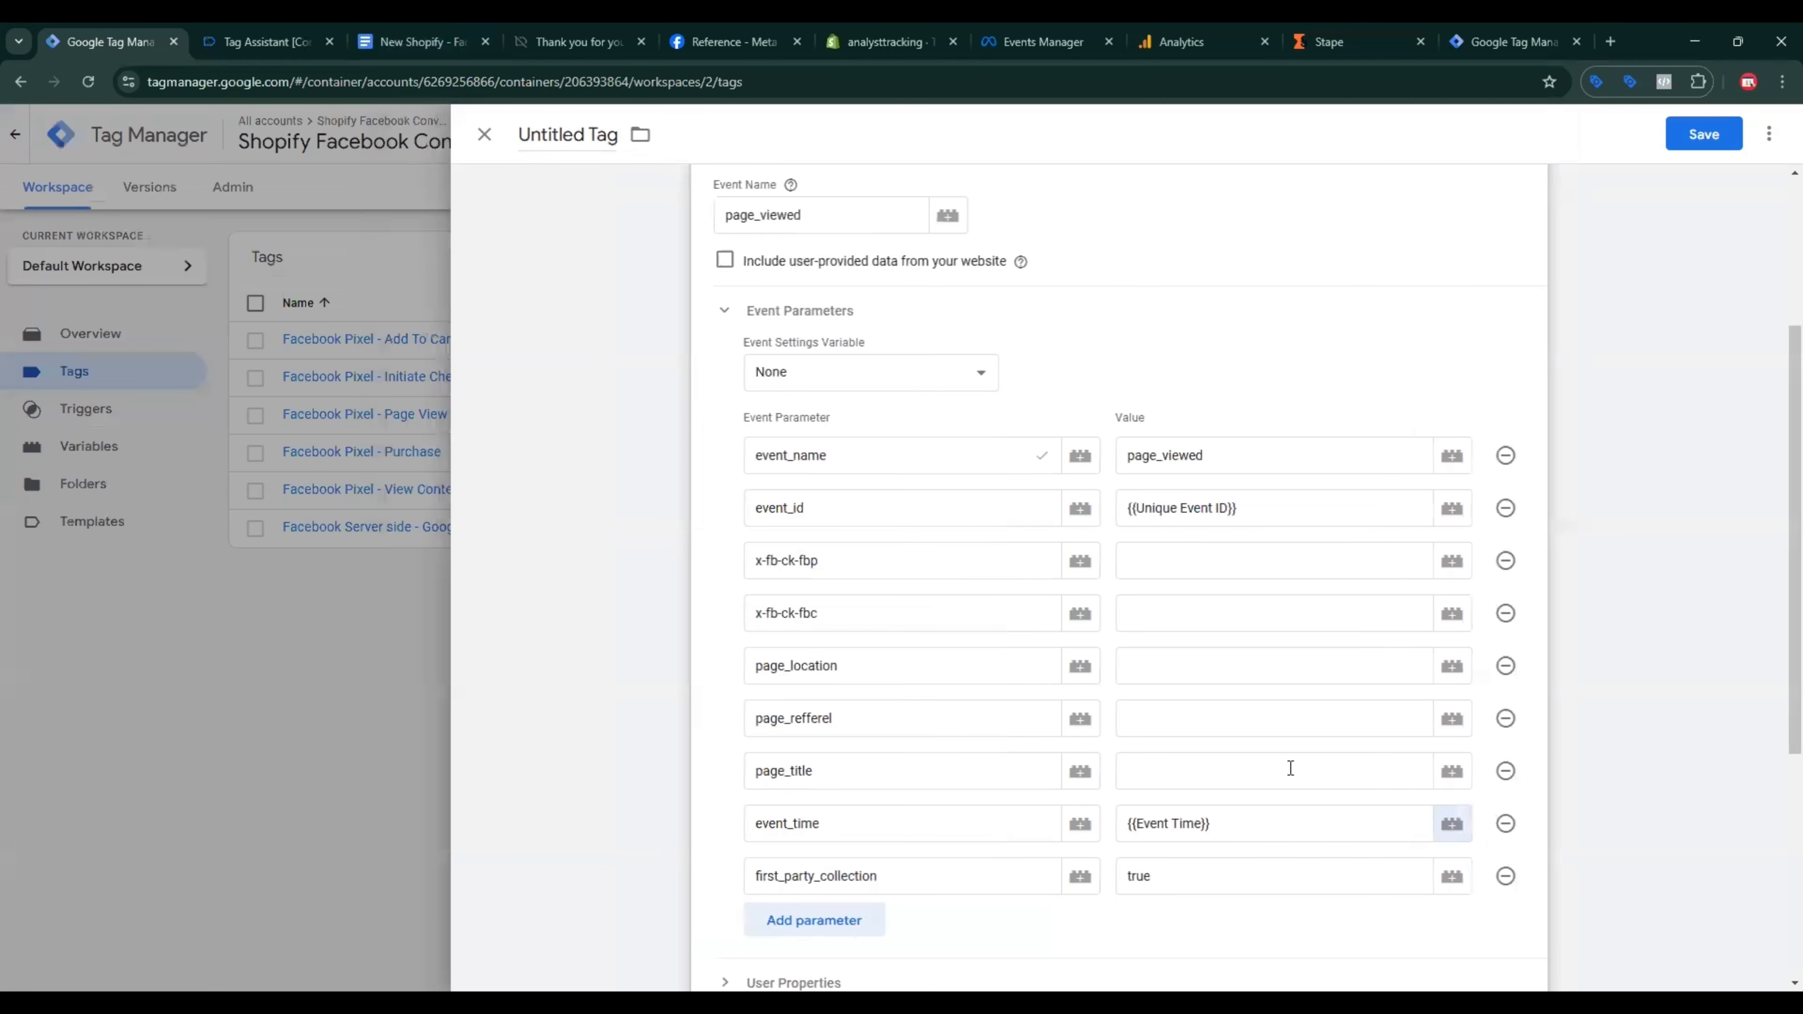
# Step: Assign the page_title data layer variable as the value of the page_title parameter
pyautogui.click(1256, 770)
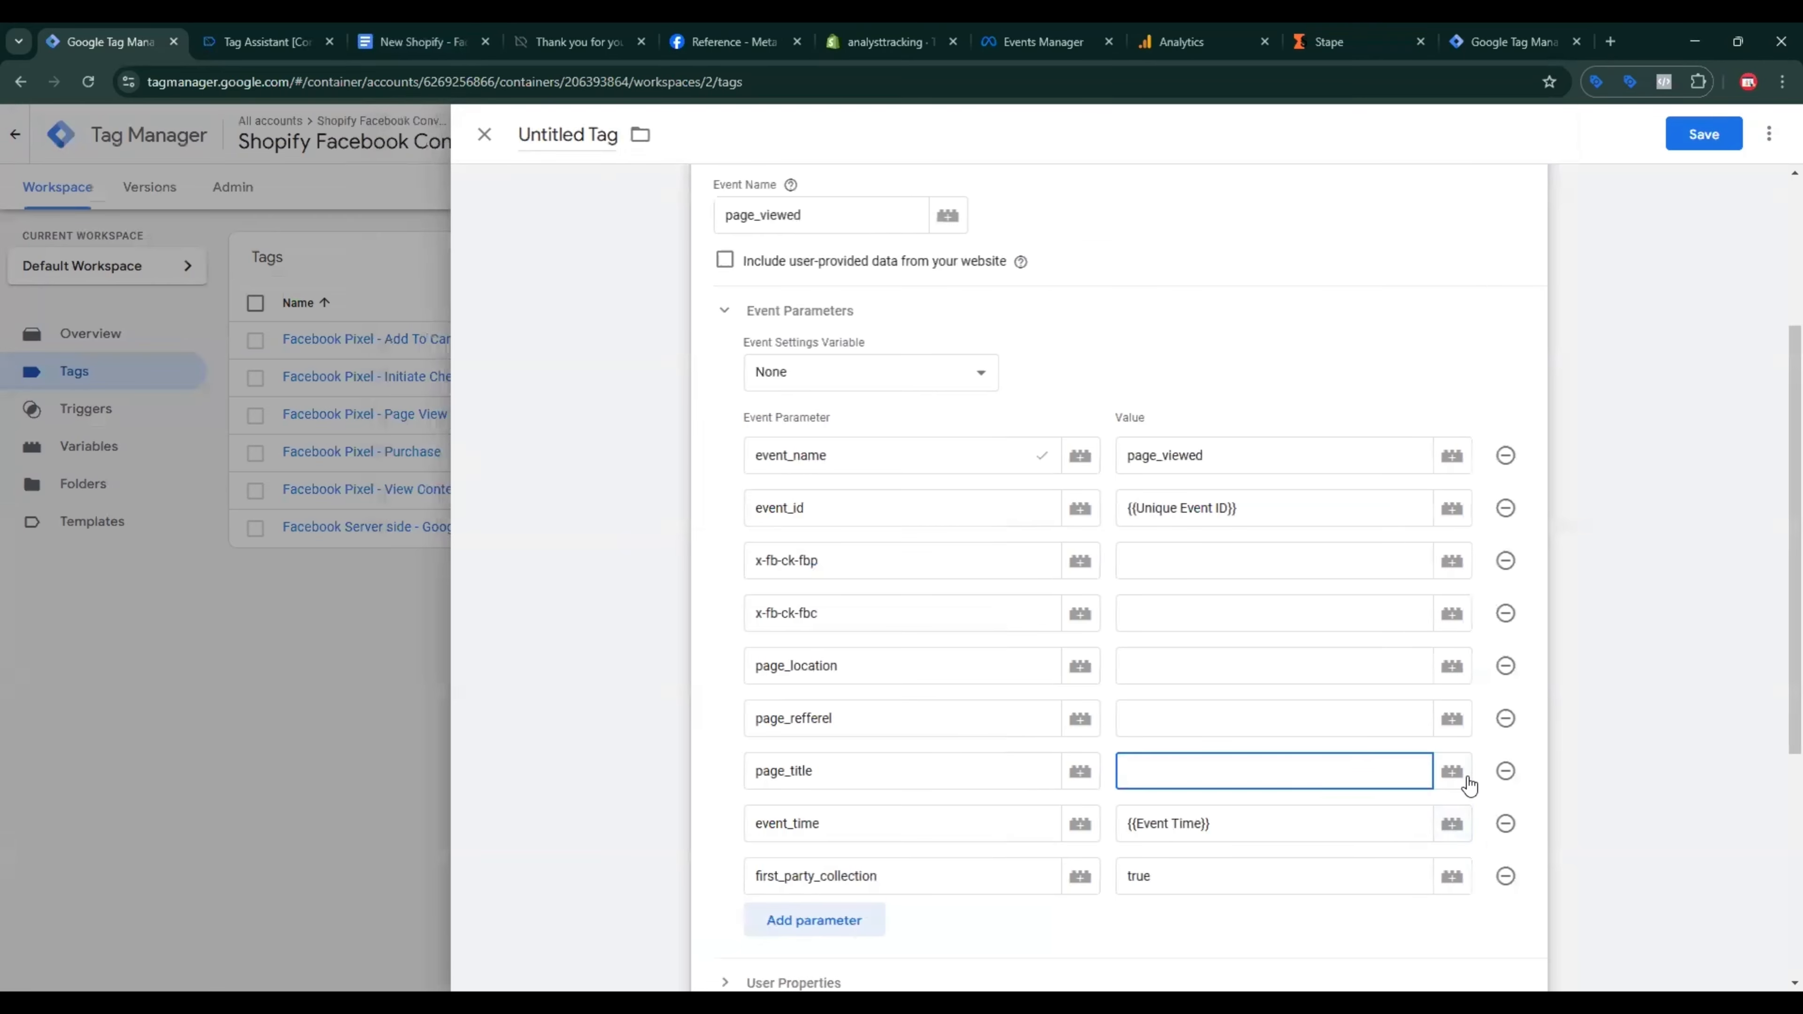
pyautogui.click(1452, 772)
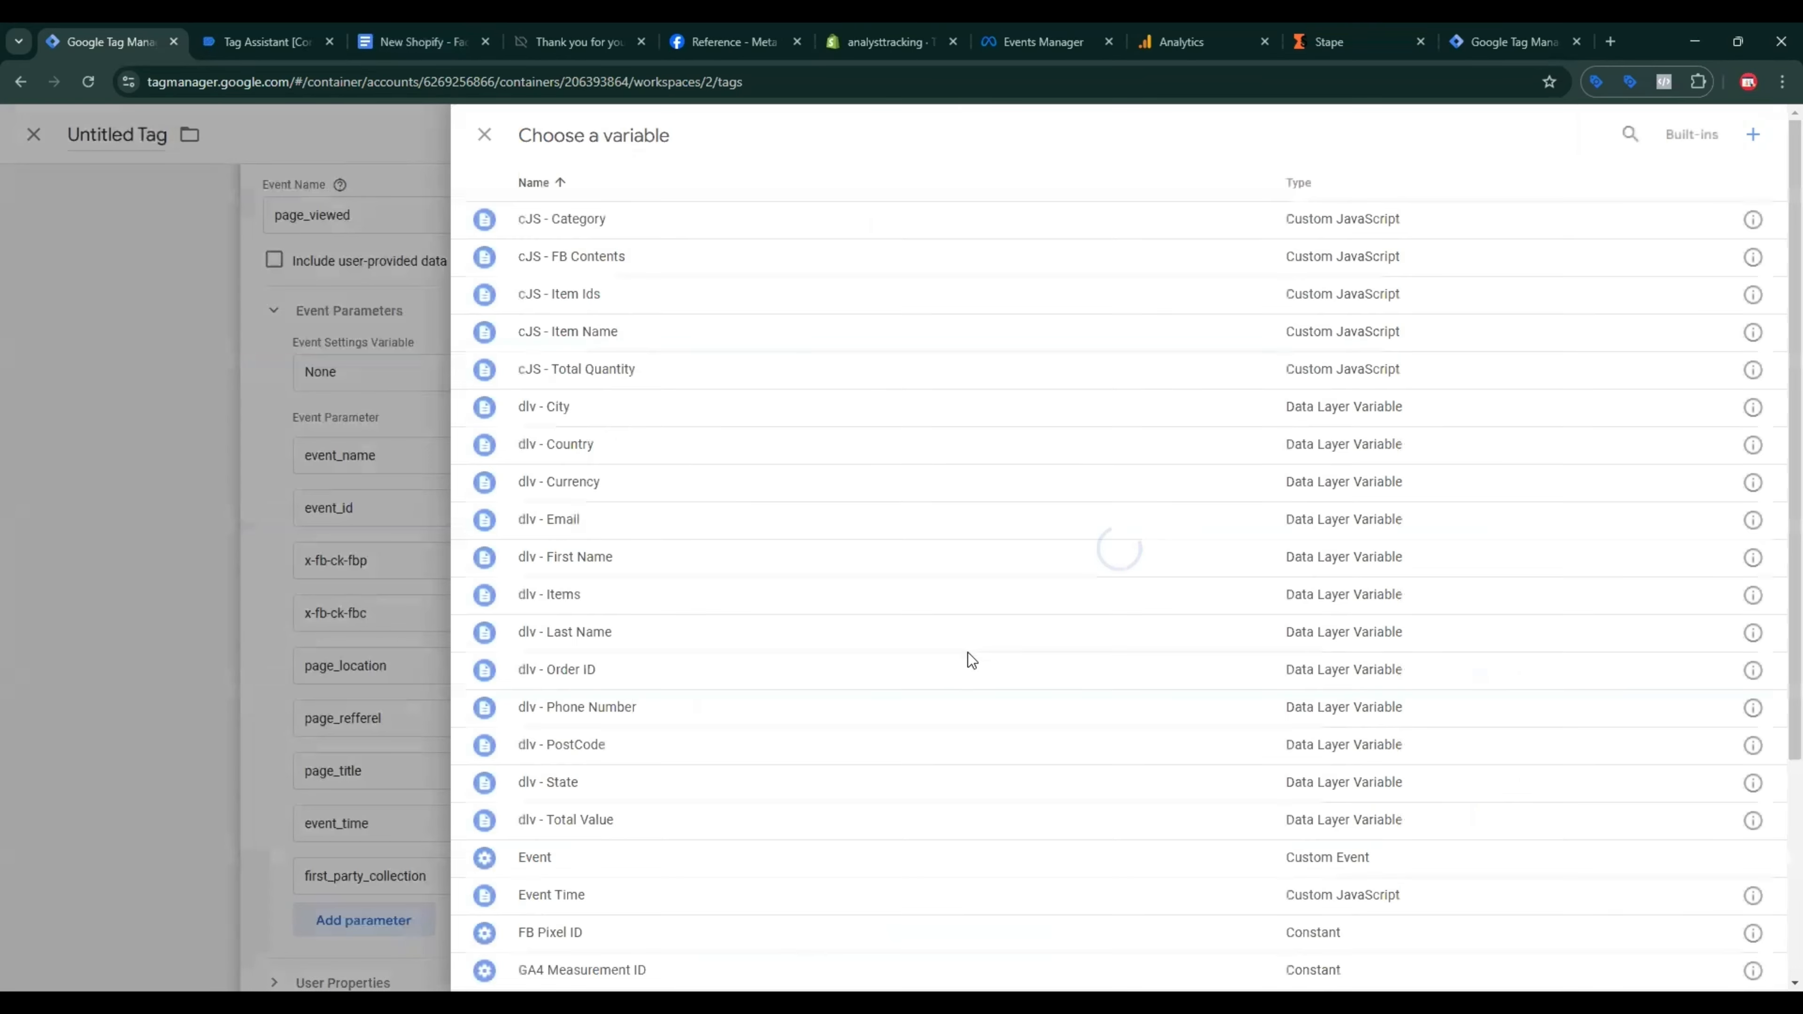
pyautogui.scroll(-5, 972, 660)
pyautogui.click(581, 902)
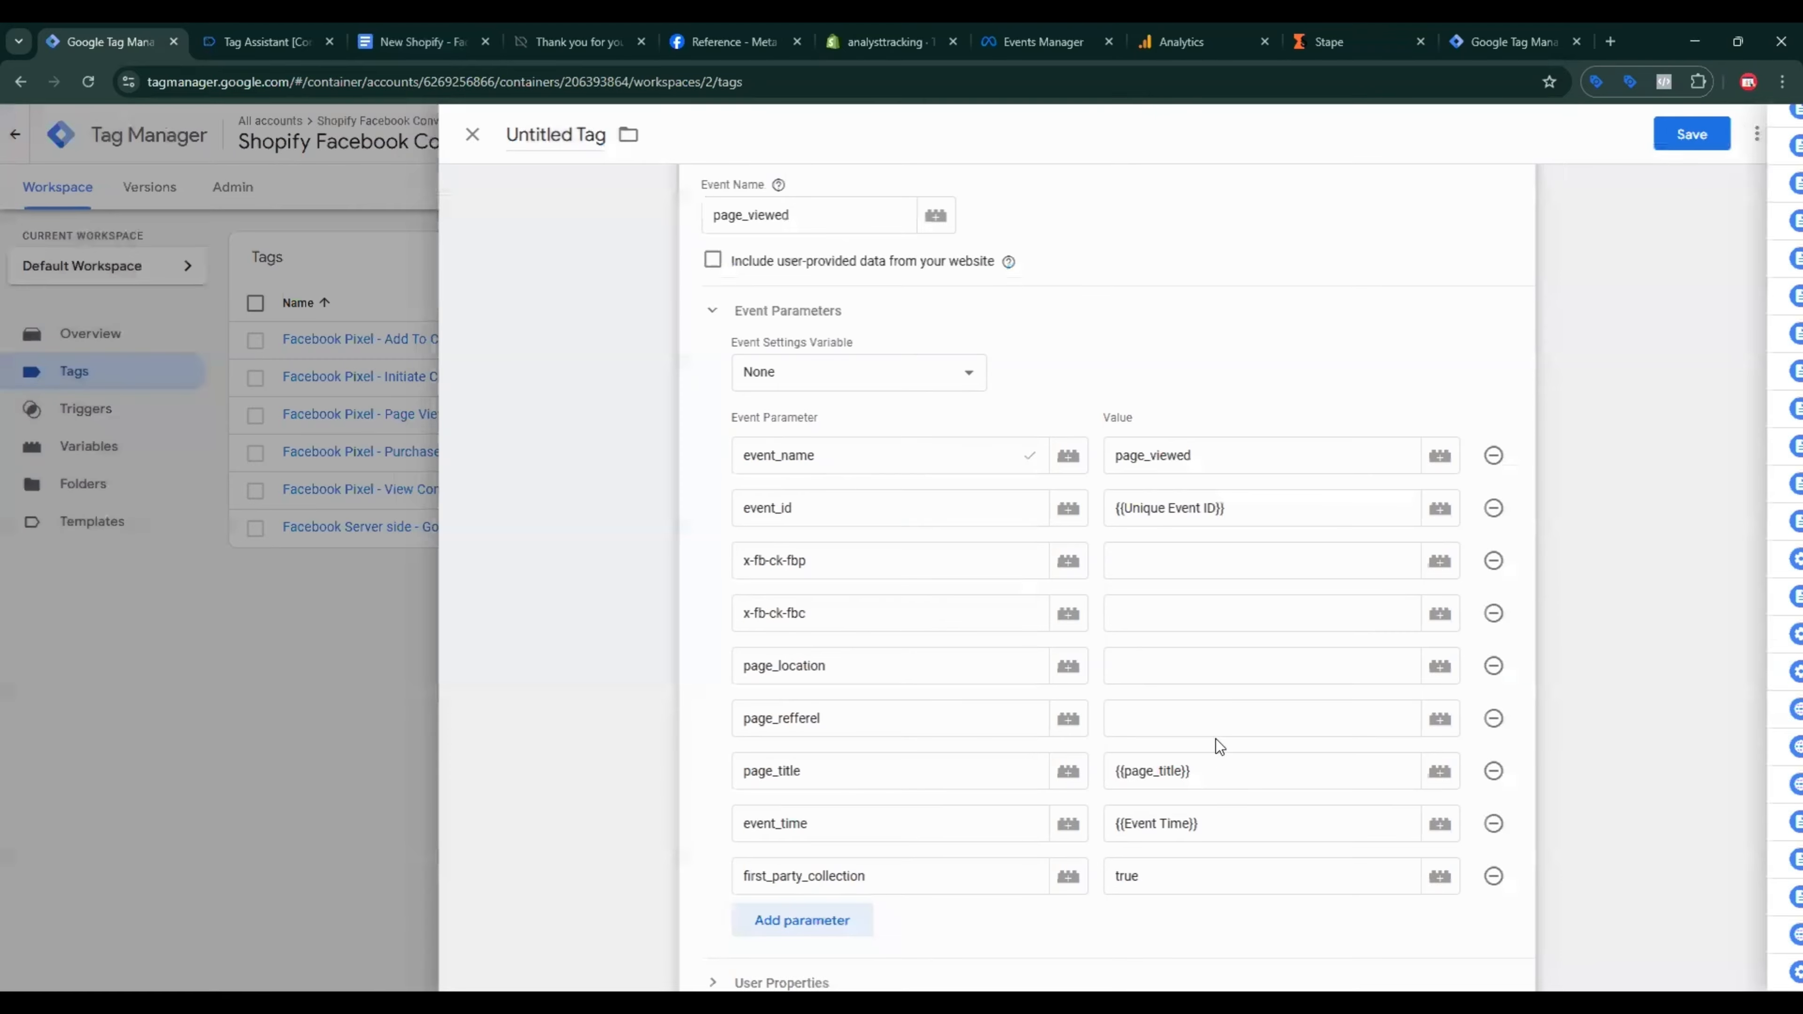
# Step: Assign the page_refferel data layer variable as the value of the page_refferel parameter
pyautogui.click(1218, 730)
pyautogui.click(1437, 722)
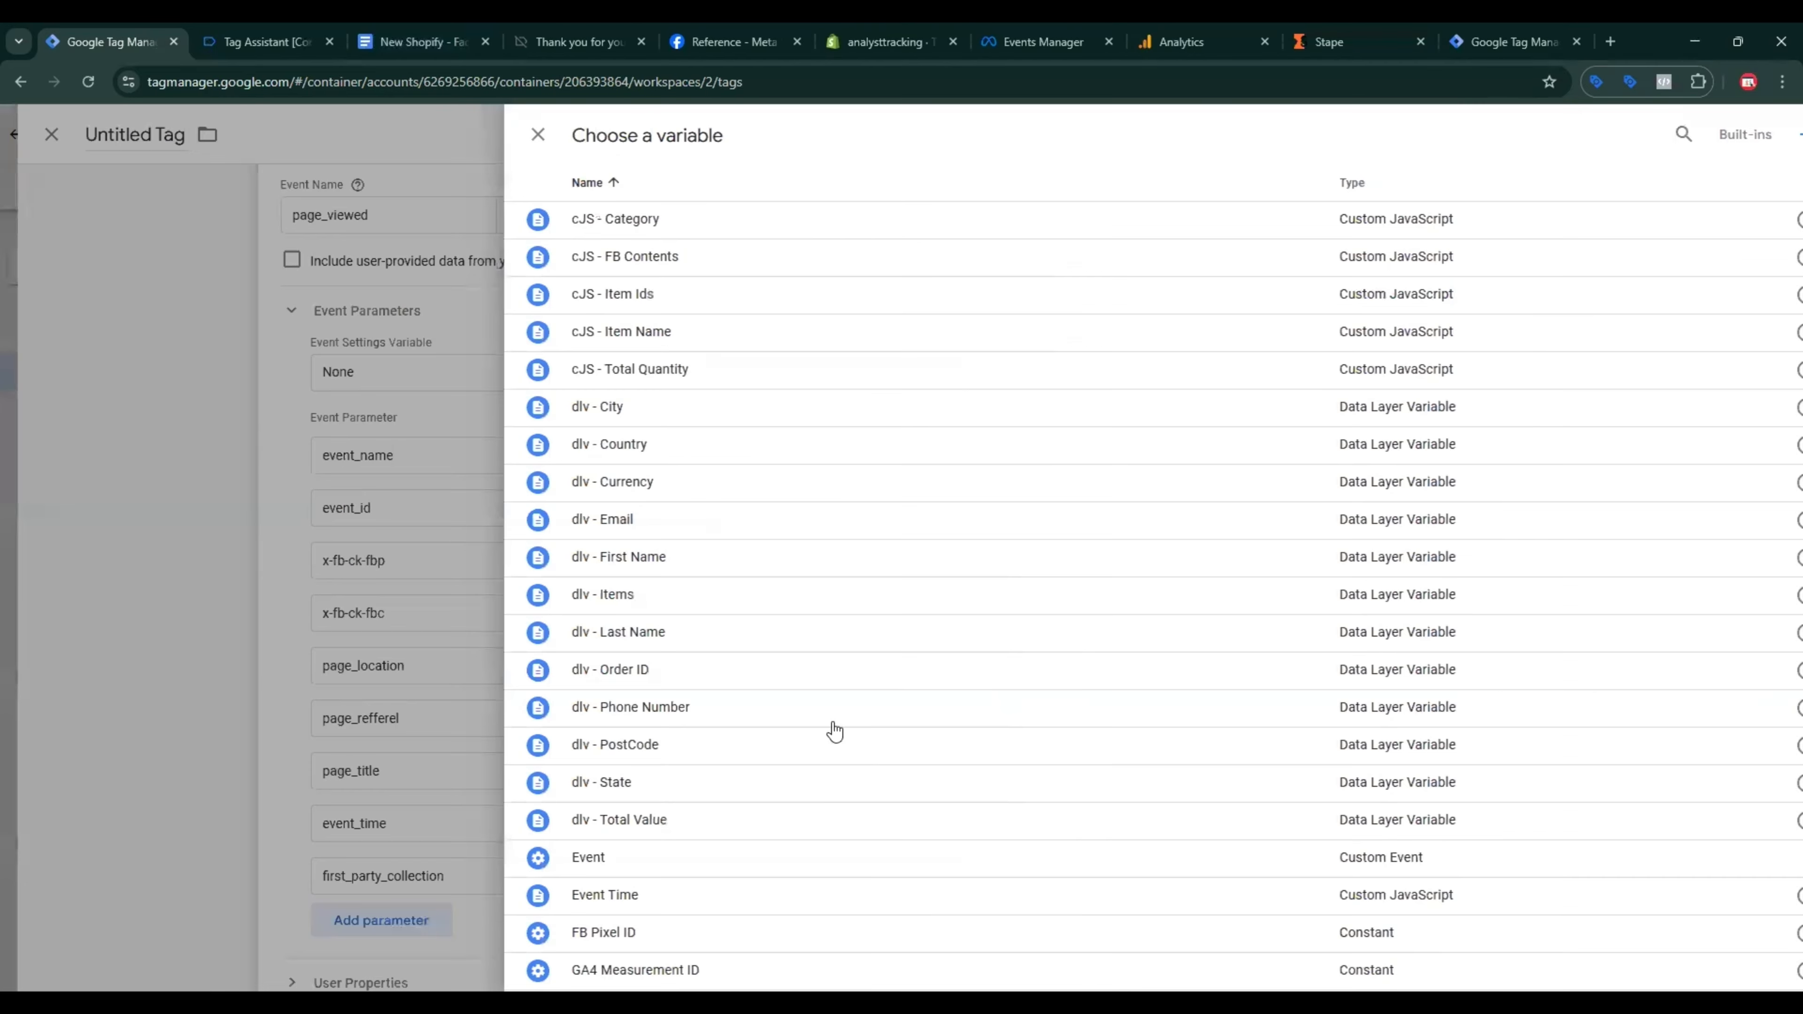
pyautogui.scroll(-5, 834, 731)
pyautogui.click(923, 728)
# Step: Assign the page_location data layer variable as the value of the page_location parameter
pyautogui.click(1383, 662)
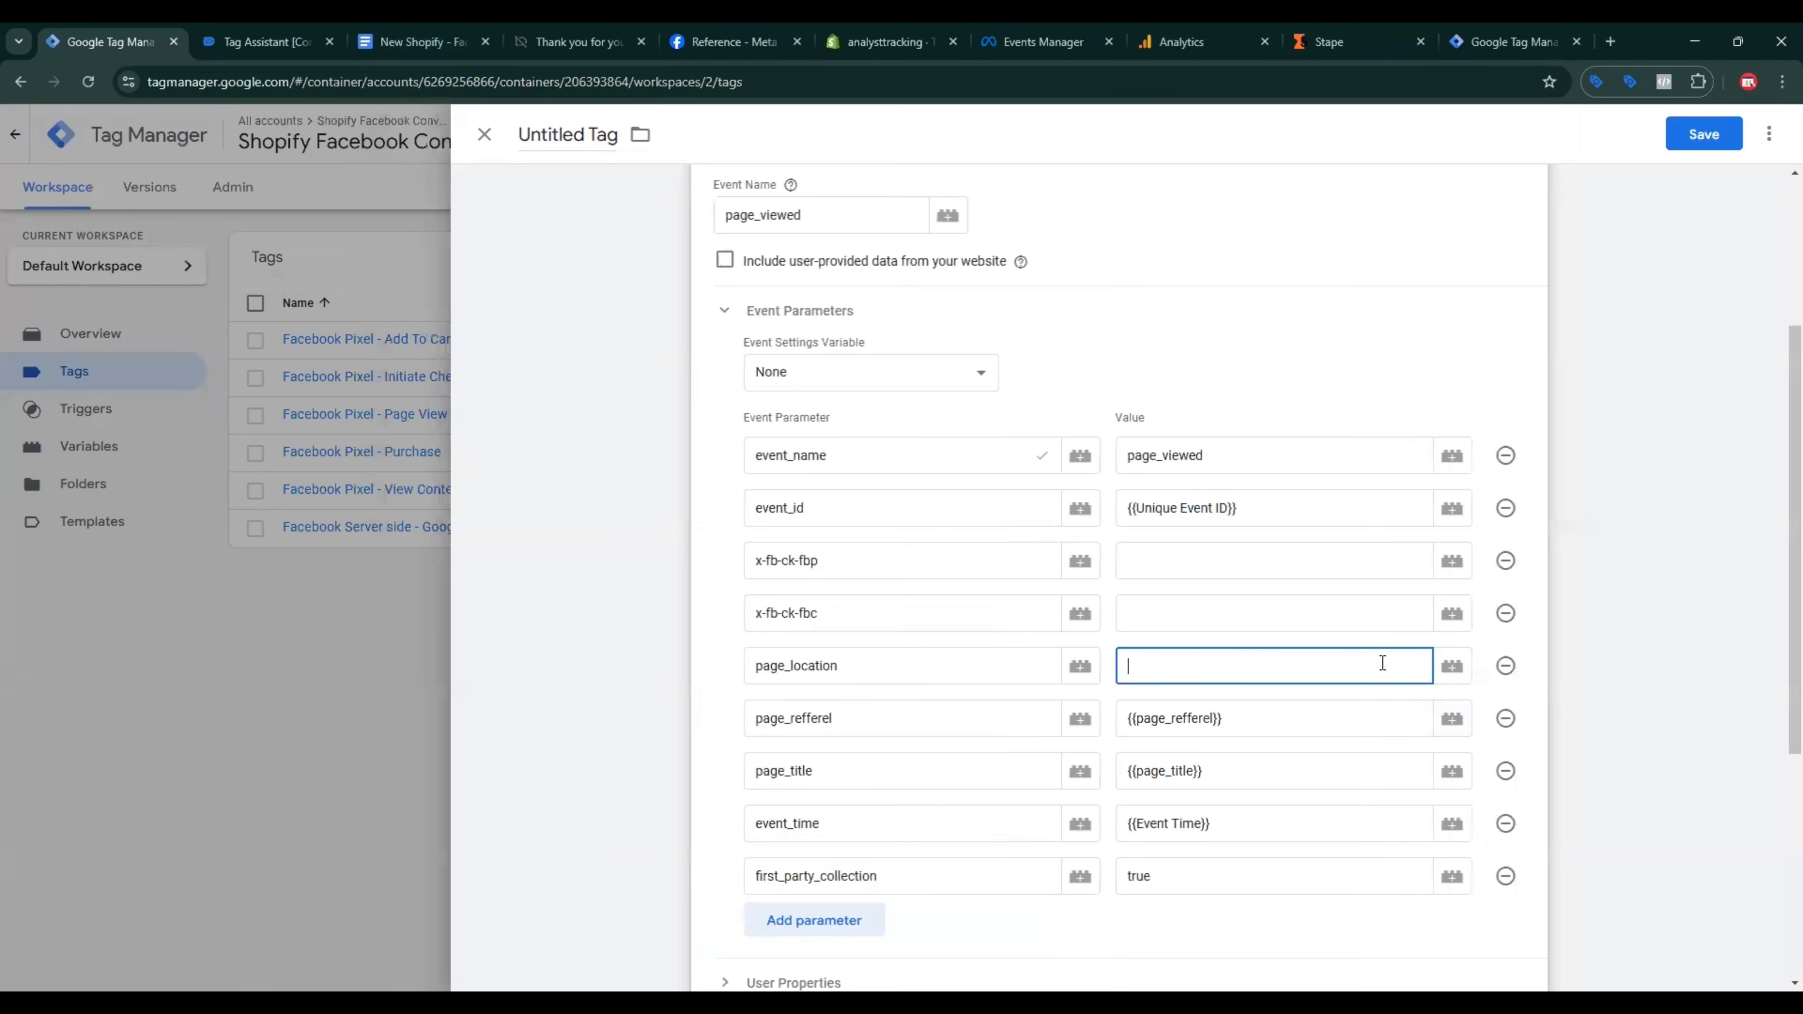
pyautogui.click(1454, 669)
pyautogui.scroll(-3, 681, 895)
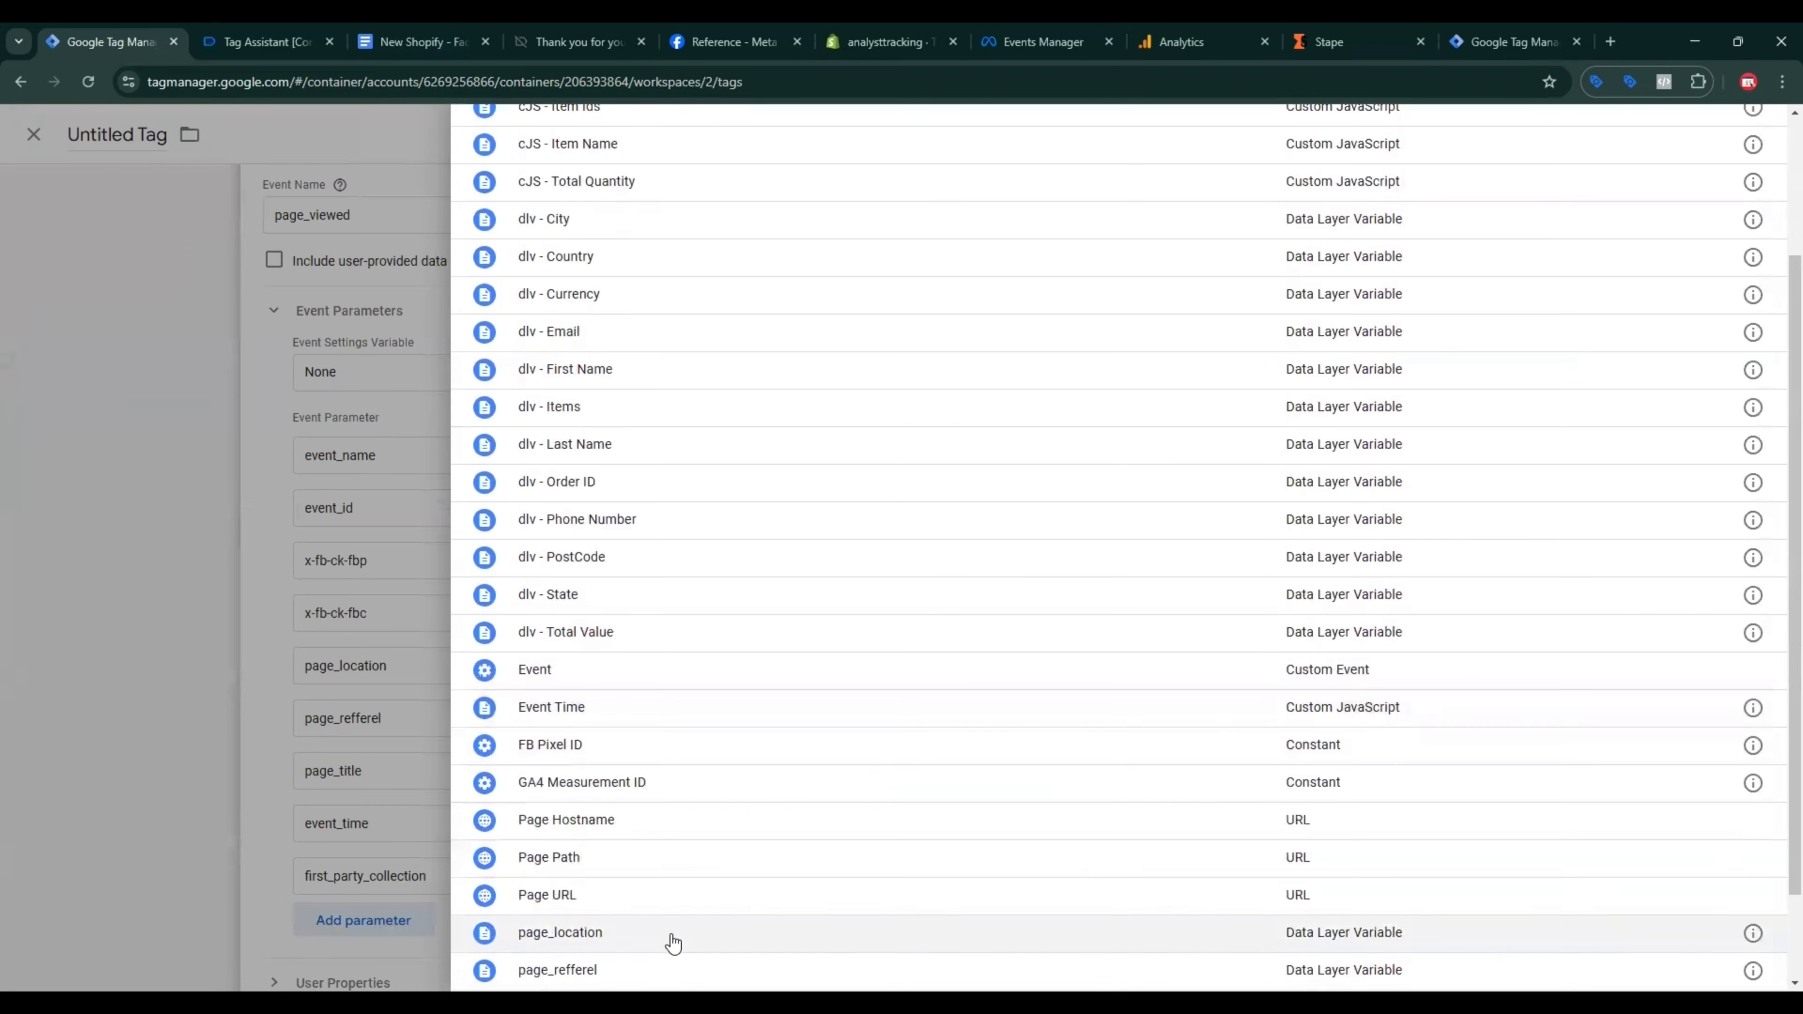
pyautogui.click(672, 933)
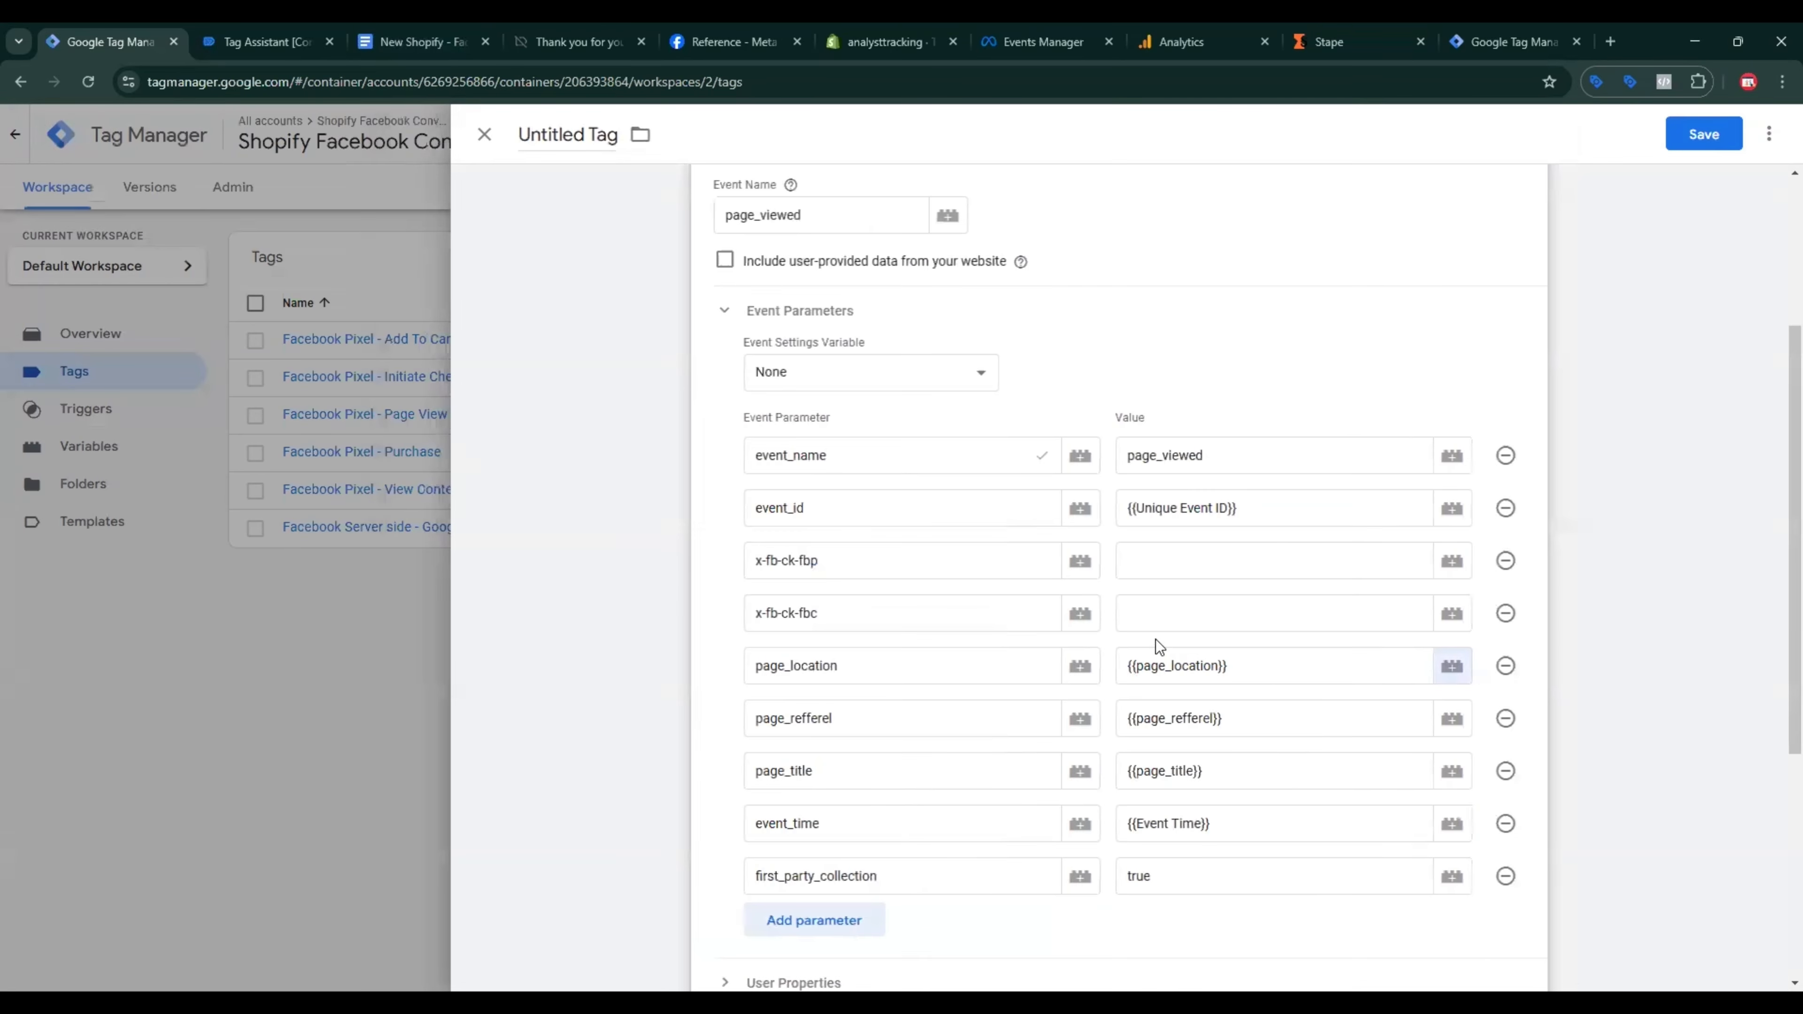
# Step: Start a new 1st Party Cookie variable for the x-fb-ck-fbc value and fill in the cookie name _fbc from the document
pyautogui.click(1163, 625)
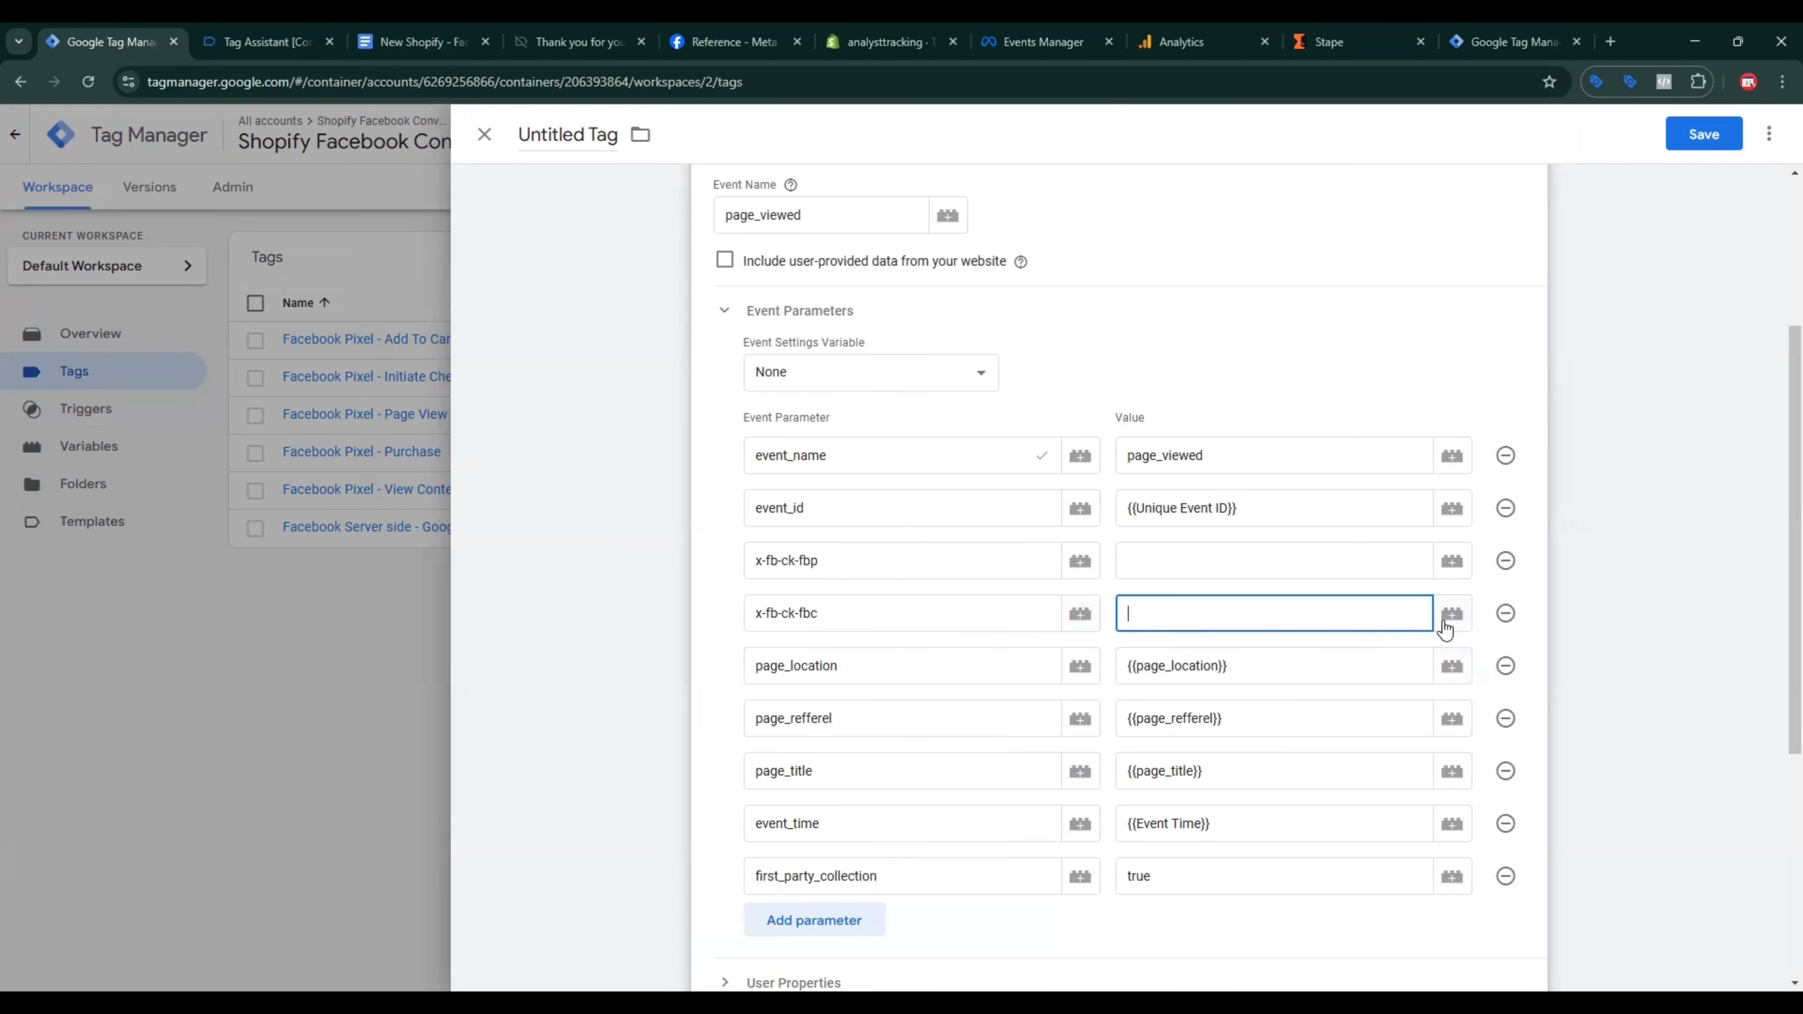
pyautogui.click(1448, 615)
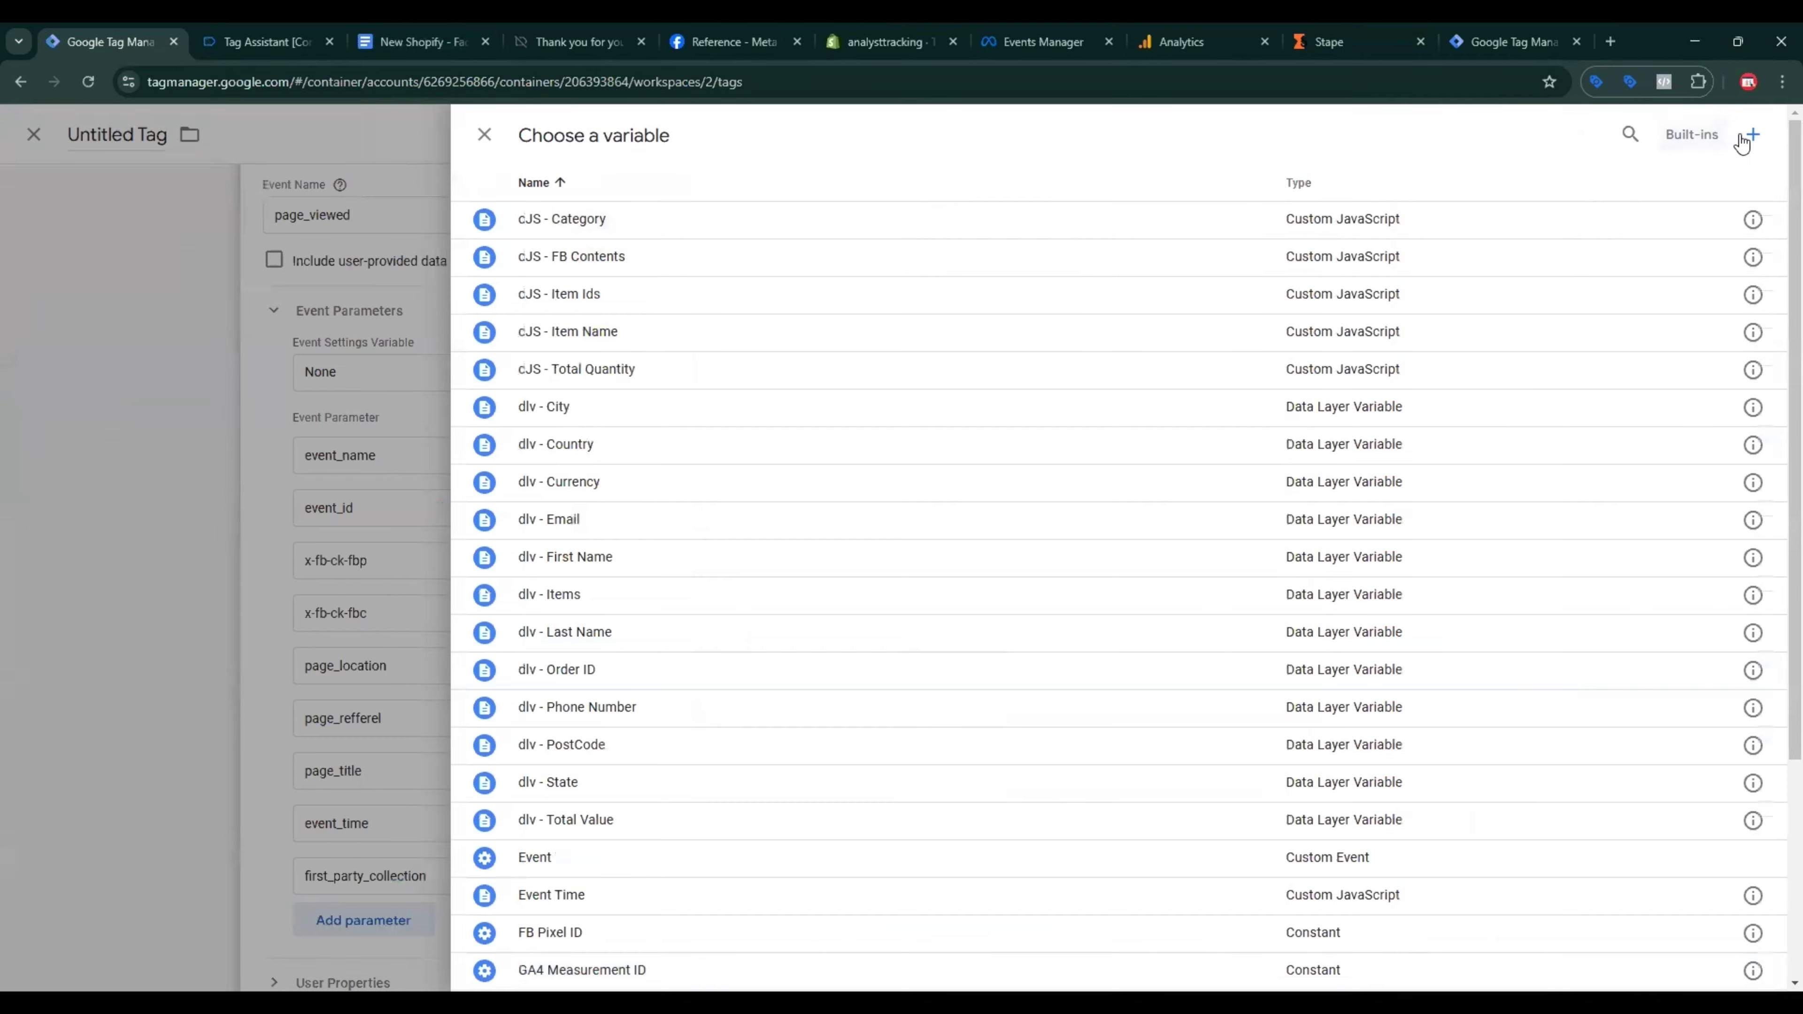
pyautogui.click(1742, 142)
pyautogui.click(1301, 331)
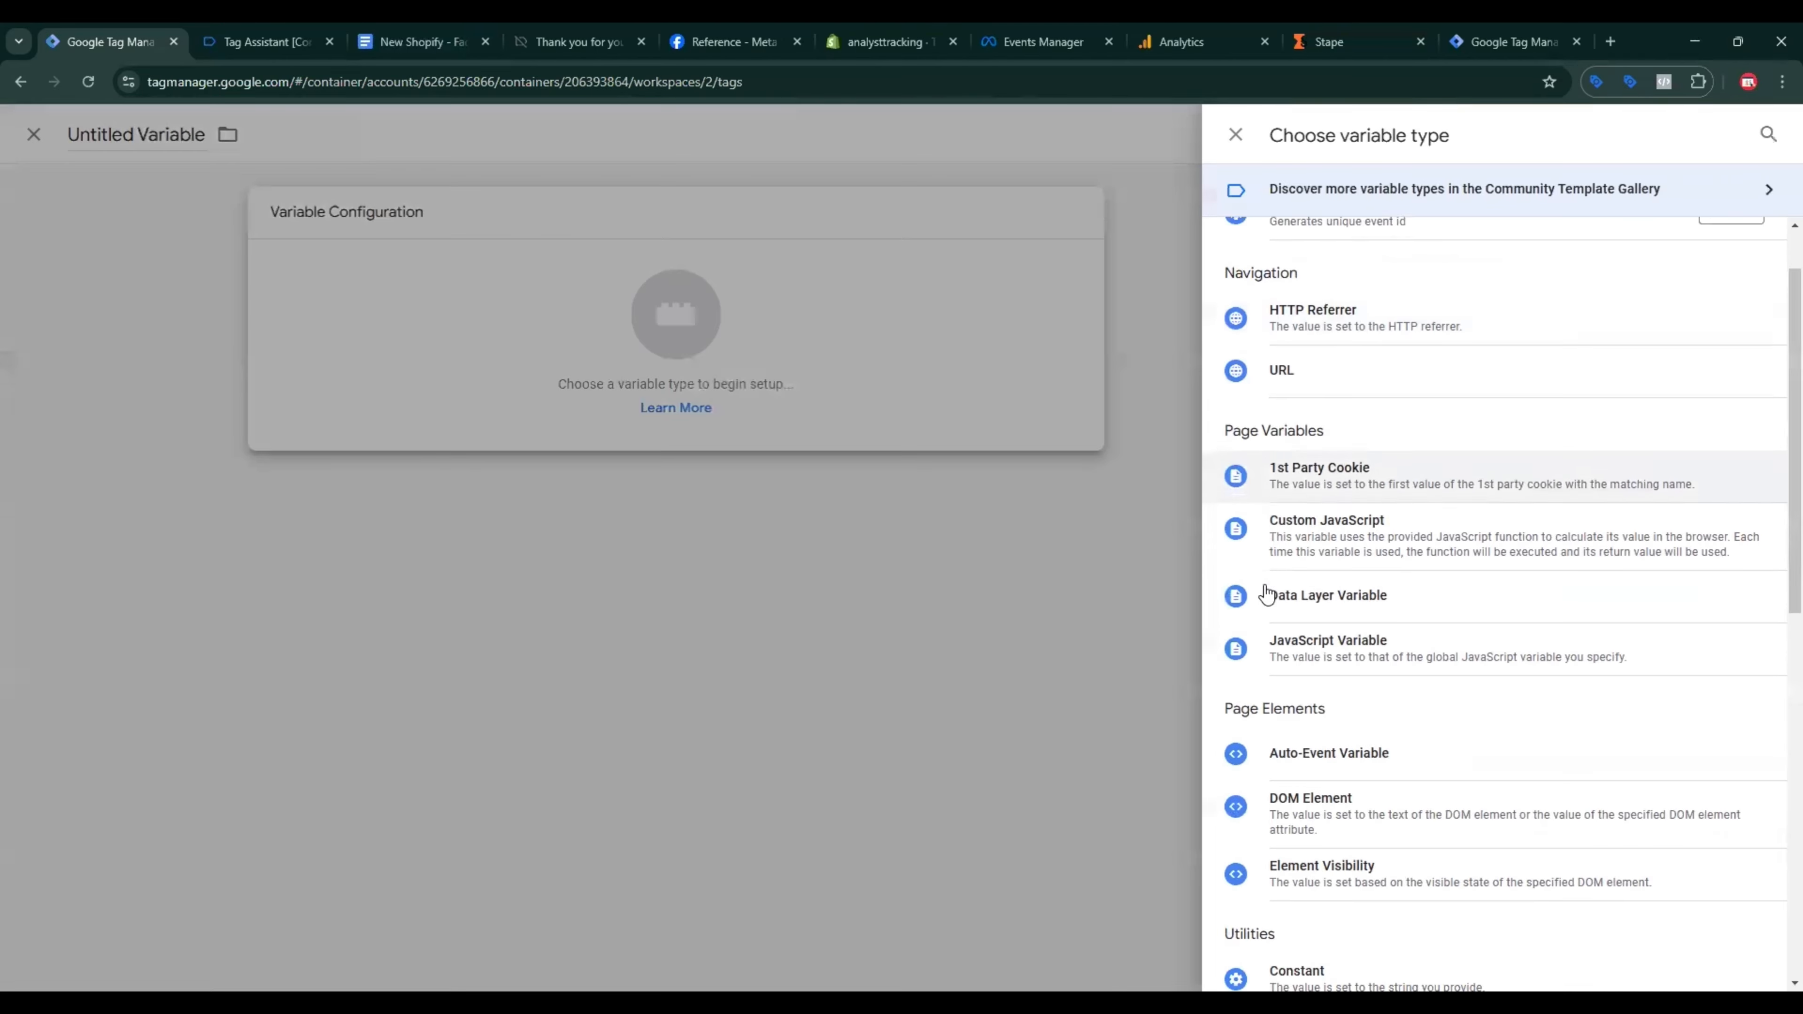
pyautogui.click(1341, 480)
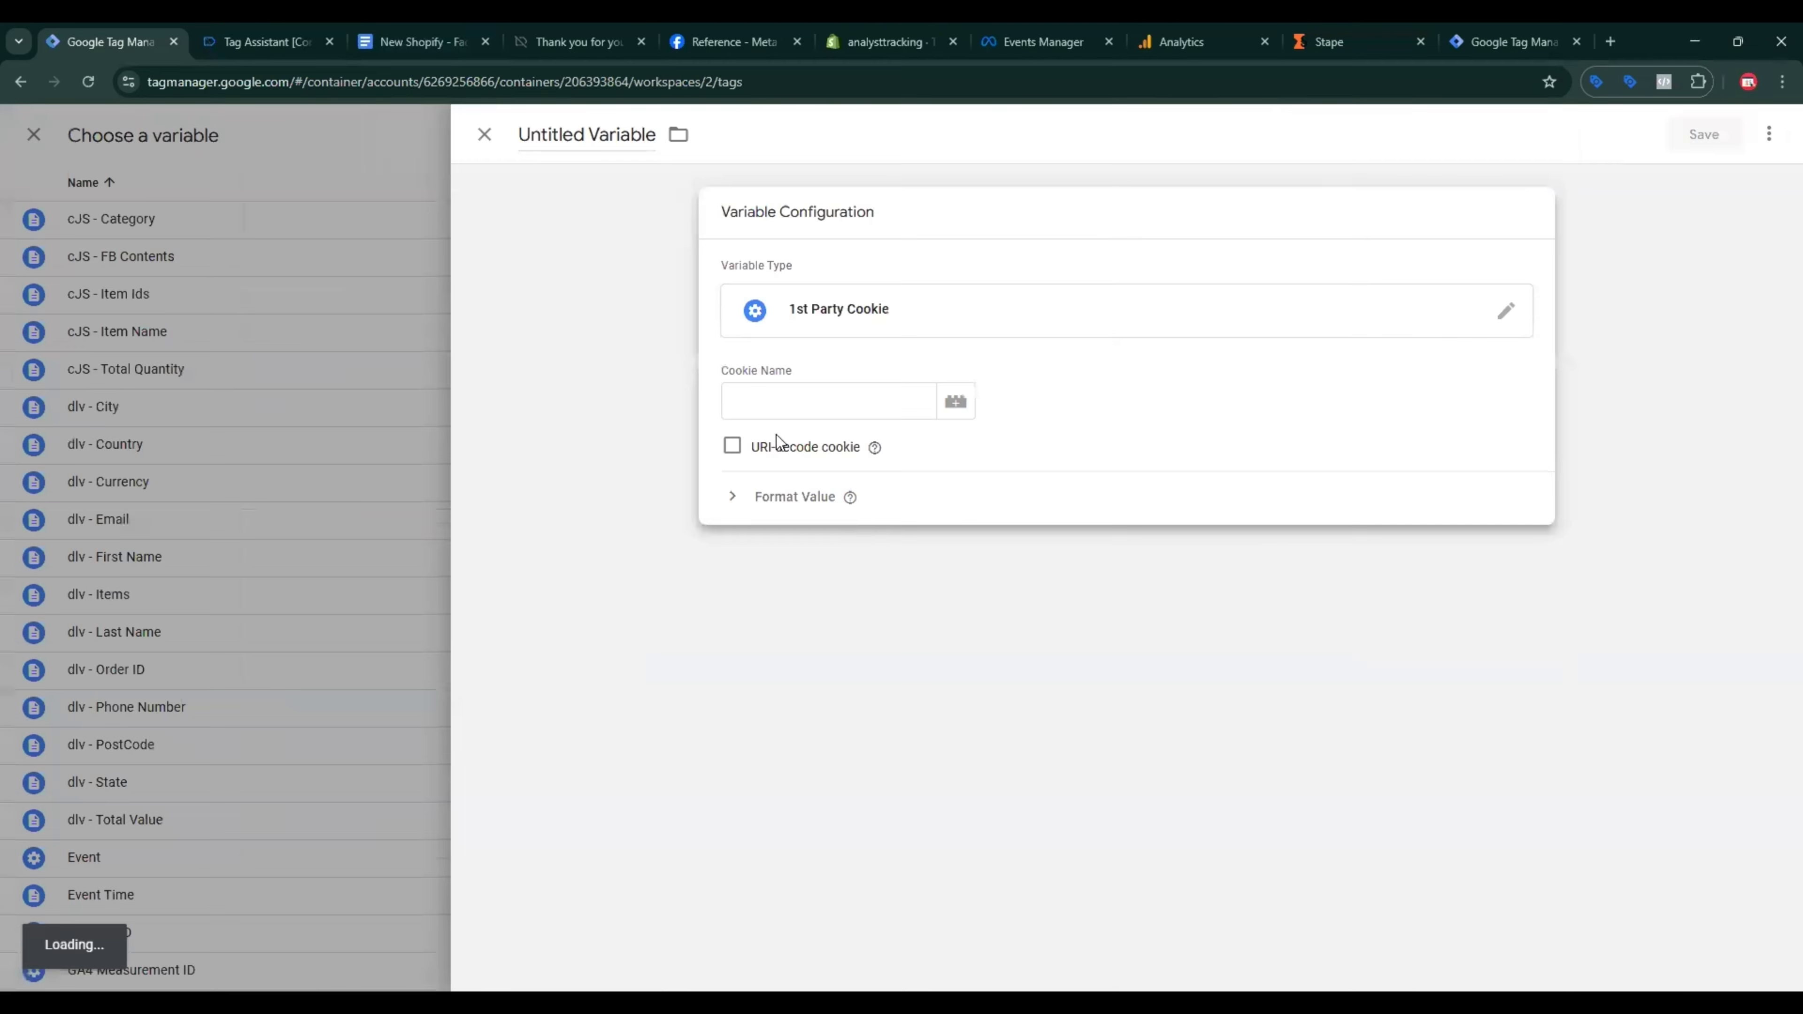
pyautogui.hotkey('ctrl', 'Tab')
pyautogui.hotkey('ctrl', 'Tab')
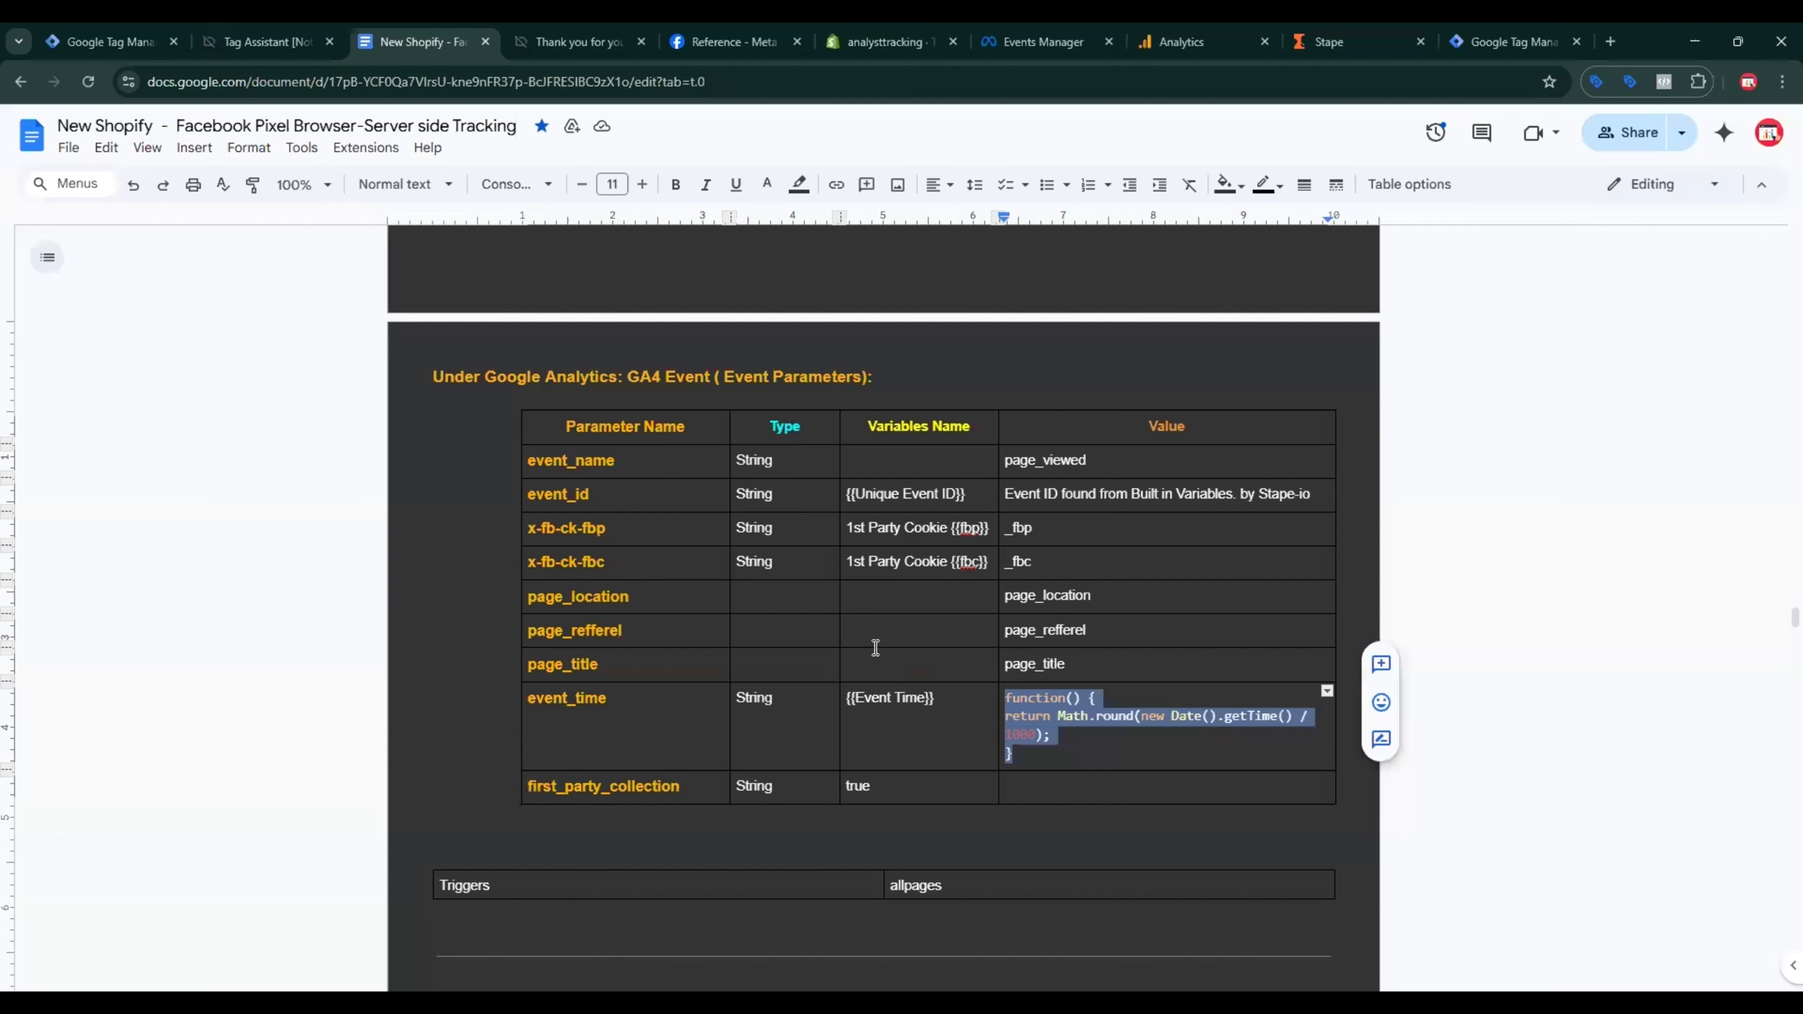
pyautogui.doubleClick(1023, 561)
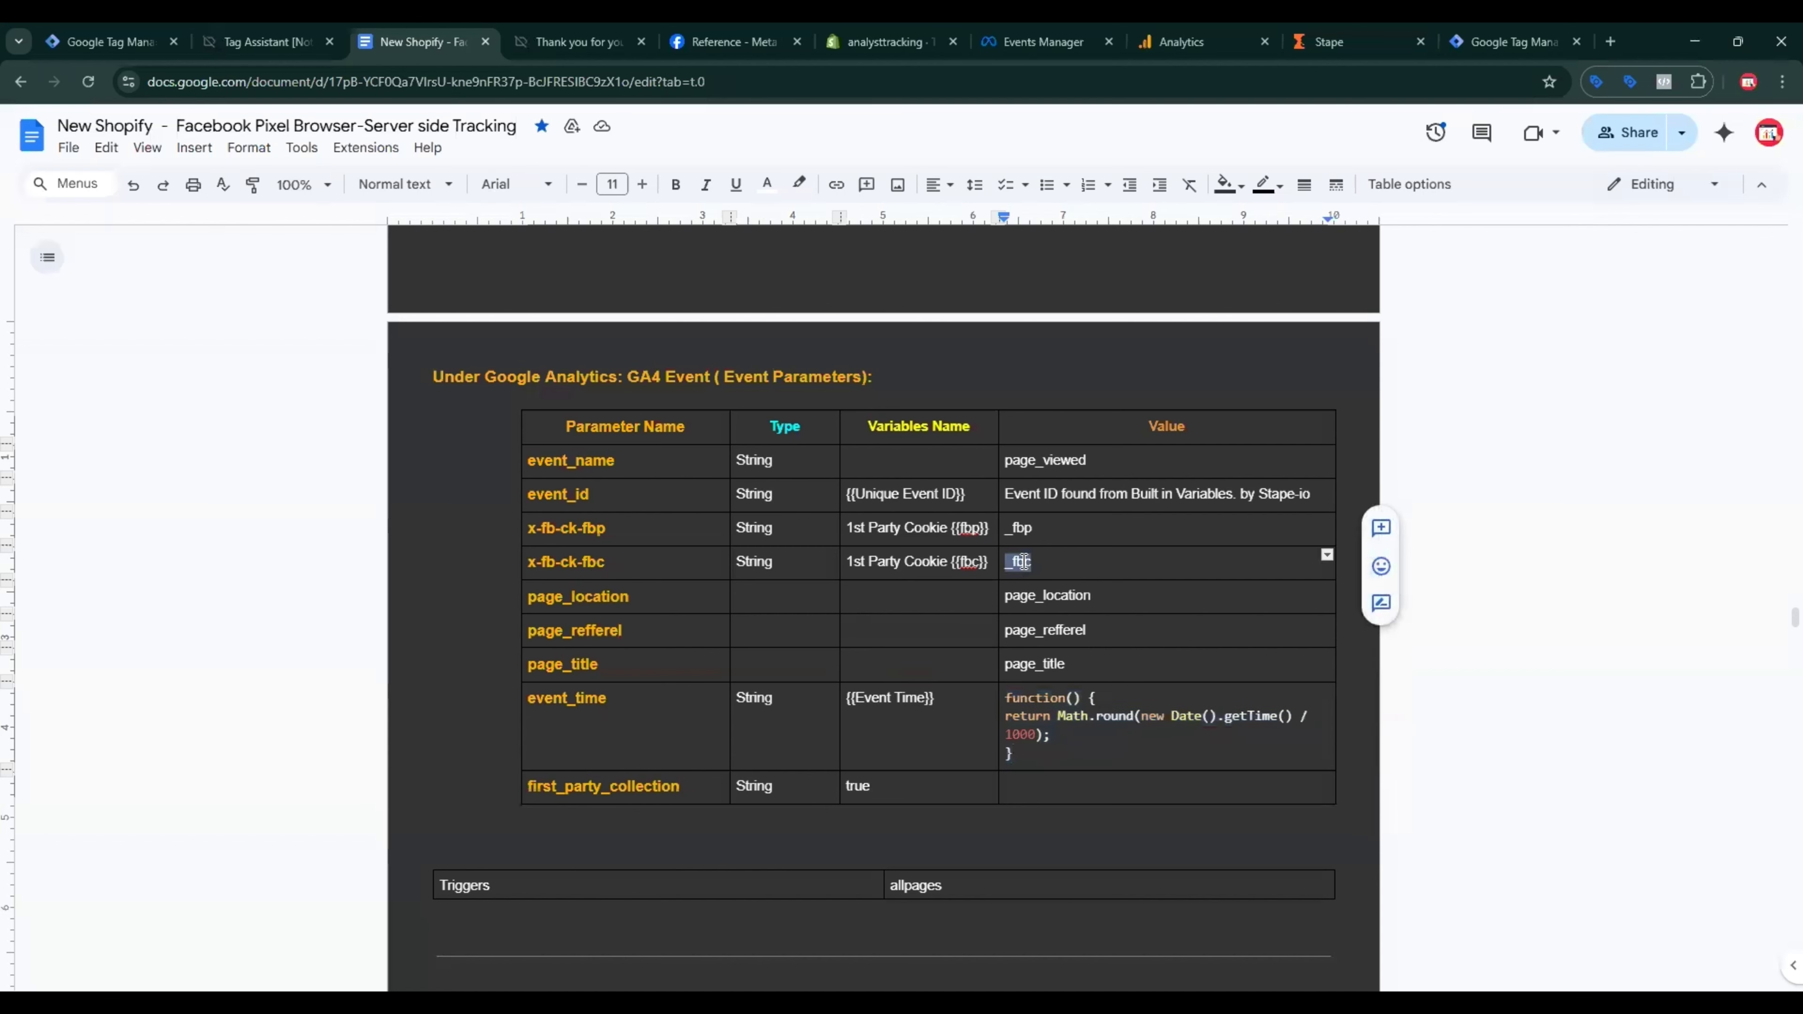
pyautogui.click(139, 35)
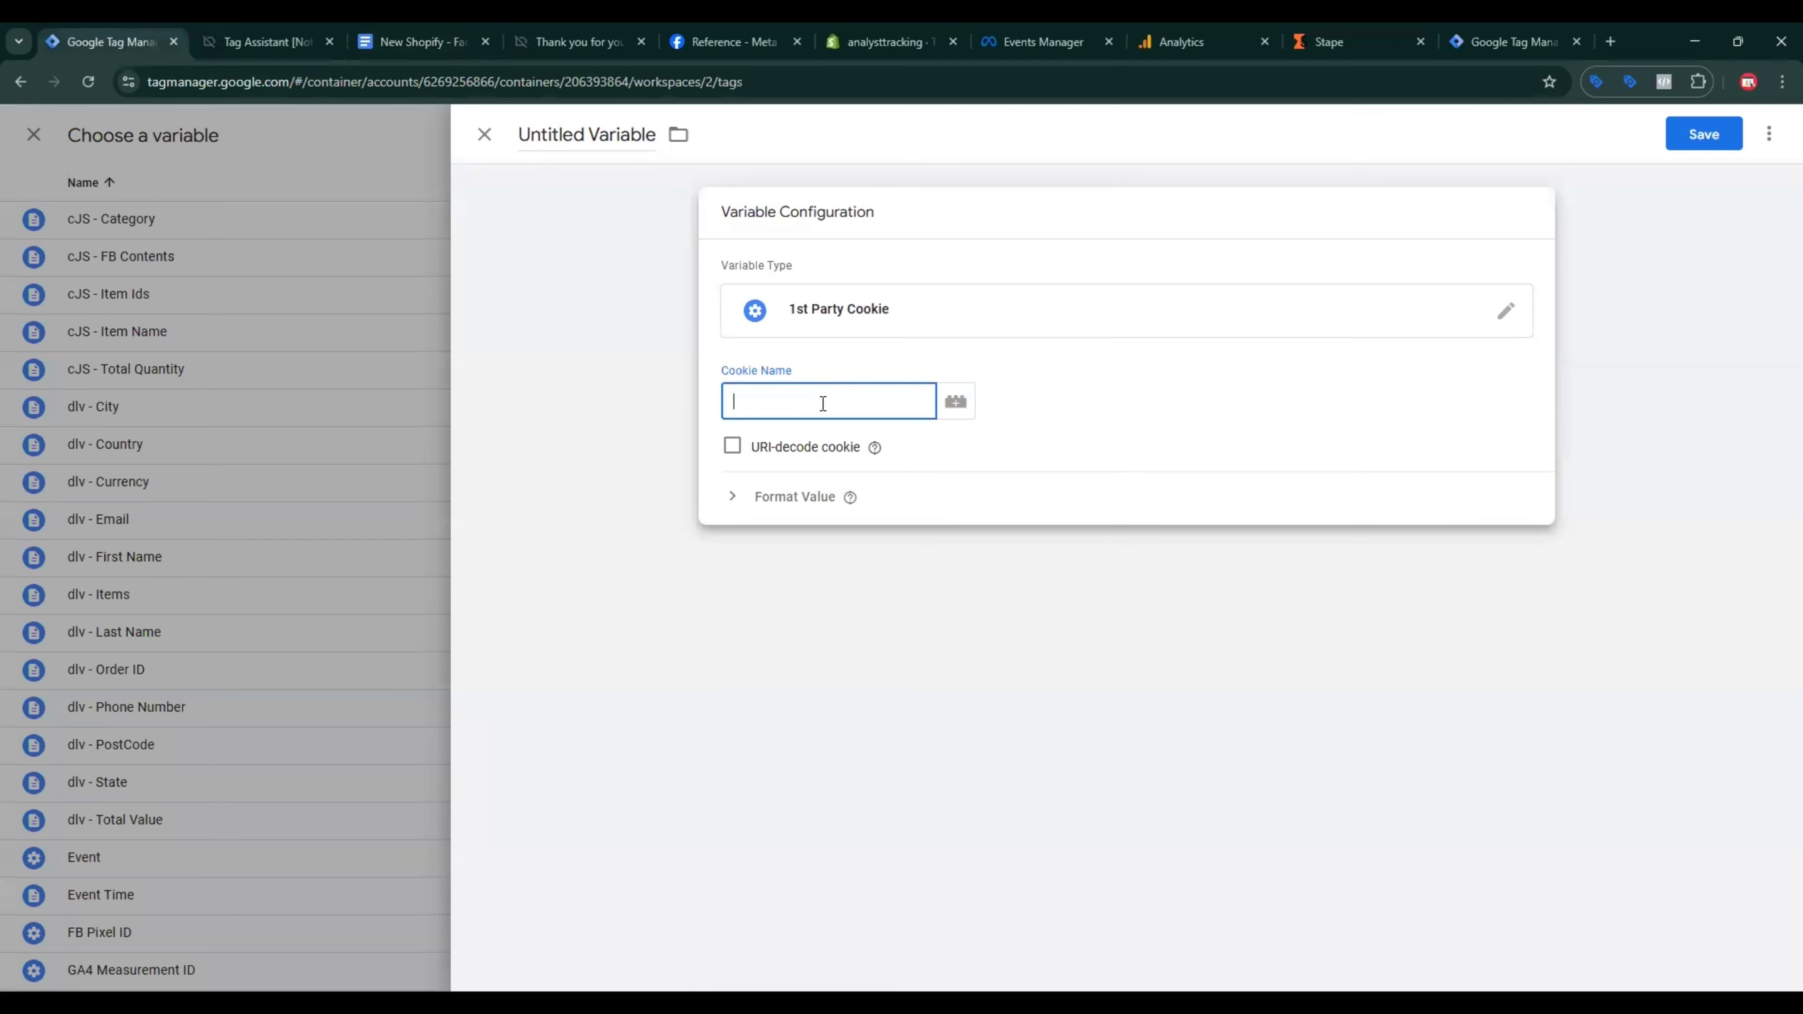
# Step: Name the cookie variable fbc and save it as the value of the x-fb-ck-fbc parameter
pyautogui.click(568, 135)
pyautogui.press('BackSpace')
pyautogui.moveTo(768, 425); pyautogui.dragTo(754, 425)
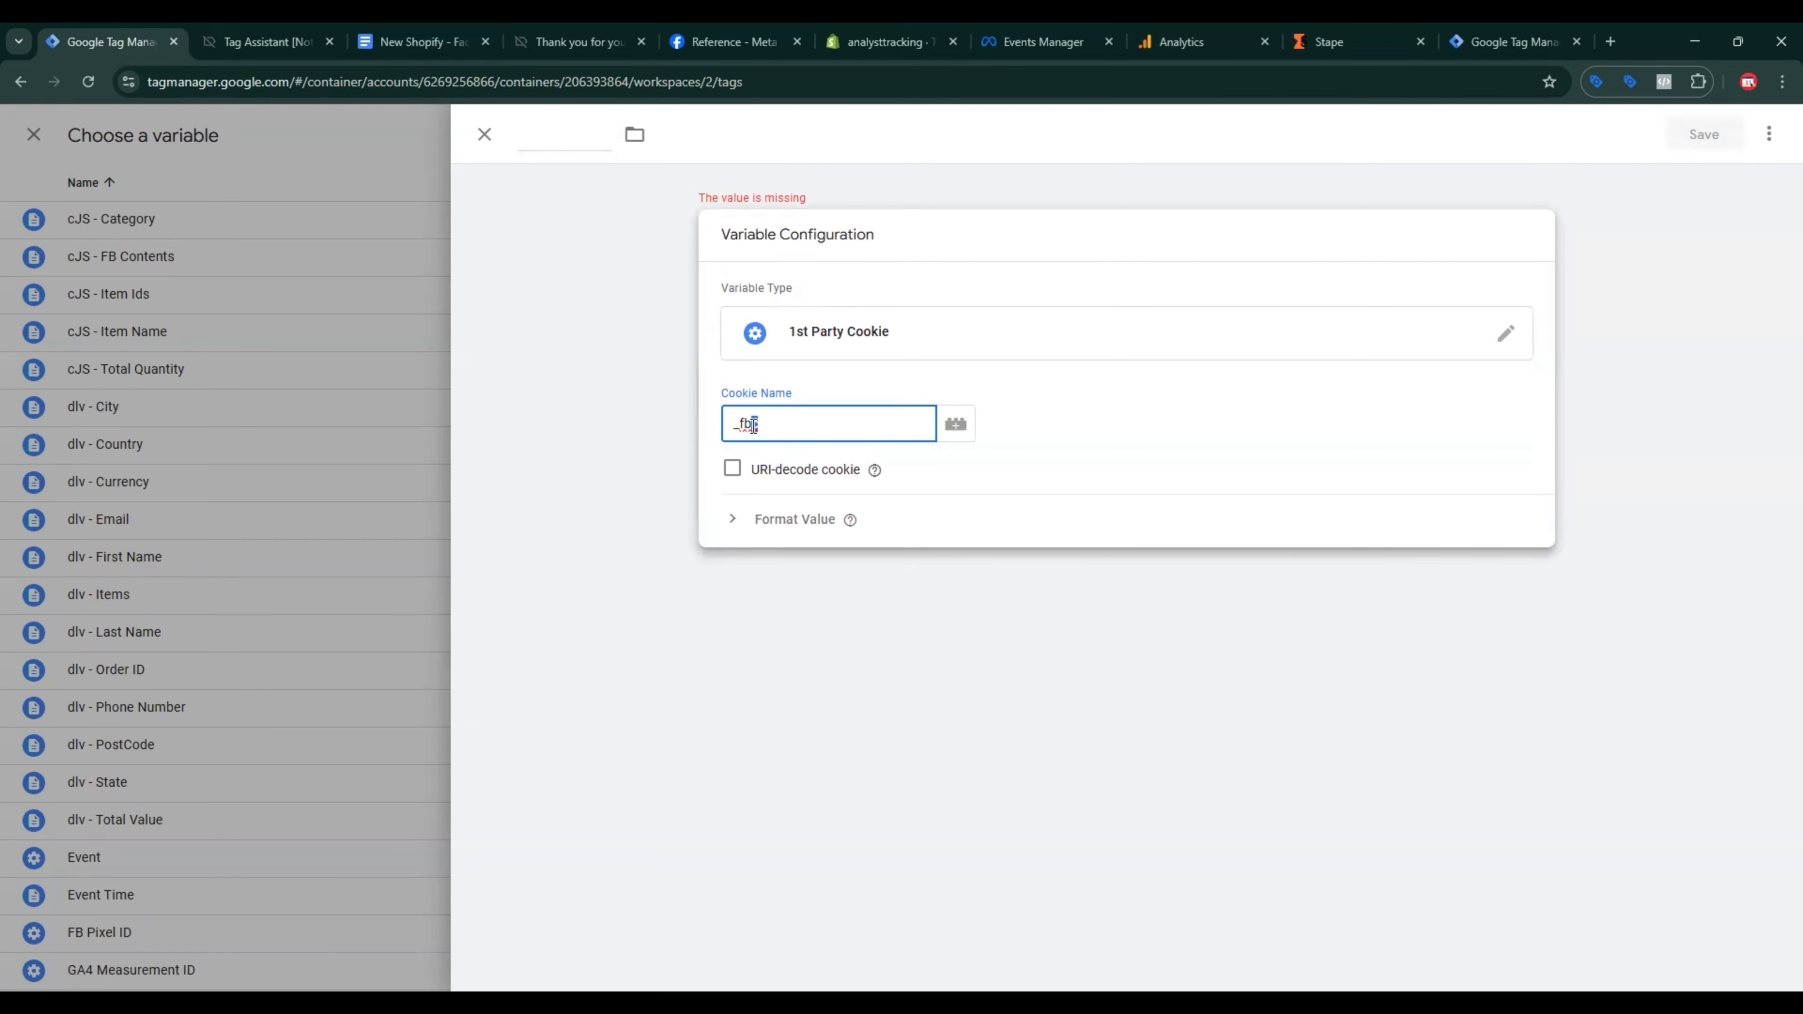
pyautogui.hotkey('ctrl', 'c')
pyautogui.click(521, 114)
pyautogui.hotkey('ctrl', 'v')
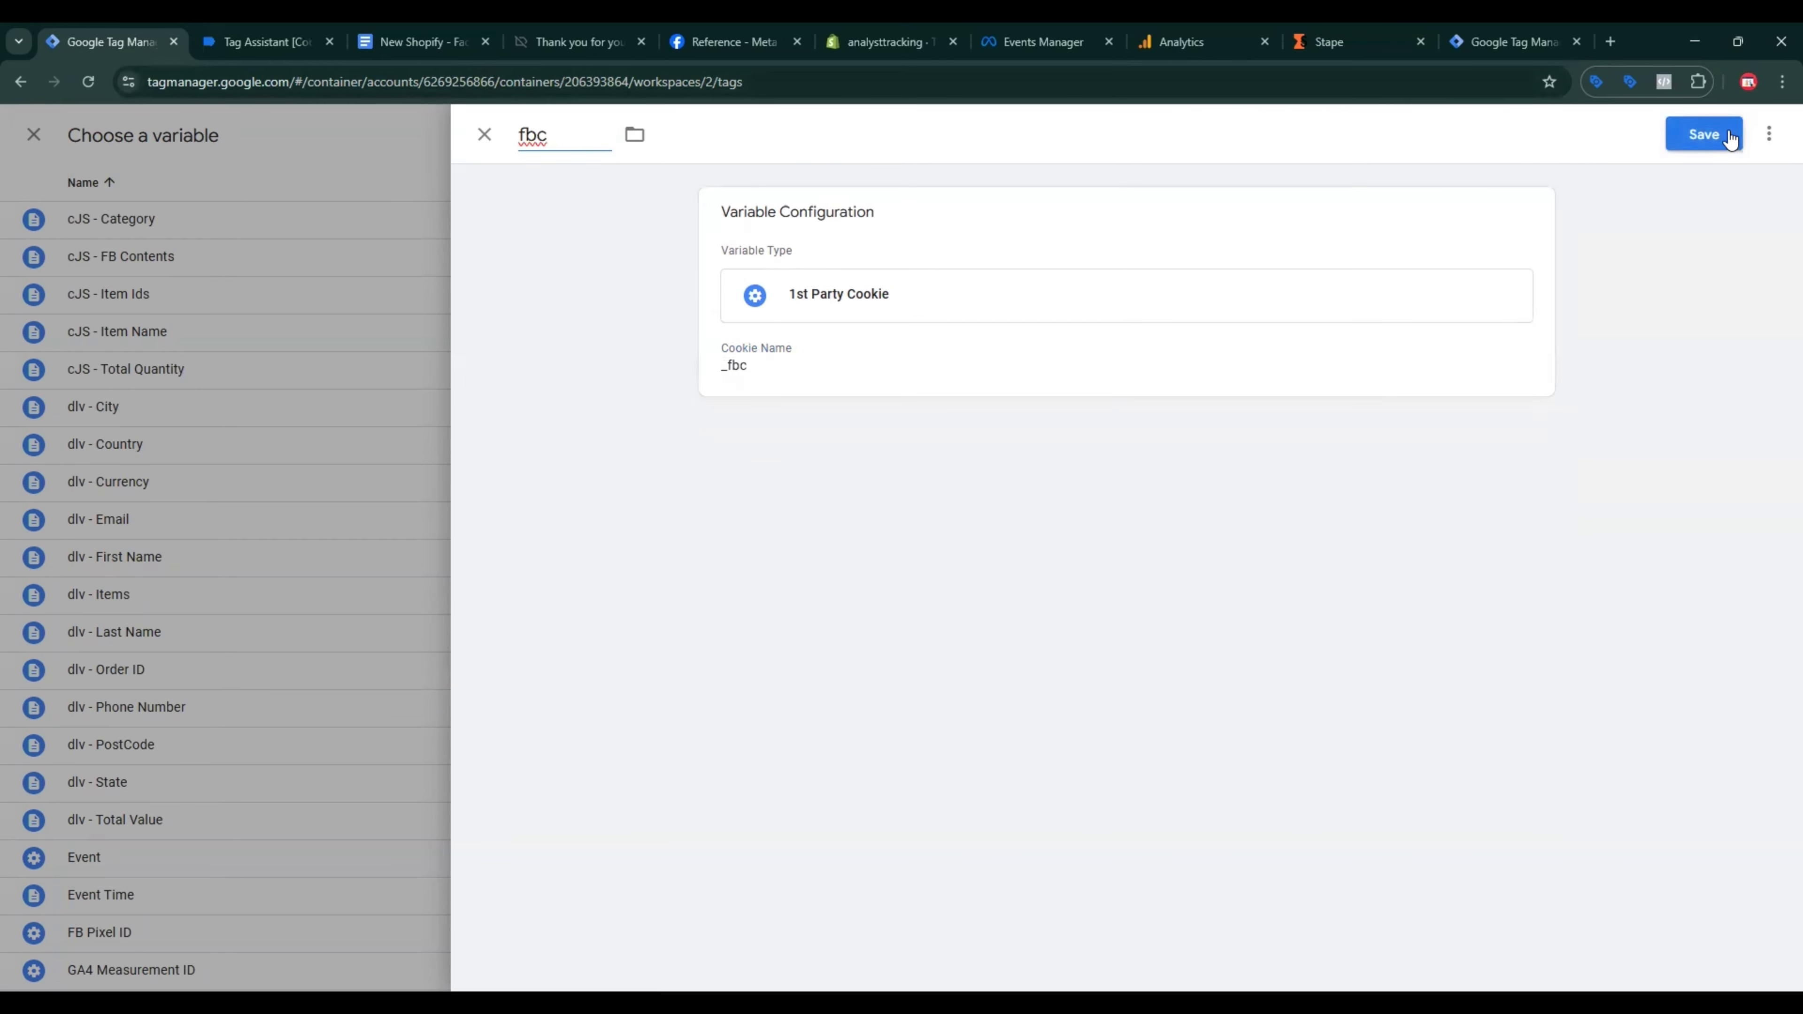
pyautogui.click(1704, 135)
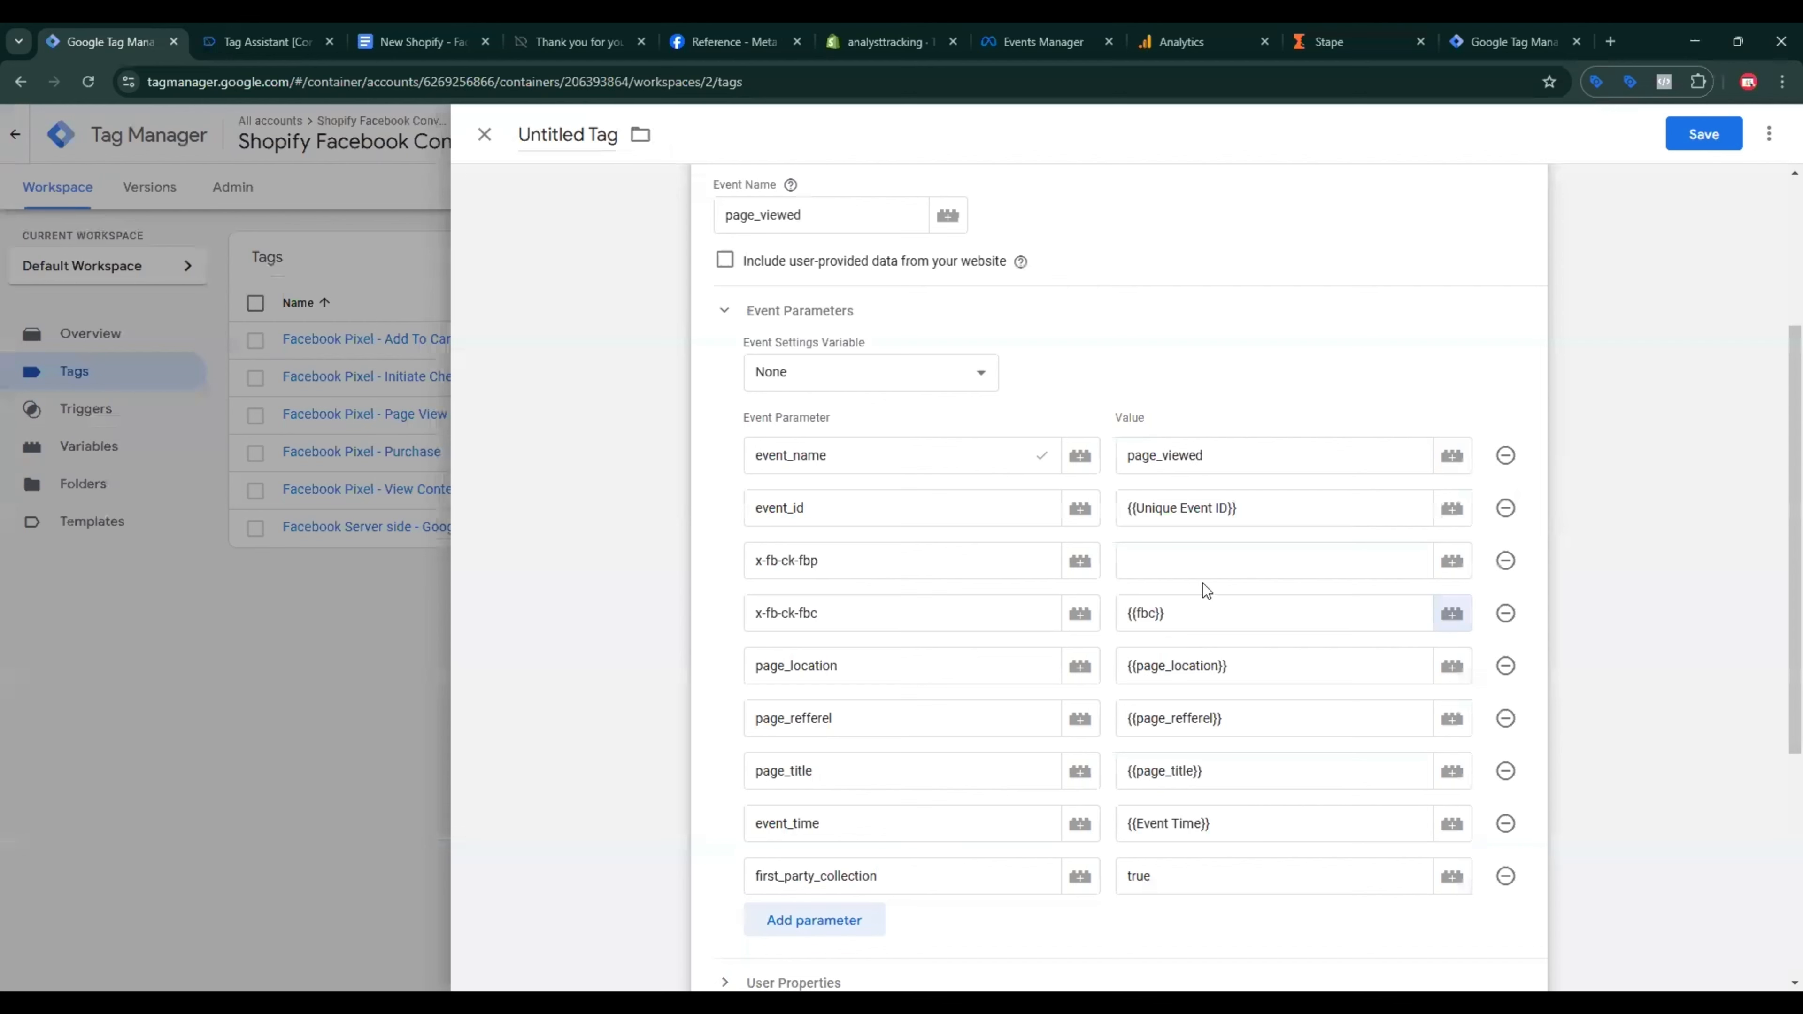
# Step: Start a new 1st Party Cookie variable for the x-fb-ck-fbp value and fill in the cookie name _fbp from the document
pyautogui.click(1237, 558)
pyautogui.click(1452, 560)
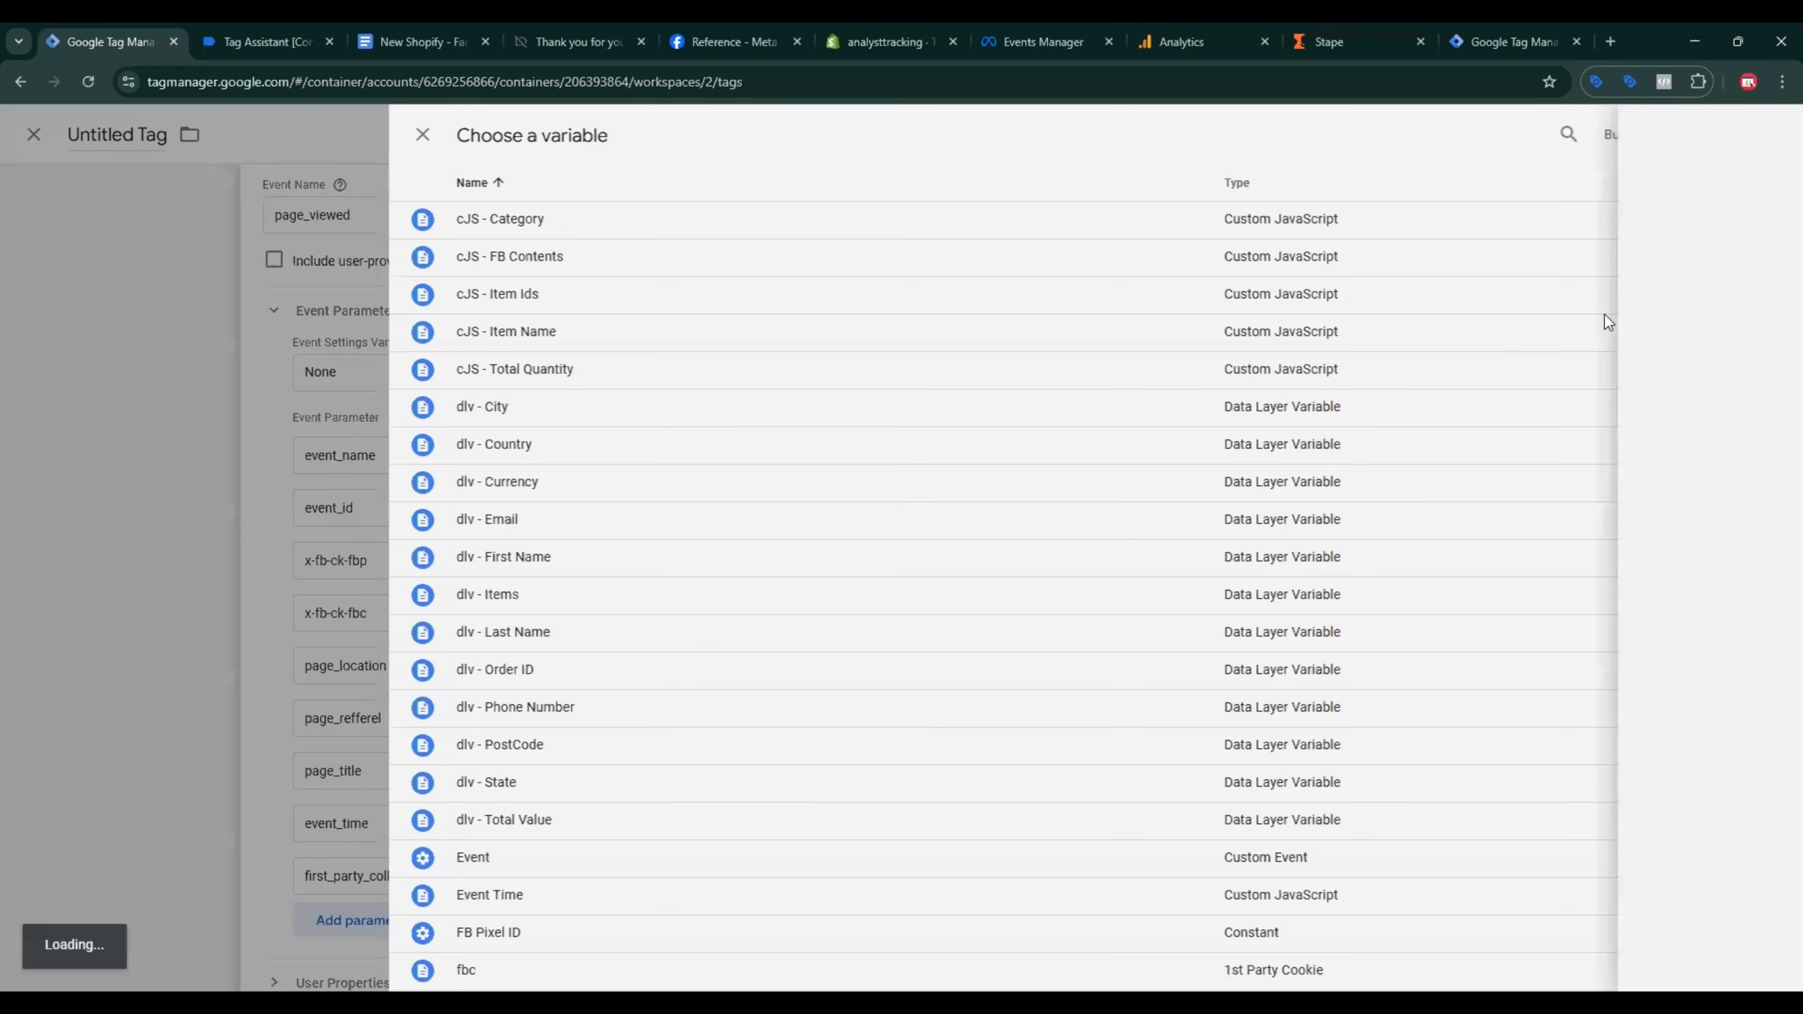
pyautogui.click(1772, 134)
pyautogui.click(1280, 334)
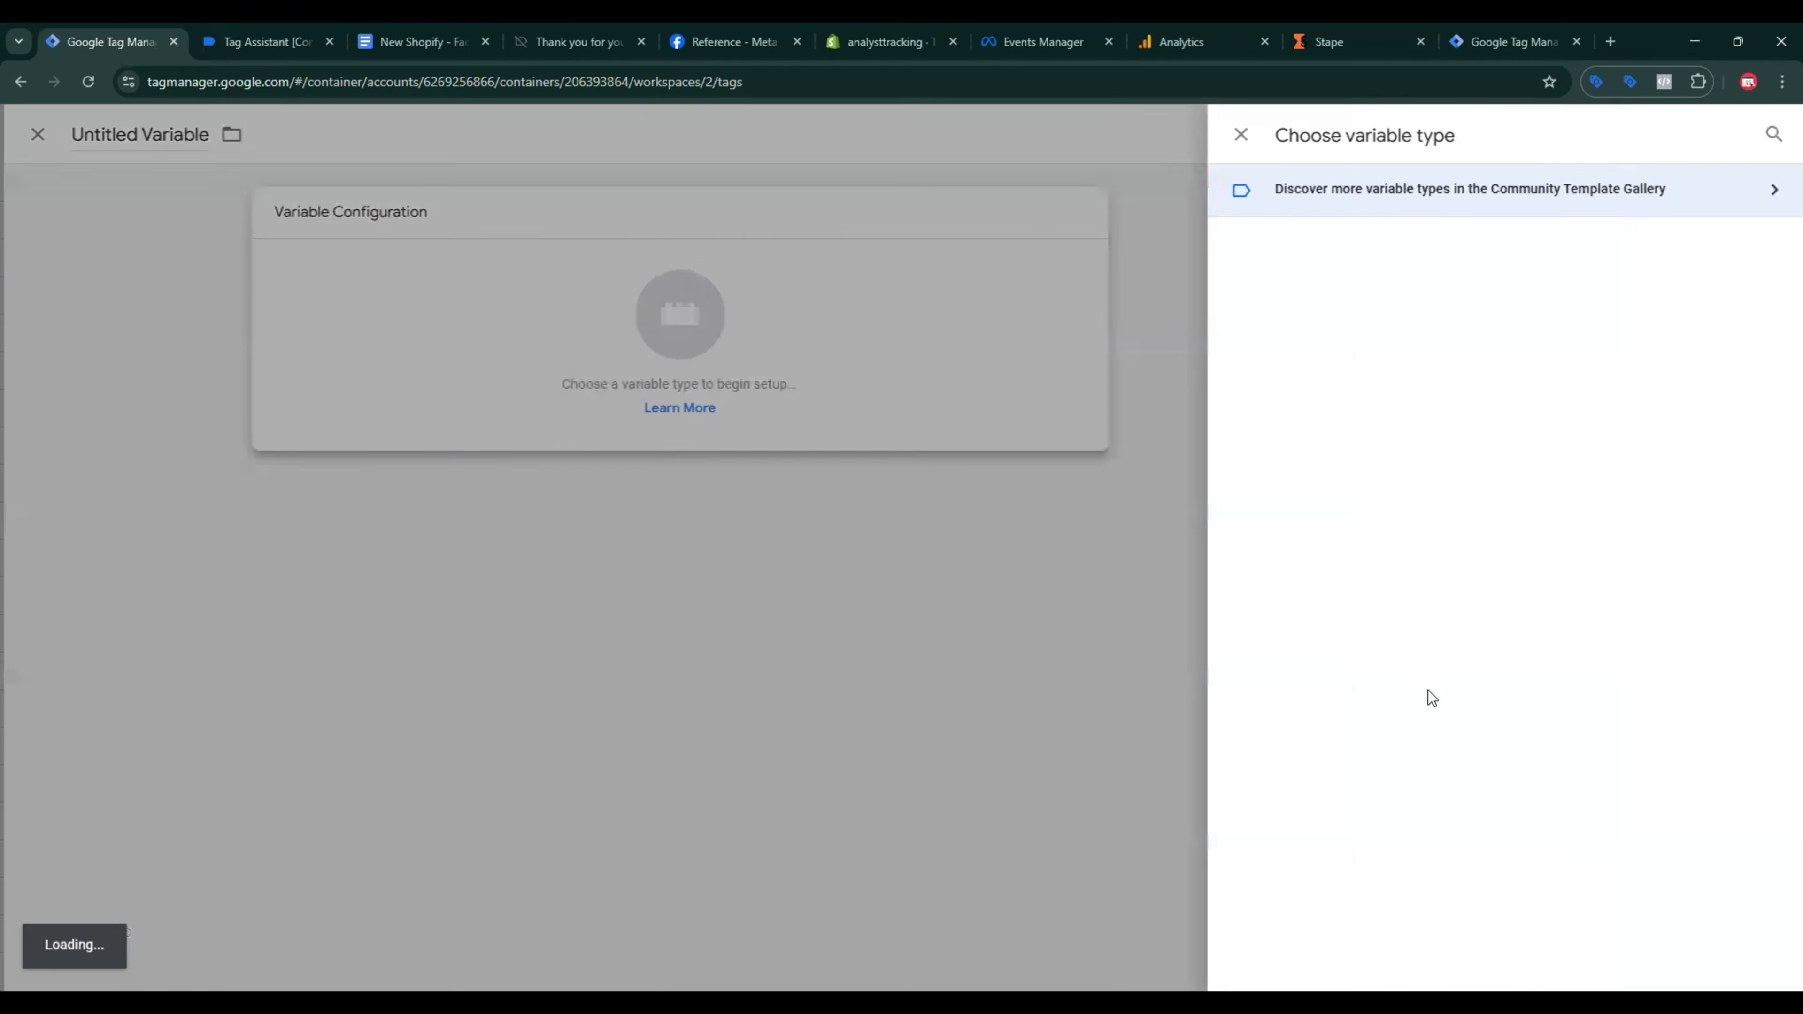
pyautogui.click(1352, 557)
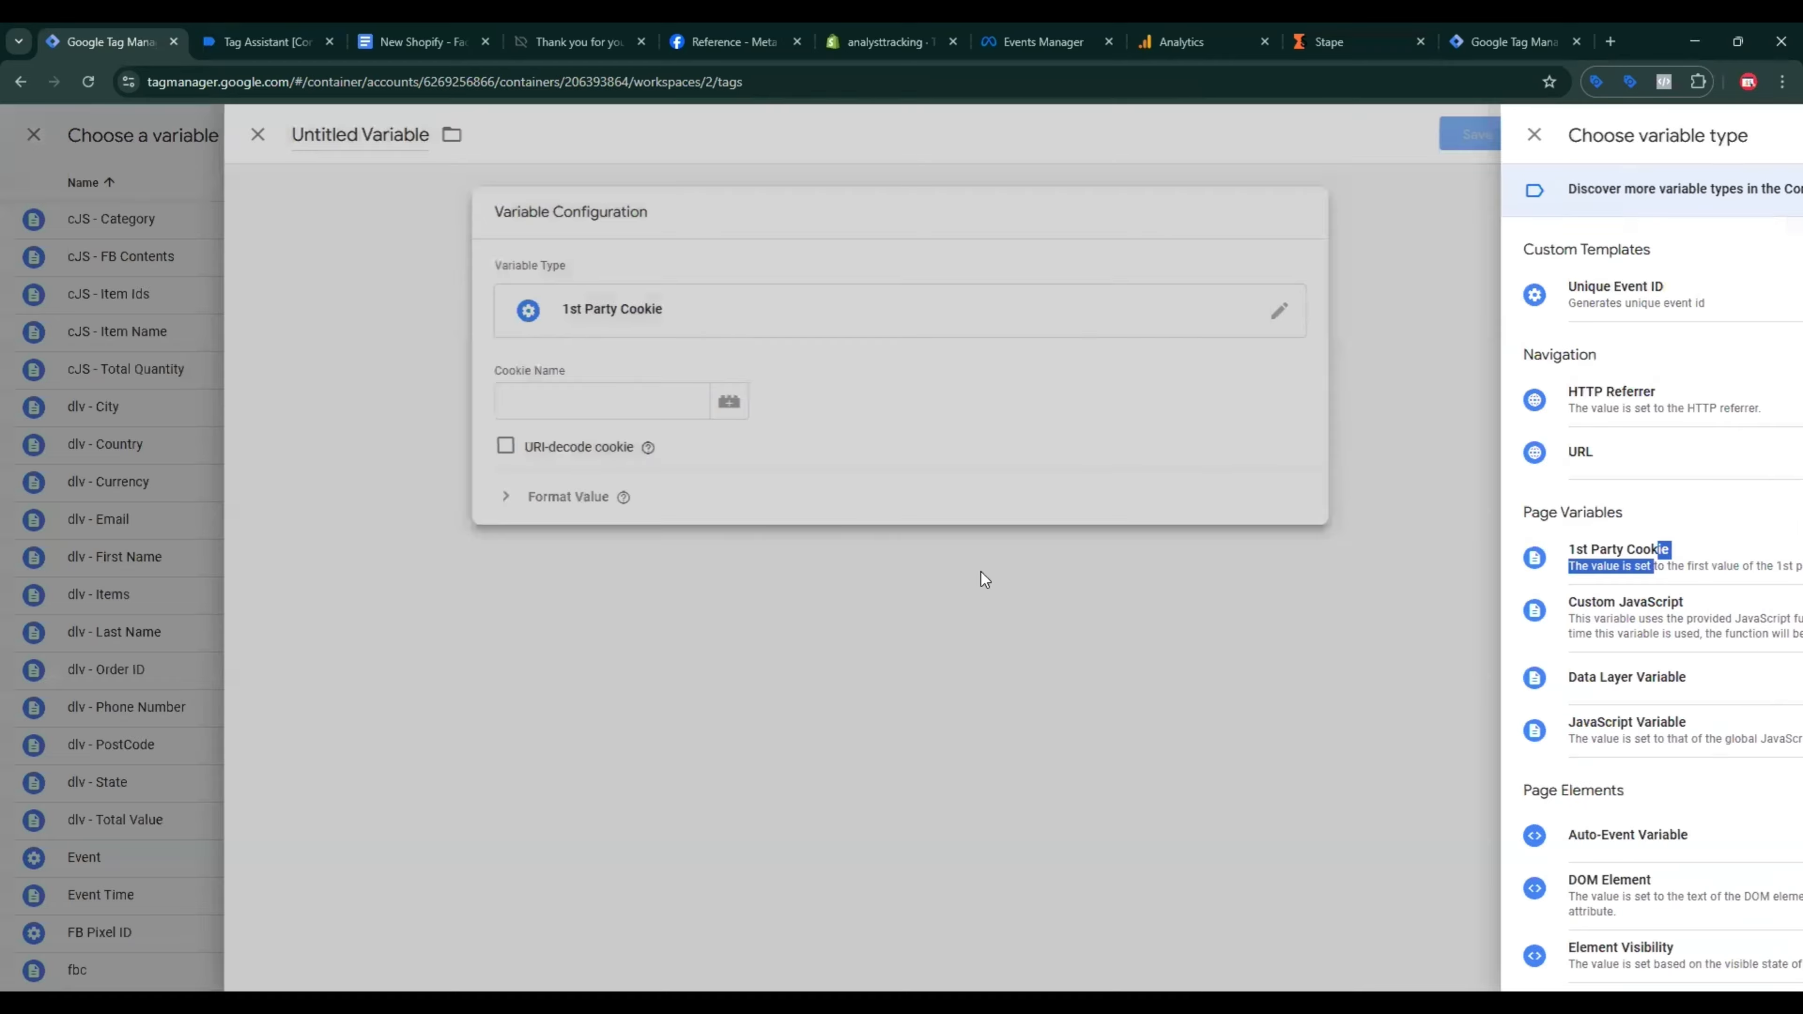
pyautogui.click(420, 41)
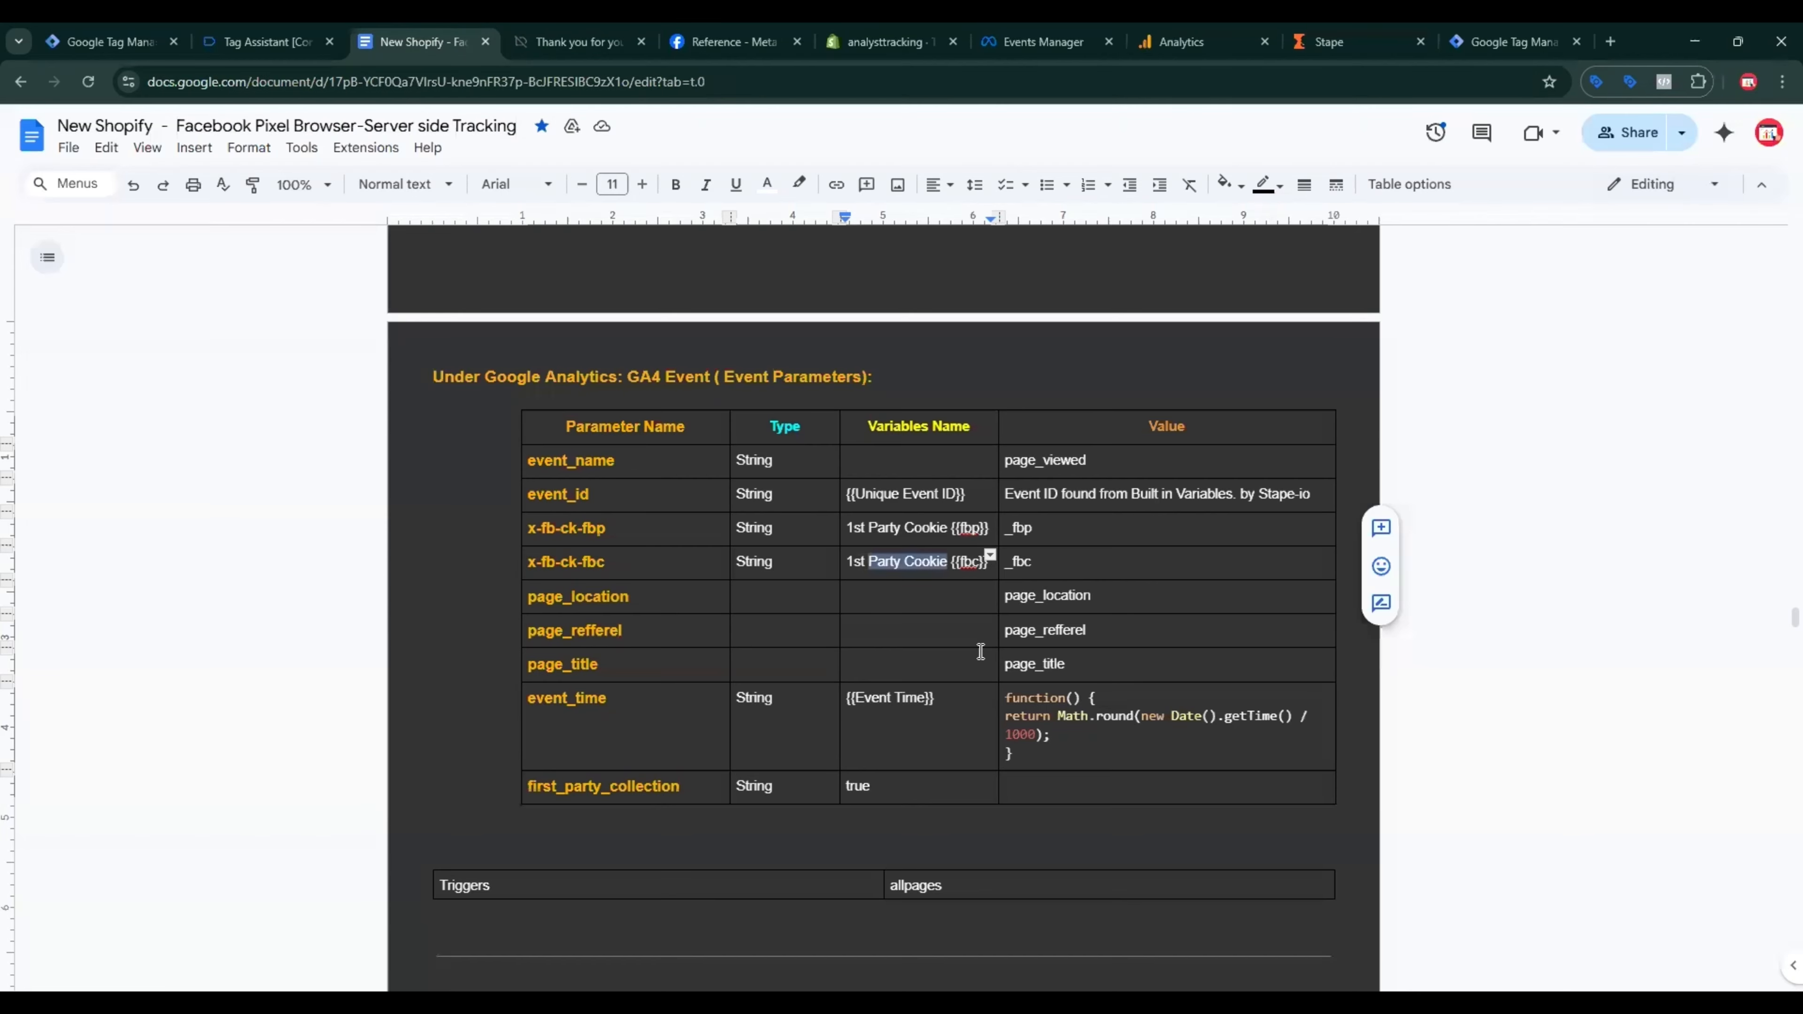
pyautogui.doubleClick(1016, 525)
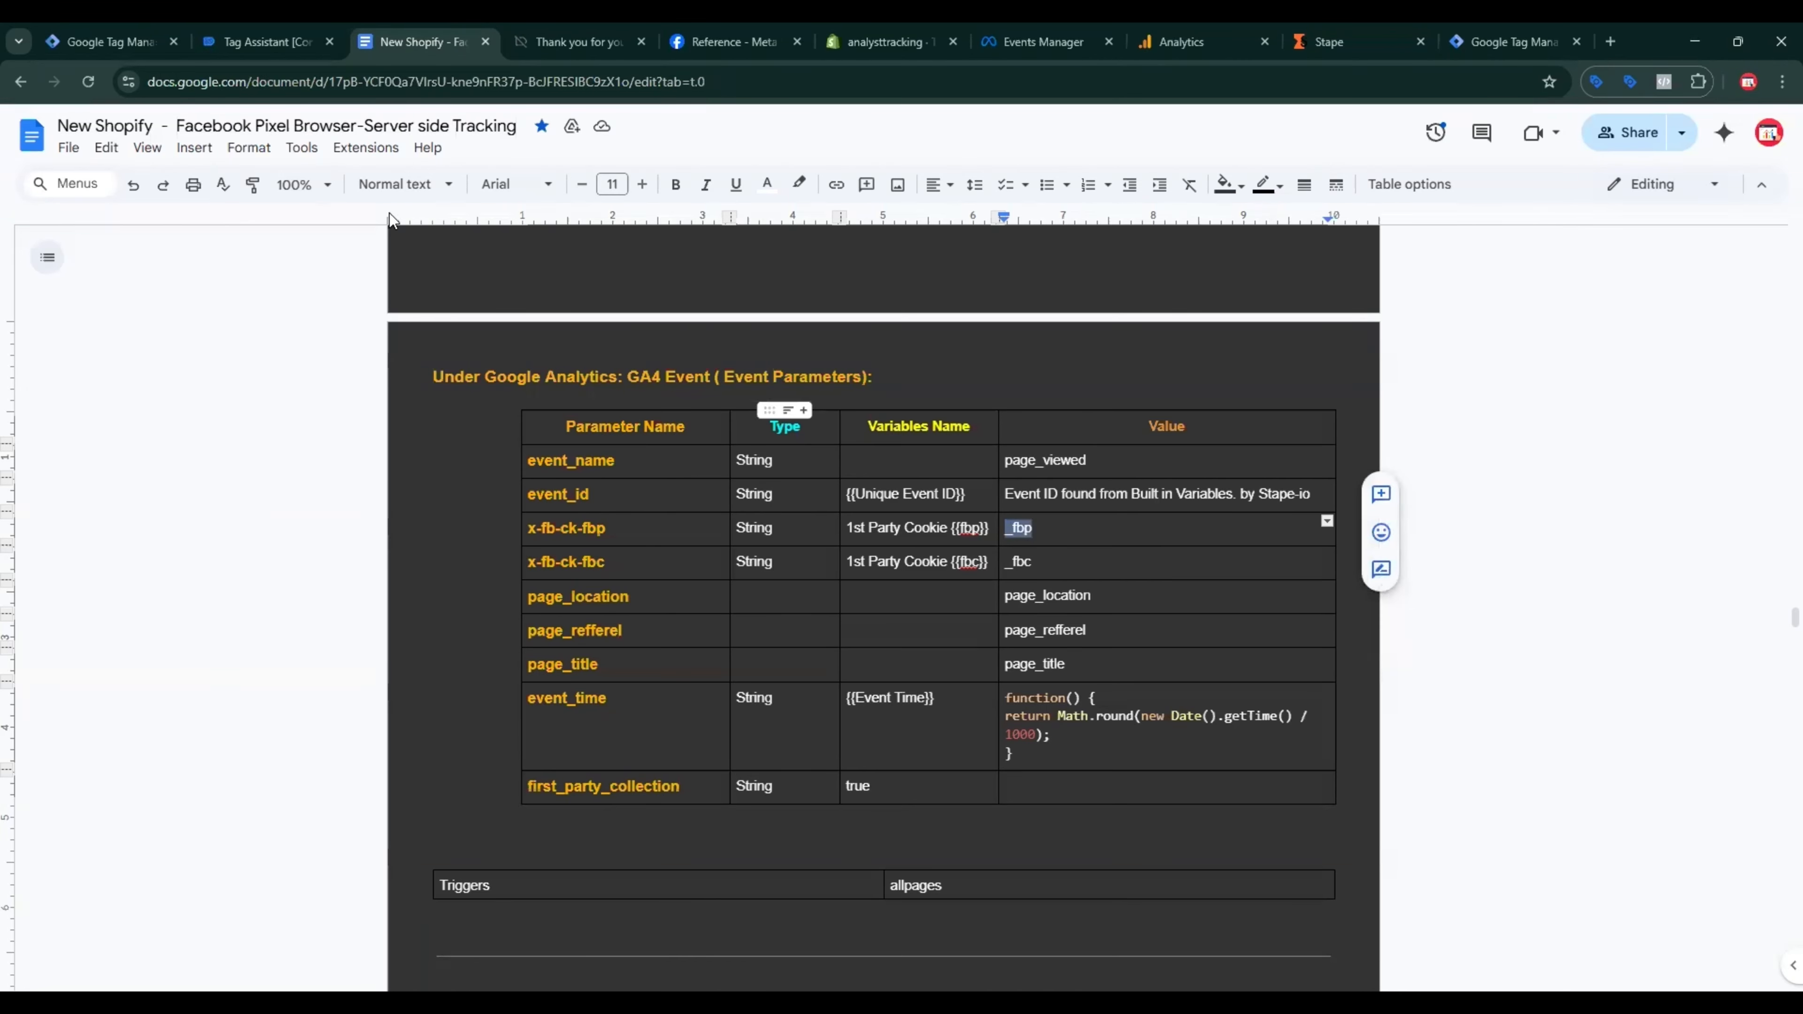
pyautogui.hotkey('ctrl', '1')
pyautogui.click(759, 396)
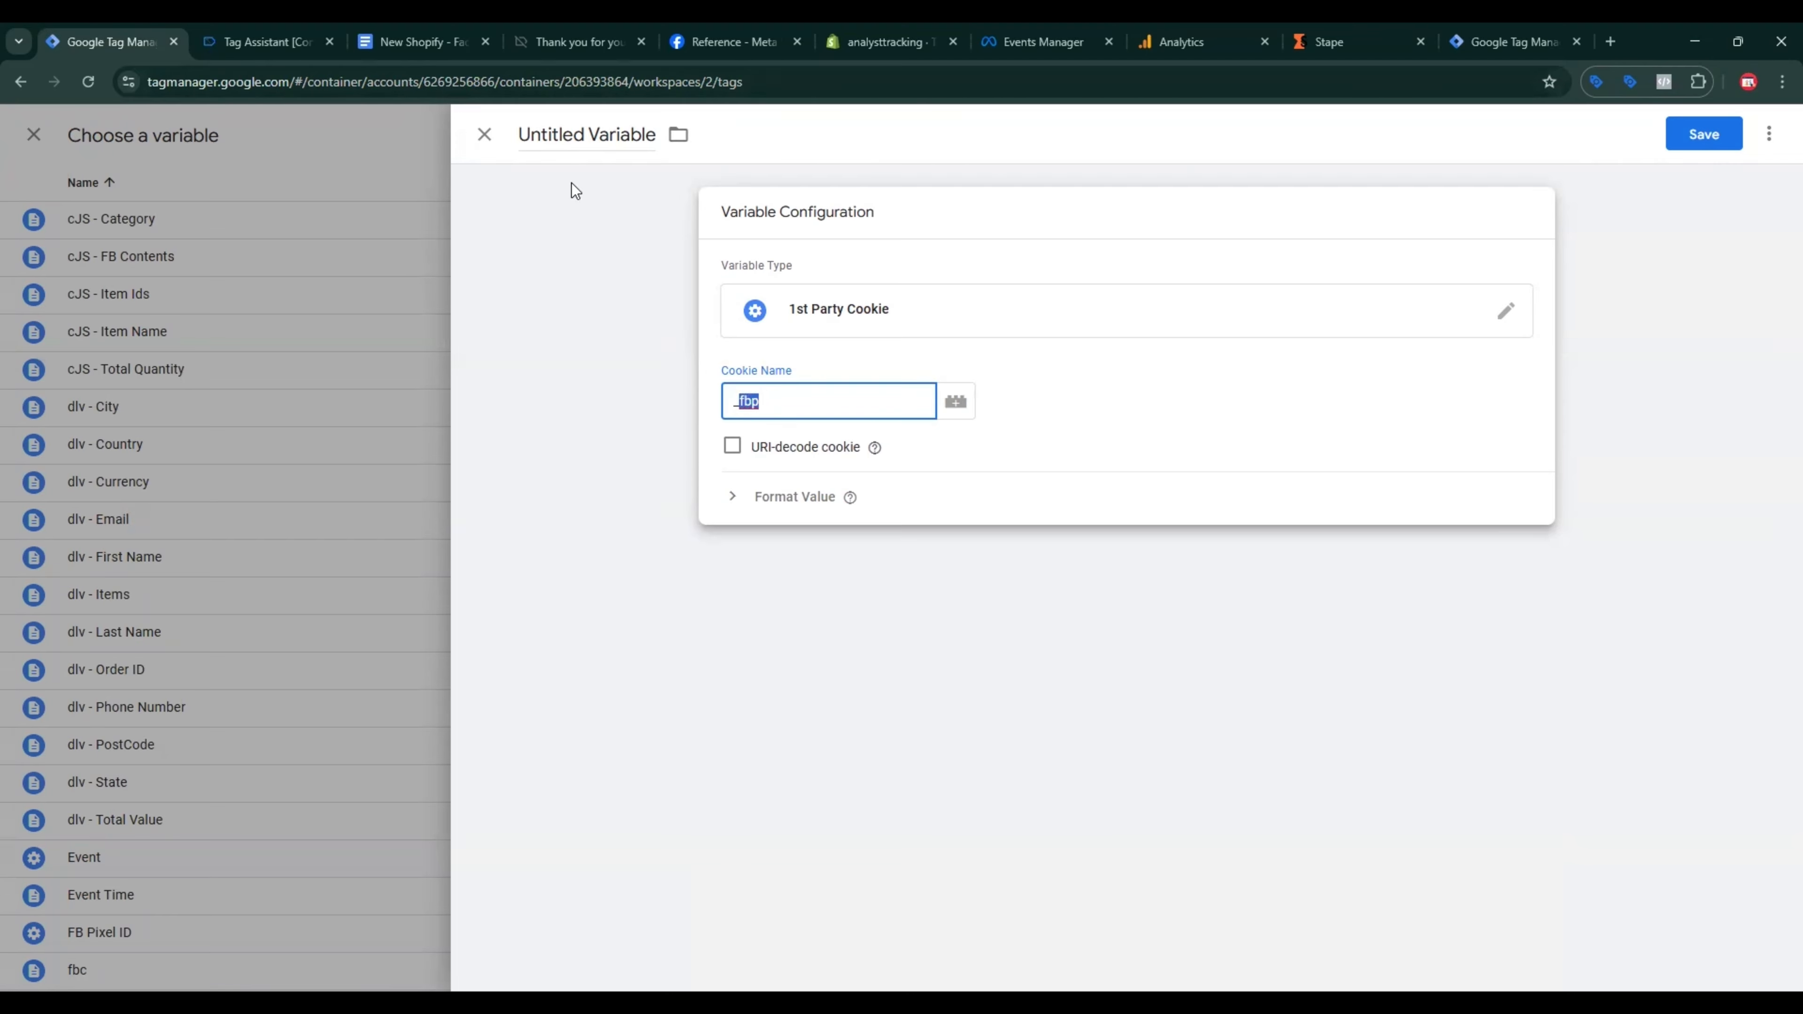
# Step: Name the cookie variable fbp and save it as the value of the x-fb-ck-fbp parameter
pyautogui.click(572, 184)
pyautogui.write('fbp')
pyautogui.click(1688, 146)
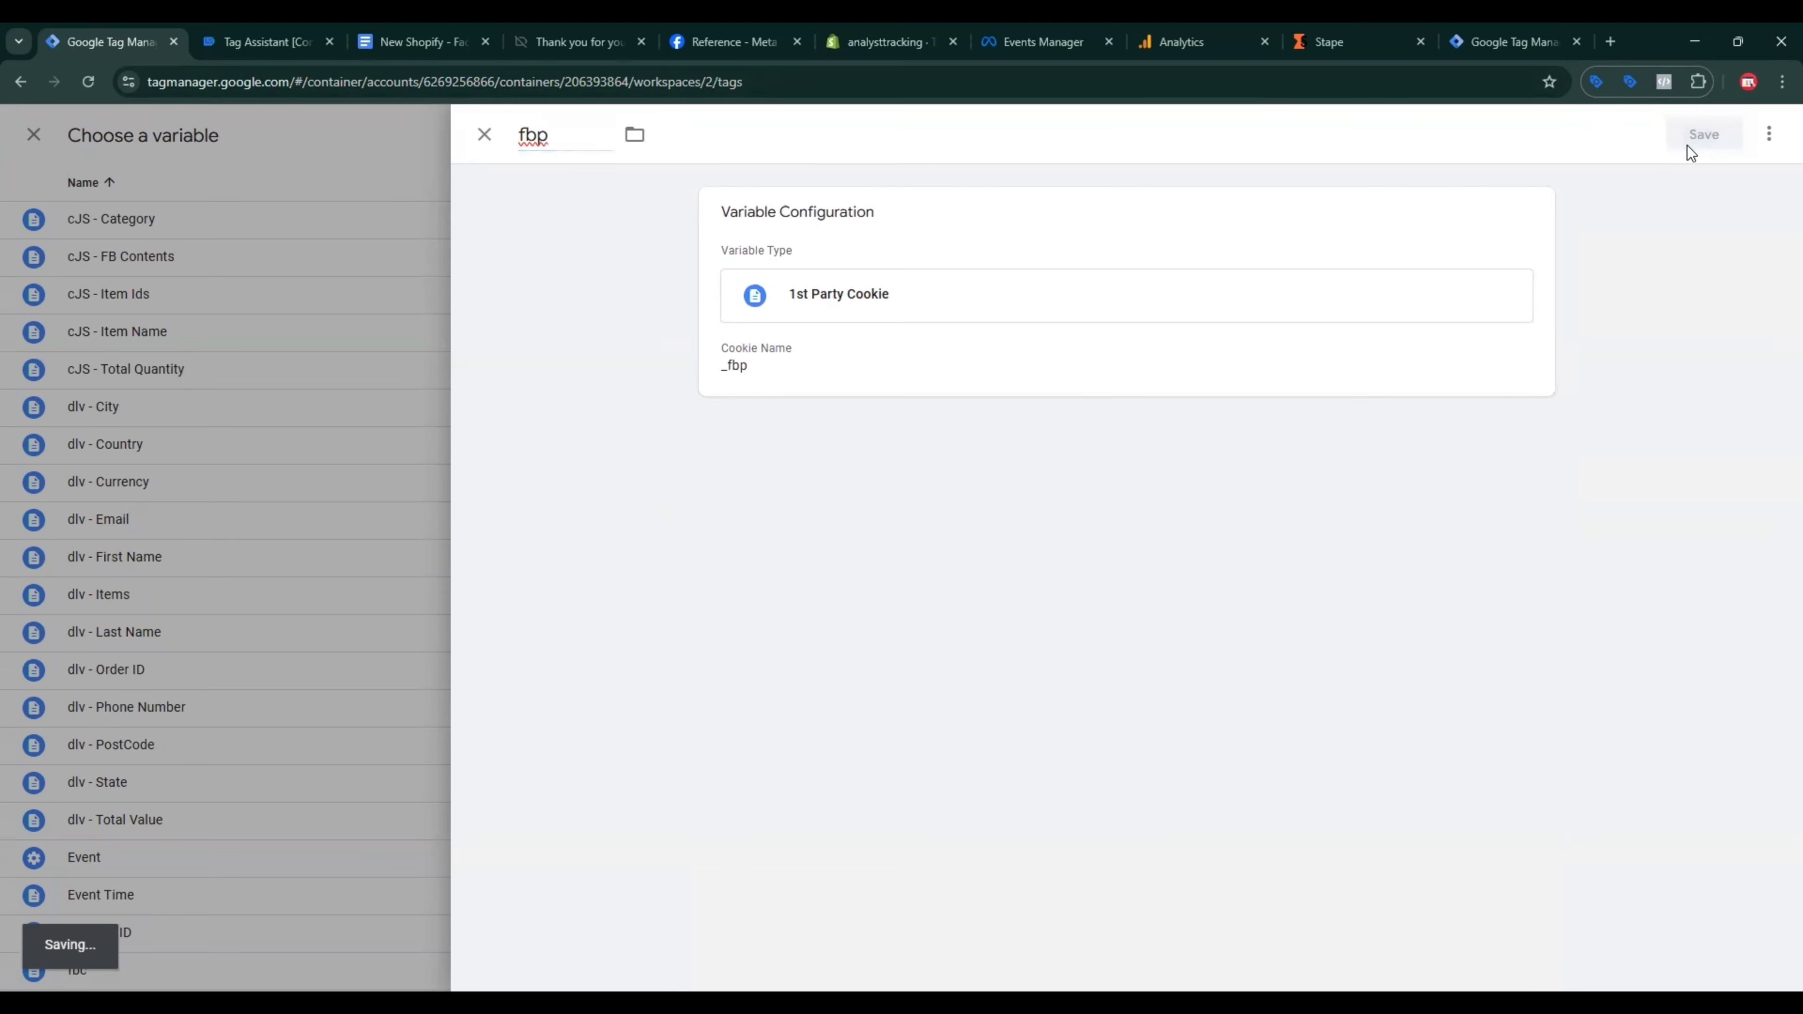
# Step: Assign the All Pages trigger to the page_viewed tag and save it as Facebook Server side - Page View
pyautogui.scroll(-5, 1165, 747)
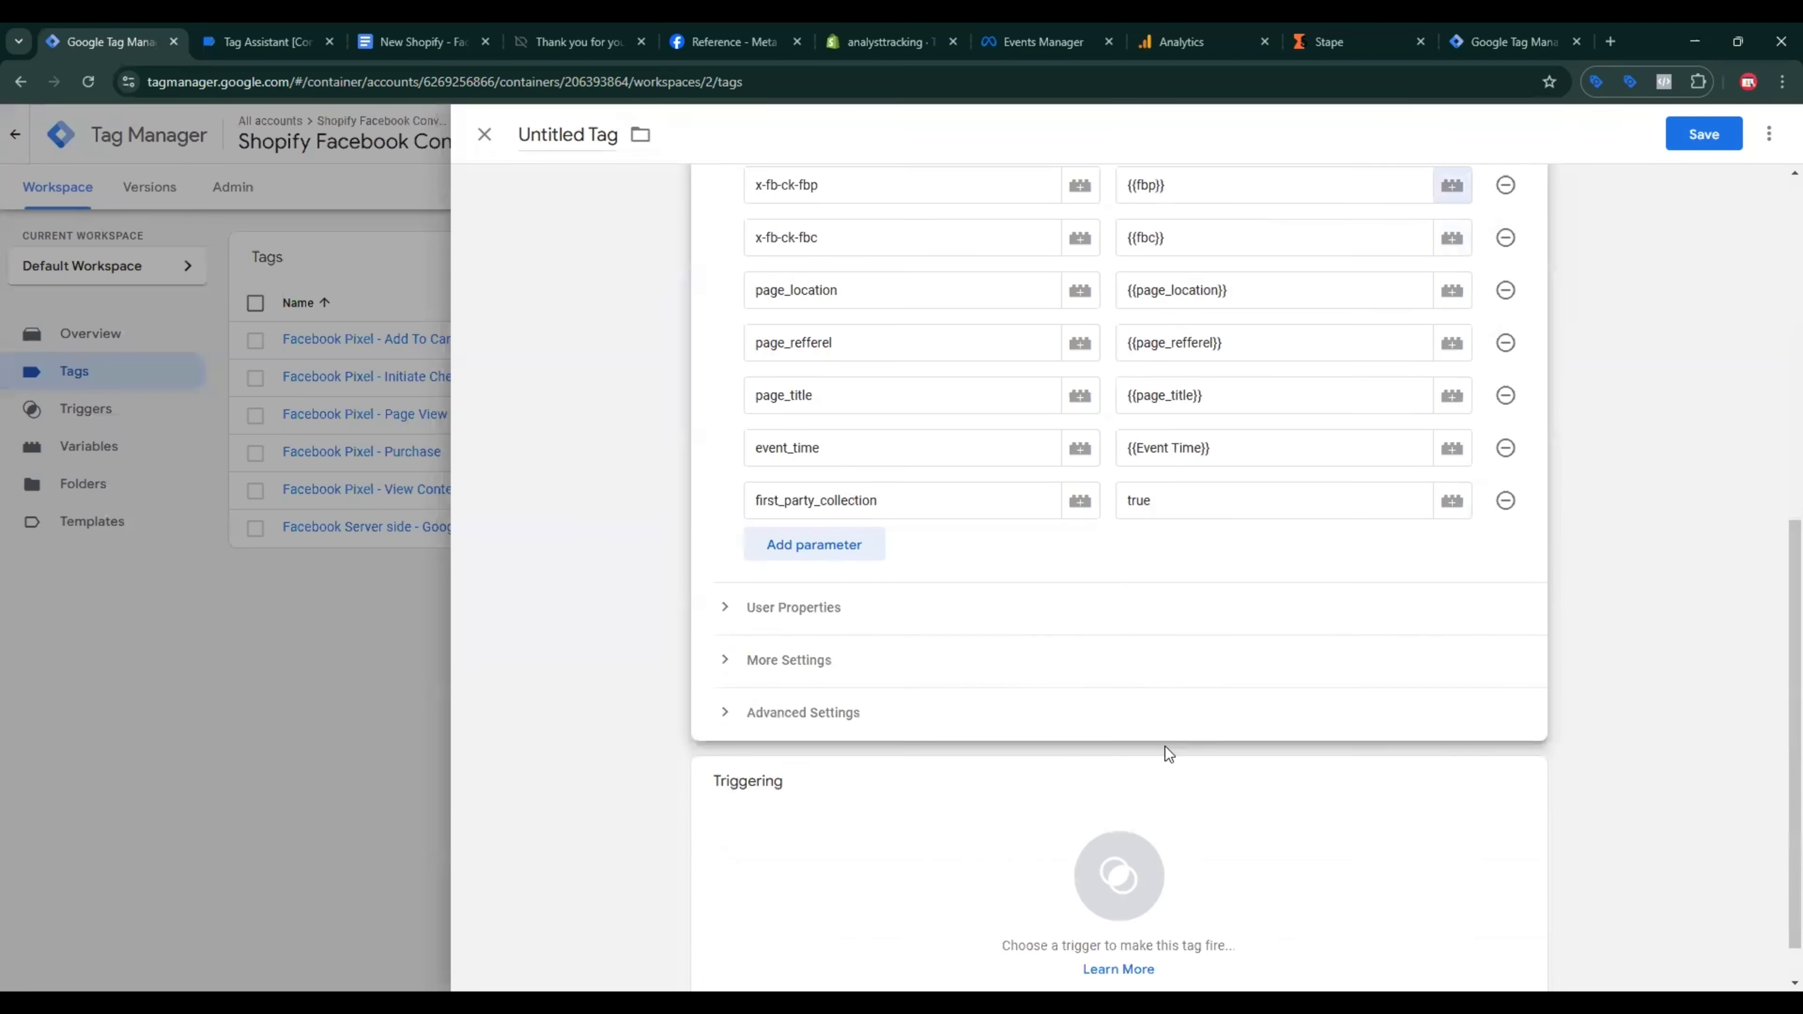
pyautogui.click(1076, 840)
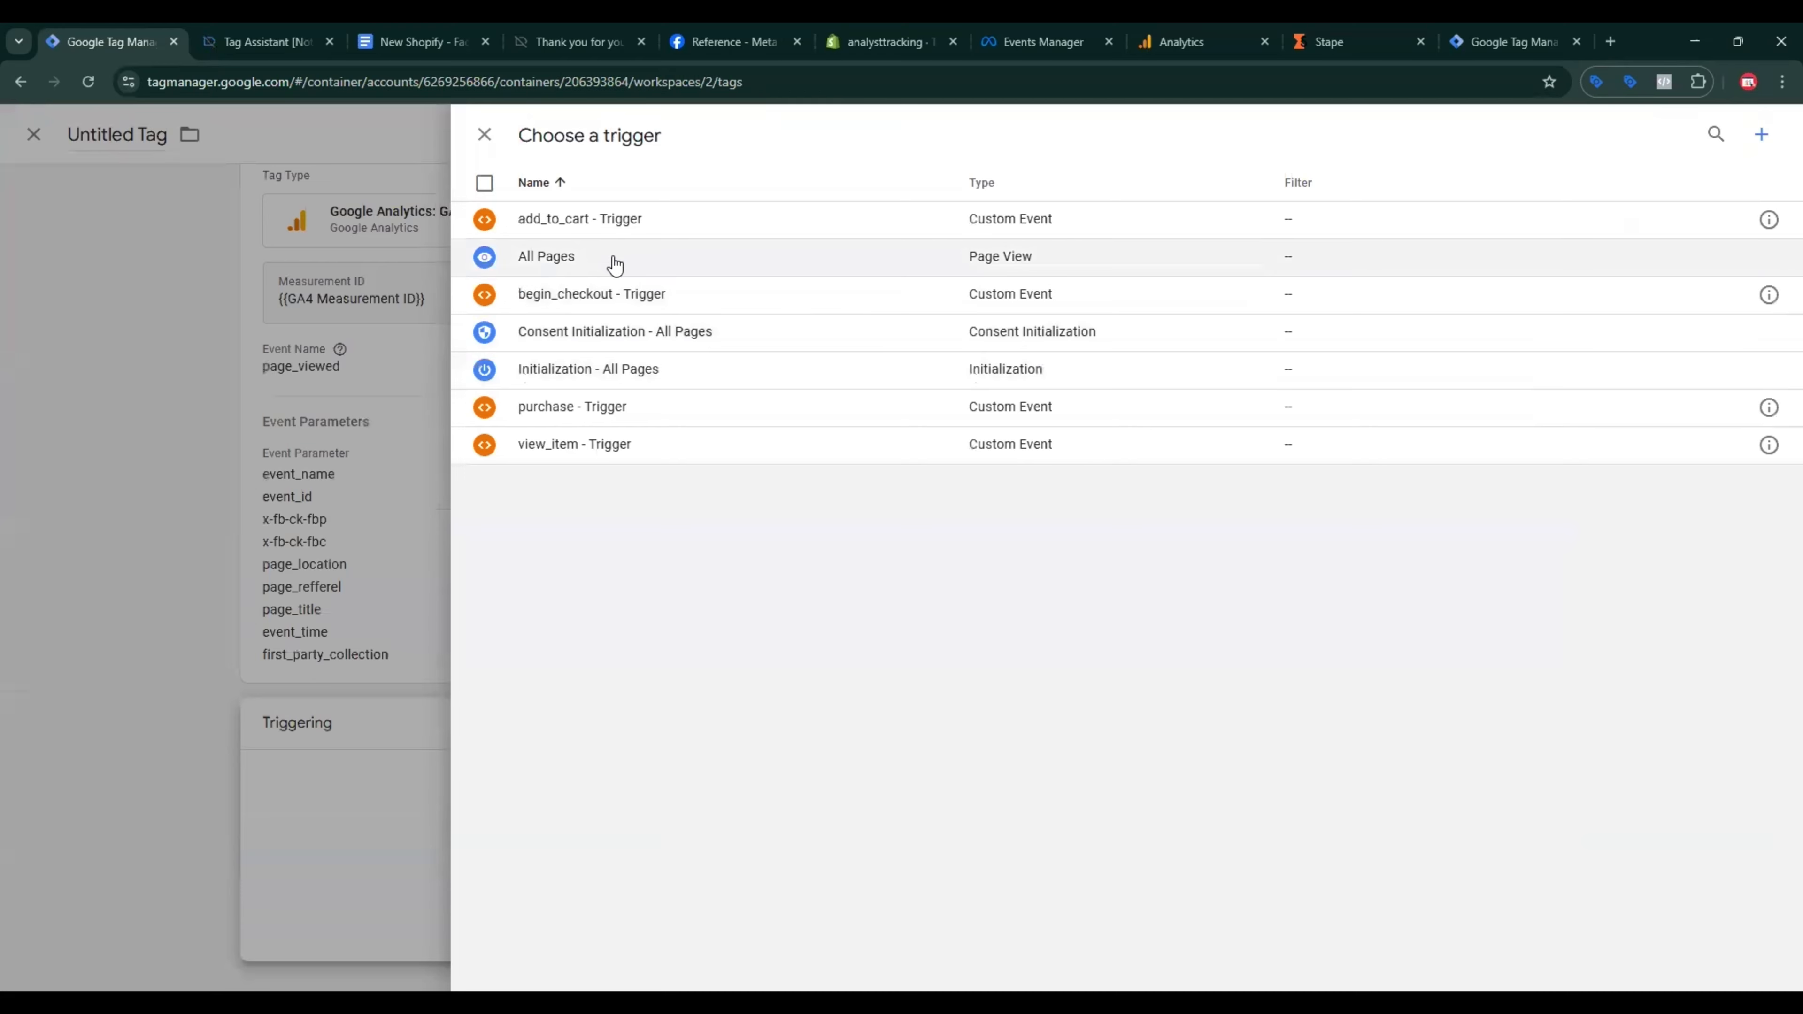
pyautogui.click(617, 259)
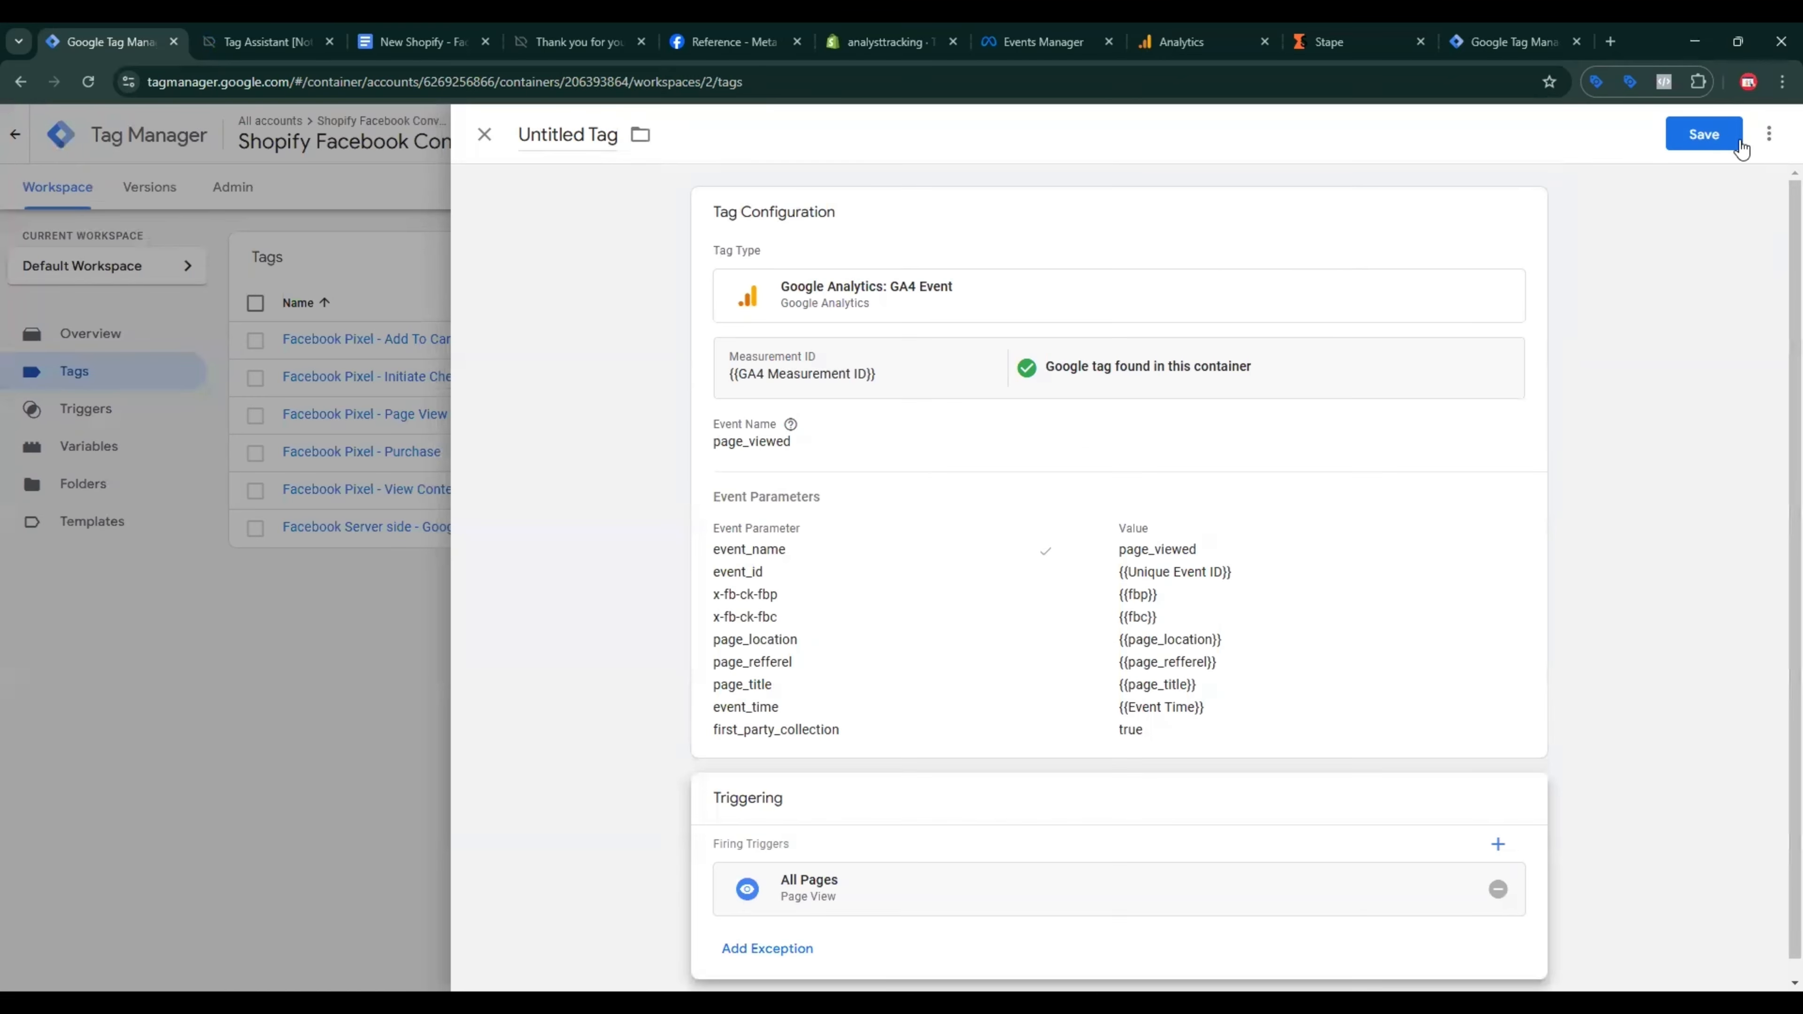
pyautogui.click(1705, 137)
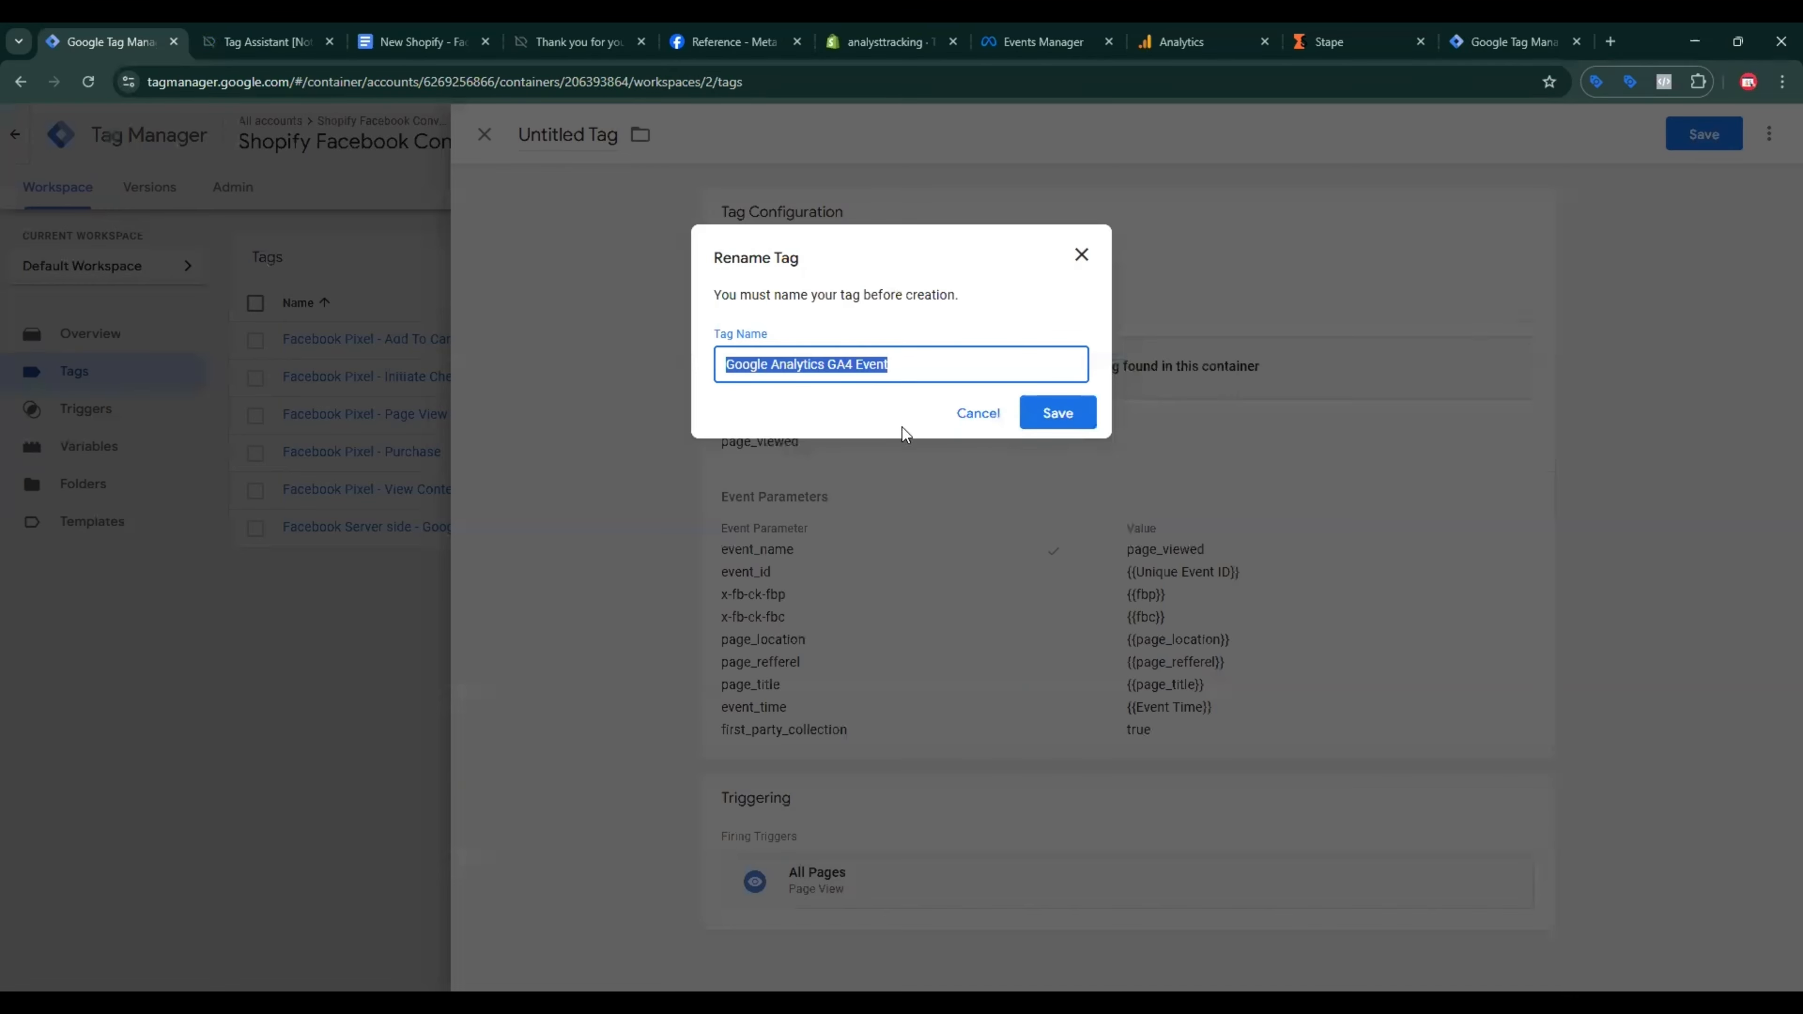
pyautogui.hotkey('ctrl', 'v')
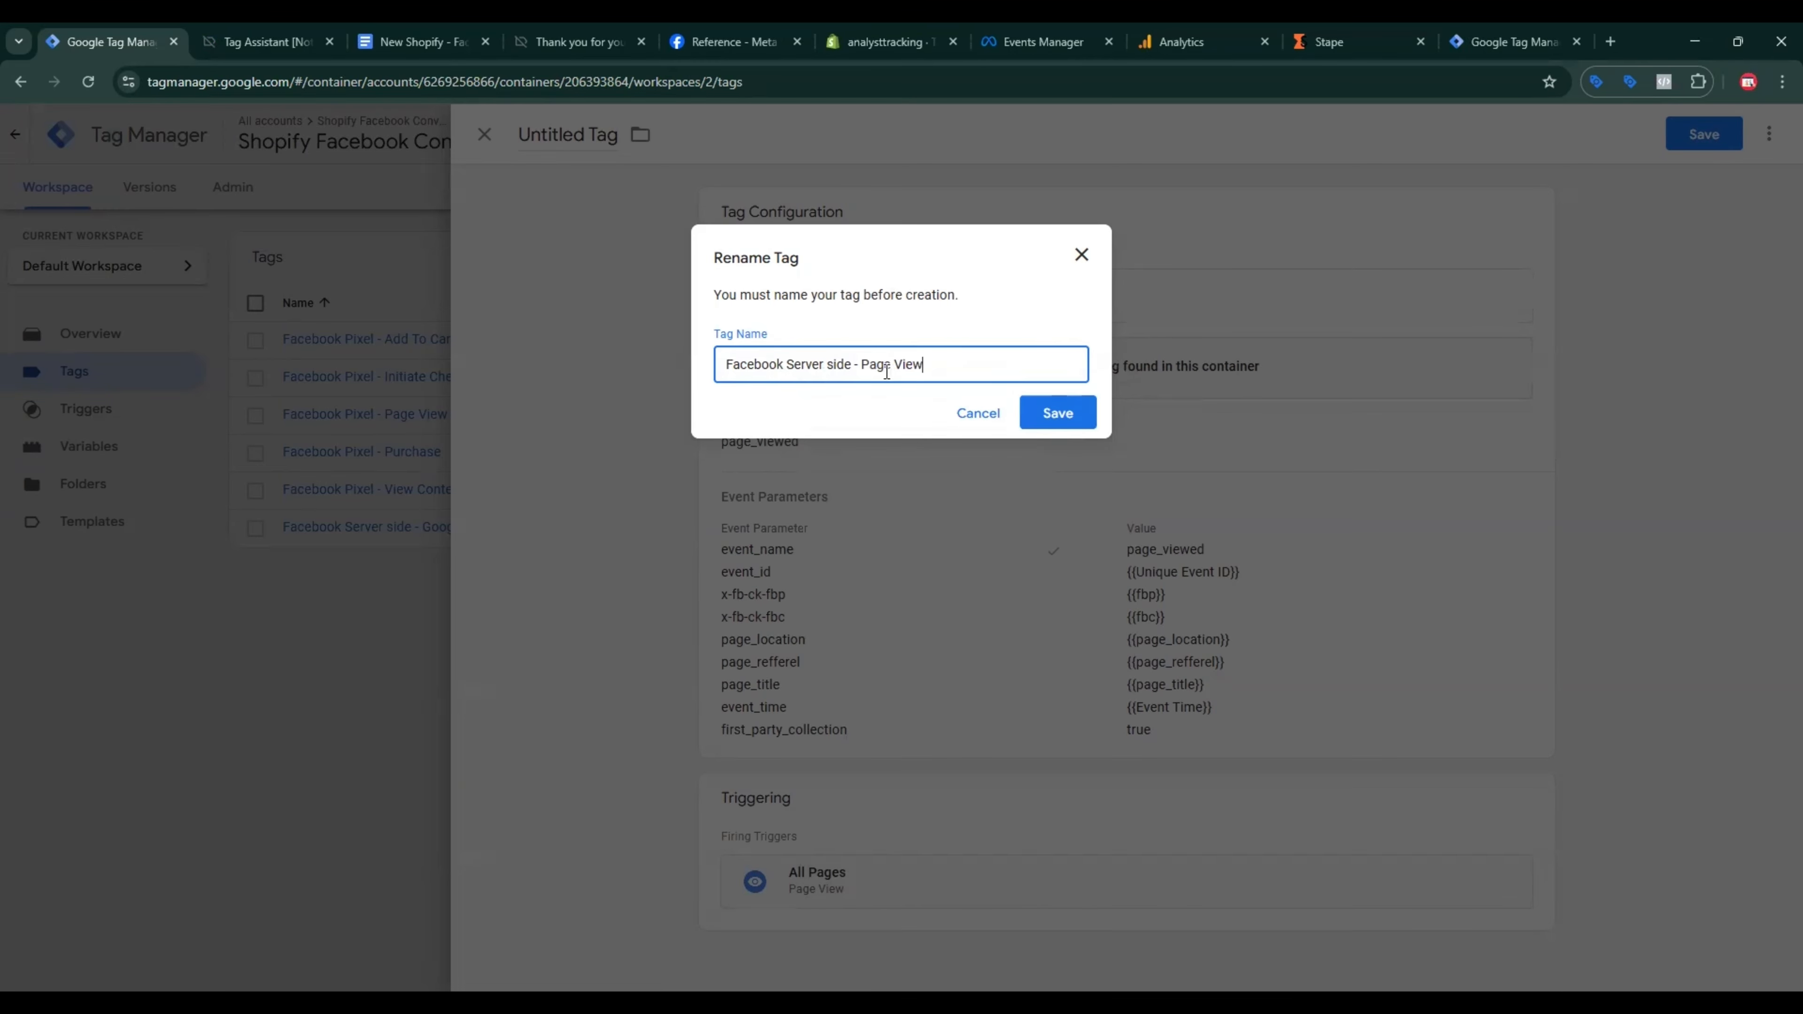
pyautogui.click(1056, 415)
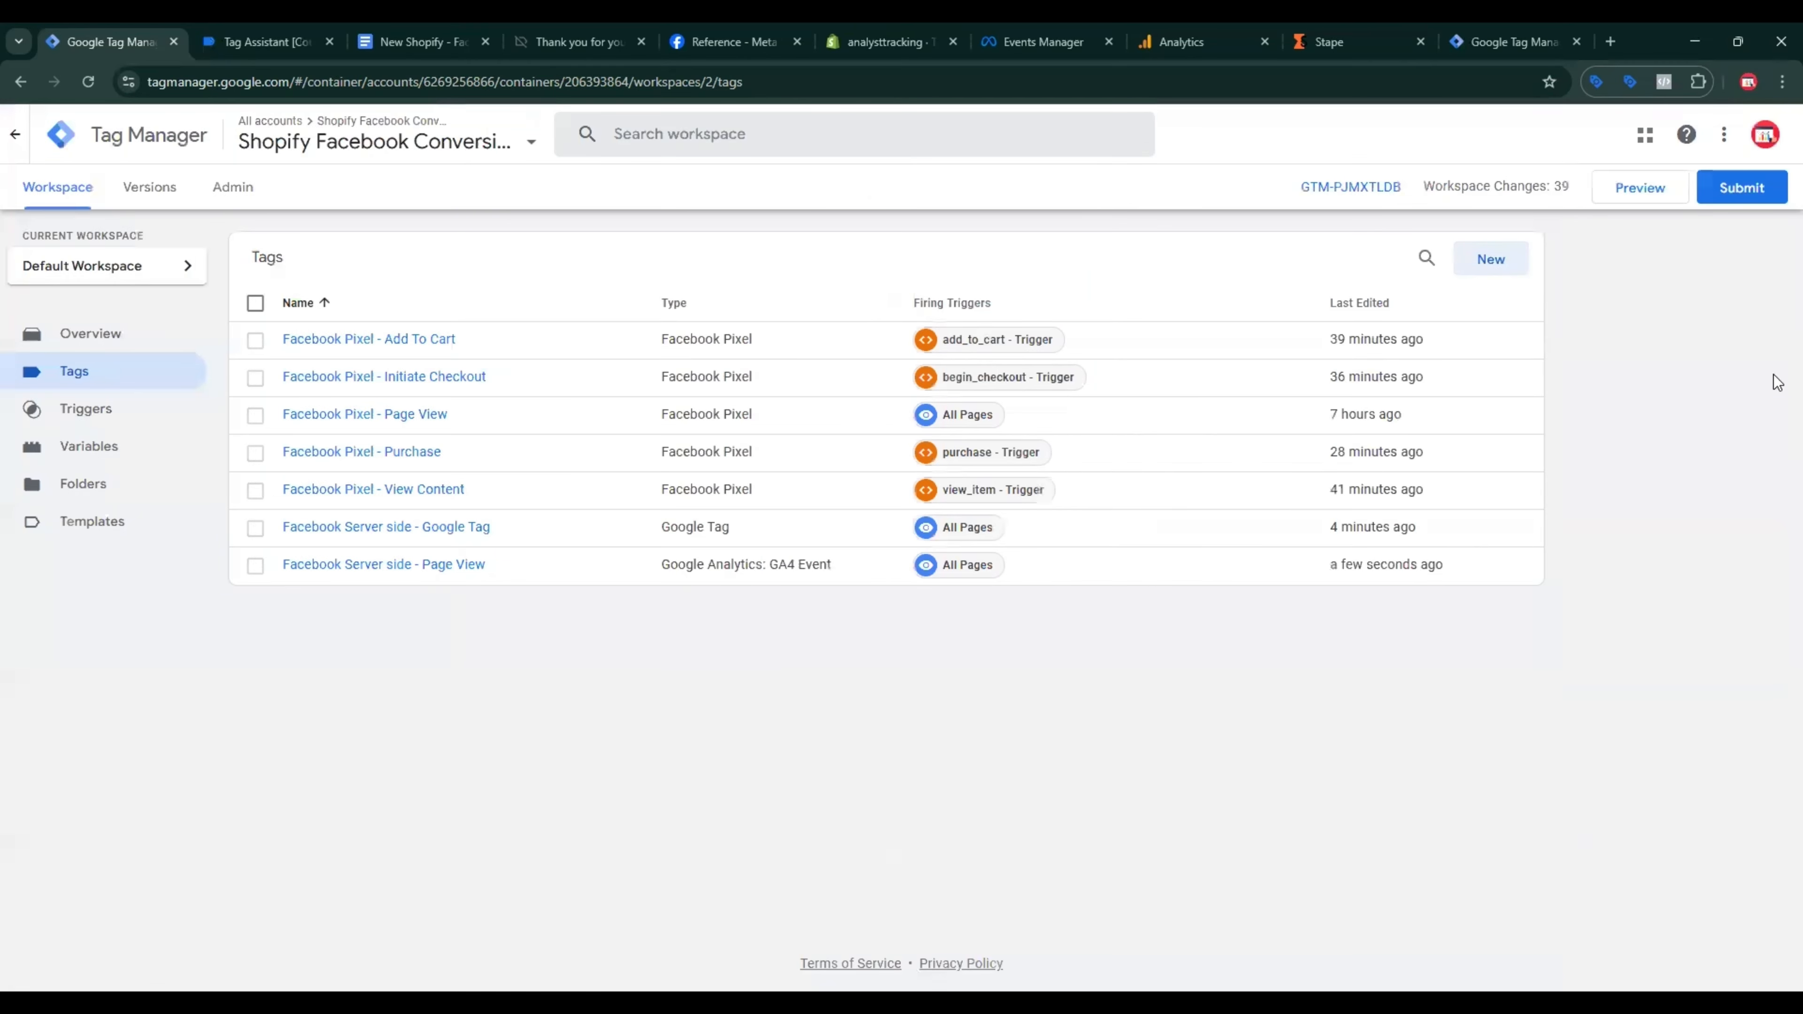
# Step: Duplicate the Facebook Server side - Page View tag and rename the copy Facebook Server side - View Content
pyautogui.click(463, 568)
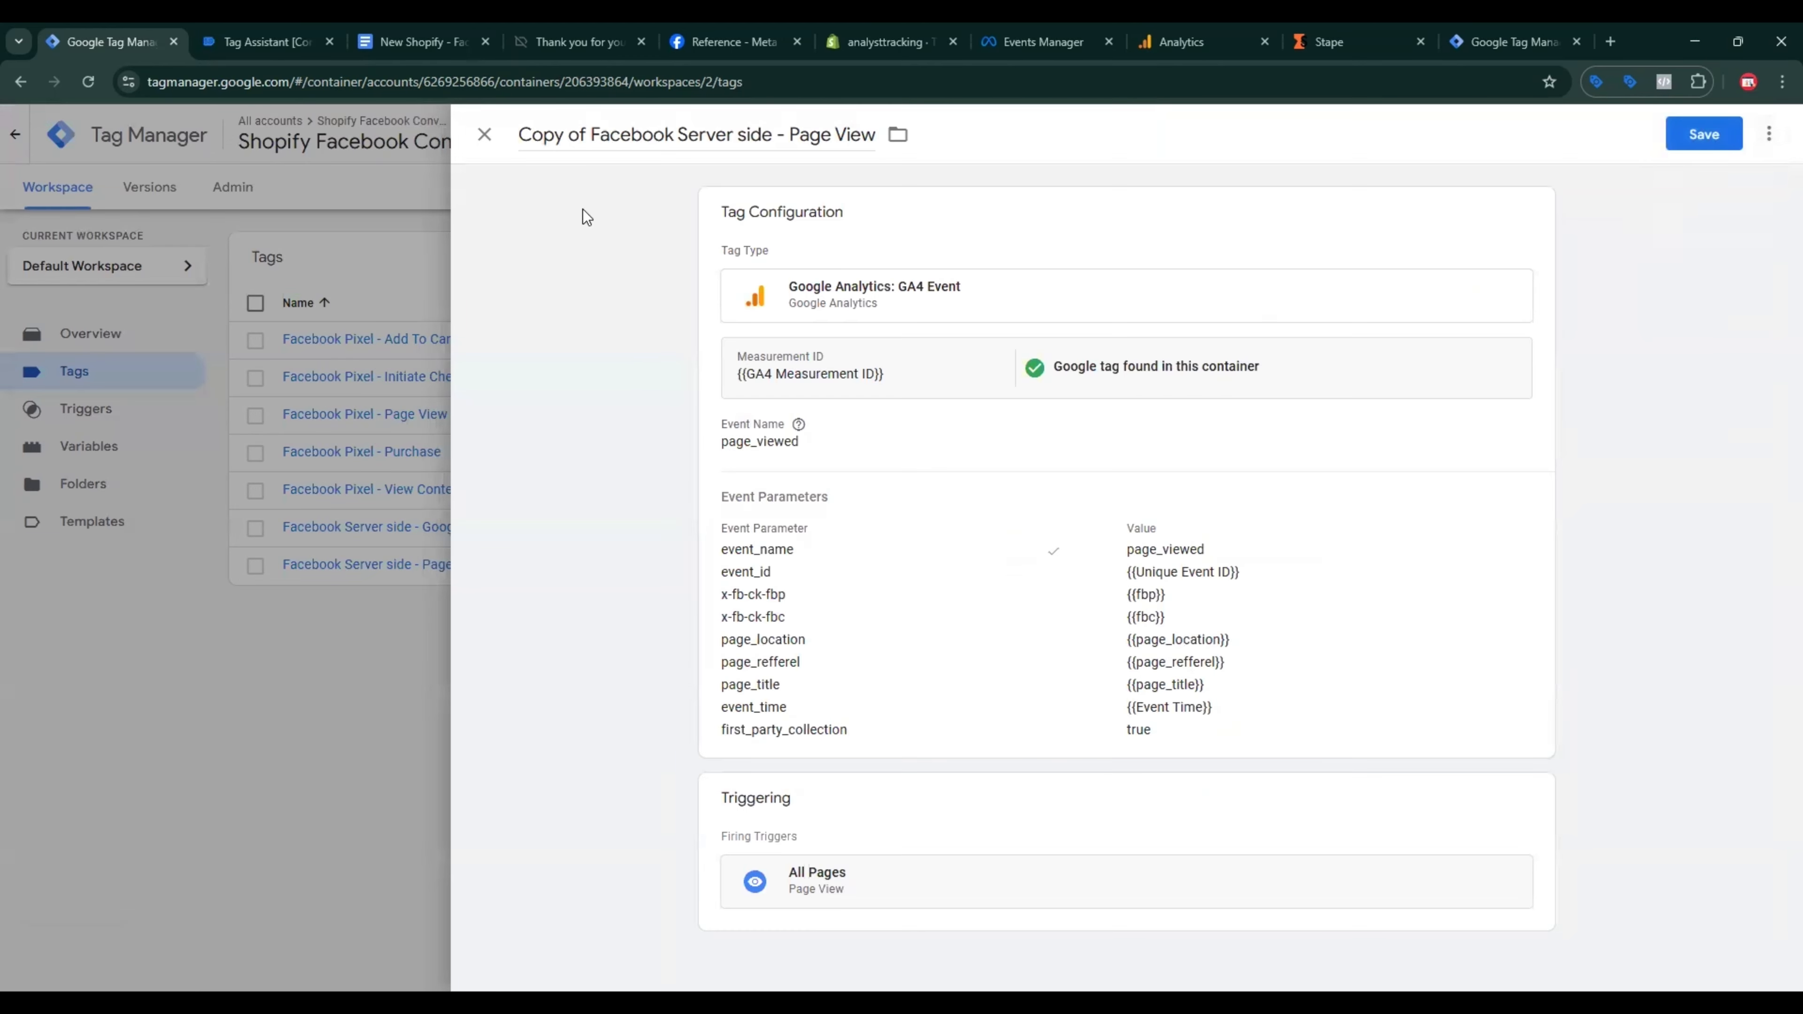
pyautogui.moveTo(591, 135); pyautogui.dragTo(483, 161)
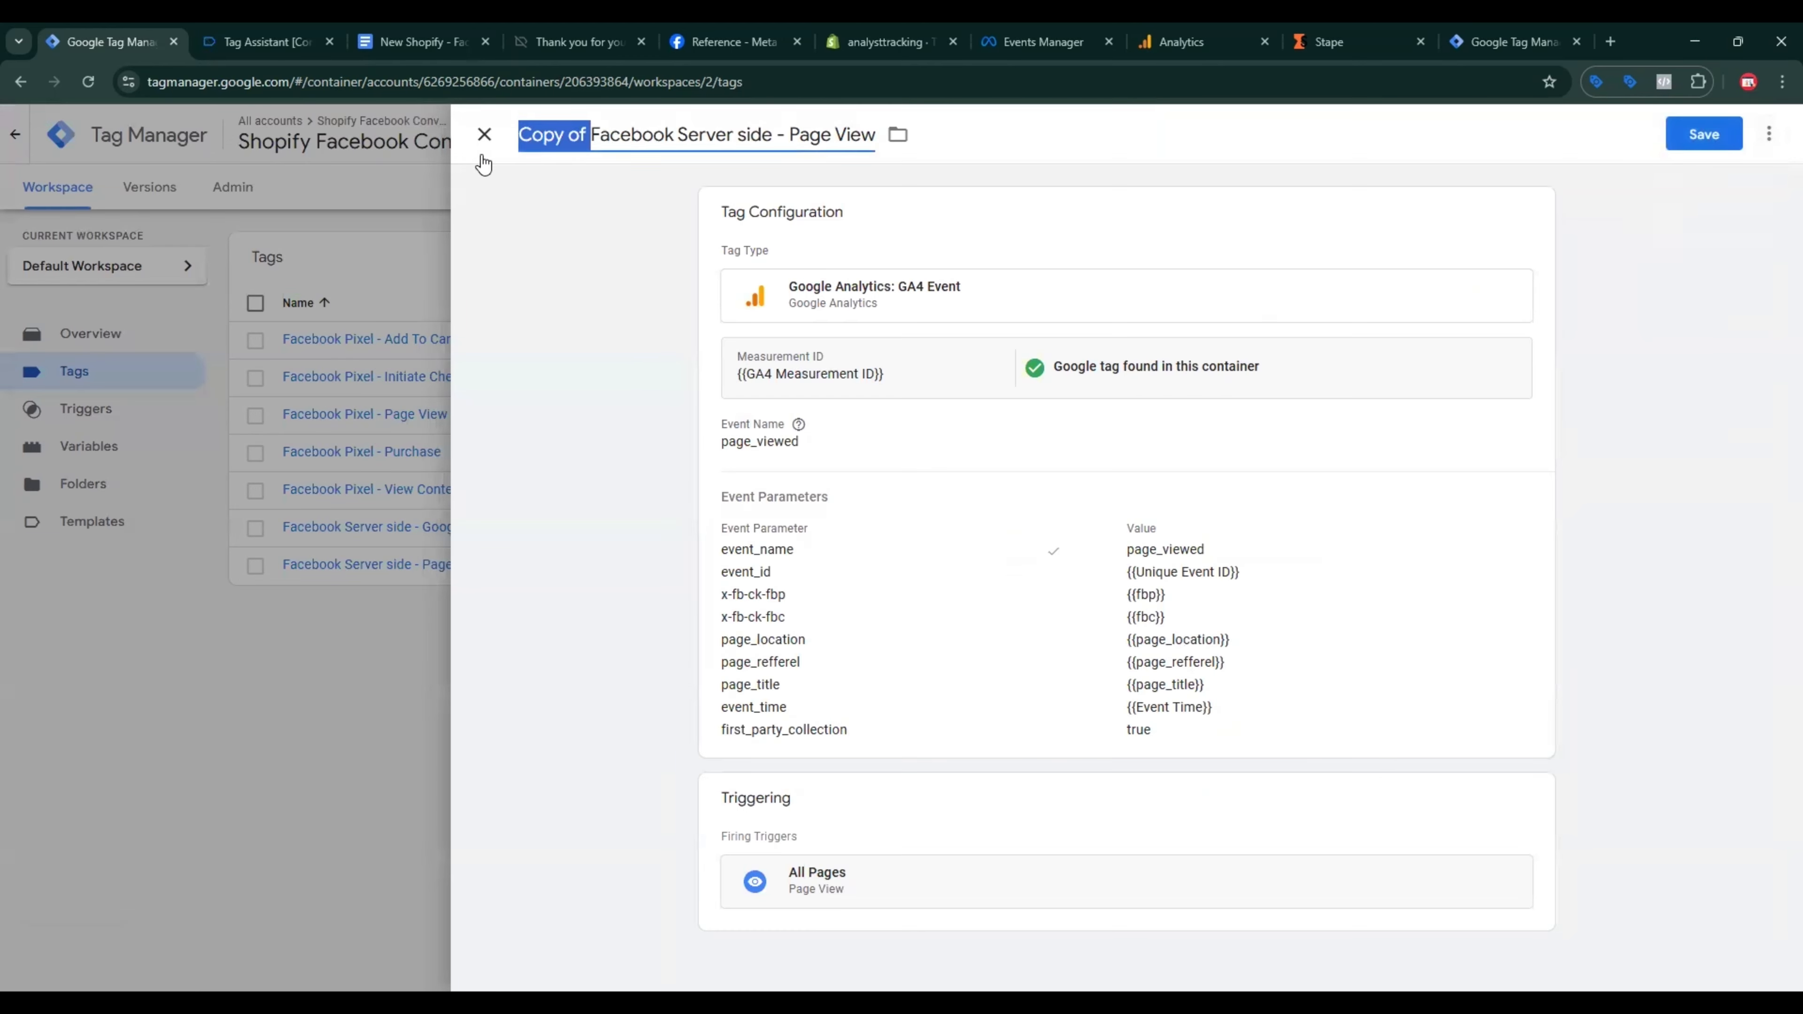
pyautogui.press('BackSpace')
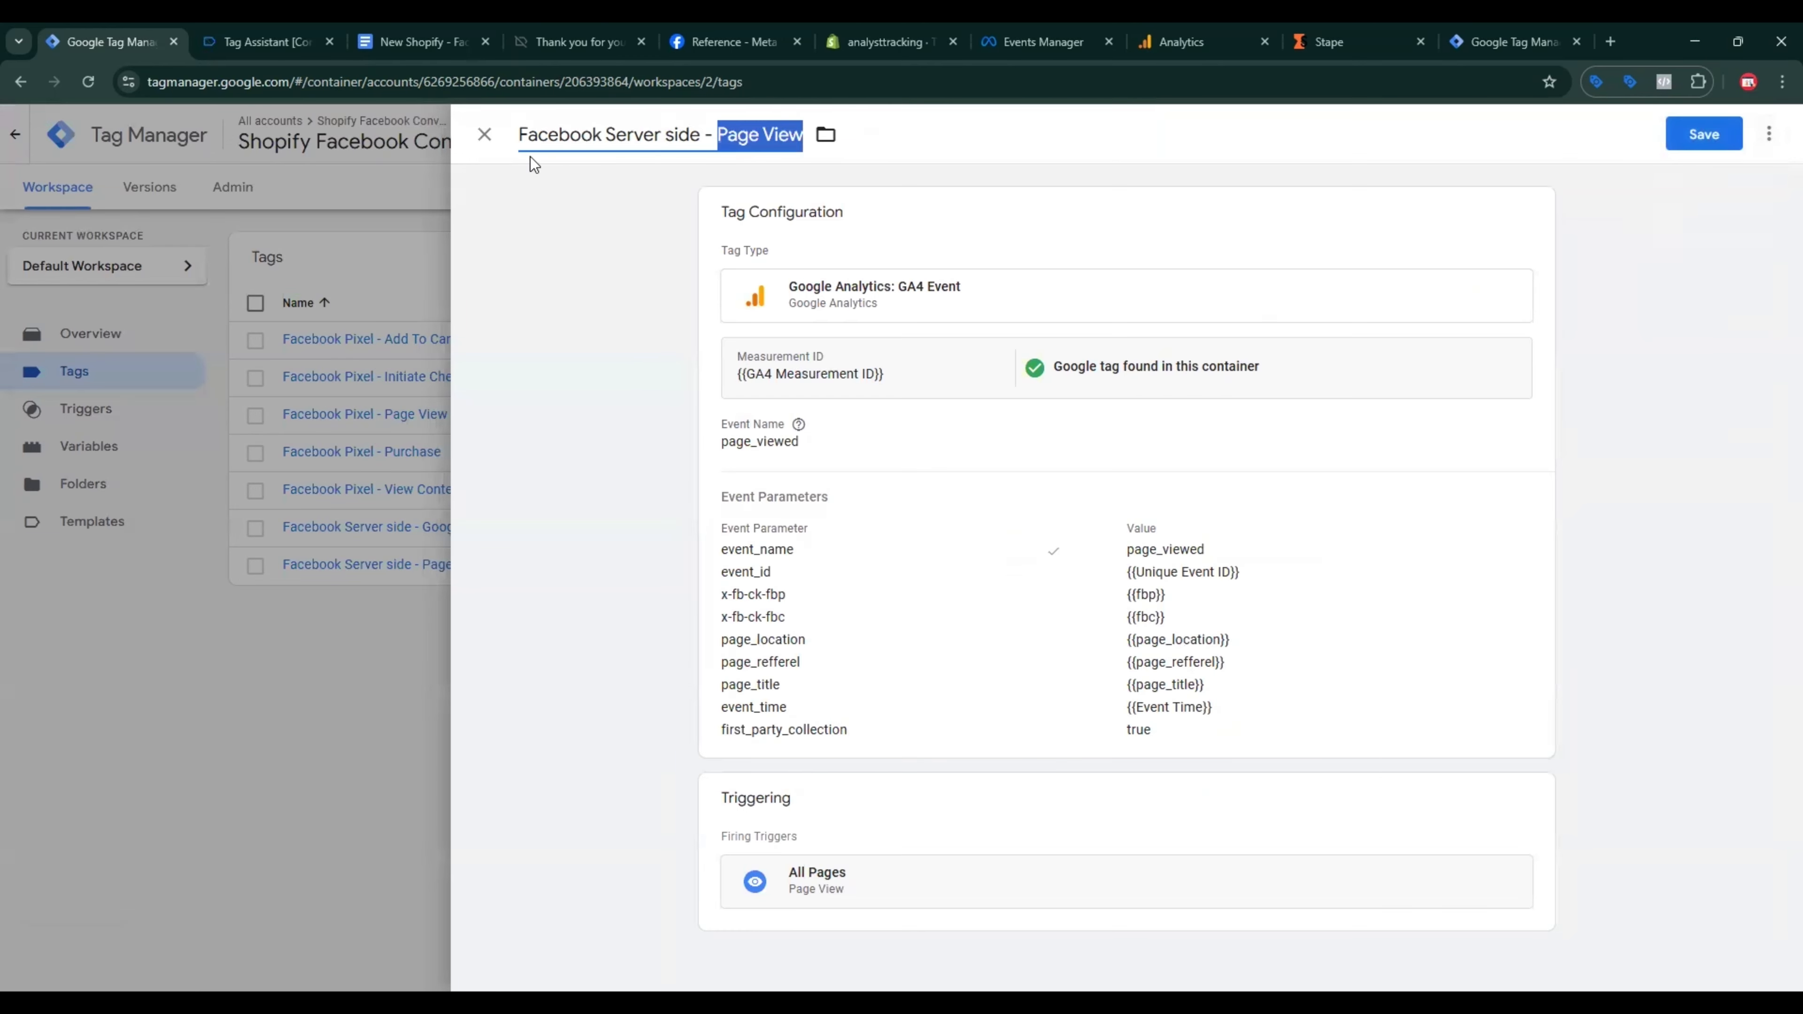
pyautogui.write('V')
# Step: Copy view_item from the document into the View Content tag as both the event name and the event_name parameter value
pyautogui.click(463, 42)
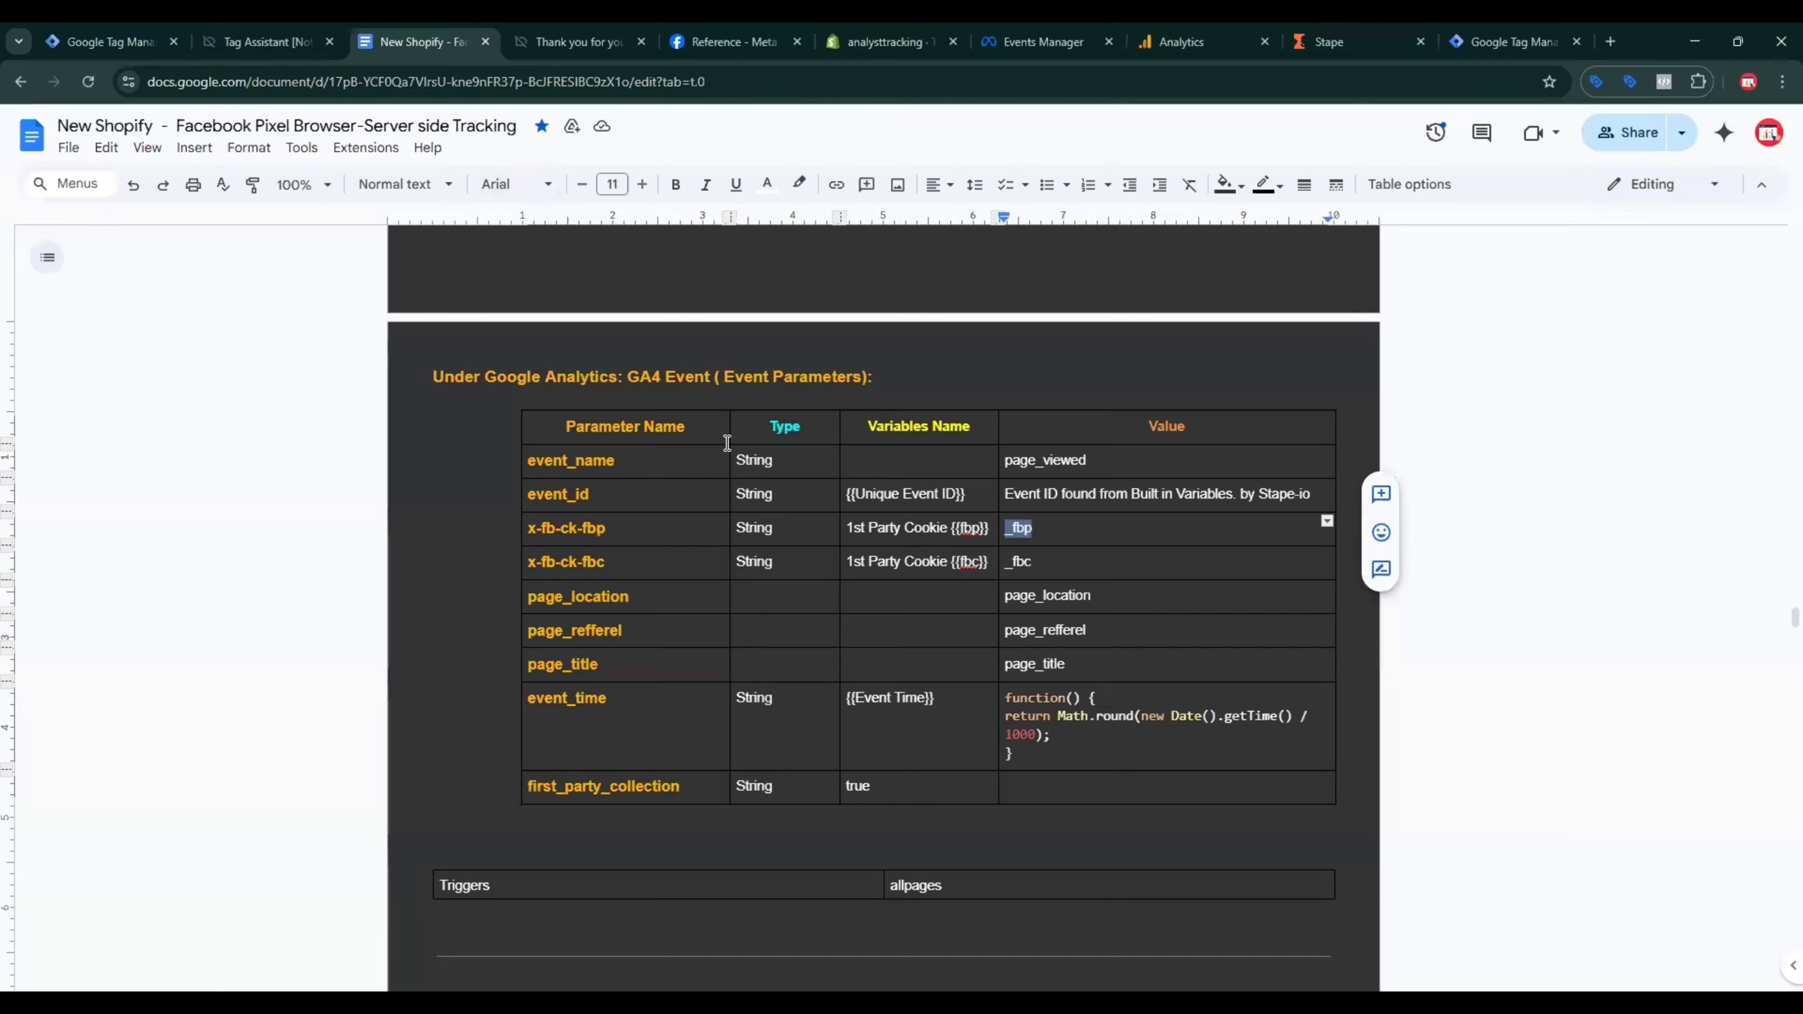
pyautogui.scroll(-9, 728, 443)
pyautogui.doubleClick(1090, 503)
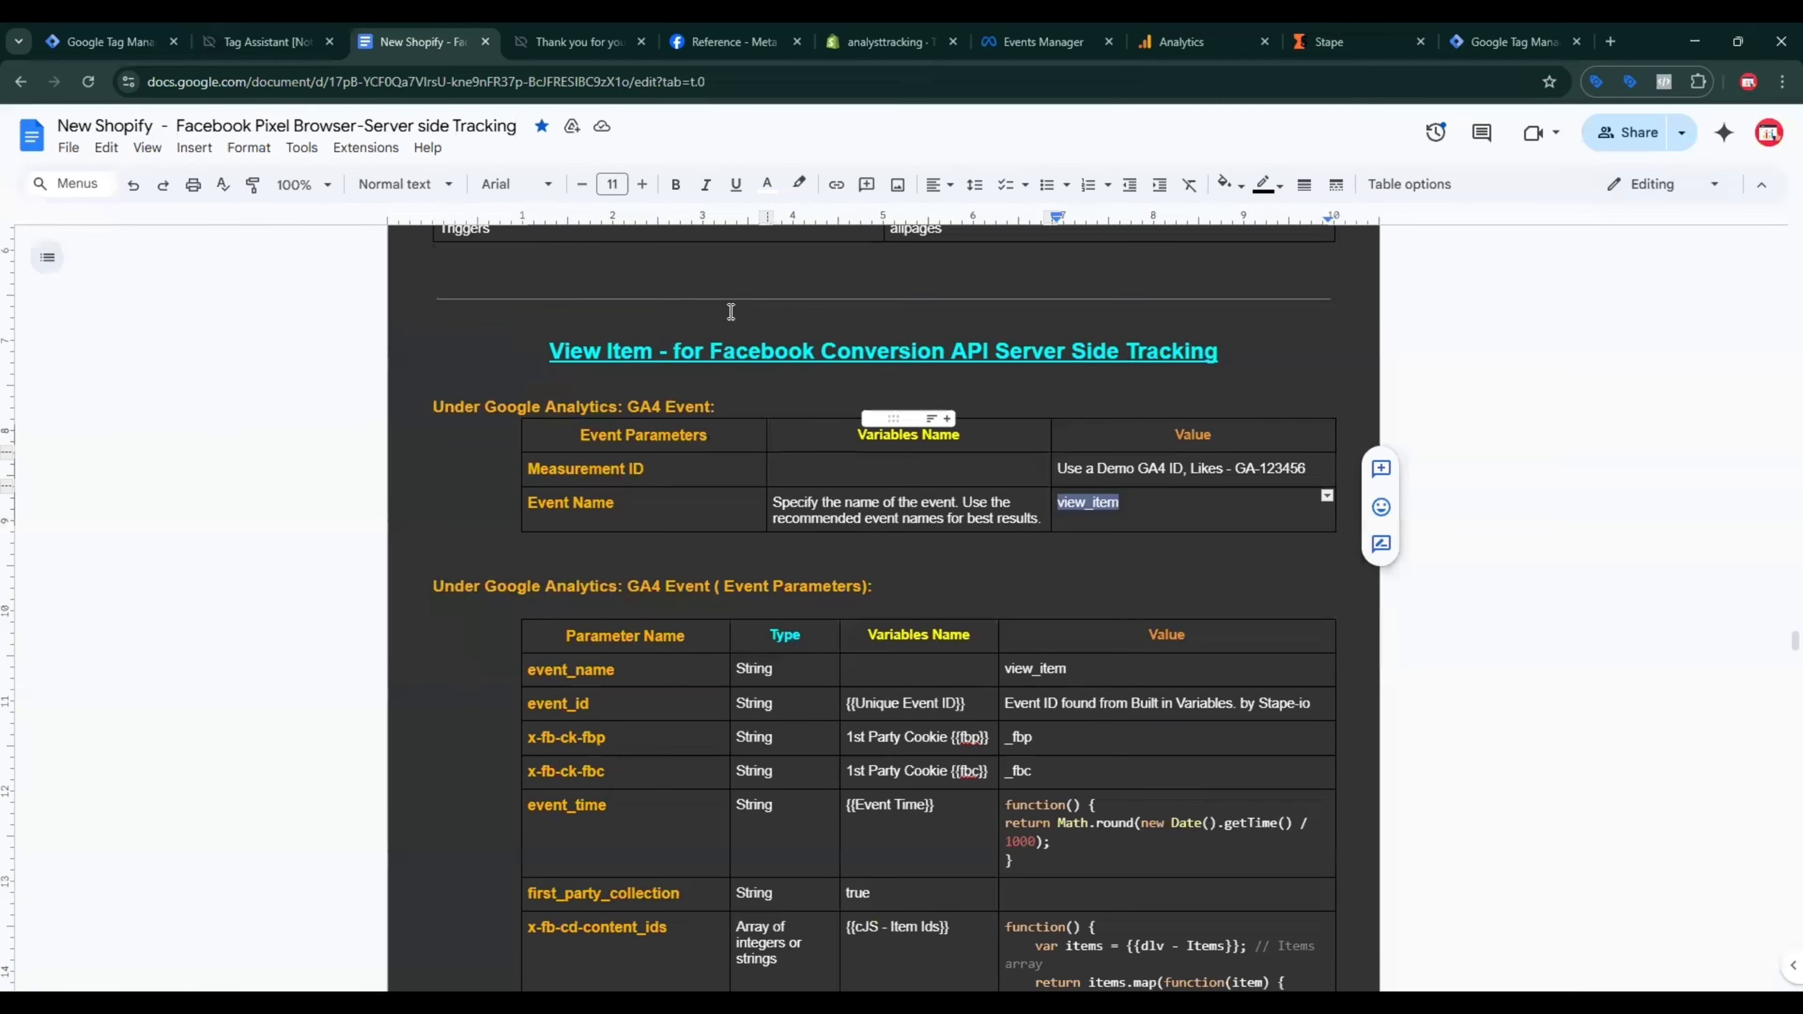
pyautogui.click(107, 41)
pyautogui.doubleClick(774, 497)
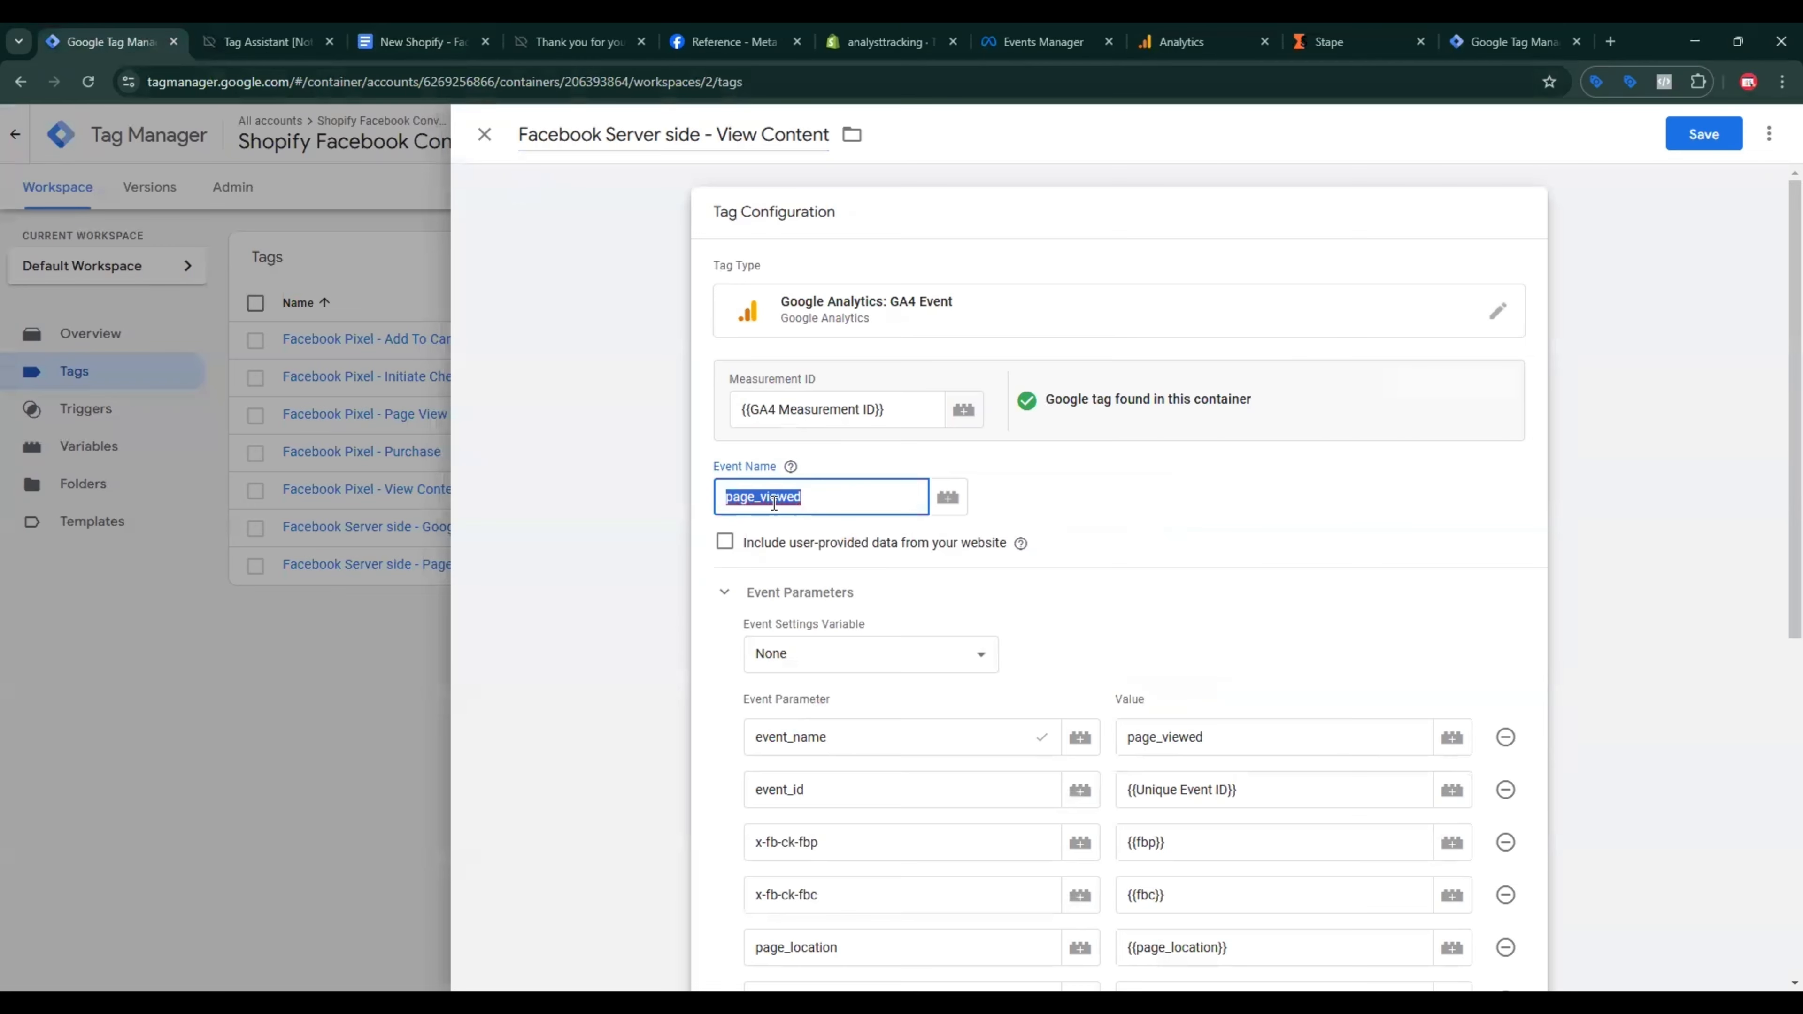
pyautogui.doubleClick(1146, 726)
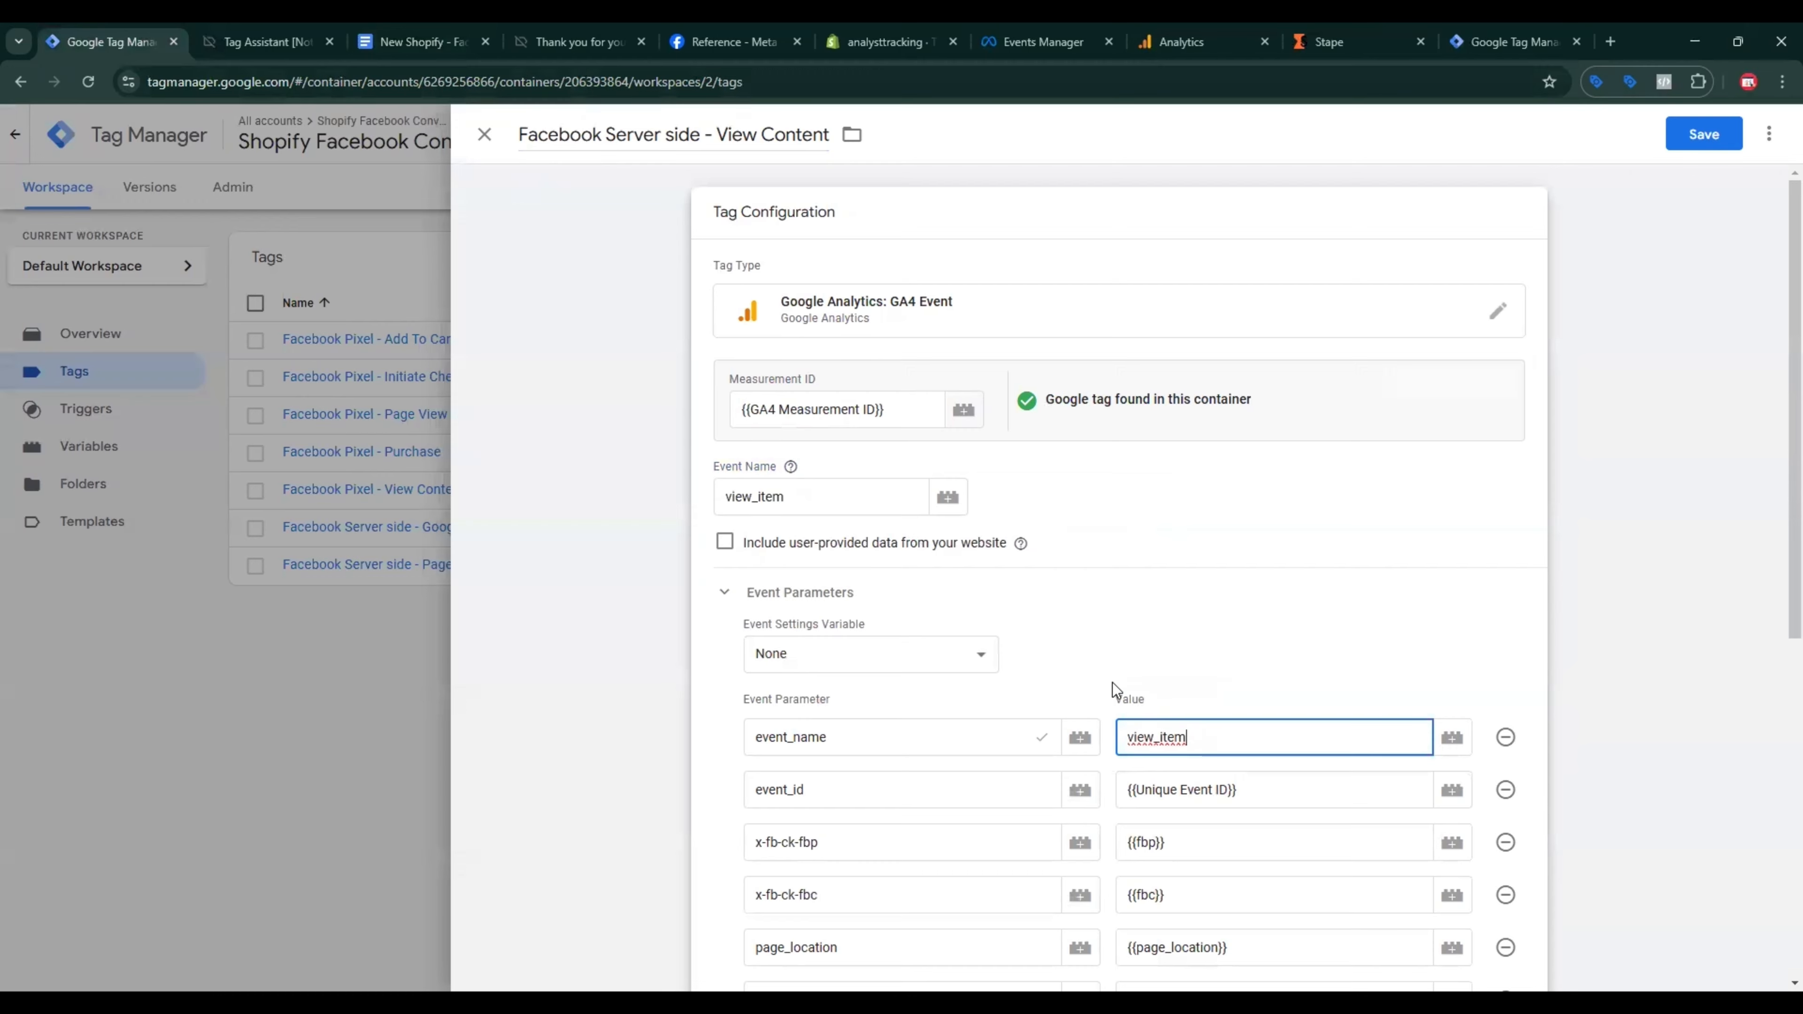
# Step: Add four empty event parameter rows below first_party_collection in the View Content tag
pyautogui.scroll(-6, 1112, 689)
pyautogui.click(834, 734)
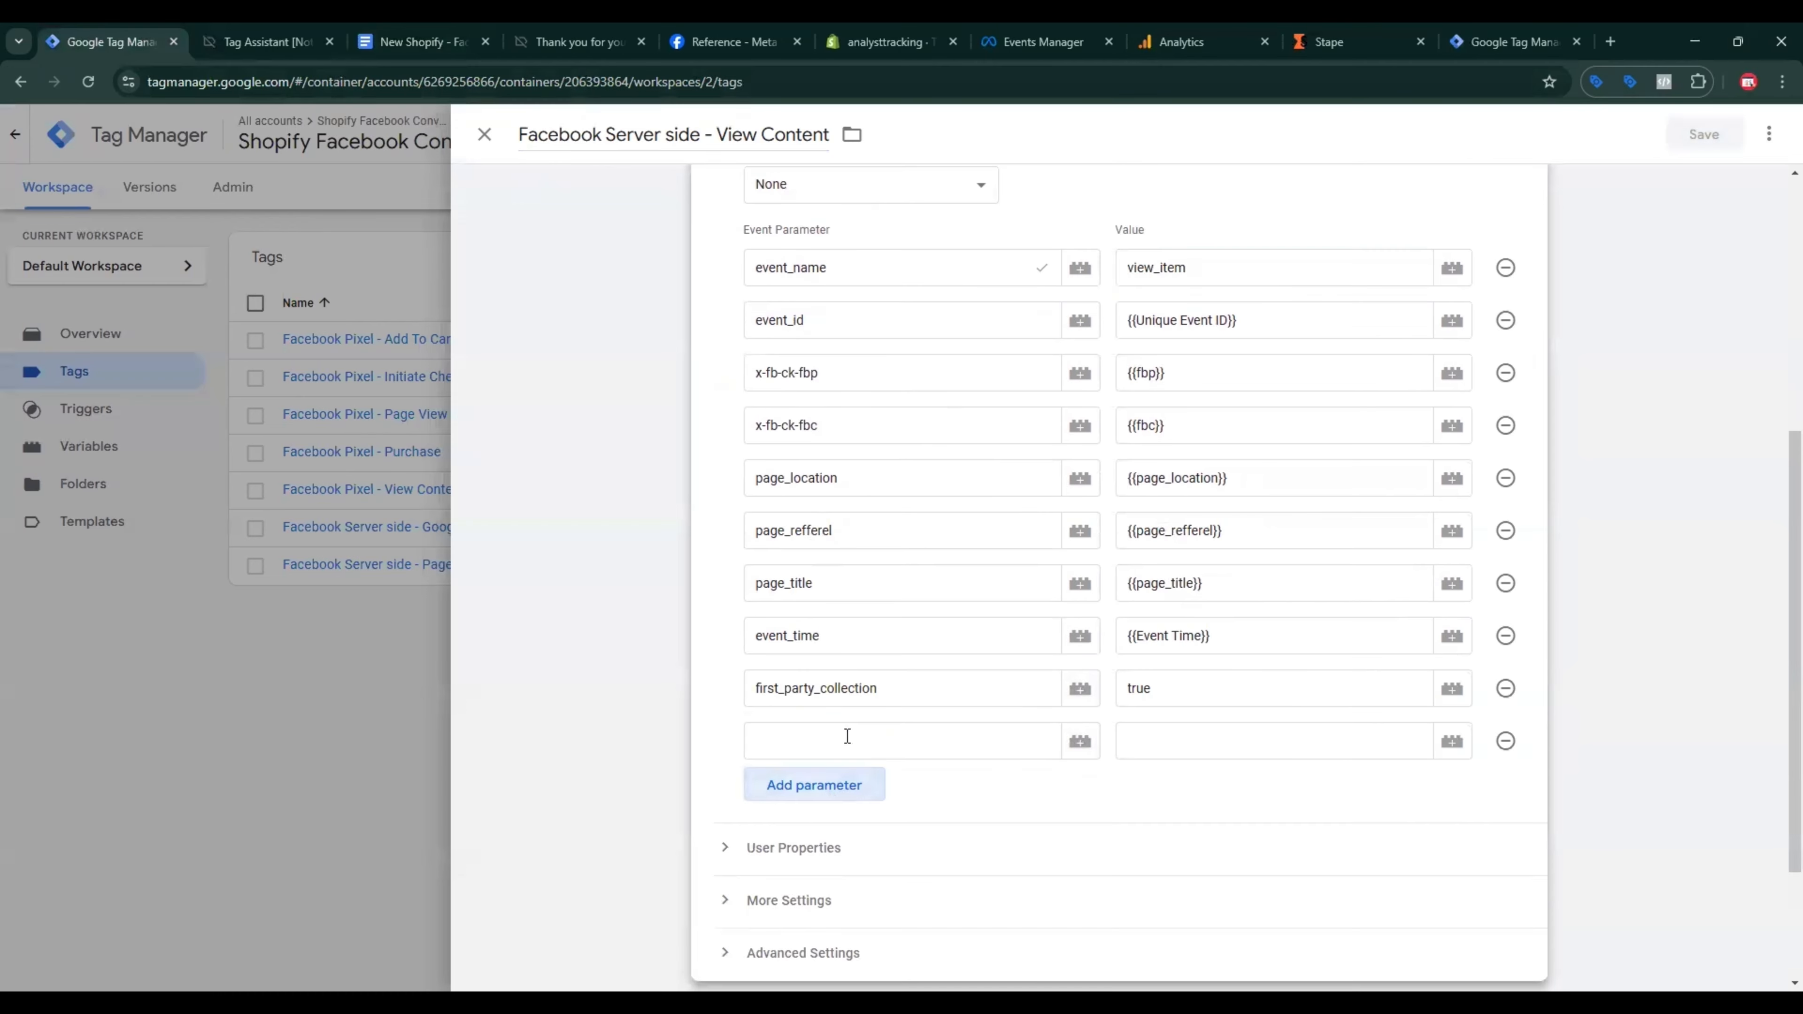
pyautogui.scroll(-3, 847, 736)
pyautogui.click(837, 601)
pyautogui.doubleClick(836, 654)
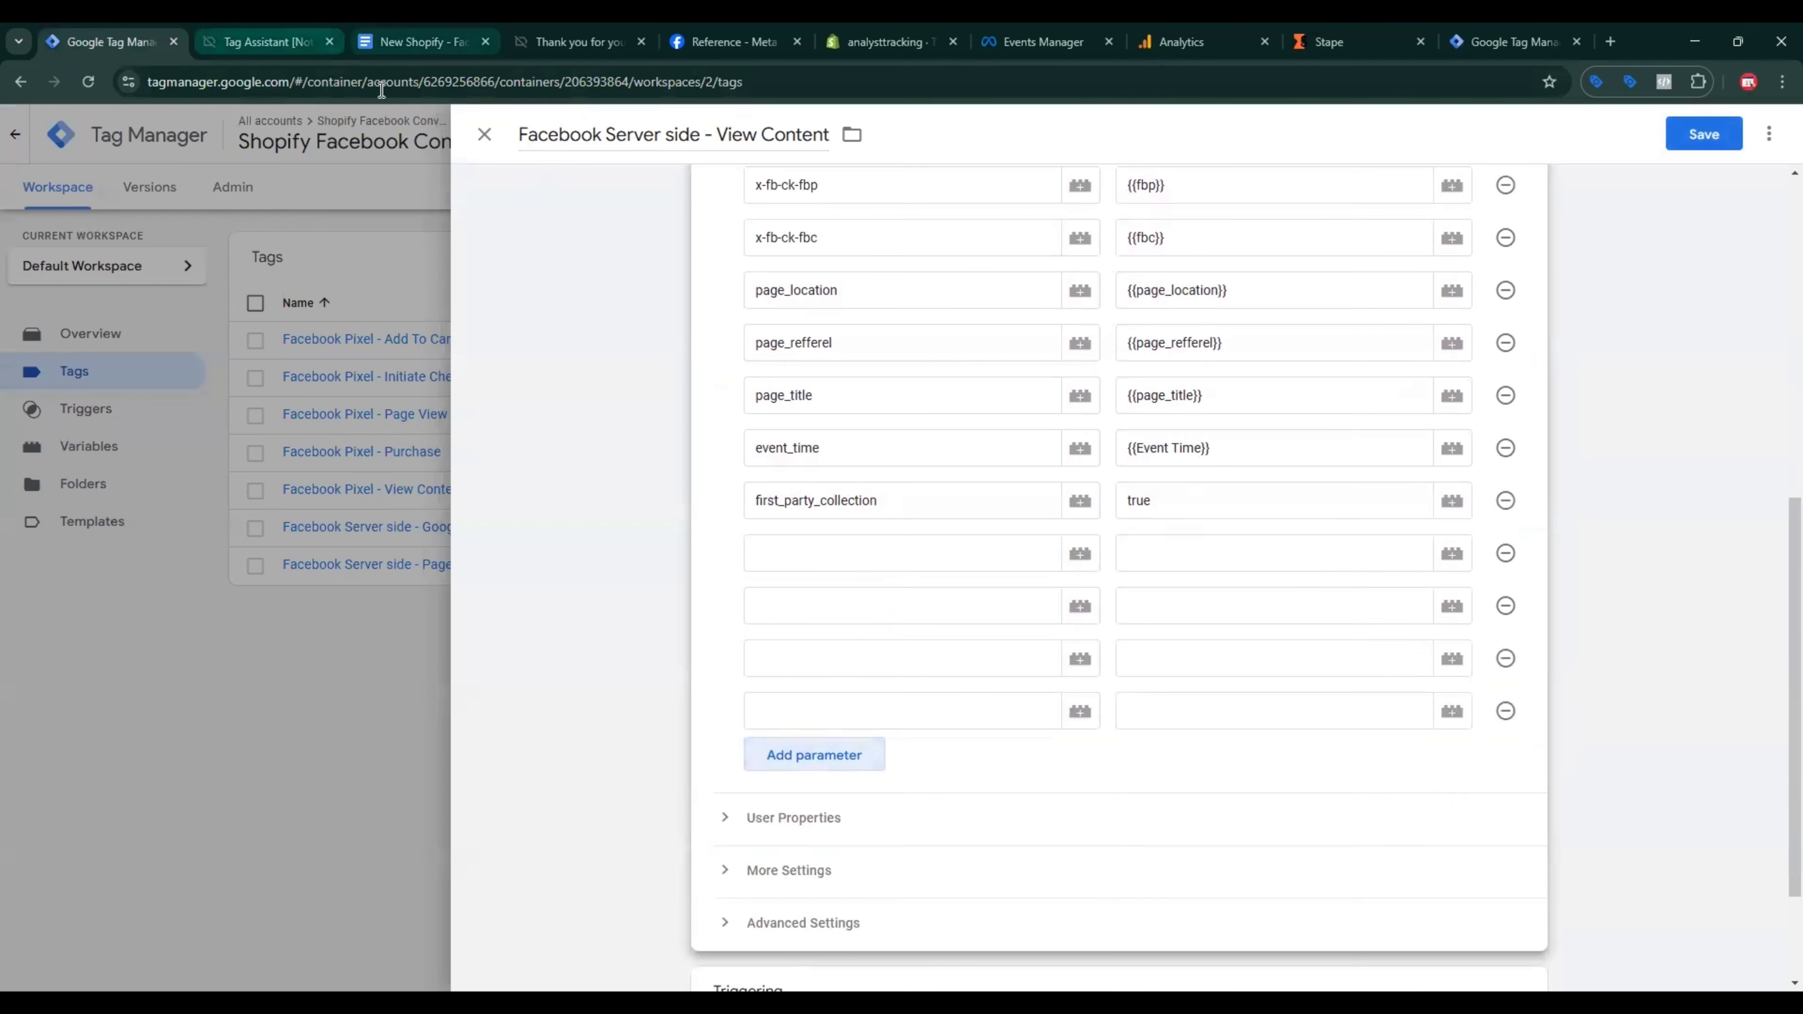
# Step: Copy x-fb-cd-content_ids and x-fb-cd-content_name from the document into the first two empty parameter names
pyautogui.click(419, 42)
pyautogui.scroll(-5, 660, 532)
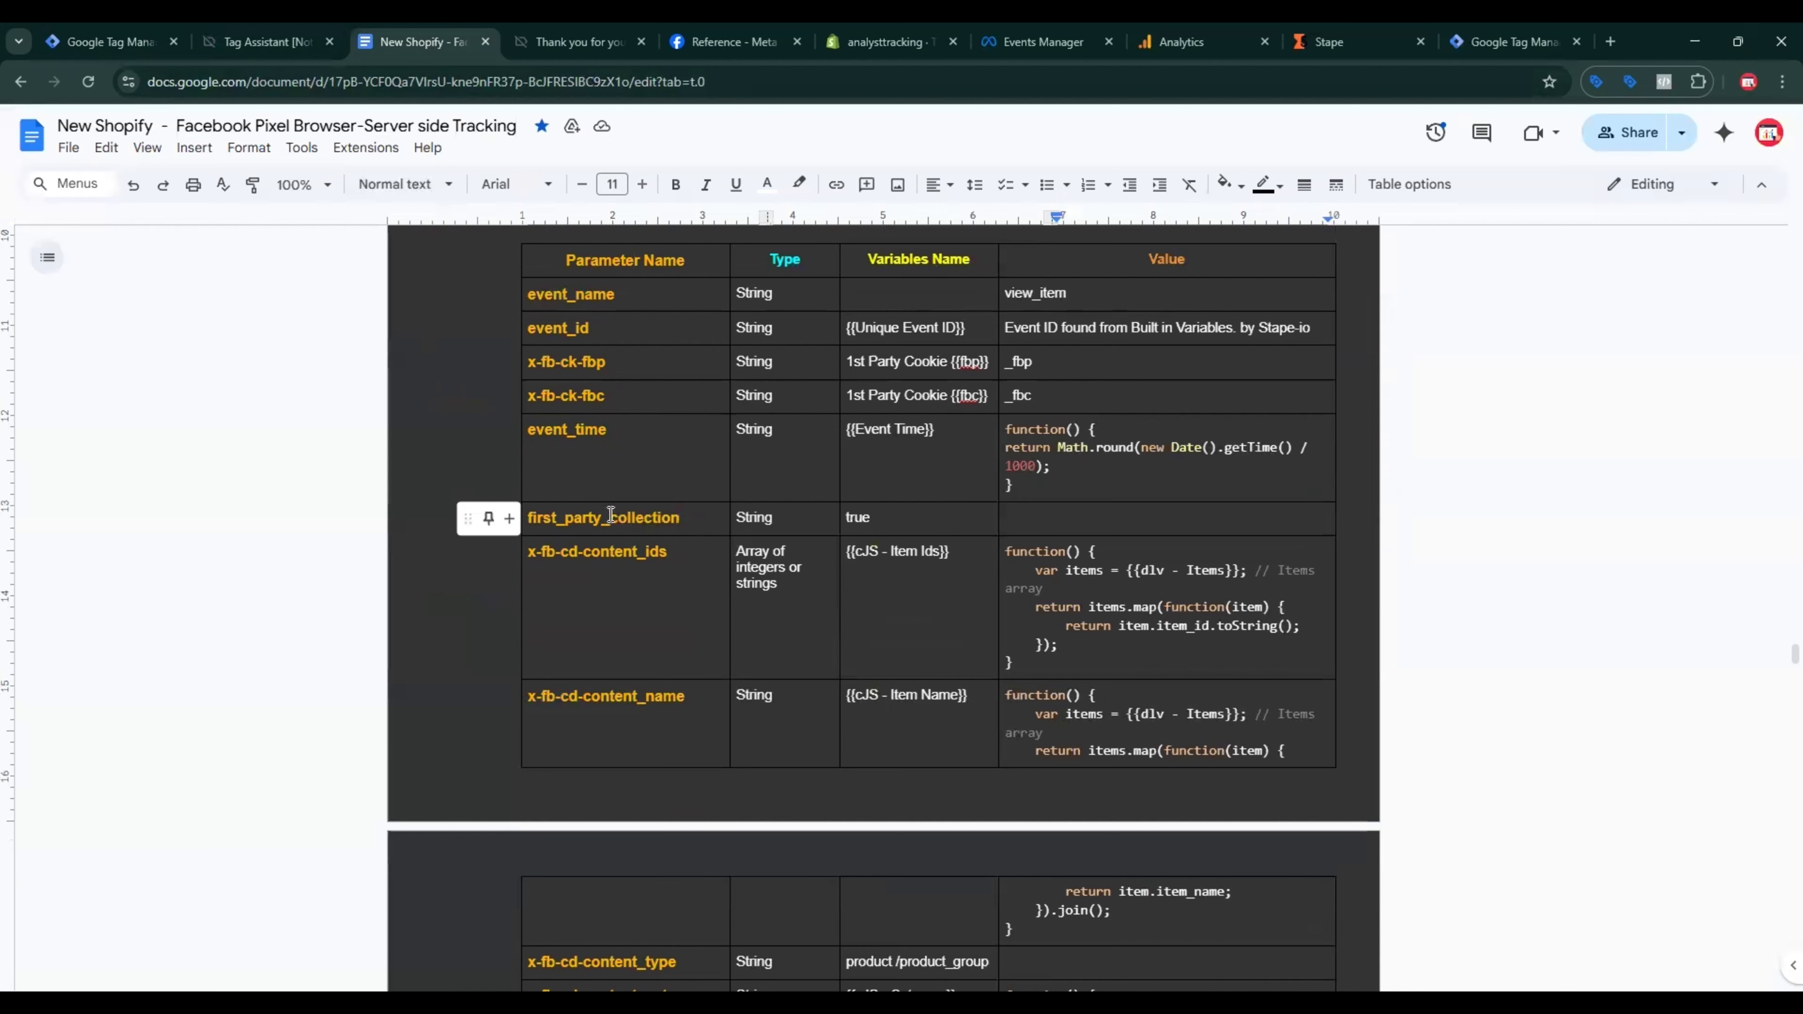
pyautogui.tripleClick(614, 544)
pyautogui.doubleClick(597, 698)
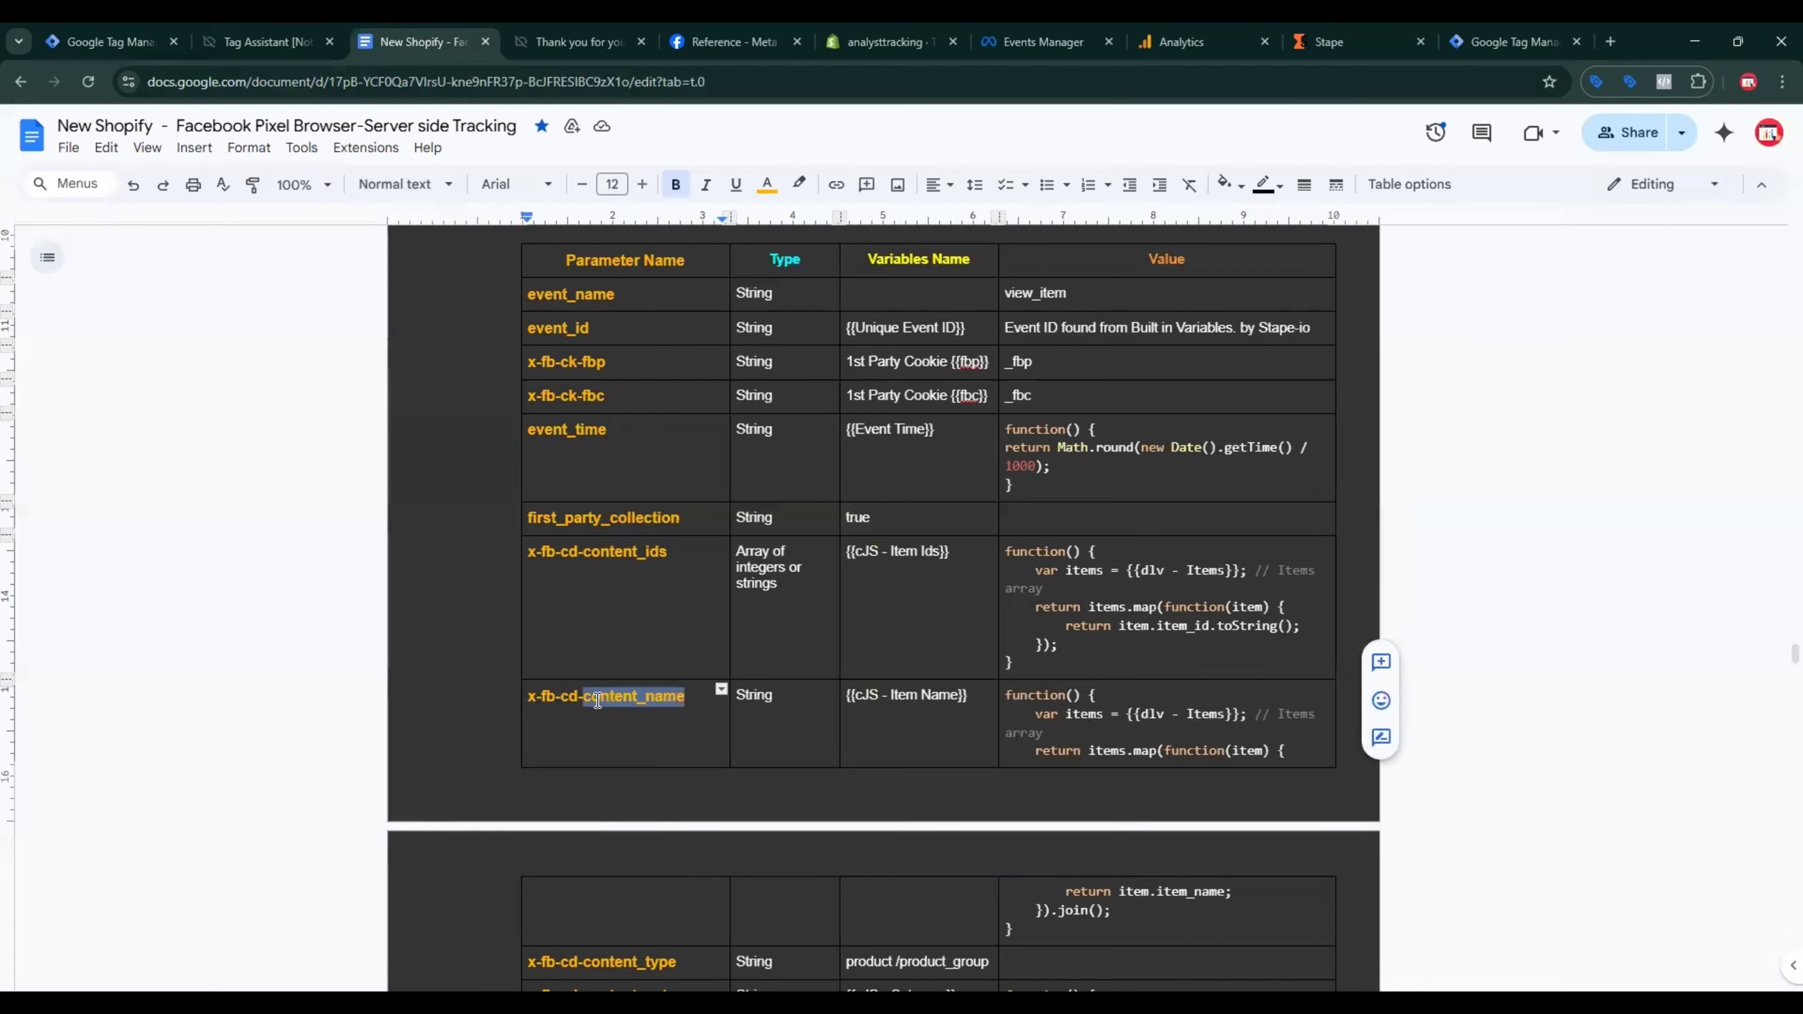
pyautogui.hotkey('ctrl', '1')
pyautogui.click(789, 617)
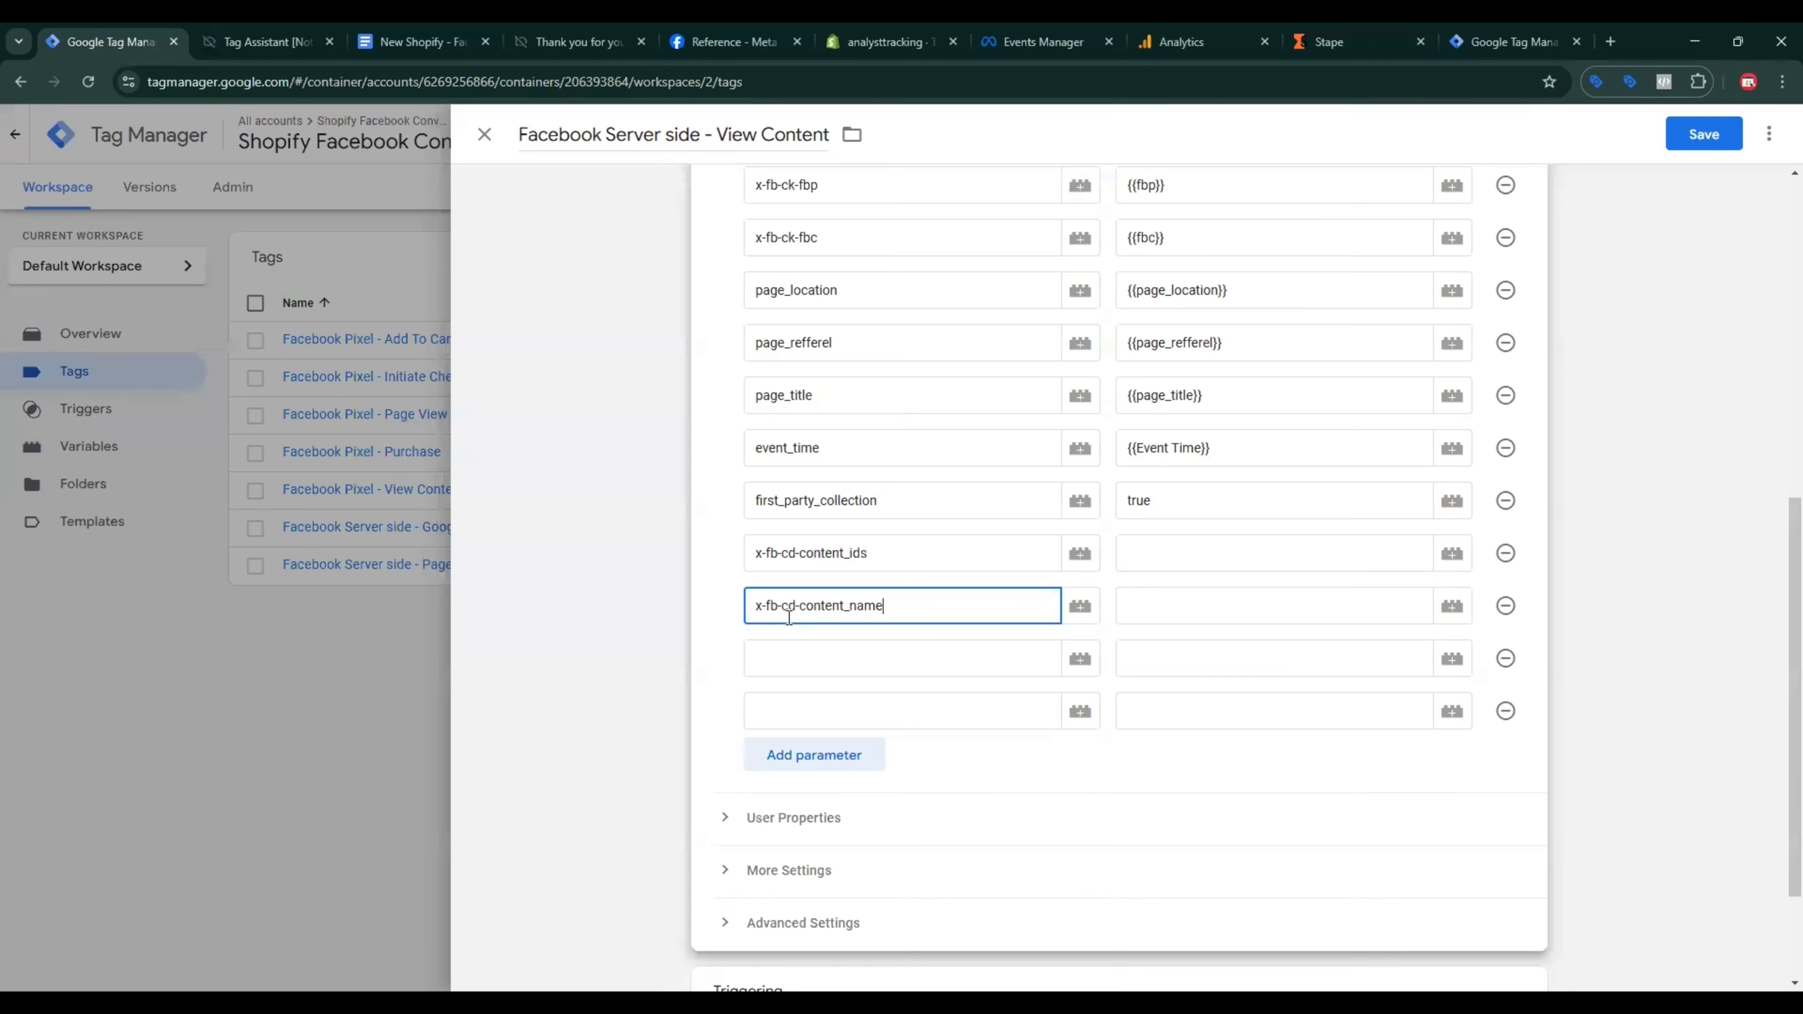
# Step: Copy x-fb-cd-content_type and x-fb-cd-content_category from the document into the remaining two empty parameter names
pyautogui.click(425, 41)
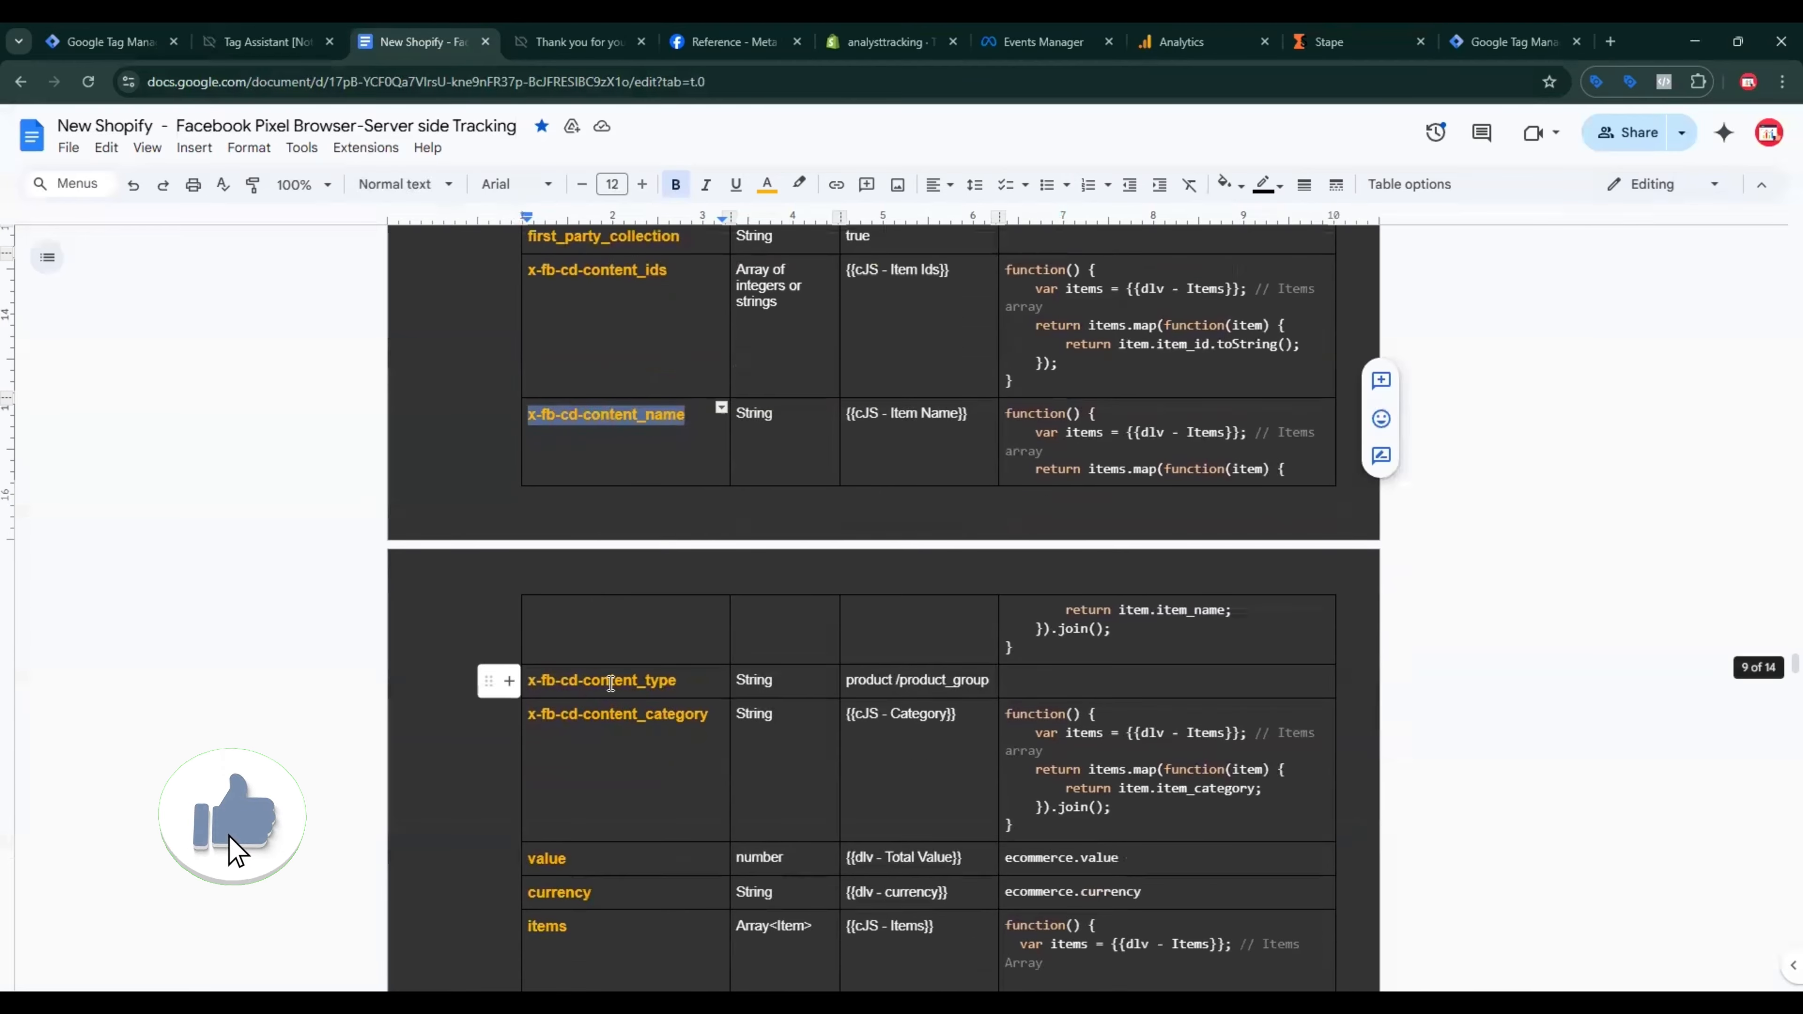
pyautogui.tripleClick(610, 684)
pyautogui.hotkey('ctrl', 'c')
pyautogui.click(111, 47)
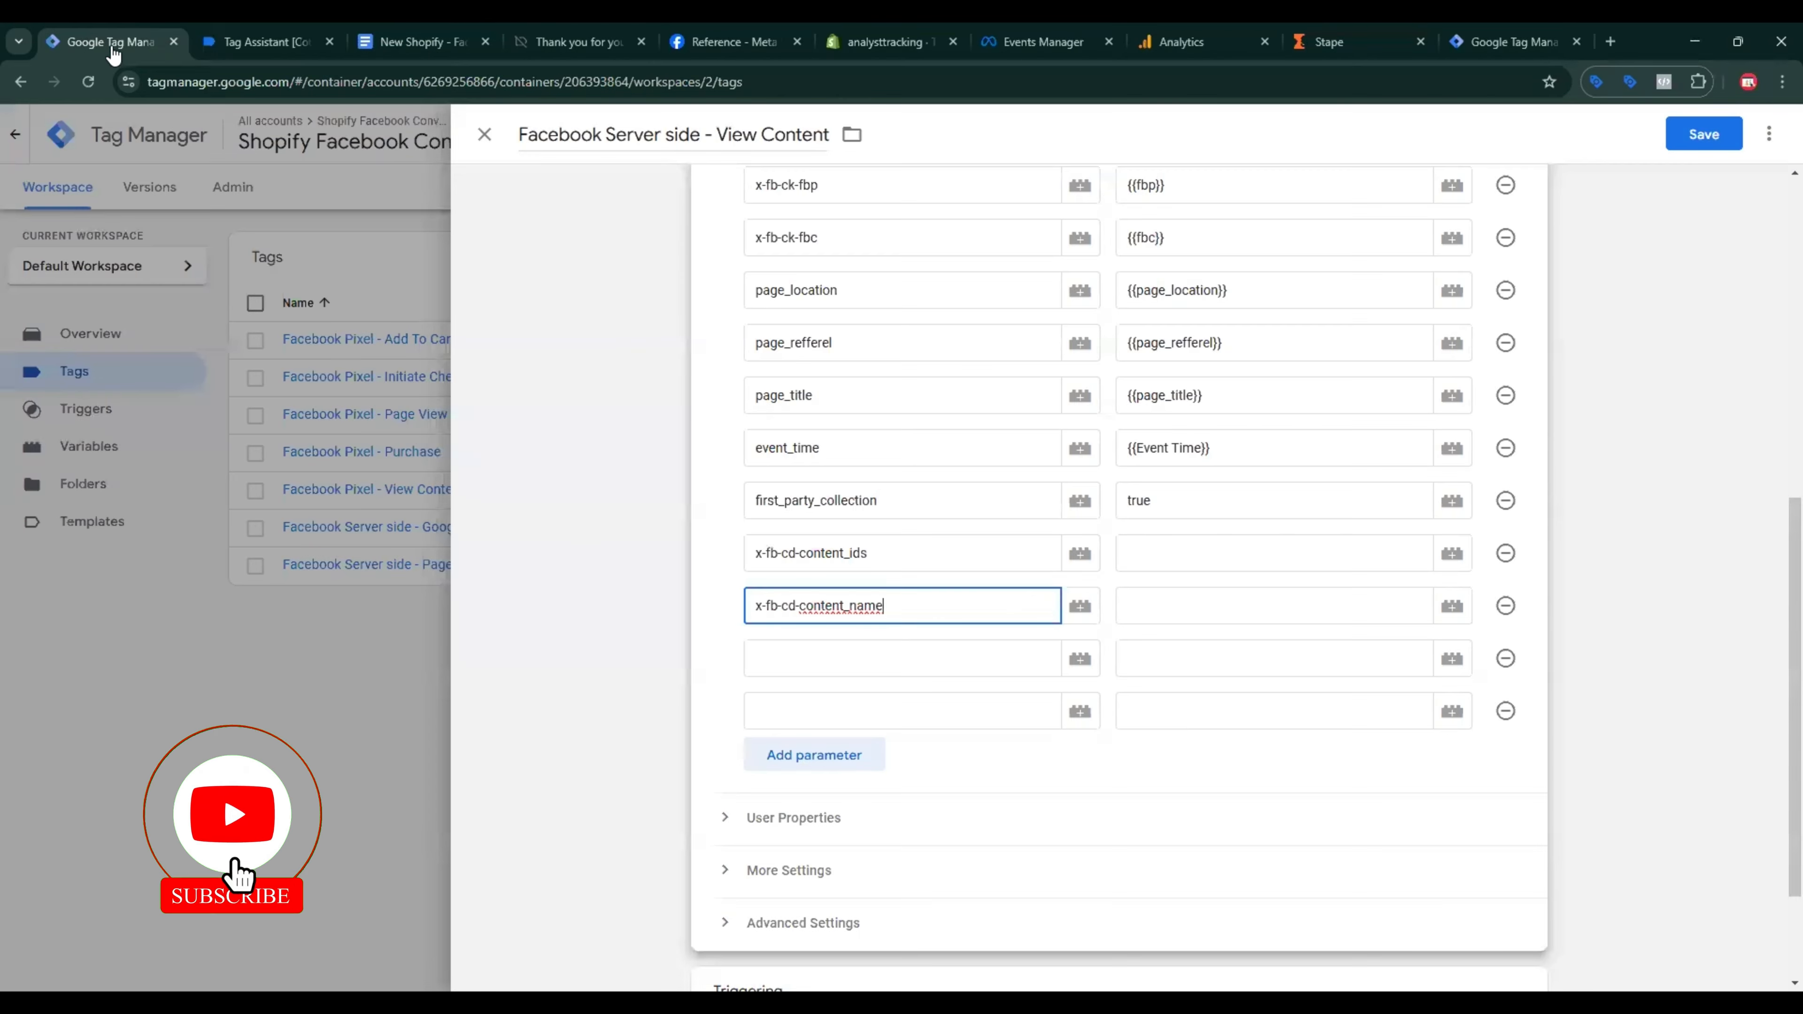
pyautogui.click(850, 663)
pyautogui.hotkey('ctrl', 'v')
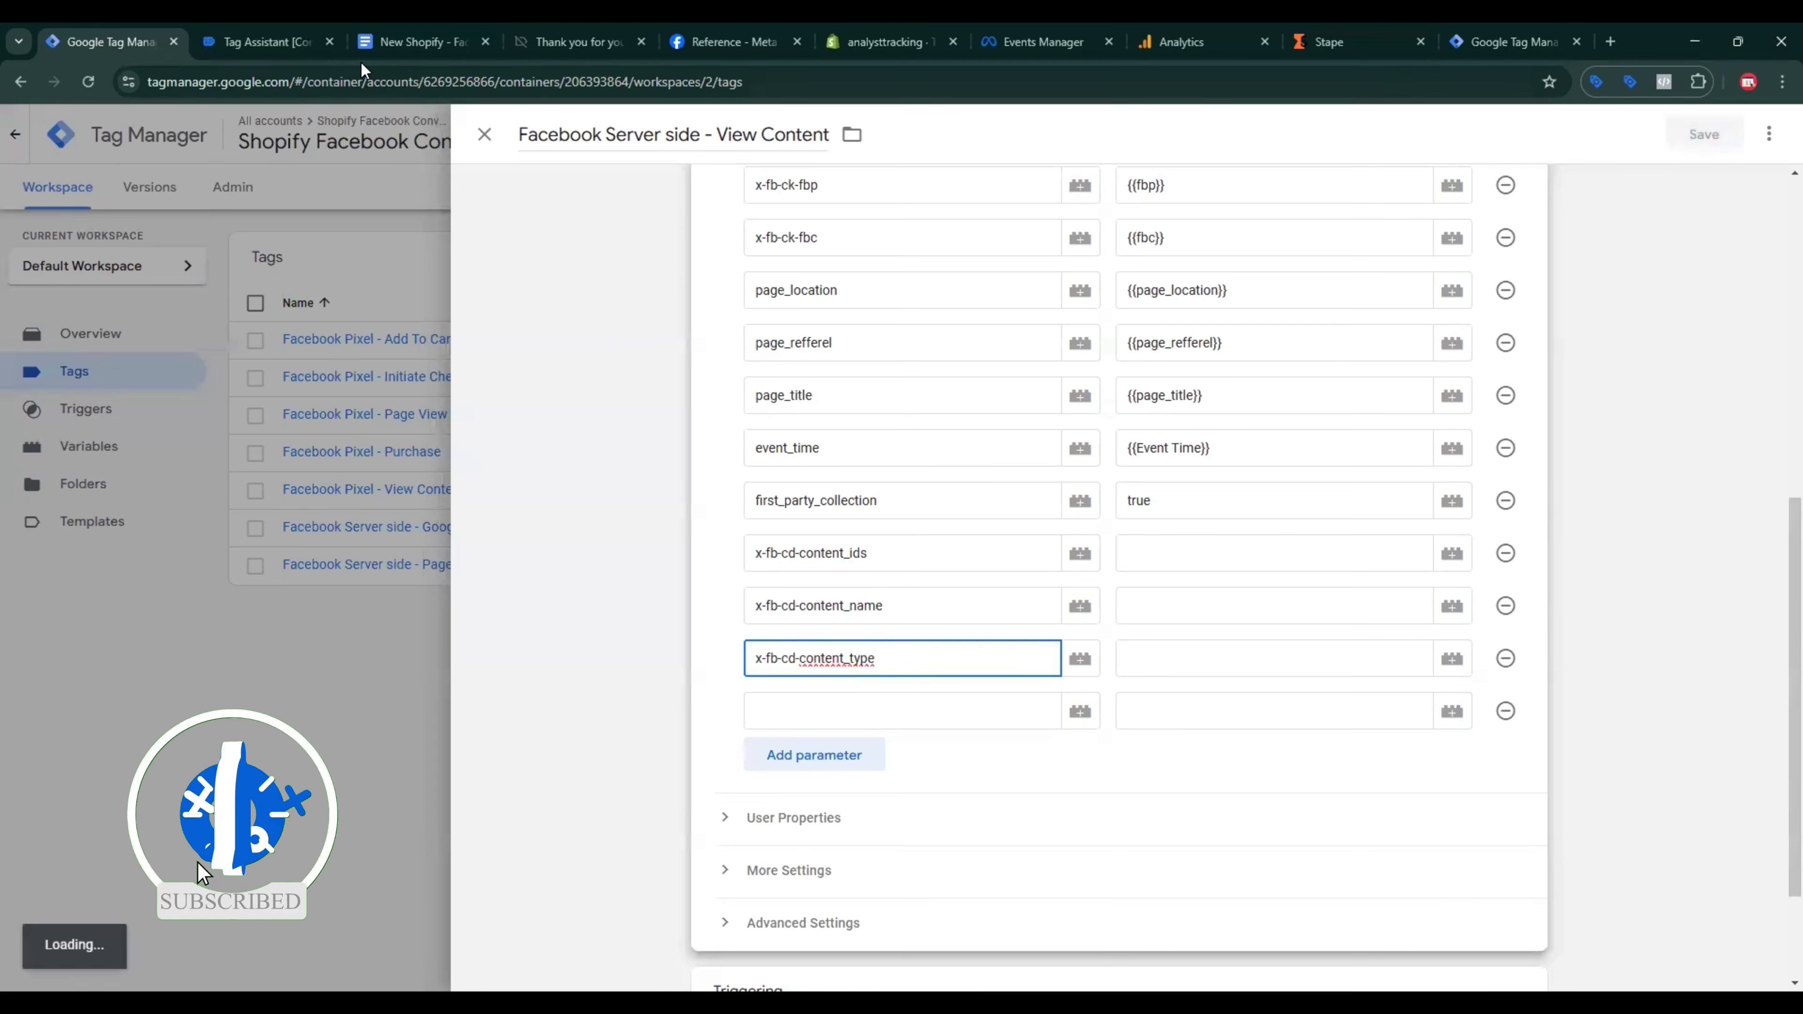
pyautogui.click(408, 41)
pyautogui.tripleClick(636, 715)
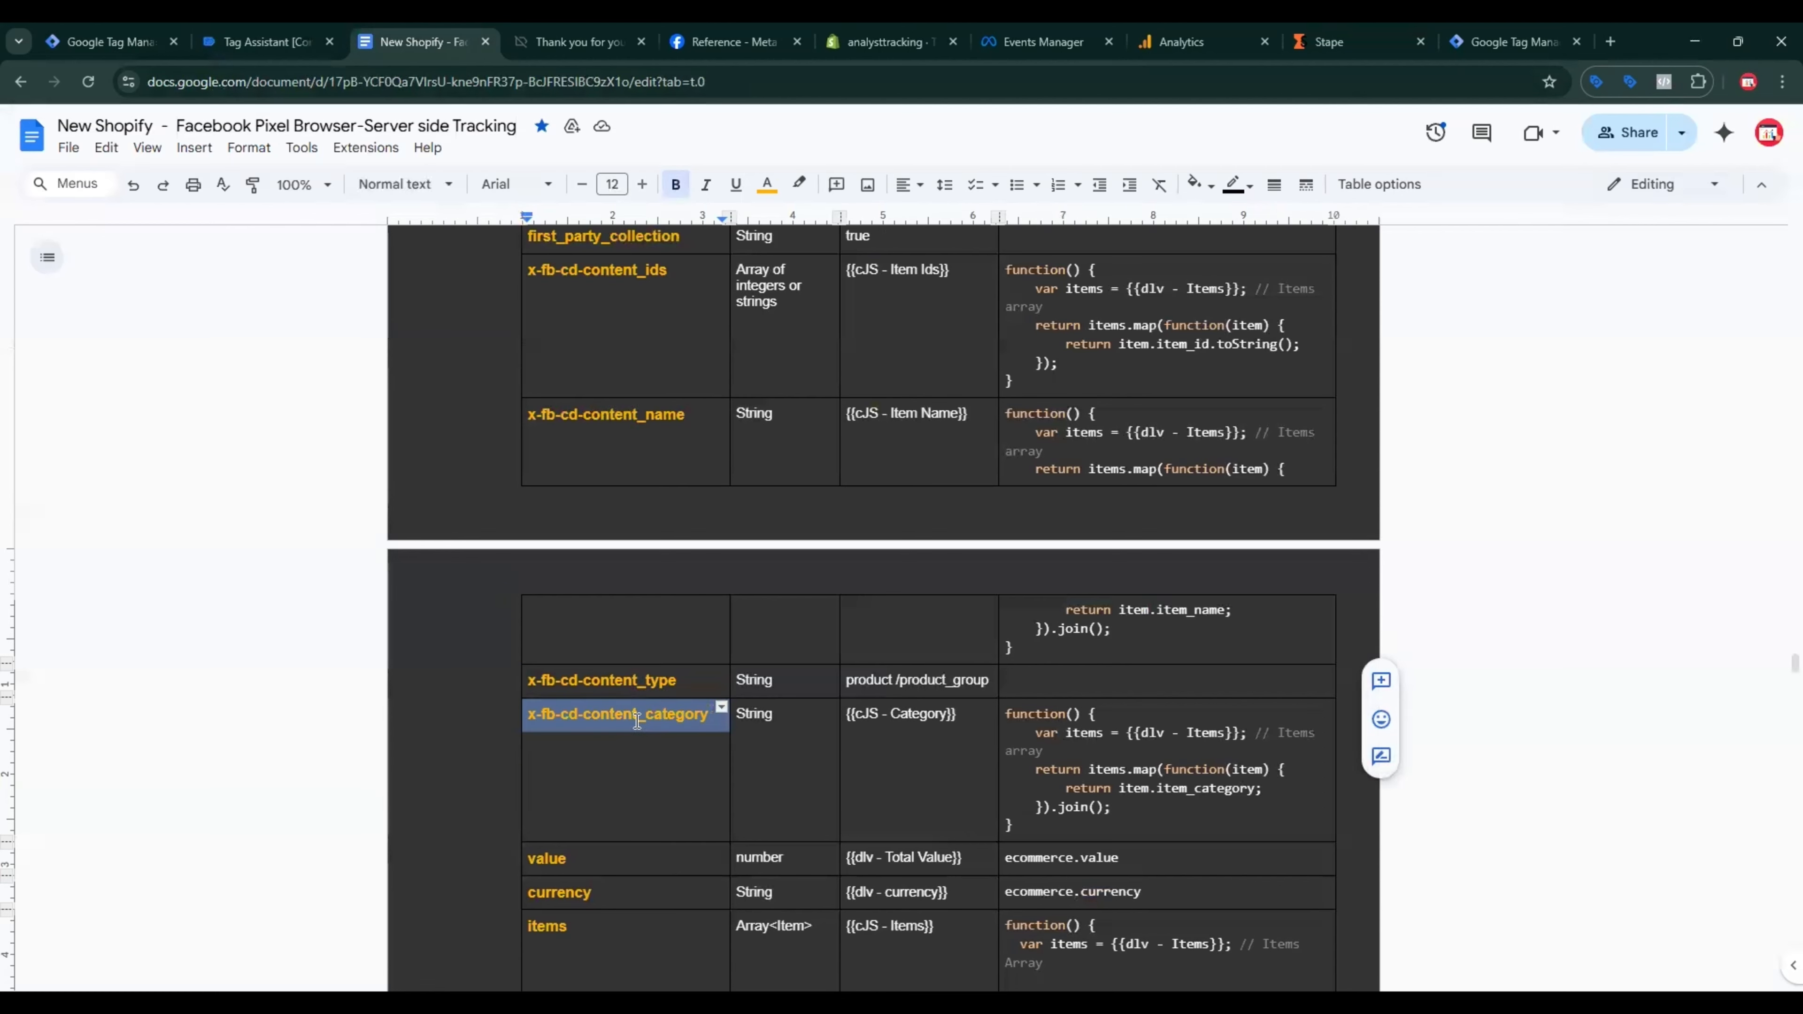
pyautogui.click(110, 41)
pyautogui.click(809, 712)
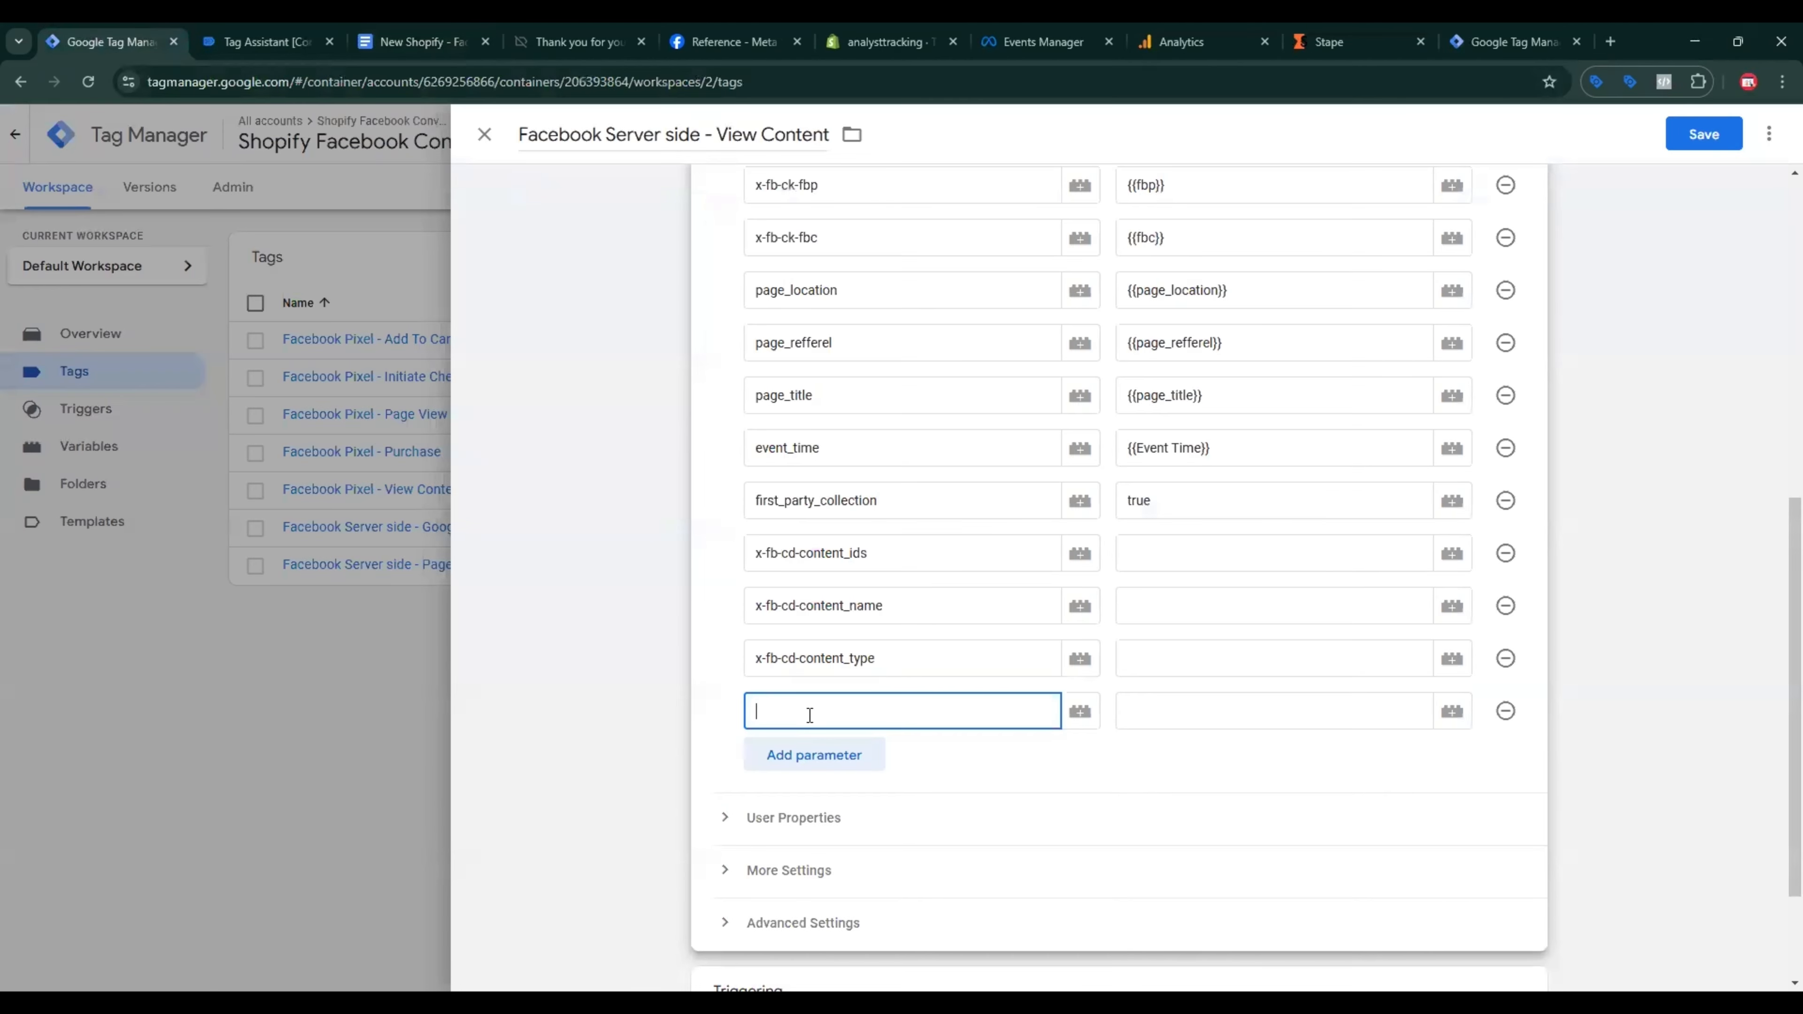
# Step: Add two more event parameter rows and name them value and currency, as listed in the document
pyautogui.doubleClick(833, 772)
pyautogui.click(813, 772)
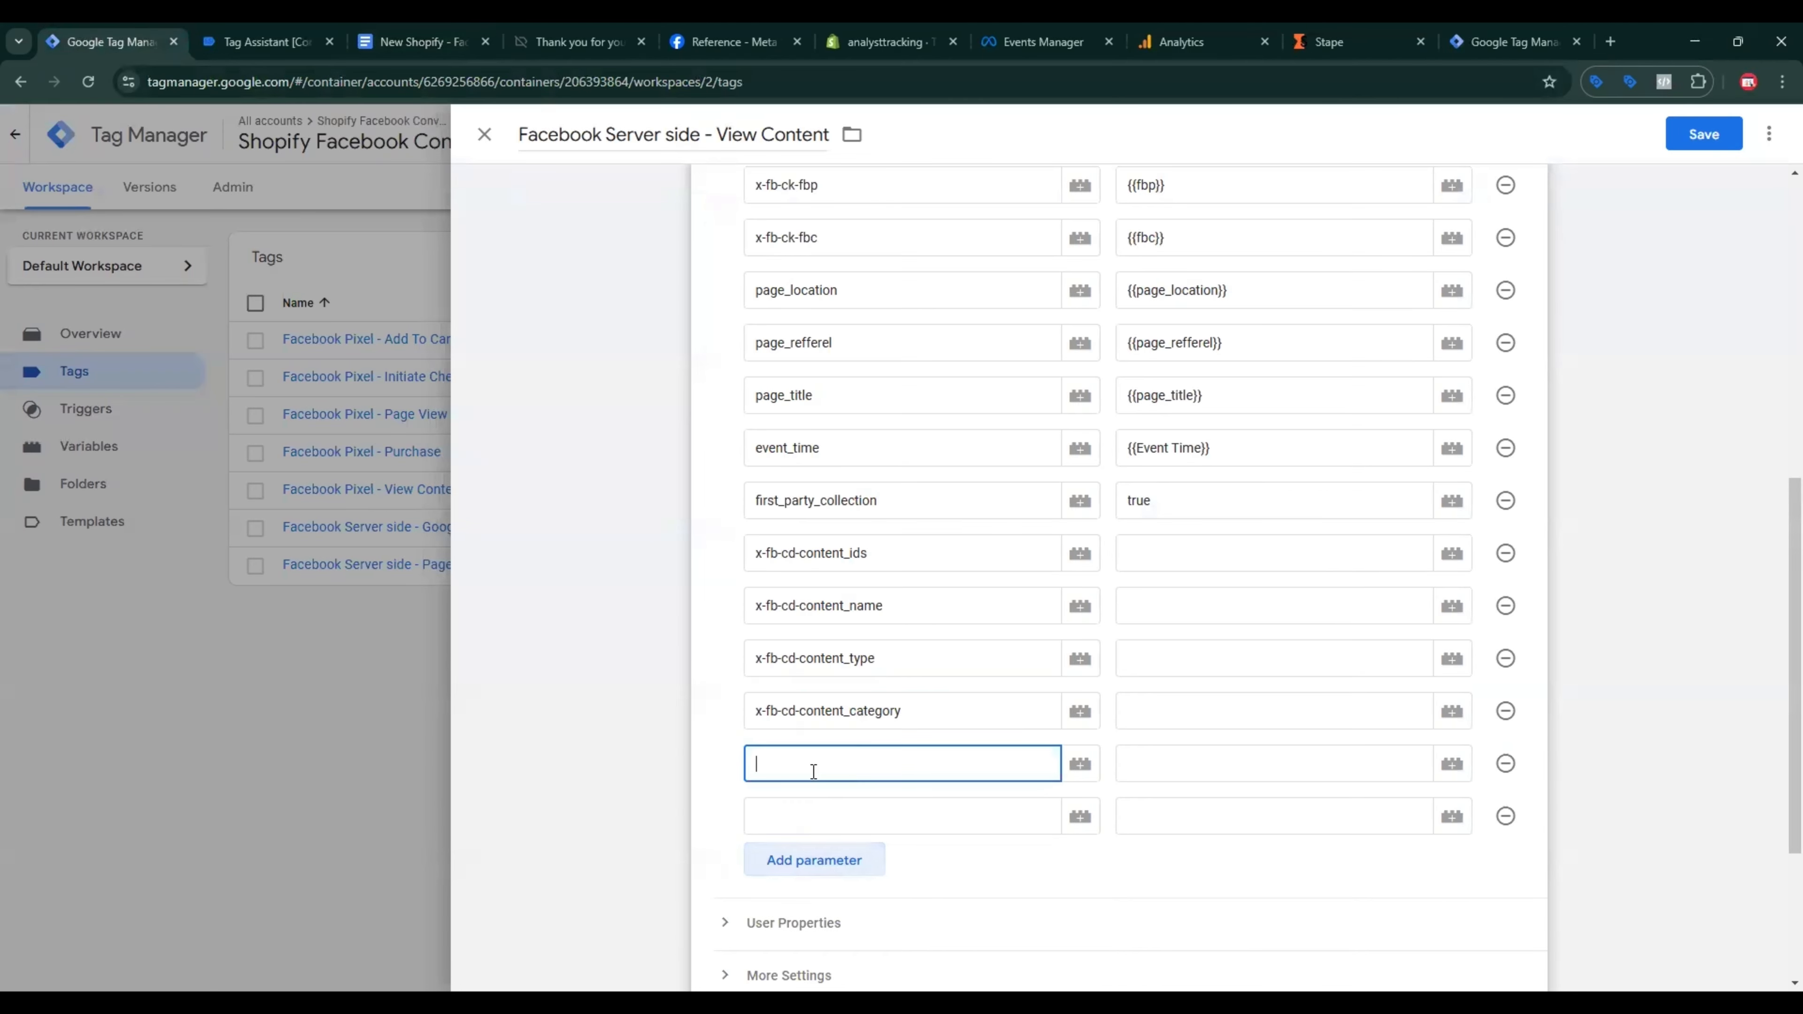
pyautogui.write('value')
pyautogui.click(423, 42)
pyautogui.scroll(-4, 568, 611)
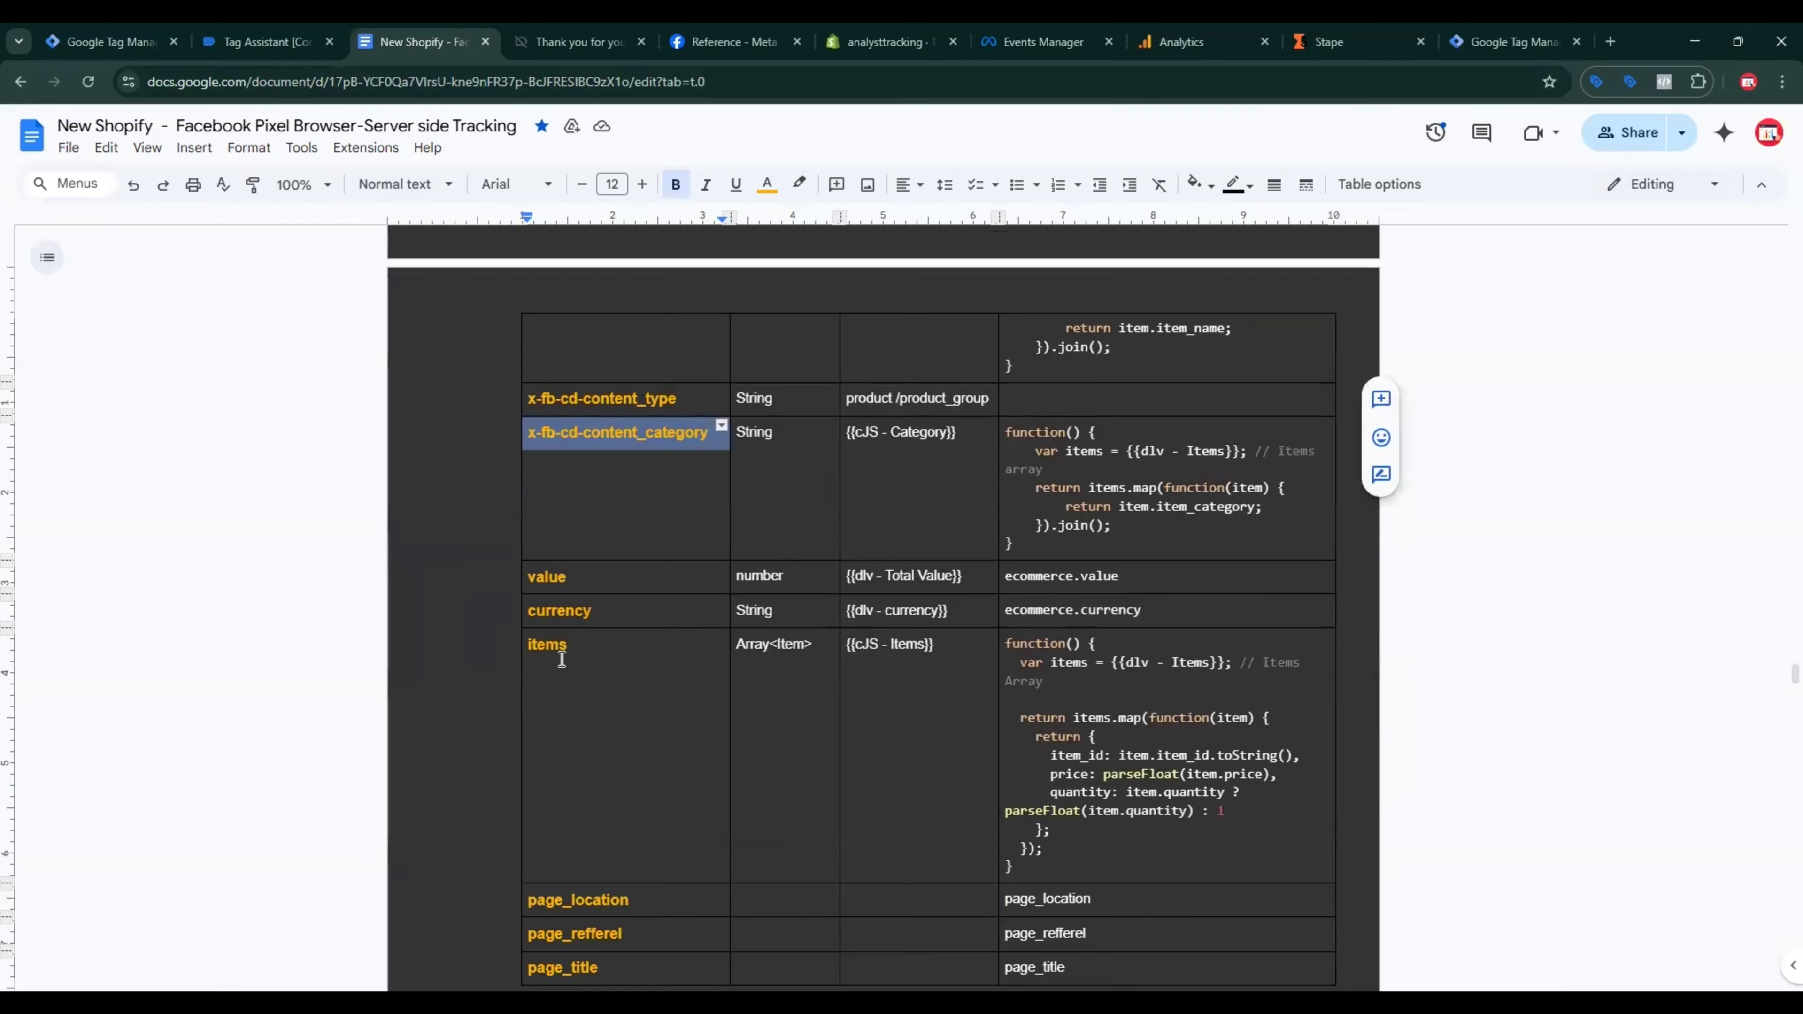
pyautogui.doubleClick(569, 610)
pyautogui.hotkey('ctrl', 'c')
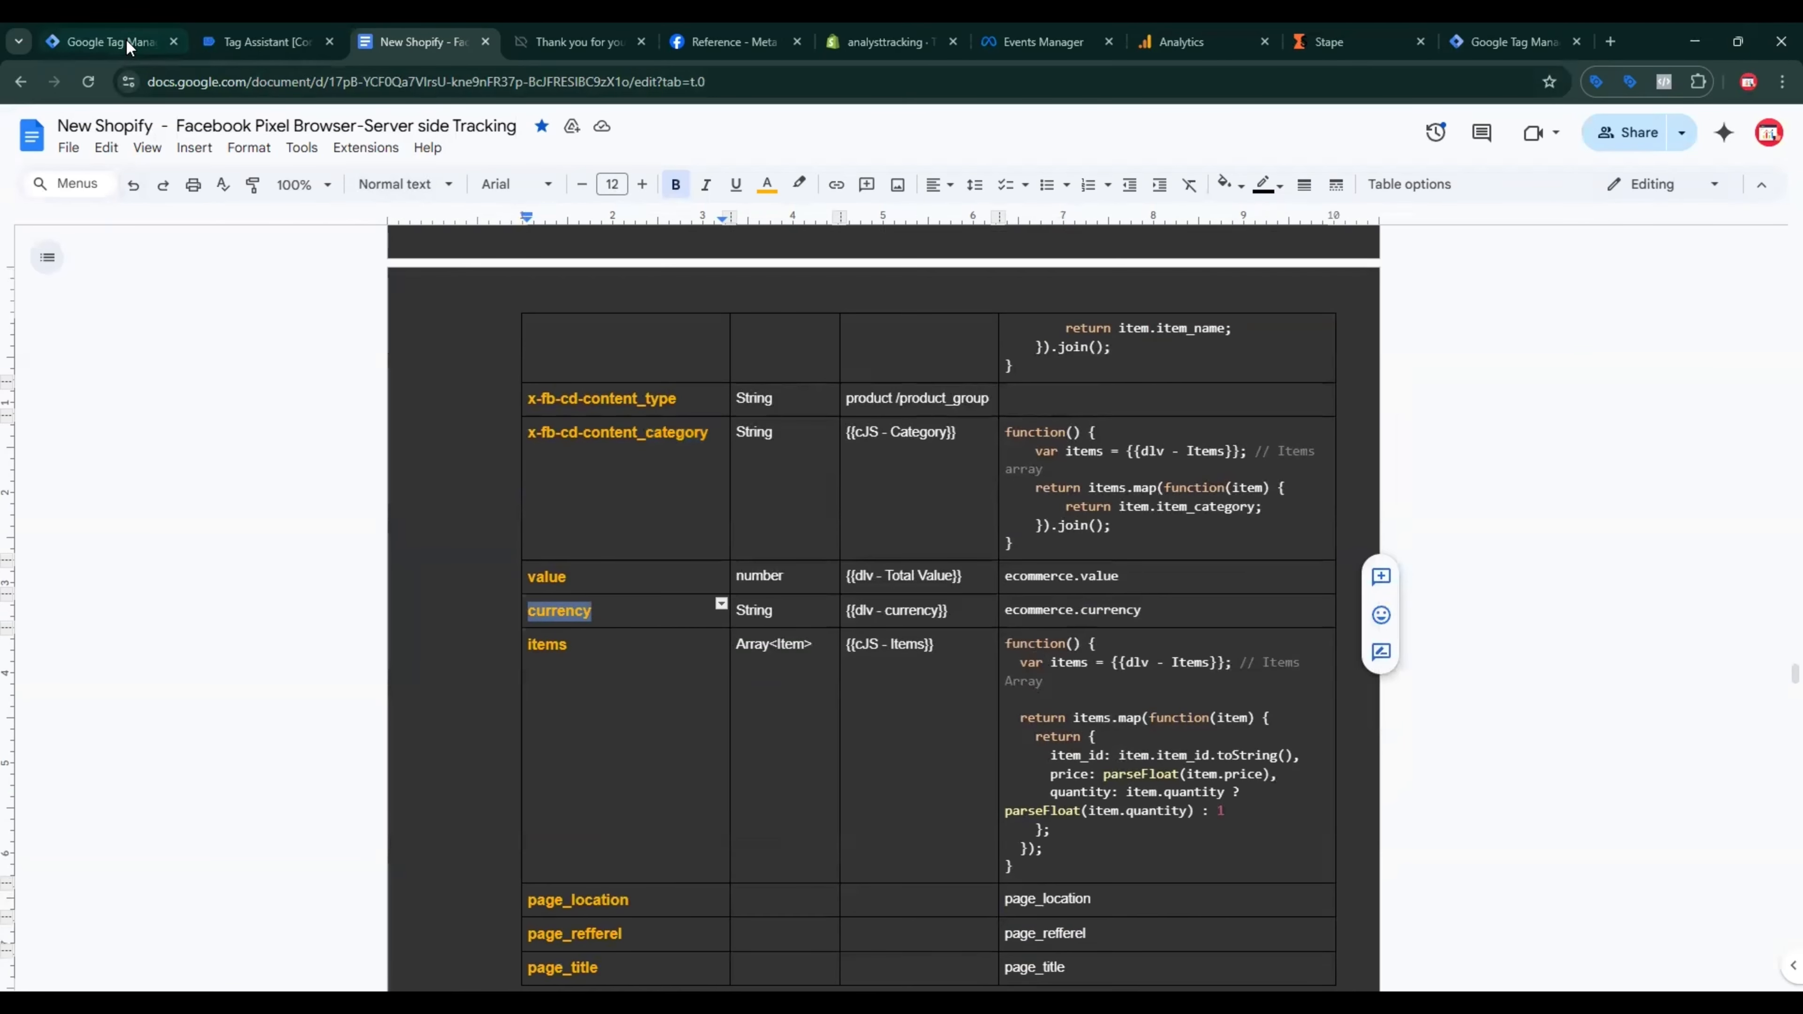
pyautogui.click(110, 42)
pyautogui.click(809, 856)
pyautogui.hotkey('ctrl', 'v')
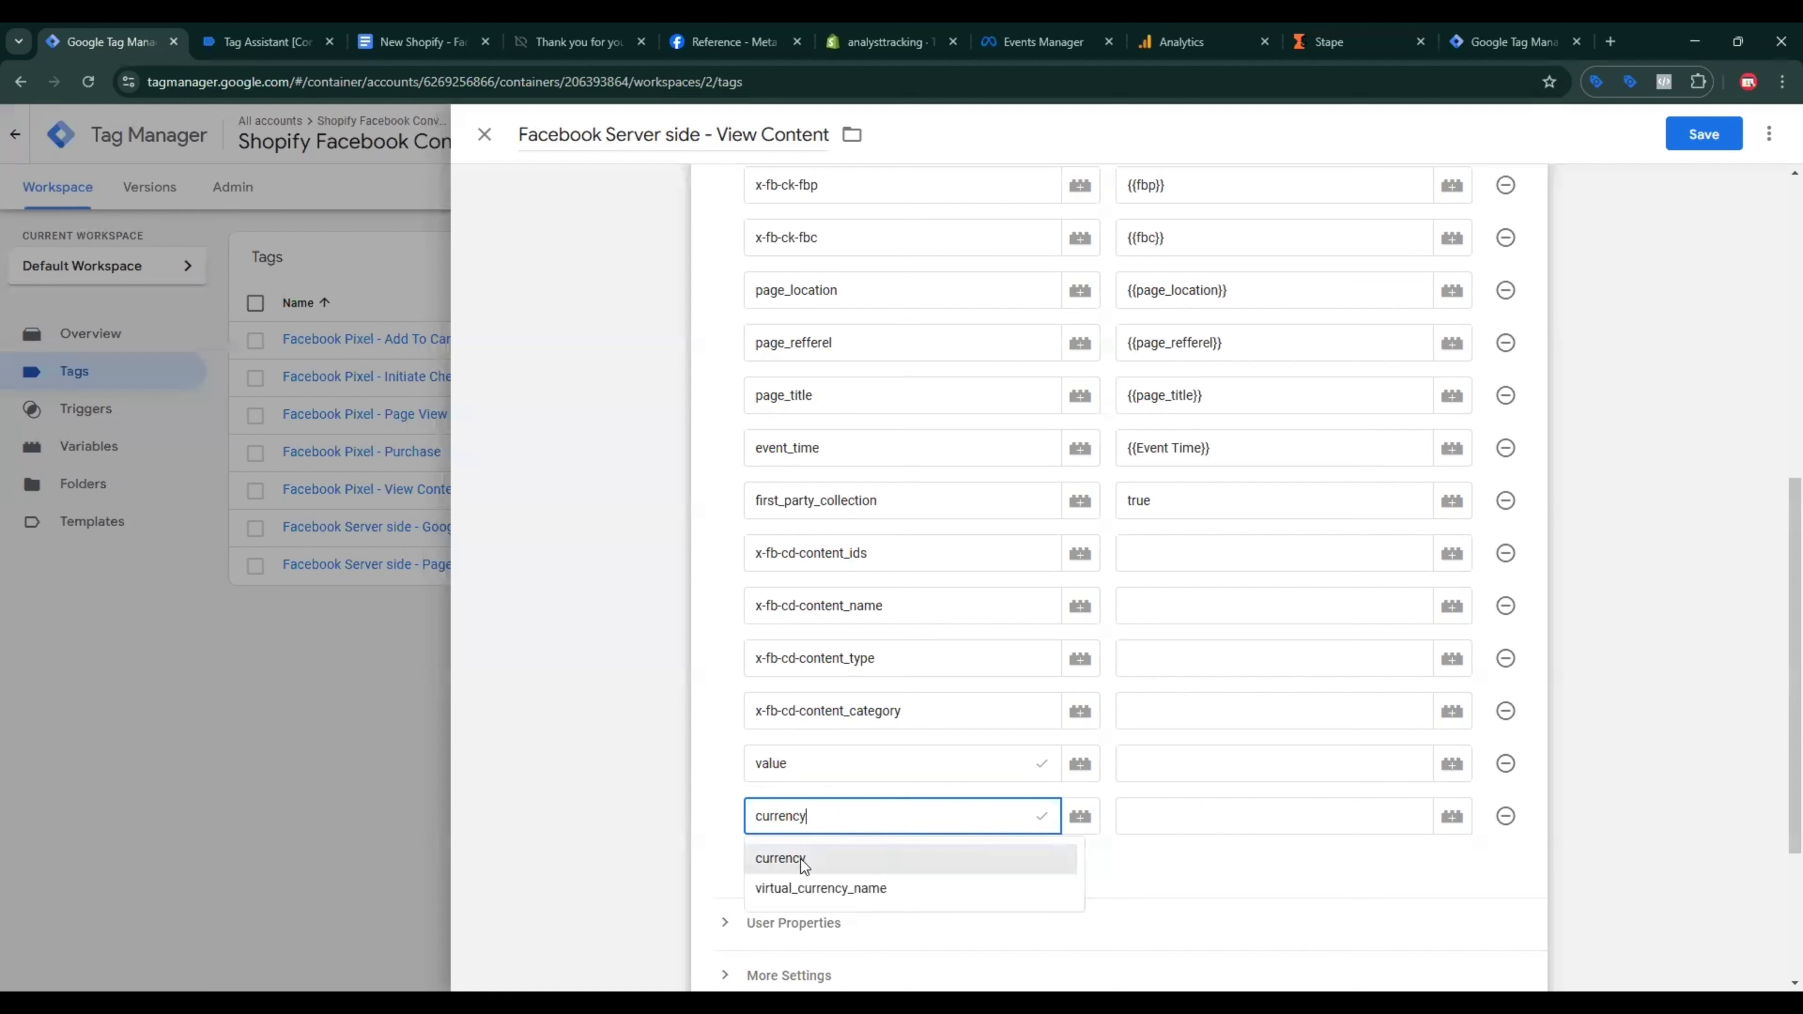
pyautogui.click(810, 861)
# Step: Add another event parameter row to the View Content tag and name it items, copied from the document
pyautogui.click(438, 32)
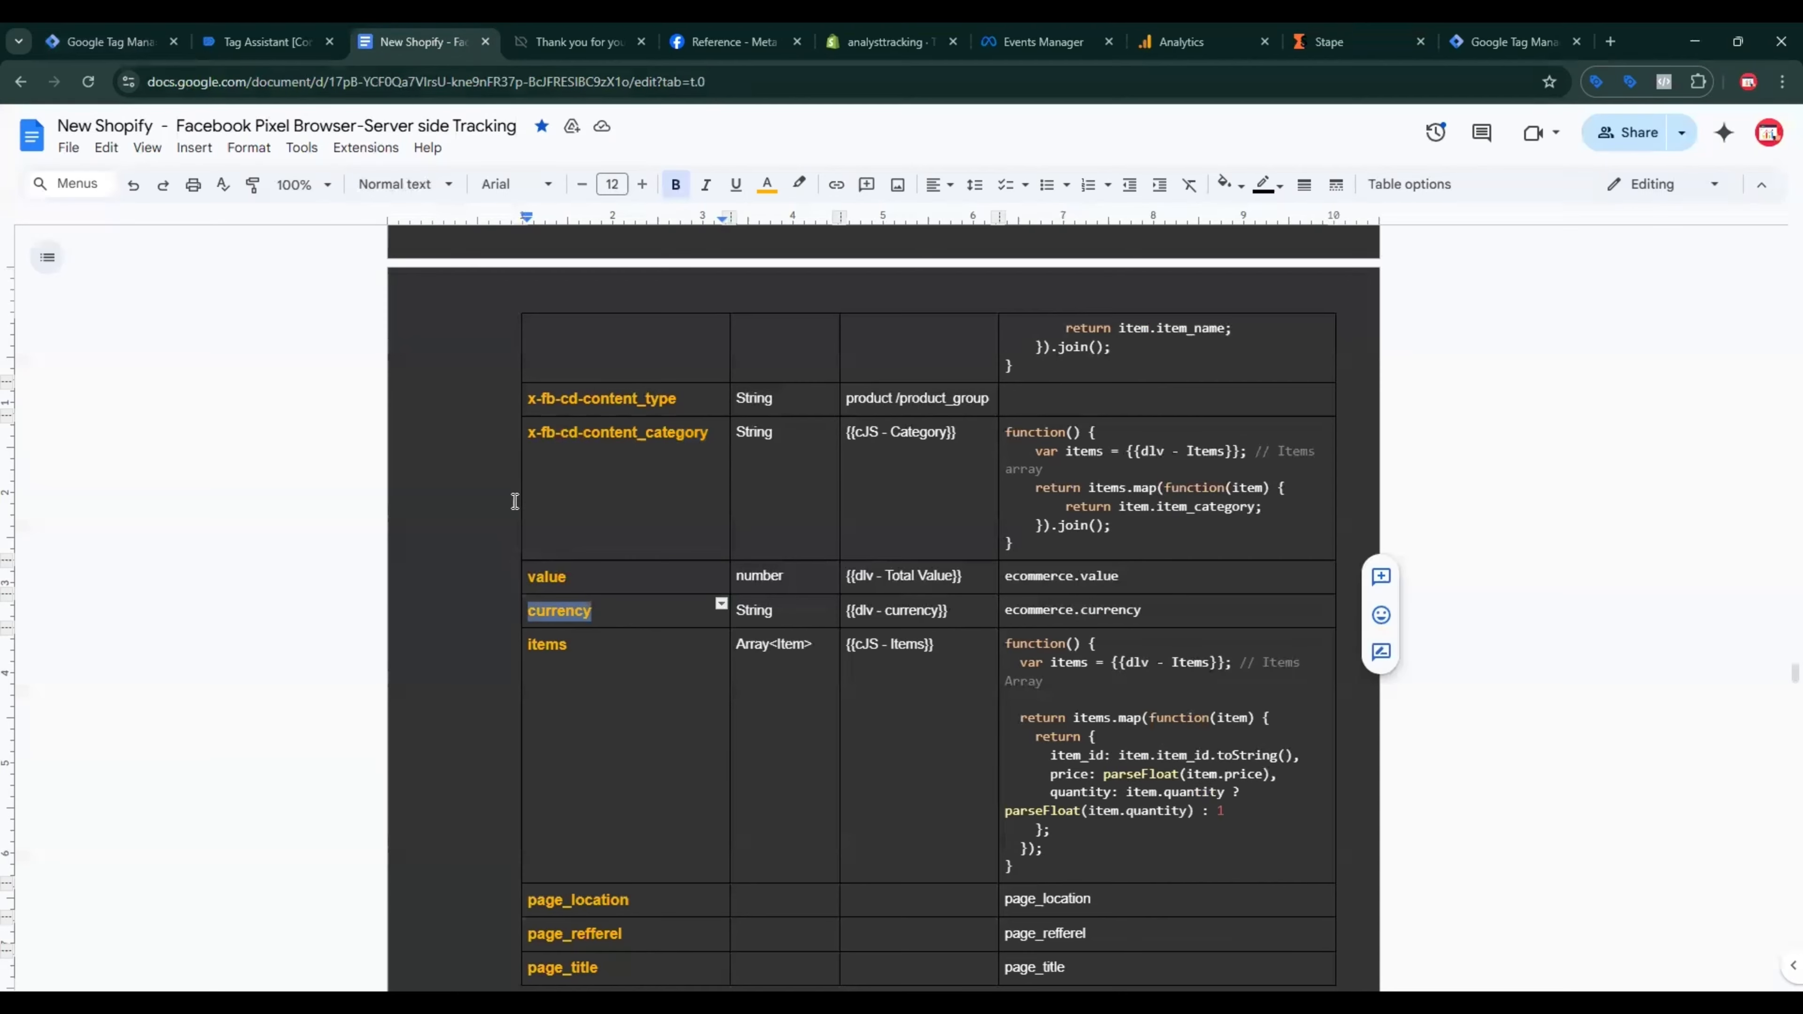
pyautogui.scroll(-4, 567, 535)
pyautogui.doubleClick(549, 364)
pyautogui.hotkey('ctrl', 'c')
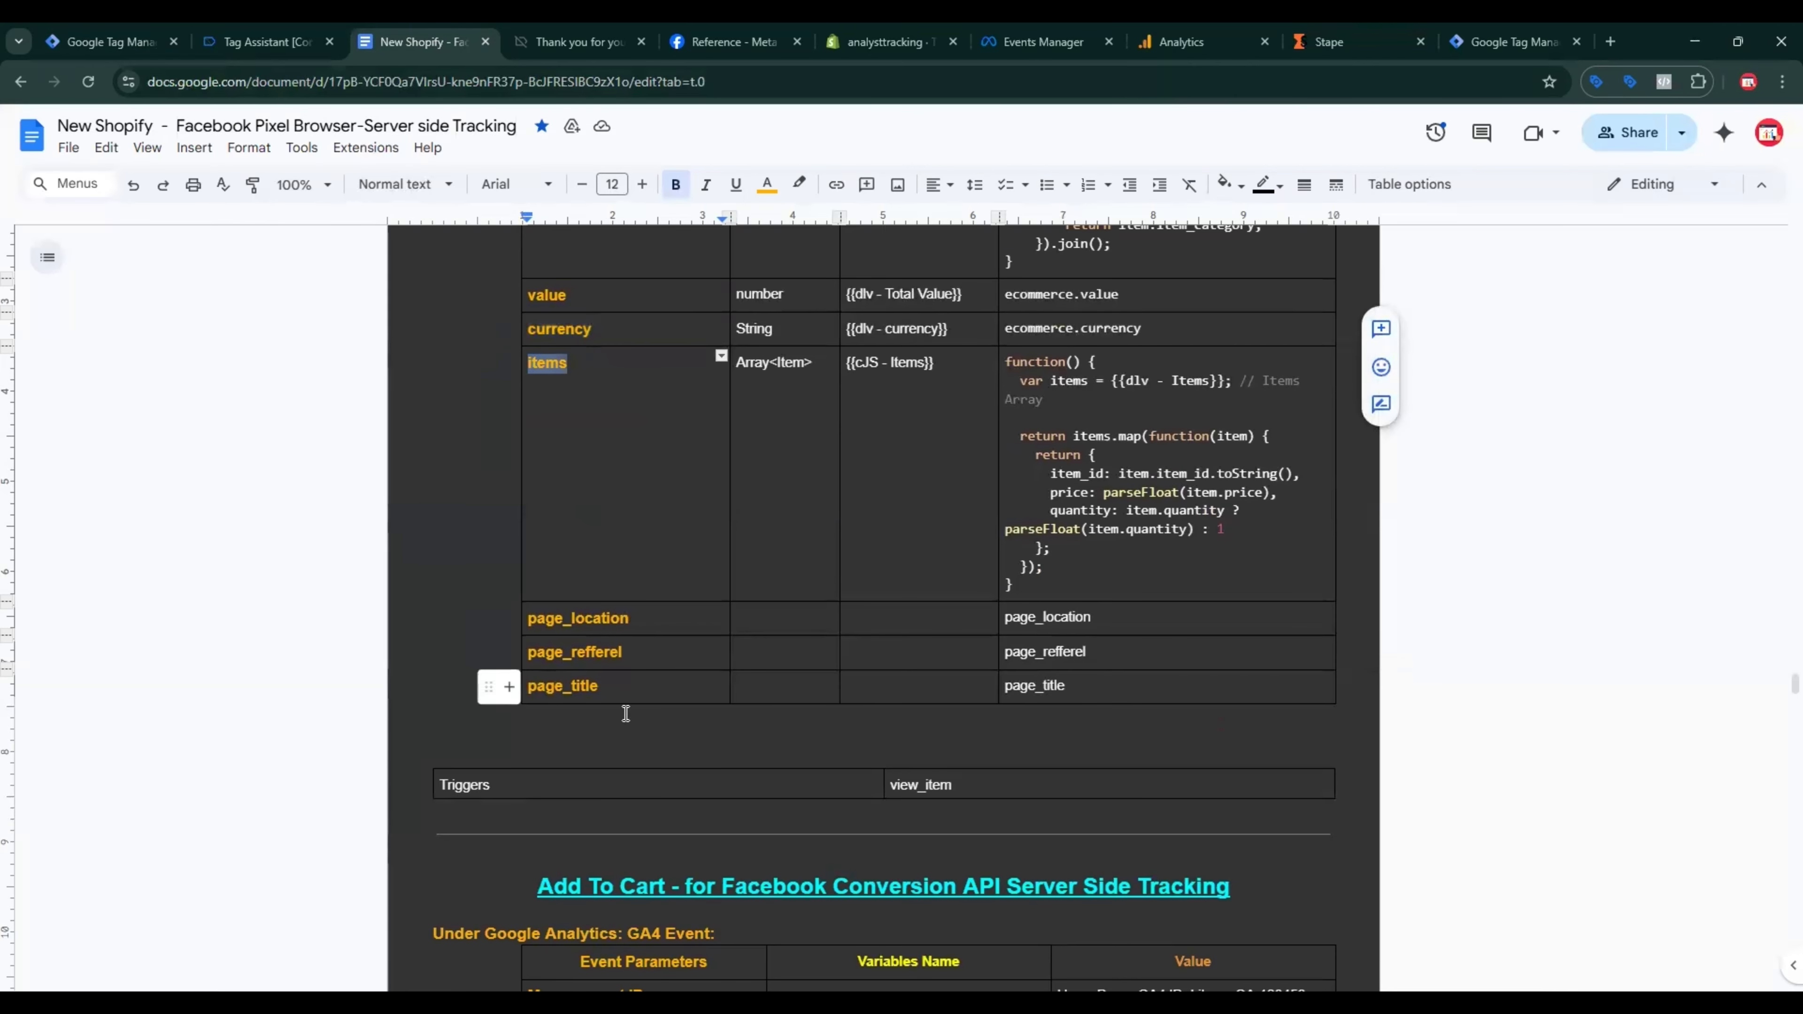
pyautogui.click(110, 42)
pyautogui.hotkey('ctrl', 'v')
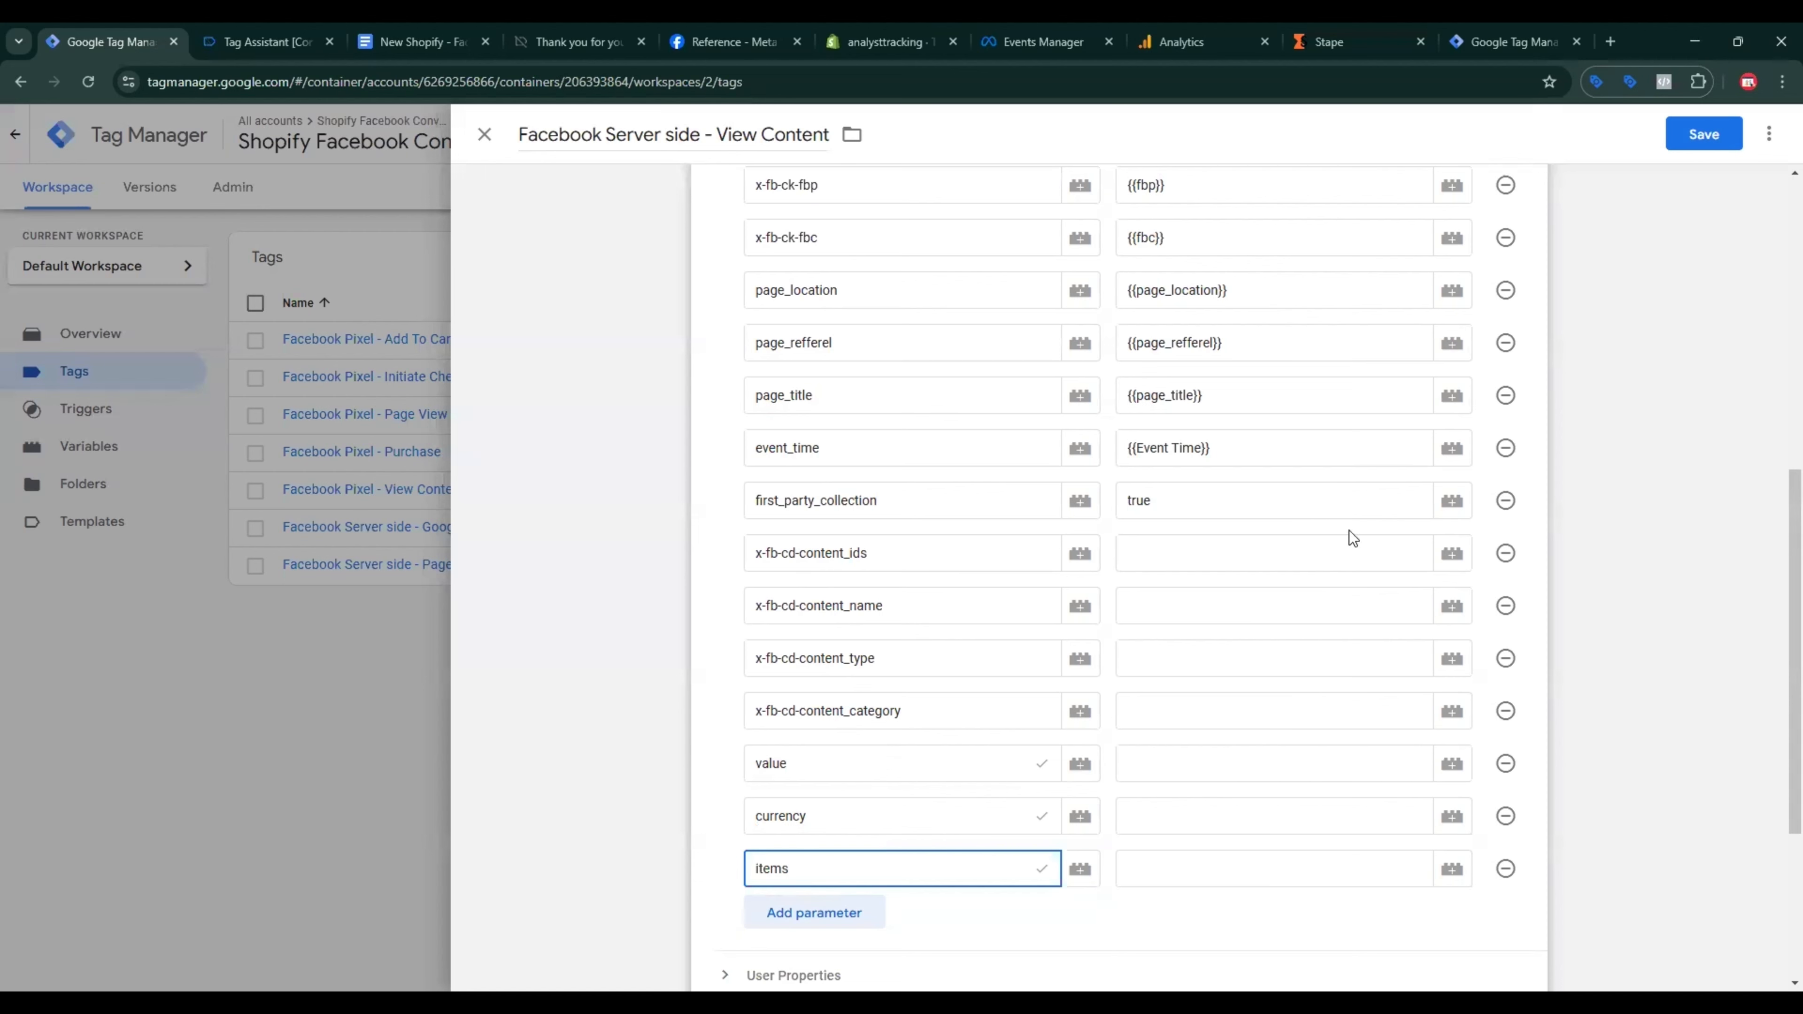
# Step: Set the x-fb-cd-content_ids value to {{cJS - Item Ids}} and the x-fb-cd-content_name value to {{cJS - Item Name}}
pyautogui.click(1343, 554)
pyautogui.click(1461, 557)
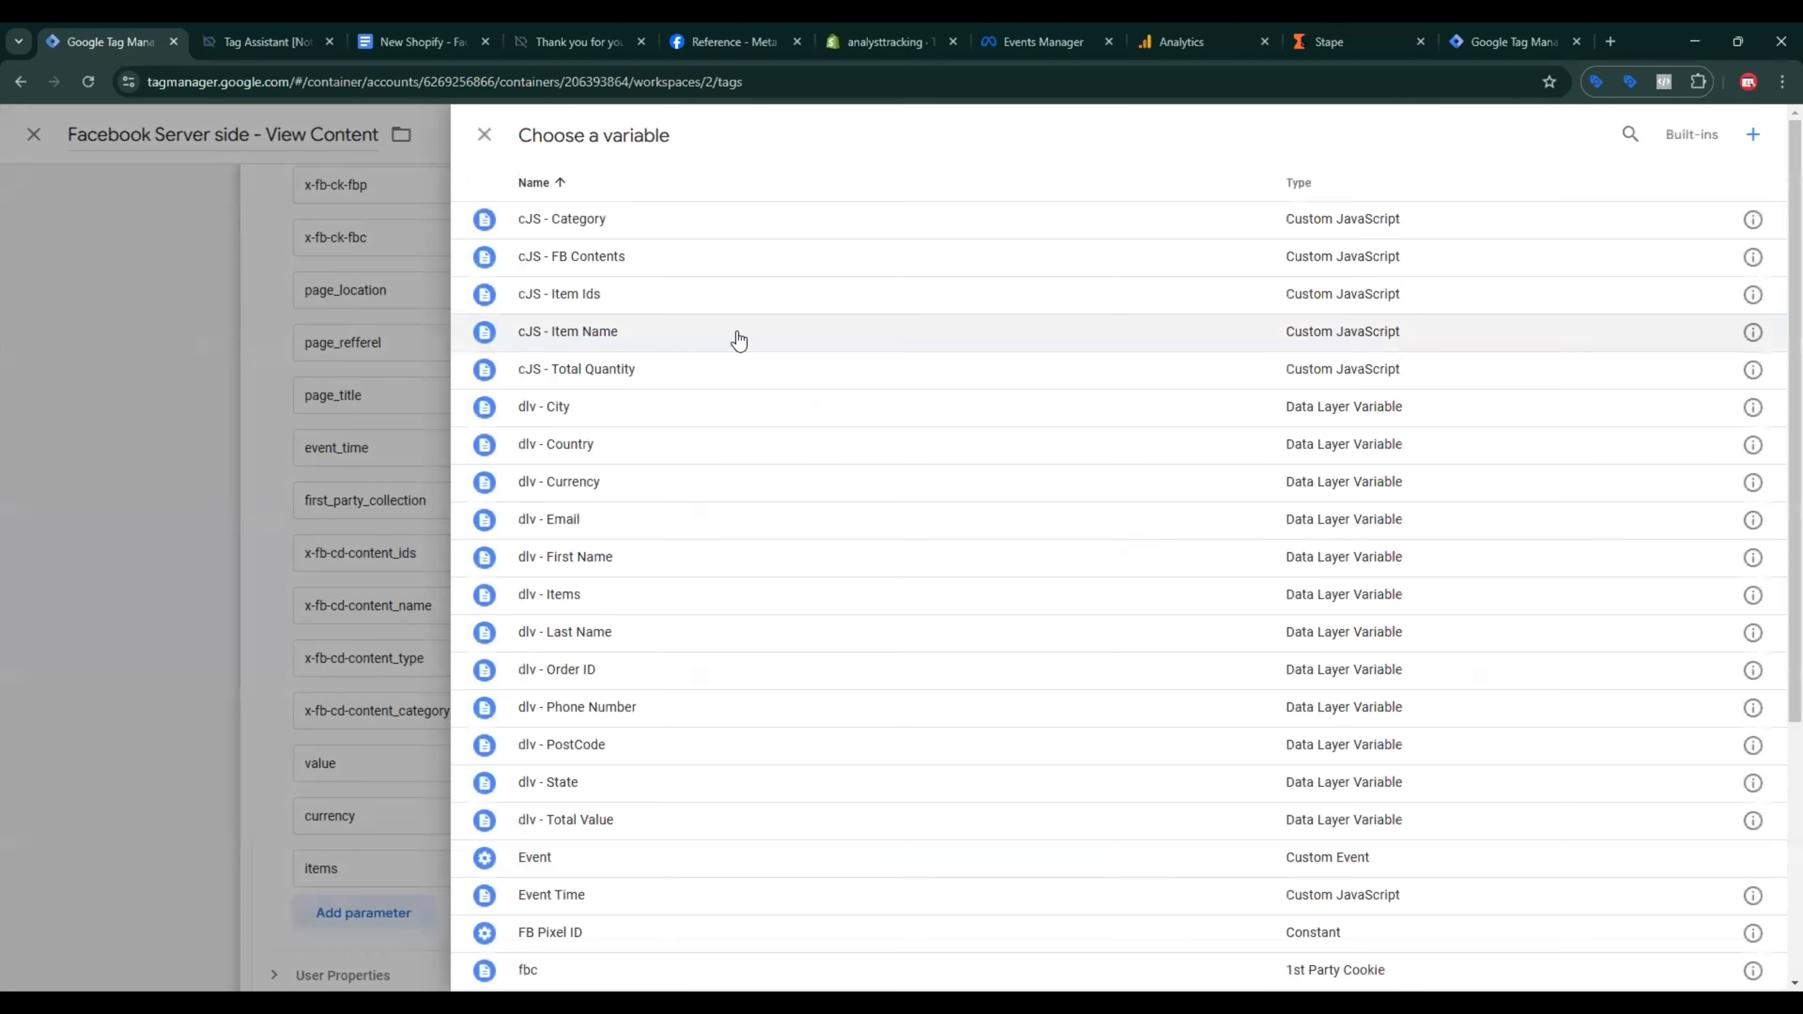
pyautogui.click(736, 294)
pyautogui.click(1290, 623)
pyautogui.click(1452, 608)
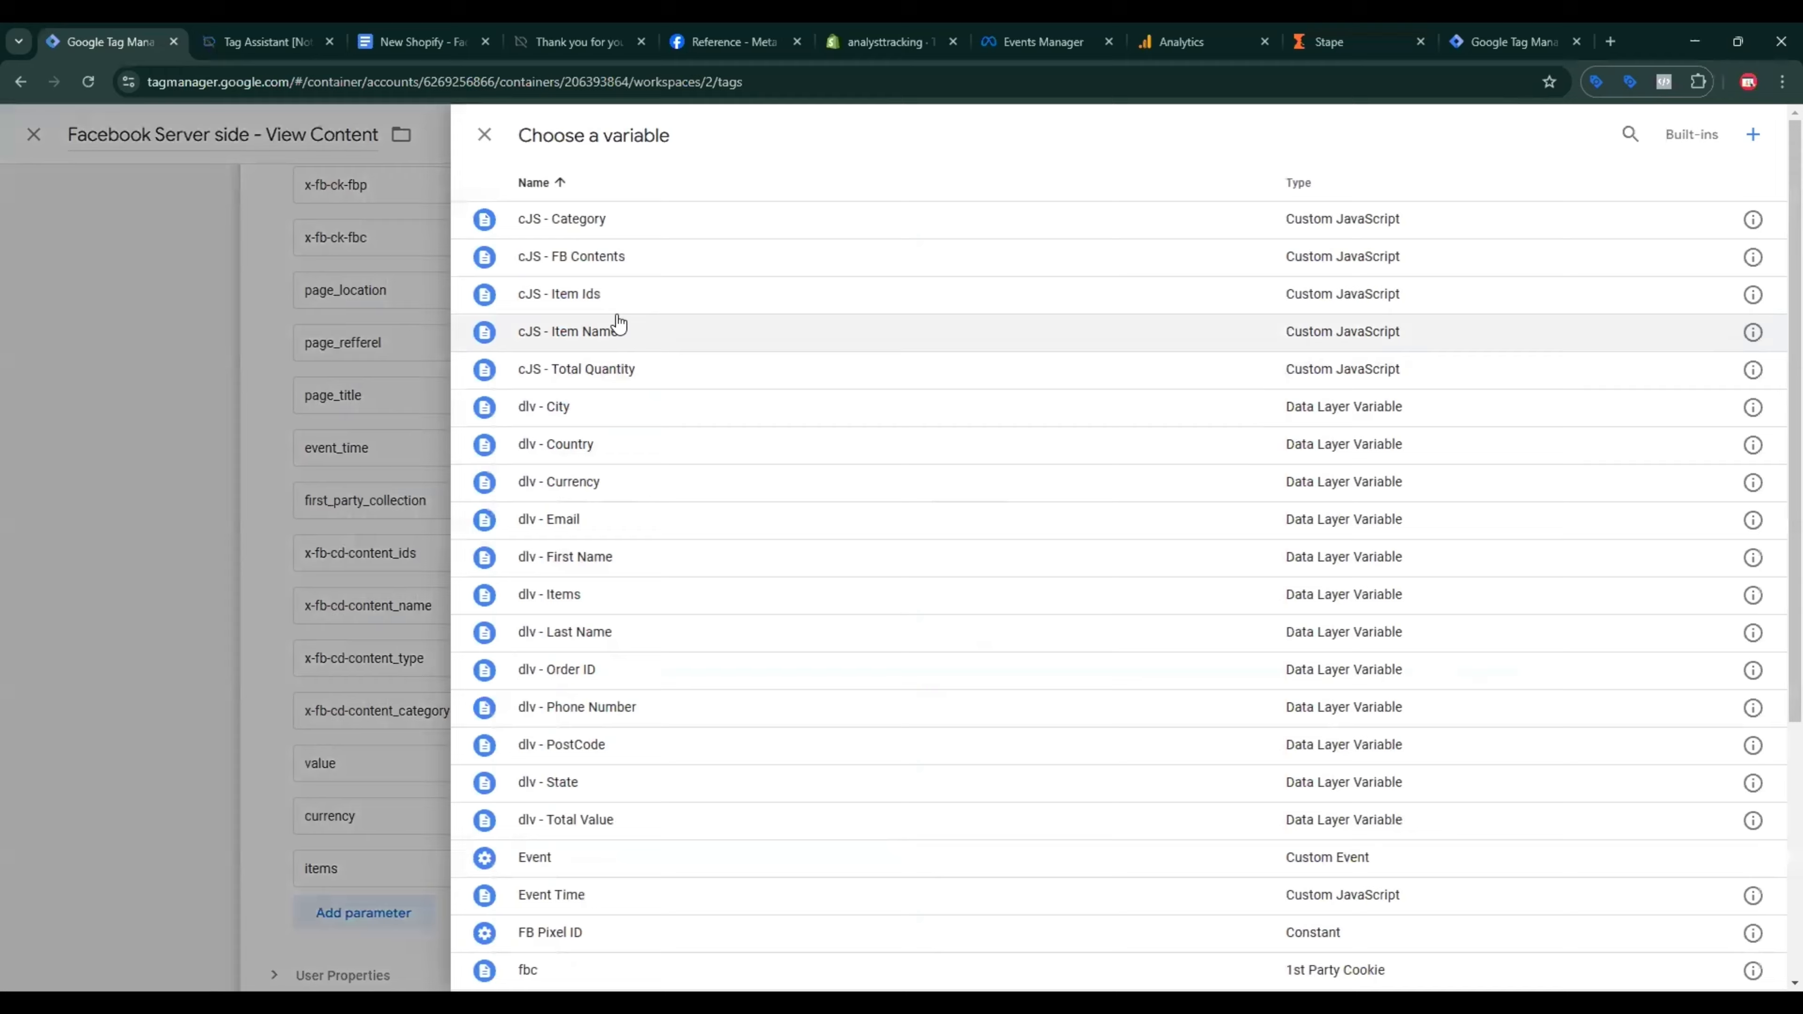
pyautogui.click(598, 333)
# Step: Set the x-fb-cd-content_type value to product and the x-fb-cd-content_category value to {{cJS - Category}}
pyautogui.click(1169, 654)
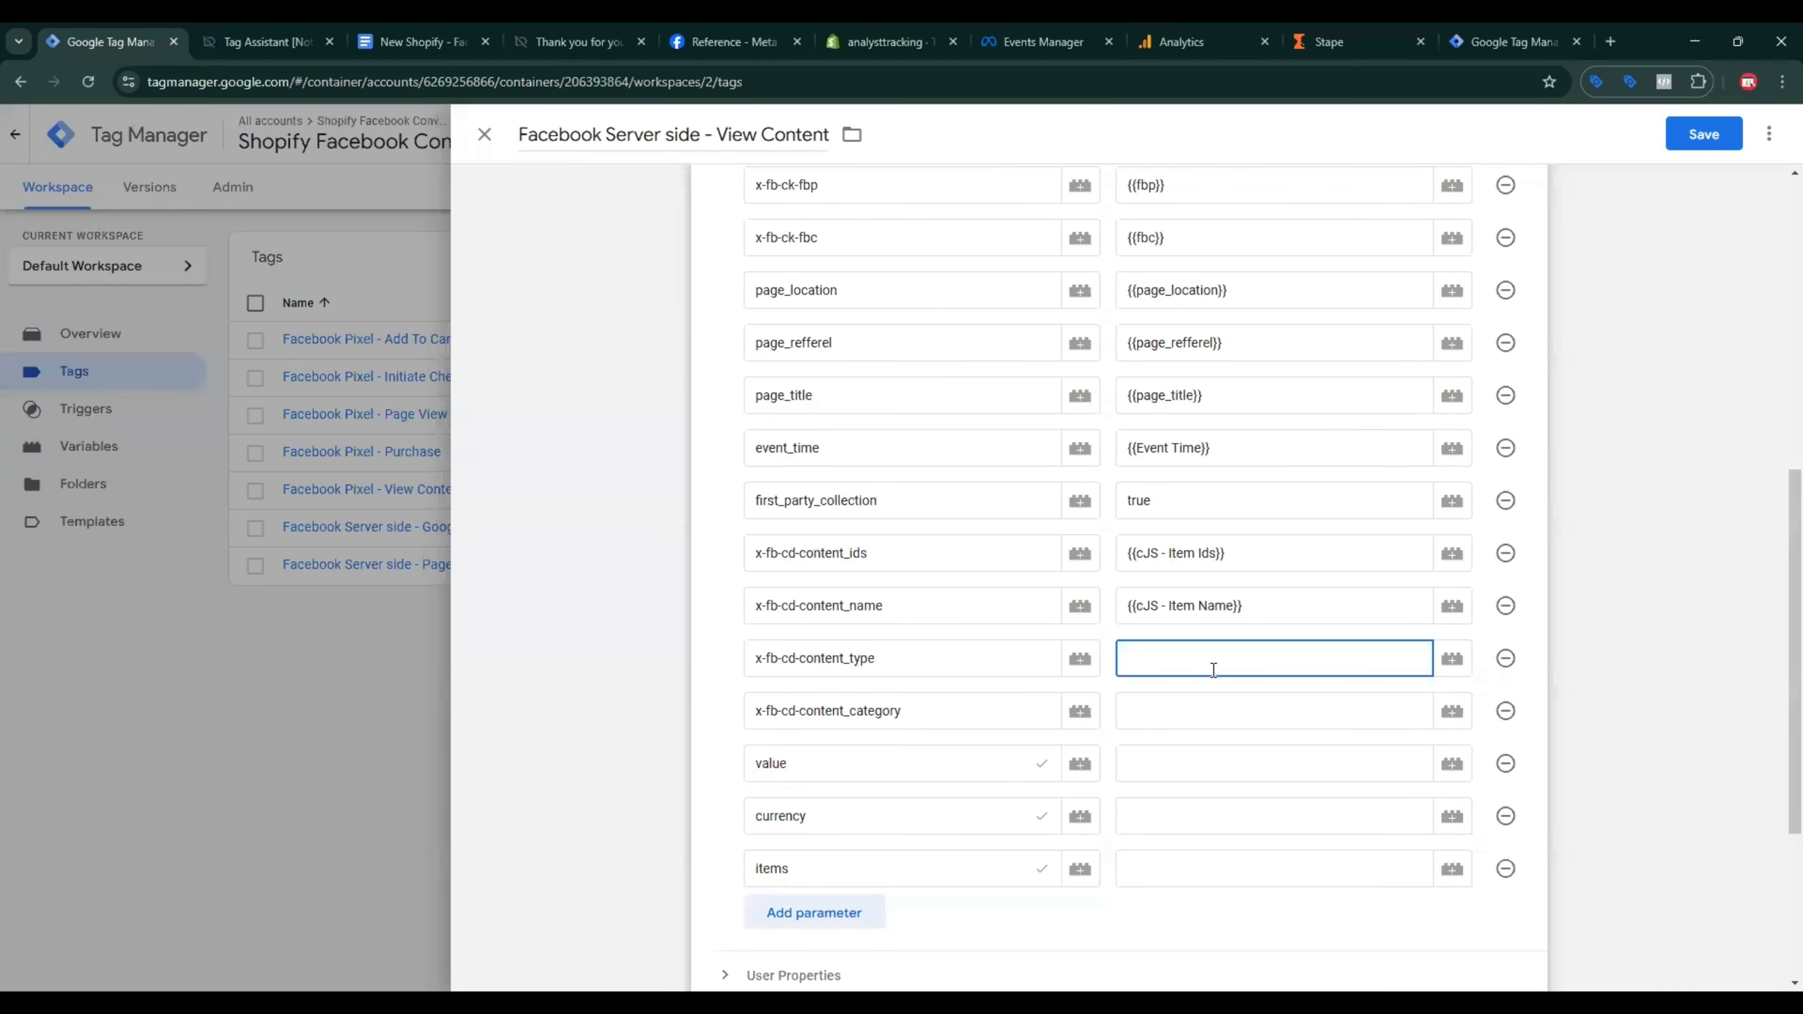
pyautogui.click(1158, 726)
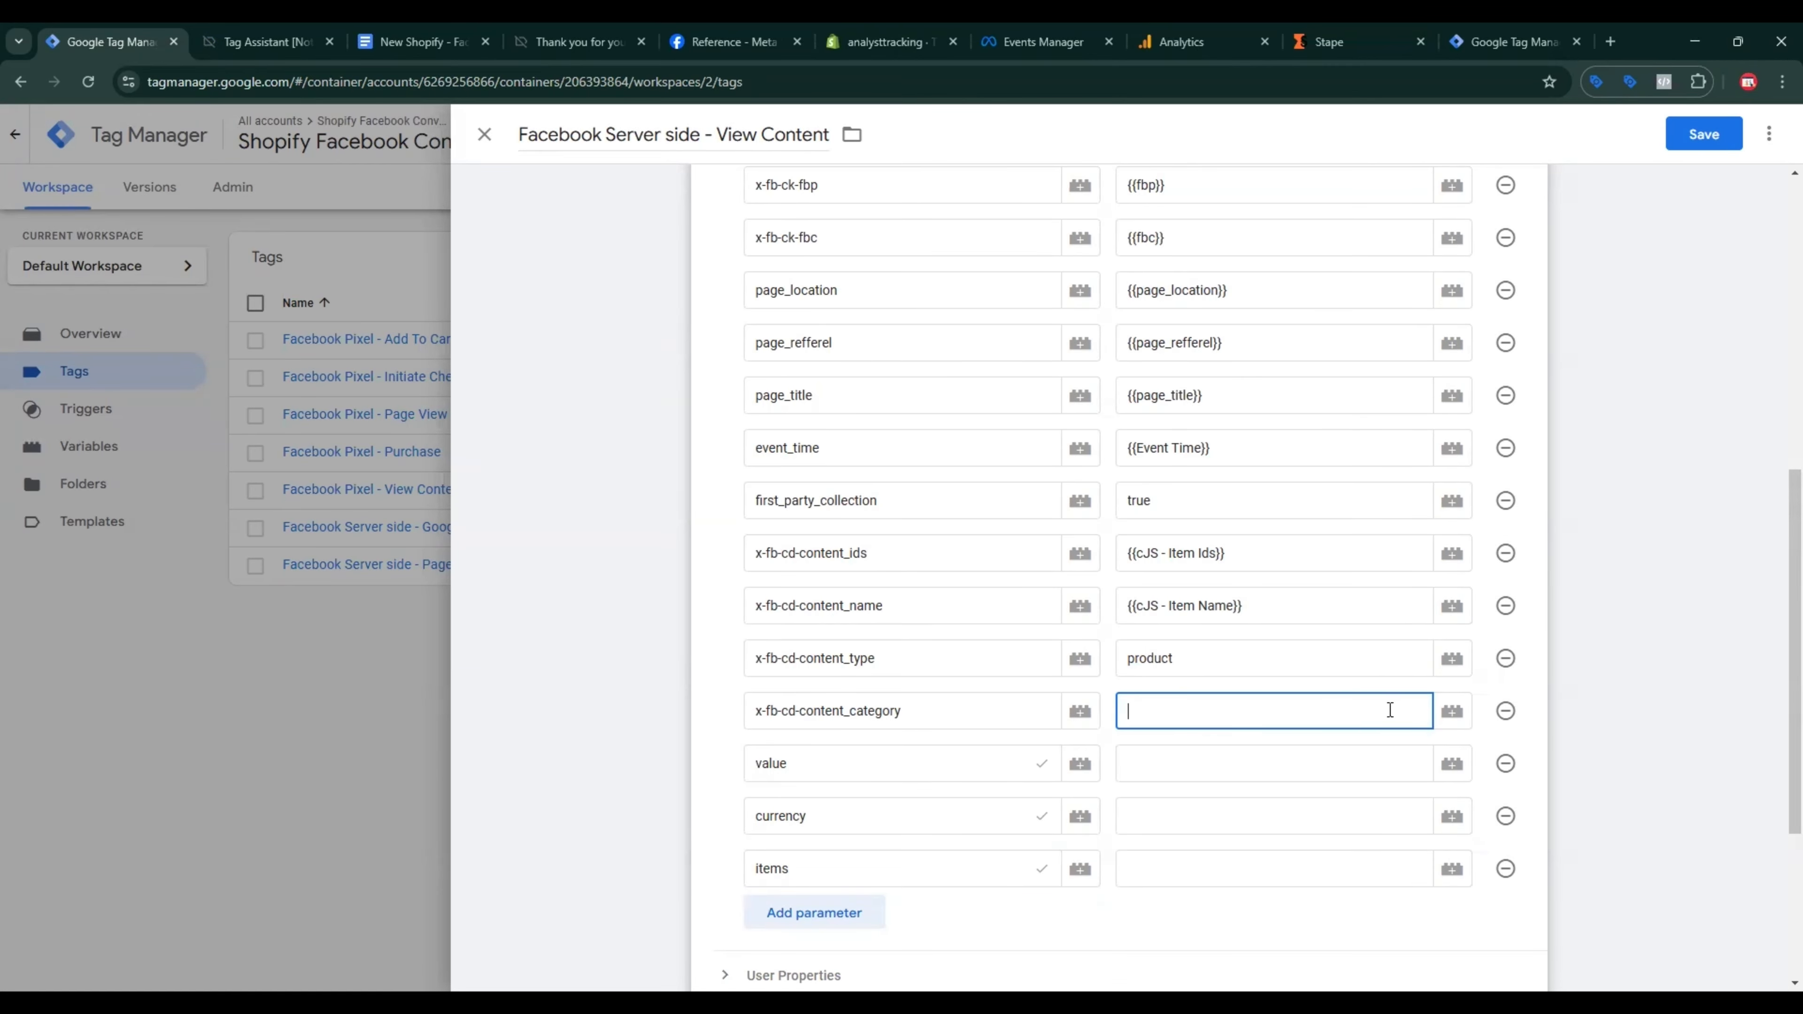
pyautogui.click(1452, 711)
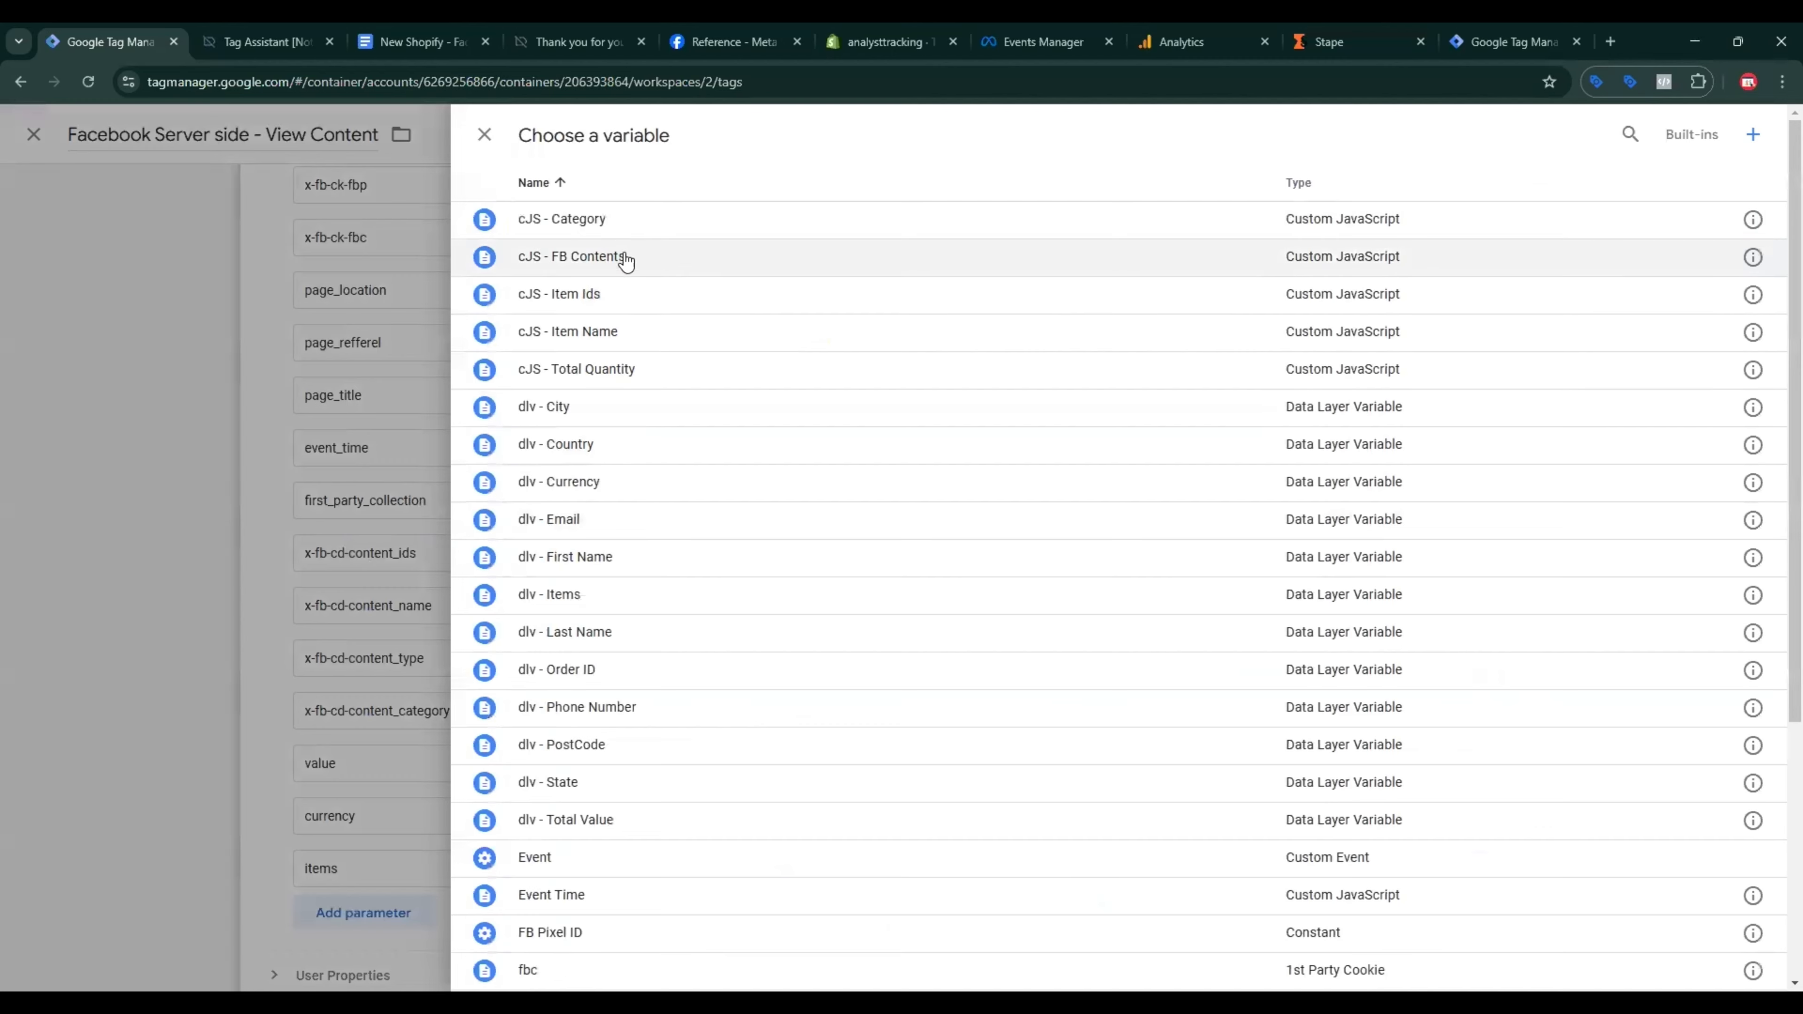
pyautogui.click(623, 221)
# Step: Assign {{dlv - Total Value}} to the value parameter and {{dlv - Currency}} to the currency parameter
pyautogui.click(1231, 766)
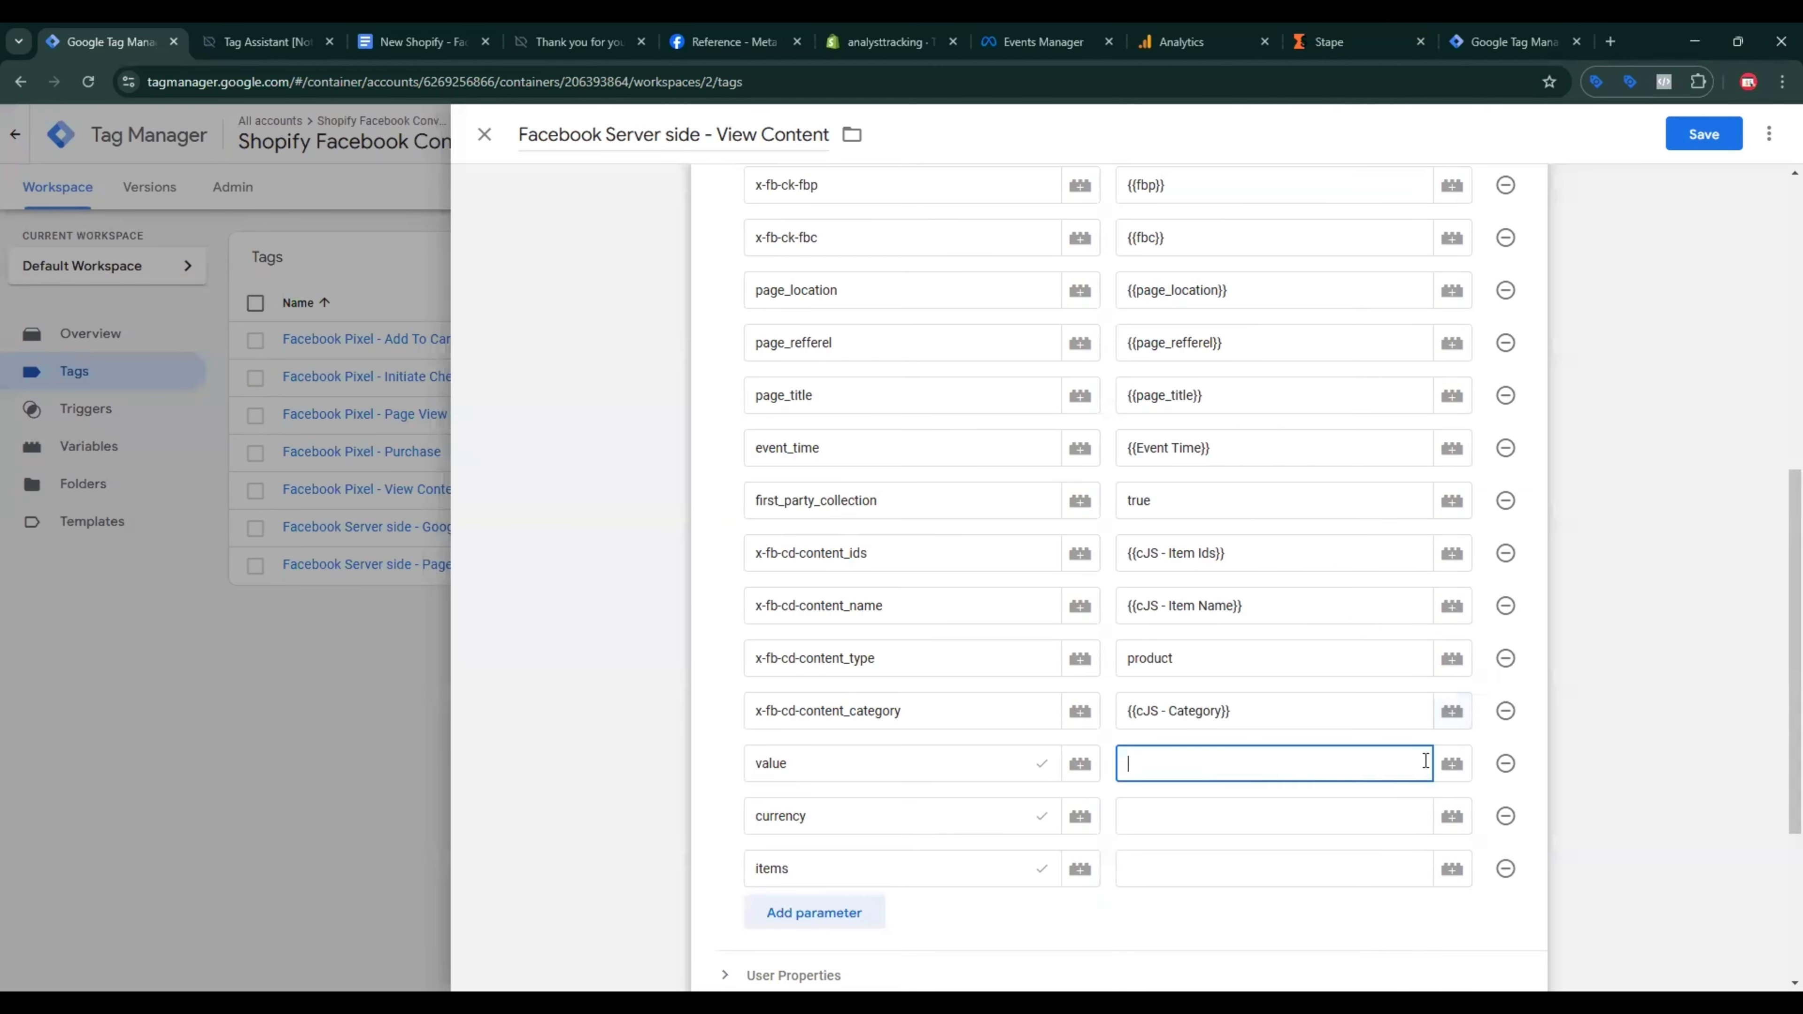
pyautogui.click(1446, 764)
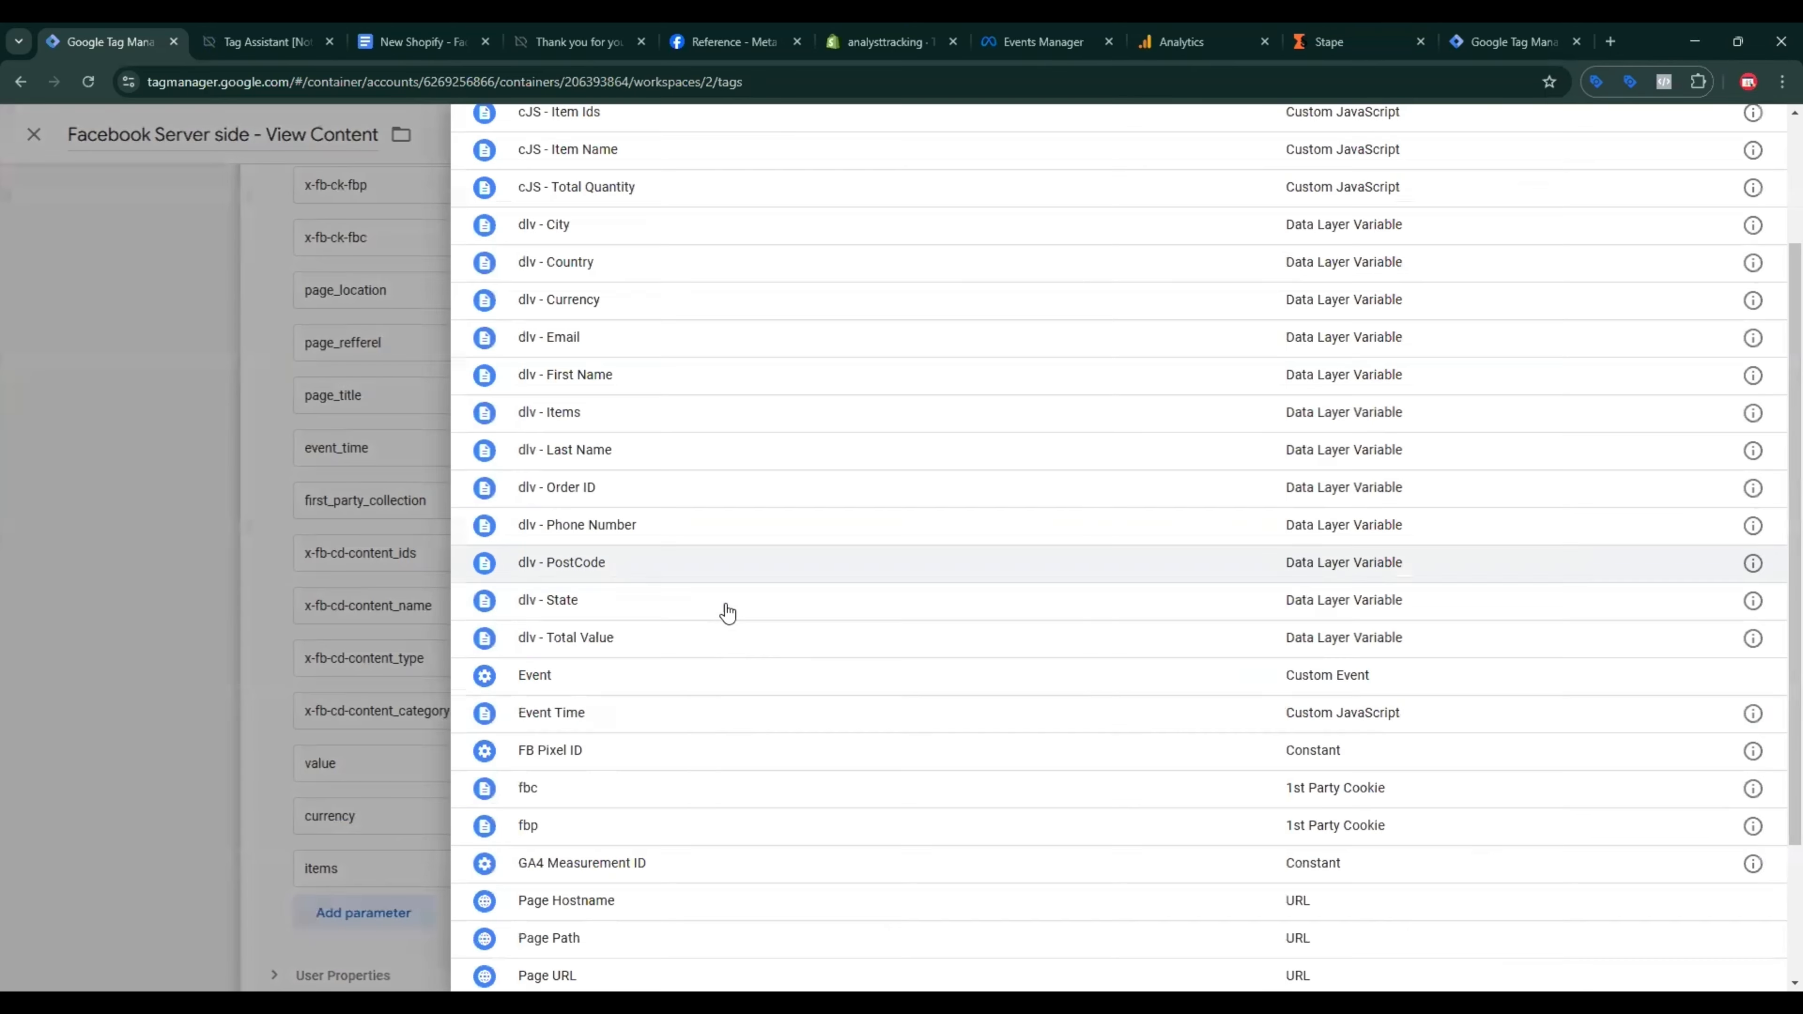
pyautogui.click(634, 648)
pyautogui.click(1192, 817)
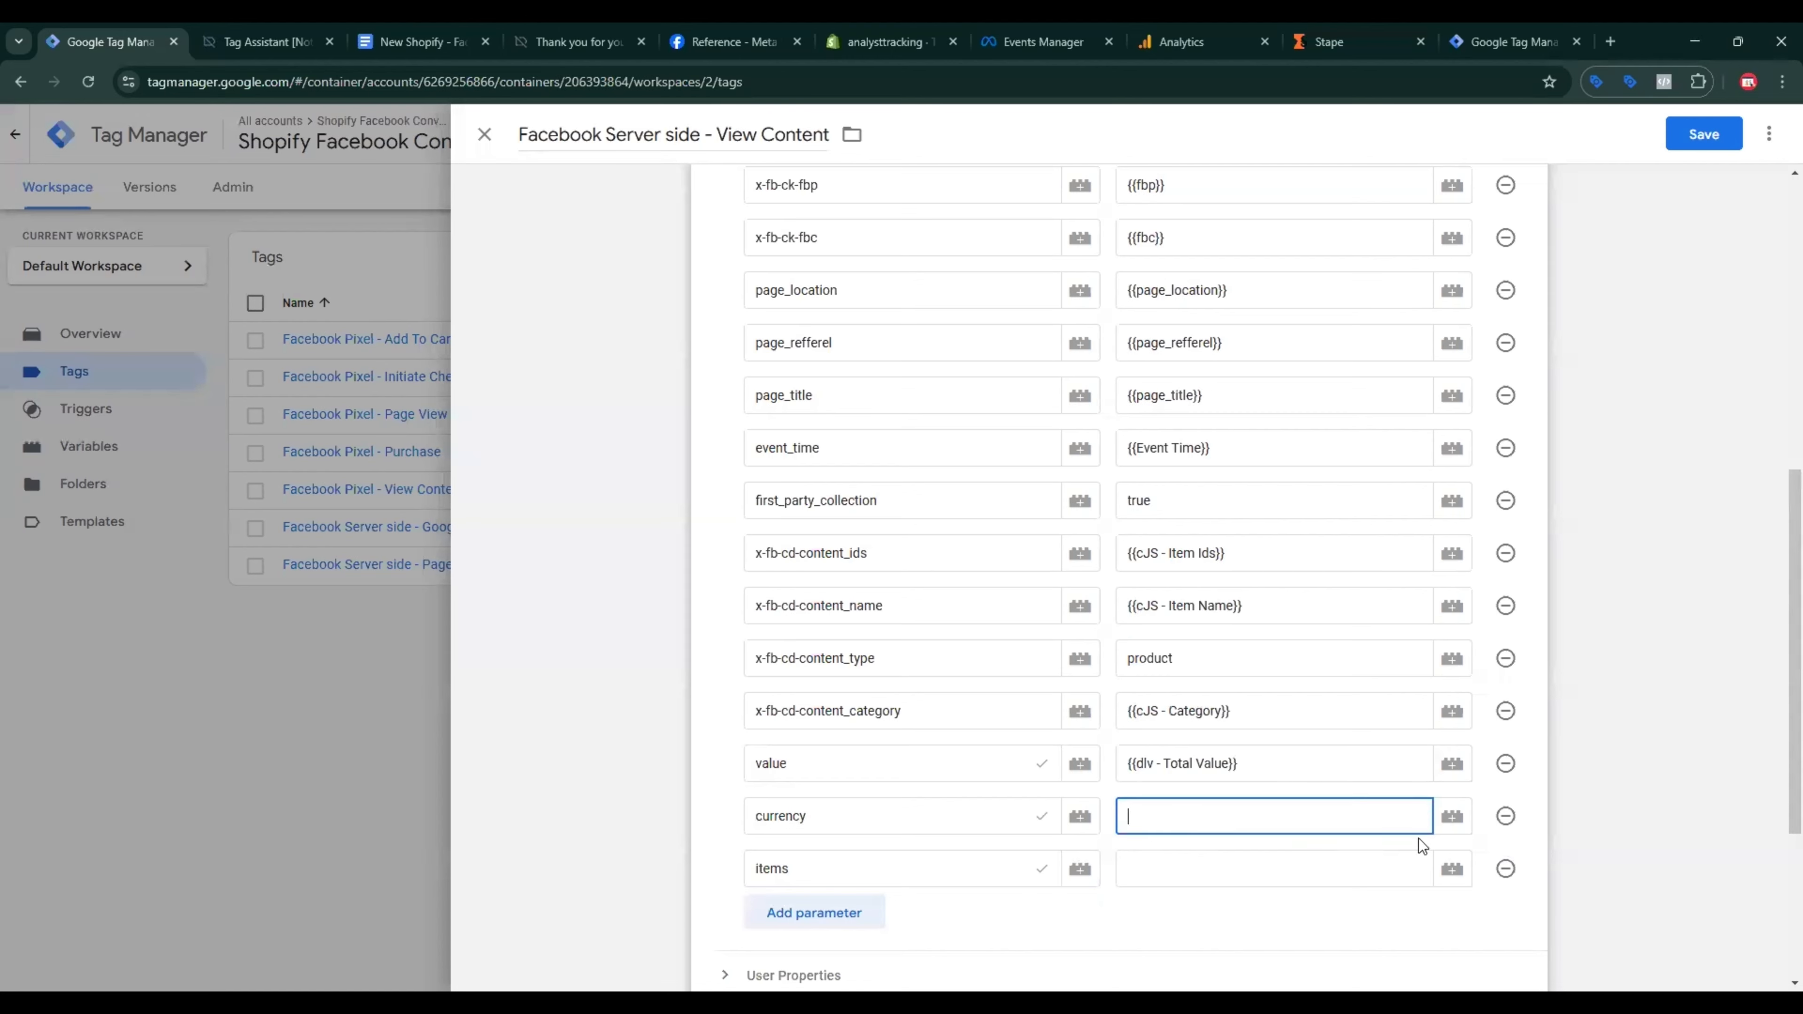
pyautogui.click(1449, 820)
pyautogui.scroll(5, 688, 657)
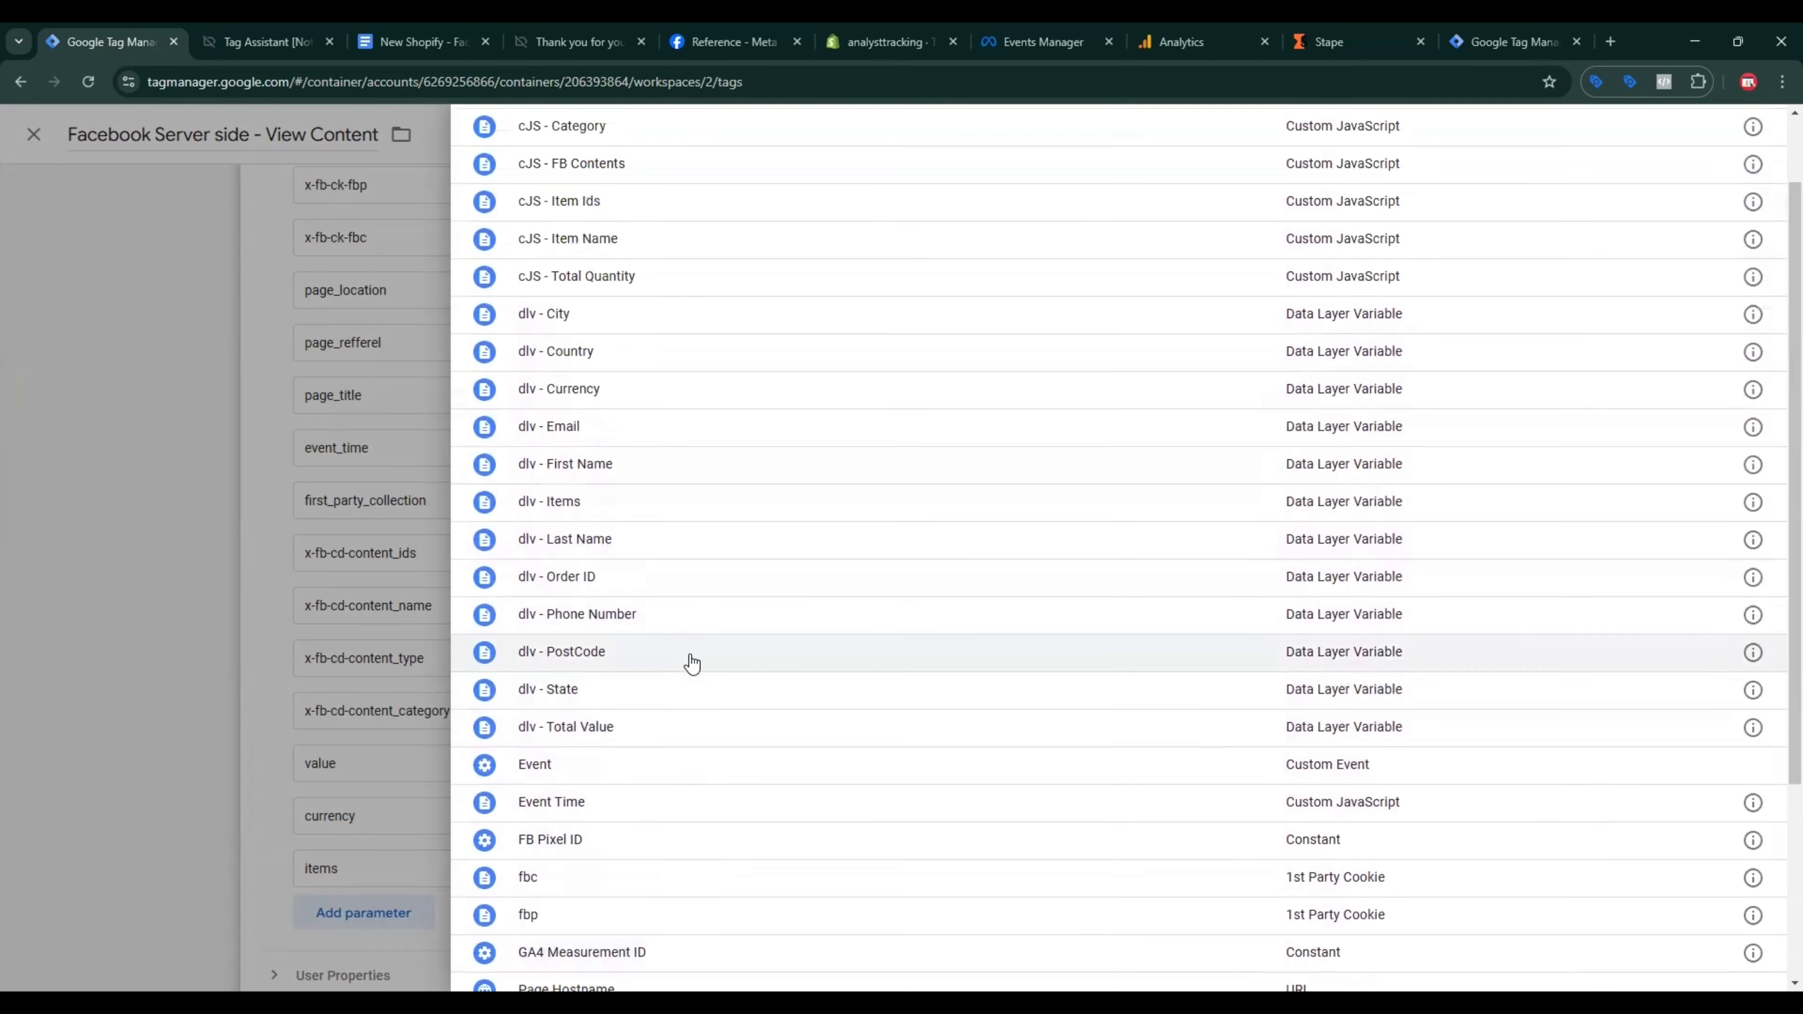
pyautogui.click(623, 388)
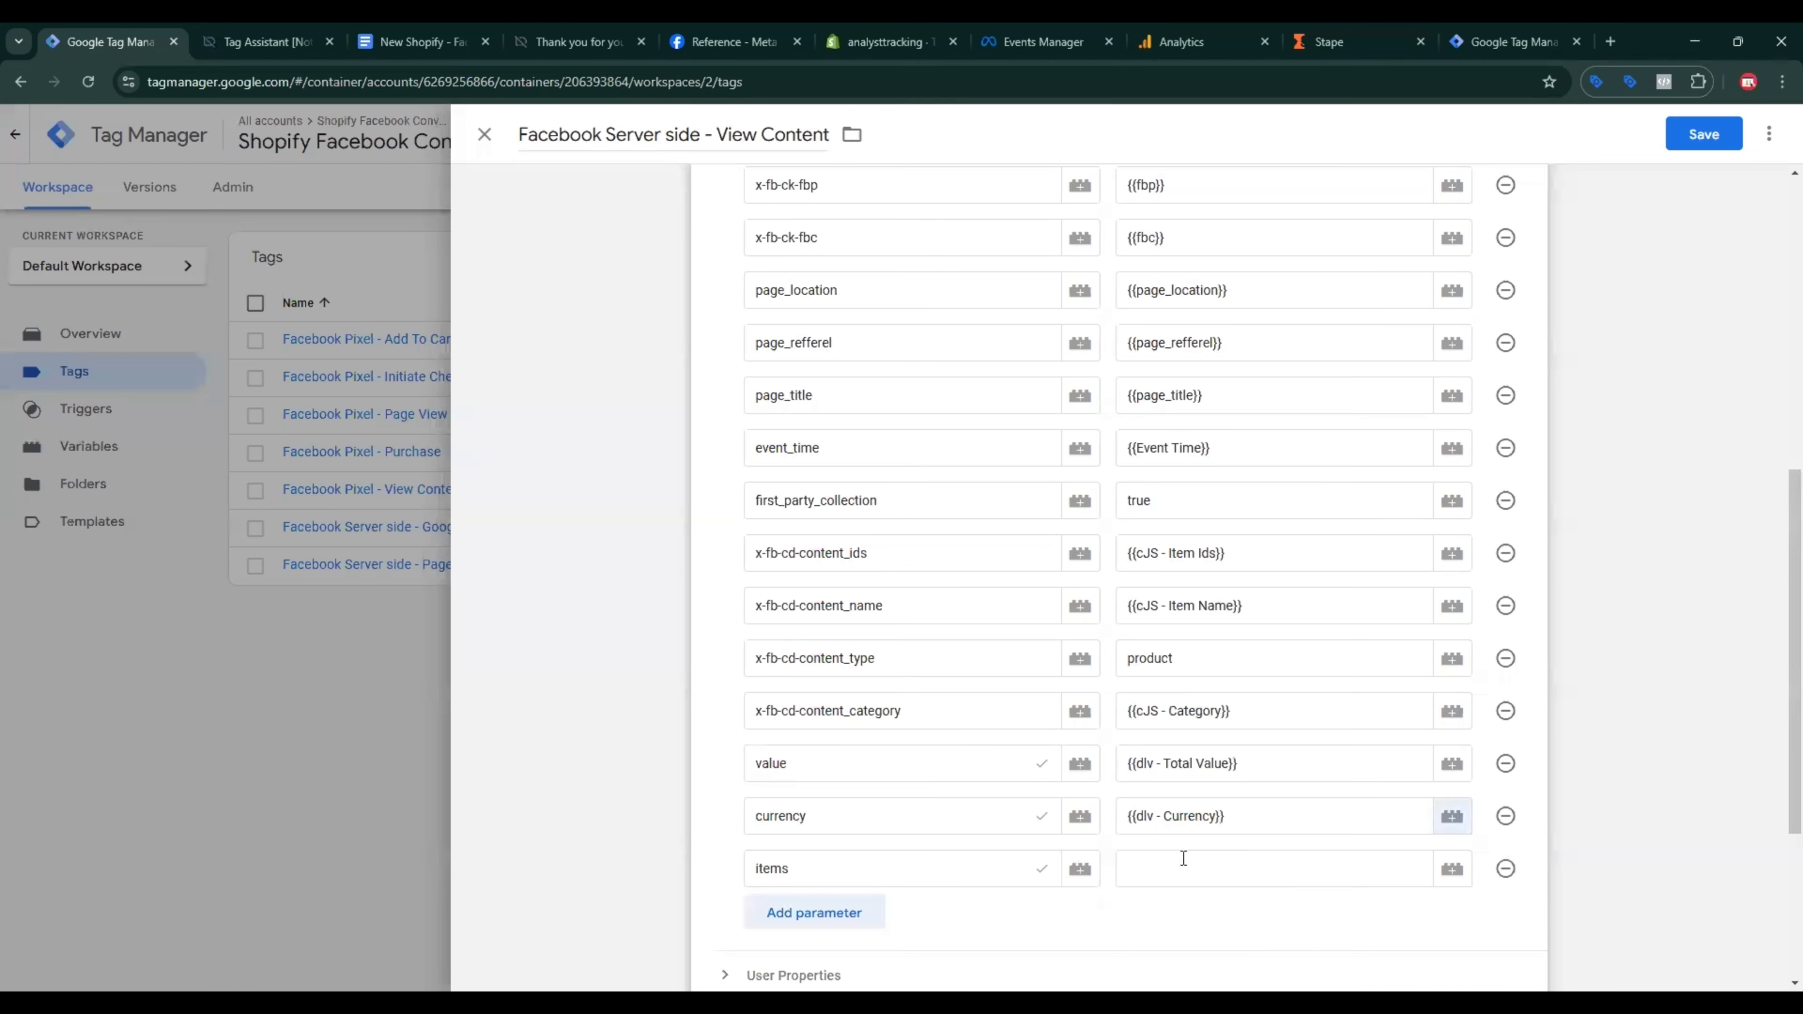
# Step: Create a Custom JavaScript variable for the items parameter's value, using the items function code copied from the document
pyautogui.click(1189, 859)
pyautogui.click(1452, 870)
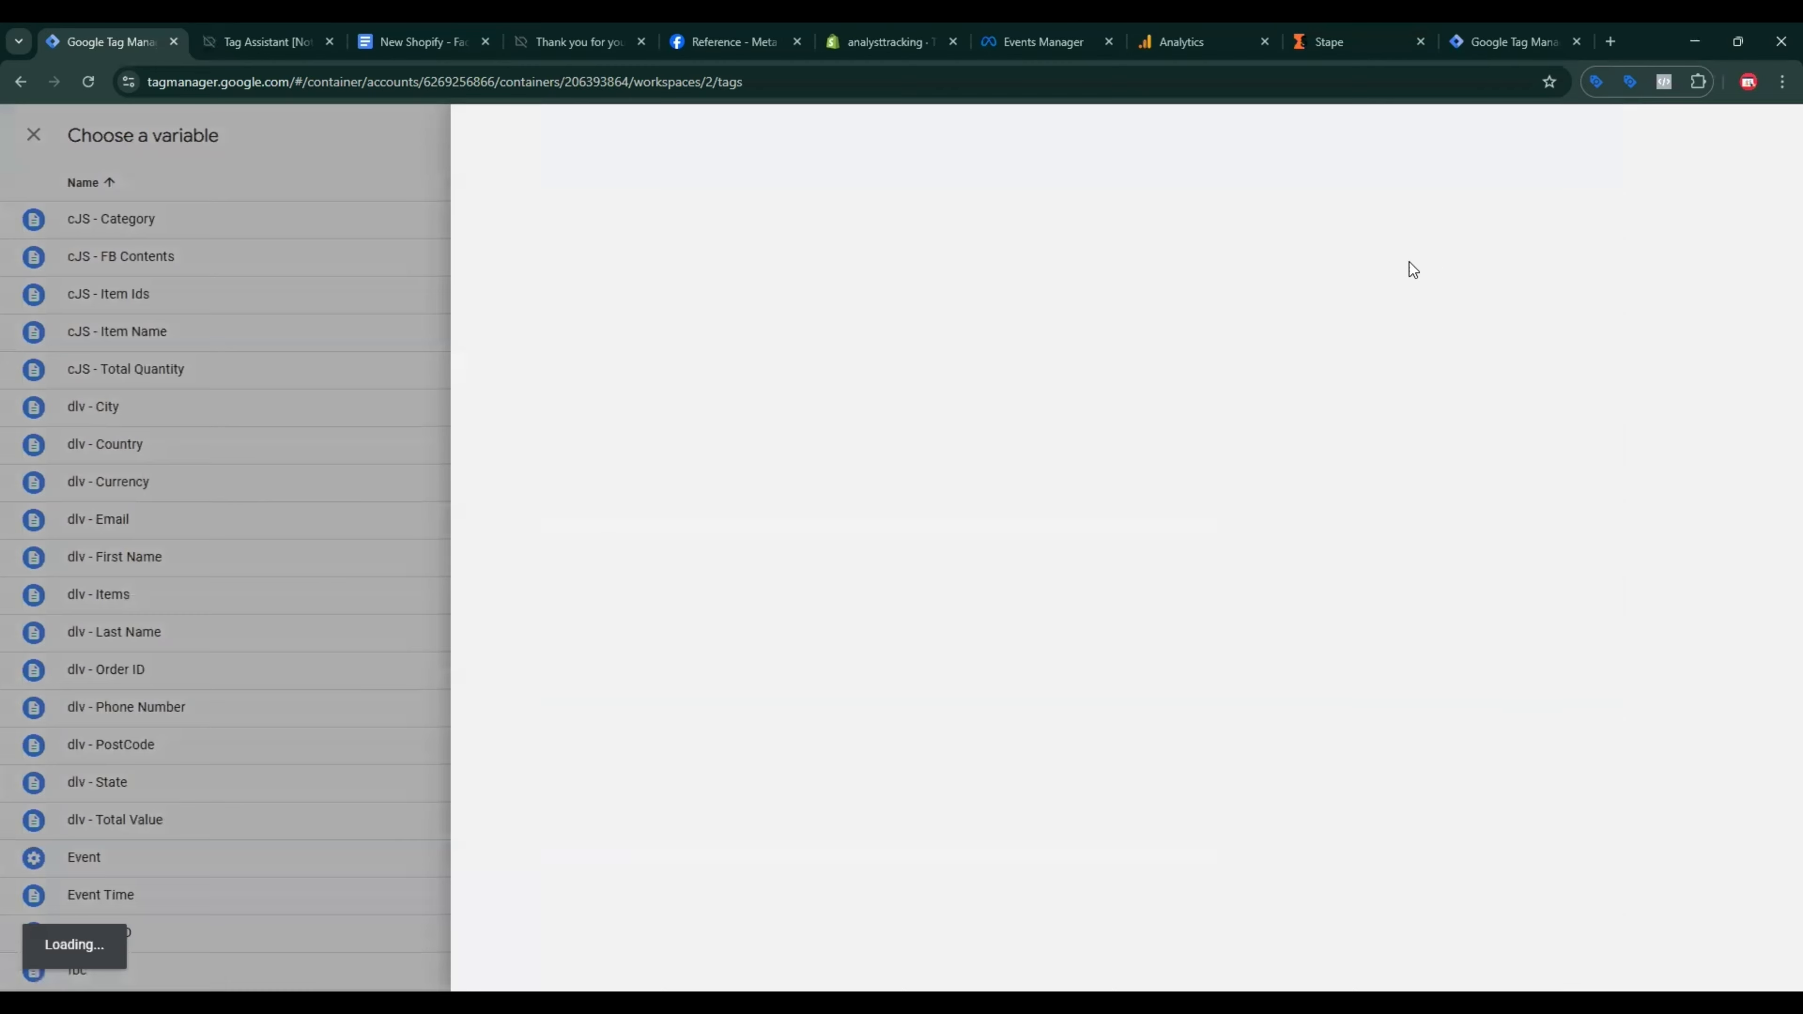
pyautogui.click(1492, 316)
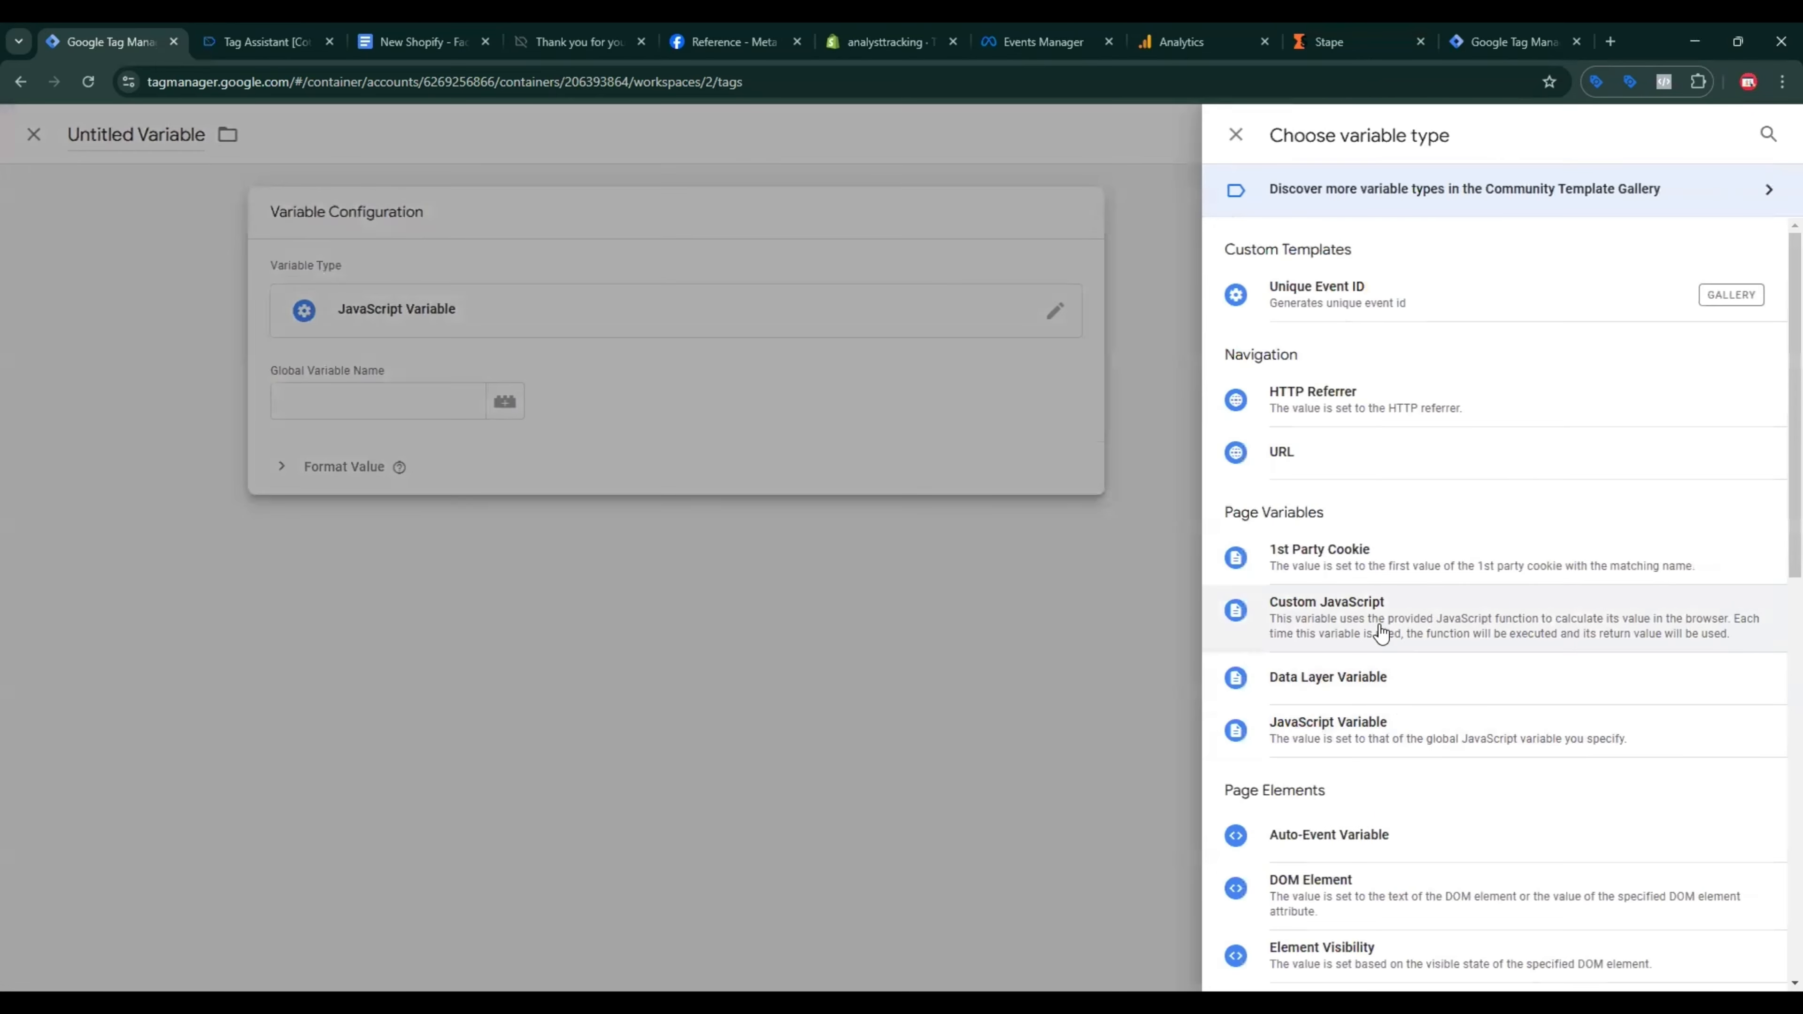
pyautogui.click(426, 32)
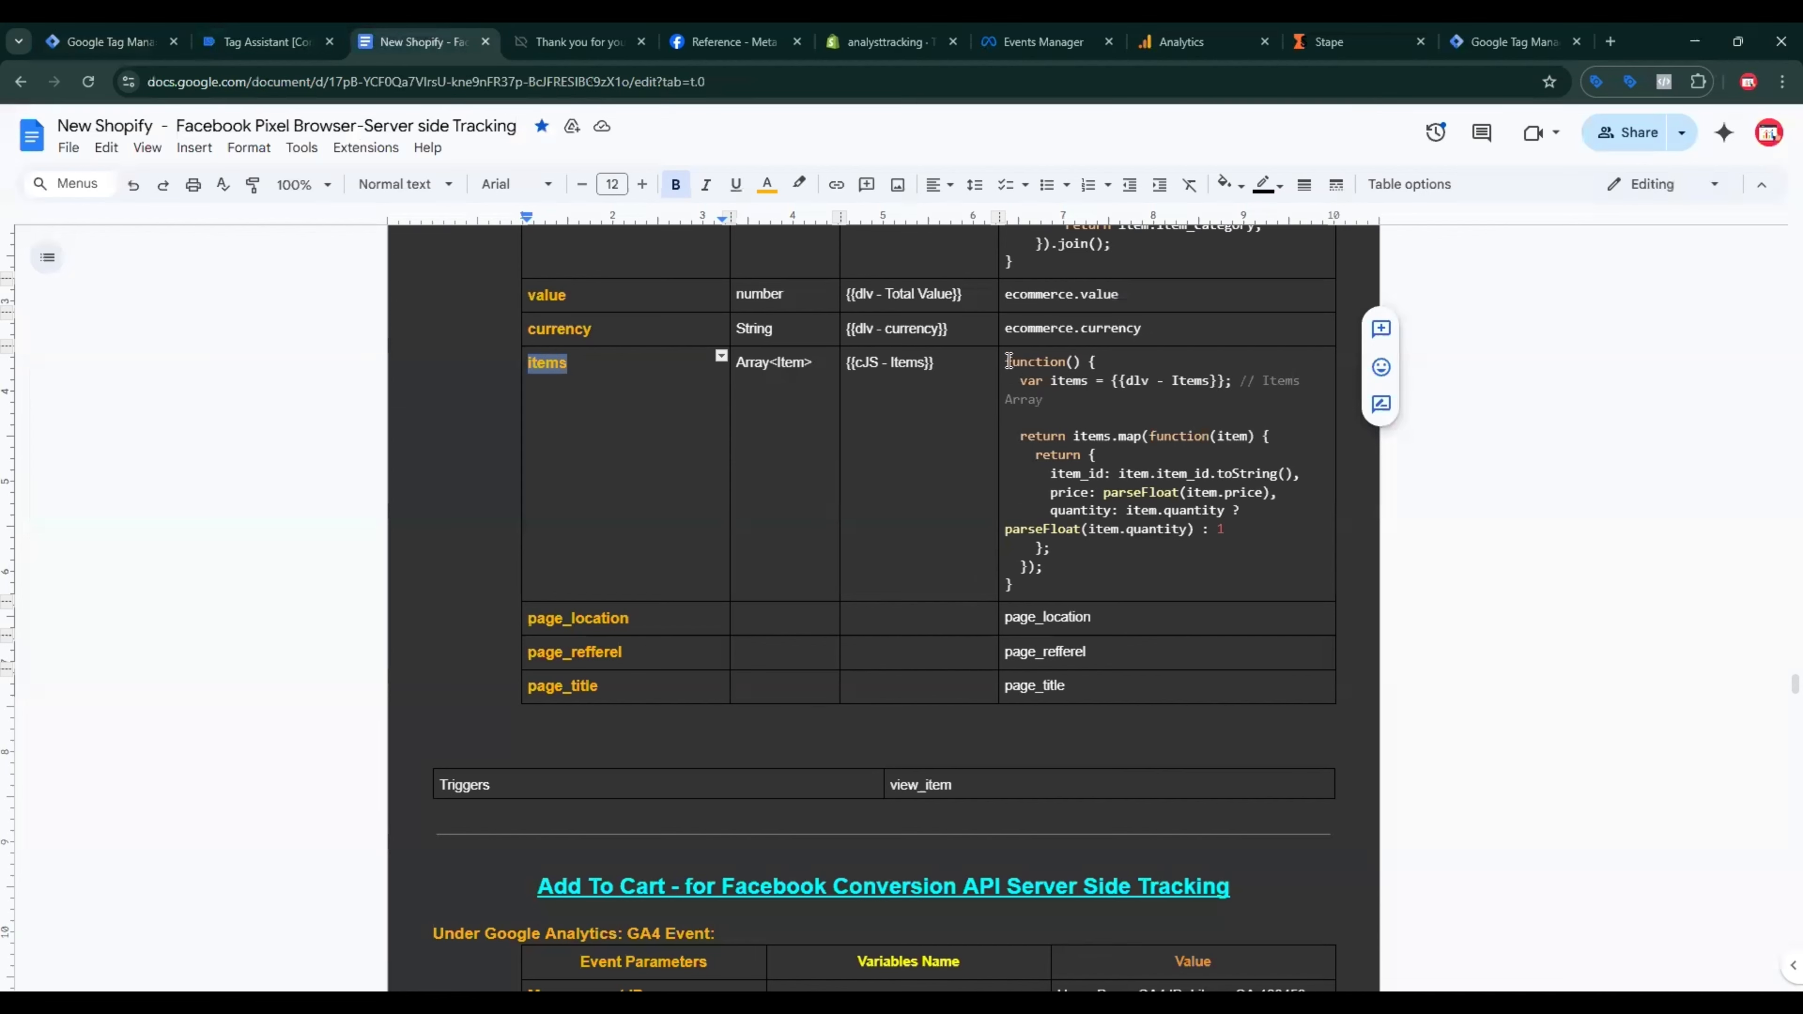
pyautogui.moveTo(1009, 362); pyautogui.dragTo(1014, 586)
pyautogui.click(106, 41)
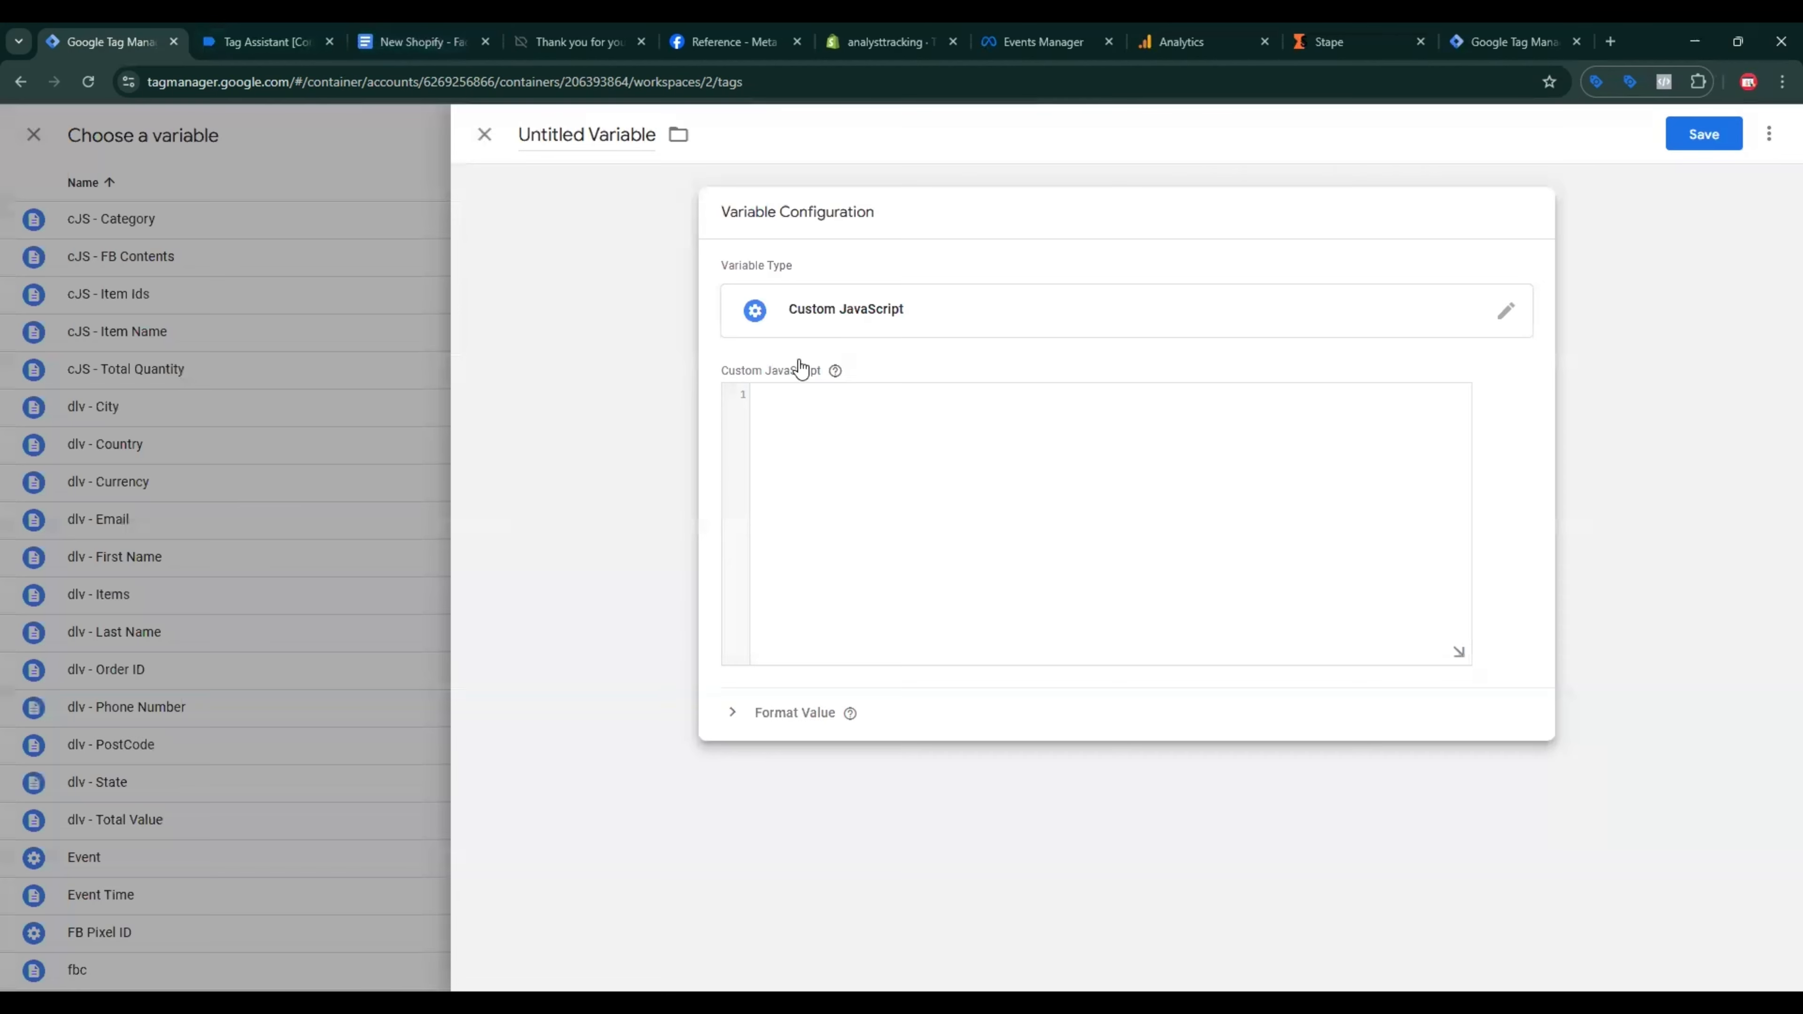
pyautogui.hotkey('ctrl', 'v')
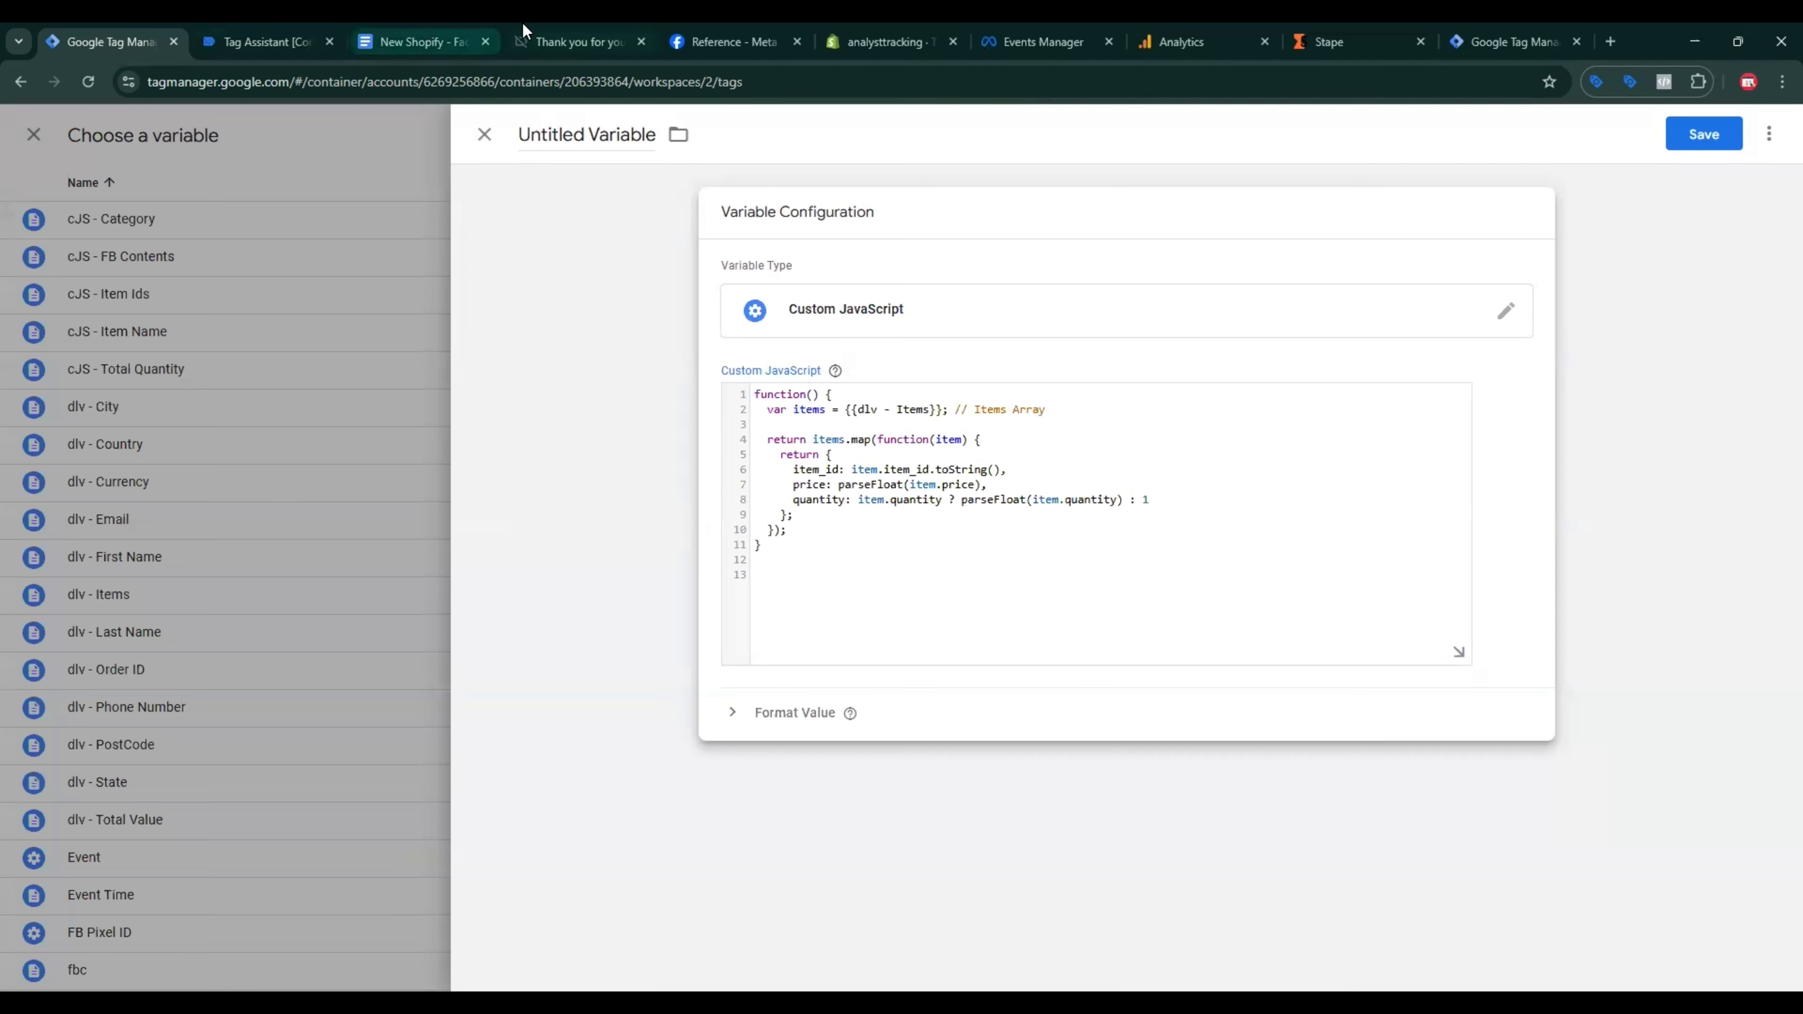
# Step: Name the new variable cJS - Items, as listed in the document, and save it
pyautogui.click(419, 41)
pyautogui.click(903, 371)
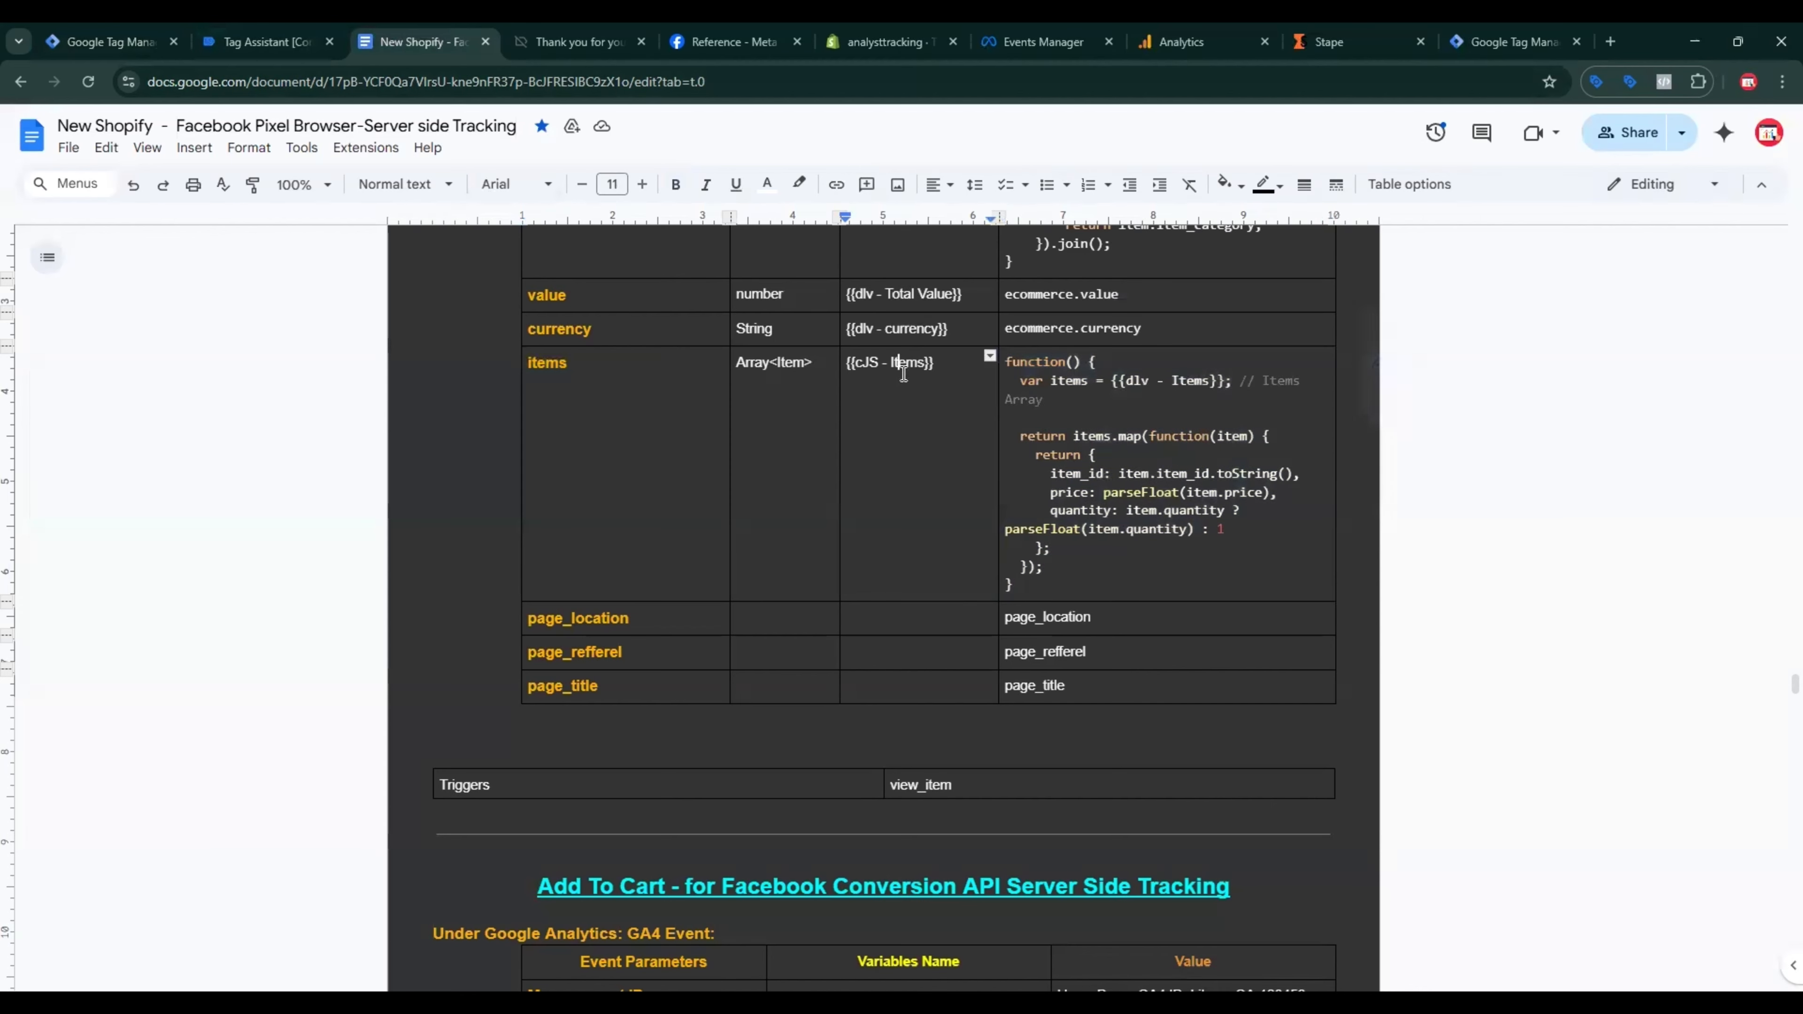
pyautogui.moveTo(857, 363); pyautogui.dragTo(900, 362)
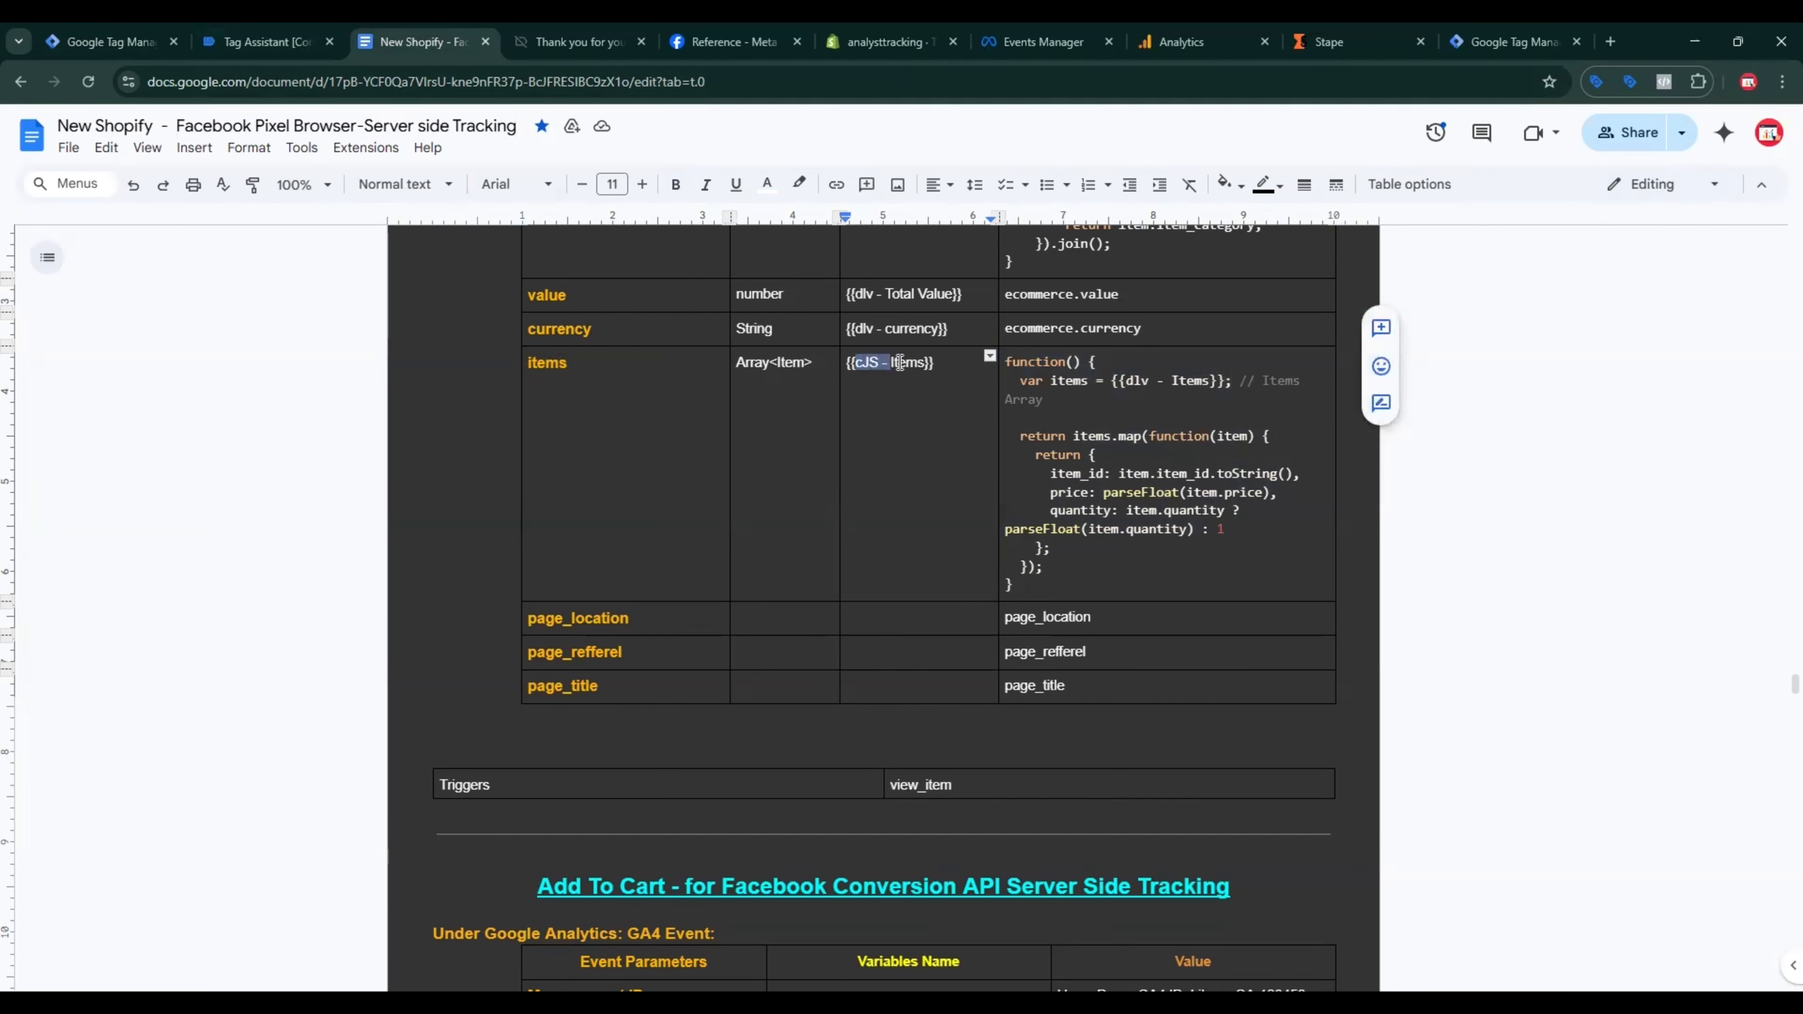
pyautogui.click(111, 42)
pyautogui.hotkey('ctrl', 'shift', 'Left')
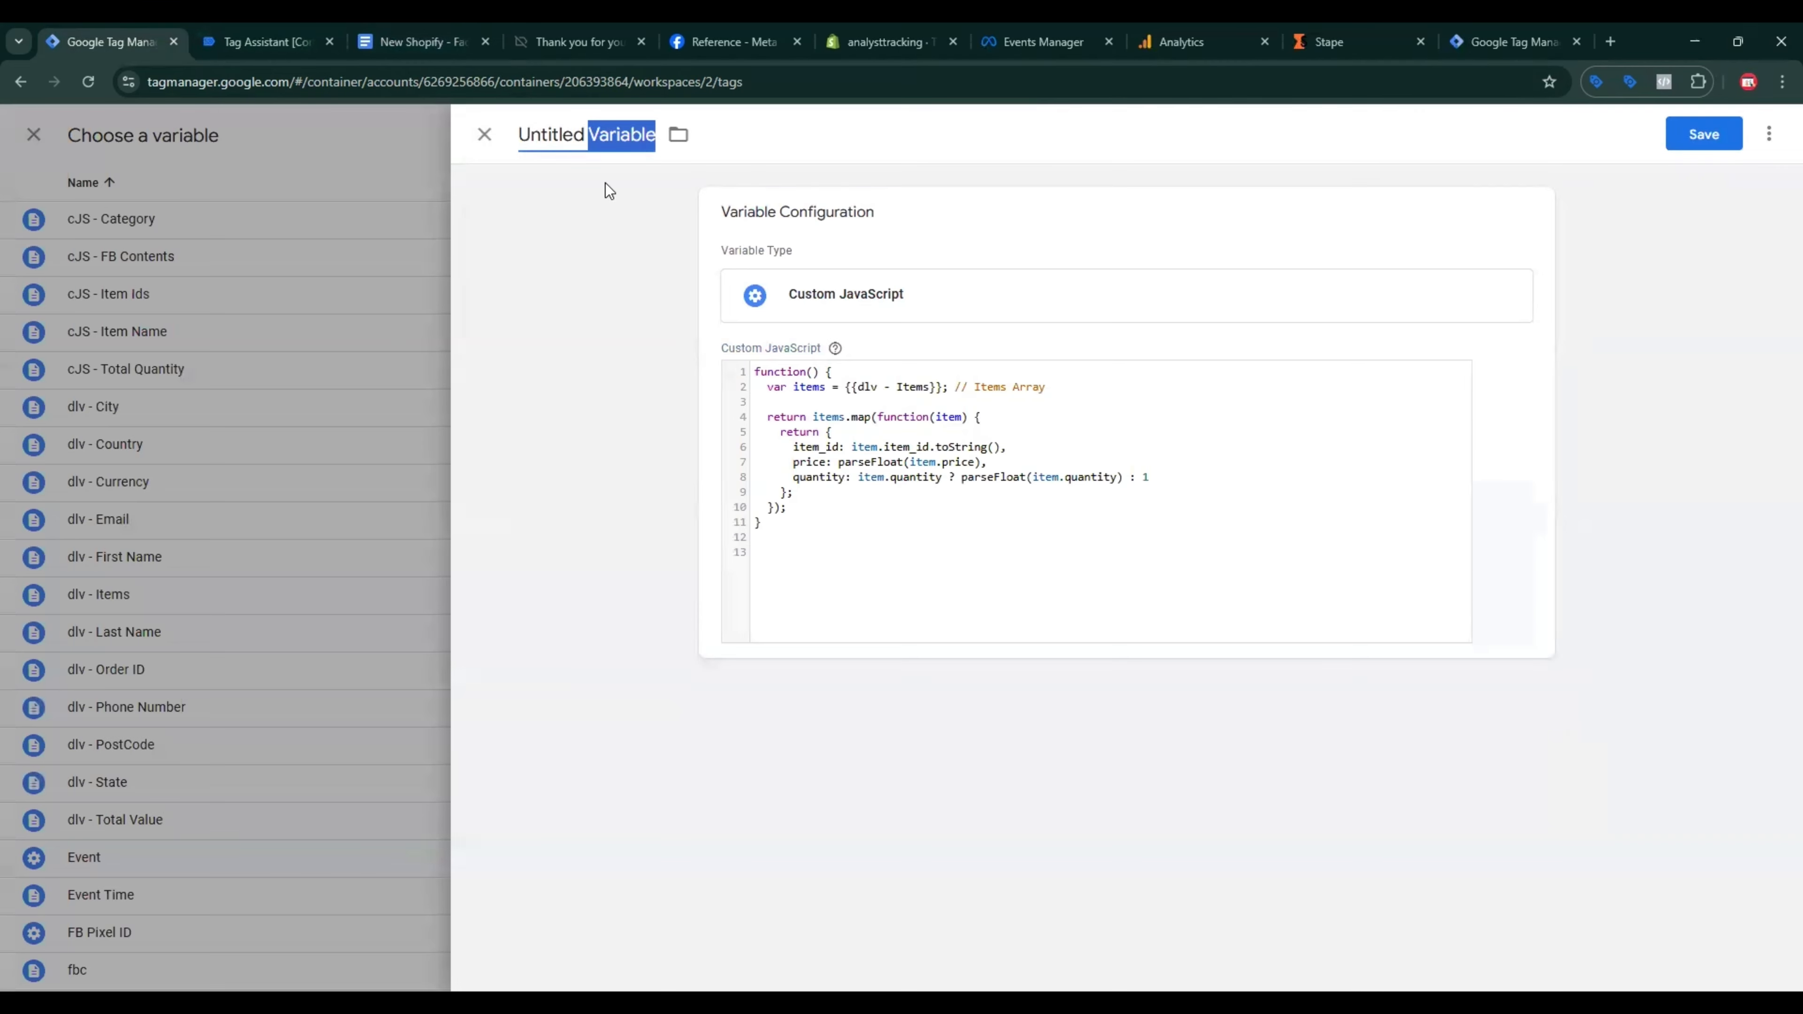
pyautogui.hotkey('ctrl', 'shift', 'Left')
pyautogui.hotkey('ctrl', 'v')
pyautogui.click(1696, 138)
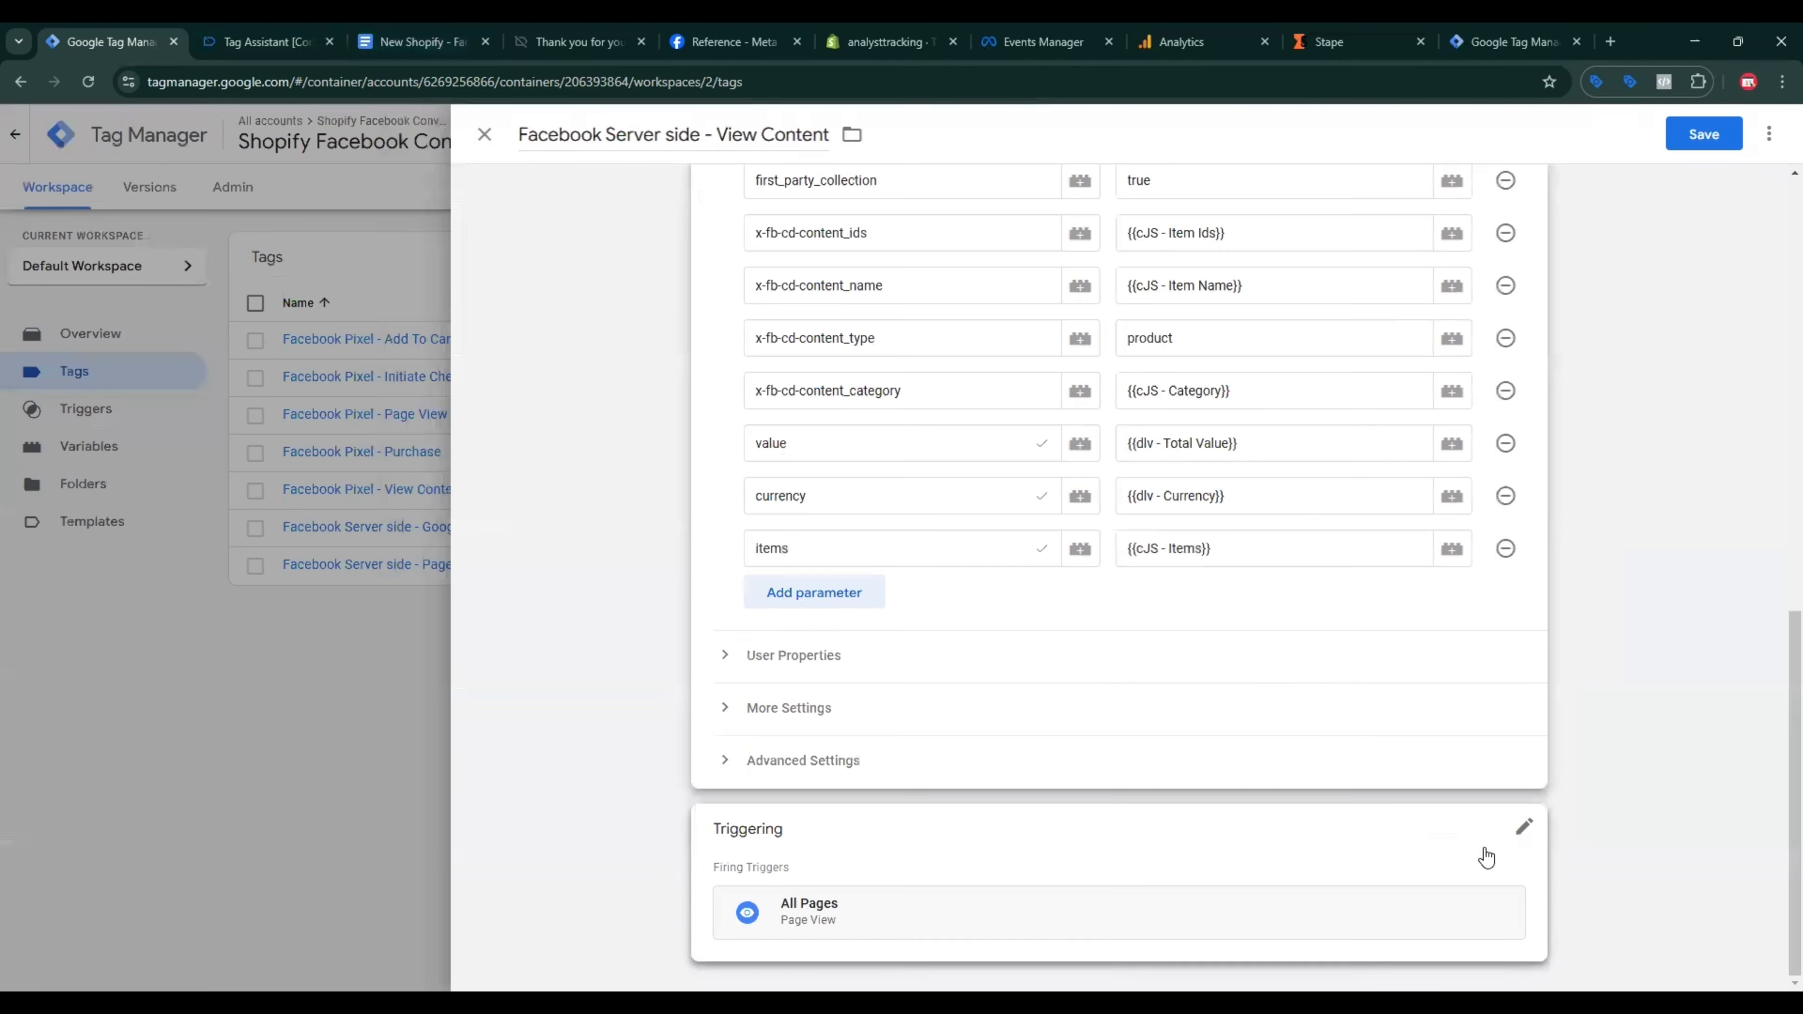
# Step: Replace the View Content tag's All Pages trigger with view_item - Trigger and save the tag
pyautogui.click(1486, 857)
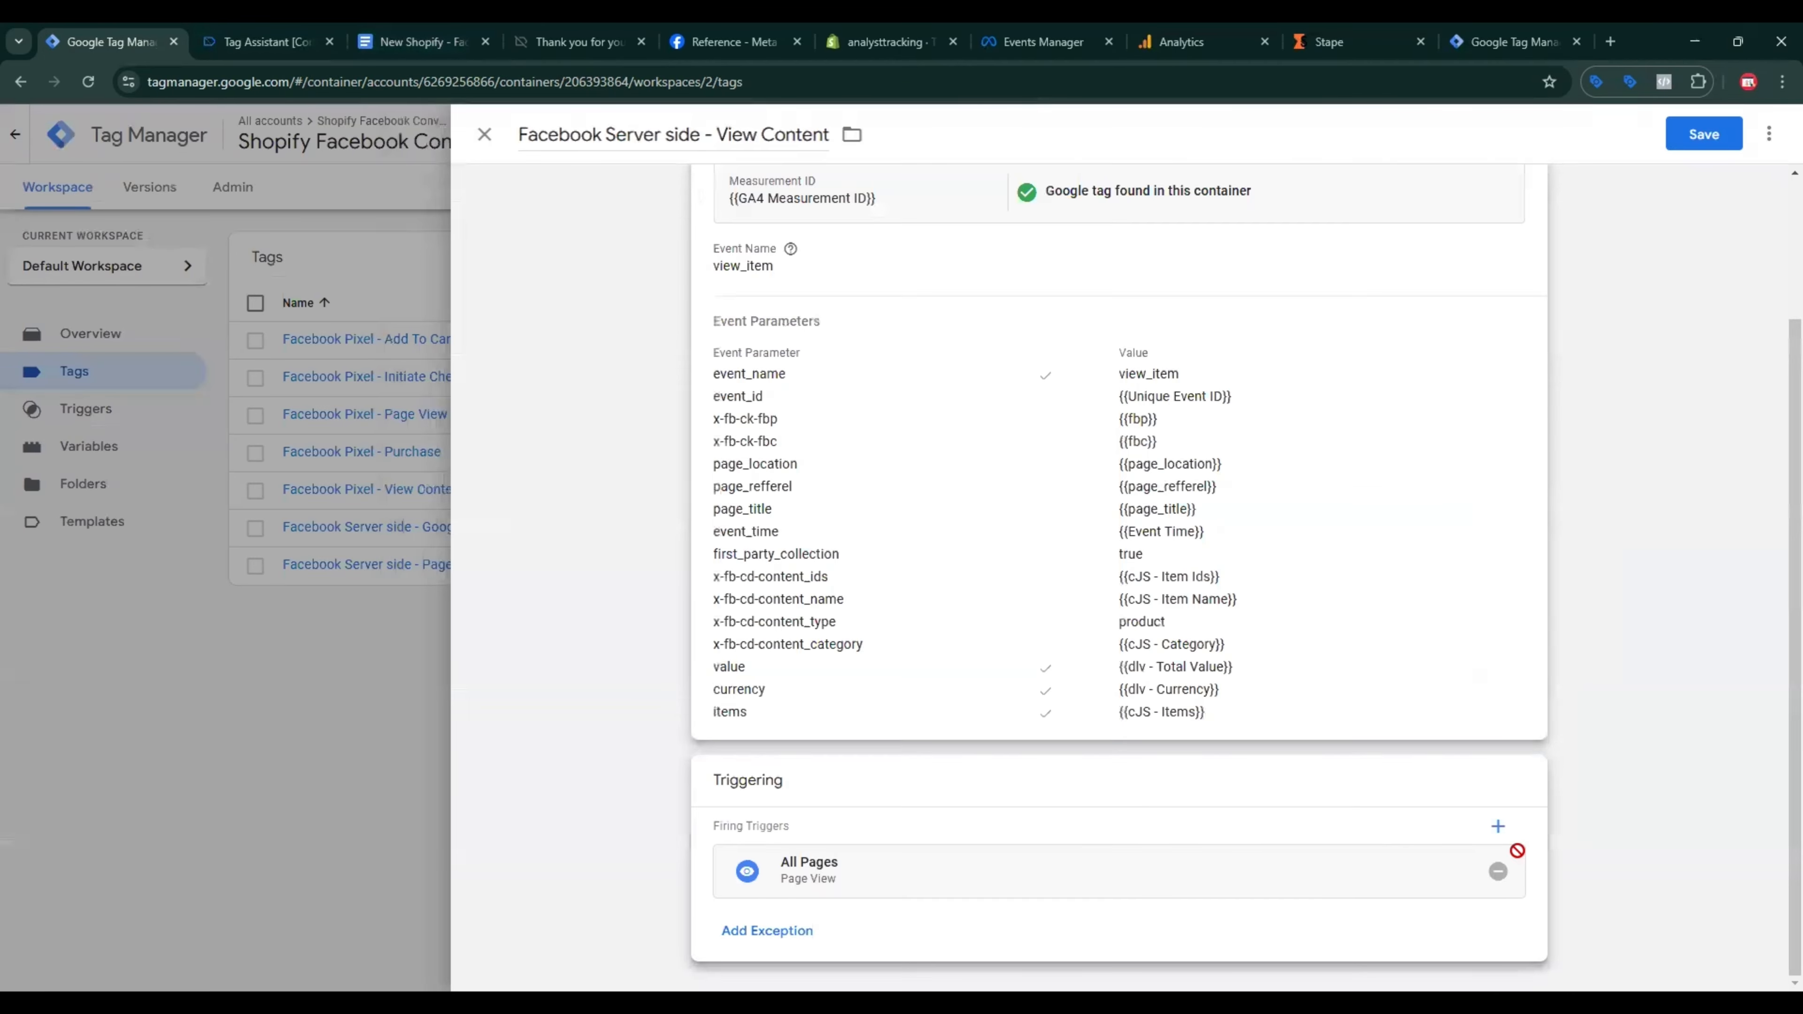
pyautogui.click(1499, 868)
pyautogui.click(1418, 888)
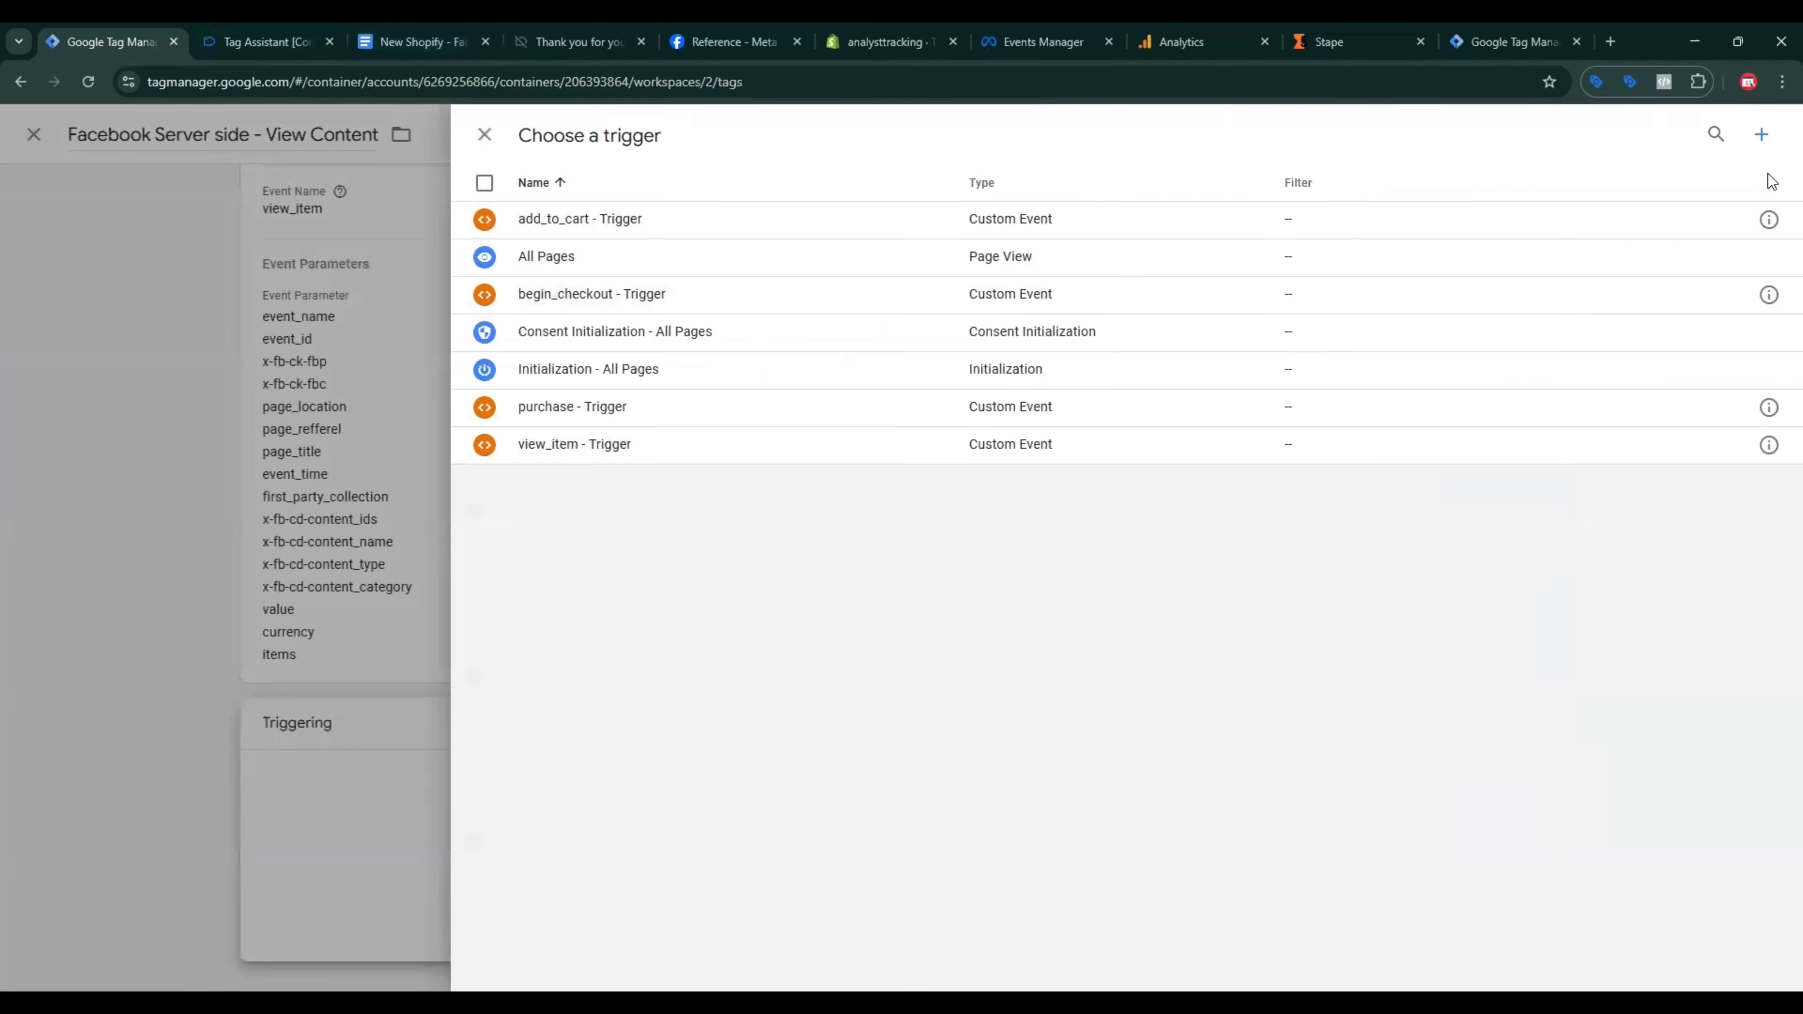
pyautogui.click(603, 445)
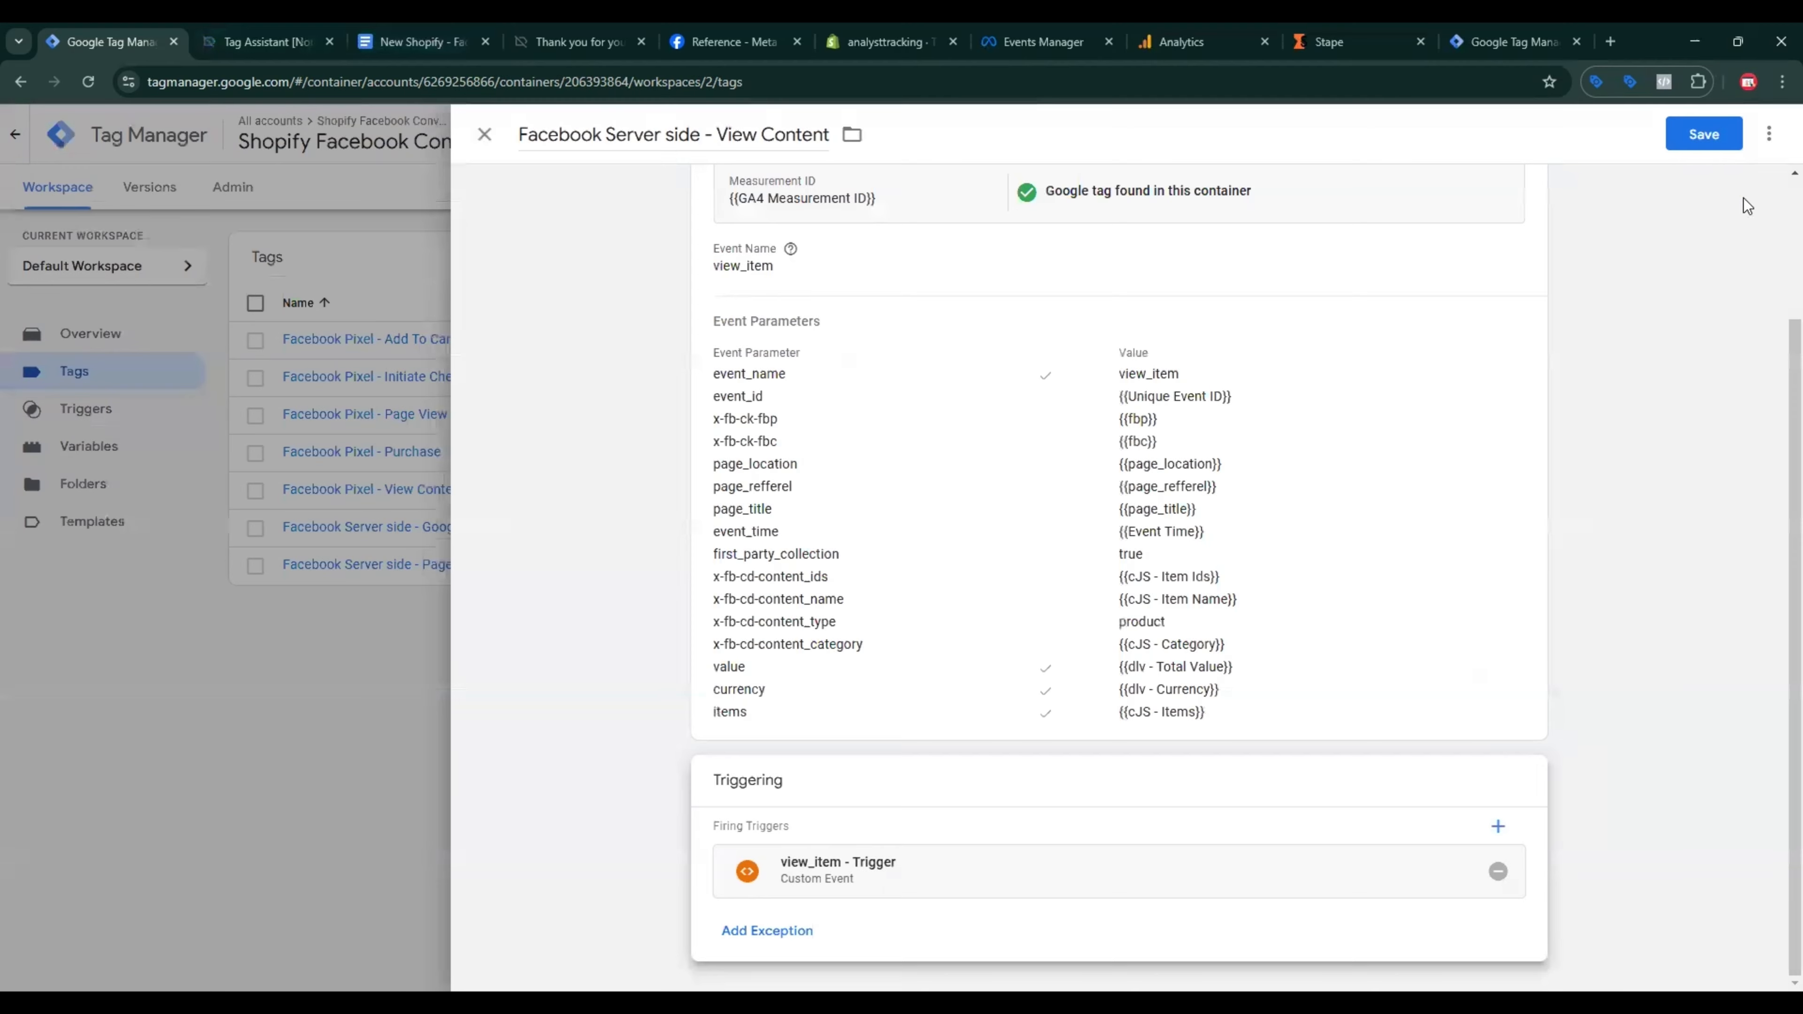
pyautogui.click(1695, 152)
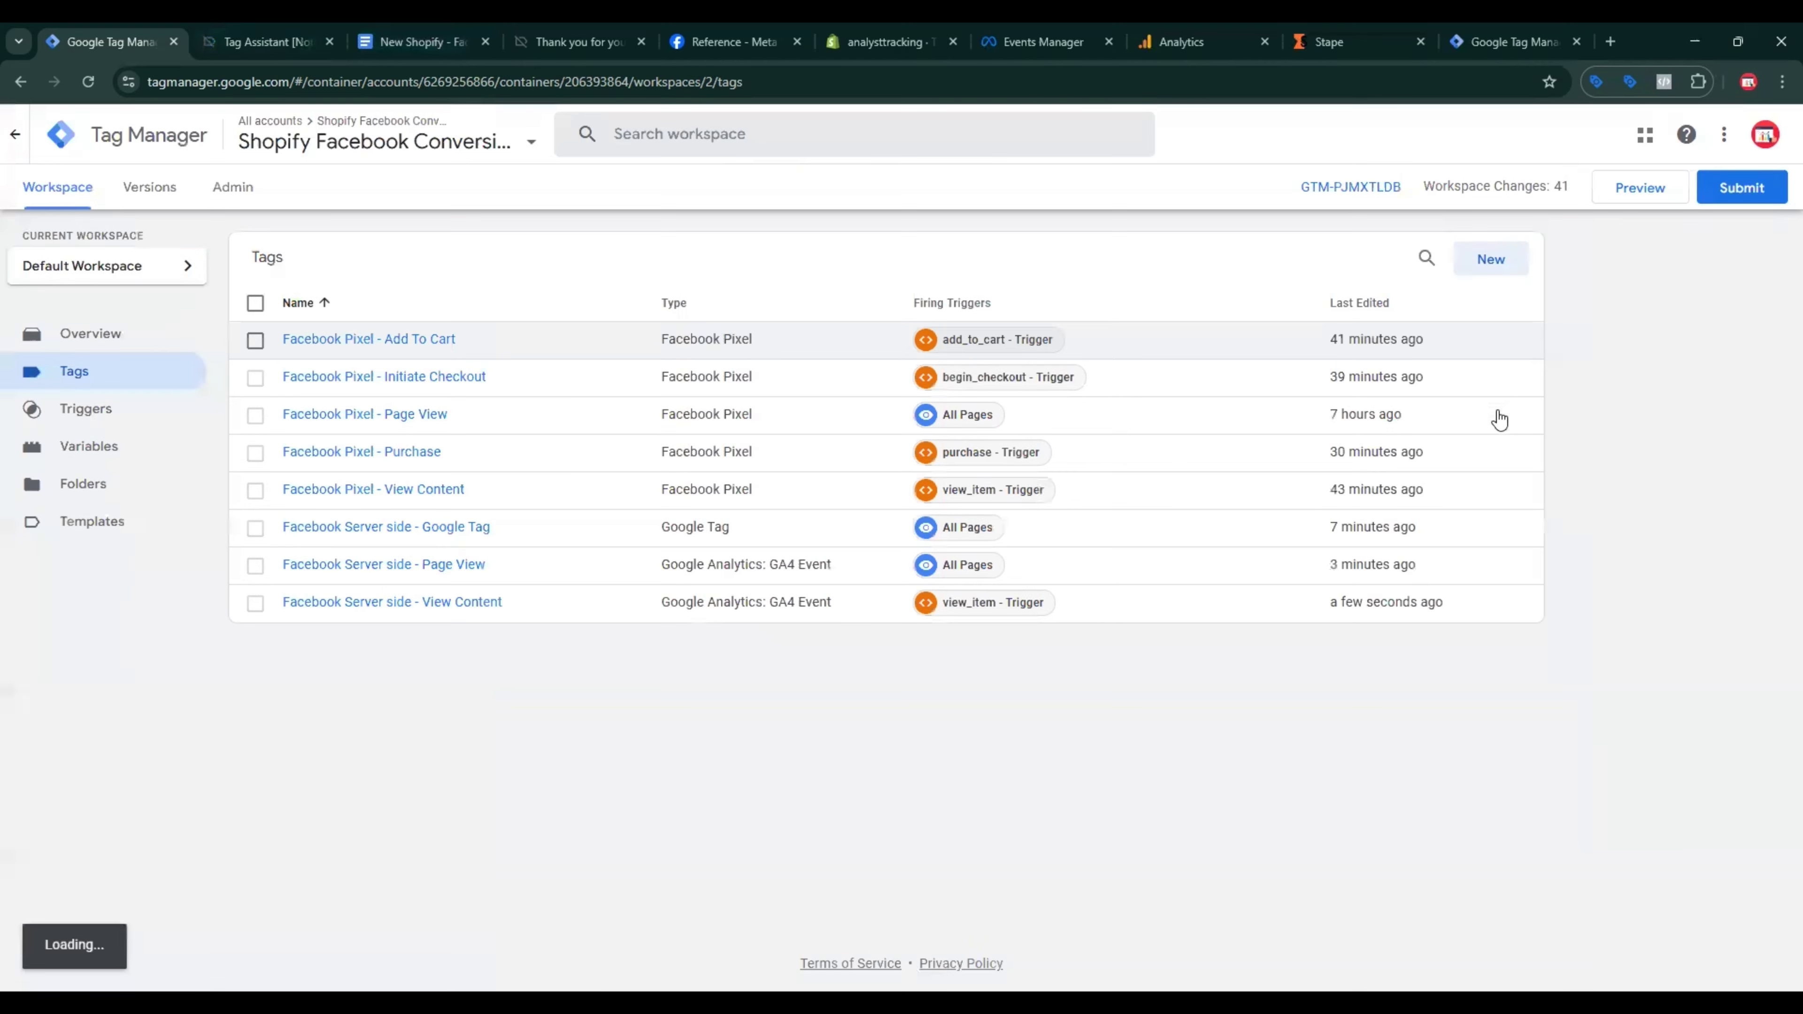
# Step: Duplicate the Facebook Server side - View Content tag and rename the copy Facebook Server side - Add To Cart
pyautogui.click(369, 604)
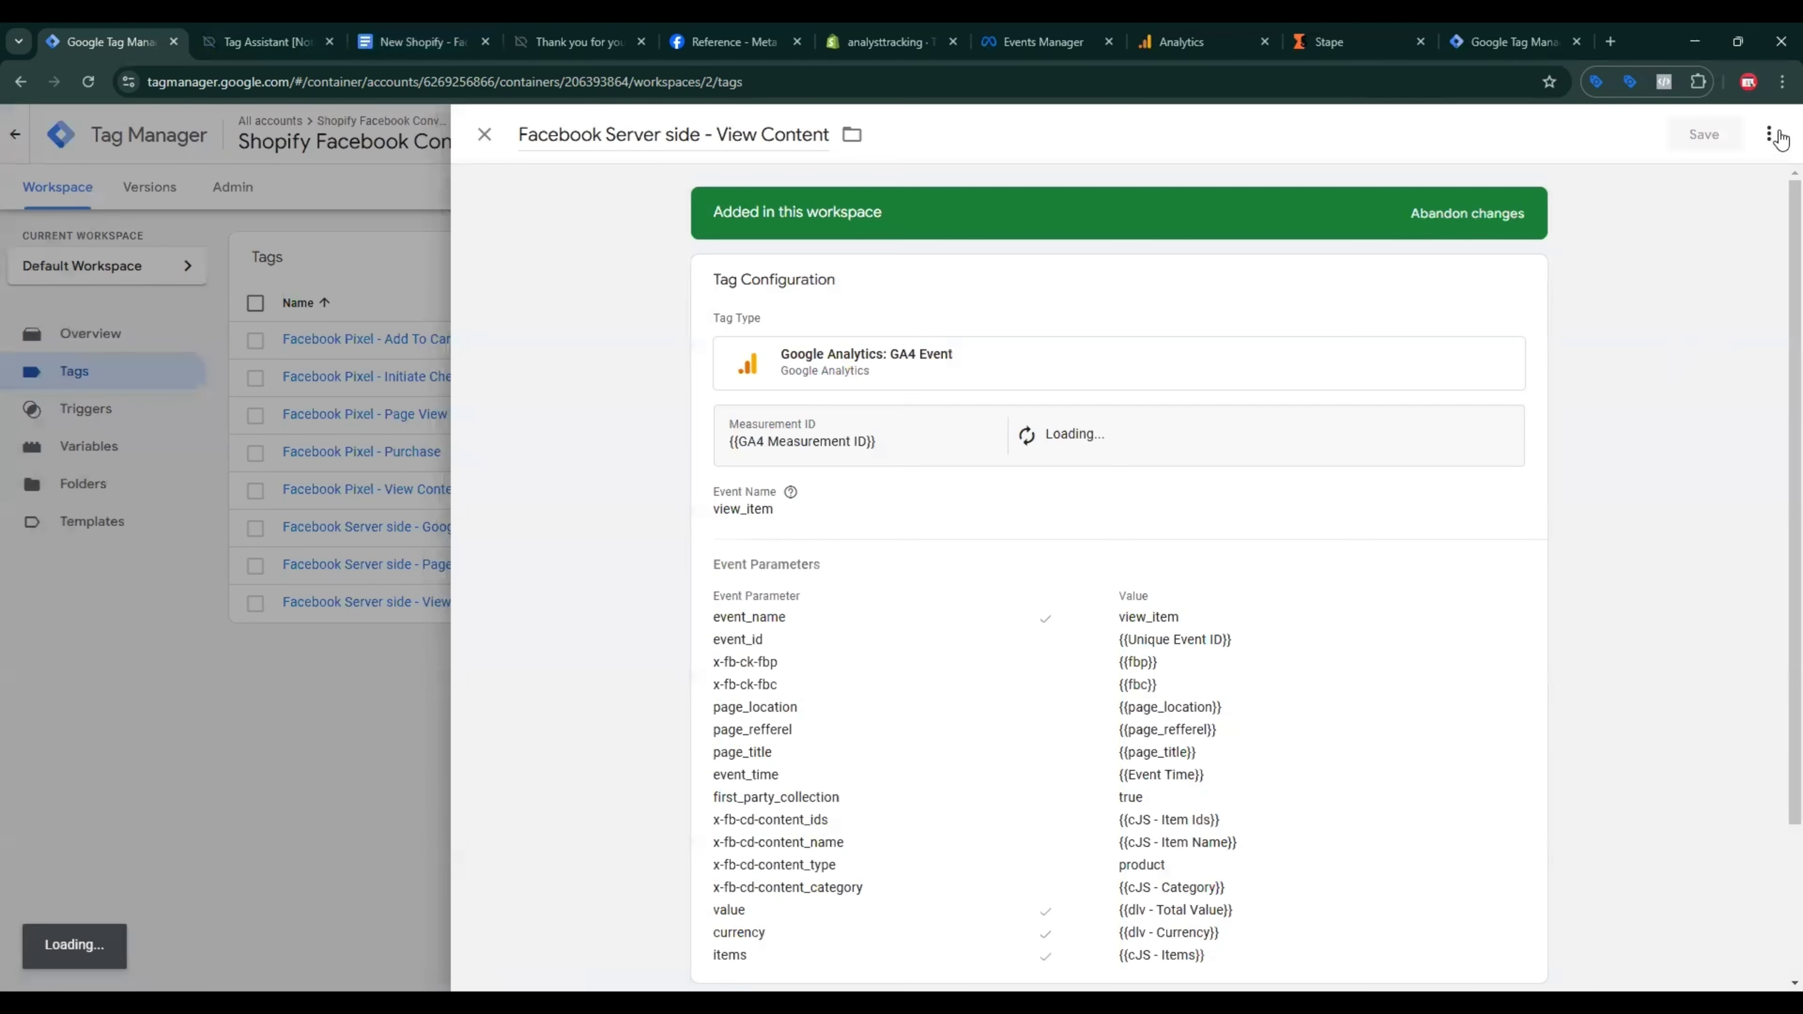
pyautogui.click(1770, 135)
pyautogui.click(1718, 173)
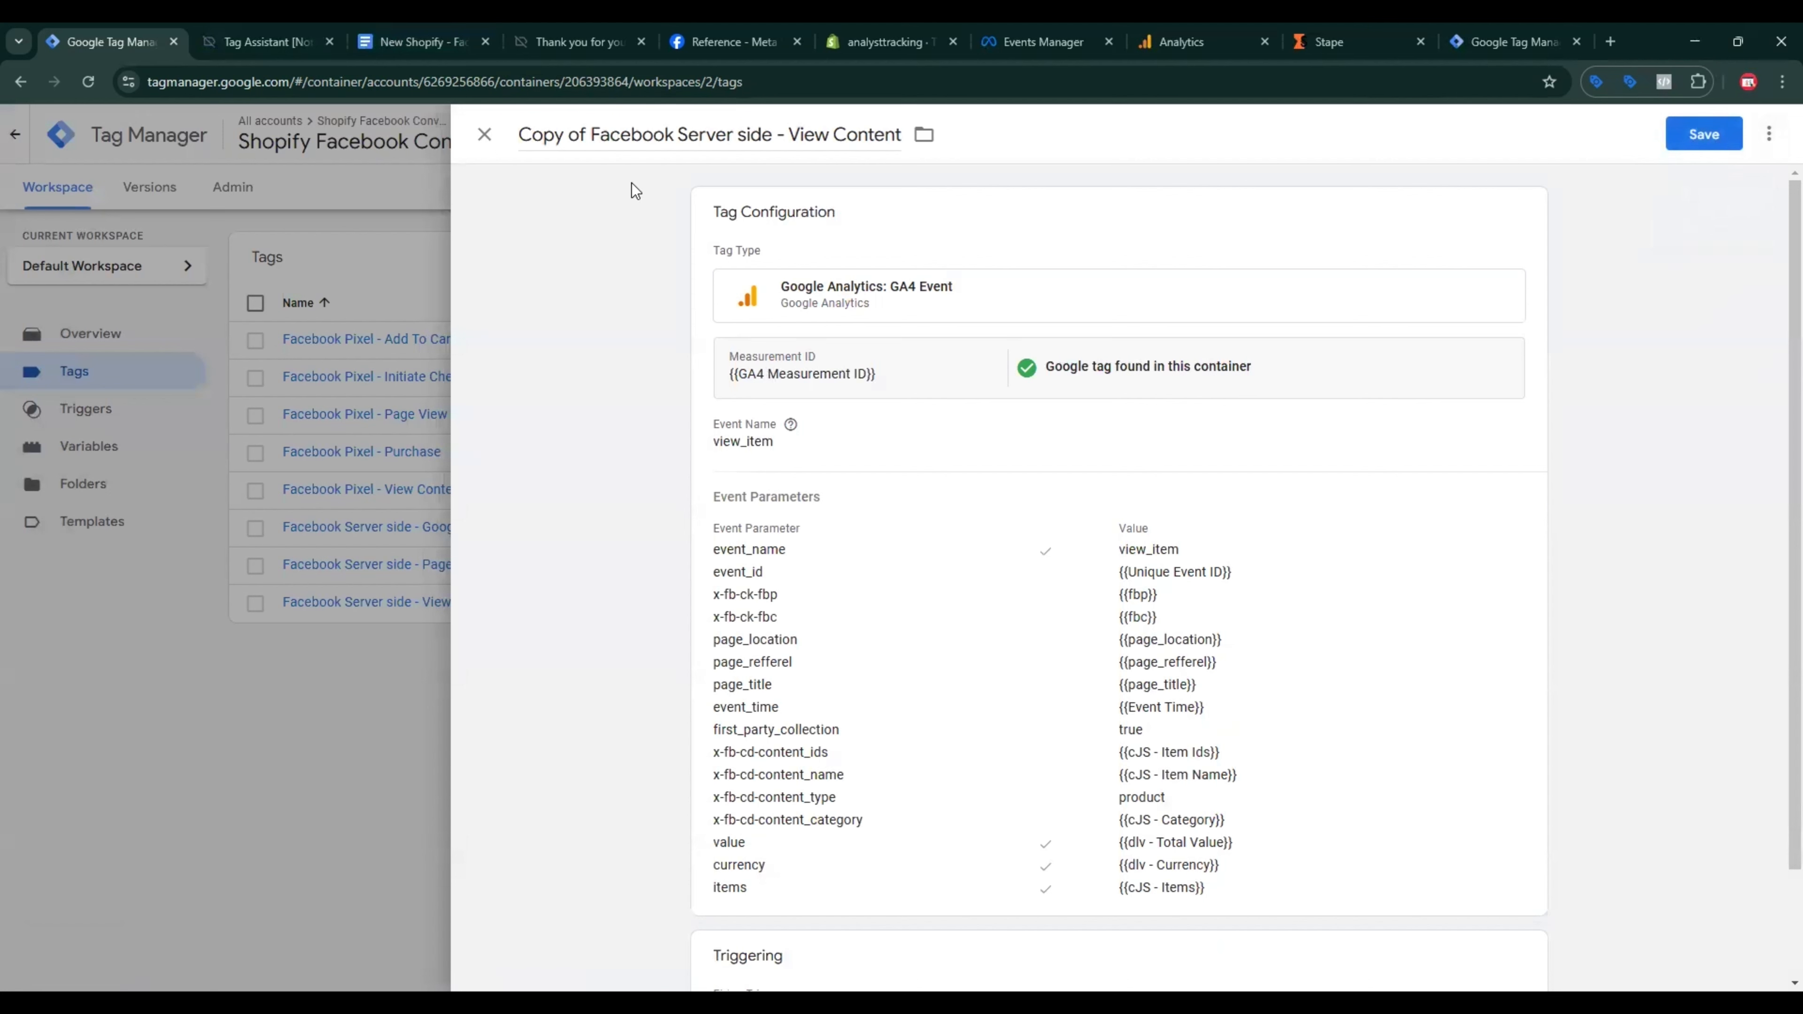
pyautogui.moveTo(590, 135); pyautogui.dragTo(511, 139)
pyautogui.press('BackSpace')
pyautogui.moveTo(716, 135); pyautogui.dragTo(850, 135)
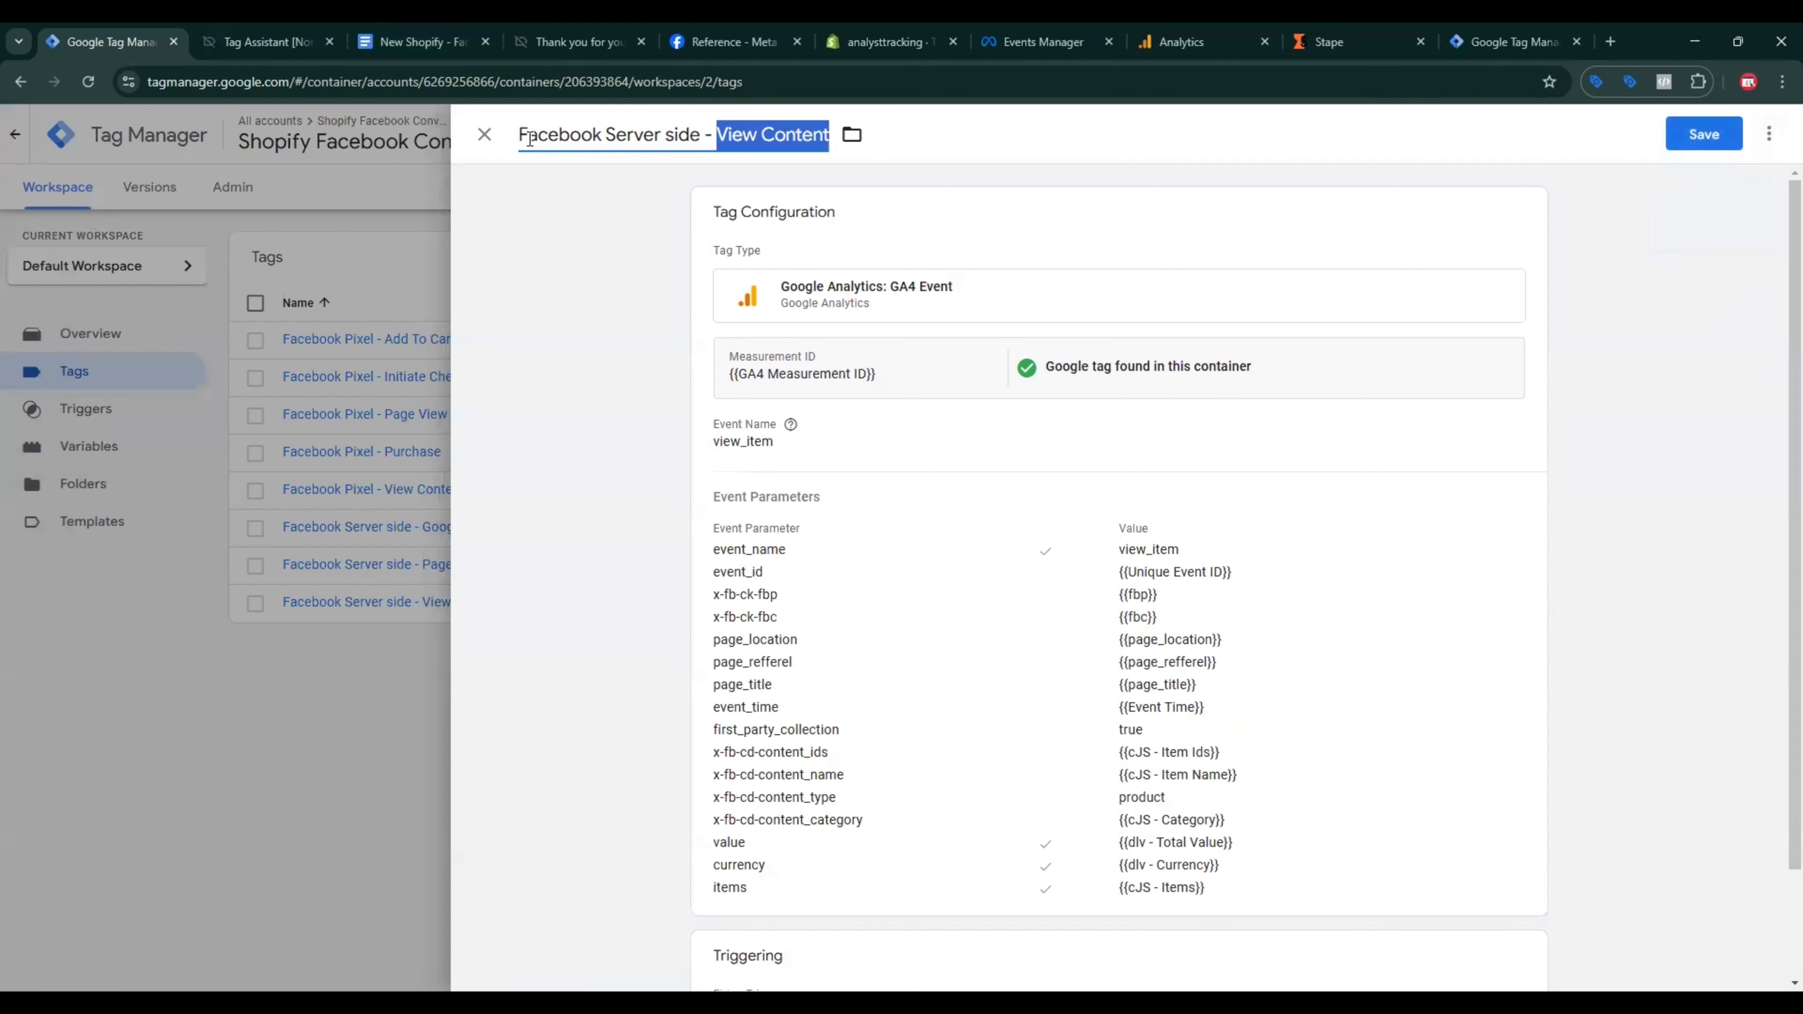
pyautogui.write('Add To')
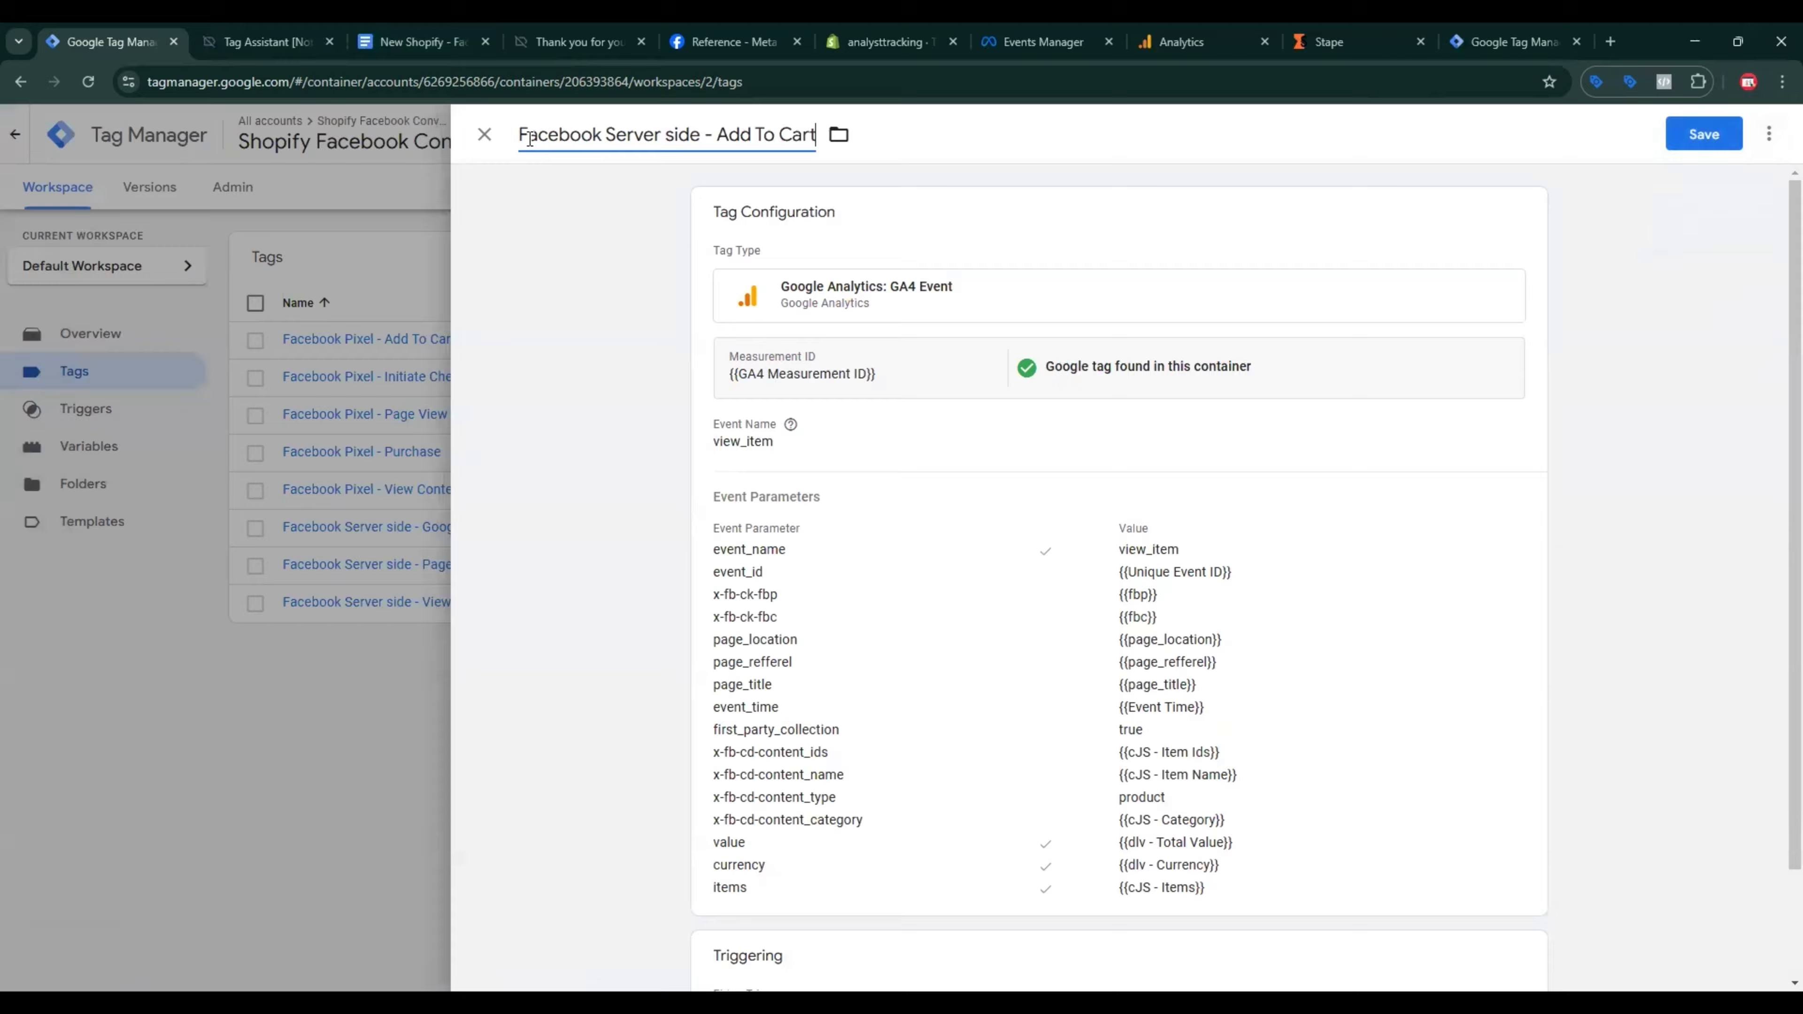
# Step: Copy add_to_cart from the document into the new tag's event name and its event_name parameter value
pyautogui.click(422, 41)
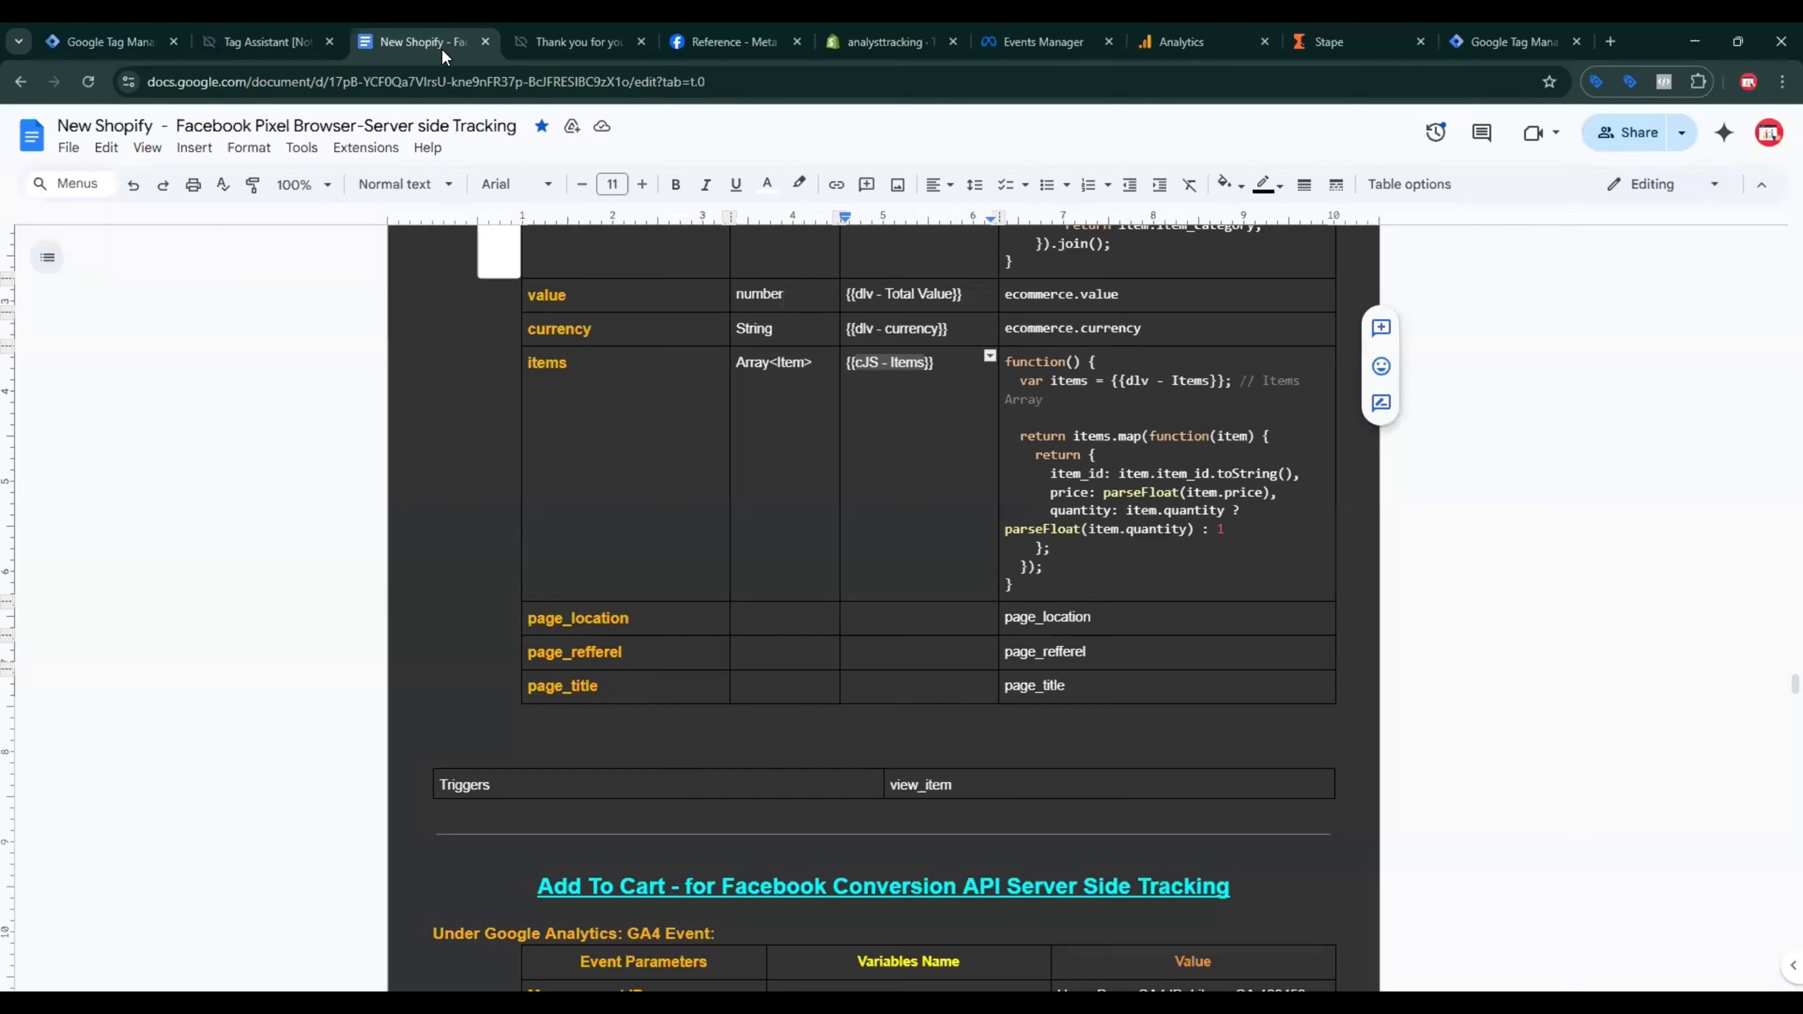
pyautogui.scroll(-5, 994, 569)
pyautogui.doubleClick(1110, 654)
pyautogui.click(110, 42)
pyautogui.doubleClick(784, 497)
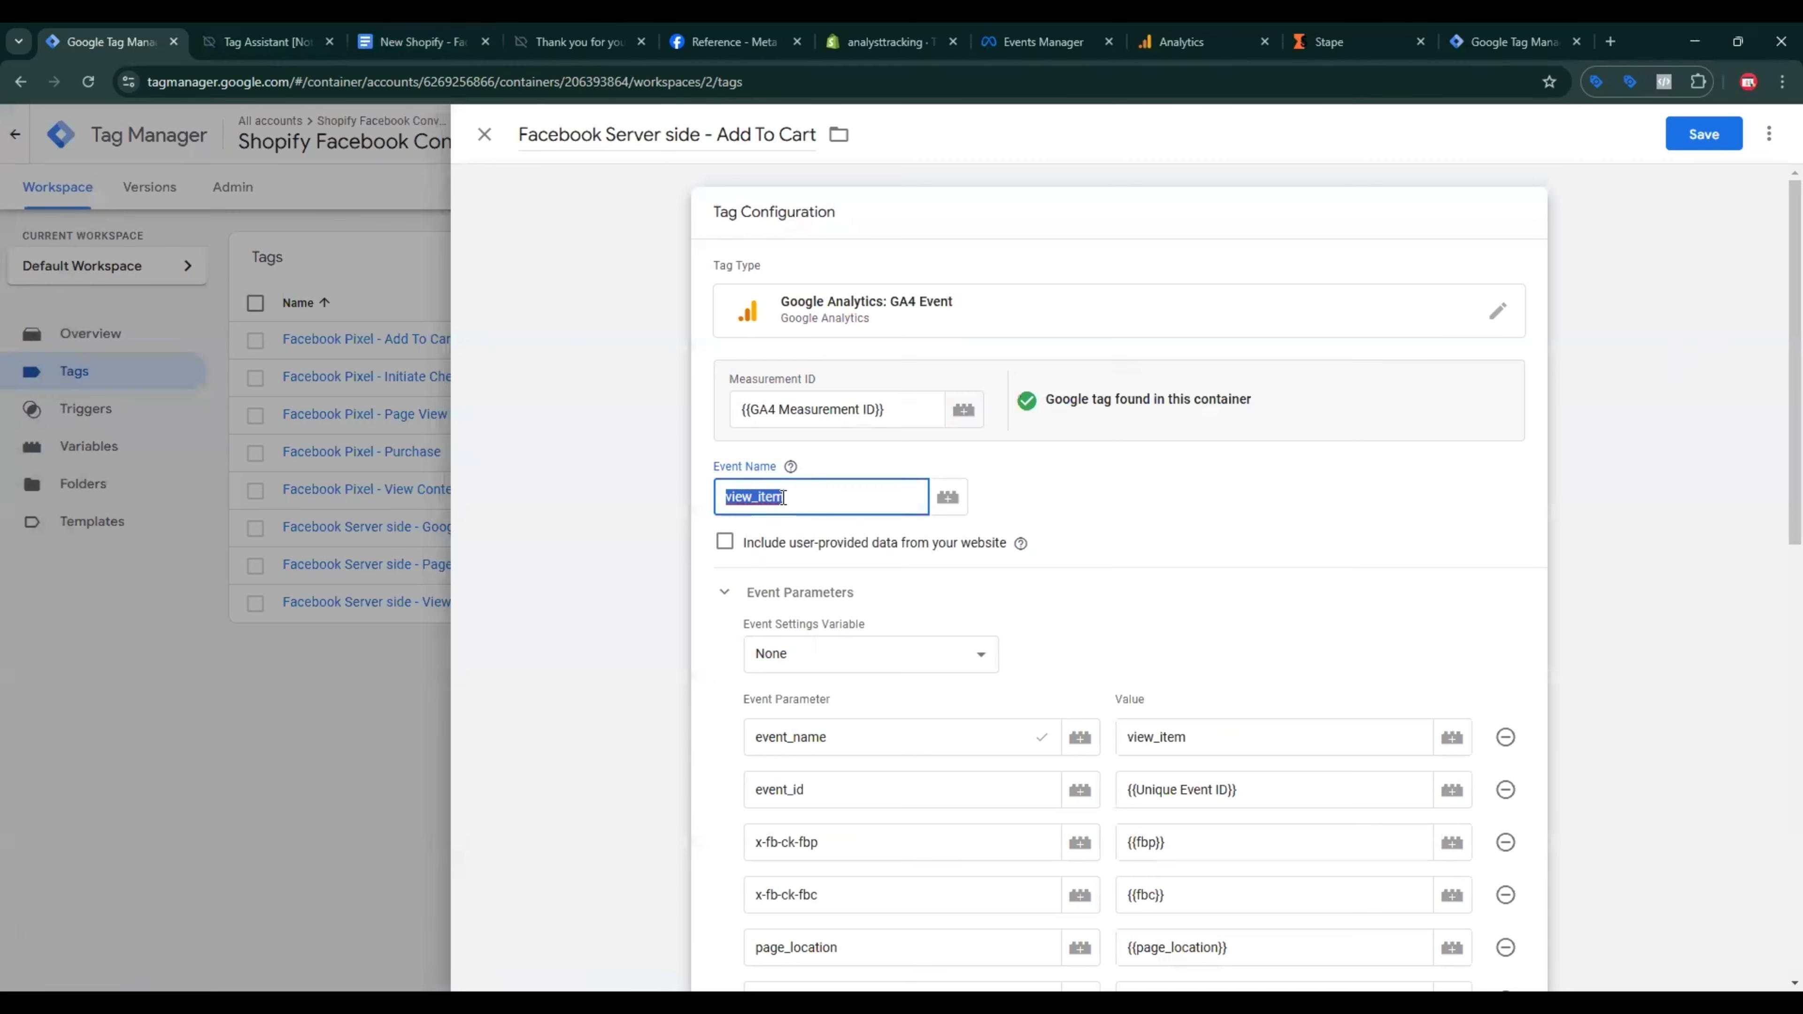
pyautogui.doubleClick(1173, 737)
# Step: Replace the Add To Cart tag's view_item trigger with add_to_cart - Trigger and save the tag
pyautogui.scroll(-12, 1207, 717)
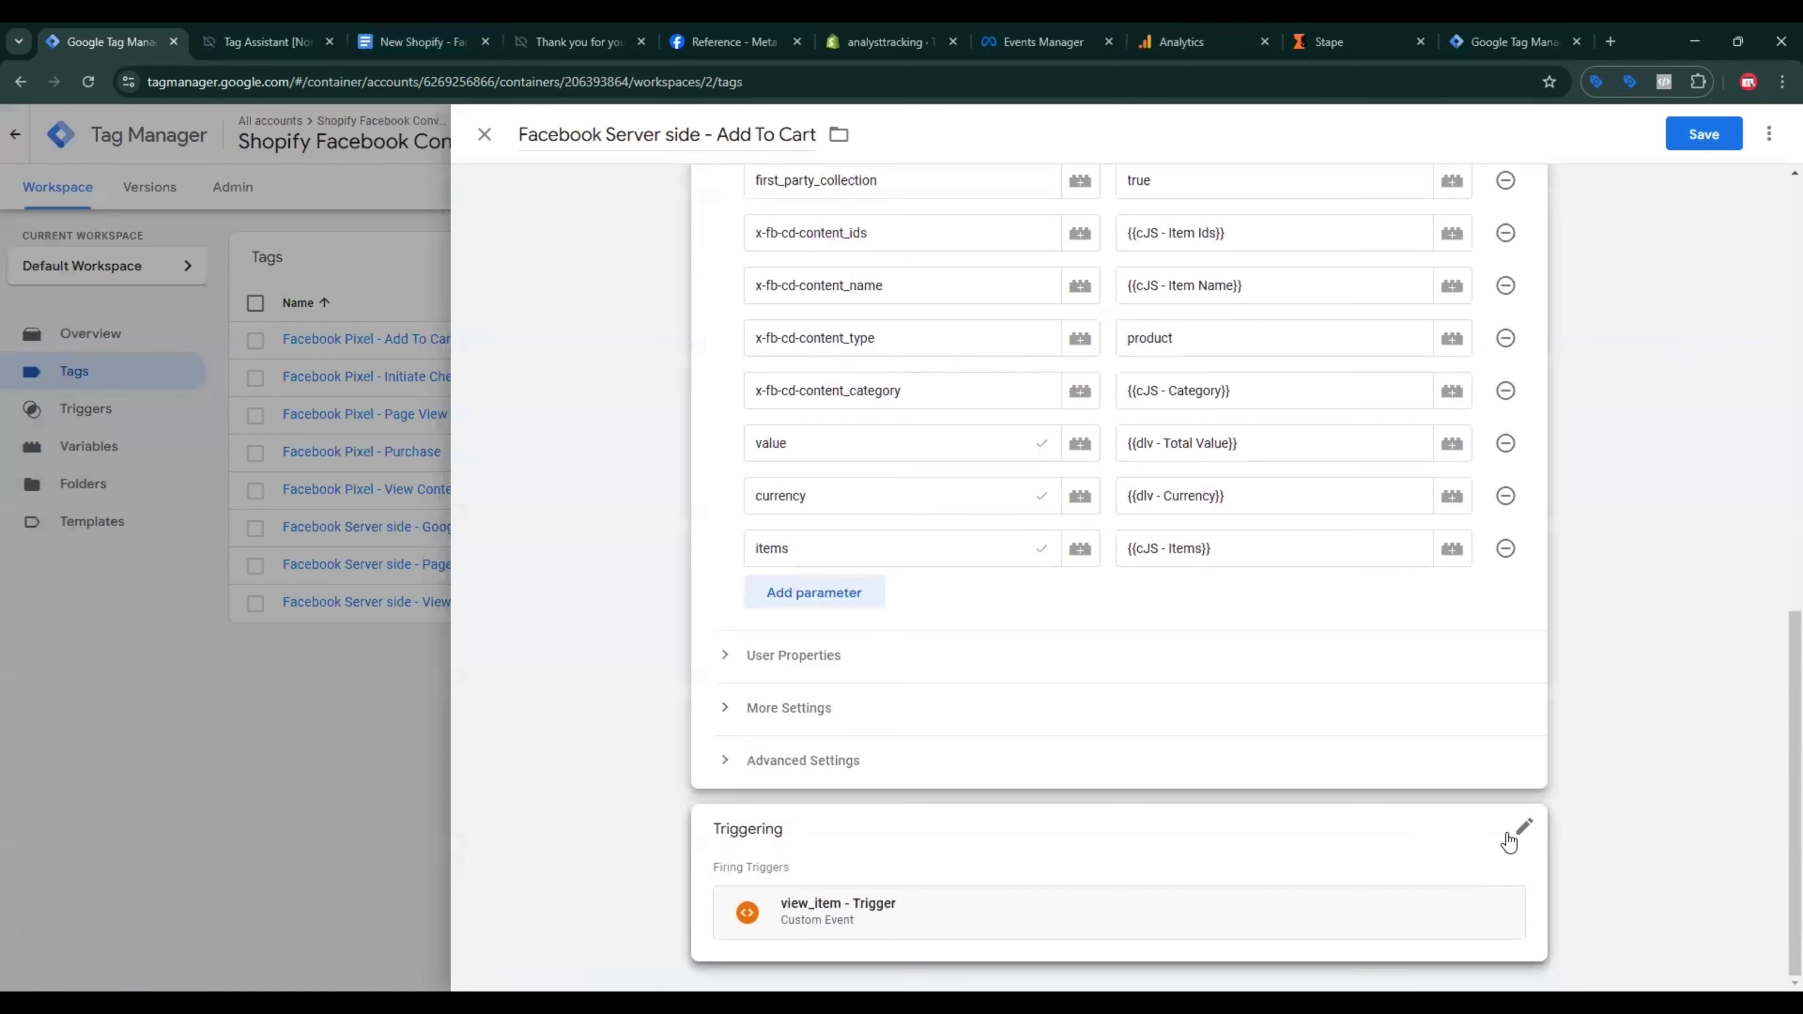
pyautogui.click(1509, 839)
pyautogui.click(1502, 875)
pyautogui.click(1477, 877)
pyautogui.click(593, 233)
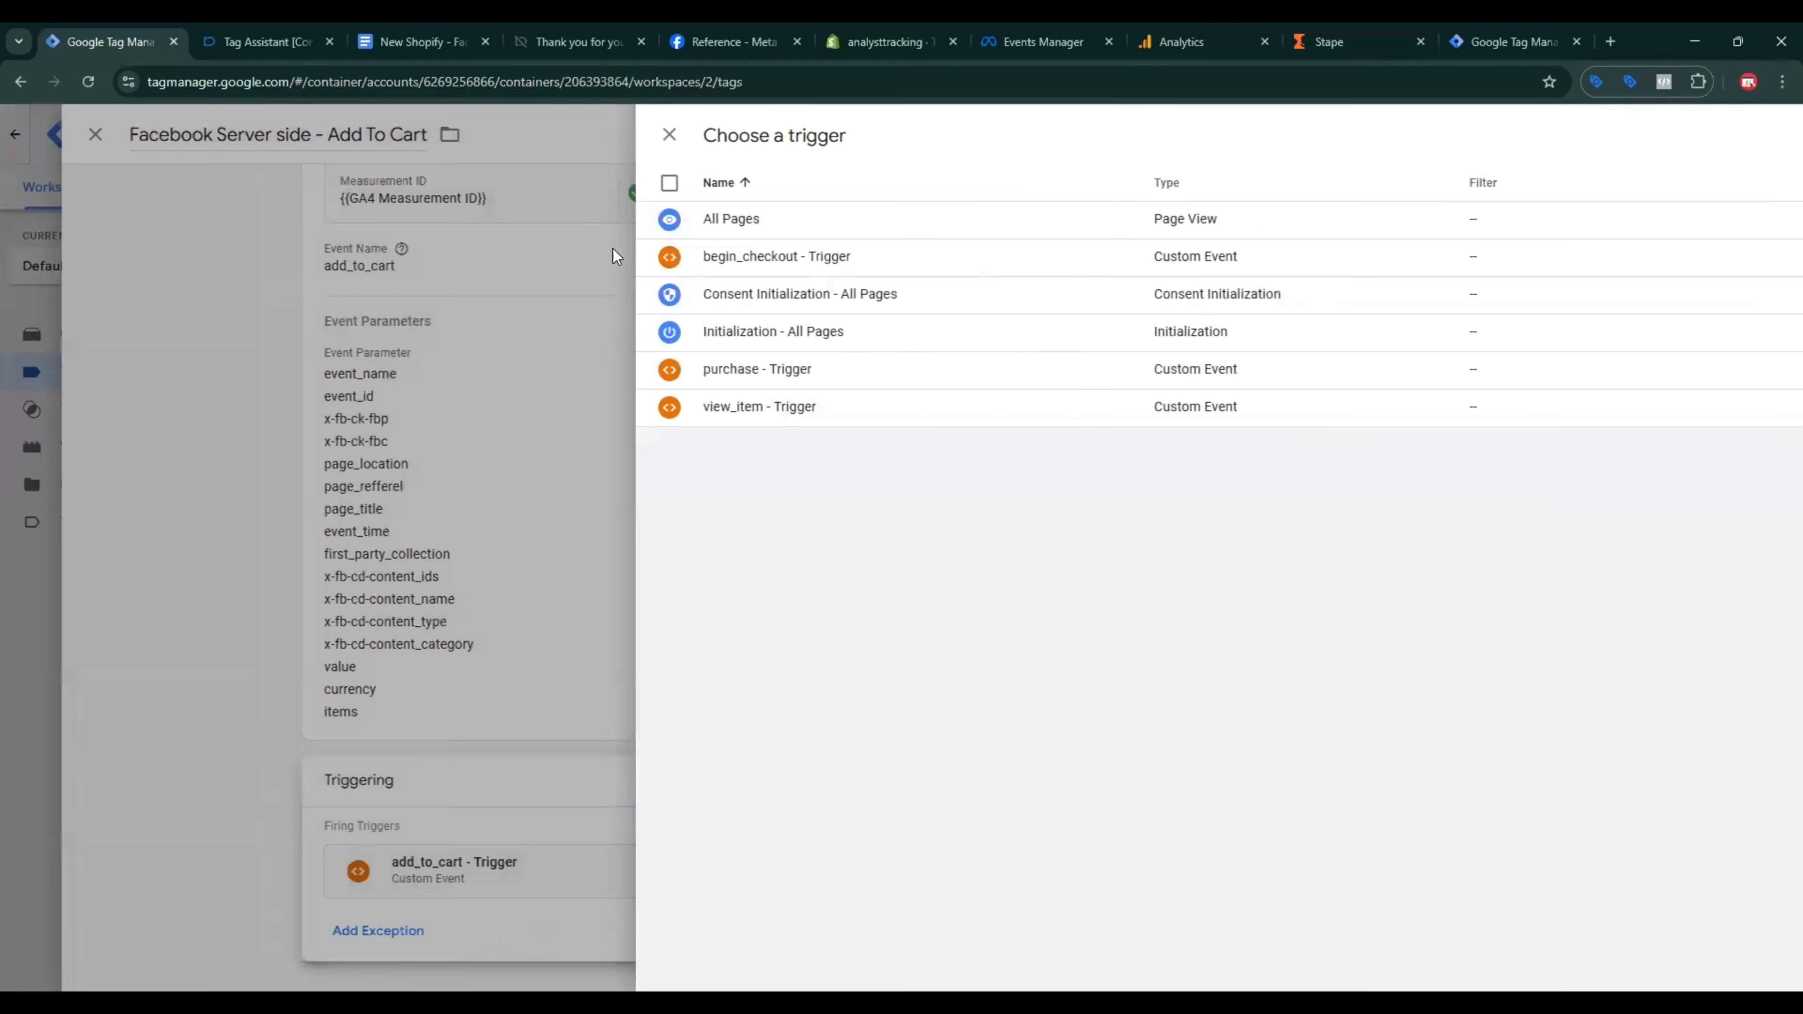
pyautogui.click(1686, 145)
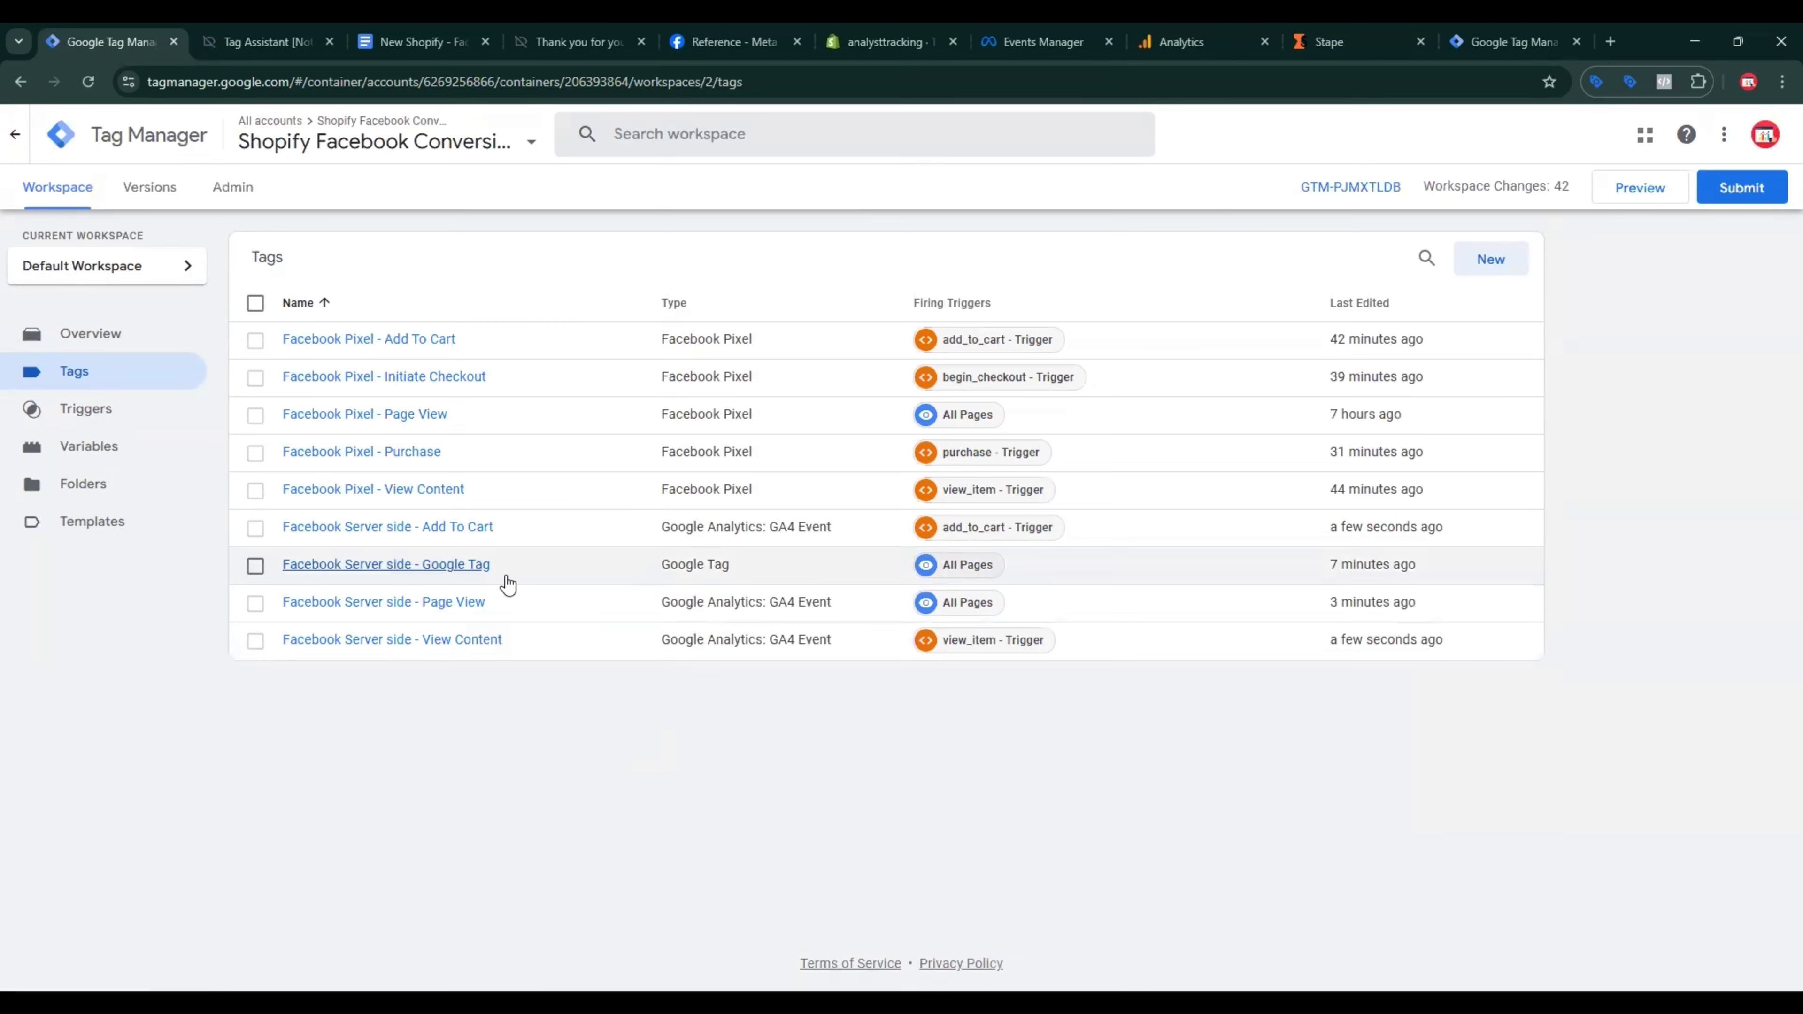
# Step: Duplicate the Facebook Server side - Add To Cart tag and rename the copy Facebook Server side - Initiate Checkout
pyautogui.click(463, 528)
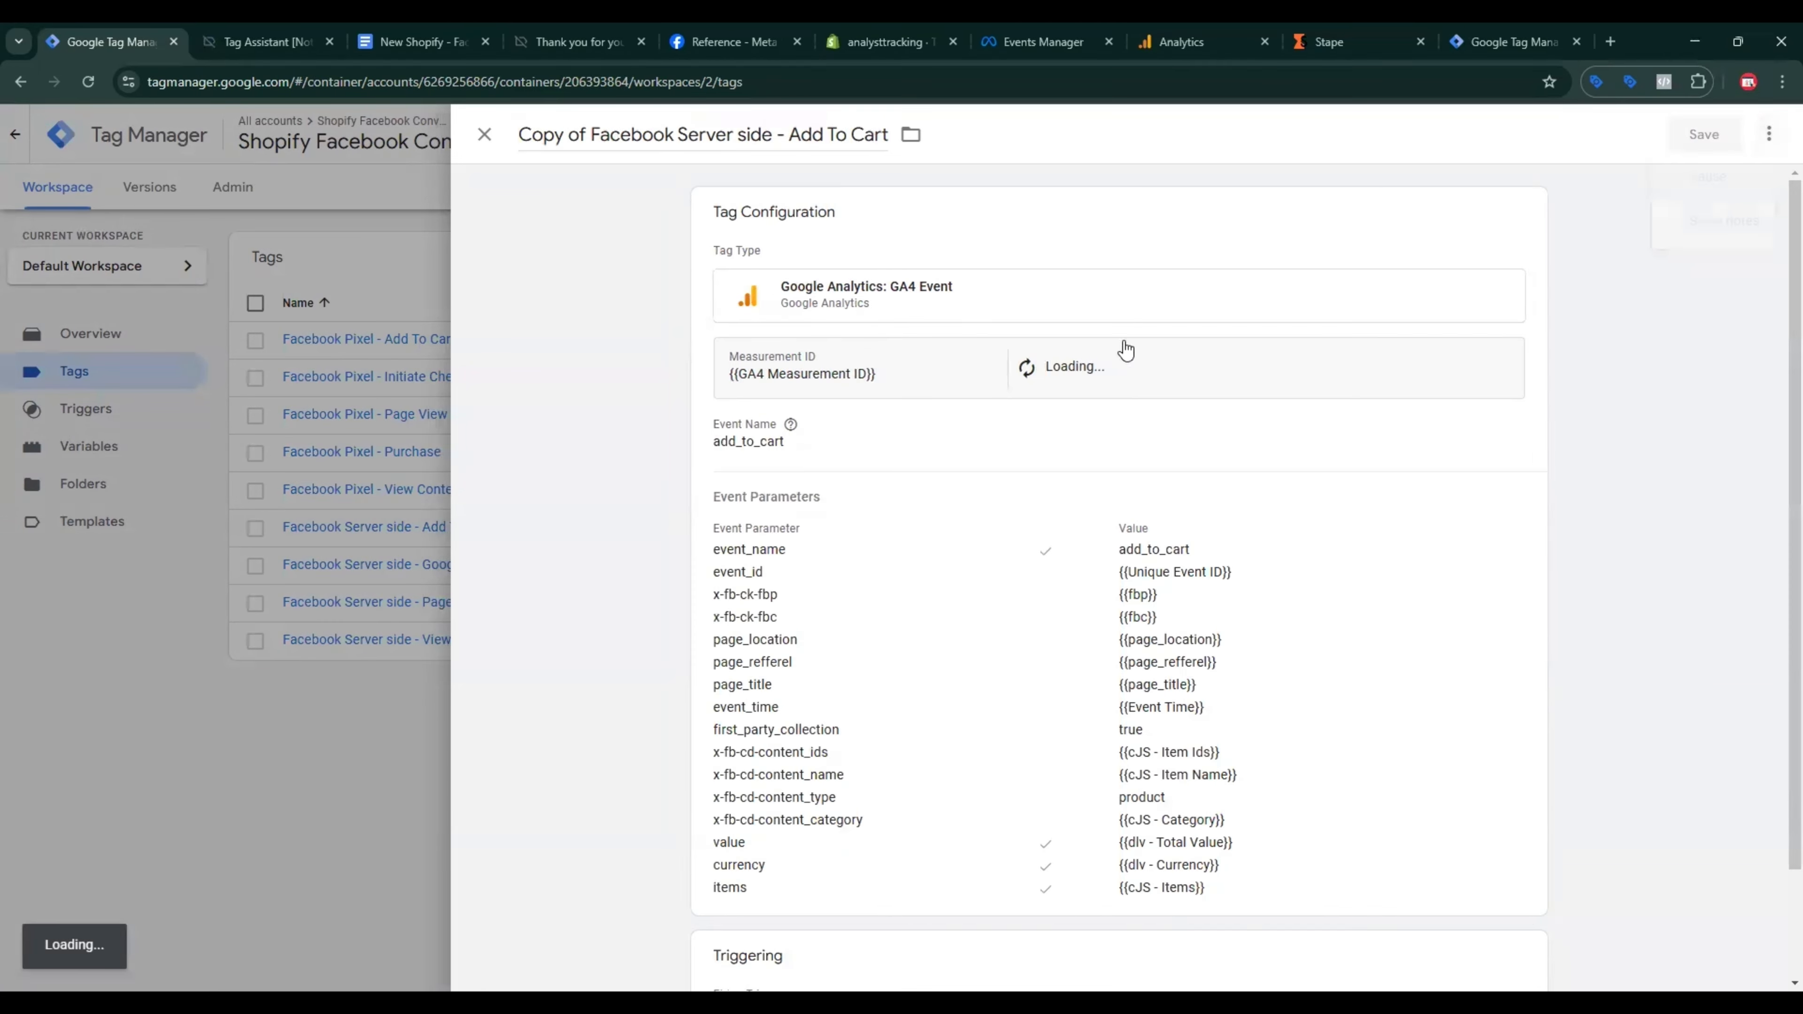
pyautogui.moveTo(591, 135); pyautogui.dragTo(524, 135)
pyautogui.press('BackSpace')
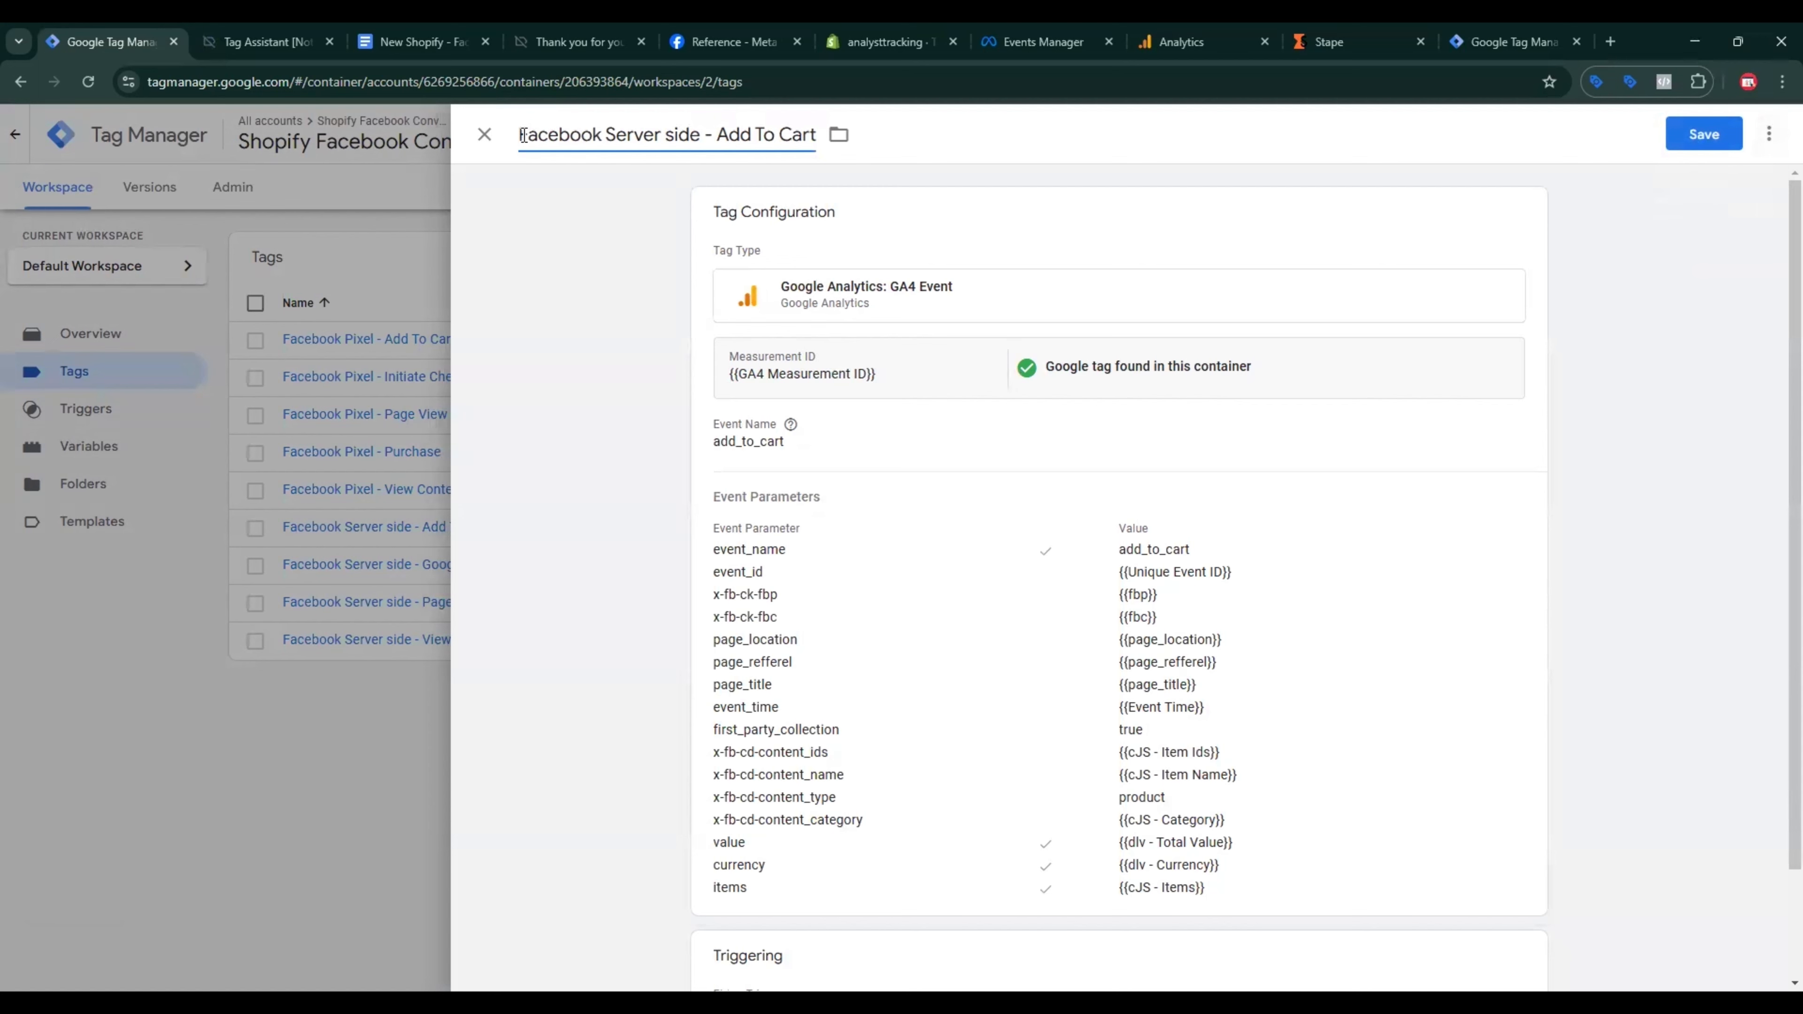
pyautogui.press('End')
pyautogui.hotkey('ctrl', 'shift', 'Left')
pyautogui.hotkey('ctrl', 'shift', 'Left')
pyautogui.hotkey('ctrl', 'shift', 'Left')
pyautogui.press('BackSpace')
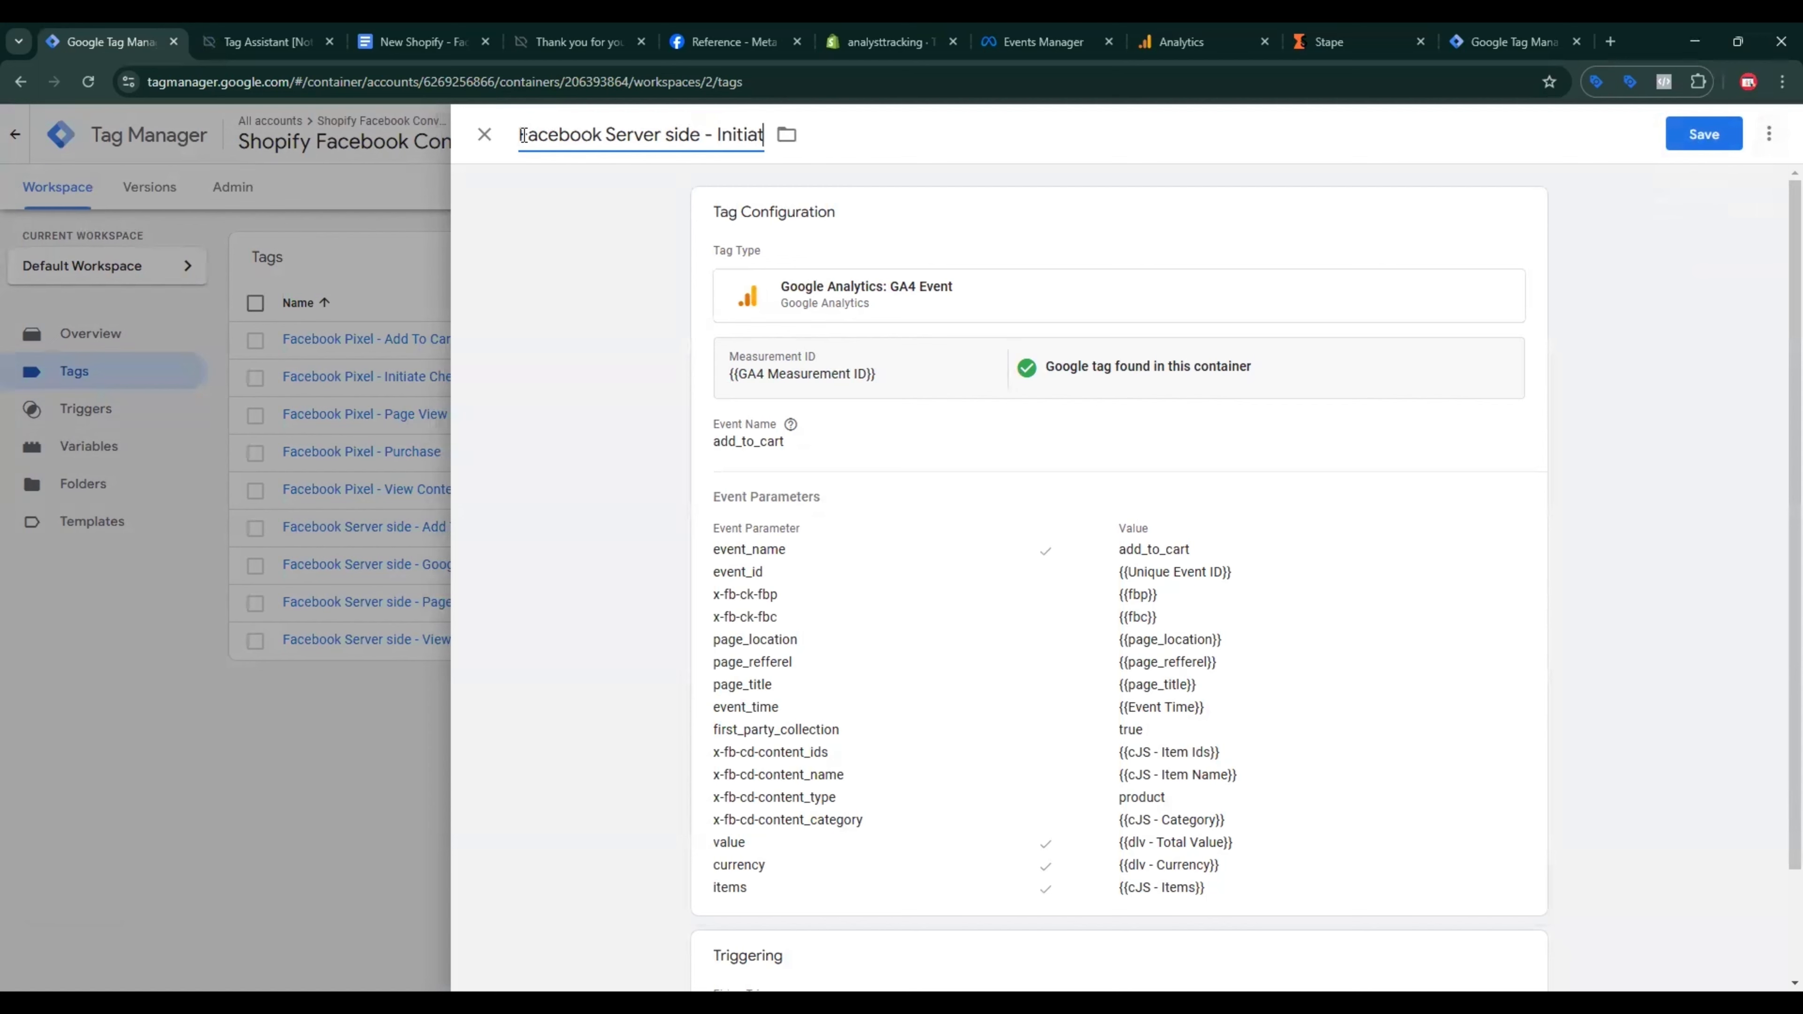
pyautogui.write('Initiate Checkout')
# Step: Copy begin_checkout from the document into the Initiate Checkout tag's event name and its event_name parameter value
pyautogui.click(786, 540)
pyautogui.click(358, 56)
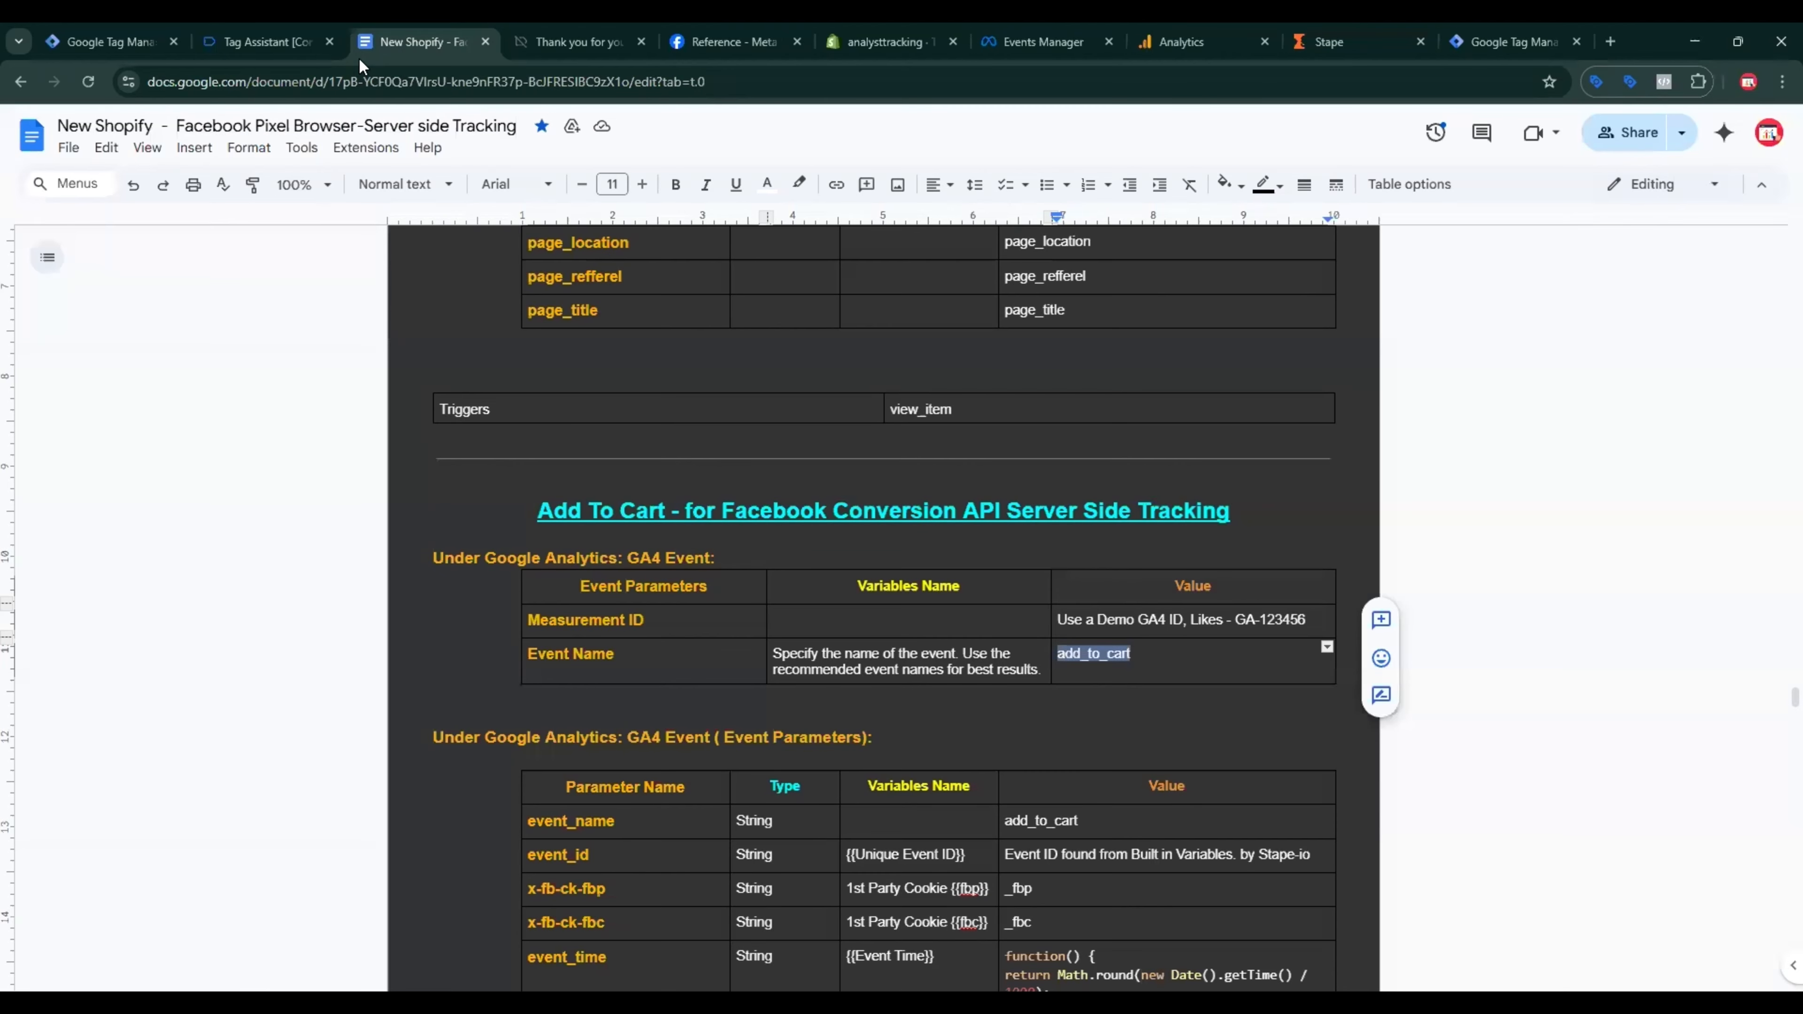
pyautogui.scroll(-5, 718, 571)
pyautogui.scroll(-5, 719, 571)
pyautogui.scroll(10, 724, 576)
pyautogui.scroll(-3, 1078, 617)
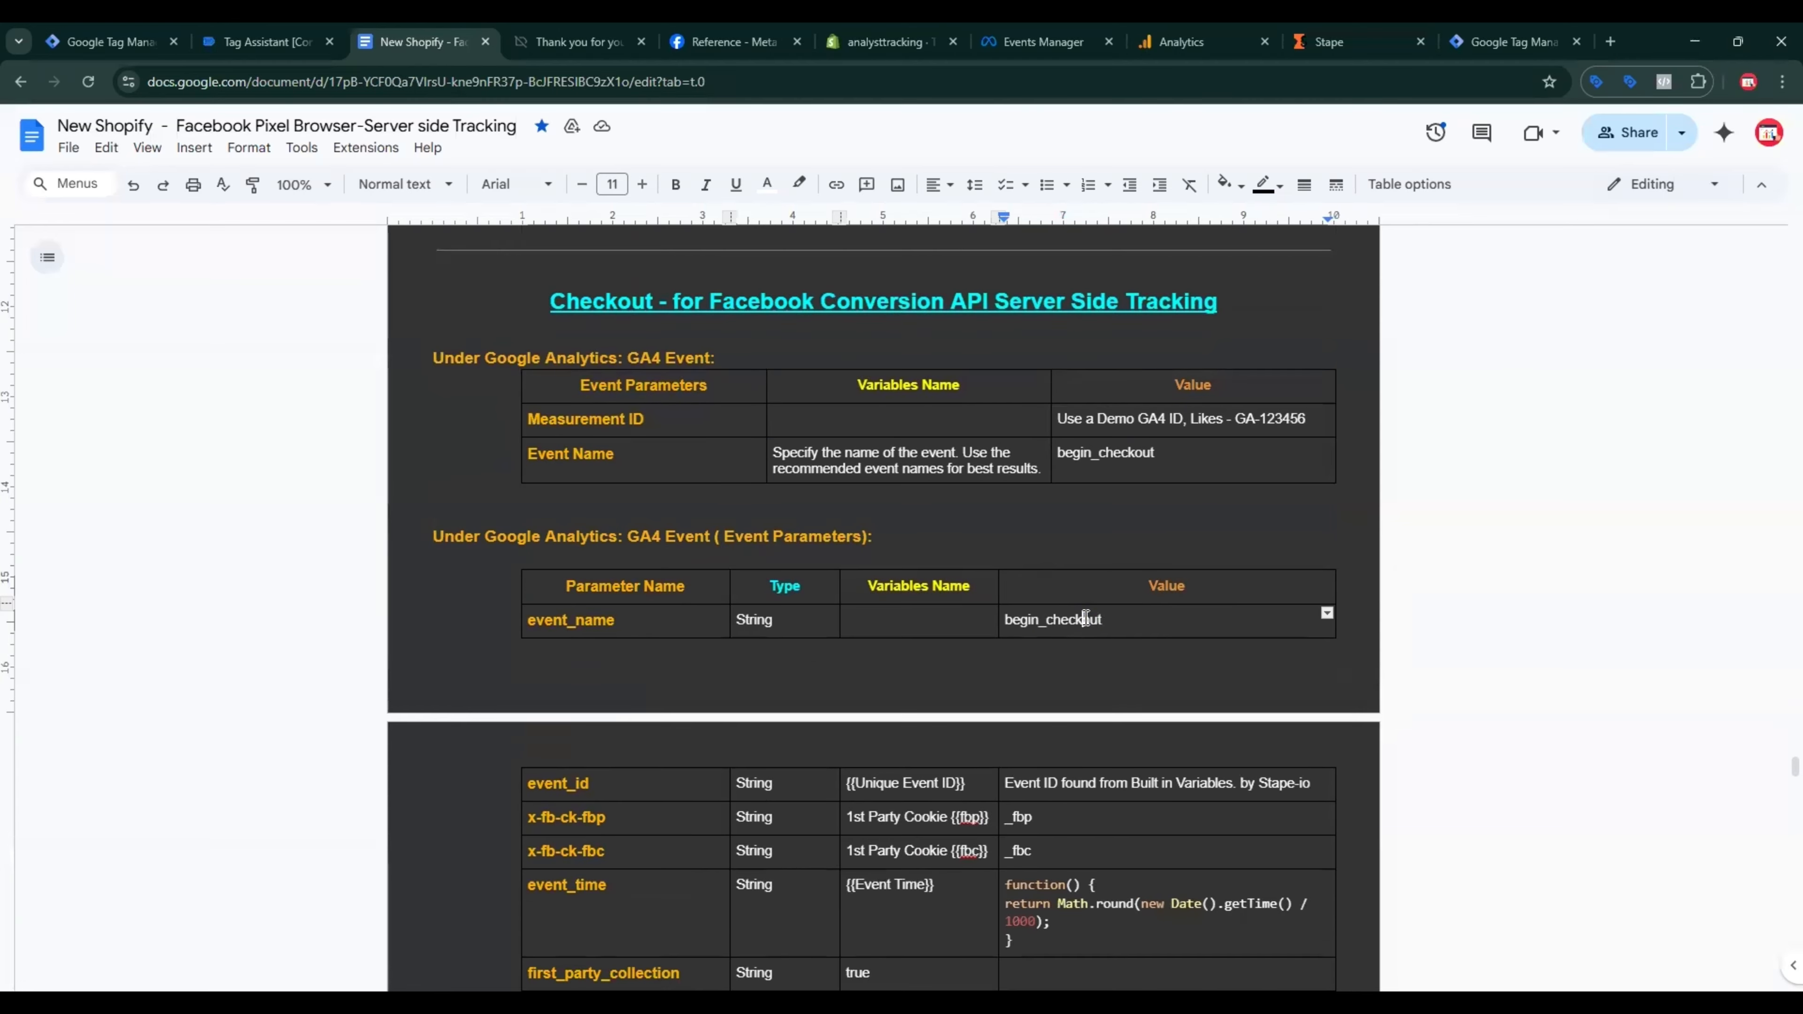
pyautogui.doubleClick(1086, 618)
pyautogui.hotkey('ctrl', 'c')
pyautogui.click(135, 47)
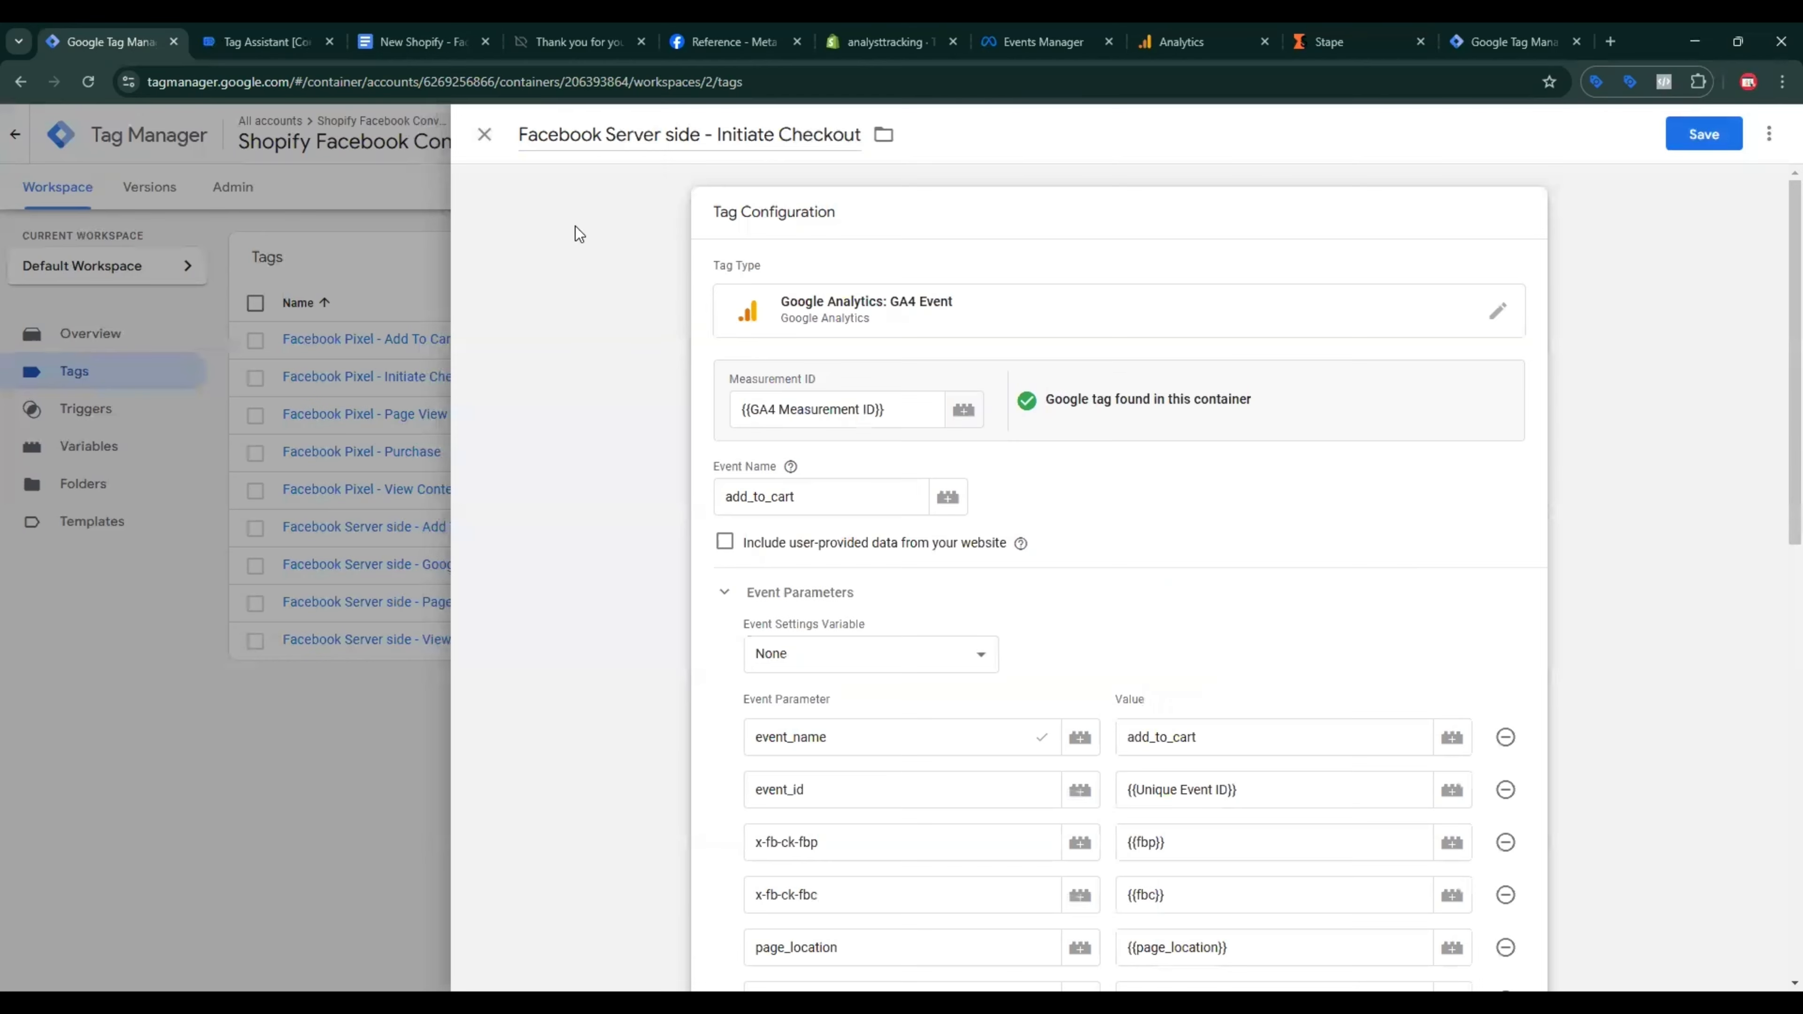
pyautogui.doubleClick(816, 502)
pyautogui.hotkey('ctrl', 'v')
pyautogui.click(1152, 734)
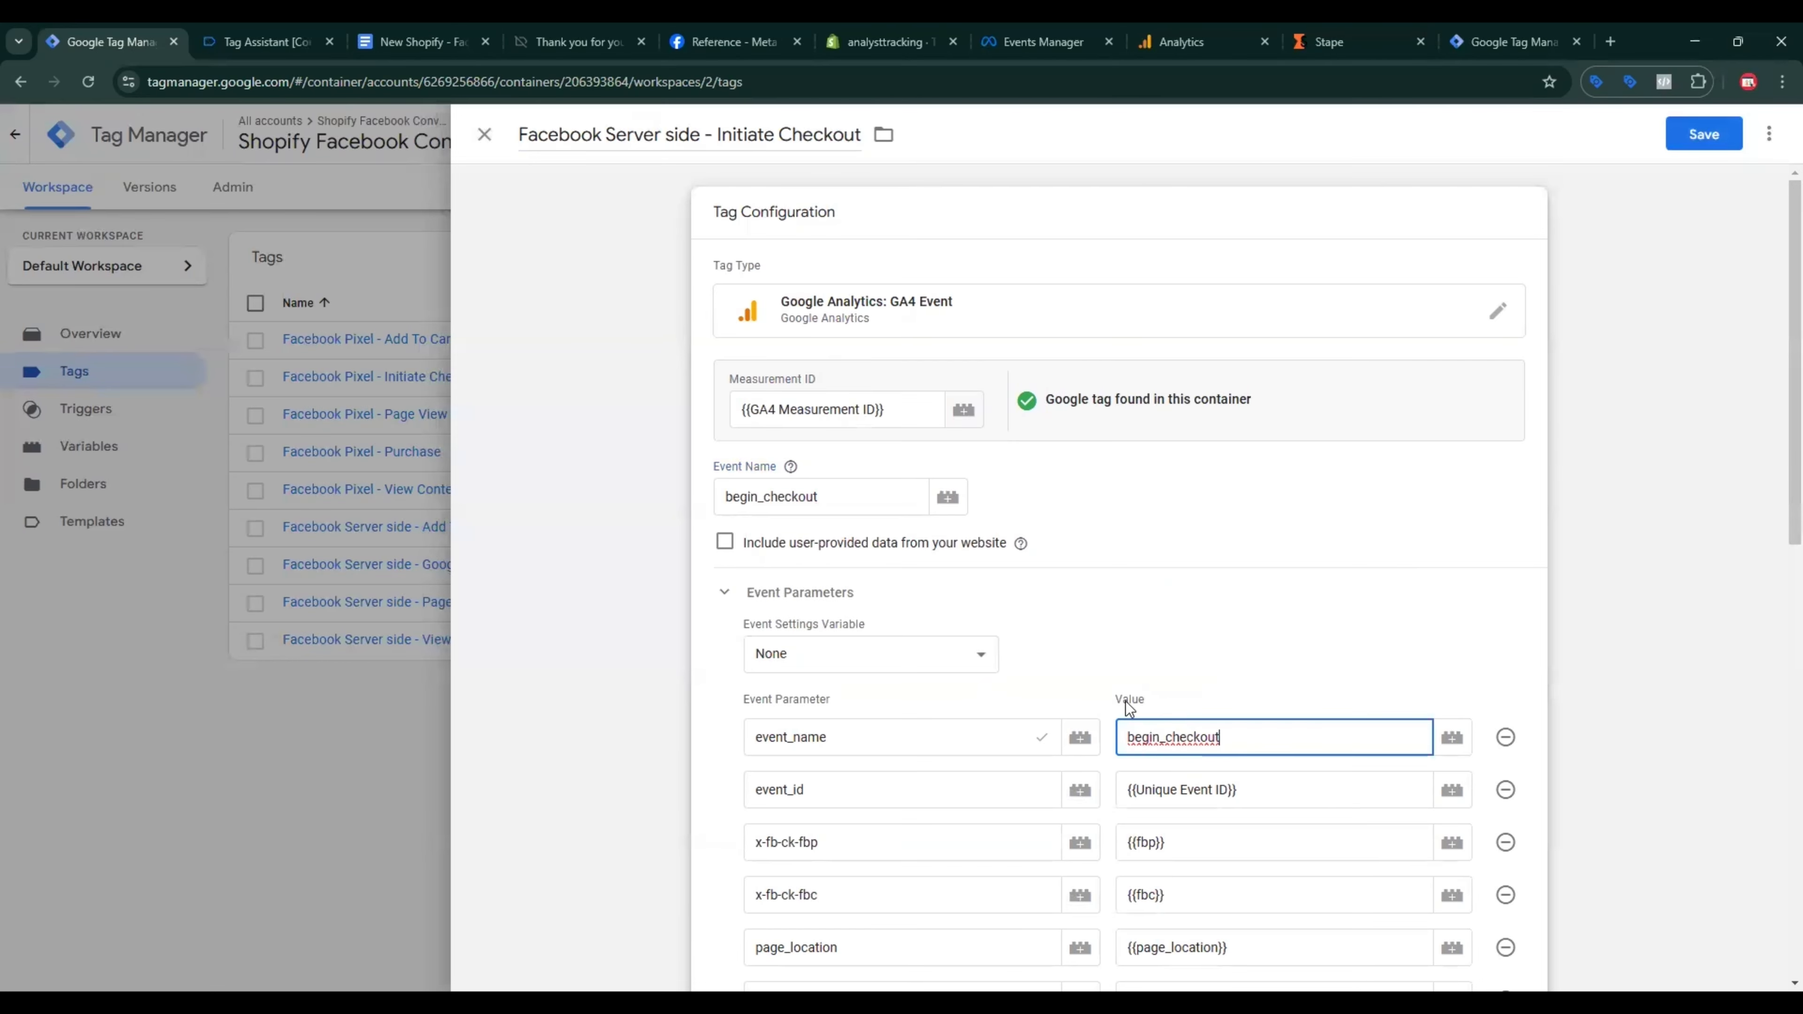
# Step: Add the x-fb-cd-num_items parameter from the document to the Initiate Checkout tag with the value {{cJS - Total Quantity}}
pyautogui.scroll(-10, 781, 653)
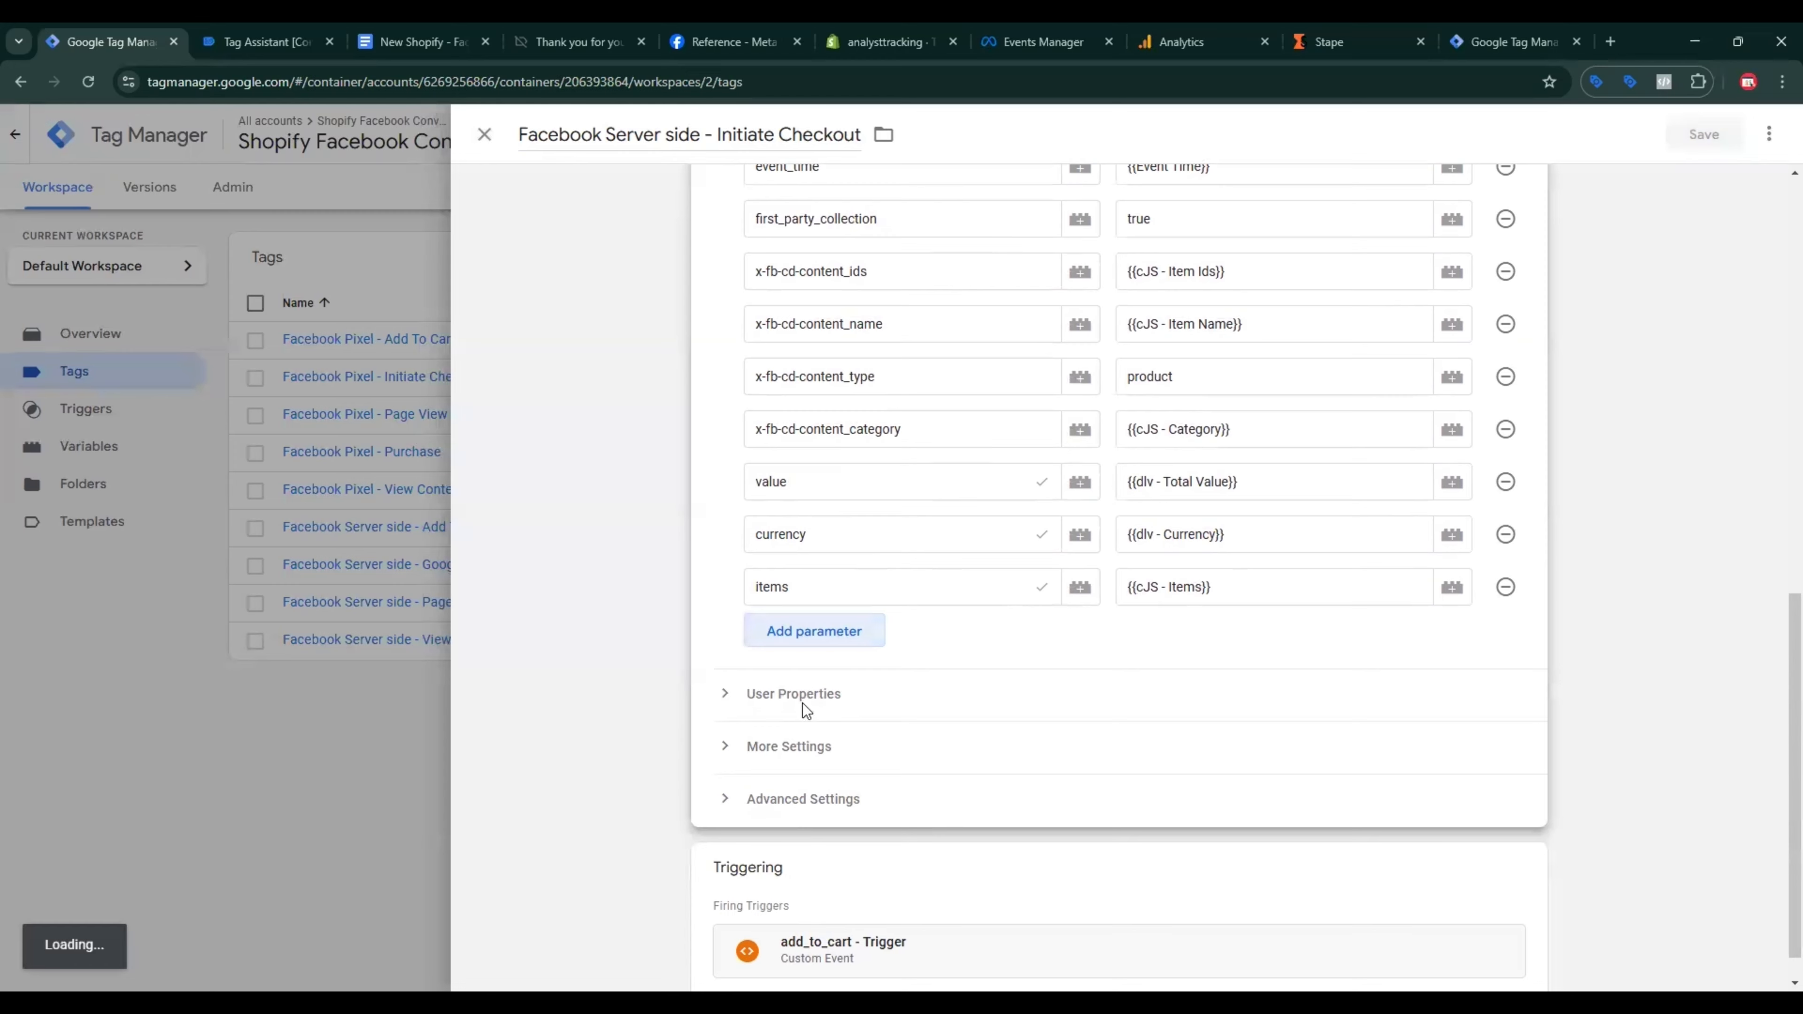
pyautogui.click(417, 45)
pyautogui.scroll(-15, 738, 549)
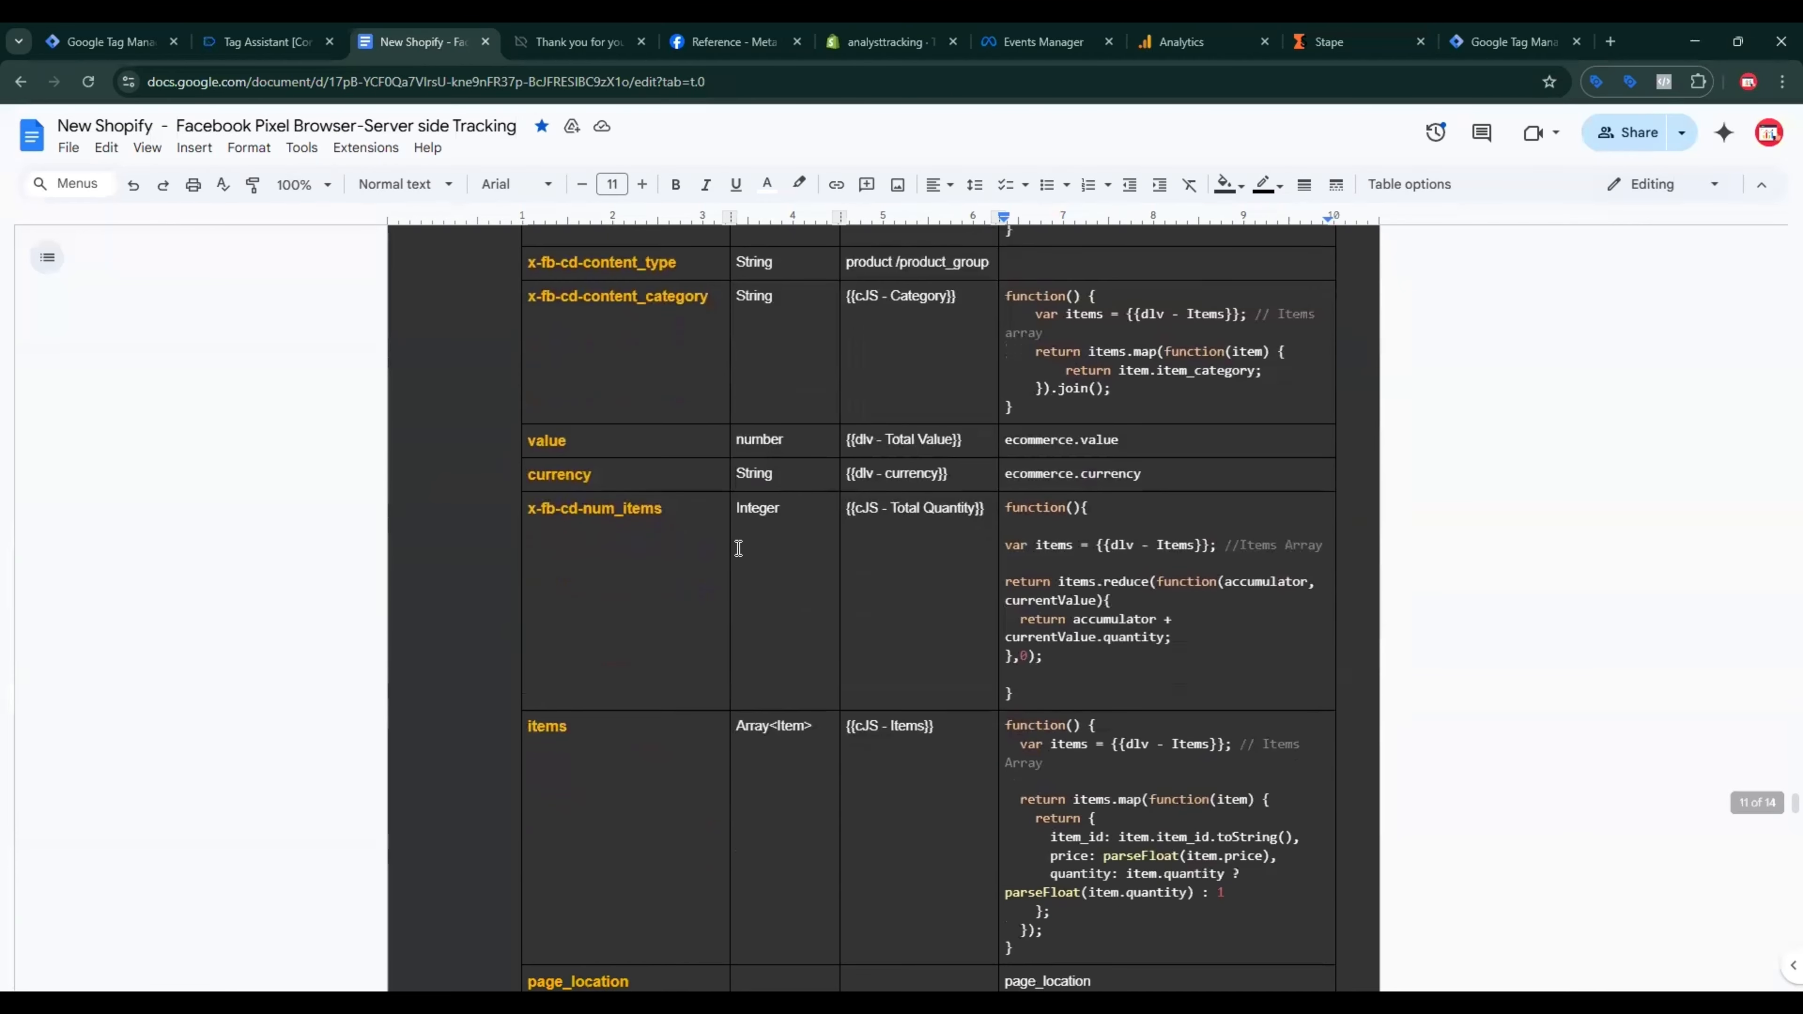
pyautogui.tripleClick(625, 511)
pyautogui.scroll(-4, 629, 511)
pyautogui.click(142, 43)
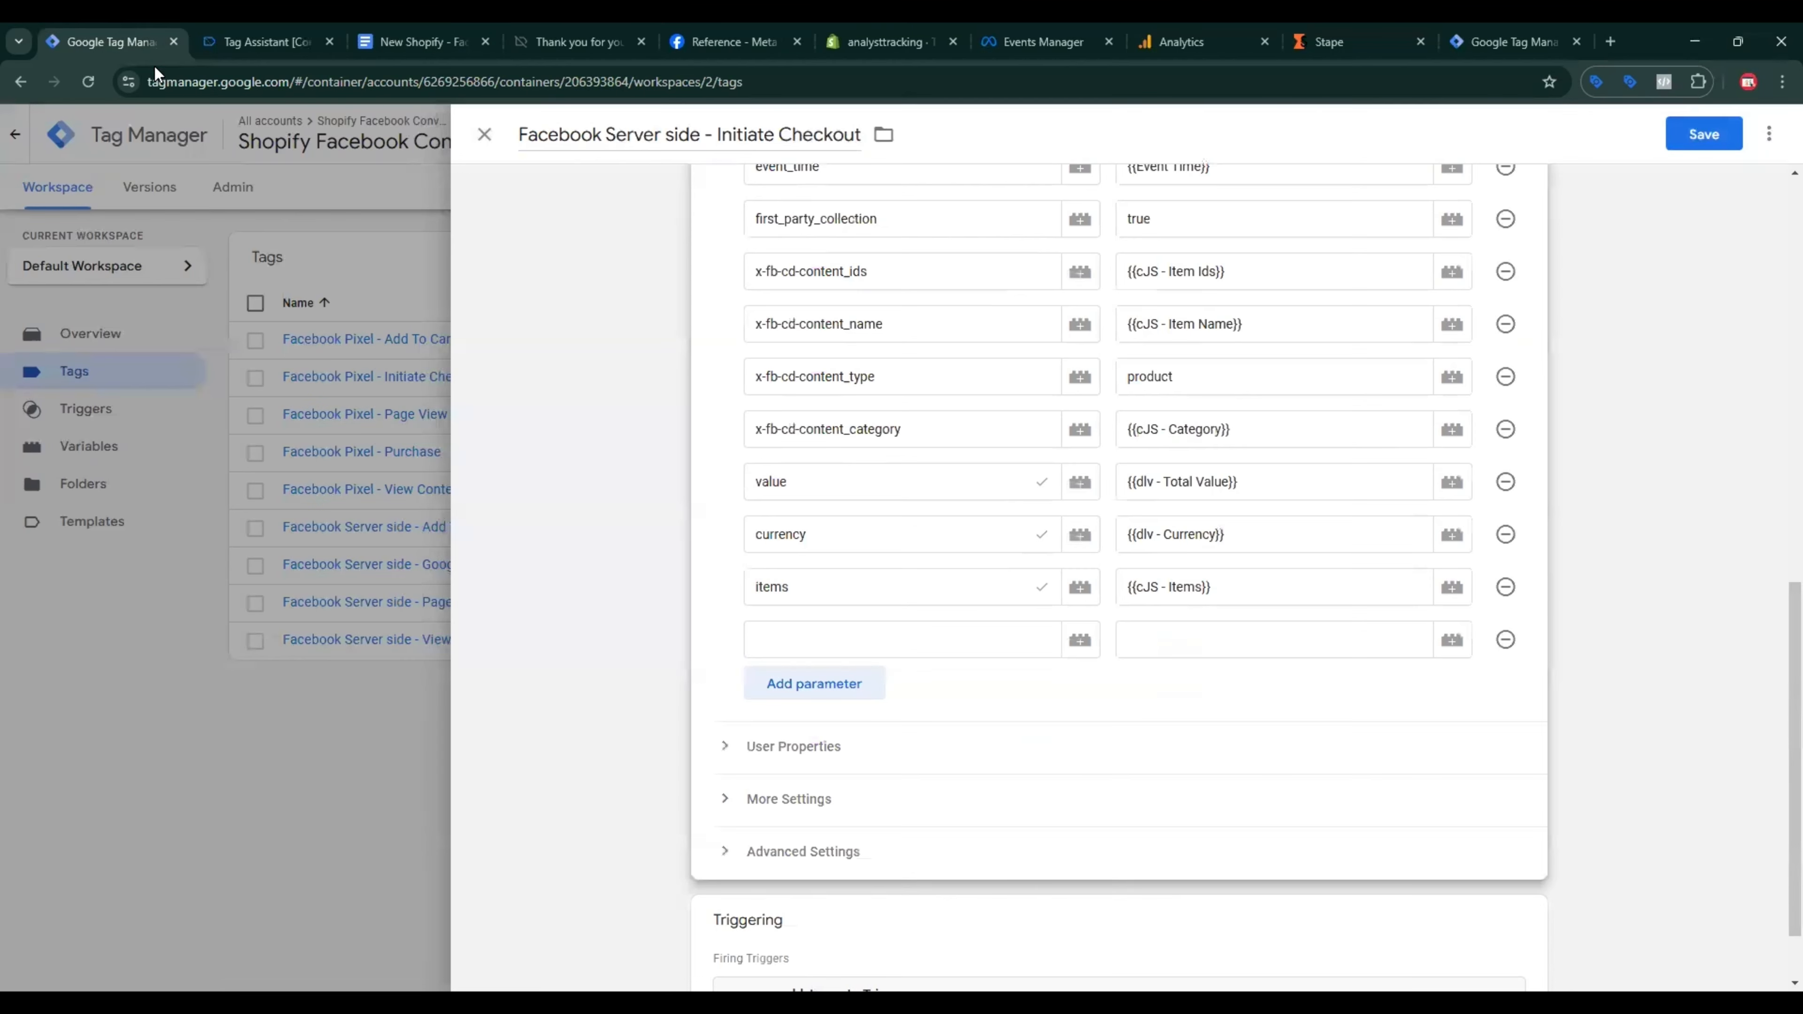
pyautogui.click(788, 650)
pyautogui.click(1257, 655)
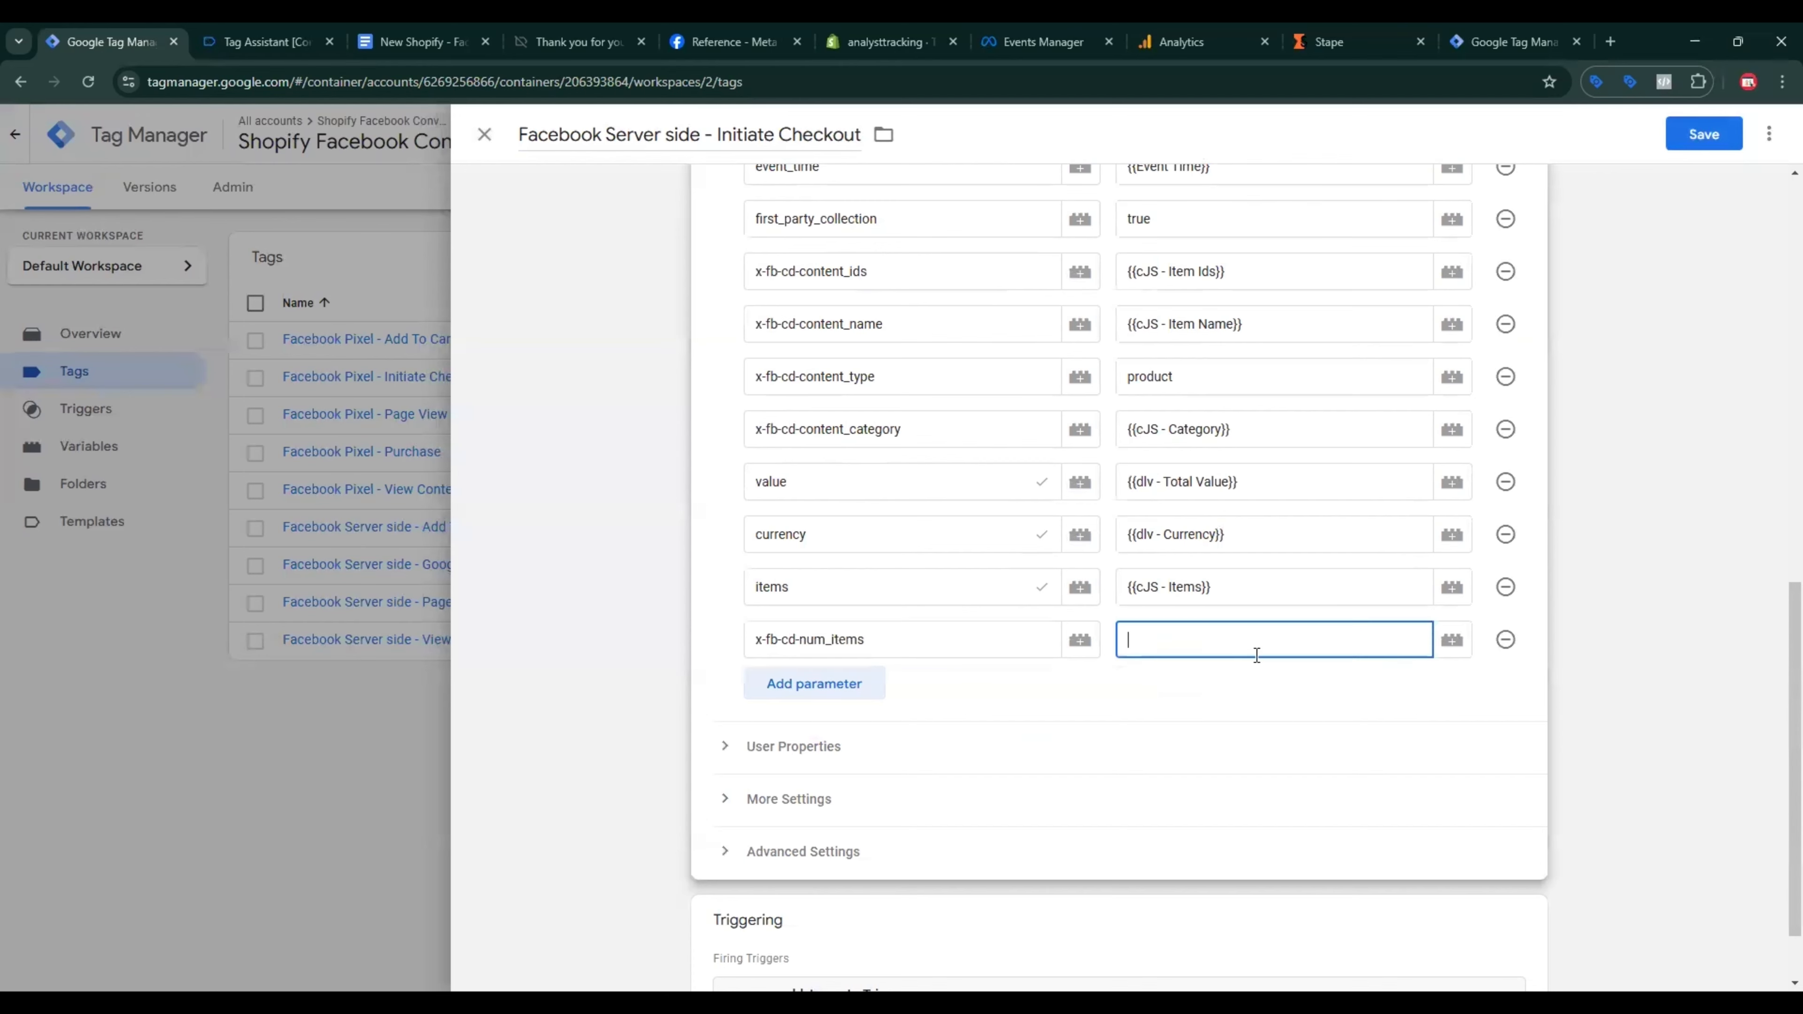
pyautogui.click(1452, 640)
pyautogui.scroll(-5, 918, 600)
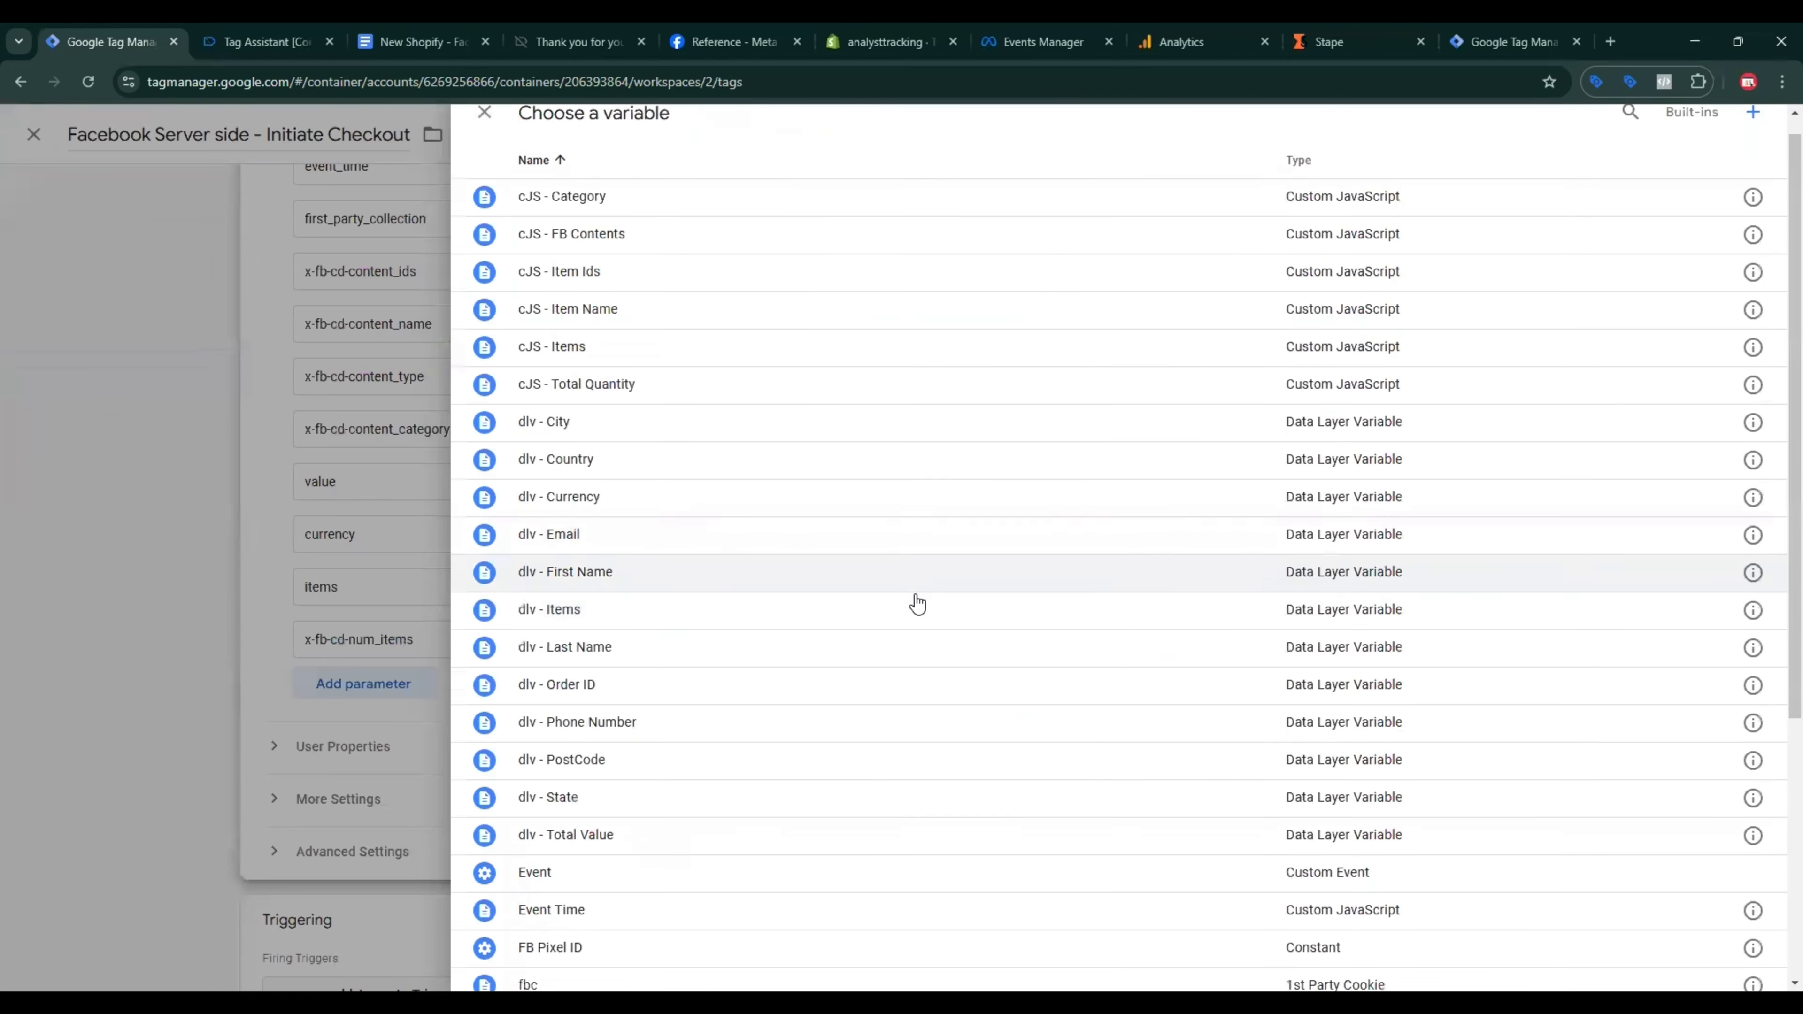
pyautogui.scroll(4, 859, 599)
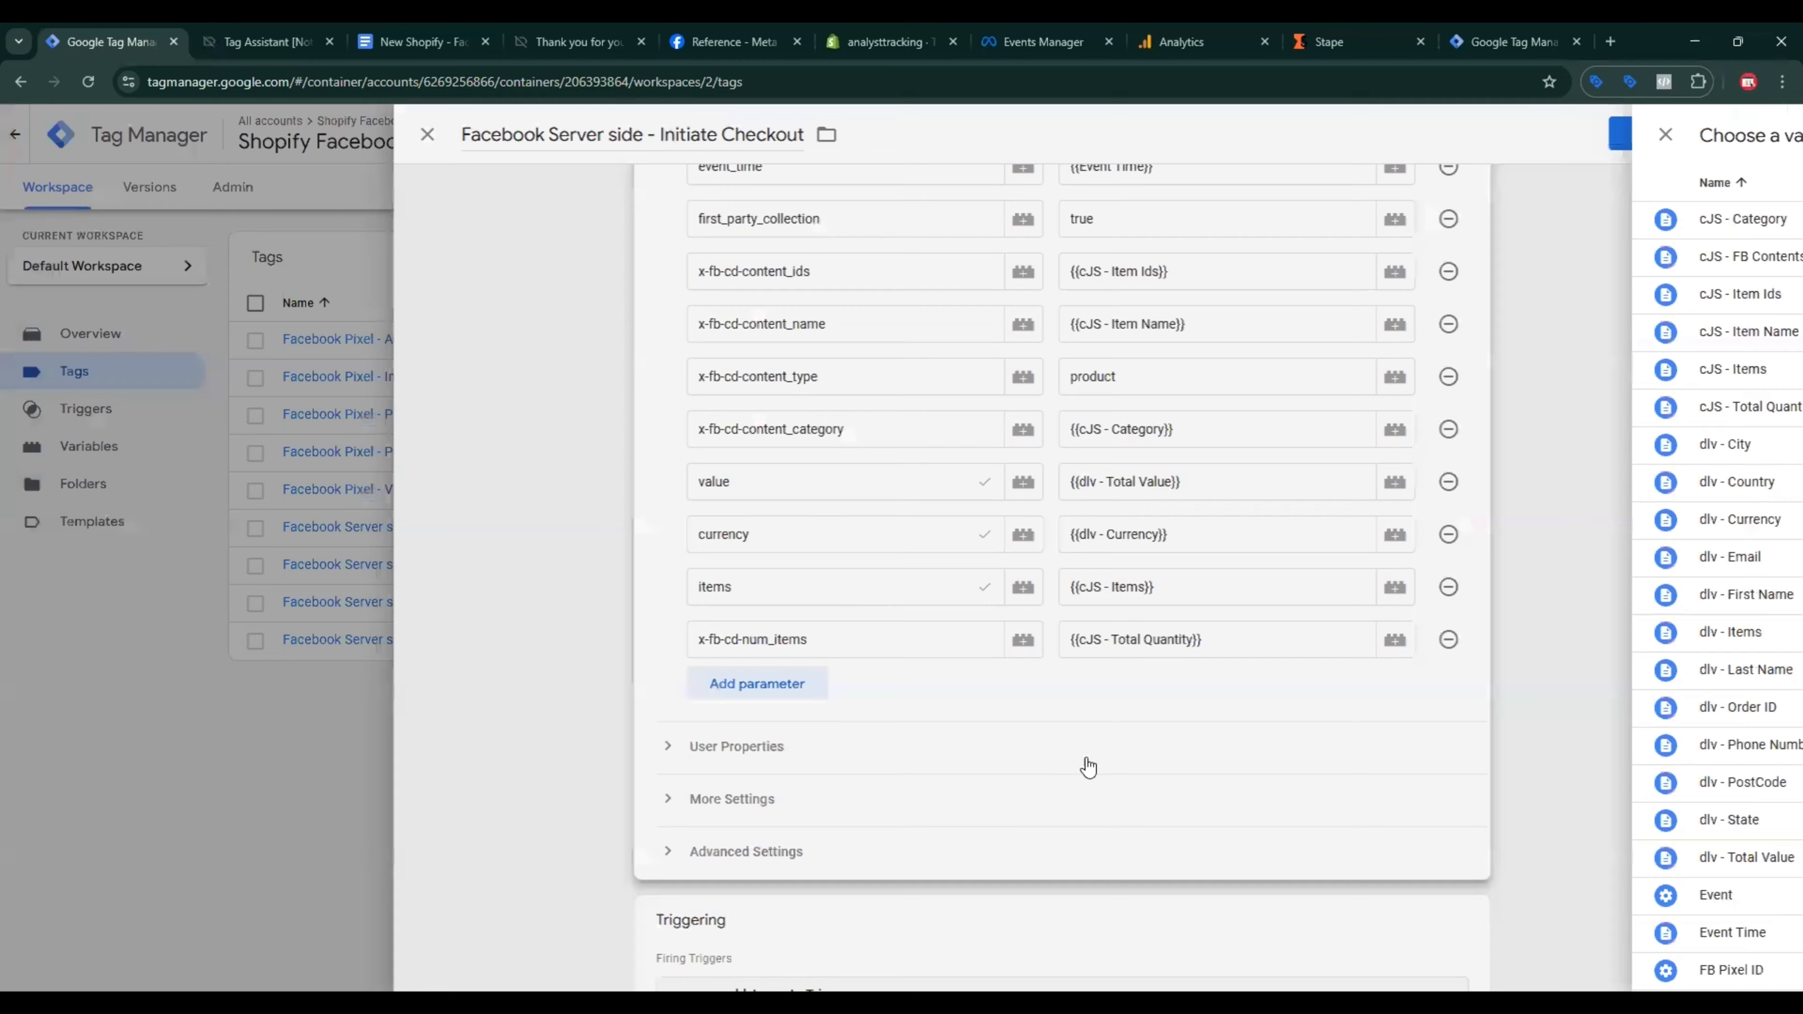
# Step: Replace the Initiate Checkout tag's add_to_cart trigger with begin_checkout - Trigger and save the tag
pyautogui.scroll(-3, 1082, 760)
pyautogui.click(1516, 830)
pyautogui.click(1495, 872)
pyautogui.click(1438, 875)
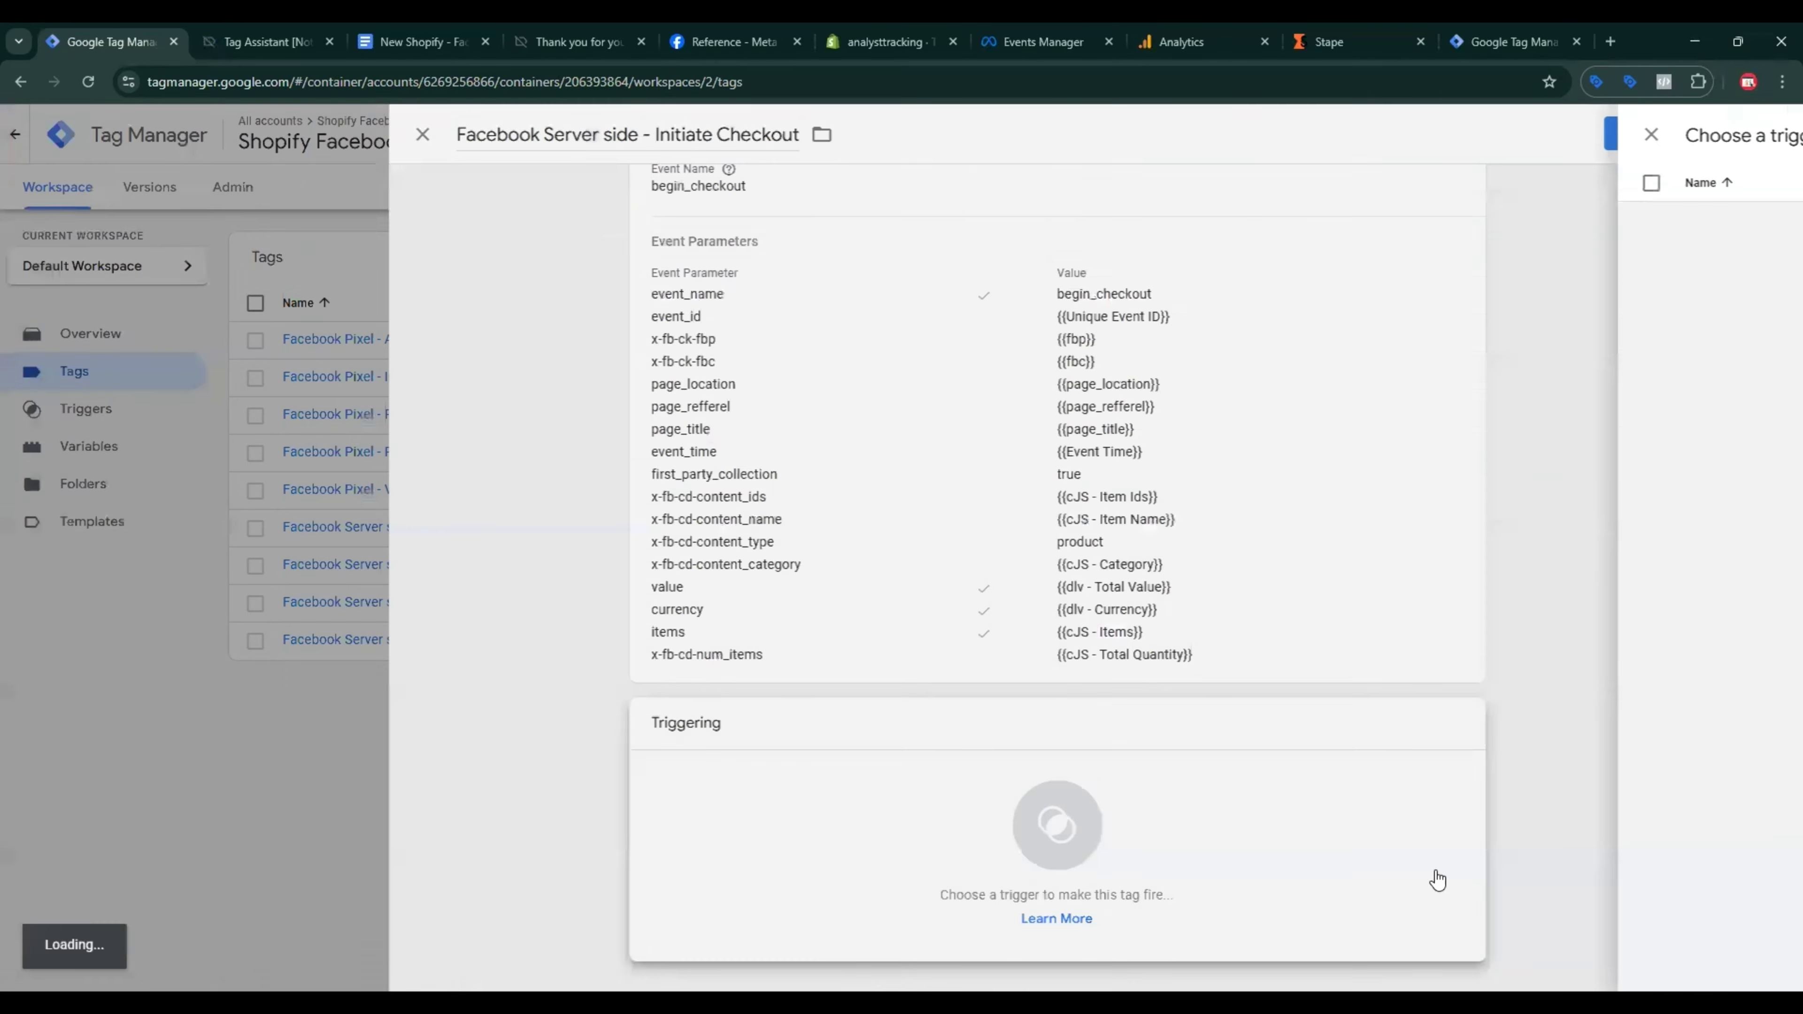
pyautogui.click(609, 293)
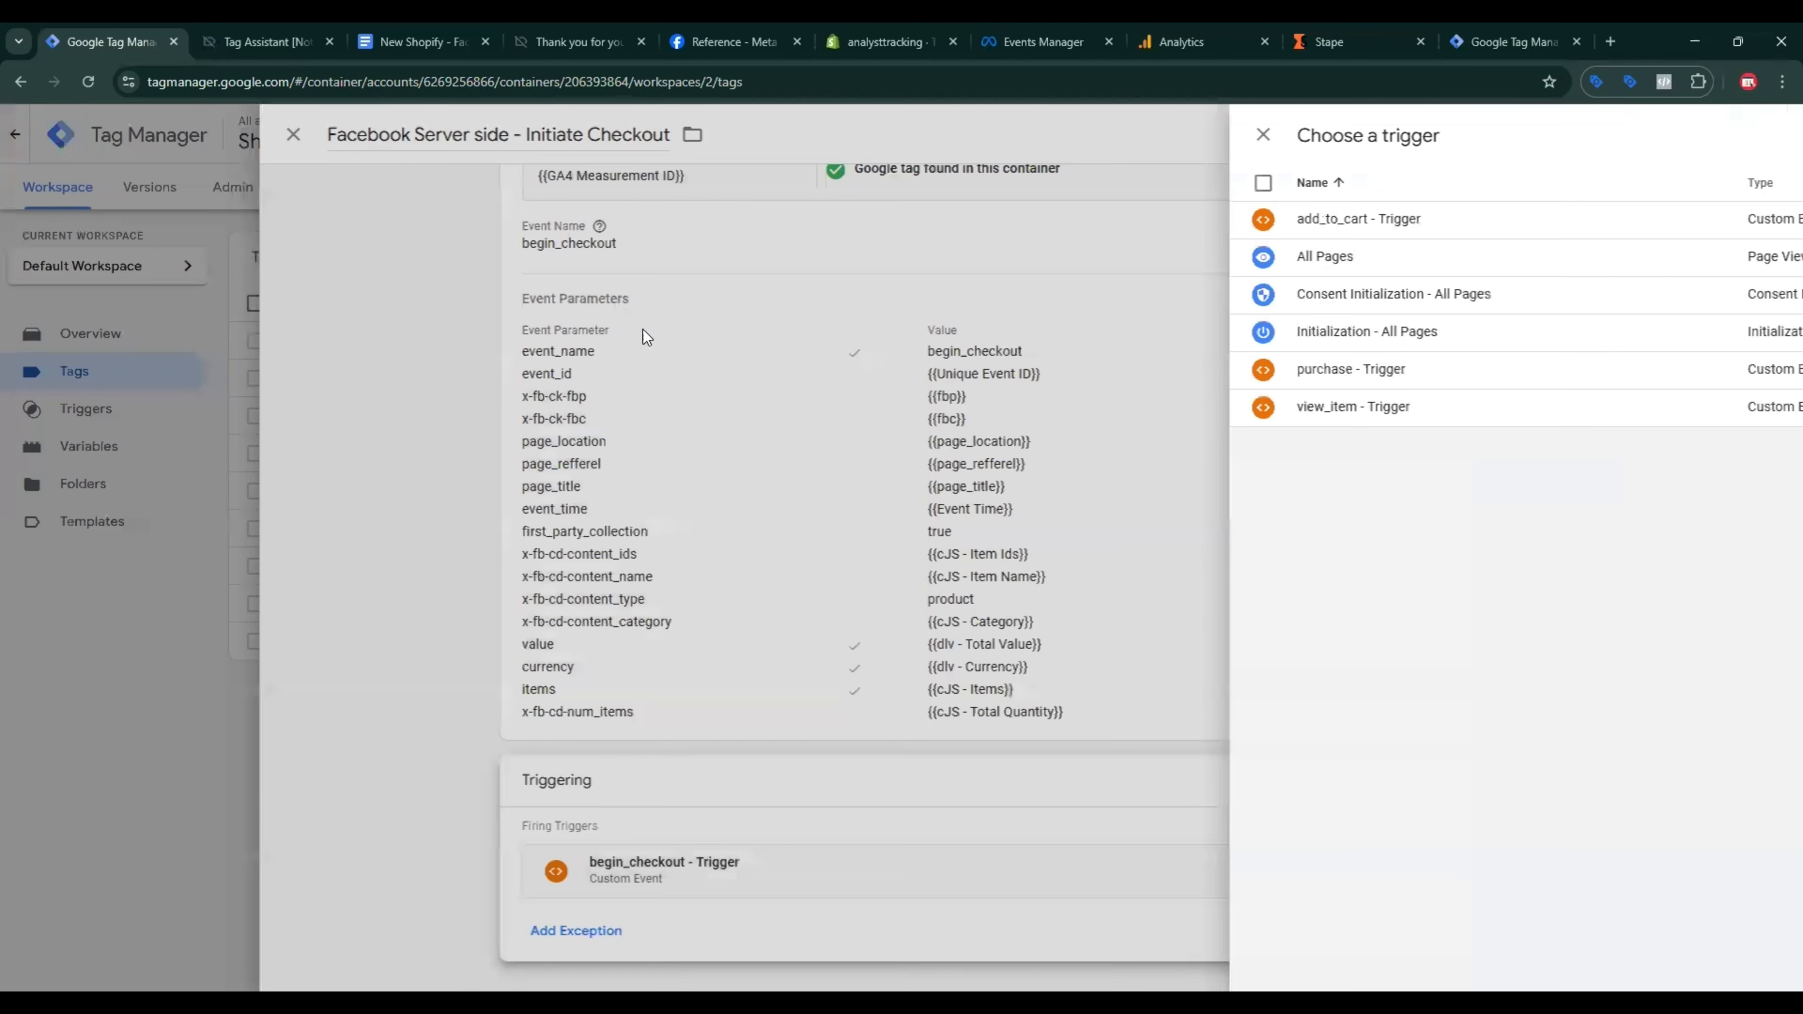
pyautogui.click(1704, 134)
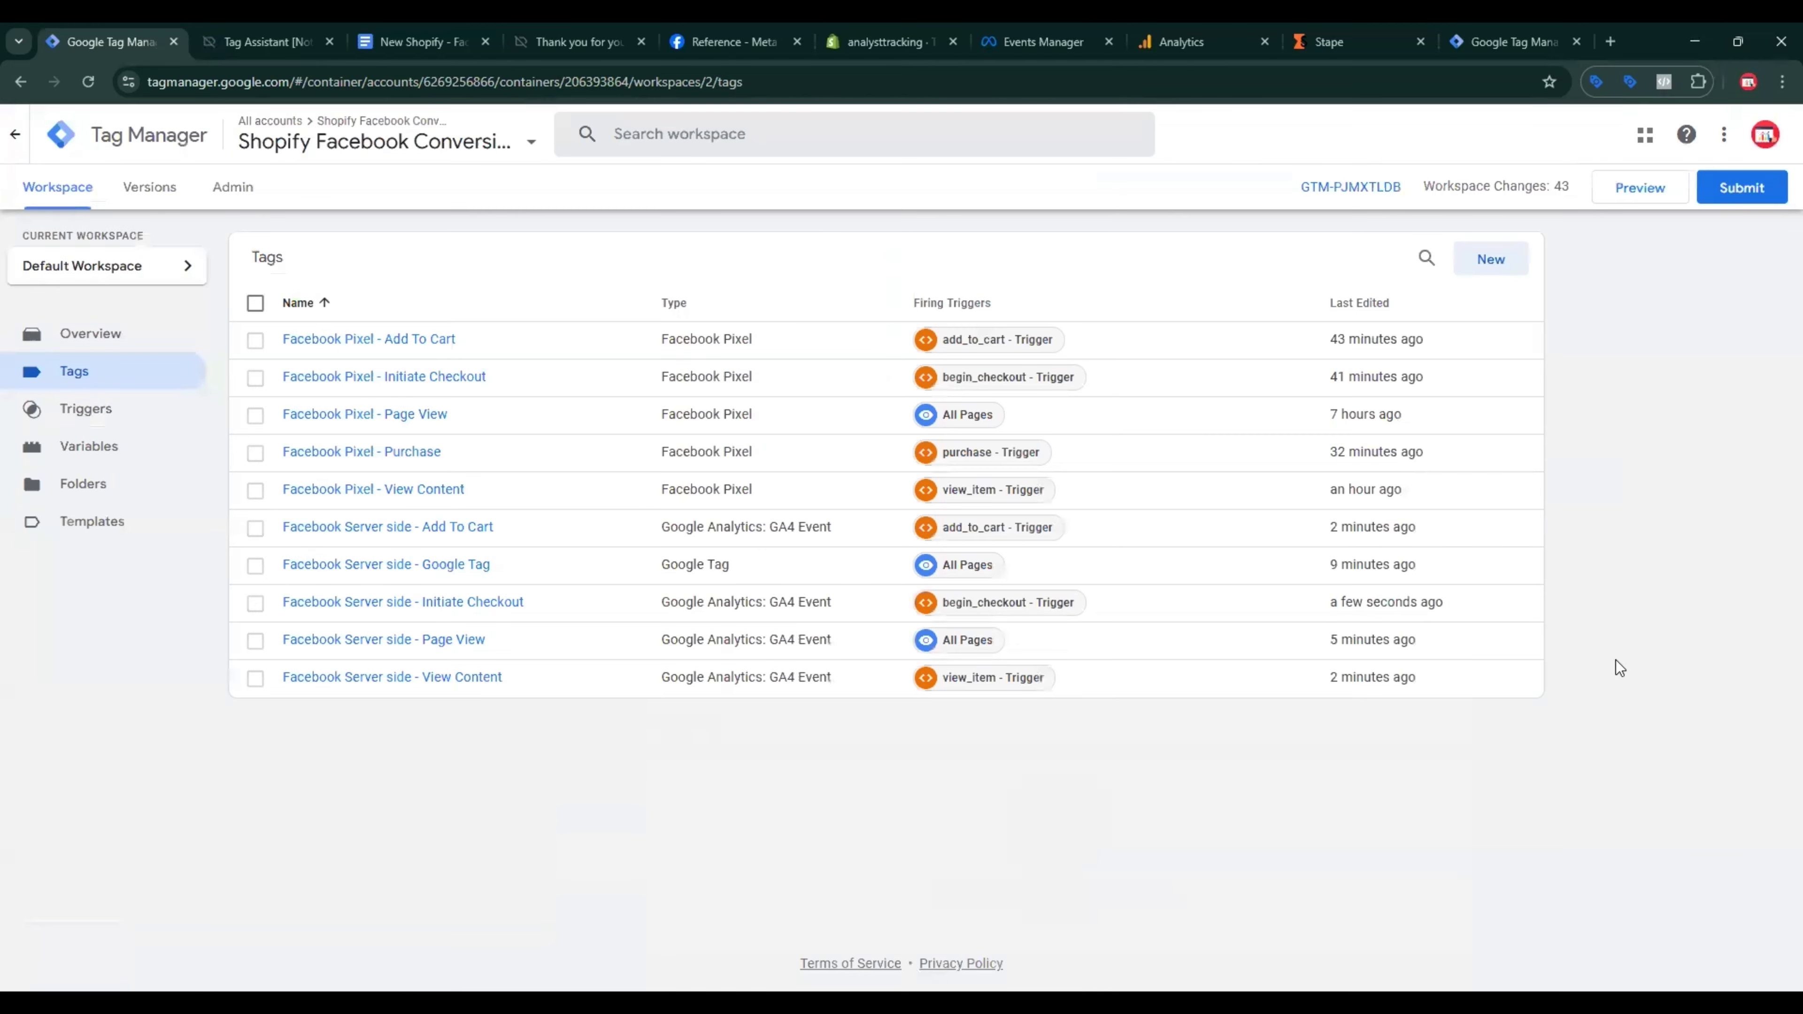
# Step: Duplicate the Facebook Server side - Initiate Checkout tag and rename the copy Facebook Server side - Purchase
pyautogui.click(490, 611)
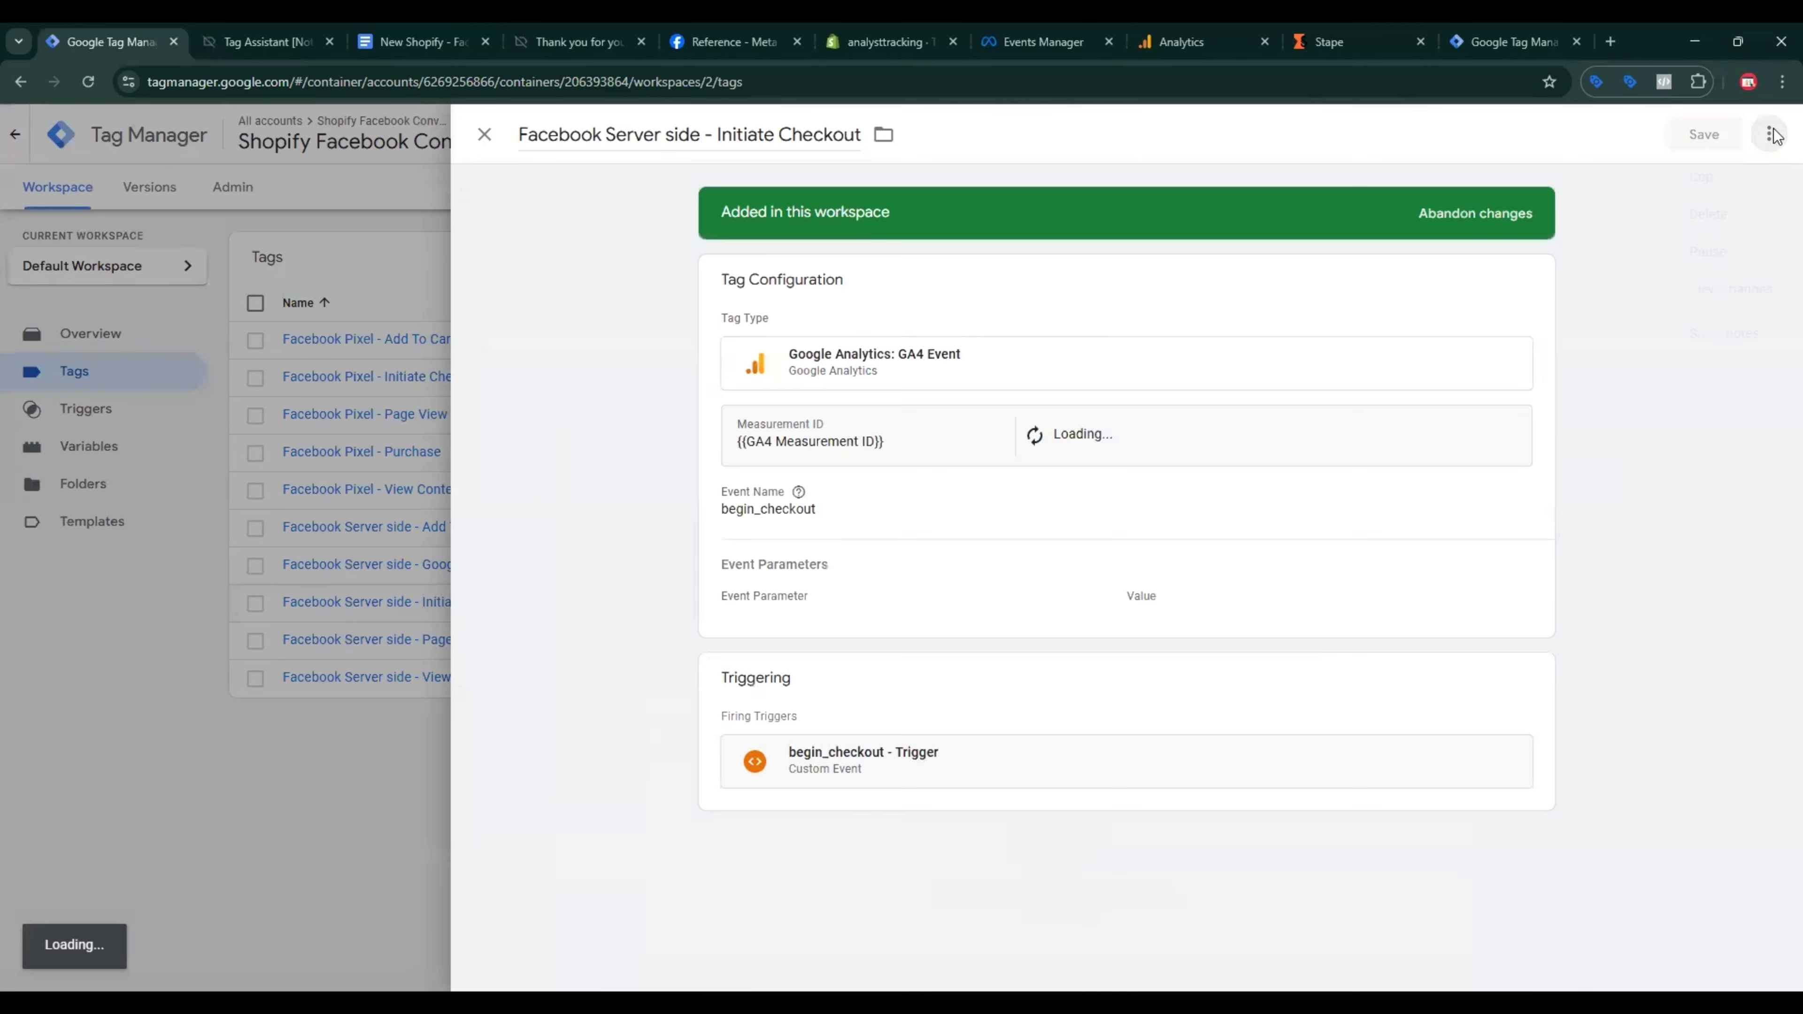
pyautogui.click(1769, 133)
pyautogui.click(1743, 174)
pyautogui.moveTo(591, 134); pyautogui.dragTo(518, 147)
pyautogui.press('BackSpace')
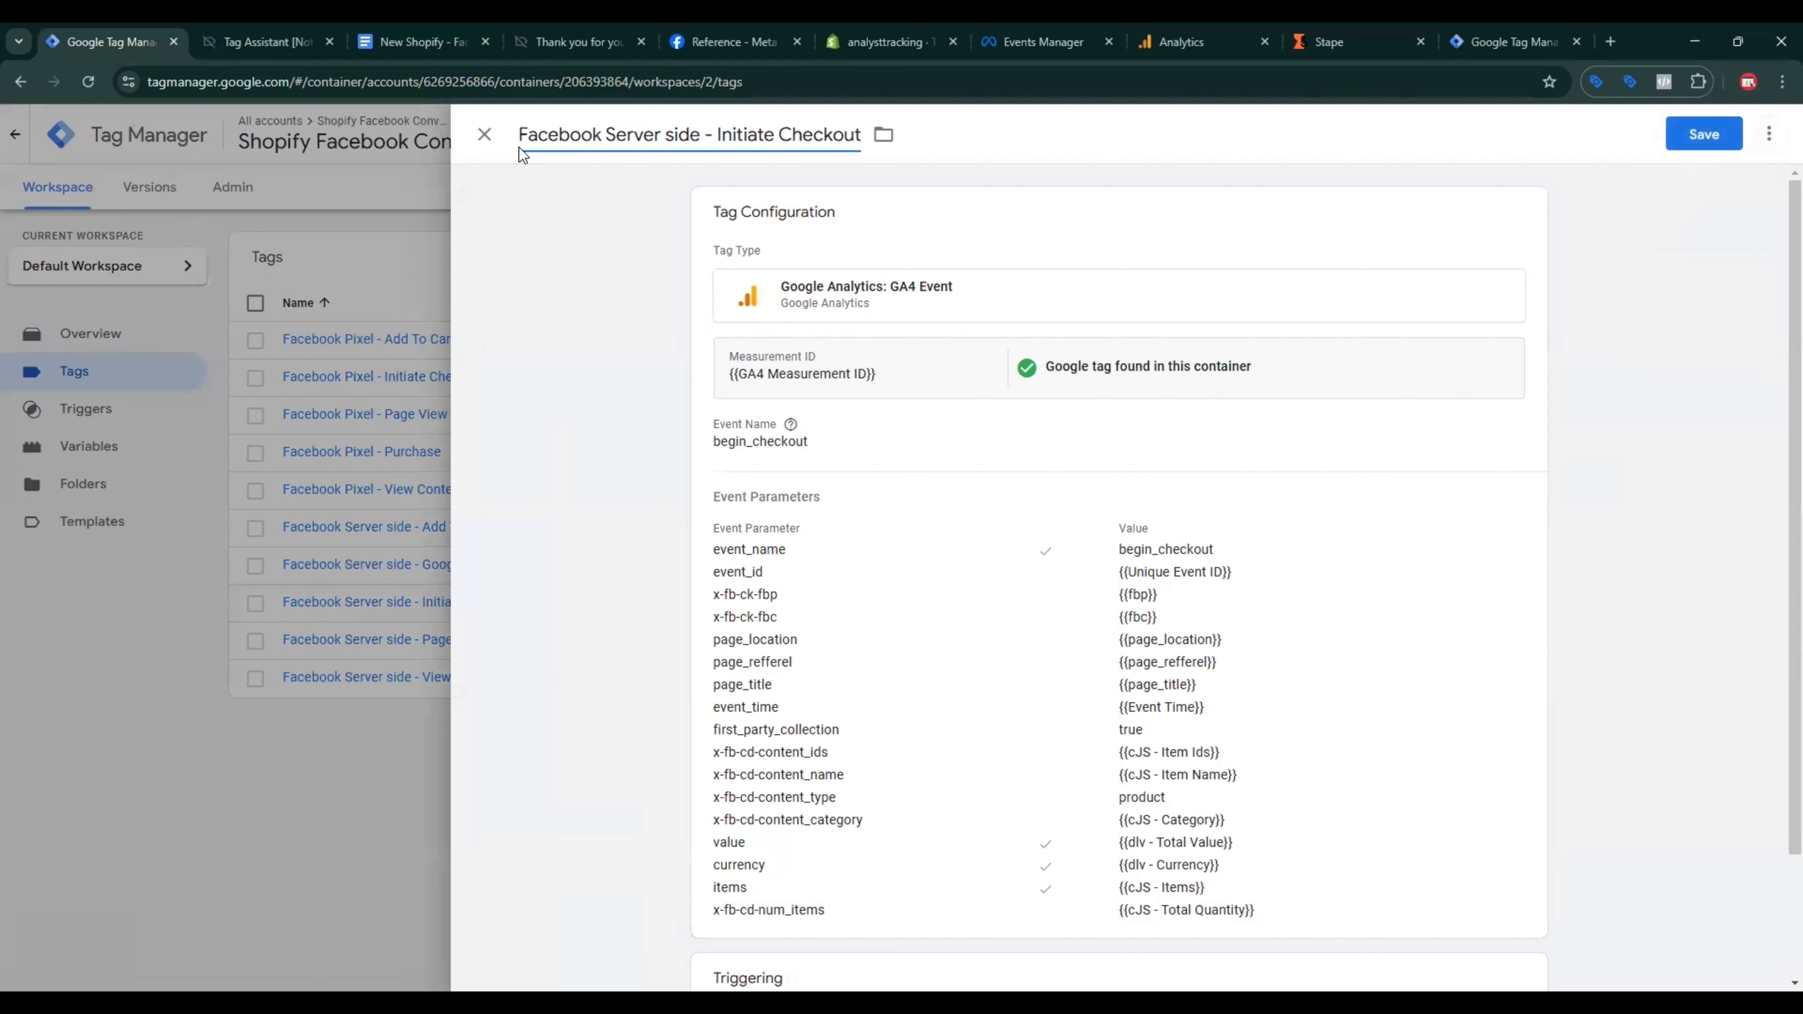
pyautogui.press('End')
pyautogui.hotkey('ctrl', 'shift', 'Left')
pyautogui.hotkey('ctrl', 'shift', 'Left')
pyautogui.write('Purchase')
# Step: Copy purchase from the document into the Purchase tag's event name and its event_name parameter value
pyautogui.click(419, 41)
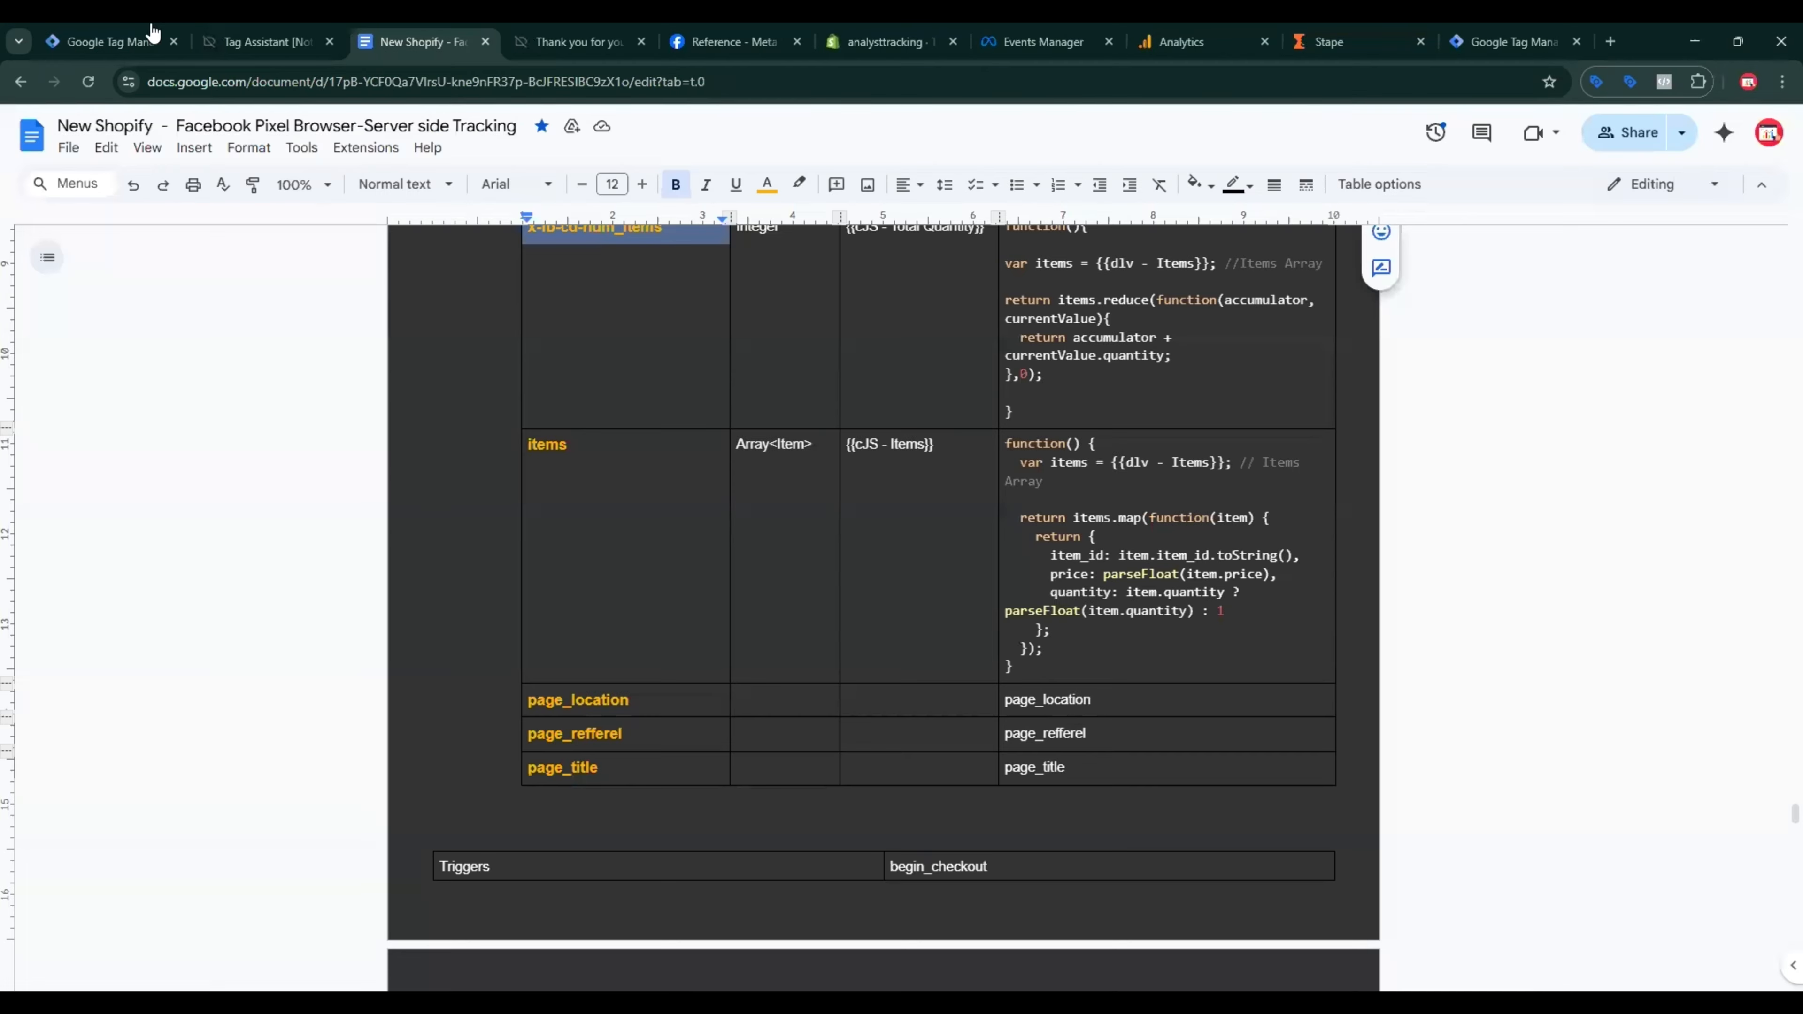
pyautogui.scroll(-12, 869, 673)
pyautogui.doubleClick(1035, 606)
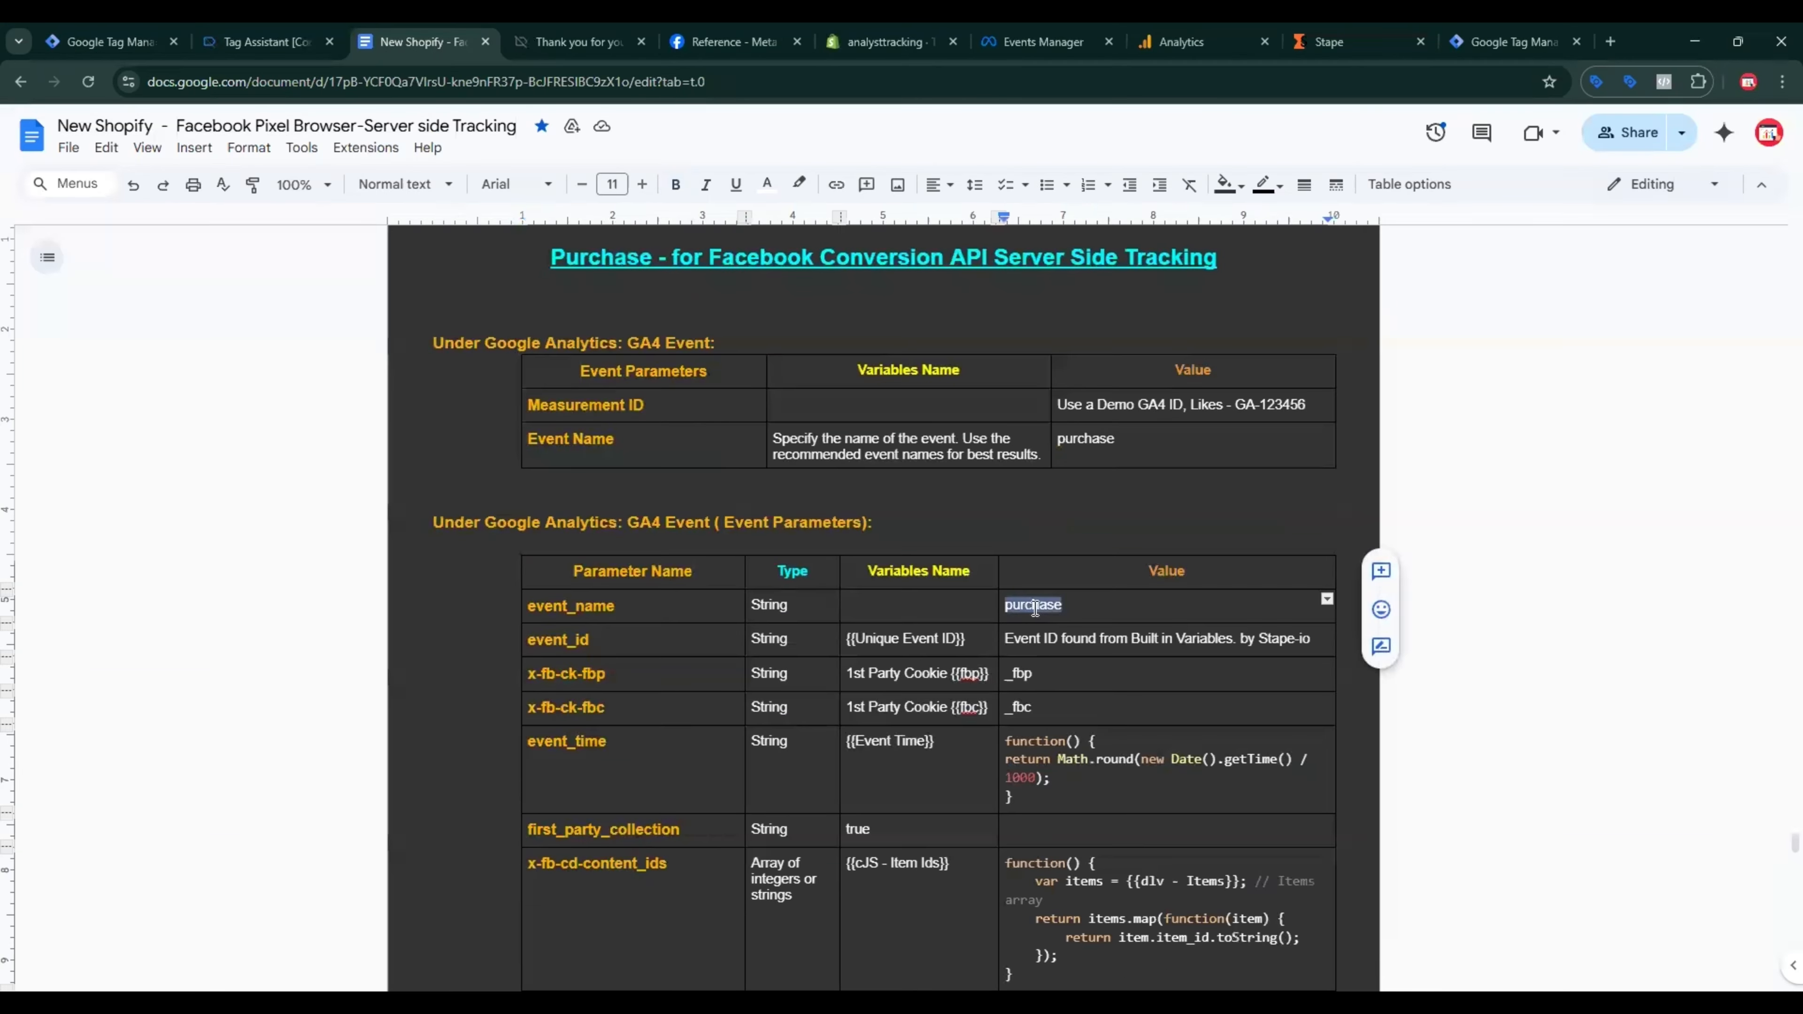
pyautogui.click(110, 41)
pyautogui.click(1107, 685)
pyautogui.doubleClick(806, 498)
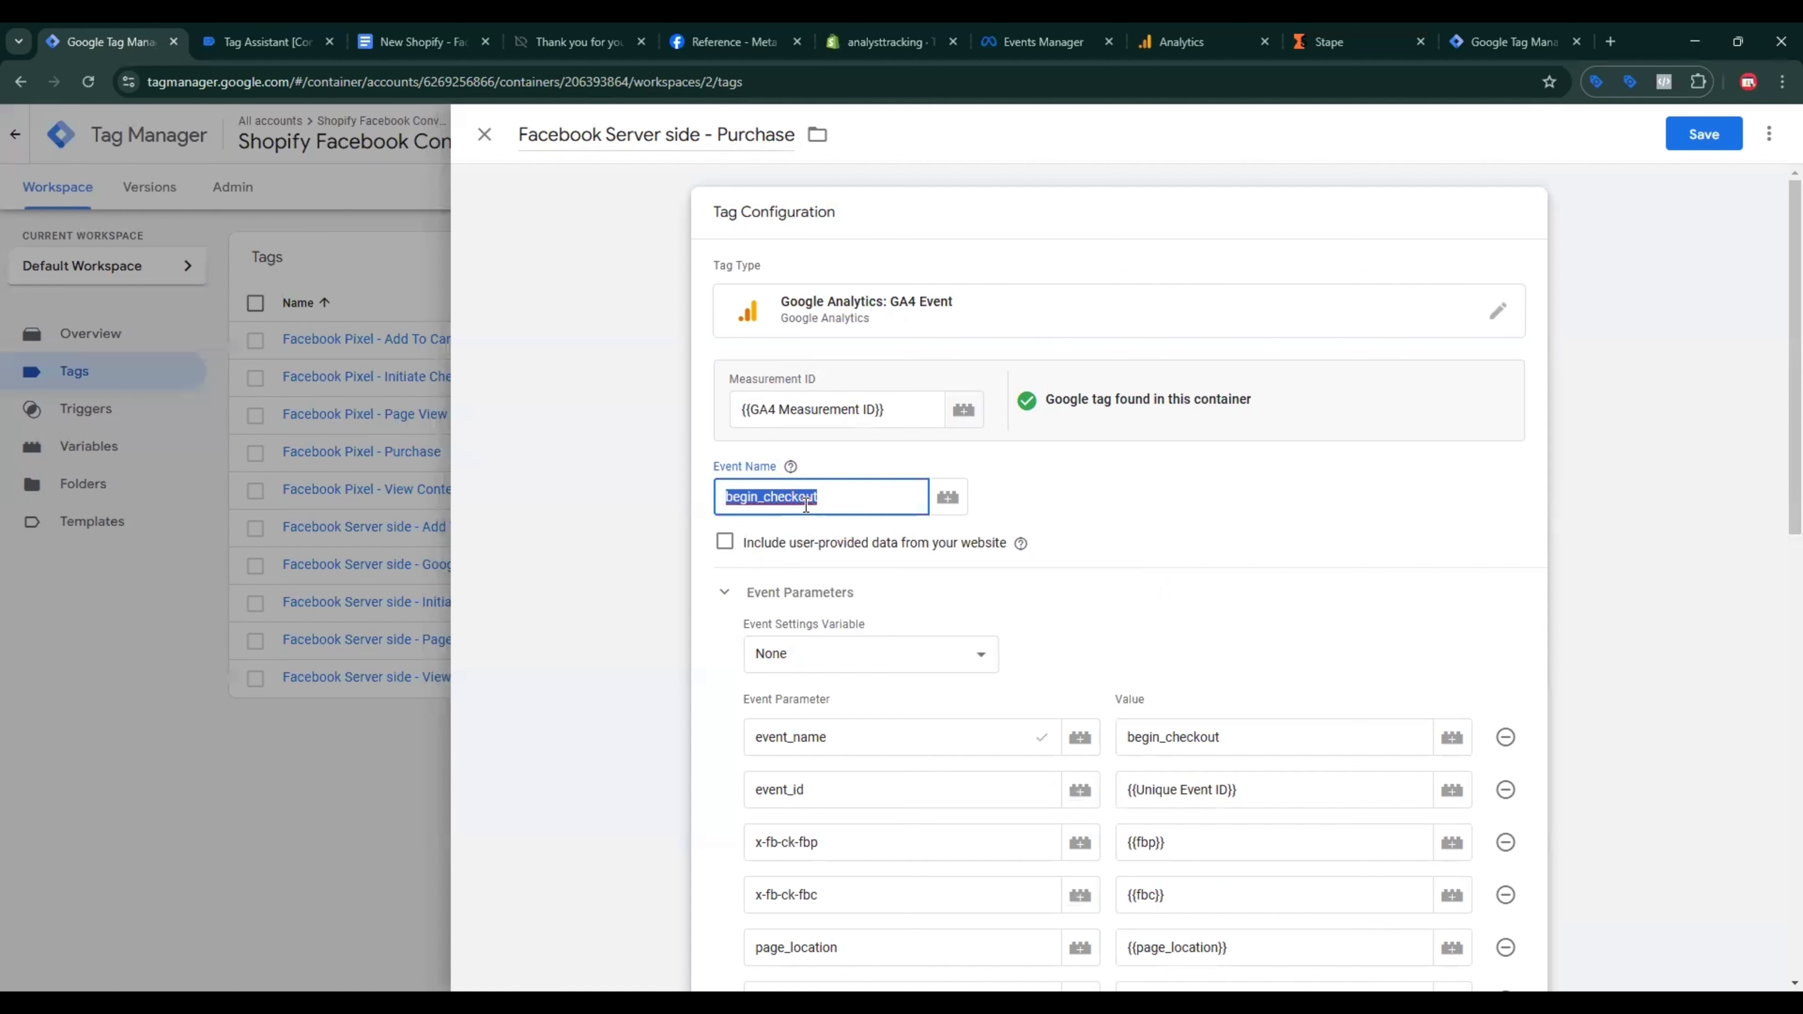
pyautogui.hotkey('ctrl', 'v')
pyautogui.doubleClick(1185, 737)
pyautogui.hotkey('ctrl', 'v')
# Step: Add three empty event parameter rows below x-fb-cd-num_items in the Purchase tag
pyautogui.scroll(-5, 1192, 741)
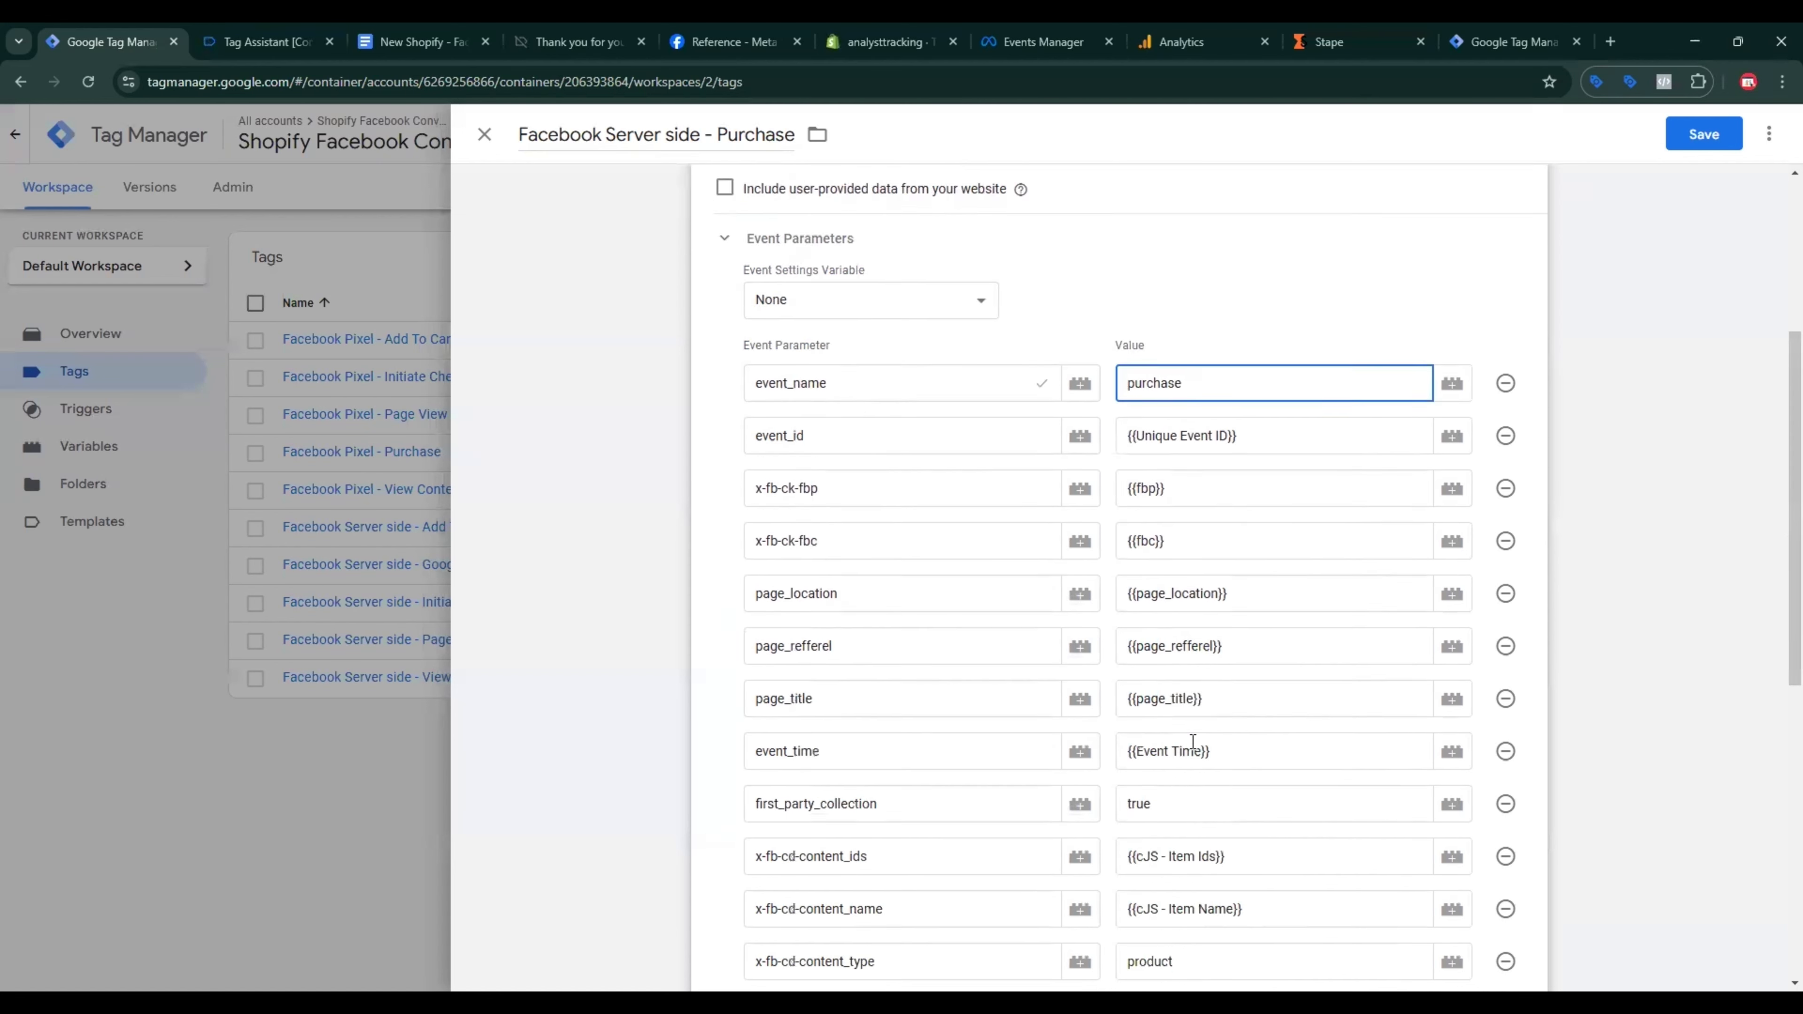
pyautogui.scroll(-7, 1193, 743)
pyautogui.click(873, 778)
pyautogui.click(852, 830)
pyautogui.click(840, 884)
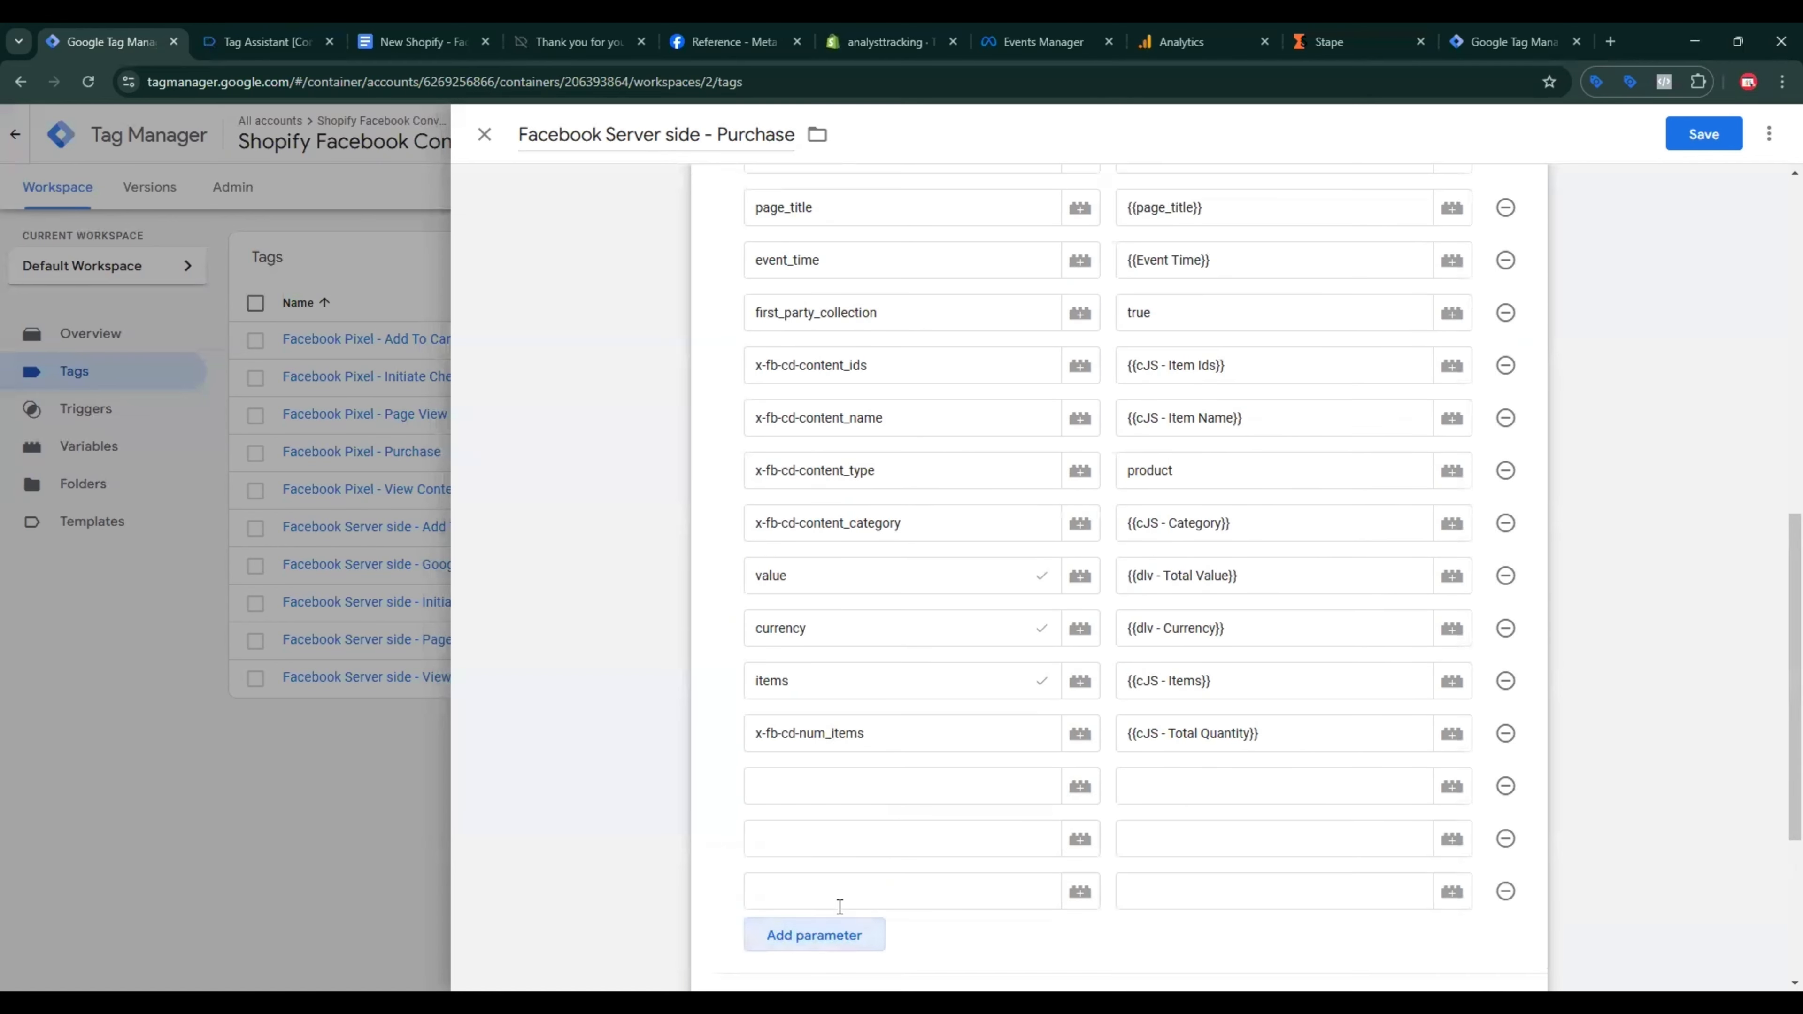
pyautogui.scroll(-3, 867, 795)
# Step: Copy user_data.email_address from the document's Purchase table into the first empty parameter name
pyautogui.click(461, 41)
pyautogui.scroll(-10, 773, 543)
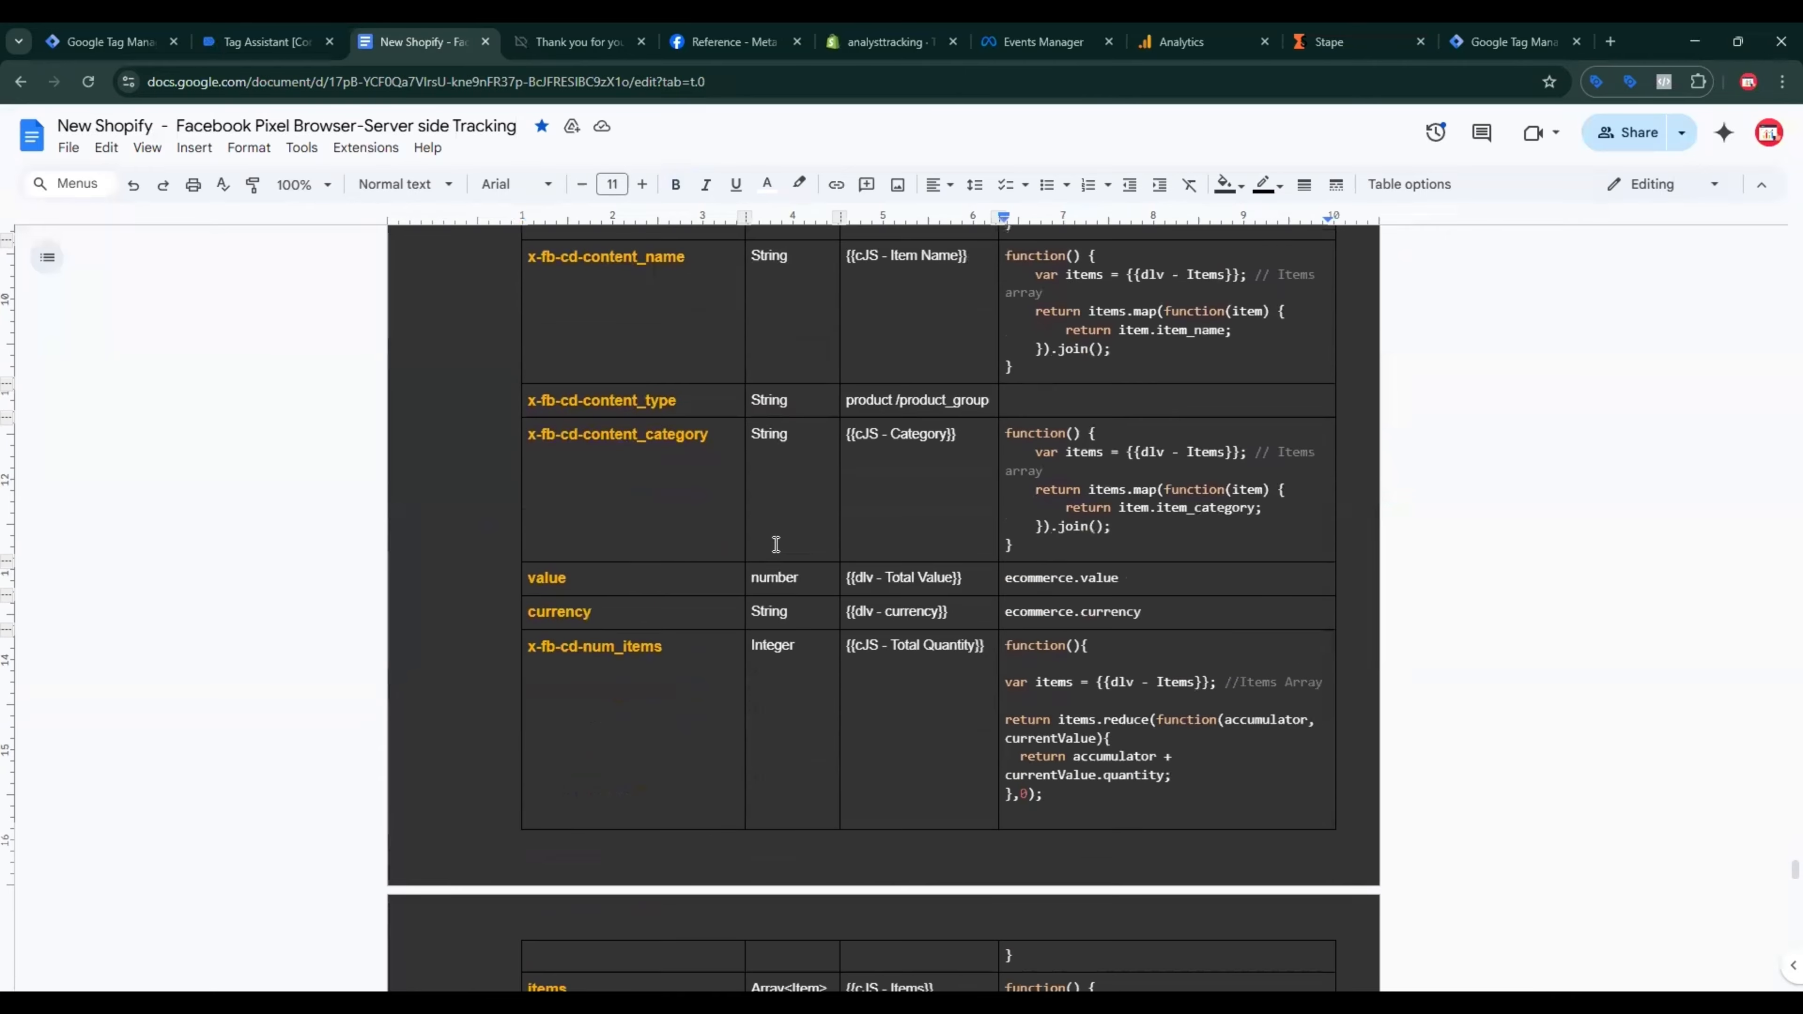
pyautogui.doubleClick(671, 493)
pyautogui.tripleClick(671, 495)
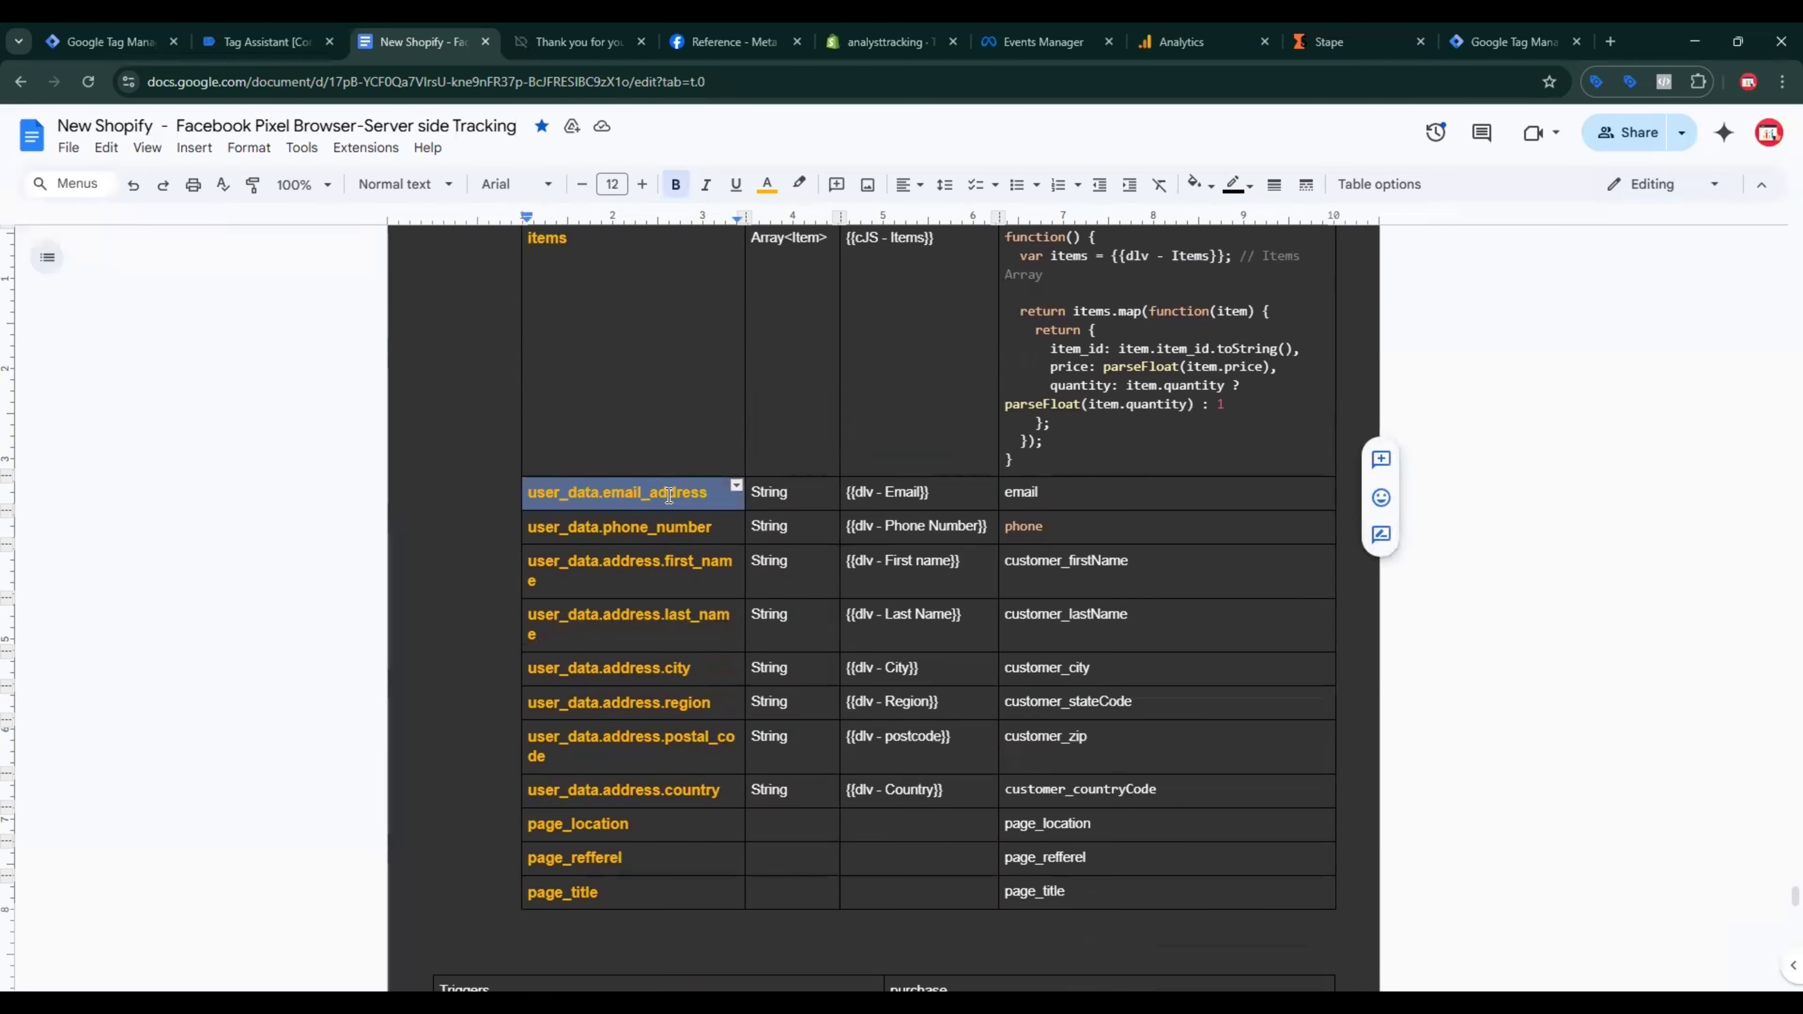
pyautogui.click(110, 42)
pyautogui.click(820, 600)
pyautogui.hotkey('ctrl', 'v')
# Step: Copy user_data.phone_number from the document into the parameter name below user_data.email_address
pyautogui.click(825, 645)
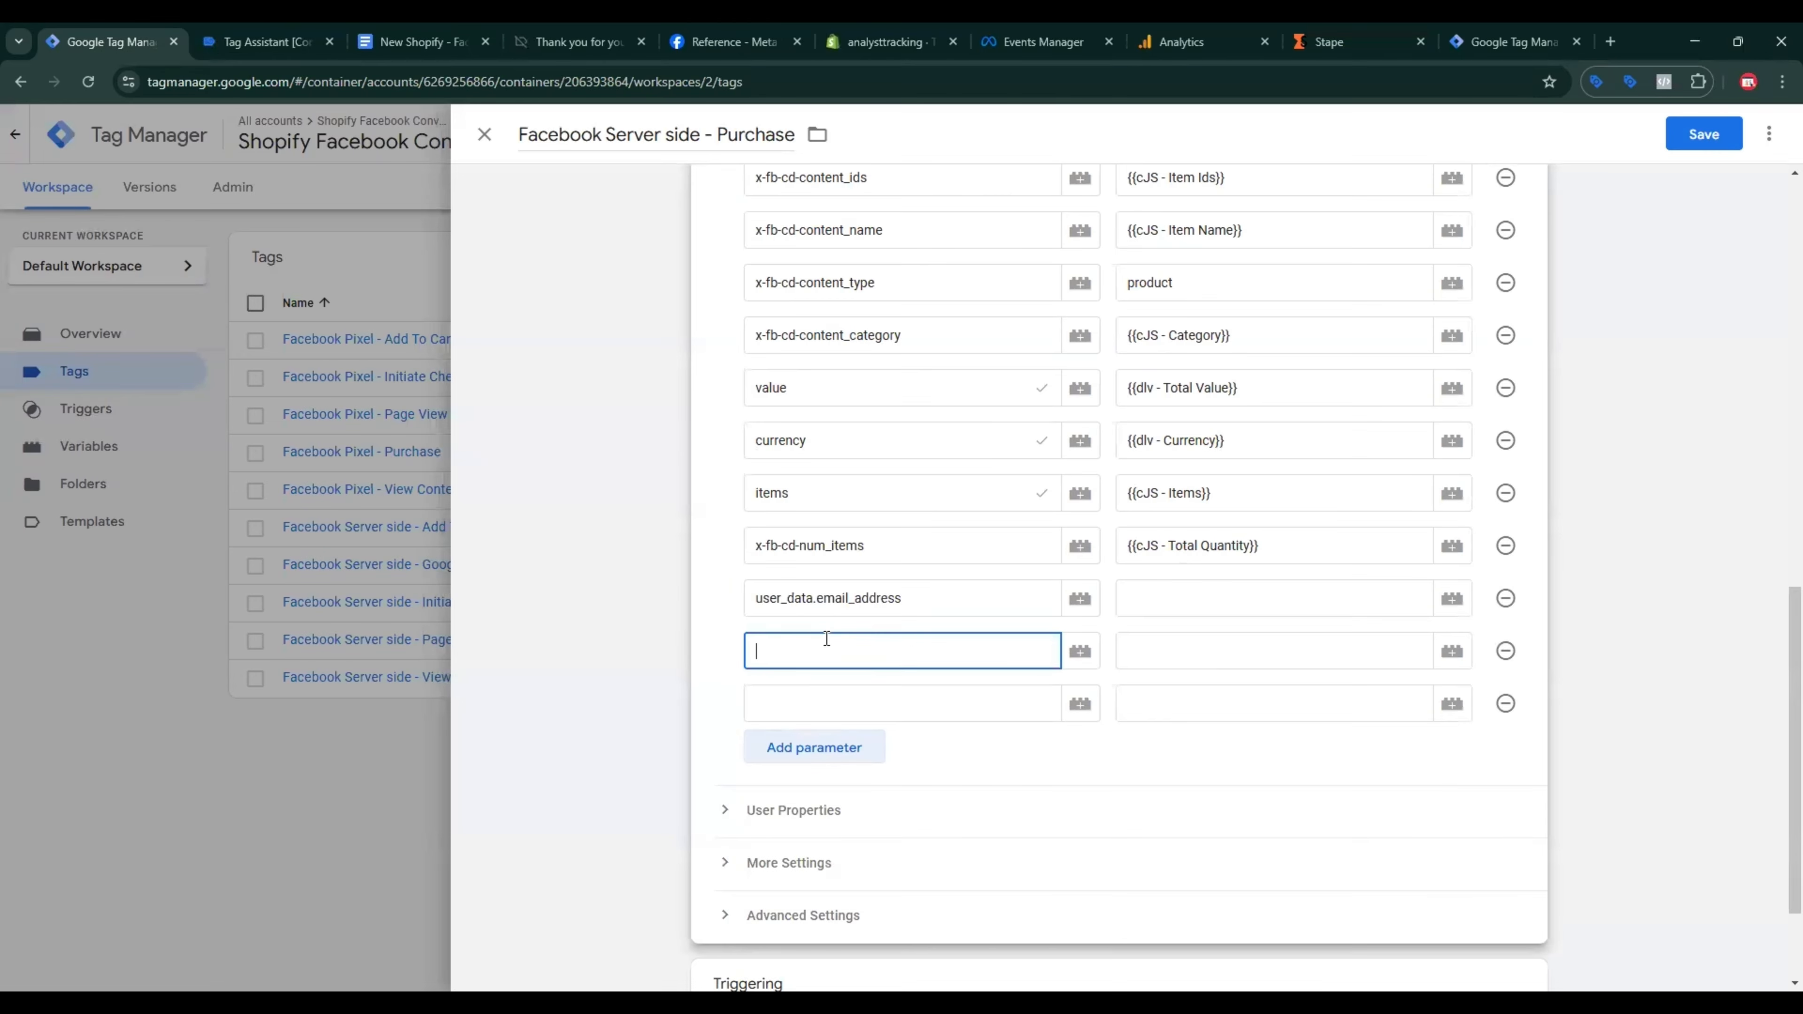
pyautogui.click(426, 43)
pyautogui.doubleClick(671, 525)
pyautogui.tripleClick(671, 526)
pyautogui.click(110, 41)
pyautogui.hotkey('ctrl', 'v')
# Step: Copy the parameter names user_data.address.first_name and user_data.address.last_name from the document into the next two Purchase tag rows
pyautogui.click(824, 697)
pyautogui.click(425, 43)
pyautogui.tripleClick(664, 574)
pyautogui.click(110, 43)
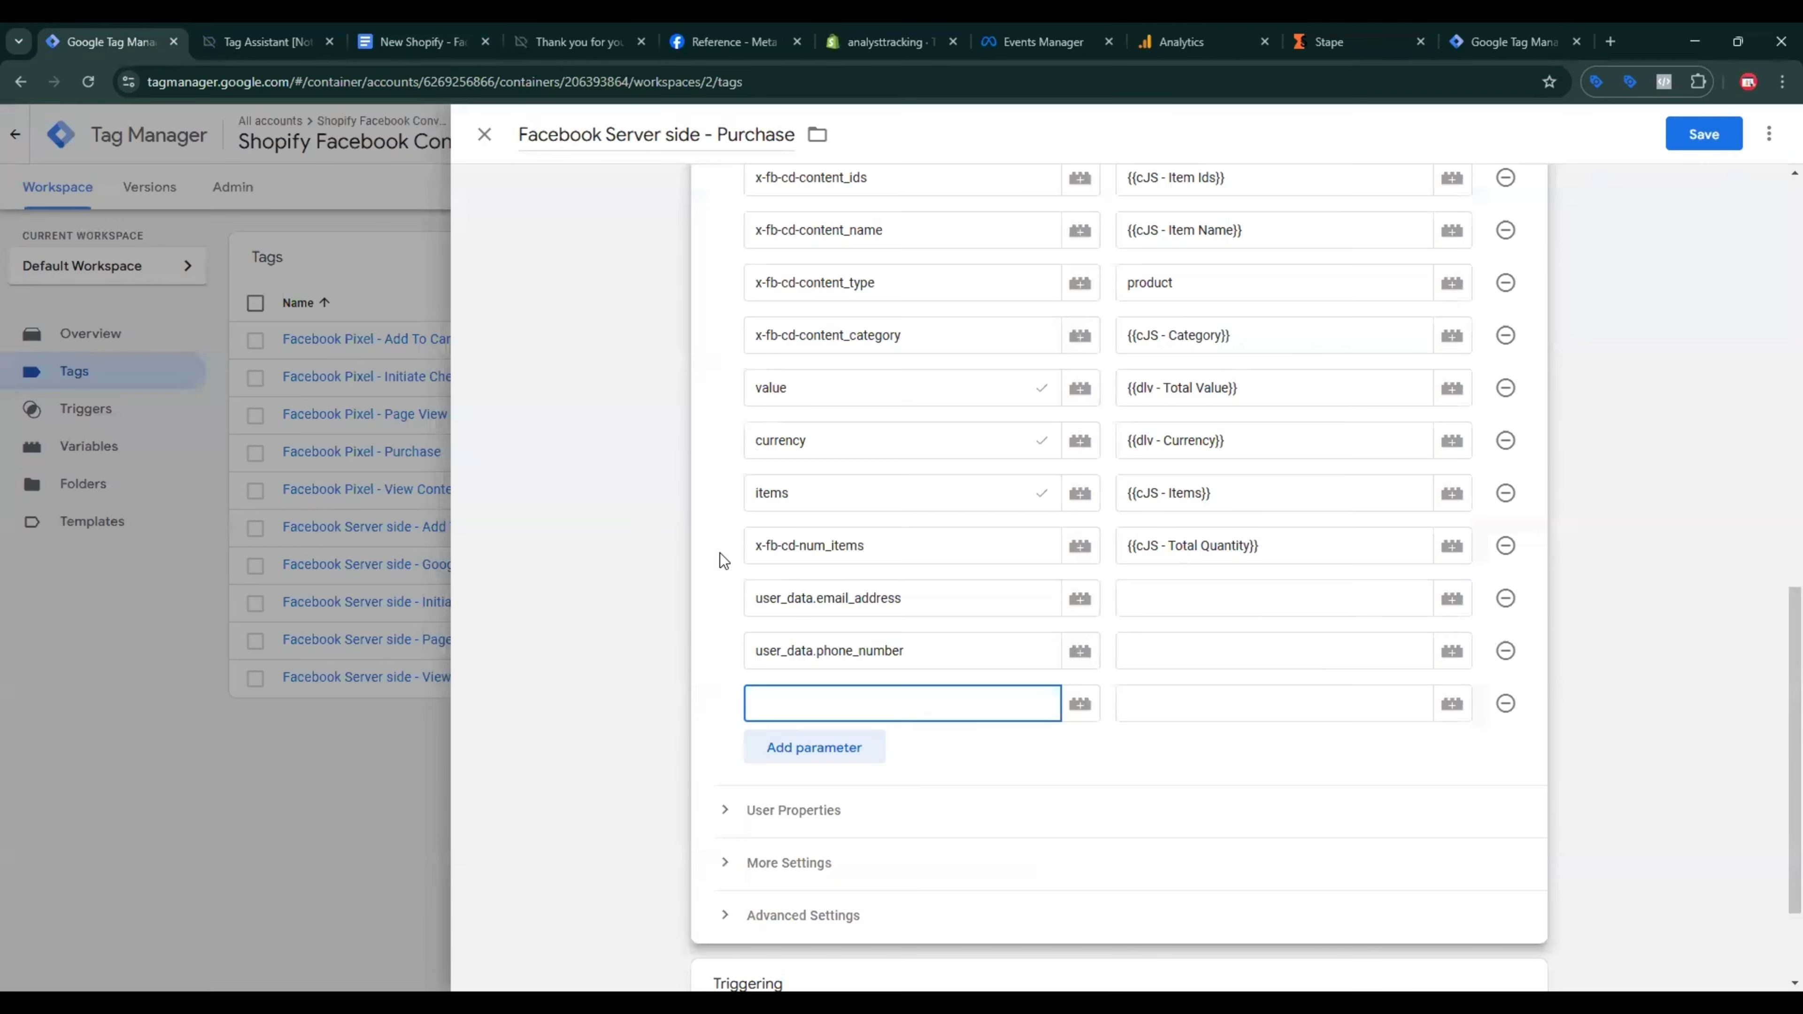
pyautogui.hotkey('ctrl', 'v')
pyautogui.click(816, 748)
pyautogui.click(424, 42)
pyautogui.tripleClick(672, 614)
pyautogui.click(82, 43)
pyautogui.hotkey('ctrl', 'v')
# Step: Add a parameter row to the Purchase tag named user_data.address.city, copied from the document
pyautogui.click(817, 801)
pyautogui.click(421, 44)
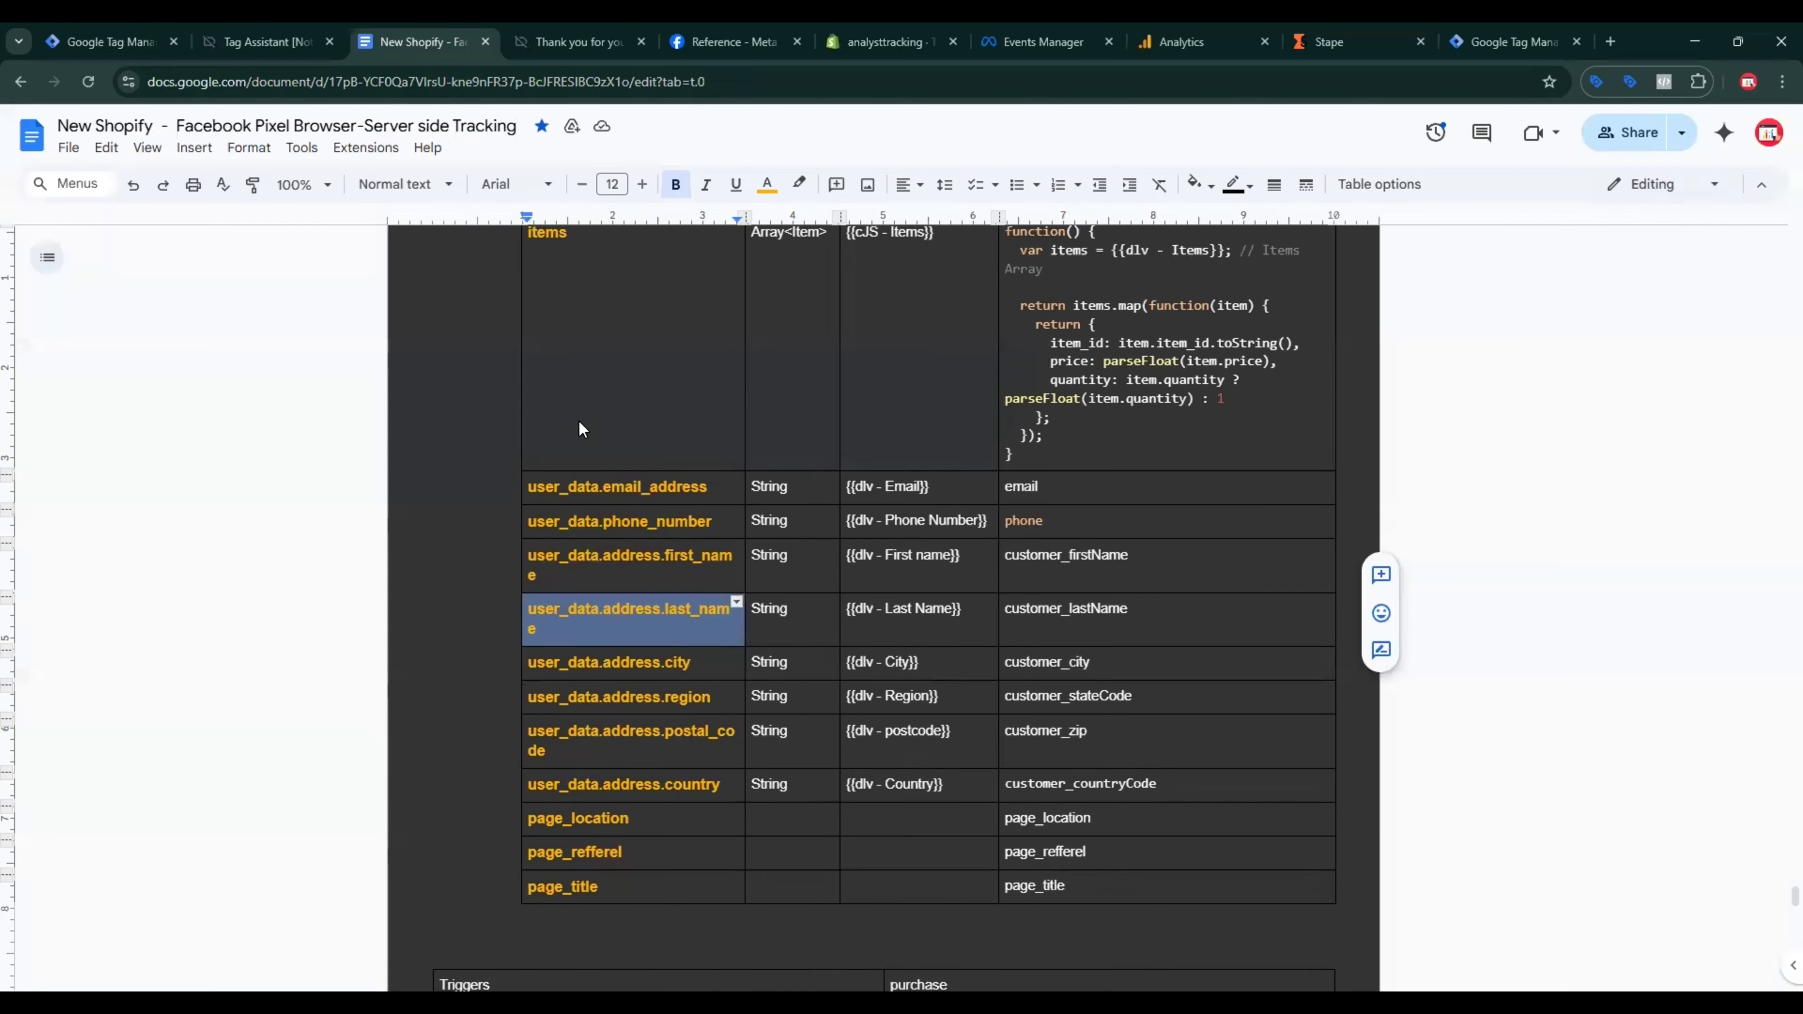
pyautogui.scroll(-3, 582, 430)
pyautogui.doubleClick(650, 479)
pyautogui.tripleClick(650, 479)
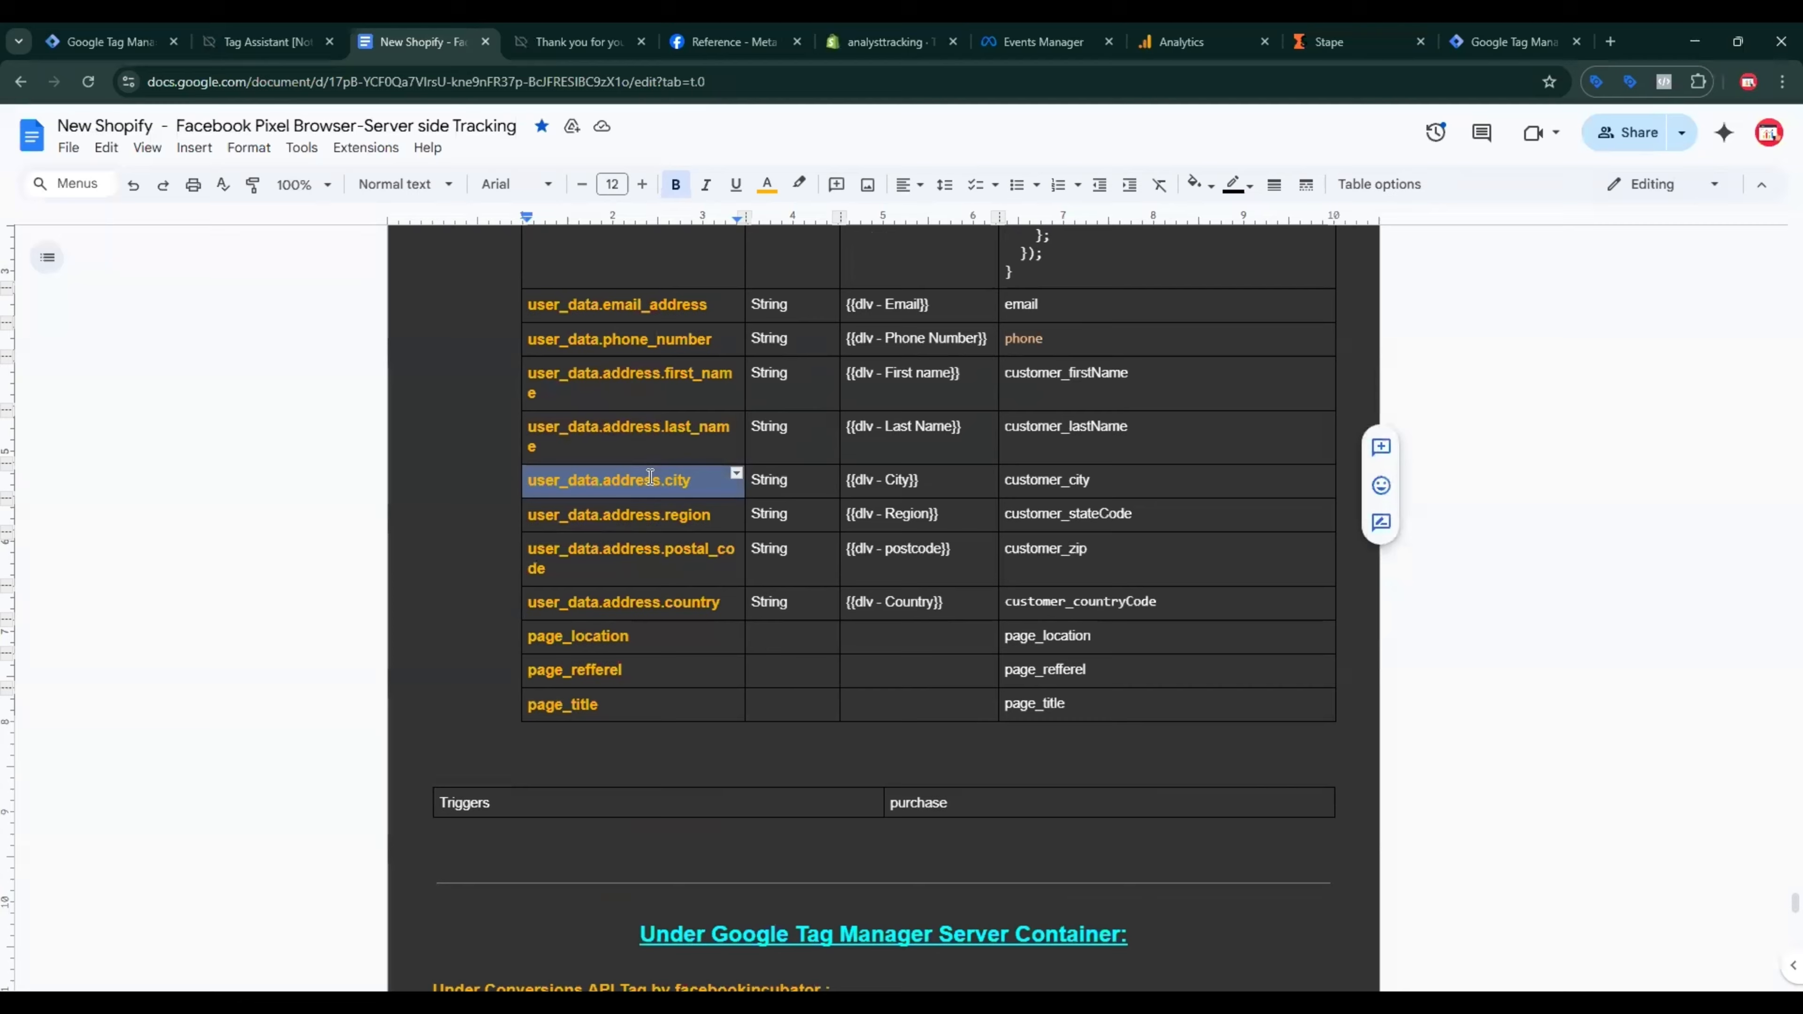
pyautogui.click(149, 30)
pyautogui.hotkey('ctrl', 'v')
# Step: Copy user_data.address.region and user_data.address.postal_code from the document into the two parameter rows below user_data.address.city
pyautogui.click(827, 857)
pyautogui.click(420, 42)
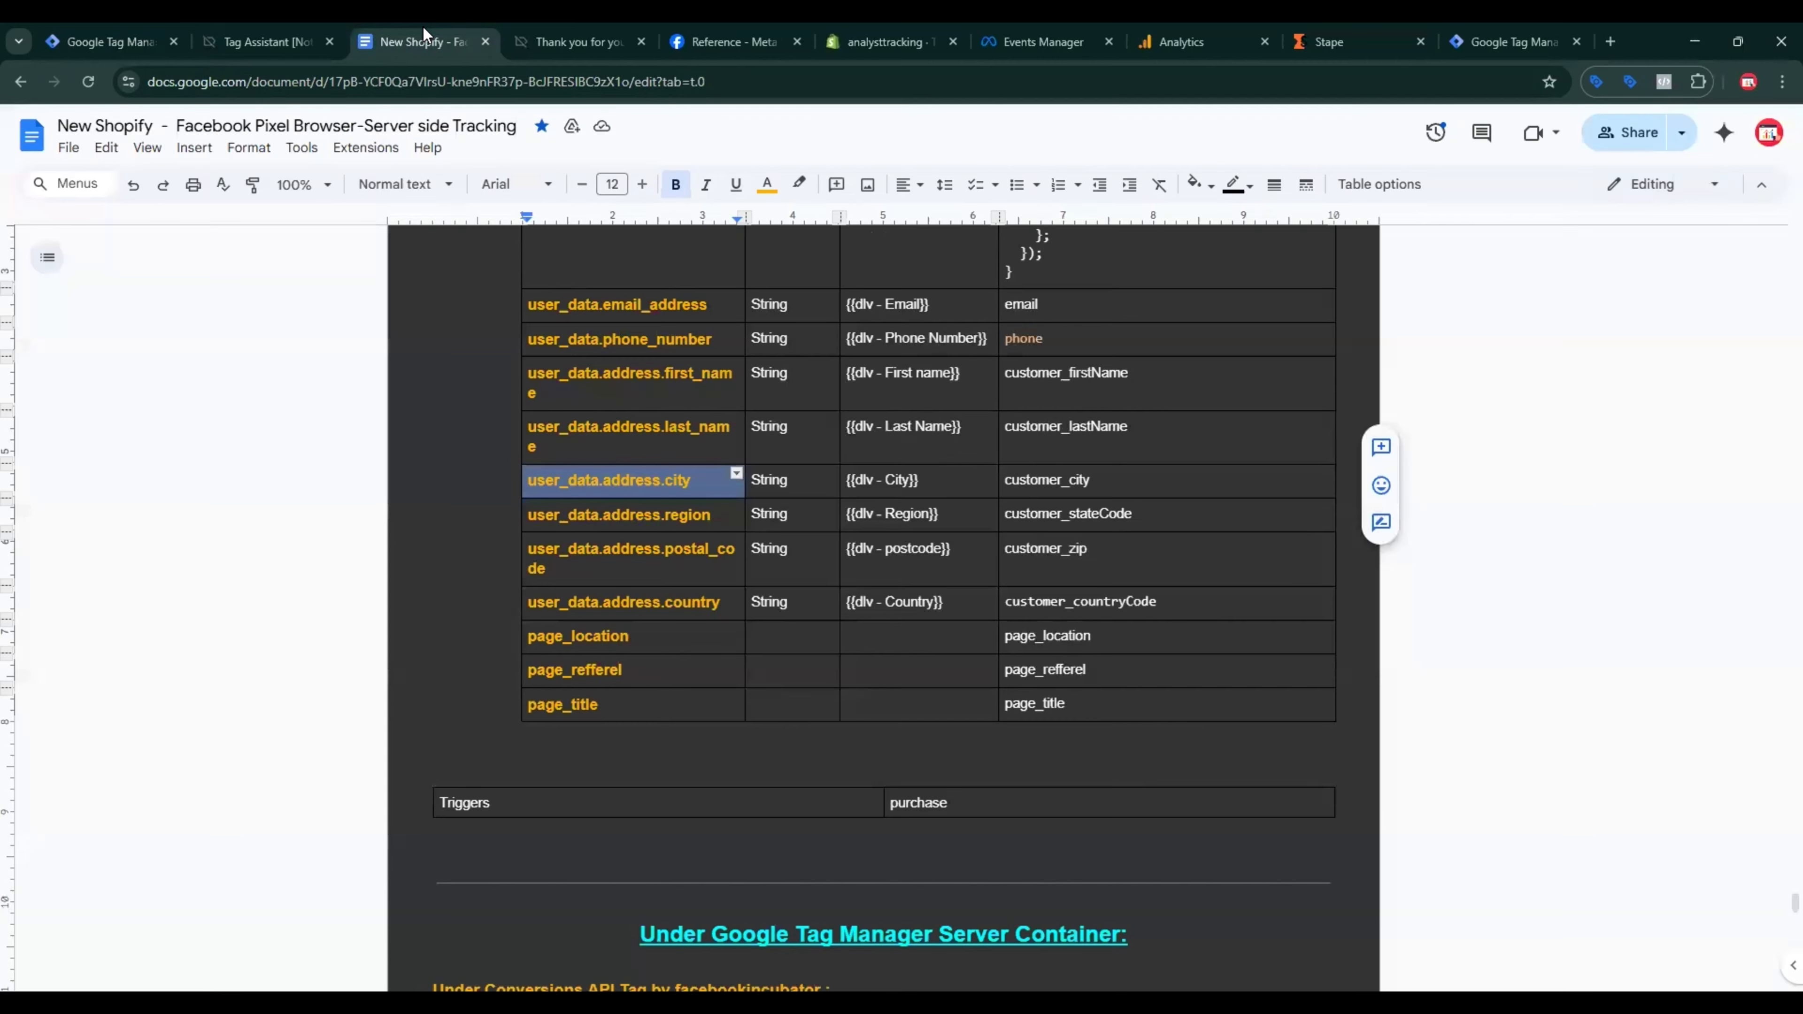
pyautogui.tripleClick(618, 518)
pyautogui.click(106, 42)
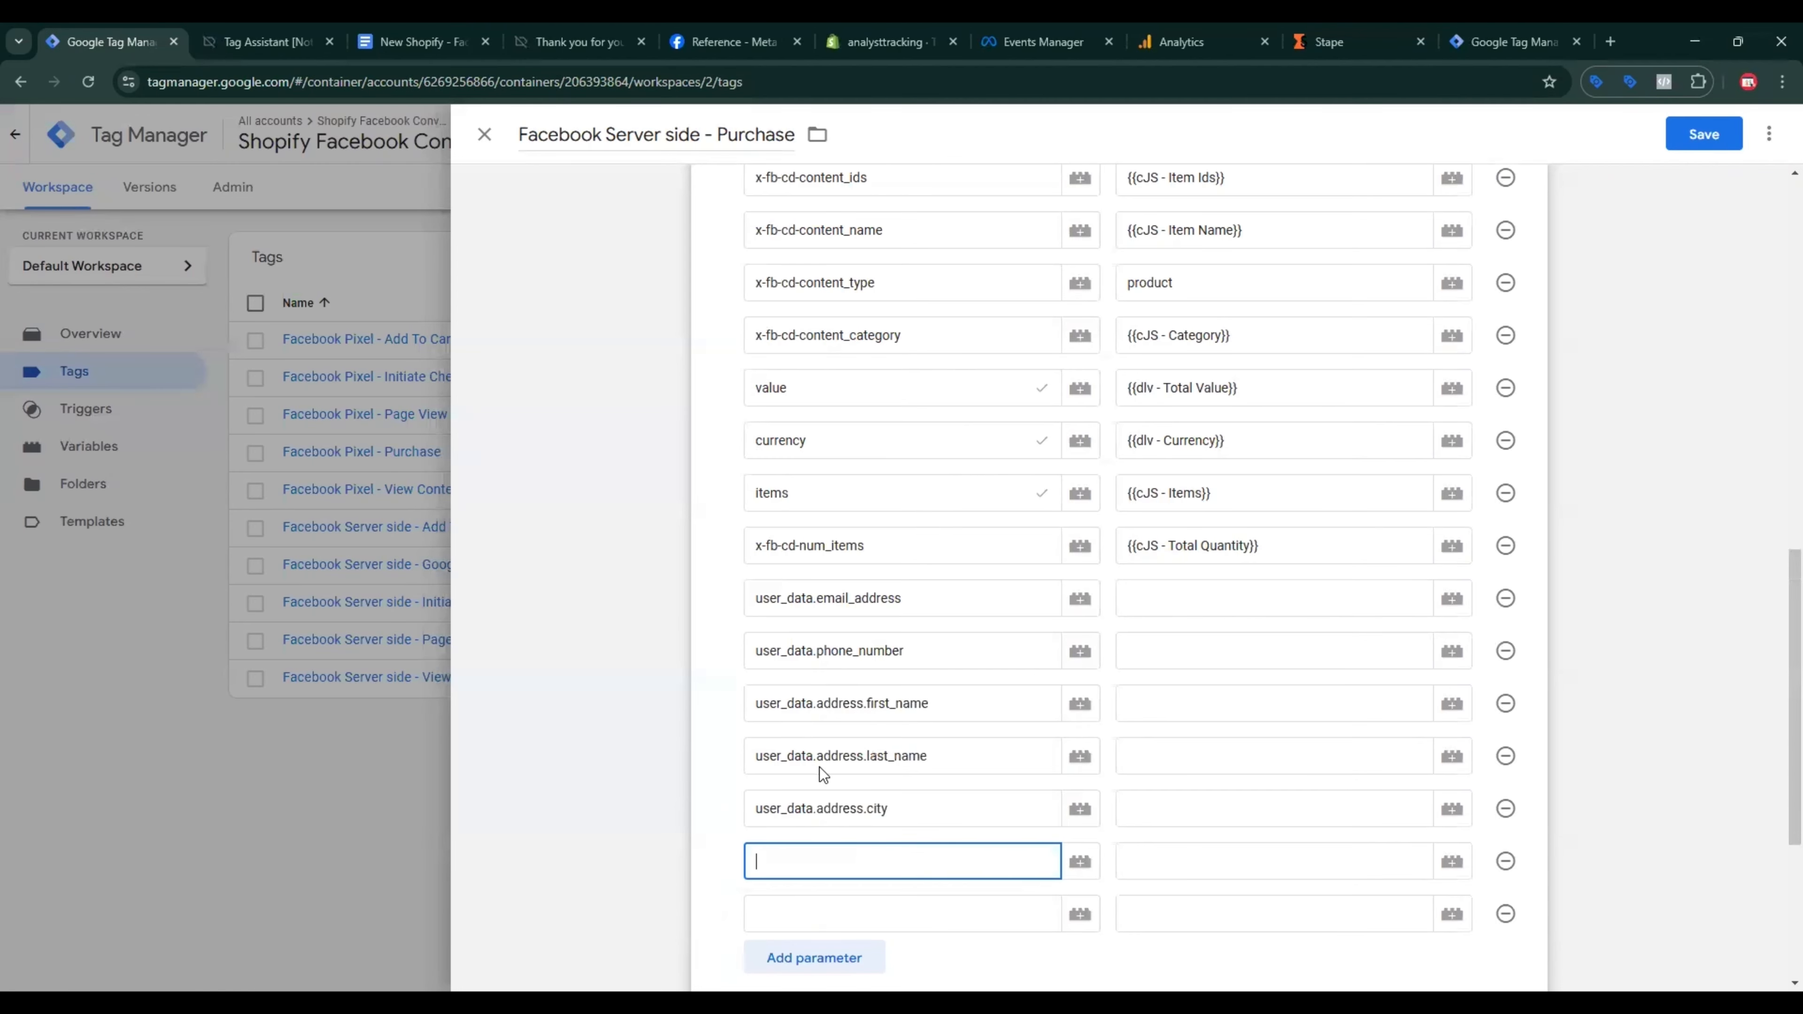
pyautogui.click(420, 42)
pyautogui.tripleClick(678, 555)
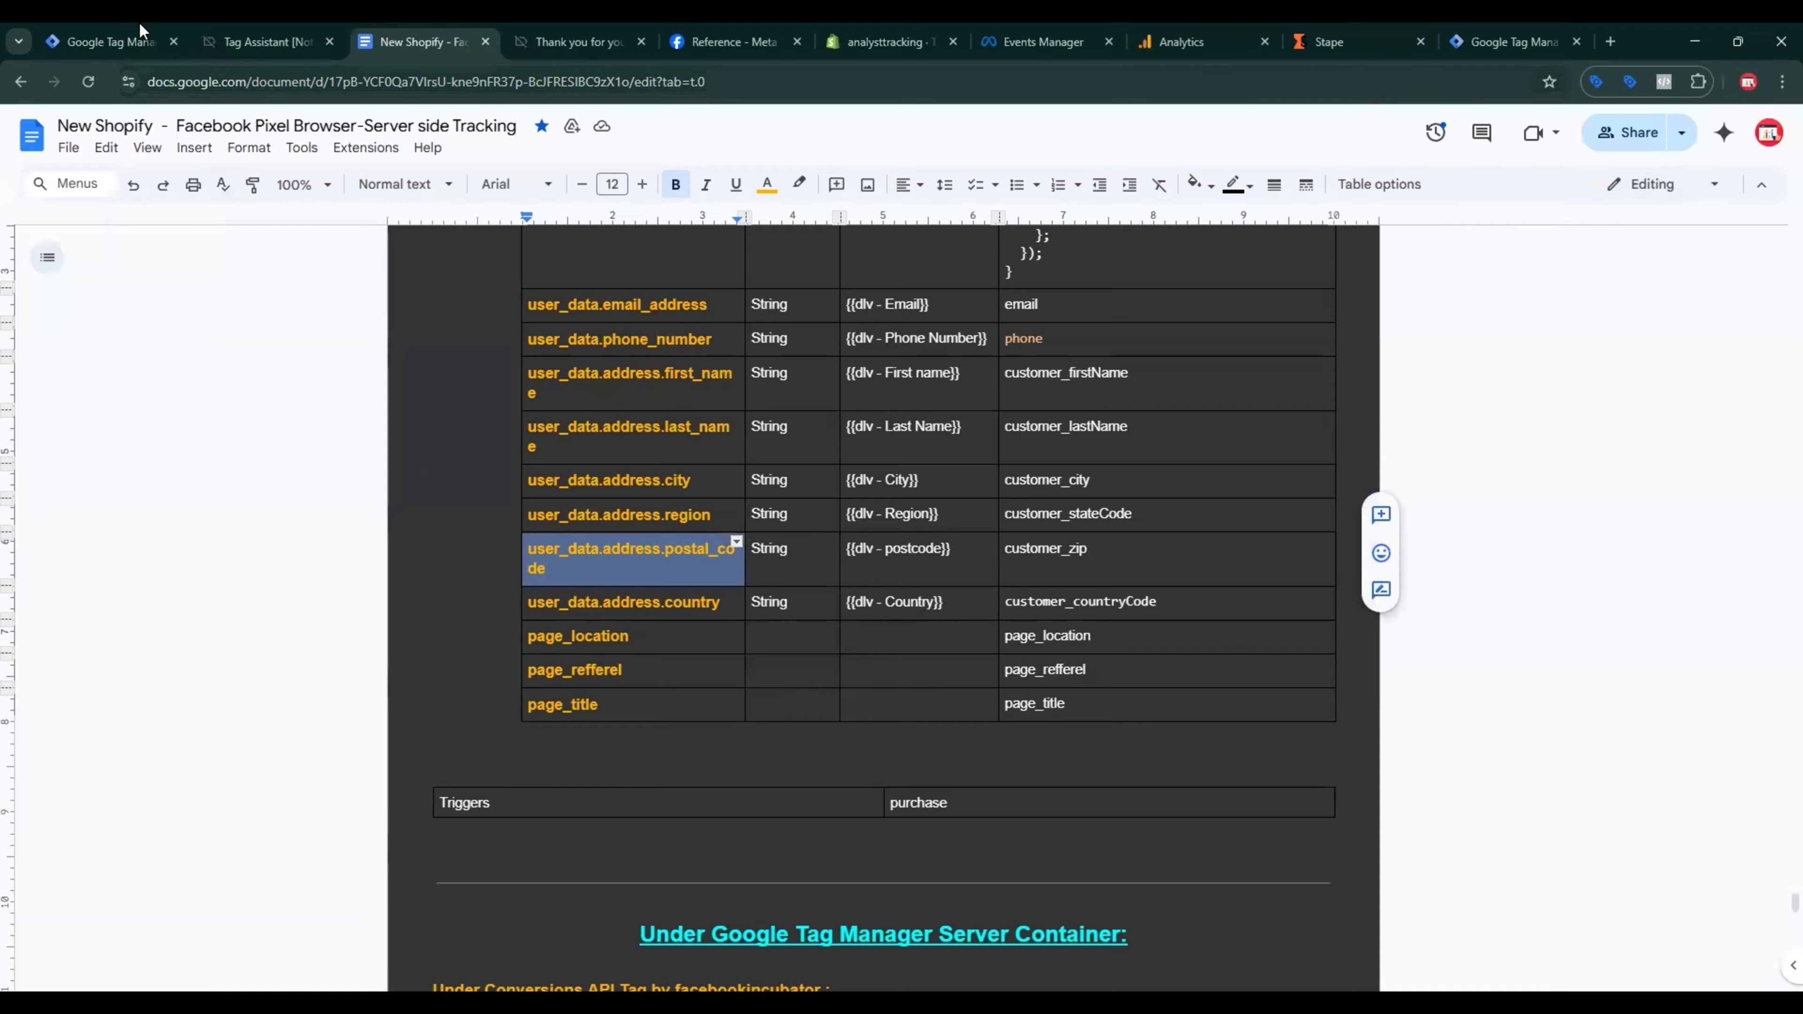
pyautogui.click(145, 39)
pyautogui.hotkey('ctrl', 'v')
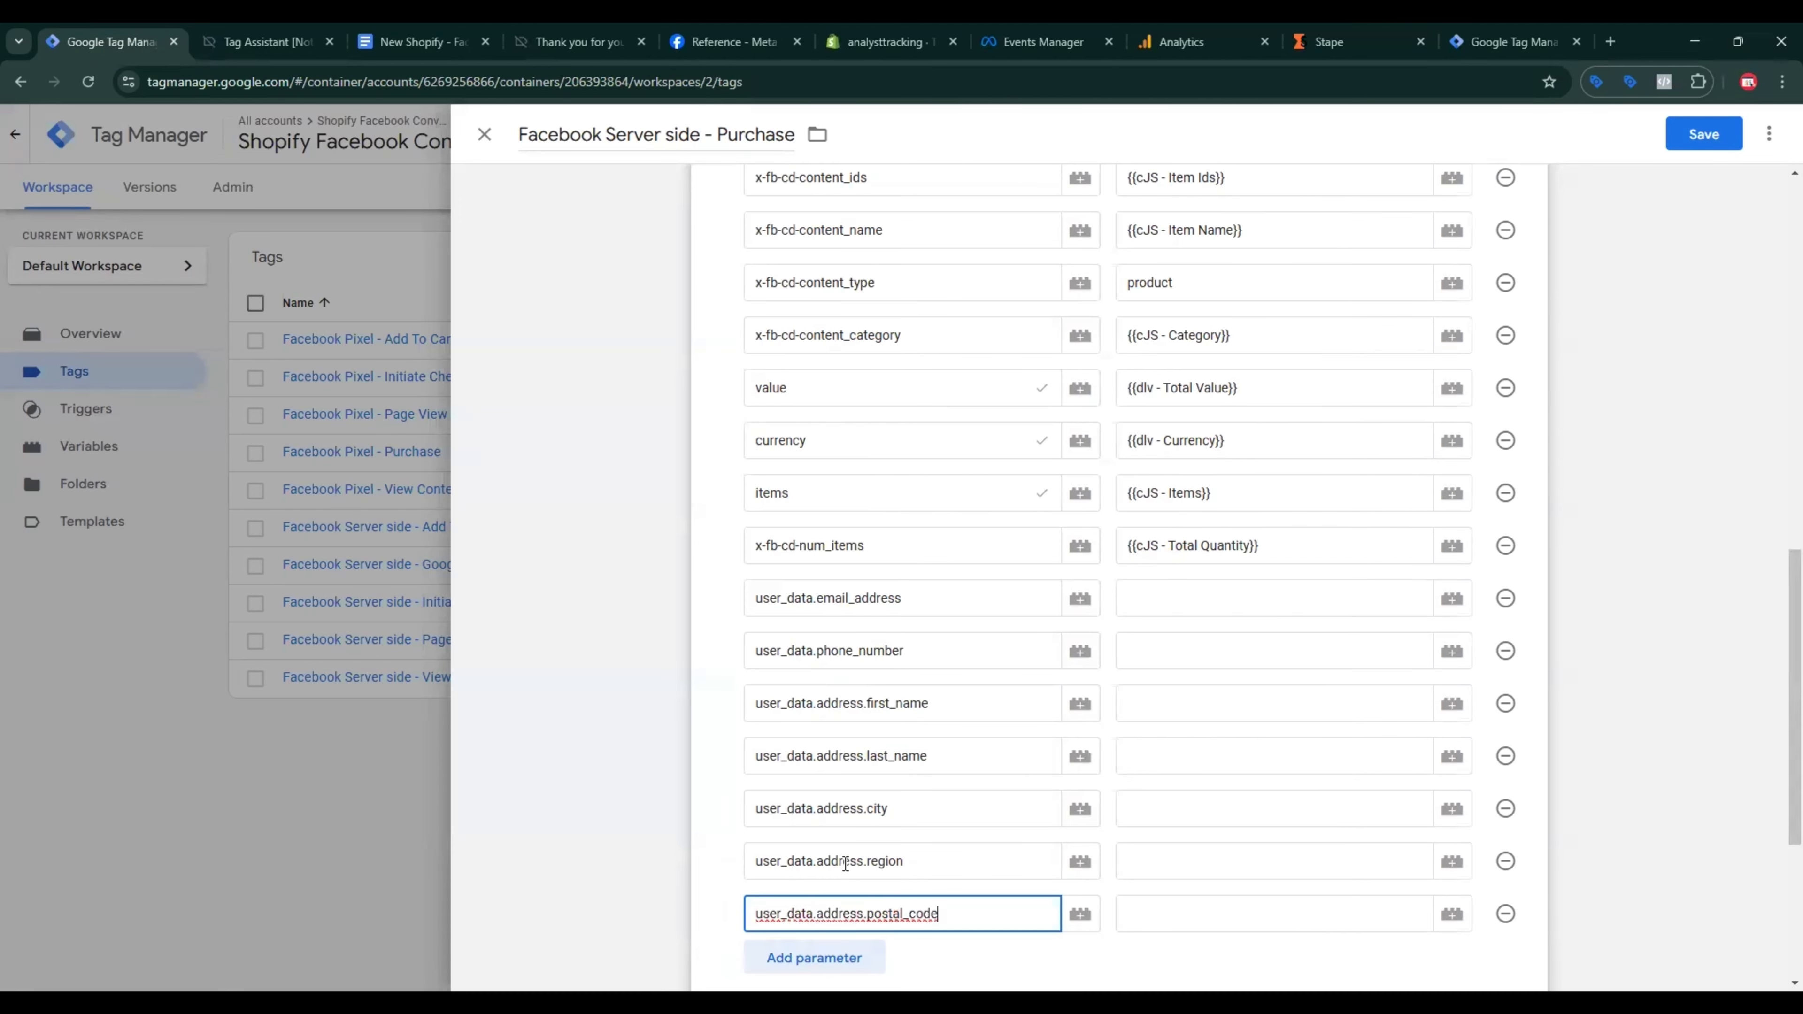
# Step: Add a parameter row to the Purchase tag named user_data.address.country, copied from the document
pyautogui.scroll(-4, 824, 852)
pyautogui.click(816, 672)
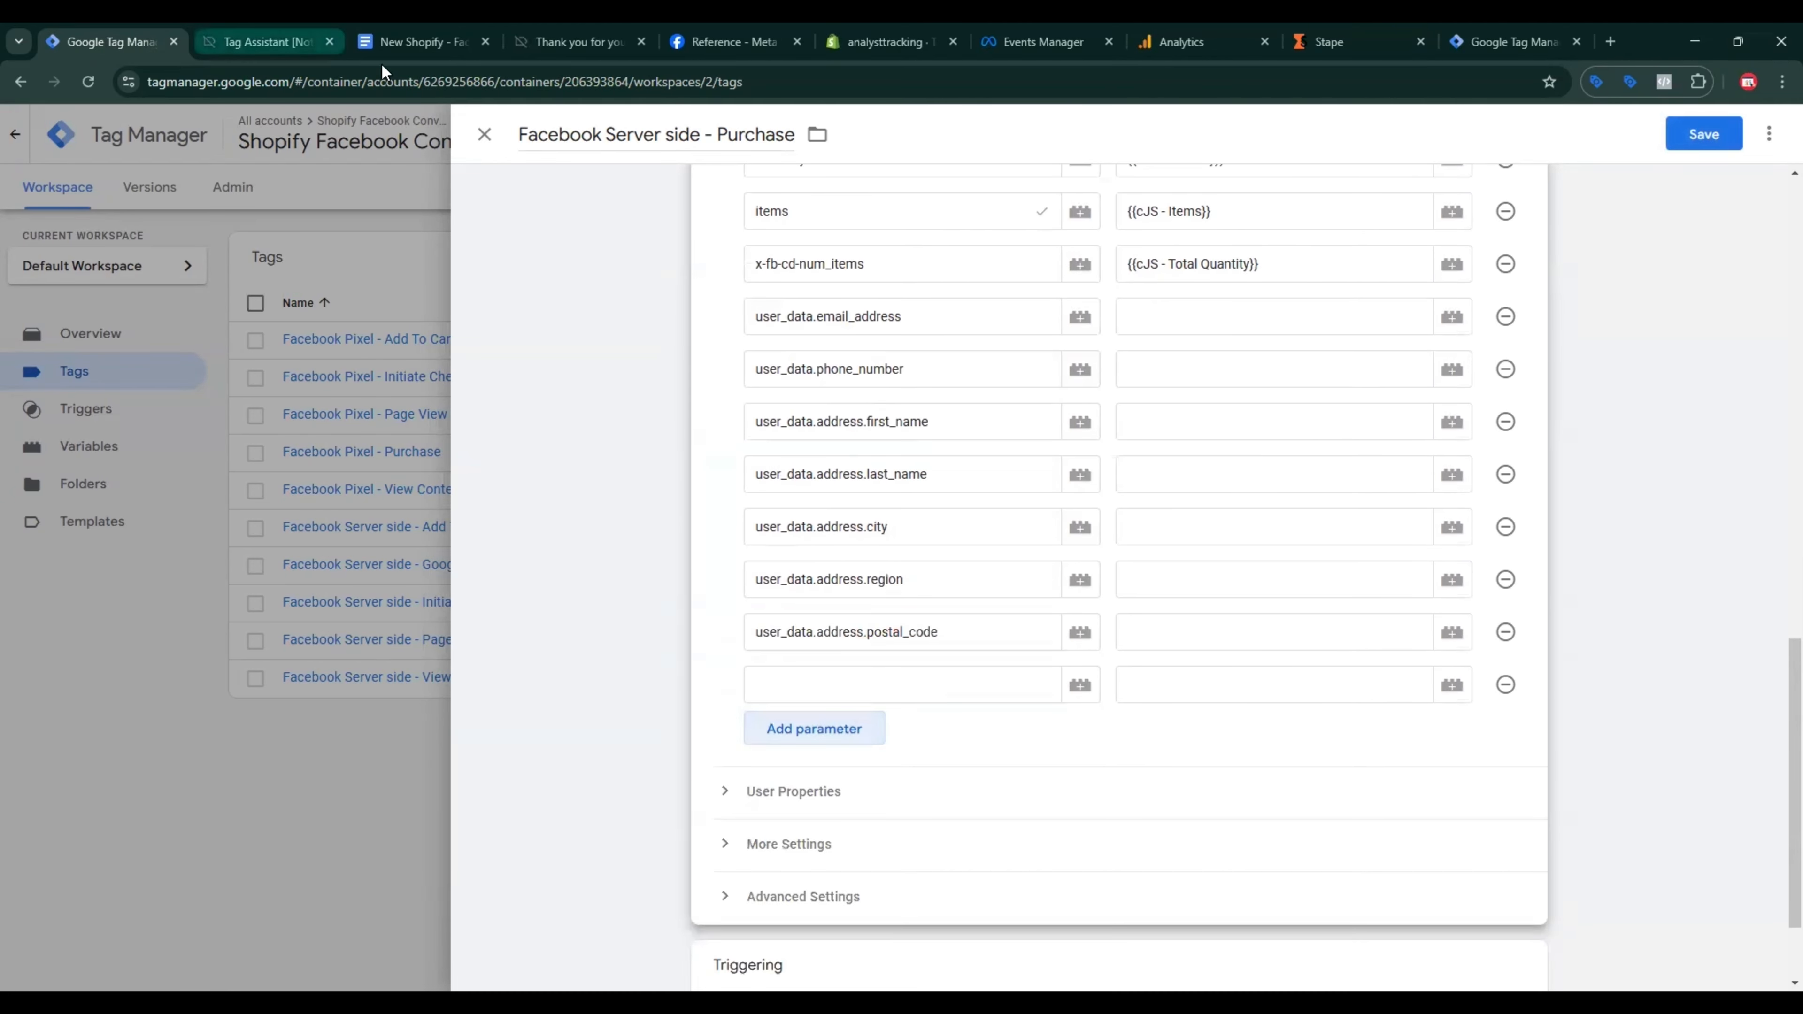
pyautogui.click(419, 41)
pyautogui.doubleClick(629, 601)
pyautogui.tripleClick(630, 601)
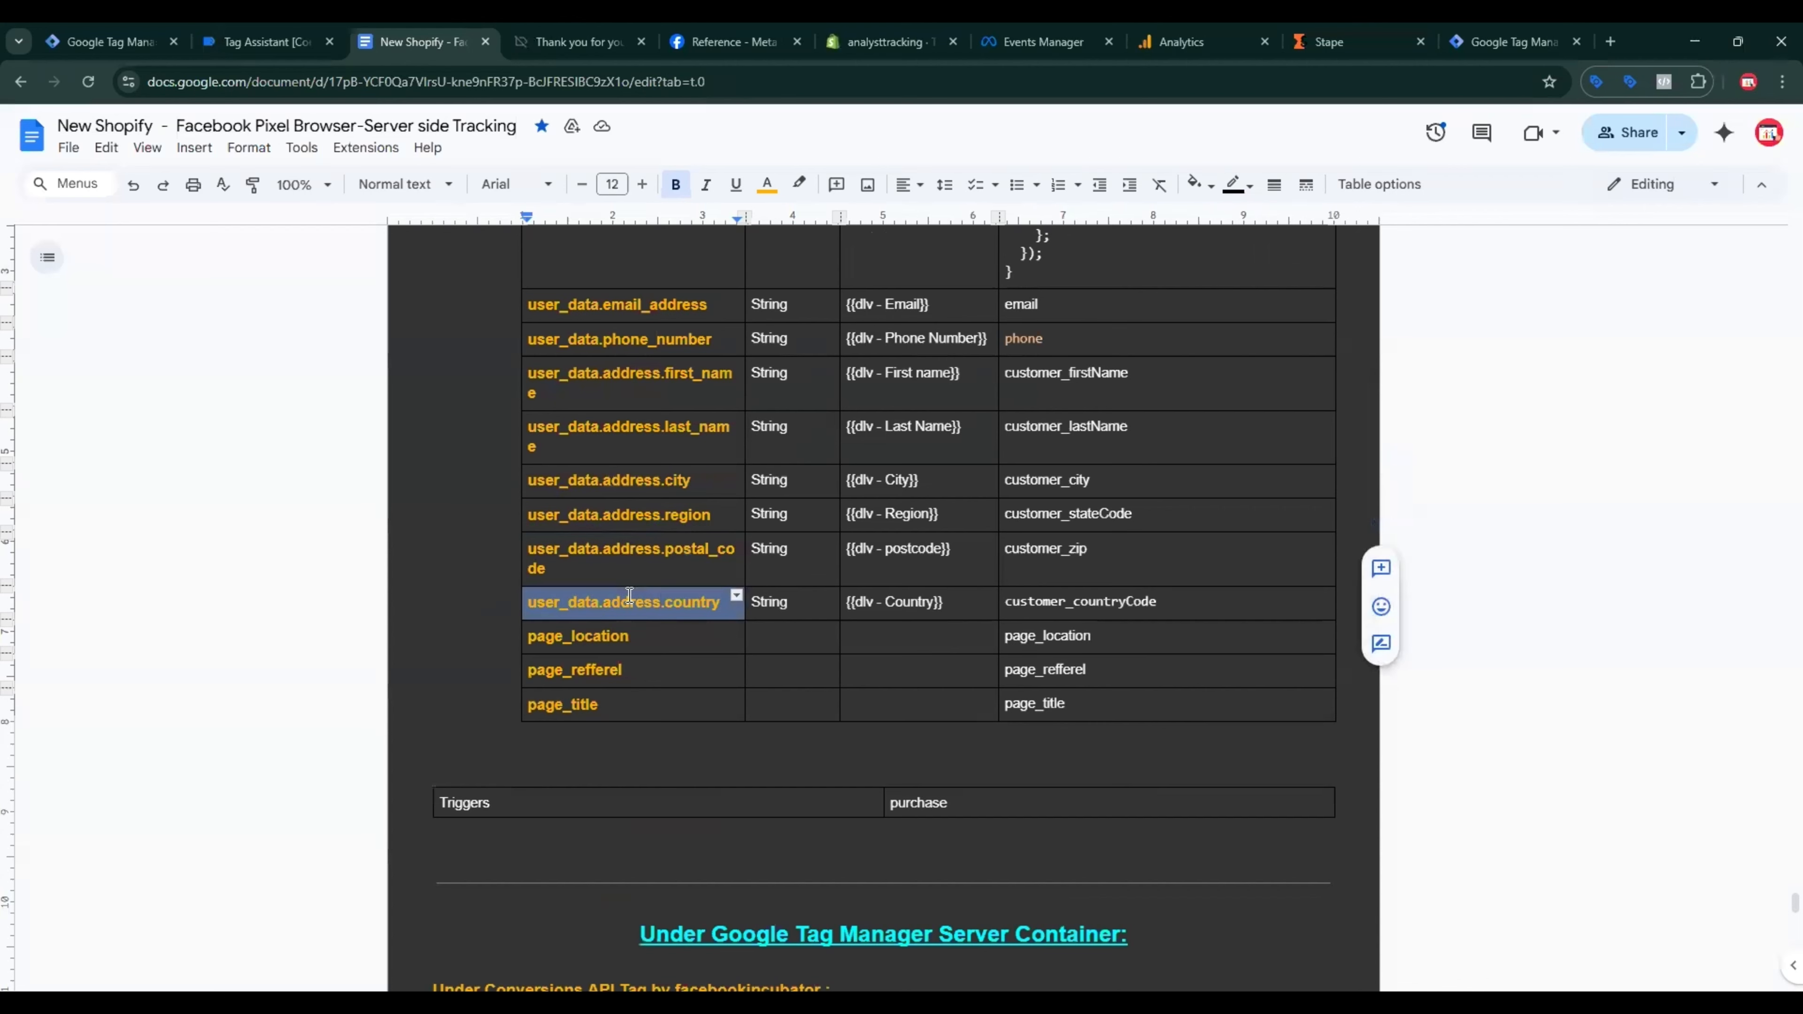
pyautogui.click(110, 42)
pyautogui.click(890, 684)
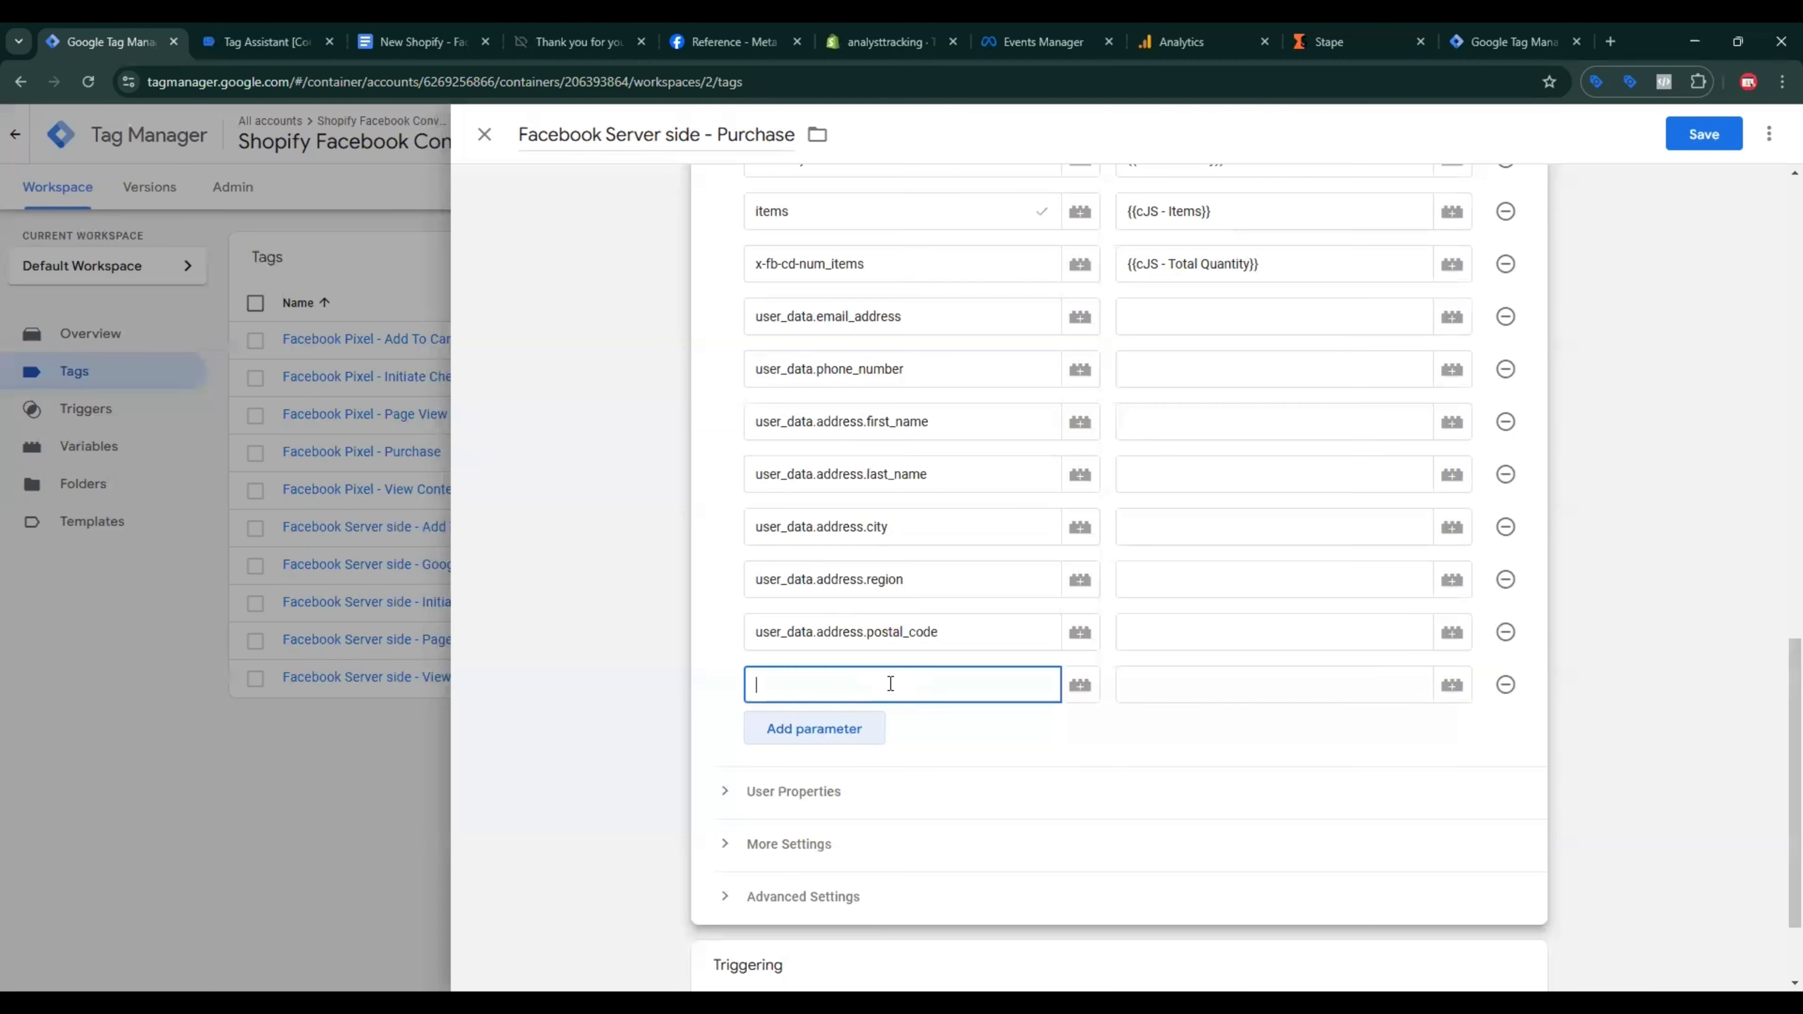
pyautogui.hotkey('ctrl', 'v')
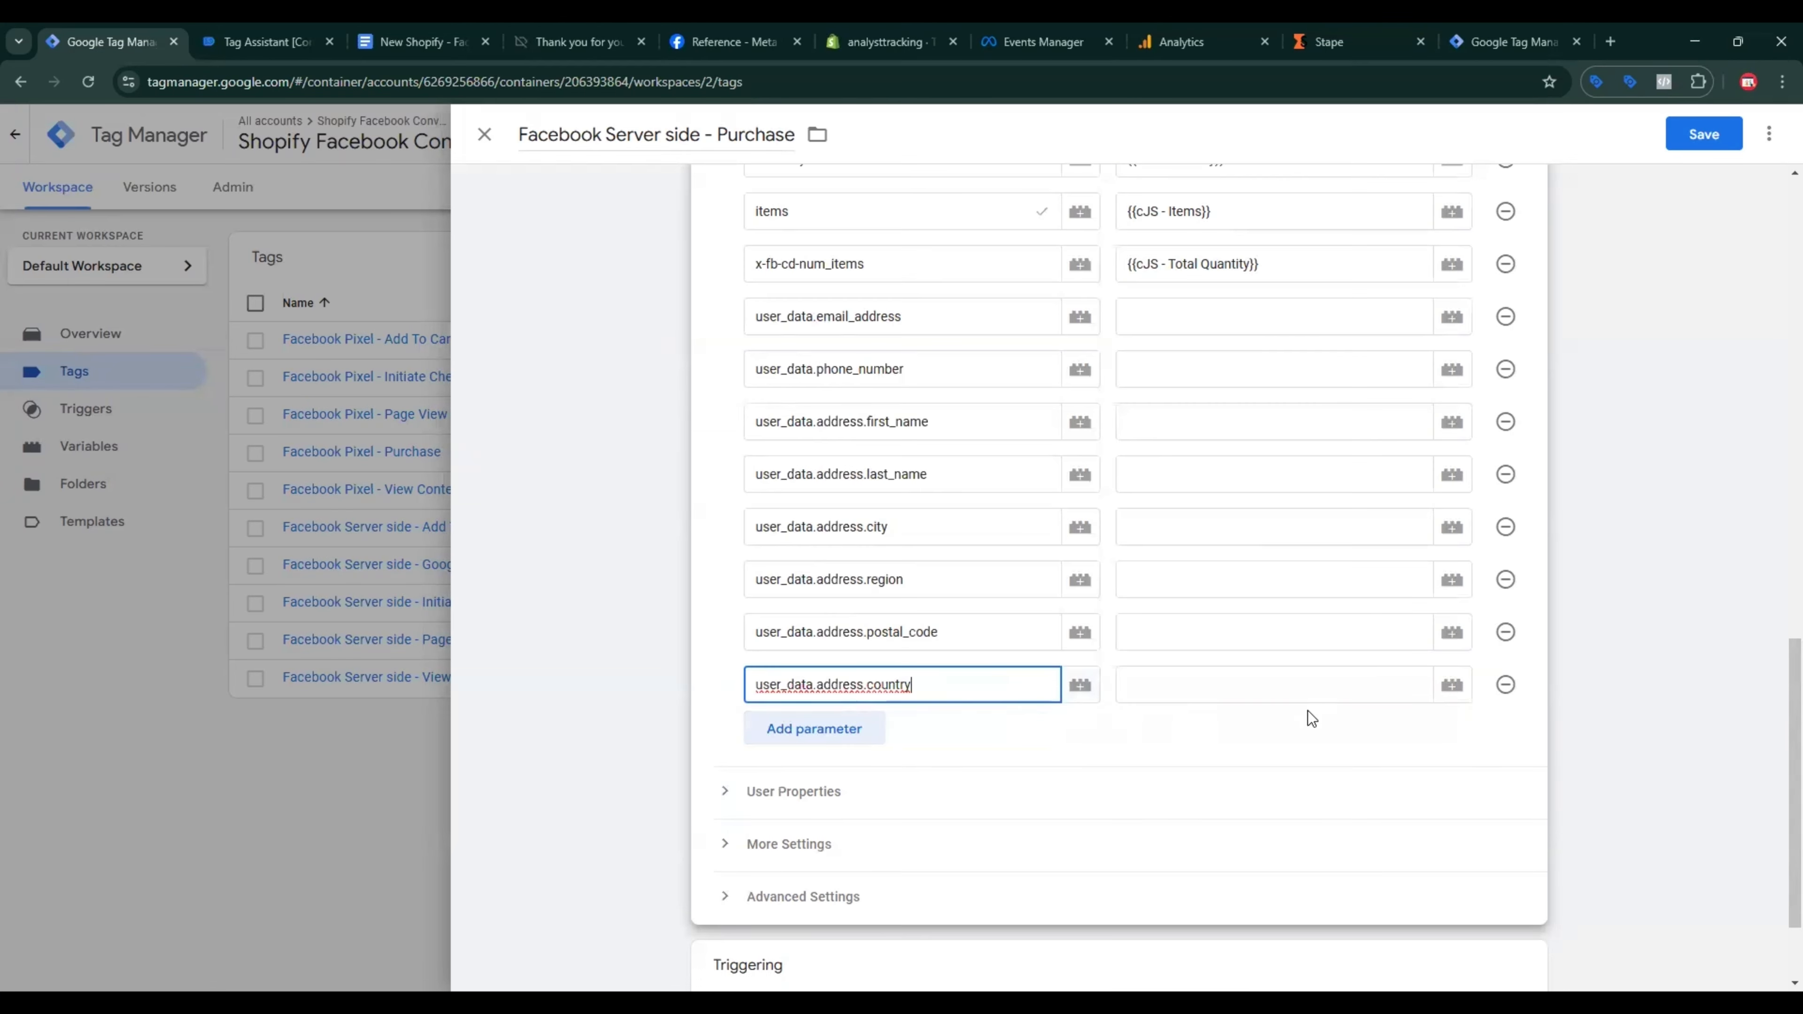
# Step: Assign the dlv - Country variable to user_data.address.country and dlv - PostCode to user_data.address.postal_code
pyautogui.click(1452, 685)
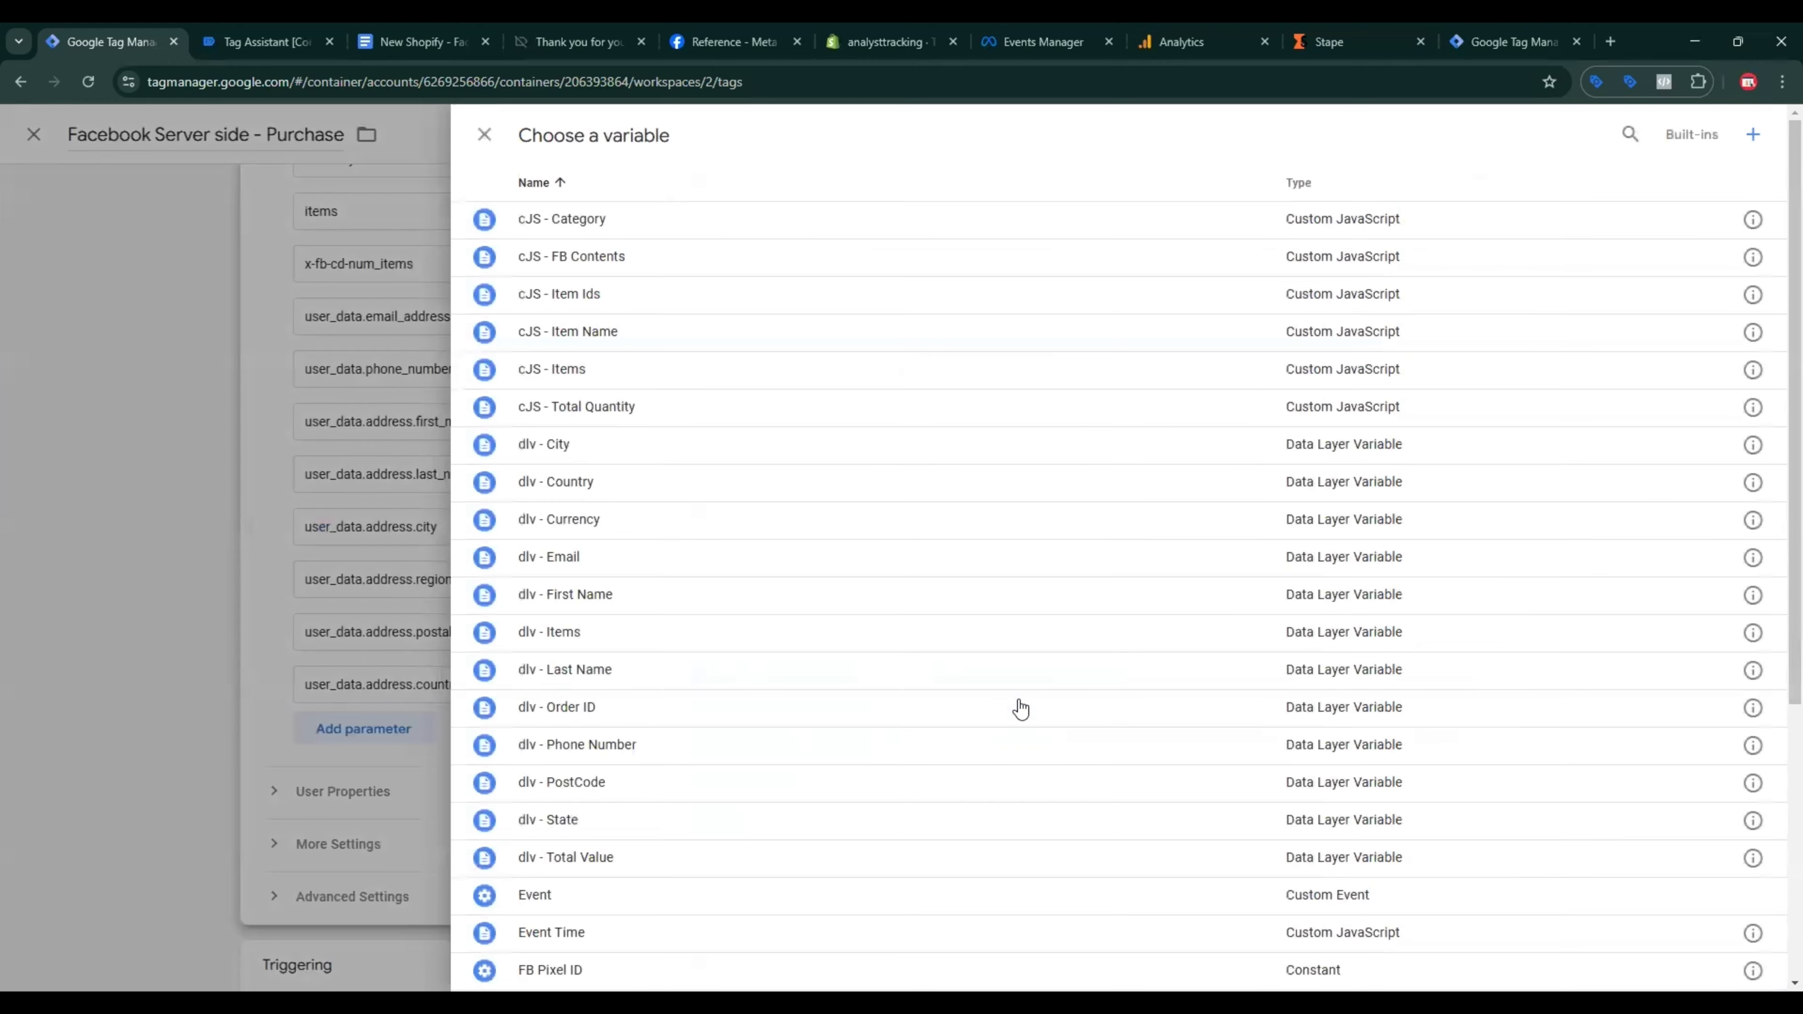
pyautogui.click(625, 490)
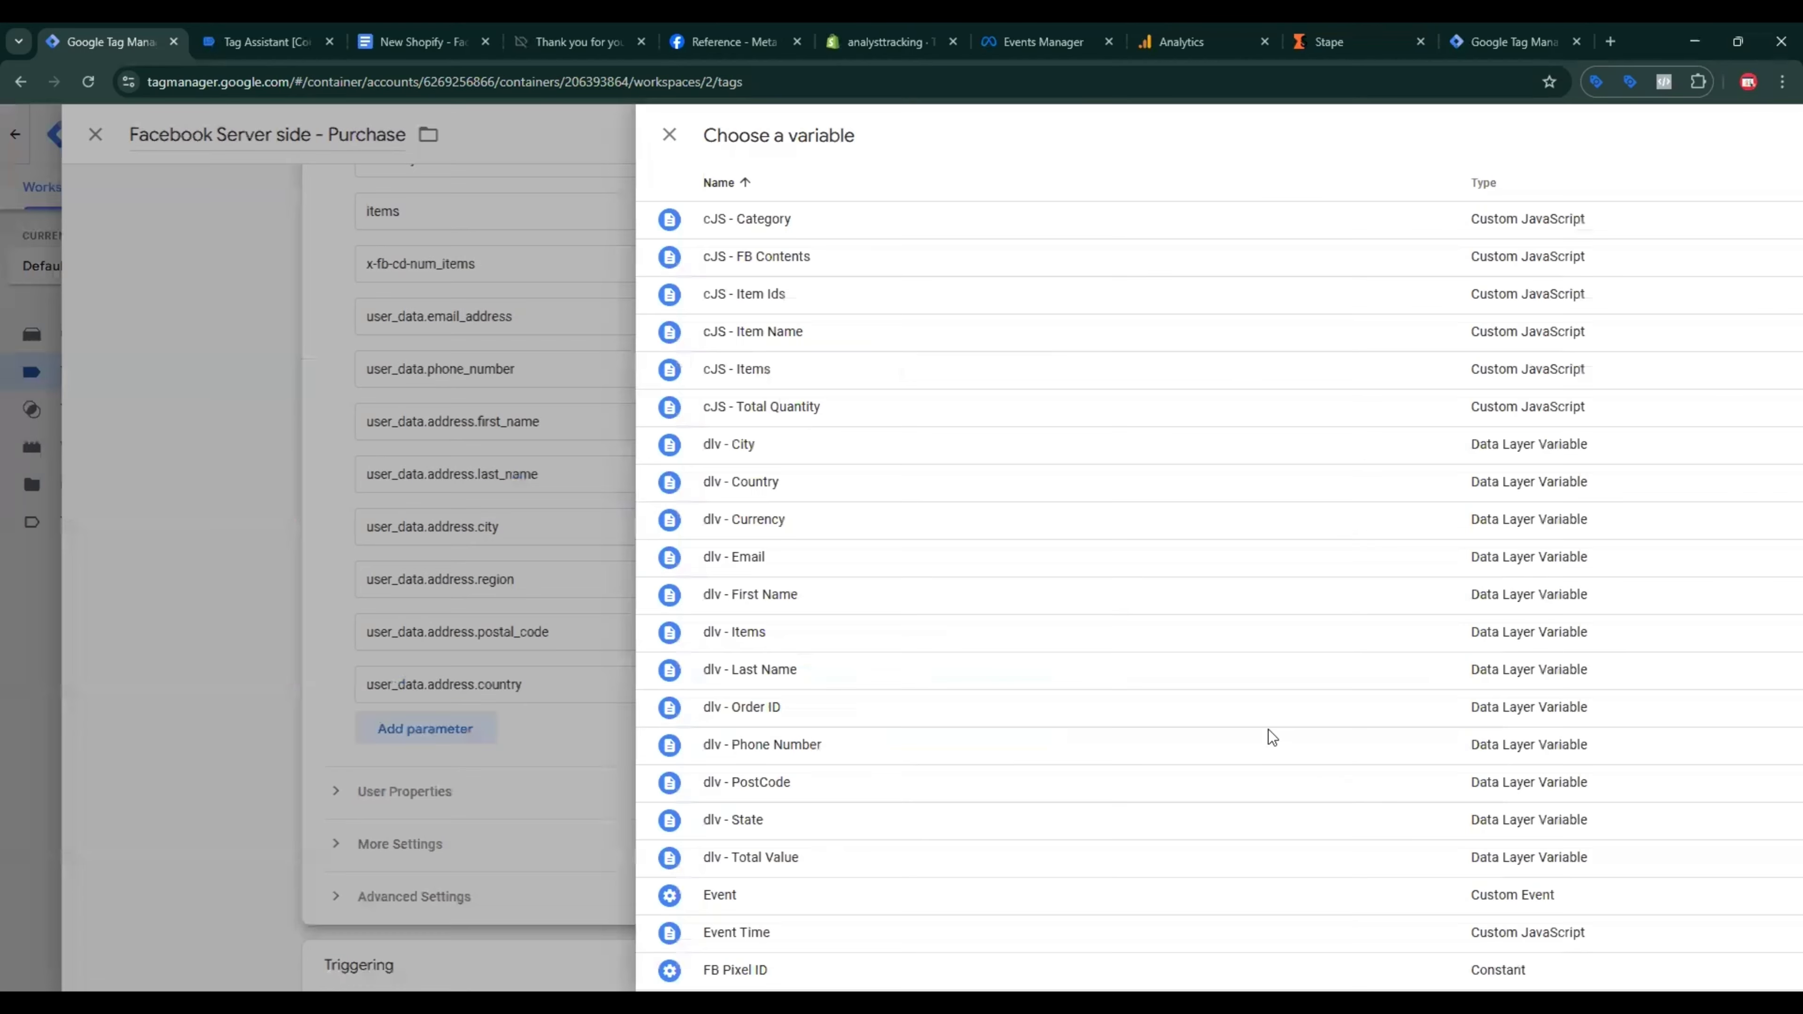
pyautogui.click(1413, 643)
pyautogui.click(1452, 632)
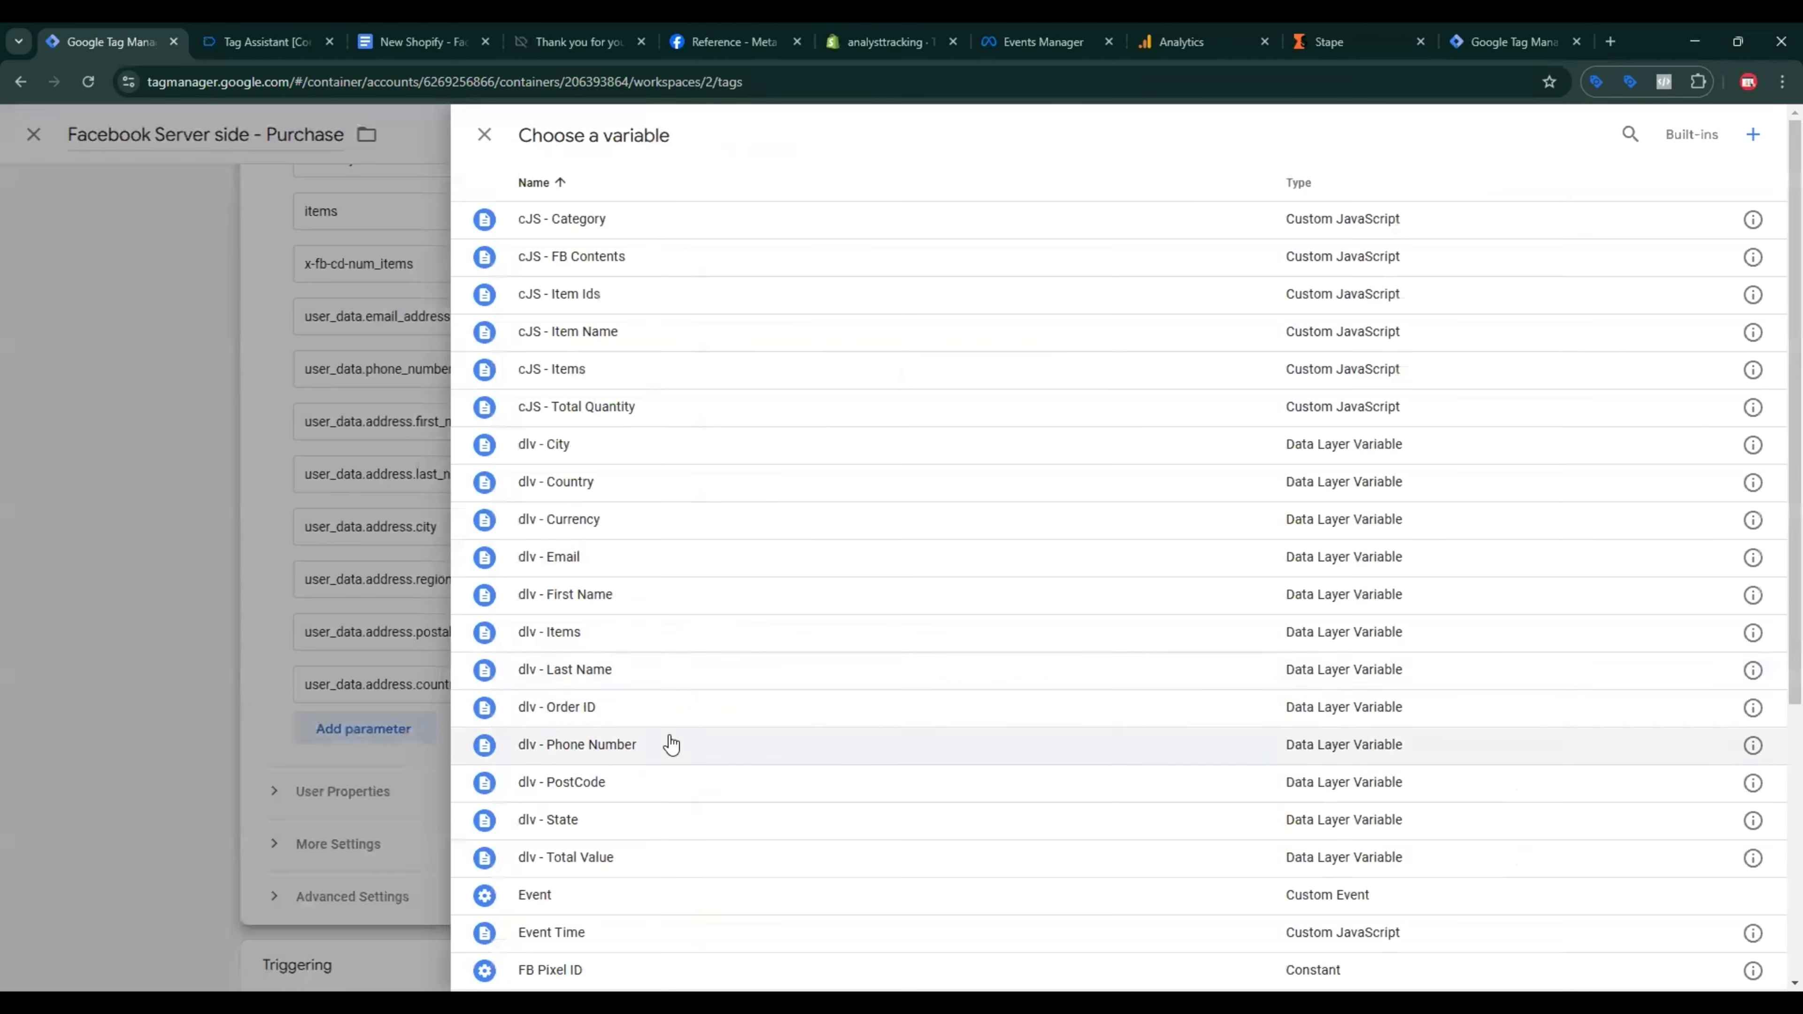
pyautogui.click(624, 799)
# Step: Assign the variables dlv - State, dlv - City and dlv - Last Name to the region, city and last_name parameters respectively
pyautogui.click(1328, 574)
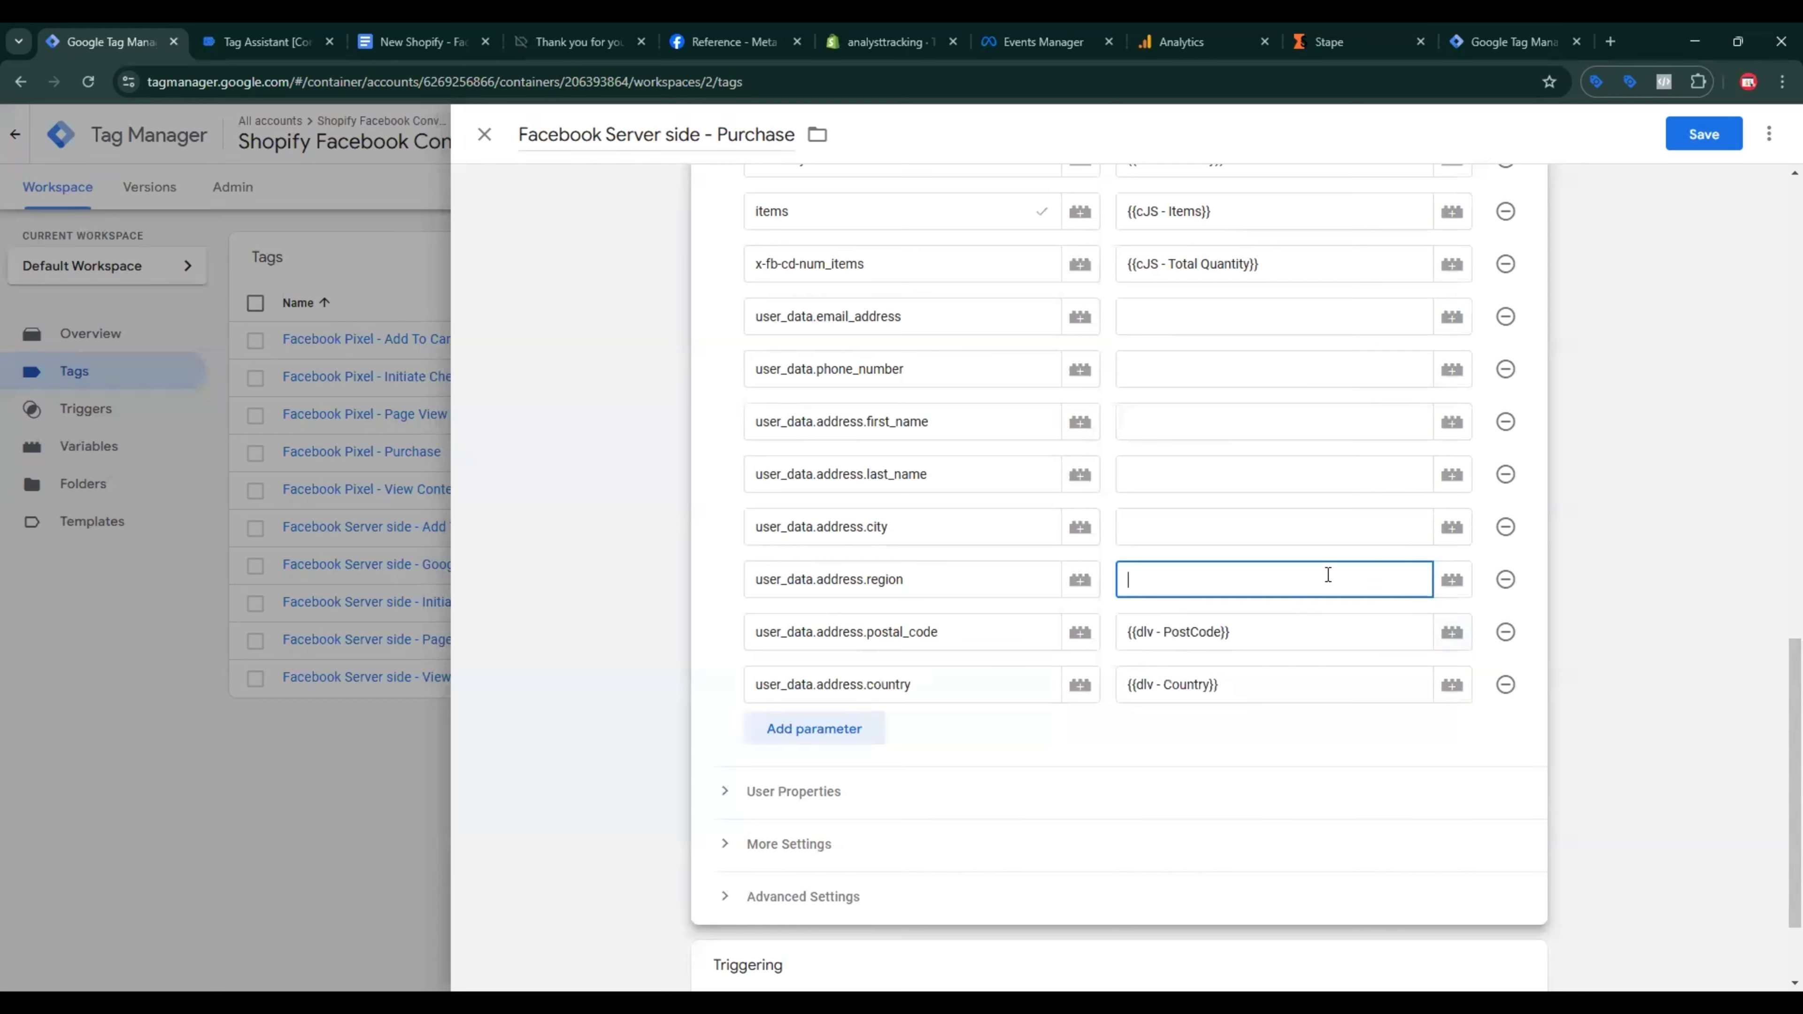
pyautogui.click(1452, 579)
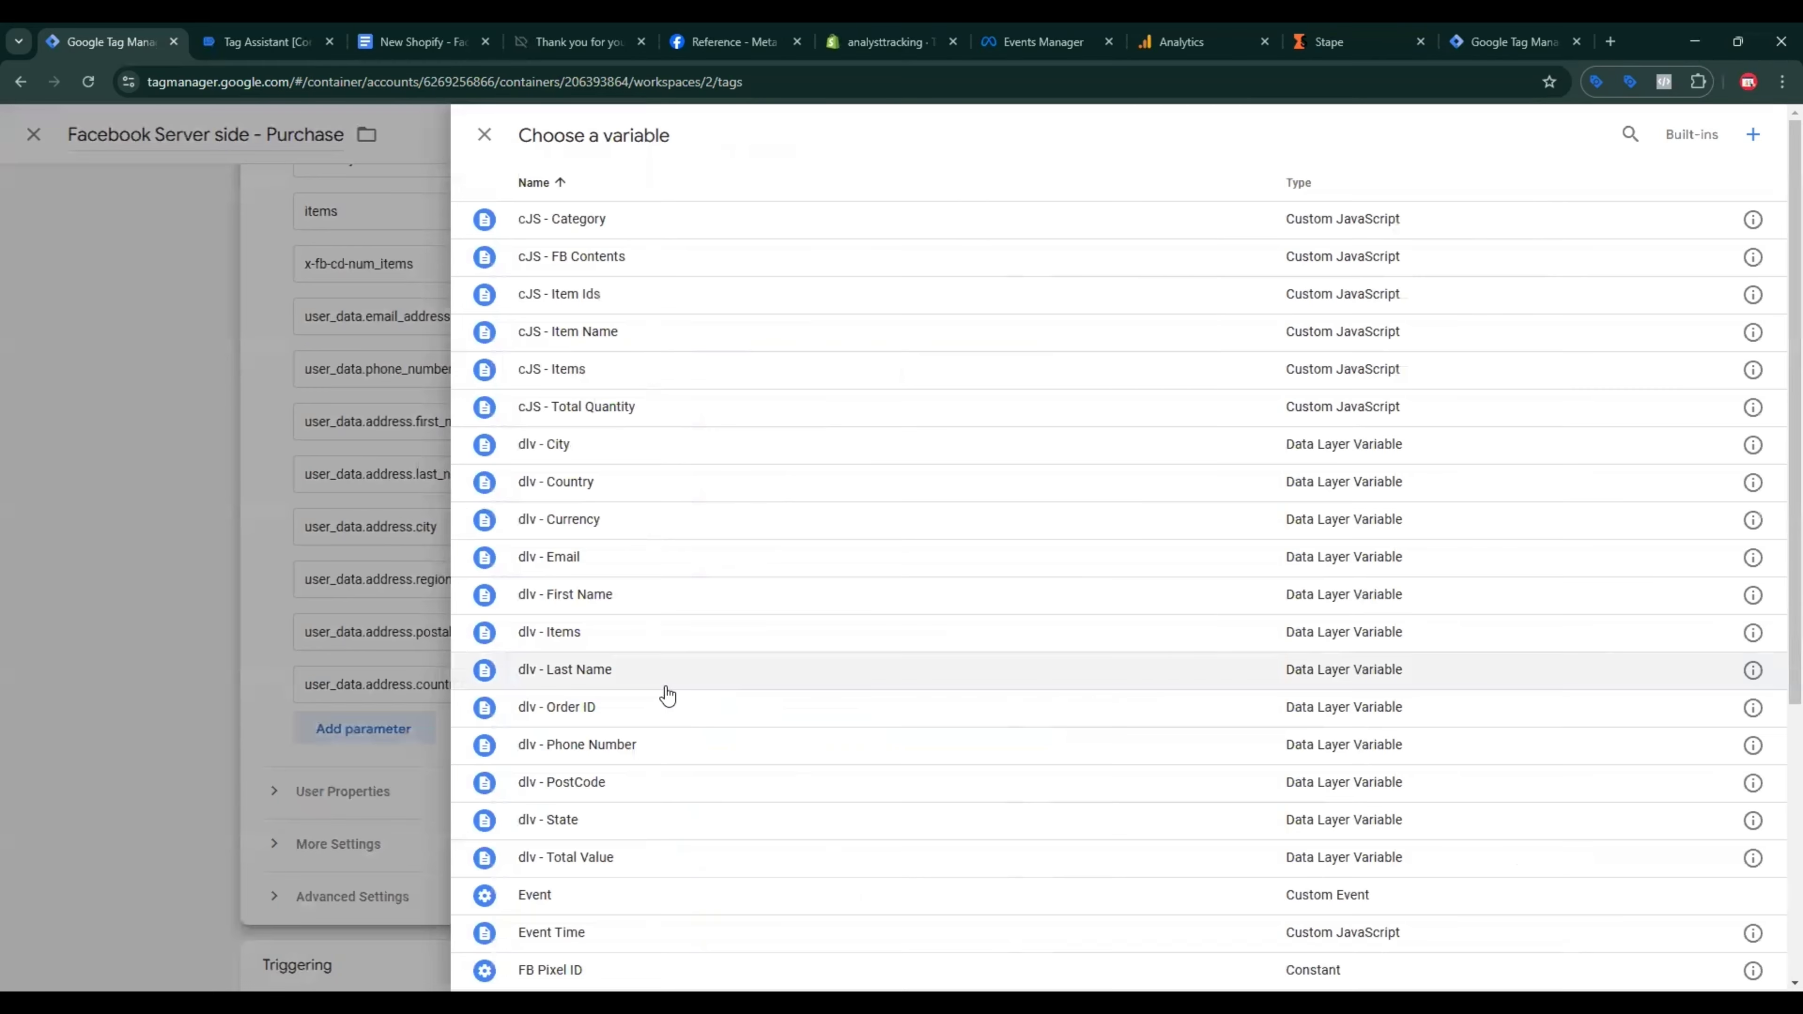
pyautogui.click(602, 814)
pyautogui.click(1187, 533)
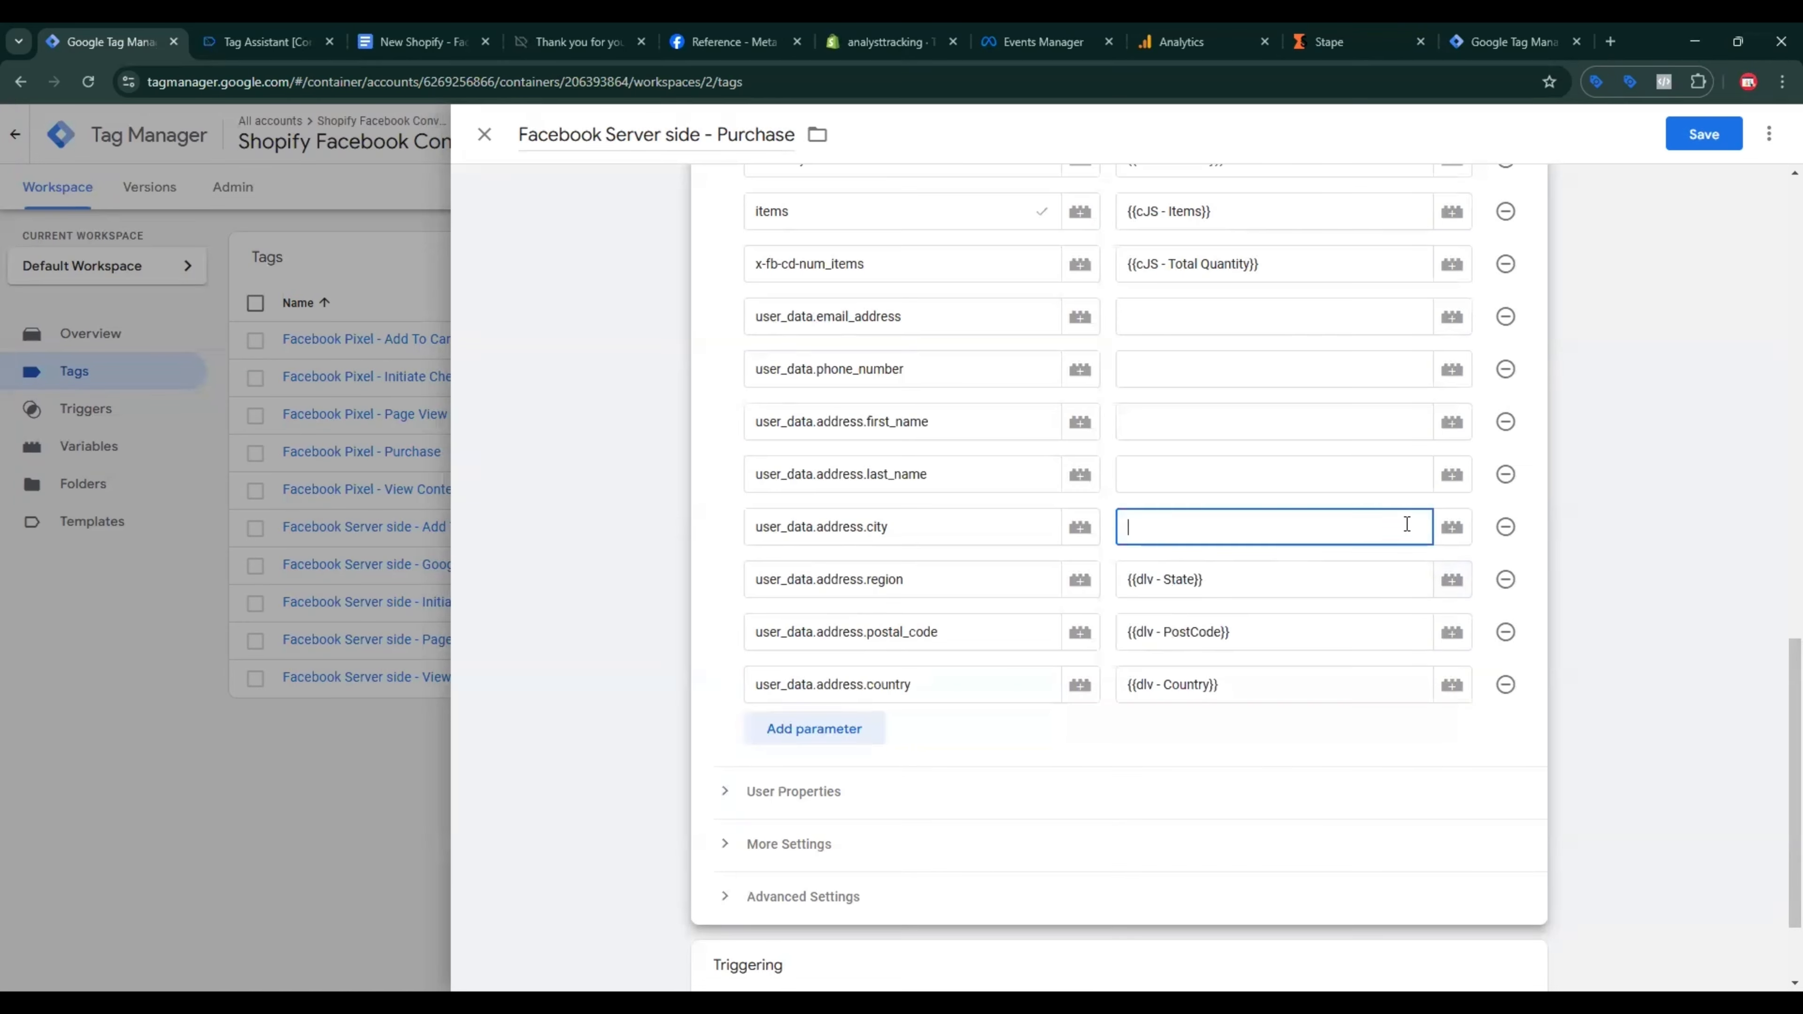
pyautogui.click(1452, 527)
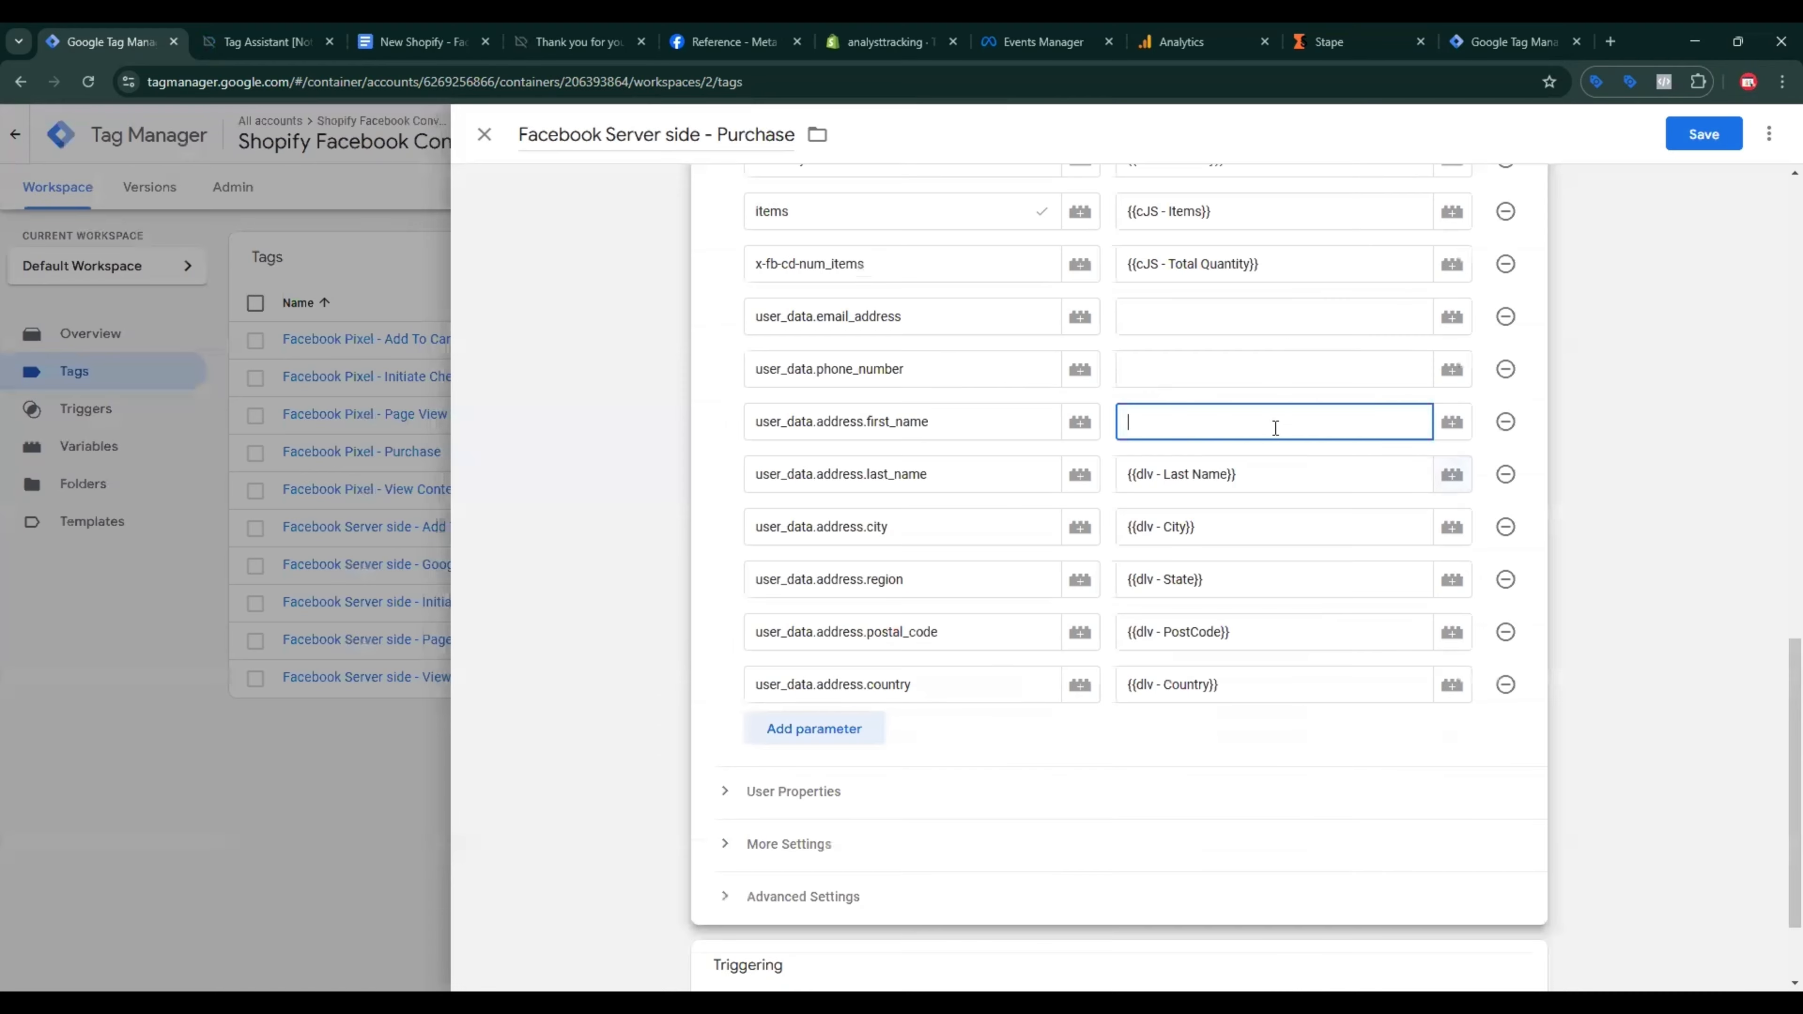
# Step: Assign the dlv - First Name variable to user_data.address.first_name and dlv - Phone Number to user_data.phone_number
pyautogui.click(1452, 422)
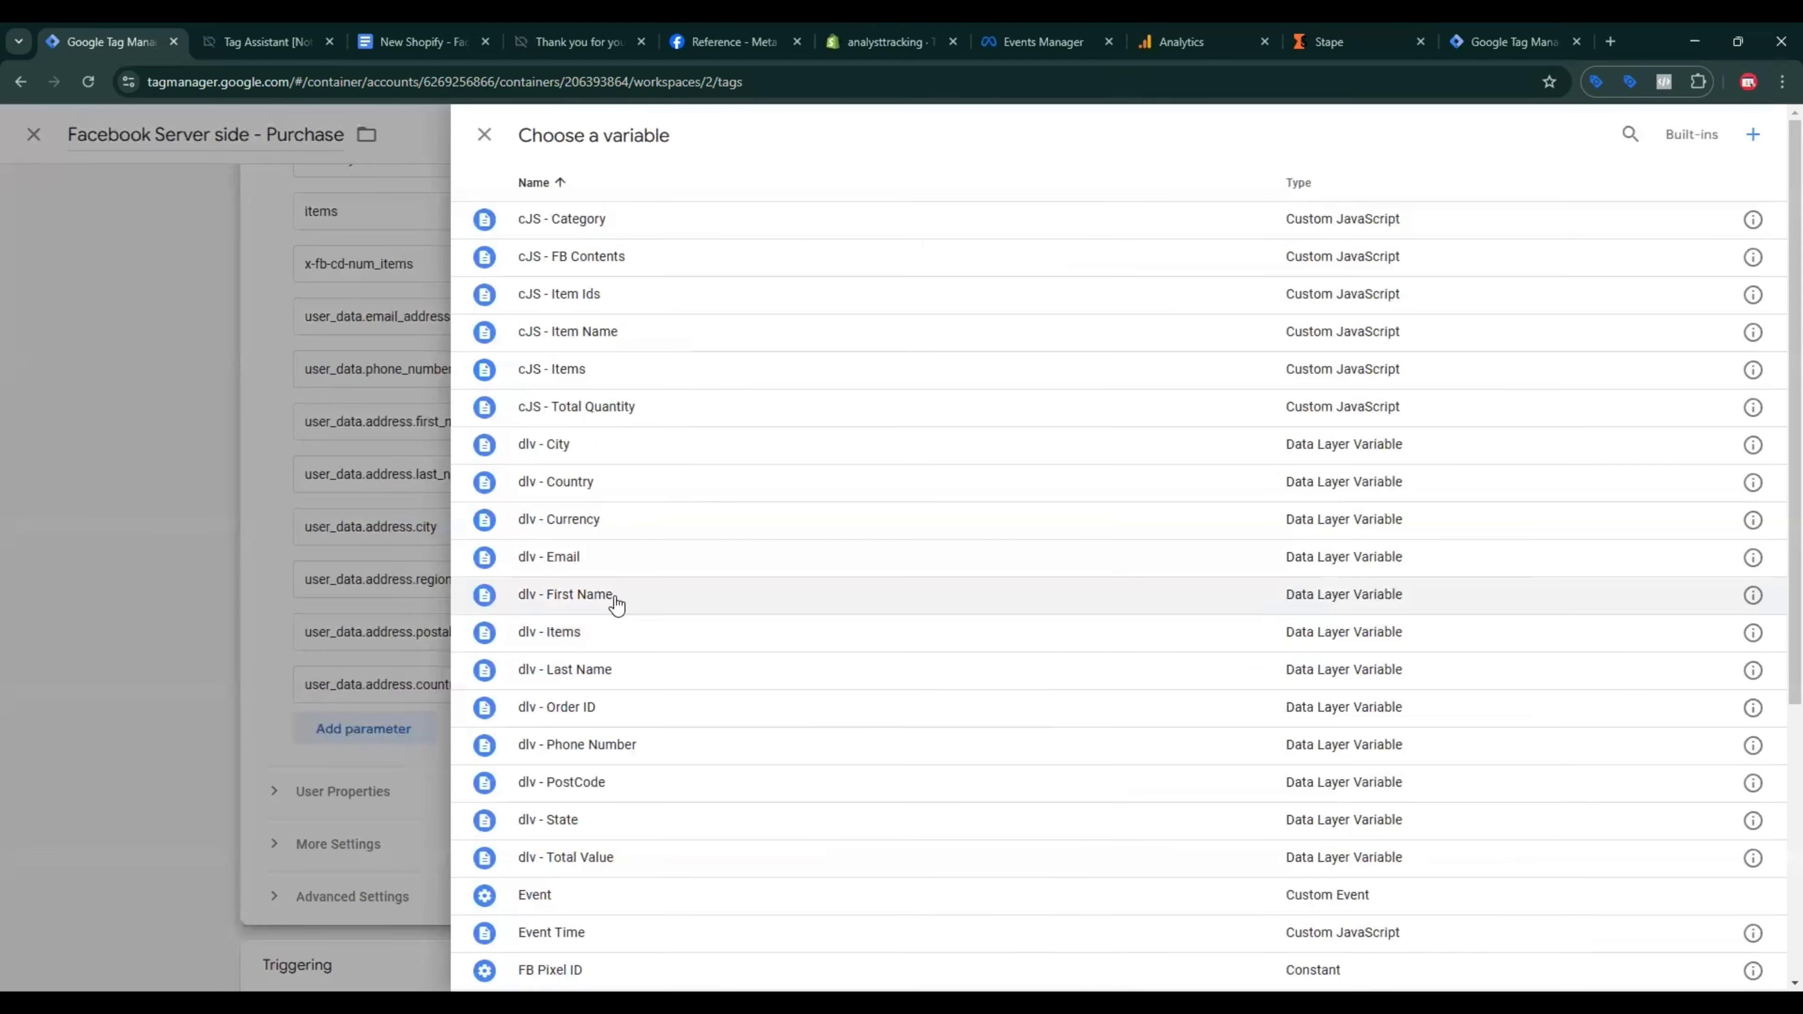
pyautogui.click(616, 596)
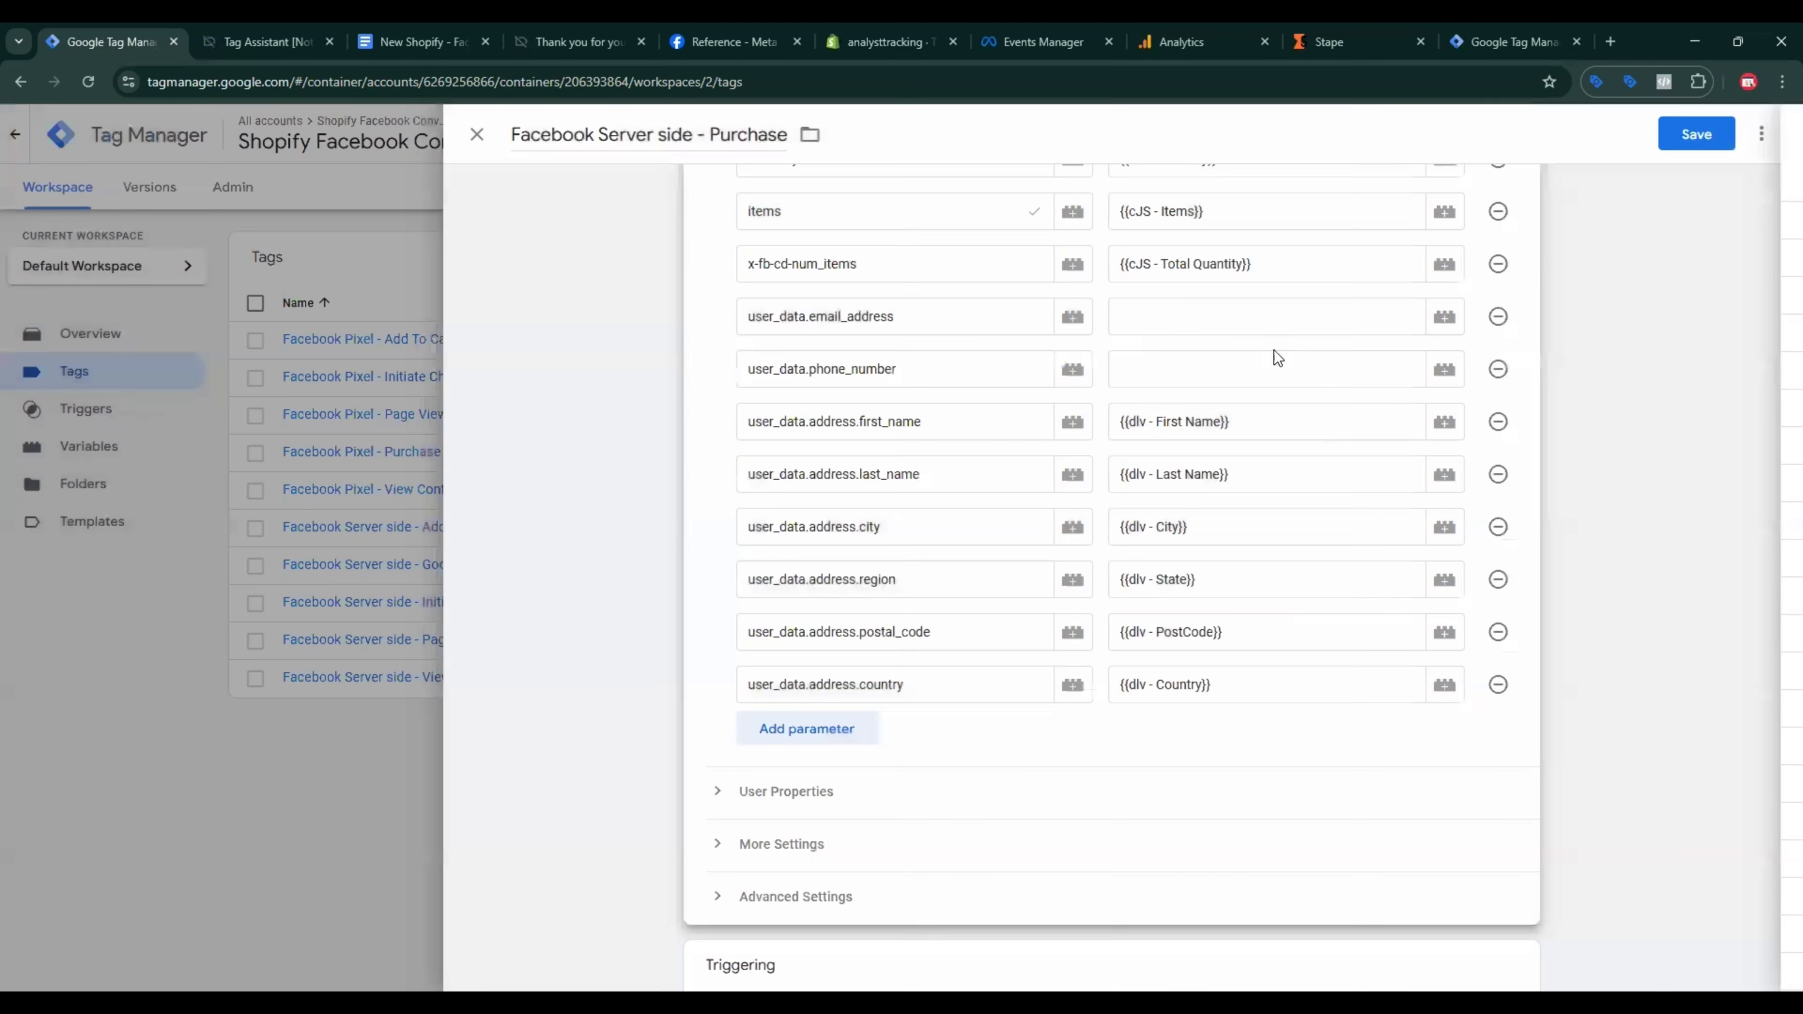
pyautogui.click(1271, 359)
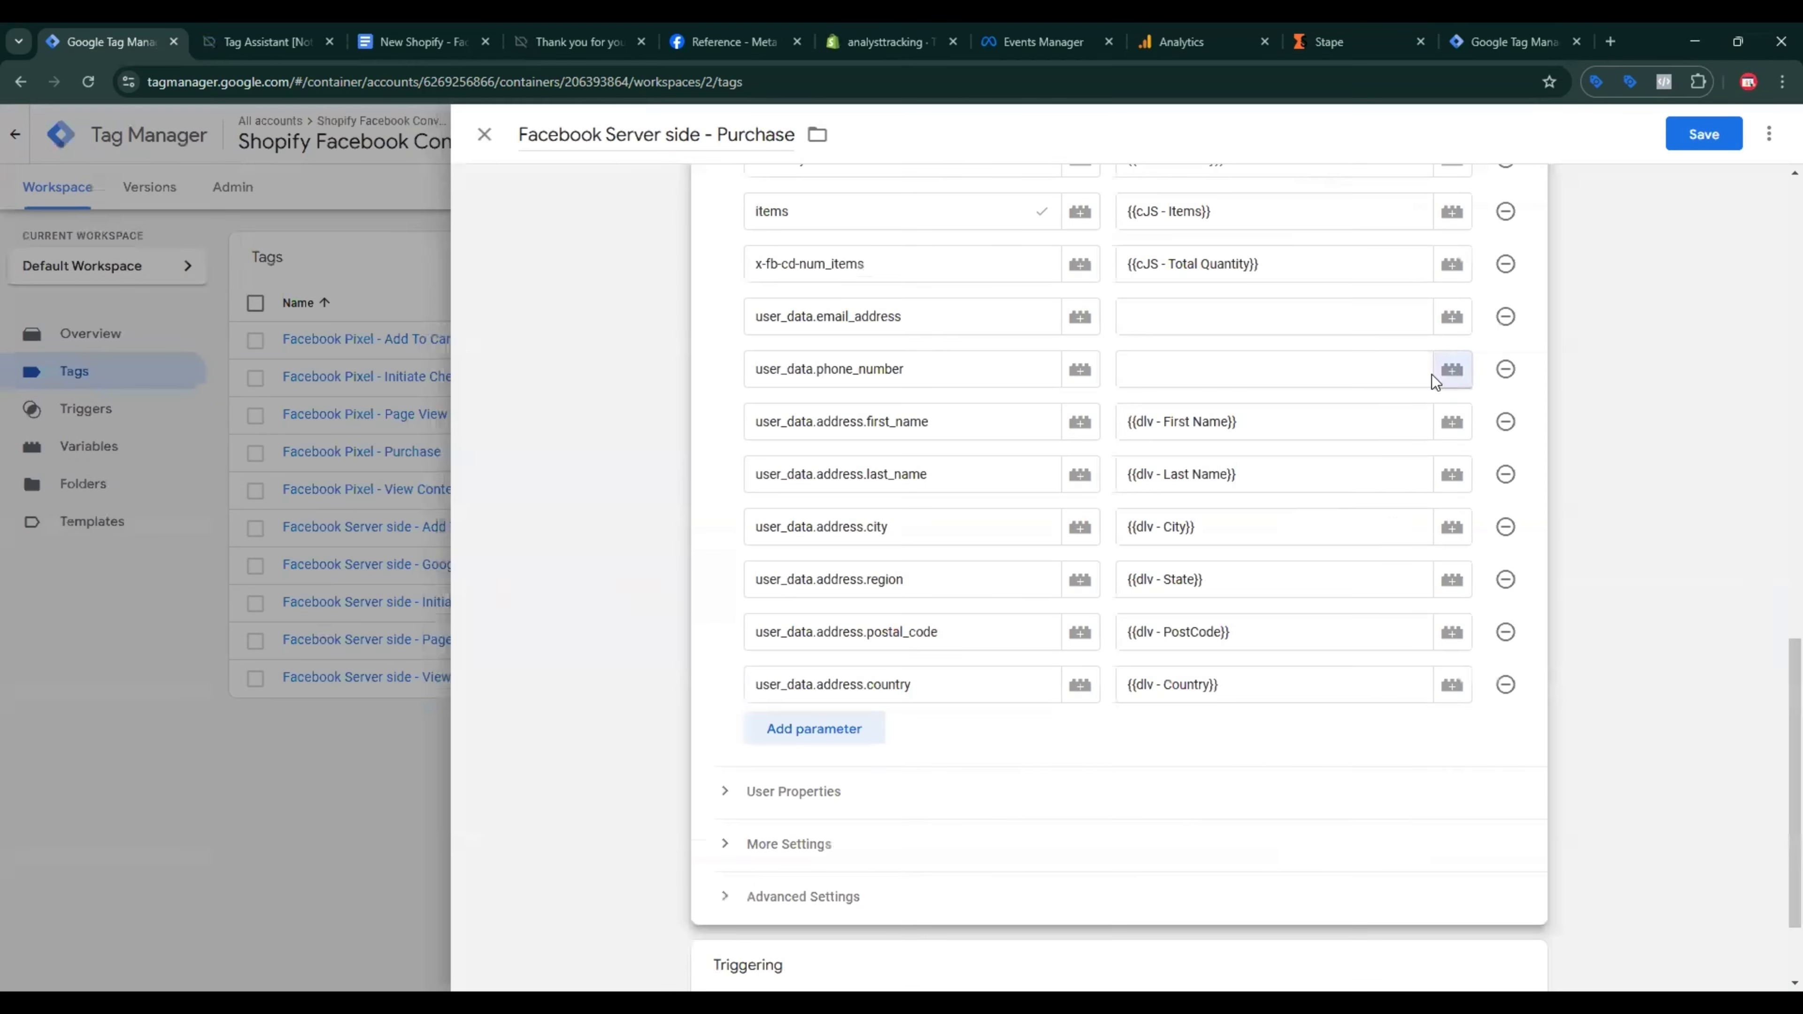
pyautogui.click(1451, 368)
pyautogui.scroll(-3, 786, 693)
pyautogui.click(625, 565)
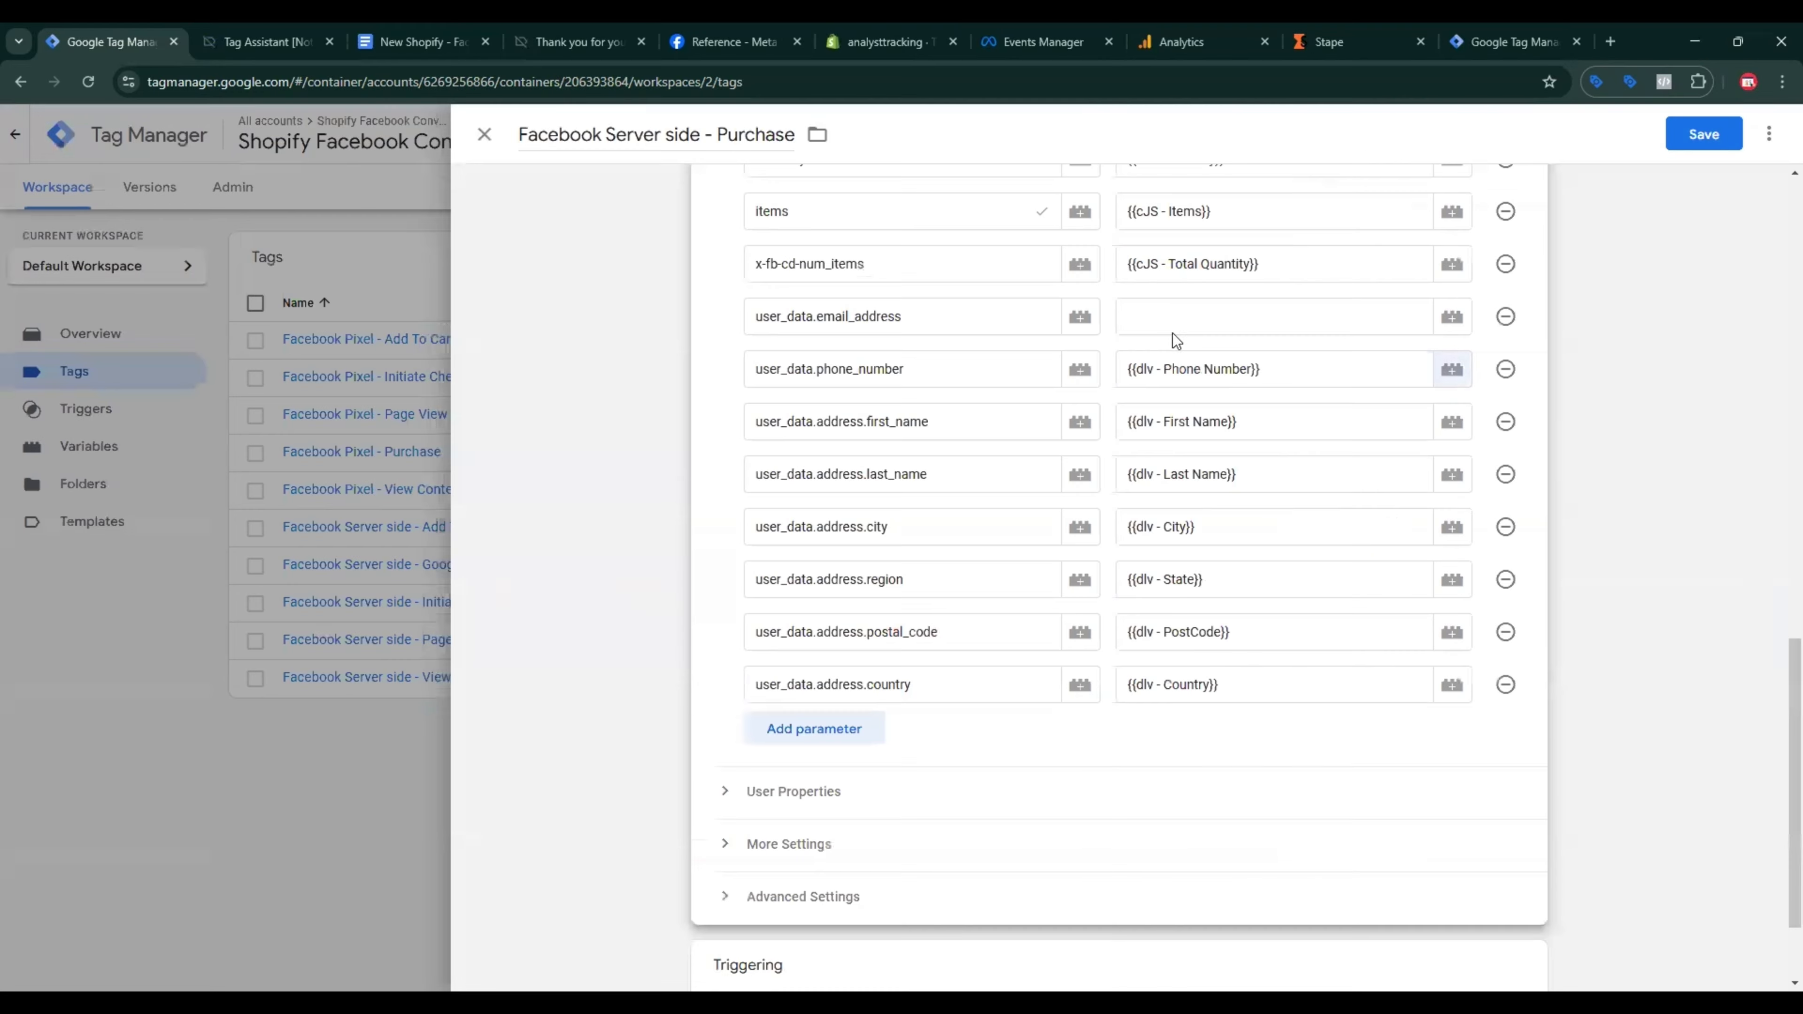
# Step: Assign the dlv - Email variable as the value of the user_data.email_address parameter
pyautogui.click(1191, 326)
pyautogui.click(1452, 317)
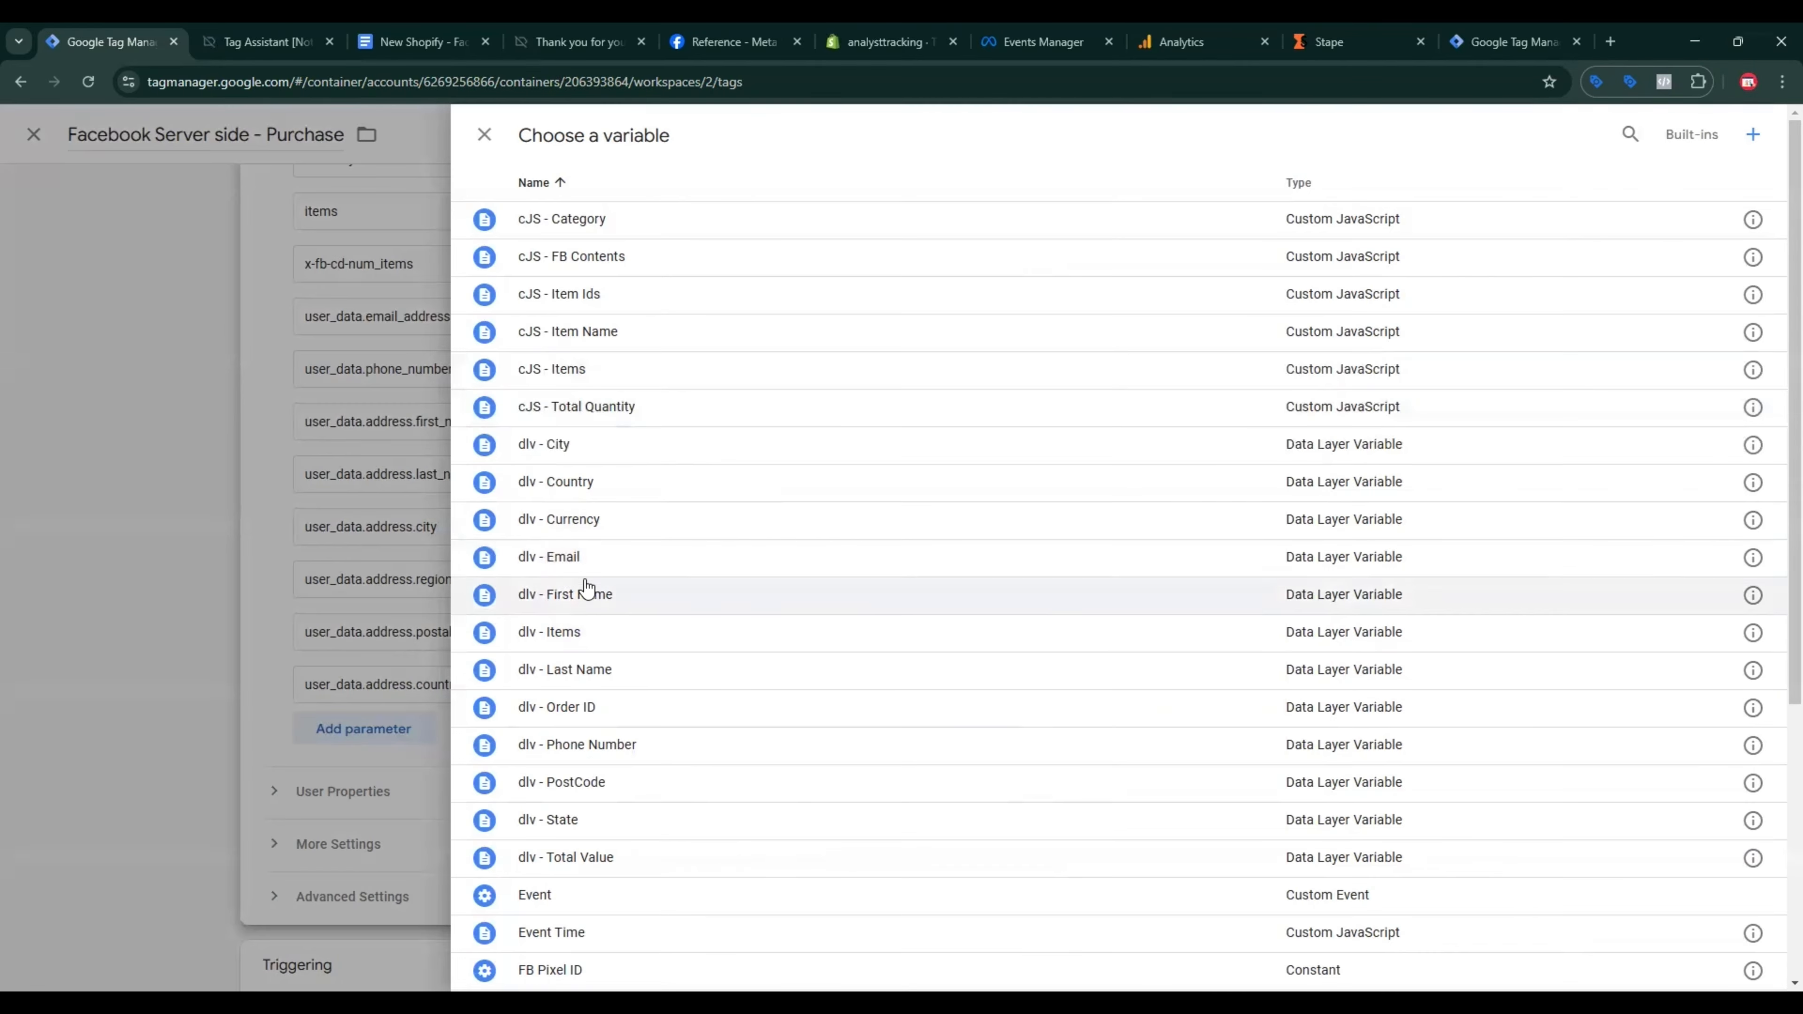
pyautogui.click(613, 558)
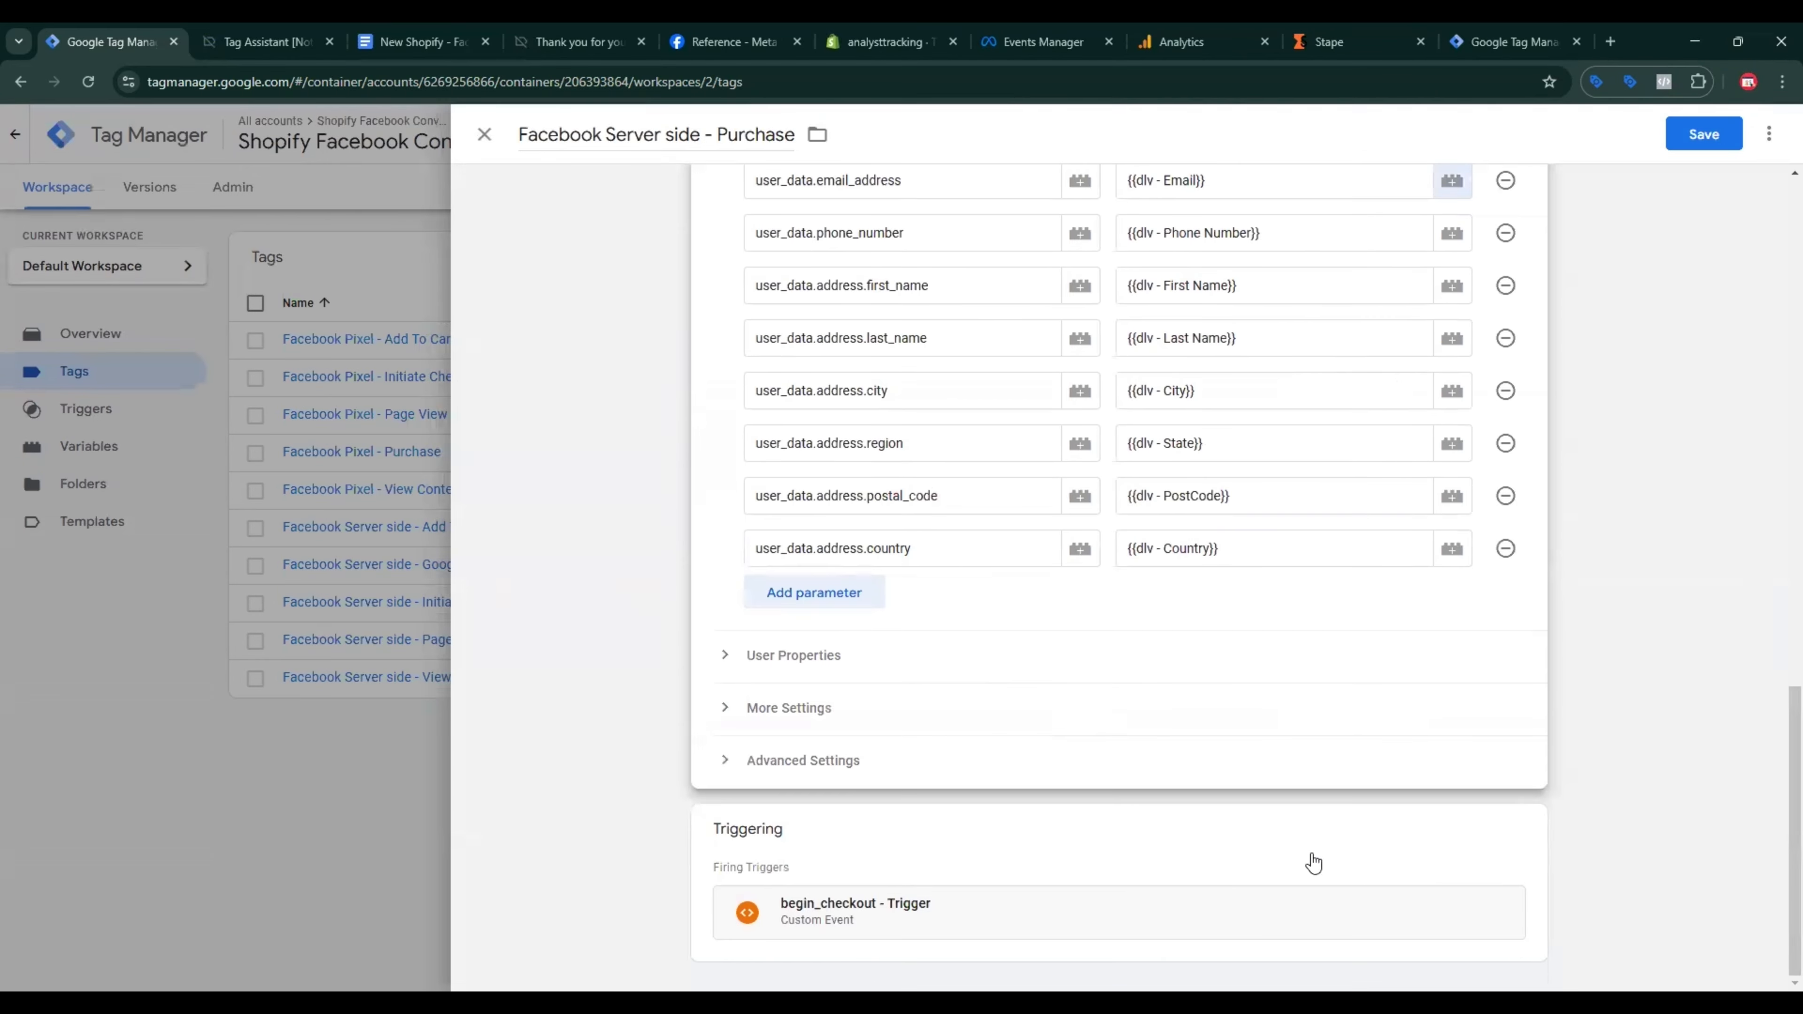
# Step: Replace the Purchase tag's begin_checkout firing trigger with purchase - Trigger and save the tag
pyautogui.click(1521, 833)
pyautogui.click(1498, 871)
pyautogui.click(1177, 806)
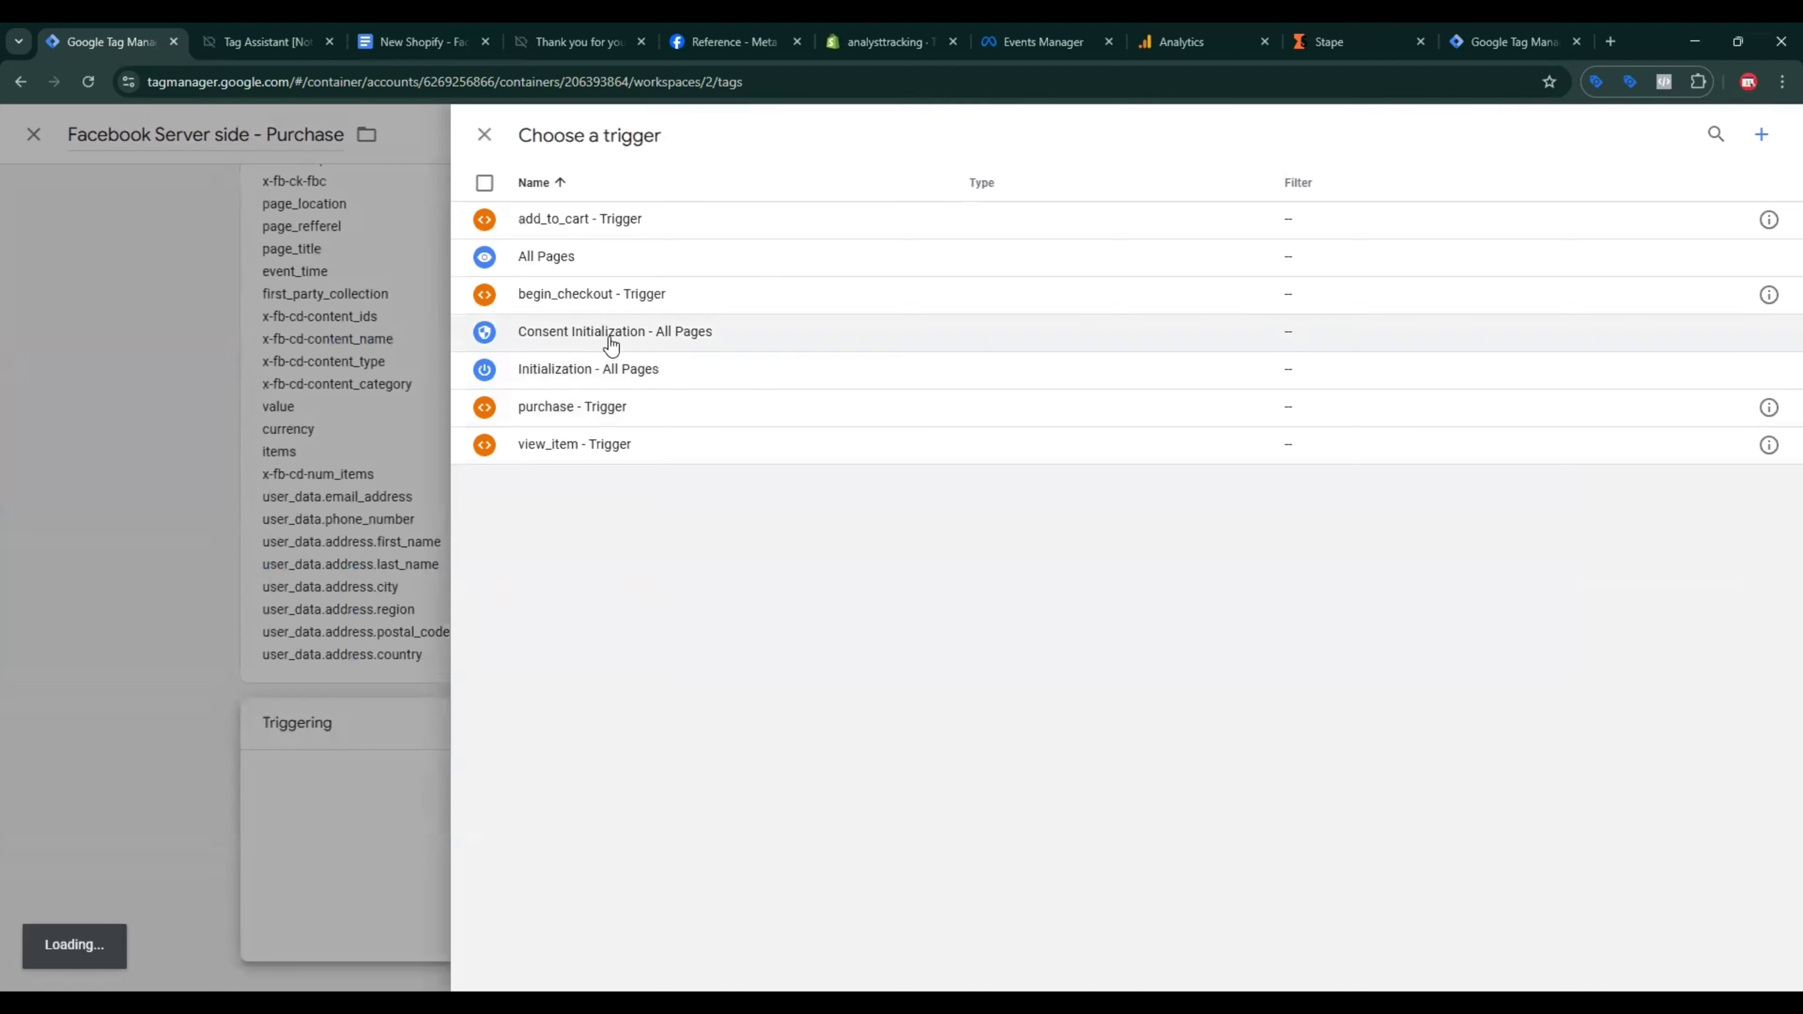
pyautogui.click(619, 417)
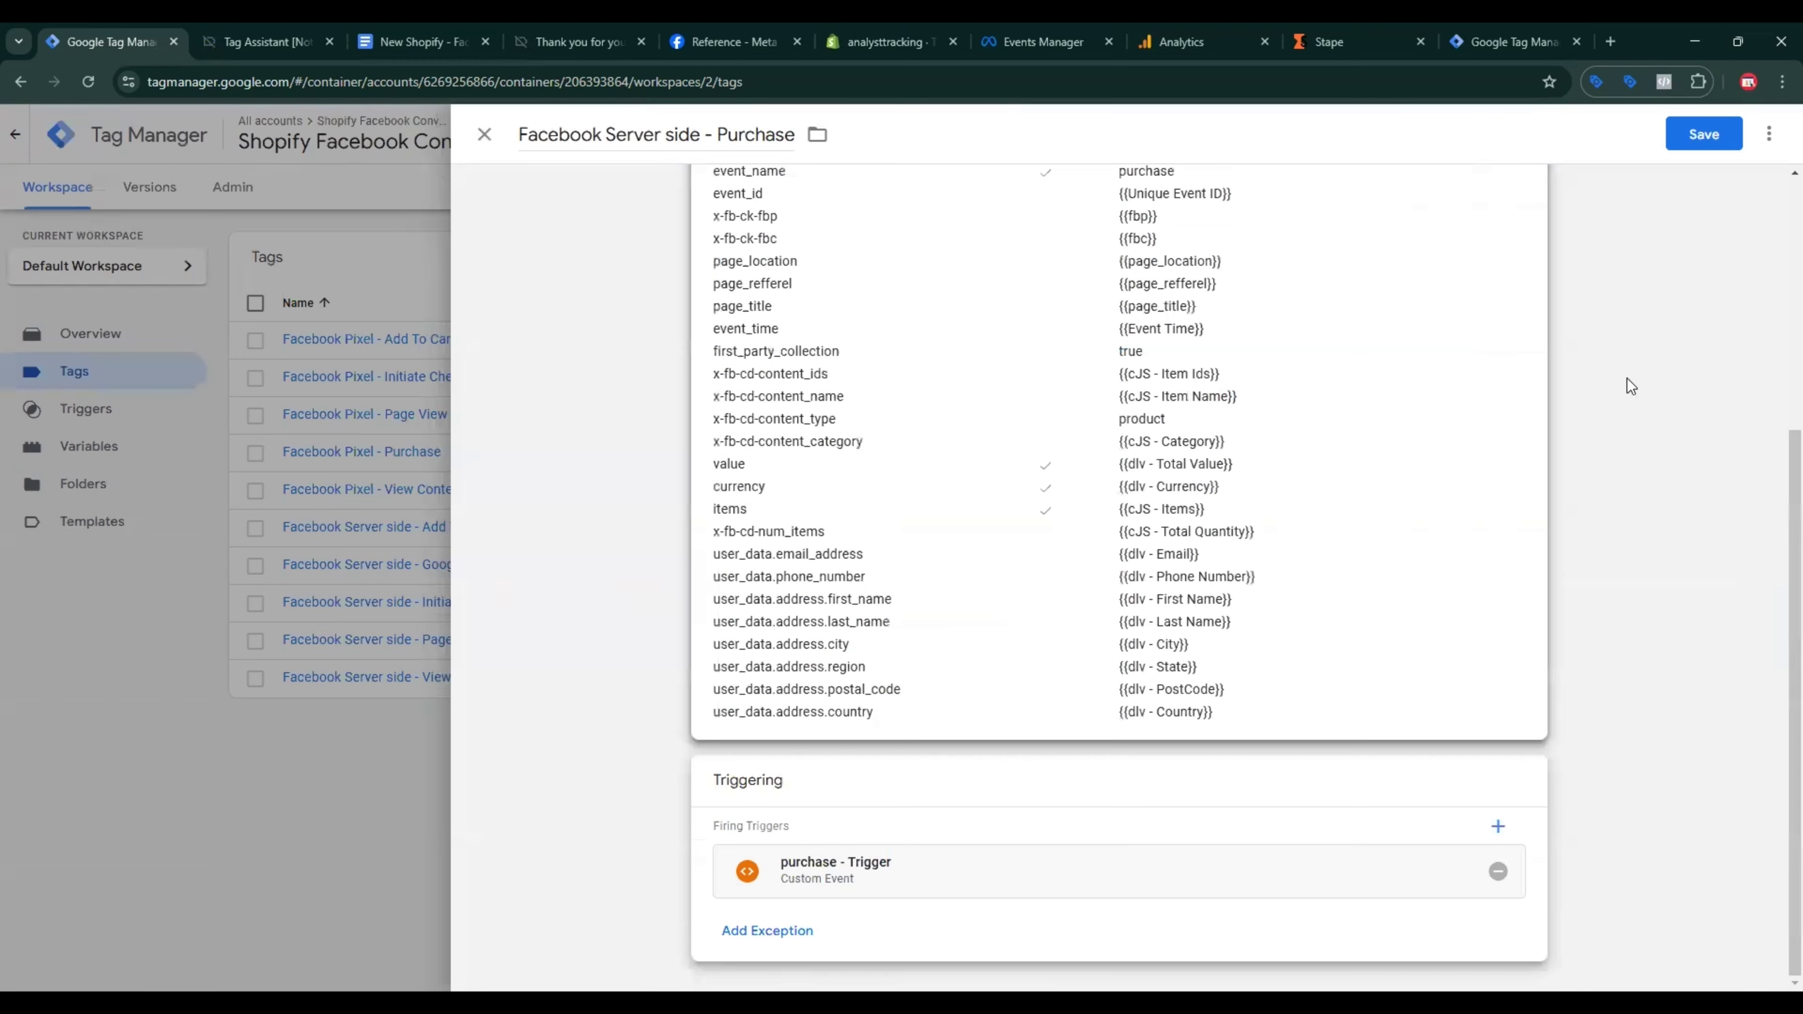
pyautogui.click(1697, 135)
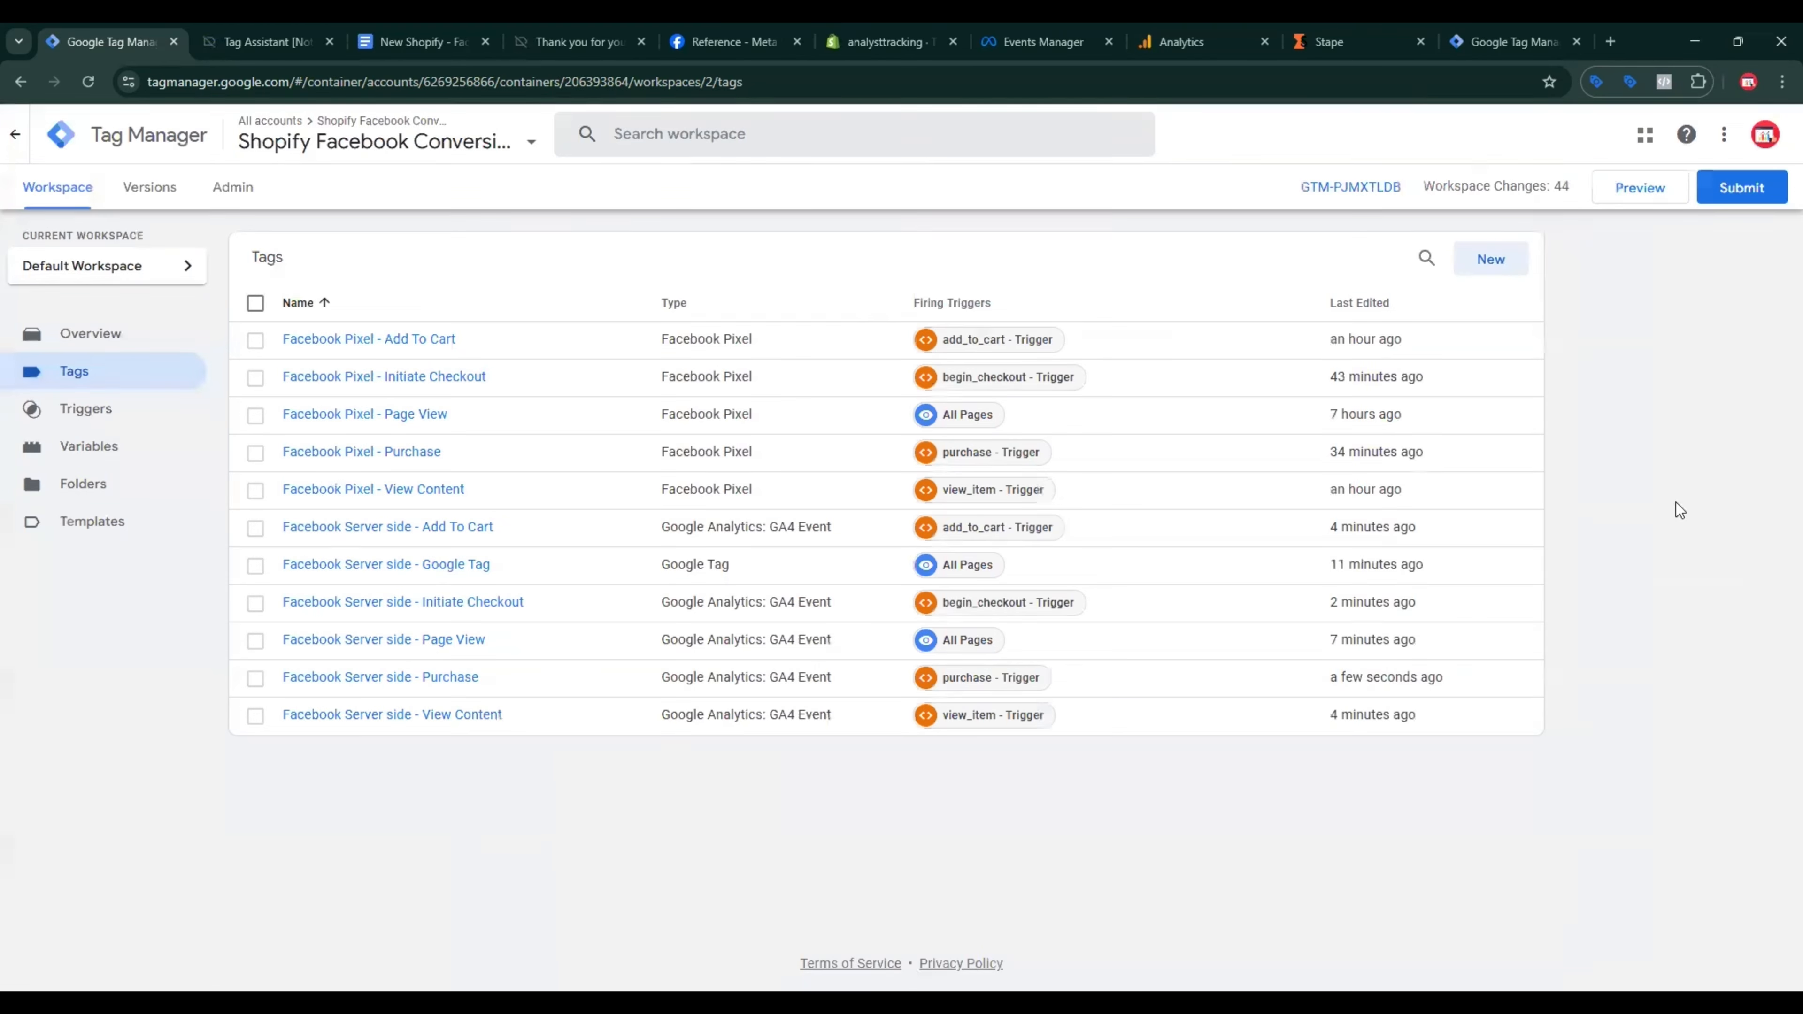
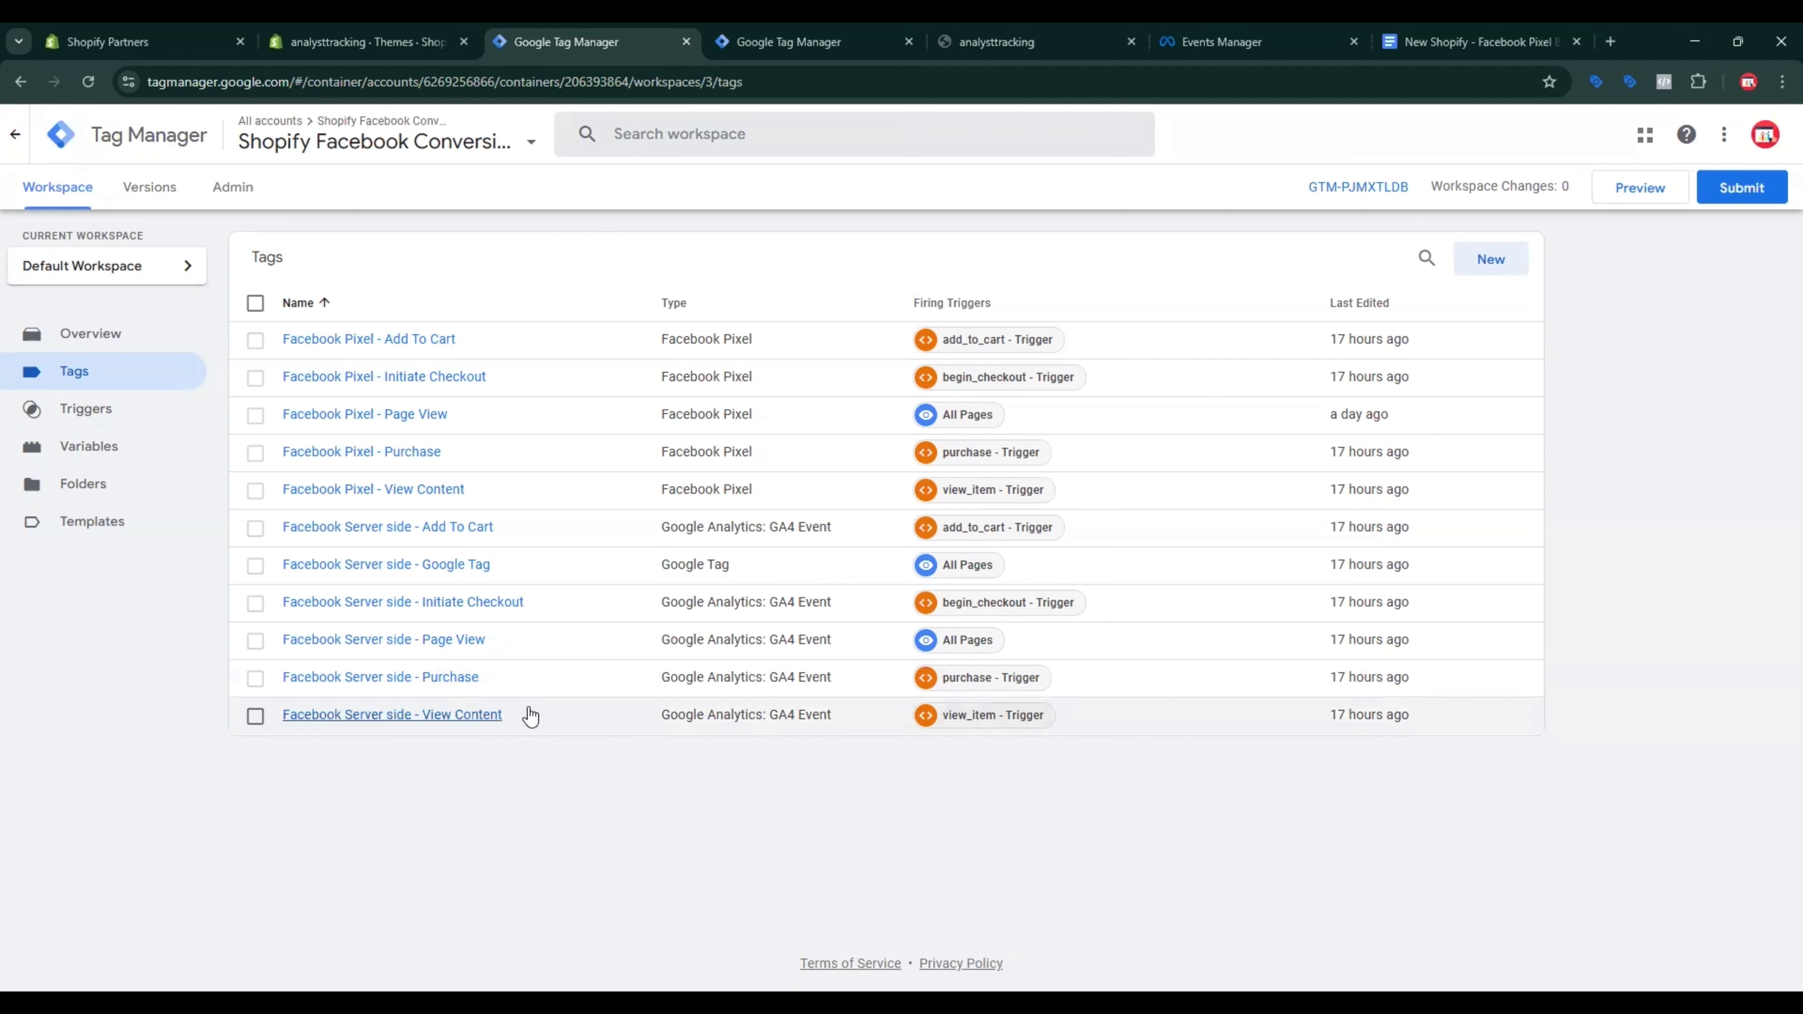
# Step: Switch to the server container GTM-PCNB3V56 and create a new tag
pyautogui.click(840, 32)
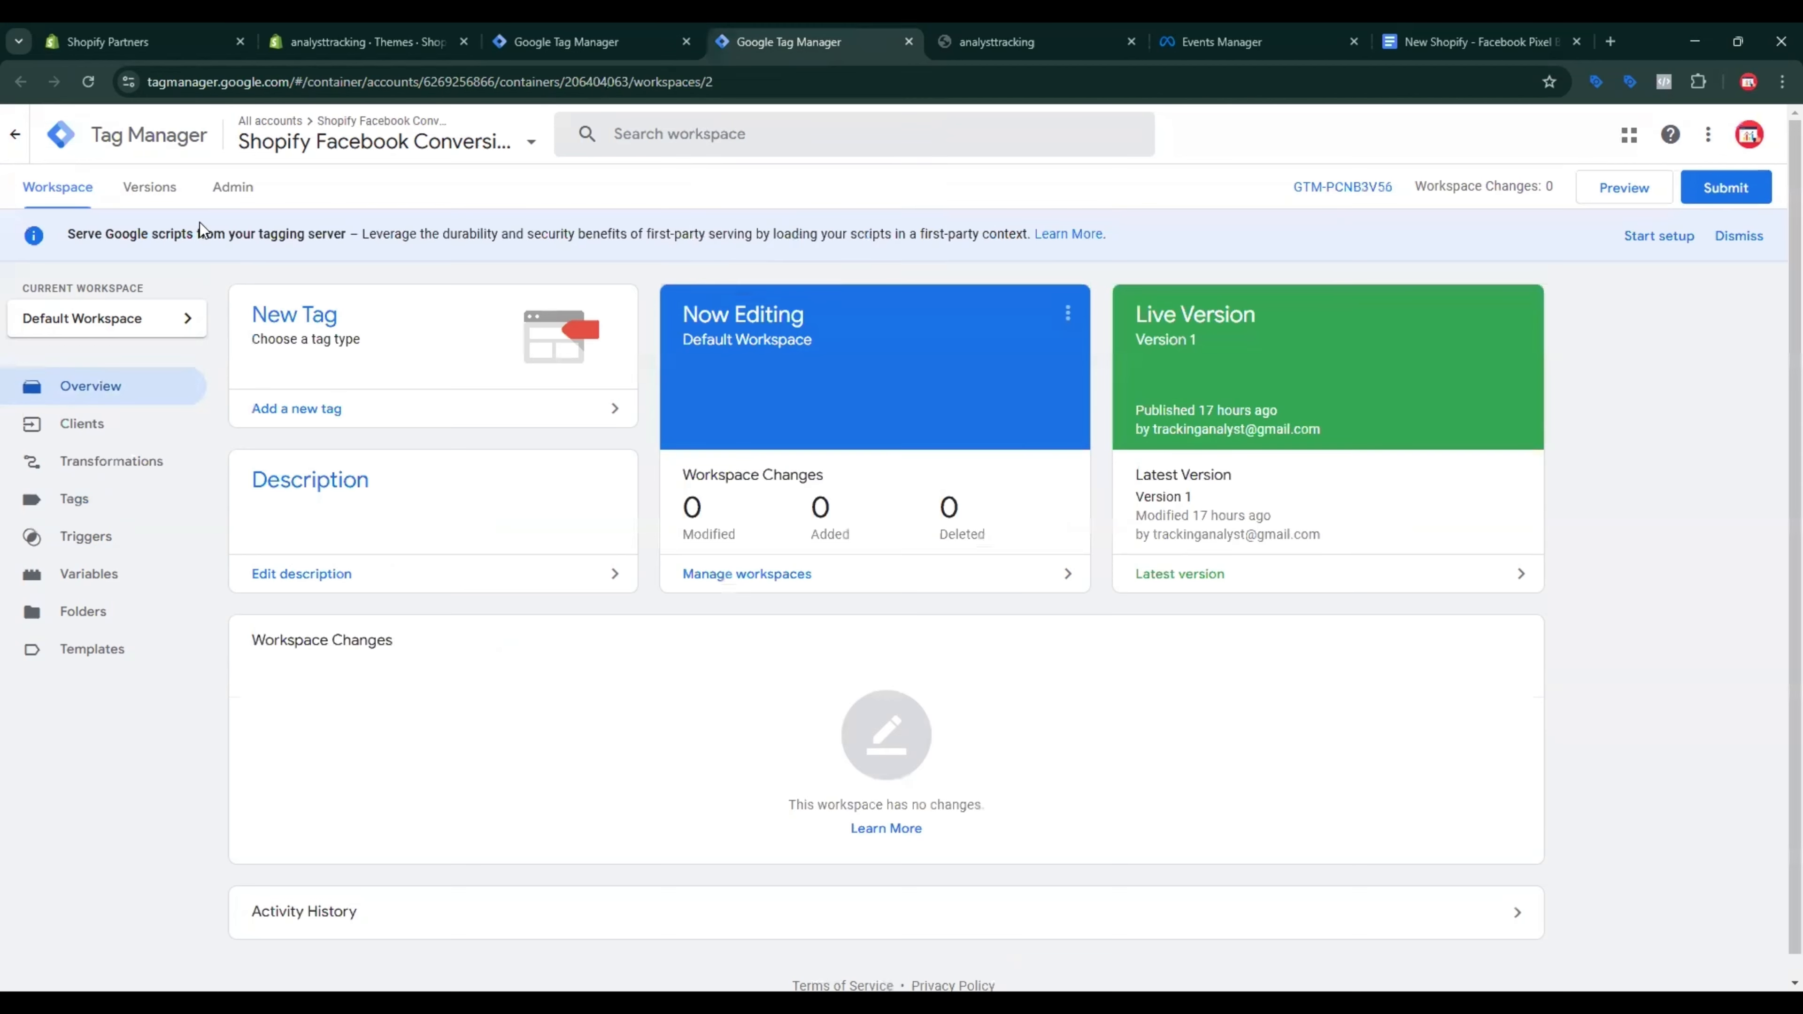
pyautogui.click(82, 500)
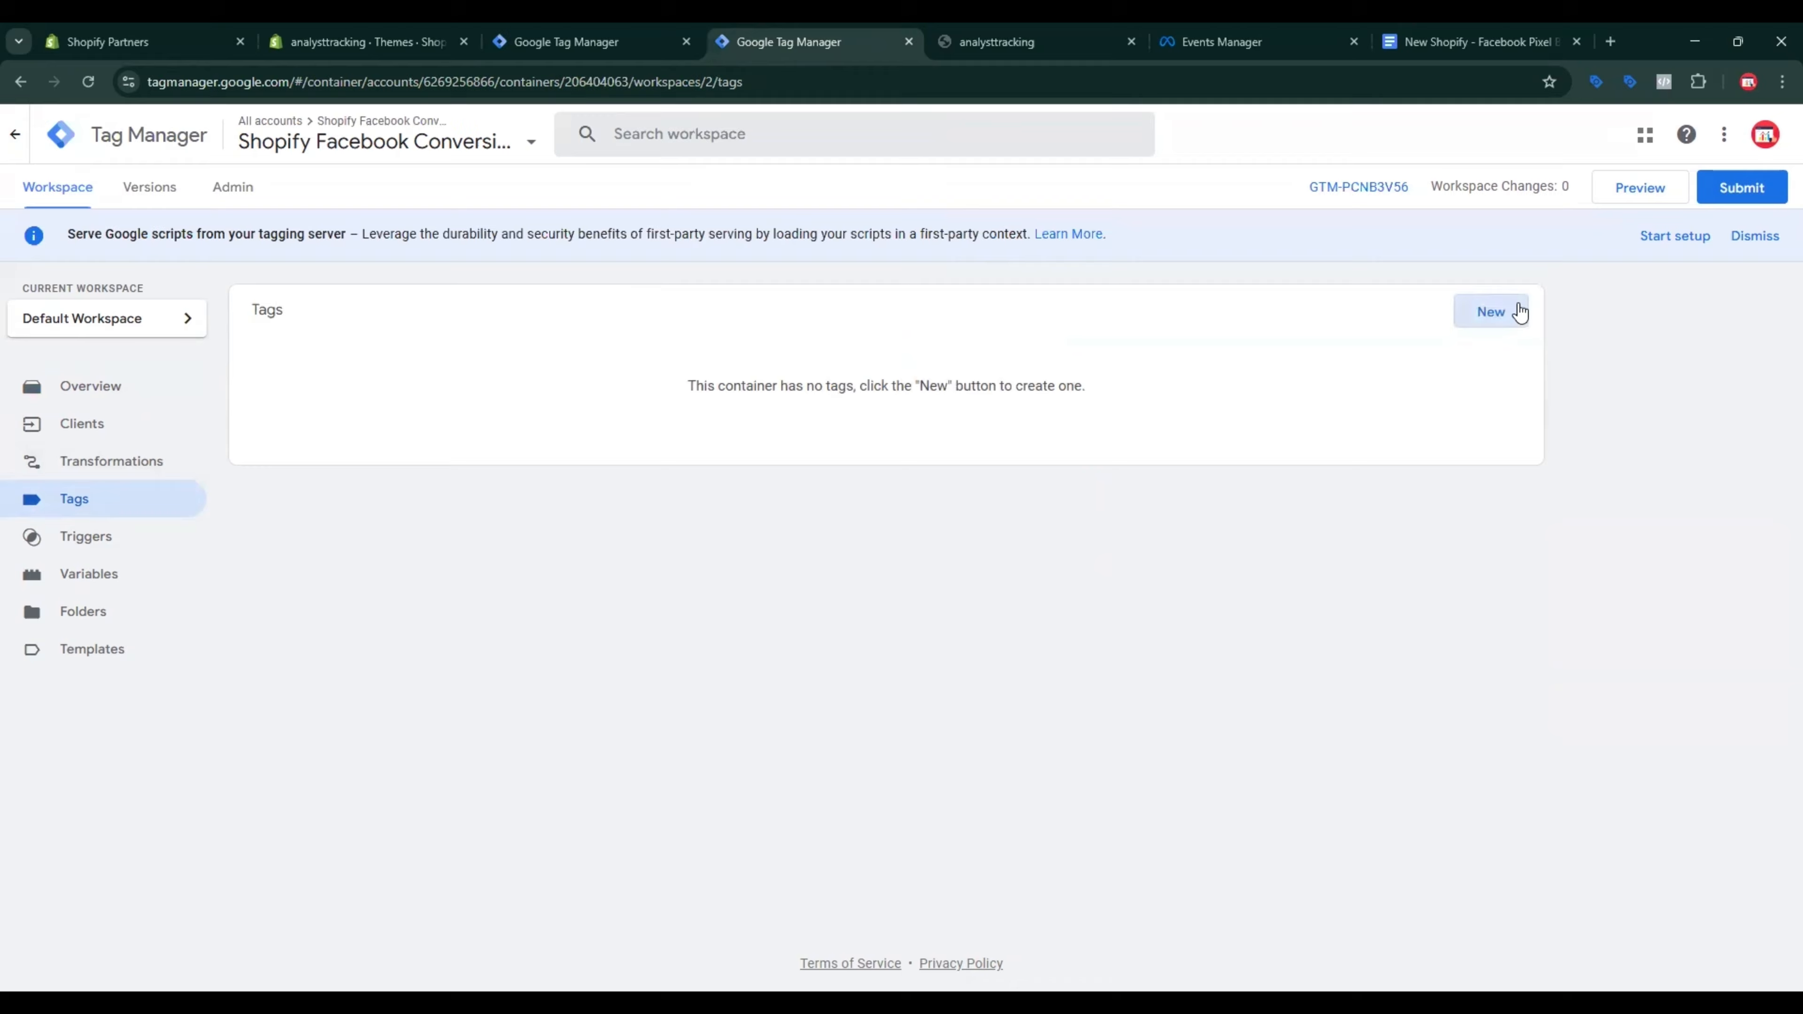
pyautogui.click(1513, 311)
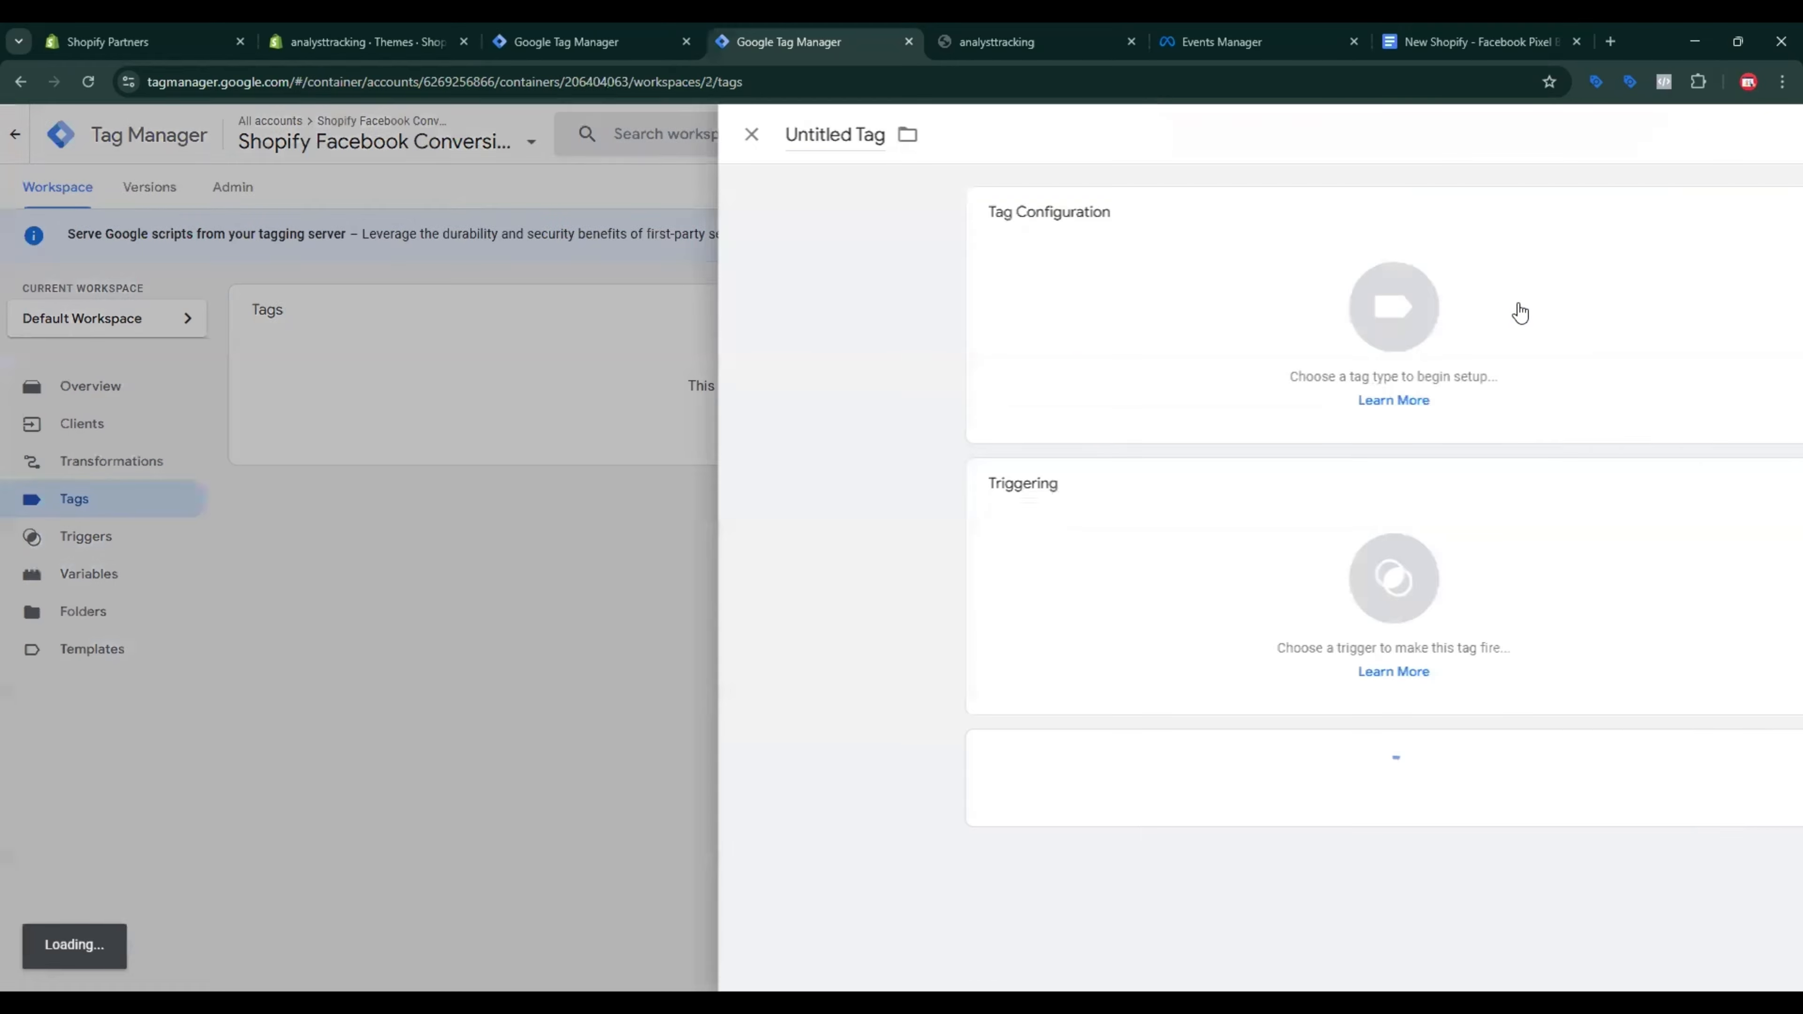
# Step: Find the Facebook Conversion API template by stape-io in the Community Template Gallery and add it to the workspace as the tag type
pyautogui.click(1469, 320)
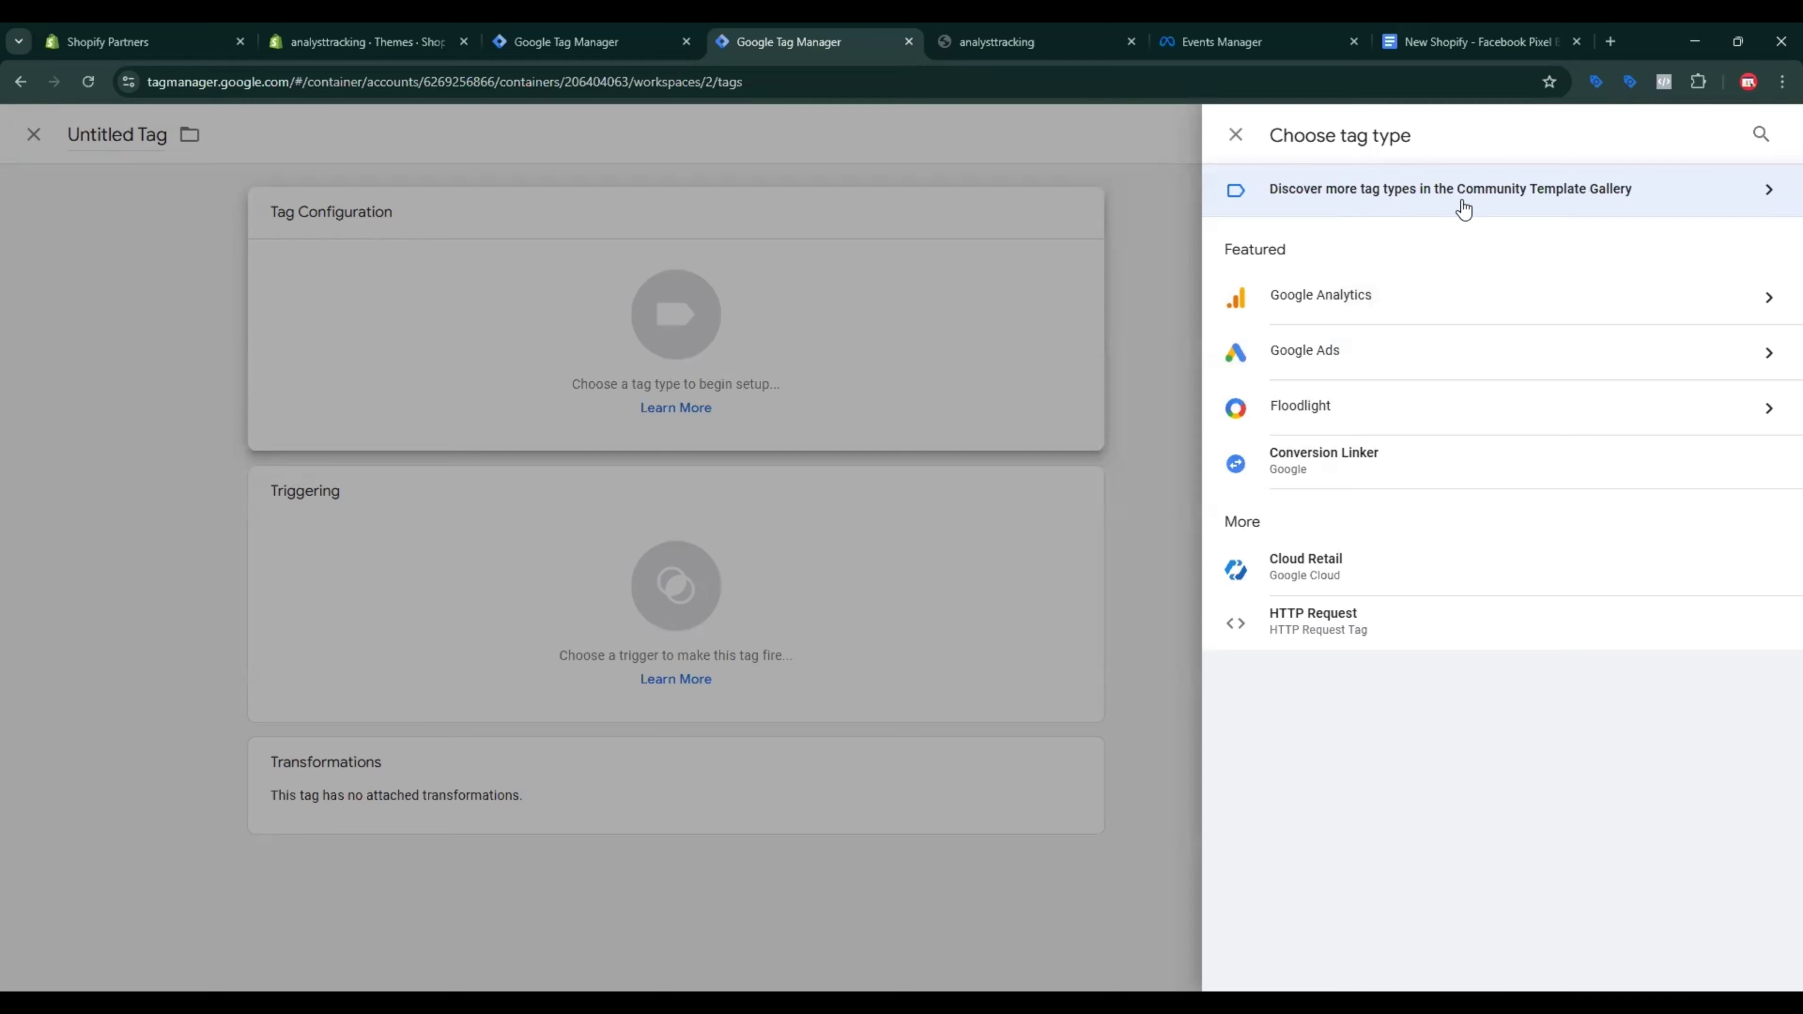
pyautogui.click(1674, 203)
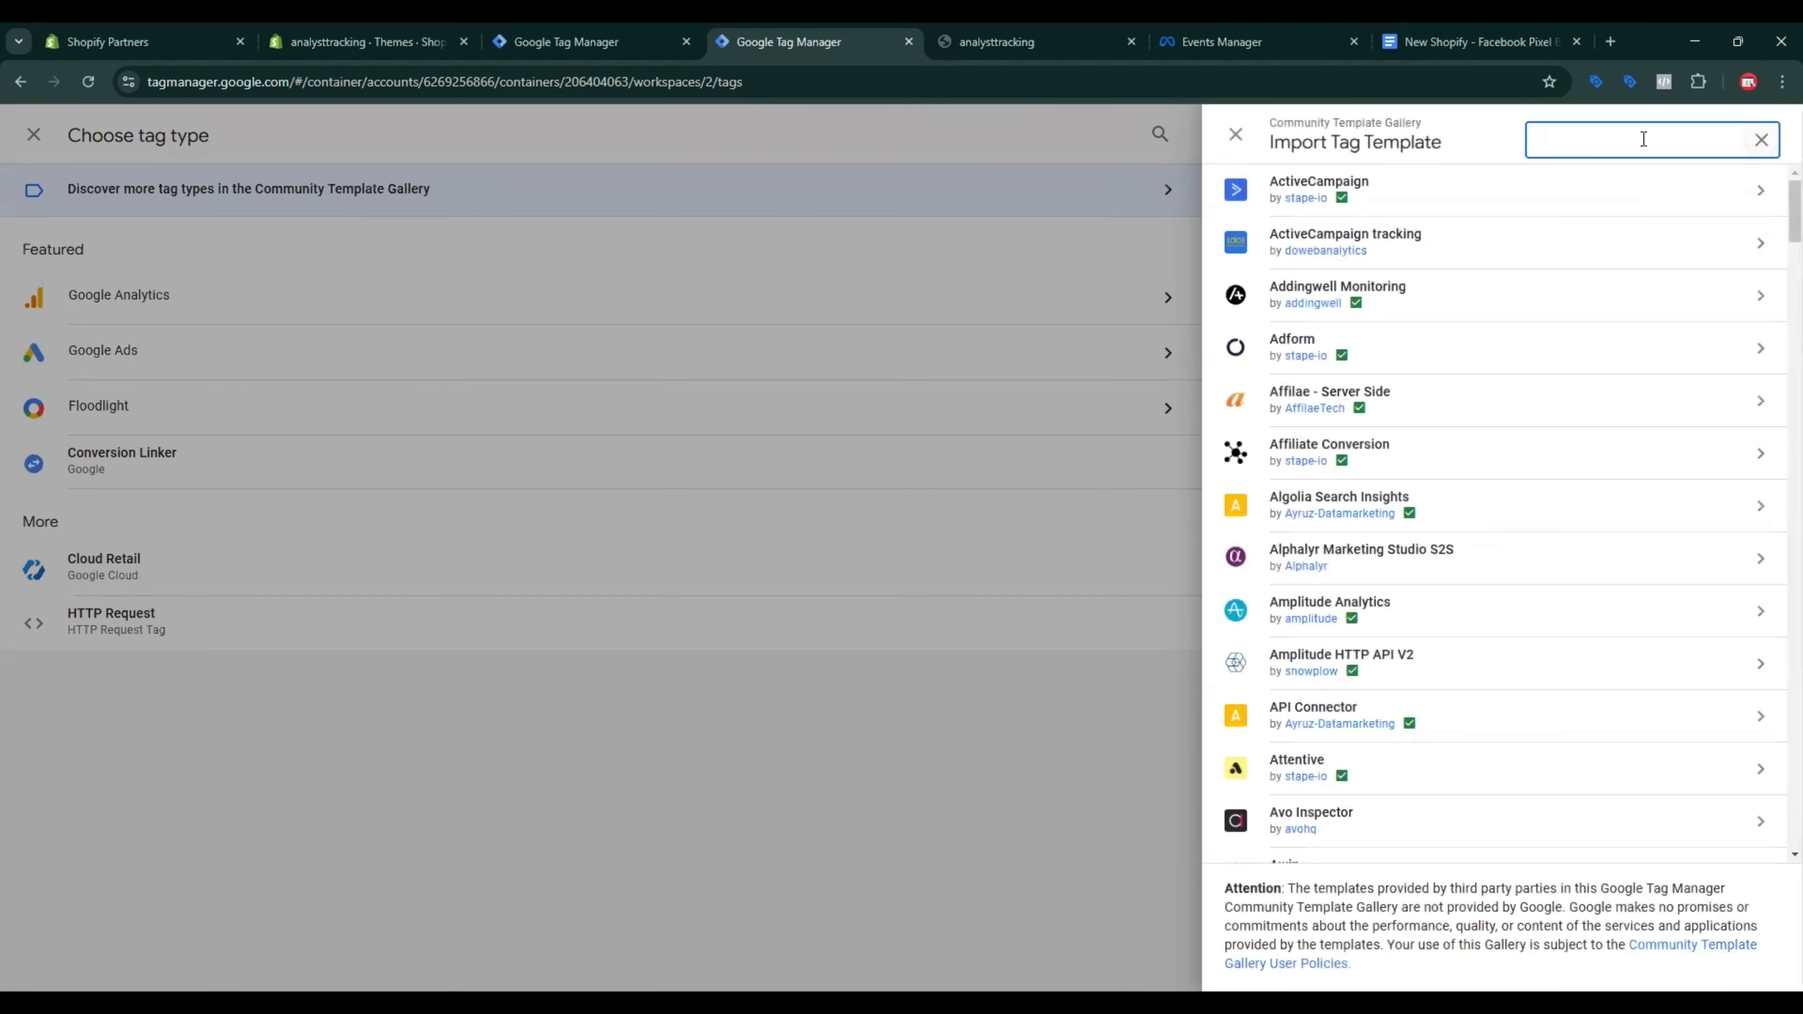
pyautogui.write('facebook')
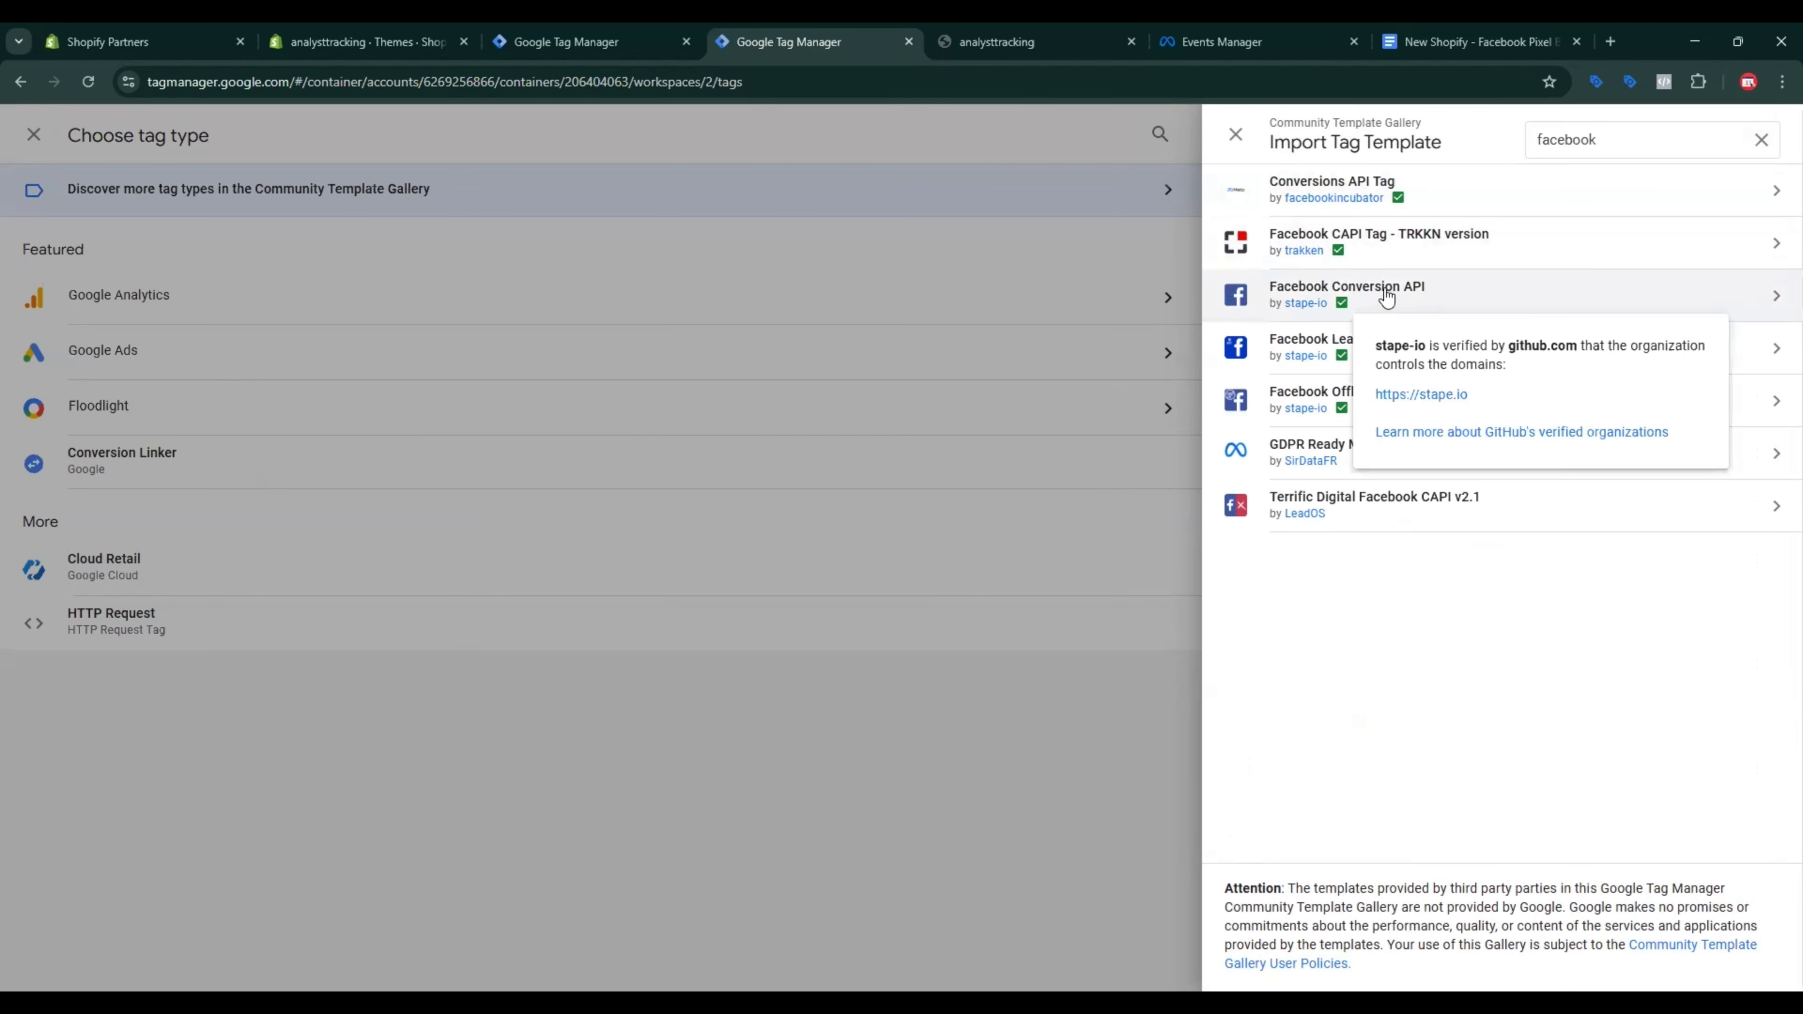
pyautogui.click(1478, 301)
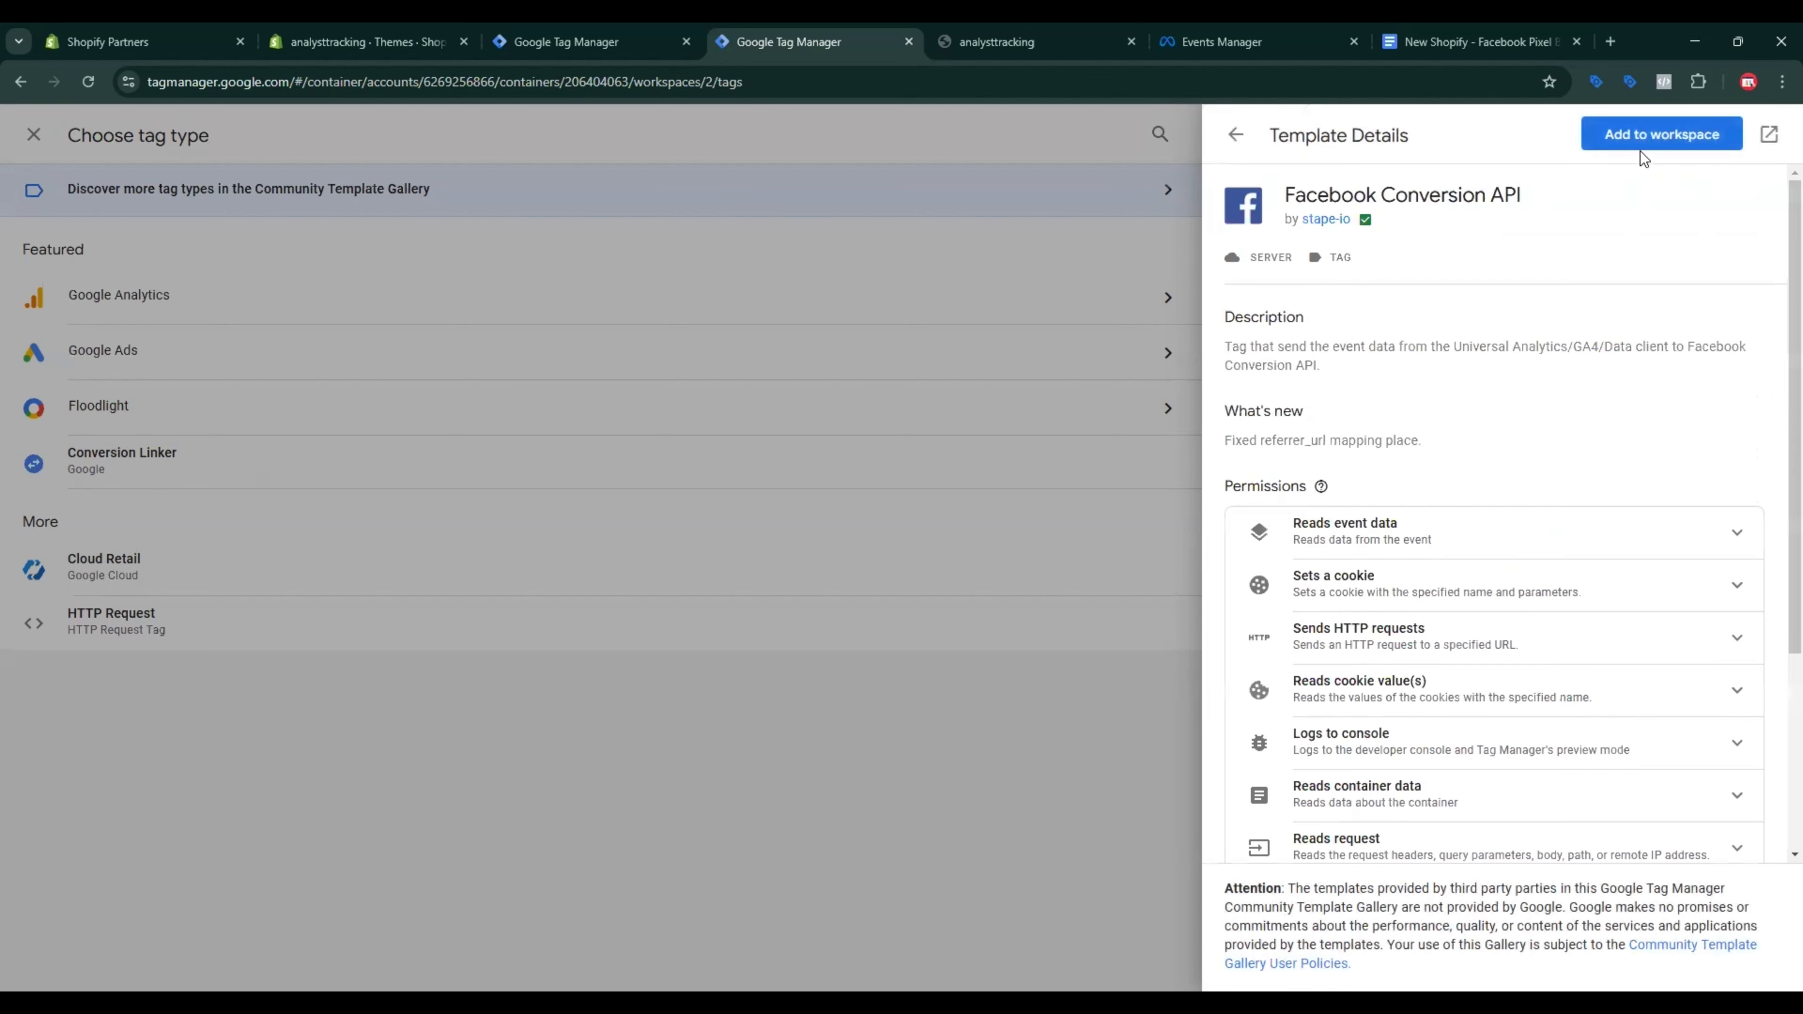
pyautogui.click(1656, 147)
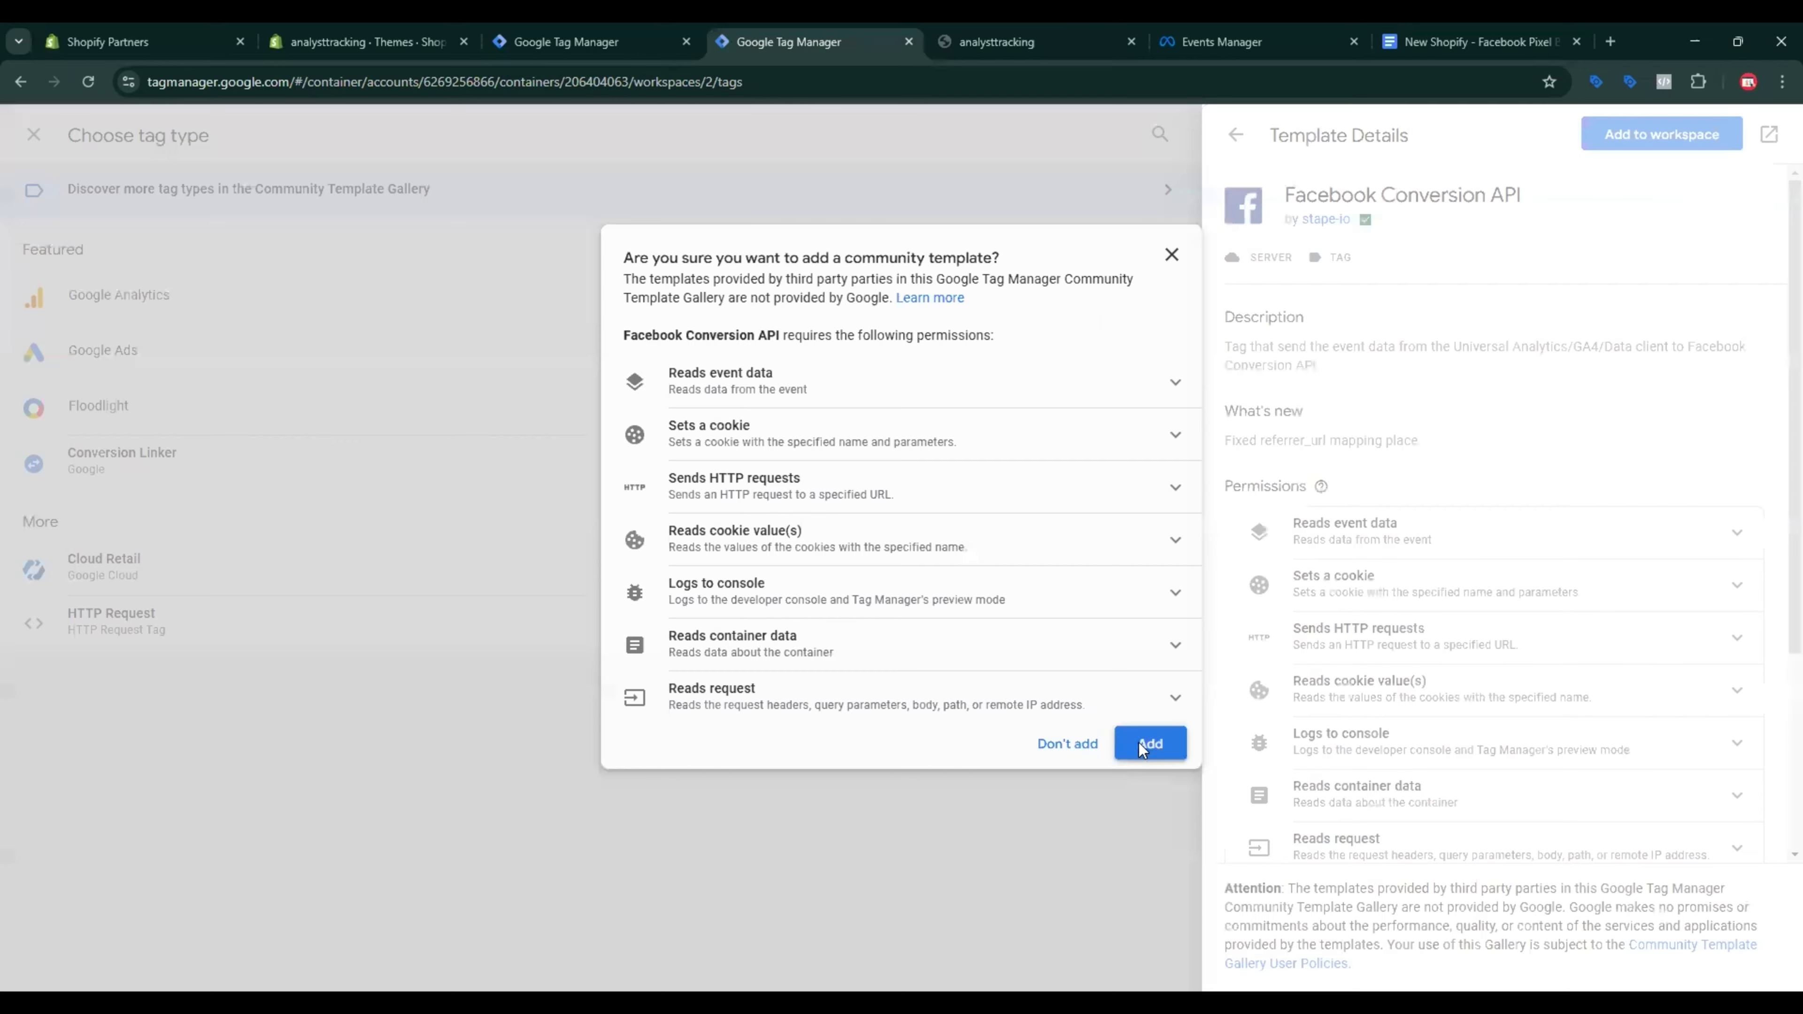
pyautogui.click(1138, 743)
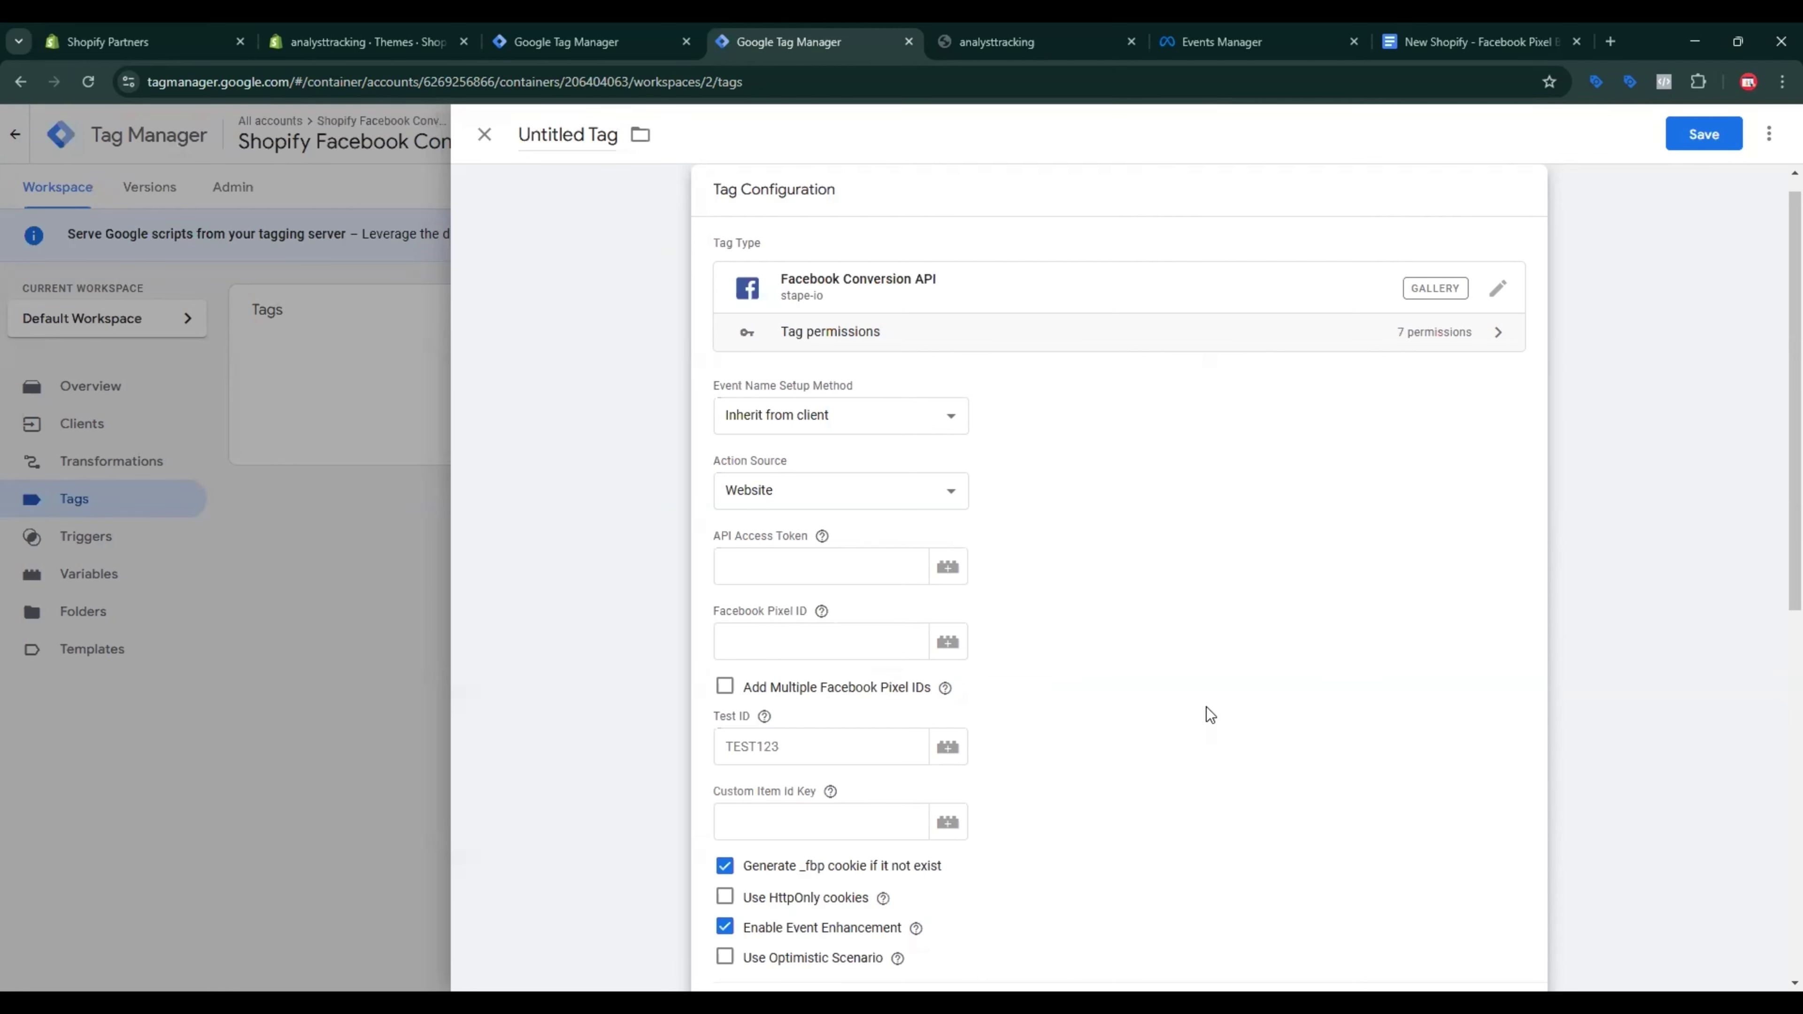
# Step: Switch to Meta Events Manager, then generate and copy the Conversions API access token in the Shopify Conversion API dataset's settings
pyautogui.click(1236, 42)
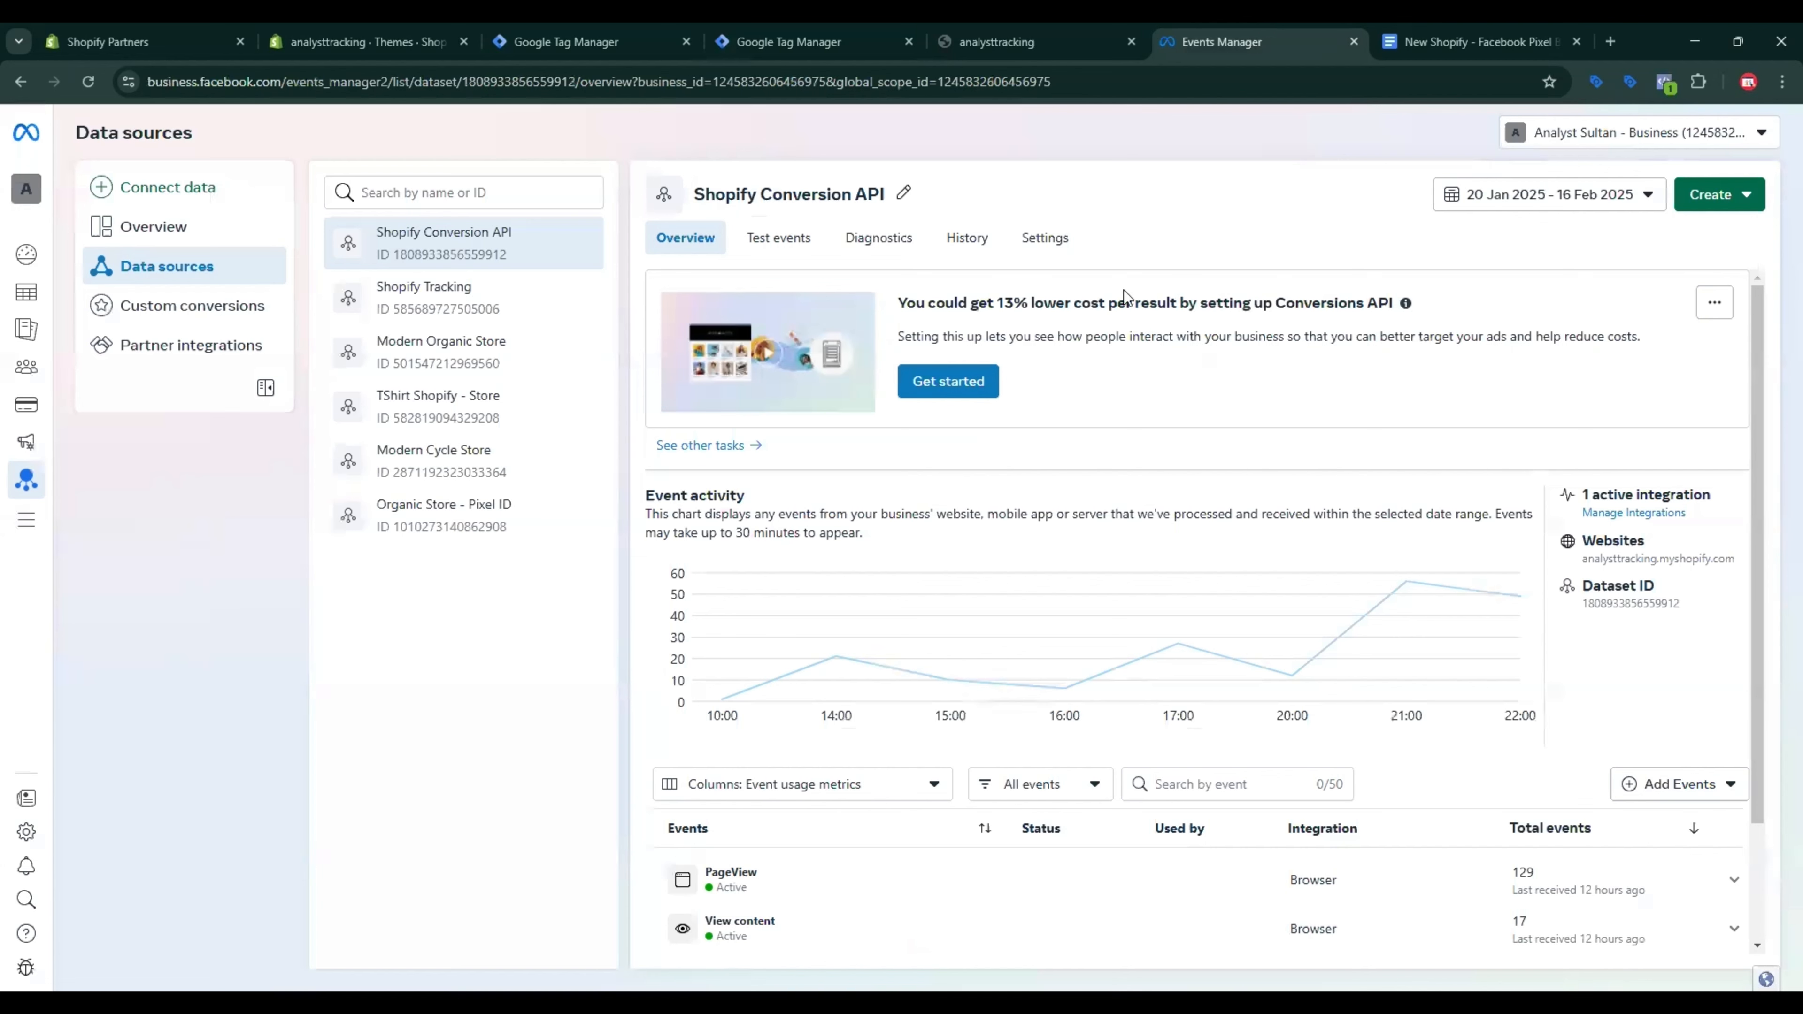
pyautogui.click(1045, 238)
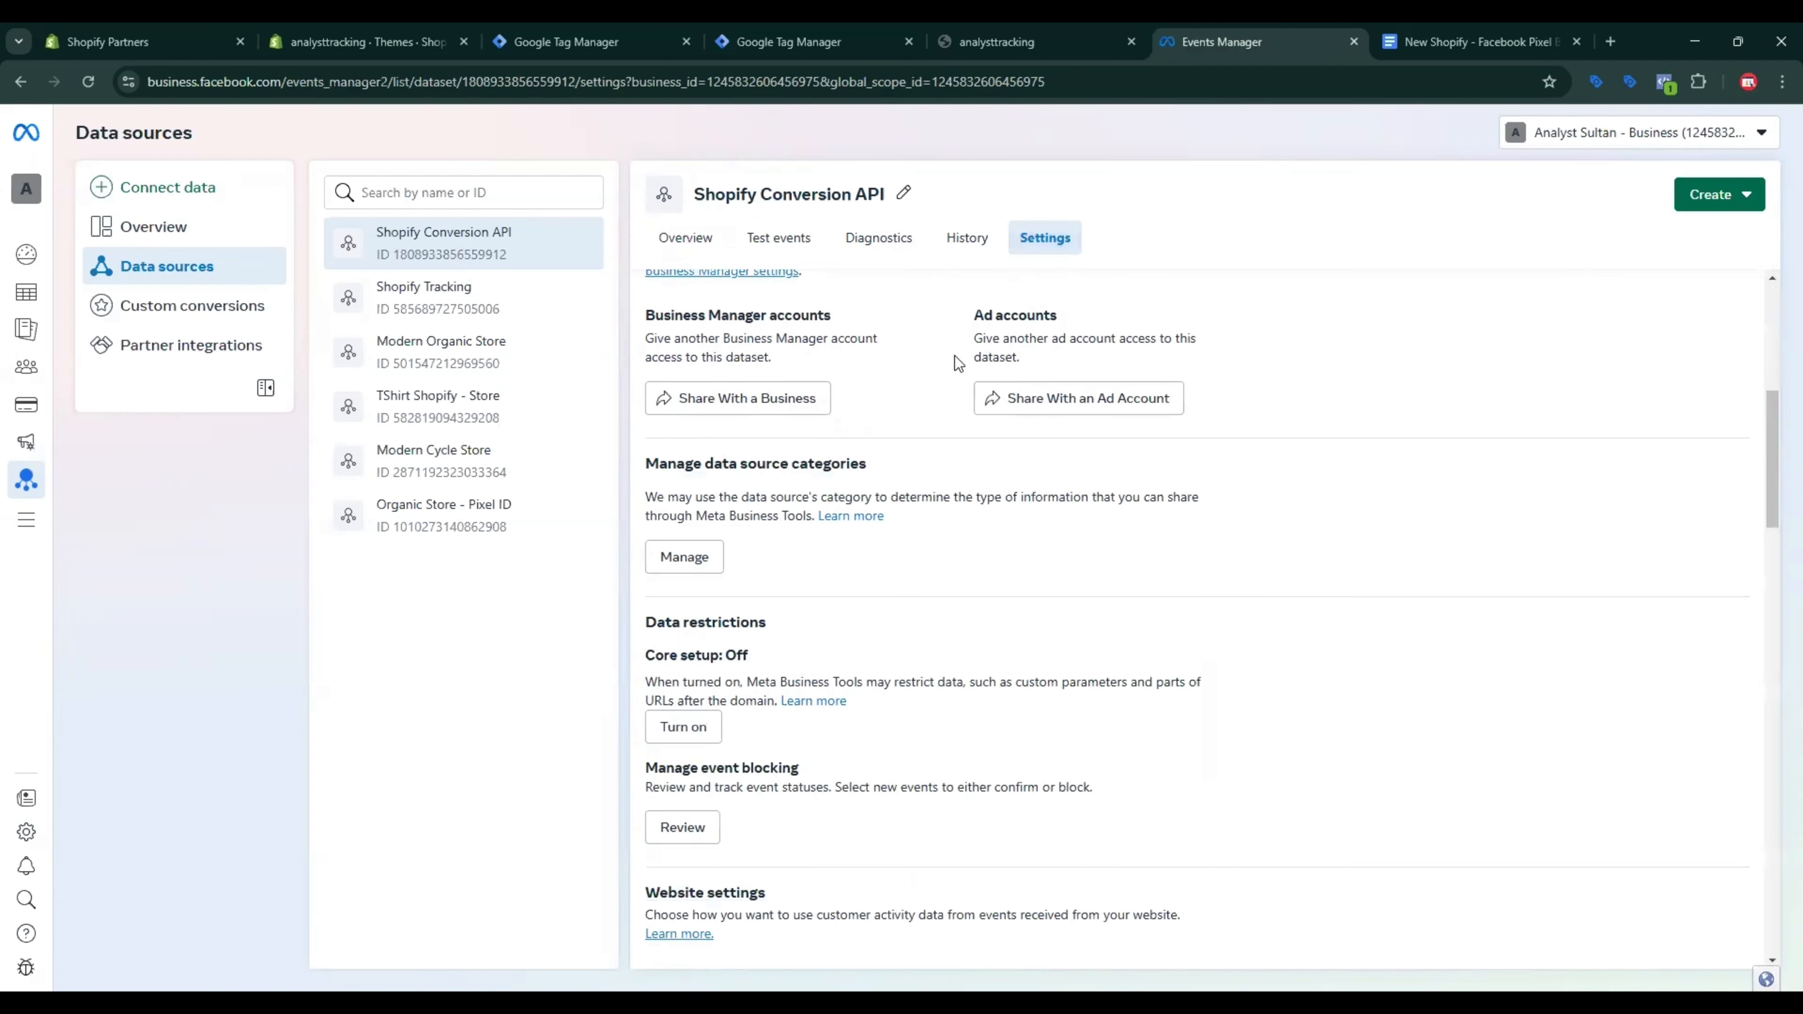
pyautogui.scroll(-5, 954, 355)
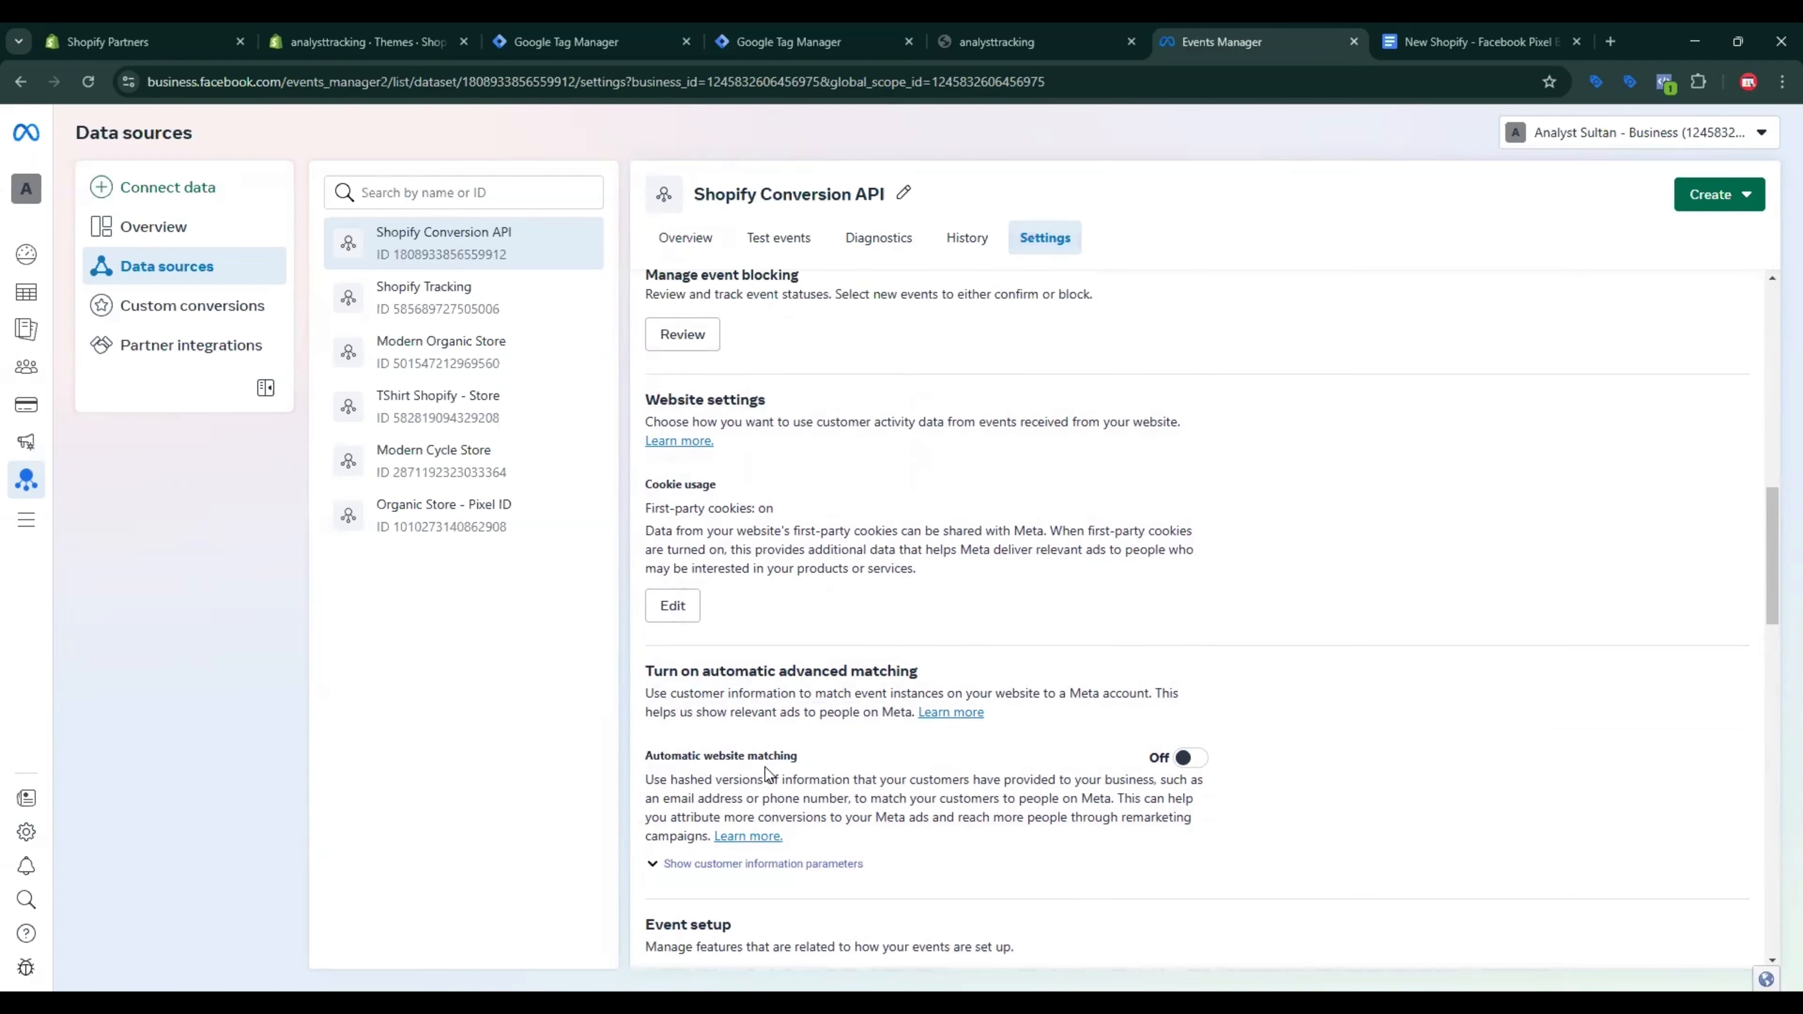
pyautogui.scroll(-12, 1056, 744)
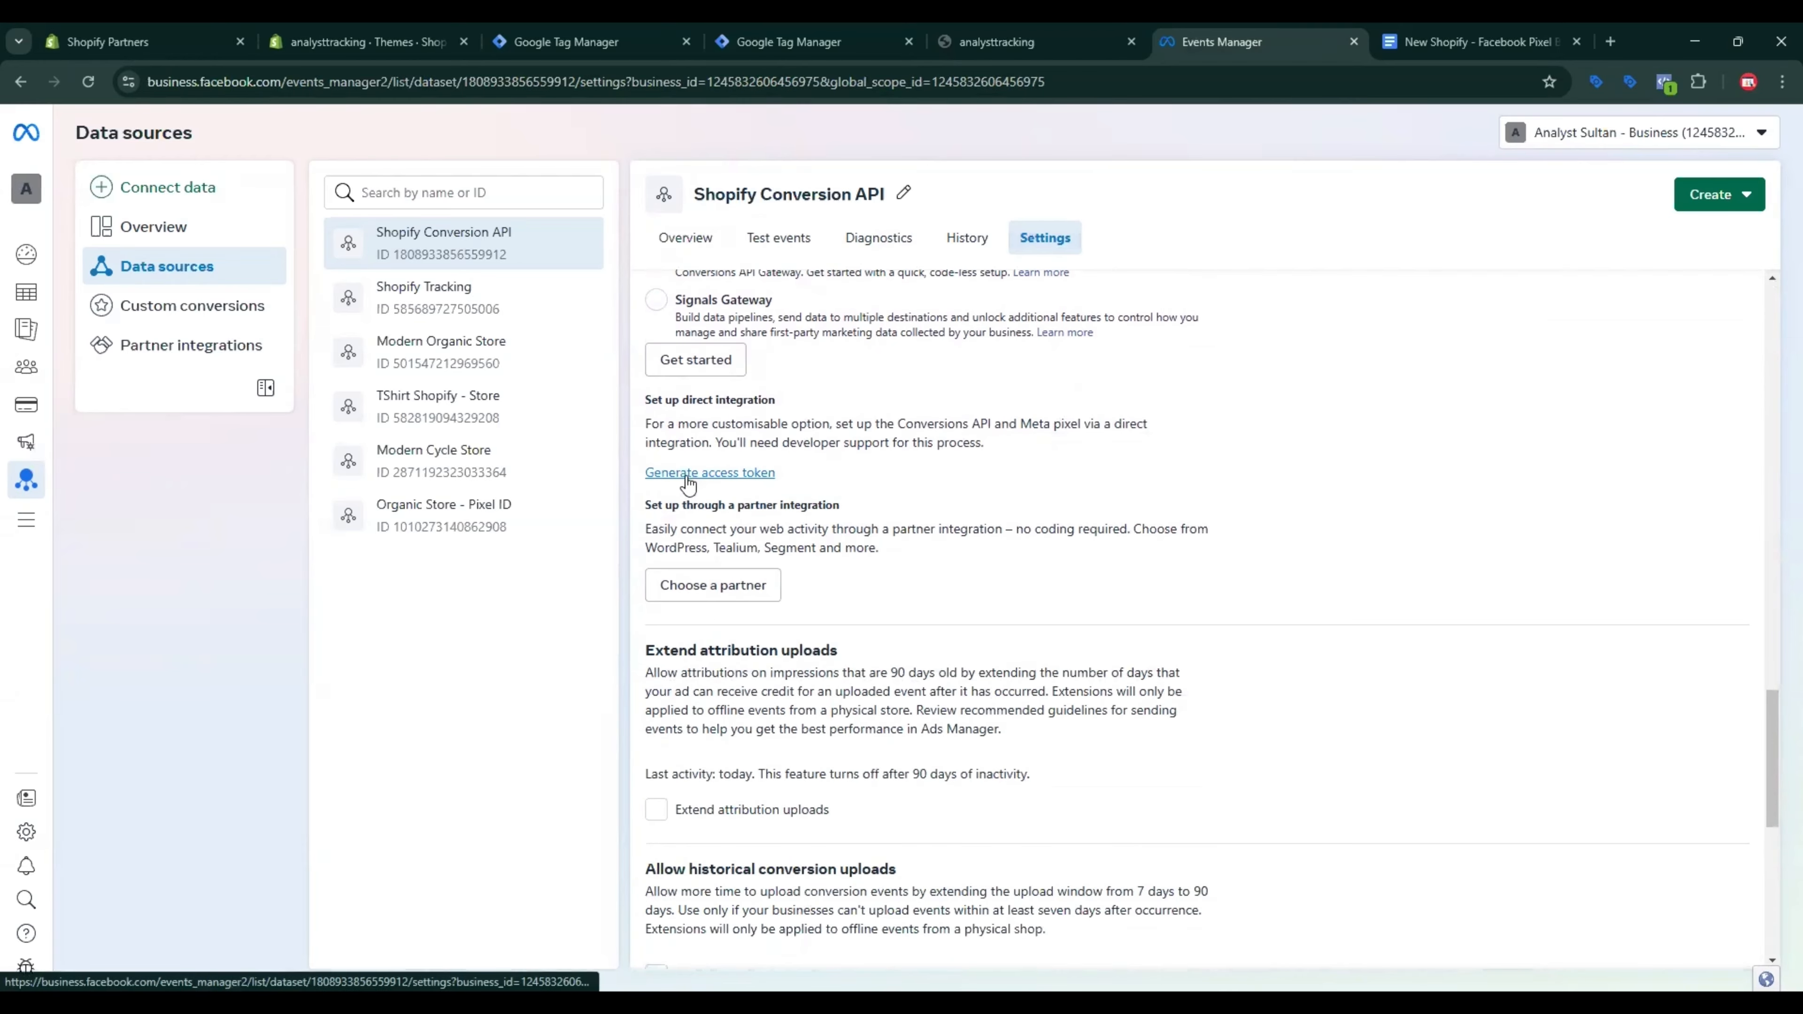
pyautogui.click(687, 473)
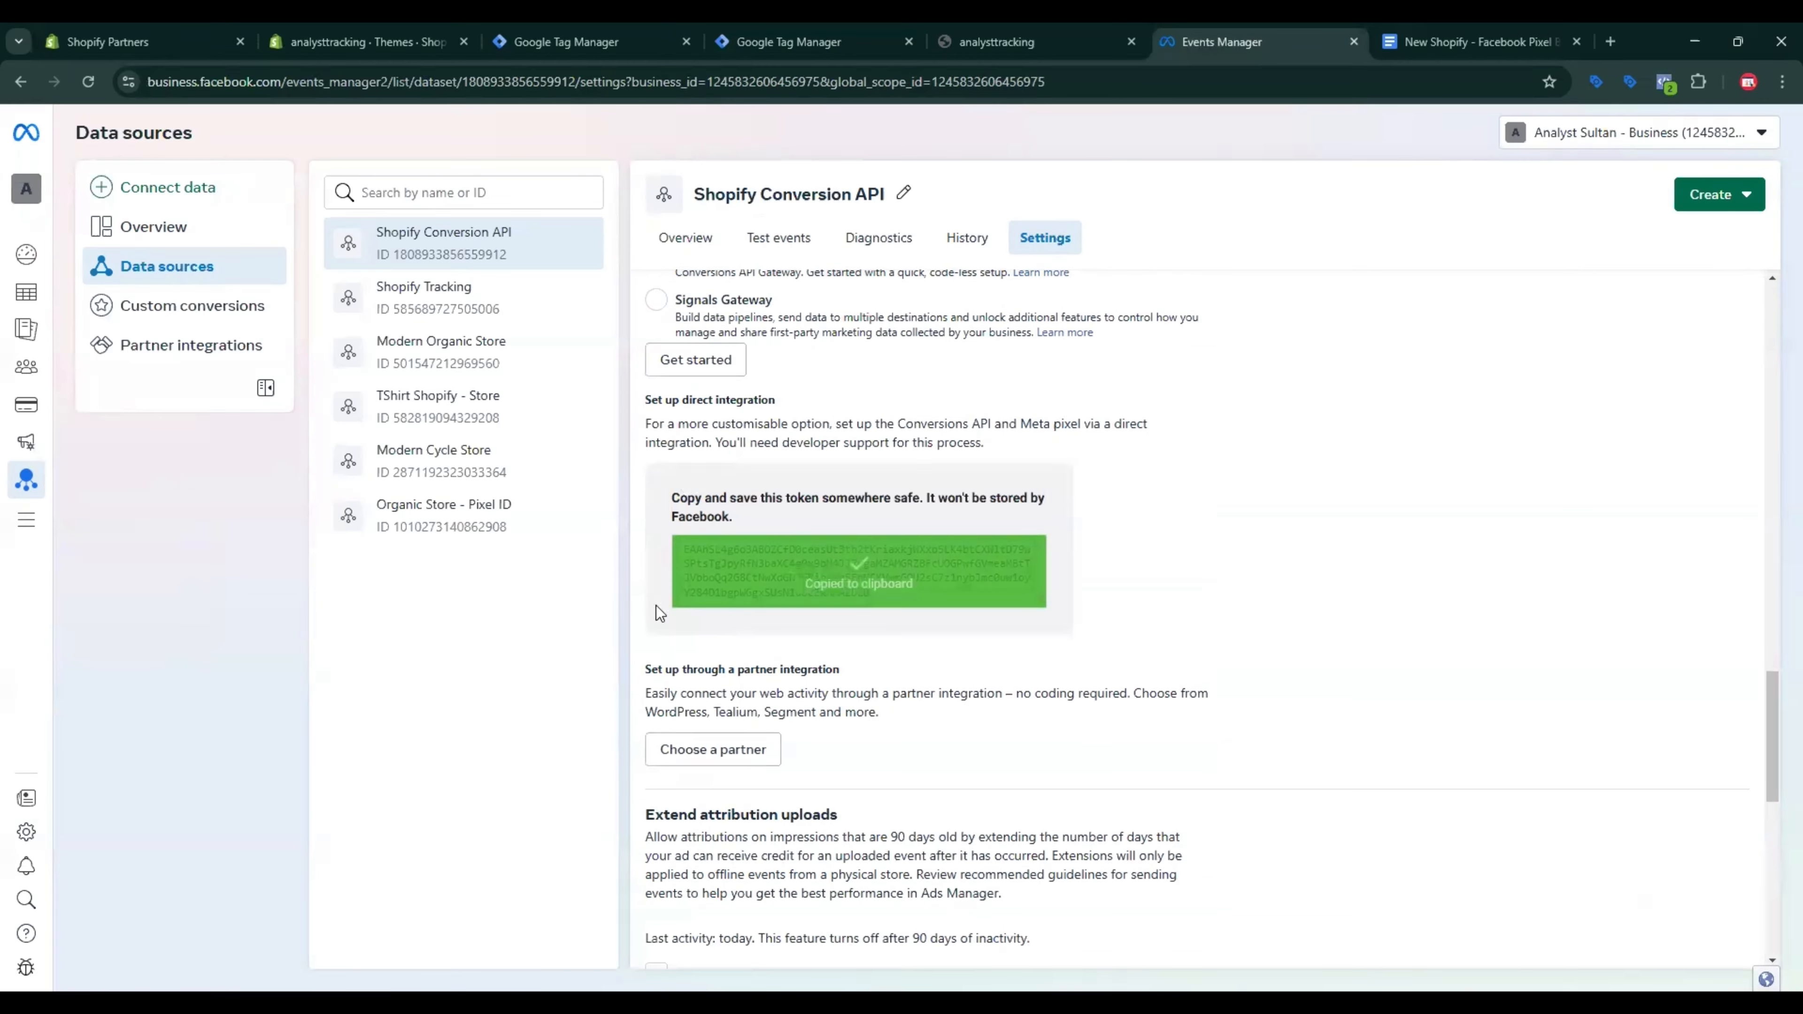
# Step: Return to the server container's tag in Google Tag Manager and paste the copied Conversions API token as the API Access Token
pyautogui.click(778, 29)
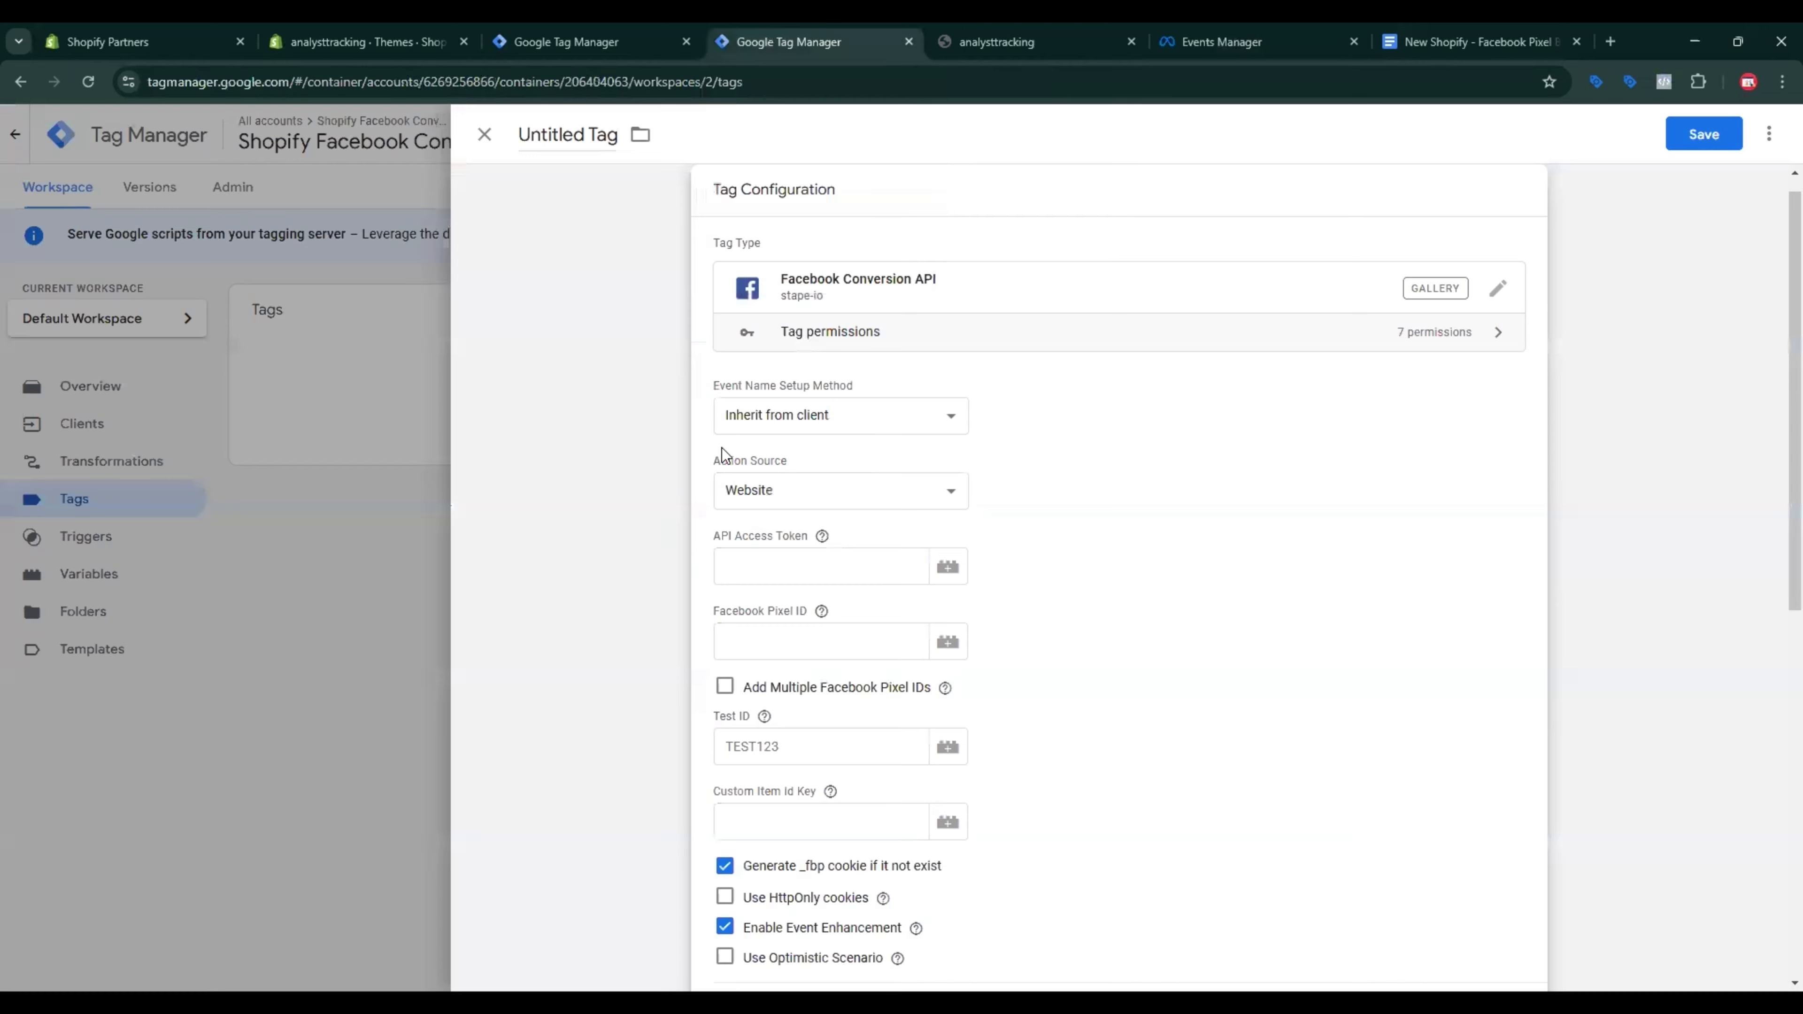
pyautogui.click(767, 566)
pyautogui.rightClick(758, 566)
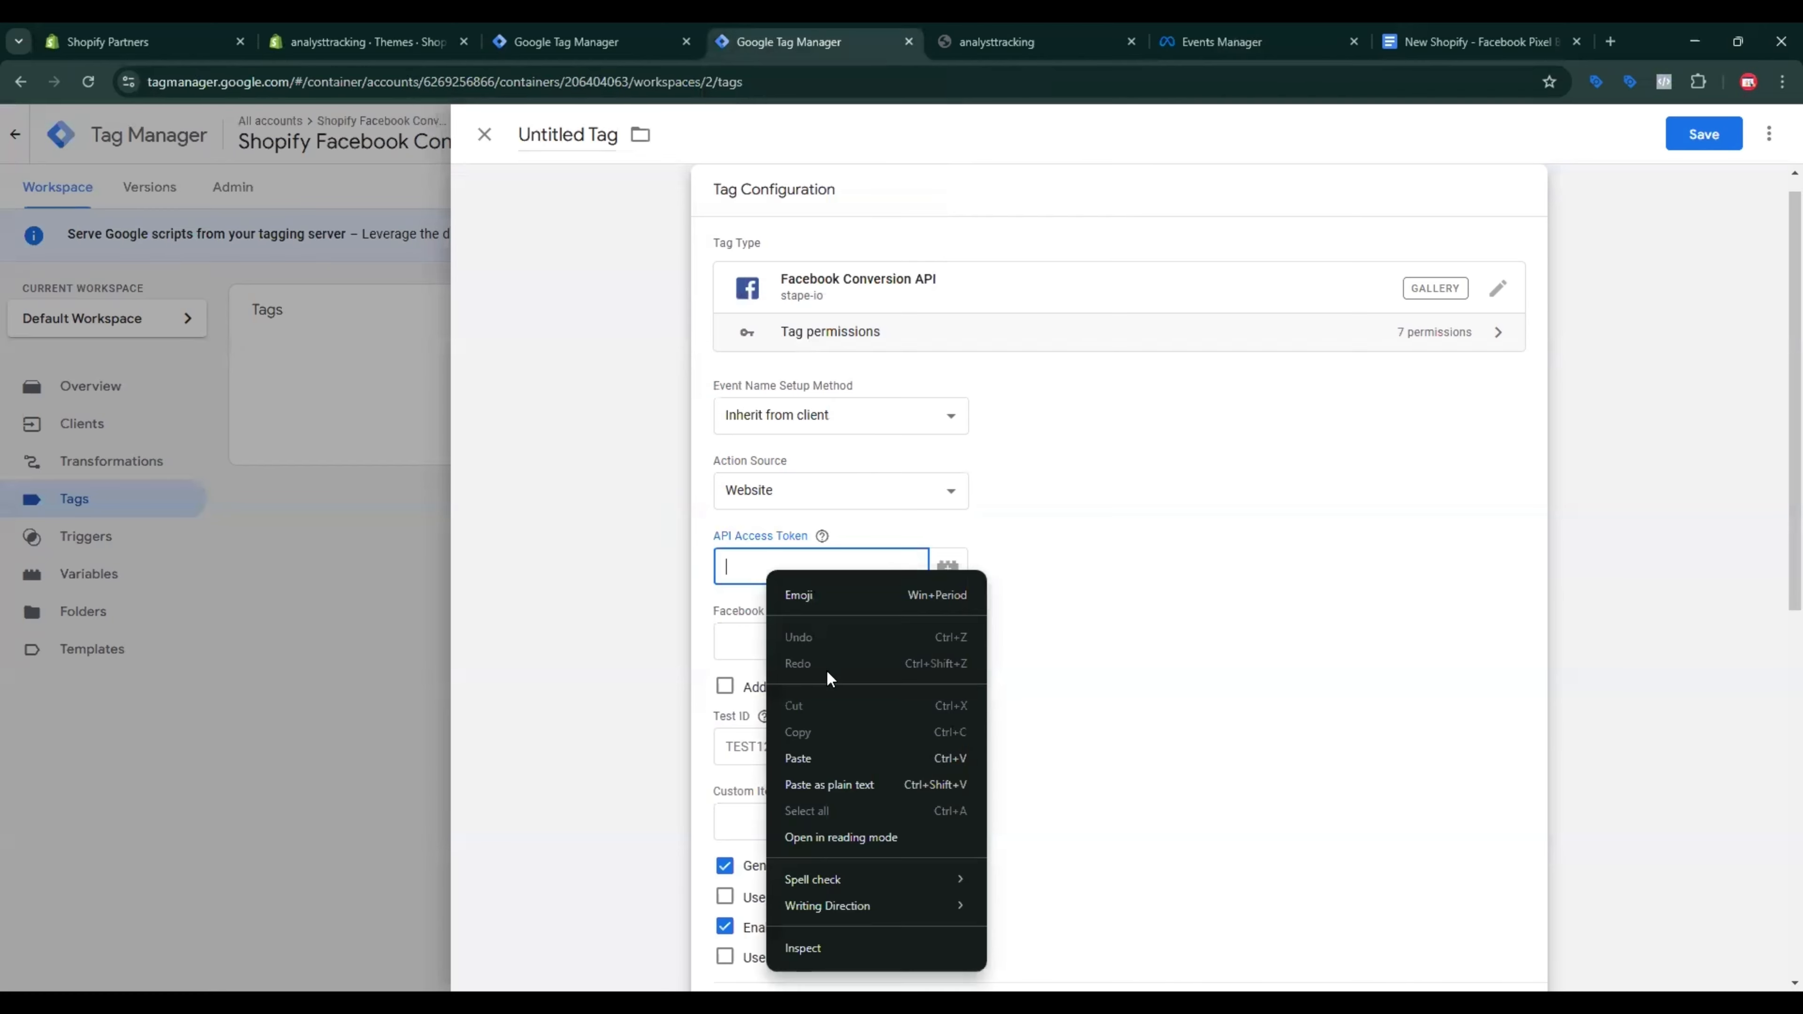
pyautogui.click(806, 754)
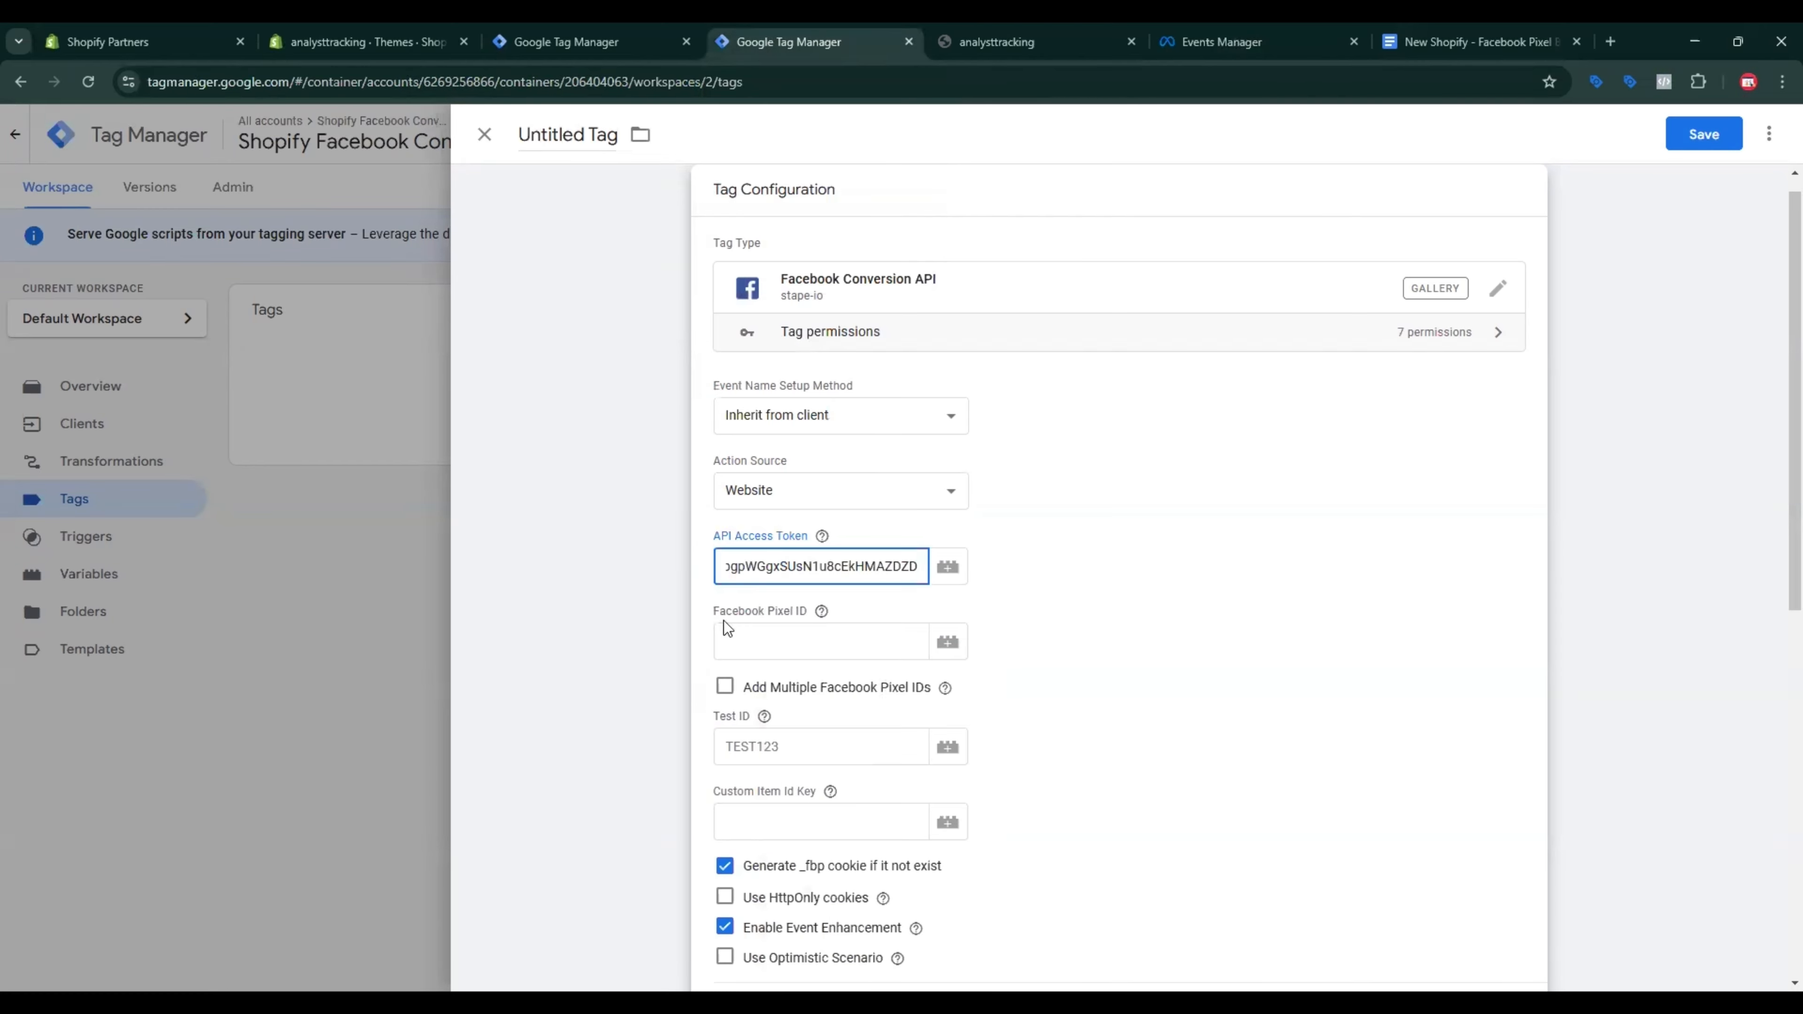
# Step: Copy the Shopify Conversion API dataset ID from Meta Events Manager into the tag's Facebook Pixel ID, leaving Add Multiple Facebook Pixel IDs off
pyautogui.click(1227, 28)
pyautogui.scroll(15, 916, 361)
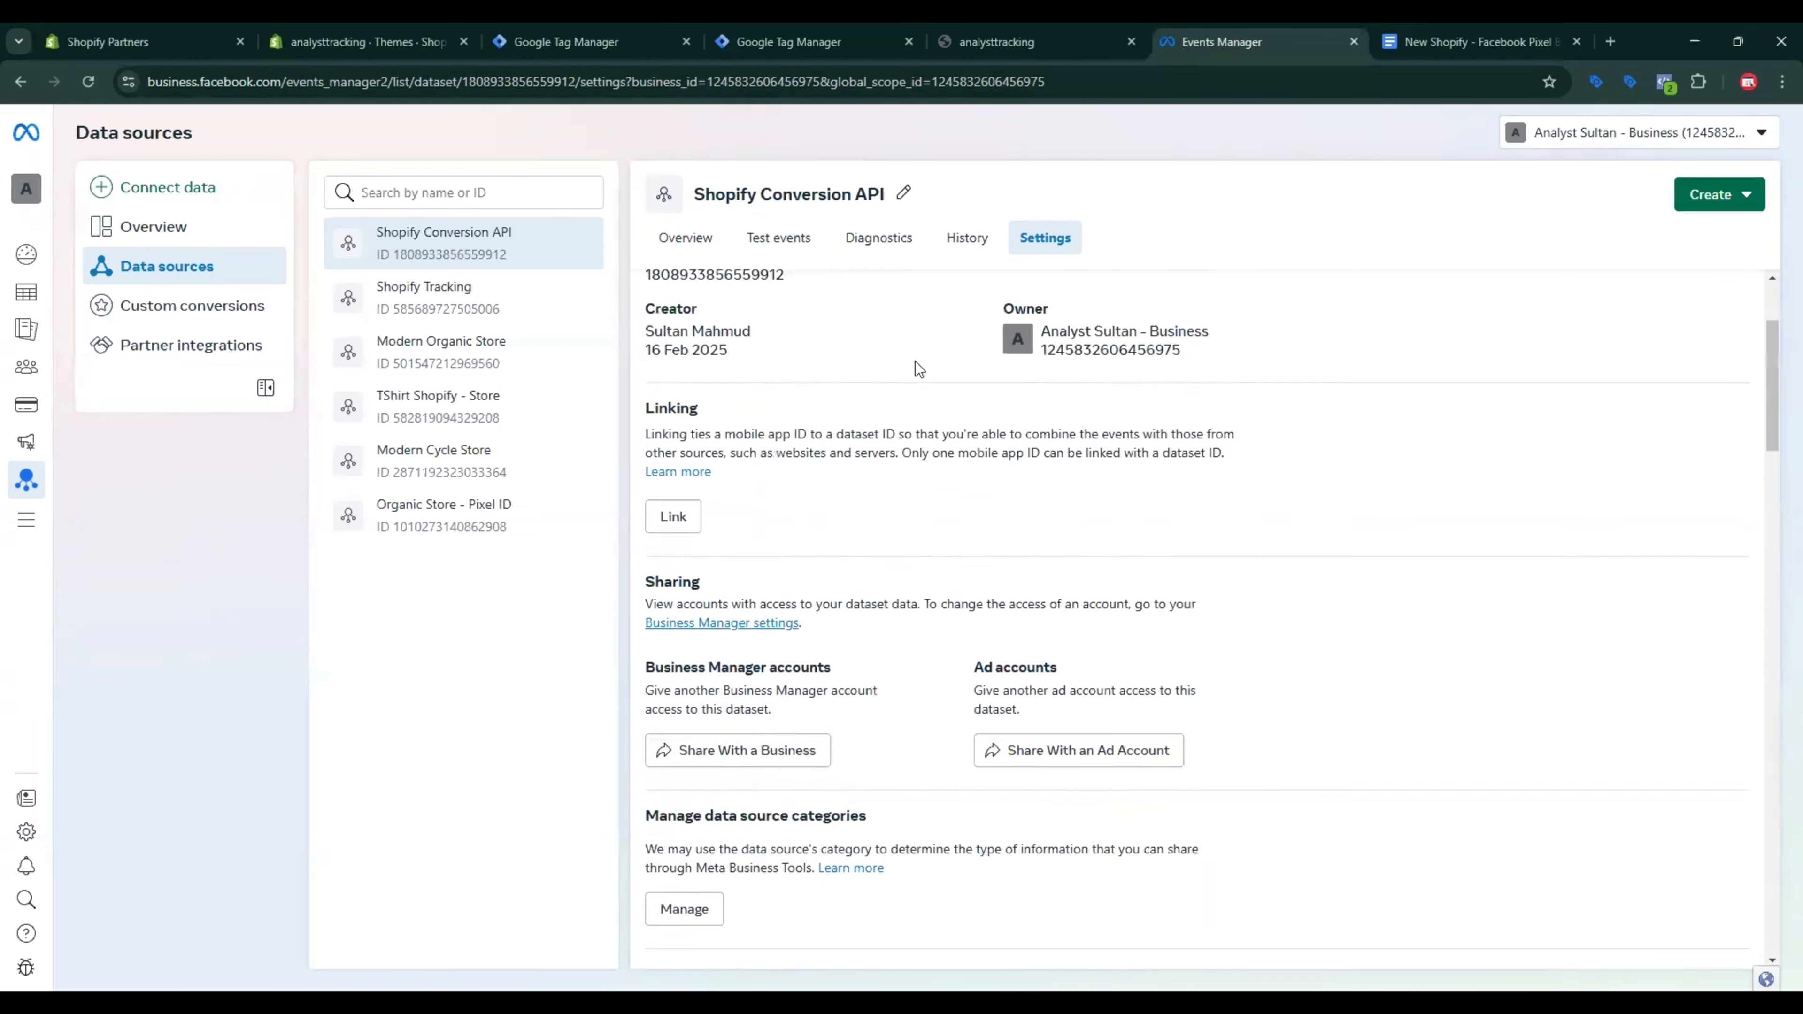
pyautogui.click(721, 466)
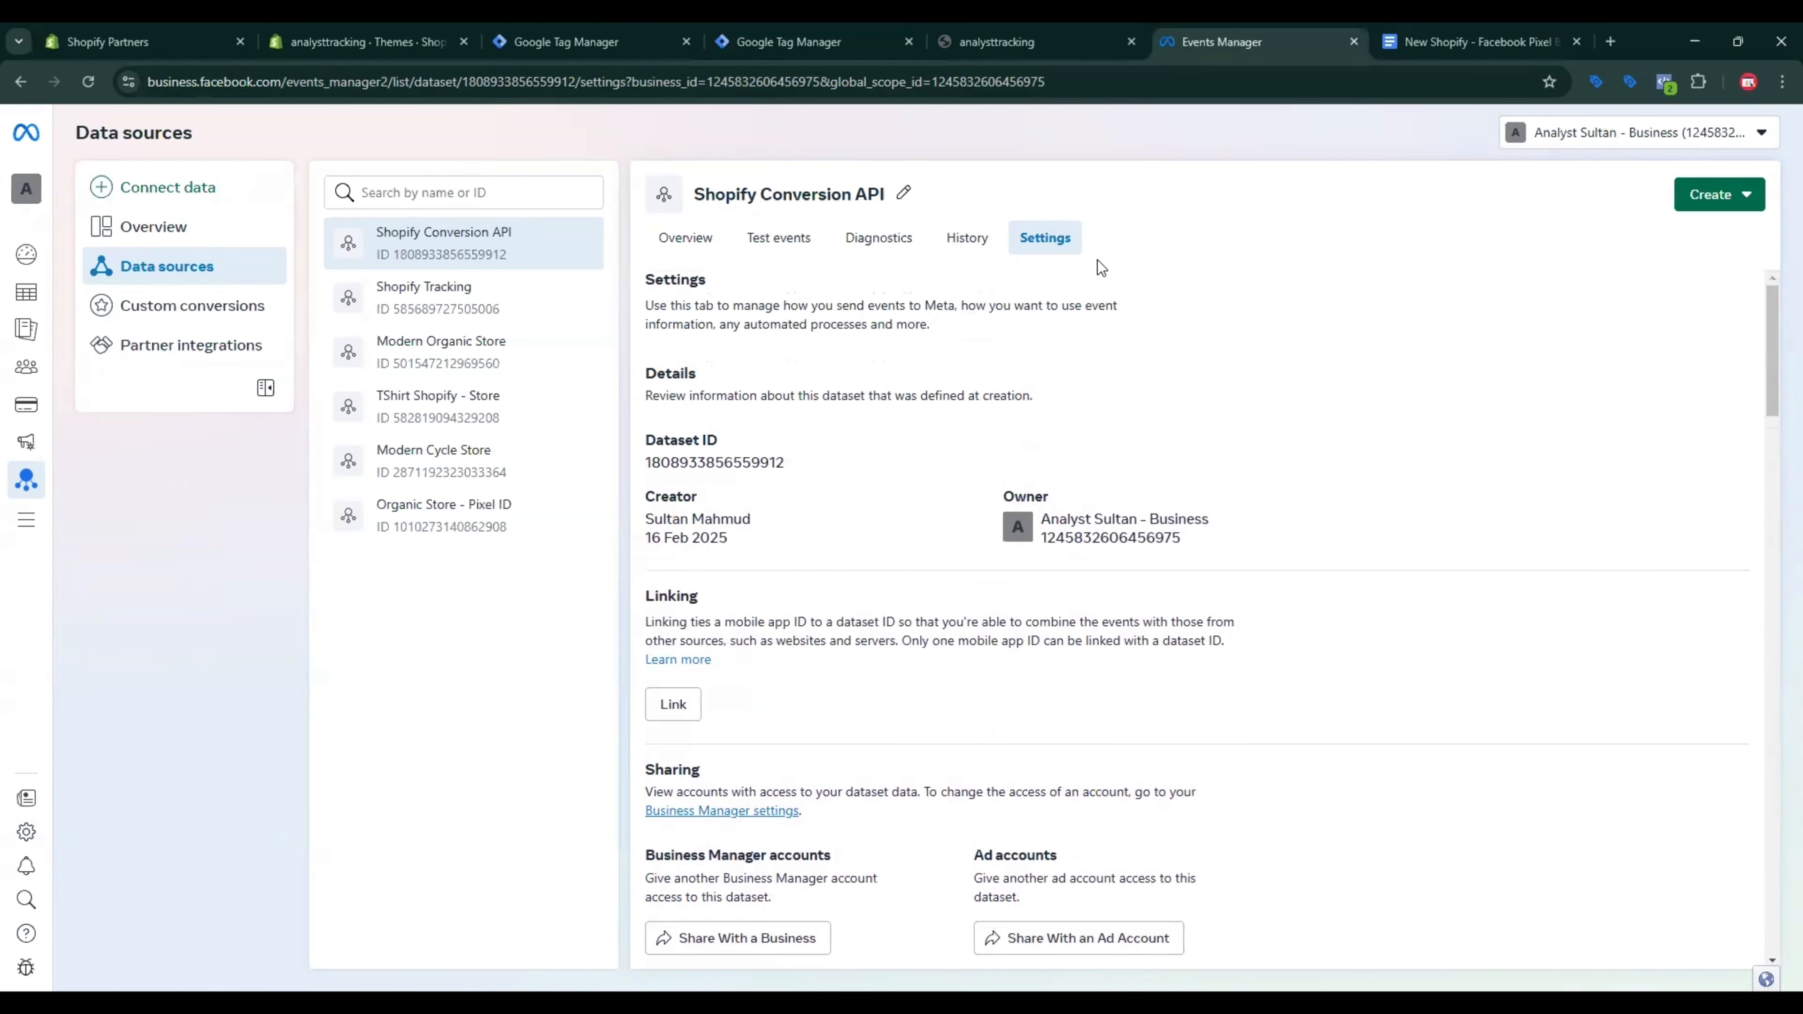
pyautogui.click(845, 43)
pyautogui.click(764, 649)
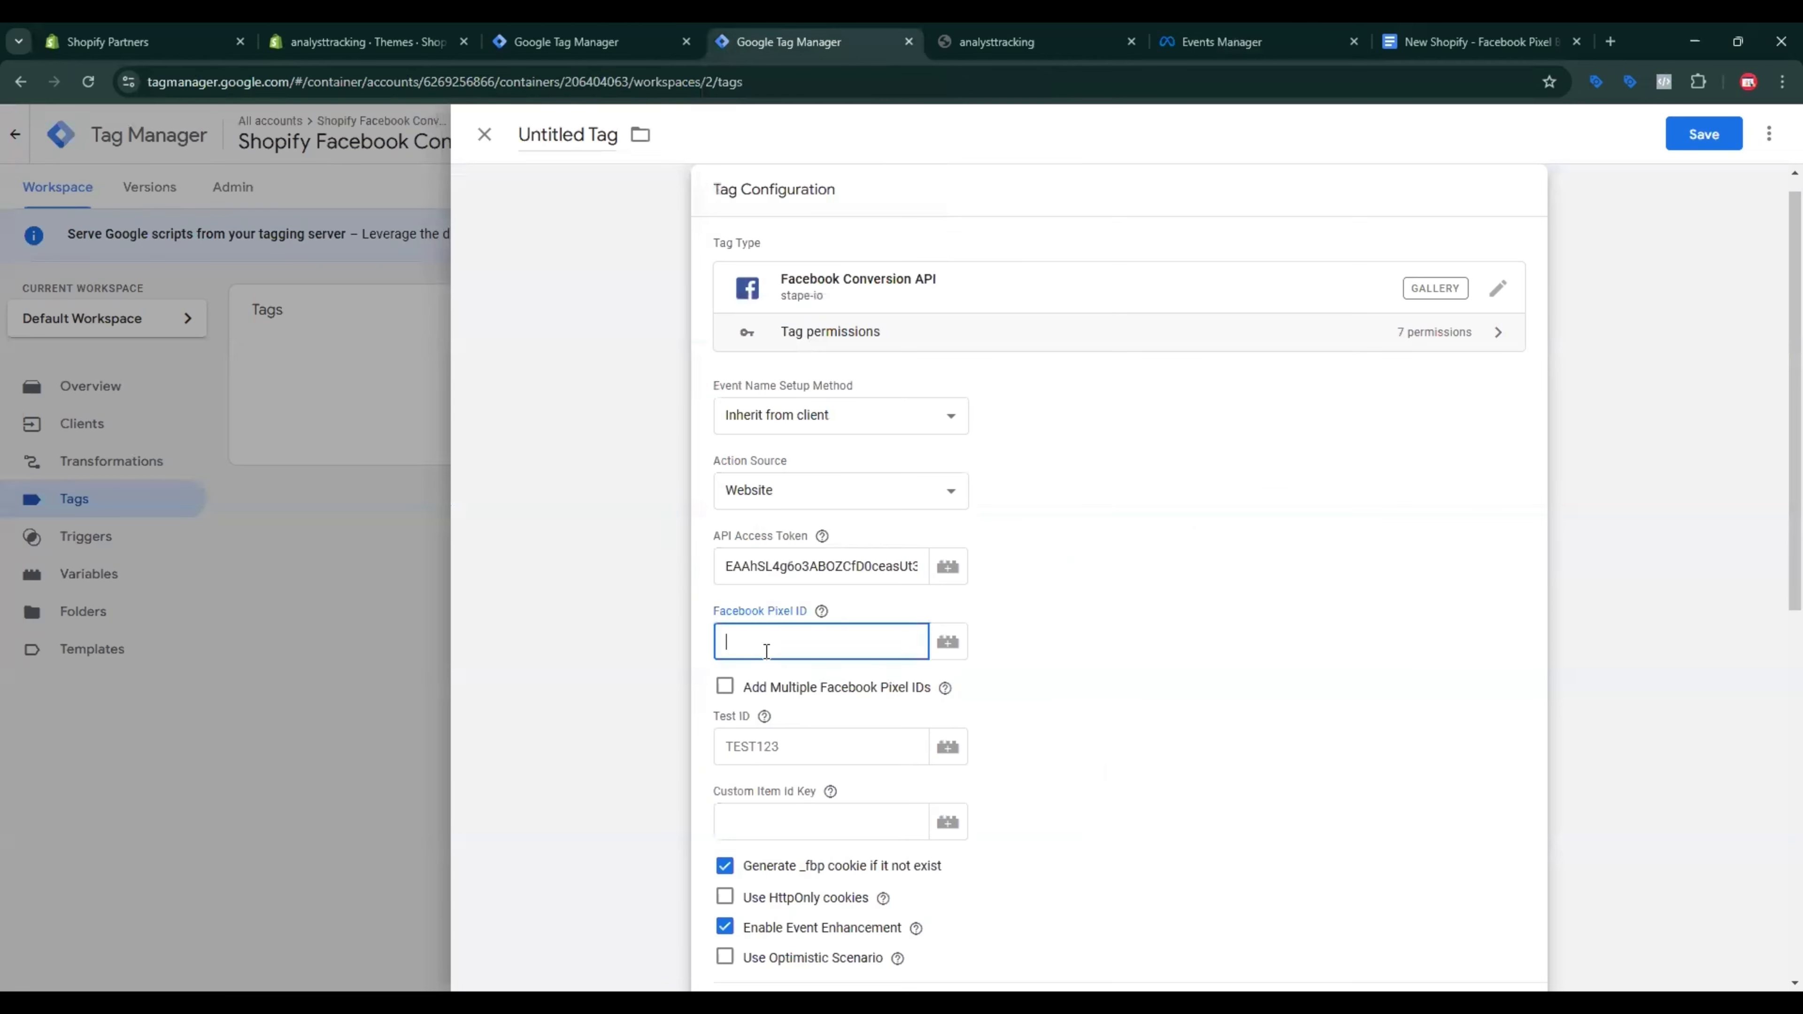
pyautogui.rightClick(765, 650)
pyautogui.click(809, 440)
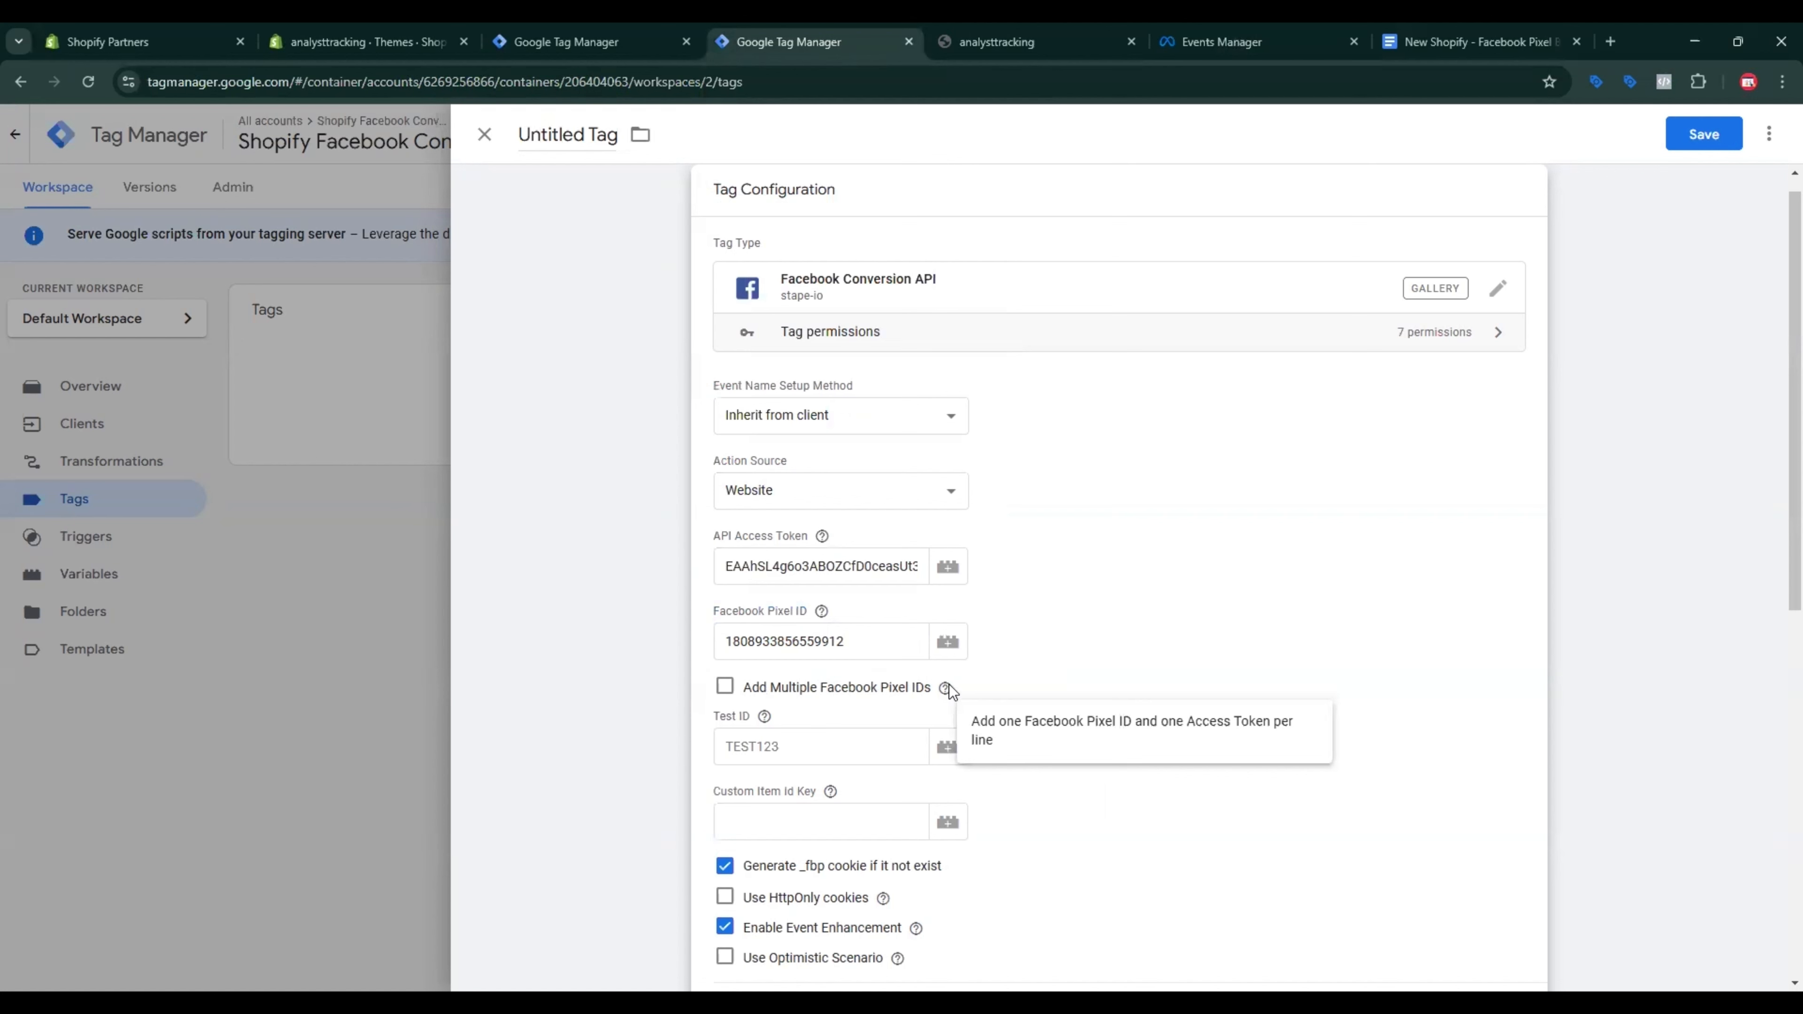
pyautogui.click(725, 687)
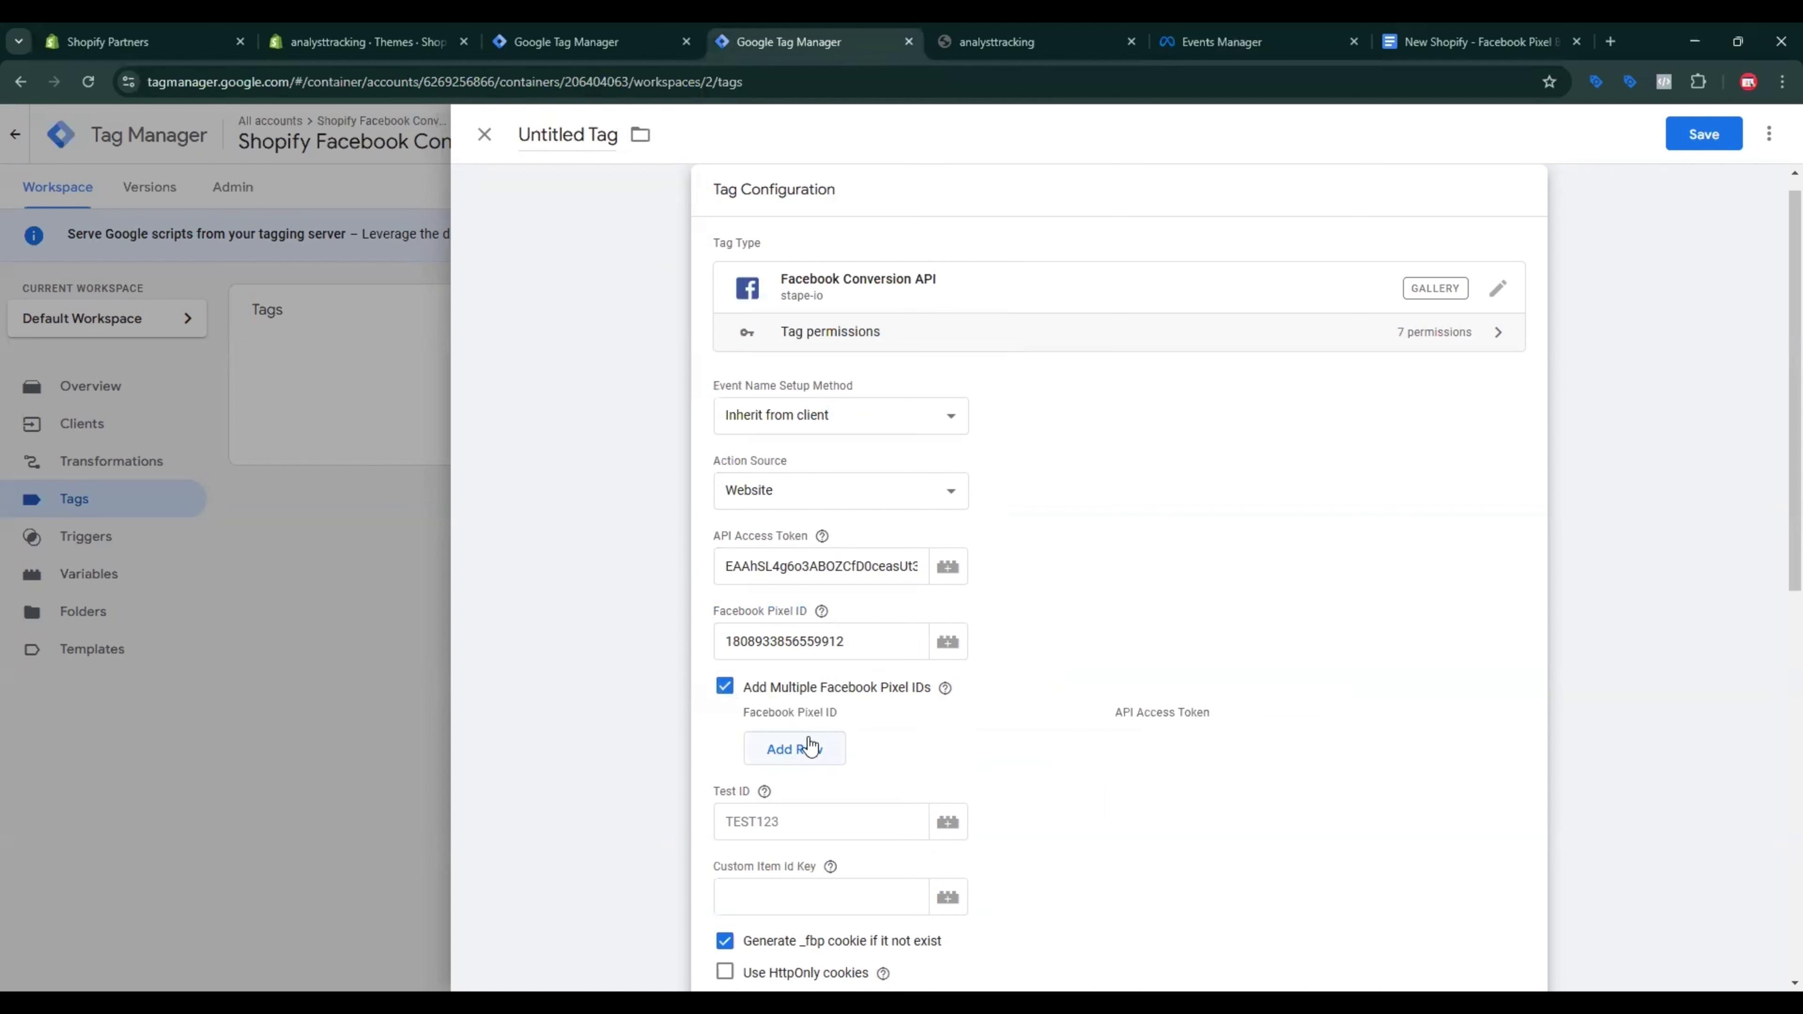
pyautogui.click(726, 688)
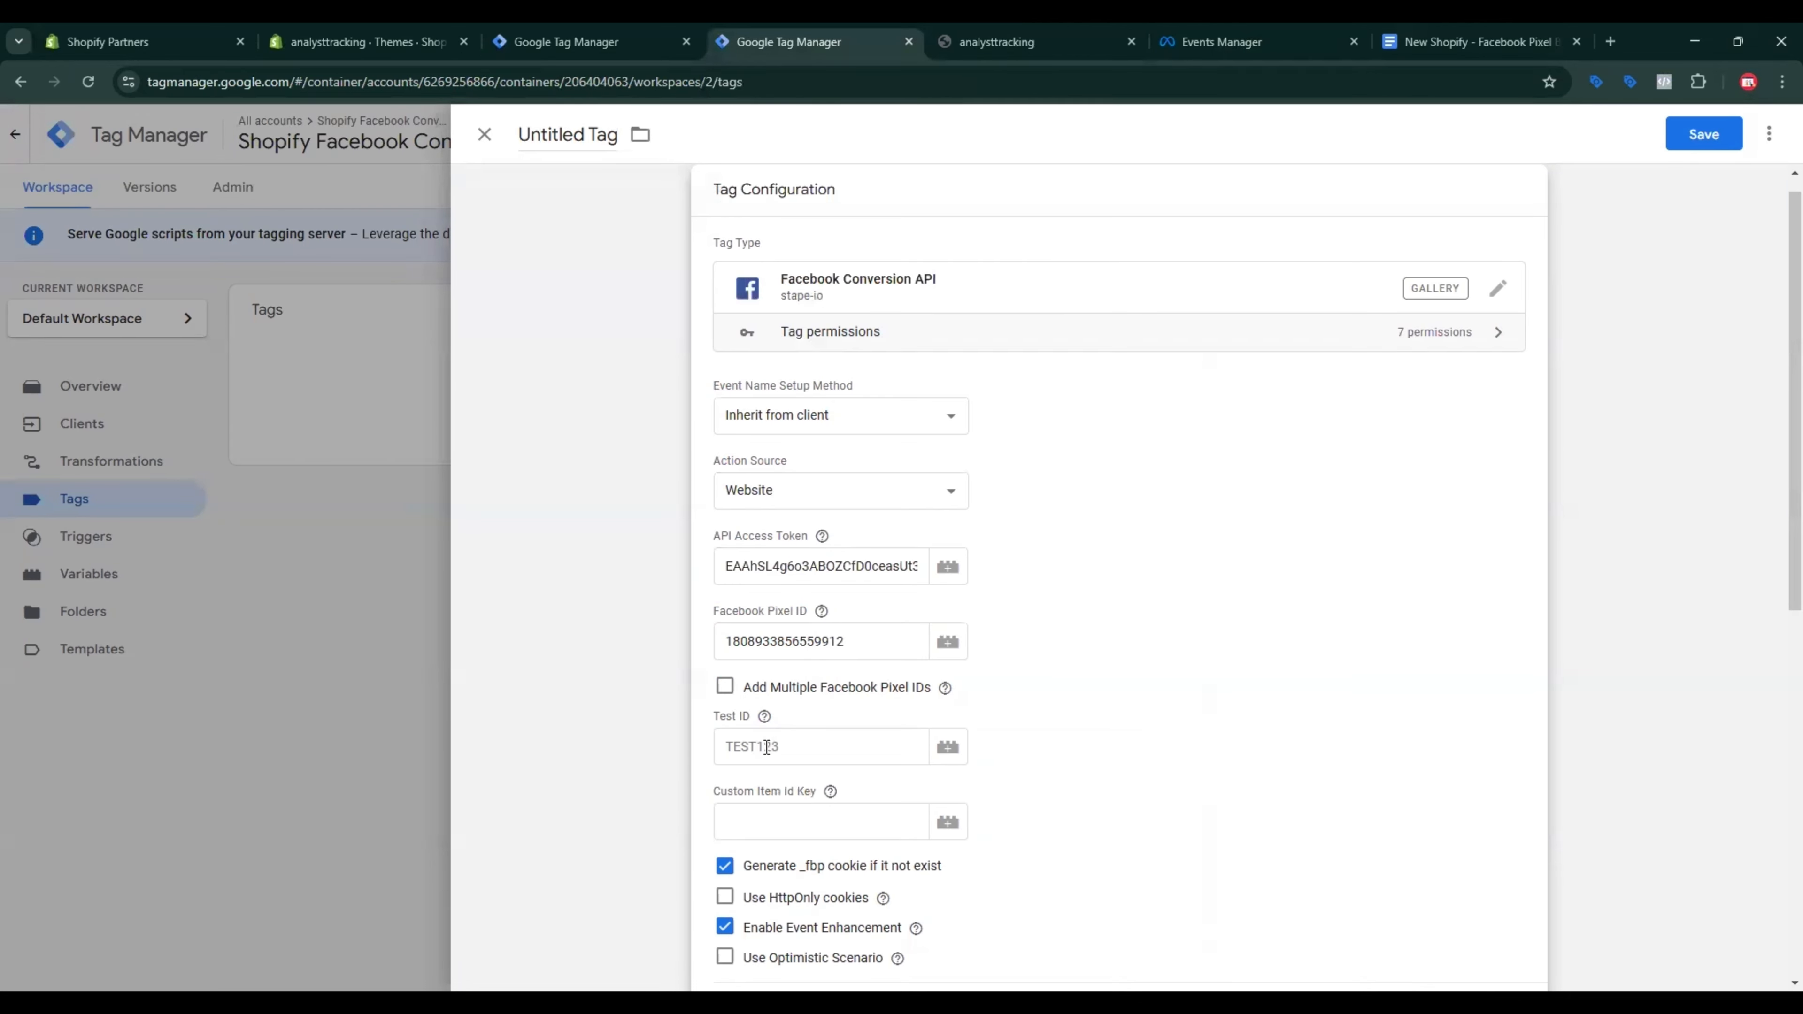
# Step: Copy the test event code TEST51777 from the dataset's test events in Meta Events Manager and paste it as the tag's Test ID
pyautogui.click(1270, 28)
pyautogui.click(805, 244)
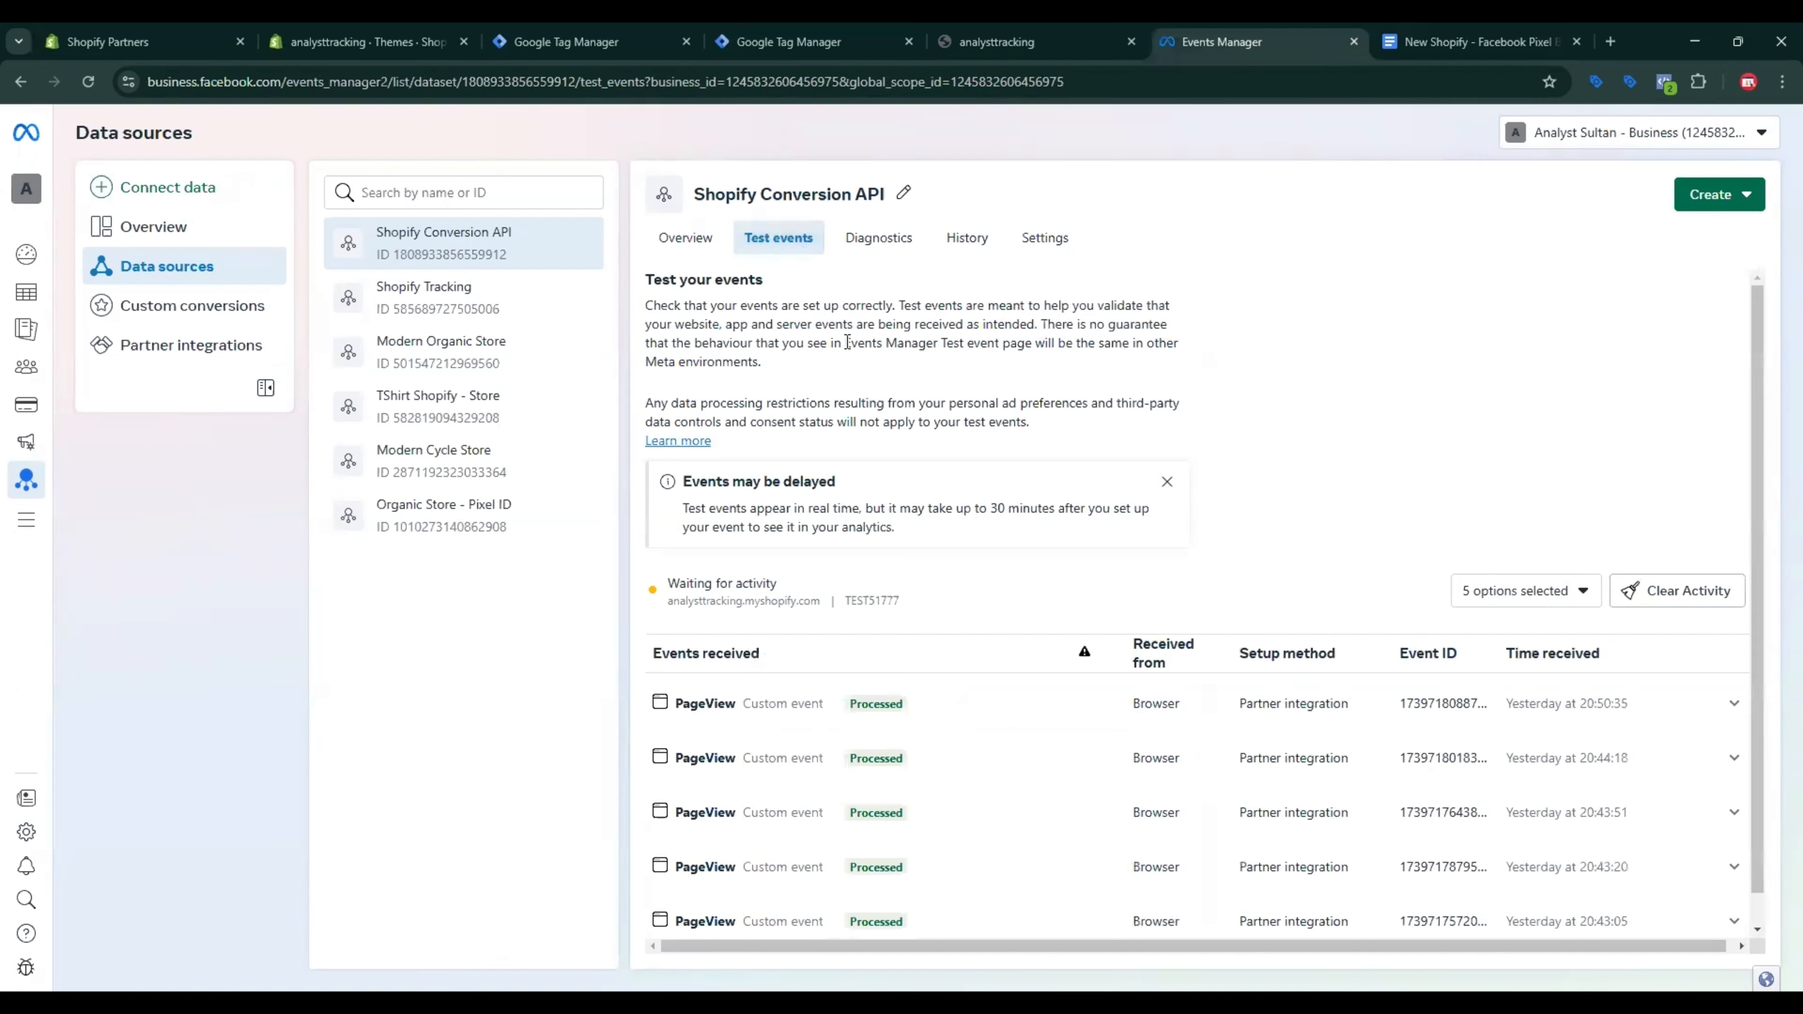
pyautogui.click(1054, 28)
pyautogui.click(807, 31)
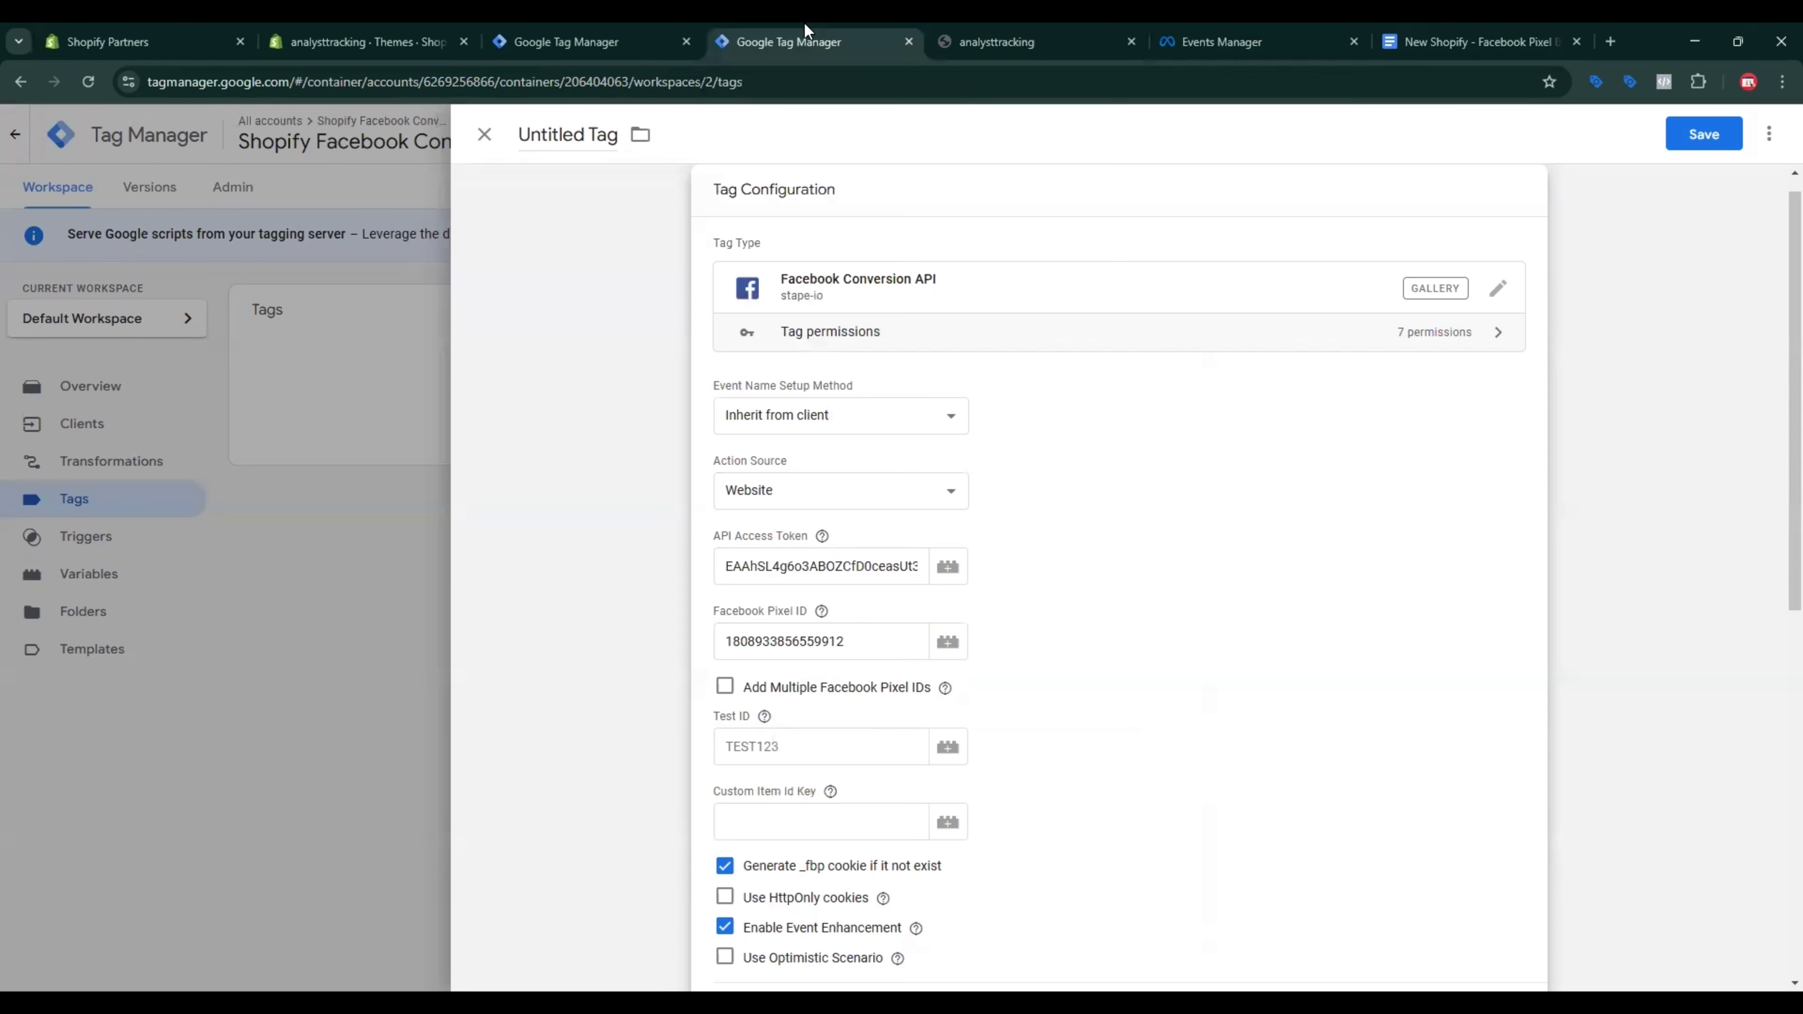
pyautogui.click(759, 753)
pyautogui.rightClick(759, 752)
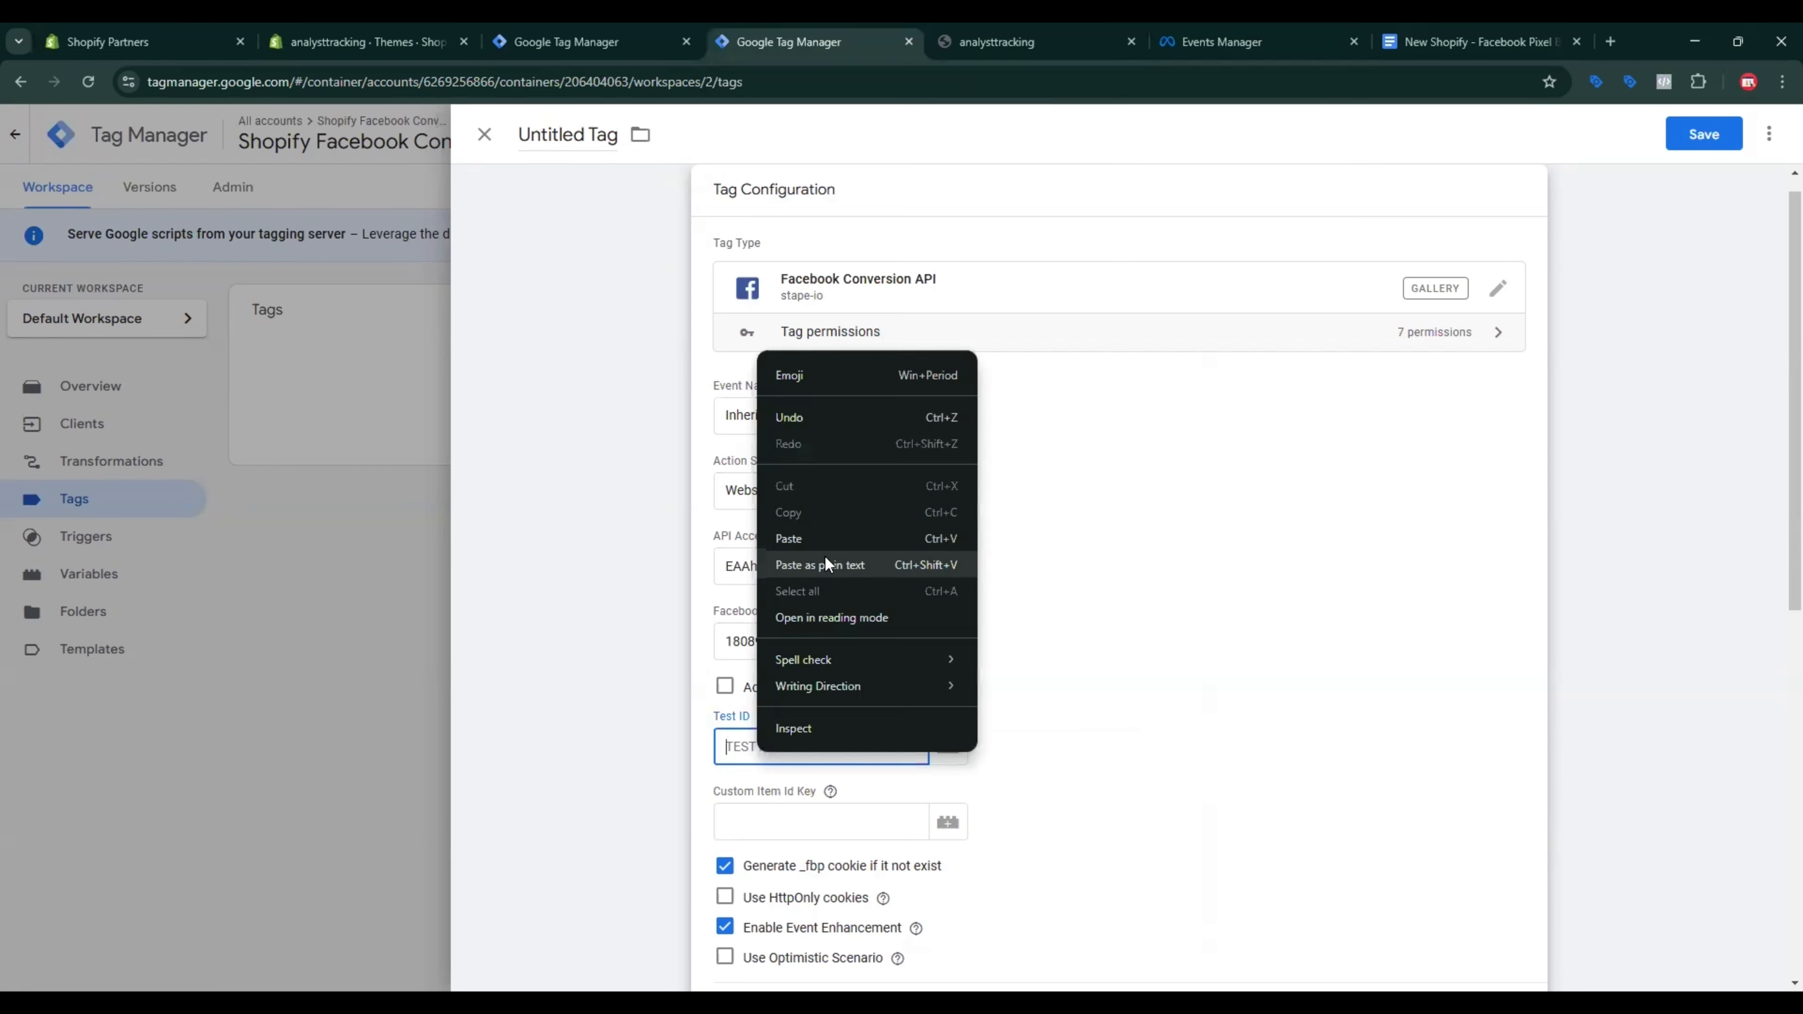
pyautogui.click(822, 539)
# Step: Create a new Custom firing trigger for the tag that fires on Some Events, with the condition Event Name matches RegEx
pyautogui.scroll(-1, 1195, 795)
pyautogui.scroll(-2, 1194, 795)
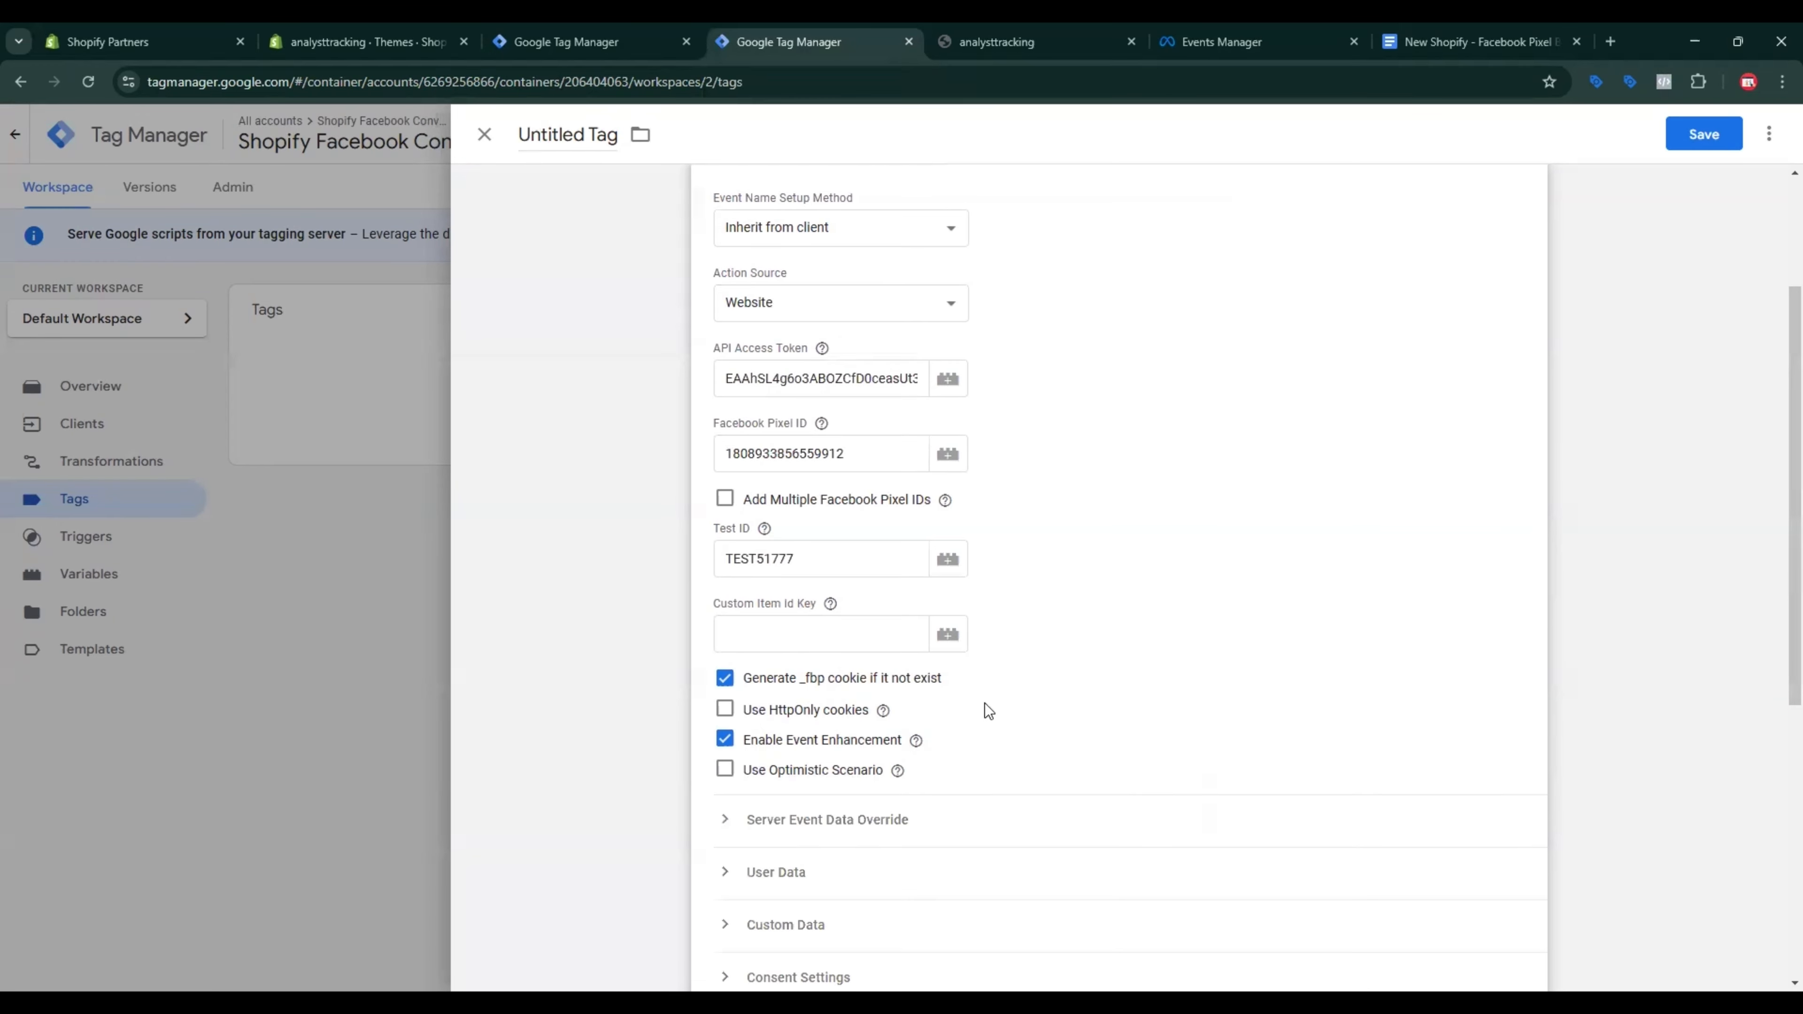
pyautogui.scroll(-7, 895, 792)
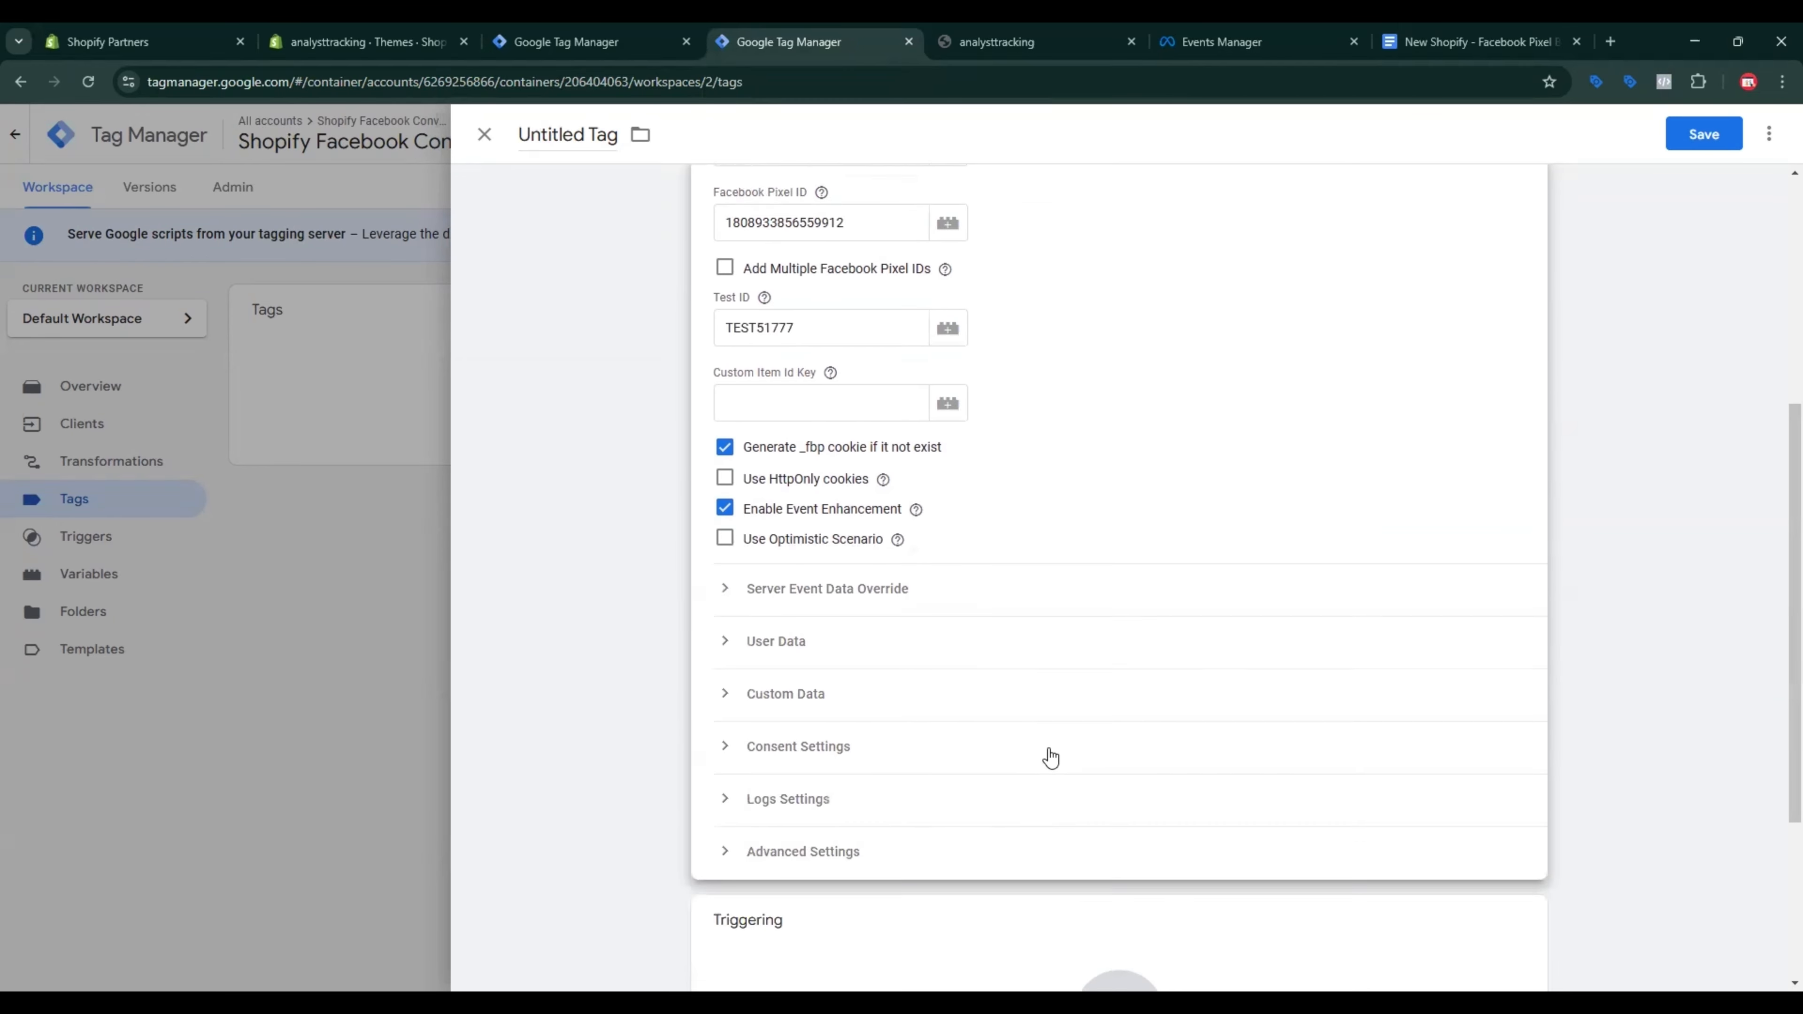
pyautogui.click(872, 715)
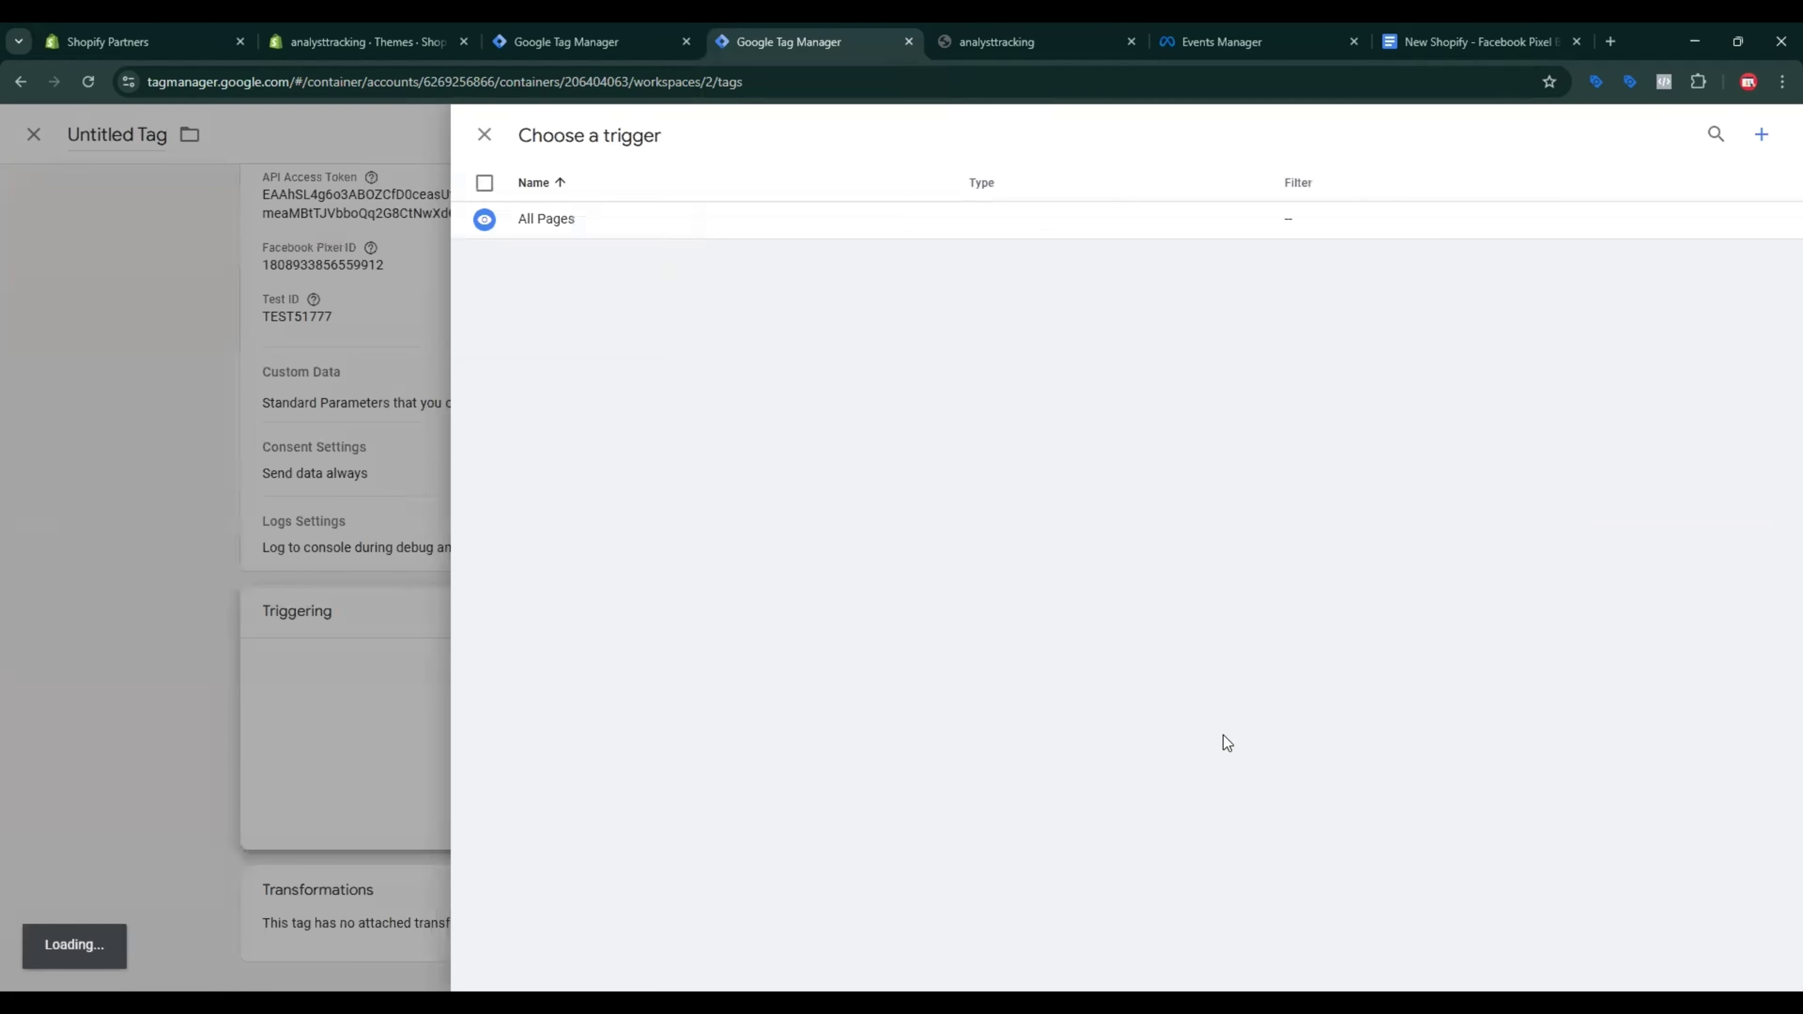
pyautogui.click(1763, 137)
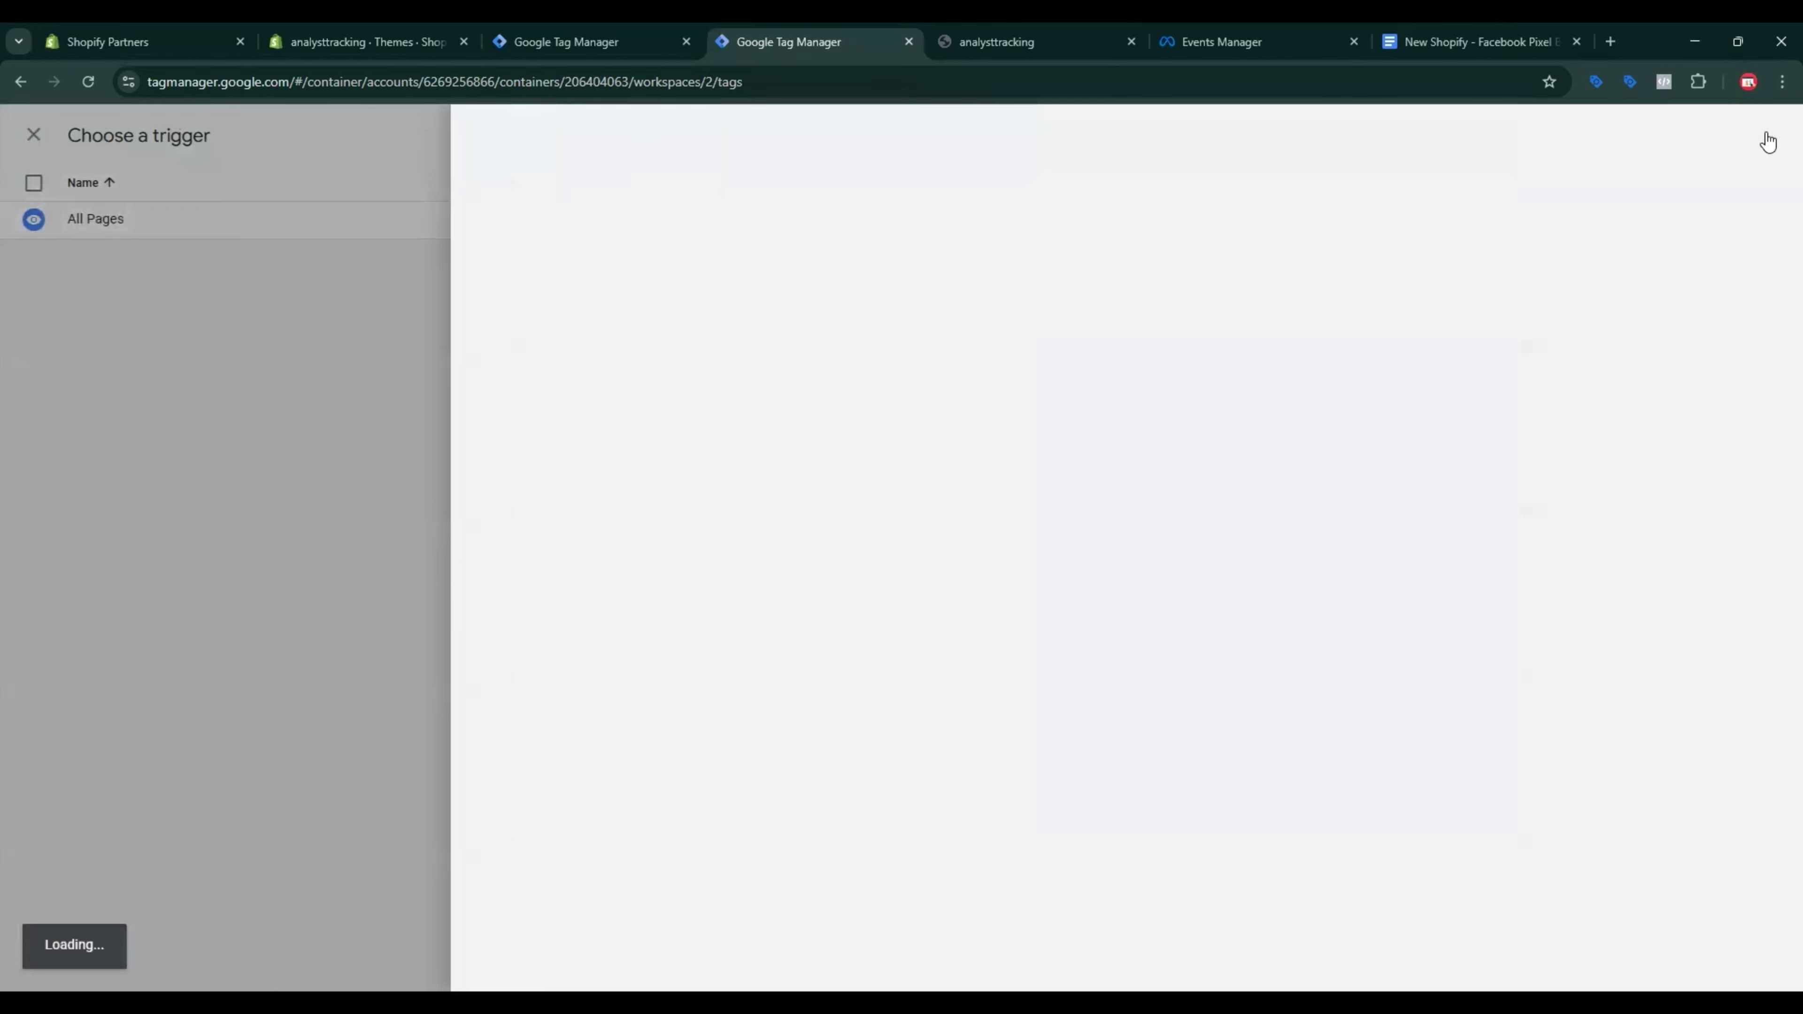
pyautogui.click(1420, 342)
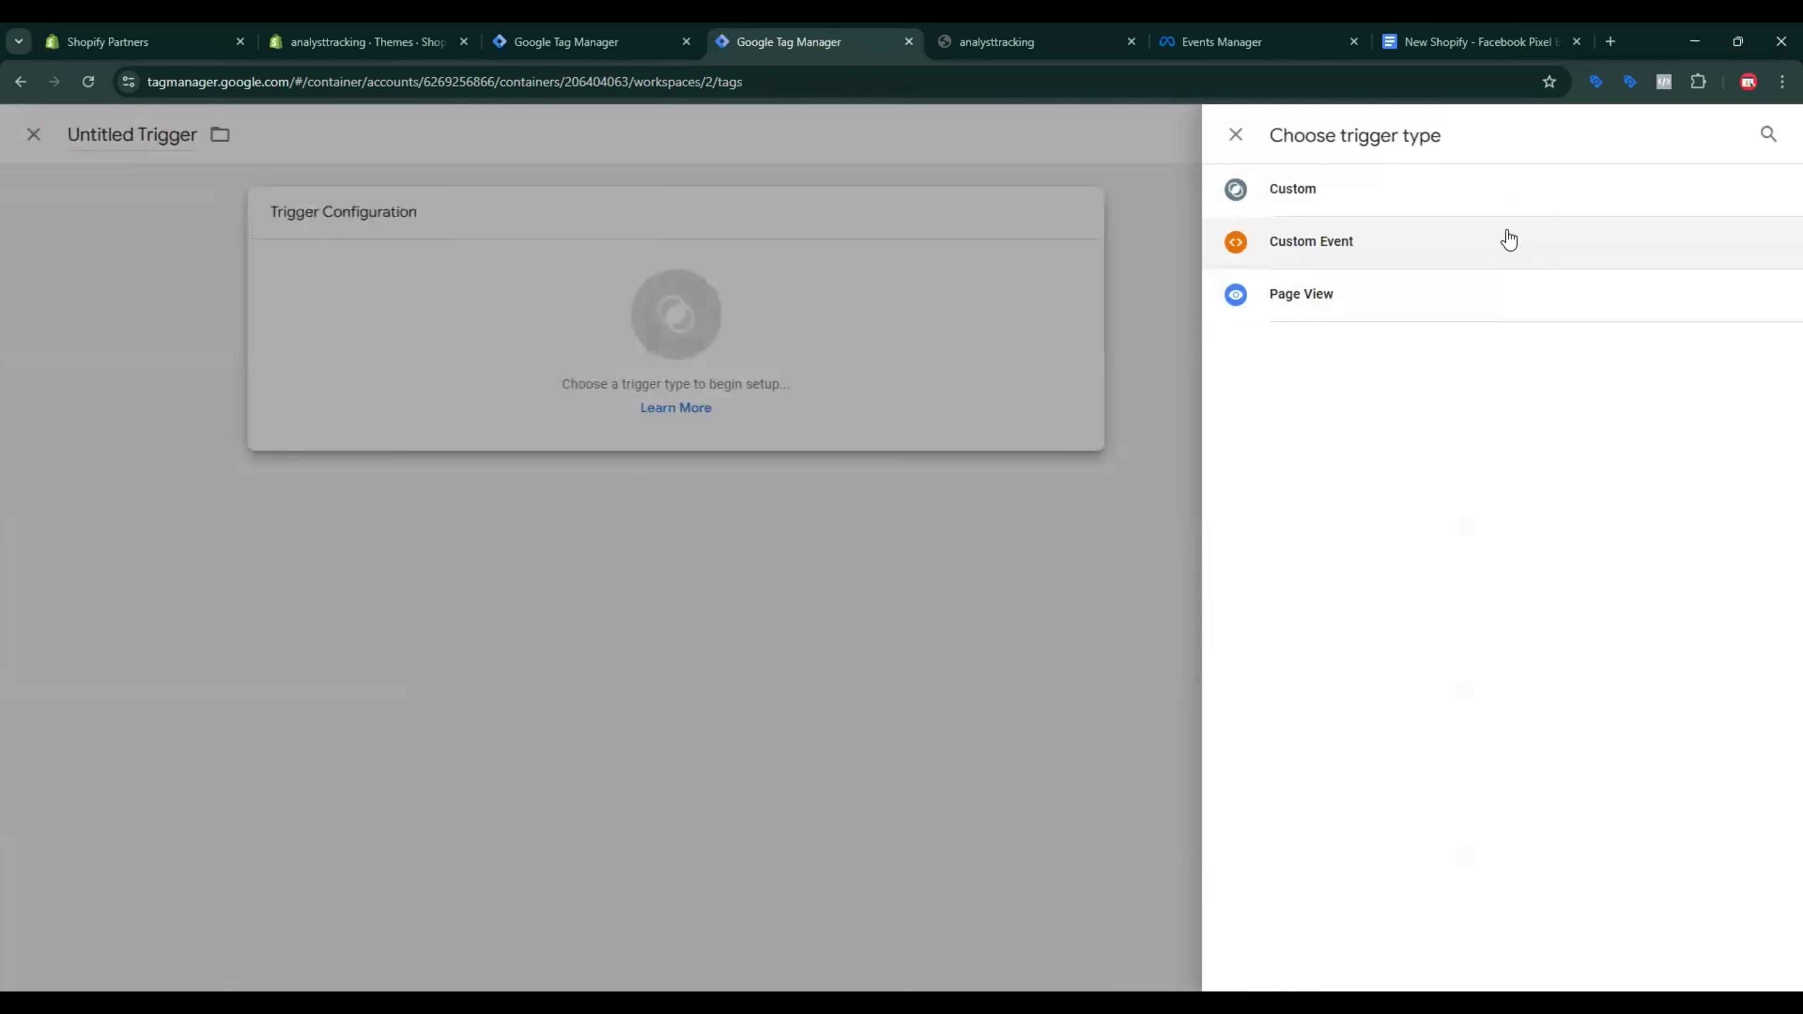
pyautogui.click(1562, 199)
pyautogui.click(892, 399)
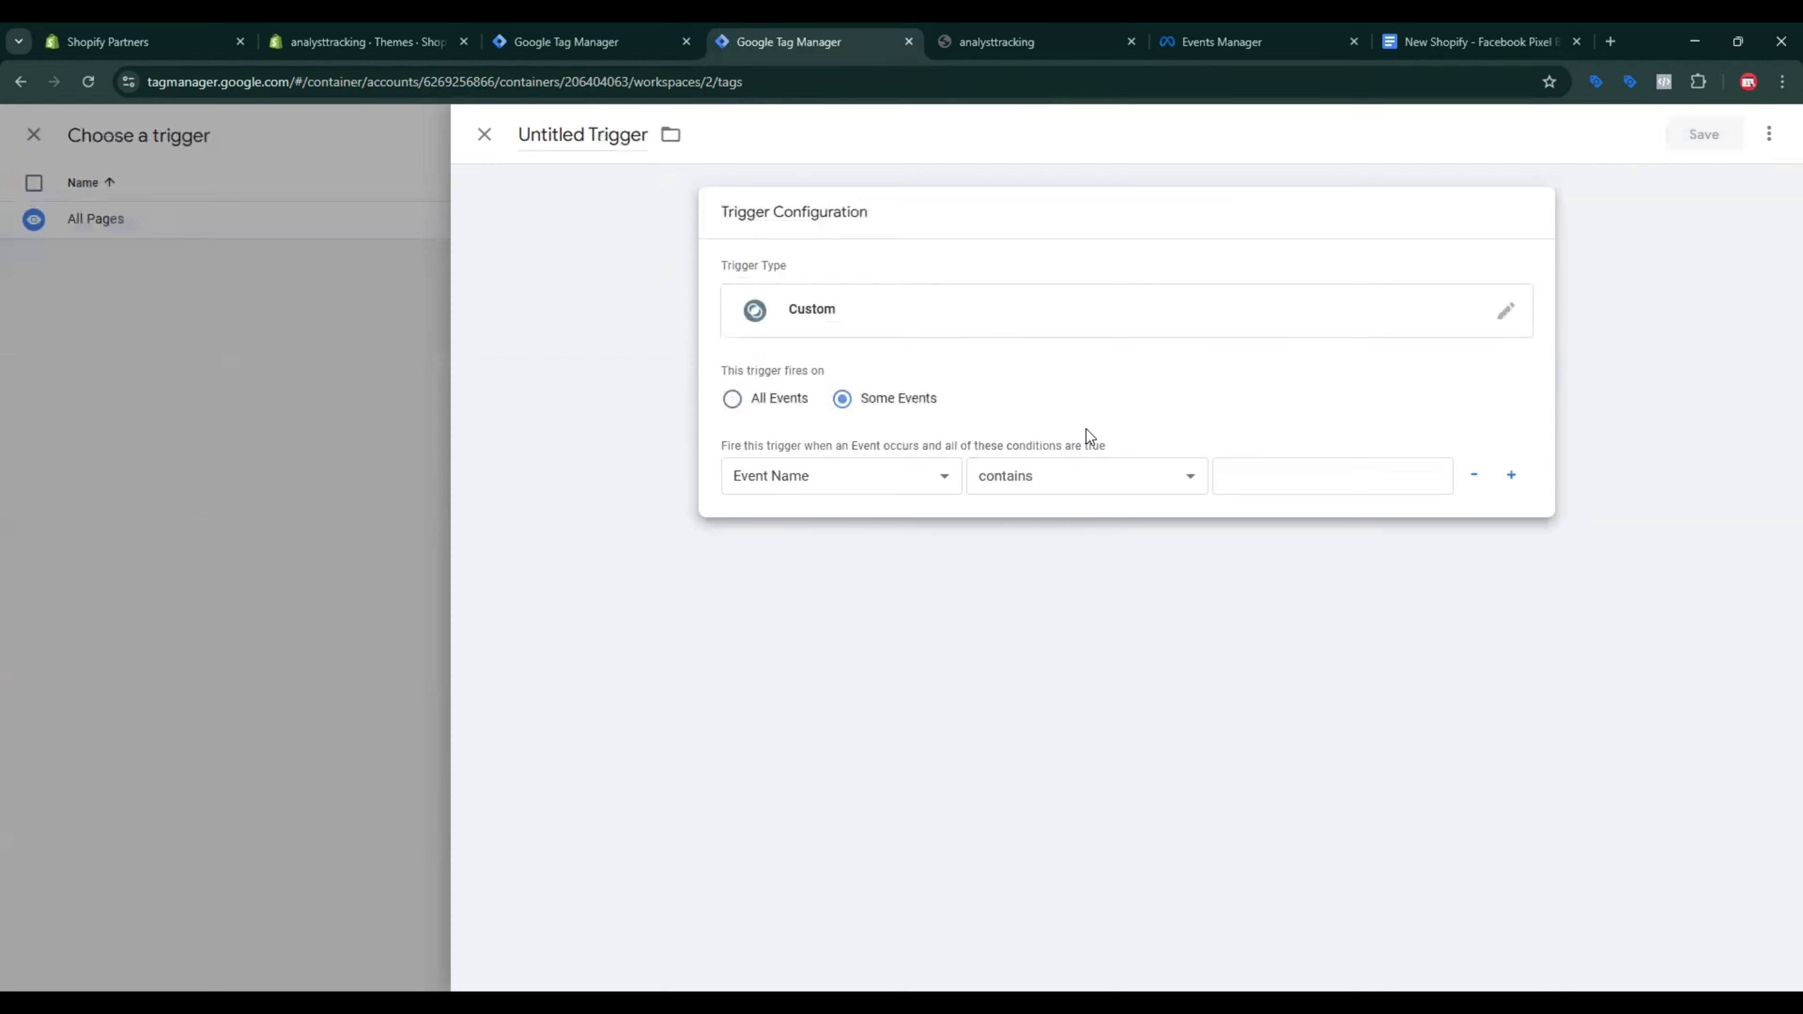
pyautogui.click(1082, 476)
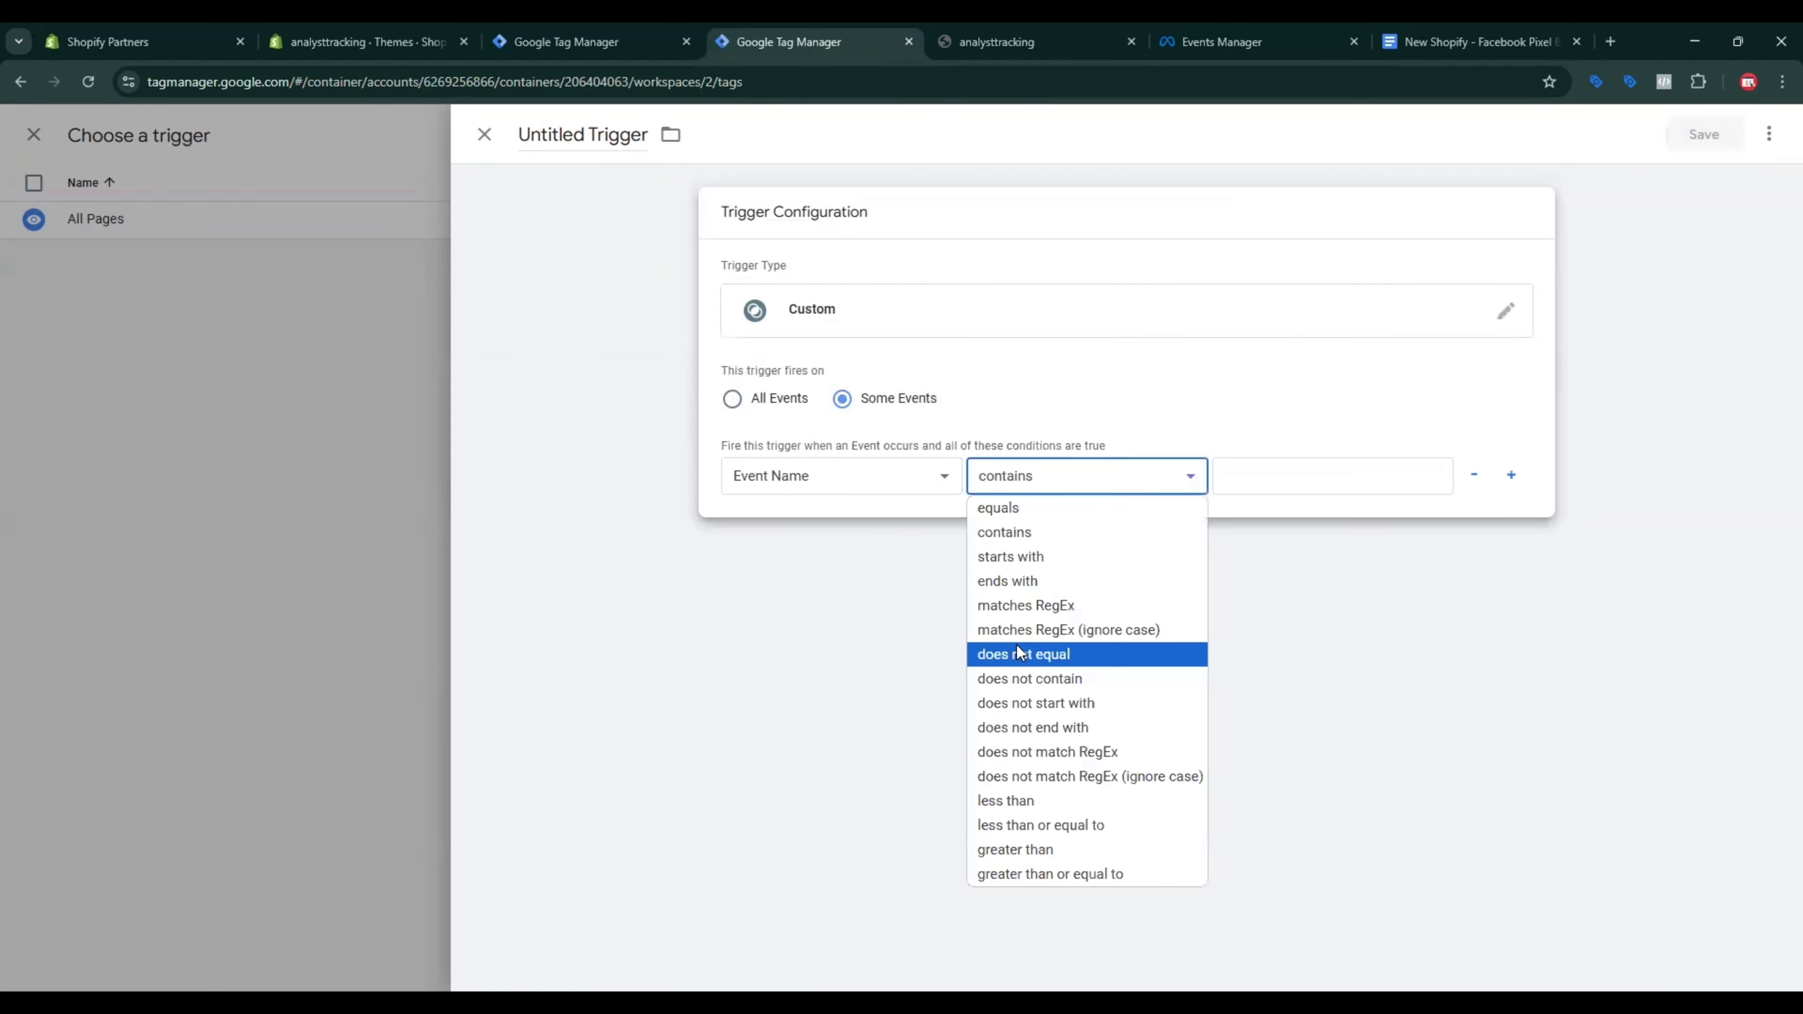
pyautogui.click(1022, 608)
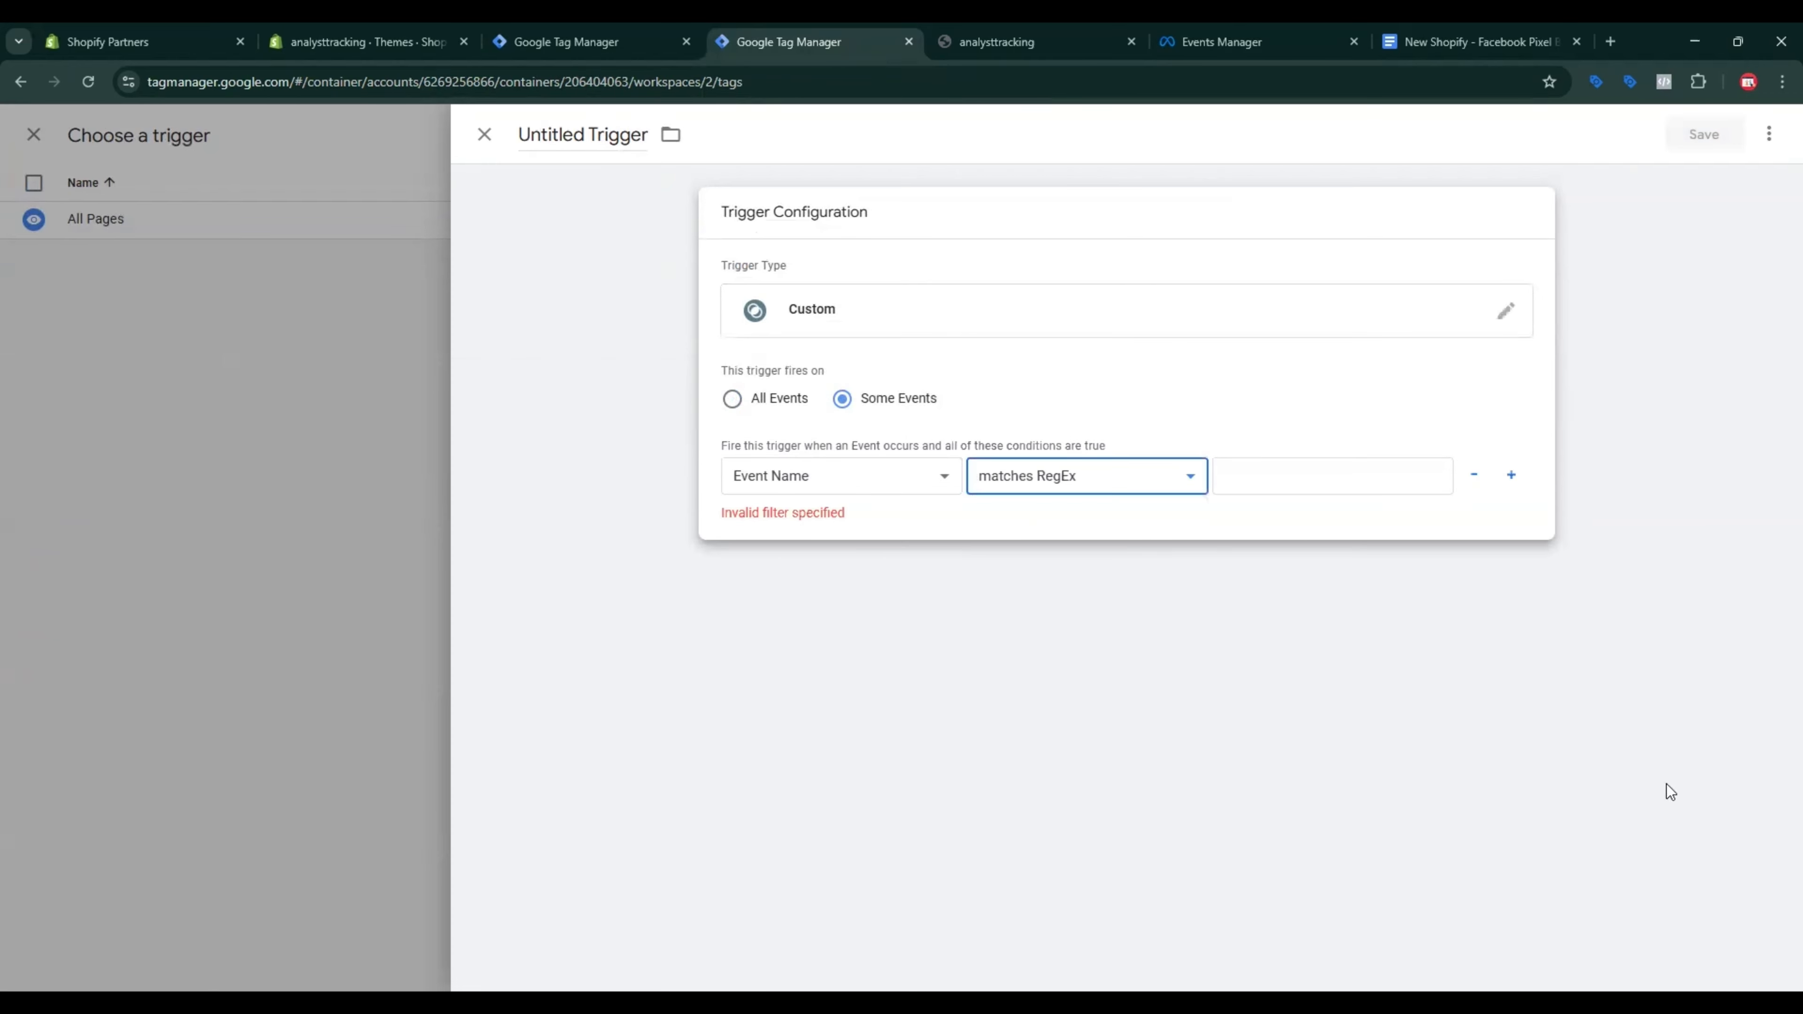
# Step: Copy page_viewed|view_item|add_to_cart|begin_checkout|purchase from the Google Docs guide into the trigger condition and save the trigger as Custom - Server
pyautogui.click(1434, 30)
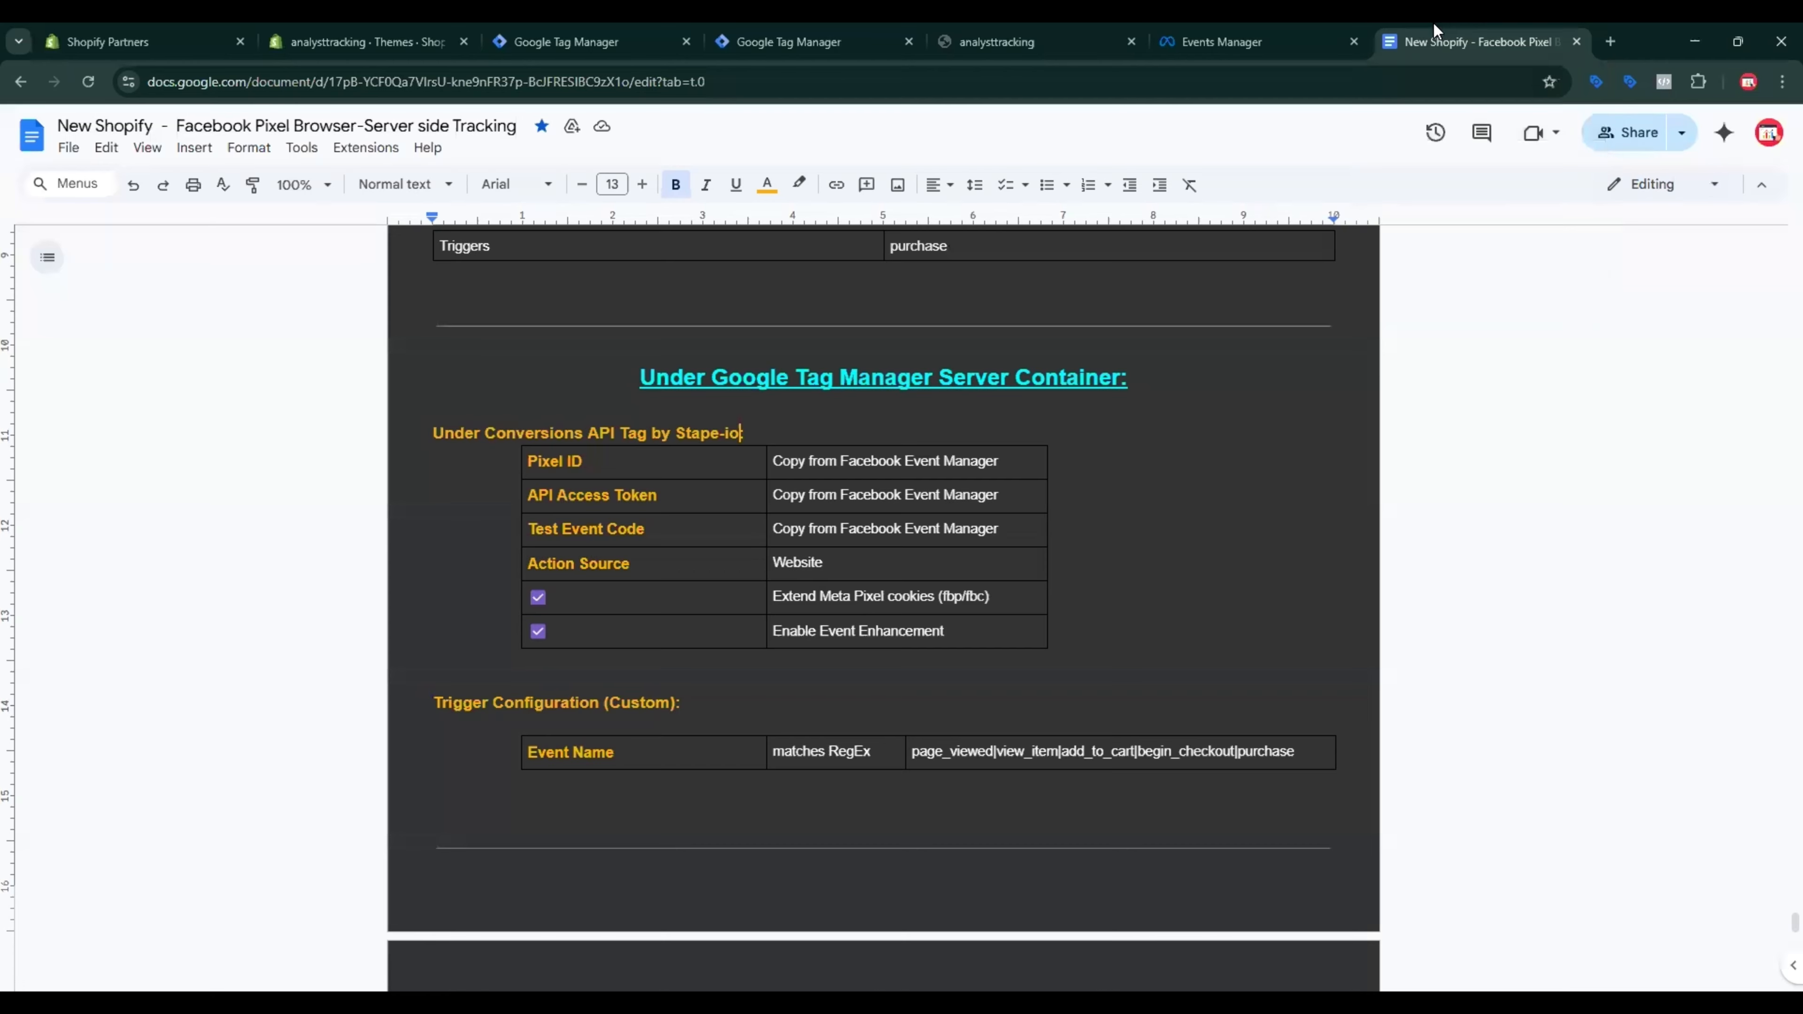
pyautogui.tripleClick(980, 754)
pyautogui.click(804, 42)
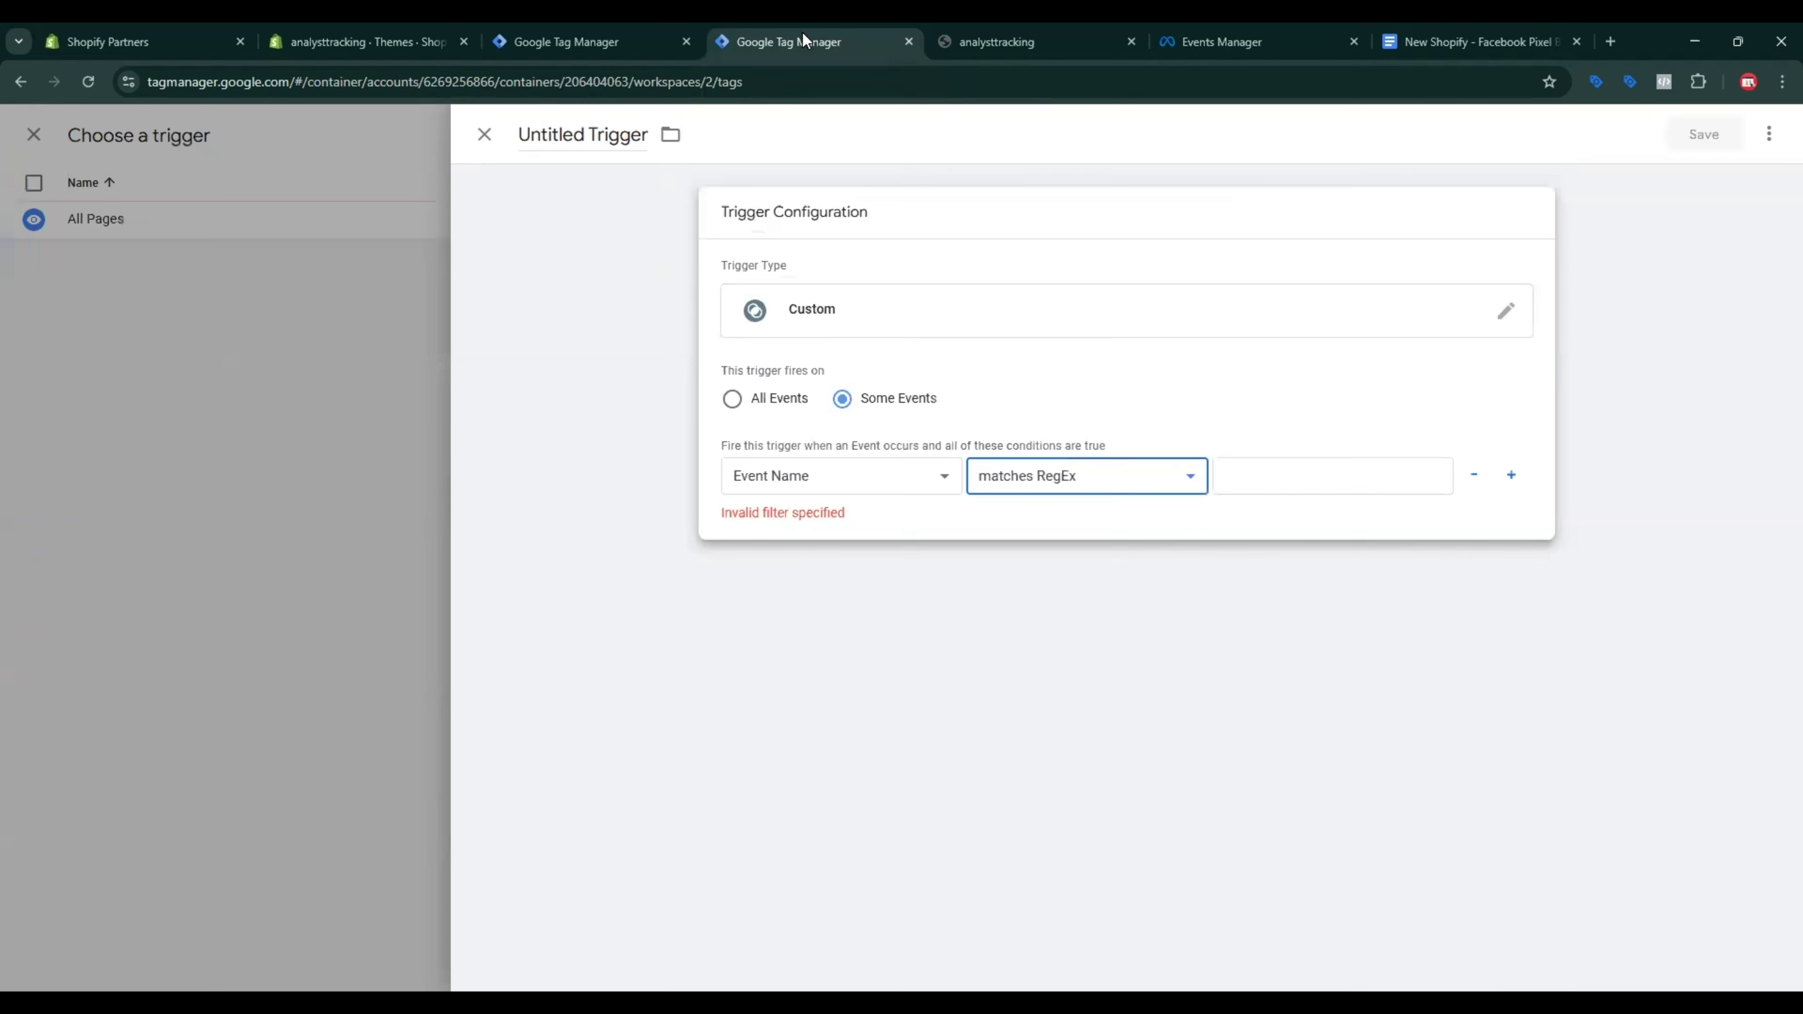
pyautogui.click(1282, 467)
pyautogui.hotkey('ctrl', 'v')
pyautogui.click(1704, 133)
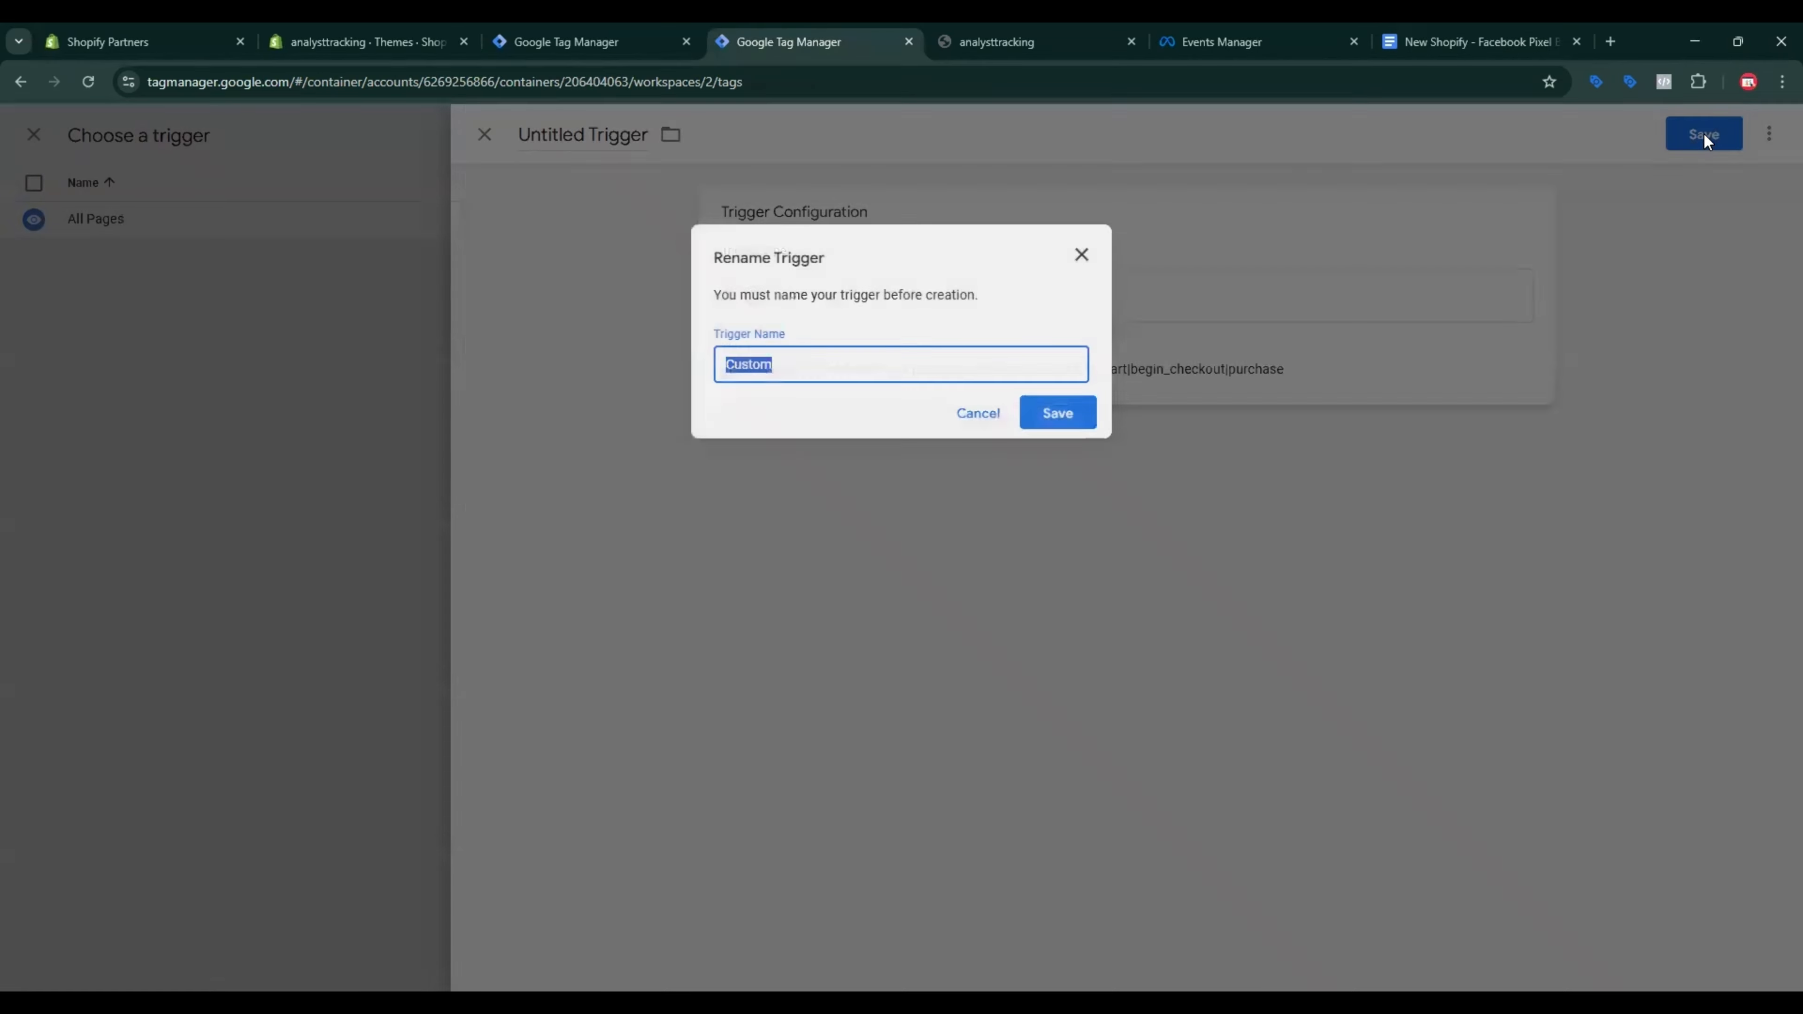
pyautogui.write('Custom - Server')
pyautogui.click(881, 363)
pyautogui.press('Return')
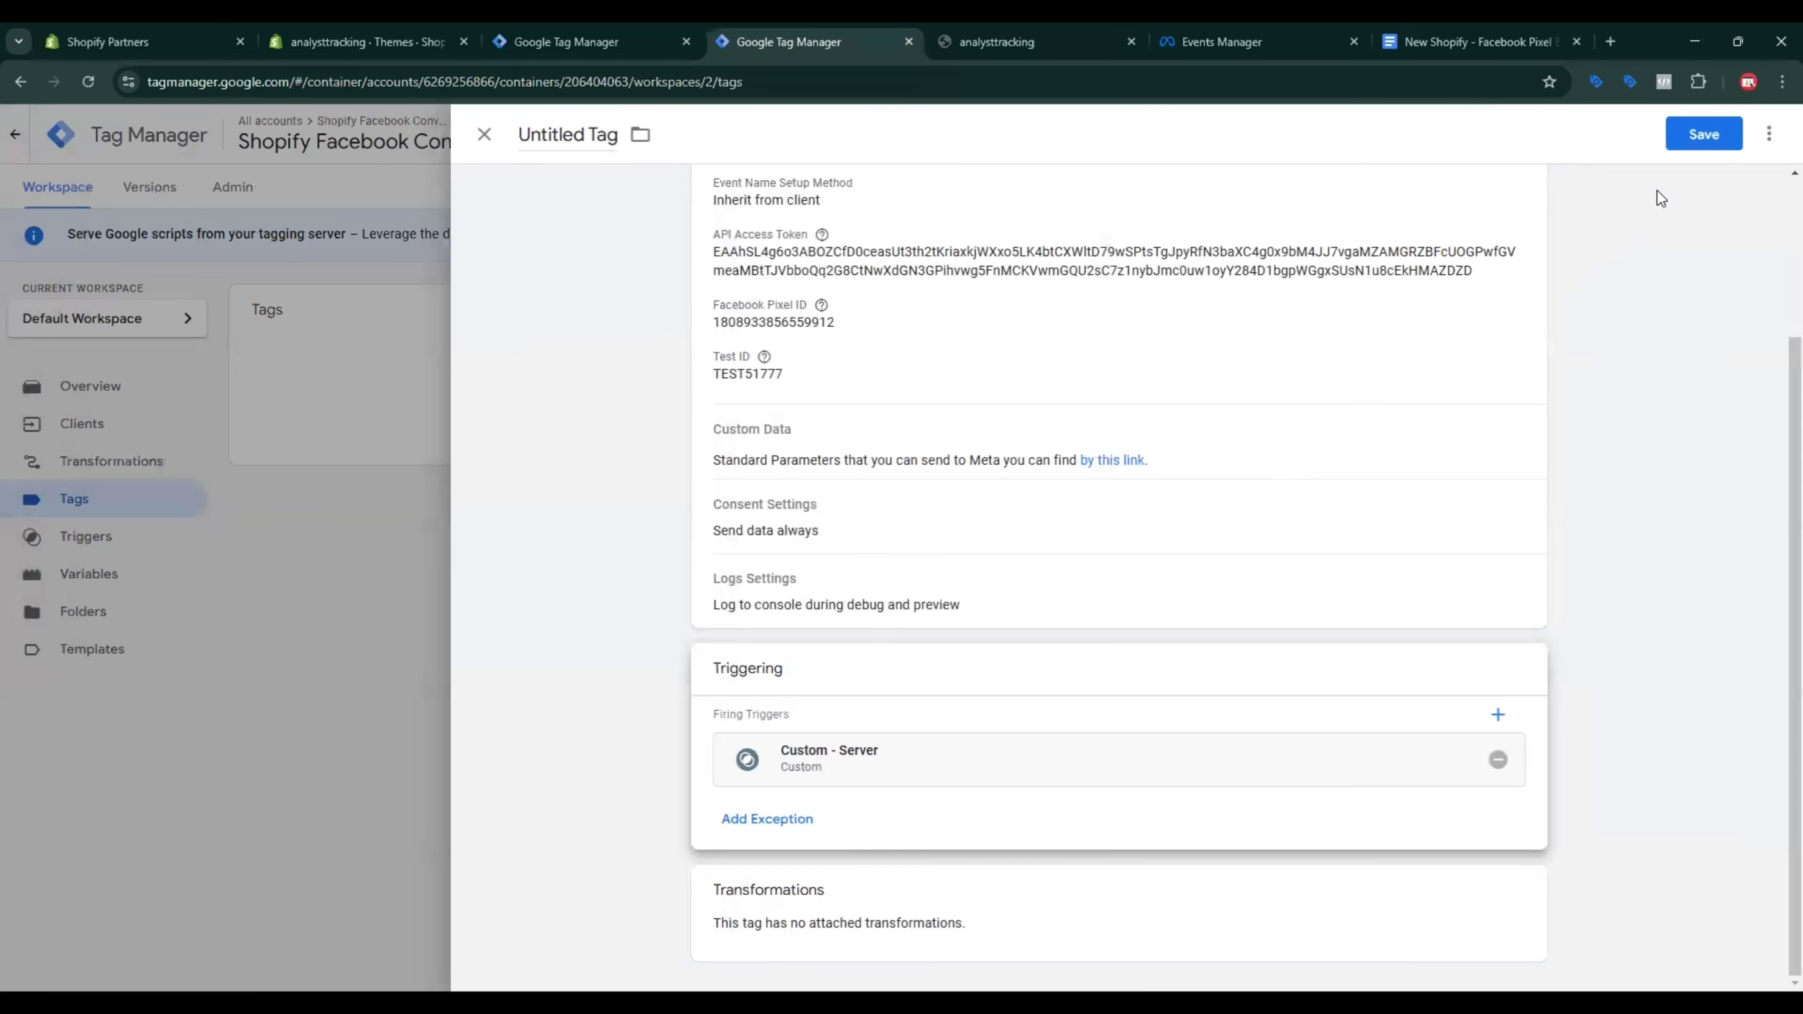
# Step: Save the tag as Facebook Conversion API and publish the server container's workspace changes without a version name
pyautogui.click(1703, 134)
pyautogui.click(1087, 426)
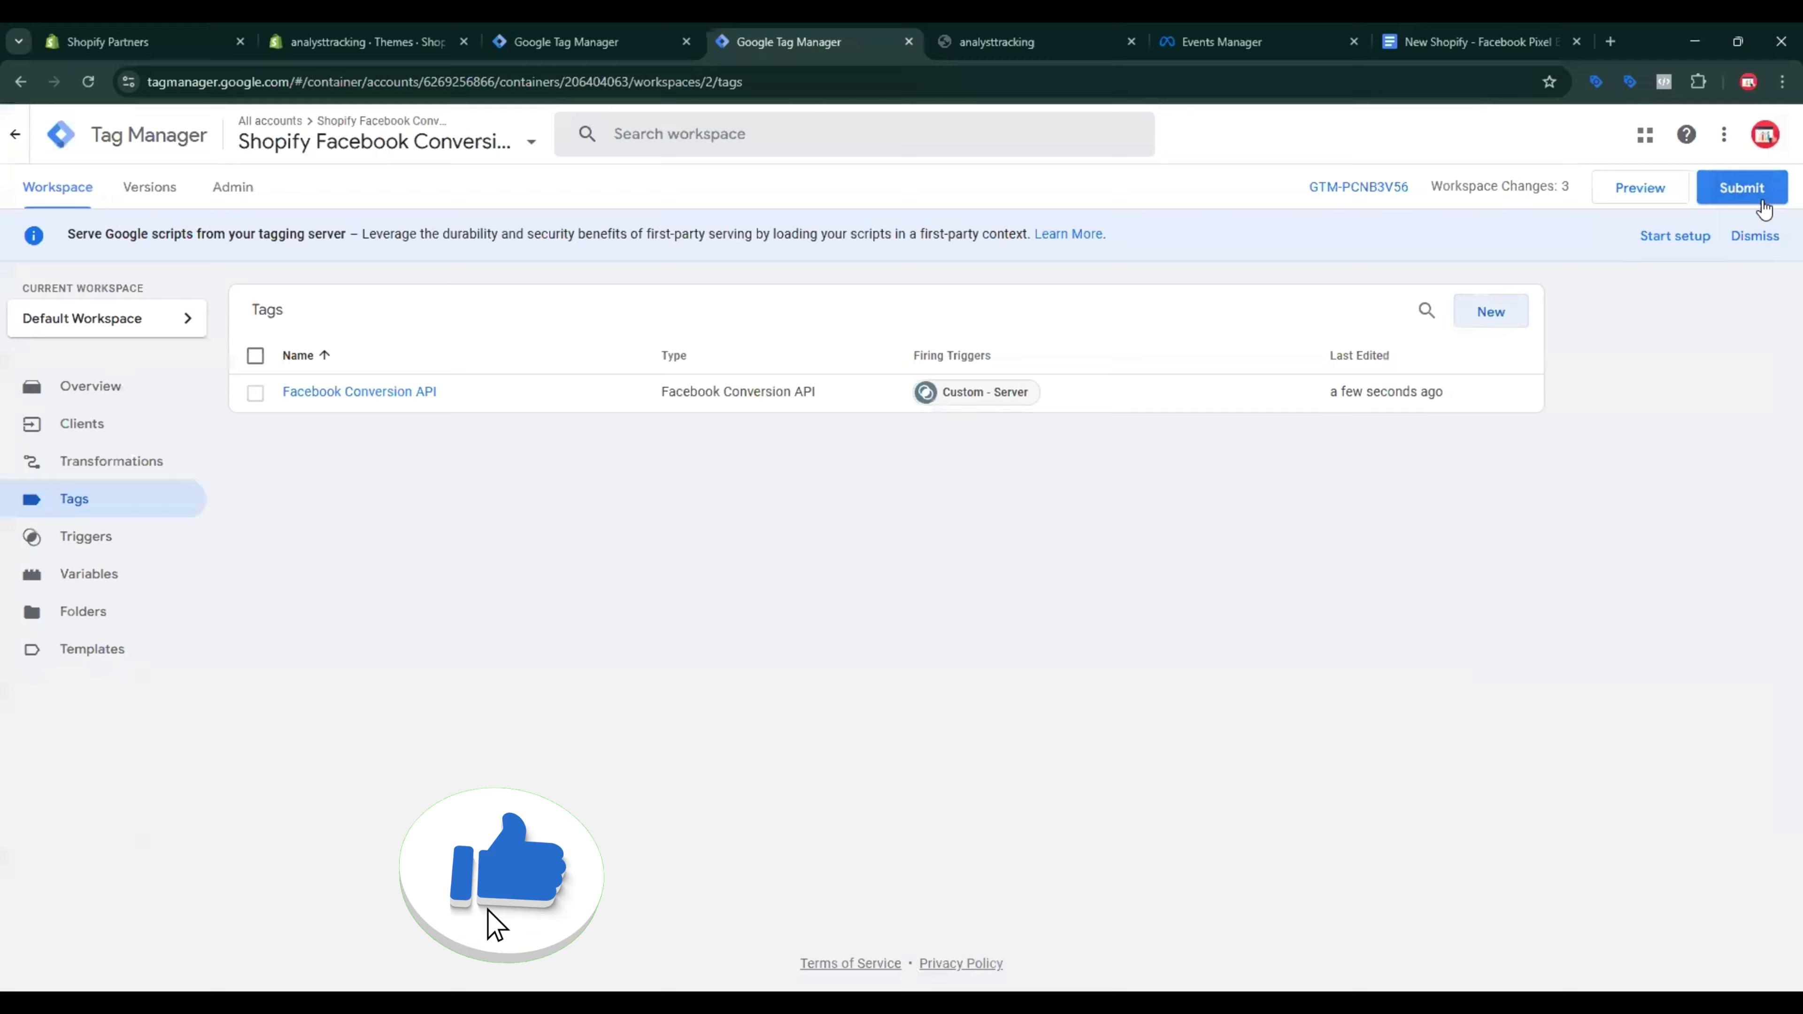
pyautogui.click(1760, 200)
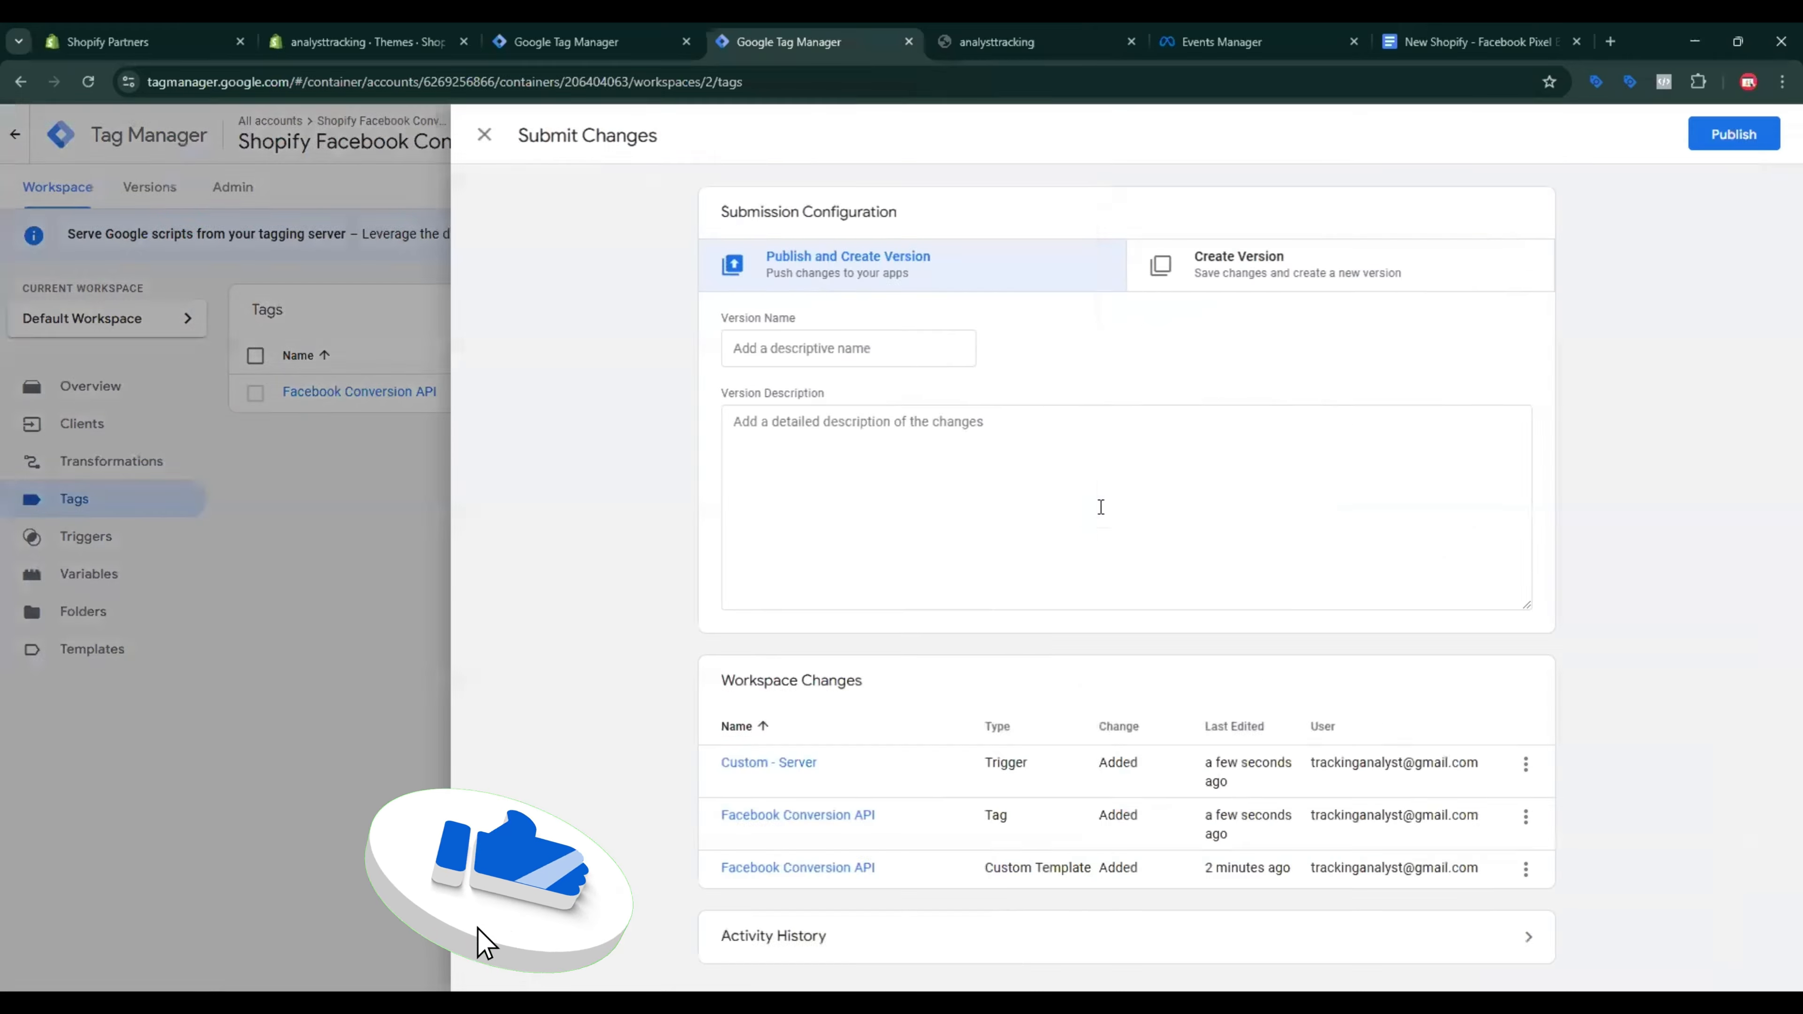
pyautogui.click(1731, 133)
pyautogui.click(1131, 685)
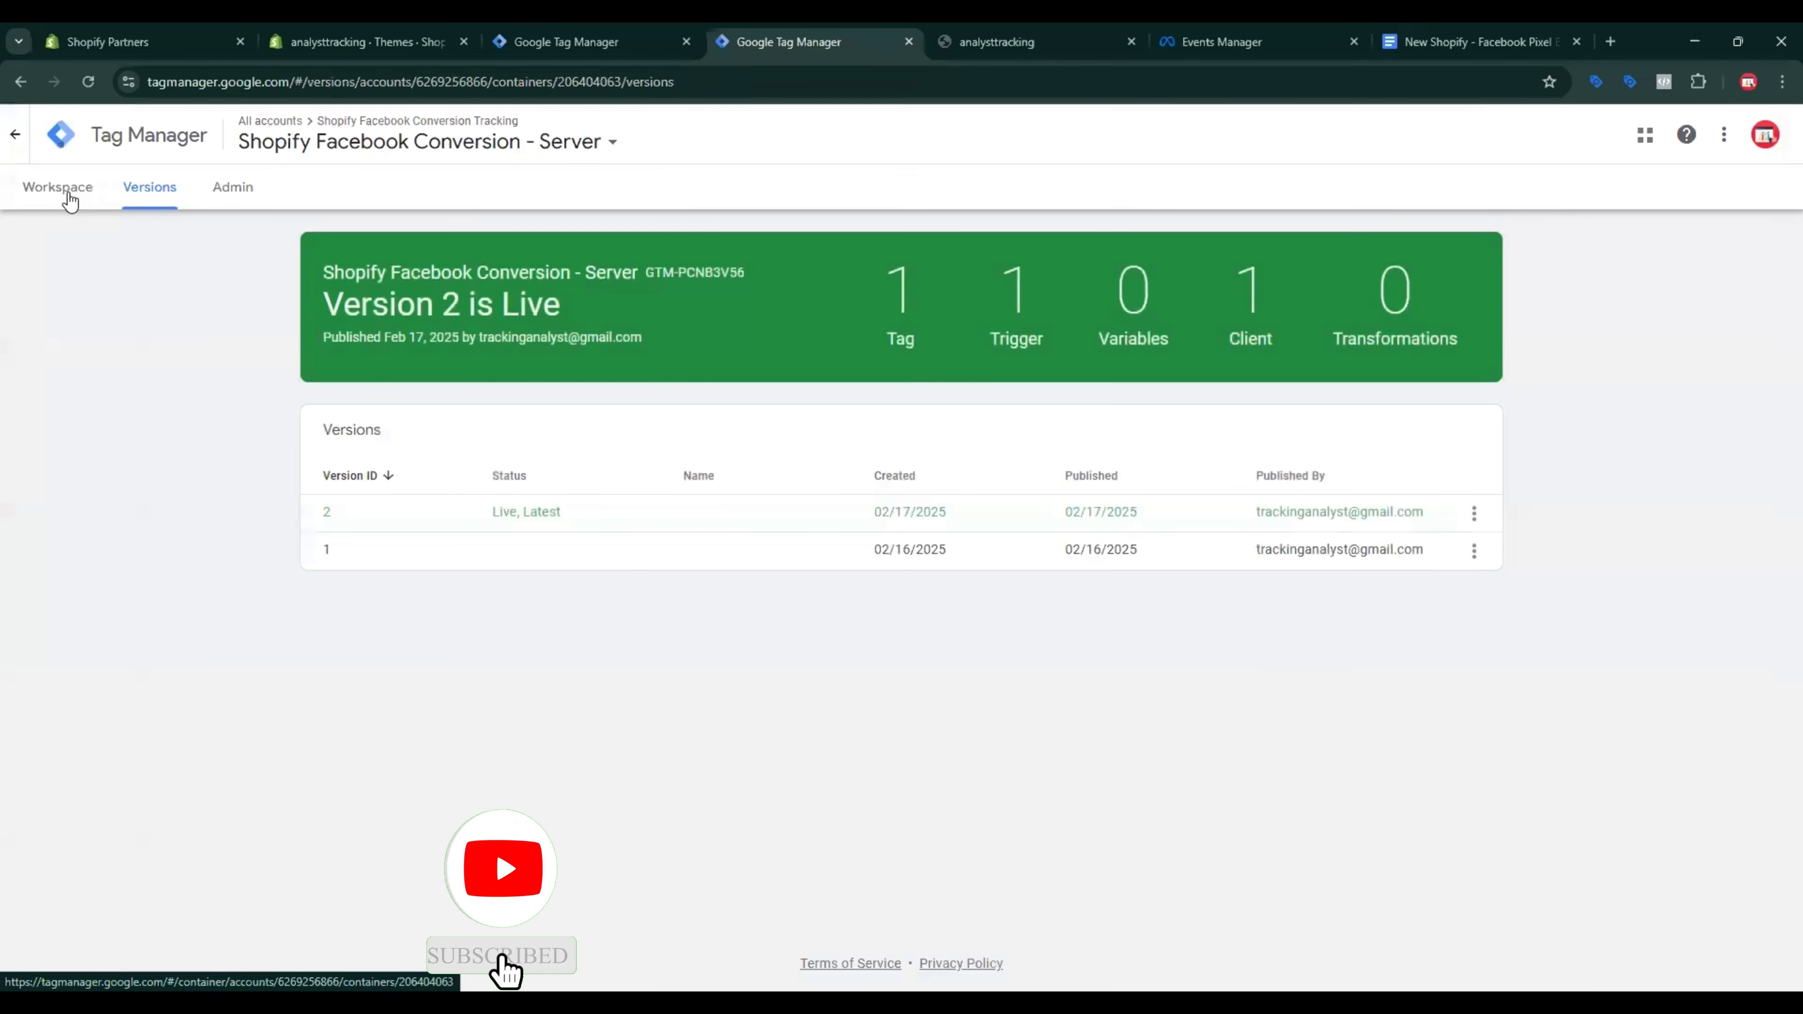
pyautogui.click(65, 193)
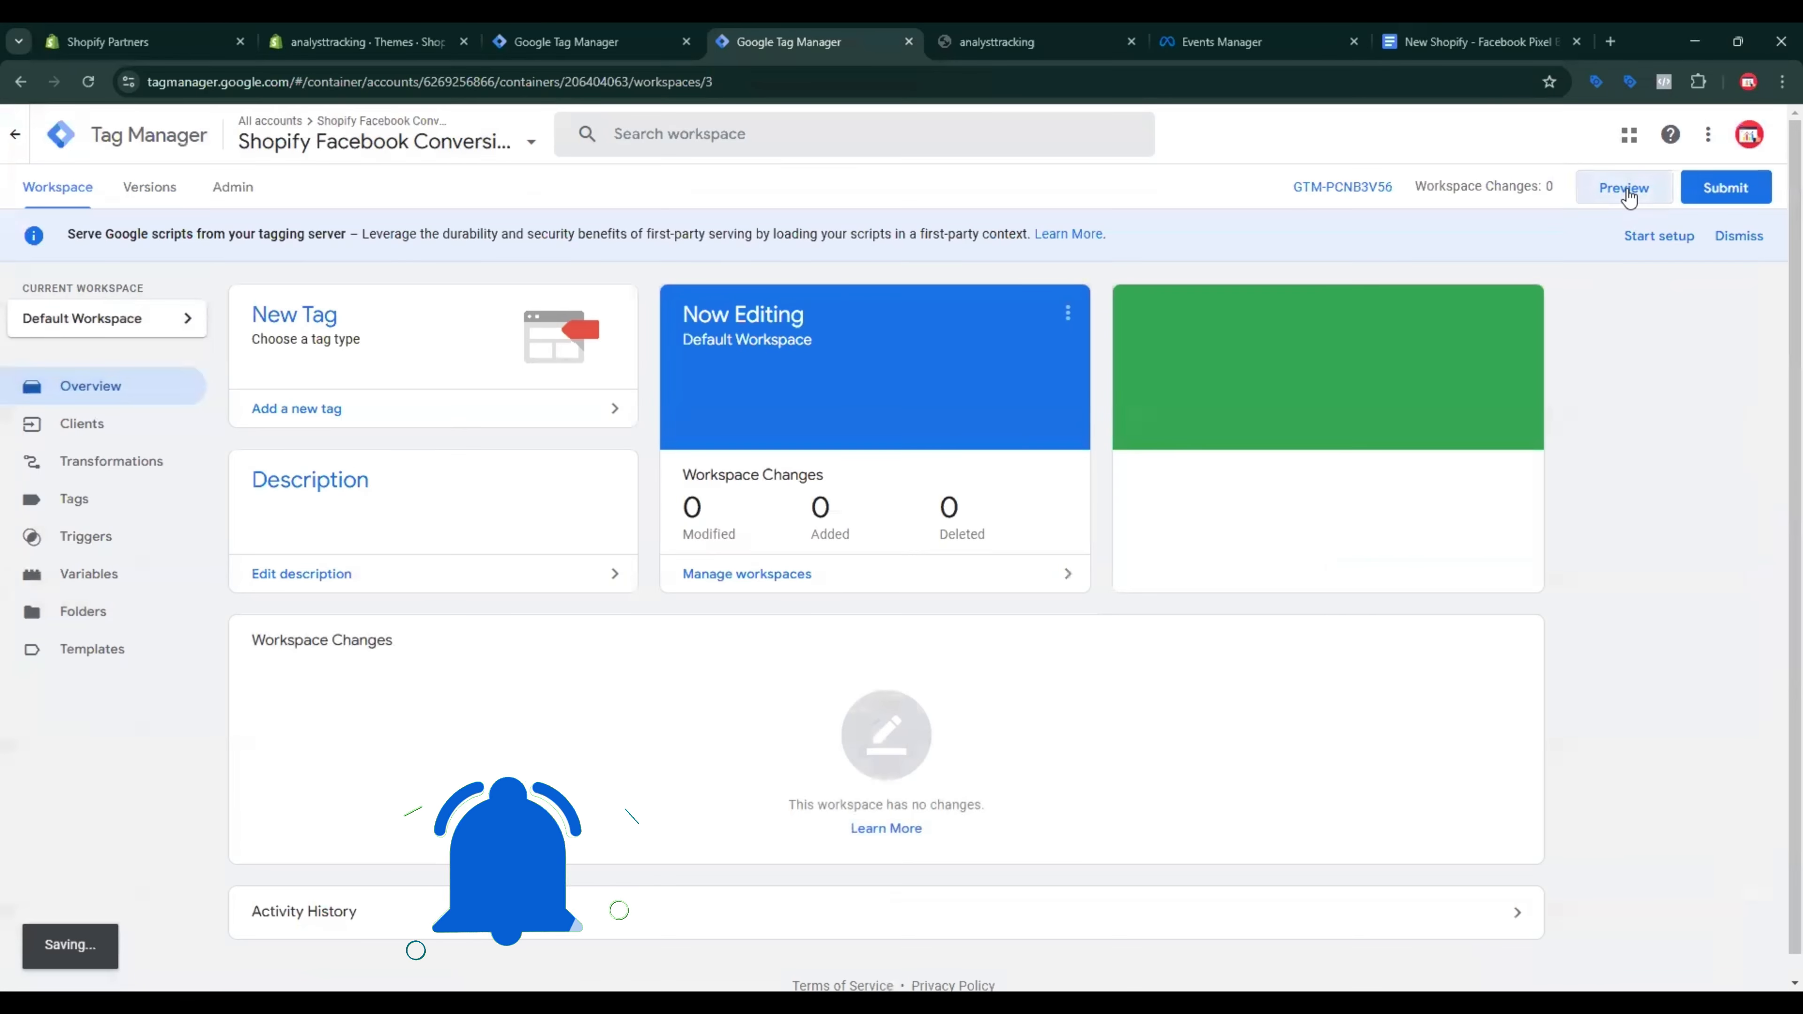
pyautogui.click(1628, 190)
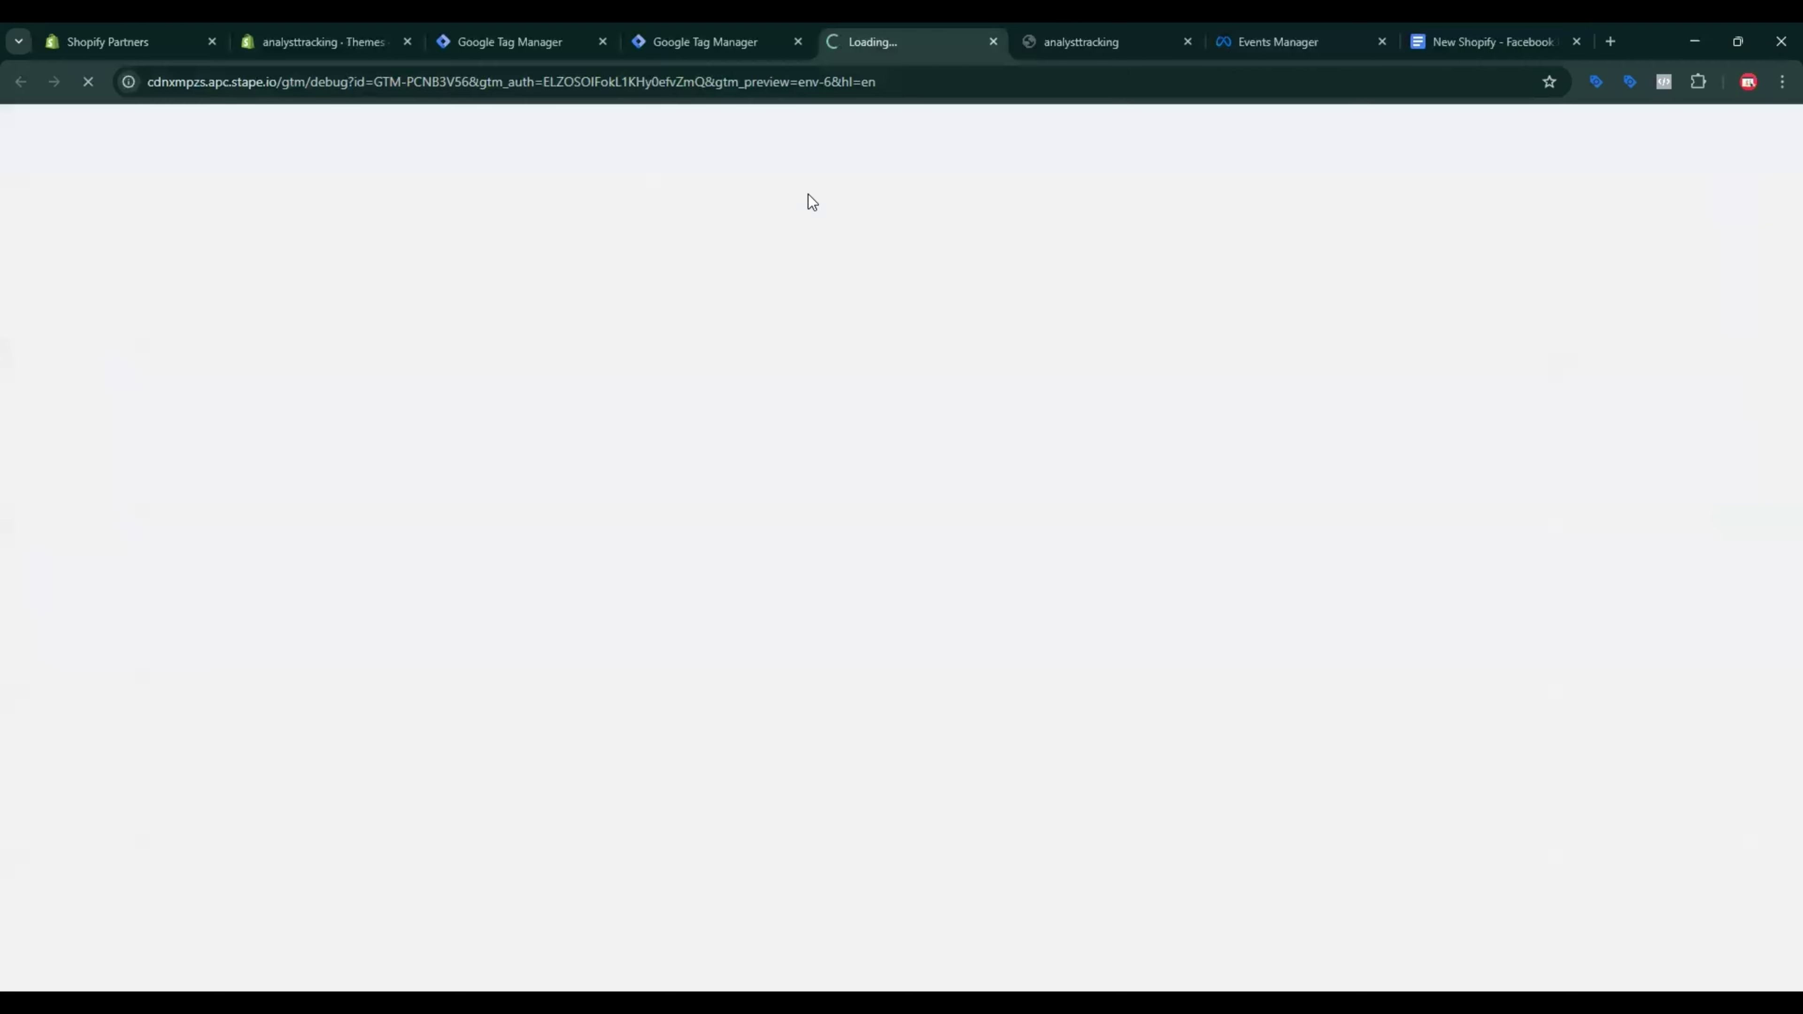
pyautogui.click(555, 34)
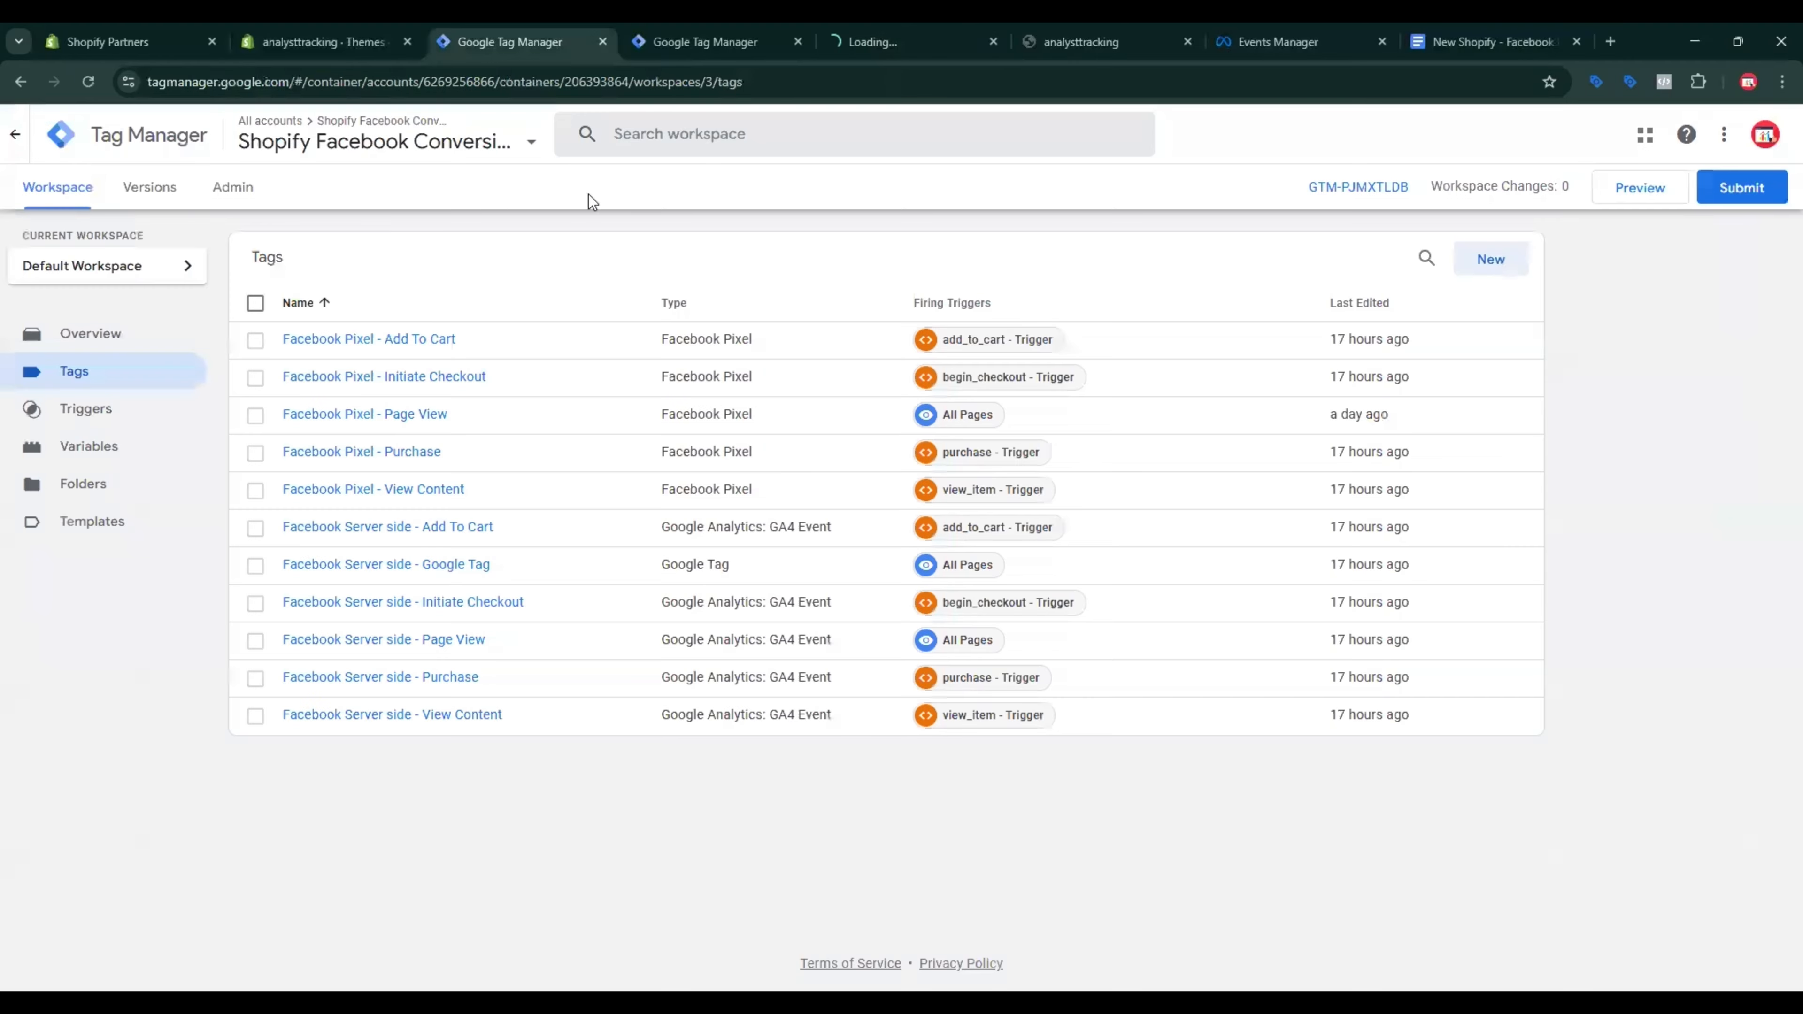
pyautogui.click(1642, 198)
pyautogui.press('Down')
pyautogui.press('Down')
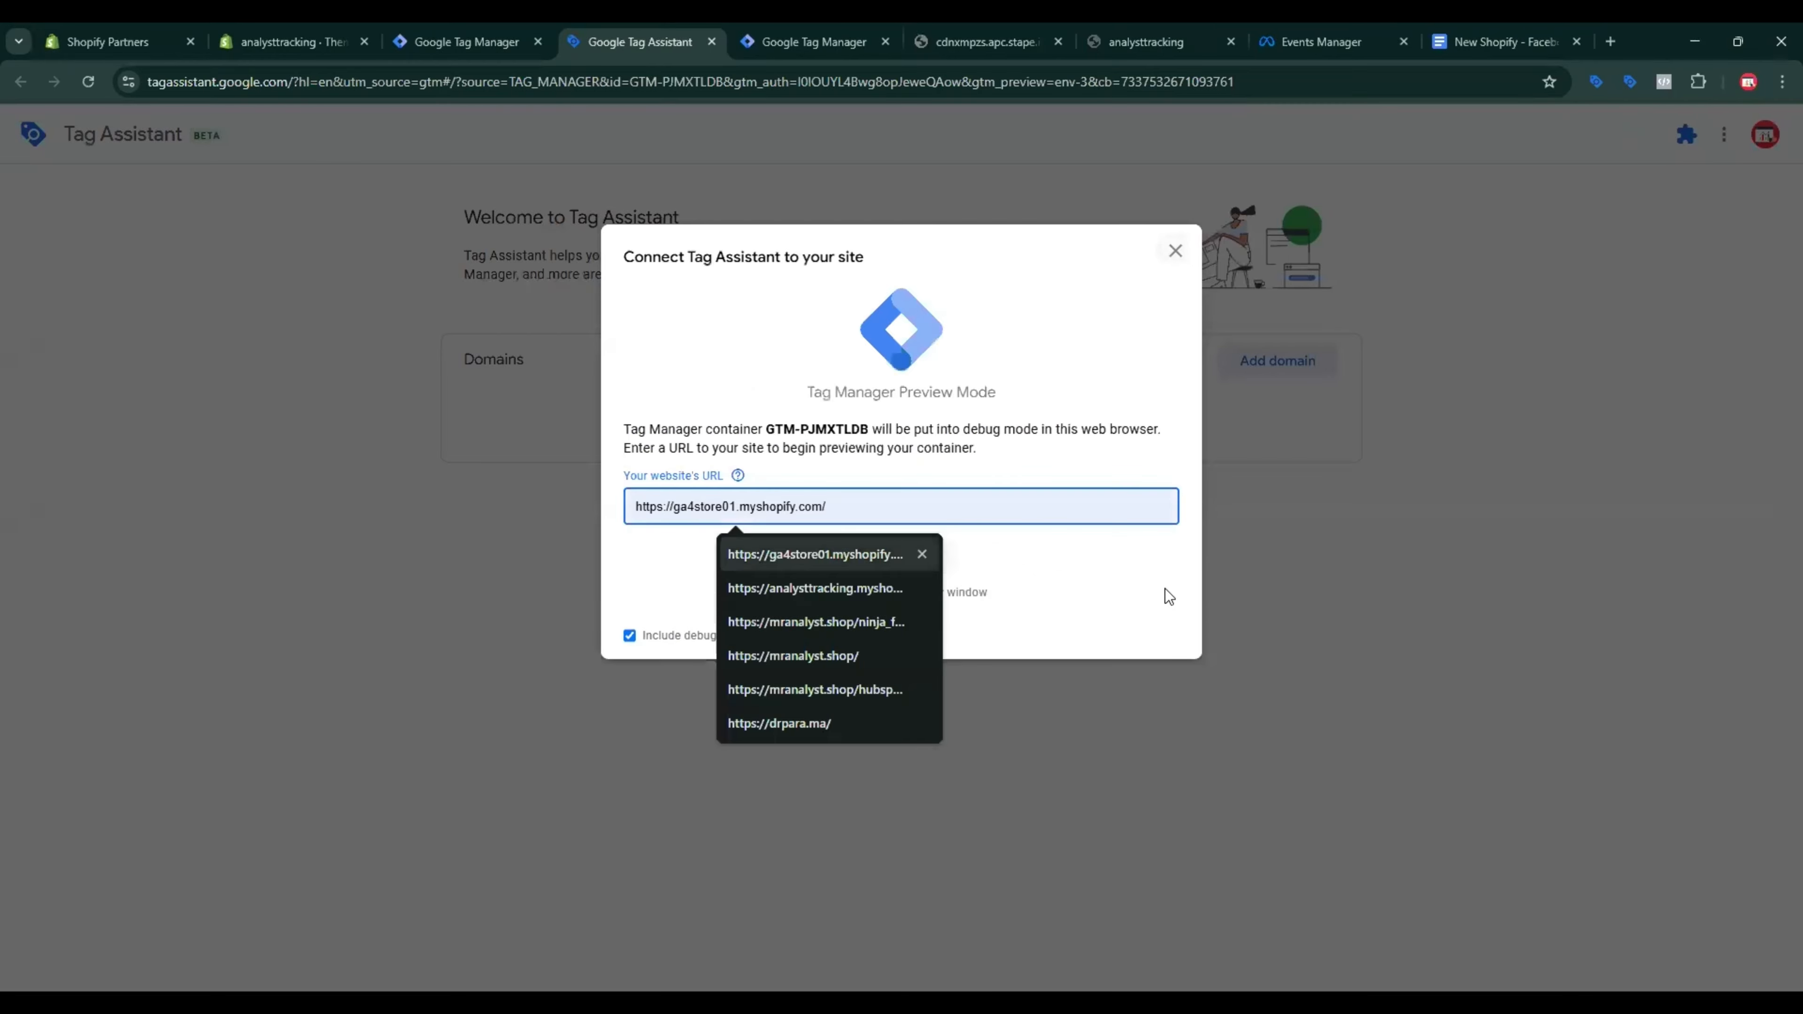
pyautogui.press('Return')
pyautogui.press('Return')
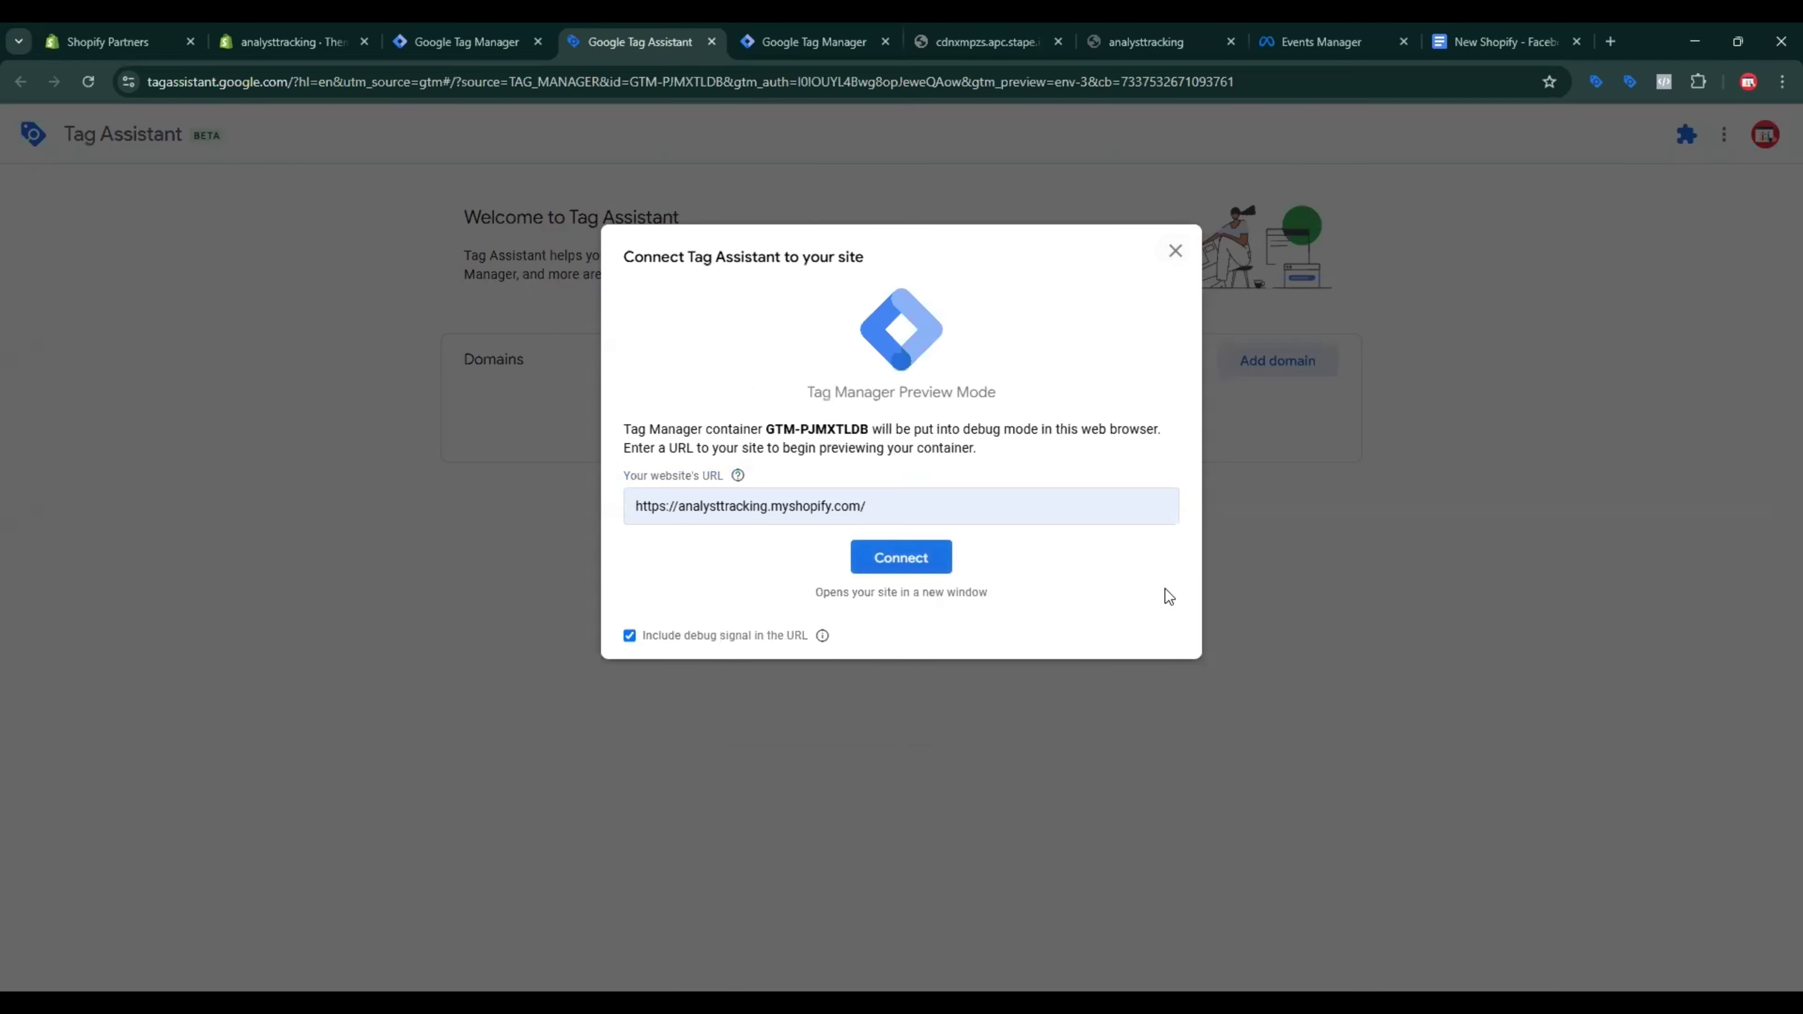
# Step: Add the 12" Lcd Writing Digital Drawing Tablet from the store's featured products to the cart and view the cart
pyautogui.scroll(-3, 504, 524)
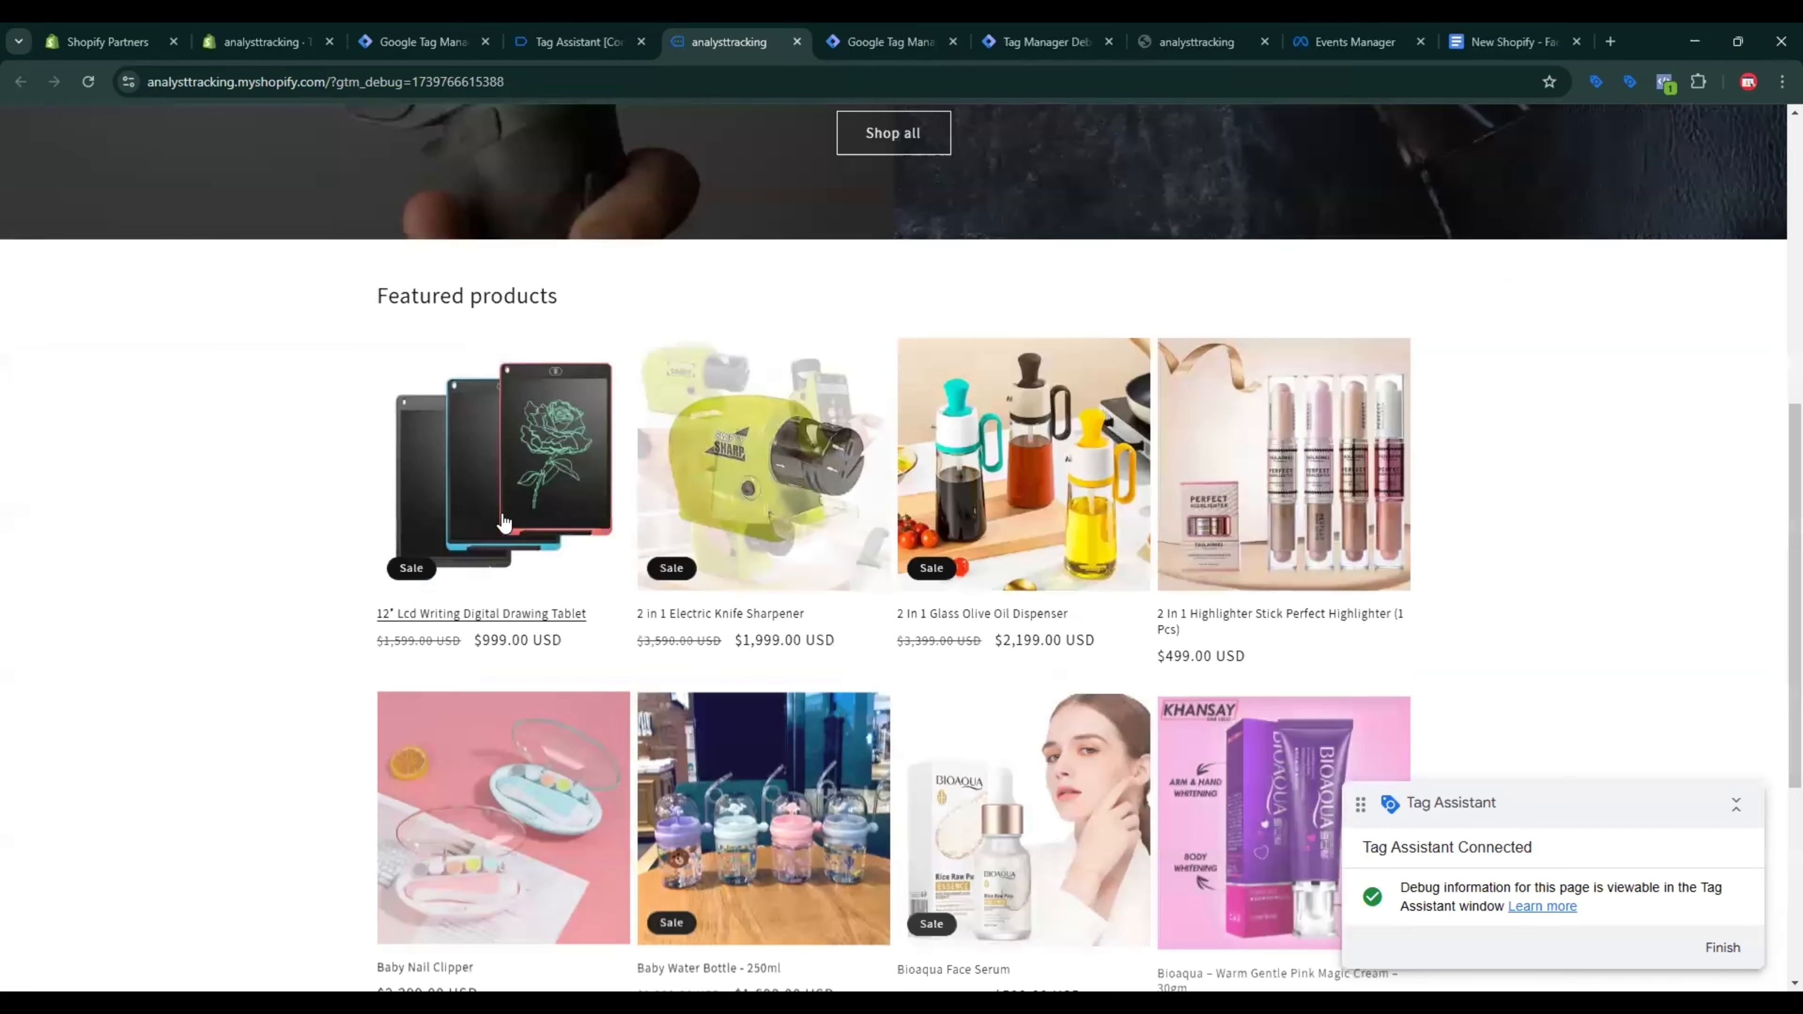
pyautogui.click(503, 524)
pyautogui.click(1260, 580)
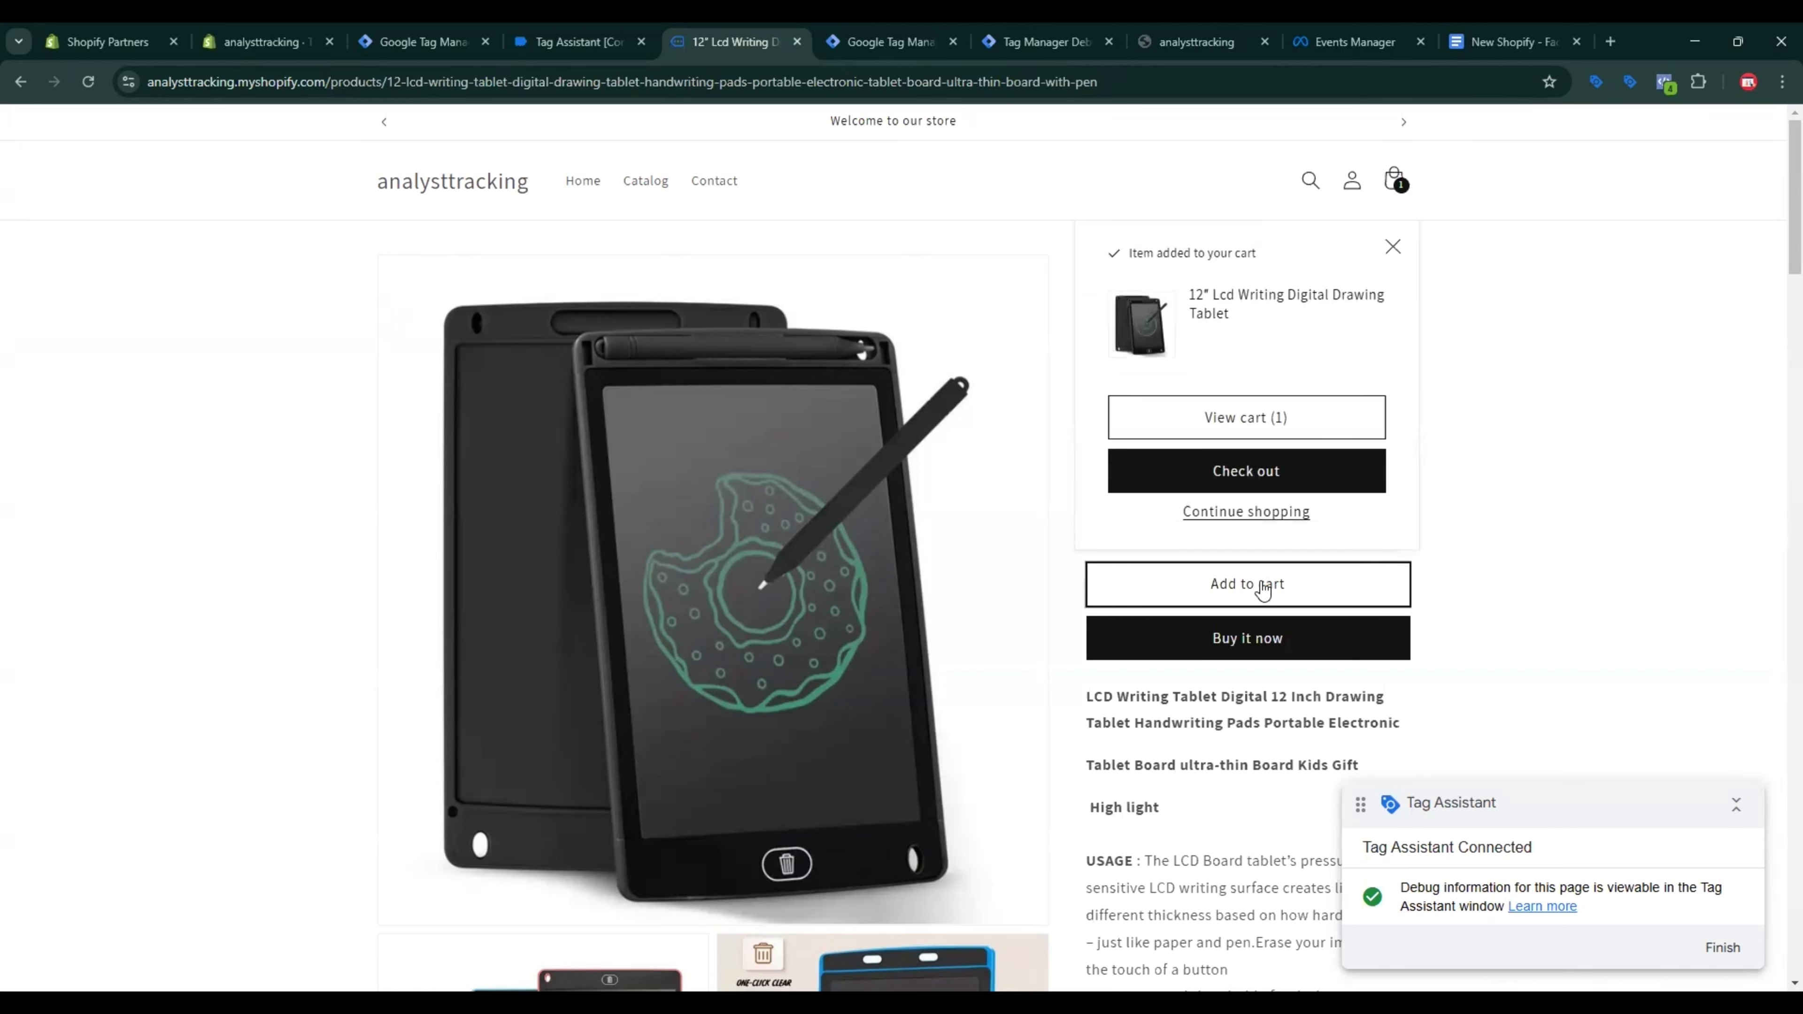
pyautogui.click(1244, 418)
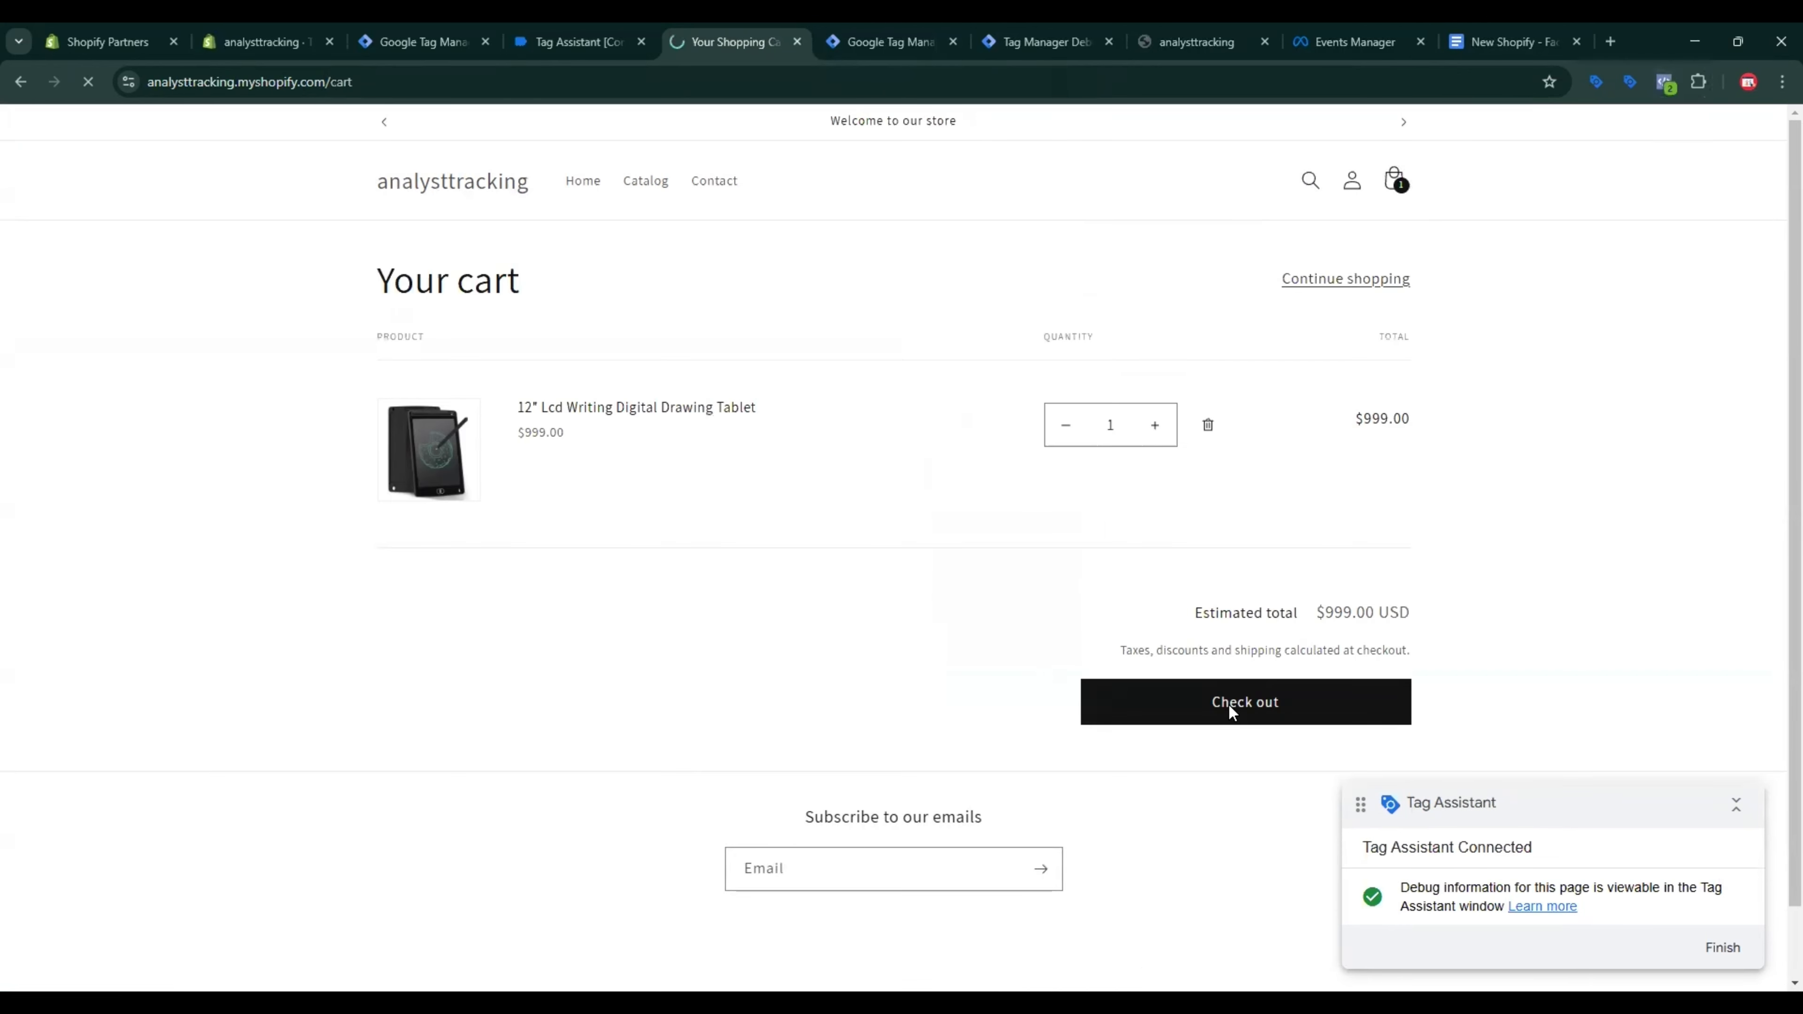
# Step: Check out the cart and complete the test order for the drawing tablet
pyautogui.click(1228, 703)
pyautogui.click(497, 273)
pyautogui.click(515, 330)
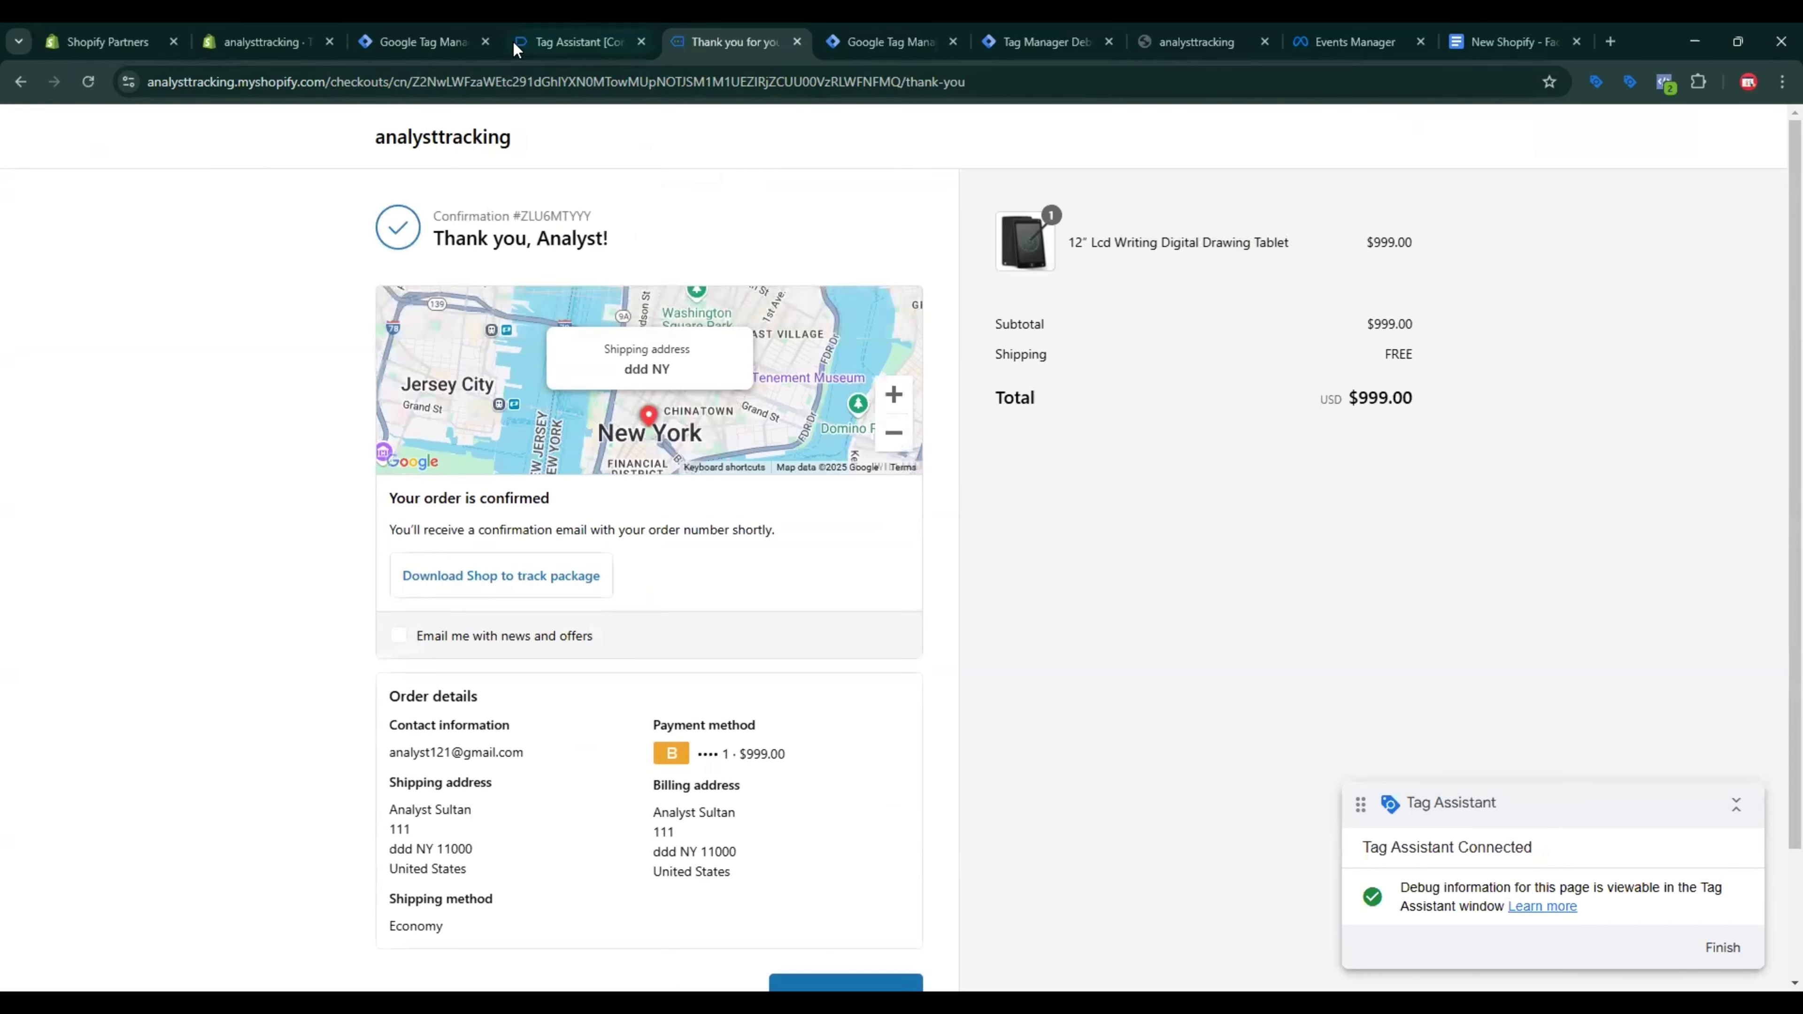
# Step: Review the fired tags in Tag Assistant and inspect the purchase event's requests in the server container's debug view
pyautogui.click(579, 41)
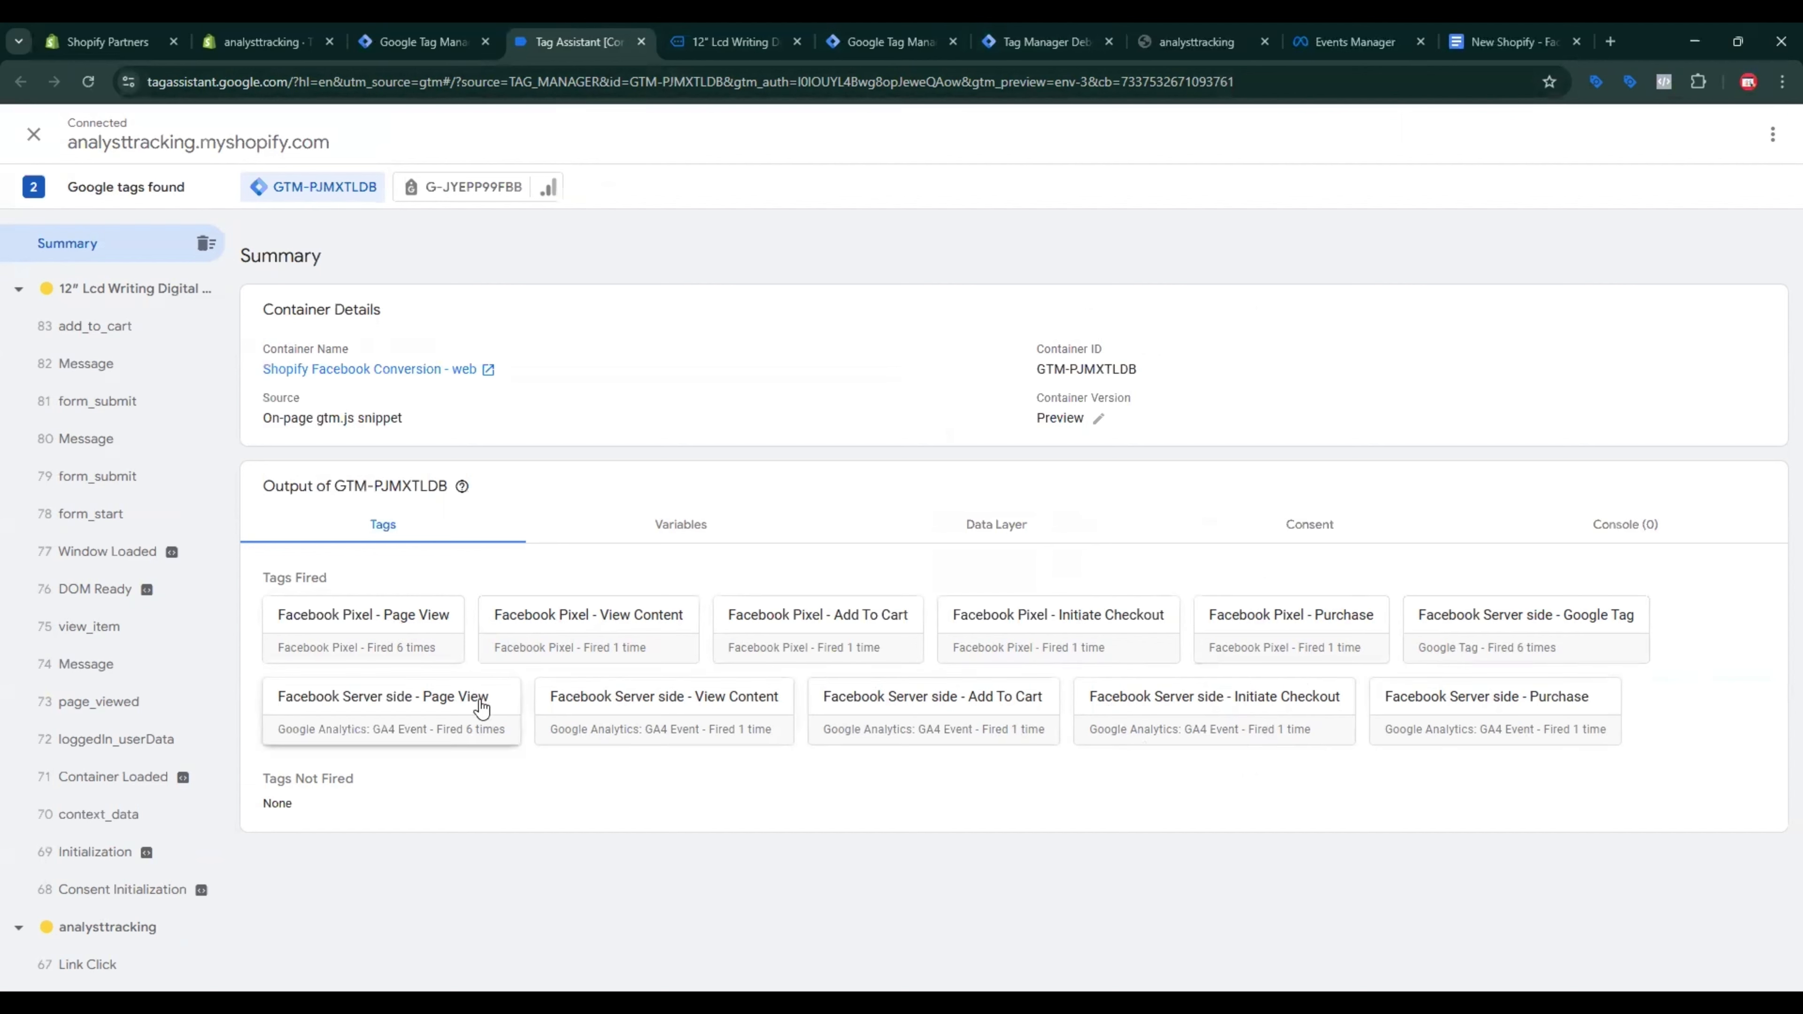
pyautogui.click(1037, 36)
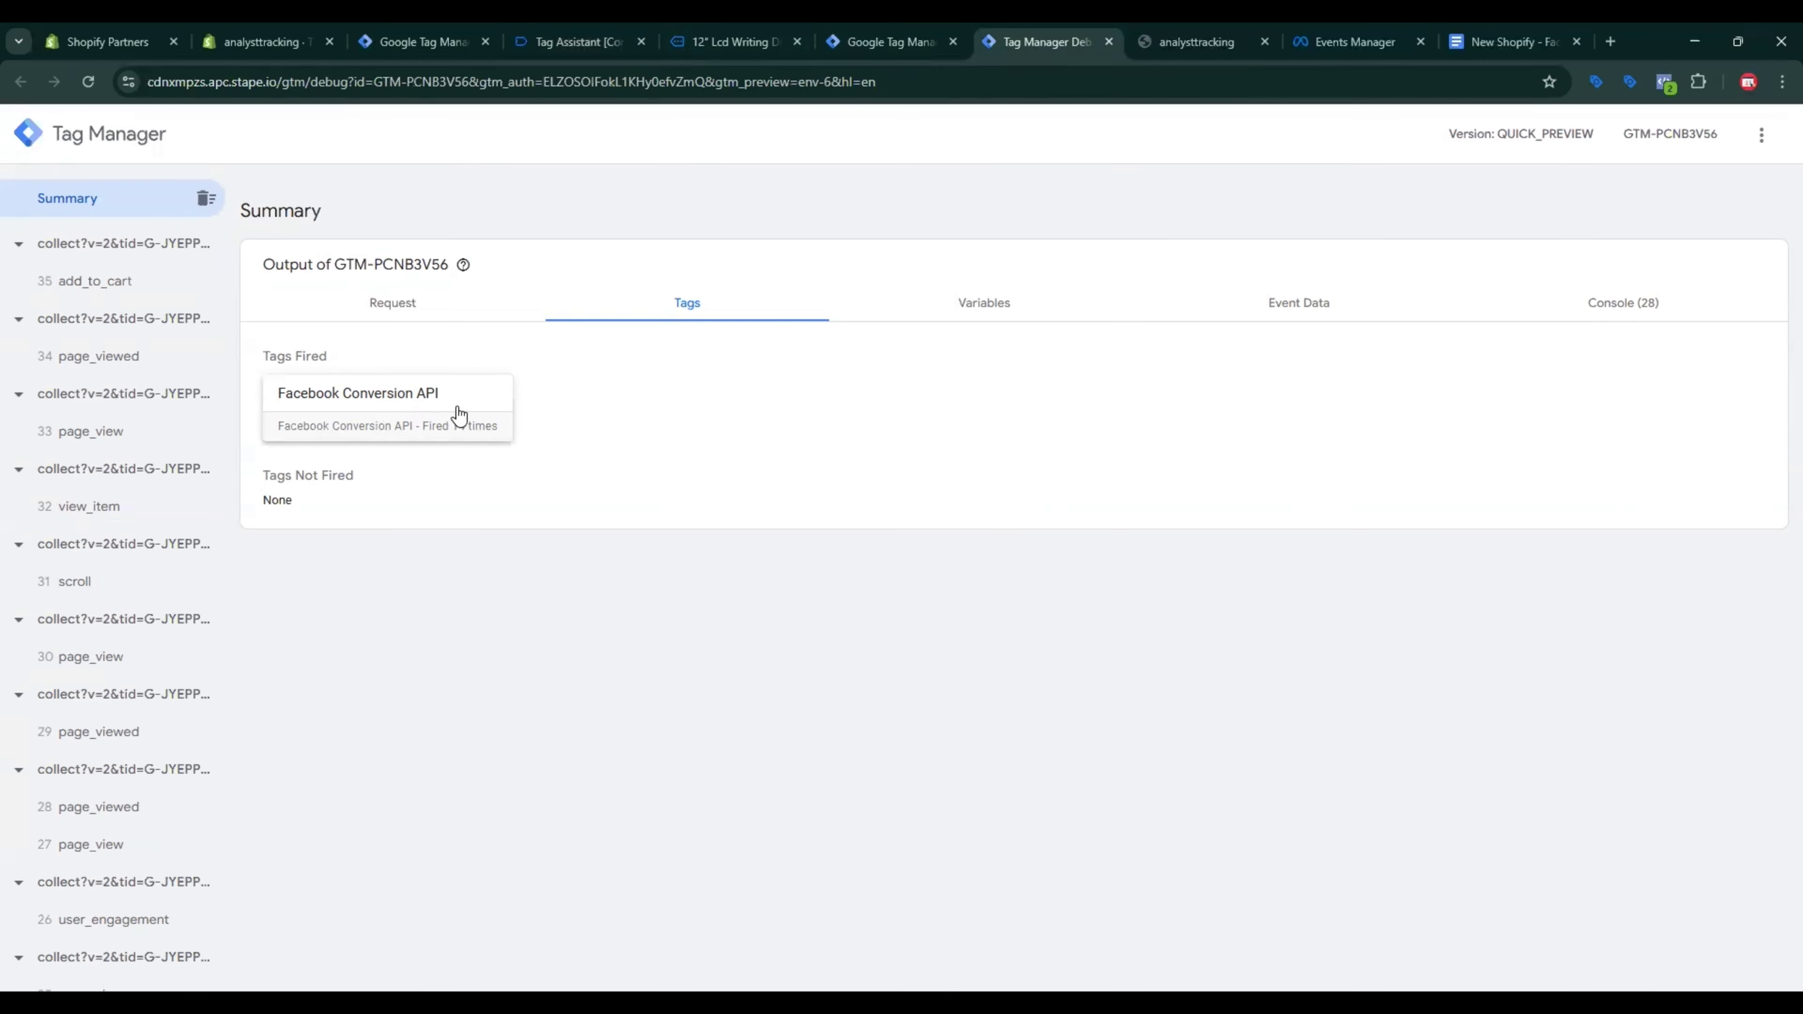
pyautogui.click(392, 305)
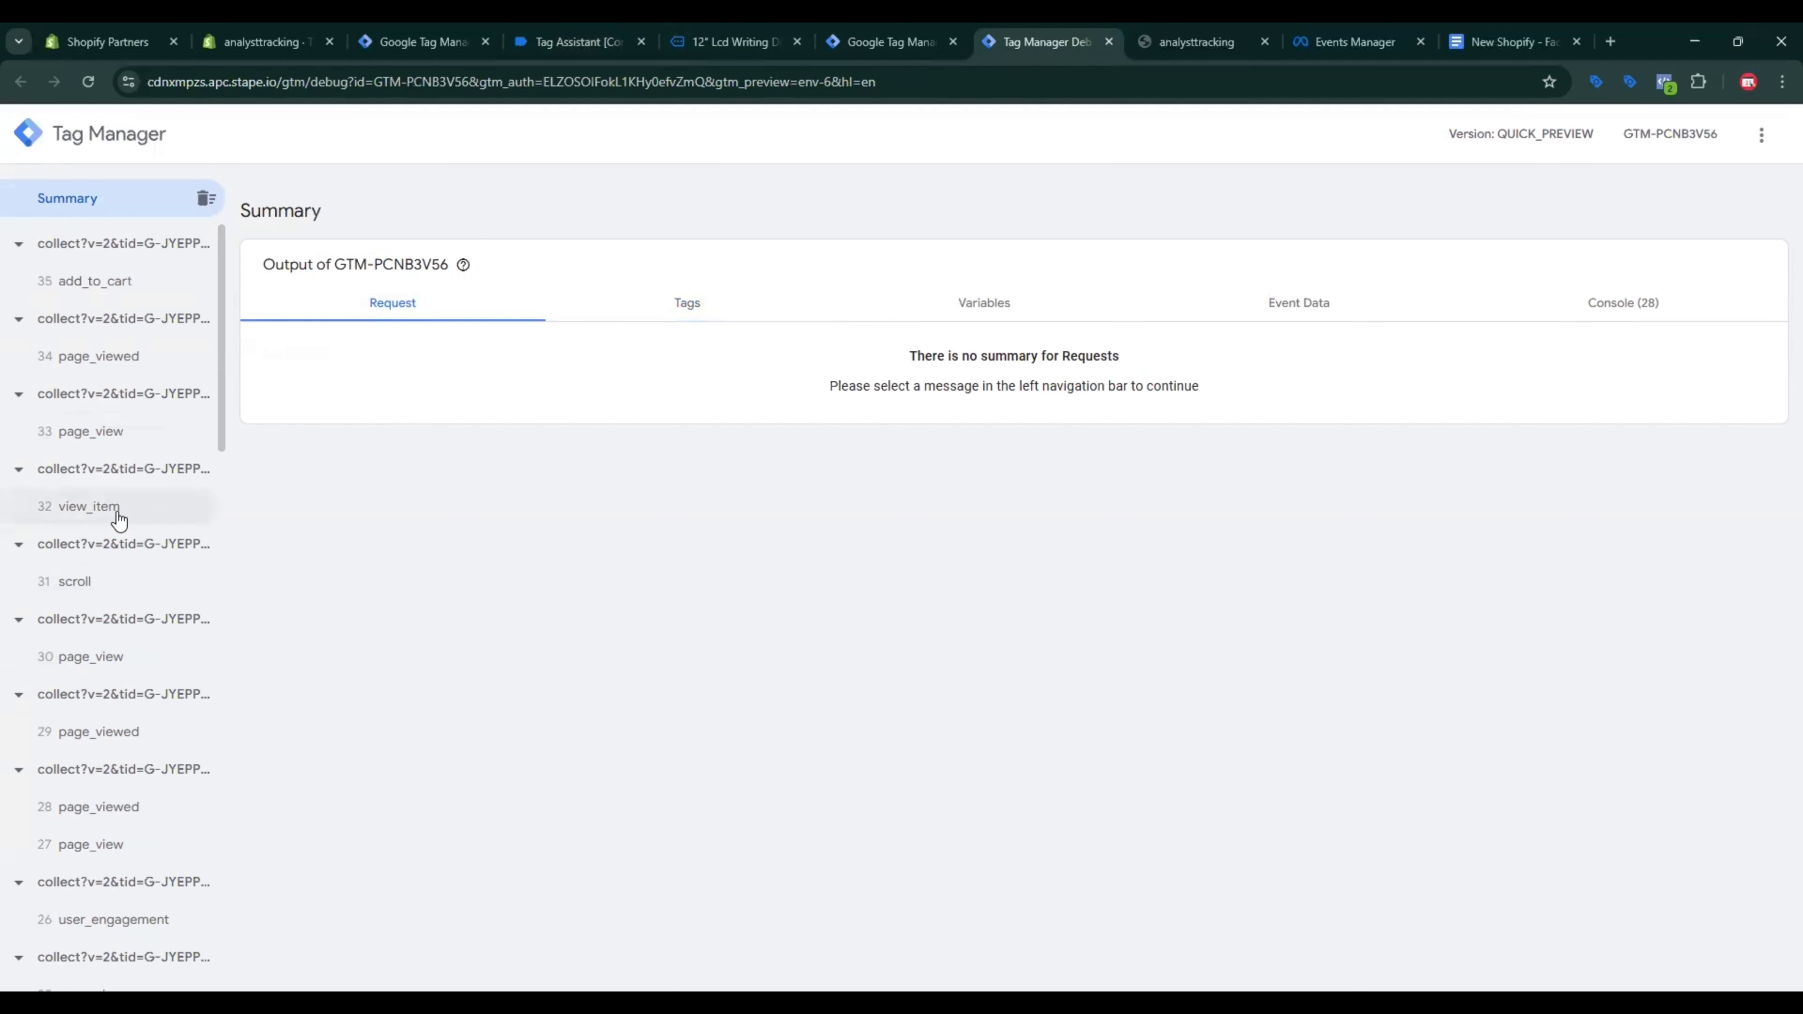
pyautogui.scroll(-7, 111, 420)
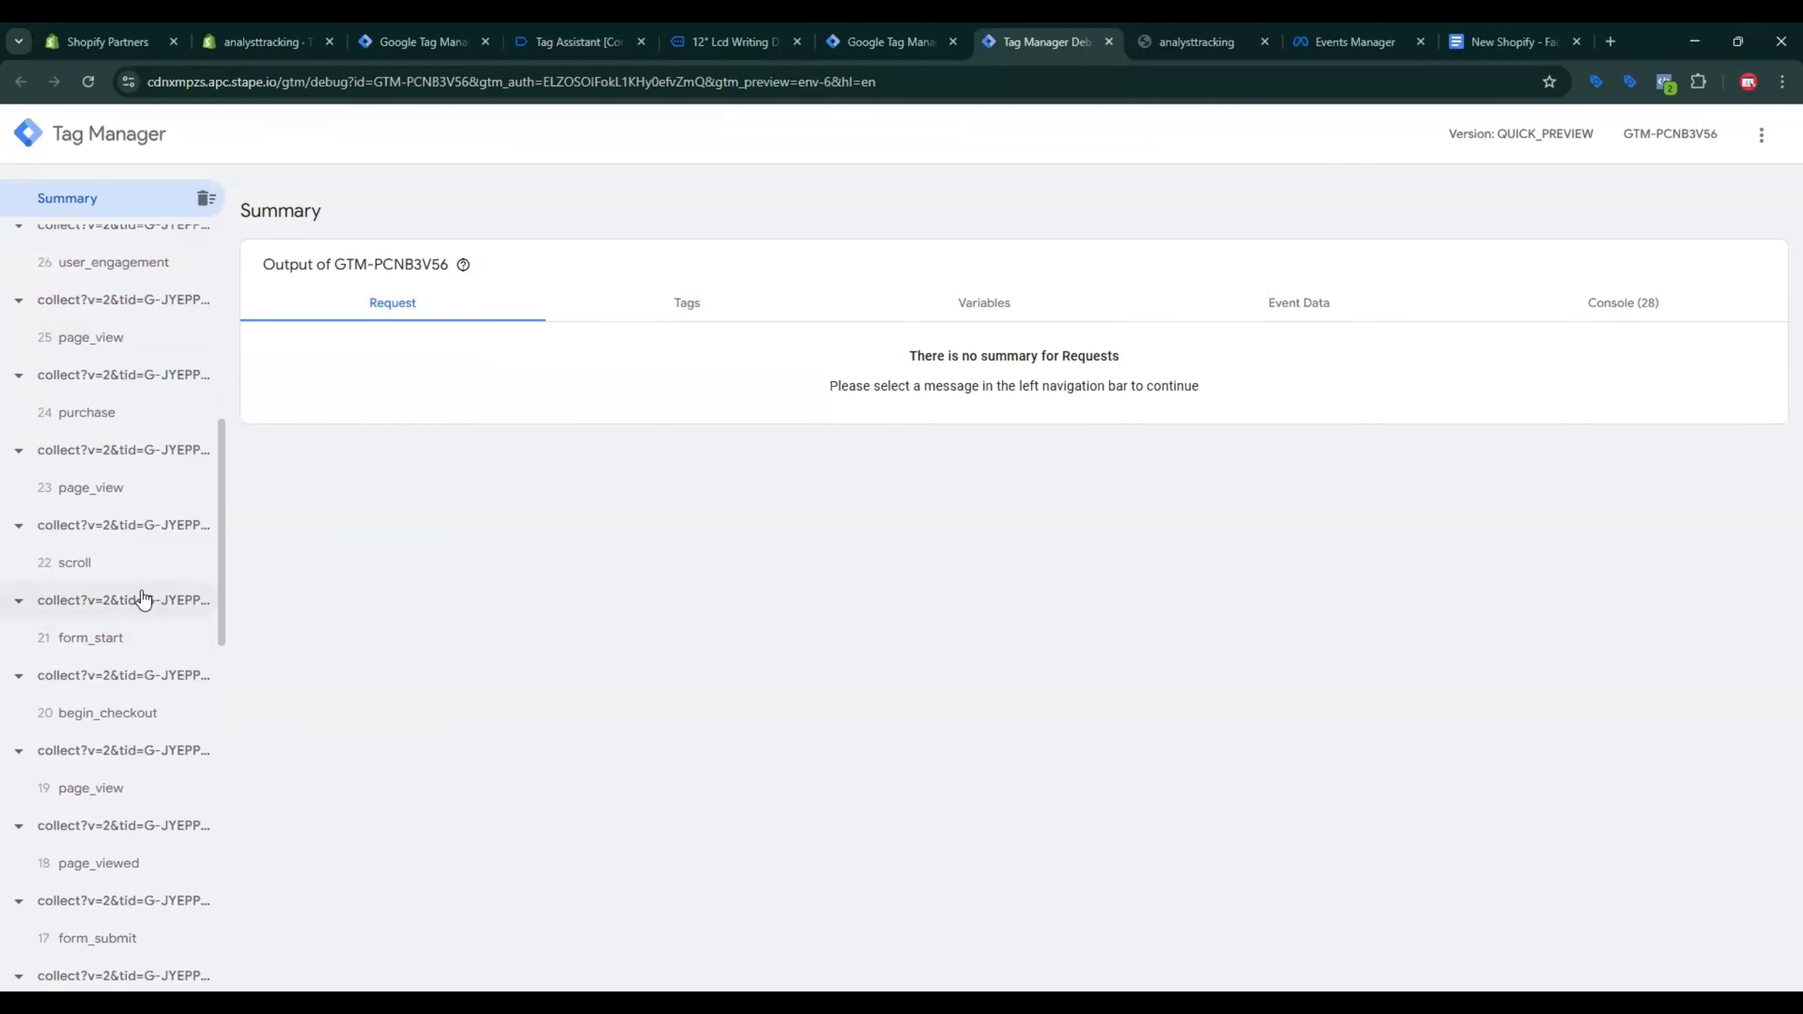
pyautogui.click(86, 412)
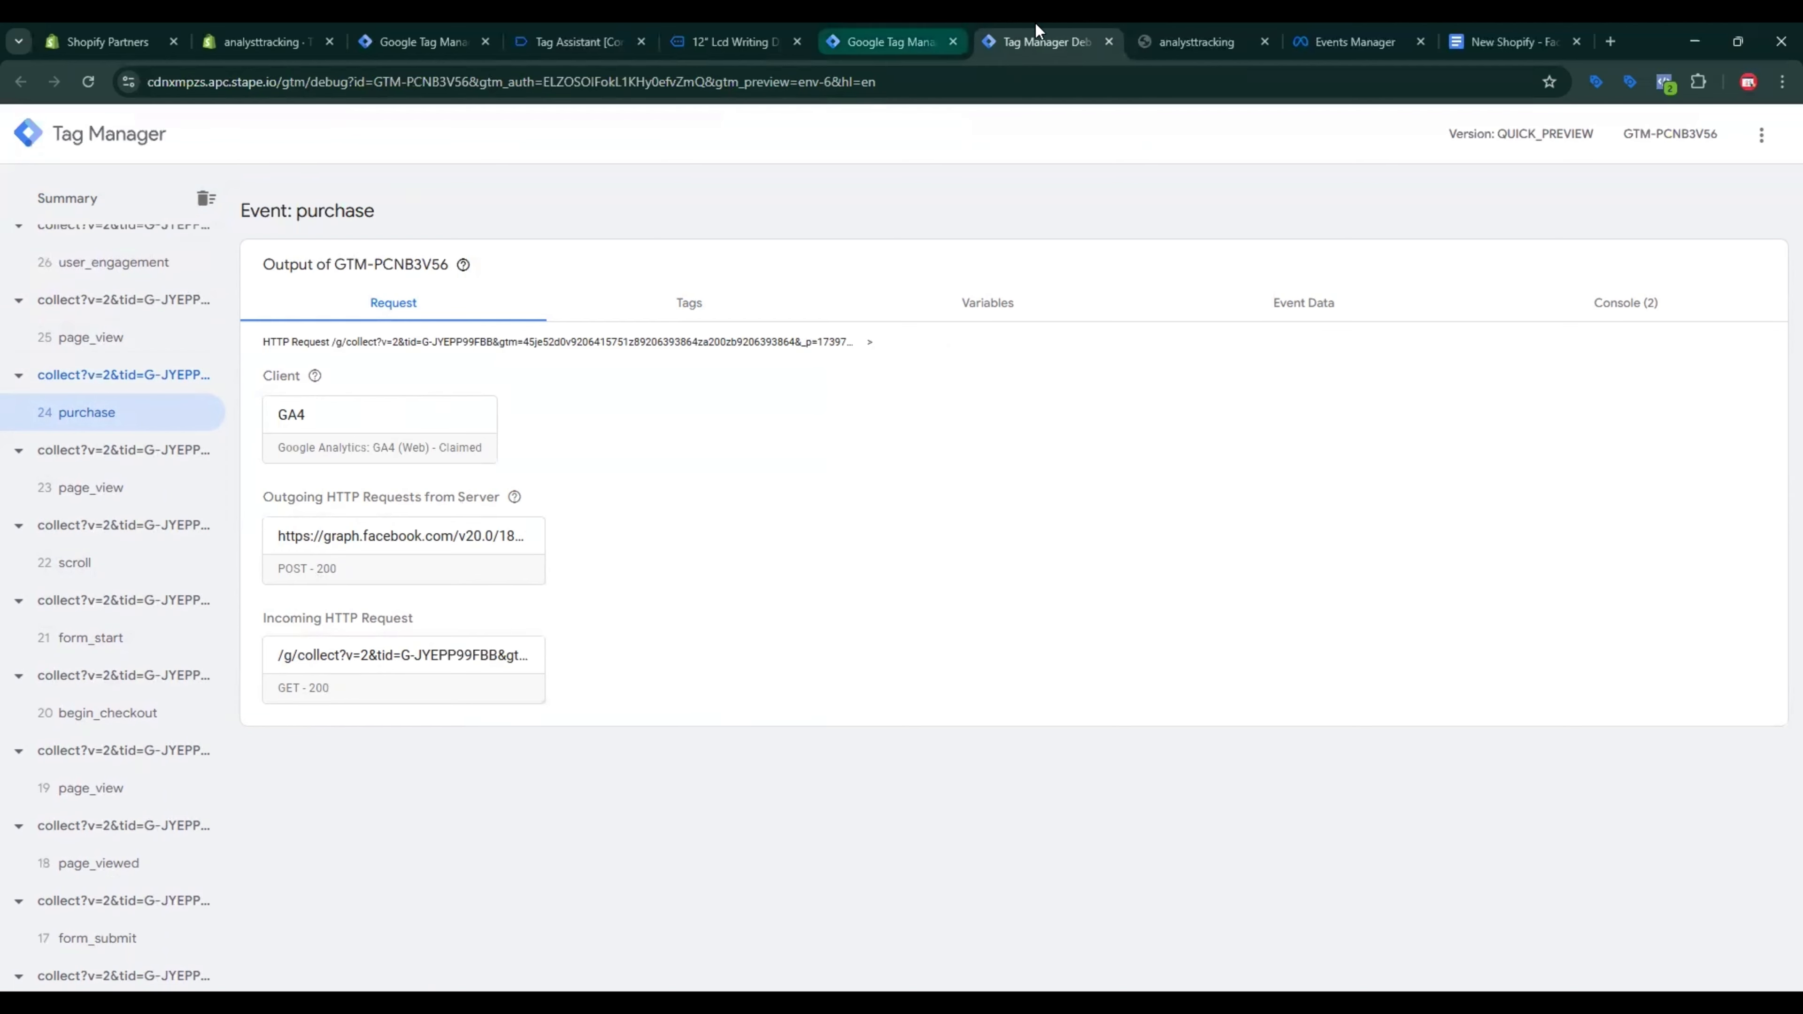
# Step: Review the Shopify Conversion API test events in Meta Events Manager, comparing browser and server entries for deduplication
pyautogui.click(1318, 30)
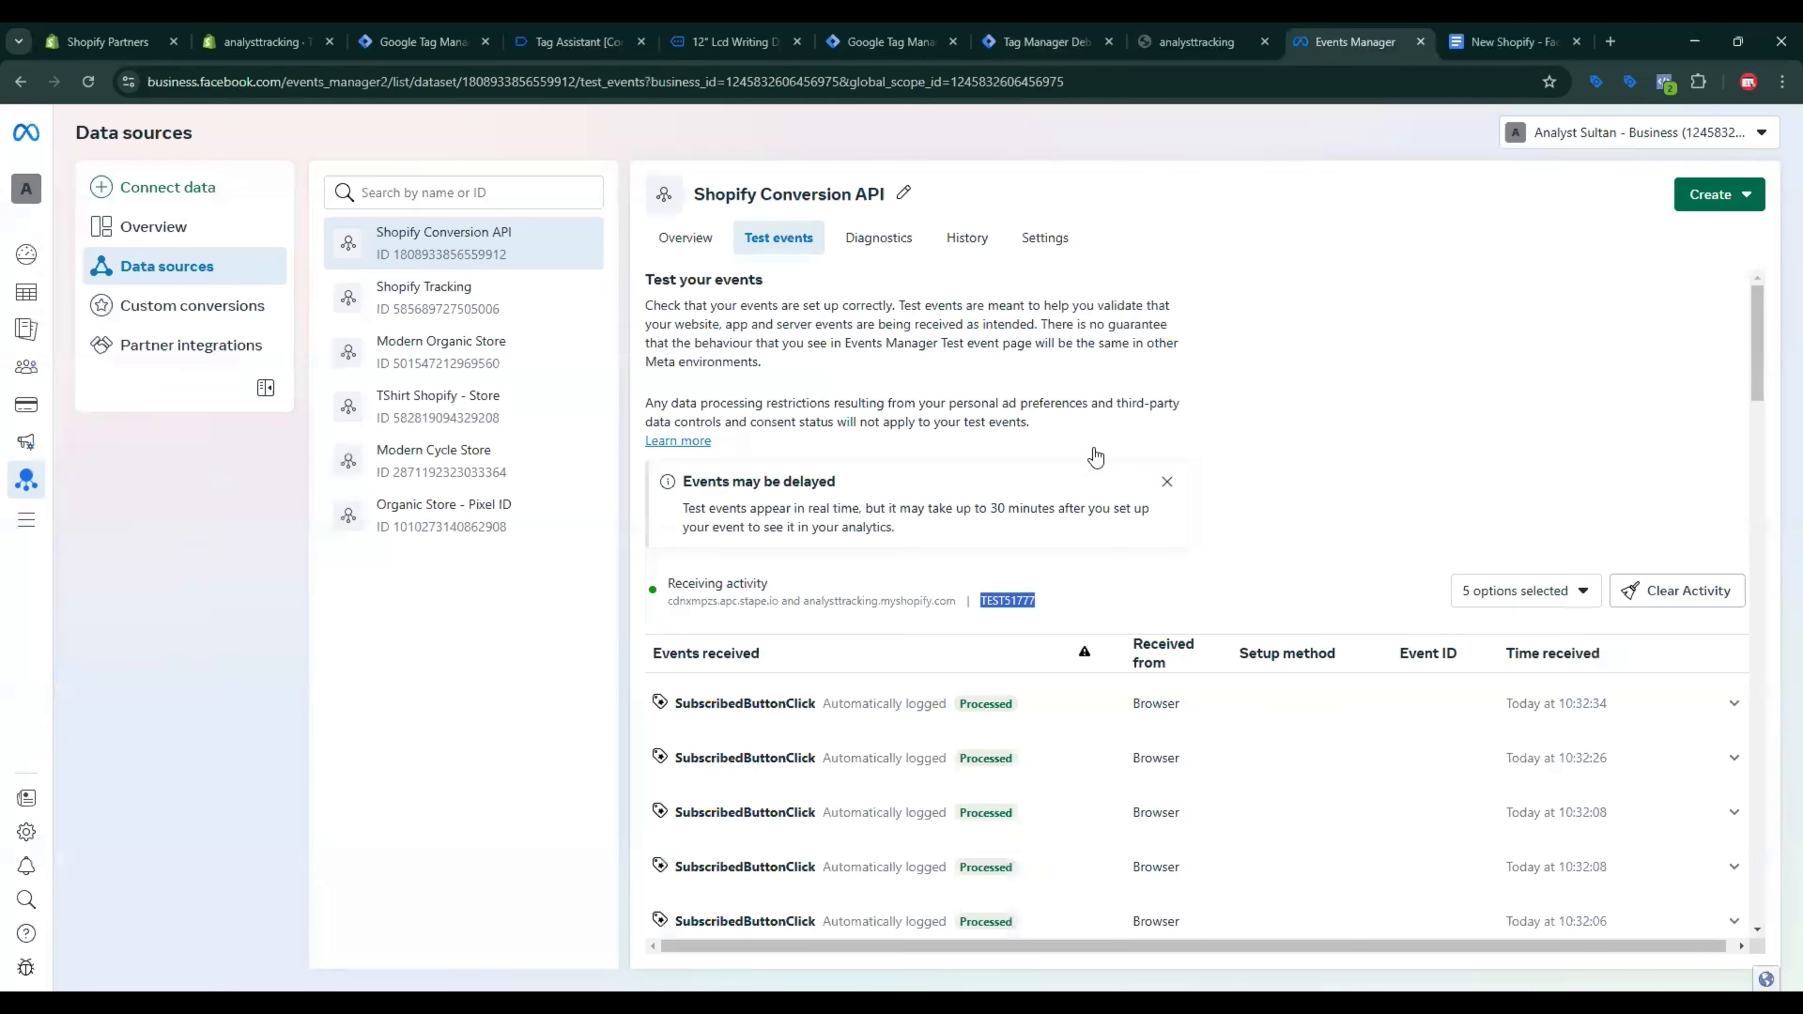
pyautogui.scroll(-15, 875, 364)
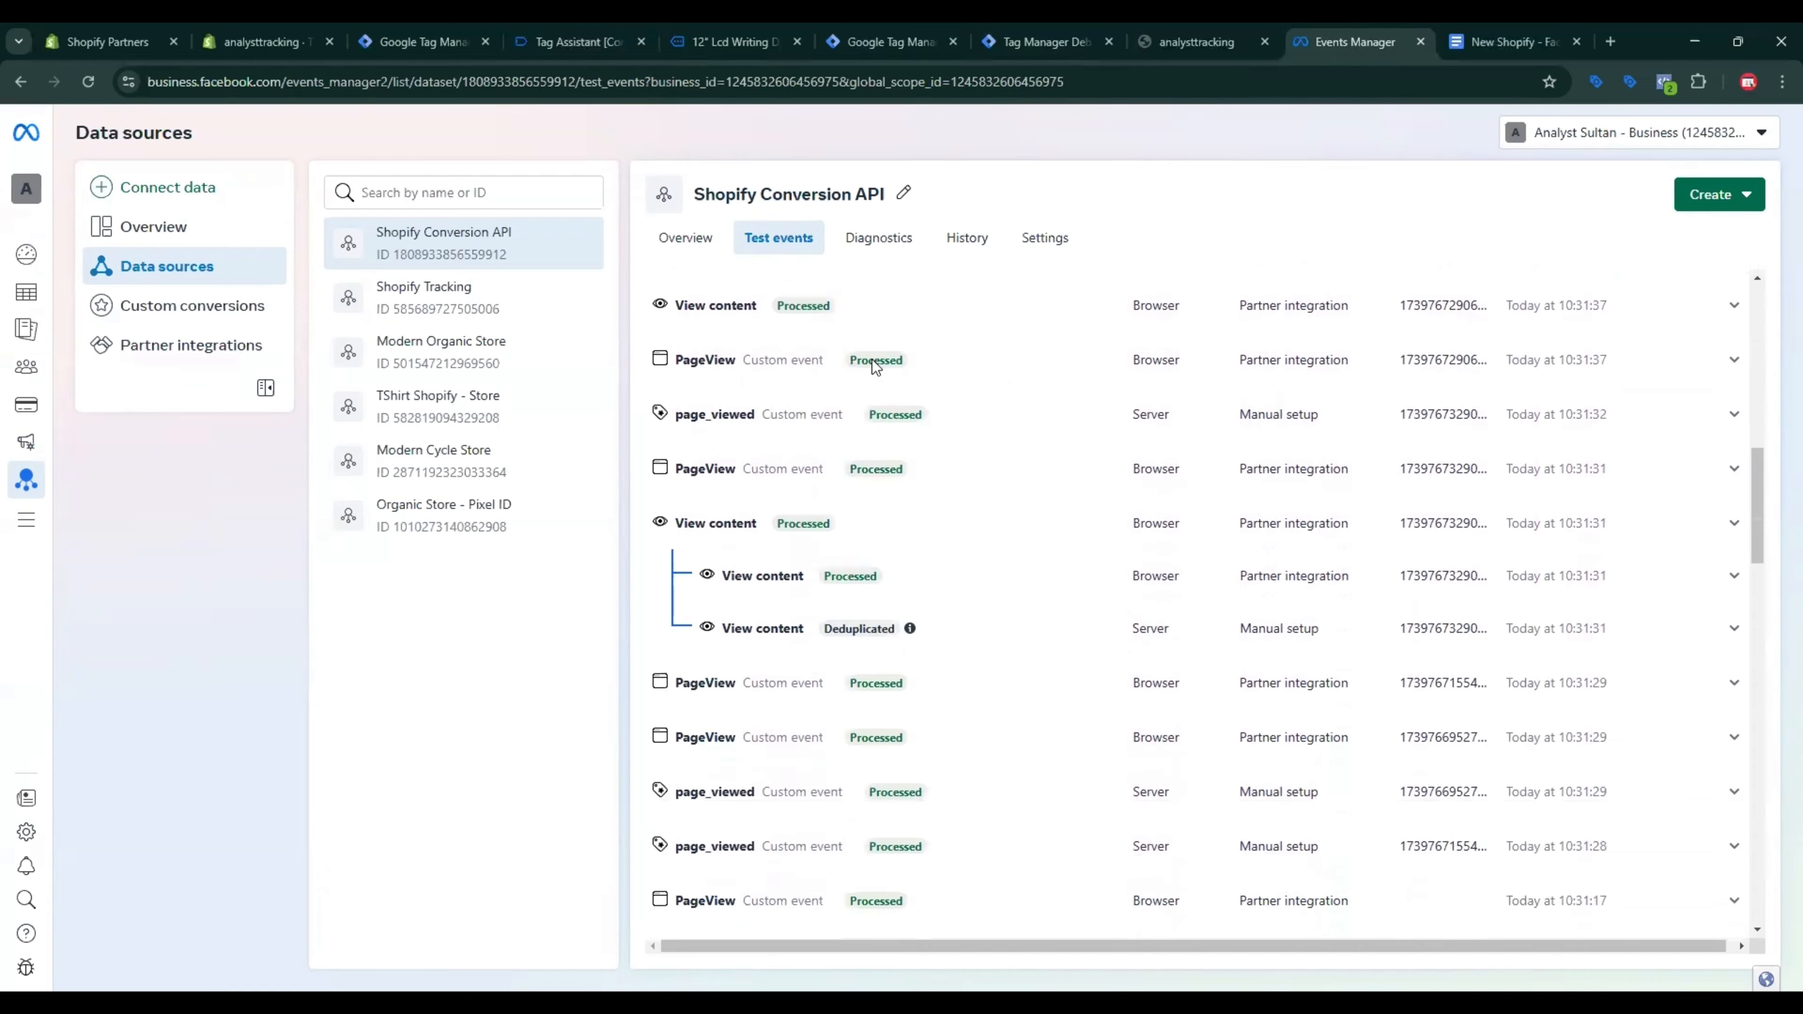
pyautogui.scroll(-8, 872, 360)
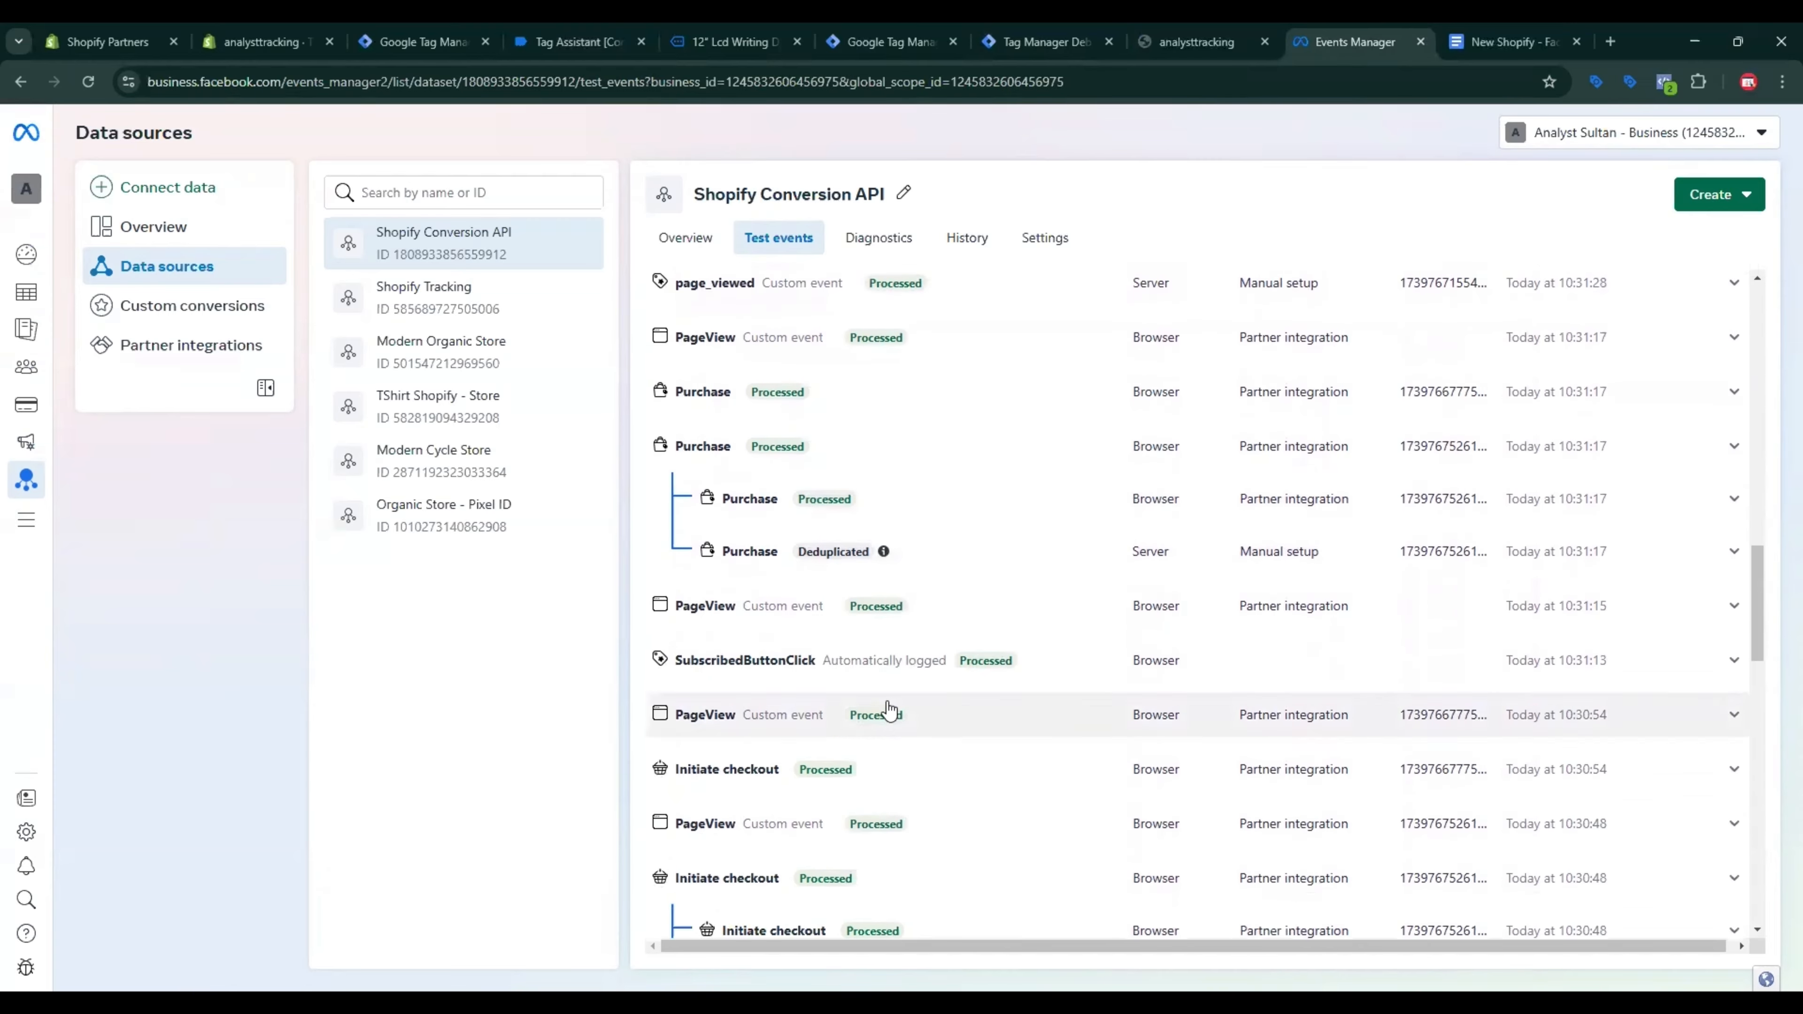
pyautogui.scroll(-10, 888, 708)
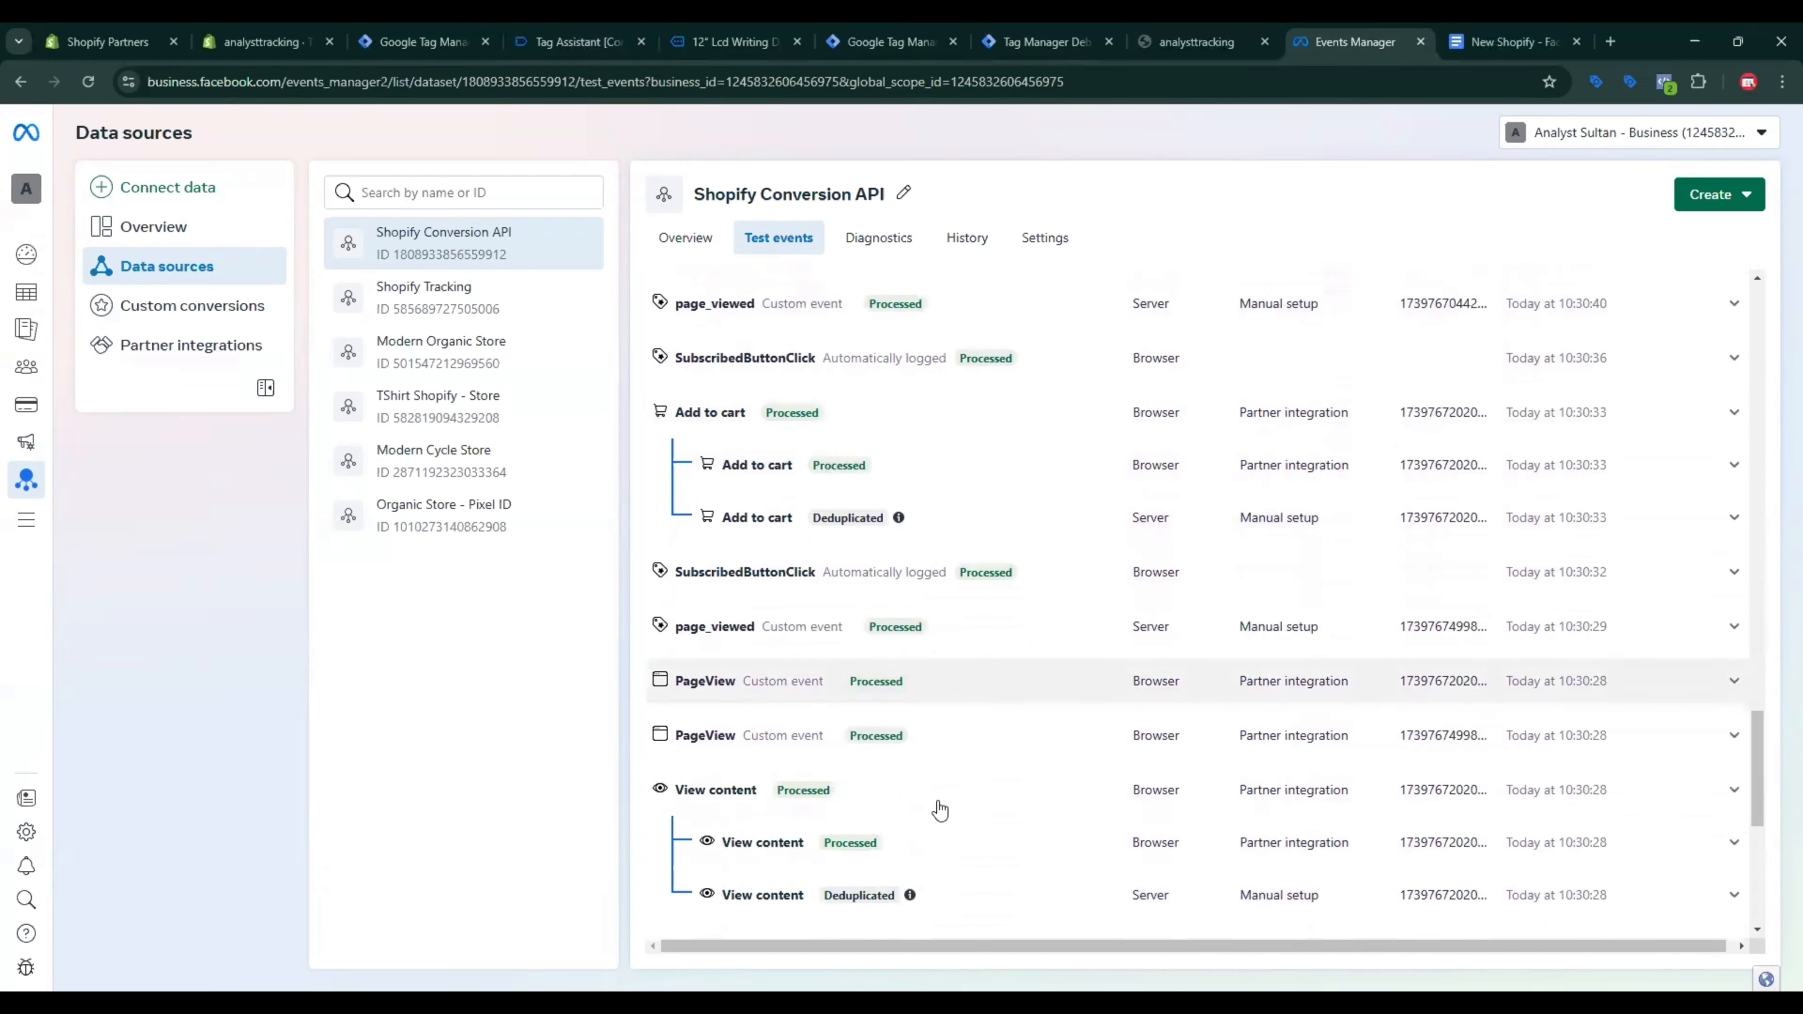
pyautogui.scroll(-6, 923, 781)
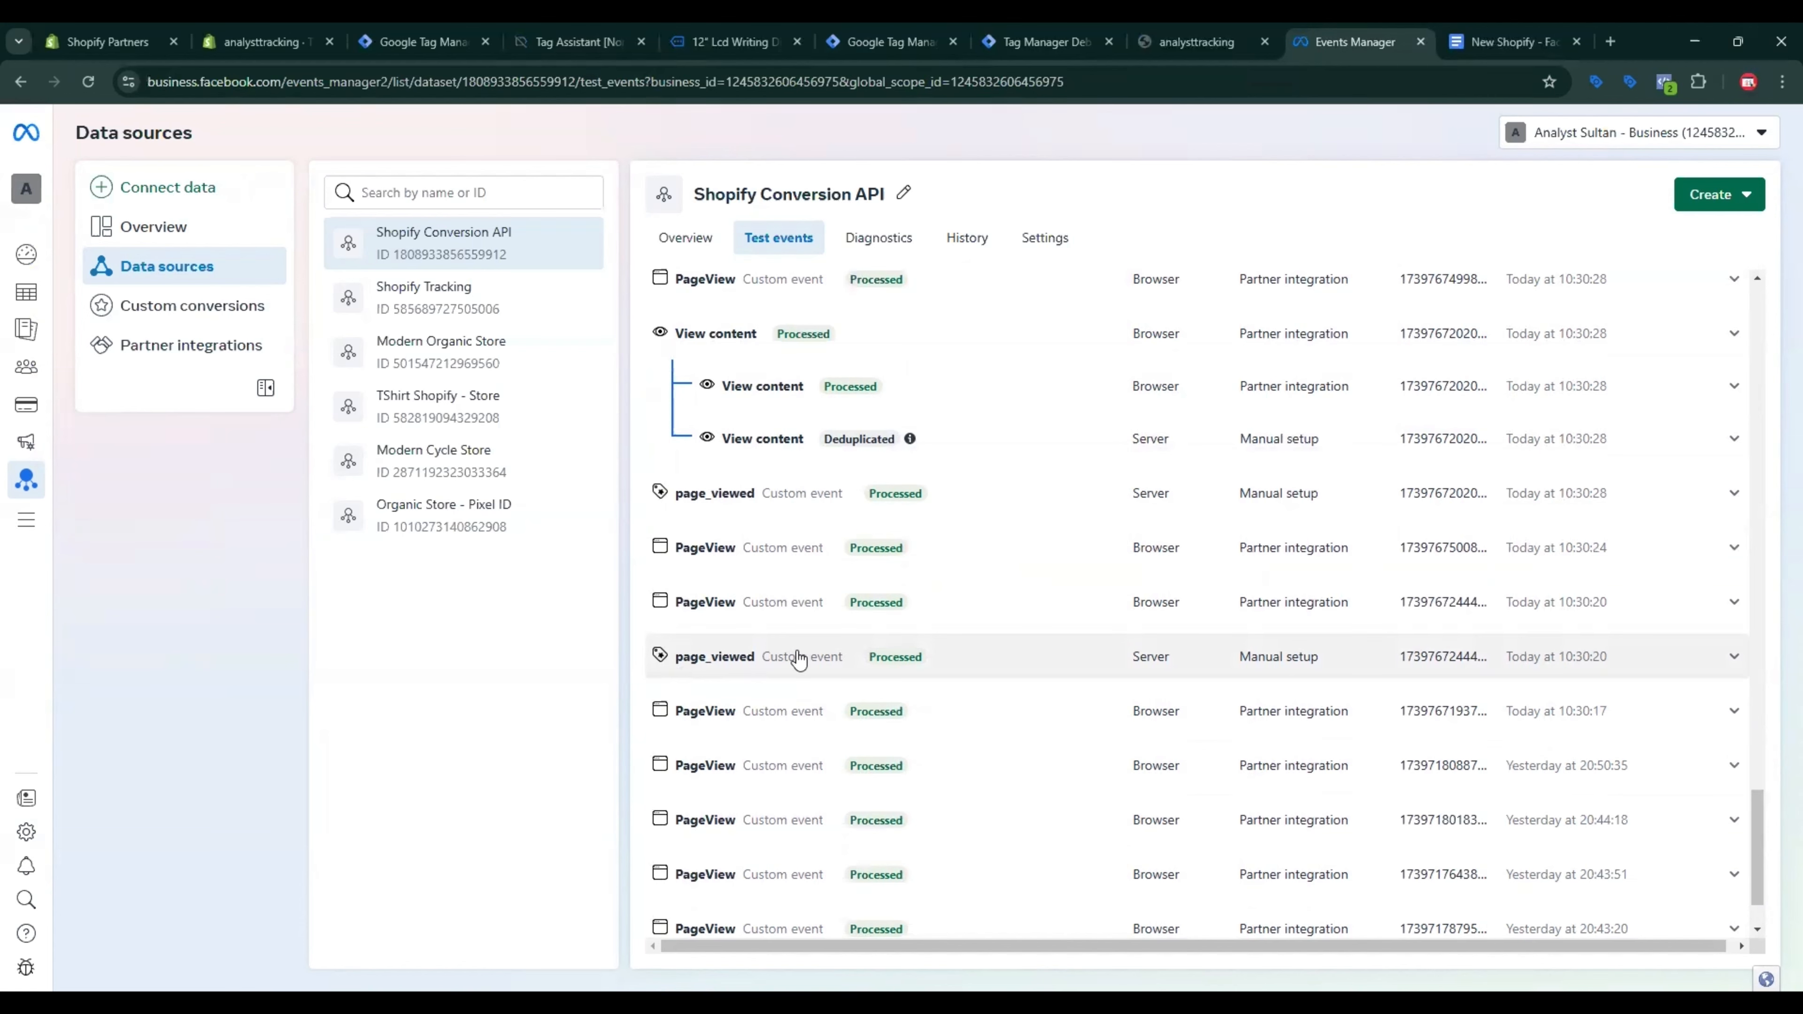
# Step: In the server container, set the first event name in the Custom - Server trigger's RegEx condition to page_view and save it
pyautogui.click(887, 43)
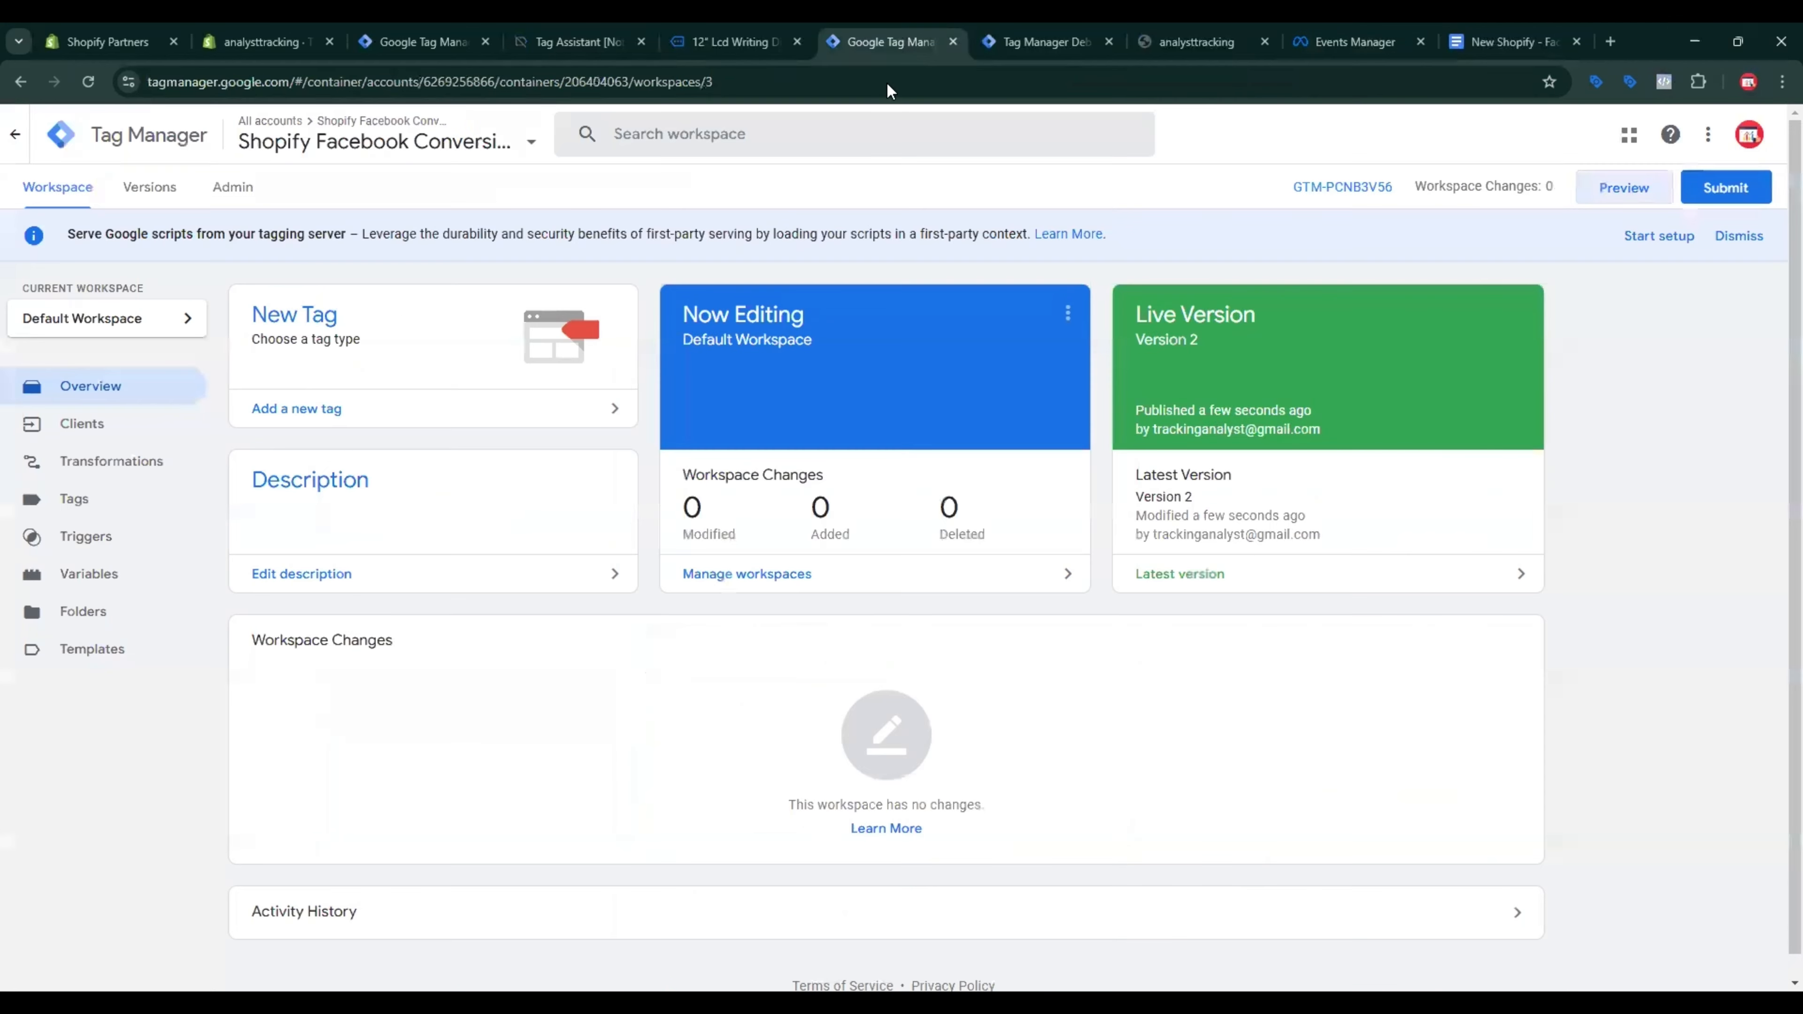
pyautogui.click(80, 534)
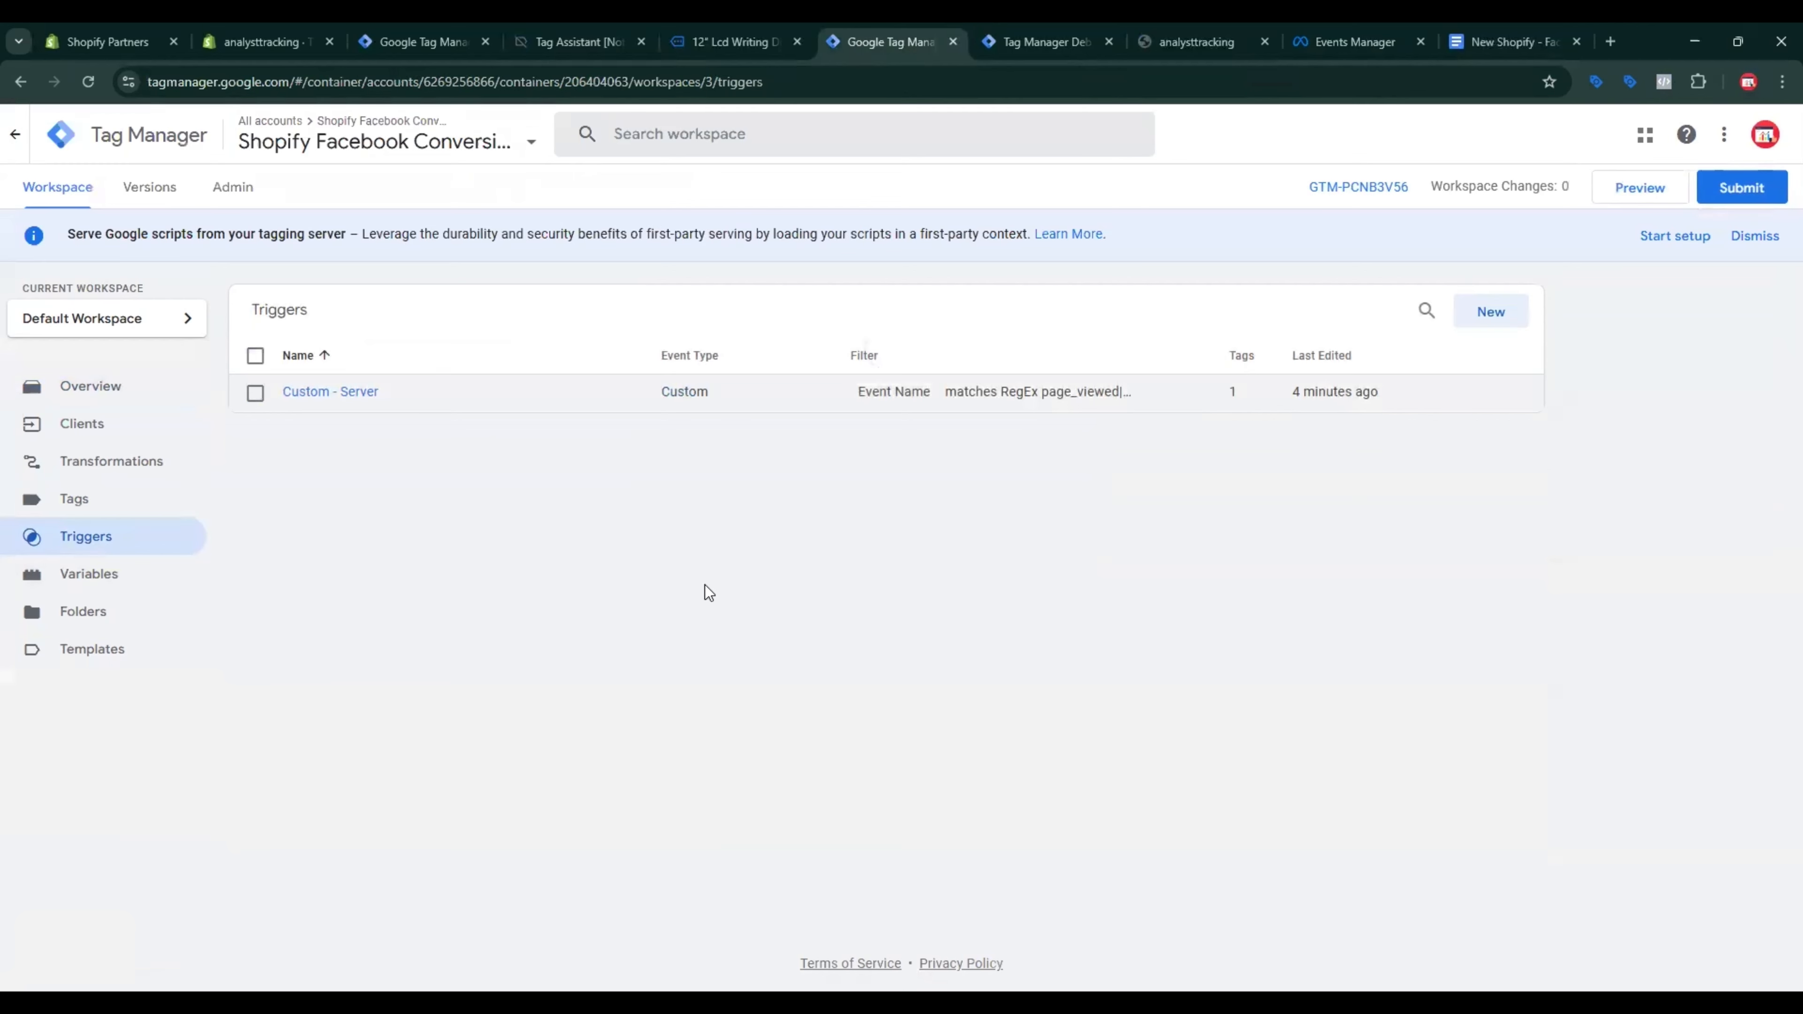
pyautogui.click(331, 392)
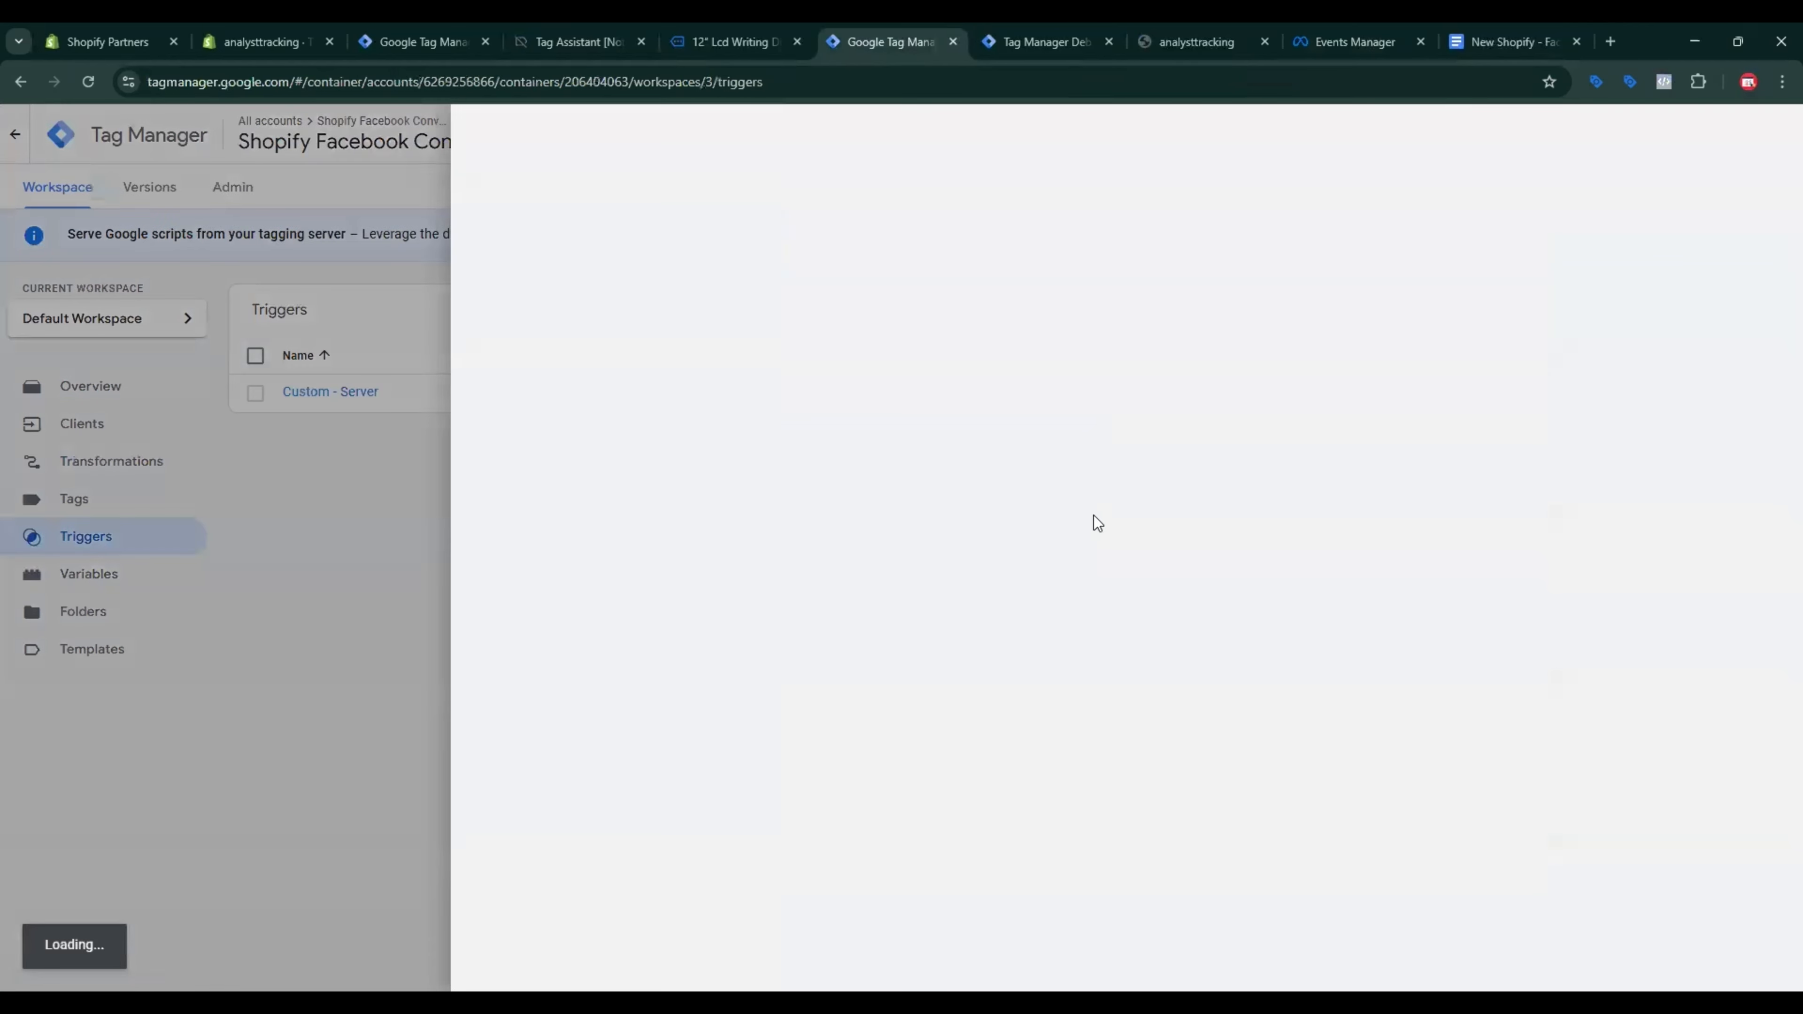
pyautogui.click(1306, 475)
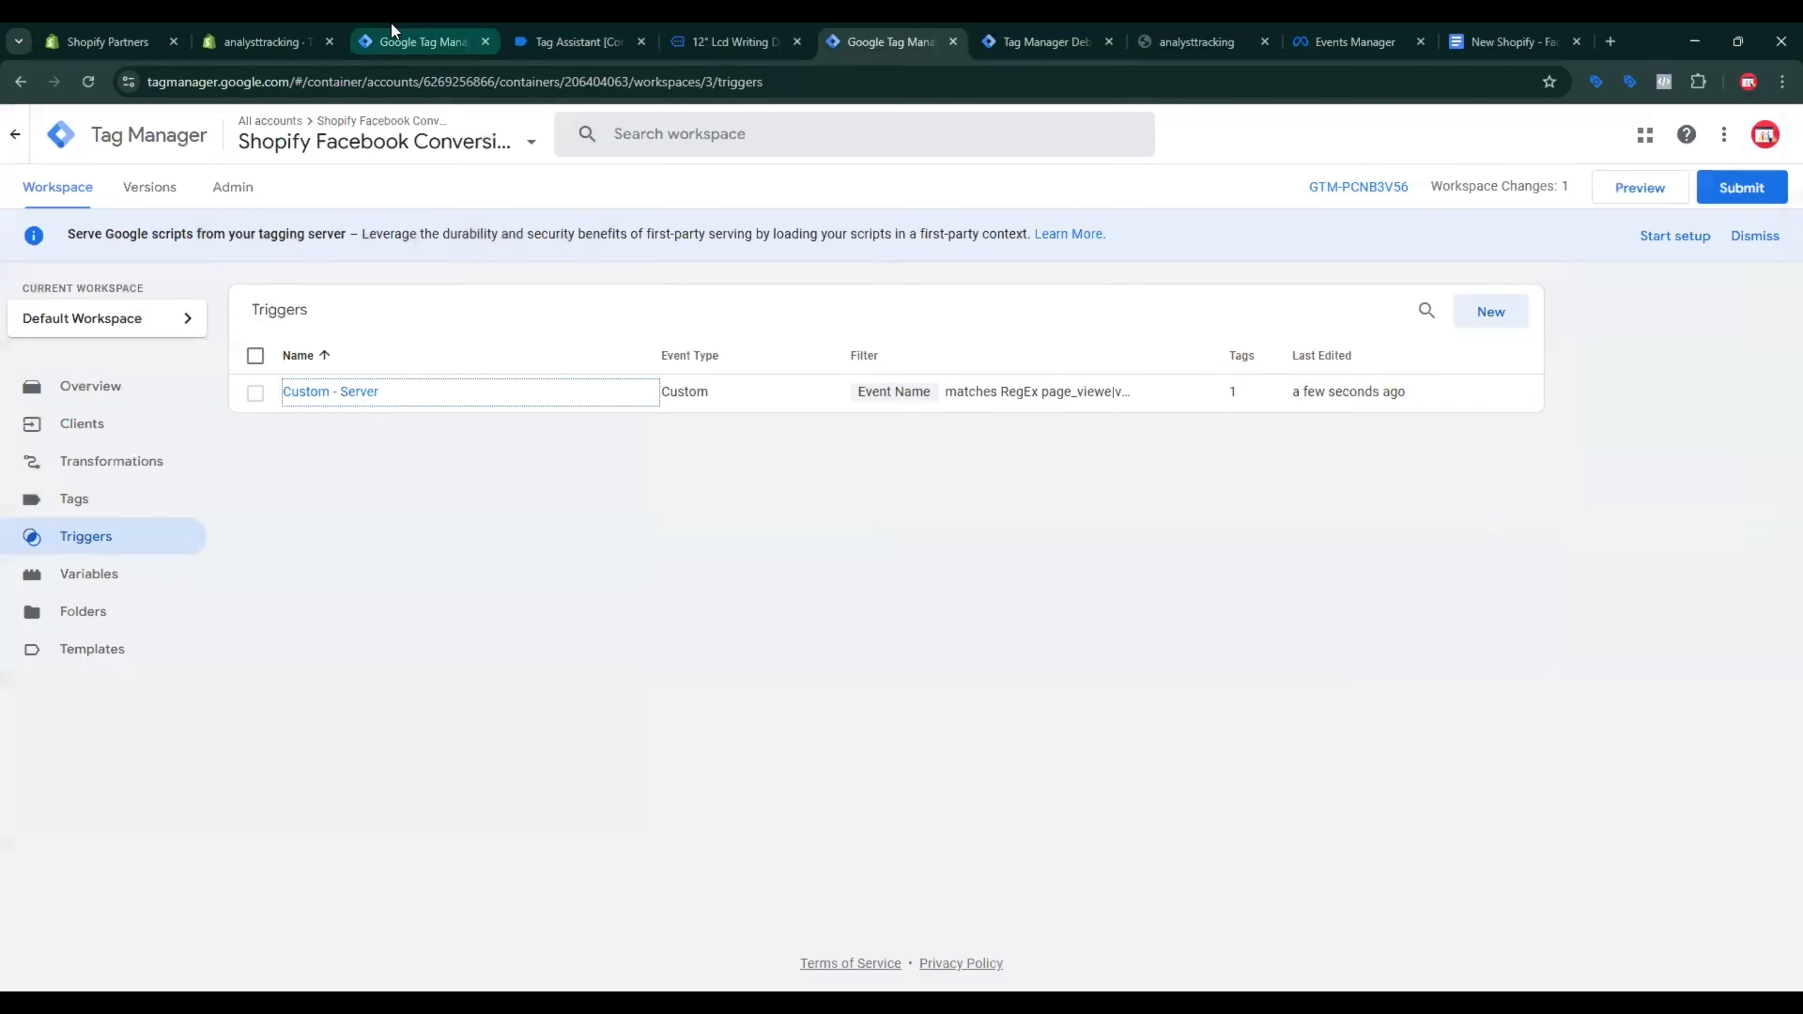
# Step: In the web container, set the Facebook Server side - Page View tag's event name and event_name parameter to page_view and save it
pyautogui.click(395, 37)
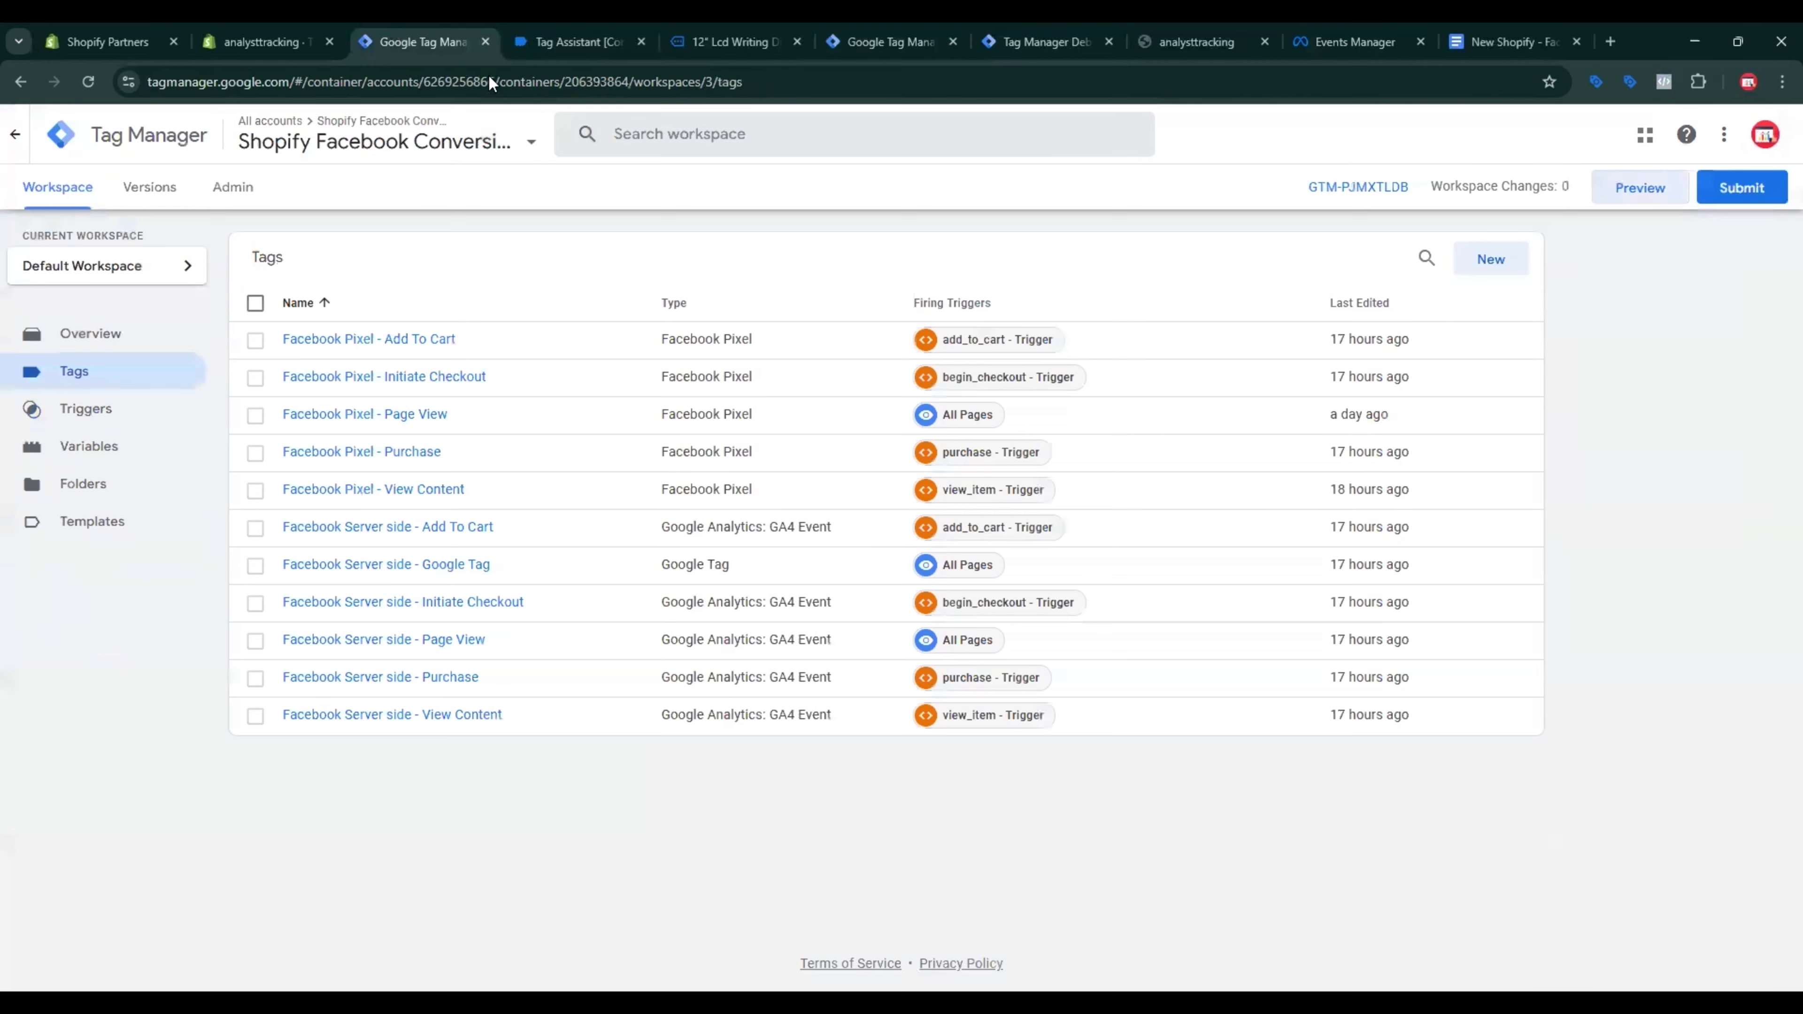
pyautogui.click(455, 649)
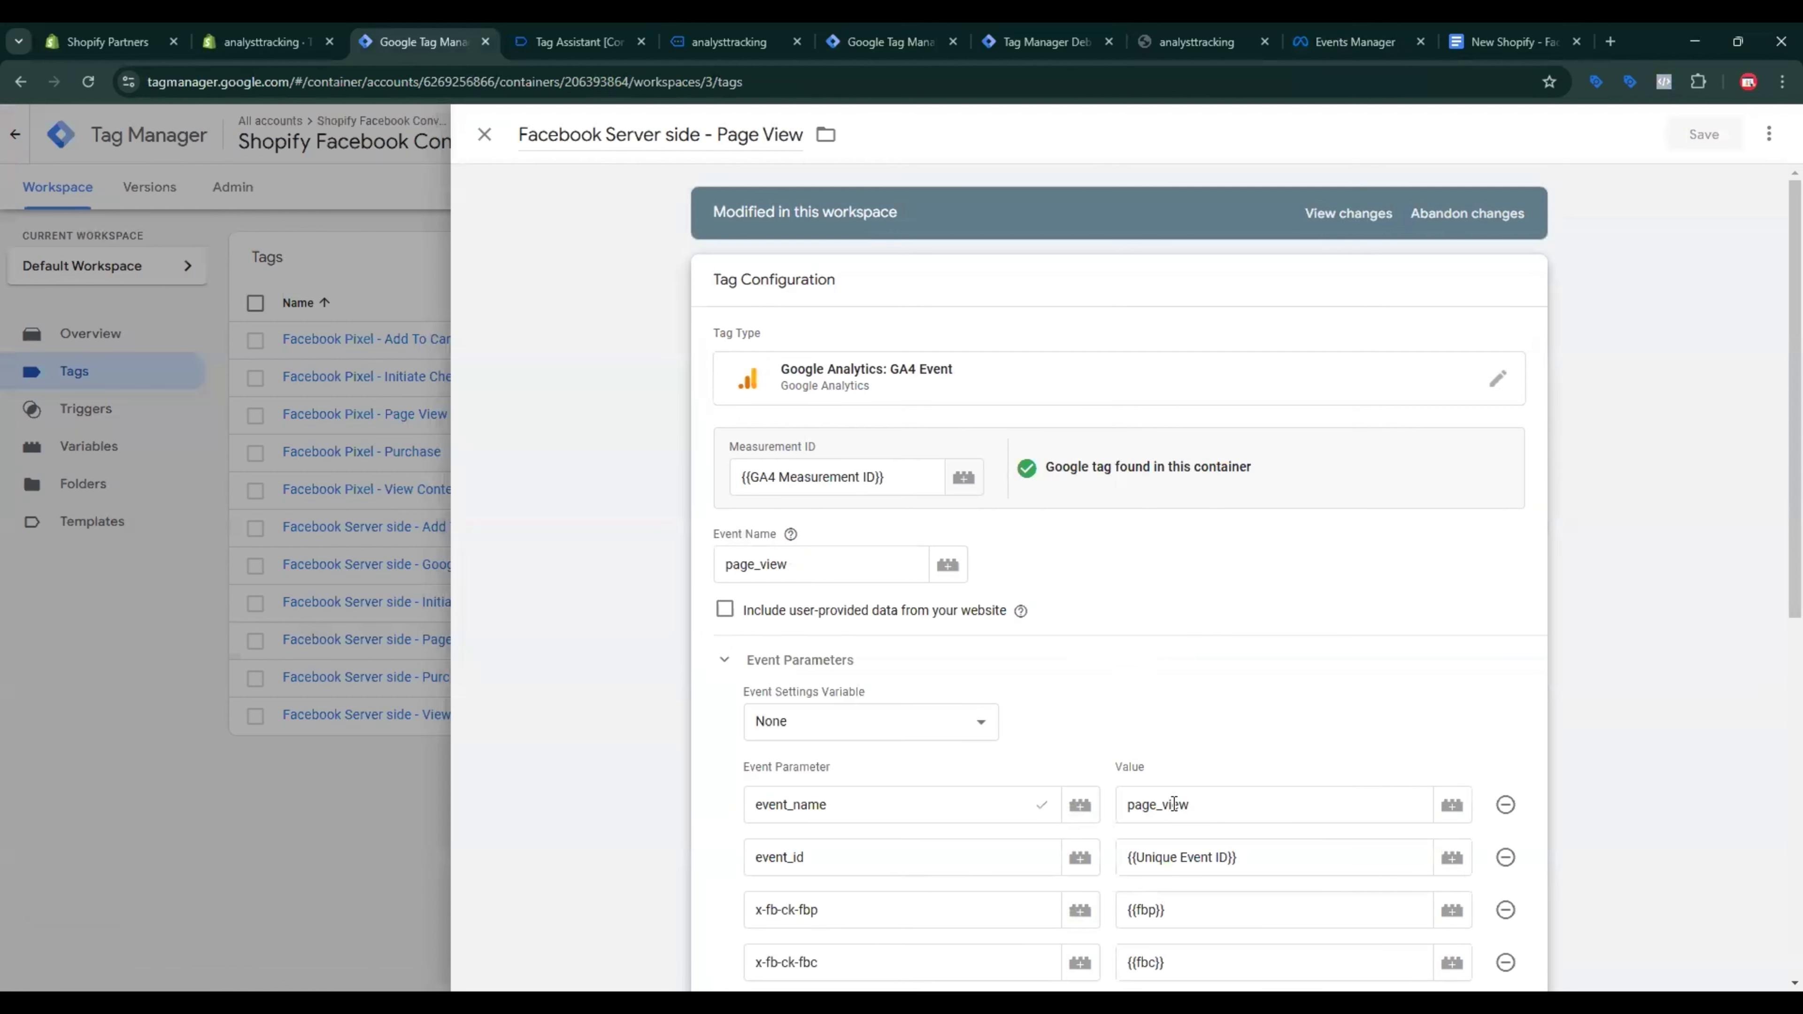
pyautogui.click(485, 135)
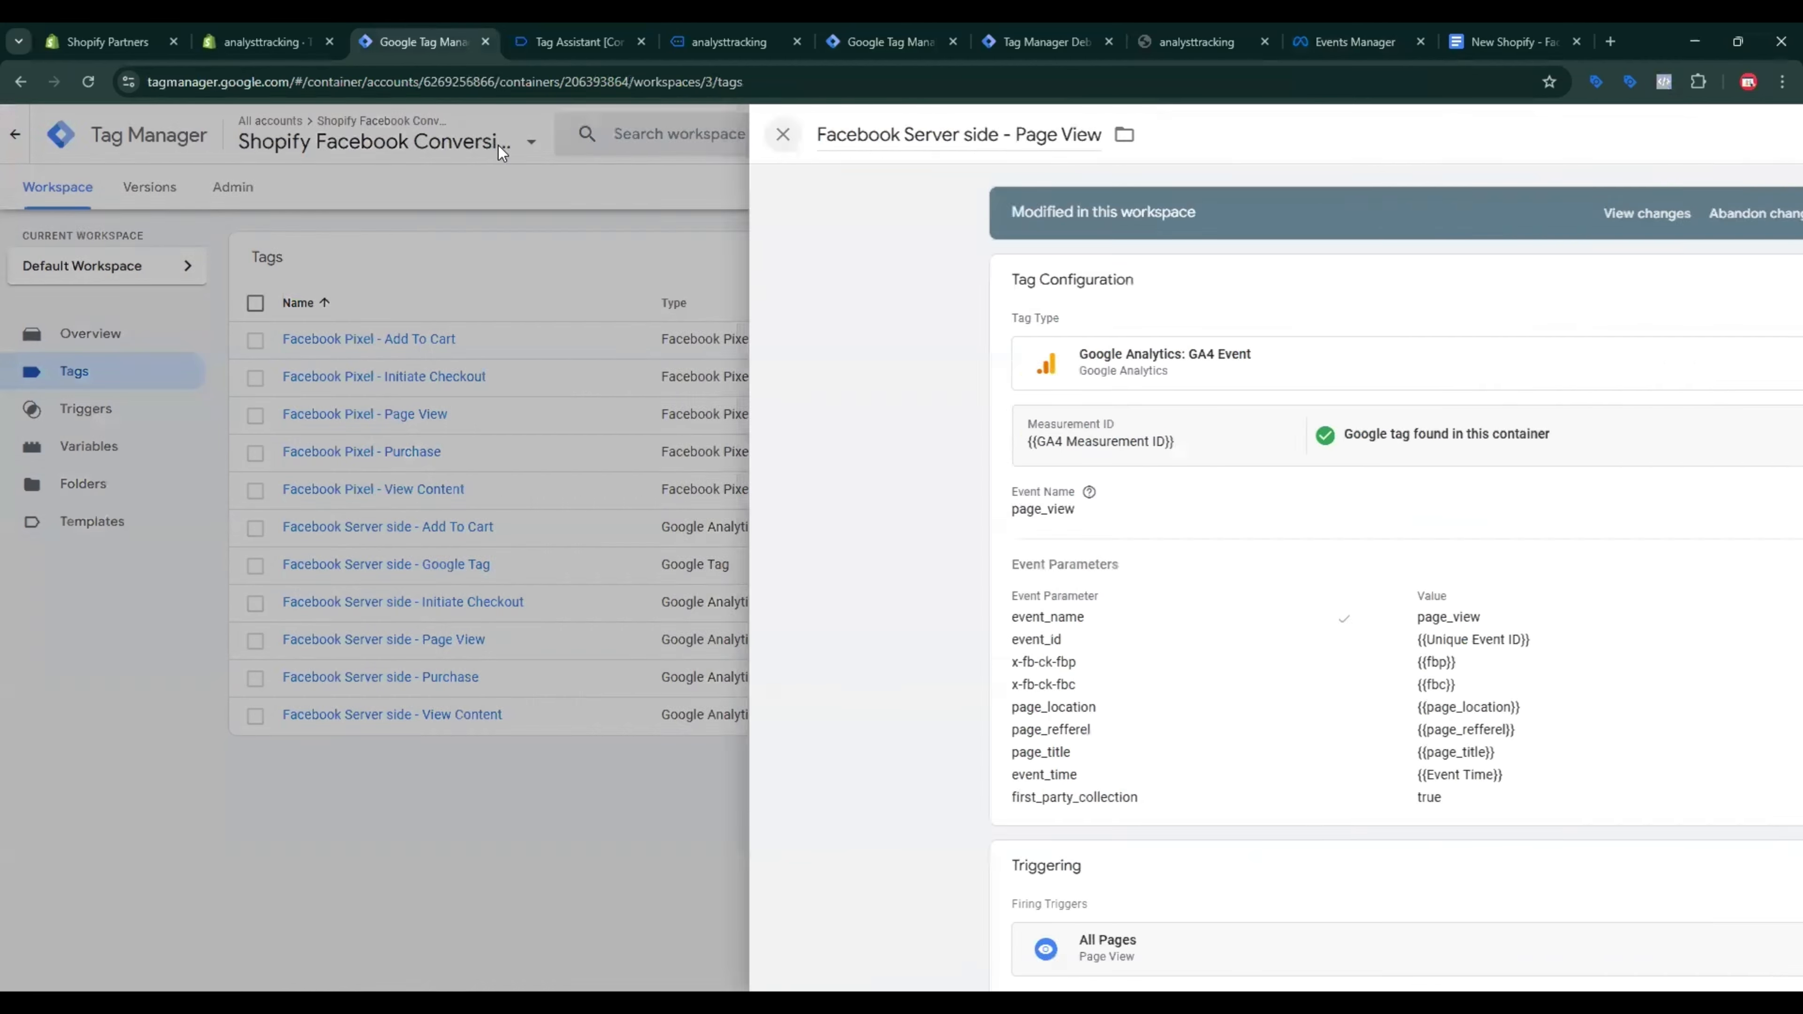
# Step: Check the event name condition of the Custom - Server trigger in the server container
pyautogui.click(860, 32)
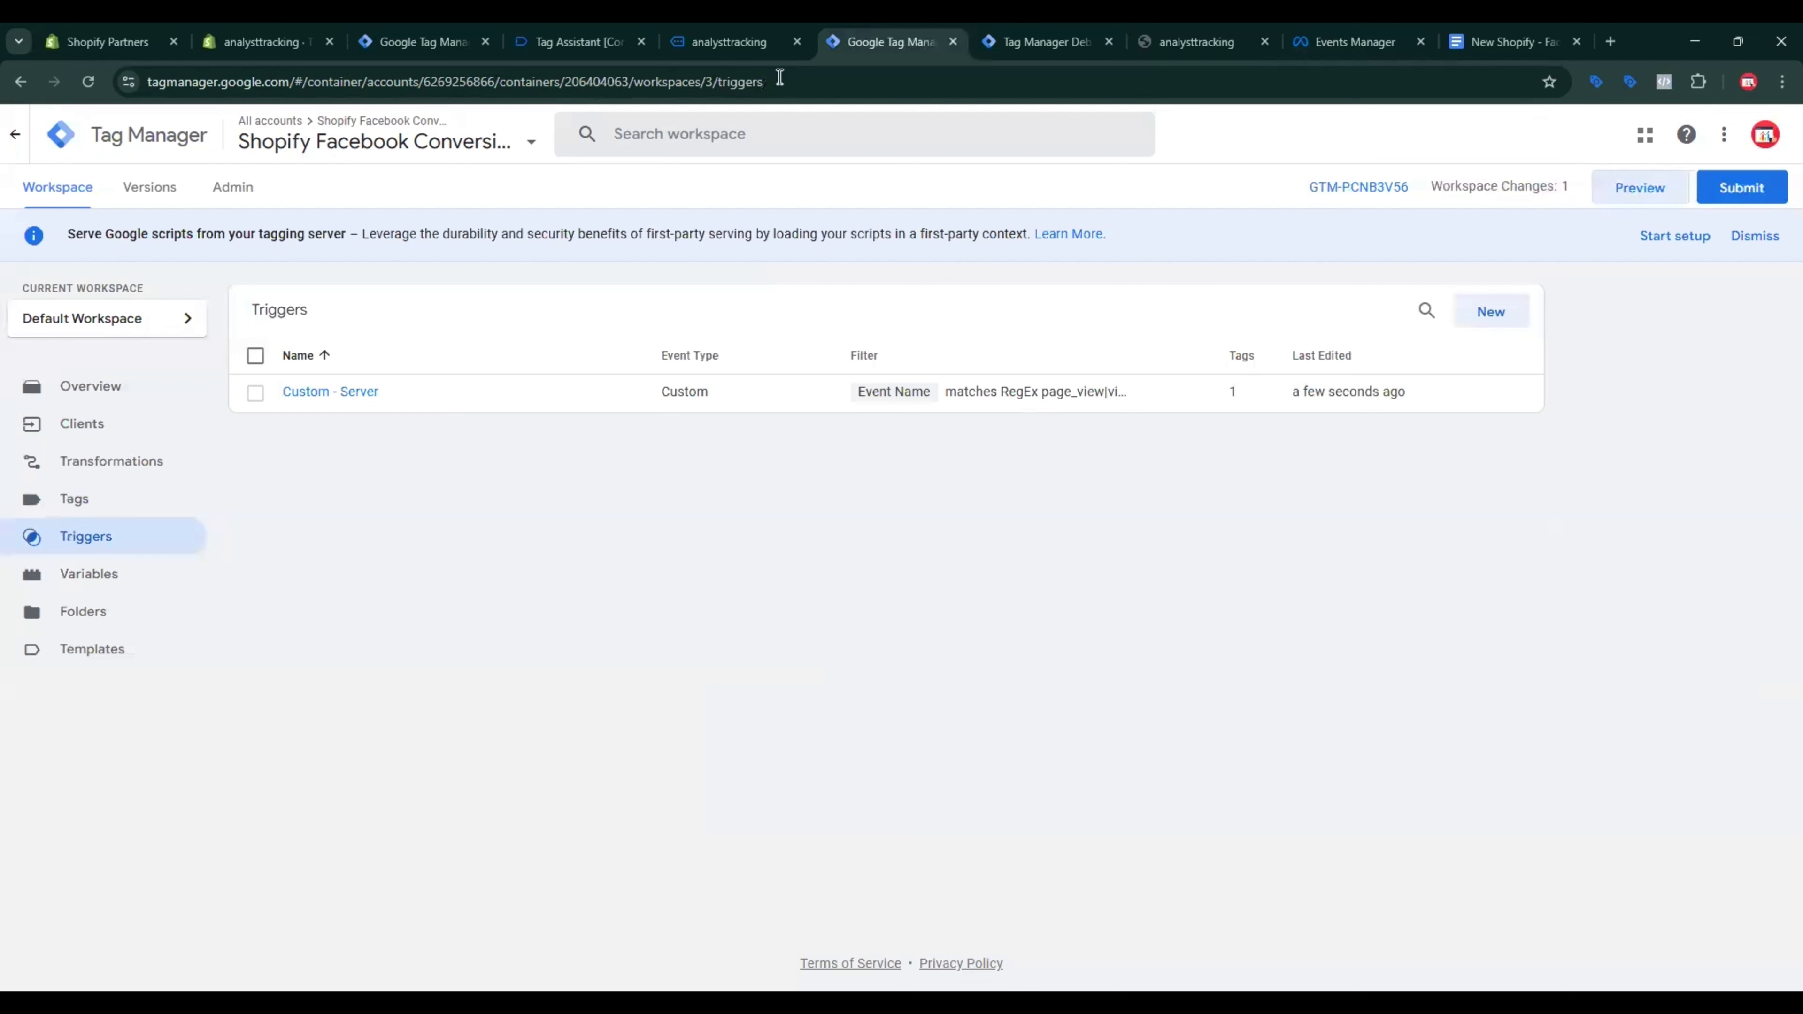
pyautogui.click(327, 394)
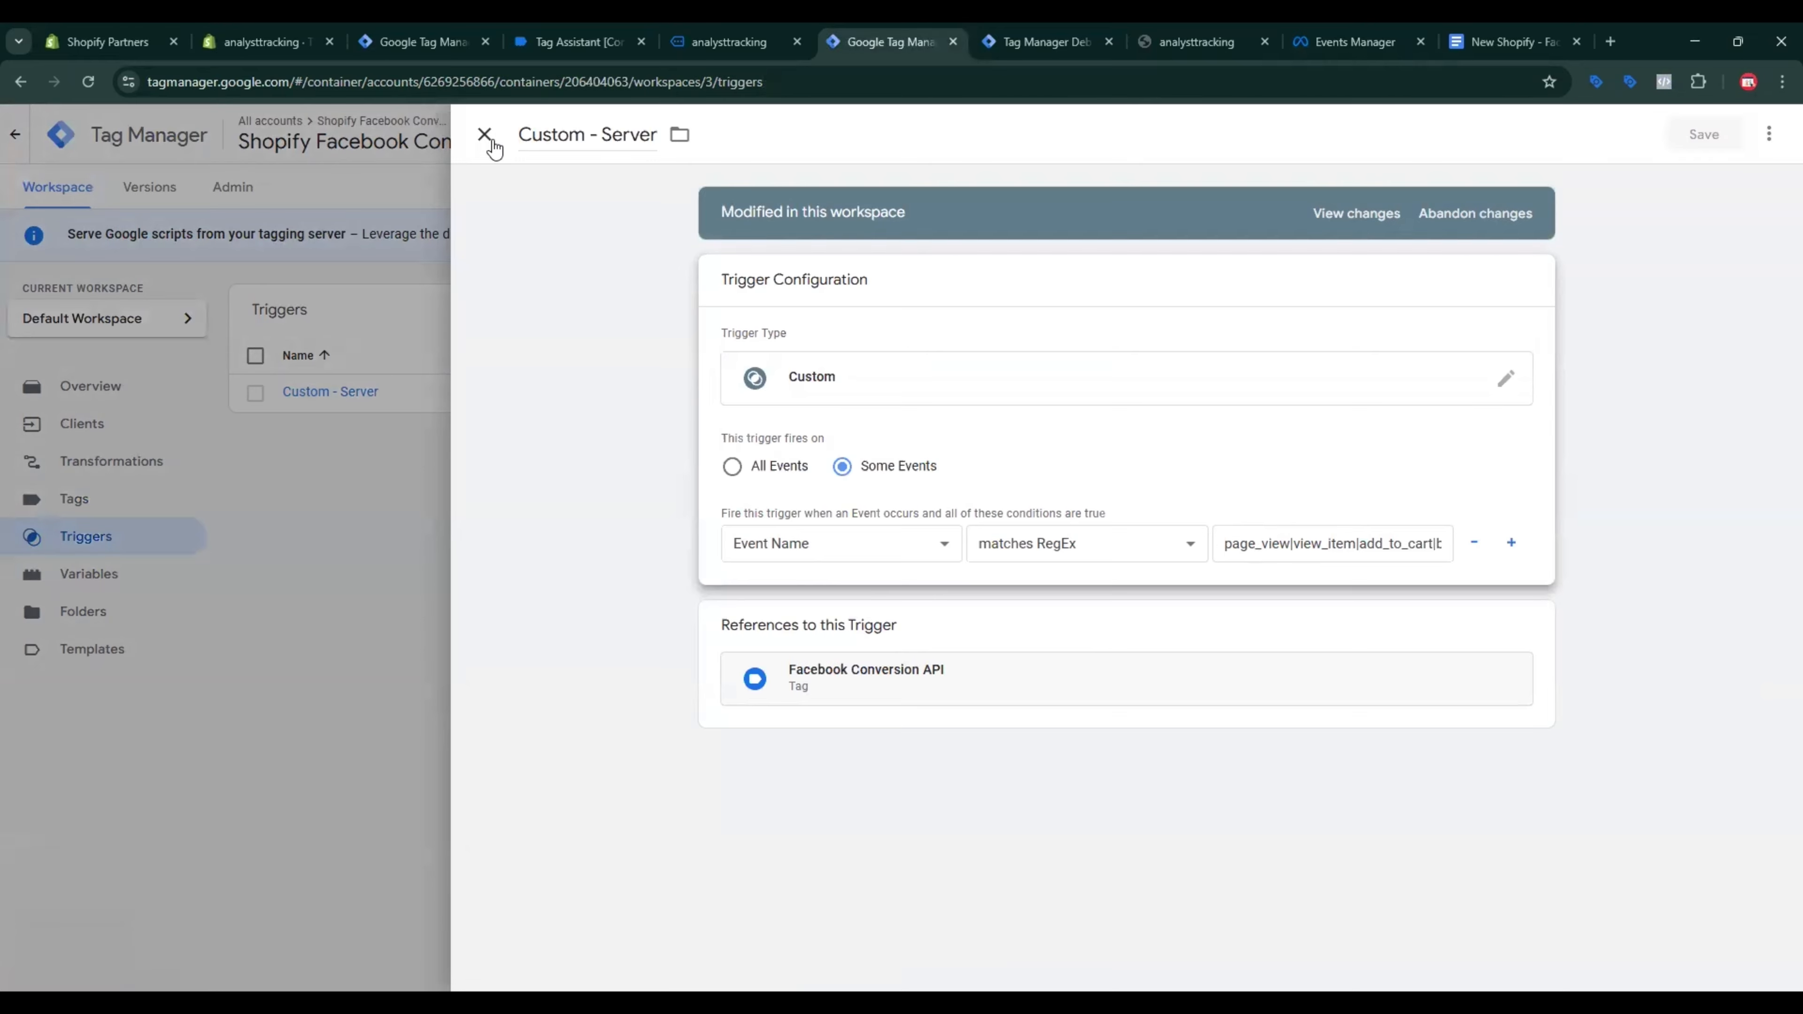
pyautogui.click(485, 134)
# Step: Examine the Shopify Conversion API test events in Meta Events Manager for deduplication of PageView and the other e-commerce events
pyautogui.click(1341, 41)
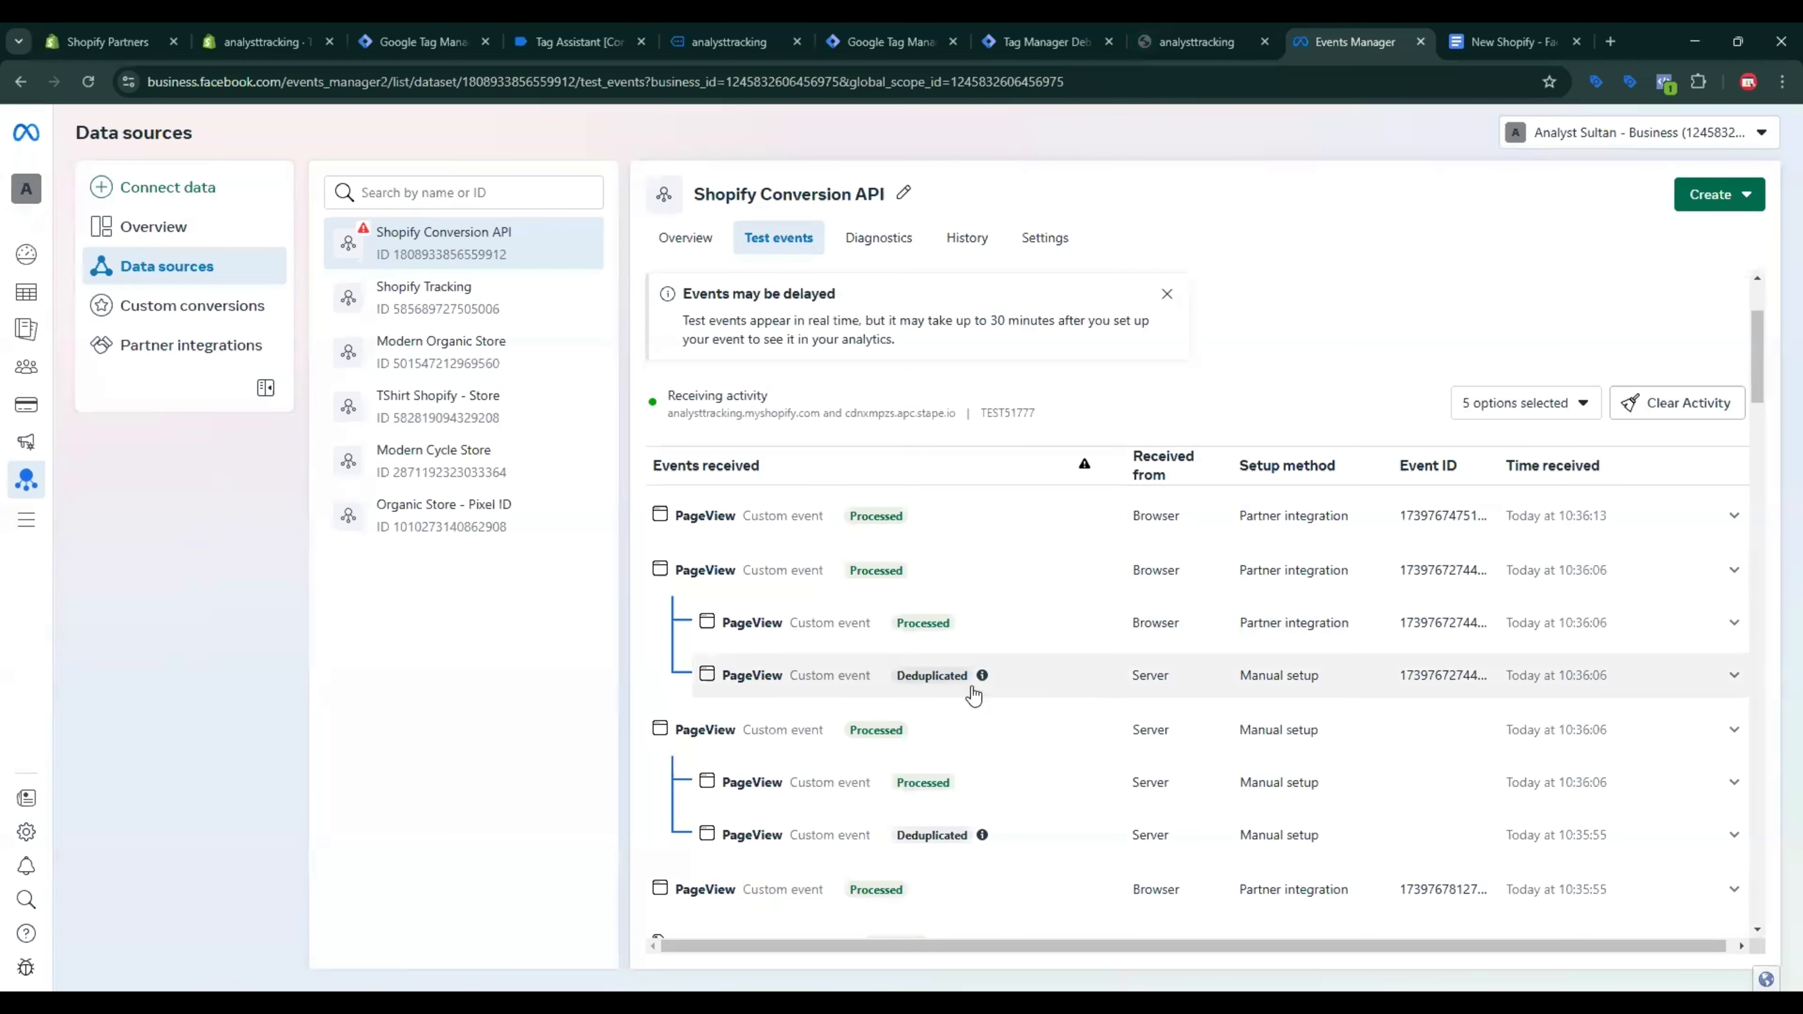
pyautogui.moveTo(983, 679)
pyautogui.scroll(-4, 1022, 686)
pyautogui.scroll(3, 1043, 664)
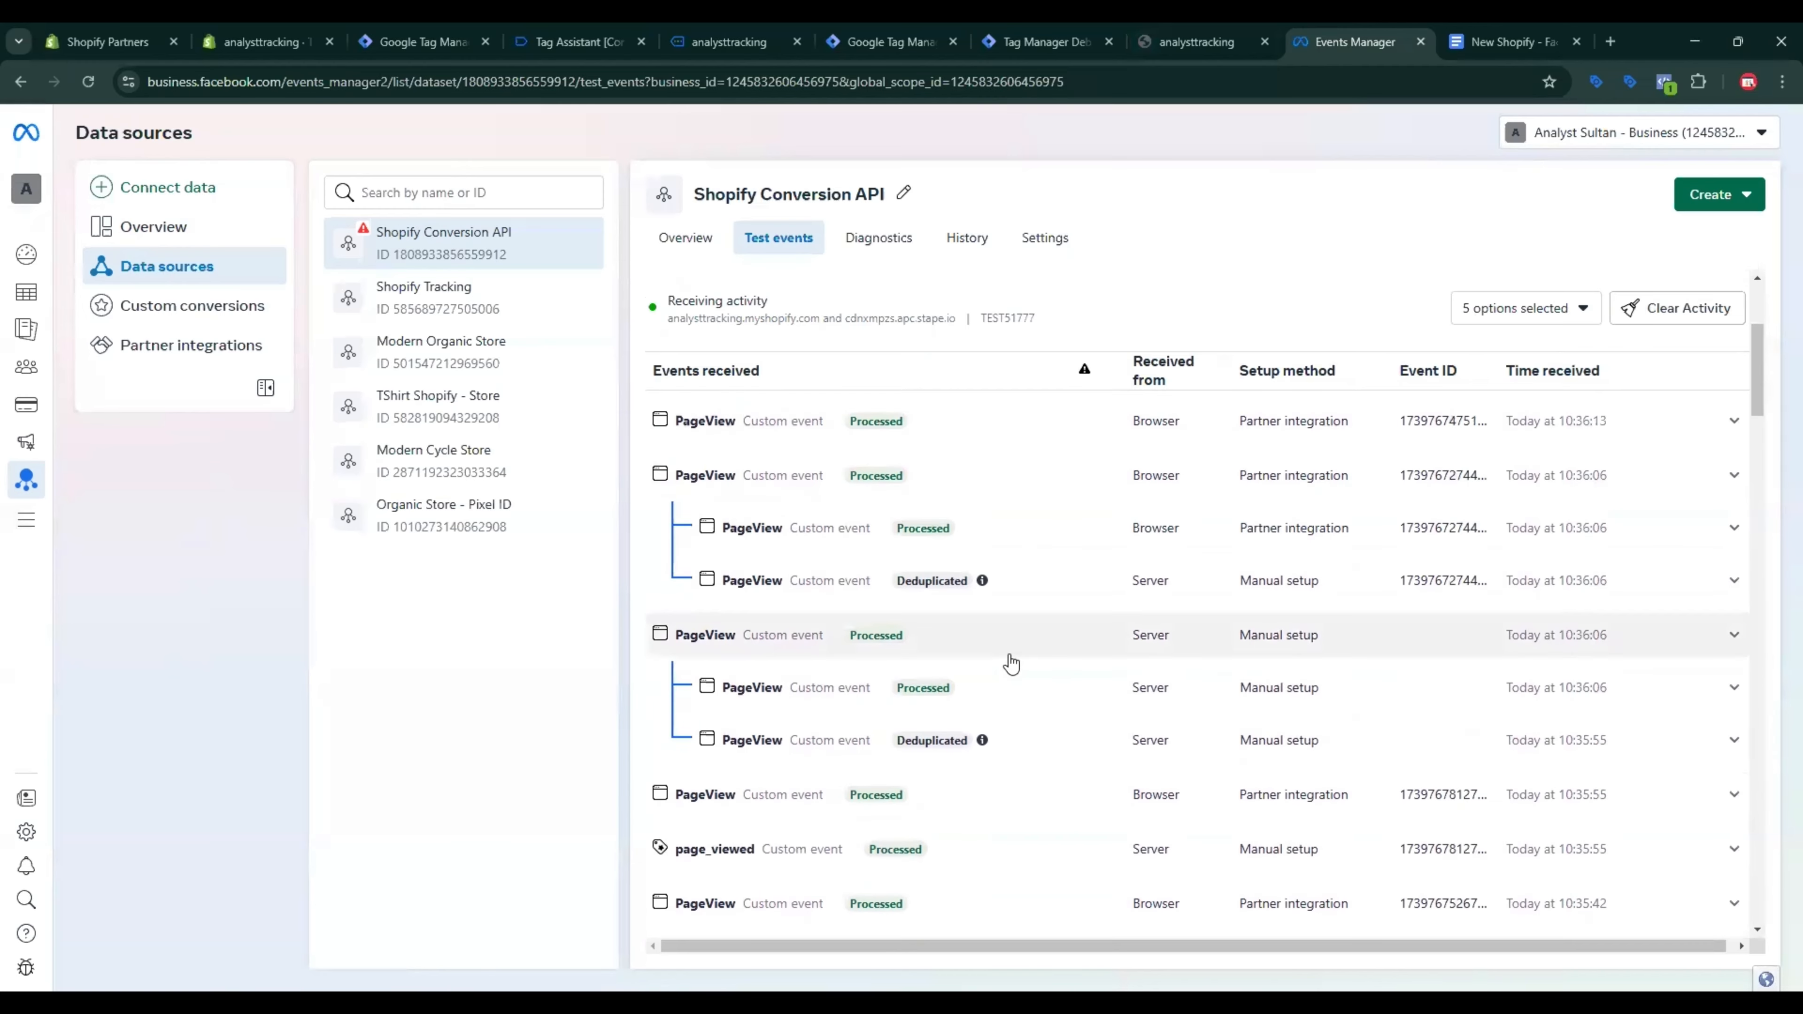
pyautogui.scroll(-15, 927, 364)
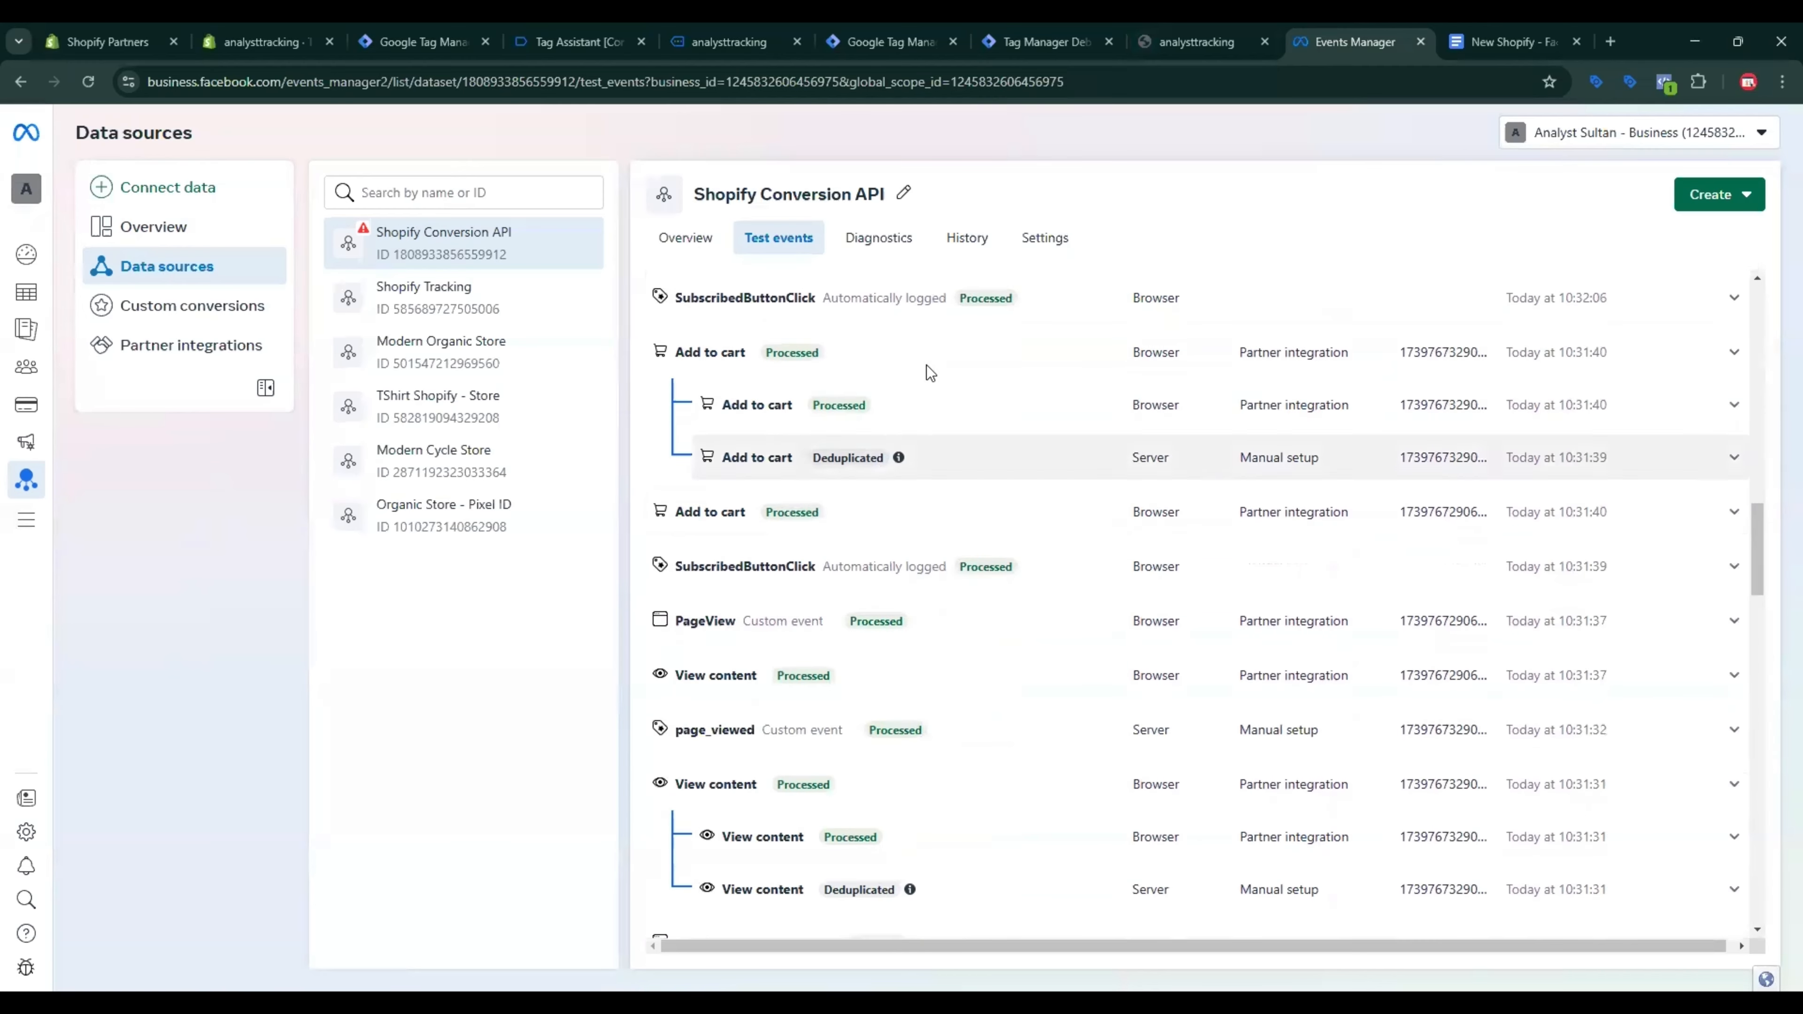
pyautogui.scroll(-10, 927, 365)
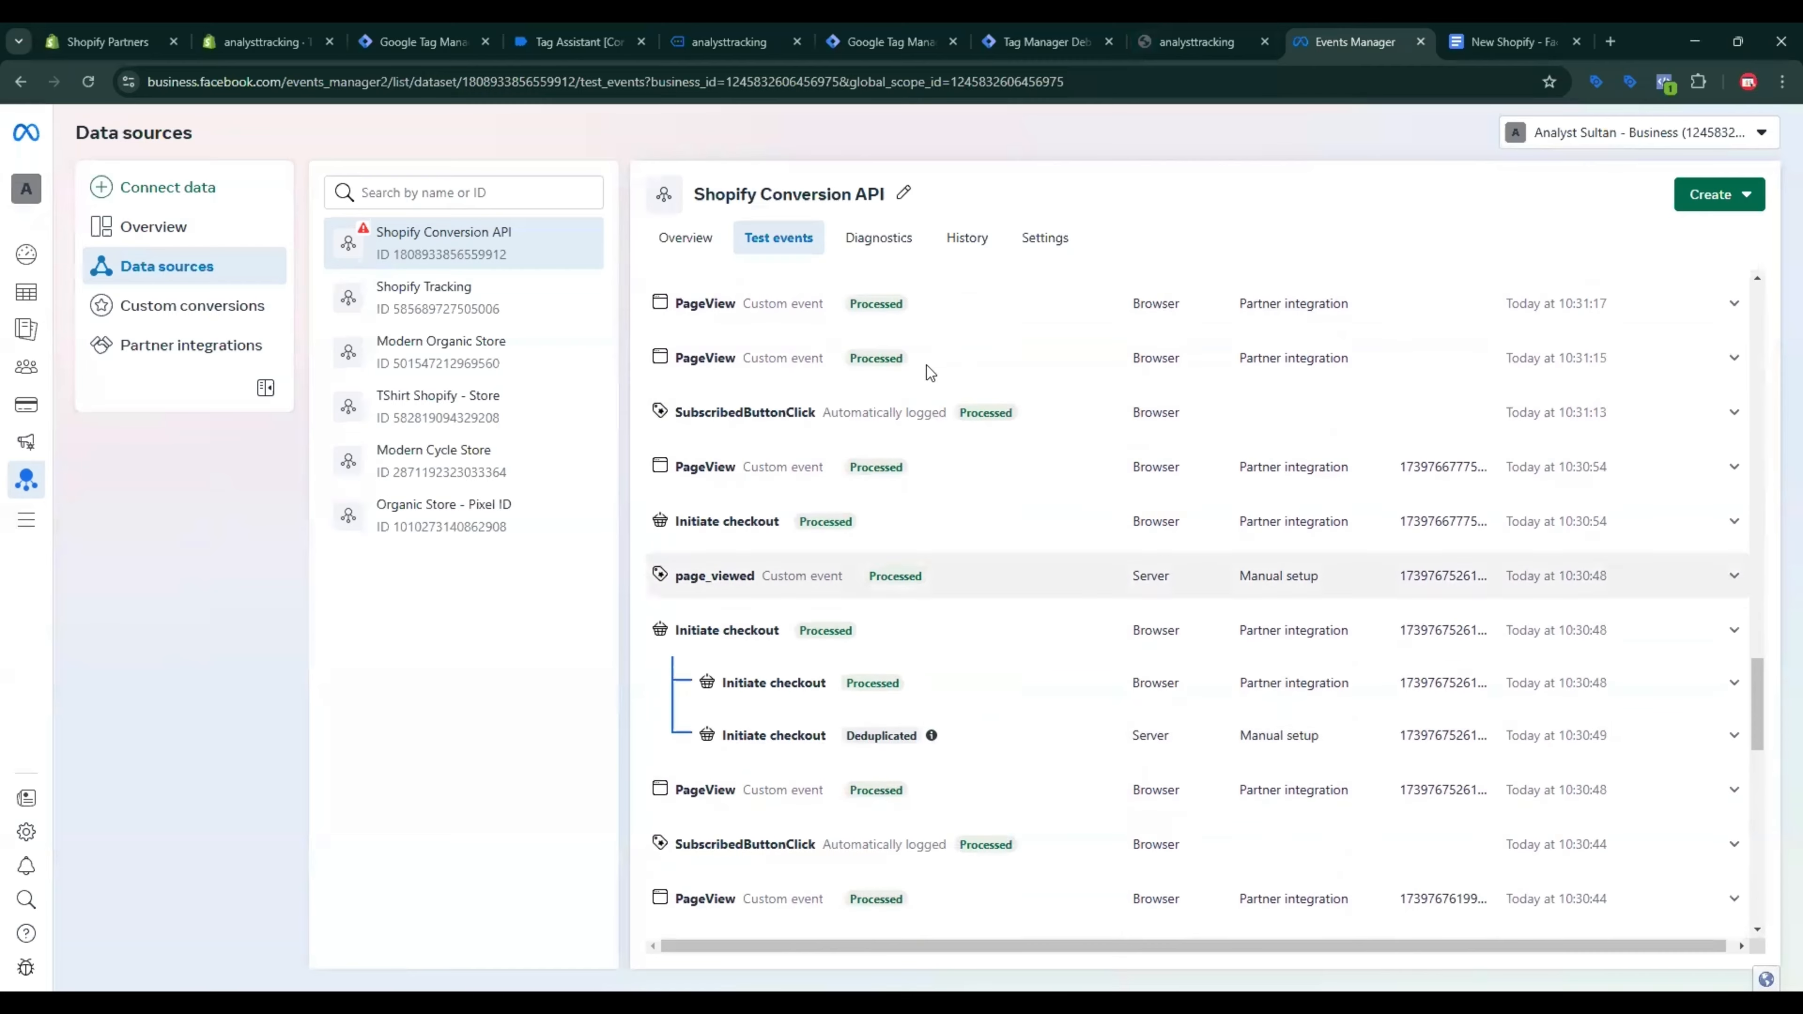
pyautogui.scroll(-10, 939, 702)
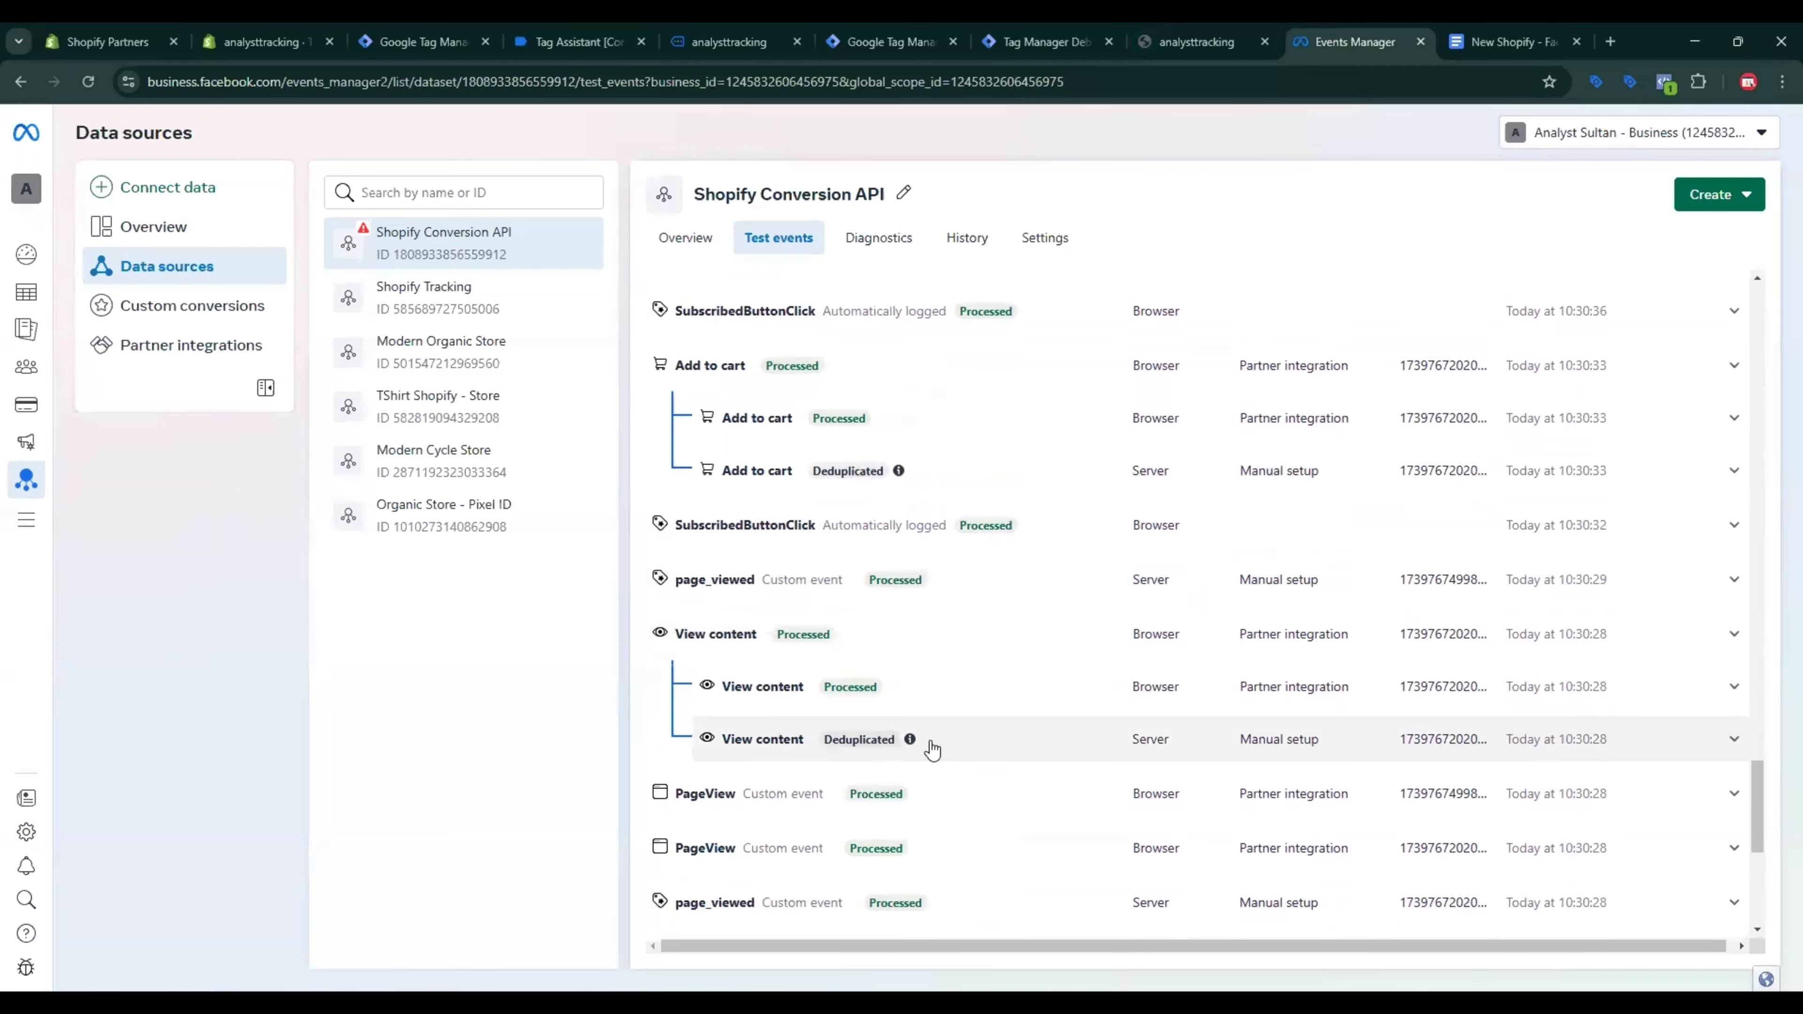
pyautogui.scroll(-10, 927, 746)
pyautogui.scroll(9, 951, 717)
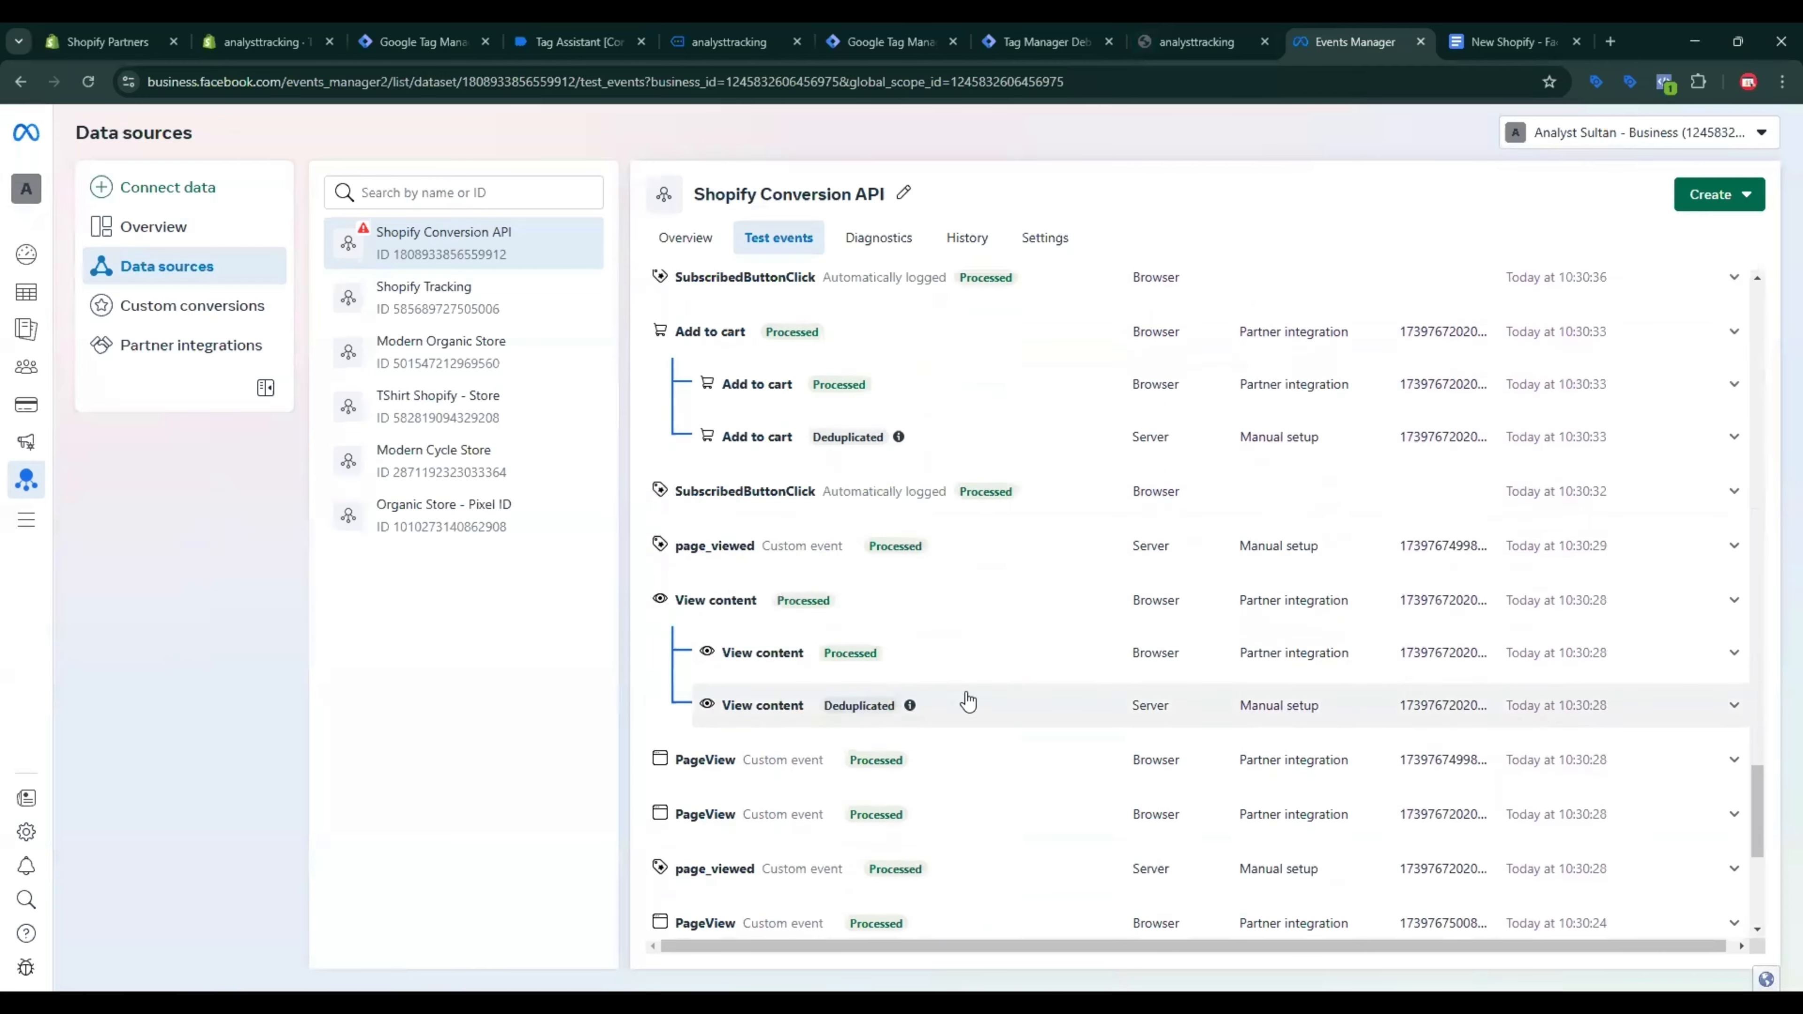
pyautogui.scroll(15, 970, 703)
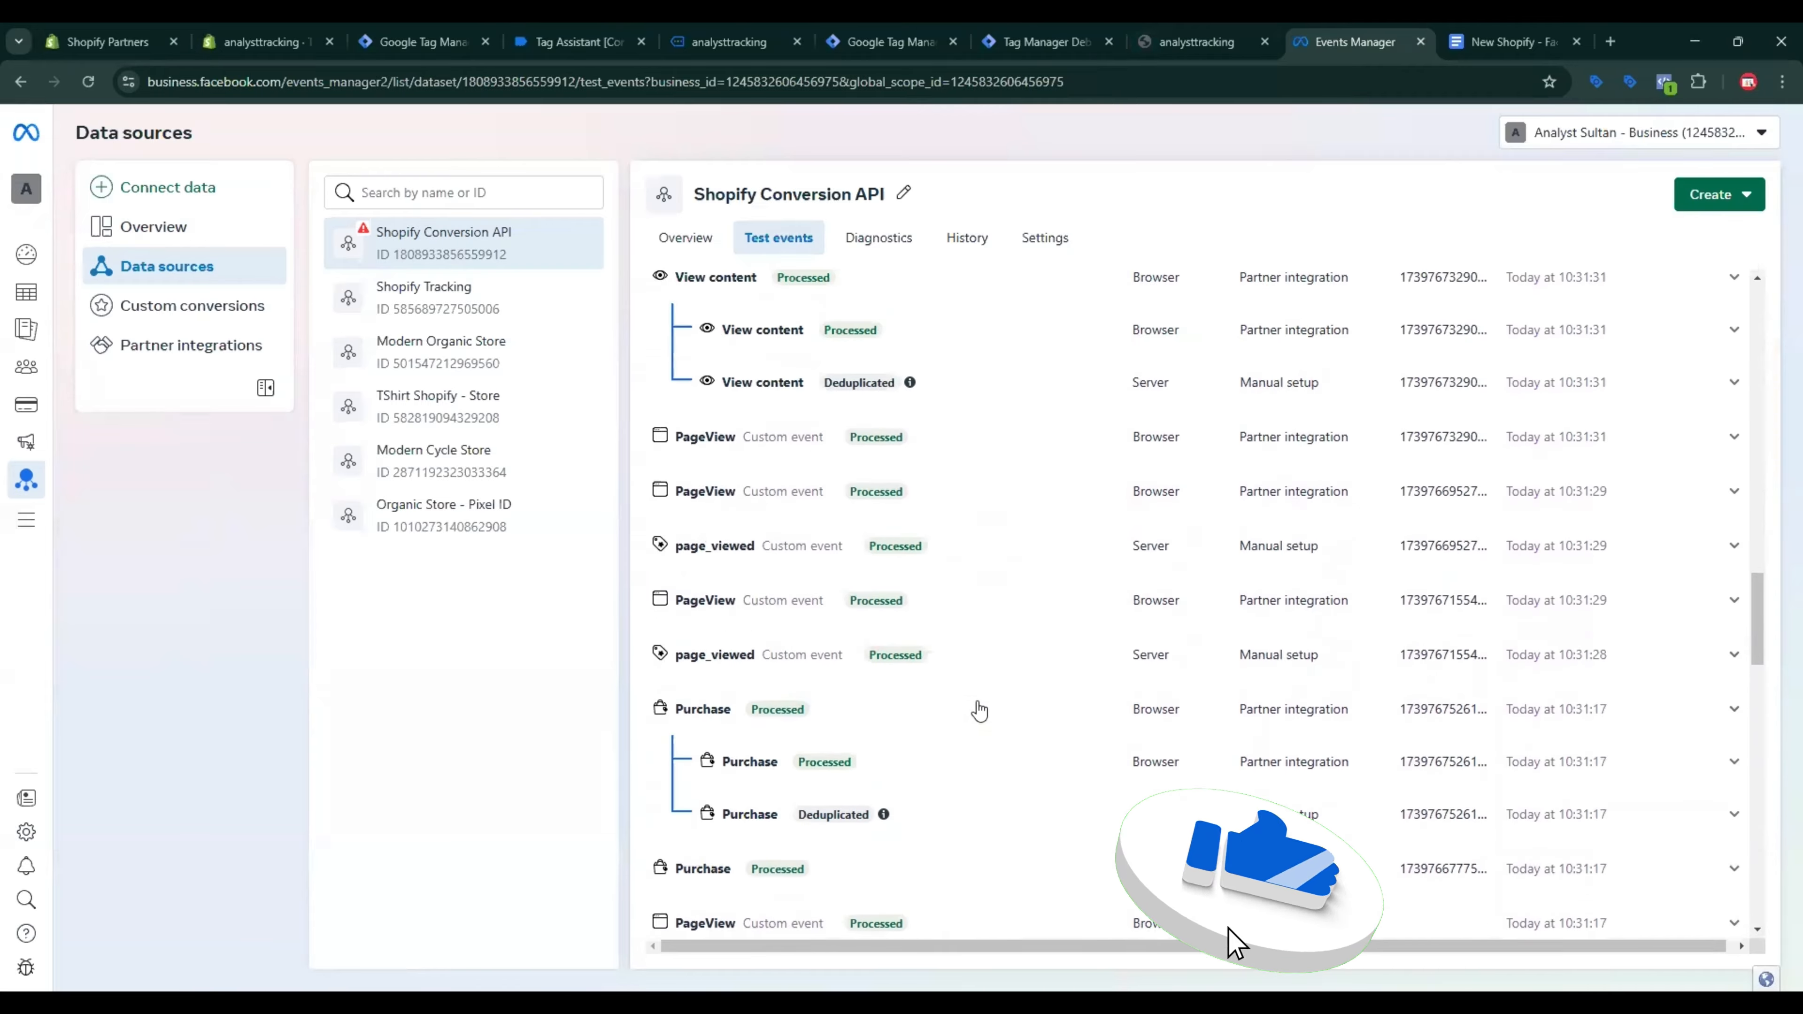